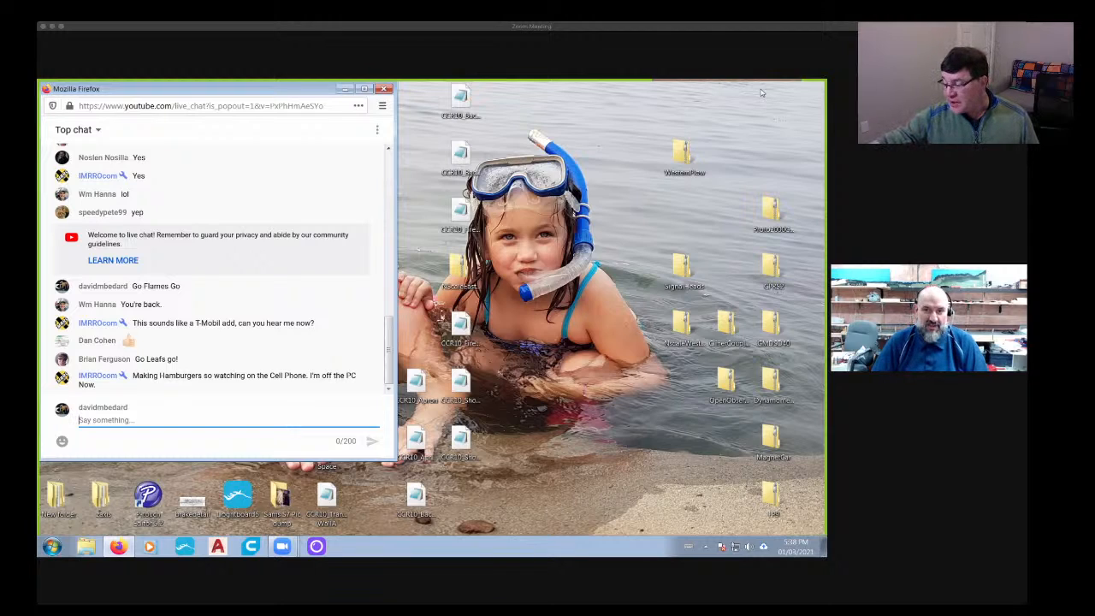
# - Switch to AutoCAD and open the recent Roundhouse drawing
pyautogui.click(218, 546)
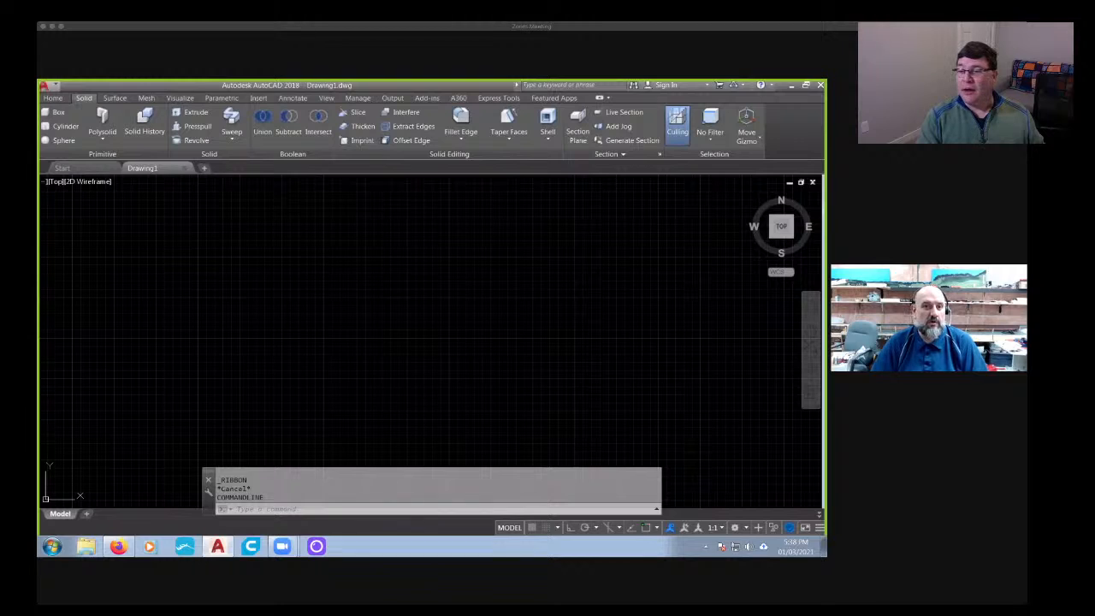
pyautogui.click(69, 170)
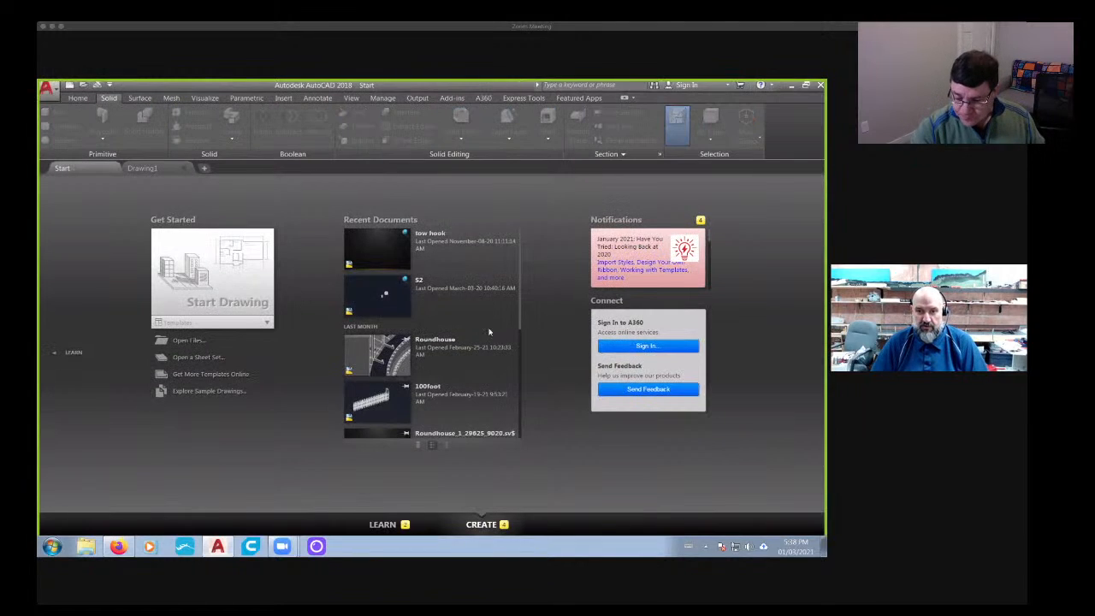
pyautogui.click(384, 366)
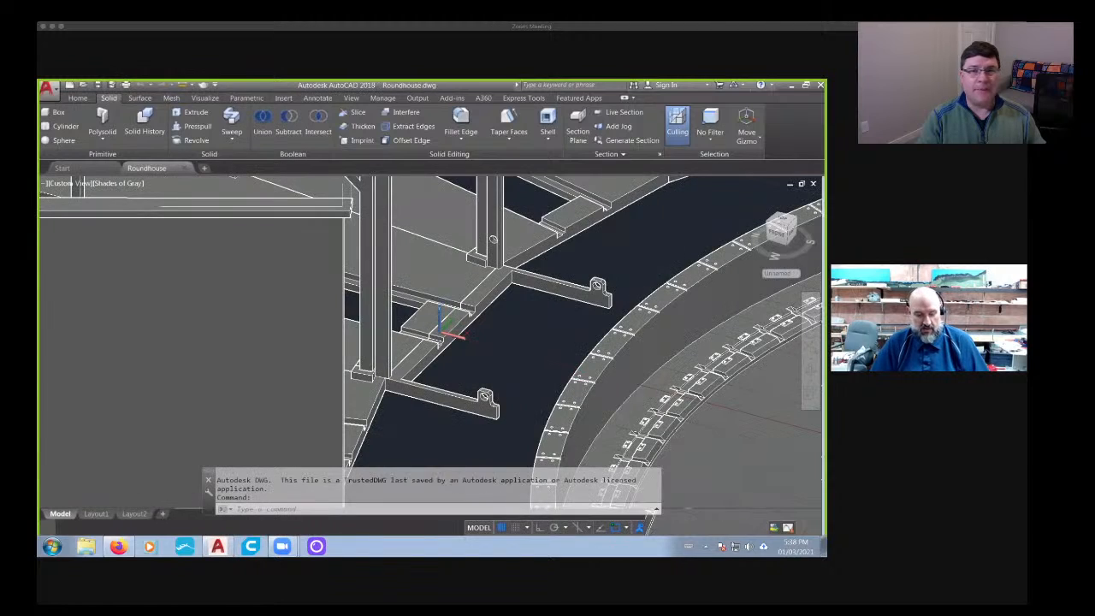
# - Examine the whole roundhouse model in 3D, including the turntable and the detached parts around it
pyautogui.moveTo(603, 383); pyautogui.dragTo(377, 325, button='middle')
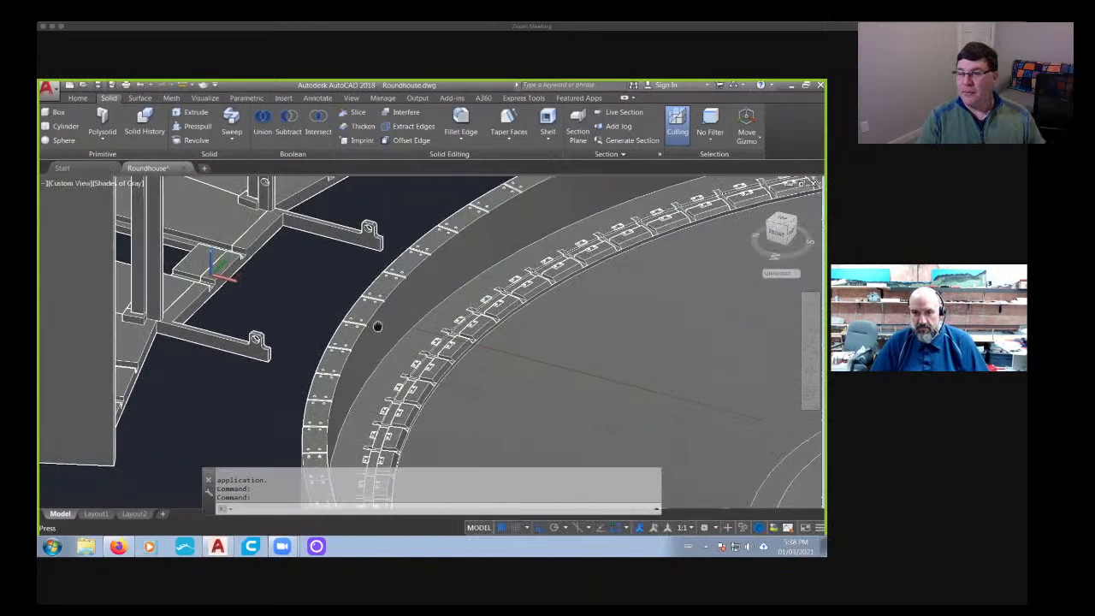
pyautogui.scroll(-2, 527, 348)
pyautogui.scroll(-3, 325, 409)
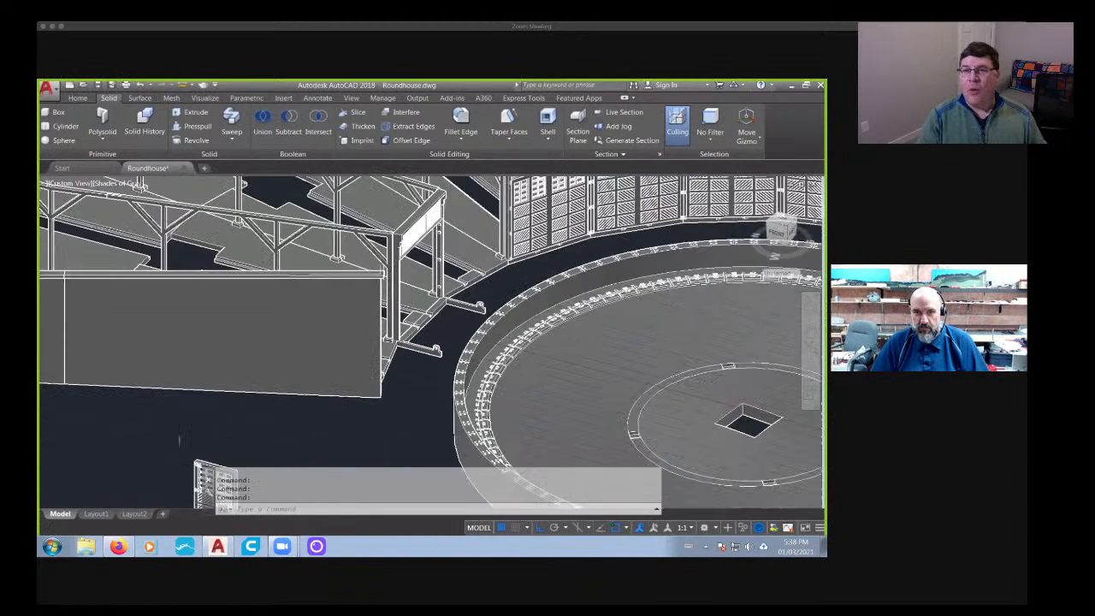
pyautogui.scroll(-4, 573, 359)
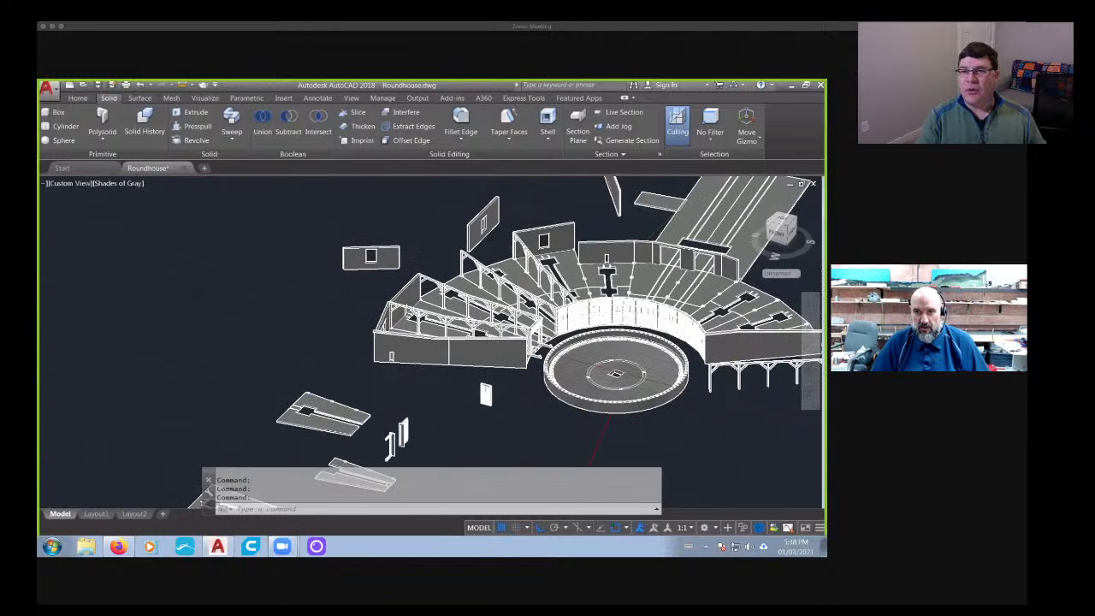
pyautogui.moveTo(572, 359); pyautogui.dragTo(369, 332, button='middle')
pyautogui.moveTo(647, 303); pyautogui.dragTo(716, 273, button='middle')
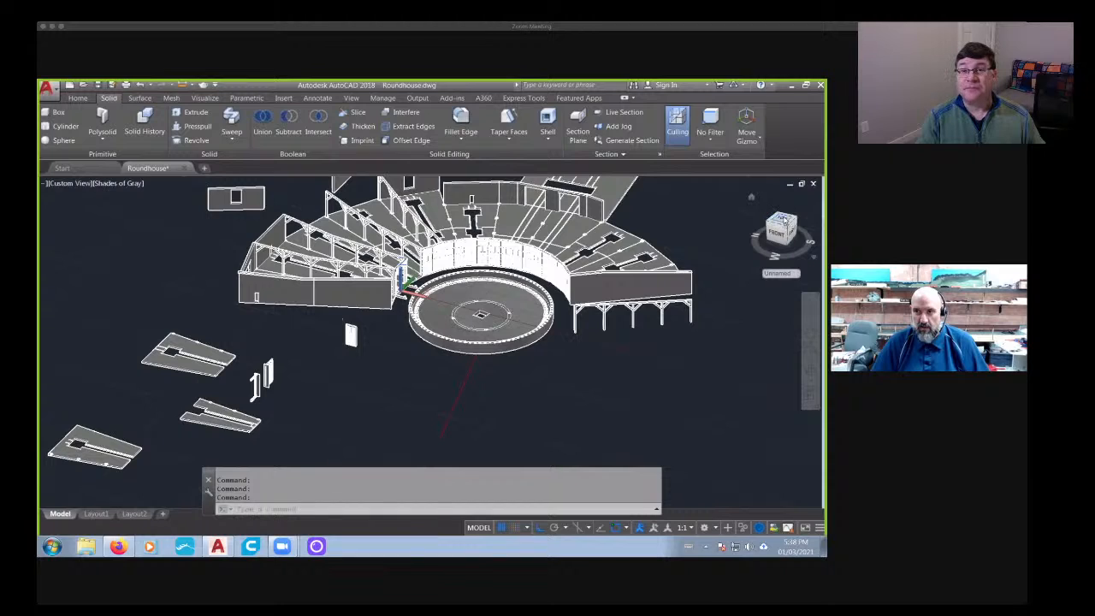
# - Examine the stall floors and turntable layout in the top view, both overall and close up
pyautogui.click(782, 221)
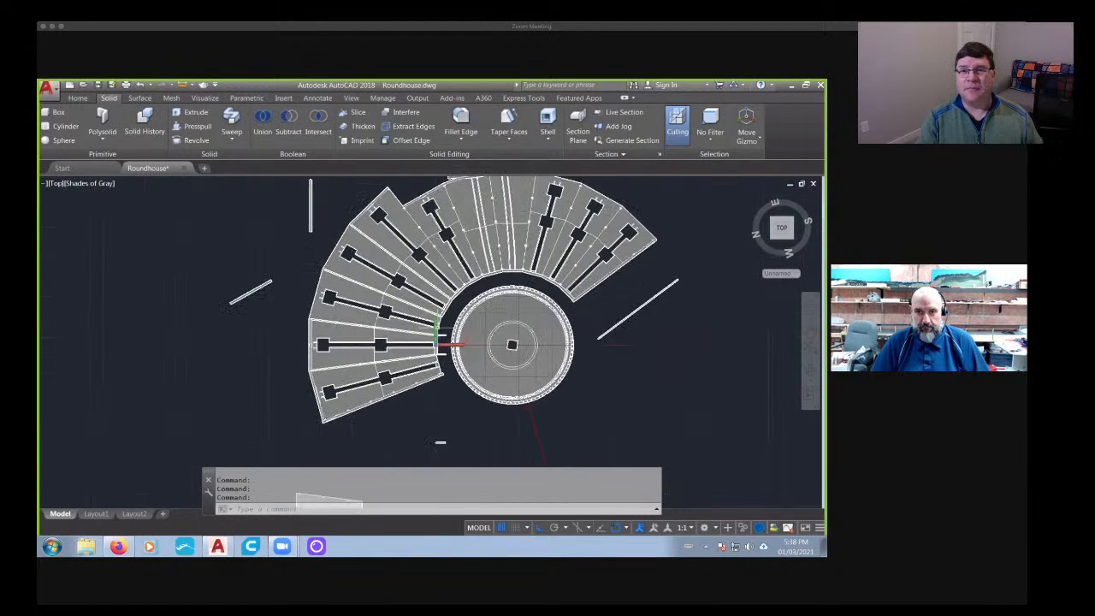
pyautogui.scroll(5, 436, 332)
pyautogui.scroll(-6, 437, 332)
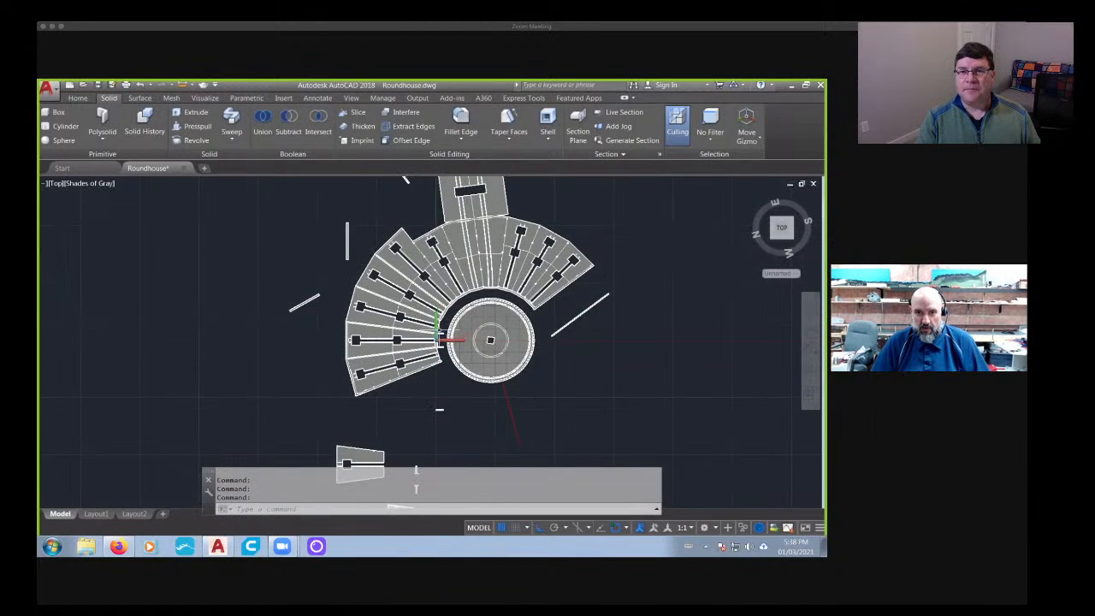
pyautogui.scroll(5, 438, 337)
pyautogui.scroll(-5, 438, 337)
pyautogui.scroll(3, 438, 336)
pyautogui.scroll(-3, 438, 336)
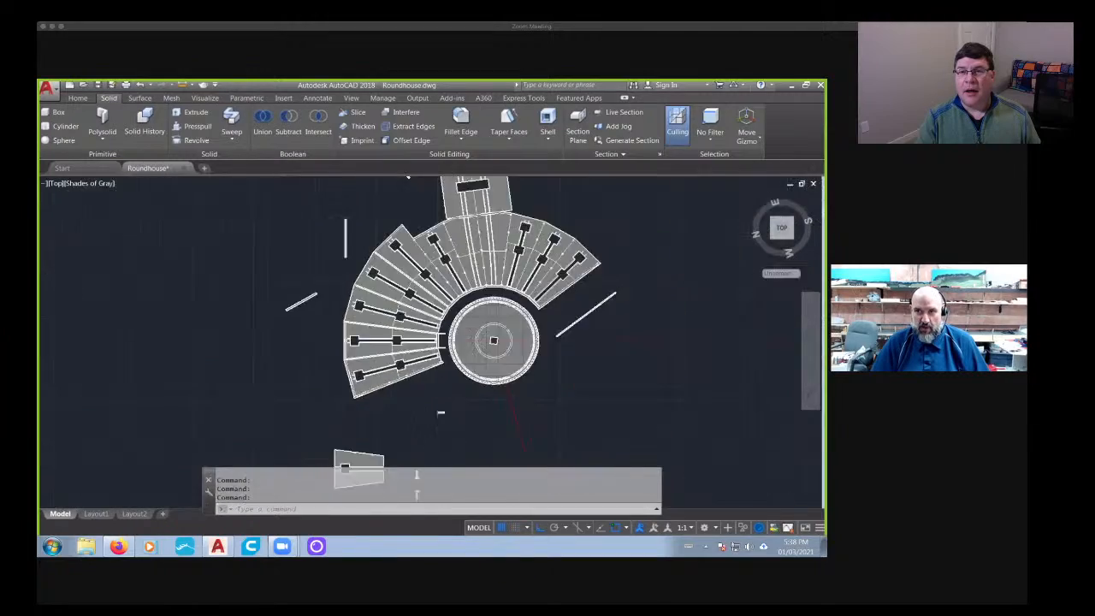
pyautogui.scroll(6, 441, 333)
pyautogui.scroll(-3, 440, 334)
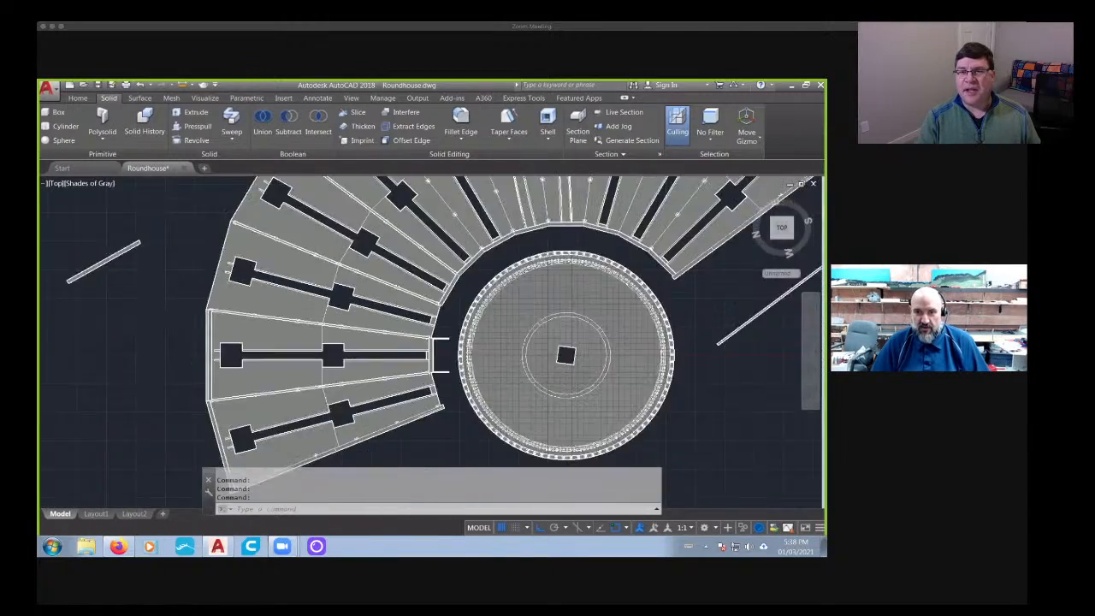
pyautogui.scroll(2, 445, 334)
pyautogui.scroll(-3, 445, 334)
# - Examine the roundhouse, its framing and the detached wall and floor parts in 3D from another side
pyautogui.moveTo(441, 334)
pyautogui.keyDown('shift'); pyautogui.mouseDown(button='middle')
pyautogui.moveTo(398, 272)
pyautogui.moveTo(388, 233)
pyautogui.moveTo(260, 291)
pyautogui.moveTo(661, 272)
pyautogui.moveTo(758, 312)
pyautogui.moveTo(368, 342)
pyautogui.moveTo(401, 322)
pyautogui.moveTo(522, 315)
pyautogui.moveTo(449, 330)
pyautogui.moveTo(392, 325)
pyautogui.moveTo(520, 318)
pyautogui.mouseUp(button='middle'); pyautogui.keyUp('shift')
pyautogui.scroll(-3, 368, 338)
pyautogui.scroll(-5, 399, 322)
pyautogui.scroll(8, 428, 311)
pyautogui.scroll(-4, 428, 311)
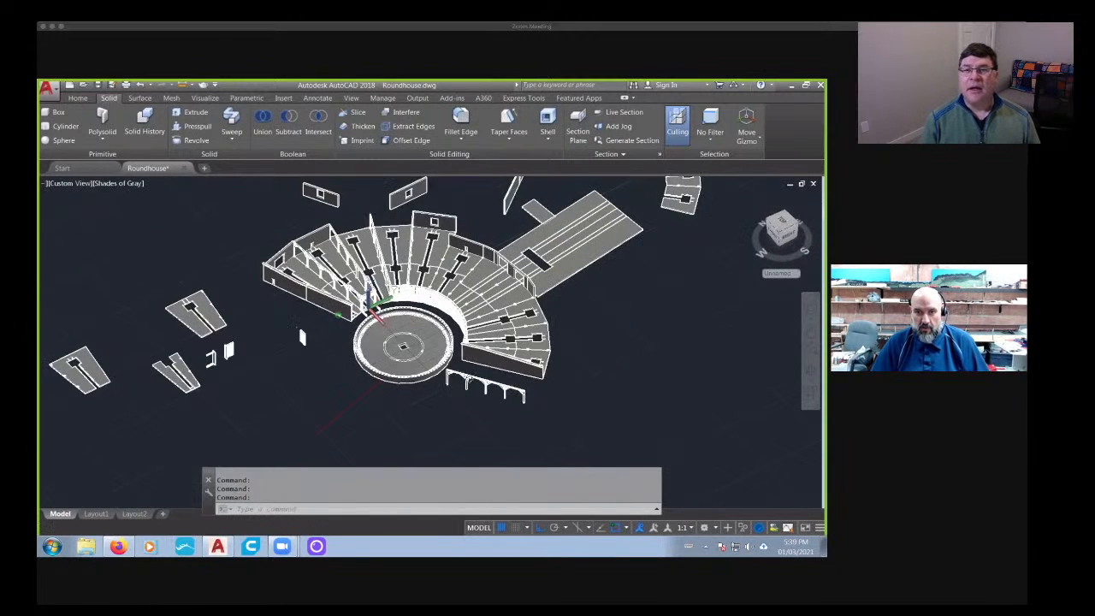
pyautogui.keyDown('shift'); pyautogui.moveTo(427, 312); pyautogui.dragTo(557, 308, button='middle'); pyautogui.keyUp('shift')
# - Highlight the end stall's inner and outer floor sections in the top view to inspect how the floor is divided
pyautogui.click(781, 227)
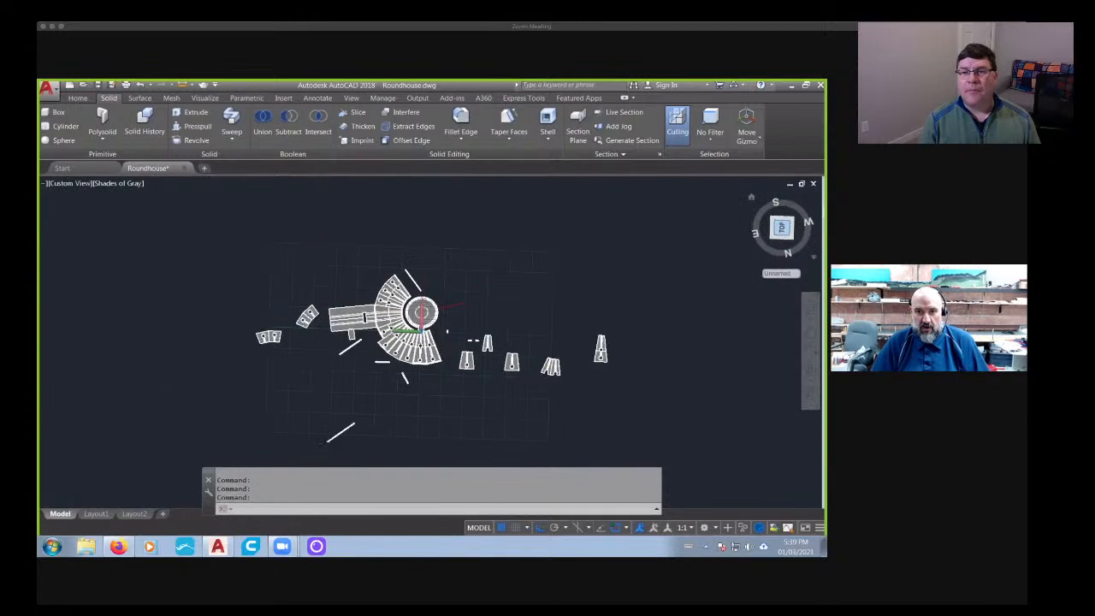
pyautogui.scroll(10, 423, 344)
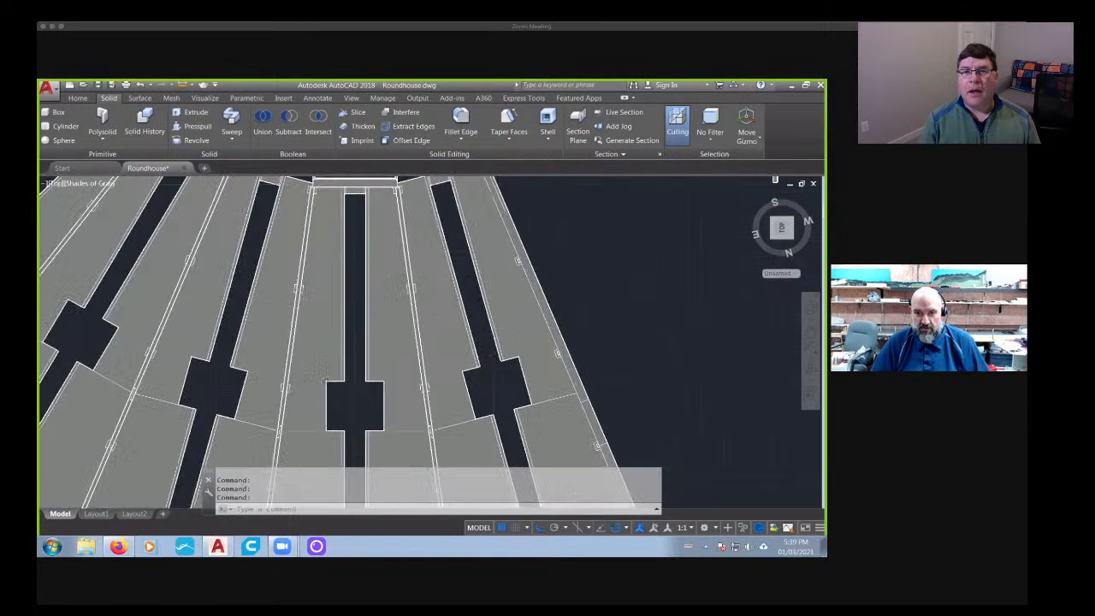
pyautogui.moveTo(449, 342); pyautogui.dragTo(416, 331, button='middle')
pyautogui.click(419, 329)
pyautogui.scroll(-6, 432, 324)
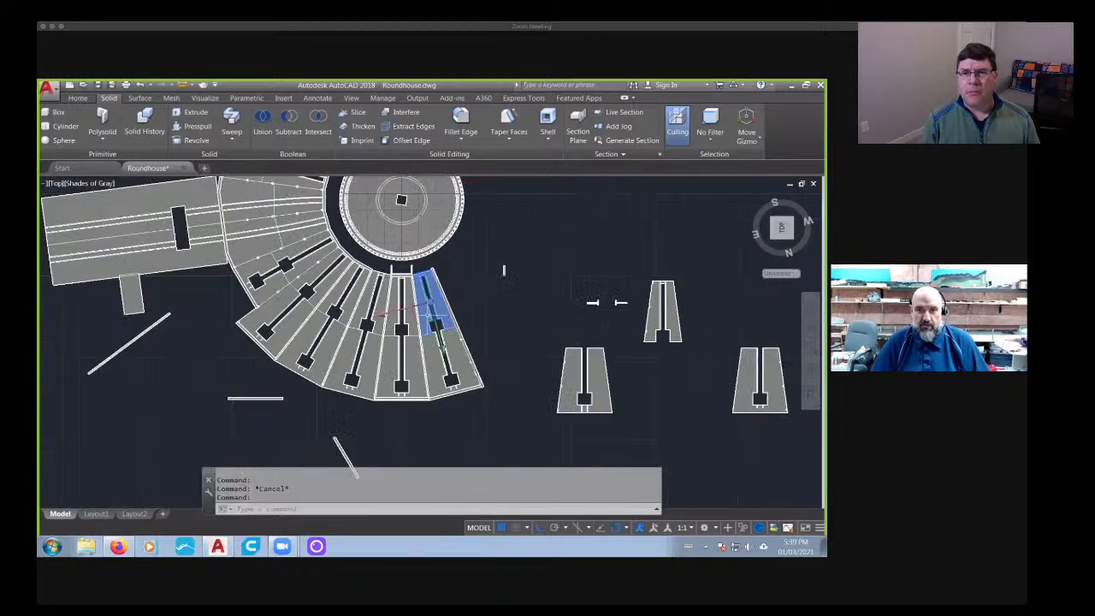
pyautogui.scroll(3, 431, 324)
pyautogui.scroll(1, 431, 317)
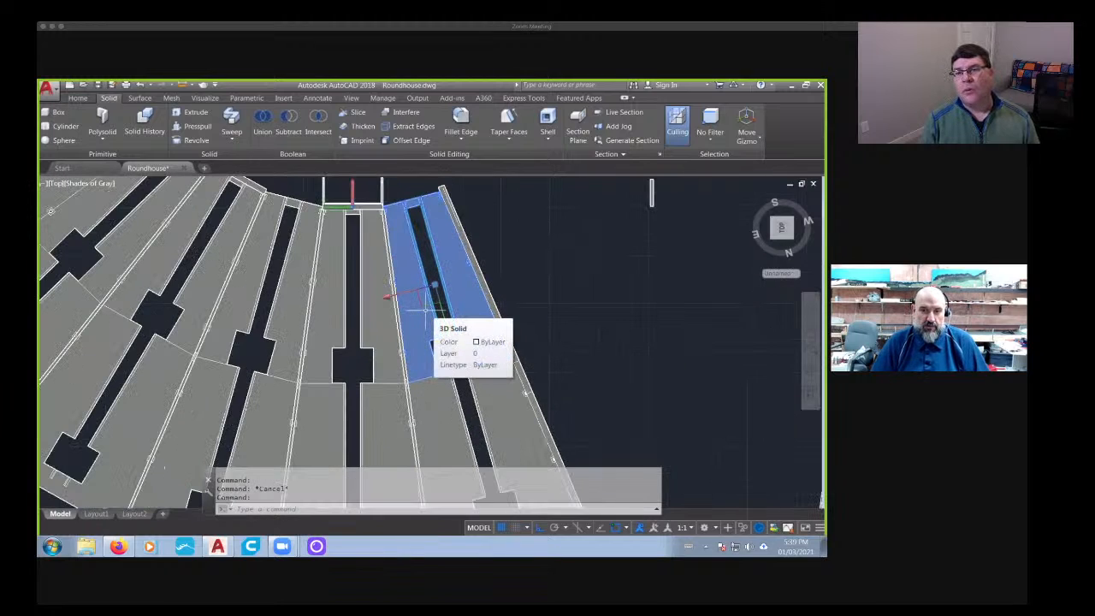
pyautogui.scroll(-2, 431, 316)
pyautogui.scroll(-2, 433, 342)
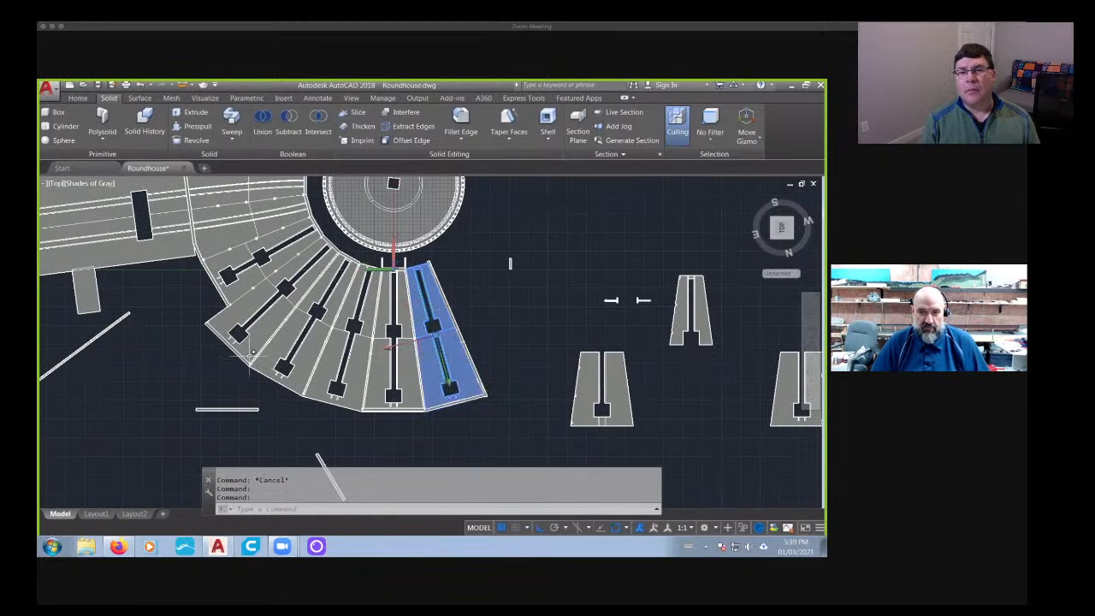
pyautogui.click(421, 362)
pyautogui.press('Escape')
# - Highlight the outer floor section beside the through tracks and the inner through-track section in turn to inspect them
pyautogui.moveTo(333, 332); pyautogui.dragTo(392, 336, button='middle')
pyautogui.moveTo(335, 265); pyautogui.dragTo(420, 359, button='middle')
pyautogui.scroll(3, 420, 359)
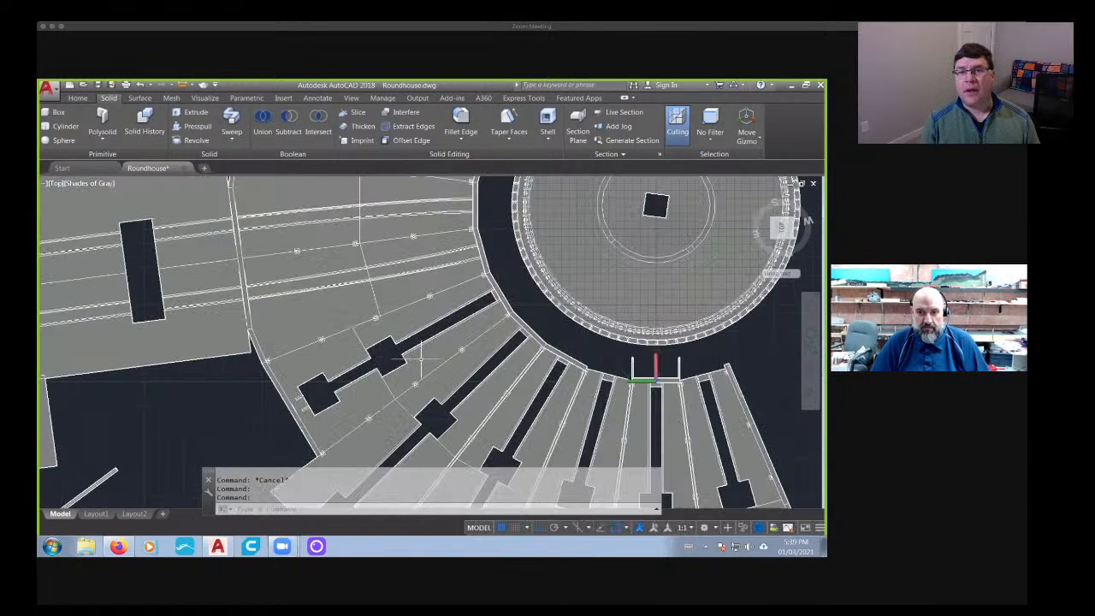
pyautogui.click(368, 388)
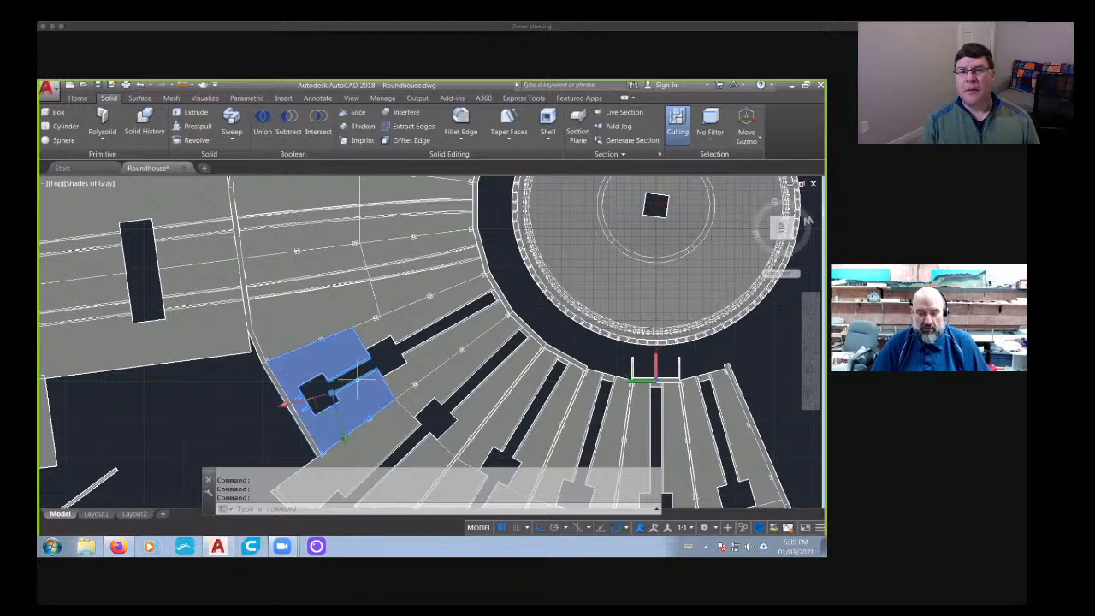
pyautogui.scroll(-5, 388, 375)
pyautogui.moveTo(560, 397); pyautogui.dragTo(548, 420, button='middle')
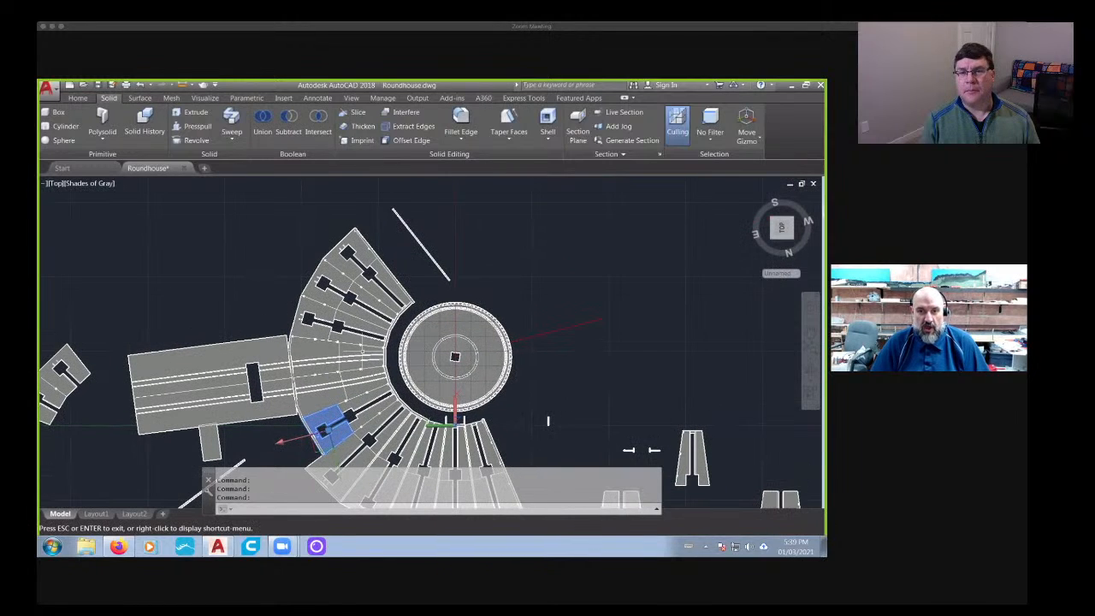
pyautogui.press('Escape')
pyautogui.scroll(-1, 319, 369)
pyautogui.scroll(5, 319, 369)
pyautogui.click(385, 324)
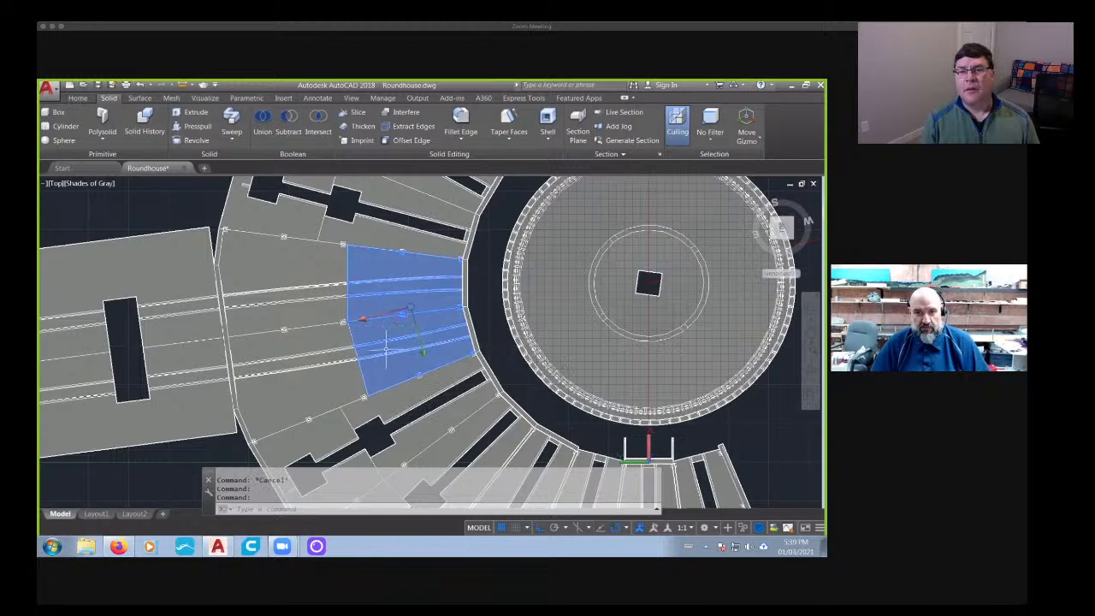
pyautogui.press('Escape')
pyautogui.scroll(-2, 322, 346)
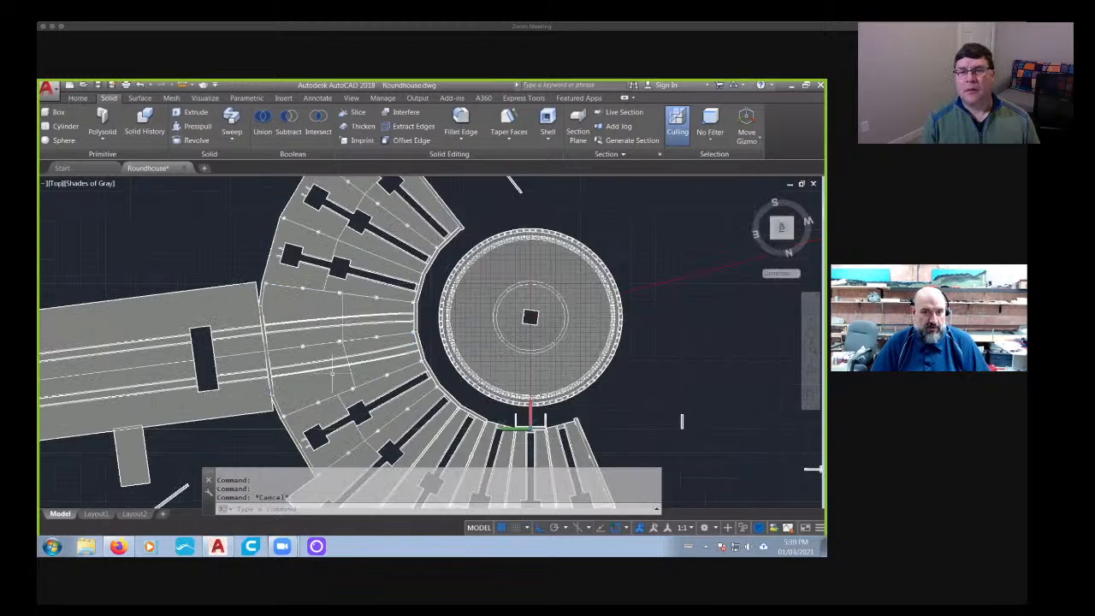
# - Highlight the roundhouse's two end walls in turn to inspect them in a 3D view
pyautogui.scroll(-2, 332, 374)
pyautogui.moveTo(332, 374)
pyautogui.mouseDown(button='middle')
pyautogui.moveTo(341, 339)
pyautogui.moveTo(332, 302)
pyautogui.mouseUp(button='middle')
pyautogui.moveTo(585, 360)
pyautogui.keyDown('shift'); pyautogui.mouseDown(button='middle')
pyautogui.moveTo(418, 454)
pyautogui.moveTo(435, 413)
pyautogui.moveTo(250, 316)
pyautogui.mouseUp(button='middle'); pyautogui.keyUp('shift')
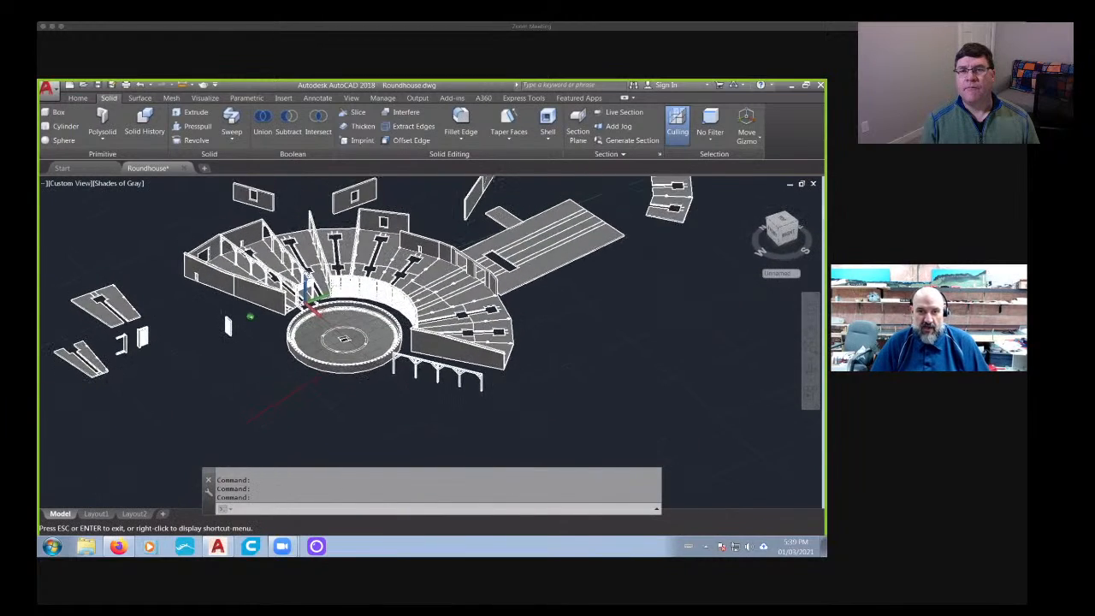
pyautogui.scroll(6, 402, 331)
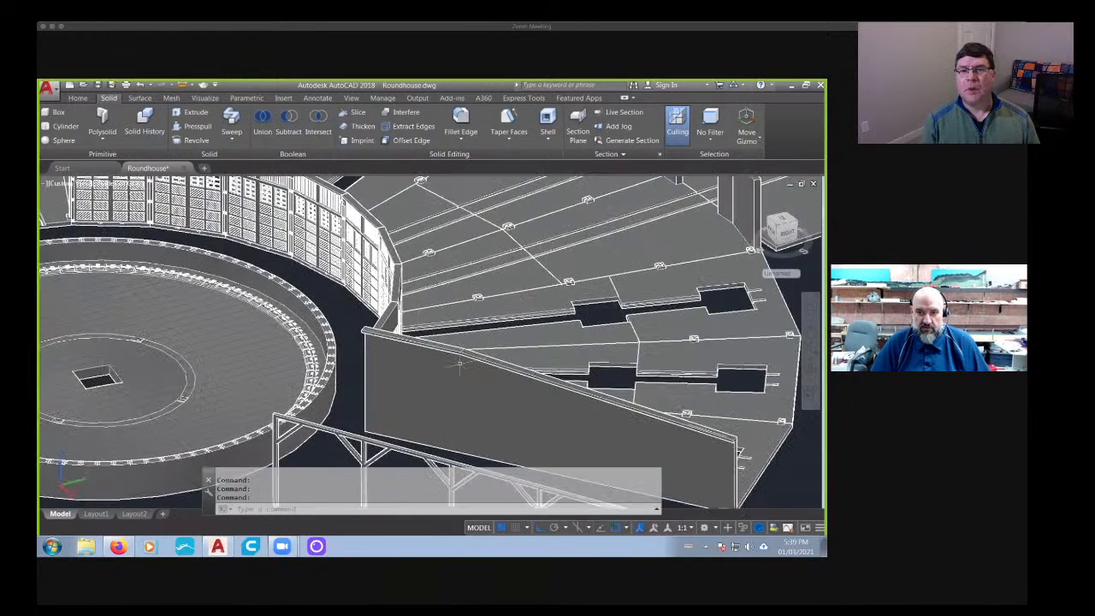
pyautogui.click(513, 405)
pyautogui.scroll(-2, 518, 409)
pyautogui.keyDown('shift'); pyautogui.moveTo(518, 409); pyautogui.dragTo(462, 385, button='middle'); pyautogui.keyUp('shift')
pyautogui.scroll(-2, 458, 360)
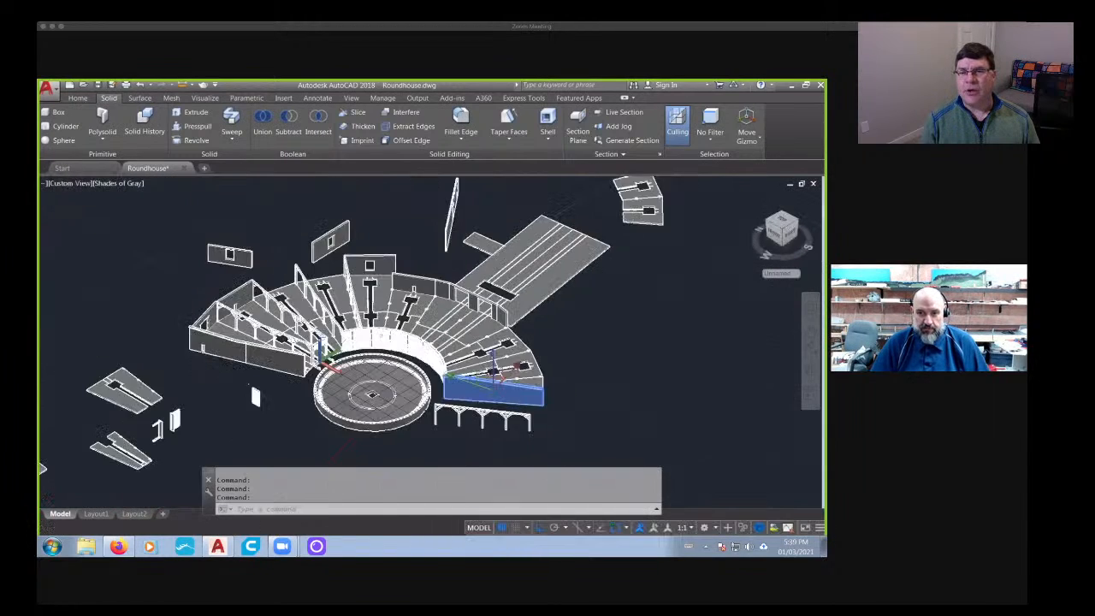
pyautogui.moveTo(306, 368); pyautogui.dragTo(551, 383, button='middle')
pyautogui.scroll(6, 550, 383)
pyautogui.press('Escape')
pyautogui.click(464, 359)
pyautogui.scroll(-5, 451, 408)
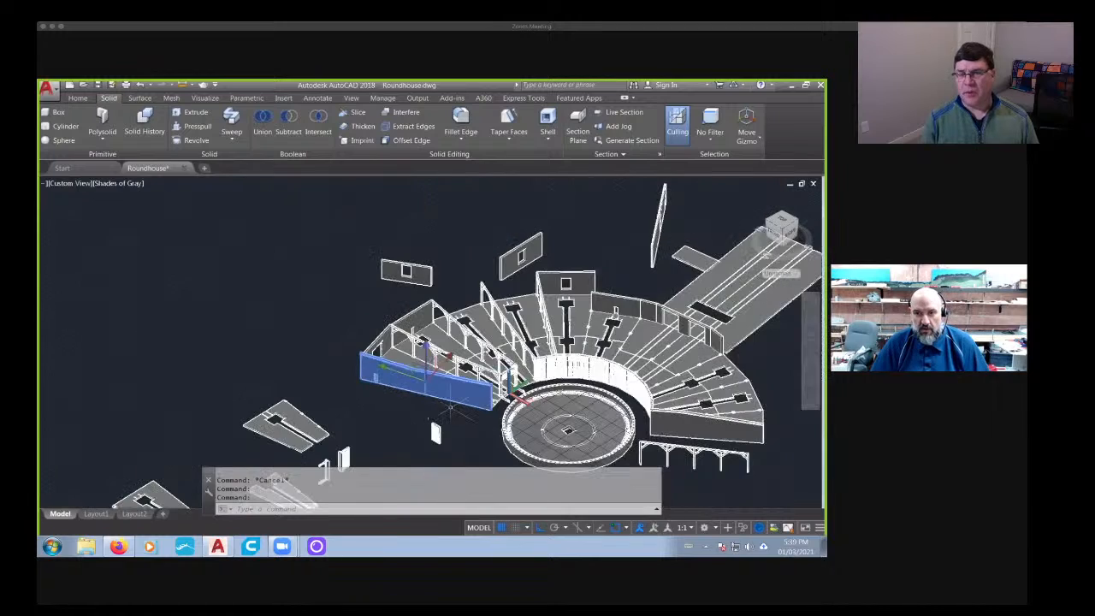
pyautogui.press('Escape')
# - Examine the detached stall door's windows, hinges and diagonal panelling from both sides
pyautogui.scroll(5, 451, 404)
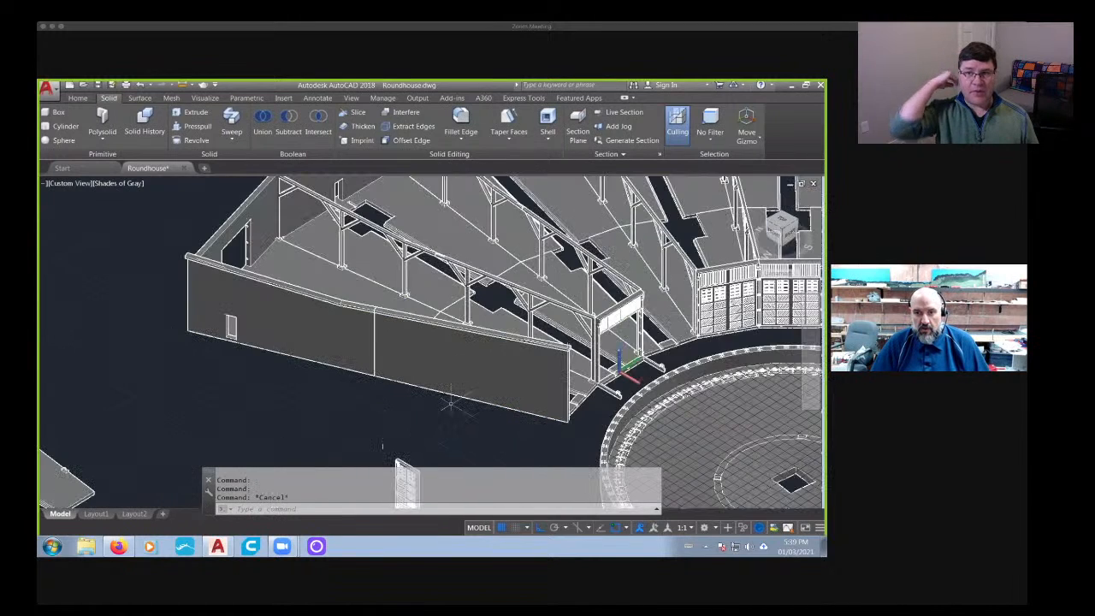
pyautogui.scroll(-3, 451, 404)
pyautogui.moveTo(443, 412); pyautogui.dragTo(429, 349, button='middle')
pyautogui.scroll(9, 411, 408)
pyautogui.keyDown('shift'); pyautogui.moveTo(363, 377); pyautogui.dragTo(455, 394, button='middle'); pyautogui.keyUp('shift')
pyautogui.scroll(9, 364, 377)
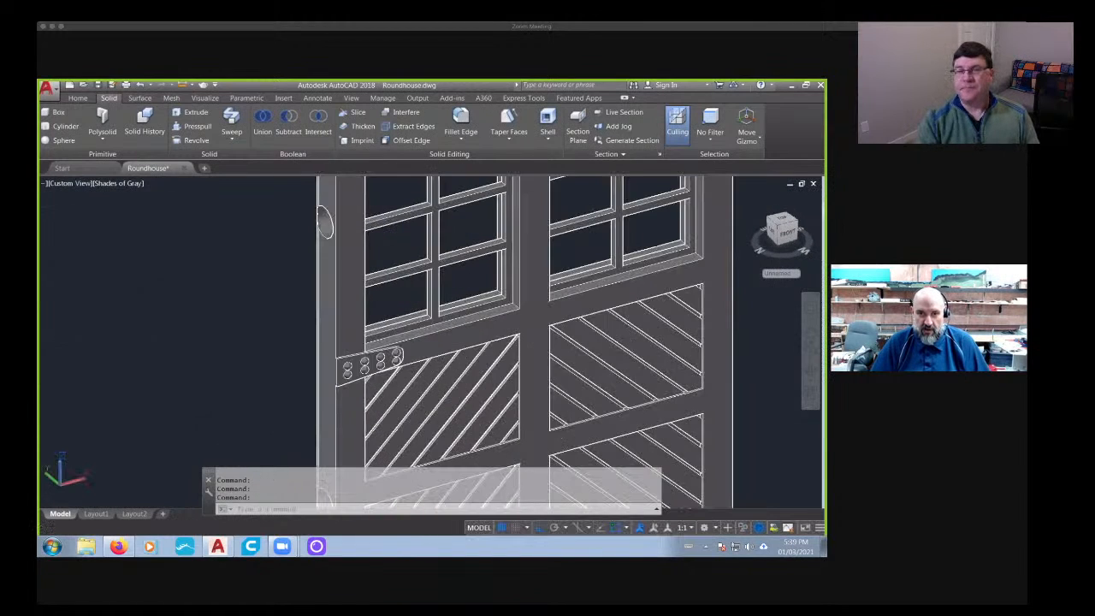
pyautogui.scroll(-9, 385, 371)
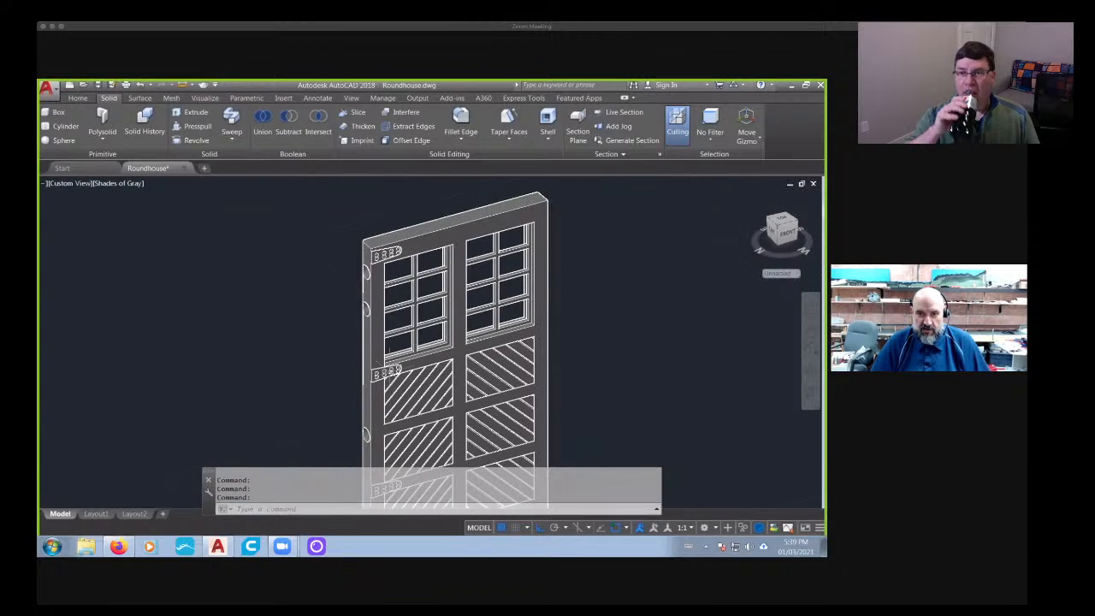
pyautogui.scroll(2, 395, 369)
pyautogui.scroll(-3, 473, 366)
pyautogui.keyDown('shift'); pyautogui.moveTo(535, 375); pyautogui.dragTo(432, 355, button='middle'); pyautogui.keyUp('shift')
pyautogui.moveTo(410, 397); pyautogui.dragTo(342, 274, button='middle')
pyautogui.scroll(10, 418, 330)
pyautogui.scroll(-8, 409, 374)
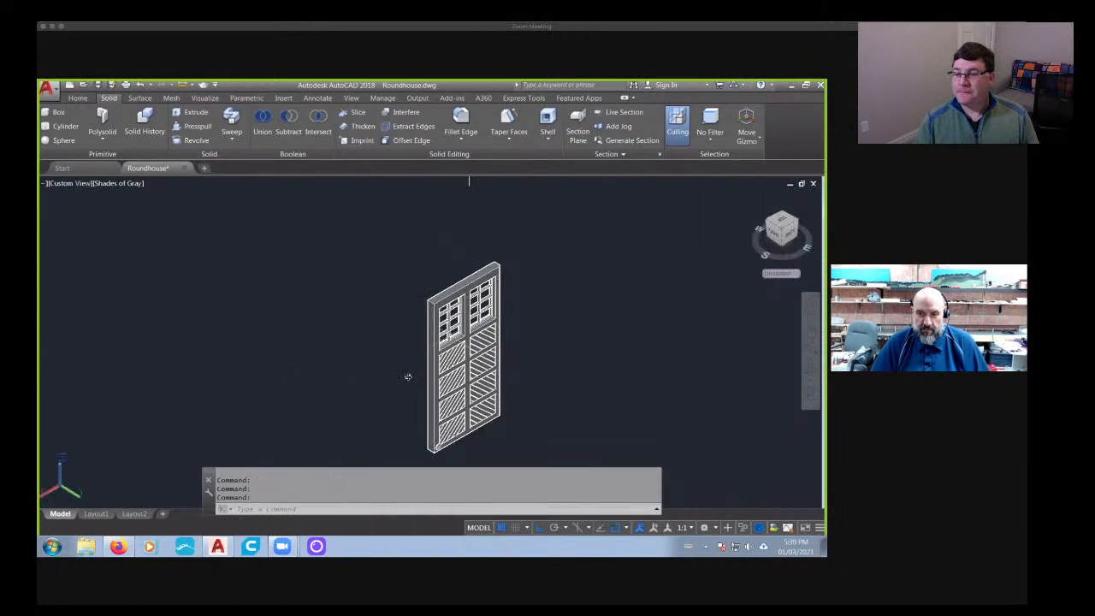
# - Erase the short stray line above the detached stall door
pyautogui.keyDown('shift'); pyautogui.moveTo(408, 374); pyautogui.dragTo(443, 227, button='middle'); pyautogui.keyUp('shift')
pyautogui.scroll(3, 423, 193)
pyautogui.scroll(-3, 422, 194)
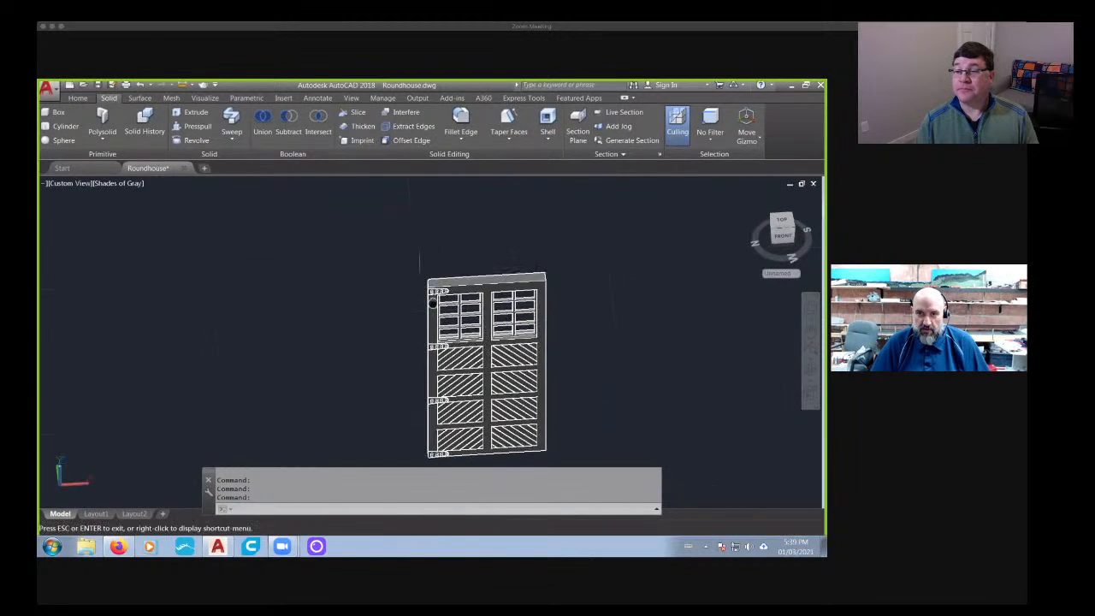
pyautogui.click(401, 267)
pyautogui.press('Delete')
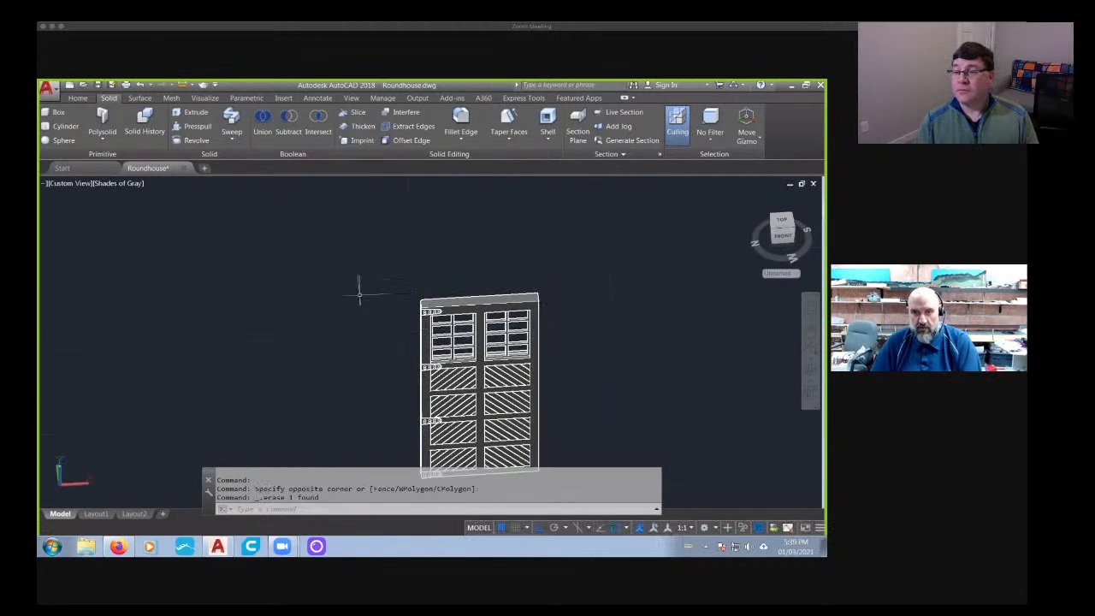
# - Examine the round holes along the narrow hinge edge of the detached stall door
pyautogui.scroll(-3, 399, 295)
pyautogui.moveTo(586, 395)
pyautogui.mouseDown(button='middle')
pyautogui.moveTo(349, 288)
pyautogui.moveTo(401, 320)
pyautogui.mouseUp(button='middle')
pyautogui.scroll(5, 278, 259)
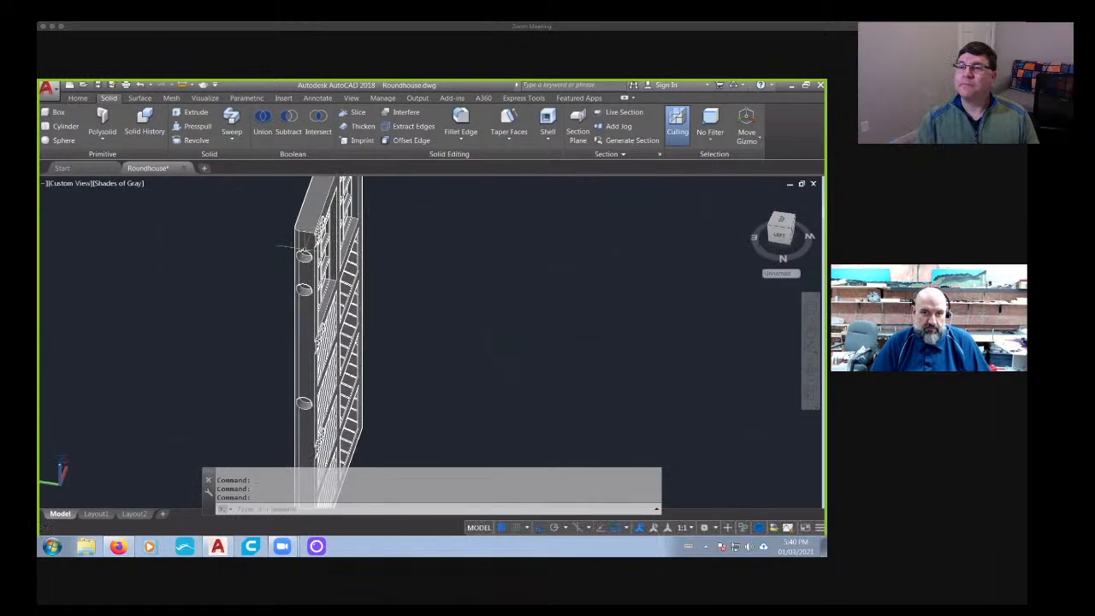
pyautogui.scroll(-3, 306, 232)
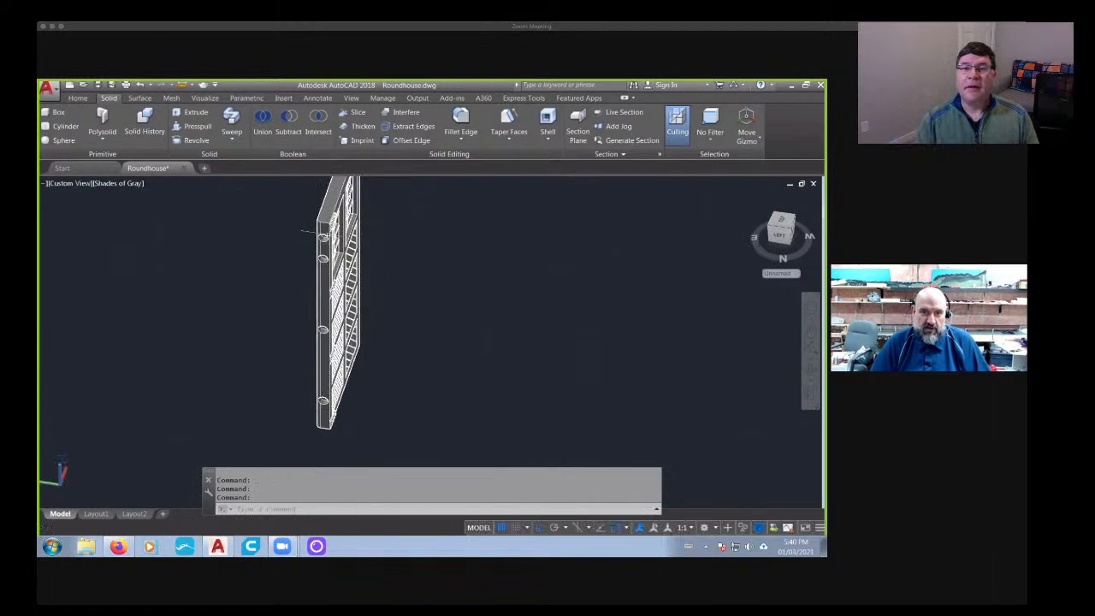
pyautogui.scroll(3, 307, 231)
pyautogui.moveTo(302, 266); pyautogui.dragTo(318, 267, button='middle')
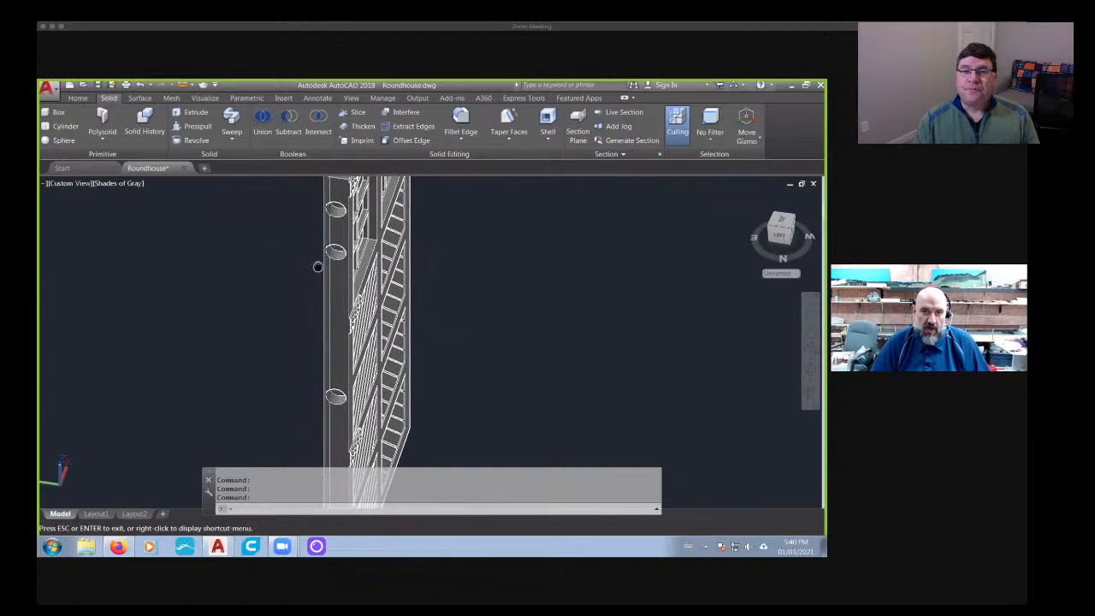
# - Inspect the detached stall door's hinge-edge holes up close, and view the door from its opposite face
pyautogui.scroll(3, 346, 235)
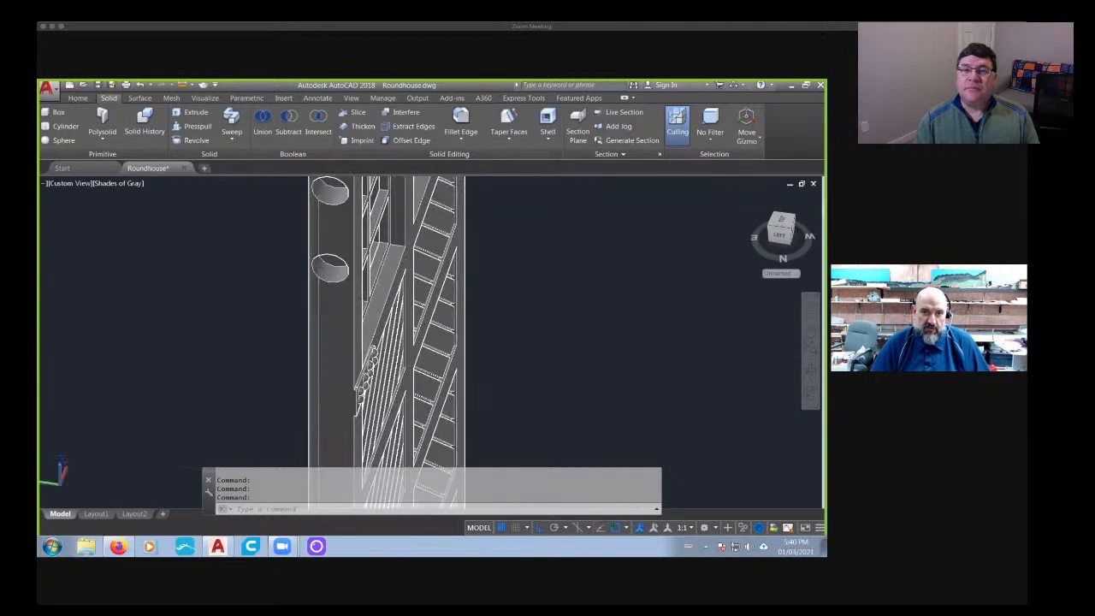
pyautogui.scroll(2, 344, 237)
pyautogui.scroll(-8, 358, 299)
pyautogui.keyDown('shift'); pyautogui.moveTo(457, 360); pyautogui.dragTo(248, 350, button='middle'); pyautogui.keyUp('shift')
pyautogui.keyDown('shift'); pyautogui.moveTo(373, 334); pyautogui.dragTo(569, 342, button='middle'); pyautogui.keyUp('shift')
pyautogui.scroll(-5, 355, 285)
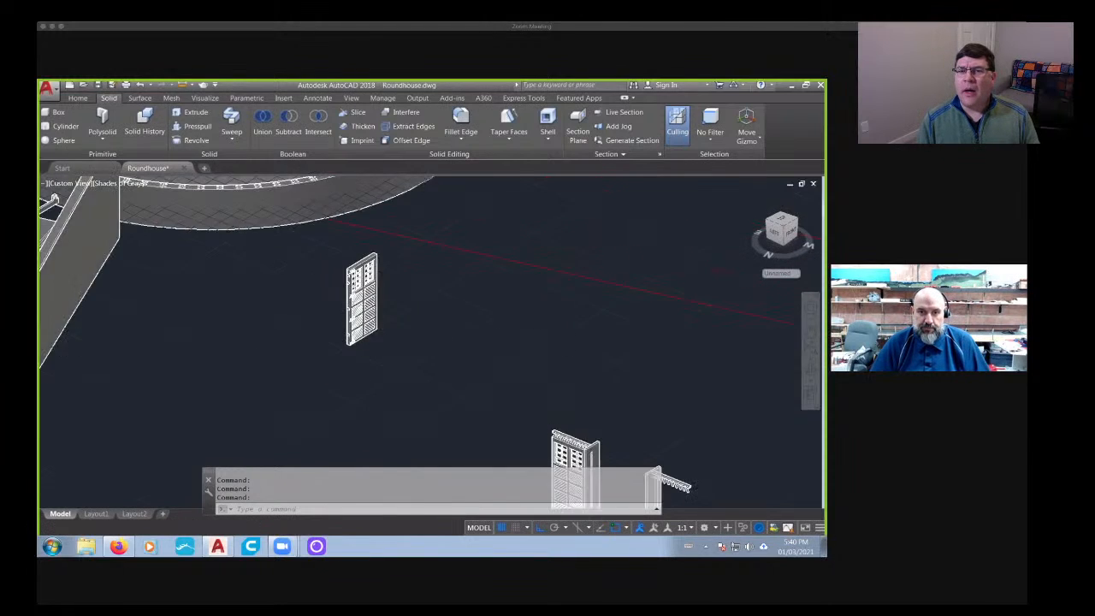
pyautogui.scroll(-4, 414, 272)
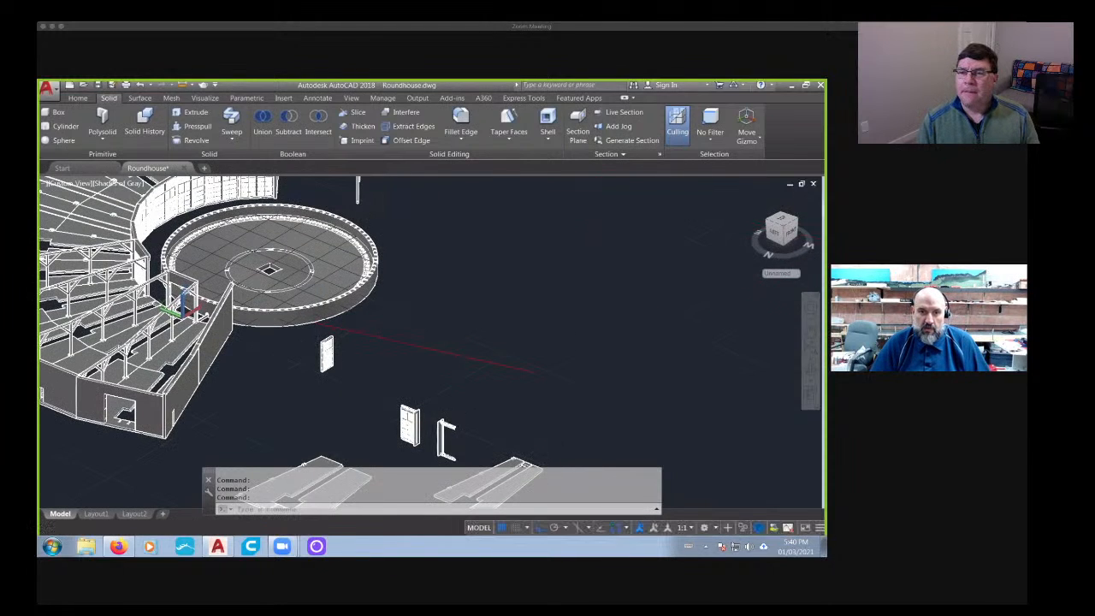
pyautogui.scroll(5, 318, 348)
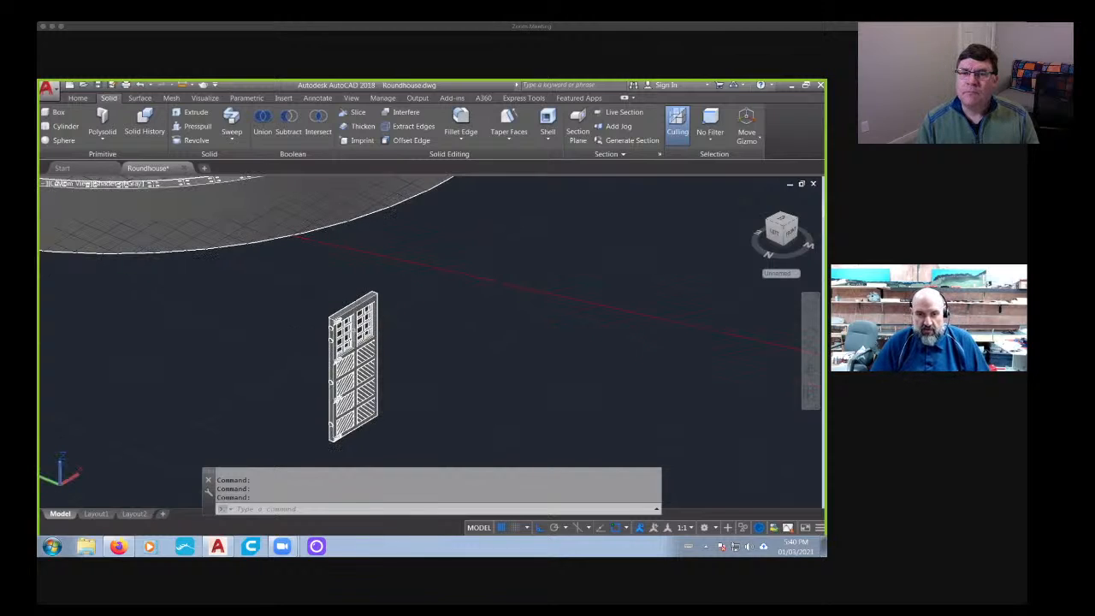
pyautogui.scroll(3, 323, 330)
pyautogui.scroll(-2, 324, 330)
pyautogui.keyDown('shift'); pyautogui.moveTo(453, 319); pyautogui.dragTo(244, 342, button='middle'); pyautogui.keyUp('shift')
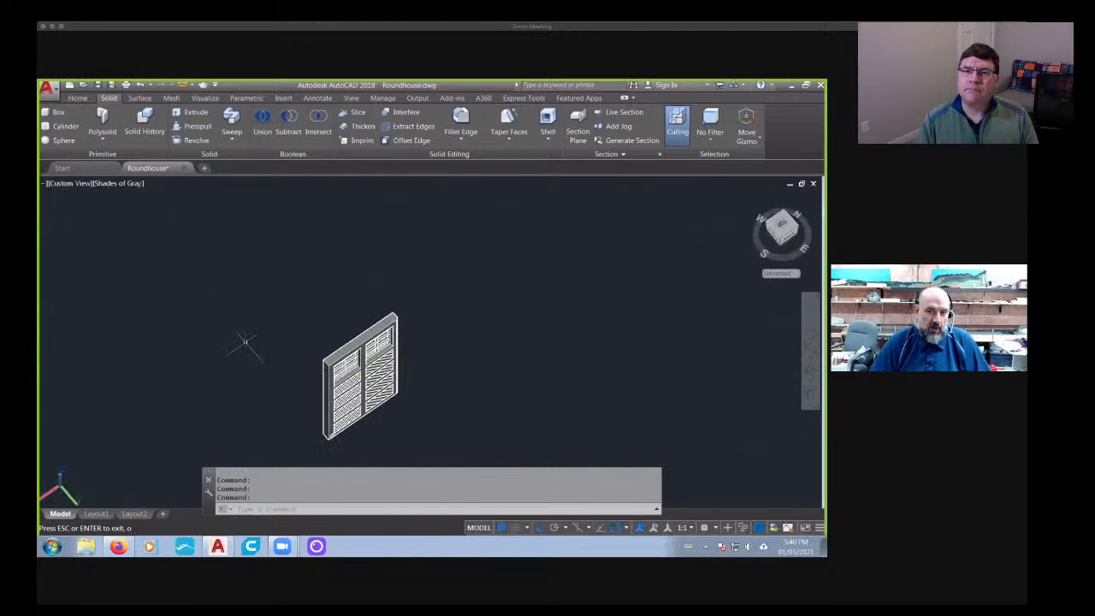
# - Examine the row of round holes along the door post of the open stall frame beside the turntable
pyautogui.scroll(-4, 335, 325)
pyautogui.moveTo(495, 317); pyautogui.dragTo(154, 281, button='middle')
pyautogui.moveTo(189, 503); pyautogui.dragTo(336, 358, button='middle')
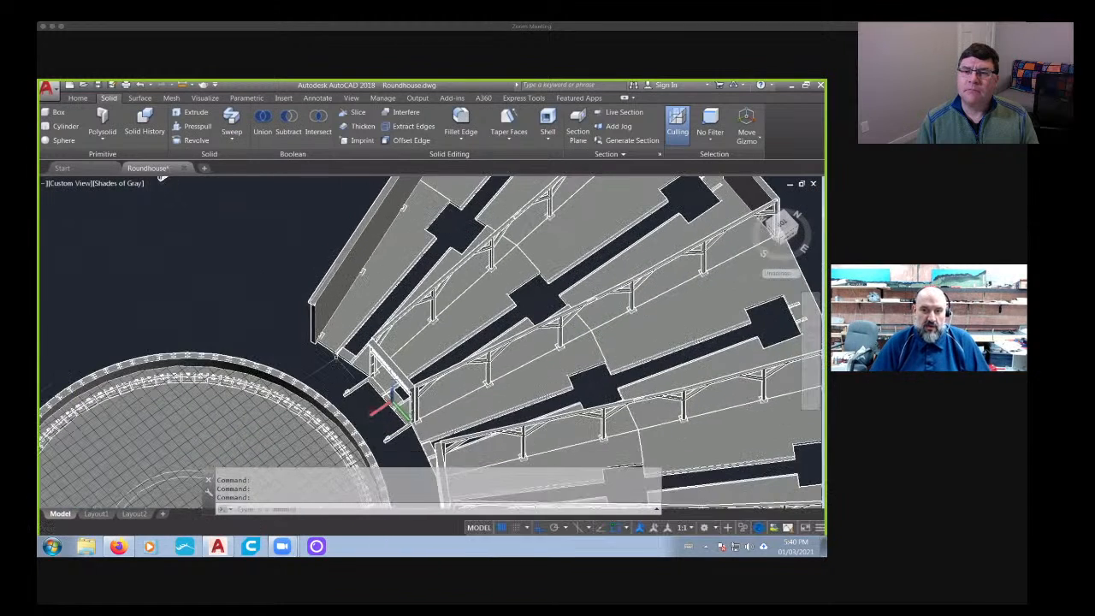
pyautogui.scroll(8, 338, 363)
pyautogui.keyDown('shift'); pyautogui.moveTo(559, 357); pyautogui.dragTo(481, 299, button='middle'); pyautogui.keyUp('shift')
pyautogui.scroll(-2, 482, 299)
pyautogui.moveTo(539, 259); pyautogui.dragTo(479, 262, button='middle')
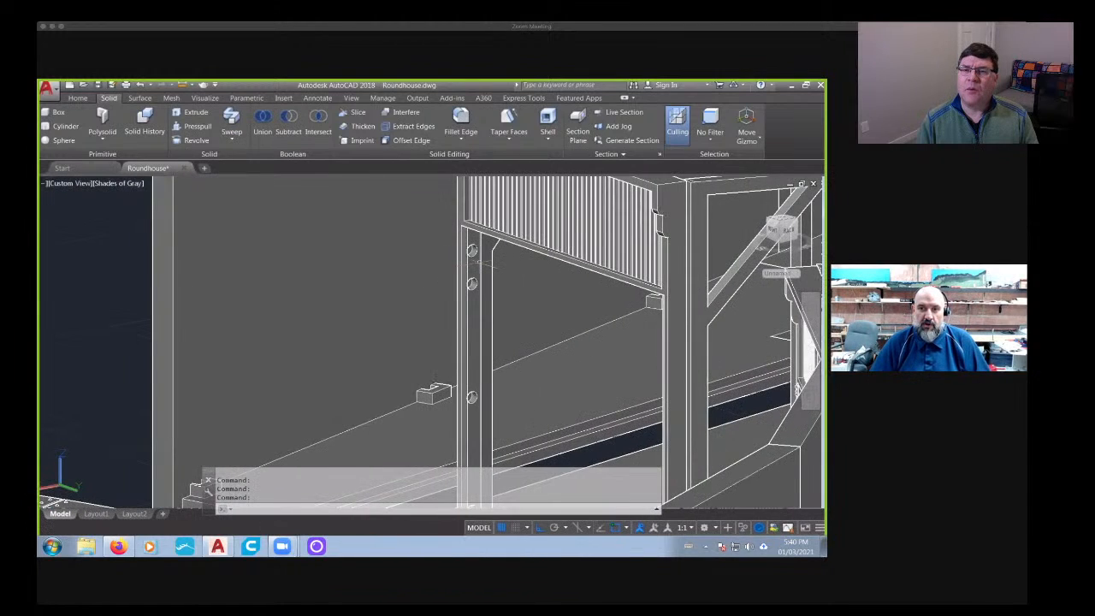
pyautogui.scroll(-3, 463, 274)
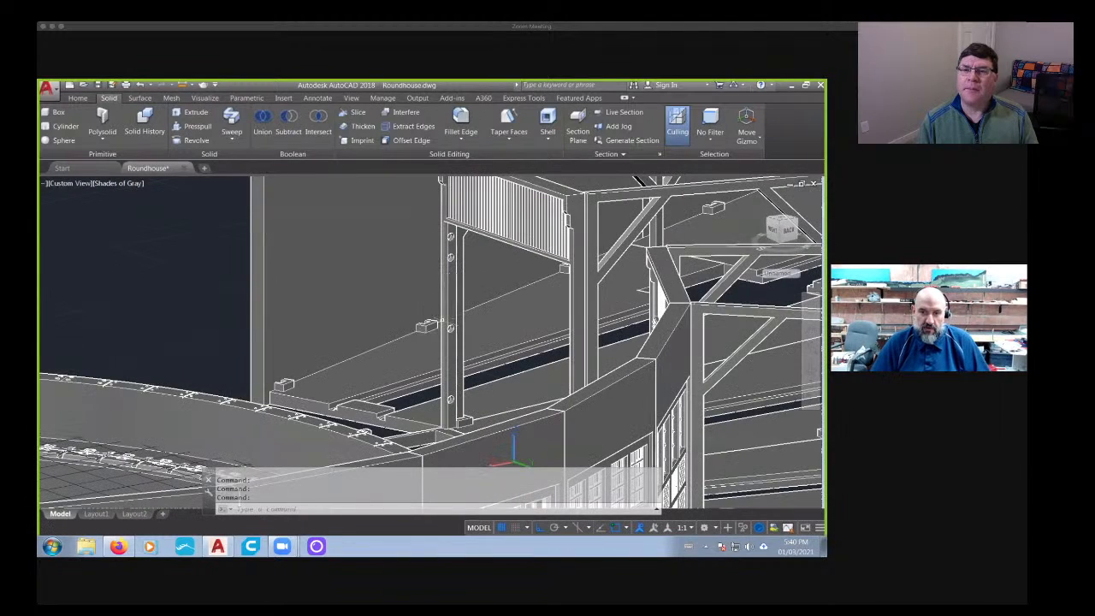
pyautogui.scroll(2, 452, 399)
pyautogui.moveTo(455, 398); pyautogui.dragTo(441, 439, button='middle')
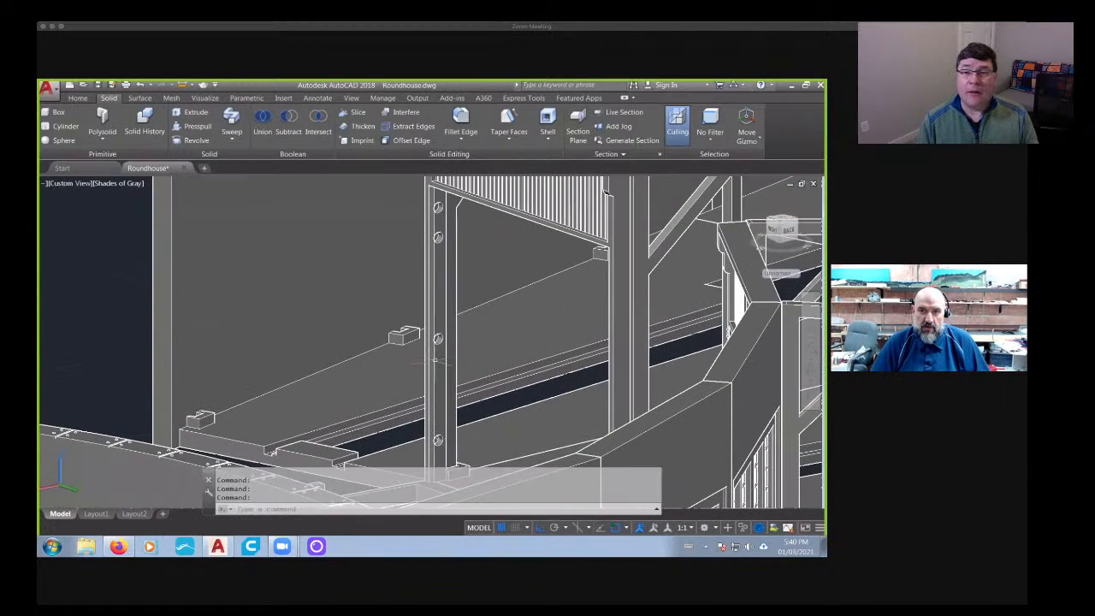
pyautogui.scroll(-3, 438, 350)
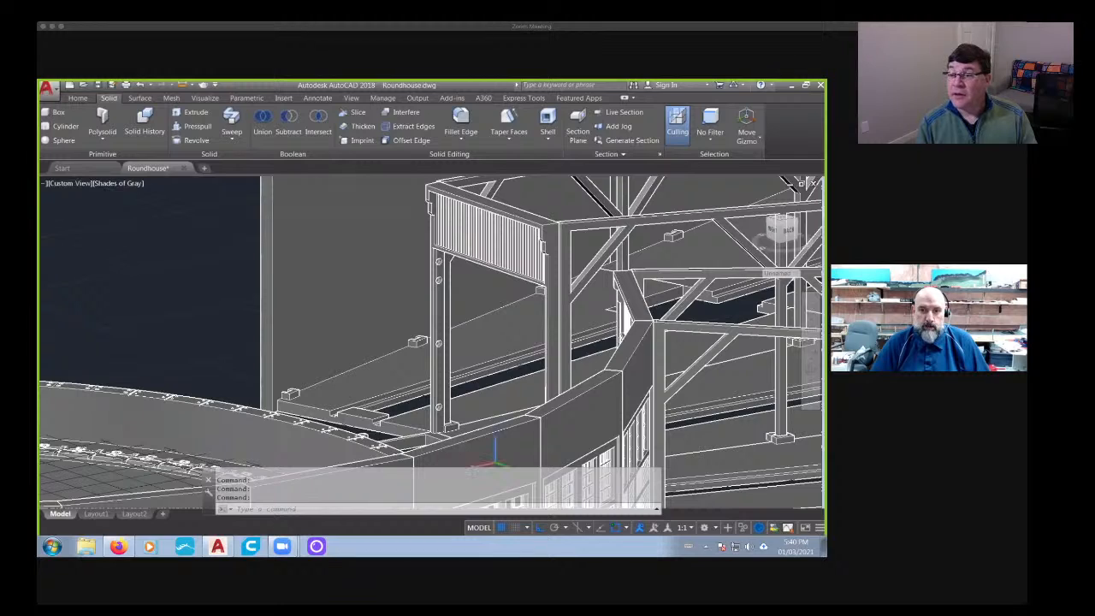
# - Inspect one of the stall post's round holes up close from different angles to show its depth
pyautogui.scroll(8, 430, 302)
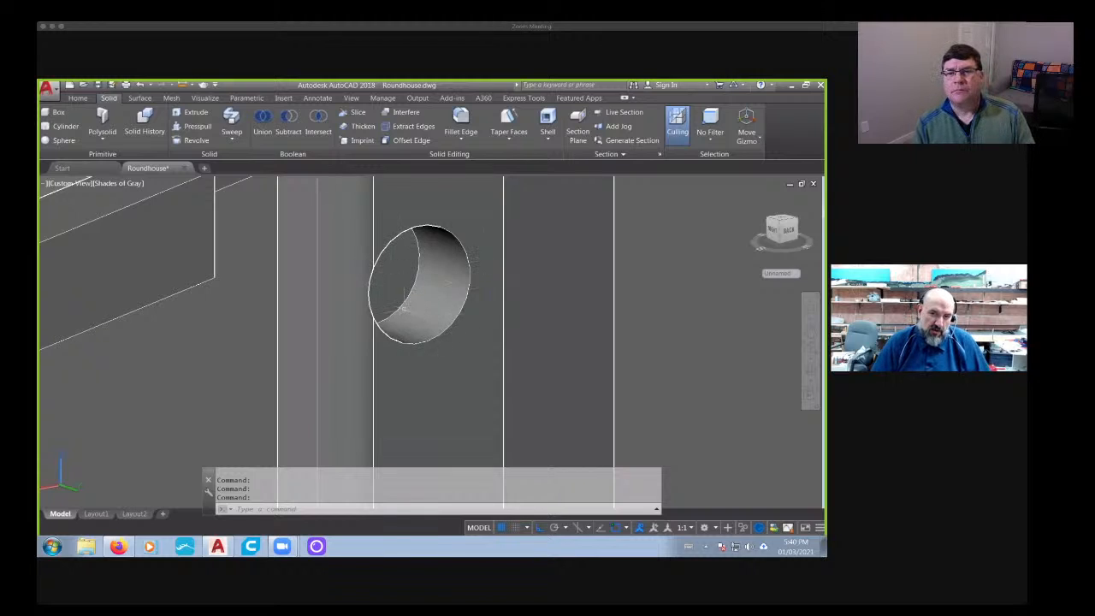
pyautogui.scroll(-14, 403, 305)
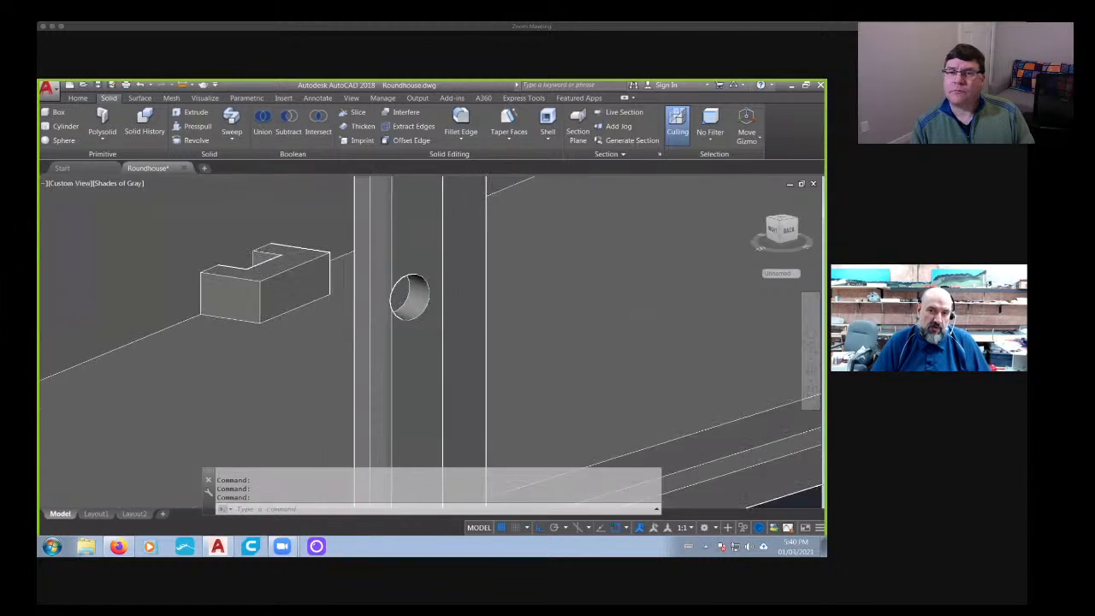
pyautogui.keyDown('shift'); pyautogui.moveTo(315, 307); pyautogui.dragTo(582, 388, button='middle'); pyautogui.keyUp('shift')
pyautogui.moveTo(424, 305); pyautogui.dragTo(268, 306, button='middle')
pyautogui.scroll(12, 492, 362)
pyautogui.moveTo(473, 378); pyautogui.dragTo(456, 349, button='middle')
pyautogui.scroll(9, 452, 376)
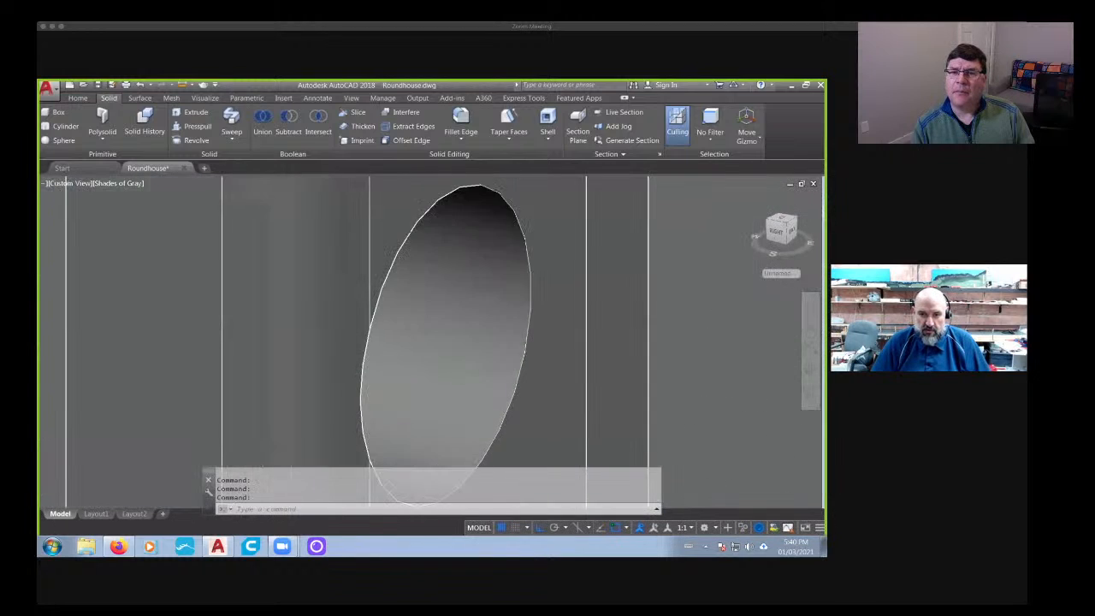
pyautogui.scroll(-12, 452, 377)
pyautogui.scroll(6, 451, 376)
pyautogui.scroll(-13, 452, 376)
pyautogui.scroll(-3, 452, 371)
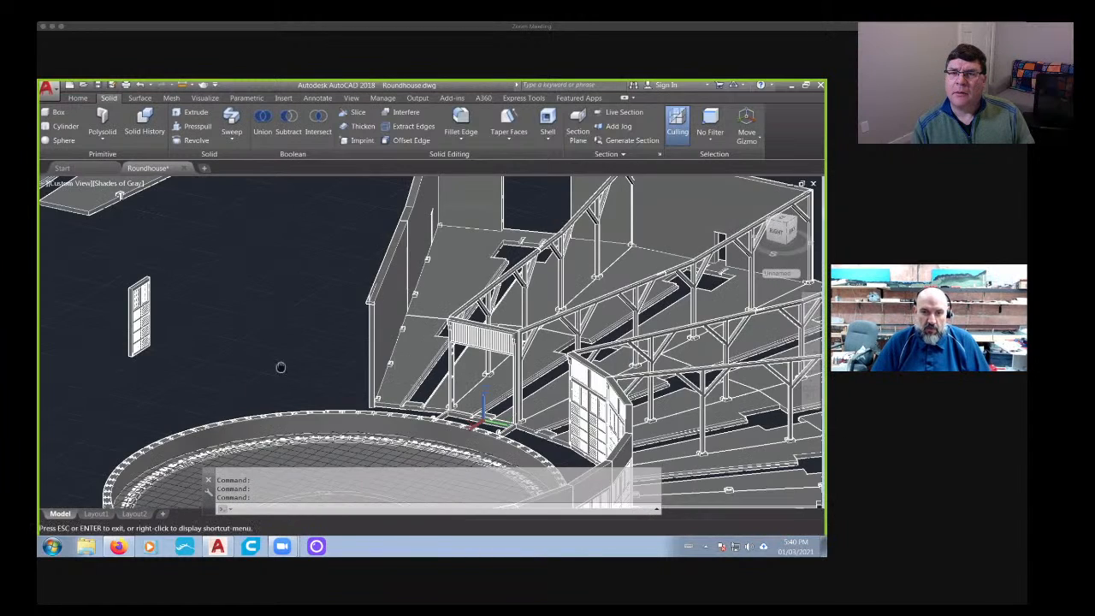
# - Review the hole positions on the detached stall door's hinge edge, and turn to its opposite edge
pyautogui.moveTo(282, 367); pyautogui.dragTo(454, 369, button='middle')
pyautogui.scroll(5, 321, 321)
pyautogui.keyDown('shift'); pyautogui.moveTo(357, 394); pyautogui.dragTo(361, 363, button='middle'); pyautogui.keyUp('shift')
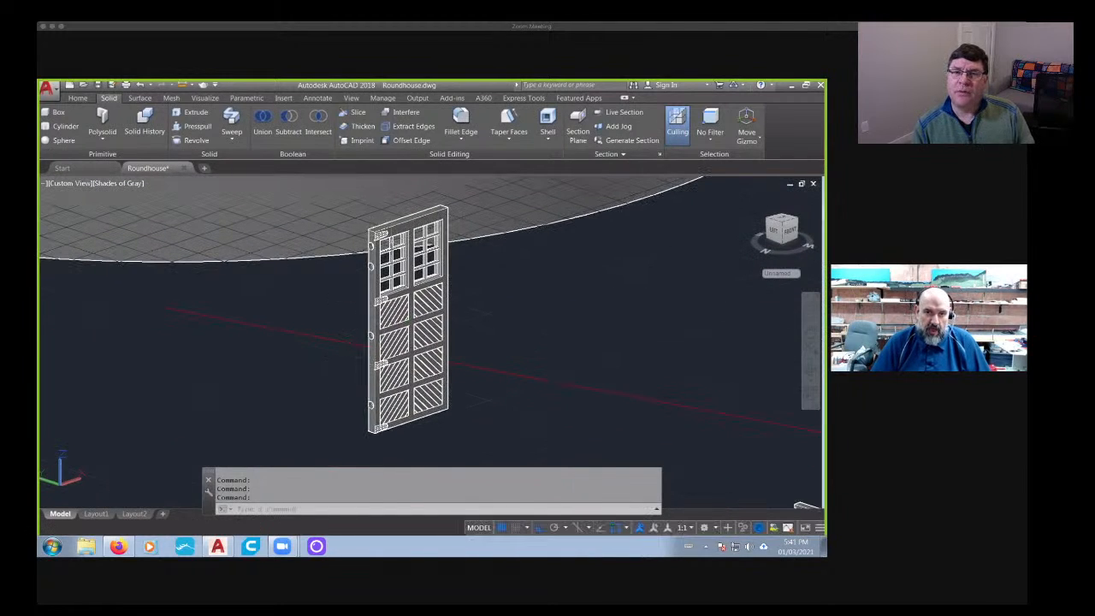
pyautogui.scroll(5, 347, 261)
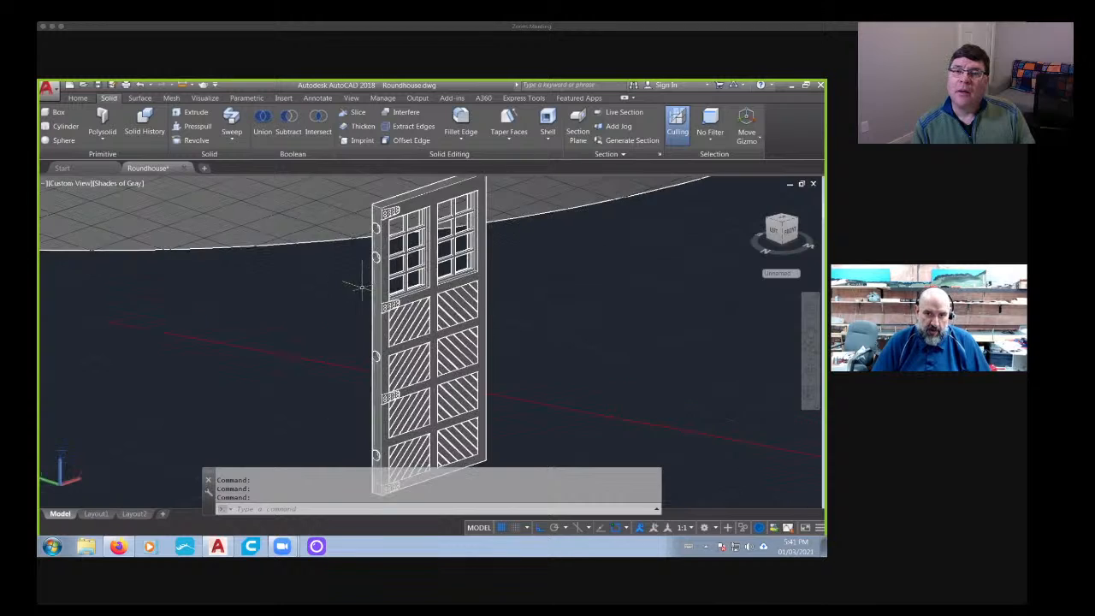
pyautogui.scroll(-3, 352, 309)
pyautogui.moveTo(351, 309); pyautogui.dragTo(416, 265, button='middle')
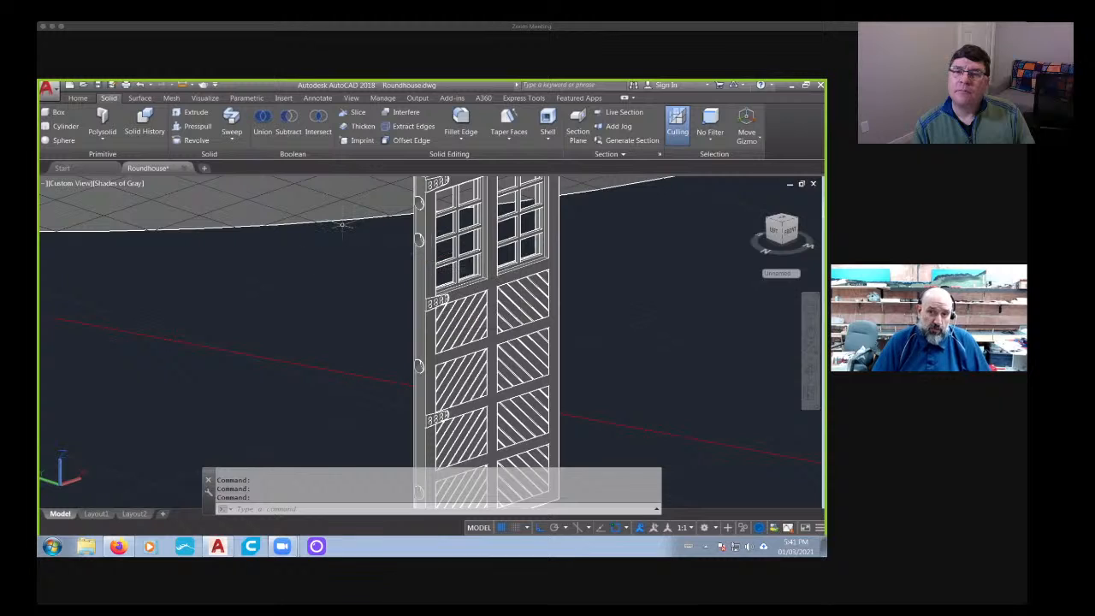
pyautogui.keyDown('shift'); pyautogui.moveTo(403, 286); pyautogui.dragTo(387, 350, button='middle'); pyautogui.keyUp('shift')
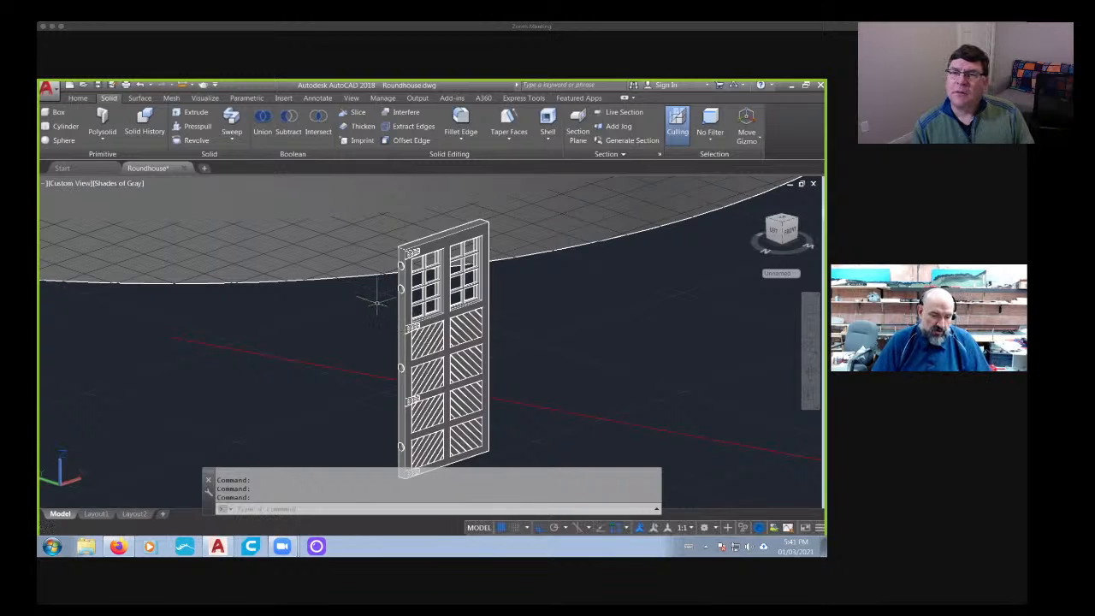
pyautogui.keyDown('shift'); pyautogui.moveTo(542, 320); pyautogui.dragTo(333, 362, button='middle'); pyautogui.keyUp('shift')
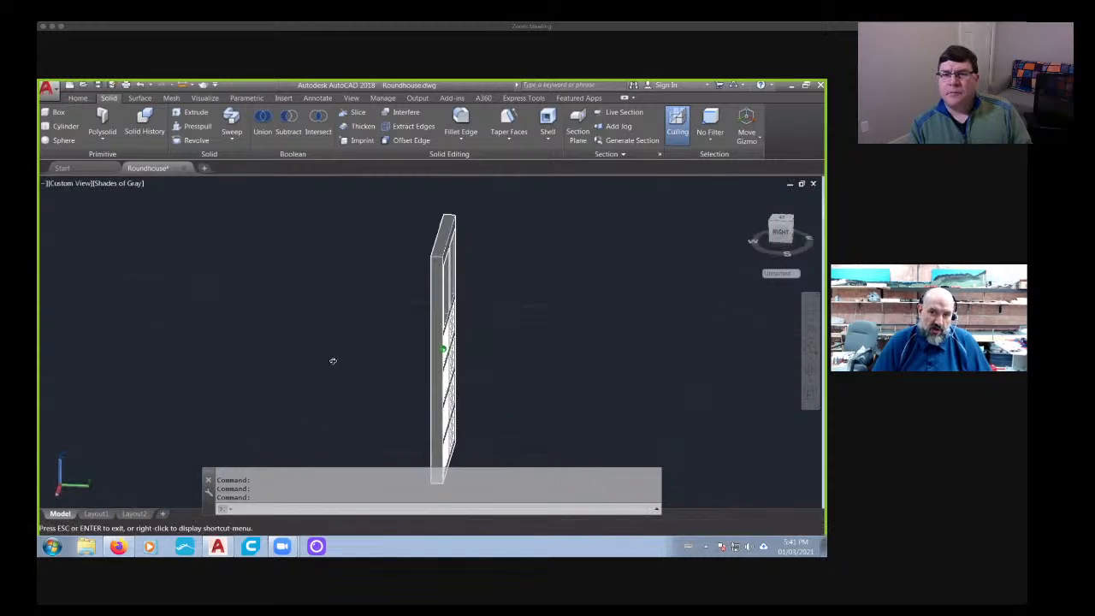
# - Examine the open stall frame's posts and header where they meet the floor beside the turntable
pyautogui.scroll(-8, 469, 323)
pyautogui.moveTo(468, 323); pyautogui.dragTo(373, 314, button='middle')
pyautogui.scroll(8, 475, 325)
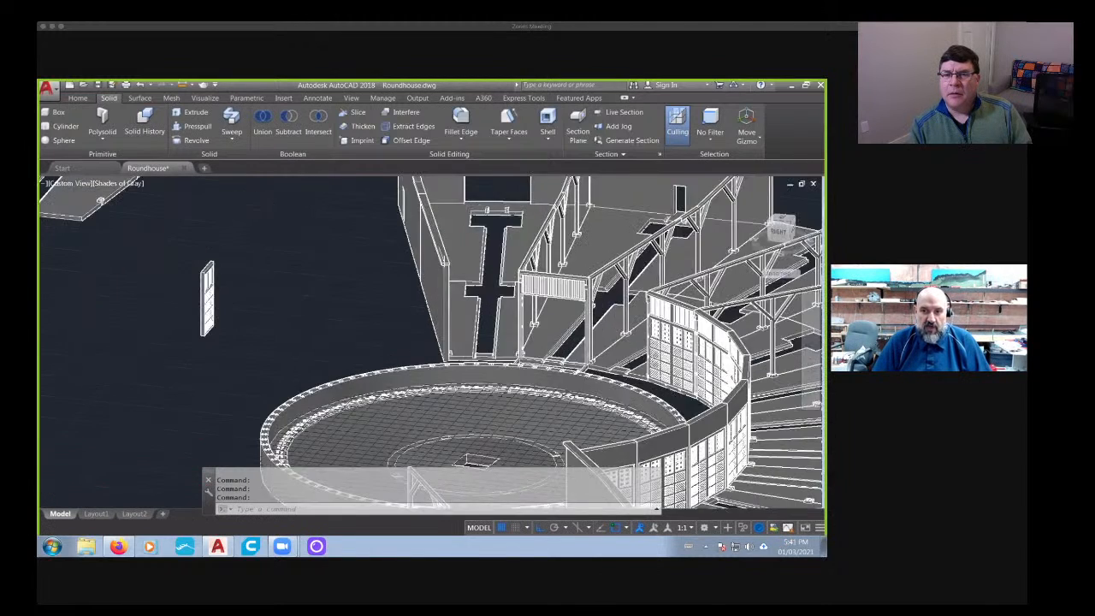
pyautogui.scroll(3, 493, 327)
pyautogui.moveTo(491, 328); pyautogui.dragTo(345, 296, button='middle')
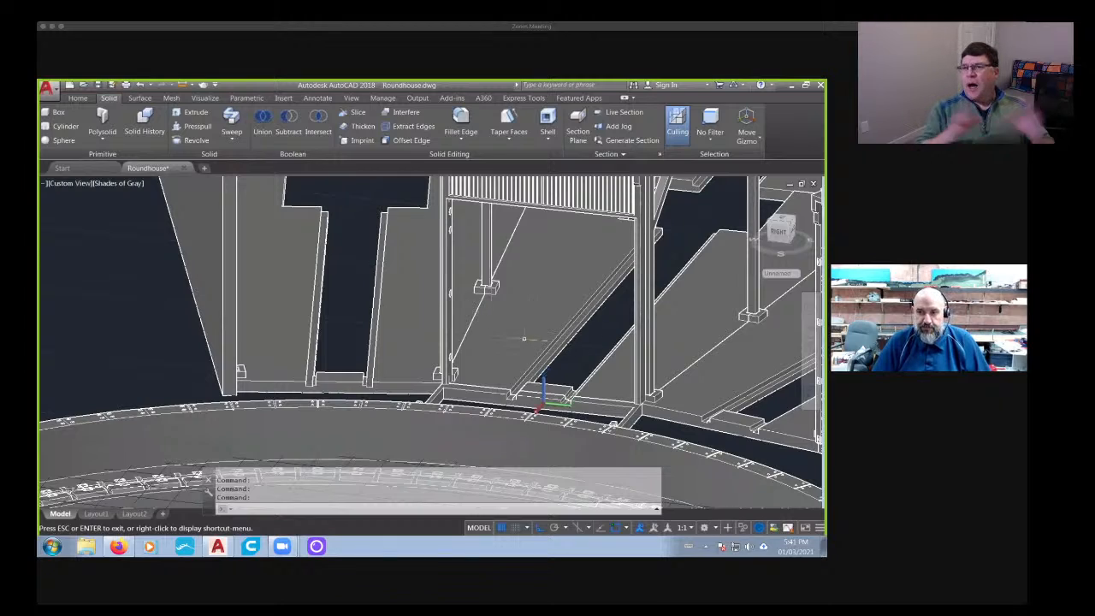
pyautogui.moveTo(523, 339); pyautogui.dragTo(432, 382, button='middle')
pyautogui.scroll(-3, 472, 337)
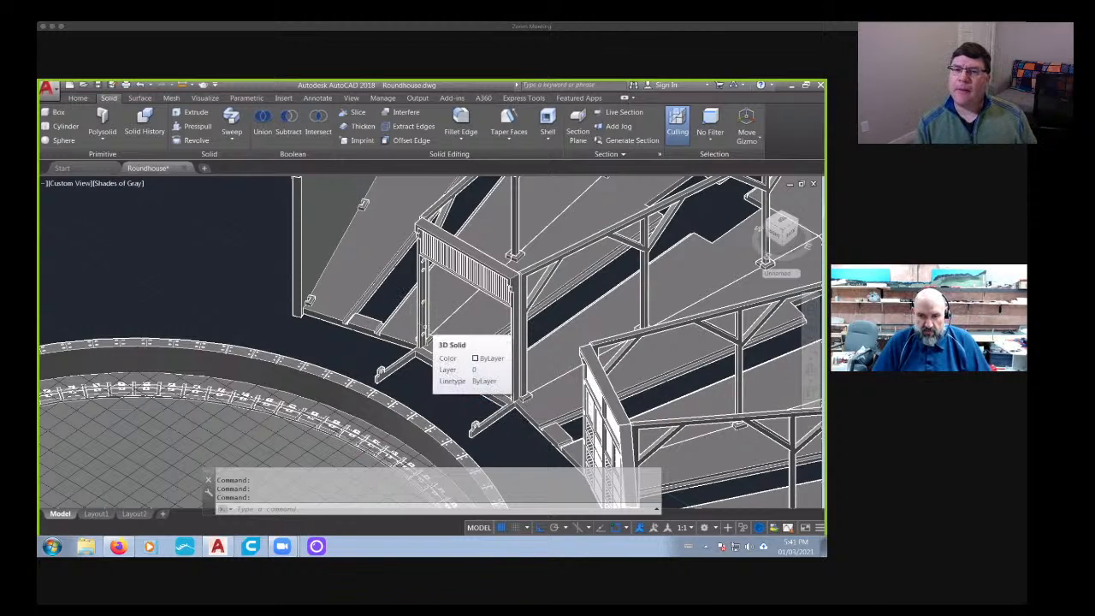
# - Inspect the base of the drilled door post and the floor arms reaching toward the turntable, from close up and afar
pyautogui.scroll(6, 394, 365)
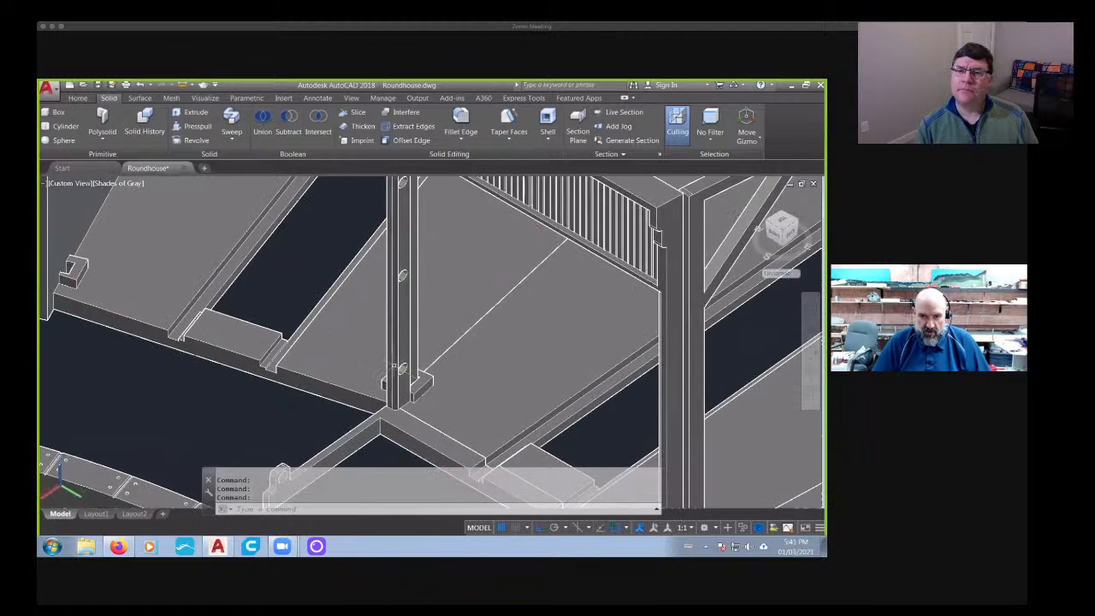
pyautogui.scroll(-5, 393, 366)
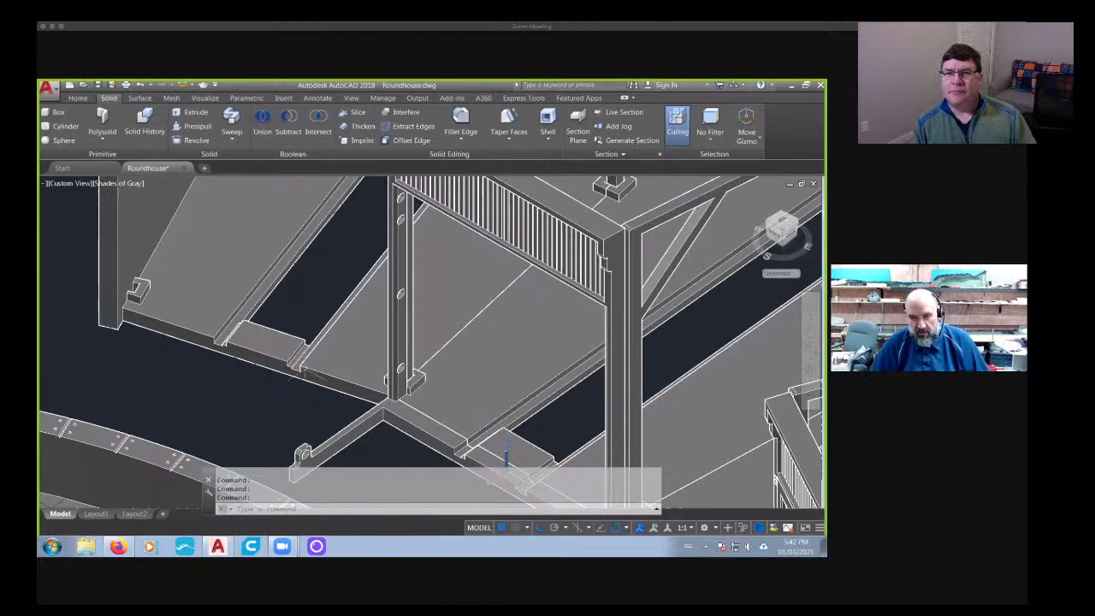
pyautogui.scroll(-5, 344, 343)
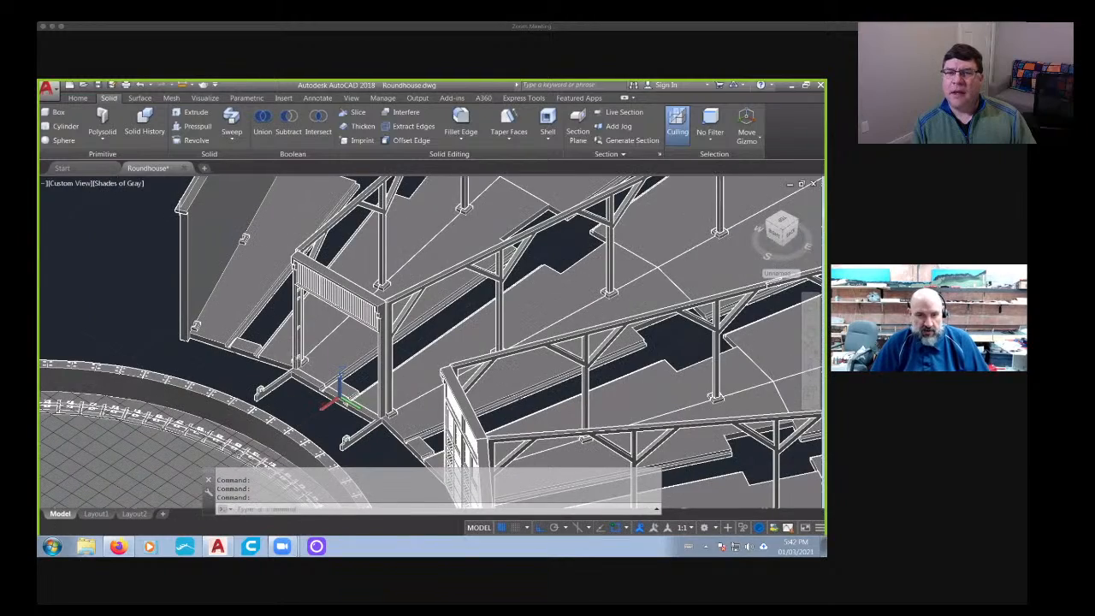
pyautogui.scroll(6, 299, 356)
pyautogui.scroll(-5, 300, 356)
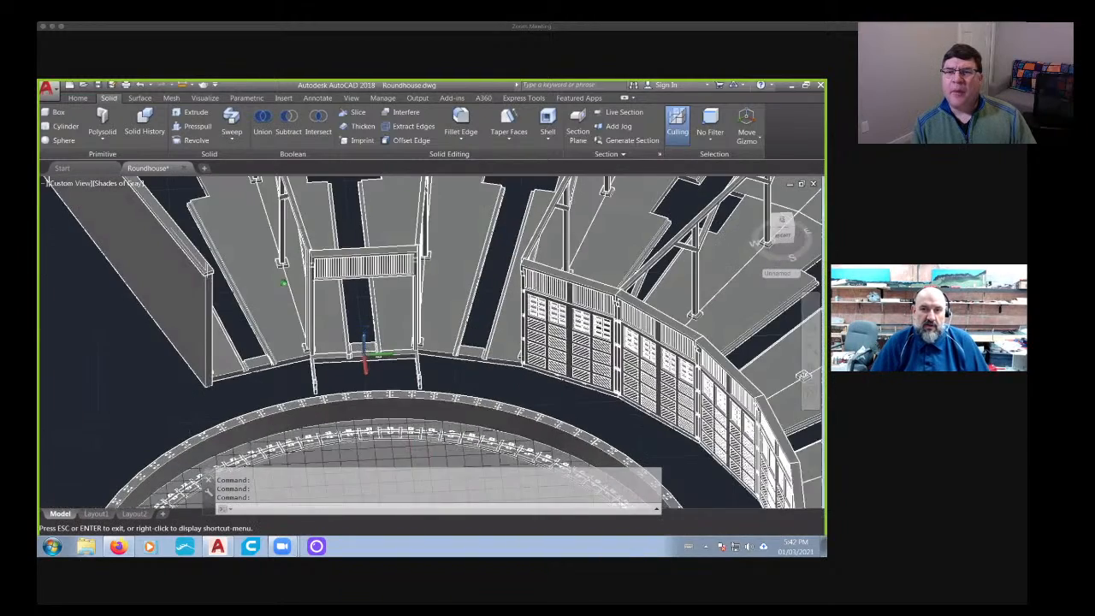
pyautogui.scroll(-6, 366, 358)
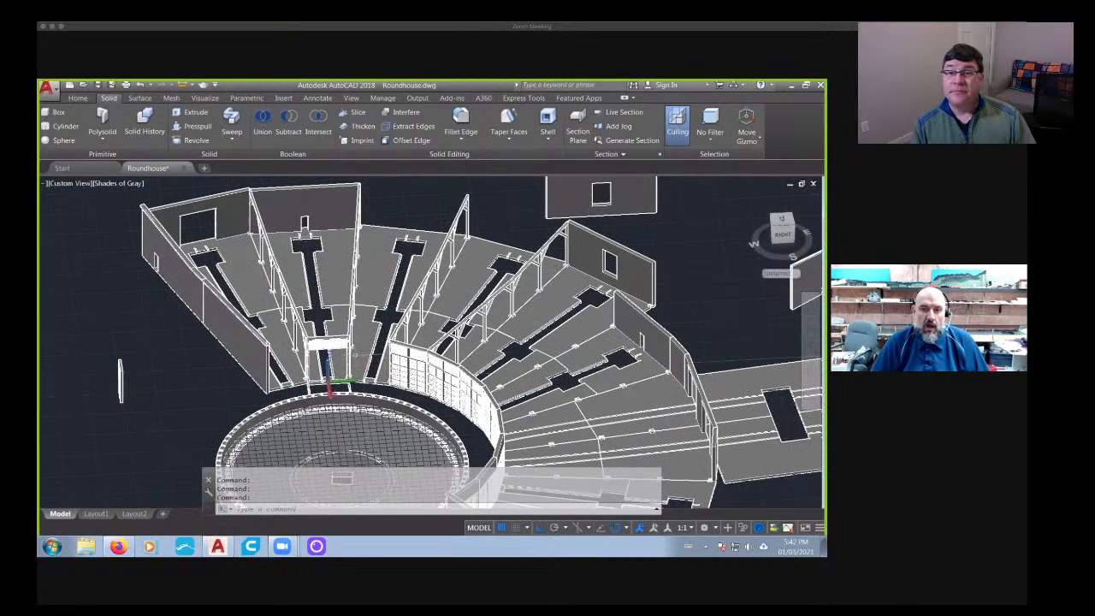
pyautogui.scroll(3, 355, 353)
pyautogui.scroll(-4, 355, 354)
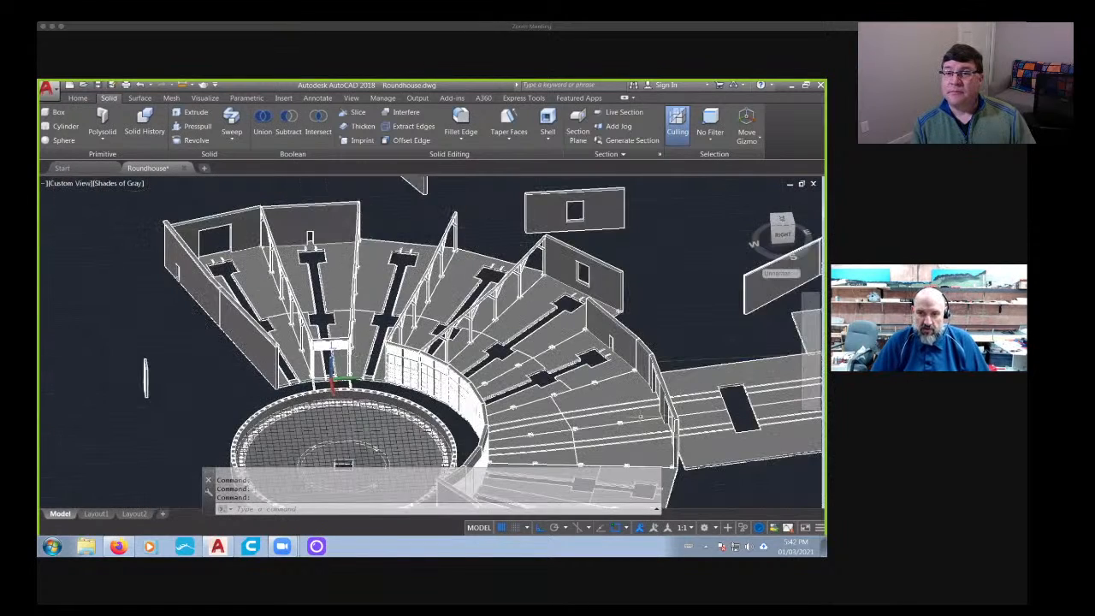
# - Highlight the long rectangular floor extension behind the roundhouse with a crossing selection, and clear the selection
pyautogui.moveTo(641, 416); pyautogui.dragTo(598, 333, button='middle')
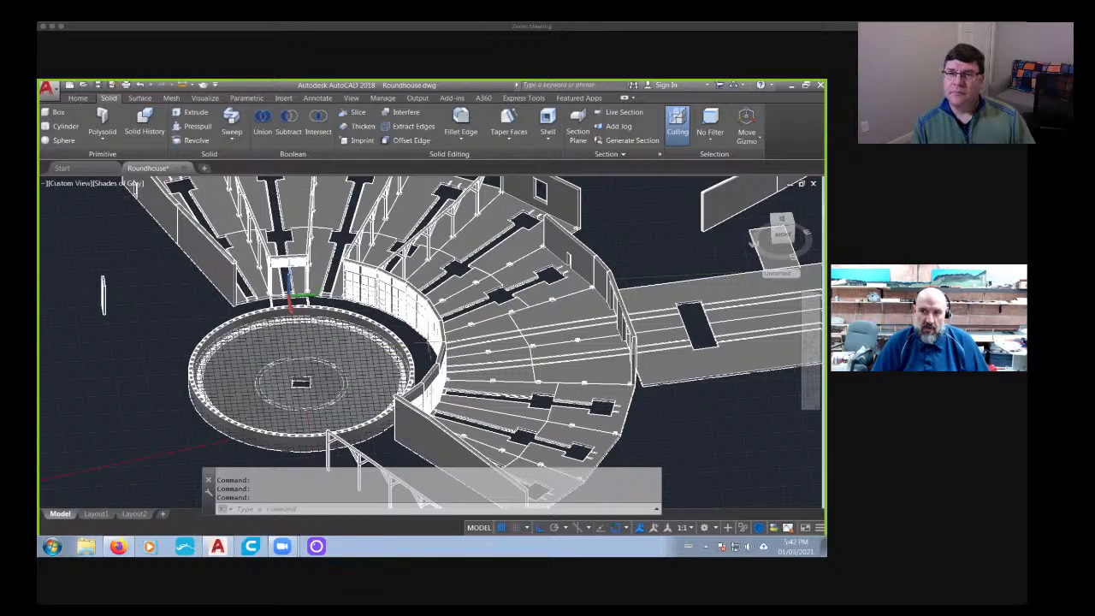
pyautogui.moveTo(688, 250); pyautogui.dragTo(309, 266, button='middle')
pyautogui.click(557, 237)
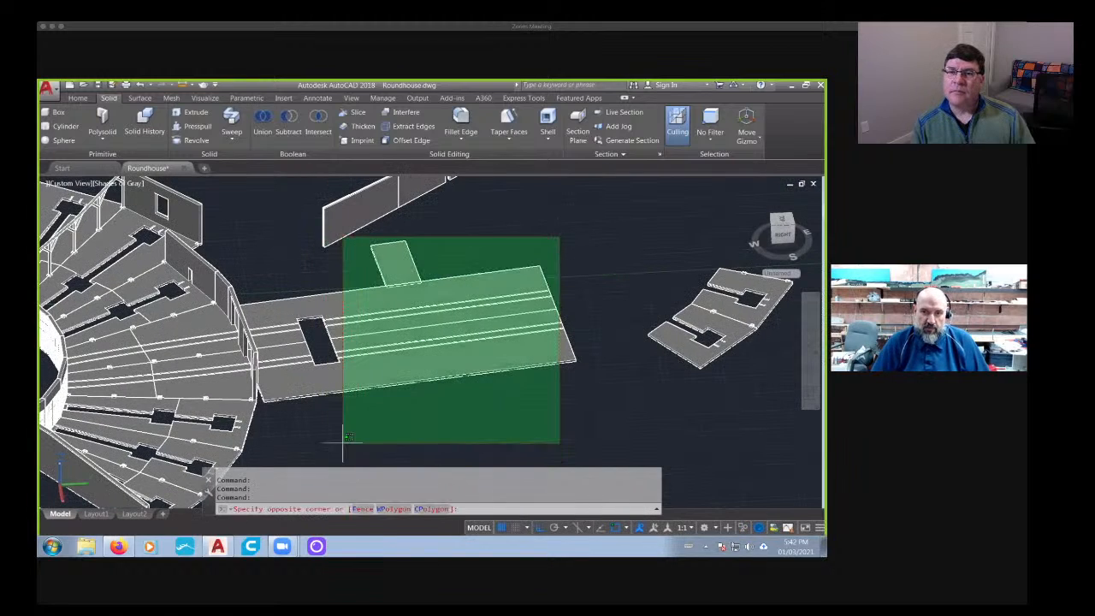
pyautogui.click(341, 445)
pyautogui.press('Escape')
pyautogui.press('Escape')
pyautogui.scroll(-4, 476, 384)
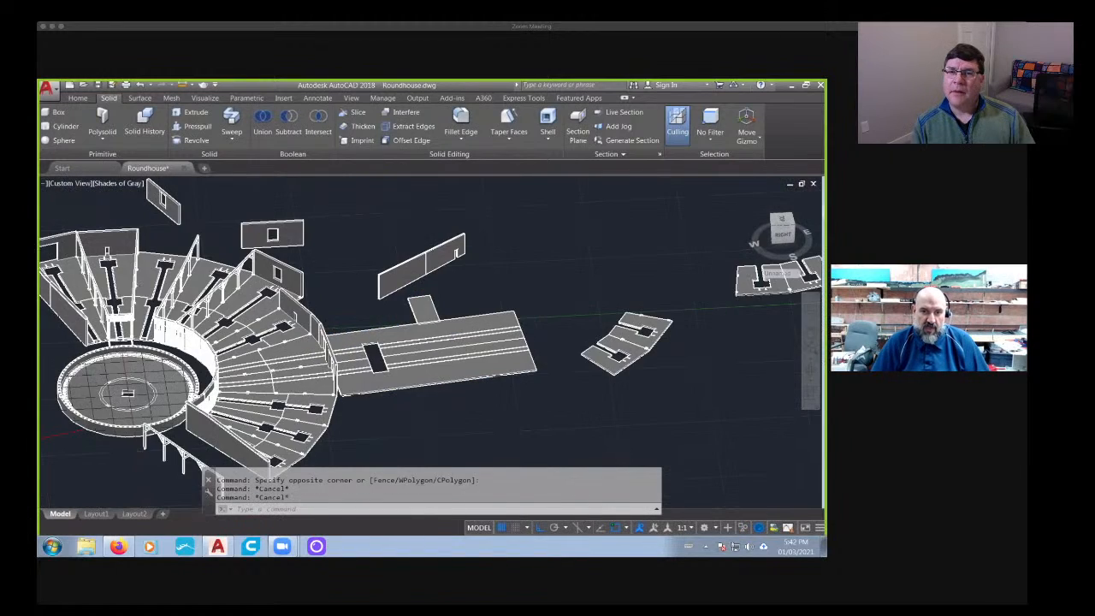
pyautogui.scroll(8, 451, 304)
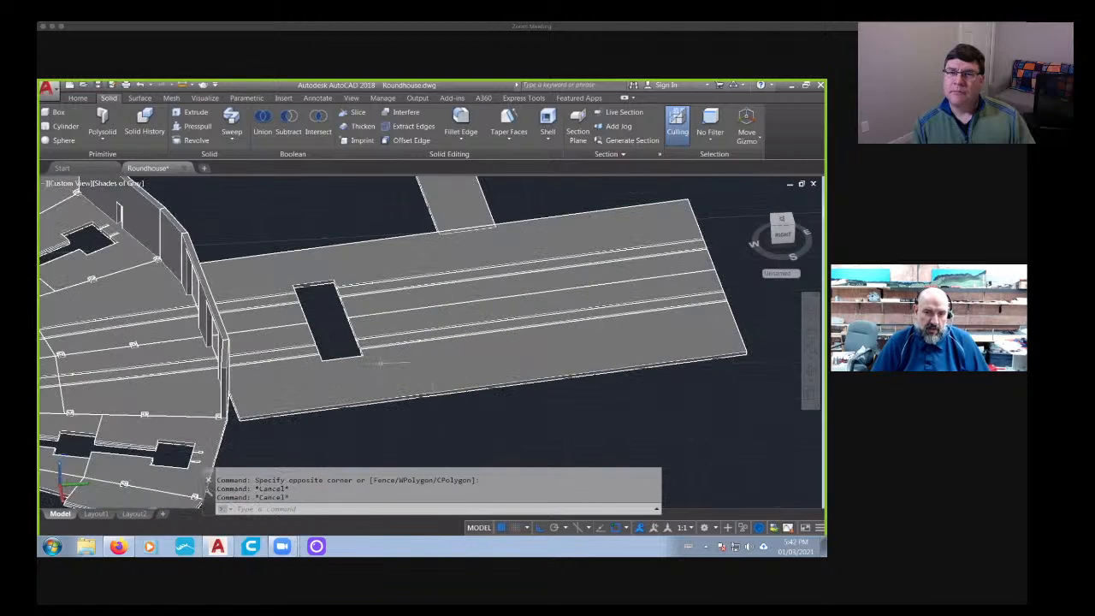
# - View the entire roundhouse layout from above, including the turntable and the end wall near the detached truss
pyautogui.scroll(-6, 380, 363)
pyautogui.scroll(-2, 370, 402)
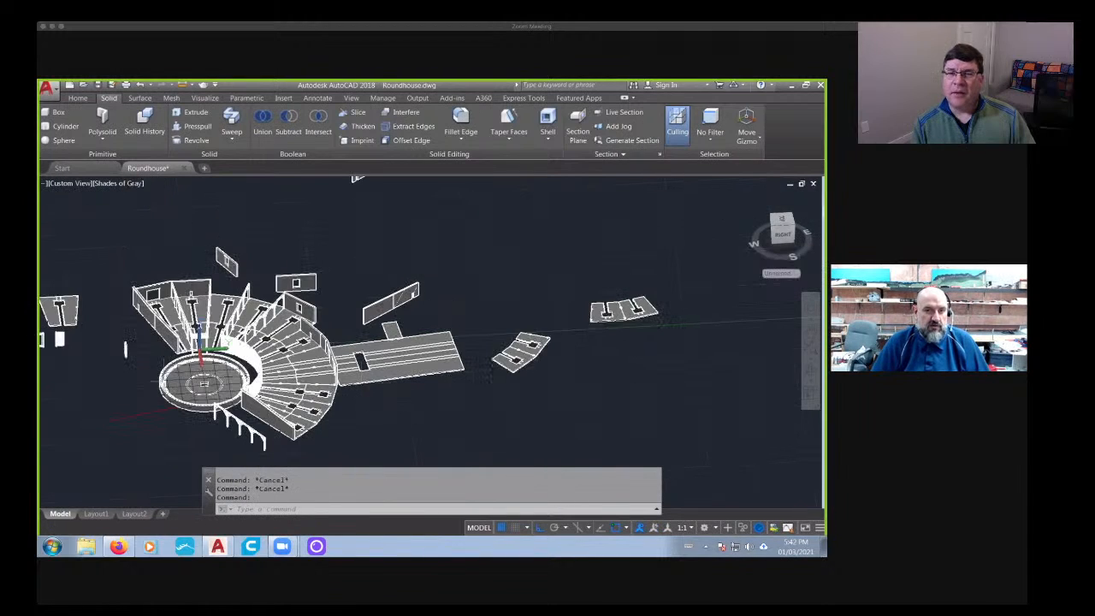
pyautogui.keyDown('shift'); pyautogui.moveTo(370, 402); pyautogui.dragTo(314, 403, button='middle'); pyautogui.keyUp('shift')
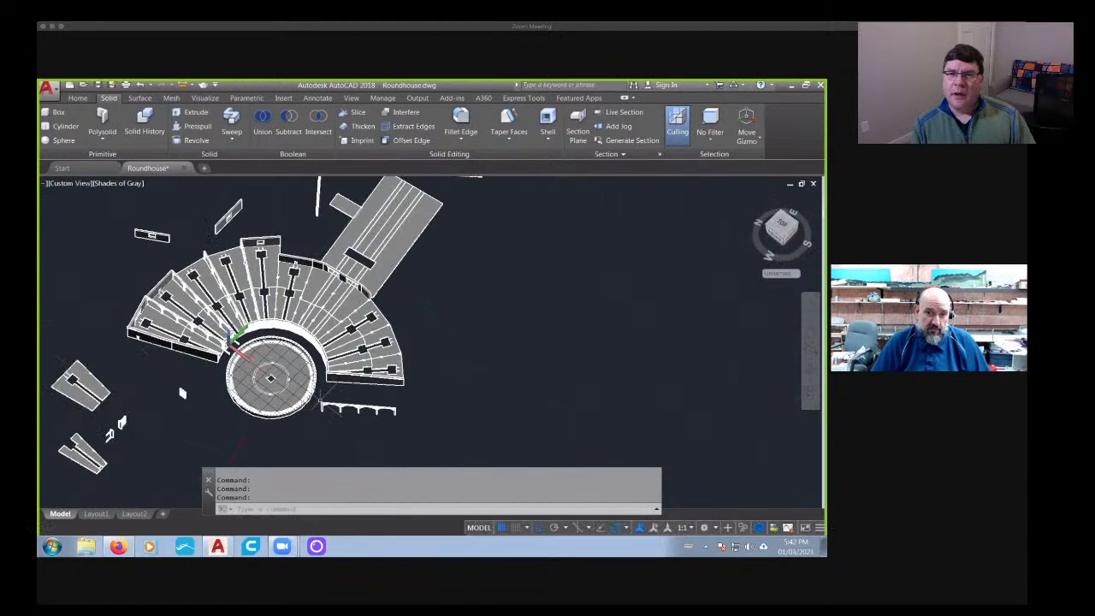
pyautogui.scroll(3, 320, 404)
pyautogui.moveTo(356, 370); pyautogui.dragTo(350, 427, button='middle')
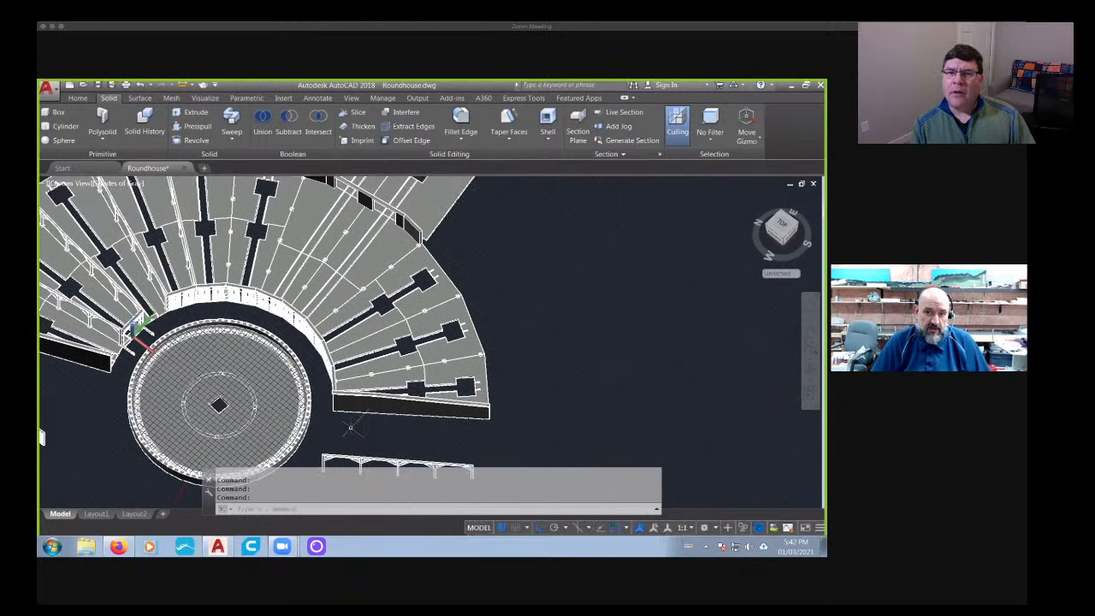
# - Examine the roundhouse layout from above, focusing on the long rectangular floor extension and the detached floor sections beside it
pyautogui.scroll(-4, 350, 428)
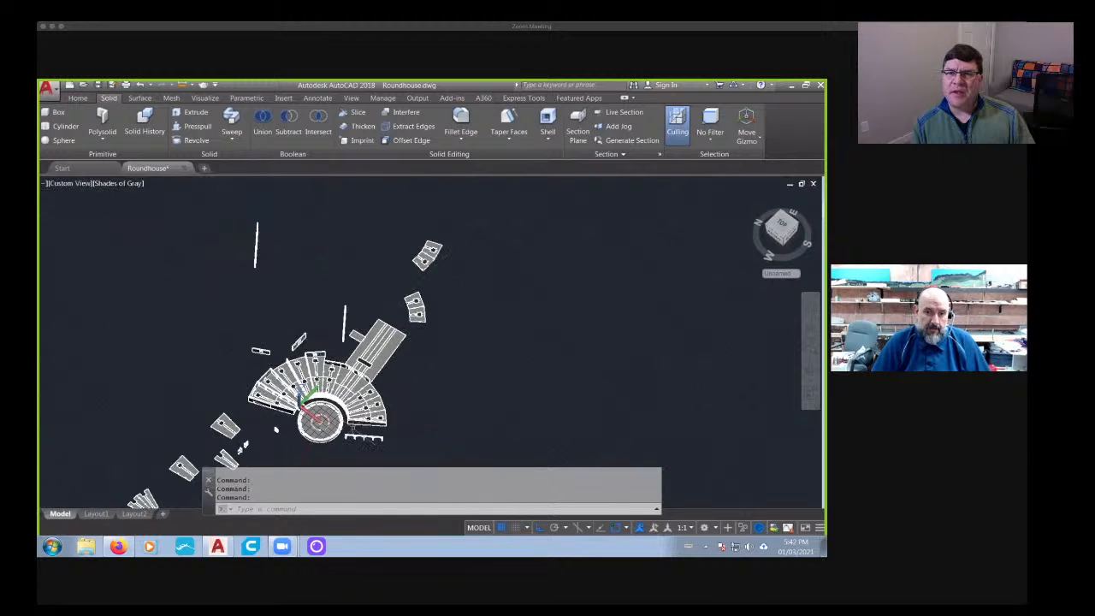
pyautogui.scroll(3, 350, 428)
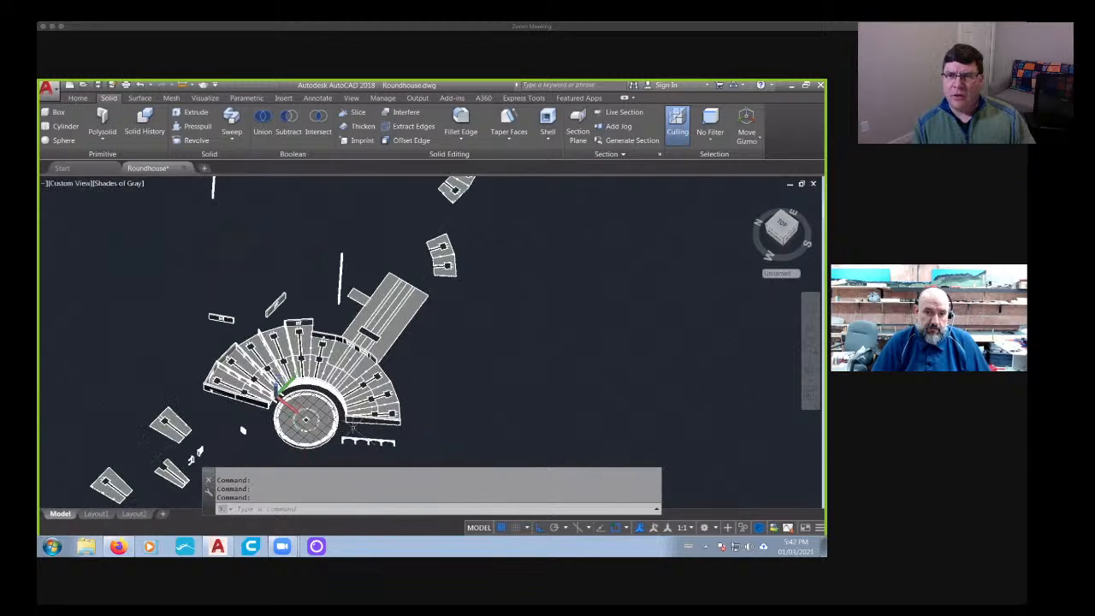
pyautogui.keyDown('shift'); pyautogui.moveTo(351, 428); pyautogui.dragTo(408, 363, button='middle'); pyautogui.keyUp('shift')
pyautogui.moveTo(438, 445); pyautogui.dragTo(650, 248, button='middle')
pyautogui.scroll(5, 317, 364)
pyautogui.scroll(-2, 317, 364)
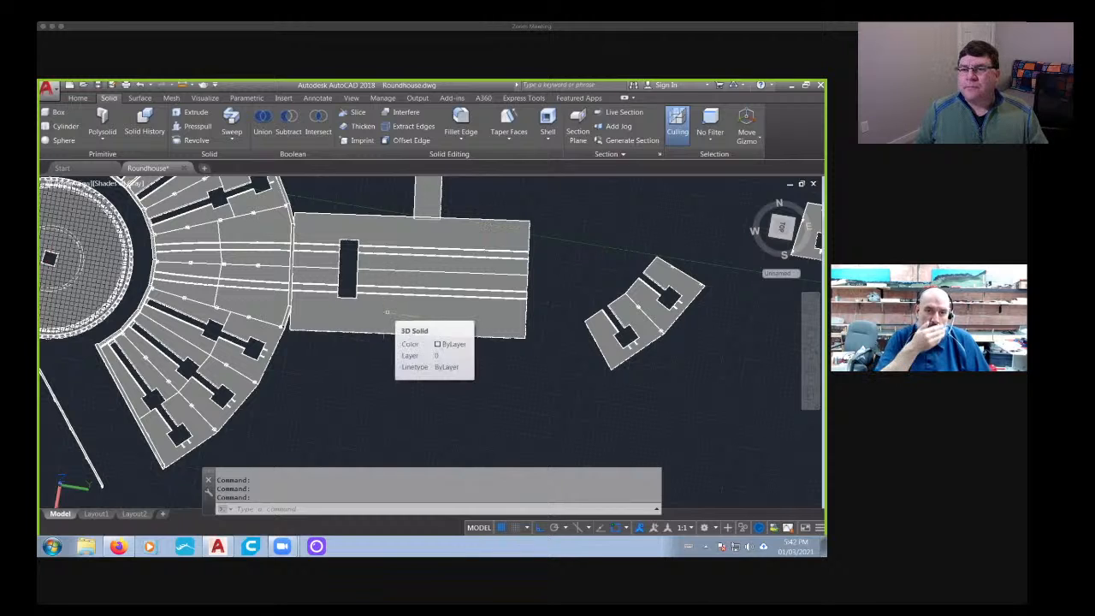
pyautogui.scroll(-2, 528, 456)
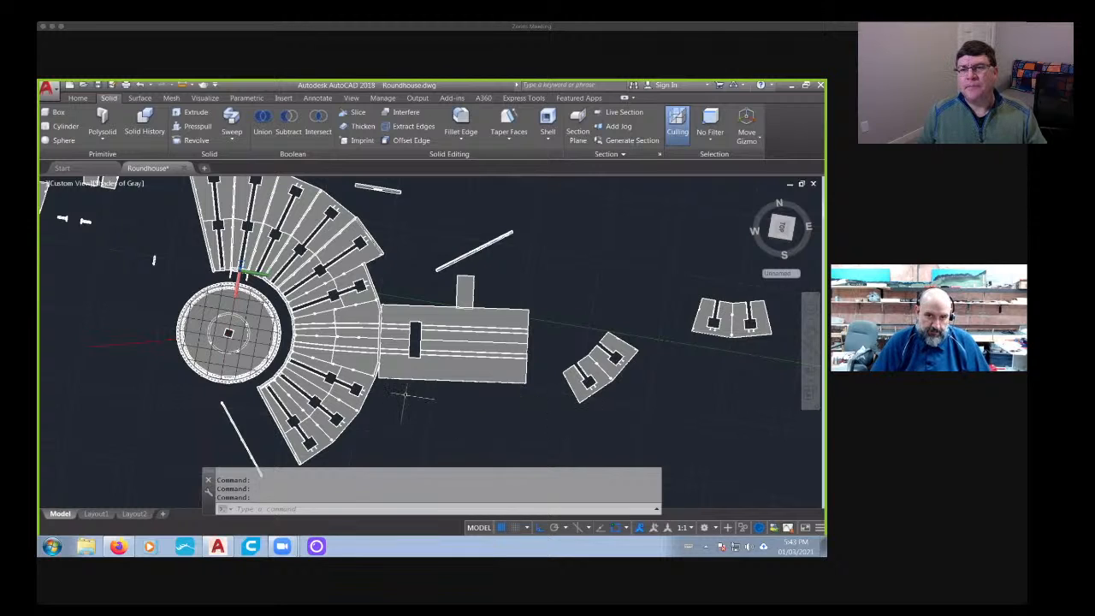
# - Inspect the rear wall's two track openings from the stall side and from the floor extension behind it
pyautogui.keyDown('shift'); pyautogui.moveTo(368, 428); pyautogui.dragTo(432, 455, button='middle'); pyautogui.keyUp('shift')
pyautogui.scroll(10, 233, 340)
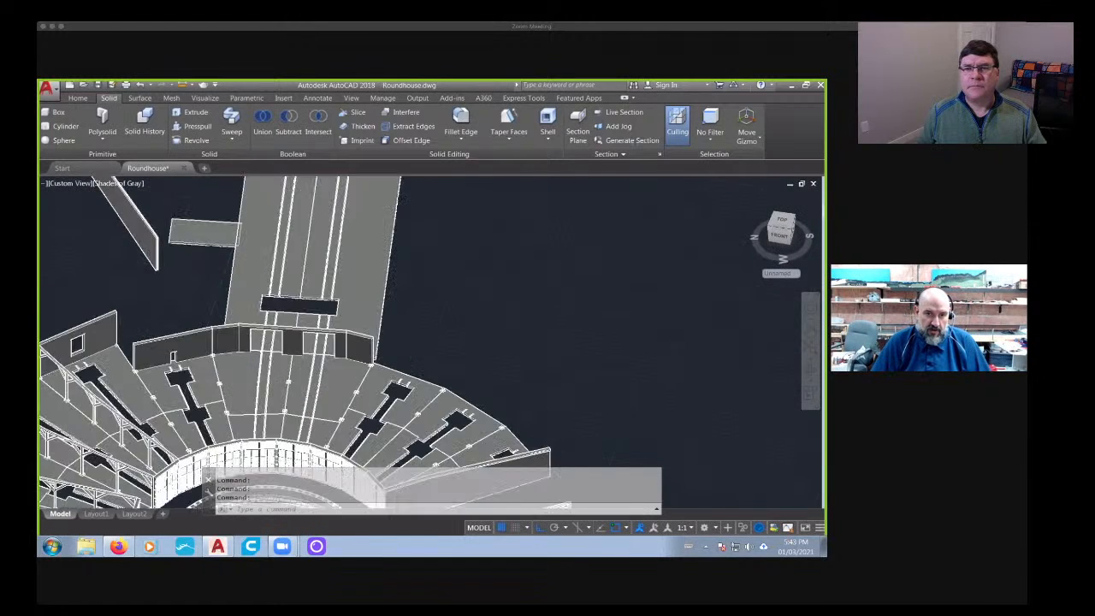
pyautogui.moveTo(307, 323); pyautogui.dragTo(230, 297, button='middle')
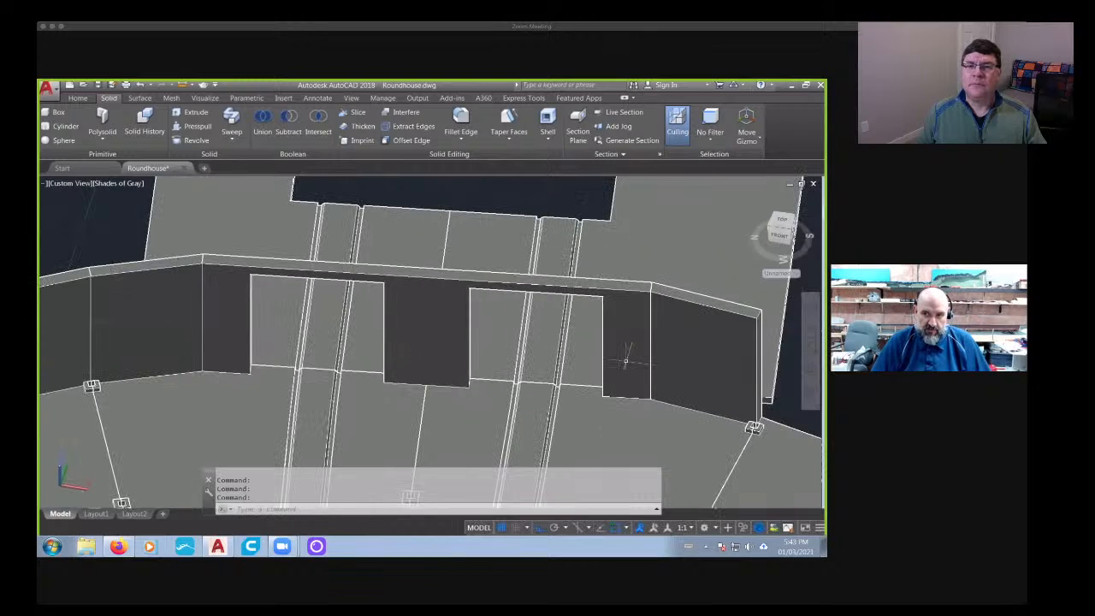
pyautogui.scroll(-3, 379, 370)
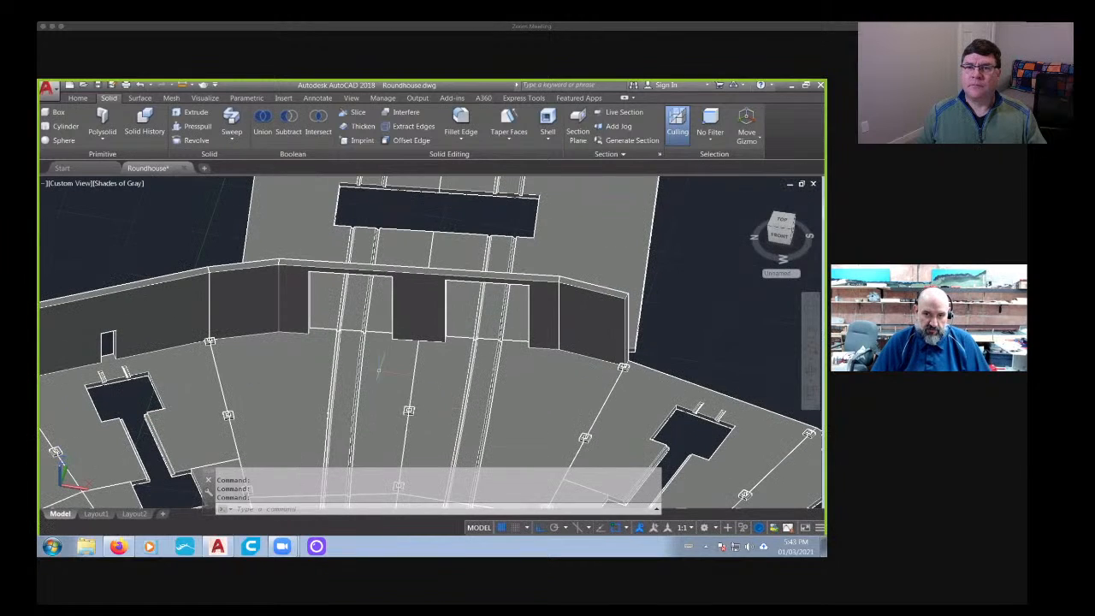
pyautogui.keyDown('shift'); pyautogui.moveTo(509, 371); pyautogui.dragTo(295, 370, button='middle'); pyautogui.keyUp('shift')
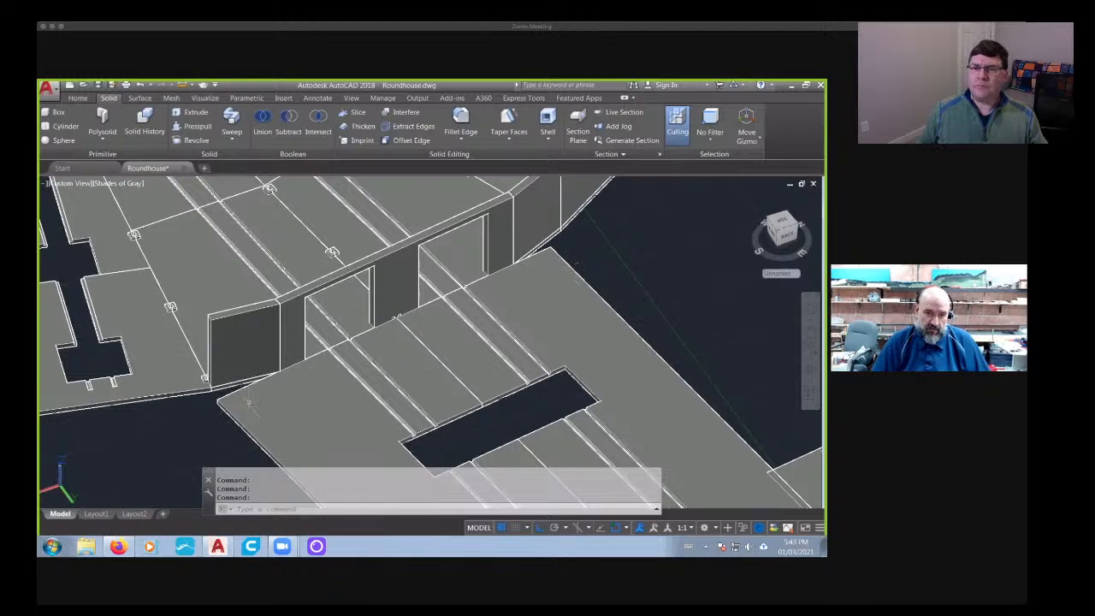
pyautogui.keyDown('shift'); pyautogui.moveTo(291, 441); pyautogui.dragTo(480, 323, button='middle'); pyautogui.keyUp('shift')
# - Examine the rectangular floor extension from above and at a low angle, up close along its long outer edge
pyautogui.scroll(-3, 442, 382)
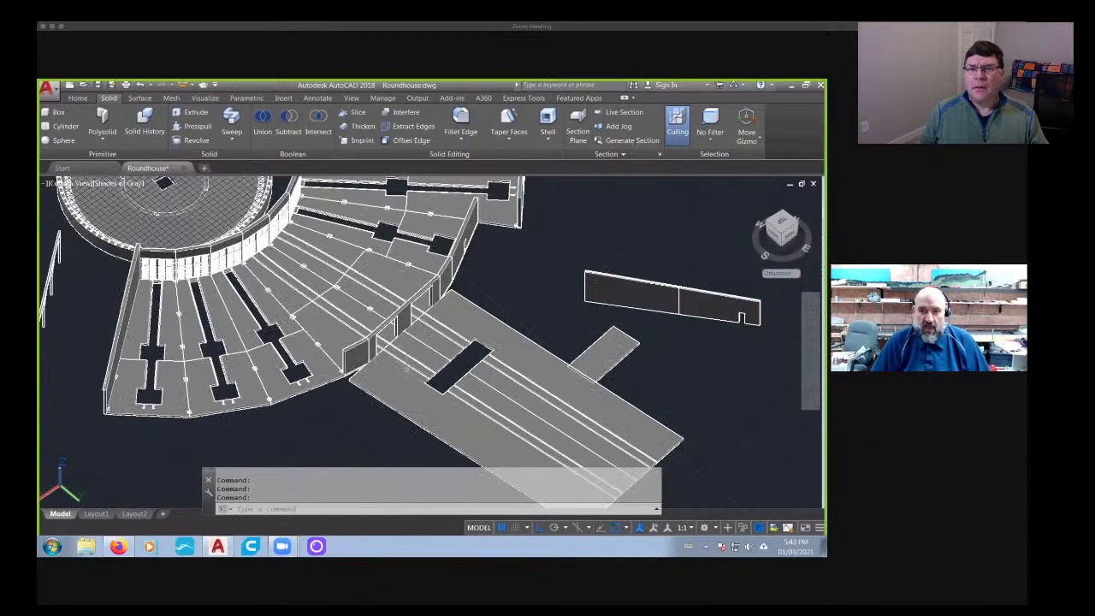
pyautogui.moveTo(418, 413); pyautogui.dragTo(510, 272, button='middle')
pyautogui.scroll(-2, 359, 344)
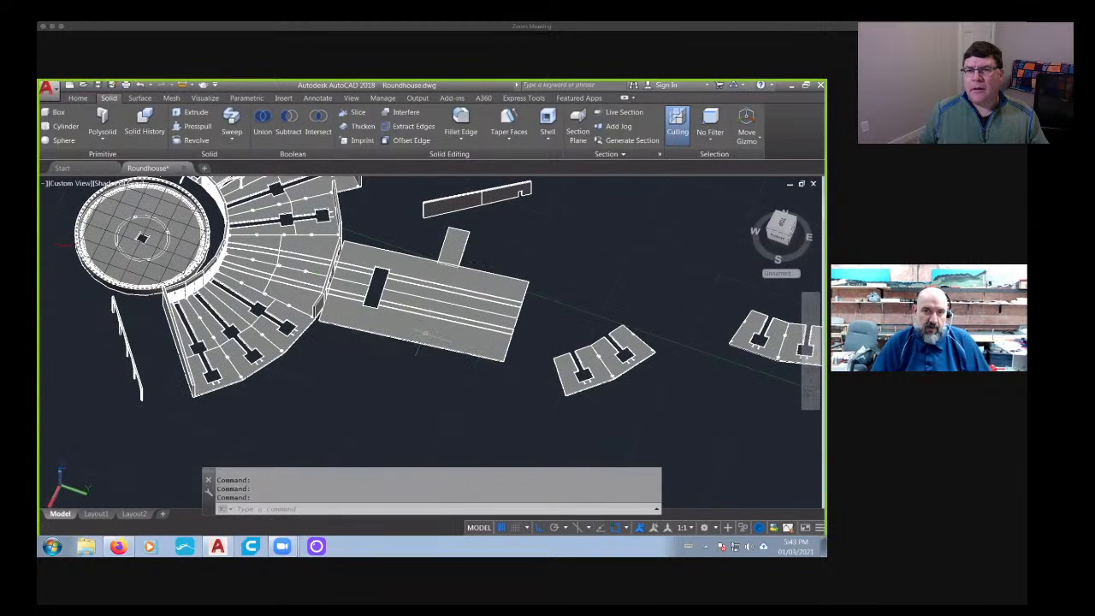
pyautogui.scroll(8, 376, 278)
pyautogui.scroll(-5, 332, 295)
pyautogui.keyDown('shift'); pyautogui.moveTo(380, 320); pyautogui.dragTo(407, 367, button='middle'); pyautogui.keyUp('shift')
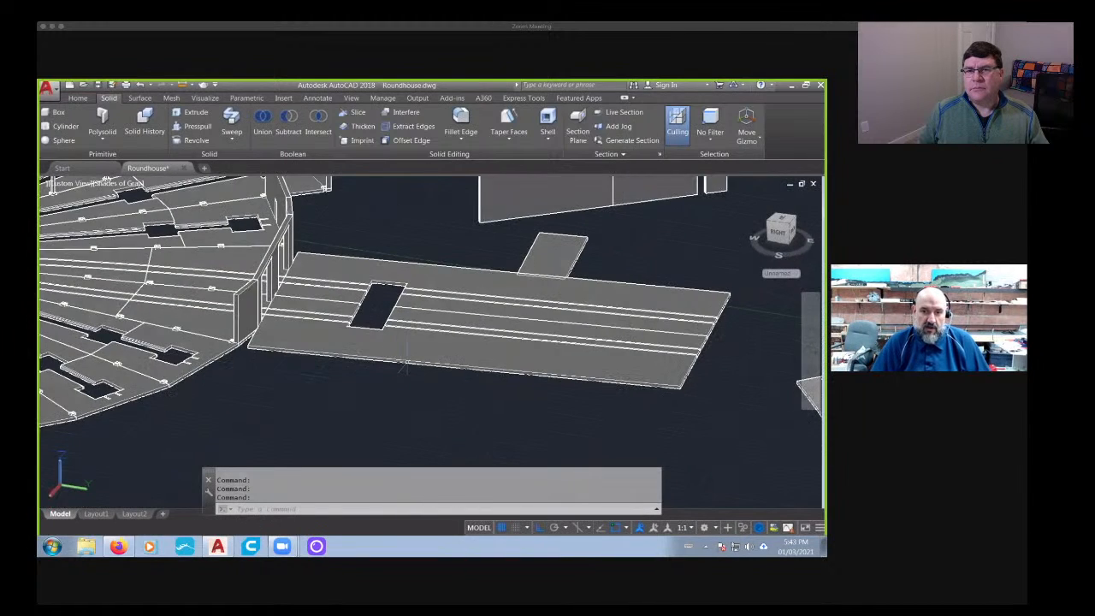
pyautogui.scroll(6, 402, 363)
pyautogui.scroll(-6, 428, 368)
pyautogui.scroll(6, 435, 371)
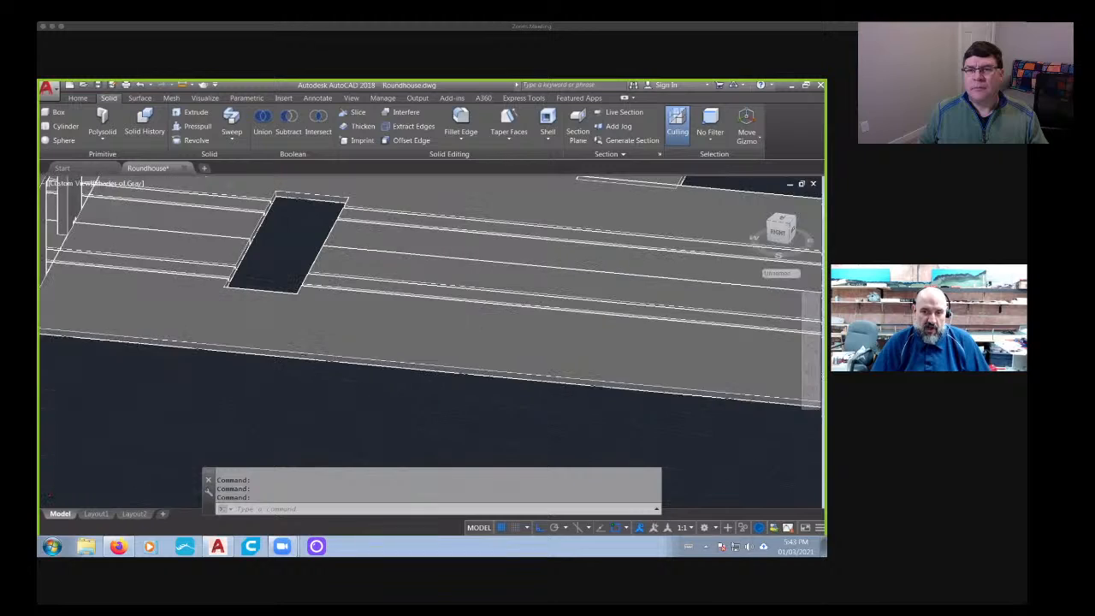
pyautogui.scroll(-2, 359, 384)
pyautogui.click(47, 87)
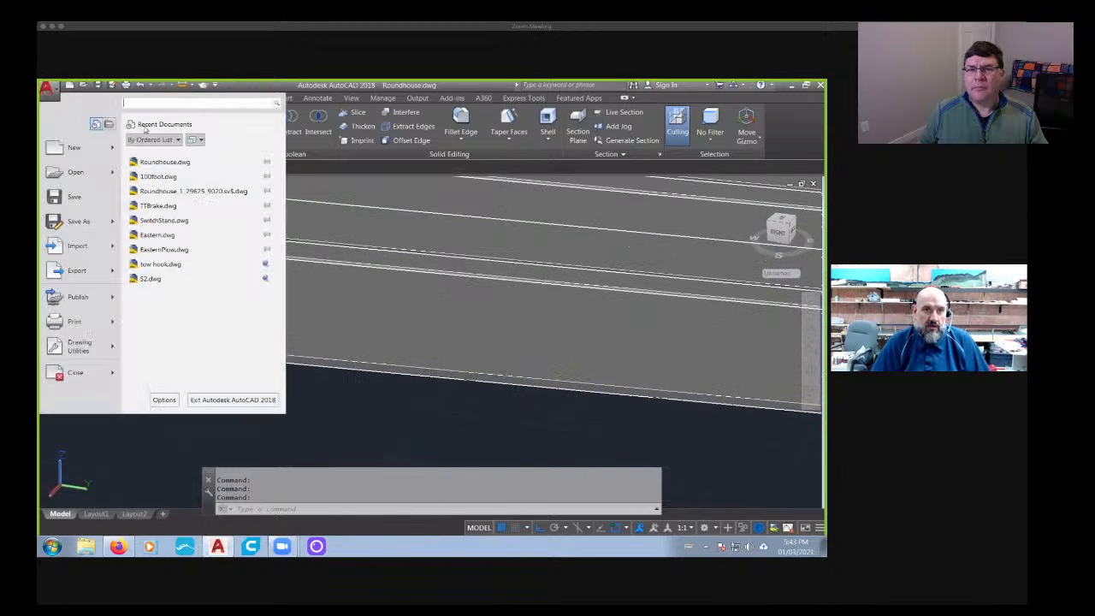
pyautogui.click(345, 209)
pyautogui.press('Escape')
pyautogui.press('Escape')
# - Extrude the long outer side face of the rectangular floor extension by 100 with a taper angle of 0
pyautogui.click(78, 99)
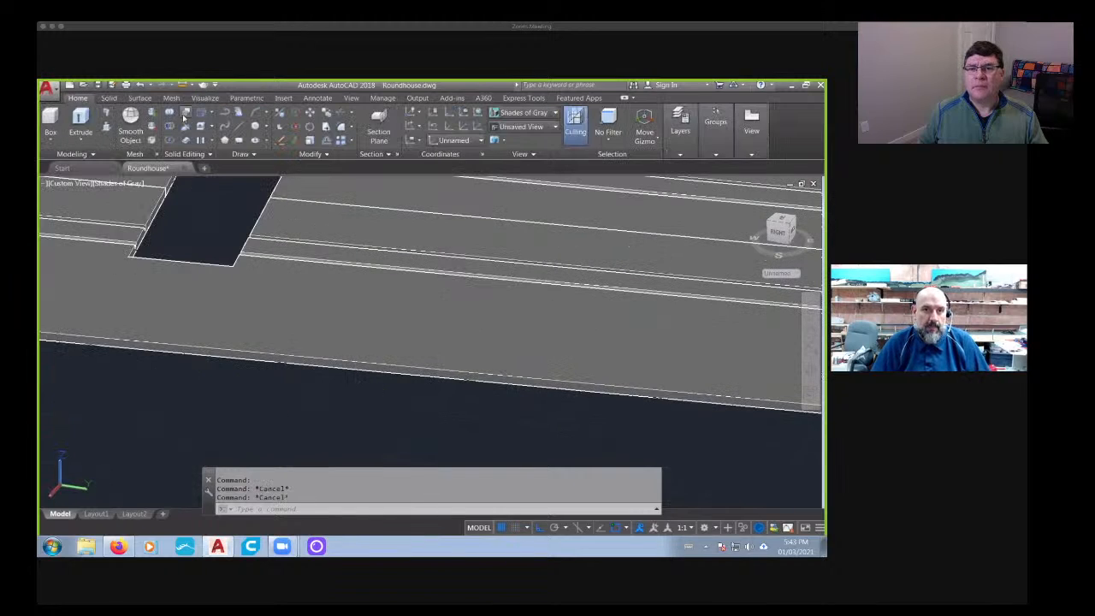
pyautogui.click(185, 112)
pyautogui.scroll(3, 359, 360)
pyautogui.click(349, 357)
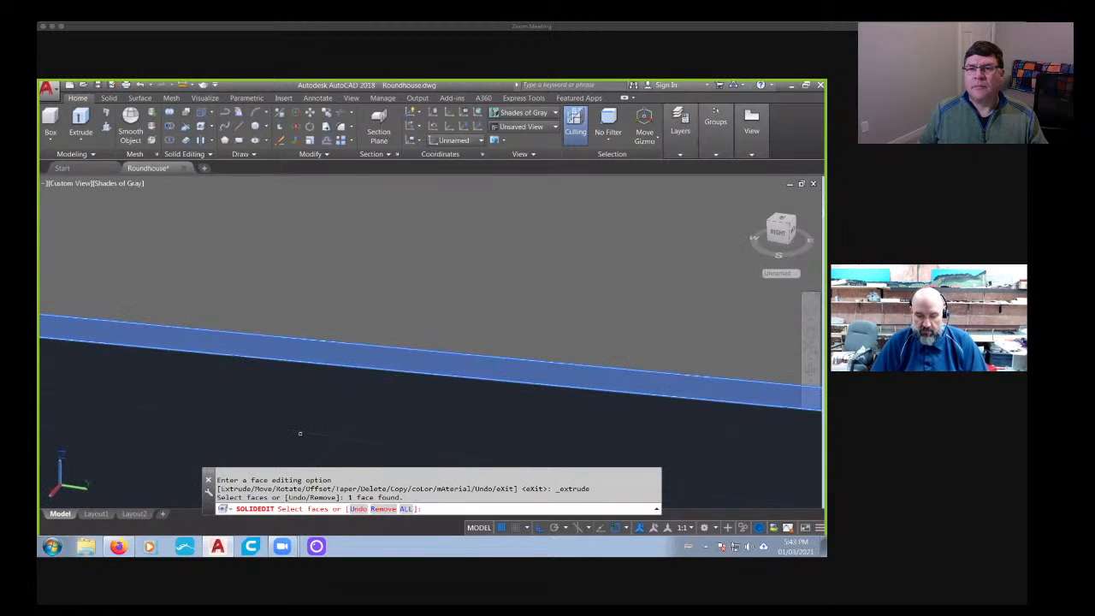
pyautogui.press('Return')
pyautogui.write('10')
pyautogui.press('Return')
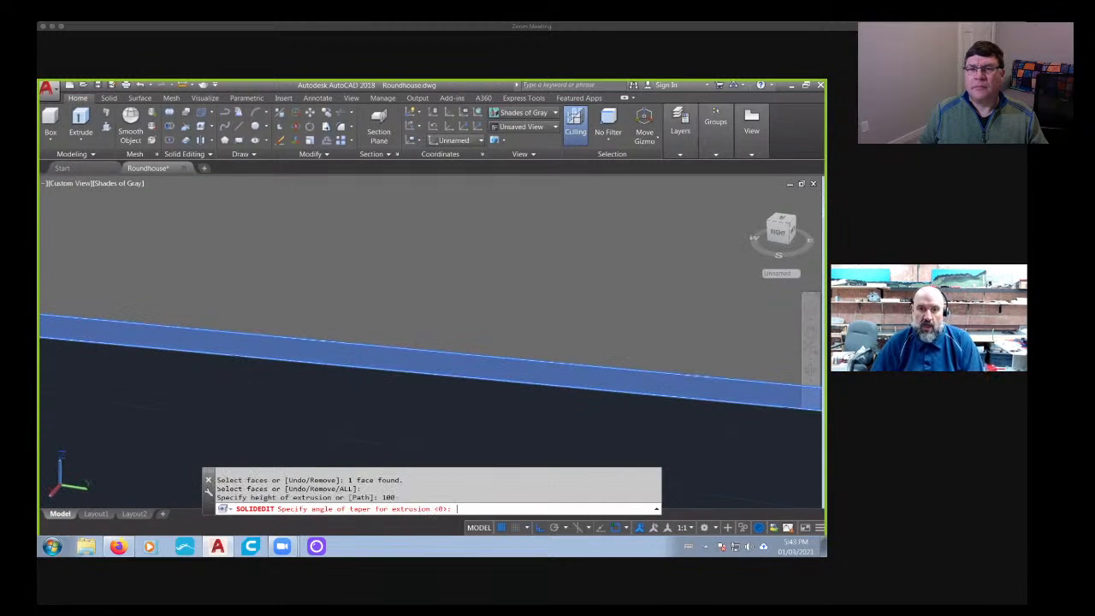
pyautogui.press('Return')
# - Examine the widened floor extension from several angles, including the end edge where the rail grooves finish
pyautogui.scroll(-5, 299, 435)
pyautogui.scroll(4, 565, 368)
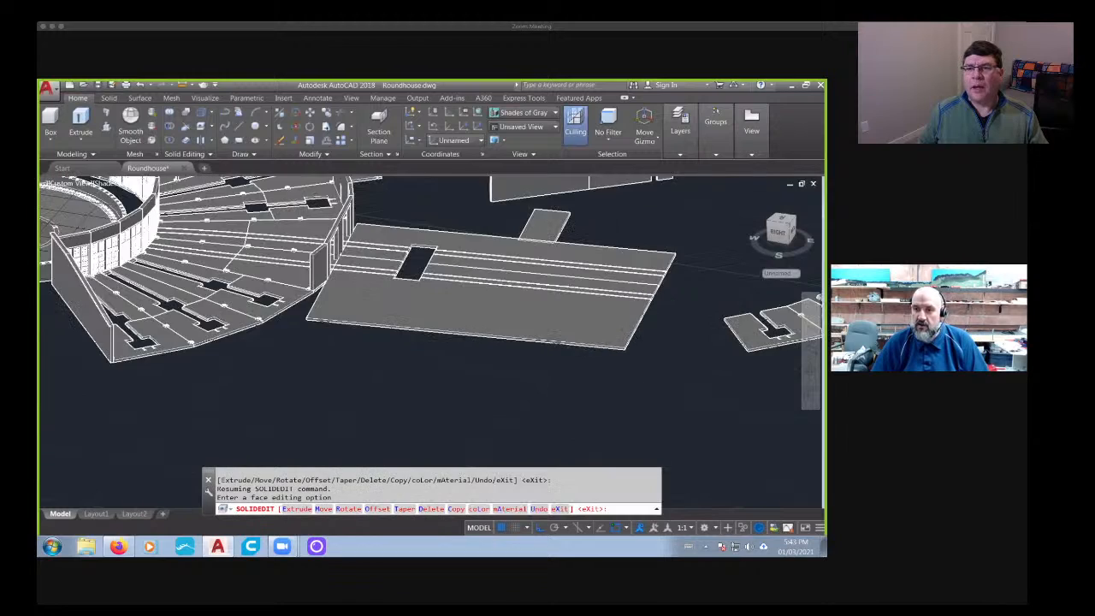
pyautogui.scroll(-2, 567, 372)
pyautogui.scroll(1, 514, 365)
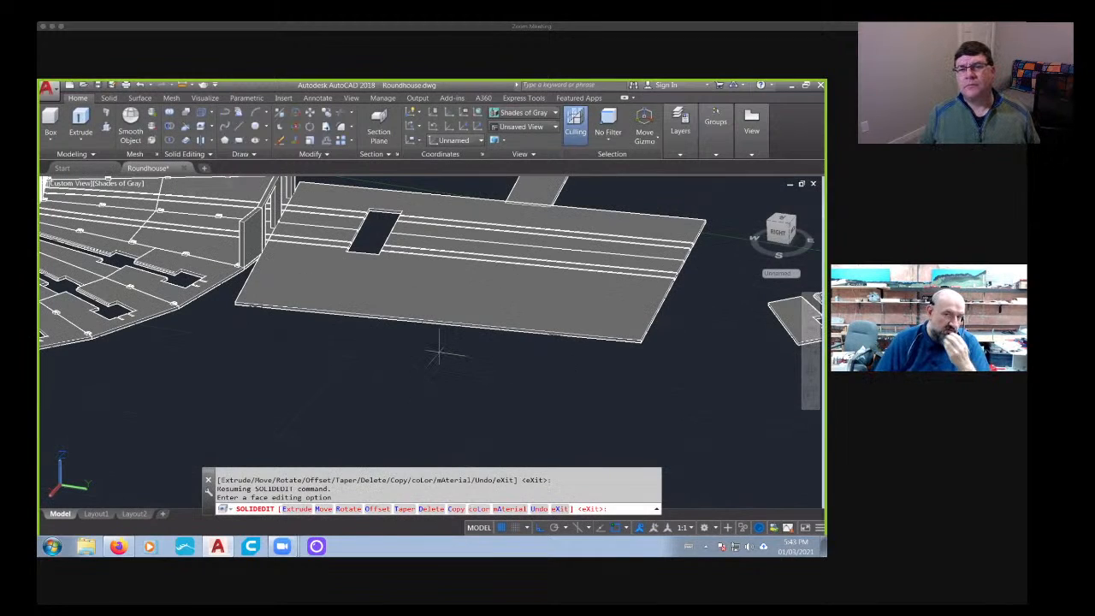
pyautogui.moveTo(602, 357); pyautogui.dragTo(492, 361, button='middle')
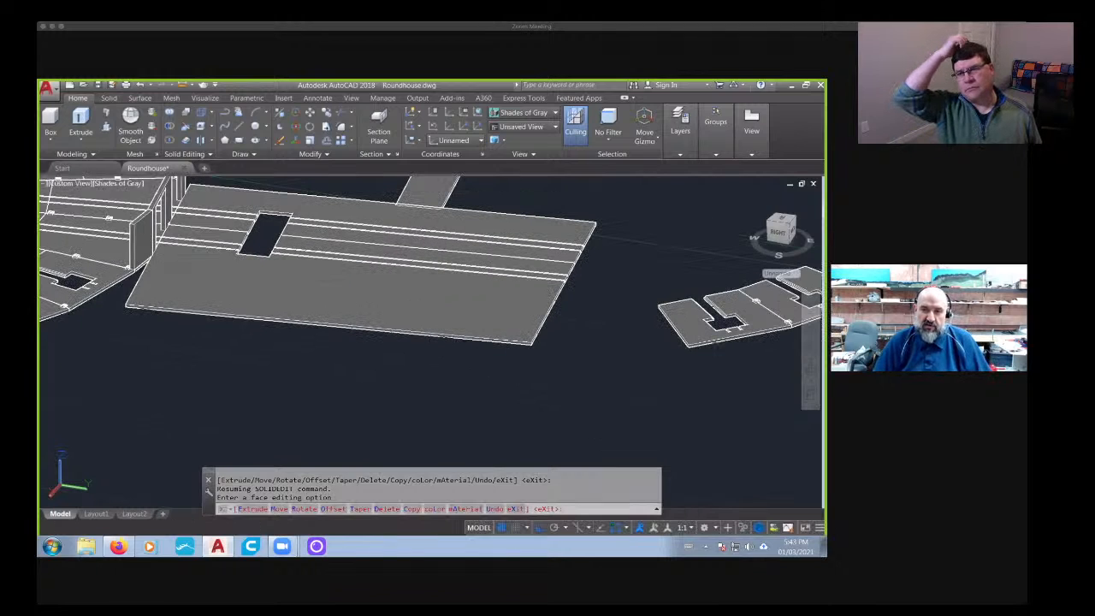
pyautogui.keyDown('shift'); pyautogui.moveTo(580, 321); pyautogui.dragTo(343, 377, button='middle'); pyautogui.keyUp('shift')
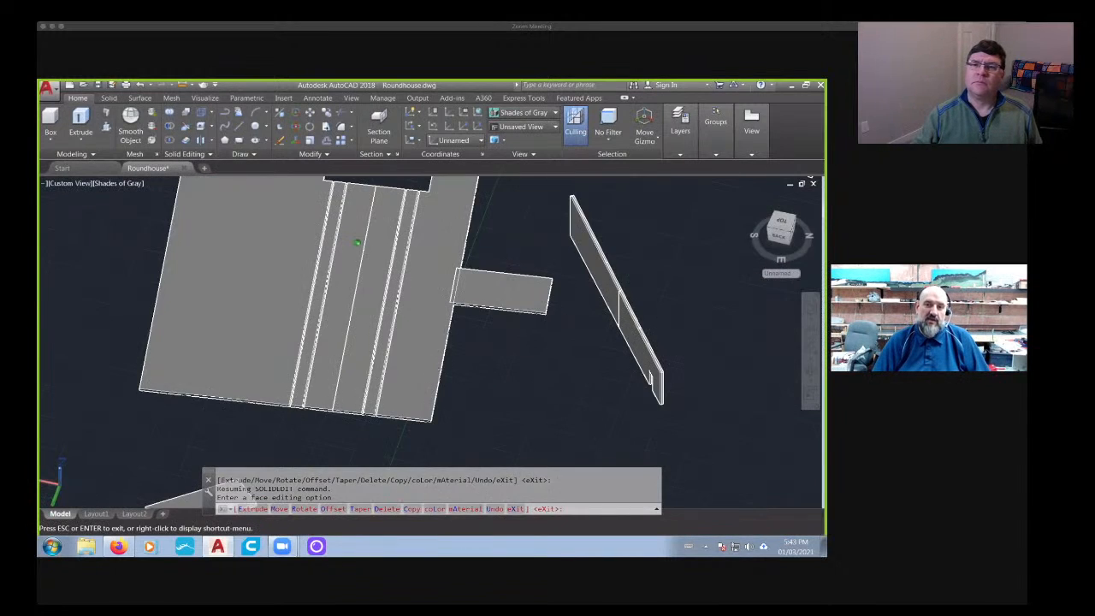
pyautogui.scroll(5, 329, 424)
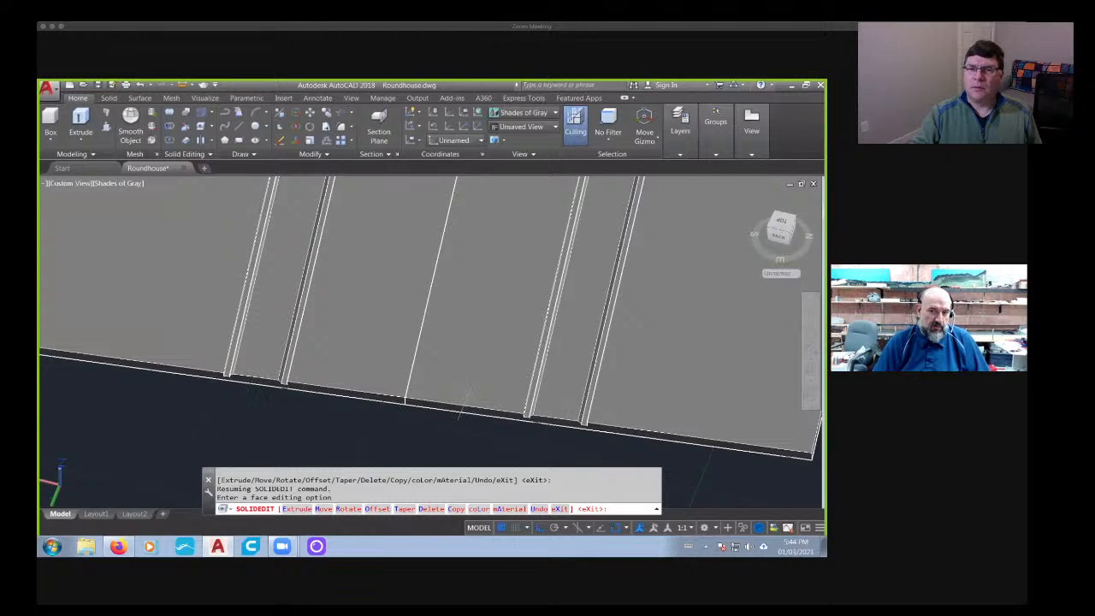
pyautogui.scroll(-10, 467, 394)
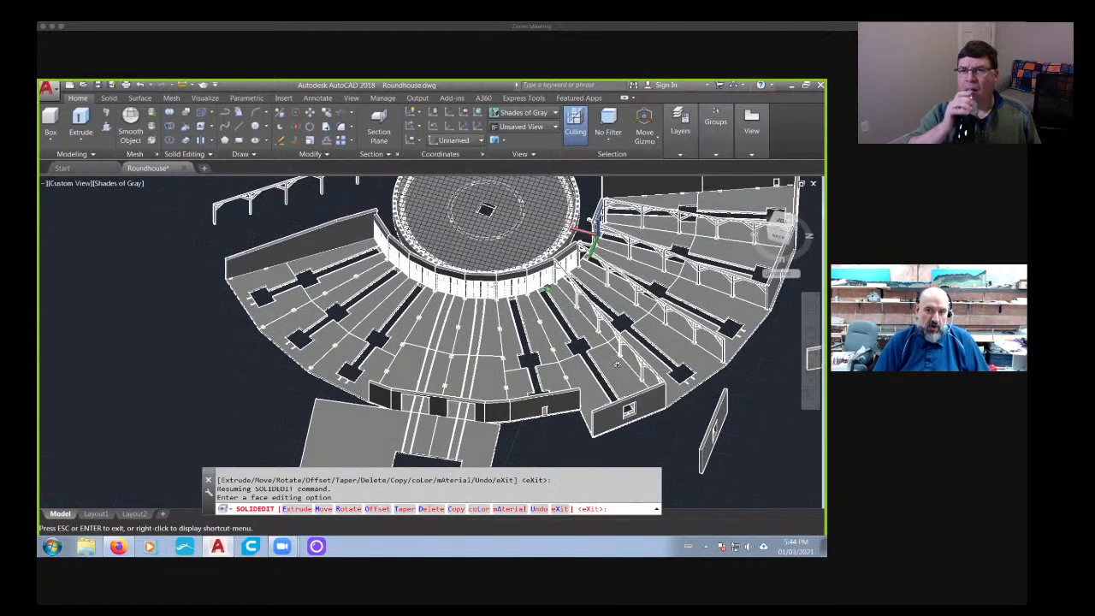
# - Inspect the curved row of stall doors facing the turntable and the stall floors behind them
pyautogui.keyDown('shift'); pyautogui.moveTo(618, 365); pyautogui.dragTo(798, 334, button='middle'); pyautogui.keyUp('shift')
pyautogui.moveTo(797, 268); pyautogui.dragTo(664, 262, button='middle')
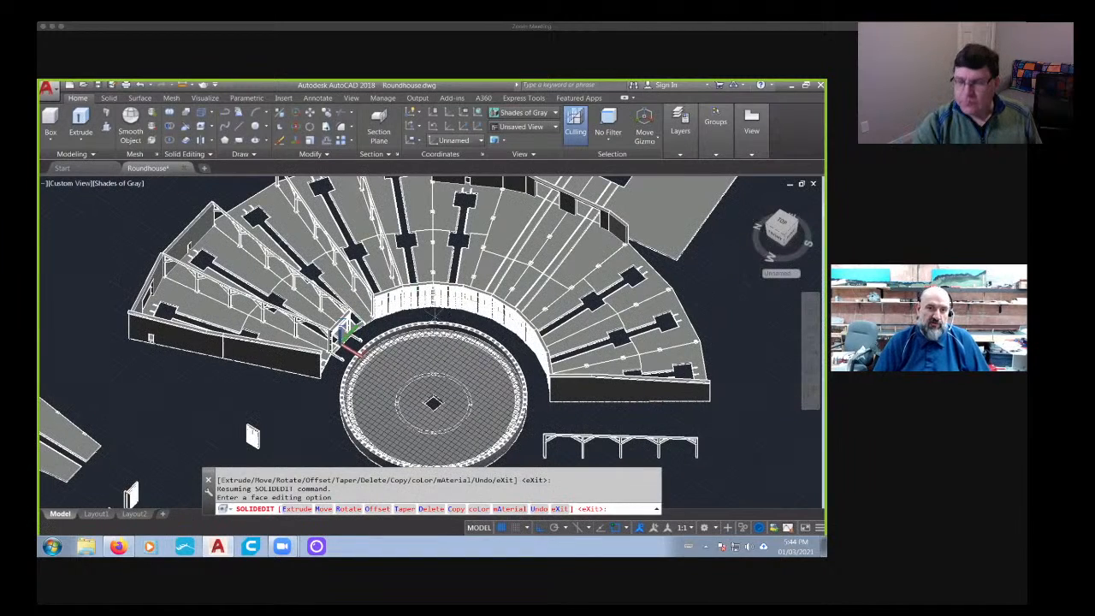
pyautogui.scroll(3, 244, 347)
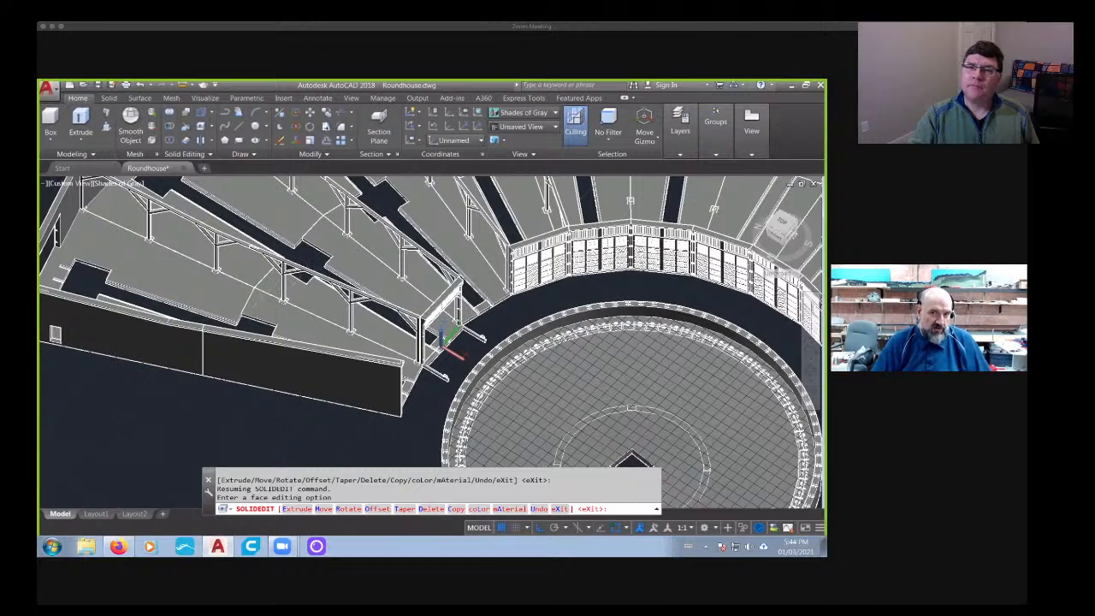
pyautogui.keyDown('shift'); pyautogui.moveTo(462, 402); pyautogui.dragTo(455, 289, button='middle'); pyautogui.keyUp('shift')
pyautogui.keyDown('shift'); pyautogui.moveTo(531, 423); pyautogui.dragTo(512, 402, button='middle'); pyautogui.keyUp('shift')
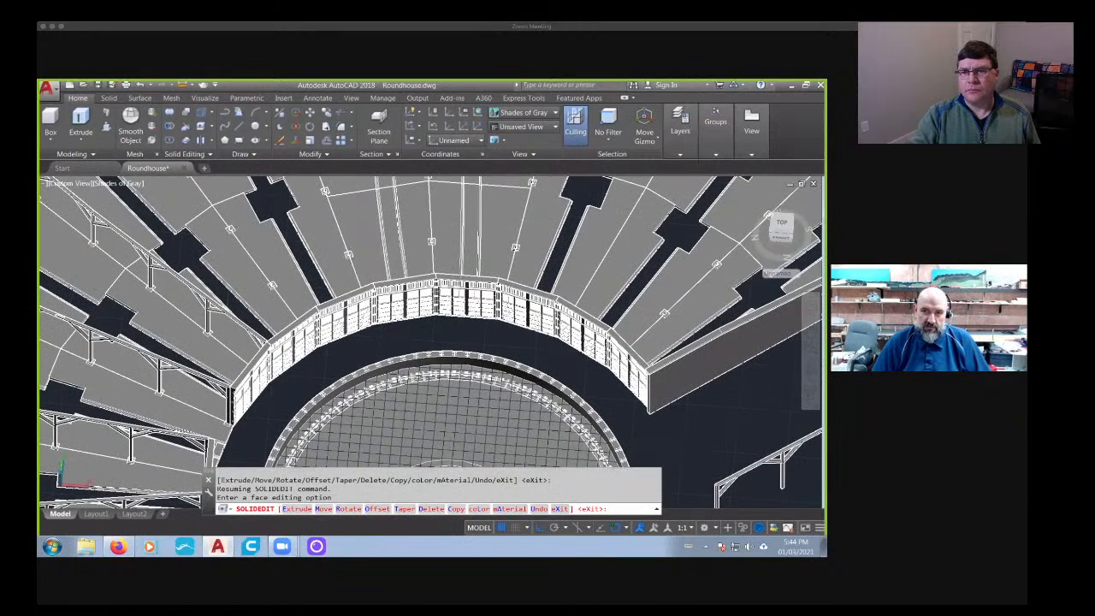
pyautogui.moveTo(460, 270); pyautogui.dragTo(439, 426, button='middle')
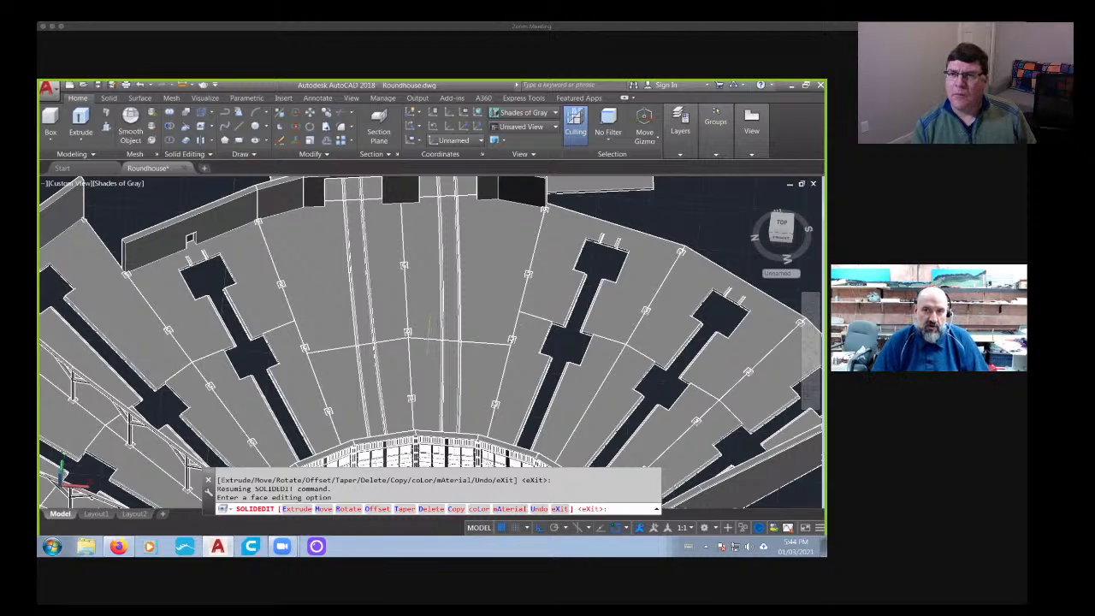
# - View the rear wall and the widened extension together with the whole roundhouse from above
pyautogui.scroll(-3, 437, 348)
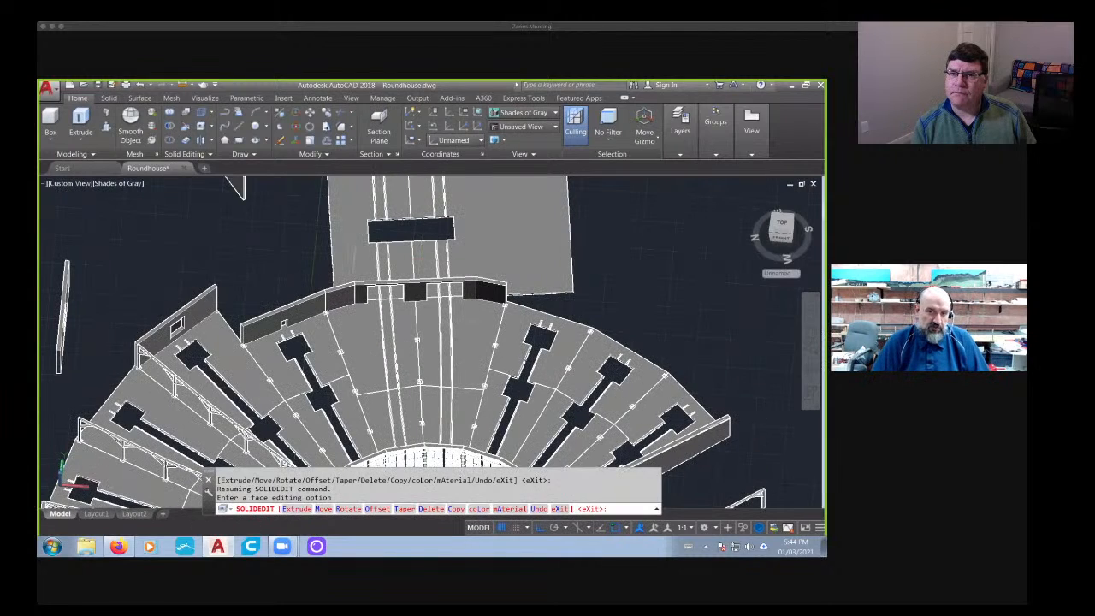
pyautogui.moveTo(439, 242); pyautogui.dragTo(154, 368, button='middle')
pyautogui.scroll(-5, 420, 347)
pyautogui.moveTo(480, 437); pyautogui.dragTo(475, 295, button='middle')
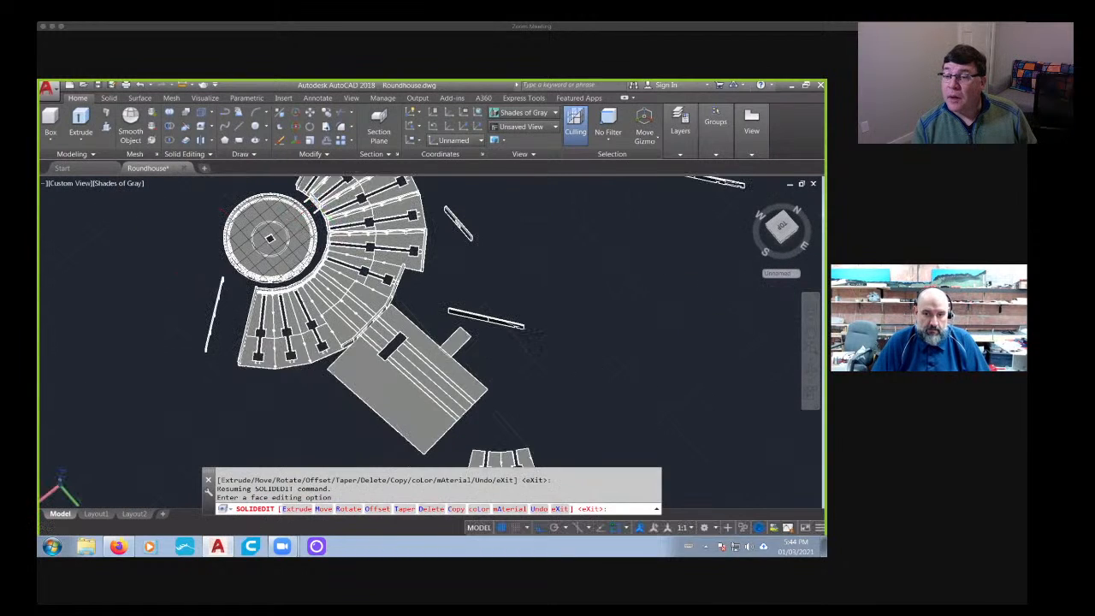
# - Switch to Firefox to read the live chat questions, and return to the AutoCAD drawing
pyautogui.click(120, 546)
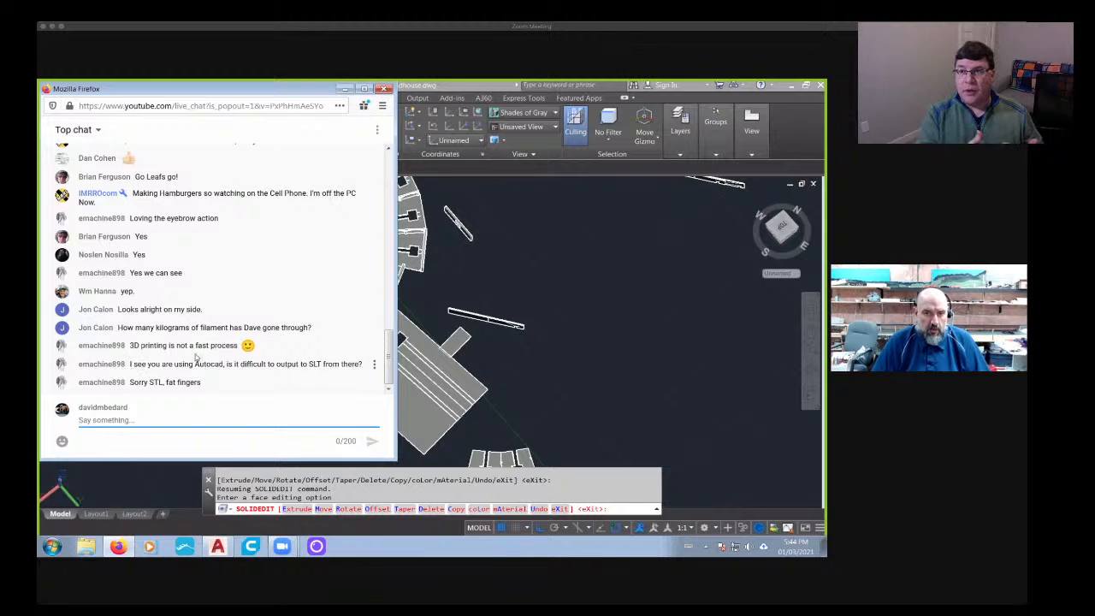
pyautogui.click(606, 371)
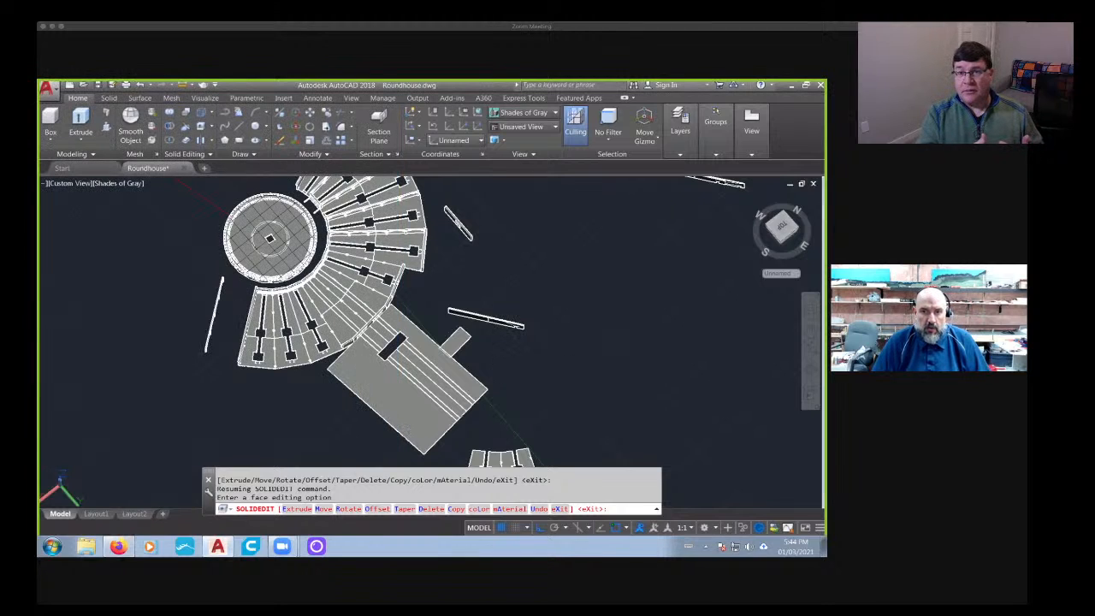
# - Exit the face editing command and view the floor extension beside the detached floor section
pyautogui.moveTo(284, 412)
pyautogui.mouseDown(button='middle')
pyautogui.moveTo(474, 347)
pyautogui.moveTo(405, 359)
pyautogui.moveTo(522, 329)
pyautogui.moveTo(390, 329)
pyautogui.mouseUp(button='middle')
pyautogui.press('Escape')
pyautogui.scroll(6, 391, 328)
pyautogui.scroll(-3, 389, 331)
pyautogui.moveTo(482, 278); pyautogui.dragTo(410, 305, button='middle')
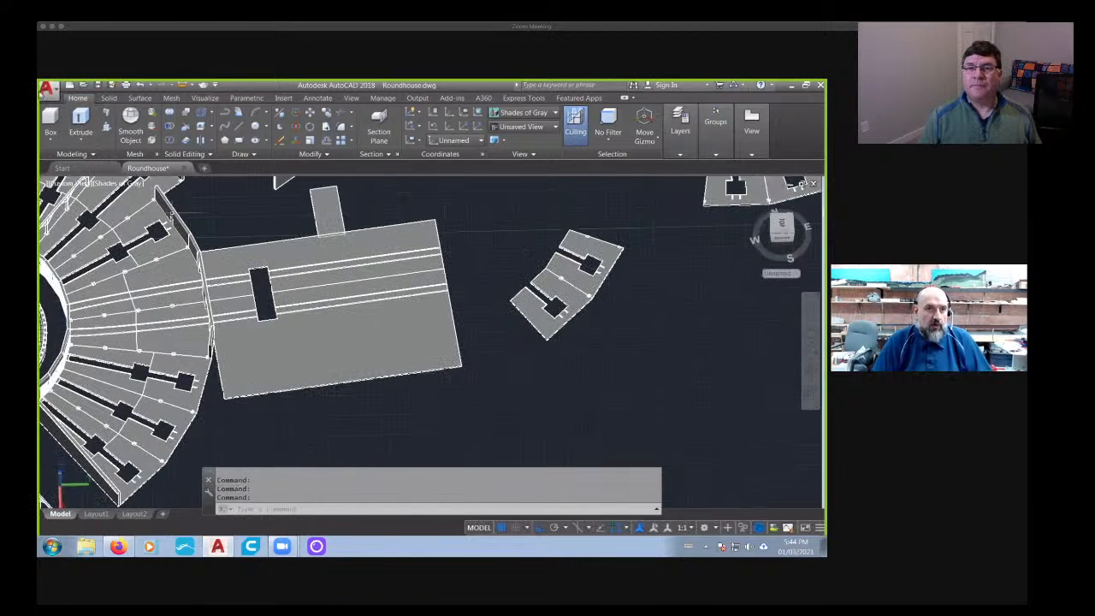
# - Start an export to other formats and browse to the Floors folder inside Turntable as the save location
pyautogui.click(54, 90)
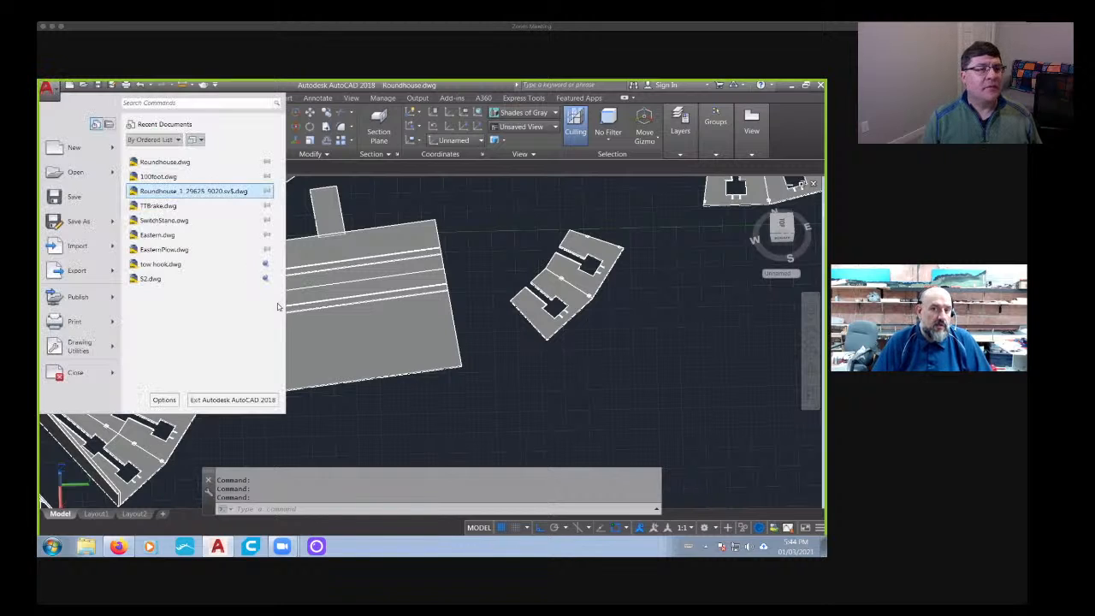
pyautogui.click(301, 318)
pyautogui.click(53, 92)
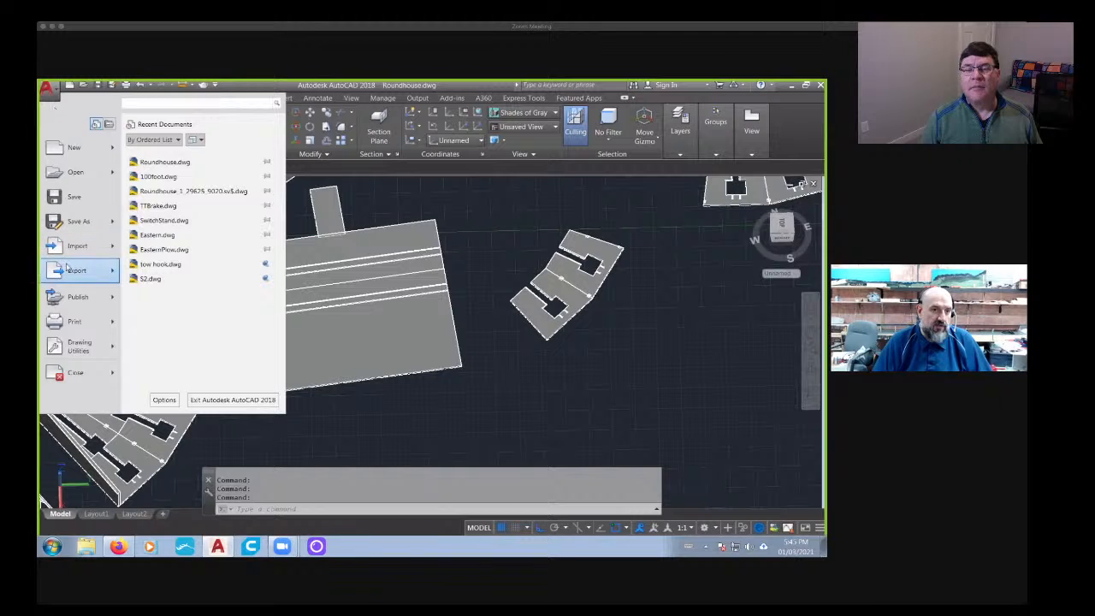
pyautogui.moveTo(72, 272)
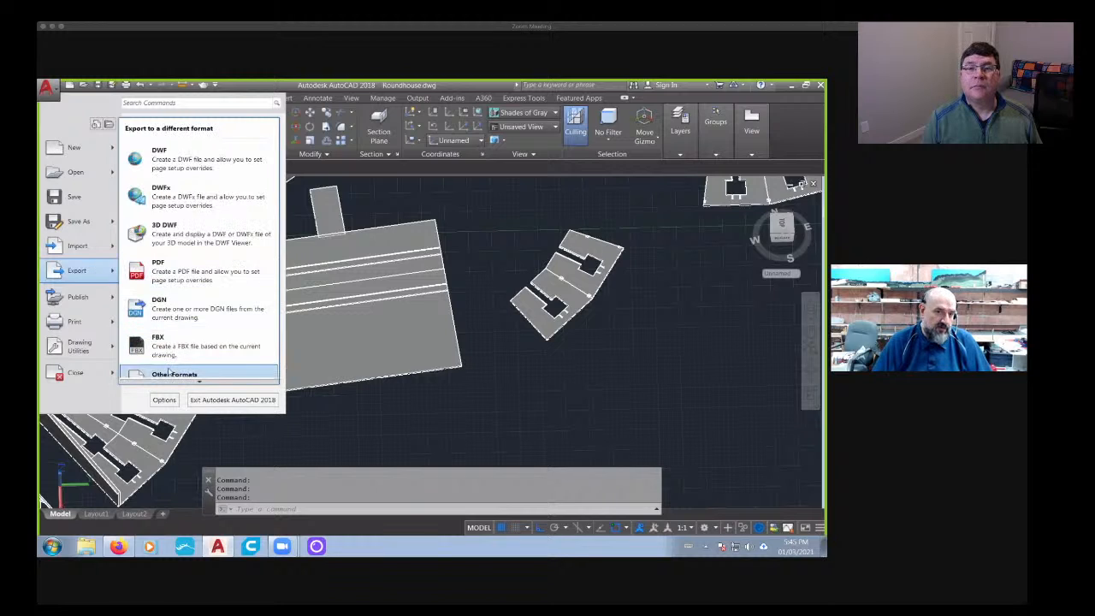
pyautogui.click(174, 374)
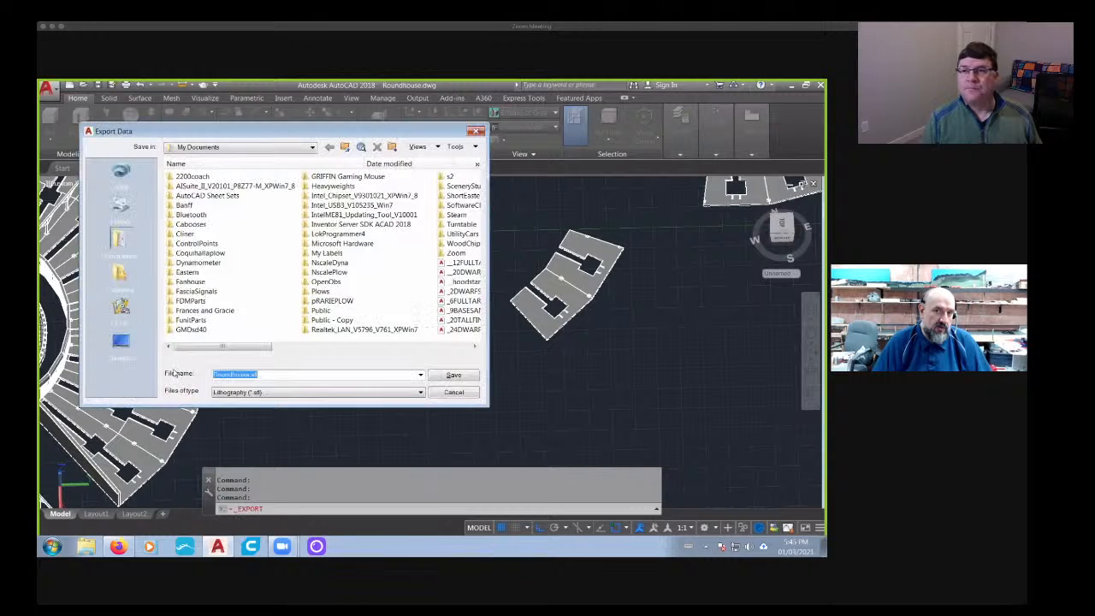
pyautogui.moveTo(214, 346); pyautogui.dragTo(270, 354)
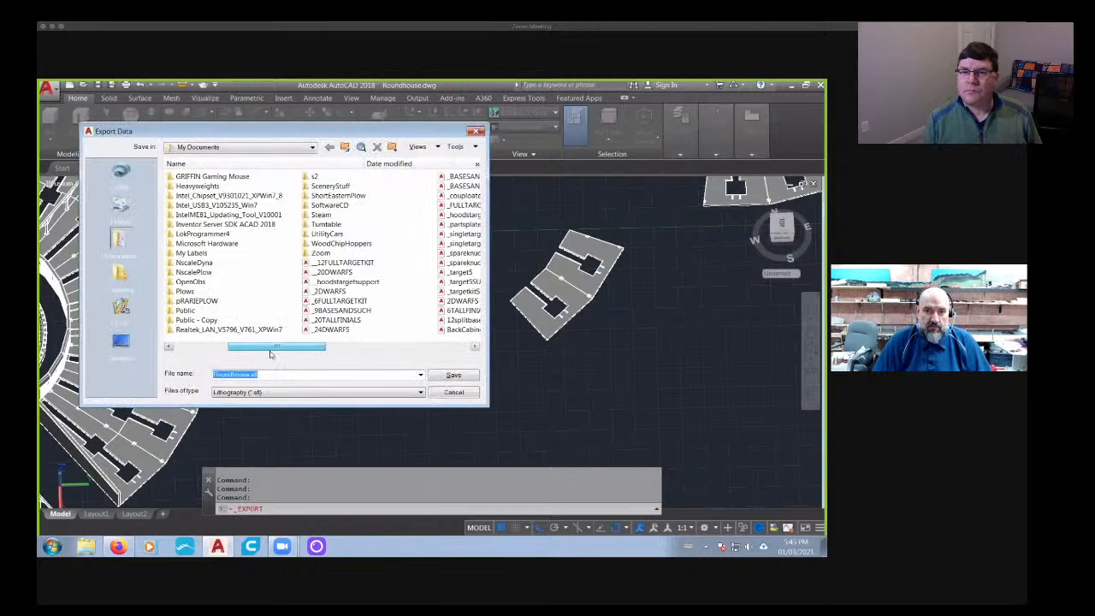
pyautogui.doubleClick(326, 226)
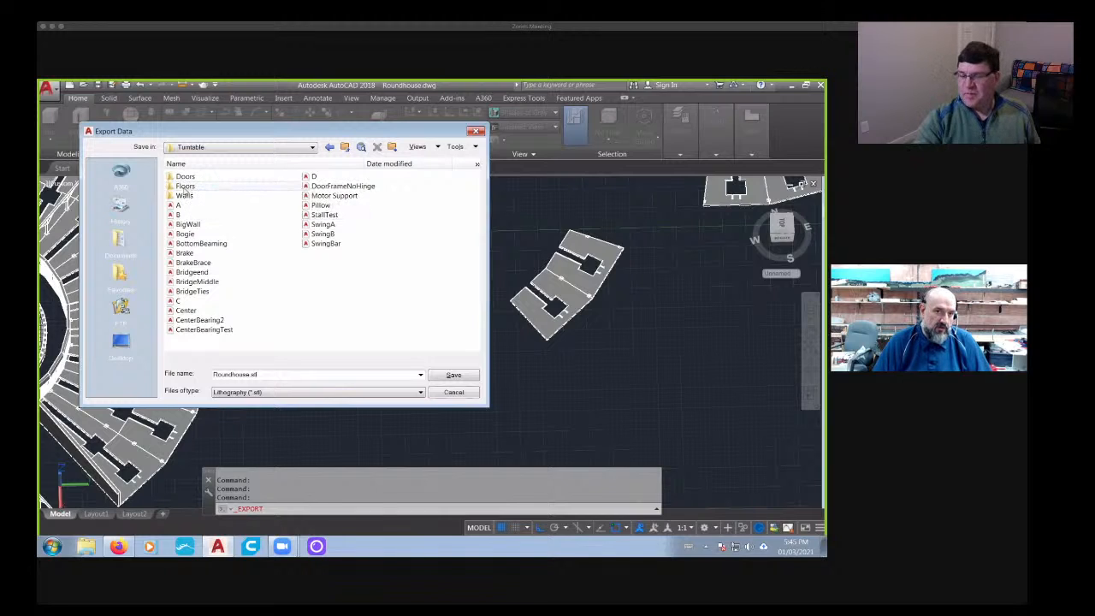
pyautogui.doubleClick(190, 186)
# - Name the export file BackShopFloorTest and save it in the Lithography (*.stl) format
pyautogui.doubleClick(256, 369)
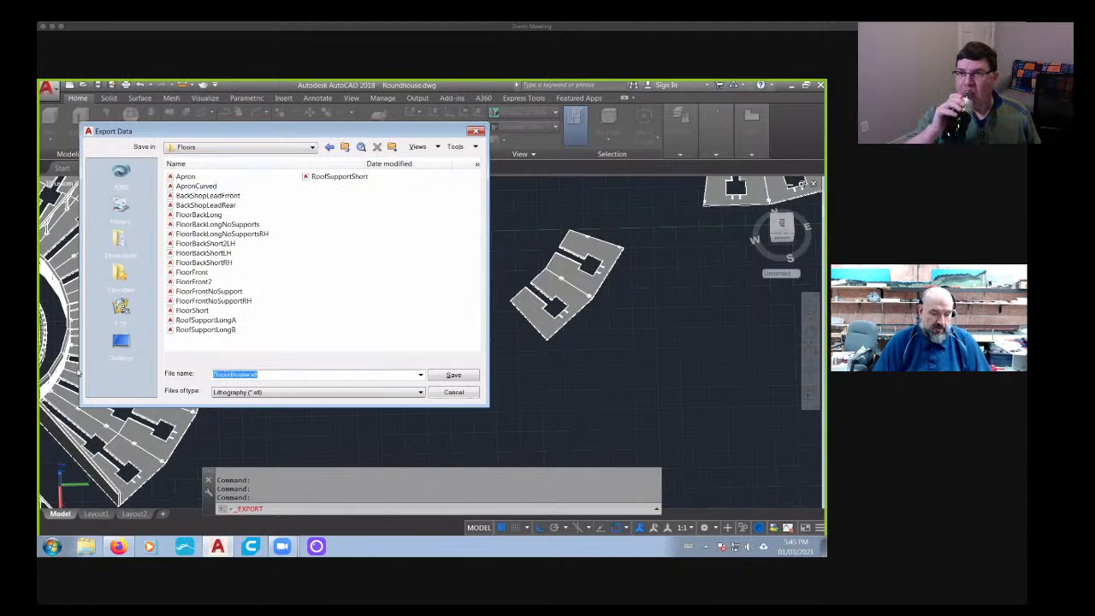
pyautogui.write('BackSh')
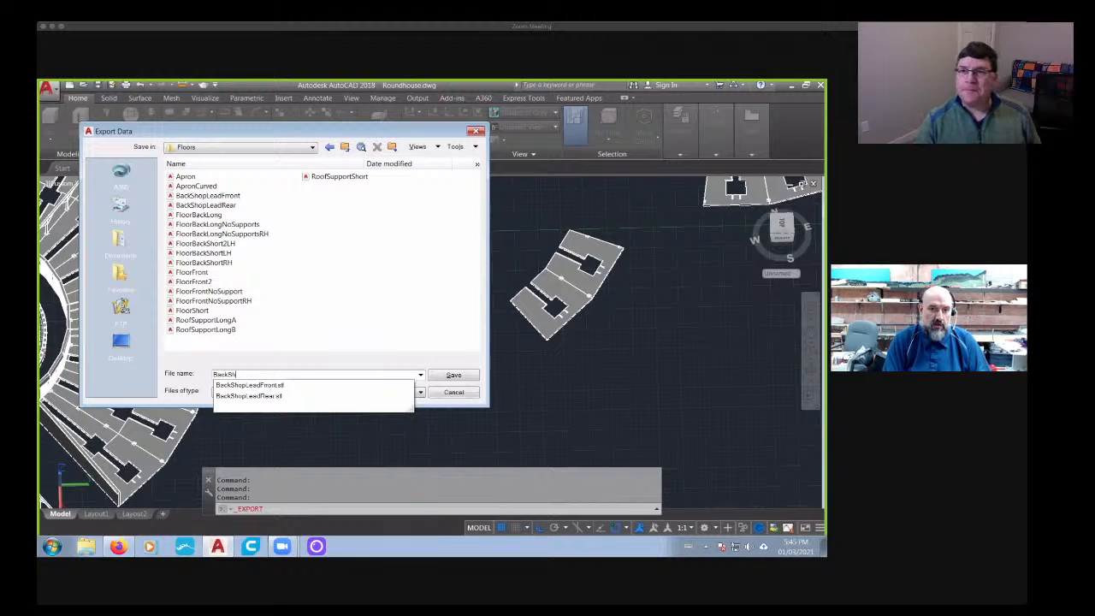
pyautogui.write('opFloorTest')
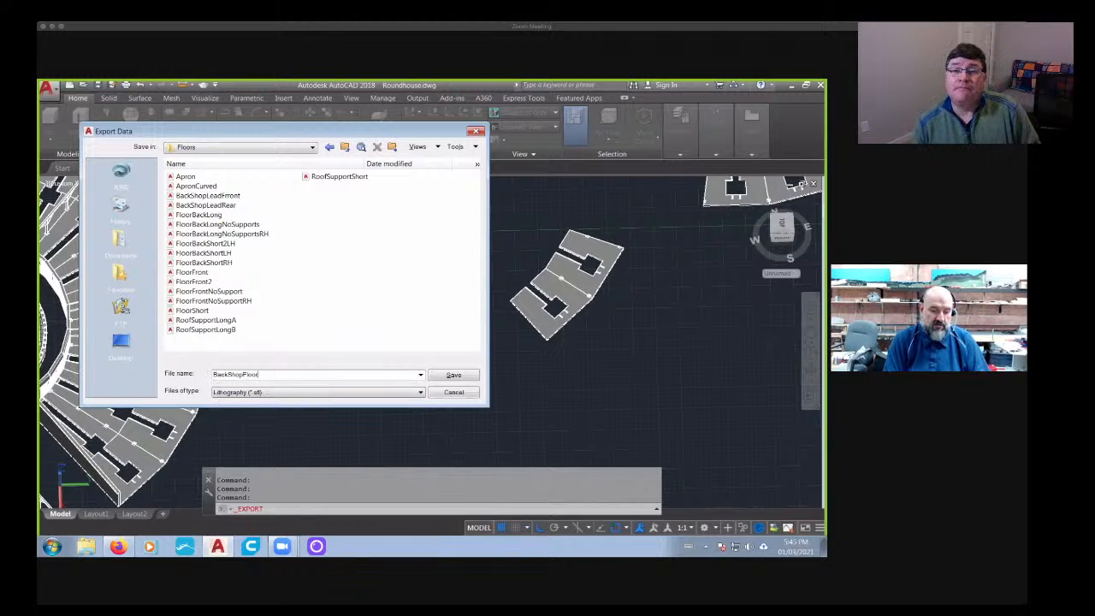
pyautogui.click(451, 375)
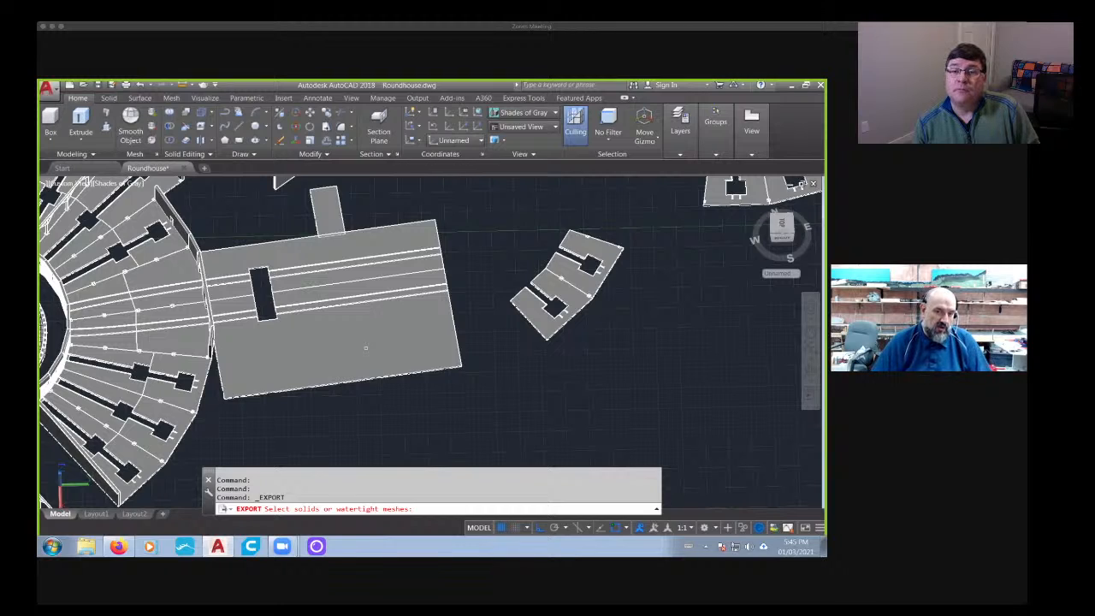
# - Choose both halves of the roundhouse floor extension as the solids to export and finish the export
pyautogui.click(362, 349)
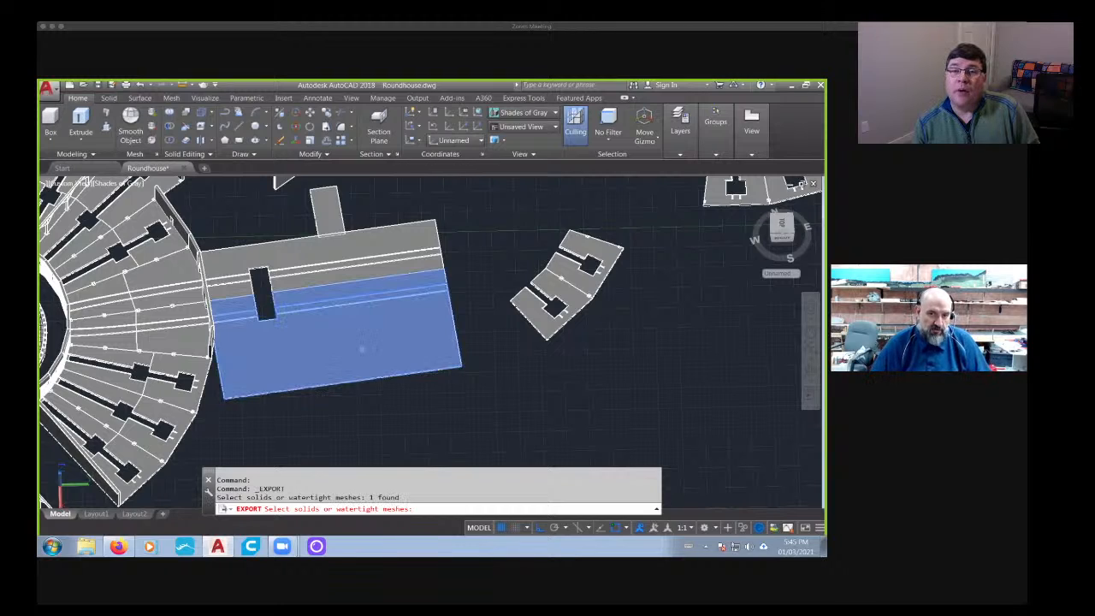
pyautogui.click(340, 249)
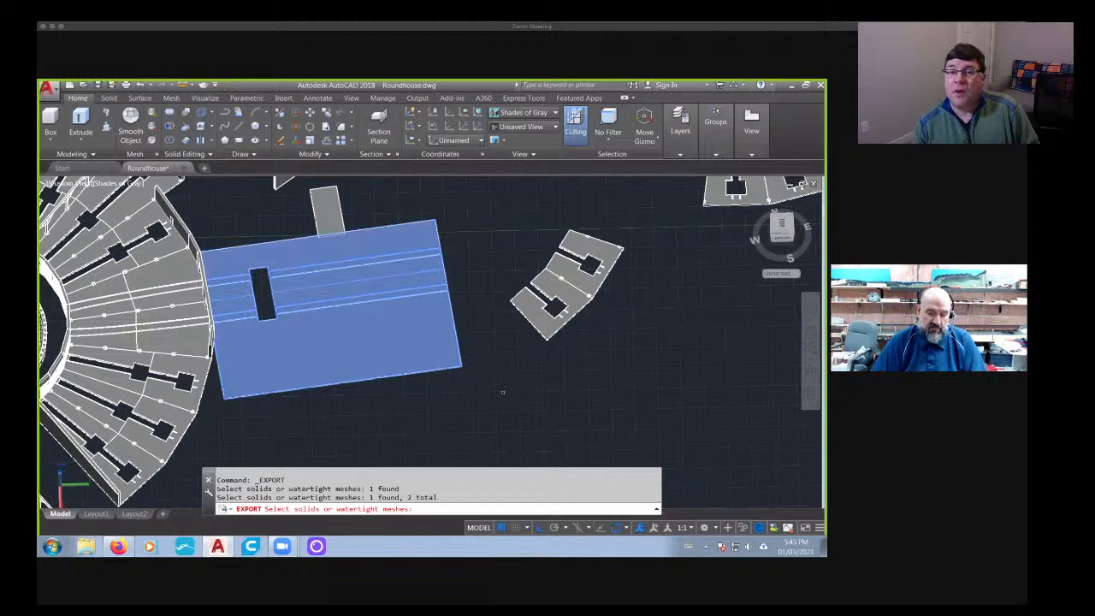
pyautogui.click(367, 250)
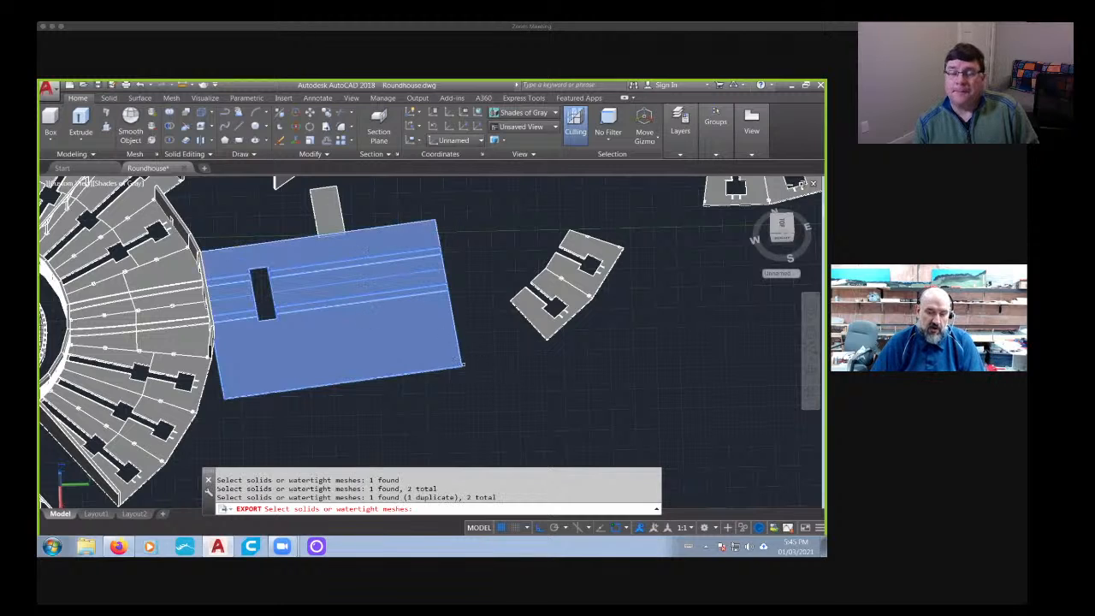
pyautogui.press('Return')
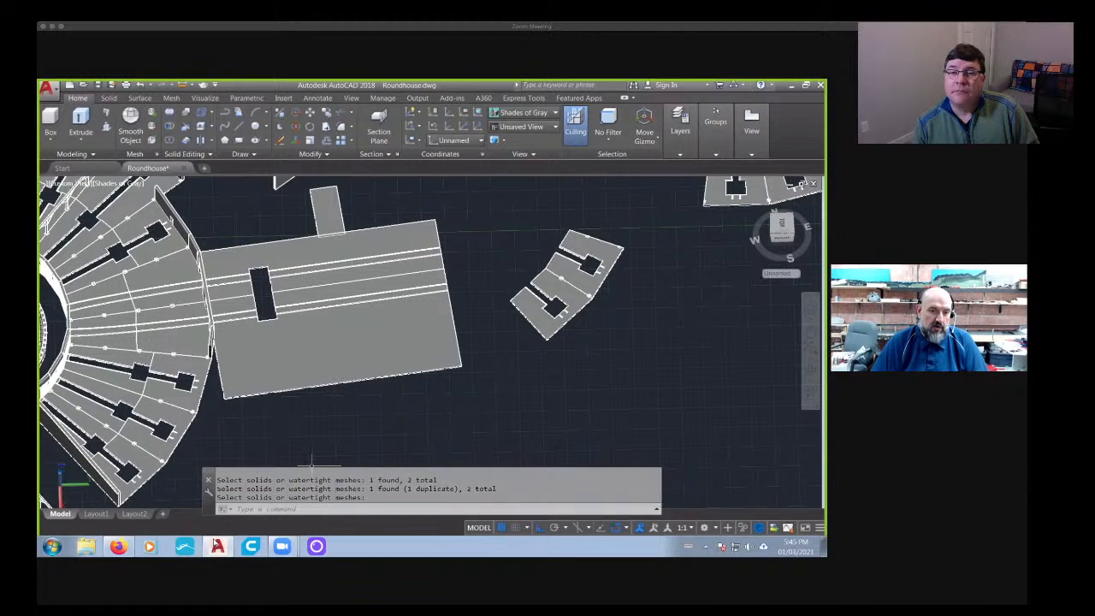
# - Switch to Ultimaker Cura and open the BackShopFloorTest model from the Turntable Floors folder
pyautogui.click(256, 551)
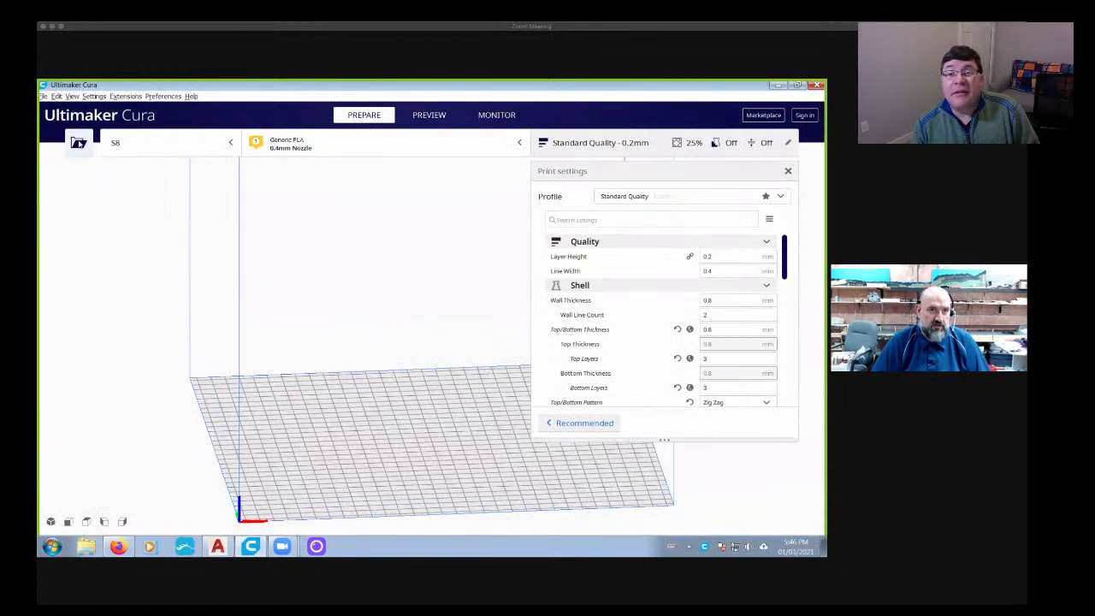
pyautogui.click(78, 142)
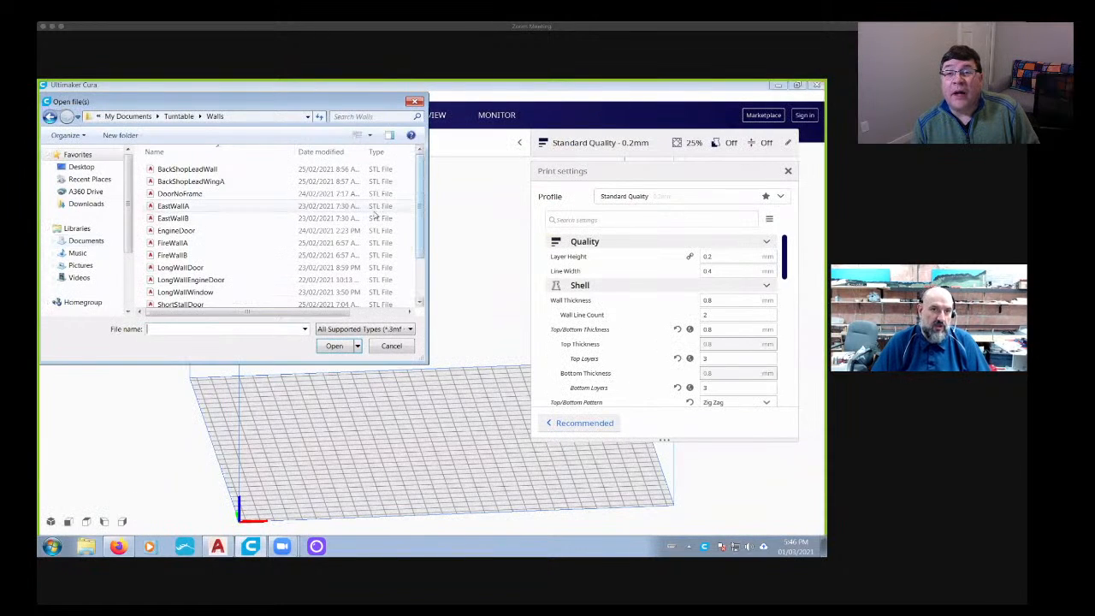
pyautogui.scroll(-2, 257, 205)
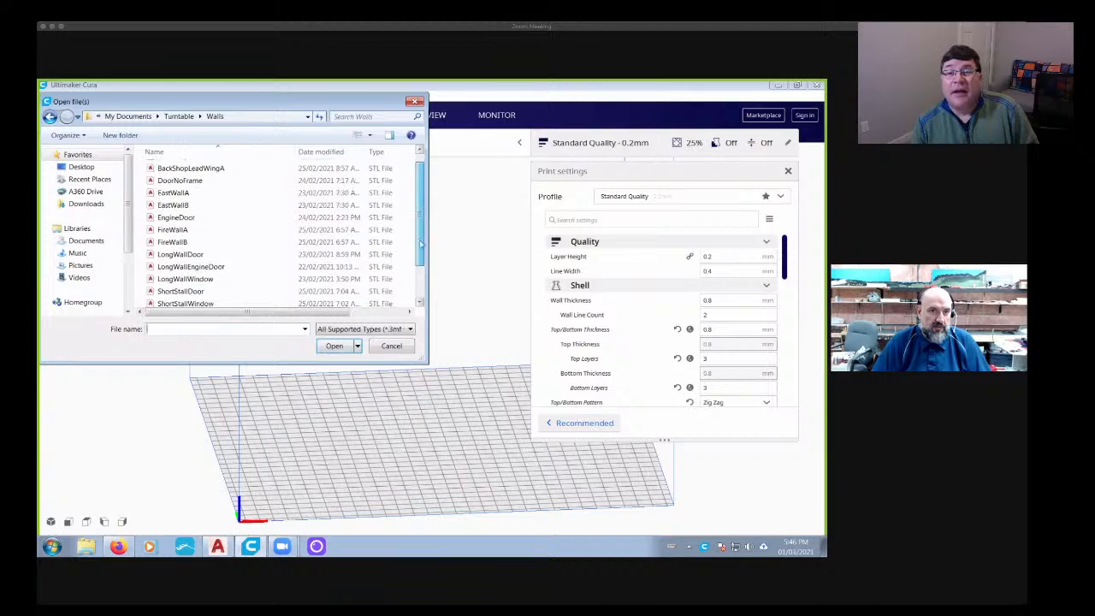
pyautogui.click(179, 116)
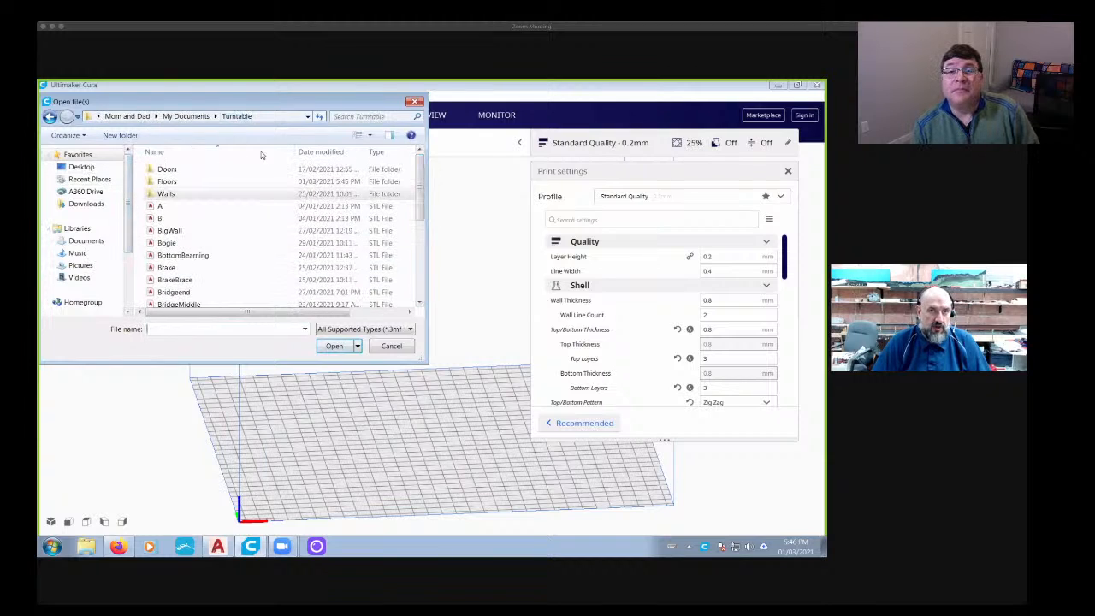
pyautogui.doubleClick(168, 181)
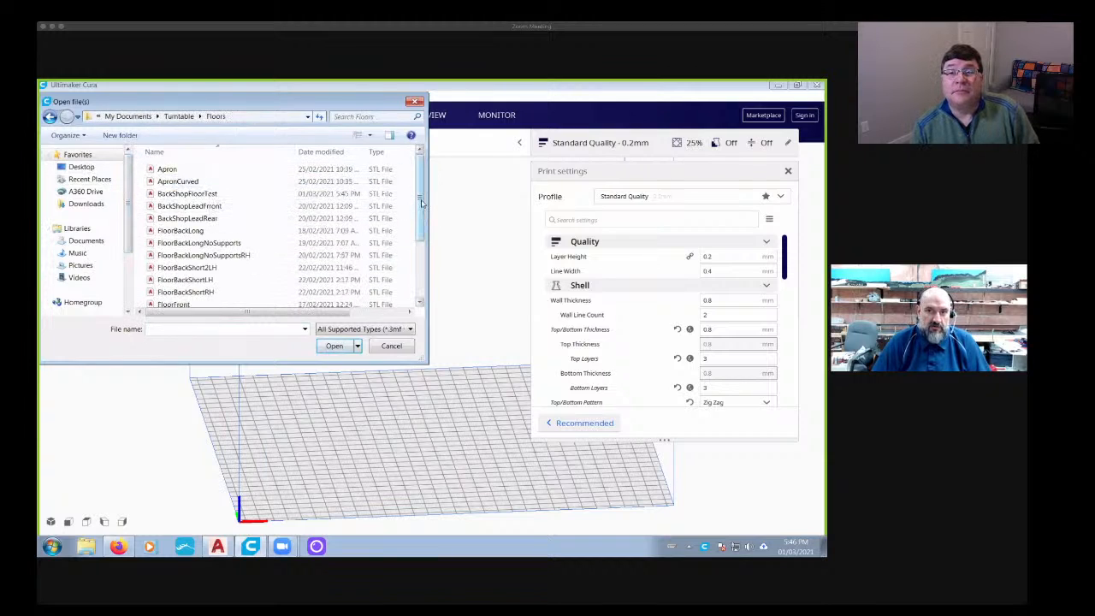
pyautogui.scroll(-2, 417, 219)
pyautogui.moveTo(417, 219); pyautogui.dragTo(416, 206)
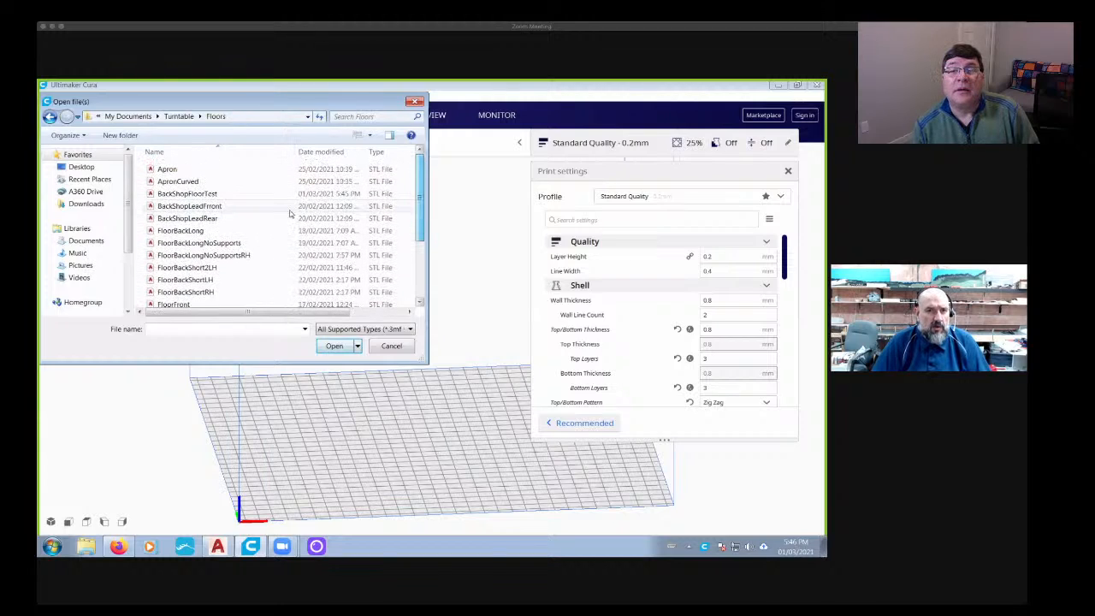
pyautogui.click(181, 195)
pyautogui.click(334, 345)
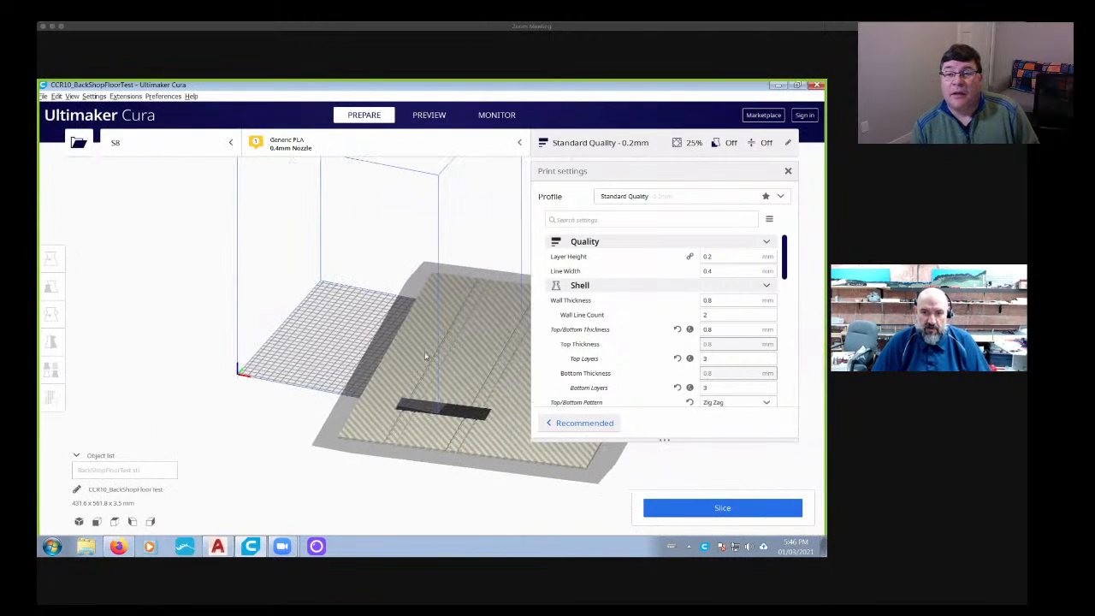
# - Scale the imported floor model uniformly to 54.5% and deselect it
pyautogui.moveTo(426, 356); pyautogui.dragTo(267, 352, button='middle')
pyautogui.moveTo(449, 408); pyautogui.dragTo(289, 347, button='right')
pyautogui.scroll(10, 313, 330)
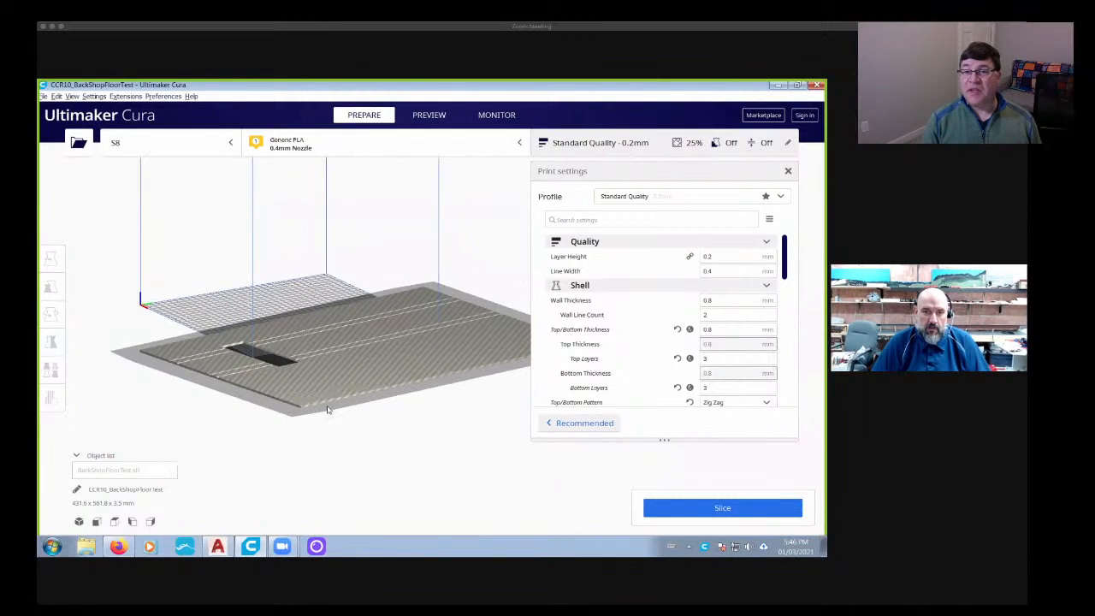
pyautogui.scroll(-8, 335, 400)
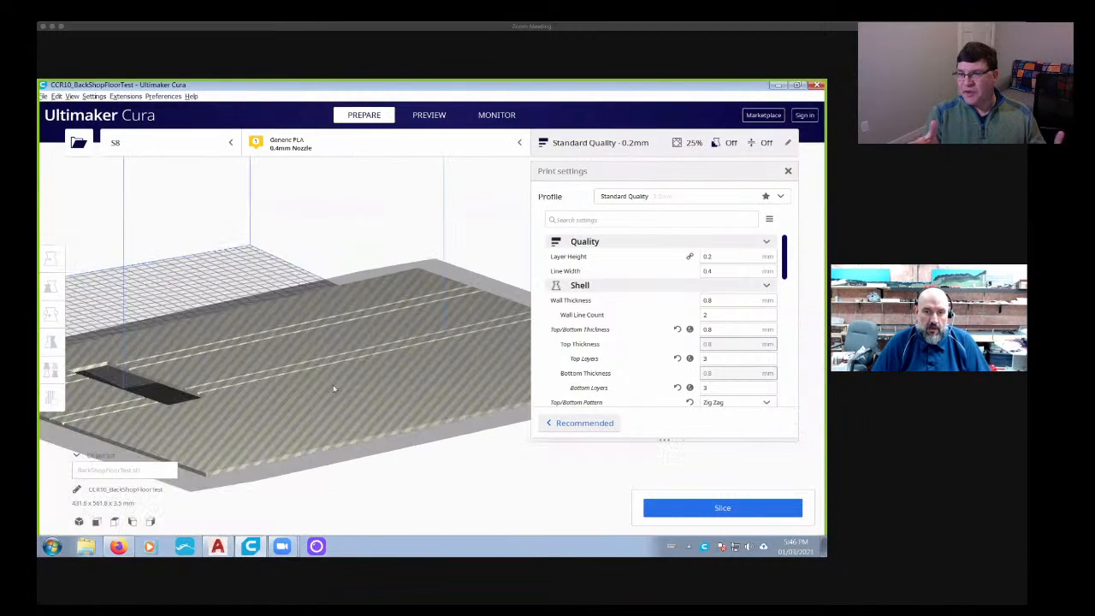
pyautogui.moveTo(321, 342); pyautogui.dragTo(475, 430, button='right')
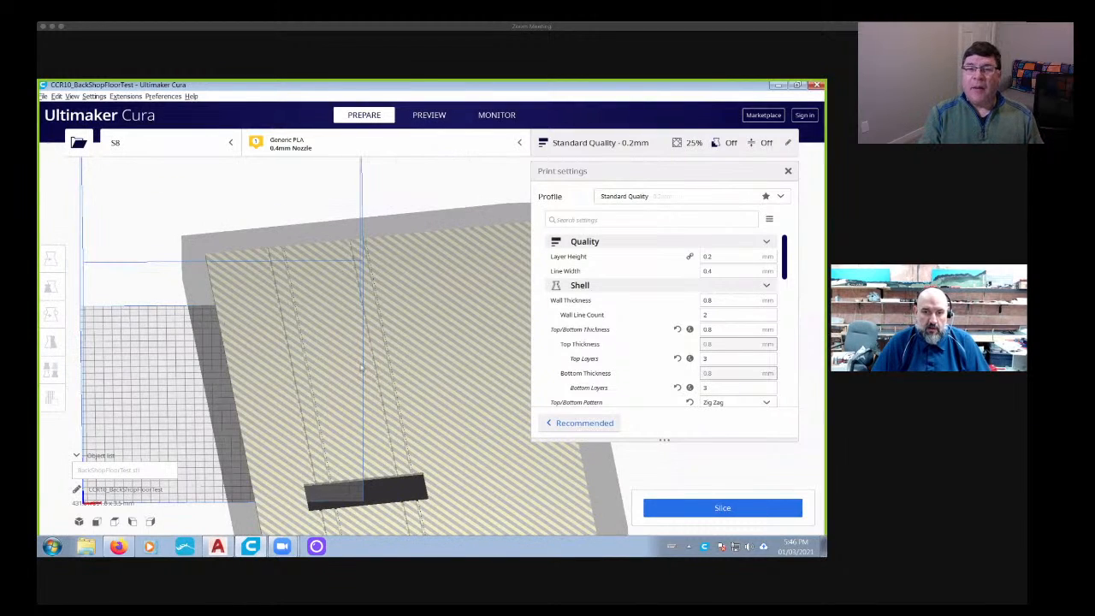
pyautogui.moveTo(361, 368); pyautogui.dragTo(408, 385, button='middle')
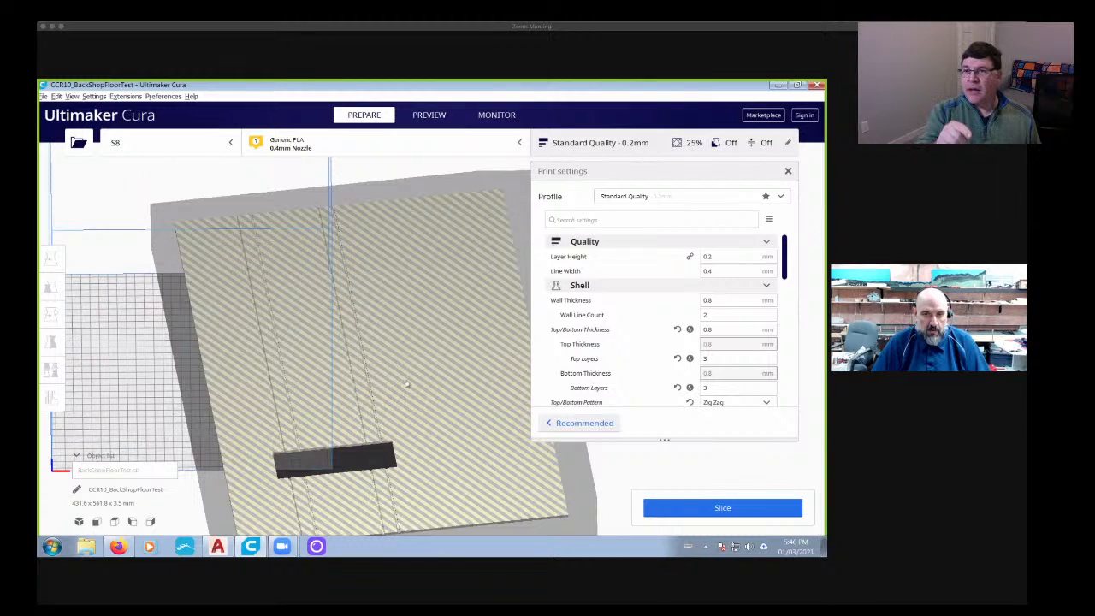
pyautogui.click(262, 367)
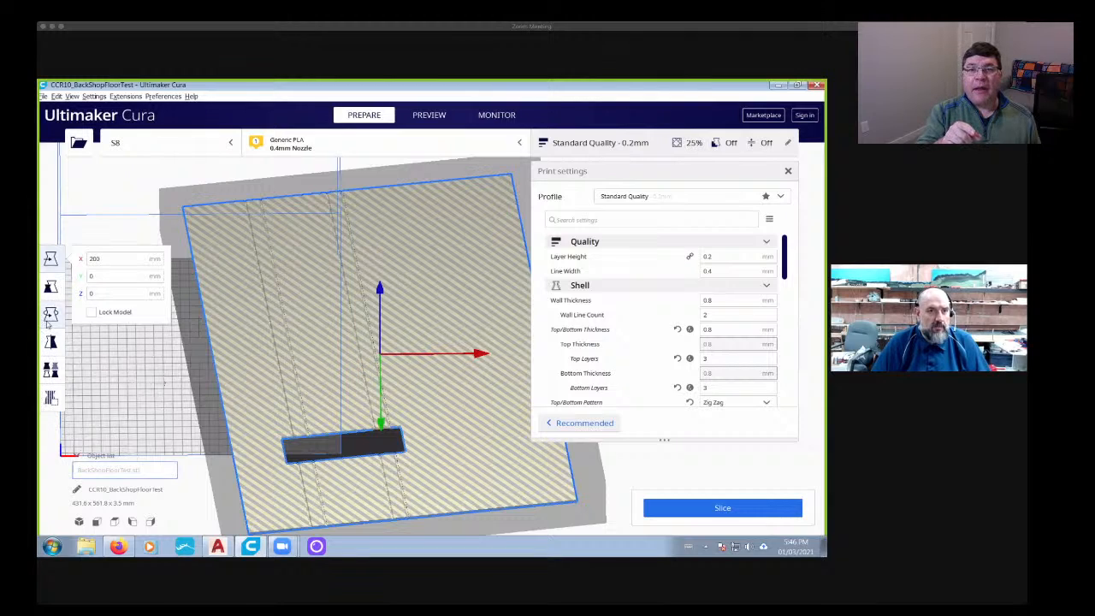
pyautogui.click(50, 287)
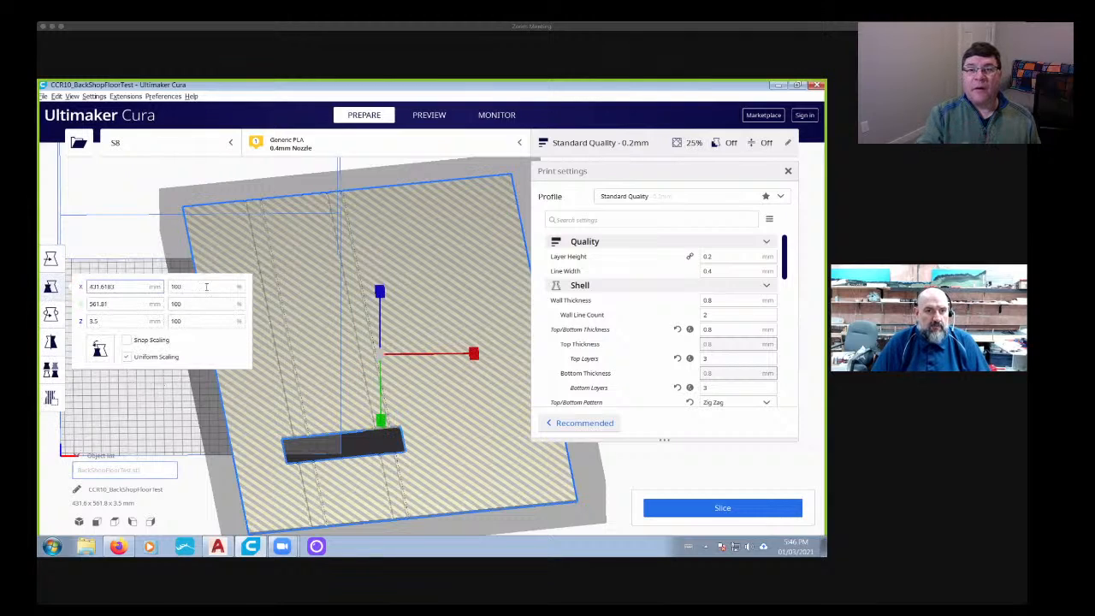
pyautogui.click(179, 287)
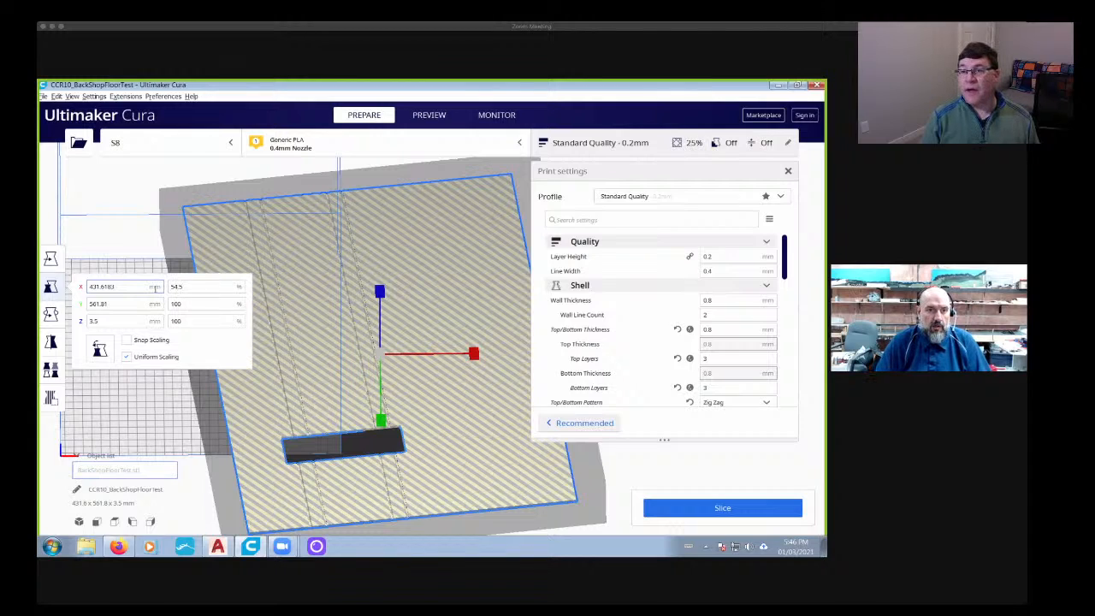
pyautogui.write('54.5')
pyautogui.press('Return')
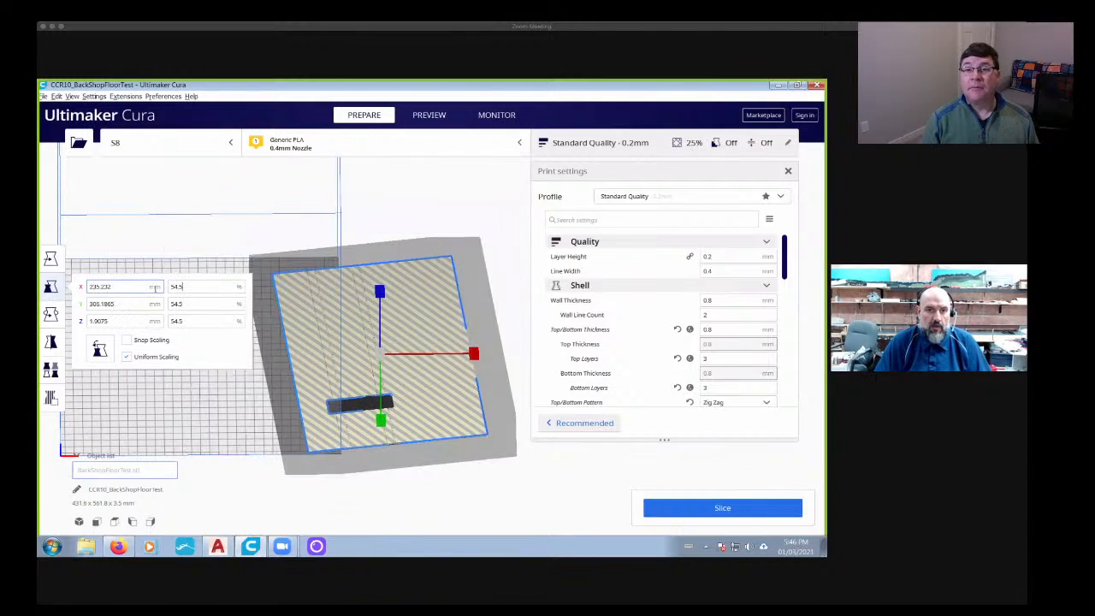
pyautogui.click(185, 423)
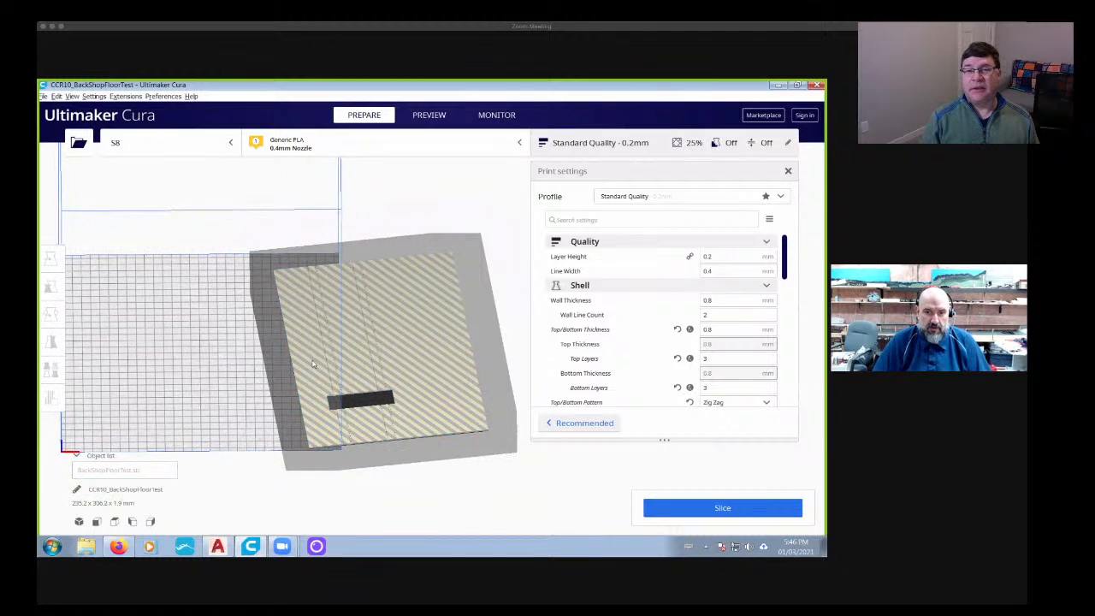
# - Move the scaled floor model along the X axis onto the build plate
pyautogui.click(294, 314)
pyautogui.press('t')
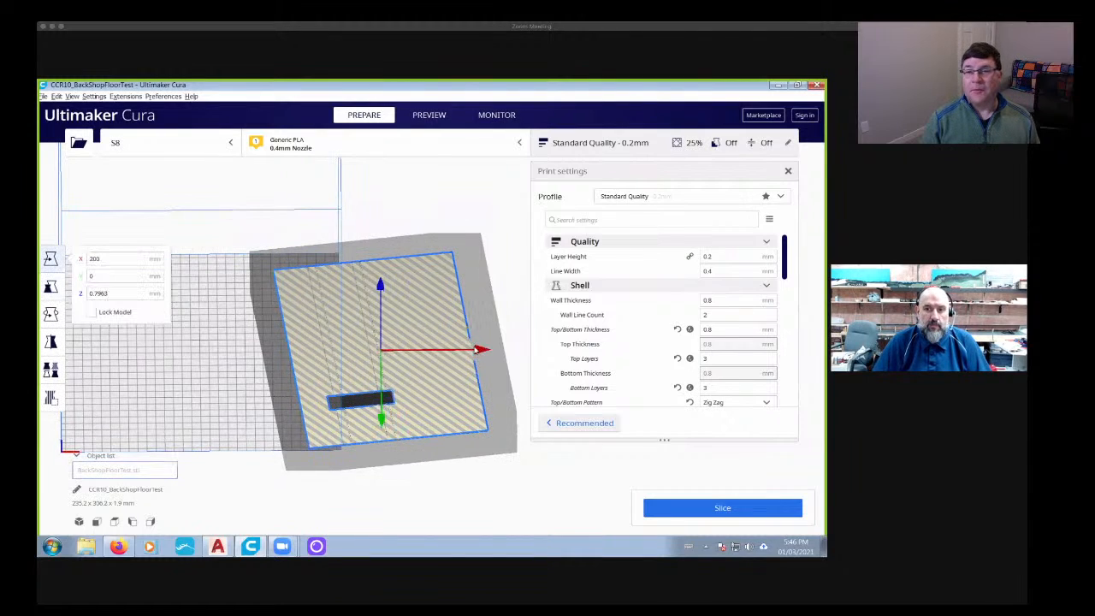
pyautogui.moveTo(428, 352); pyautogui.dragTo(235, 425)
# - Bring up the Rotate tool for the floor model and slice the model for printing
pyautogui.click(51, 316)
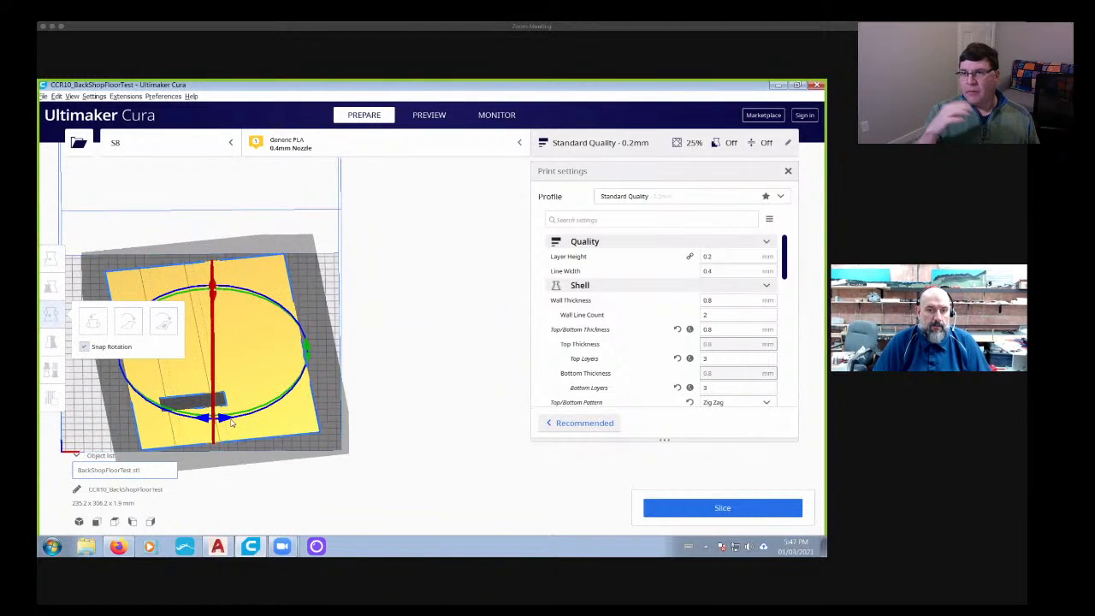
pyautogui.moveTo(365, 401); pyautogui.dragTo(465, 339, button='right')
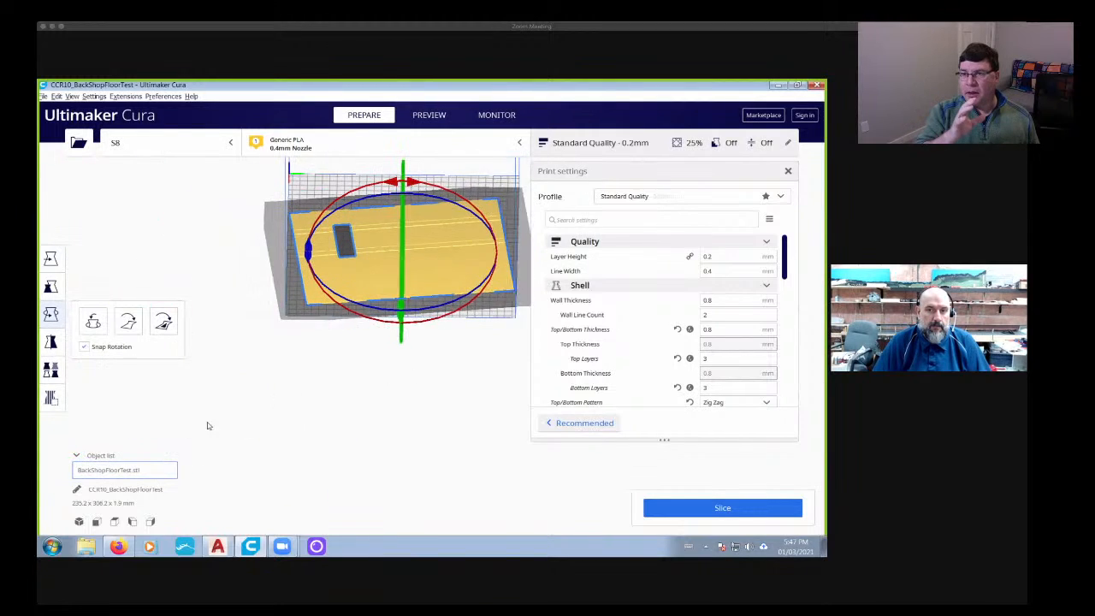
pyautogui.scroll(4, 429, 286)
pyautogui.moveTo(426, 285); pyautogui.dragTo(410, 369, button='right')
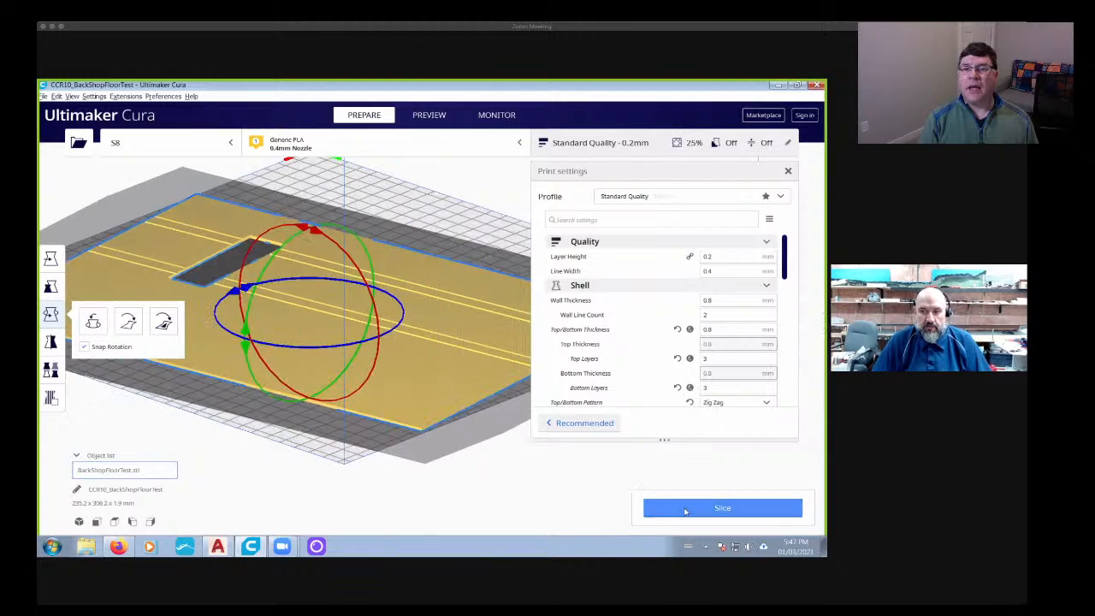
pyautogui.click(722, 507)
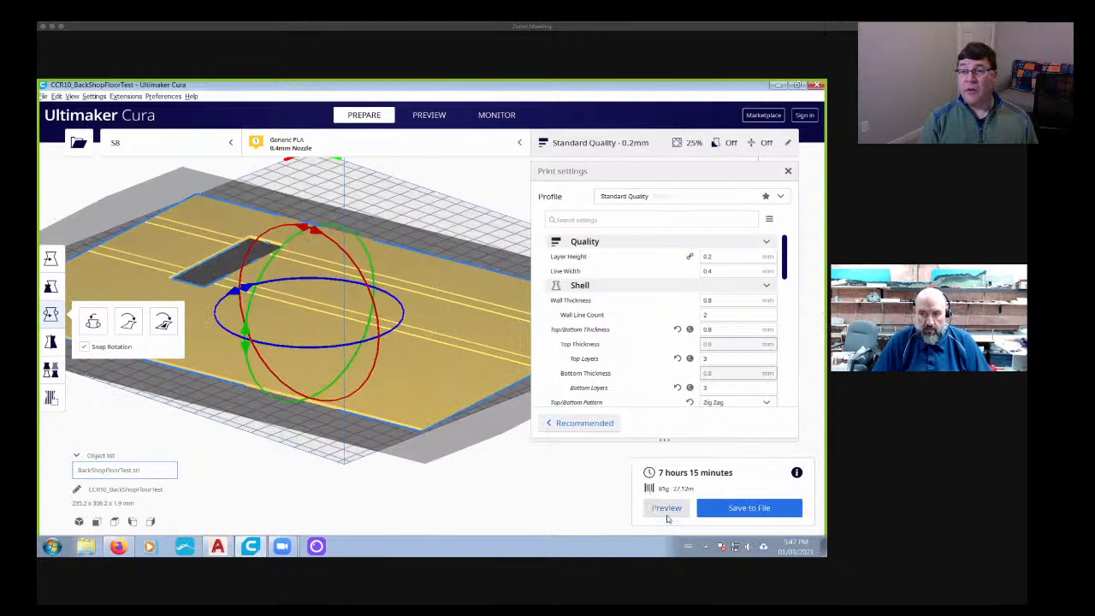
# - Preview the sliced floor model at layer 1 and at layer 5, and examine the infill pattern close up
pyautogui.click(668, 507)
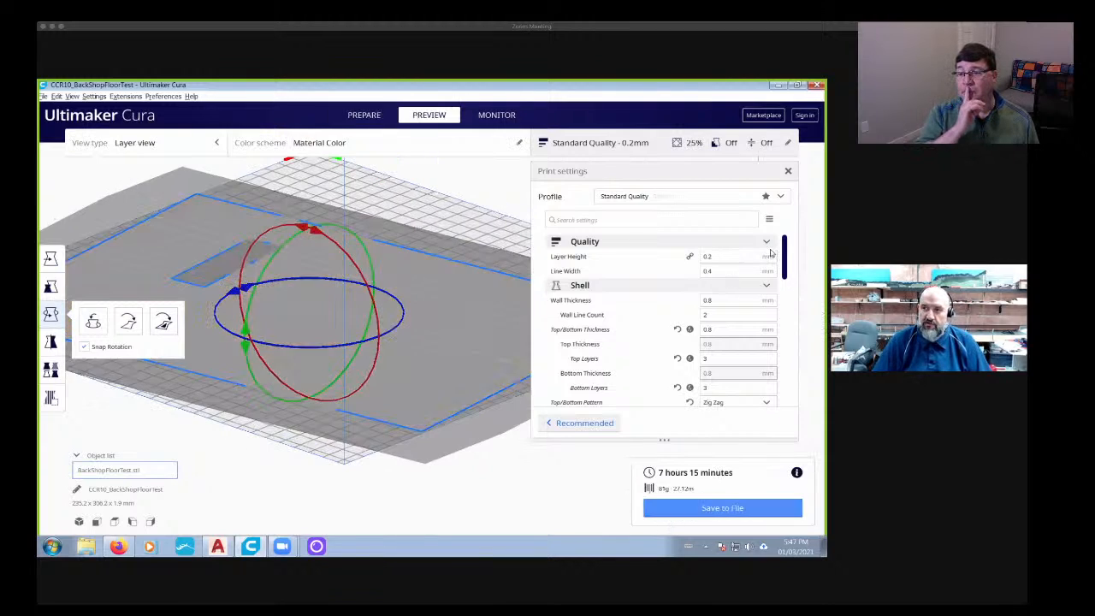
pyautogui.moveTo(818, 217); pyautogui.dragTo(824, 482)
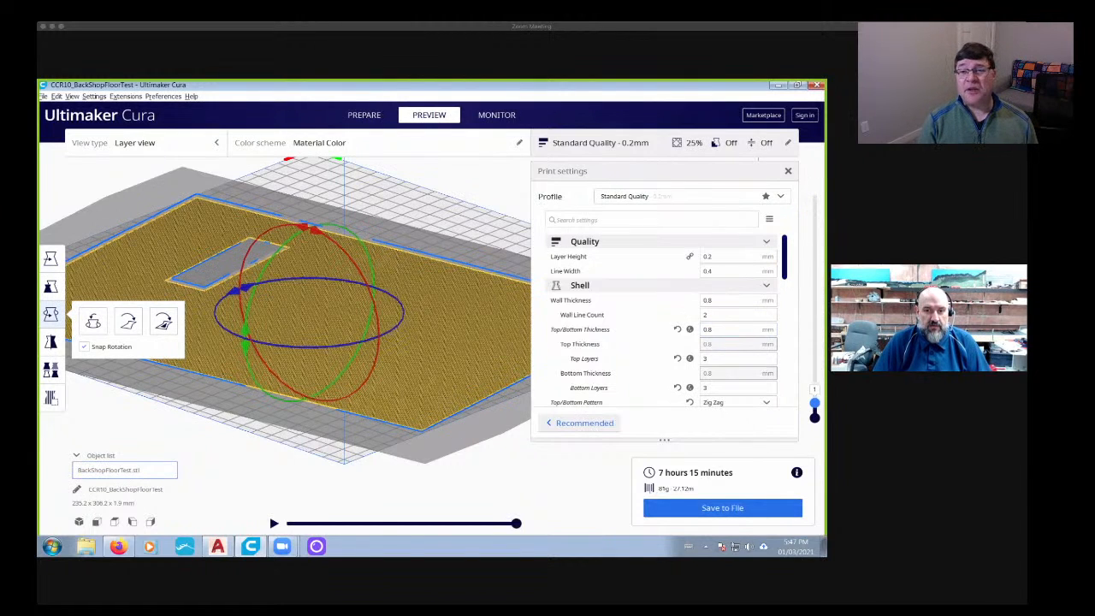
pyautogui.moveTo(815, 402); pyautogui.dragTo(815, 311)
pyautogui.scroll(4, 415, 458)
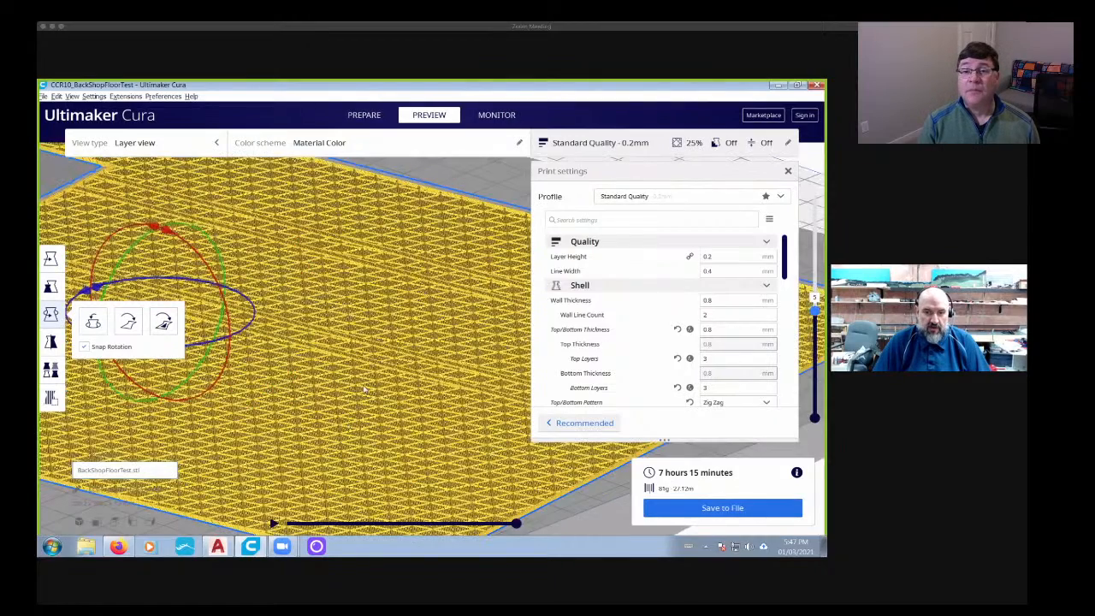
pyautogui.scroll(5, 392, 417)
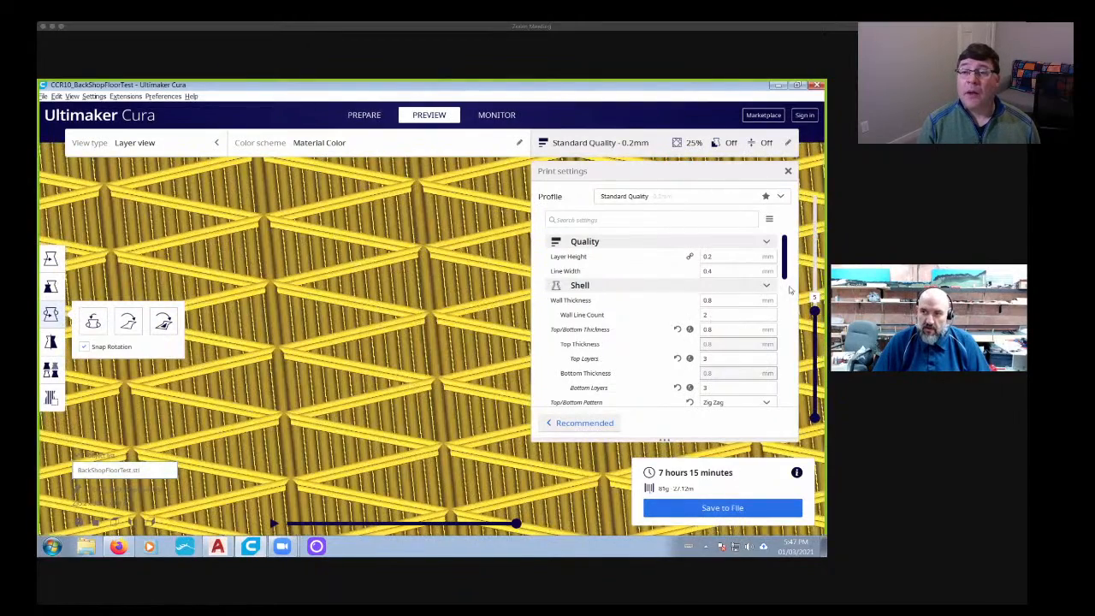
# - Raise the layer preview to the topmost layer and view the whole finished floor surface
pyautogui.moveTo(815, 310); pyautogui.dragTo(815, 183)
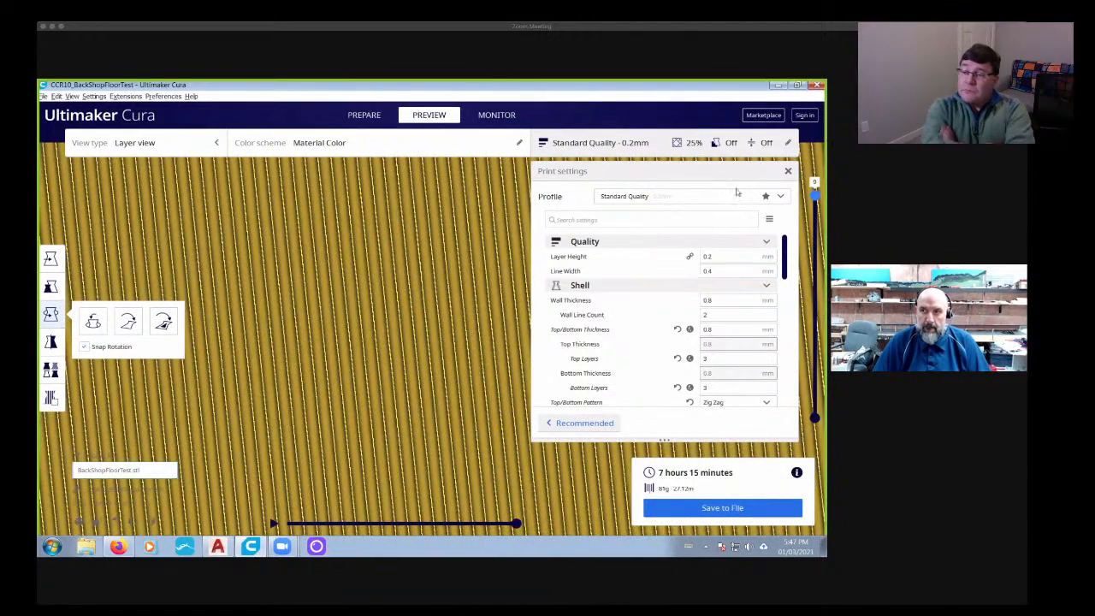
pyautogui.scroll(-5, 470, 322)
pyautogui.scroll(-3, 447, 427)
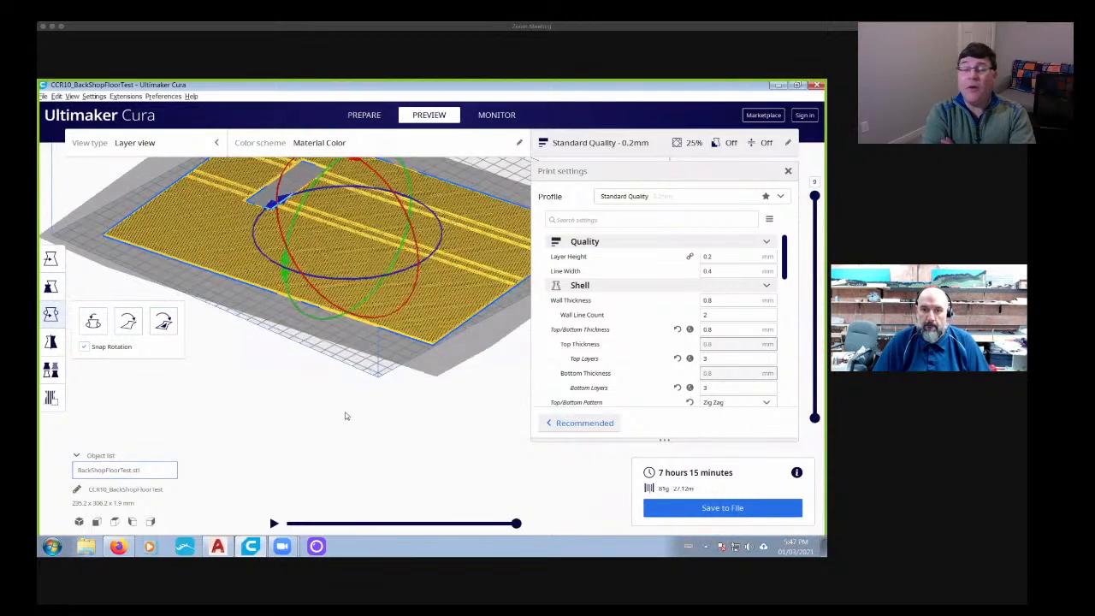
# - Delete the floor model from the build plate and close Ultimaker Cura to return to AutoCAD
pyautogui.moveTo(347, 416); pyautogui.dragTo(299, 392, button='right')
pyautogui.press('Delete')
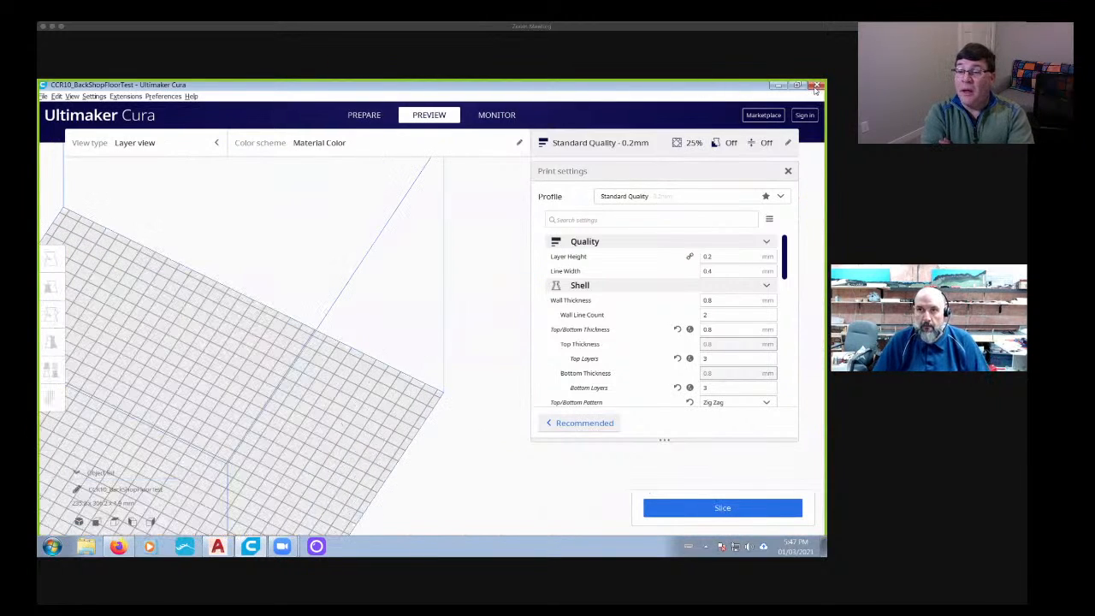
pyautogui.click(817, 86)
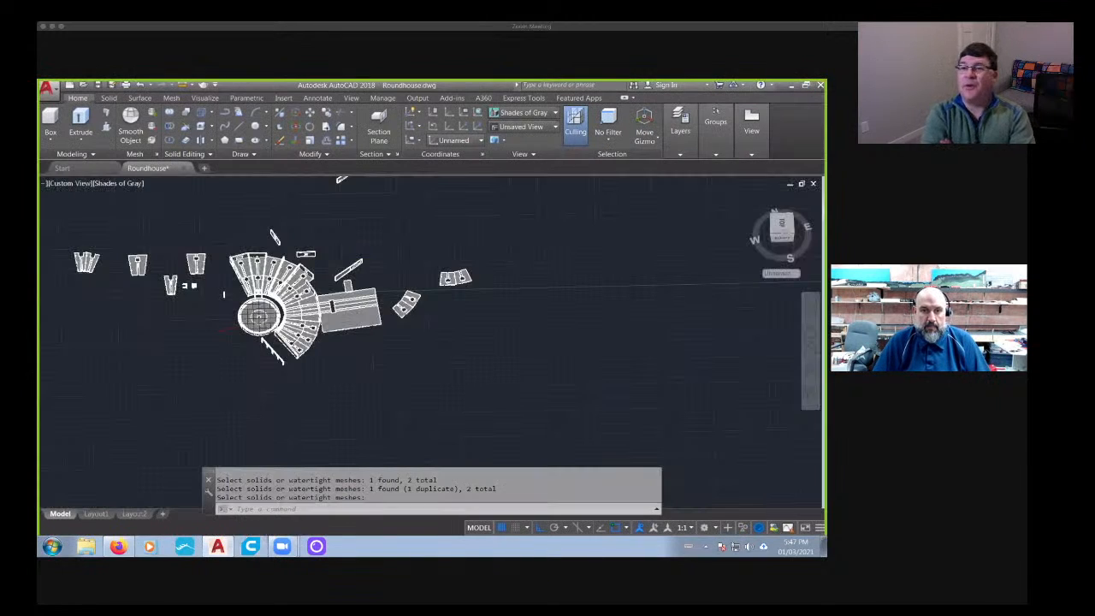
# - Close the Roundhouse drawing
pyautogui.scroll(3, 214, 321)
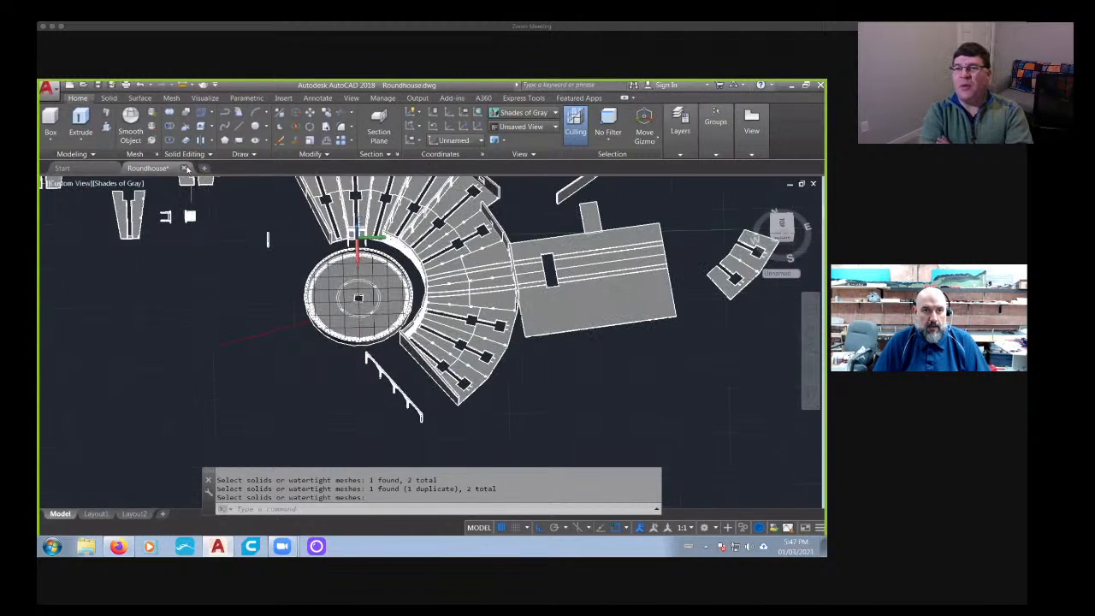
pyautogui.click(186, 169)
pyautogui.click(480, 338)
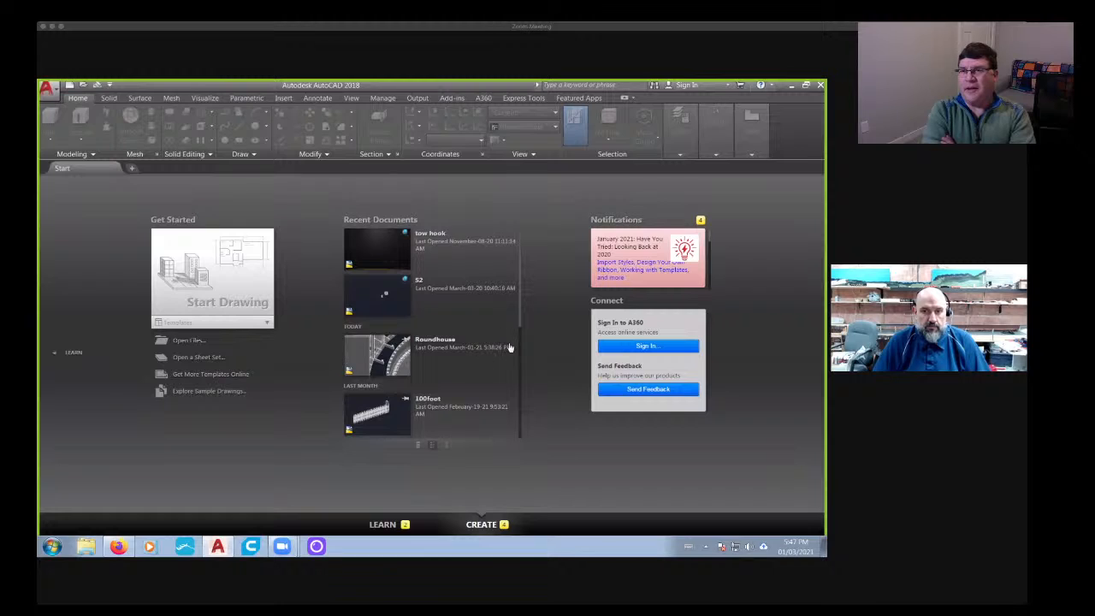
# - Browse the recent documents on the start page for another drawing to open
pyautogui.moveTo(518, 316); pyautogui.dragTo(526, 433)
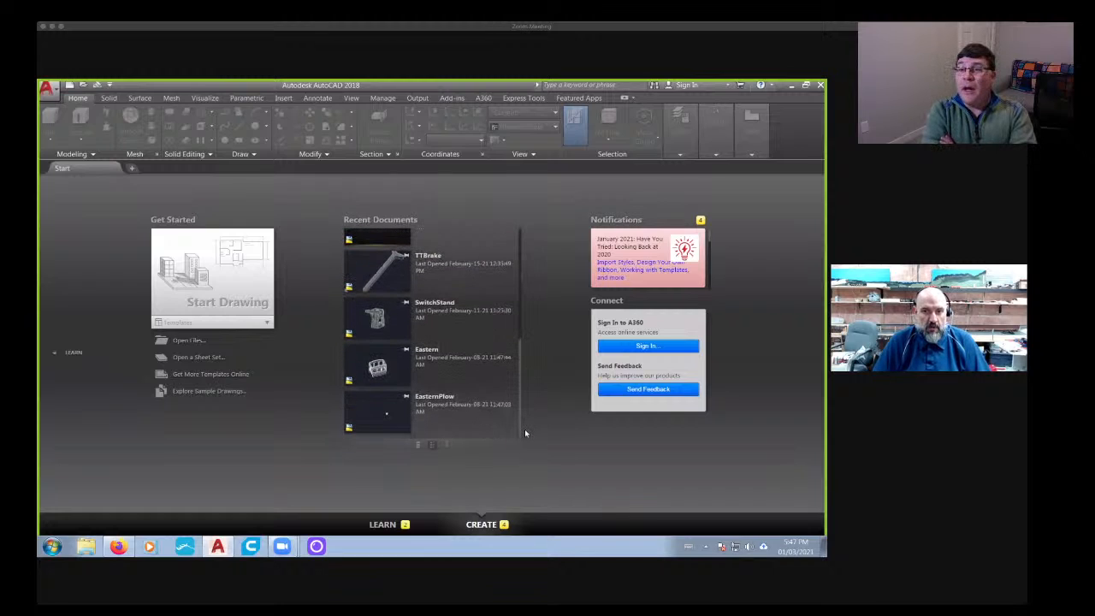
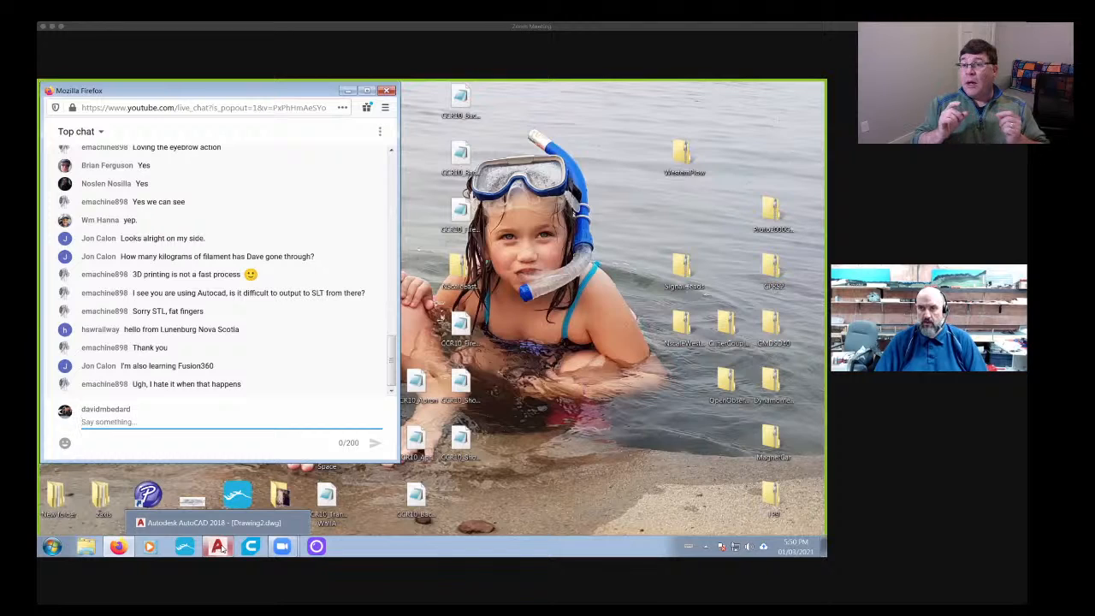
# - Switch to AutoCAD and open the cab drawing from the GMDsd40 folder
pyautogui.click(220, 548)
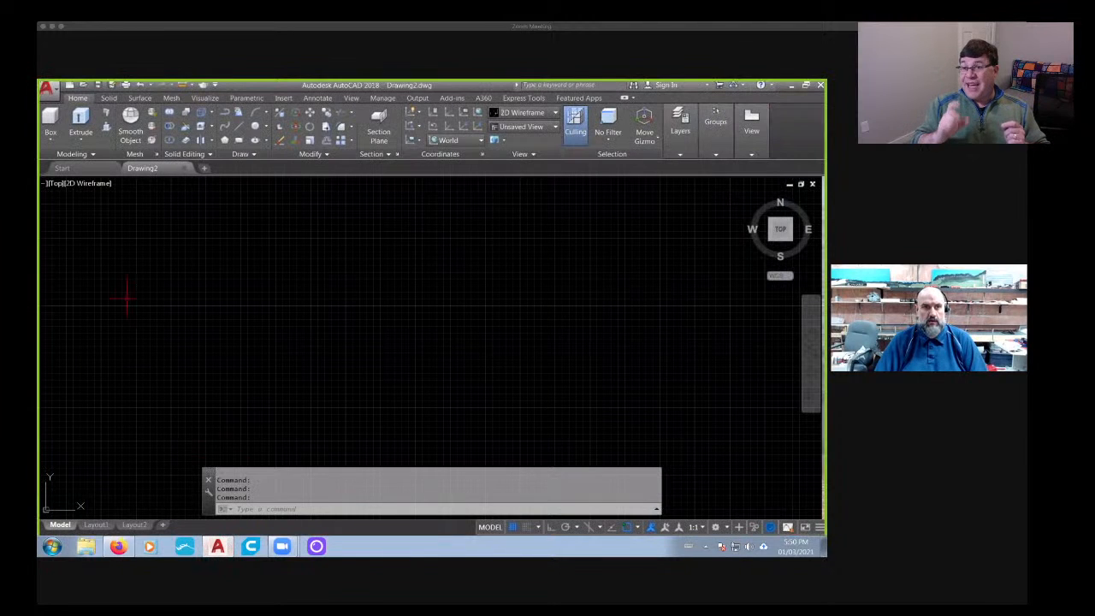
pyautogui.click(61, 168)
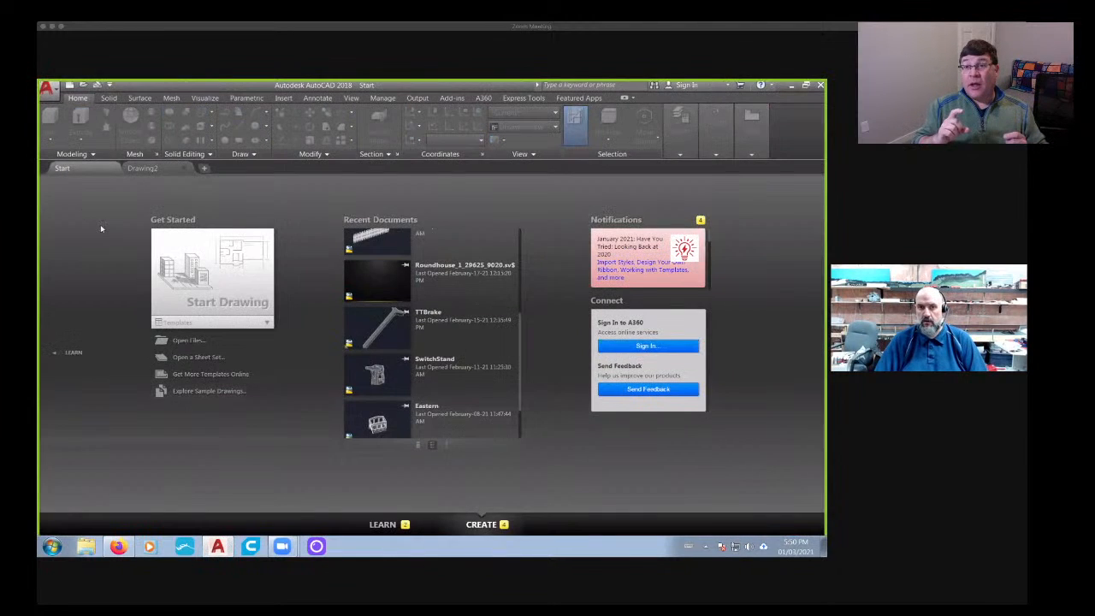
pyautogui.click(188, 341)
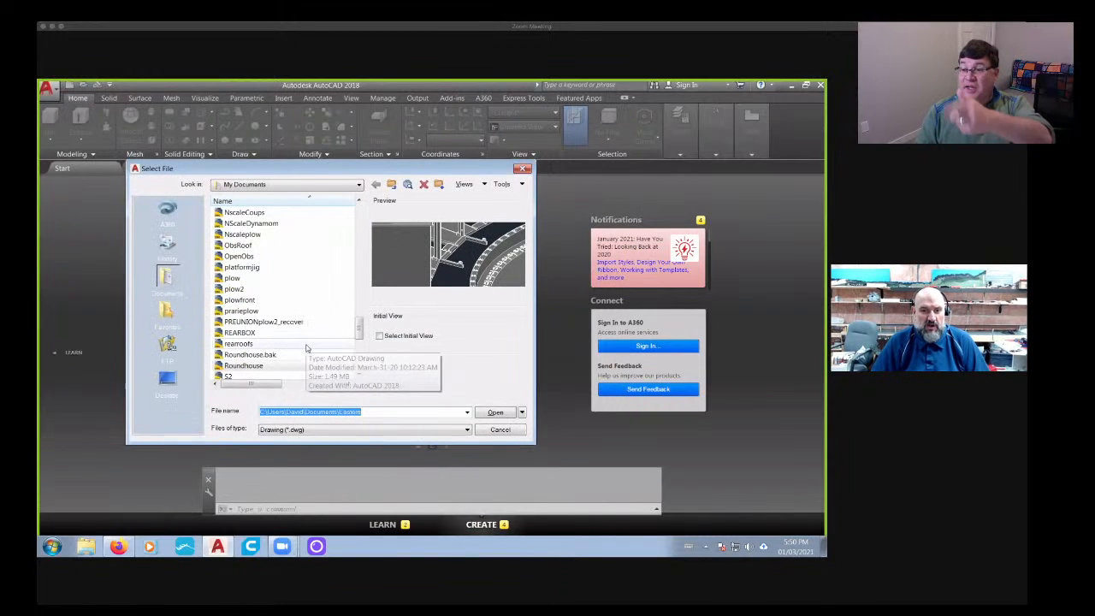
pyautogui.moveTo(360, 326); pyautogui.dragTo(356, 323)
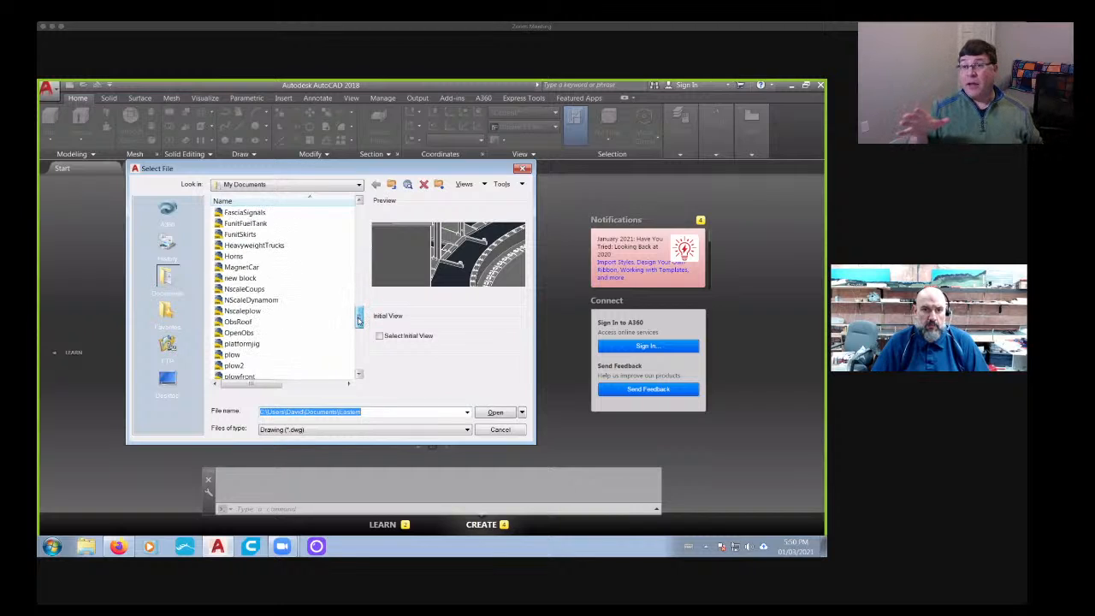
pyautogui.moveTo(358, 327); pyautogui.dragTo(358, 237)
pyautogui.click(253, 270)
pyautogui.doubleClick(252, 270)
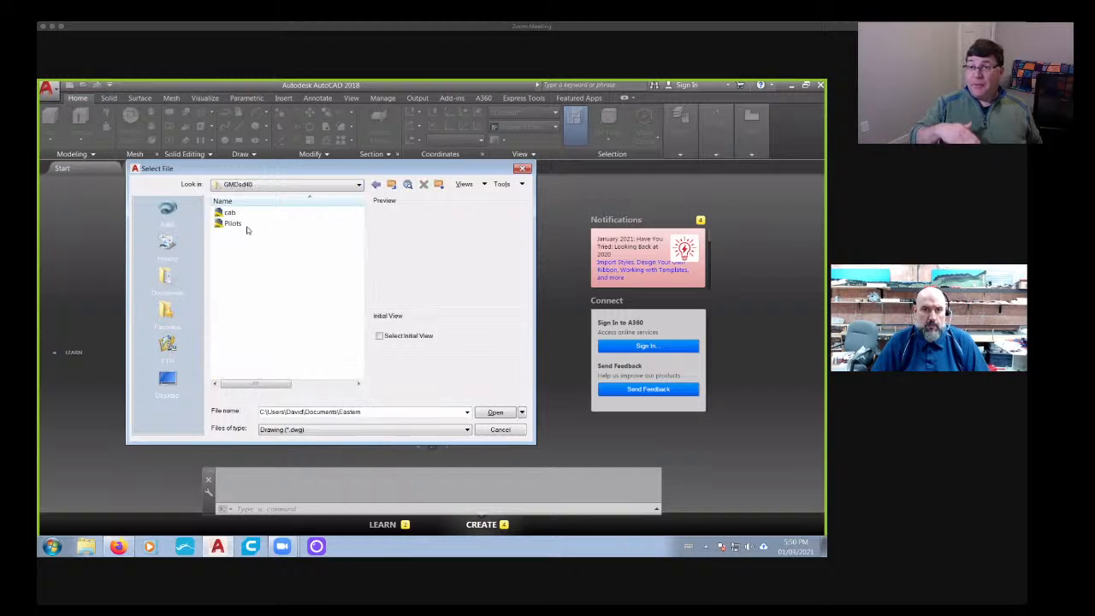
pyautogui.click(224, 213)
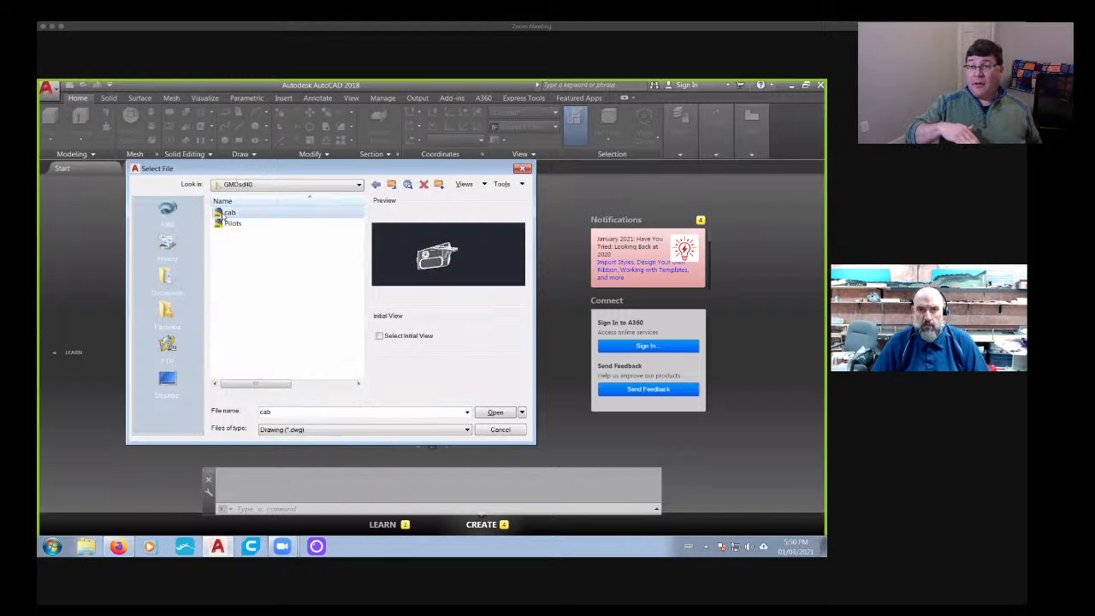
pyautogui.click(496, 412)
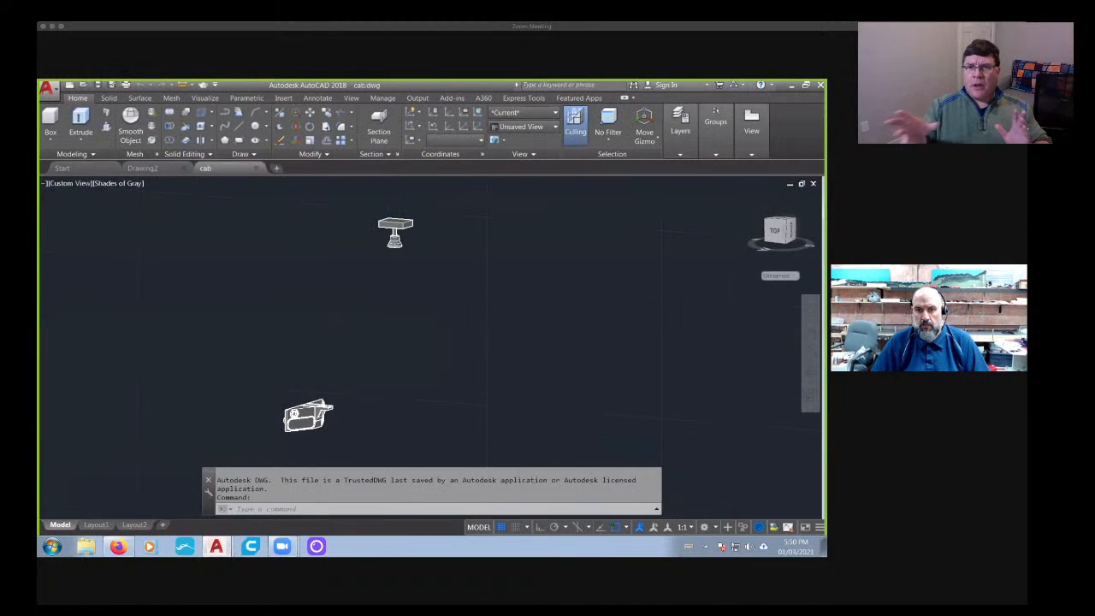
# - Examine the separate parts across the cab drawing, ending at the angled panel with the two round lights below the bell
pyautogui.moveTo(445, 391); pyautogui.dragTo(362, 384, button='middle')
pyautogui.scroll(-5, 362, 384)
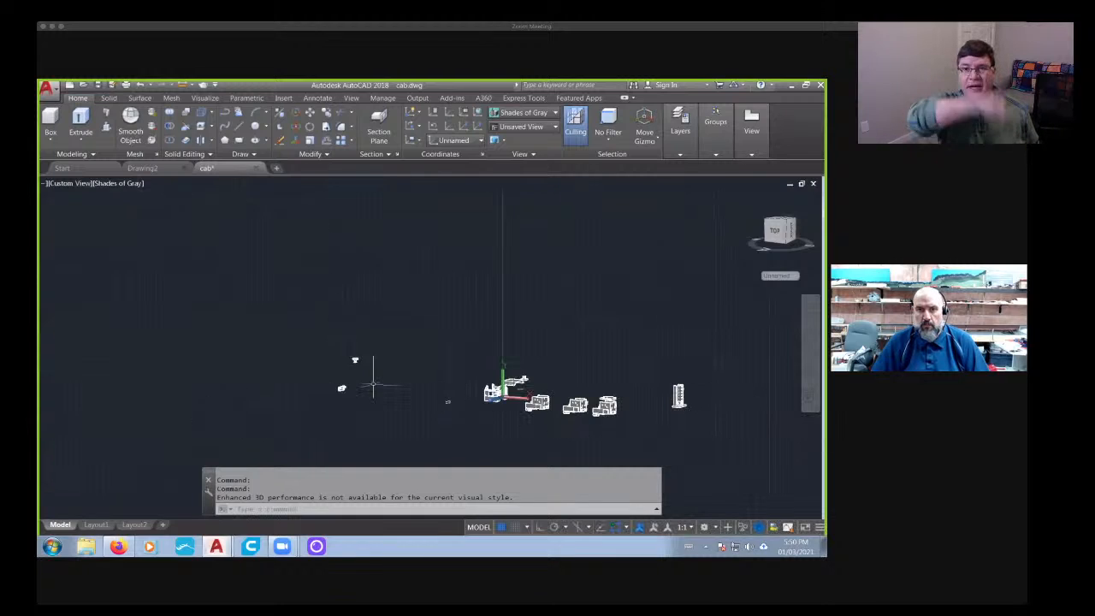
pyautogui.moveTo(454, 408); pyautogui.dragTo(404, 396, button='middle')
pyautogui.scroll(7, 429, 395)
pyautogui.moveTo(556, 390); pyautogui.dragTo(385, 385, button='middle')
pyautogui.scroll(-7, 574, 378)
pyautogui.moveTo(594, 381); pyautogui.dragTo(436, 370, button='middle')
pyautogui.moveTo(132, 356); pyautogui.dragTo(467, 377, button='middle')
pyautogui.scroll(-6, 578, 384)
pyautogui.scroll(7, 546, 365)
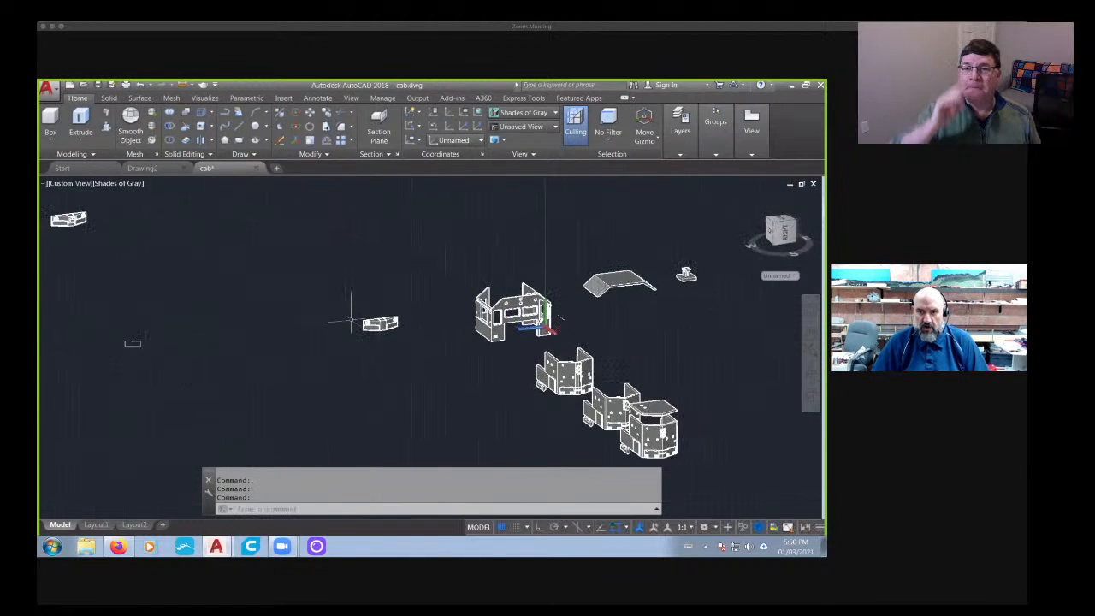
pyautogui.scroll(6, 351, 321)
pyautogui.scroll(-4, 401, 335)
pyautogui.moveTo(516, 349); pyautogui.dragTo(367, 330, button='middle')
pyautogui.scroll(-2, 513, 351)
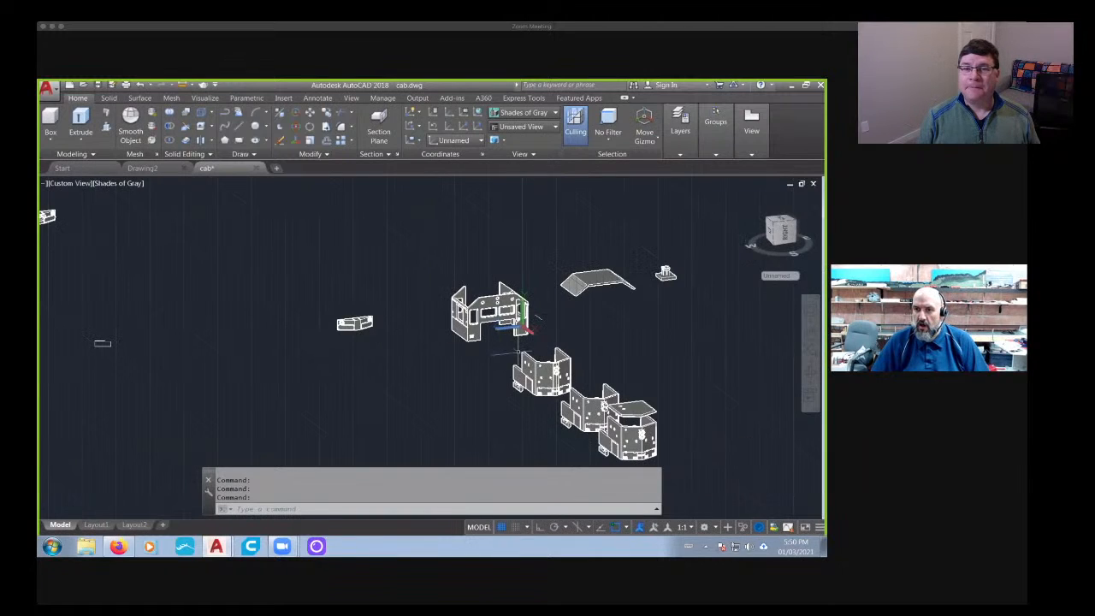
pyautogui.moveTo(579, 351); pyautogui.dragTo(366, 348, button='middle')
pyautogui.scroll(-5, 396, 350)
pyautogui.moveTo(260, 346); pyautogui.dragTo(364, 375, button='middle')
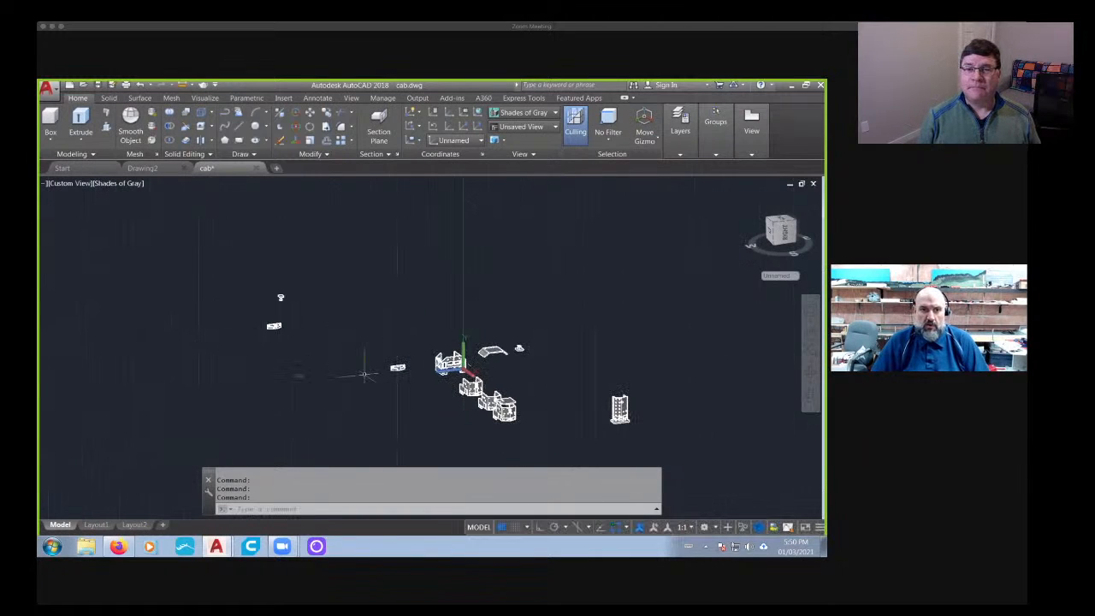
pyautogui.scroll(5, 282, 334)
pyautogui.moveTo(282, 334); pyautogui.dragTo(304, 370, button='middle')
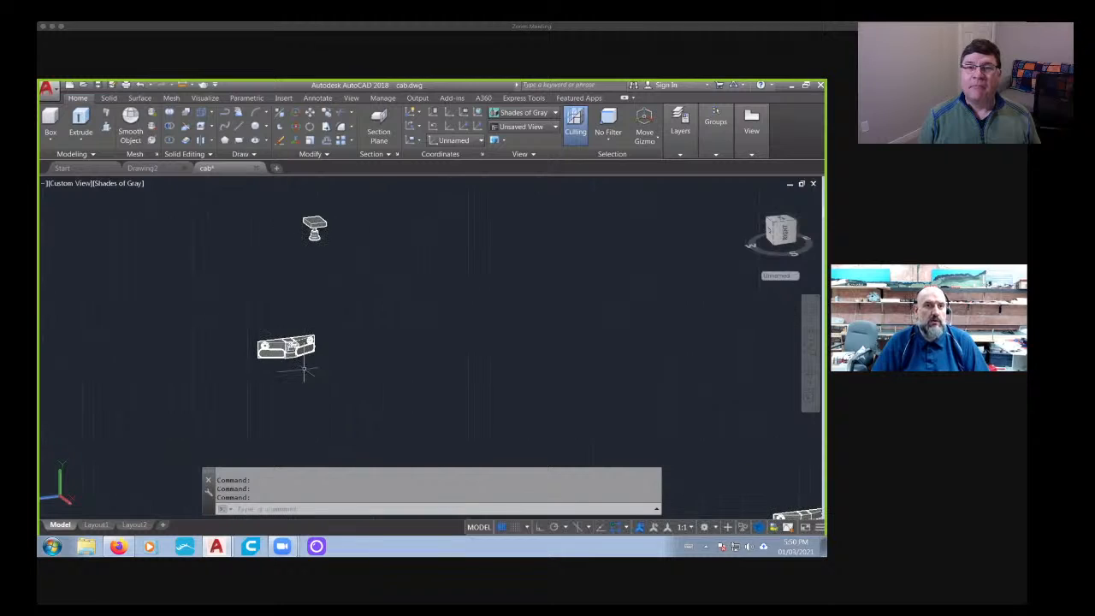
pyautogui.scroll(2, 152, 262)
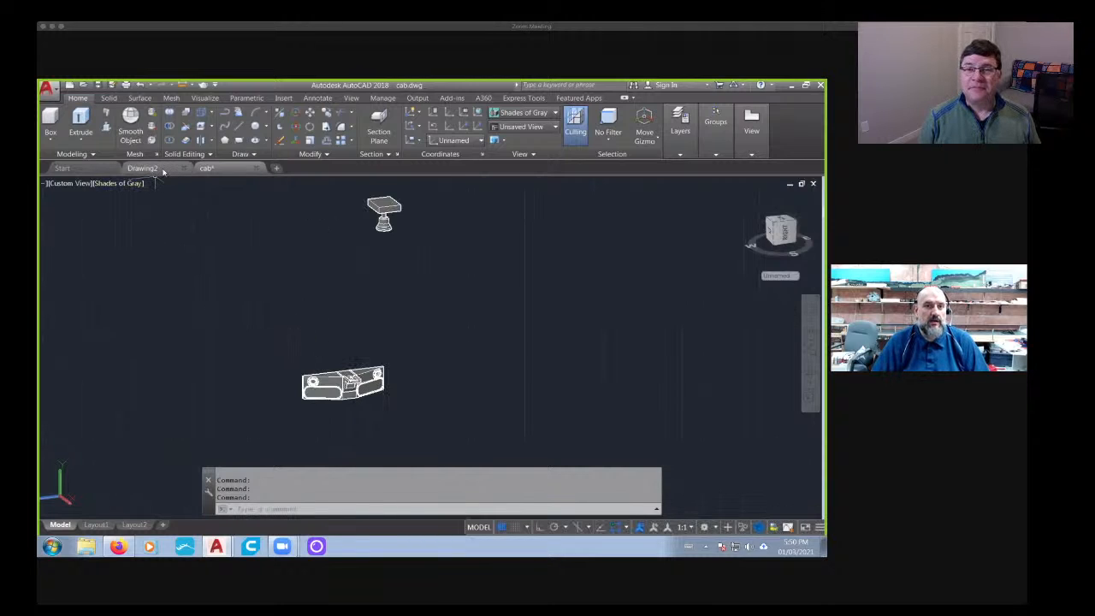
# - Open the Pilots drawing from the GMDsd40 folder
pyautogui.click(62, 168)
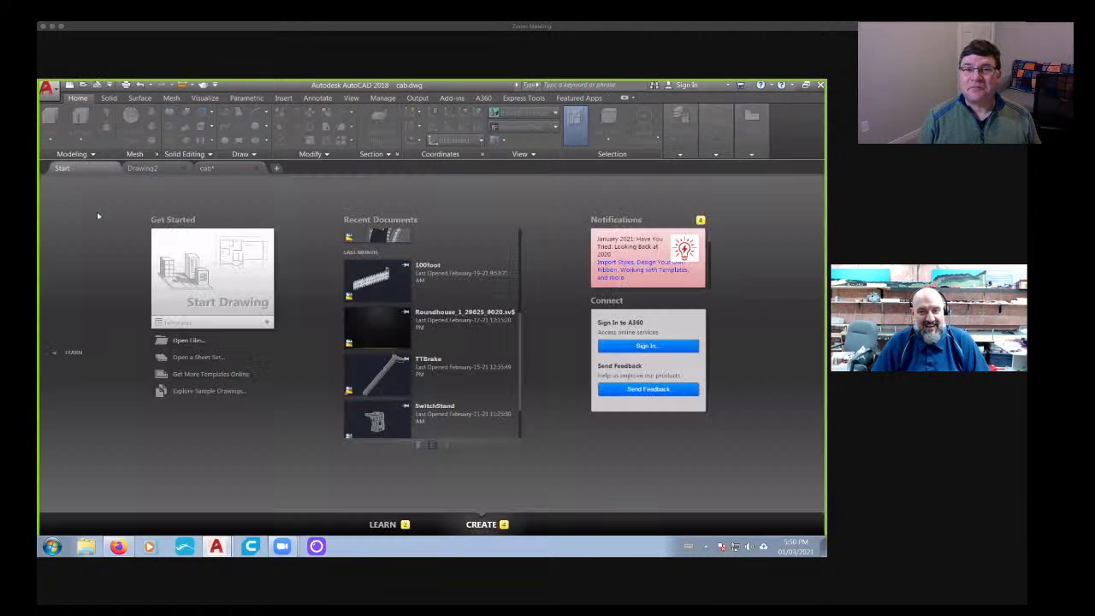
pyautogui.click(190, 339)
pyautogui.click(231, 225)
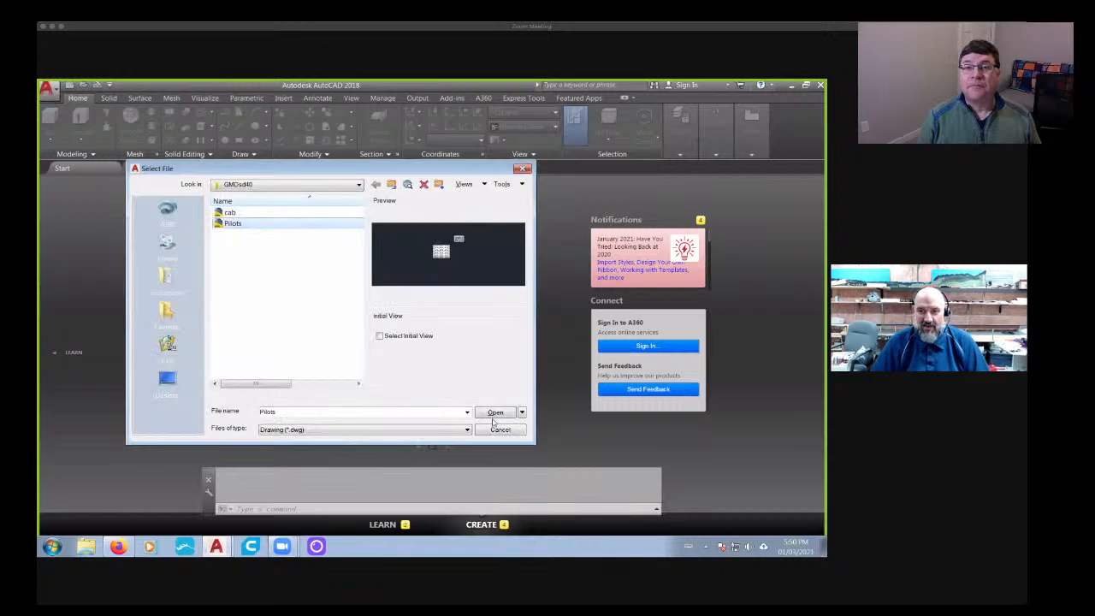
pyautogui.click(494, 414)
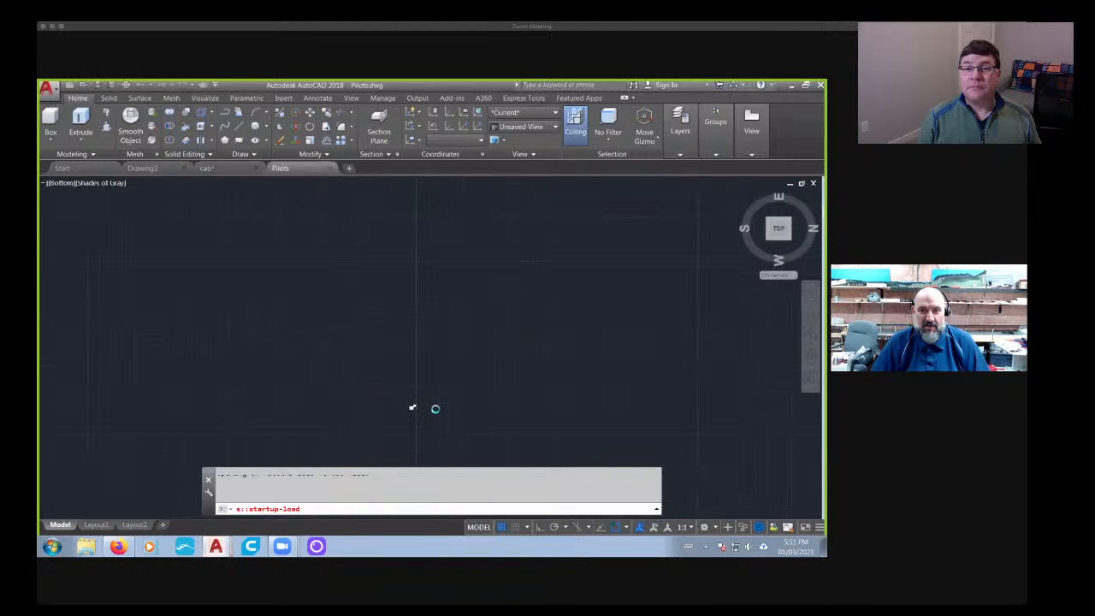
# - Look over the pilot models from an angle and close the Pilots drawing
pyautogui.scroll(10, 414, 413)
pyautogui.moveTo(472, 380)
pyautogui.keyDown('shift'); pyautogui.mouseDown(button='middle')
pyautogui.moveTo(559, 386)
pyautogui.moveTo(425, 350)
pyautogui.moveTo(488, 325)
pyautogui.mouseUp(button='middle'); pyautogui.keyUp('shift')
pyautogui.scroll(-6, 488, 325)
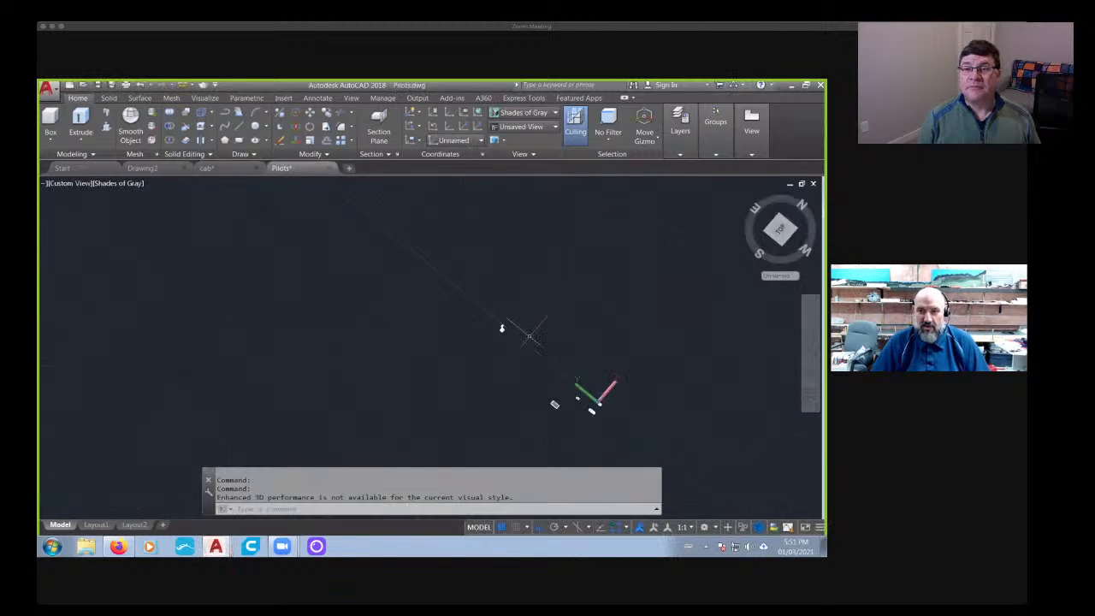
pyautogui.moveTo(588, 416); pyautogui.dragTo(471, 310, button='middle')
pyautogui.scroll(8, 470, 335)
pyautogui.click(329, 168)
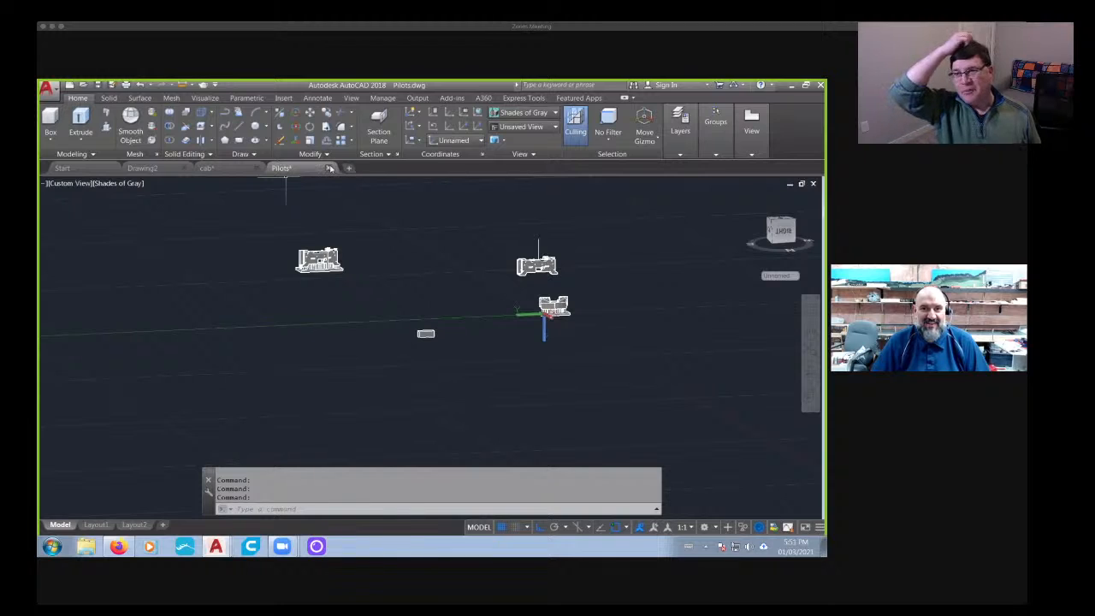
pyautogui.click(459, 337)
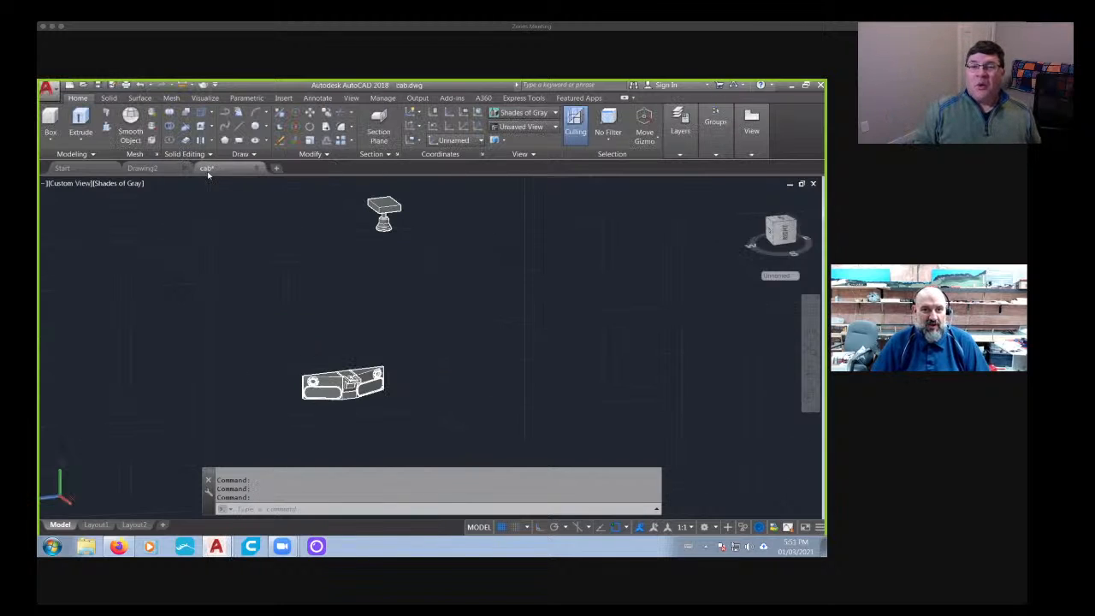
# - Examine the angled panel with the round lights and central housing up close in the cab drawing
pyautogui.scroll(-7, 329, 376)
pyautogui.scroll(2, 411, 394)
pyautogui.moveTo(428, 397); pyautogui.dragTo(387, 350, button='middle')
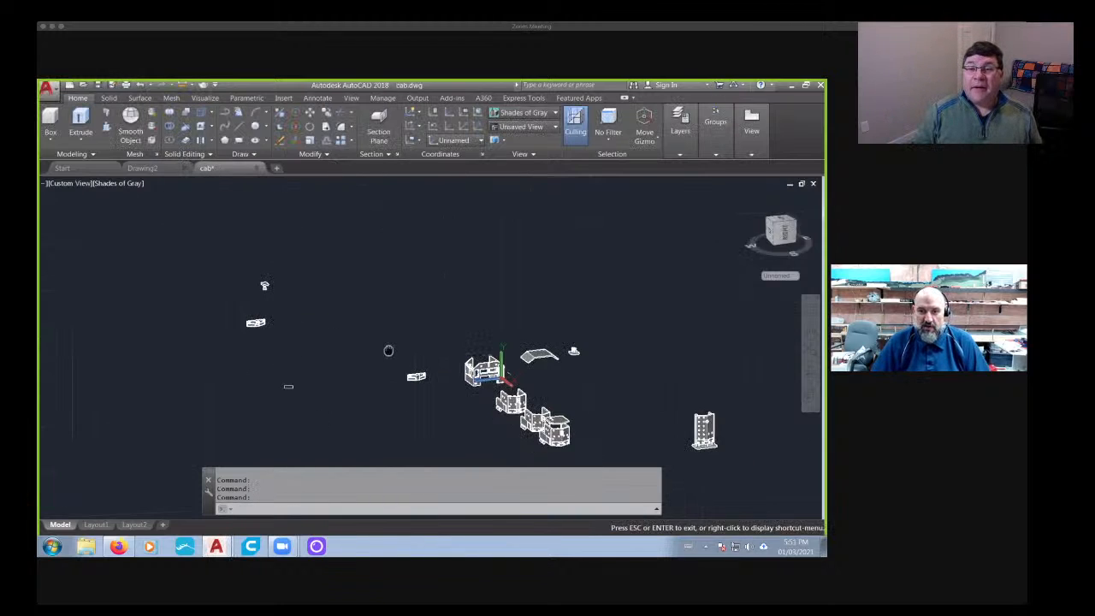
pyautogui.scroll(8, 243, 313)
pyautogui.scroll(-4, 394, 396)
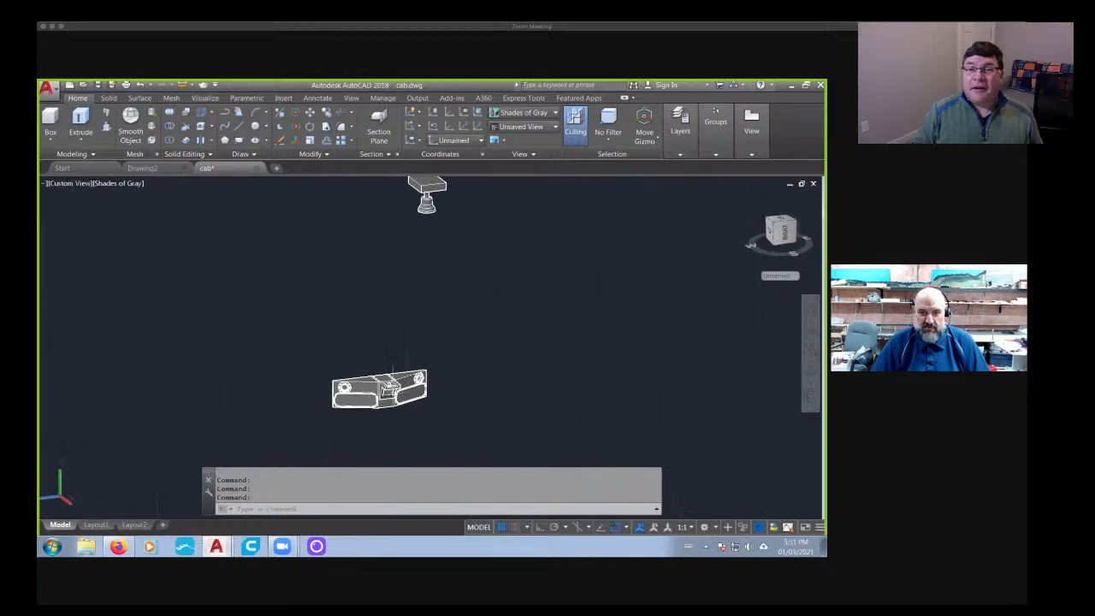
pyautogui.scroll(3, 386, 413)
pyautogui.scroll(-2, 390, 411)
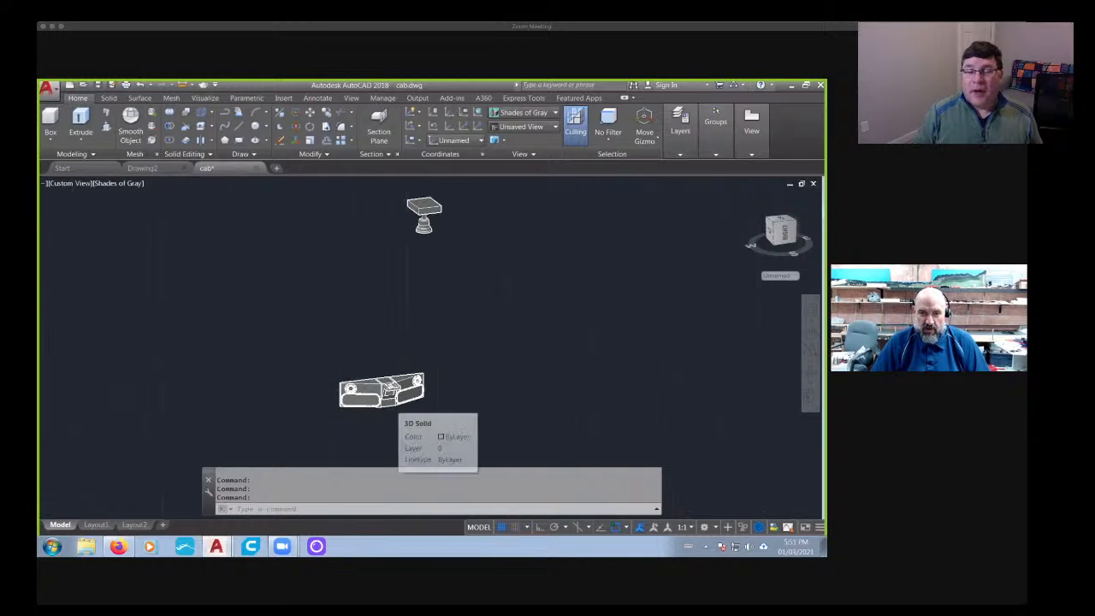
pyautogui.scroll(5, 389, 396)
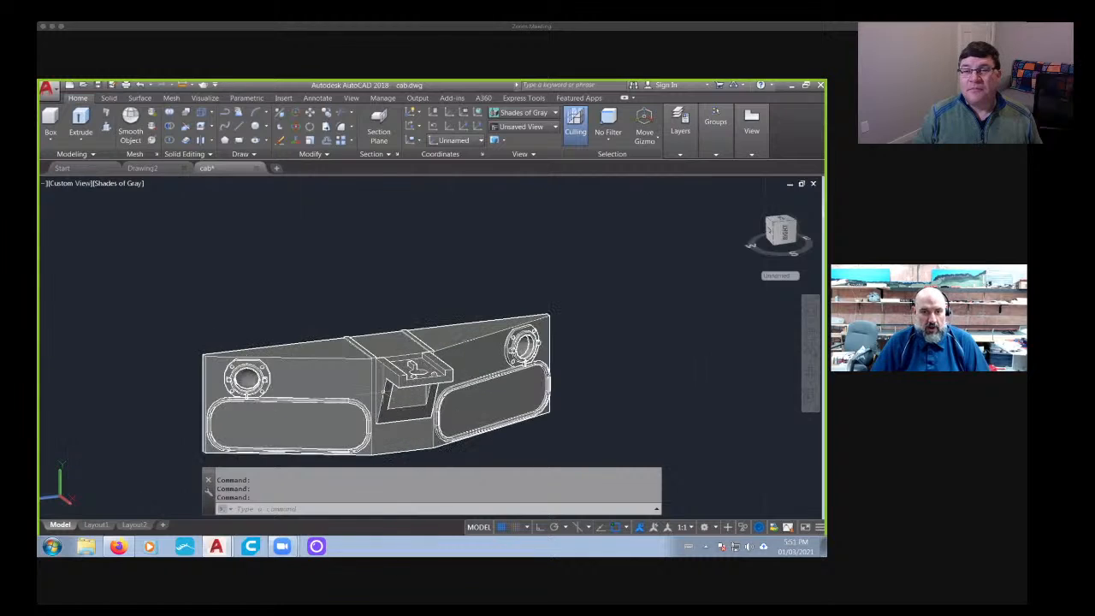
# - Copy the complete angled panel assembly and place the copy beside the original along the Z axis with Ortho on
pyautogui.scroll(-2, 386, 395)
pyautogui.moveTo(403, 420); pyautogui.dragTo(436, 402, button='middle')
pyautogui.write('co')
pyautogui.press('Return')
pyautogui.click(197, 284)
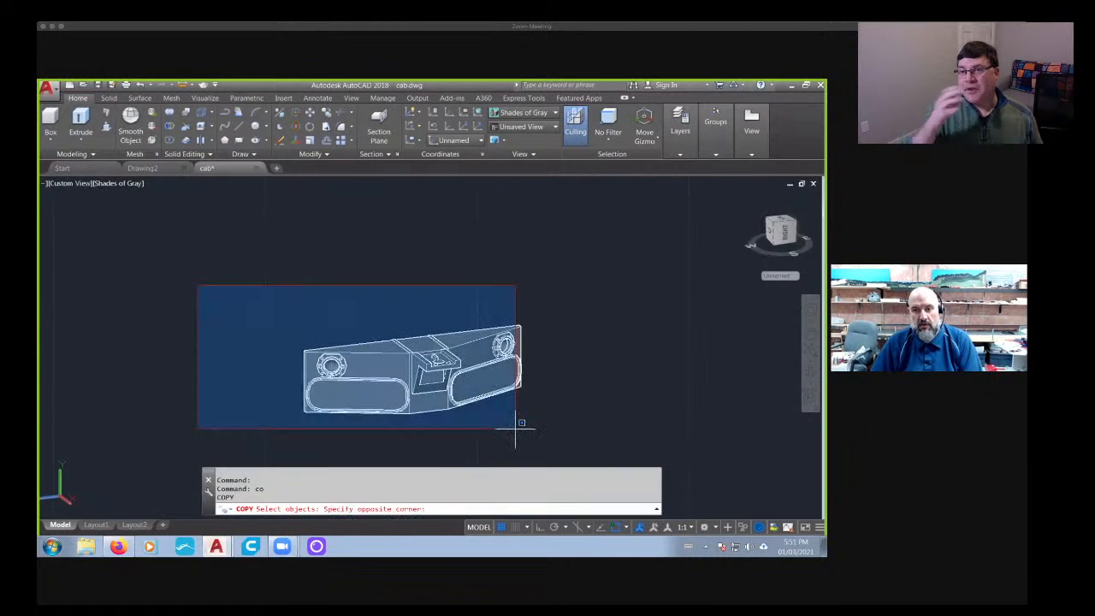
pyautogui.click(601, 455)
pyautogui.press('Return')
pyautogui.click(654, 413)
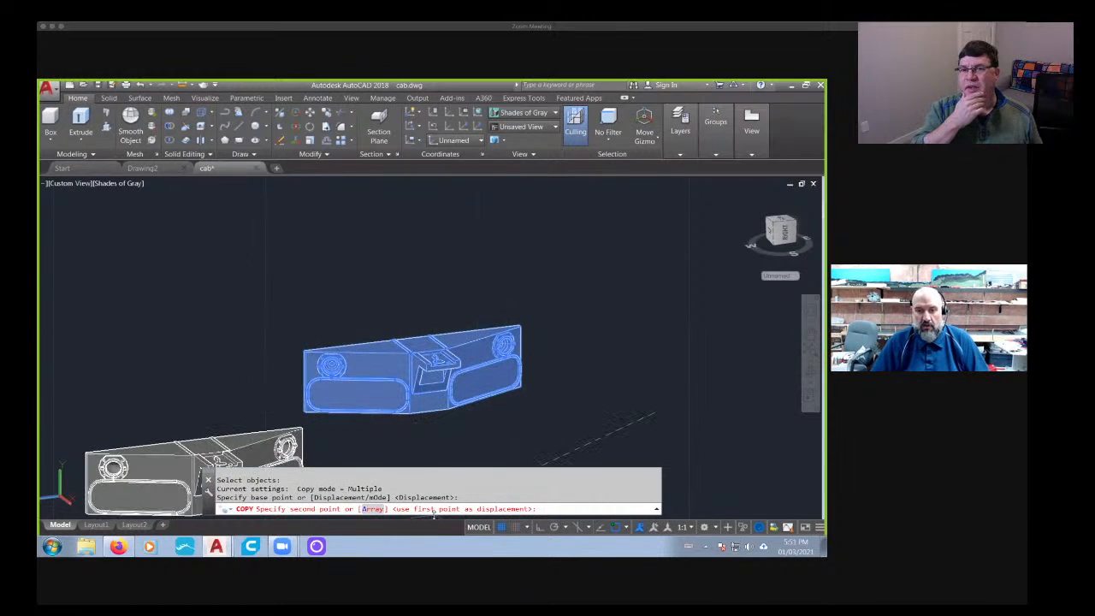
pyautogui.press('F8')
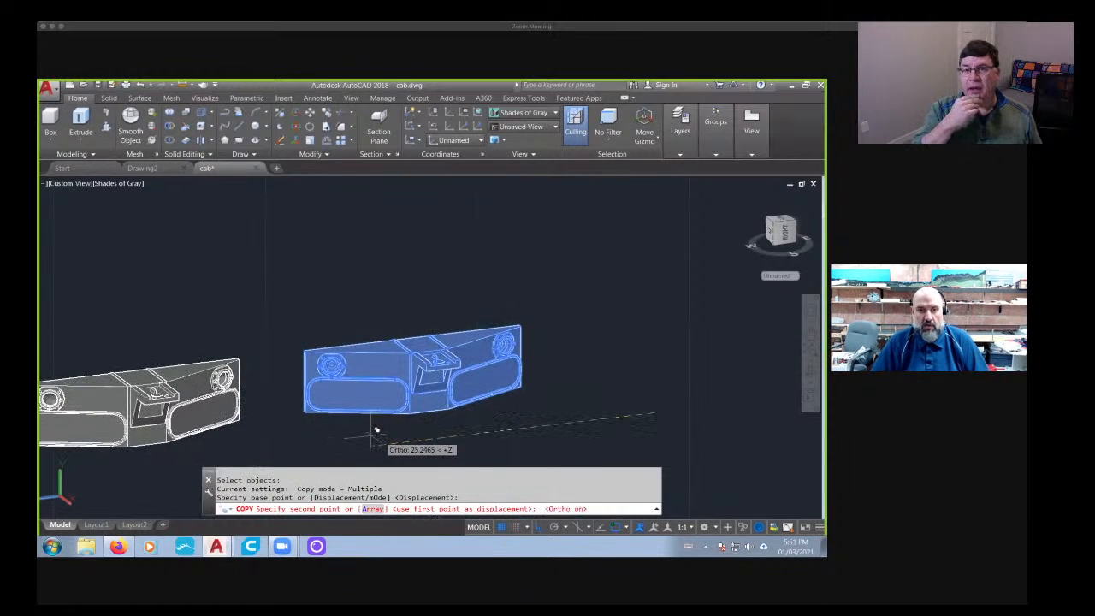
pyautogui.moveTo(374, 430); pyautogui.dragTo(704, 340, button='middle')
pyautogui.click(554, 377)
pyautogui.press('Escape')
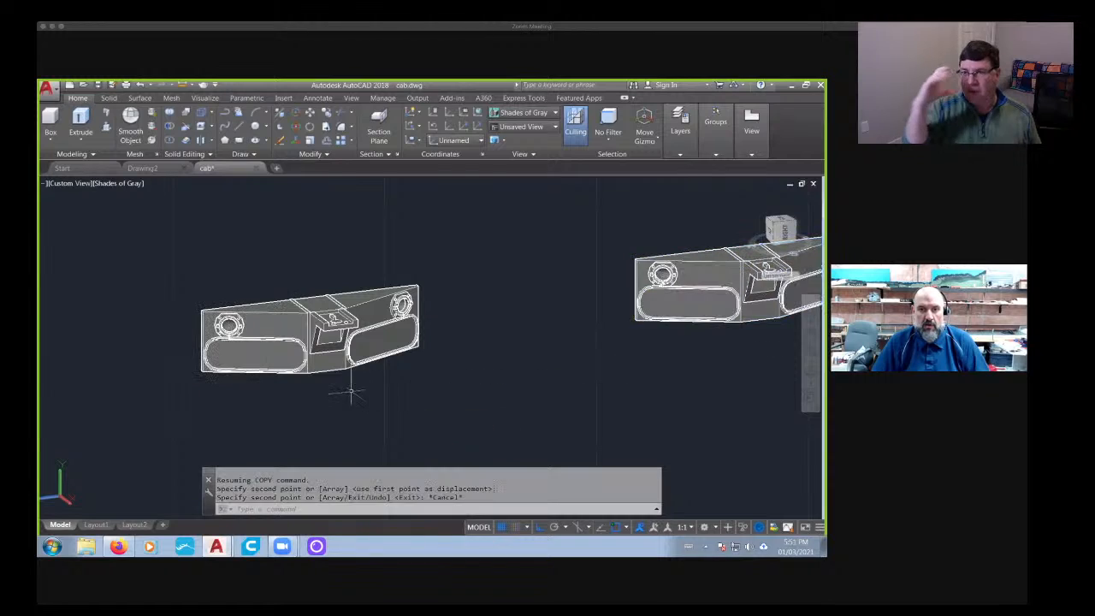
# - Move the central housing 50 units away from the copied angled panel
pyautogui.moveTo(350, 379); pyautogui.dragTo(398, 383, button='middle')
pyautogui.click(389, 346)
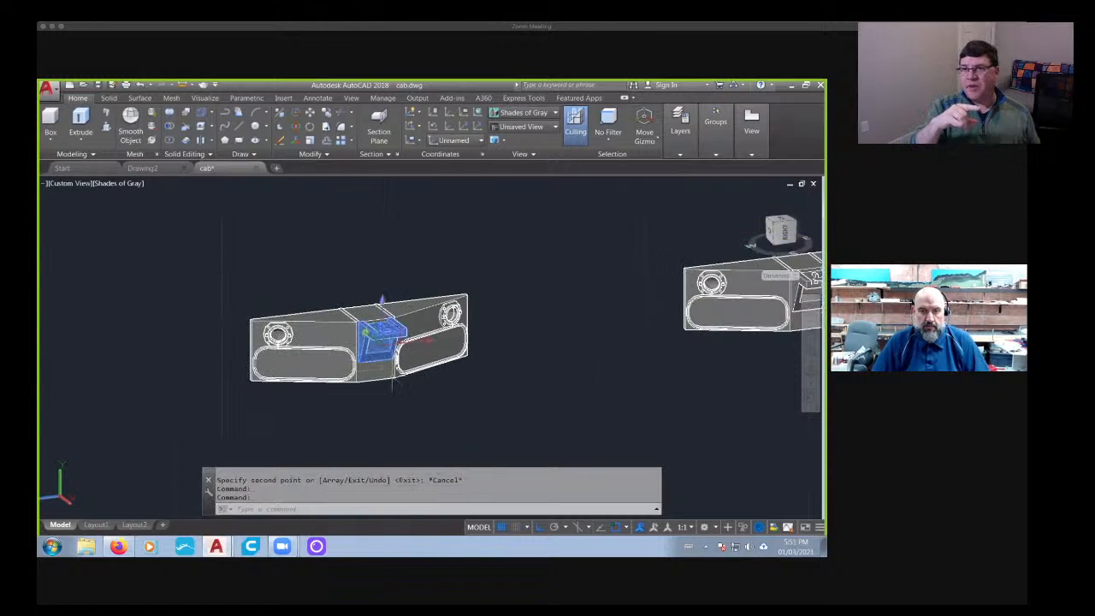
pyautogui.write('m')
pyautogui.press('Return')
pyautogui.click(396, 373)
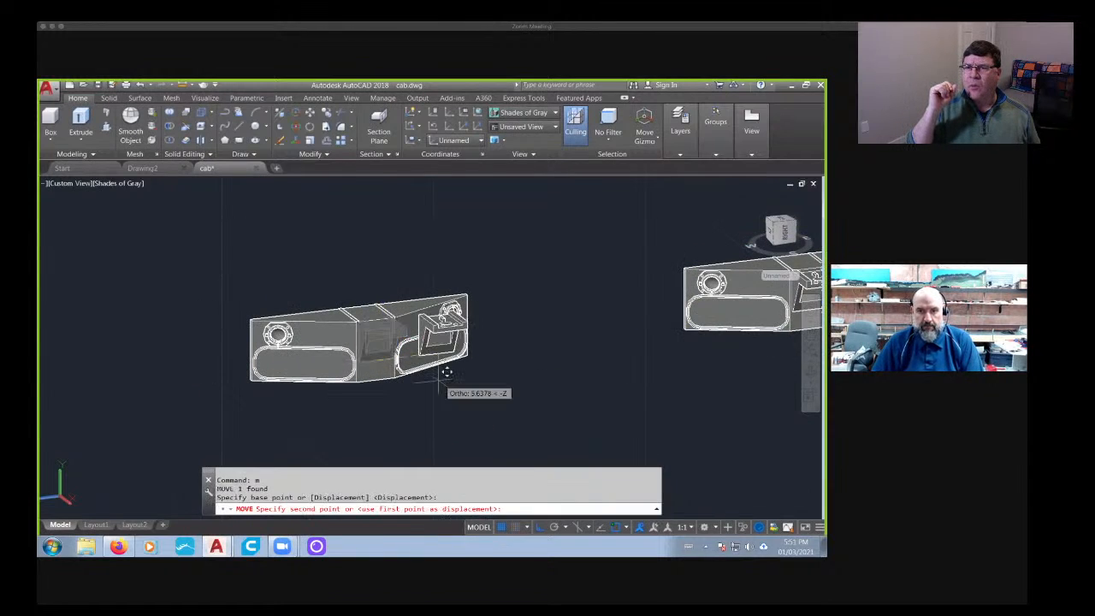
pyautogui.write('50')
pyautogui.press('Return')
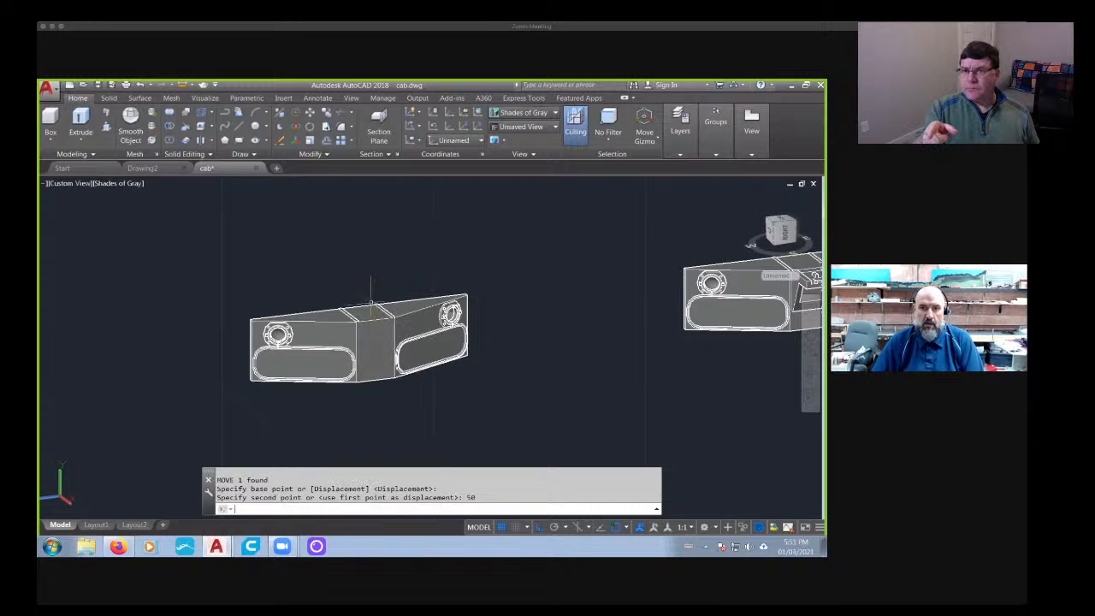
# - Show the copied panel square-on and erase the stray rectangle overlapping its left side
pyautogui.scroll(-2, 370, 301)
pyautogui.moveTo(405, 315)
pyautogui.keyDown('shift'); pyautogui.mouseDown(button='middle')
pyautogui.moveTo(351, 310)
pyautogui.moveTo(391, 308)
pyautogui.mouseUp(button='middle'); pyautogui.keyUp('shift')
pyautogui.scroll(7, 344, 286)
pyautogui.scroll(-5, 568, 294)
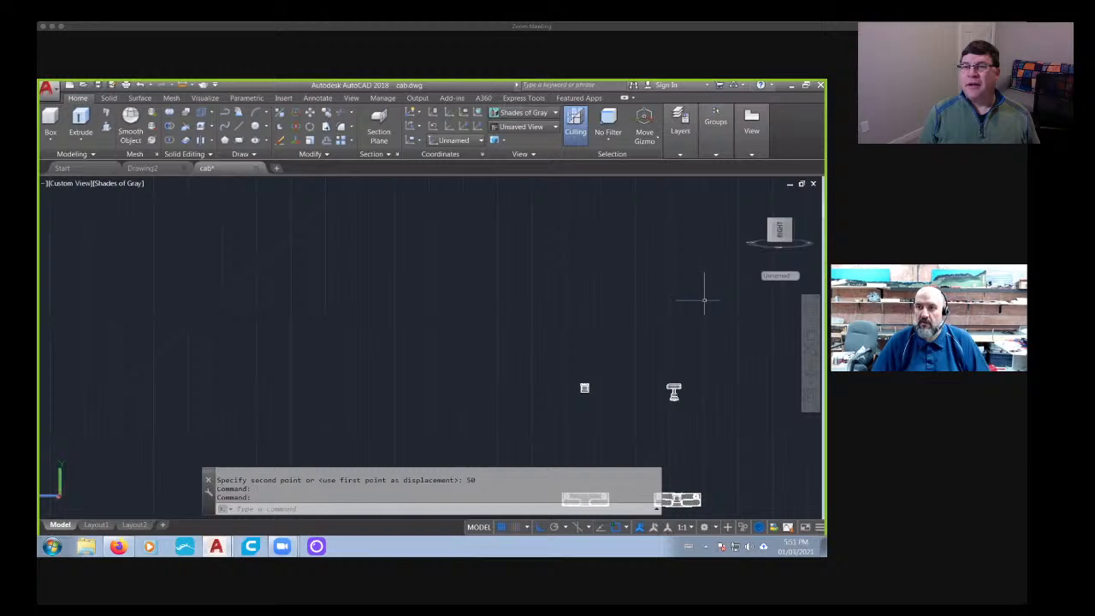
pyautogui.click(801, 224)
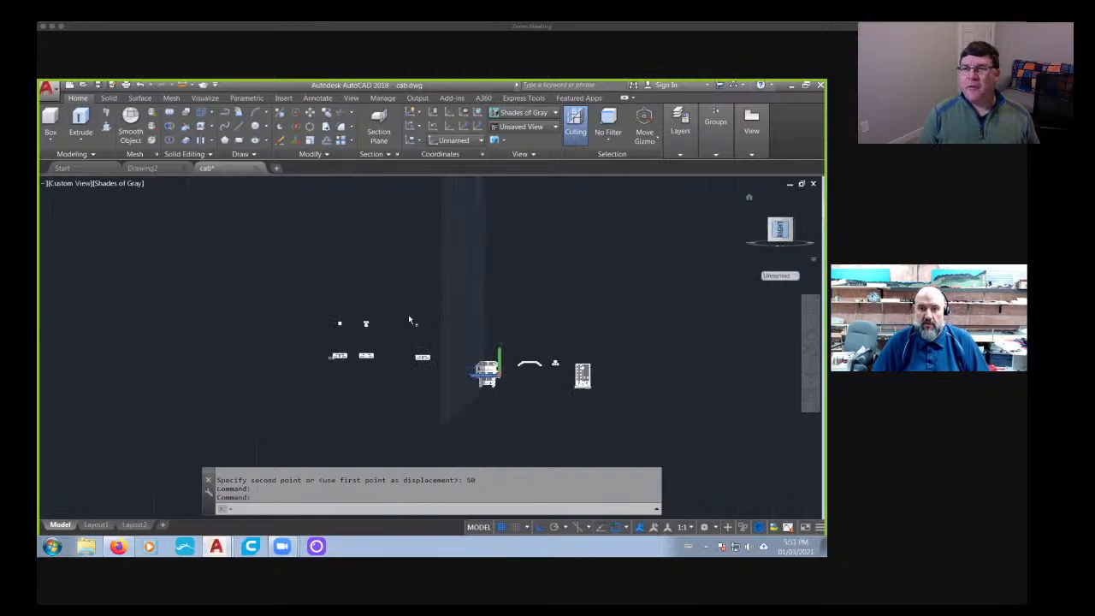
pyautogui.scroll(5, 357, 388)
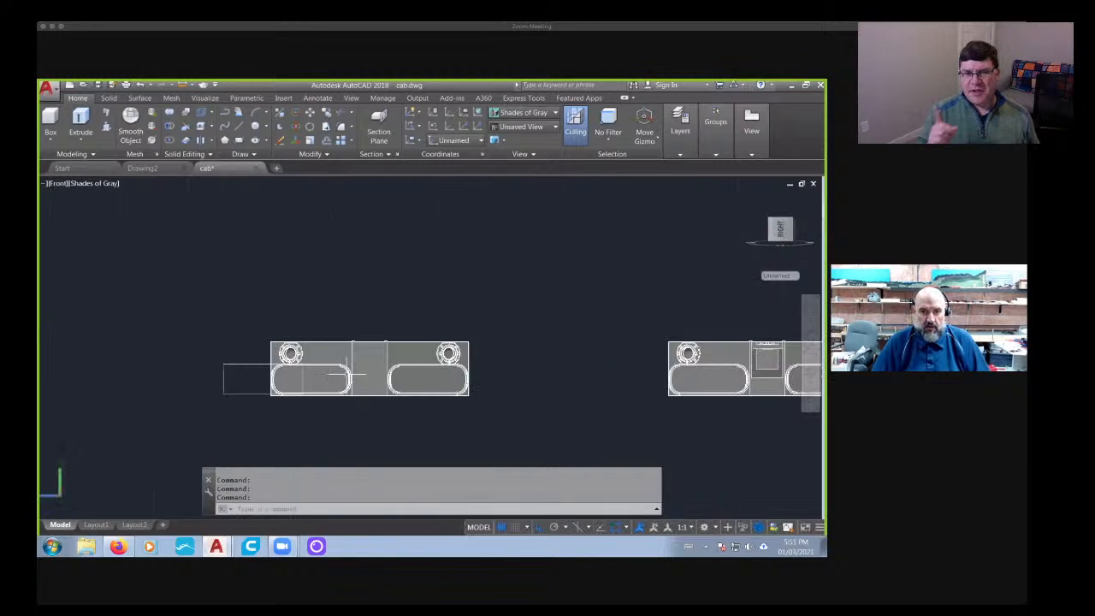
pyautogui.scroll(-5, 154, 352)
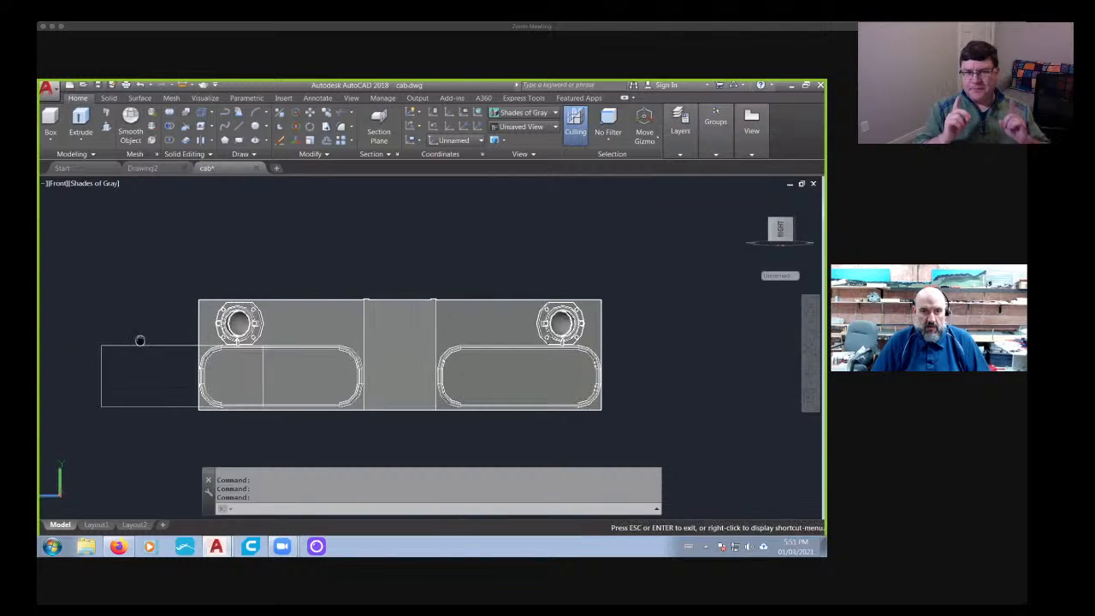
pyautogui.keyDown('shift'); pyautogui.moveTo(159, 325); pyautogui.dragTo(172, 300, button='middle'); pyautogui.keyUp('shift')
pyautogui.click(172, 300)
pyautogui.click(132, 382)
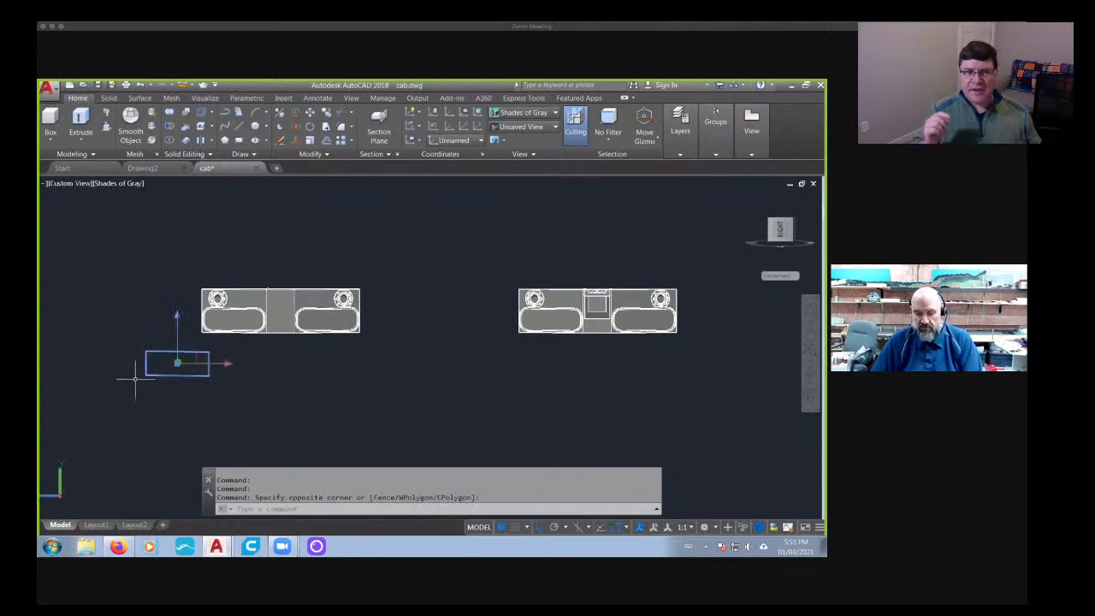
pyautogui.press('Delete')
# - Compare the copied panel without its housing against the original panel, both seen face-on
pyautogui.scroll(2, 297, 312)
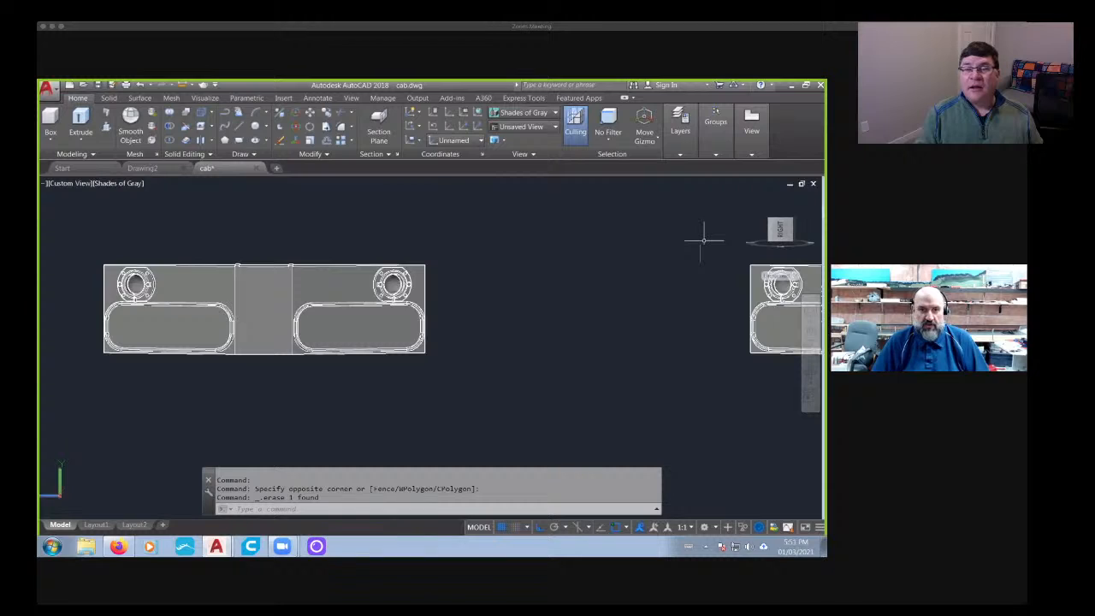
pyautogui.click(780, 229)
pyautogui.scroll(2, 397, 354)
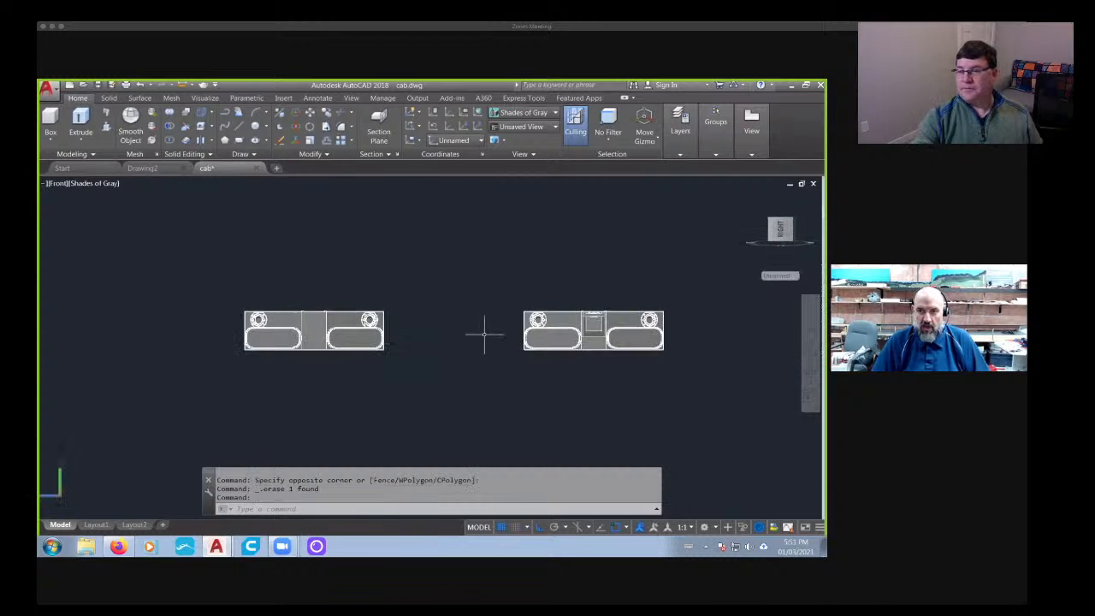
pyautogui.moveTo(484, 333); pyautogui.dragTo(332, 334, button='middle')
pyautogui.scroll(5, 456, 327)
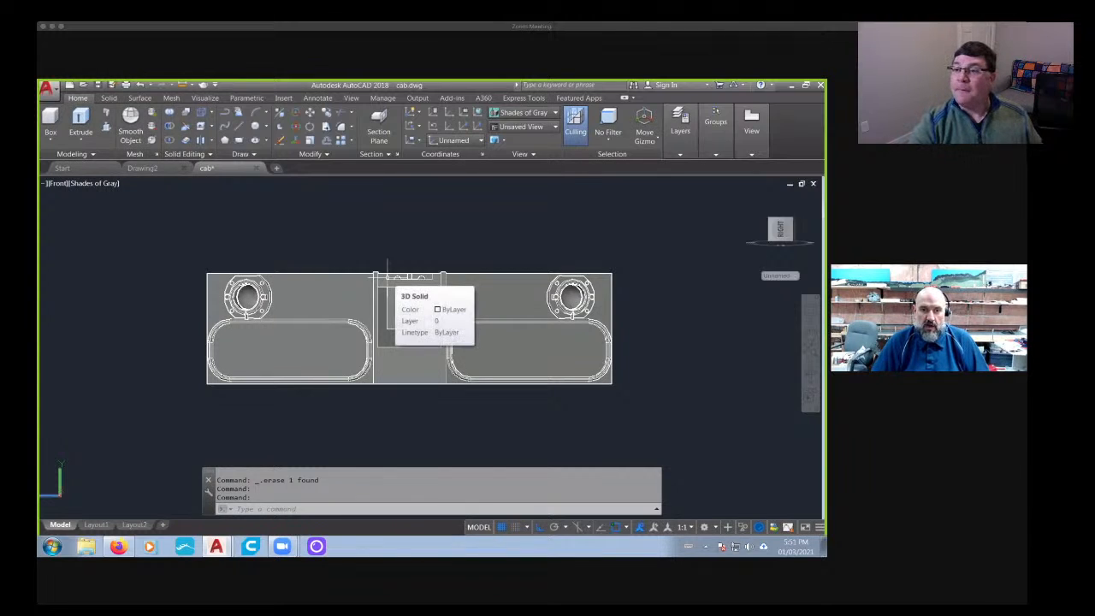
pyautogui.scroll(-6, 387, 272)
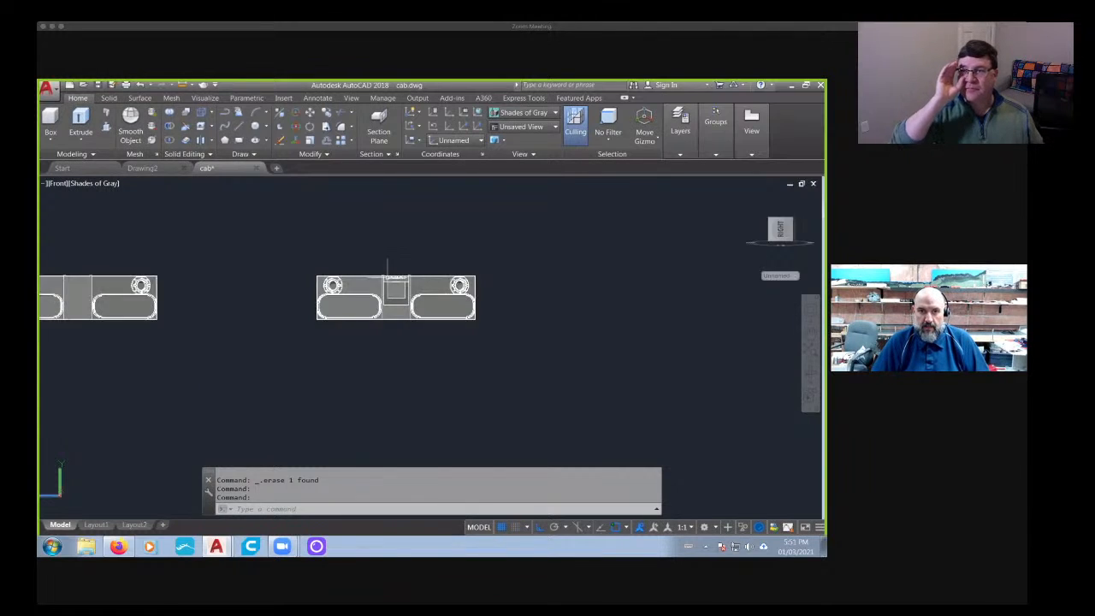
pyautogui.scroll(6, 269, 305)
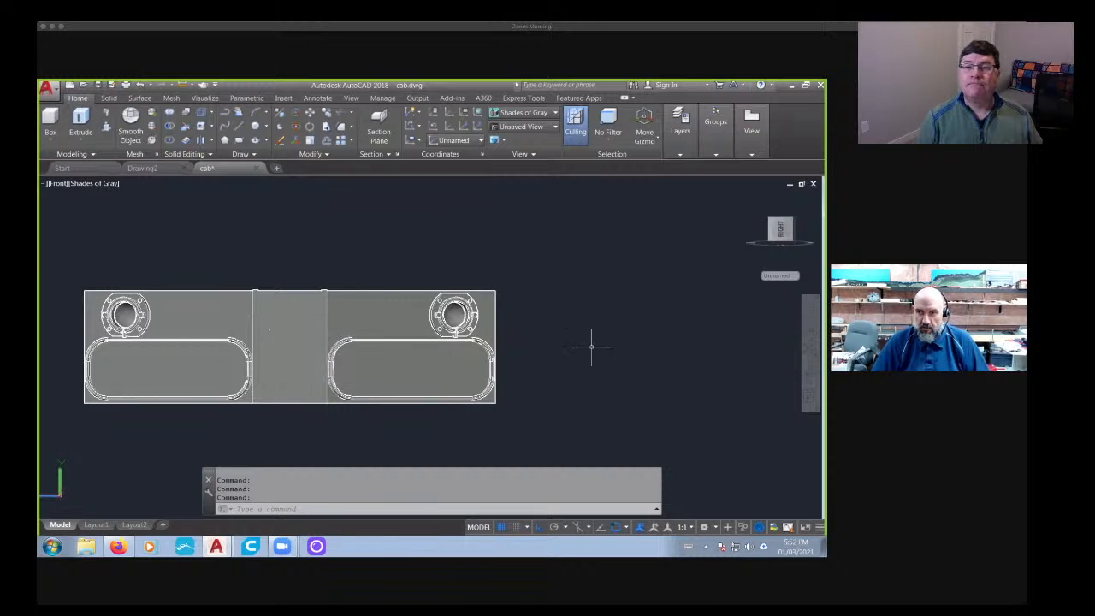
pyautogui.scroll(-3, 590, 346)
pyautogui.moveTo(597, 345); pyautogui.dragTo(499, 325, button='middle')
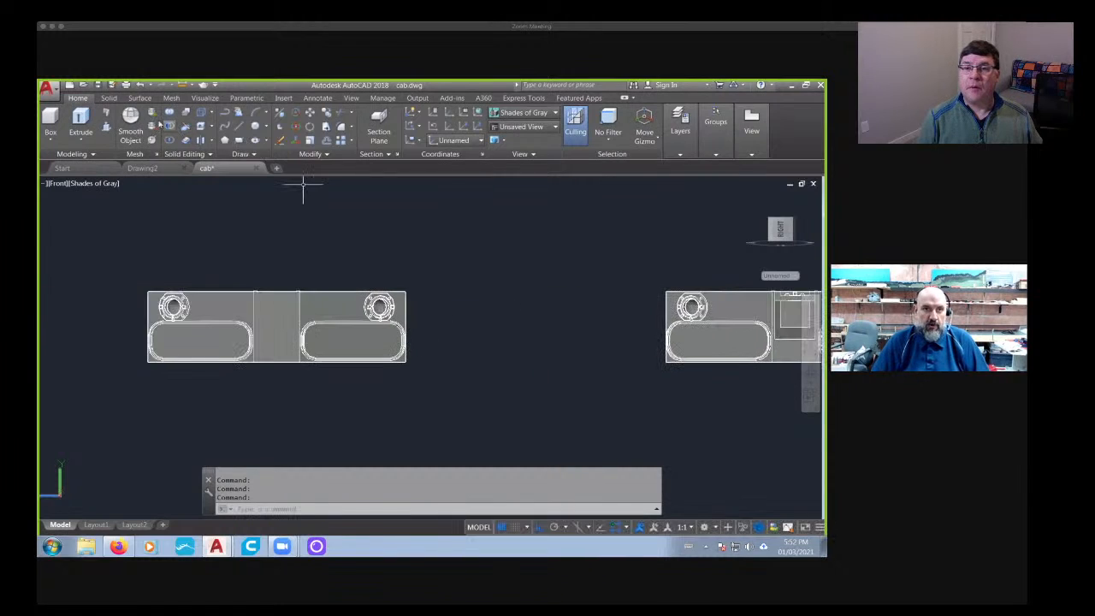
pyautogui.click(108, 98)
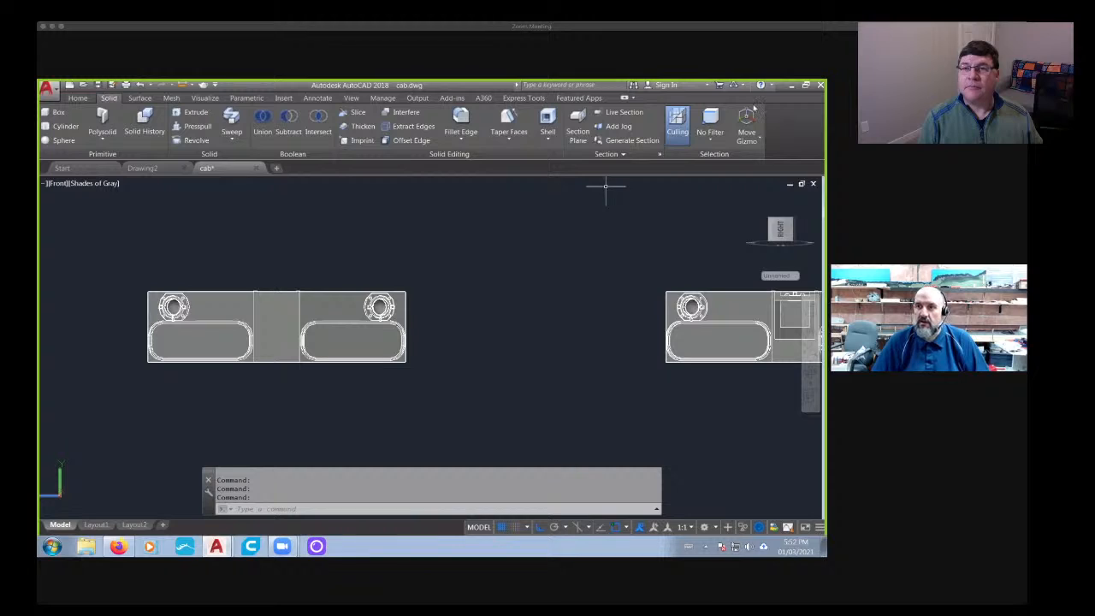
pyautogui.click(358, 112)
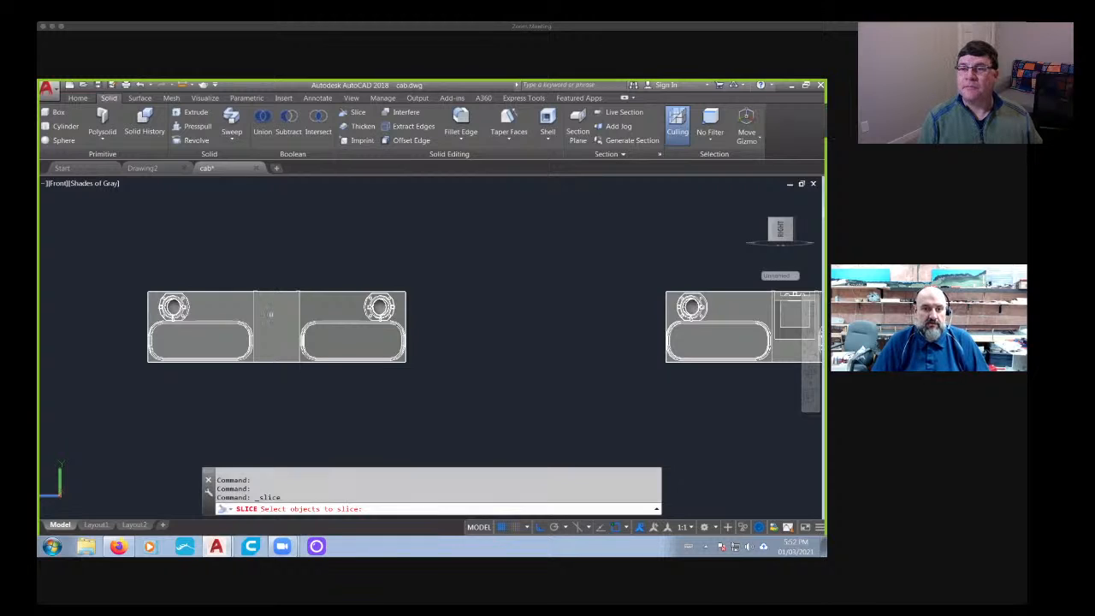
pyautogui.click(269, 323)
pyautogui.scroll(3, 261, 325)
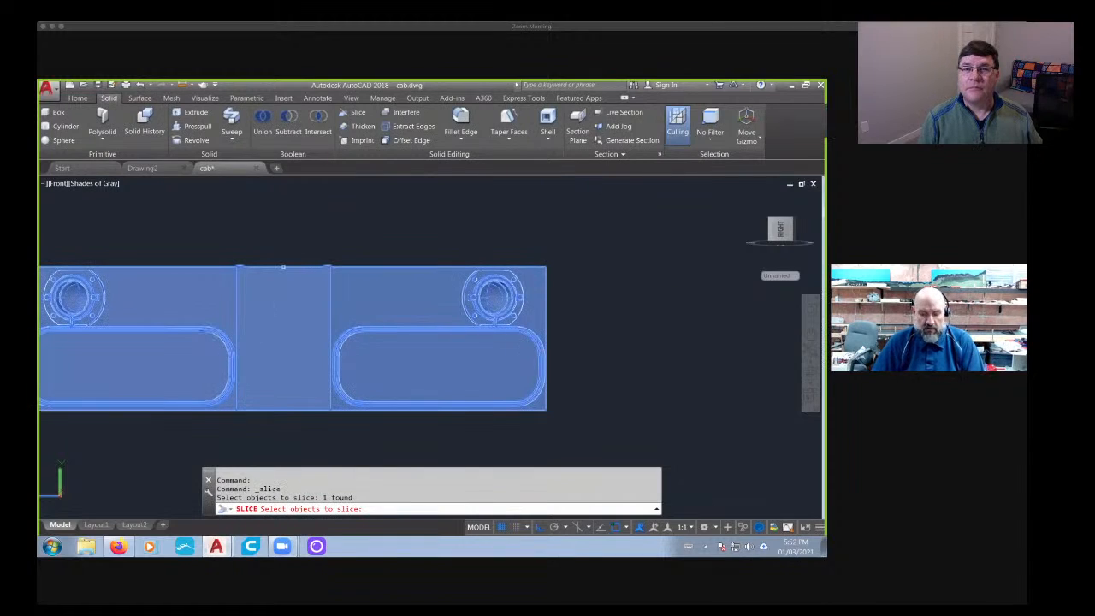
pyautogui.press('Return')
pyautogui.click(283, 269)
pyautogui.click(283, 214)
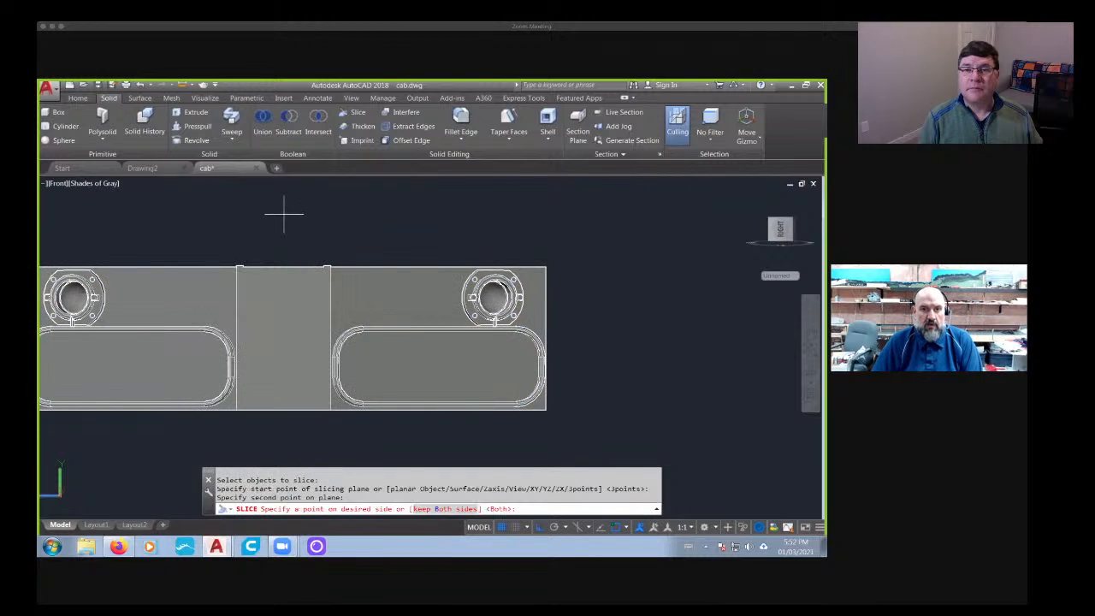
pyautogui.press('Escape')
pyautogui.press('Escape')
# - Align the UCS with the current view and slice the copied panel vertically through its middle, keeping both sides
pyautogui.rightClick(60, 487)
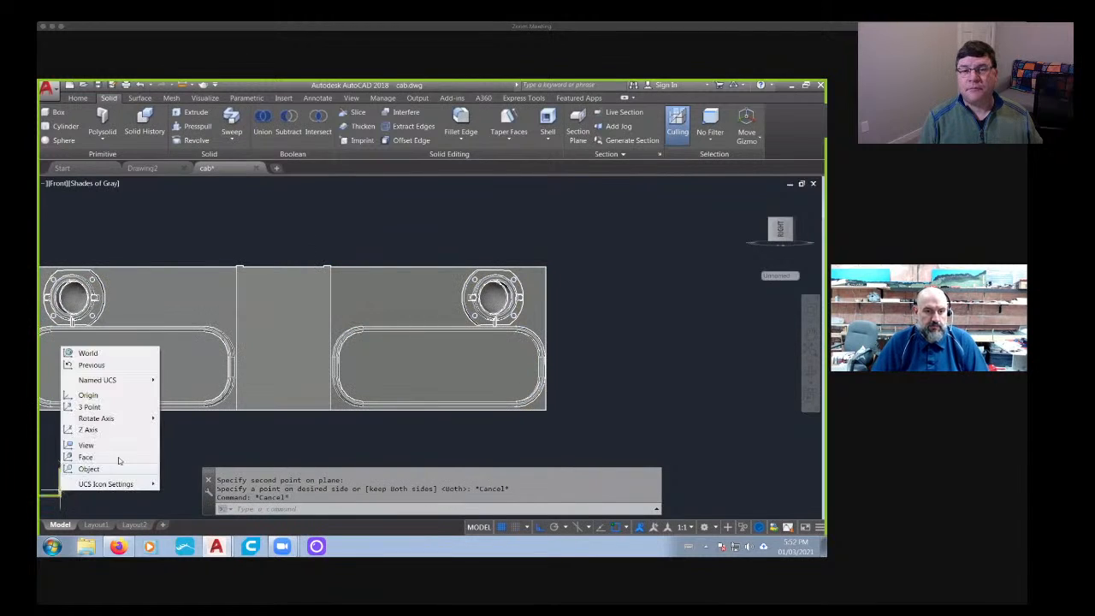
pyautogui.click(85, 445)
pyautogui.click(358, 112)
pyautogui.click(286, 376)
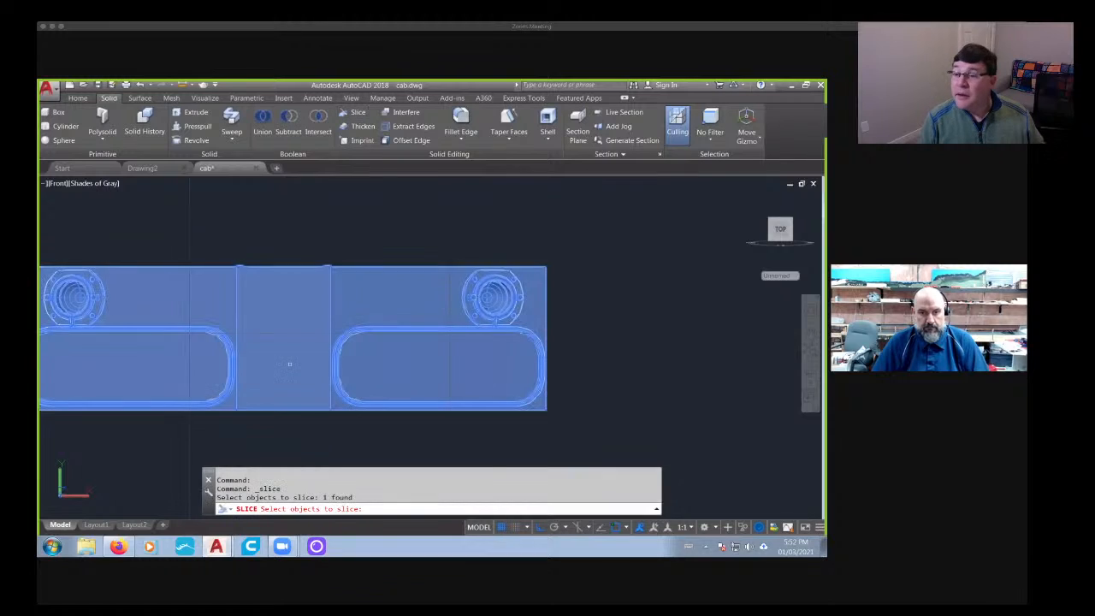
pyautogui.press('Return')
pyautogui.click(283, 411)
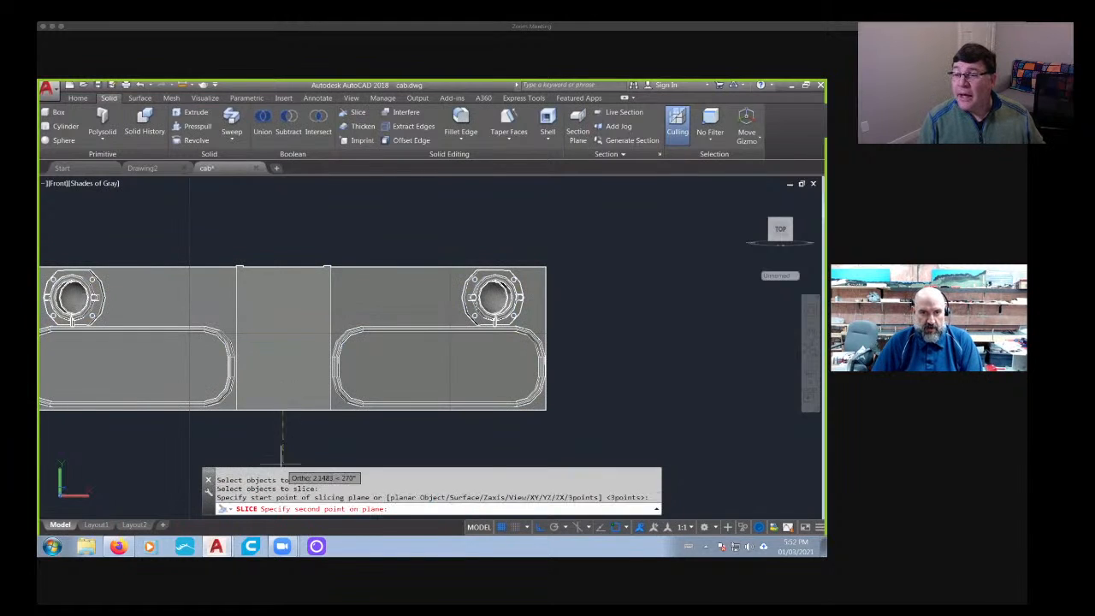
pyautogui.click(284, 455)
pyautogui.press('Return')
pyautogui.press('Return')
# - Erase the right half of the sliced panel copy
pyautogui.moveTo(296, 445); pyautogui.dragTo(384, 416, button='middle')
pyautogui.press('Escape')
pyautogui.click(502, 276)
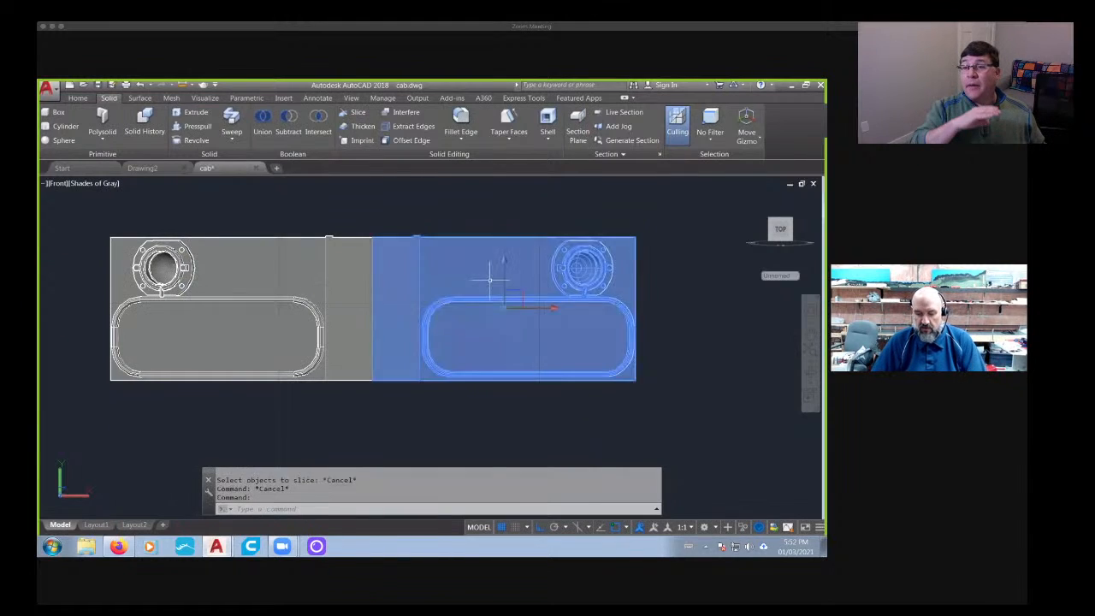
pyautogui.press('Delete')
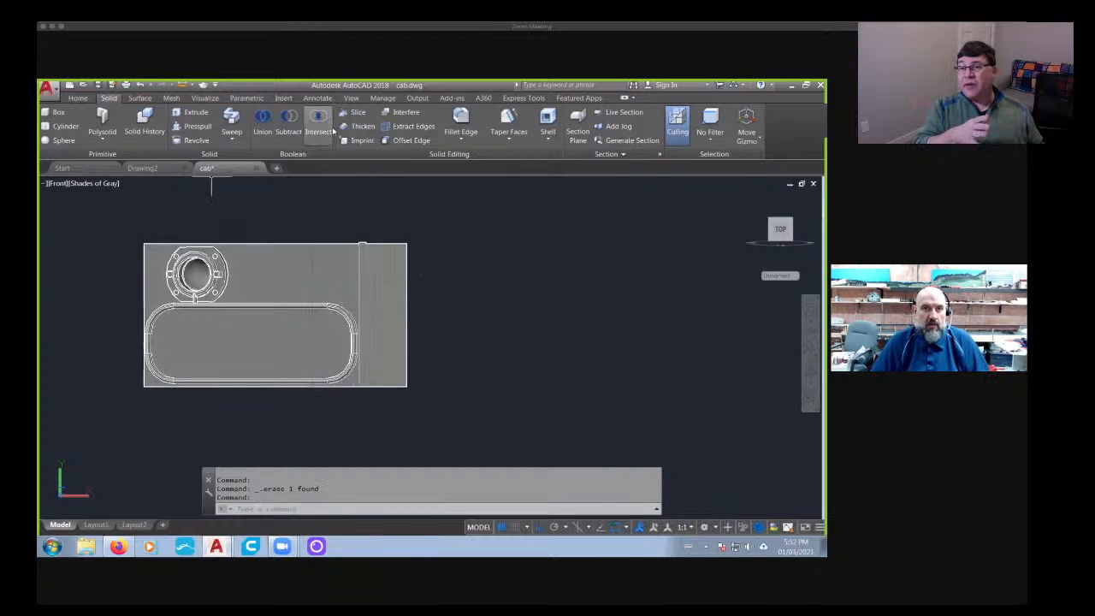
# - Slice the remaining half vertically along the outer edge of the small raised strip beside the center section, keeping both sides
pyautogui.click(358, 112)
pyautogui.scroll(3, 372, 255)
pyautogui.click(370, 275)
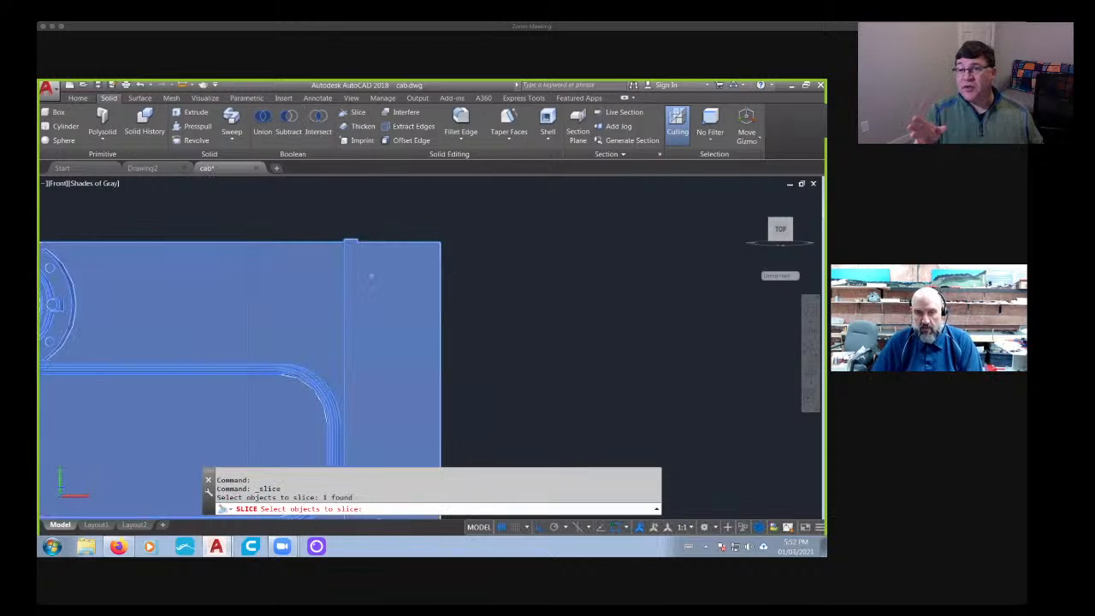
pyautogui.press('Return')
pyautogui.click(345, 242)
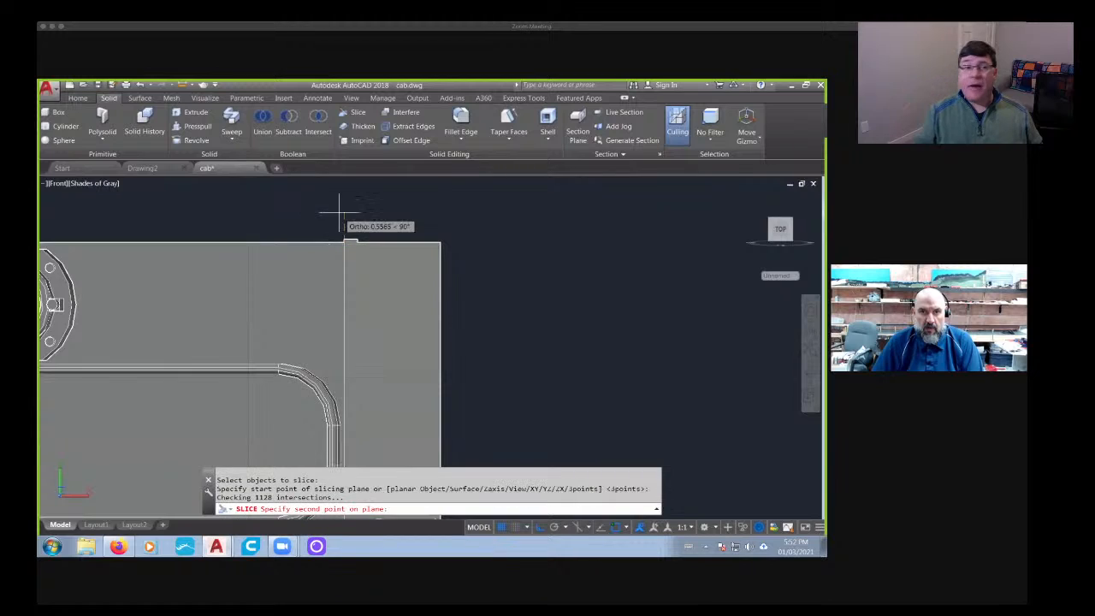
pyautogui.click(340, 212)
pyautogui.press('Return')
pyautogui.press('Return')
# - Slice the narrow center piece horizontally in its upper part, starting from its right edge, and keep both sides
pyautogui.click(394, 325)
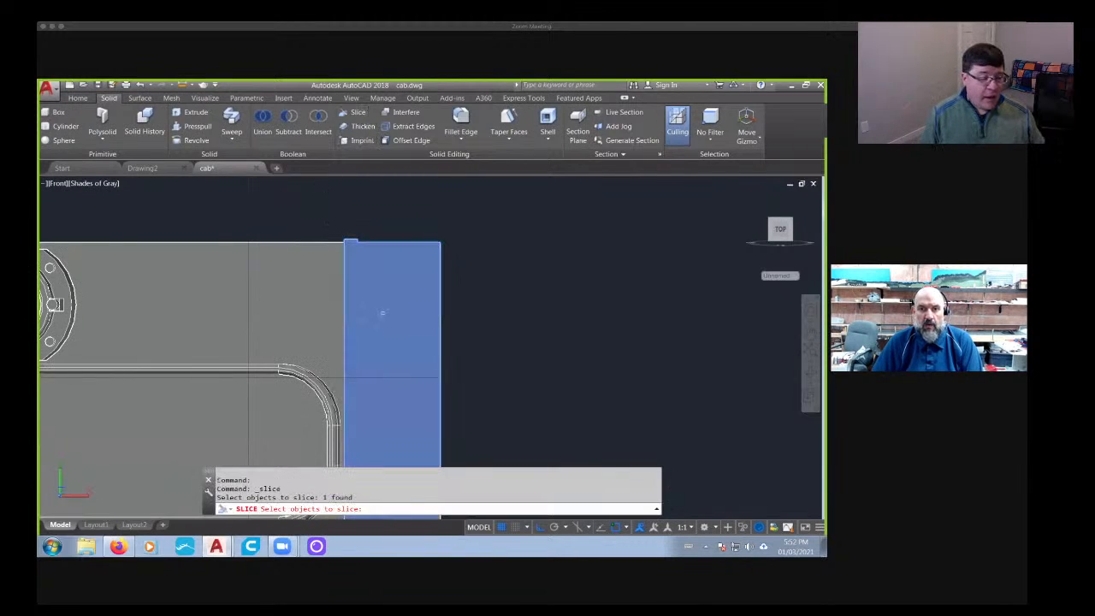
pyautogui.press('Return')
pyautogui.scroll(-2, 424, 327)
pyautogui.click(435, 328)
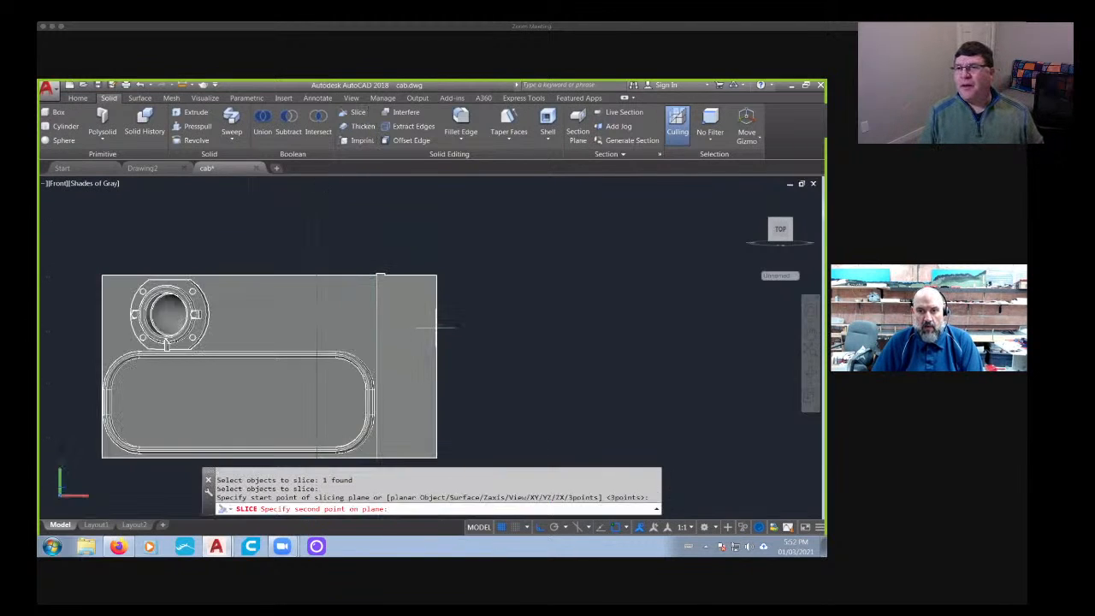
pyautogui.click(587, 326)
pyautogui.press('Return')
pyautogui.press('Return')
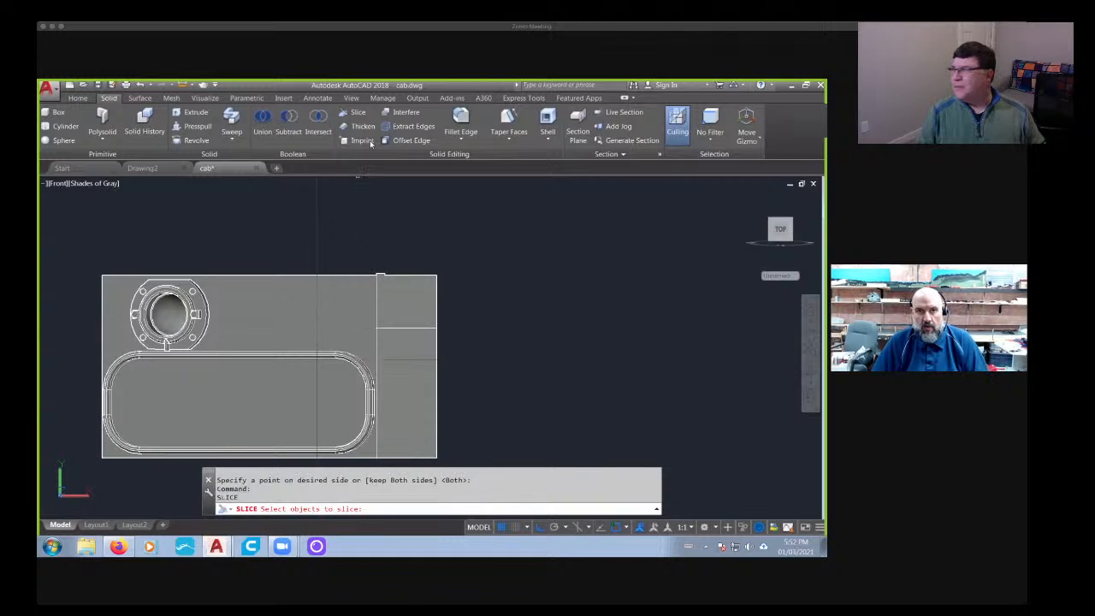
# - Slice a thin slab off the top of the upper center block with a horizontal cut, keeping both sides
pyautogui.click(405, 296)
pyautogui.press('Return')
pyautogui.scroll(2, 388, 280)
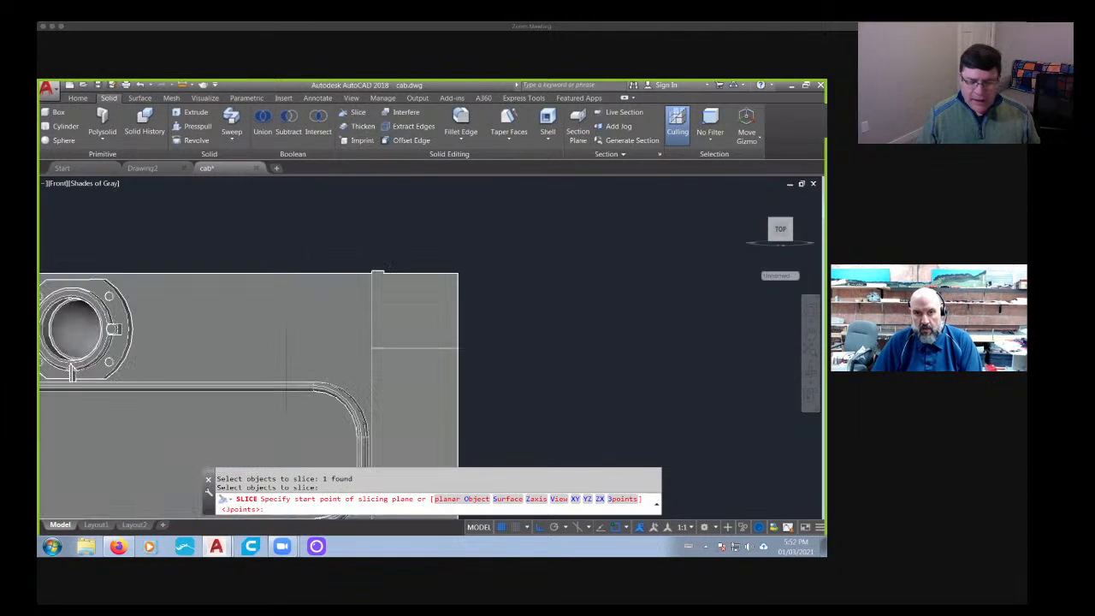
pyautogui.click(373, 285)
pyautogui.click(512, 291)
pyautogui.press('Return')
pyautogui.press('Return')
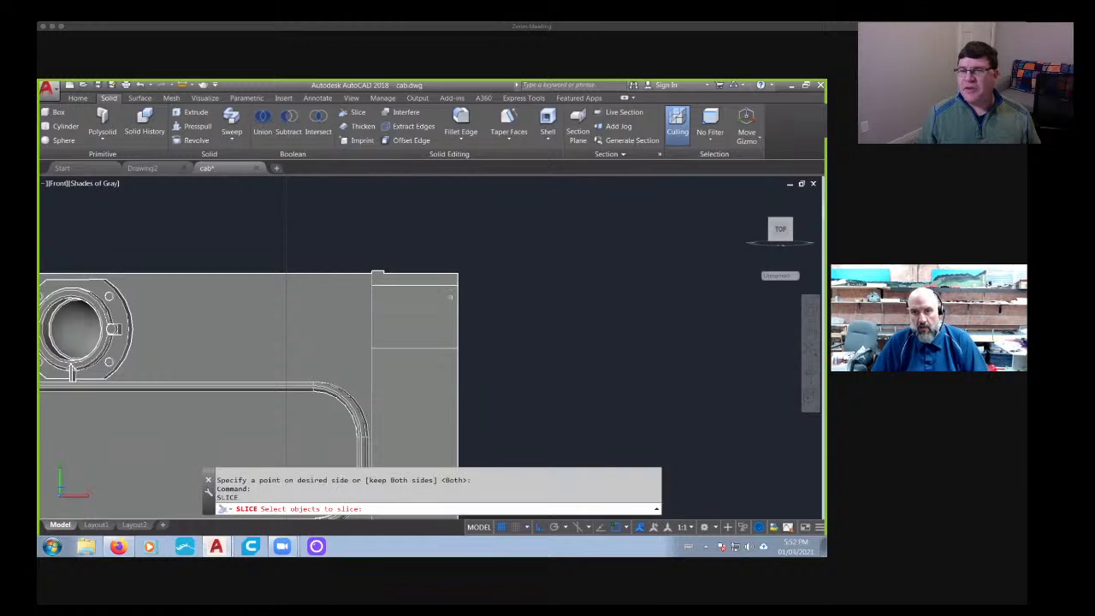
# - Erase the middle block between the thin top slab and the lower center block
pyautogui.press('Escape')
pyautogui.press('Escape')
pyautogui.click(424, 316)
pyautogui.press('Delete')
# - Move the thin top slab straight down from its lower front corner onto the lower center block
pyautogui.scroll(-2, 431, 317)
pyautogui.moveTo(458, 306)
pyautogui.keyDown('shift'); pyautogui.mouseDown(button='middle')
pyautogui.moveTo(478, 351)
pyautogui.moveTo(425, 359)
pyautogui.mouseUp(button='middle'); pyautogui.keyUp('shift')
pyautogui.scroll(5, 425, 360)
pyautogui.press('Return')
pyautogui.scroll(3, 417, 316)
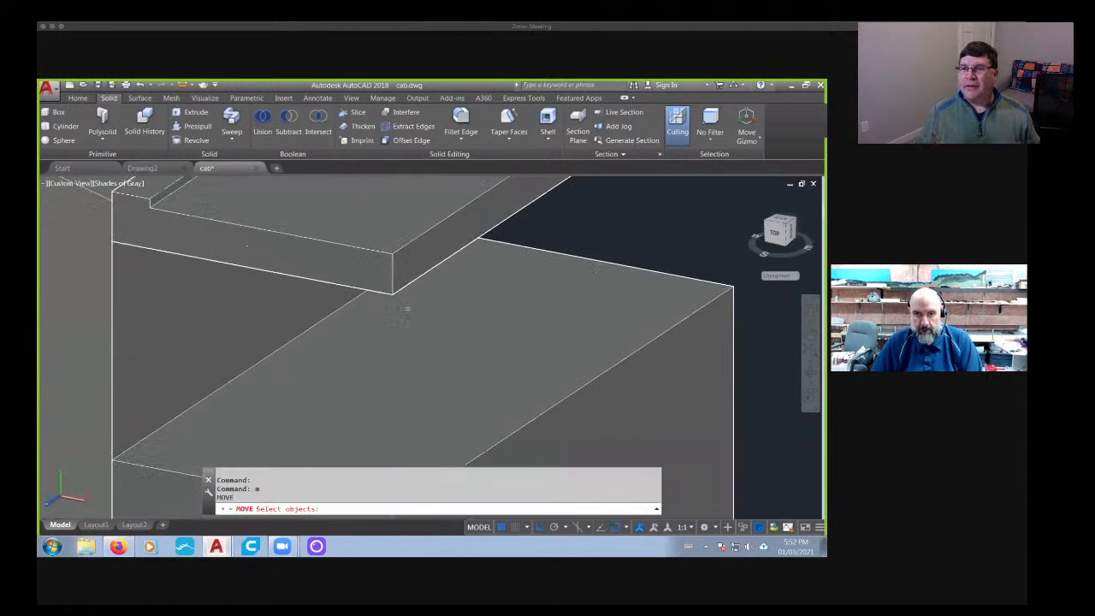
pyautogui.click(392, 296)
pyautogui.press('Return')
pyautogui.click(392, 295)
pyautogui.moveTo(375, 379); pyautogui.dragTo(411, 206, button='middle')
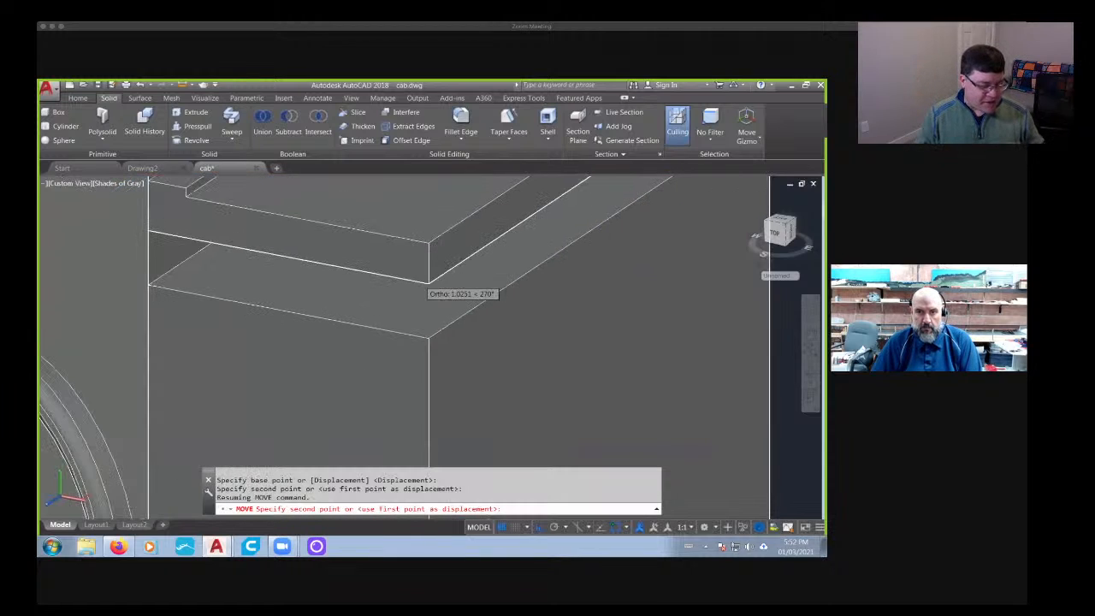
pyautogui.click(432, 332)
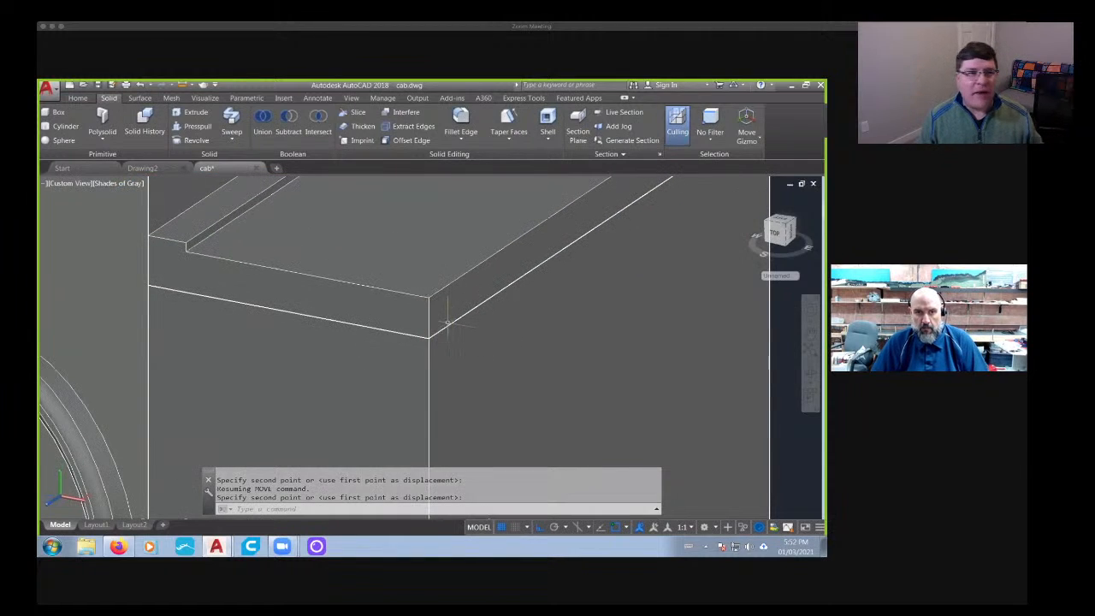
# - Adjust the thin slab's seating with a corner-to-corner move onto the lower block and return to the face-on view
pyautogui.press('Escape')
pyautogui.press('Escape')
pyautogui.write('m')
pyautogui.press('Return')
pyautogui.scroll(4, 424, 335)
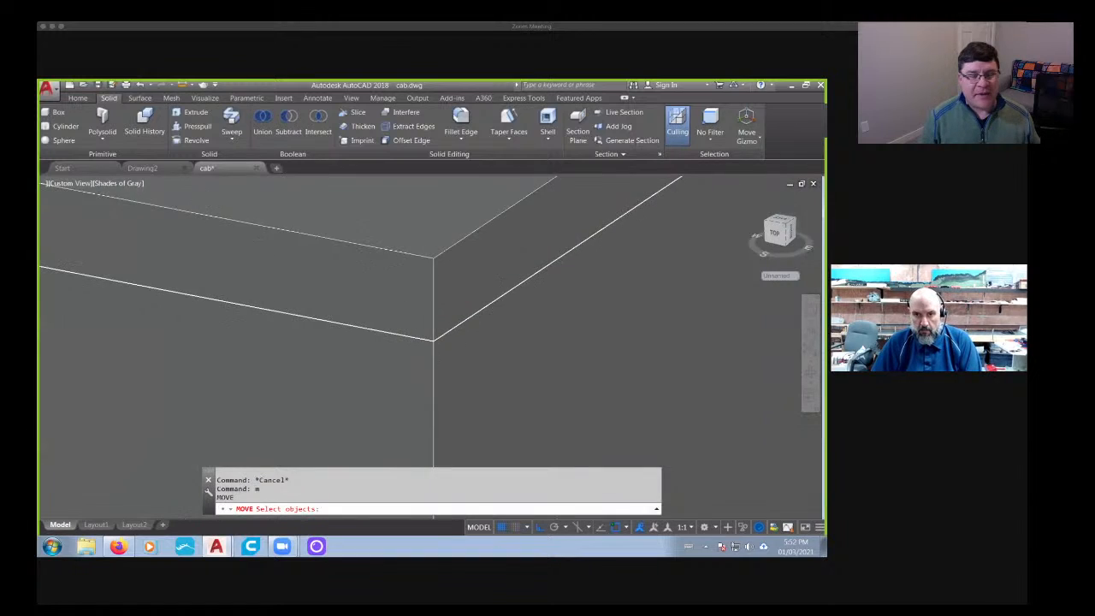
pyautogui.click(431, 335)
pyautogui.press('Return')
pyautogui.click(437, 342)
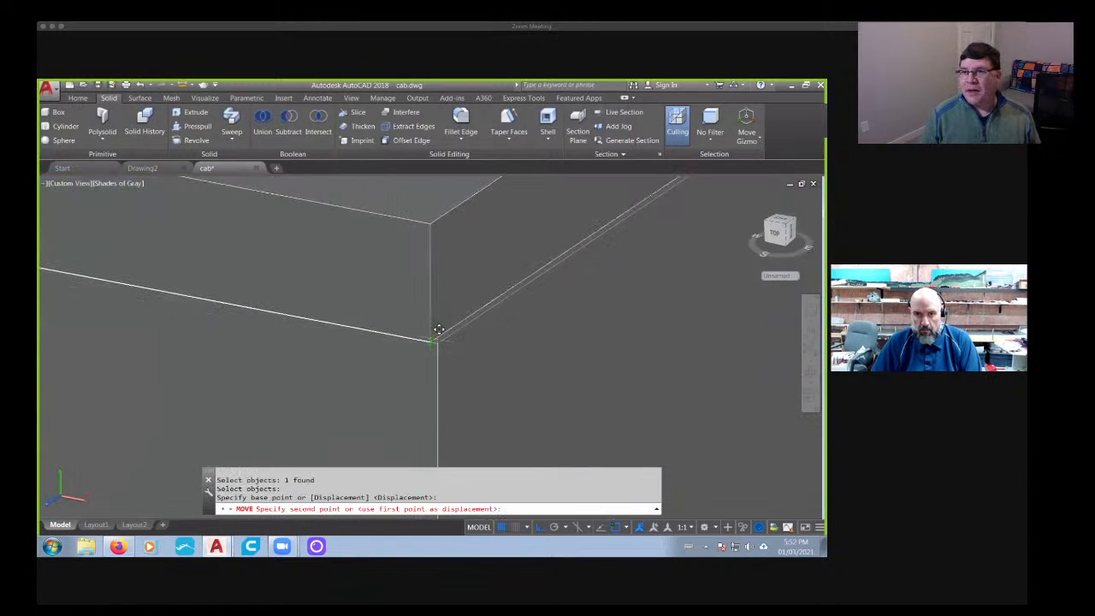
pyautogui.click(437, 344)
pyautogui.scroll(-8, 465, 321)
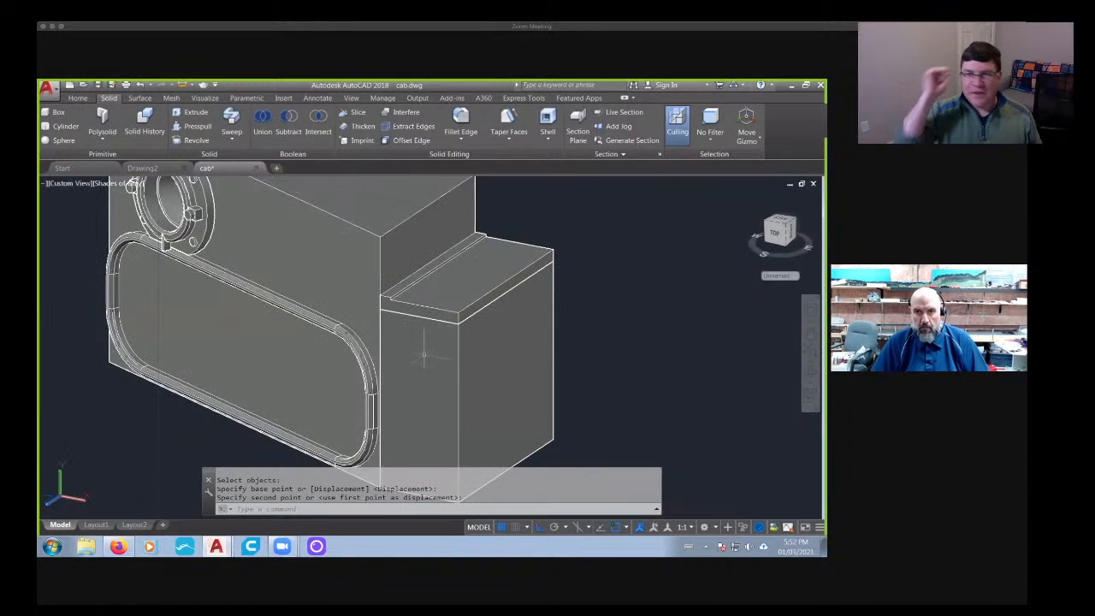
pyautogui.keyDown('shift'); pyautogui.moveTo(425, 349); pyautogui.dragTo(485, 348, button='middle'); pyautogui.keyUp('shift')
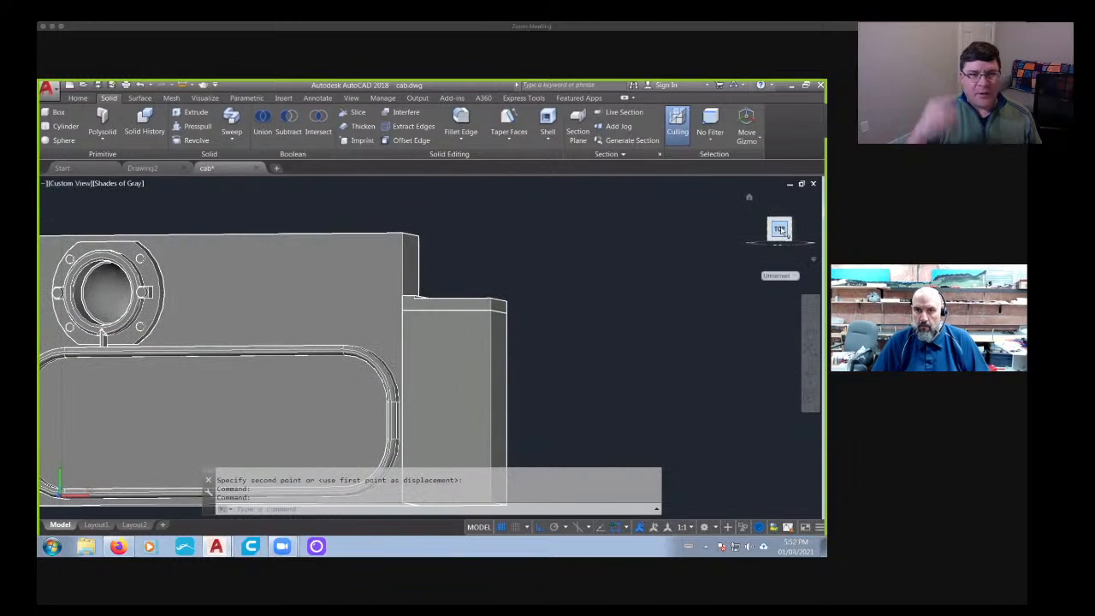
pyautogui.click(781, 229)
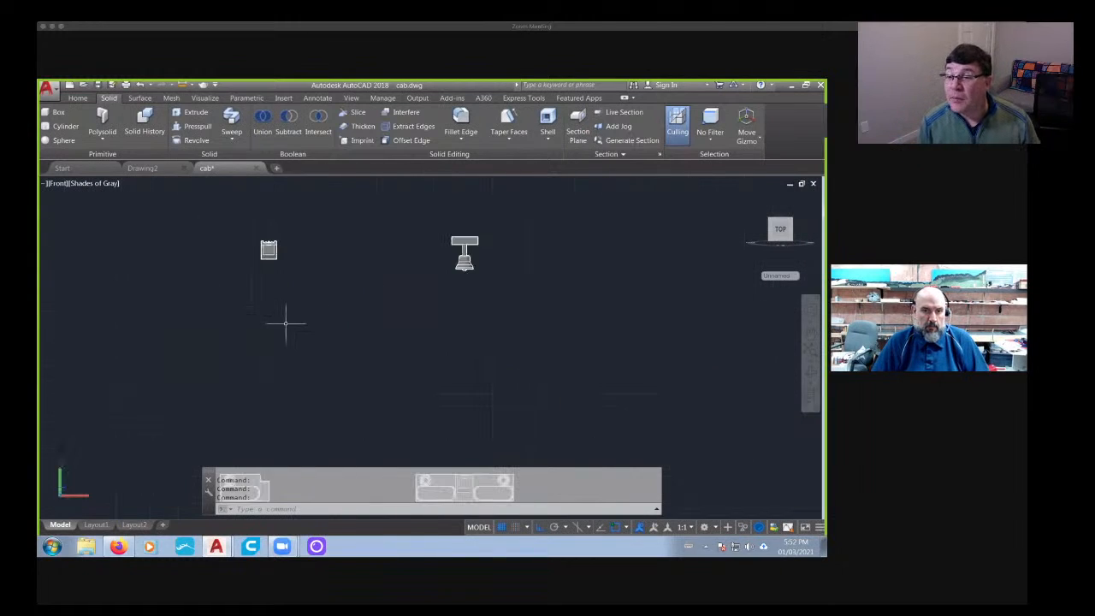
# - Move the railed bracket from its upper rear edge midpoint onto the front upper edge of the half panel's center block
pyautogui.scroll(-2, 287, 326)
pyautogui.moveTo(328, 310)
pyautogui.keyDown('shift'); pyautogui.mouseDown(button='middle')
pyautogui.moveTo(303, 357)
pyautogui.moveTo(330, 299)
pyautogui.mouseUp(button='middle'); pyautogui.keyUp('shift')
pyautogui.moveTo(330, 299); pyautogui.dragTo(317, 364, button='middle')
pyautogui.scroll(3, 317, 364)
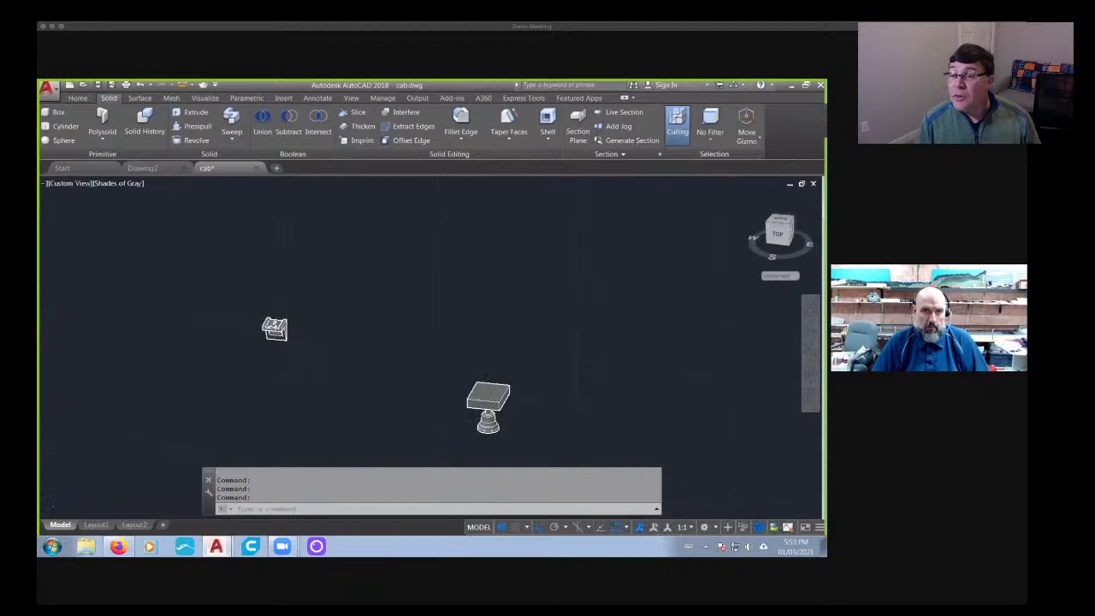
pyautogui.scroll(2, 277, 310)
pyautogui.write('m')
pyautogui.press('Return')
pyautogui.scroll(3, 270, 360)
pyautogui.click(266, 375)
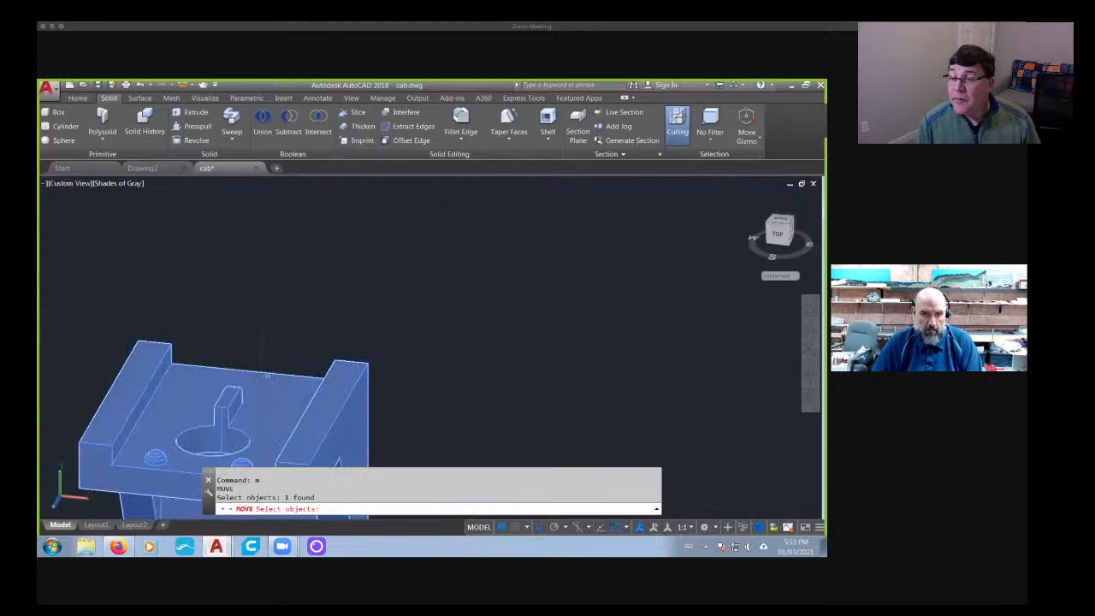
pyautogui.press('Return')
pyautogui.click(252, 370)
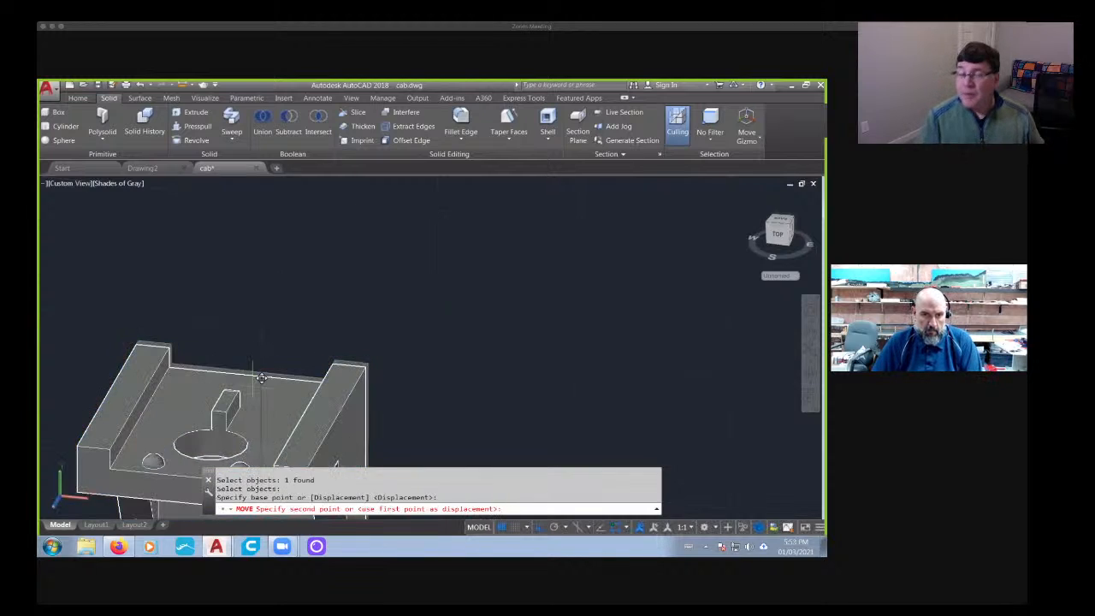
pyautogui.scroll(-8, 254, 370)
pyautogui.moveTo(256, 385); pyautogui.dragTo(369, 162, button='middle')
pyautogui.moveTo(327, 329); pyautogui.dragTo(390, 156, button='middle')
pyautogui.moveTo(391, 296); pyautogui.dragTo(401, 288, button='middle')
pyautogui.moveTo(419, 349); pyautogui.dragTo(376, 182, button='middle')
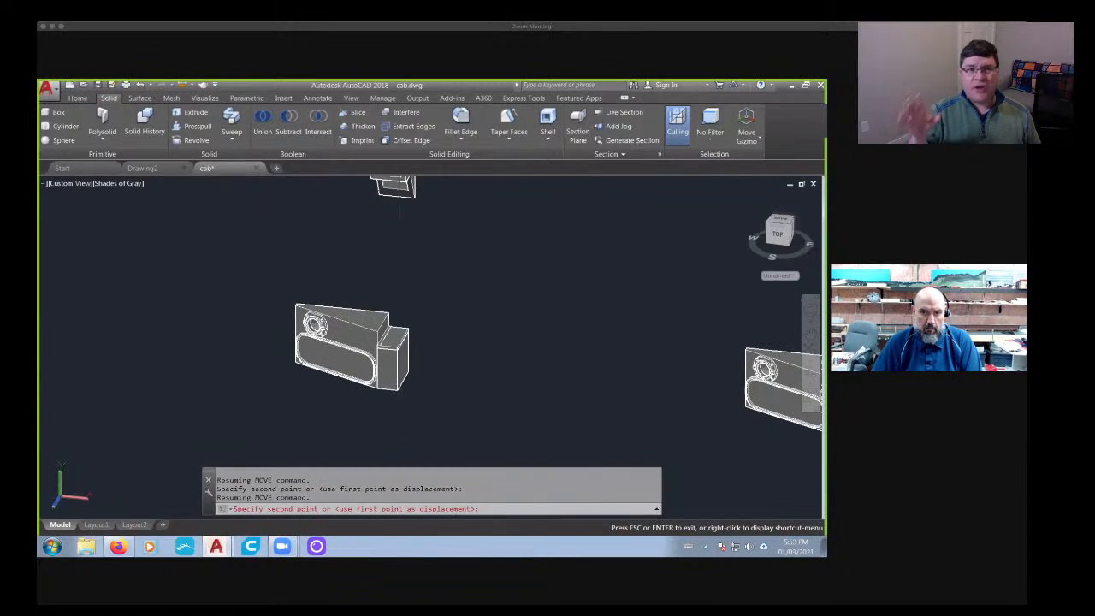
pyautogui.scroll(8, 402, 341)
pyautogui.moveTo(413, 342); pyautogui.dragTo(404, 292, button='middle')
pyautogui.scroll(6, 404, 292)
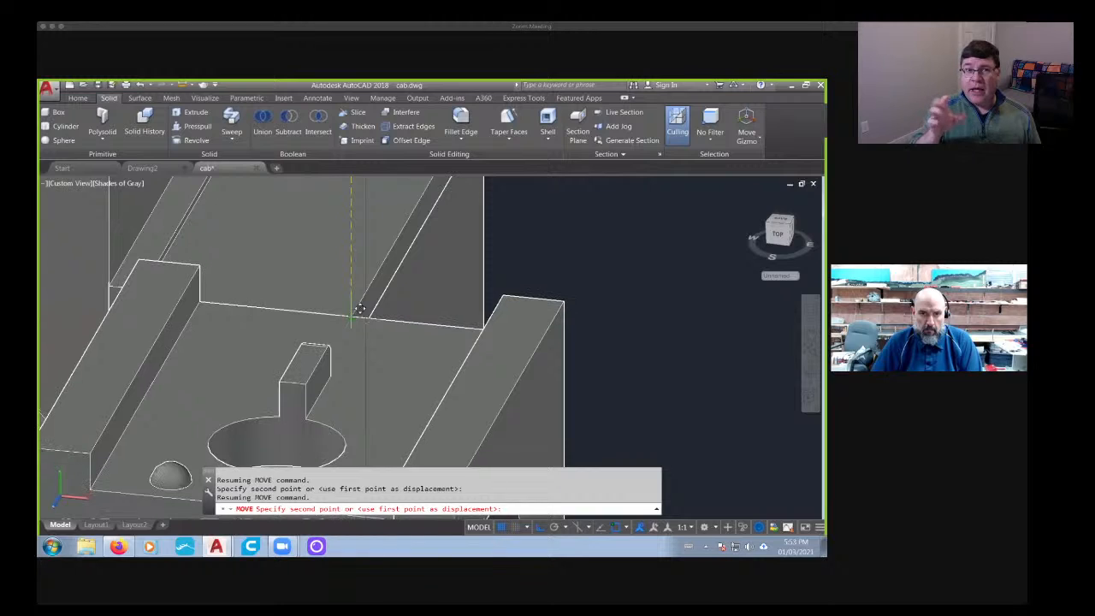
pyautogui.click(352, 317)
# - Mirror the side block, lower center block and thin slab about the vertical line along the center block's inner edge, keeping the originals
pyautogui.scroll(-10, 353, 318)
pyautogui.keyDown('shift'); pyautogui.moveTo(374, 345); pyautogui.dragTo(301, 396, button='middle'); pyautogui.keyUp('shift')
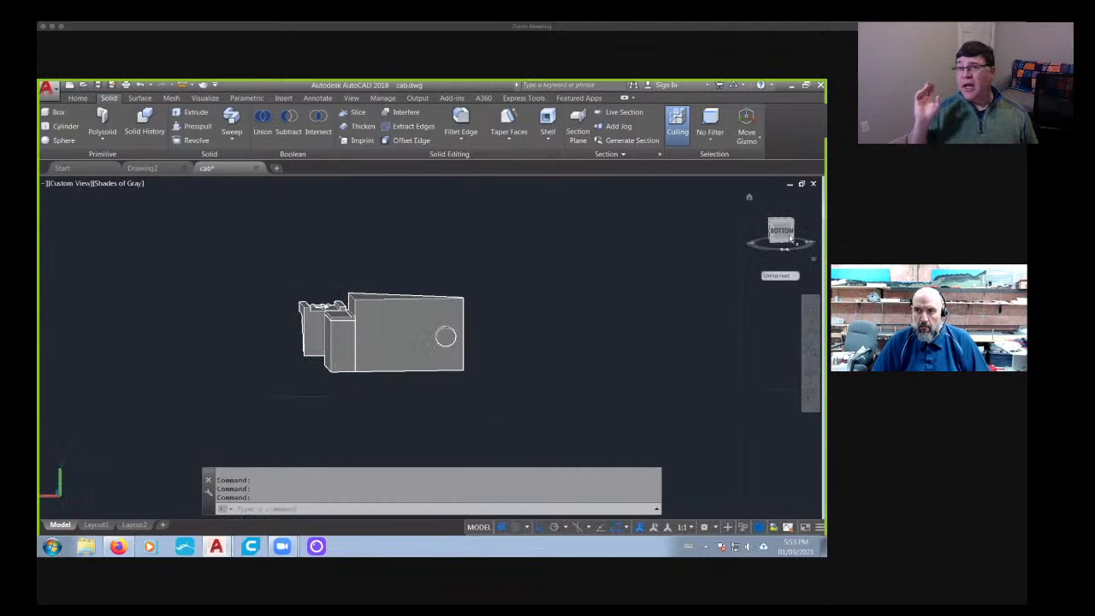
pyautogui.scroll(15, 551, 352)
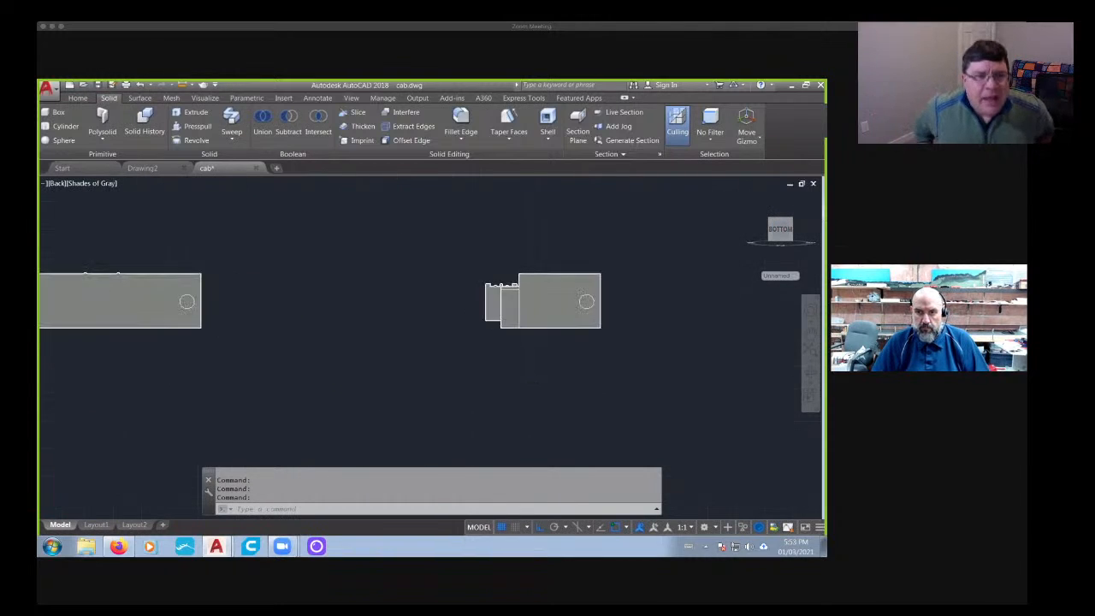
pyautogui.moveTo(516, 297); pyautogui.dragTo(462, 311, button='middle')
pyautogui.write('mi')
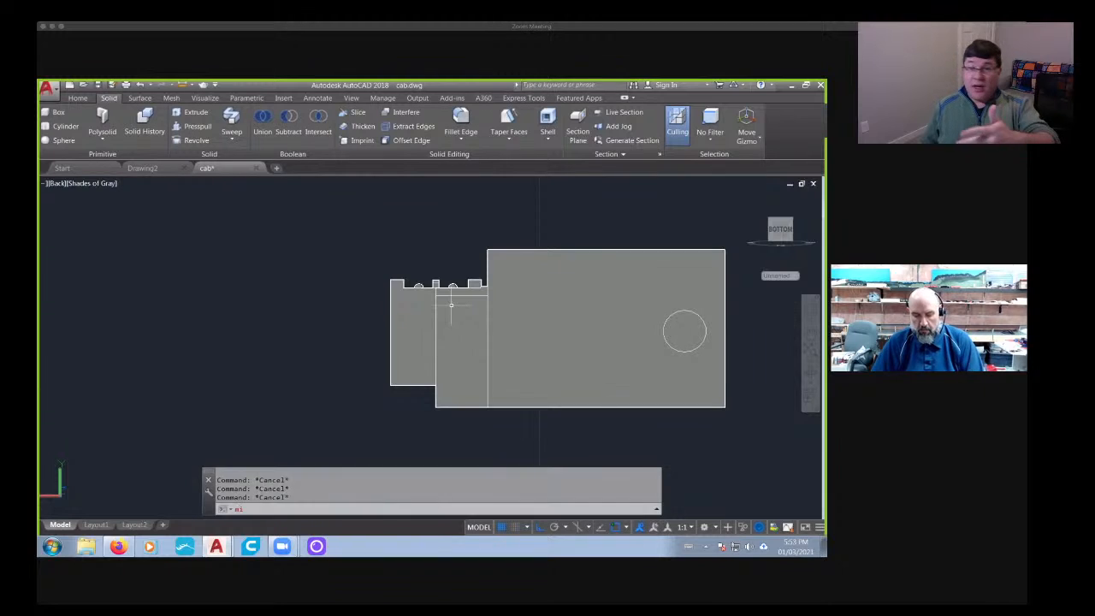
pyautogui.press('Return')
pyautogui.click(520, 326)
pyautogui.click(463, 300)
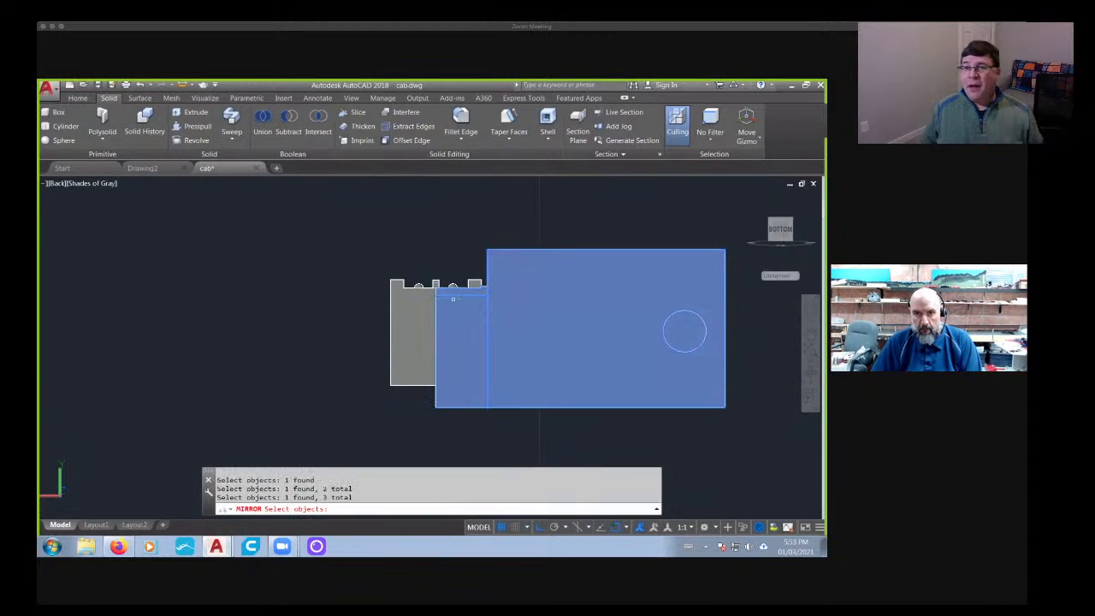
pyautogui.press('Return')
pyautogui.click(436, 336)
pyautogui.moveTo(433, 444)
pyautogui.mouseDown(button='middle')
pyautogui.moveTo(439, 372)
pyautogui.moveTo(438, 389)
pyautogui.moveTo(502, 411)
pyautogui.moveTo(710, 428)
pyautogui.mouseUp(button='middle')
pyautogui.click(443, 376)
pyautogui.press('Return')
pyautogui.scroll(-4, 437, 389)
pyautogui.keyDown('shift'); pyautogui.moveTo(434, 339); pyautogui.dragTo(462, 370, button='middle'); pyautogui.keyUp('shift')
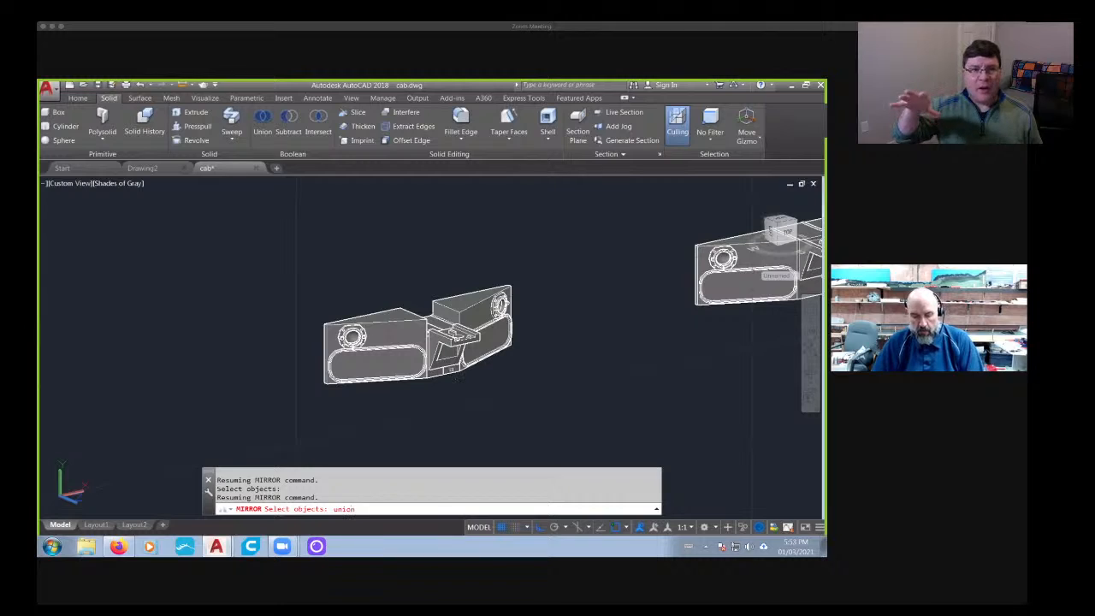
pyautogui.press('Return')
pyautogui.click(469, 349)
pyautogui.click(438, 323)
pyautogui.click(416, 324)
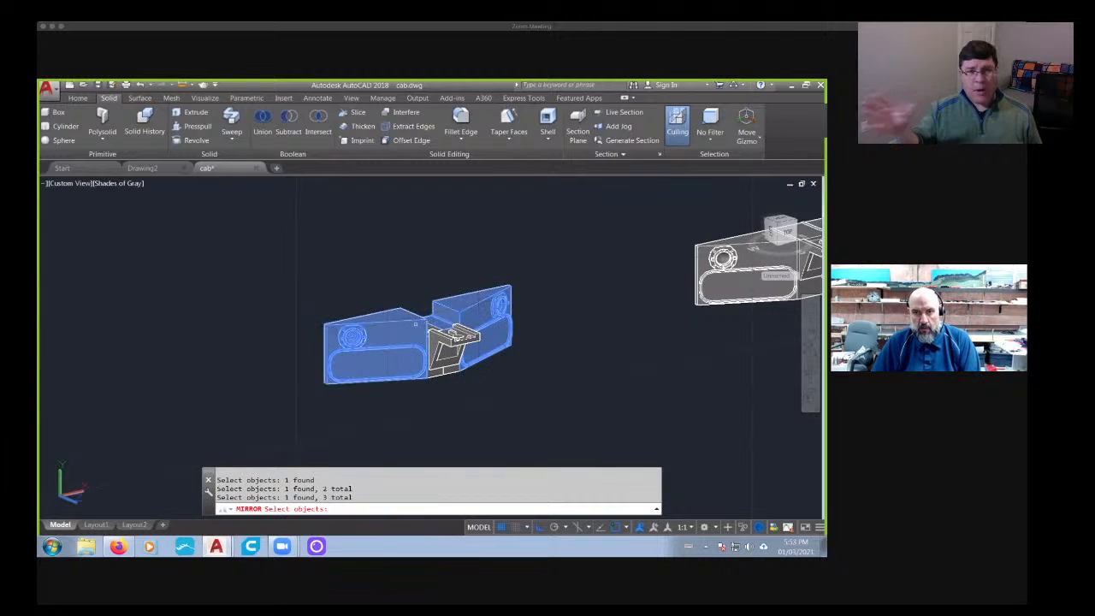
pyautogui.click(440, 372)
pyautogui.click(455, 370)
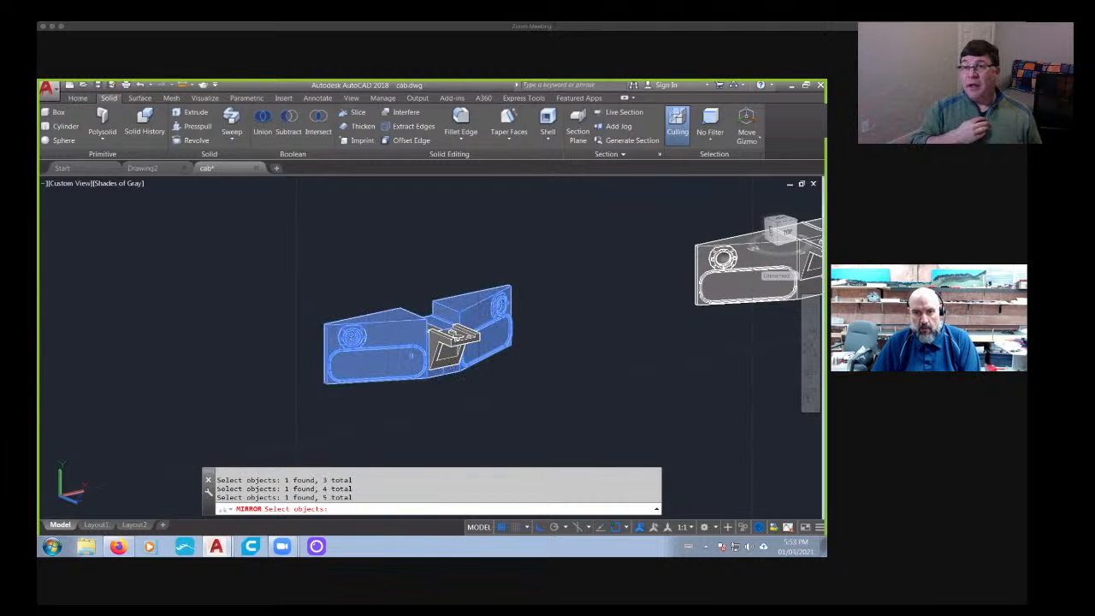
pyautogui.keyDown('shift'); pyautogui.moveTo(266, 376); pyautogui.dragTo(479, 181, button='middle'); pyautogui.keyUp('shift')
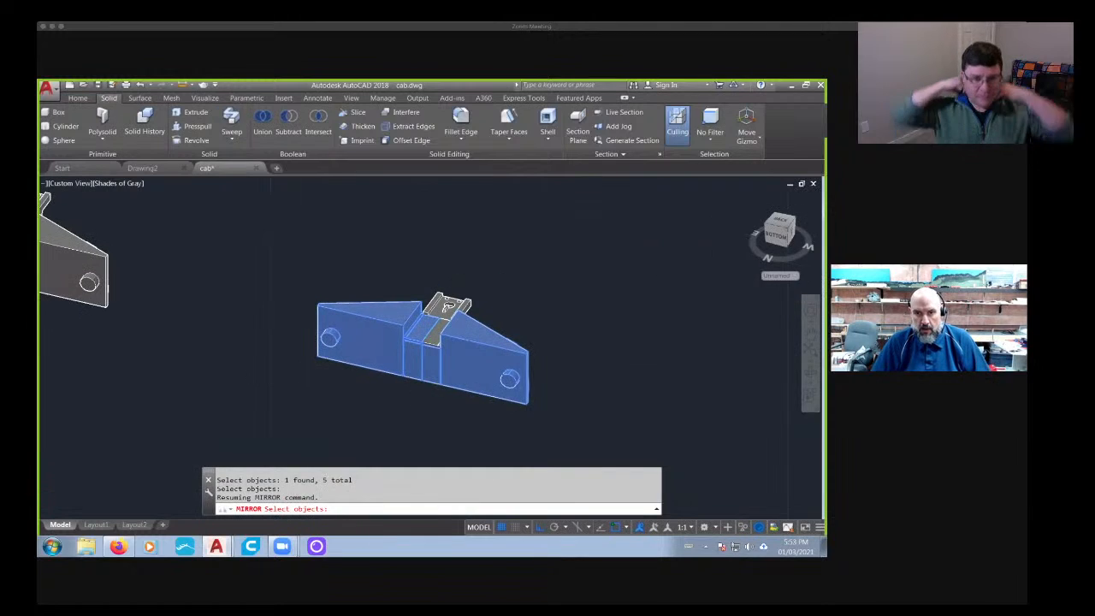
pyautogui.scroll(4, 416, 350)
pyautogui.click(417, 329)
pyautogui.press('Return')
pyautogui.scroll(-2, 445, 356)
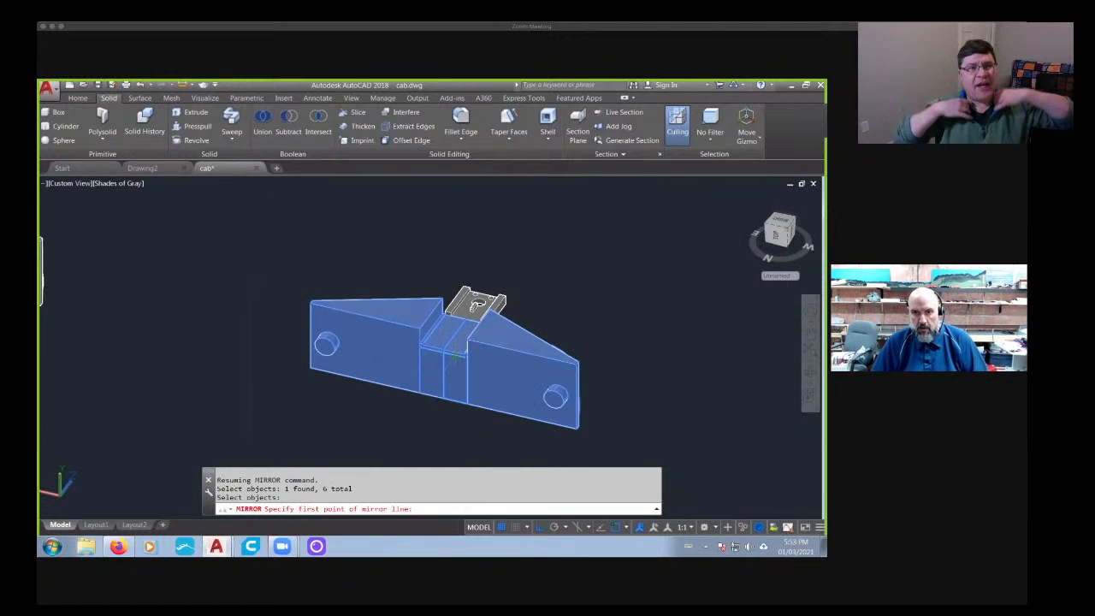
pyautogui.press('Escape')
pyautogui.press('Escape')
pyautogui.press('Escape')
# - Union the two side blocks, both lower center blocks and both thin slabs into one solid, leaving the bracket separate
pyautogui.write('un')
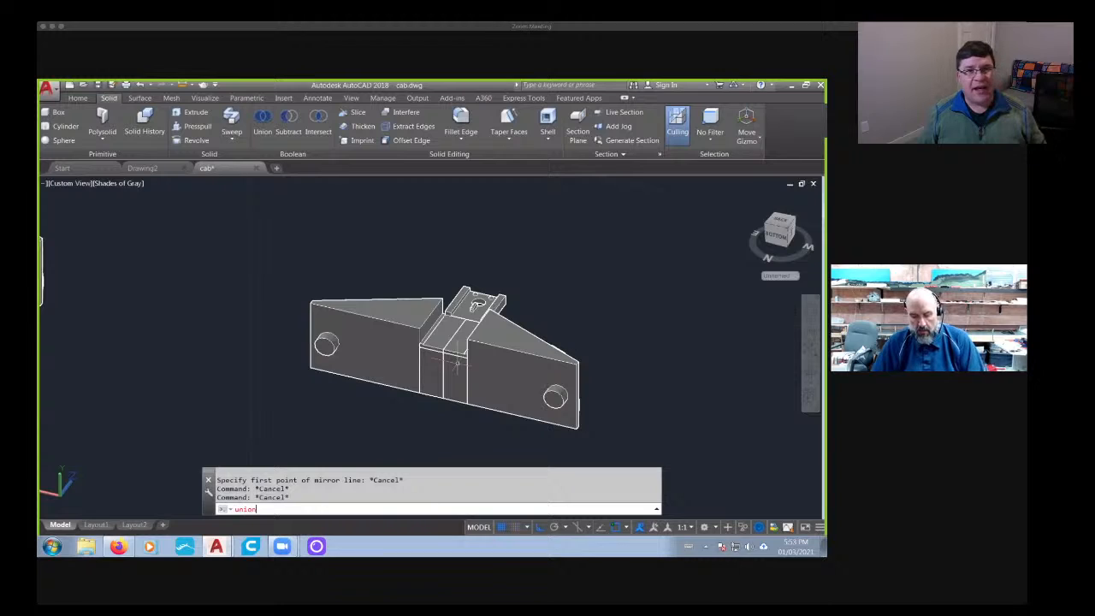
pyautogui.write('ion')
pyautogui.press('Return')
pyautogui.click(511, 370)
pyautogui.click(449, 377)
pyautogui.click(418, 375)
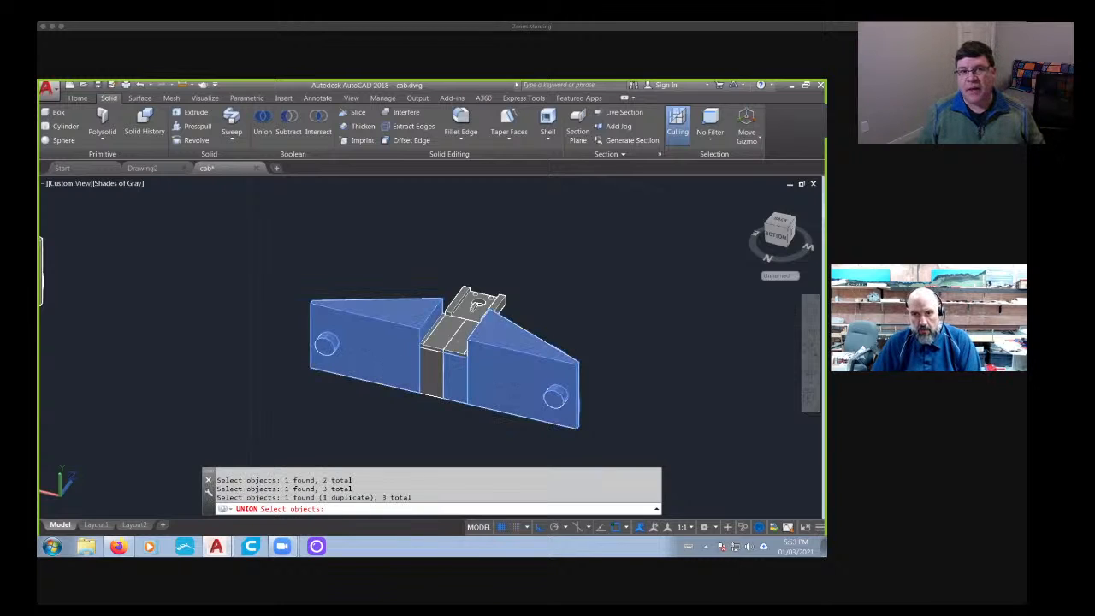
pyautogui.click(430, 370)
pyautogui.click(433, 345)
pyautogui.press('Return')
pyautogui.scroll(-2, 498, 383)
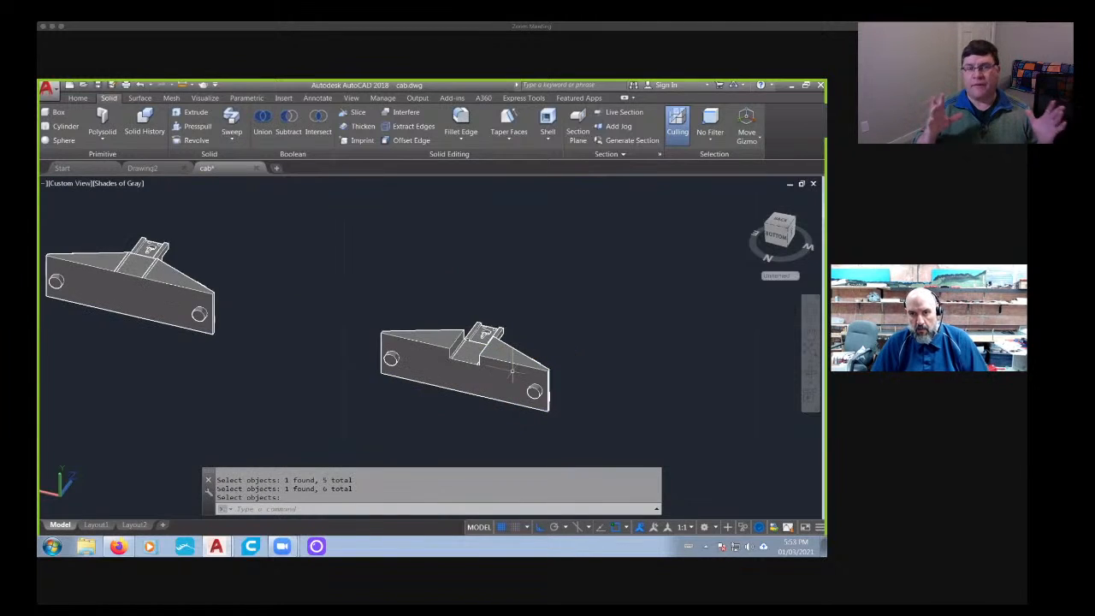
# - Restrict subobject selection to faces with the rebuilt panel's back and center notch in view
pyautogui.keyDown('shift'); pyautogui.moveTo(577, 403); pyautogui.dragTo(305, 318, button='middle'); pyautogui.keyUp('shift')
pyautogui.moveTo(197, 352); pyautogui.dragTo(417, 364, button='middle')
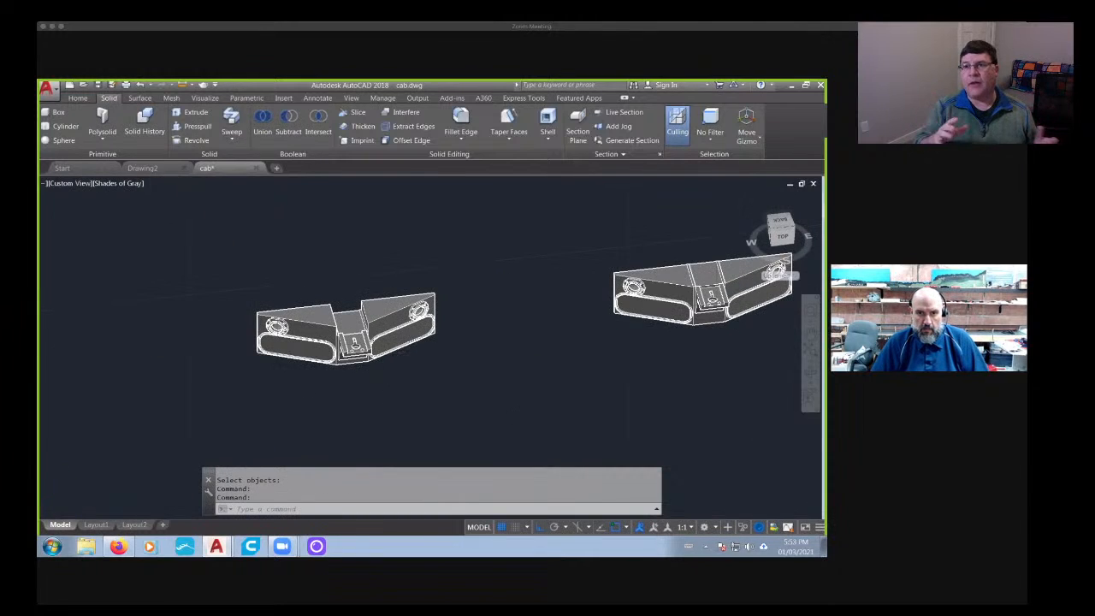
pyautogui.scroll(7, 355, 344)
pyautogui.scroll(-4, 354, 344)
pyautogui.keyDown('shift'); pyautogui.moveTo(353, 353); pyautogui.dragTo(568, 373, button='middle'); pyautogui.keyUp('shift')
pyautogui.keyDown('shift'); pyautogui.moveTo(336, 384); pyautogui.dragTo(346, 345, button='middle'); pyautogui.keyUp('shift')
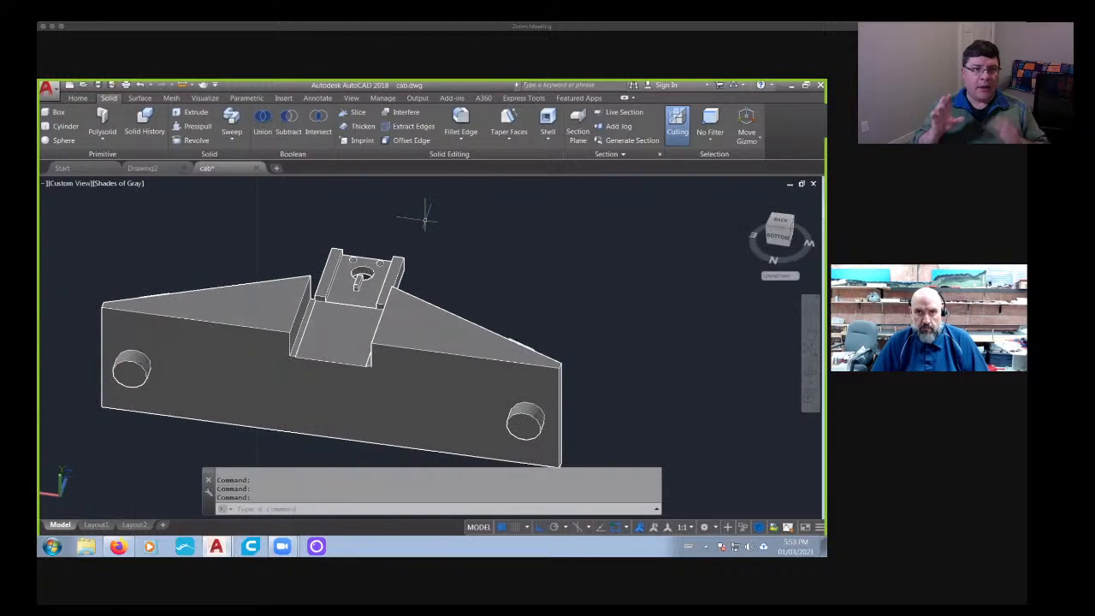
pyautogui.click(710, 140)
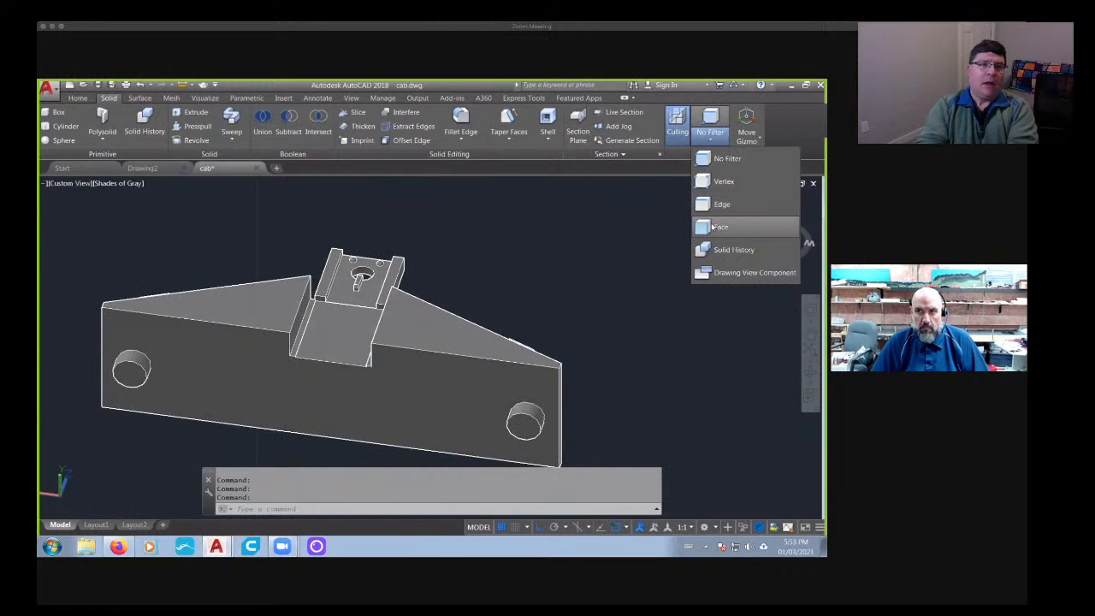
pyautogui.click(722, 228)
# - Delete the raised floor face of the center notch together with its narrow side step faces
pyautogui.scroll(8, 267, 385)
pyautogui.moveTo(375, 288); pyautogui.dragTo(299, 364, button='middle')
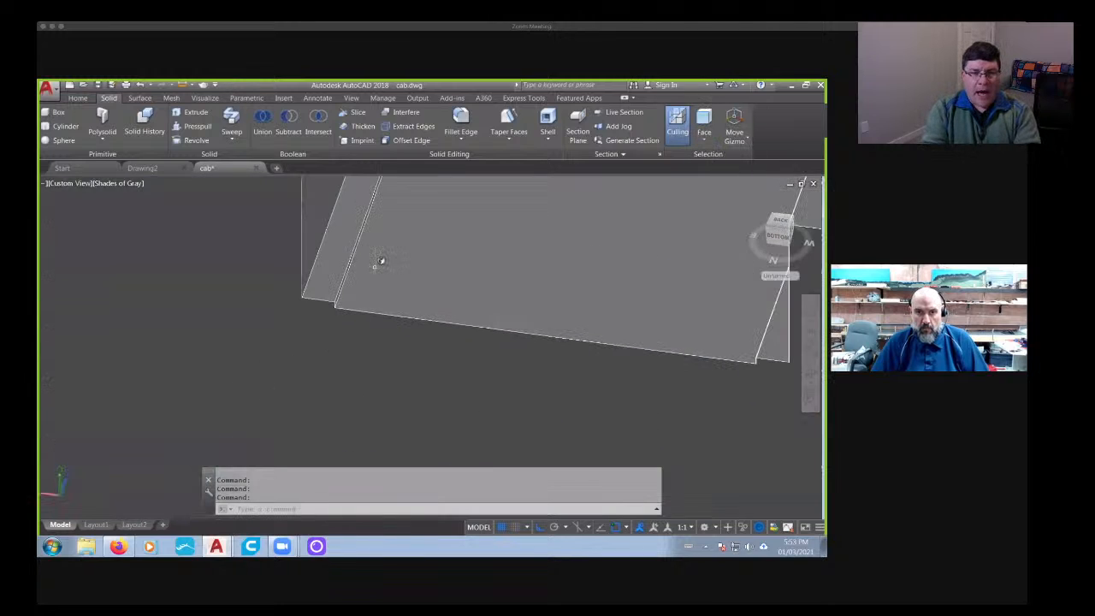
pyautogui.scroll(6, 378, 263)
pyautogui.click(262, 316)
pyautogui.scroll(-7, 423, 350)
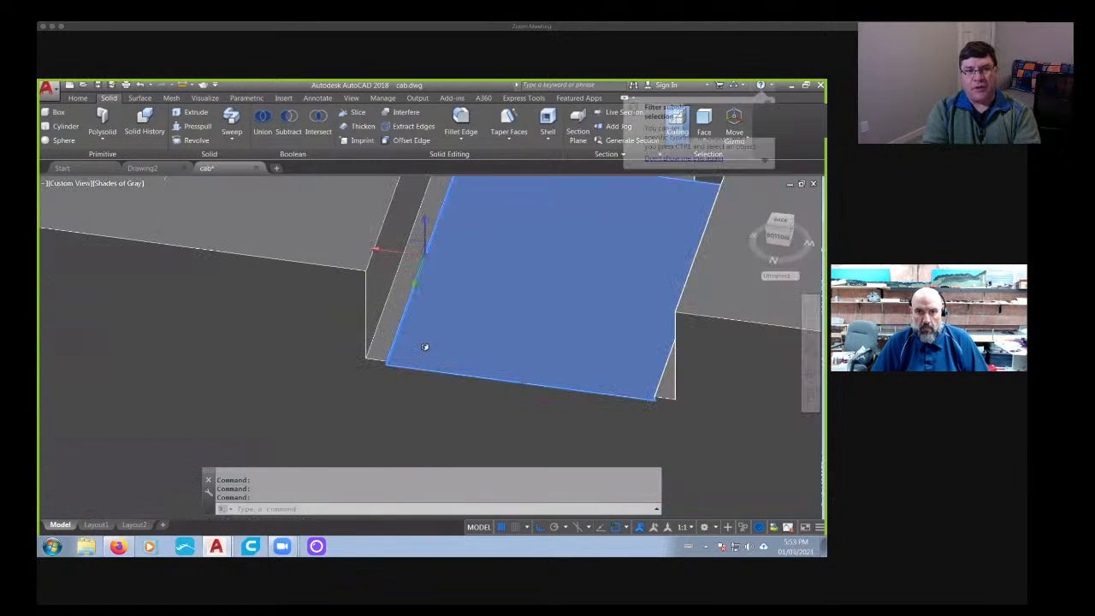
pyautogui.keyDown('shift'); pyautogui.moveTo(423, 350); pyautogui.dragTo(663, 301); pyautogui.keyUp('shift')
pyautogui.scroll(5, 666, 298)
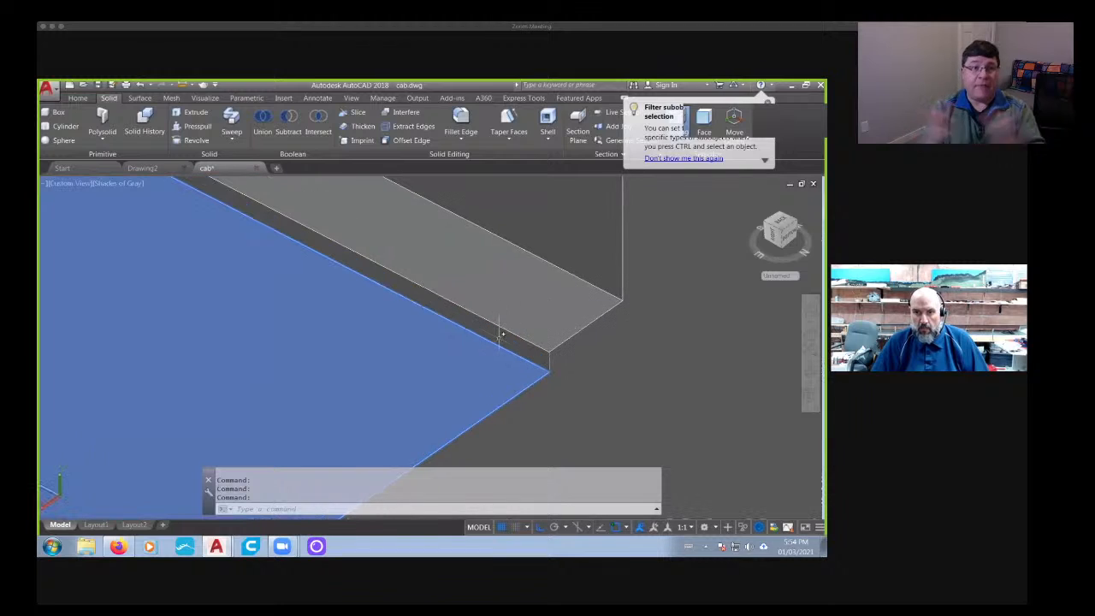
pyautogui.press('Delete')
pyautogui.scroll(-6, 442, 322)
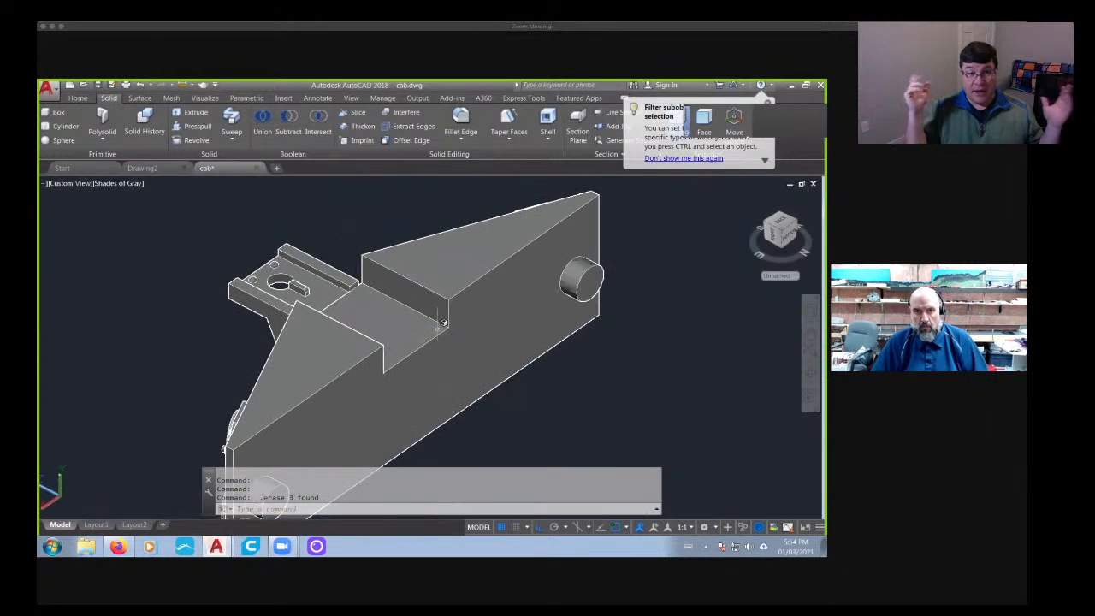
# - Try extruding the center notch's floor face upward with Extrude Faces and undo that extrusion
pyautogui.keyDown('shift'); pyautogui.moveTo(464, 329); pyautogui.dragTo(375, 342, button='middle'); pyautogui.keyUp('shift')
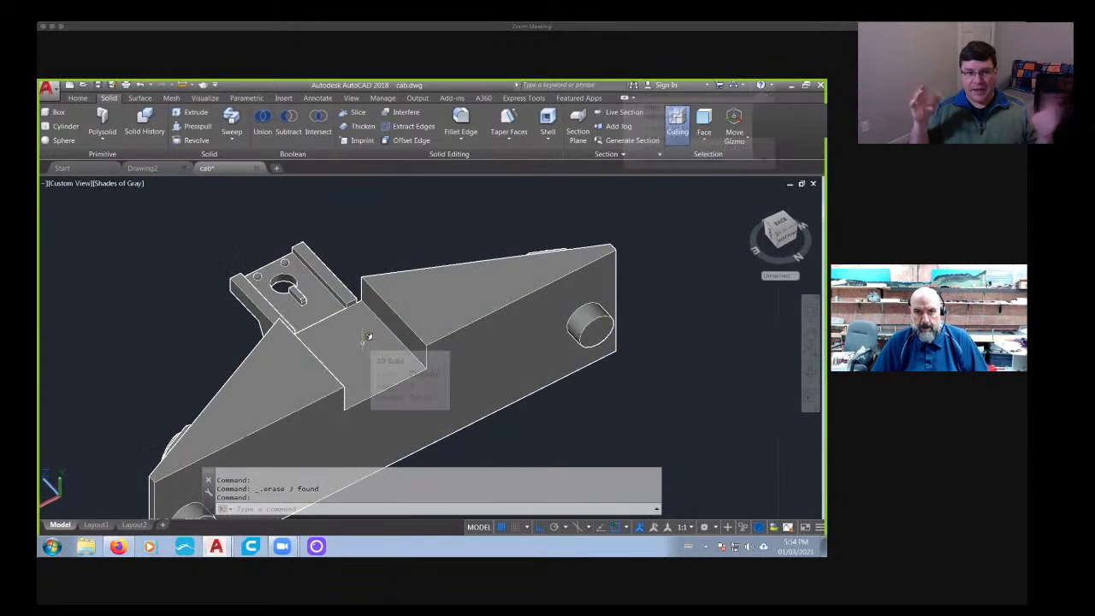
pyautogui.keyDown('shift'); pyautogui.moveTo(306, 379); pyautogui.dragTo(390, 368, button='middle'); pyautogui.keyUp('shift')
pyautogui.scroll(4, 390, 366)
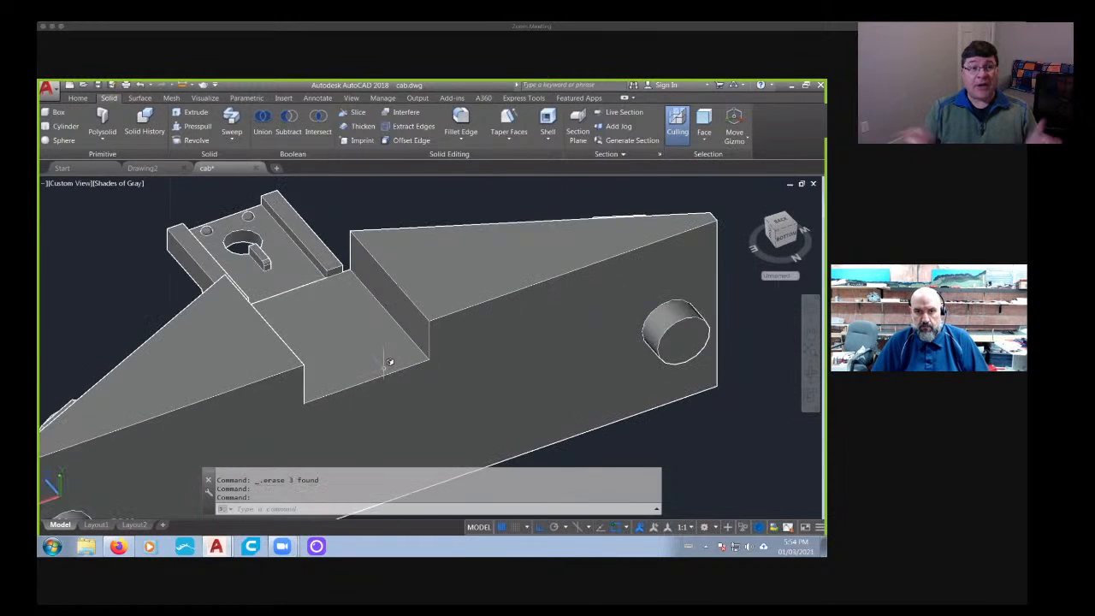
pyautogui.click(77, 98)
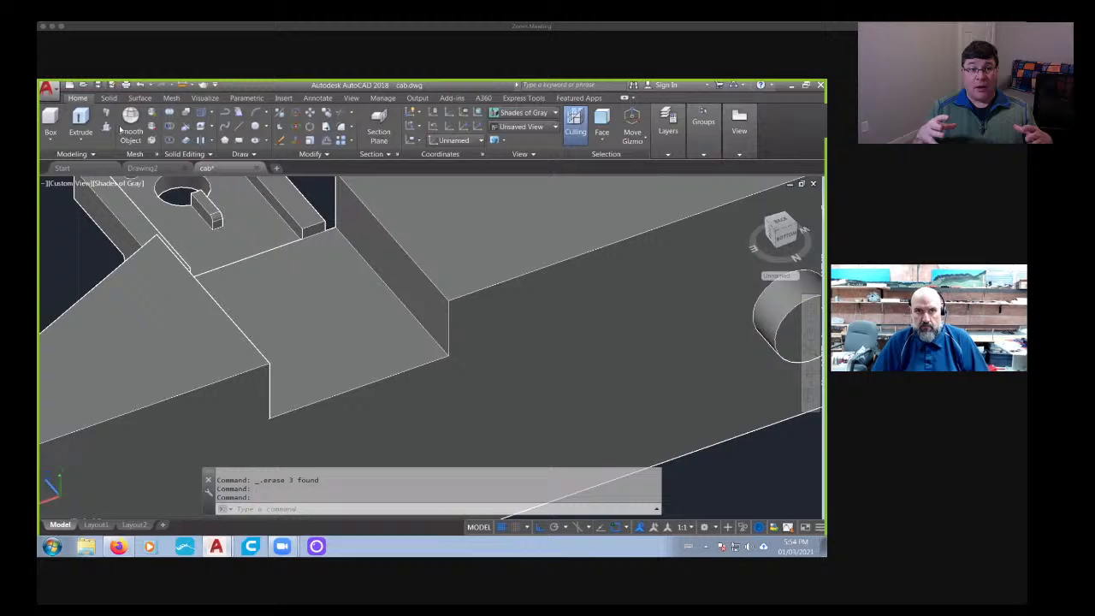
pyautogui.click(204, 126)
pyautogui.click(326, 315)
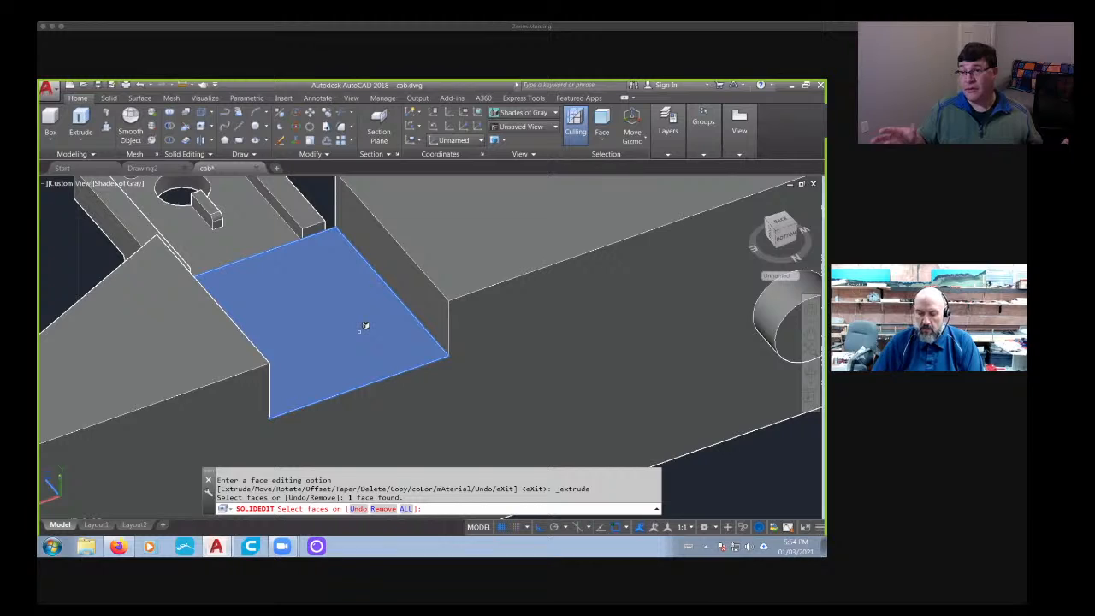
pyautogui.press('Return')
pyautogui.write('3')
pyautogui.press('Return')
pyautogui.press('Return')
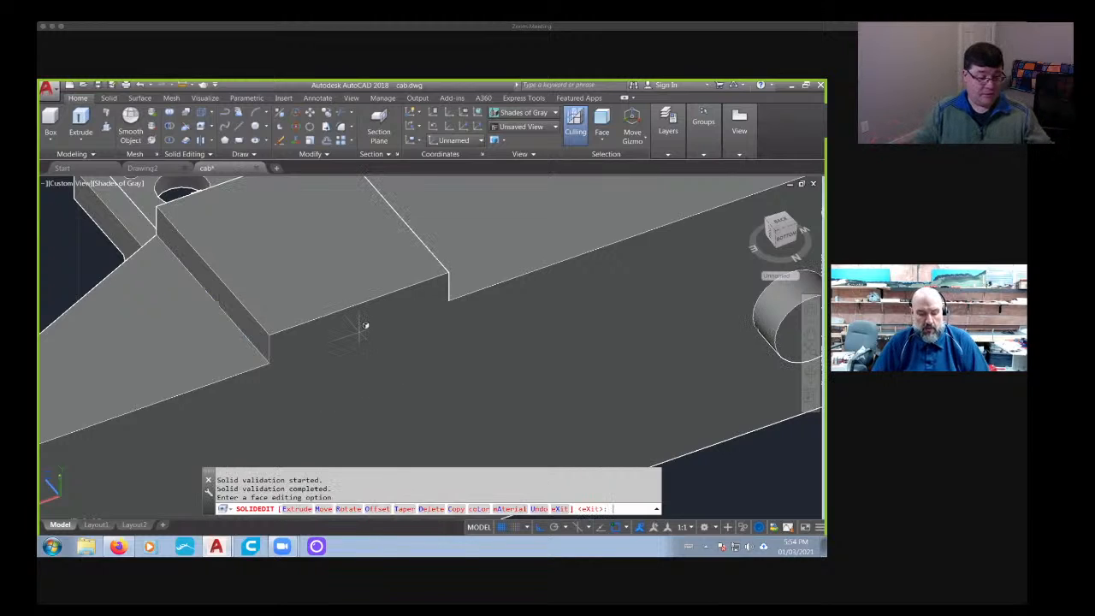
pyautogui.write('u')
pyautogui.press('Return')
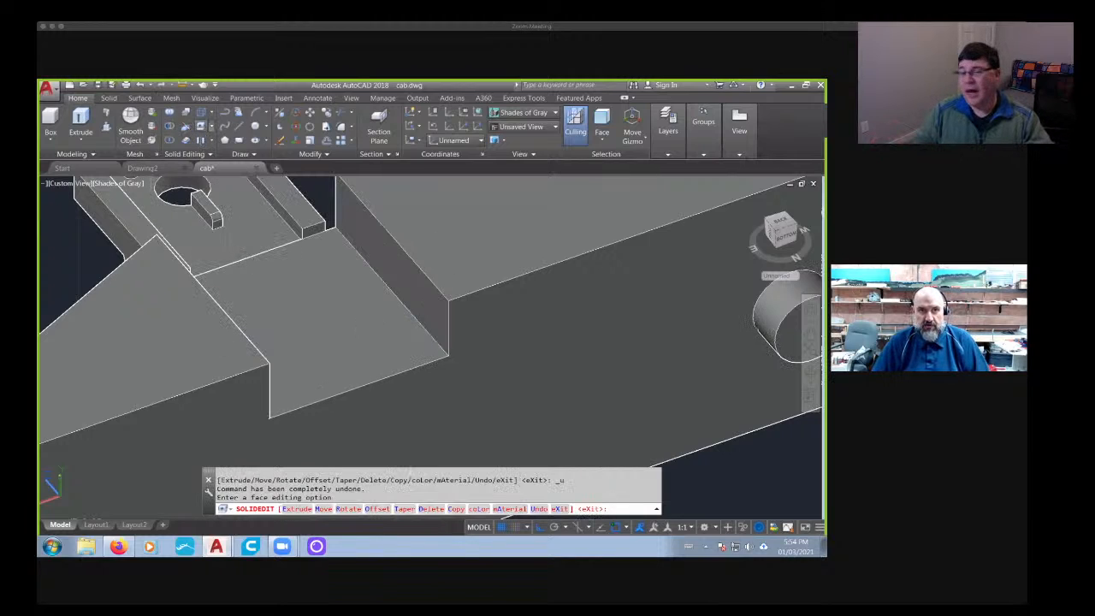
# - Extrude the center notch's floor face upward by .5 with the default taper angle
pyautogui.click(297, 509)
pyautogui.click(372, 359)
pyautogui.press('Return')
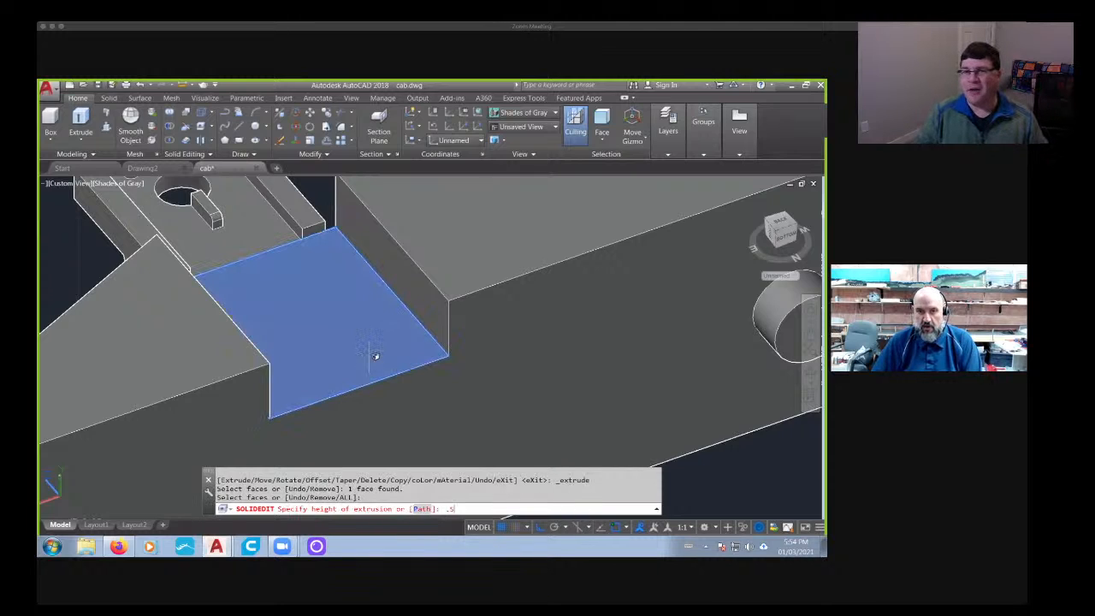
pyautogui.press('Return')
pyautogui.press('Return')
# - Move the upper face of the bracket's right-hand rail straight up to the level of the center notch floor's front edge
pyautogui.scroll(-3, 370, 353)
pyautogui.keyDown('shift'); pyautogui.moveTo(220, 345); pyautogui.dragTo(435, 330, button='middle'); pyautogui.keyUp('shift')
pyautogui.moveTo(287, 233); pyautogui.dragTo(313, 277, button='middle')
pyautogui.scroll(5, 313, 276)
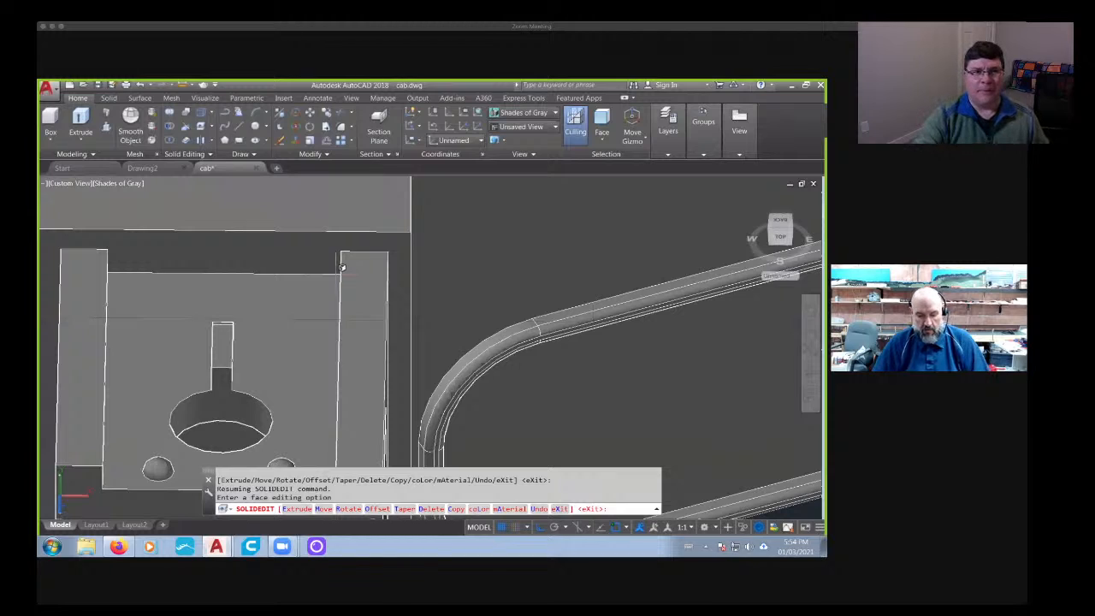
pyautogui.write('m')
pyautogui.press('Return')
pyautogui.scroll(4, 355, 257)
pyautogui.click(368, 244)
pyautogui.press('Return')
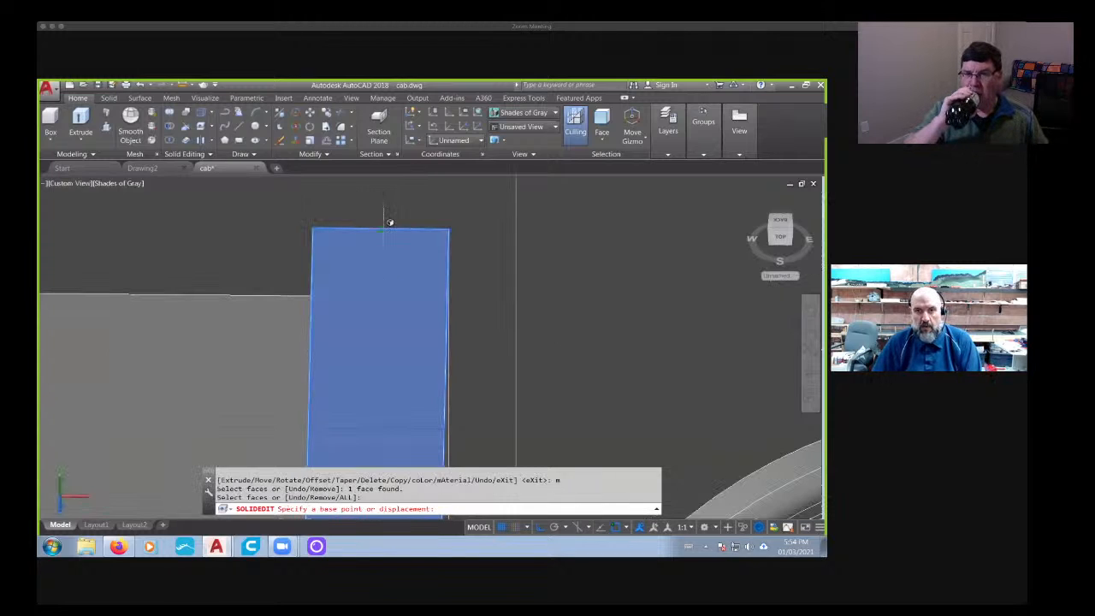
pyautogui.click(387, 223)
pyautogui.scroll(-4, 384, 229)
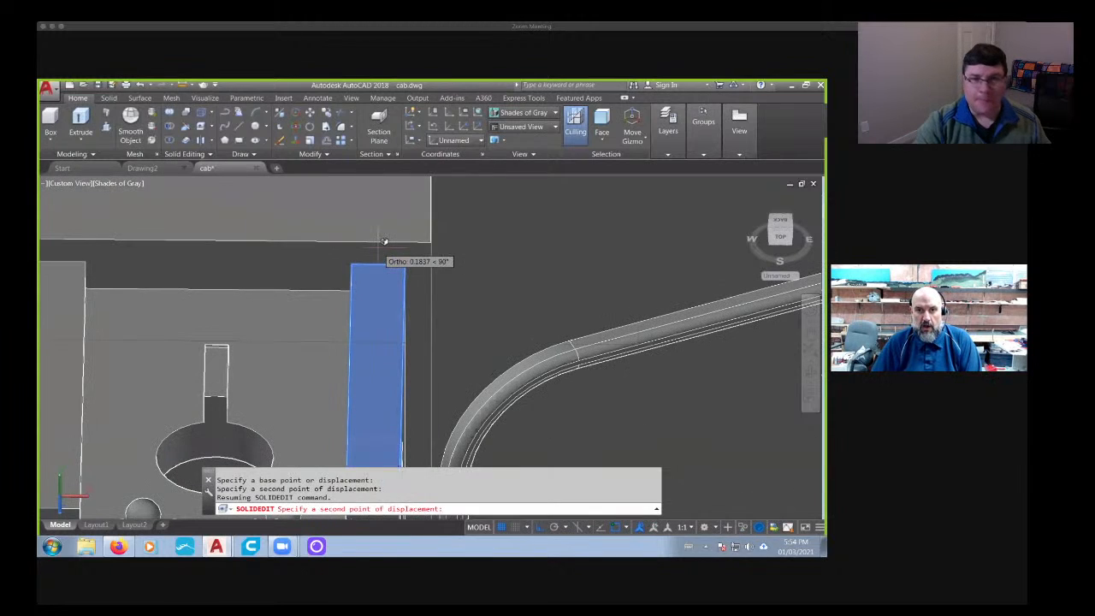
pyautogui.click(385, 234)
pyautogui.scroll(-3, 316, 290)
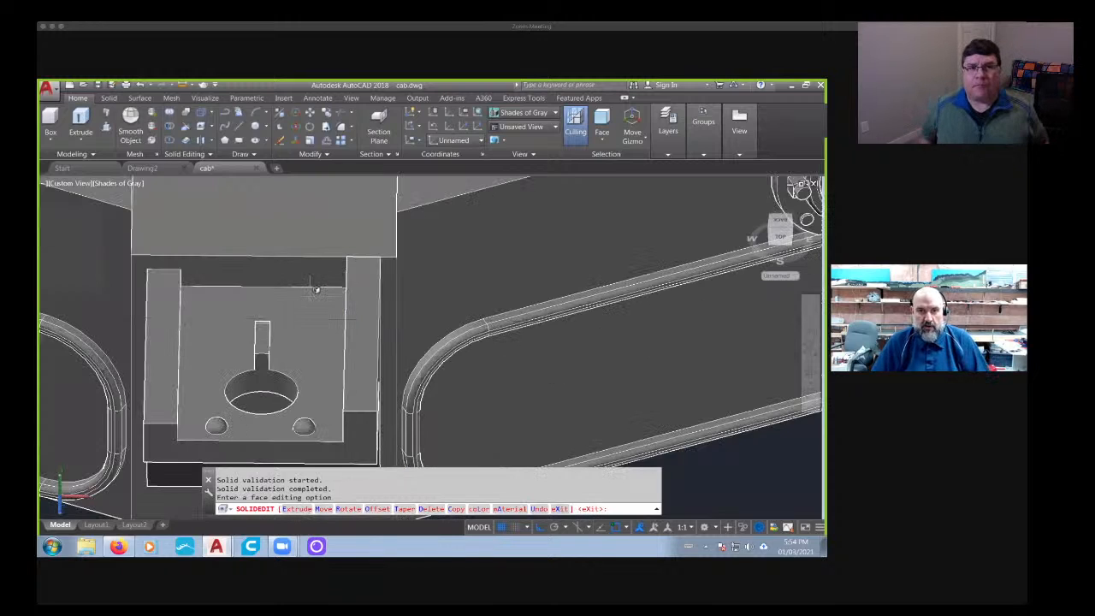
# - Leave the face editing command and undo the bracket rail's face move together with the edit before it
pyautogui.press('Escape')
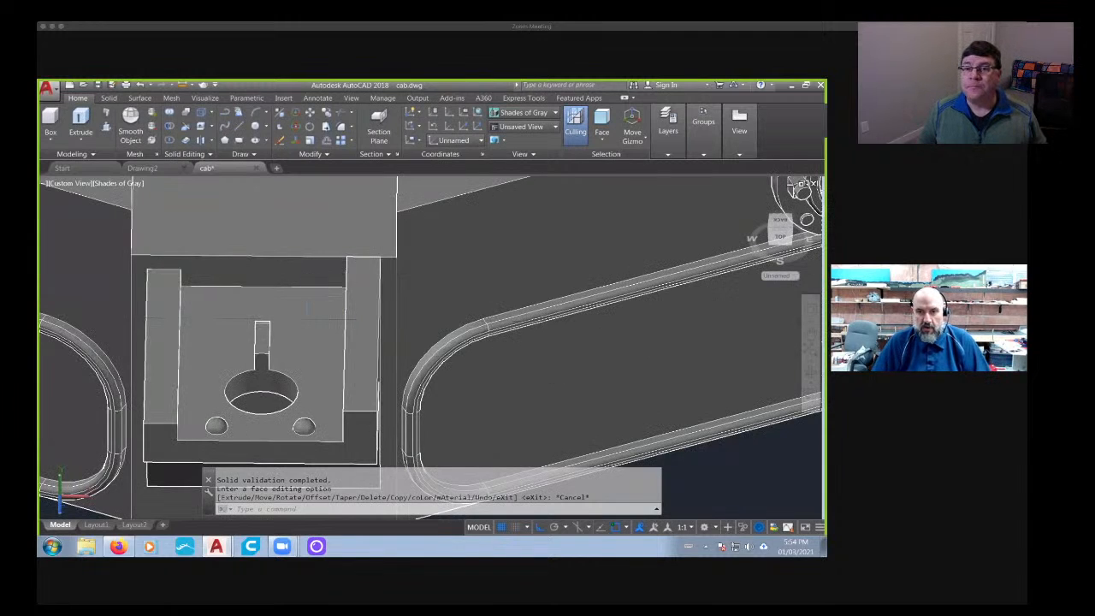
pyautogui.hotkey('ctrl', 'z')
pyautogui.hotkey('ctrl', 'z')
# - Extrude the center notch's floor face upward by .5 with the default taper angle
pyautogui.keyDown('shift'); pyautogui.moveTo(232, 316); pyautogui.dragTo(406, 325, button='middle'); pyautogui.keyUp('shift')
pyautogui.press('Escape')
pyautogui.click(190, 127)
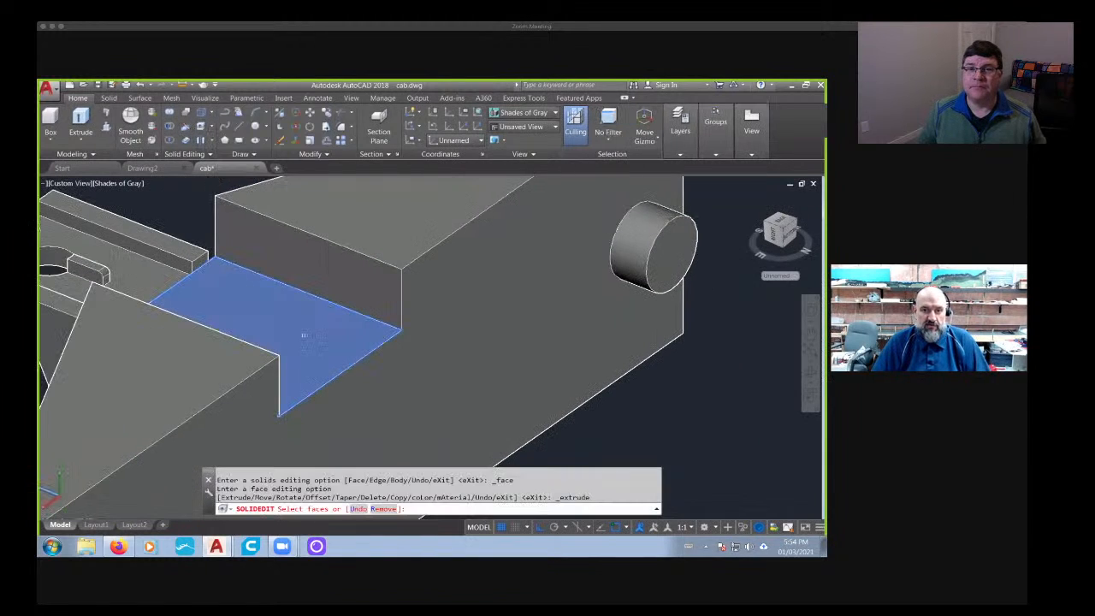
pyautogui.click(346, 339)
pyautogui.press('Return')
pyautogui.write('.5')
pyautogui.press('Return')
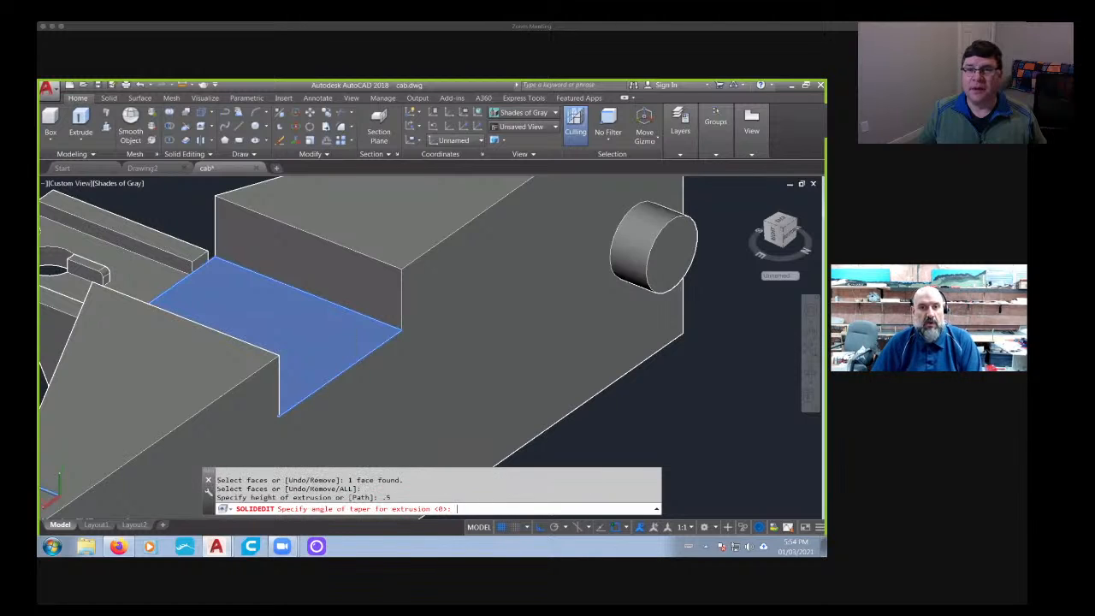
pyautogui.press('Return')
pyautogui.scroll(-6, 285, 313)
pyautogui.keyDown('shift'); pyautogui.moveTo(255, 336); pyautogui.dragTo(388, 349, button='middle'); pyautogui.keyUp('shift')
pyautogui.scroll(6, 250, 332)
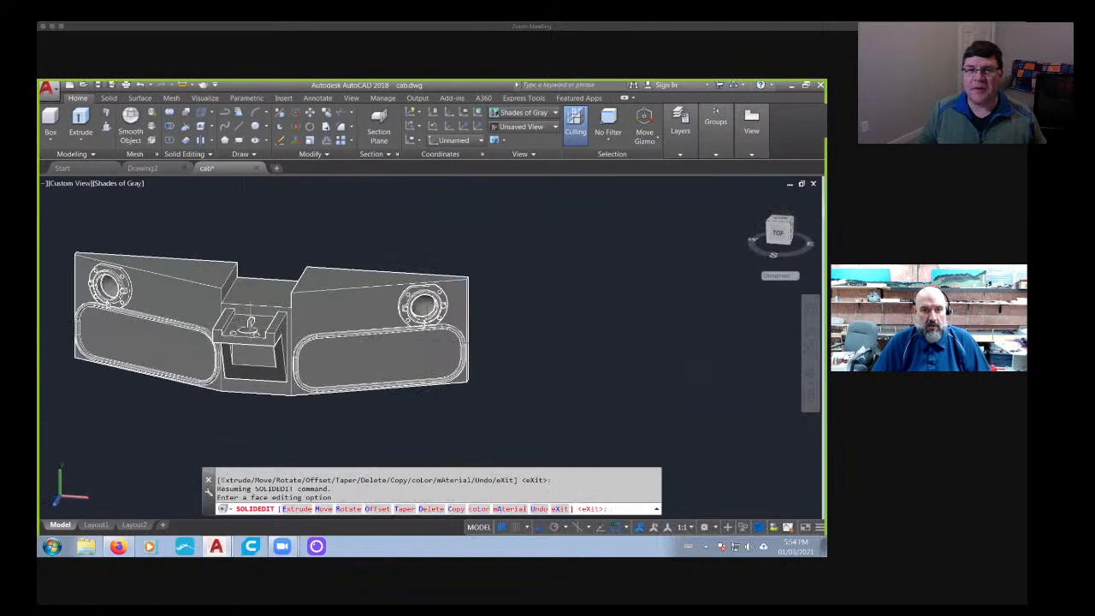
pyautogui.press('Escape')
pyautogui.press('Escape')
pyautogui.press('Escape')
# - Move the whole bracket straight up from its right-hand rail's upper back edge to the center notch floor's front edge
pyautogui.write('m')
pyautogui.press('Return')
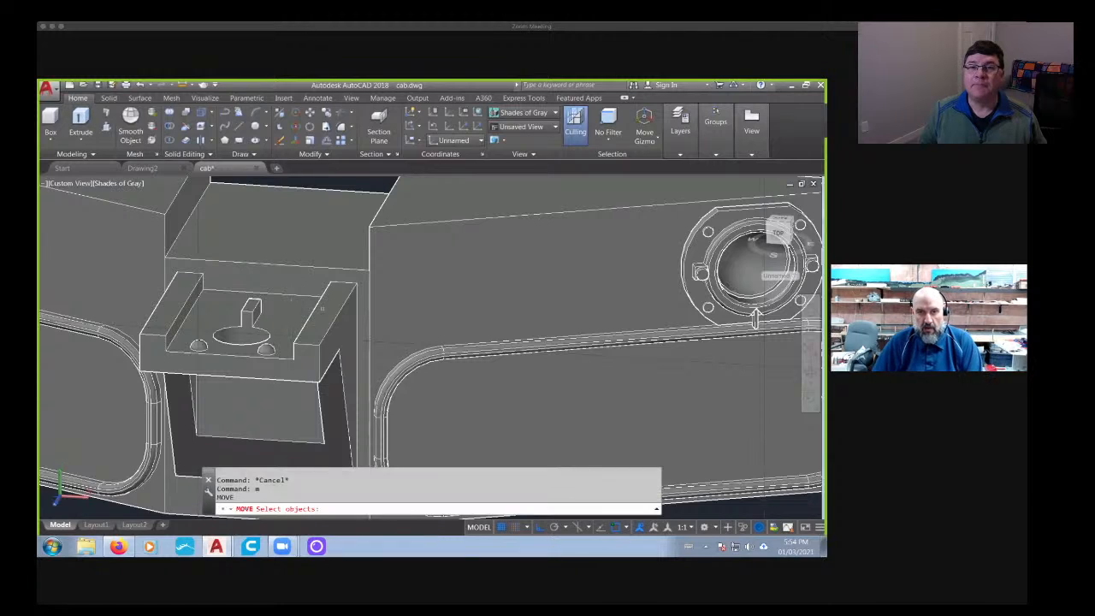
pyautogui.scroll(5, 326, 309)
pyautogui.click(347, 274)
pyautogui.moveTo(385, 231); pyautogui.dragTo(304, 317, button='middle')
pyautogui.press('Return')
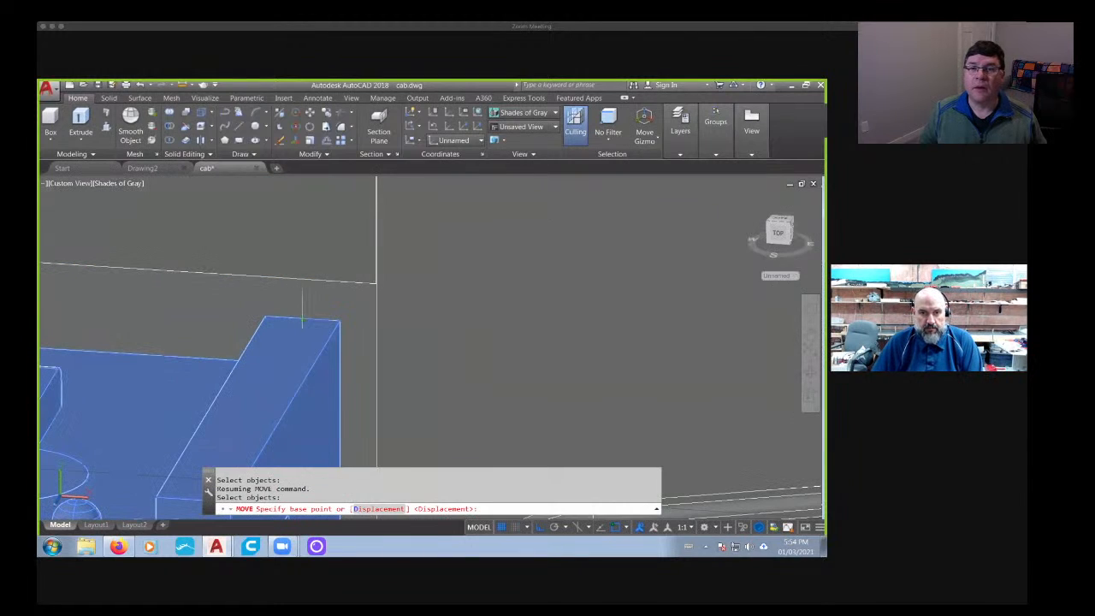
pyautogui.click(302, 319)
pyautogui.click(303, 277)
pyautogui.scroll(-8, 320, 337)
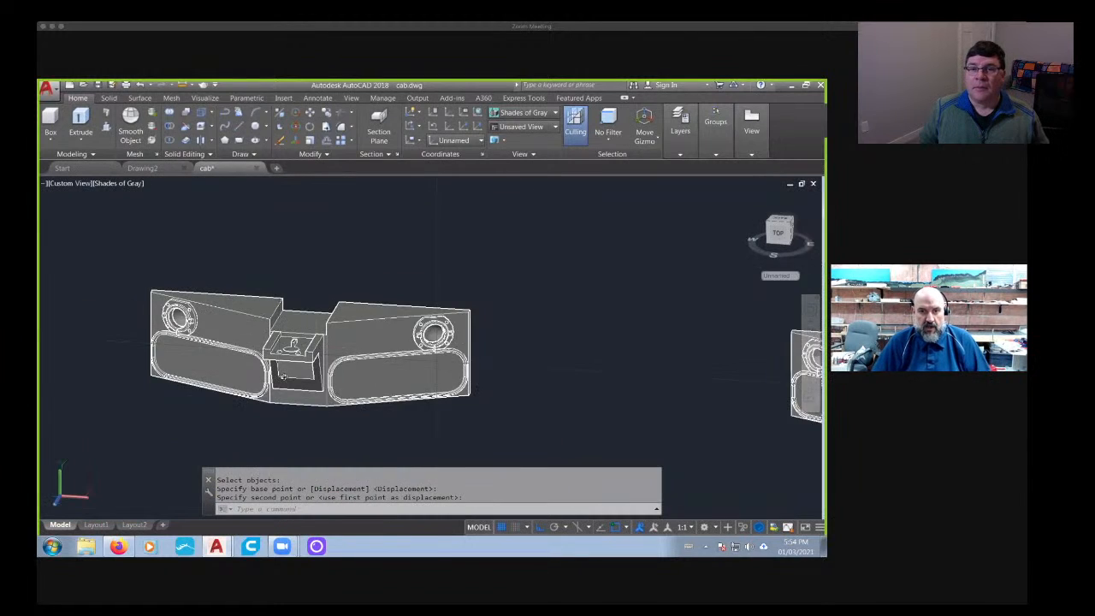
# - Copy the bell from the center of its top to the center of the hole on the underside of the rebuilt panel's bracket
pyautogui.keyDown('shift'); pyautogui.moveTo(283, 377); pyautogui.dragTo(317, 372, button='middle'); pyautogui.keyUp('shift')
pyautogui.scroll(-6, 356, 370)
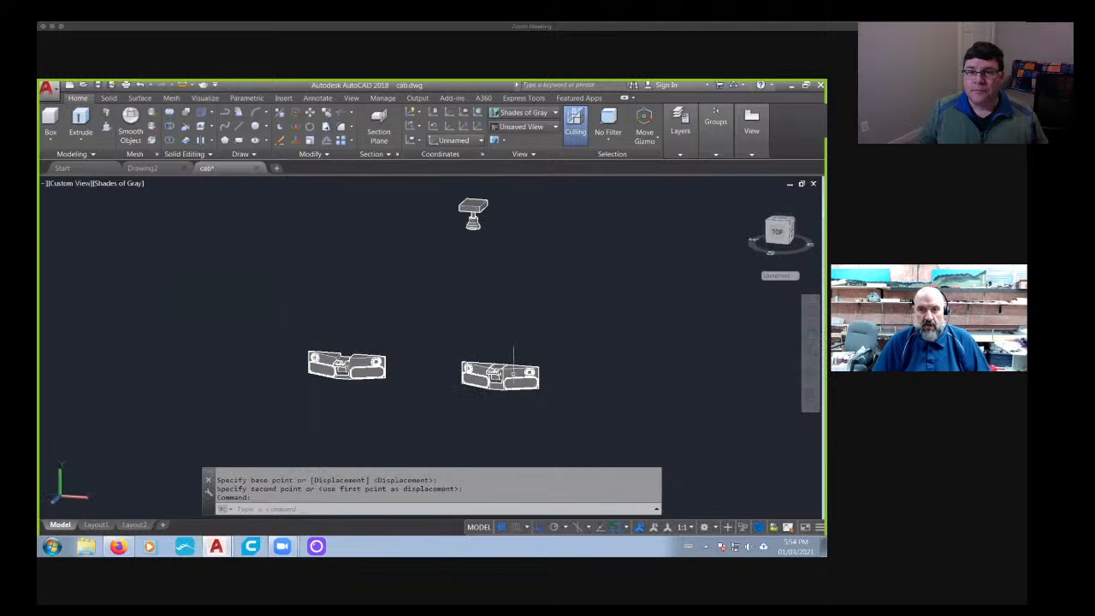
pyautogui.moveTo(513, 366); pyautogui.dragTo(439, 392, button='middle')
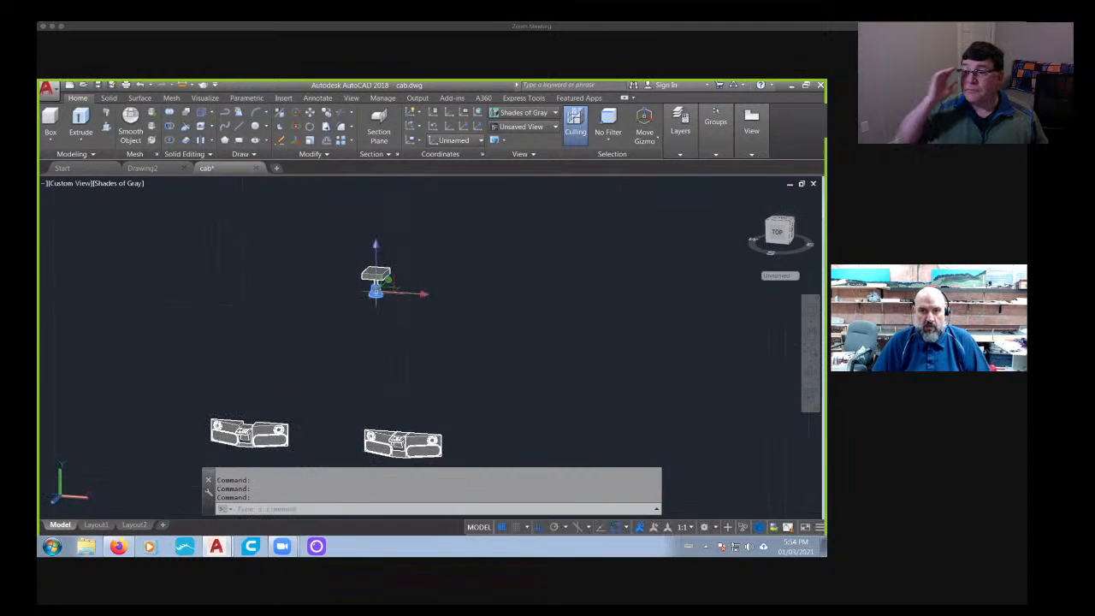
pyautogui.scroll(8, 375, 291)
pyautogui.press('Escape')
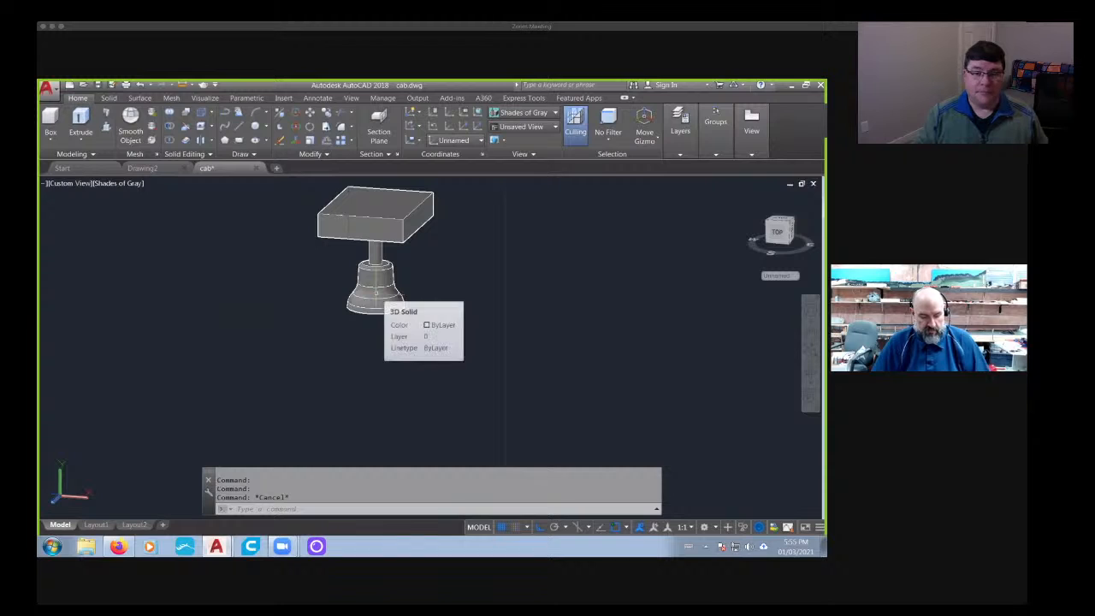
pyautogui.write('col')
pyautogui.write('c')
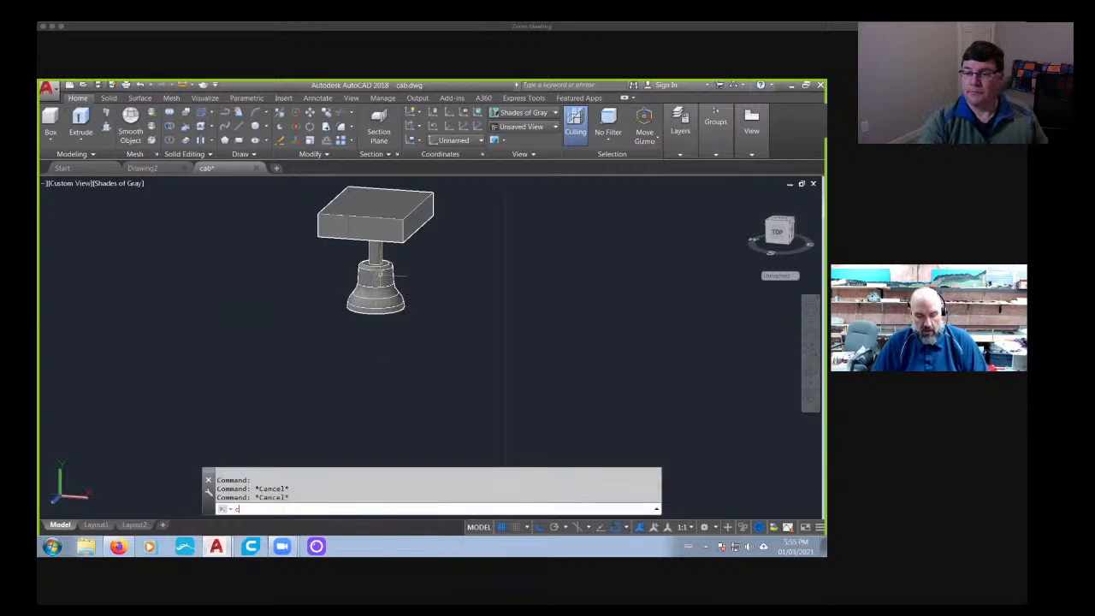
pyautogui.write('o')
pyautogui.press('Return')
pyautogui.click(380, 274)
pyautogui.press('Return')
pyautogui.scroll(5, 402, 283)
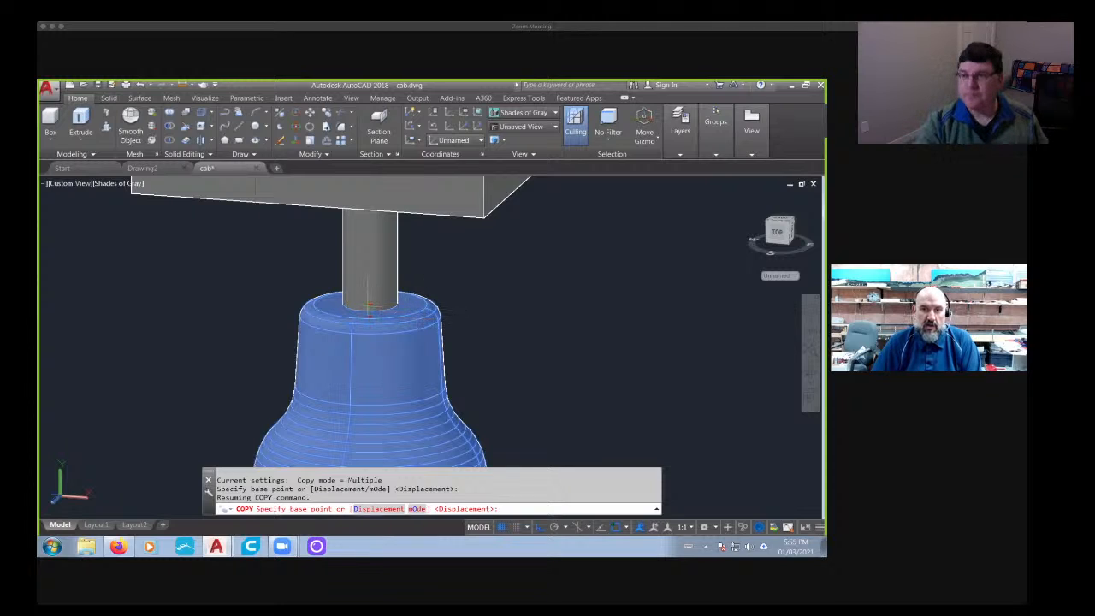
pyautogui.click(371, 315)
pyautogui.scroll(-8, 369, 338)
pyautogui.moveTo(308, 368); pyautogui.dragTo(446, 210, button='middle')
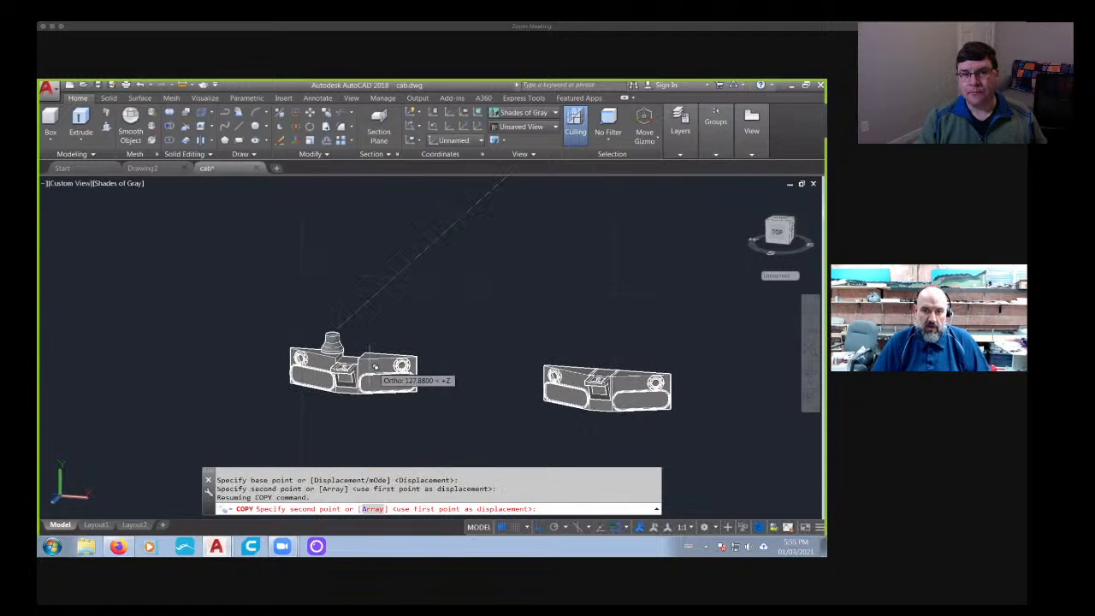
pyautogui.keyDown('shift'); pyautogui.moveTo(342, 341); pyautogui.dragTo(393, 237, button='middle'); pyautogui.keyUp('shift')
pyautogui.scroll(8, 337, 361)
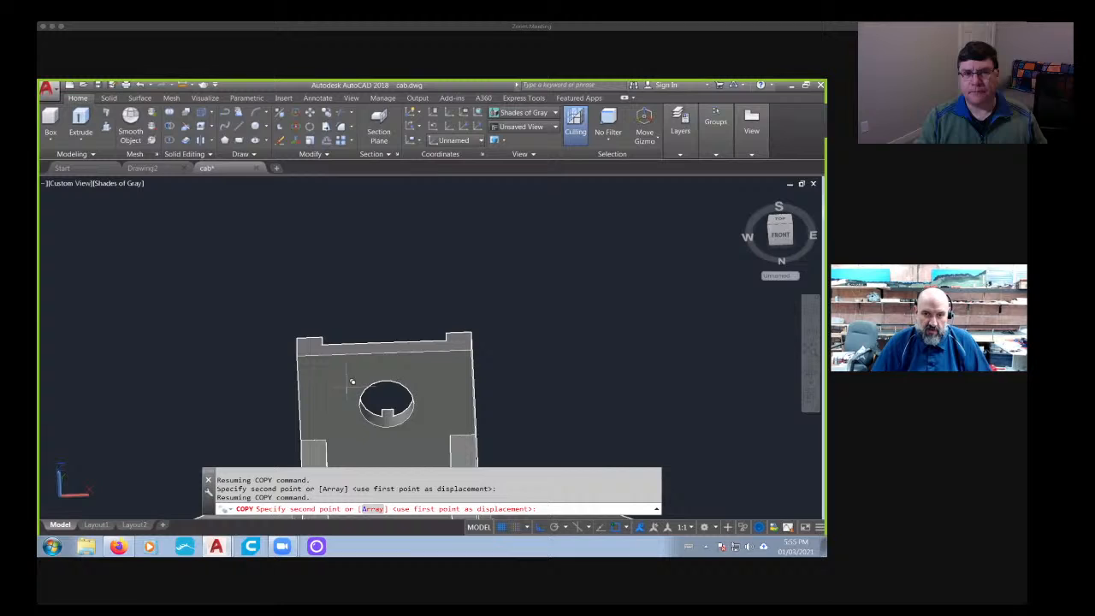
pyautogui.click(402, 400)
pyautogui.scroll(-8, 403, 403)
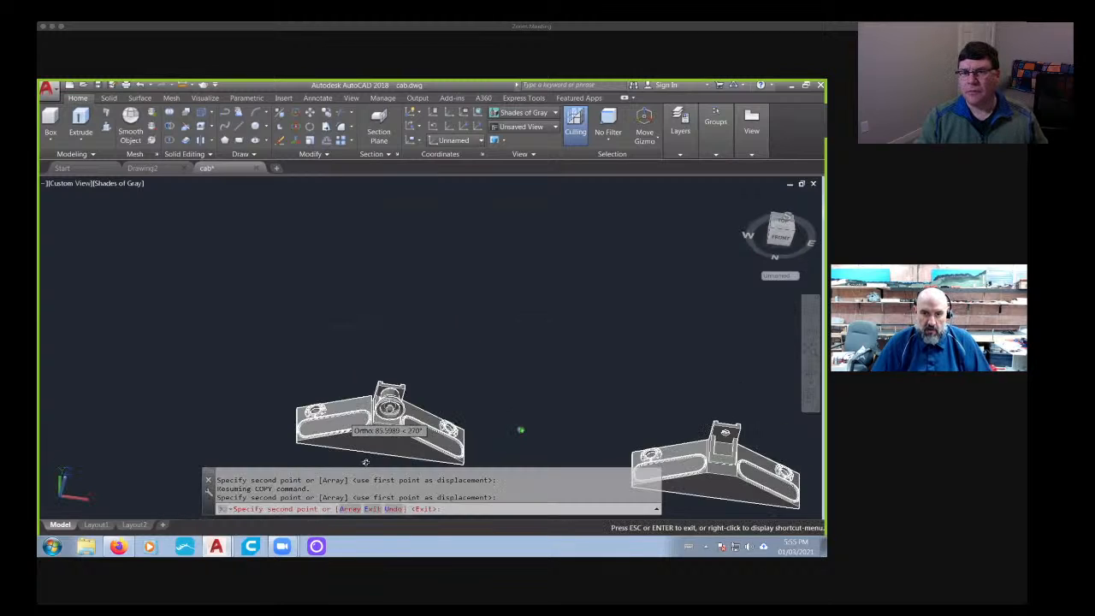
pyautogui.keyDown('shift'); pyautogui.moveTo(456, 356); pyautogui.dragTo(568, 353, button='middle'); pyautogui.keyUp('shift')
pyautogui.press('Escape')
# - Examine the rebuilt cab panel with its bracket and bell from the side, from below and straight from the front
pyautogui.scroll(3, 482, 357)
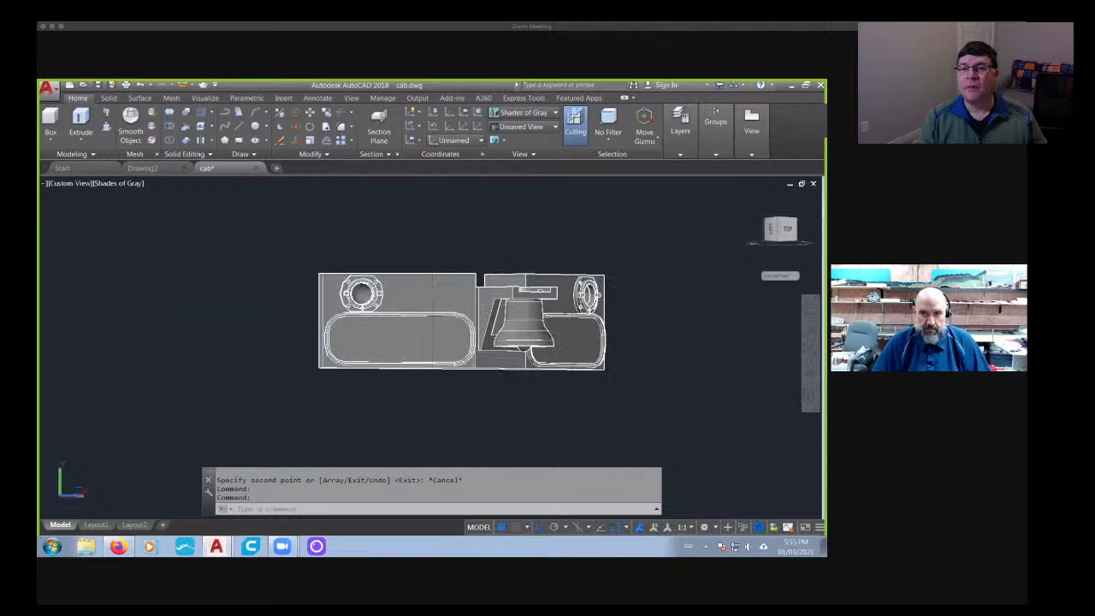
pyautogui.keyDown('shift'); pyautogui.moveTo(637, 343); pyautogui.dragTo(441, 429, button='middle'); pyautogui.keyUp('shift')
pyautogui.scroll(6, 402, 402)
pyautogui.click(330, 251)
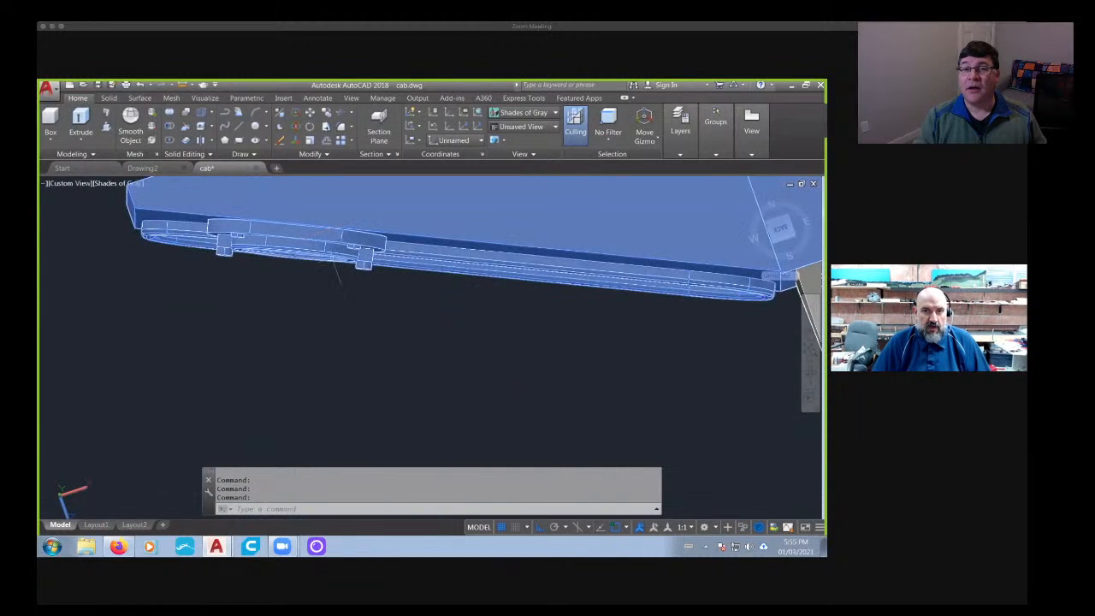
pyautogui.scroll(-6, 484, 321)
pyautogui.press('Escape')
pyautogui.keyDown('shift'); pyautogui.moveTo(513, 326); pyautogui.dragTo(534, 312, button='middle'); pyautogui.keyUp('shift')
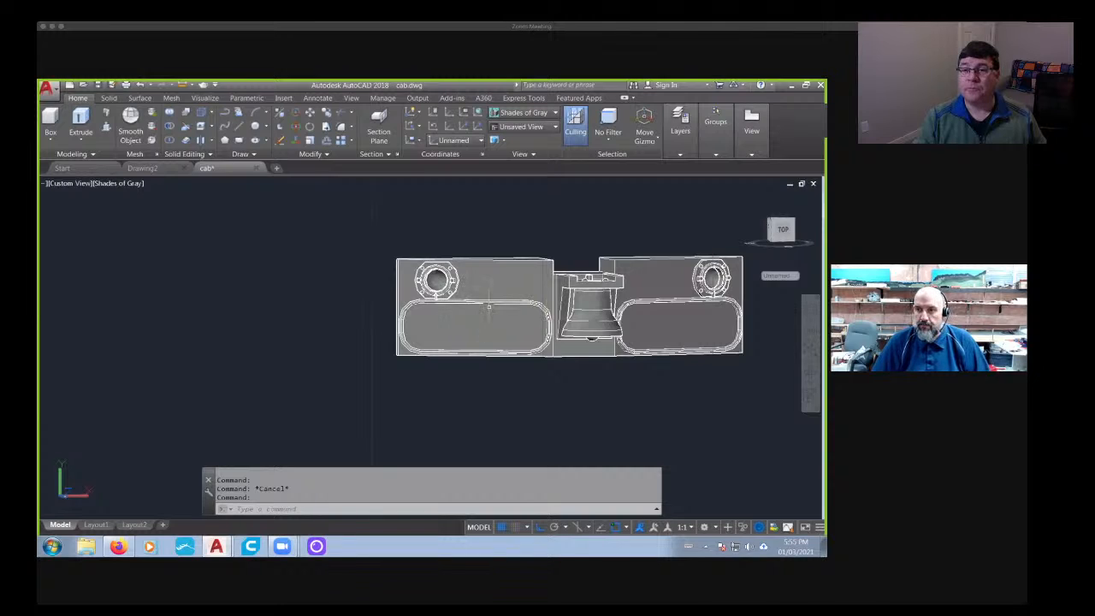
pyautogui.keyDown('shift'); pyautogui.moveTo(575, 365); pyautogui.dragTo(585, 363, button='middle'); pyautogui.keyUp('shift')
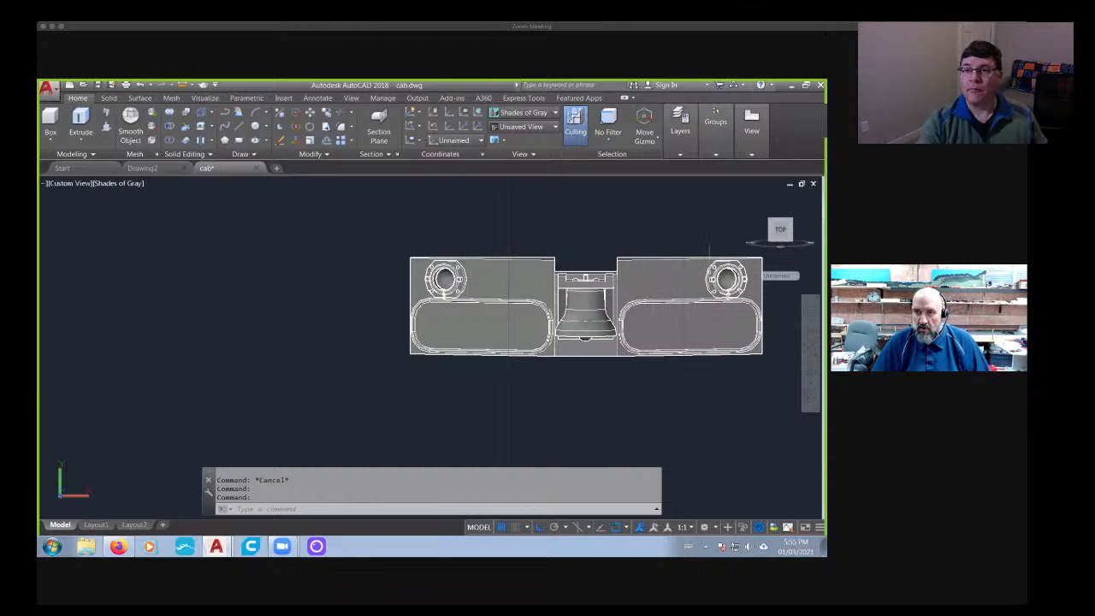
# - Show the panel in the Front view and move the bell and bracket together 50 units away from it
pyautogui.click(780, 229)
pyautogui.scroll(-10, 316, 344)
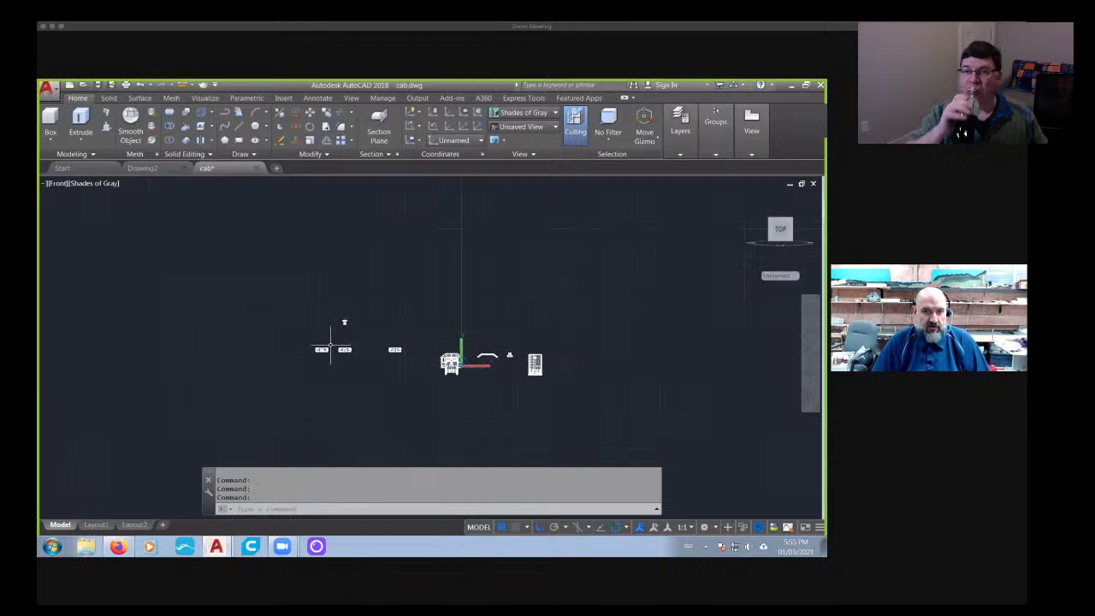
pyautogui.scroll(7, 327, 347)
pyautogui.scroll(5, 272, 390)
pyautogui.moveTo(272, 390); pyautogui.dragTo(489, 347, button='middle')
pyautogui.press('Escape')
pyautogui.press('Escape')
pyautogui.press('Escape')
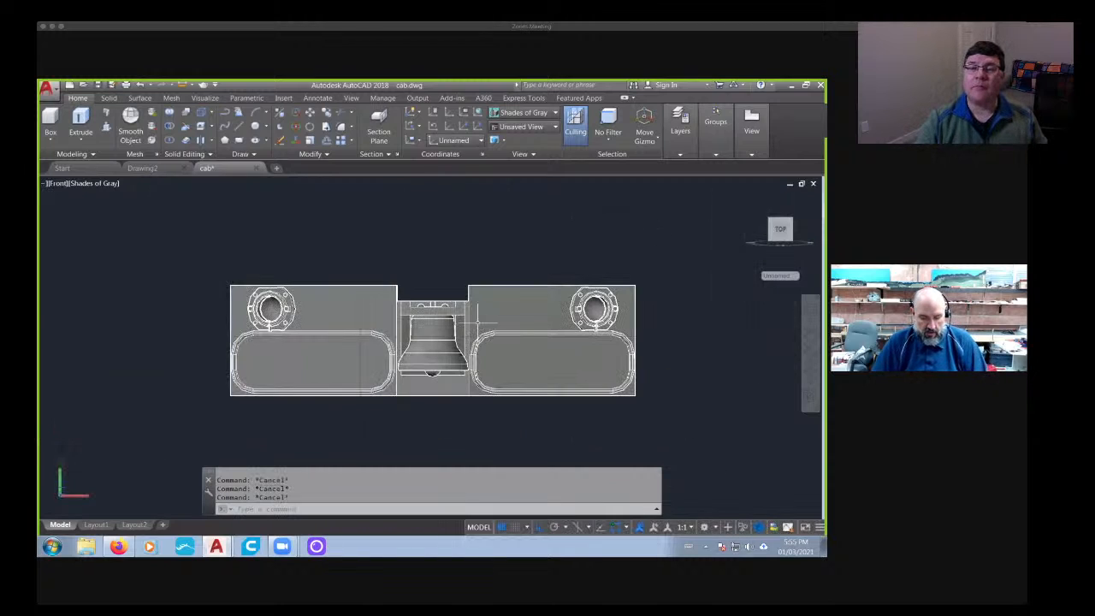
pyautogui.write('m')
pyautogui.press('Return')
pyautogui.click(432, 350)
pyautogui.click(433, 312)
pyautogui.press('Return')
pyautogui.click(703, 367)
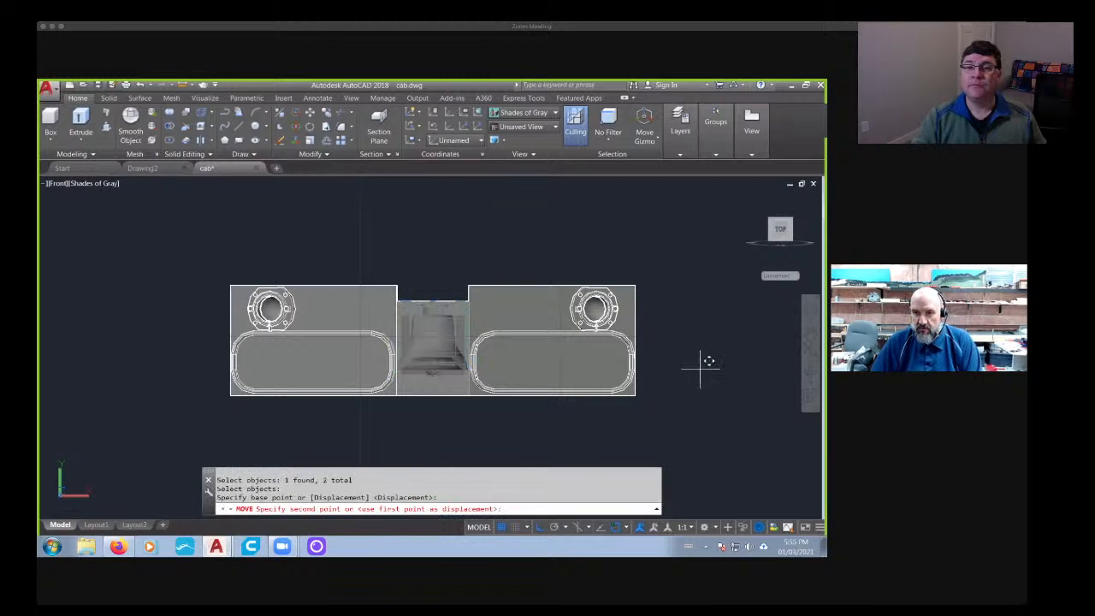
pyautogui.write('50')
pyautogui.press('Return')
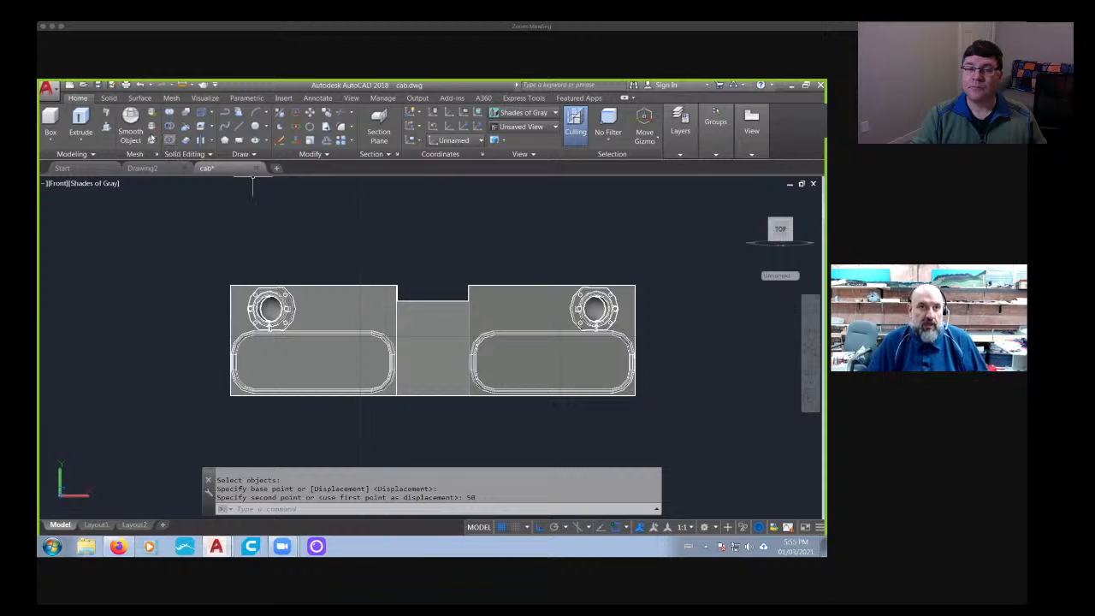
# - Slice the cab panel vertically through the middle of the center notch, keeping both sides, and delete the right half
pyautogui.click(109, 98)
pyautogui.click(354, 112)
pyautogui.click(427, 327)
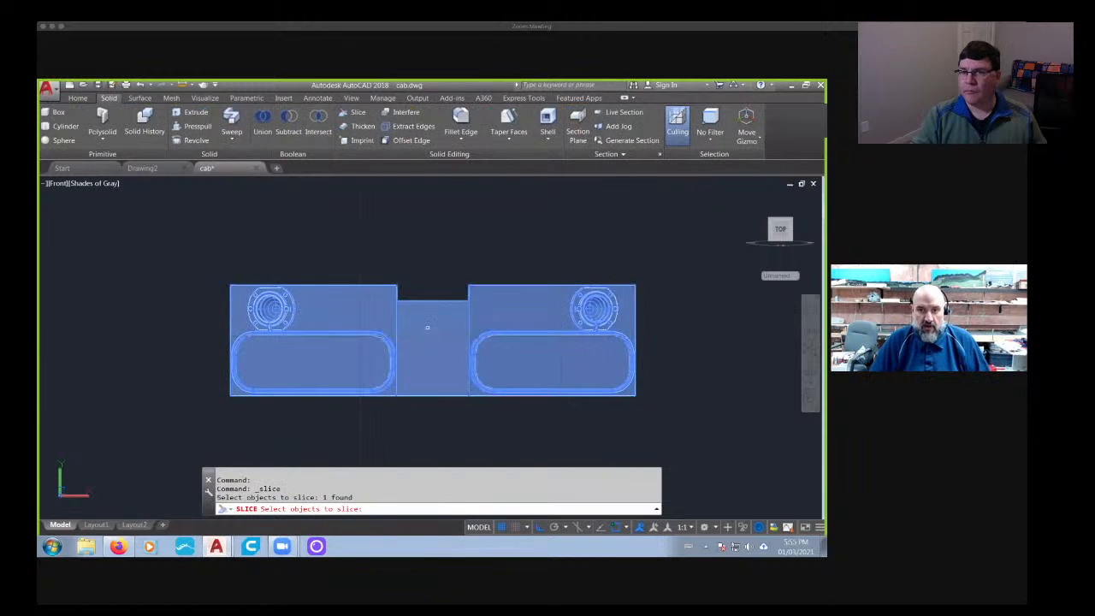
pyautogui.press('Return')
pyautogui.click(433, 301)
pyautogui.click(433, 395)
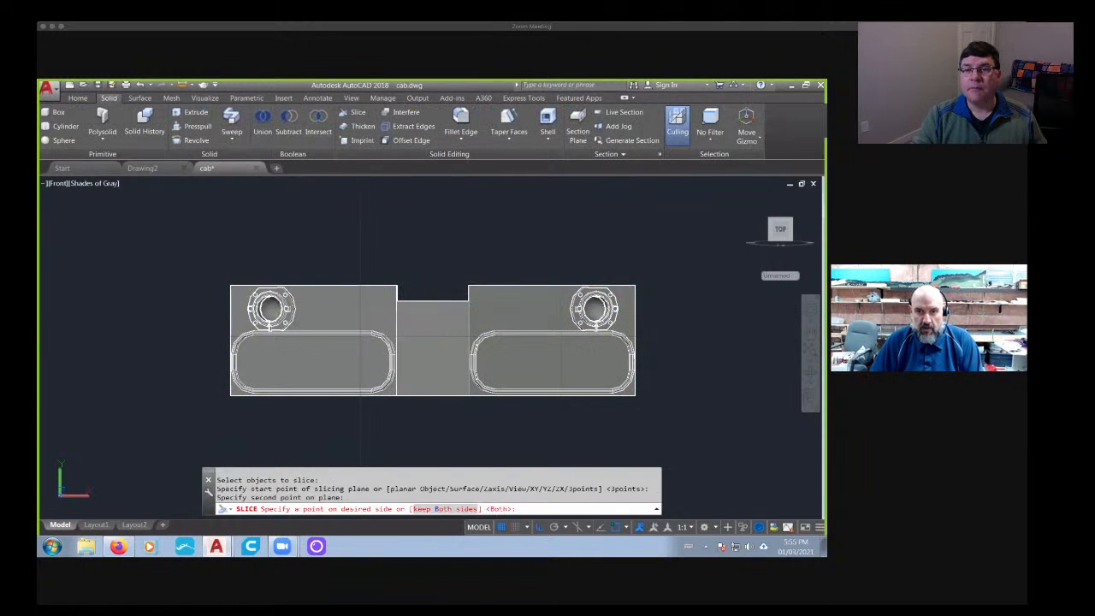
pyautogui.press('Return')
pyautogui.press('Return')
pyautogui.press('Escape')
pyautogui.press('Escape')
pyautogui.press('Escape')
pyautogui.click(517, 317)
pyautogui.press('Delete')
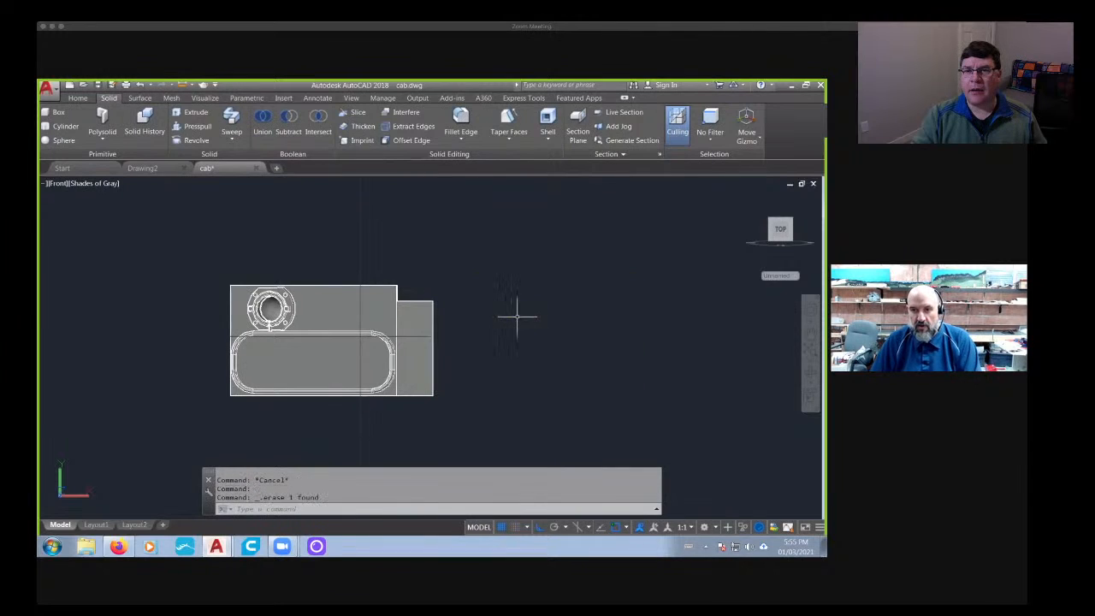
# - Align the UCS to the half panel's angled front face and view the panel squarely along the new axes
pyautogui.moveTo(338, 324); pyautogui.dragTo(474, 315, button='middle')
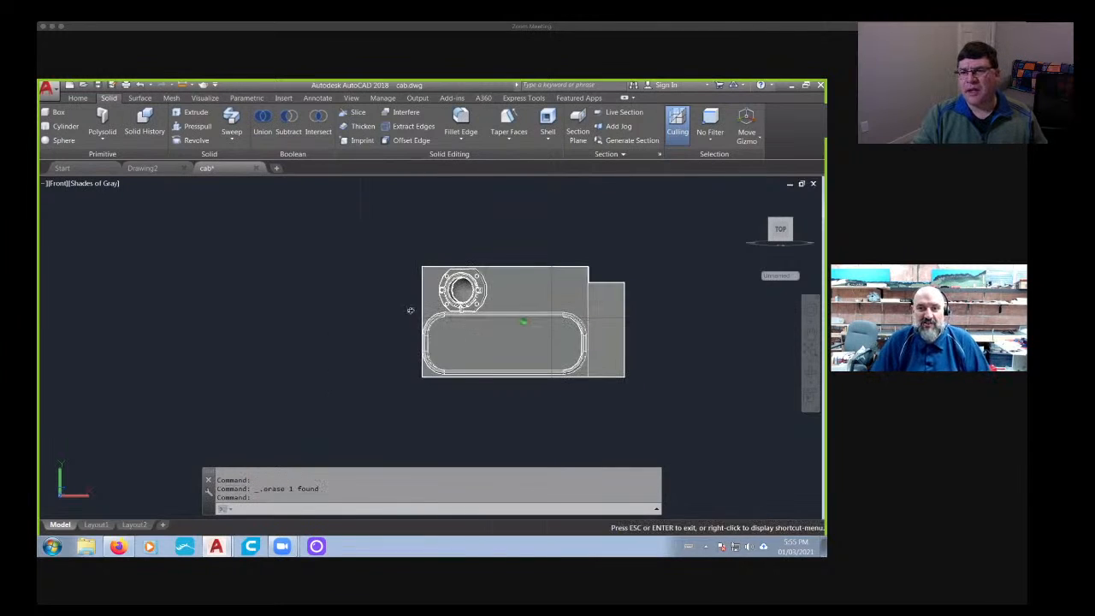
pyautogui.keyDown('shift'); pyautogui.moveTo(408, 311); pyautogui.dragTo(460, 340, button='middle'); pyautogui.keyUp('shift')
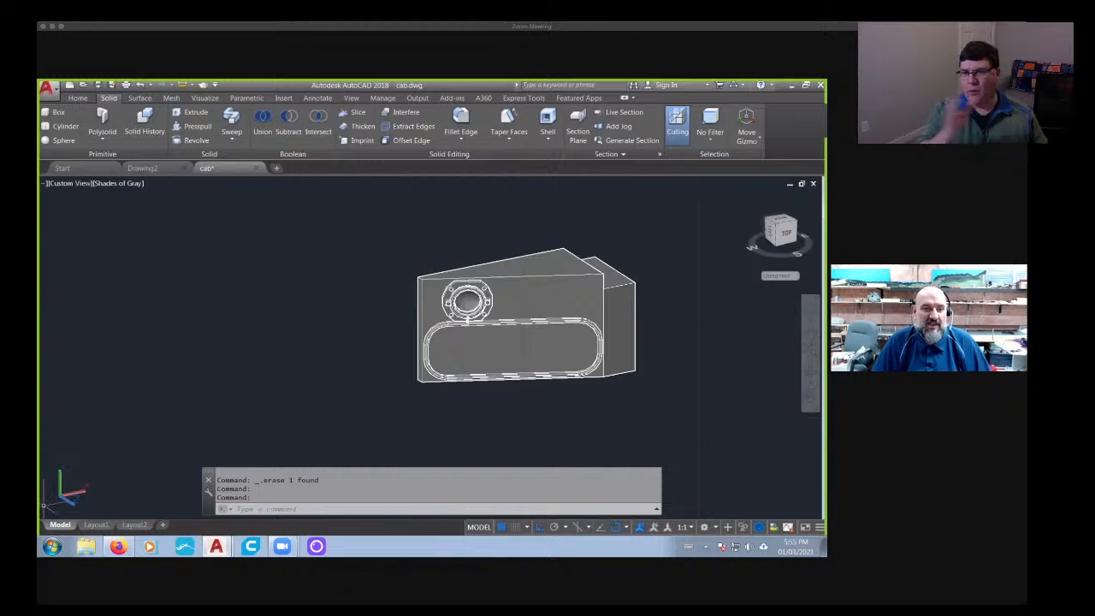
pyautogui.rightClick(70, 494)
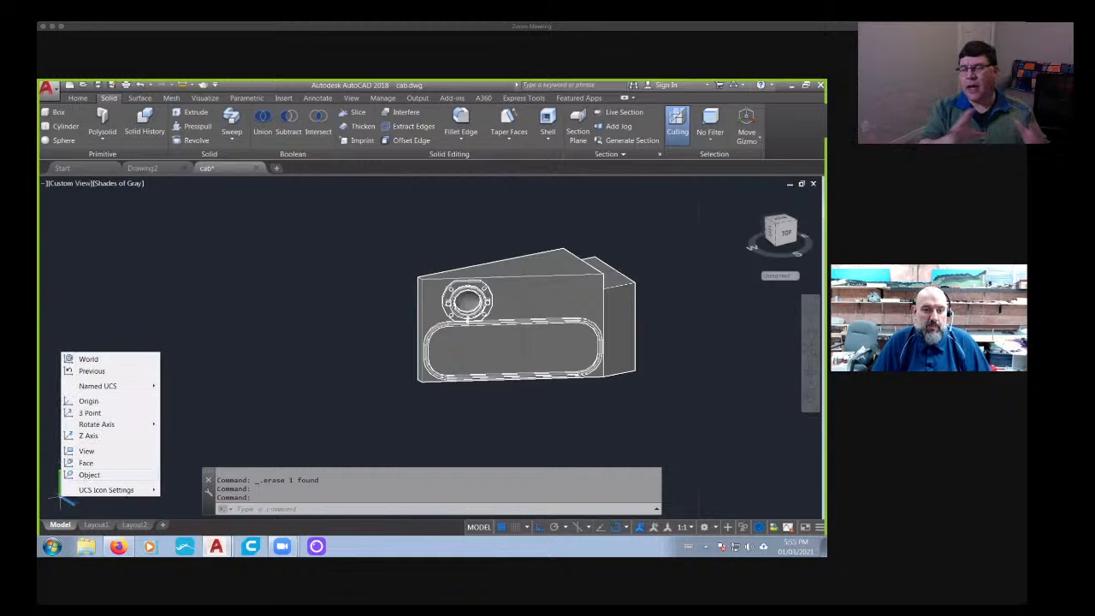
pyautogui.click(89, 475)
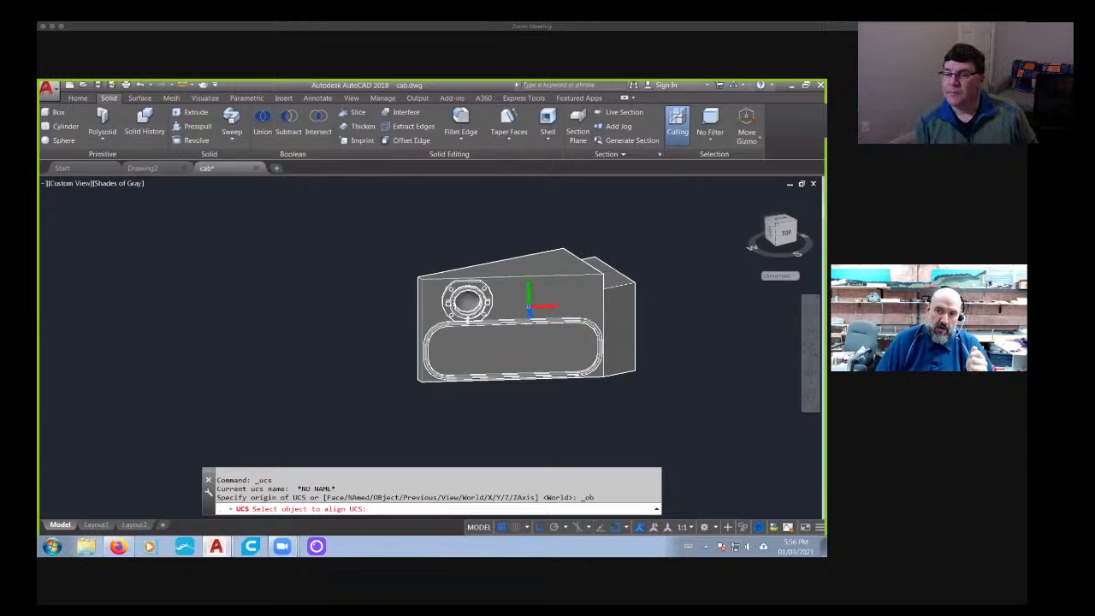
pyautogui.scroll(4, 488, 325)
pyautogui.scroll(-2, 453, 317)
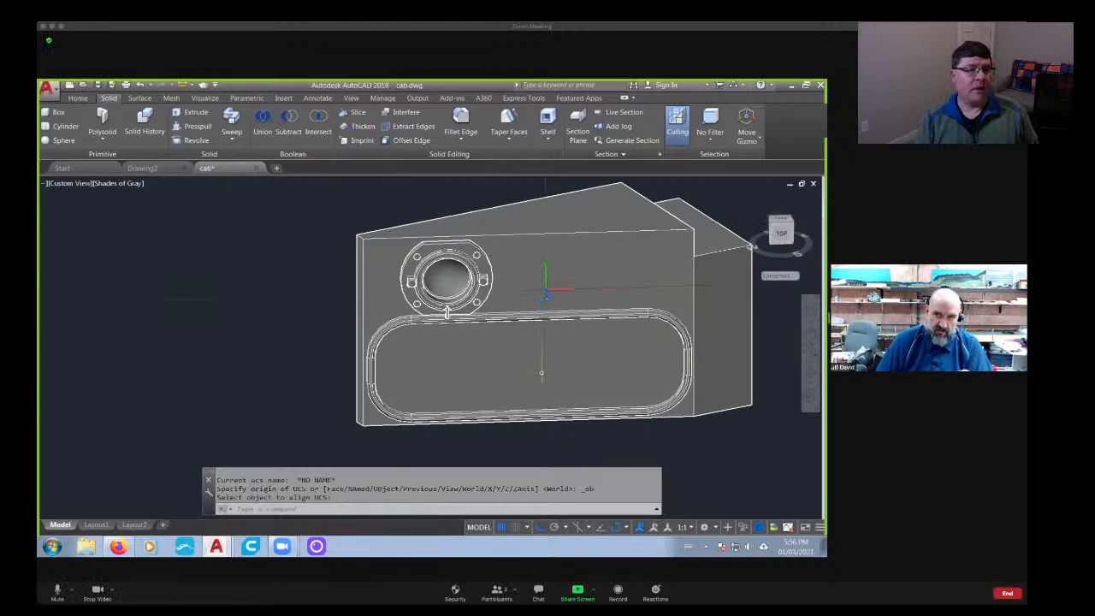
pyautogui.click(776, 244)
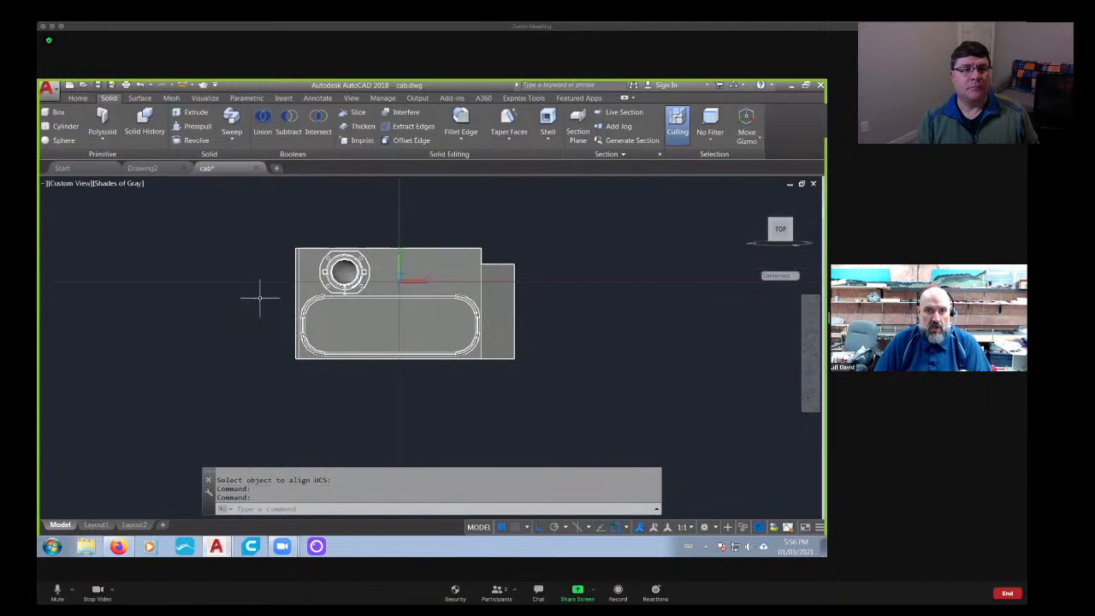
# - Slice the half panel horizontally along the top edge of the oval frame, just beneath the round flanged ring, keeping both sides
pyautogui.scroll(3, 468, 312)
pyautogui.scroll(-2, 235, 315)
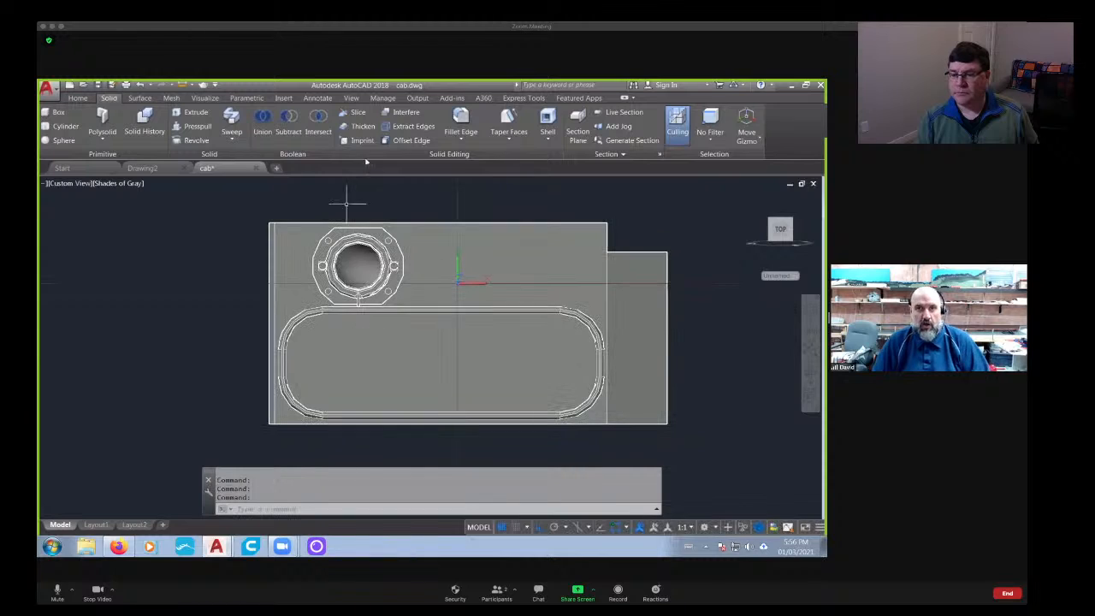
pyautogui.click(358, 114)
pyautogui.click(416, 268)
pyautogui.moveTo(406, 296); pyautogui.dragTo(449, 281, button='middle')
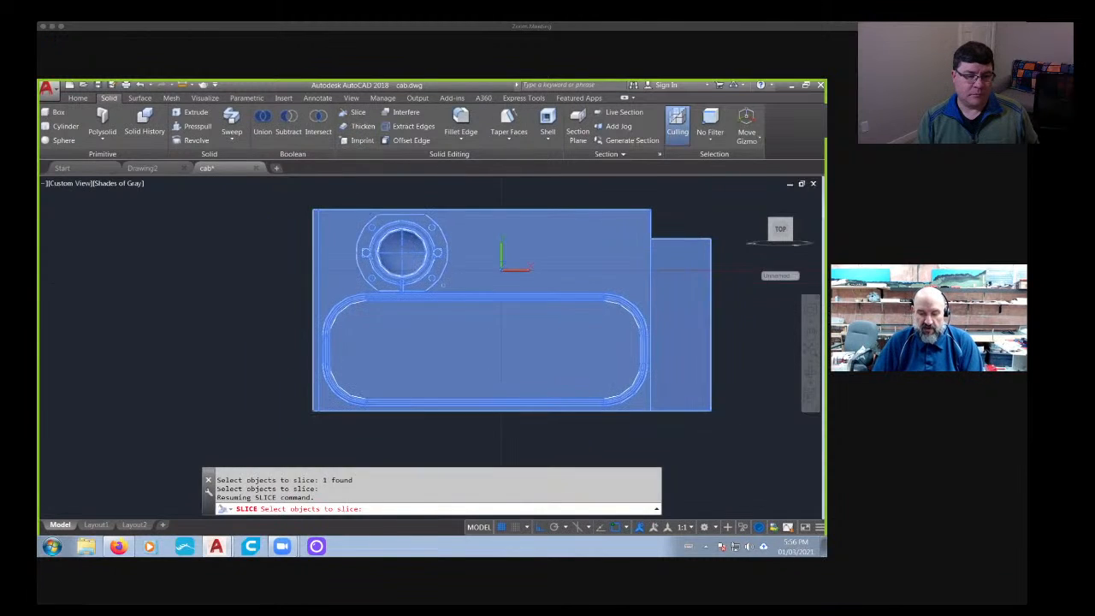
pyautogui.press('Return')
pyautogui.scroll(5, 430, 286)
pyautogui.scroll(1, 413, 290)
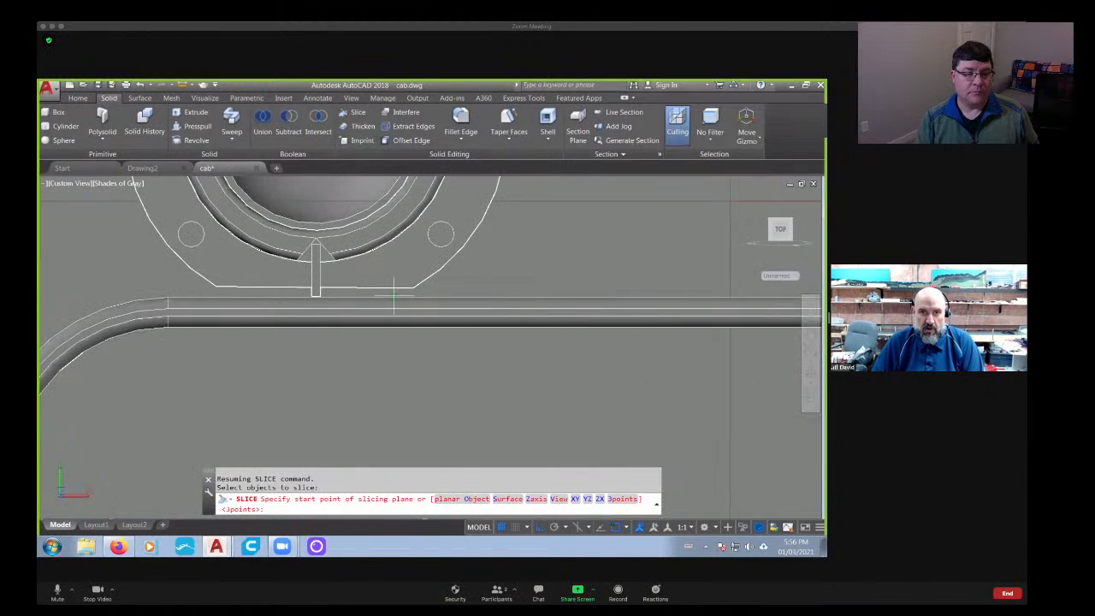
pyautogui.click(408, 299)
pyautogui.scroll(-4, 334, 305)
pyautogui.moveTo(308, 305); pyautogui.dragTo(425, 411, button='middle')
pyautogui.click(289, 304)
pyautogui.press('Return')
pyautogui.press('Return')
# - Show the half panel in the Top view and align the UCS to that view
pyautogui.scroll(-3, 524, 330)
pyautogui.click(782, 227)
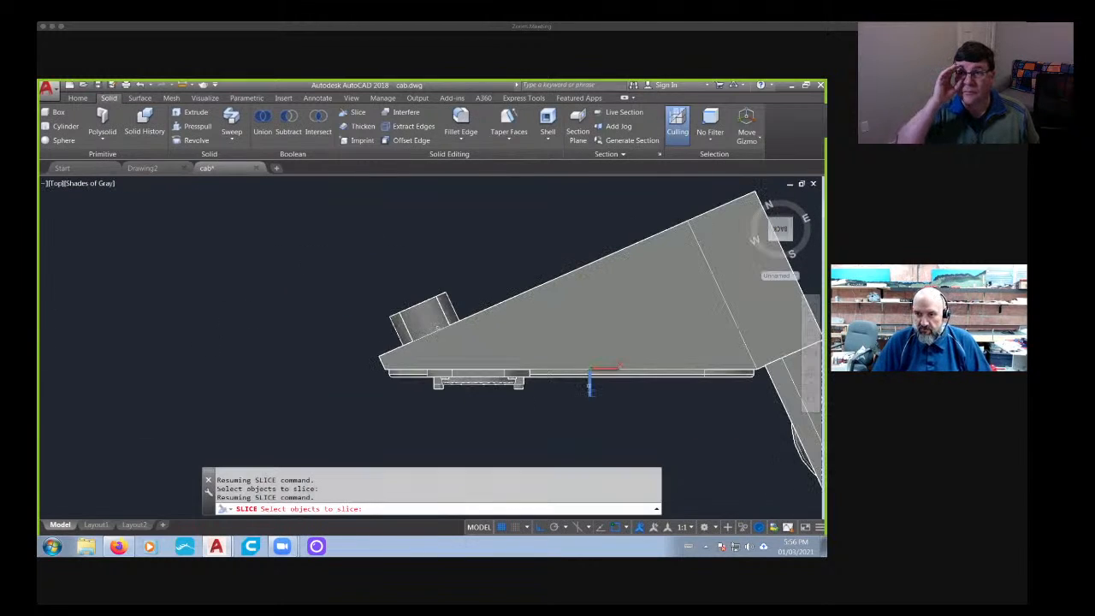
pyautogui.press('Escape')
pyautogui.press('Escape')
pyautogui.rightClick(591, 382)
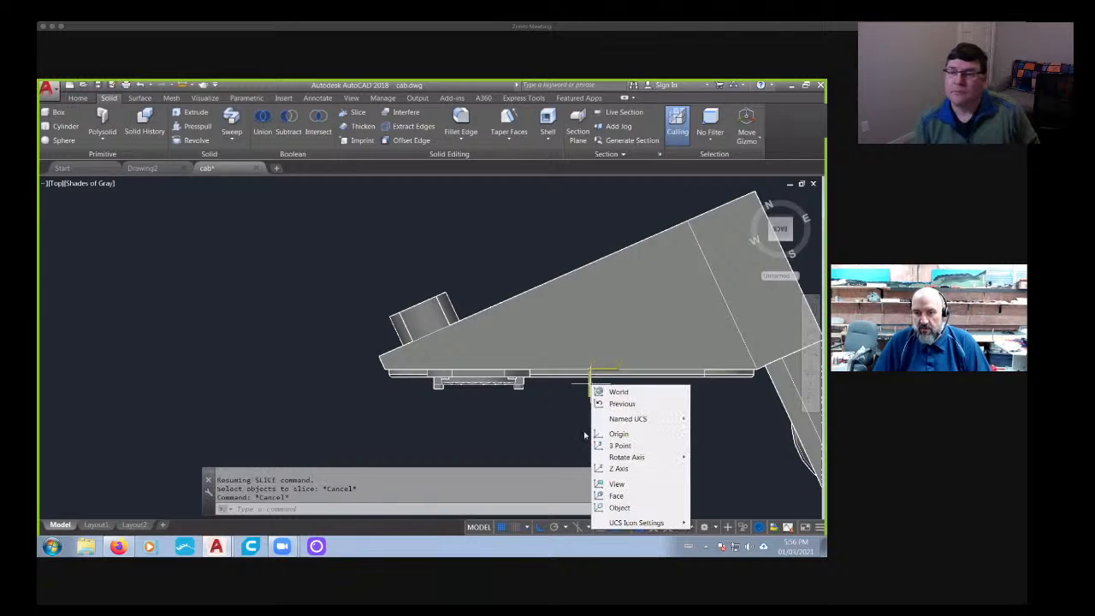
pyautogui.click(616, 485)
# - Slice the upper section along its front face to separate the round flanged ring from the panel, keeping both sides
pyautogui.scroll(5, 458, 372)
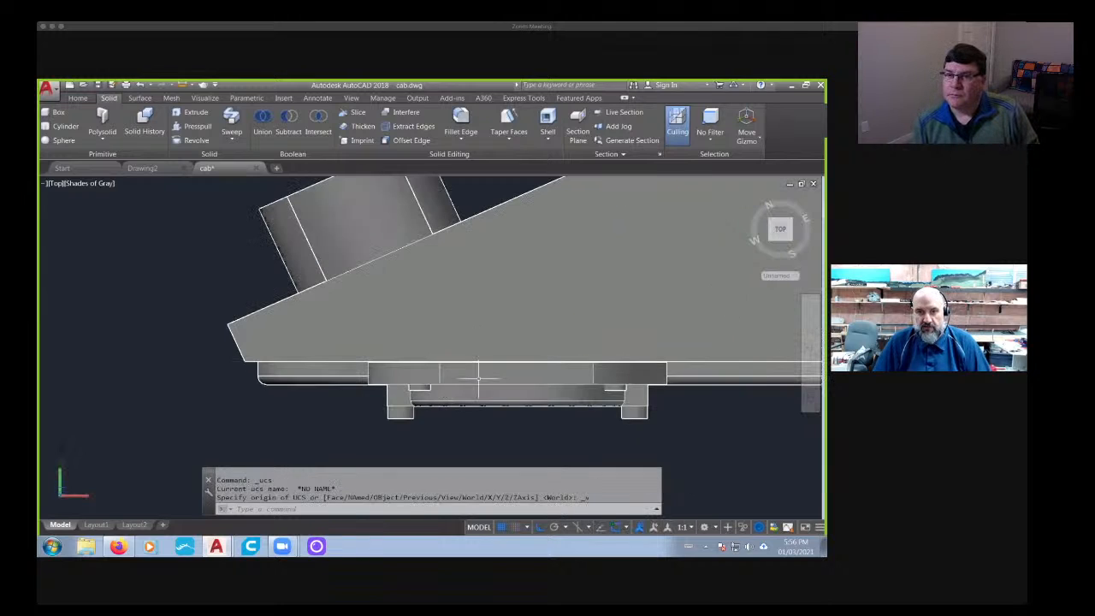
pyautogui.click(342, 119)
pyautogui.scroll(2, 366, 318)
pyautogui.press('Return')
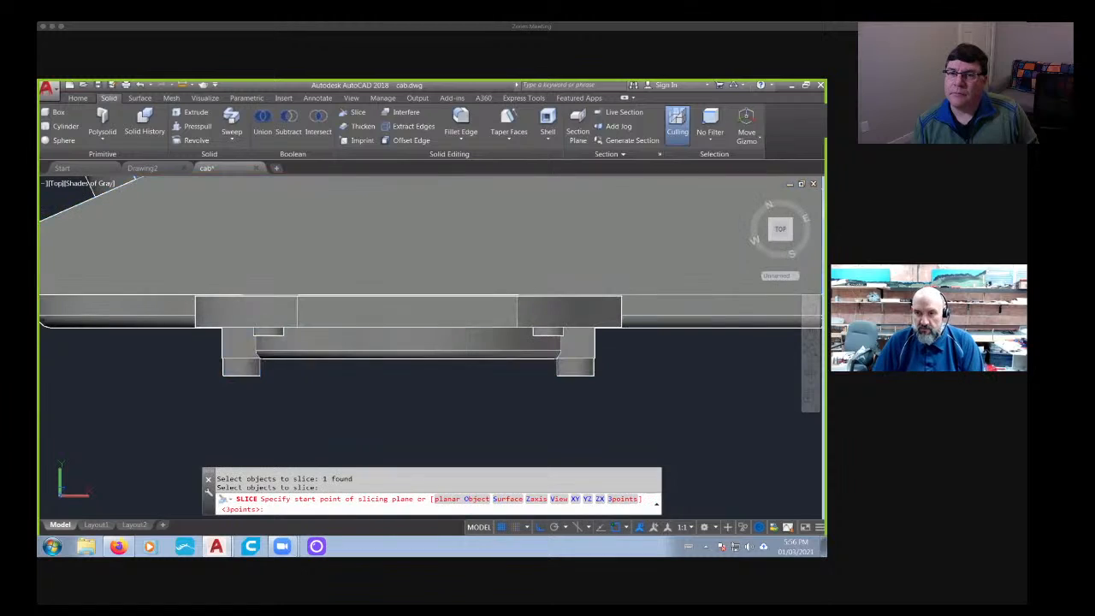
pyautogui.click(632, 295)
pyautogui.scroll(-5, 261, 296)
pyautogui.moveTo(261, 295); pyautogui.dragTo(516, 289, button='middle')
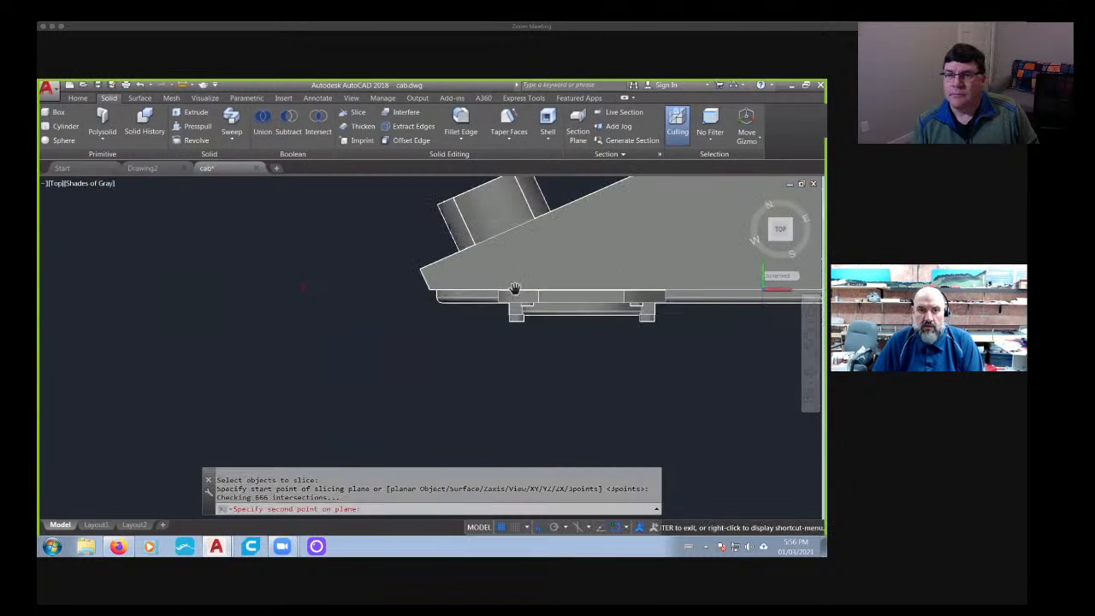
pyautogui.click(265, 289)
pyautogui.press('Return')
pyautogui.press('Return')
pyautogui.moveTo(444, 325); pyautogui.dragTo(282, 278, button='middle')
pyautogui.keyDown('shift'); pyautogui.moveTo(445, 360); pyautogui.dragTo(364, 235, button='middle'); pyautogui.keyUp('shift')
pyautogui.click(398, 314)
pyautogui.press('Escape')
pyautogui.scroll(-4, 513, 331)
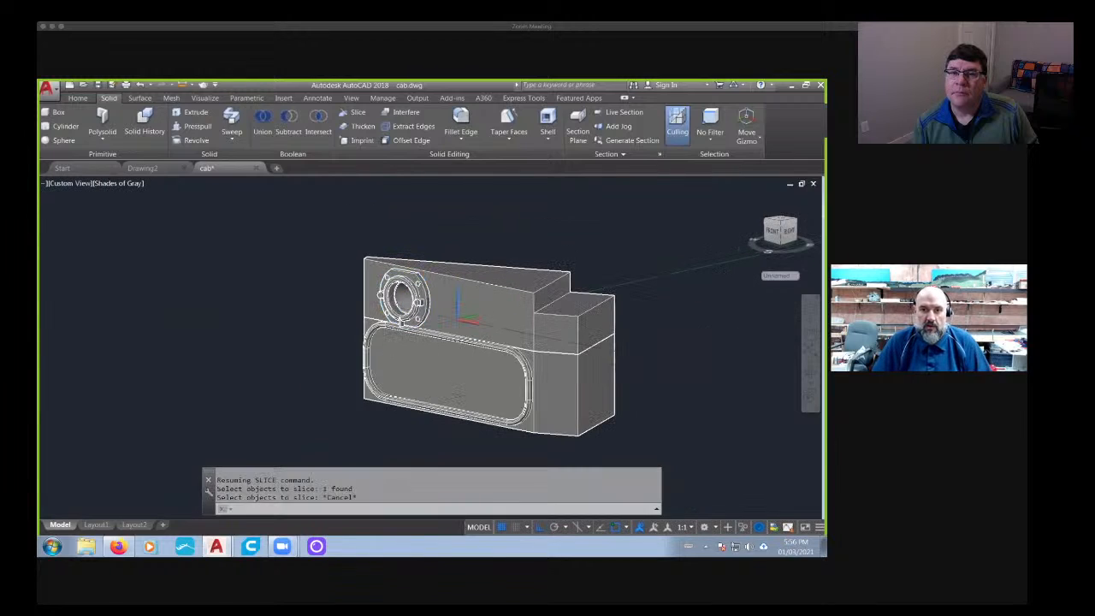
# - Move the flanged ring about 3.47 units to the left, clear of the hole in the panel
pyautogui.moveTo(513, 331); pyautogui.dragTo(536, 368, button='middle')
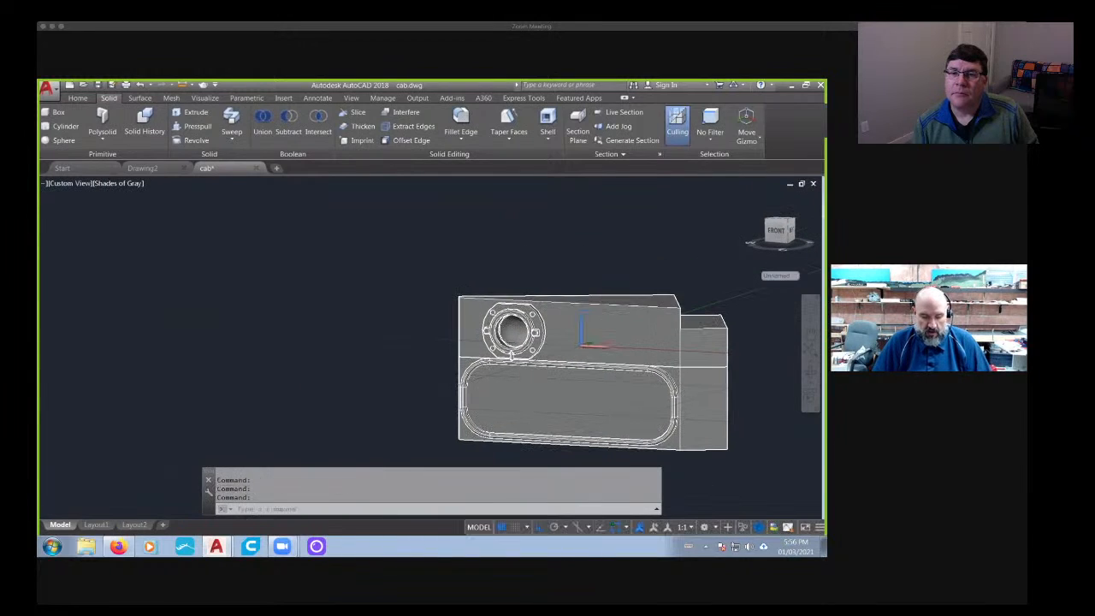
pyautogui.write('m')
pyautogui.press('Return')
pyautogui.scroll(5, 490, 347)
pyautogui.click(491, 346)
pyautogui.press('Return')
pyautogui.click(281, 371)
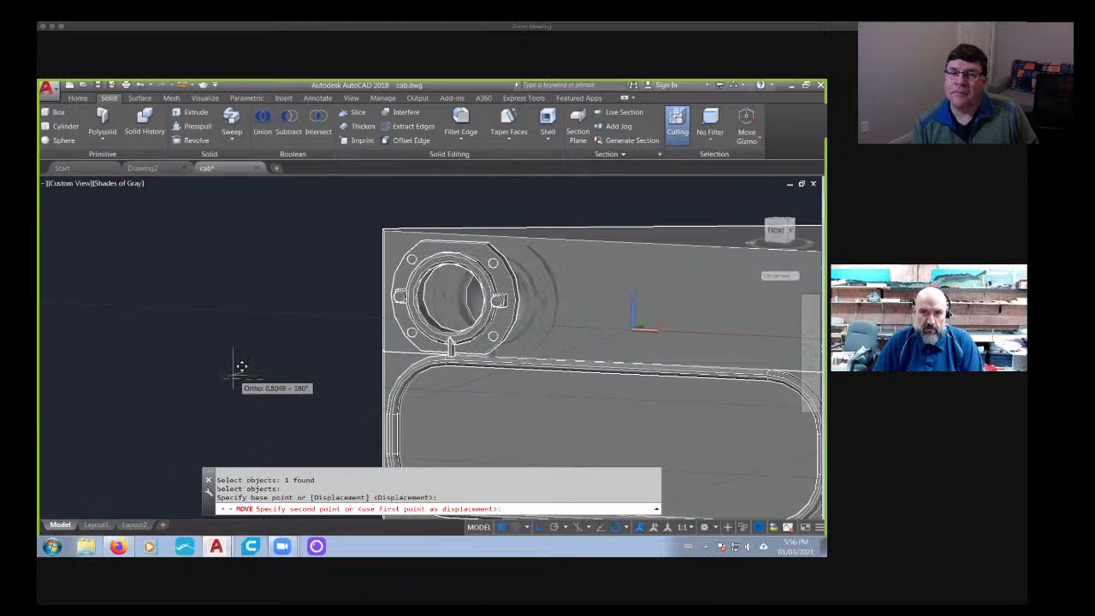
pyautogui.click(108, 359)
pyautogui.press('Escape')
pyautogui.press('Escape')
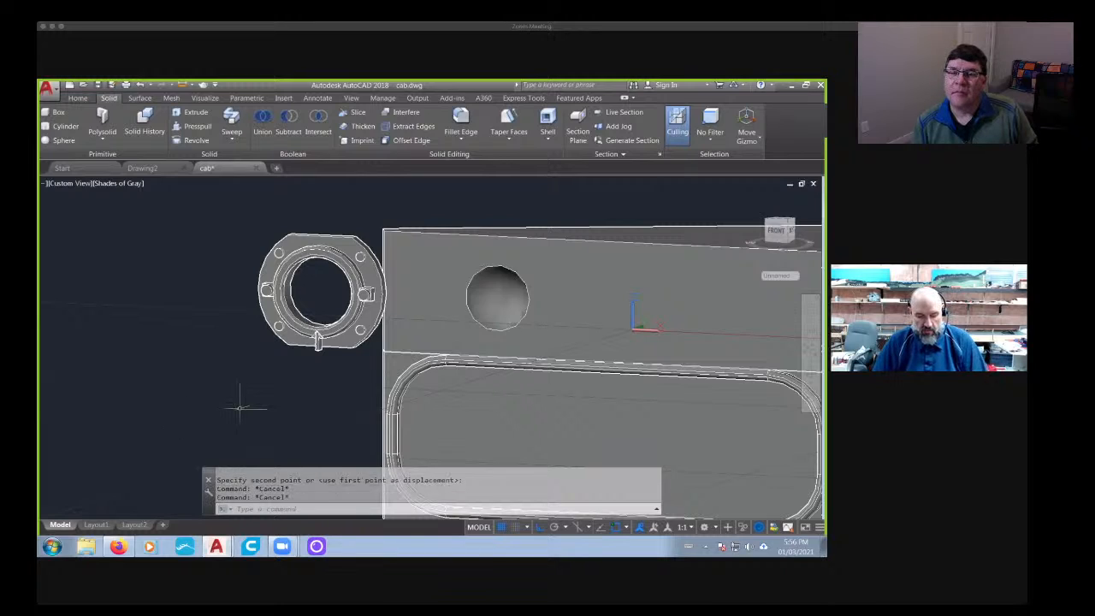
# - Move the flanged ring about 2.65 units to the right, back over the outer end of the panel
pyautogui.write('m')
pyautogui.press('Return')
pyautogui.click(354, 345)
pyautogui.press('Return')
pyautogui.click(101, 371)
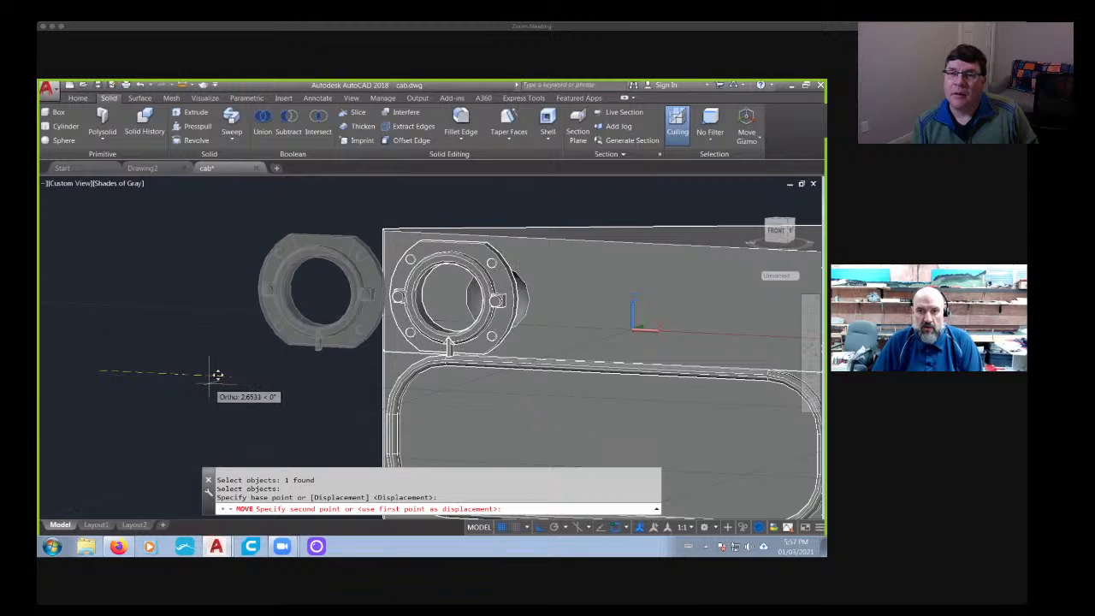
pyautogui.press('Return')
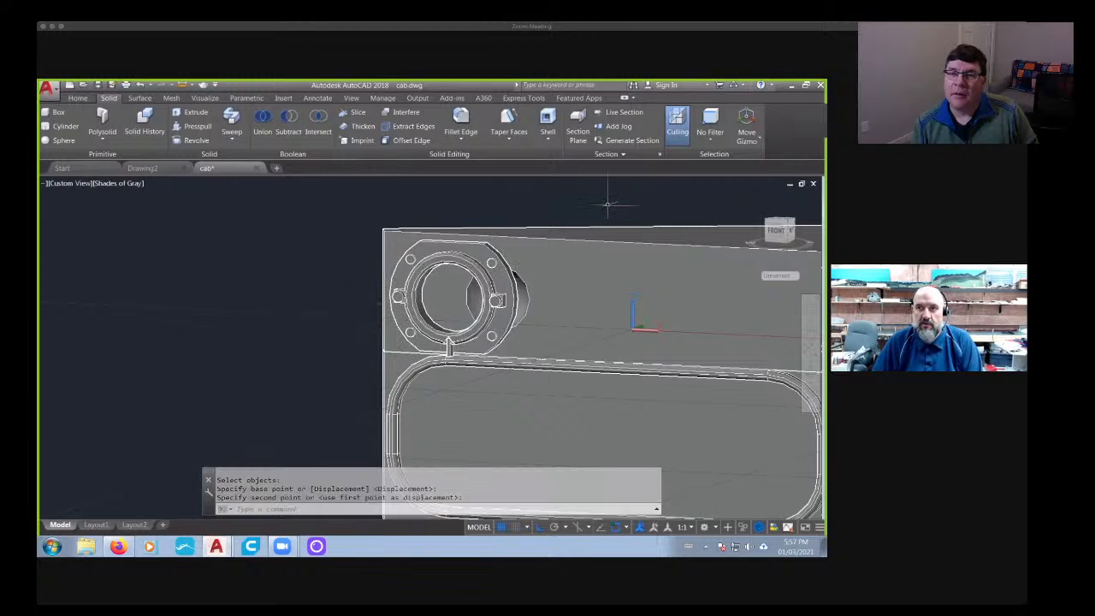
# - Set the subobject selection filter to Face and delete the inner face of the panel's leftover round hole
pyautogui.click(710, 128)
pyautogui.click(723, 222)
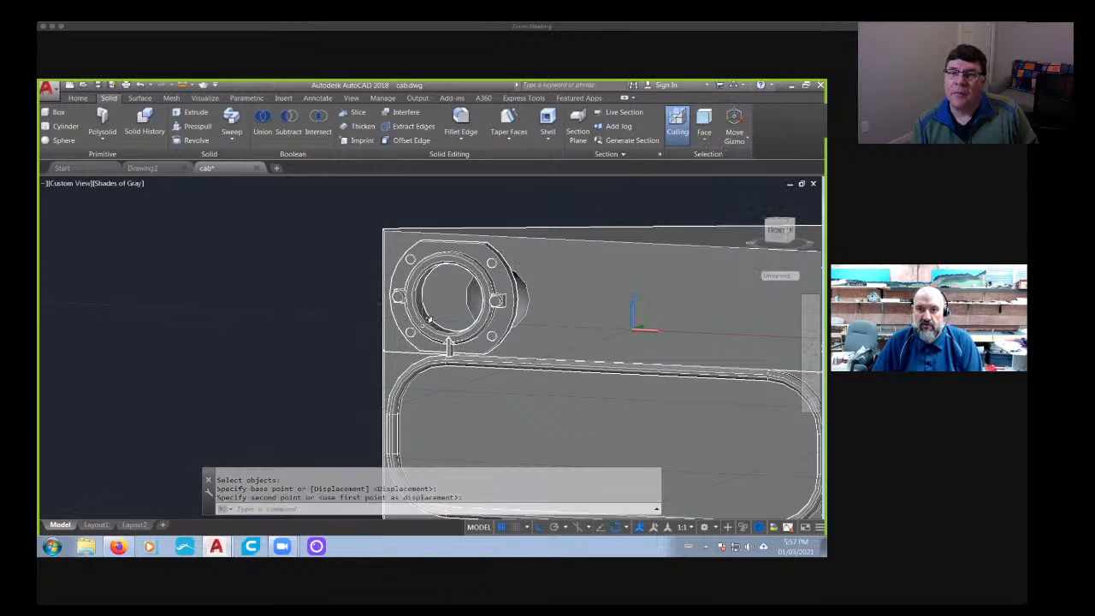
pyautogui.click(476, 295)
pyautogui.press('Delete')
pyautogui.press('Escape')
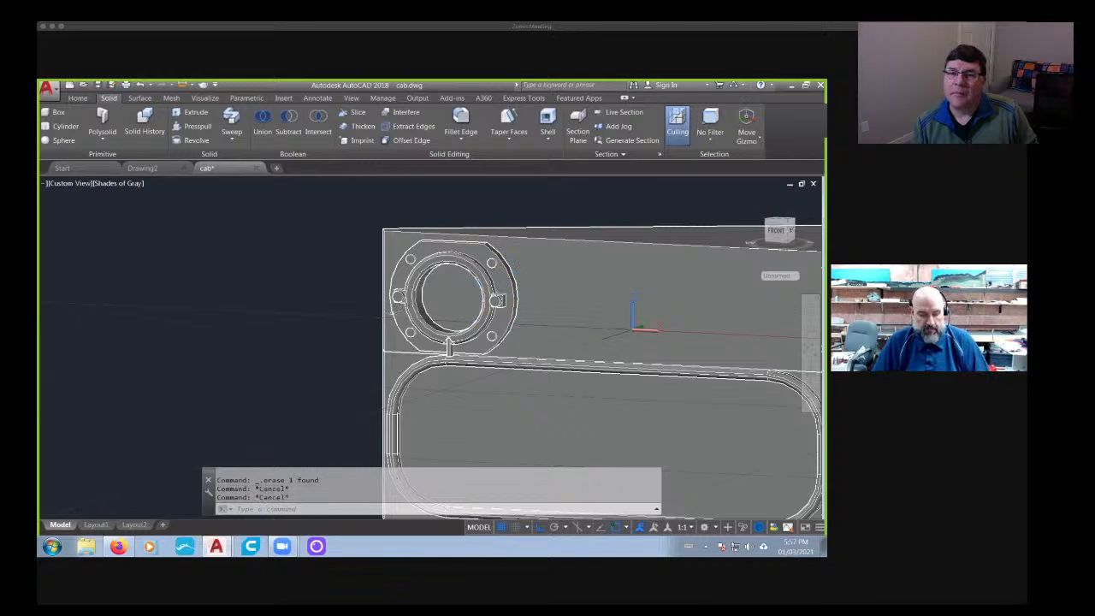
# - Copy the flanged ring about 3 units to the right along the panel's upper section
pyautogui.write('co')
pyautogui.press('Return')
pyautogui.click(448, 344)
pyautogui.press('Return')
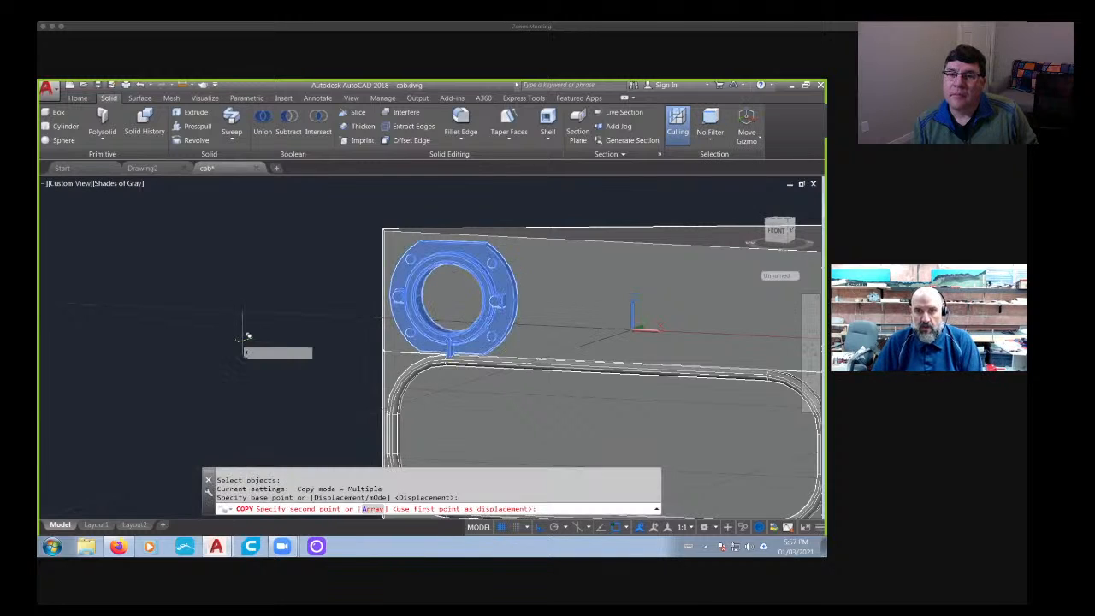
pyautogui.click(241, 340)
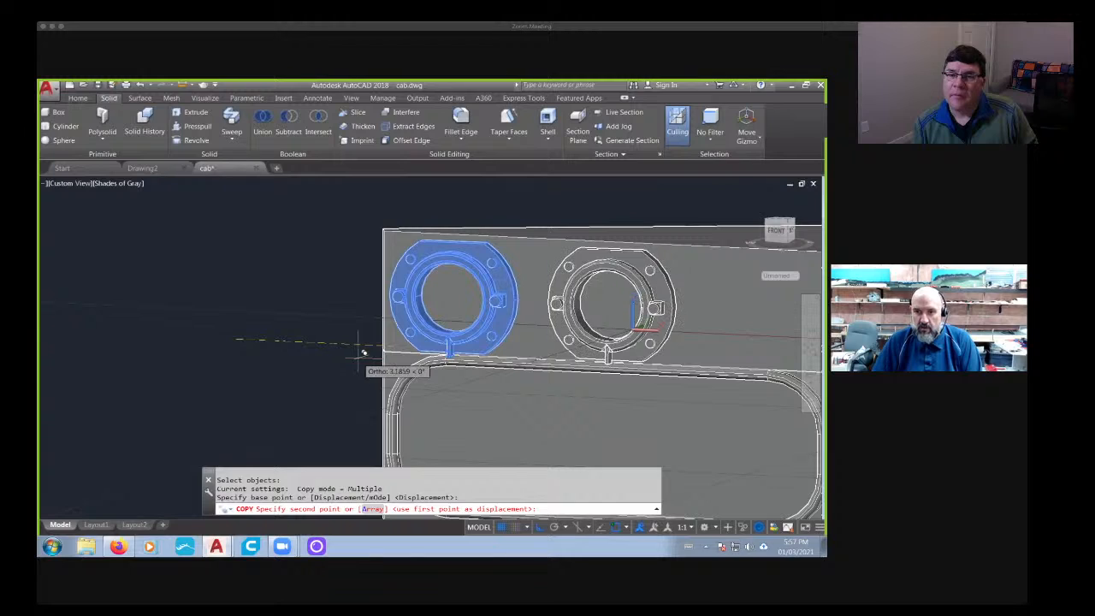
pyautogui.click(295, 368)
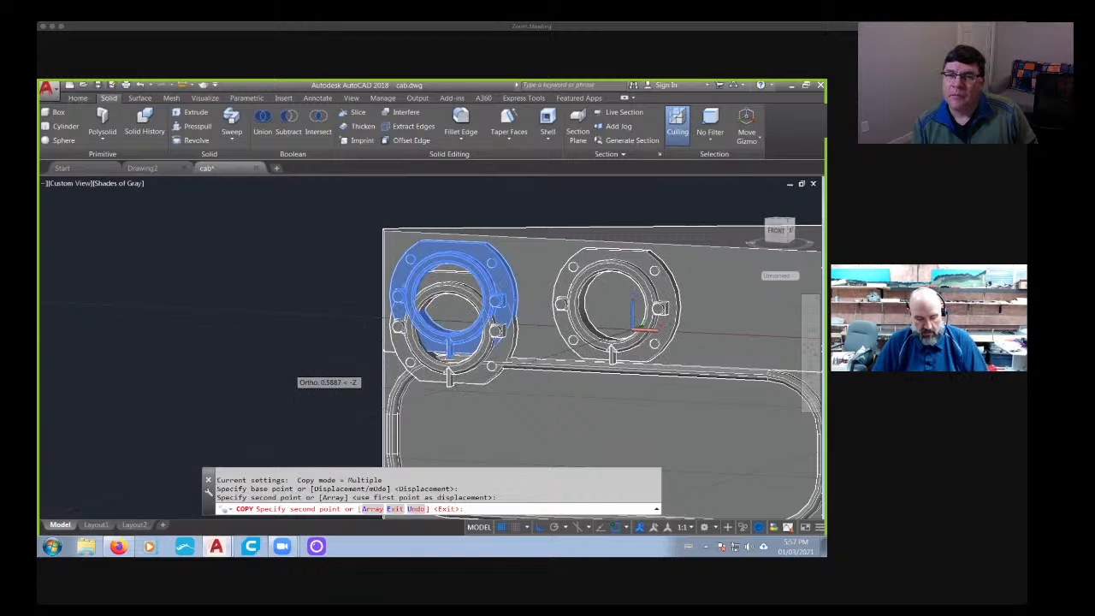
pyautogui.press('Escape')
# - Move the outer flanged ring slightly to the right to adjust its spacing from the panel edge
pyautogui.write('m')
pyautogui.press('Return')
pyautogui.press('Return')
pyautogui.click(268, 346)
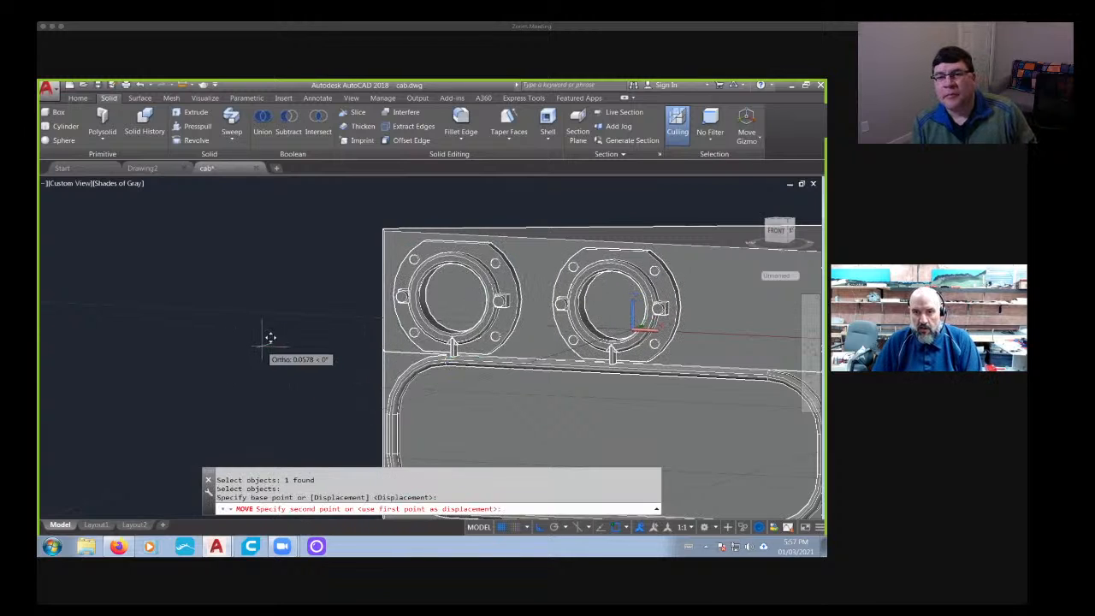
pyautogui.click(273, 340)
pyautogui.scroll(-2, 331, 380)
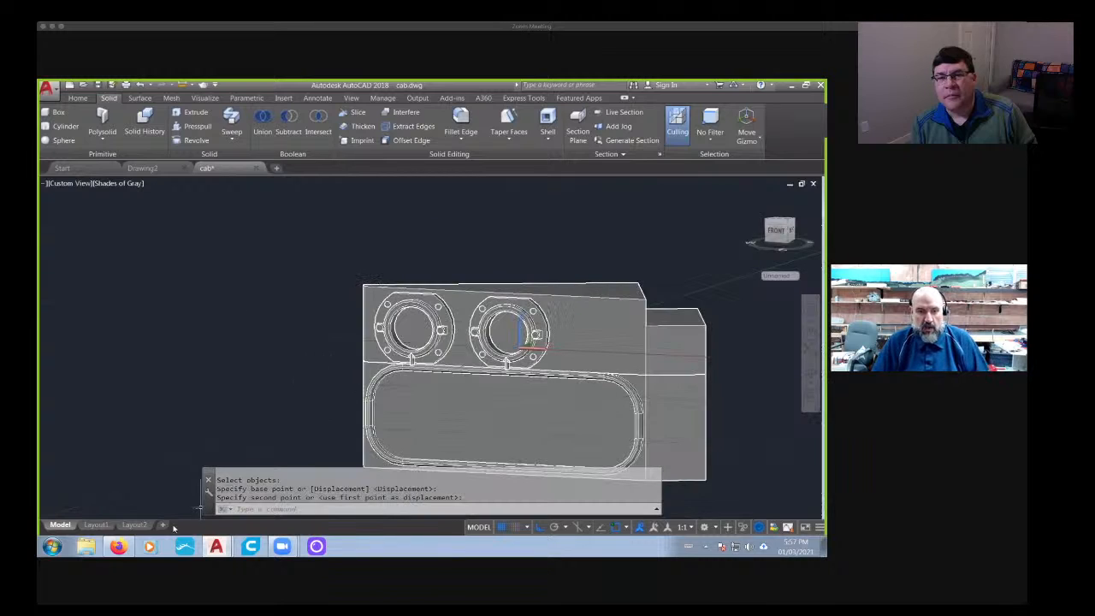
# - Check the live chat in Firefox, return to AutoCAD and examine the two-ring half panel from an angle
pyautogui.click(120, 551)
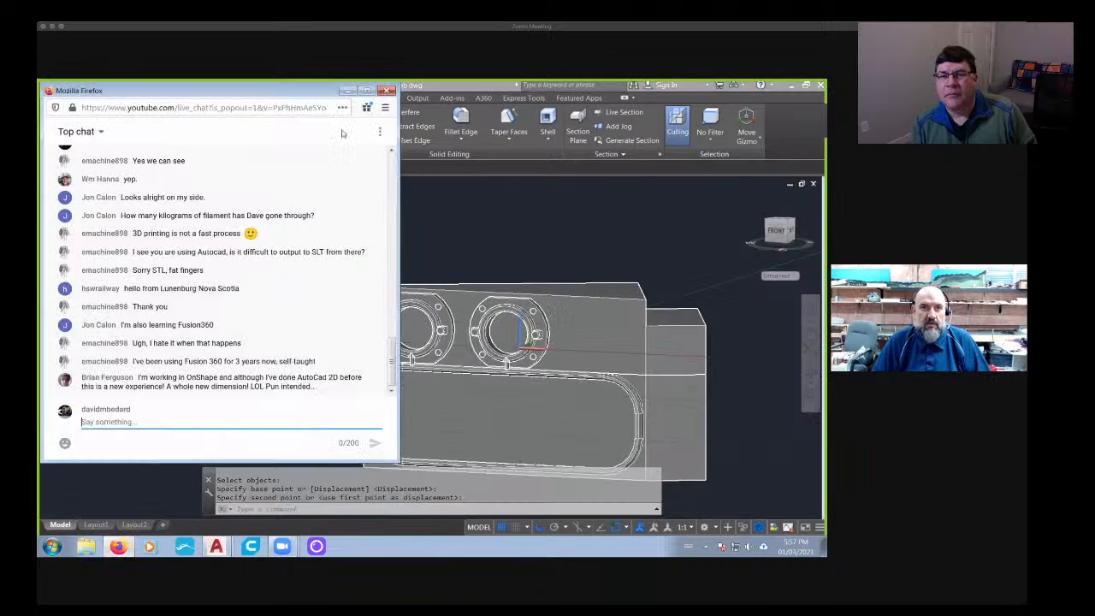
pyautogui.click(118, 544)
pyautogui.scroll(-2, 195, 458)
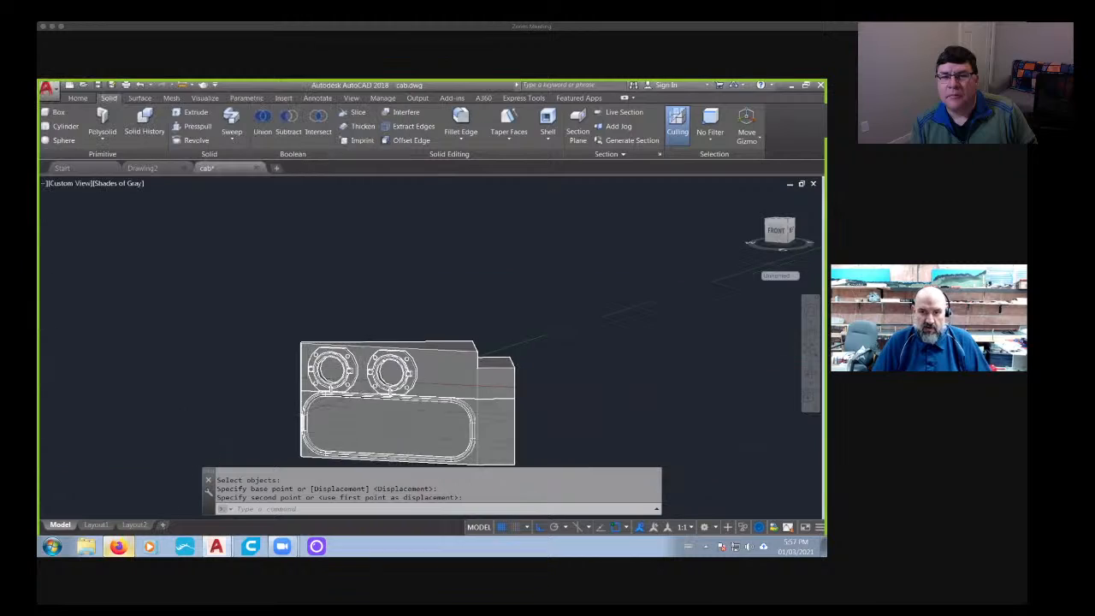
pyautogui.keyDown('shift'); pyautogui.moveTo(239, 395); pyautogui.dragTo(278, 428, button='middle'); pyautogui.keyUp('shift')
pyautogui.moveTo(389, 390); pyautogui.dragTo(301, 347, button='middle')
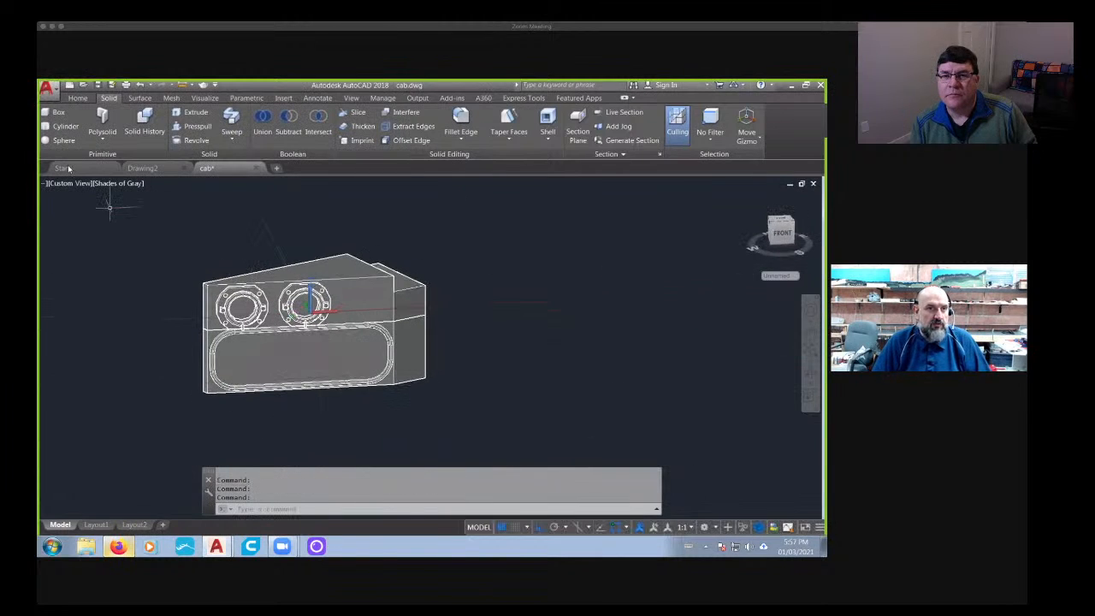
pyautogui.scroll(-5, 303, 214)
pyautogui.moveTo(416, 245); pyautogui.dragTo(410, 299, button='middle')
pyautogui.scroll(2, 262, 306)
pyautogui.scroll(6, 272, 310)
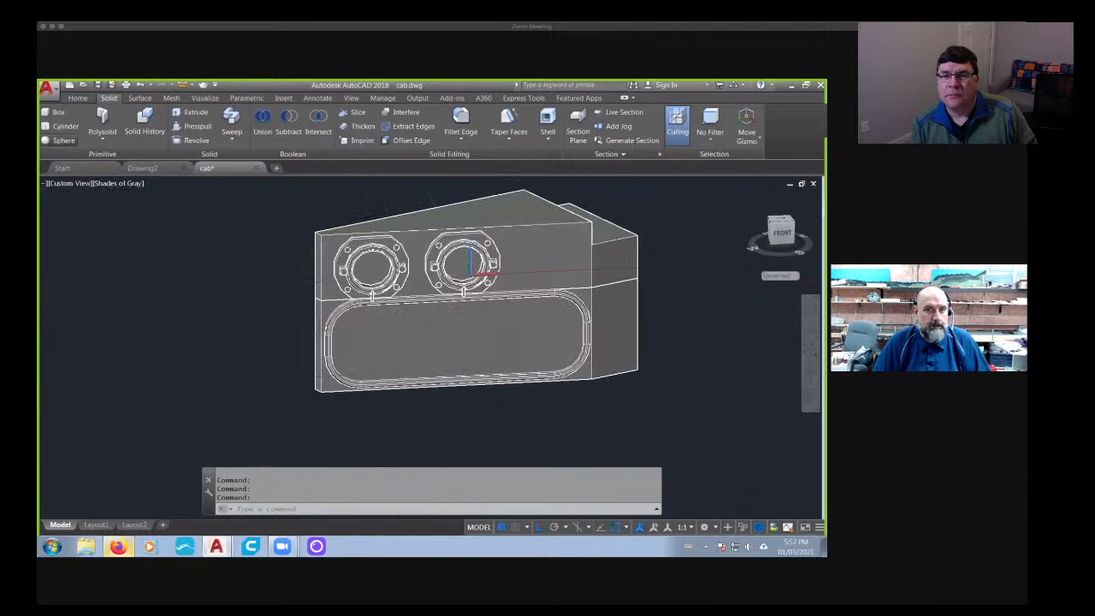
pyautogui.click(63, 140)
pyautogui.scroll(4, 376, 272)
pyautogui.scroll(-5, 425, 273)
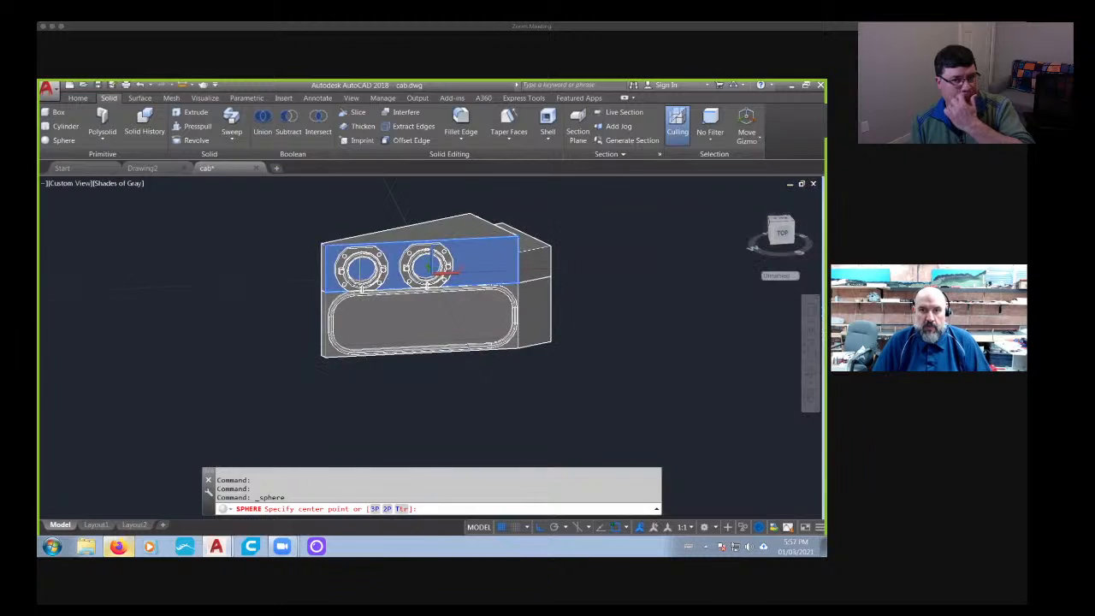
pyautogui.press('Escape')
# - Align the UCS to the half panel's front using the Object option and view the panel squarely along the new axes
pyautogui.keyDown('shift'); pyautogui.moveTo(486, 337); pyautogui.dragTo(532, 289, button='middle'); pyautogui.keyUp('shift')
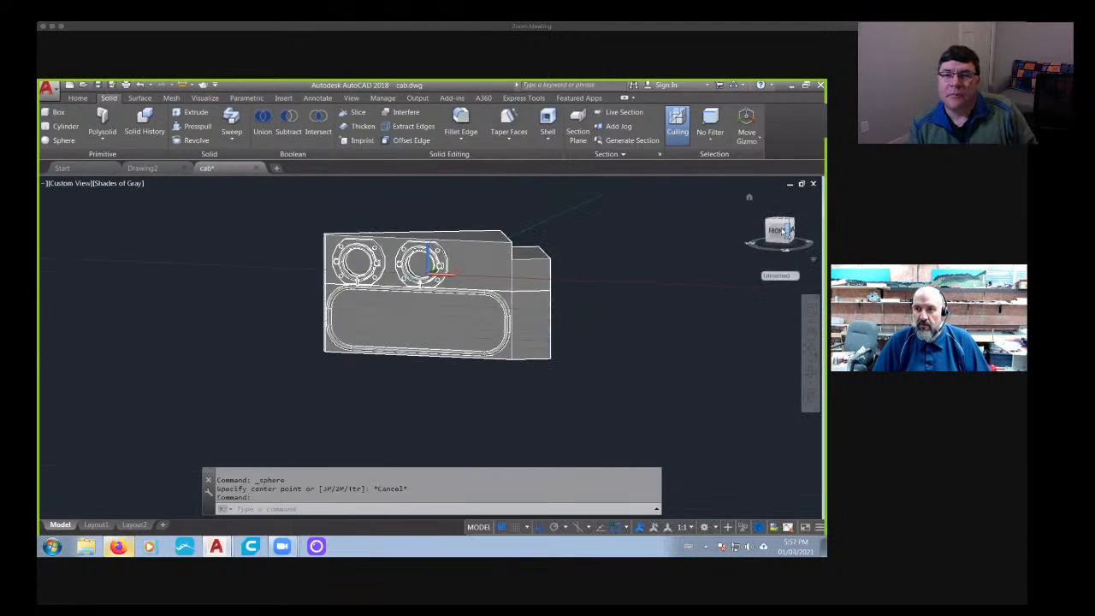
pyautogui.click(780, 230)
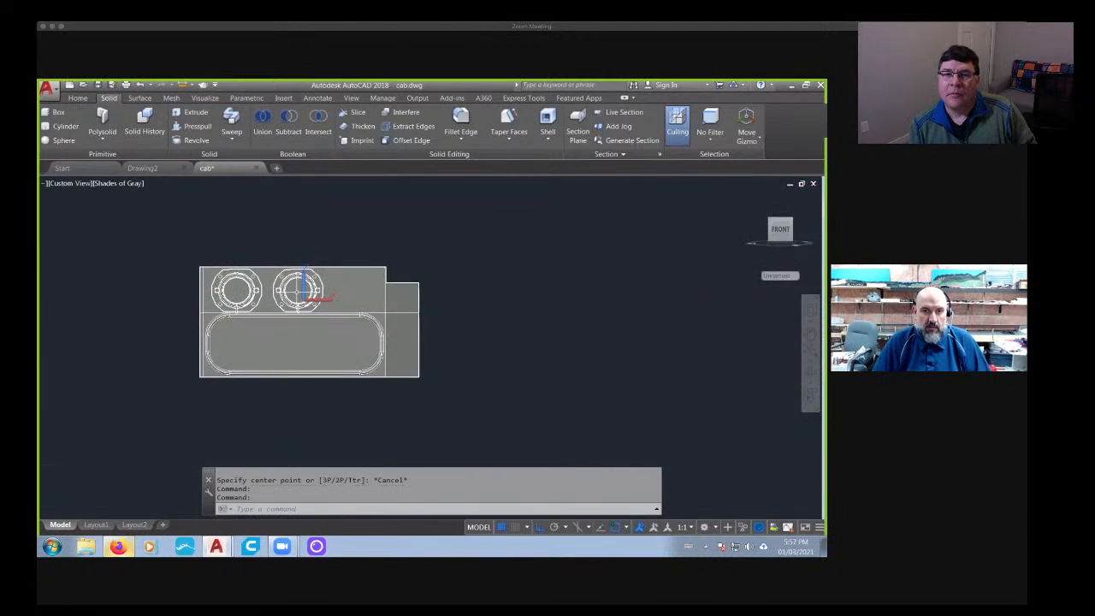
pyautogui.rightClick(317, 297)
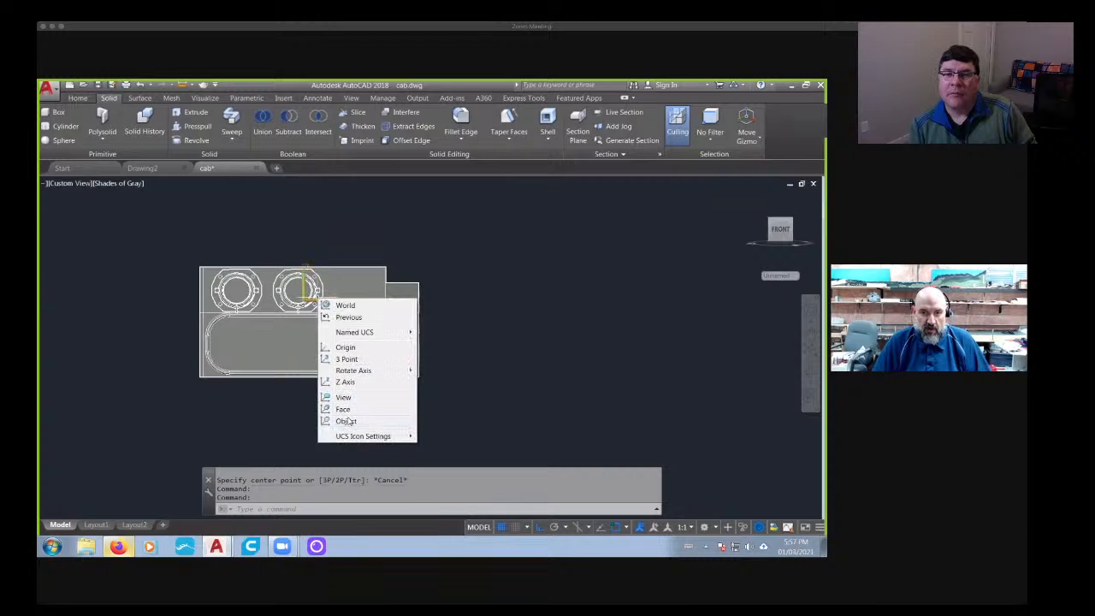
pyautogui.click(346, 421)
pyautogui.scroll(4, 342, 343)
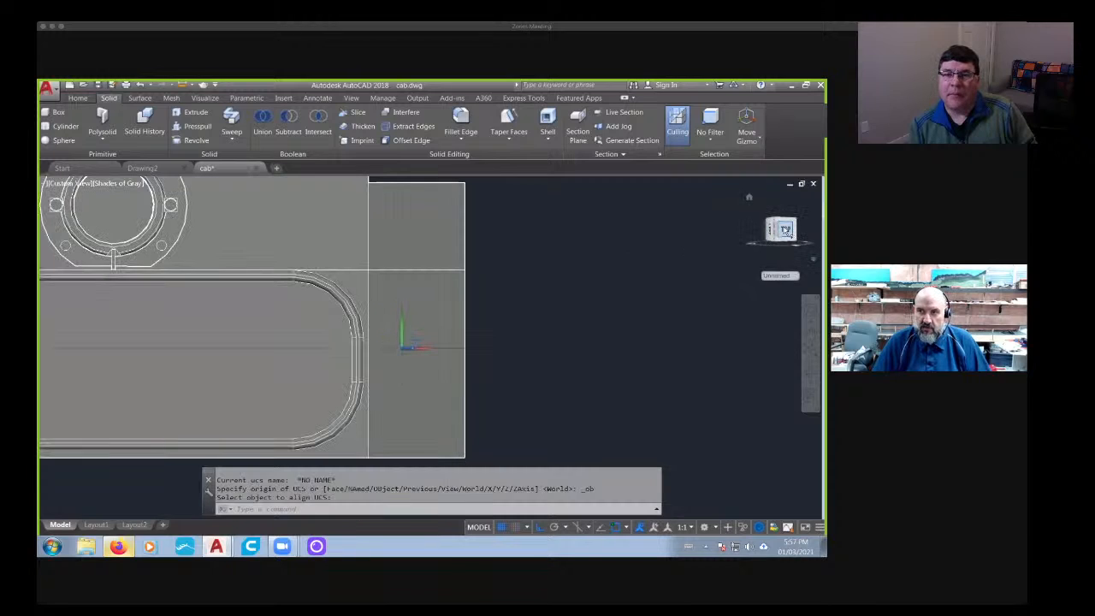
pyautogui.click(786, 231)
pyautogui.scroll(10, 321, 353)
pyautogui.press('Escape')
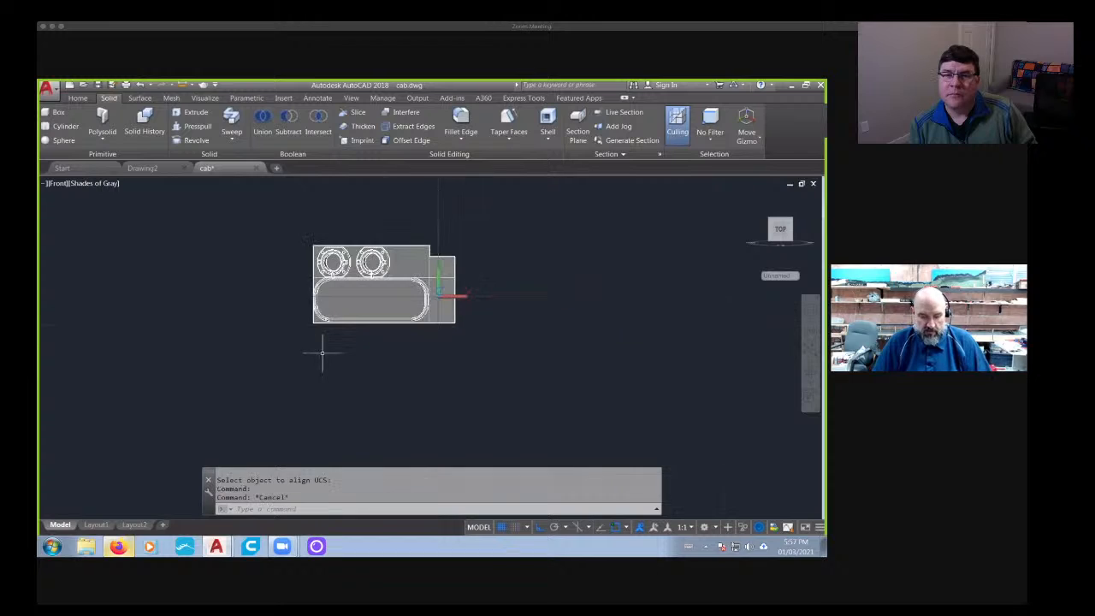
# - Mirror the entire half panel with both rings about its vertical edge at the center notch, keeping the source objects
pyautogui.write('mi')
pyautogui.press('Return')
pyautogui.click(248, 221)
pyautogui.click(496, 354)
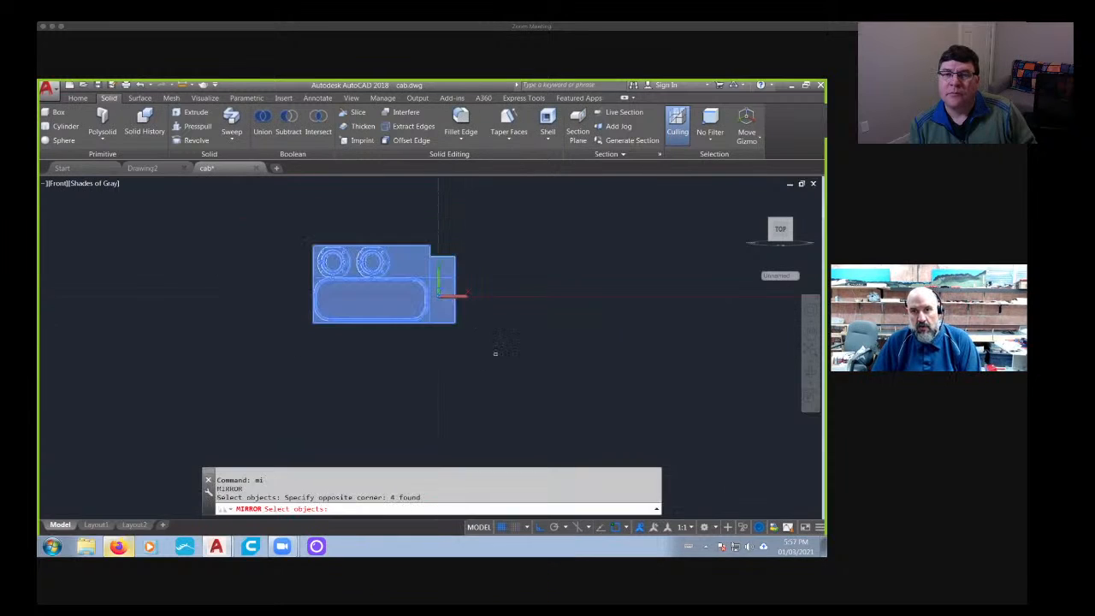
pyautogui.press('Return')
pyautogui.click(455, 324)
pyautogui.click(454, 385)
pyautogui.press('Return')
pyautogui.press('Return')
pyautogui.moveTo(455, 384); pyautogui.dragTo(391, 447, button='middle')
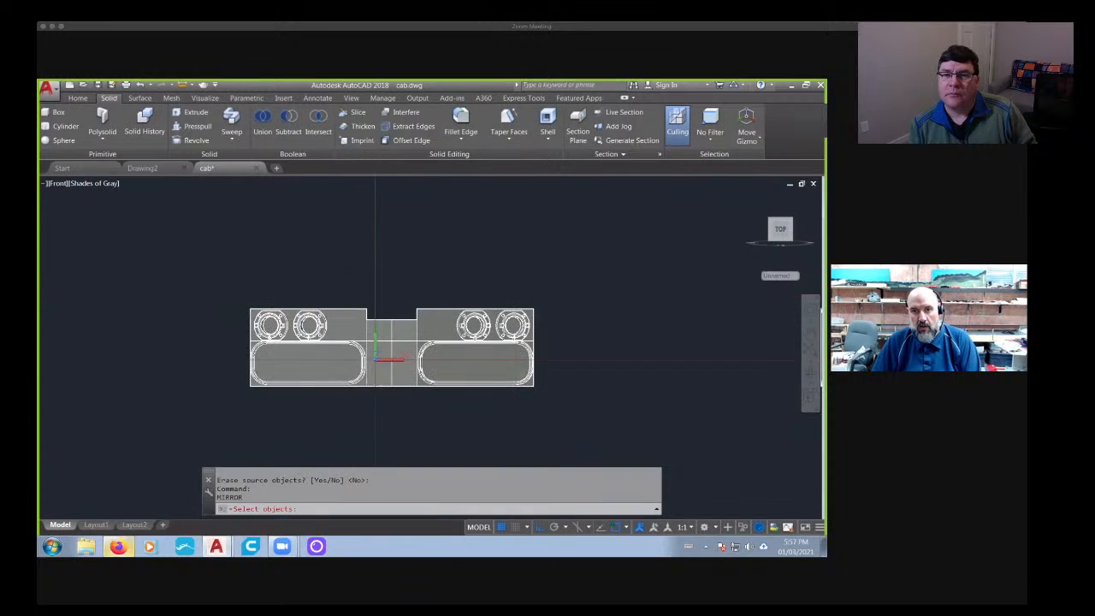
pyautogui.scroll(-4, 434, 279)
pyautogui.moveTo(433, 262); pyautogui.dragTo(408, 391, button='middle')
pyautogui.scroll(-2, 397, 295)
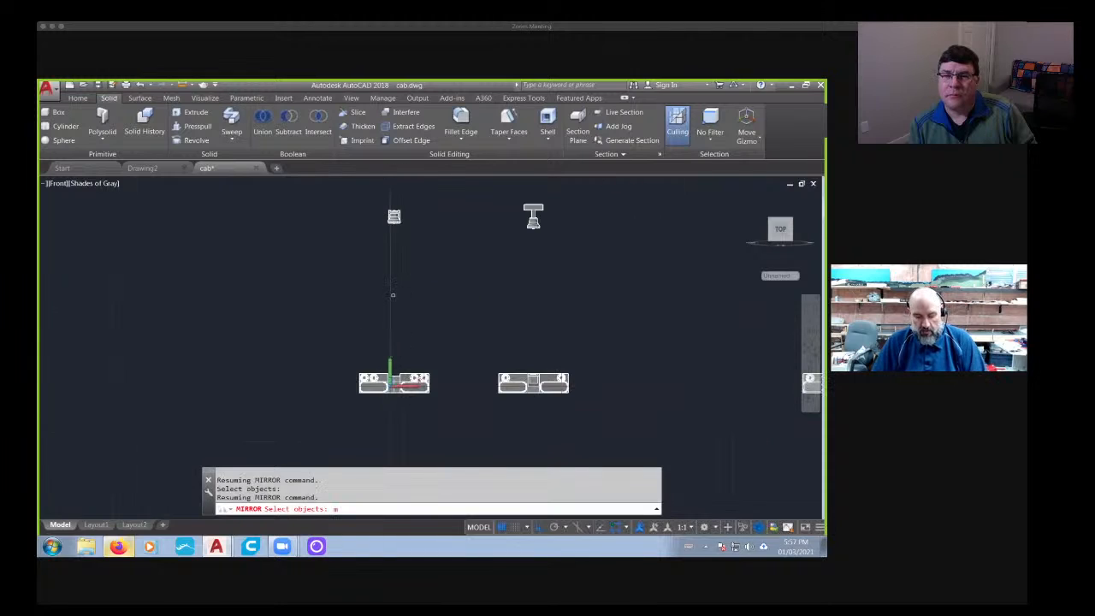
pyautogui.press('Escape')
pyautogui.press('Escape')
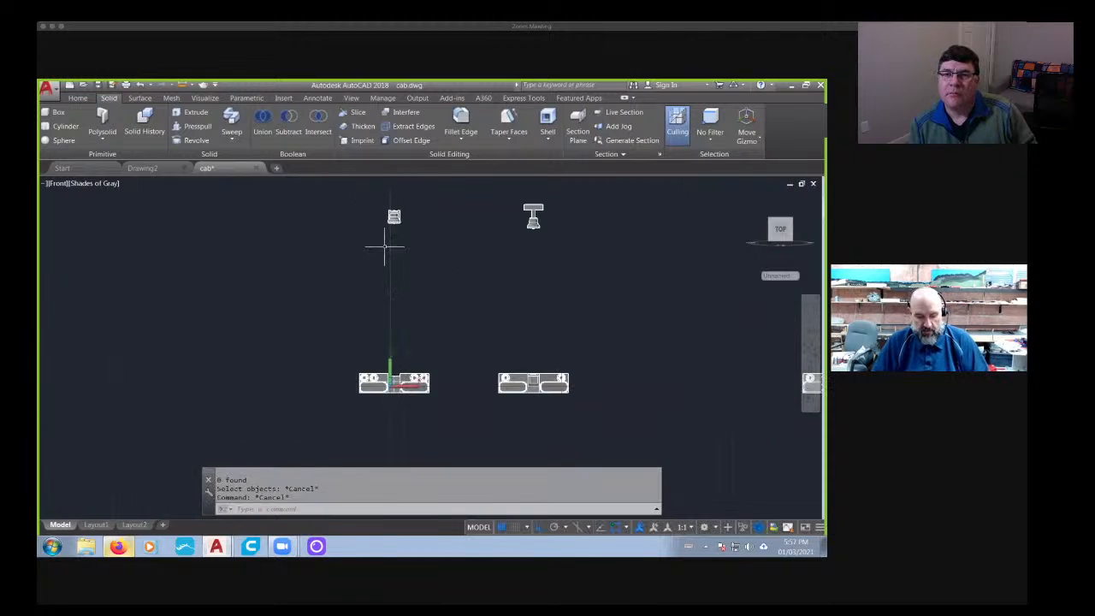
# - Move the bell and its bracket 50 units straight down into the center of the mirrored two-ring panel
pyautogui.press('Return')
pyautogui.click(367, 192)
pyautogui.click(442, 280)
pyautogui.press('Return')
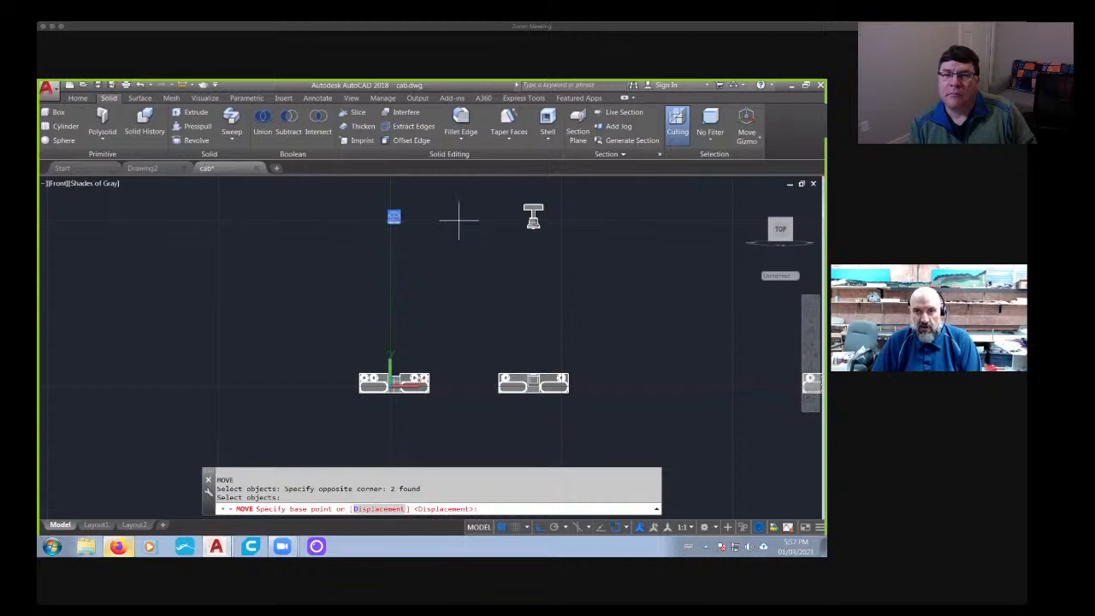
pyautogui.click(459, 221)
pyautogui.press('Return')
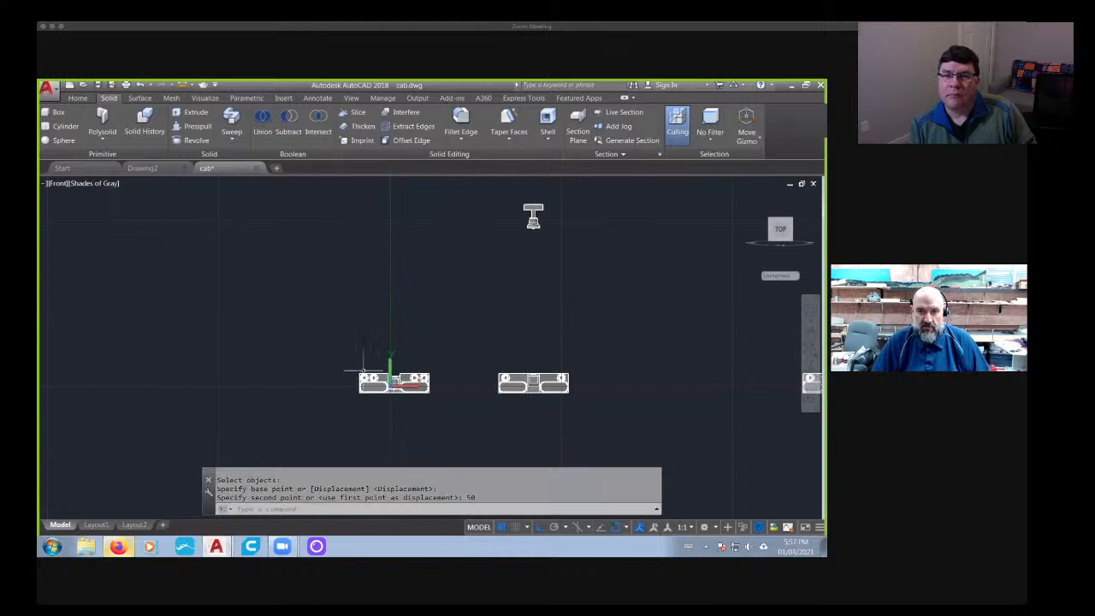
pyautogui.moveTo(363, 370)
pyautogui.keyDown('shift'); pyautogui.mouseDown(button='middle')
pyautogui.moveTo(396, 392)
pyautogui.moveTo(385, 399)
pyautogui.moveTo(387, 423)
pyautogui.moveTo(403, 394)
pyautogui.moveTo(225, 392)
pyautogui.moveTo(361, 389)
pyautogui.mouseUp(button='middle'); pyautogui.keyUp('shift')
pyautogui.scroll(8, 410, 383)
pyautogui.scroll(-6, 411, 385)
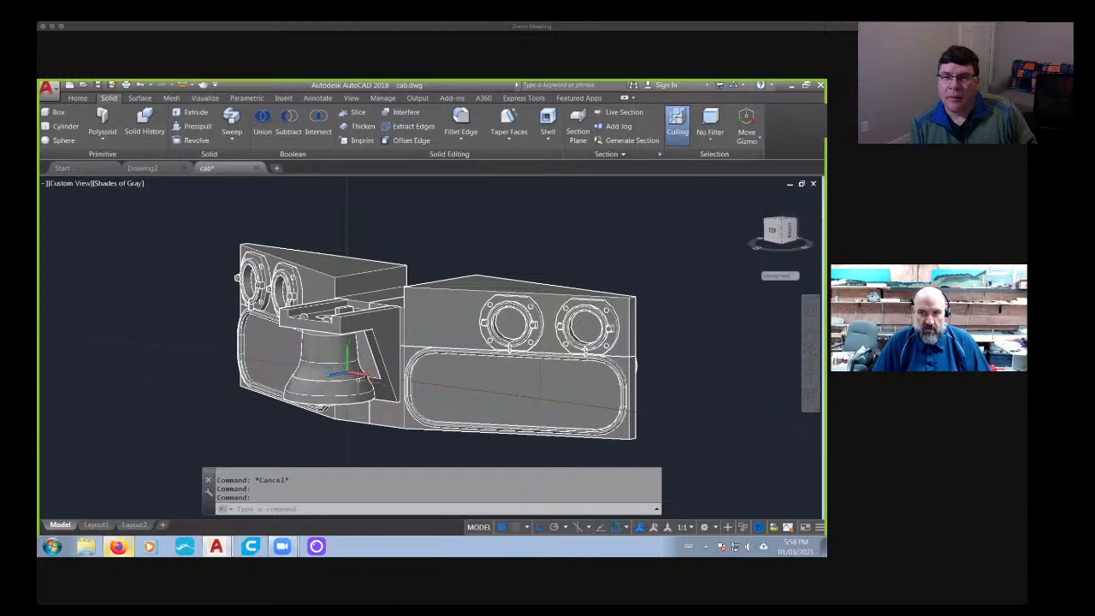
pyautogui.keyDown('shift'); pyautogui.moveTo(360, 389); pyautogui.dragTo(463, 392, button='middle'); pyautogui.keyUp('shift')
pyautogui.scroll(-3, 463, 392)
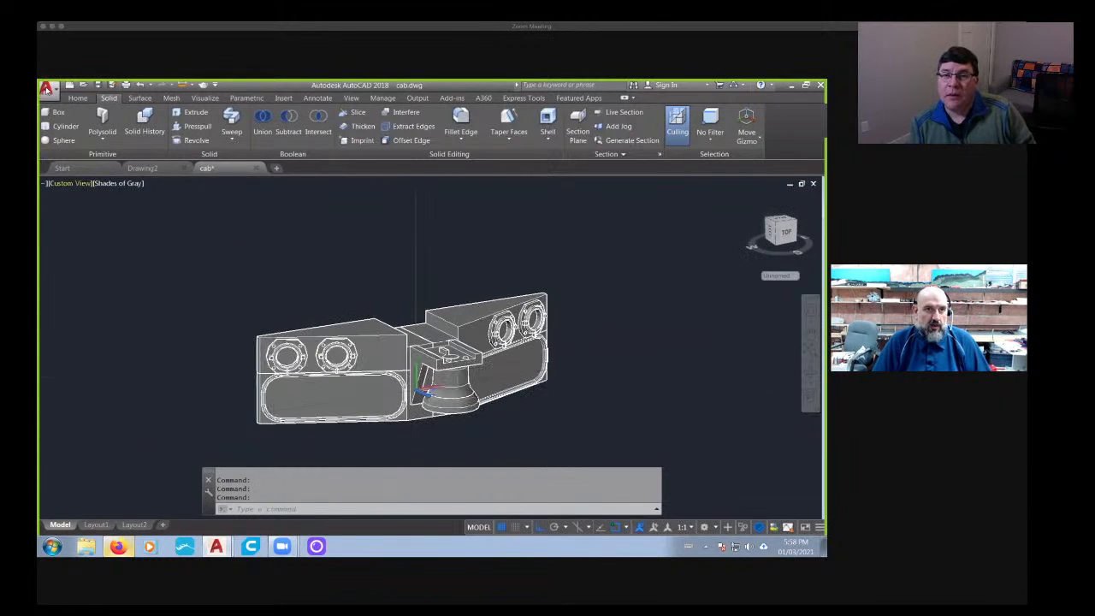
# - Export the two-ring panel together with its bracket and bell as a lithography STL named CNTESTEYEBROW2 in the GMDsd40 folder
pyautogui.click(47, 87)
pyautogui.moveTo(86, 271)
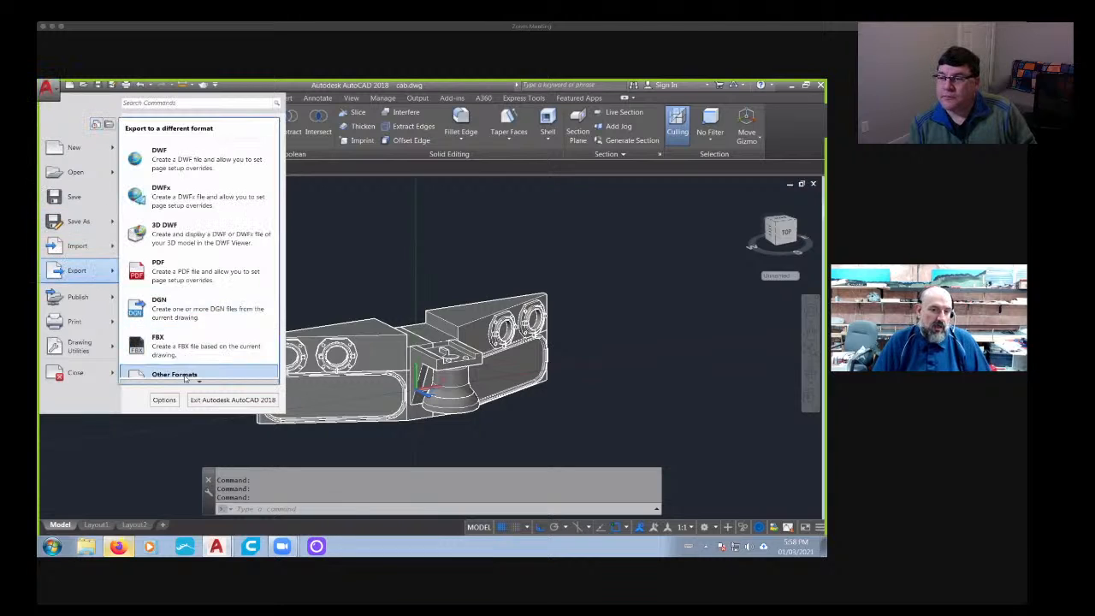
pyautogui.click(185, 377)
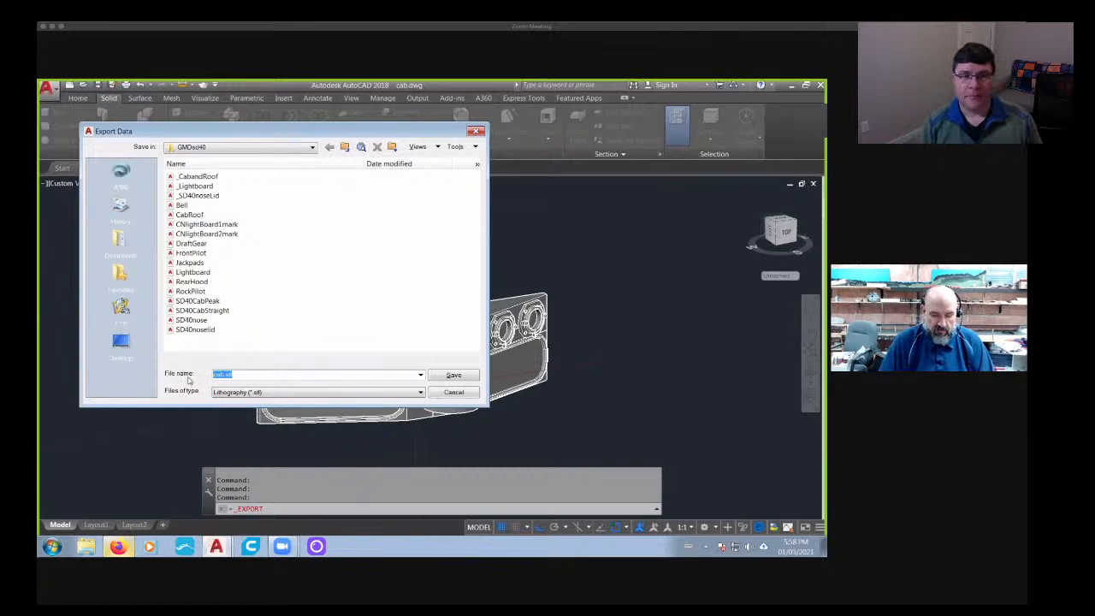
pyautogui.write('CN')
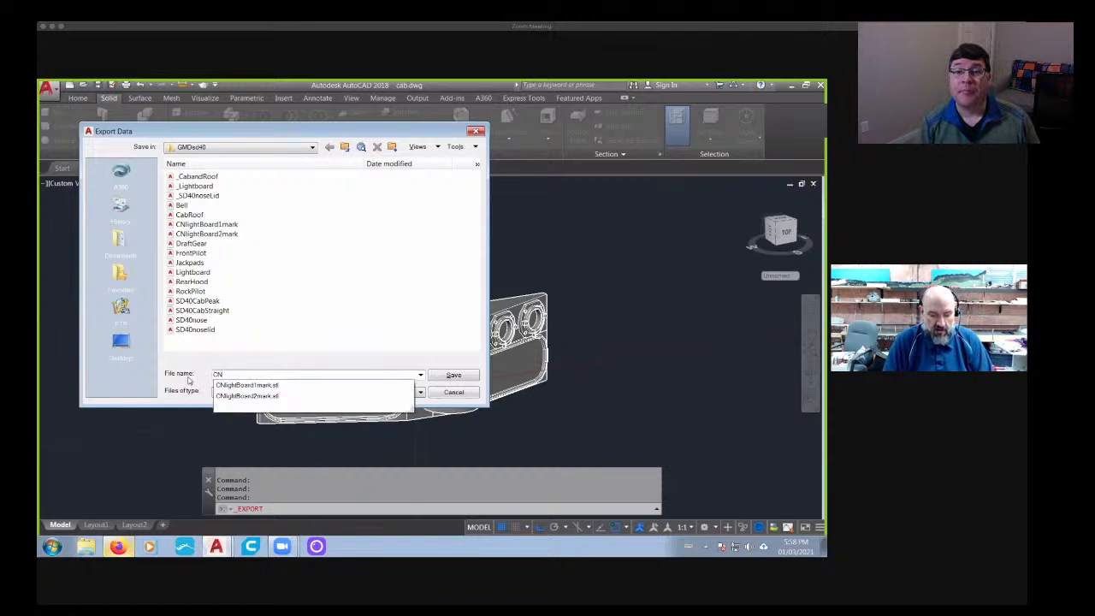
pyautogui.write('TESTEYEBROW2')
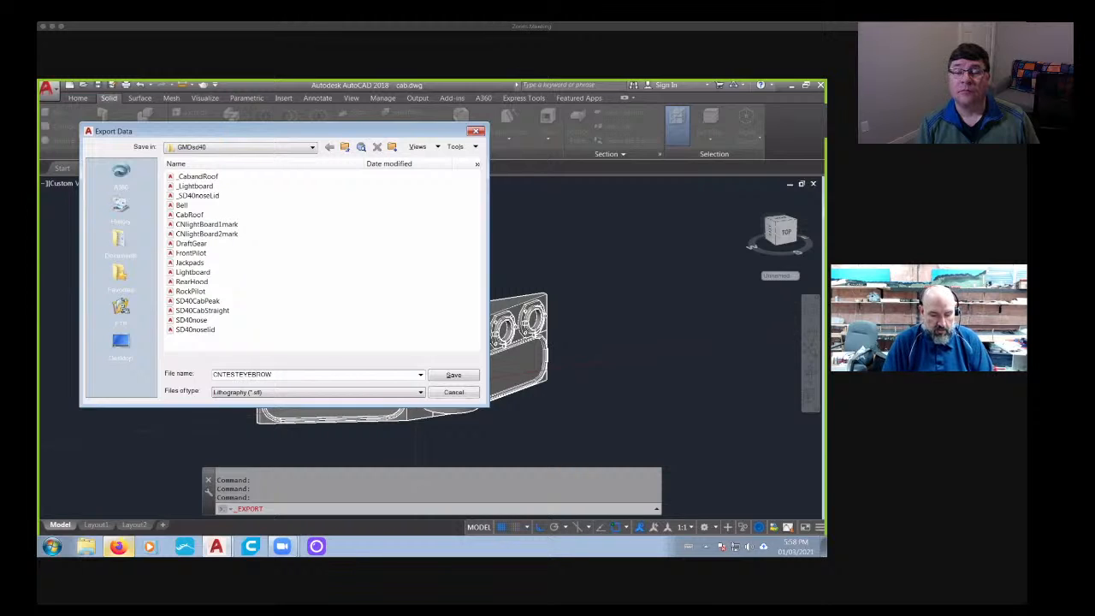
pyautogui.click(452, 376)
pyautogui.scroll(-2, 453, 351)
pyautogui.click(253, 278)
pyautogui.click(585, 448)
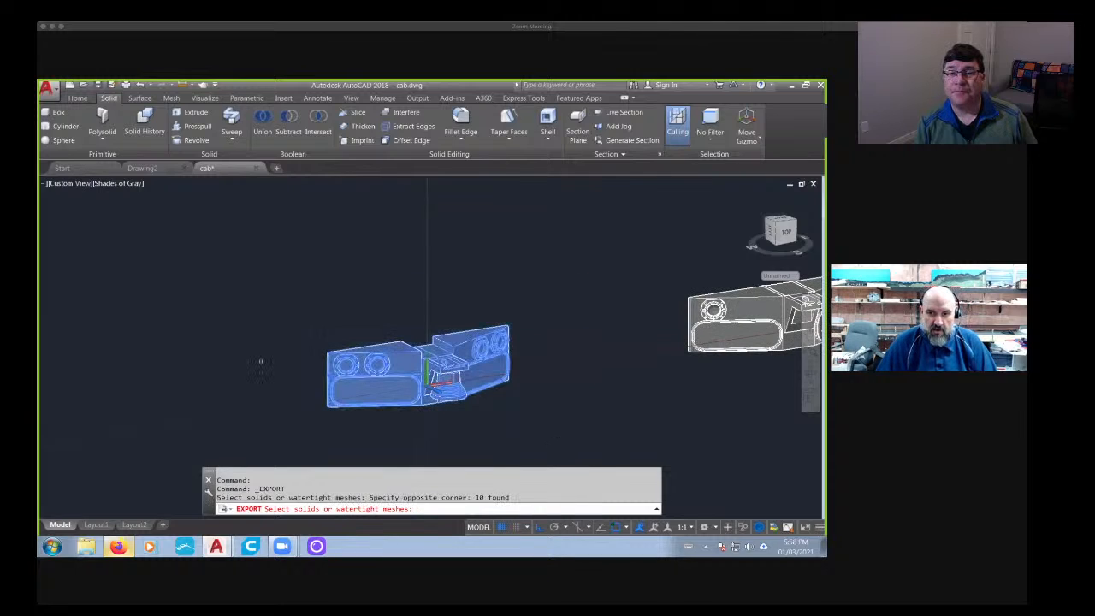
pyautogui.press('Return')
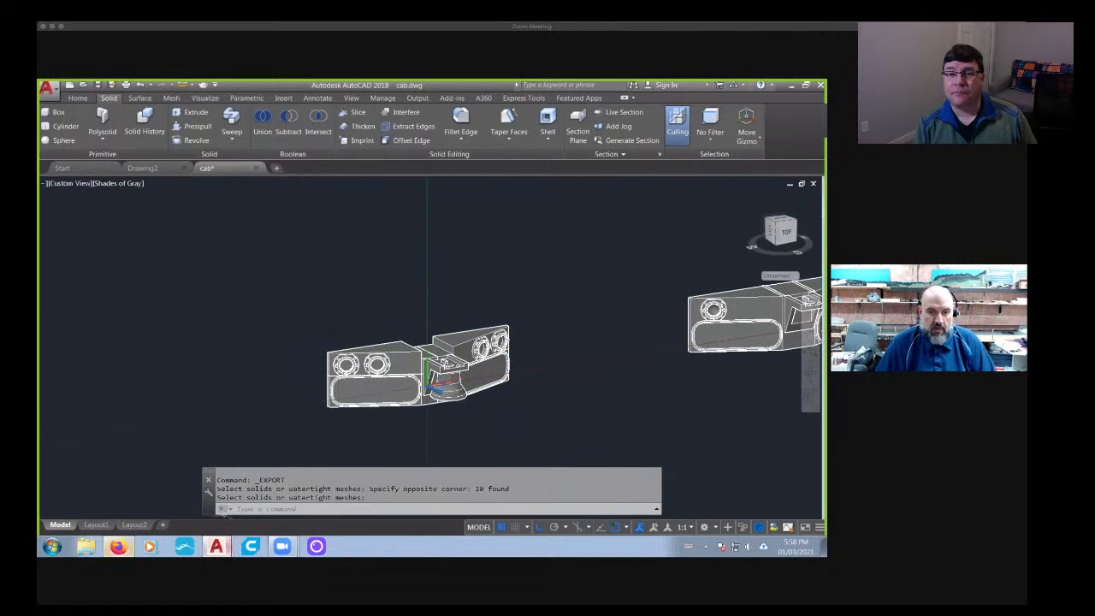
# - Switch to ChiTuBox, then return to the cab drawing in AutoCAD
pyautogui.click(187, 547)
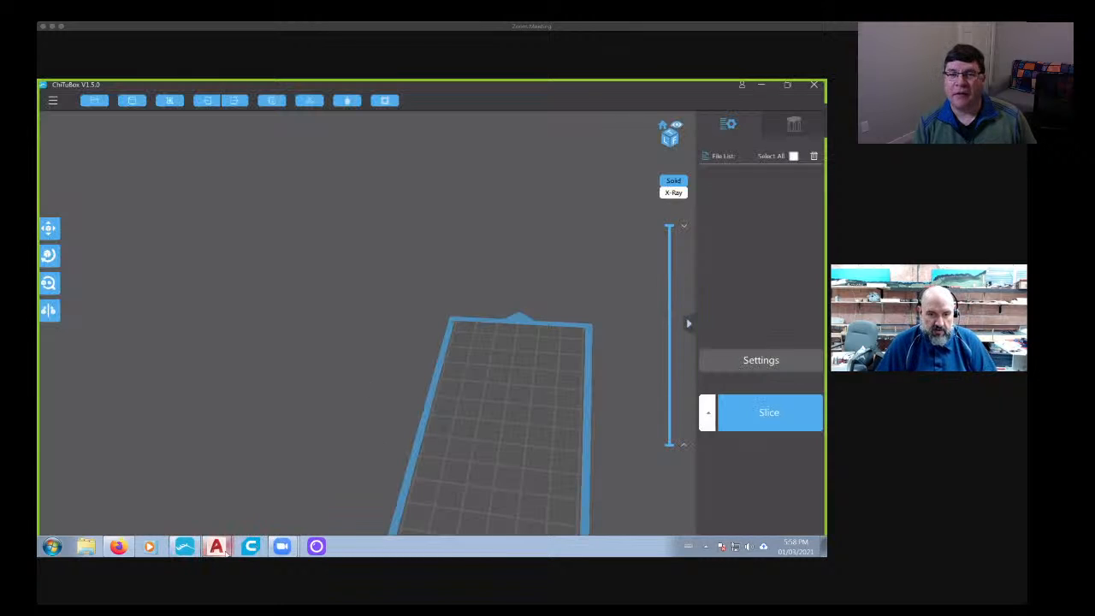
pyautogui.moveTo(225, 550)
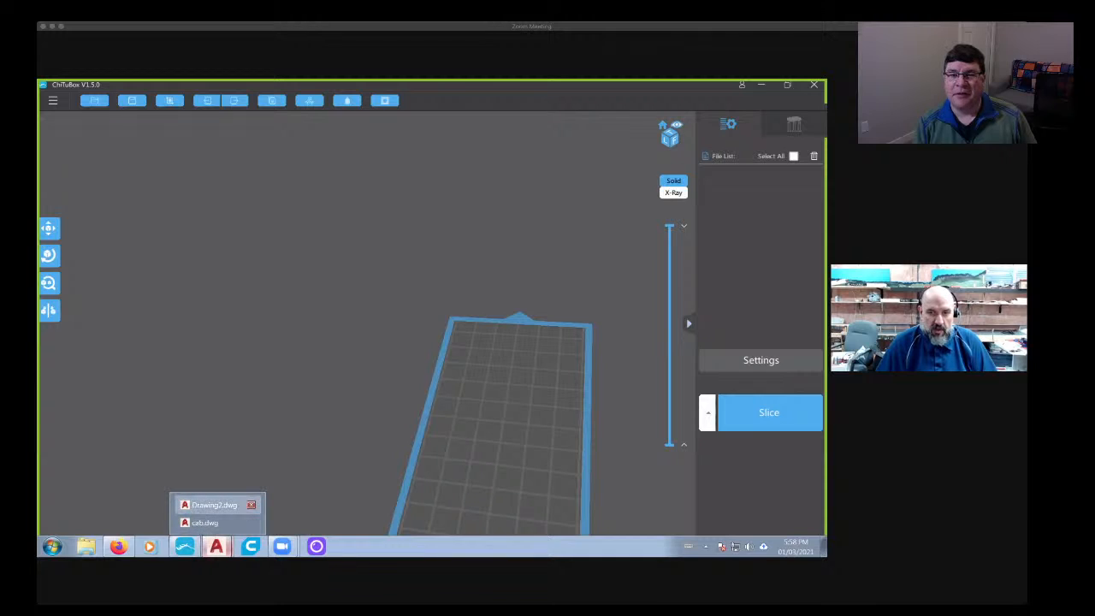
pyautogui.click(209, 506)
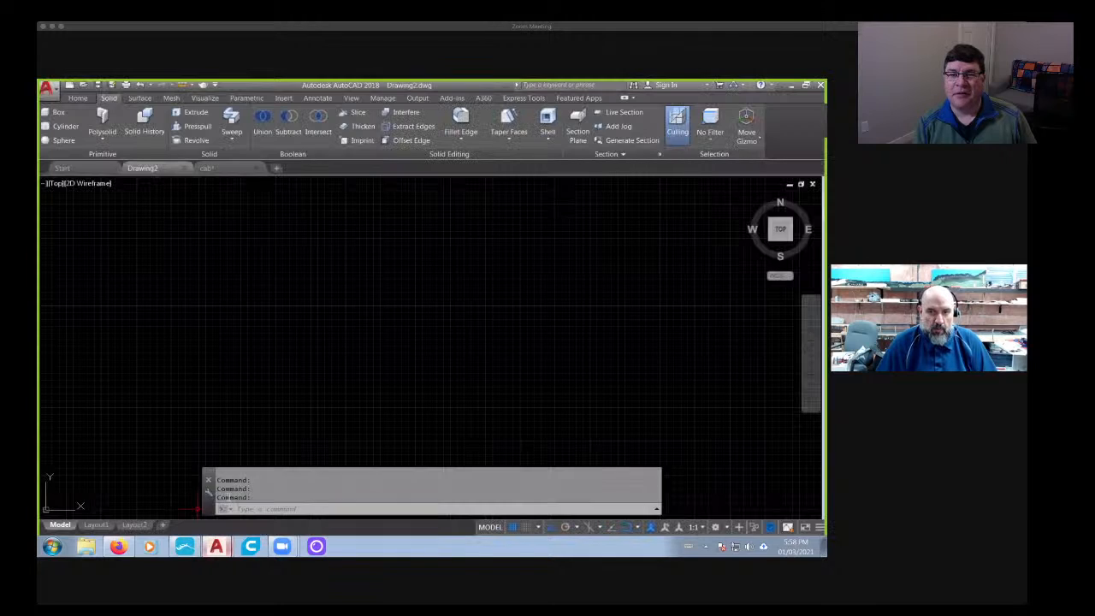
pyautogui.click(208, 169)
pyautogui.scroll(4, 445, 392)
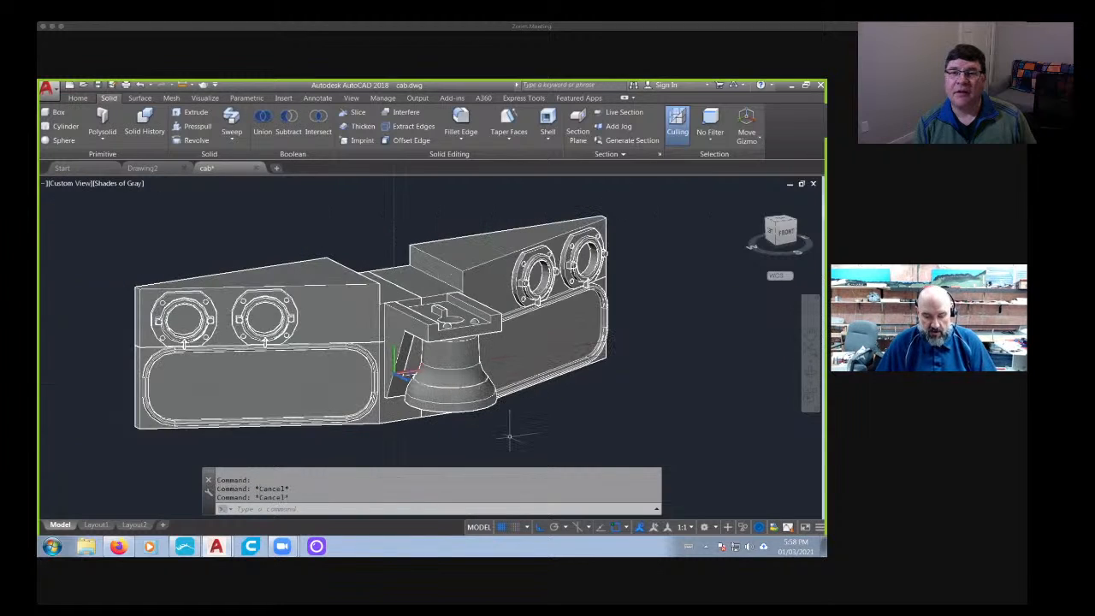
# - Move the bell alone 50 units straight up, away from the panel's bracket
pyautogui.press('Return')
pyautogui.click(492, 392)
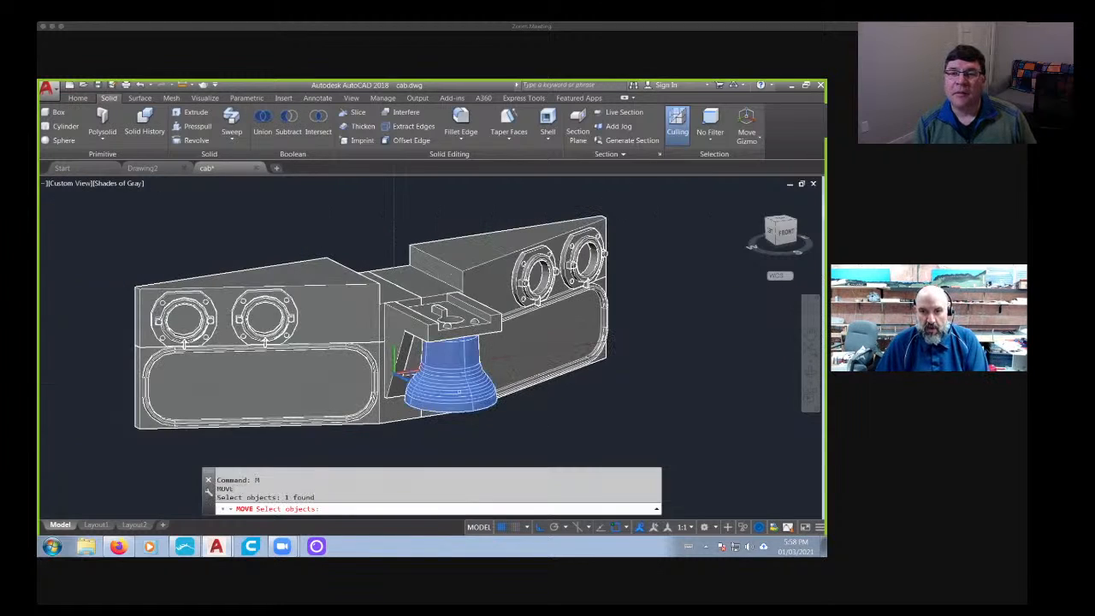
pyautogui.press('Return')
pyautogui.click(676, 404)
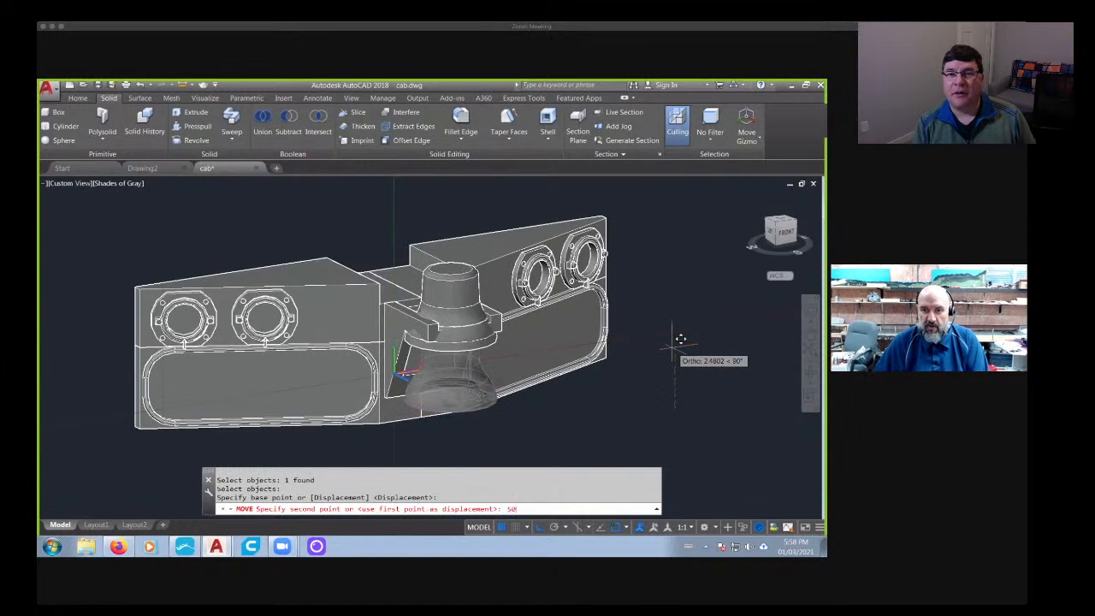
pyautogui.press('Return')
pyautogui.press('Return')
pyautogui.scroll(-2, 465, 379)
# - Export the two-ring panel and bracket without the bell as a lithography STL, overwriting CNTESTEYEBROW2
pyautogui.click(47, 87)
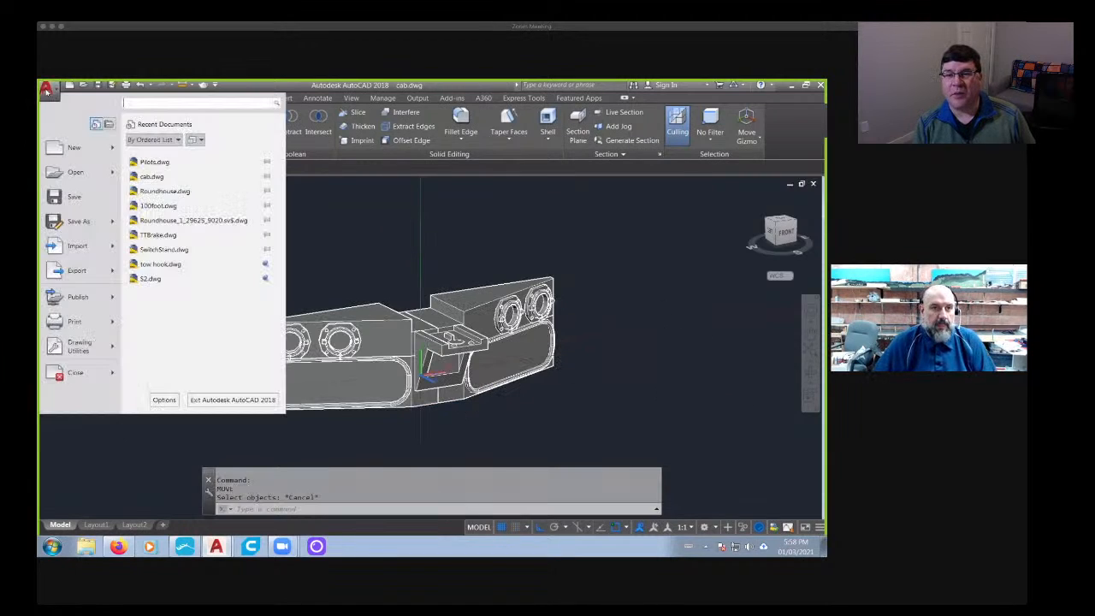
pyautogui.moveTo(73, 266)
pyautogui.click(150, 374)
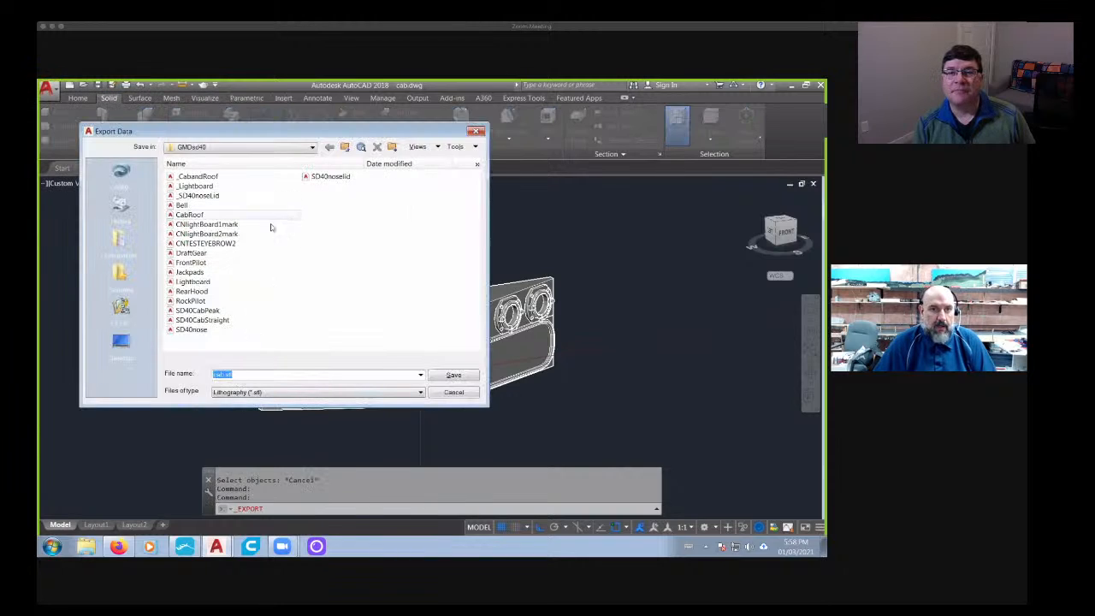
pyautogui.click(199, 244)
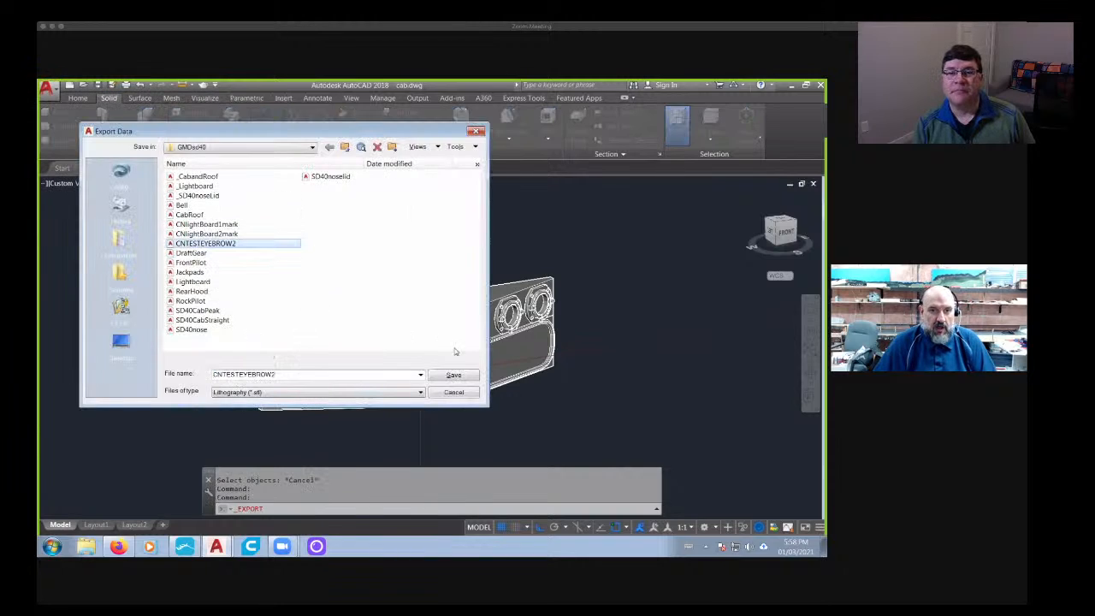
pyautogui.click(455, 376)
pyautogui.click(277, 300)
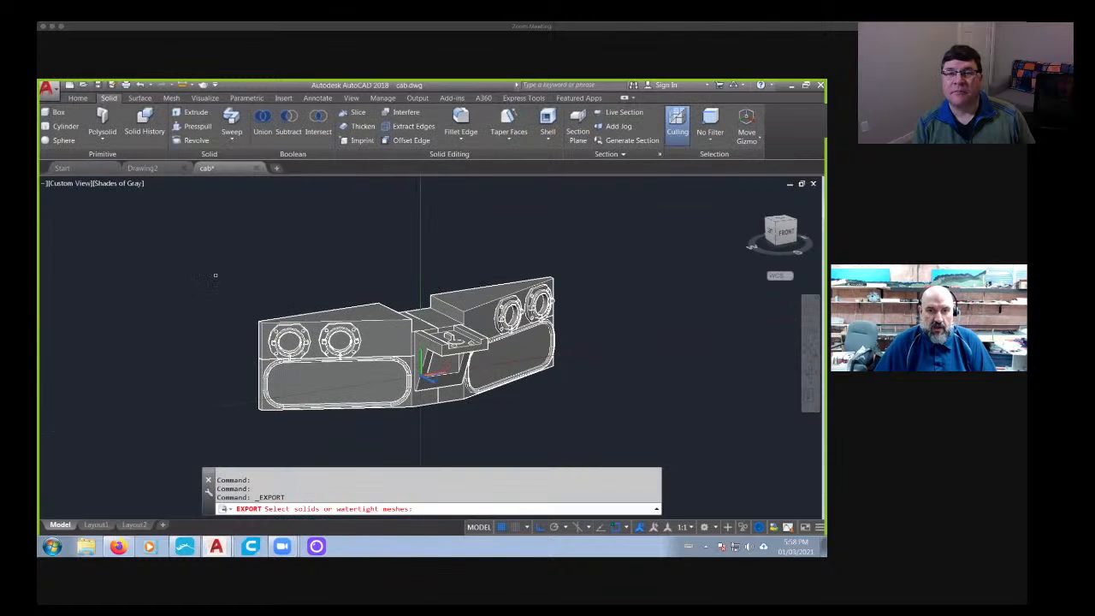
pyautogui.click(192, 241)
pyautogui.click(673, 464)
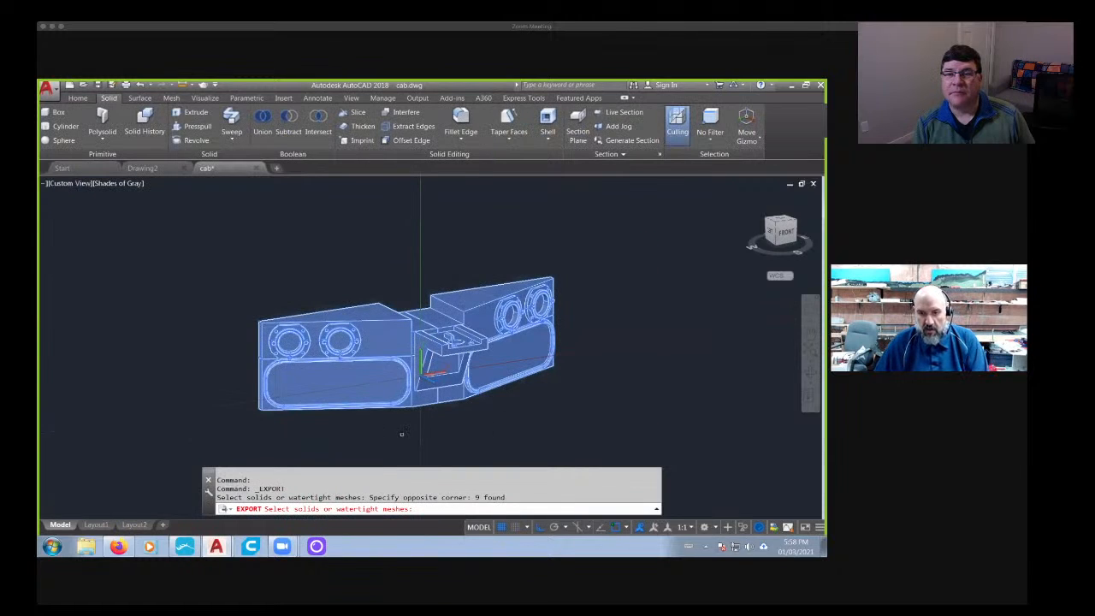
pyautogui.press('Return')
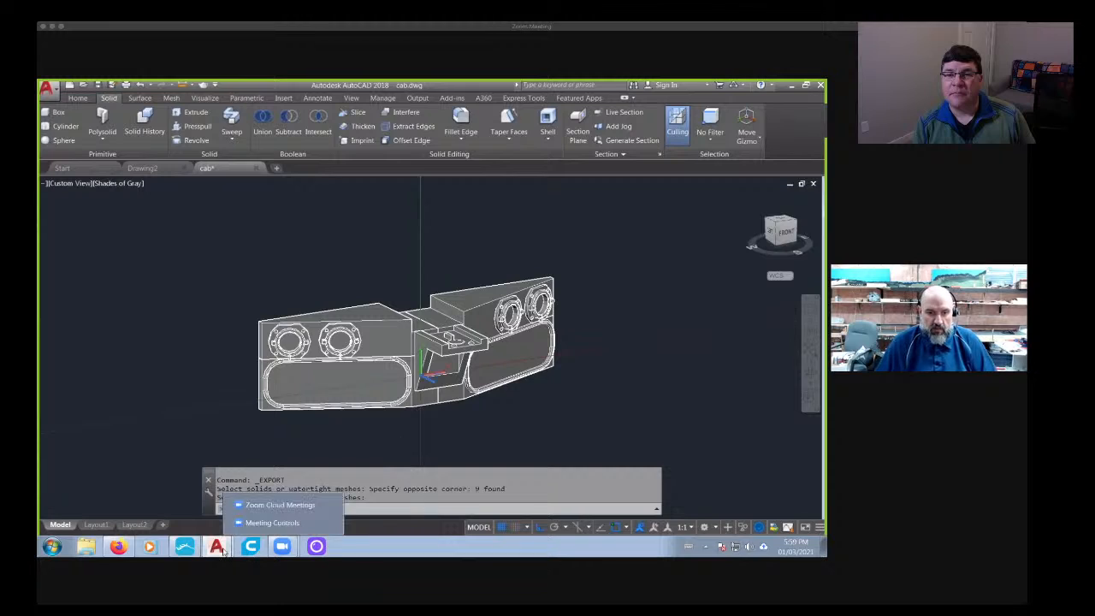
# - Switch to ChiTuBox and open CNTESTEYEBROW2 from the GMDsd40 folder in the Documents library
pyautogui.click(185, 522)
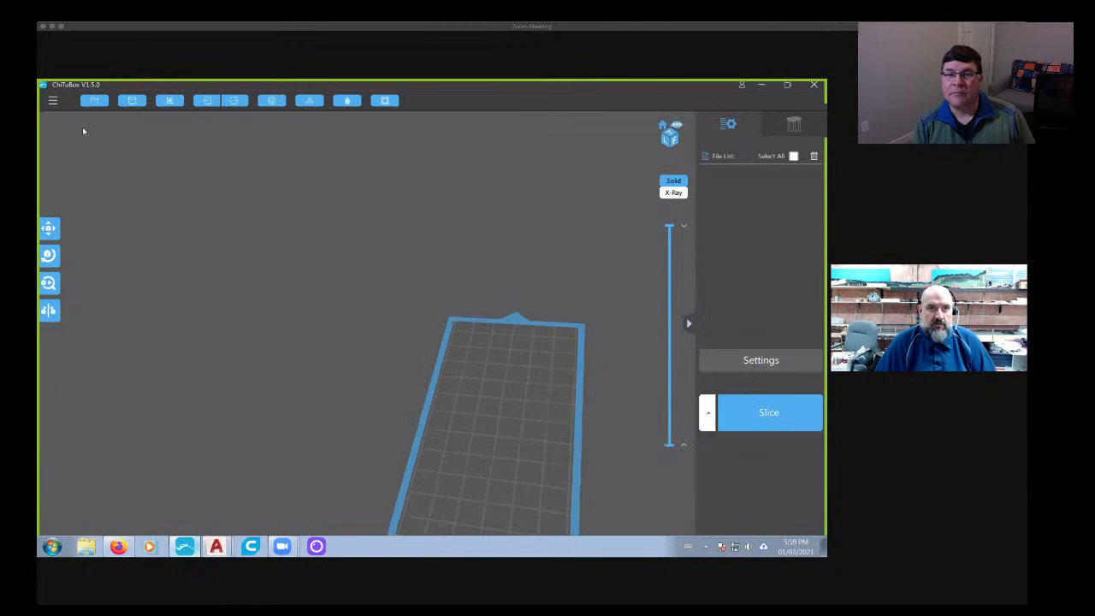
pyautogui.click(92, 102)
pyautogui.click(200, 266)
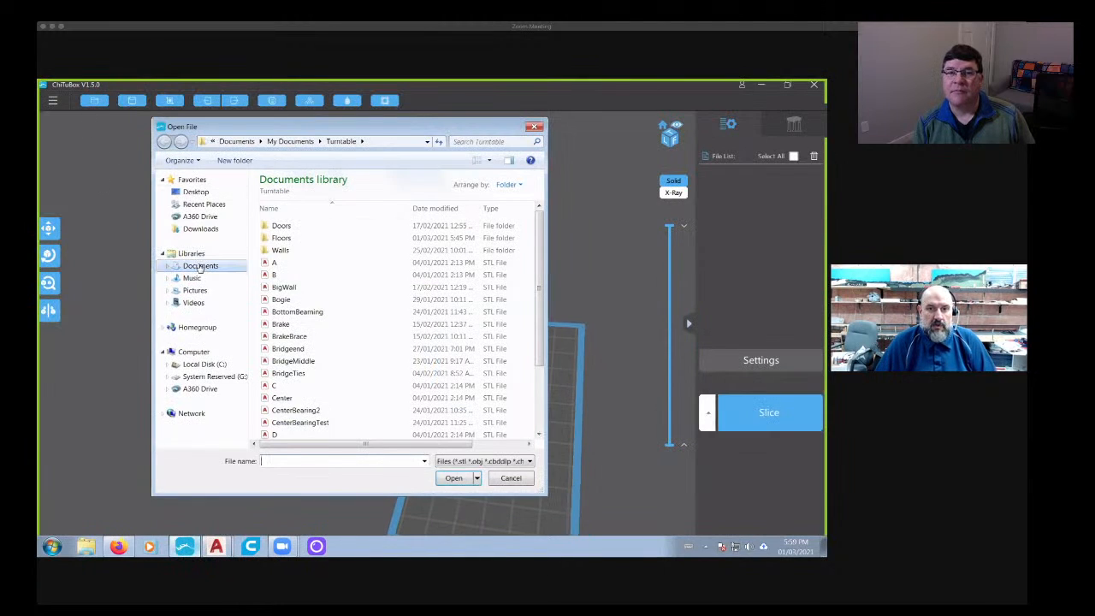
pyautogui.moveTo(544, 232); pyautogui.dragTo(542, 258)
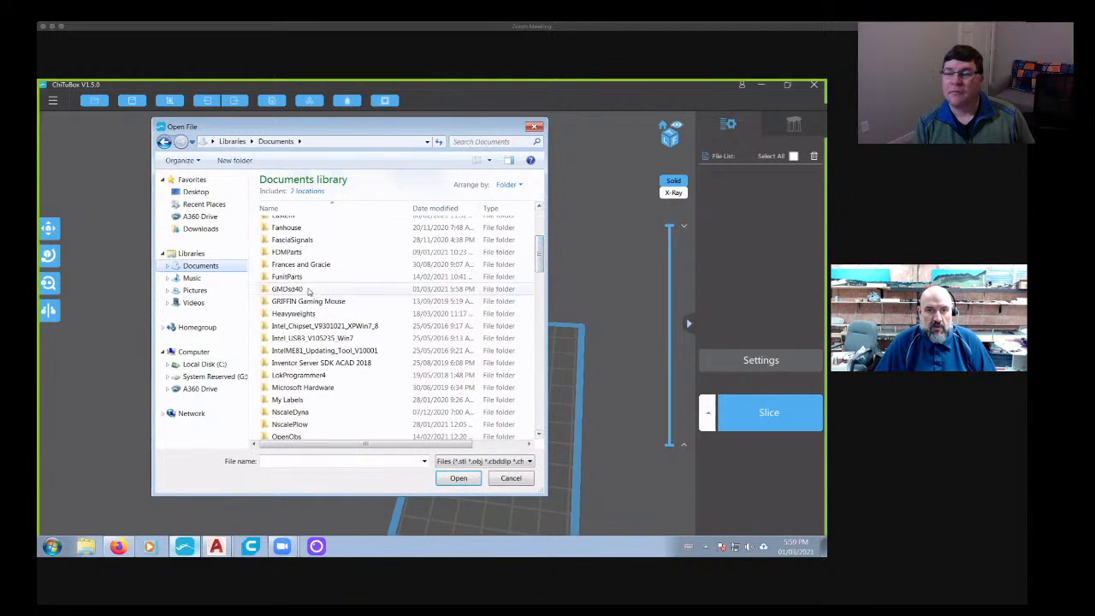
pyautogui.doubleClick(290, 290)
pyautogui.click(304, 311)
pyautogui.click(454, 478)
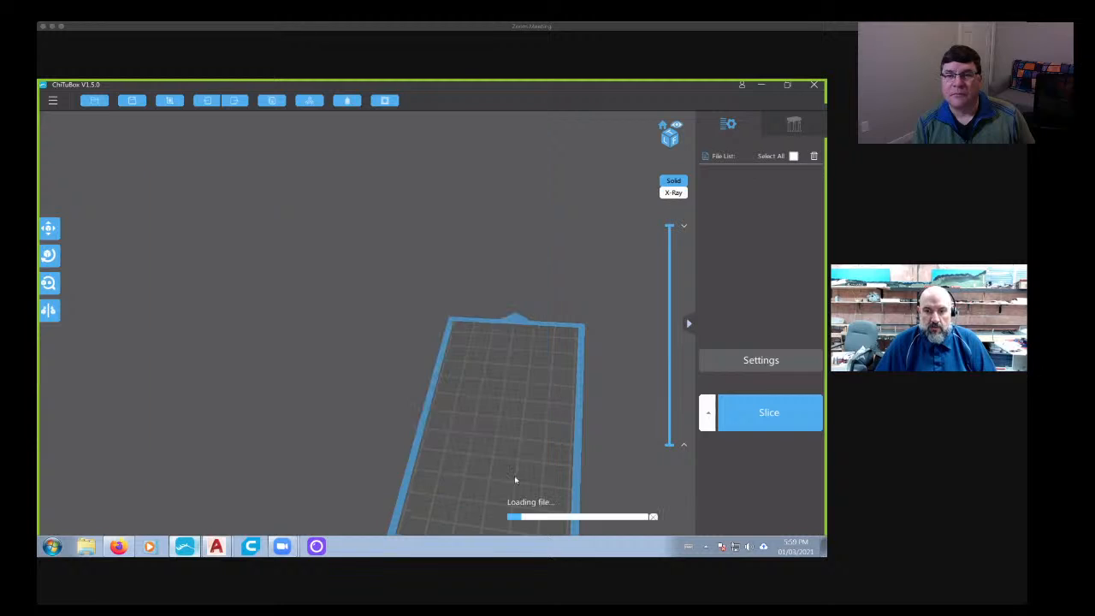
# - Examine the imported panel's back pegs, front rings and bracket from several angles
pyautogui.scroll(10, 407, 412)
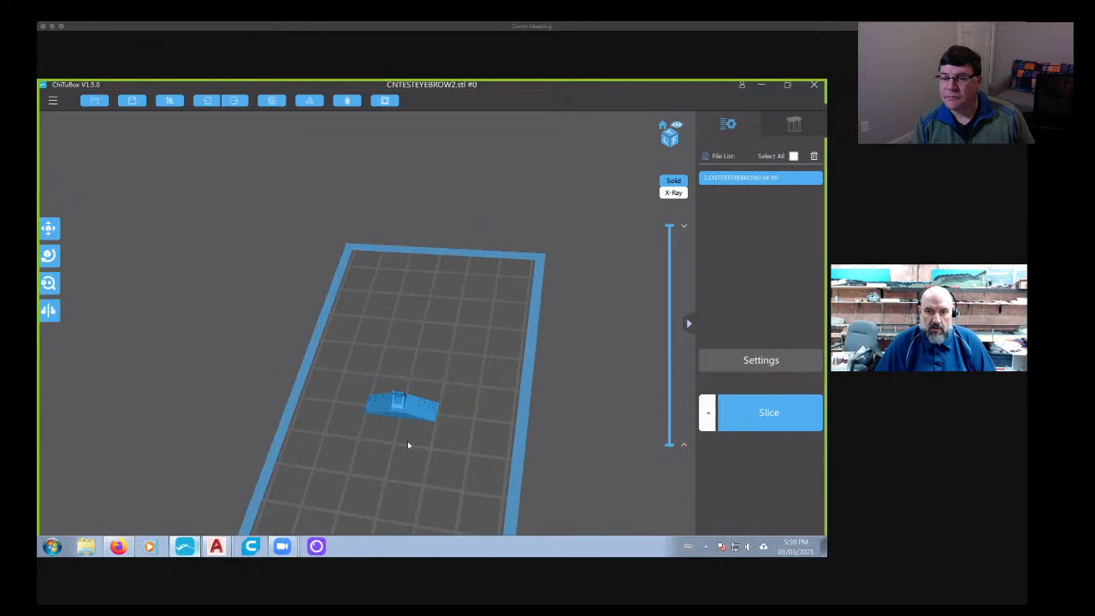
pyautogui.moveTo(319, 376); pyautogui.dragTo(339, 250, button='right')
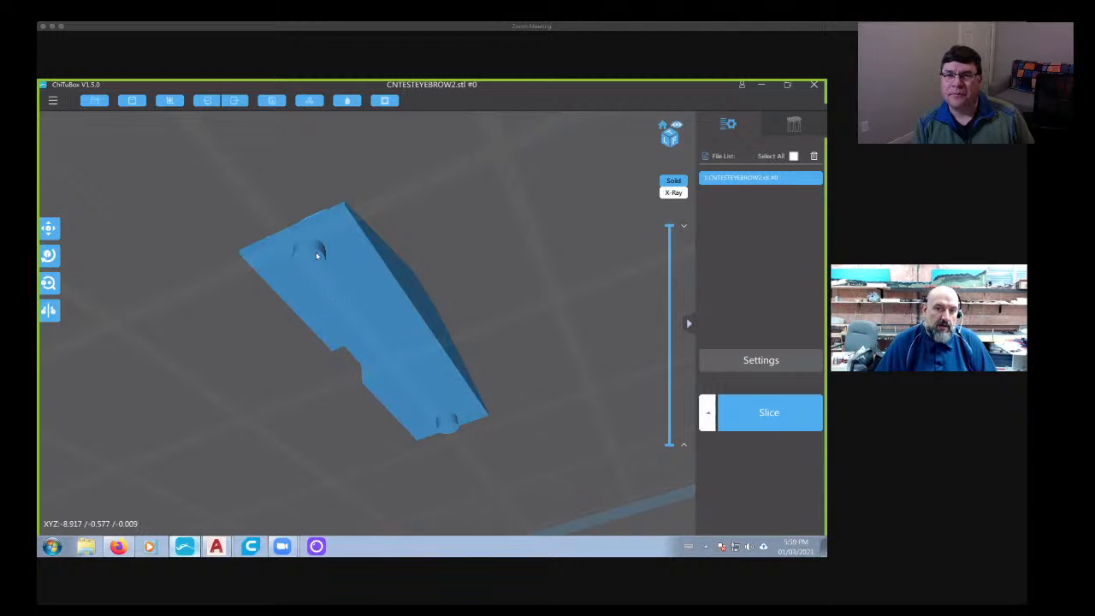
pyautogui.moveTo(374, 336); pyautogui.dragTo(476, 390, button='right')
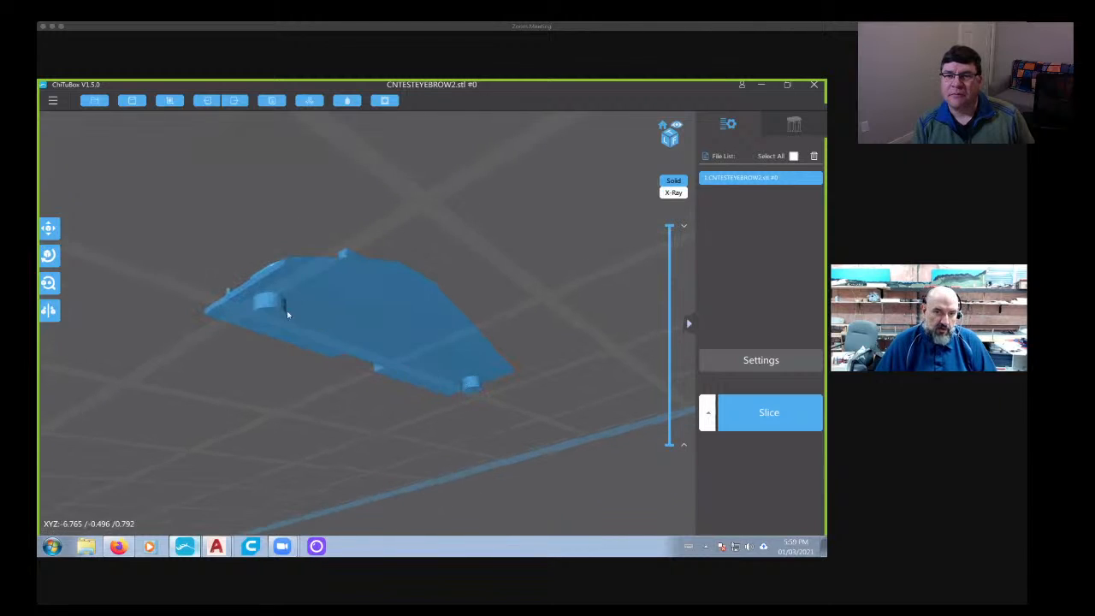
pyautogui.moveTo(279, 322); pyautogui.dragTo(511, 382, button='right')
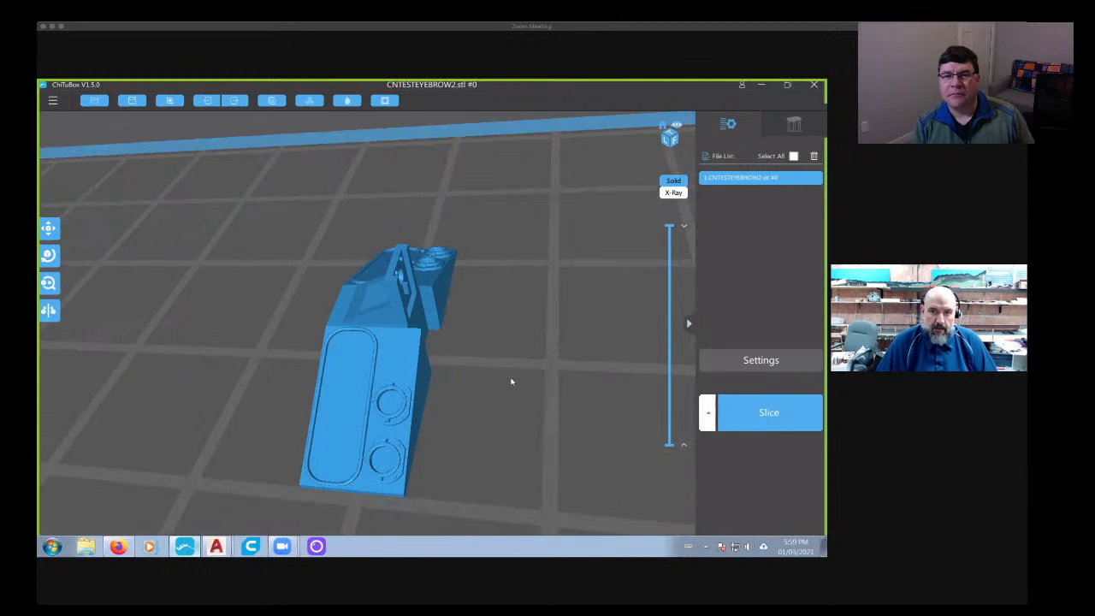
pyautogui.moveTo(467, 408); pyautogui.dragTo(530, 342)
# - Rotate the panel about the X axis to stand it upright and inspect the bracket's overhang from a low angle
pyautogui.click(534, 314)
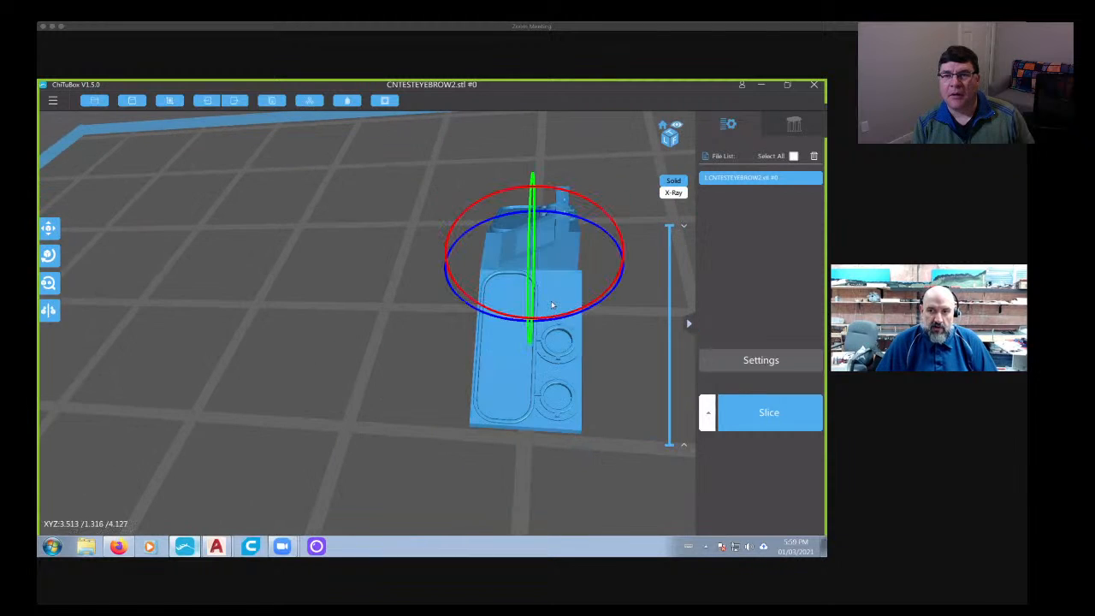
pyautogui.moveTo(599, 231); pyautogui.dragTo(116, 228)
pyautogui.click(50, 255)
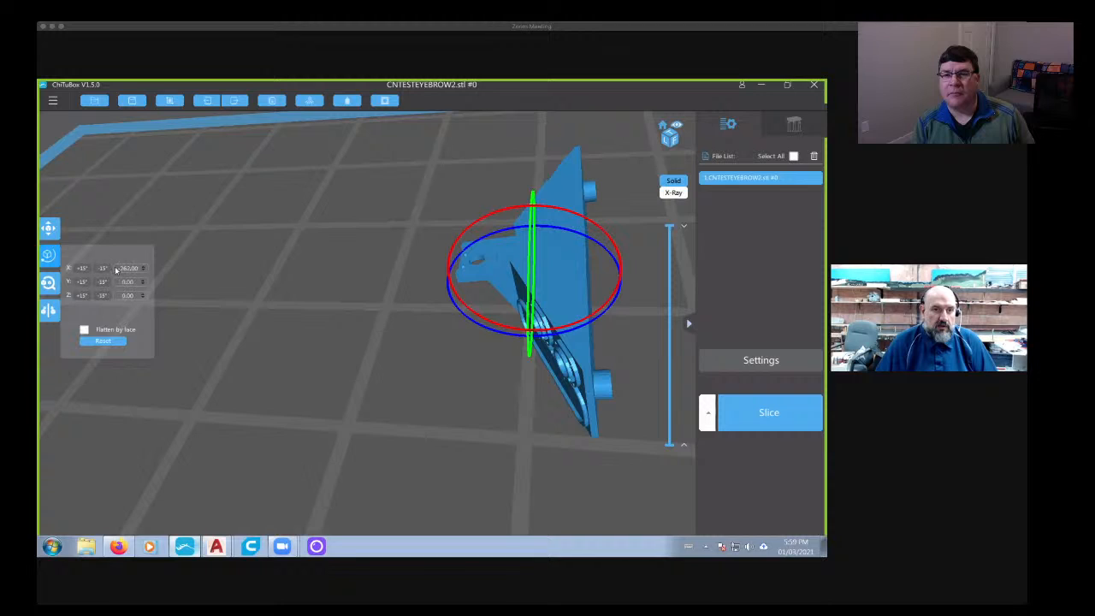
pyautogui.moveTo(168, 271); pyautogui.dragTo(471, 374)
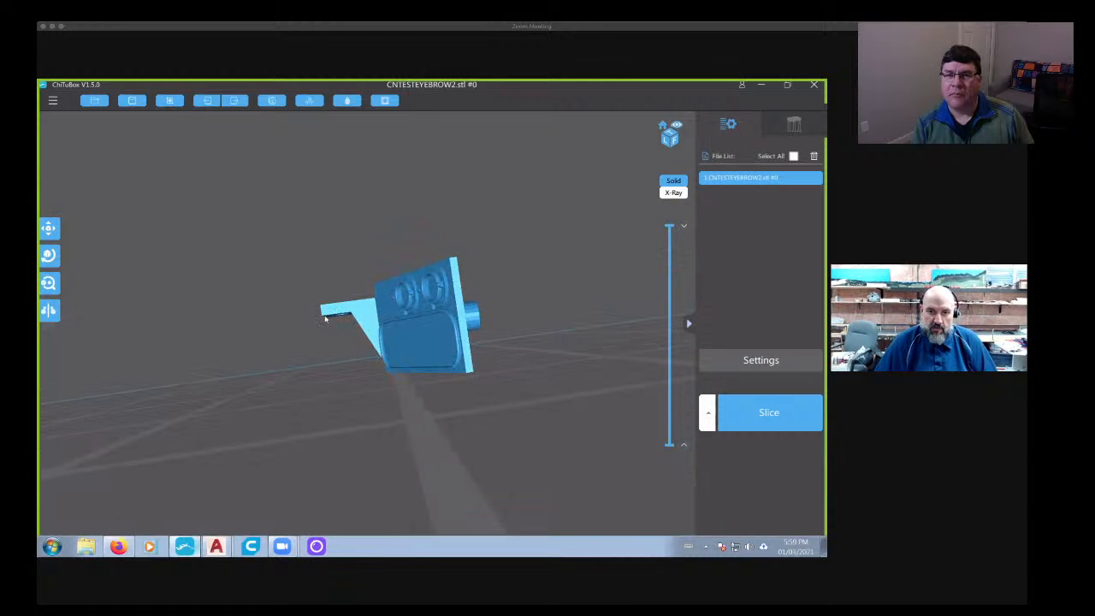
pyautogui.moveTo(326, 319); pyautogui.dragTo(436, 342)
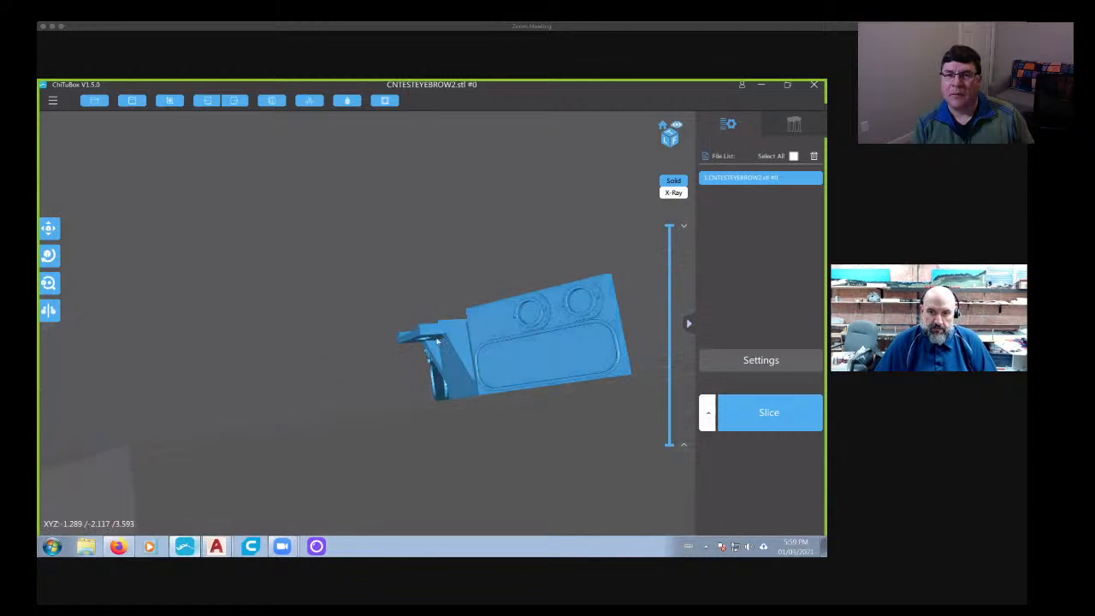
pyautogui.scroll(3, 436, 342)
pyautogui.scroll(-2, 437, 347)
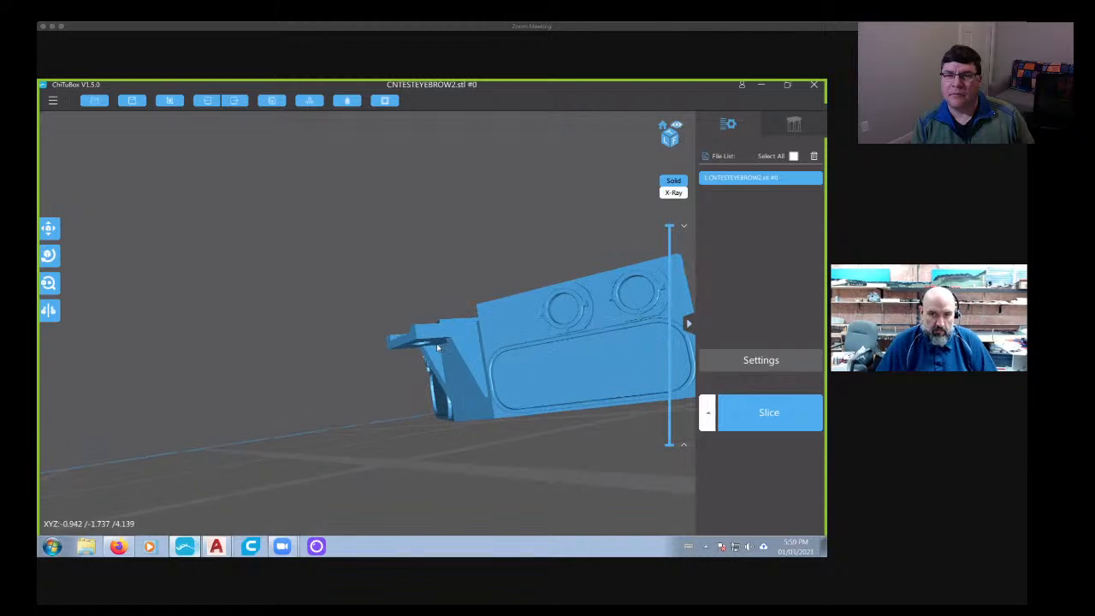
# - Set the panel's X rotation to 45° and check the underside and back pegs up close
pyautogui.scroll(5, 438, 347)
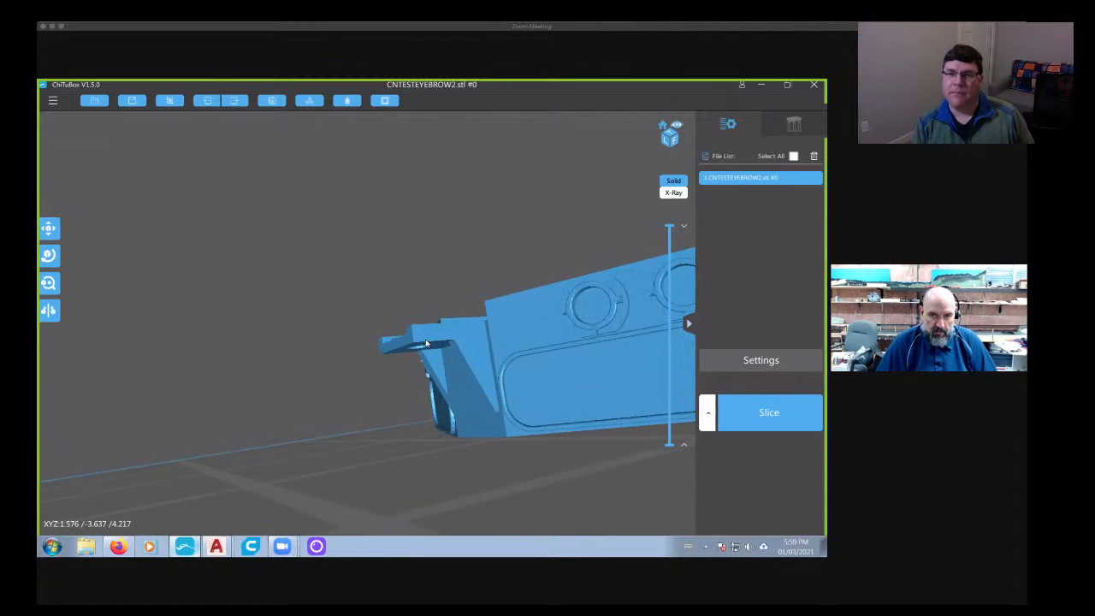
pyautogui.moveTo(426, 394); pyautogui.dragTo(389, 377)
pyautogui.click(48, 254)
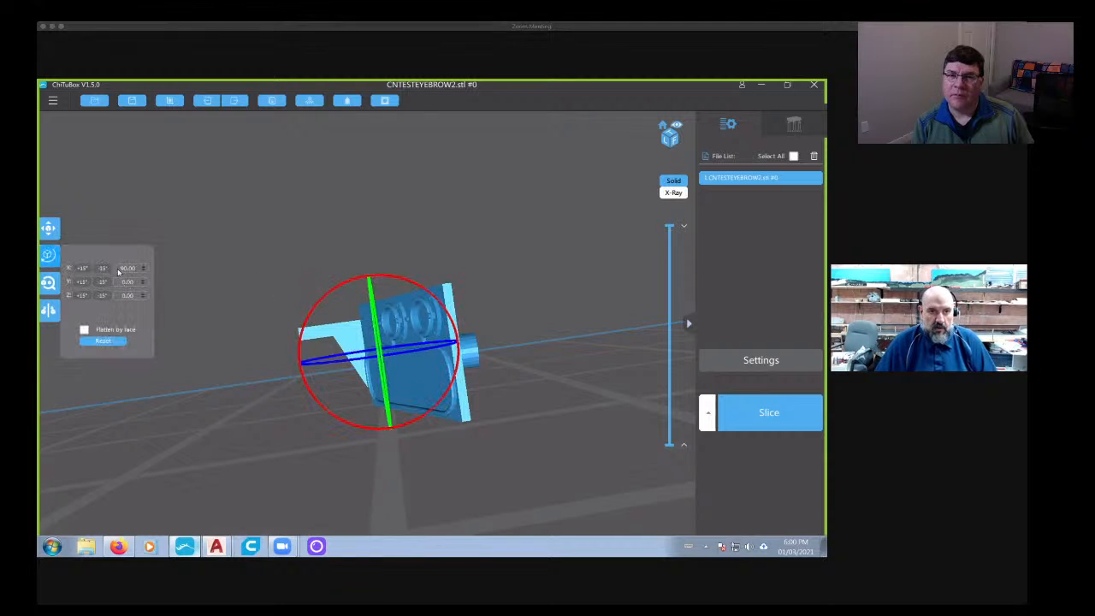
pyautogui.write('45')
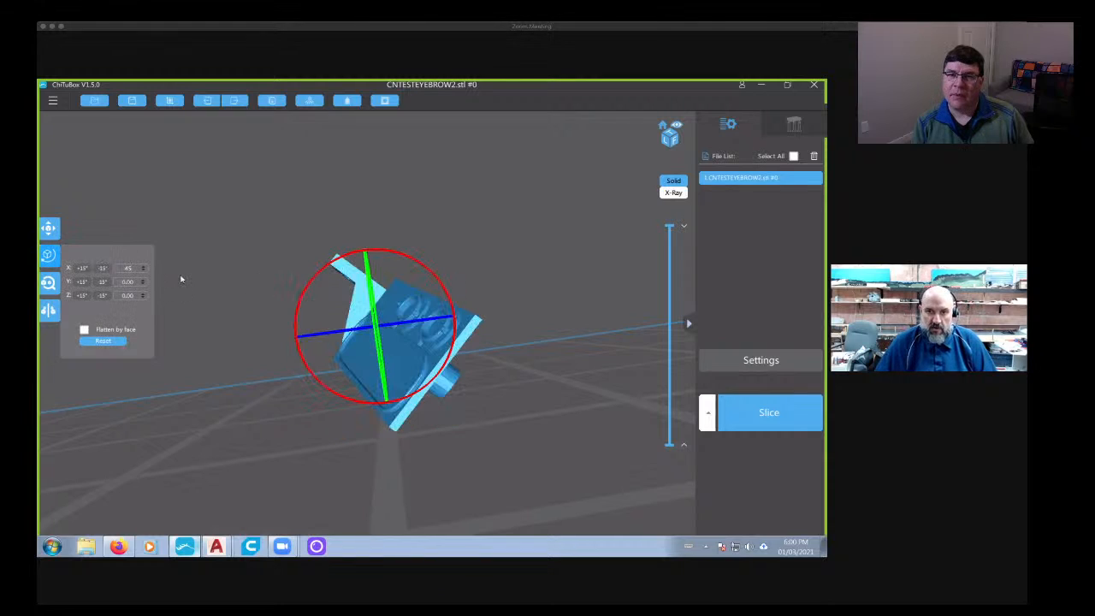
pyautogui.moveTo(306, 447); pyautogui.dragTo(308, 361)
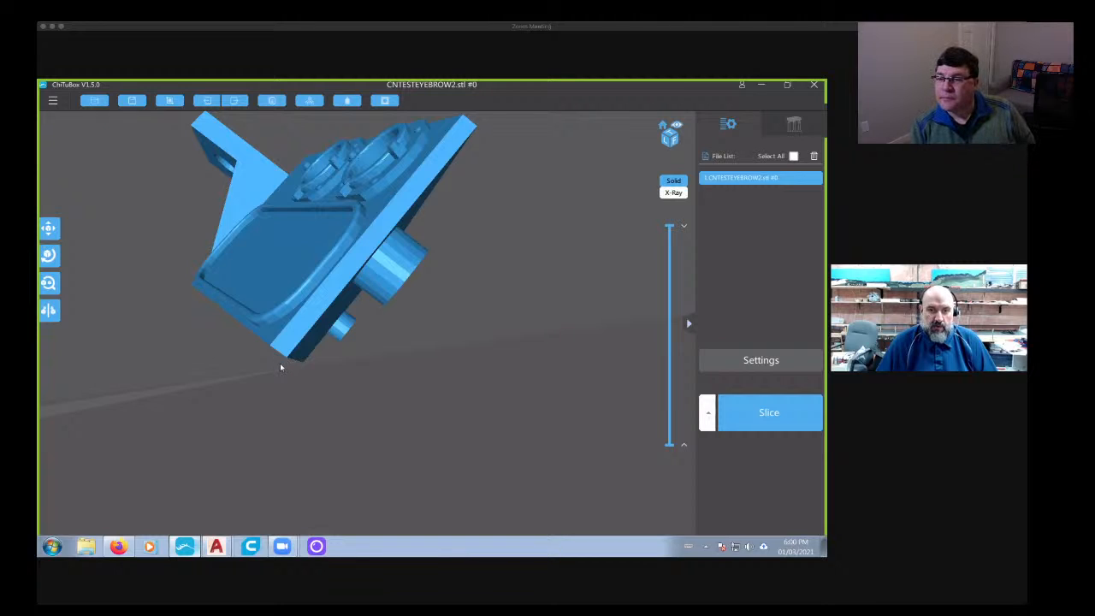
pyautogui.scroll(3, 375, 316)
pyautogui.moveTo(372, 322); pyautogui.dragTo(348, 317, button='right')
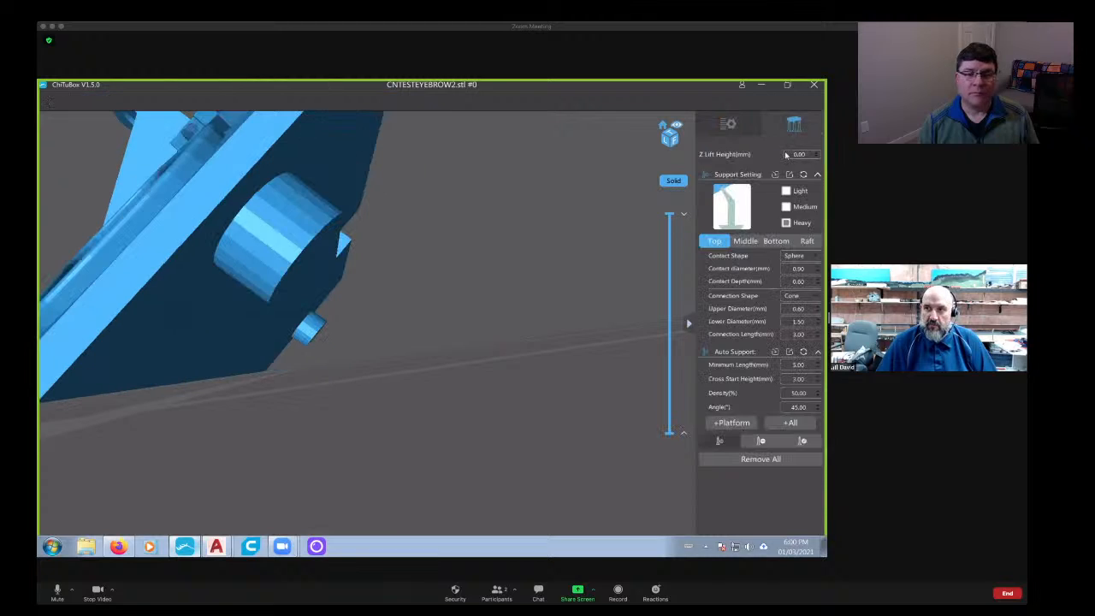
# - Open the support settings and set the Z lift height to 4 mm
pyautogui.click(729, 125)
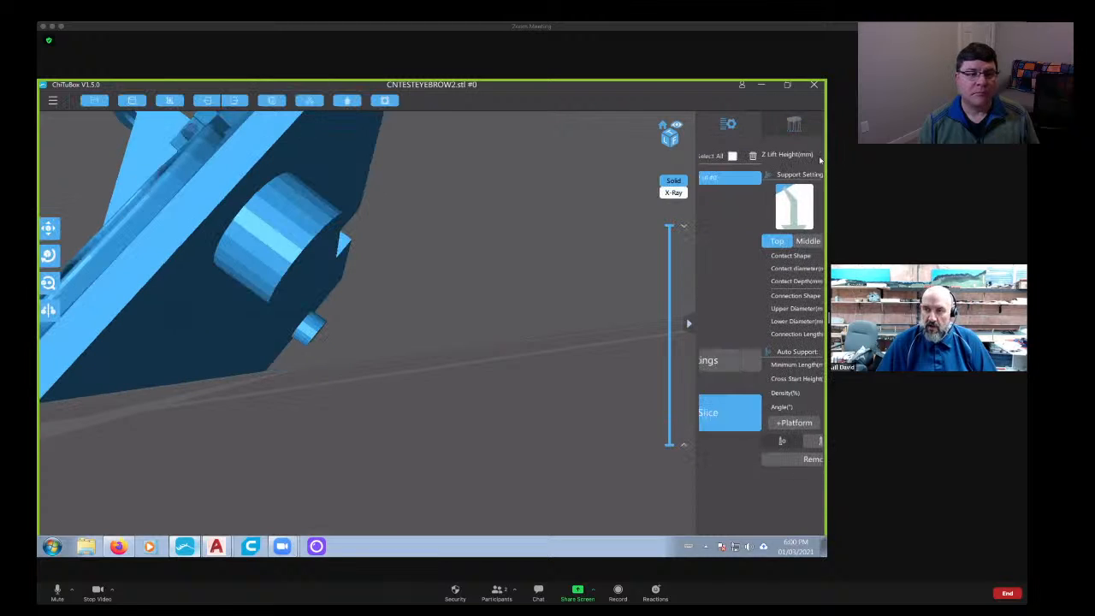
pyautogui.click(795, 126)
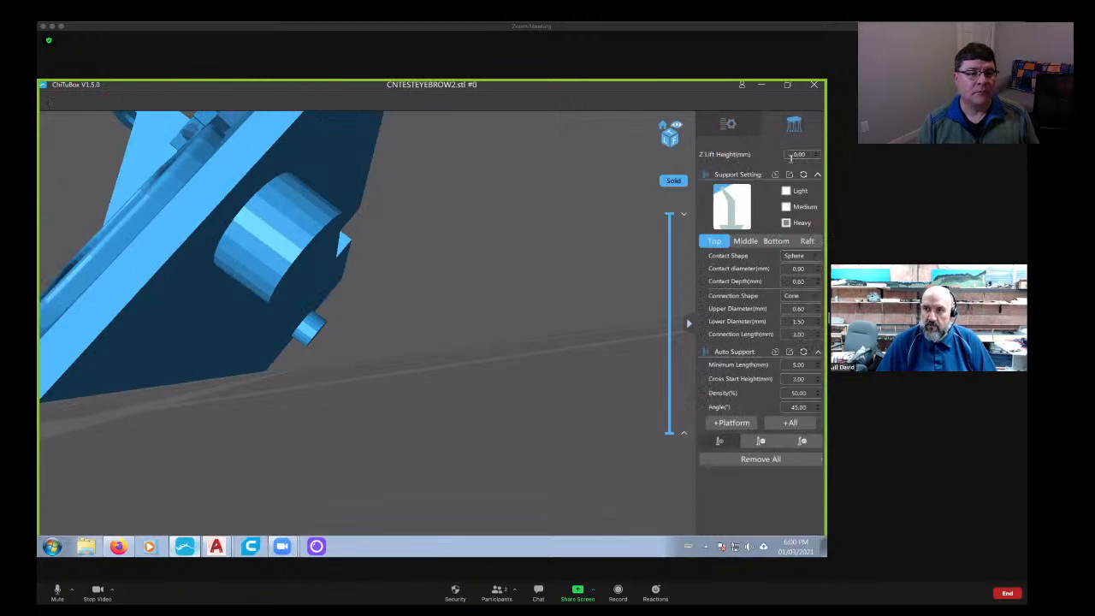
pyautogui.write('4')
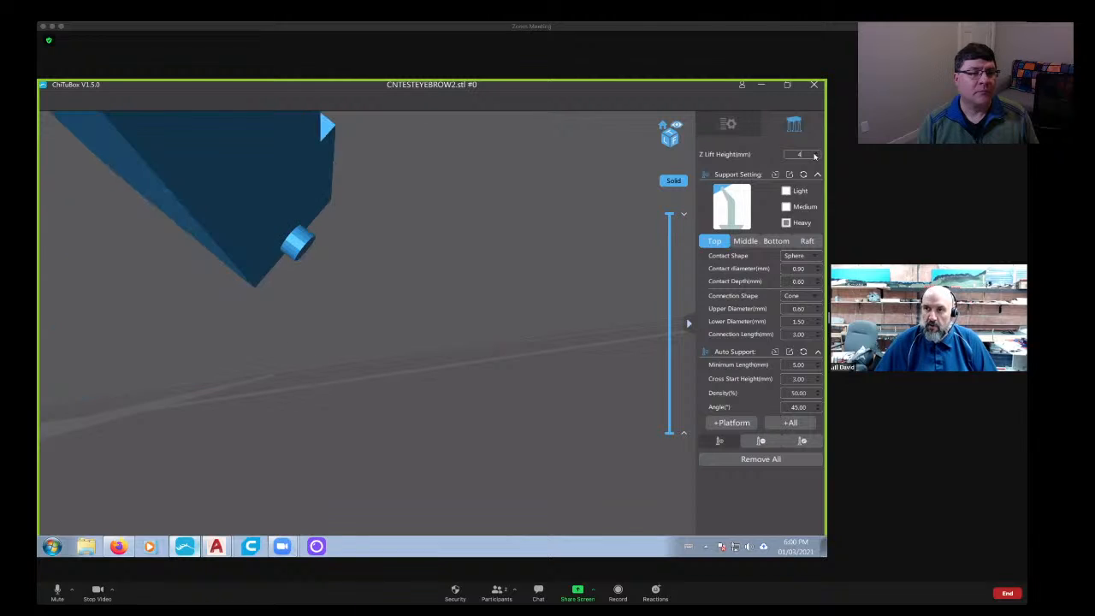
# - Place heavy supports at the middle of the panel's lowest back edge and along the half towards one corner
pyautogui.moveTo(483, 233); pyautogui.dragTo(623, 289)
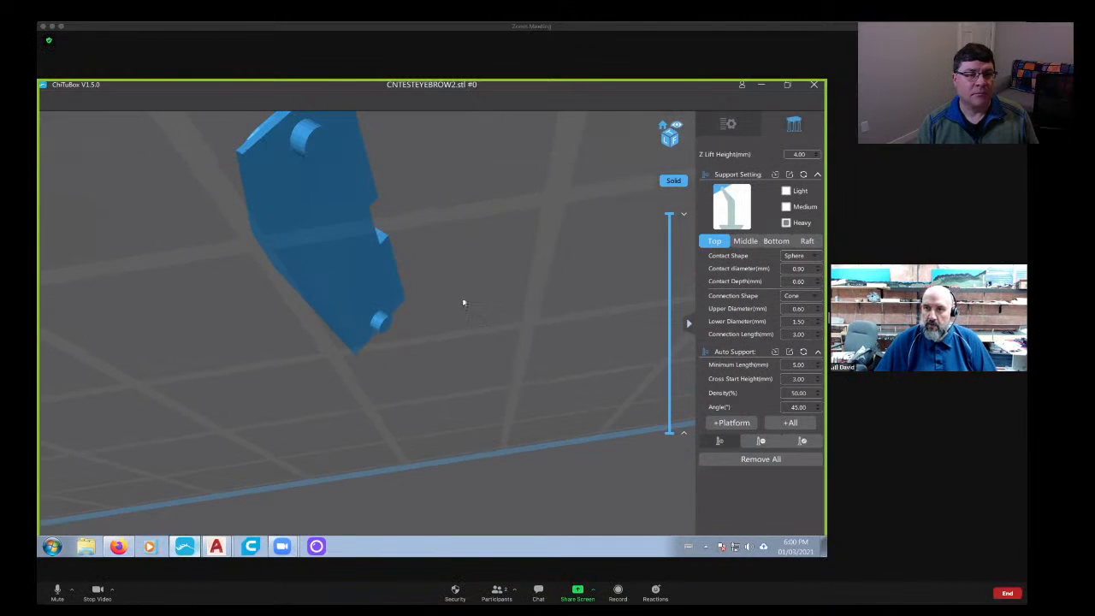
pyautogui.moveTo(464, 303); pyautogui.dragTo(721, 229)
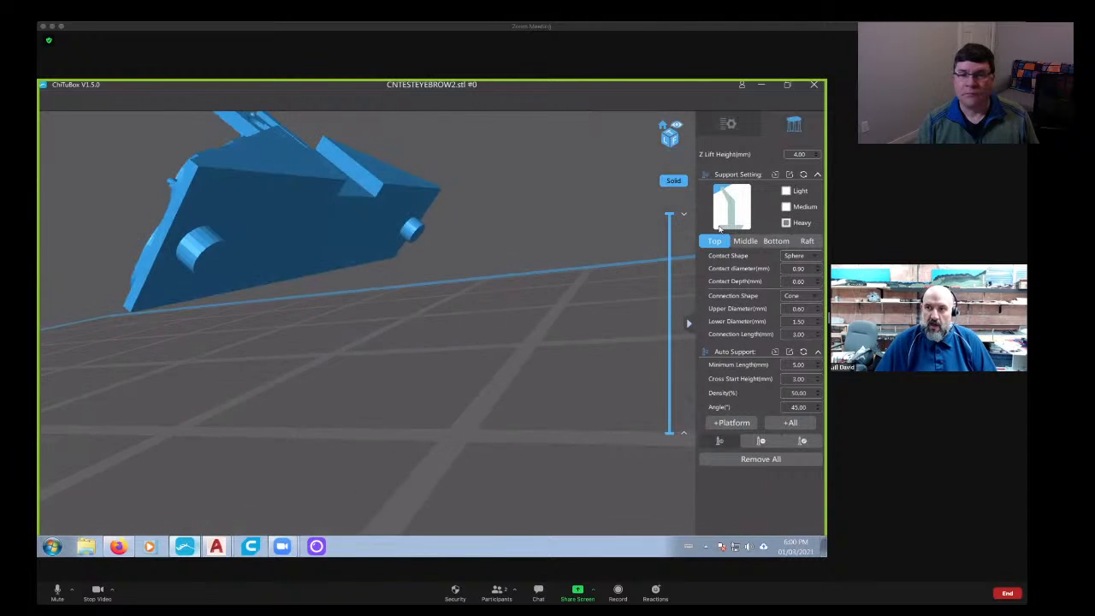
pyautogui.click(786, 207)
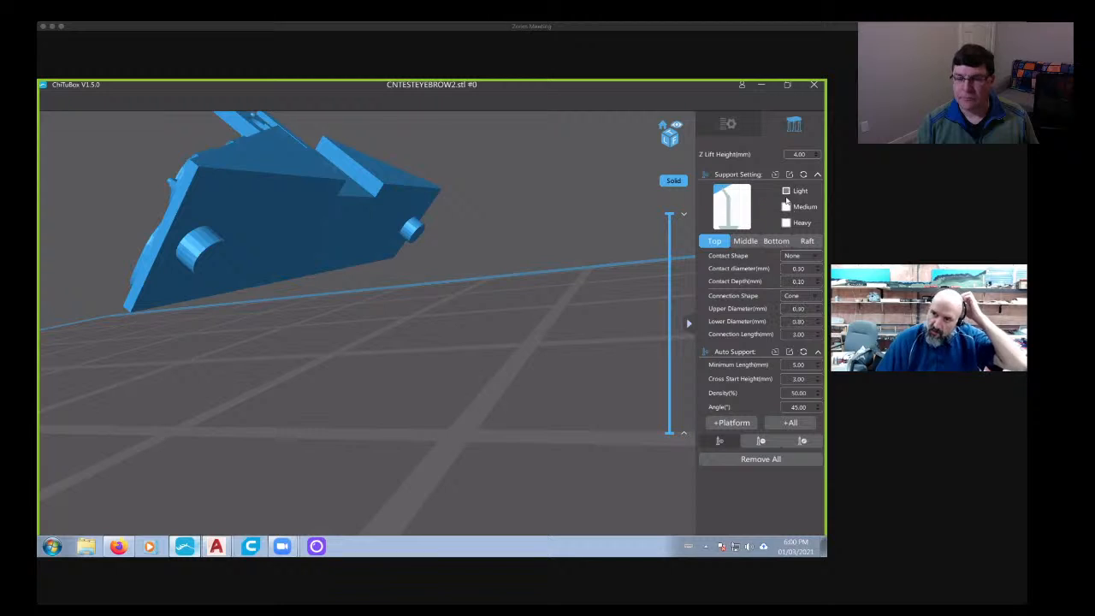
pyautogui.moveTo(395, 347); pyautogui.dragTo(359, 291)
pyautogui.moveTo(279, 180); pyautogui.dragTo(341, 254)
pyautogui.click(341, 253)
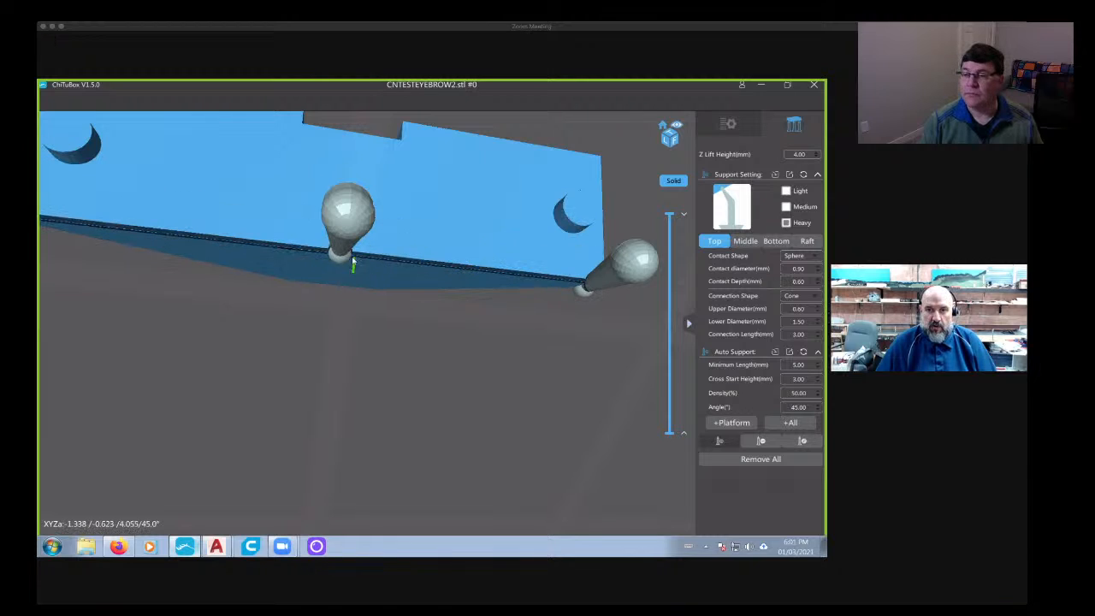
pyautogui.click(473, 269)
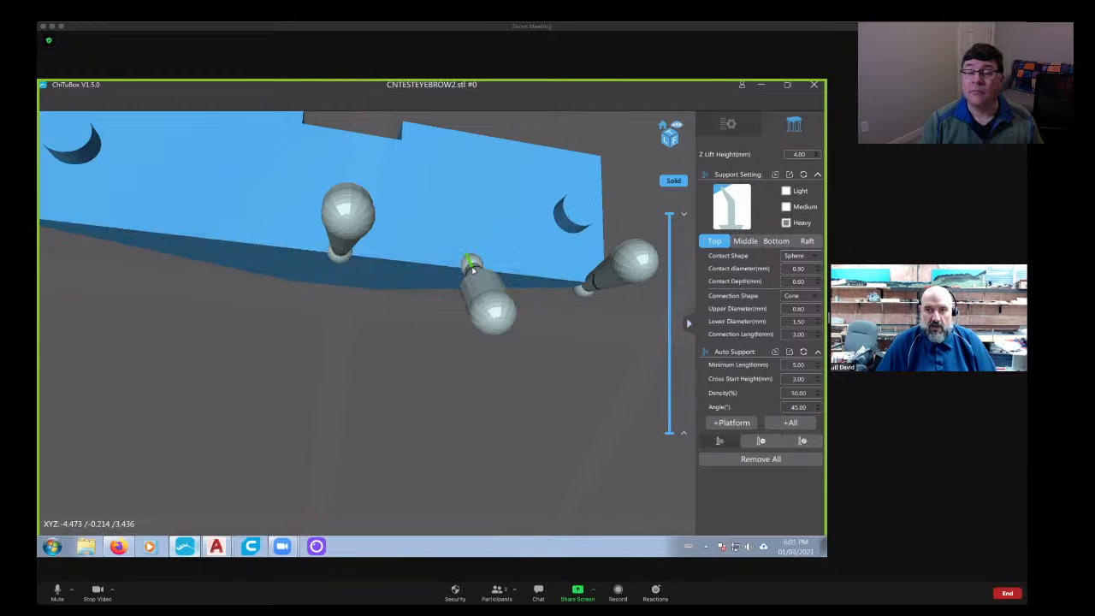
pyautogui.click(411, 262)
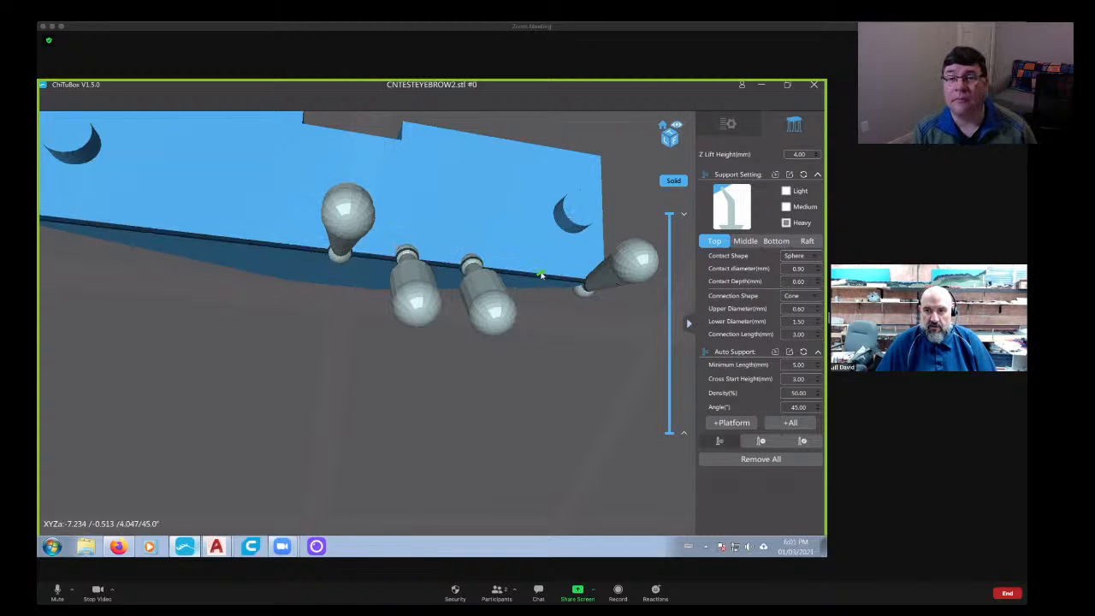
pyautogui.click(540, 274)
# - Add three heavy supports along the remaining half of the lowest back edge, between the middle support and the opposite corner
pyautogui.moveTo(190, 253); pyautogui.dragTo(333, 263, button='middle')
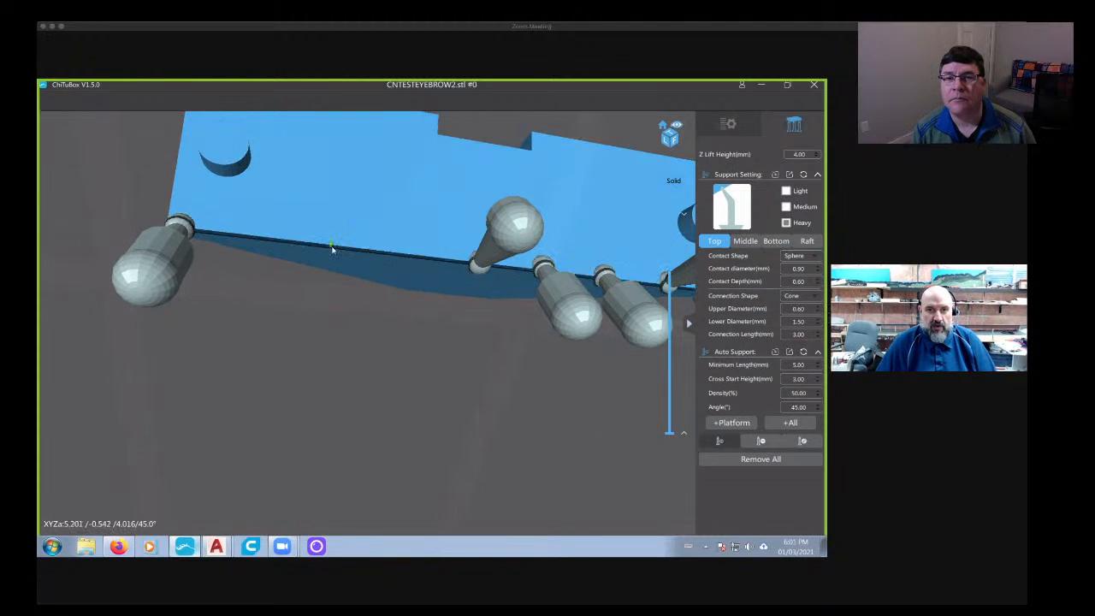
pyautogui.click(333, 246)
pyautogui.click(408, 256)
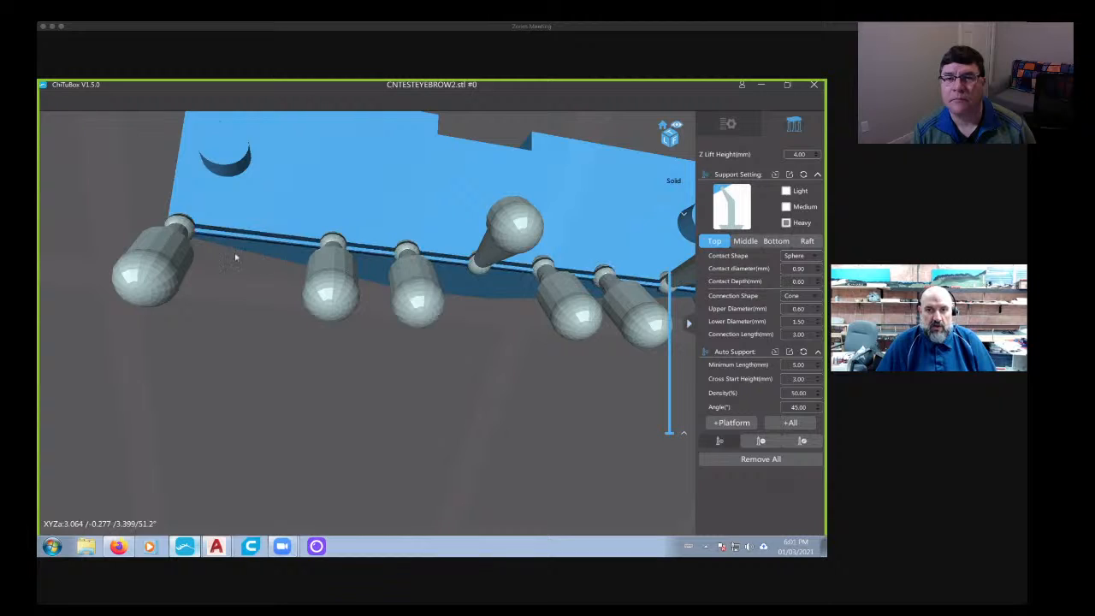
pyautogui.click(256, 235)
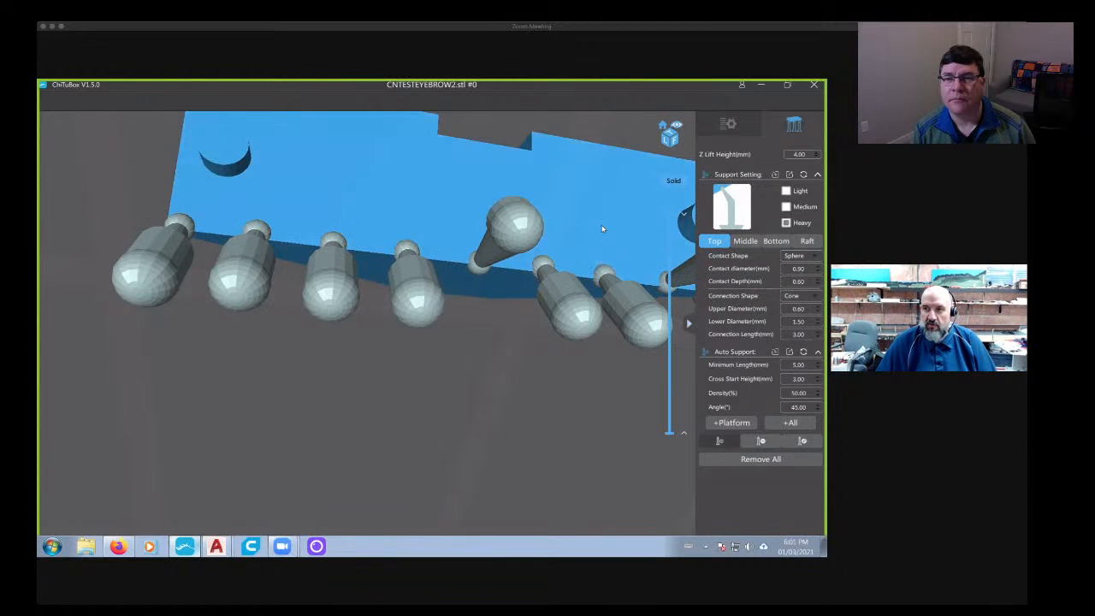
# - Place a medium support under each of the two back pegs
pyautogui.click(223, 166)
pyautogui.moveTo(509, 272); pyautogui.dragTo(349, 254, button='middle')
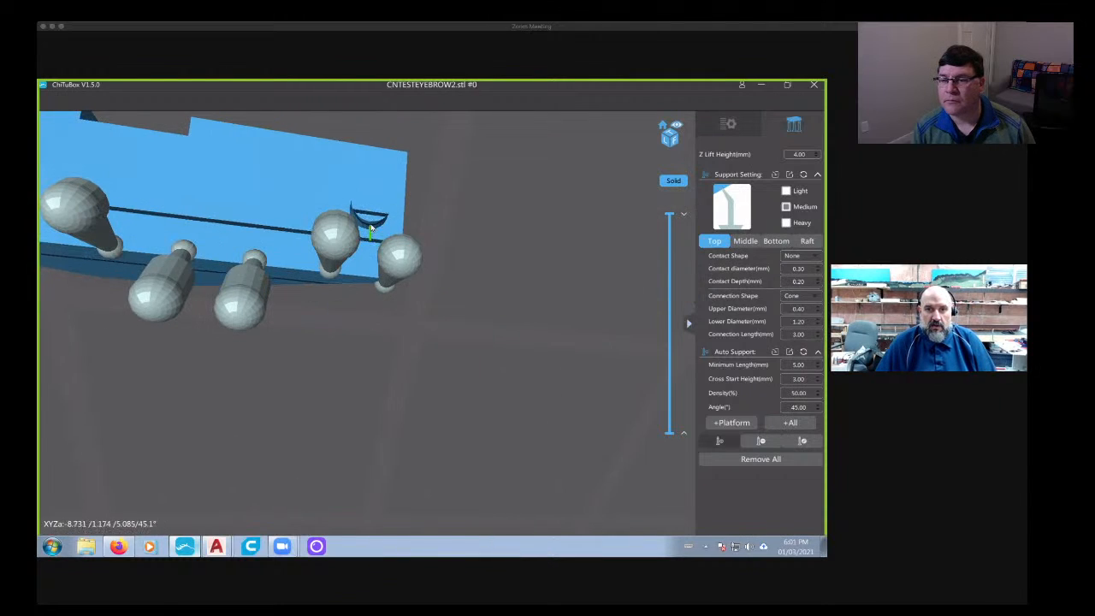
pyautogui.click(372, 224)
# - Examine the placed supports from several angles, especially how the ball of the corner support meets the panel's front face
pyautogui.moveTo(489, 298); pyautogui.dragTo(374, 330, button='right')
pyautogui.scroll(-3, 361, 342)
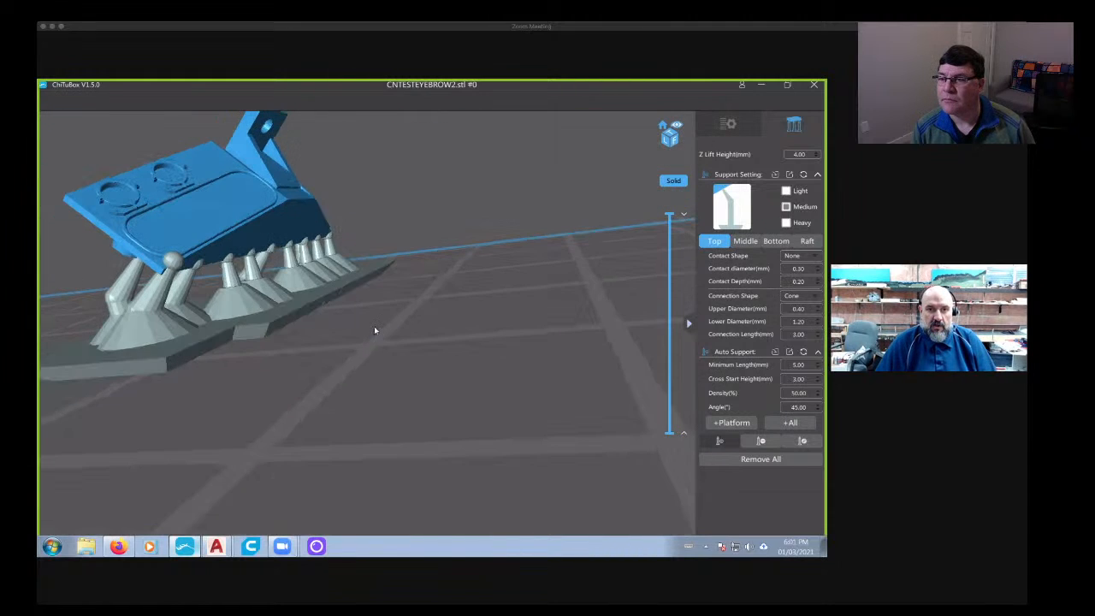
pyautogui.scroll(3, 192, 301)
pyautogui.moveTo(192, 300); pyautogui.dragTo(220, 313, button='right')
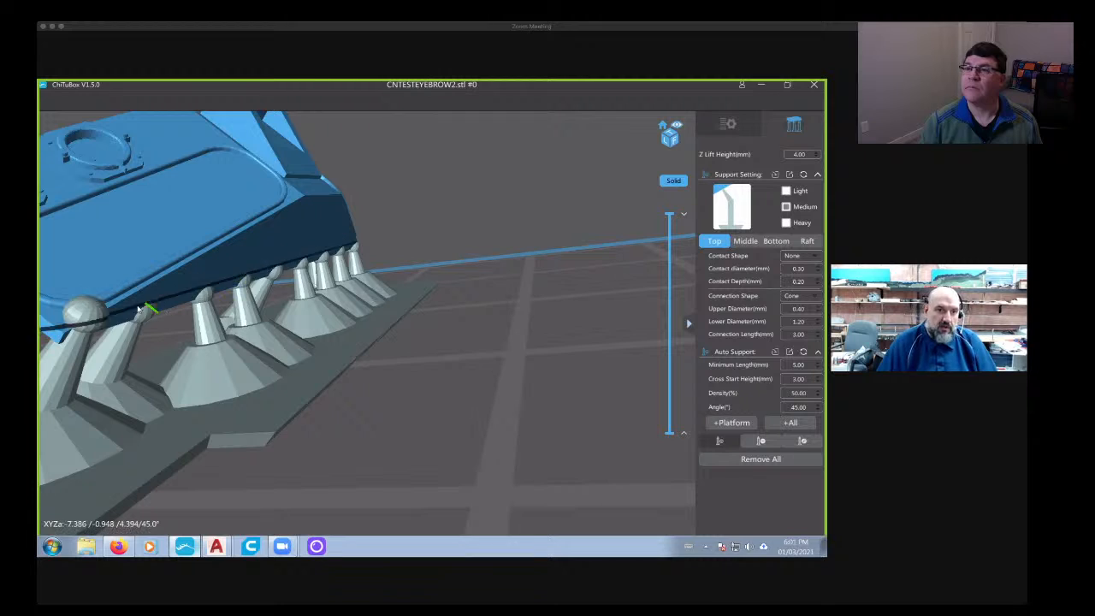
pyautogui.moveTo(139, 310); pyautogui.dragTo(317, 387, button='right')
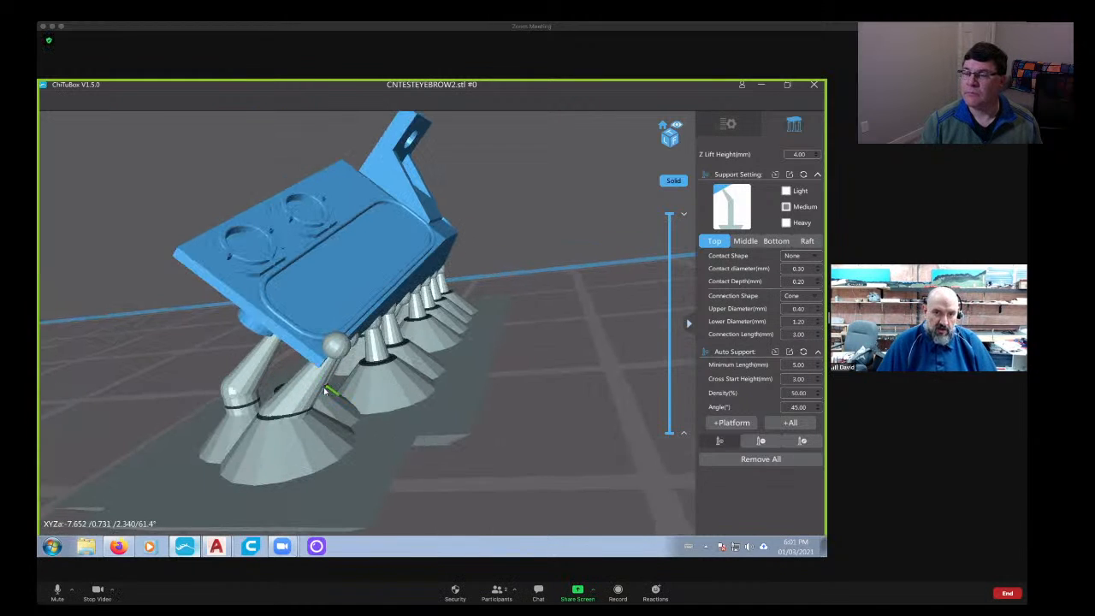
pyautogui.scroll(5, 328, 362)
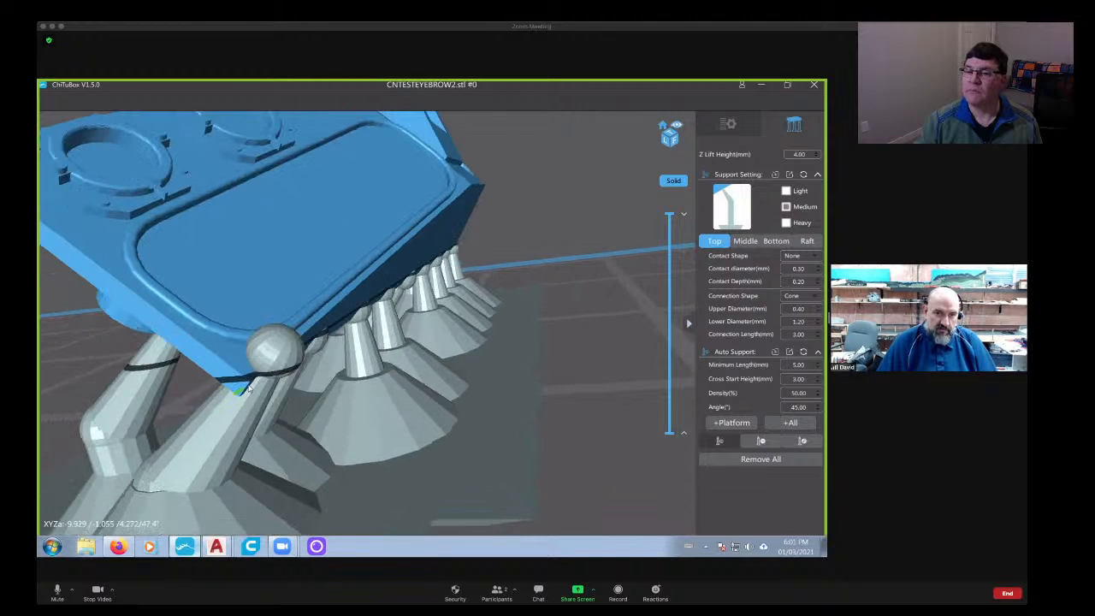
pyautogui.moveTo(542, 347); pyautogui.dragTo(481, 343, button='right')
pyautogui.scroll(5, 366, 384)
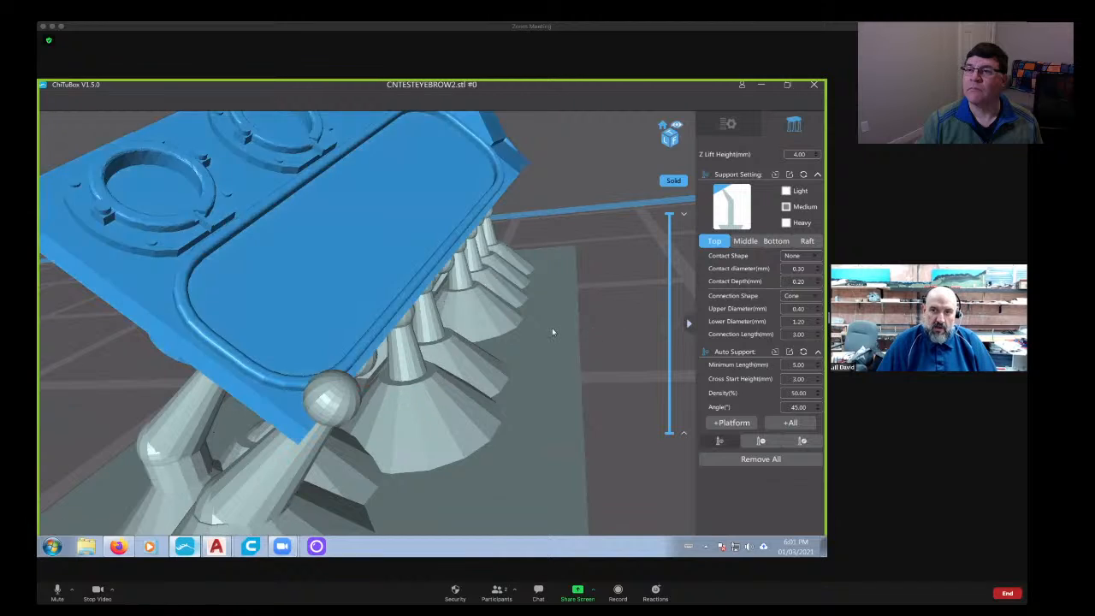
pyautogui.moveTo(552, 328); pyautogui.dragTo(368, 338, button='right')
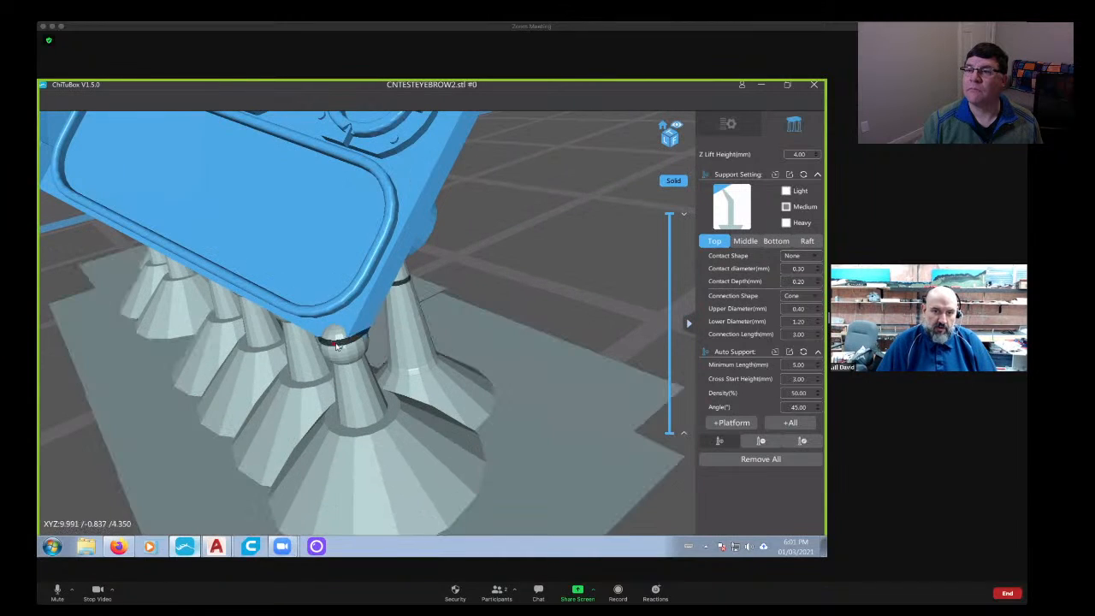
pyautogui.scroll(3, 336, 345)
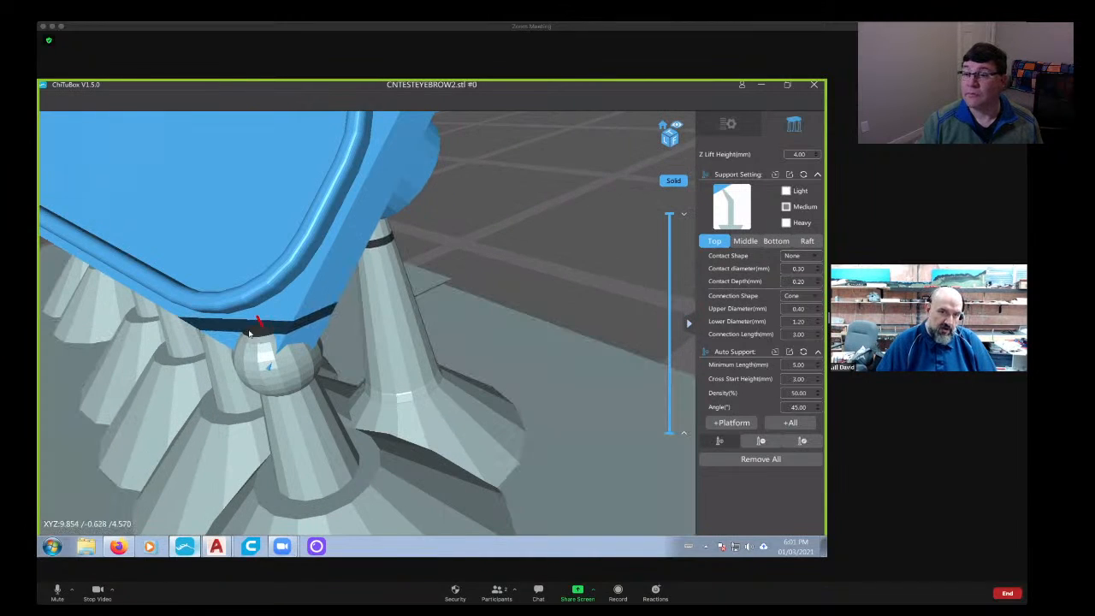
pyautogui.scroll(-5, 229, 412)
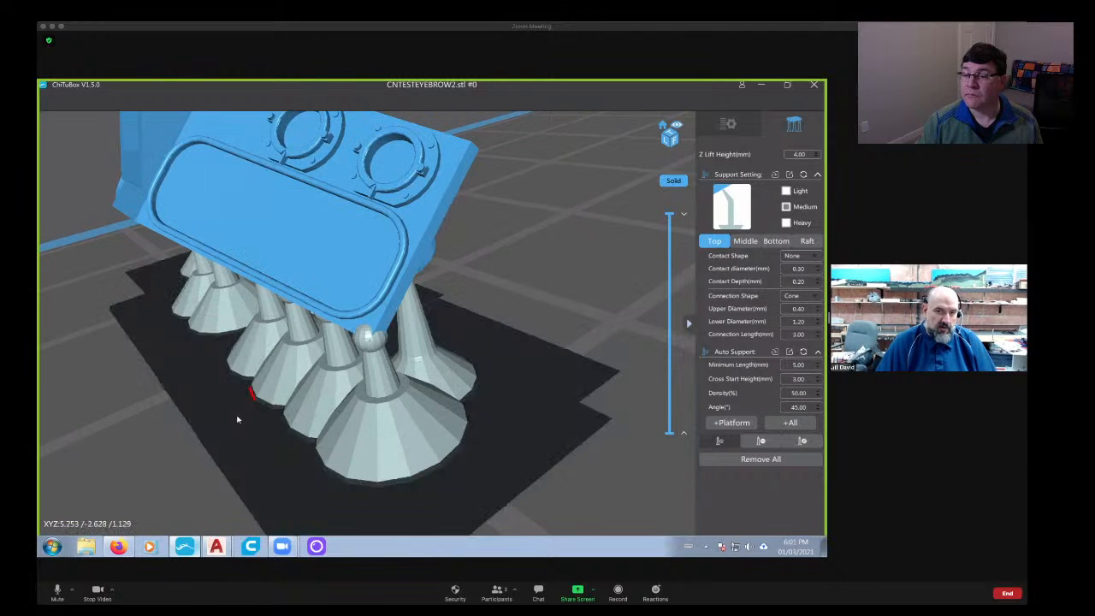
# - Delete the heavy support at the panel's lower corner that protrudes past the front face
pyautogui.moveTo(237, 418); pyautogui.dragTo(641, 365, button='right')
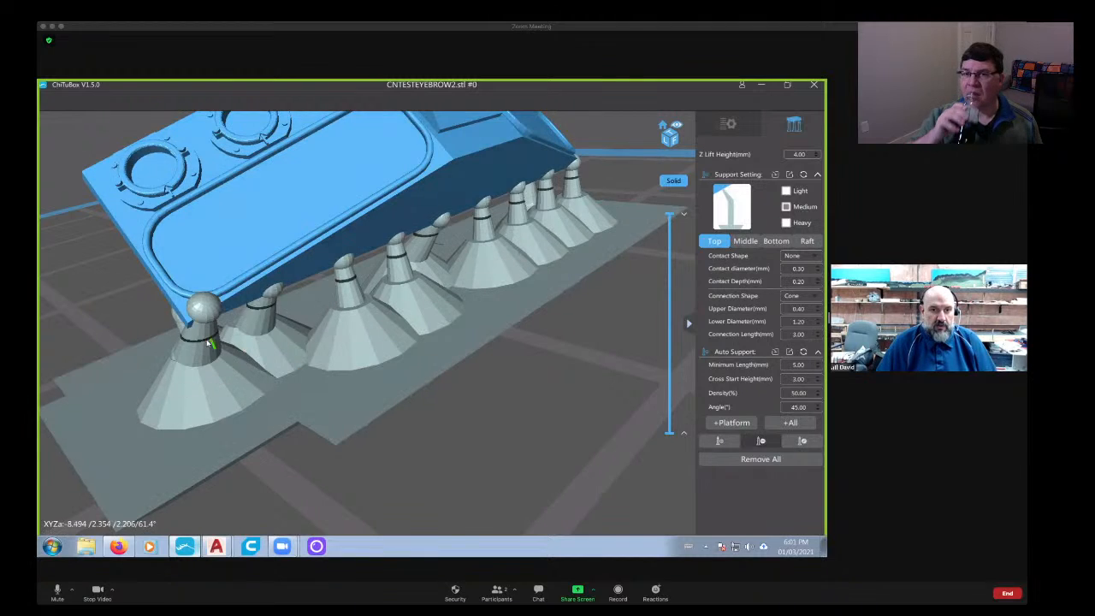
pyautogui.click(207, 344)
pyautogui.moveTo(520, 289); pyautogui.dragTo(370, 292, button='middle')
pyautogui.click(370, 293)
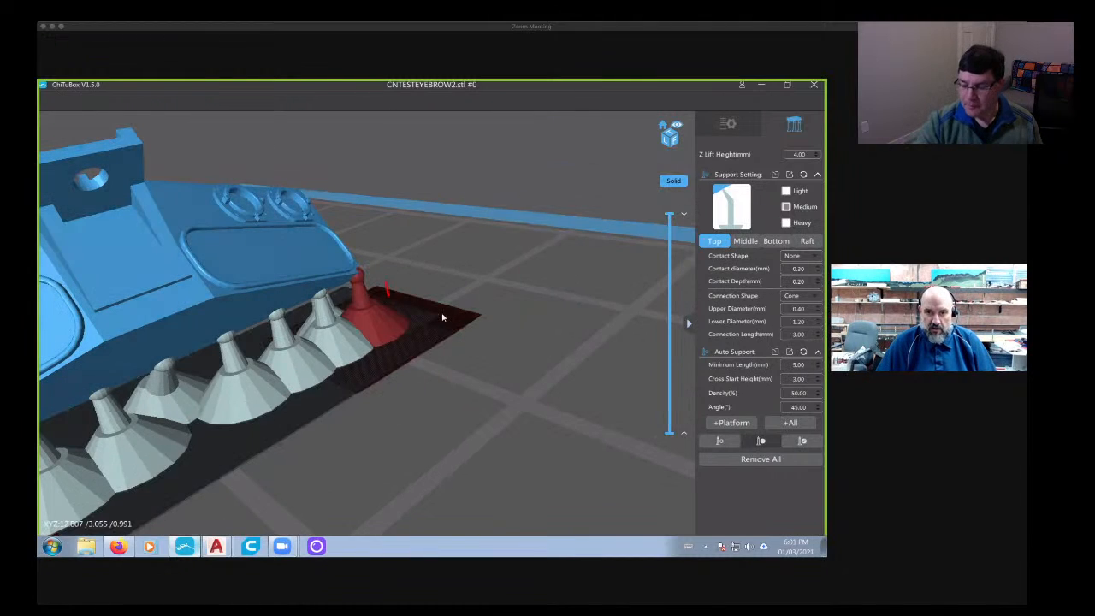
pyautogui.press('Delete')
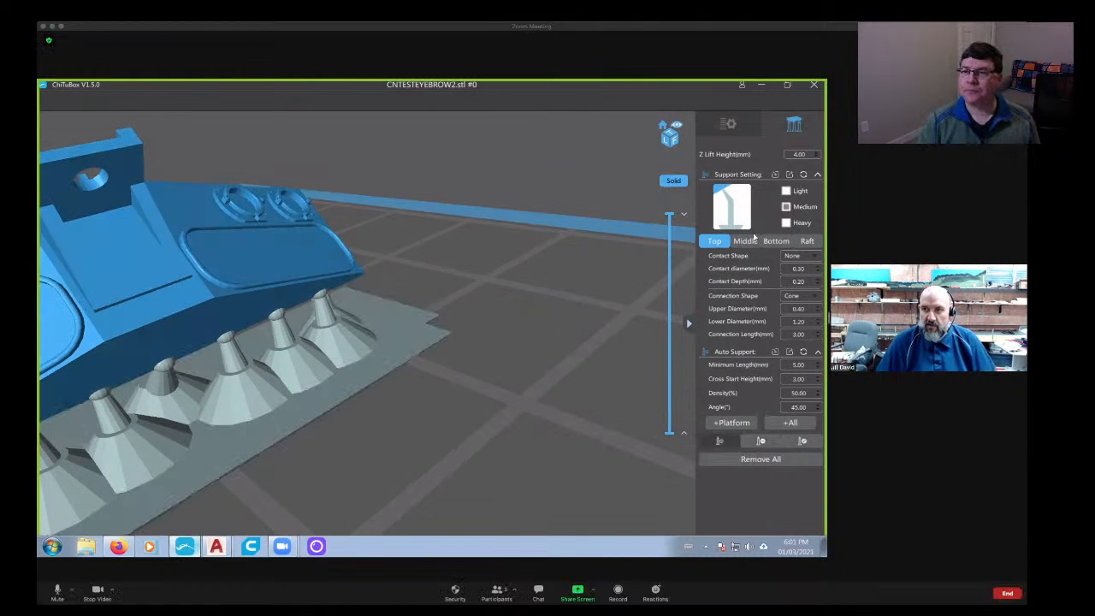
# - Place a medium support on the back edge at the same lower corner of the panel
pyautogui.moveTo(338, 422); pyautogui.dragTo(395, 412)
pyautogui.moveTo(394, 412); pyautogui.dragTo(254, 335, button='right')
pyautogui.scroll(4, 377, 398)
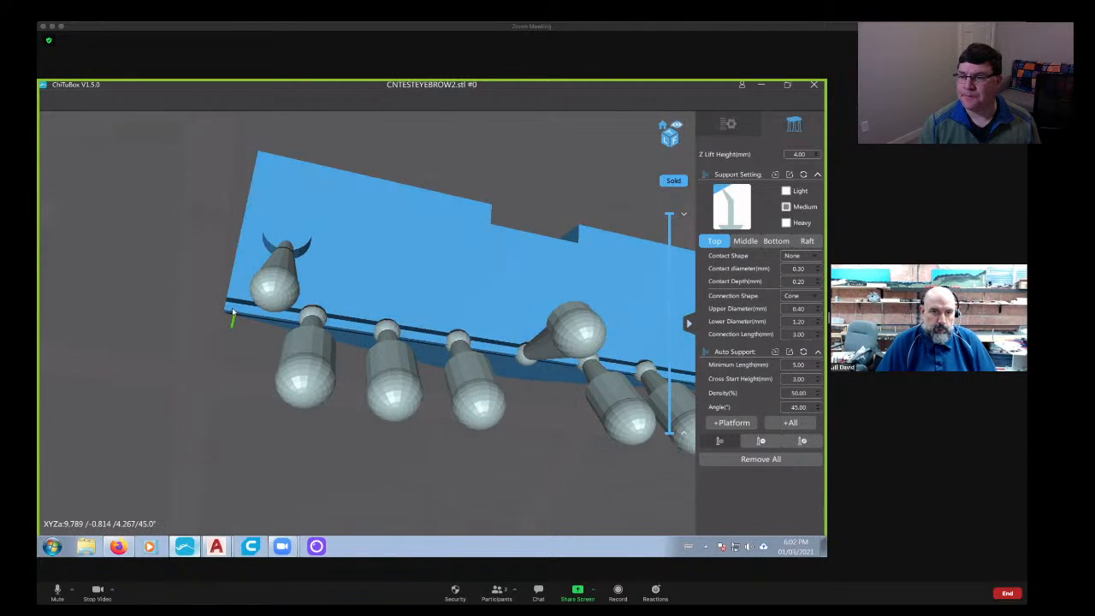
pyautogui.scroll(4, 242, 319)
pyautogui.moveTo(151, 301); pyautogui.dragTo(224, 320, button='middle')
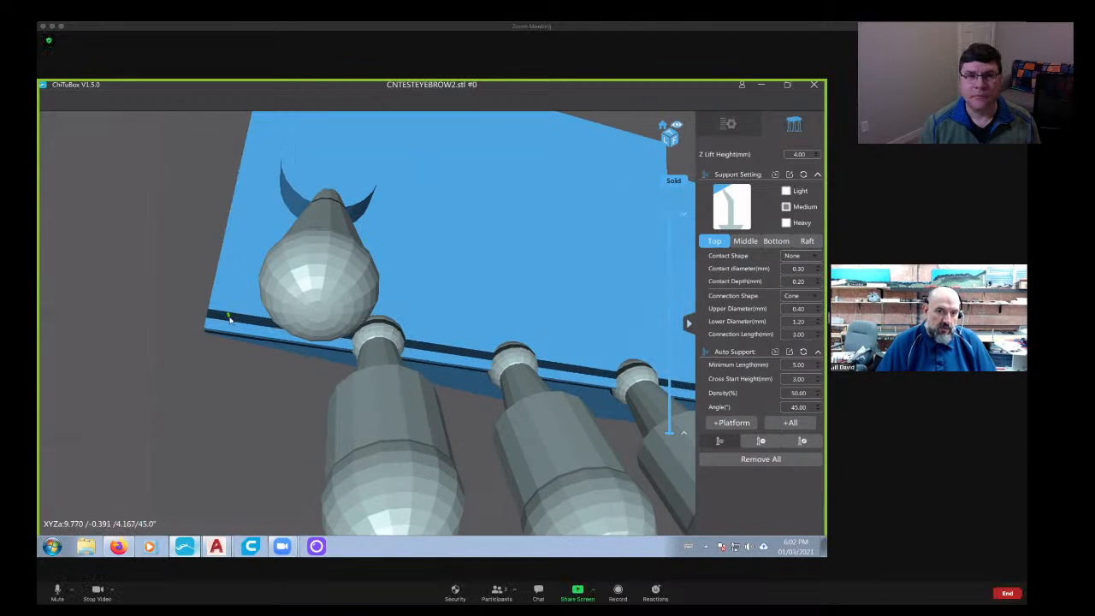
pyautogui.click(229, 319)
# - Inspect the new corner support's contact with the panel edge and its clearance from neighbouring supports at close range
pyautogui.scroll(-5, 291, 318)
pyautogui.moveTo(291, 317); pyautogui.dragTo(386, 313, button='right')
pyautogui.scroll(5, 412, 355)
pyautogui.scroll(3, 371, 222)
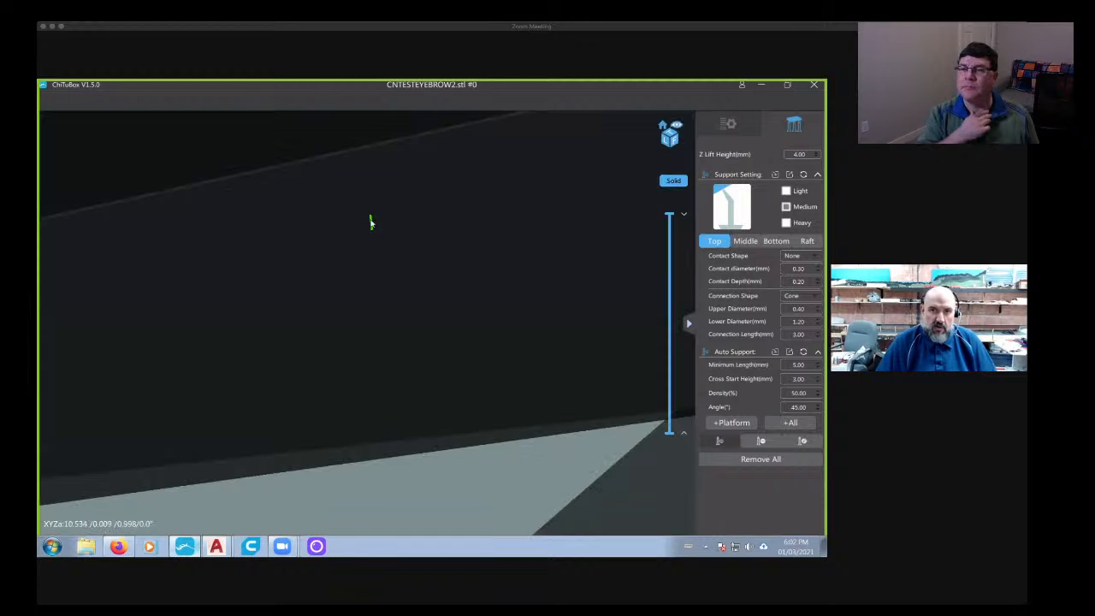
pyautogui.scroll(-2, 373, 237)
pyautogui.moveTo(374, 237); pyautogui.dragTo(289, 283, button='right')
pyautogui.scroll(-2, 288, 276)
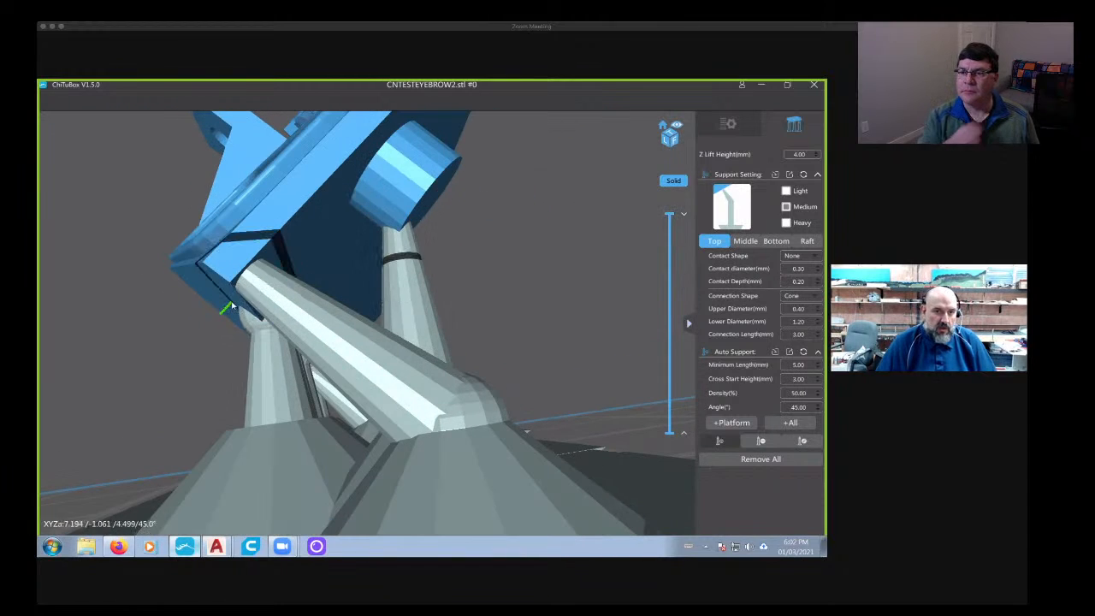
pyautogui.scroll(3, 233, 307)
pyautogui.scroll(-3, 242, 298)
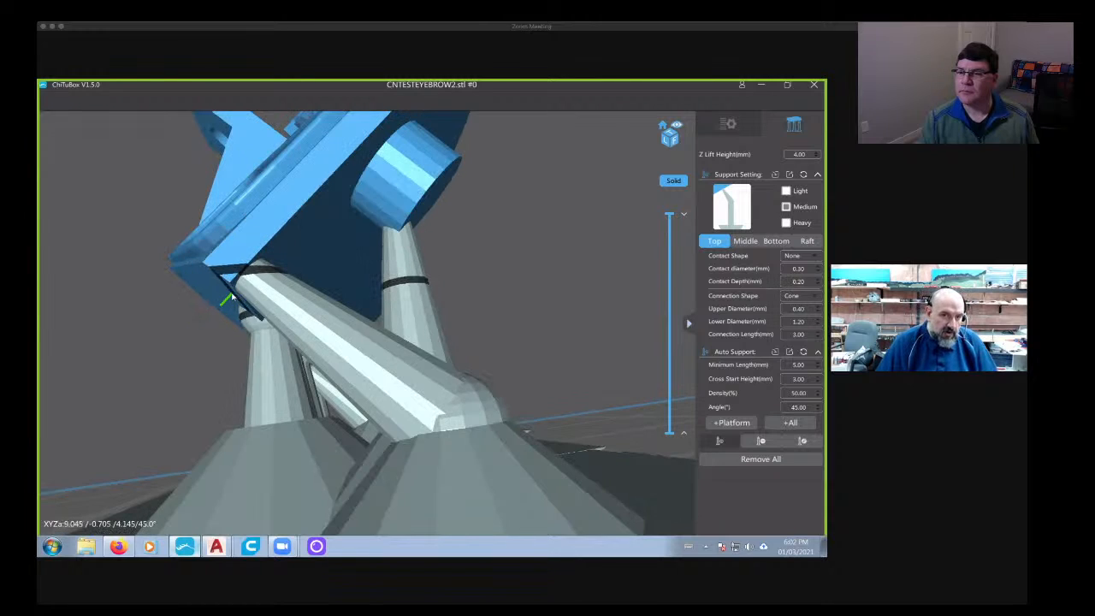
pyautogui.moveTo(235, 297); pyautogui.dragTo(469, 240, button='right')
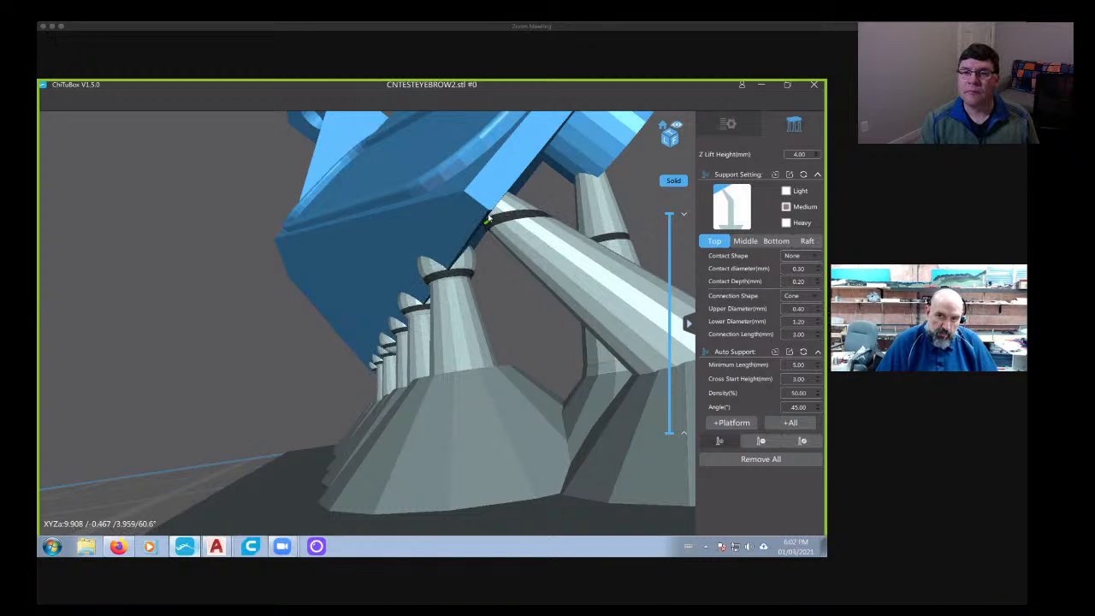
# - Delete the support under the panel's back face at the lower corner on the opposite end
pyautogui.scroll(-6, 487, 220)
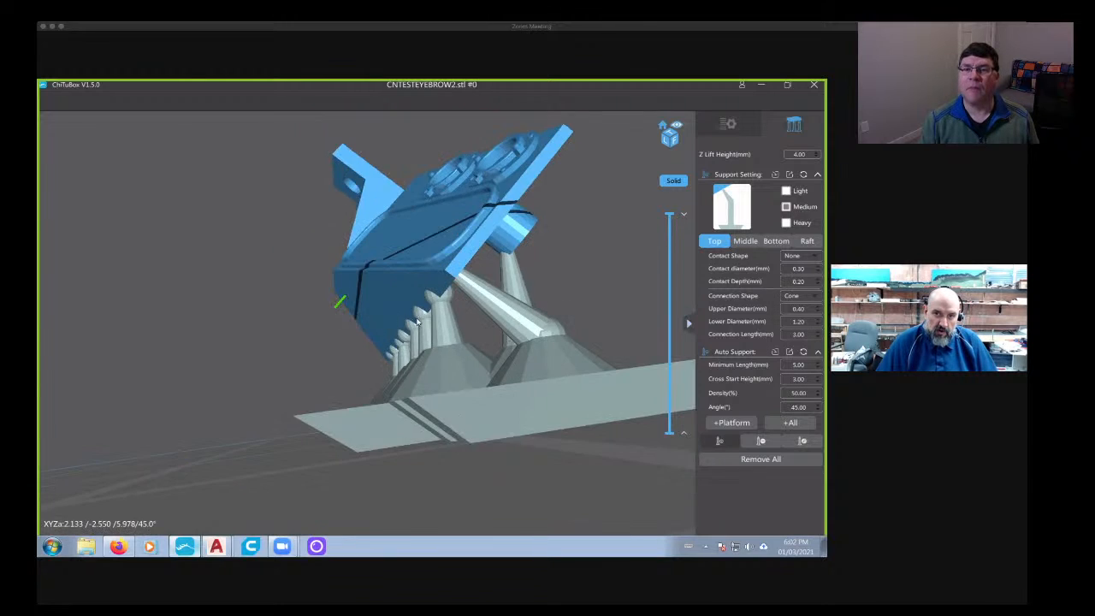
pyautogui.moveTo(343, 304); pyautogui.dragTo(521, 303, button='right')
pyautogui.scroll(2, 498, 253)
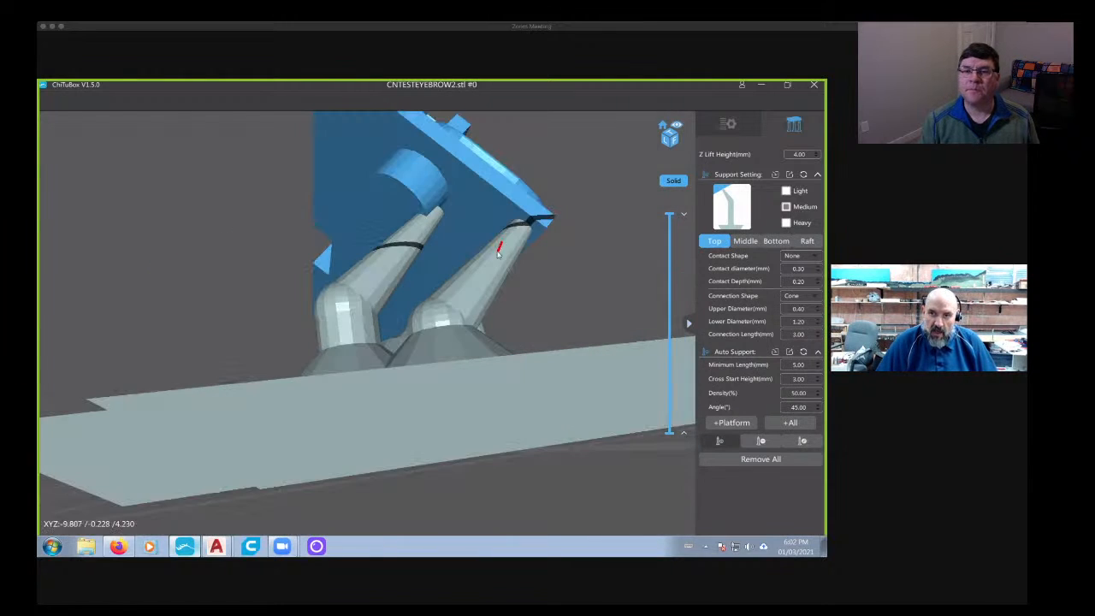
pyautogui.moveTo(508, 260); pyautogui.dragTo(501, 266, button='right')
pyautogui.scroll(2, 462, 292)
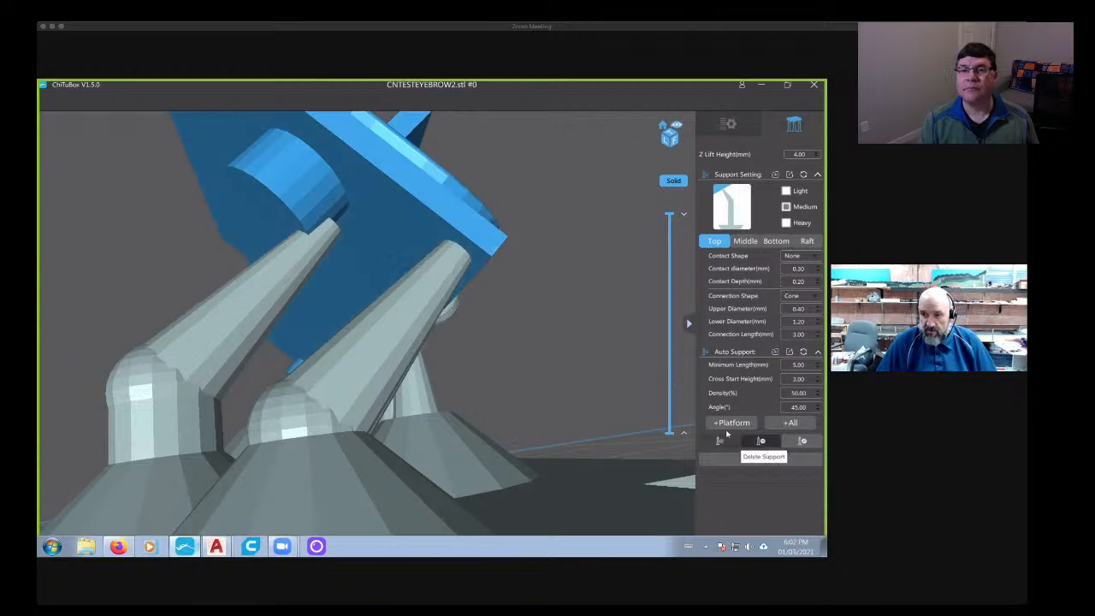
pyautogui.click(720, 439)
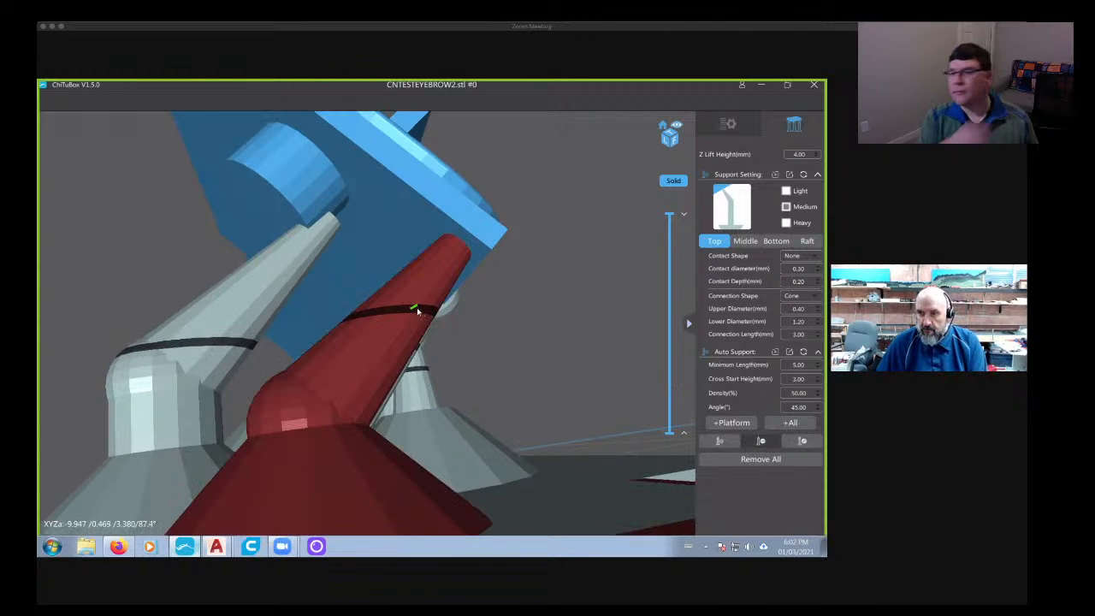
pyautogui.click(418, 312)
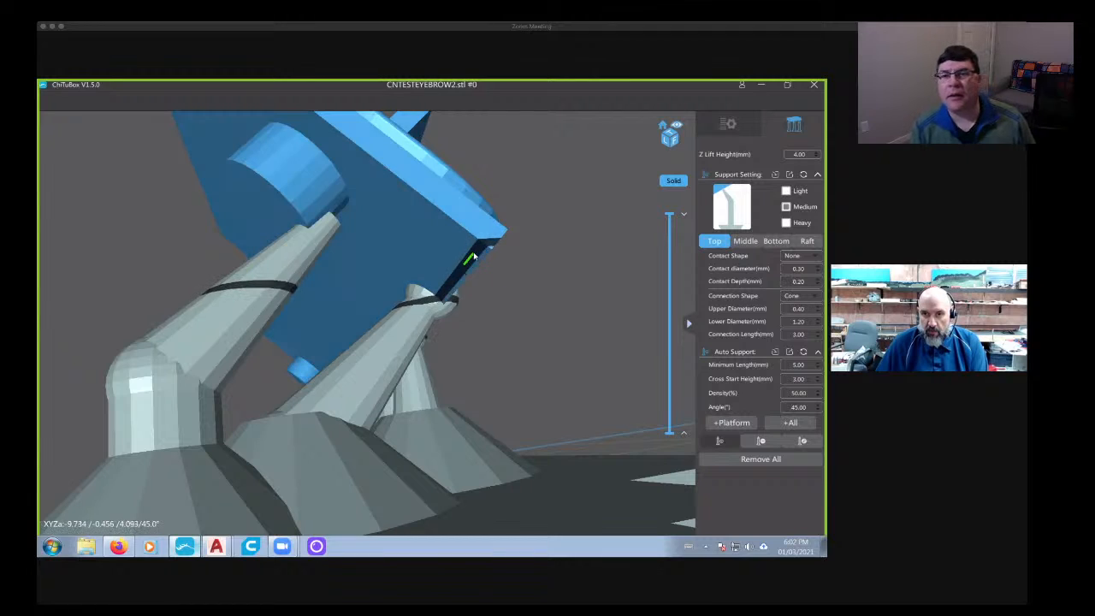
# - Place a medium support on the bottom edge at that same corner and check its contact from several angles
pyautogui.click(473, 255)
pyautogui.scroll(-3, 504, 275)
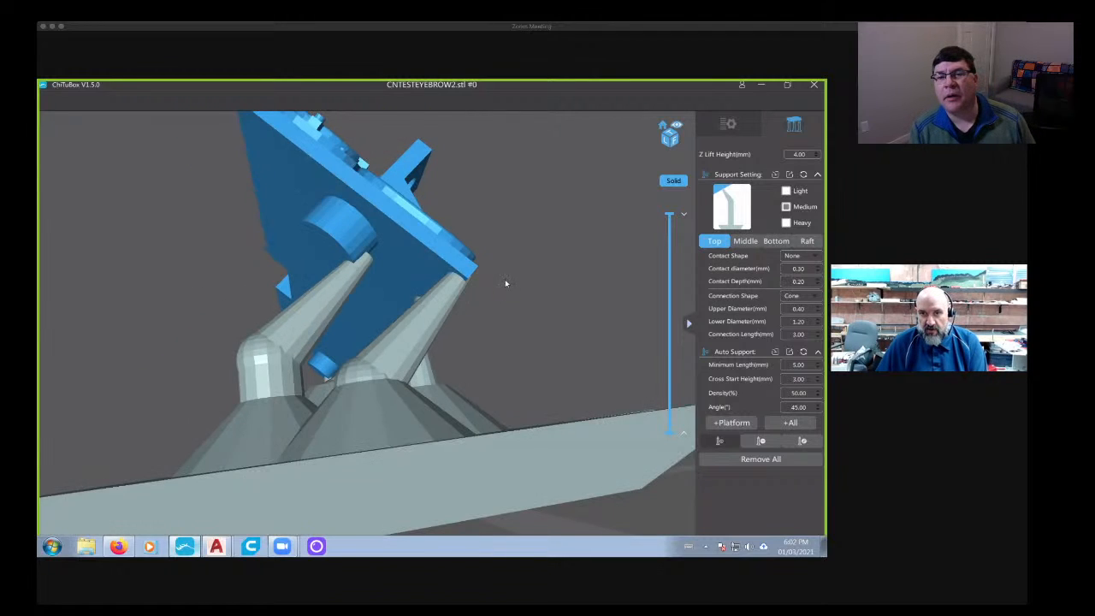
pyautogui.moveTo(505, 279); pyautogui.dragTo(464, 303, button='right')
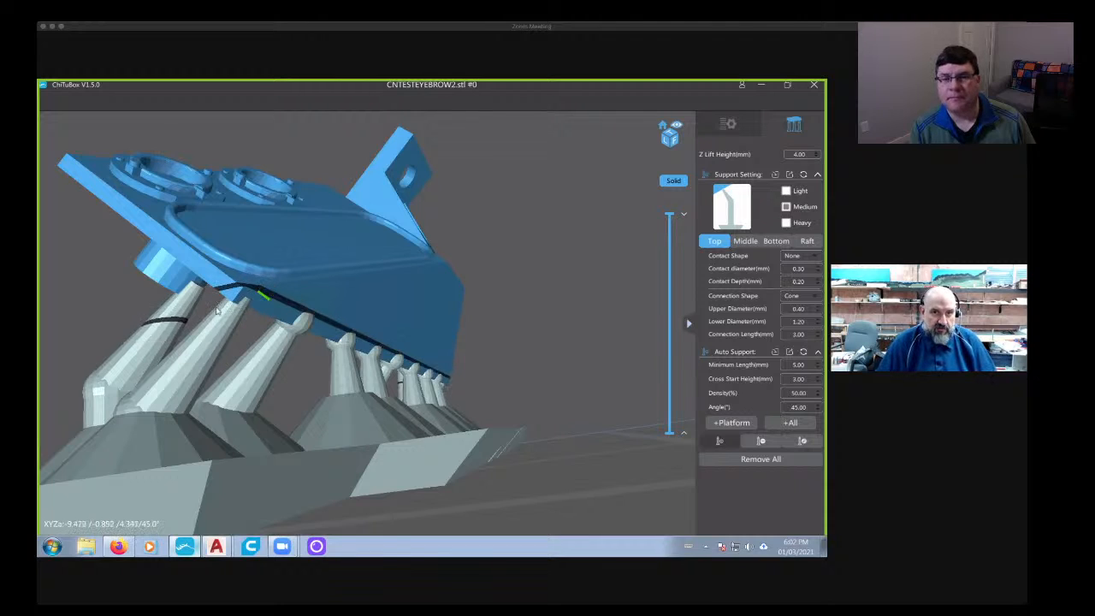
pyautogui.moveTo(217, 308); pyautogui.dragTo(548, 339, button='right')
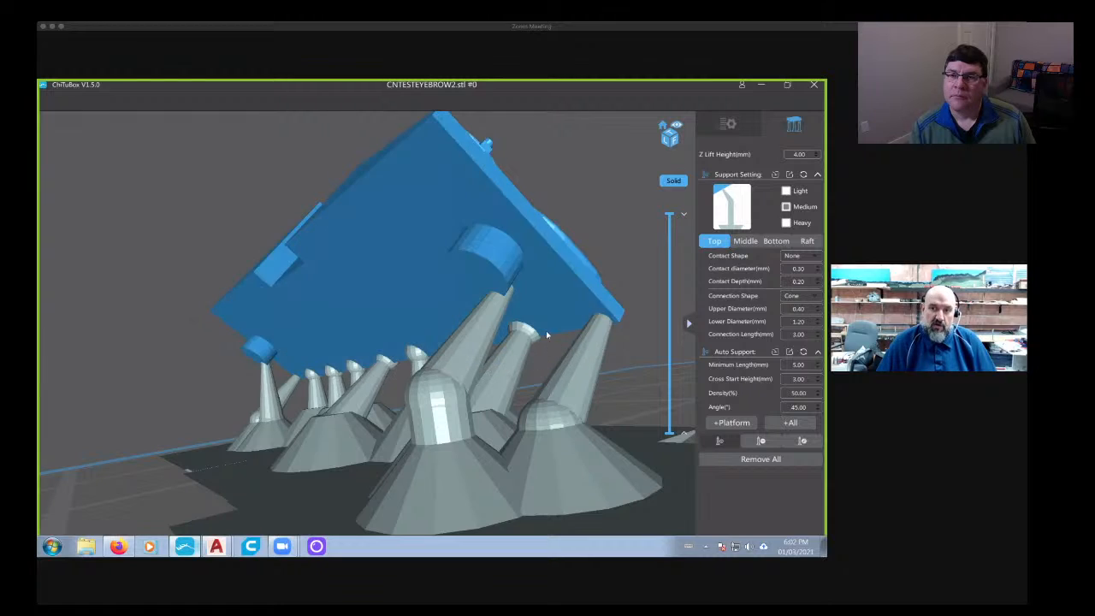
pyautogui.moveTo(489, 338); pyautogui.dragTo(409, 336, button='right')
pyautogui.scroll(-3, 409, 335)
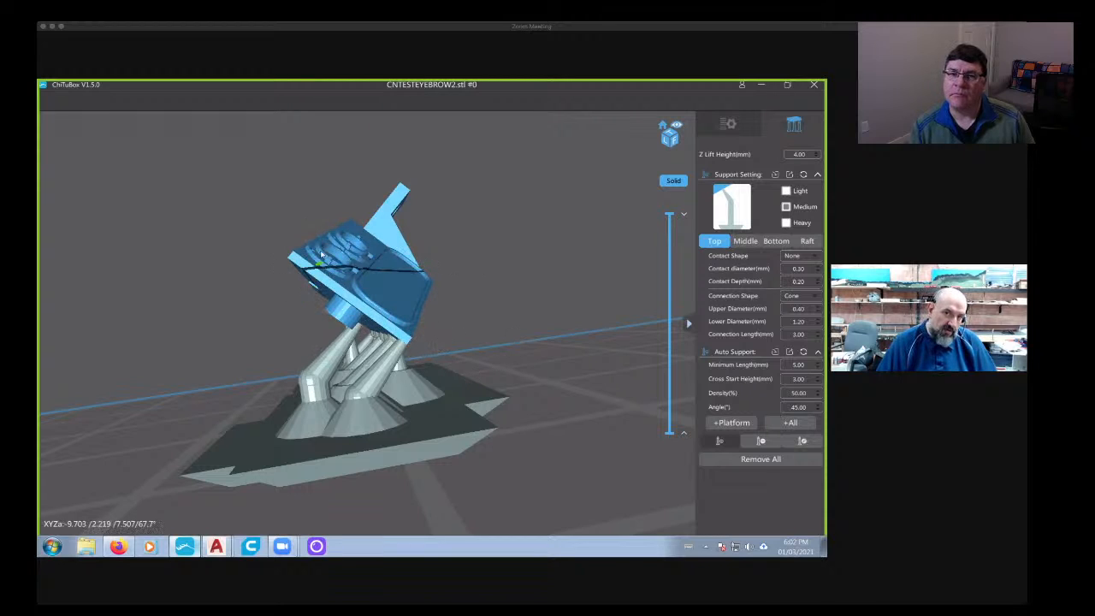
# - Add three heavy supports with sphere contacts across the panel's back face, two toward the ends and one in the middle
pyautogui.moveTo(292, 303); pyautogui.dragTo(719, 280, button='right')
pyautogui.scroll(5, 251, 341)
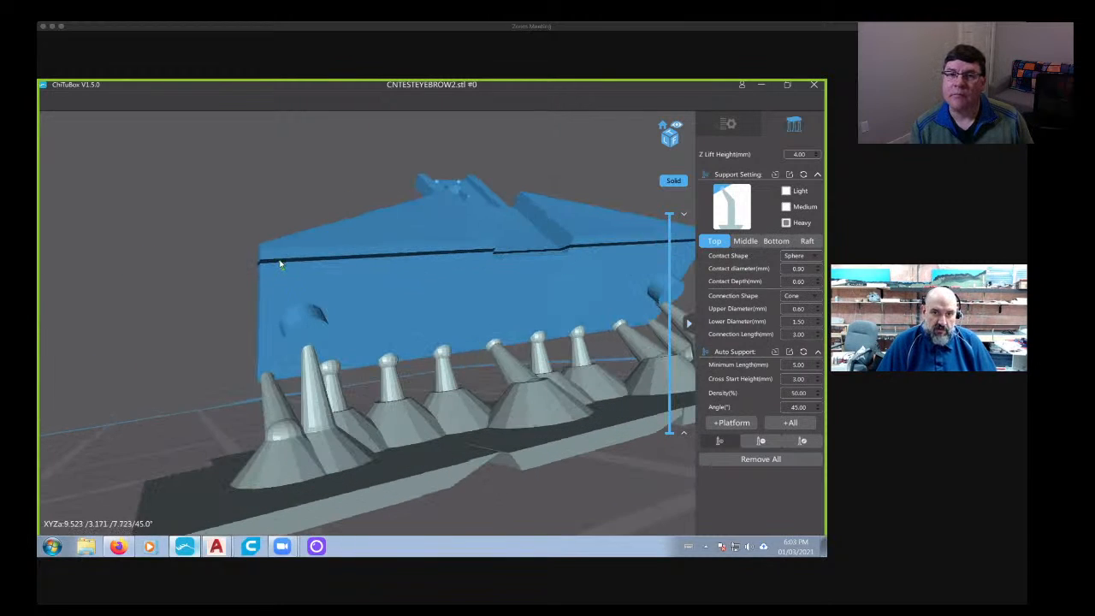
pyautogui.click(363, 289)
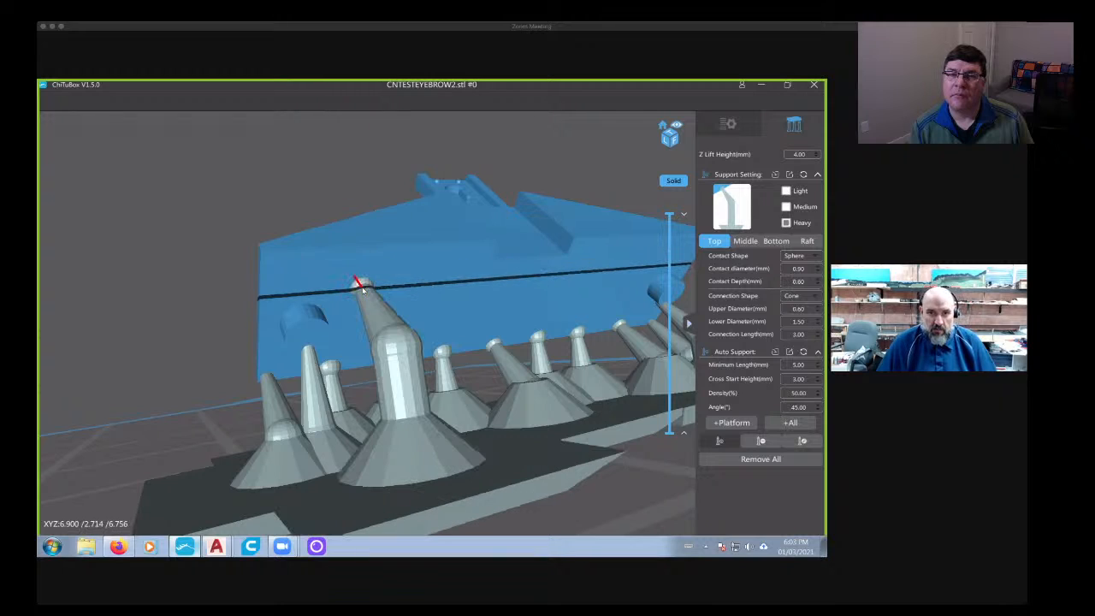
pyautogui.moveTo(448, 313); pyautogui.dragTo(261, 329, button='middle')
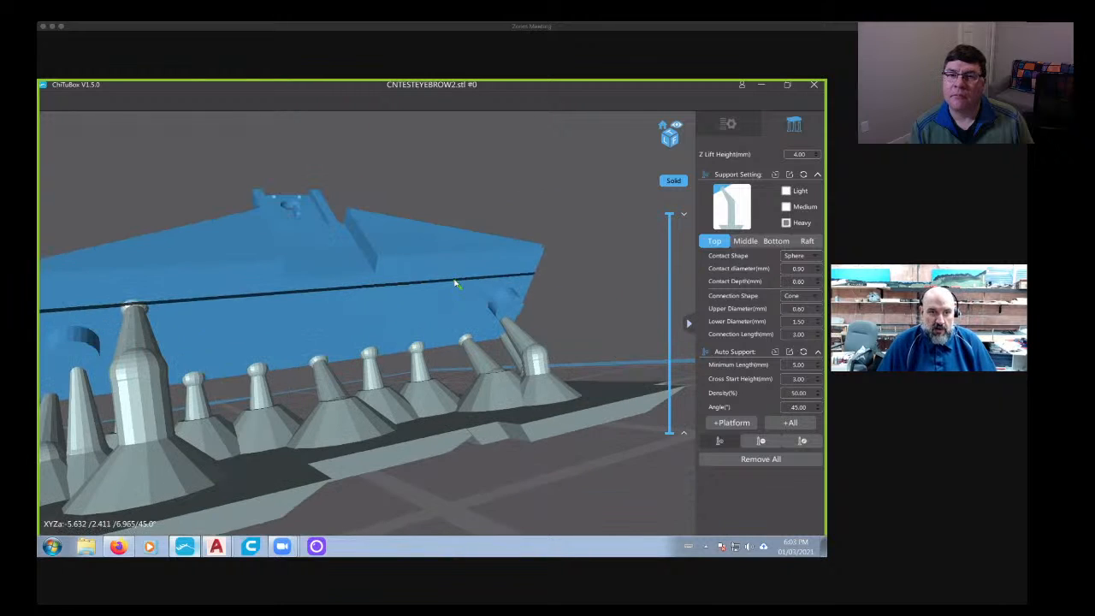
pyautogui.click(455, 284)
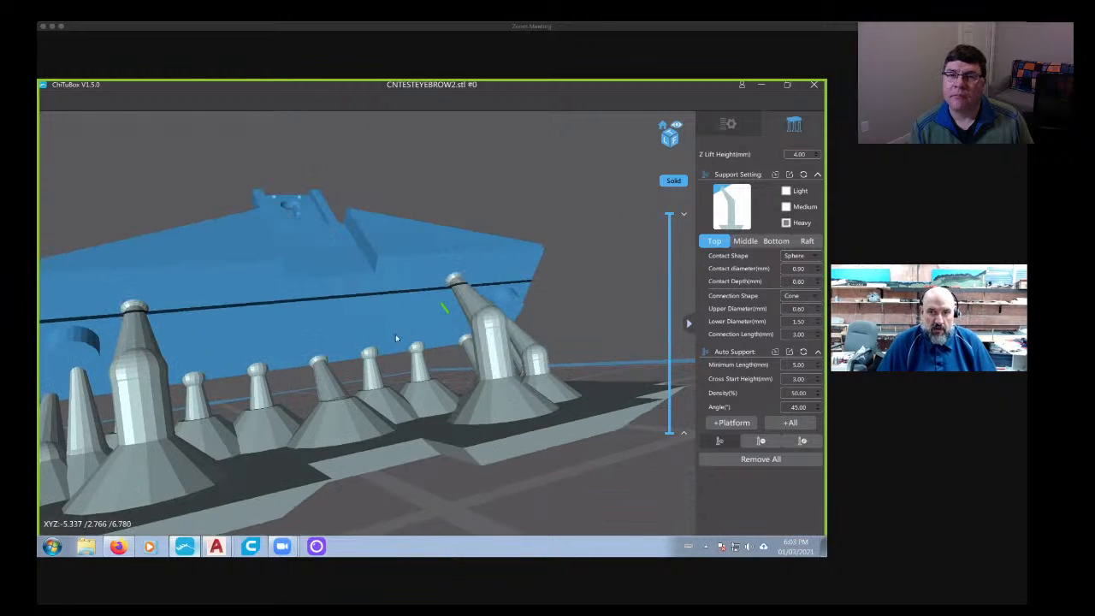
pyautogui.click(333, 300)
# - Add two more heavy supports high on the back face, one near each outer end of the panel
pyautogui.moveTo(291, 337); pyautogui.dragTo(352, 320, button='right')
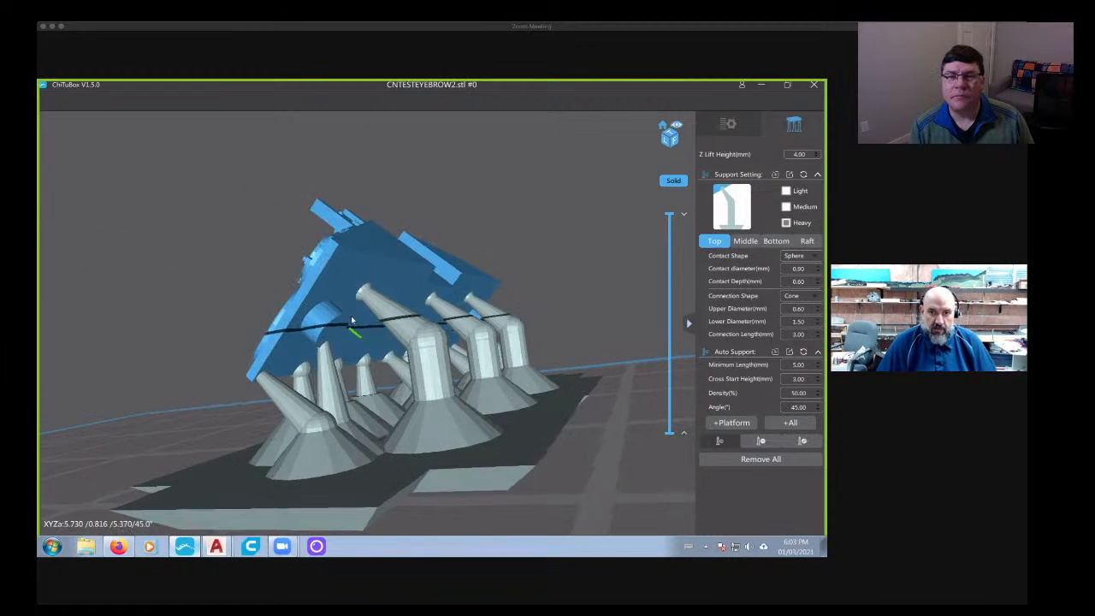
pyautogui.click(344, 261)
pyautogui.moveTo(466, 309); pyautogui.dragTo(261, 298, button='right')
pyautogui.click(200, 298)
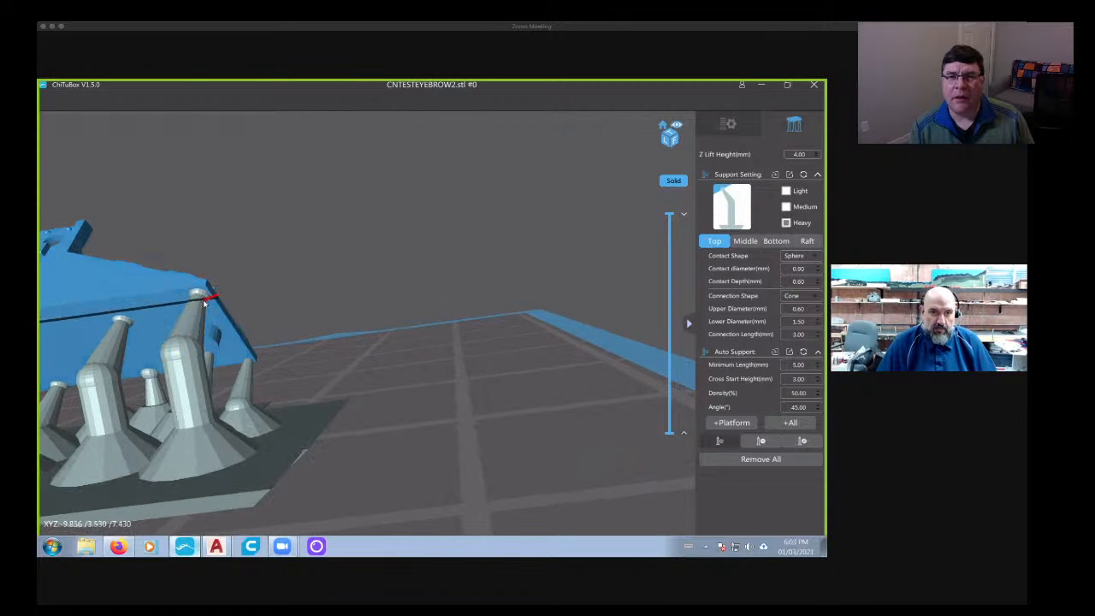
# - Inspect the supported panel from above, behind and the front, including where the heavy supports meet its outer corners
pyautogui.moveTo(195, 305); pyautogui.dragTo(394, 382, button='right')
pyautogui.moveTo(485, 319); pyautogui.dragTo(573, 347, button='right')
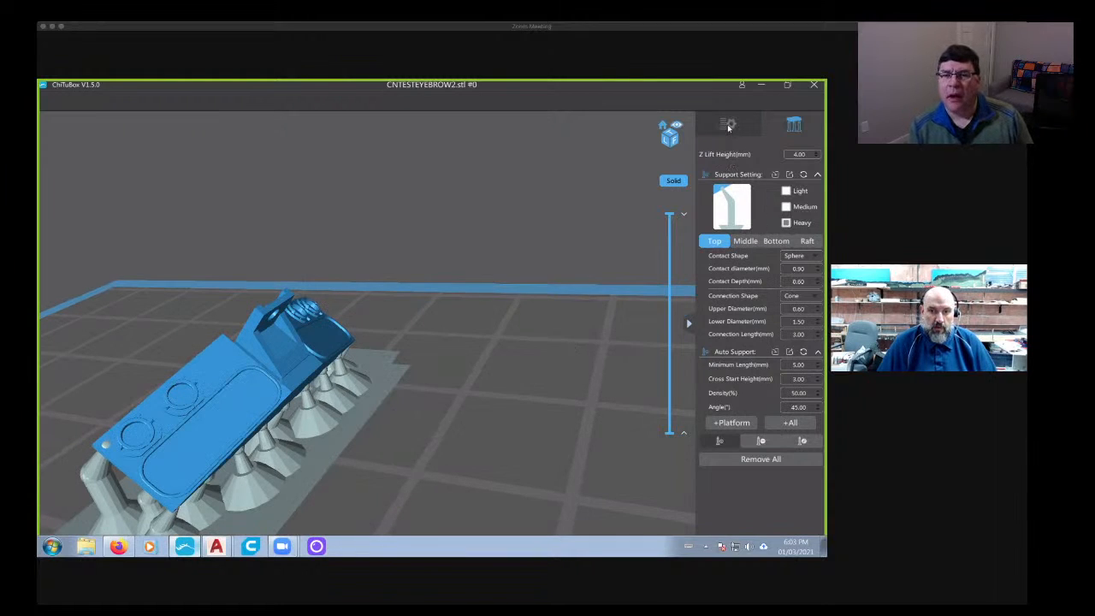
pyautogui.moveTo(553, 346); pyautogui.dragTo(438, 435, button='right')
pyautogui.scroll(4, 385, 464)
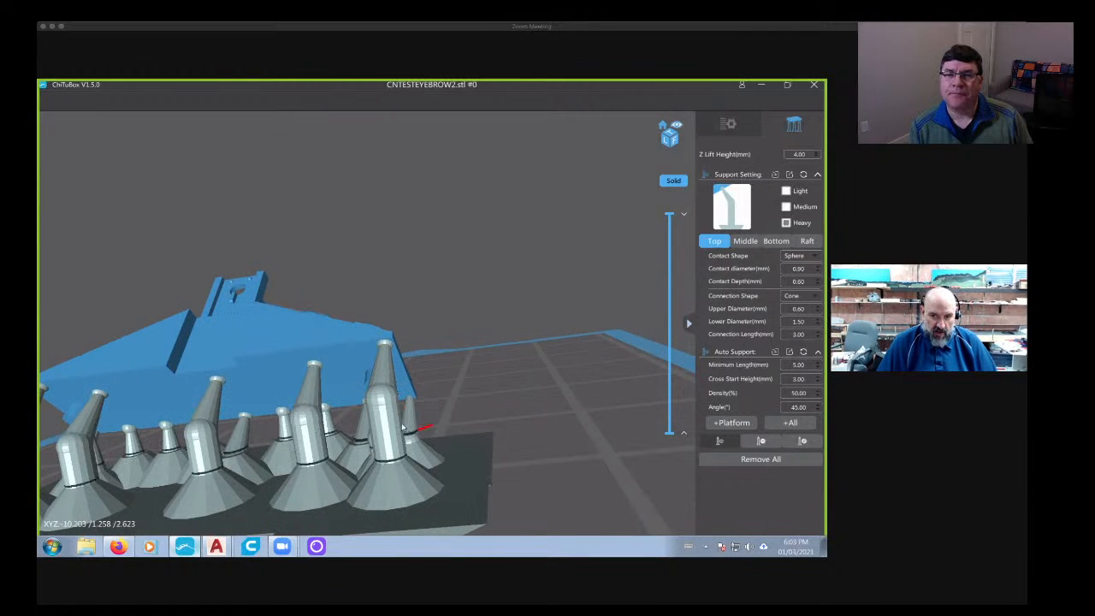
pyautogui.moveTo(384, 464); pyautogui.dragTo(340, 404, button='right')
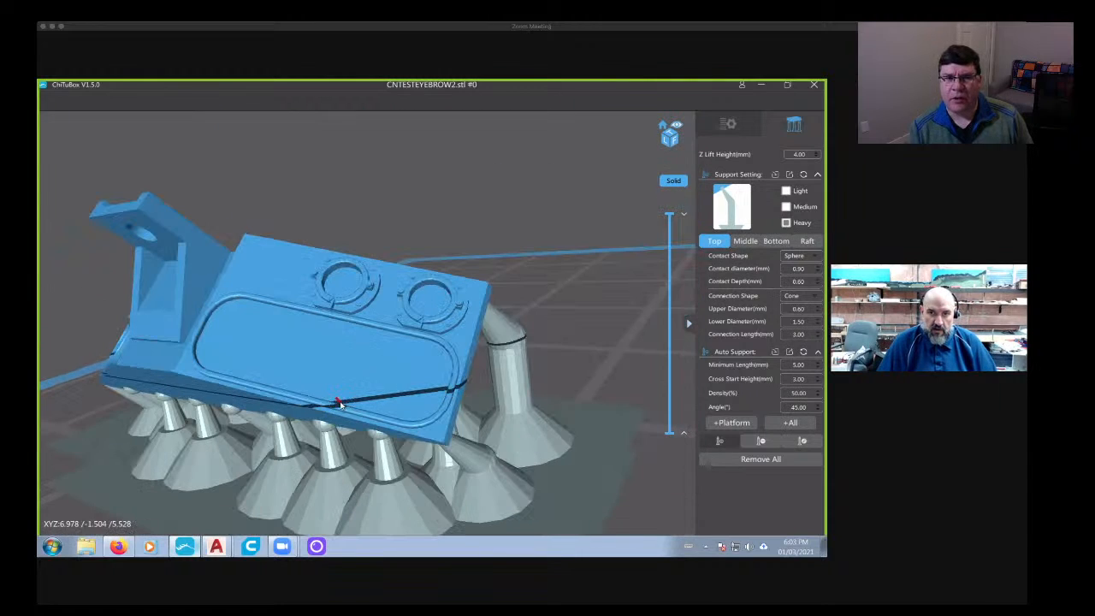
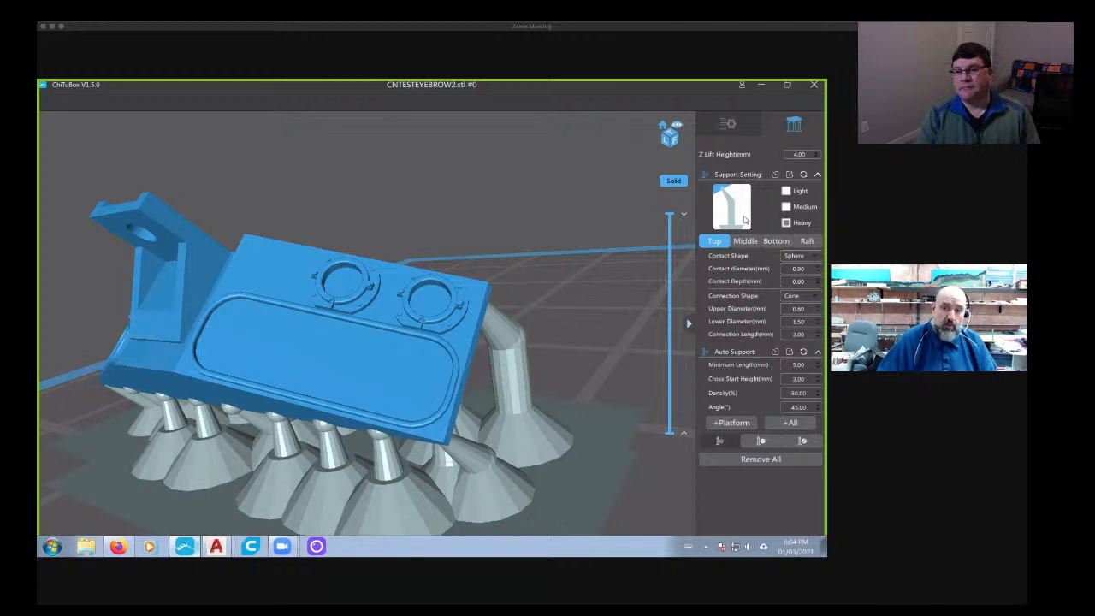
# - Examine where the heavy supports meet the panel's back face, up close and from several angles, with the light support preset selected
pyautogui.moveTo(513, 305); pyautogui.dragTo(431, 296, button='right')
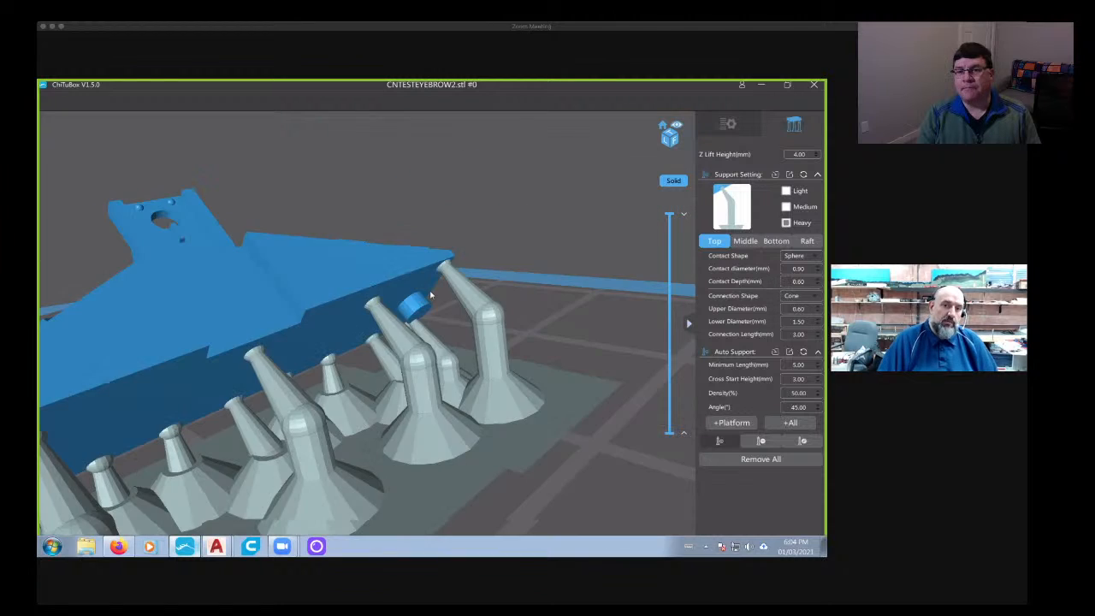
pyautogui.scroll(-4, 431, 297)
pyautogui.moveTo(338, 384); pyautogui.dragTo(435, 393, button='right')
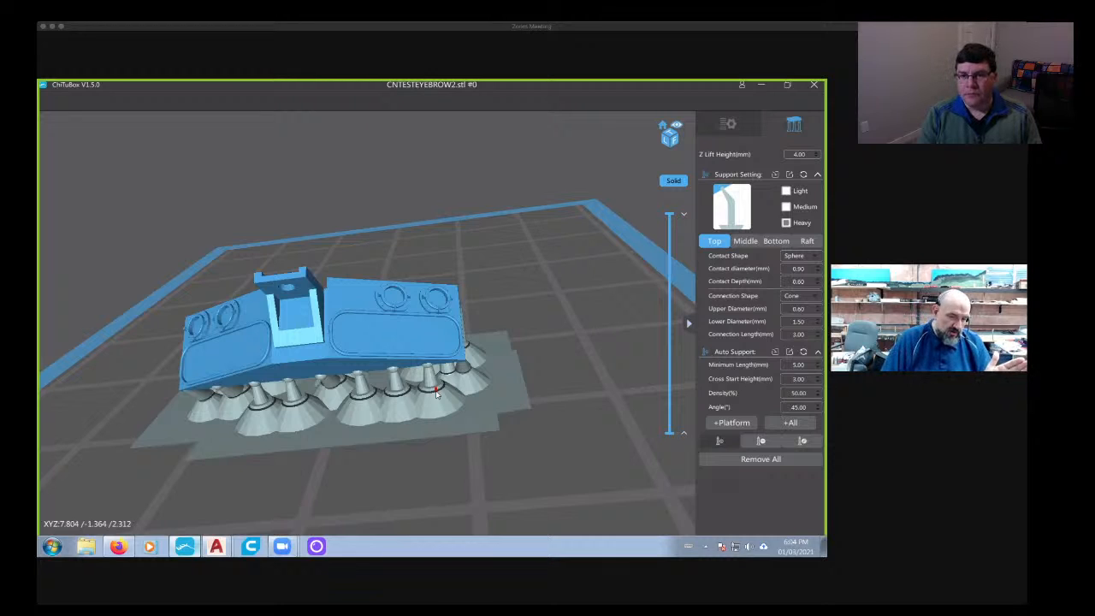
pyautogui.moveTo(436, 393); pyautogui.dragTo(638, 301, button='right')
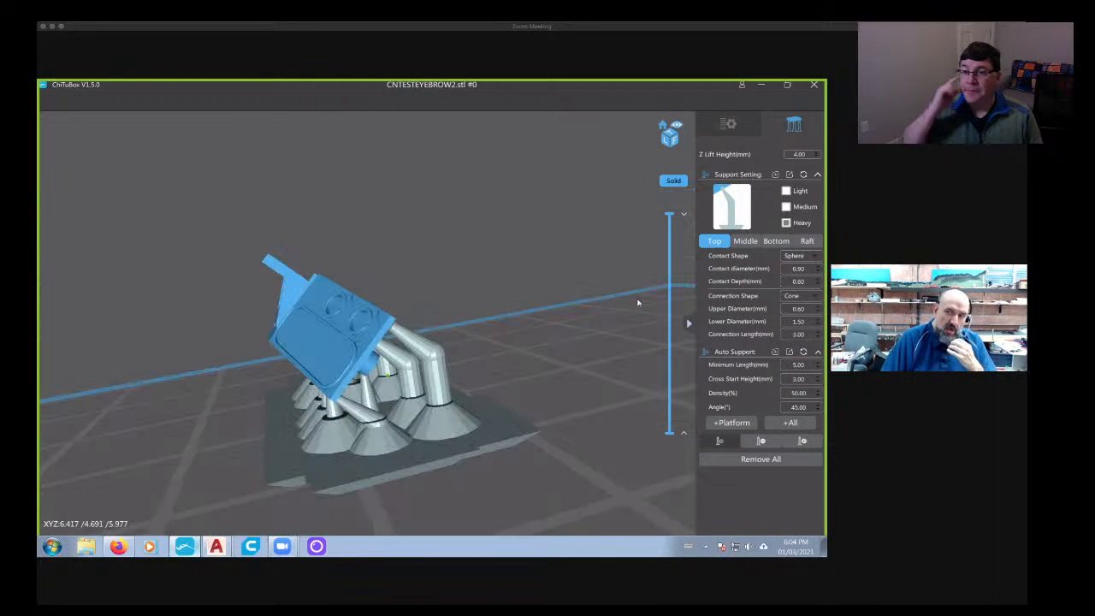
pyautogui.click(785, 197)
pyautogui.scroll(2, 360, 359)
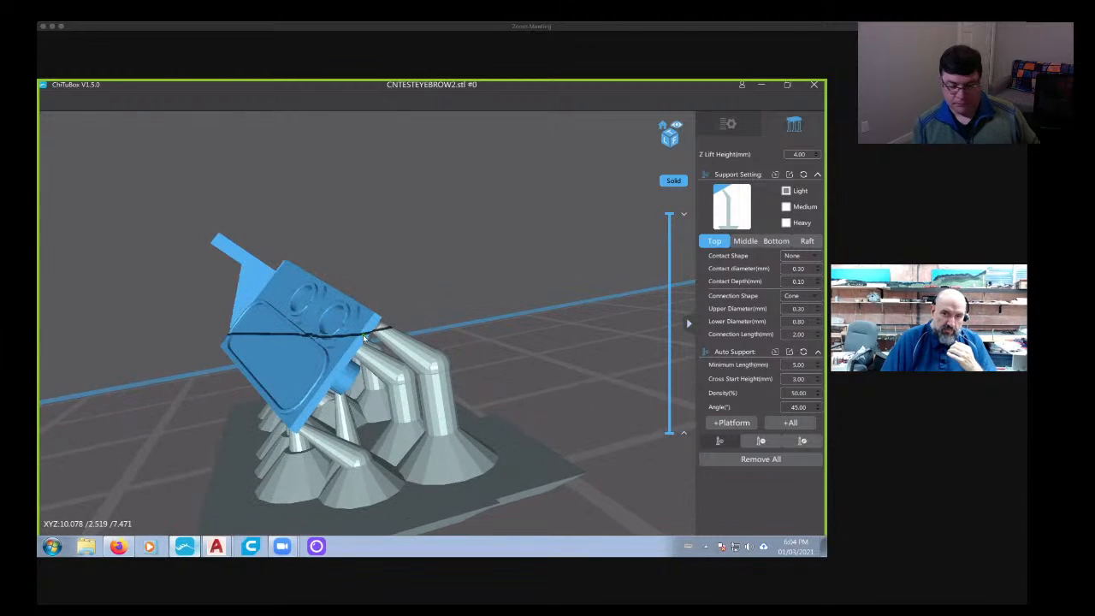
pyautogui.scroll(2, 360, 359)
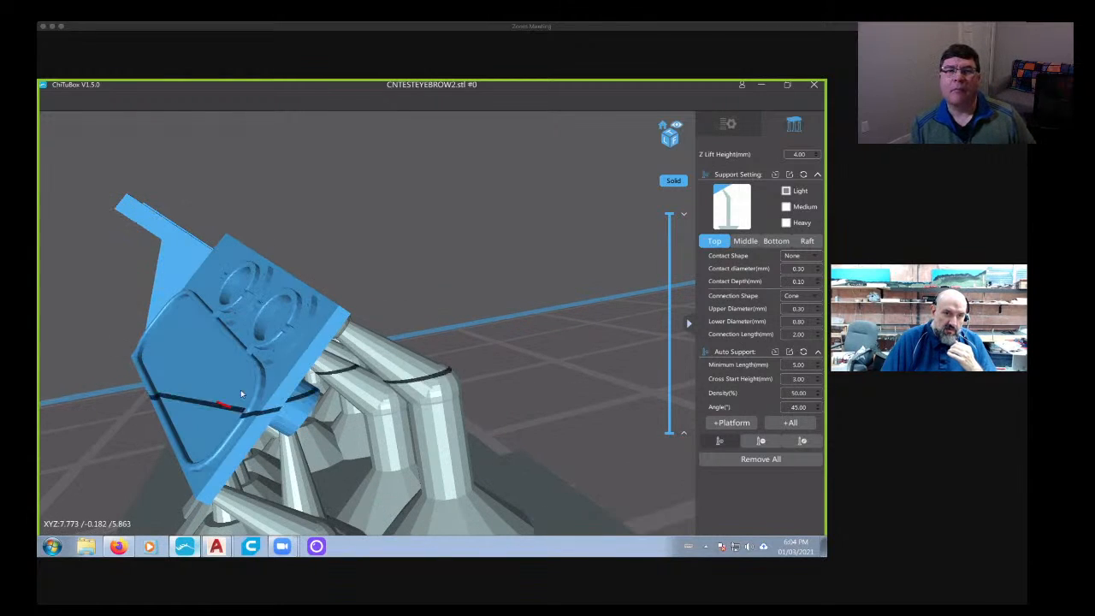
pyautogui.moveTo(241, 390); pyautogui.dragTo(270, 343, button='right')
pyautogui.scroll(2, 272, 347)
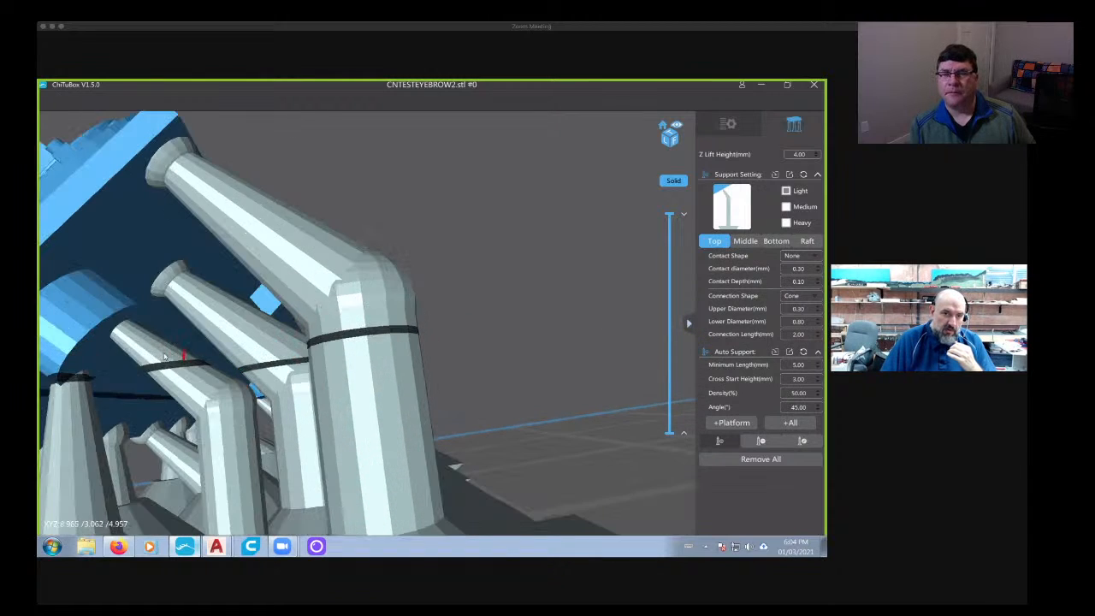
pyautogui.click(761, 441)
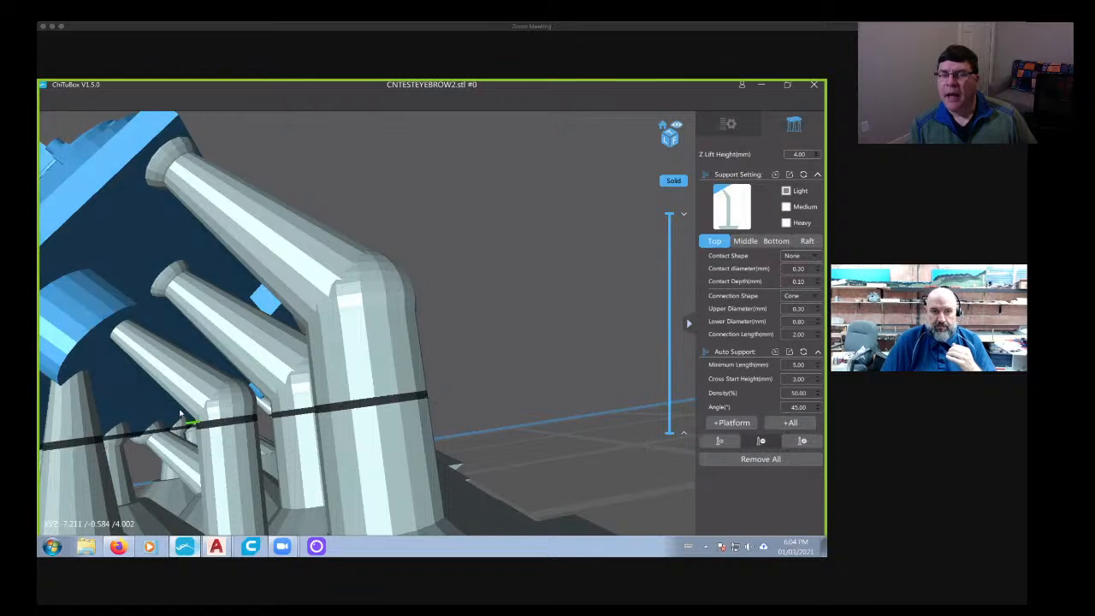
pyautogui.scroll(-8, 178, 383)
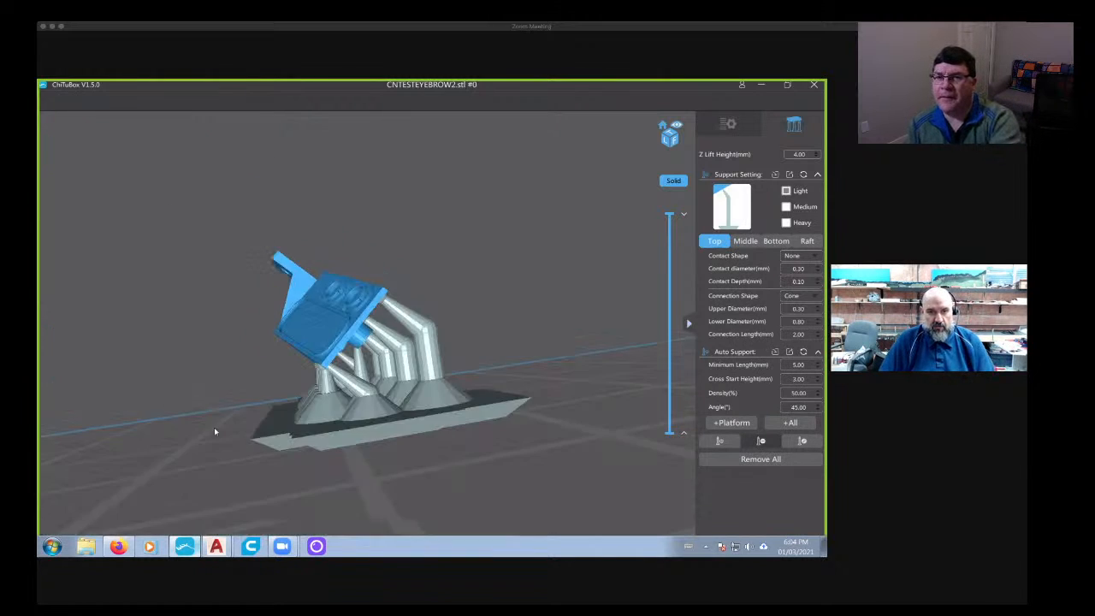
pyautogui.moveTo(214, 431); pyautogui.dragTo(229, 480, button='right')
pyautogui.scroll(-2, 235, 445)
pyautogui.moveTo(244, 419); pyautogui.dragTo(316, 418, button='right')
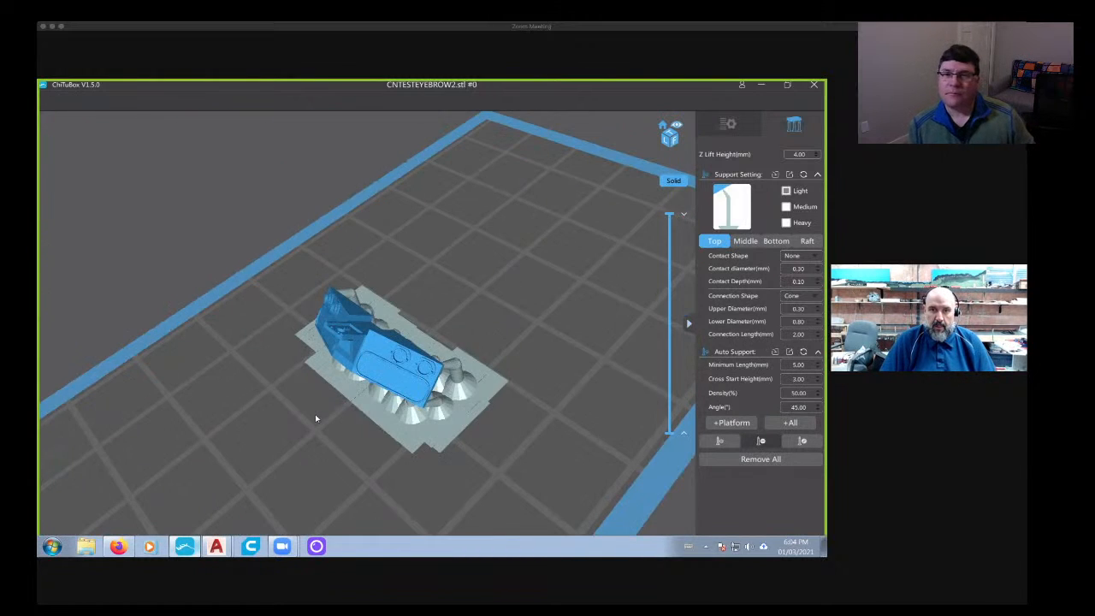
# - Save the supported panel as the STL file _CNTESTEYEBROW2 in the GMDsd40 folder
pyautogui.click(756, 133)
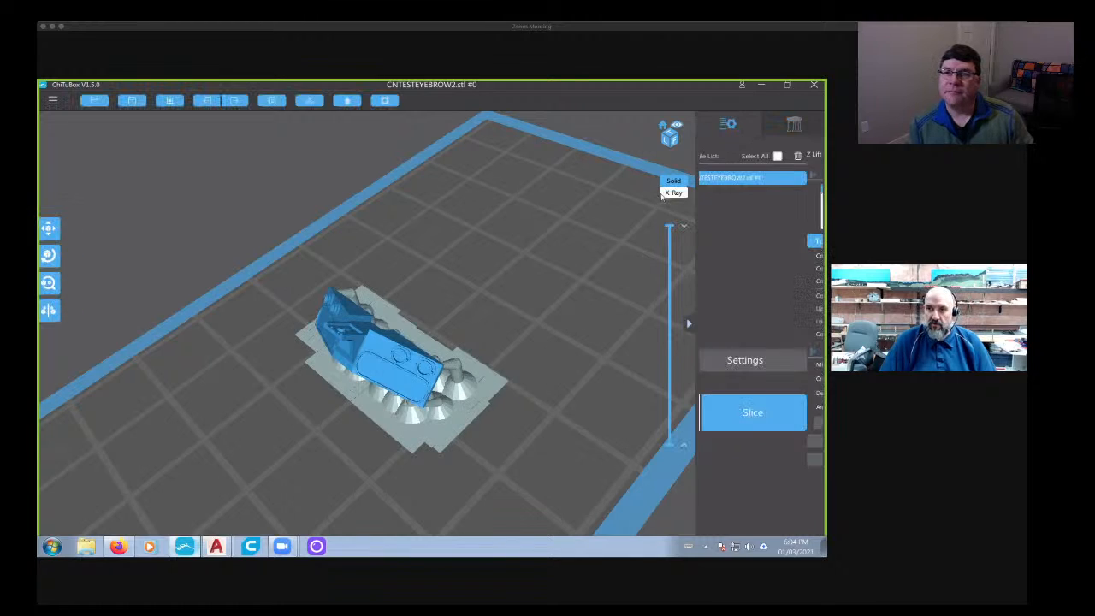
pyautogui.click(132, 100)
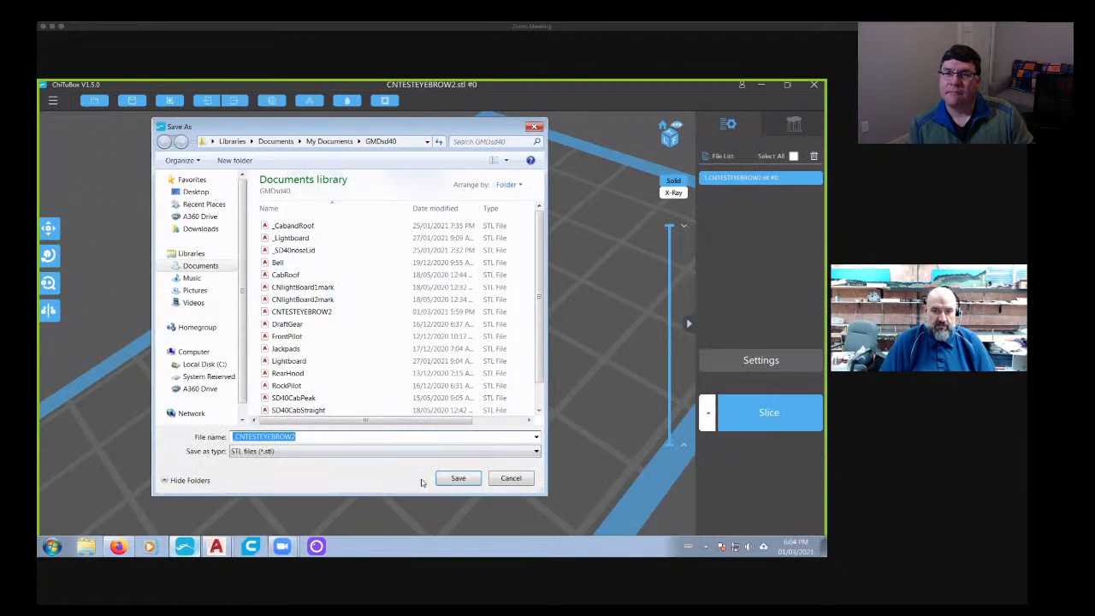
pyautogui.click(449, 479)
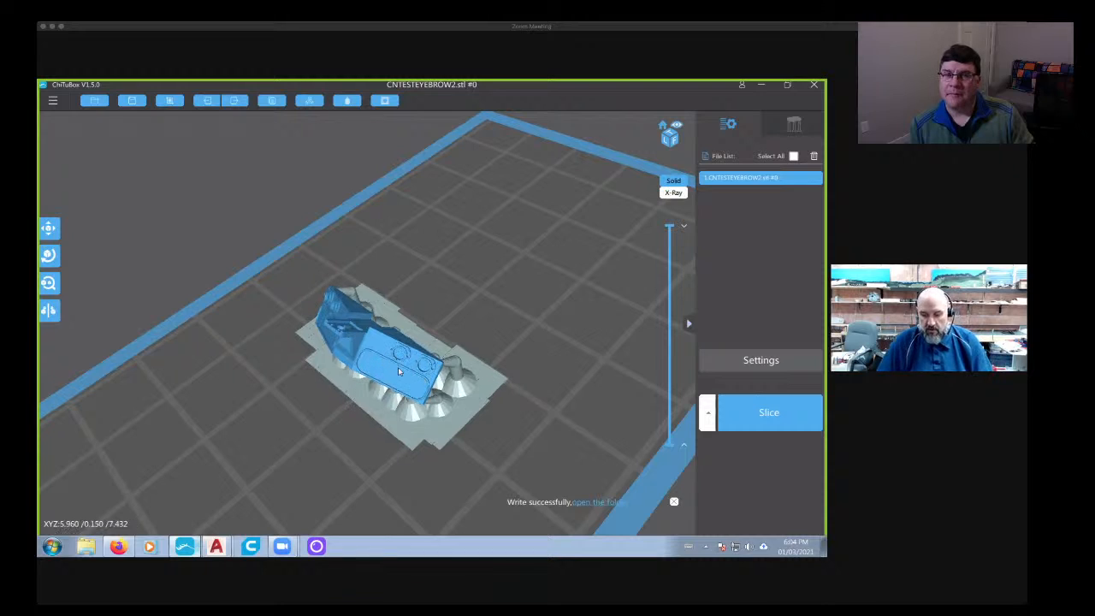
# - Close the current slicer session, switch back to ChiTuBox and delete the unsupported panel from the build plate
pyautogui.moveTo(398, 383); pyautogui.dragTo(321, 399)
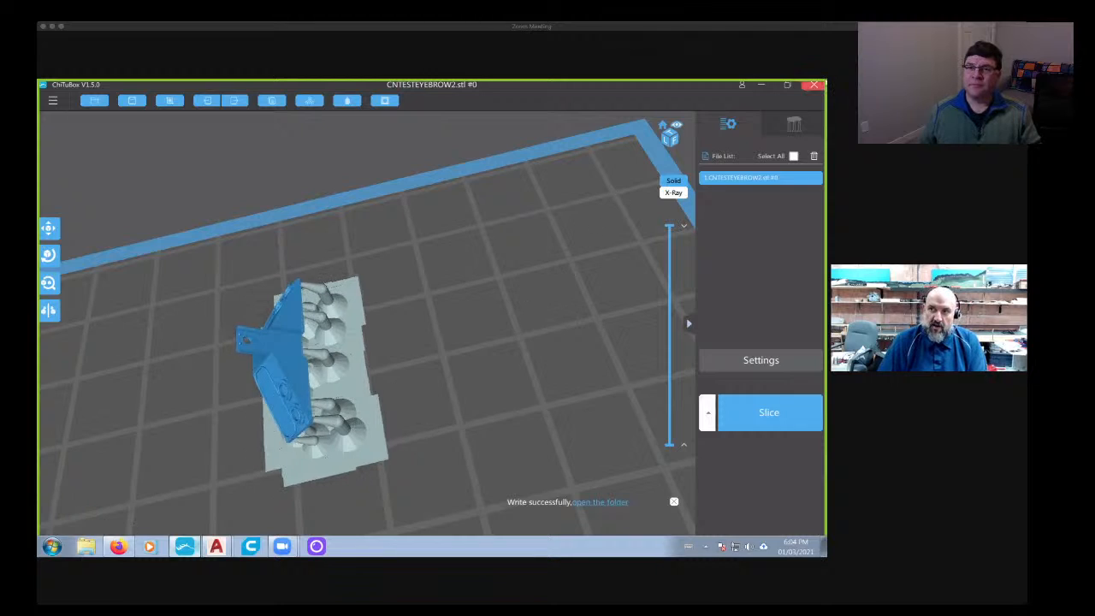
pyautogui.click(814, 85)
pyautogui.click(399, 331)
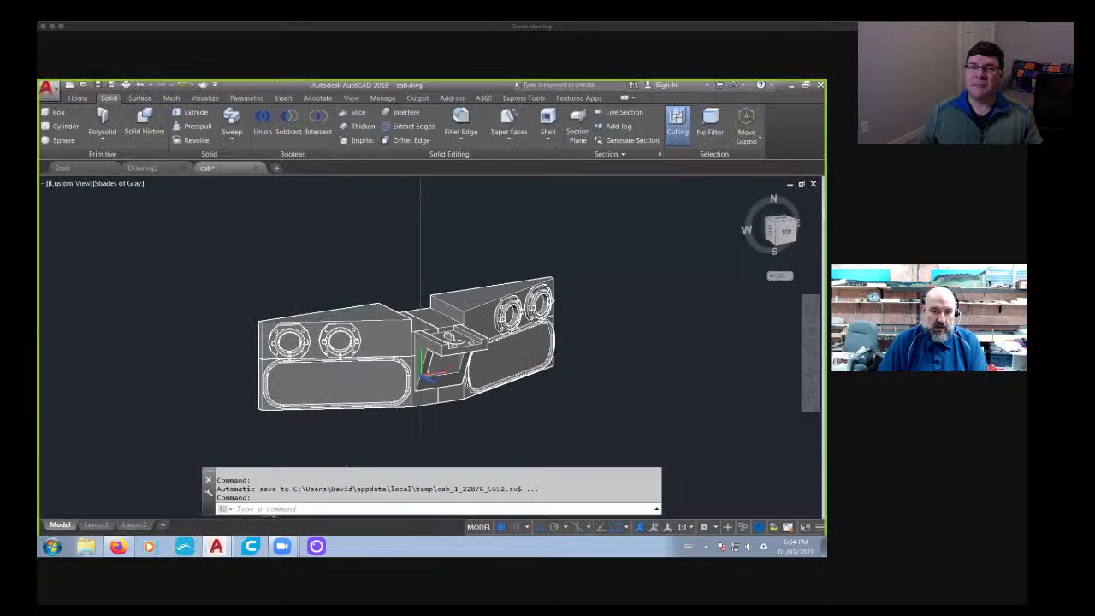
pyautogui.click(185, 548)
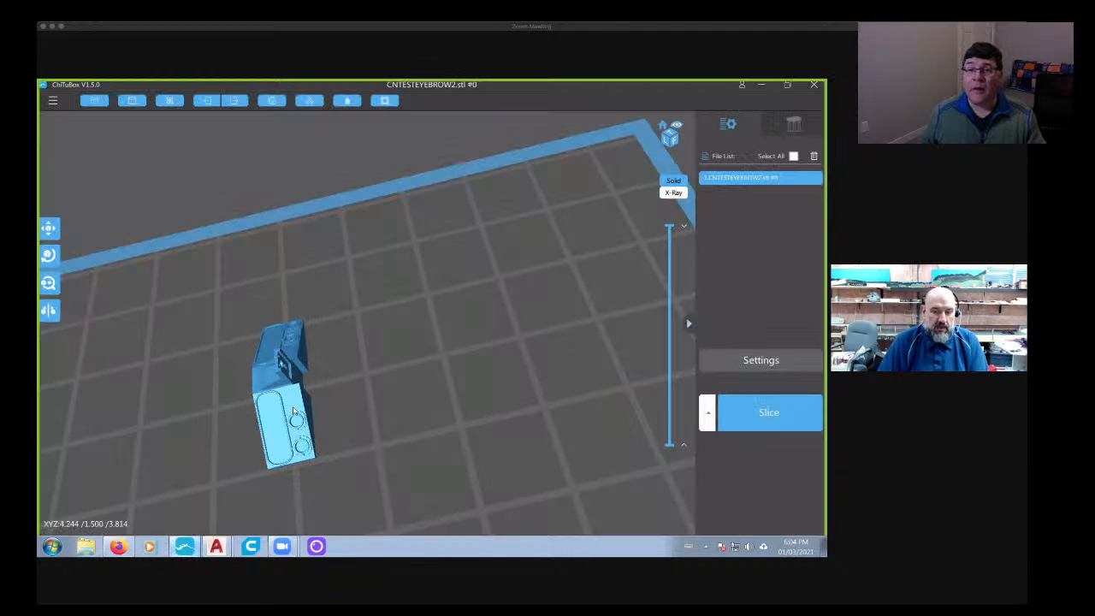
pyautogui.press('Delete')
# - Open the saved _CNTESTEYEBROW2 STL from the GMDsd40 folder and look over the panel with its supports
pyautogui.click(94, 100)
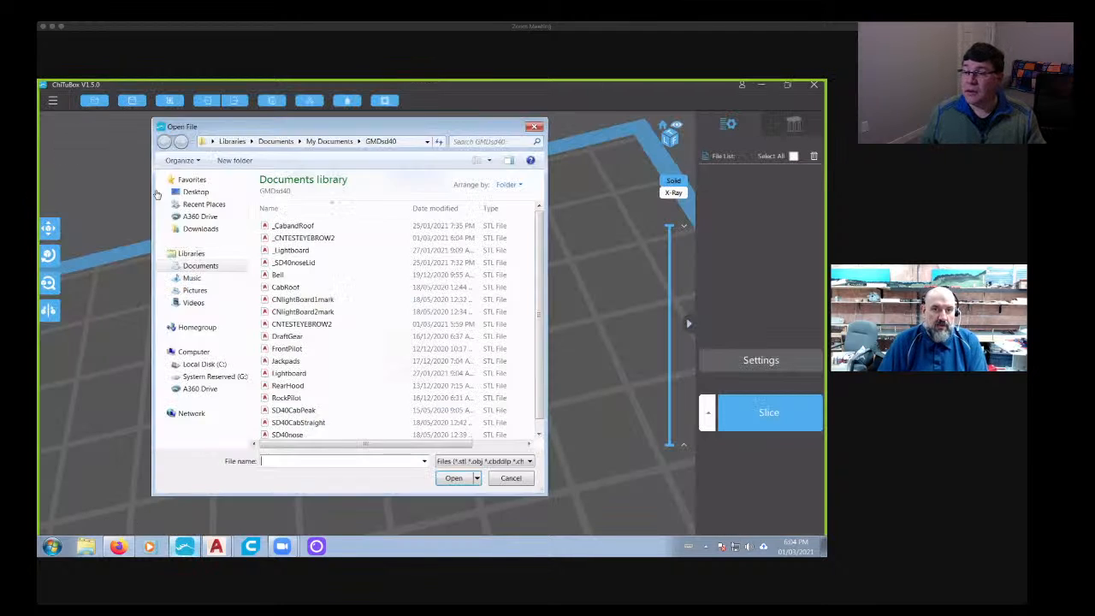
pyautogui.doubleClick(349, 244)
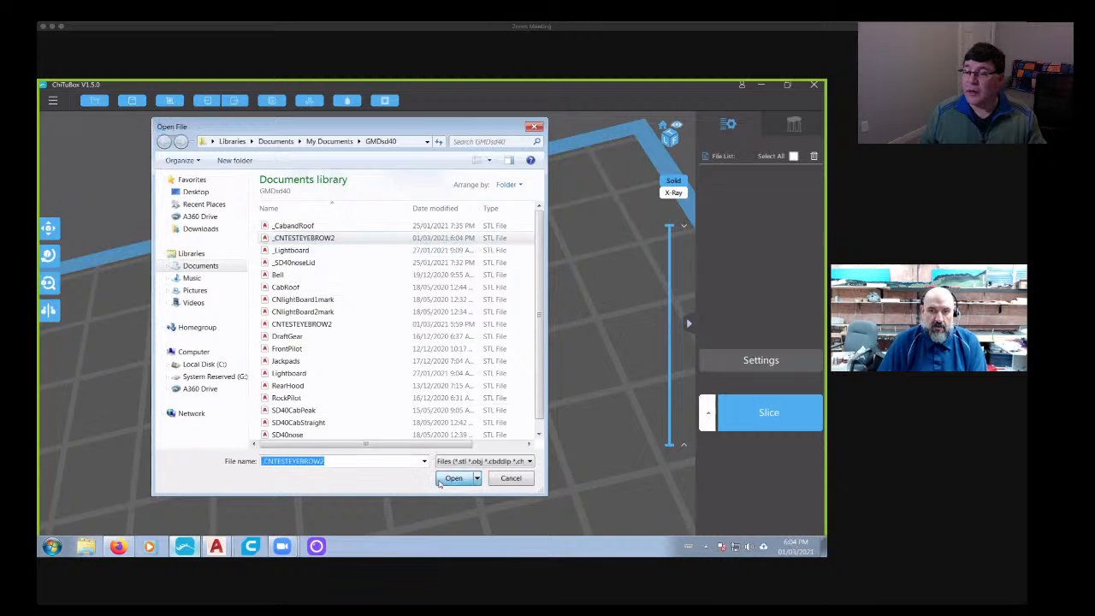
pyautogui.moveTo(370, 445); pyautogui.dragTo(399, 379, button='right')
pyautogui.scroll(-3, 352, 414)
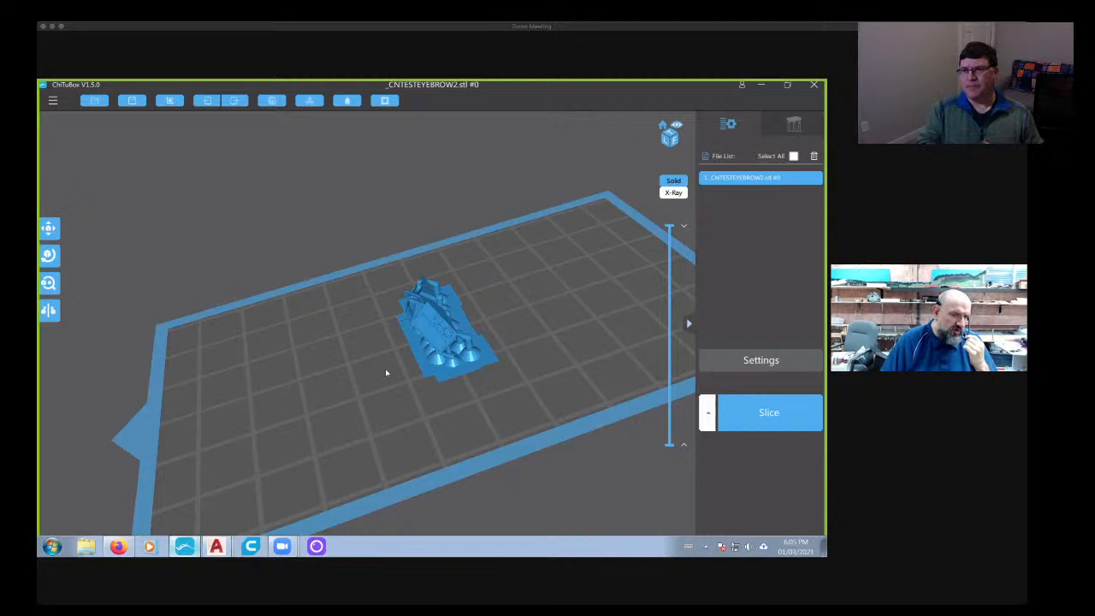
pyautogui.moveTo(383, 371); pyautogui.dragTo(547, 354, button='right')
pyautogui.scroll(8, 405, 391)
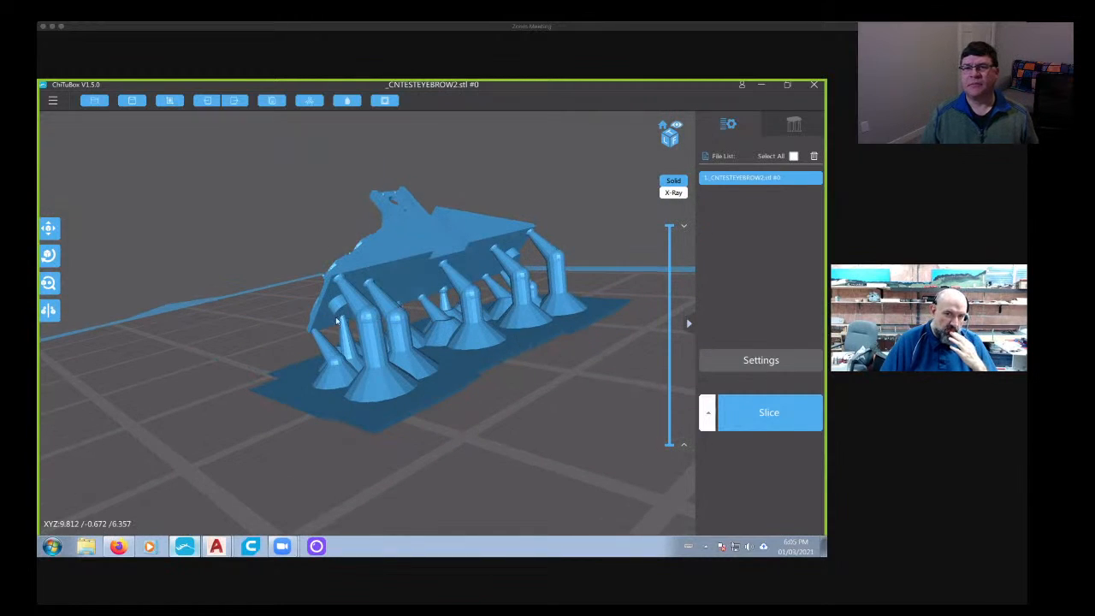
pyautogui.moveTo(363, 313); pyautogui.dragTo(393, 314, button='right')
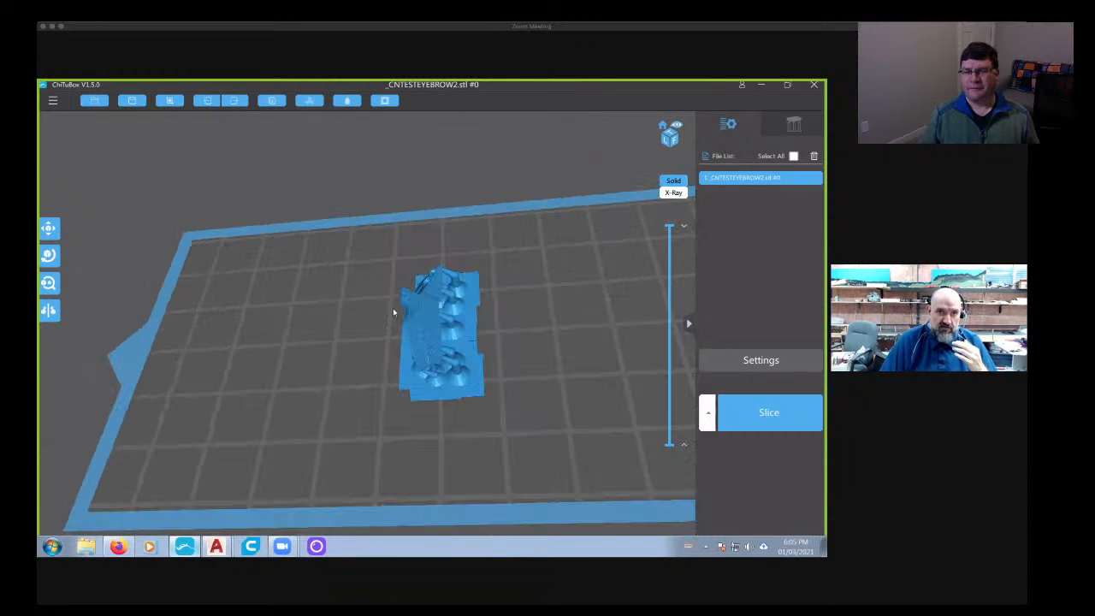
# - Clone the supported panel nine times to start filling the build plate
pyautogui.click(308, 101)
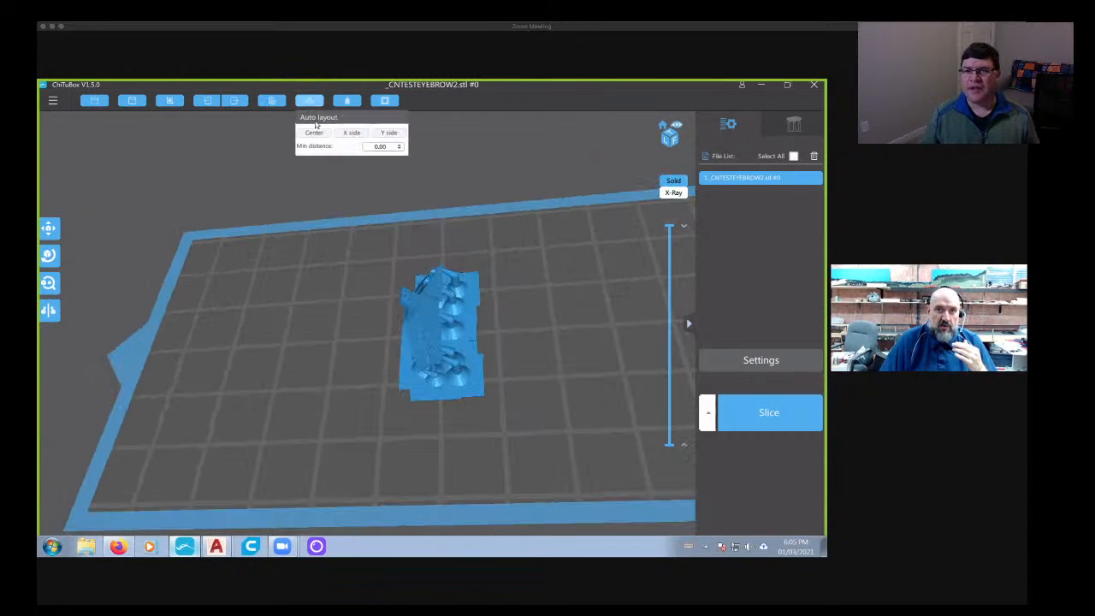
pyautogui.click(272, 101)
pyautogui.click(272, 101)
pyautogui.click(272, 101)
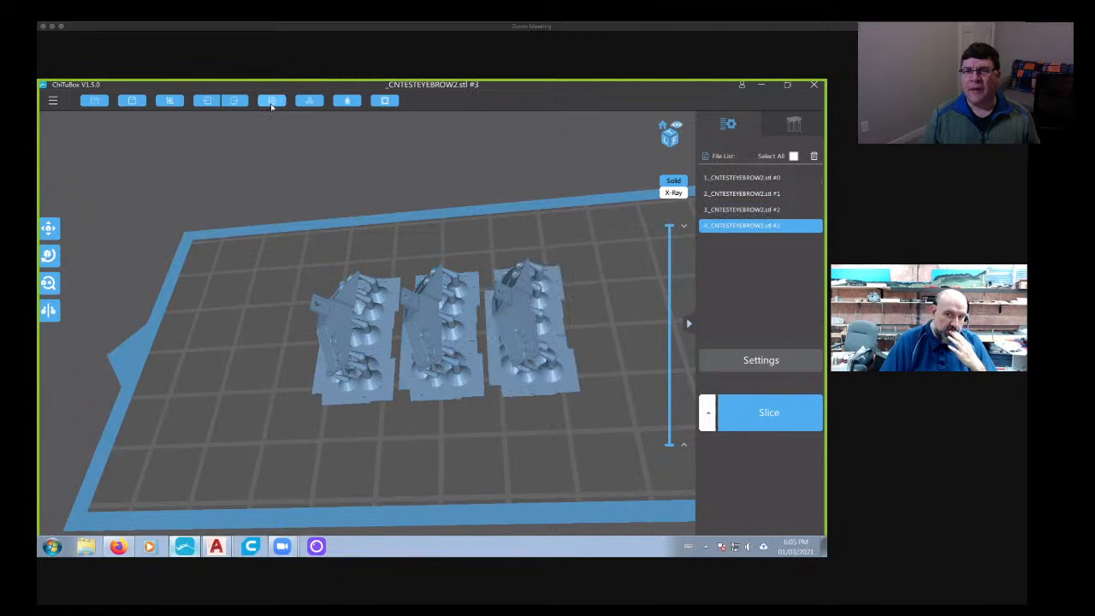
pyautogui.click(272, 101)
pyautogui.click(273, 101)
pyautogui.click(272, 101)
pyautogui.click(272, 101)
pyautogui.click(272, 101)
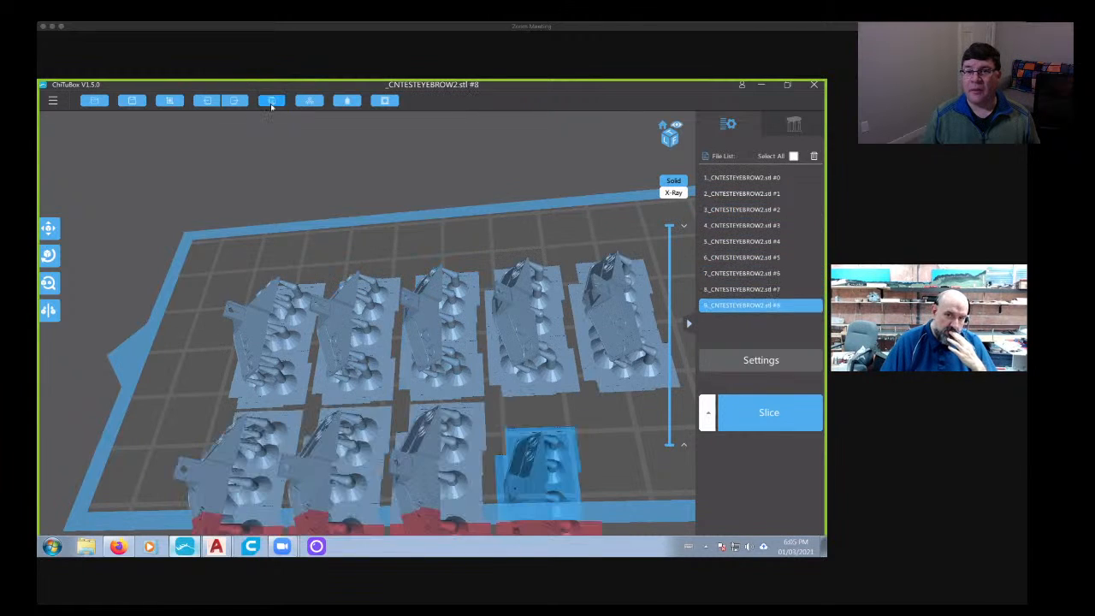
pyautogui.click(273, 102)
pyautogui.click(272, 103)
# - Add four more clones of the supported panel, bringing the total to fourteen
pyautogui.click(318, 347)
pyautogui.moveTo(305, 349); pyautogui.dragTo(163, 351, button='right')
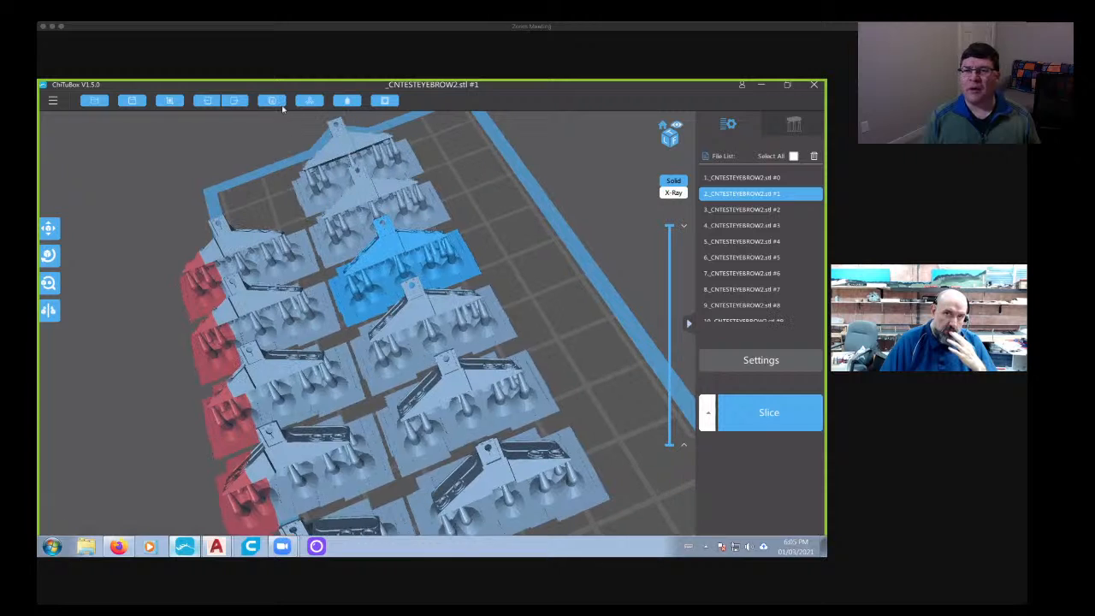
pyautogui.click(275, 103)
pyautogui.moveTo(374, 360); pyautogui.dragTo(361, 325, button='right')
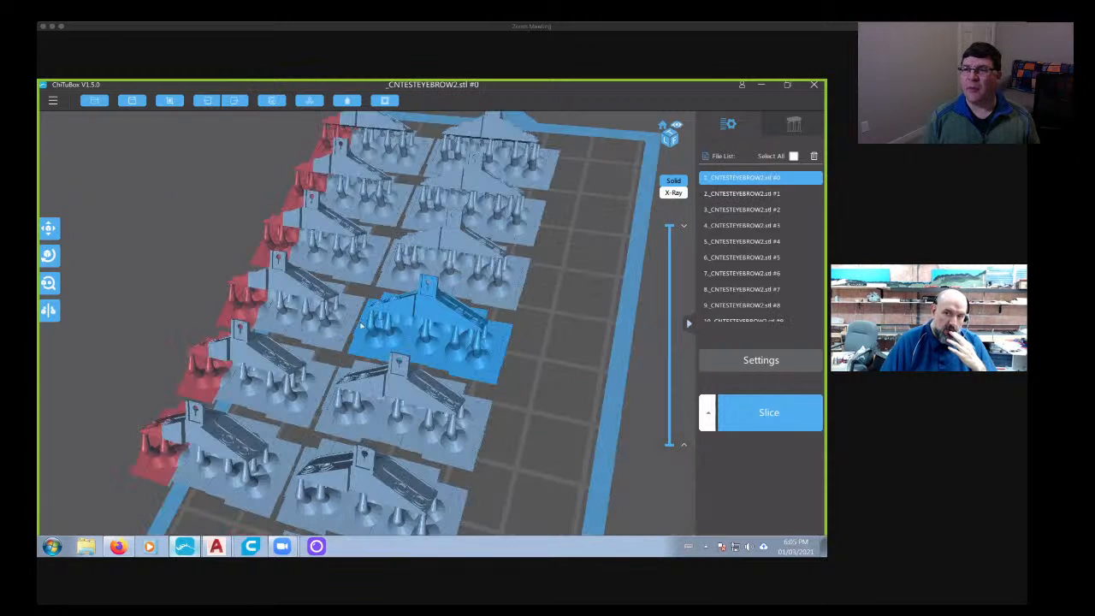
pyautogui.moveTo(361, 326); pyautogui.dragTo(386, 253, button='middle')
pyautogui.click(273, 103)
pyautogui.scroll(-2, 413, 386)
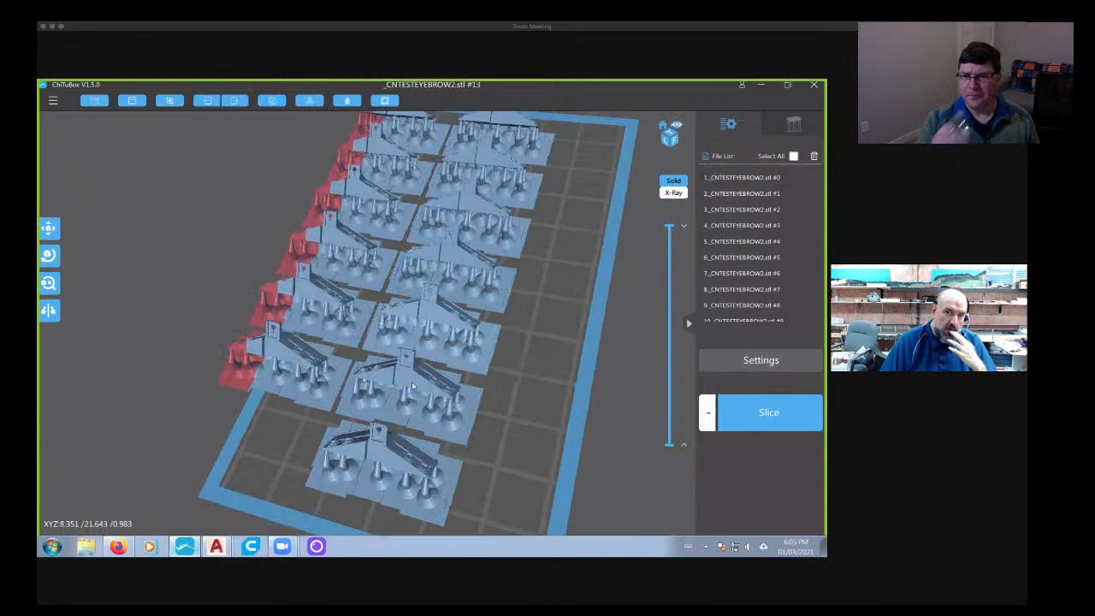
# - Auto-arrange all the panels around the plate's center with a minimum distance of 0.00 and check how they fit
pyautogui.moveTo(412, 387); pyautogui.dragTo(299, 390, button='right')
pyautogui.moveTo(313, 106)
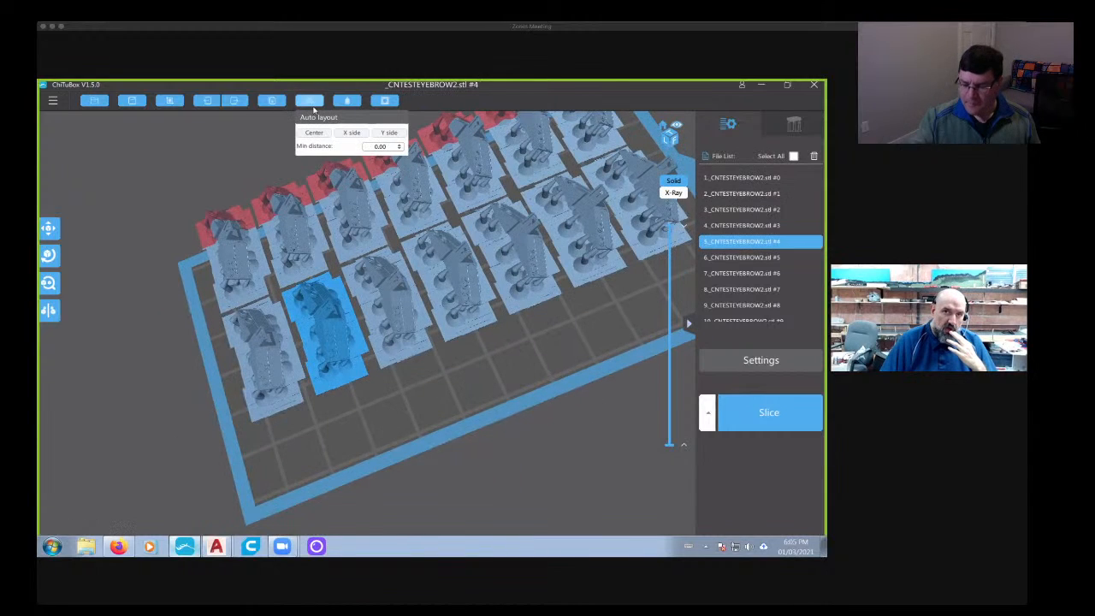
pyautogui.click(316, 135)
pyautogui.scroll(-2, 523, 273)
pyautogui.moveTo(523, 274); pyautogui.dragTo(509, 287, button='right')
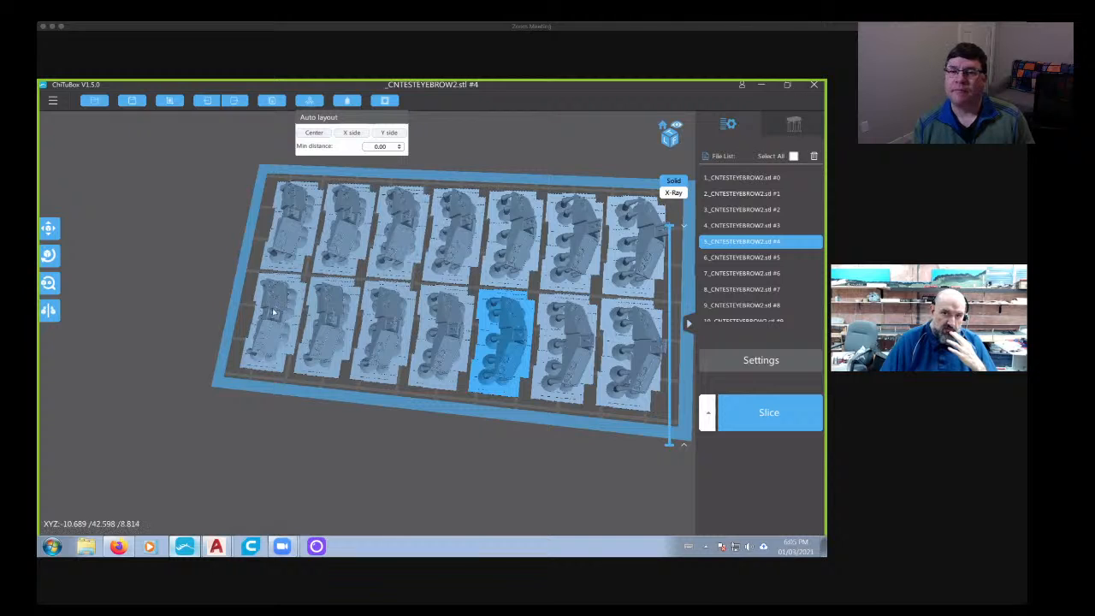
pyautogui.moveTo(602, 433); pyautogui.dragTo(490, 329, button='right')
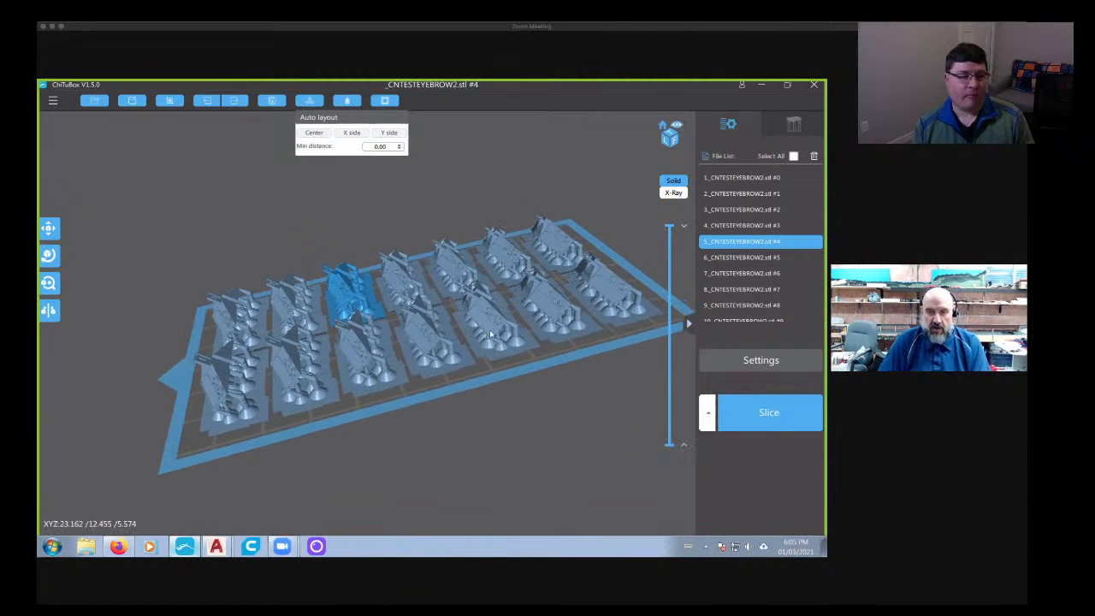
# - Delete the cloned panels one after another, leaving only the original supported panel
pyautogui.press('Delete')
pyautogui.press('Delete')
pyautogui.press('Delete')
pyautogui.press('Delete')
pyautogui.press('Delete')
pyautogui.press('Delete')
pyautogui.press('Delete')
pyautogui.press('Delete')
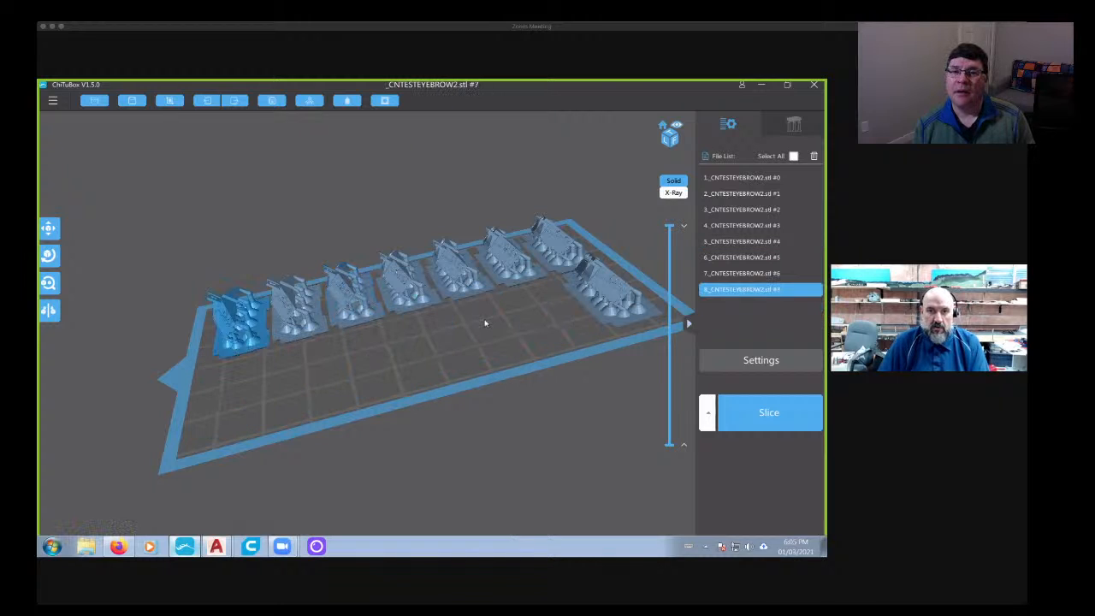
pyautogui.press('Delete')
pyautogui.press('Delete')
pyautogui.press('Delete')
pyautogui.press('Delete')
pyautogui.press('Delete')
pyautogui.press('Delete')
pyautogui.press('Delete')
# - Rotate the remaining panel 90 degrees about the Z axis so its length runs along the plate
pyautogui.moveTo(525, 313); pyautogui.dragTo(583, 302, button='right')
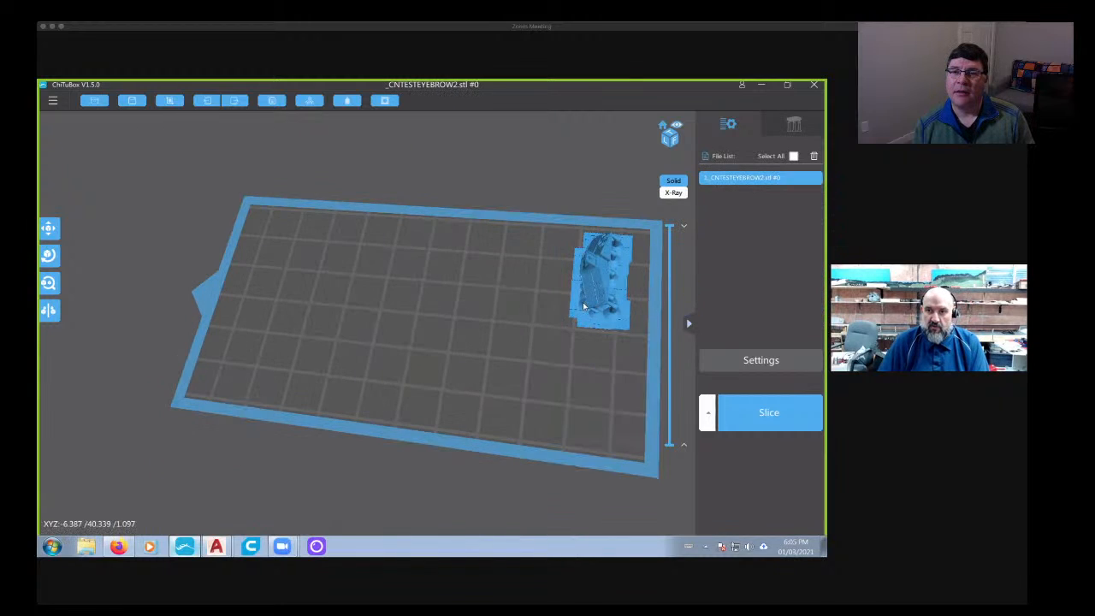
pyautogui.click(602, 306)
pyautogui.moveTo(525, 298)
pyautogui.mouseDown()
pyautogui.moveTo(549, 323)
pyautogui.moveTo(539, 314)
pyautogui.mouseUp()
pyautogui.click(49, 256)
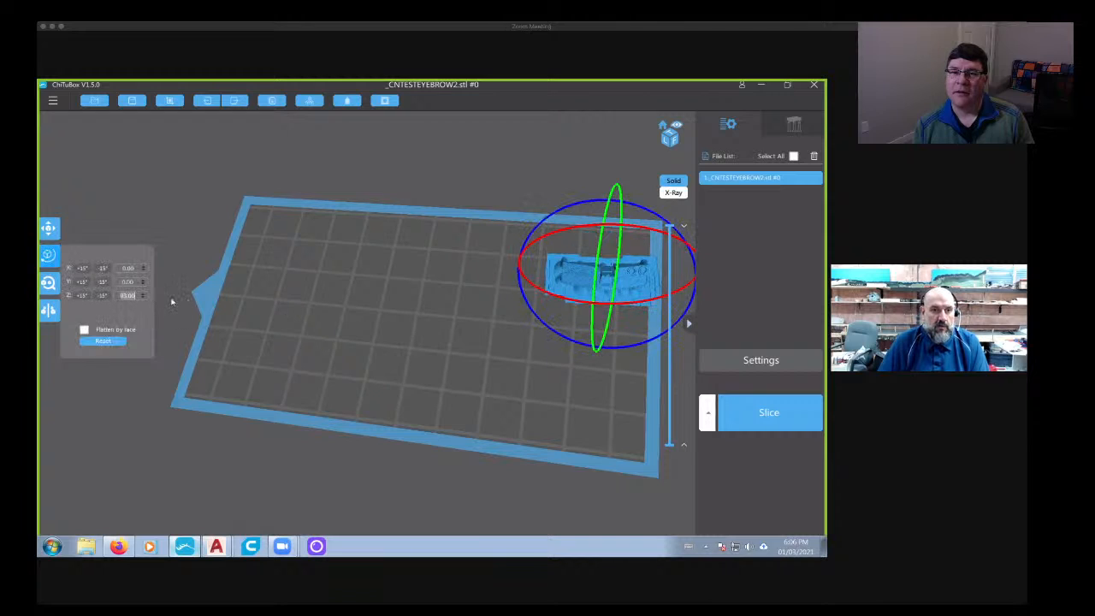
pyautogui.write('90')
pyautogui.click(361, 182)
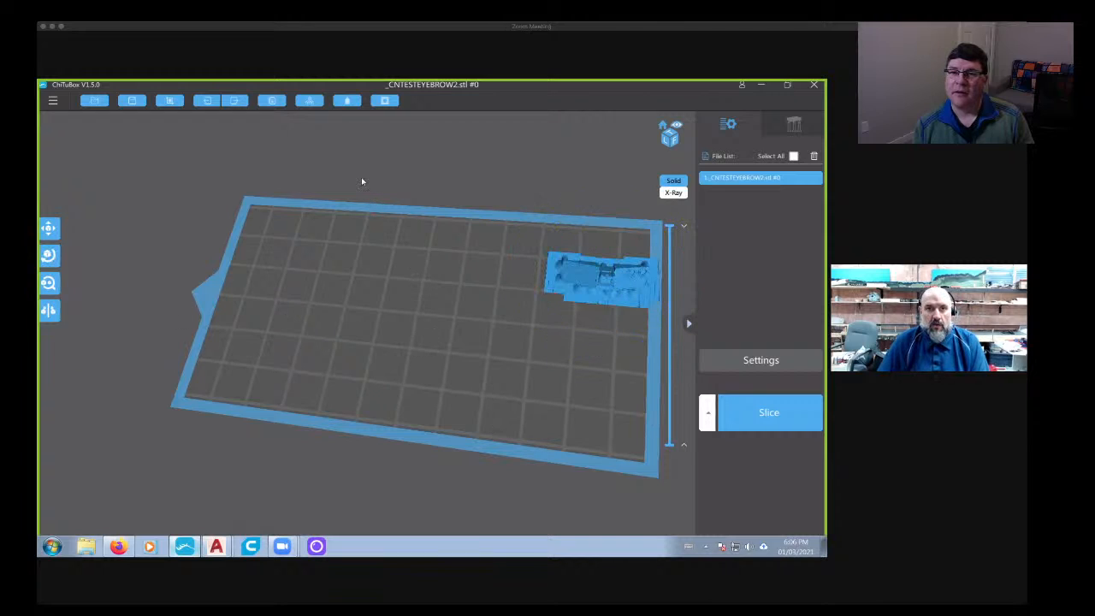
# - Move the rotated panel to the middle of the plate and clone it eighteen times, overfilling the plate
pyautogui.moveTo(592, 274); pyautogui.dragTo(458, 332)
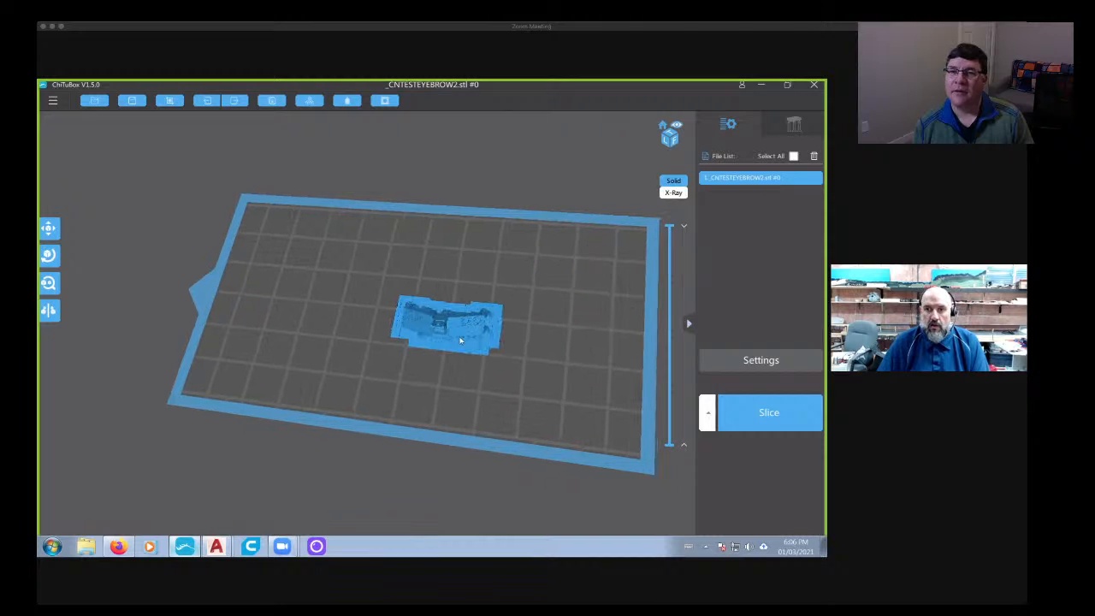
pyautogui.click(275, 105)
pyautogui.click(272, 101)
pyautogui.click(272, 101)
pyautogui.click(272, 101)
pyautogui.click(272, 101)
pyautogui.click(272, 101)
pyautogui.click(273, 101)
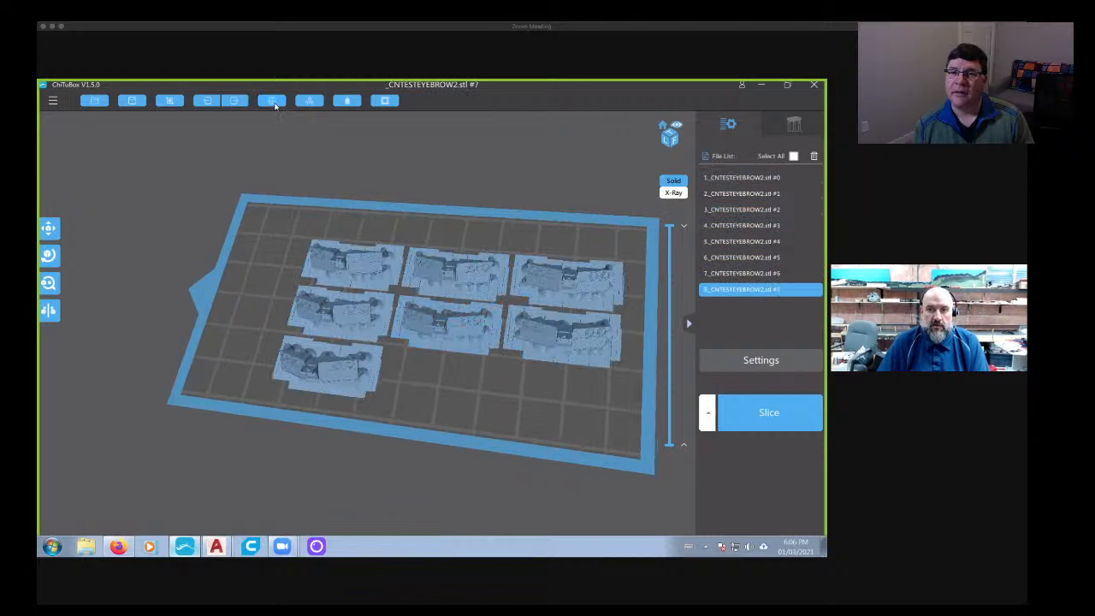
pyautogui.click(272, 101)
pyautogui.click(272, 101)
pyautogui.click(272, 101)
pyautogui.click(272, 101)
pyautogui.click(272, 101)
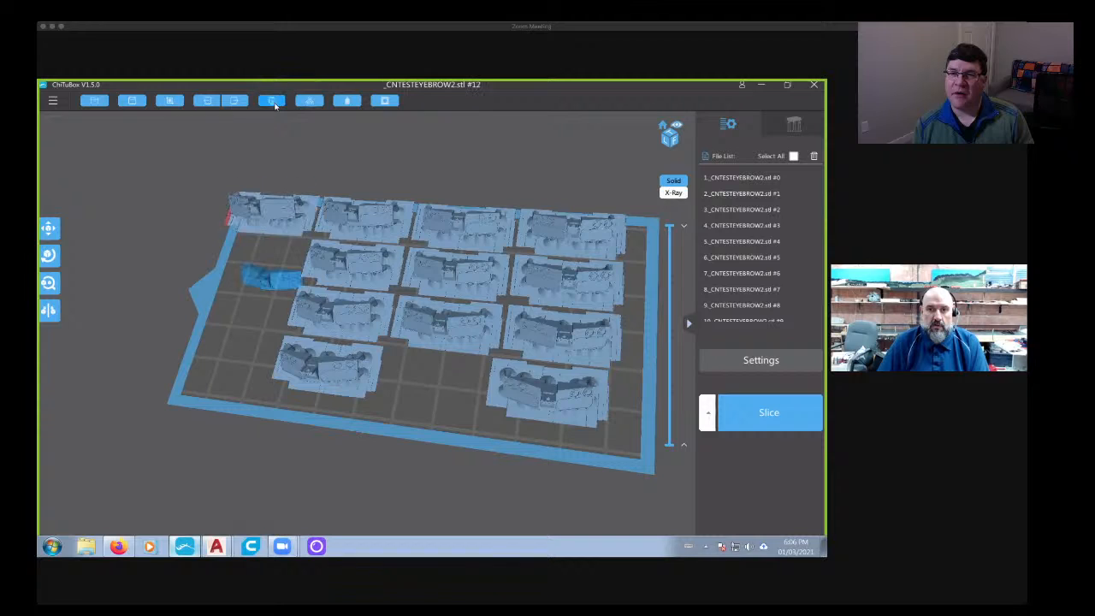
pyautogui.click(272, 101)
pyautogui.click(272, 101)
pyautogui.click(272, 101)
pyautogui.click(272, 101)
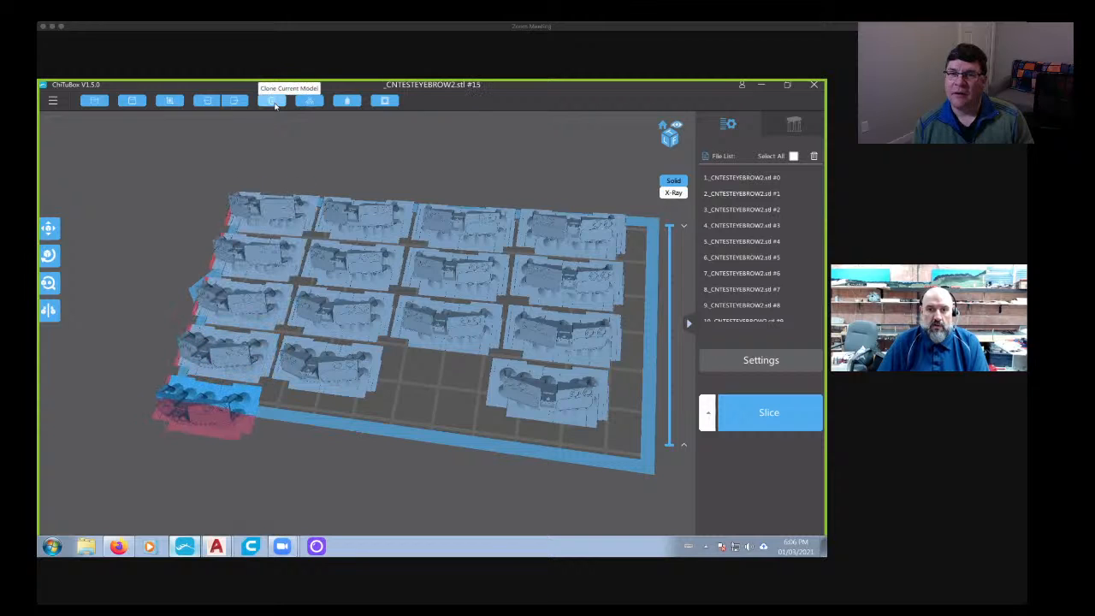
pyautogui.click(272, 101)
pyautogui.click(272, 101)
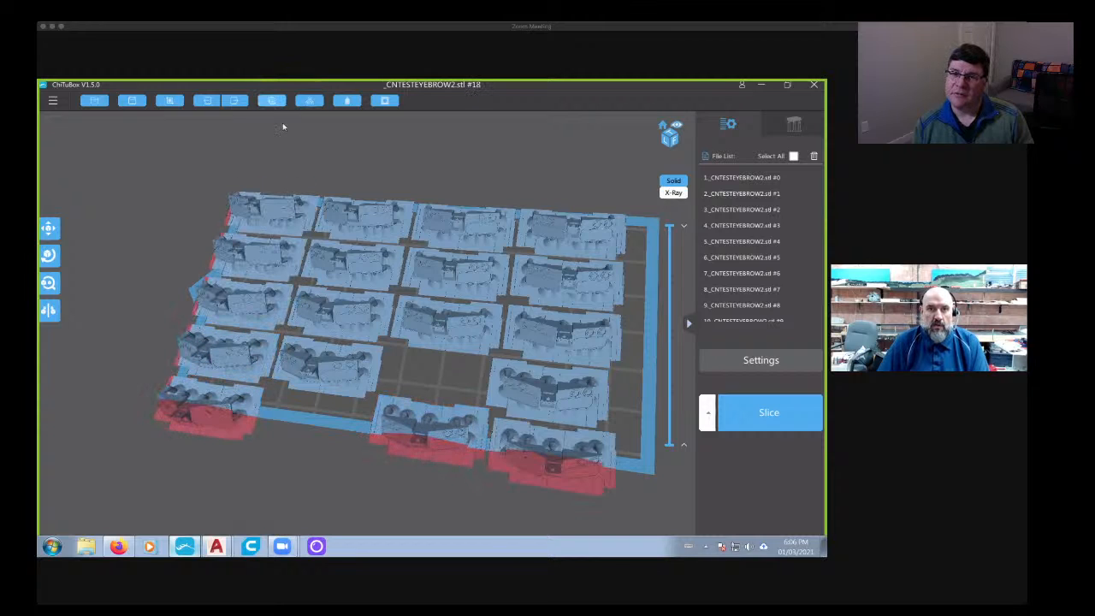
# - Auto-arrange all nineteen panels around the plate's center with a minimum distance of 0.00
pyautogui.click(301, 101)
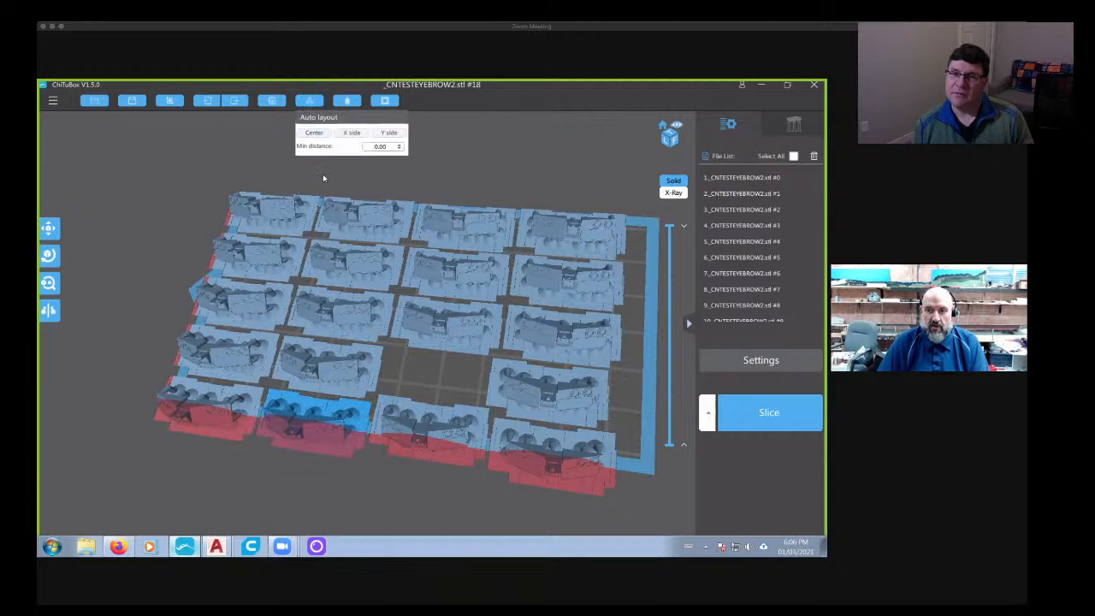
pyautogui.click(320, 134)
pyautogui.moveTo(477, 318); pyautogui.dragTo(454, 329, button='right')
# - Delete the three cloned panels in the incomplete row overhanging the plate's front edge, leaving sixteen
pyautogui.click(532, 473)
pyautogui.press('Delete')
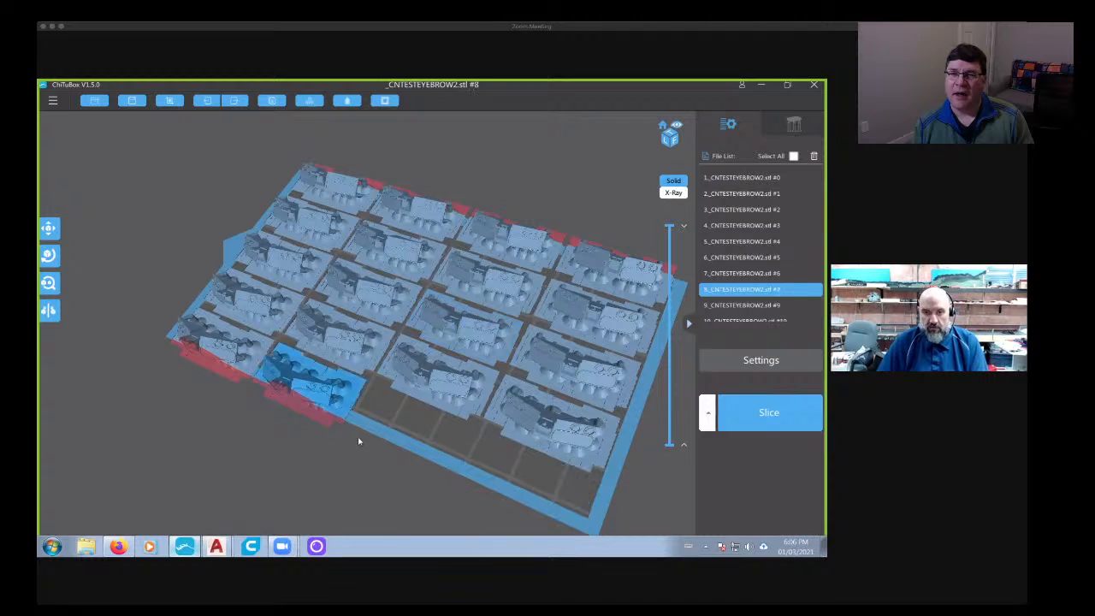
pyautogui.press('Delete')
pyautogui.press('Delete')
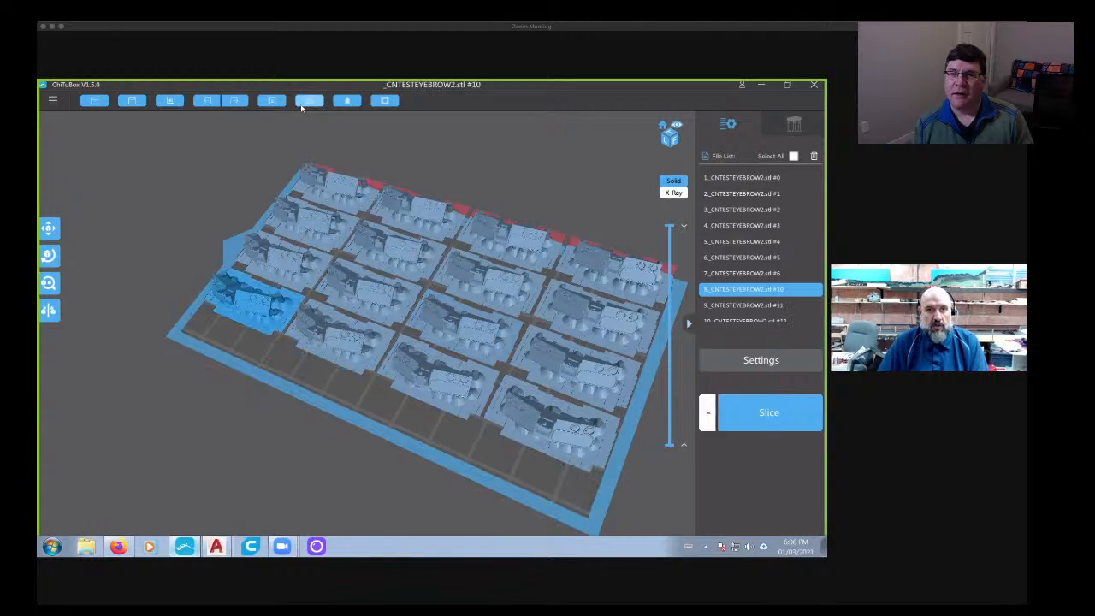
# - Auto-arrange the sixteen remaining panels around the plate's center with a minimum distance of 0.00 and check that they fit
pyautogui.click(310, 101)
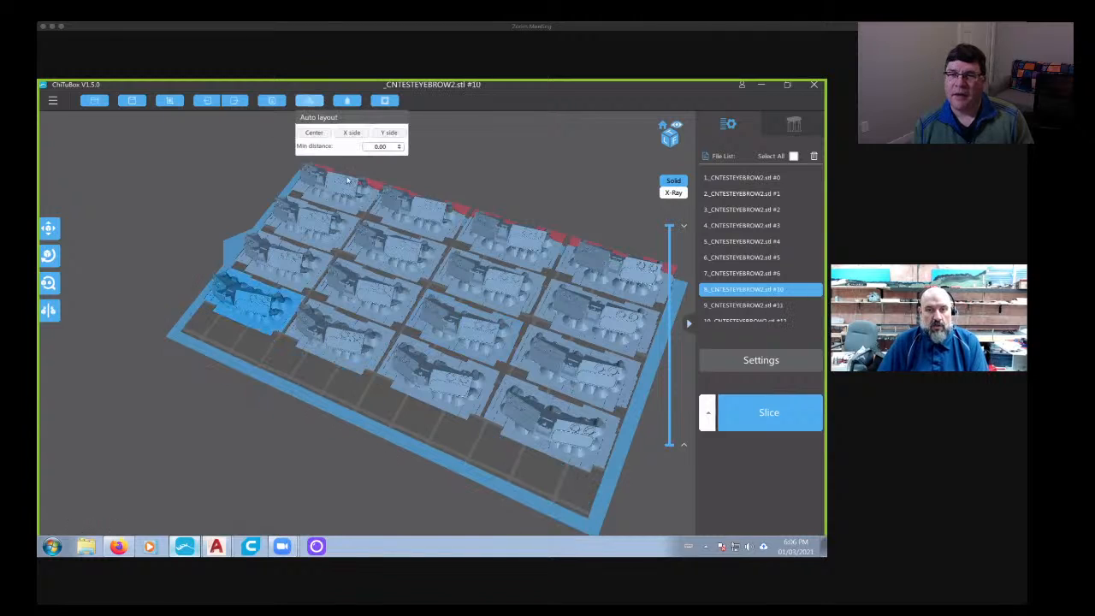
pyautogui.click(324, 135)
pyautogui.moveTo(489, 257); pyautogui.dragTo(271, 403, button='right')
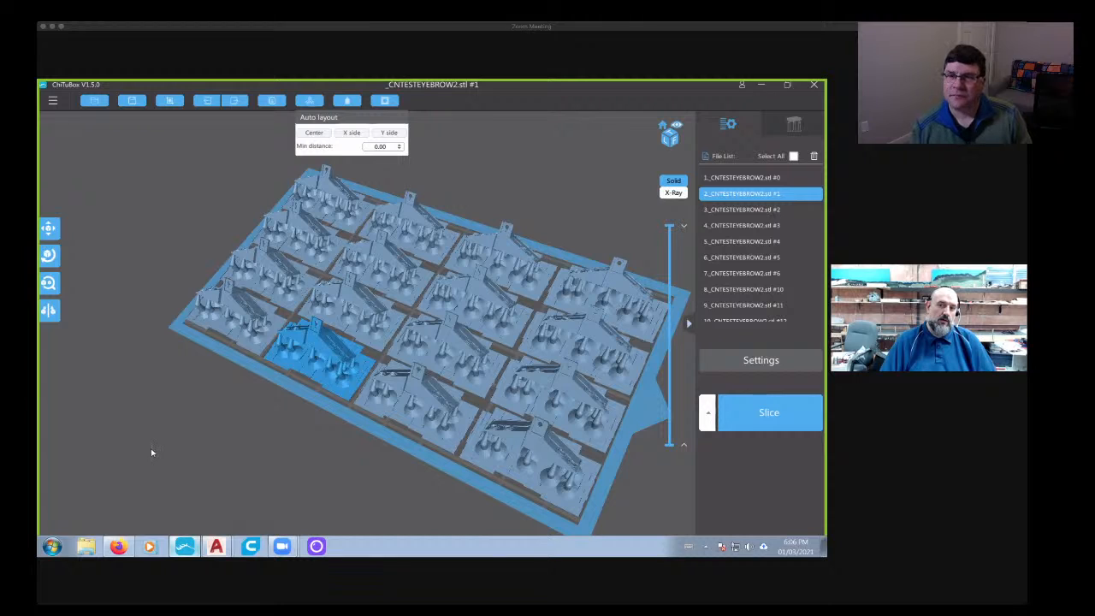
pyautogui.moveTo(244, 446); pyautogui.dragTo(570, 456, button='right')
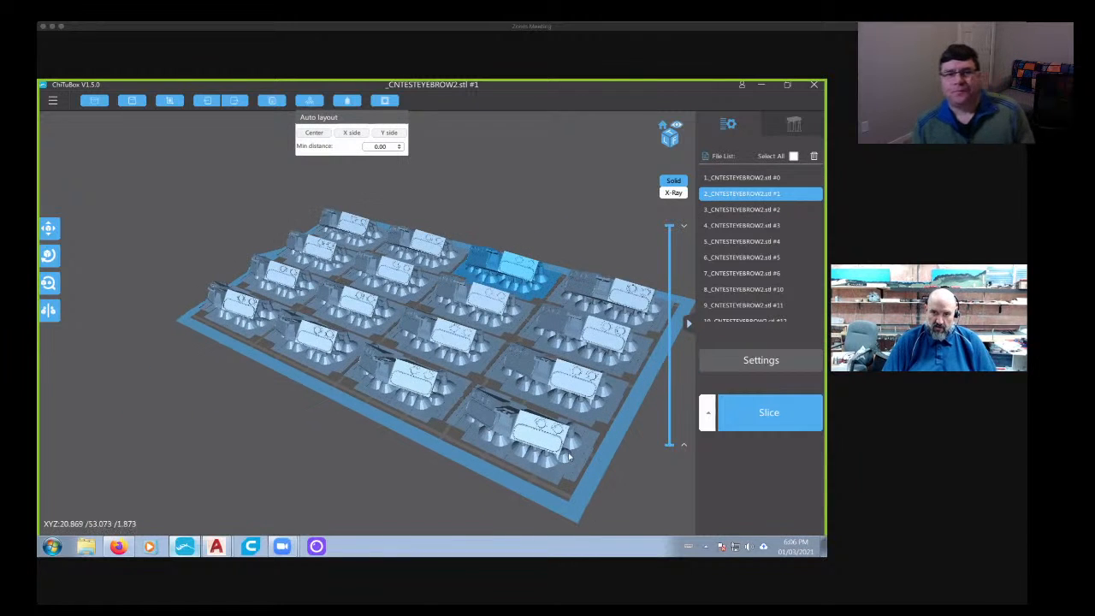
# - Examine the arranged panels up close and from several angles, checking their supports, spacing and margins on the plate
pyautogui.scroll(5, 569, 457)
pyautogui.moveTo(498, 403); pyautogui.dragTo(496, 435, button='right')
pyautogui.moveTo(314, 416); pyautogui.dragTo(365, 405, button='right')
pyautogui.click(391, 420)
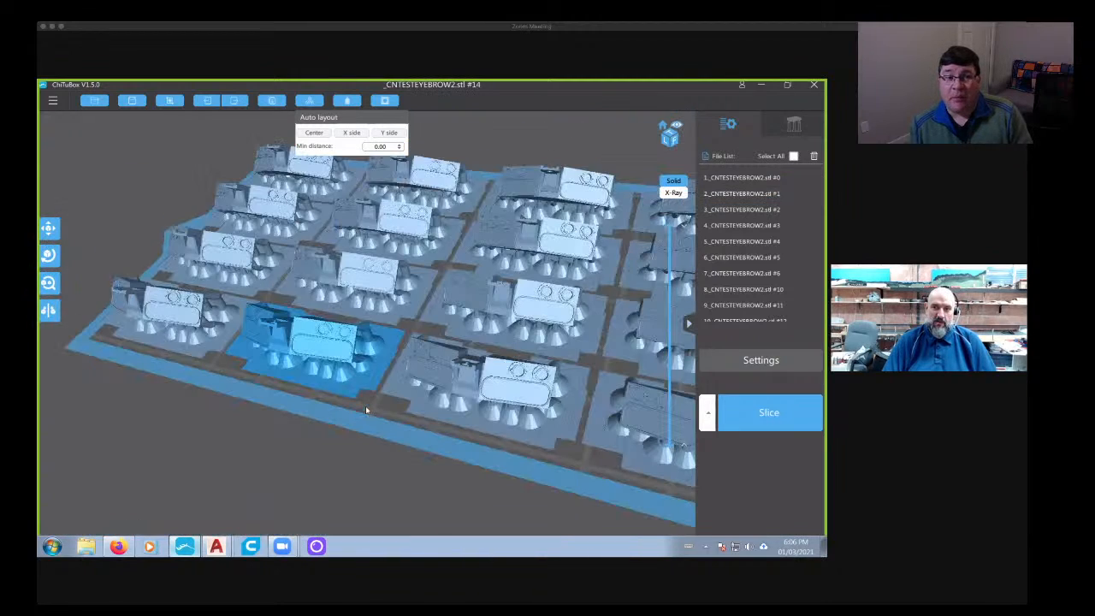
pyautogui.moveTo(449, 420); pyautogui.dragTo(469, 395, button='right')
pyautogui.click(530, 403)
pyautogui.scroll(-3, 536, 402)
pyautogui.scroll(-3, 535, 402)
pyautogui.click(539, 399)
pyautogui.moveTo(396, 428); pyautogui.dragTo(626, 427, button='right')
# - Slice the full plate of sixteen panels and review the resin volume, price and print time
pyautogui.click(761, 417)
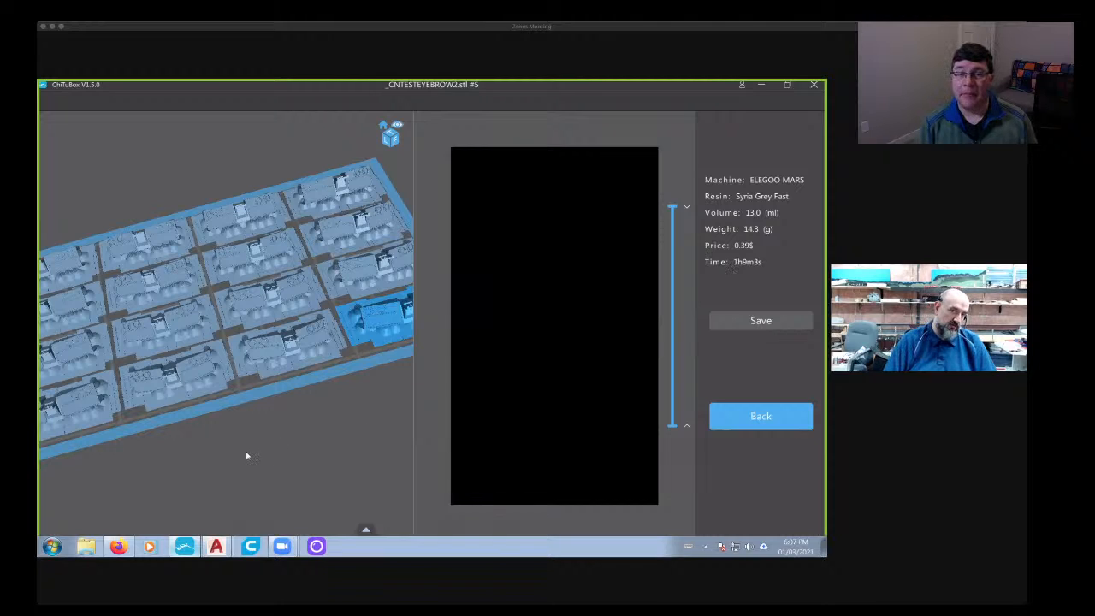
pyautogui.scroll(3, 246, 454)
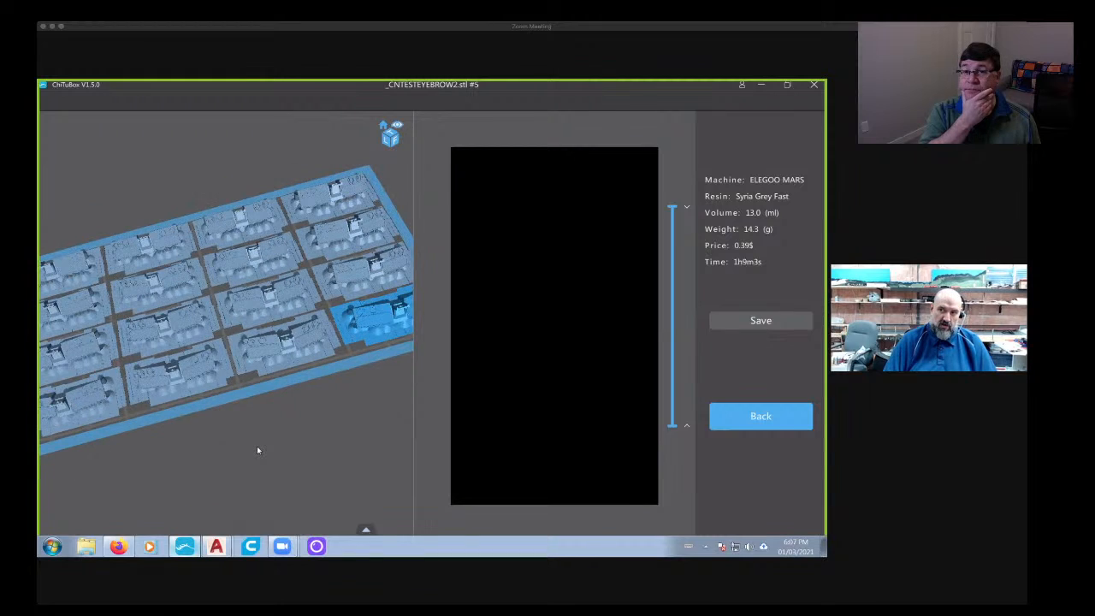
pyautogui.moveTo(269, 445); pyautogui.dragTo(228, 419)
pyautogui.moveTo(227, 419); pyautogui.dragTo(233, 407, button='right')
pyautogui.scroll(3, 562, 395)
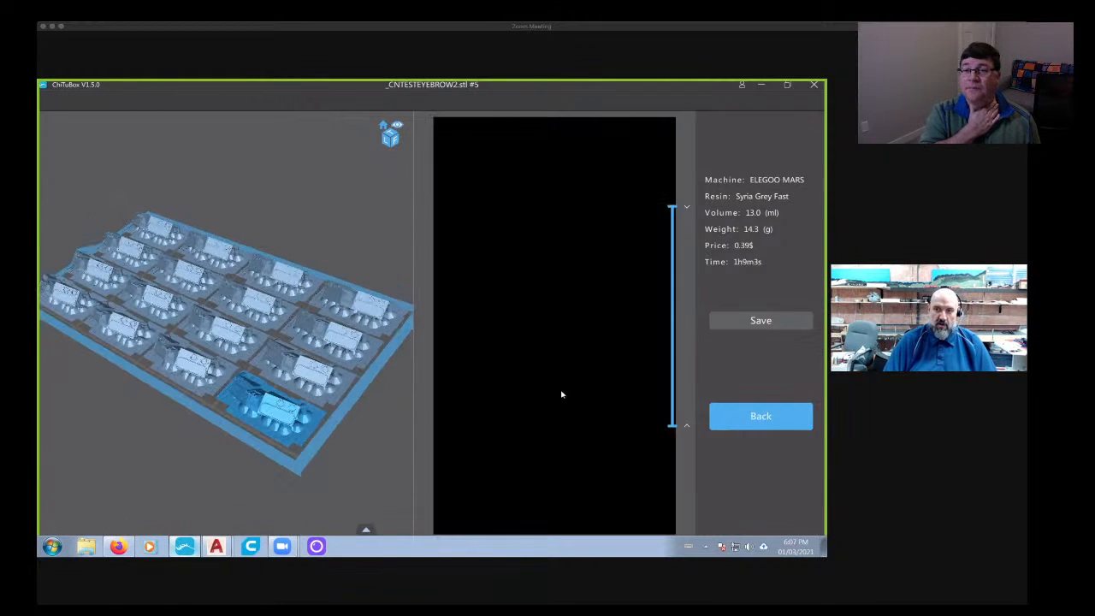
# - Return to the plate, delete the cloned panels until one is left, and slice it alone to compare print time
pyautogui.click(724, 417)
pyautogui.moveTo(354, 428); pyautogui.dragTo(511, 410)
pyautogui.moveTo(511, 410); pyautogui.dragTo(460, 437, button='right')
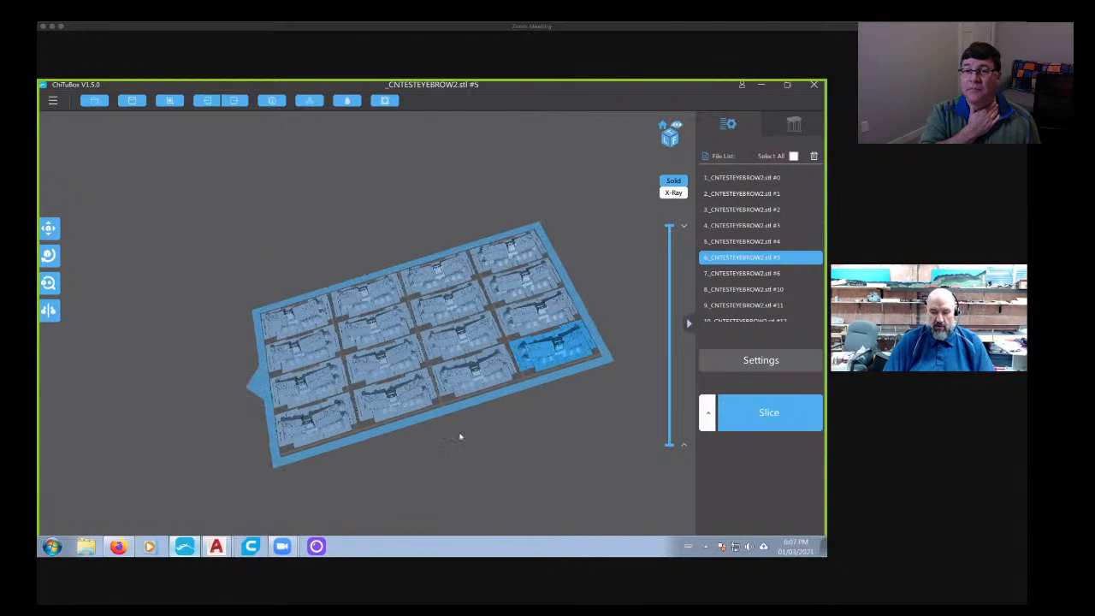
pyautogui.press('Delete')
pyautogui.press('Delete')
pyautogui.press('Delete')
pyautogui.press('Delete')
pyautogui.press('Delete')
pyautogui.press('Delete')
pyautogui.press('Delete')
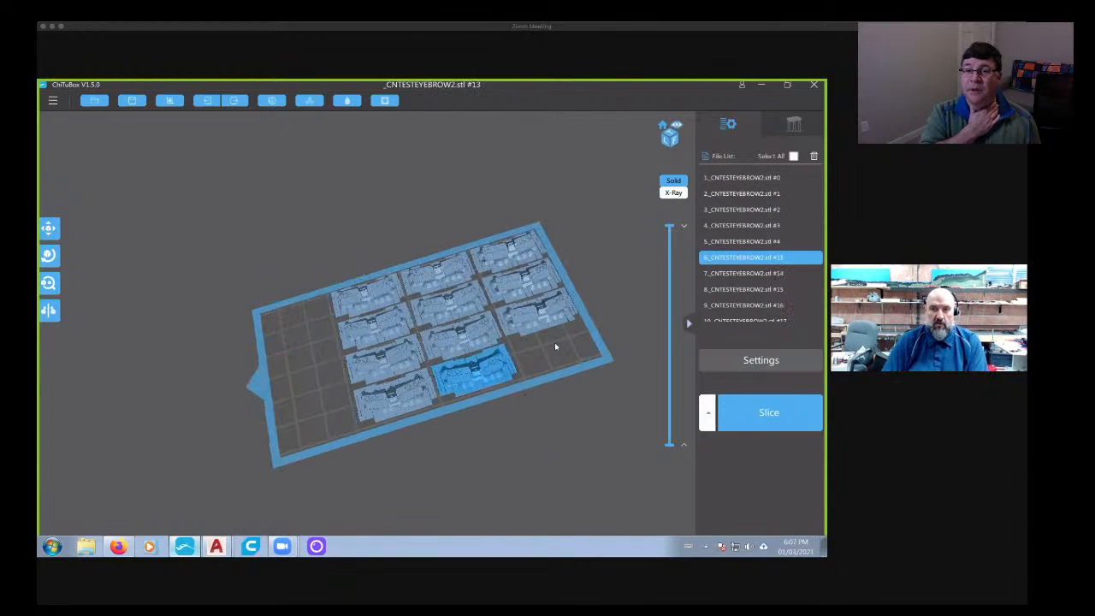
pyautogui.press('Delete')
pyautogui.press('Delete')
pyautogui.press('Delete')
pyautogui.press('Delete')
pyautogui.press('Delete')
pyautogui.press('Delete')
pyautogui.press('Delete')
pyautogui.press('Delete')
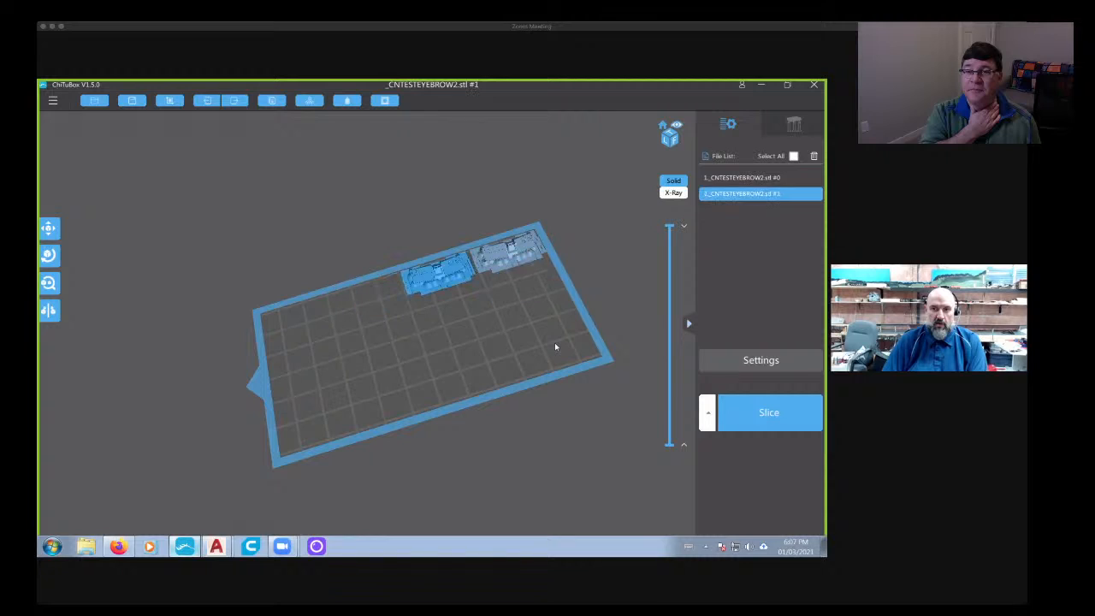
pyautogui.click(721, 413)
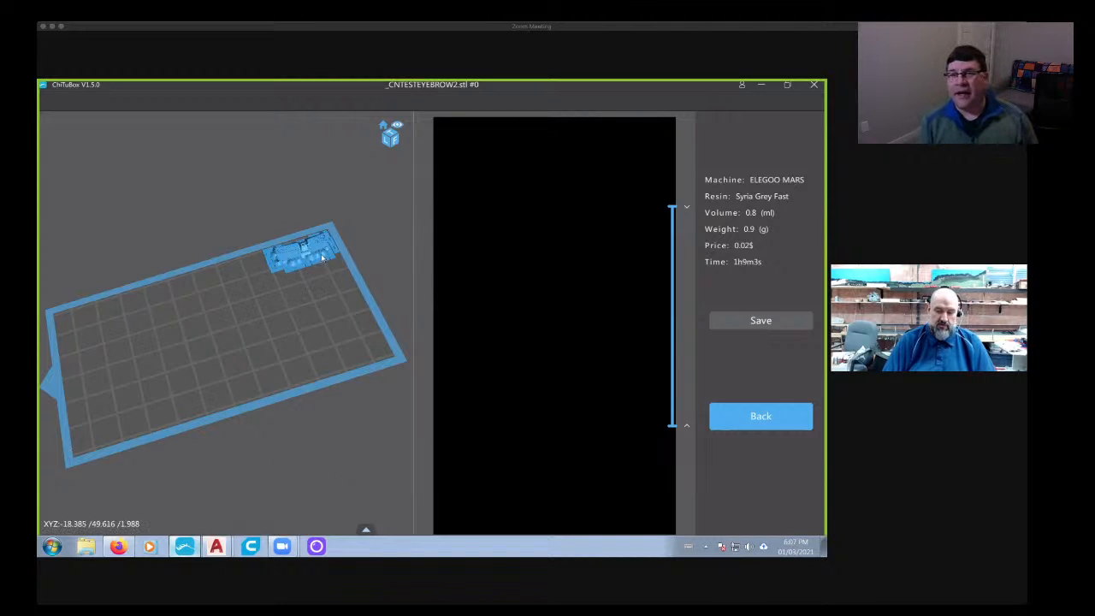
# - Switch to Ultimaker Cura and load the _CNTESTEYEBROW2 STL from the GMDsd40 folder in Documents
pyautogui.click(250, 546)
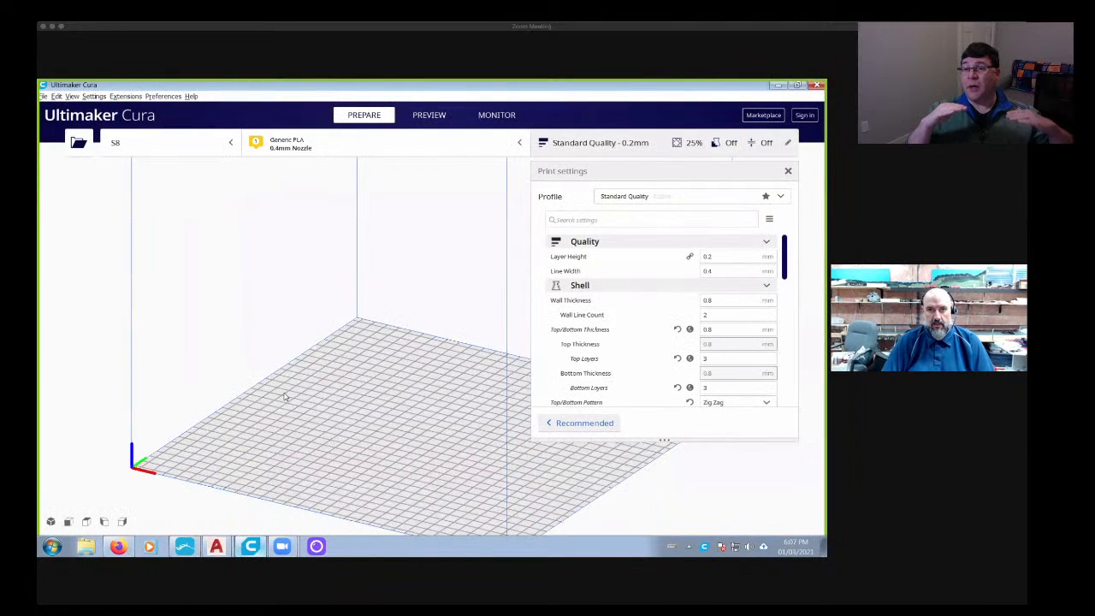
pyautogui.click(78, 142)
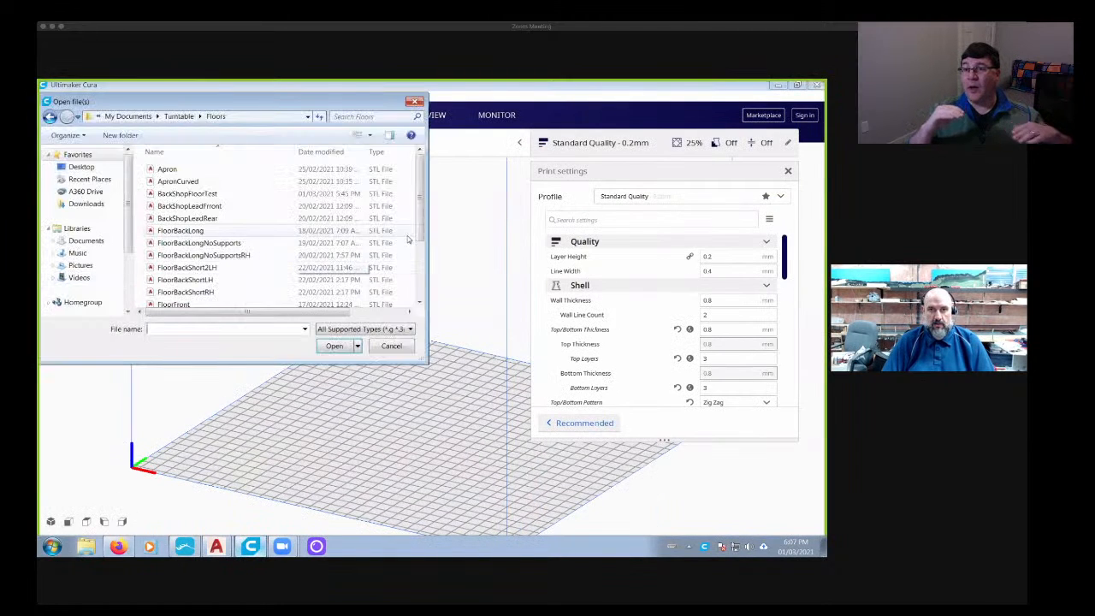
pyautogui.click(82, 242)
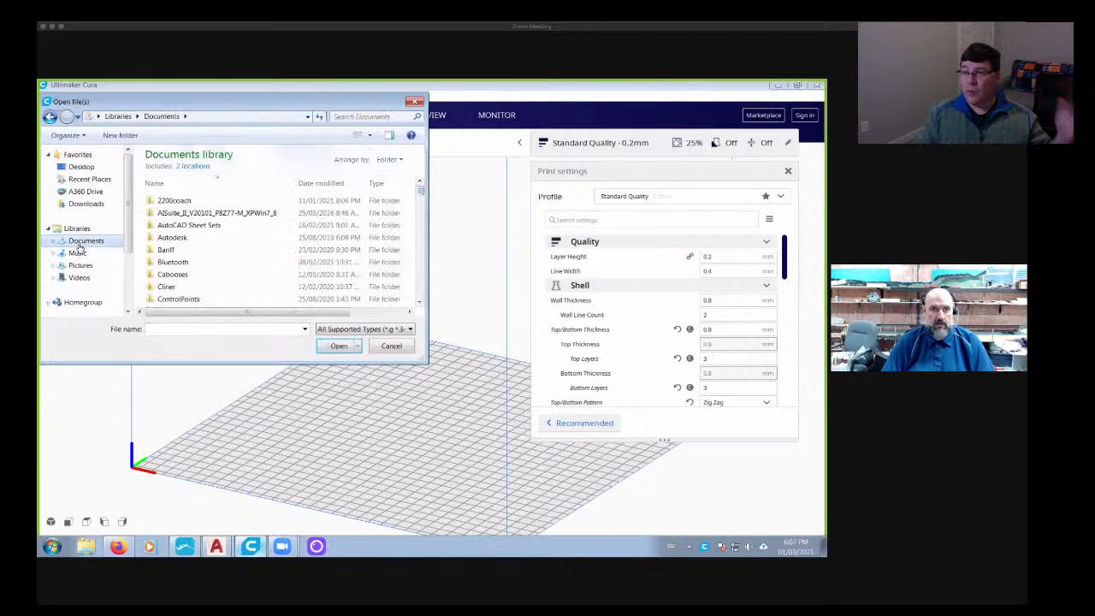
pyautogui.moveTo(422, 184); pyautogui.dragTo(422, 210)
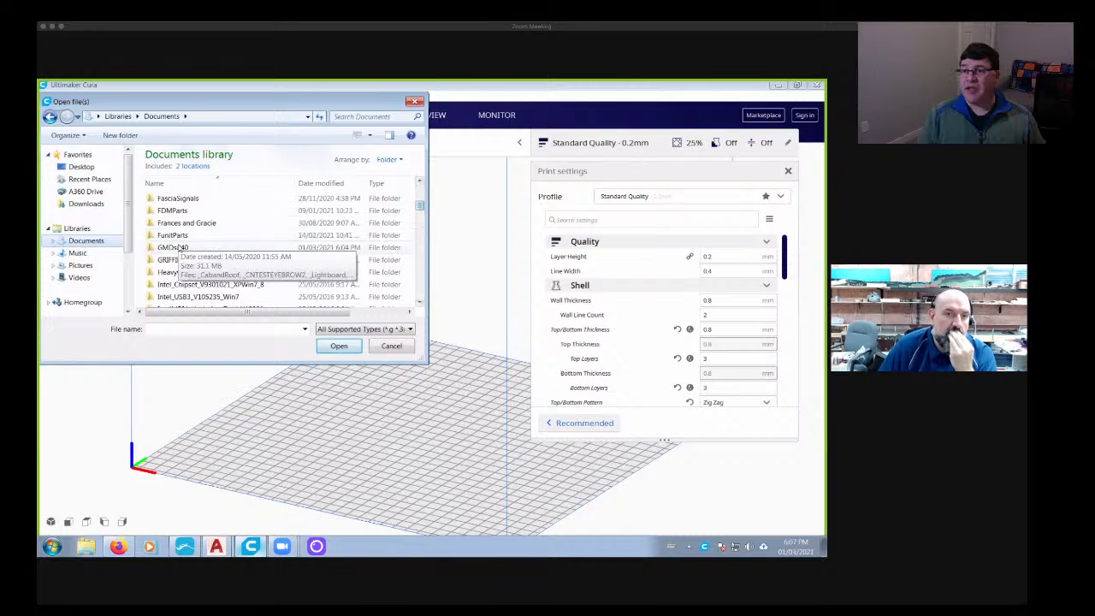
pyautogui.doubleClick(172, 247)
pyautogui.click(226, 213)
pyautogui.click(333, 346)
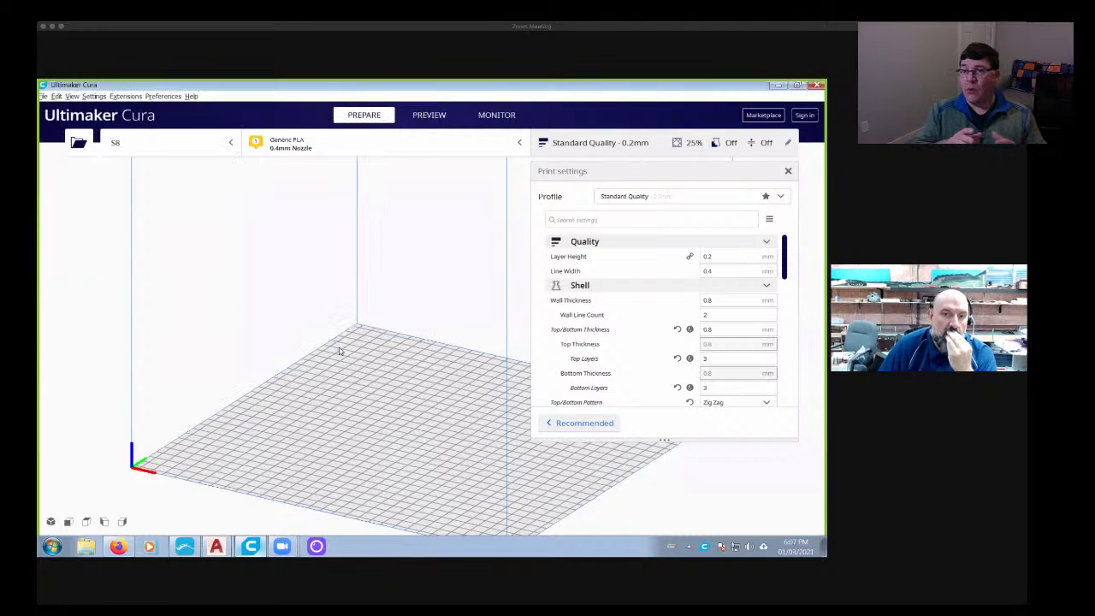
# - Set the print sequence under Special Modes to All at Once
pyautogui.scroll(5, 408, 467)
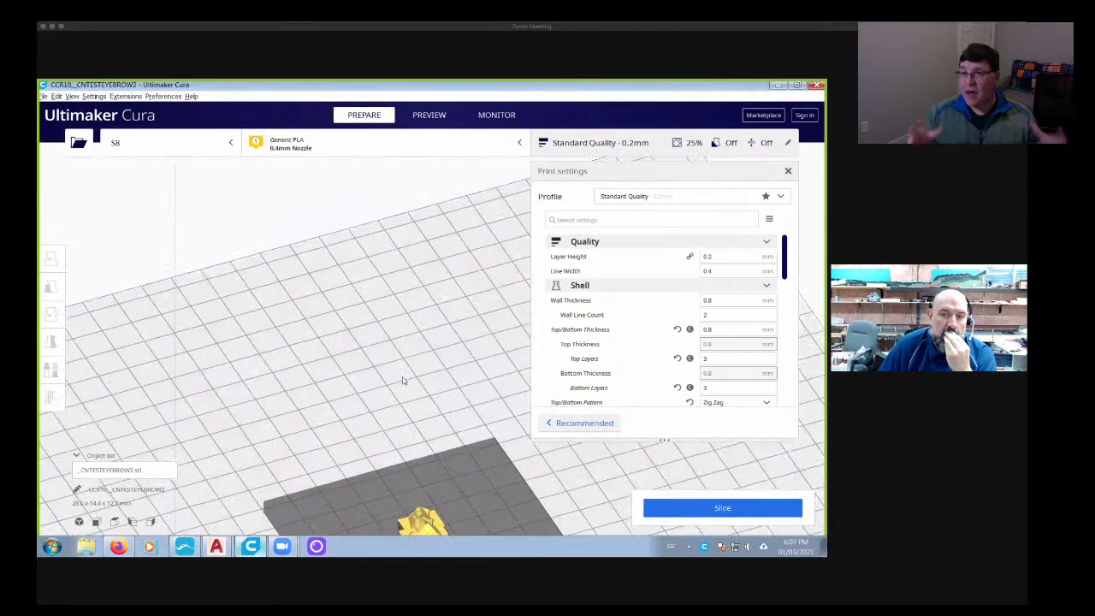
pyautogui.moveTo(784, 248); pyautogui.dragTo(784, 381)
pyautogui.click(719, 400)
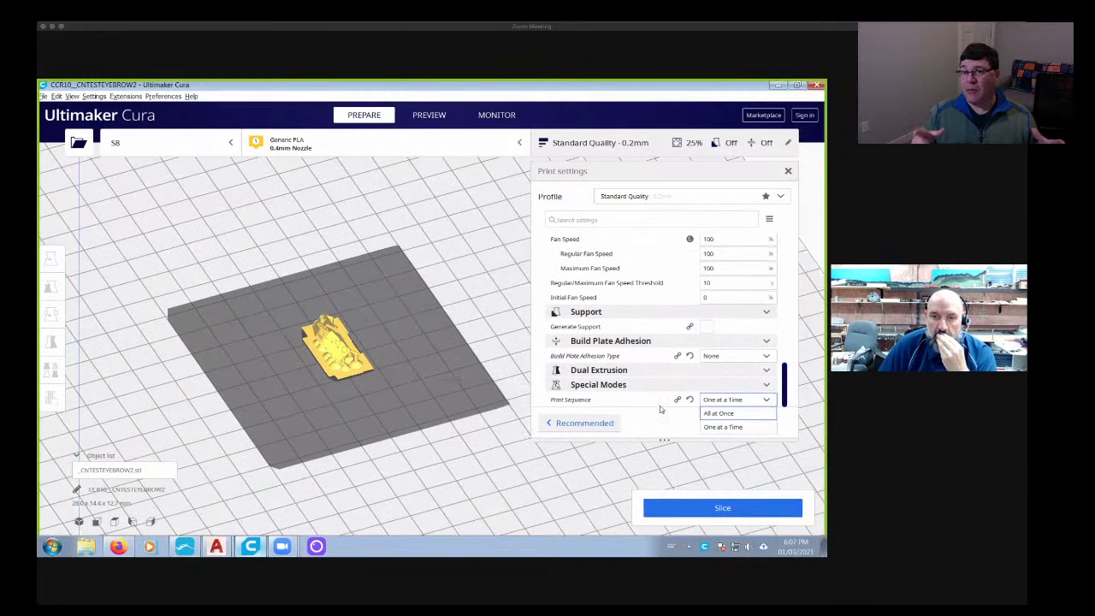
pyautogui.click(718, 413)
pyautogui.scroll(-2, 381, 371)
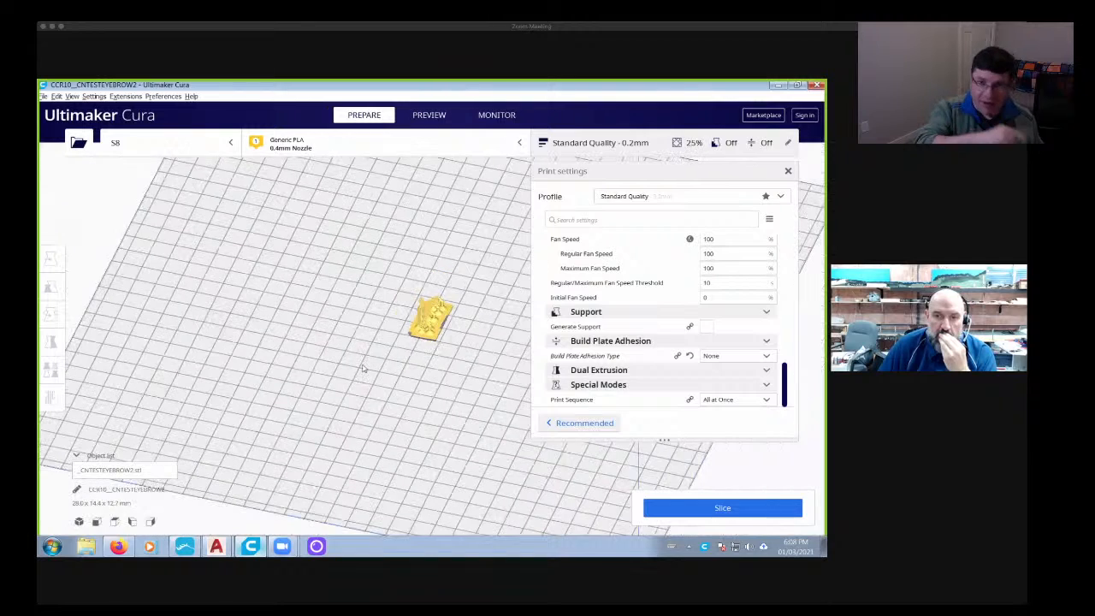
# - Slice the single panel with the Standard Quality 0.2 mm profile to get its filament print time
pyautogui.moveTo(455, 342); pyautogui.dragTo(365, 369, button='middle')
pyautogui.scroll(8, 365, 369)
pyautogui.moveTo(313, 414); pyautogui.dragTo(437, 387, button='right')
pyautogui.click(722, 508)
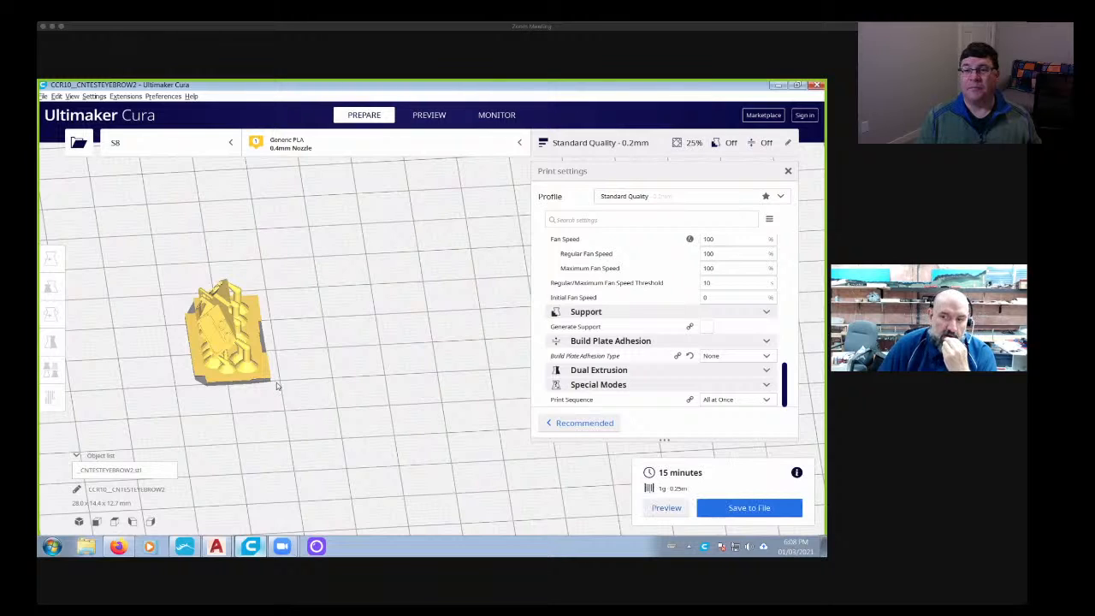
pyautogui.moveTo(277, 386); pyautogui.dragTo(305, 361, button='right')
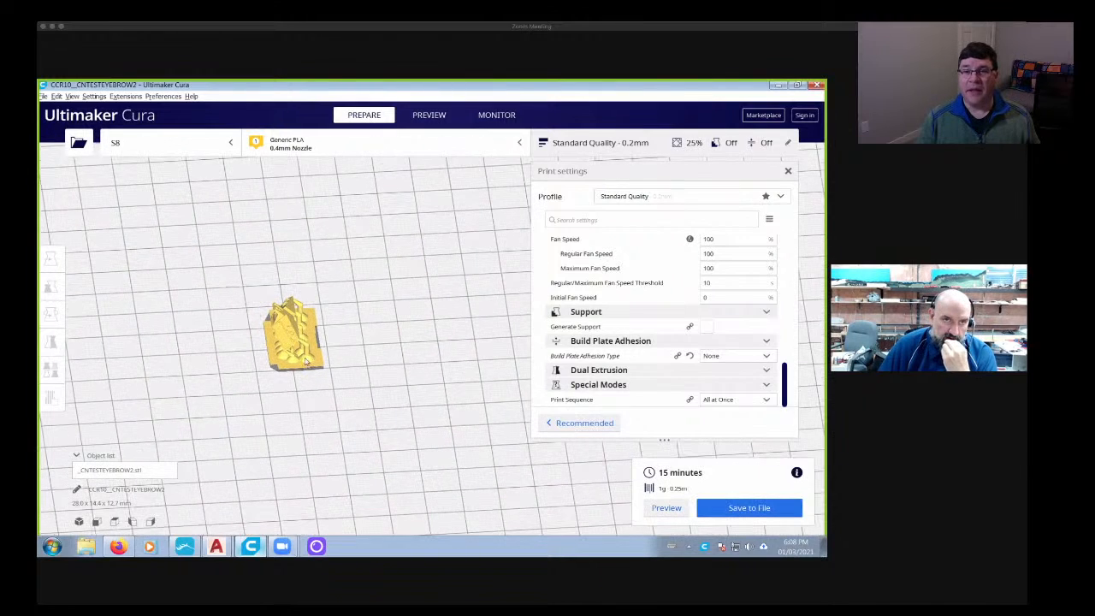
# - Load a second copy of _CNTESTEYEBROW2 and move it along Y to about -40 mm, clear of the first panel
pyautogui.click(78, 142)
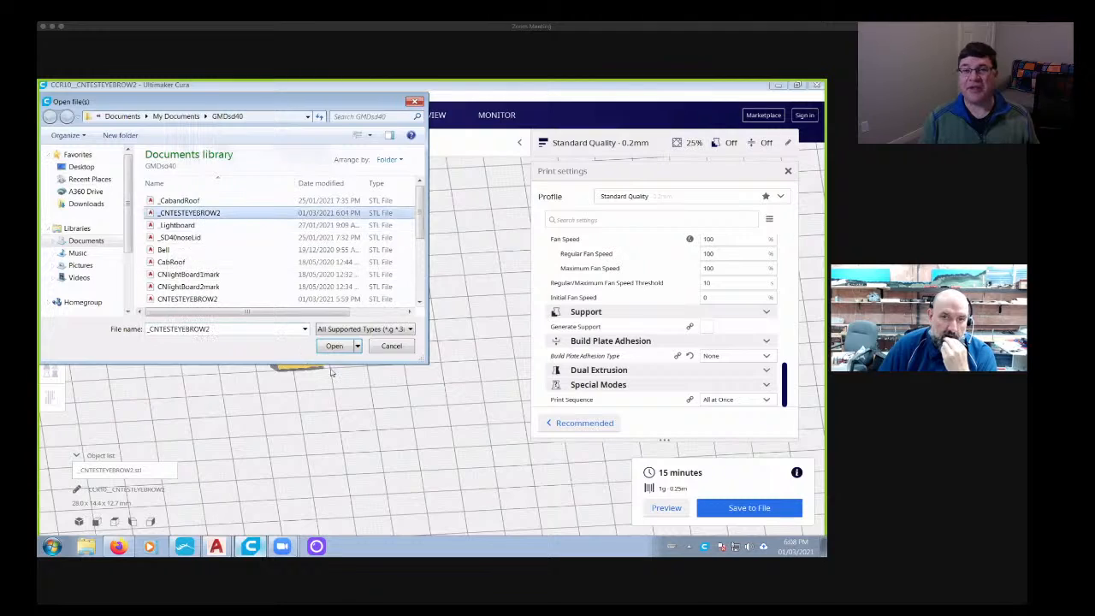
pyautogui.click(333, 346)
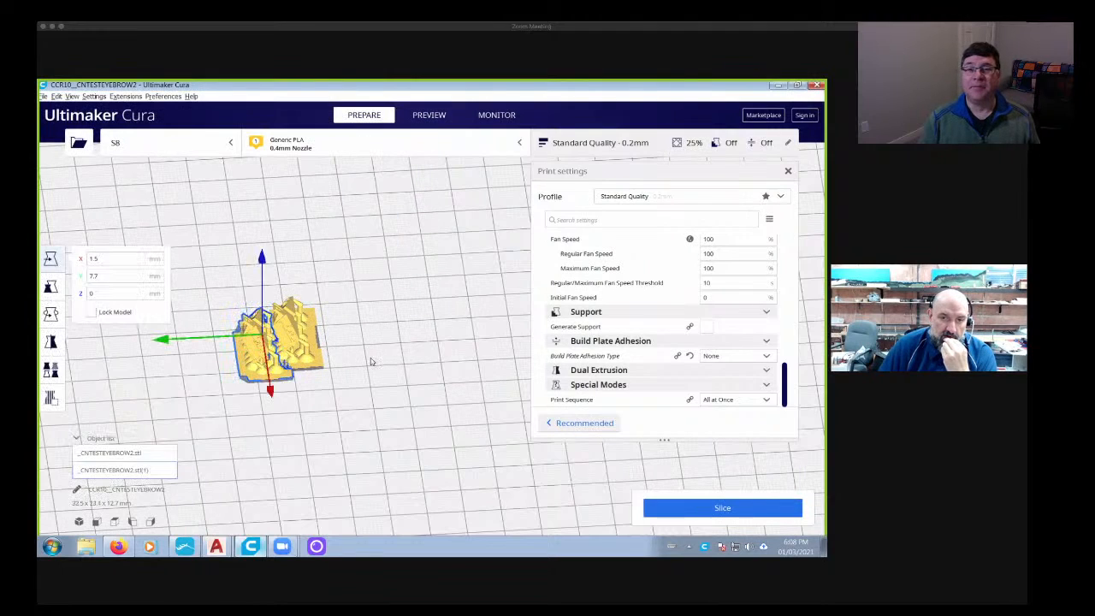
pyautogui.moveTo(162, 340); pyautogui.dragTo(339, 330)
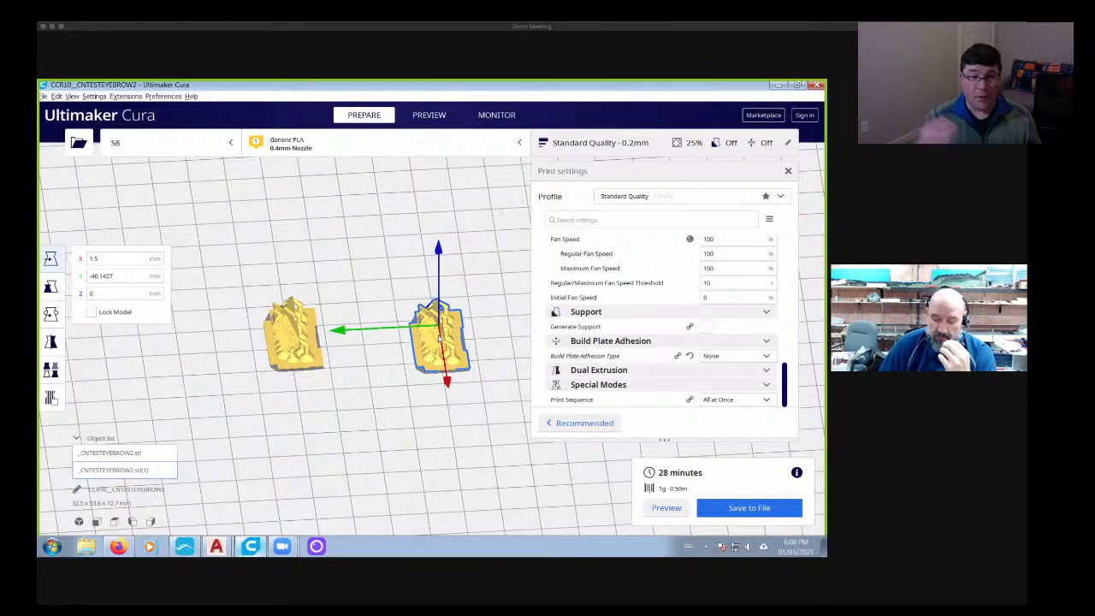
# - Delete both panels from the build plate and close Cura
pyautogui.press('Delete')
pyautogui.click(270, 335)
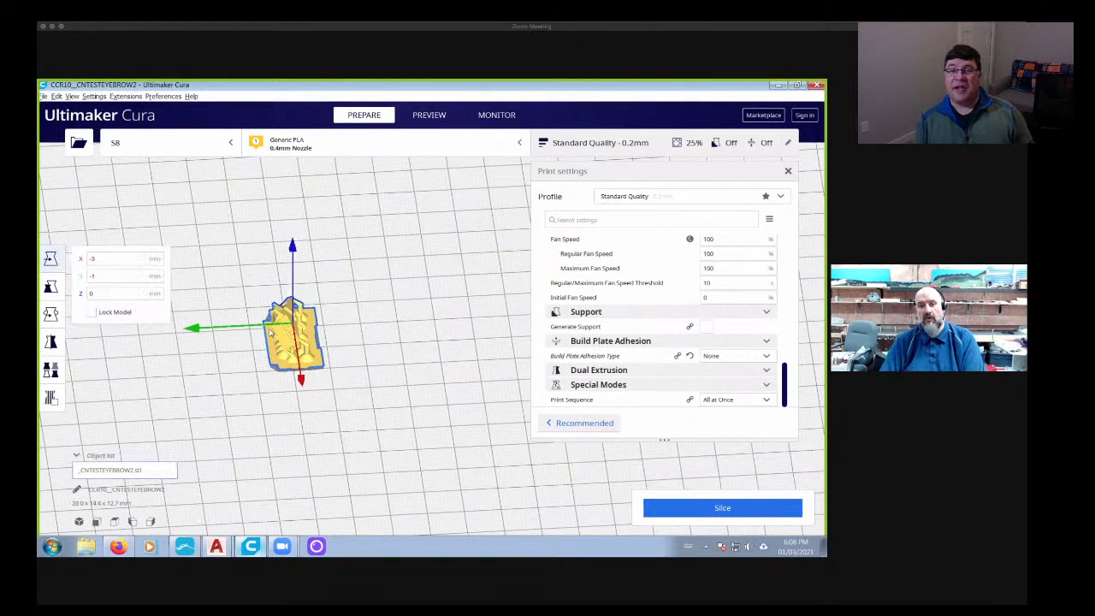
pyautogui.press('Delete')
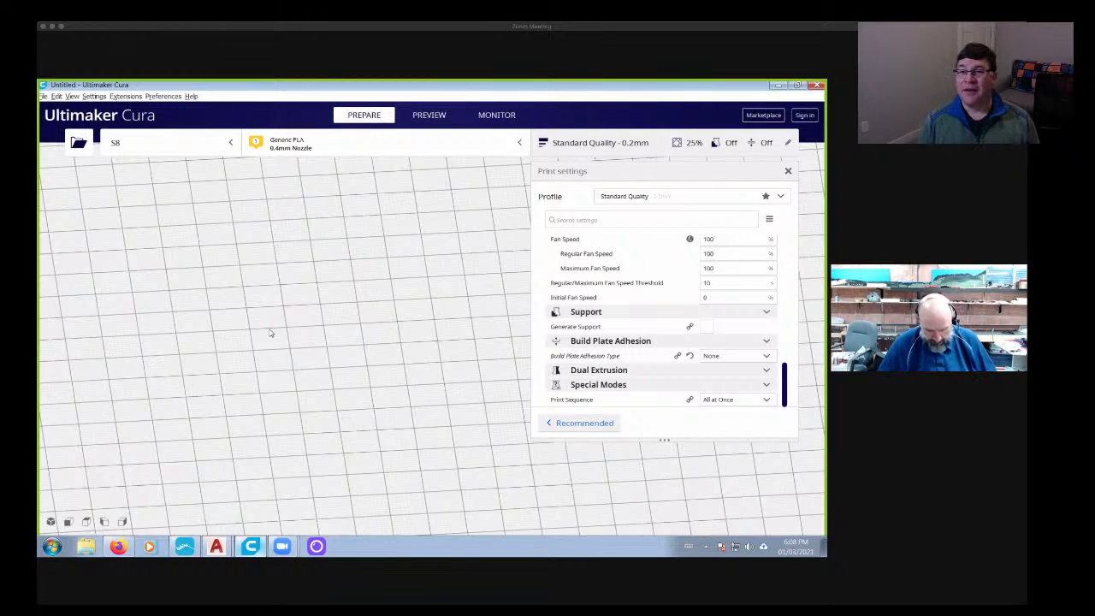
pyautogui.click(813, 85)
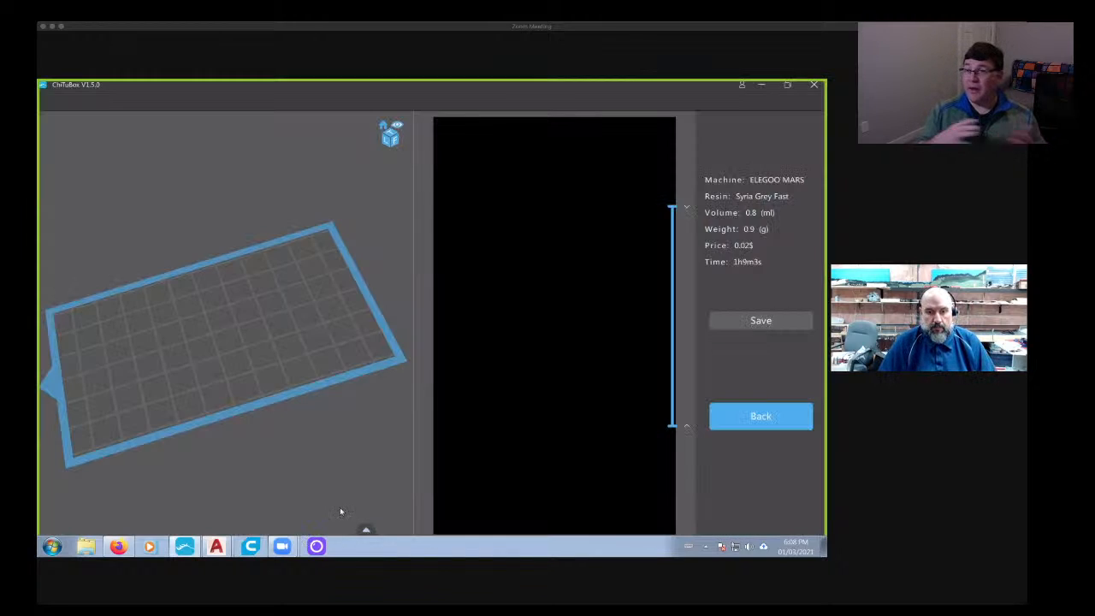
# - Close ChiTuBox and replace the open AutoCAD drawings with a new blank drawing, discarding the changes to cab.dwg
pyautogui.click(815, 88)
pyautogui.scroll(-3, 537, 243)
pyautogui.scroll(-4, 770, 274)
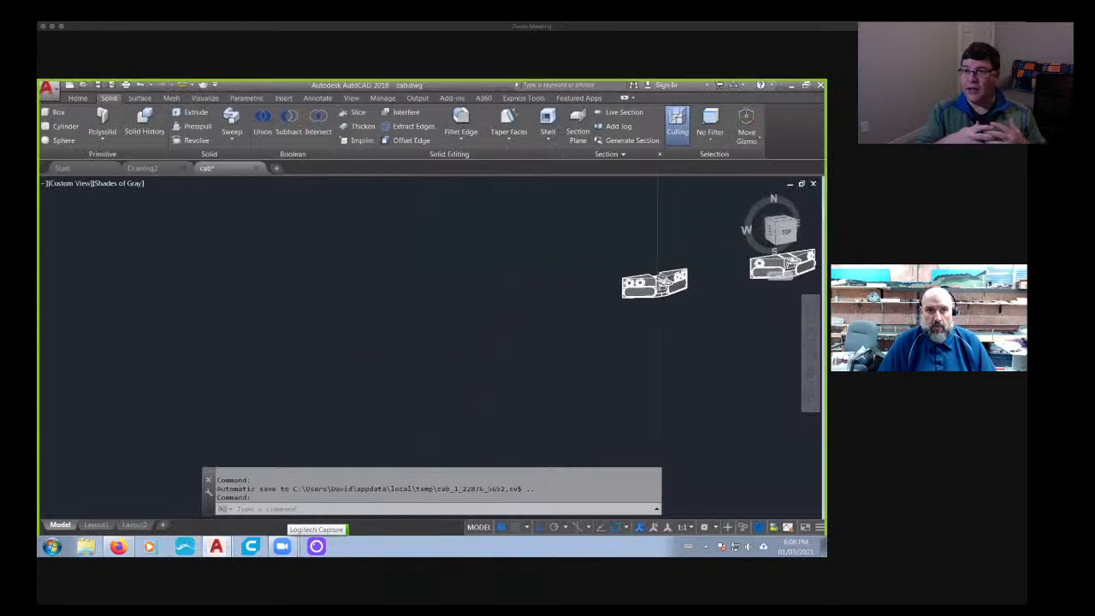
pyautogui.click(257, 167)
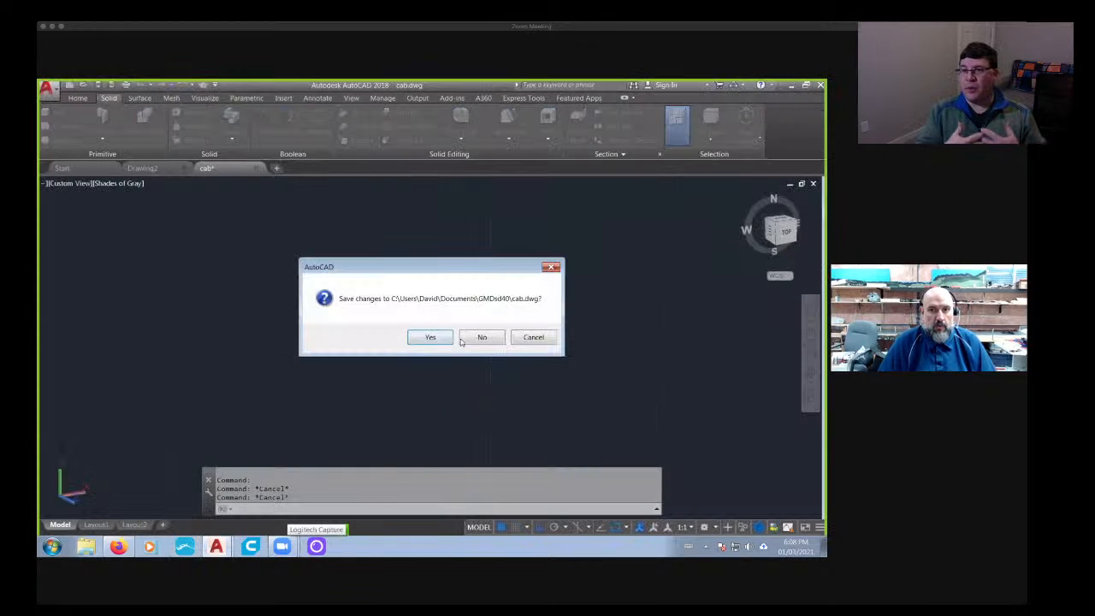
pyautogui.click(481, 338)
pyautogui.click(183, 168)
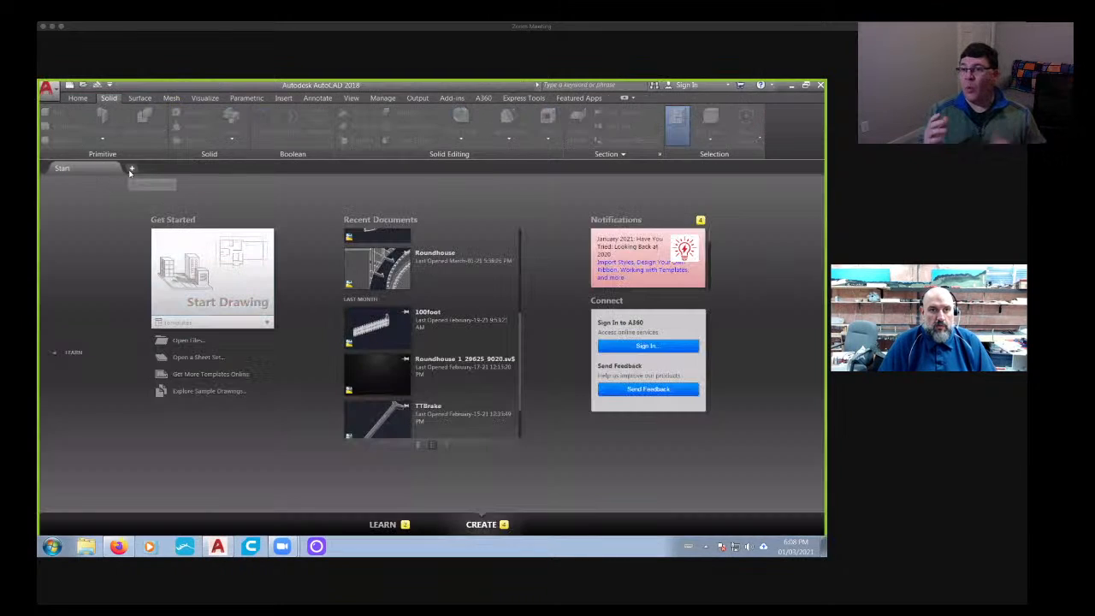
pyautogui.click(131, 170)
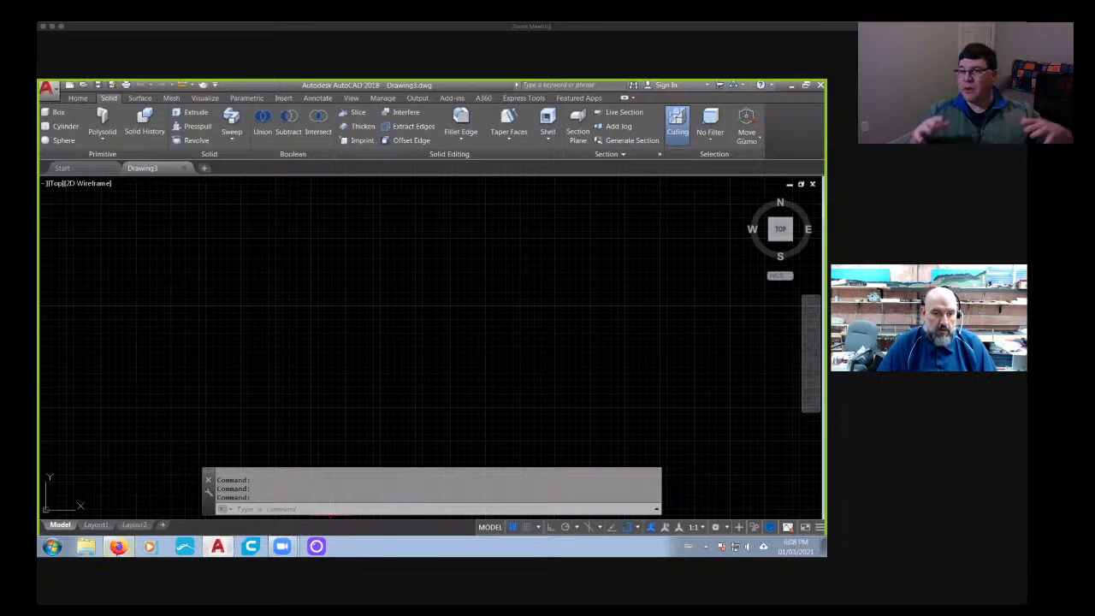
# - Switch to Firefox and search Google for images of "jersey barrier"
pyautogui.click(118, 546)
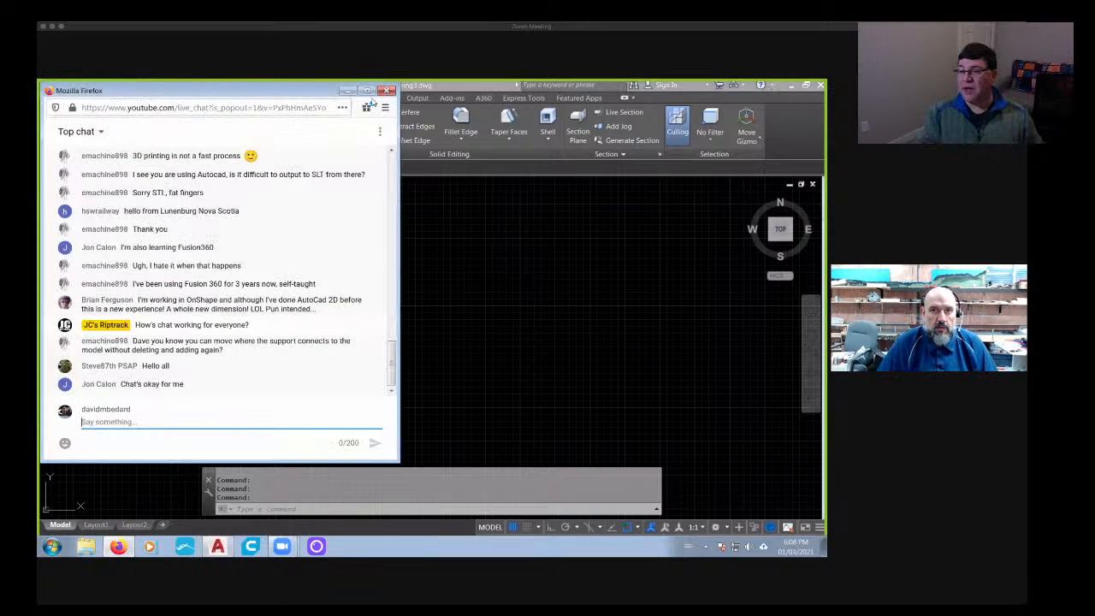
pyautogui.click(348, 91)
pyautogui.click(119, 546)
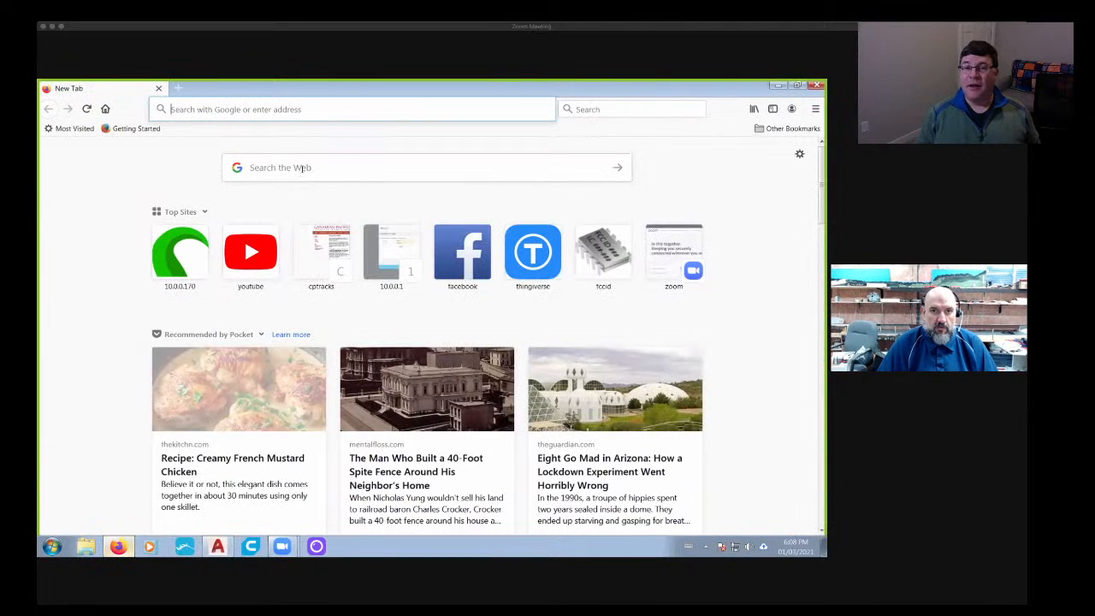
pyautogui.click(301, 169)
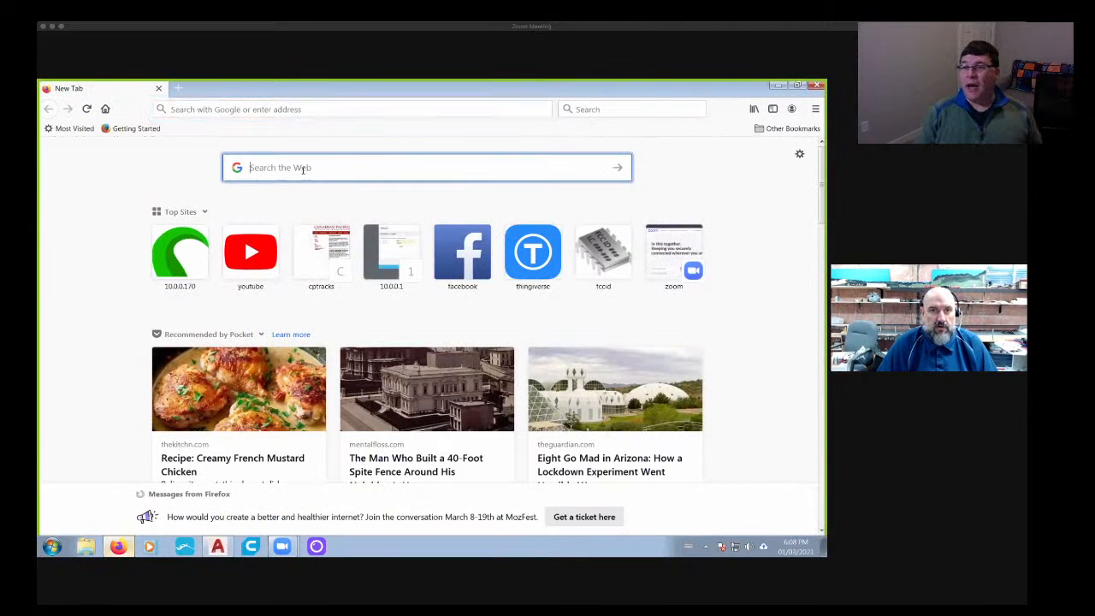
pyautogui.write('jers')
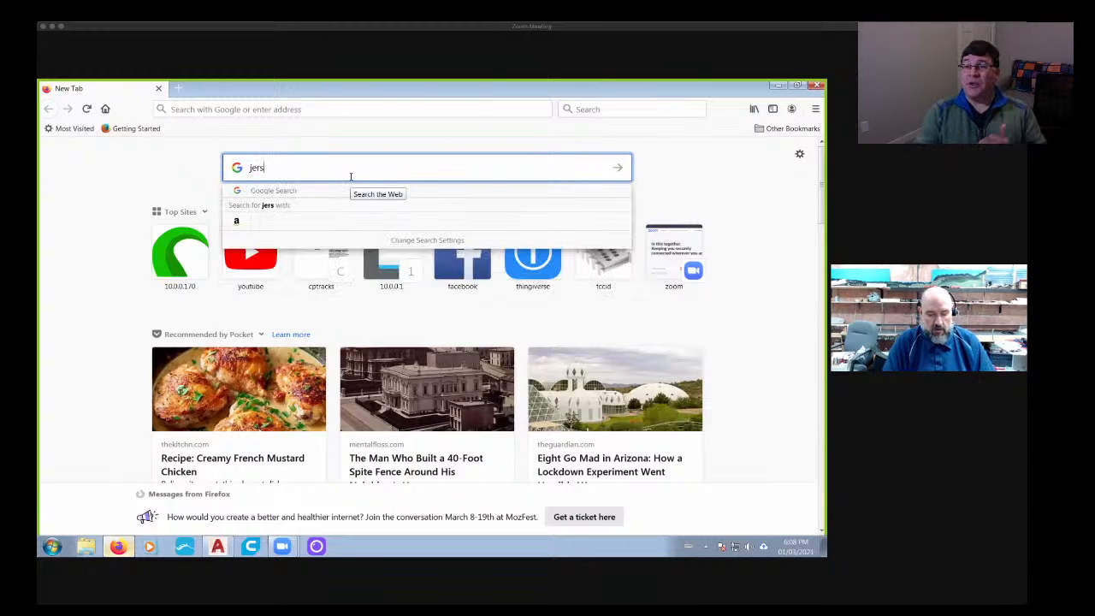
pyautogui.write('ey barrier')
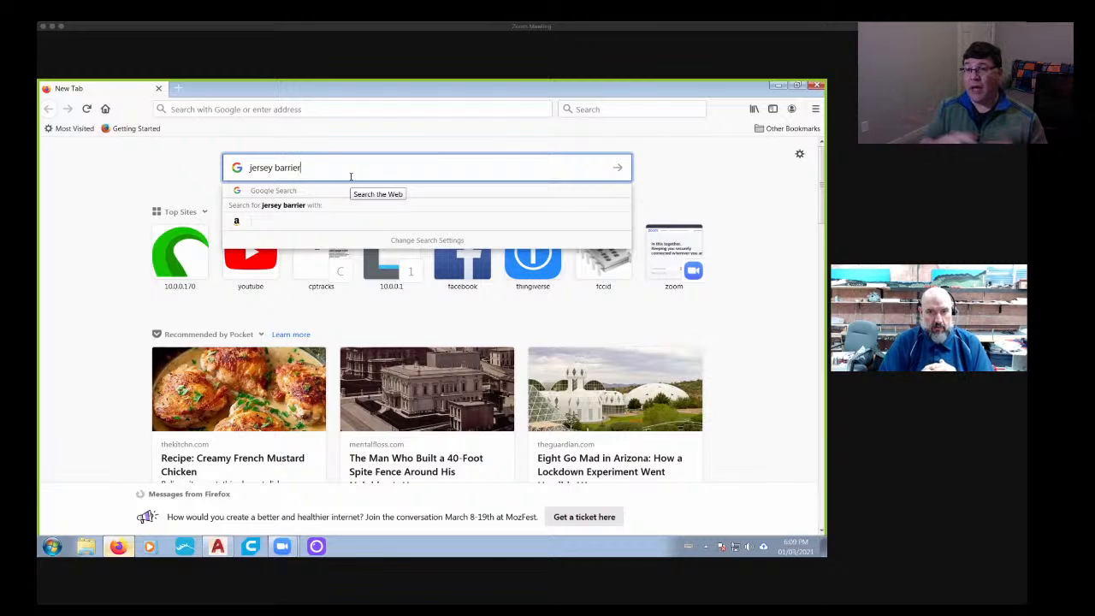
pyautogui.press('Return')
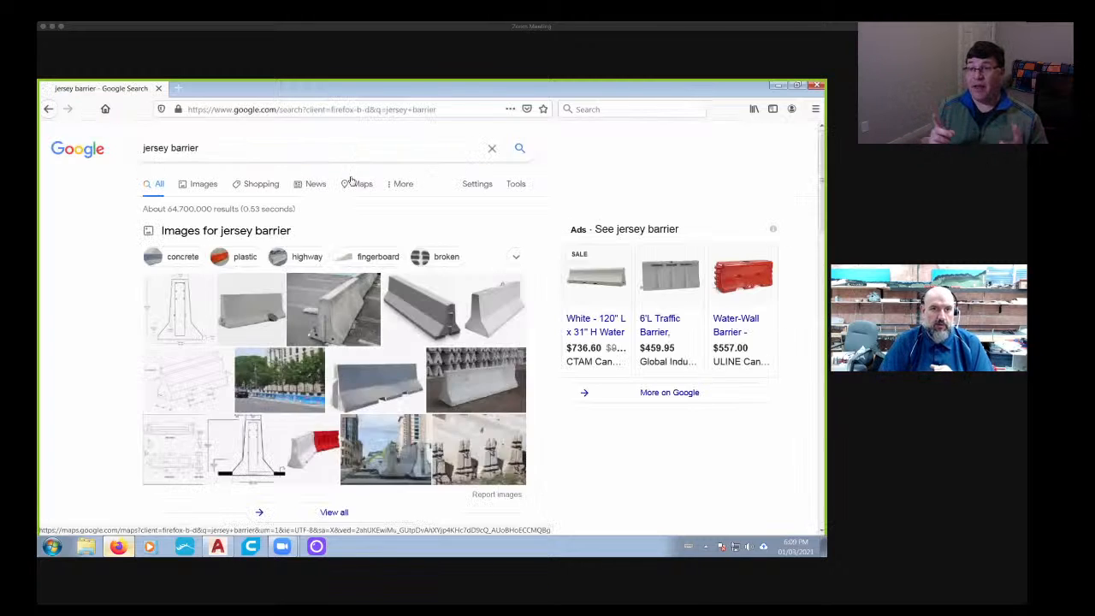
pyautogui.click(202, 183)
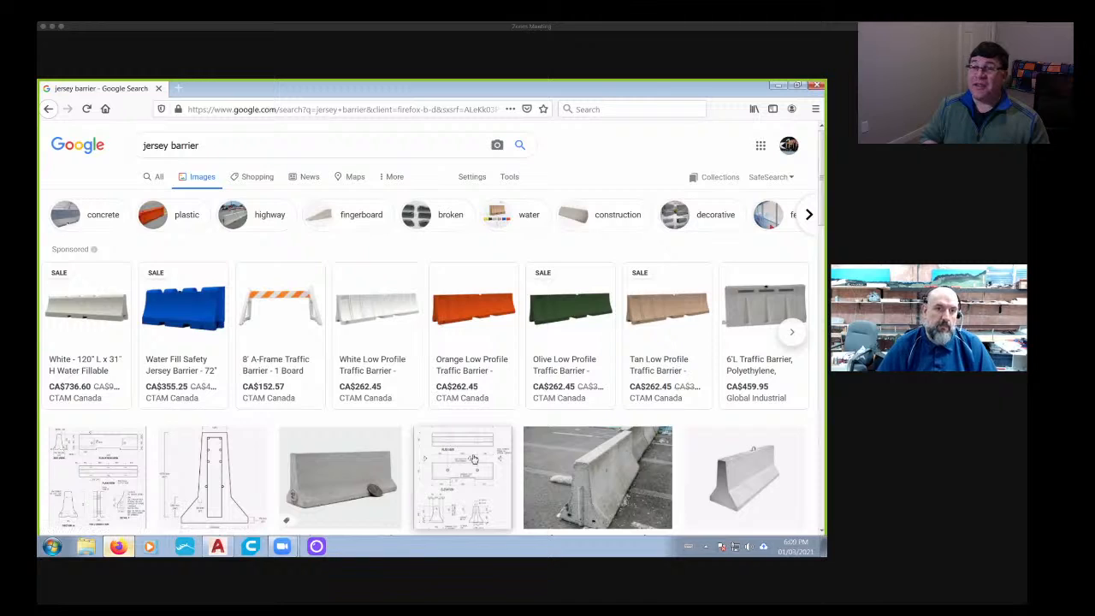
# - Examine the jersey barrier image results and preview Westcon Precast's dimensioned New Jersey Barrier drawing
pyautogui.scroll(-1, 475, 460)
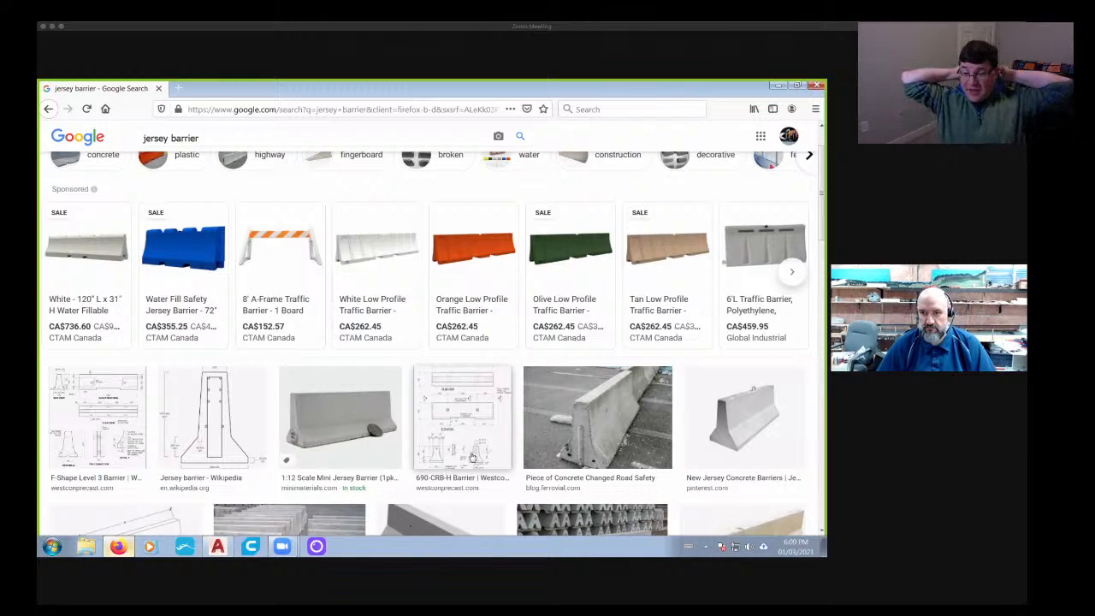
pyautogui.scroll(-1, 472, 460)
pyautogui.scroll(-2, 473, 460)
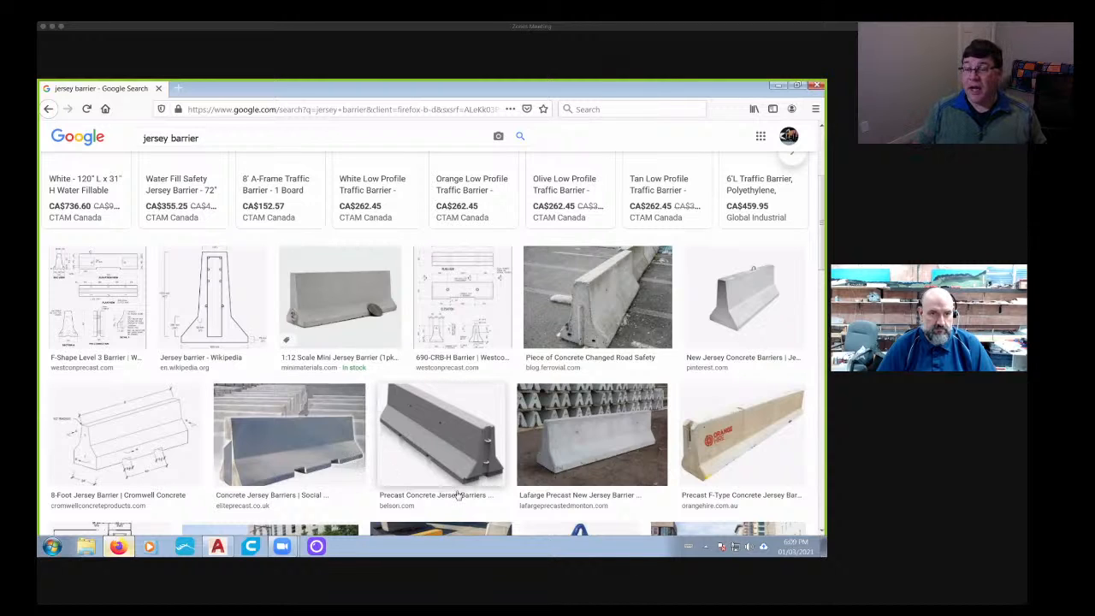
pyautogui.scroll(-6, 414, 475)
pyautogui.scroll(-1, 414, 474)
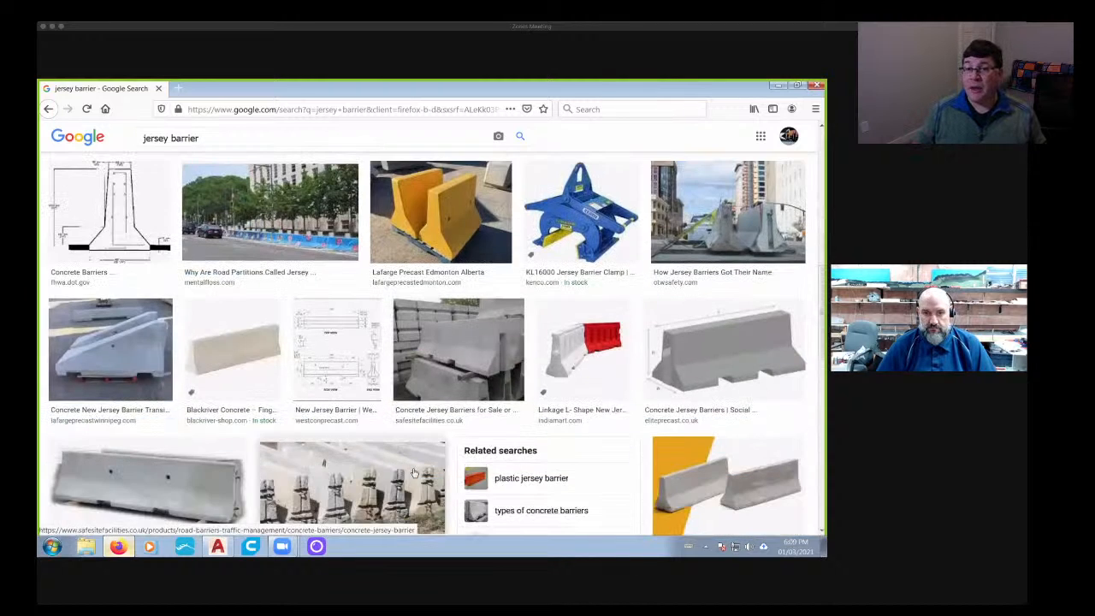
pyautogui.scroll(2, 317, 358)
pyautogui.scroll(-2, 318, 358)
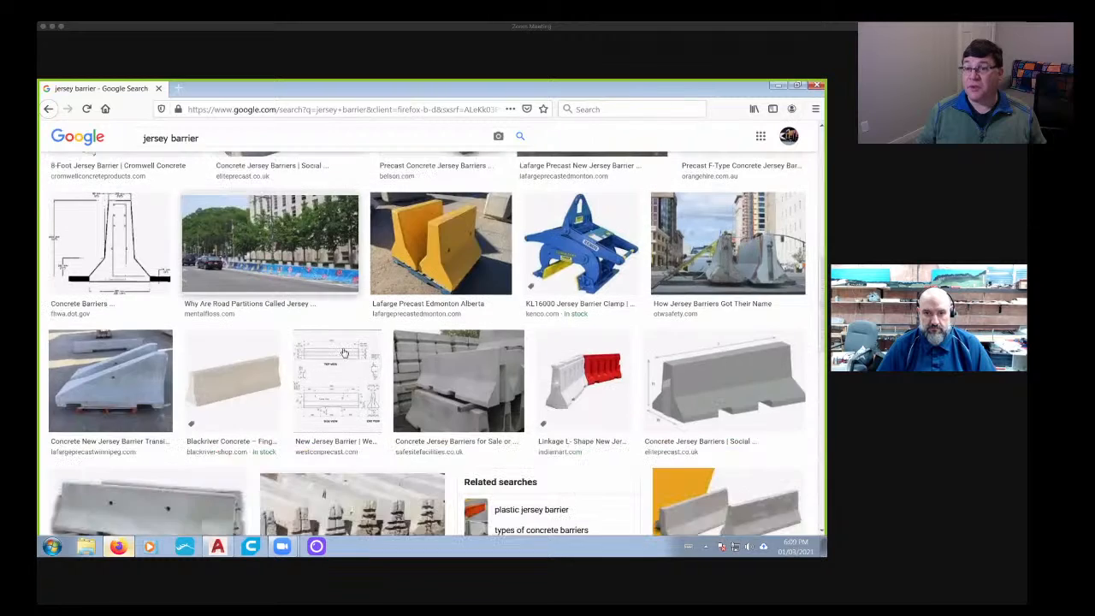
pyautogui.click(341, 368)
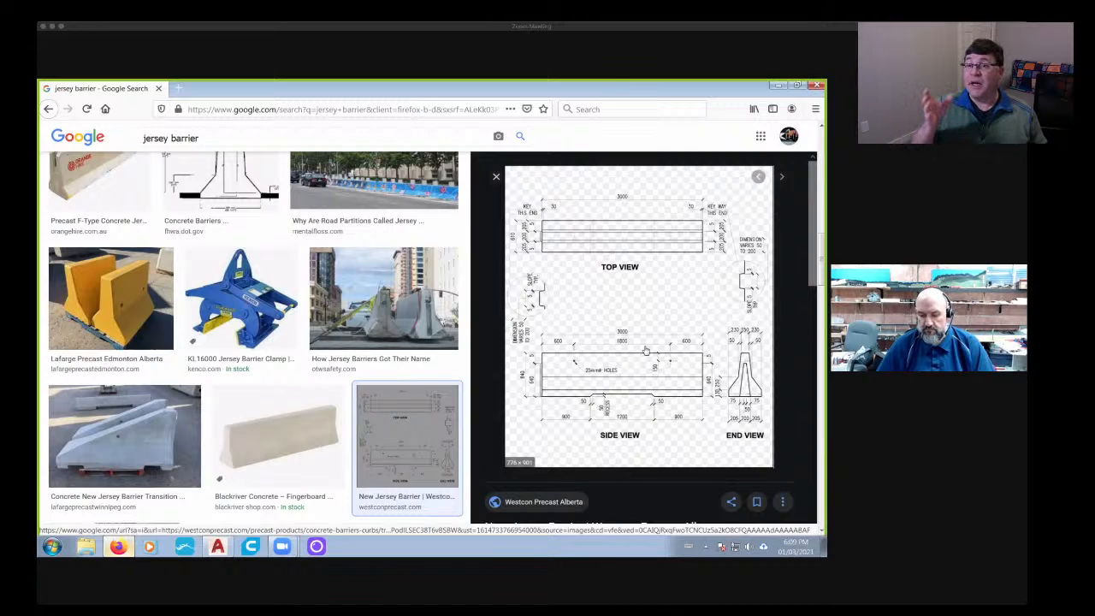
pyautogui.click(496, 180)
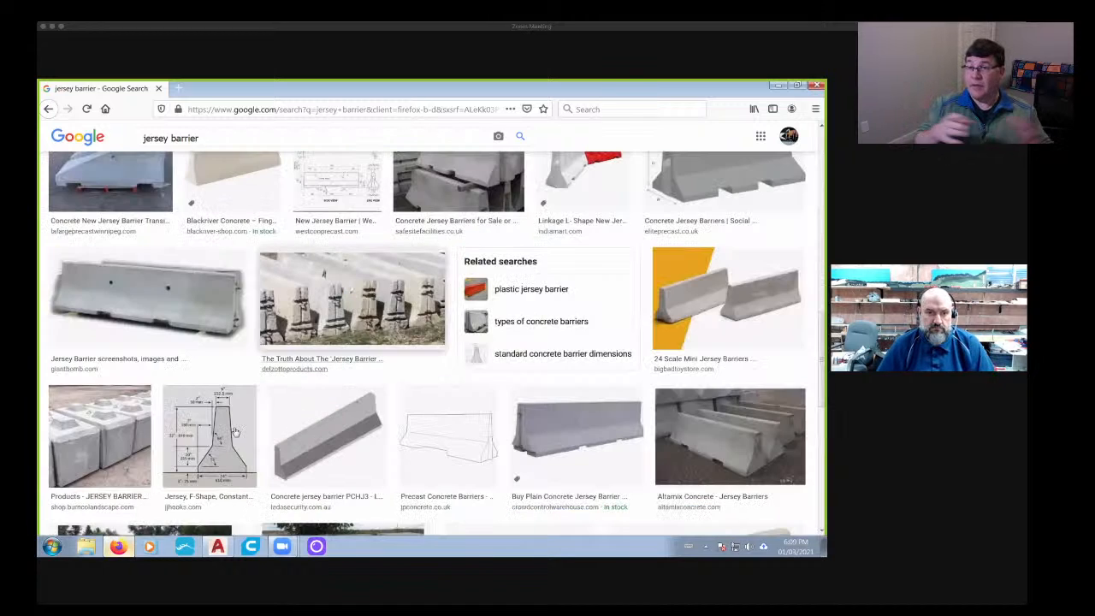
# - Compare more jersey barrier images and review the top, side and end views in the Westcon Precast drawing again
pyautogui.scroll(-2, 213, 455)
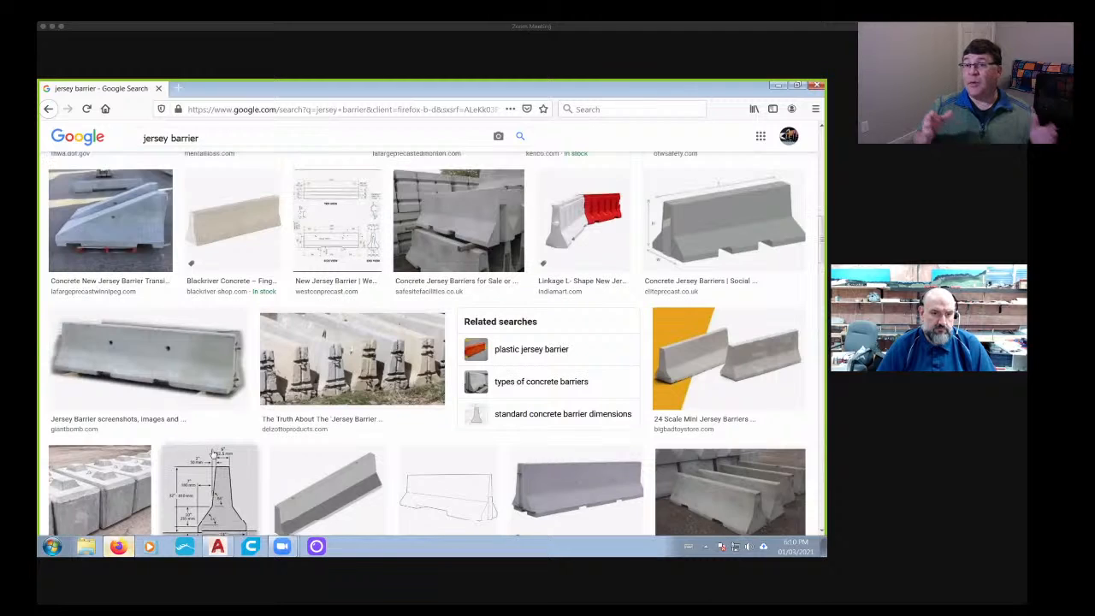
pyautogui.scroll(2, 205, 441)
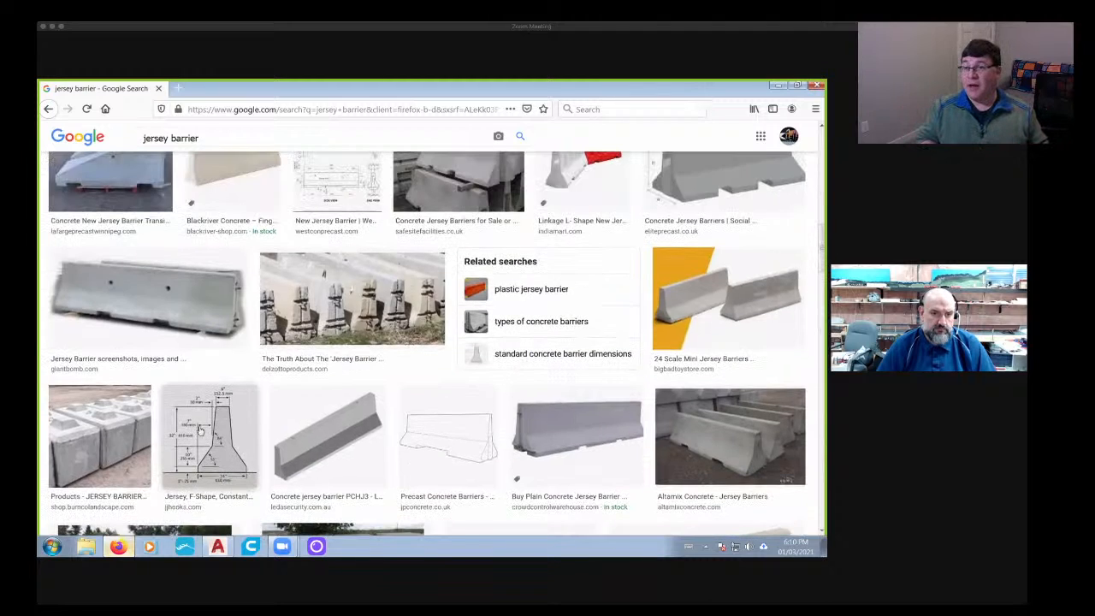
pyautogui.scroll(3, 167, 393)
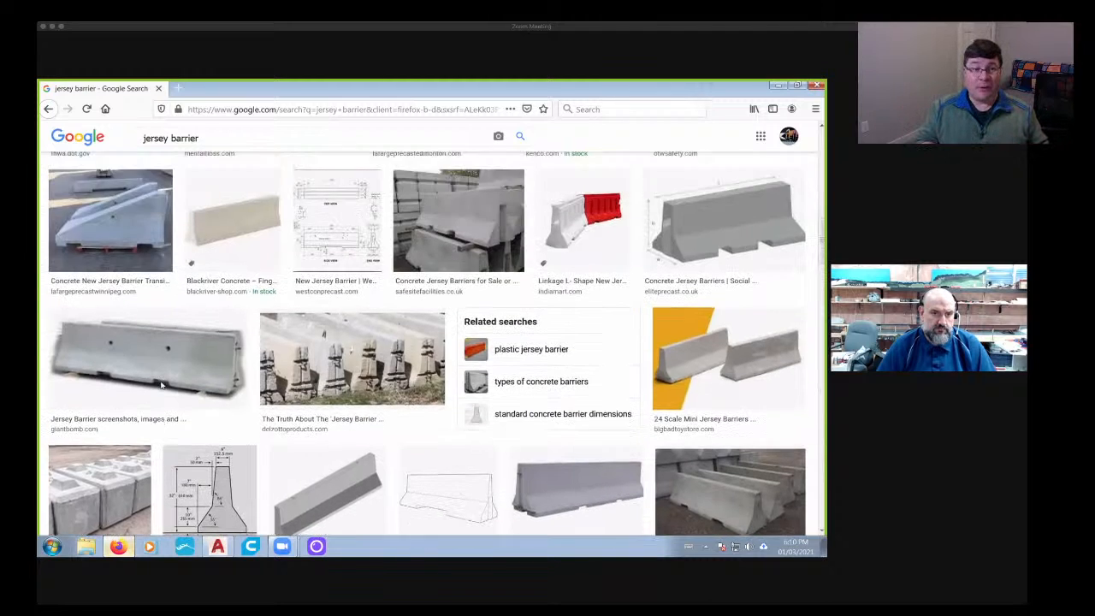
pyautogui.scroll(1, 159, 383)
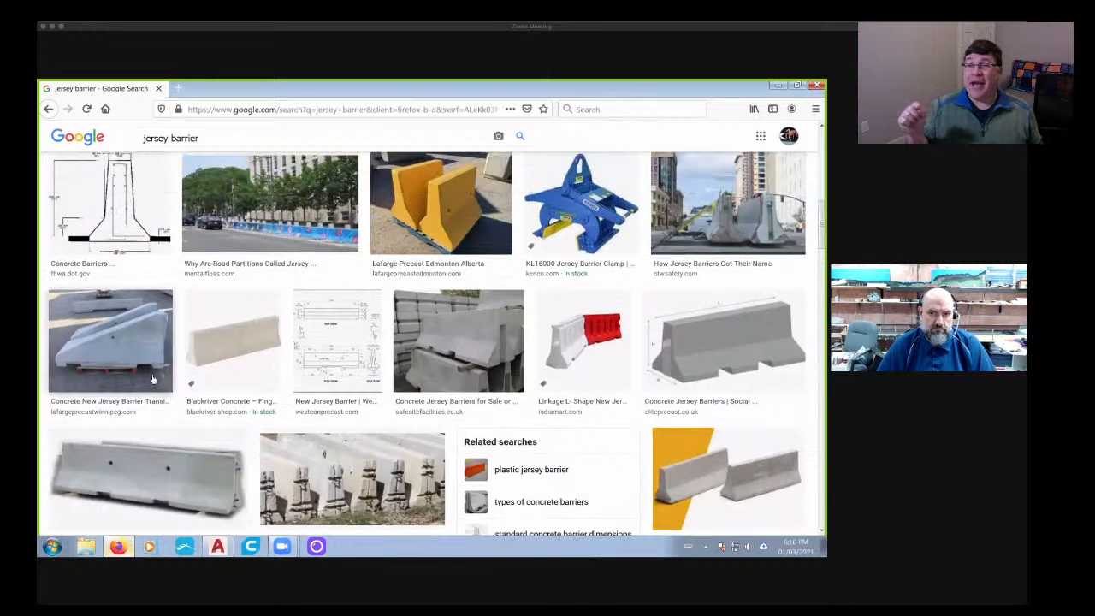
pyautogui.click(338, 342)
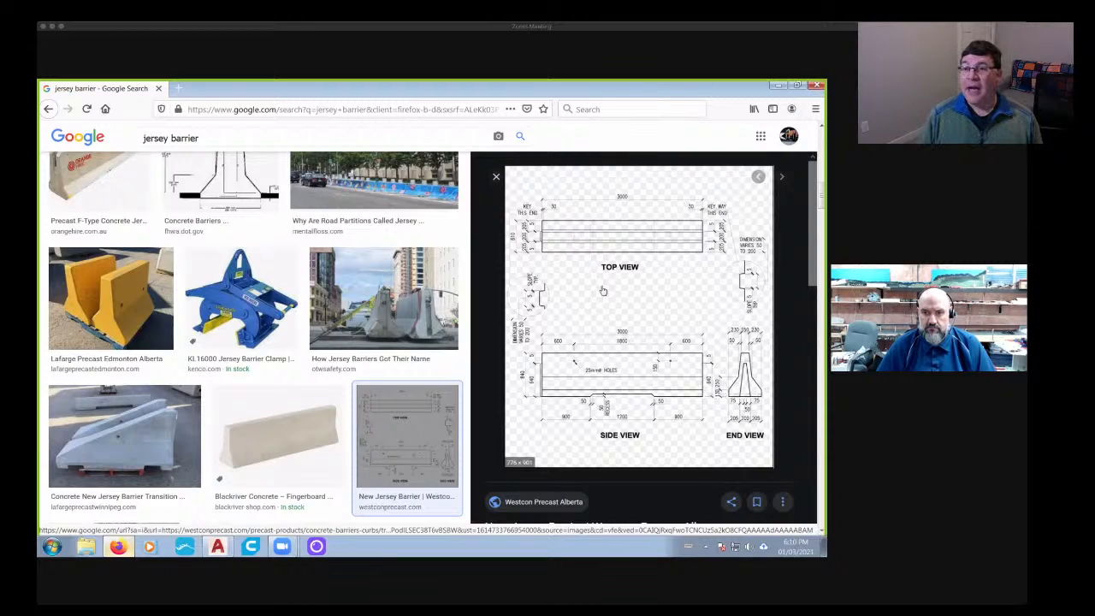
pyautogui.rightClick(569, 329)
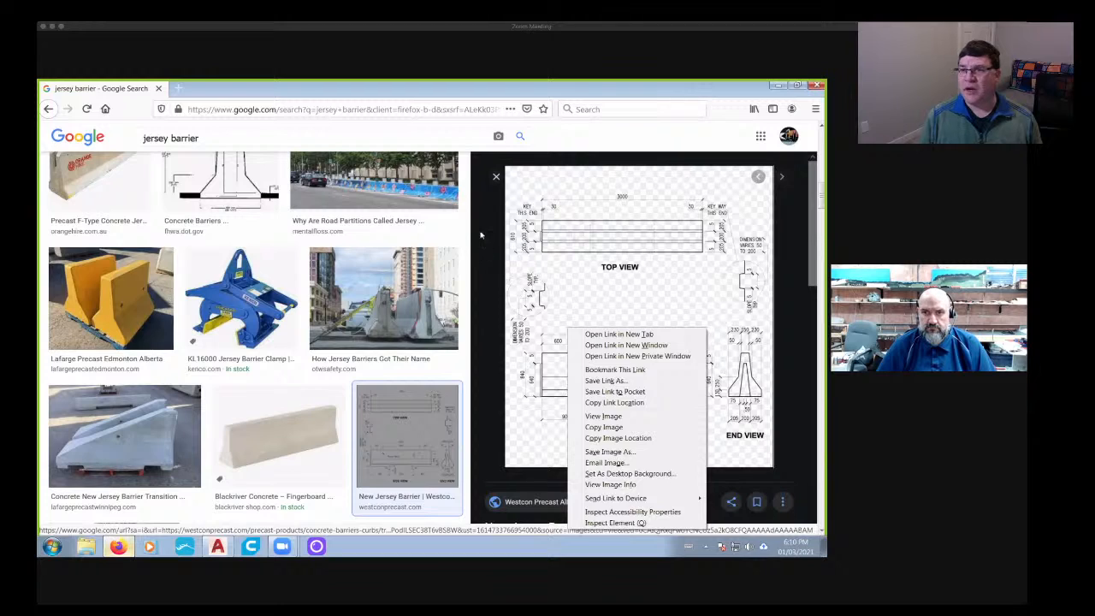
pyautogui.click(496, 177)
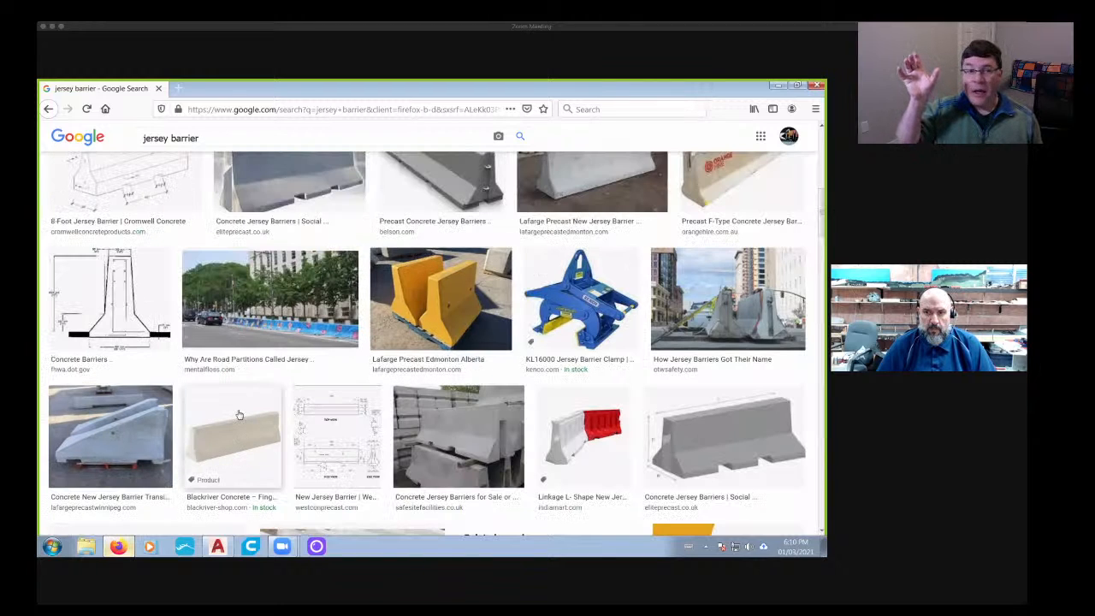
pyautogui.scroll(5, 239, 415)
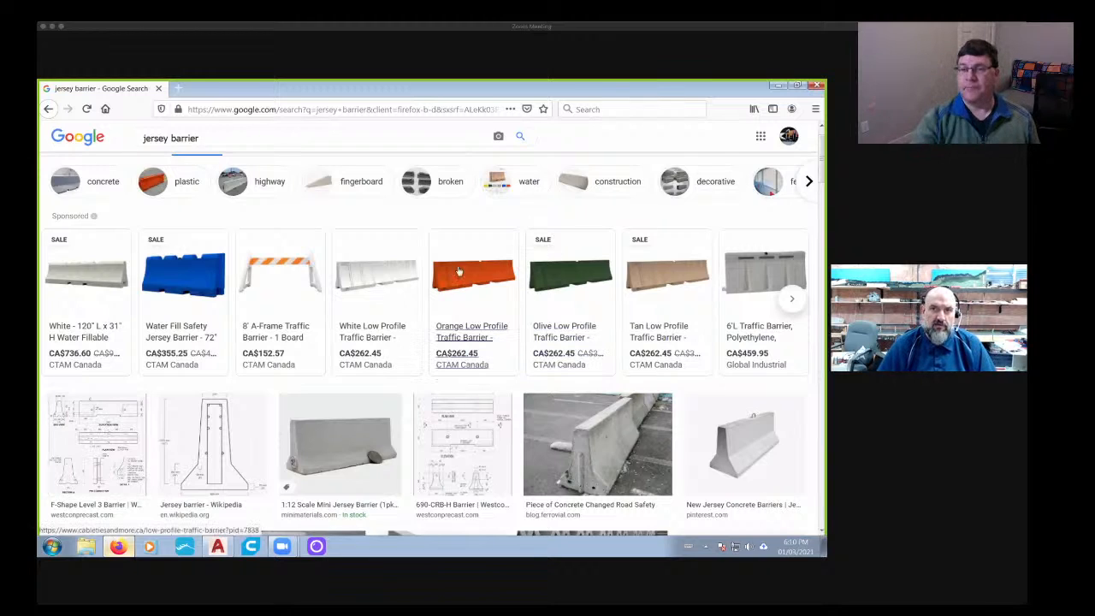
# - Search for "canadian pacific historical society" in a new browser tab and open the Documents Library on the cptracks.ca site
pyautogui.click(178, 88)
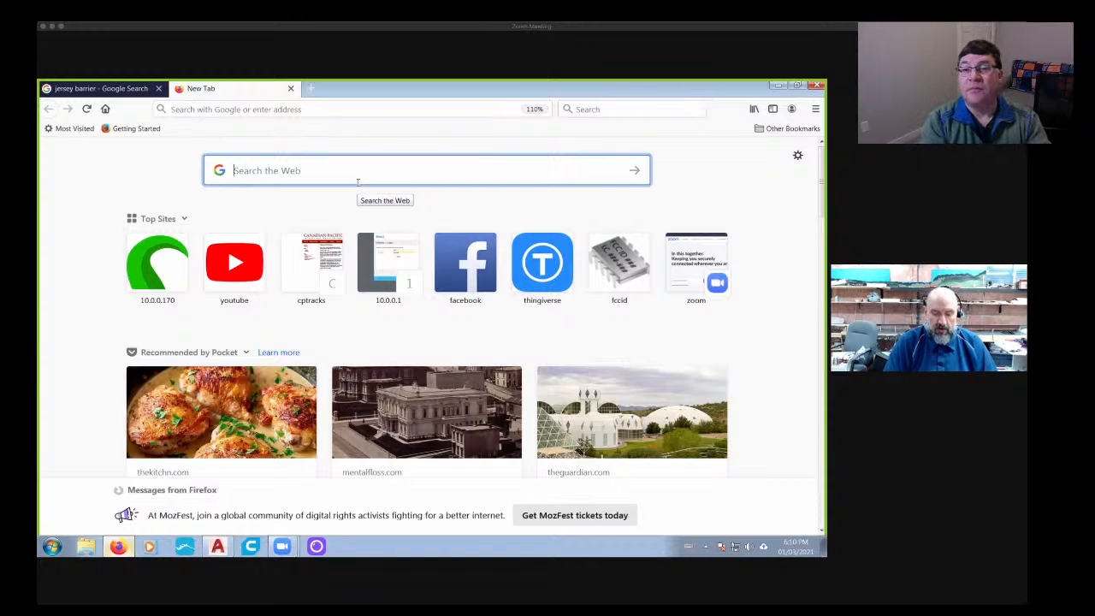
pyautogui.write('canadian pa')
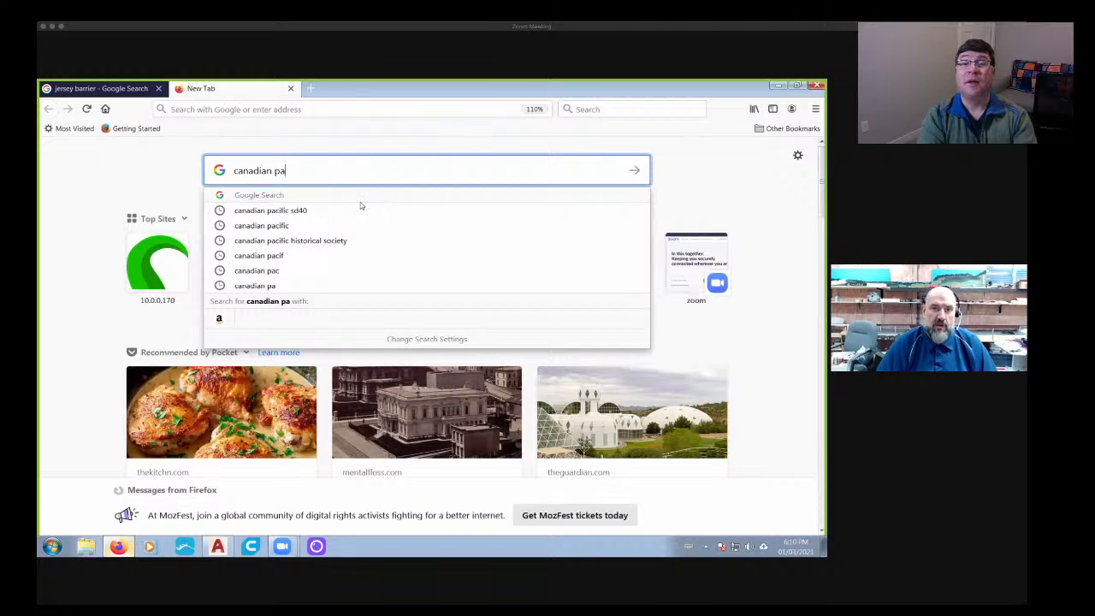
pyautogui.click(329, 243)
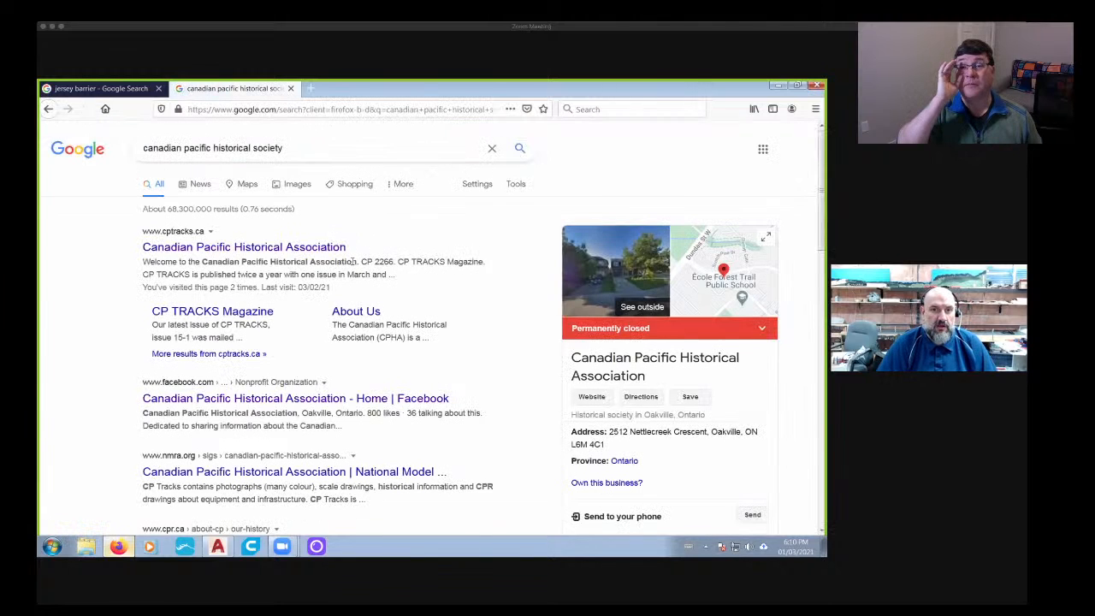
pyautogui.click(257, 247)
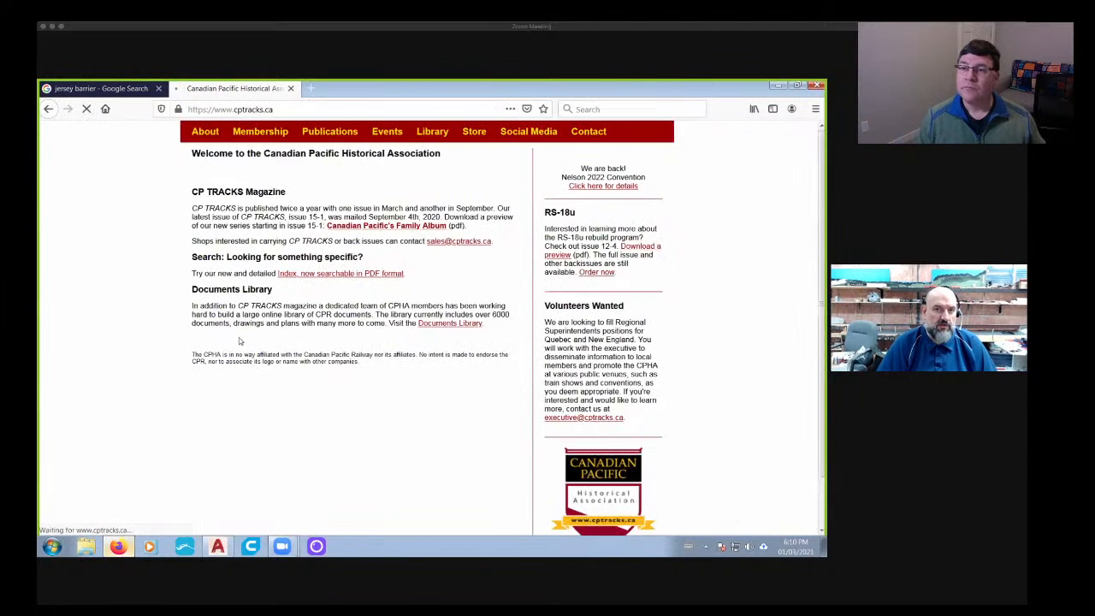
pyautogui.moveTo(432, 183)
pyautogui.click(435, 207)
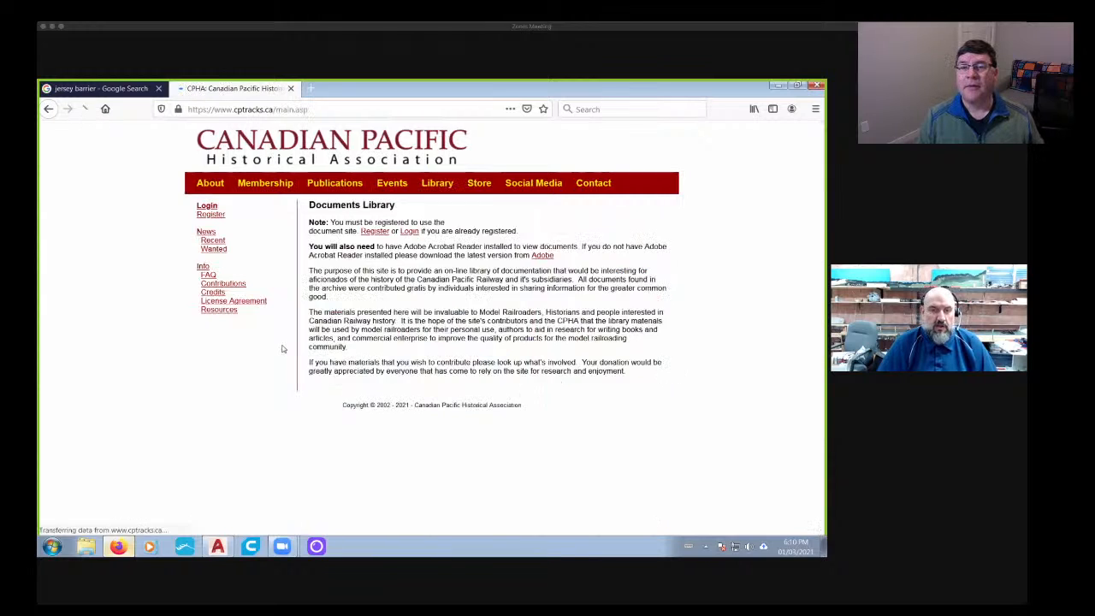
# - Log in to the Canadian Pacific Historical Association site with the account email and password, and open the Documents Library search page
pyautogui.click(409, 231)
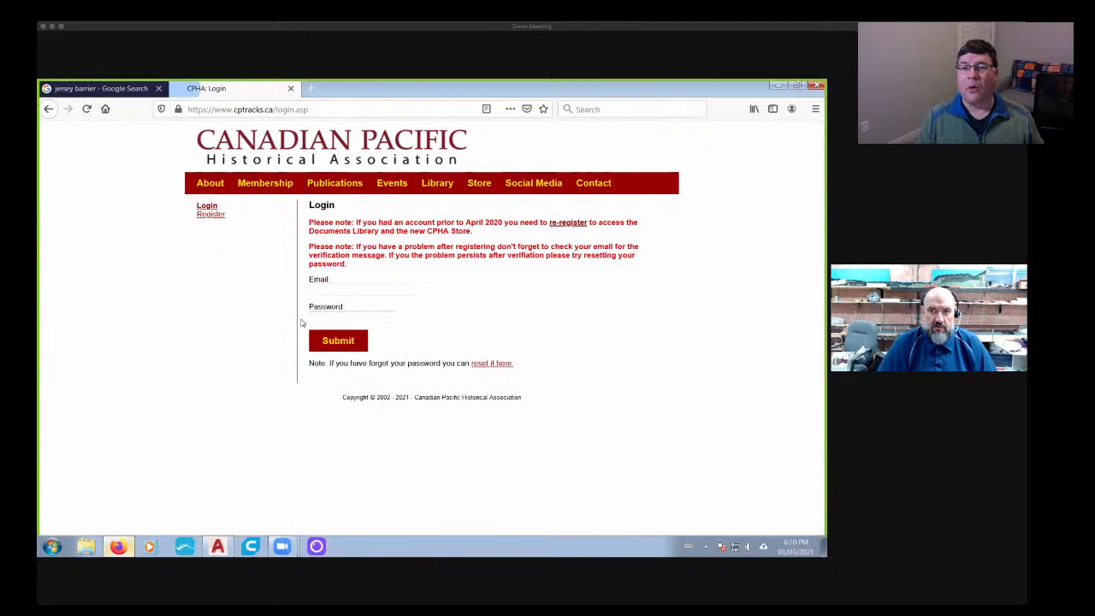
pyautogui.click(351, 290)
pyautogui.click(351, 328)
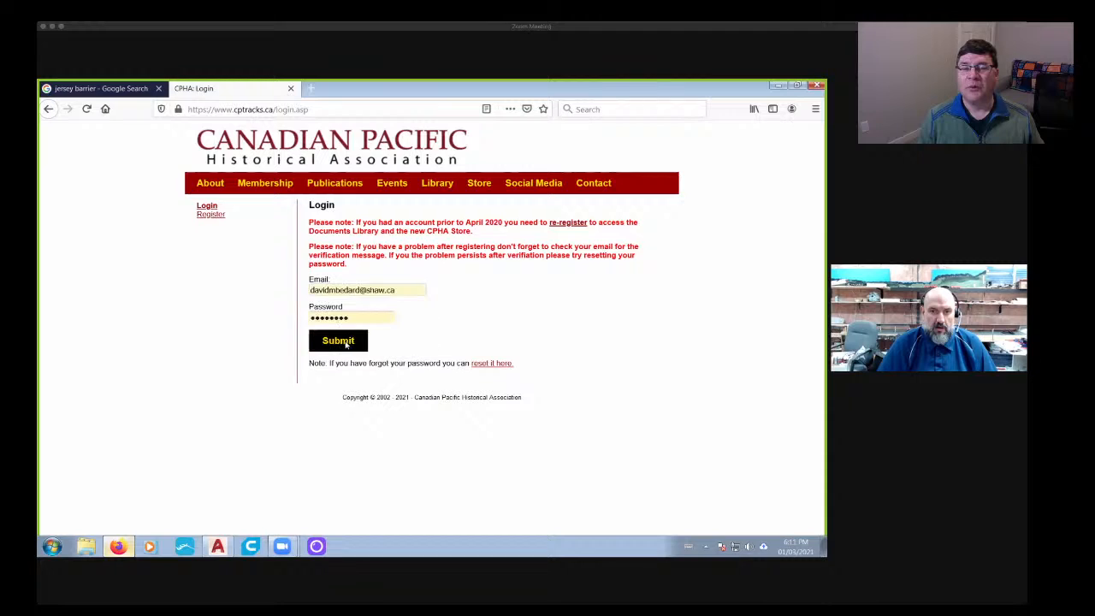
pyautogui.click(342, 341)
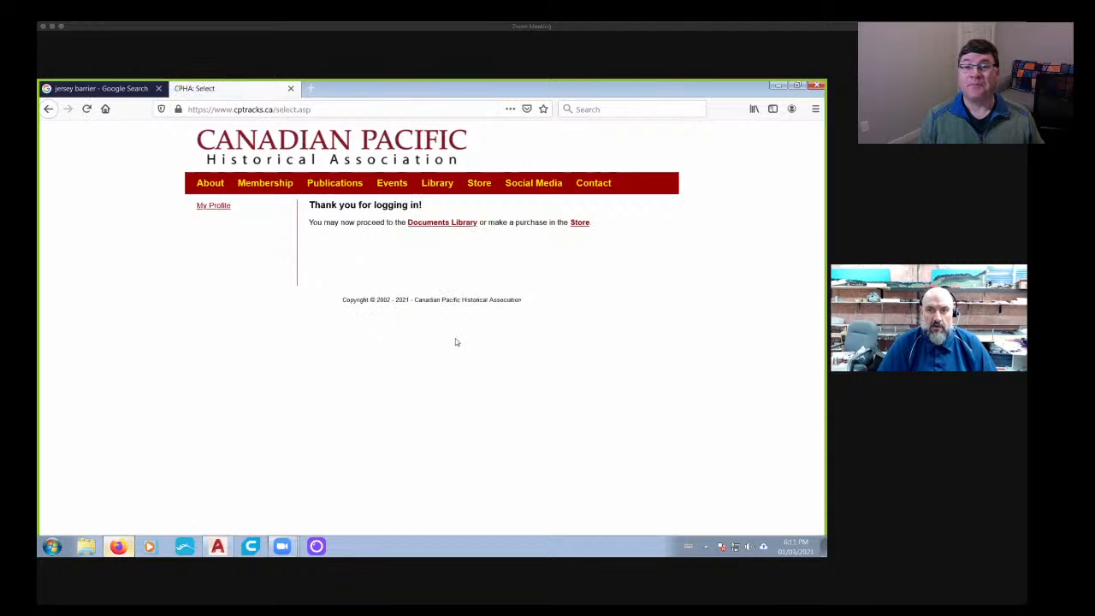
pyautogui.click(436, 223)
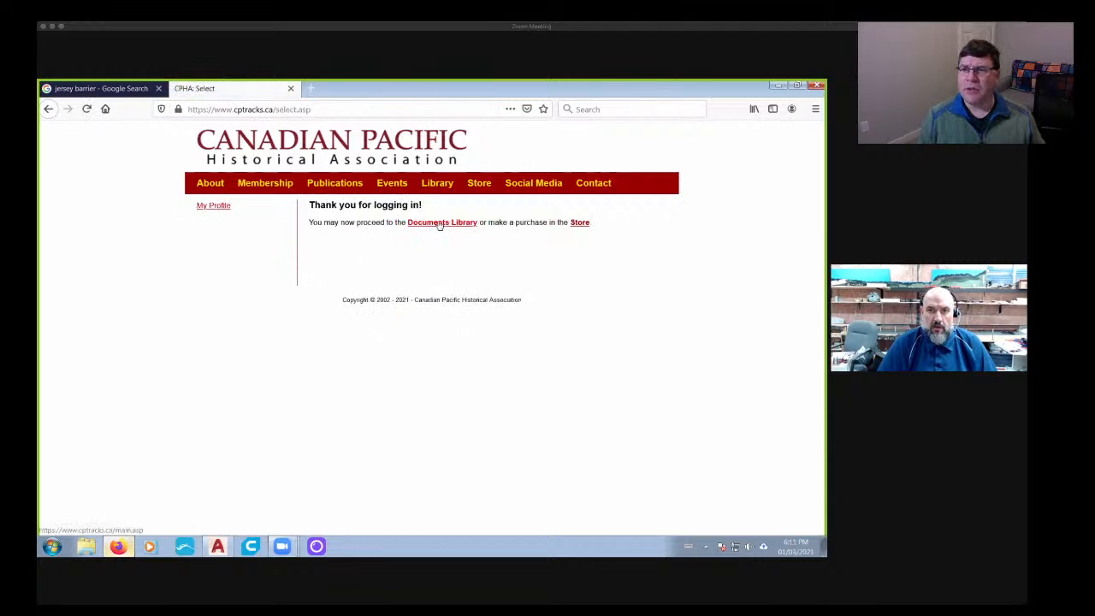
pyautogui.click(209, 223)
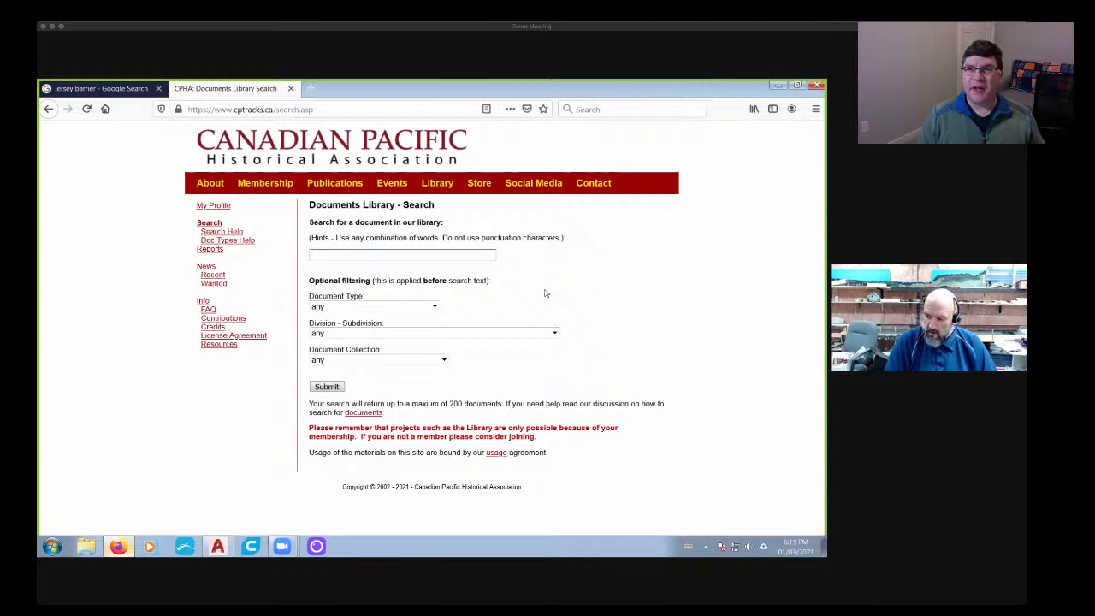
# - Search the documents library for "water tank" and open the "Enclosed water tank No.3 50k gallon" drawing
pyautogui.write('ter tank')
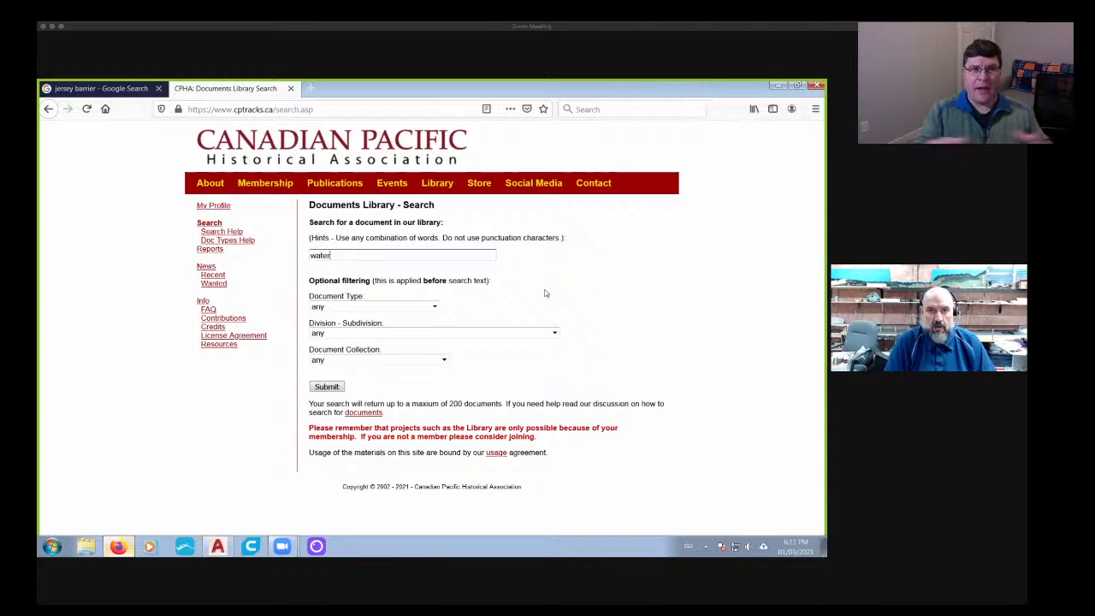
pyautogui.press('Return')
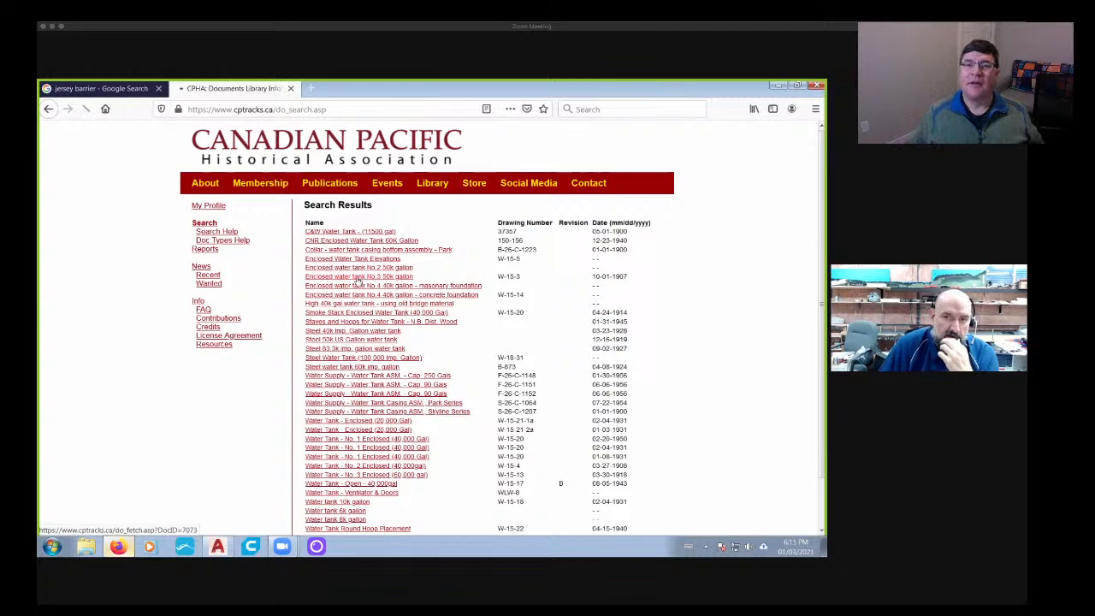
pyautogui.click(365, 277)
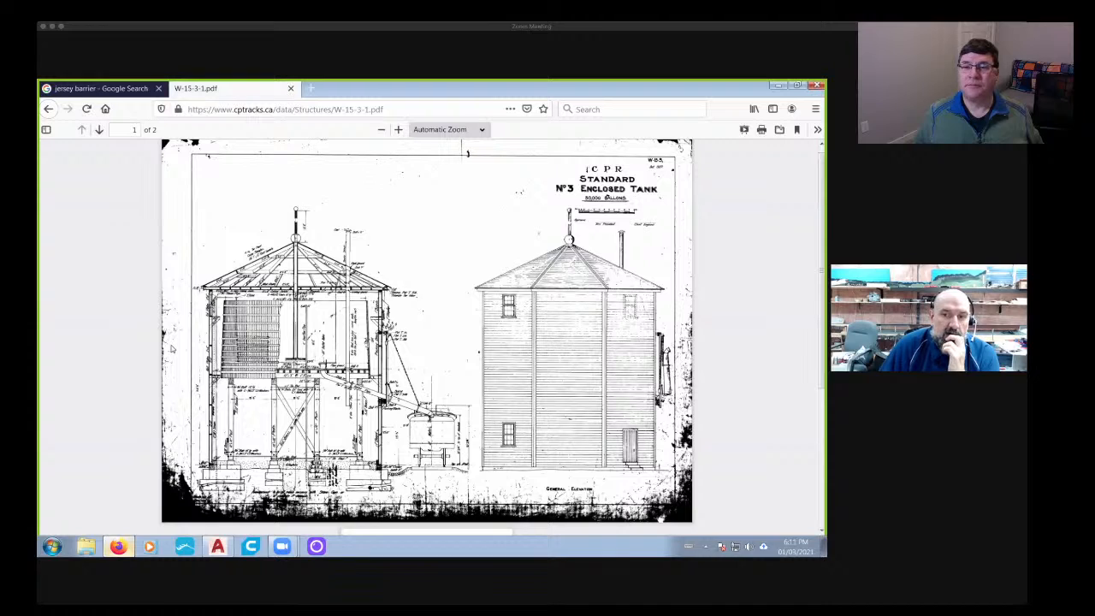
# - Examine the dimensioned section of the No. 3 enclosed tank at 80% magnification, from the roof framing to the foundations
pyautogui.scroll(-5, 564, 386)
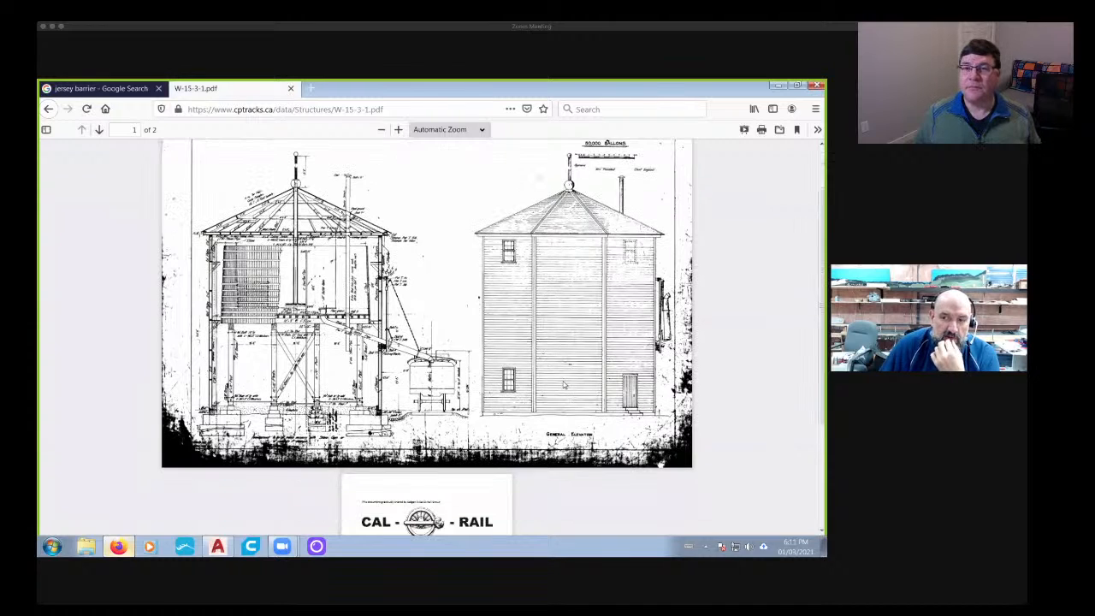
pyautogui.scroll(5, 551, 386)
pyautogui.scroll(-1, 479, 359)
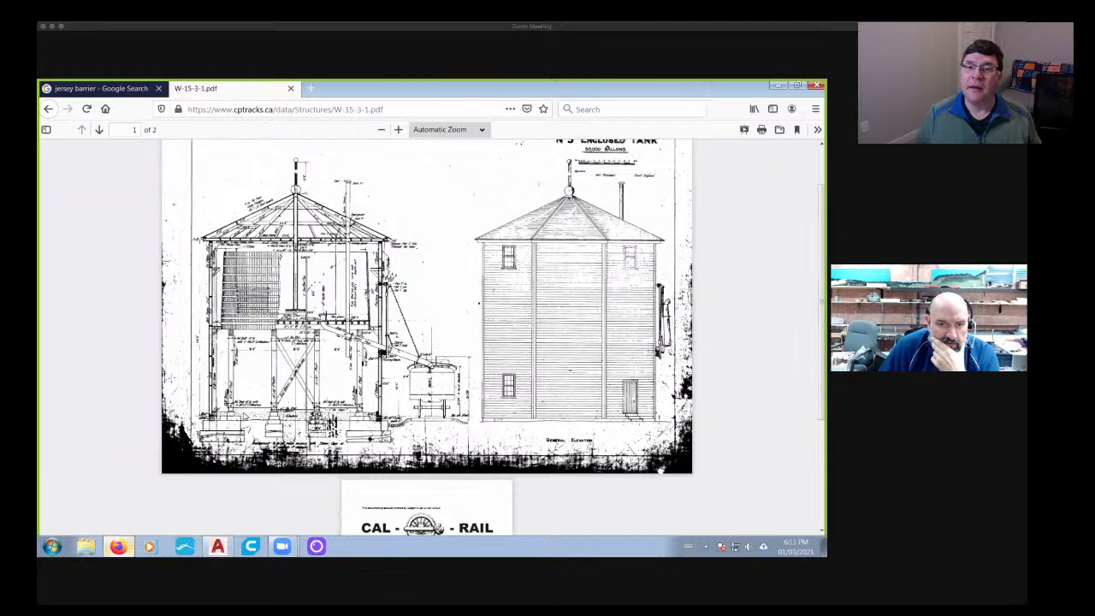
pyautogui.click(398, 130)
pyautogui.click(398, 130)
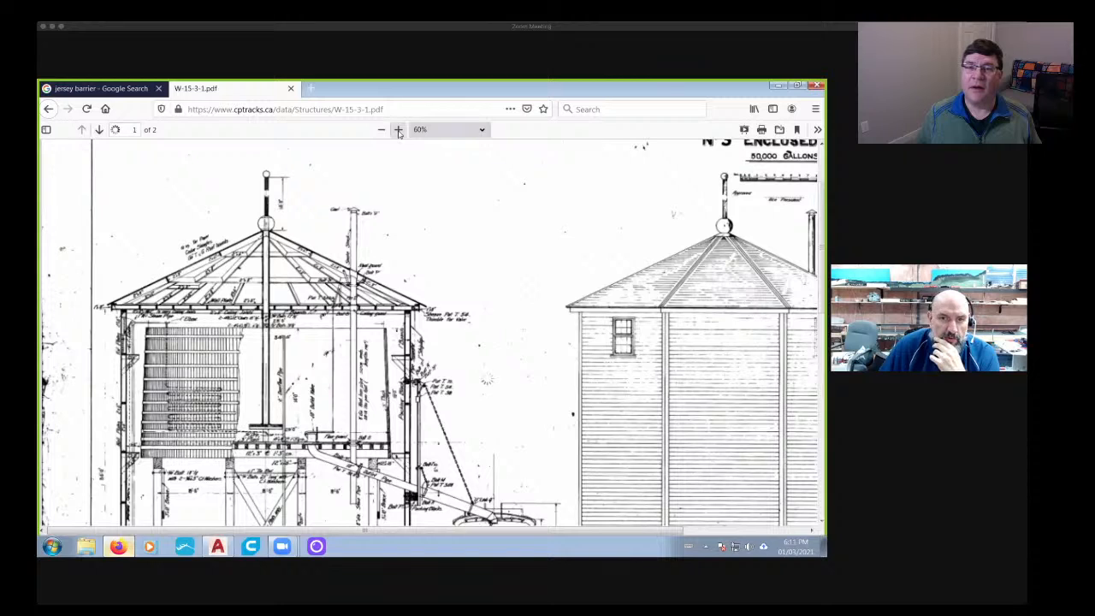
pyautogui.click(397, 131)
pyautogui.click(398, 131)
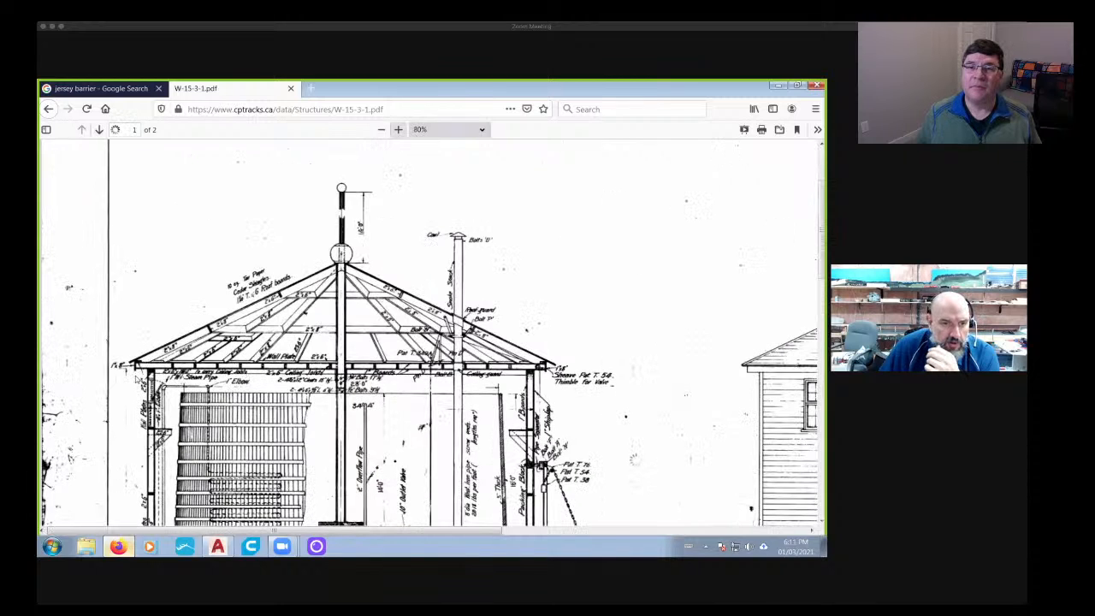
pyautogui.scroll(-6, 135, 378)
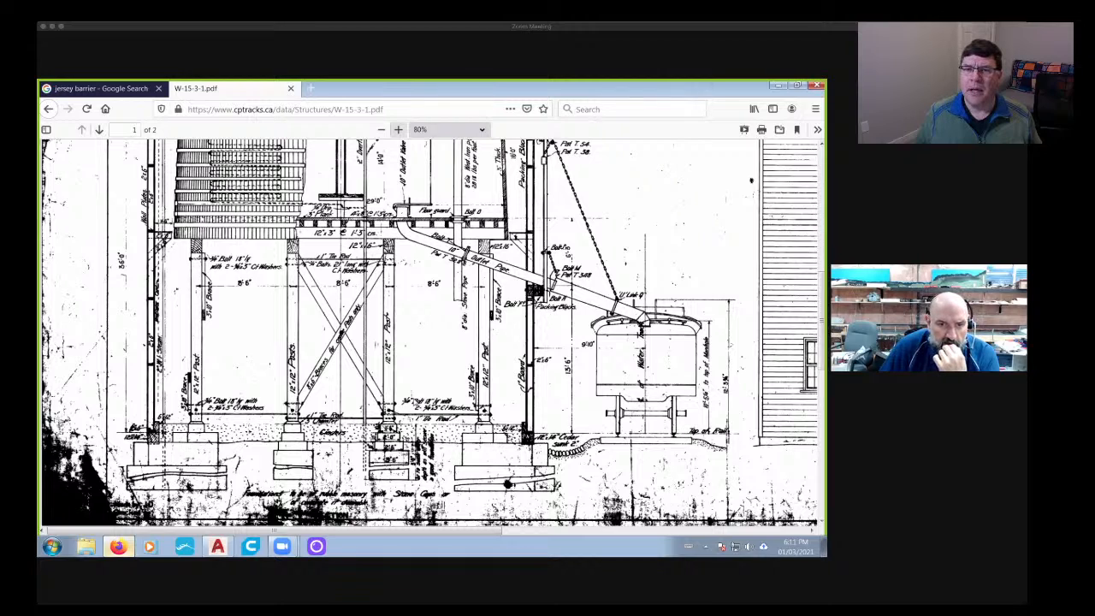
# - Return to the water tank search results, open the "Water tank 10k gallon" drawing and examine its plan, section and material lists at 60%
pyautogui.click(290, 88)
pyautogui.moveTo(267, 214)
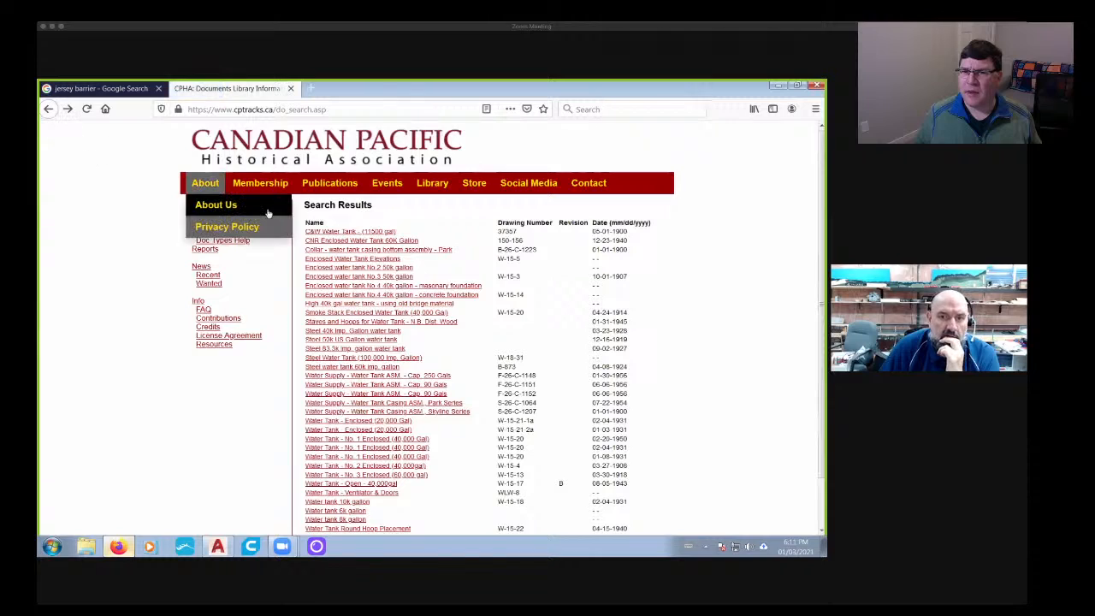
pyautogui.scroll(-2, 317, 272)
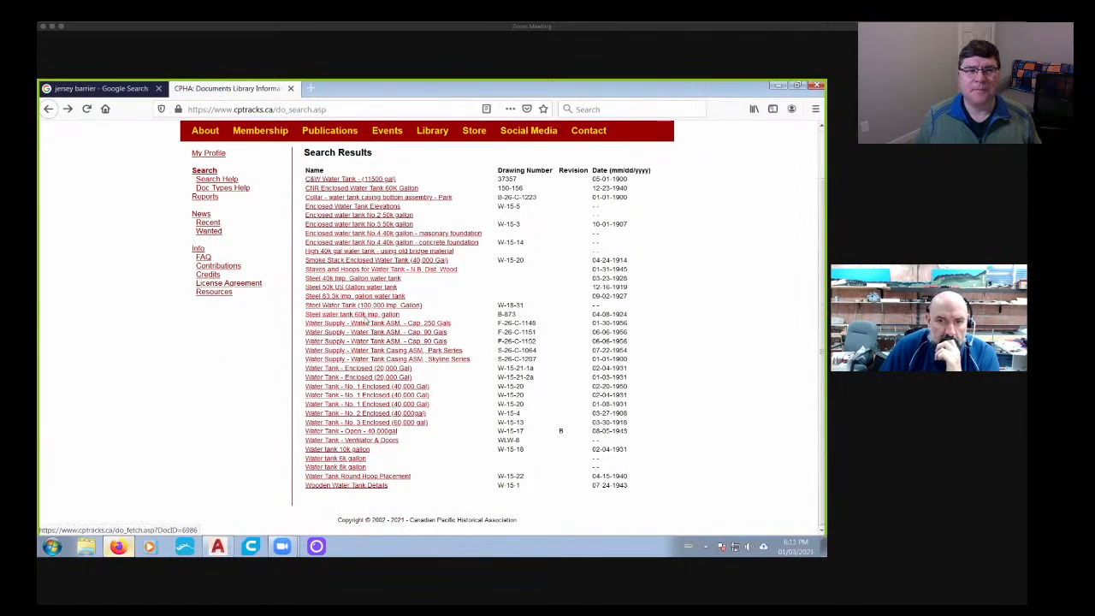
pyautogui.click(335, 450)
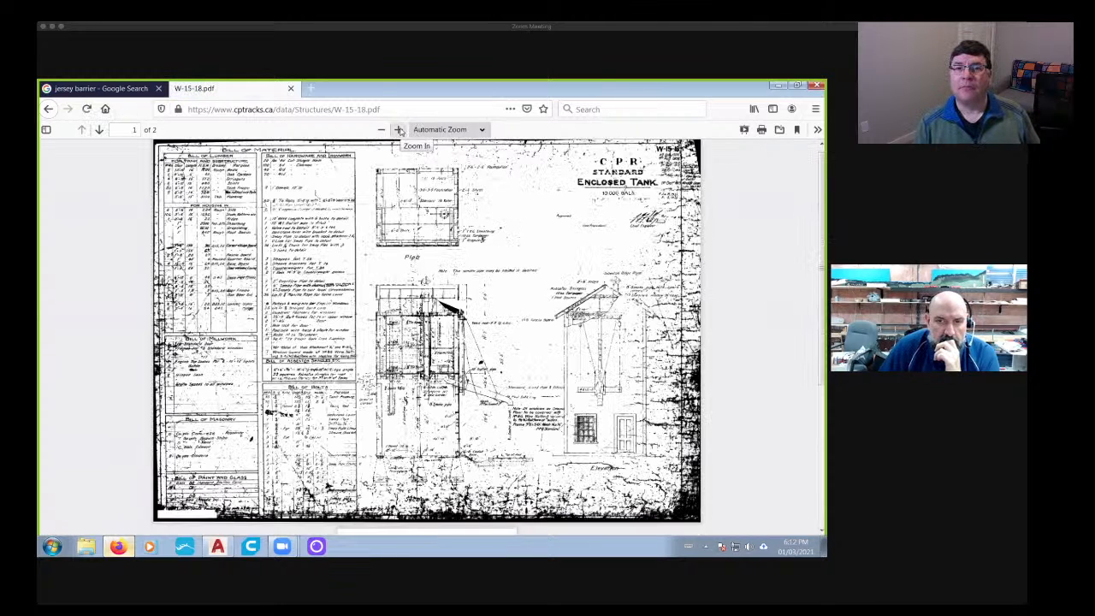
pyautogui.click(399, 129)
pyautogui.keyDown('ctrl'); pyautogui.scroll(1, 517, 386); pyautogui.keyUp('ctrl')
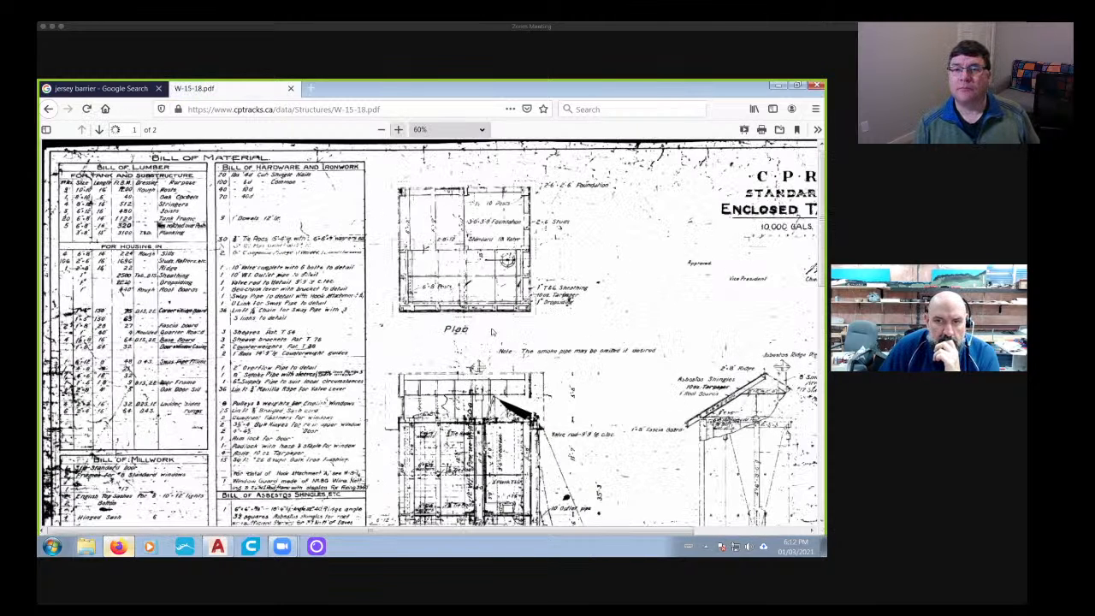
pyautogui.scroll(-3, 492, 385)
pyautogui.scroll(-3, 492, 385)
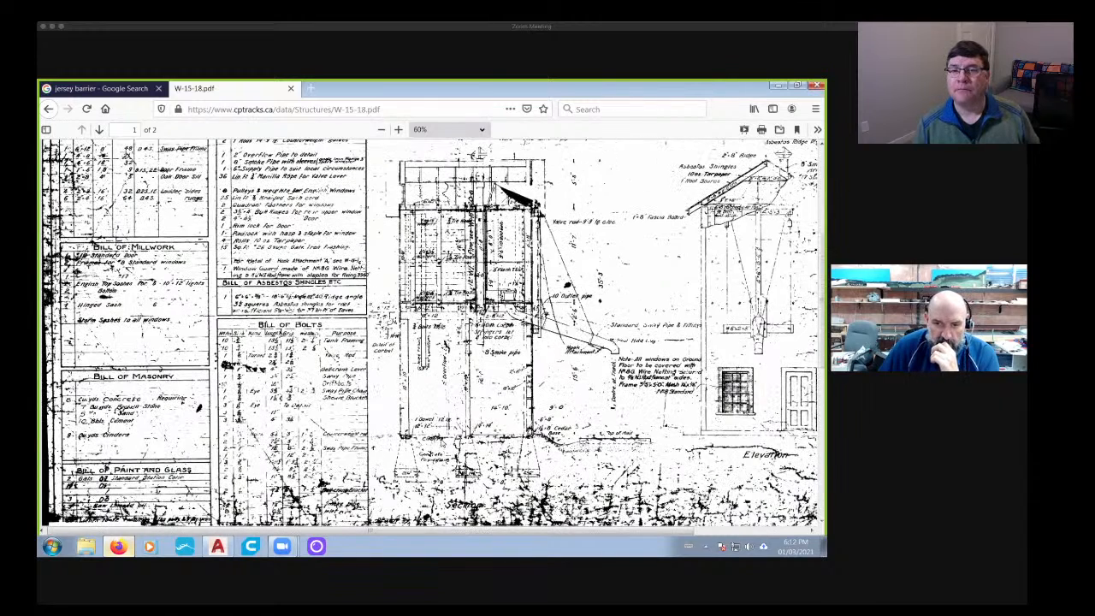
pyautogui.scroll(1, 433, 333)
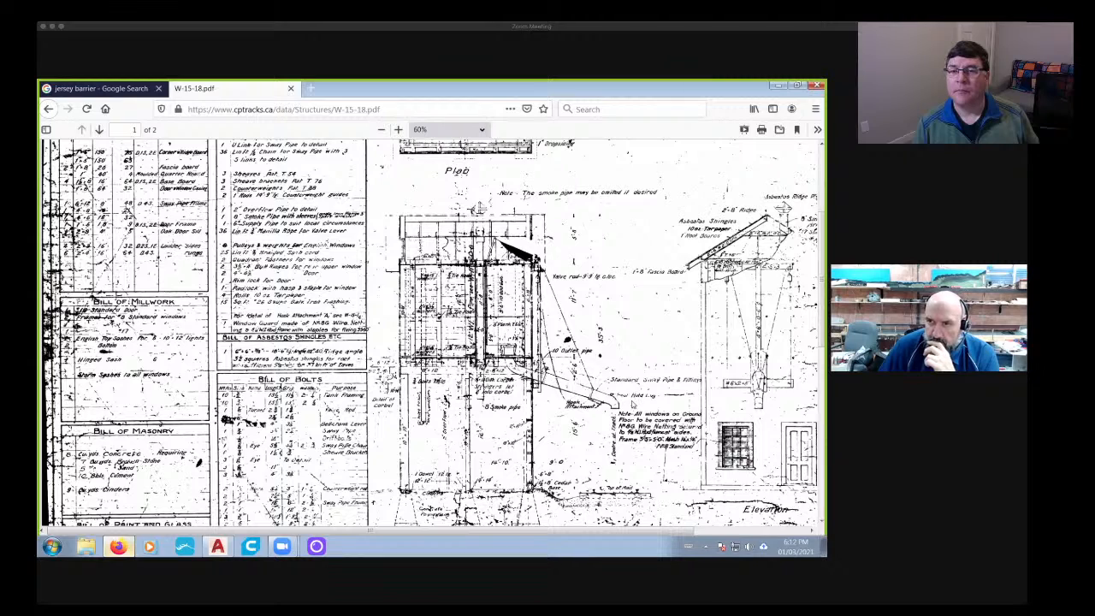
# - Close the water tank drawing's tab and bring up Westcon Precast's New Jersey Barrier drawing from the jersey barrier image results
pyautogui.click(291, 89)
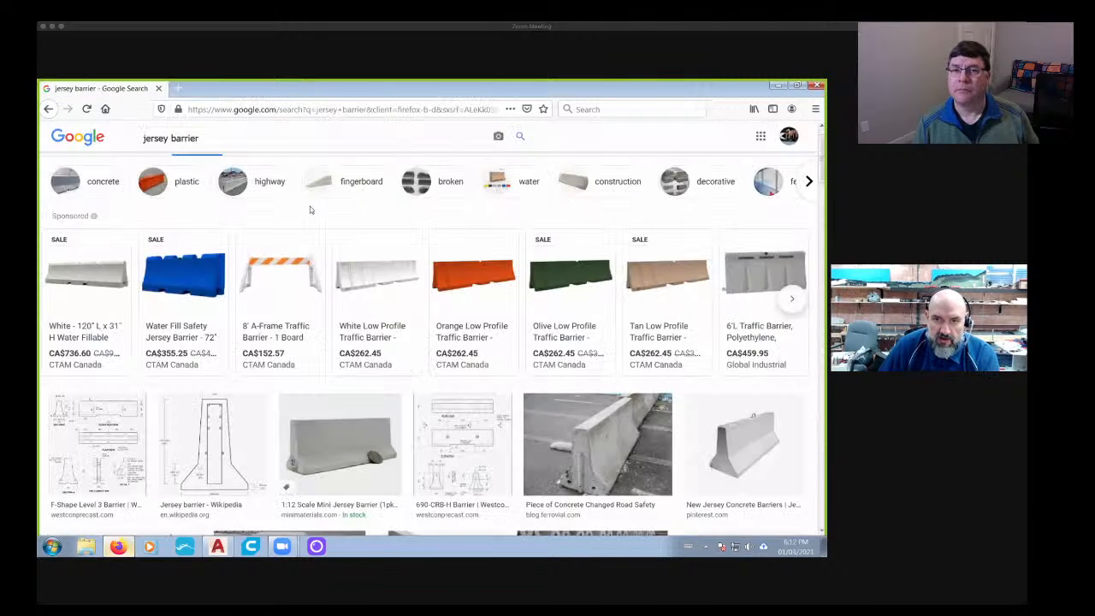
pyautogui.scroll(-2, 371, 393)
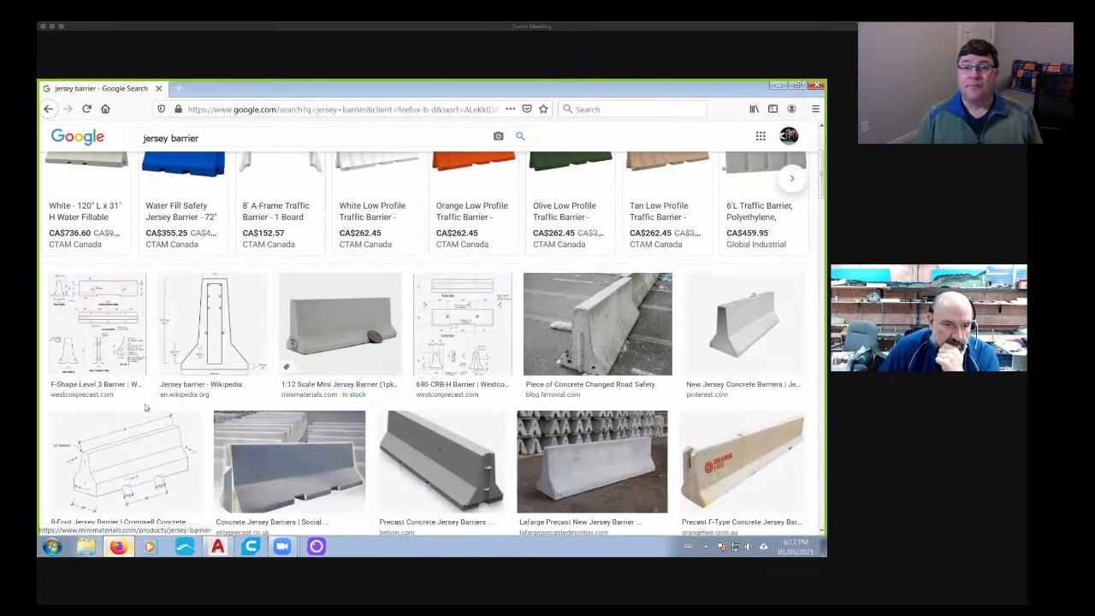
pyautogui.scroll(-1, 282, 322)
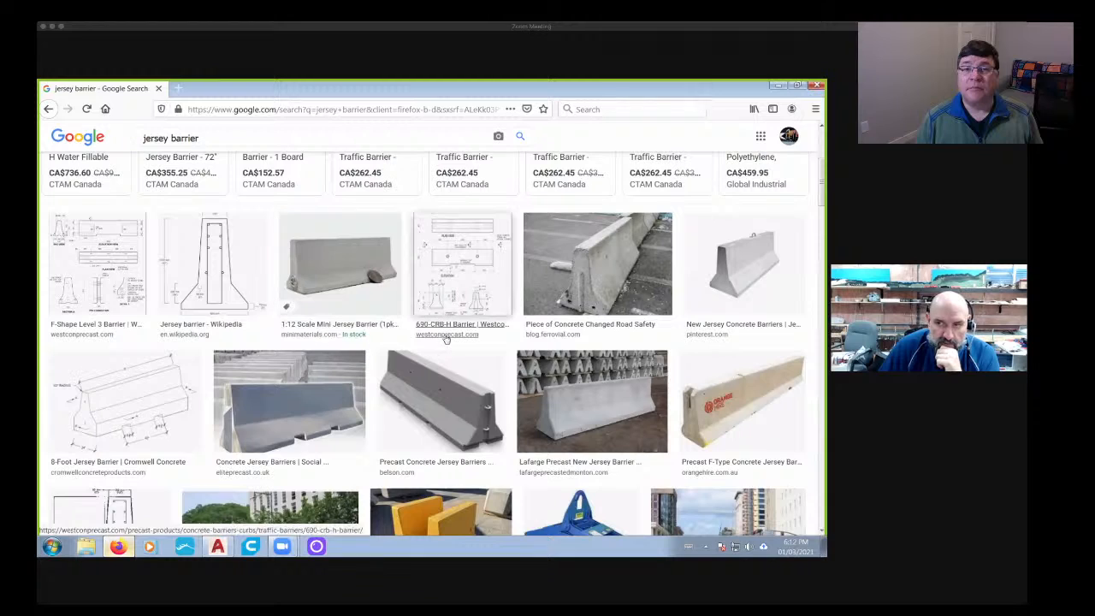
pyautogui.scroll(2, 445, 340)
pyautogui.scroll(-1, 445, 340)
pyautogui.scroll(-10, 445, 340)
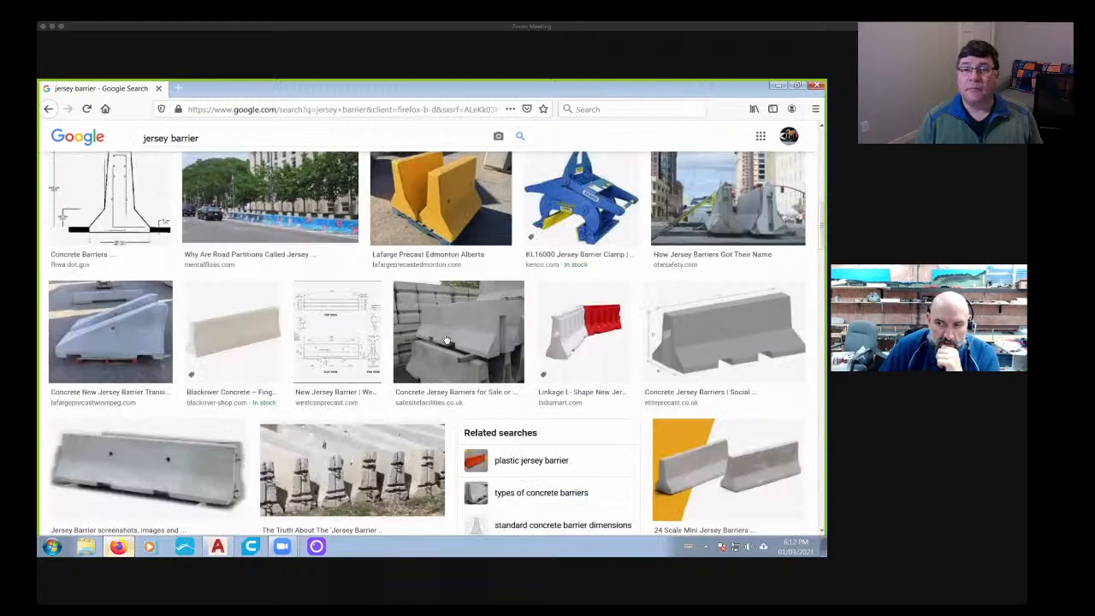
pyautogui.scroll(4, 373, 333)
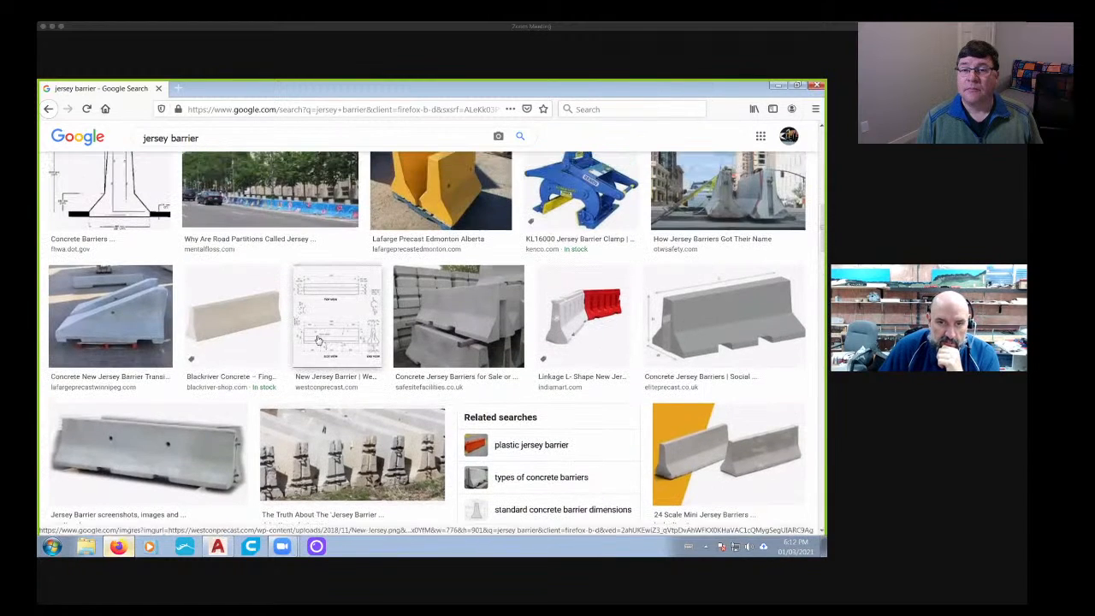
pyautogui.click(314, 339)
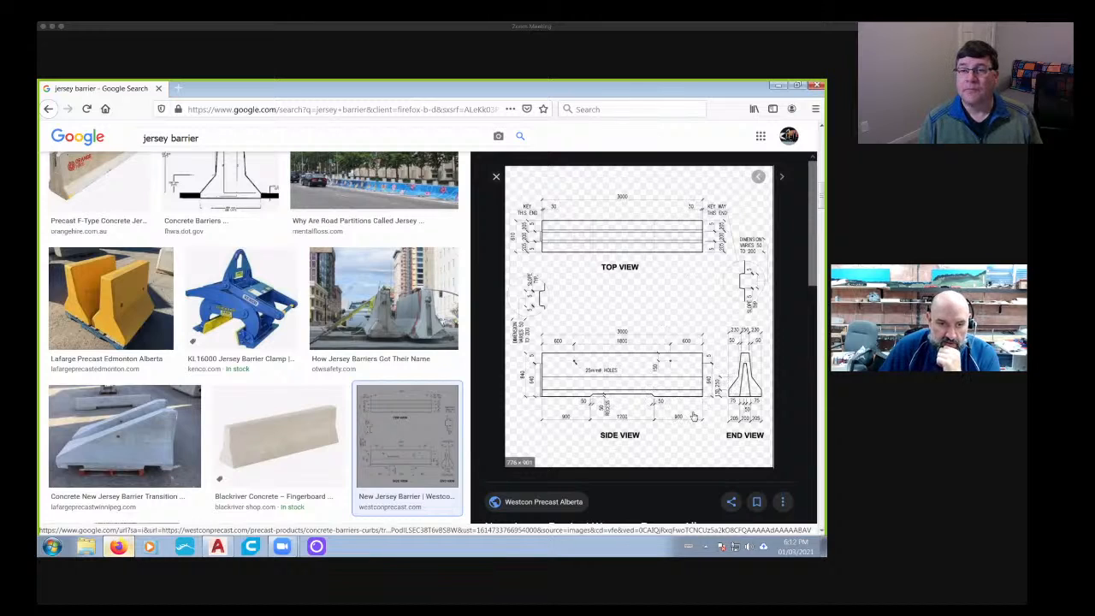
pyautogui.scroll(3, 246, 306)
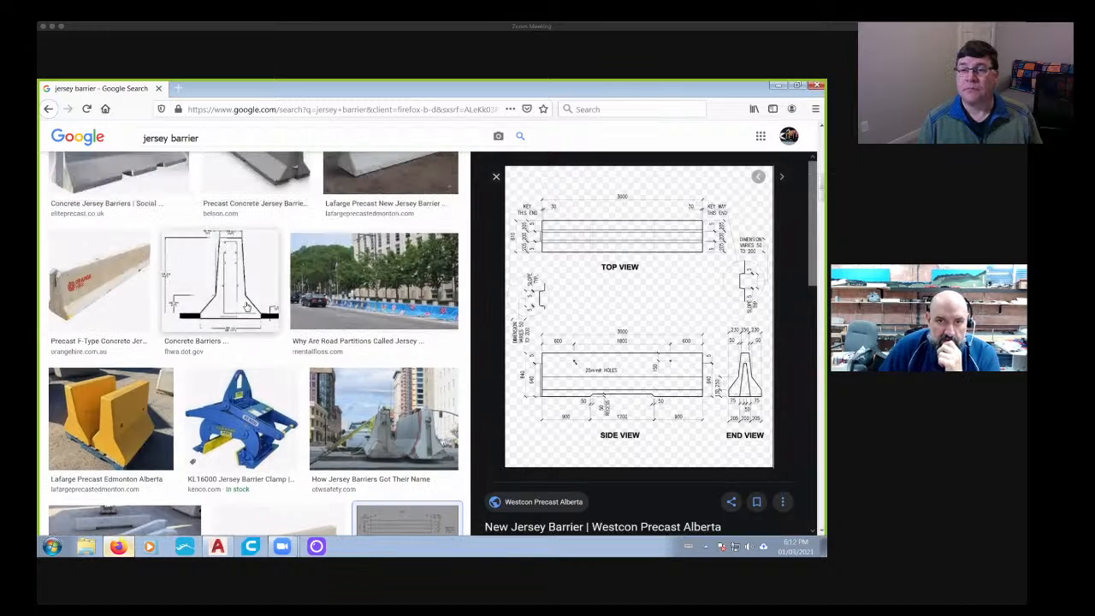
pyautogui.scroll(3, 246, 306)
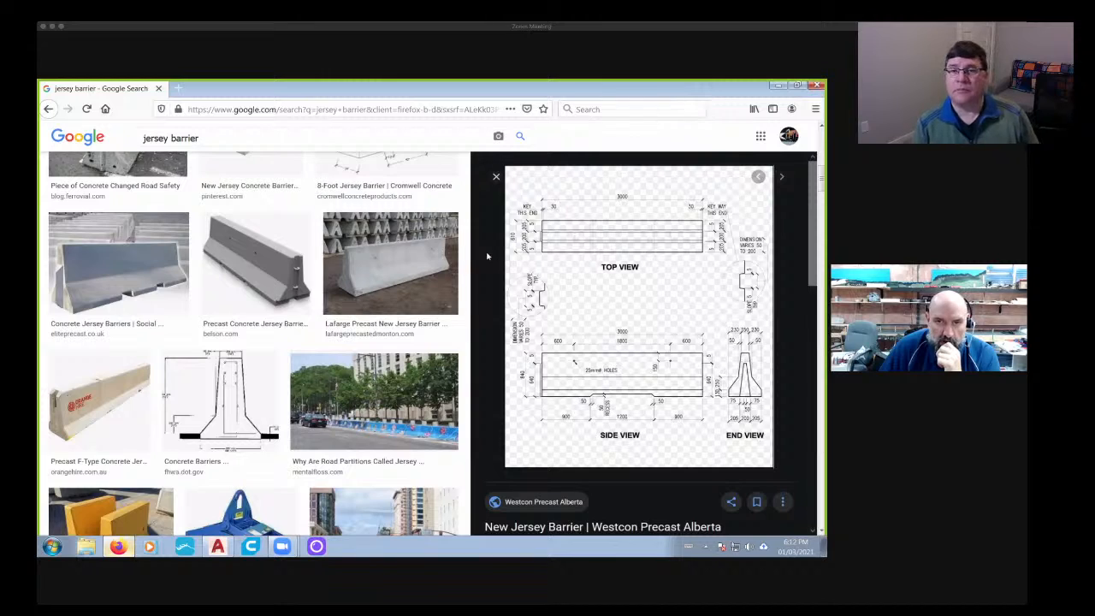
pyautogui.scroll(4, 166, 298)
pyautogui.scroll(-1, 166, 298)
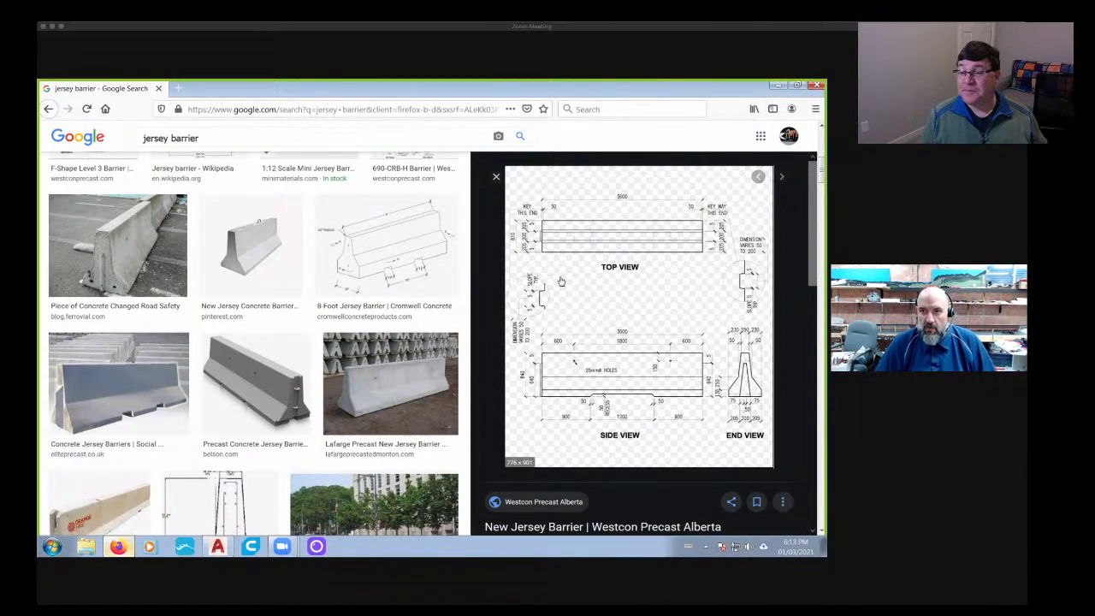
# - Open Paint and paste the screen capture showing the New Jersey Barrier drawing
pyautogui.click(56, 542)
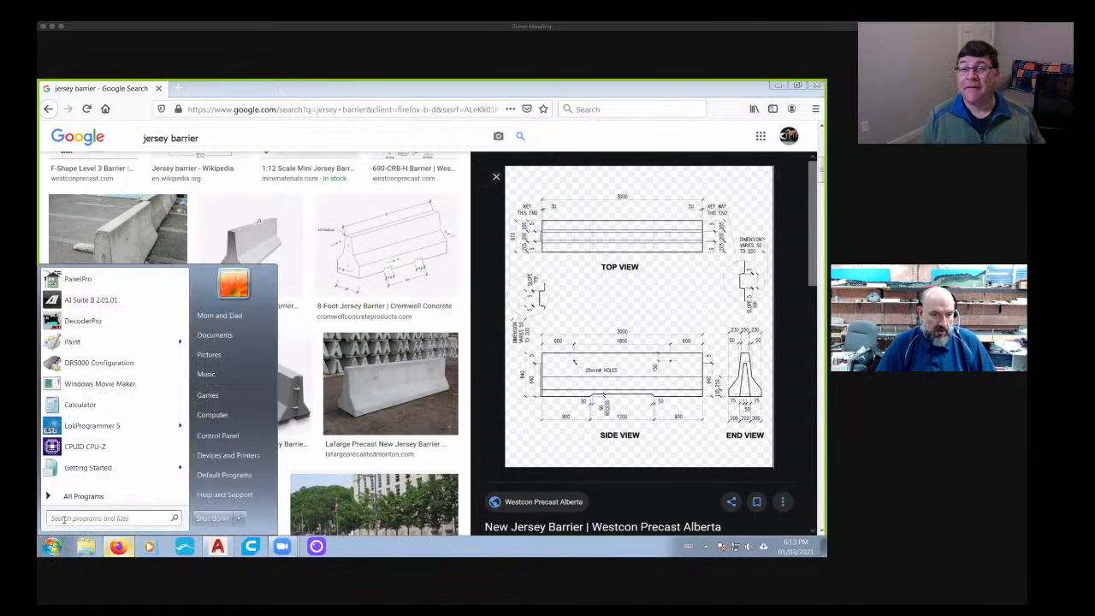
pyautogui.write('paint')
pyautogui.press('Return')
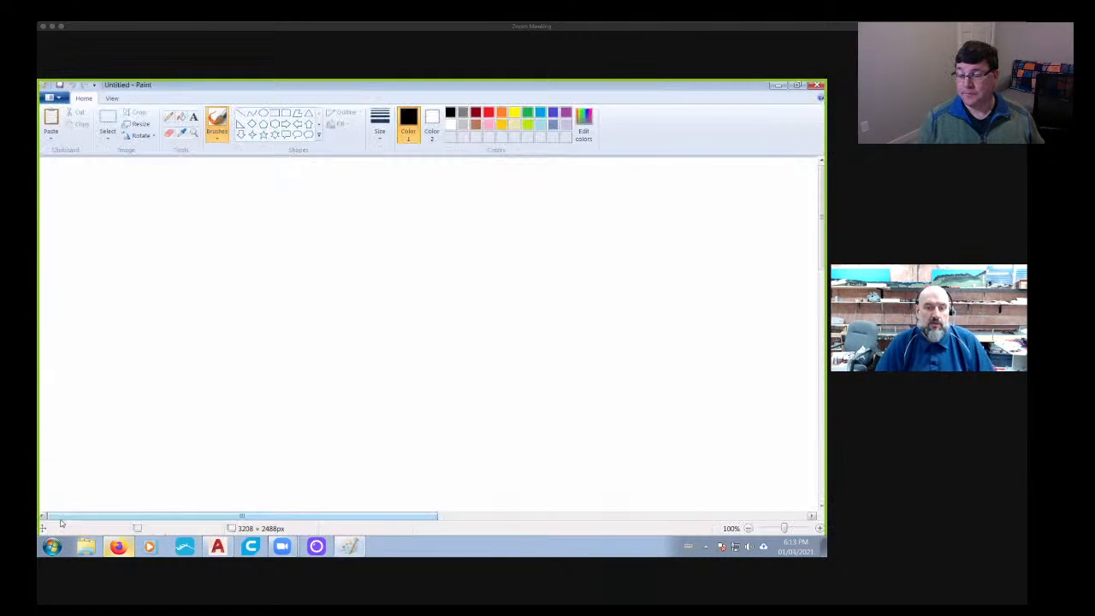
pyautogui.hotkey('ctrl', 'v')
pyautogui.scroll(-2, 550, 501)
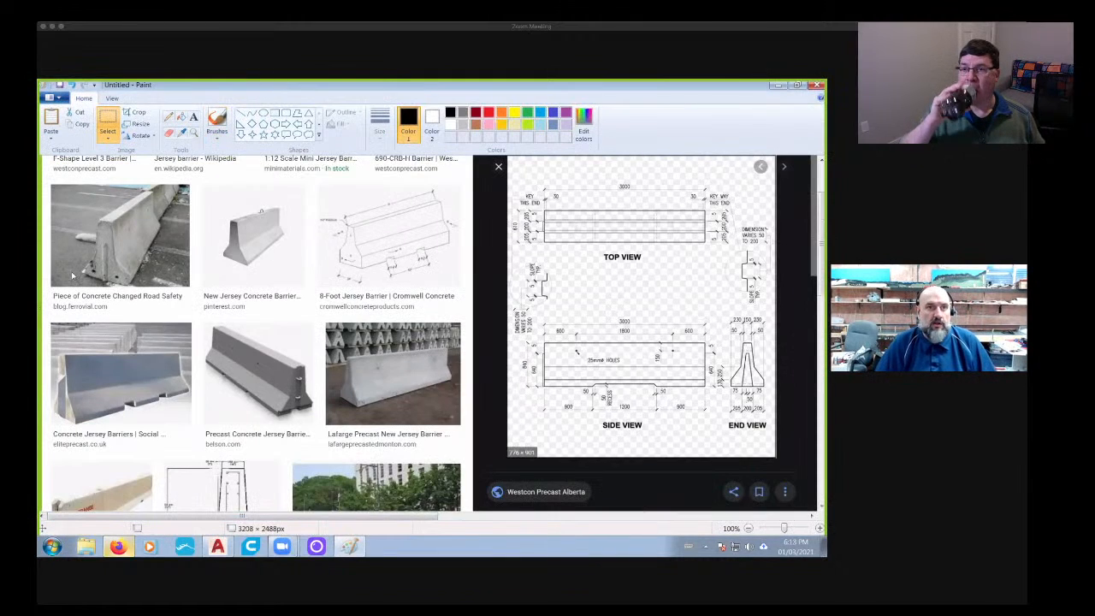
pyautogui.scroll(1, 823, 270)
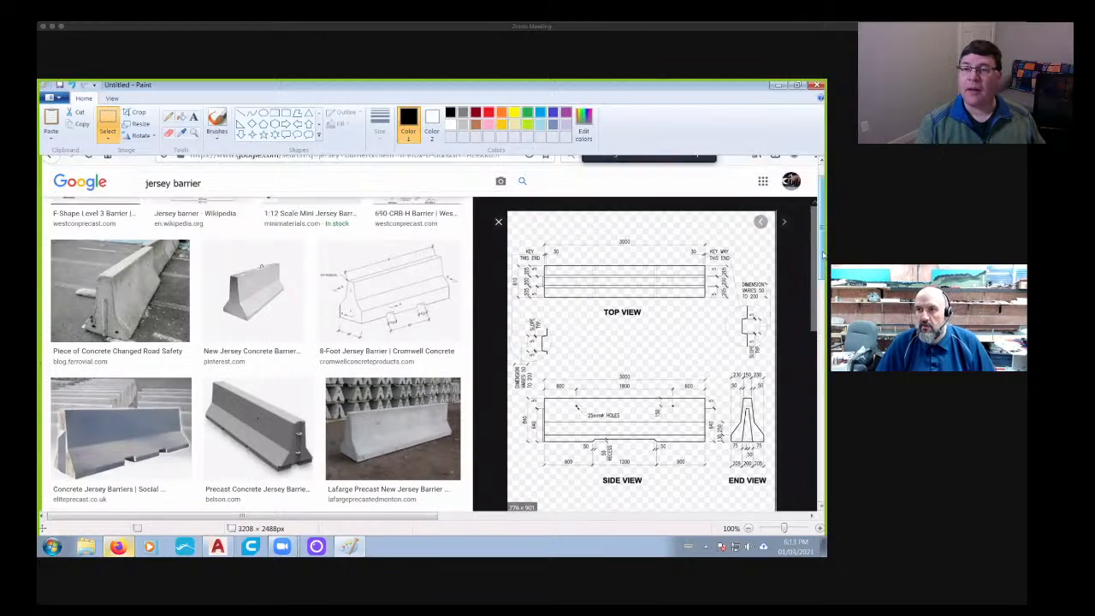
pyautogui.click(108, 119)
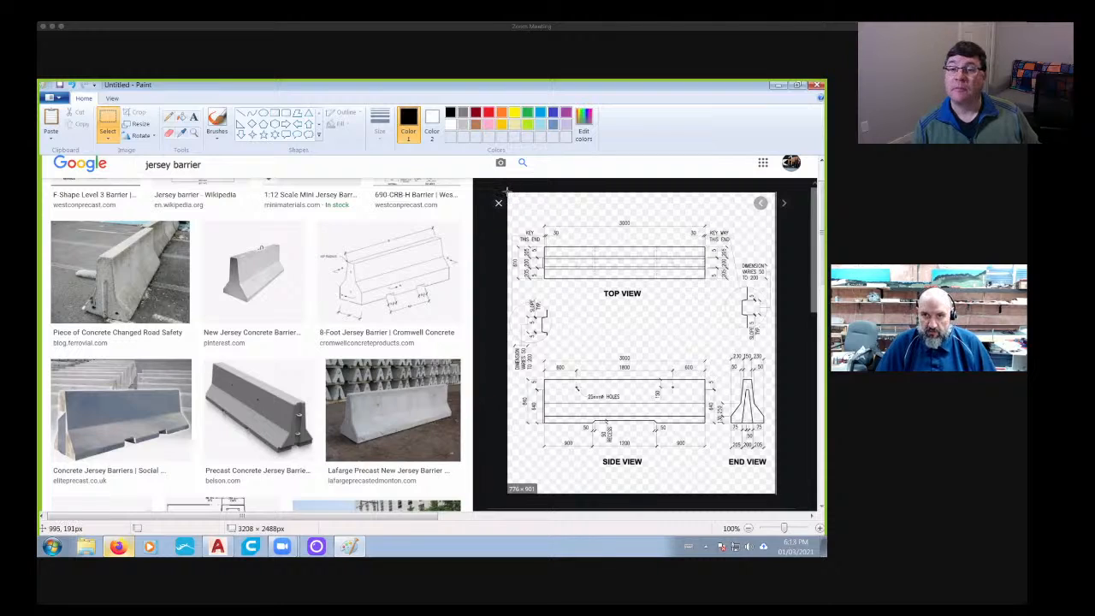
pyautogui.moveTo(507, 190); pyautogui.dragTo(613, 391)
pyautogui.moveTo(721, 476); pyautogui.dragTo(776, 475)
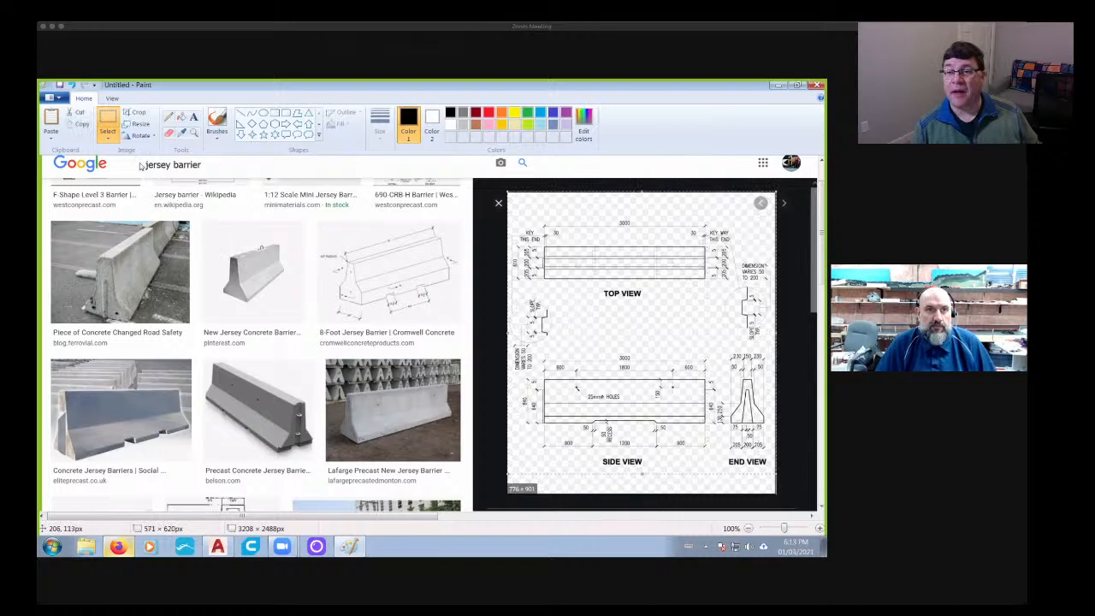
# - Crop the pasted capture to an area of about 560 × 567 px around the barrier's top, side and end views
pyautogui.click(108, 119)
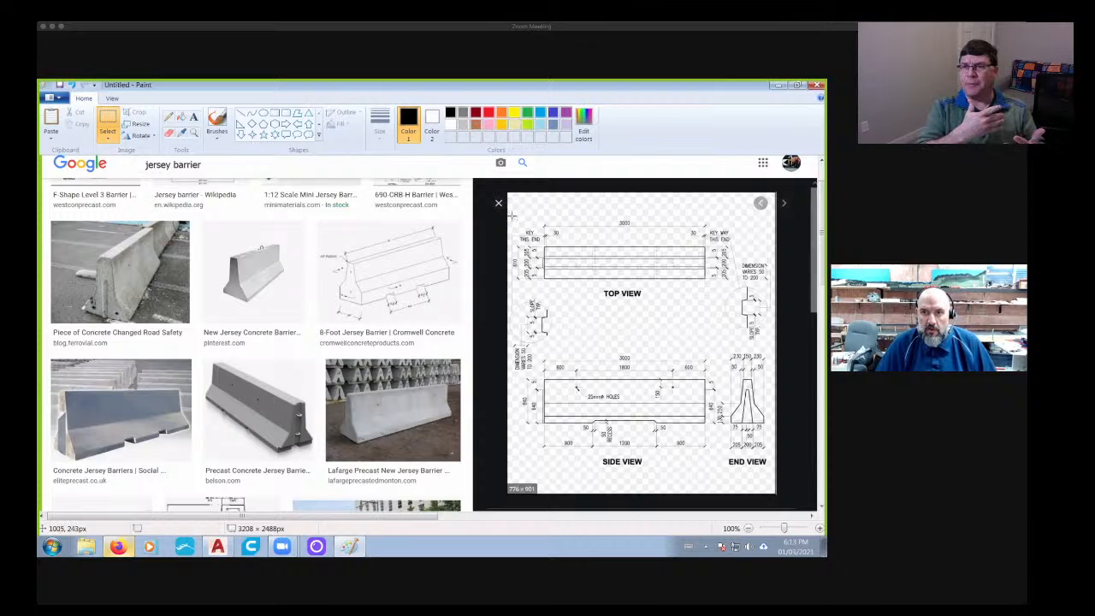
pyautogui.moveTo(511, 212)
pyautogui.mouseDown()
pyautogui.moveTo(523, 249)
pyautogui.moveTo(651, 424)
pyautogui.moveTo(707, 459)
pyautogui.moveTo(774, 474)
pyautogui.mouseUp()
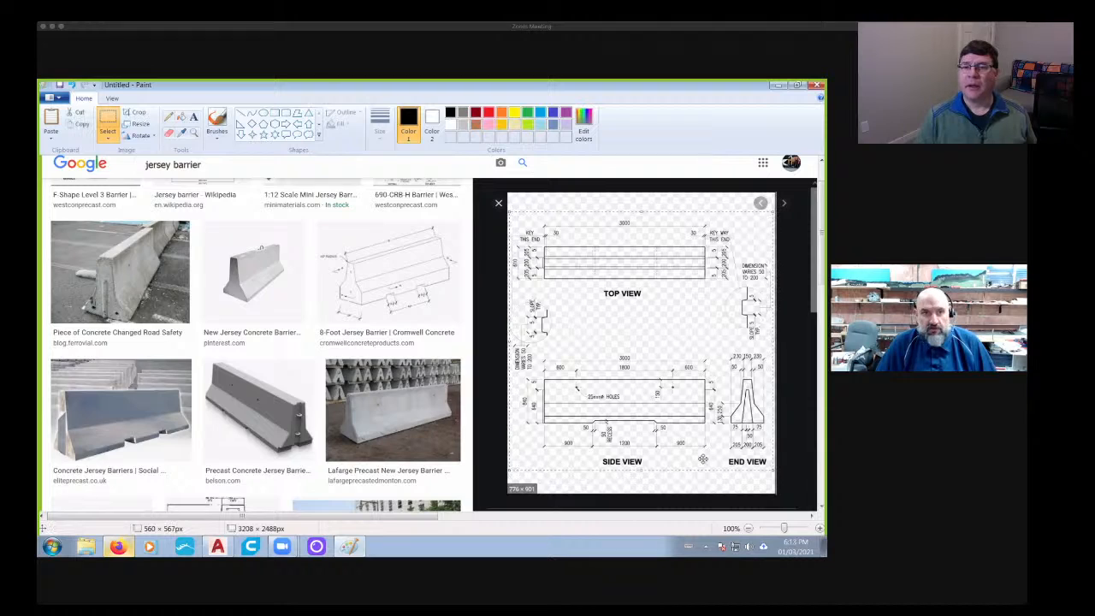
pyautogui.click(134, 113)
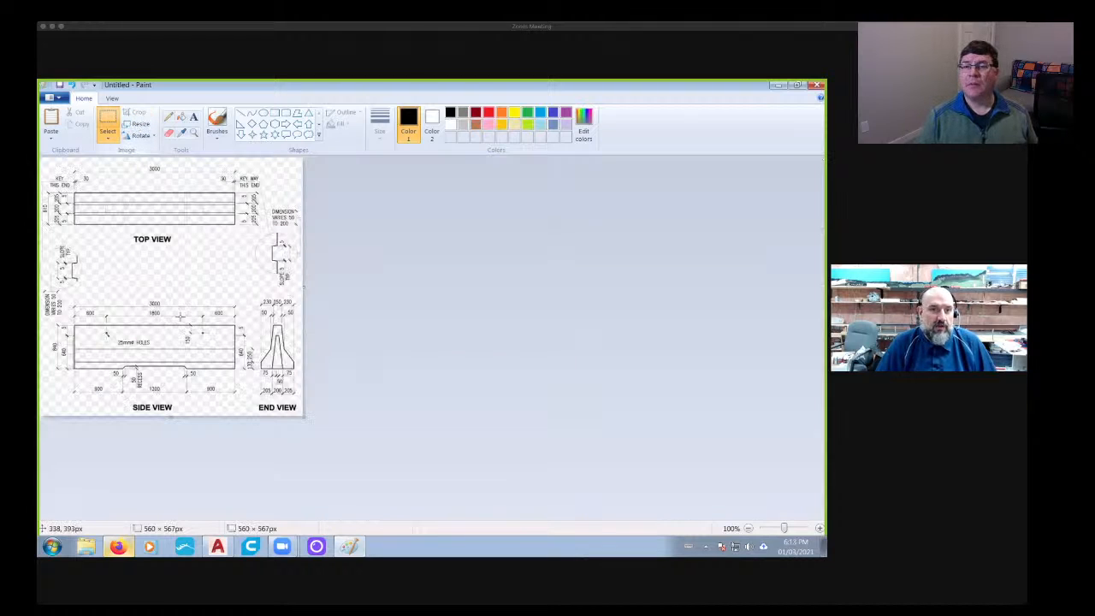
# - Save the cropped barrier drawing to the desktop as a PNG named Jersey and close Paint
pyautogui.click(50, 98)
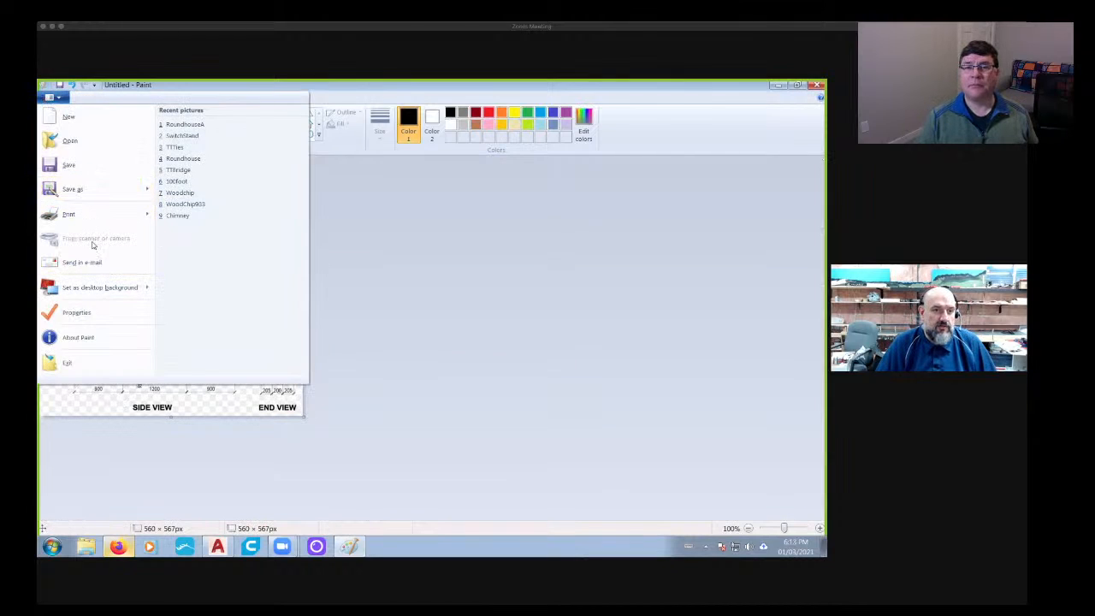
pyautogui.click(72, 189)
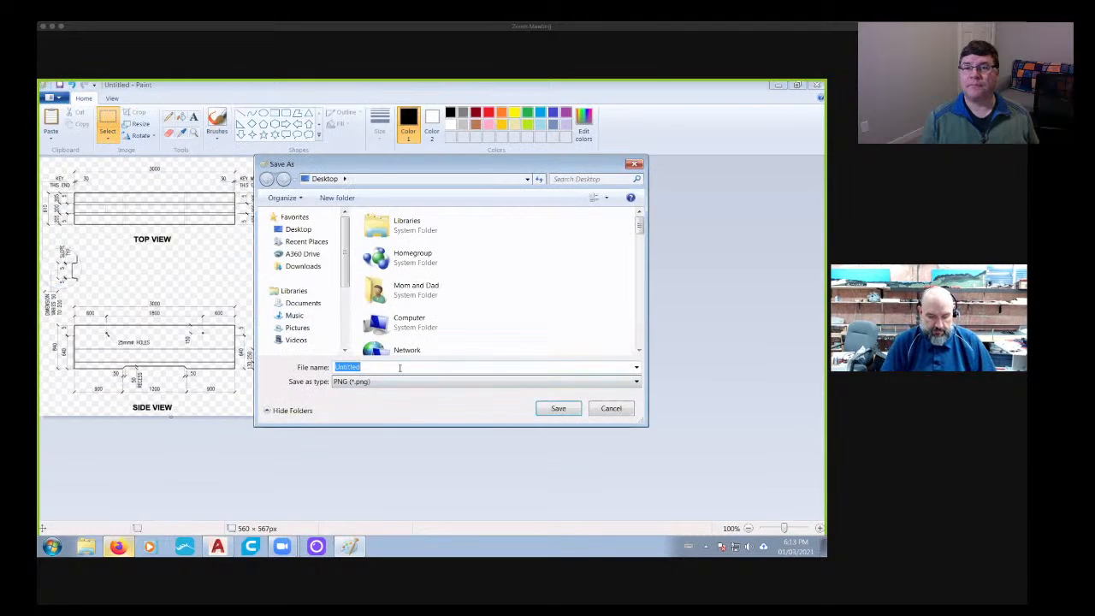
pyautogui.write('Jersey')
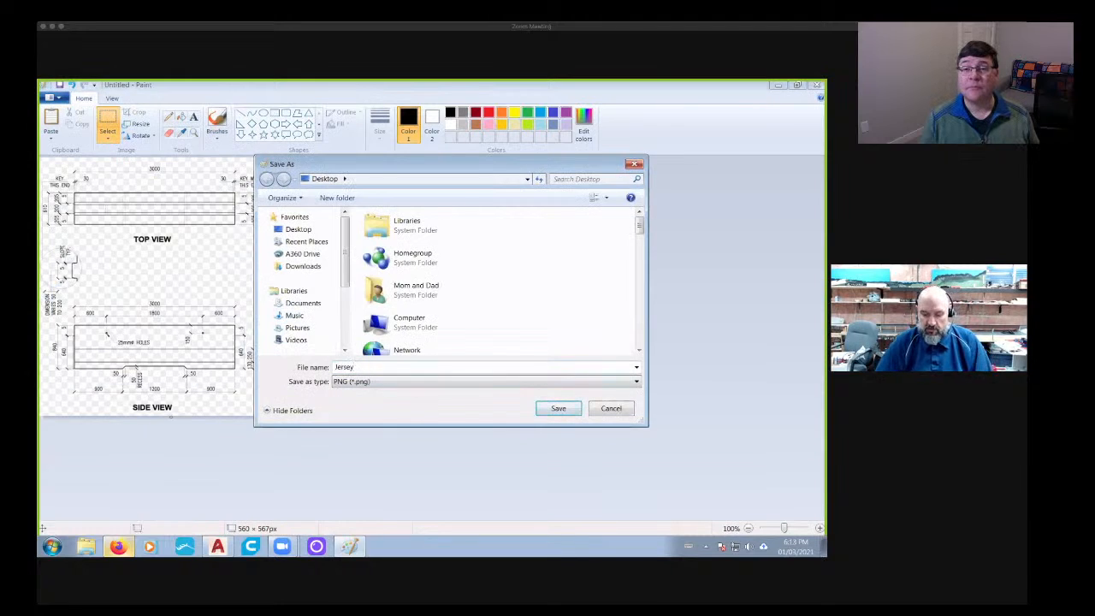
pyautogui.press('Return')
pyautogui.click(818, 85)
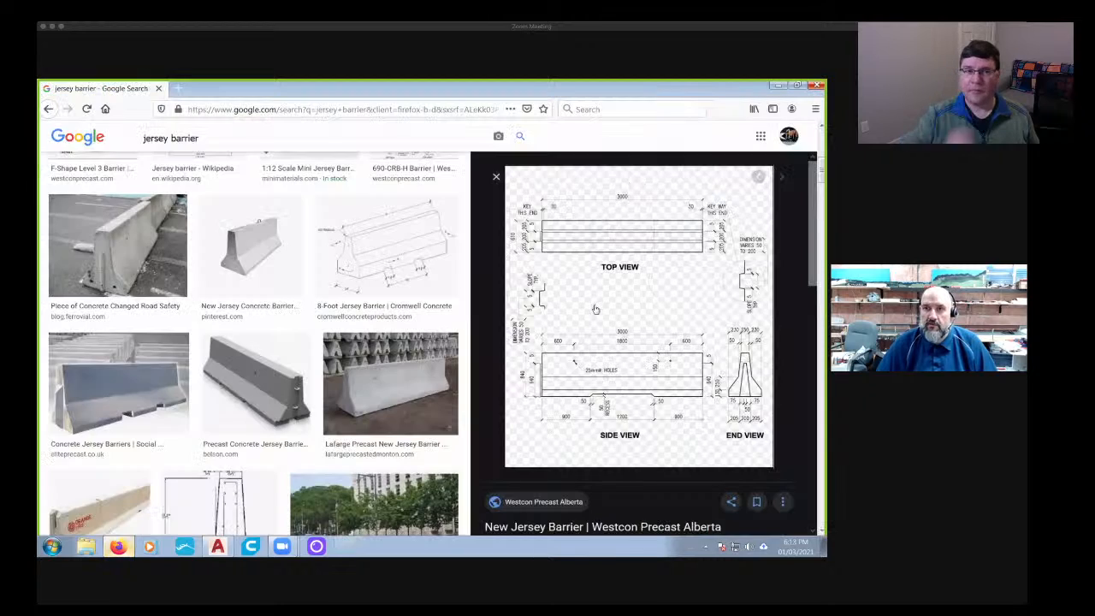
# - Switch to AutoCAD and attach the Jersey PNG image from the desktop to Drawing3 near the origin at scale factor 1
pyautogui.click(218, 546)
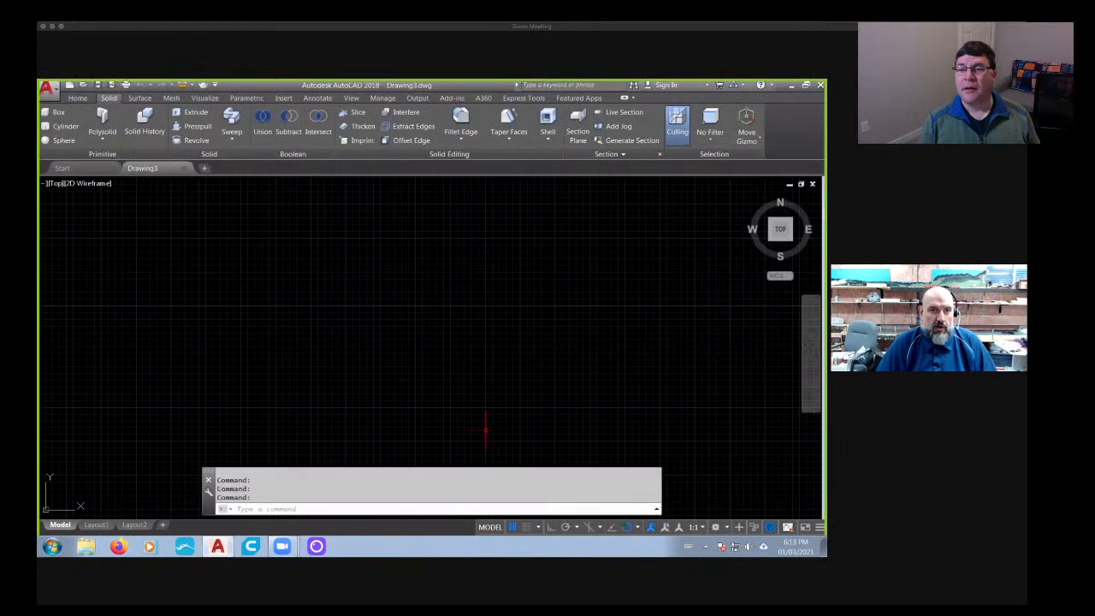
pyautogui.scroll(-4, 69, 239)
pyautogui.scroll(3, 62, 220)
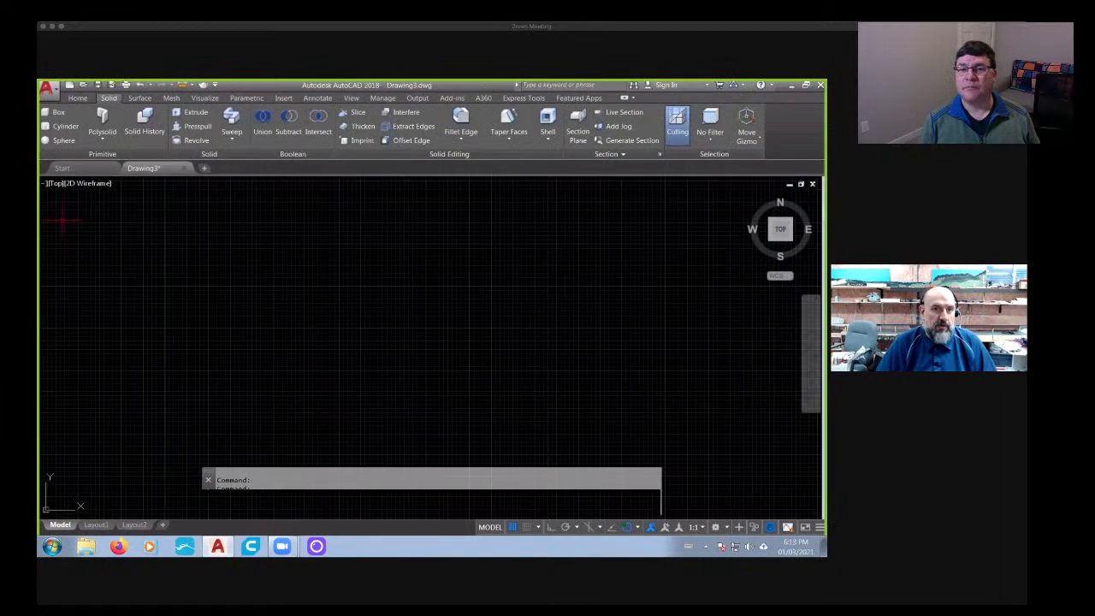
pyautogui.scroll(-3, 152, 184)
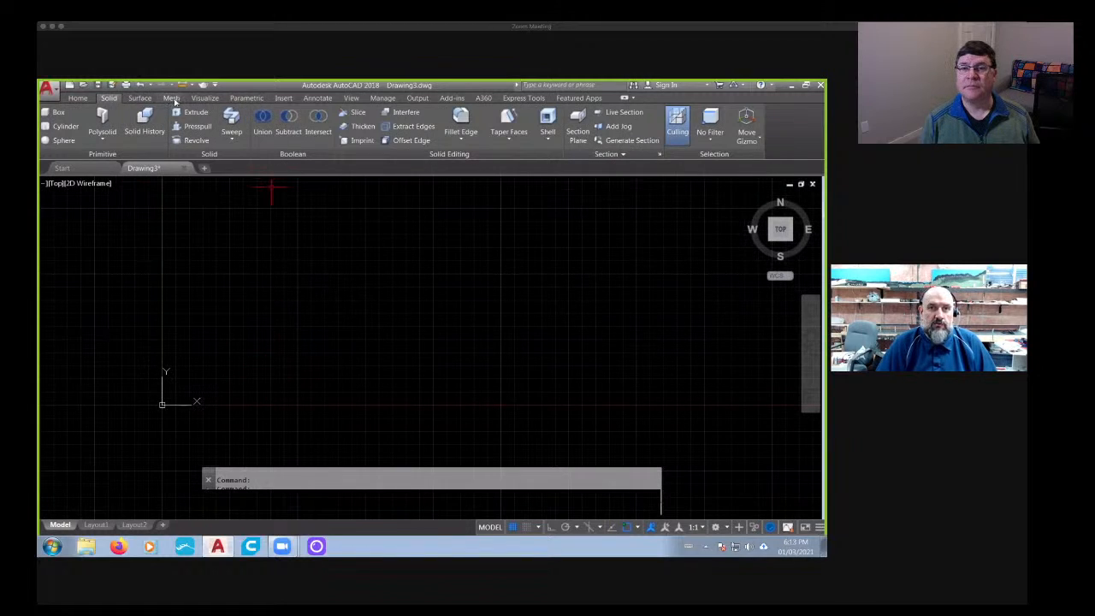
pyautogui.click(285, 98)
pyautogui.click(241, 120)
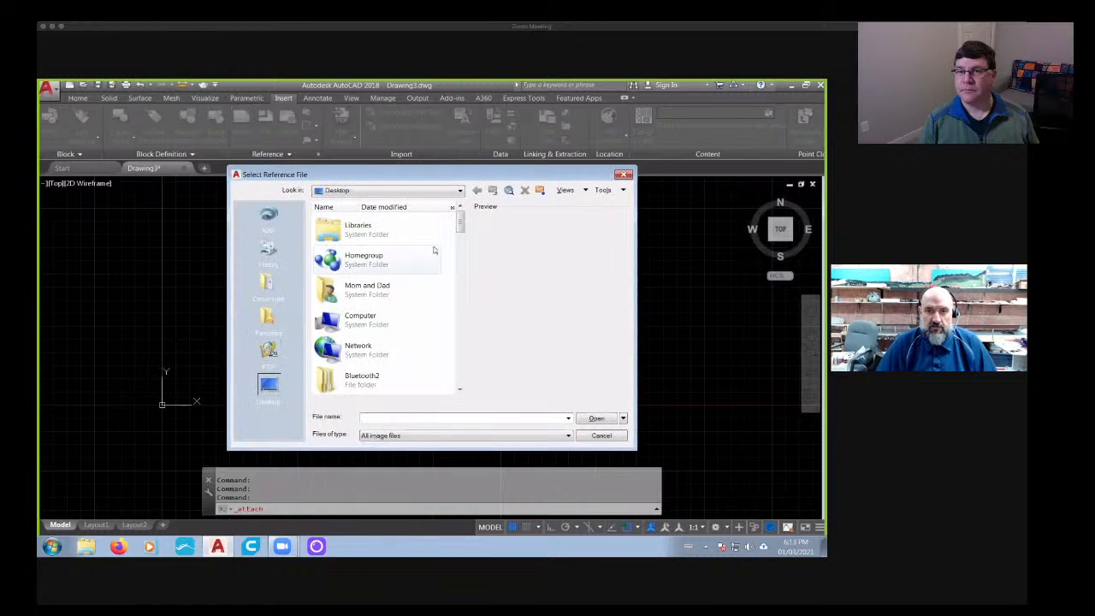
pyautogui.moveTo(462, 223); pyautogui.dragTo(457, 331)
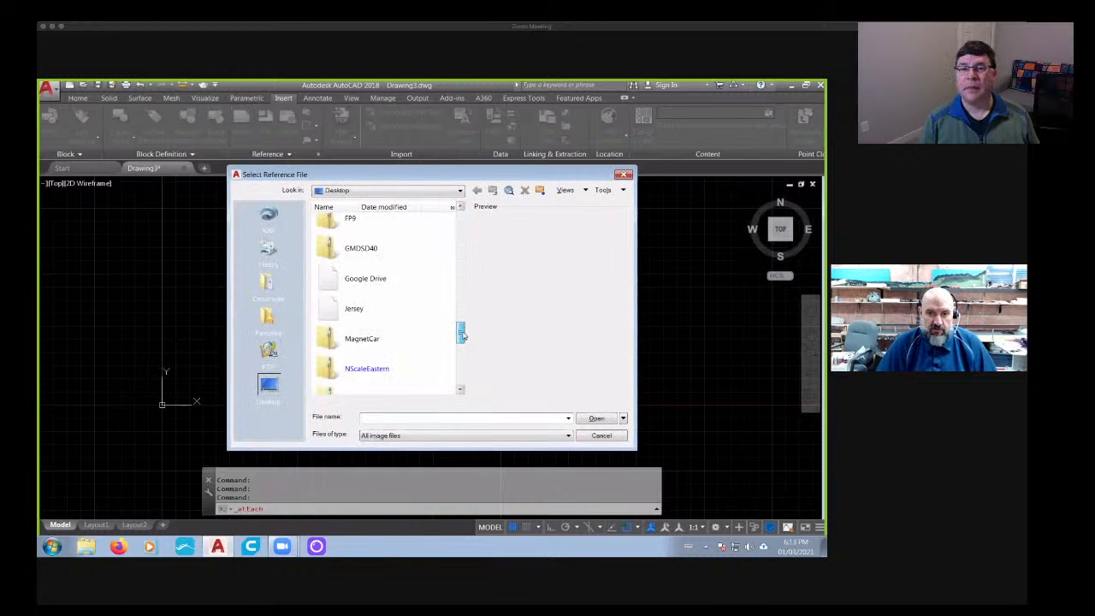
pyautogui.click(368, 308)
pyautogui.click(596, 418)
pyautogui.click(442, 395)
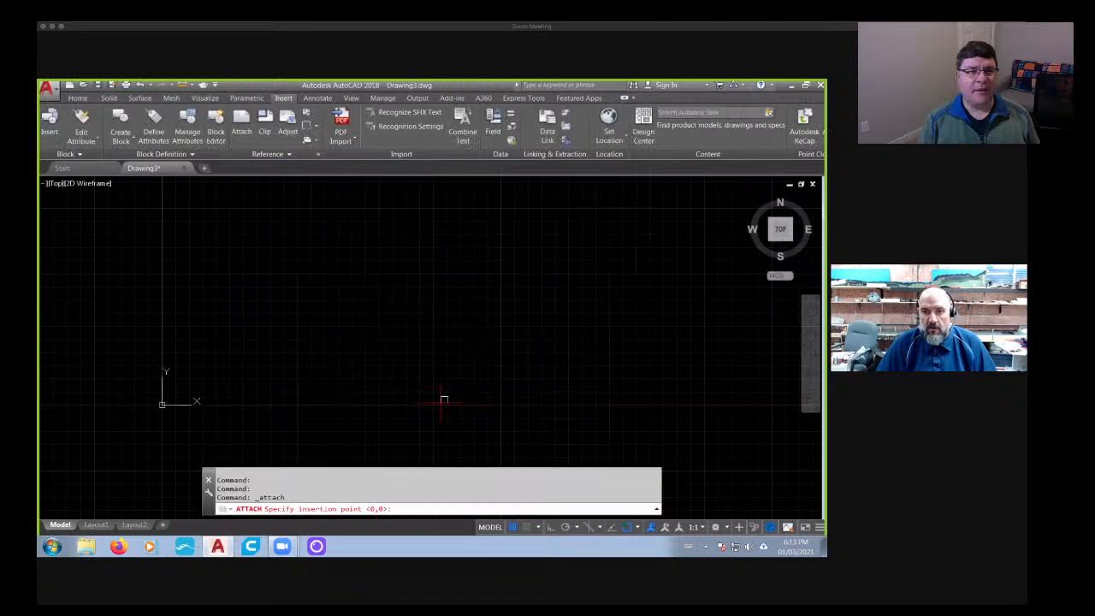
pyautogui.click(210, 349)
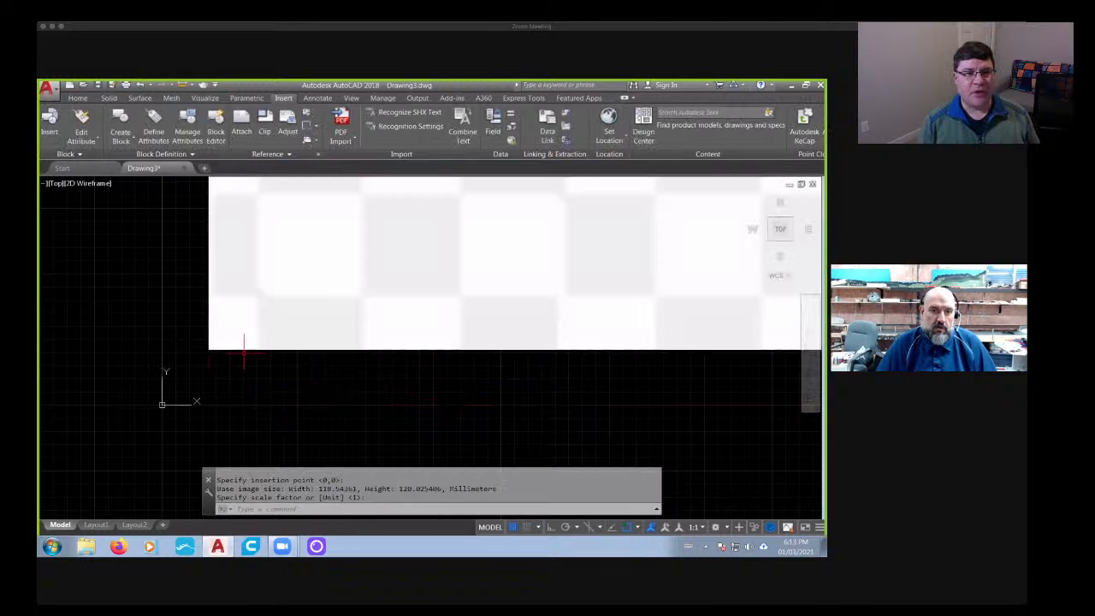
# - Examine the dimensions in the attached barrier drawing's side, end and top views
pyautogui.scroll(-10, 434, 374)
pyautogui.scroll(4, 479, 367)
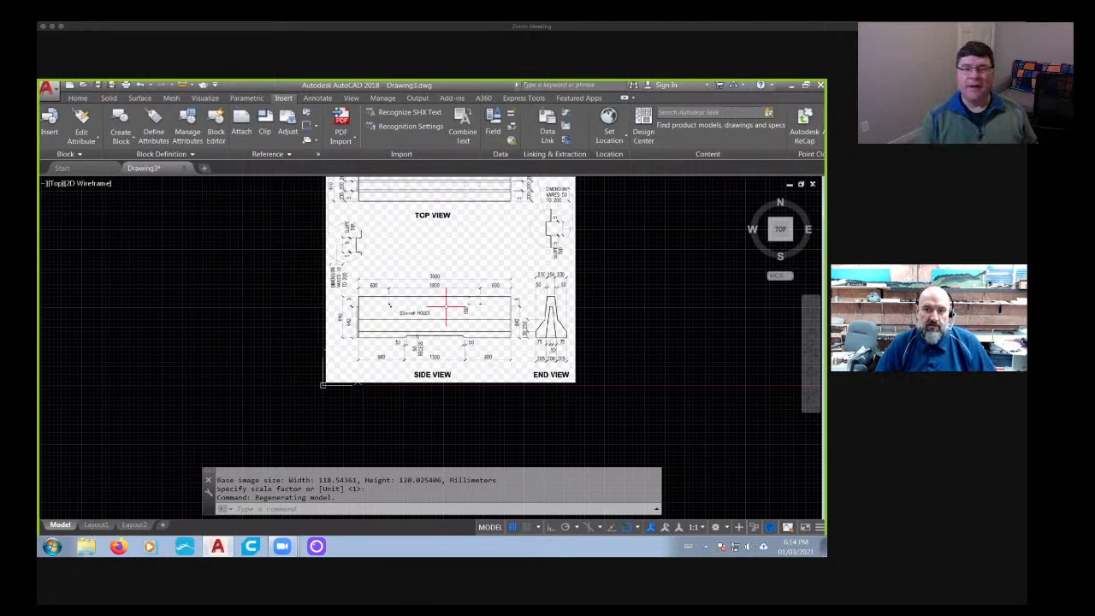
pyautogui.scroll(5, 433, 313)
pyautogui.scroll(-5, 432, 313)
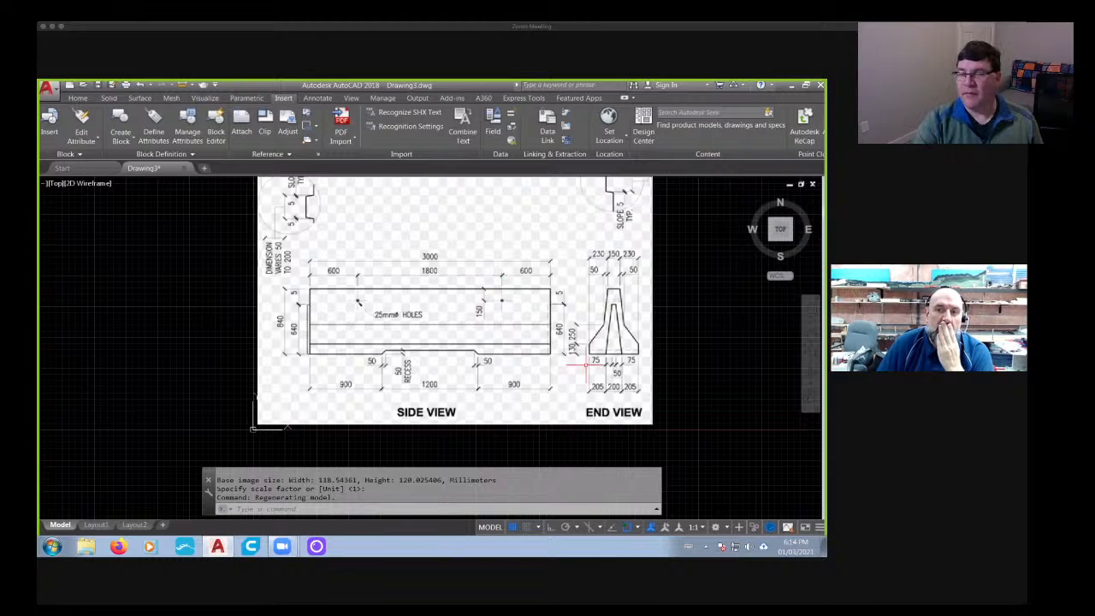
pyautogui.moveTo(362, 240); pyautogui.dragTo(367, 310, button='middle')
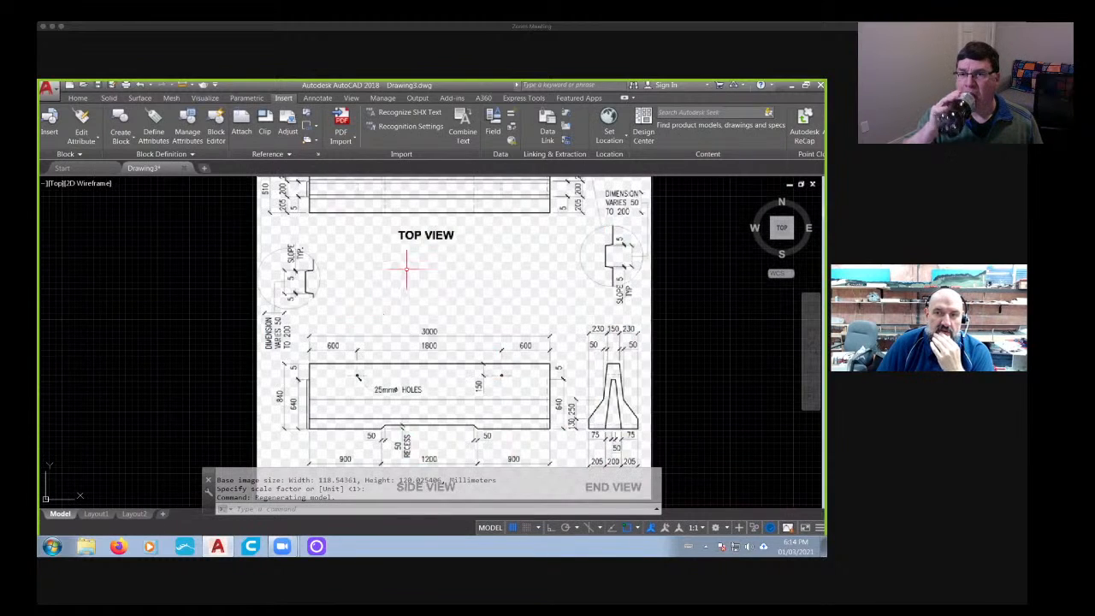
pyautogui.moveTo(408, 269); pyautogui.dragTo(359, 364, button='middle')
pyautogui.scroll(2, 386, 246)
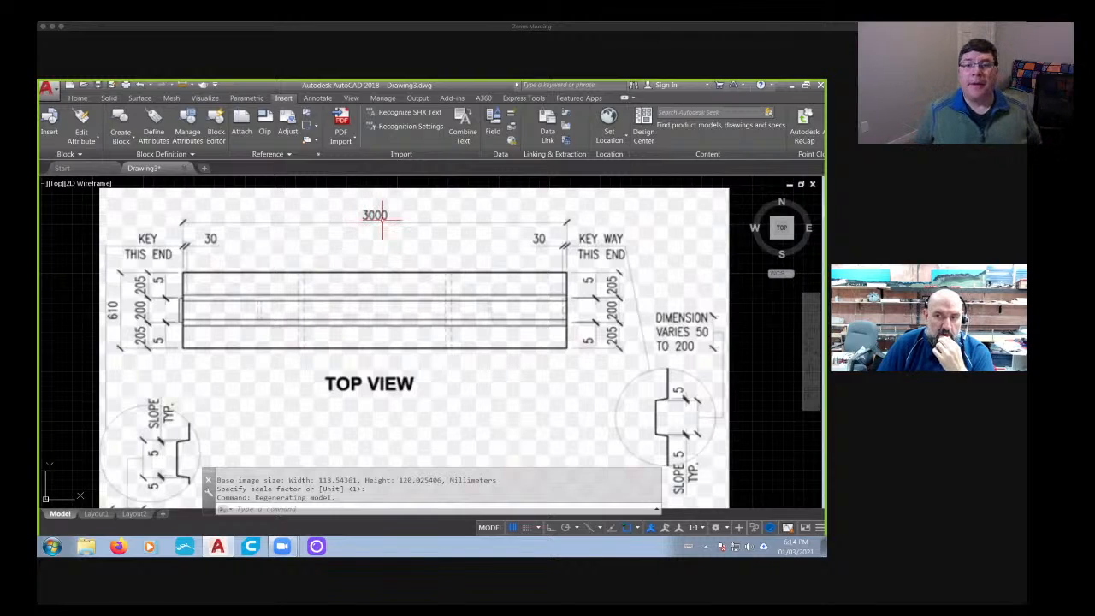
pyautogui.scroll(-6, 383, 215)
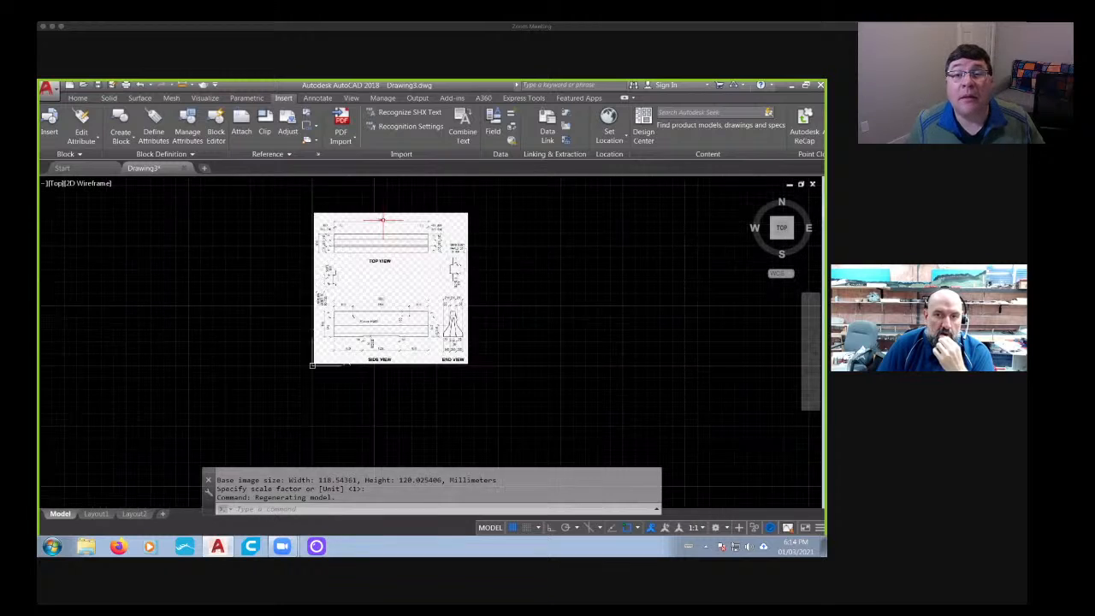
pyautogui.scroll(4, 403, 274)
pyautogui.moveTo(404, 274)
pyautogui.mouseDown(button='middle')
pyautogui.moveTo(401, 326)
pyautogui.moveTo(399, 306)
pyautogui.moveTo(384, 339)
pyautogui.moveTo(366, 272)
pyautogui.mouseUp(button='middle')
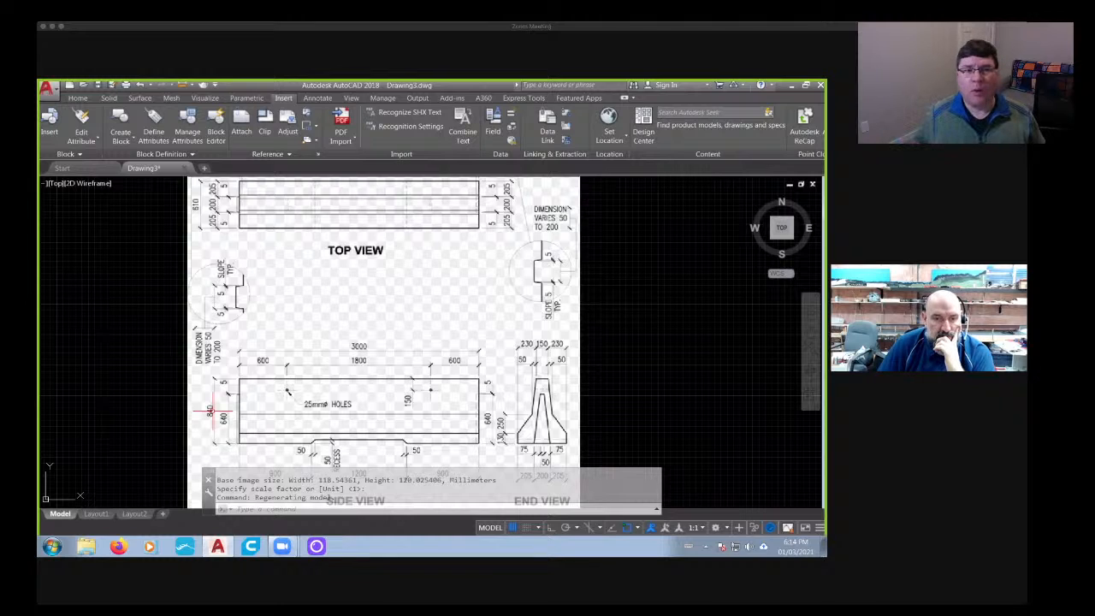
# - Examine the barrier's side-view heights and the overall length dimension above its top view
pyautogui.scroll(-2, 225, 409)
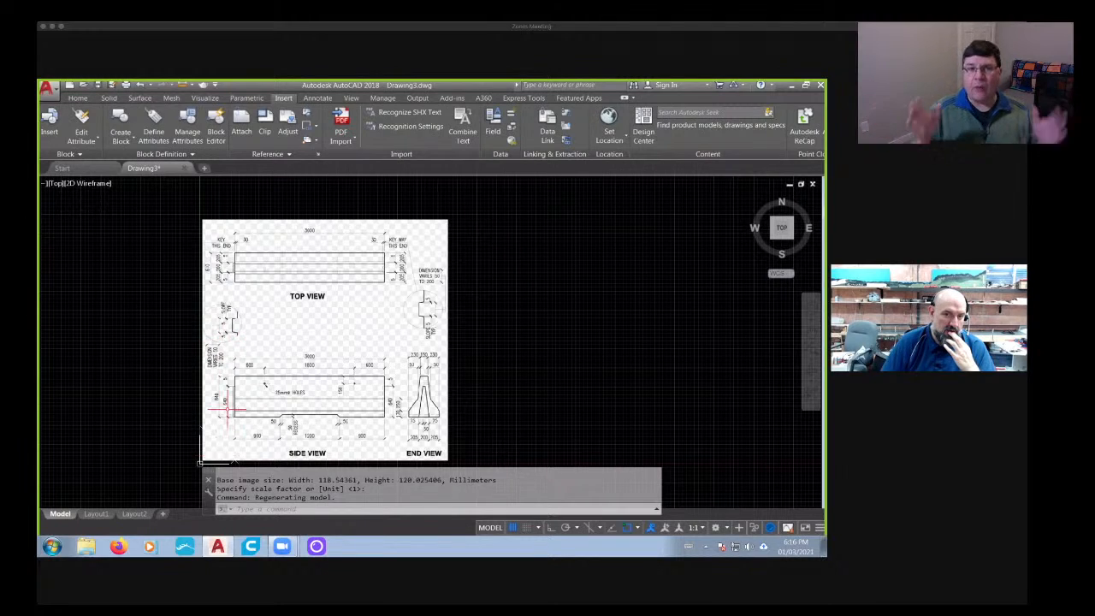
pyautogui.scroll(2, 227, 413)
pyautogui.scroll(2, 228, 412)
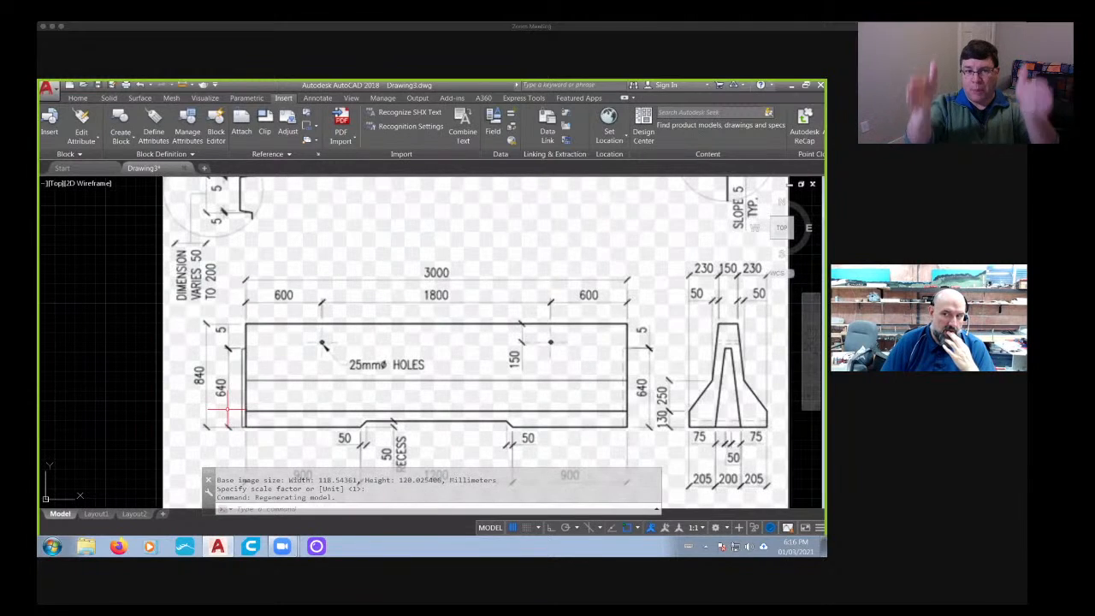
pyautogui.scroll(-2, 228, 413)
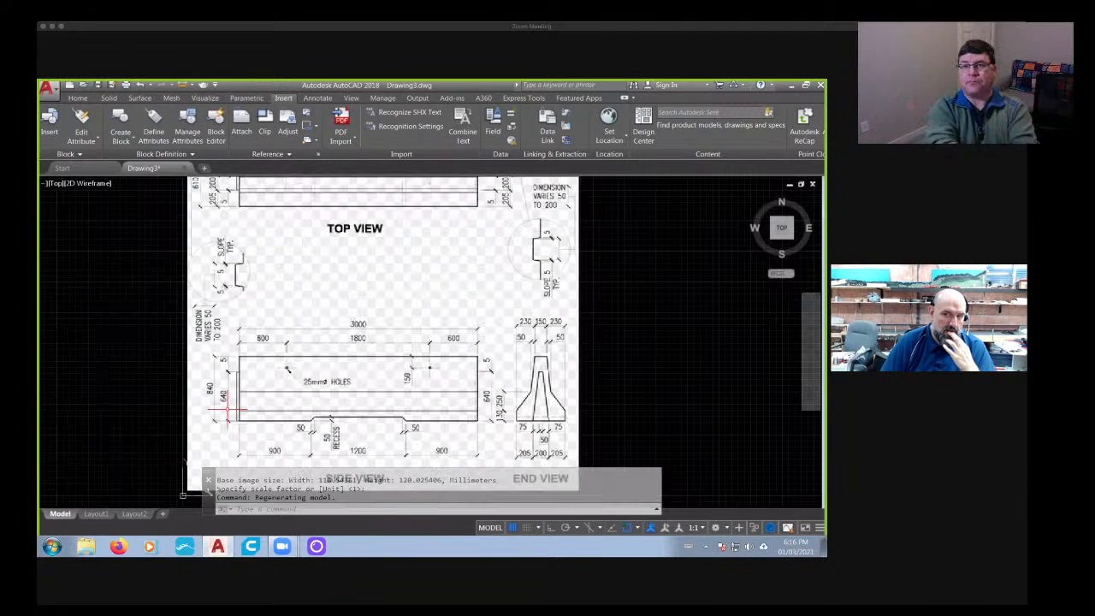
pyautogui.scroll(-2, 228, 411)
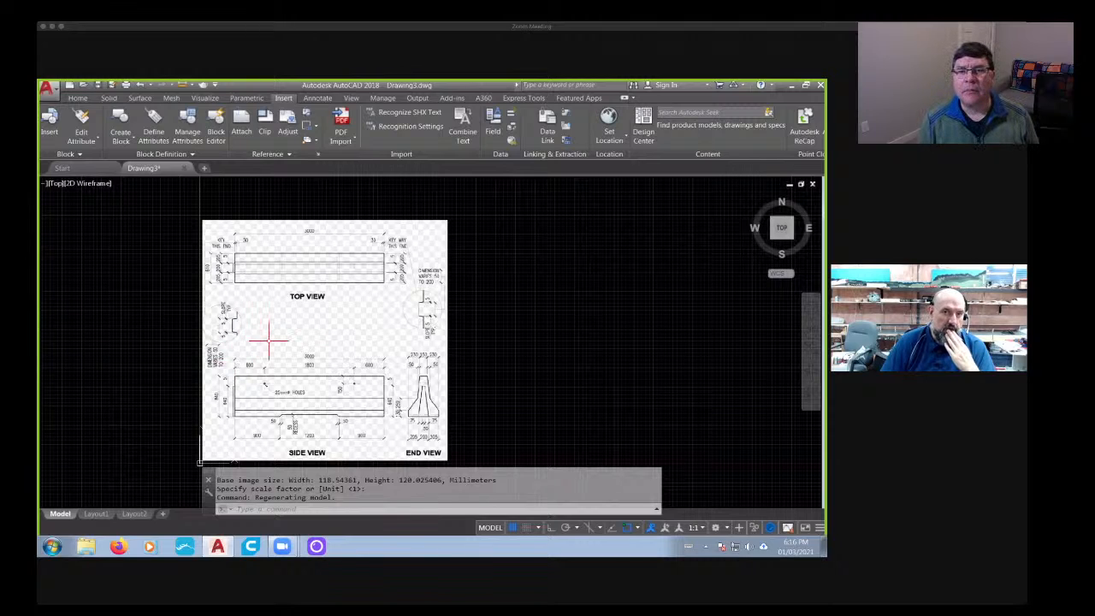
pyautogui.scroll(2, 233, 317)
pyautogui.scroll(-2, 237, 316)
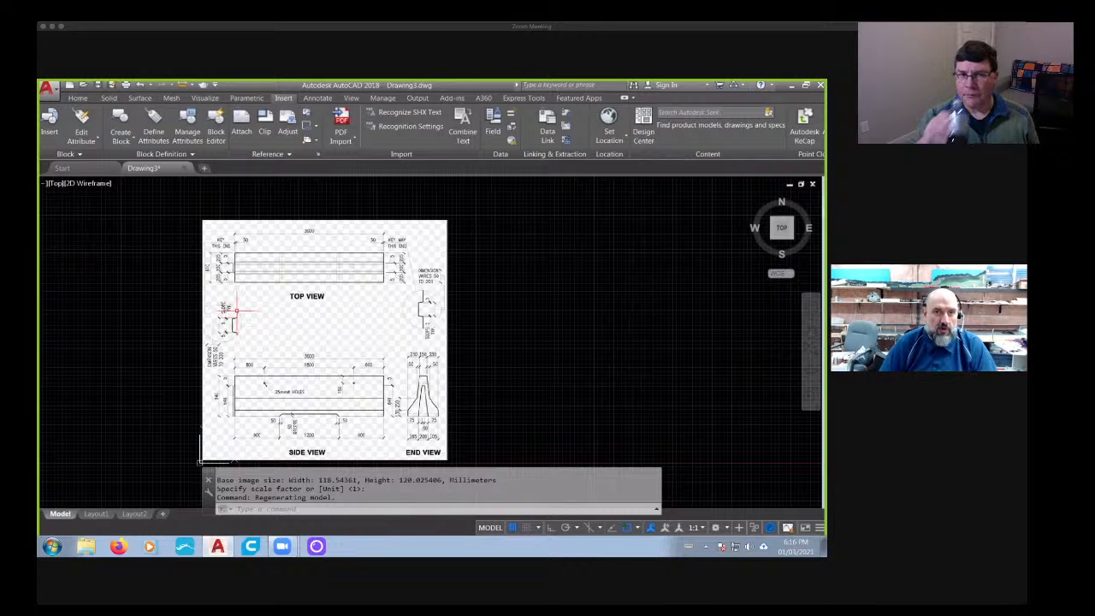
pyautogui.scroll(2, 250, 290)
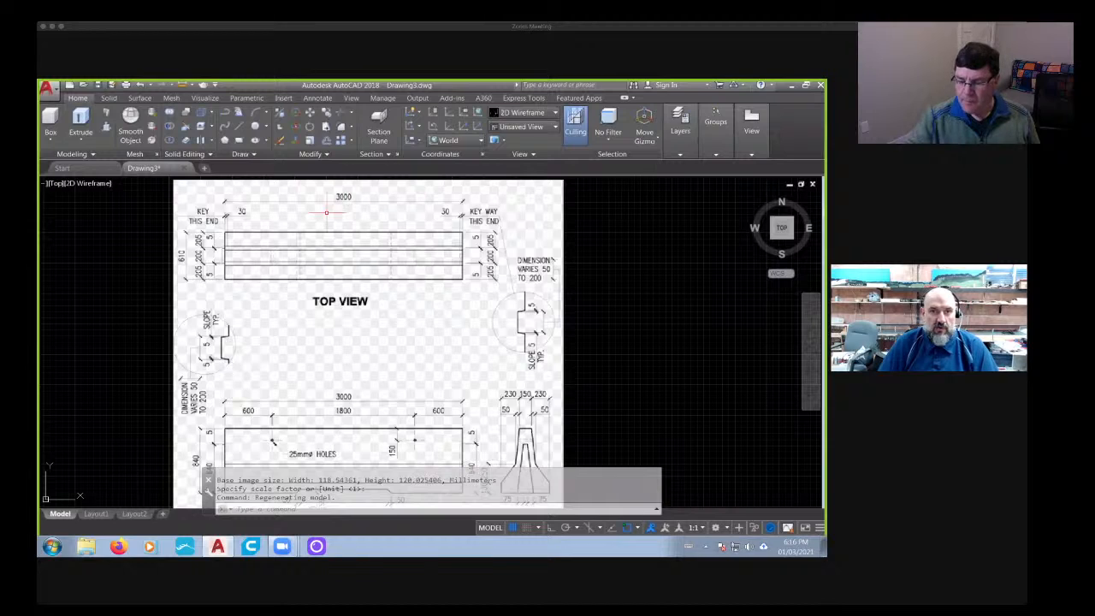
pyautogui.moveTo(308, 230); pyautogui.dragTo(286, 260, button='middle')
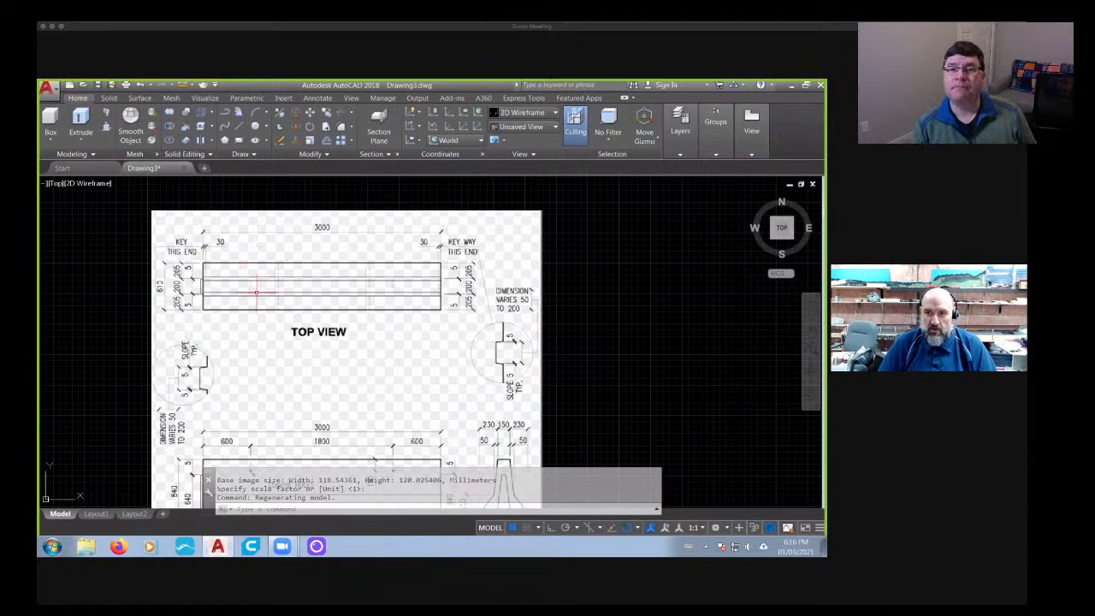
pyautogui.scroll(-2, 340, 282)
pyautogui.scroll(2, 293, 278)
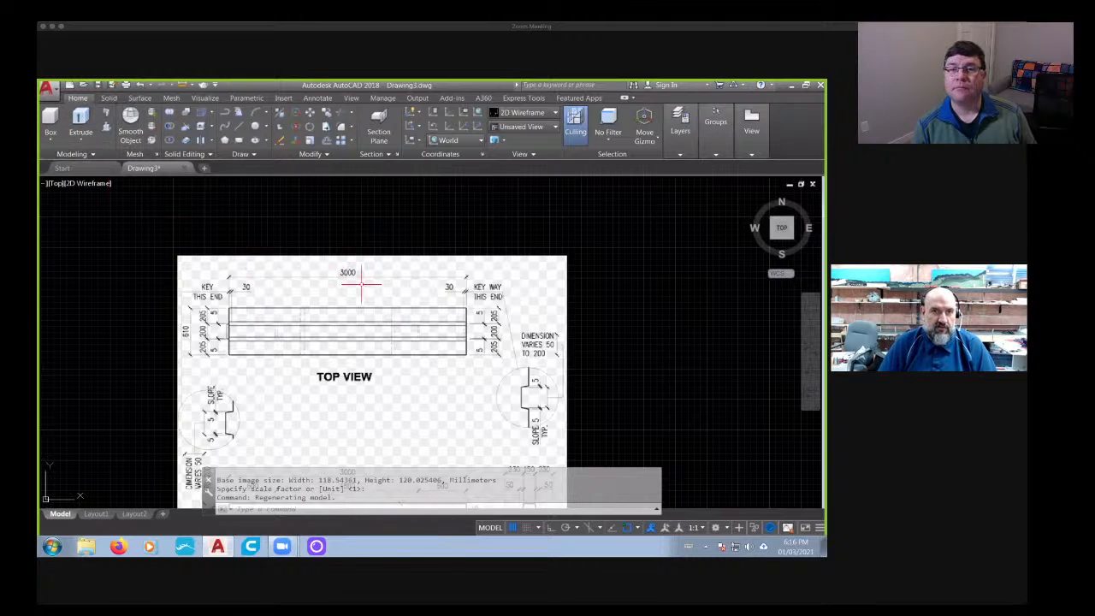
# - Turn on Ortho mode and draw a horizontal line outward from the image's left edge beside the top view
pyautogui.click(238, 126)
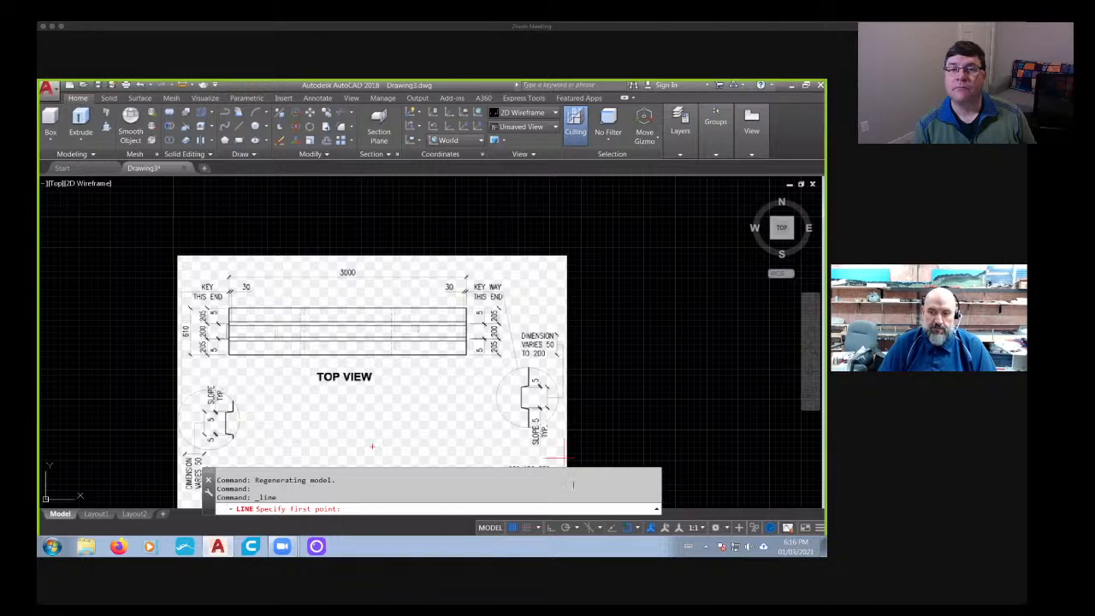
pyautogui.press('F8')
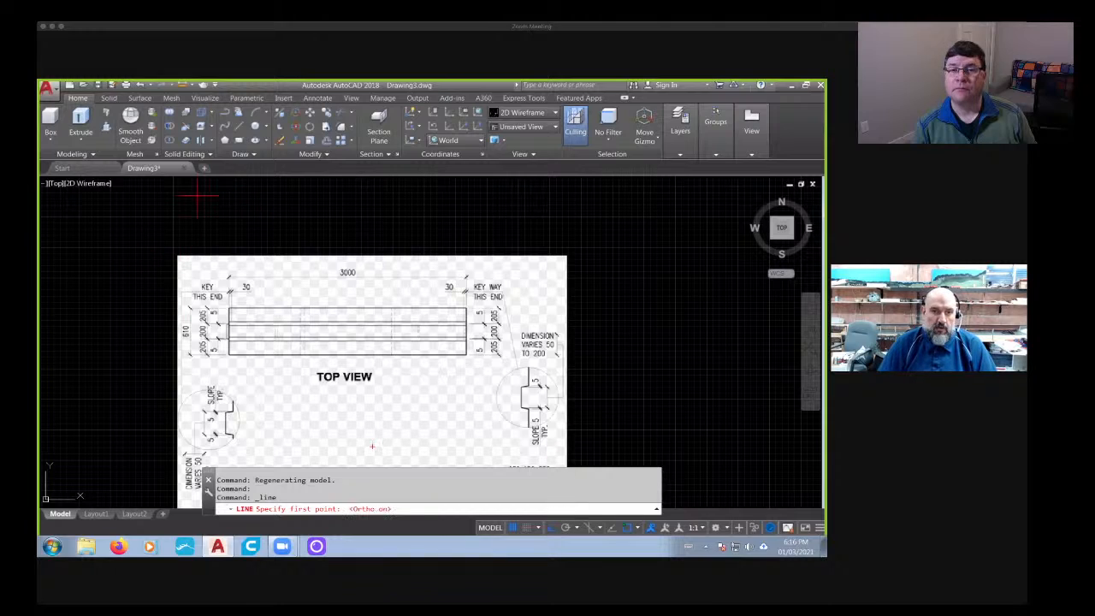
pyautogui.click(177, 274)
pyautogui.click(88, 274)
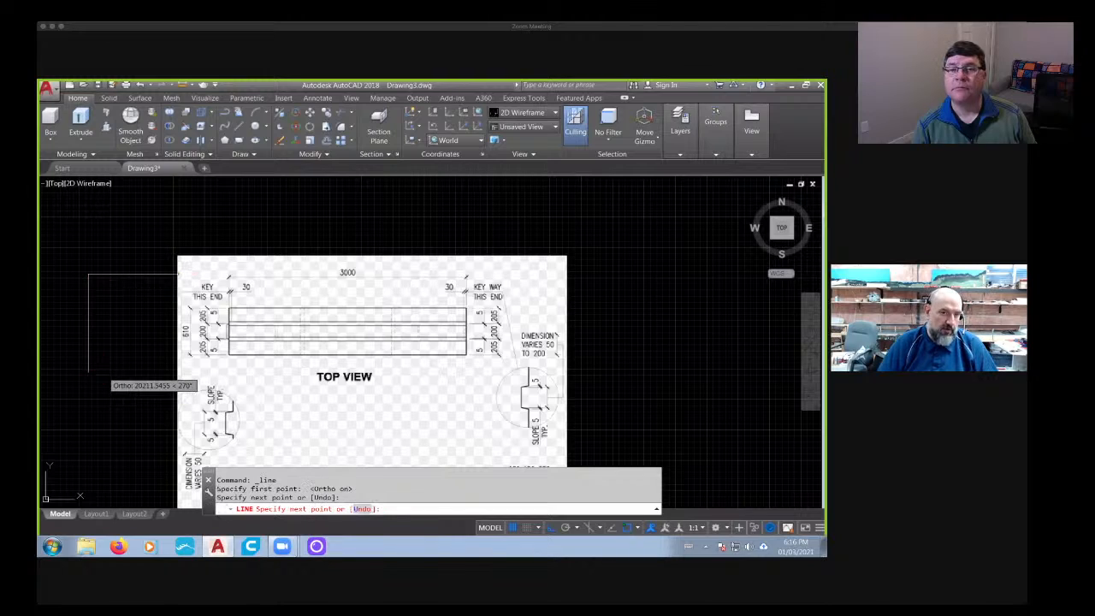
pyautogui.press('Escape')
# - Draw two separate vertical lines upward from the horizontal line beside the reference image
pyautogui.click(240, 126)
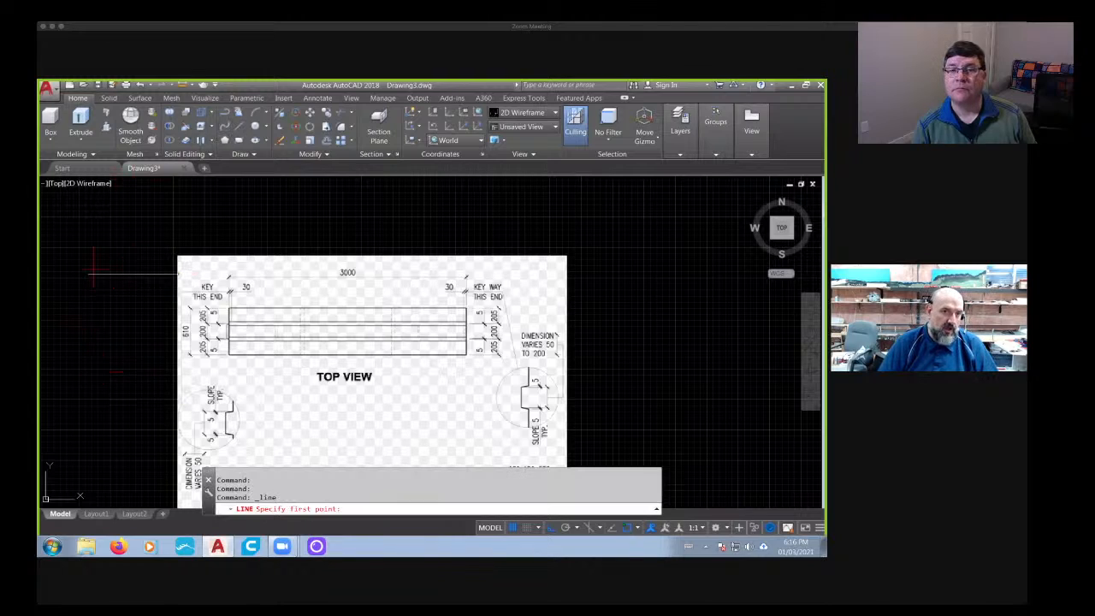
pyautogui.click(99, 274)
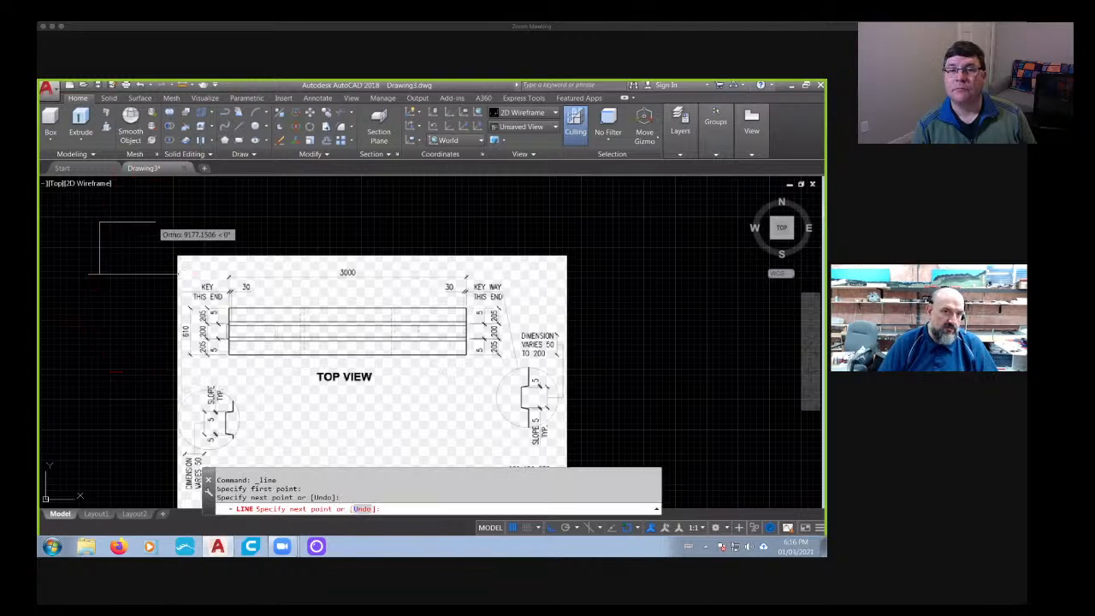
pyautogui.click(241, 126)
pyautogui.click(145, 273)
pyautogui.click(145, 196)
pyautogui.press('Escape')
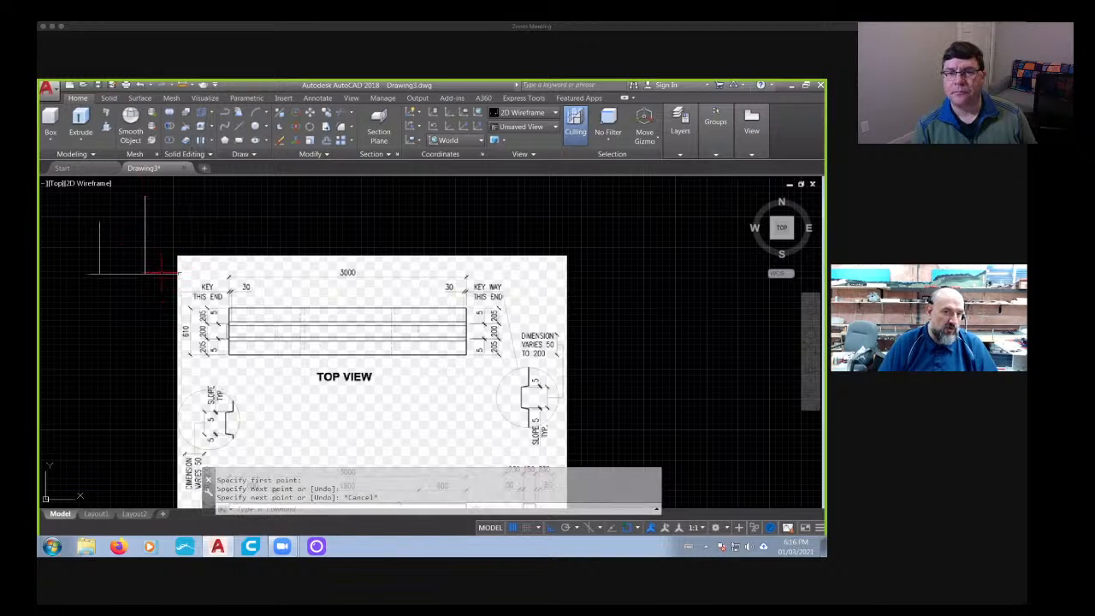
# - Delete the three loose lines beside the reference image
pyautogui.press('Escape')
pyautogui.press('Escape')
pyautogui.click(162, 307)
pyautogui.click(86, 262)
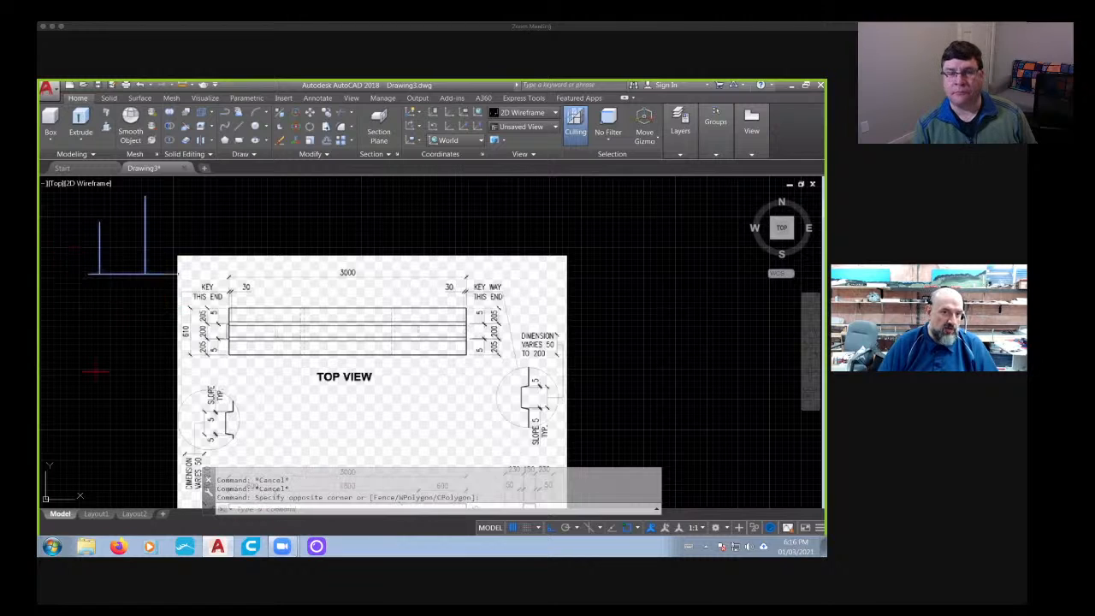
pyautogui.press('Delete')
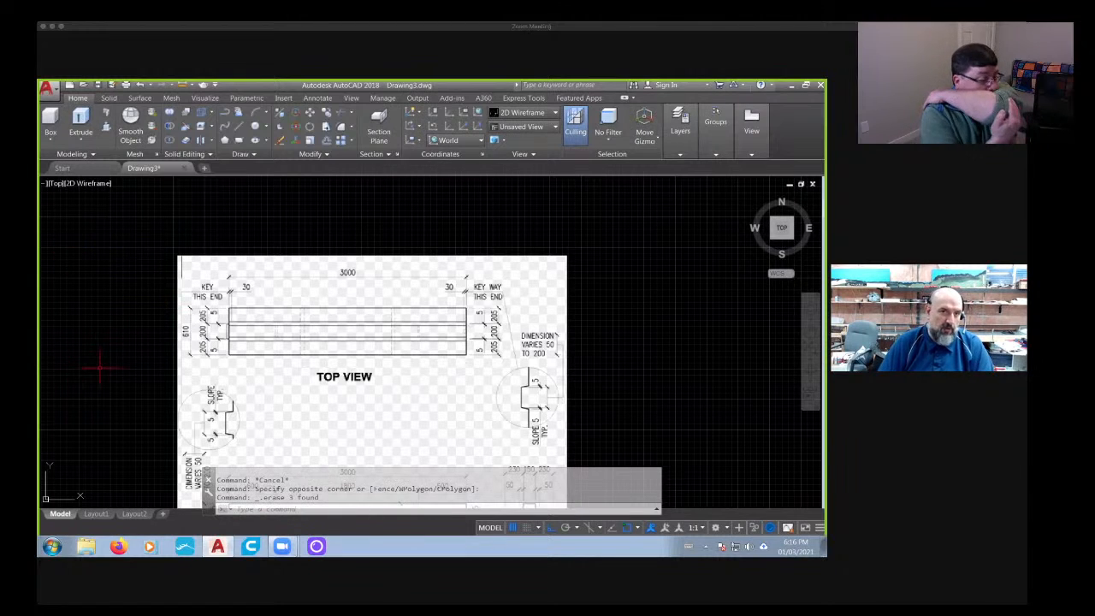
# - Draw a horizontal line from beside the key note above the top view to beyond the reference image's opposite edge
pyautogui.click(237, 128)
pyautogui.scroll(2, 202, 307)
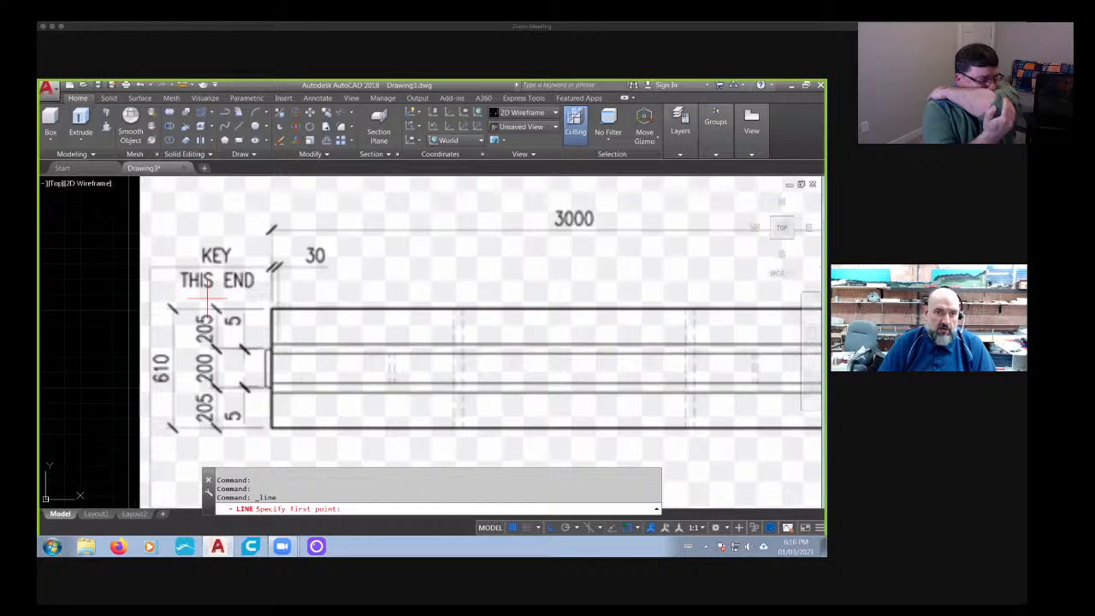
pyautogui.click(139, 285)
pyautogui.scroll(-5, 337, 286)
pyautogui.scroll(3, 570, 299)
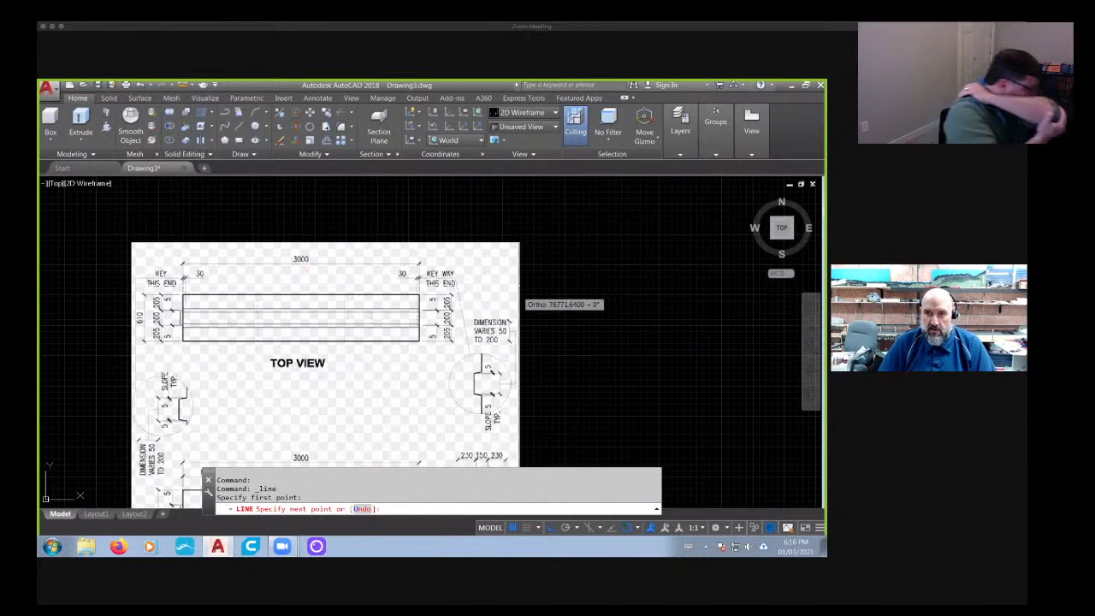
pyautogui.click(673, 286)
pyautogui.press('Escape')
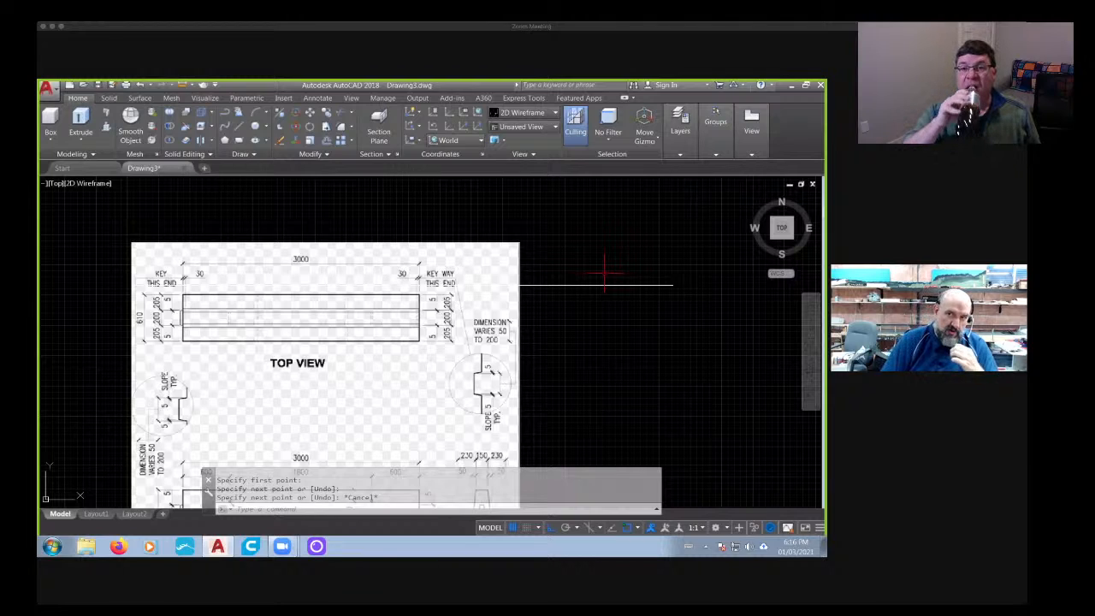
pyautogui.scroll(2, 571, 282)
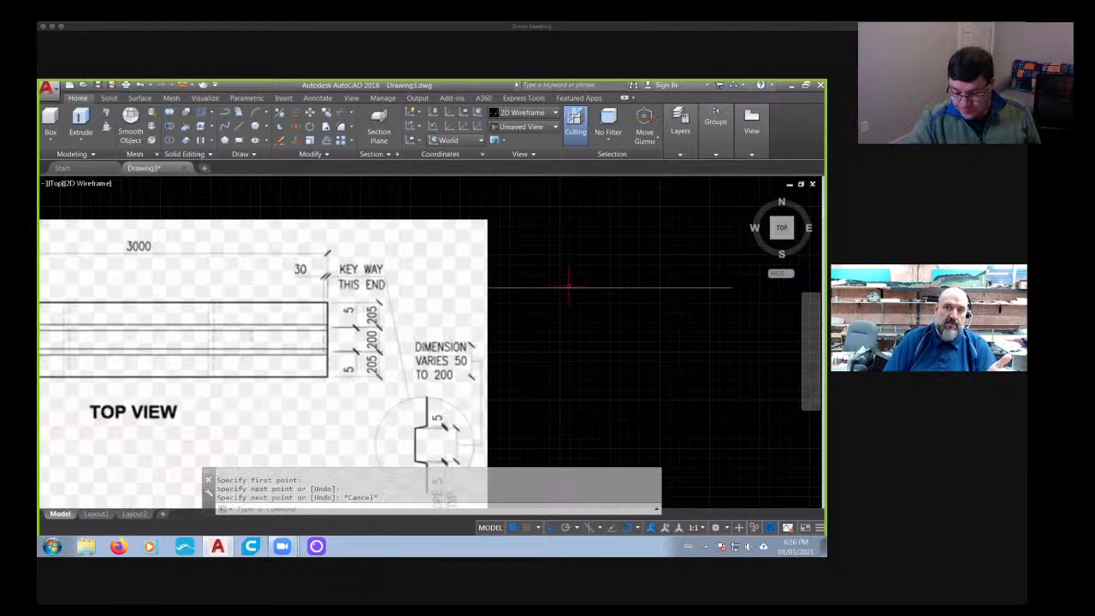
pyautogui.scroll(-2, 587, 287)
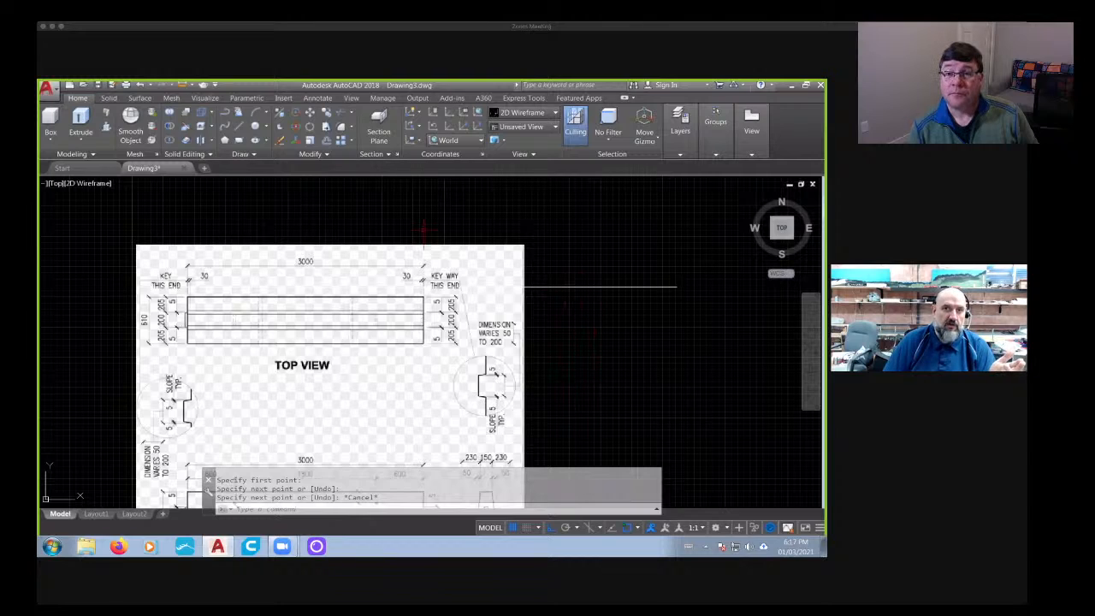
# - Draw a vertical line from the key-end extension line of the top view's 3000 dimension up past the image's edge
pyautogui.click(239, 127)
pyautogui.scroll(2, 208, 257)
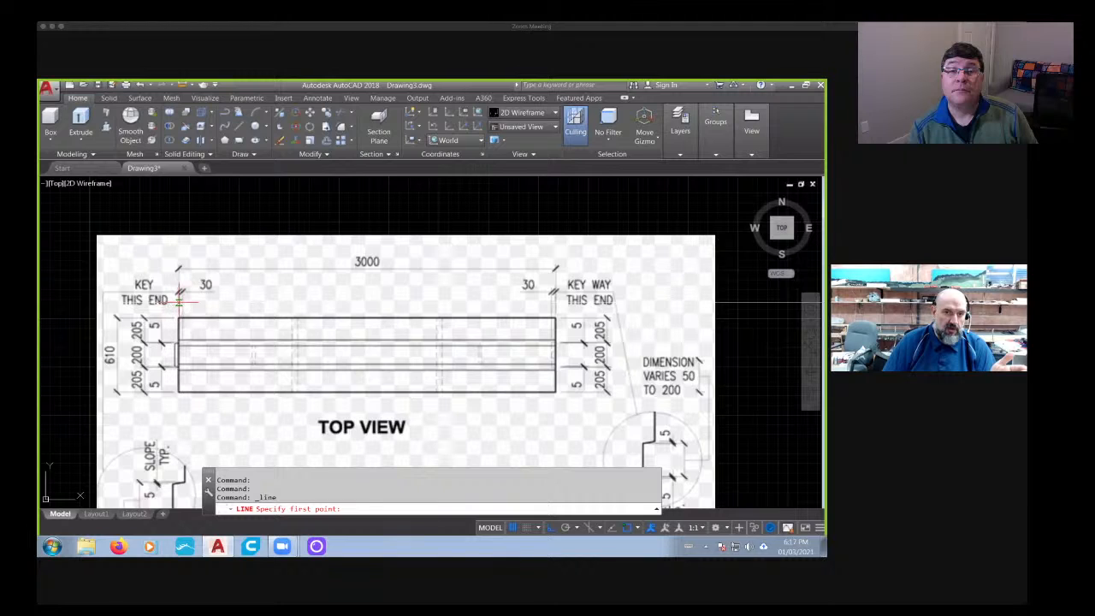
pyautogui.click(179, 296)
pyautogui.moveTo(181, 236); pyautogui.dragTo(168, 296, button='middle')
pyautogui.click(169, 218)
pyautogui.press('Escape')
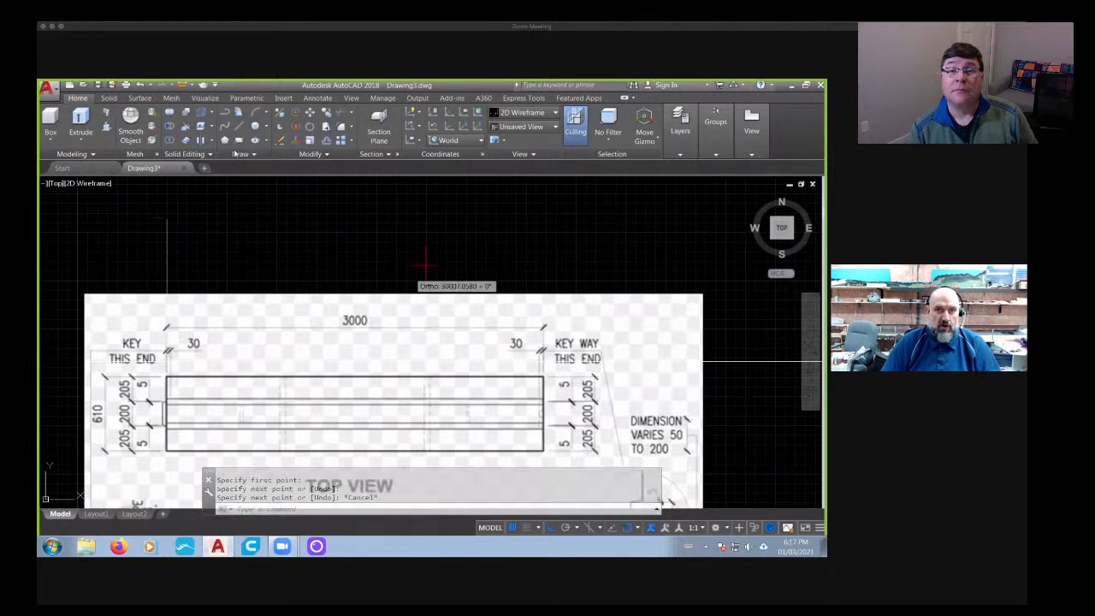
# - Draw a matching vertical line up from the keyway-end extension line of the top view's 3000 dimension
pyautogui.moveTo(425, 265); pyautogui.dragTo(288, 199, button='middle')
pyautogui.click(240, 126)
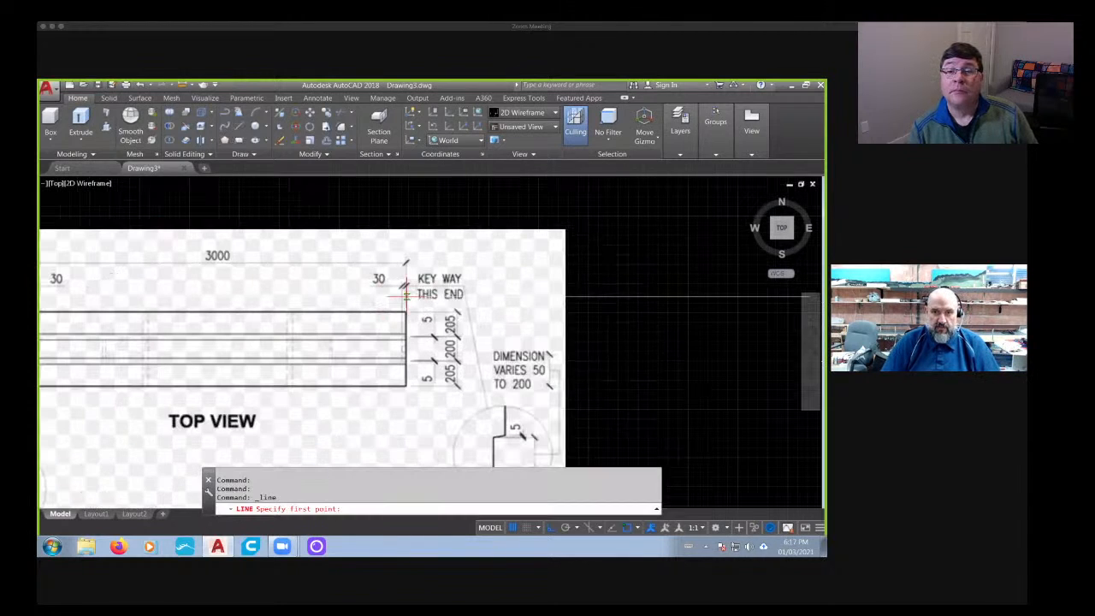
pyautogui.click(405, 297)
pyautogui.moveTo(412, 190); pyautogui.dragTo(410, 227, button='middle')
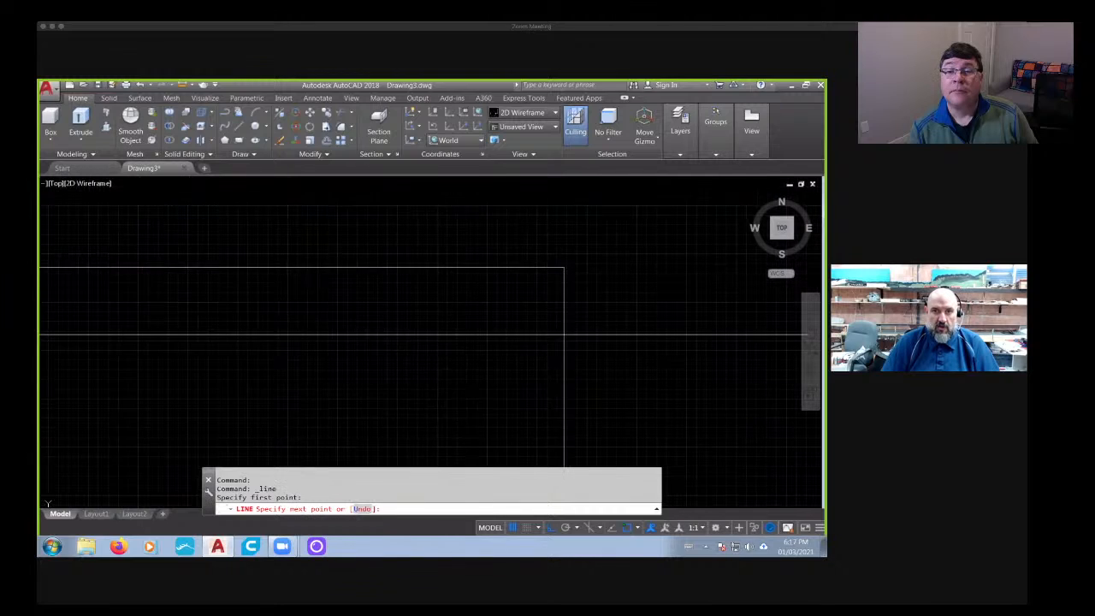
pyautogui.click(413, 197)
pyautogui.press('Escape')
pyautogui.scroll(-2, 419, 248)
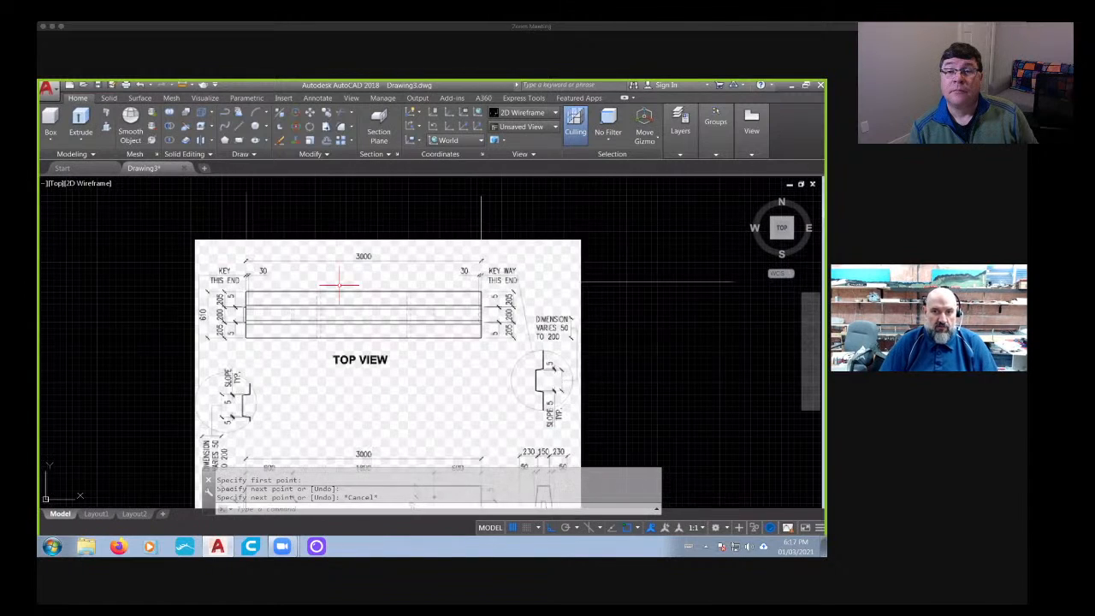
pyautogui.scroll(-1, 264, 246)
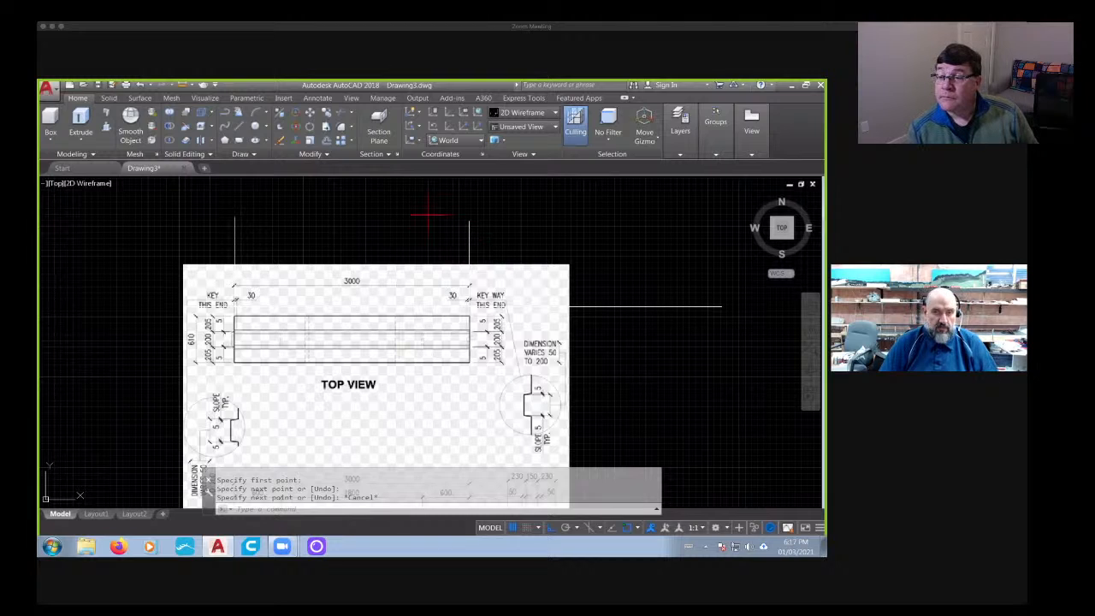
# - Connect the two vertical lines above the image with a horizontal line spanning the barrier's length
pyautogui.click(259, 130)
pyautogui.click(234, 231)
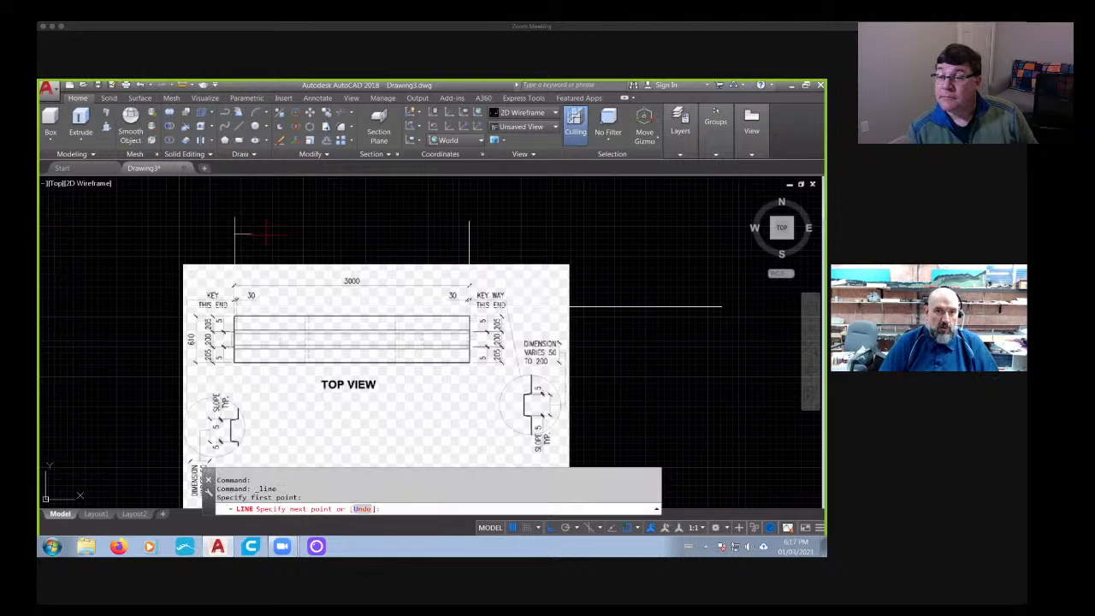
pyautogui.click(469, 232)
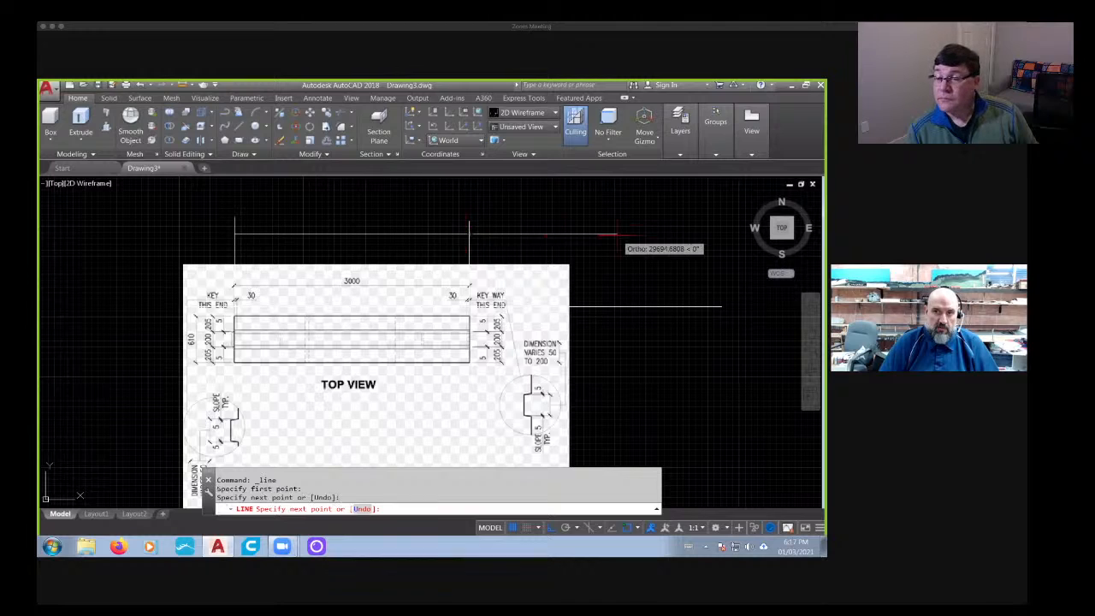
pyautogui.press('Escape')
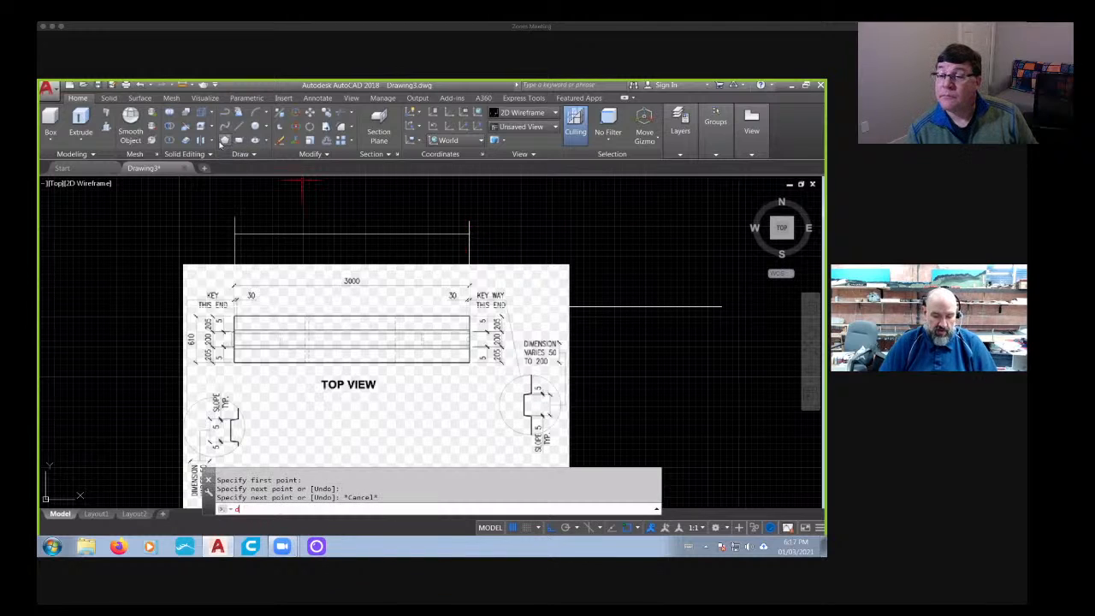
# - Measure the distance along the horizontal line between the two vertical lines with the DIST command
pyautogui.write('ds')
pyautogui.press('Return')
pyautogui.click(234, 231)
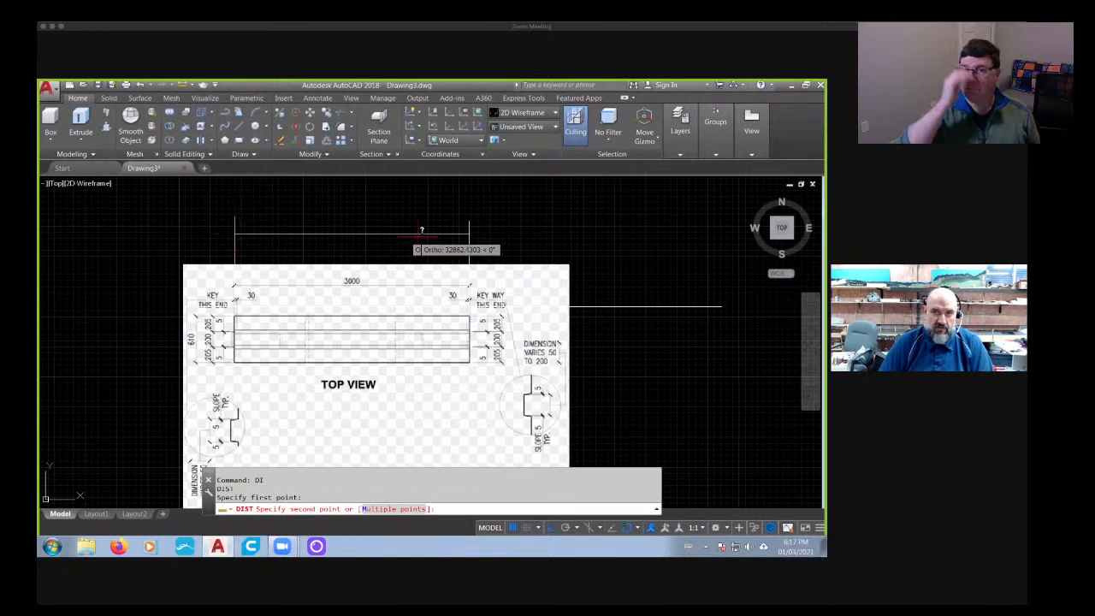
pyautogui.click(494, 232)
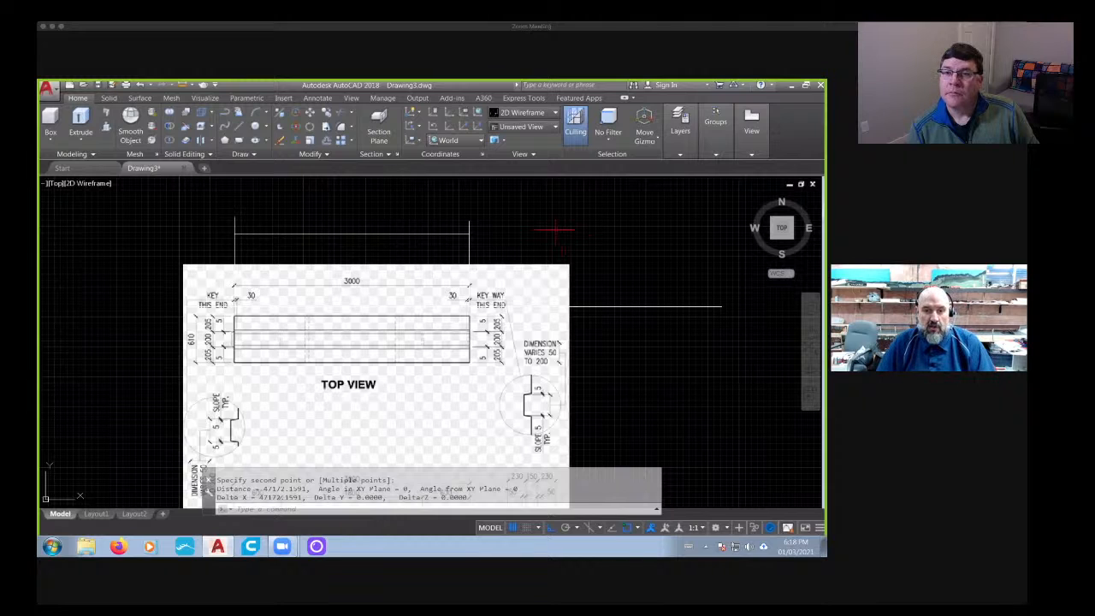
# - Scale the reference image by a factor of 0.00073015 about its lower-left corner
pyautogui.scroll(-2, 555, 229)
pyautogui.moveTo(403, 422); pyautogui.dragTo(399, 372, button='middle')
pyautogui.moveTo(352, 416); pyautogui.dragTo(354, 362, button='middle')
pyautogui.press('Escape')
pyautogui.scroll(6, 331, 390)
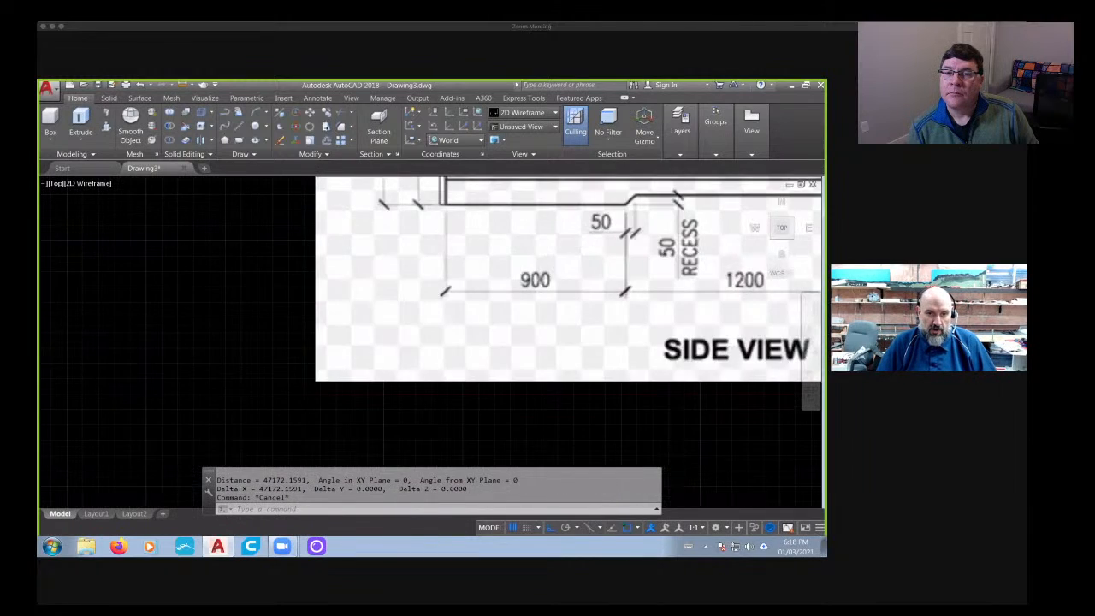
pyautogui.press('Escape')
pyautogui.press('Escape')
pyautogui.write('scale')
pyautogui.press('Return')
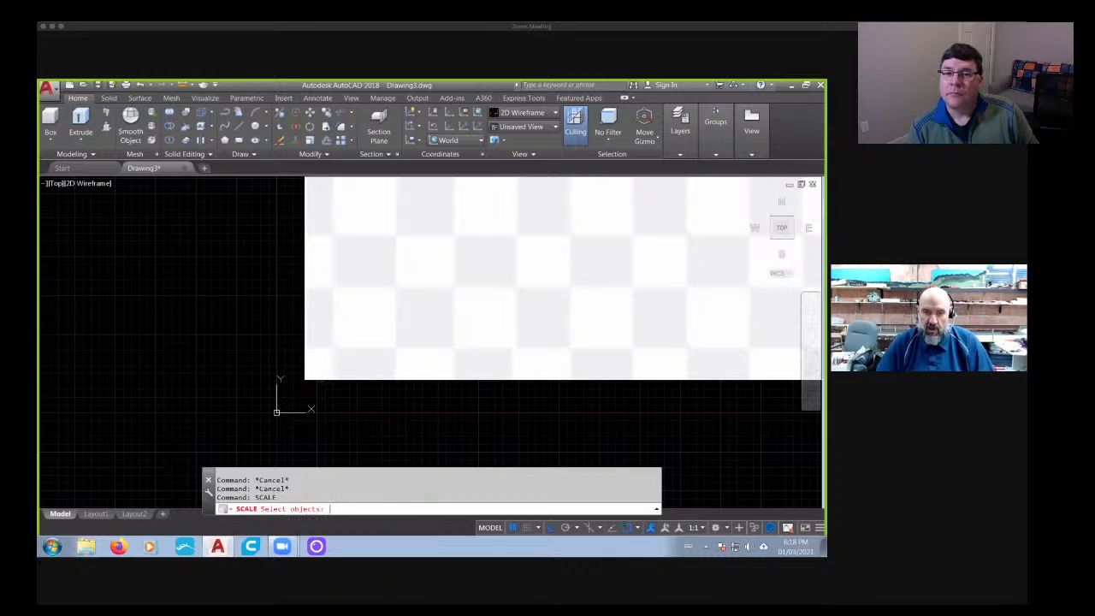
pyautogui.click(320, 379)
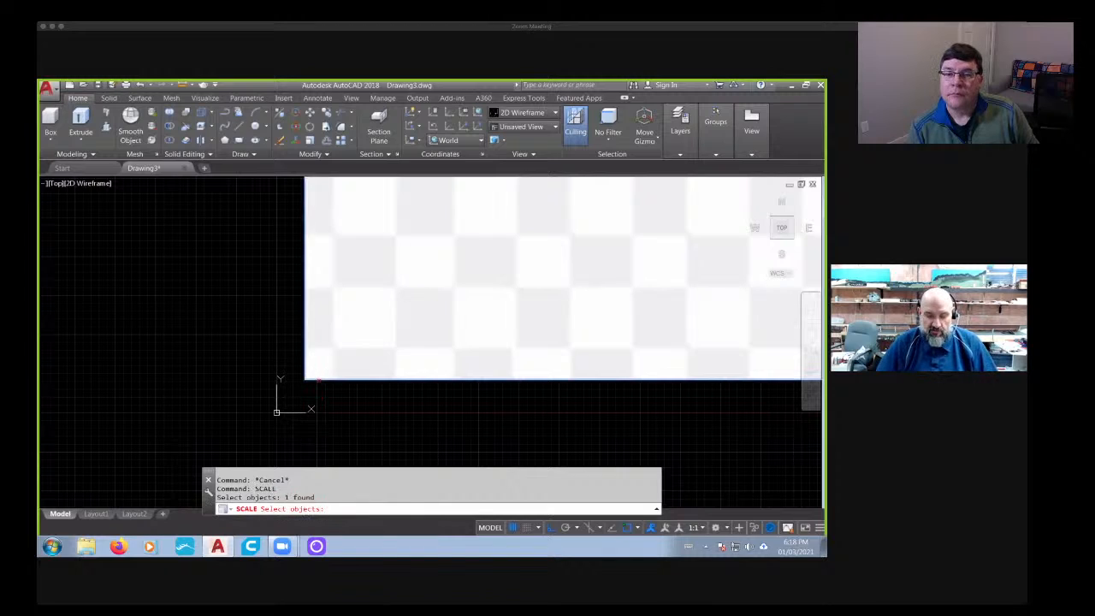
pyautogui.press('Return')
pyautogui.click(306, 381)
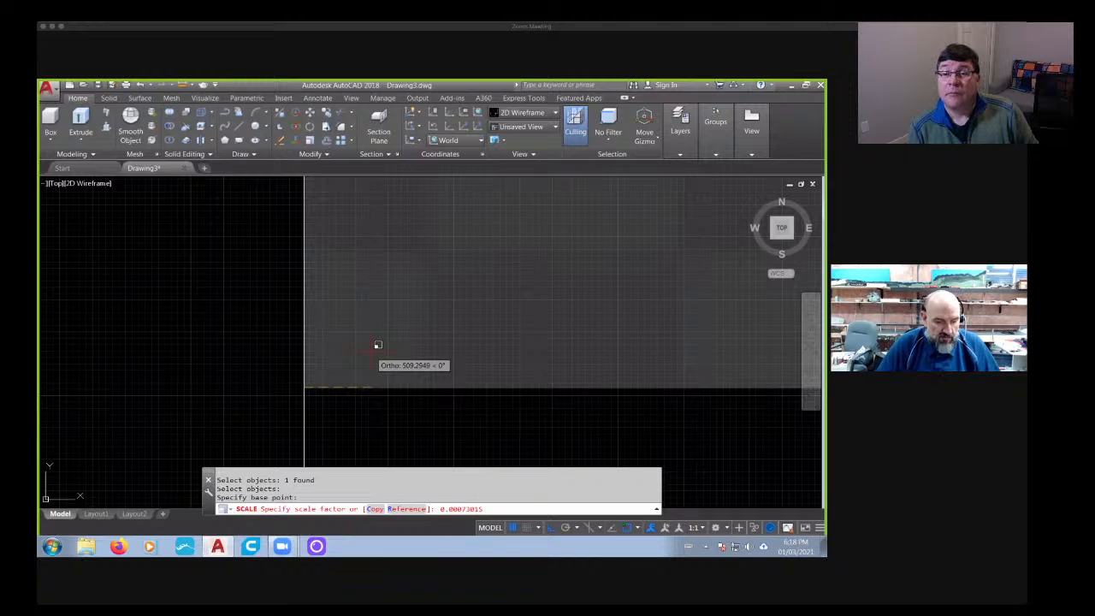
pyautogui.press('Return')
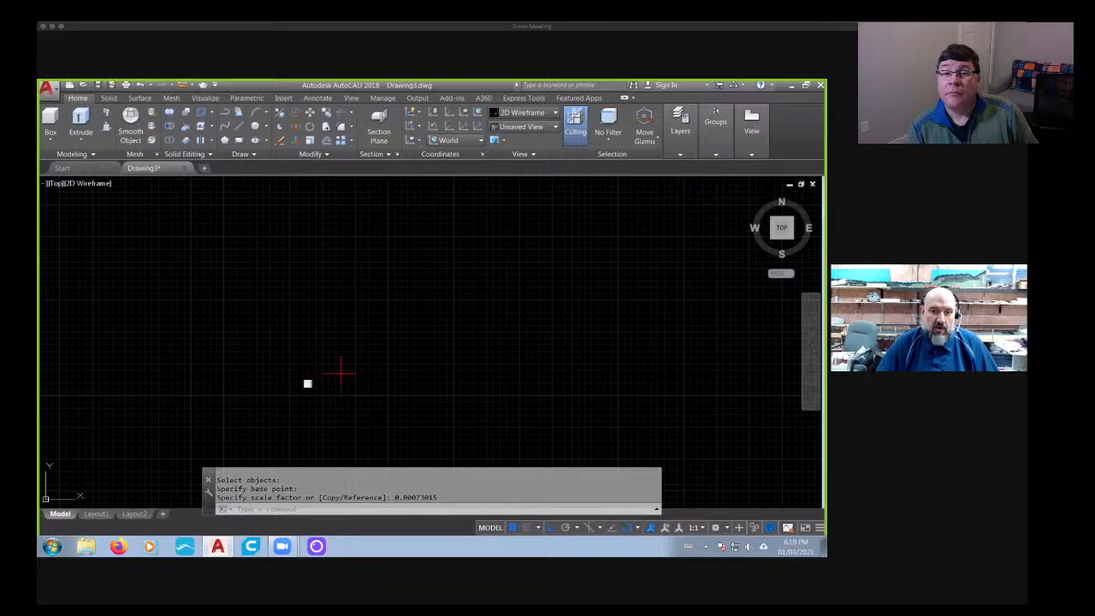
# - Delete the four construction lines left behind near the drawing origin
pyautogui.scroll(10, 306, 369)
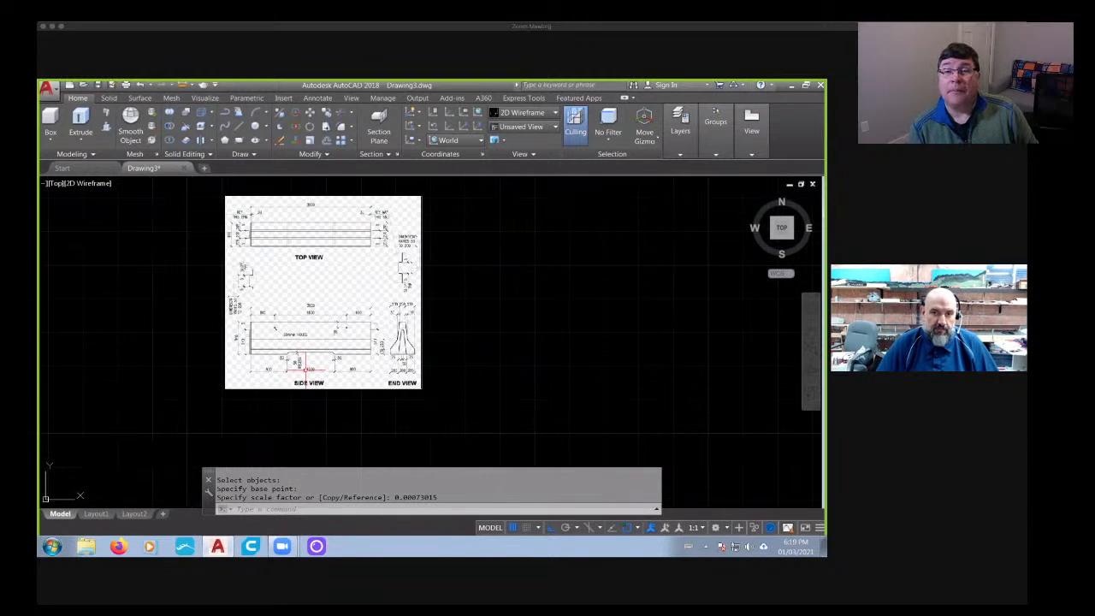
pyautogui.scroll(10, 362, 333)
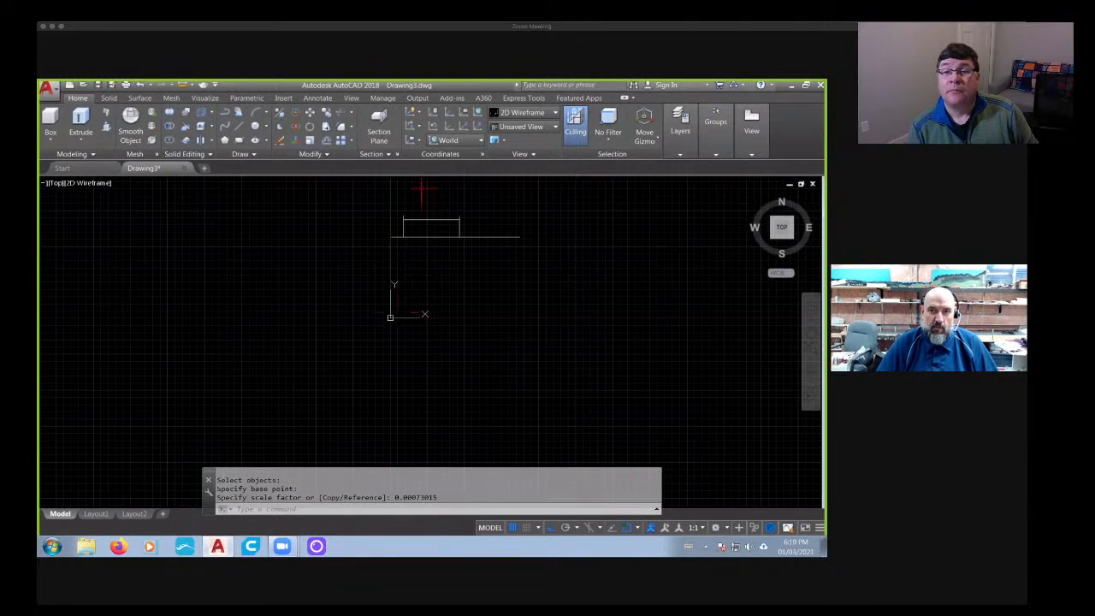
pyautogui.click(560, 199)
pyautogui.click(308, 272)
pyautogui.press('Delete')
pyautogui.scroll(5, 393, 300)
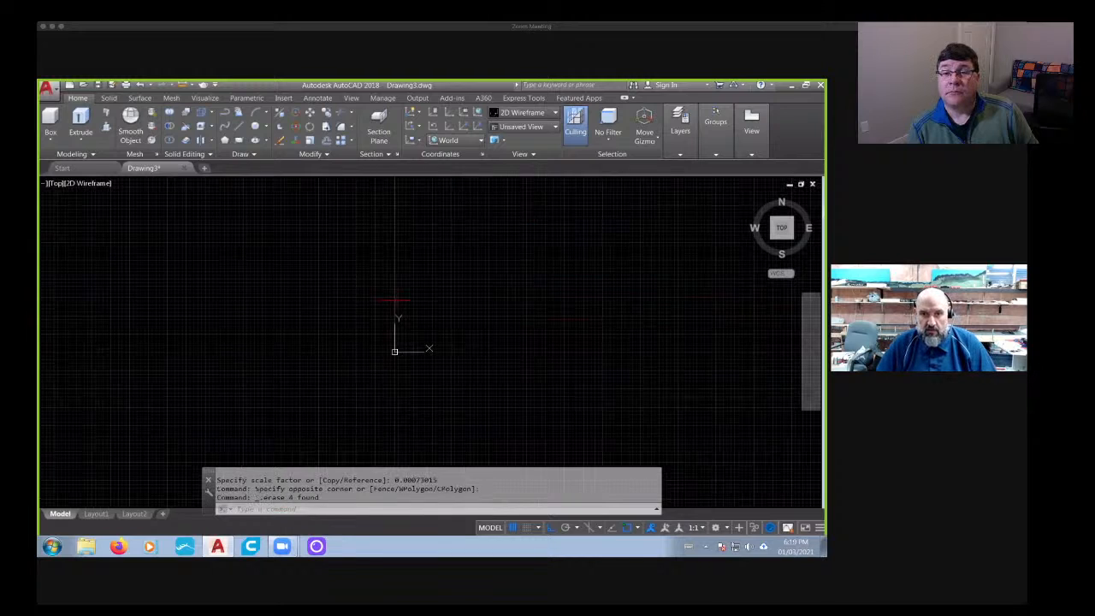
# - Create a box solid with a roughly square base beside the image's end view and a height of 100
pyautogui.middleClick(402, 310)
pyautogui.middleClick(402, 310)
pyautogui.scroll(-3, 402, 314)
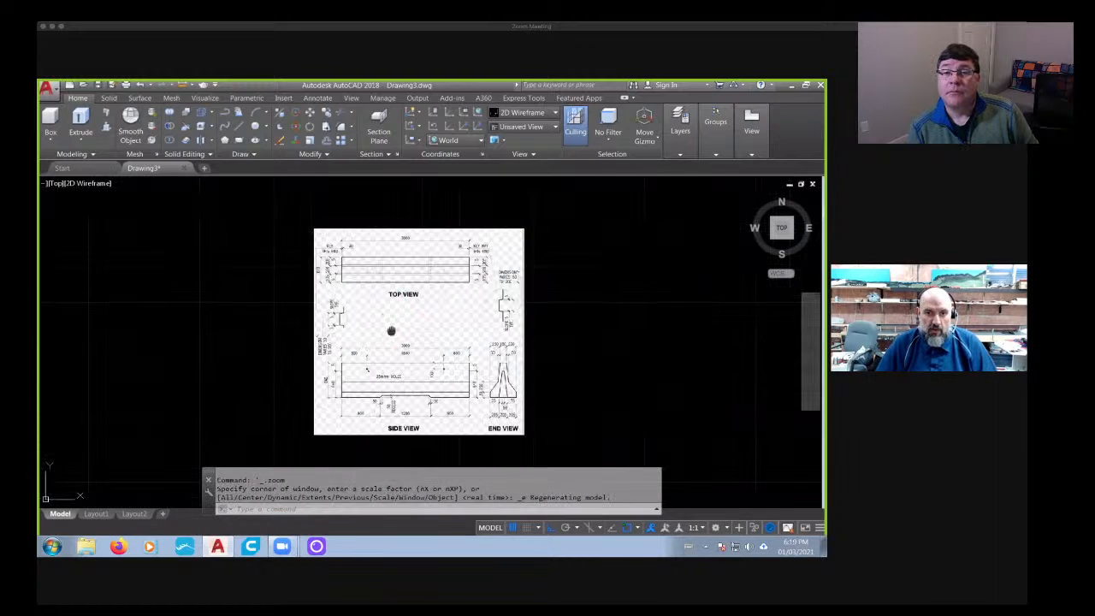
pyautogui.moveTo(402, 314)
pyautogui.mouseDown(button='middle')
pyautogui.moveTo(390, 297)
pyautogui.moveTo(378, 345)
pyautogui.moveTo(388, 299)
pyautogui.mouseUp(button='middle')
pyautogui.scroll(2, 396, 294)
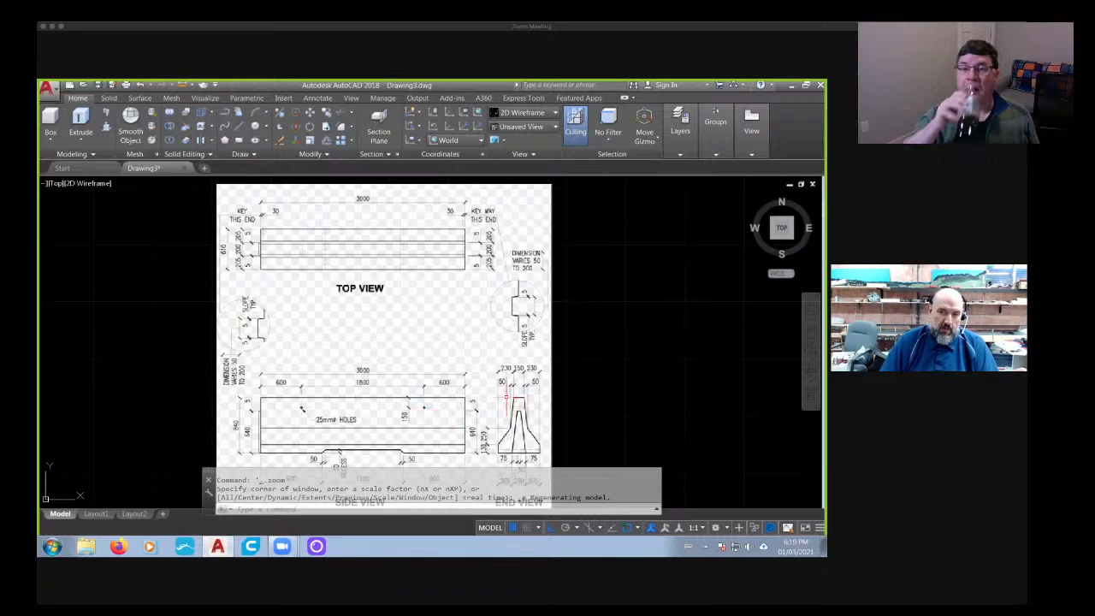
pyautogui.moveTo(473, 382); pyautogui.dragTo(411, 329, button='middle')
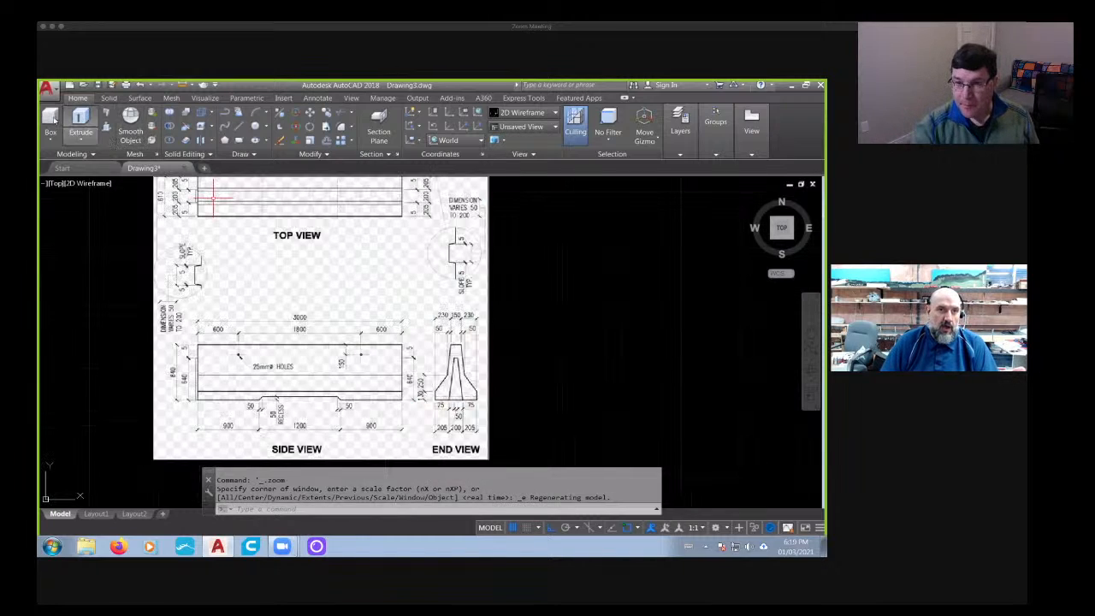
pyautogui.click(52, 121)
pyautogui.click(503, 343)
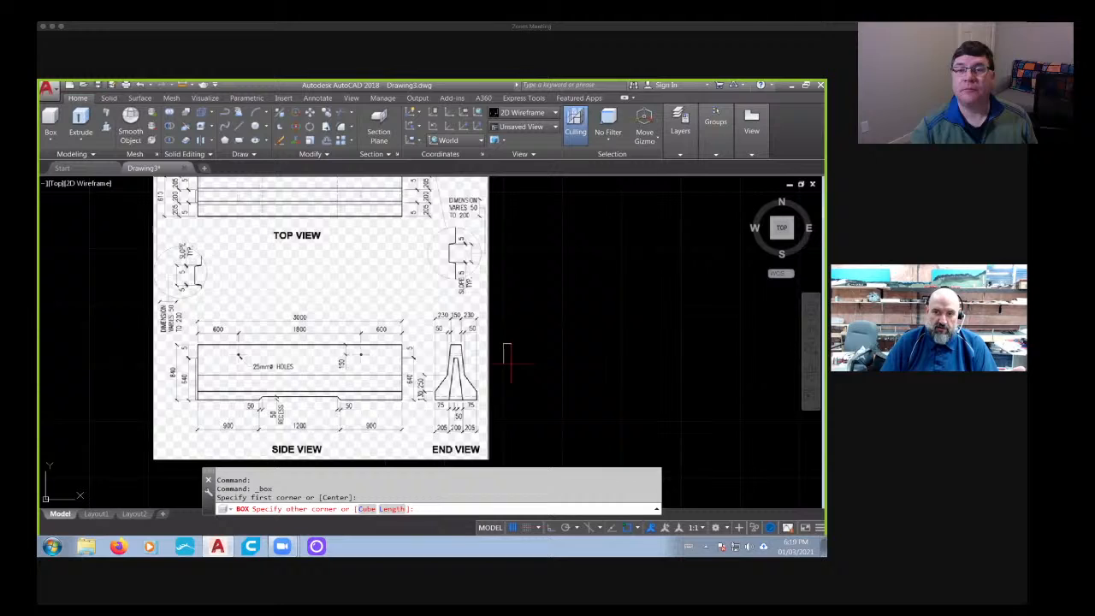
pyautogui.click(594, 434)
pyautogui.write('100')
pyautogui.press('Return')
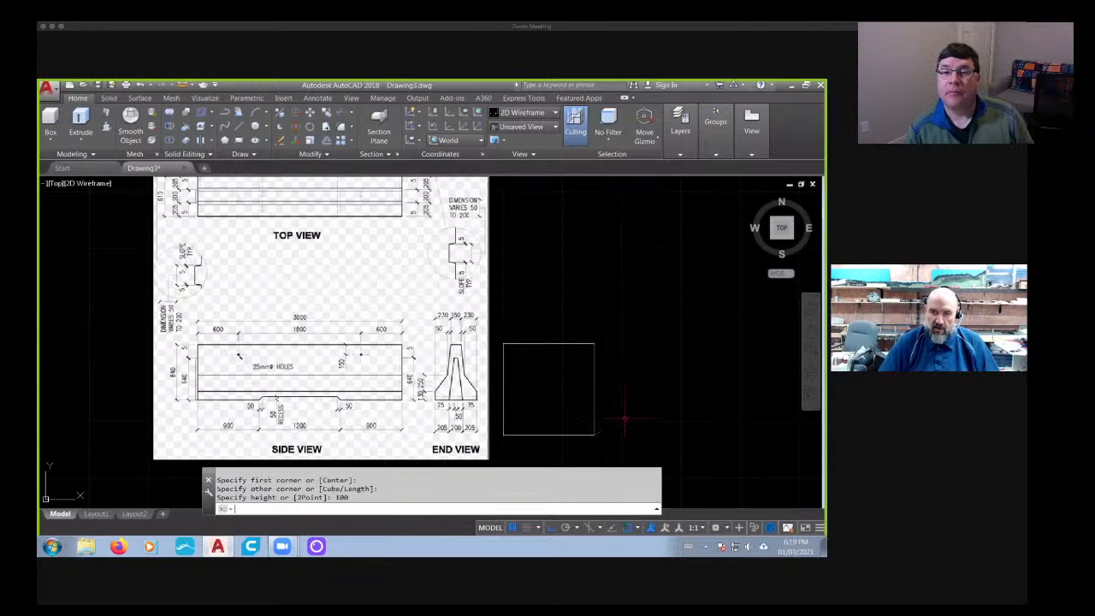
pyautogui.press('Escape')
pyautogui.press('Escape')
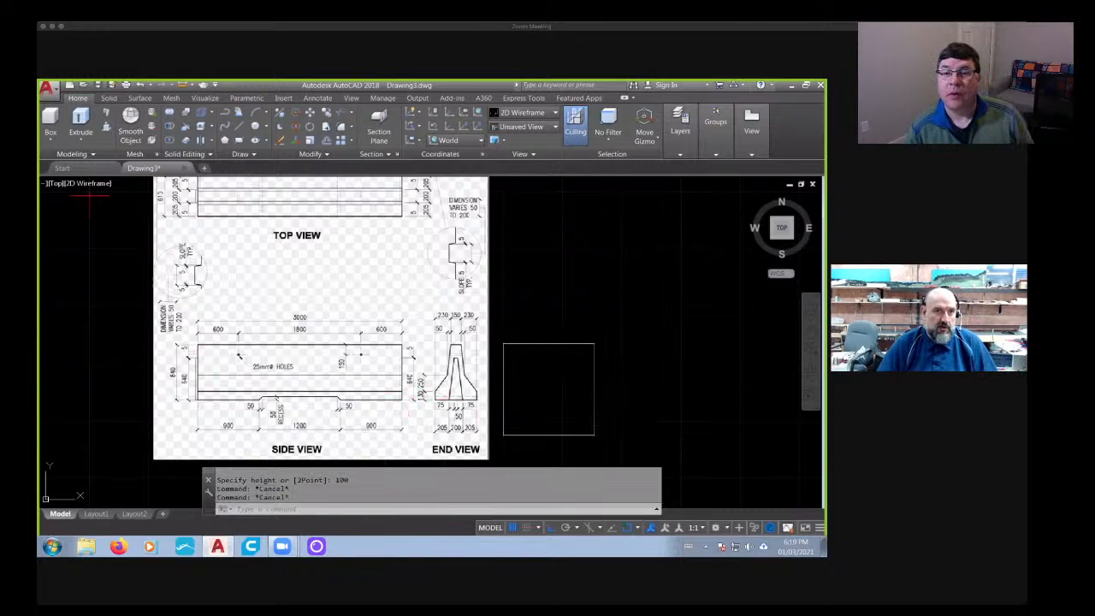
# - Display the model in the Shades of Gray visual style and inspect the box's height from a 3D angle
pyautogui.click(86, 186)
pyautogui.click(111, 275)
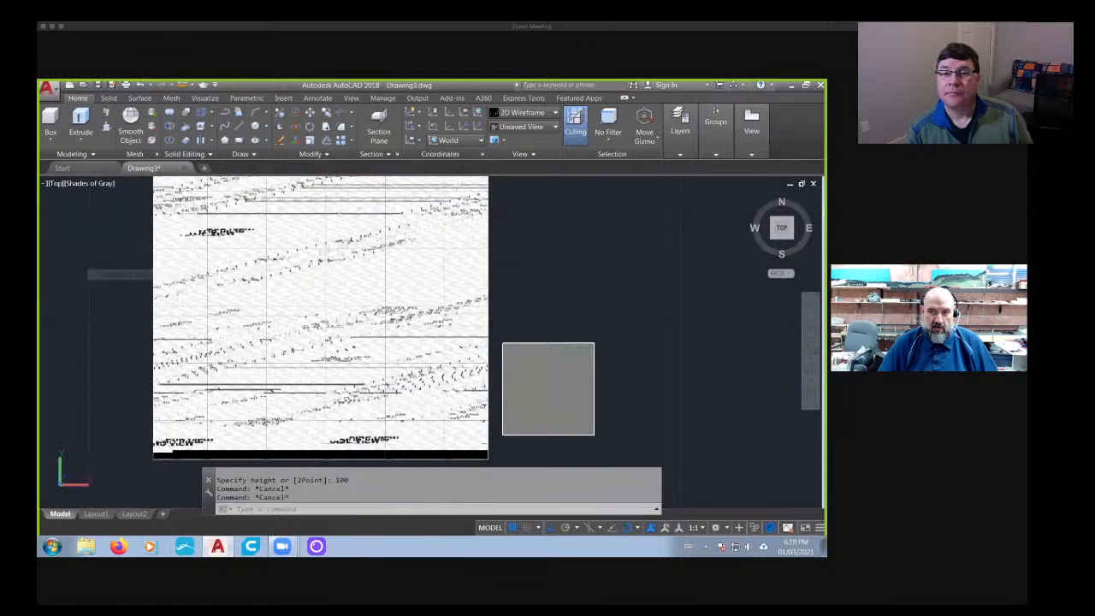
pyautogui.keyDown('shift'); pyautogui.moveTo(214, 398); pyautogui.dragTo(480, 352, button='middle'); pyautogui.keyUp('shift')
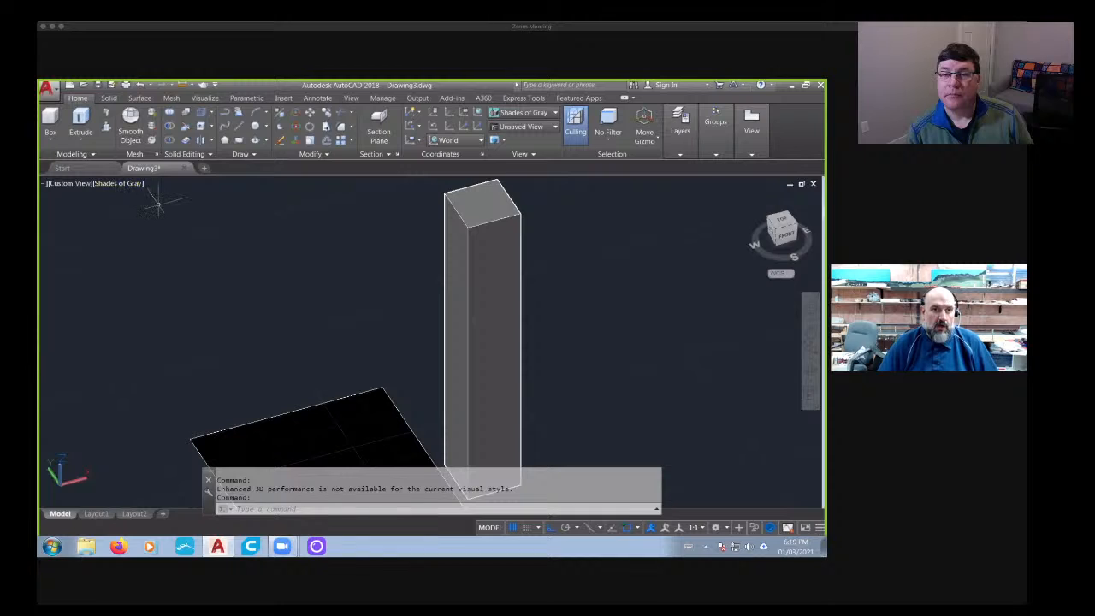
# - Return to the 2D Wireframe visual style and the top view to show the reference drawing beside the box
pyautogui.click(122, 184)
pyautogui.click(146, 209)
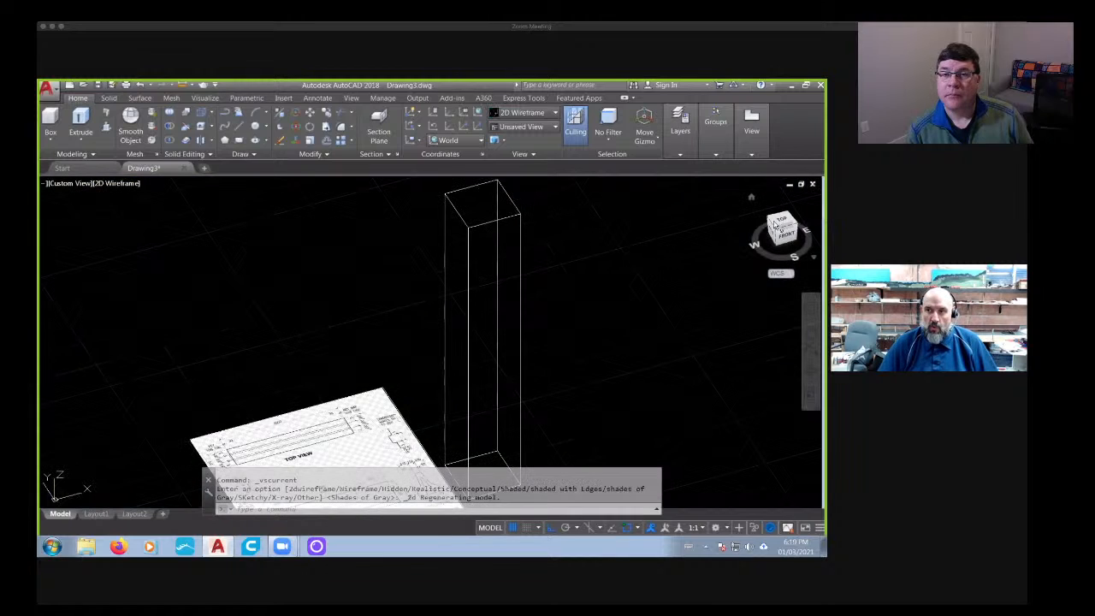
pyautogui.click(785, 221)
pyautogui.scroll(8, 468, 390)
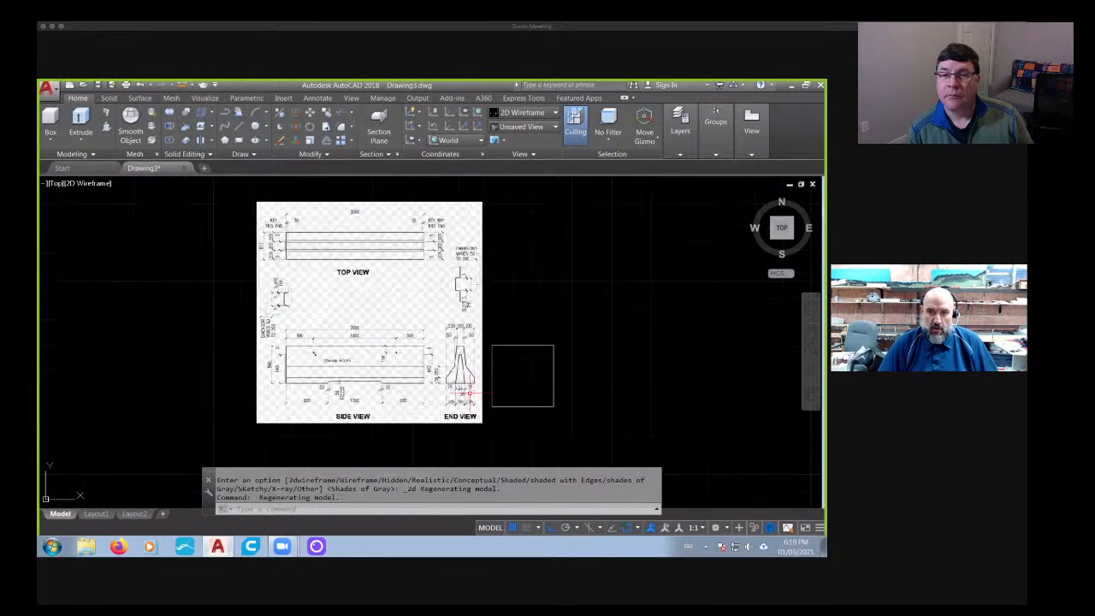
pyautogui.scroll(-2, 444, 270)
pyautogui.press('Escape')
pyautogui.press('Escape')
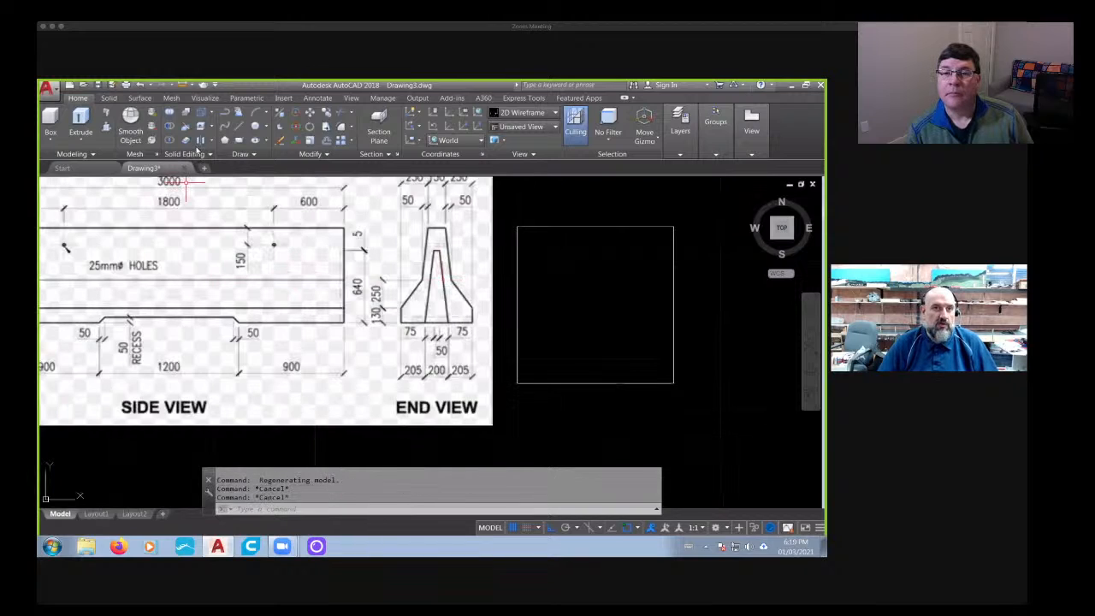
pyautogui.click(237, 130)
pyautogui.click(487, 256)
pyautogui.moveTo(309, 271); pyautogui.dragTo(535, 271, button='middle')
pyautogui.press('Escape')
pyautogui.moveTo(436, 290); pyautogui.dragTo(242, 290, button='middle')
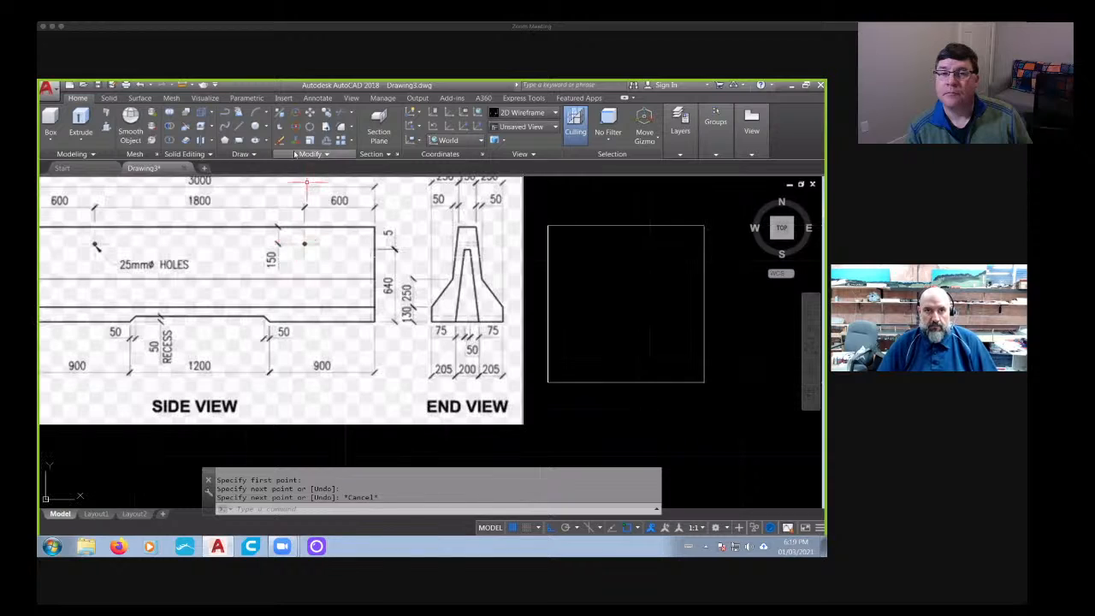
pyautogui.click(238, 126)
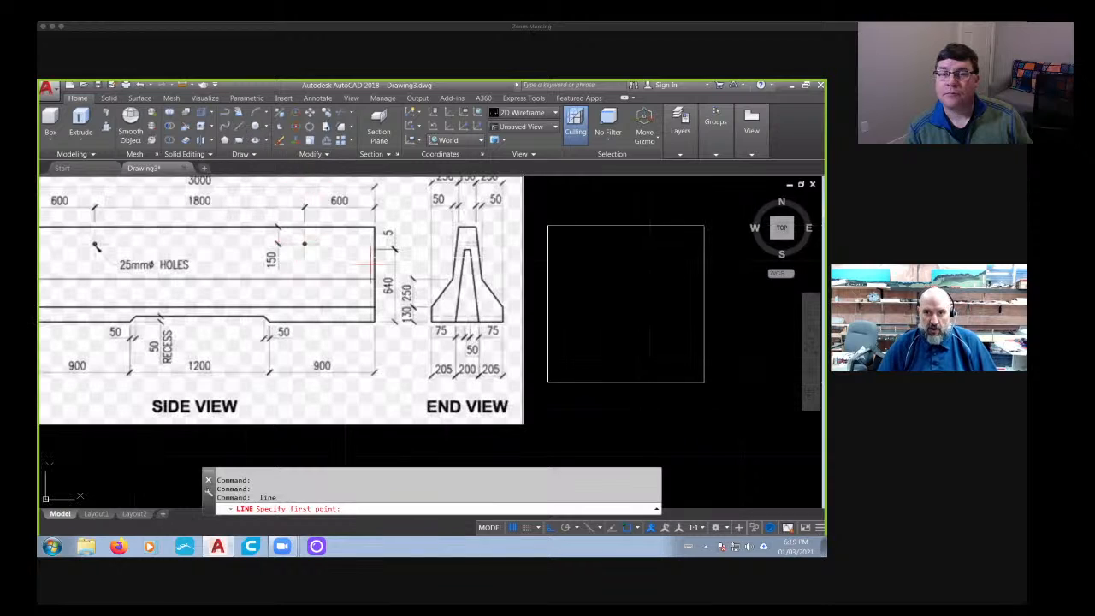
pyautogui.click(462, 250)
pyautogui.press('Escape')
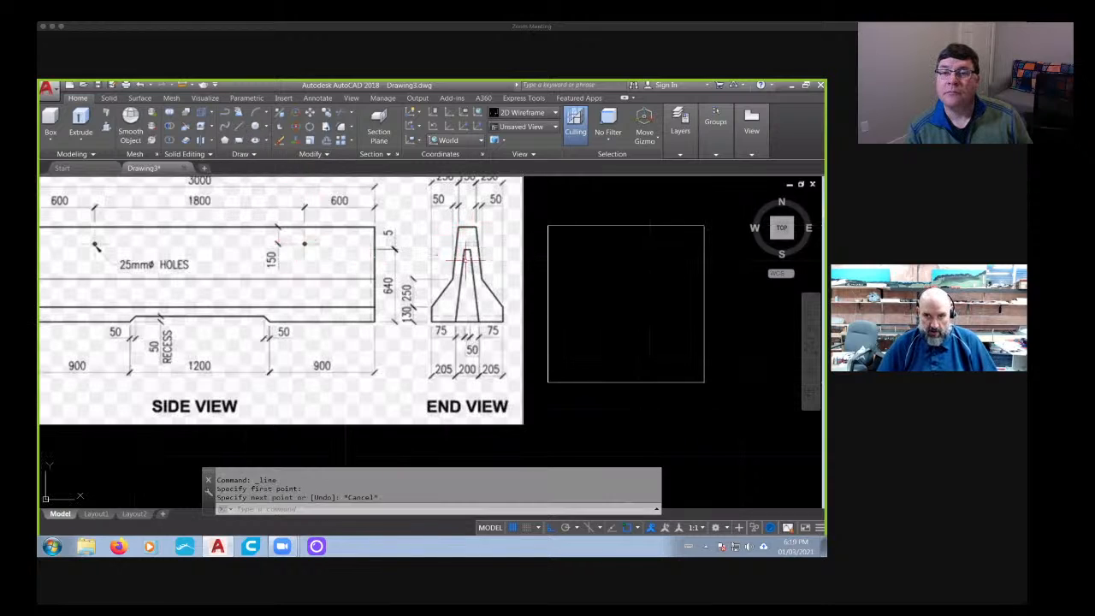
pyautogui.scroll(-2, 400, 280)
pyautogui.click(114, 246)
pyautogui.click(90, 291)
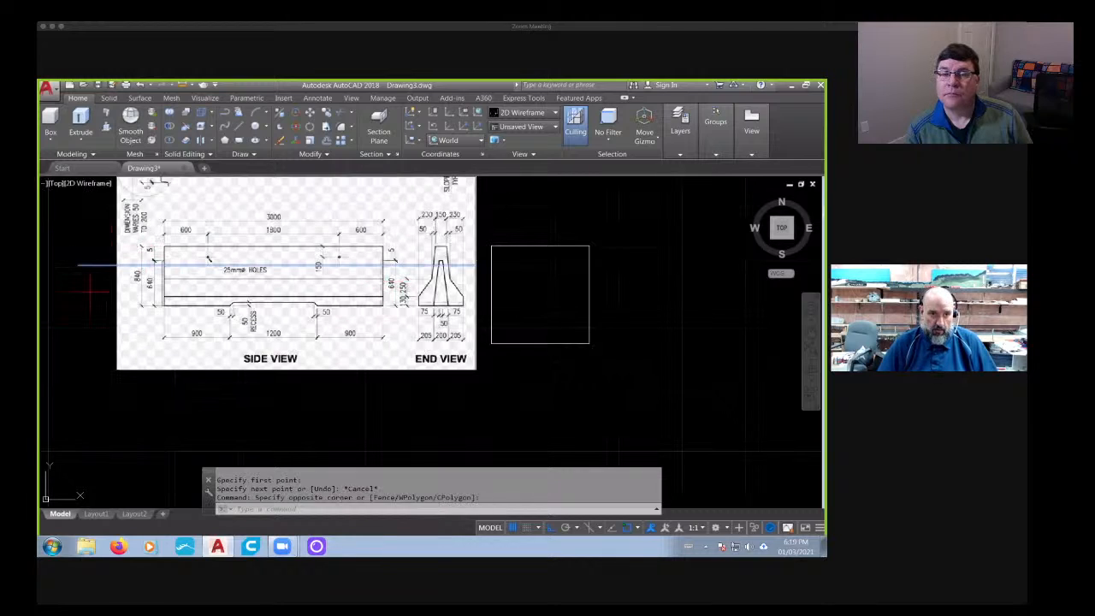
pyautogui.press('Delete')
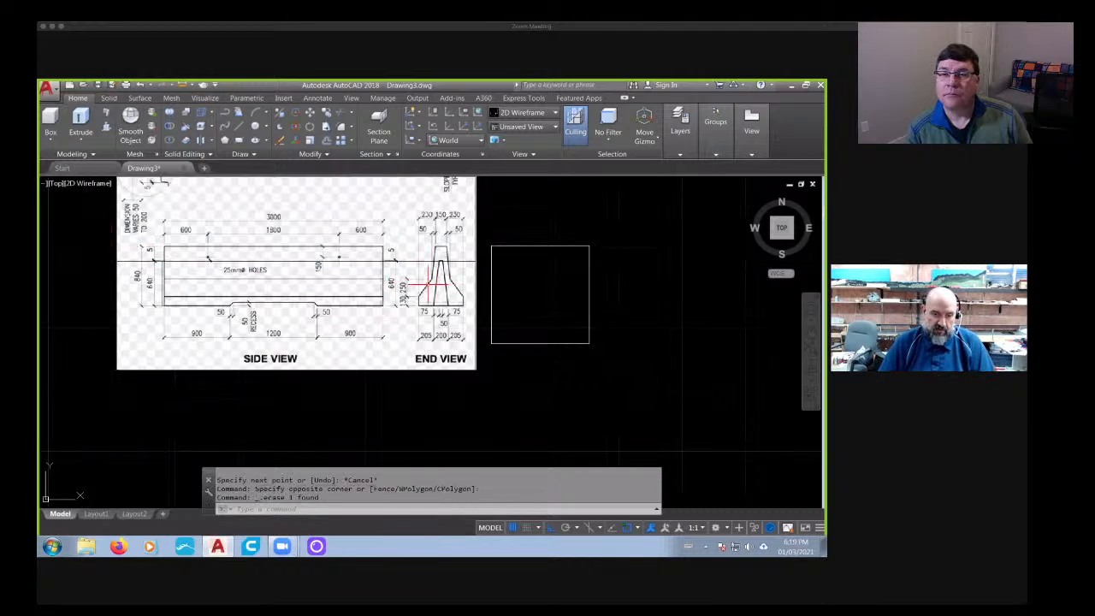
# - Delete the square box solid beside the reference image
pyautogui.click(643, 227)
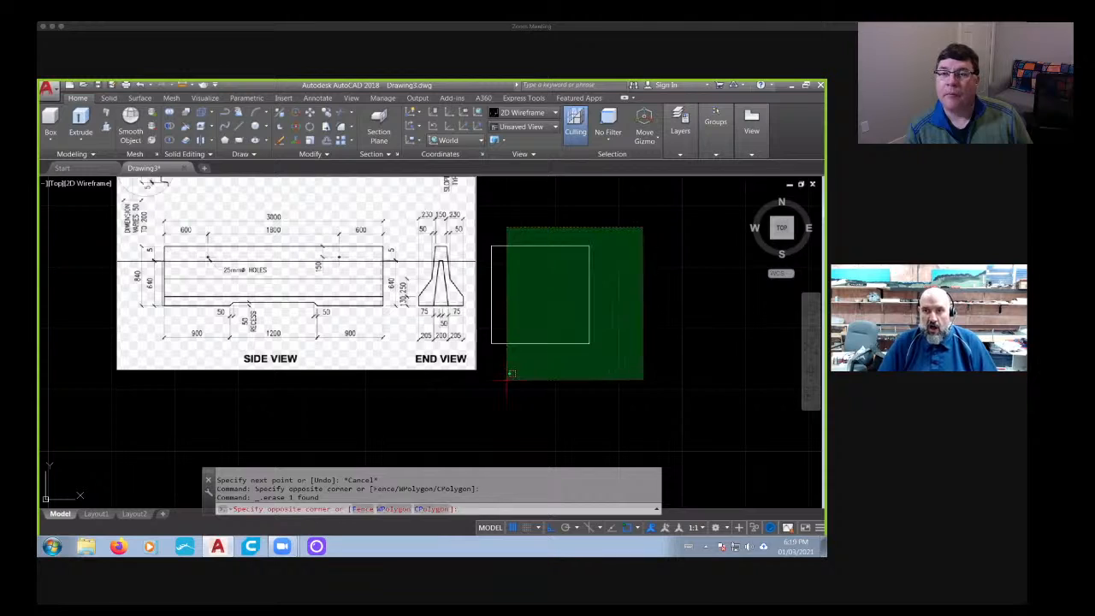
pyautogui.click(510, 377)
pyautogui.press('Delete')
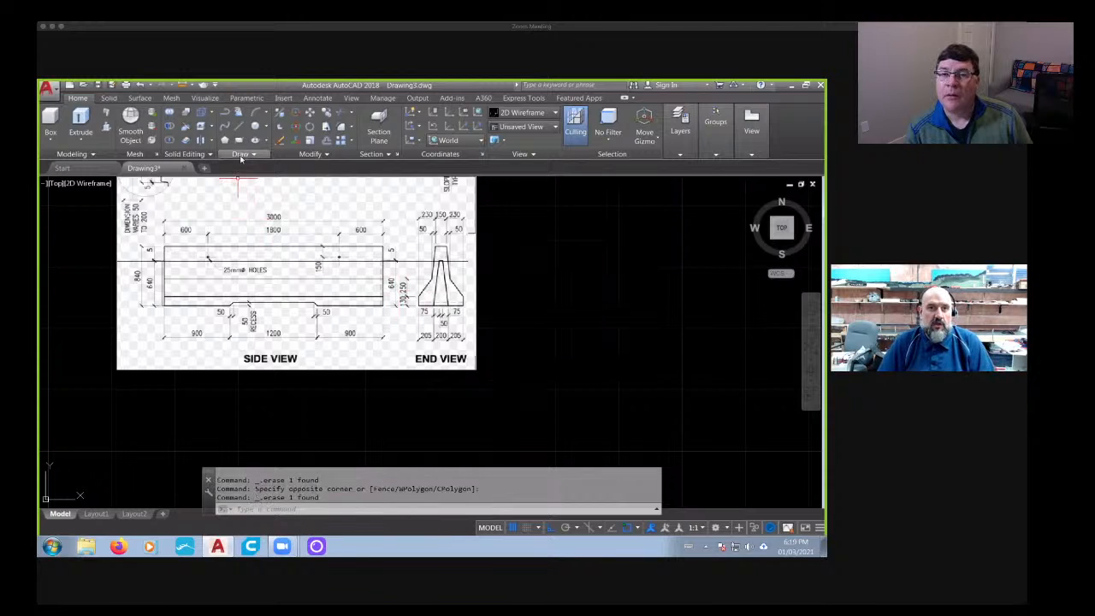
# - Draw a horizontal guide line from the image's right edge, level with the barrier's base, to beyond the image's left edge
pyautogui.click(239, 127)
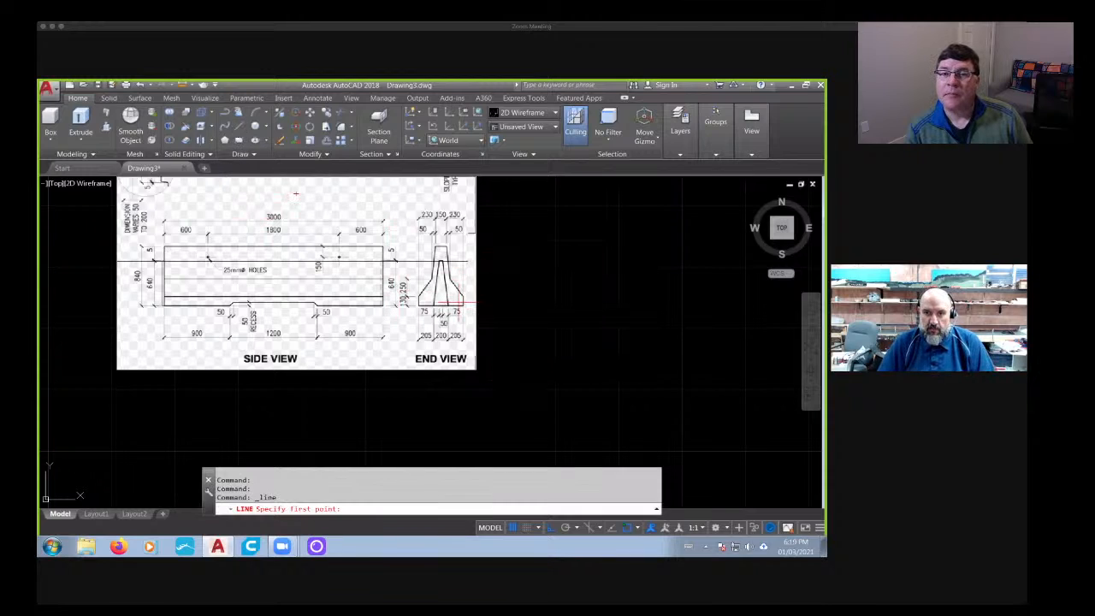
pyautogui.scroll(5, 462, 303)
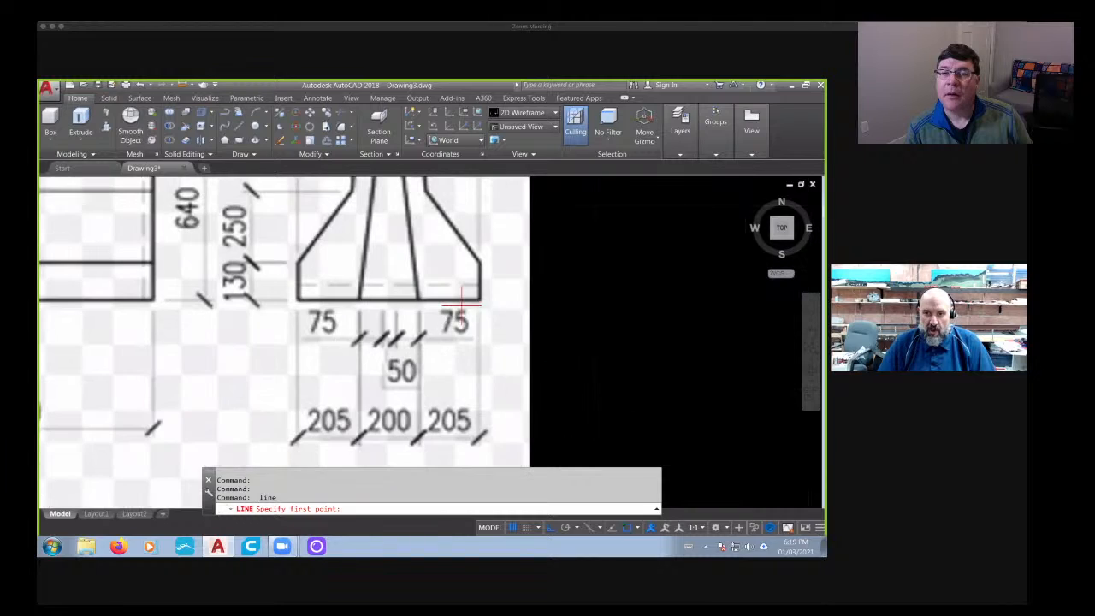
pyautogui.click(528, 300)
pyautogui.scroll(-5, 324, 329)
pyautogui.click(104, 324)
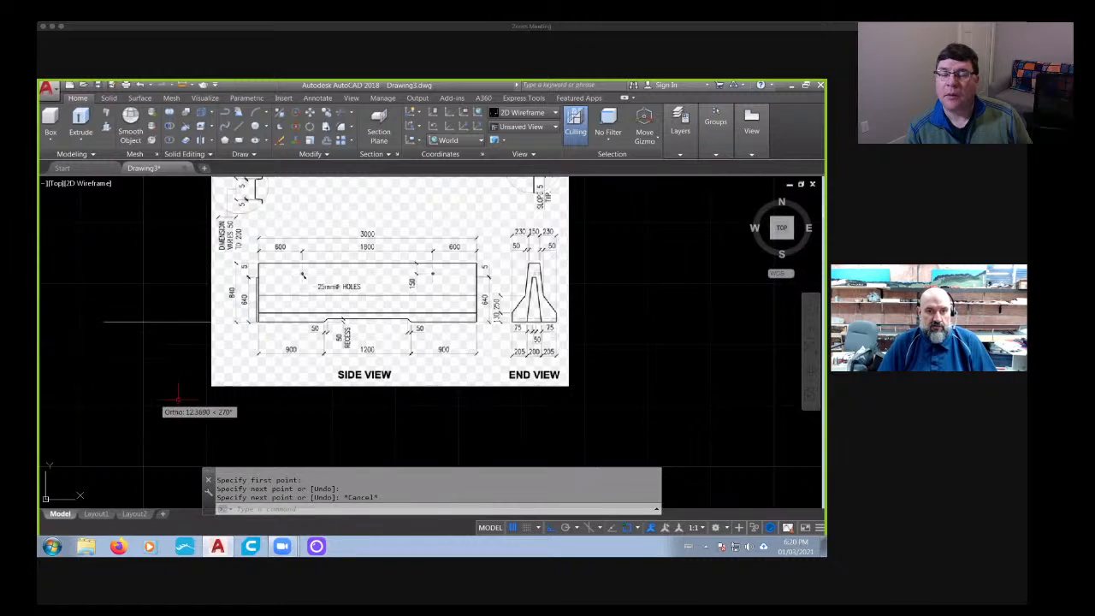
pyautogui.press('Escape')
pyautogui.press('Escape')
pyautogui.press('Escape')
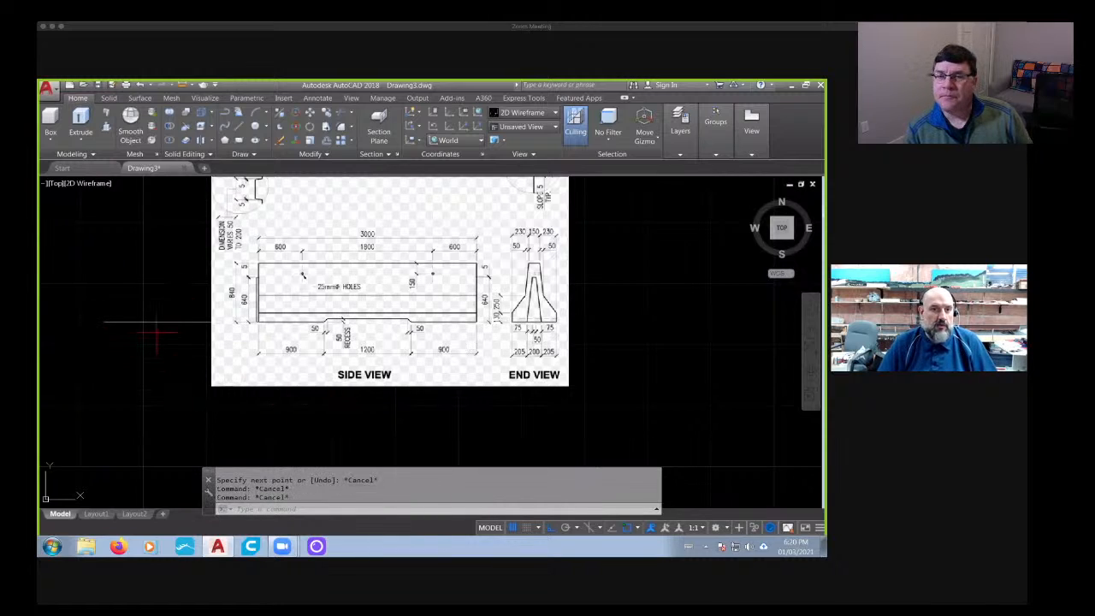
# - Create a box from the end view's lower-left base corner to just above its upper-right top corner, with a height of 100
pyautogui.moveTo(536, 339); pyautogui.dragTo(494, 340, button='middle')
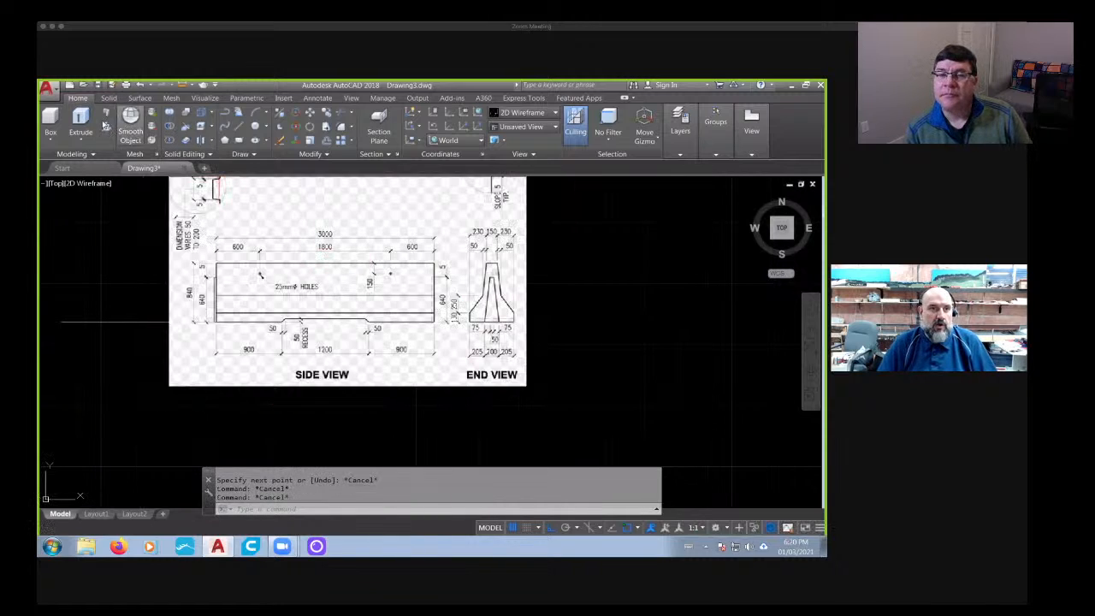
pyautogui.click(57, 122)
pyautogui.scroll(5, 472, 299)
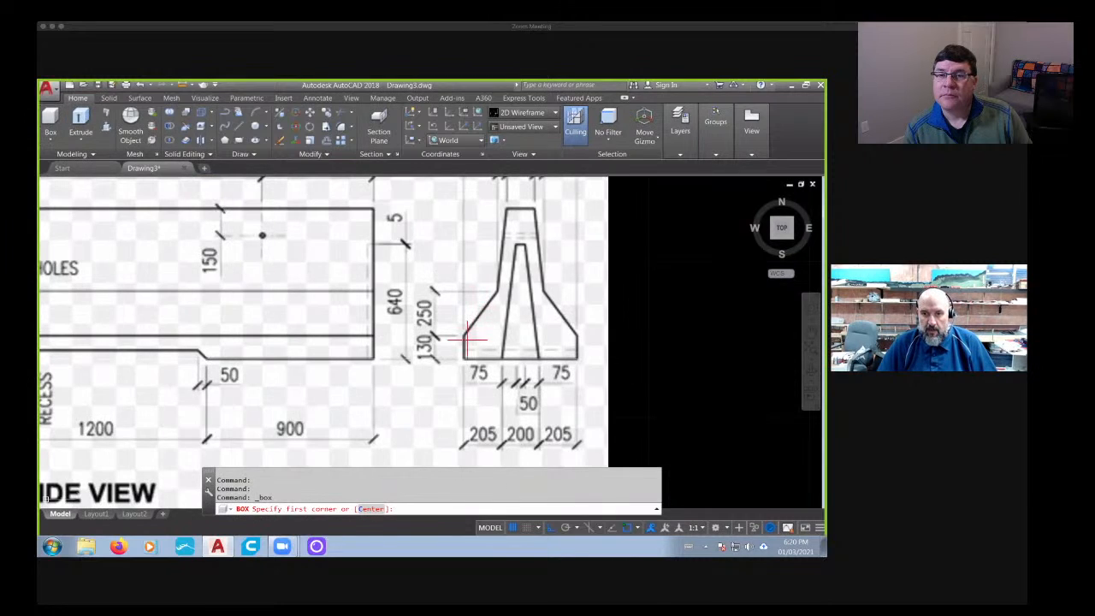
pyautogui.click(463, 359)
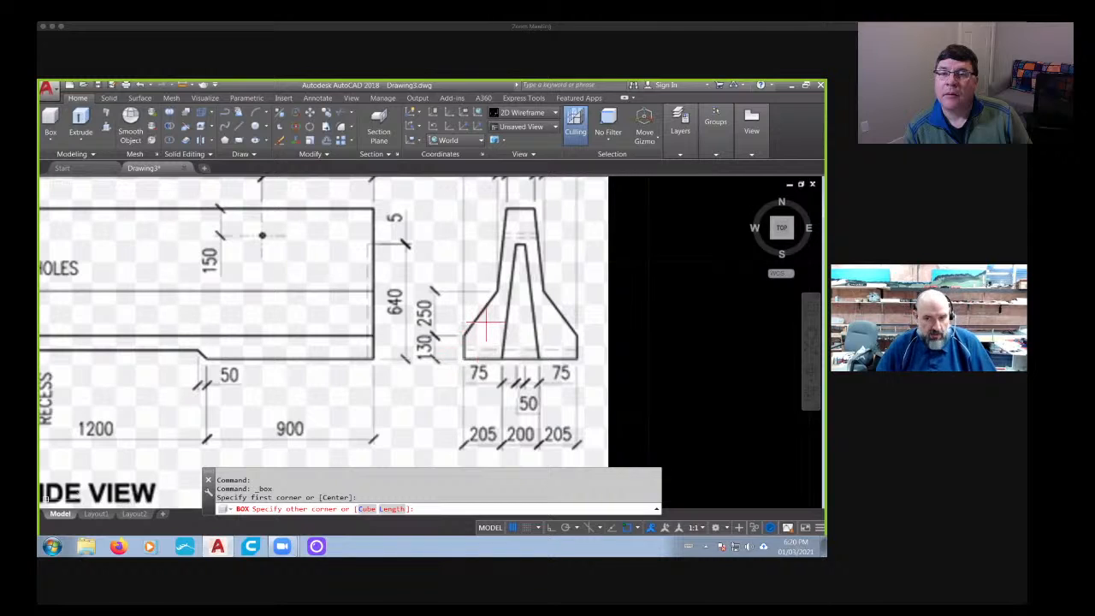
pyautogui.click(535, 204)
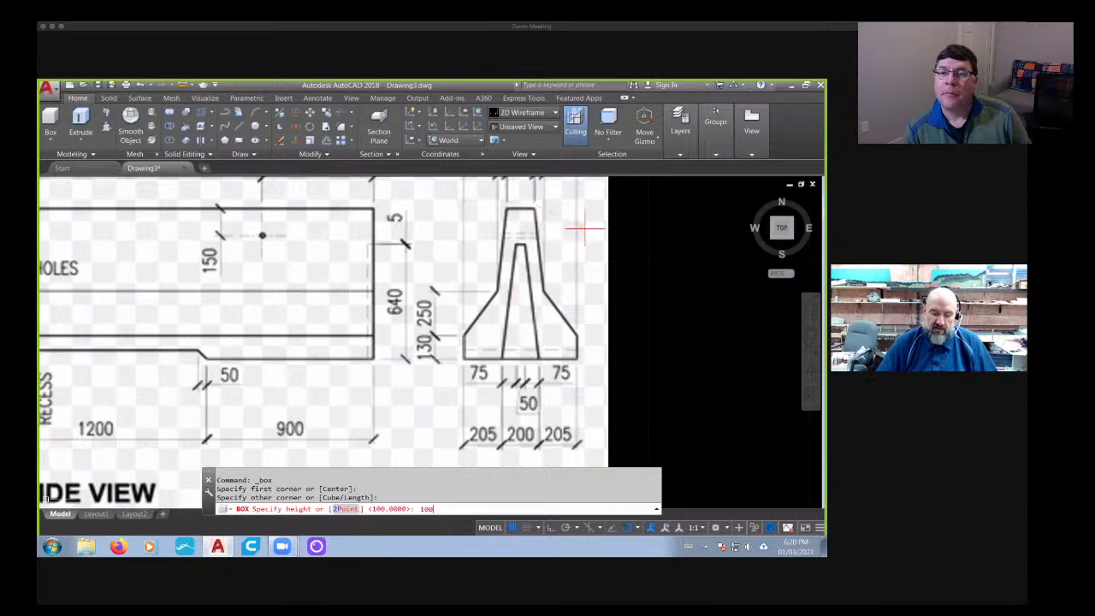
pyautogui.press('Return')
pyautogui.press('Escape')
pyautogui.press('Escape')
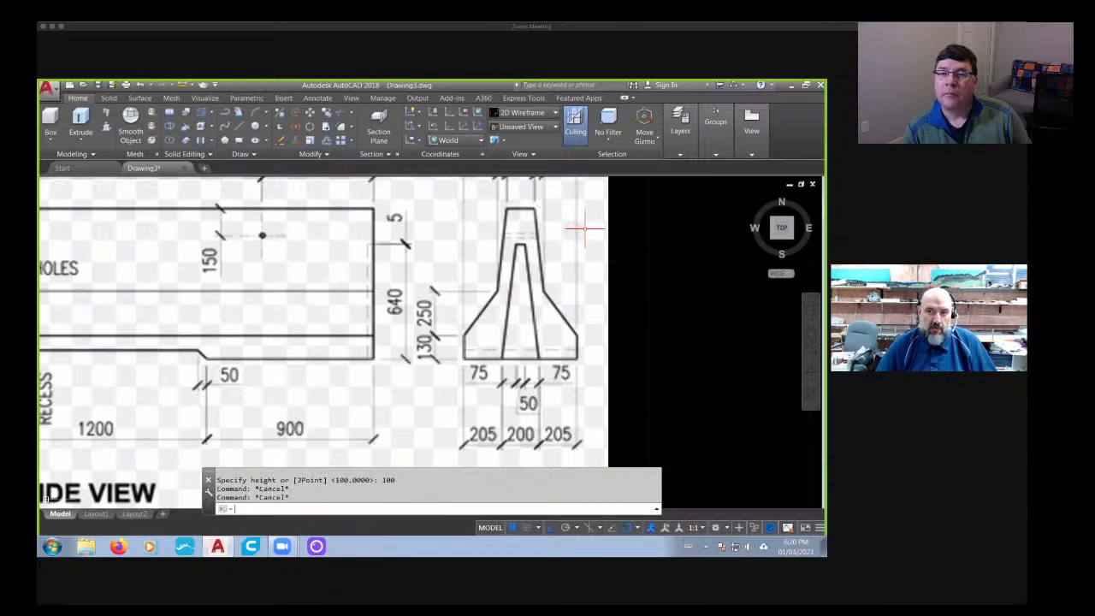
# - Display the model in the Shades of Gray visual style and inspect the new box from a 3D angle
pyautogui.scroll(-2, 586, 228)
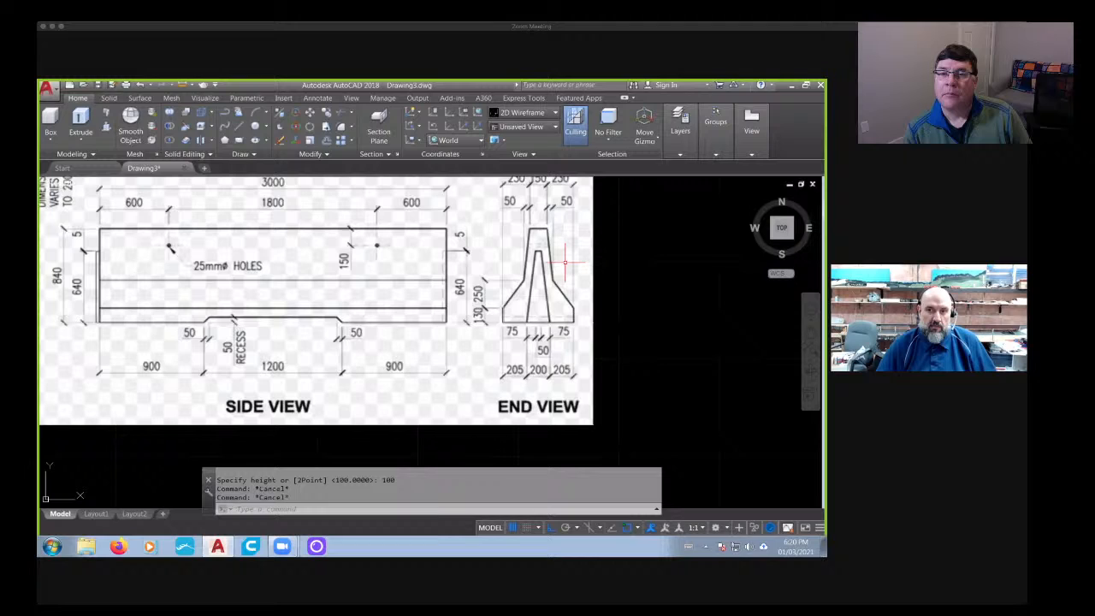
pyautogui.click(80, 183)
pyautogui.click(113, 273)
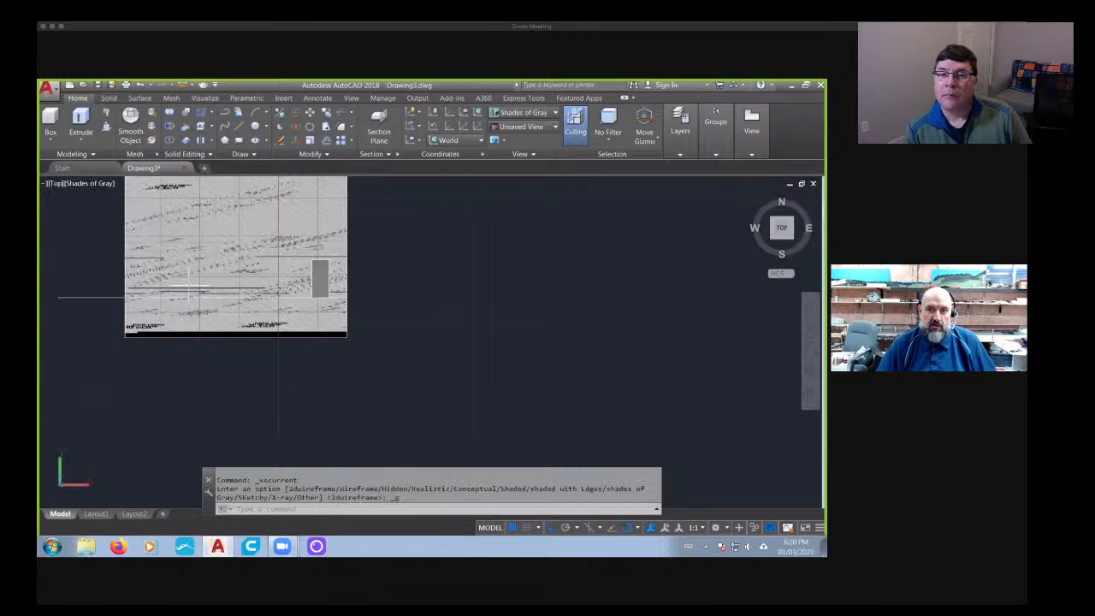
pyautogui.keyDown('shift'); pyautogui.moveTo(188, 289); pyautogui.dragTo(227, 330, button='middle'); pyautogui.keyUp('shift')
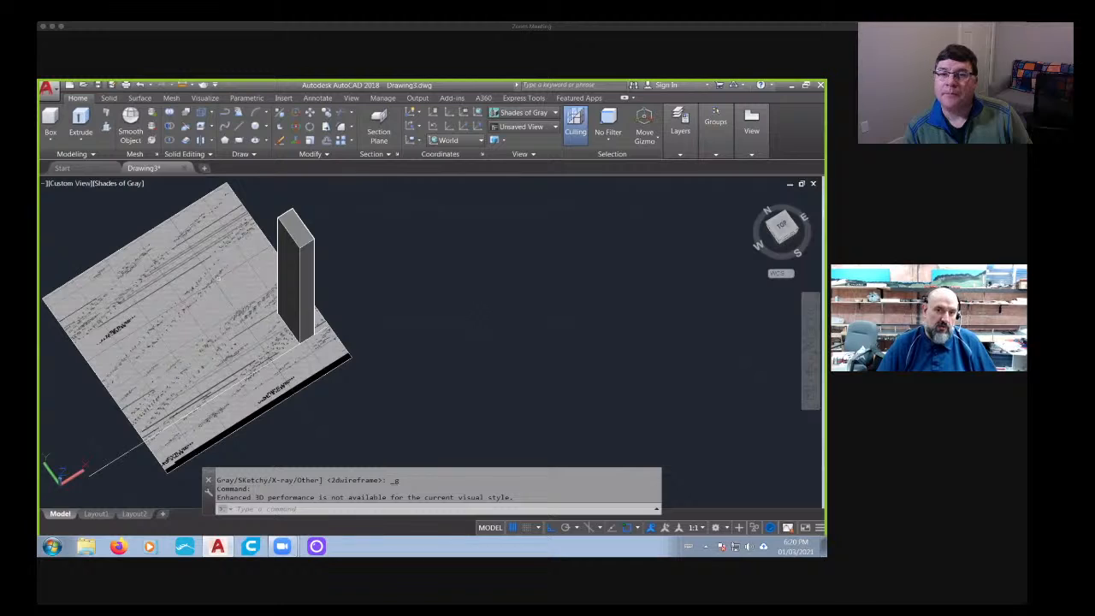
# - Restore the 2D Wireframe visual style and the top view, focused on the barrier's end view
pyautogui.click(120, 183)
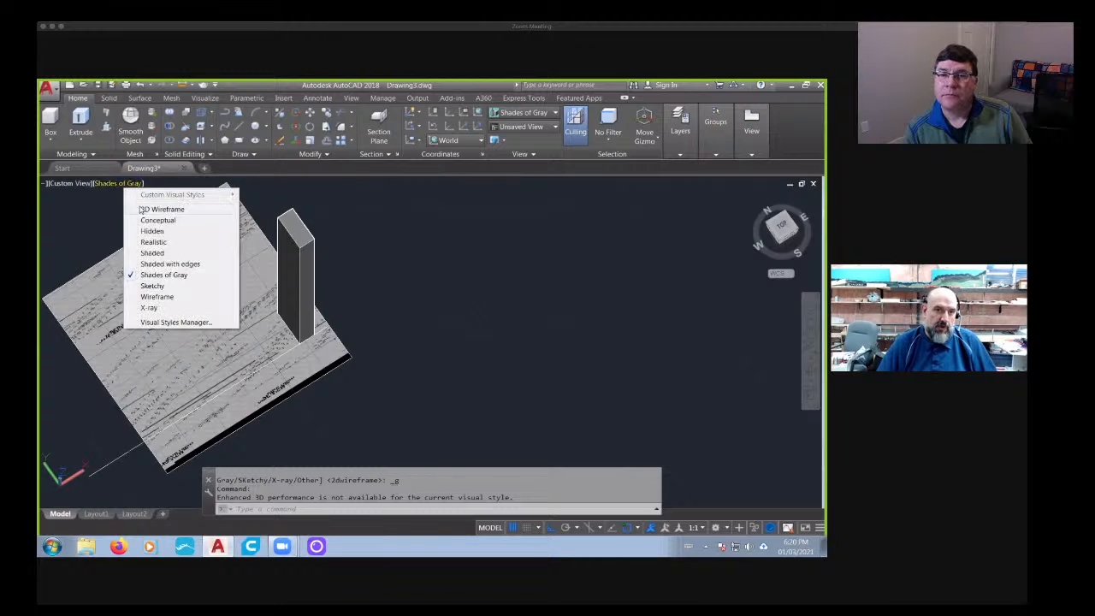
pyautogui.click(111, 208)
pyautogui.scroll(4, 64, 494)
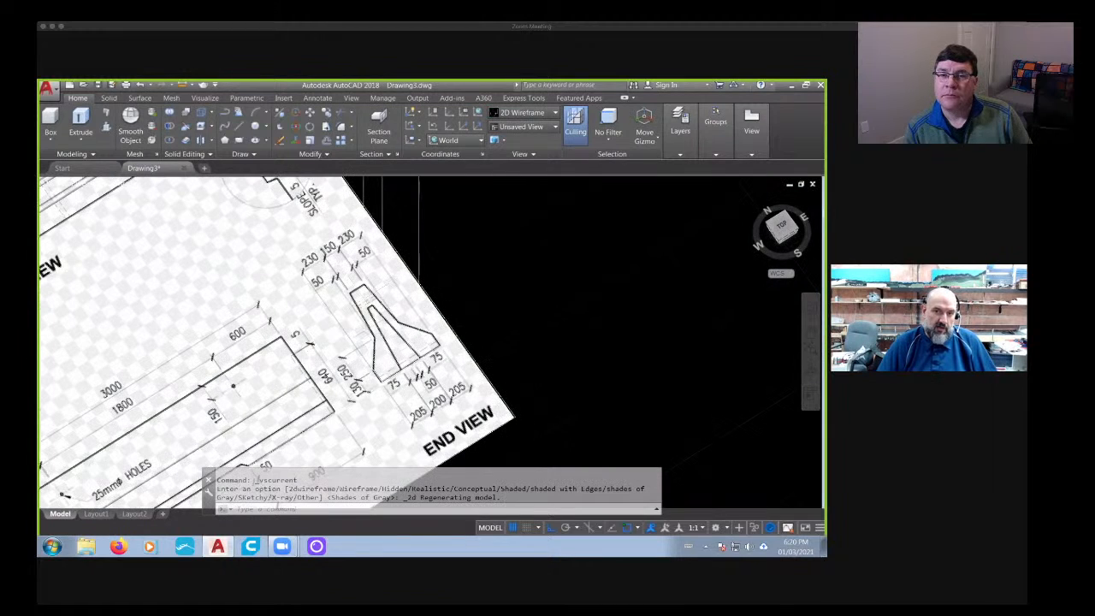
pyautogui.scroll(-4, 505, 335)
pyautogui.keyDown('shift'); pyautogui.moveTo(505, 336); pyautogui.dragTo(575, 361, button='middle'); pyautogui.keyUp('shift')
pyautogui.click(782, 228)
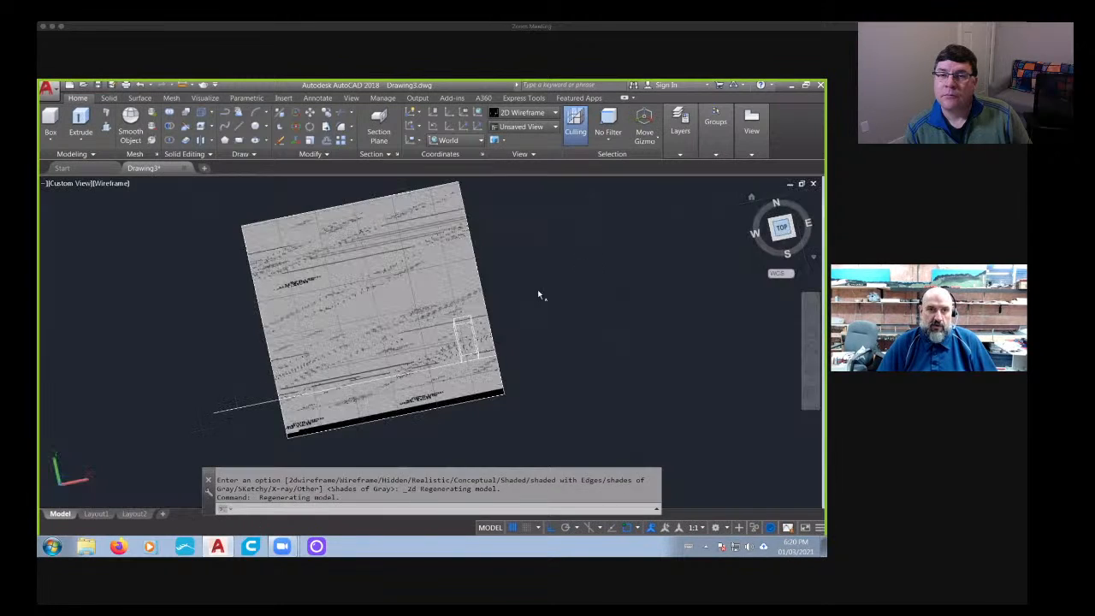
pyautogui.scroll(8, 505, 374)
pyautogui.moveTo(494, 332); pyautogui.dragTo(411, 325, button='middle')
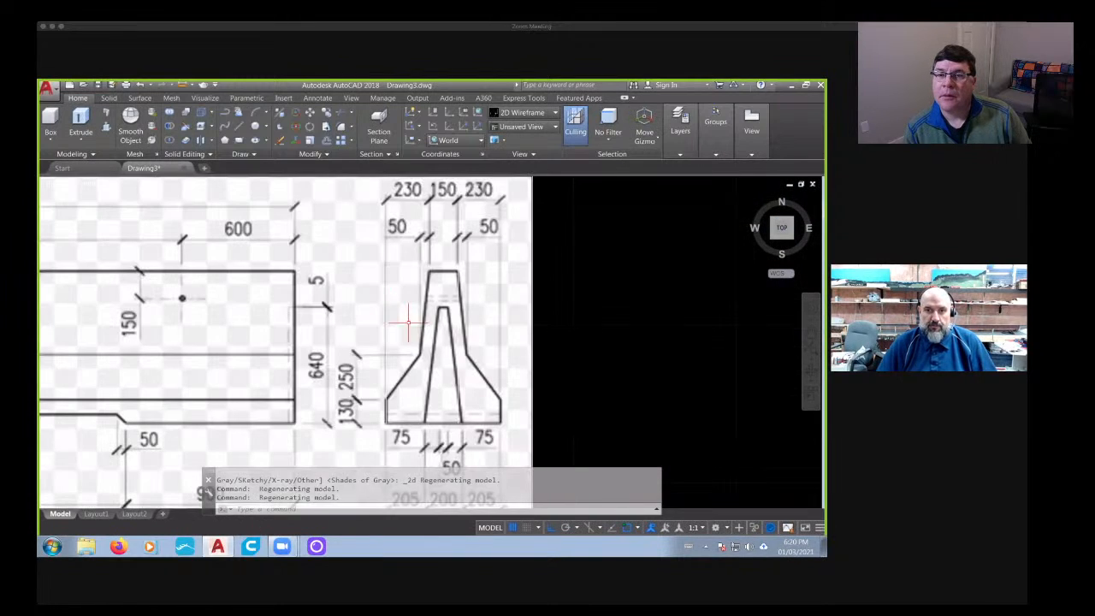
pyautogui.press('Escape')
pyautogui.press('Escape')
# - Slice the box along a horizontal plane through the top edge of the barrier's end view, keeping both sides
pyautogui.click(108, 97)
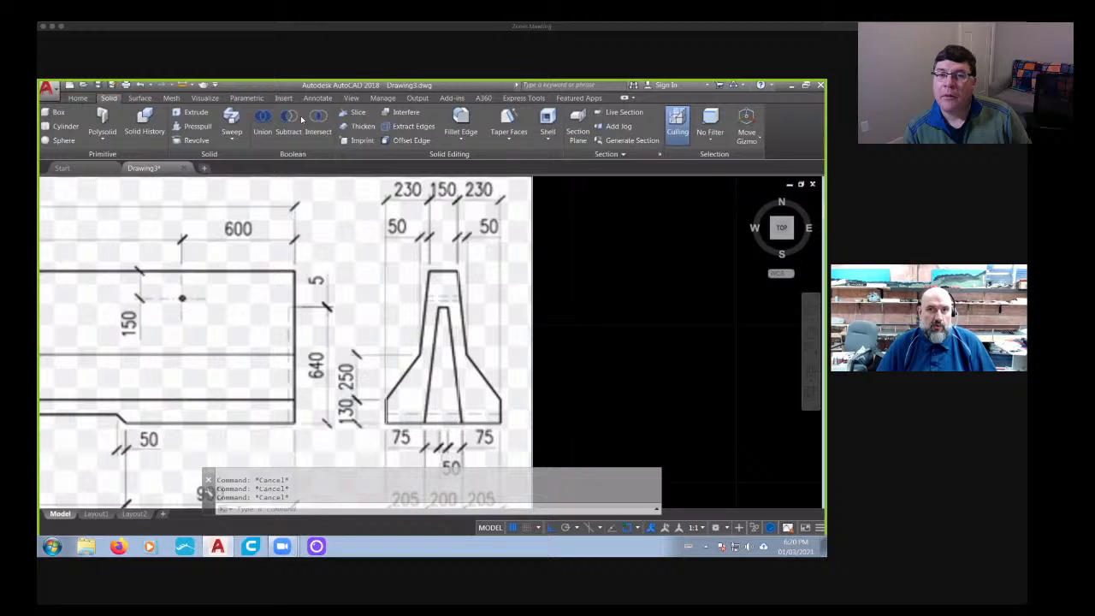
pyautogui.click(356, 112)
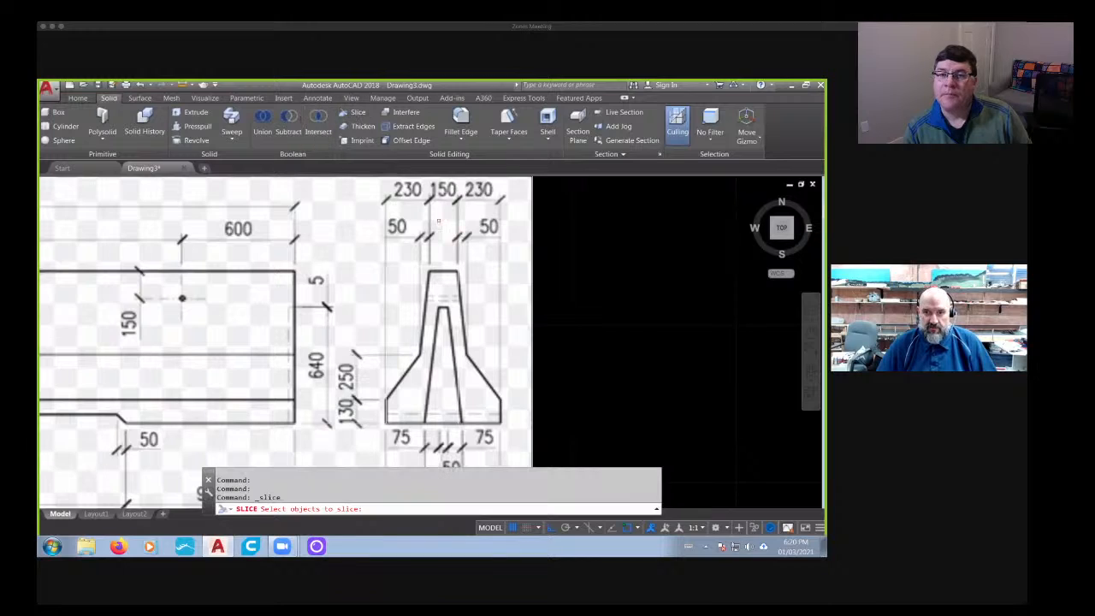
pyautogui.click(457, 282)
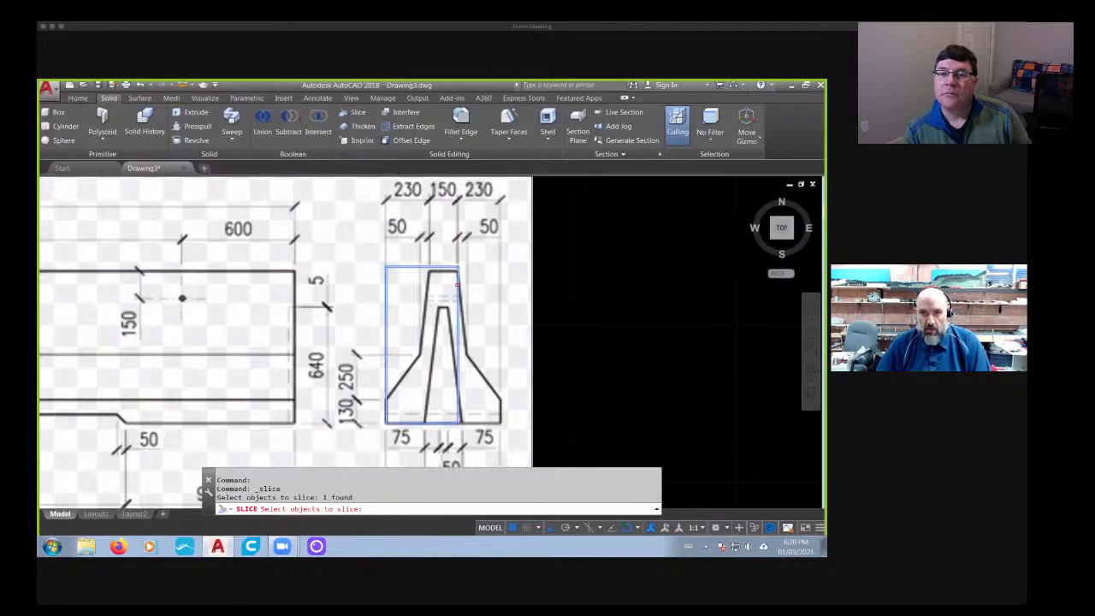
pyautogui.press('Return')
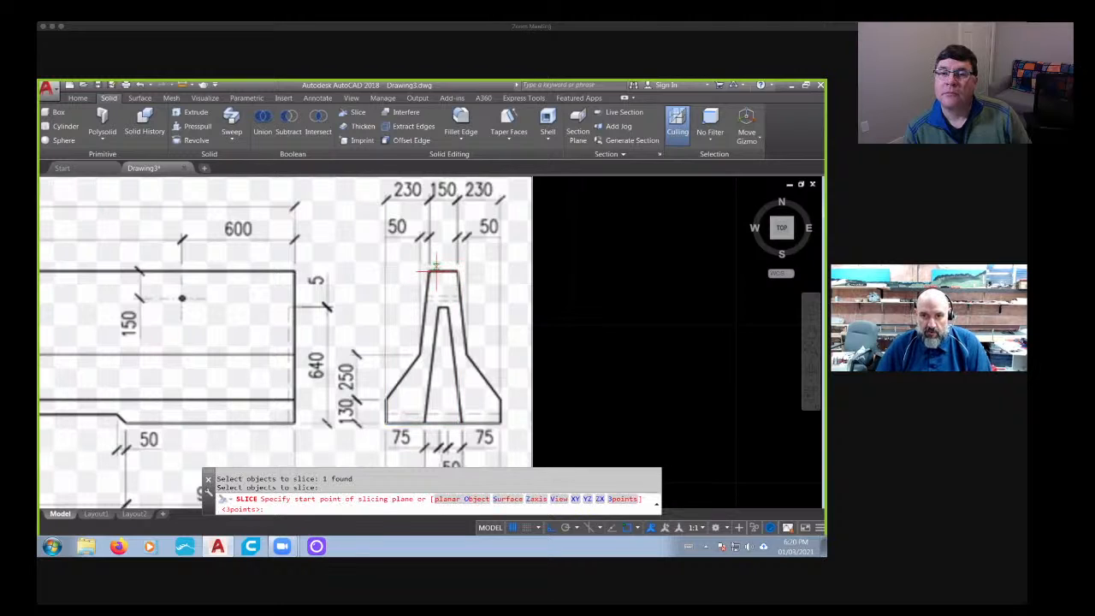
pyautogui.scroll(5, 437, 268)
pyautogui.click(525, 269)
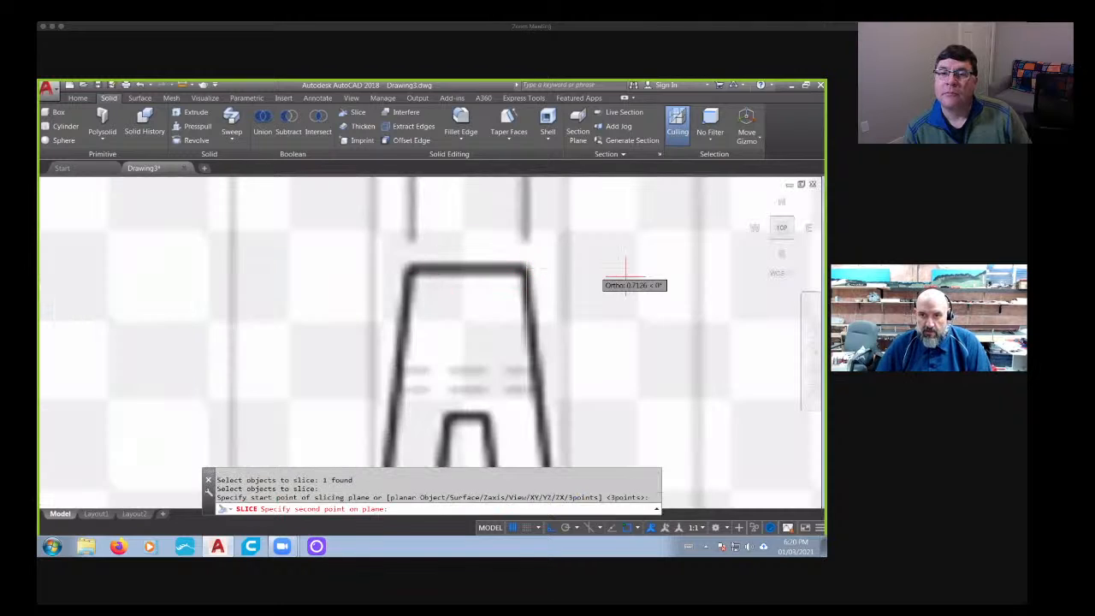
pyautogui.scroll(-4, 780, 290)
pyautogui.moveTo(780, 291); pyautogui.dragTo(516, 286, button='middle')
pyautogui.click(650, 285)
pyautogui.press('Return')
pyautogui.press('Return')
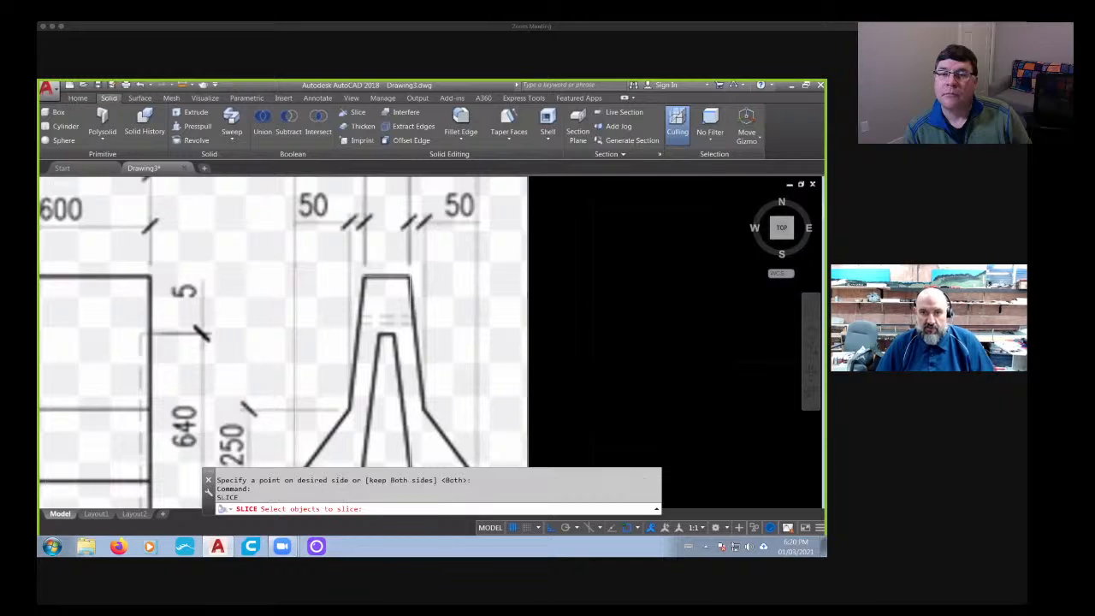
# - Delete the thin sliced-off piece of the box above the end view's top edge
pyautogui.scroll(5, 400, 286)
pyautogui.press('Escape')
pyautogui.press('Escape')
pyautogui.click(460, 215)
pyautogui.click(429, 233)
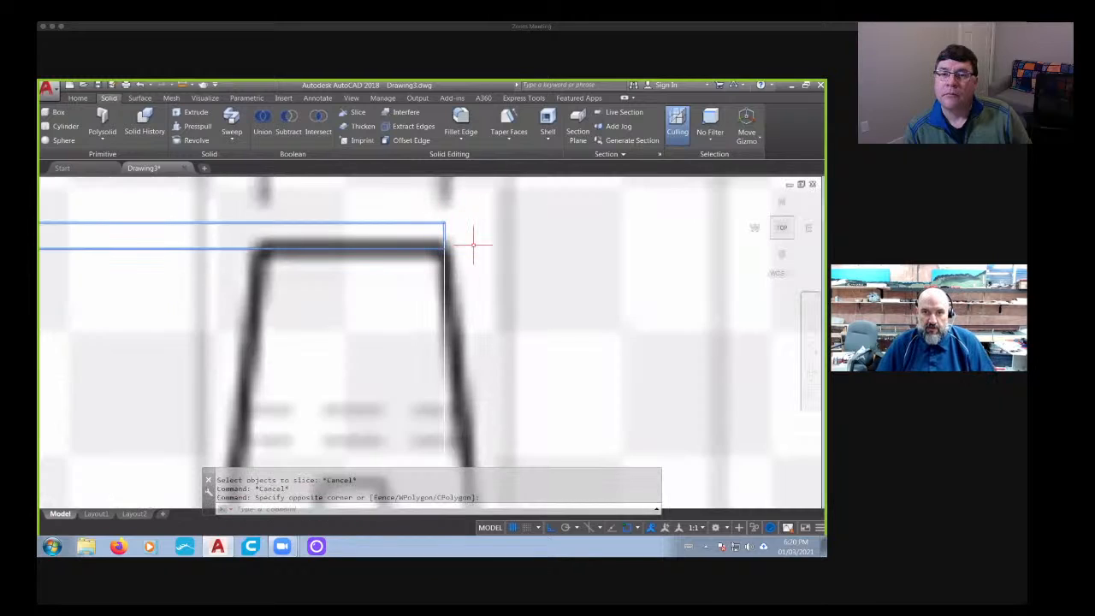
pyautogui.scroll(-4, 472, 246)
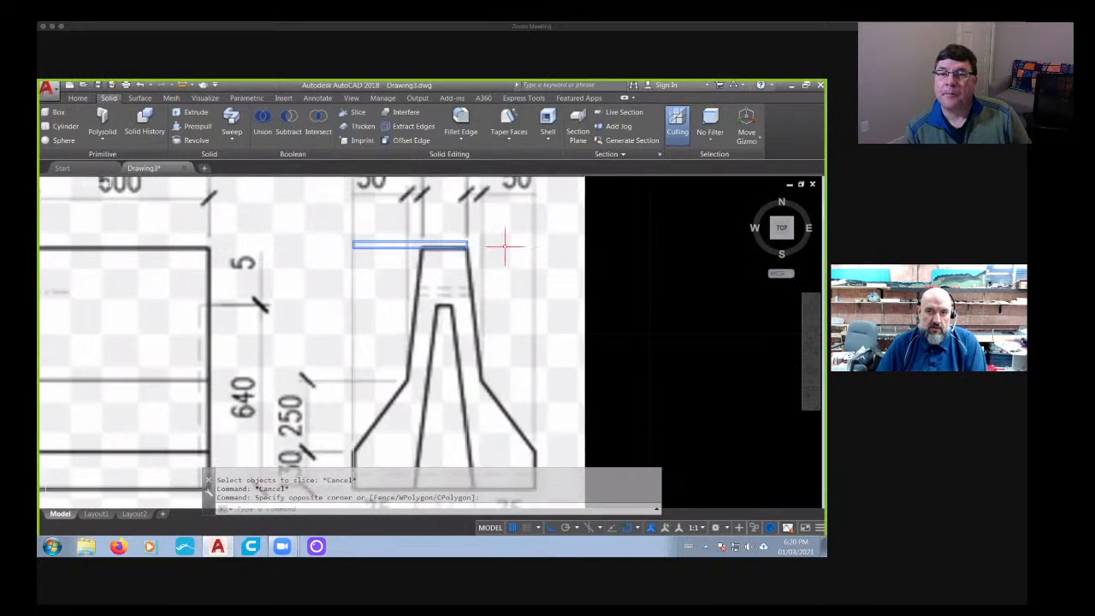
pyautogui.press('Delete')
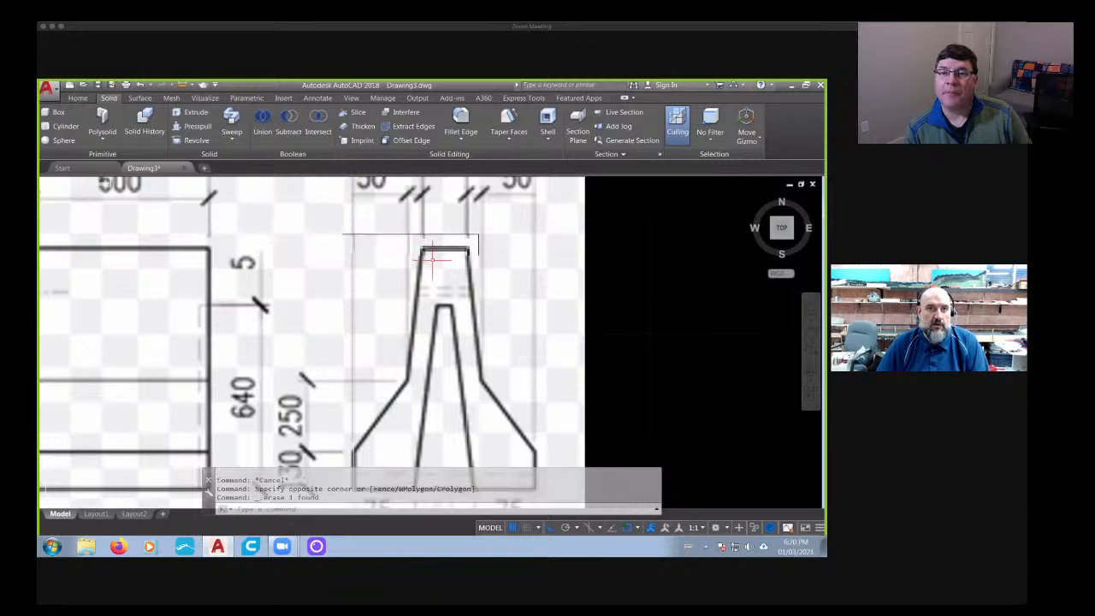
# - Draw a horizontal line from the image's right edge leftward across the end view, crossing its upper sloped sides
pyautogui.click(353, 113)
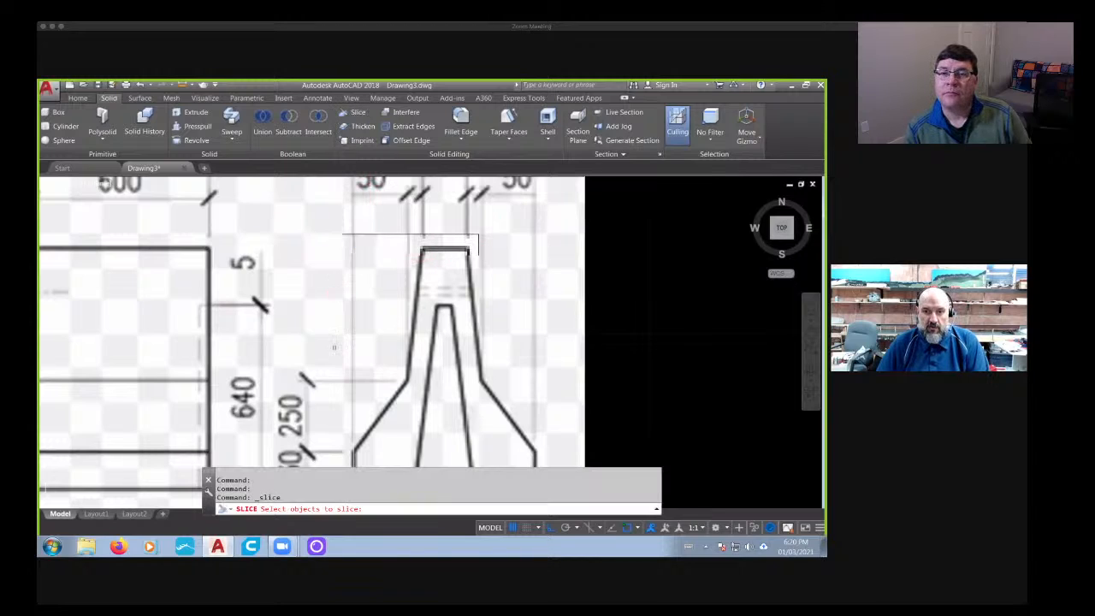
pyautogui.press('Escape')
pyautogui.click(77, 97)
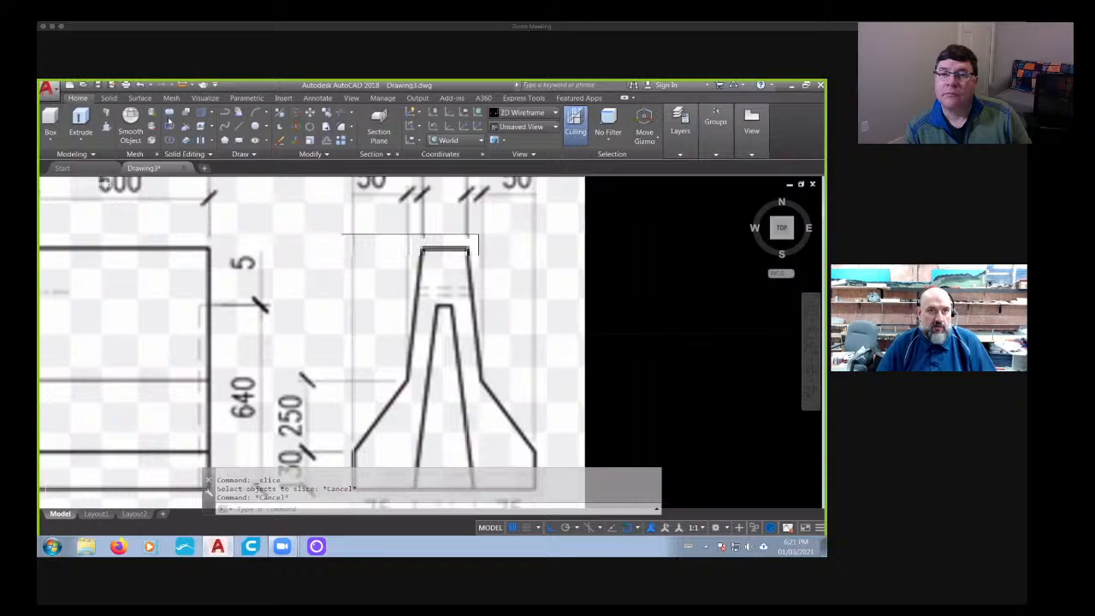
pyautogui.click(241, 126)
pyautogui.click(585, 337)
pyautogui.scroll(-4, 524, 345)
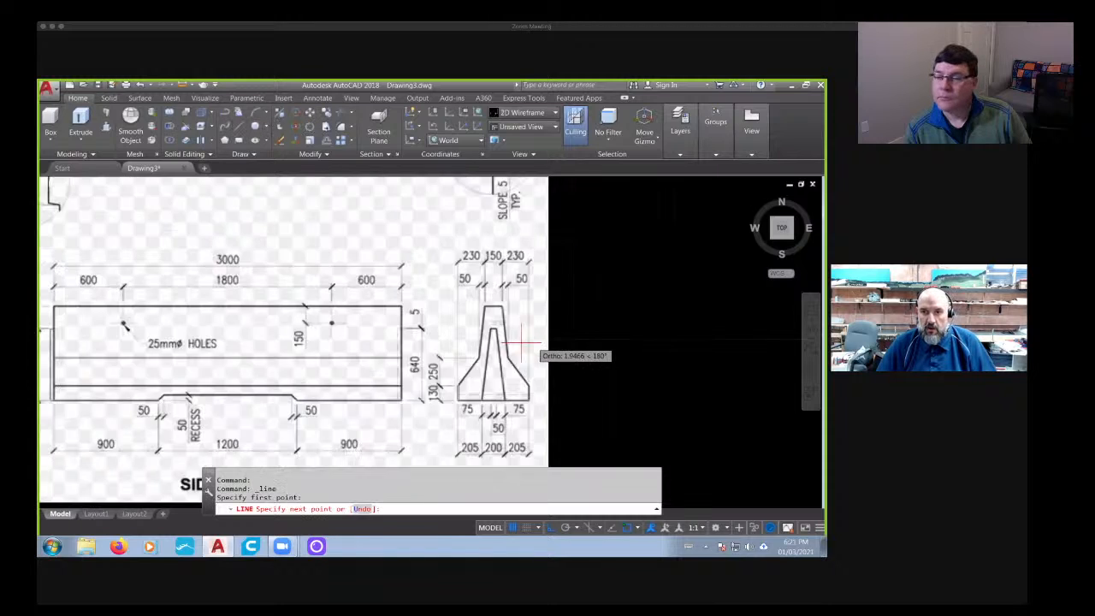
pyautogui.moveTo(522, 348); pyautogui.dragTo(663, 328, button='middle')
pyautogui.moveTo(123, 322); pyautogui.dragTo(453, 319, button='middle')
pyautogui.click(289, 320)
pyautogui.press('Escape')
pyautogui.moveTo(462, 360); pyautogui.dragTo(52, 309, button='middle')
pyautogui.scroll(4, 503, 275)
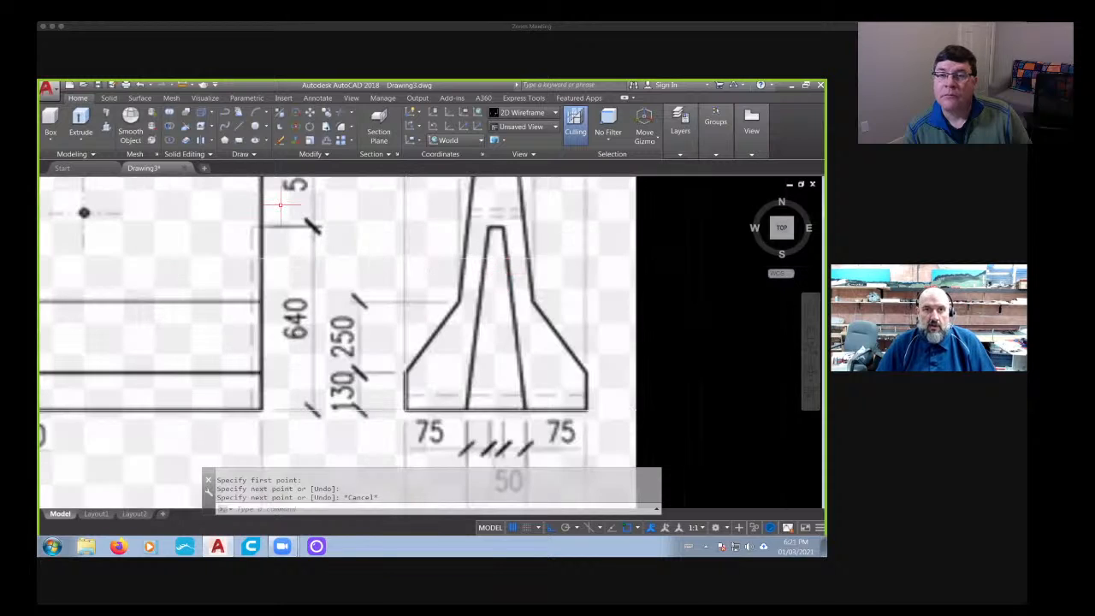
# - Slice the box along the end view's upper left sloped edge, from the top left corner, keeping both sides
pyautogui.click(109, 98)
pyautogui.click(342, 114)
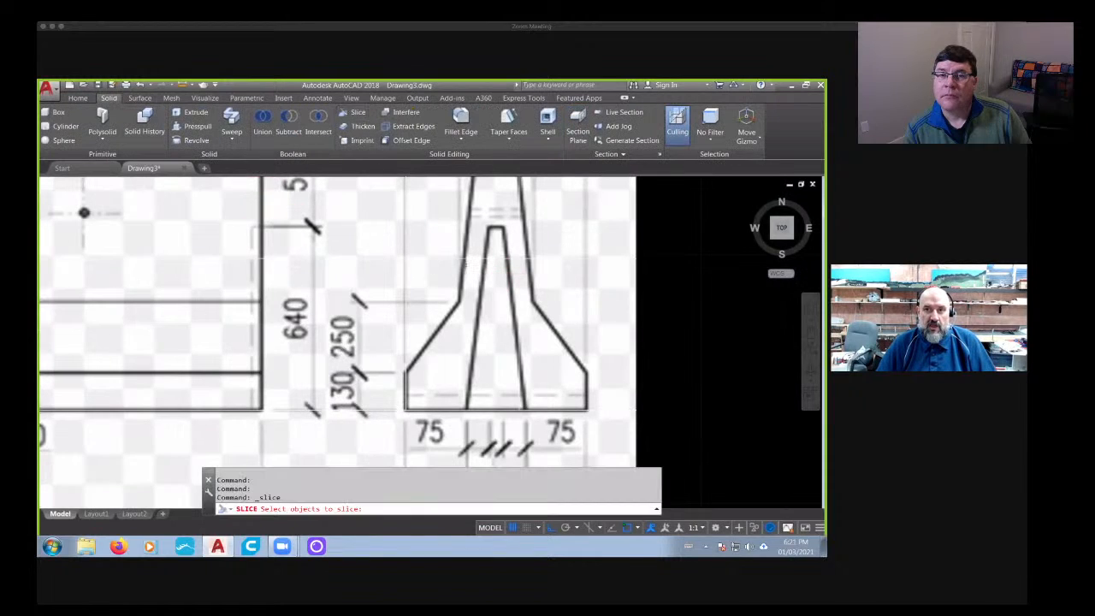
pyautogui.scroll(2, 468, 265)
pyautogui.click(365, 271)
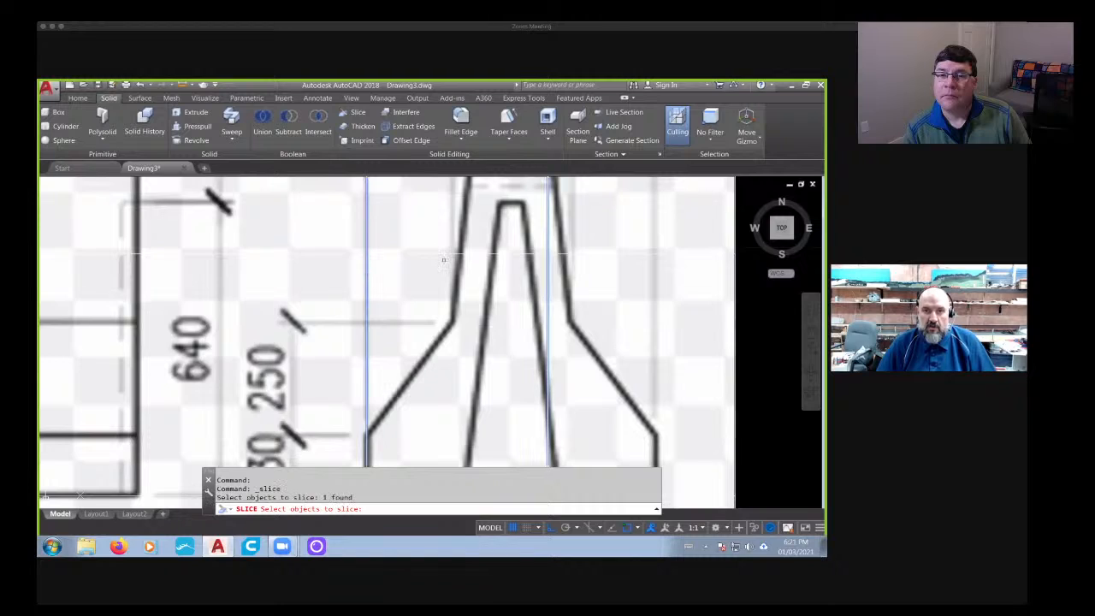
pyautogui.scroll(-4, 443, 256)
pyautogui.scroll(2, 469, 226)
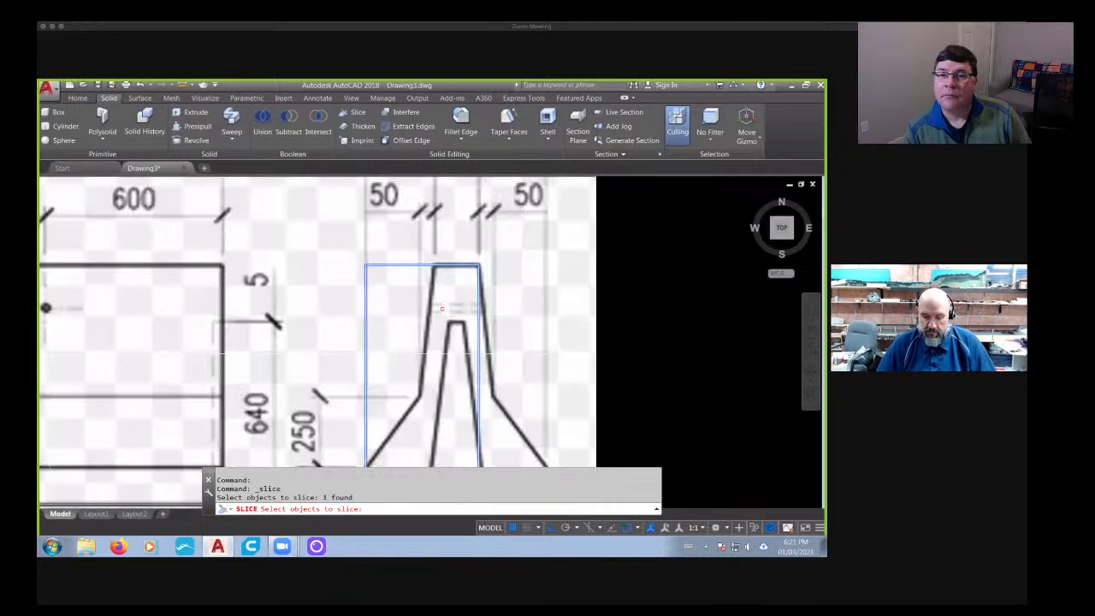
pyautogui.scroll(3, 440, 284)
pyautogui.press('Return')
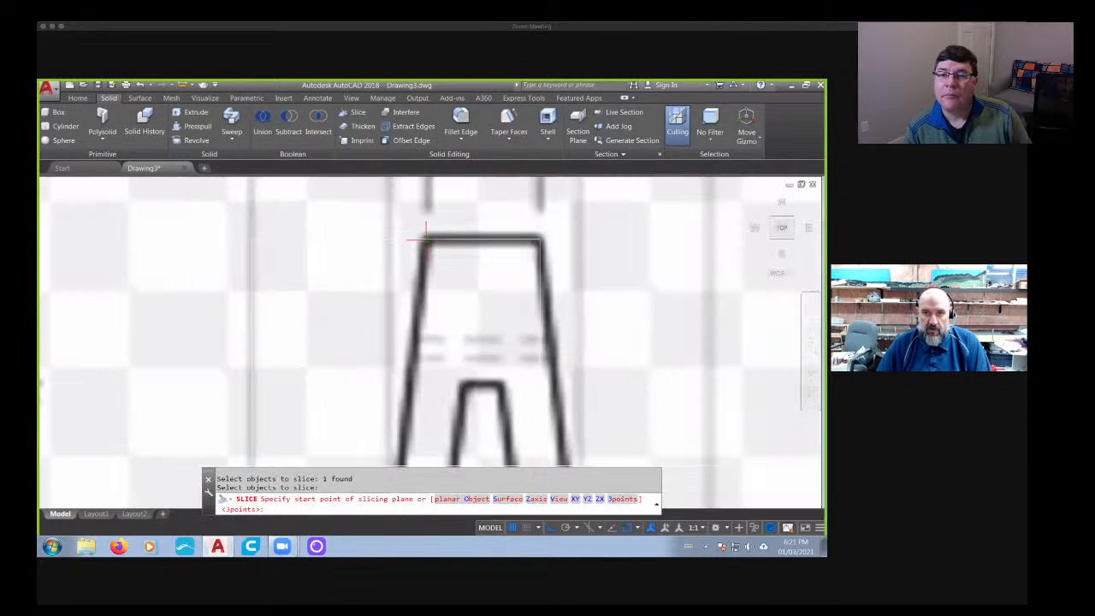
pyautogui.click(422, 233)
pyautogui.scroll(-4, 428, 249)
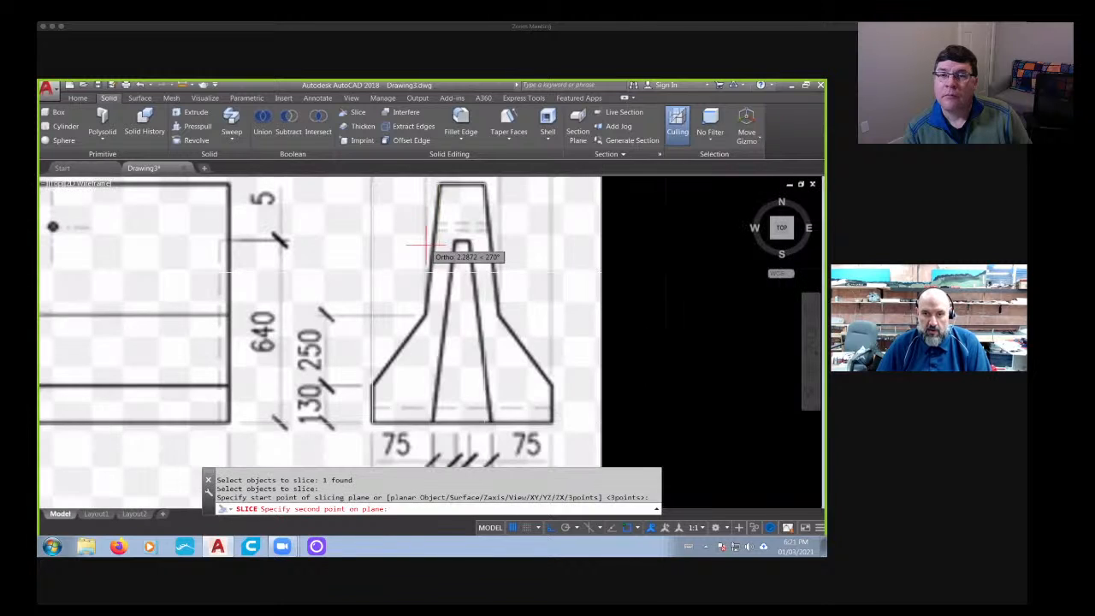
pyautogui.scroll(3, 432, 302)
pyautogui.scroll(-2, 432, 302)
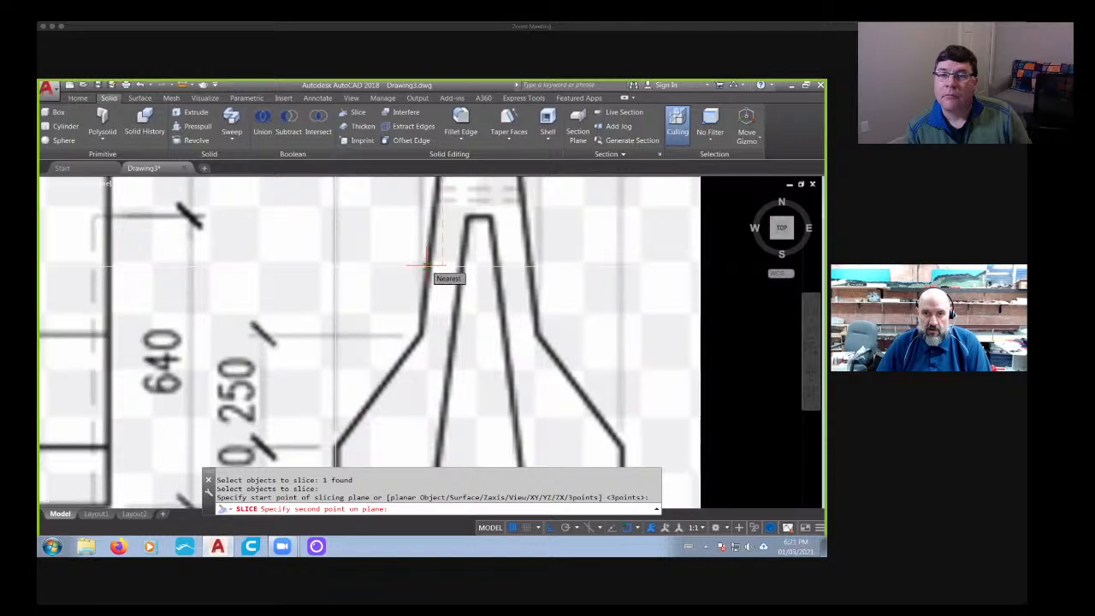
pyautogui.click(426, 261)
pyautogui.press('Return')
pyautogui.press('Return')
# - Slice the left piece of the box along the end view's lower left sloped edge, keeping both sides
pyautogui.scroll(-3, 420, 273)
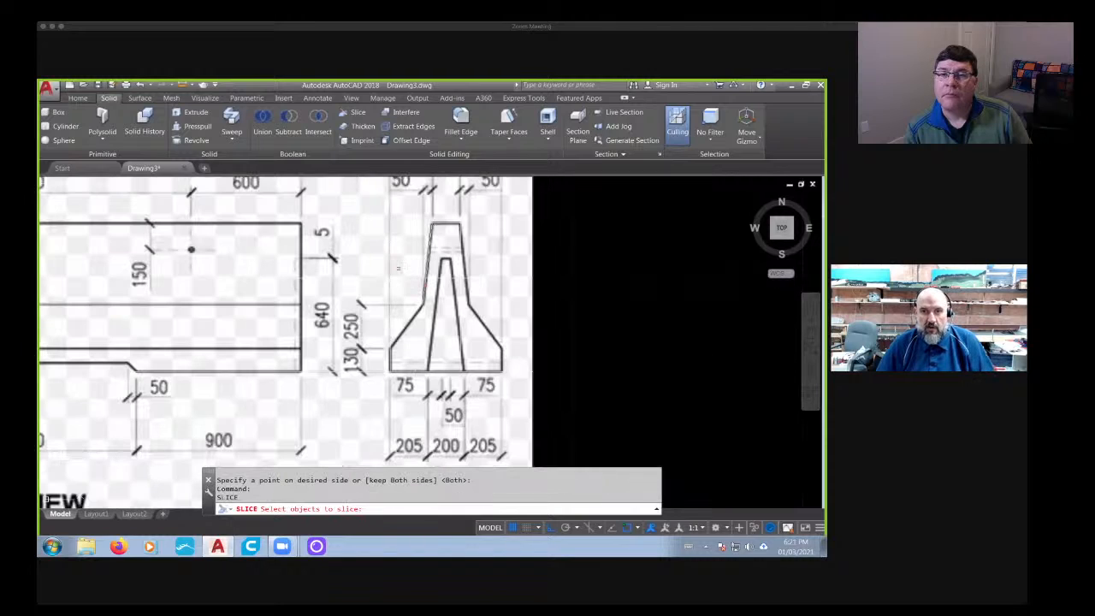
pyautogui.click(389, 274)
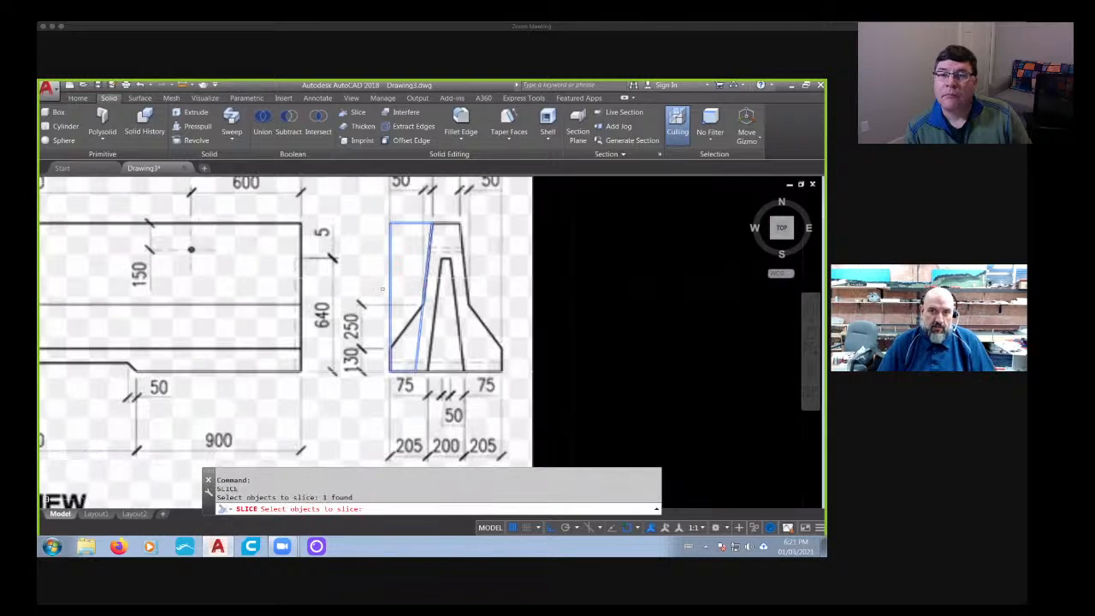
pyautogui.scroll(1, 378, 296)
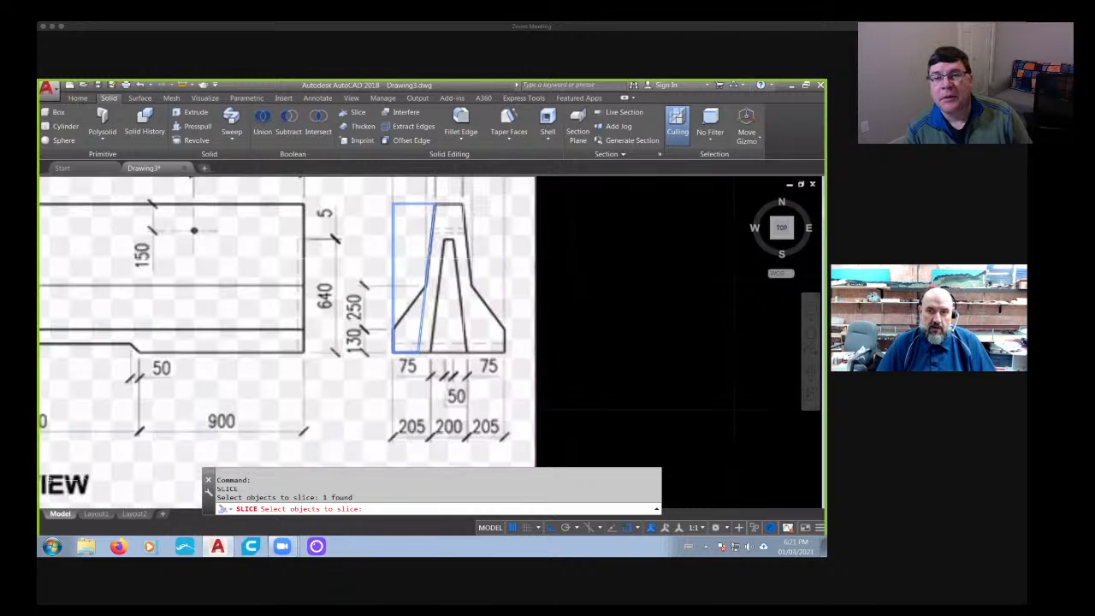
pyautogui.scroll(1, 413, 329)
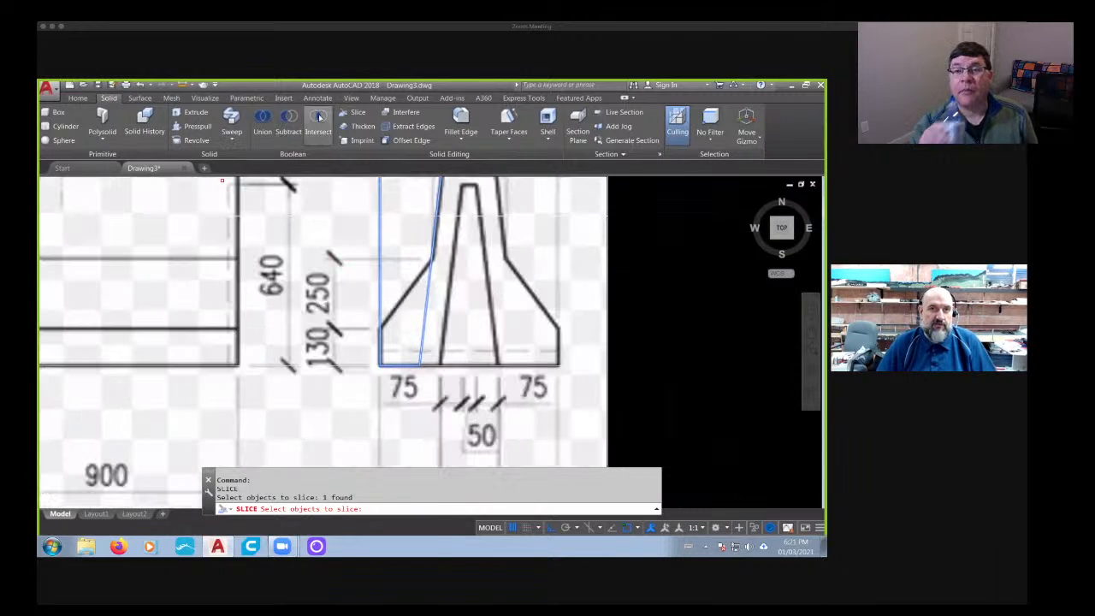
pyautogui.click(358, 112)
pyautogui.click(387, 283)
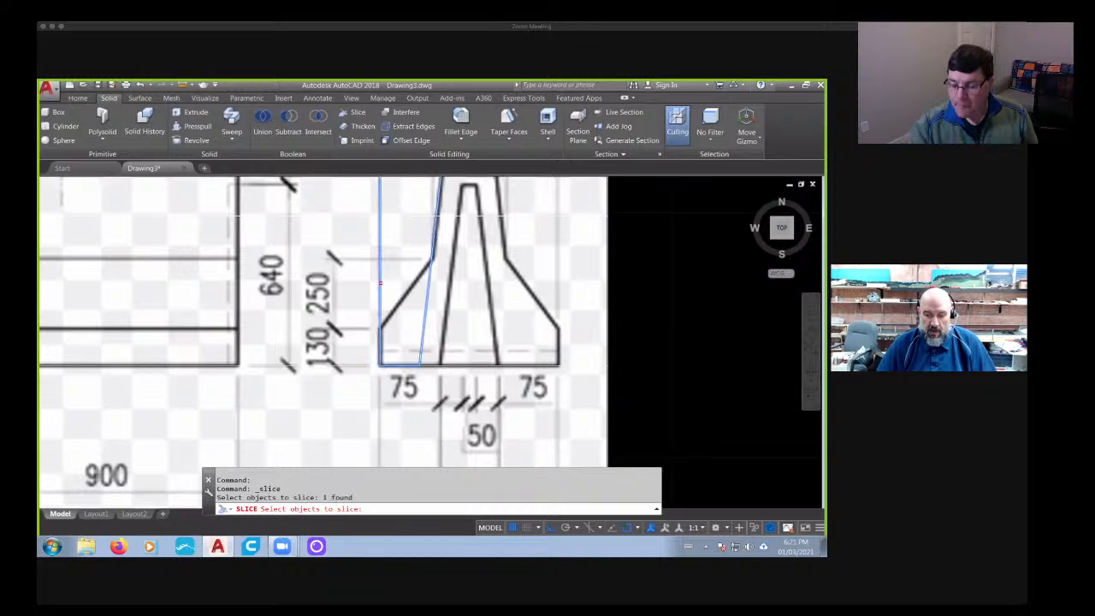
pyautogui.press('Return')
pyautogui.scroll(3, 419, 274)
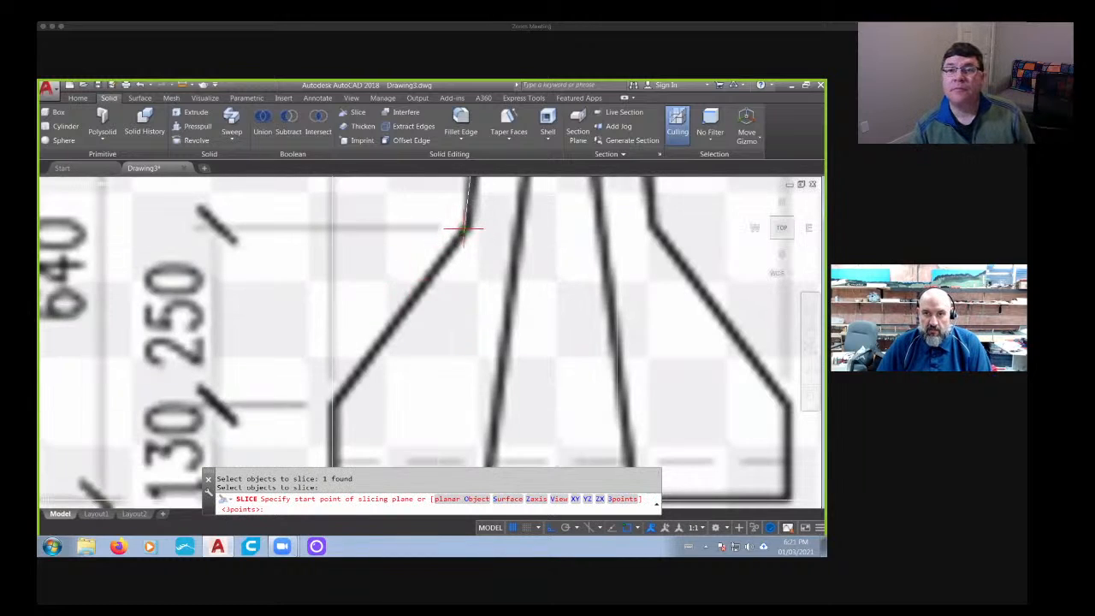
pyautogui.click(464, 225)
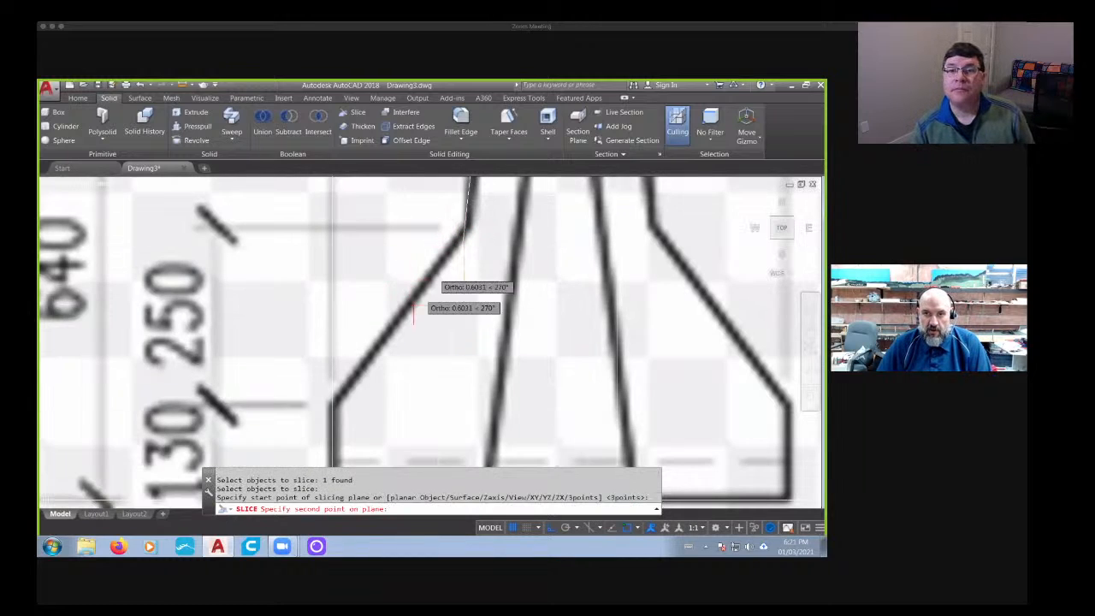
pyautogui.click(333, 399)
pyautogui.press('Return')
pyautogui.press('Return')
# - Delete the sliced-off piece outside the barrier's left profile
pyautogui.scroll(-5, 356, 369)
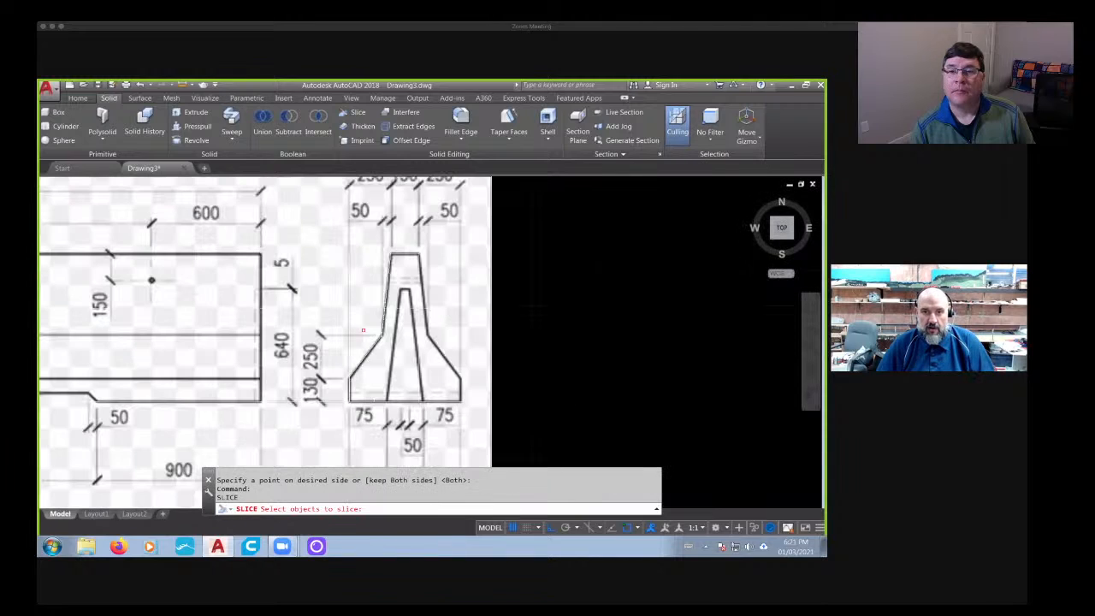
pyautogui.press('Escape')
pyautogui.press('Escape')
pyautogui.click(353, 332)
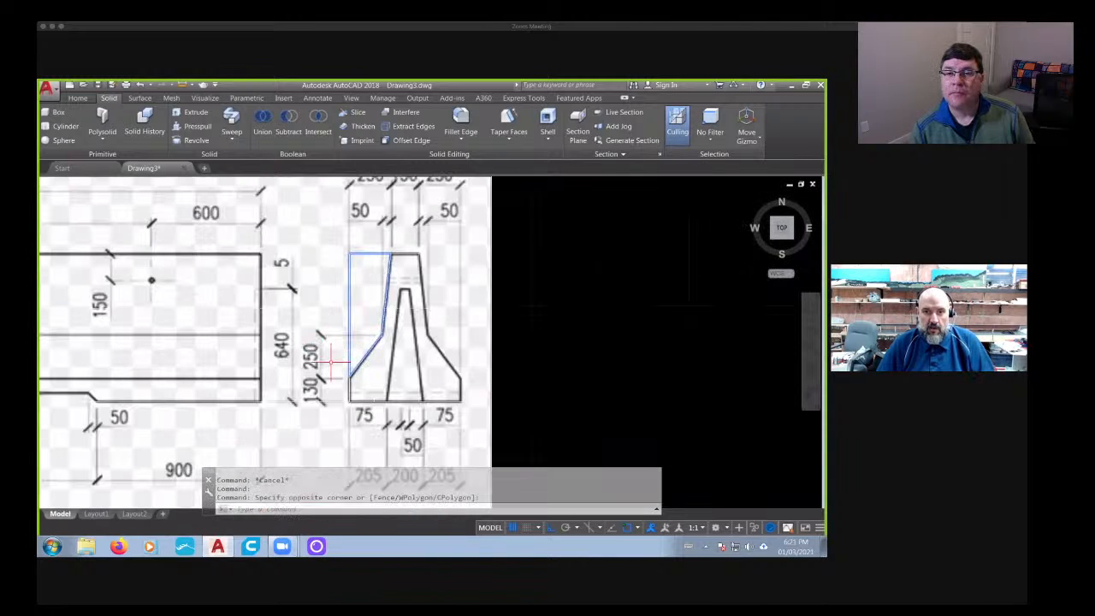
pyautogui.click(333, 363)
pyautogui.press('Delete')
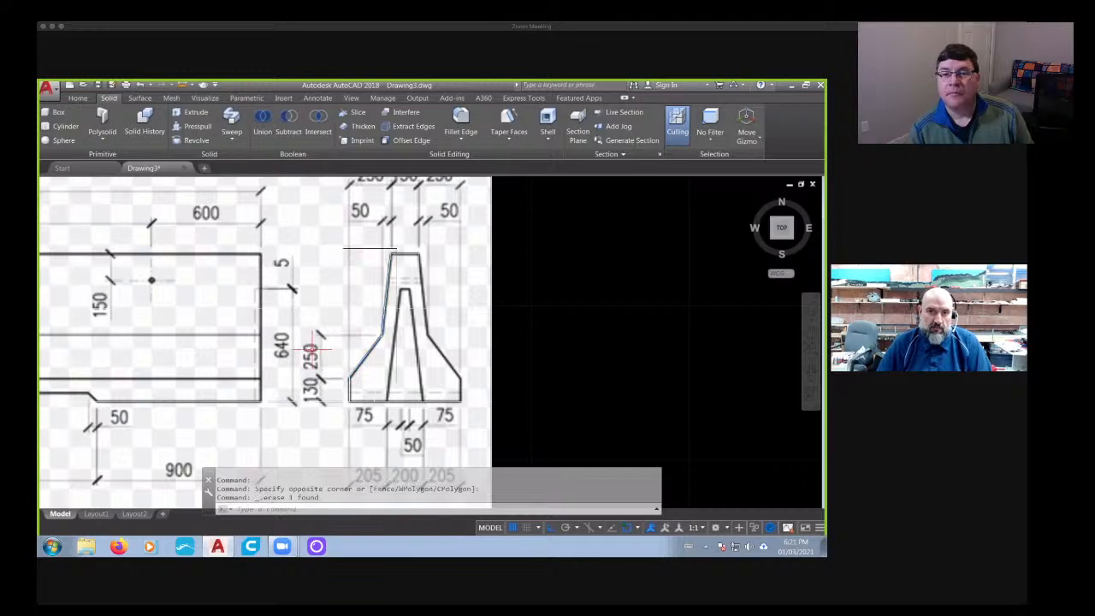
pyautogui.moveTo(343, 335); pyautogui.dragTo(318, 309, button='middle')
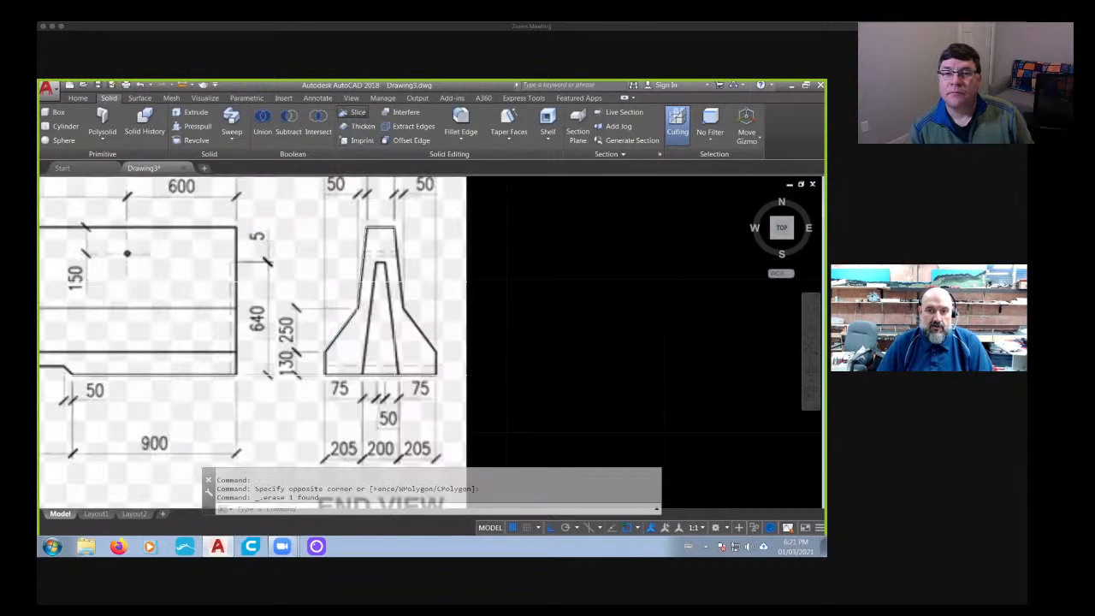
pyautogui.click(358, 113)
pyautogui.click(560, 243)
pyautogui.press('Escape')
pyautogui.press('Escape')
pyautogui.press('Escape')
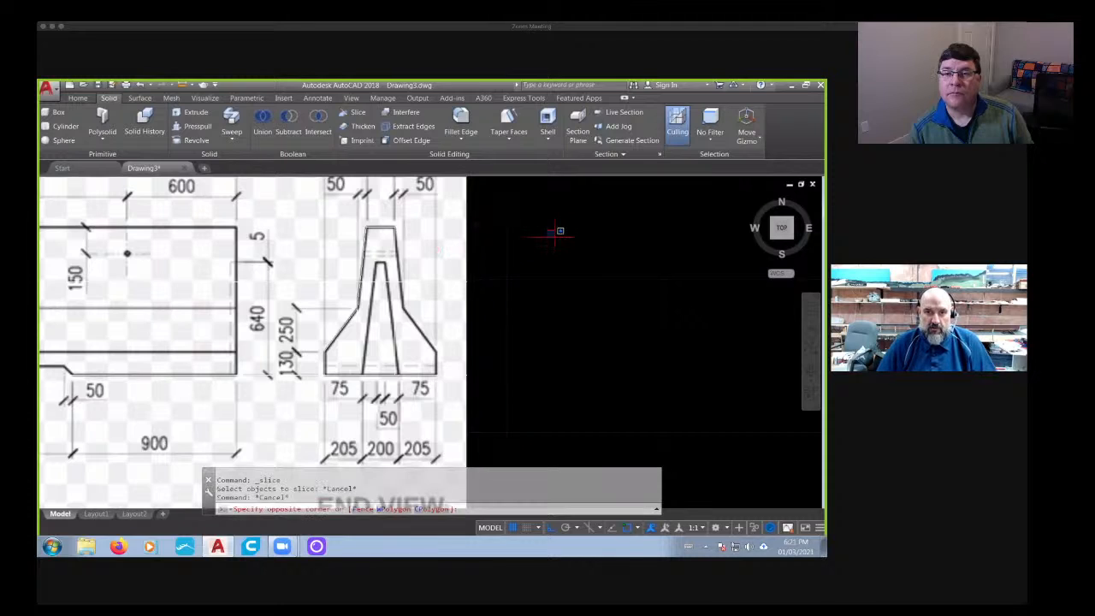
# - Union the remaining sliced pieces over the end view into one solid
pyautogui.write('union')
pyautogui.press('Return')
pyautogui.click(544, 219)
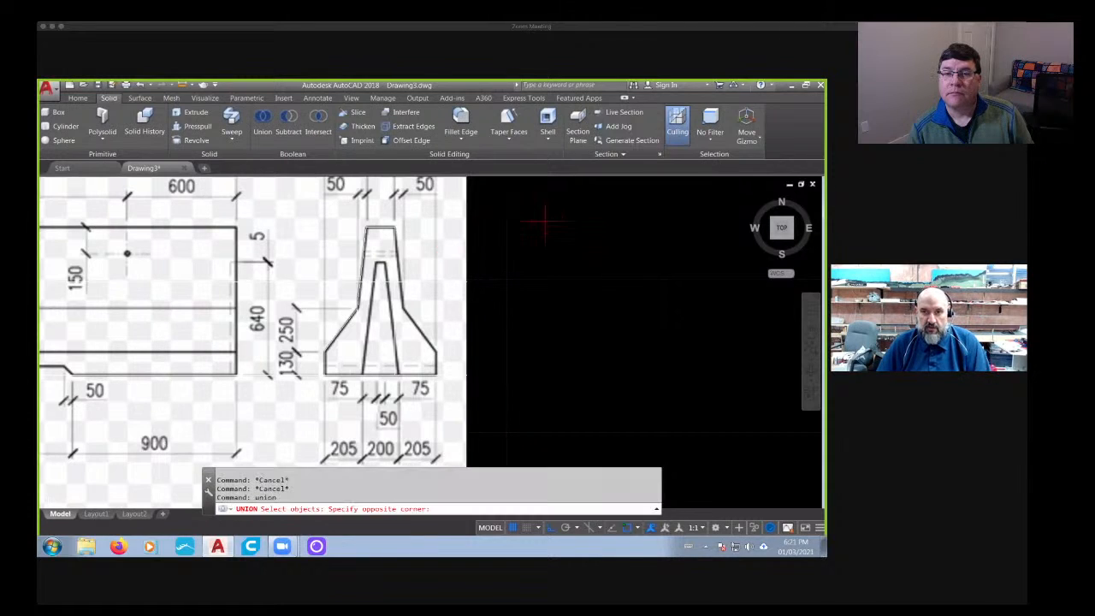
pyautogui.click(286, 396)
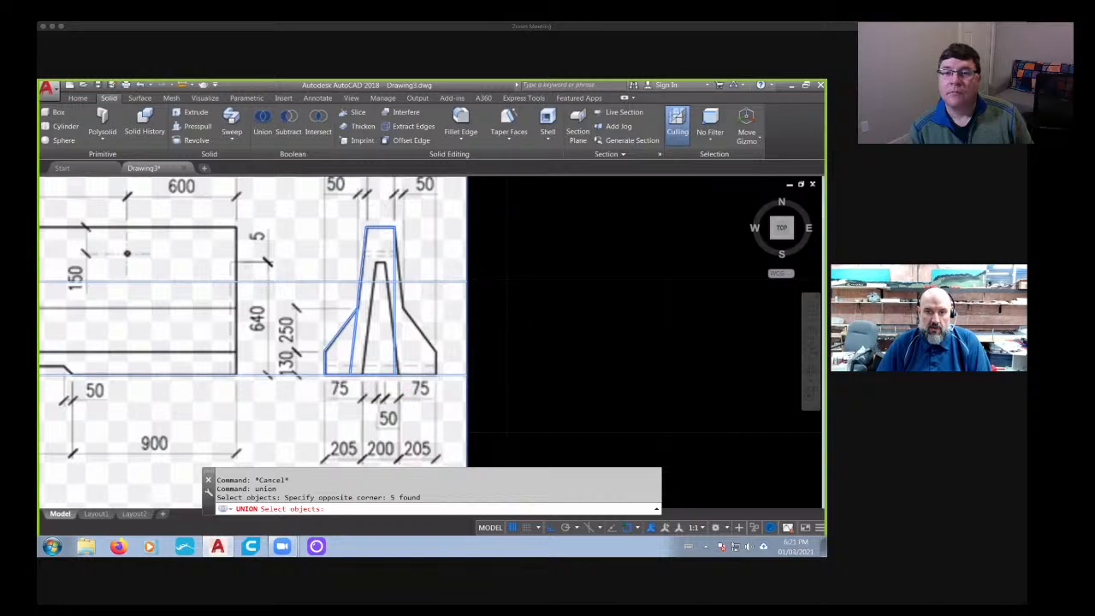
pyautogui.press('Return')
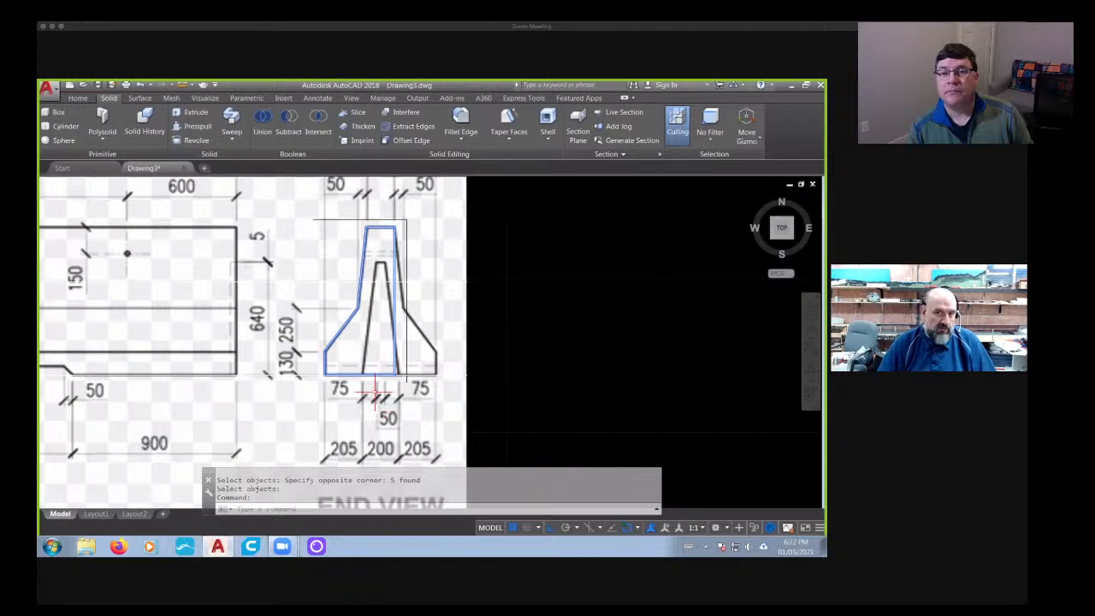
# - Slice the united solid along a vertical plane through the midpoint of its top edge, keeping both sides
pyautogui.scroll(2, 389, 250)
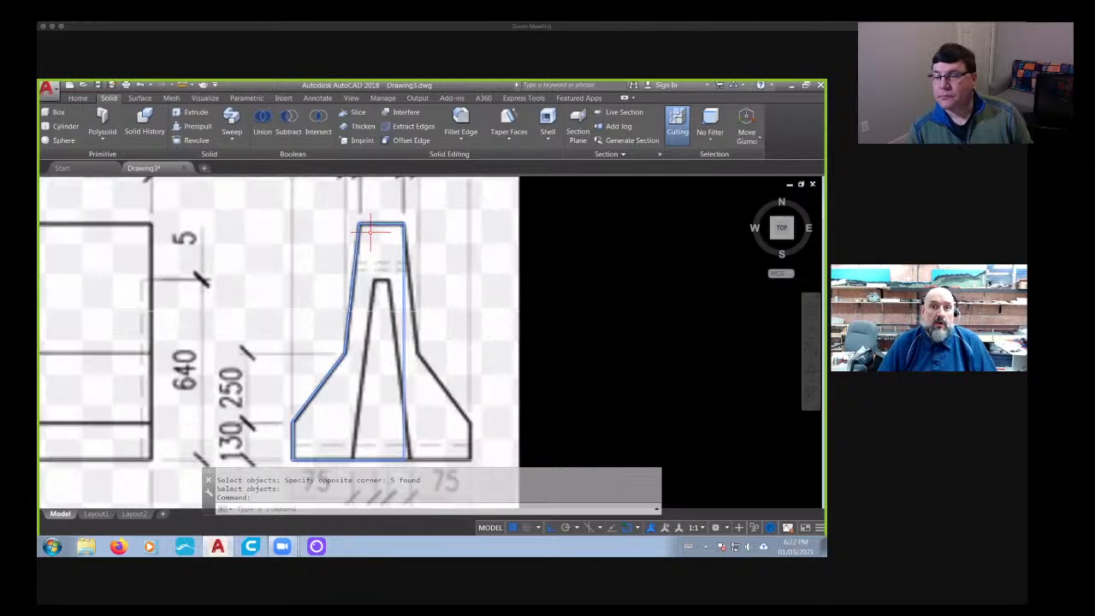
pyautogui.click(358, 112)
pyautogui.click(369, 224)
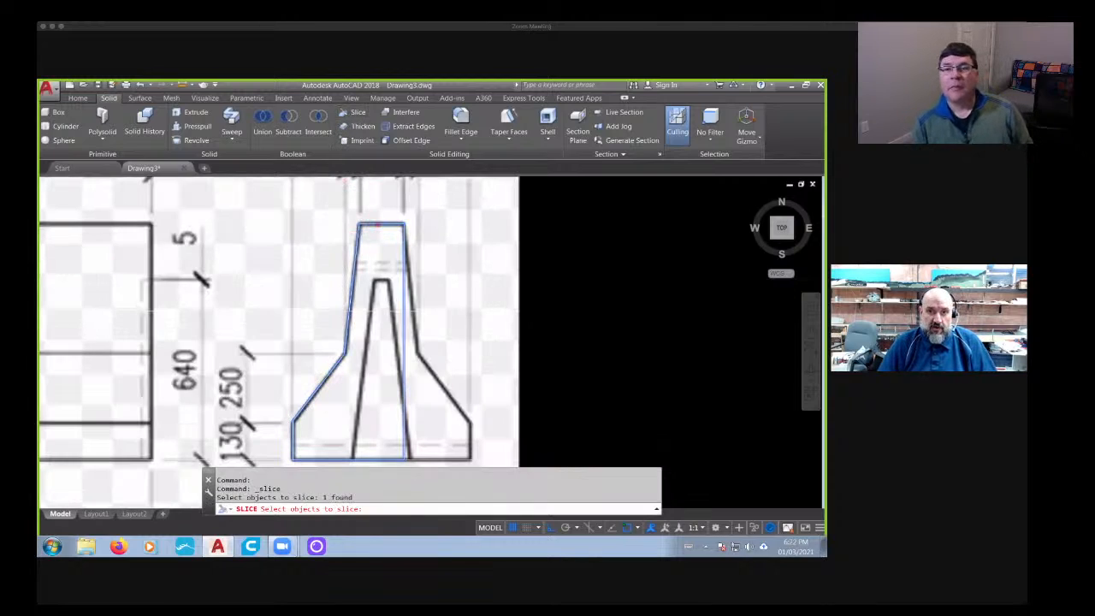
pyautogui.press('Return')
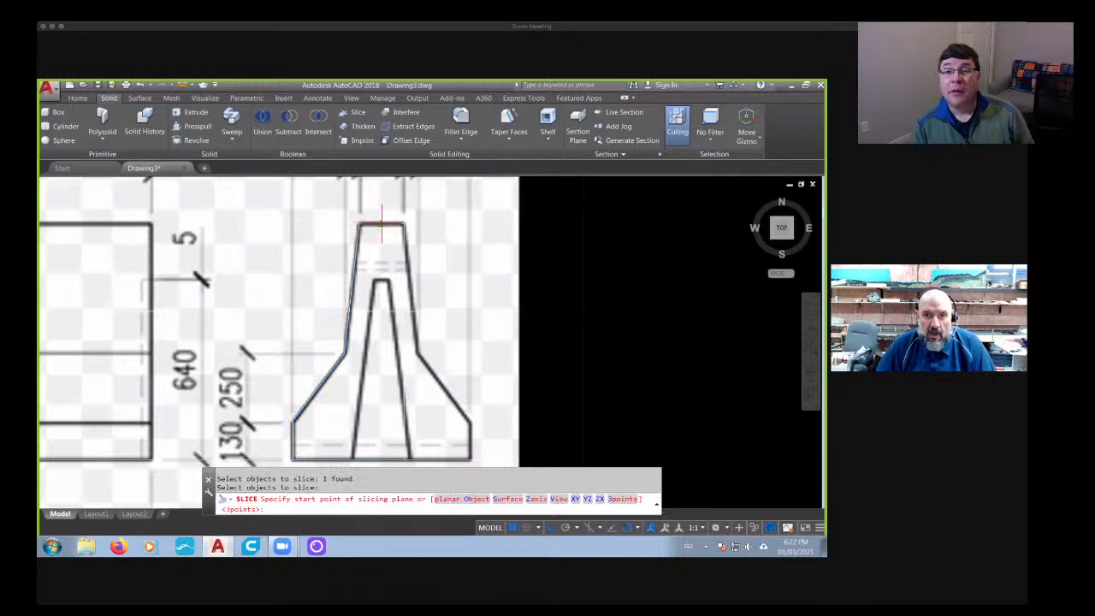
pyautogui.click(381, 224)
pyautogui.scroll(-3, 377, 312)
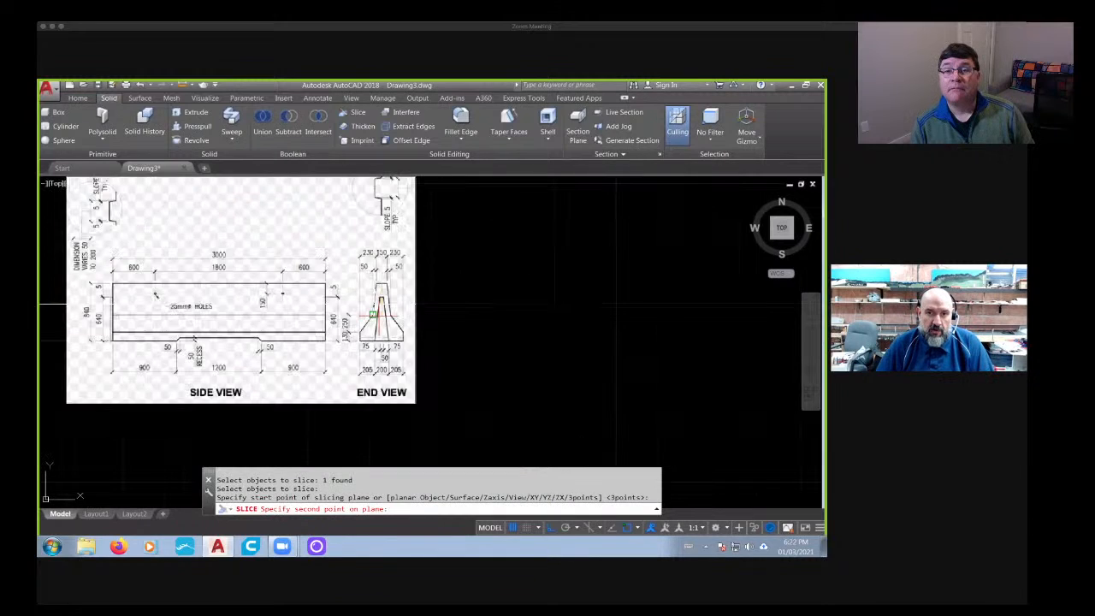
pyautogui.click(377, 312)
pyautogui.press('Return')
pyautogui.press('Return')
# - Delete the sliced piece to the right of the barrier's vertical centreline
pyautogui.scroll(3, 385, 263)
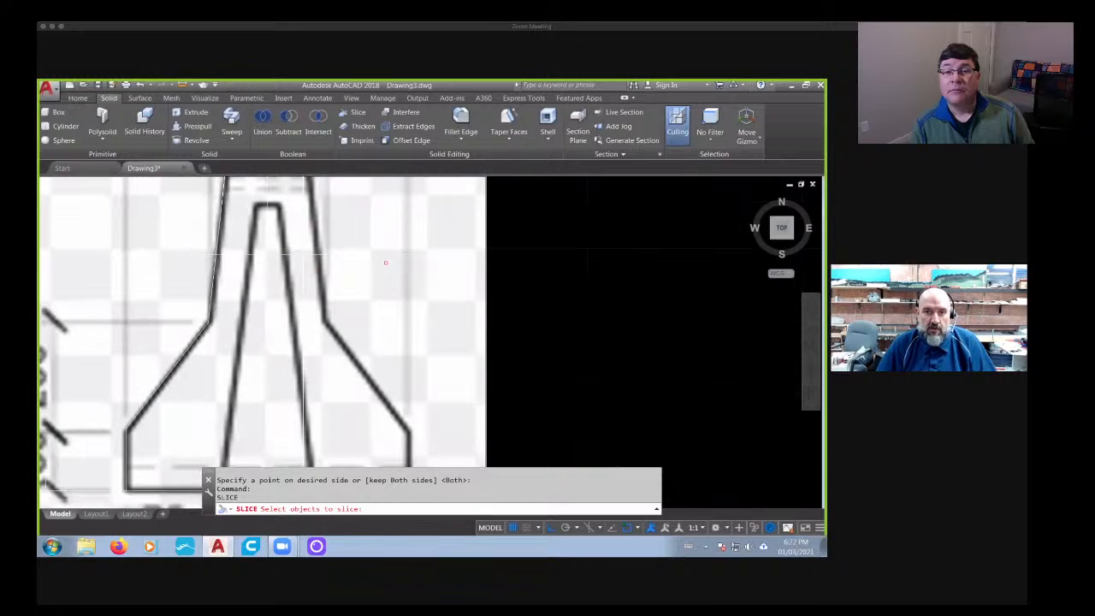
pyautogui.press('Escape')
pyautogui.press('Escape')
pyautogui.scroll(-2, 300, 274)
pyautogui.click(330, 274)
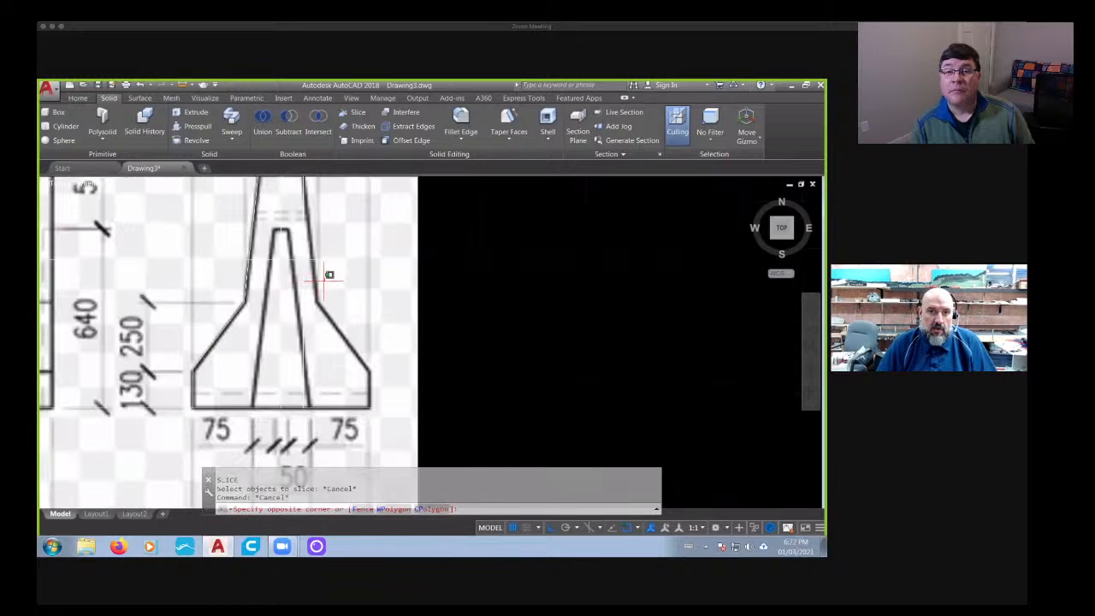
pyautogui.click(310, 305)
pyautogui.click(325, 295)
pyautogui.click(295, 323)
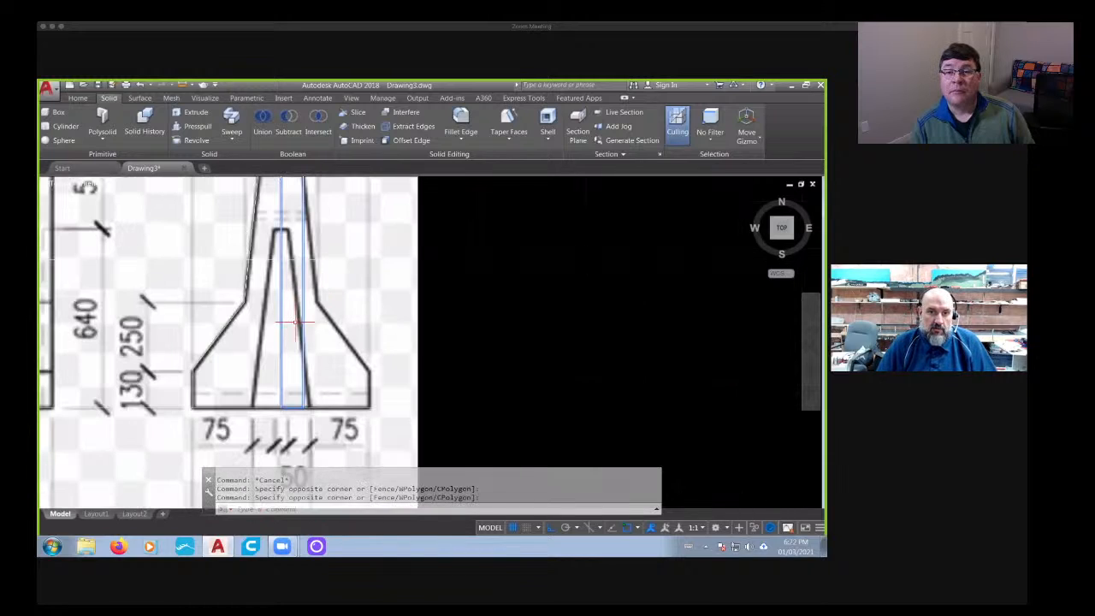
pyautogui.scroll(-3, 295, 322)
pyautogui.press('Delete')
pyautogui.scroll(2, 310, 325)
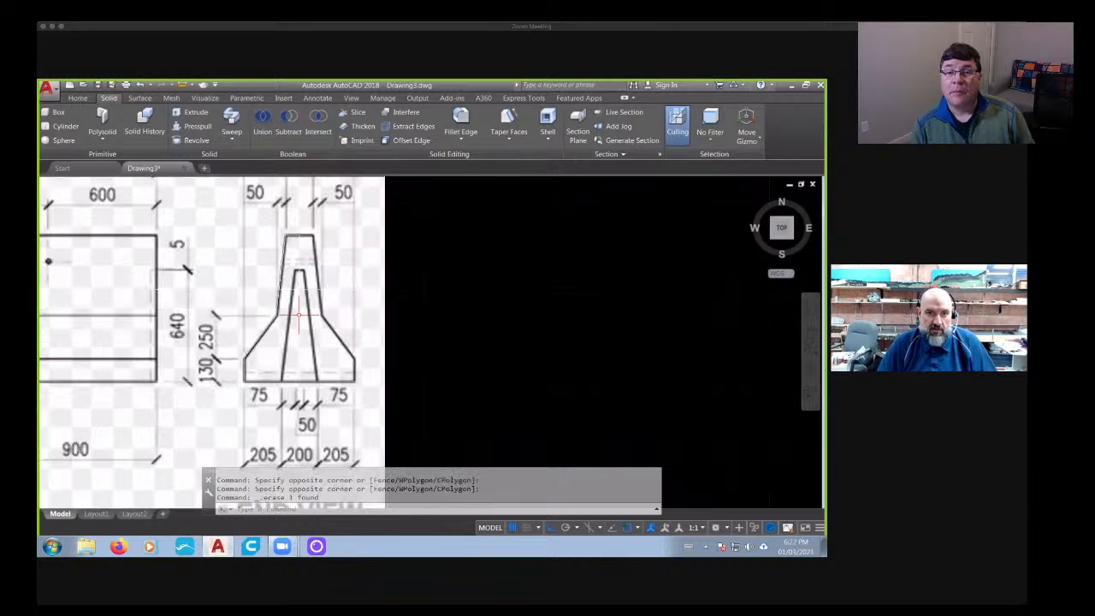
# - Mirror the left half solid of the barrier across its vertical centreline, keeping the original half
pyautogui.click(282, 351)
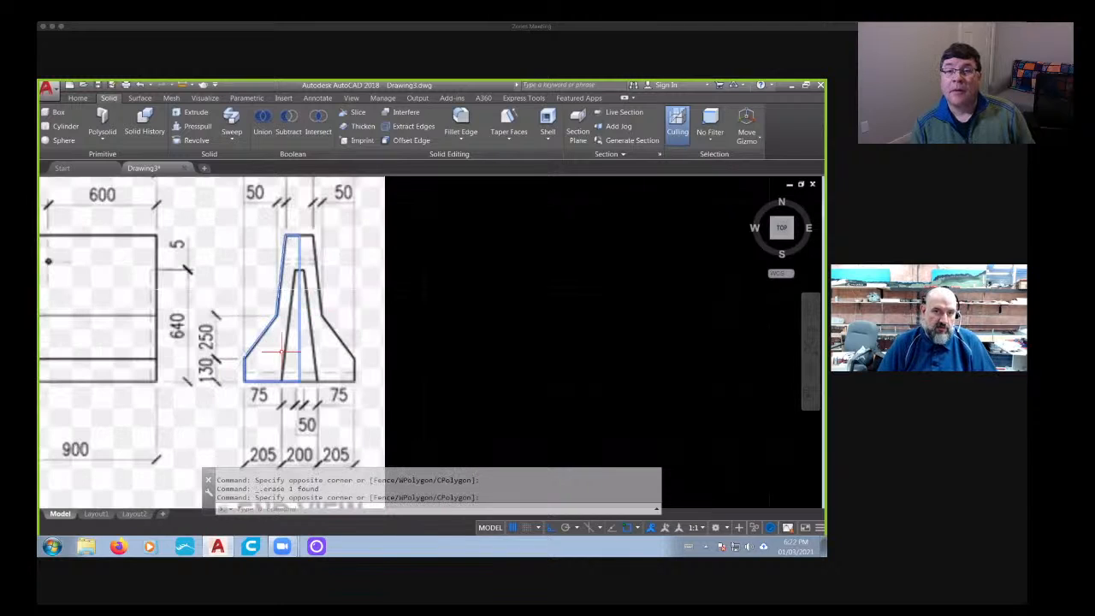
pyautogui.press('Escape')
pyautogui.write('M')
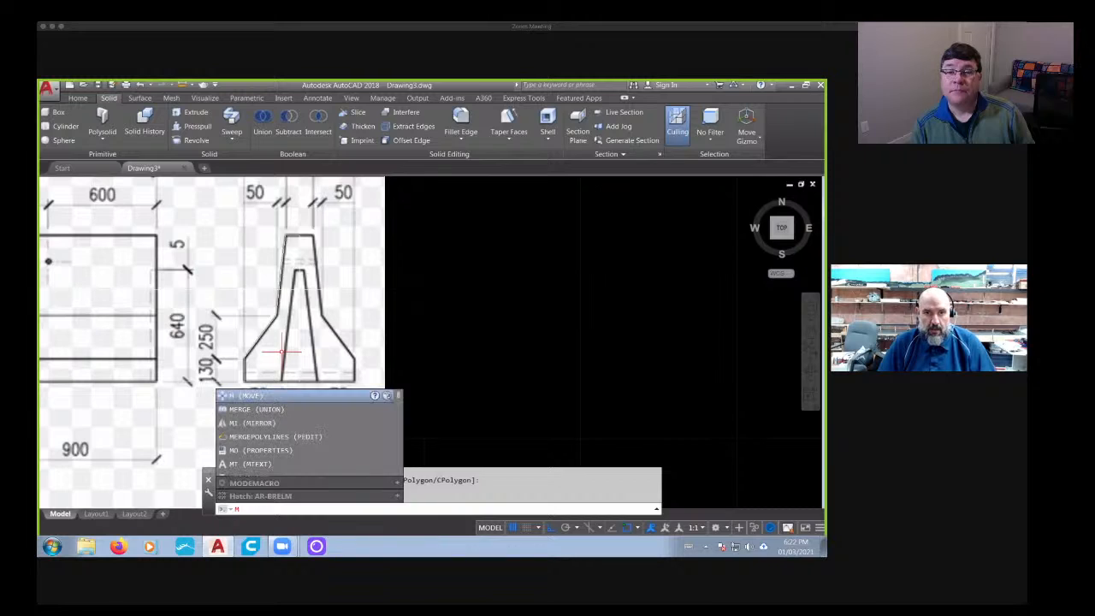
pyautogui.write('I')
pyautogui.press('Return')
pyautogui.click(299, 320)
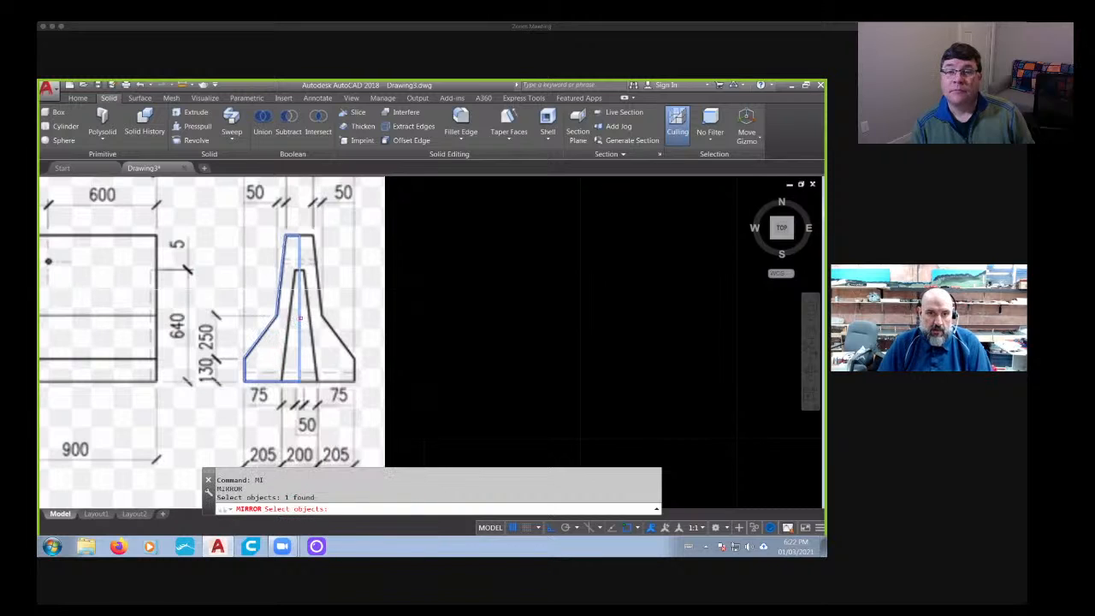
pyautogui.press('Return')
pyautogui.click(300, 321)
pyautogui.scroll(-4, 289, 341)
pyautogui.moveTo(290, 326); pyautogui.dragTo(305, 240, button='middle')
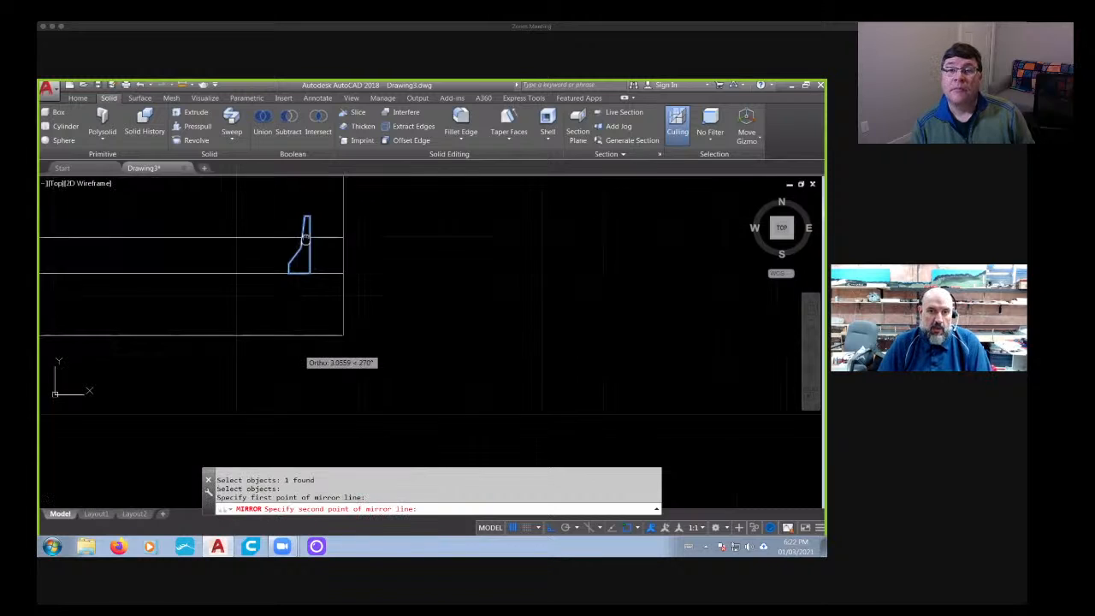
pyautogui.click(299, 398)
pyautogui.press('Return')
pyautogui.press('Return')
# - Display the model in the Shades of Gray visual style and inspect both barrier halves in 3D
pyautogui.moveTo(267, 339)
pyautogui.keyDown('shift'); pyautogui.mouseDown(button='middle')
pyautogui.moveTo(296, 360)
pyautogui.moveTo(266, 338)
pyautogui.mouseUp(button='middle'); pyautogui.keyUp('shift')
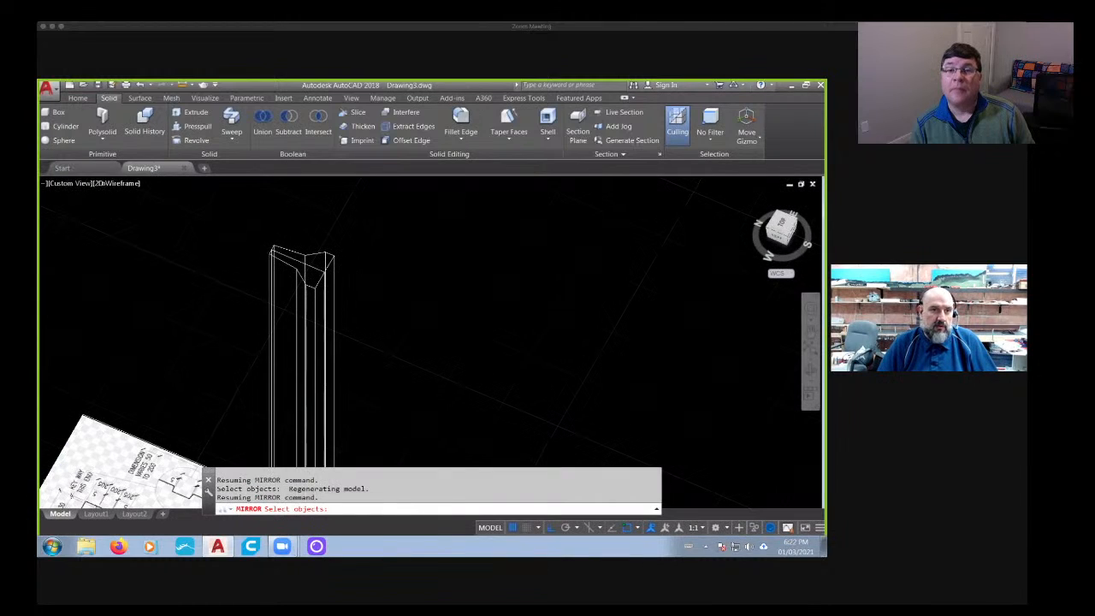
pyautogui.click(114, 178)
pyautogui.press('Escape')
pyautogui.click(124, 183)
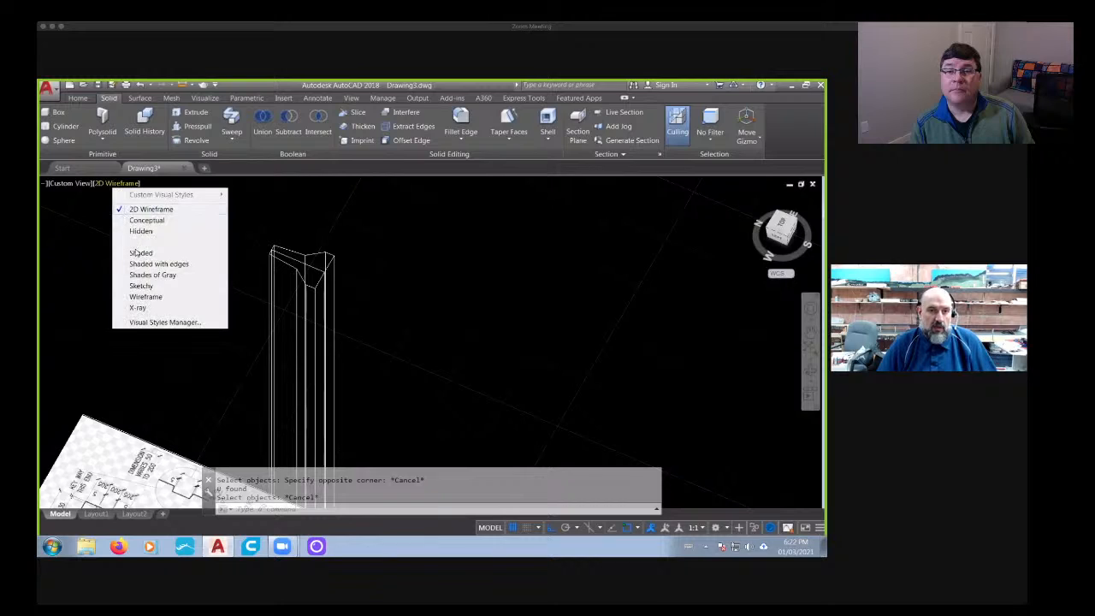
pyautogui.click(144, 278)
pyautogui.scroll(-3, 408, 268)
pyautogui.keyDown('shift'); pyautogui.moveTo(408, 270); pyautogui.dragTo(352, 369, button='middle'); pyautogui.keyUp('shift')
pyautogui.scroll(2, 334, 329)
pyautogui.scroll(4, 335, 329)
pyautogui.scroll(-2, 335, 329)
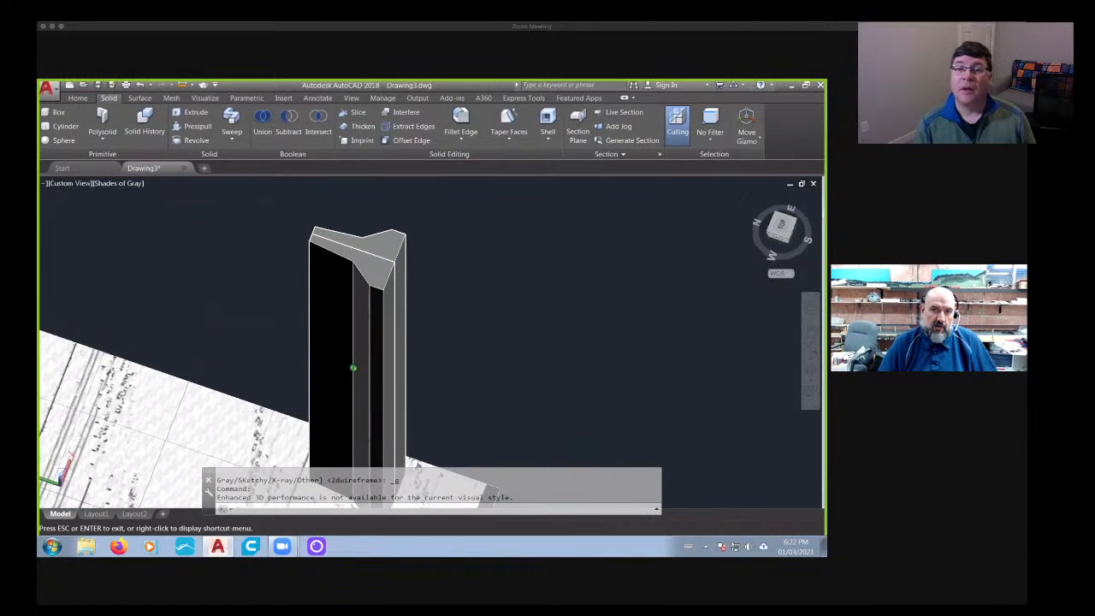
pyautogui.keyDown('shift'); pyautogui.moveTo(384, 255); pyautogui.dragTo(362, 274, button='middle'); pyautogui.keyUp('shift')
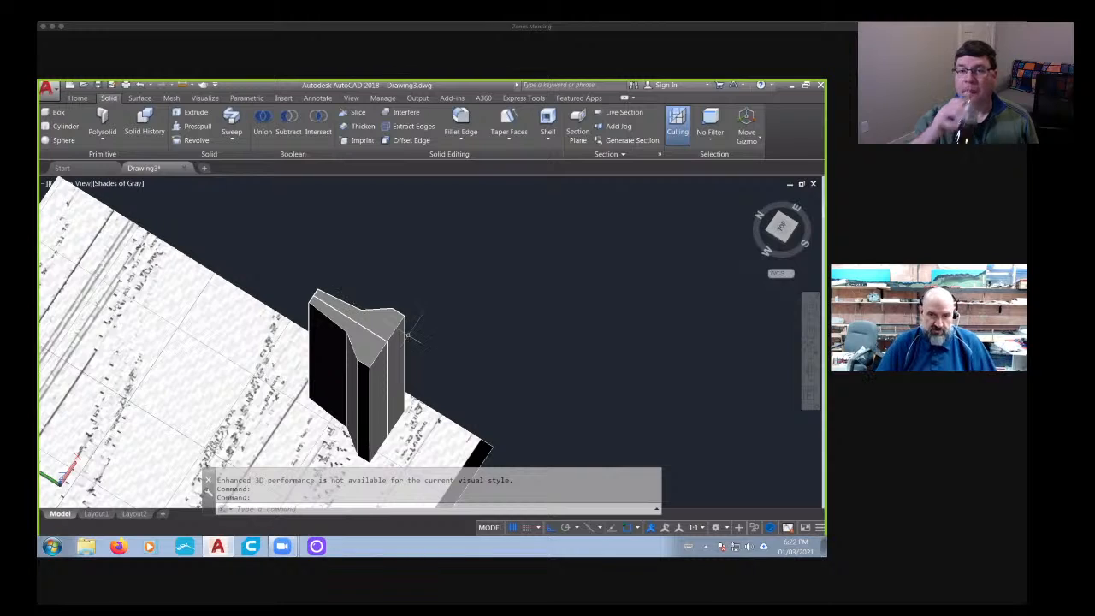
# - Delete the mirrored half of the barrier, leaving only the original half
pyautogui.press('Escape')
pyautogui.press('Escape')
pyautogui.scroll(3, 412, 326)
pyautogui.click(419, 322)
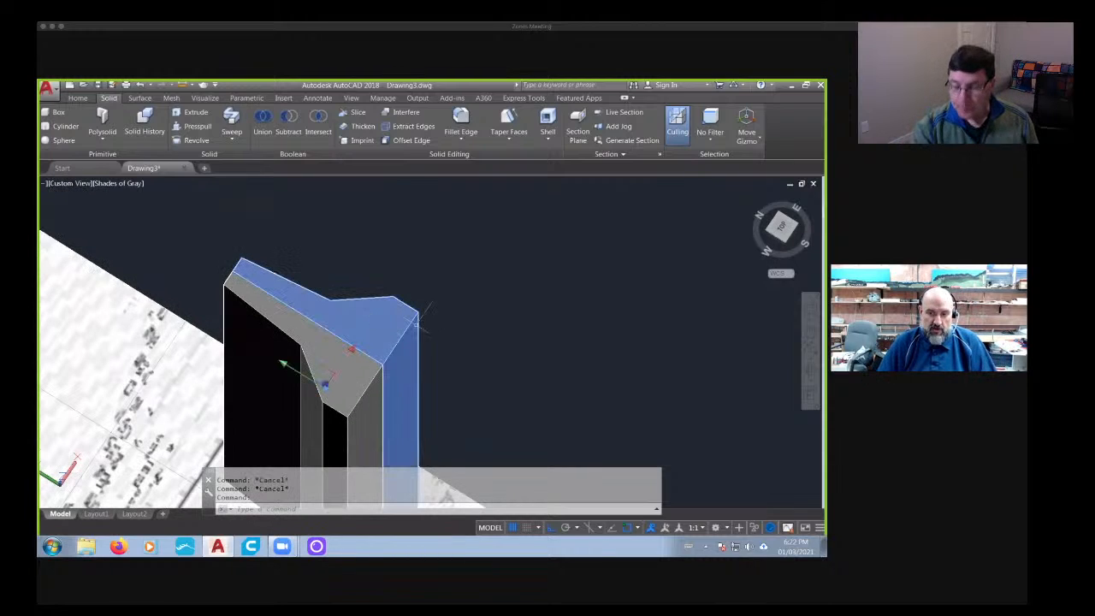
pyautogui.press('Delete')
# - Start a Fillet Edge operation for the long outer edge at the half barrier's narrow top end
pyautogui.scroll(-5, 415, 315)
pyautogui.moveTo(418, 306)
pyautogui.keyDown('shift'); pyautogui.mouseDown(button='middle')
pyautogui.moveTo(430, 334)
pyautogui.moveTo(471, 297)
pyautogui.moveTo(381, 343)
pyautogui.moveTo(379, 368)
pyautogui.moveTo(374, 291)
pyautogui.moveTo(390, 318)
pyautogui.moveTo(415, 310)
pyautogui.mouseUp(button='middle'); pyautogui.keyUp('shift')
pyautogui.scroll(5, 357, 342)
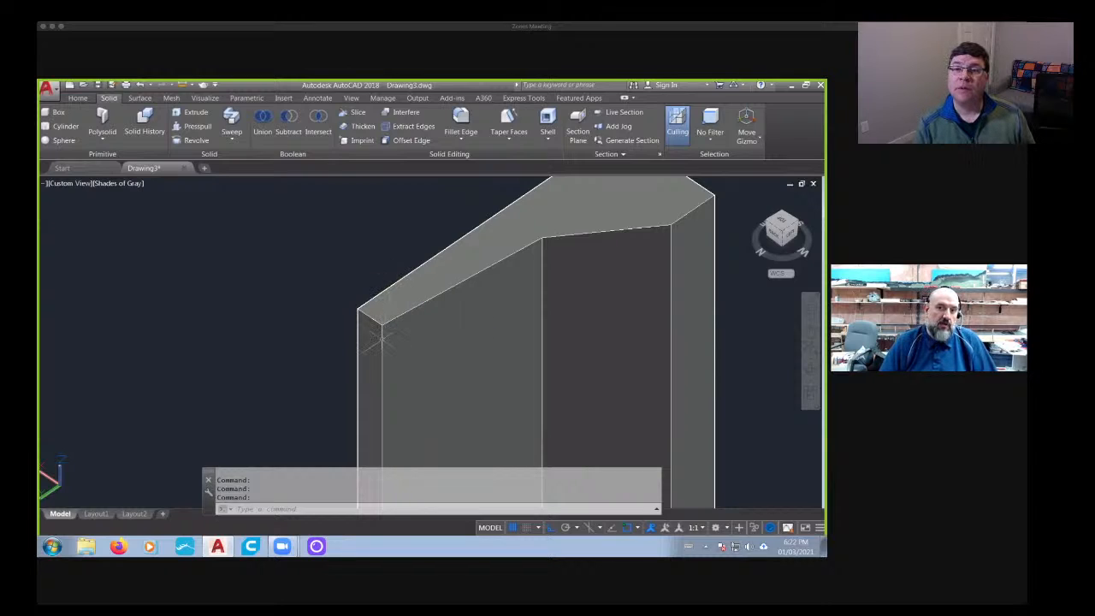
pyautogui.scroll(3, 379, 338)
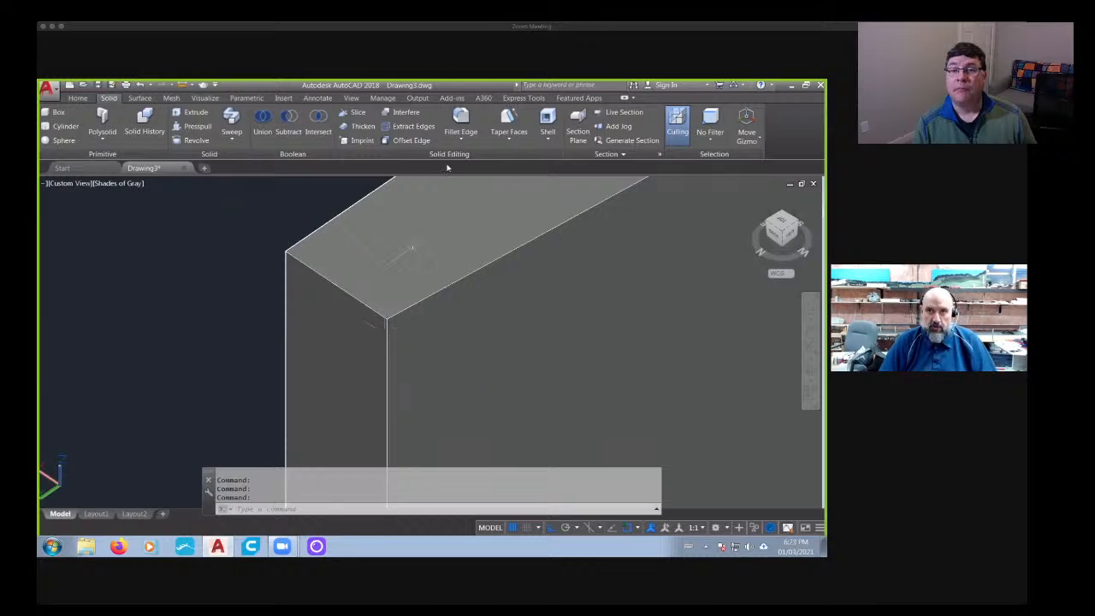
pyautogui.click(461, 122)
pyautogui.scroll(3, 403, 338)
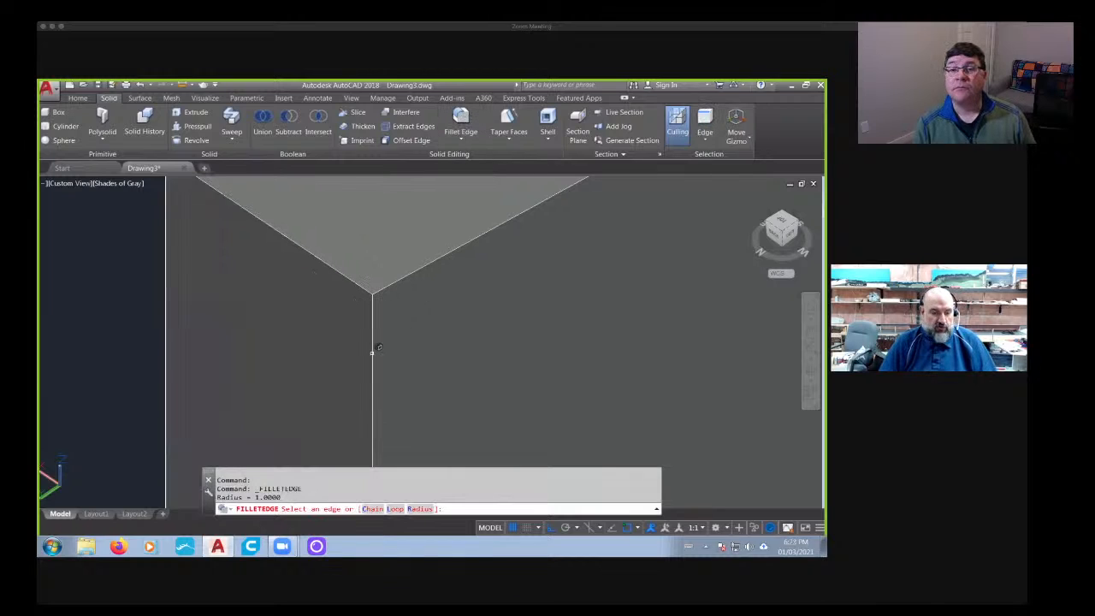
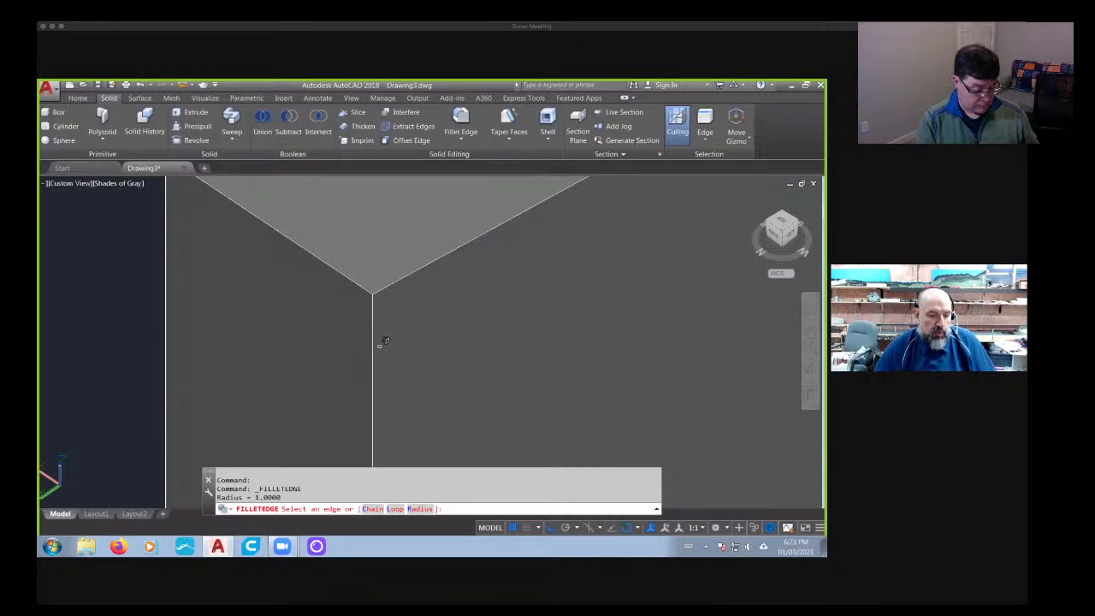
pyautogui.press('Escape')
pyautogui.press('Escape')
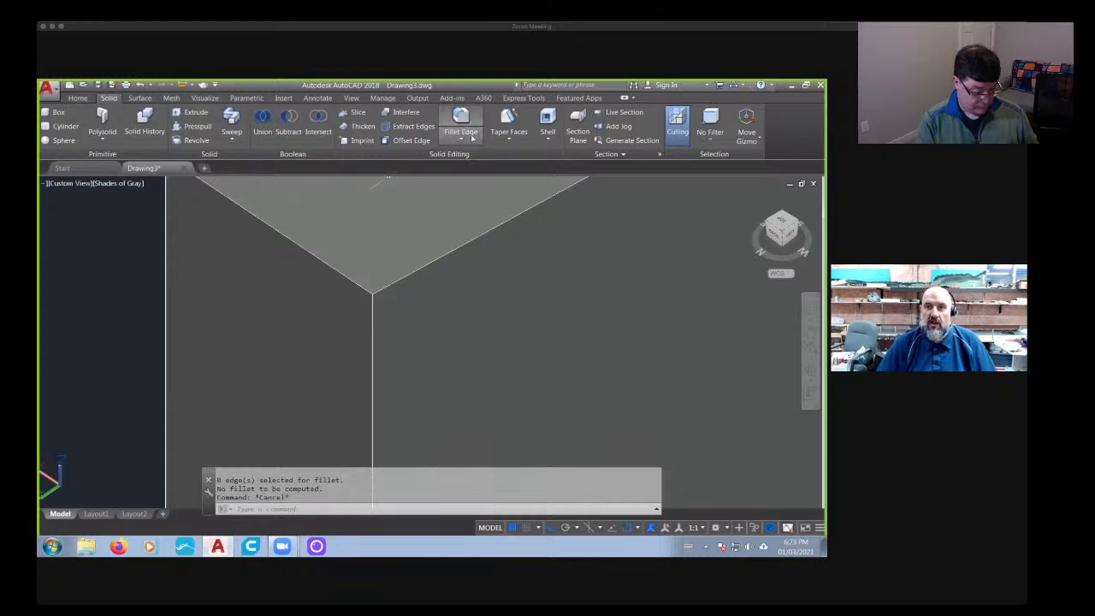
pyautogui.click(462, 125)
pyautogui.scroll(2, 386, 316)
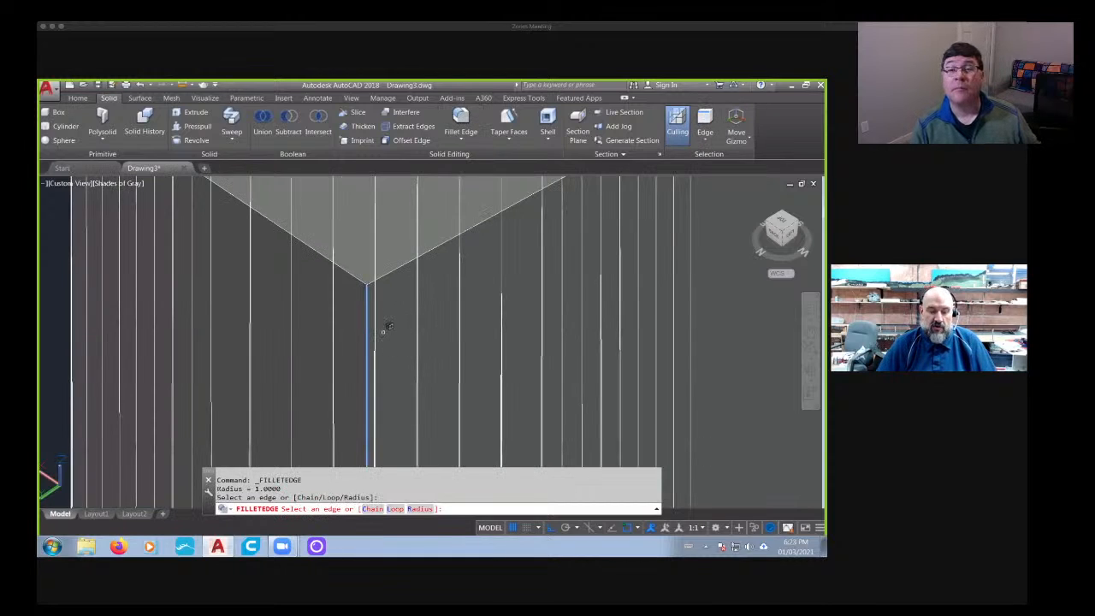
pyautogui.write('r')
pyautogui.press('Return')
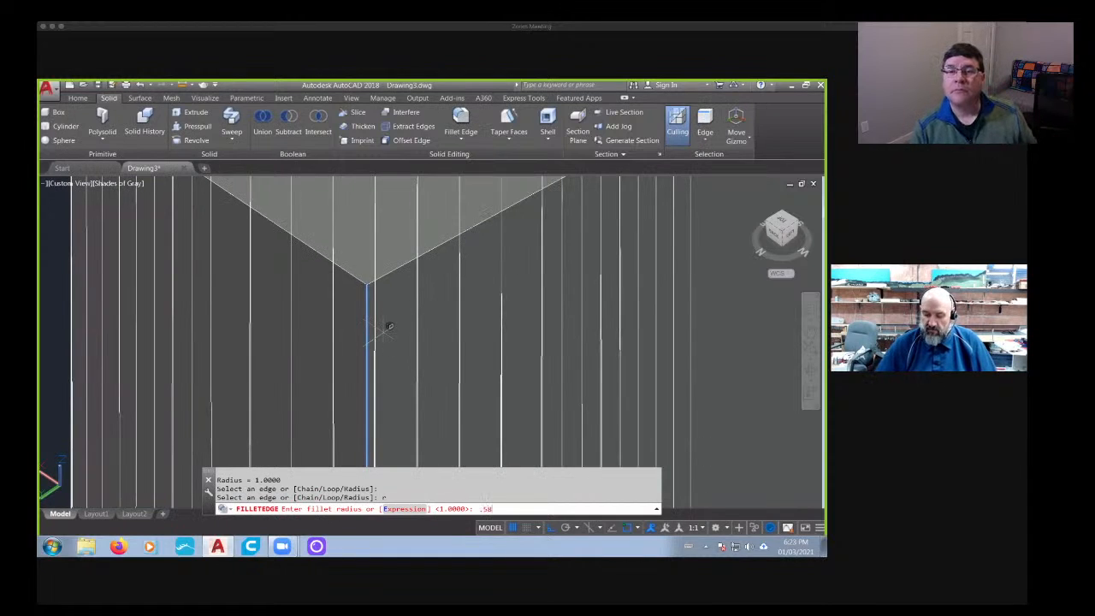
pyautogui.write('.58')
pyautogui.press('Return')
pyautogui.scroll(-3, 491, 340)
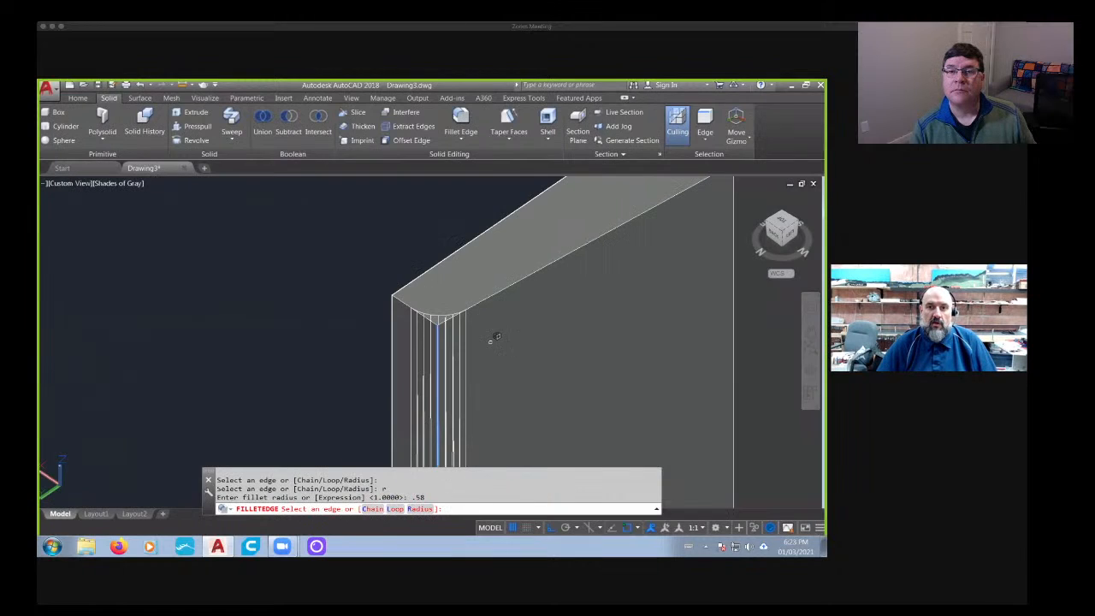
pyautogui.rightClick(461, 348)
pyautogui.press('Escape')
pyautogui.press('Escape')
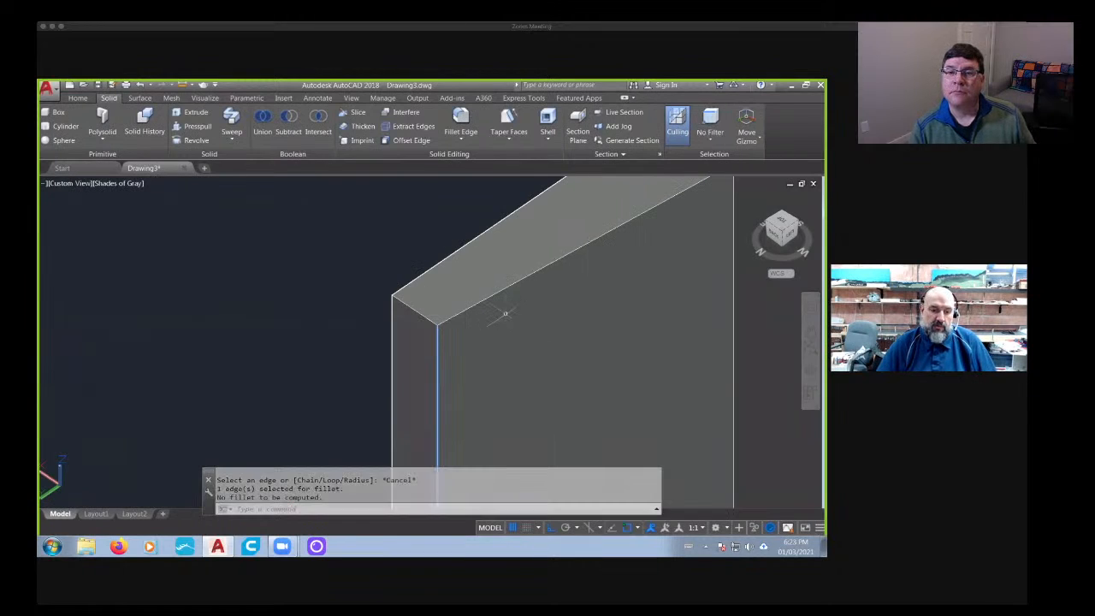
# - Fillet the long outer edge at the half barrier's narrow top end with a radius of 0.058
pyautogui.keyDown('shift'); pyautogui.moveTo(507, 317); pyautogui.dragTo(472, 346, button='middle'); pyautogui.keyUp('shift')
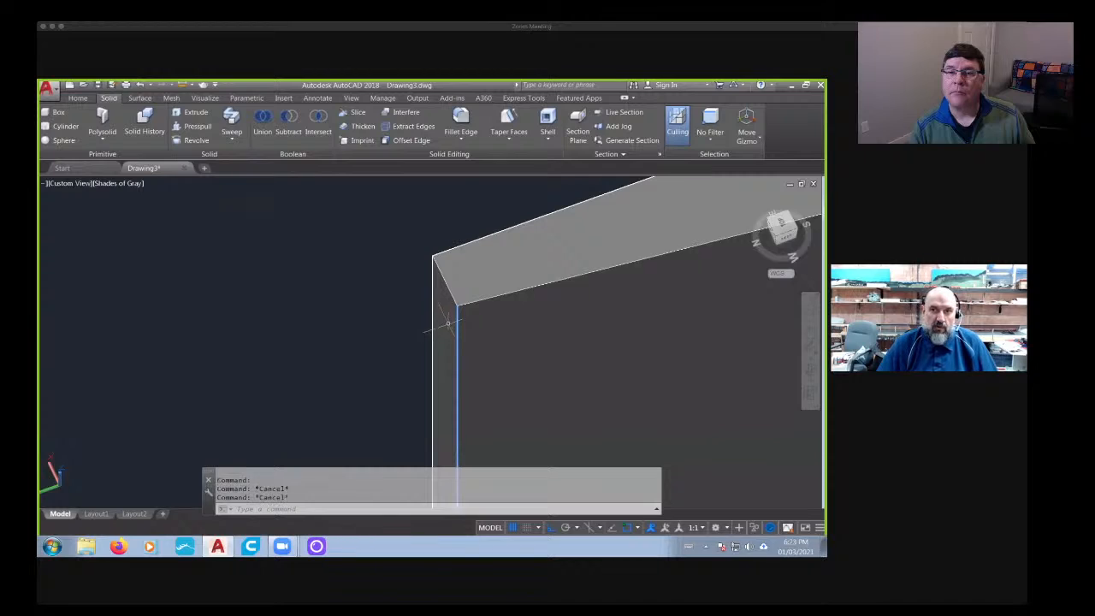
pyautogui.click(461, 124)
pyautogui.scroll(3, 486, 332)
pyautogui.click(423, 321)
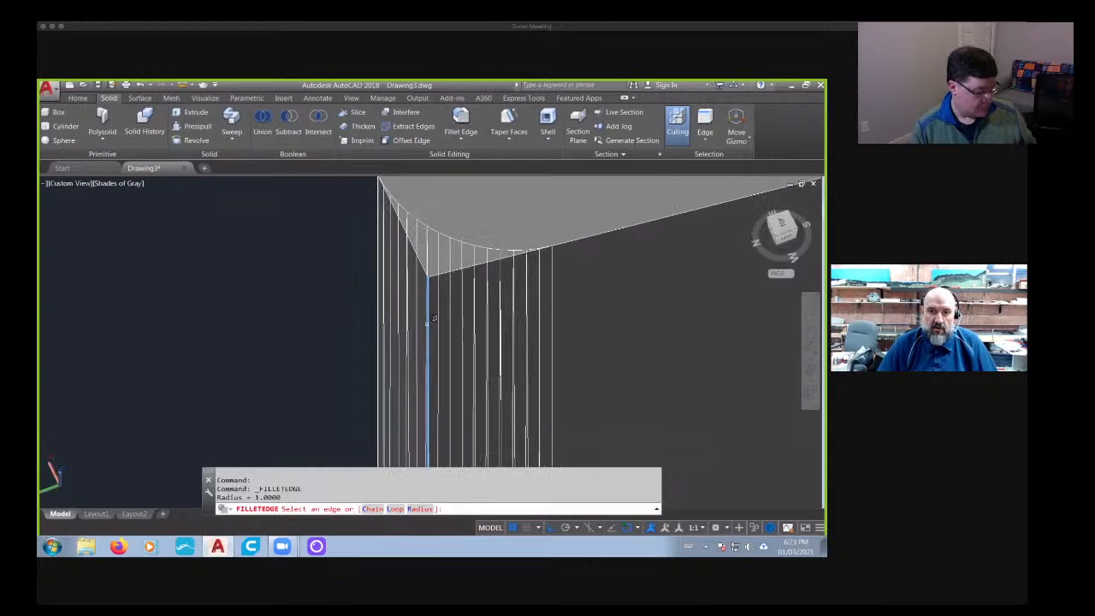
pyautogui.write('r')
pyautogui.press('Return')
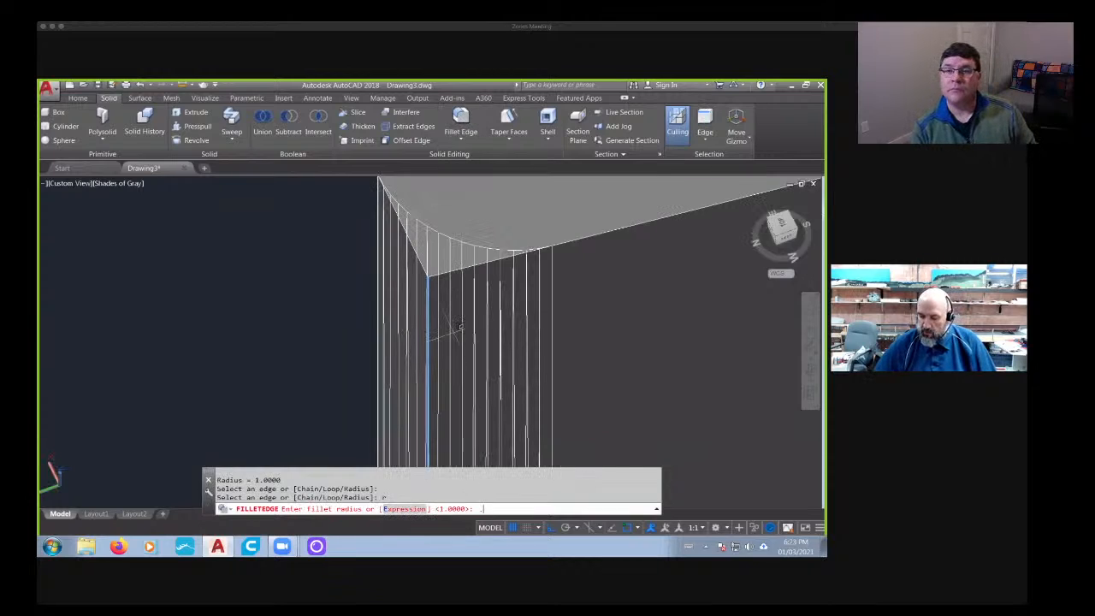
pyautogui.press('Return')
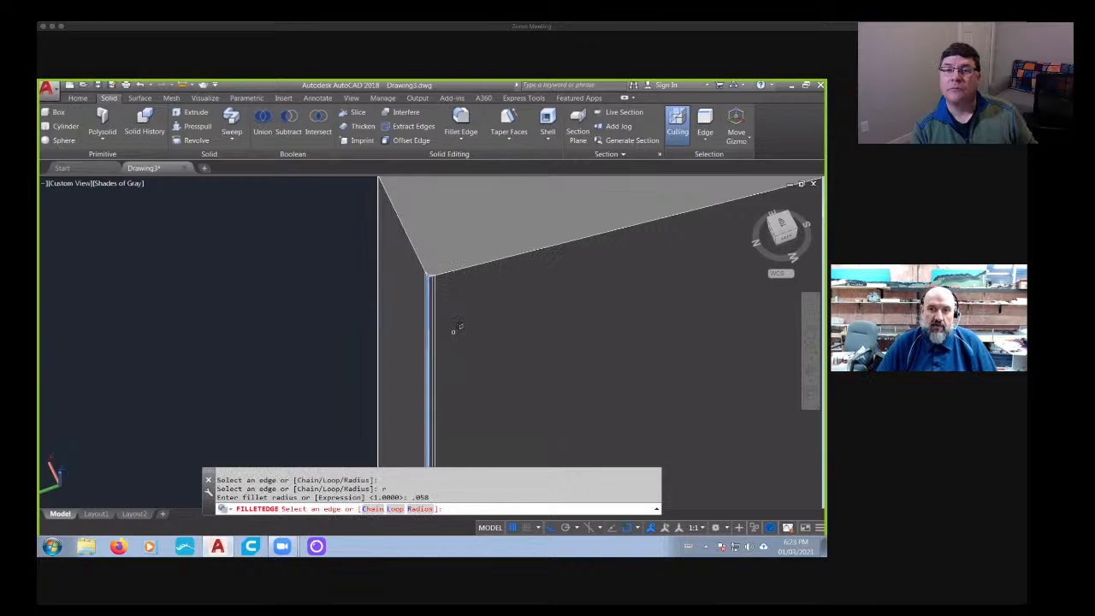
pyautogui.press('Return')
pyautogui.press('Return')
# - Fillet the long edge where the barrier's upper side face meets the sloped face, using the 0.058 radius
pyautogui.scroll(-3, 454, 331)
pyautogui.keyDown('shift'); pyautogui.moveTo(527, 291); pyautogui.dragTo(574, 296, button='middle'); pyautogui.keyUp('shift')
pyautogui.moveTo(750, 428); pyautogui.dragTo(440, 396, button='middle')
pyautogui.scroll(-9, 442, 201)
pyautogui.moveTo(448, 269); pyautogui.dragTo(457, 416, button='middle')
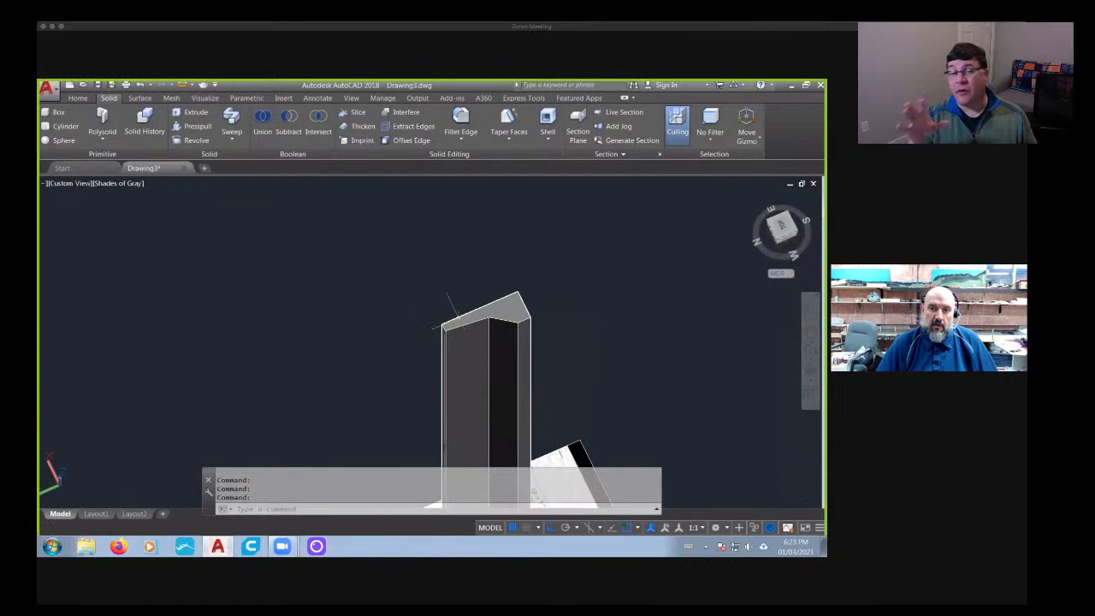
pyautogui.scroll(5, 453, 326)
pyautogui.keyDown('shift'); pyautogui.moveTo(423, 340); pyautogui.dragTo(454, 333, button='middle'); pyautogui.keyUp('shift')
pyautogui.scroll(-10, 453, 334)
pyautogui.moveTo(645, 306); pyautogui.dragTo(392, 323, button='middle')
pyautogui.click(458, 121)
pyautogui.scroll(3, 549, 251)
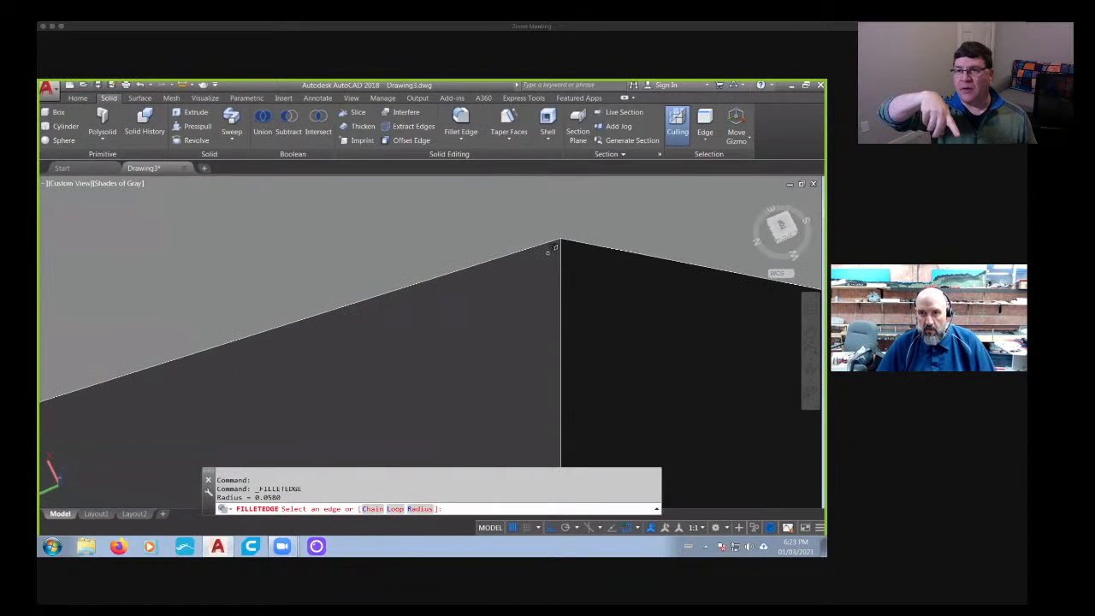
pyautogui.click(562, 264)
pyautogui.keyDown('shift'); pyautogui.moveTo(564, 261); pyautogui.dragTo(385, 277, button='middle'); pyautogui.keyUp('shift')
pyautogui.press('Return')
# - Fillet the long edge between the sloped face and the short side face of the base with radius 0.058
pyautogui.press('Return')
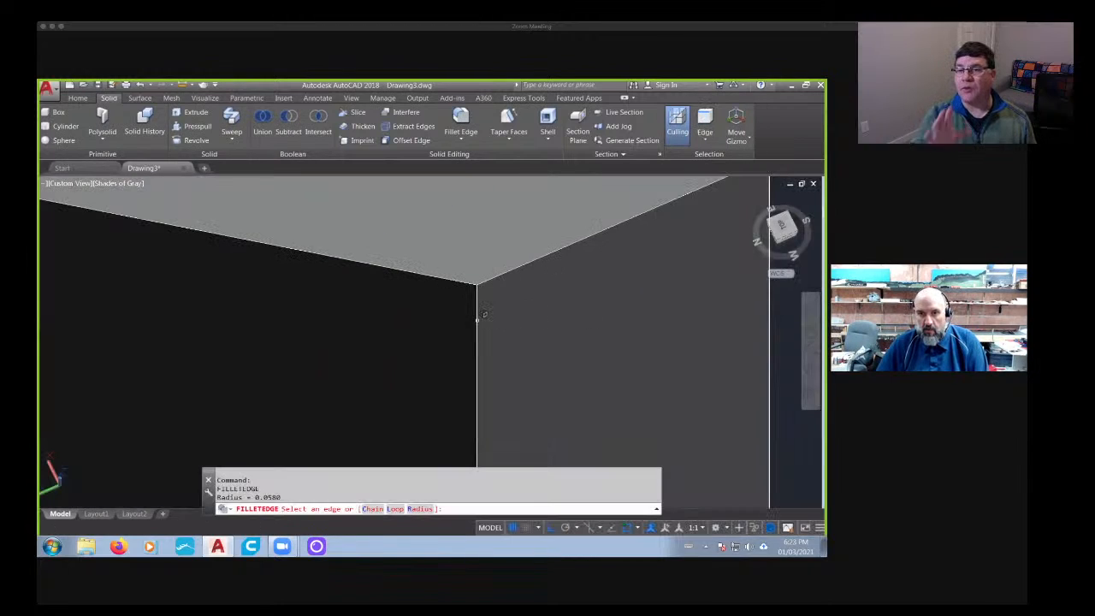
pyautogui.click(477, 318)
pyautogui.scroll(-8, 528, 315)
# - Fillet the outer bottom corner edge of the barrier's base with the same 0.058 radius
pyautogui.press('Return')
pyautogui.press('Return')
pyautogui.scroll(2, 564, 307)
pyautogui.press('Return')
pyautogui.press('Return')
pyautogui.scroll(2, 552, 302)
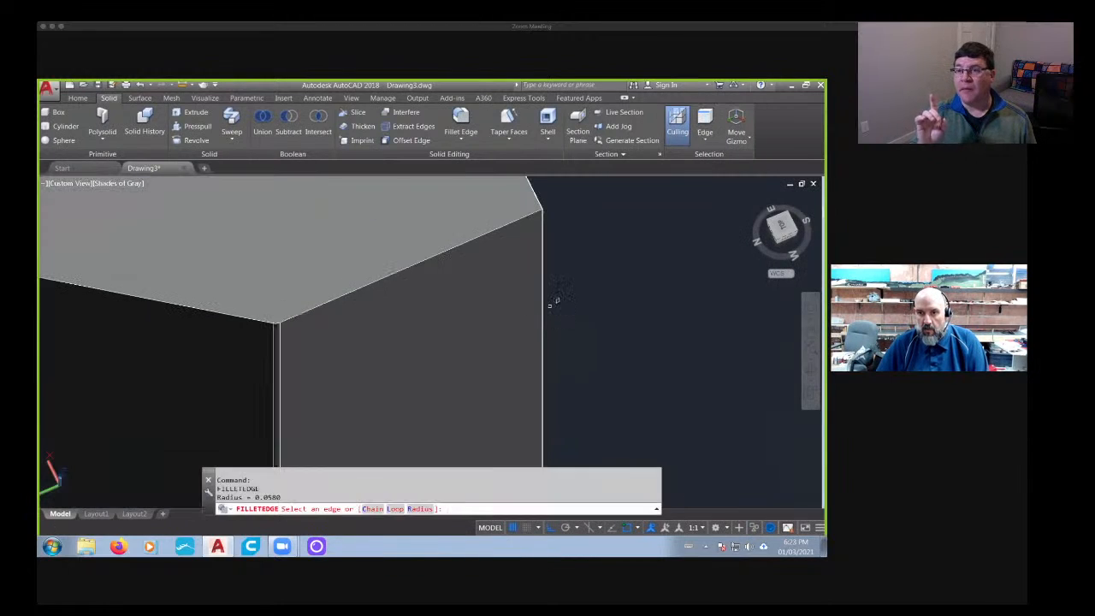
pyautogui.click(545, 303)
pyautogui.scroll(-6, 539, 316)
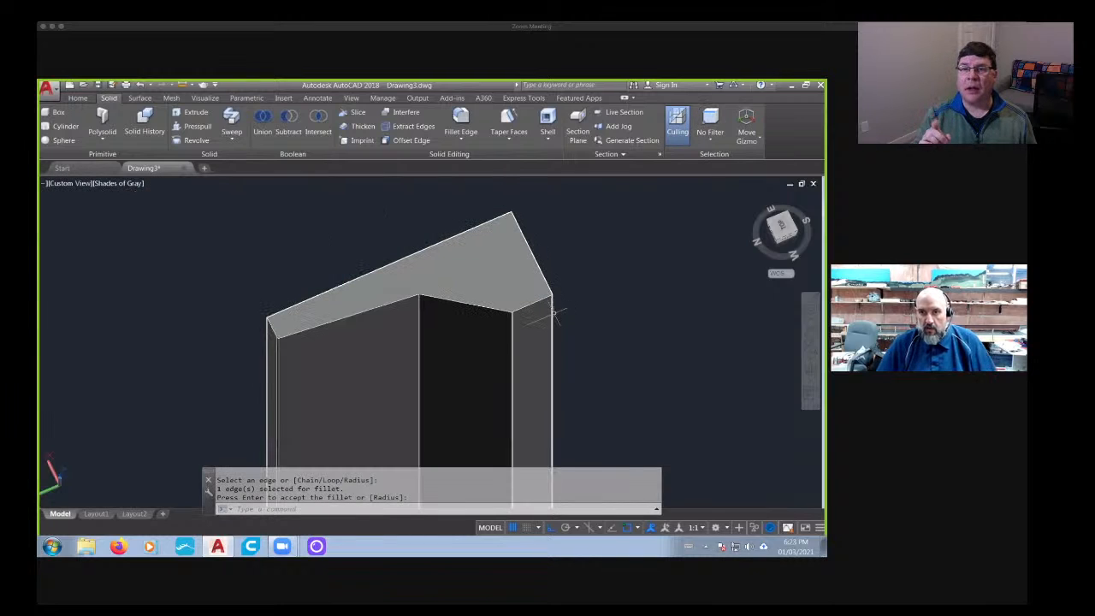
pyautogui.keyDown('shift'); pyautogui.moveTo(522, 337); pyautogui.dragTo(479, 282, button='middle'); pyautogui.keyUp('shift')
pyautogui.press('Return')
# - Show the half barrier in the Left view and align the UCS to that view
pyautogui.scroll(4, 455, 394)
pyautogui.scroll(2, 463, 389)
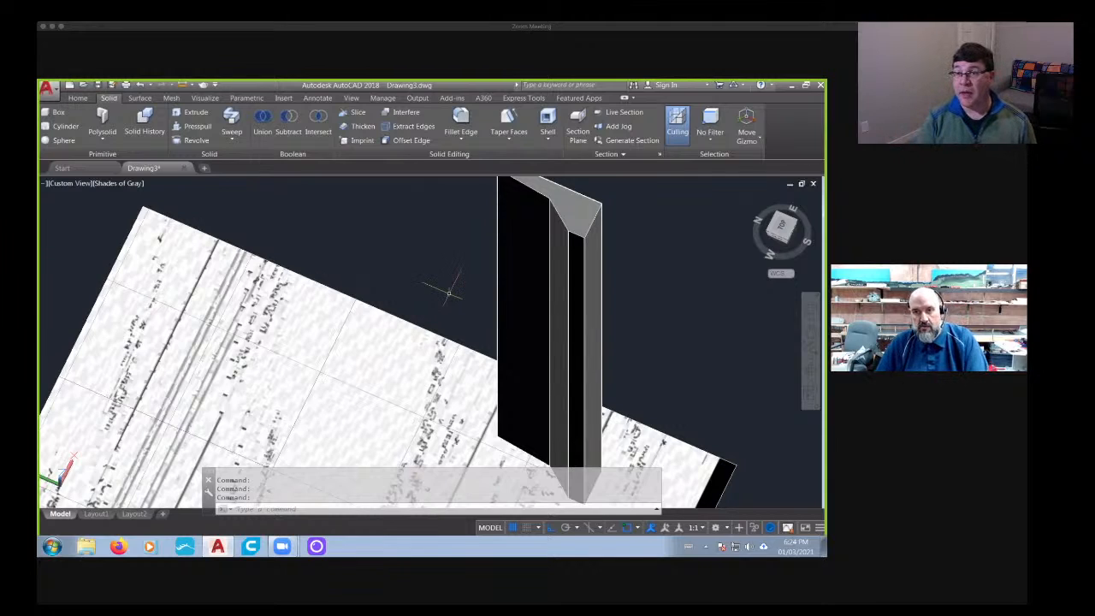
pyautogui.scroll(-2, 497, 285)
pyautogui.keyDown('shift'); pyautogui.moveTo(561, 277); pyautogui.dragTo(604, 190, button='middle'); pyautogui.keyUp('shift')
pyautogui.moveTo(786, 209); pyautogui.dragTo(721, 225, button='middle')
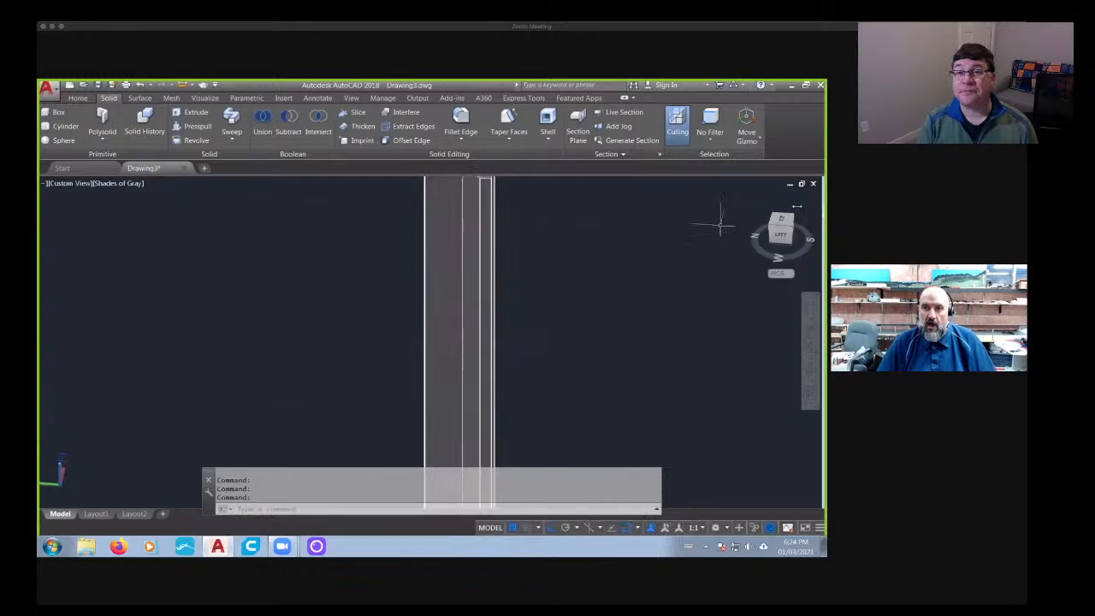
pyautogui.keyDown('shift'); pyautogui.moveTo(653, 289); pyautogui.dragTo(338, 394, button='middle'); pyautogui.keyUp('shift')
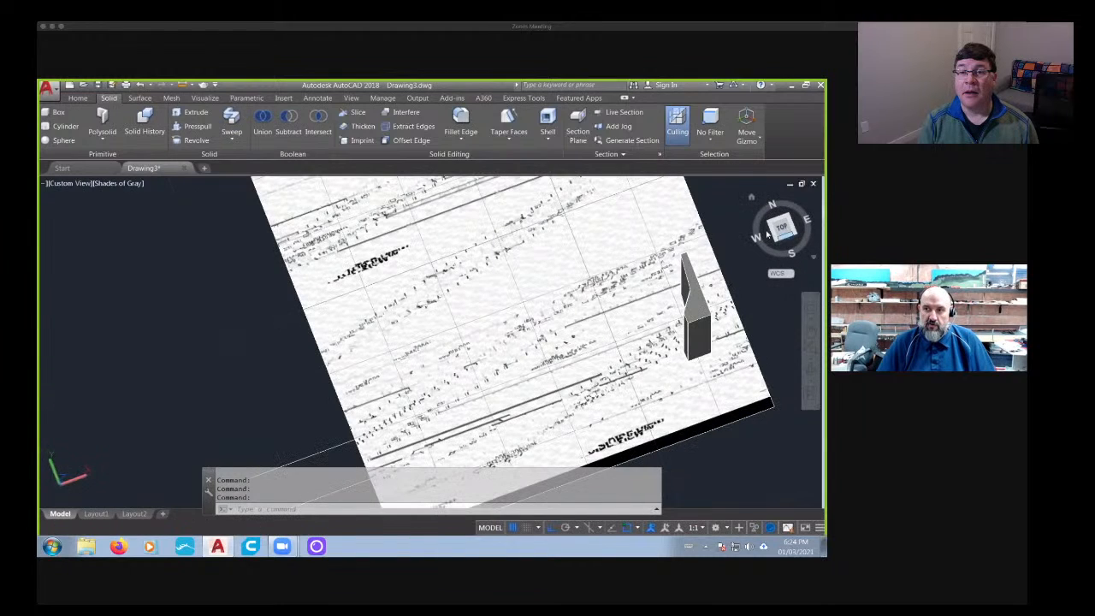
pyautogui.click(779, 228)
pyautogui.keyDown('shift'); pyautogui.moveTo(513, 362); pyautogui.dragTo(565, 362, button='middle'); pyautogui.keyUp('shift')
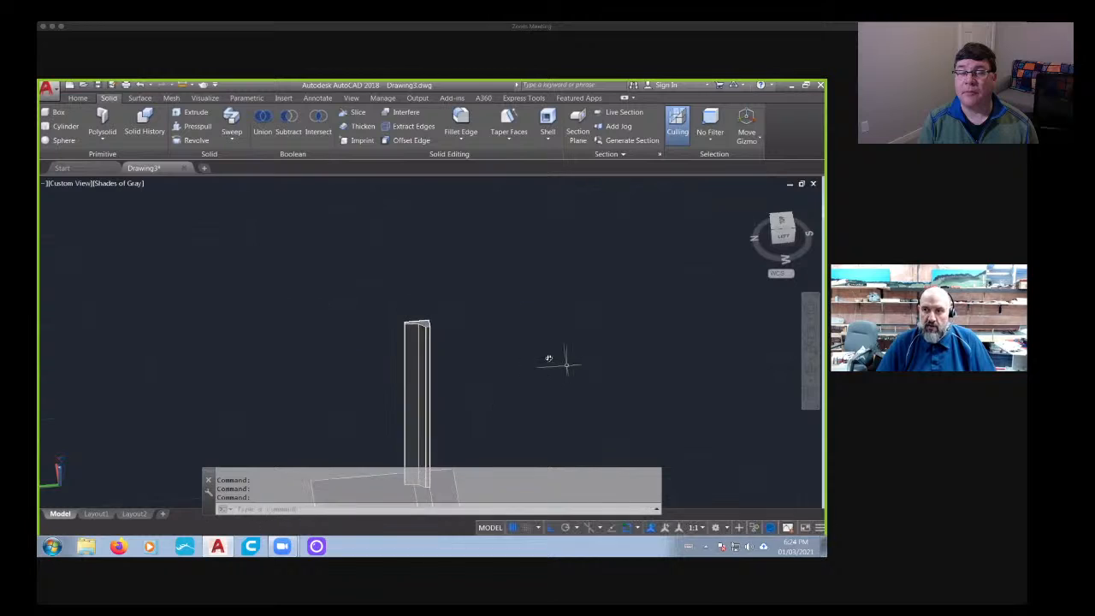
pyautogui.click(784, 237)
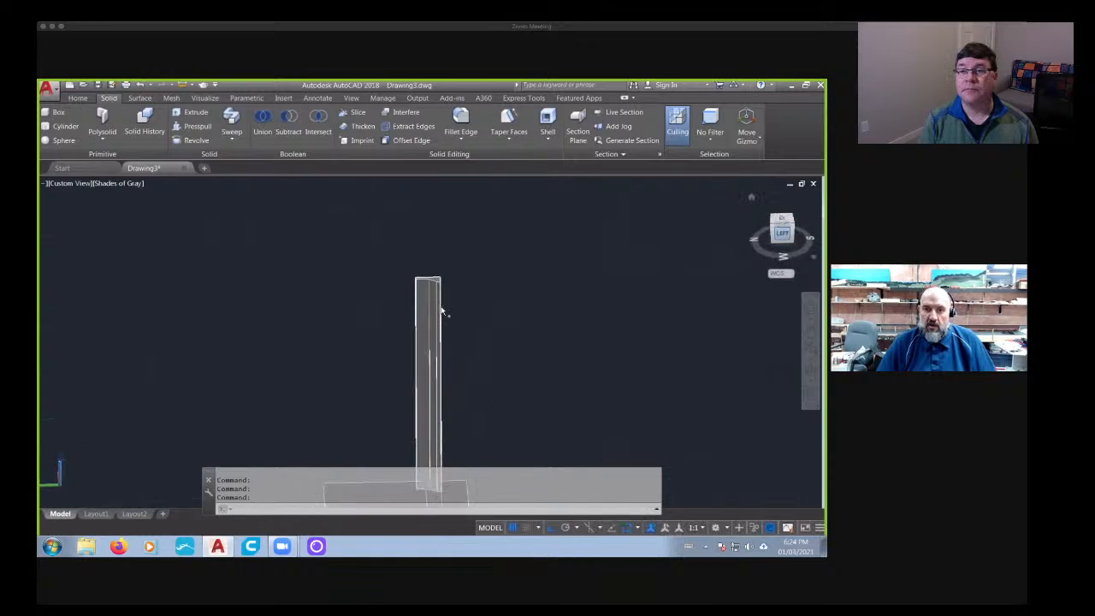
pyautogui.rightClick(70, 485)
pyautogui.click(86, 347)
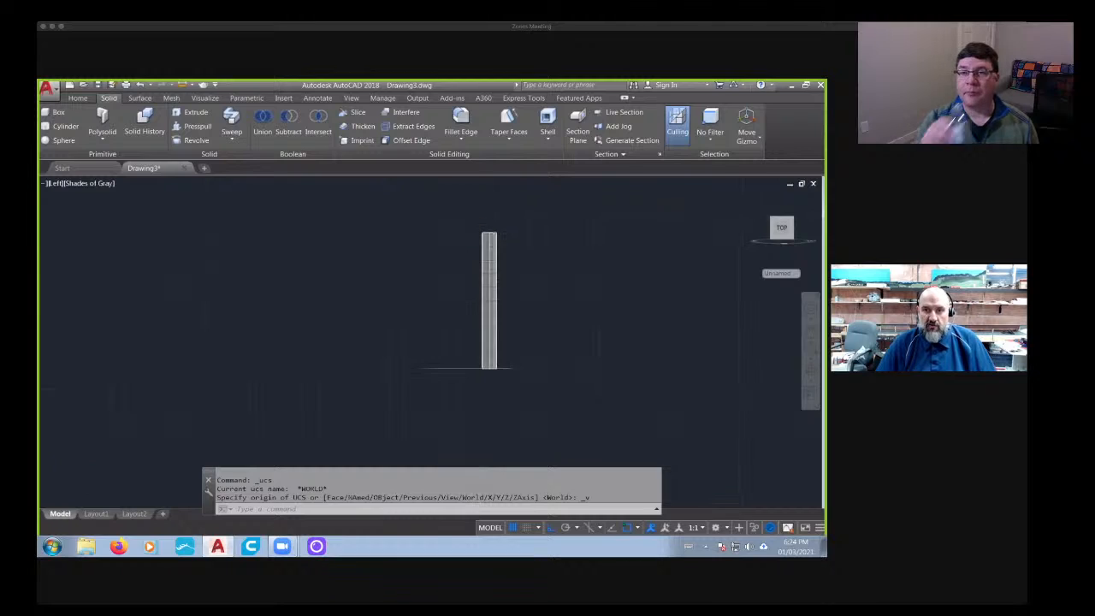
# - Draw a horizontal guide line outward from the upper left corner of the upright barrier solid
pyautogui.scroll(-5, 496, 216)
pyautogui.scroll(3, 520, 289)
pyautogui.moveTo(487, 255); pyautogui.dragTo(485, 346, button='middle')
pyautogui.scroll(8, 470, 248)
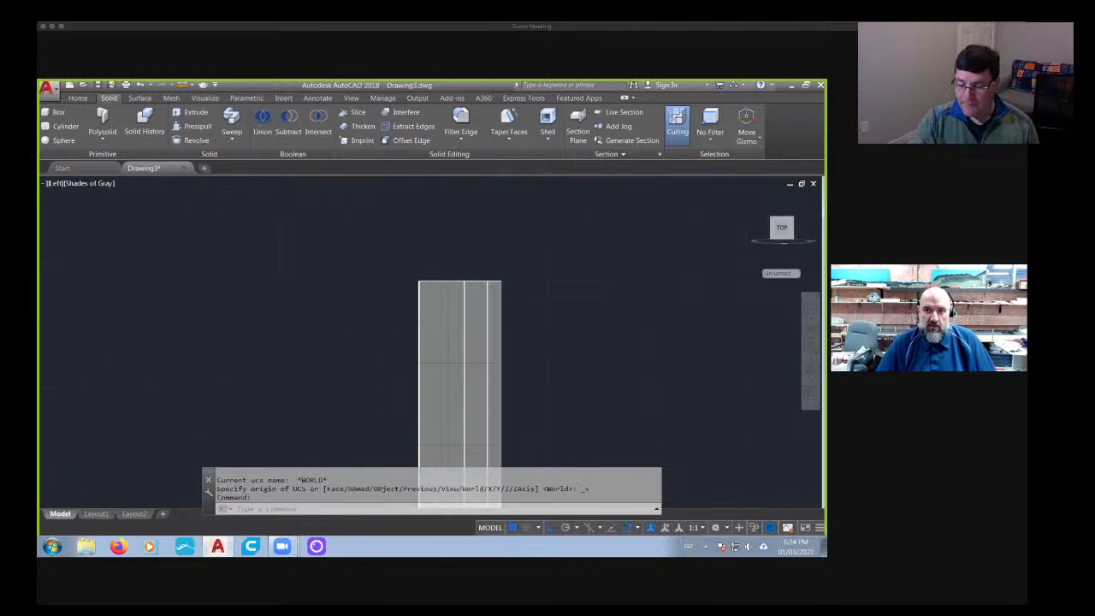
pyautogui.moveTo(424, 227); pyautogui.dragTo(420, 228, button='middle')
pyautogui.press('Escape')
pyautogui.press('Escape')
pyautogui.click(79, 99)
pyautogui.click(240, 126)
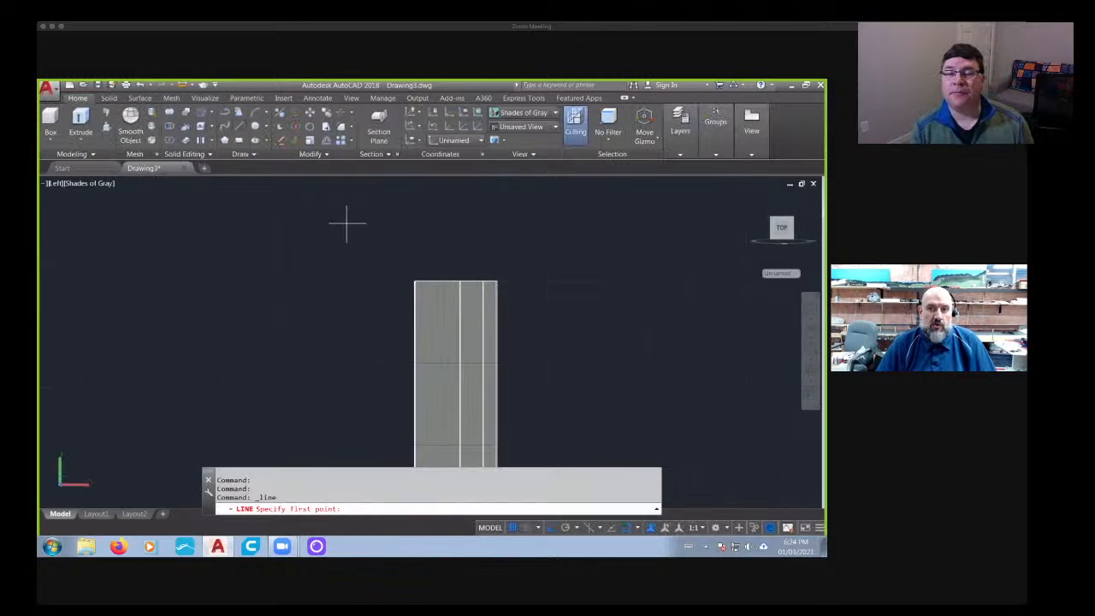
pyautogui.scroll(3, 389, 238)
pyautogui.click(439, 323)
pyautogui.click(196, 322)
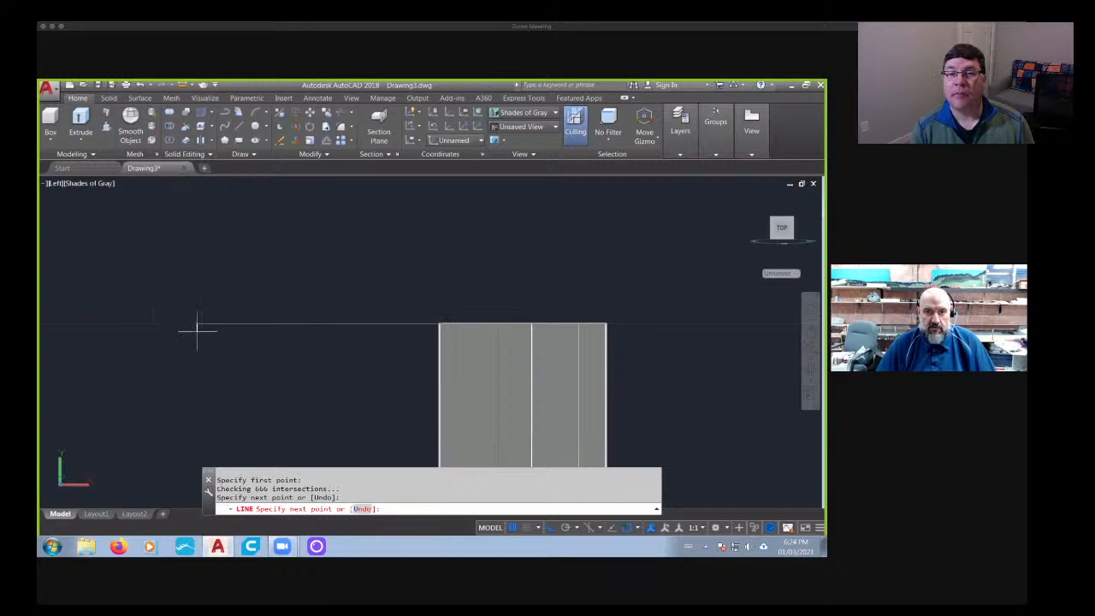
pyautogui.press('Escape')
# - Offset the horizontal guide line downward by 34.44
pyautogui.moveTo(237, 371); pyautogui.dragTo(325, 361, button='middle')
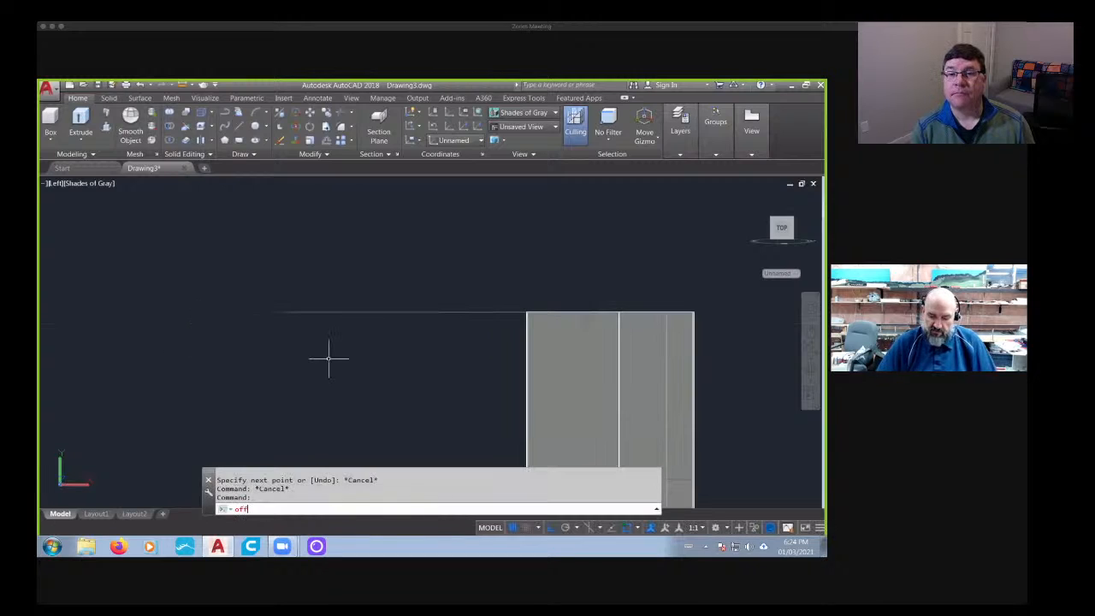
pyautogui.press('Return')
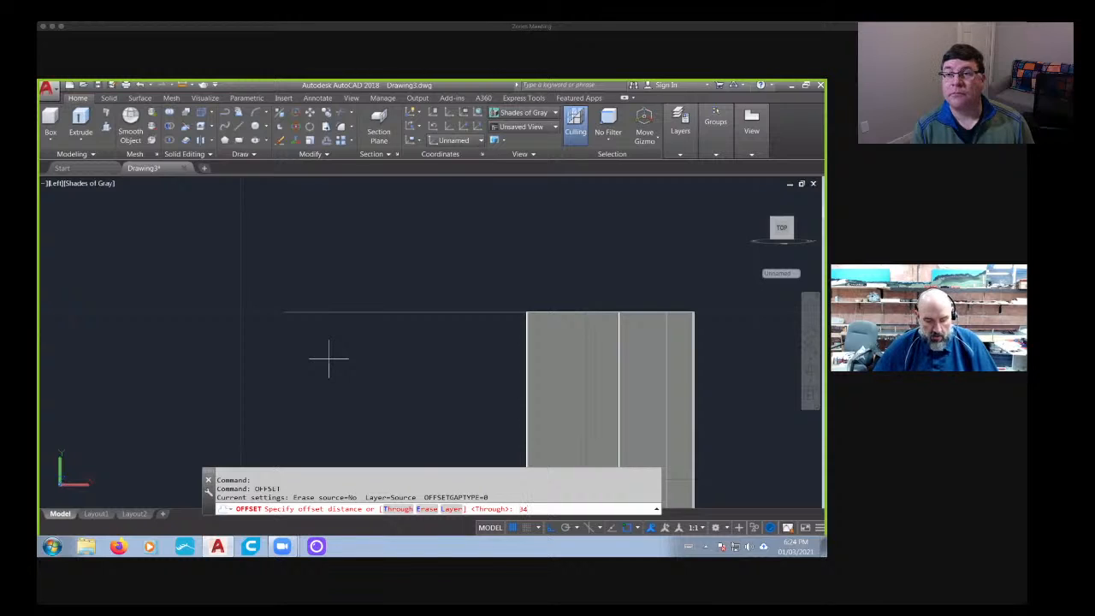
pyautogui.press('Return')
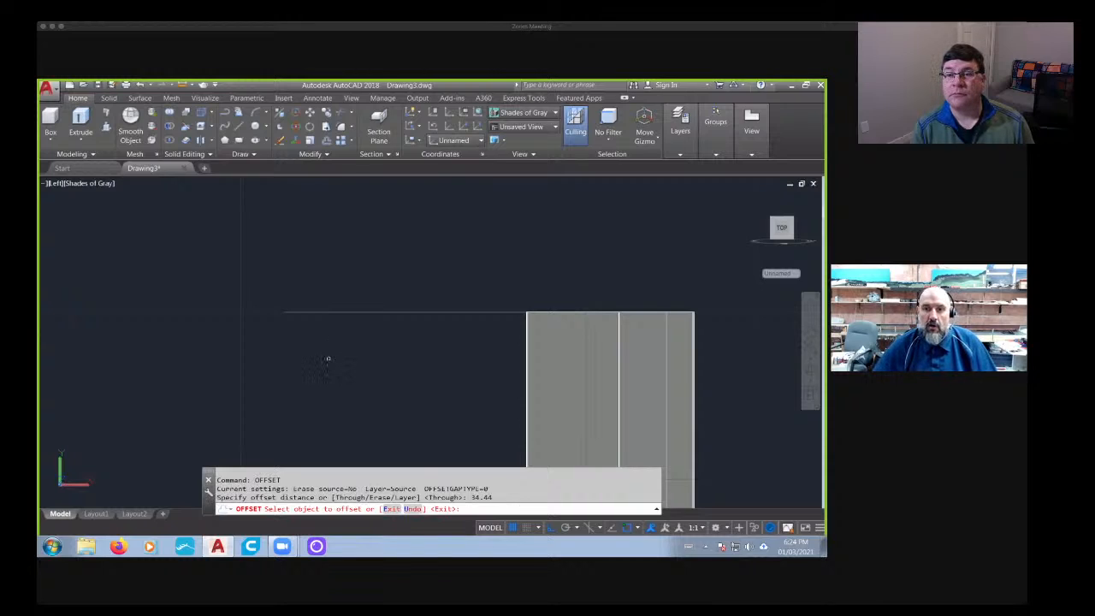
pyautogui.click(413, 313)
pyautogui.click(408, 402)
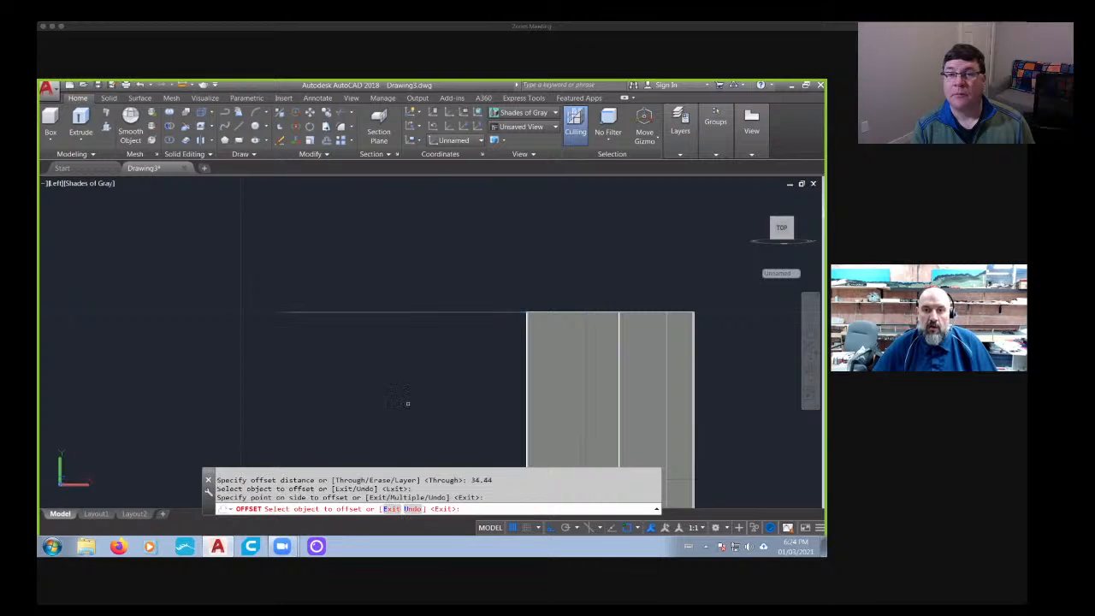
pyautogui.scroll(-5, 408, 401)
pyautogui.moveTo(408, 380); pyautogui.dragTo(405, 201, button='middle')
pyautogui.scroll(2, 400, 415)
pyautogui.moveTo(392, 382); pyautogui.dragTo(326, 325, button='middle')
pyautogui.scroll(-2, 362, 345)
pyautogui.press('Escape')
pyautogui.scroll(-2, 376, 341)
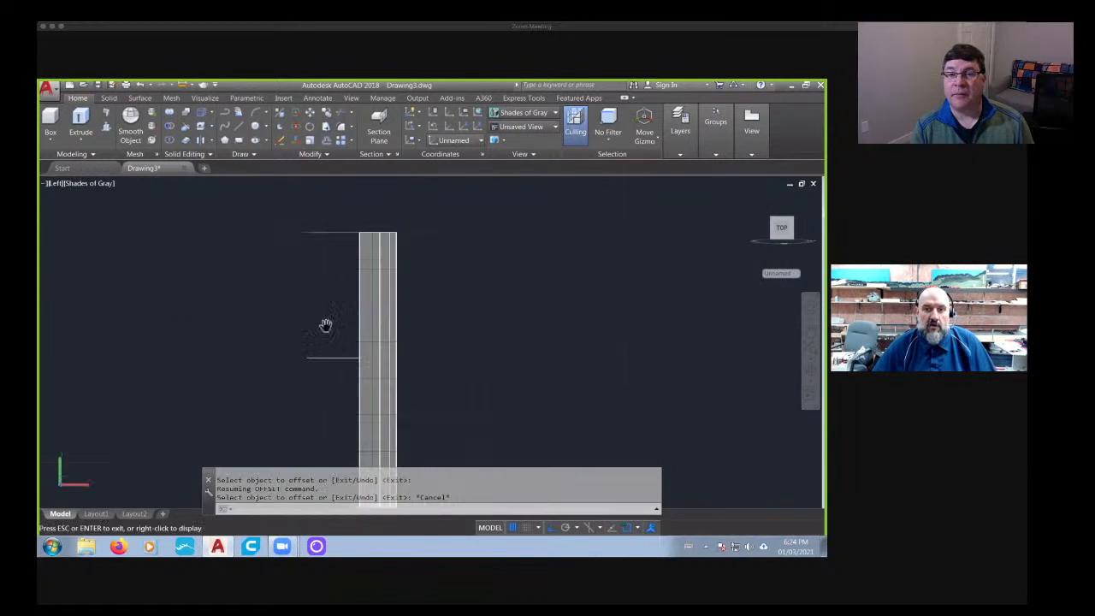
# - Slice the barrier solid along the lower guide line, keeping both sides
pyautogui.click(108, 97)
pyautogui.click(358, 113)
pyautogui.click(378, 342)
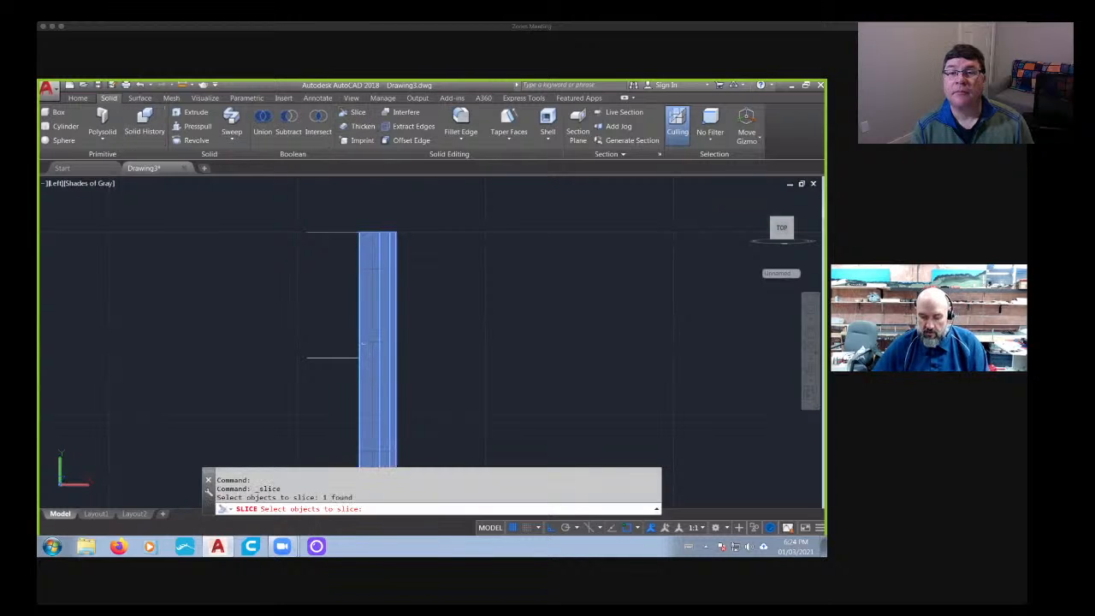
pyautogui.press('Return')
pyautogui.click(359, 357)
pyautogui.click(325, 359)
pyautogui.press('Return')
pyautogui.press('Return')
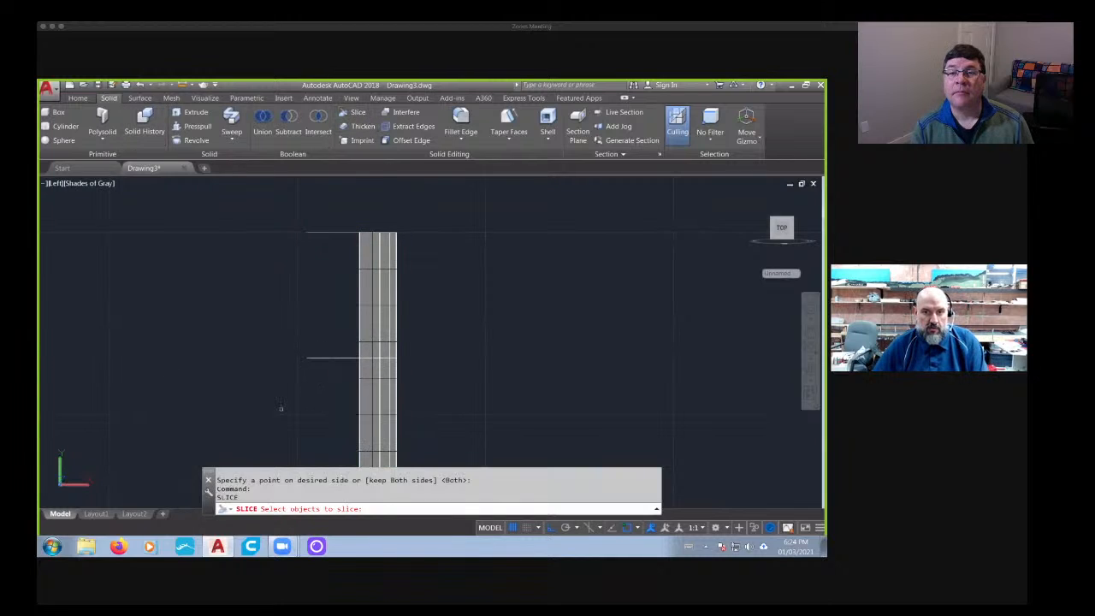
# - Delete the portion of the barrier below the slice
pyautogui.press('Escape')
pyautogui.press('Escape')
pyautogui.press('Escape')
pyautogui.click(453, 392)
pyautogui.click(268, 438)
pyautogui.press('Delete')
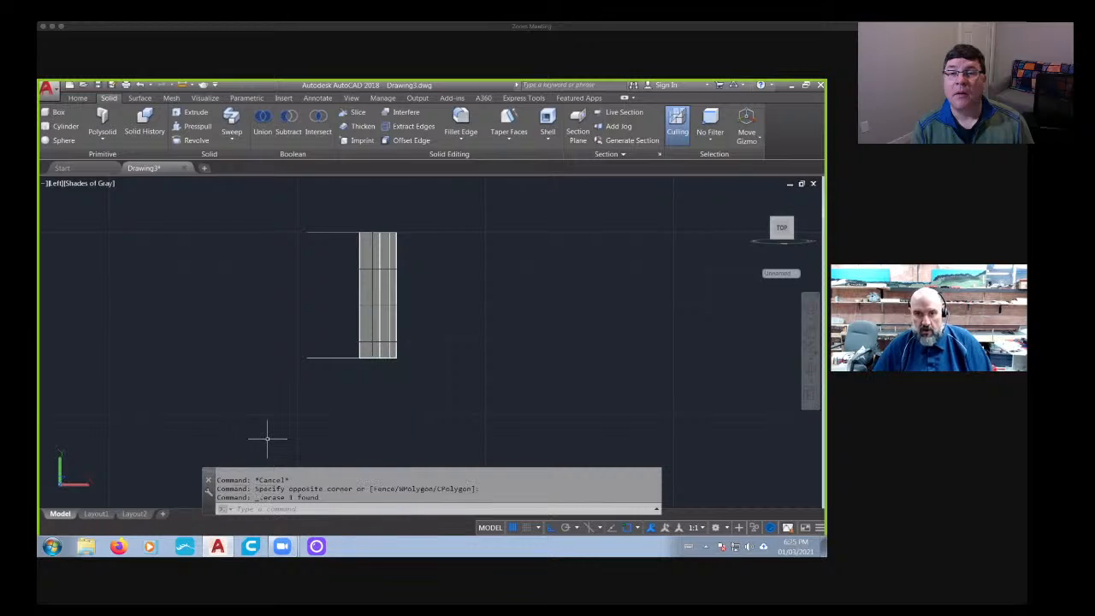
# - Delete both horizontal guide lines beside the barrier
pyautogui.click(324, 200)
pyautogui.click(274, 442)
pyautogui.press('Delete')
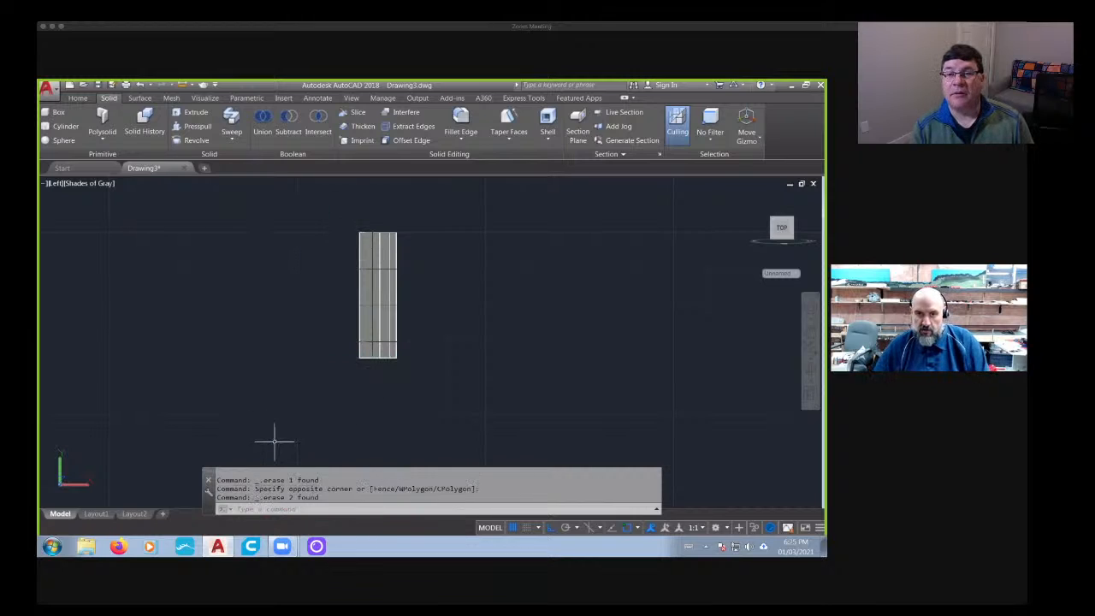
# - Show the model squarely over the reference drawing from the top in the 2D Wireframe visual style
pyautogui.scroll(-3, 273, 439)
pyautogui.moveTo(274, 440)
pyautogui.keyDown('shift'); pyautogui.mouseDown(button='middle')
pyautogui.moveTo(402, 406)
pyautogui.moveTo(359, 403)
pyautogui.moveTo(366, 428)
pyautogui.moveTo(409, 395)
pyautogui.moveTo(342, 408)
pyautogui.mouseUp(button='middle'); pyautogui.keyUp('shift')
pyautogui.scroll(4, 371, 399)
pyautogui.scroll(-6, 409, 395)
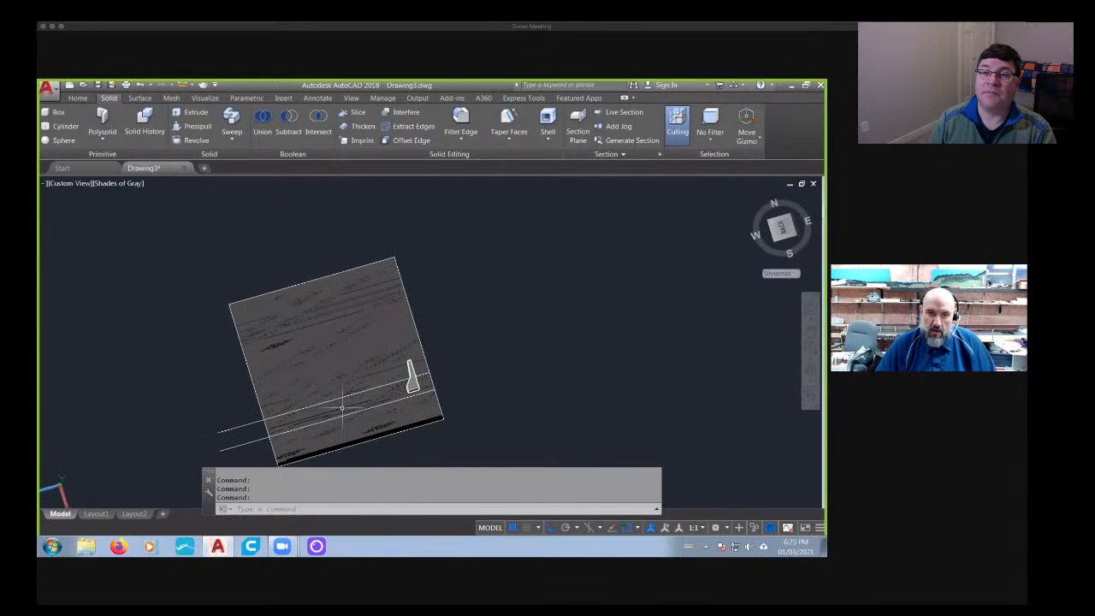
pyautogui.click(781, 227)
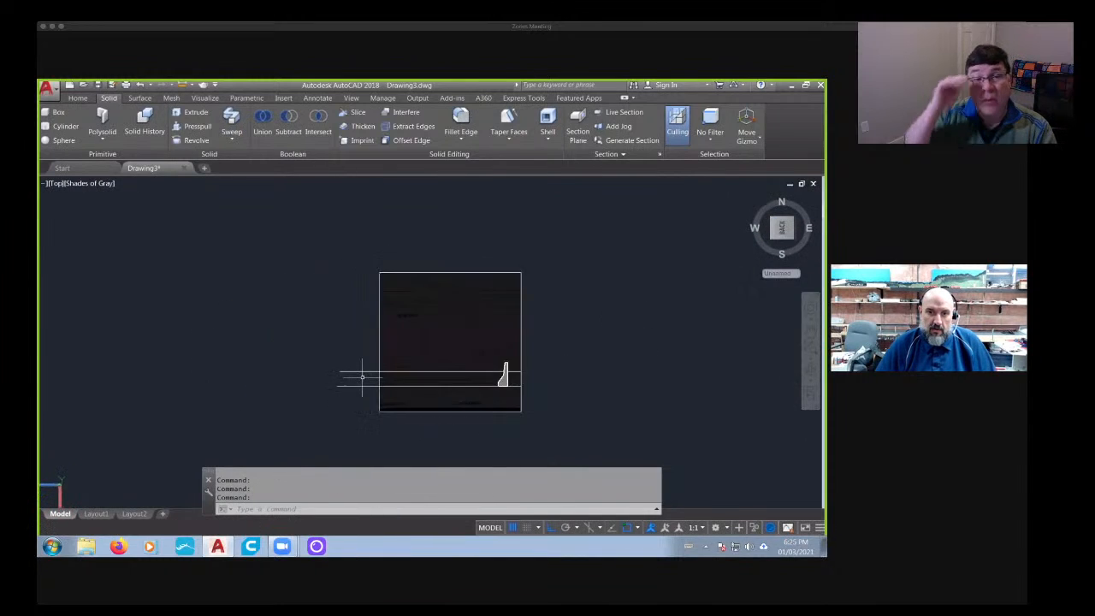
pyautogui.scroll(3, 362, 376)
pyautogui.click(94, 183)
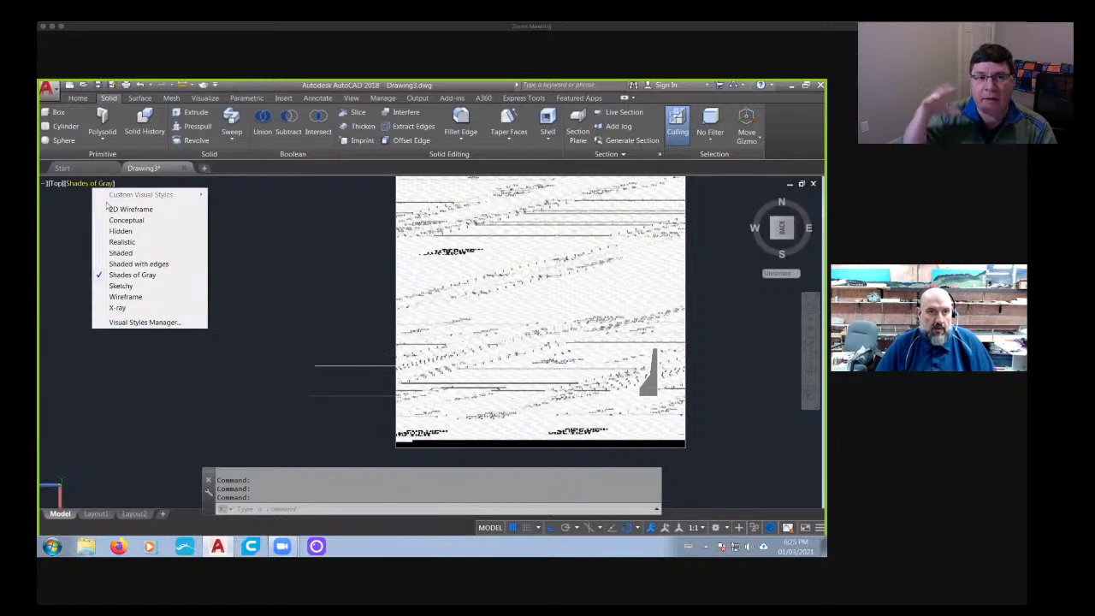
pyautogui.click(111, 208)
pyautogui.moveTo(511, 348); pyautogui.dragTo(295, 317, button='middle')
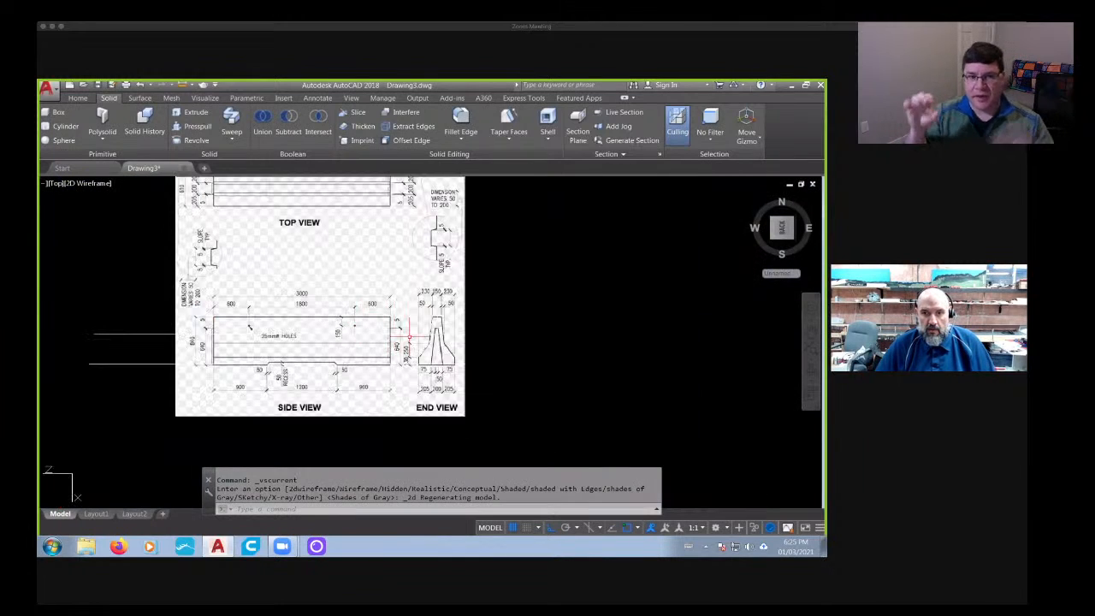
# - Examine the inner cavity's outline and dimensions in the reference drawing's end view
pyautogui.scroll(2, 432, 345)
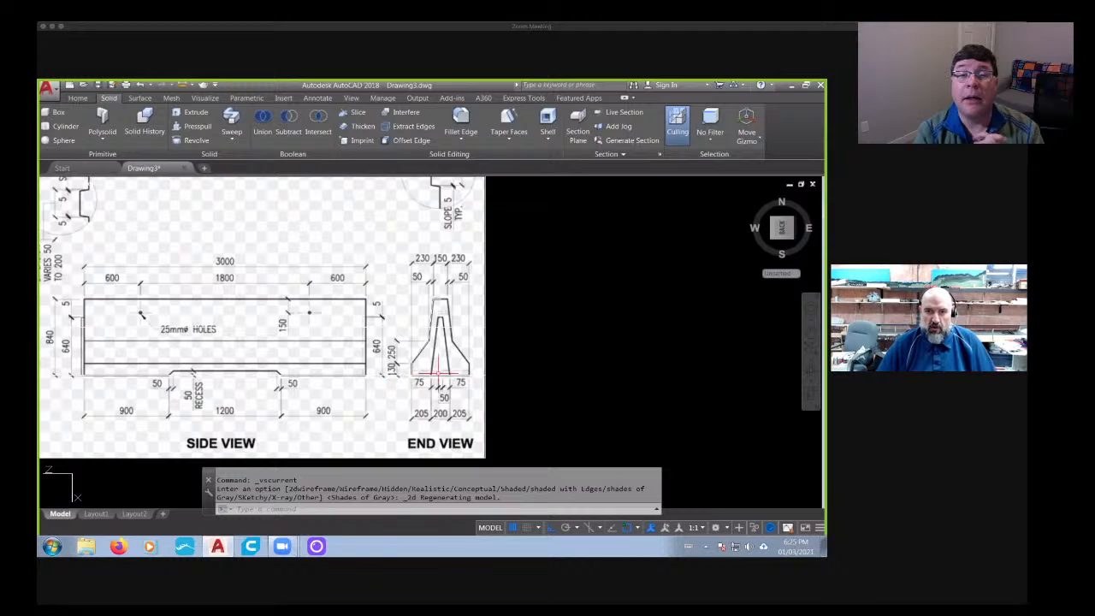
pyautogui.scroll(3, 438, 334)
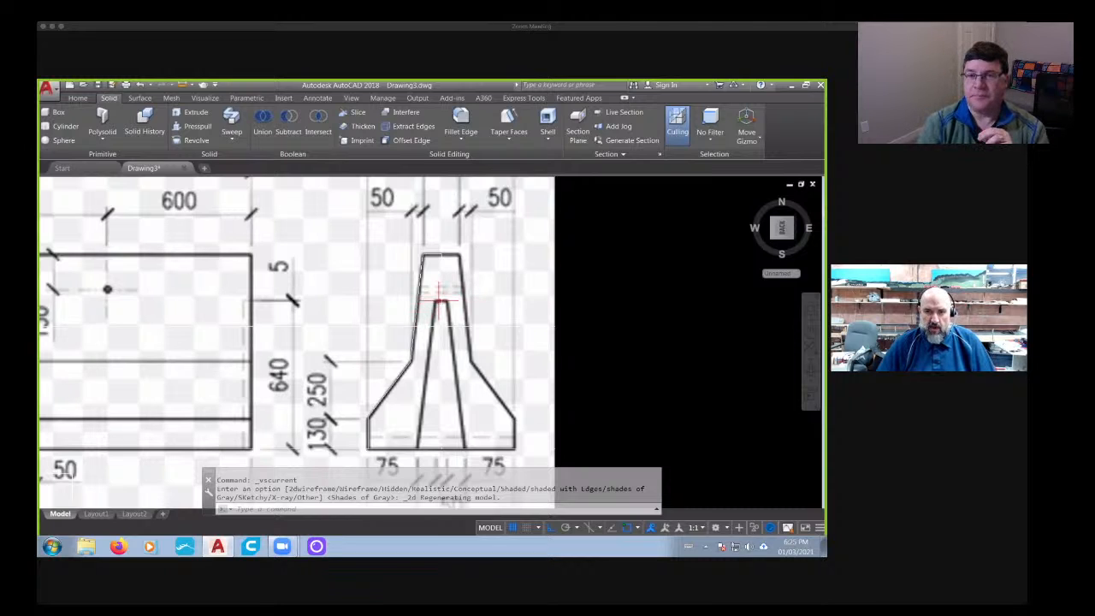
pyautogui.scroll(-6, 437, 295)
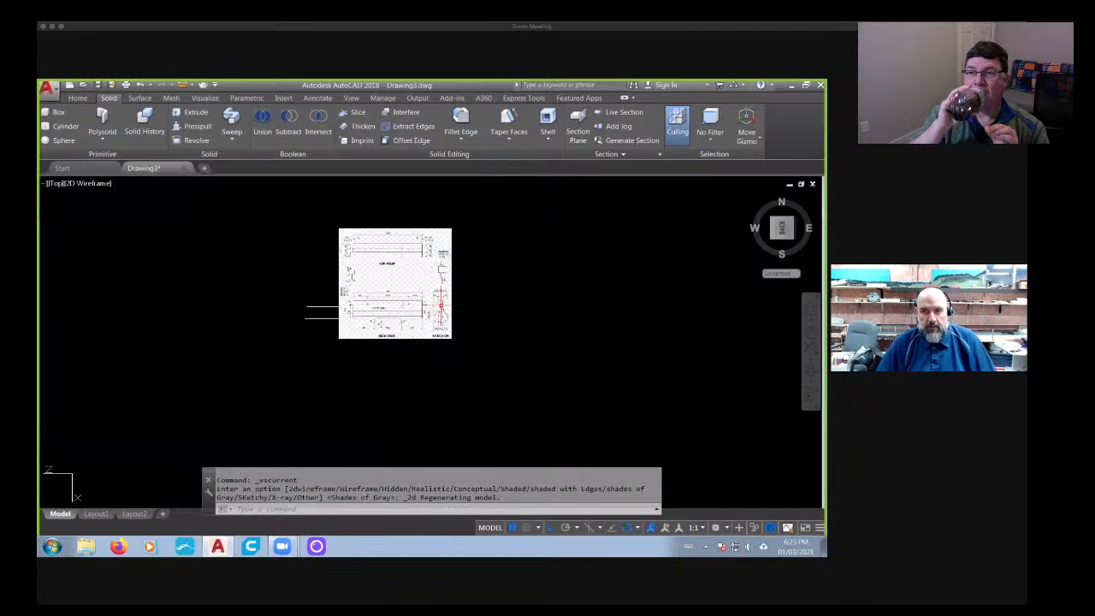
pyautogui.scroll(4, 410, 287)
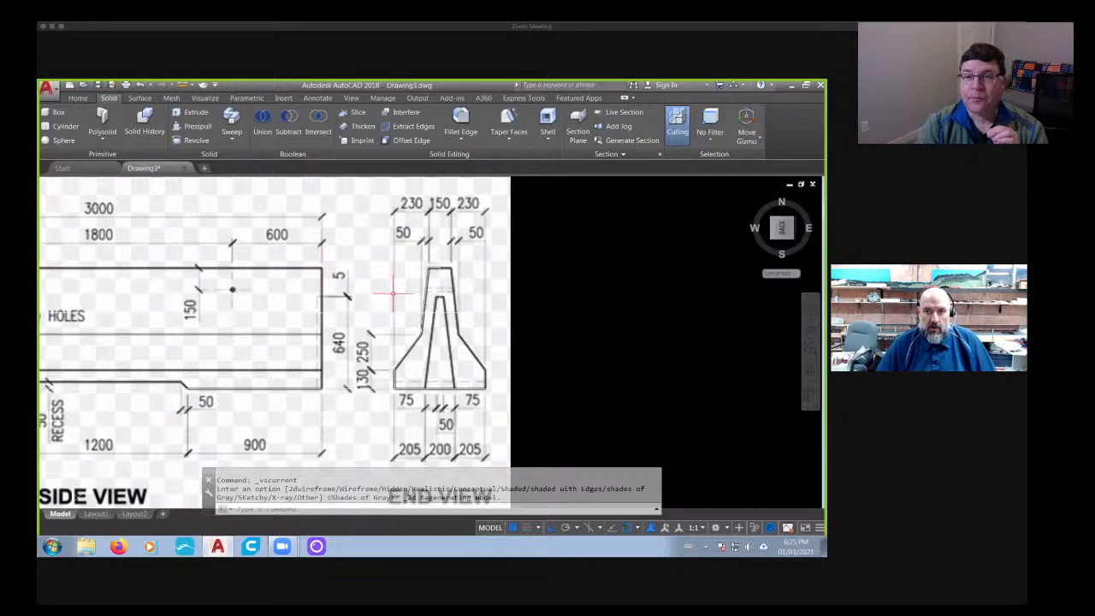
pyautogui.scroll(2, 462, 319)
pyautogui.moveTo(392, 276); pyautogui.dragTo(383, 273, button='middle')
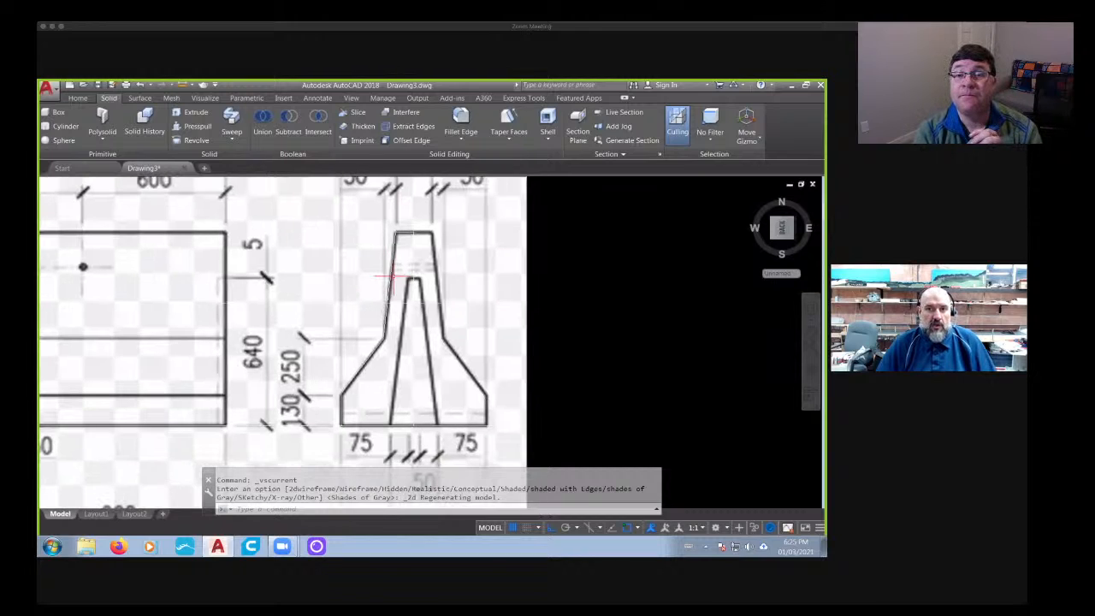
pyautogui.press('Escape')
pyautogui.press('Escape')
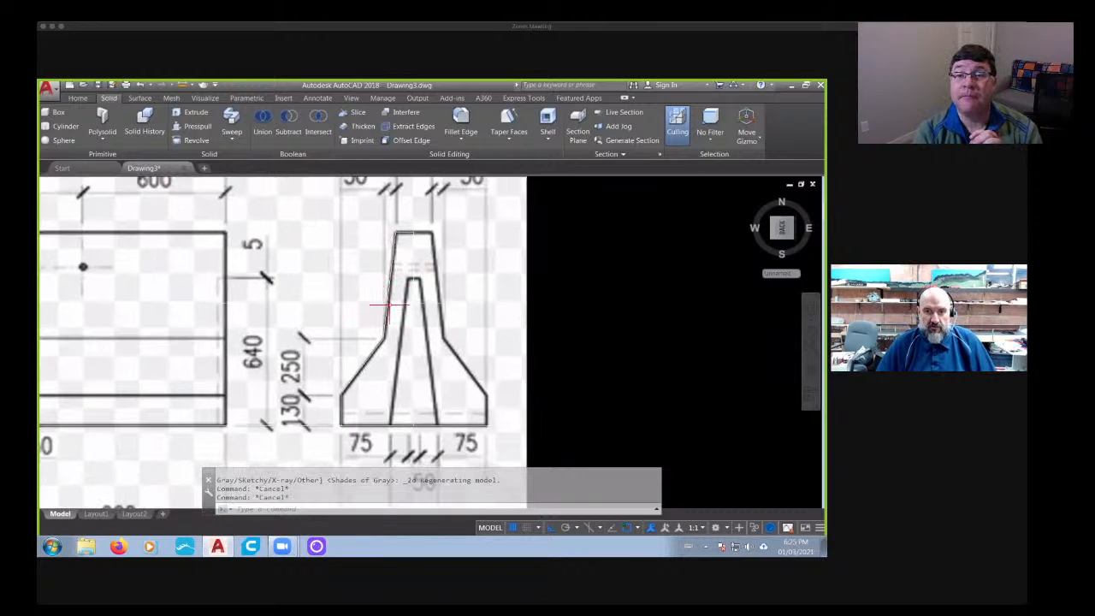
pyautogui.click(428, 296)
pyautogui.click(507, 299)
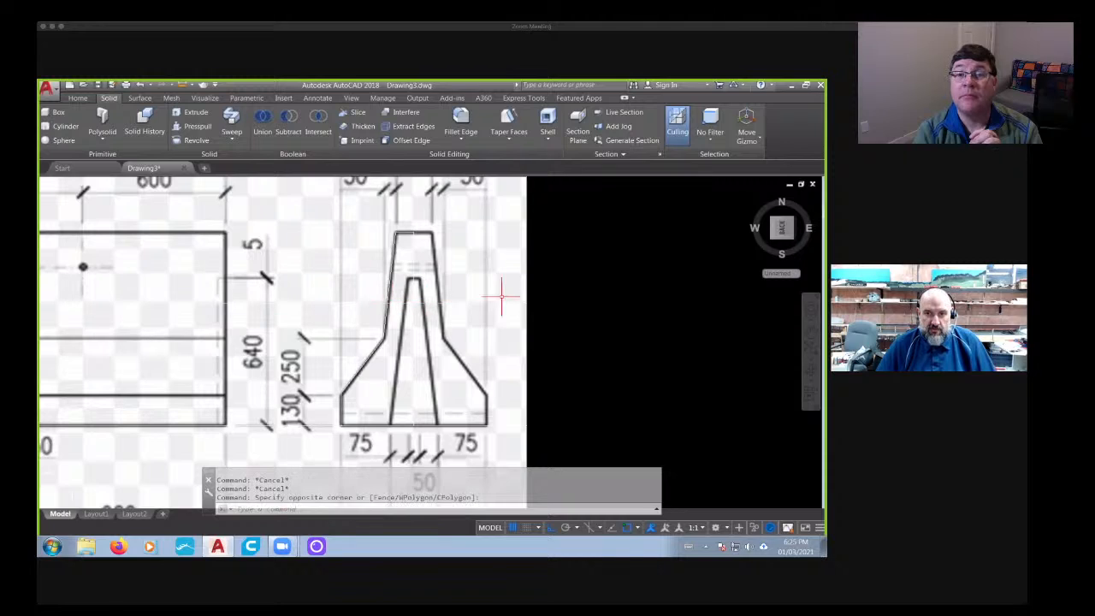
pyautogui.click(454, 328)
pyautogui.press('Escape')
pyautogui.press('Escape')
pyautogui.press('Escape')
pyautogui.click(387, 266)
pyautogui.click(321, 340)
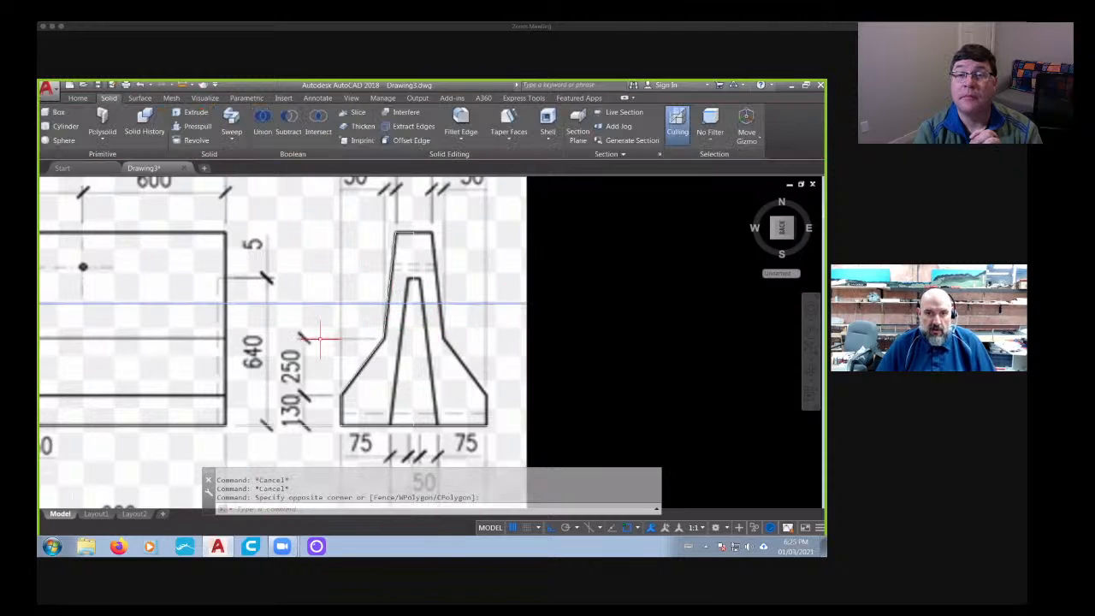
pyautogui.scroll(-4, 348, 333)
pyautogui.press('Escape')
pyautogui.press('Escape')
pyautogui.click(360, 388)
pyautogui.click(332, 356)
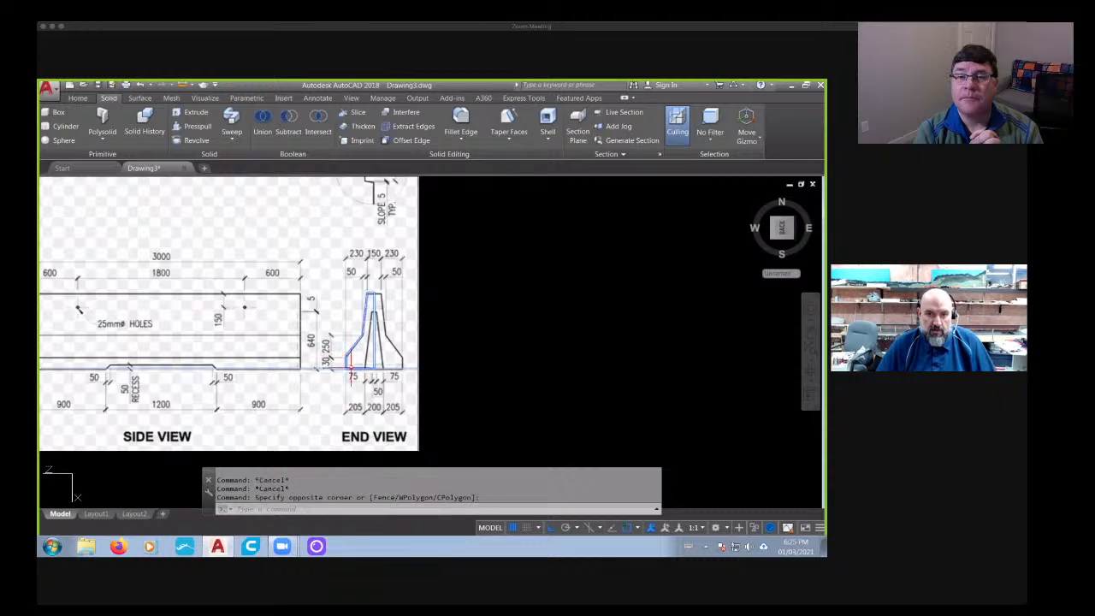
pyautogui.scroll(4, 351, 374)
pyautogui.press('Escape')
pyautogui.press('Escape')
# - Try to delete the guide line along the barrier's base in the end view, and undo the deletion
pyautogui.click(544, 355)
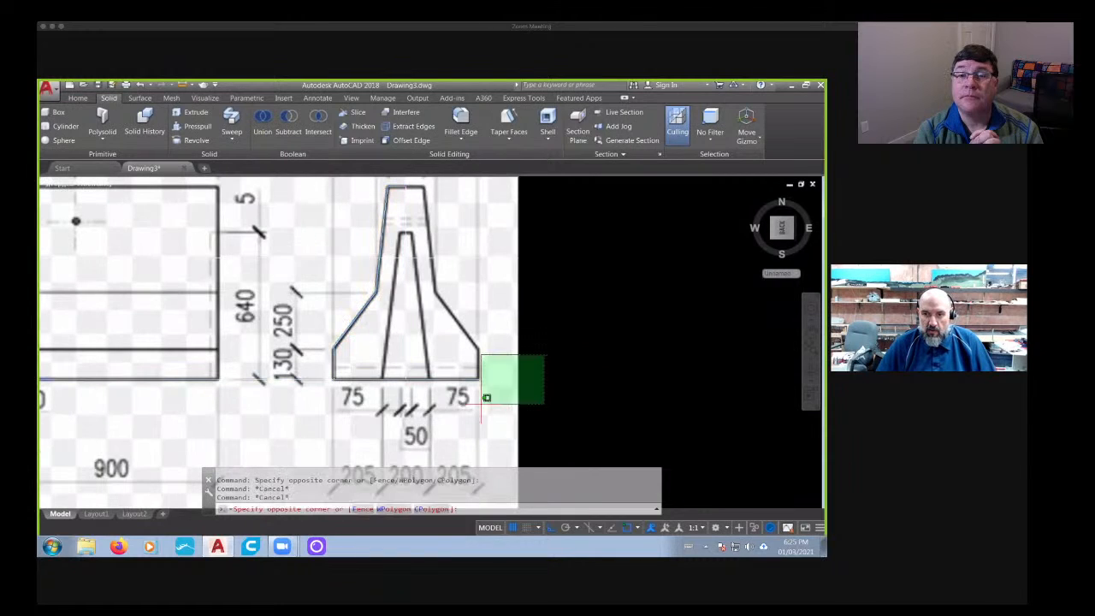
pyautogui.click(486, 398)
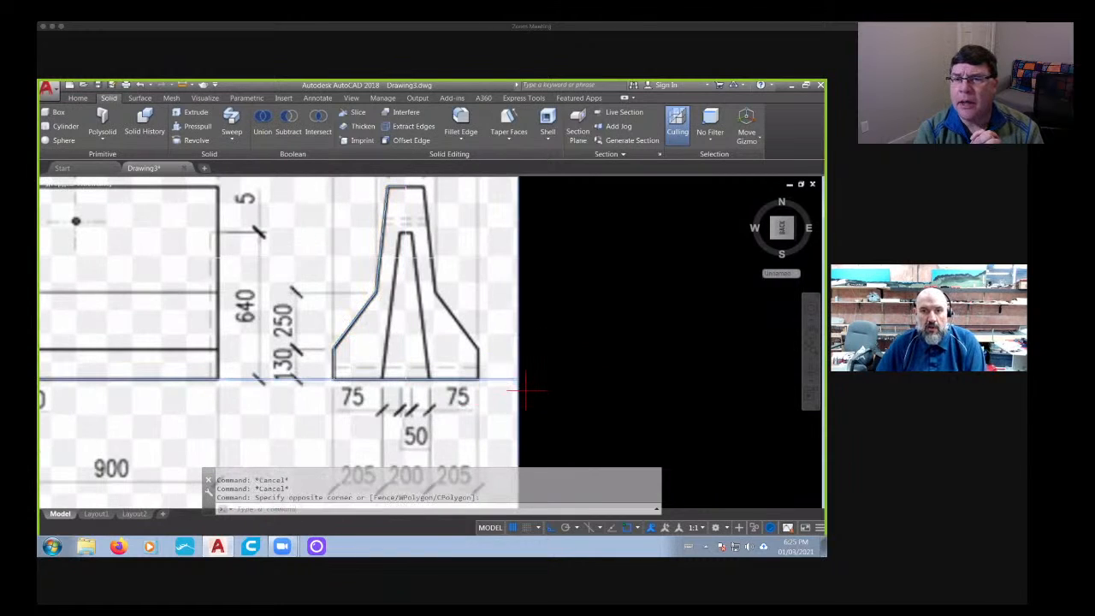
pyautogui.press('Delete')
pyautogui.hotkey('ctrl', 'z')
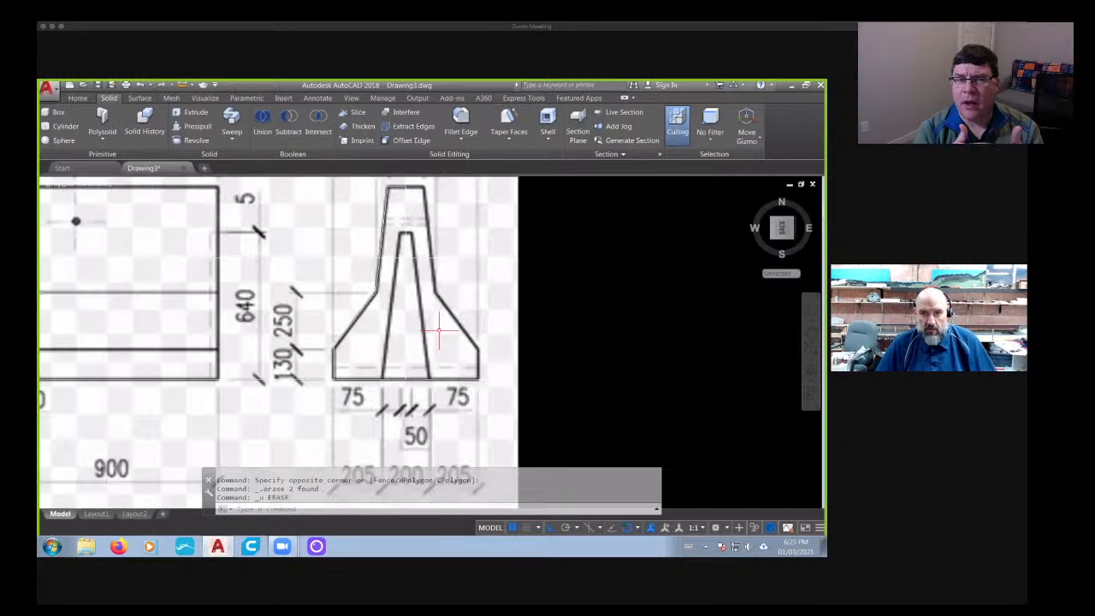
pyautogui.press('Escape')
pyautogui.press('Escape')
# - Delete the two horizontal guide lines extending past the reference drawing's side view
pyautogui.scroll(-6, 411, 322)
pyautogui.moveTo(246, 338); pyautogui.dragTo(357, 342, button='middle')
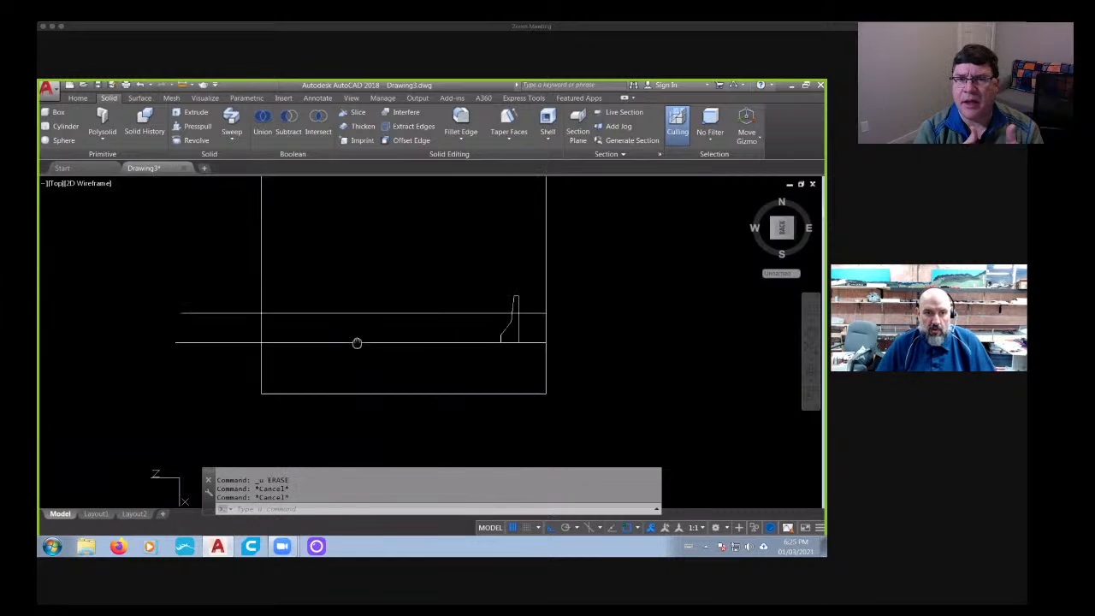
pyautogui.click(245, 296)
pyautogui.click(201, 368)
pyautogui.press('Delete')
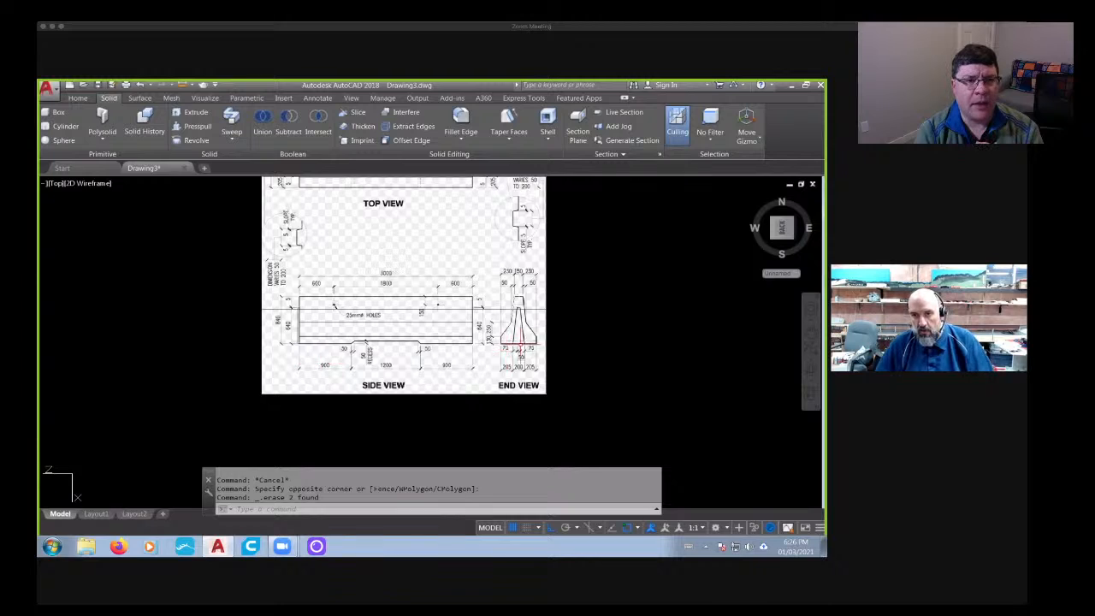
# - Set the colour of the half barrier solid and the reference image to Red
pyautogui.scroll(4, 516, 342)
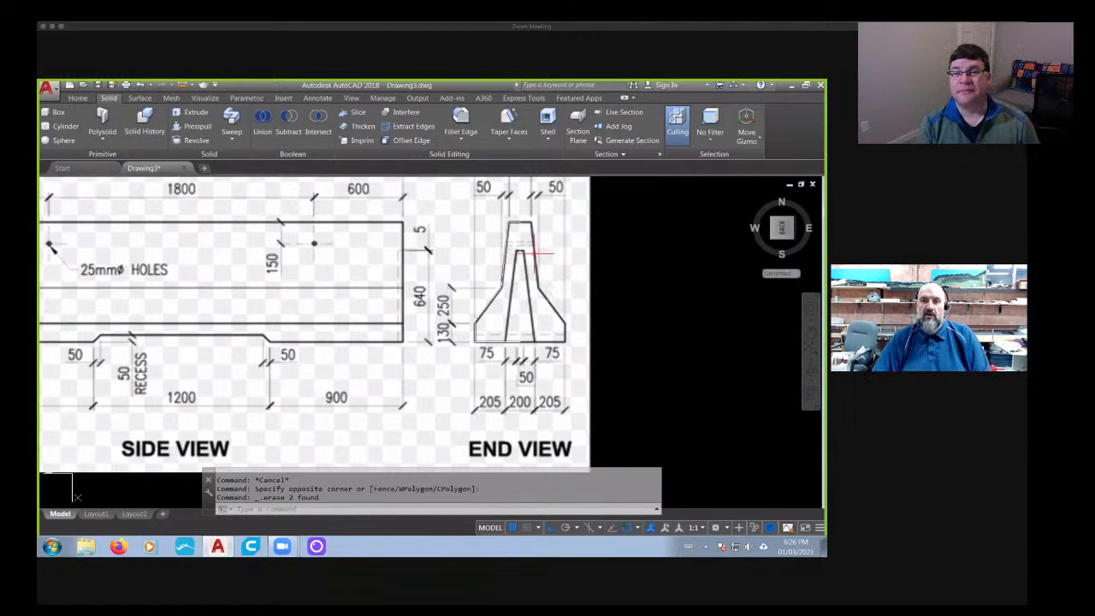
pyautogui.scroll(5, 538, 253)
pyautogui.scroll(-5, 531, 281)
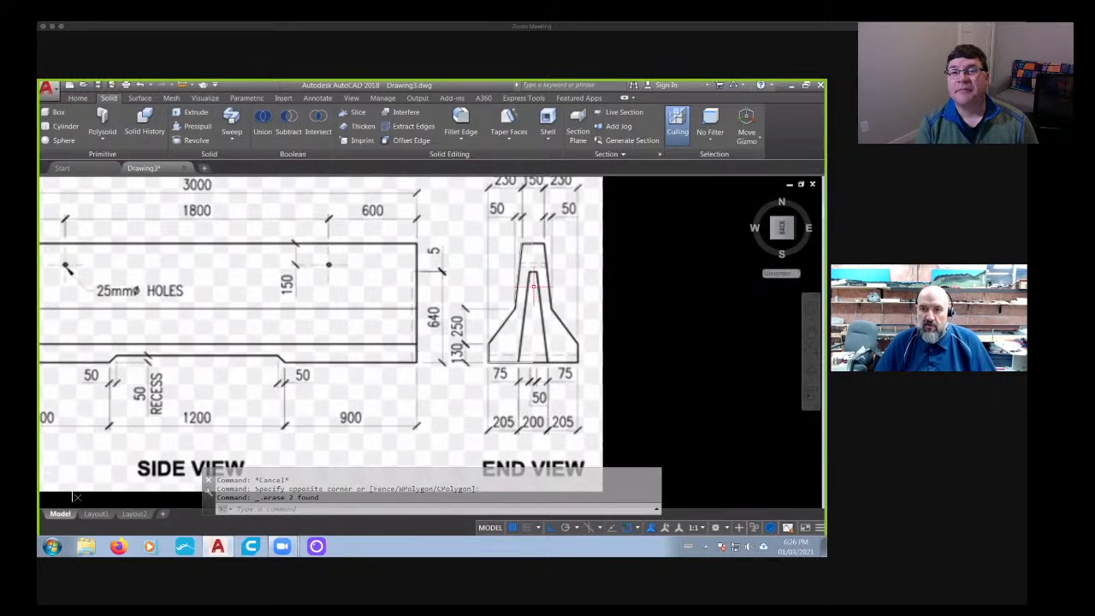
pyautogui.click(630, 303)
pyautogui.click(488, 356)
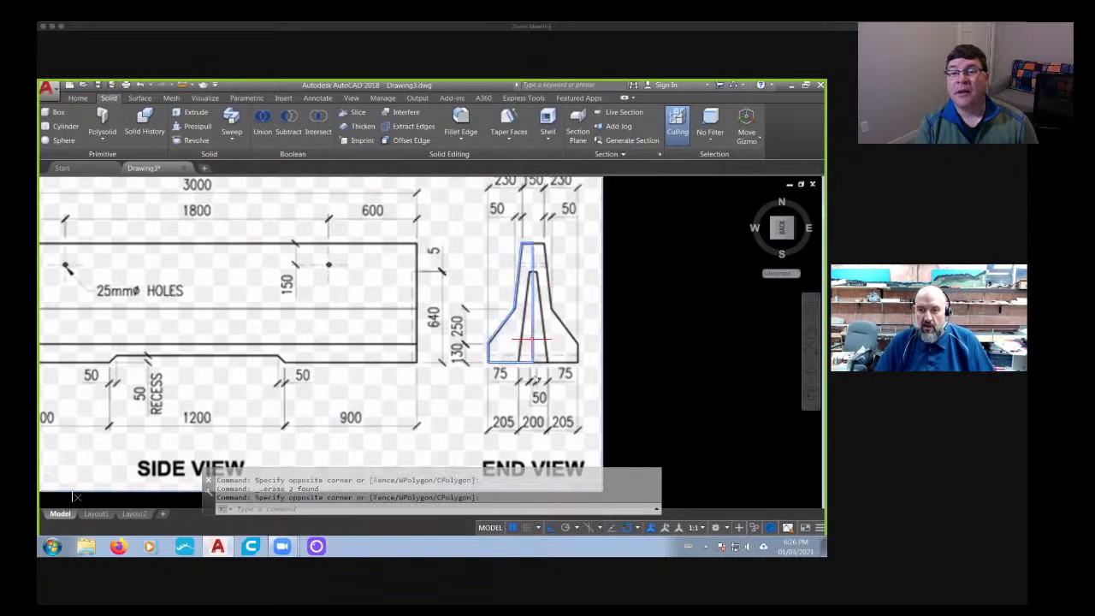
pyautogui.rightClick(531, 340)
pyautogui.click(565, 320)
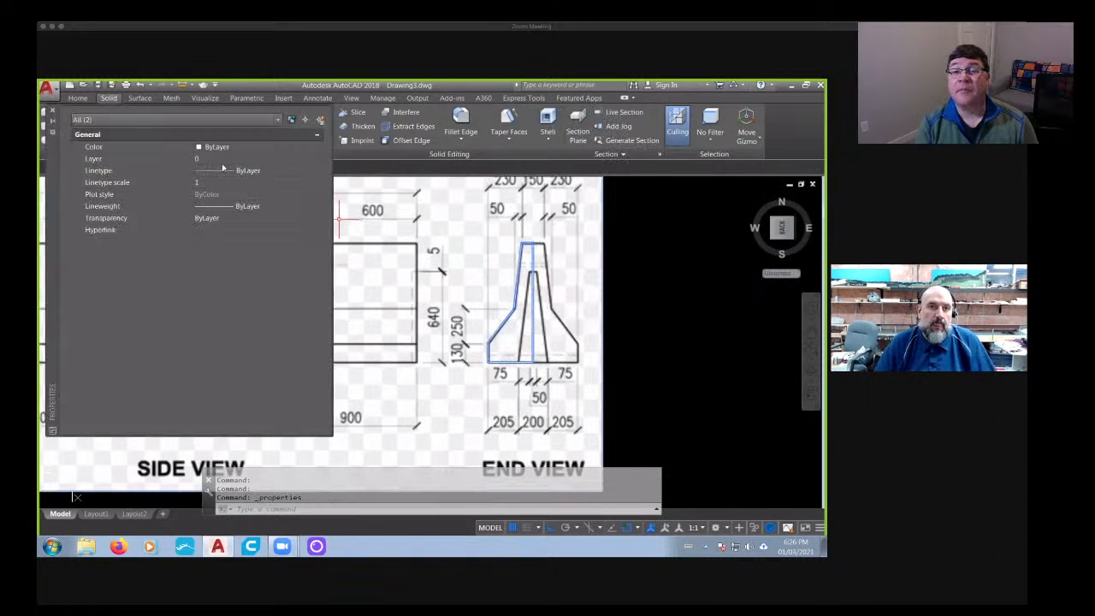
pyautogui.click(257, 147)
pyautogui.click(323, 149)
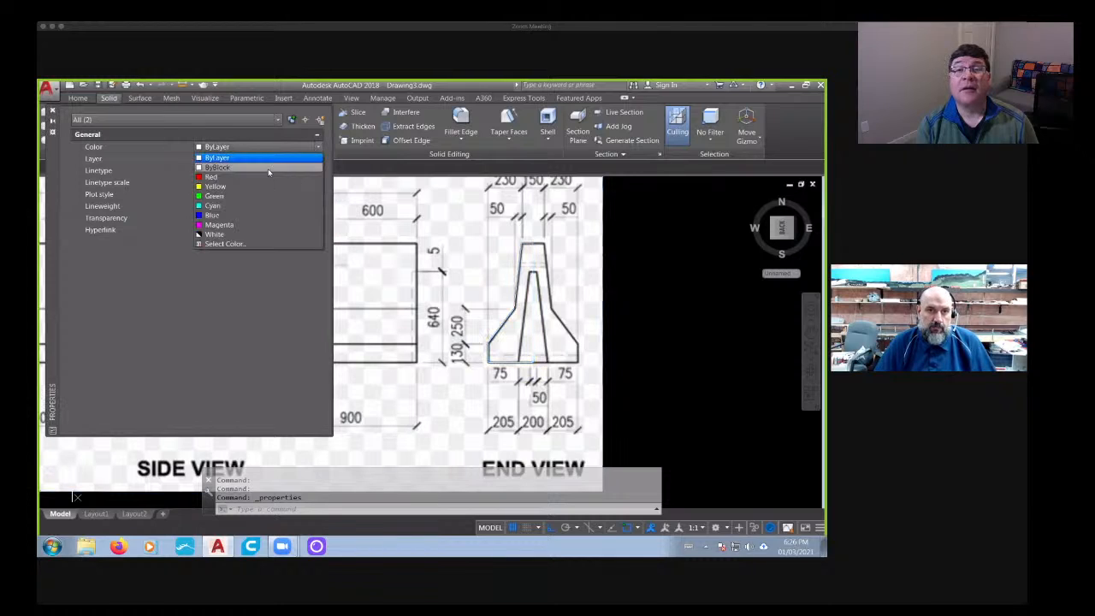
pyautogui.click(256, 163)
pyautogui.click(53, 111)
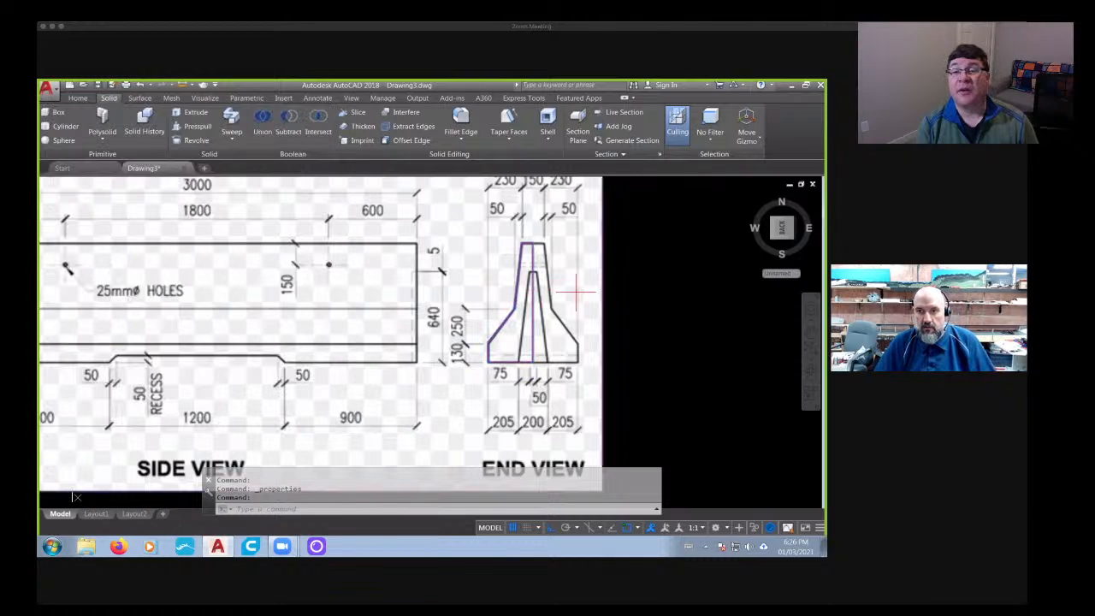
pyautogui.click(575, 292)
pyautogui.press('Escape')
pyautogui.click(629, 336)
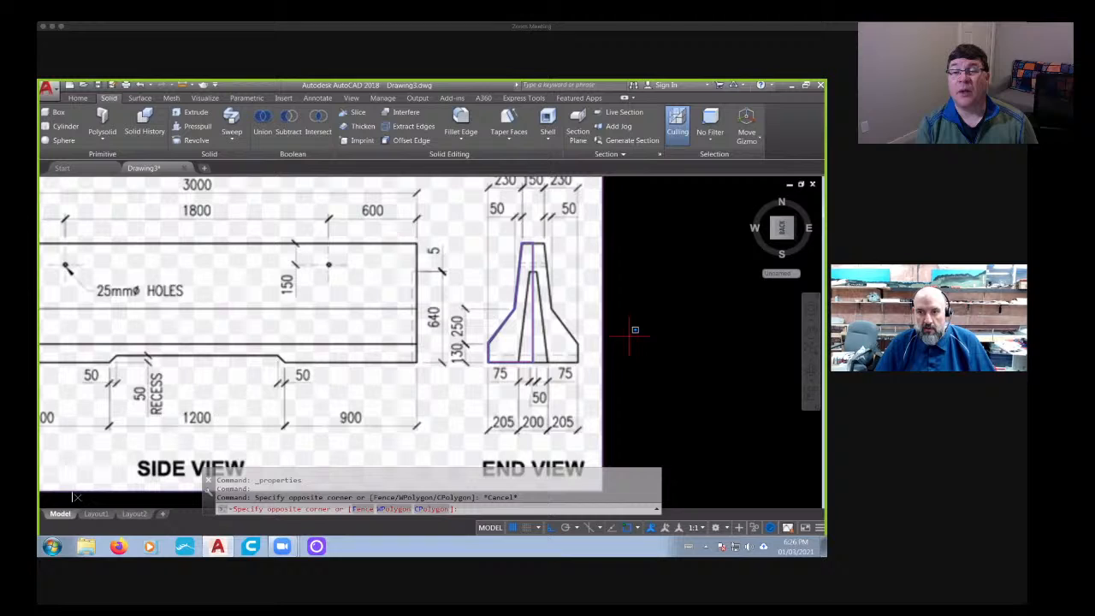
pyautogui.press('Escape')
pyautogui.scroll(4, 590, 374)
pyautogui.click(605, 384)
pyautogui.click(621, 383)
pyautogui.click(626, 378)
pyautogui.doubleClick(622, 377)
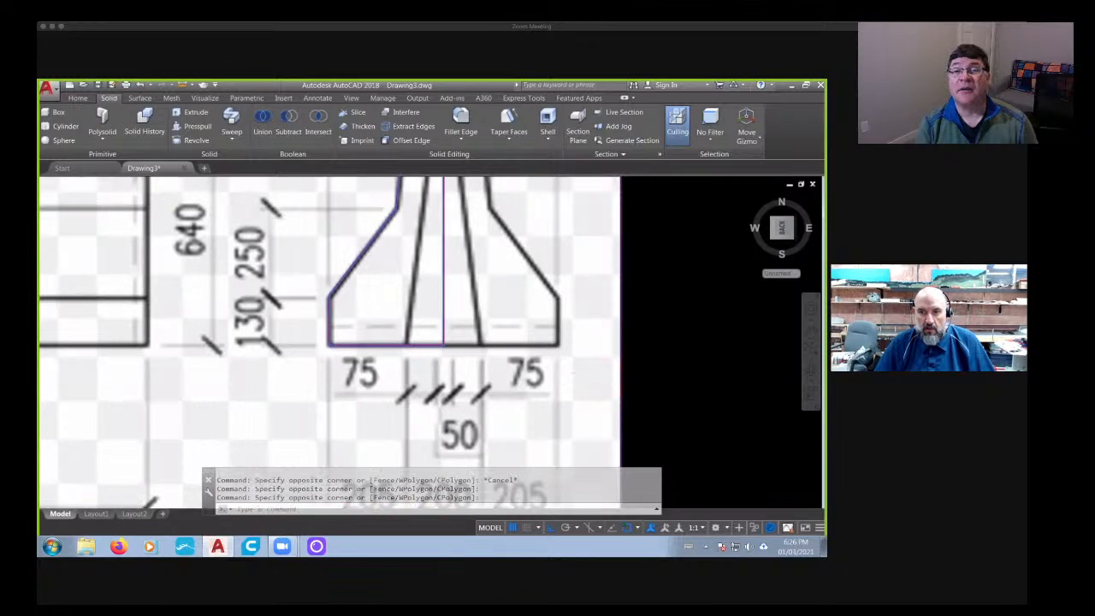
pyautogui.press('Escape')
# - Examine the side and end views of the reference drawing for the barrier's cavity height and recess dimensions
pyautogui.scroll(2, 432, 325)
pyautogui.scroll(-6, 459, 327)
pyautogui.scroll(3, 460, 330)
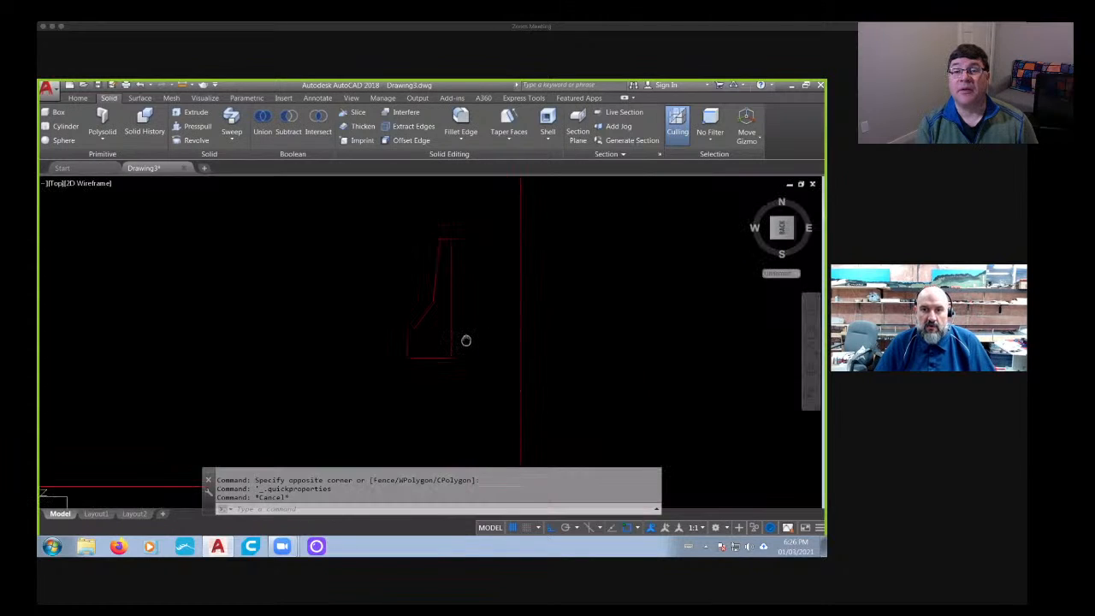
pyautogui.scroll(-3, 462, 291)
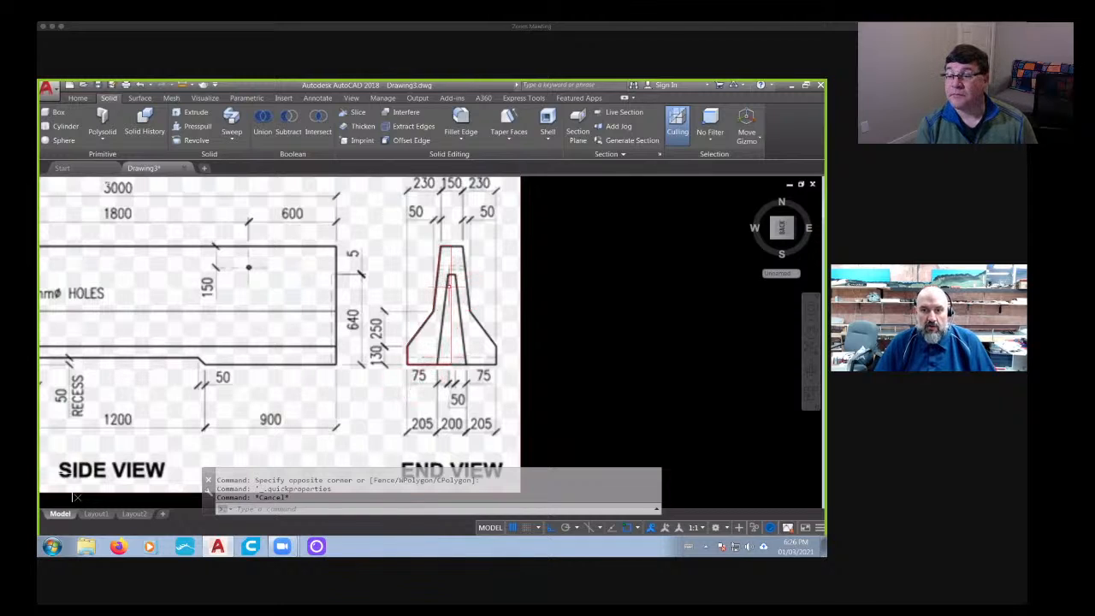
pyautogui.scroll(-2, 287, 348)
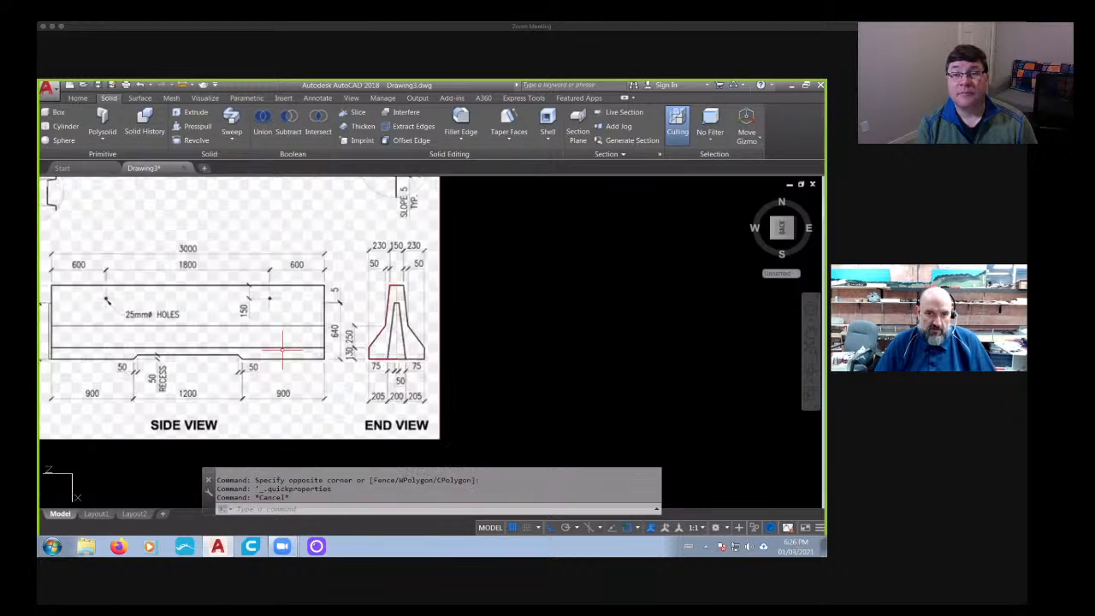
pyautogui.moveTo(283, 348); pyautogui.dragTo(430, 349, button='middle')
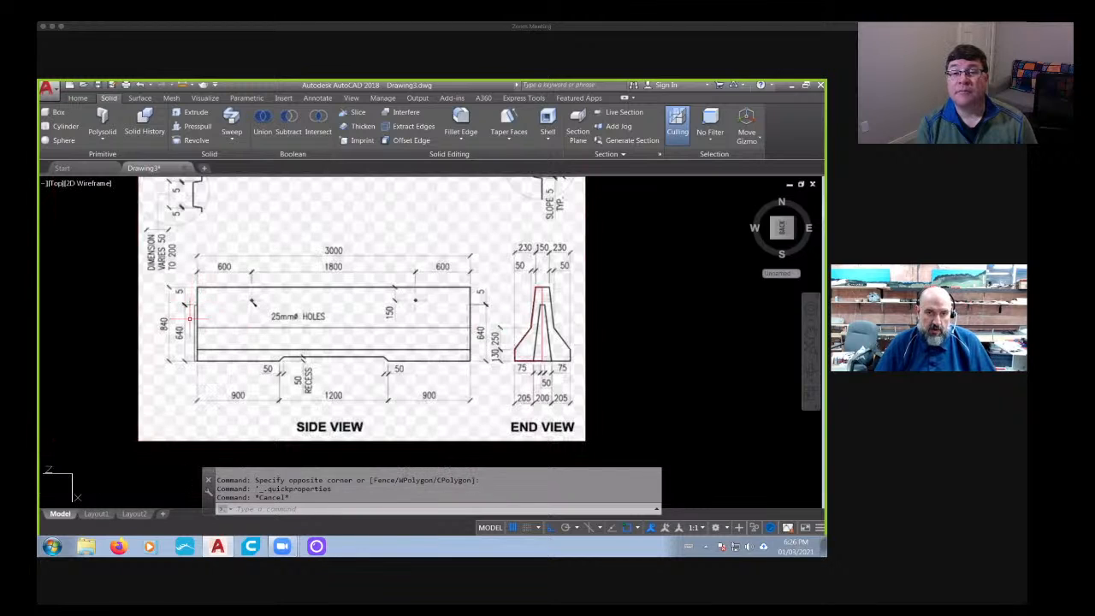
pyautogui.moveTo(190, 318); pyautogui.dragTo(92, 315, button='middle')
pyautogui.scroll(4, 430, 326)
pyautogui.press('Escape')
pyautogui.press('Escape')
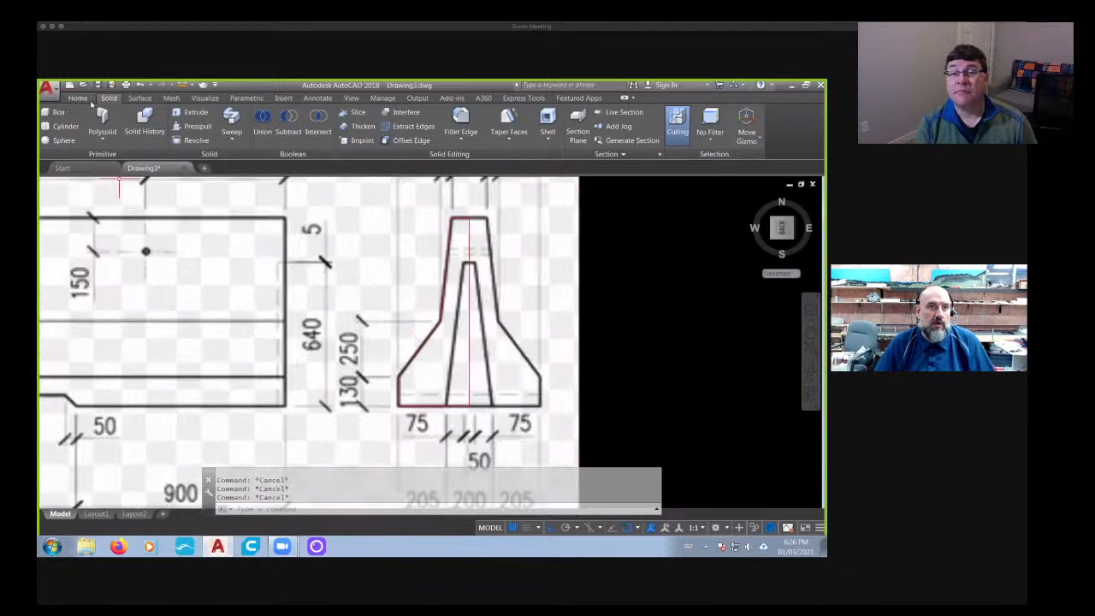
# - Slice the half barrier solid horizontally at the top edge of the inner cavity, keeping both sides
pyautogui.click(78, 99)
pyautogui.click(109, 99)
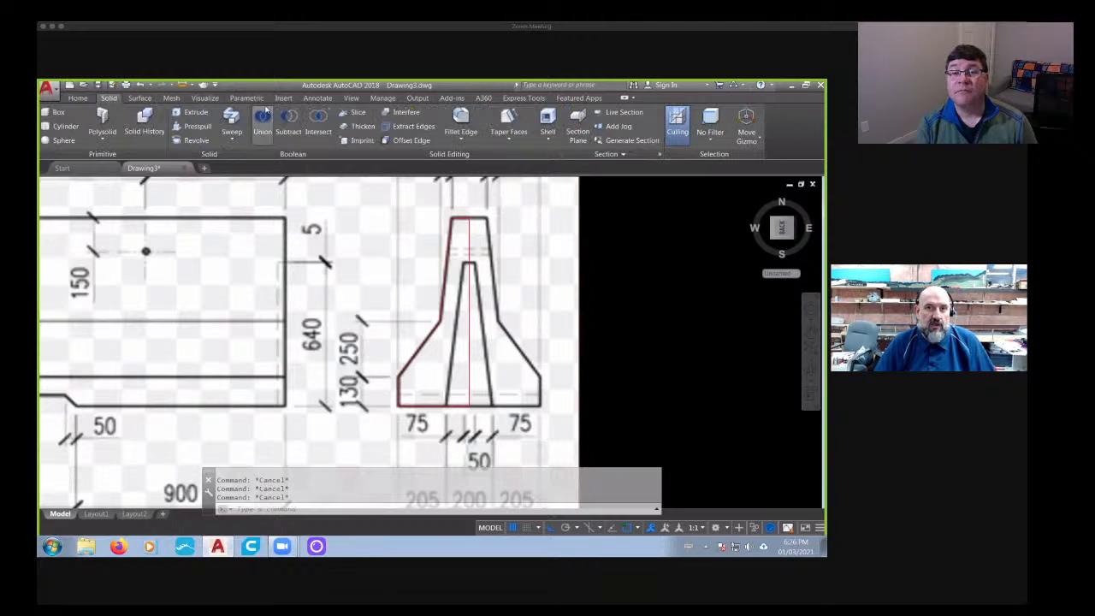
pyautogui.click(352, 113)
pyautogui.scroll(2, 469, 272)
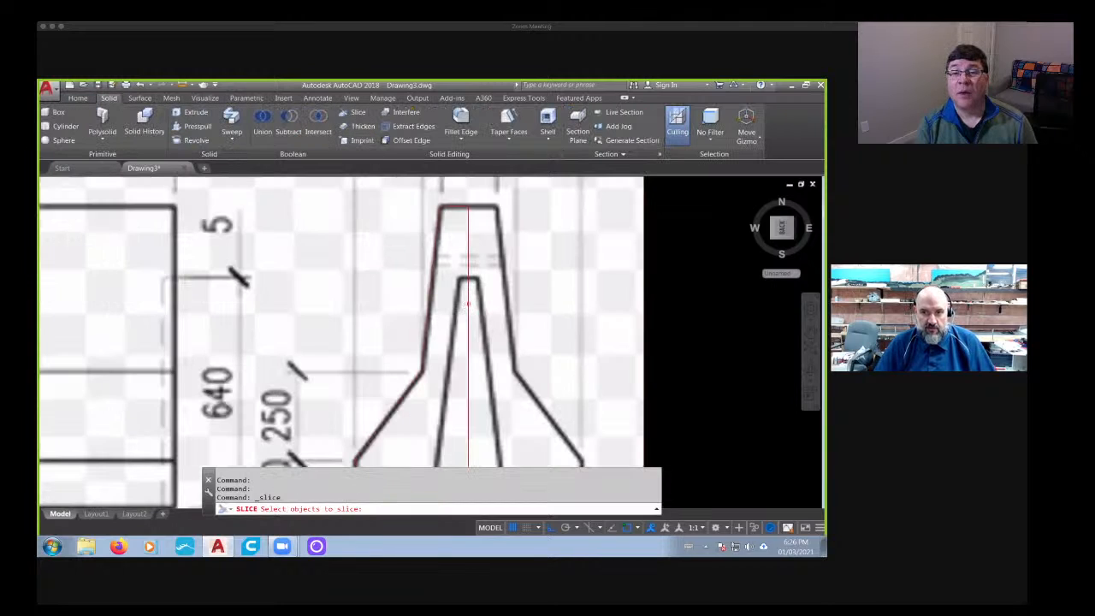
pyautogui.click(468, 303)
pyautogui.scroll(3, 470, 279)
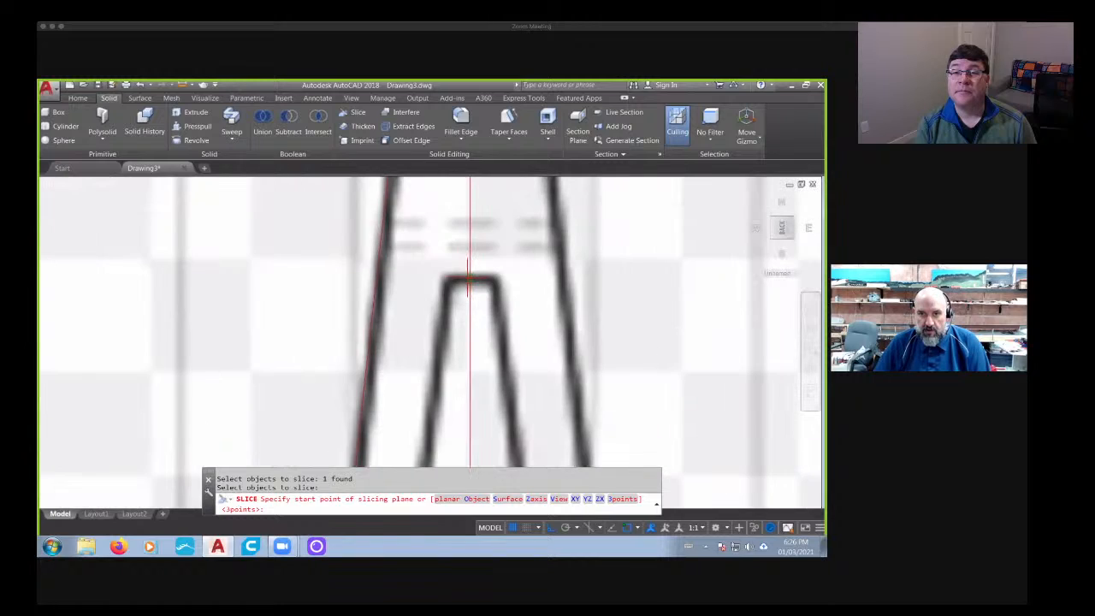
pyautogui.click(469, 279)
pyautogui.click(674, 287)
pyautogui.press('Return')
pyautogui.press('Return')
# - Undo the horizontal slice of the half barrier solid
pyautogui.scroll(-10, 674, 287)
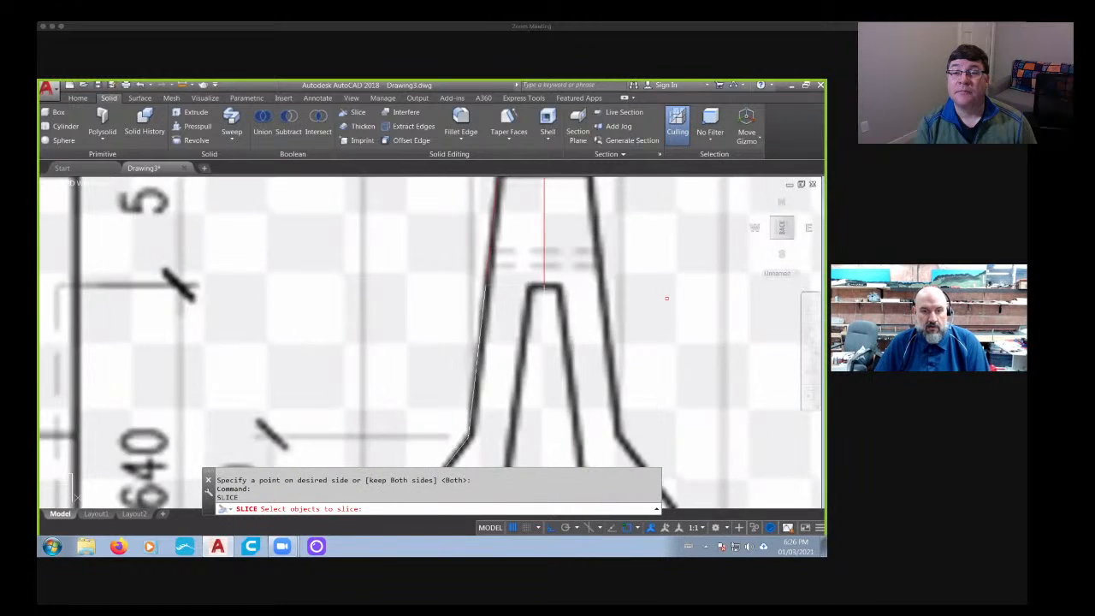
pyautogui.scroll(2, 625, 337)
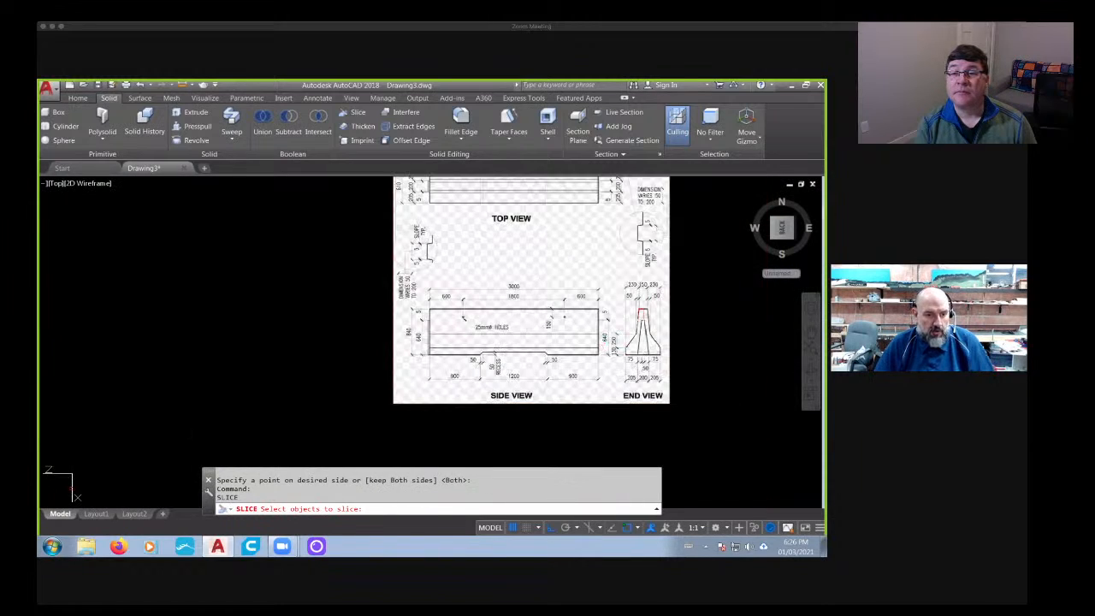
pyautogui.press('Escape')
pyautogui.hotkey('ctrl', 'z')
pyautogui.hotkey('ctrl', 'z')
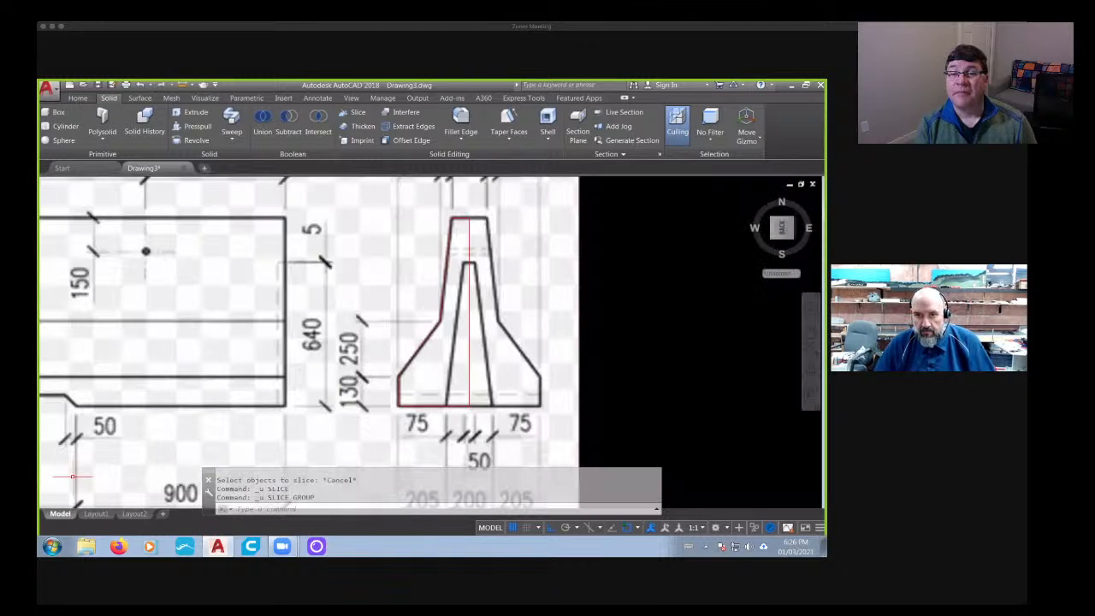
# - Align the UCS with the current view of the reference drawing
pyautogui.scroll(-8, 64, 486)
pyautogui.moveTo(110, 462); pyautogui.dragTo(287, 396, button='middle')
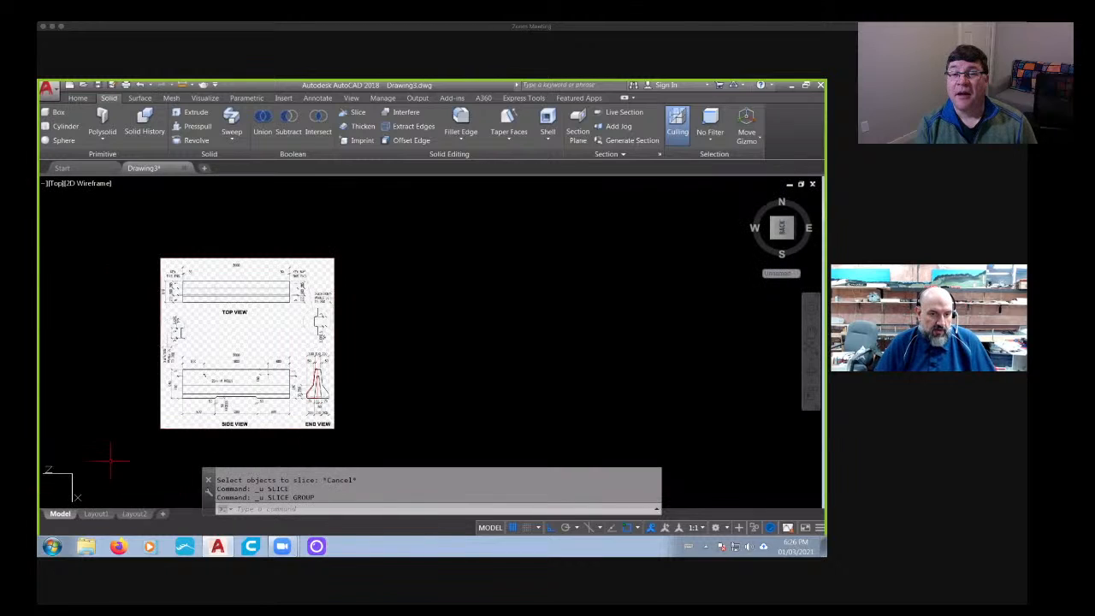
pyautogui.rightClick(83, 473)
pyautogui.click(96, 439)
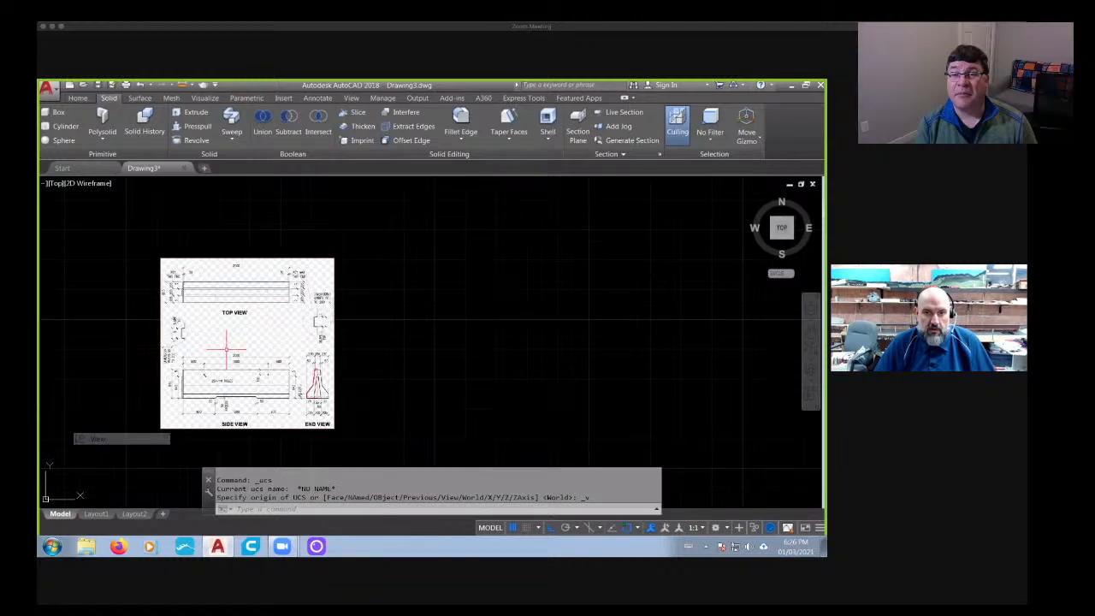
# - Slice the half barrier solid again along a horizontal plane through the top edge of the end view's inner cavity, keeping both sides
pyautogui.scroll(10, 360, 366)
pyautogui.scroll(-5, 359, 366)
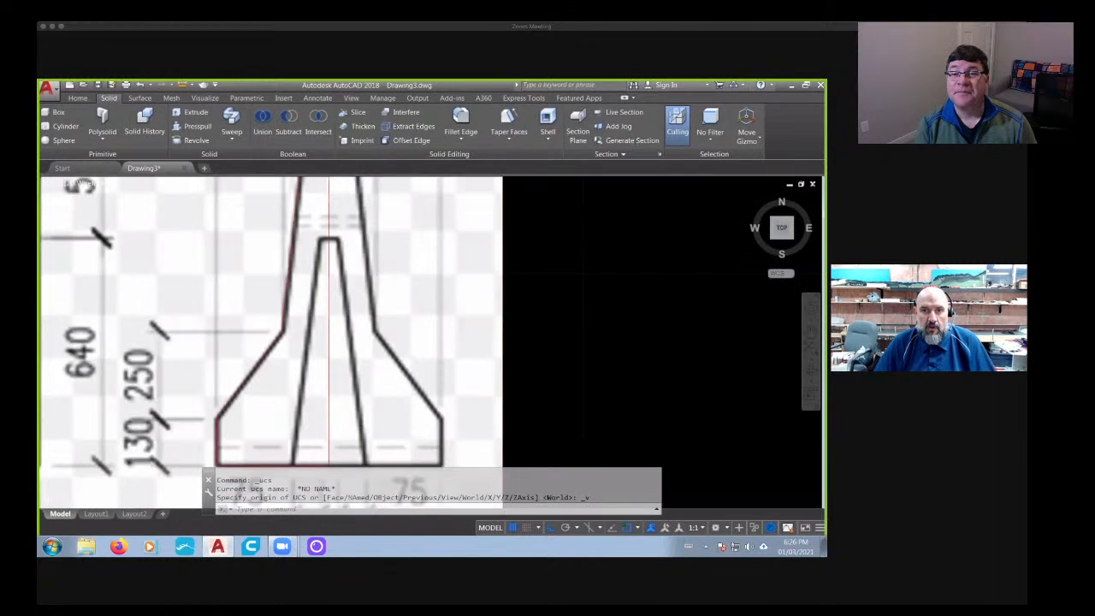
pyautogui.click(357, 112)
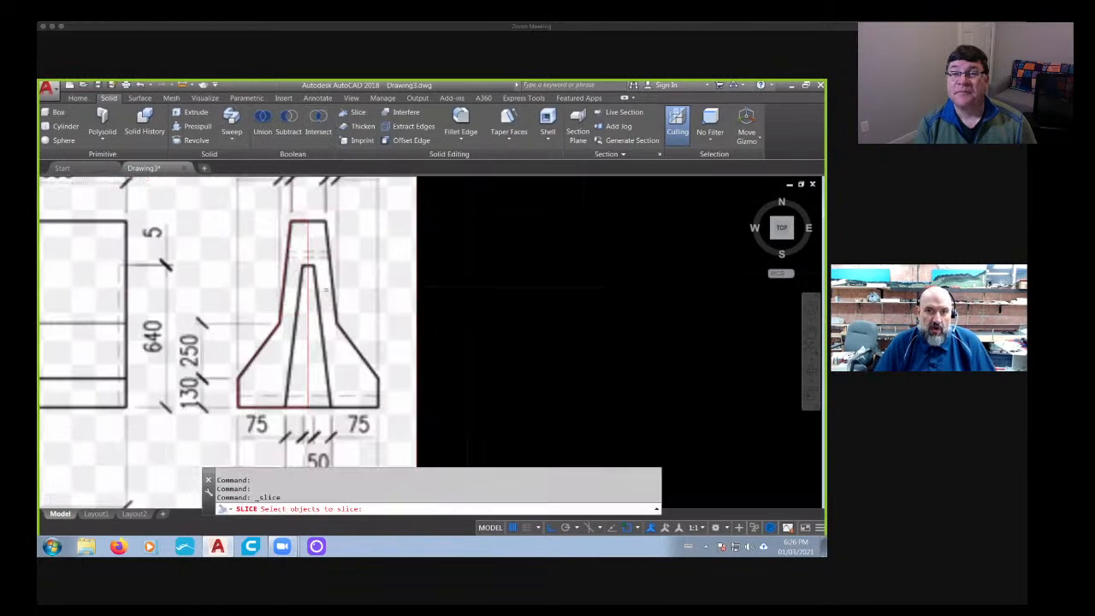
pyautogui.scroll(2, 325, 289)
pyautogui.click(299, 257)
pyautogui.press('Return')
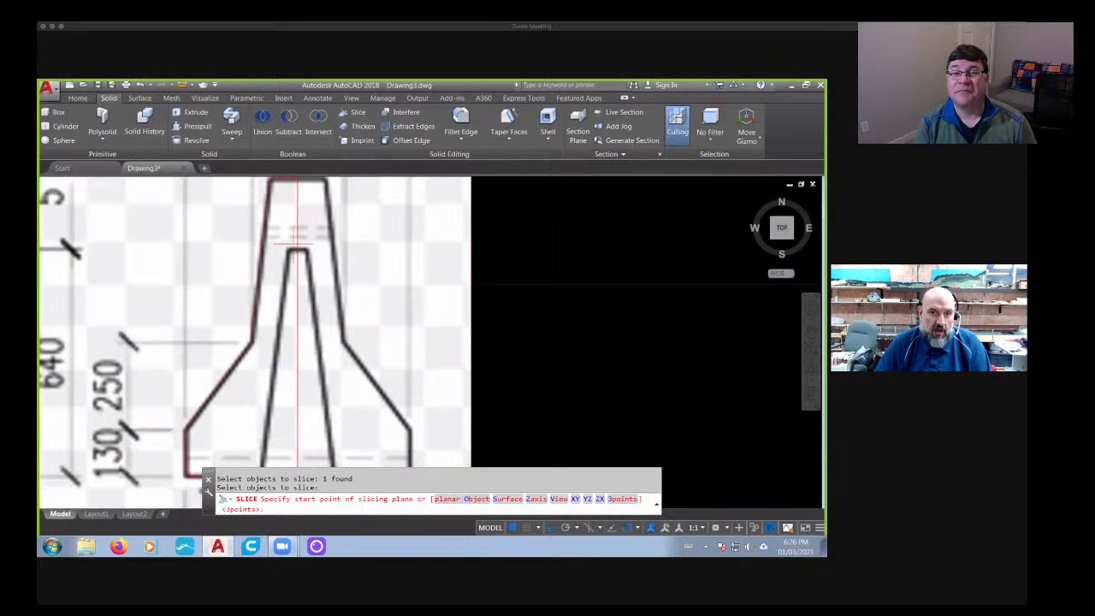
pyautogui.click(298, 249)
pyautogui.click(594, 262)
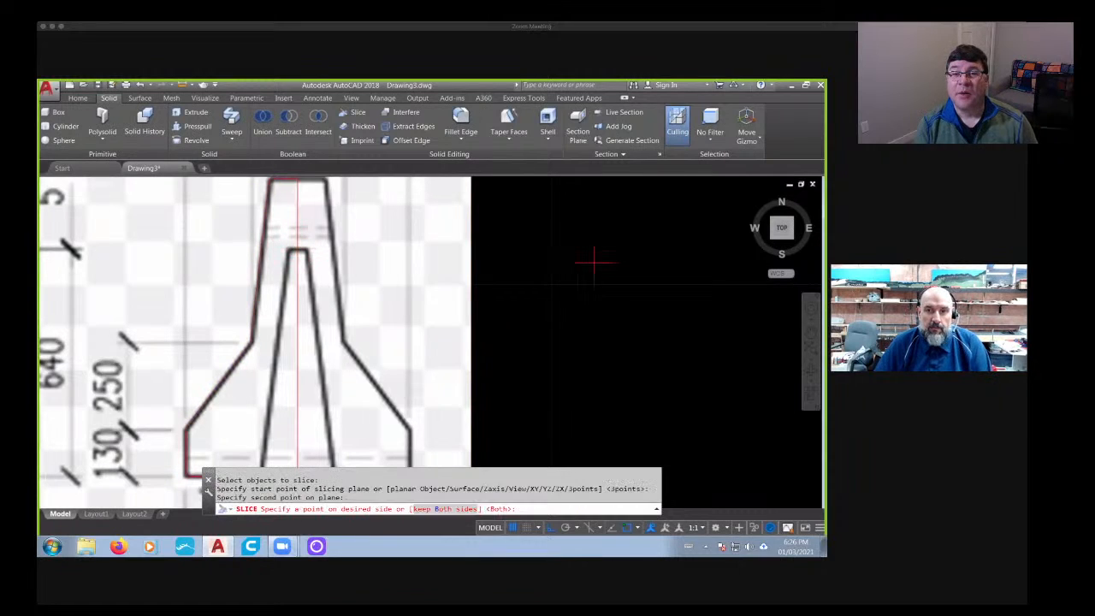
pyautogui.press('Return')
pyautogui.press('Return')
# - Slice the lower barrier piece along the cavity's sloped side, from its upper corner to the base line, keeping both sides
pyautogui.moveTo(494, 301); pyautogui.dragTo(603, 290, button='middle')
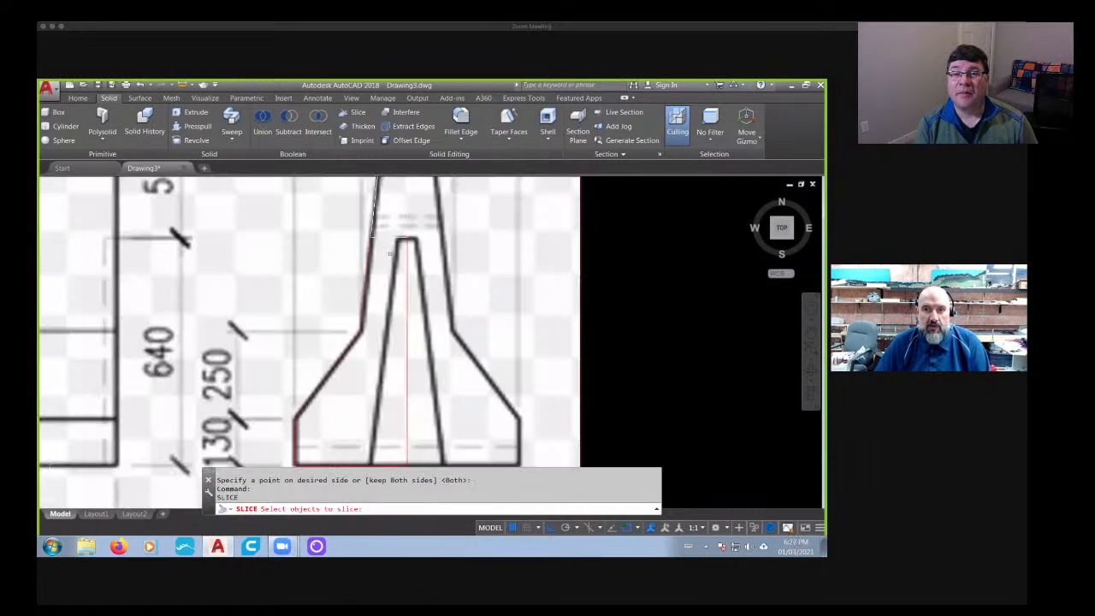
pyautogui.click(358, 113)
pyautogui.click(362, 279)
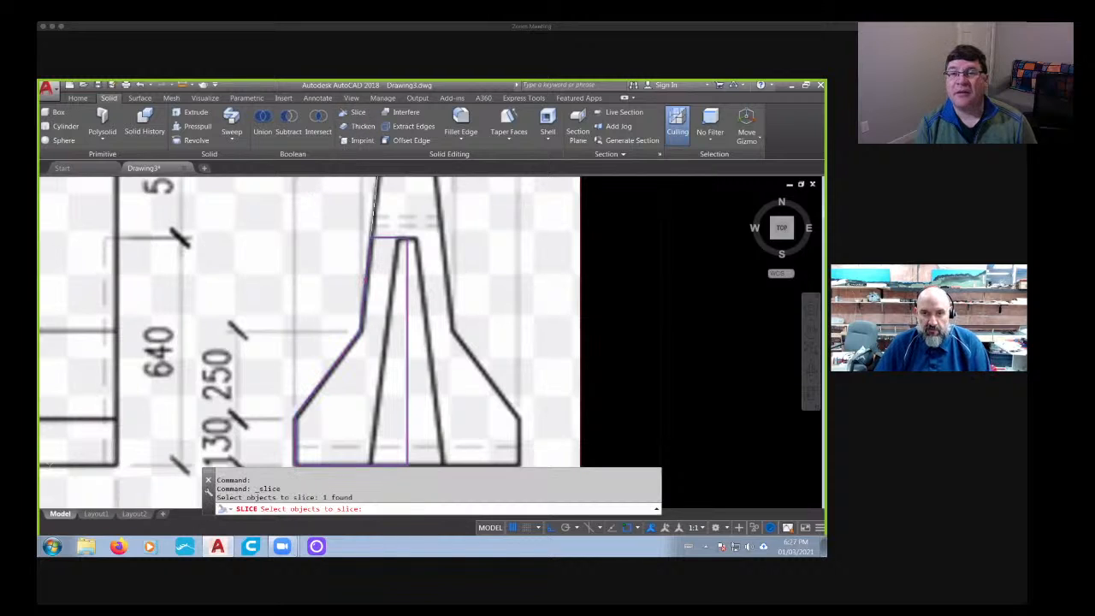
pyautogui.press('Return')
pyautogui.scroll(3, 394, 257)
pyautogui.click(405, 206)
pyautogui.scroll(-3, 367, 328)
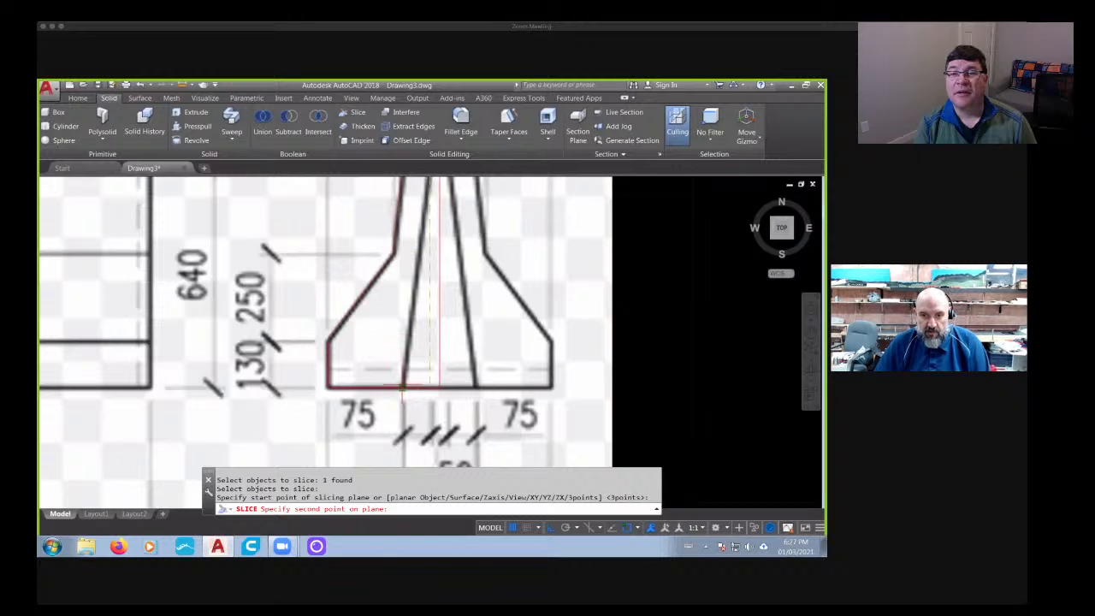
pyautogui.click(403, 387)
pyautogui.press('Return')
pyautogui.press('Return')
pyautogui.scroll(-2, 408, 386)
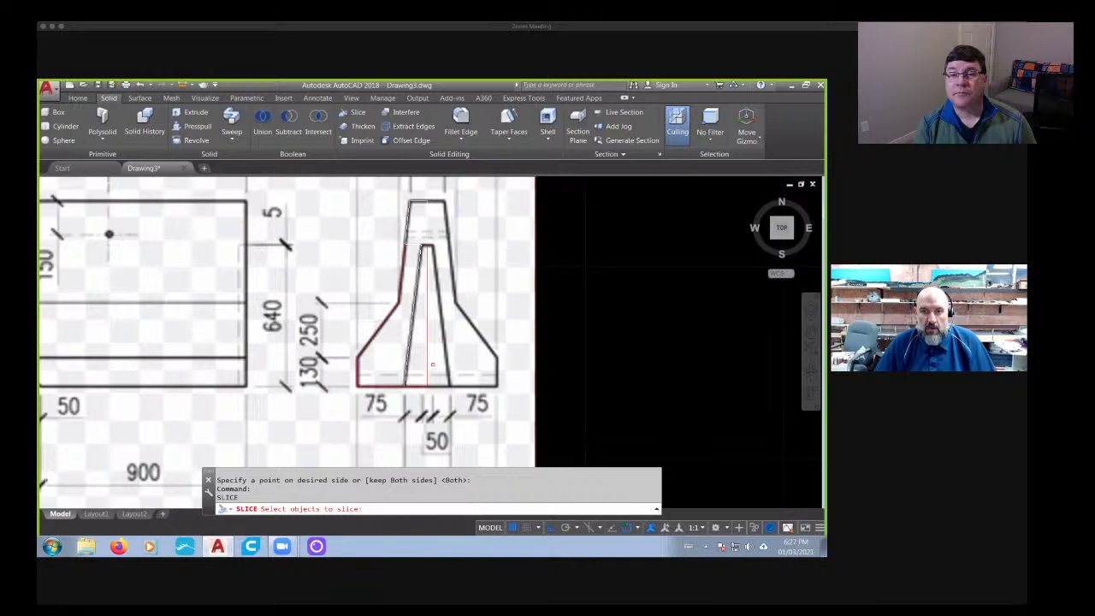
pyautogui.press('Escape')
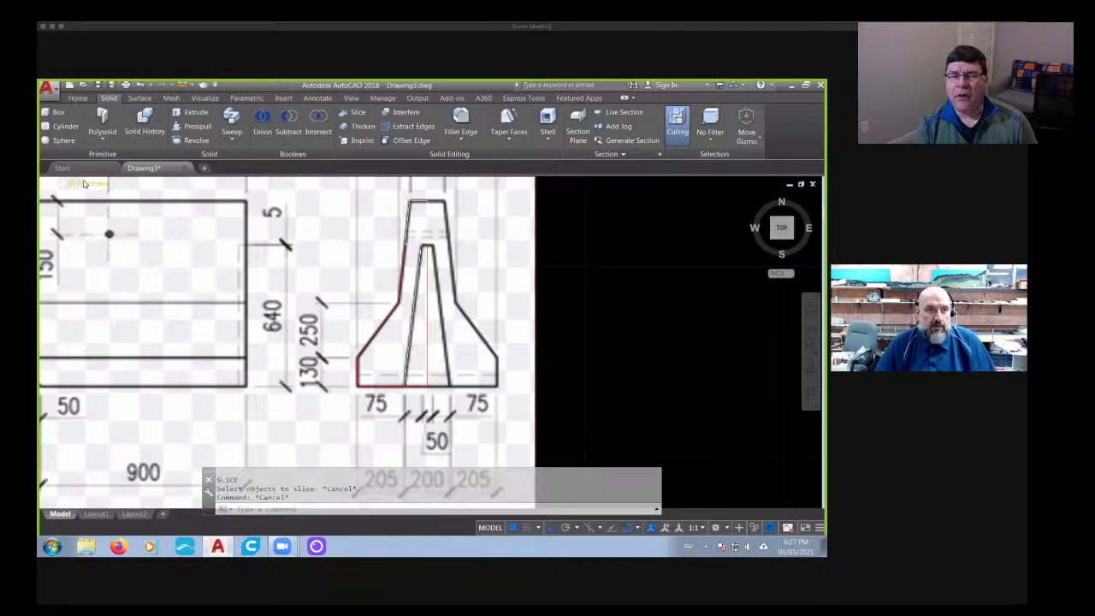
# - Inspect the sliced barrier pieces in 3D with the Shades of Gray visual style and return to 2D Wireframe in the top view
pyautogui.click(92, 184)
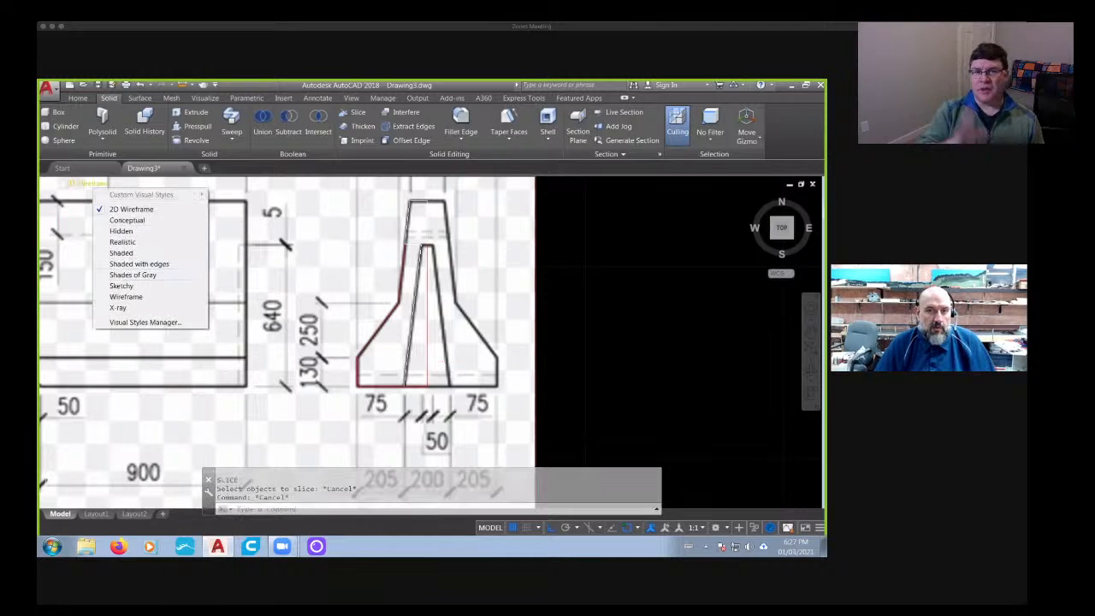
pyautogui.click(133, 275)
pyautogui.scroll(-5, 513, 295)
pyautogui.keyDown('shift'); pyautogui.moveTo(513, 308); pyautogui.dragTo(342, 235, button='middle'); pyautogui.keyUp('shift')
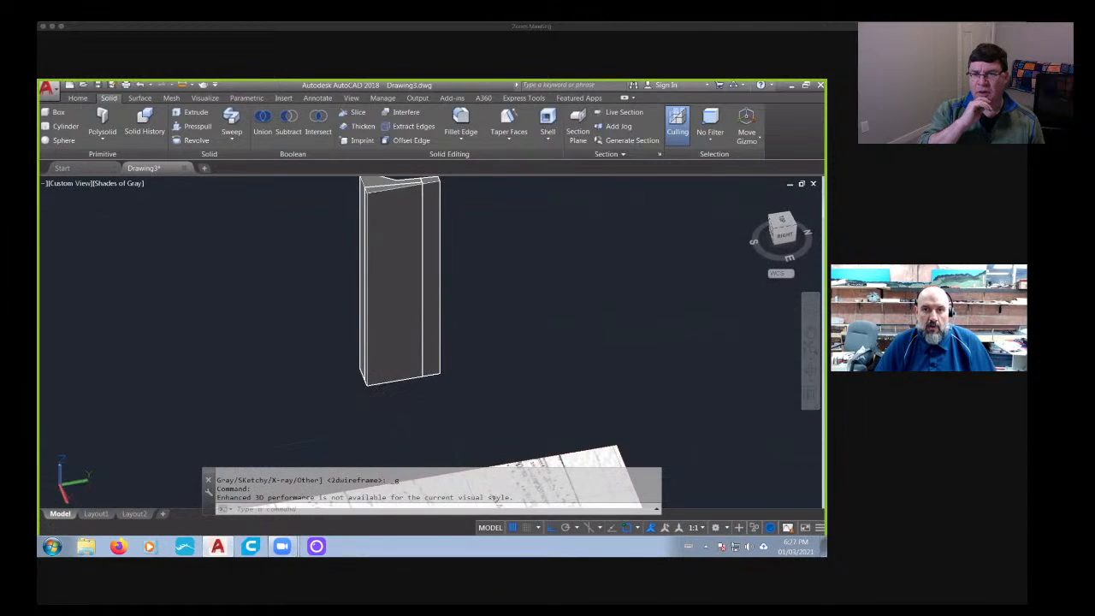
pyautogui.moveTo(463, 238); pyautogui.dragTo(468, 404, button='middle')
pyautogui.moveTo(522, 432)
pyautogui.keyDown('shift'); pyautogui.mouseDown(button='middle')
pyautogui.moveTo(537, 459)
pyautogui.moveTo(719, 473)
pyautogui.mouseUp(button='middle'); pyautogui.keyUp('shift')
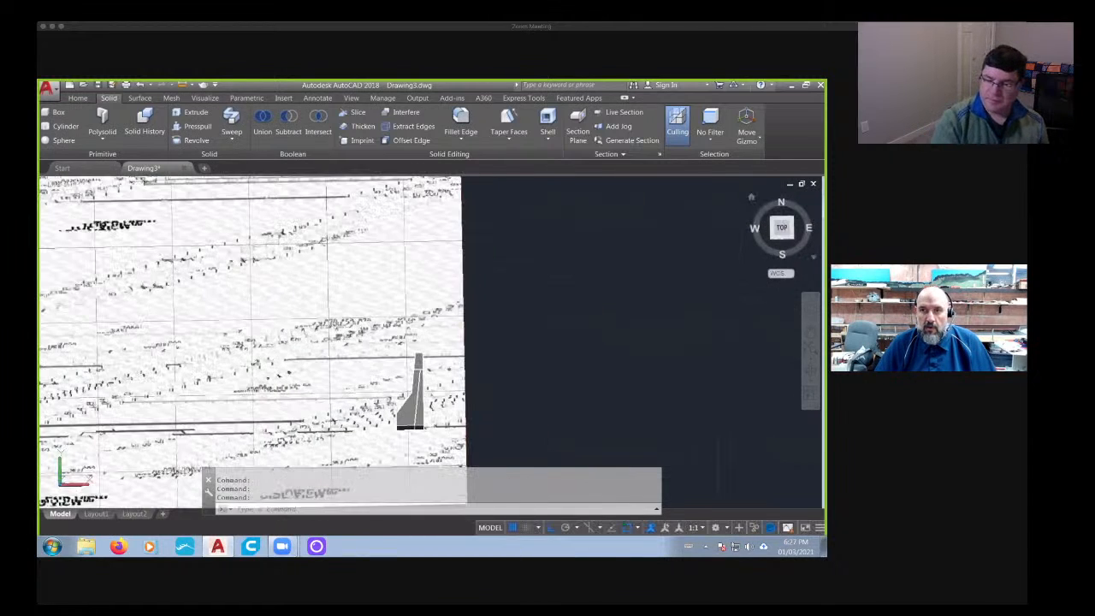
pyautogui.click(124, 183)
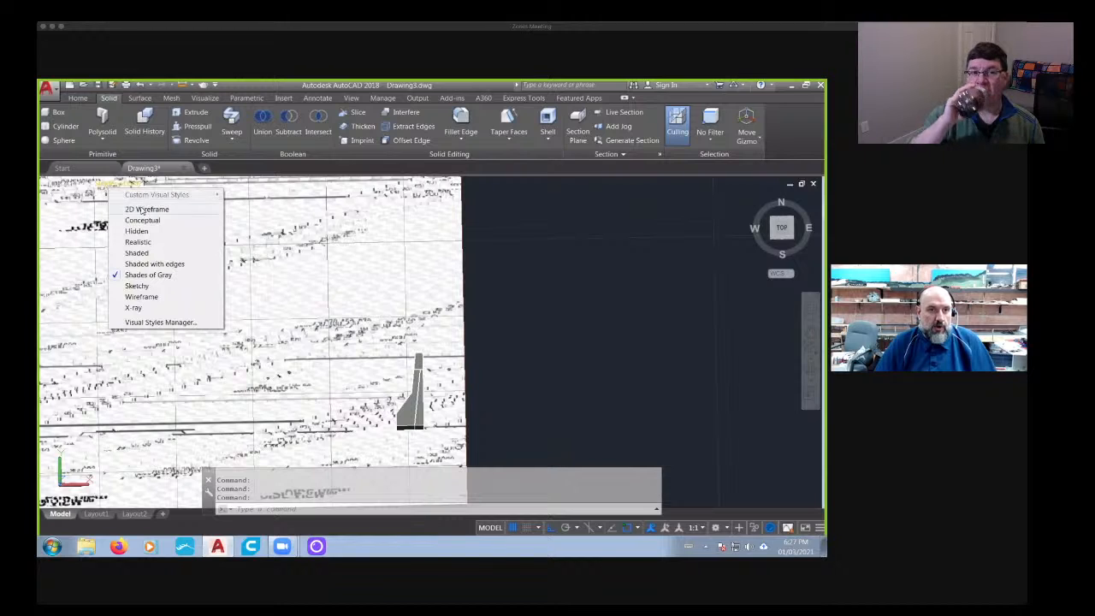
pyautogui.click(142, 211)
pyautogui.scroll(-2, 484, 382)
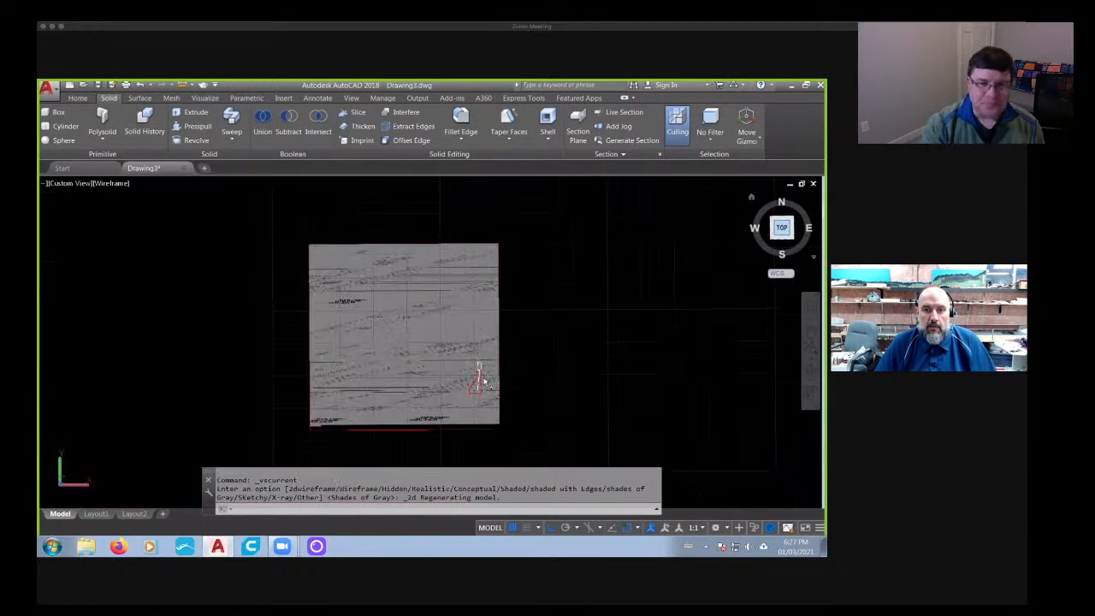
pyautogui.scroll(-1, 484, 383)
pyautogui.scroll(6, 488, 377)
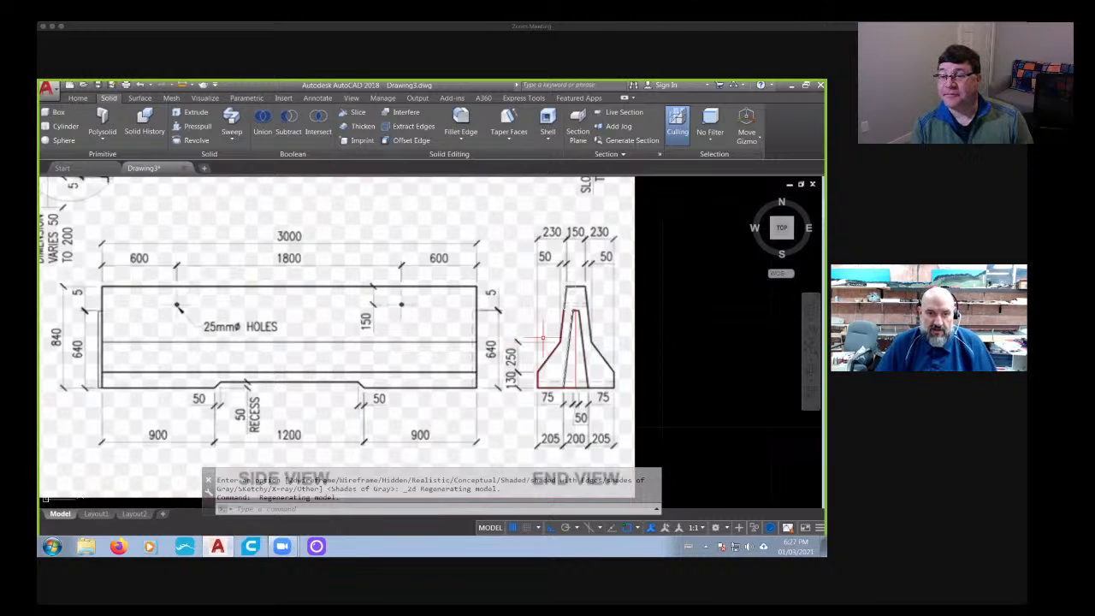
# - Examine the reference drawing's key detail, top view and side view for the shape and dimensions of the key at the barrier's end
pyautogui.scroll(5, 188, 301)
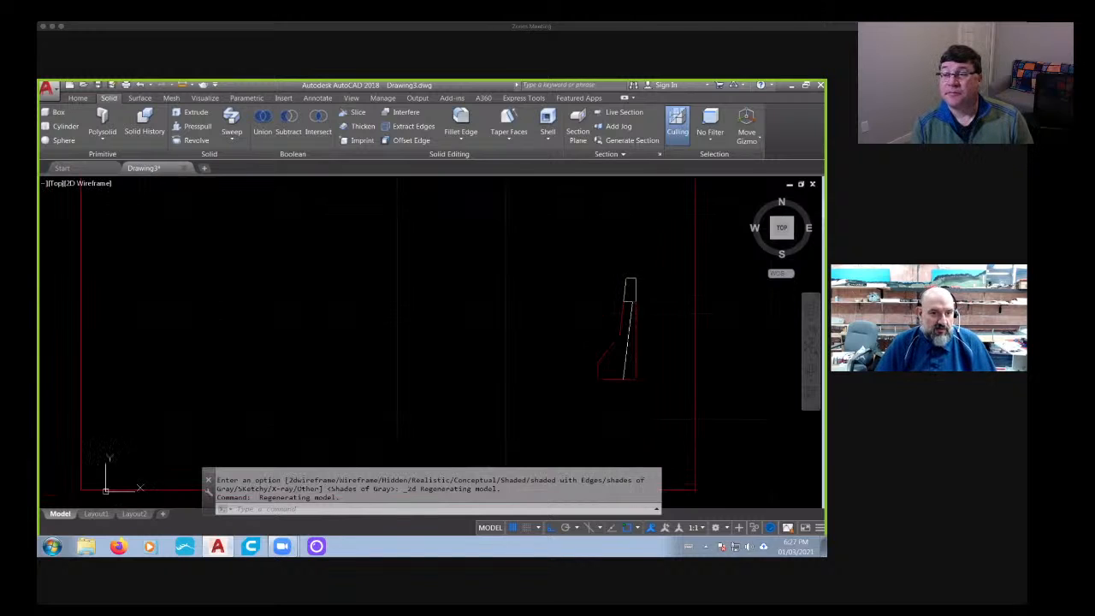
pyautogui.scroll(-6, 190, 301)
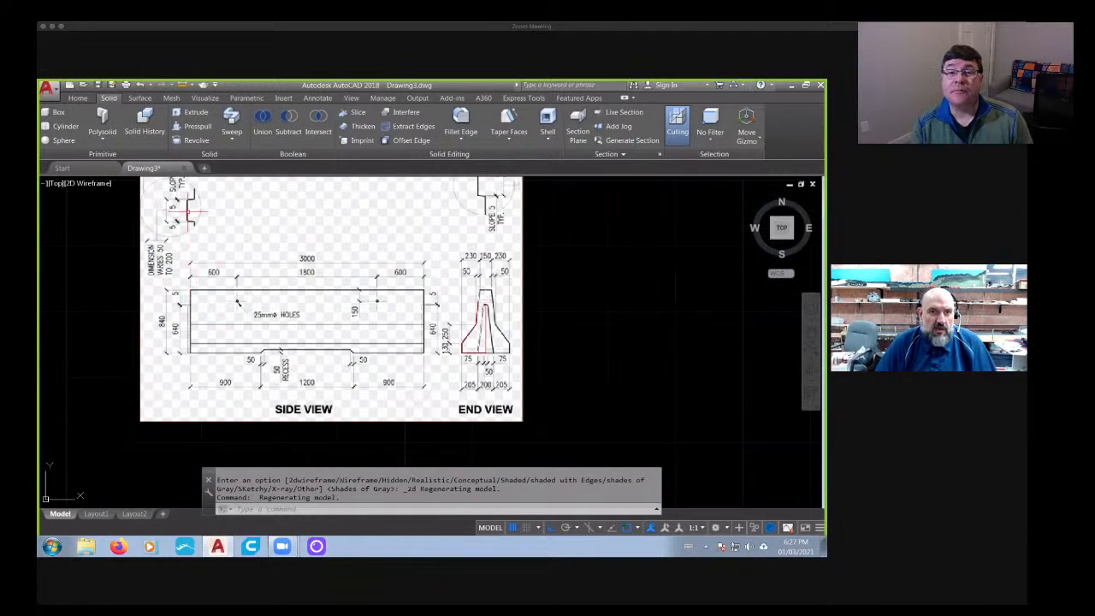
pyautogui.scroll(4, 191, 212)
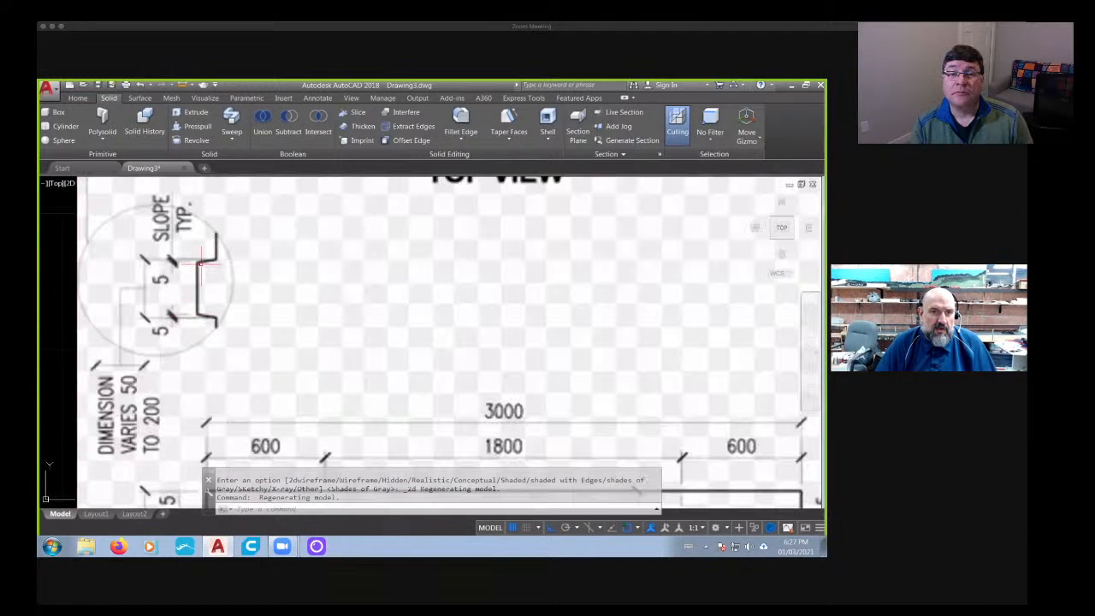
pyautogui.scroll(-5, 201, 263)
pyautogui.moveTo(208, 250); pyautogui.dragTo(219, 330, button='middle')
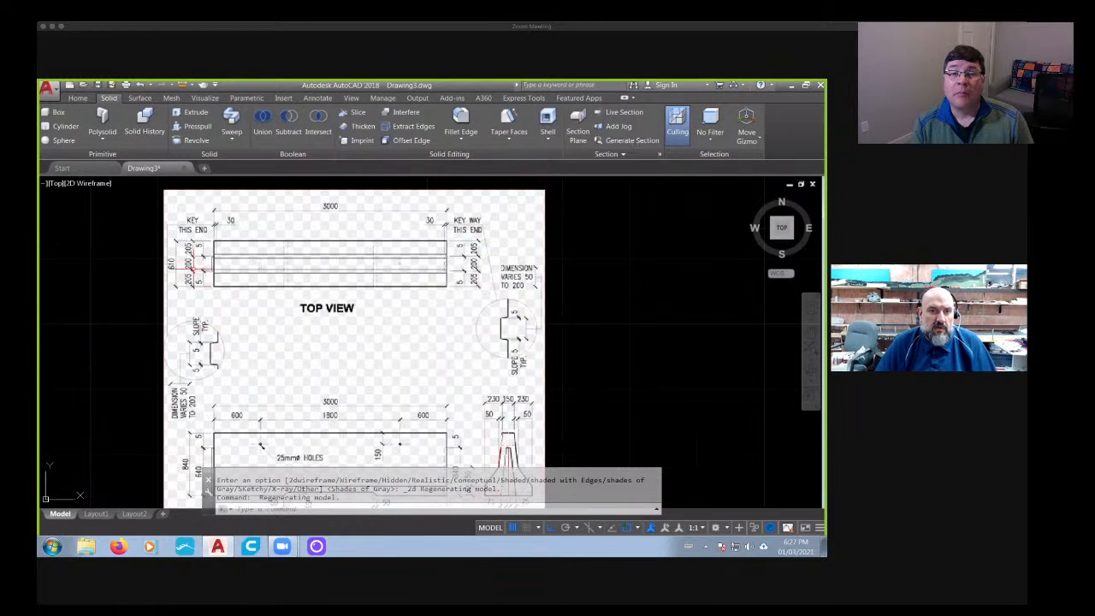
pyautogui.scroll(2, 193, 268)
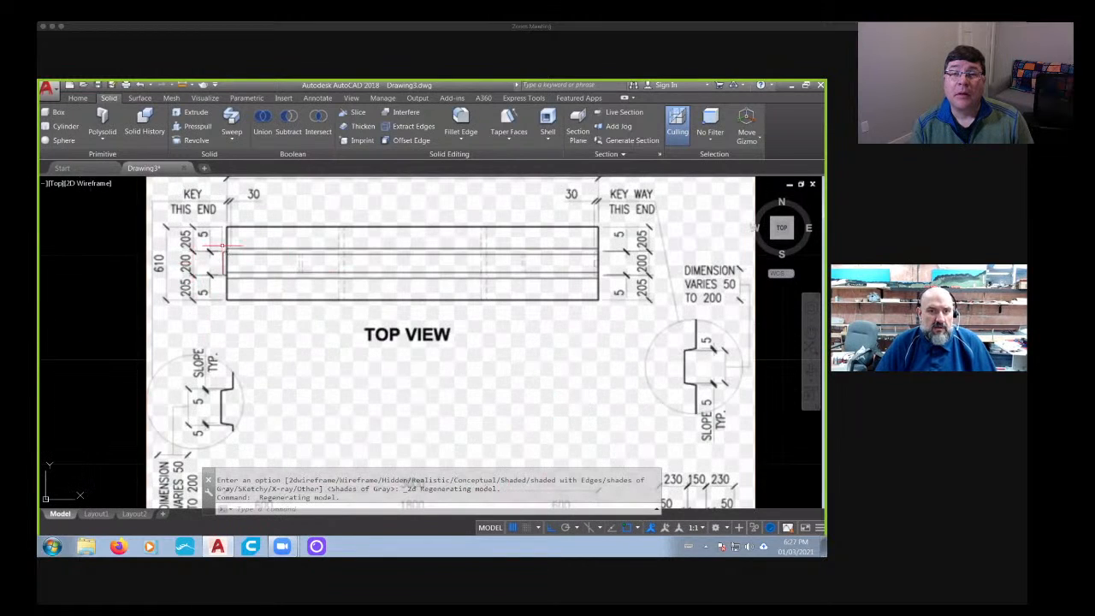
pyautogui.moveTo(222, 257); pyautogui.dragTo(250, 223, button='middle')
pyautogui.moveTo(231, 372); pyautogui.dragTo(249, 232, button='middle')
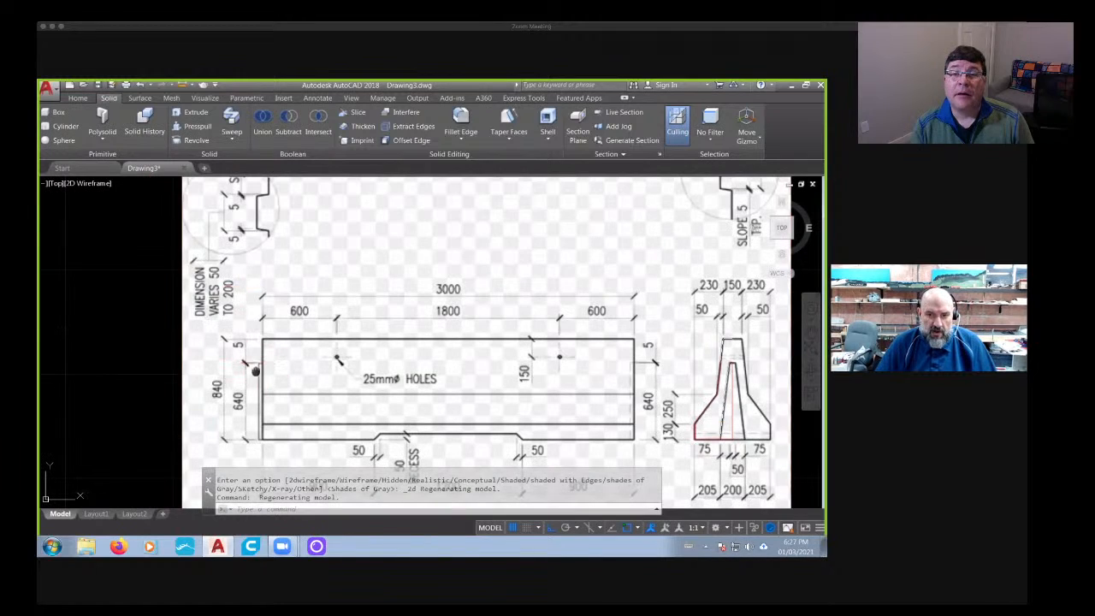
pyautogui.moveTo(255, 371); pyautogui.dragTo(260, 345, button='middle')
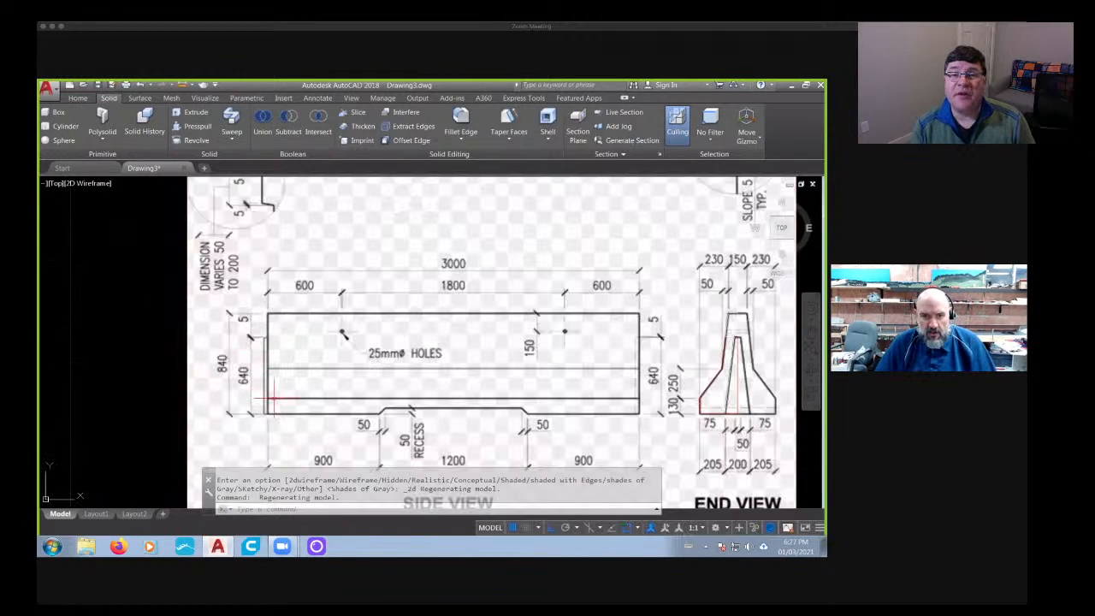
pyautogui.scroll(2, 264, 415)
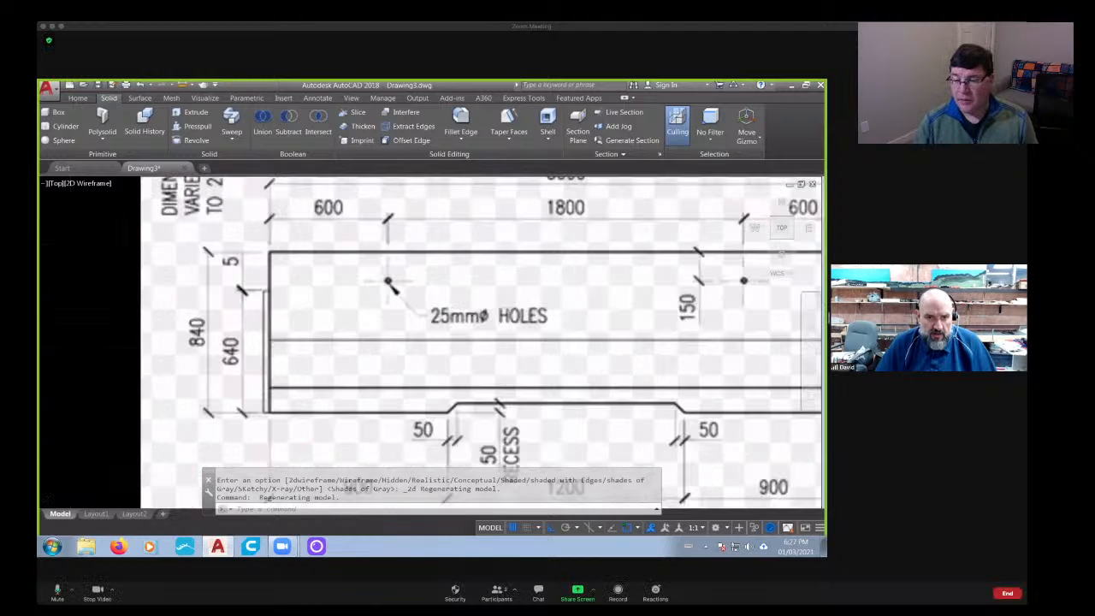
pyautogui.scroll(2, 264, 414)
pyautogui.scroll(2, 263, 409)
pyautogui.scroll(-4, 263, 409)
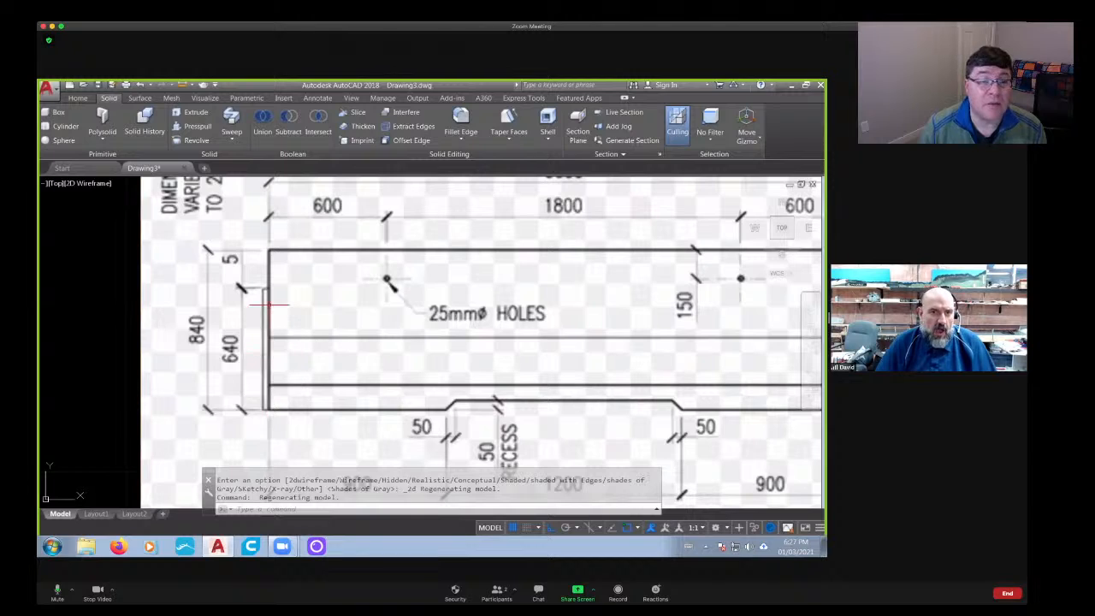
pyautogui.moveTo(269, 278); pyautogui.dragTo(273, 289, button='middle')
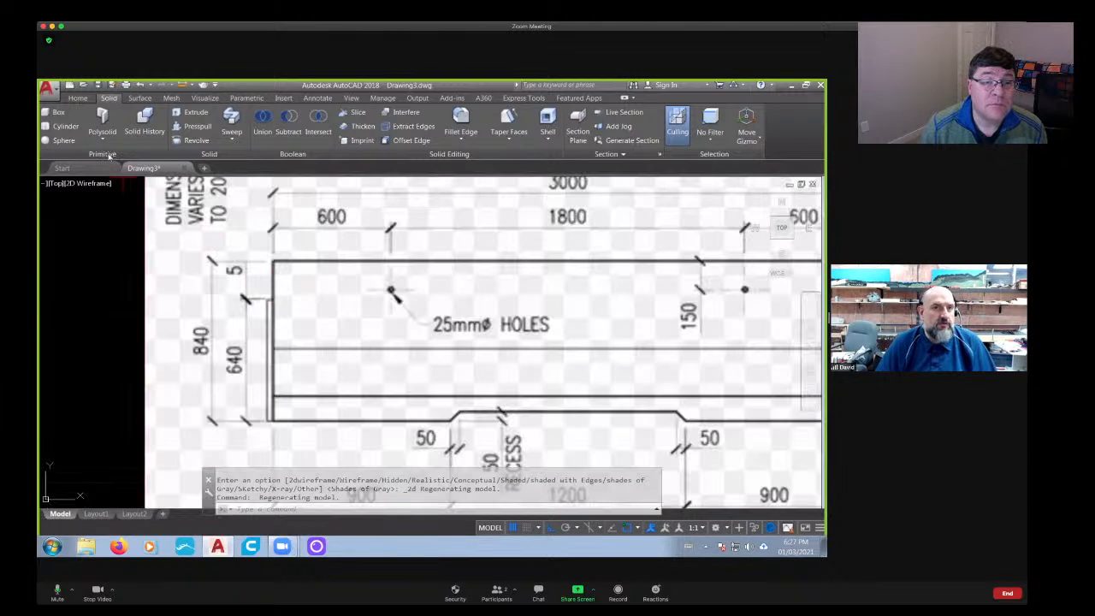
# - Draw a horizontal guide line across the reference drawing's side and end views, just below the top of the key and extending past the image
pyautogui.click(77, 97)
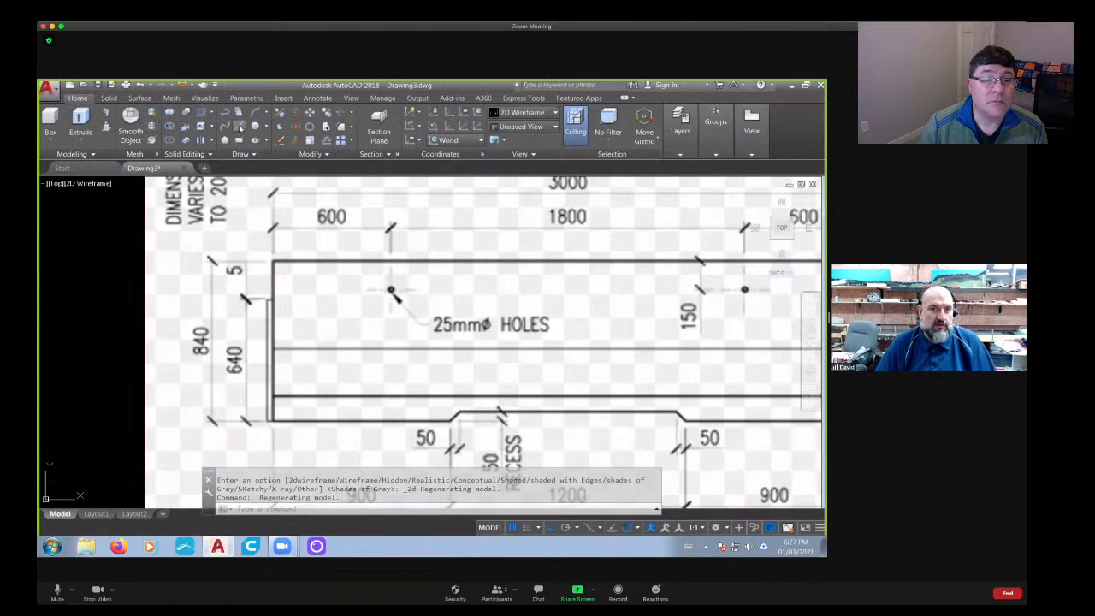
pyautogui.click(241, 129)
pyautogui.click(156, 305)
pyautogui.scroll(-4, 394, 331)
pyautogui.moveTo(661, 327); pyautogui.dragTo(383, 310, button='middle')
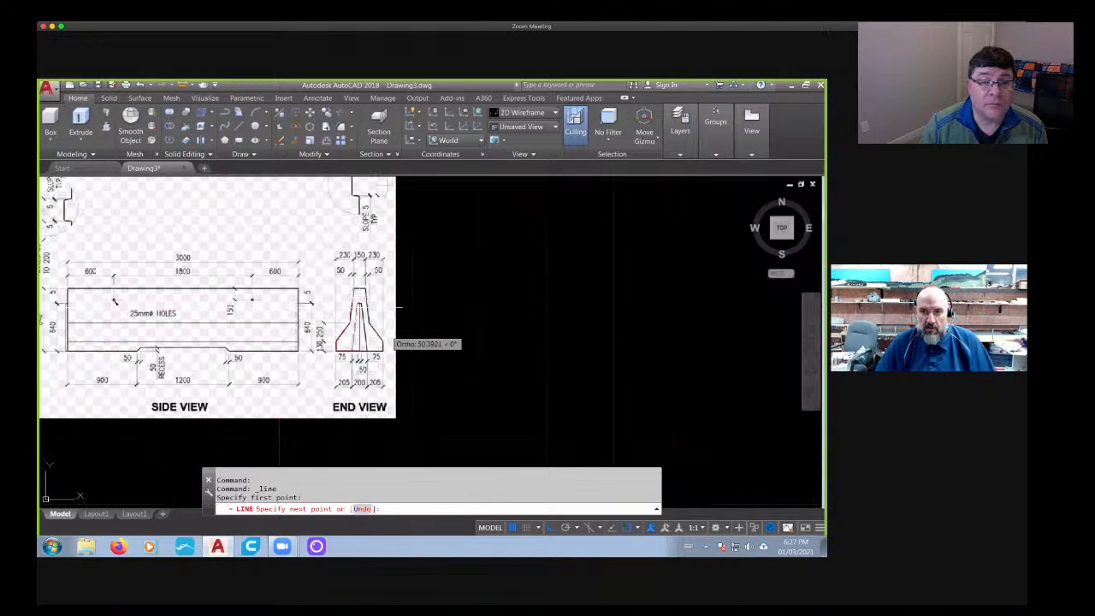
pyautogui.click(459, 368)
pyautogui.press('Escape')
# - Draw a vertical guide line from the barrier's key-end edge in the side view up past the top of the reference image
pyautogui.moveTo(455, 373); pyautogui.dragTo(656, 374, button='middle')
pyautogui.click(242, 128)
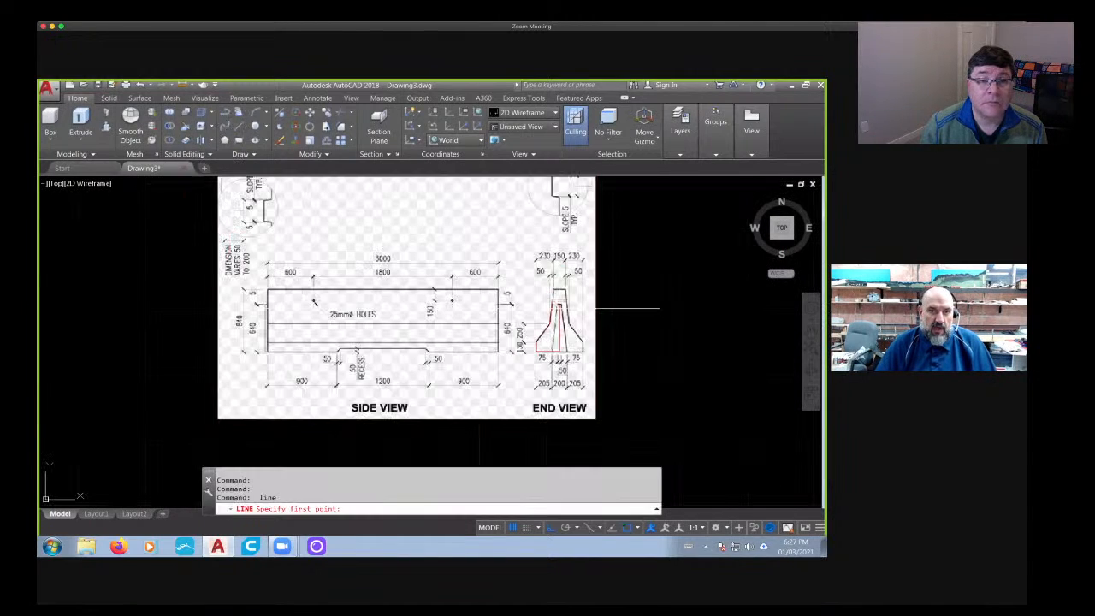
pyautogui.scroll(8, 253, 310)
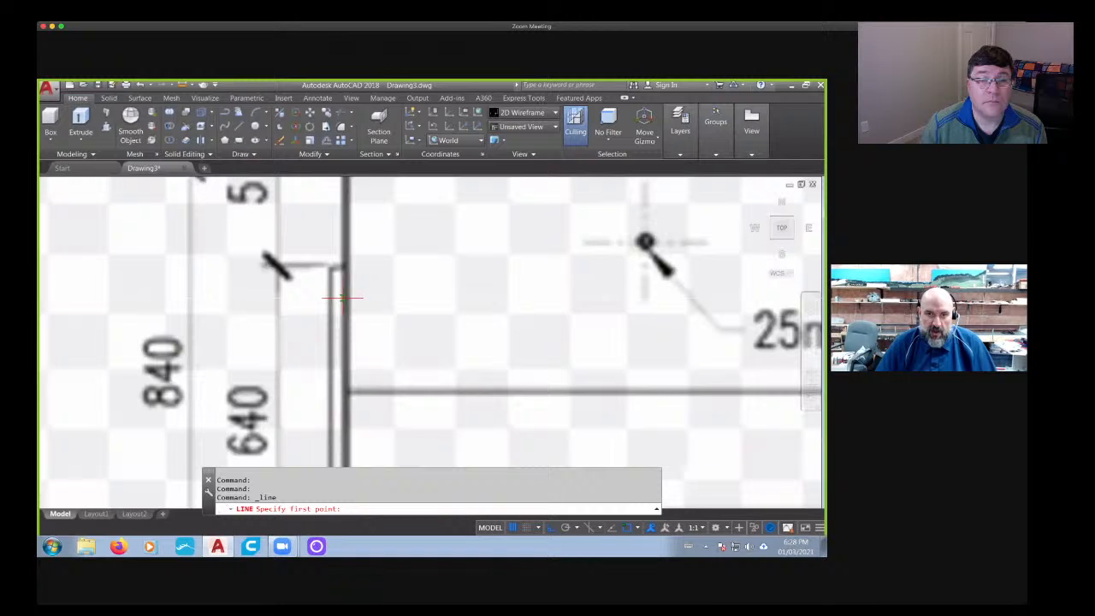
pyautogui.click(344, 298)
pyautogui.scroll(-8, 344, 297)
pyautogui.moveTo(343, 198); pyautogui.dragTo(323, 339, button='middle')
pyautogui.moveTo(318, 242); pyautogui.dragTo(304, 410, button='middle')
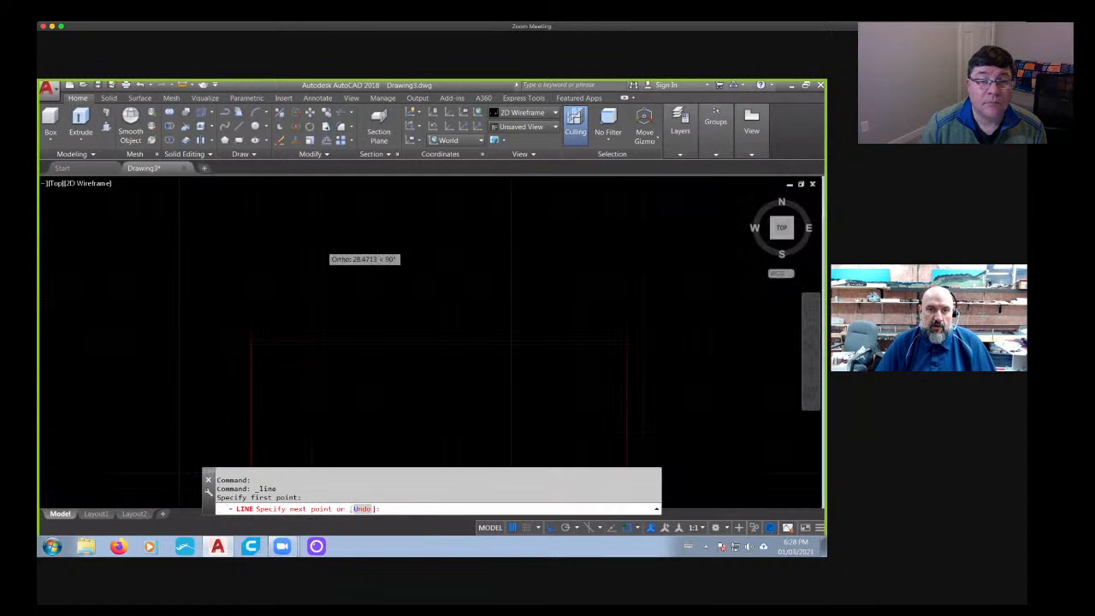
pyautogui.click(302, 265)
pyautogui.press('Escape')
# - Draw a second vertical guide line from the outer face of the key in the side view up past the reference image
pyautogui.click(240, 127)
pyautogui.moveTo(236, 385); pyautogui.dragTo(230, 185, button='middle')
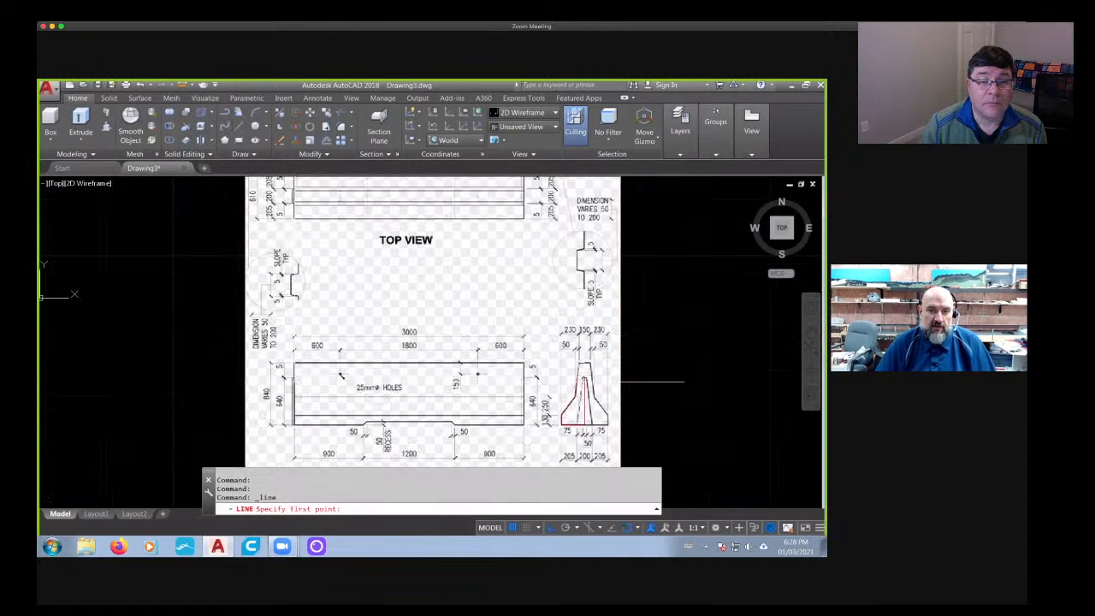
pyautogui.scroll(6, 291, 377)
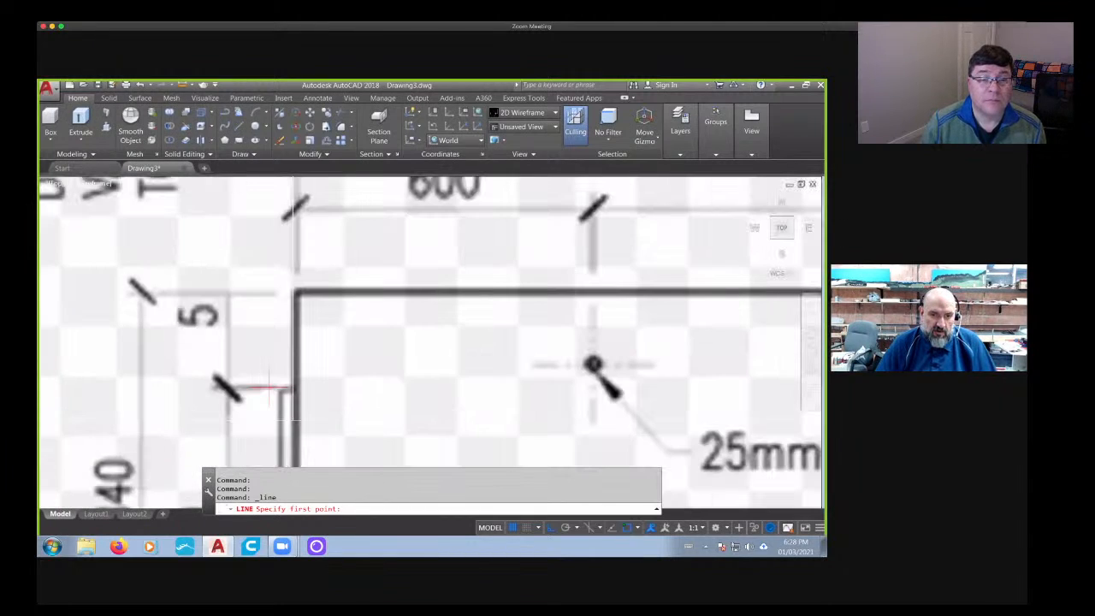
pyautogui.click(279, 420)
pyautogui.scroll(-8, 282, 385)
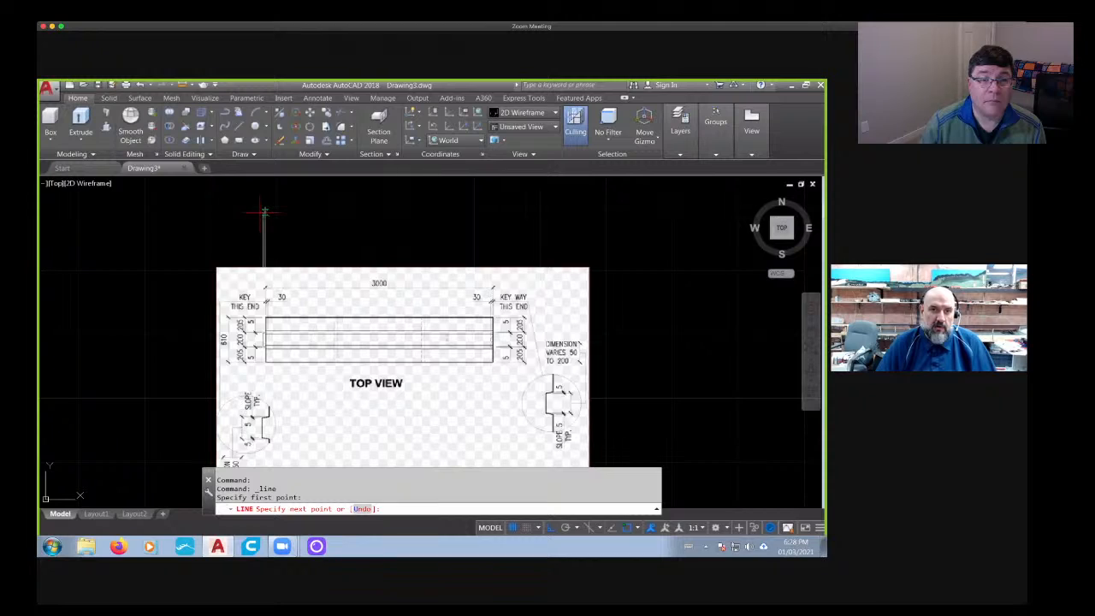
pyautogui.moveTo(263, 203); pyautogui.dragTo(263, 257, button='middle')
pyautogui.click(260, 261)
pyautogui.press('Escape')
pyautogui.press('Escape')
# - Draw a short horizontal line connecting the two vertical guide lines above the reference image
pyautogui.scroll(8, 253, 355)
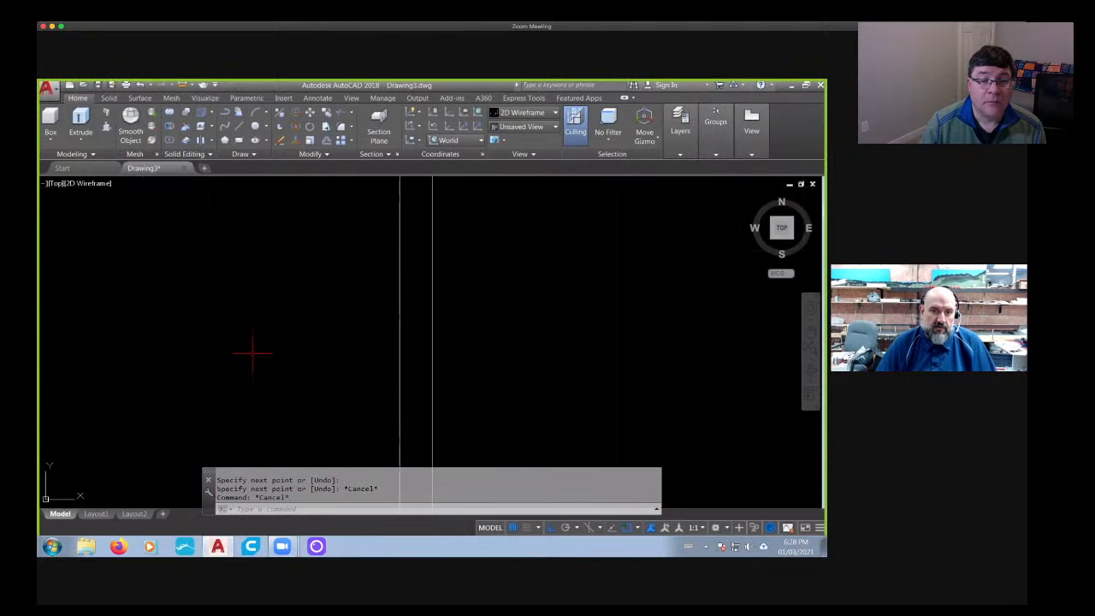
pyautogui.moveTo(300, 322); pyautogui.dragTo(163, 239, button='middle')
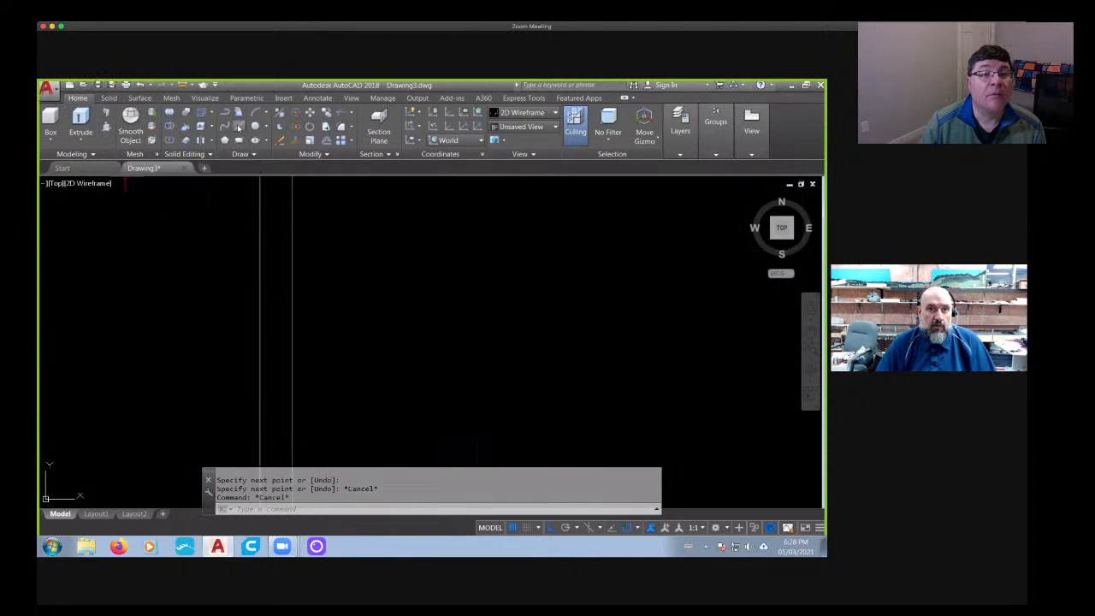
pyautogui.press('Escape')
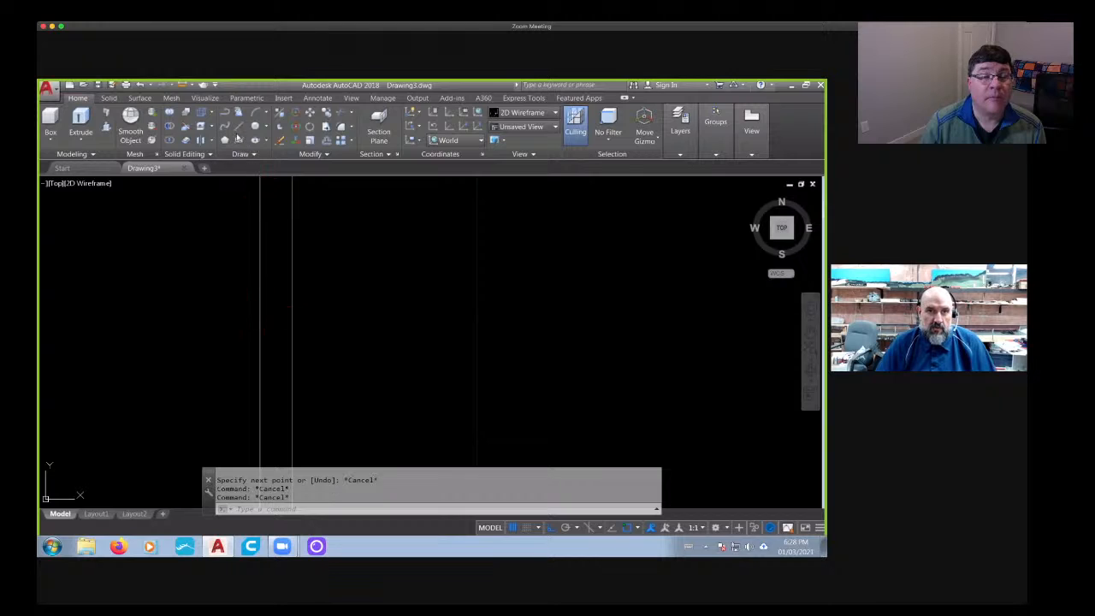
pyautogui.press('Escape')
pyautogui.click(241, 126)
pyautogui.click(260, 318)
pyautogui.click(292, 318)
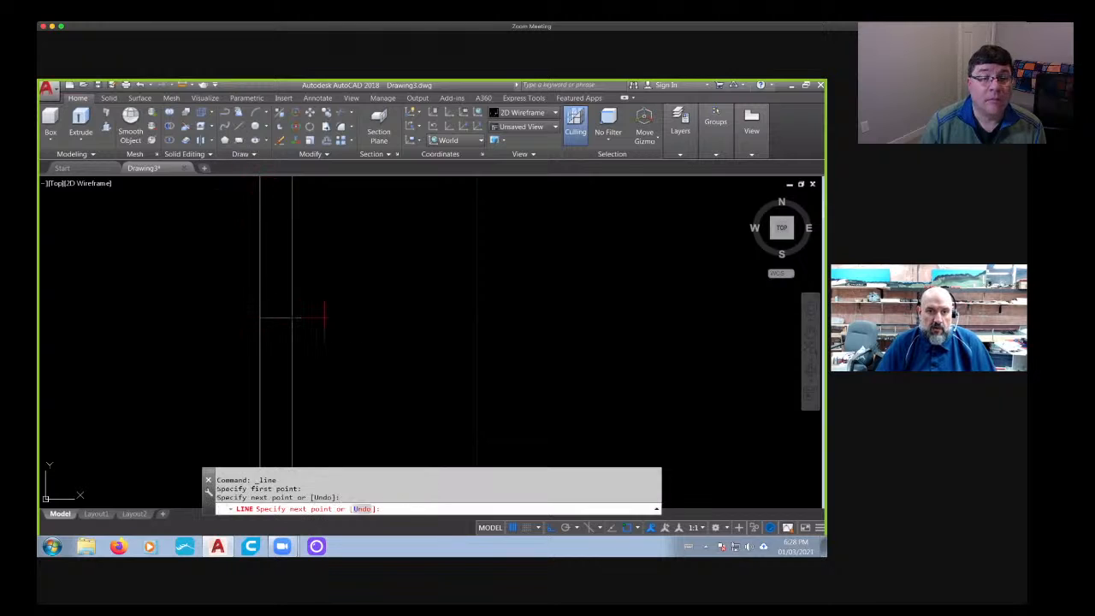
pyautogui.press('Escape')
pyautogui.press('Escape')
pyautogui.press('Escape')
# - Measure the distance between the two vertical guide lines to find the key's depth
pyautogui.write('di')
pyautogui.press('Return')
pyautogui.scroll(3, 258, 314)
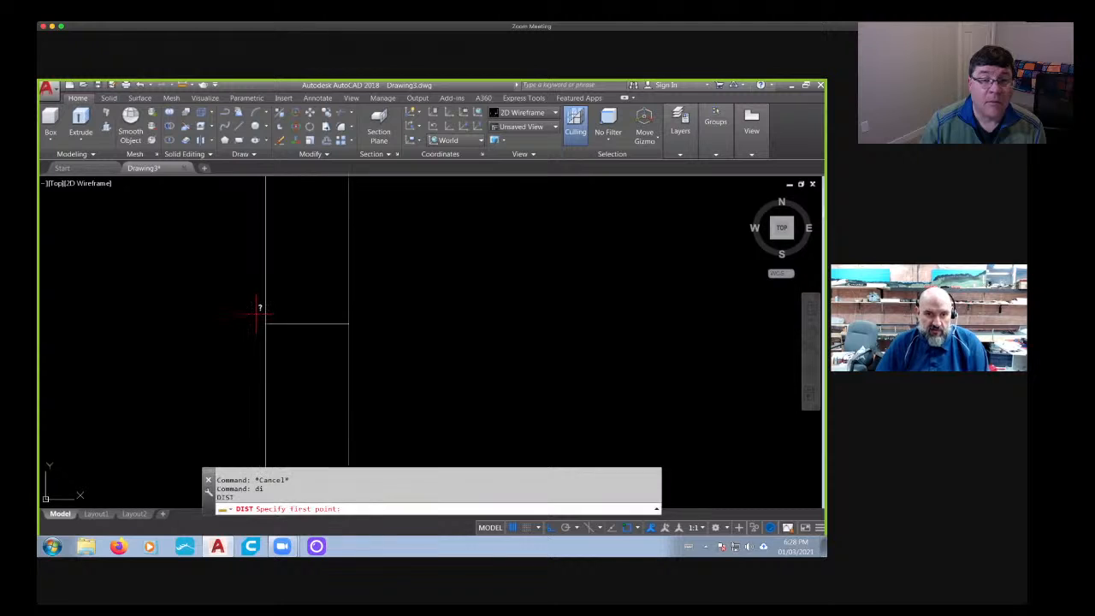
pyautogui.click(265, 323)
pyautogui.click(350, 323)
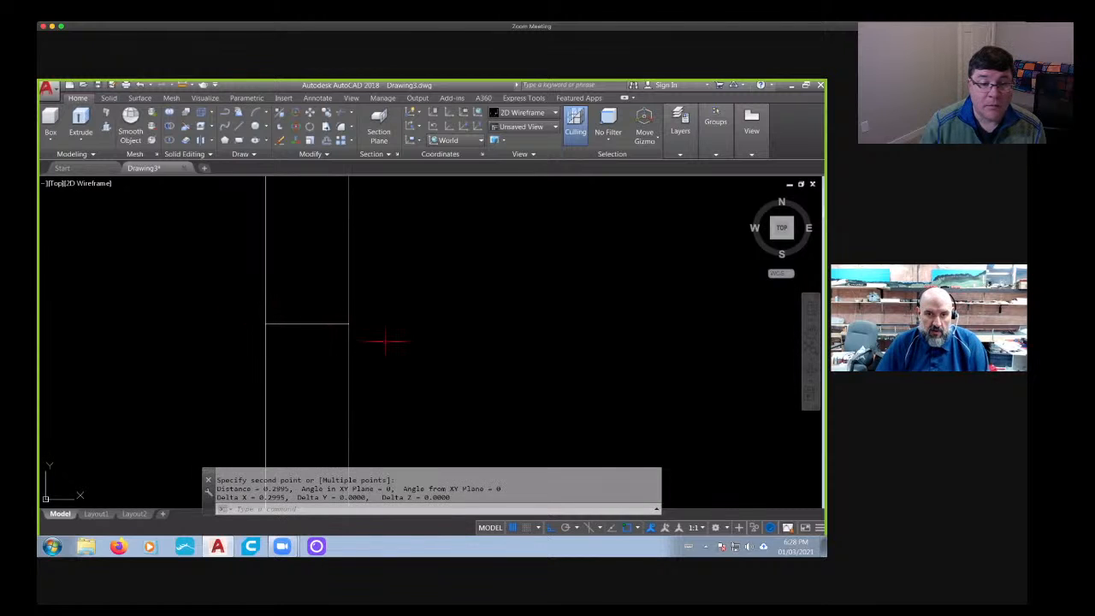
pyautogui.scroll(-10, 389, 342)
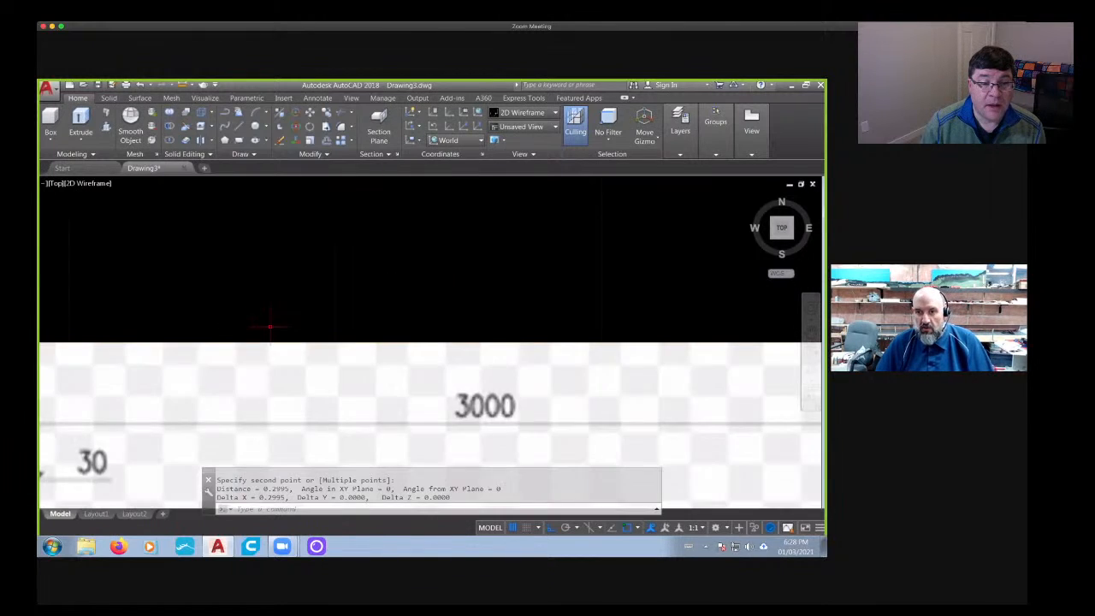
pyautogui.press('Escape')
# - Show the barrier model from the Left view and align the UCS to that view
pyautogui.moveTo(579, 374)
pyautogui.mouseDown(button='middle')
pyautogui.moveTo(521, 313)
pyautogui.moveTo(532, 370)
pyautogui.mouseUp(button='middle')
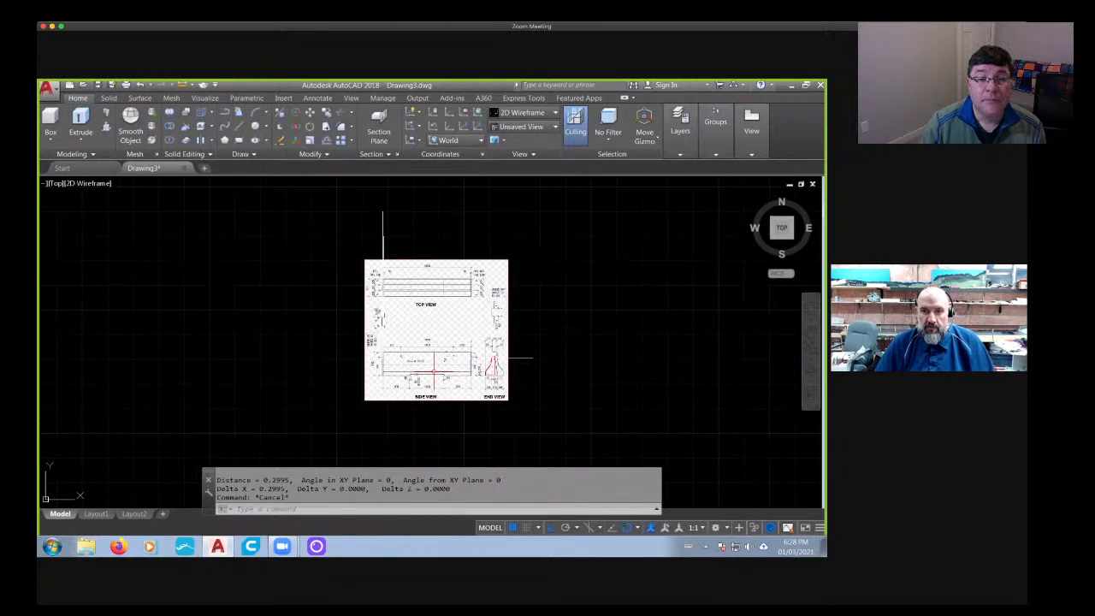
pyautogui.scroll(-4, 434, 370)
pyautogui.keyDown('shift'); pyautogui.moveTo(433, 369); pyautogui.dragTo(453, 327, button='middle'); pyautogui.keyUp('shift')
pyautogui.click(782, 232)
pyautogui.scroll(5, 498, 246)
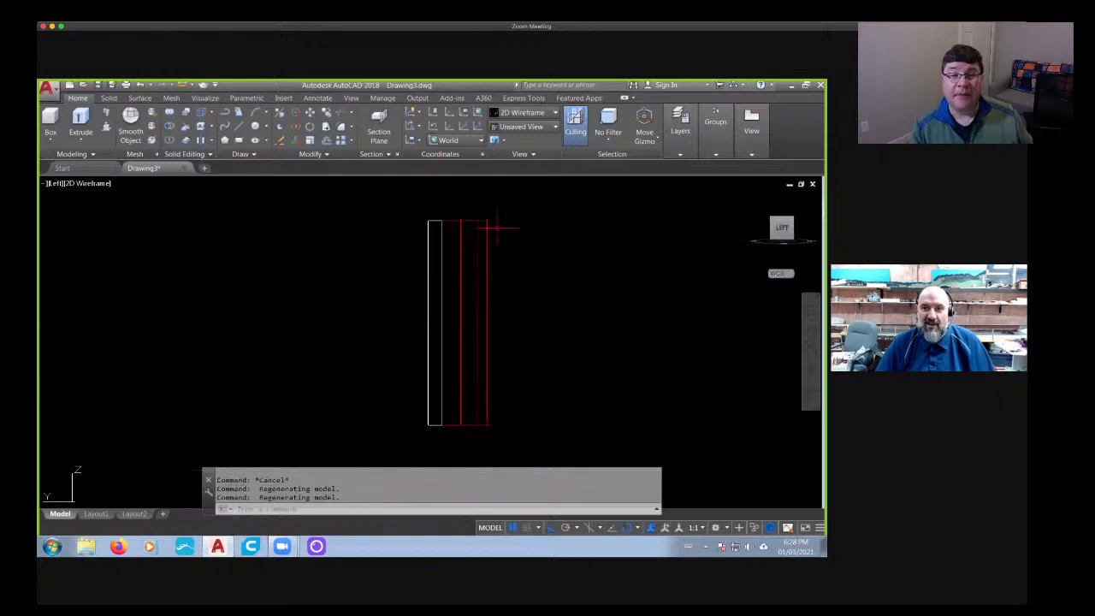
pyautogui.rightClick(88, 478)
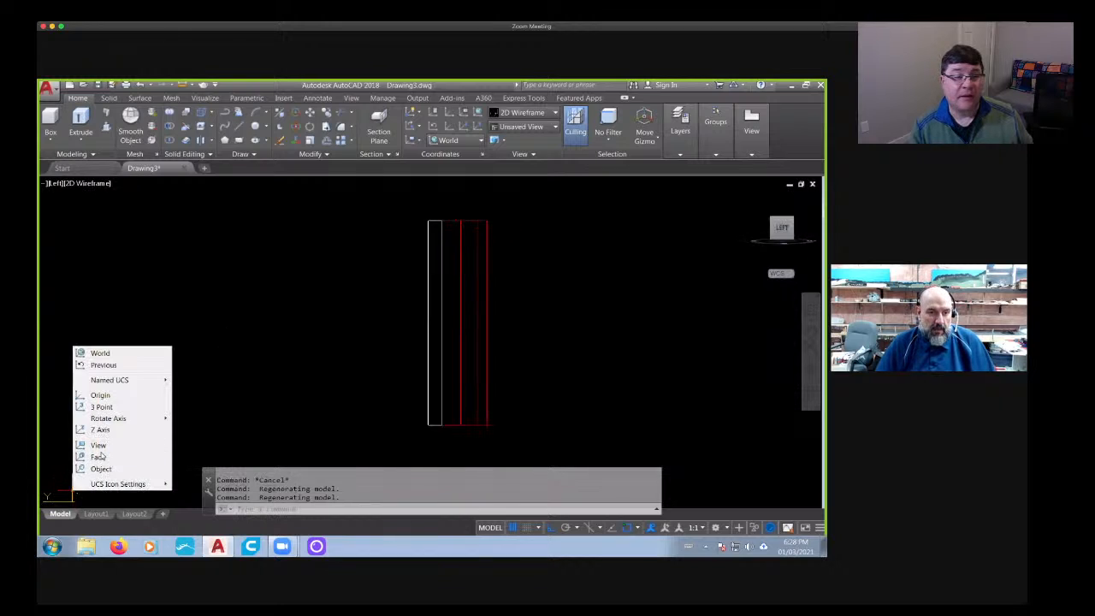
pyautogui.click(100, 445)
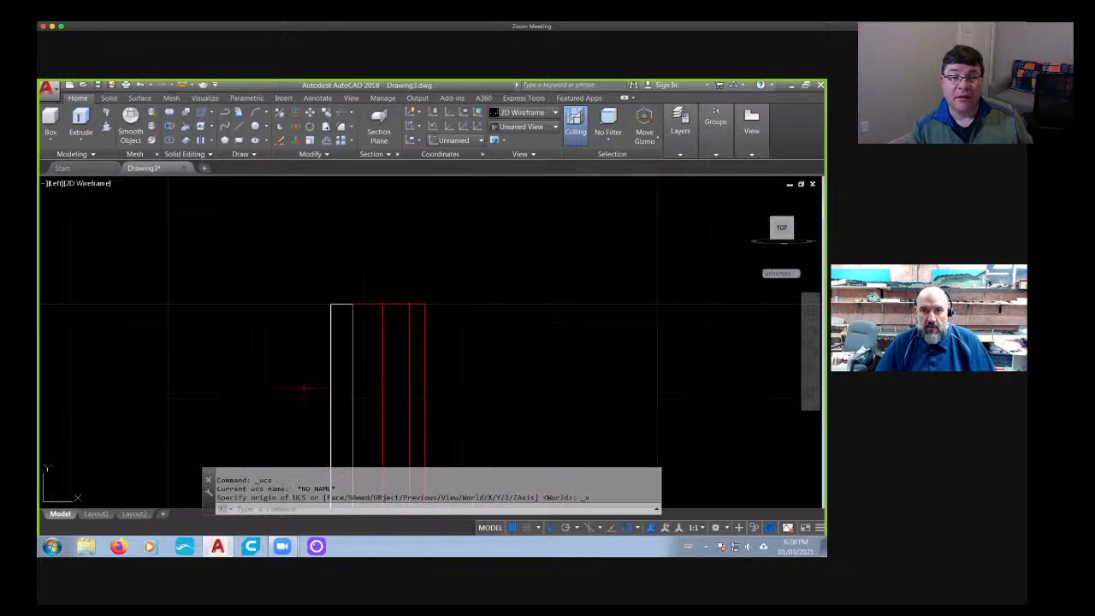
# - Union the barrier's outer sloped side piece with the upper piece, leaving the cavity core as a separate solid
pyautogui.keyDown('shift'); pyautogui.moveTo(460, 309); pyautogui.dragTo(438, 332, button='middle'); pyautogui.keyUp('shift')
pyautogui.press('Escape')
pyautogui.press('Escape')
pyautogui.press('Escape')
pyautogui.write('un')
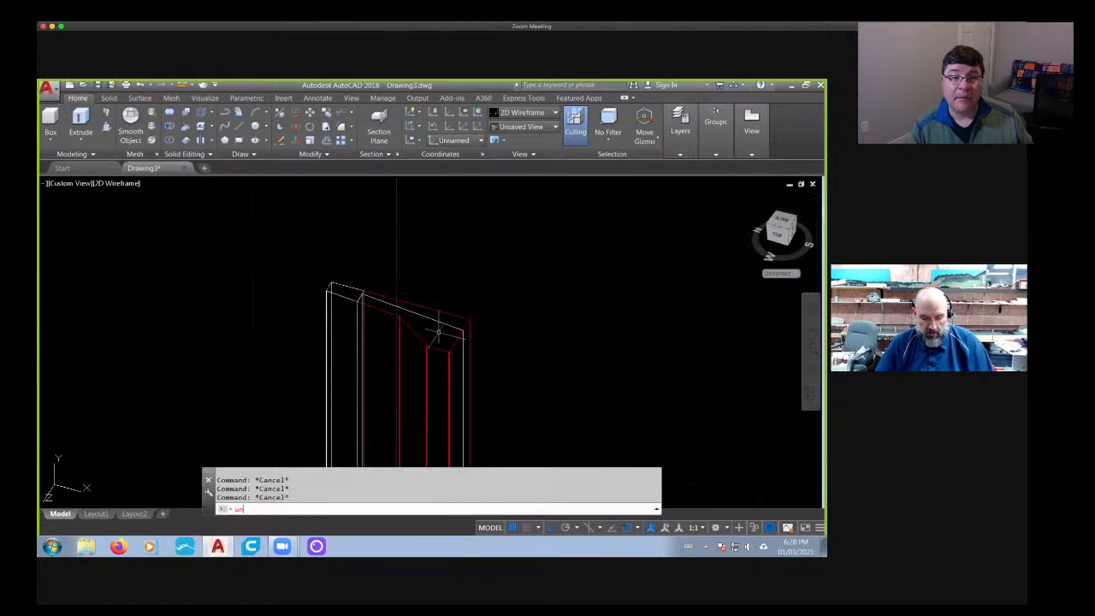
pyautogui.write('ion')
pyautogui.press('Return')
pyautogui.click(360, 308)
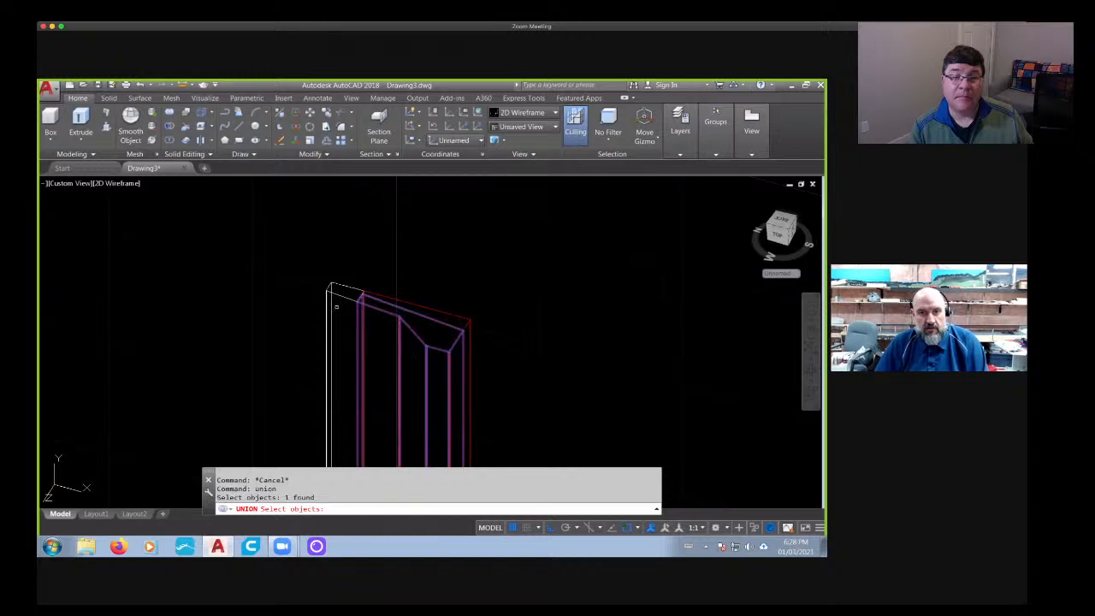
pyautogui.click(323, 320)
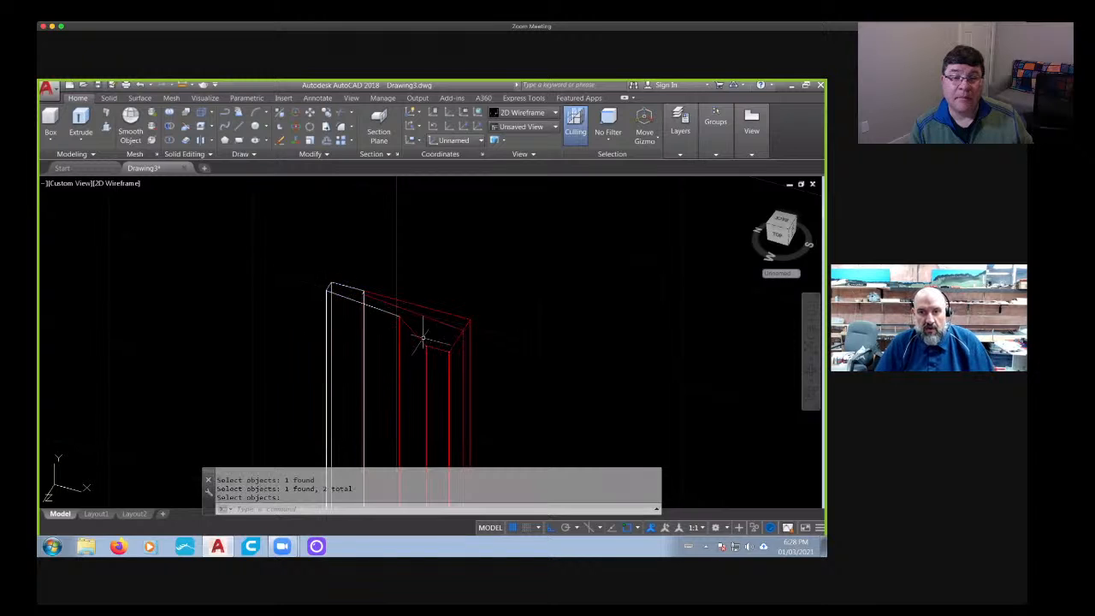
# - Set the visual style to Shades of Gray and inspect the joined barrier and its cavity core from several angles
pyautogui.keyDown('shift'); pyautogui.moveTo(423, 338); pyautogui.dragTo(454, 335, button='middle'); pyautogui.keyUp('shift')
pyautogui.click(125, 184)
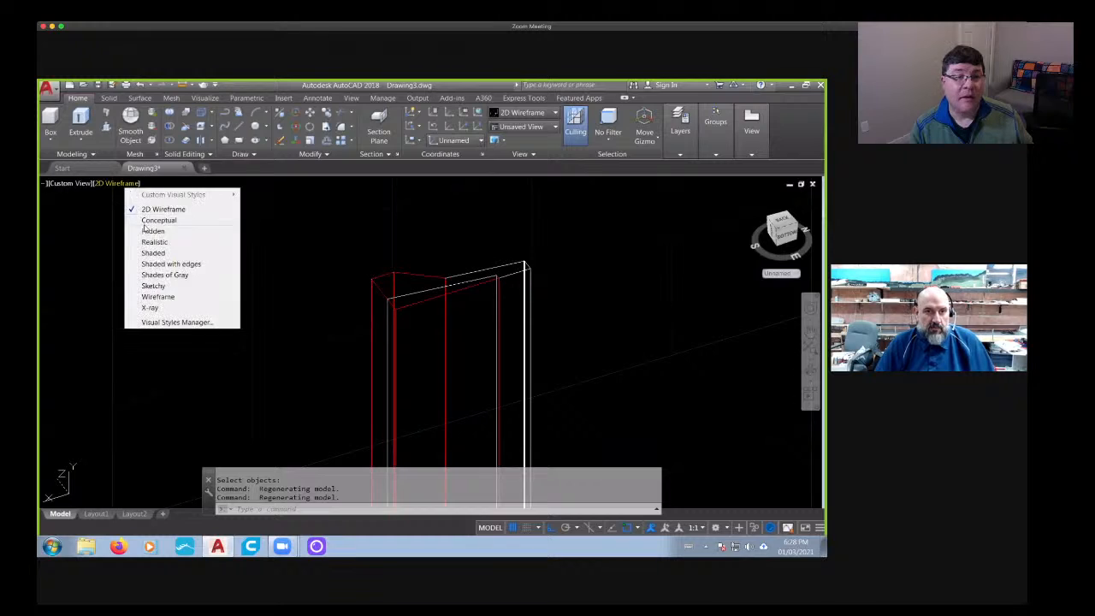
pyautogui.click(159, 275)
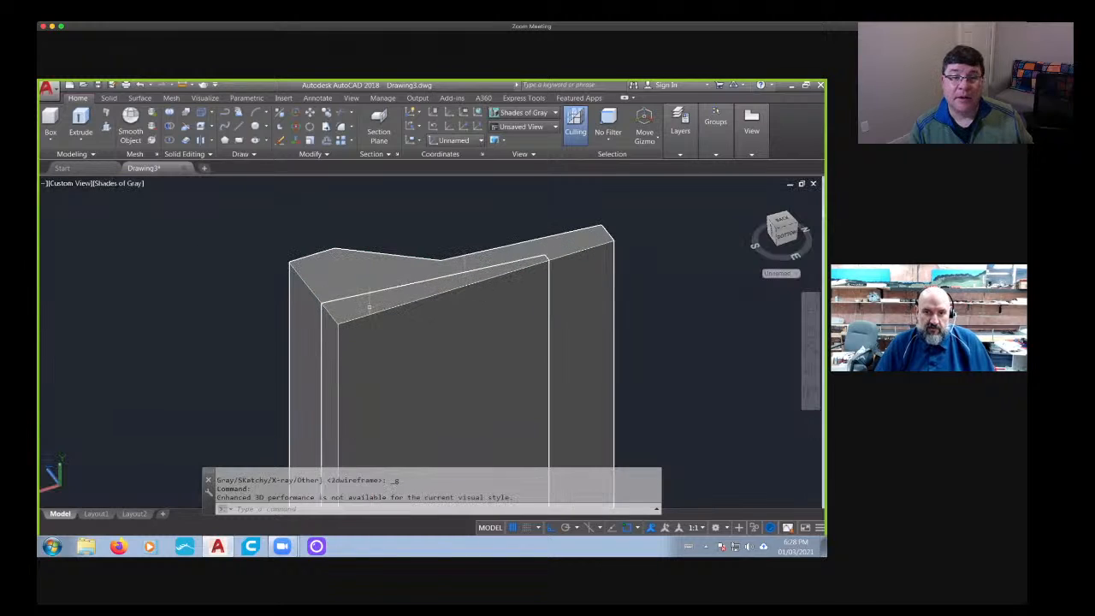
pyautogui.keyDown('shift'); pyautogui.moveTo(340, 332); pyautogui.dragTo(361, 348, button='middle'); pyautogui.keyUp('shift')
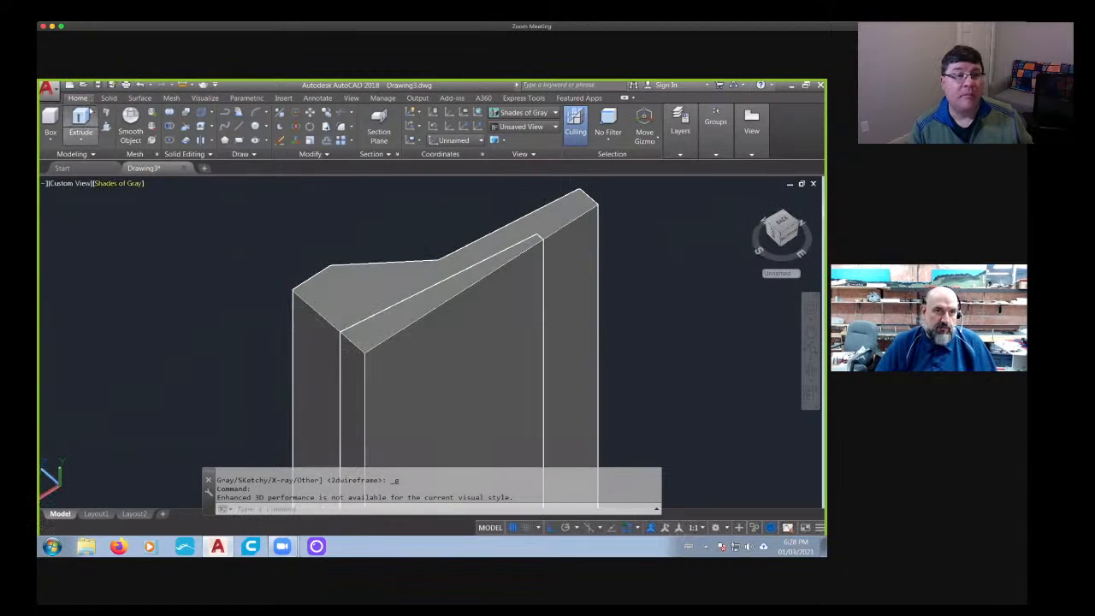
pyautogui.keyDown('shift'); pyautogui.moveTo(330, 270); pyautogui.dragTo(549, 323, button='middle'); pyautogui.keyUp('shift')
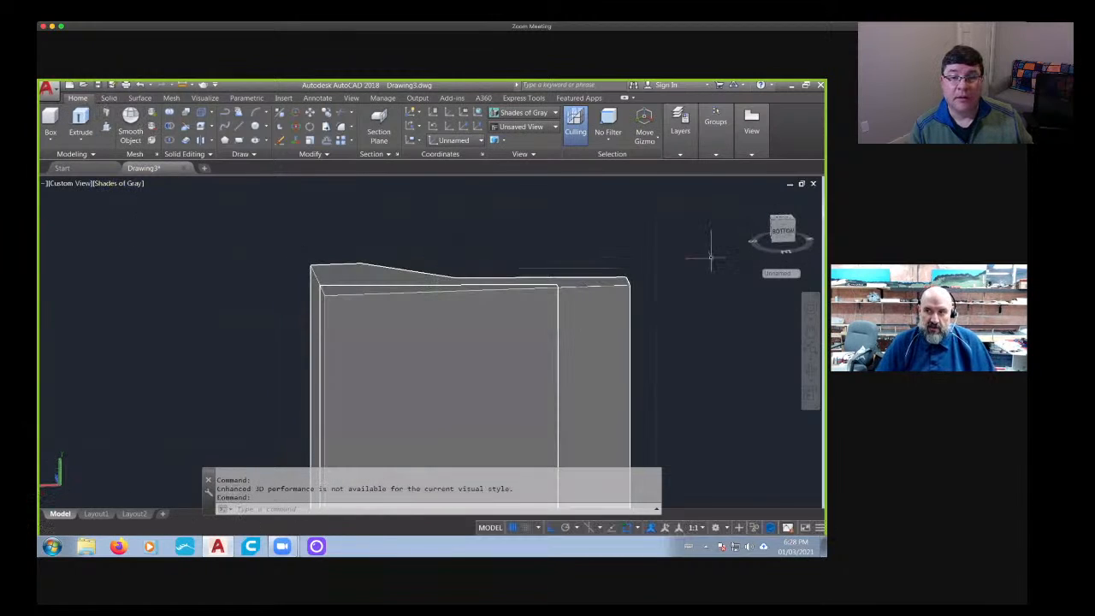
# - In the Bottom view, draw a horizontal line from the barrier's end corner outward, level with its end face
pyautogui.click(785, 232)
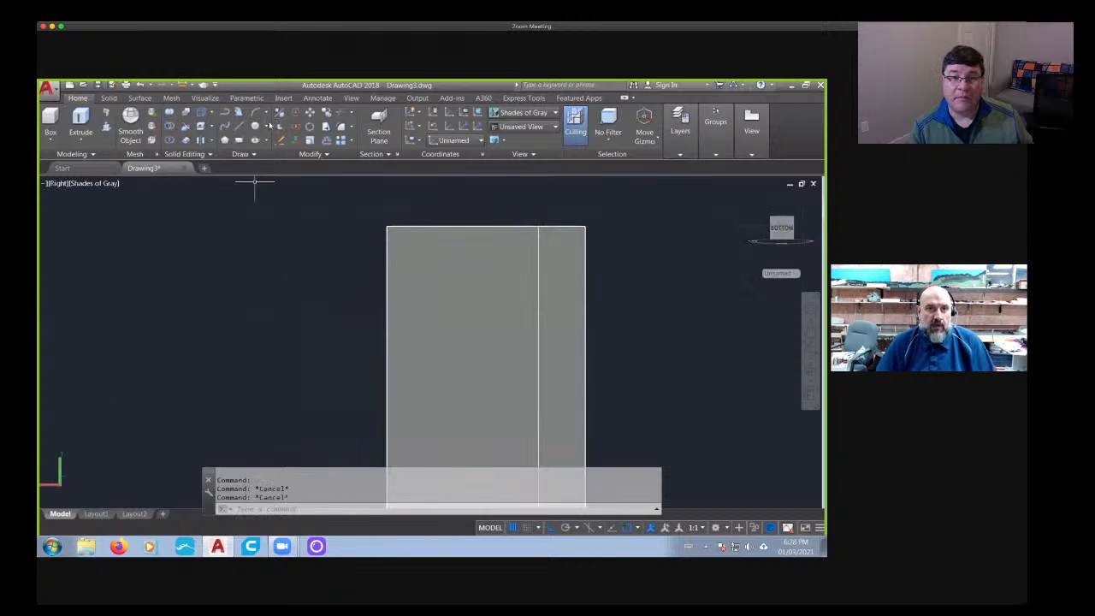
pyautogui.click(238, 127)
pyautogui.click(387, 227)
pyautogui.click(167, 227)
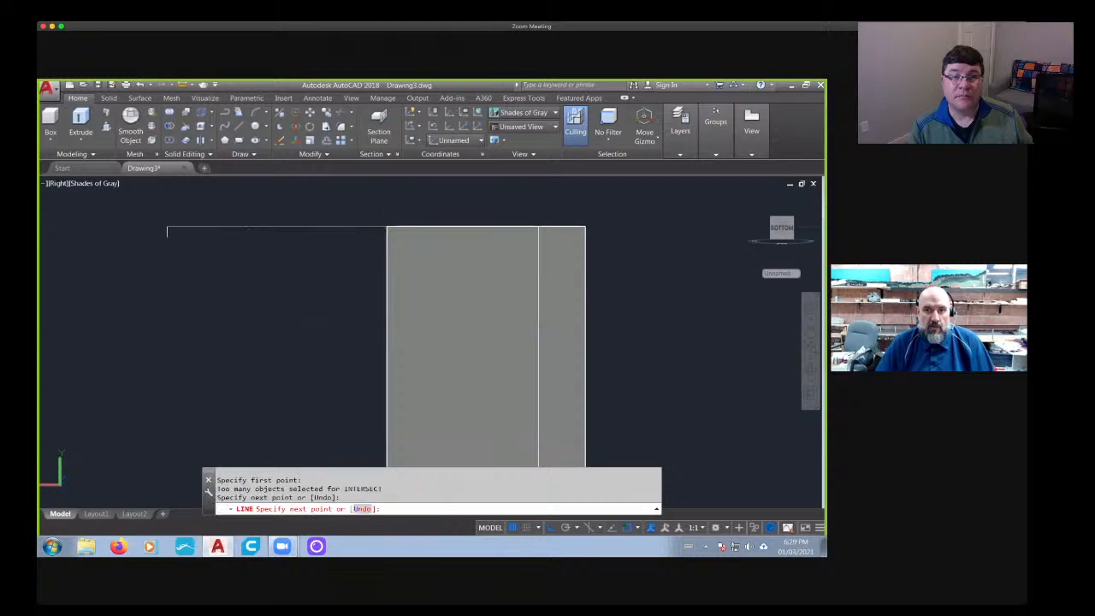
pyautogui.press('Escape')
pyautogui.press('Escape')
pyautogui.press('Escape')
# - Offset the horizontal line by 0.3 toward the barrier's body
pyautogui.write('o')
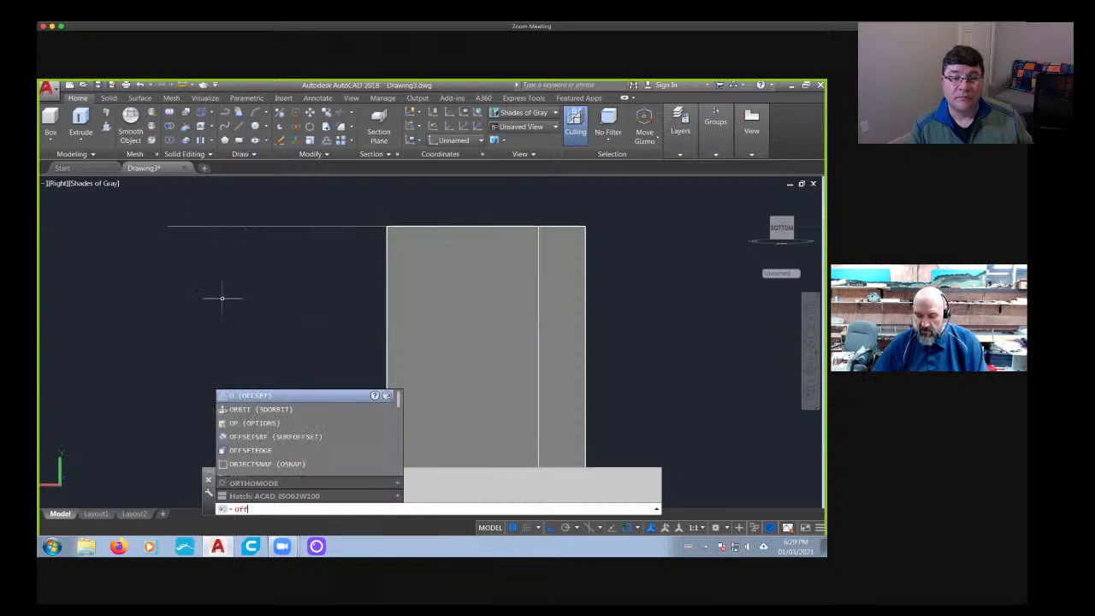
pyautogui.press('Return')
pyautogui.write('.3')
pyautogui.press('Return')
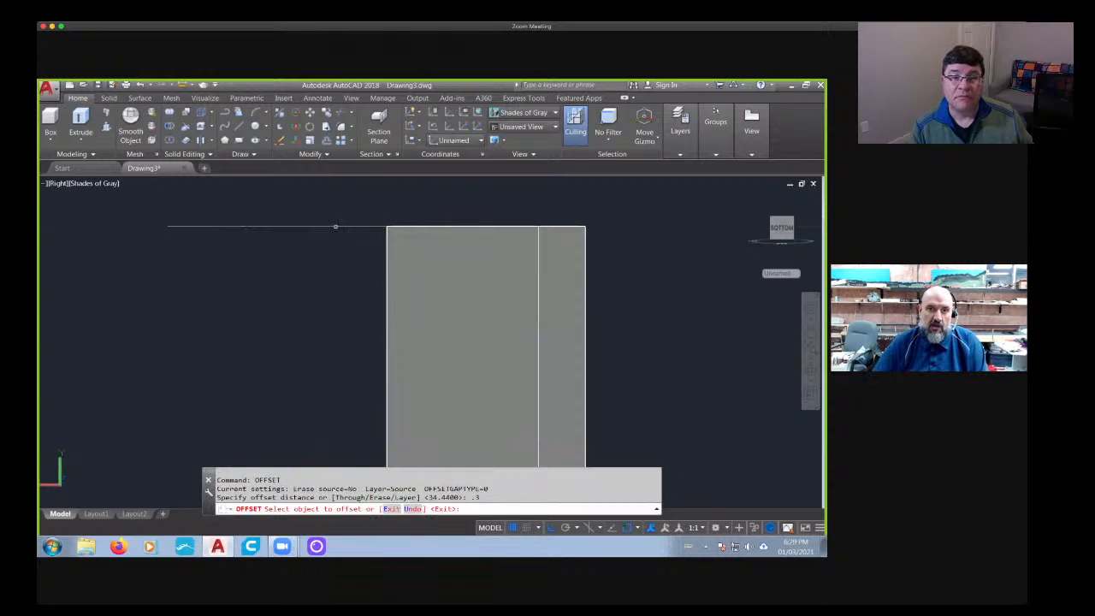
pyautogui.click(335, 227)
pyautogui.click(335, 269)
# - Slice the cavity core along the offset line, keeping both sides, and check the thin end slice in 3D
pyautogui.click(109, 98)
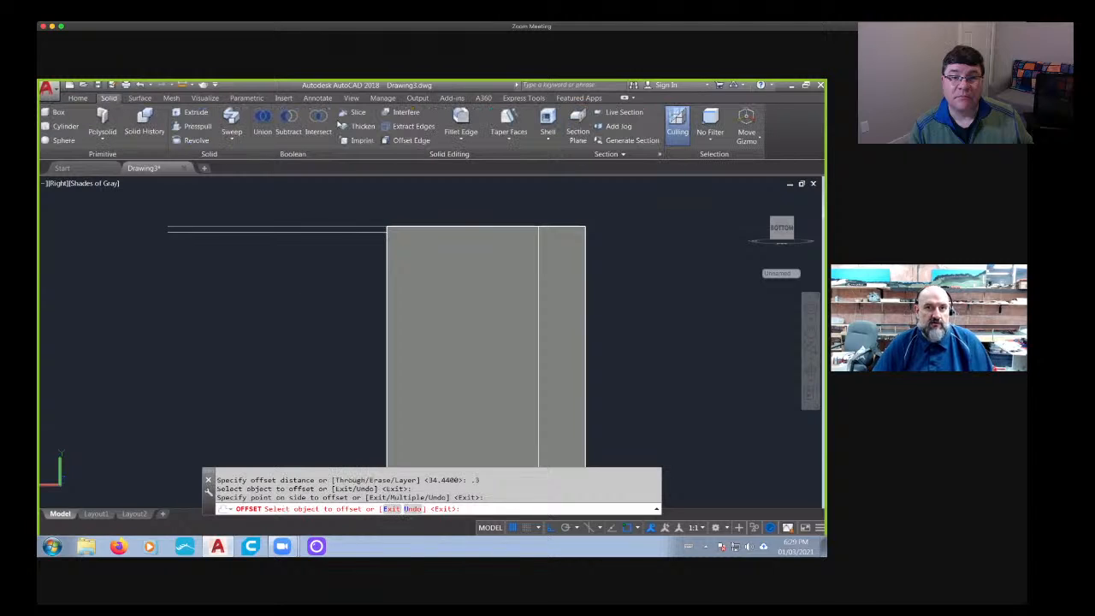
pyautogui.click(354, 112)
pyautogui.click(460, 294)
pyautogui.press('Return')
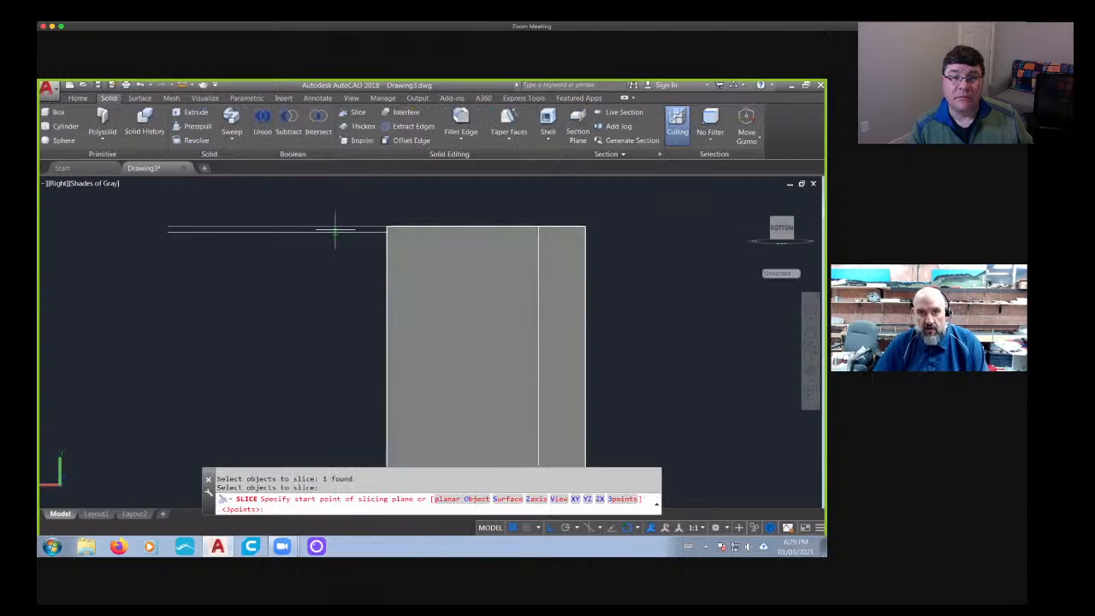
pyautogui.click(334, 232)
pyautogui.click(97, 248)
pyautogui.press('Return')
pyautogui.press('Return')
pyautogui.moveTo(291, 283); pyautogui.dragTo(298, 241, button='middle')
pyautogui.scroll(4, 385, 231)
pyautogui.moveTo(375, 253); pyautogui.dragTo(372, 309, button='middle')
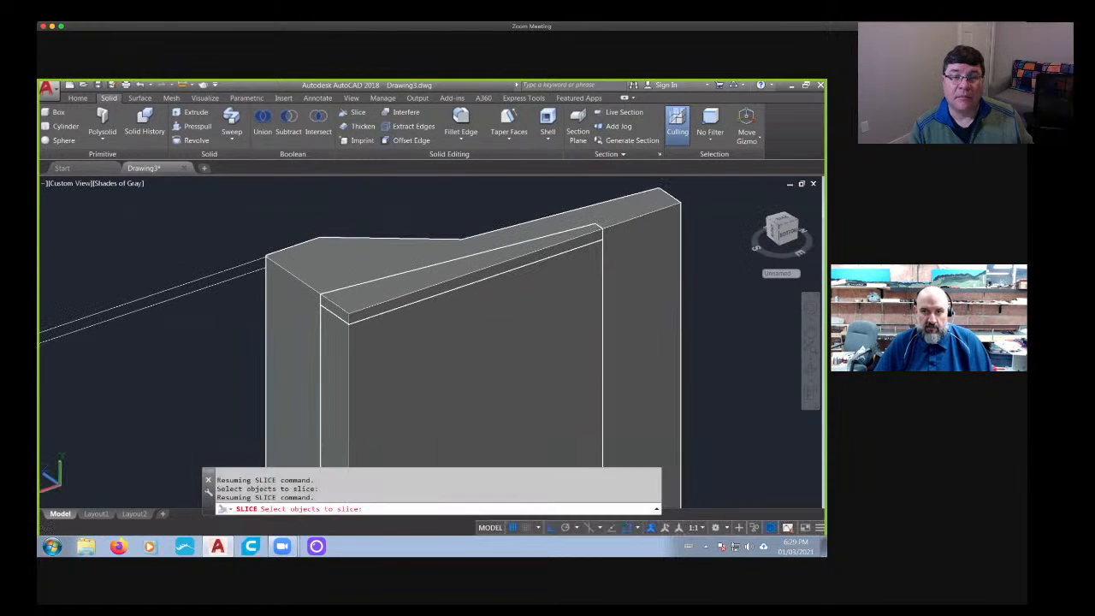
pyautogui.press('Escape')
pyautogui.press('Escape')
pyautogui.write('co')
pyautogui.press('Return')
pyautogui.scroll(3, 360, 319)
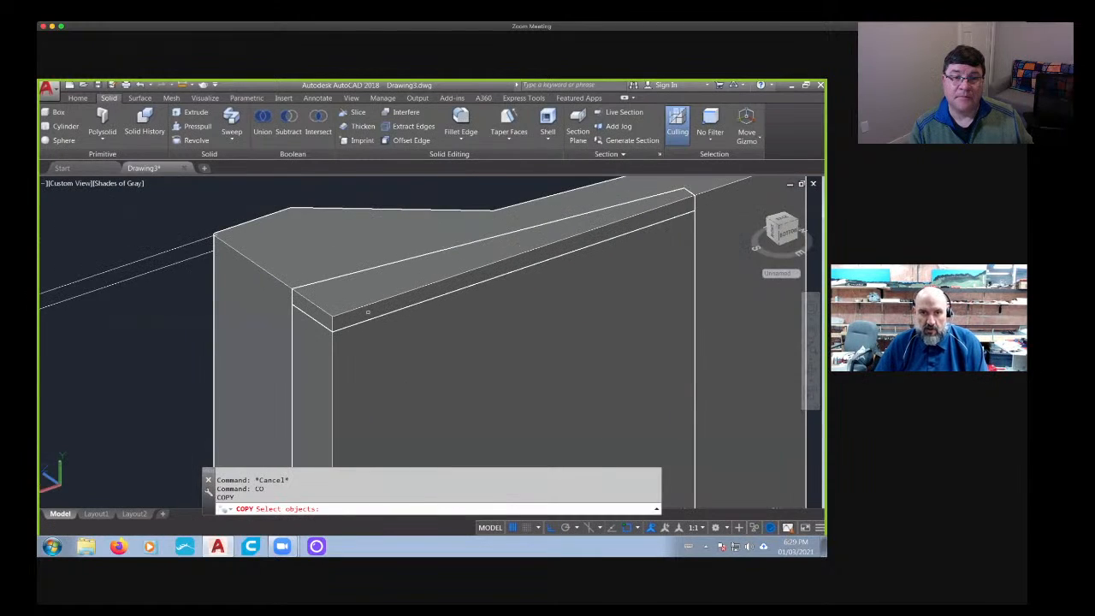
pyautogui.click(322, 330)
pyautogui.press('Return')
pyautogui.scroll(-3, 334, 317)
pyautogui.press('Escape')
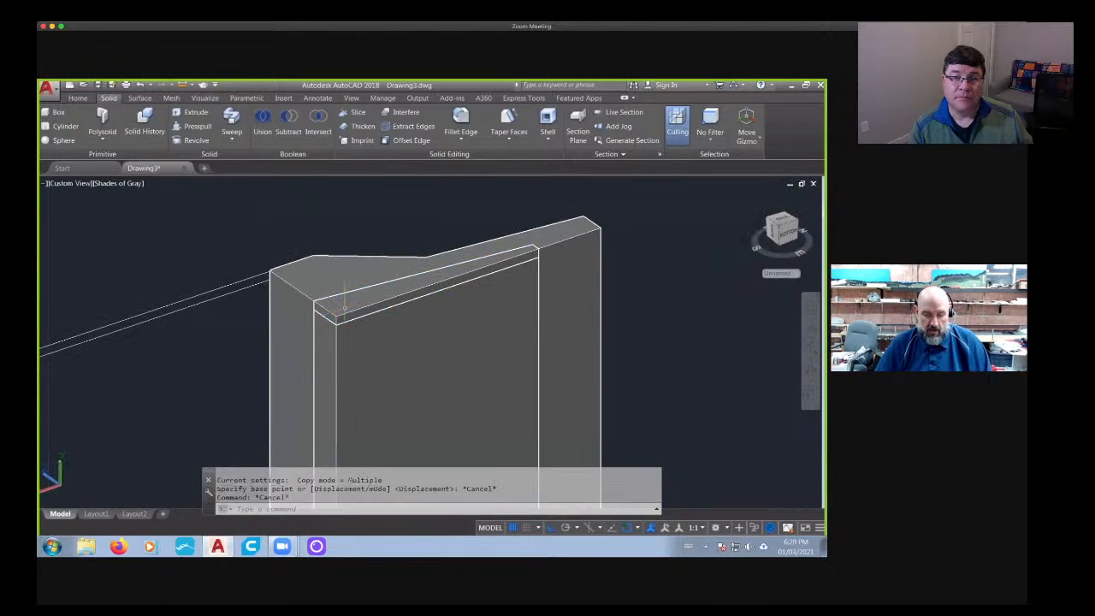
pyautogui.write('m')
pyautogui.press('Return')
pyautogui.click(332, 319)
pyautogui.press('Return')
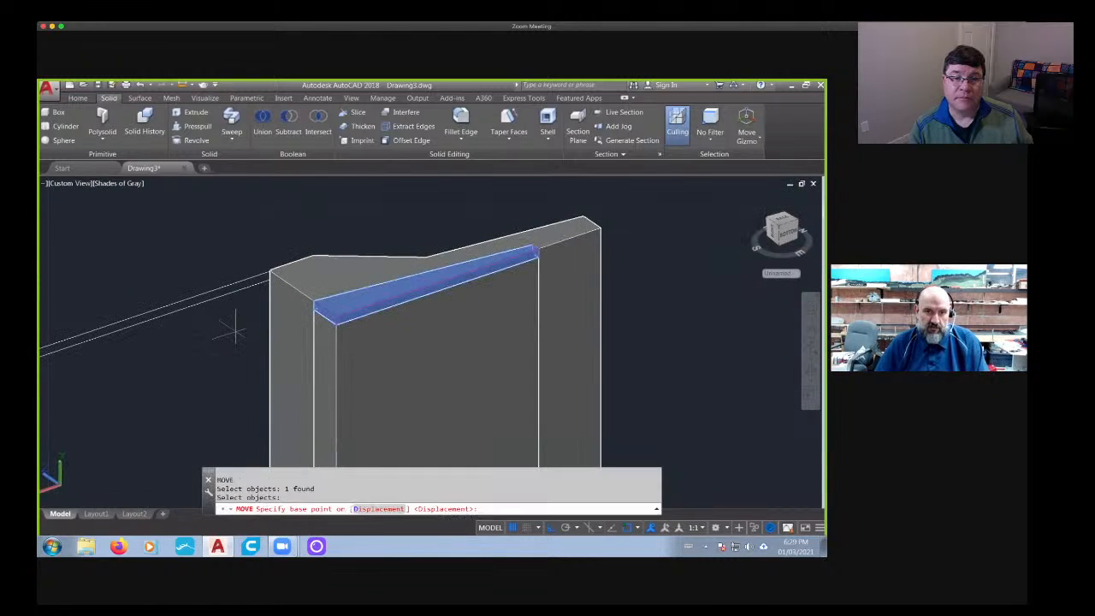
pyautogui.click(232, 318)
pyautogui.scroll(-3, 243, 345)
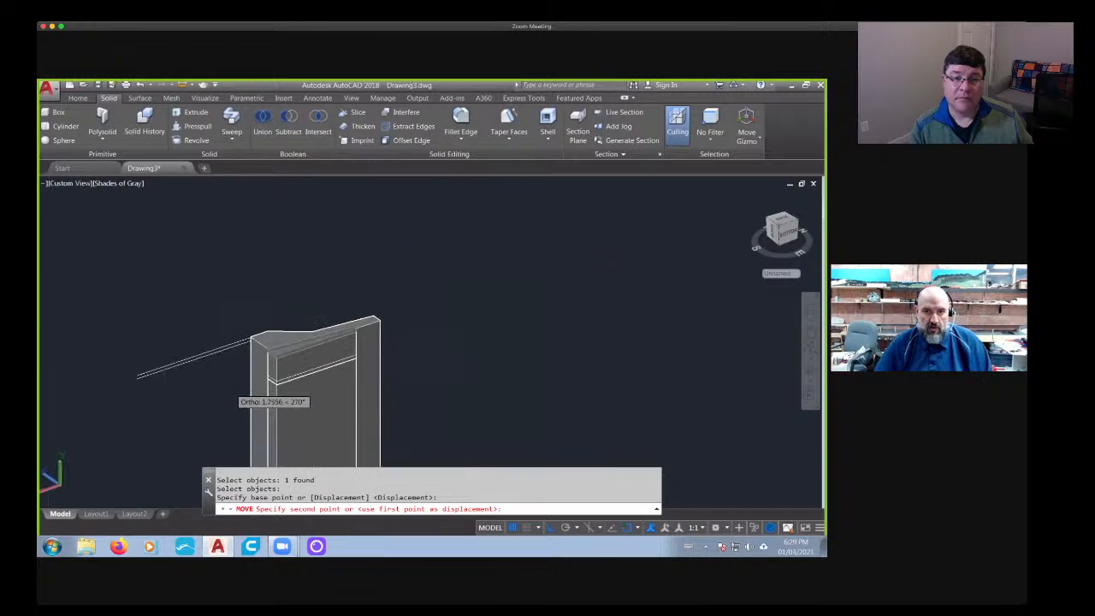
pyautogui.press('Escape')
pyautogui.press('Escape')
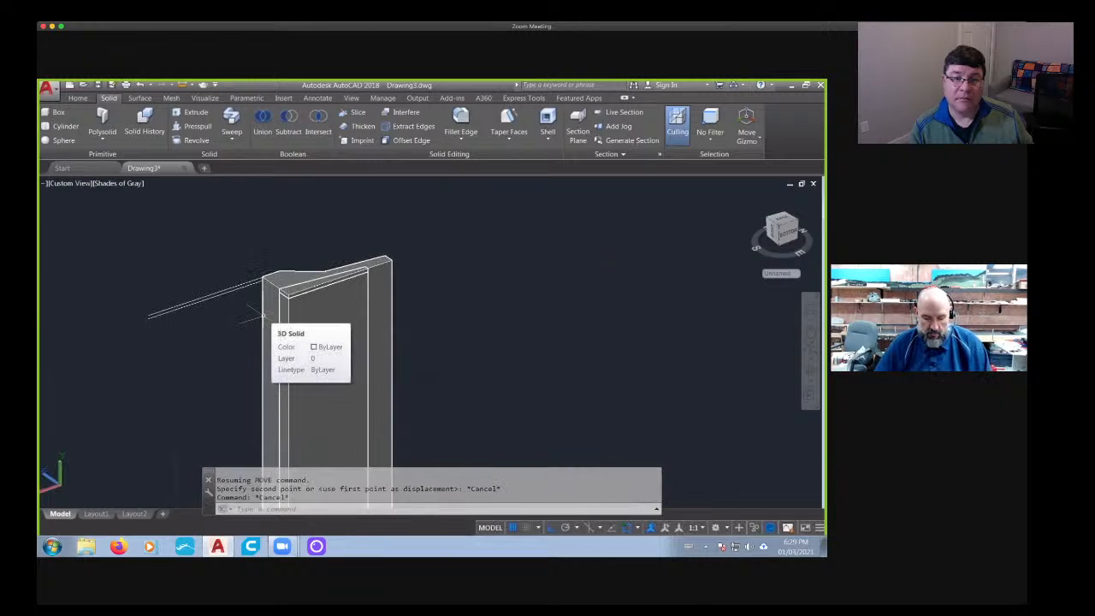
# - Move the thin end slice of the cavity core to the barrier's opposite end, using its corner as the base point
pyautogui.write('m')
pyautogui.press('Return')
pyautogui.scroll(4, 264, 321)
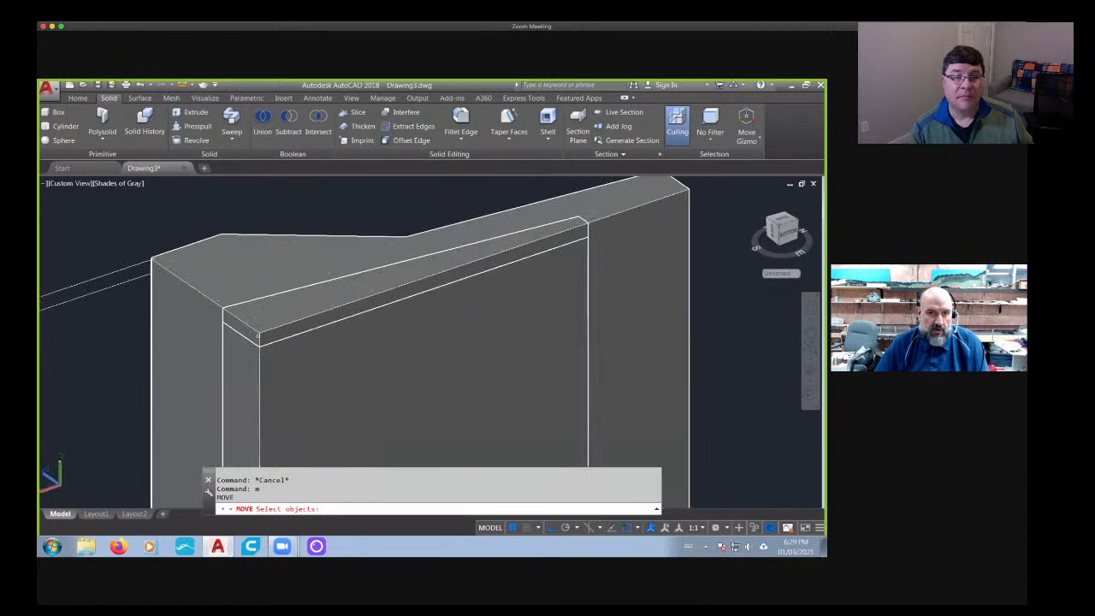
pyautogui.click(258, 336)
pyautogui.press('Return')
pyautogui.click(224, 308)
pyautogui.scroll(-6, 240, 350)
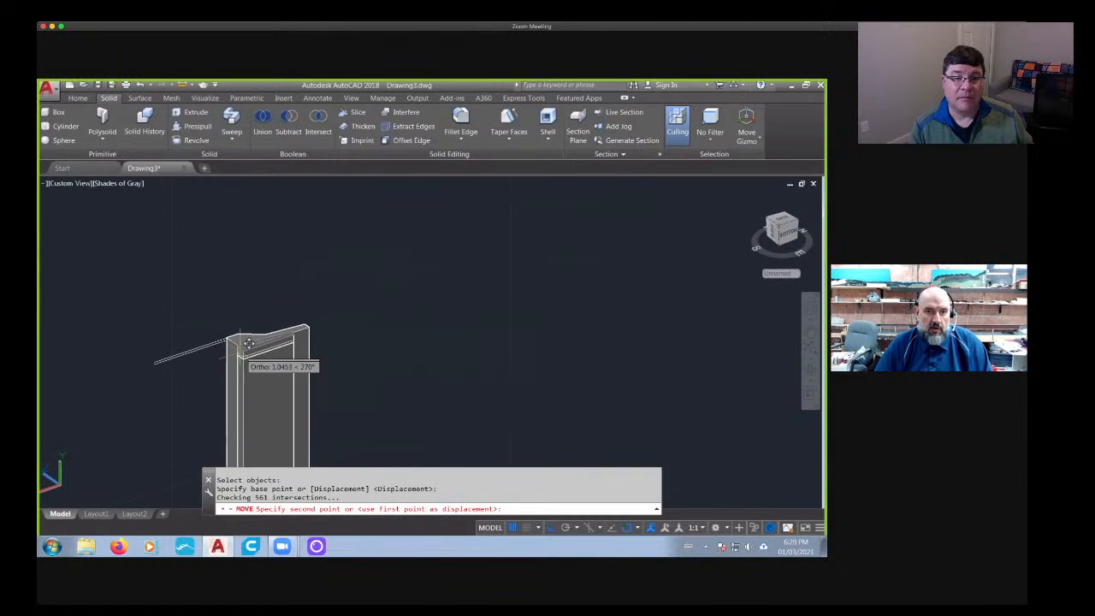
pyautogui.moveTo(243, 445); pyautogui.dragTo(292, 266, button='middle')
pyautogui.scroll(6, 286, 338)
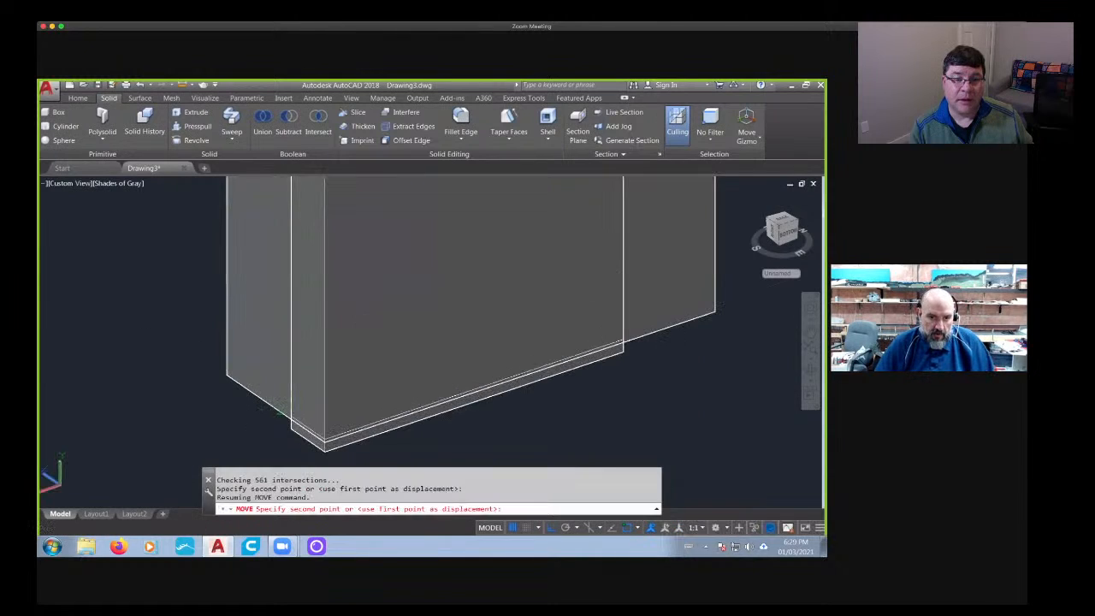
pyautogui.click(295, 395)
pyautogui.scroll(-4, 318, 387)
pyautogui.press('Escape')
pyautogui.scroll(-3, 456, 371)
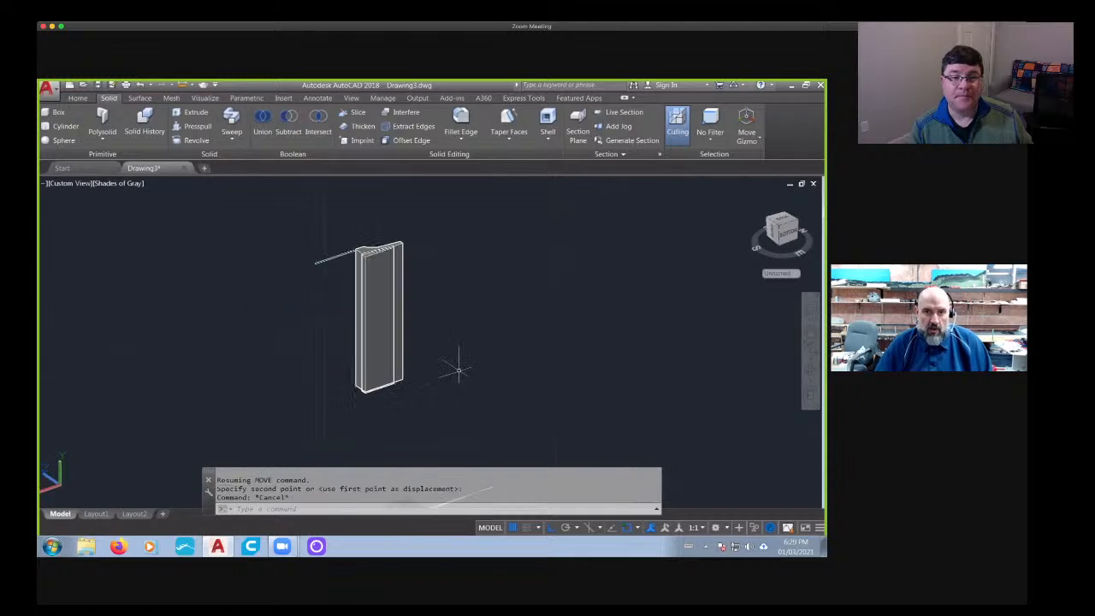
# - Inspect both barrier ends in 3D, checking the protruding slice at one end and the recess at the other
pyautogui.keyDown('shift'); pyautogui.moveTo(456, 370); pyautogui.dragTo(383, 255, button='middle'); pyautogui.keyUp('shift')
pyautogui.keyDown('shift'); pyautogui.moveTo(358, 385); pyautogui.dragTo(188, 389, button='middle'); pyautogui.keyUp('shift')
pyautogui.scroll(5, 329, 375)
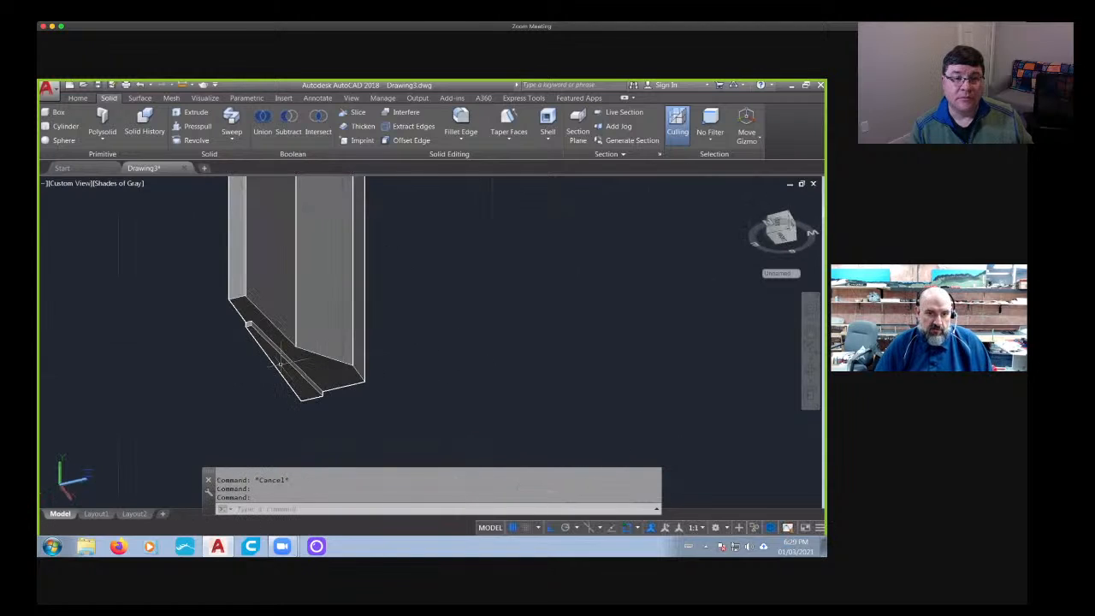
pyautogui.scroll(-2, 280, 363)
pyautogui.scroll(5, 257, 342)
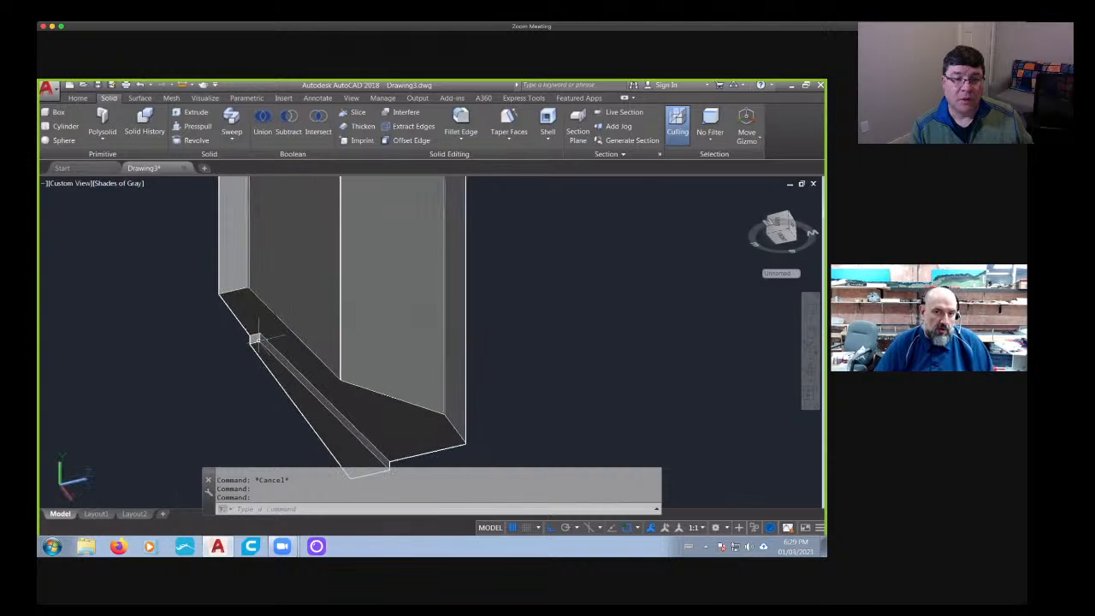
pyautogui.scroll(-7, 257, 341)
pyautogui.keyDown('shift'); pyautogui.moveTo(257, 341); pyautogui.dragTo(278, 280, button='middle'); pyautogui.keyUp('shift')
pyautogui.scroll(5, 278, 284)
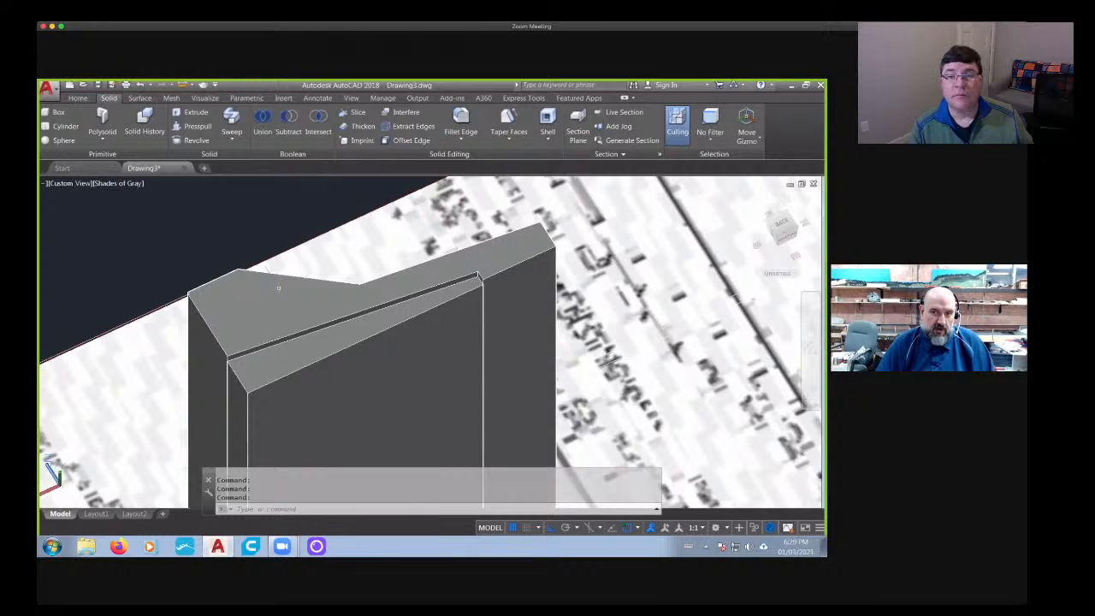
# - Undo the end slice's move and the slicing of the cavity core
pyautogui.hotkey('ctrl', 'z')
pyautogui.hotkey('ctrl', 'z')
pyautogui.hotkey('ctrl', 'z')
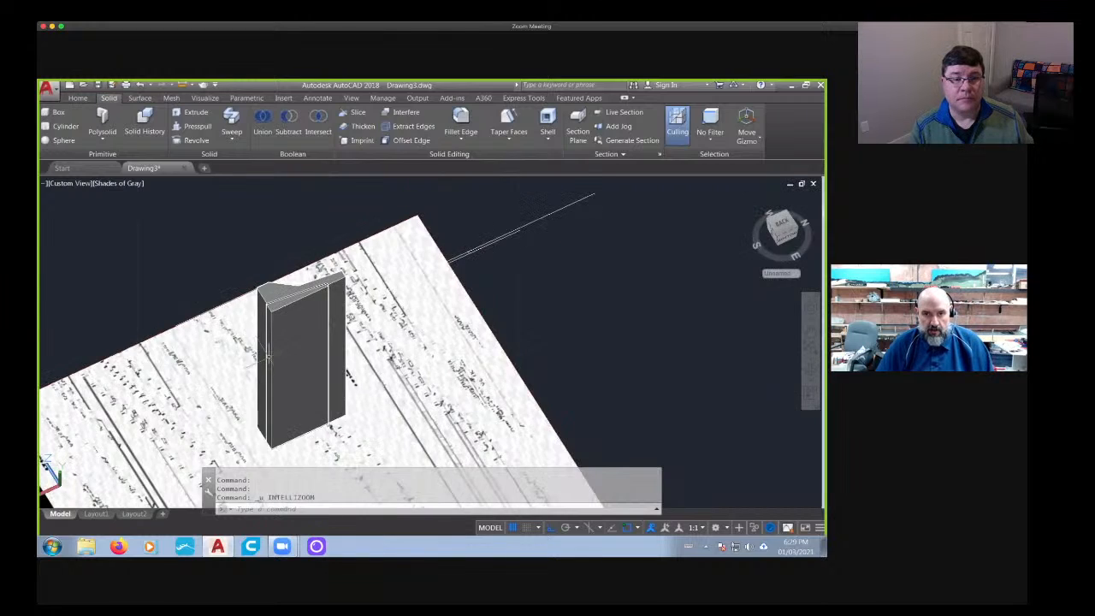
pyautogui.hotkey('ctrl', 'z')
pyautogui.hotkey('ctrl', 'z')
pyautogui.hotkey('ctrl', 'z')
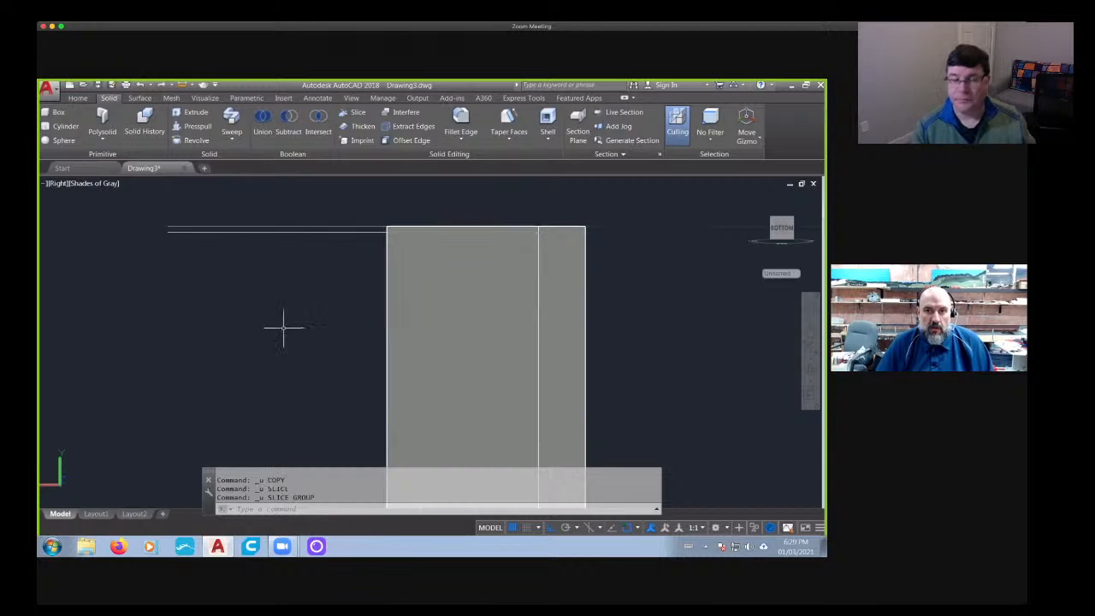
pyautogui.hotkey('ctrl', 'z')
# - Erase the two horizontal guide lines beside the barrier's end
pyautogui.click(287, 214)
pyautogui.click(225, 274)
pyautogui.press('Delete')
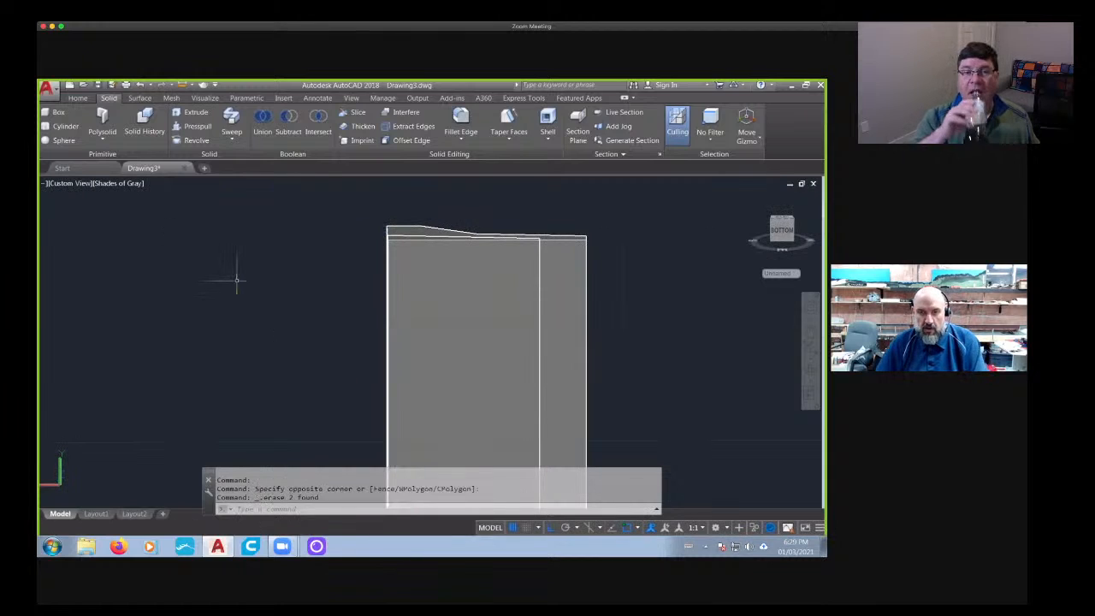
# - Extrude the cavity core's end face outward with face editing to form the protruding key
pyautogui.moveTo(234, 276)
pyautogui.keyDown('shift'); pyautogui.mouseDown(button='middle')
pyautogui.moveTo(245, 273)
pyautogui.moveTo(308, 345)
pyautogui.moveTo(322, 395)
pyautogui.mouseUp(button='middle'); pyautogui.keyUp('shift')
pyautogui.moveTo(262, 224); pyautogui.dragTo(234, 259, button='middle')
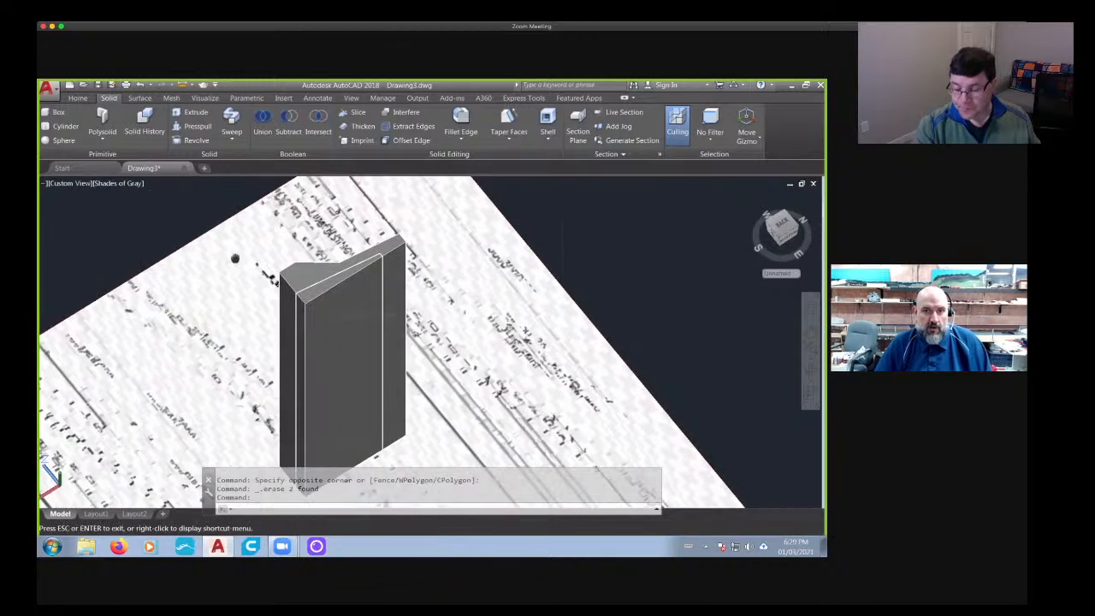
pyautogui.click(72, 101)
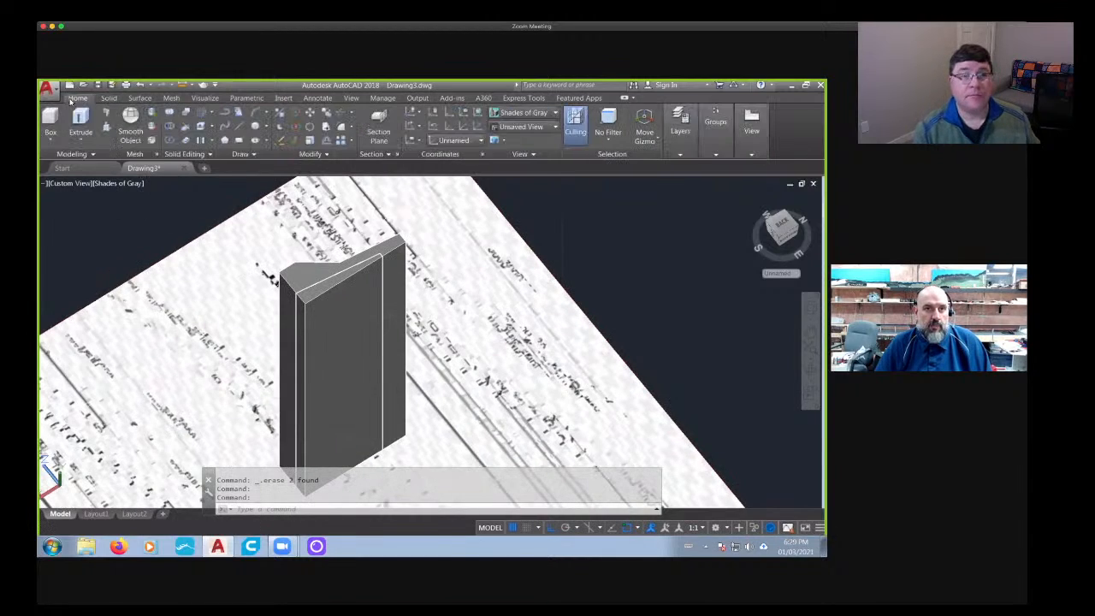
pyautogui.click(200, 127)
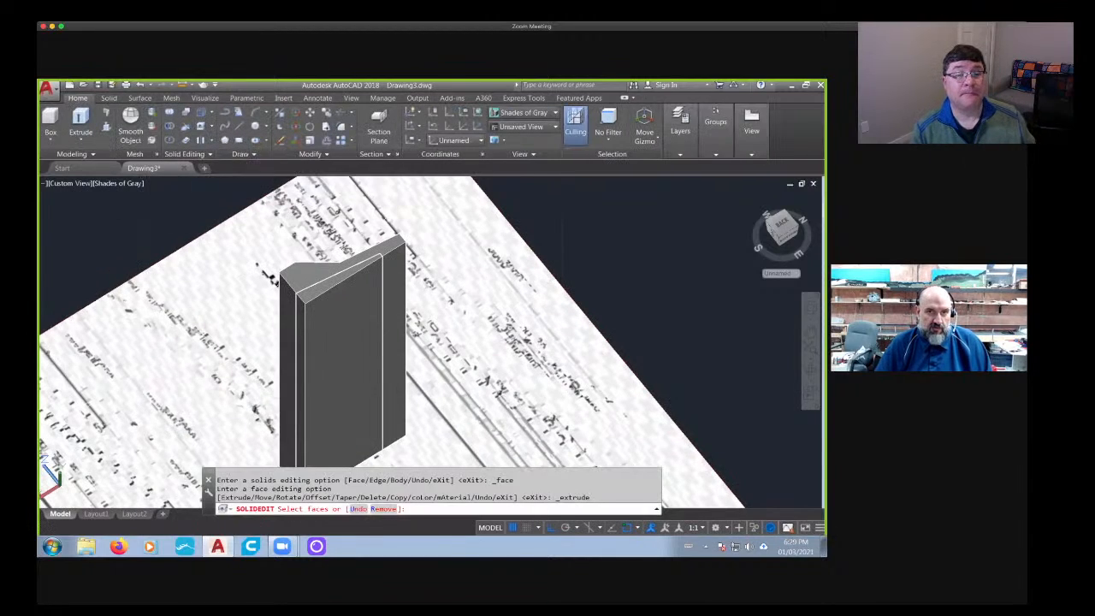
pyautogui.scroll(4, 313, 298)
pyautogui.click(313, 303)
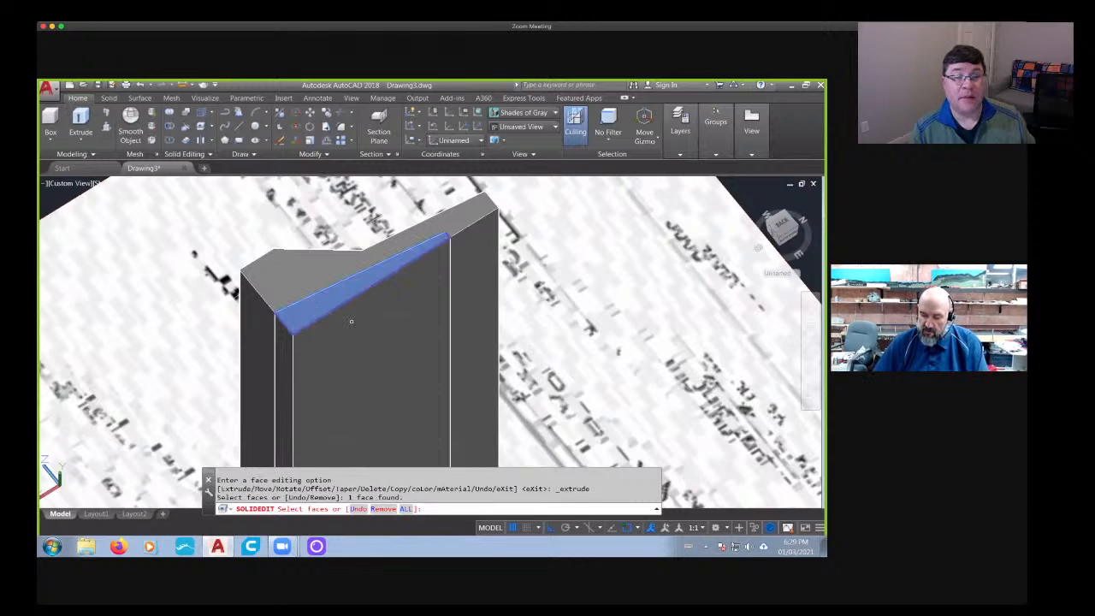
pyautogui.press('Return')
pyautogui.write('1')
pyautogui.press('Return')
pyautogui.press('Return')
# - Extrude the core's face at the opposite end inward with a negative height to form the recessed keyway
pyautogui.scroll(-4, 351, 321)
pyautogui.keyDown('shift'); pyautogui.moveTo(351, 321); pyautogui.dragTo(308, 265, button='middle'); pyautogui.keyUp('shift')
pyautogui.moveTo(200, 186); pyautogui.dragTo(315, 389, button='middle')
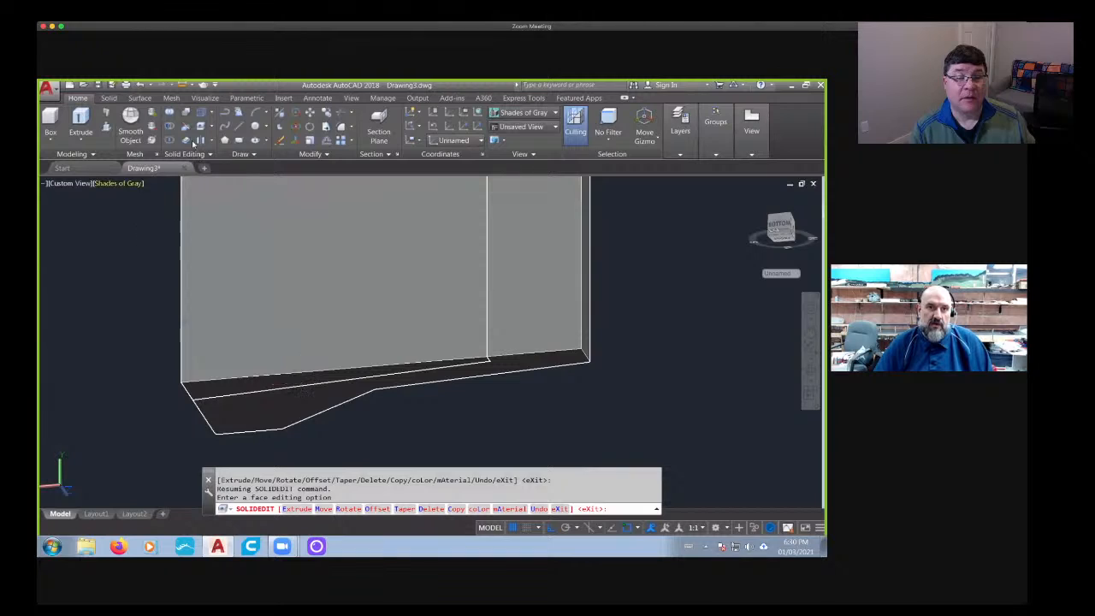
pyautogui.click(201, 127)
pyautogui.scroll(2, 202, 378)
pyautogui.click(249, 398)
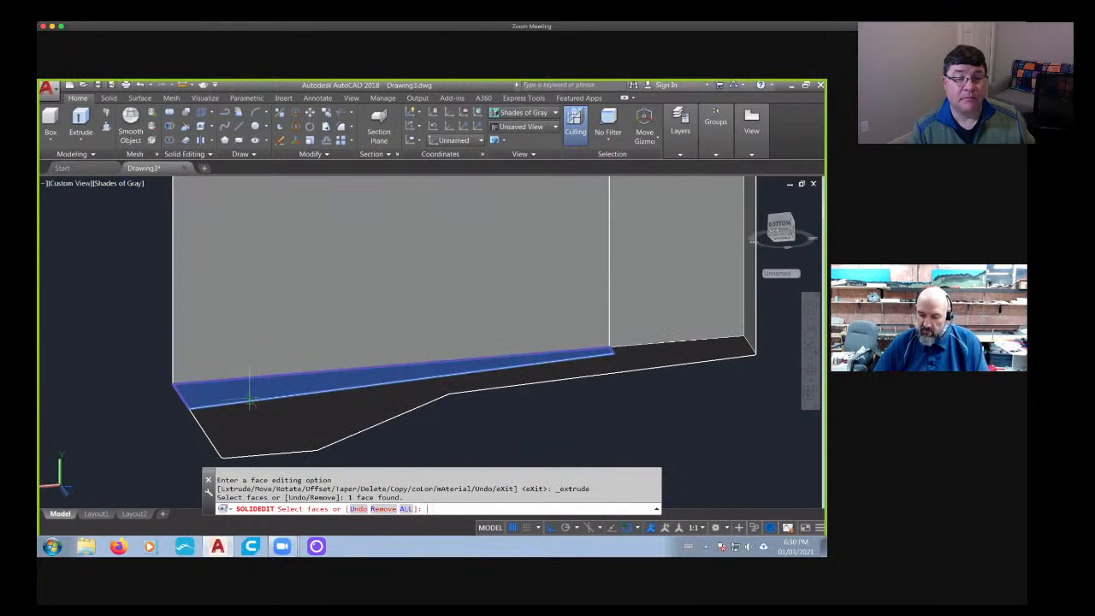
pyautogui.press('Return')
pyautogui.write('-1')
pyautogui.press('Return')
pyautogui.press('Return')
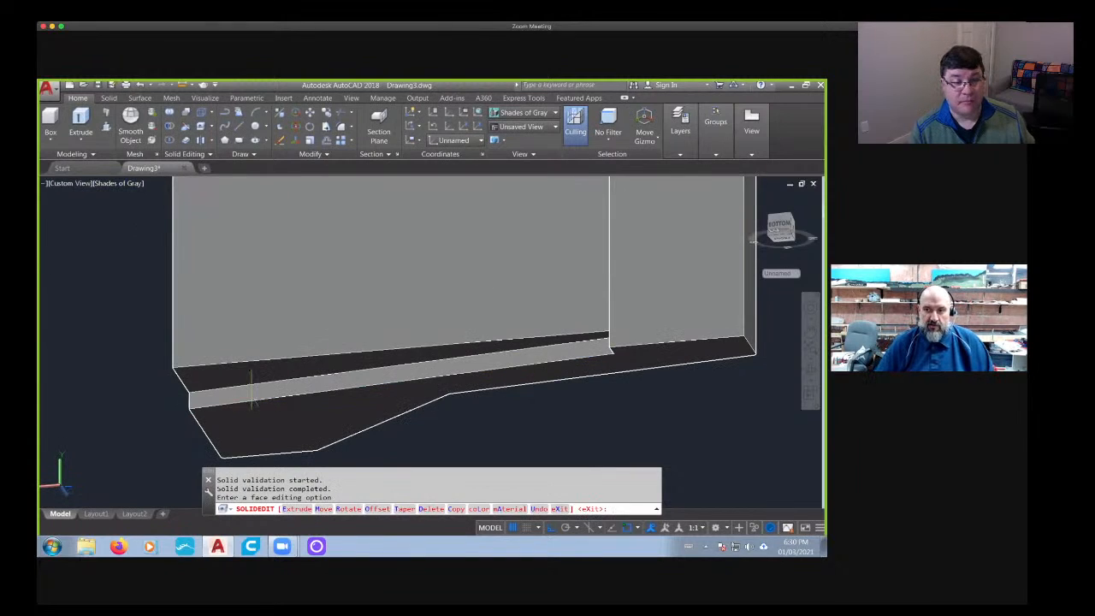
# - Fillet the short corner edge at the narrow end of the keyway with the 0.058 radius
pyautogui.scroll(-4, 250, 387)
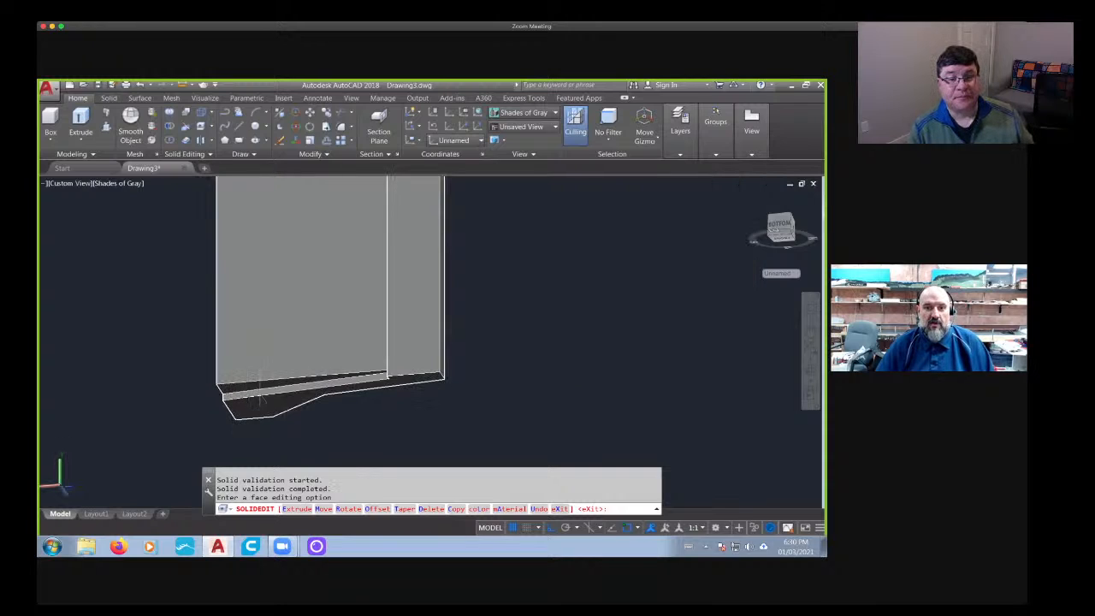
pyautogui.keyDown('shift'); pyautogui.moveTo(262, 395); pyautogui.dragTo(312, 359, button='middle'); pyautogui.keyUp('shift')
pyautogui.scroll(5, 387, 384)
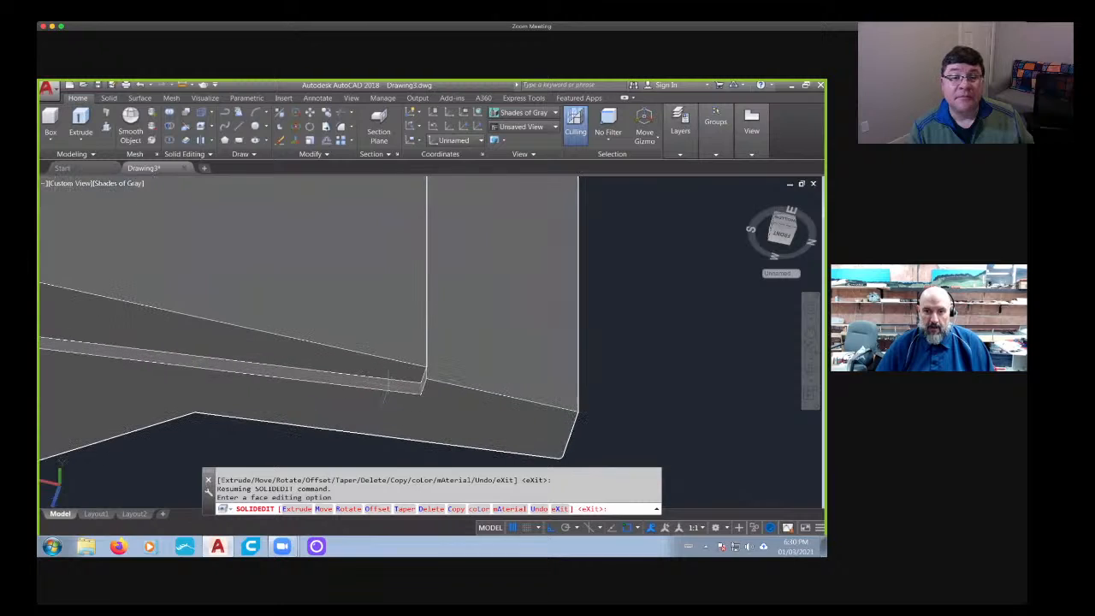
pyautogui.click(109, 98)
pyautogui.click(462, 124)
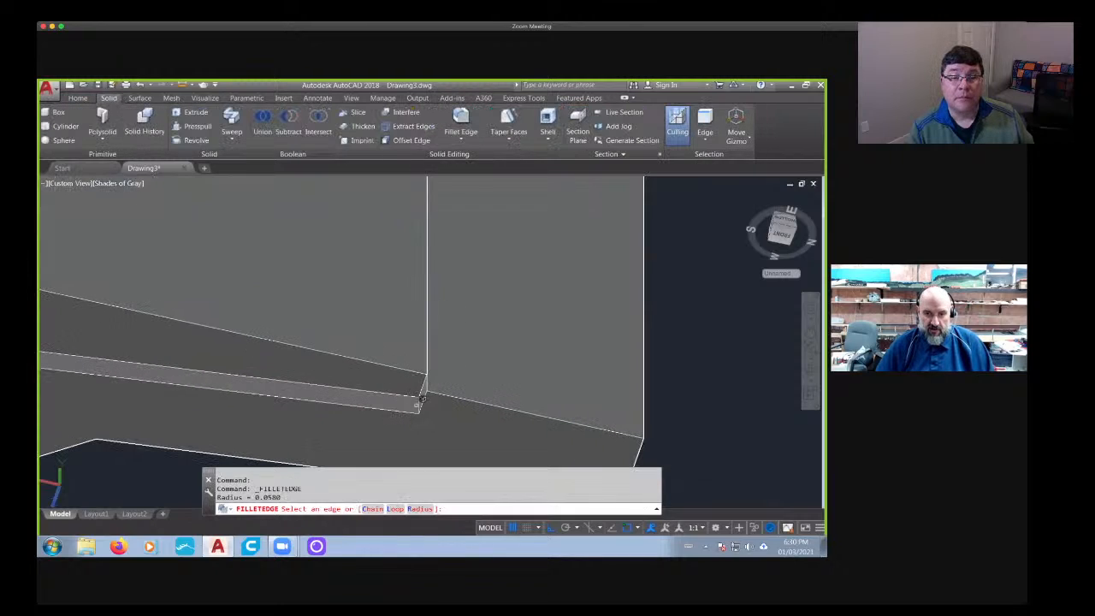
pyautogui.click(423, 359)
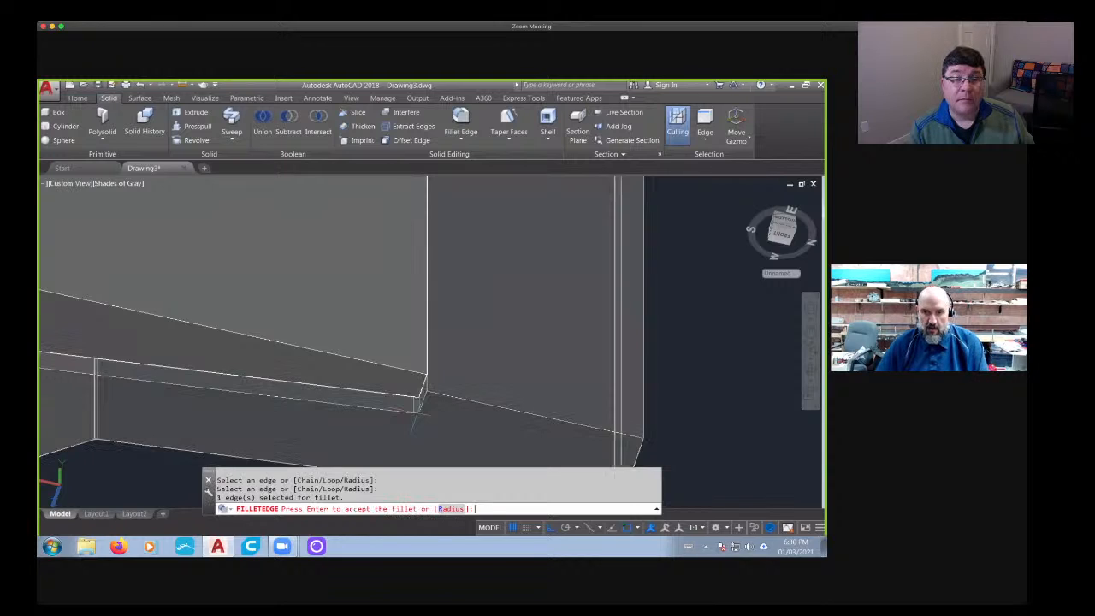
pyautogui.press('Return')
# - Inspect the protruding key and its corner edges at the barrier's other end
pyautogui.scroll(-2, 401, 380)
pyautogui.keyDown('shift'); pyautogui.moveTo(412, 321); pyautogui.dragTo(373, 304, button='middle'); pyautogui.keyUp('shift')
pyautogui.scroll(-5, 398, 293)
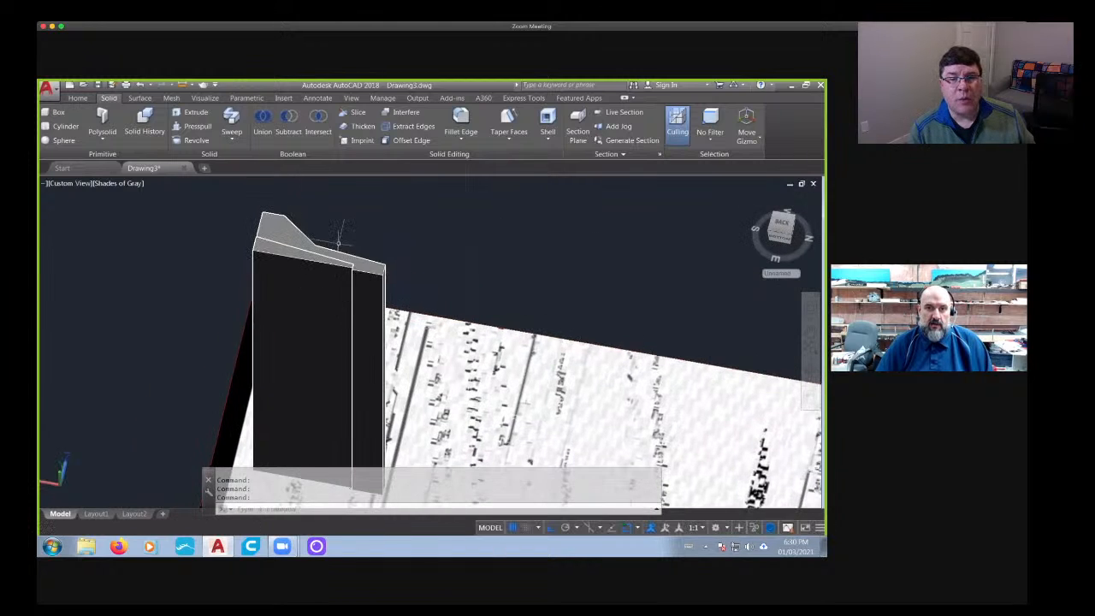
pyautogui.scroll(8, 343, 250)
pyautogui.moveTo(434, 326)
pyautogui.keyDown('shift'); pyautogui.mouseDown(button='middle')
pyautogui.moveTo(460, 325)
pyautogui.moveTo(363, 322)
pyautogui.moveTo(428, 322)
pyautogui.mouseUp(button='middle'); pyautogui.keyUp('shift')
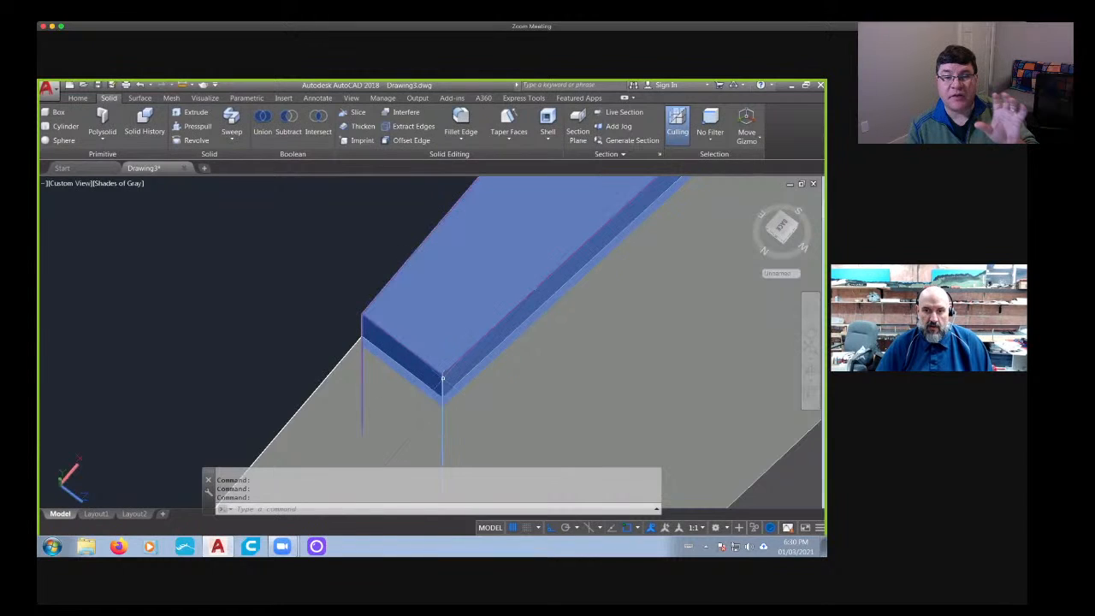
pyautogui.click(460, 120)
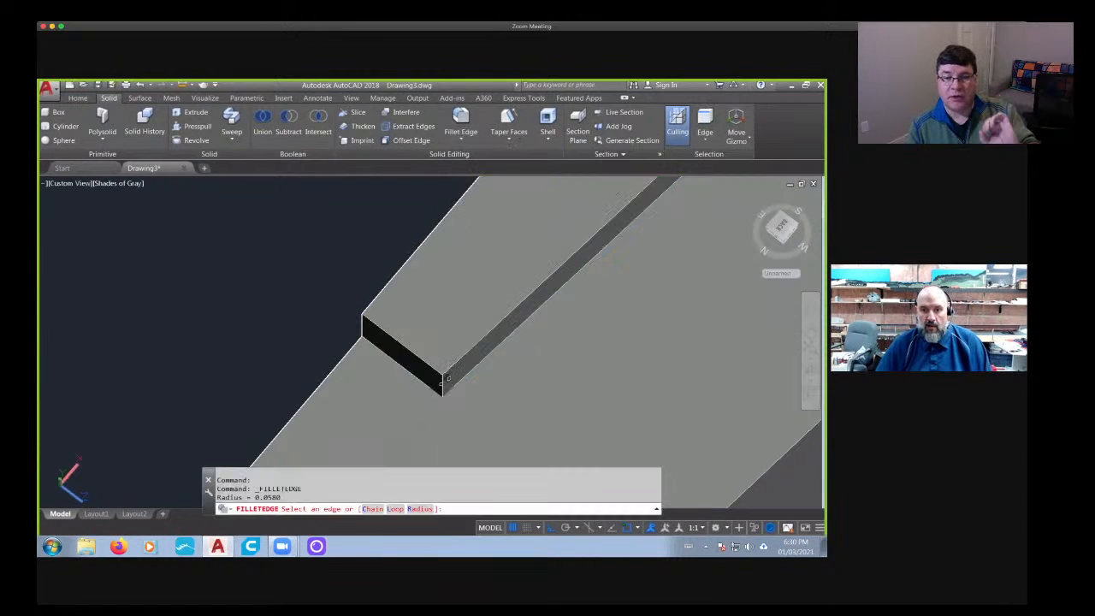
pyautogui.press('Escape')
# - Look squarely at the barrier's end profile with the key and align the UCS to that view
pyautogui.scroll(-7, 442, 382)
pyautogui.keyDown('shift'); pyautogui.moveTo(489, 381); pyautogui.dragTo(543, 325, button='middle'); pyautogui.keyUp('shift')
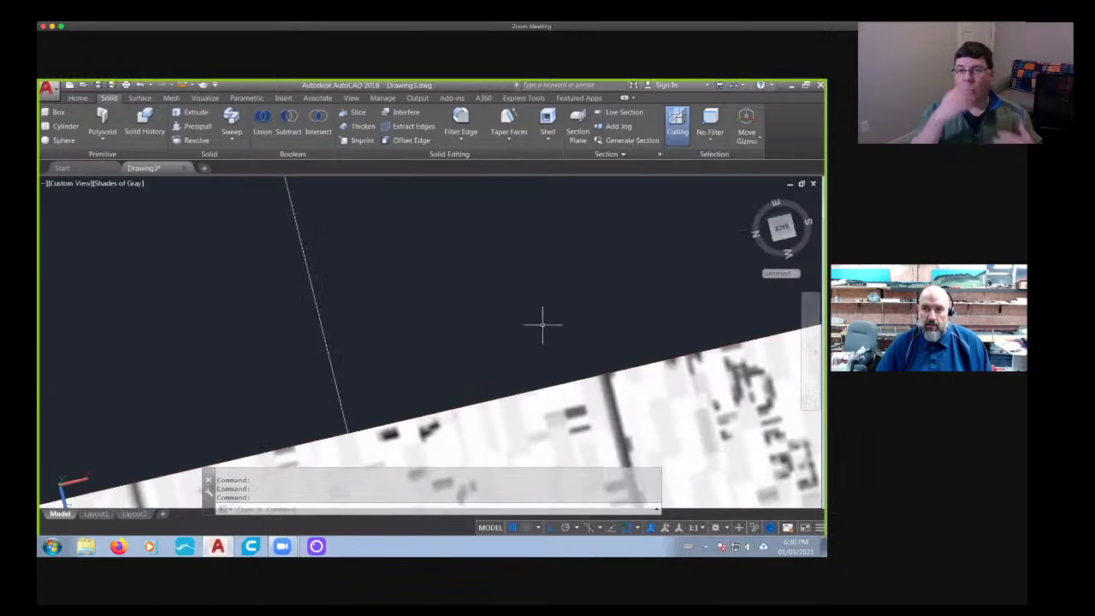
pyautogui.click(782, 229)
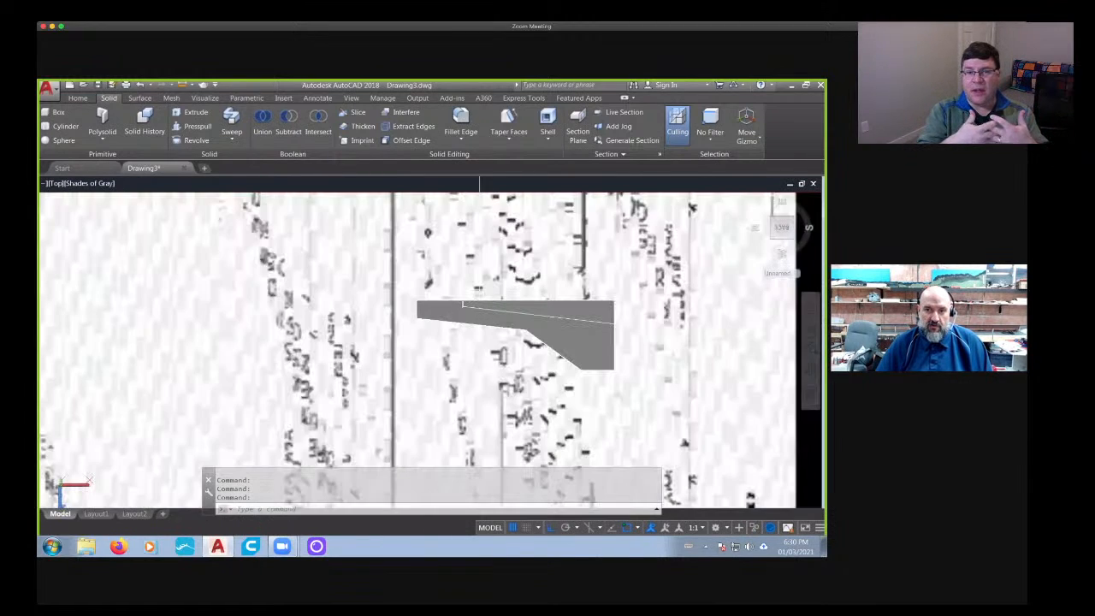
pyautogui.scroll(8, 463, 290)
pyautogui.press('Escape')
pyautogui.moveTo(469, 349); pyautogui.dragTo(384, 300, button='middle')
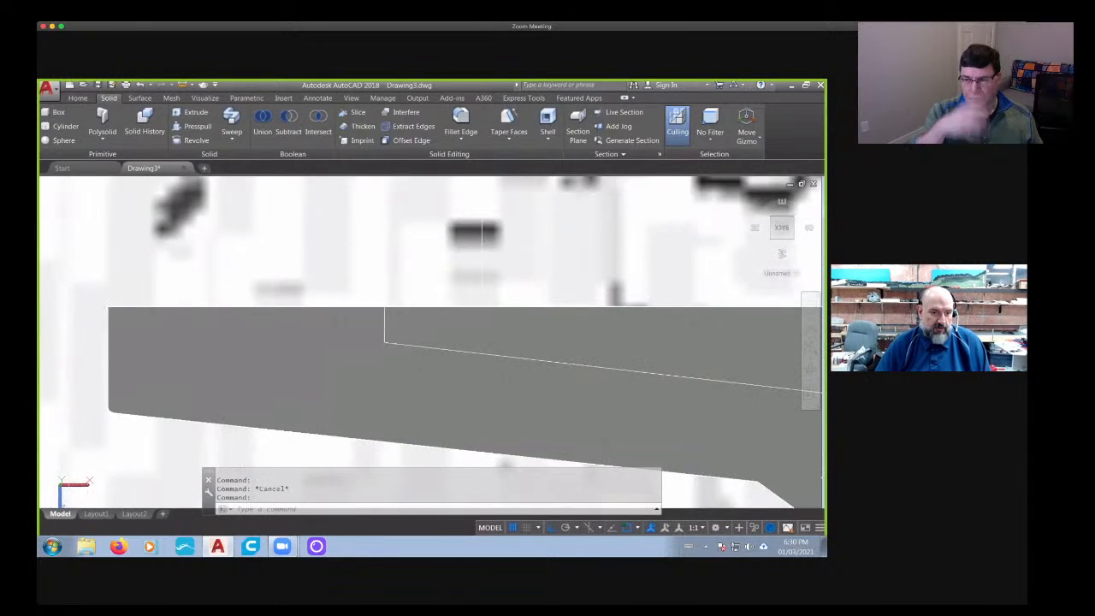
pyautogui.rightClick(69, 488)
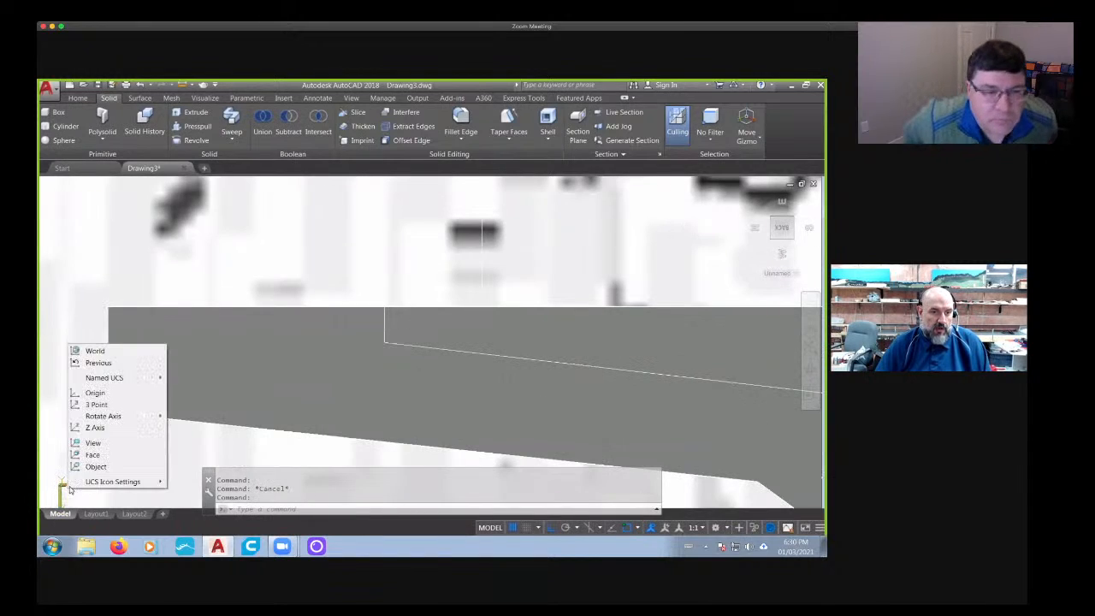
pyautogui.click(92, 443)
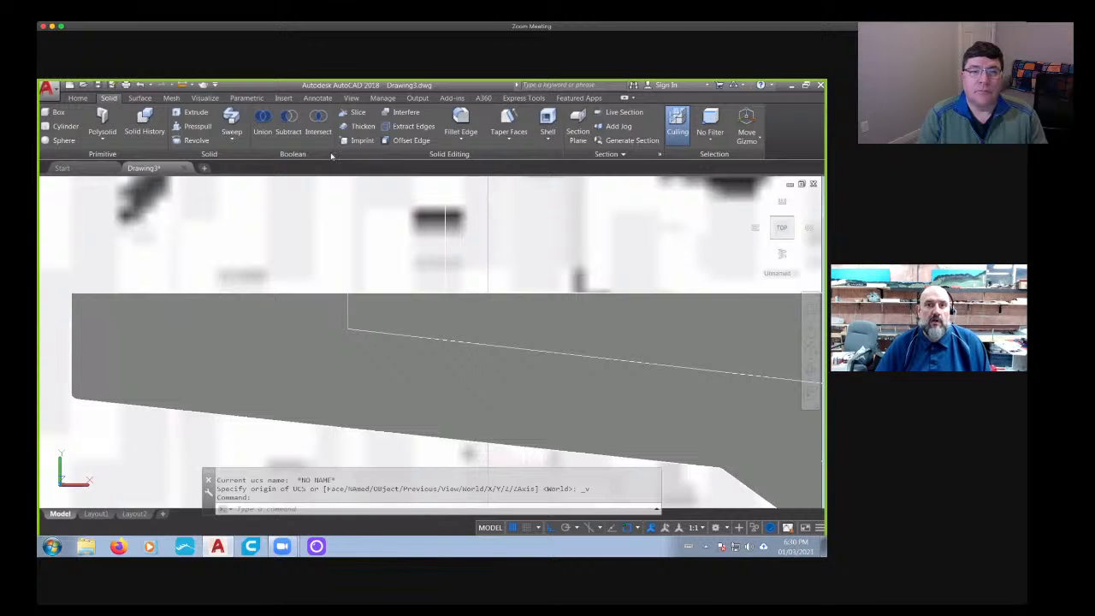
# - Draw a vertical line from the corner of the core's narrow end out beyond the edge of the reference image
pyautogui.scroll(-6, 347, 178)
pyautogui.moveTo(349, 182); pyautogui.dragTo(343, 224, button='middle')
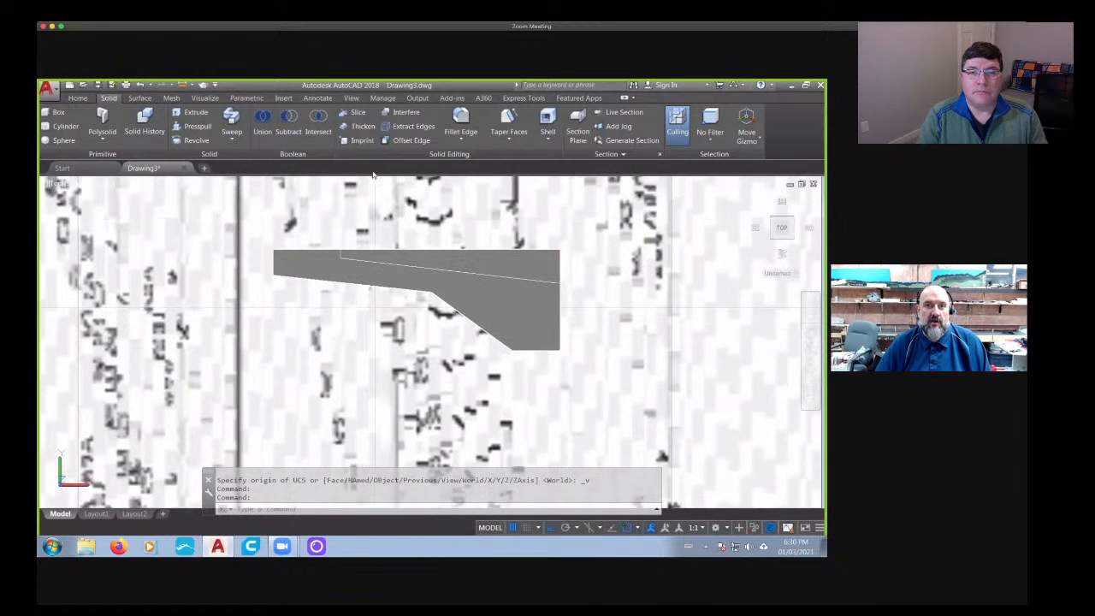
pyautogui.scroll(-4, 169, 178)
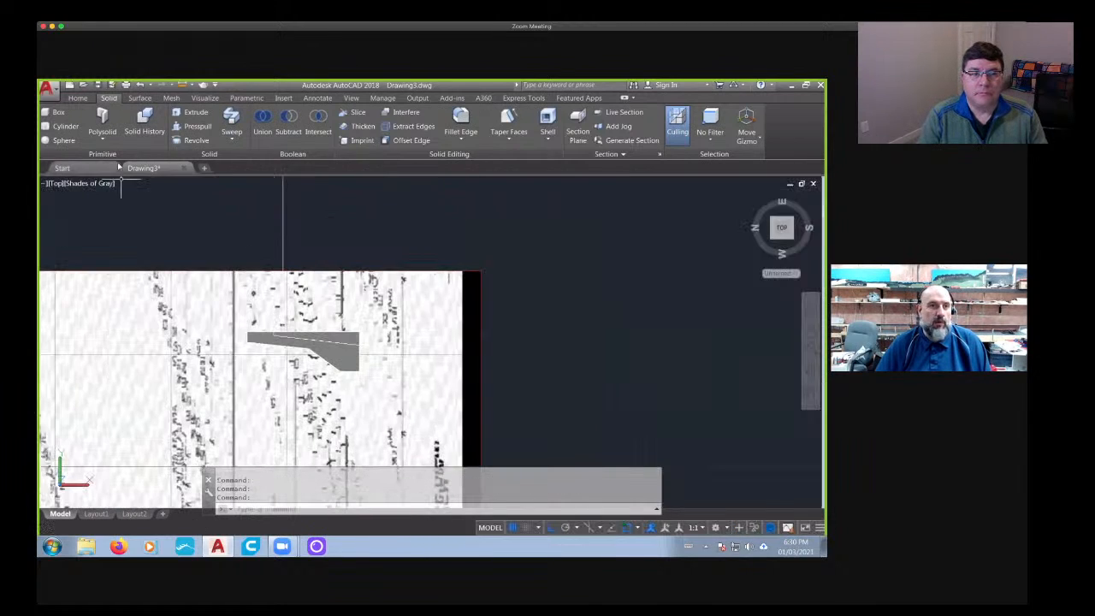
pyautogui.click(58, 112)
pyautogui.click(77, 98)
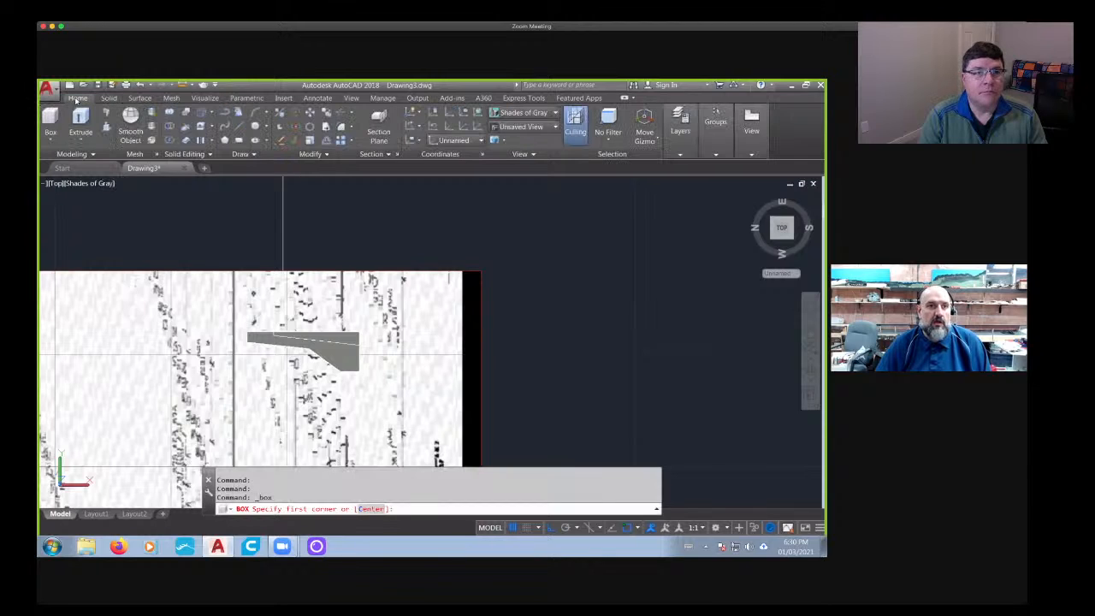
pyautogui.click(233, 126)
pyautogui.scroll(4, 252, 370)
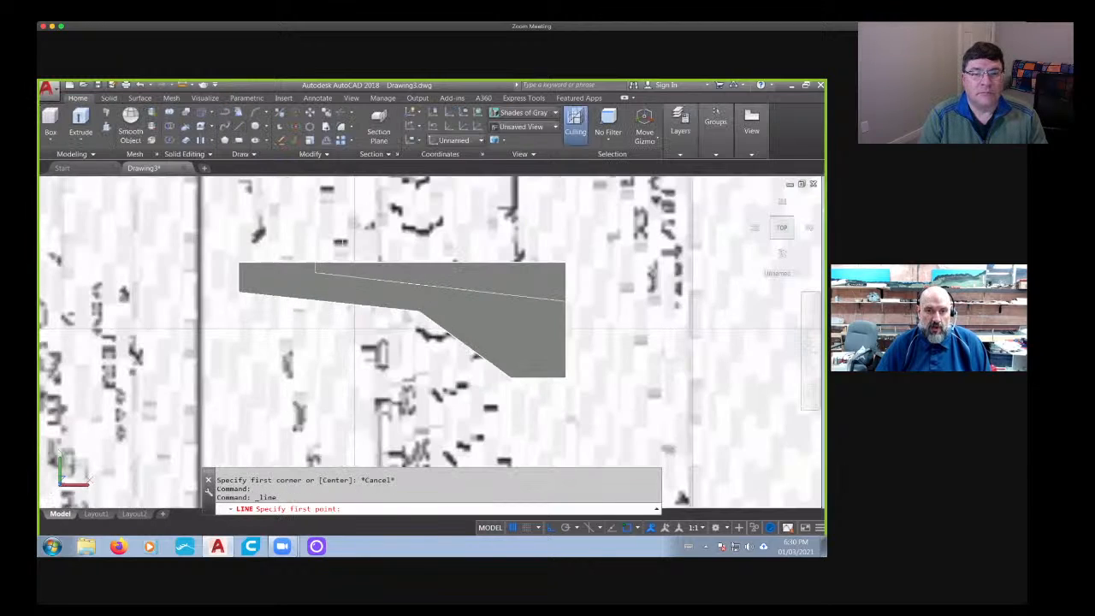
pyautogui.click(316, 271)
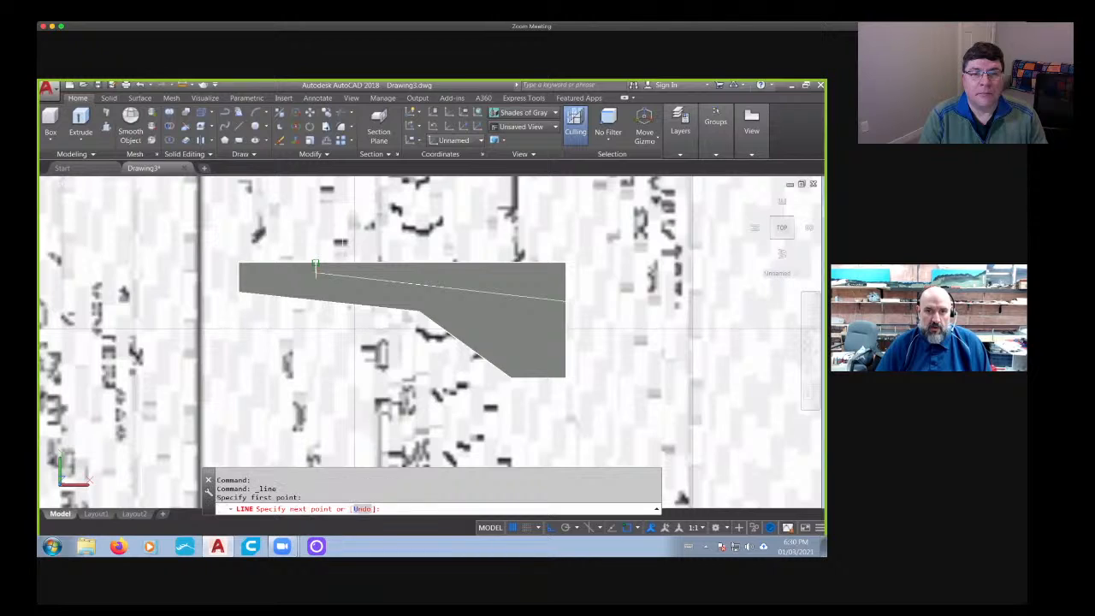
pyautogui.scroll(-6, 322, 219)
pyautogui.moveTo(329, 179); pyautogui.dragTo(305, 313, button='middle')
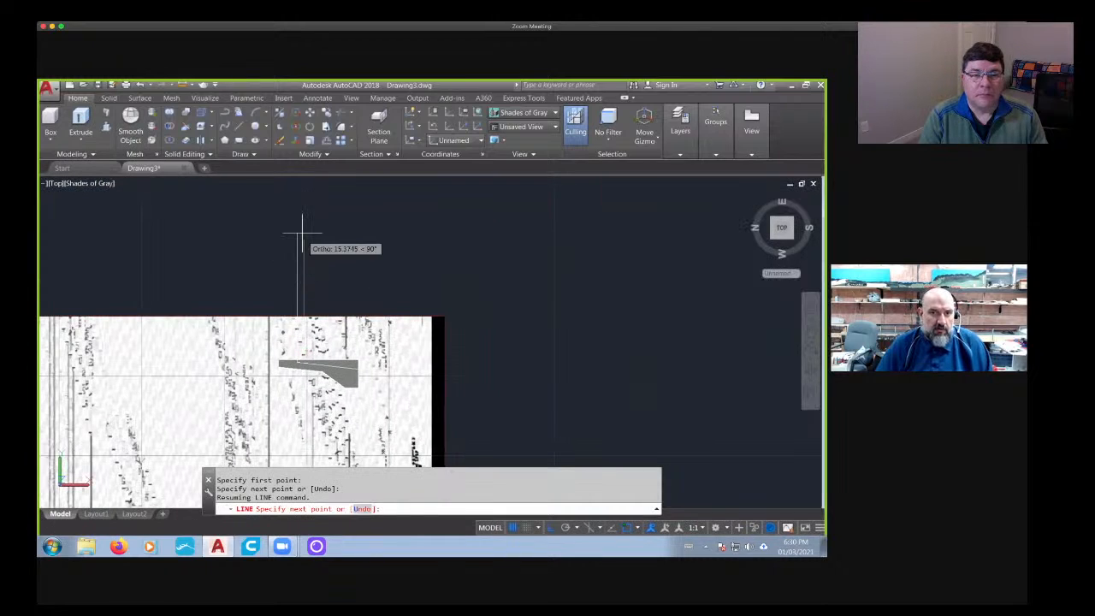
pyautogui.press('Escape')
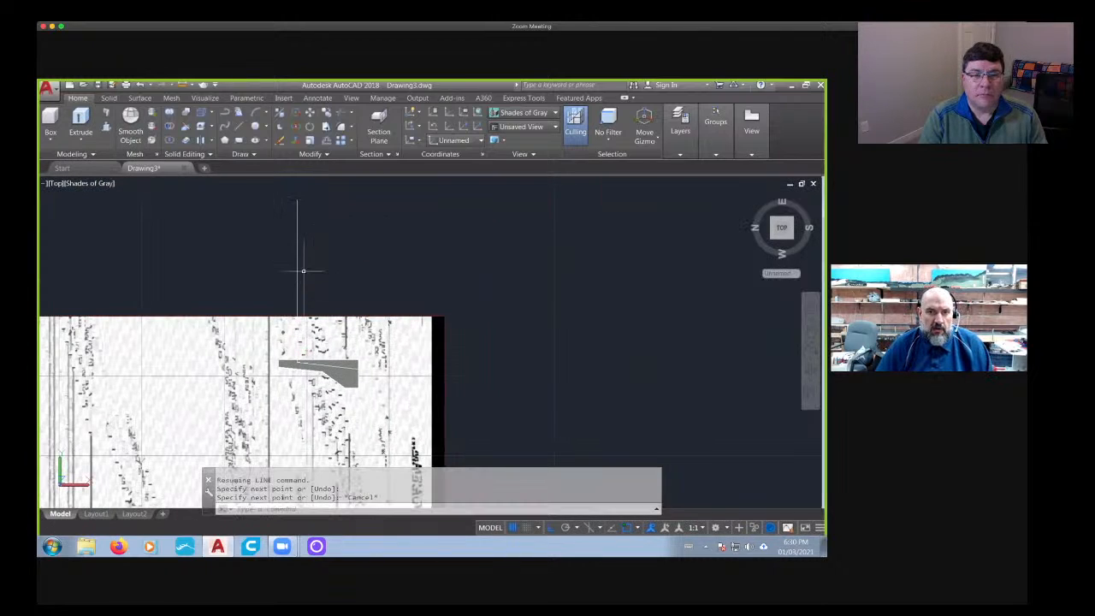
# - Delete the other long vertical line next to the newly drawn one
pyautogui.click(314, 255)
pyautogui.click(303, 272)
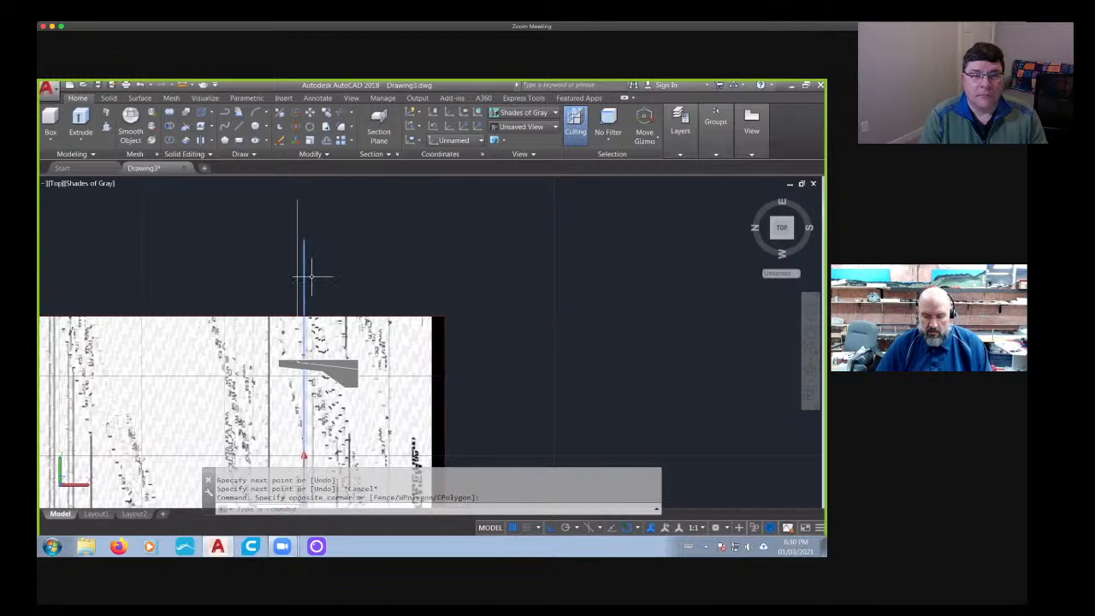
pyautogui.press('Delete')
# - Draw a line along the core's sloped edge from its narrow-end corner to the barrier's wide base edge
pyautogui.scroll(-2, 242, 241)
pyautogui.scroll(8, 276, 321)
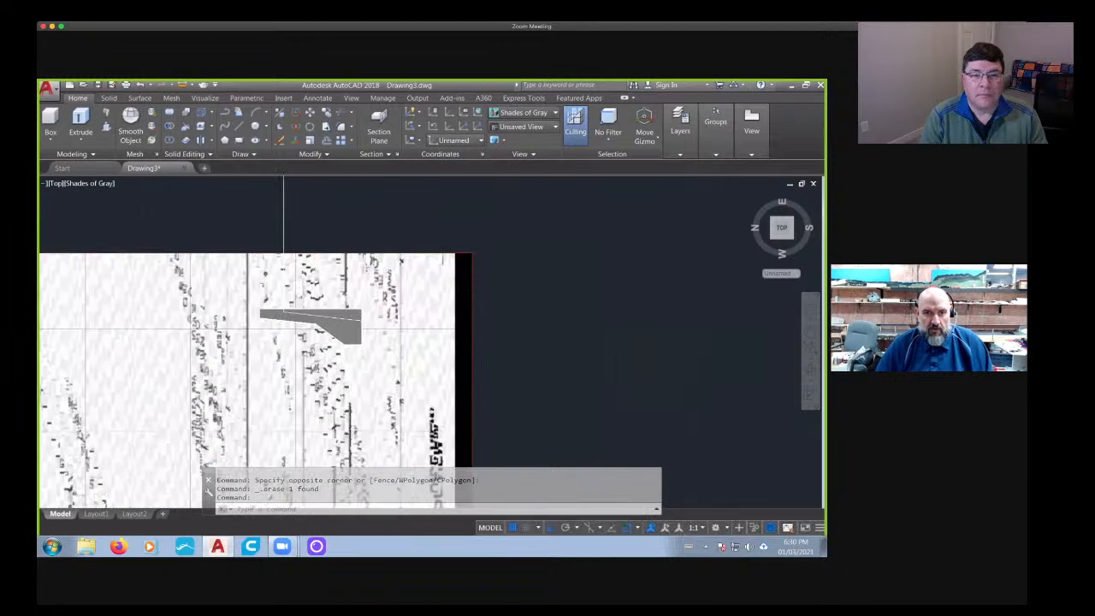
pyautogui.click(240, 126)
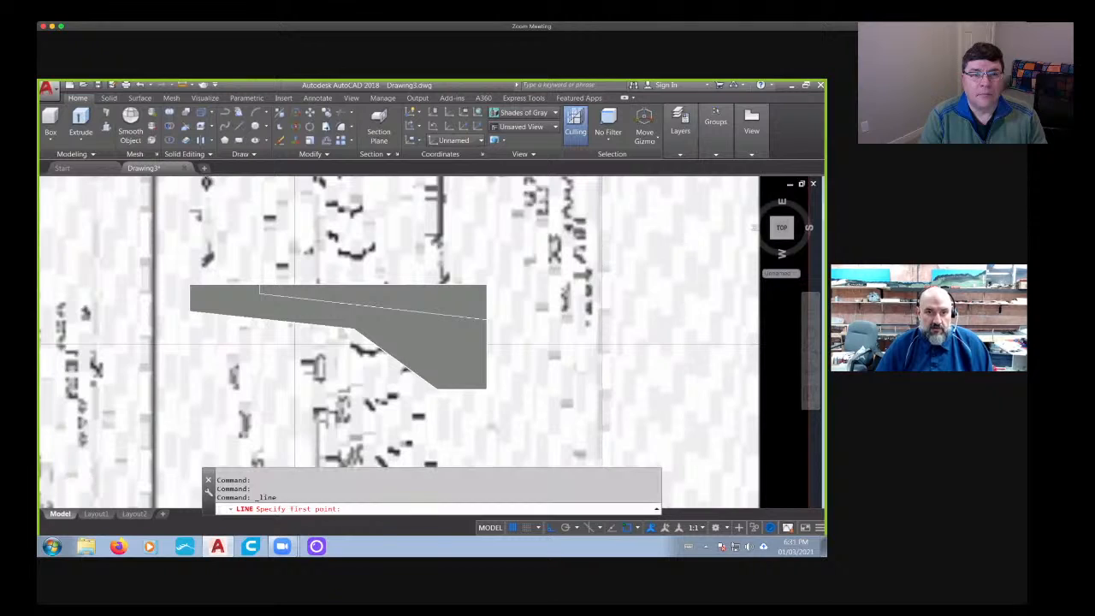
pyautogui.scroll(3, 272, 274)
pyautogui.click(261, 249)
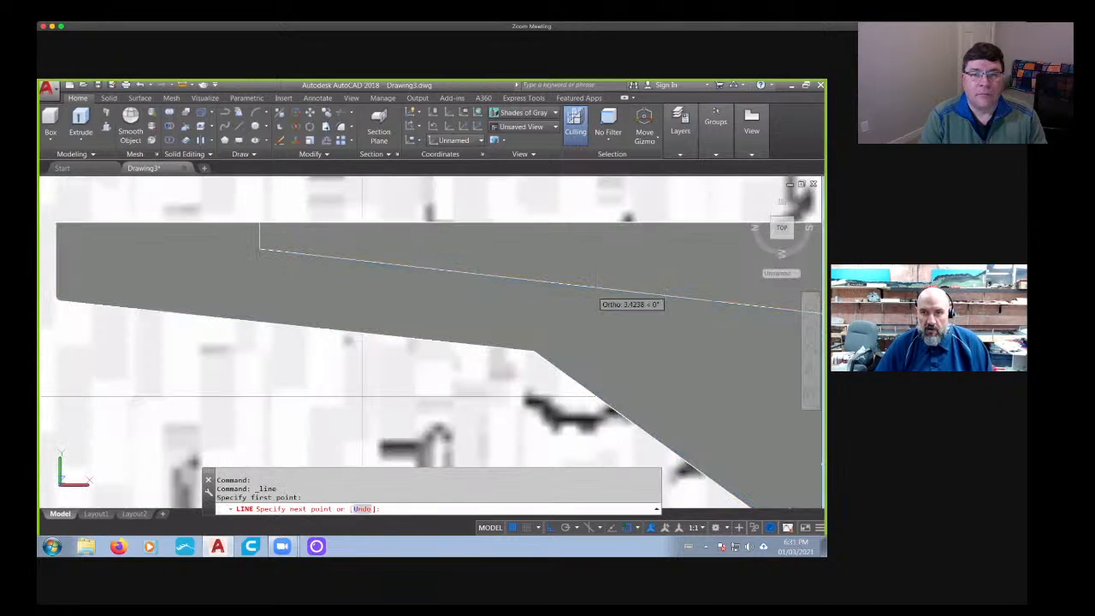
pyautogui.moveTo(647, 304); pyautogui.dragTo(41, 296, button='middle')
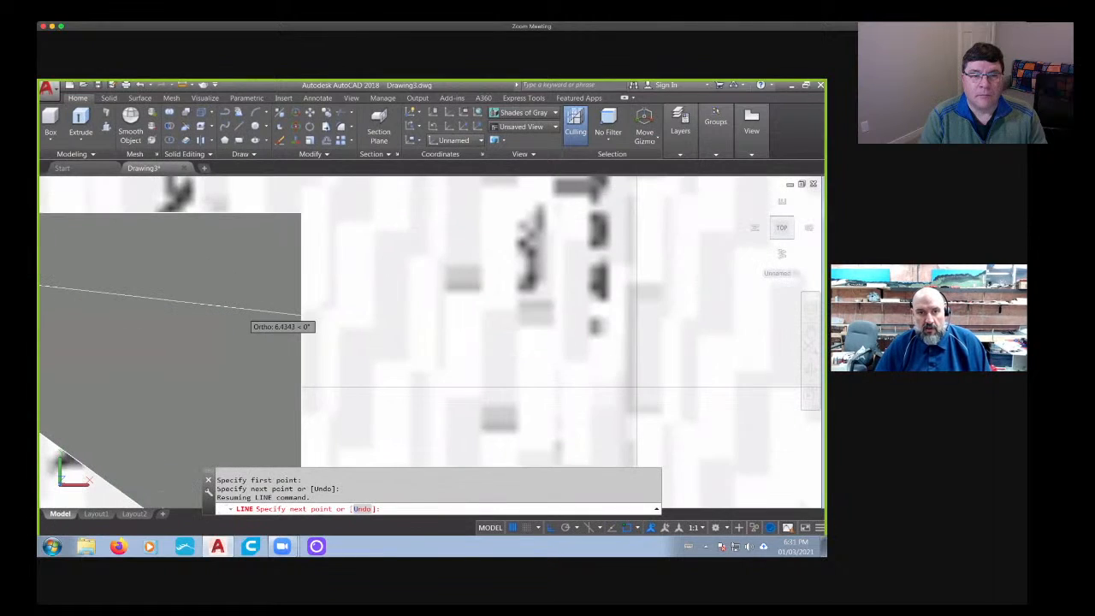
pyautogui.click(296, 315)
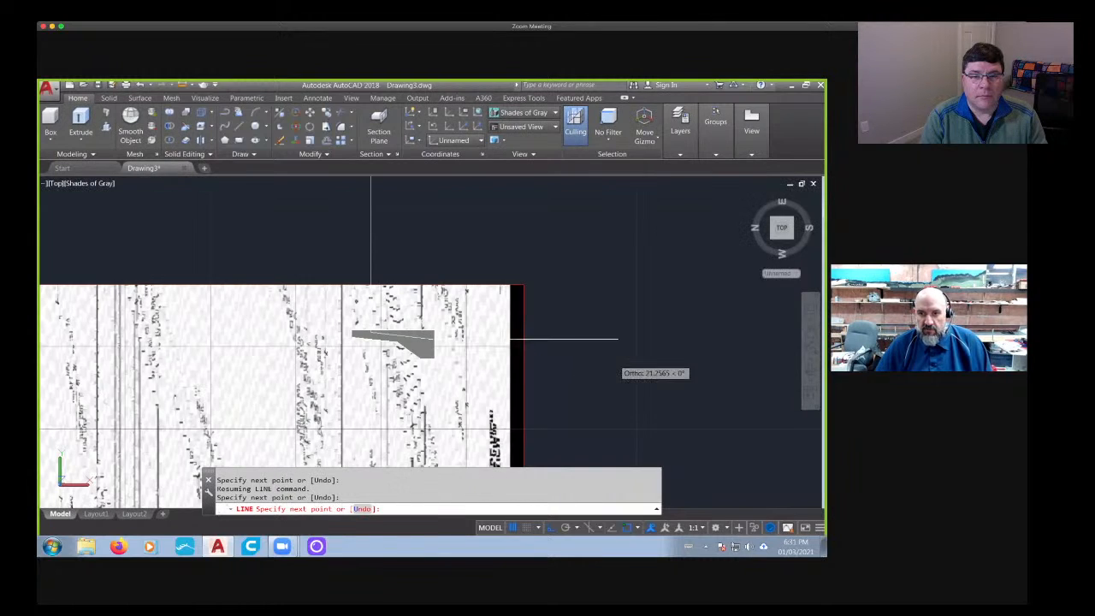
pyautogui.scroll(5, 423, 342)
pyautogui.press('Escape')
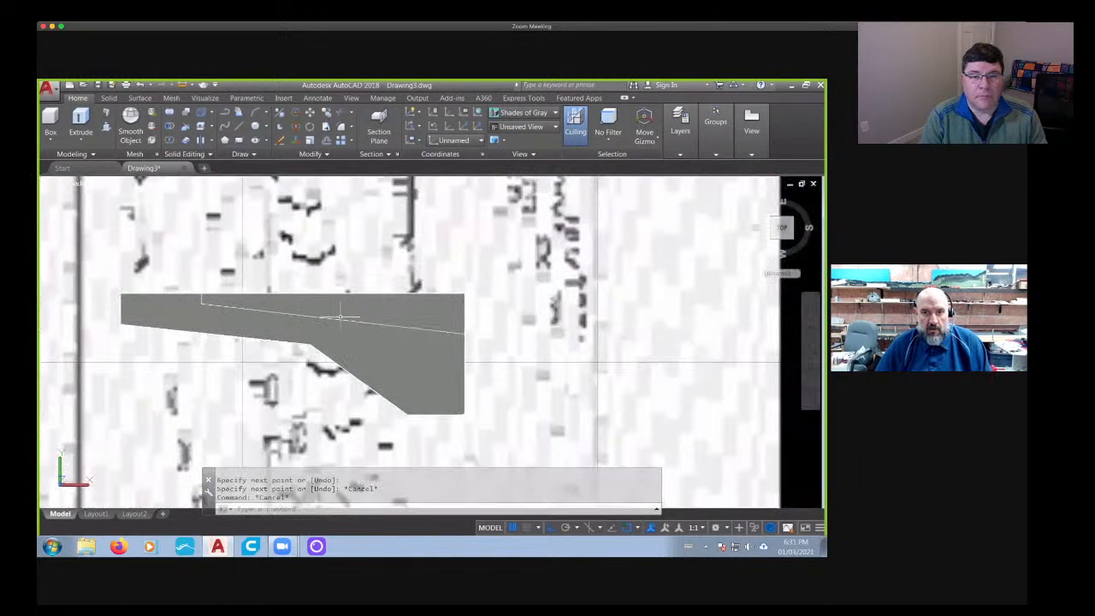
# - Switch the viewport's visual style to 2D Wireframe
pyautogui.click(337, 319)
pyautogui.press('Escape')
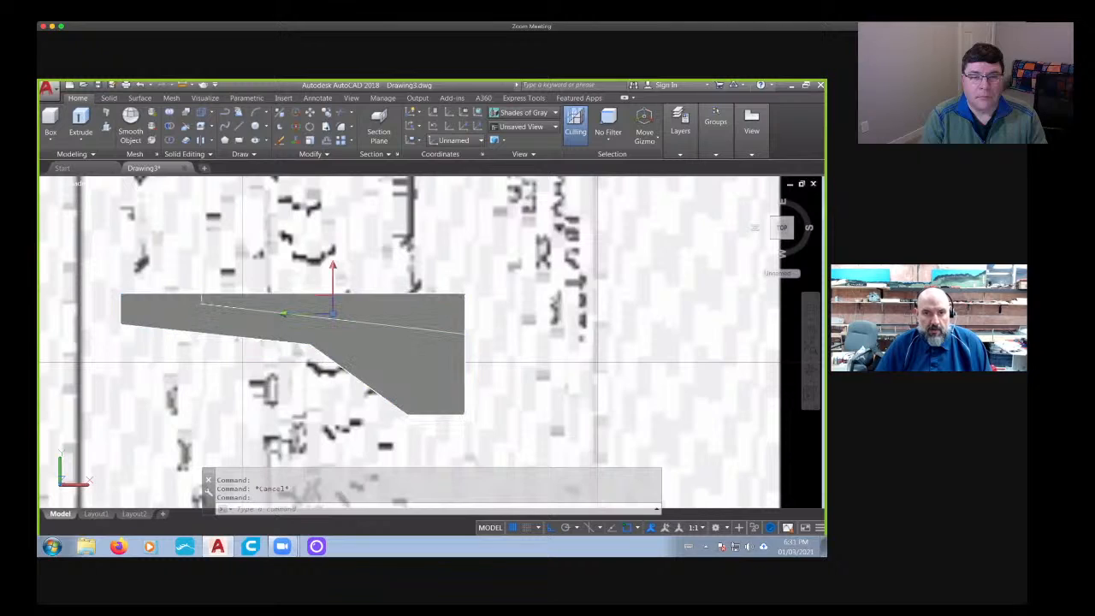
pyautogui.click(94, 184)
pyautogui.click(124, 209)
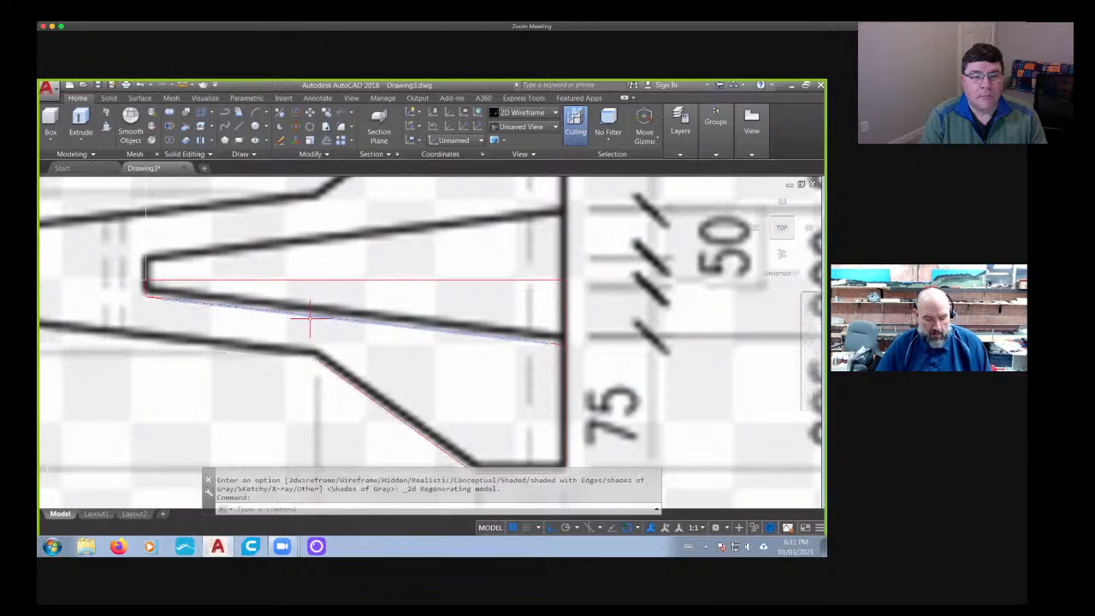
# - Copy the sloped line to a free spot beyond the wide base of the barrier profile
pyautogui.write('co')
pyautogui.press('Return')
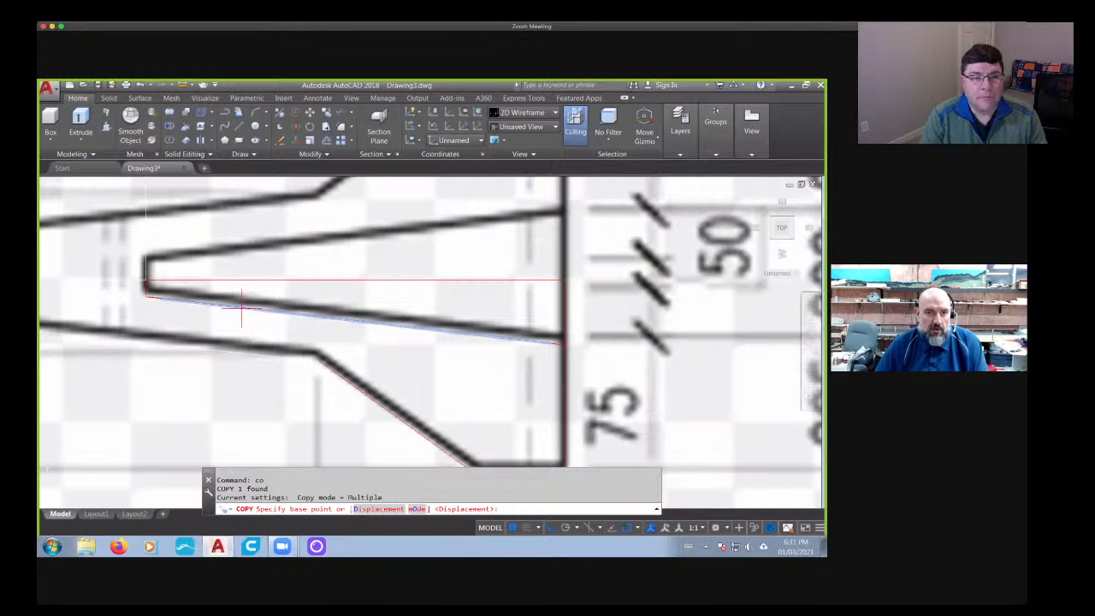
pyautogui.click(206, 305)
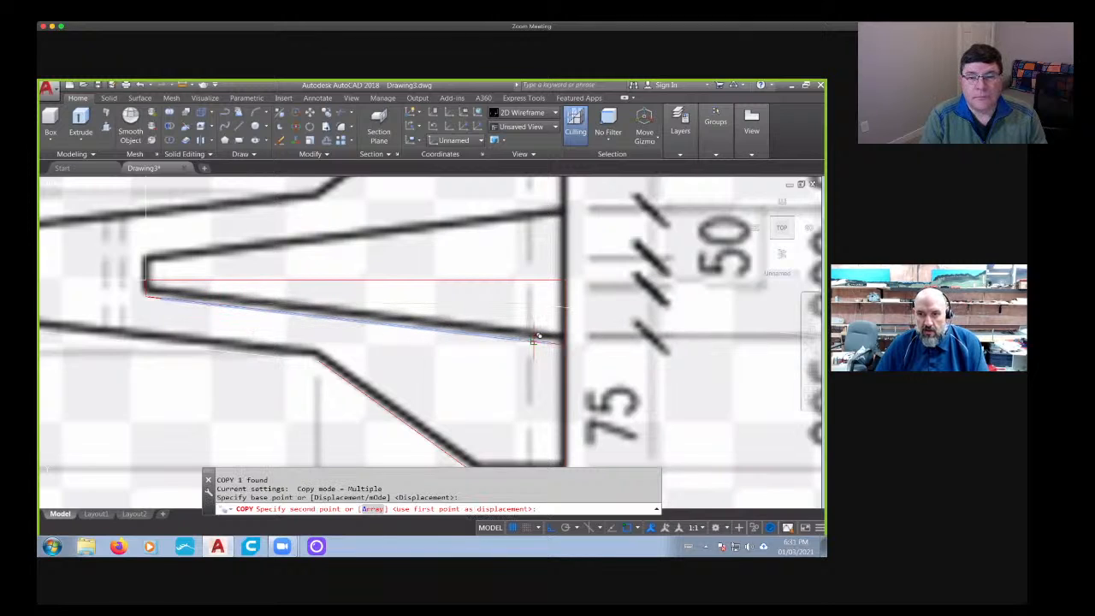
pyautogui.scroll(-5, 399, 386)
pyautogui.click(406, 386)
pyautogui.press('Escape')
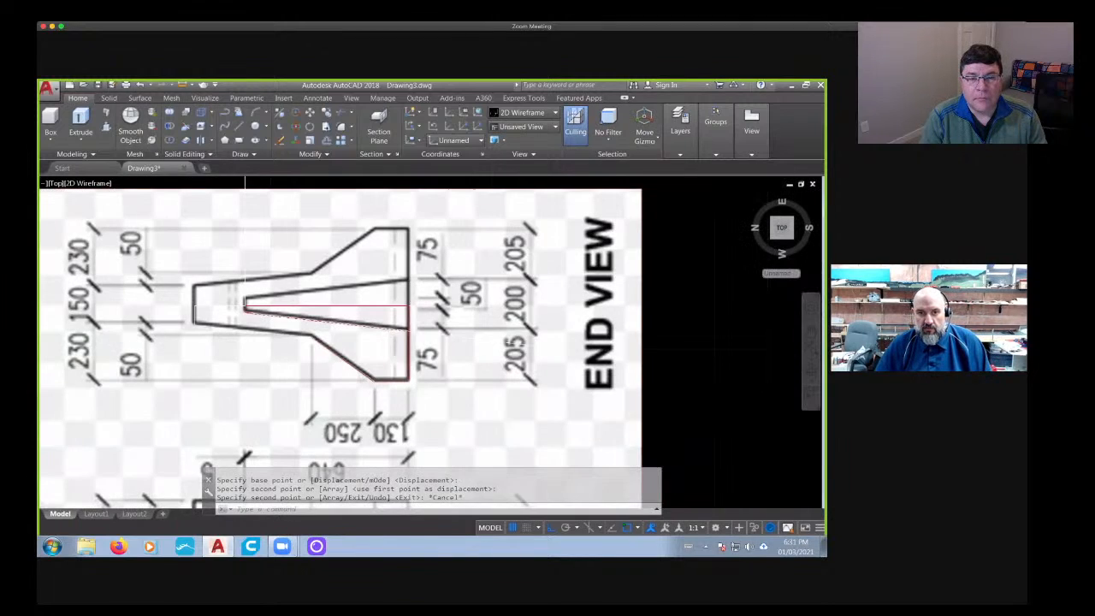
pyautogui.moveTo(385, 346); pyautogui.dragTo(377, 344, button='middle')
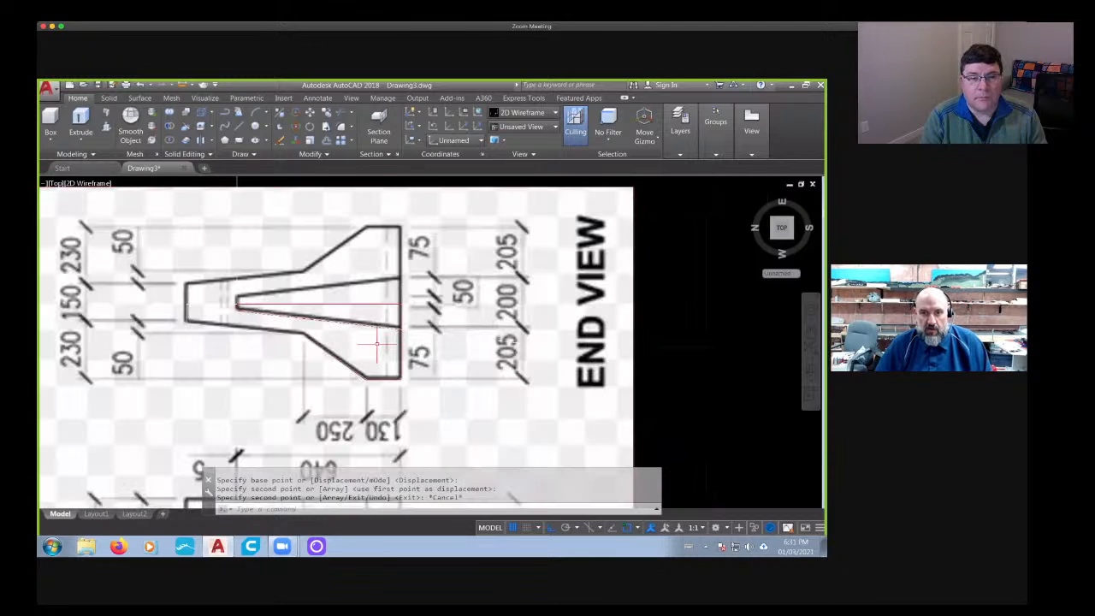
pyautogui.press('Escape')
pyautogui.press('Escape')
# - Offset the vertical line at the core's narrow end by 0.2 toward the wide base
pyautogui.scroll(-2, 377, 344)
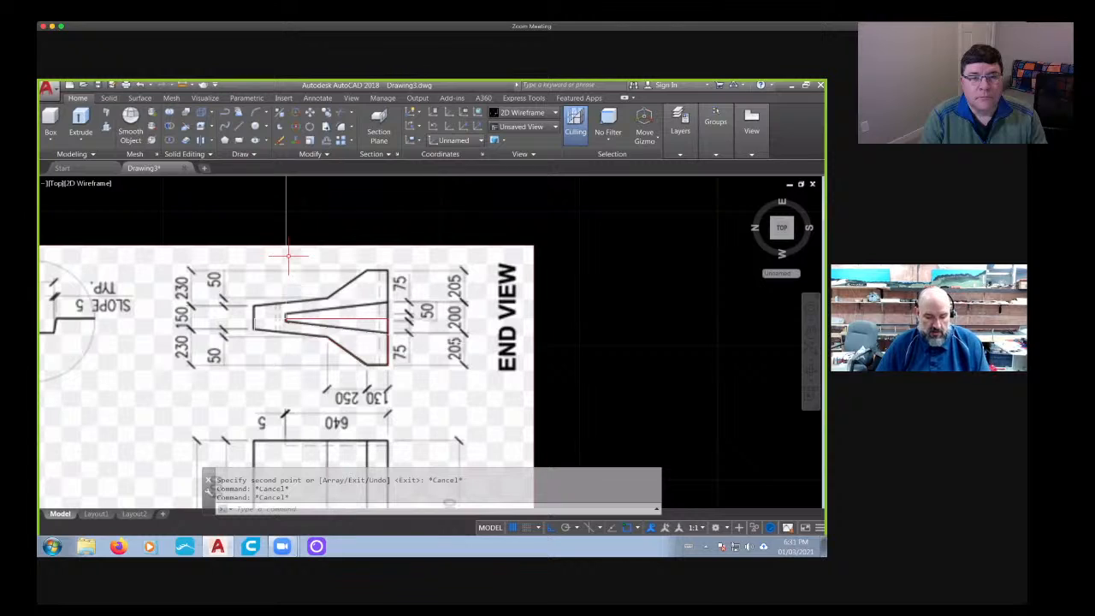
pyautogui.write('of')
pyautogui.press('Return')
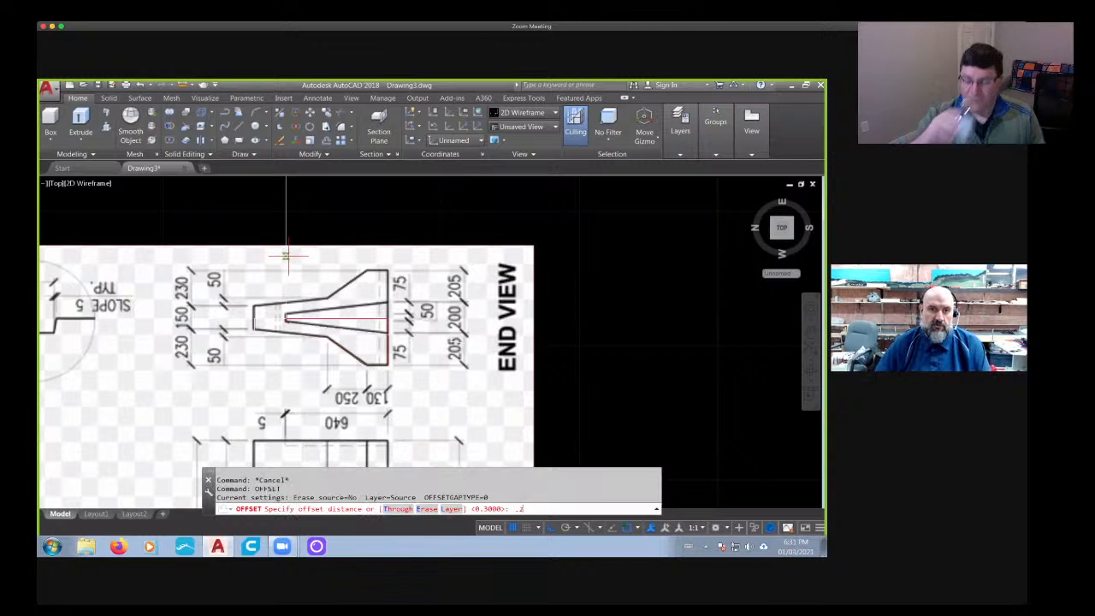
pyautogui.write('.2')
pyautogui.press('Return')
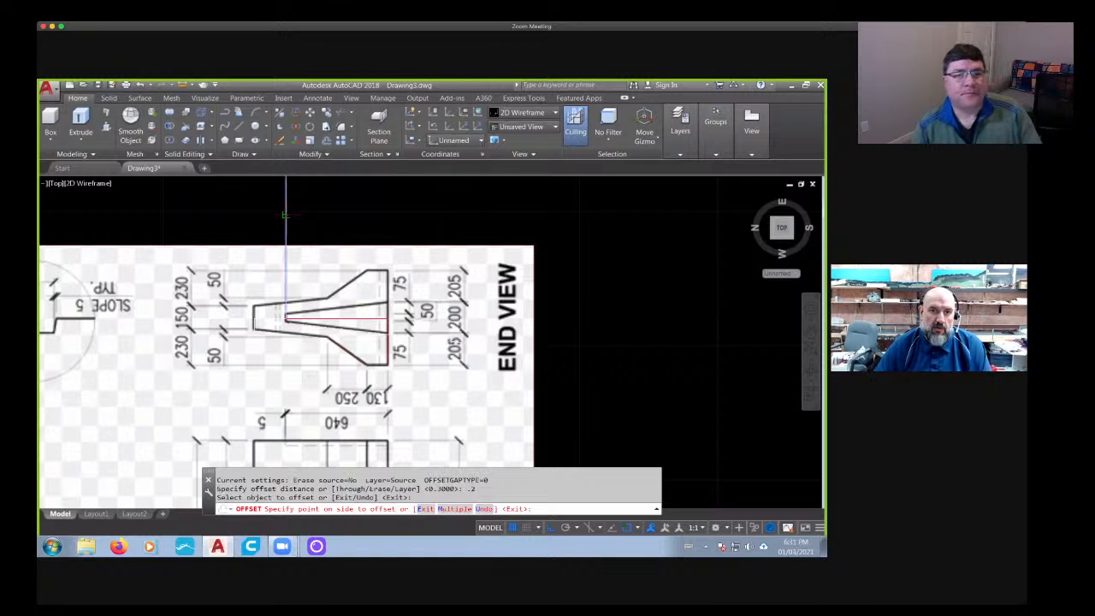
pyautogui.click(289, 319)
pyautogui.scroll(5, 391, 371)
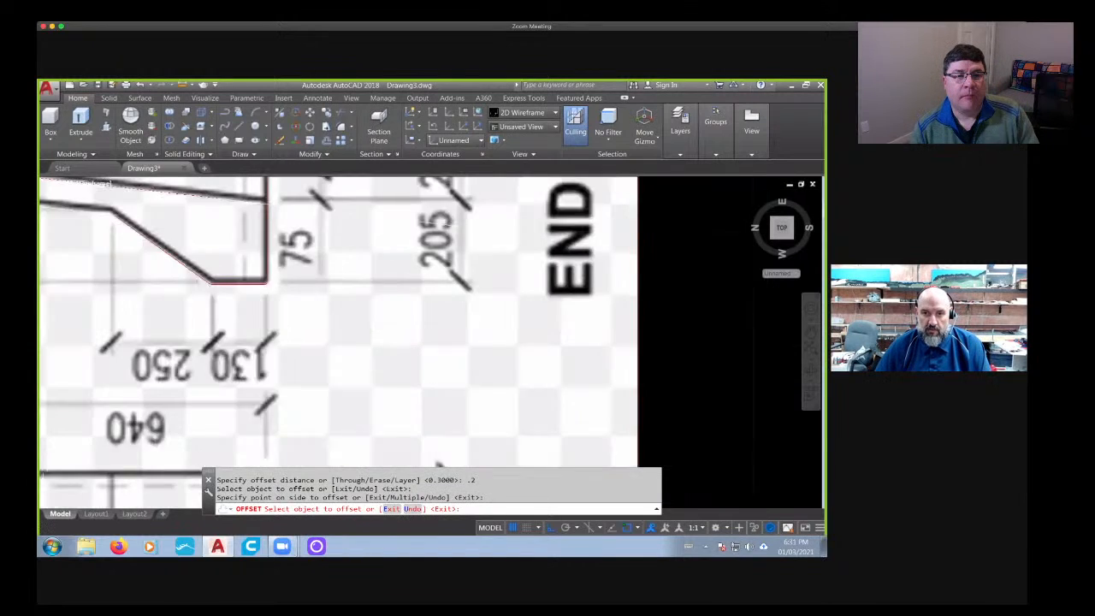
pyautogui.press('Return')
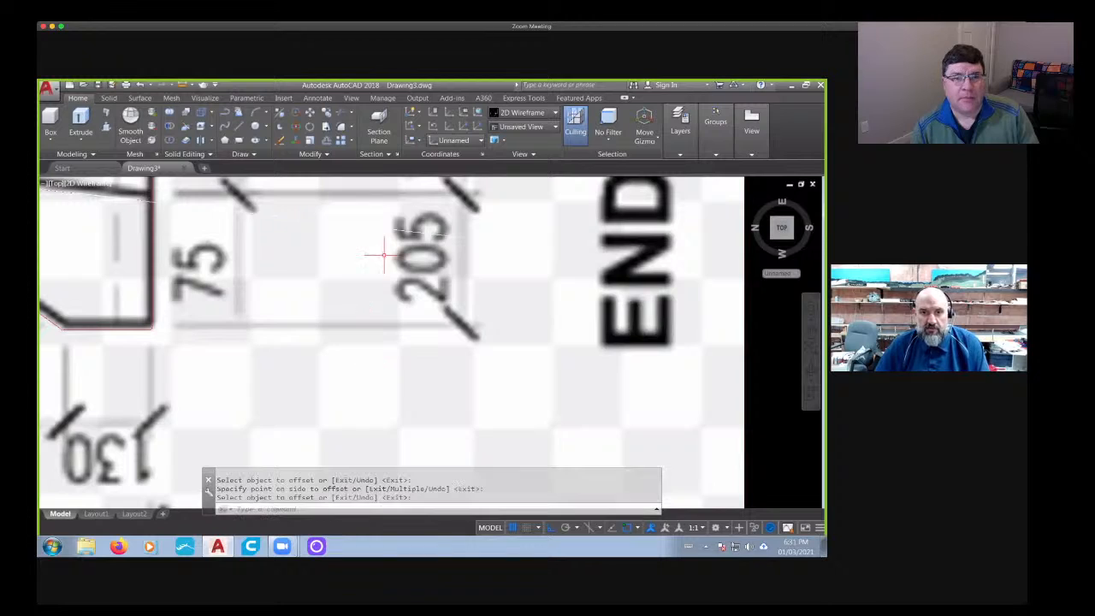
# - Offset the copied sloped line by 0.2 toward the core's centerline side
pyautogui.press('Return')
pyautogui.press('Return')
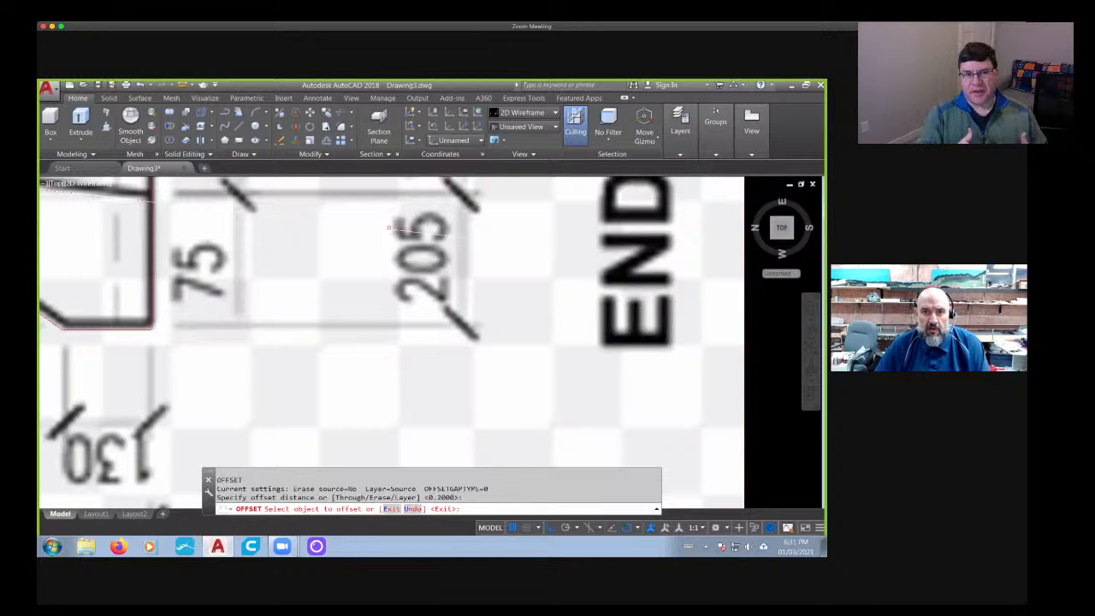
pyautogui.click(390, 229)
pyautogui.click(392, 210)
pyautogui.press('Return')
pyautogui.press('Return')
# - Slice the tapered core solid along the offset vertical line near its narrow end, keeping both sides
pyautogui.scroll(-4, 308, 284)
pyautogui.moveTo(308, 287); pyautogui.dragTo(493, 346, button='middle')
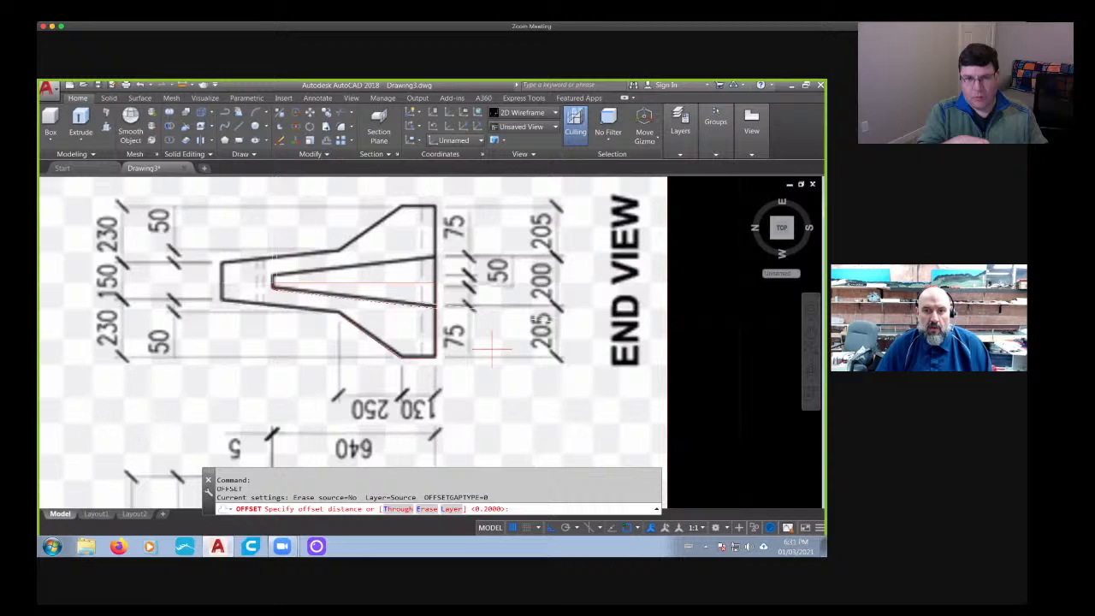
pyautogui.click(109, 99)
pyautogui.click(357, 112)
pyautogui.scroll(6, 282, 274)
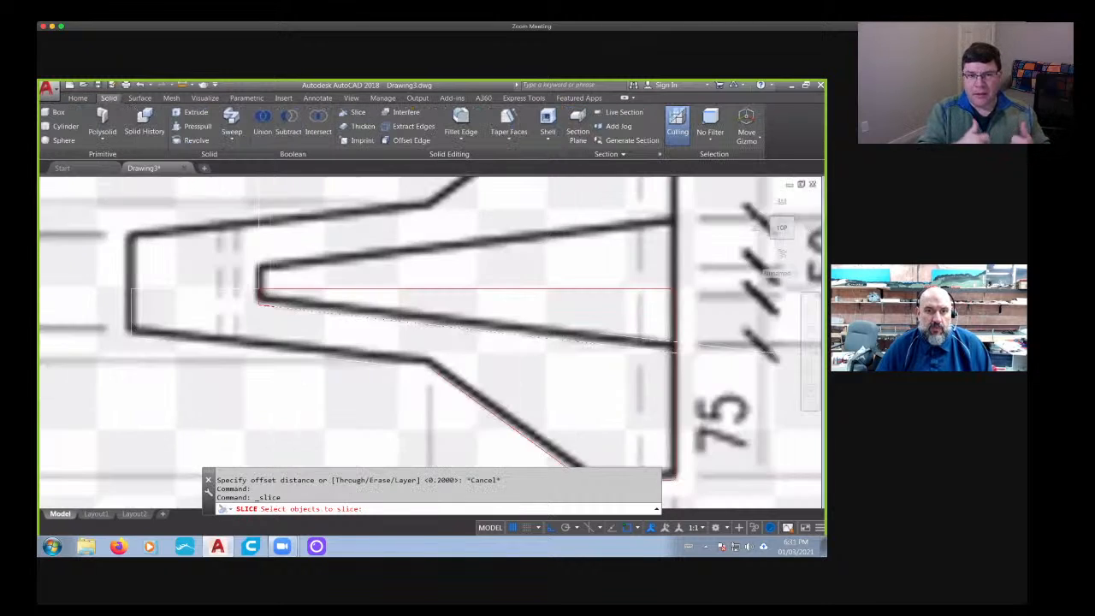
pyautogui.click(257, 300)
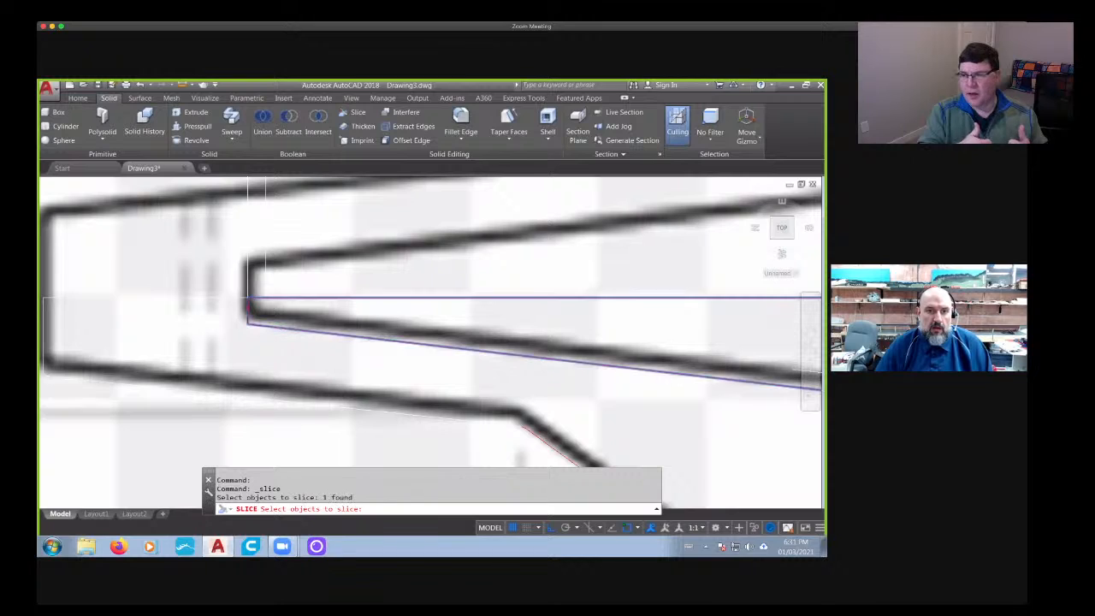
pyautogui.scroll(-3, 359, 305)
pyautogui.moveTo(360, 305); pyautogui.dragTo(422, 358, button='middle')
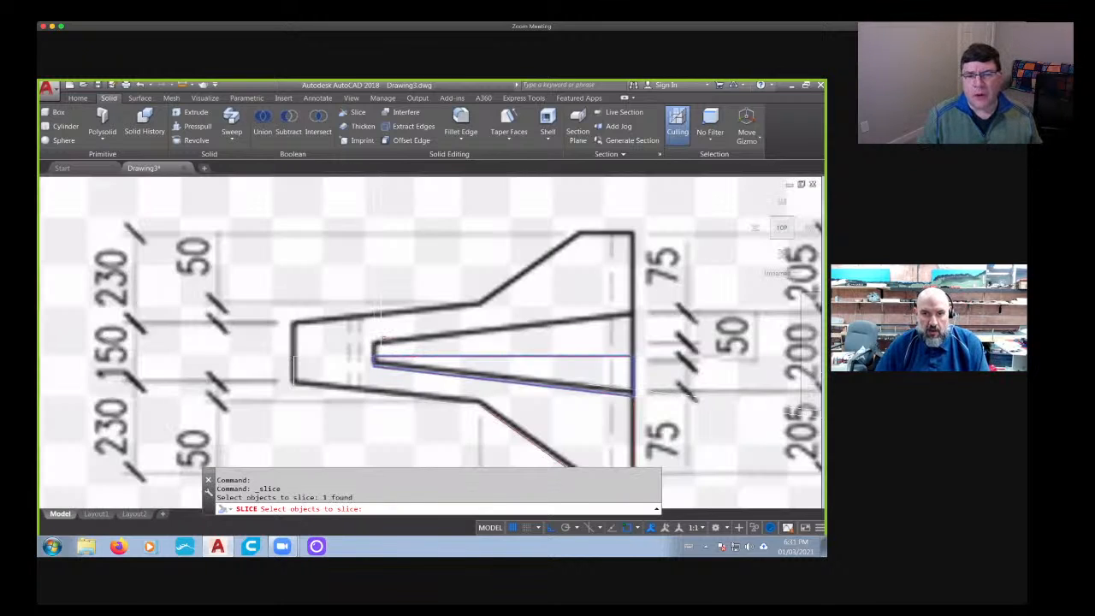
pyautogui.scroll(2, 379, 318)
pyautogui.press('Return')
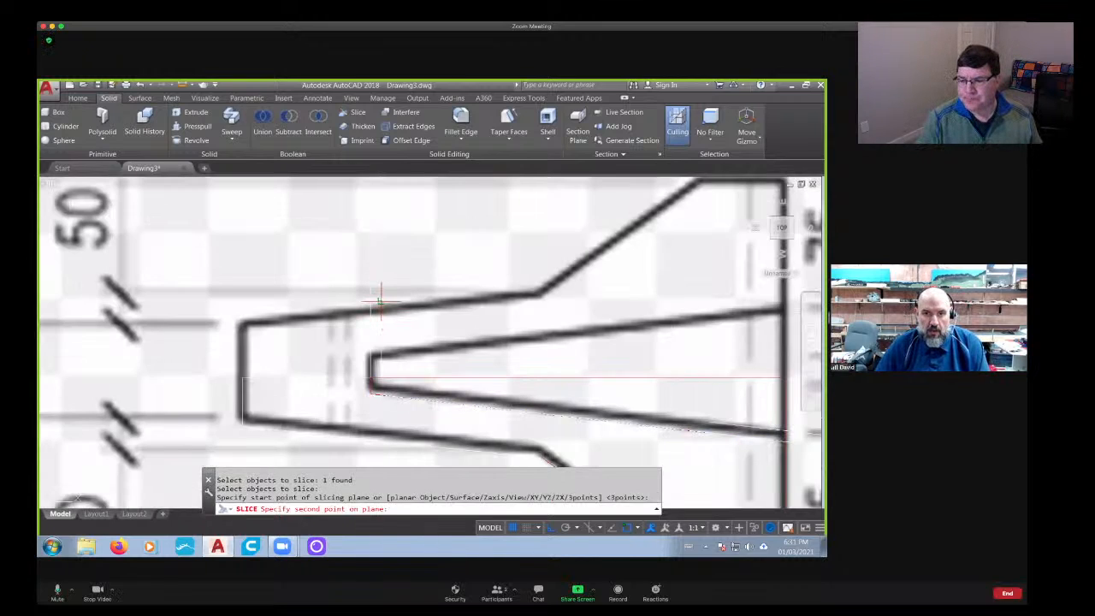
pyautogui.click(380, 226)
pyautogui.click(377, 381)
pyautogui.press('Return')
# - Slice both pieces of the tapered key core along the offset sloped line, keeping both sides
pyautogui.scroll(-2, 403, 306)
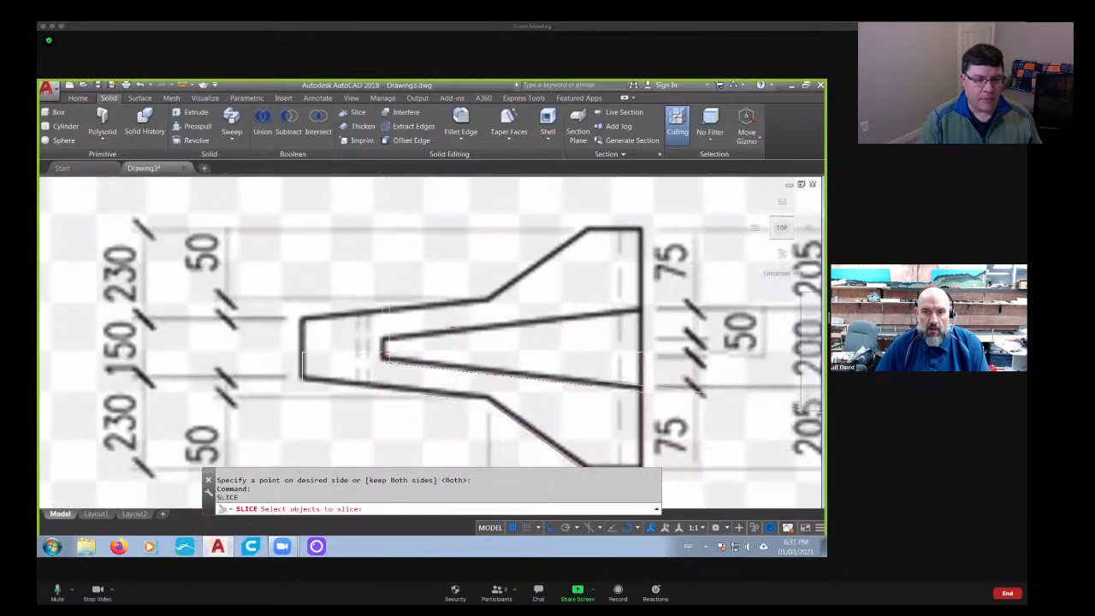
pyautogui.moveTo(457, 331); pyautogui.dragTo(342, 271, button='middle')
pyautogui.click(357, 113)
pyautogui.scroll(2, 287, 269)
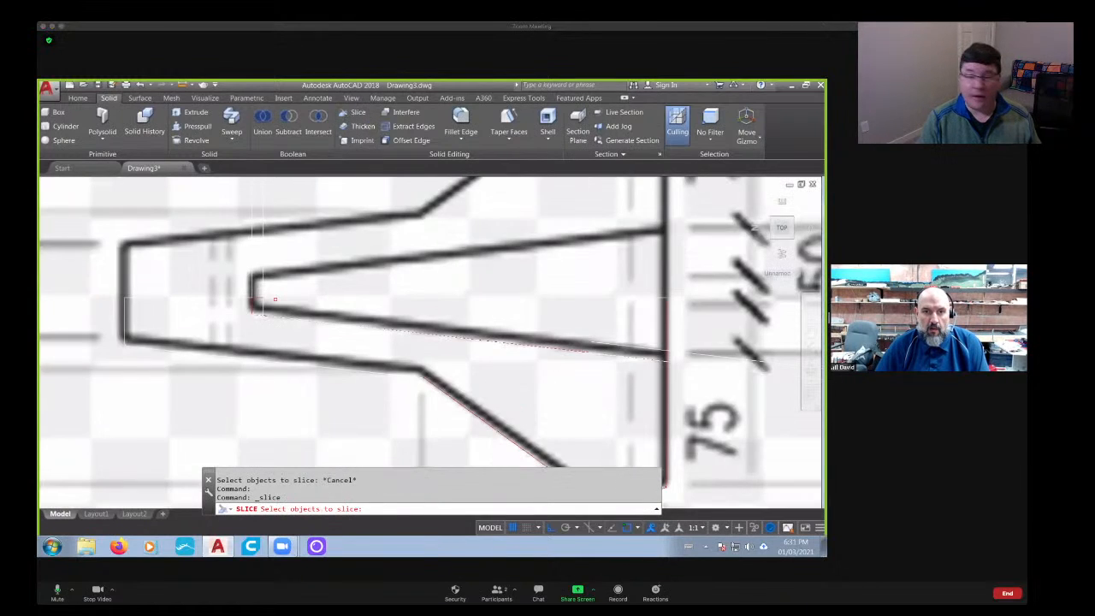
pyautogui.click(265, 305)
pyautogui.click(259, 302)
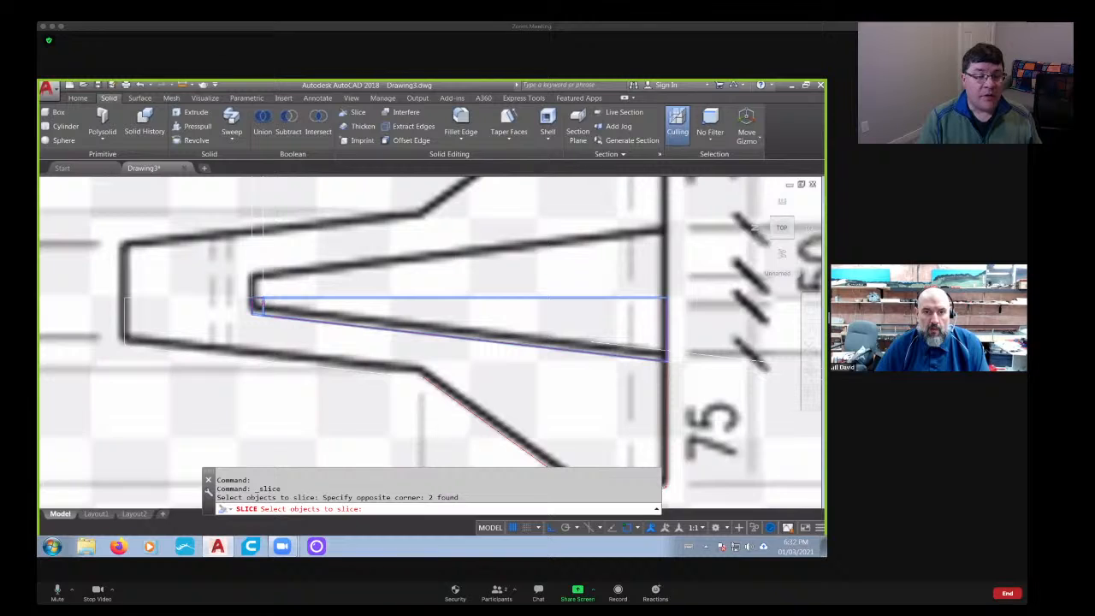
pyautogui.press('Return')
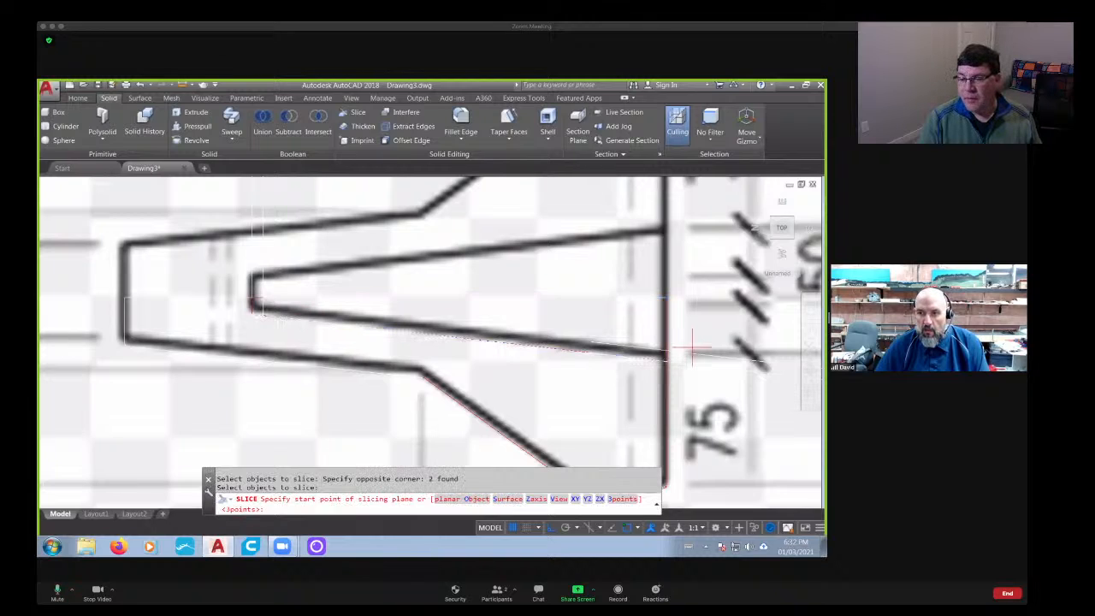
pyautogui.click(647, 347)
pyautogui.click(736, 358)
pyautogui.press('Return')
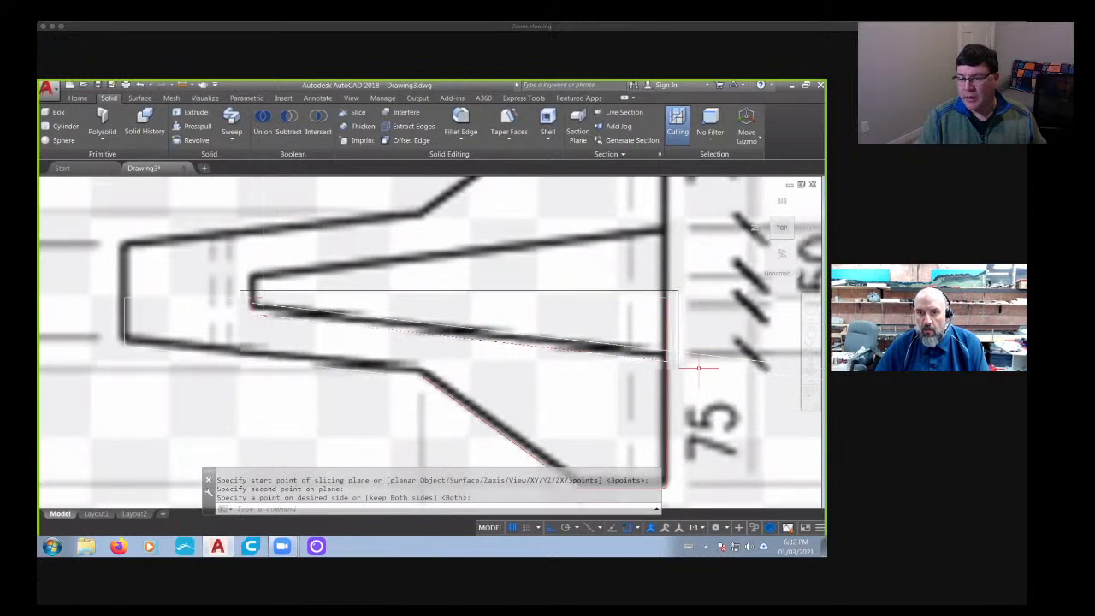
pyautogui.press('Return')
pyautogui.press('Escape')
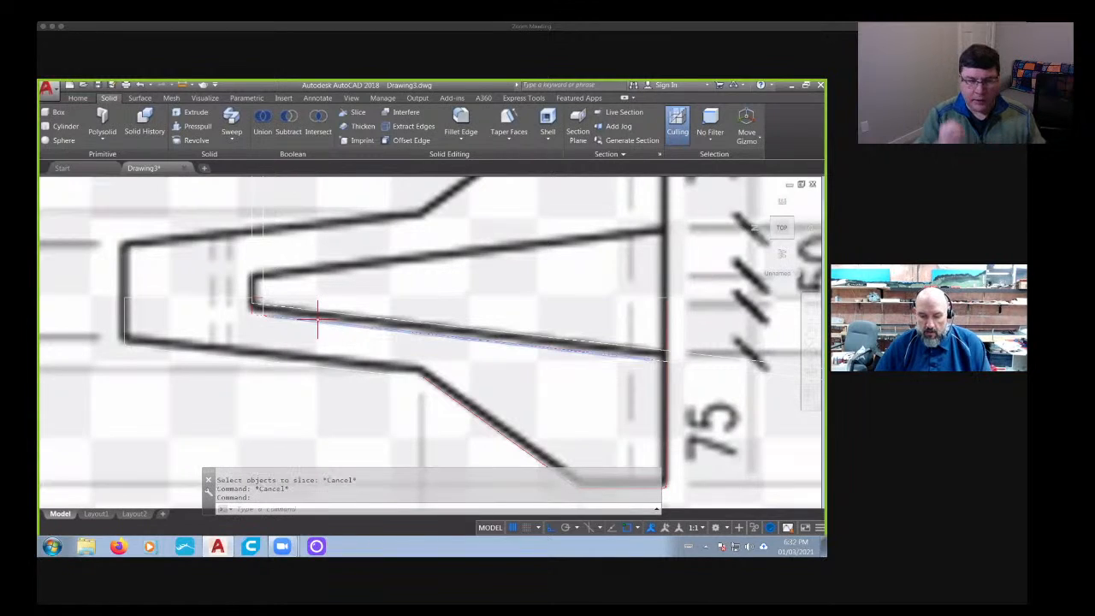
# - Try erasing the two sliced-off pieces of the core, check the model in Shades of Gray, and undo these changes
pyautogui.press('Delete')
pyautogui.press('Delete')
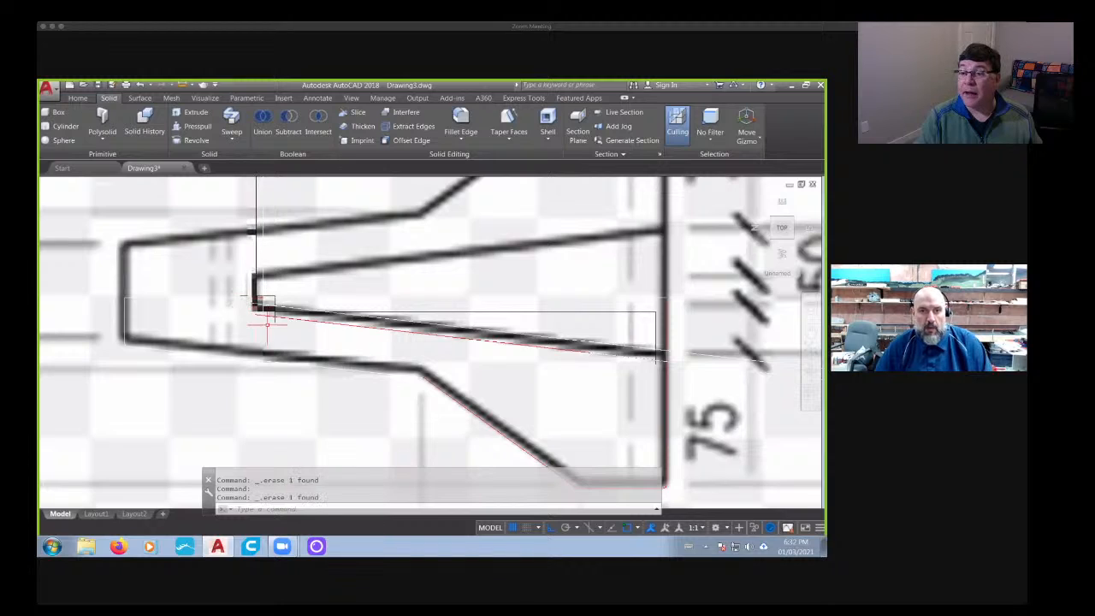
pyautogui.scroll(-2, 259, 304)
pyautogui.click(112, 184)
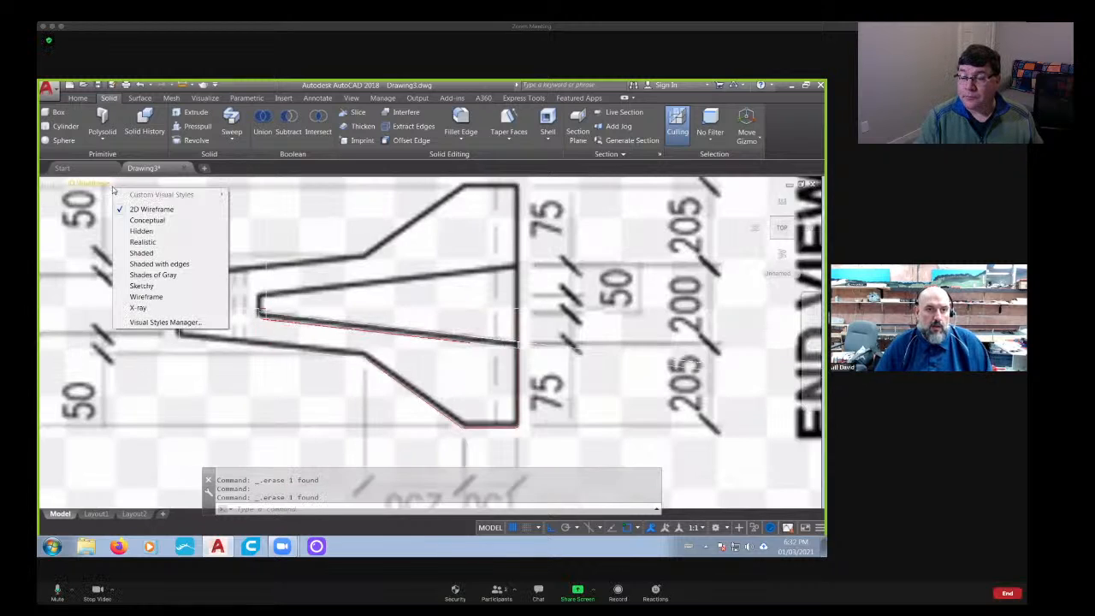
pyautogui.click(148, 274)
pyautogui.moveTo(148, 274)
pyautogui.keyDown('shift'); pyautogui.mouseDown(button='middle')
pyautogui.moveTo(395, 348)
pyautogui.moveTo(318, 427)
pyautogui.mouseUp(button='middle'); pyautogui.keyUp('shift')
pyautogui.scroll(6, 349, 282)
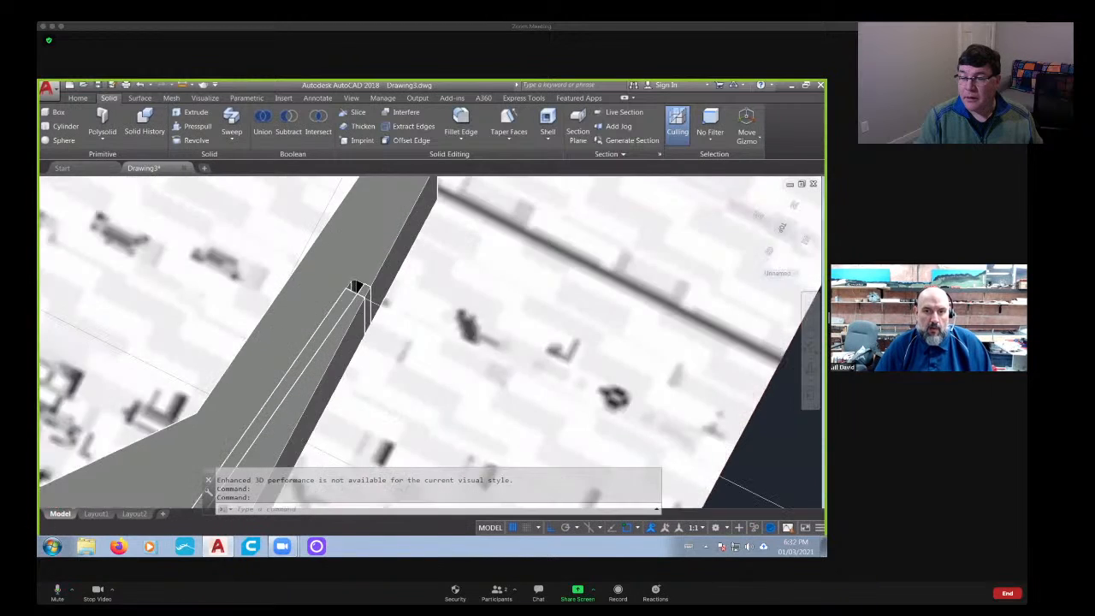
pyautogui.scroll(-5, 355, 291)
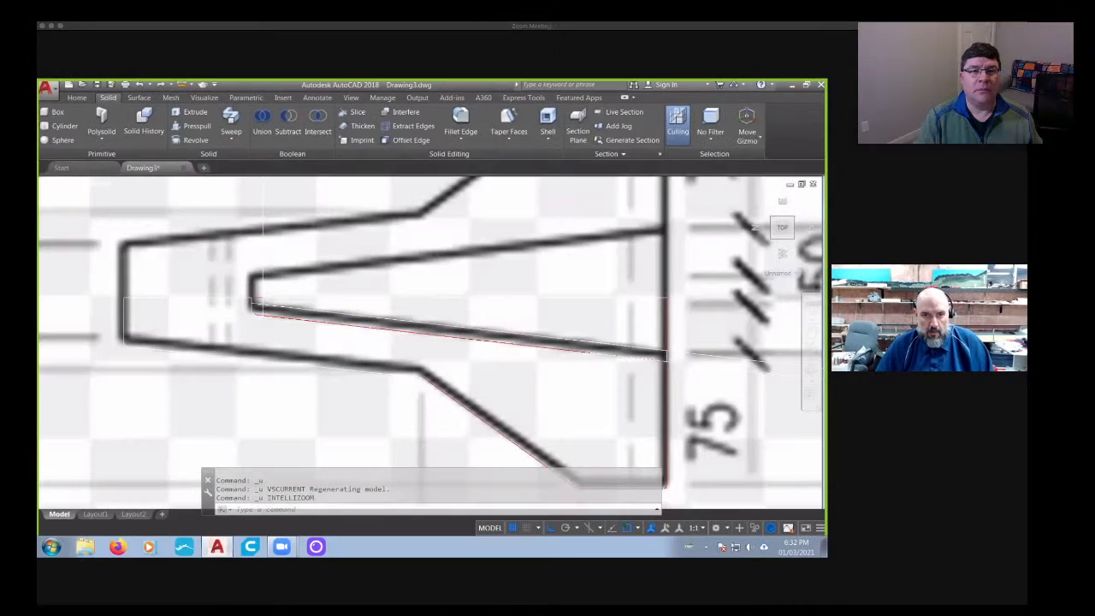
pyautogui.hotkey('ctrl', 'z')
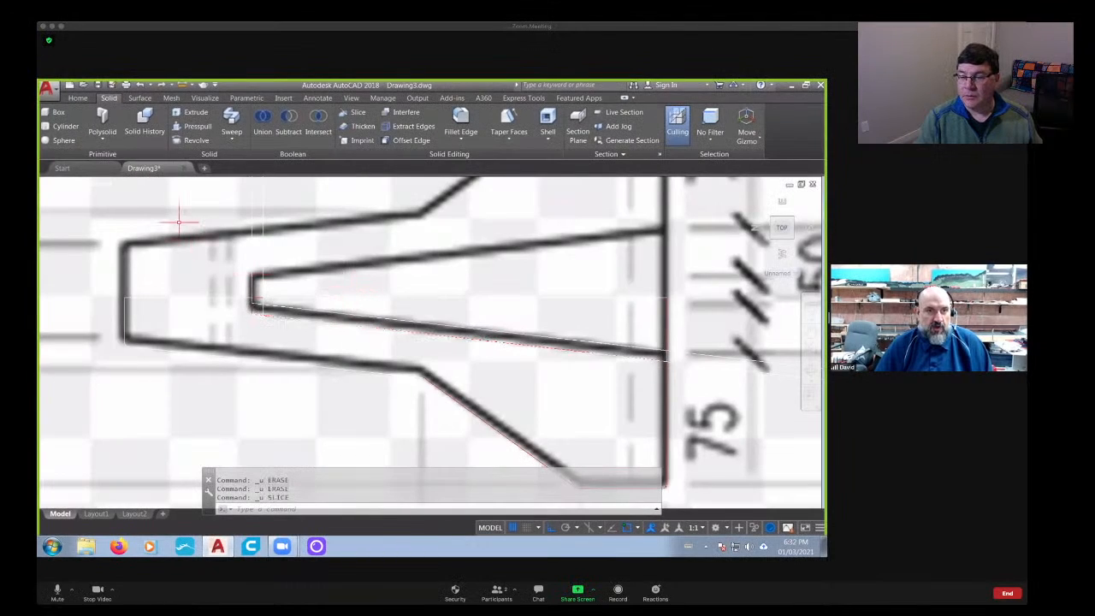
# - Set the visual style to Shades of Gray and show the barrier straight from its left side
pyautogui.click(99, 185)
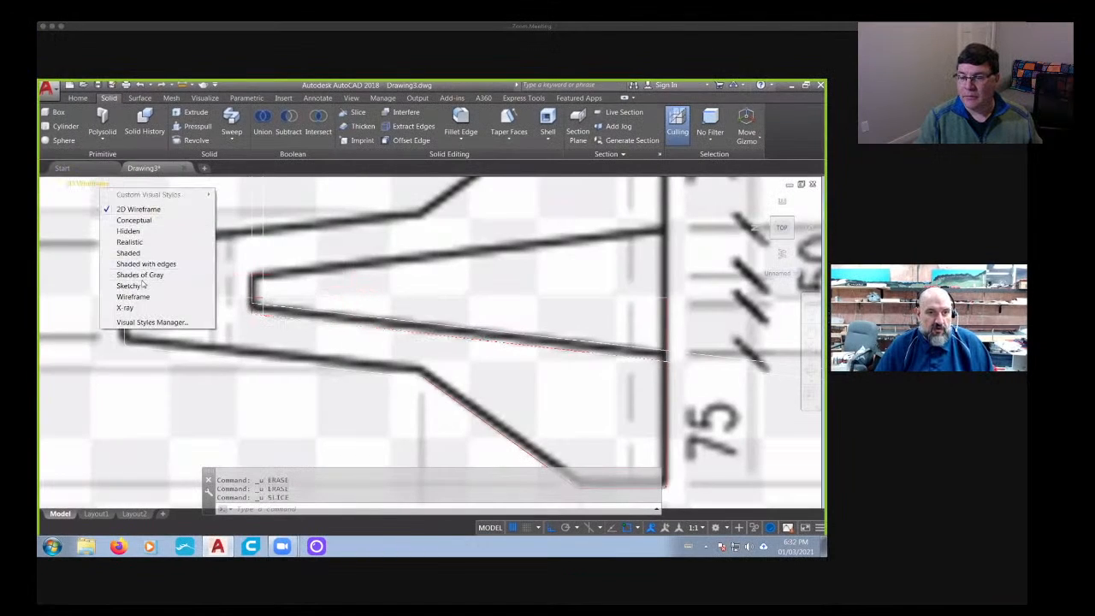
pyautogui.click(129, 255)
pyautogui.keyDown('shift'); pyautogui.moveTo(286, 310); pyautogui.dragTo(329, 380, button='middle'); pyautogui.keyUp('shift')
pyautogui.scroll(3, 327, 373)
pyautogui.keyDown('shift'); pyautogui.moveTo(505, 367); pyautogui.dragTo(424, 339, button='middle'); pyautogui.keyUp('shift')
pyautogui.scroll(-10, 482, 229)
pyautogui.click(780, 233)
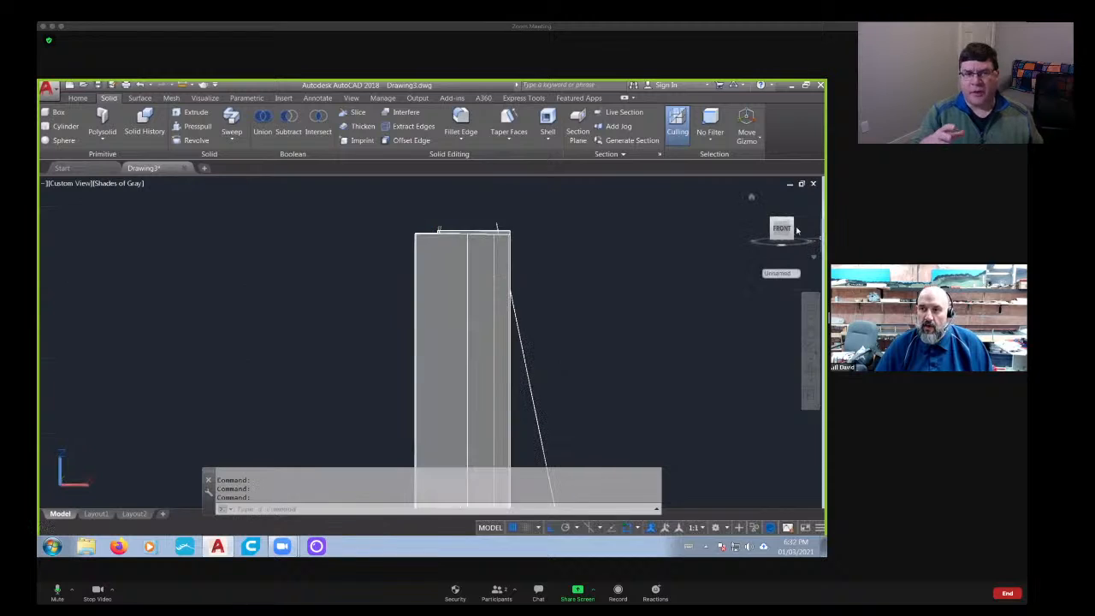
# - Align the UCS with the current side view, framing the barrier end where the key projects
pyautogui.scroll(8, 481, 232)
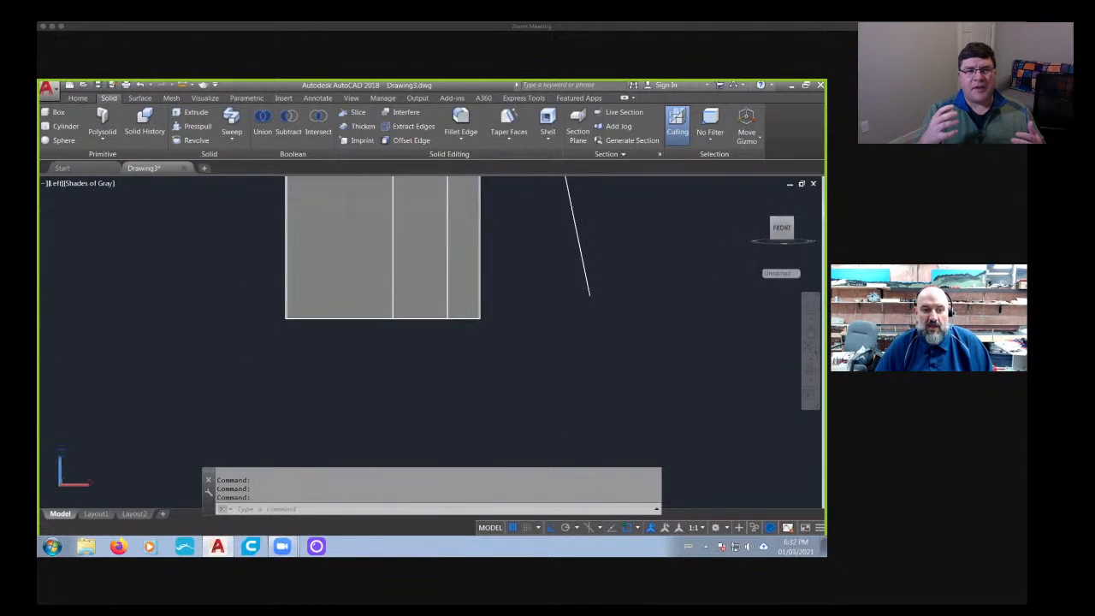
pyautogui.moveTo(416, 195); pyautogui.dragTo(368, 387, button='middle')
pyautogui.moveTo(370, 205); pyautogui.dragTo(394, 388, button='middle')
pyautogui.moveTo(392, 188); pyautogui.dragTo(389, 388, button='middle')
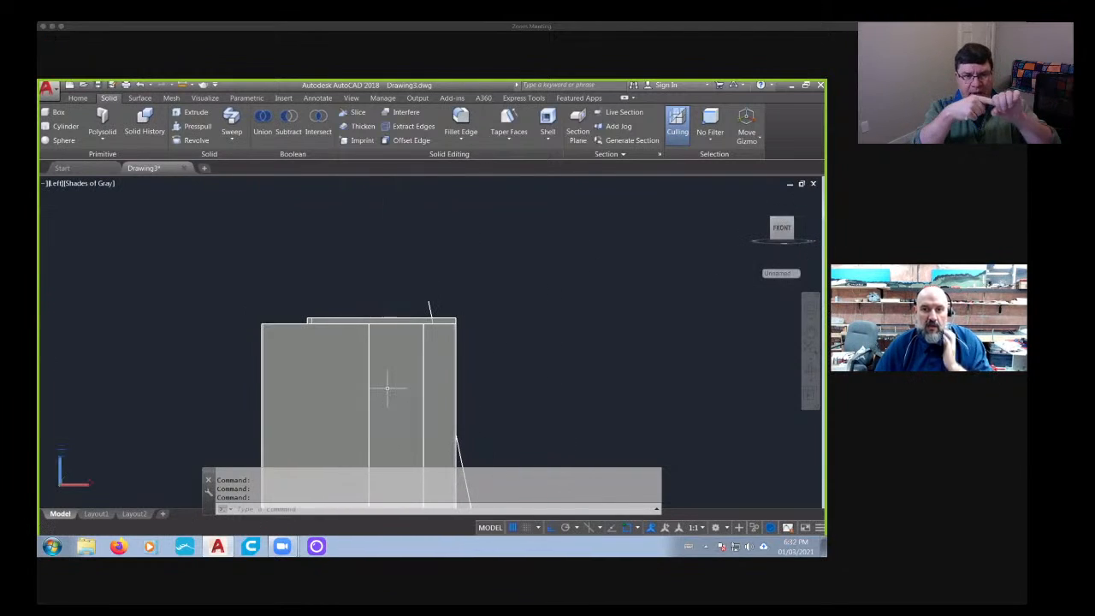
pyautogui.scroll(3, 337, 332)
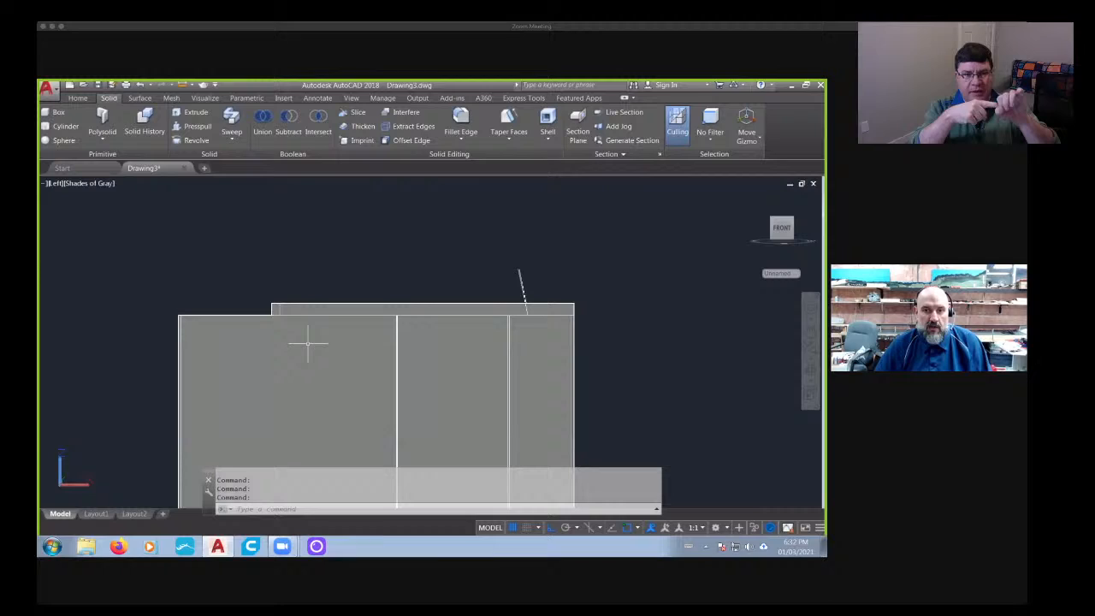
pyautogui.rightClick(83, 484)
pyautogui.click(128, 438)
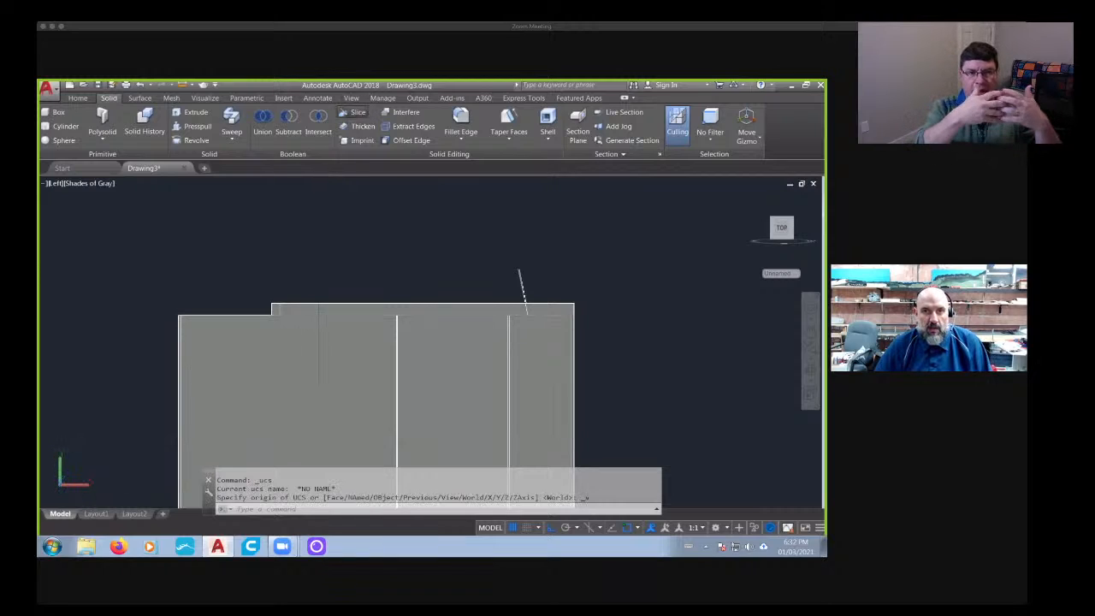
pyautogui.click(354, 112)
pyautogui.click(255, 284)
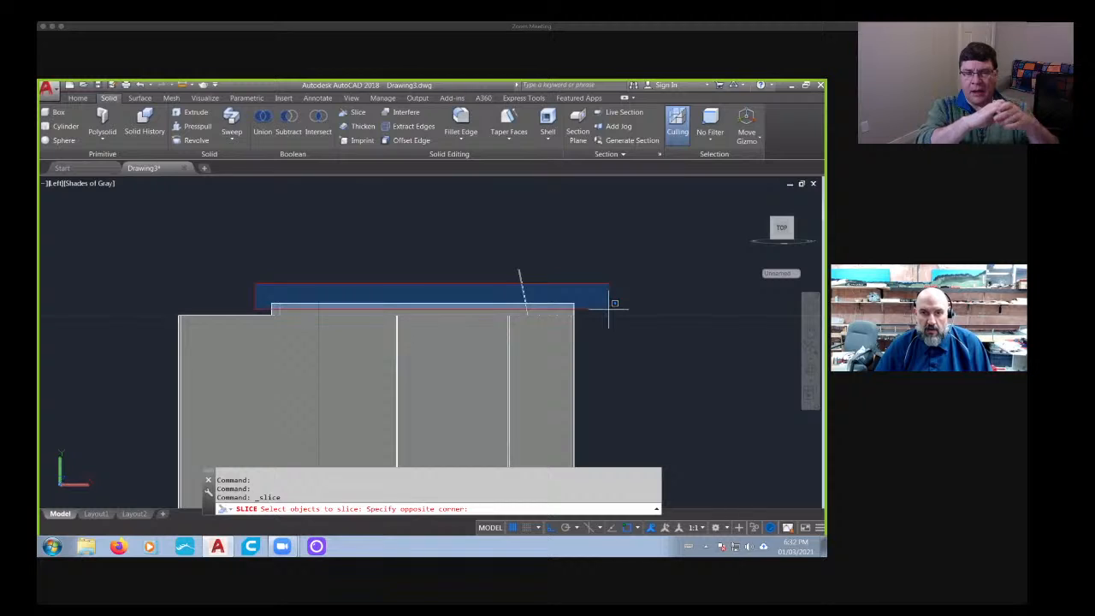
pyautogui.click(610, 308)
pyautogui.click(354, 112)
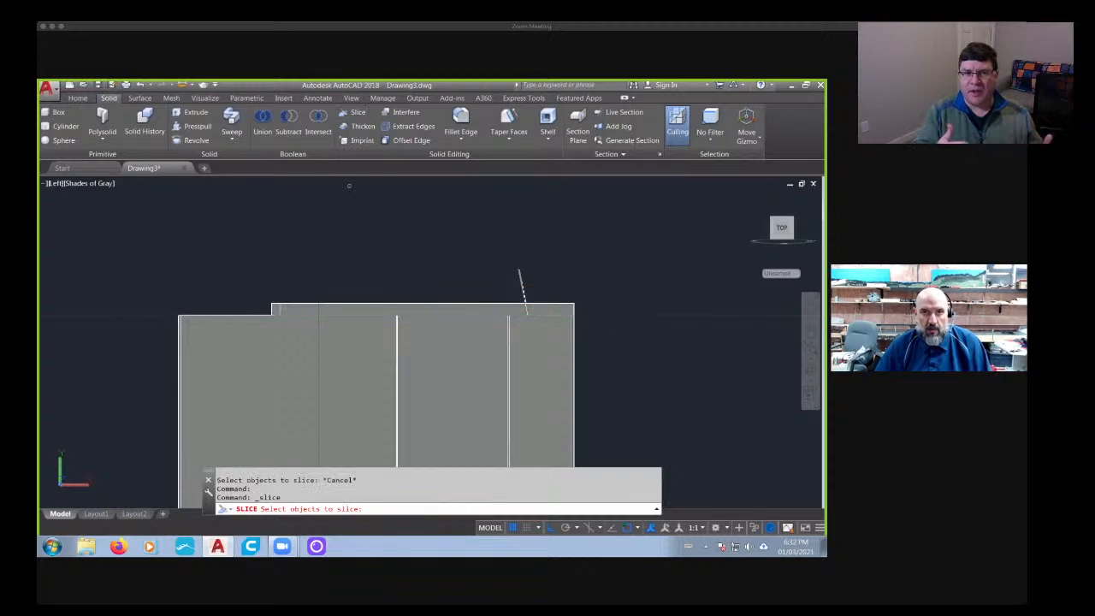
pyautogui.click(354, 112)
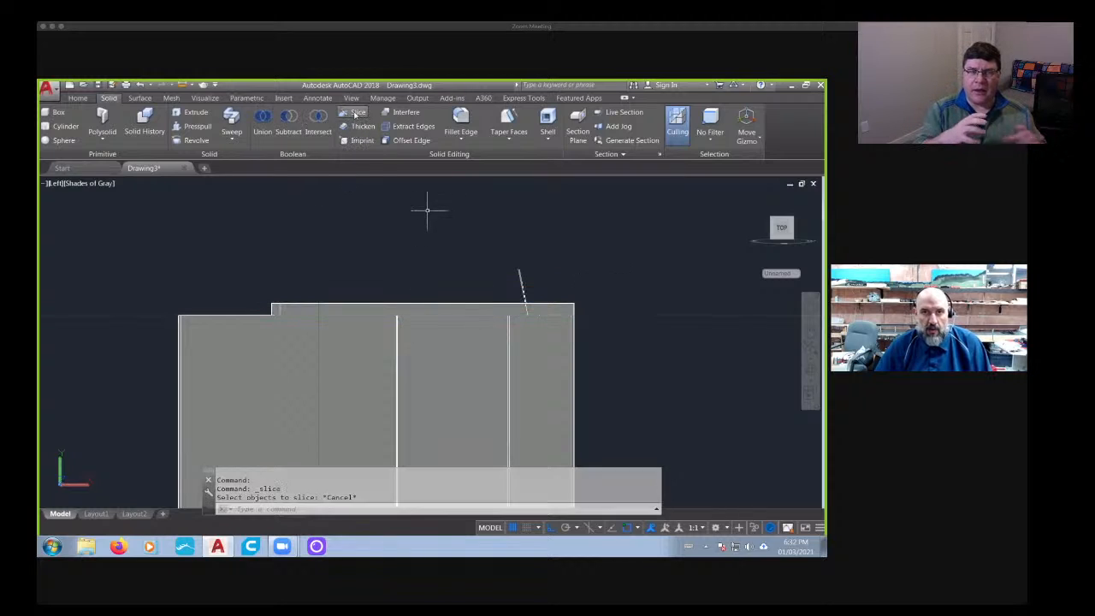
pyautogui.click(245, 278)
pyautogui.click(599, 355)
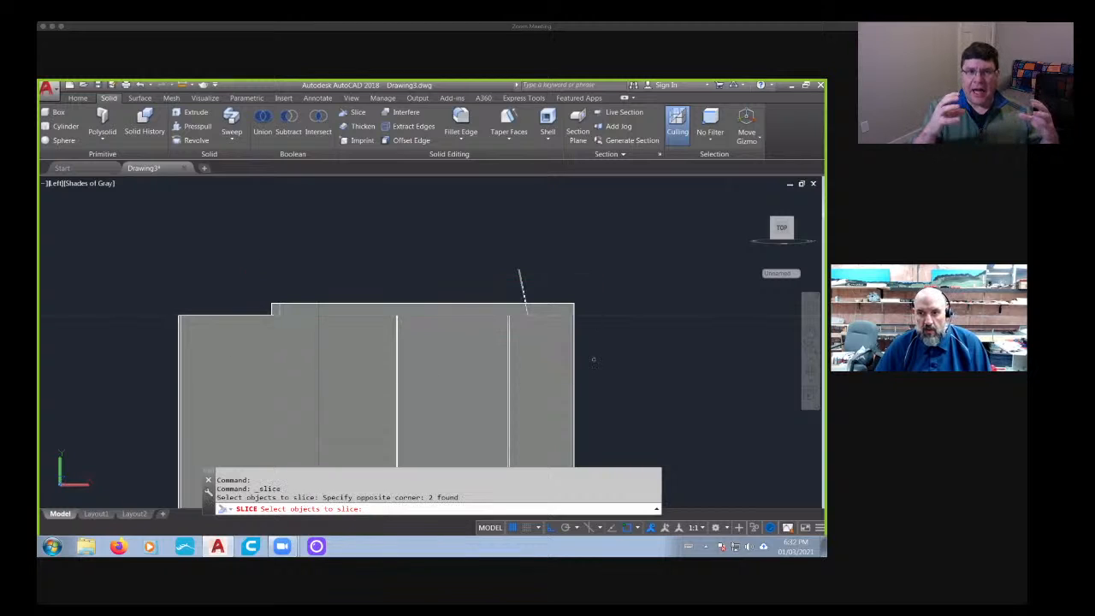
pyautogui.press('Escape')
pyautogui.press('Escape')
# - Slice the core and its sloped-side strip along the barrier's end face, keeping both sides
pyautogui.click(350, 113)
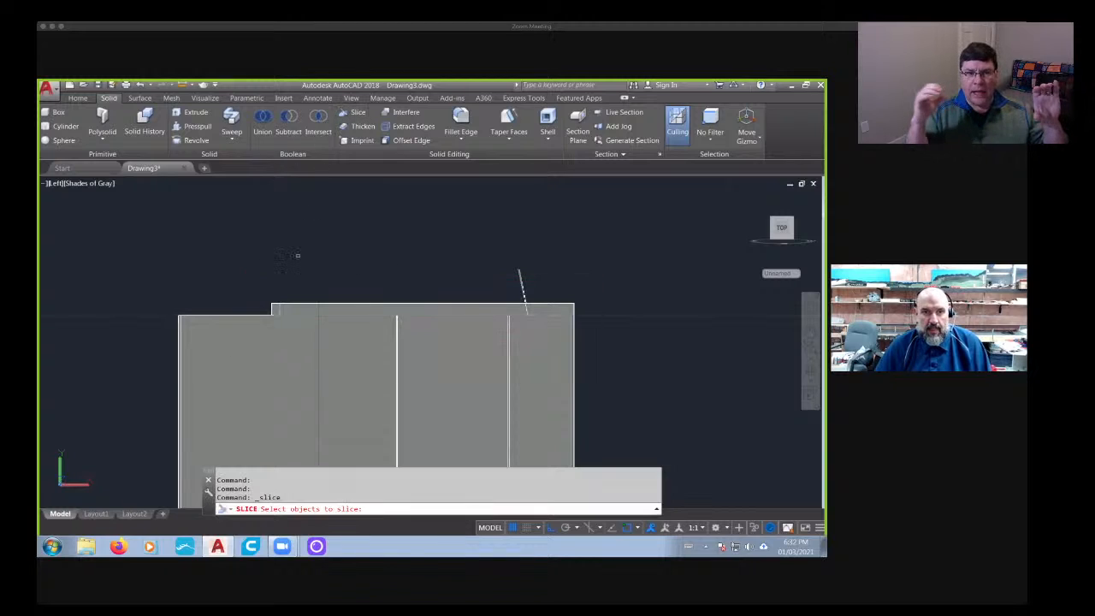
pyautogui.click(621, 289)
pyautogui.click(368, 289)
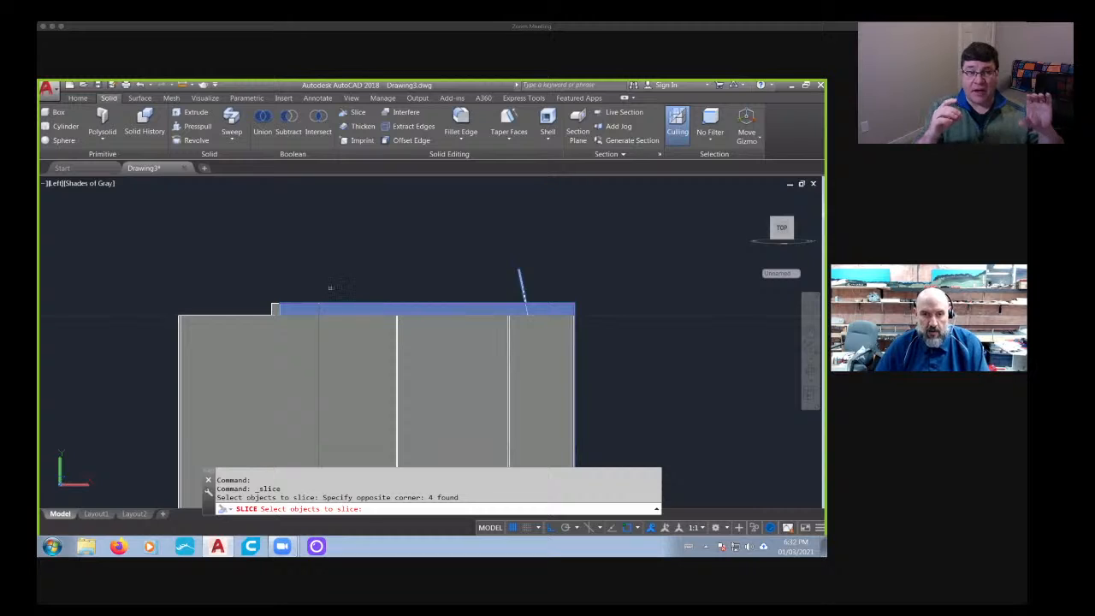
pyautogui.press('Return')
pyautogui.click(271, 312)
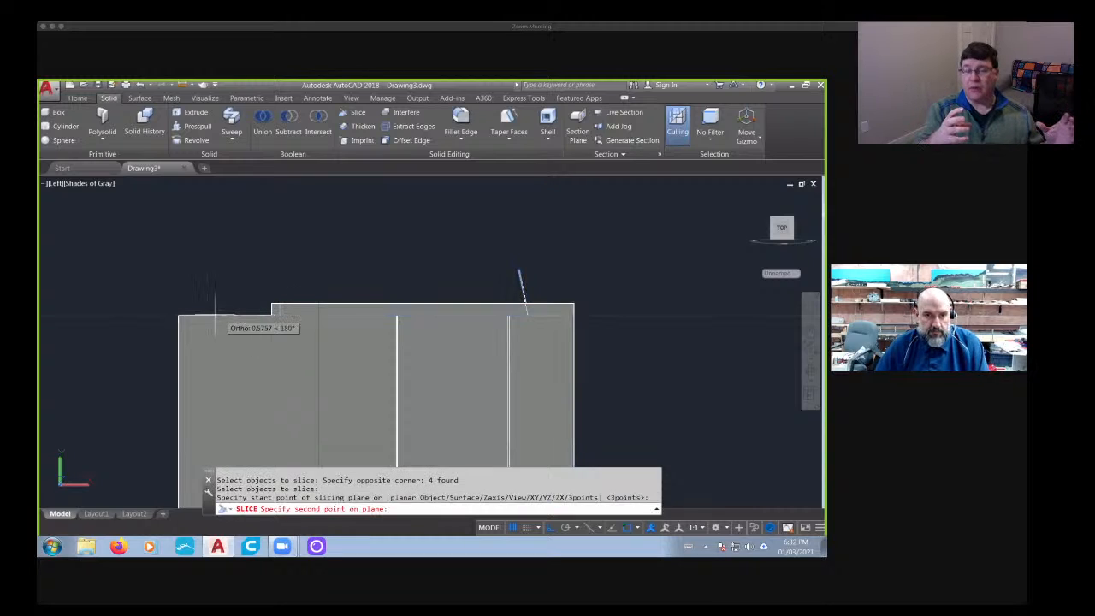
pyautogui.click(132, 323)
pyautogui.press('Return')
pyautogui.press('Return')
# - Erase the sliced-off clearance strip along the sloped side of the projecting key
pyautogui.scroll(-4, 404, 323)
pyautogui.keyDown('shift'); pyautogui.moveTo(510, 334); pyautogui.dragTo(493, 356, button='middle'); pyautogui.keyUp('shift')
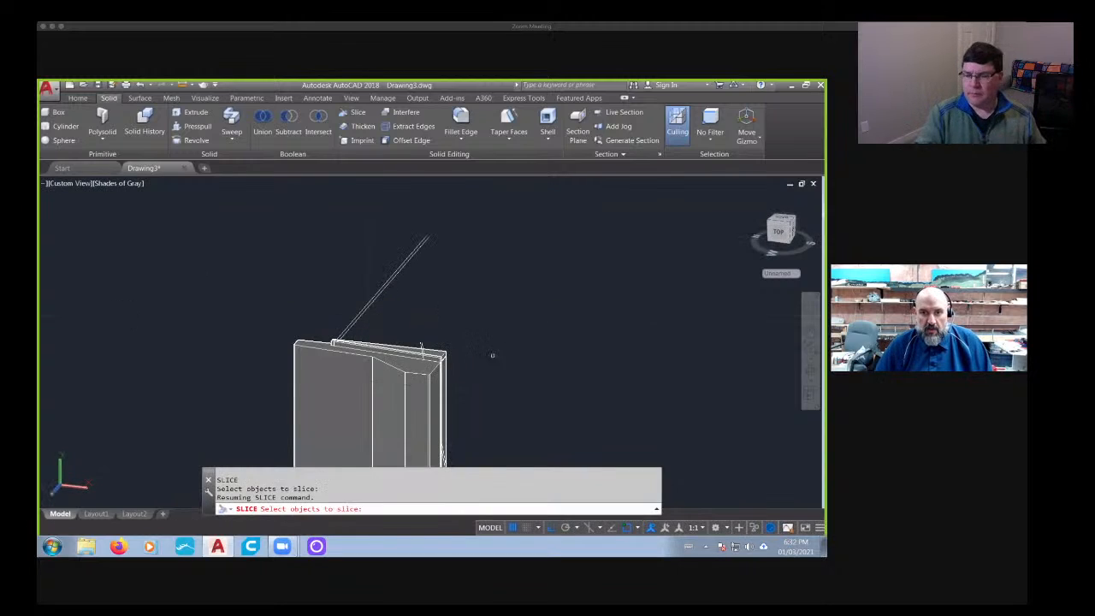
pyautogui.scroll(5, 492, 356)
pyautogui.press('Escape')
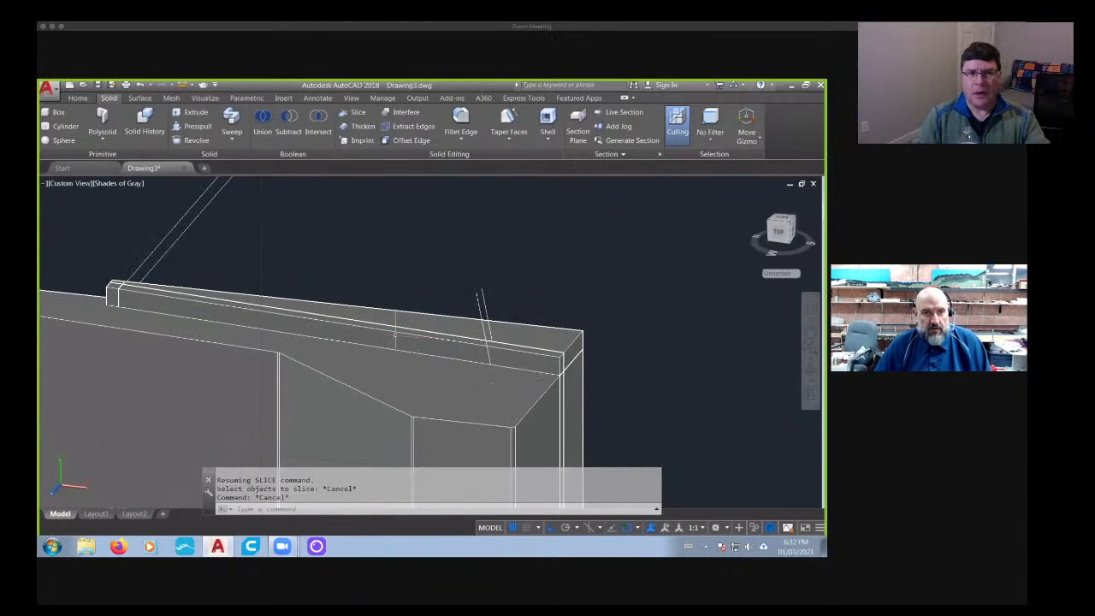
pyautogui.click(396, 334)
pyautogui.press('Delete')
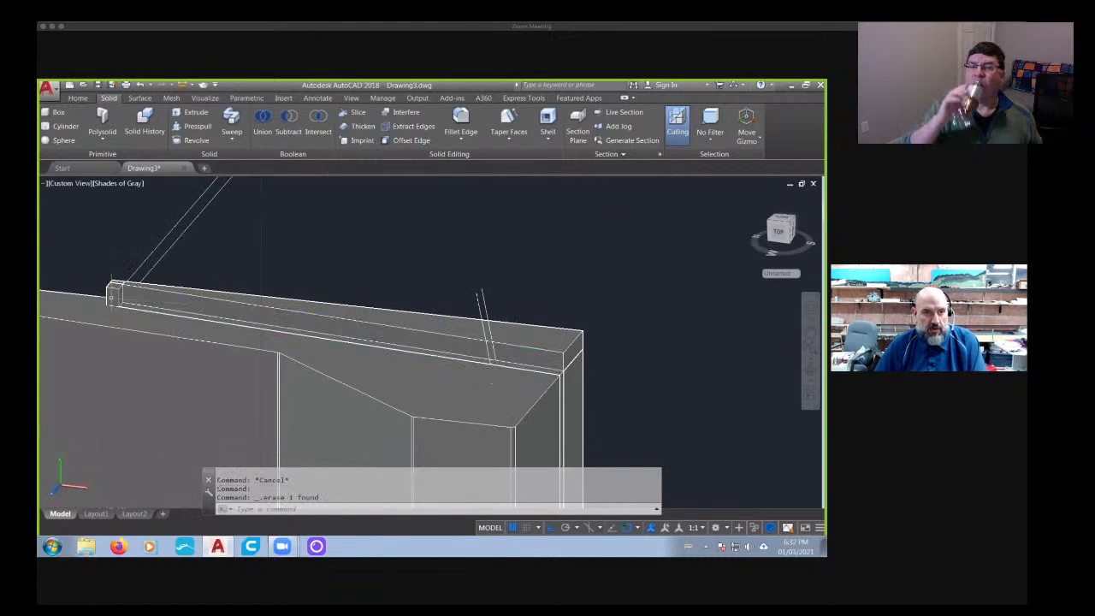
pyautogui.scroll(-5, 131, 301)
pyautogui.keyDown('shift'); pyautogui.moveTo(430, 322); pyautogui.dragTo(281, 374, button='middle'); pyautogui.keyUp('shift')
pyautogui.press('Escape')
pyautogui.keyDown('shift'); pyautogui.moveTo(105, 257); pyautogui.dragTo(244, 390, button='middle'); pyautogui.keyUp('shift')
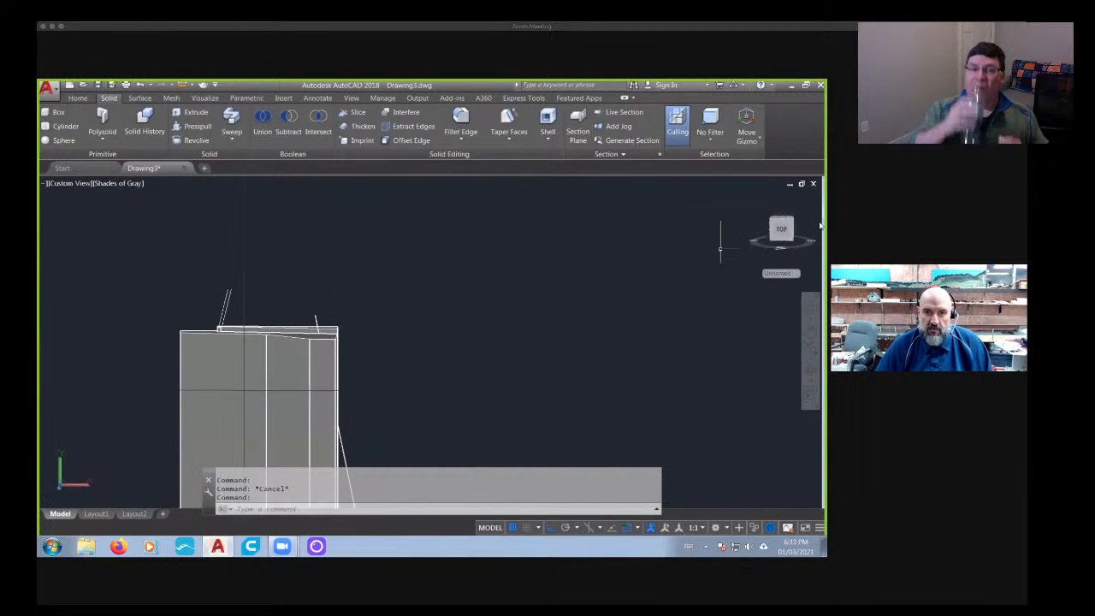
# - From the left side view, slice the narrow-end clearance piece along the barrier's end face, keeping both sides
pyautogui.click(788, 232)
pyautogui.scroll(3, 475, 224)
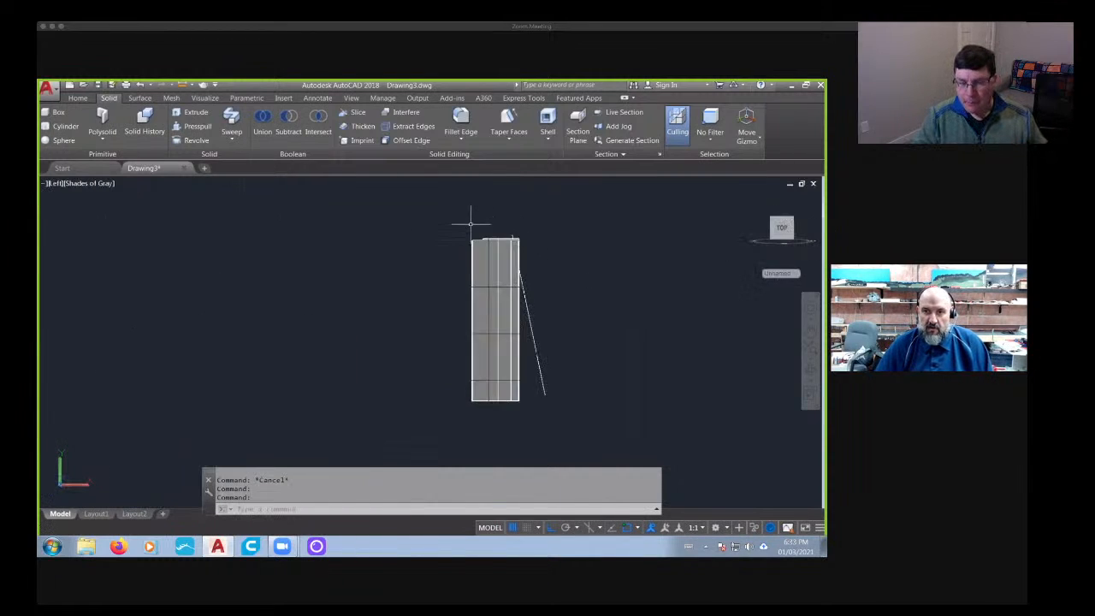
pyautogui.scroll(3, 495, 240)
pyautogui.press('Escape')
pyautogui.press('Escape')
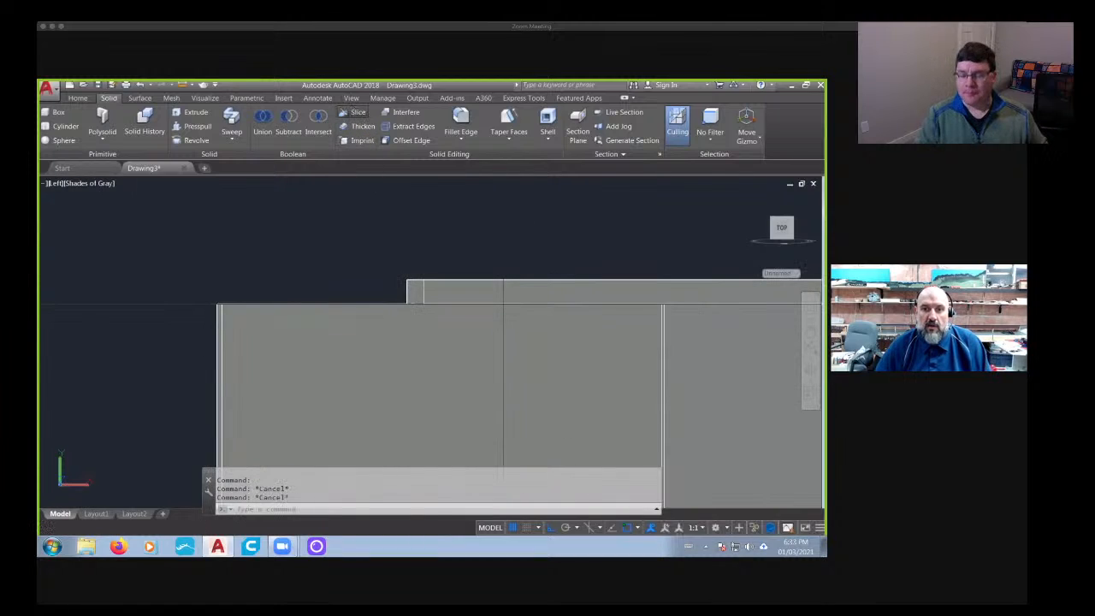
pyautogui.click(358, 112)
pyautogui.click(415, 291)
pyautogui.press('Return')
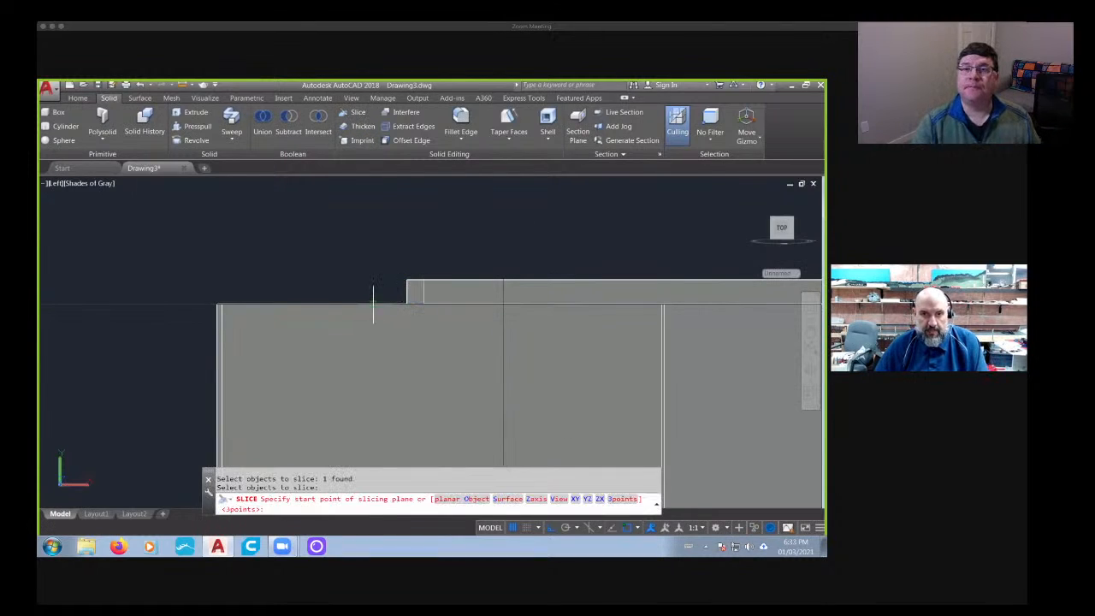
pyautogui.click(373, 304)
pyautogui.click(150, 330)
pyautogui.press('Return')
pyautogui.press('Return')
pyautogui.press('Escape')
pyautogui.press('Escape')
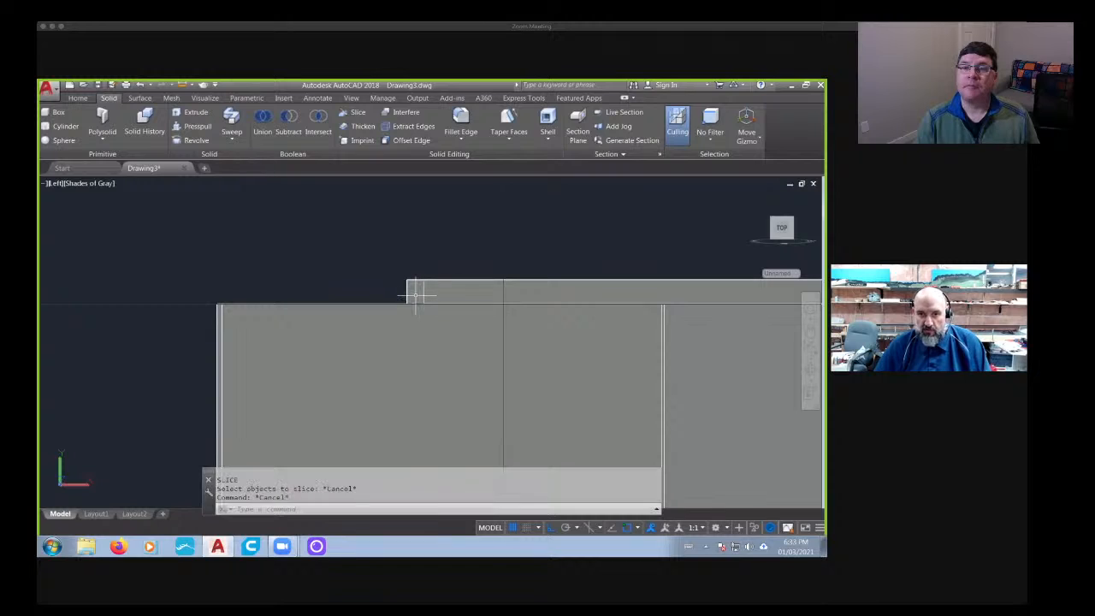
# - Erase the projecting block sliced off at the key's narrow end
pyautogui.press('Escape')
pyautogui.click(415, 291)
pyautogui.press('Delete')
pyautogui.scroll(-3, 415, 295)
pyautogui.keyDown('shift'); pyautogui.moveTo(479, 298); pyautogui.dragTo(368, 365, button='middle'); pyautogui.keyUp('shift')
pyautogui.moveTo(248, 443)
pyautogui.keyDown('shift'); pyautogui.mouseDown(button='middle')
pyautogui.moveTo(262, 420)
pyautogui.moveTo(135, 420)
pyautogui.moveTo(130, 431)
pyautogui.mouseUp(button='middle'); pyautogui.keyUp('shift')
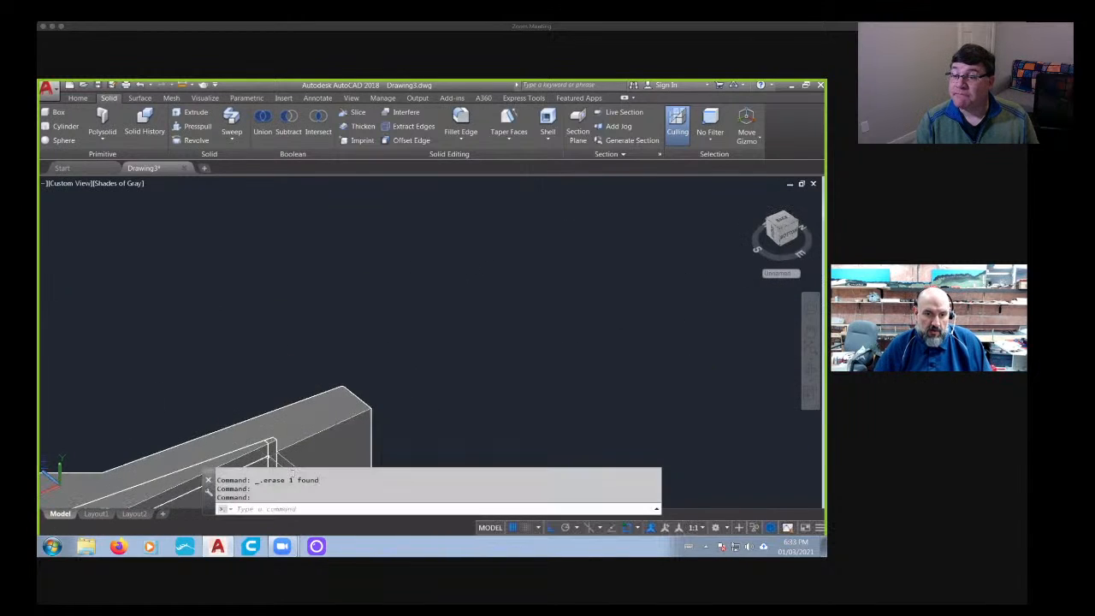
pyautogui.scroll(3, 277, 462)
pyautogui.keyDown('shift'); pyautogui.moveTo(312, 440); pyautogui.dragTo(257, 421, button='middle'); pyautogui.keyUp('shift')
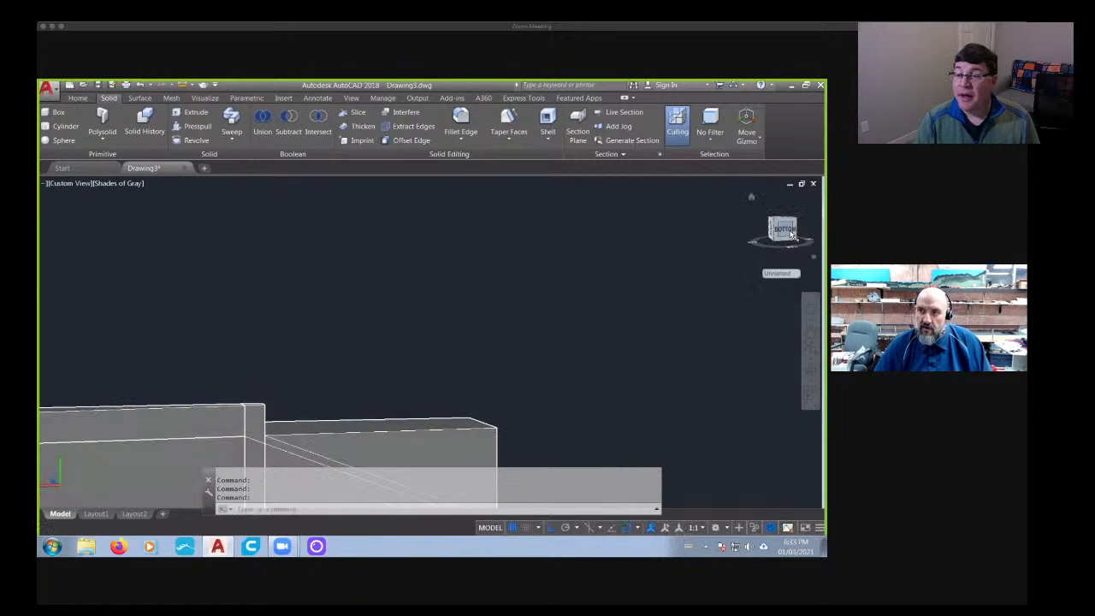
# - From the right side view, slice the remaining narrow-end piece along the barrier's end face, keeping both sides
pyautogui.click(782, 237)
pyautogui.press('Escape')
pyautogui.press('Escape')
pyautogui.scroll(5, 428, 262)
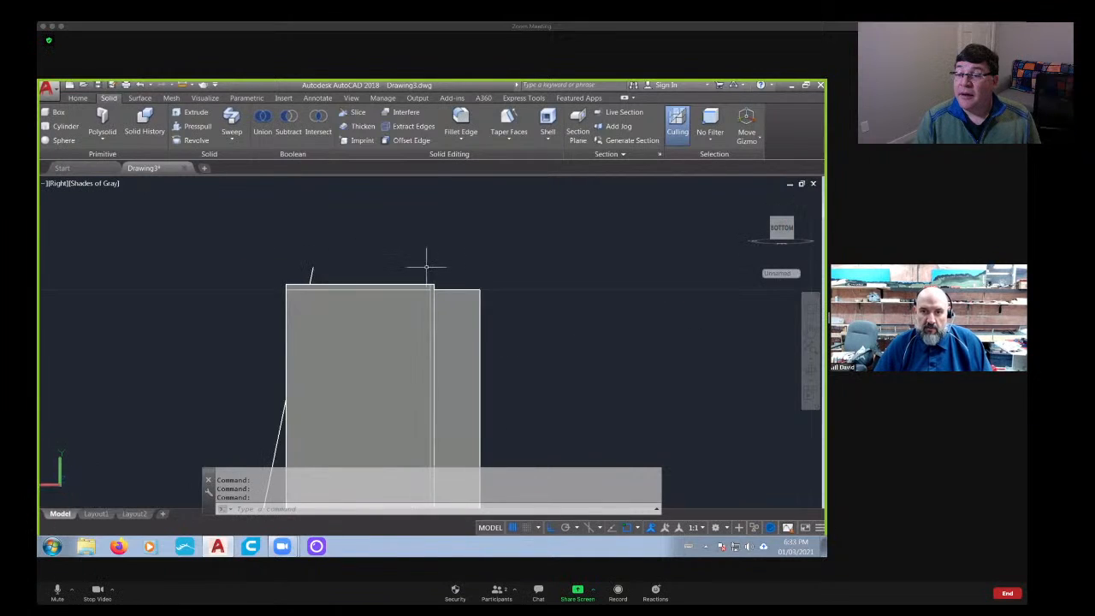
pyautogui.click(399, 290)
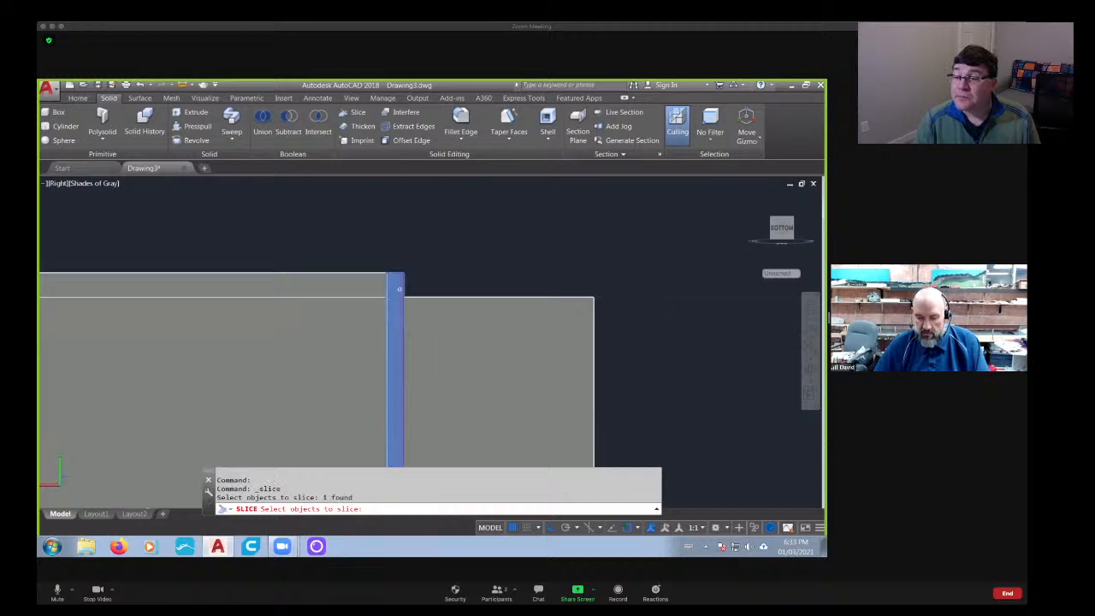
pyautogui.press('Return')
pyautogui.click(451, 297)
pyautogui.click(652, 299)
pyautogui.press('Return')
pyautogui.press('Return')
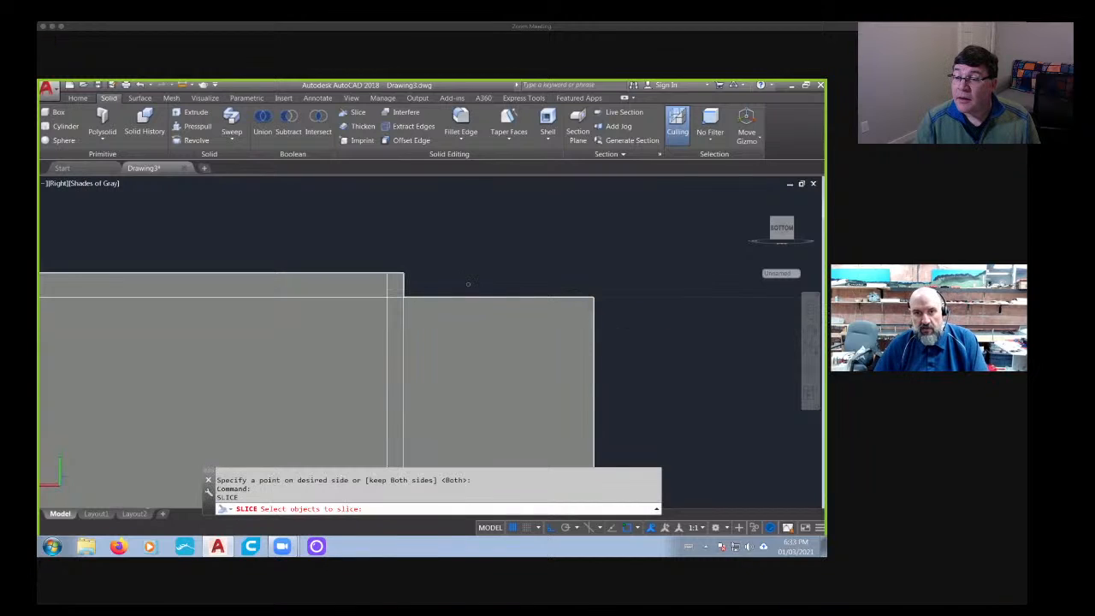
pyautogui.press('Escape')
pyautogui.press('Escape')
# - Erase the remaining projecting piece at the key's narrow end and the two long parallel guide lines beside it
pyautogui.press('Delete')
pyautogui.scroll(-4, 402, 287)
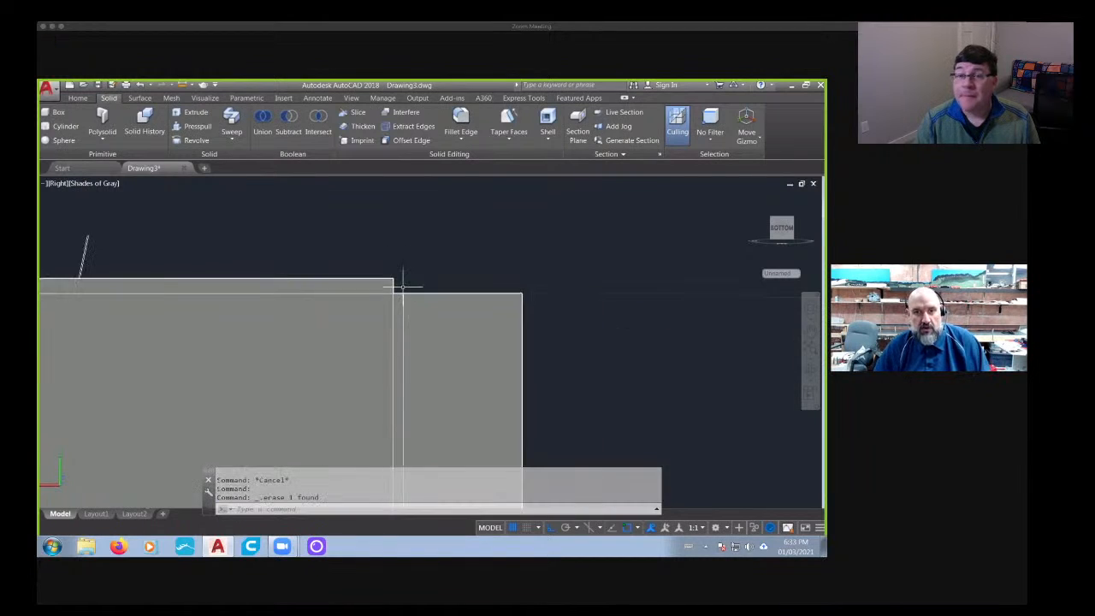
pyautogui.moveTo(402, 286)
pyautogui.keyDown('shift'); pyautogui.mouseDown(button='middle')
pyautogui.moveTo(326, 333)
pyautogui.moveTo(82, 334)
pyautogui.mouseUp(button='middle'); pyautogui.keyUp('shift')
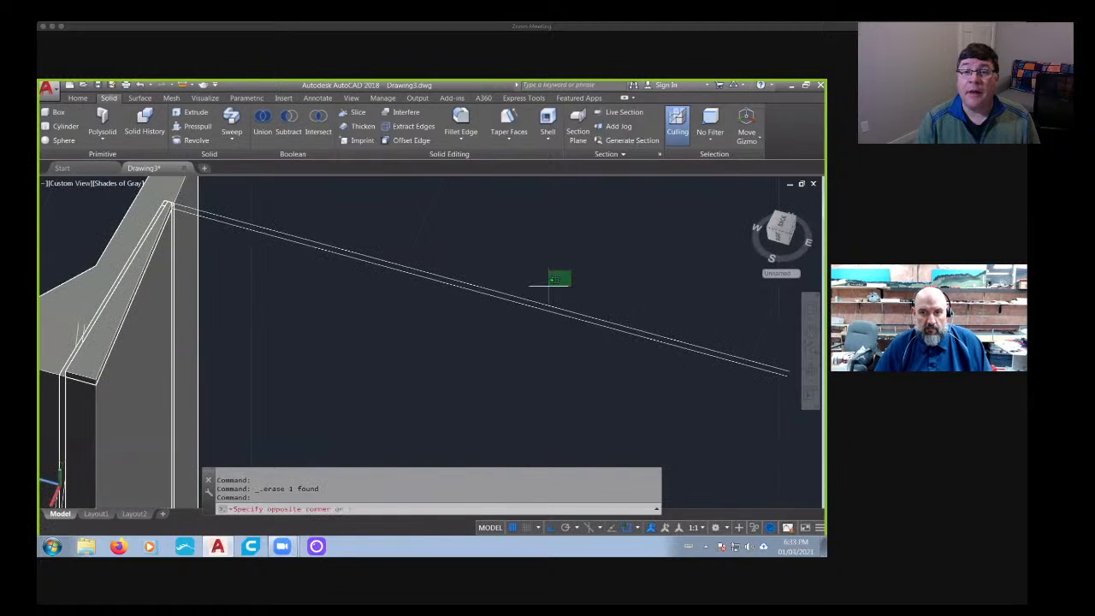
pyautogui.click(452, 340)
pyautogui.press('Delete')
pyautogui.scroll(-2, 392, 340)
pyautogui.moveTo(340, 325); pyautogui.dragTo(443, 342, button='middle')
pyautogui.moveTo(443, 342)
pyautogui.keyDown('shift'); pyautogui.mouseDown(button='middle')
pyautogui.moveTo(415, 366)
pyautogui.moveTo(543, 344)
pyautogui.moveTo(555, 296)
pyautogui.moveTo(374, 318)
pyautogui.moveTo(409, 299)
pyautogui.moveTo(416, 359)
pyautogui.moveTo(467, 391)
pyautogui.moveTo(313, 323)
pyautogui.mouseUp(button='middle'); pyautogui.keyUp('shift')
pyautogui.click(402, 308)
pyautogui.scroll(8, 312, 323)
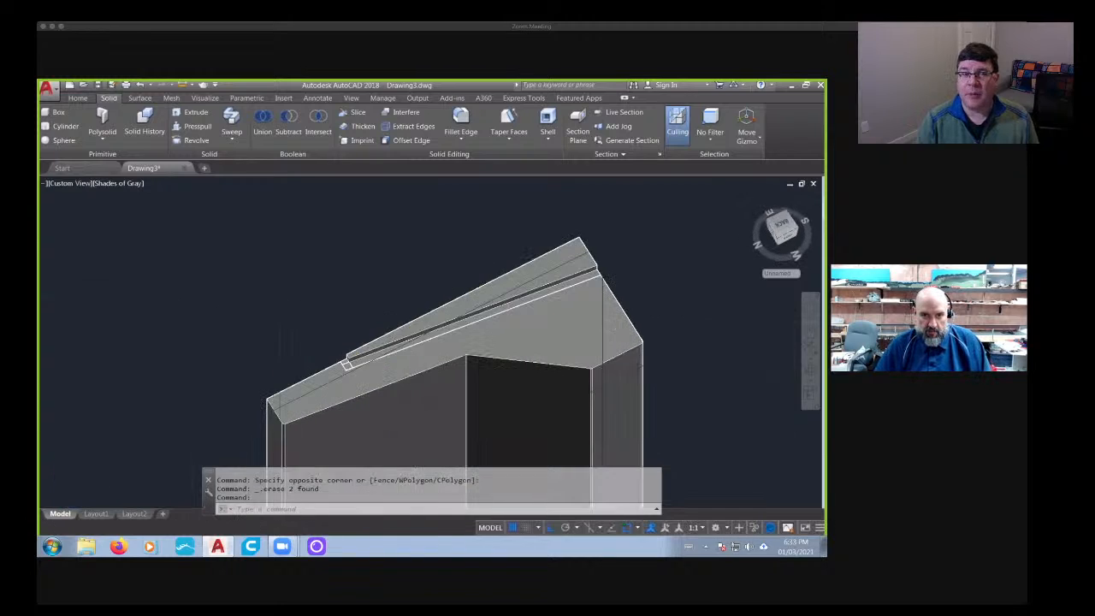
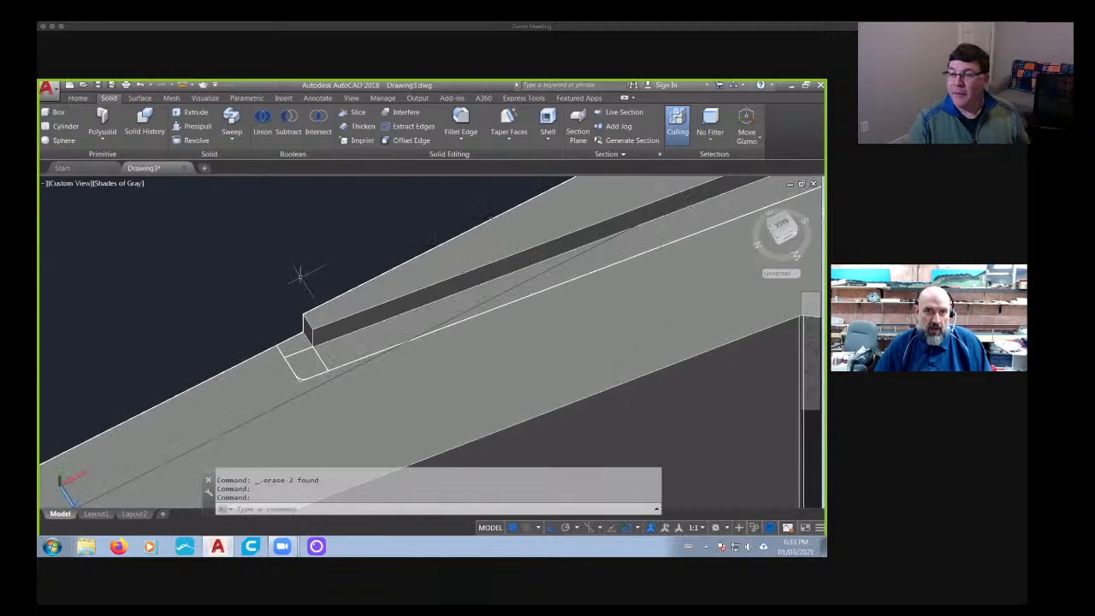
pyautogui.click(460, 121)
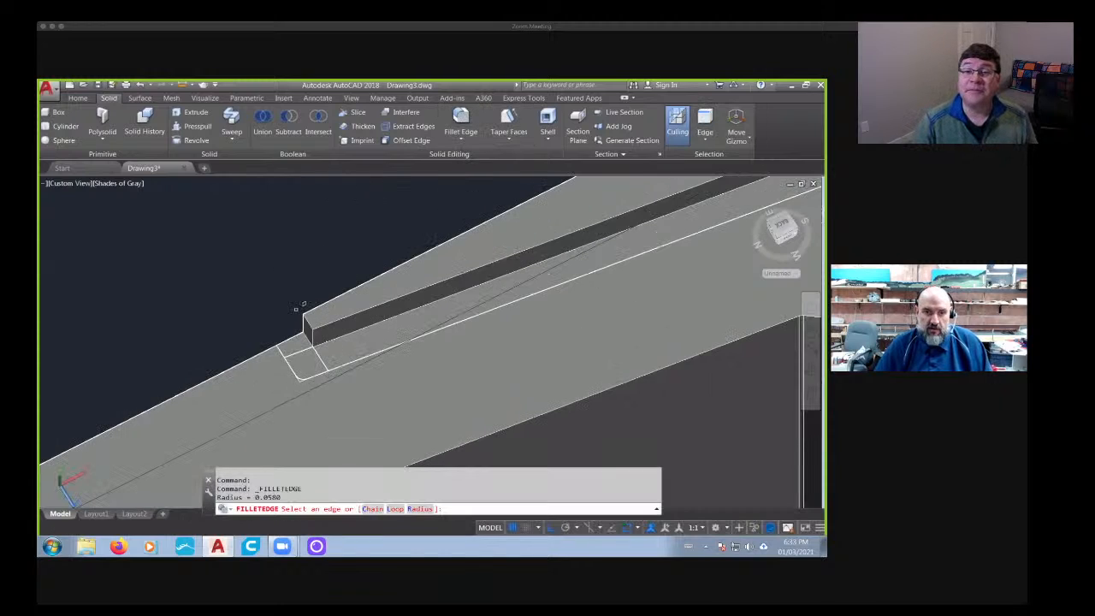
pyautogui.keyDown('shift'); pyautogui.moveTo(297, 308); pyautogui.dragTo(299, 345, button='middle'); pyautogui.keyUp('shift')
pyautogui.press('Escape')
pyautogui.scroll(-6, 338, 351)
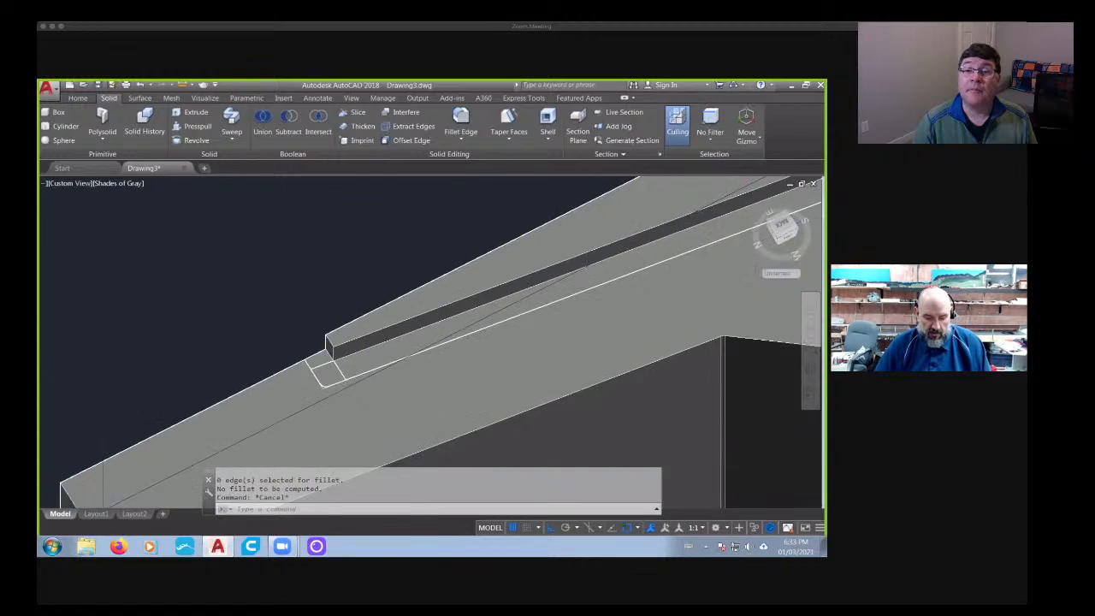
# - Union the main body, the raised wedge and all the small overlapping solids at the wedge's ends into one solid
pyautogui.write('union')
pyautogui.press('Return')
pyautogui.click(359, 364)
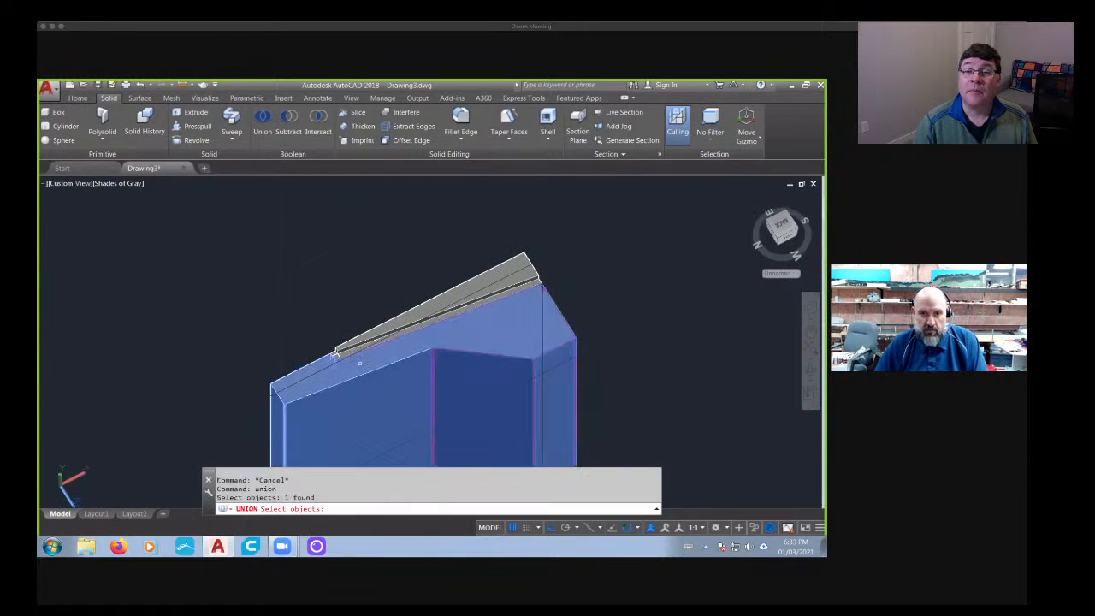
pyautogui.click(334, 355)
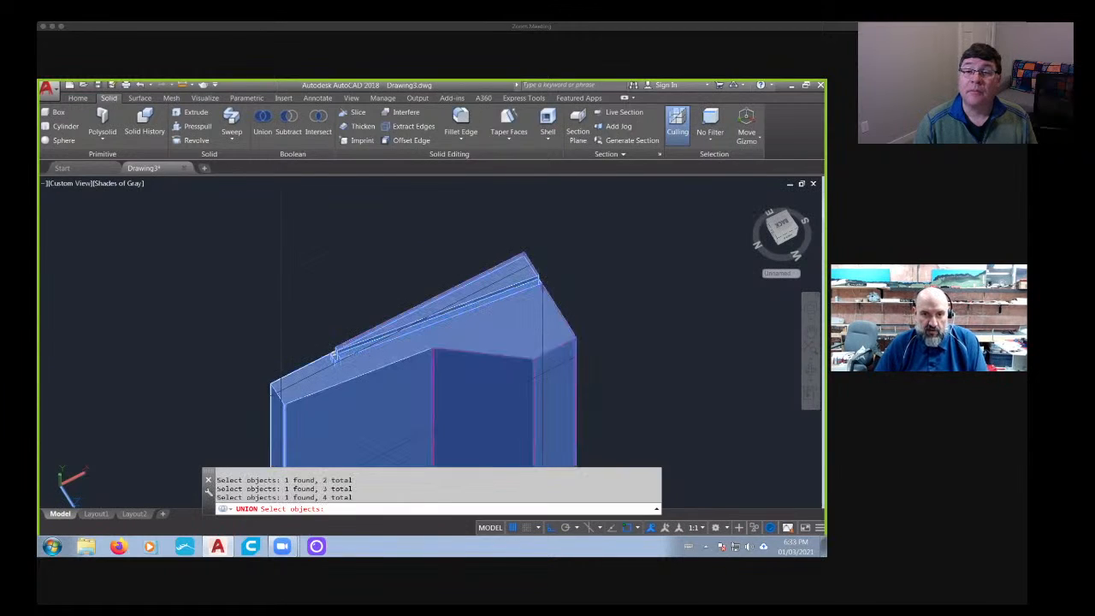
pyautogui.scroll(4, 335, 358)
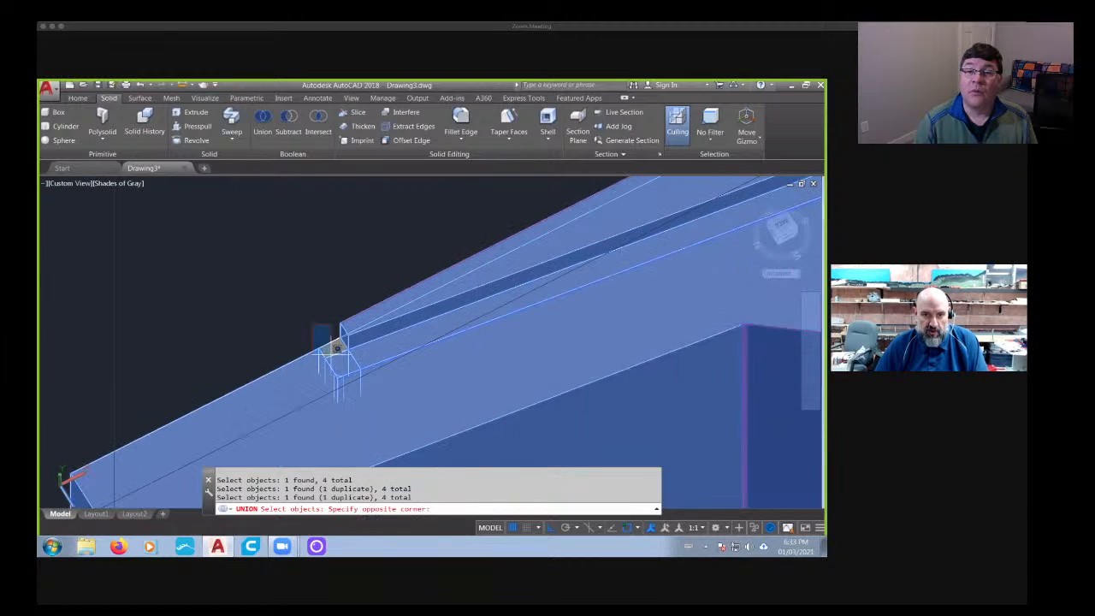
pyautogui.click(358, 285)
pyautogui.click(297, 382)
pyautogui.press('Return')
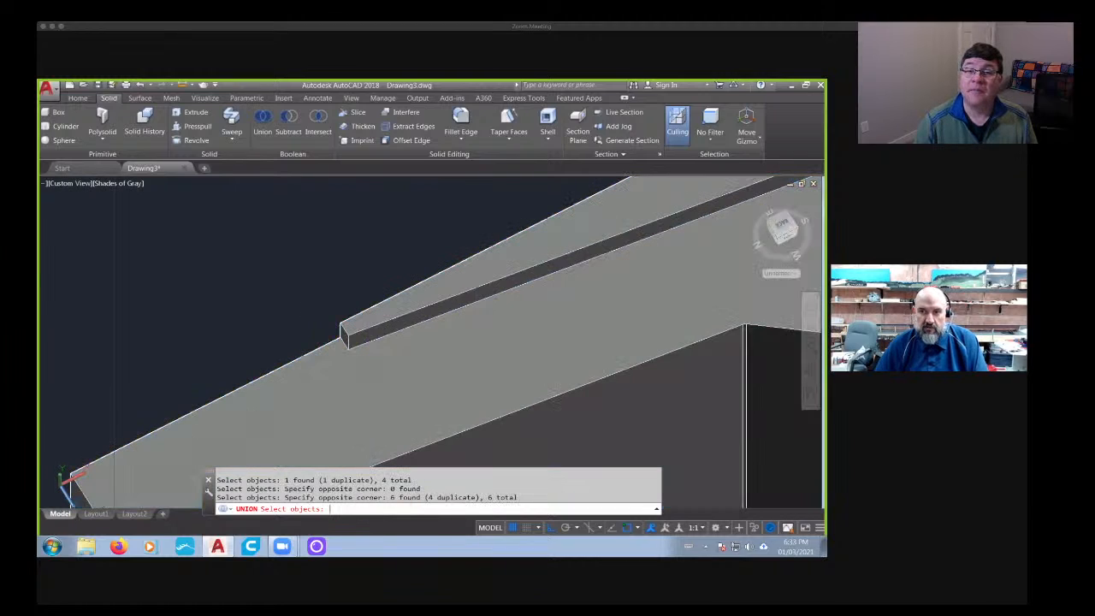
# - Fillet the corner edge at the narrow end of the raised wedge with radius 0.0580
pyautogui.scroll(-4, 428, 330)
pyautogui.moveTo(433, 336); pyautogui.dragTo(415, 342, button='middle')
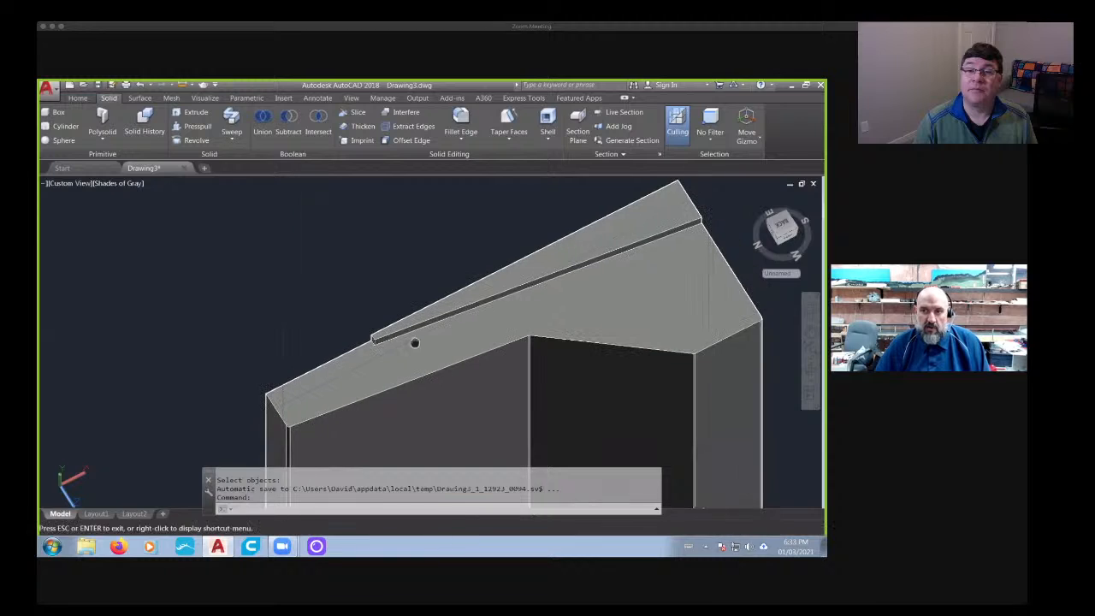
pyautogui.click(474, 124)
pyautogui.scroll(4, 362, 331)
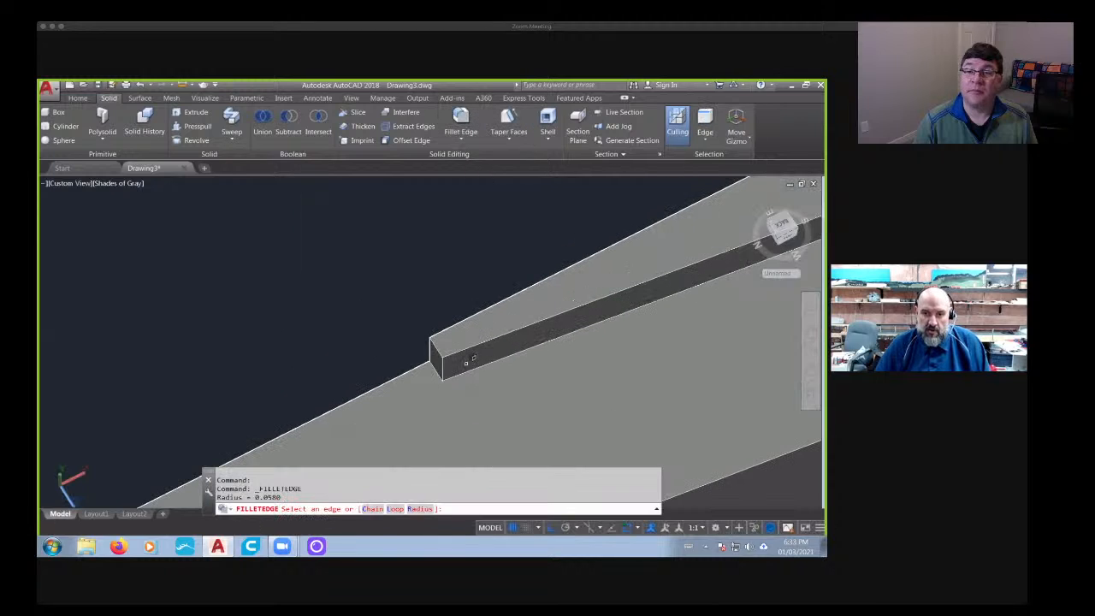
pyautogui.press('Return')
pyautogui.press('Return')
pyautogui.scroll(-6, 470, 363)
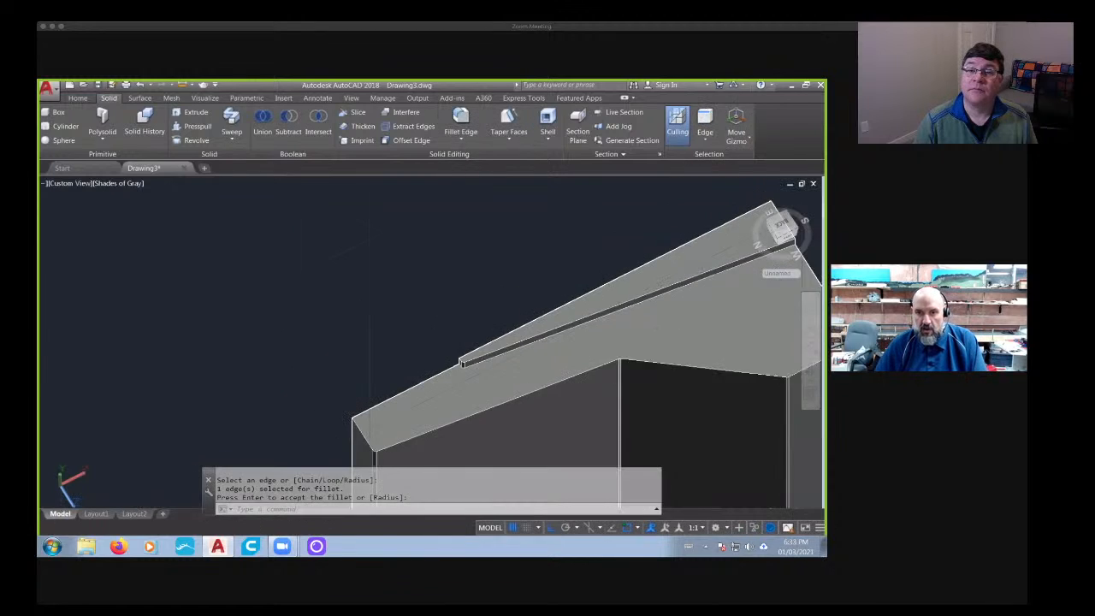
# - Fillet the short corner edge at the wide end of the raised wedge with radius 0.0580
pyautogui.moveTo(663, 303); pyautogui.dragTo(234, 391, button='middle')
pyautogui.scroll(5, 376, 326)
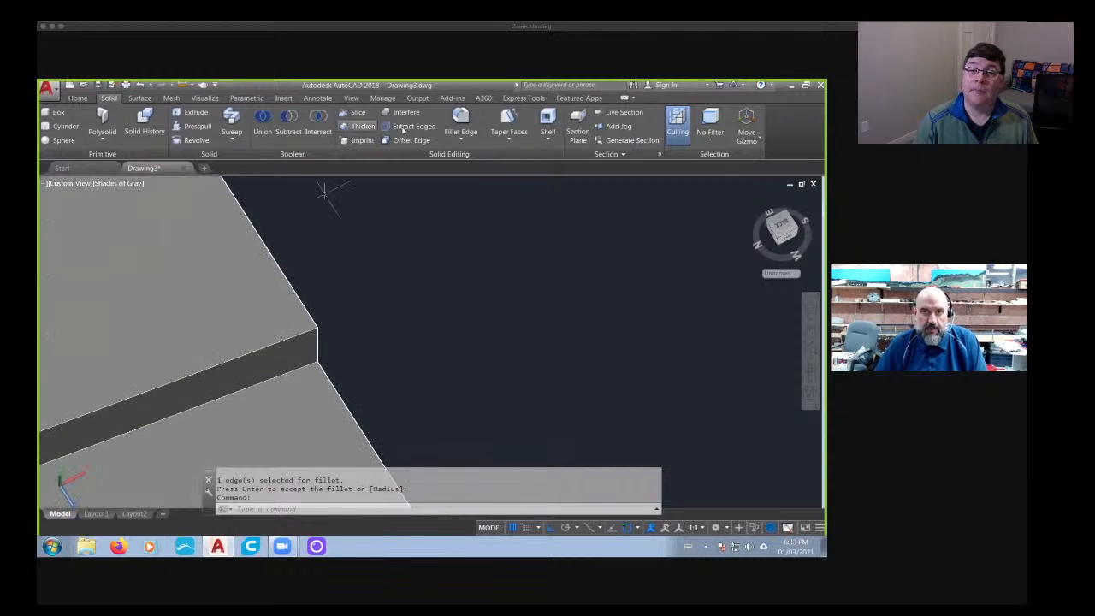
pyautogui.click(462, 124)
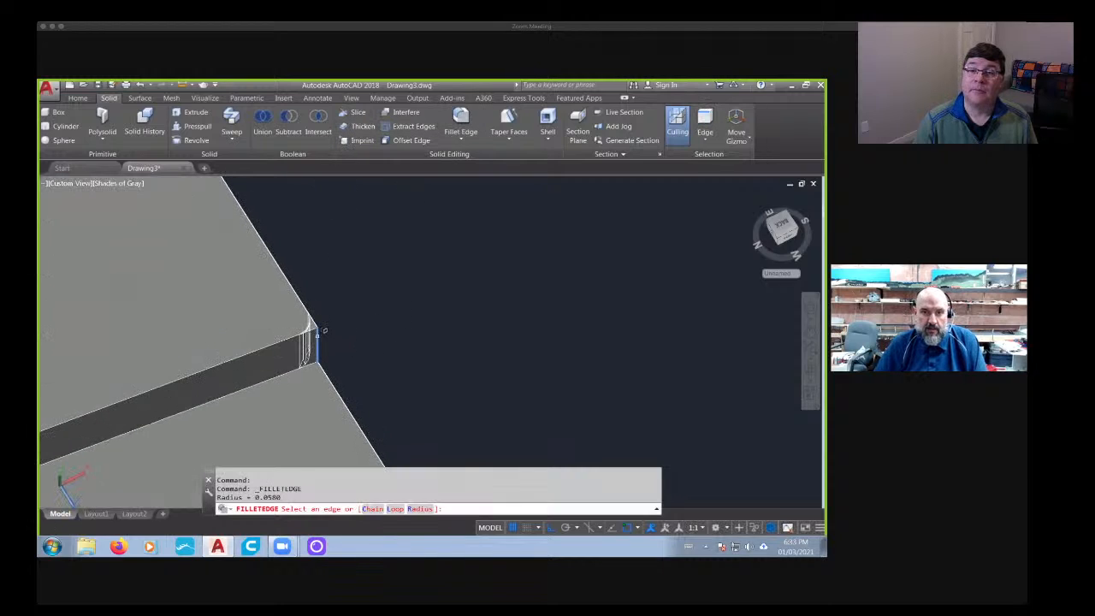
pyautogui.click(328, 345)
pyautogui.scroll(-4, 328, 345)
pyautogui.keyDown('shift'); pyautogui.moveTo(328, 345); pyautogui.dragTo(373, 284, button='middle'); pyautogui.keyUp('shift')
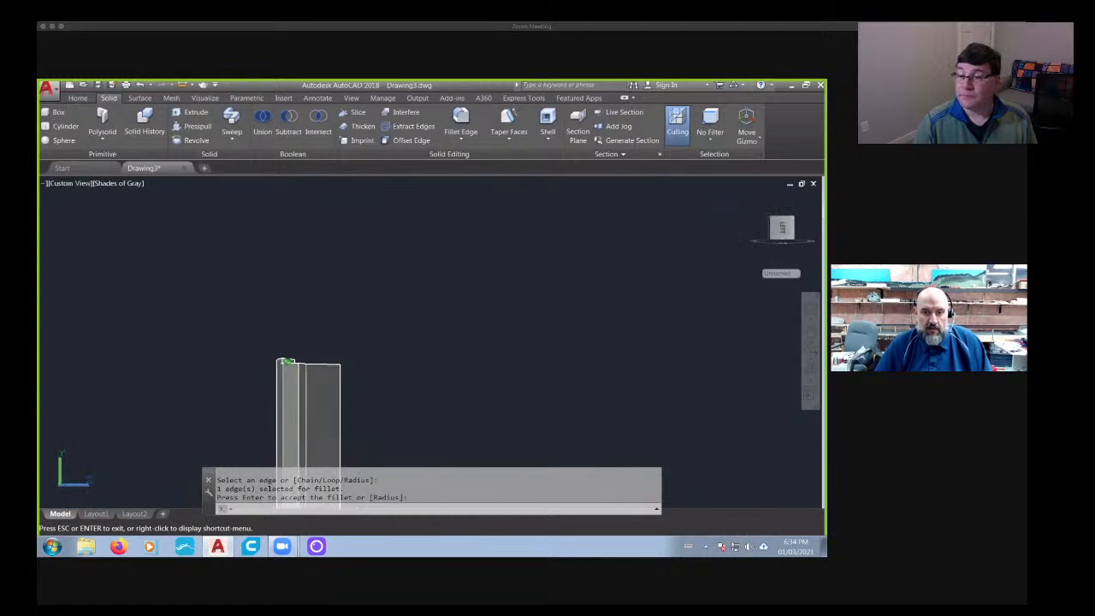
pyautogui.press('Return')
# - Examine both ends of the solid and its position relative to the reference image from several angles
pyautogui.keyDown('shift'); pyautogui.moveTo(590, 342); pyautogui.dragTo(525, 245, button='middle'); pyautogui.keyUp('shift')
pyautogui.scroll(-4, 496, 377)
pyautogui.keyDown('shift'); pyautogui.moveTo(445, 398); pyautogui.dragTo(509, 364, button='middle'); pyautogui.keyUp('shift')
pyautogui.scroll(6, 574, 358)
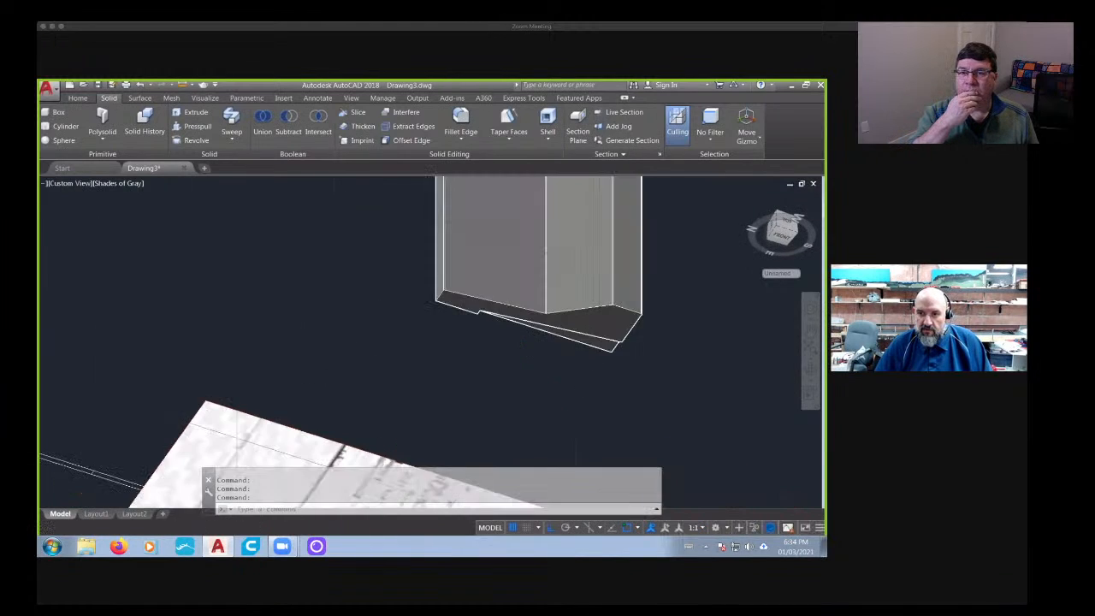
pyautogui.keyDown('shift'); pyautogui.moveTo(602, 332); pyautogui.dragTo(496, 344, button='middle'); pyautogui.keyUp('shift')
pyautogui.moveTo(546, 312); pyautogui.dragTo(475, 411, button='middle')
pyautogui.scroll(-5, 500, 296)
pyautogui.moveTo(500, 296)
pyautogui.keyDown('shift'); pyautogui.mouseDown(button='middle')
pyautogui.moveTo(533, 320)
pyautogui.moveTo(588, 312)
pyautogui.moveTo(580, 276)
pyautogui.moveTo(651, 283)
pyautogui.moveTo(603, 321)
pyautogui.mouseUp(button='middle'); pyautogui.keyUp('shift')
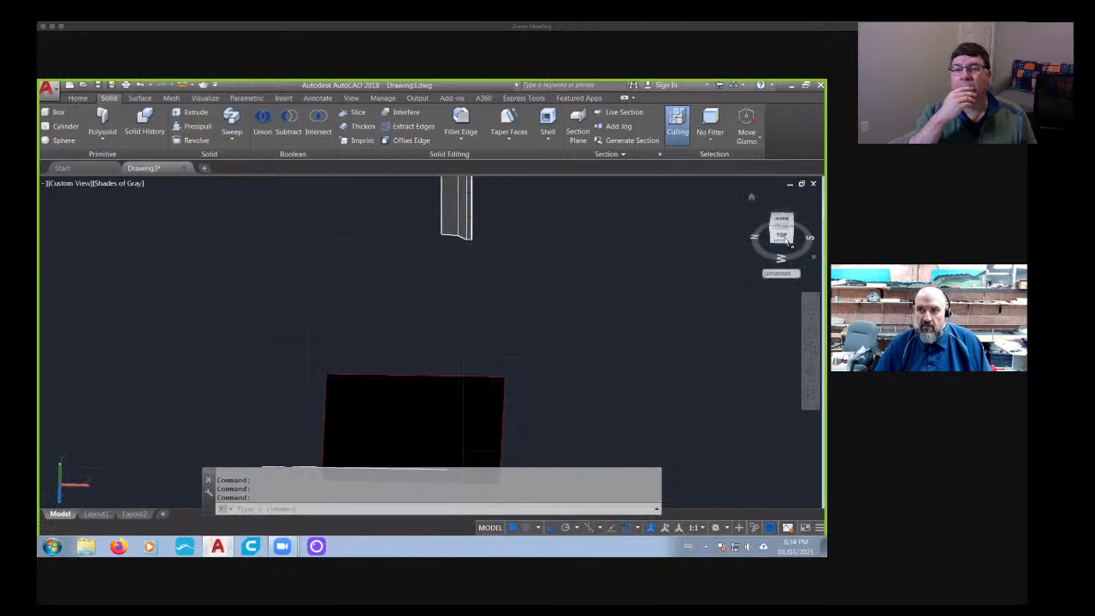
# - Rotate the solid, the reference image and the remaining lines together 90° clockwise so the solid lies horizontally
pyautogui.scroll(-5, 295, 433)
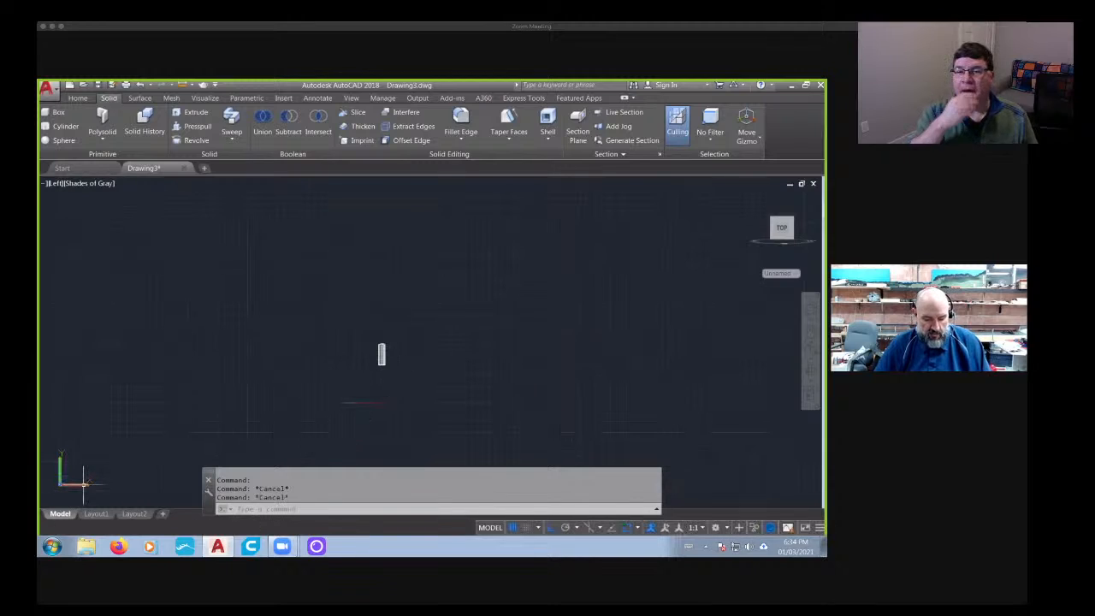
pyautogui.write('ro')
pyautogui.press('Return')
pyautogui.click(291, 320)
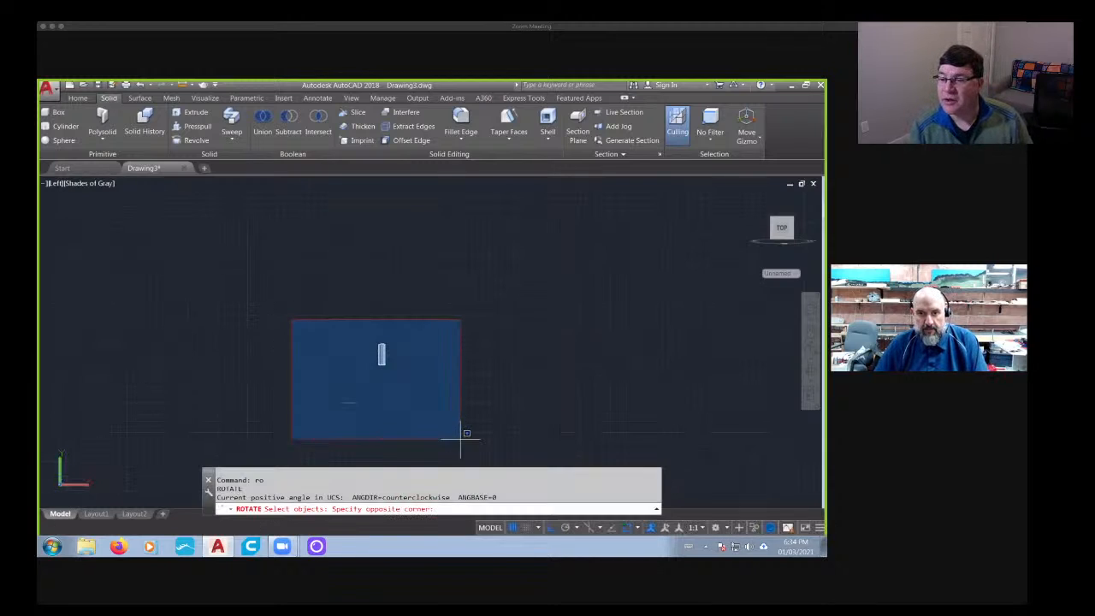
pyautogui.click(461, 439)
pyautogui.press('Return')
pyautogui.click(395, 403)
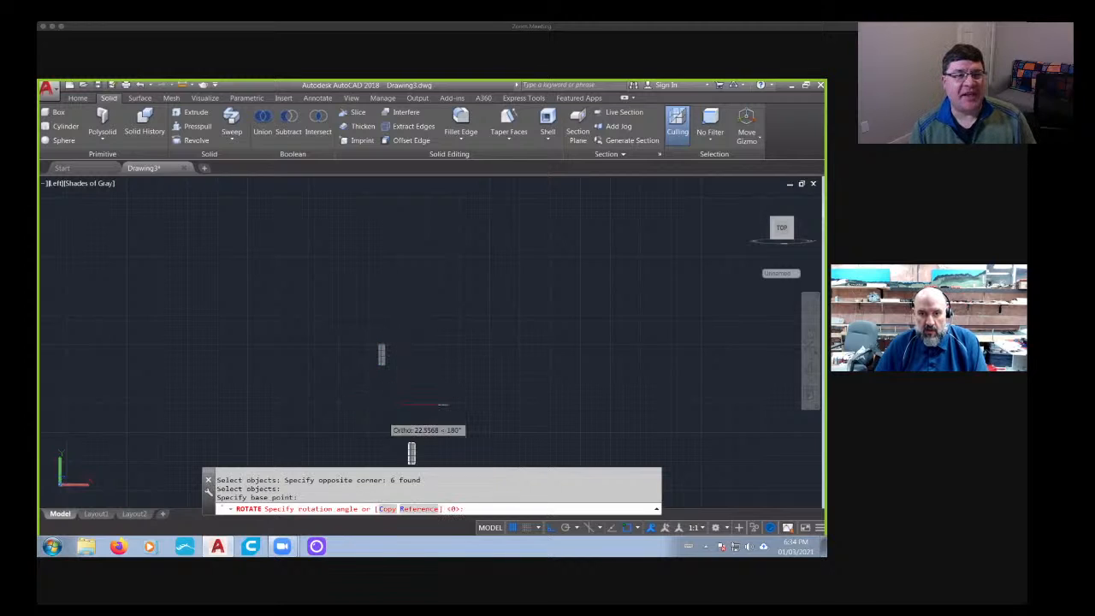
pyautogui.click(397, 413)
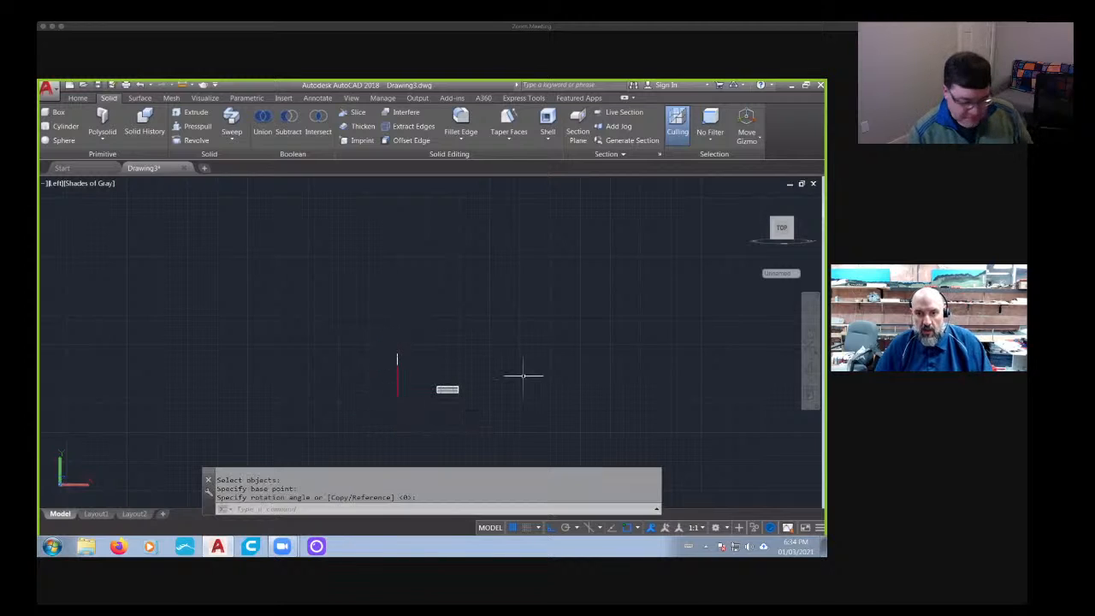
# - Erase the leftover lines extending above the reference image
pyautogui.keyDown('shift'); pyautogui.moveTo(524, 375); pyautogui.dragTo(449, 365, button='middle'); pyautogui.keyUp('shift')
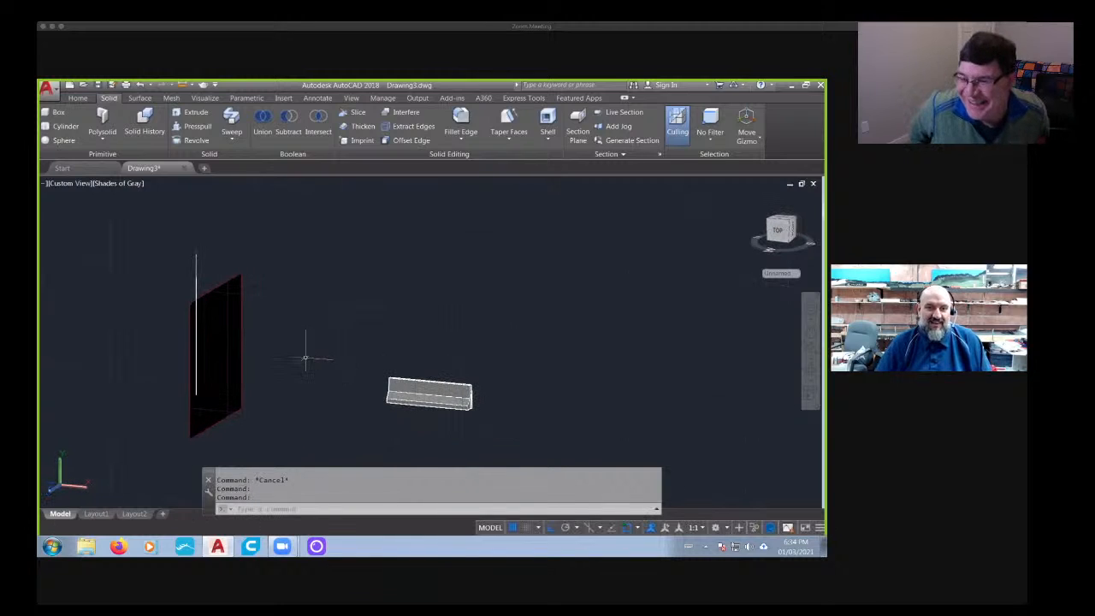
pyautogui.click(163, 284)
pyautogui.press('Delete')
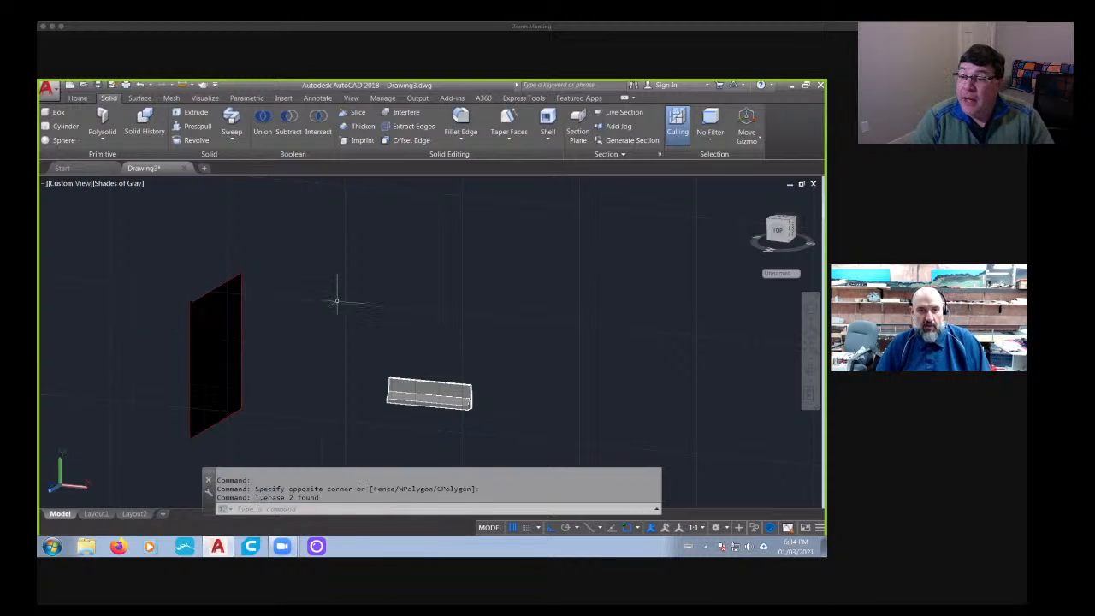
# - Switch the visual style to 2D Wireframe and erase the stray line running lengthwise through the half barrier
pyautogui.keyDown('shift'); pyautogui.moveTo(417, 301); pyautogui.dragTo(326, 320, button='middle'); pyautogui.keyUp('shift')
pyautogui.click(118, 183)
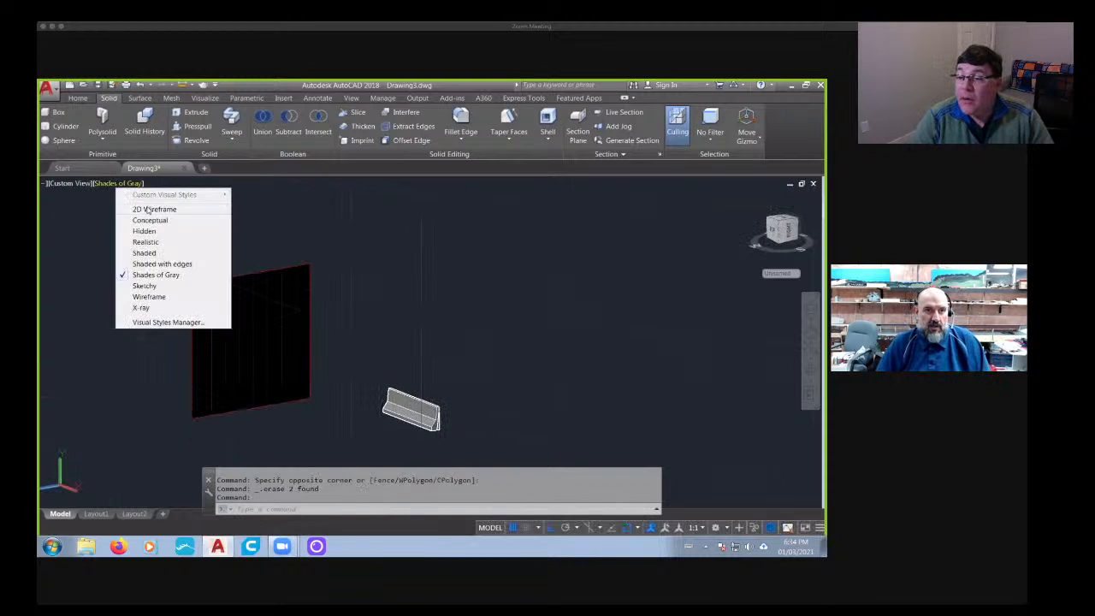
pyautogui.click(145, 208)
pyautogui.keyDown('shift'); pyautogui.moveTo(257, 370); pyautogui.dragTo(322, 393, button='middle'); pyautogui.keyUp('shift')
pyautogui.scroll(8, 435, 416)
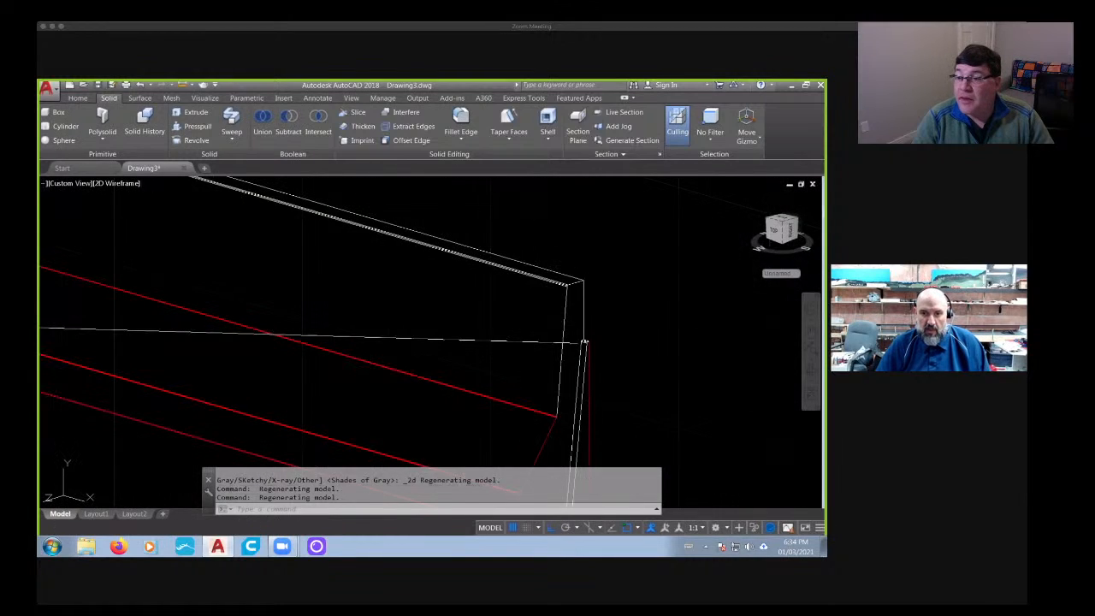
pyautogui.click(476, 341)
pyautogui.press('Delete')
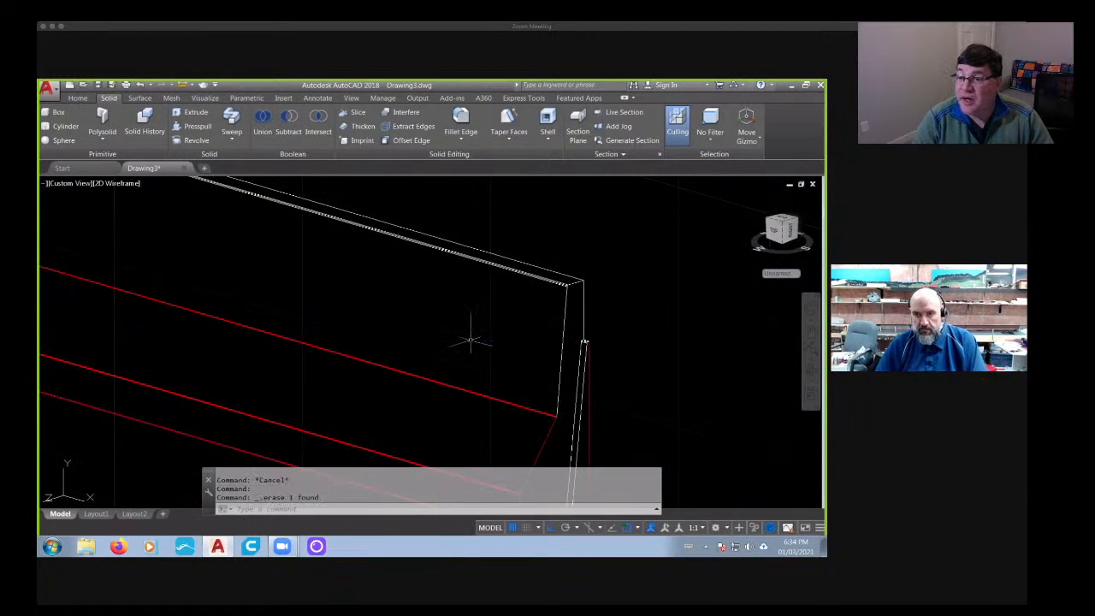
# - Orient the view square to the Back face so the half barrier is seen in plan
pyautogui.scroll(-8, 471, 337)
pyautogui.moveTo(472, 338)
pyautogui.keyDown('shift'); pyautogui.mouseDown(button='middle')
pyautogui.moveTo(526, 365)
pyautogui.moveTo(398, 328)
pyautogui.moveTo(409, 332)
pyautogui.mouseUp(button='middle'); pyautogui.keyUp('shift')
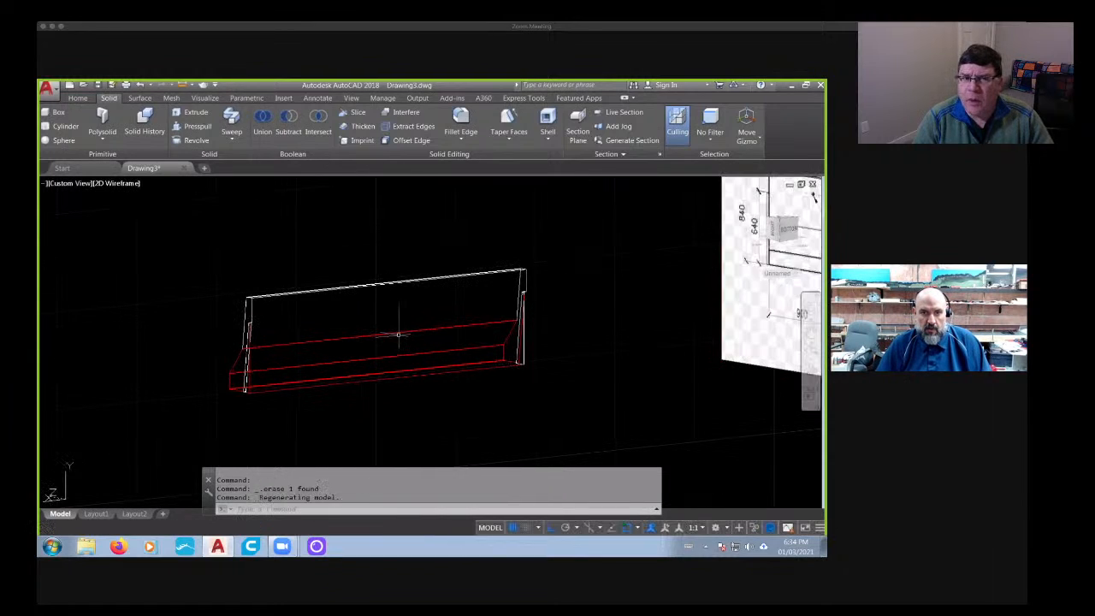
pyautogui.keyDown('shift'); pyautogui.moveTo(274, 328); pyautogui.dragTo(497, 359, button='middle'); pyautogui.keyUp('shift')
pyautogui.click(779, 229)
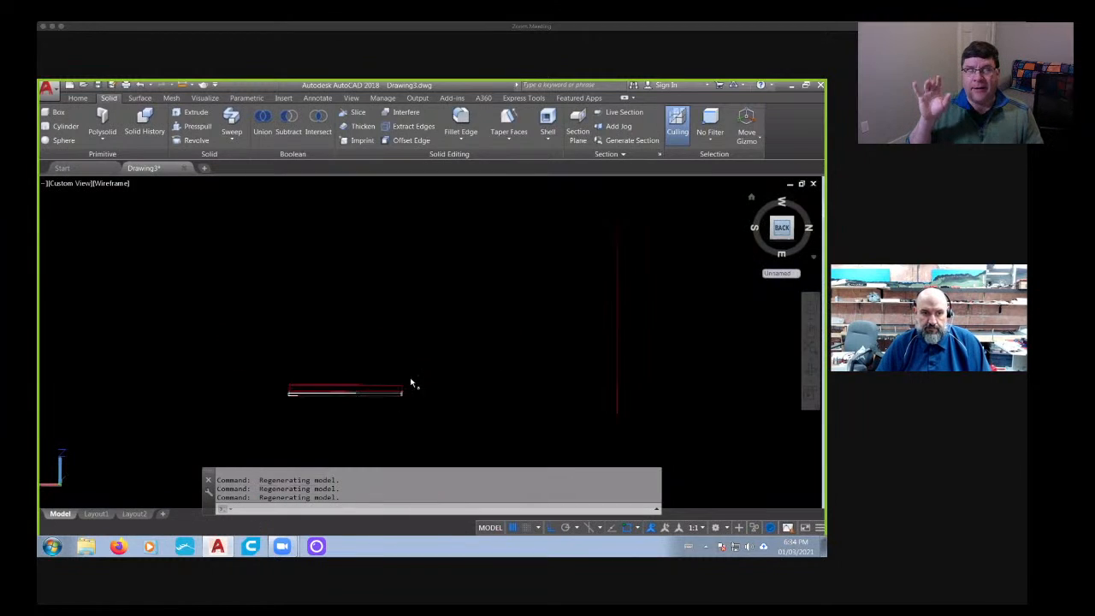
pyautogui.rightClick(74, 497)
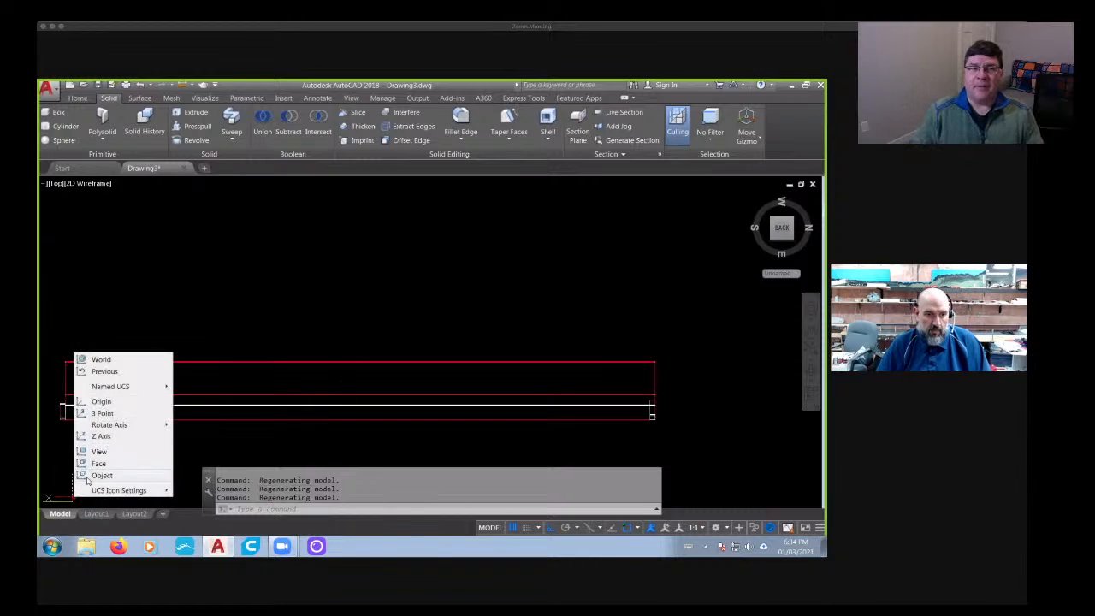
pyautogui.click(92, 477)
pyautogui.moveTo(189, 403); pyautogui.dragTo(274, 331, button='middle')
pyautogui.press('Escape')
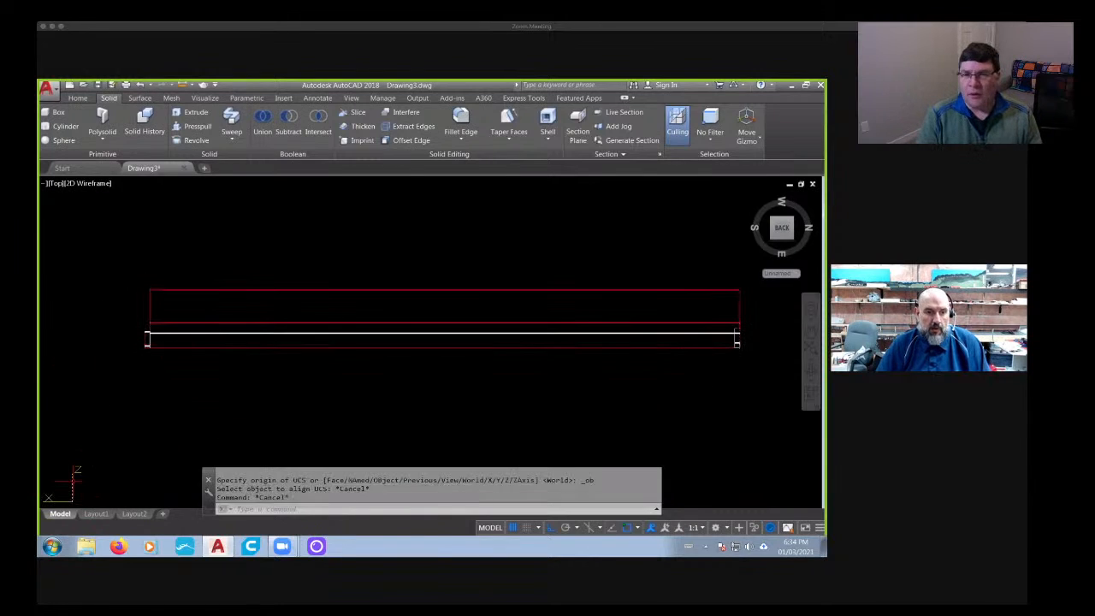
# - Align the UCS to the current view and mirror the half barrier across its long flat edge, keeping the source object
pyautogui.rightClick(74, 491)
pyautogui.click(103, 442)
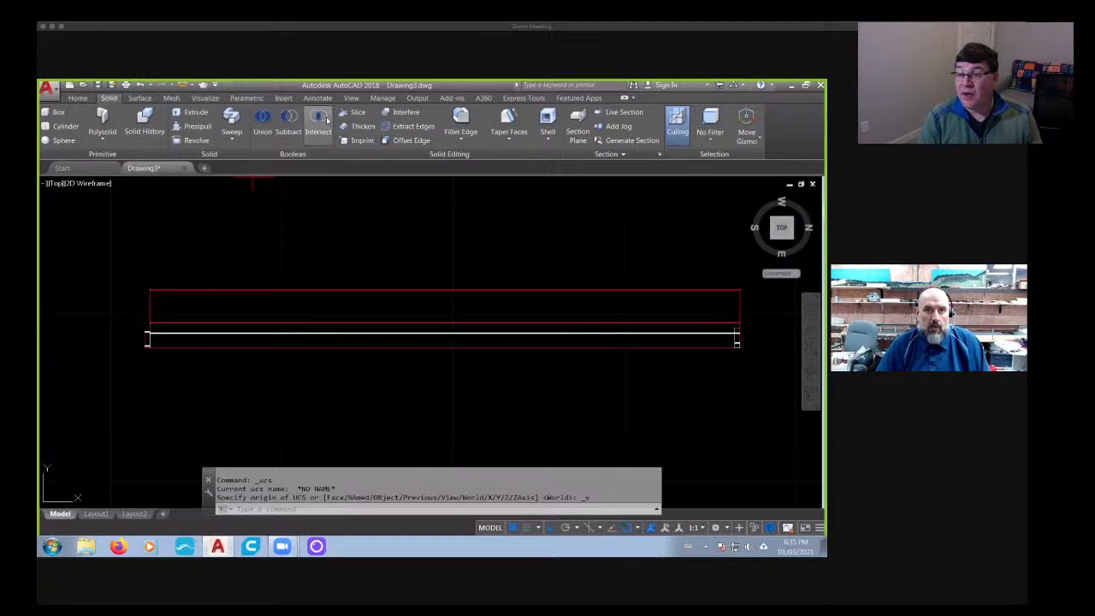
pyautogui.write('mi')
pyautogui.press('Return')
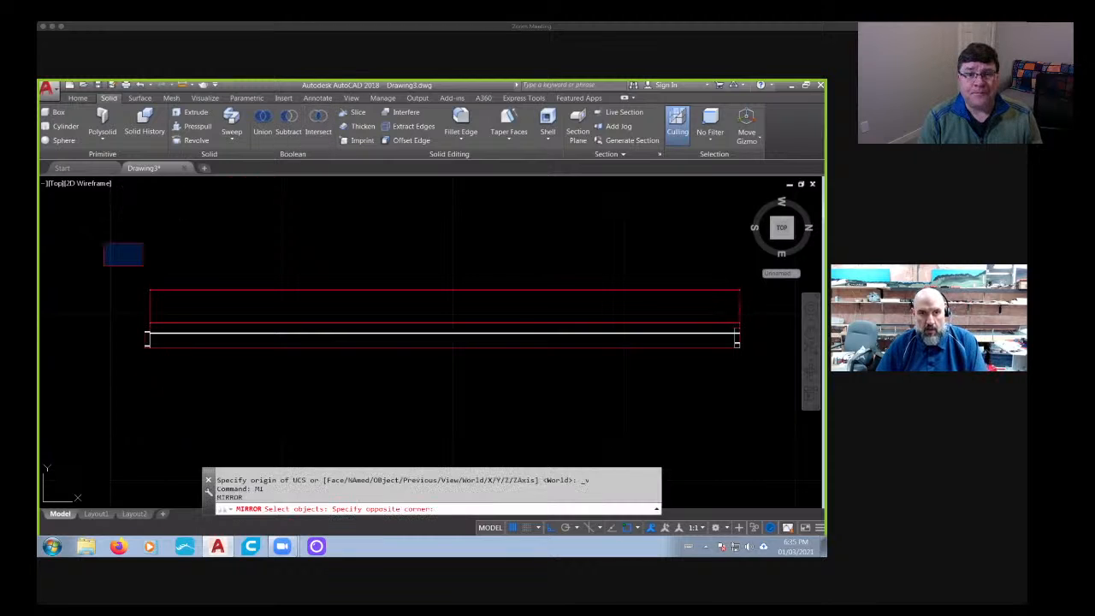
pyautogui.click(761, 387)
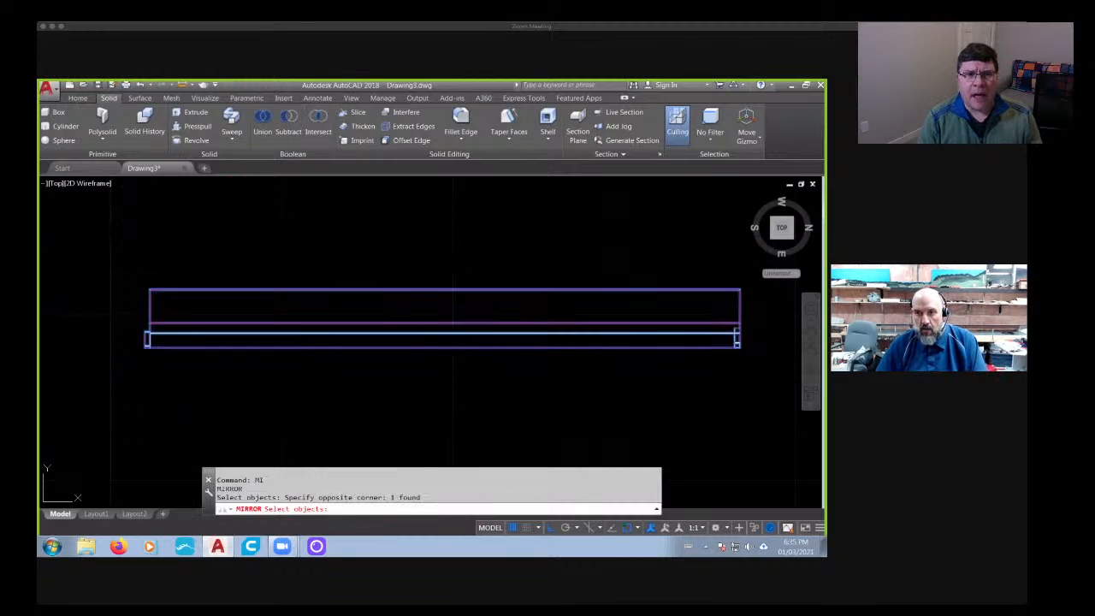
pyautogui.click(530, 349)
pyautogui.moveTo(333, 375)
pyautogui.mouseDown(button='middle')
pyautogui.moveTo(579, 376)
pyautogui.moveTo(561, 377)
pyautogui.mouseUp(button='middle')
pyautogui.click(265, 396)
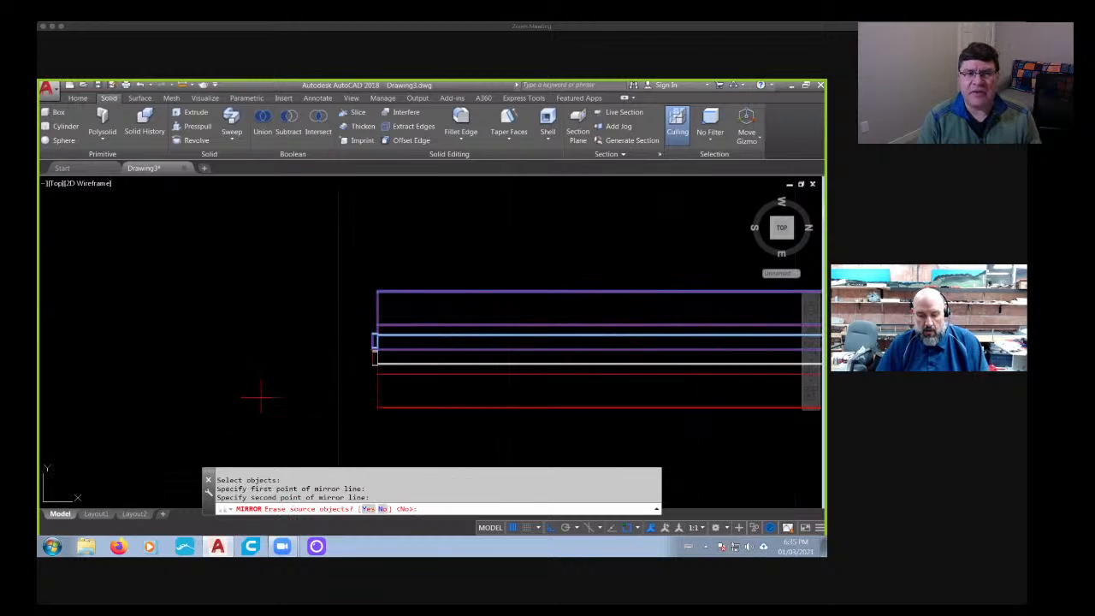
pyautogui.press('Return')
pyautogui.press('Return')
pyautogui.scroll(-2, 261, 397)
pyautogui.moveTo(261, 397); pyautogui.dragTo(235, 387, button='middle')
pyautogui.press('Escape')
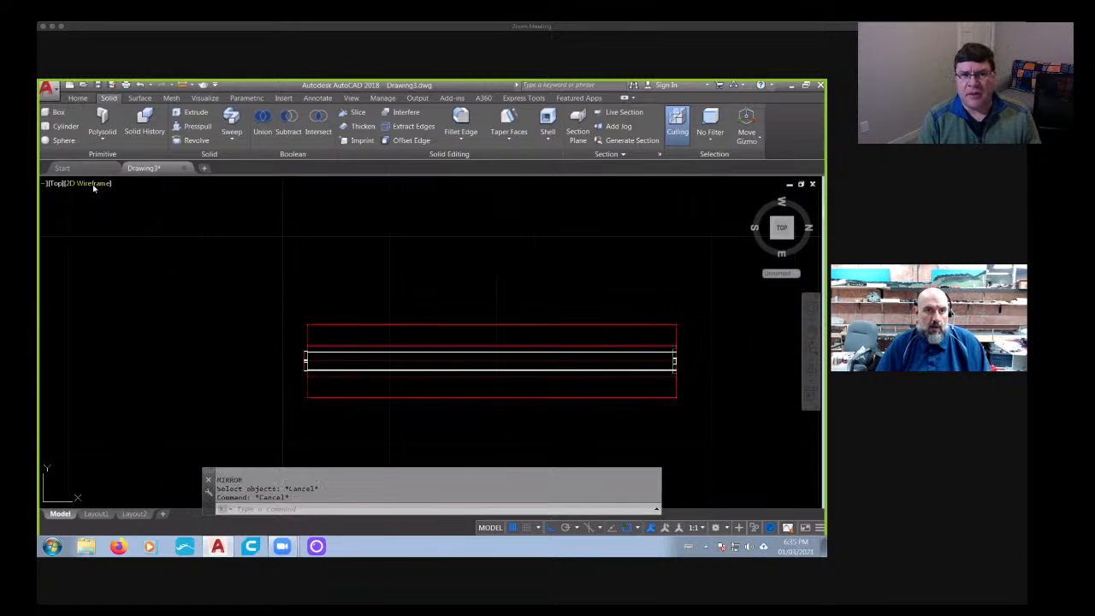
# - Set the visual style to Shades of Gray and show the mirrored barrier in a 3D view from its end
pyautogui.click(94, 187)
pyautogui.click(123, 283)
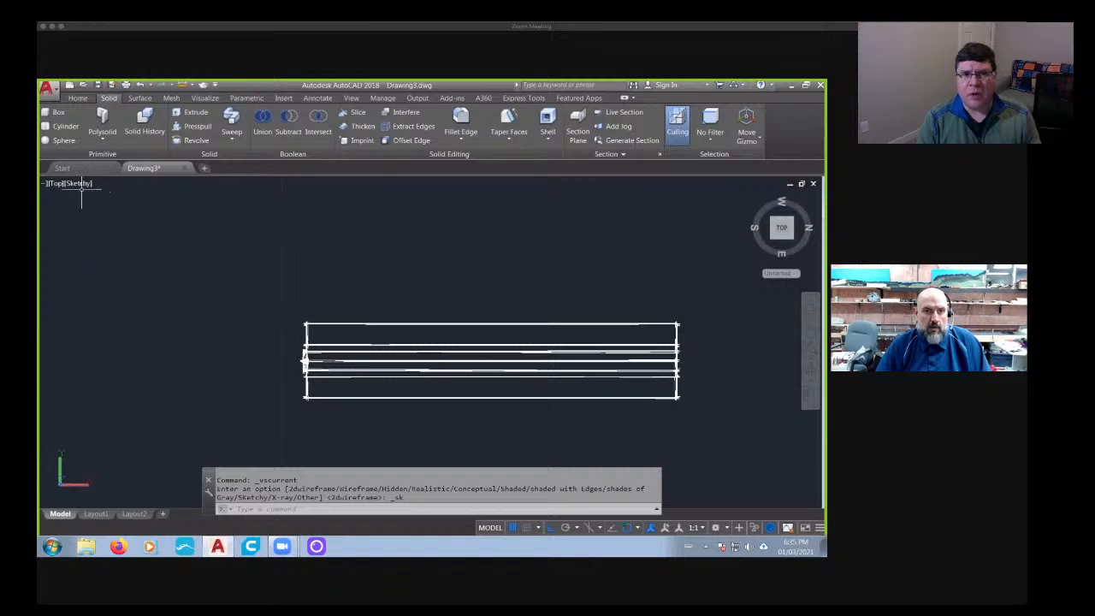
pyautogui.click(80, 183)
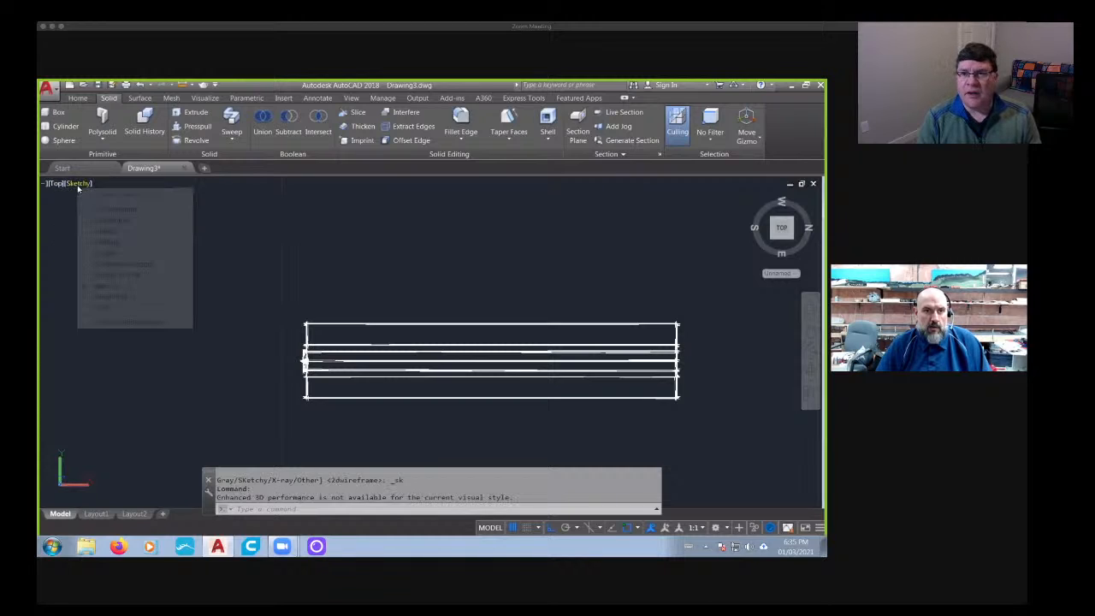
pyautogui.click(109, 271)
pyautogui.scroll(-2, 180, 333)
pyautogui.keyDown('shift'); pyautogui.moveTo(180, 334); pyautogui.dragTo(168, 282, button='middle'); pyautogui.keyUp('shift')
pyautogui.moveTo(365, 465); pyautogui.dragTo(322, 353, button='middle')
pyautogui.scroll(5, 322, 354)
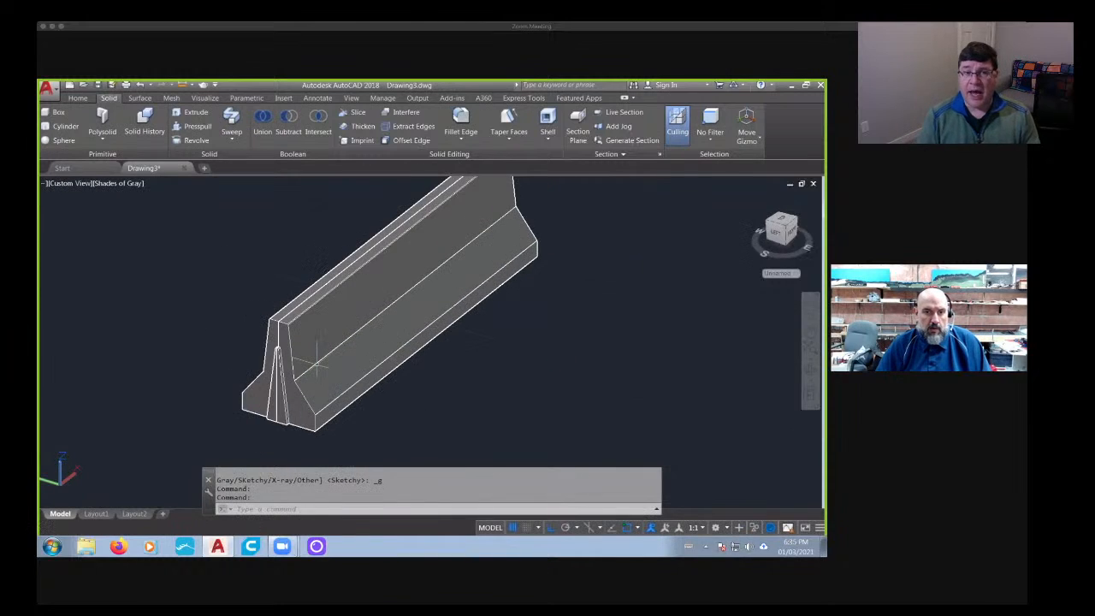
# - Union the two mirrored barrier halves into one solid
pyautogui.scroll(-5, 296, 379)
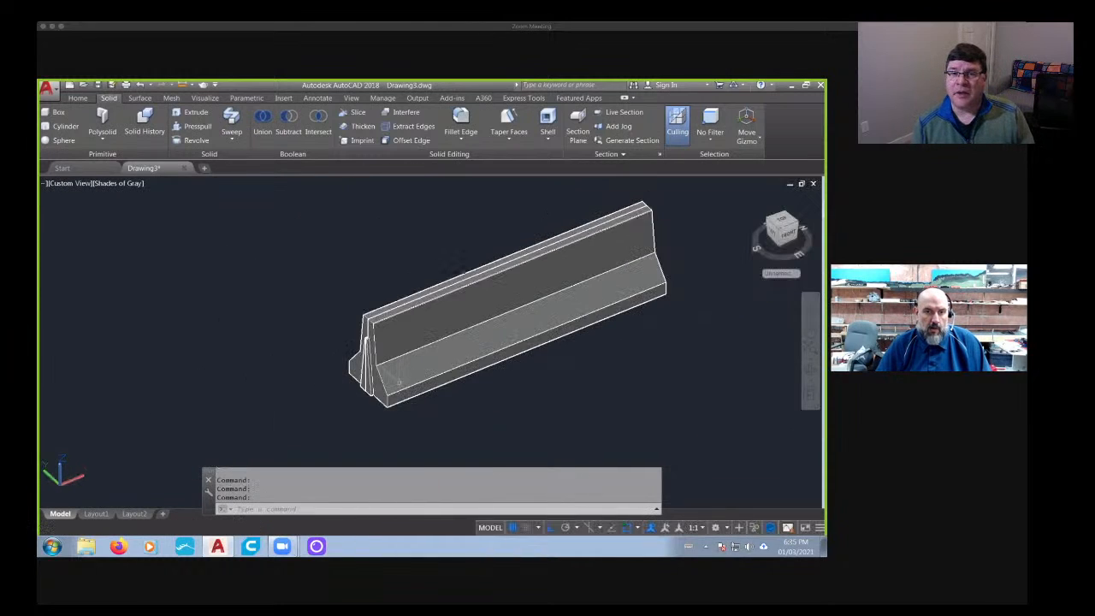
pyautogui.keyDown('shift'); pyautogui.moveTo(296, 379); pyautogui.dragTo(297, 391, button='middle'); pyautogui.keyUp('shift')
pyautogui.write('u')
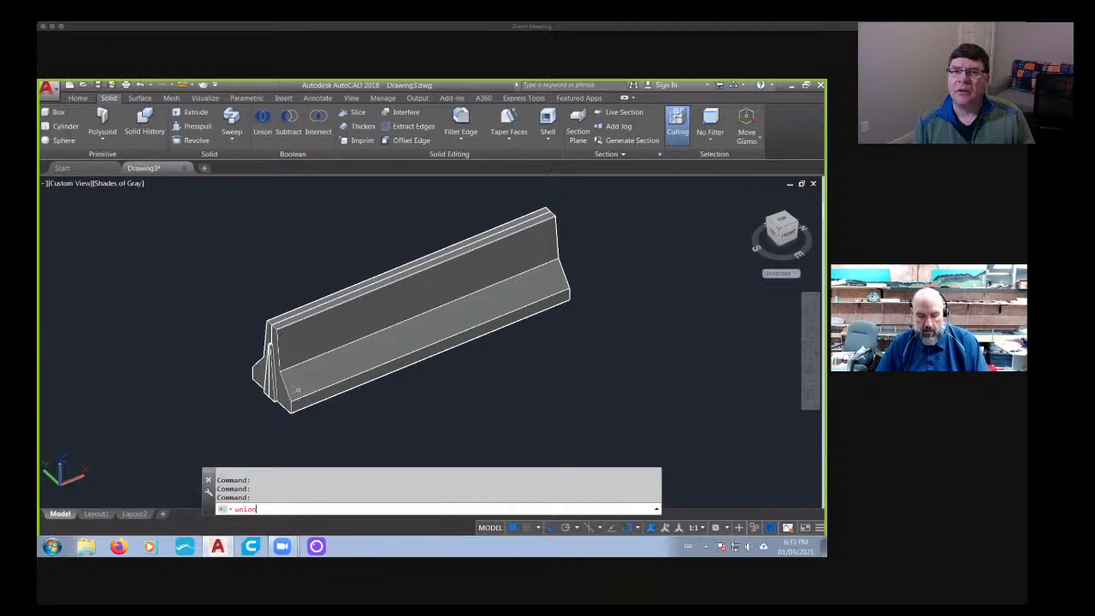
pyautogui.write('nion')
pyautogui.press('Return')
pyautogui.click(290, 340)
pyautogui.press('Return')
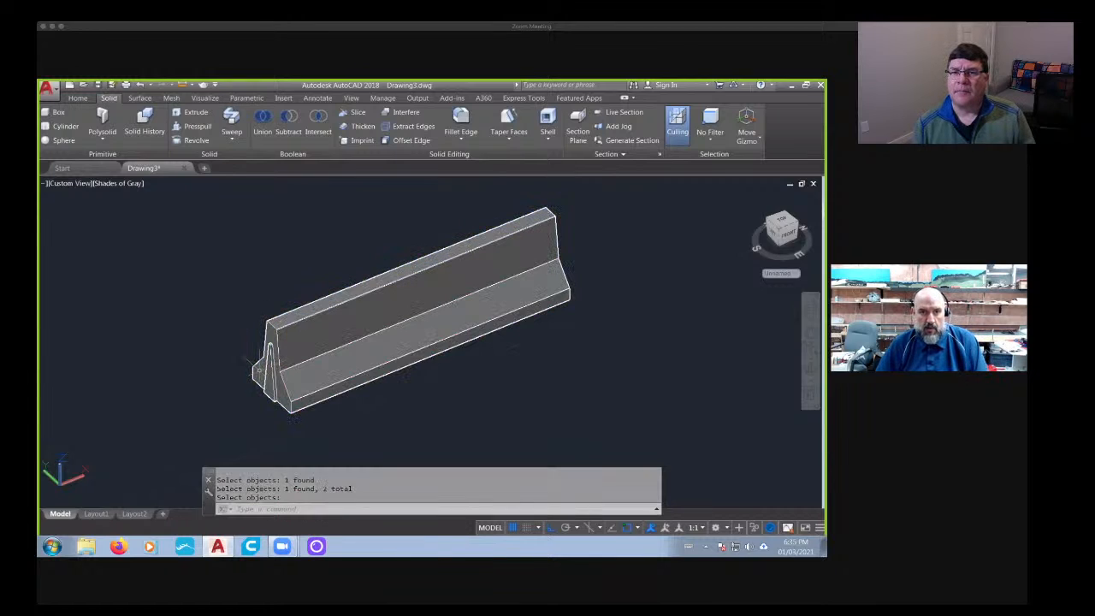
# - Orient the view square to the Left face and set the visual style to 2D Wireframe
pyautogui.scroll(-4, 283, 370)
pyautogui.keyDown('shift'); pyautogui.moveTo(473, 380); pyautogui.dragTo(607, 376, button='middle'); pyautogui.keyUp('shift')
pyautogui.scroll(8, 454, 372)
pyautogui.scroll(-11, 455, 373)
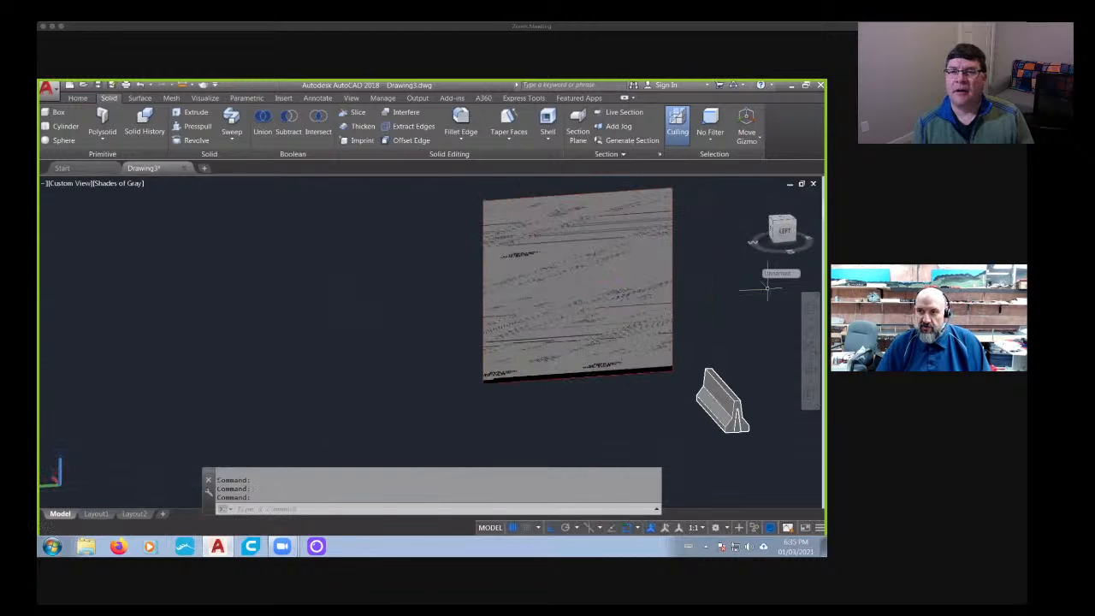
pyautogui.click(782, 232)
pyautogui.click(101, 184)
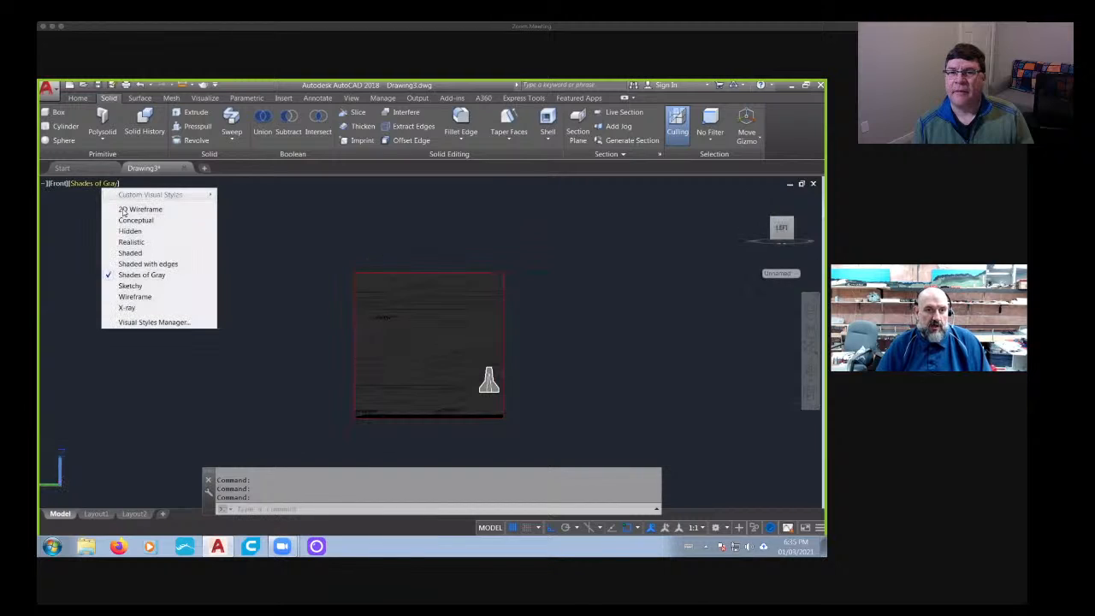
pyautogui.click(129, 210)
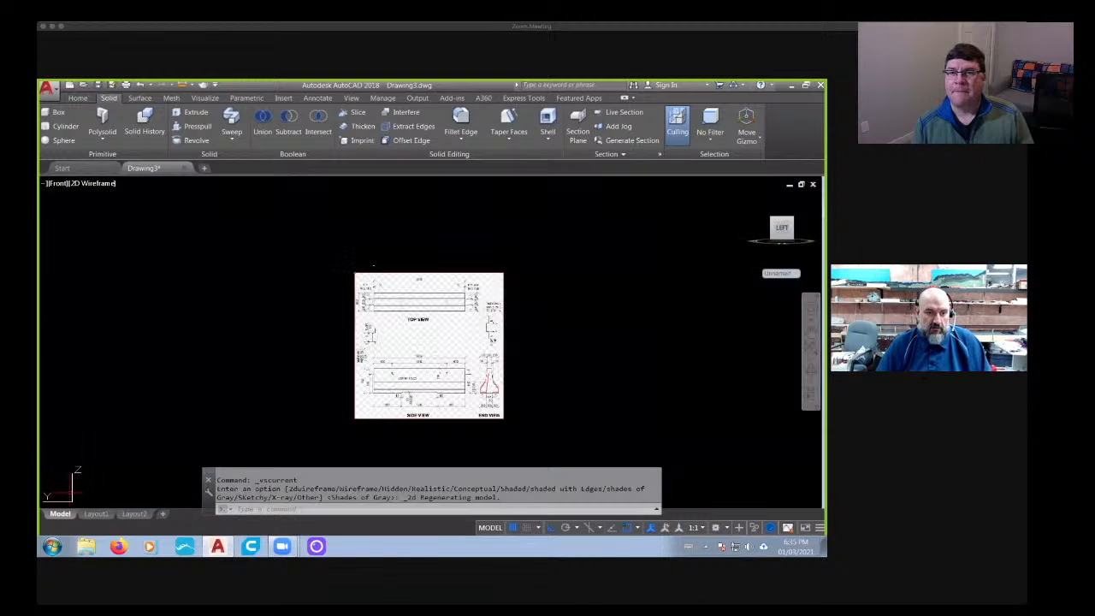
# - Align the UCS to the current view facing the reference drawing sheet
pyautogui.rightClick(71, 495)
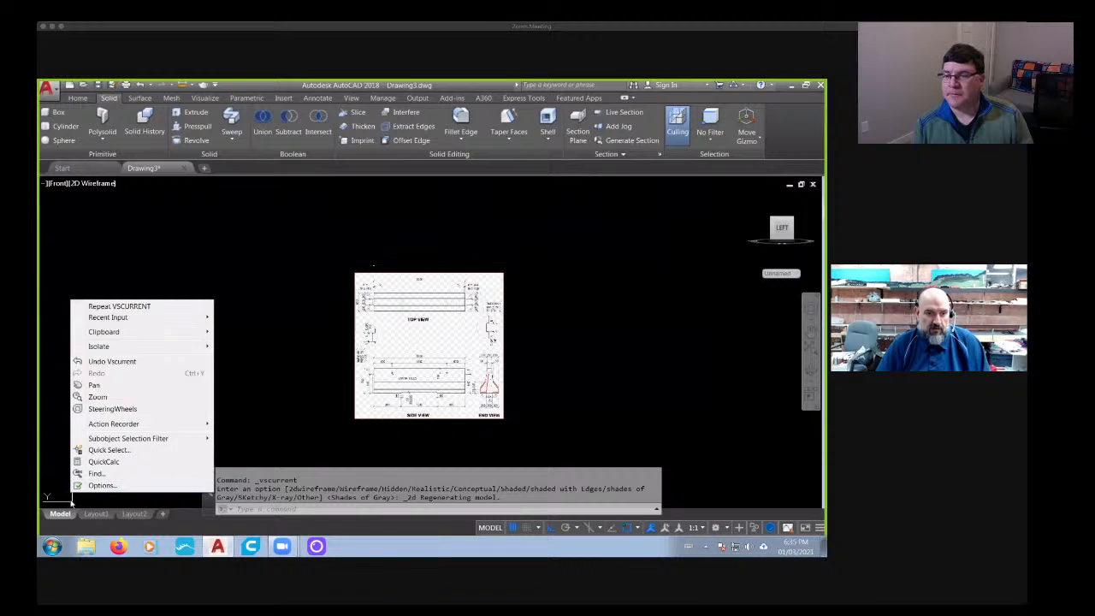
pyautogui.press('Escape')
pyautogui.rightClick(74, 496)
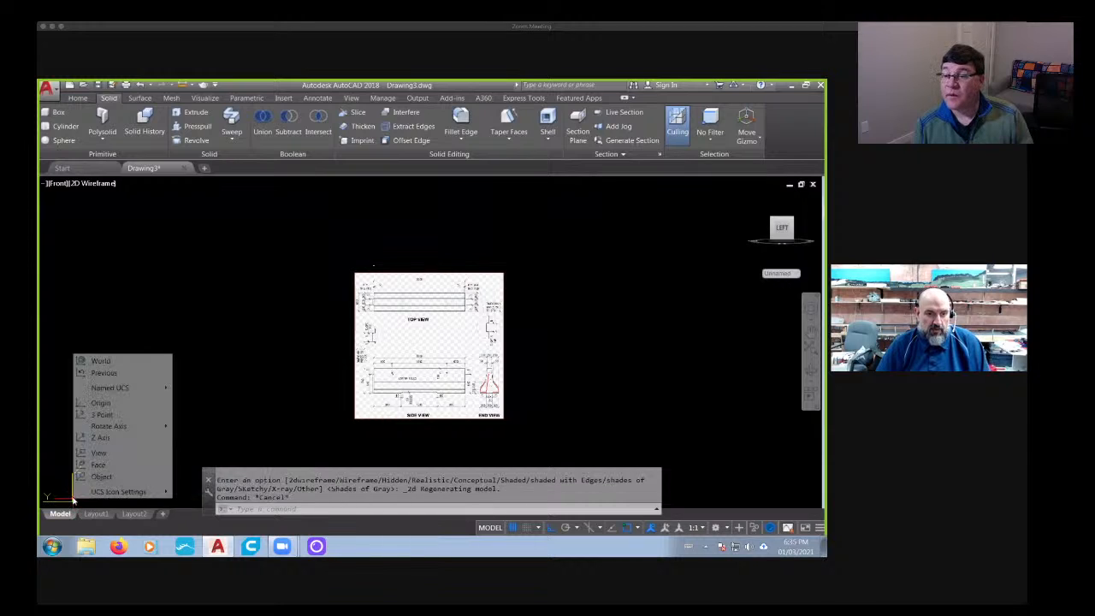
pyautogui.click(97, 453)
pyautogui.scroll(4, 447, 398)
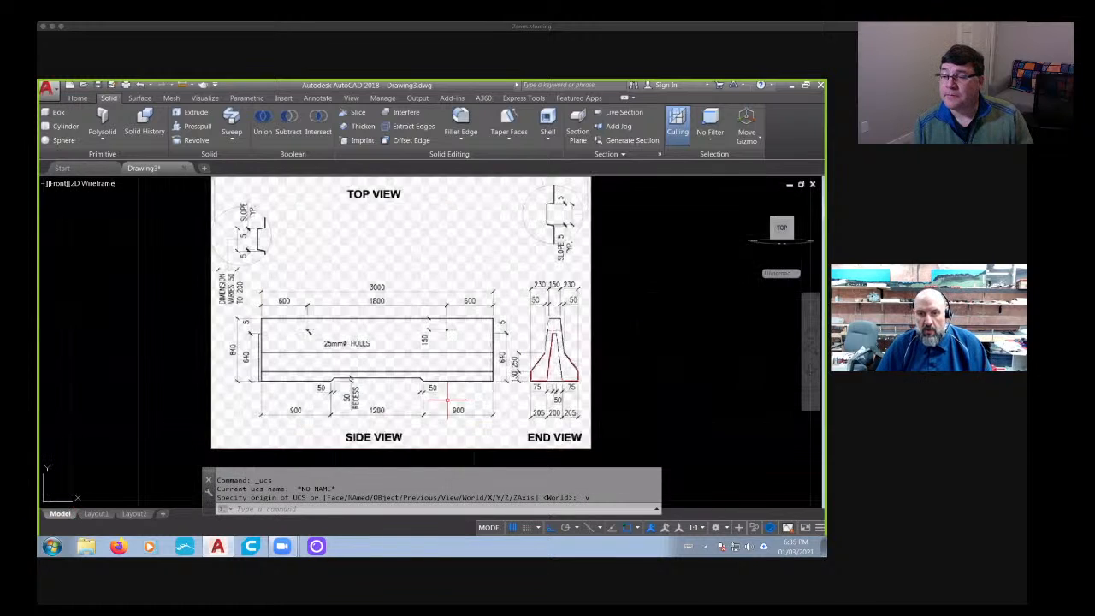
pyautogui.scroll(-2, 445, 389)
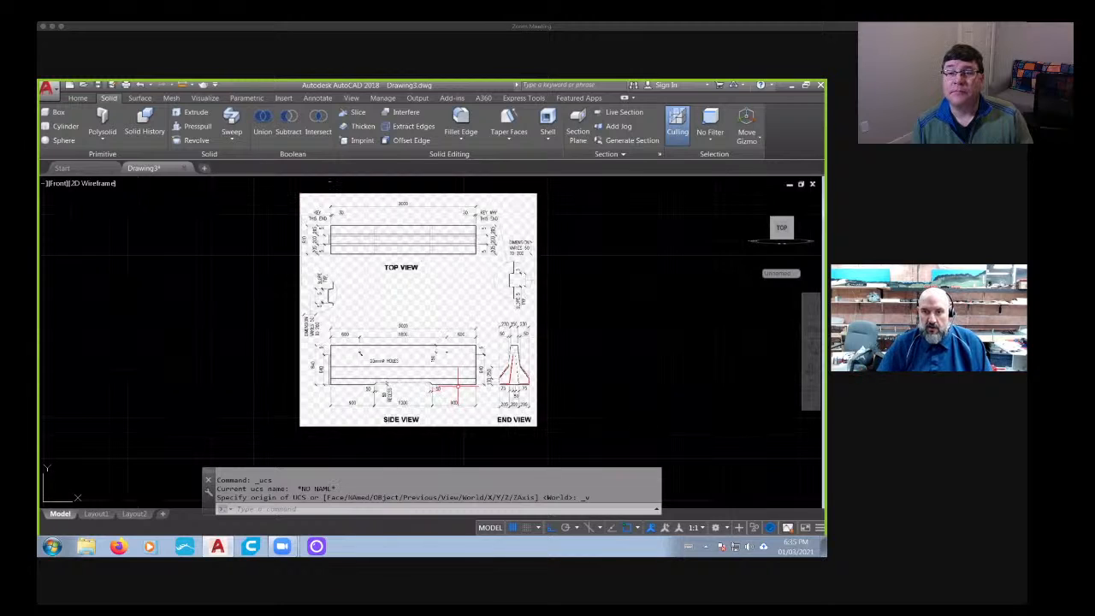
pyautogui.scroll(-2, 461, 386)
# - Orient the view square to the Front face and align the UCS to that view
pyautogui.moveTo(484, 389)
pyautogui.keyDown('shift'); pyautogui.mouseDown(button='middle')
pyautogui.moveTo(501, 305)
pyautogui.moveTo(478, 252)
pyautogui.mouseUp(button='middle'); pyautogui.keyUp('shift')
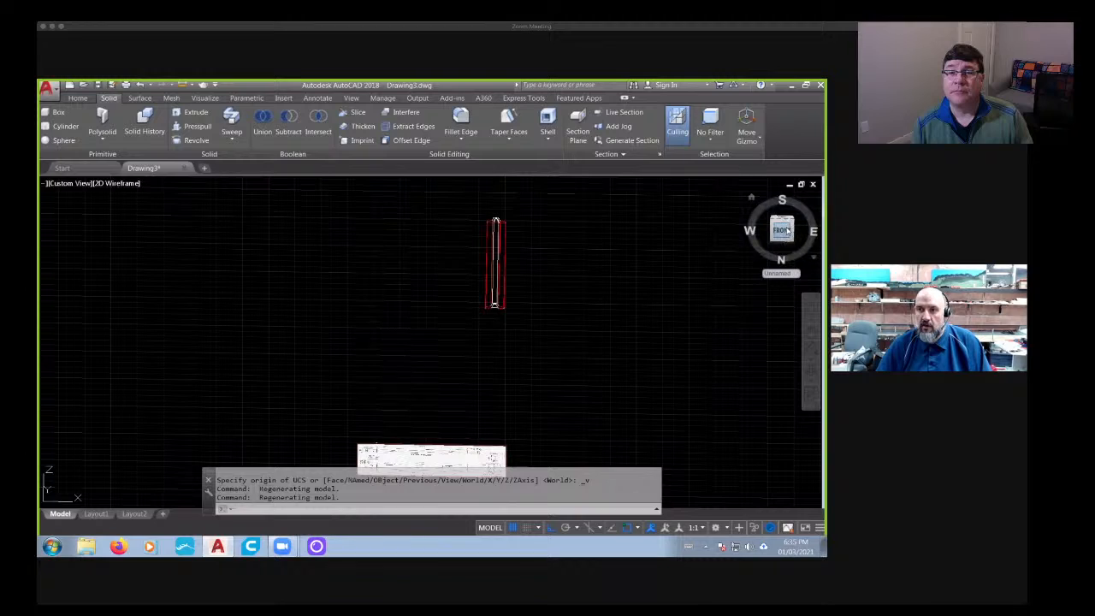
pyautogui.click(781, 230)
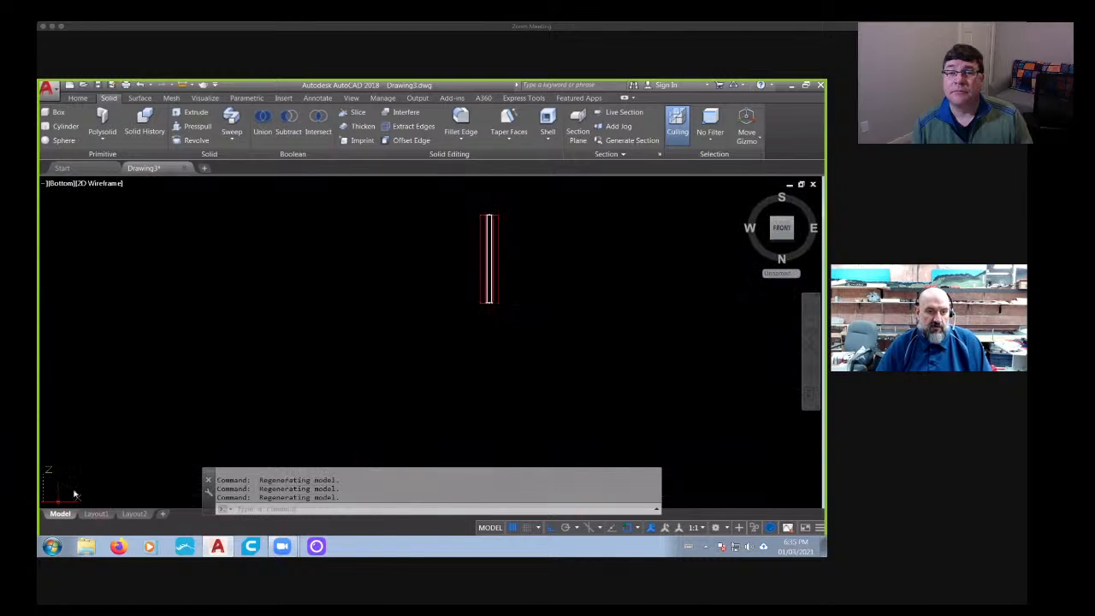
pyautogui.rightClick(74, 494)
pyautogui.click(83, 462)
# - Rotate the united barrier a quarter turn about its lower corner so it runs parallel to the reference sheet
pyautogui.write('ro')
pyautogui.press('Return')
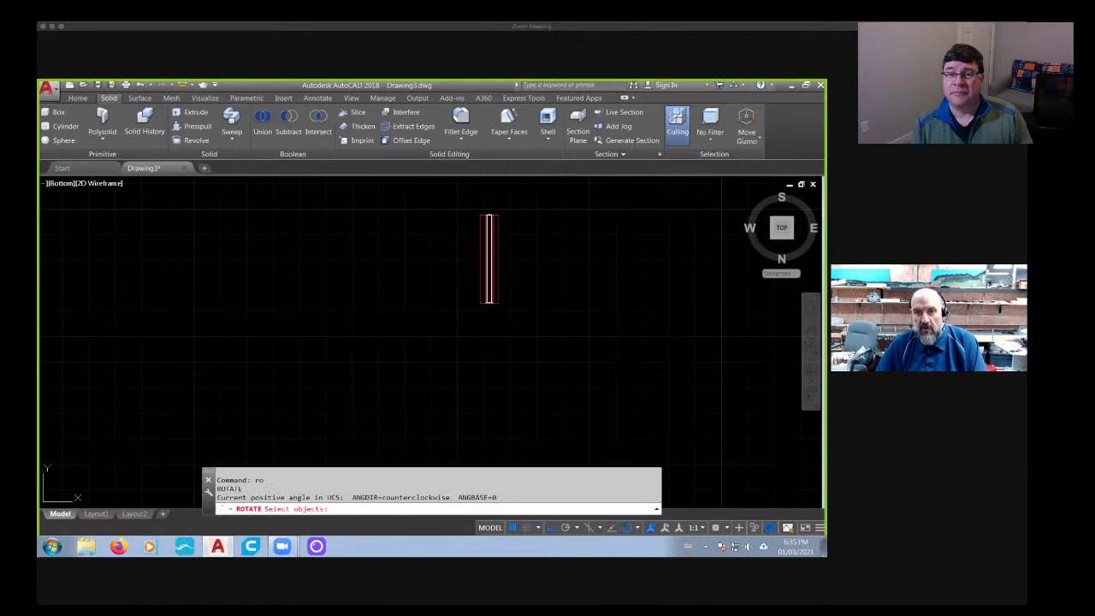
pyautogui.click(489, 257)
pyautogui.press('Return')
pyautogui.click(480, 301)
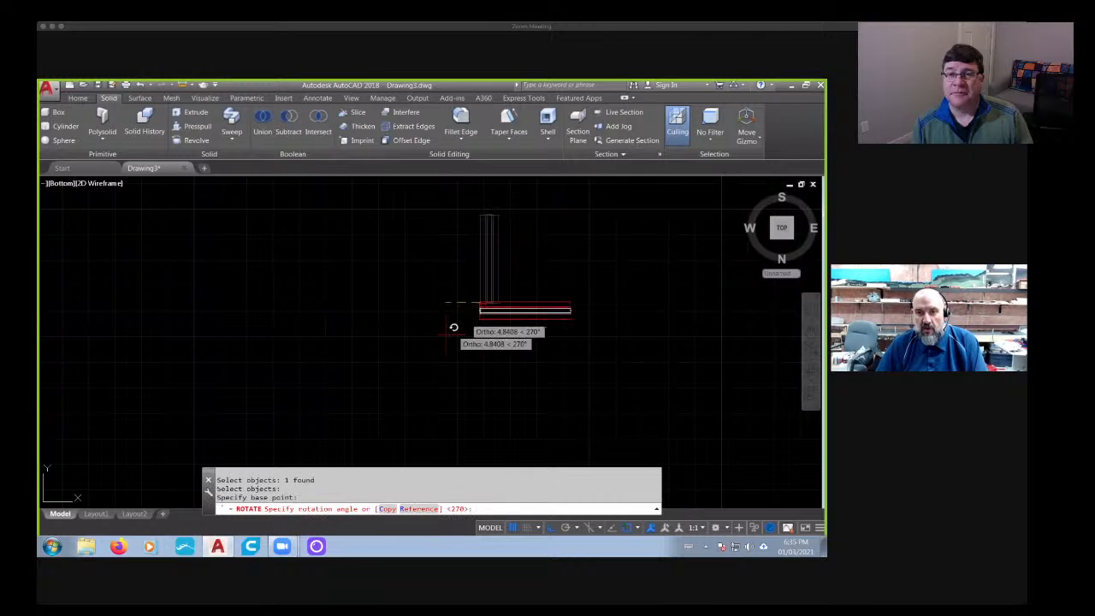
pyautogui.click(447, 201)
# - Orient the view square to the Back face, showing the reference sheet upright, and align the UCS to it
pyautogui.keyDown('shift'); pyautogui.moveTo(446, 201); pyautogui.dragTo(796, 236, button='middle'); pyautogui.keyUp('shift')
pyautogui.click(784, 232)
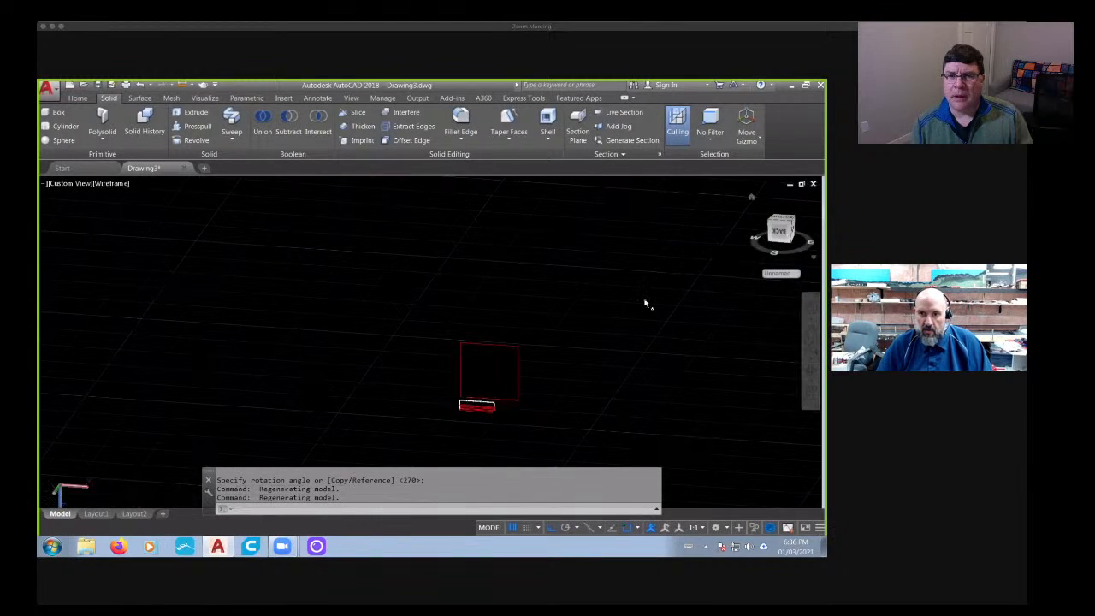
pyautogui.keyDown('shift'); pyautogui.moveTo(636, 362); pyautogui.dragTo(408, 390, button='middle'); pyautogui.keyUp('shift')
pyautogui.click(783, 229)
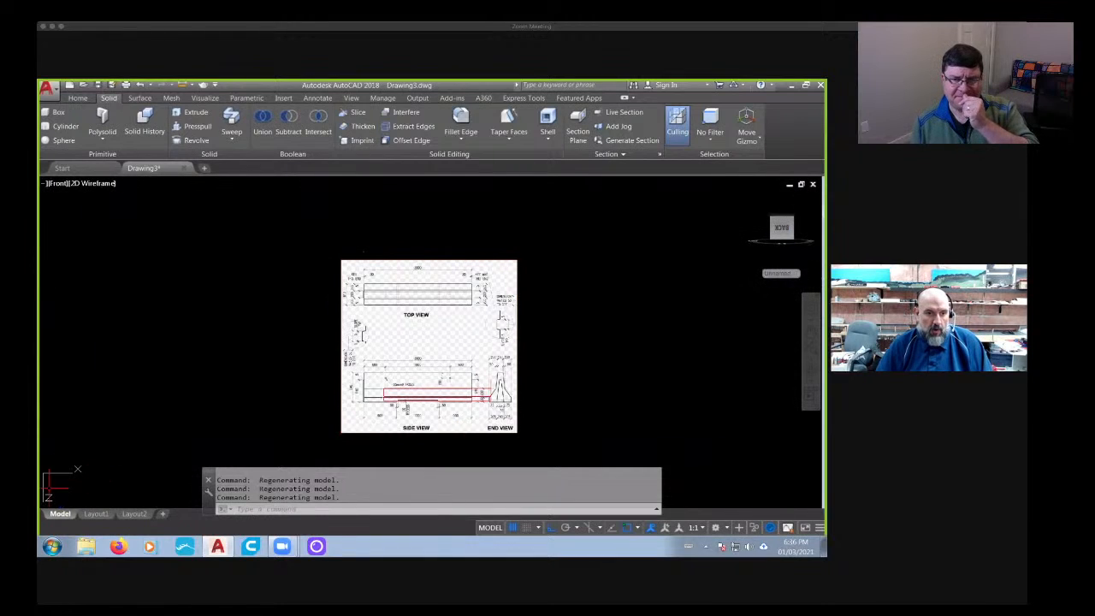
pyautogui.rightClick(48, 486)
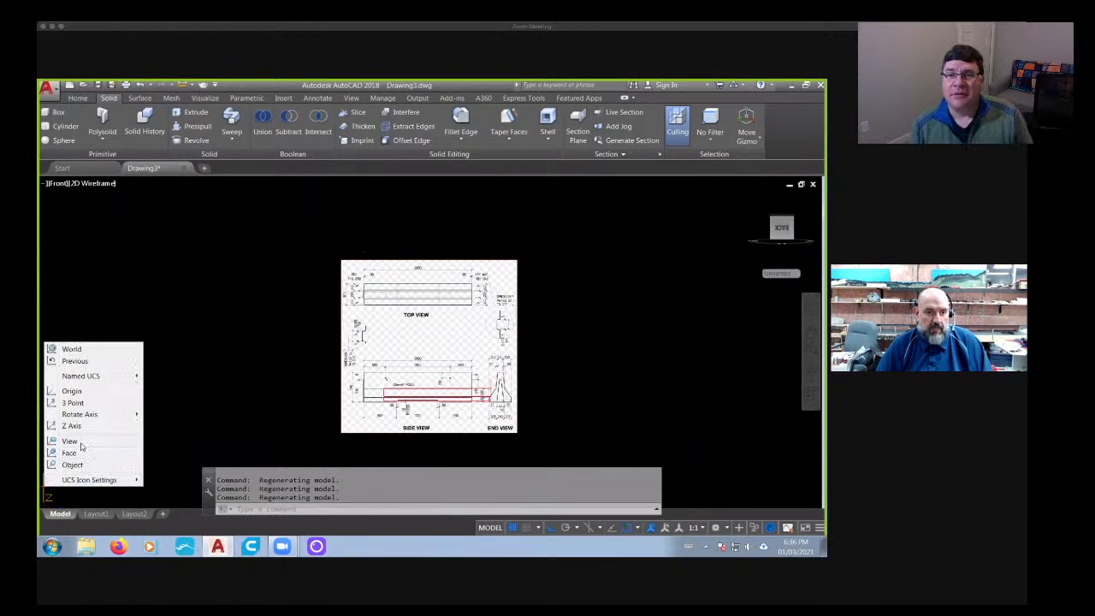
pyautogui.click(81, 443)
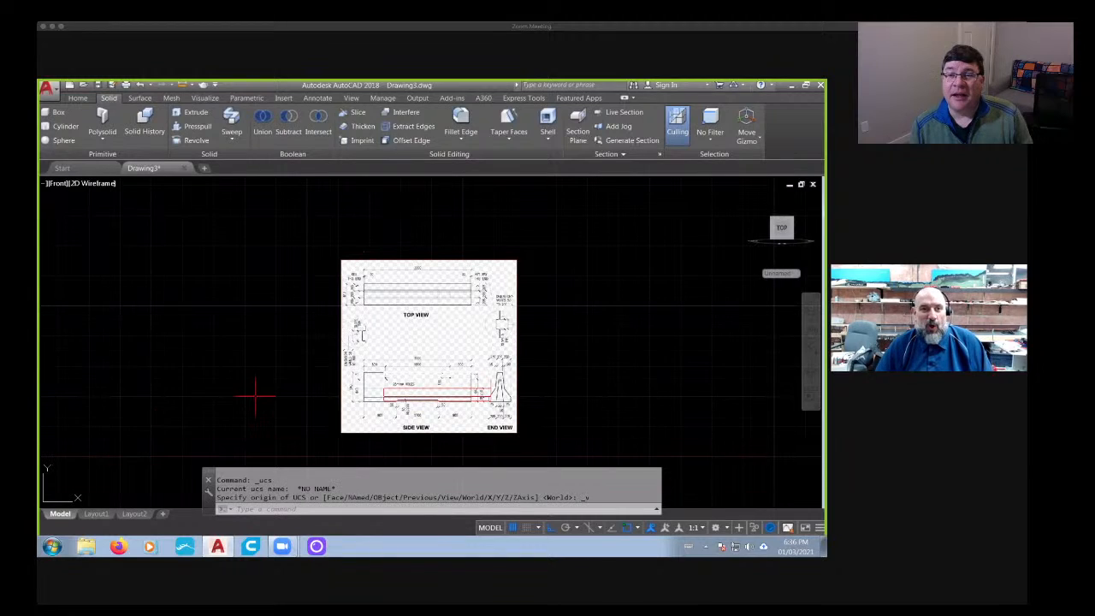
# - Inspect the rotated barrier over the reference sheet in Shades of Gray, then return the visual style to 2D Wireframe
pyautogui.click(100, 184)
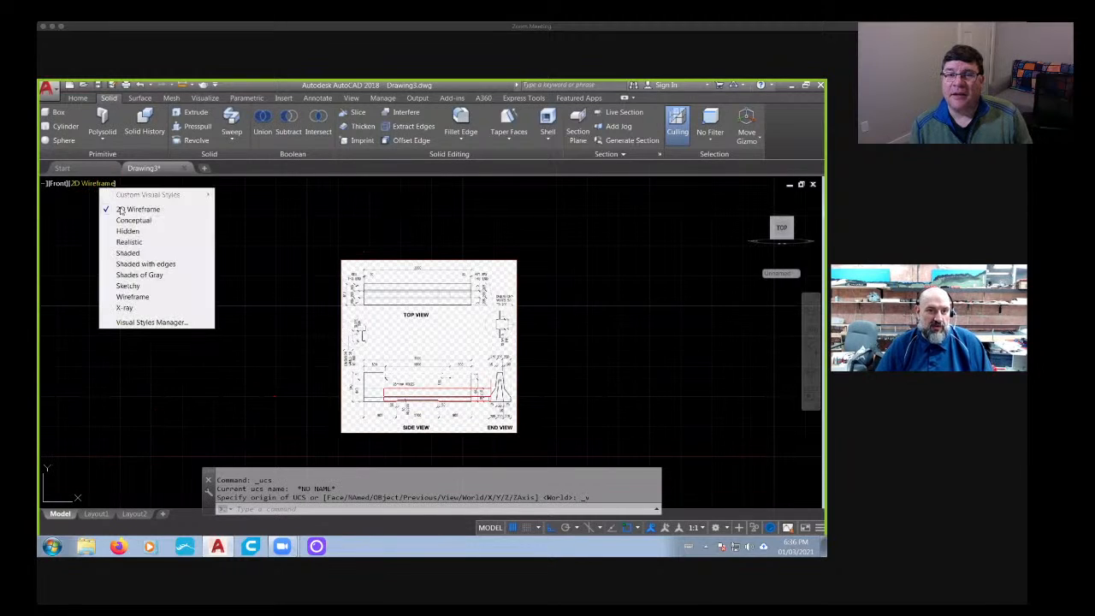
pyautogui.click(158, 279)
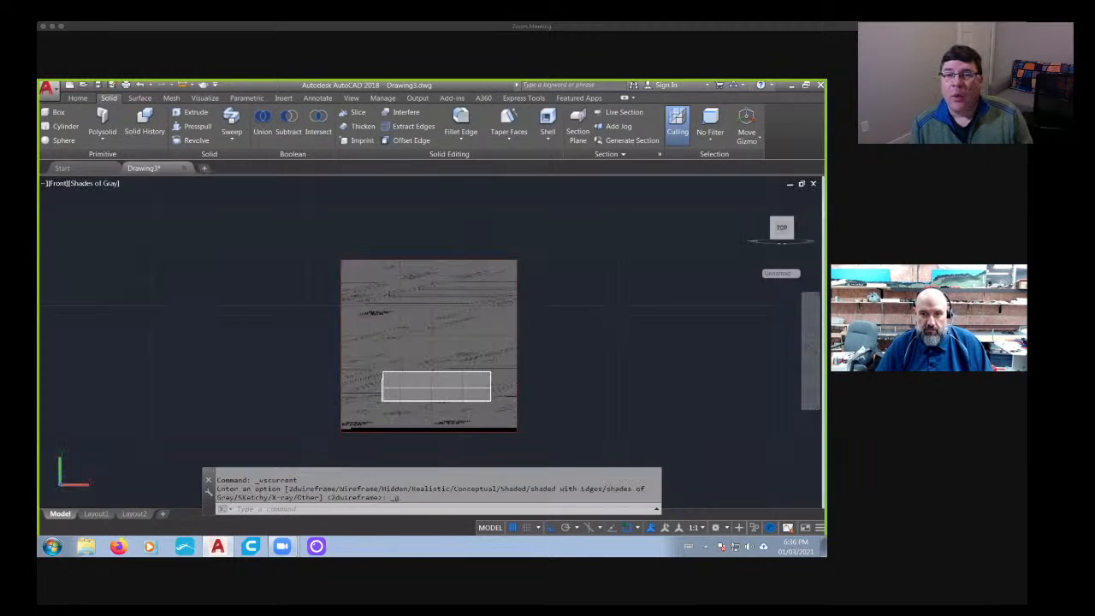
pyautogui.moveTo(376, 381); pyautogui.dragTo(318, 356, button='middle')
pyautogui.scroll(6, 306, 359)
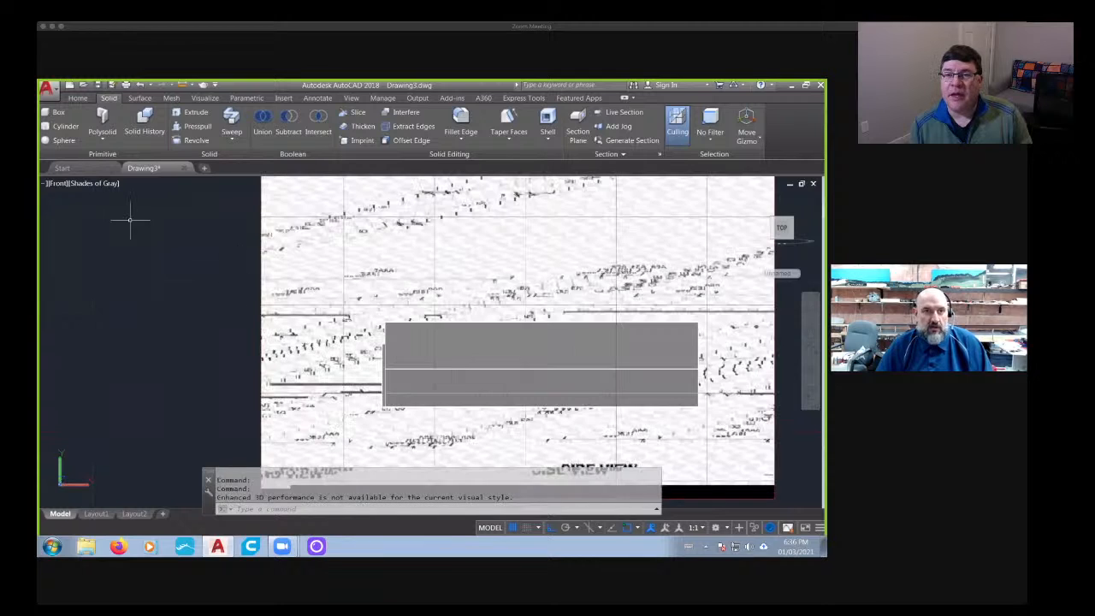
pyautogui.click(96, 185)
pyautogui.click(111, 210)
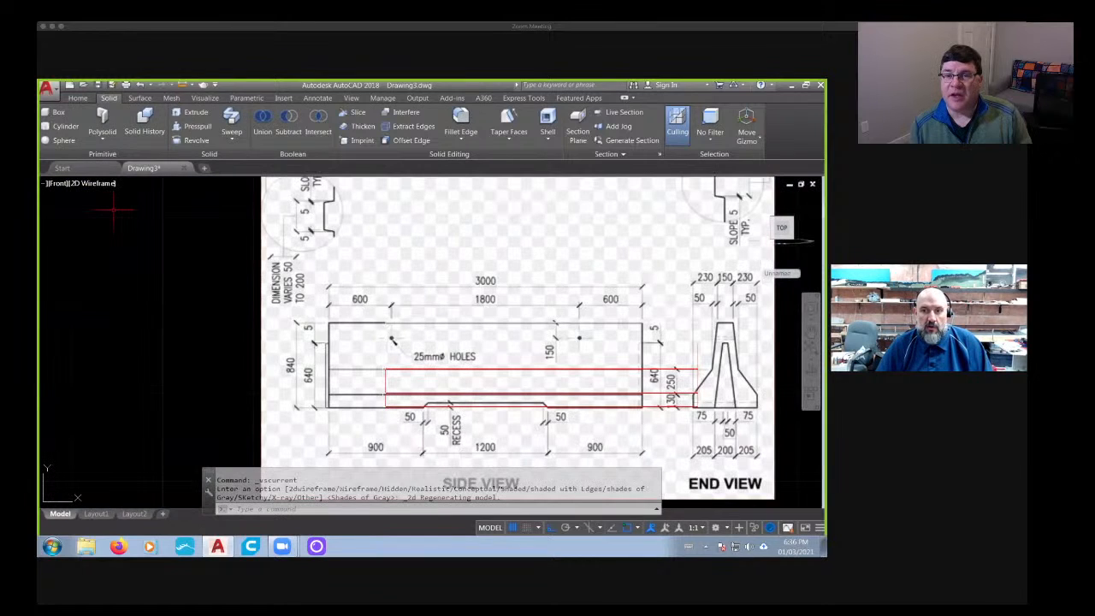
# - Move the barrier about 6.12 units horizontally at 180° so its ends line up with the reference side view
pyautogui.scroll(-3, 396, 339)
pyautogui.scroll(2, 513, 373)
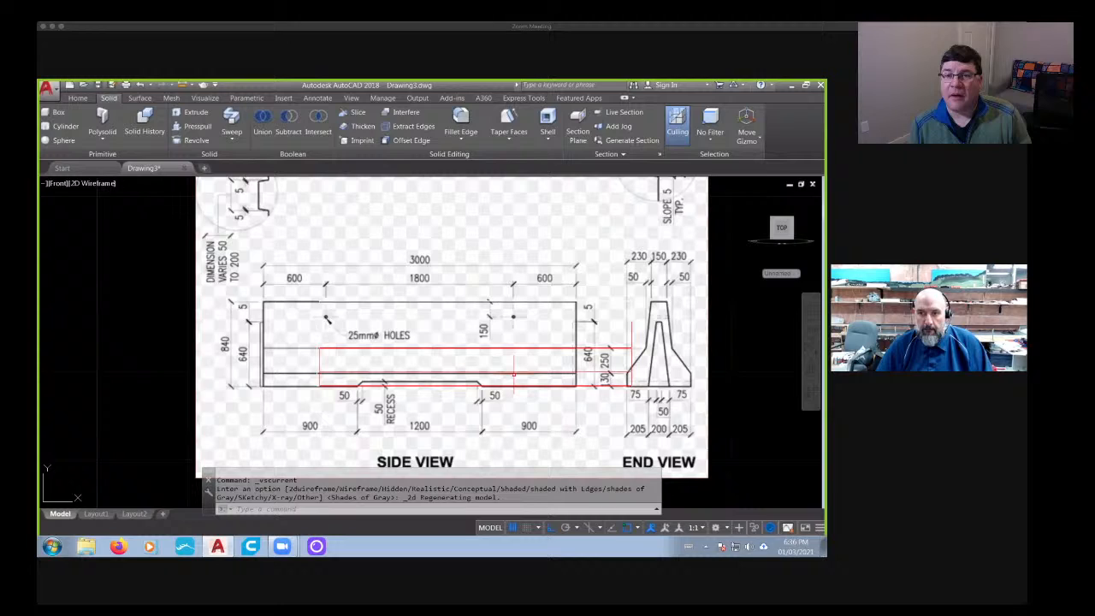
pyautogui.press('Return')
pyautogui.click(604, 385)
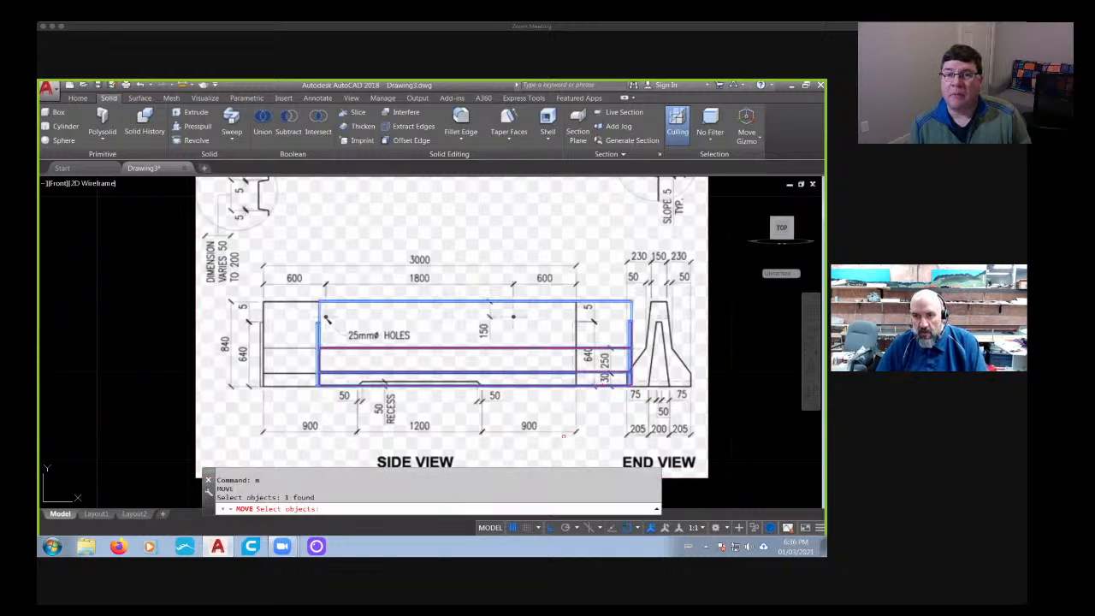
pyautogui.moveTo(590, 402); pyautogui.dragTo(620, 324, button='middle')
pyautogui.press('Return')
pyautogui.click(598, 435)
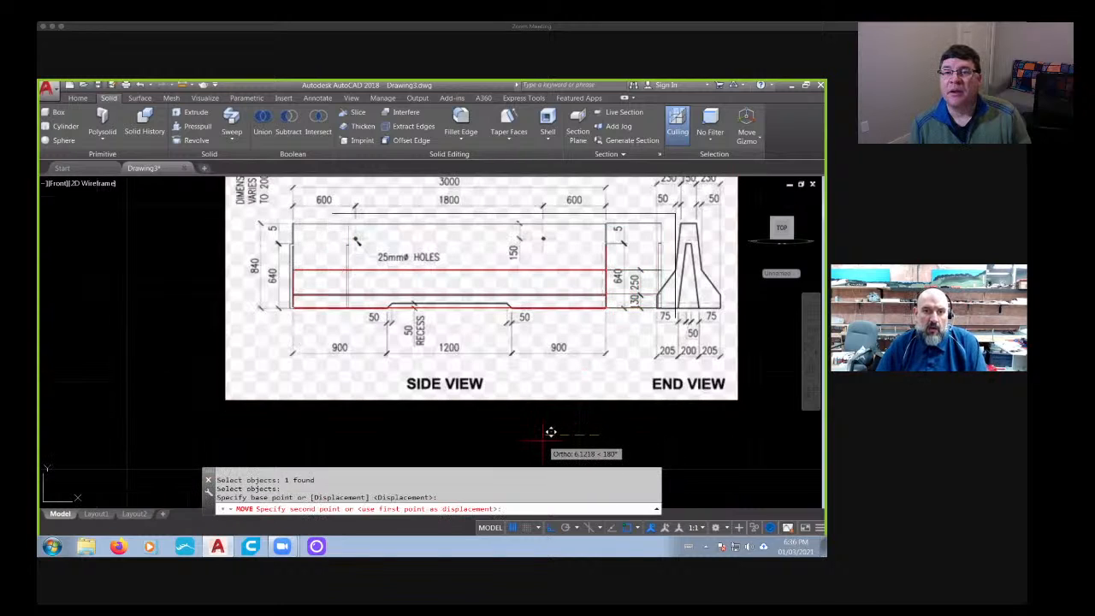
pyautogui.click(551, 432)
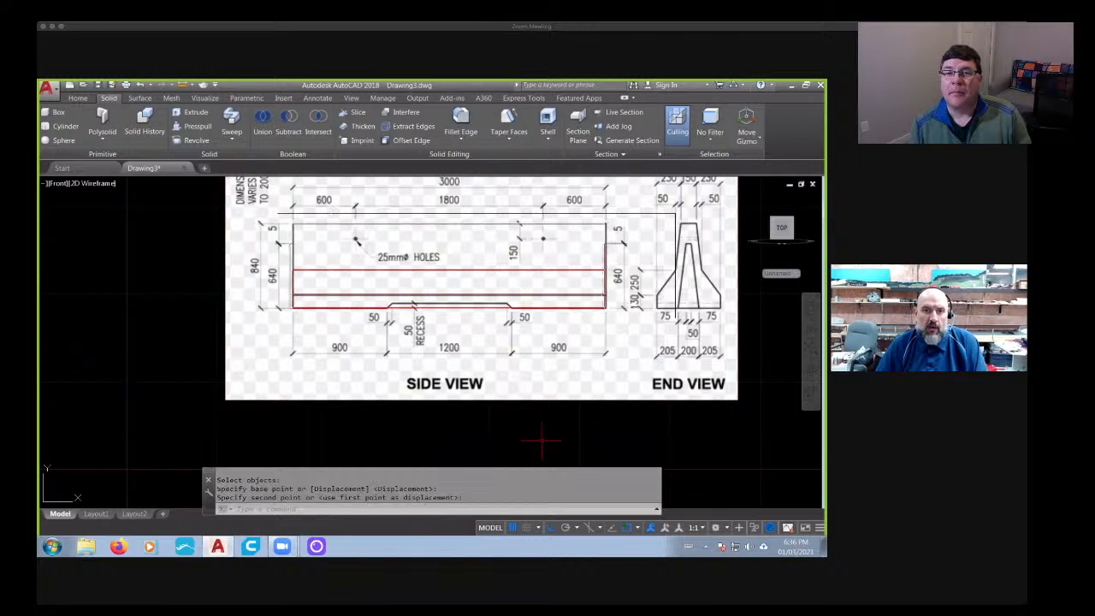
# - Set the barrier solid's color to Green in its properties and clear the selection
pyautogui.scroll(4, 577, 295)
pyautogui.scroll(-2, 580, 296)
pyautogui.moveTo(579, 296); pyautogui.dragTo(624, 317, button='middle')
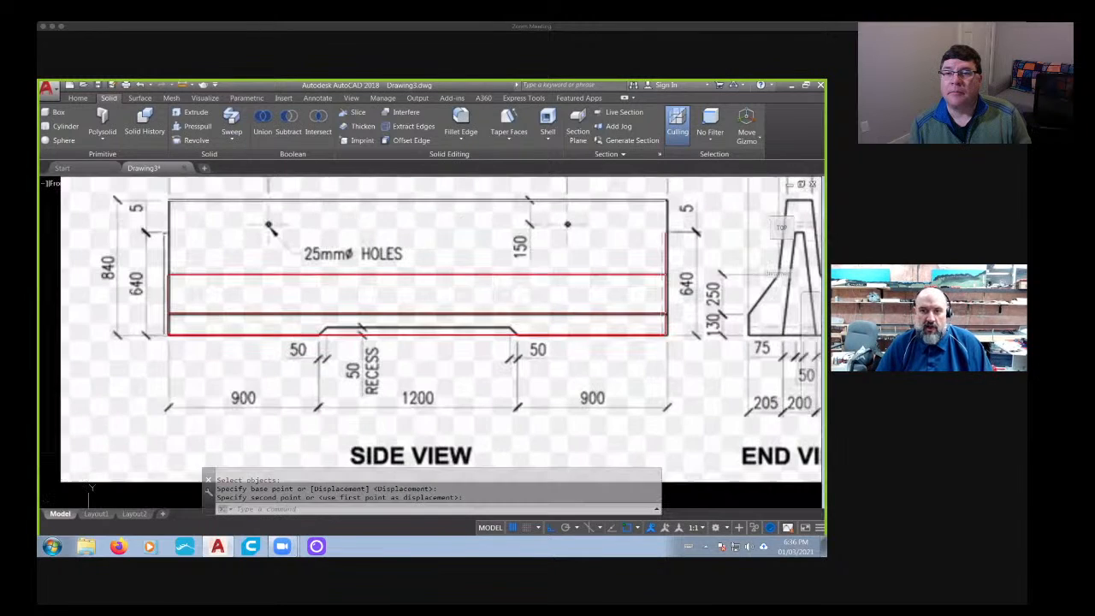
pyautogui.click(242, 335)
pyautogui.rightClick(226, 330)
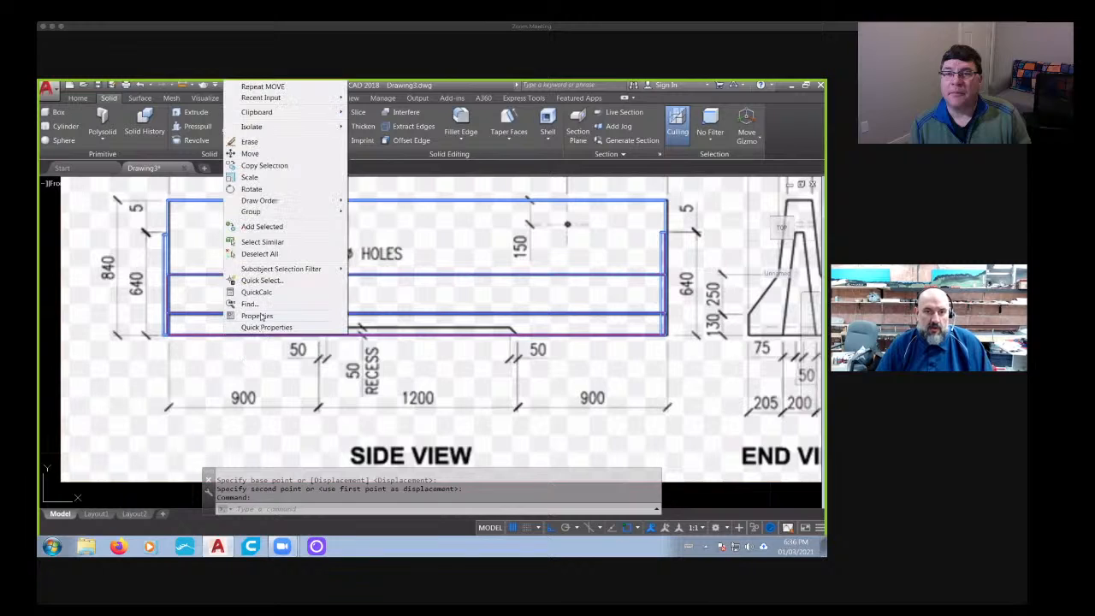
pyautogui.click(257, 315)
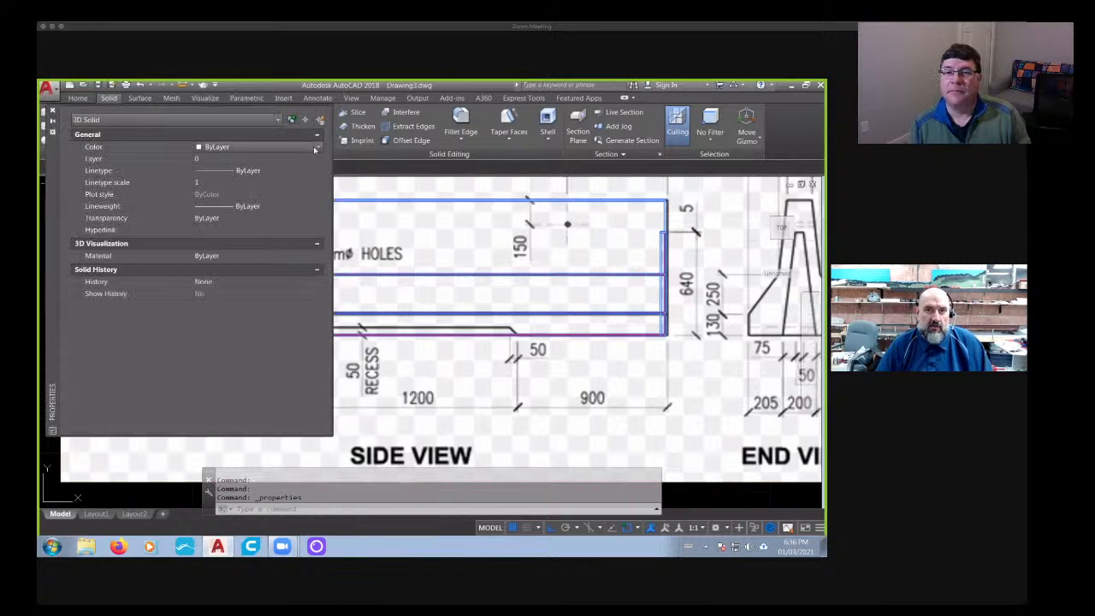
pyautogui.click(227, 194)
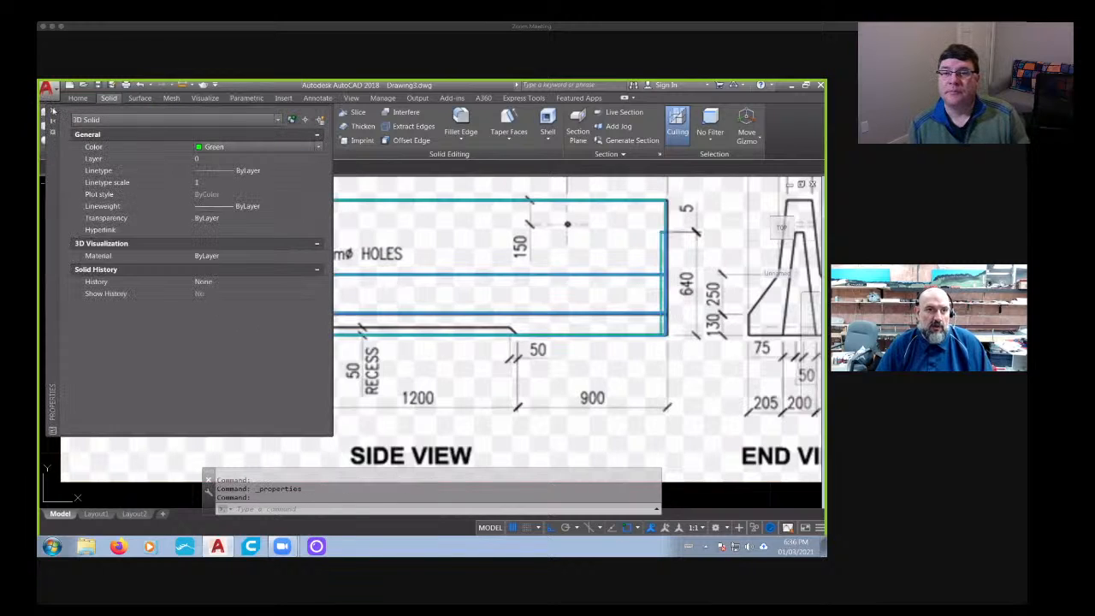
pyautogui.click(132, 394)
pyautogui.scroll(-2, 164, 399)
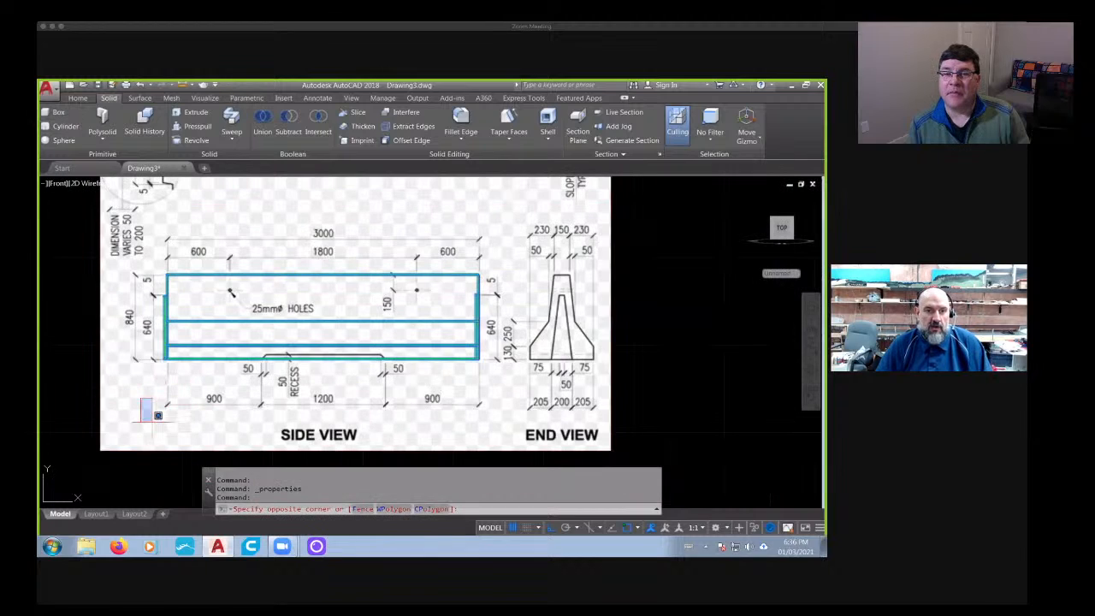
pyautogui.press('Escape')
pyautogui.press('Escape')
pyautogui.moveTo(353, 414); pyautogui.dragTo(403, 409, button='middle')
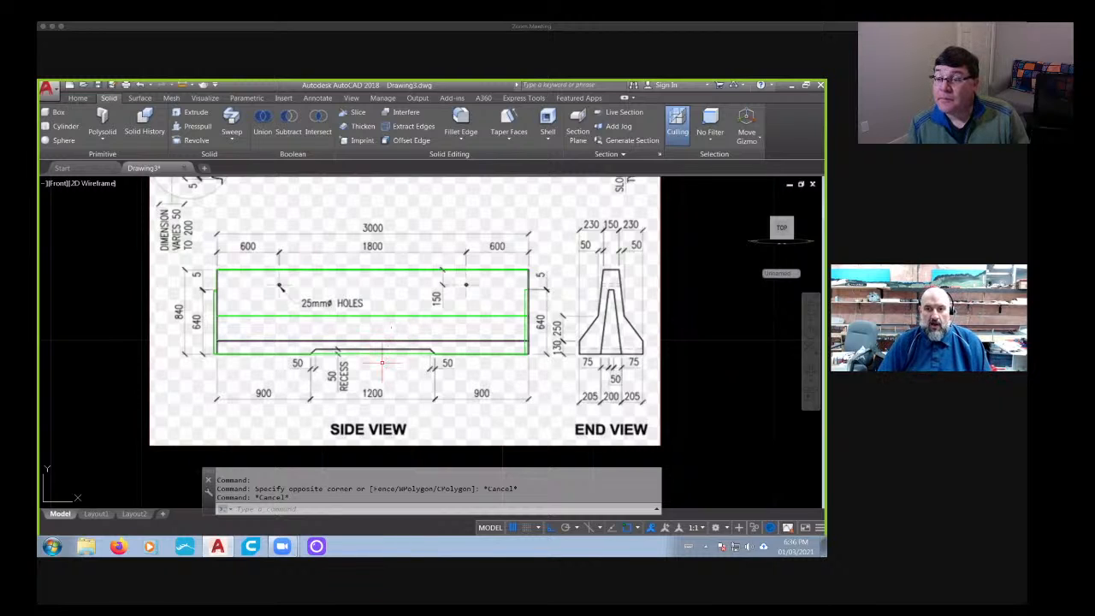
pyautogui.scroll(5, 313, 353)
pyautogui.scroll(-2, 313, 352)
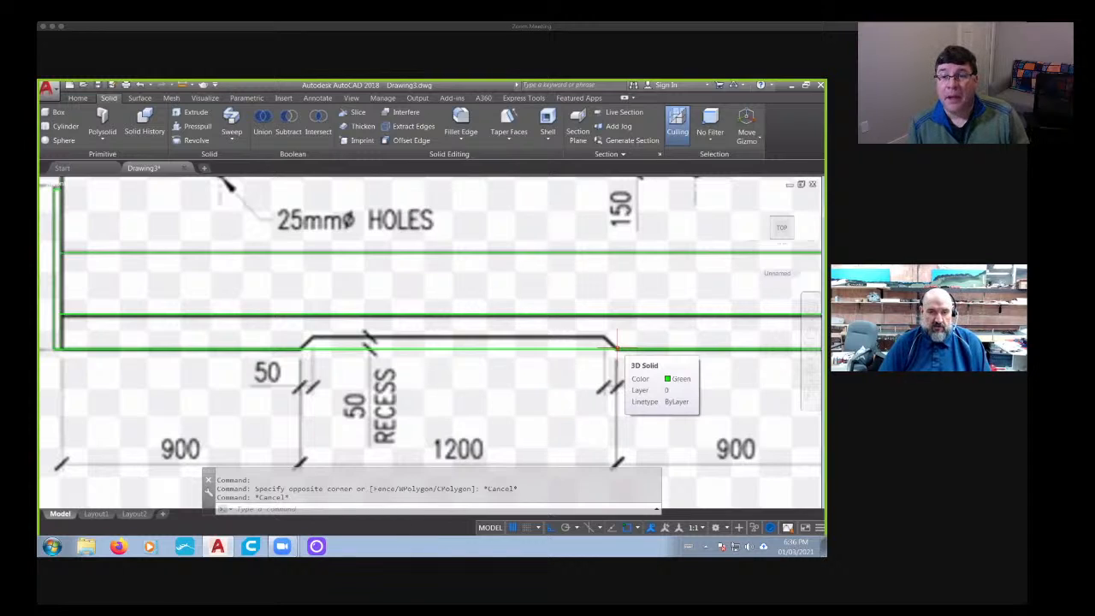
# - Switch to Firefox, search the web for "jersey barrier" and show the image results
pyautogui.click(119, 547)
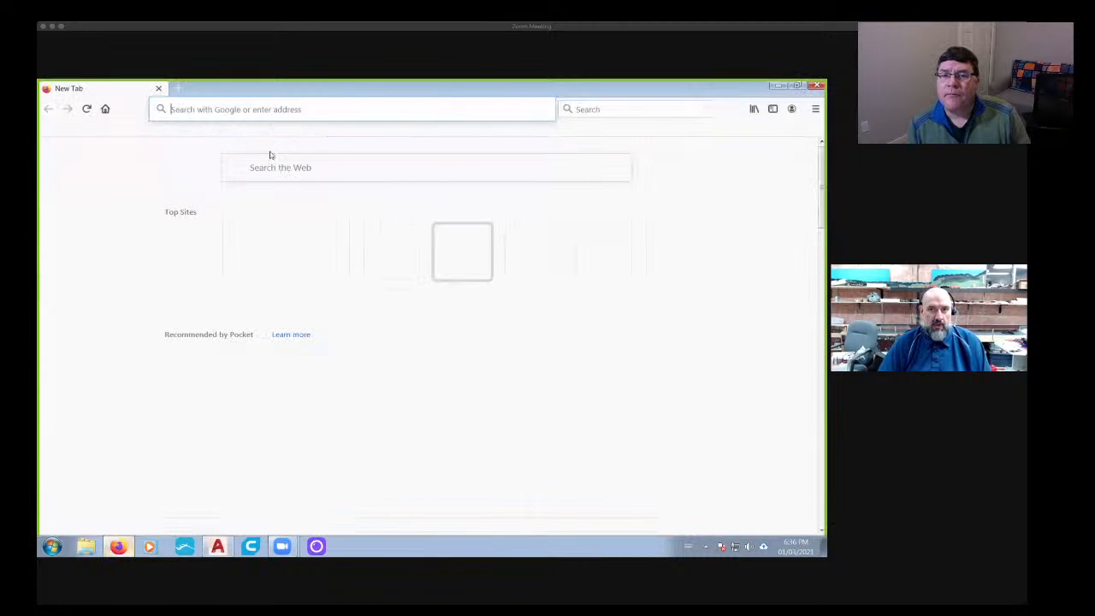
pyautogui.click(352, 168)
pyautogui.write('je')
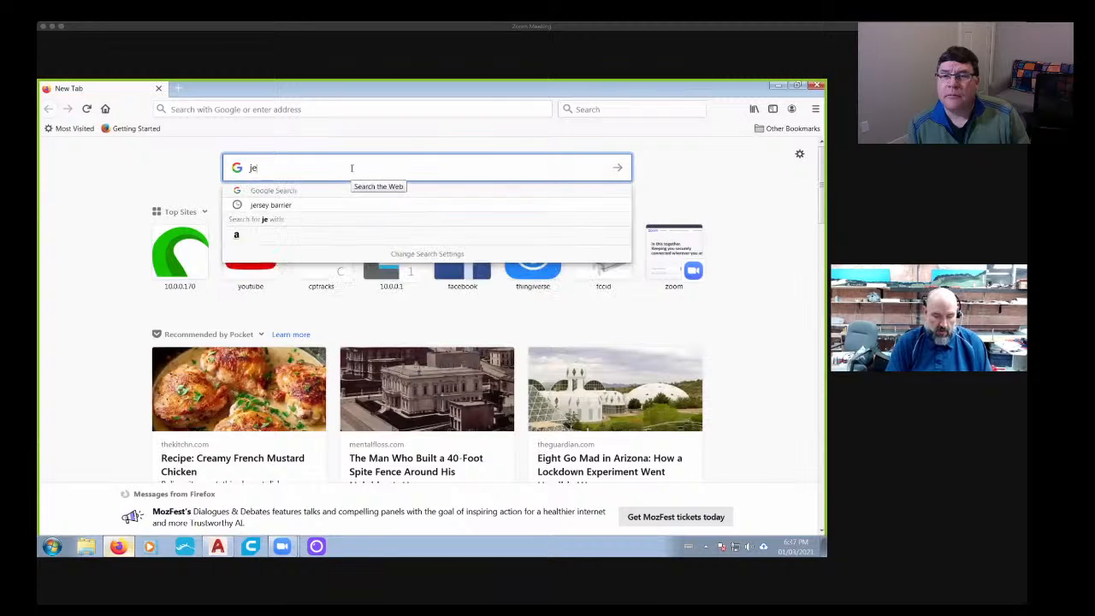
pyautogui.write('rsey barrie')
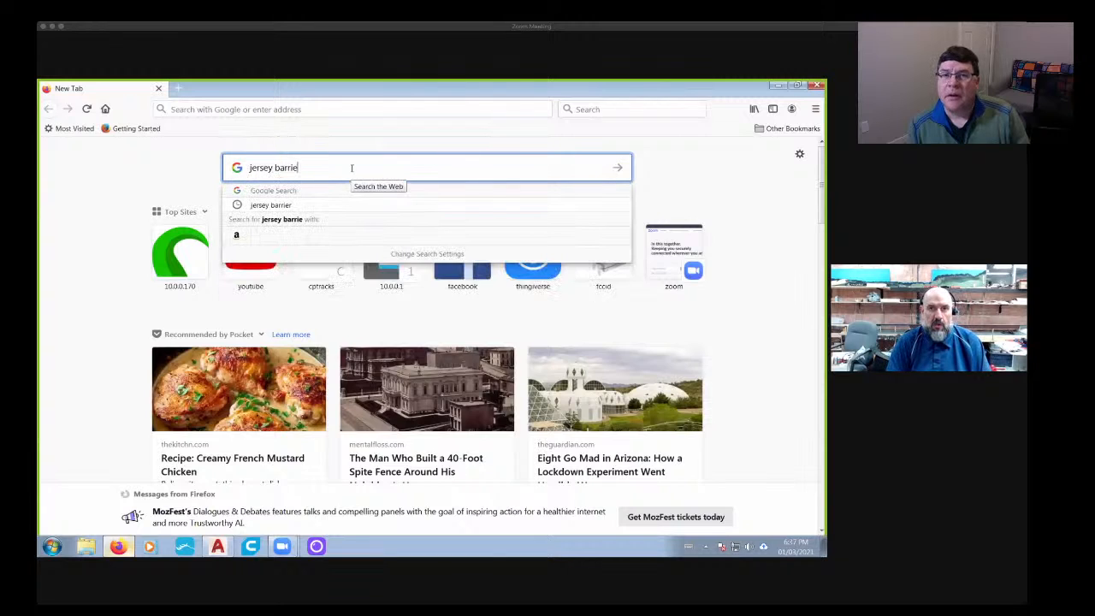
pyautogui.write('r')
pyautogui.press('Return')
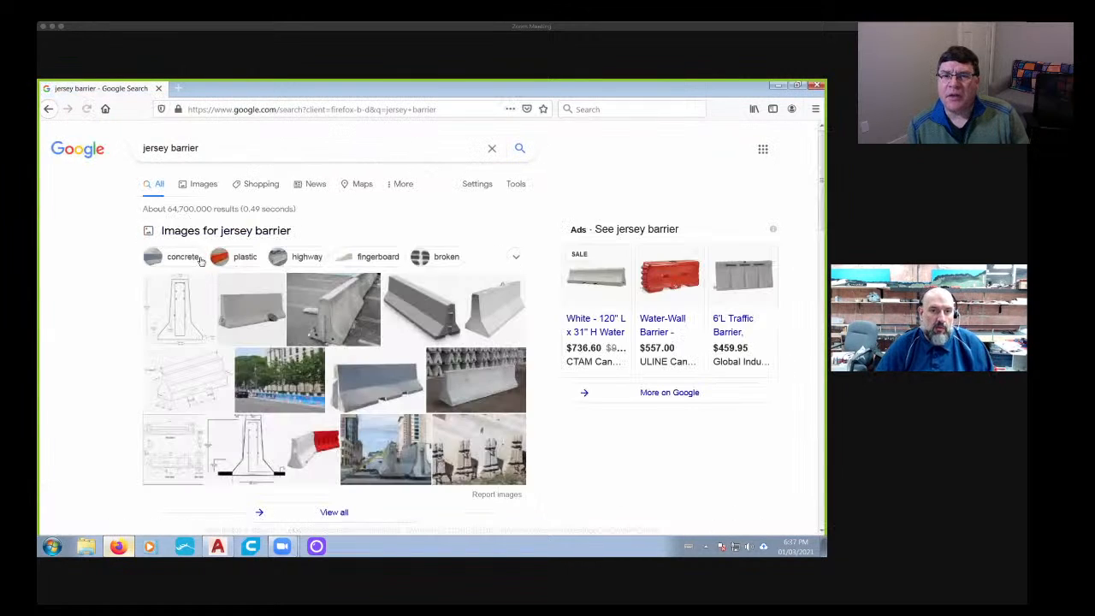
pyautogui.click(203, 183)
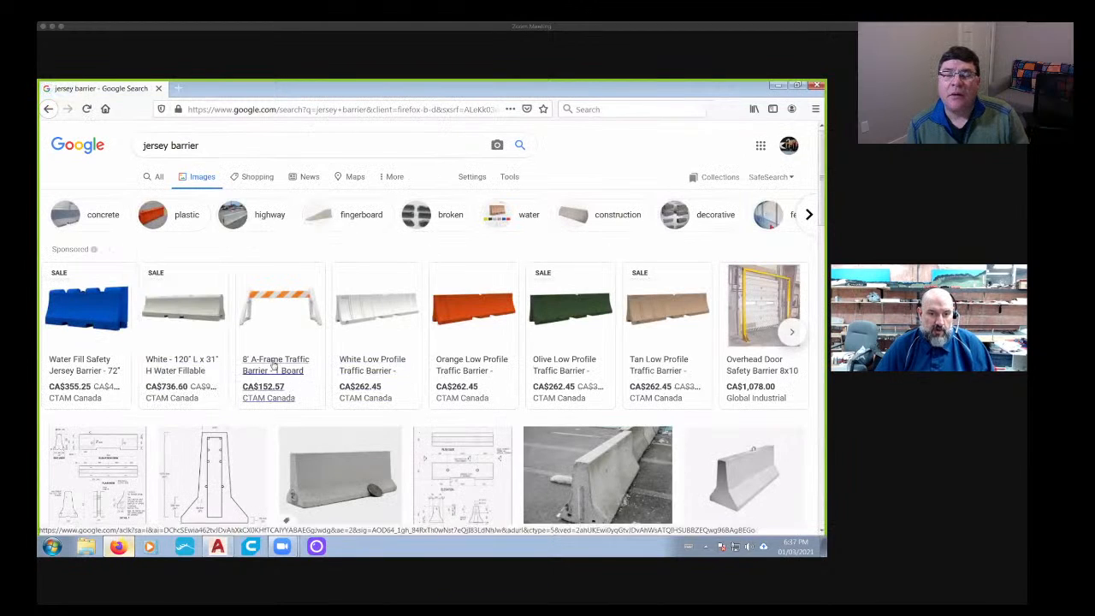
# - Browse the jersey barrier images and enlarge the Giant Bomb photo to examine the barrier's base recesses and holes
pyautogui.scroll(-3, 394, 391)
pyautogui.scroll(-3, 396, 395)
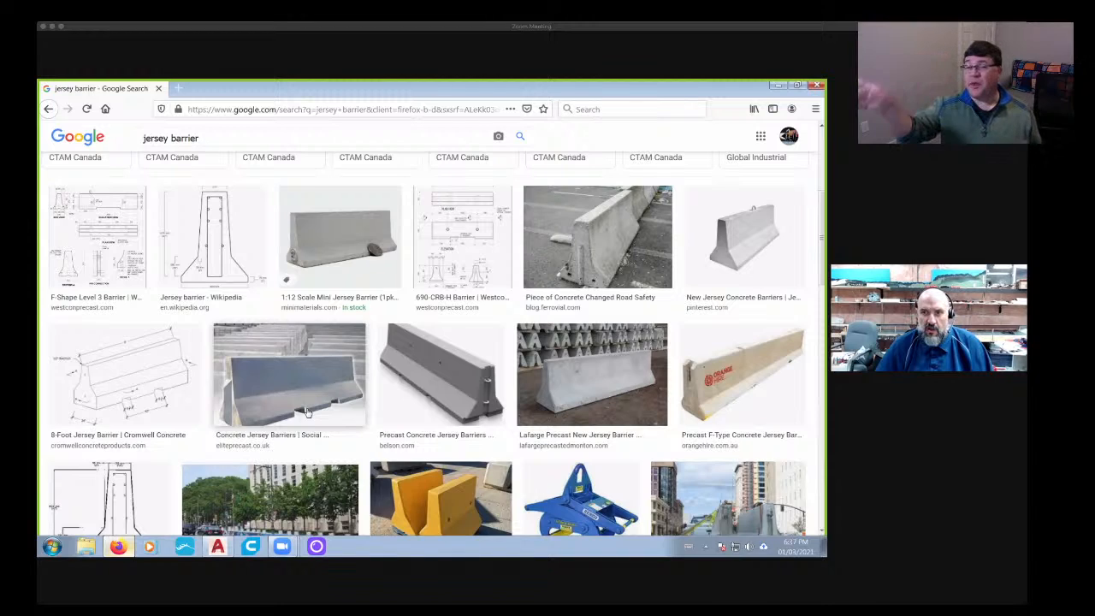
pyautogui.scroll(-2, 308, 413)
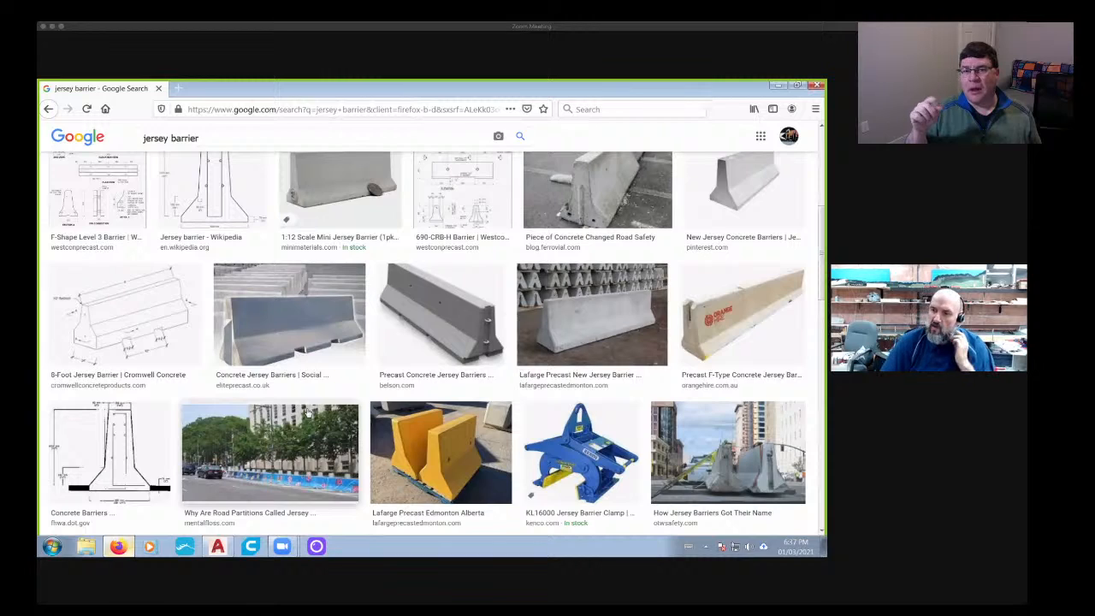
pyautogui.scroll(-4, 308, 413)
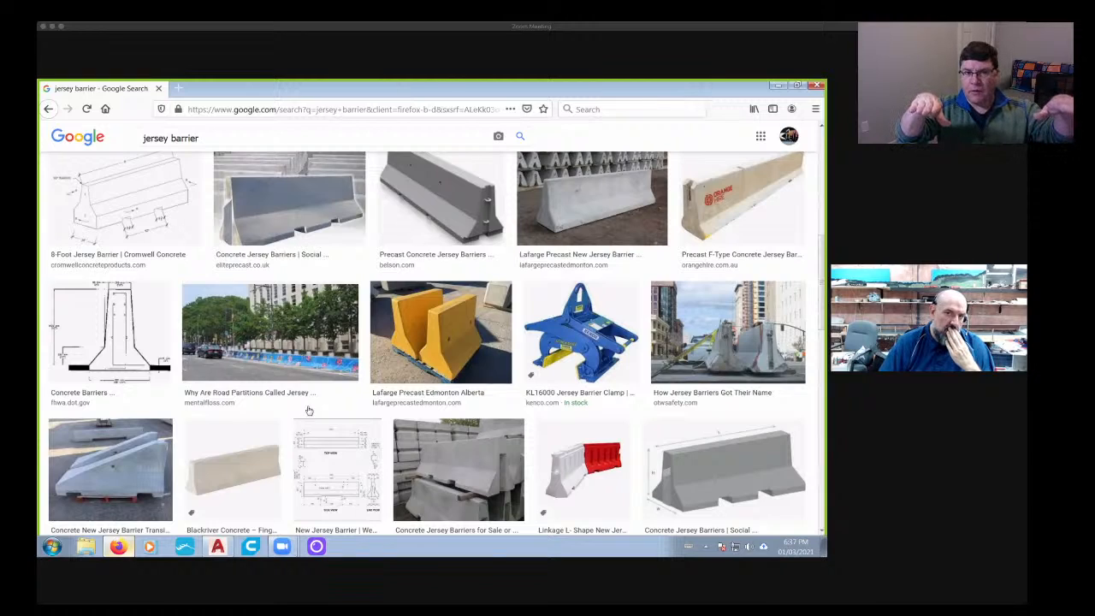
pyautogui.scroll(2, 300, 219)
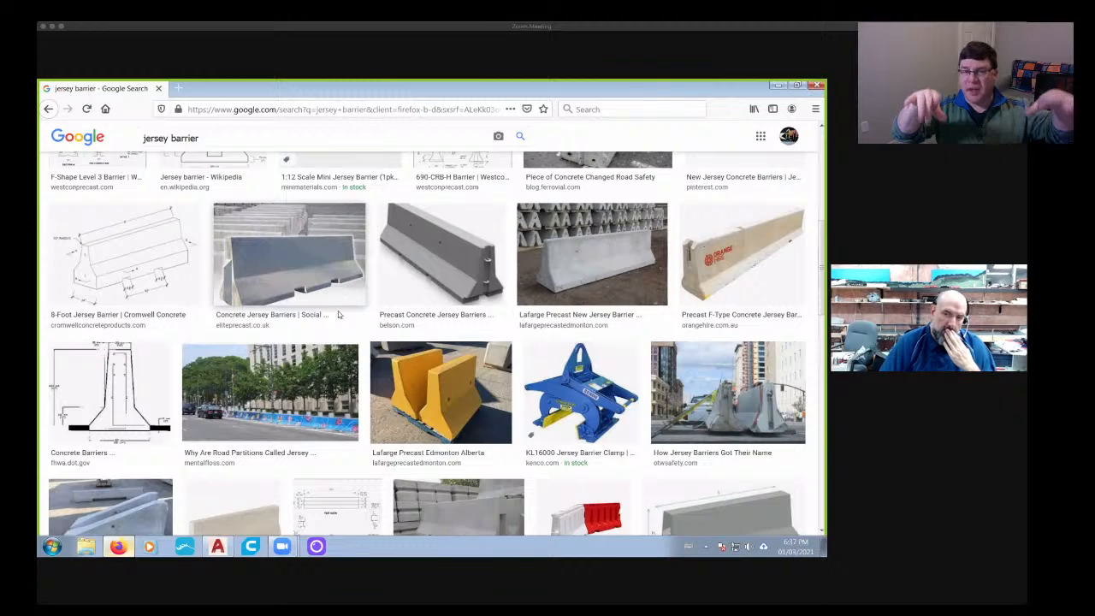
pyautogui.scroll(-3, 339, 315)
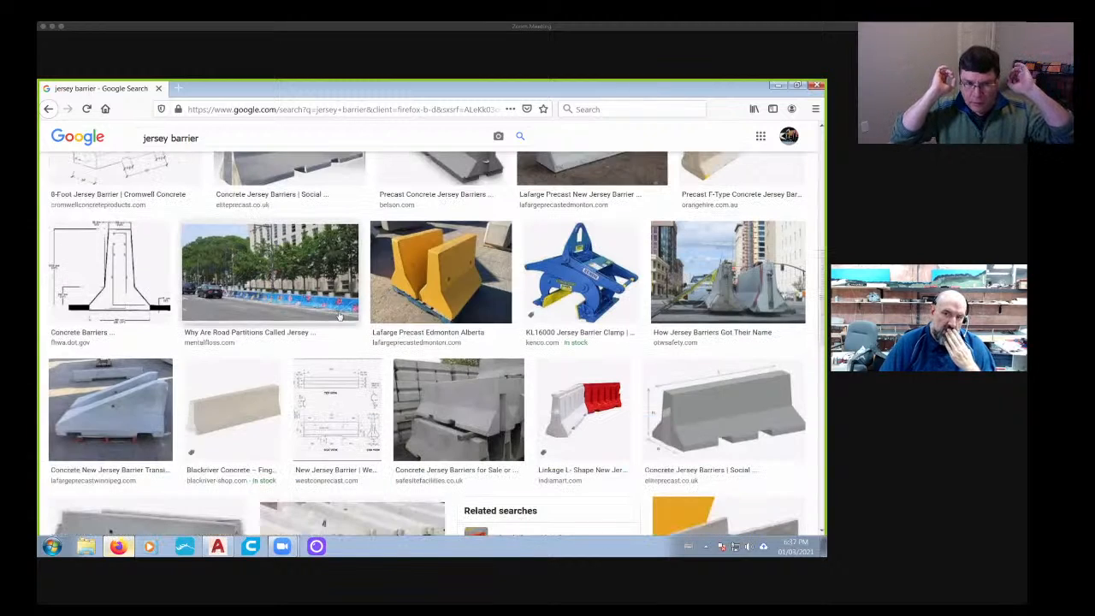
pyautogui.scroll(-3, 339, 314)
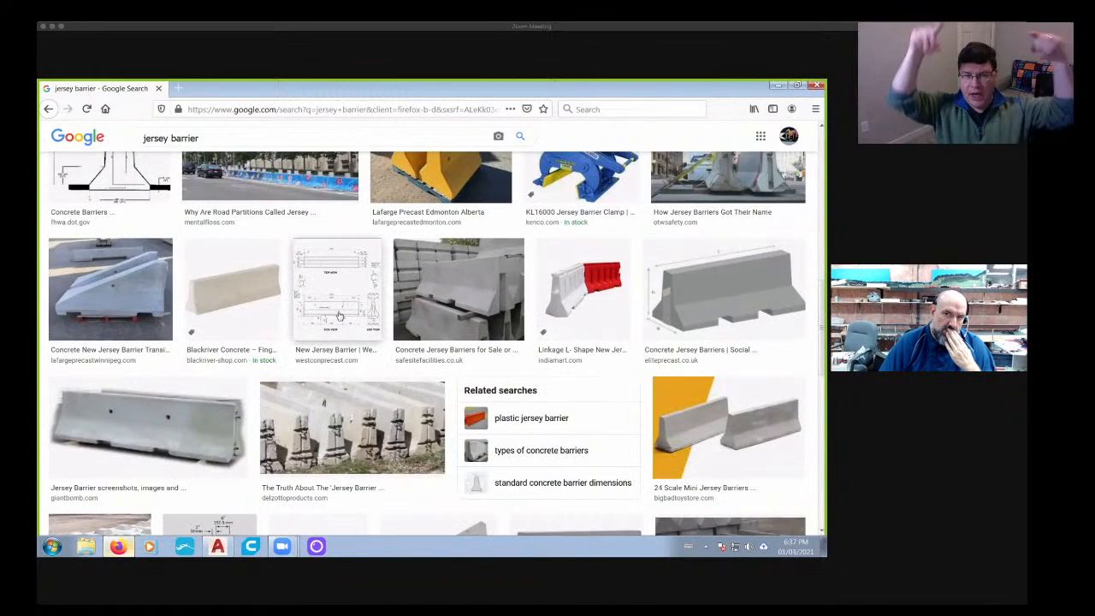
pyautogui.scroll(3, 149, 428)
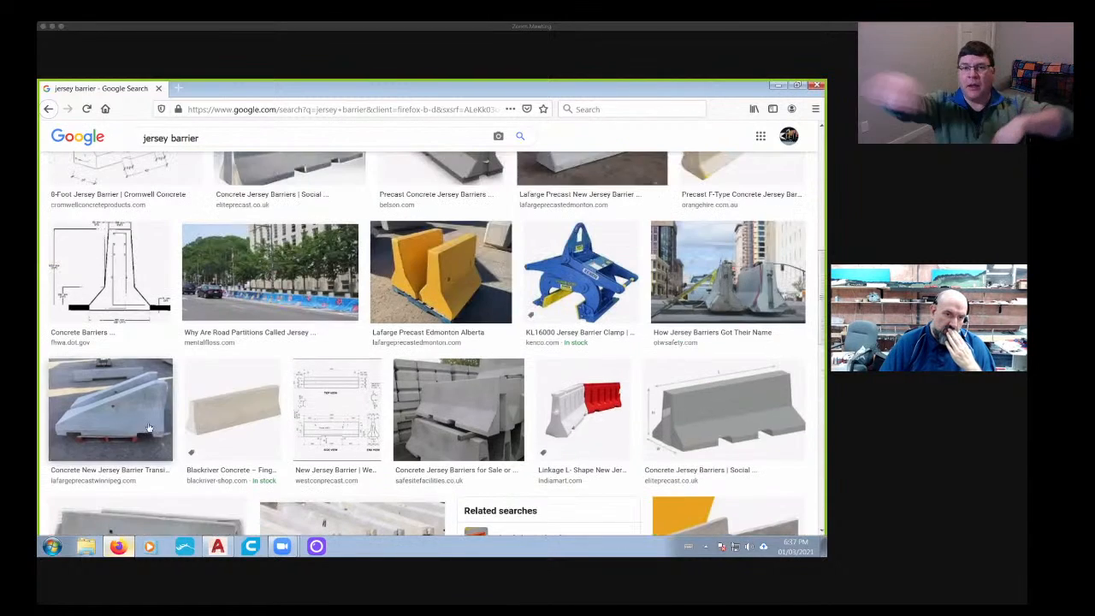
pyautogui.scroll(-3, 149, 428)
pyautogui.click(160, 362)
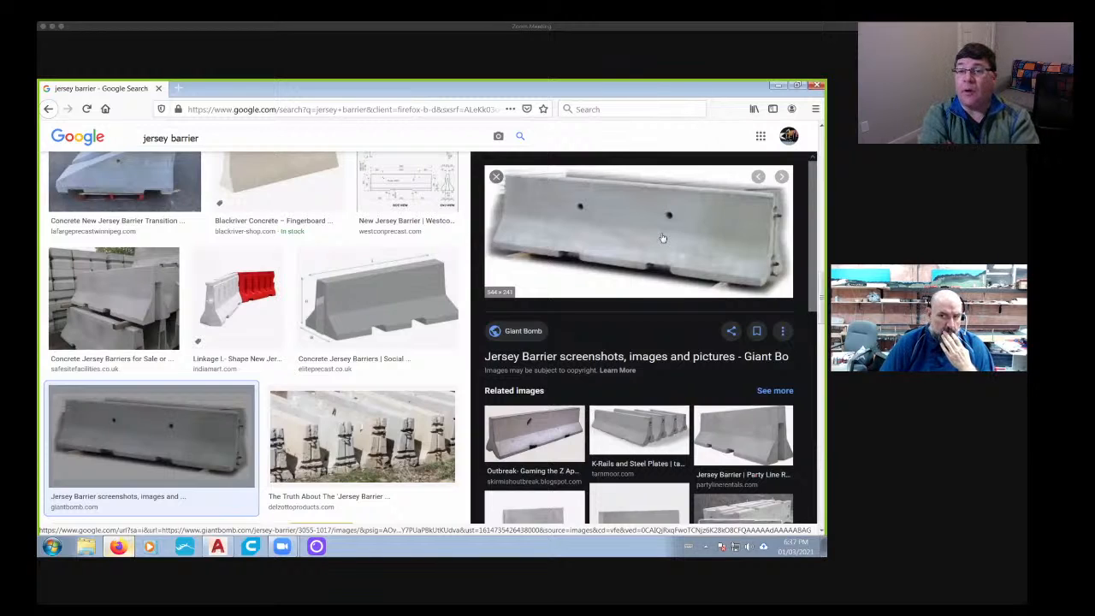
pyautogui.scroll(-1, 663, 238)
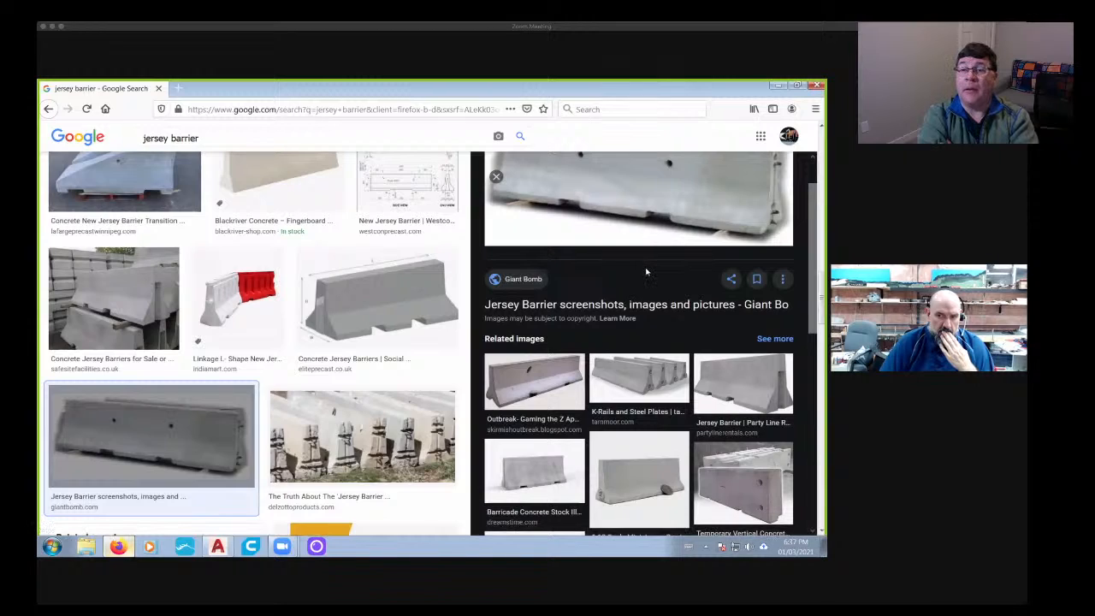
pyautogui.scroll(1, 647, 271)
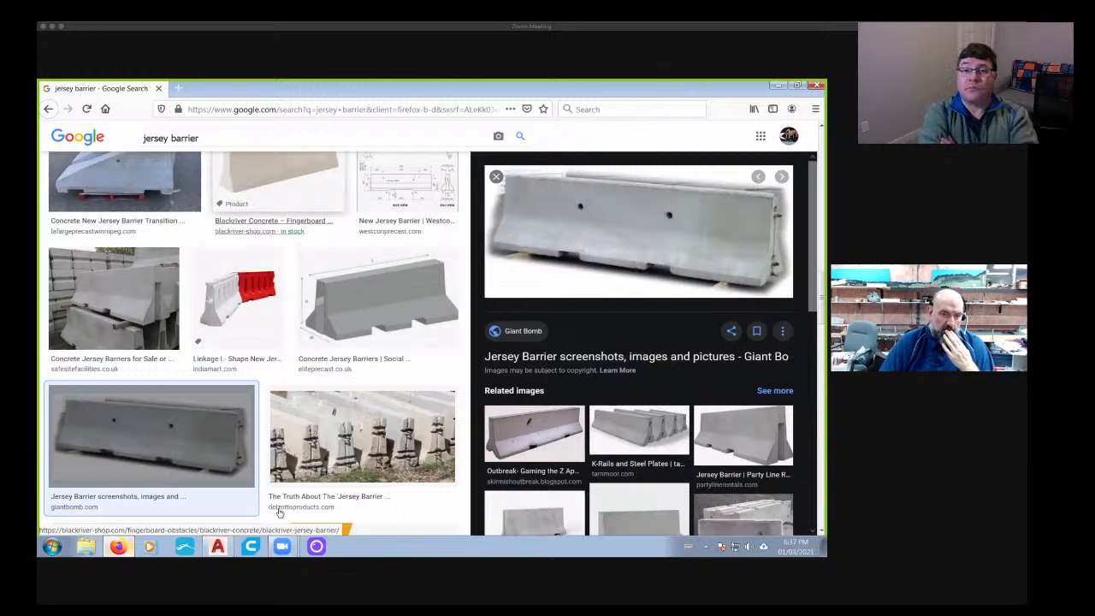
# - Switch back to AutoCAD and examine the start of the 50 mm recess in the reference side view
pyautogui.click(218, 546)
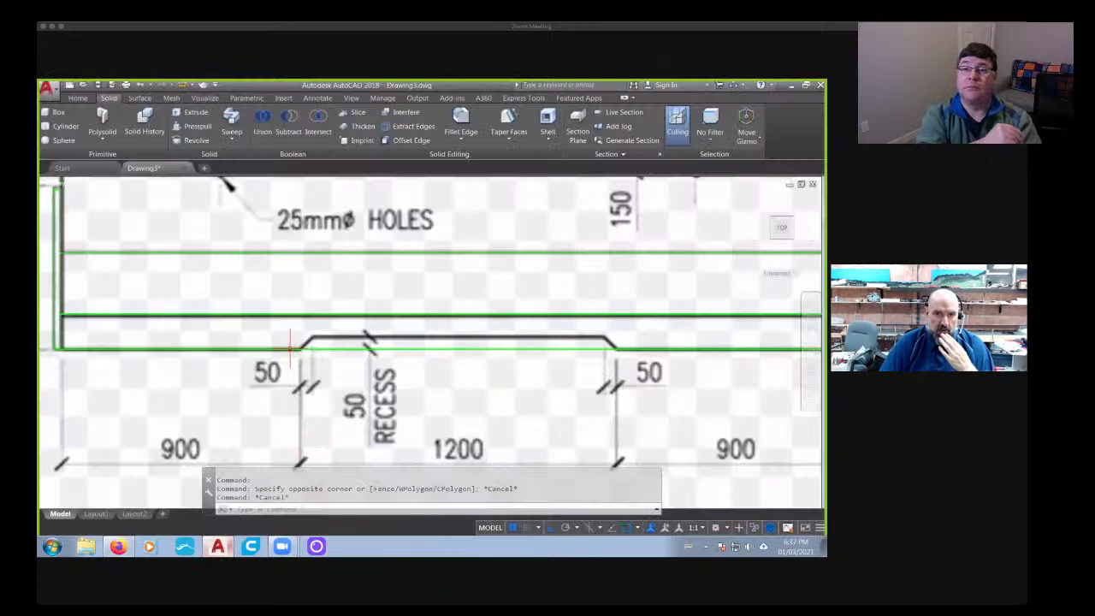
pyautogui.scroll(-3, 293, 342)
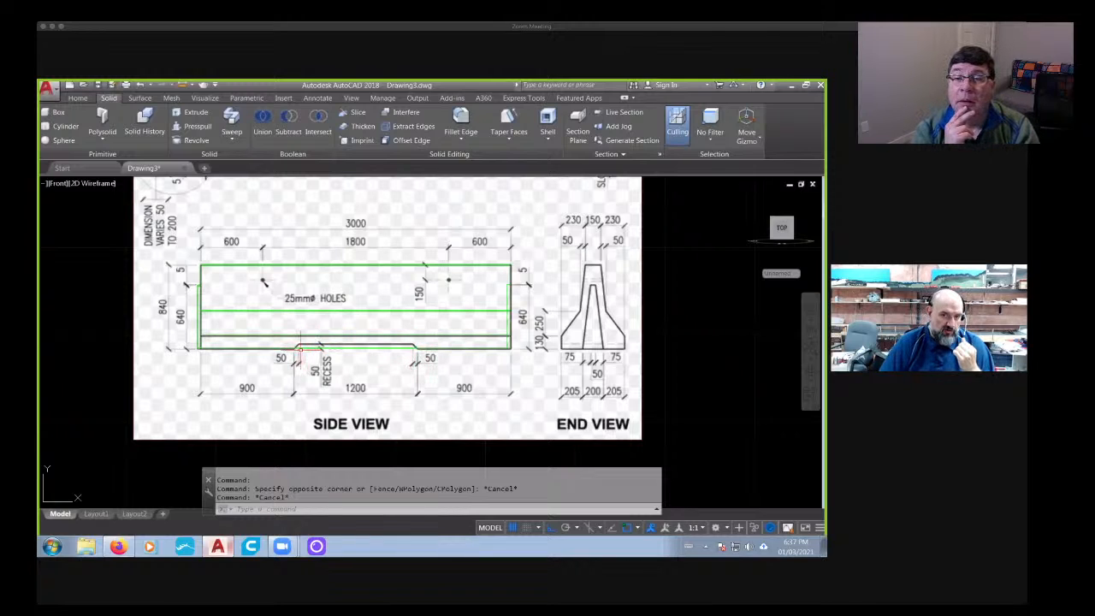
pyautogui.scroll(2, 297, 347)
pyautogui.scroll(4, 298, 347)
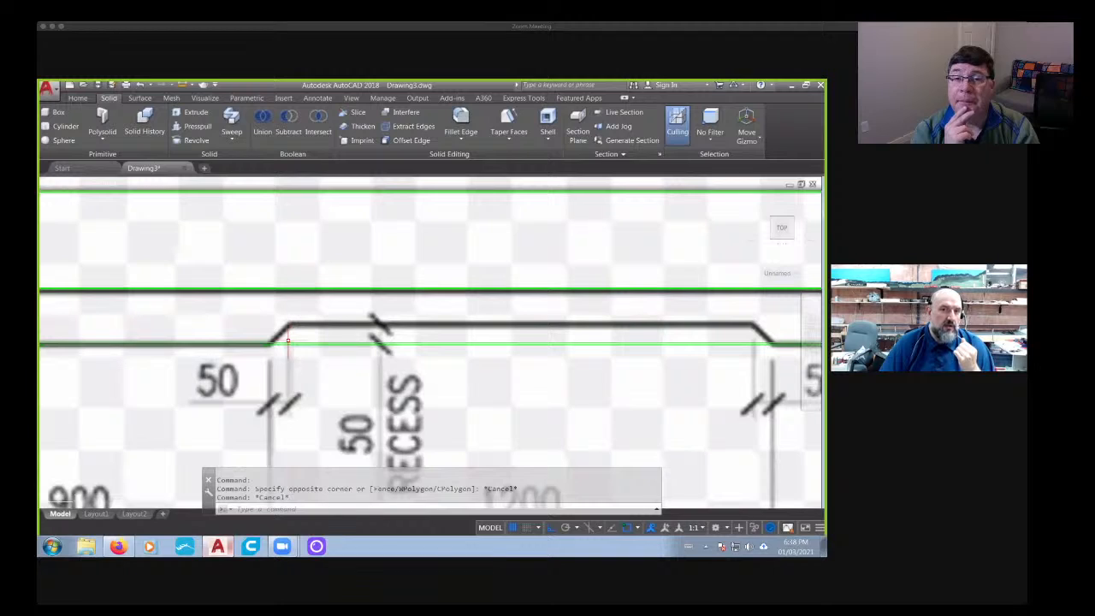
pyautogui.click(356, 112)
pyautogui.click(250, 343)
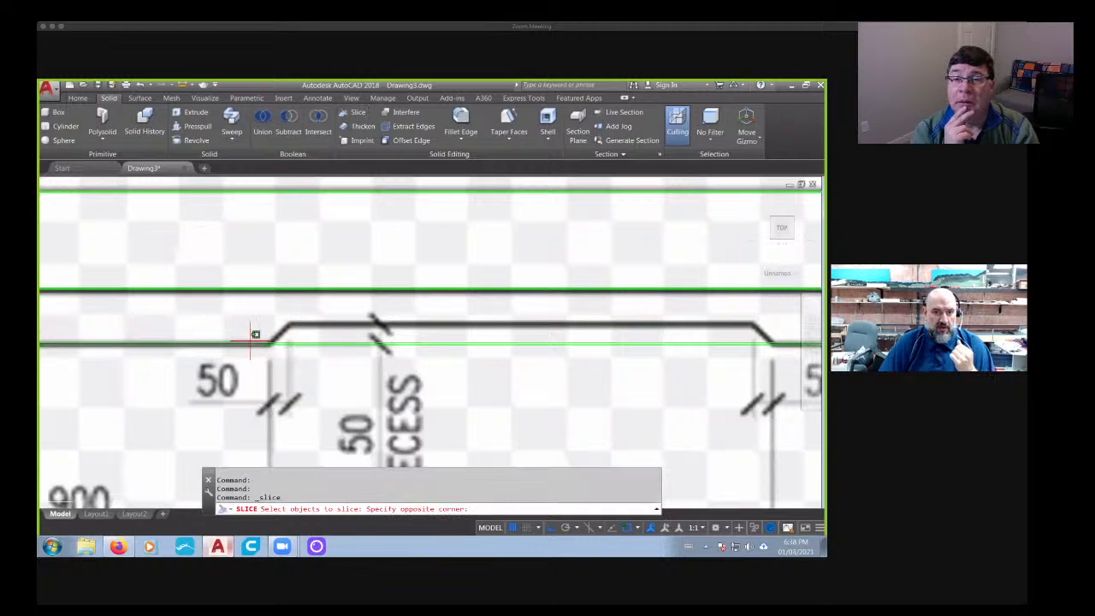
pyautogui.press('Escape')
pyautogui.scroll(-8, 188, 408)
pyautogui.scroll(8, 188, 408)
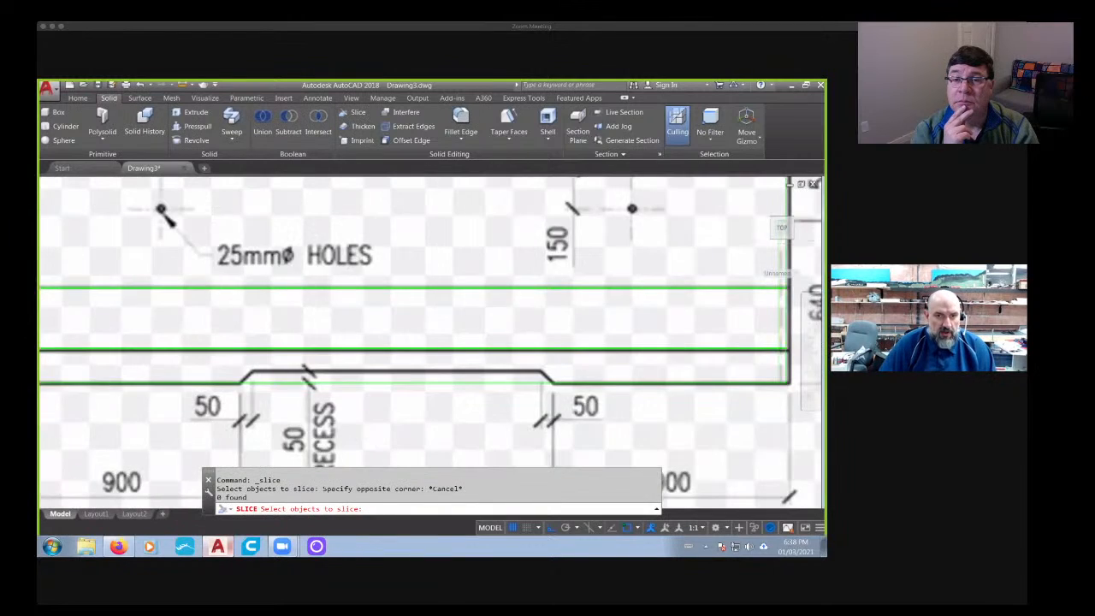
# - Slice the barrier vertically through the upper corner of the recess's left slope, keeping both sides
pyautogui.click(354, 112)
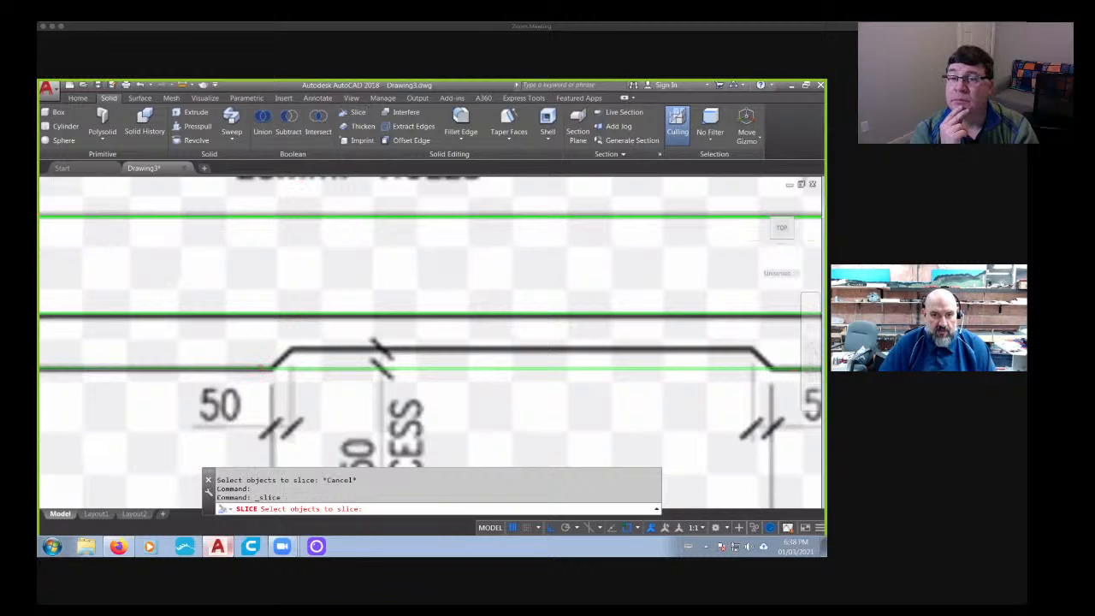
pyautogui.click(261, 368)
pyautogui.press('Return')
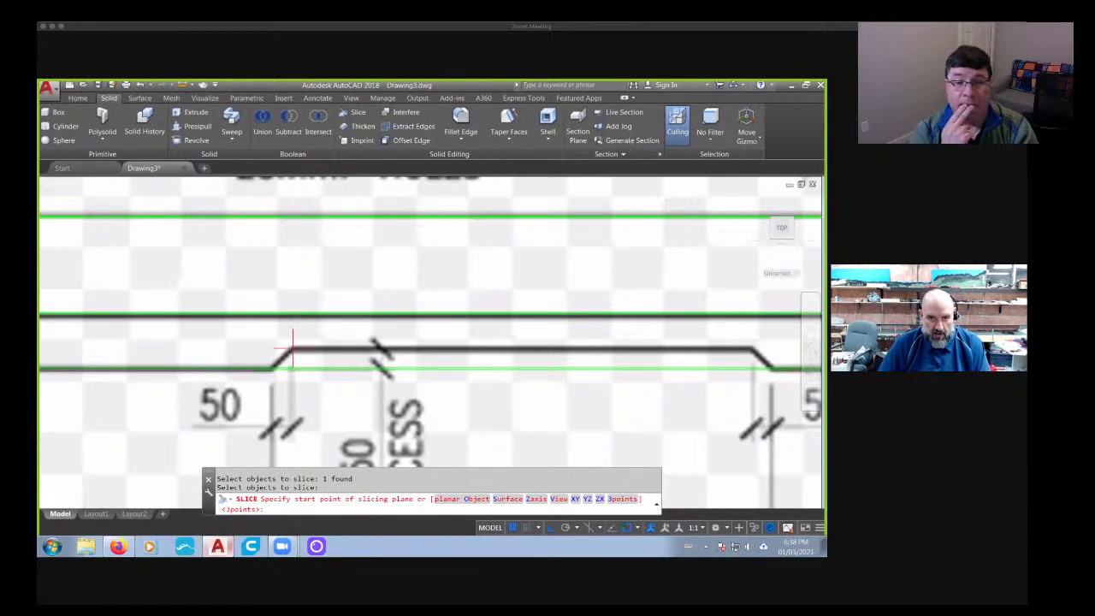
pyautogui.click(293, 348)
pyautogui.scroll(-5, 293, 416)
pyautogui.moveTo(288, 419); pyautogui.dragTo(302, 250, button='middle')
pyautogui.click(337, 441)
pyautogui.press('Return')
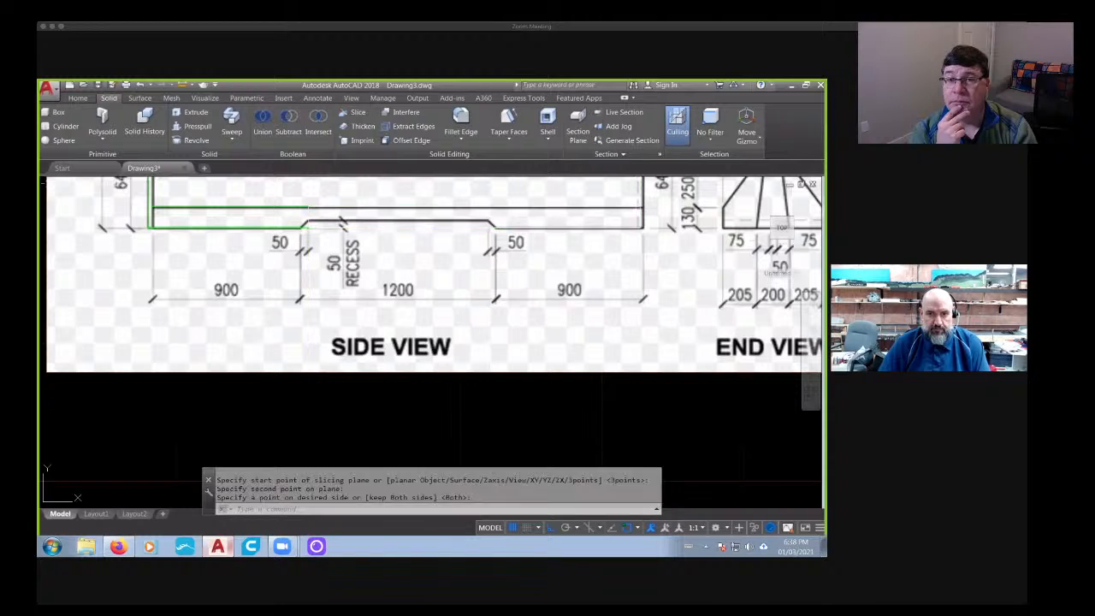
# - Slice the remaining right-hand part vertically through the upper corner of the recess's right slope, keeping both sides
pyautogui.press('Return')
pyautogui.moveTo(497, 257)
pyautogui.mouseDown(button='middle')
pyautogui.moveTo(371, 247)
pyautogui.moveTo(370, 329)
pyautogui.mouseUp(button='middle')
pyautogui.click(353, 113)
pyautogui.scroll(5, 360, 224)
pyautogui.scroll(3, 370, 329)
pyautogui.click(397, 306)
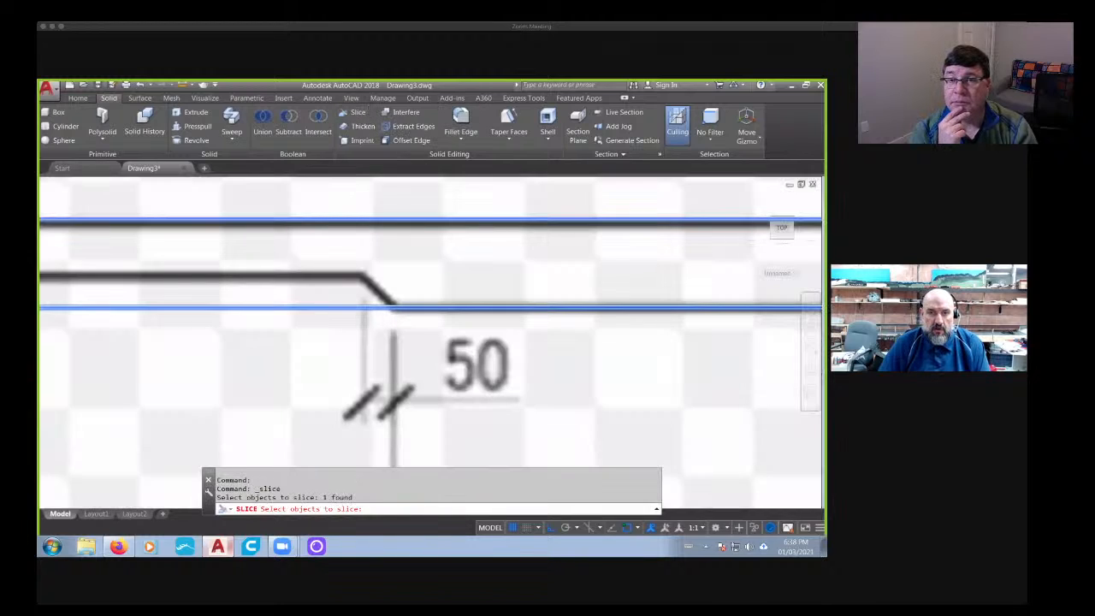
pyautogui.press('Return')
pyautogui.click(363, 275)
pyautogui.scroll(-5, 369, 291)
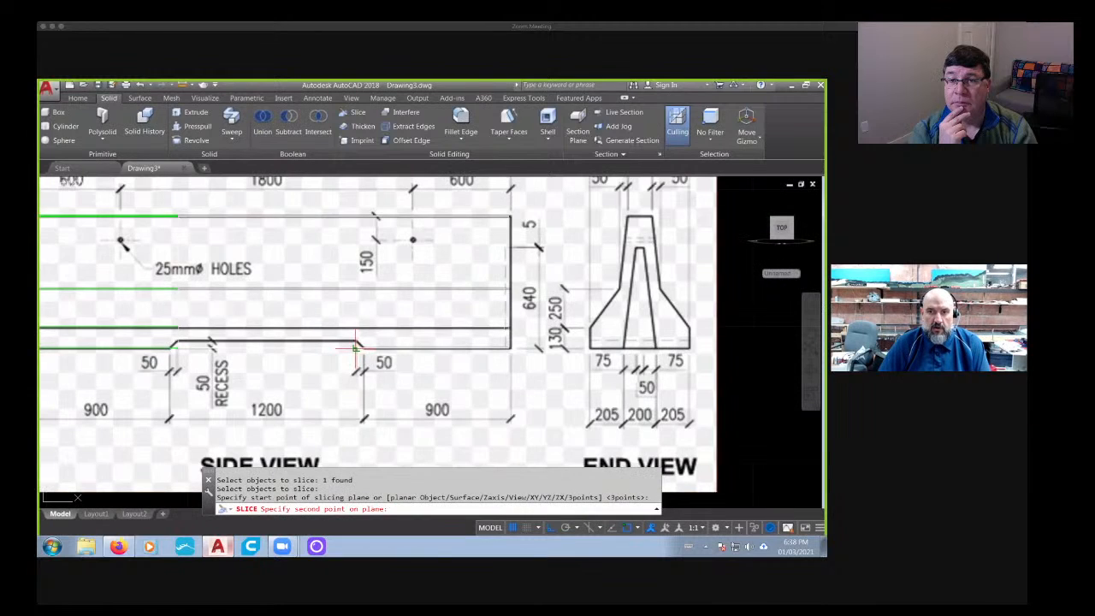
pyautogui.click(380, 420)
pyautogui.press('Return')
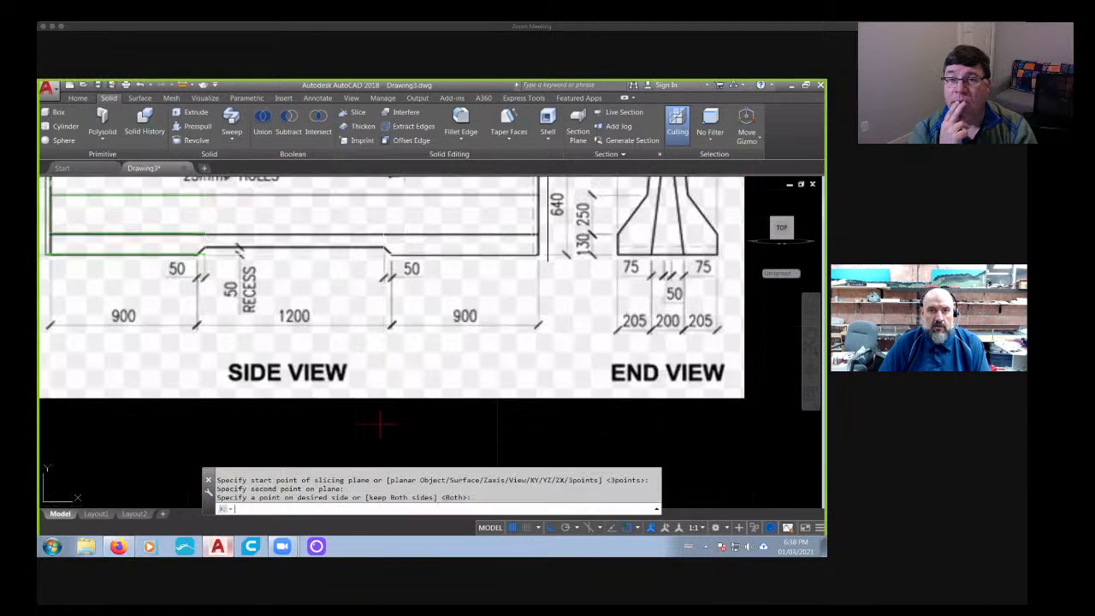
pyautogui.press('Return')
pyautogui.moveTo(314, 330); pyautogui.dragTo(356, 354, button='middle')
pyautogui.click(358, 112)
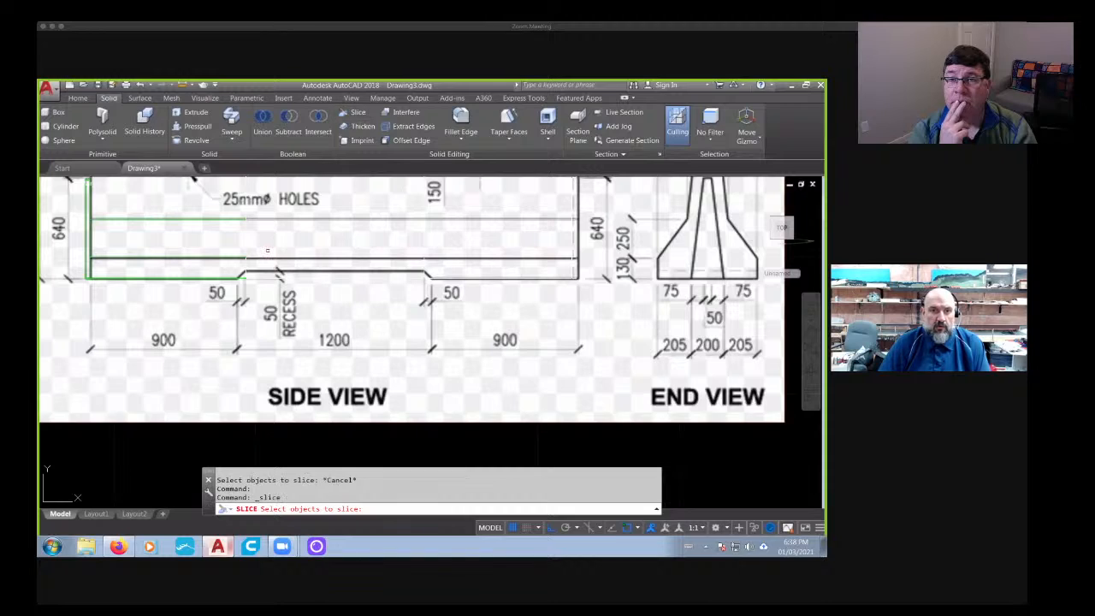
pyautogui.scroll(5, 253, 284)
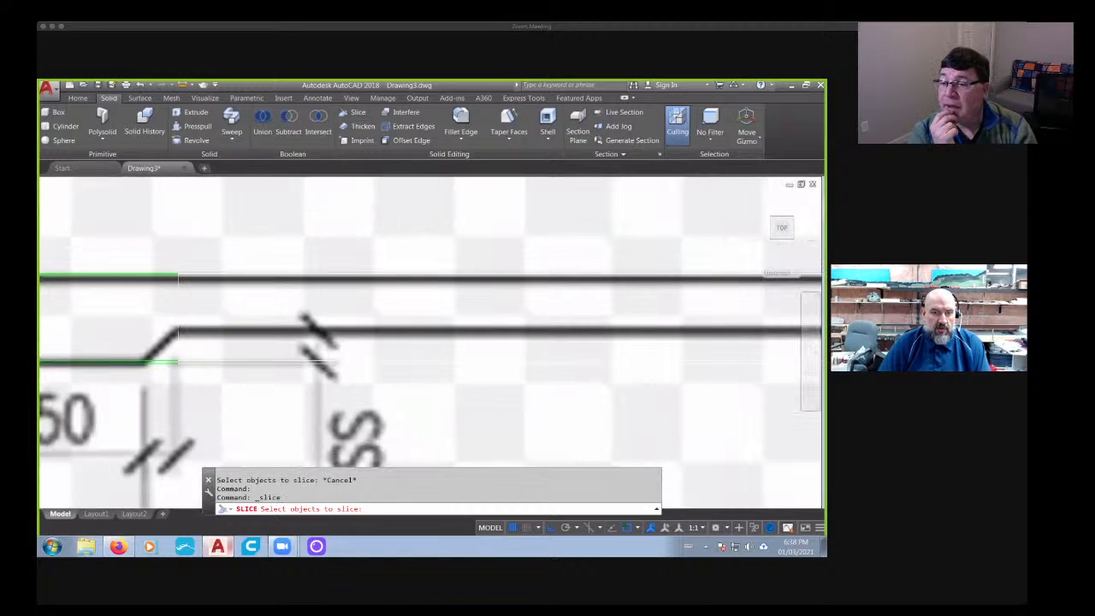
# - Switch to Firefox and examine the jersey barrier photos for how the base recess is shaped
pyautogui.click(118, 546)
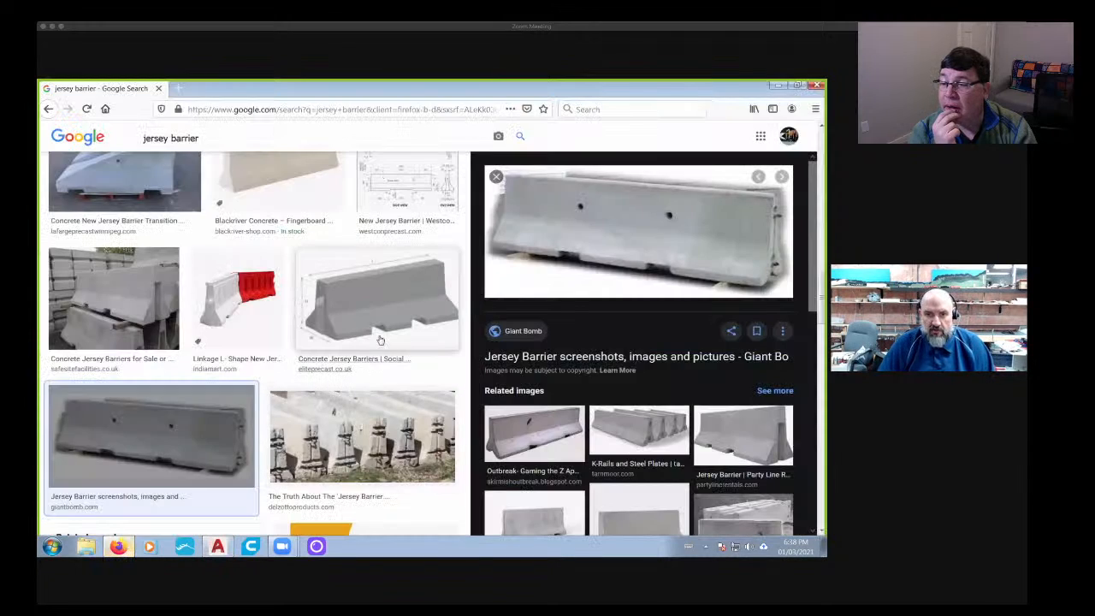
pyautogui.scroll(2, 372, 348)
pyautogui.scroll(-1, 359, 385)
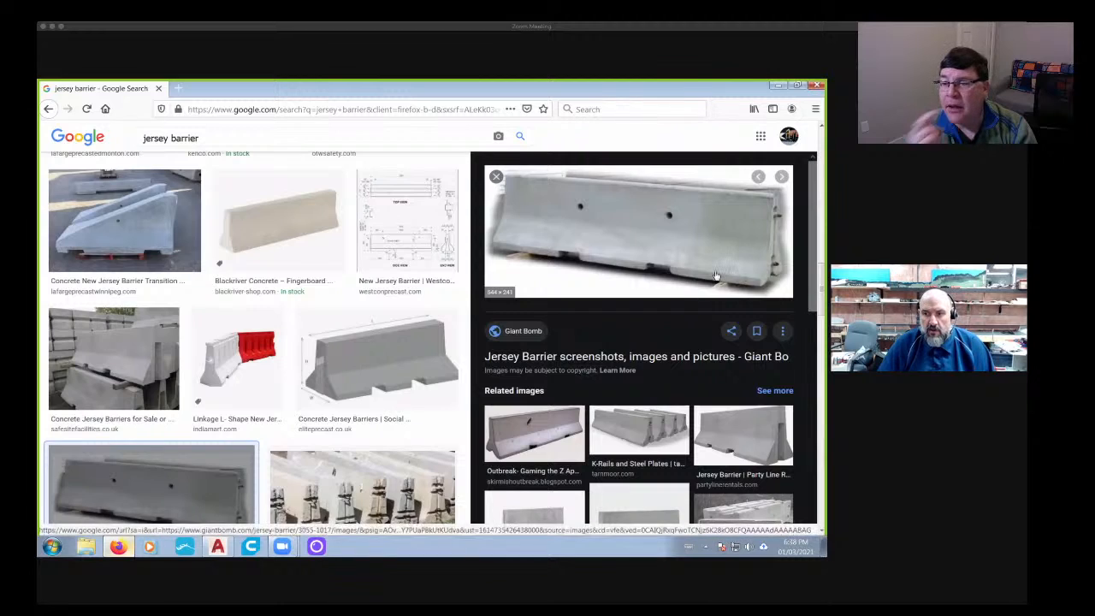
# - Return to AutoCAD and slice the barrier's middle section horizontally along the top edge of its lower vertical face, keeping both sides
pyautogui.click(219, 550)
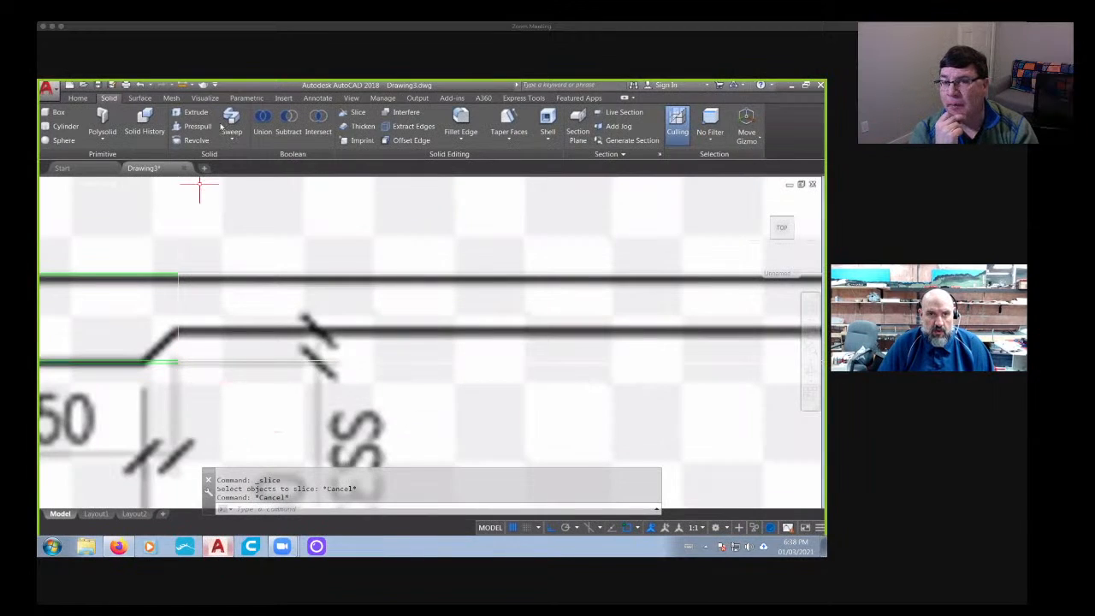
pyautogui.click(352, 112)
pyautogui.click(179, 301)
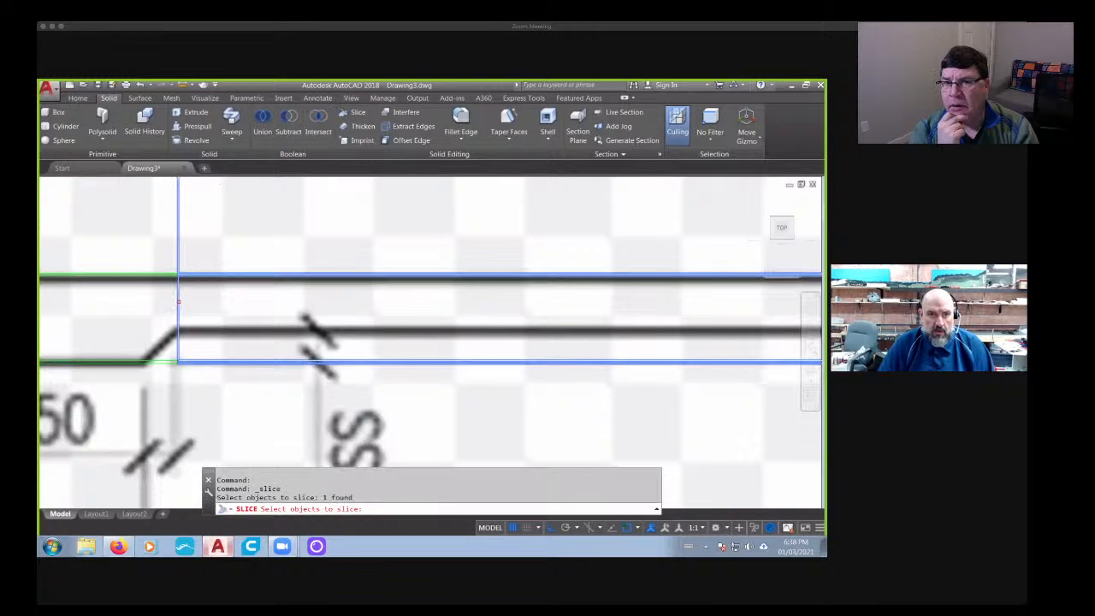
pyautogui.press('Return')
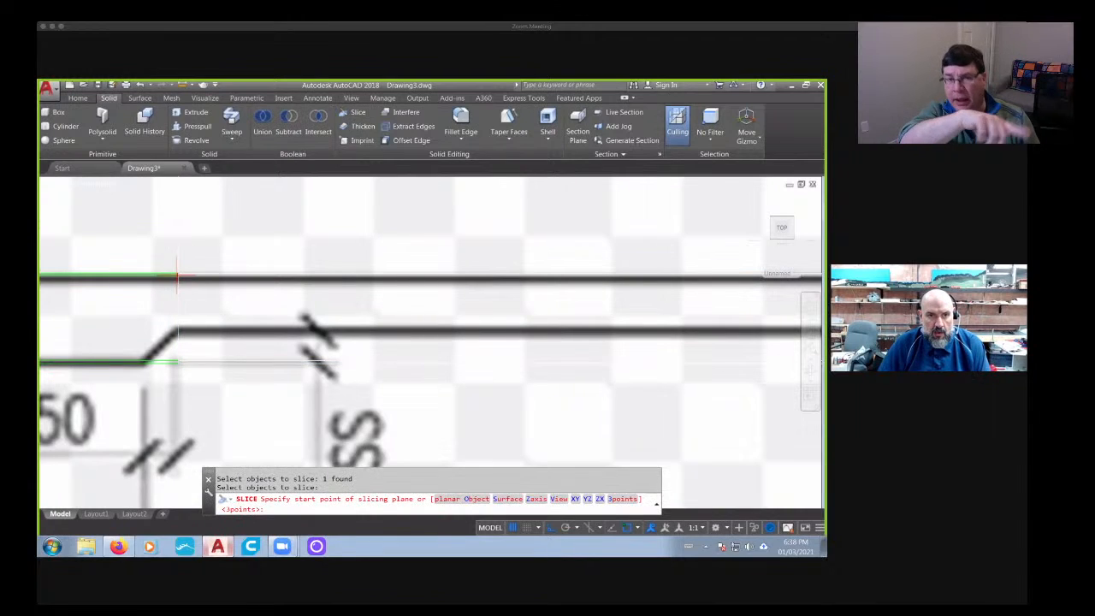
pyautogui.click(177, 275)
pyautogui.scroll(-6, 118, 292)
pyautogui.moveTo(166, 294); pyautogui.dragTo(631, 296, button='middle')
pyautogui.click(234, 308)
pyautogui.press('Return')
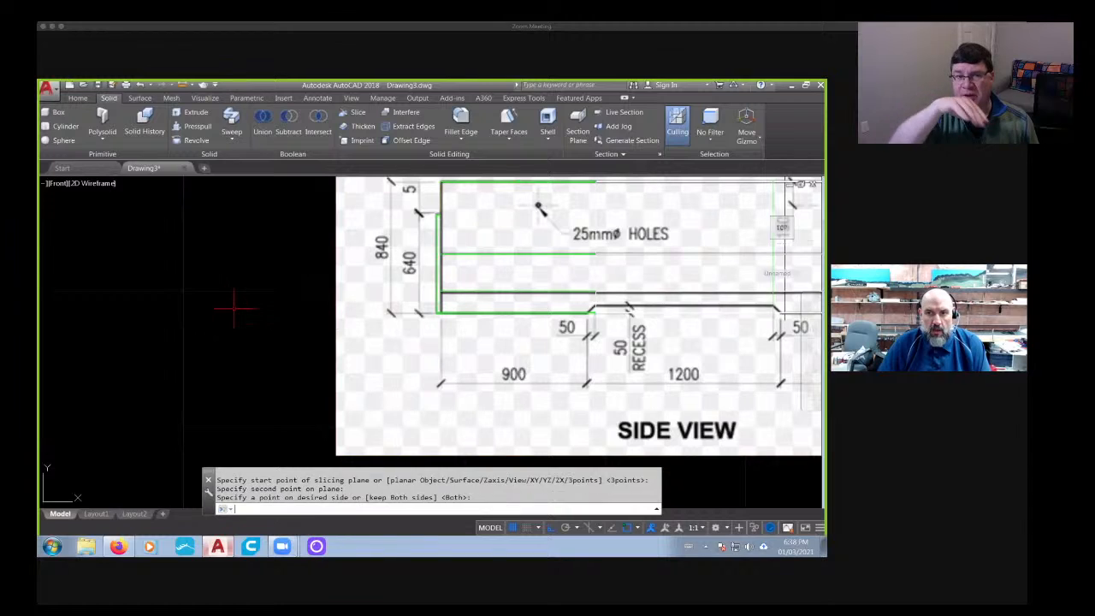
pyautogui.press('Return')
pyautogui.moveTo(470, 316); pyautogui.dragTo(221, 327, button='middle')
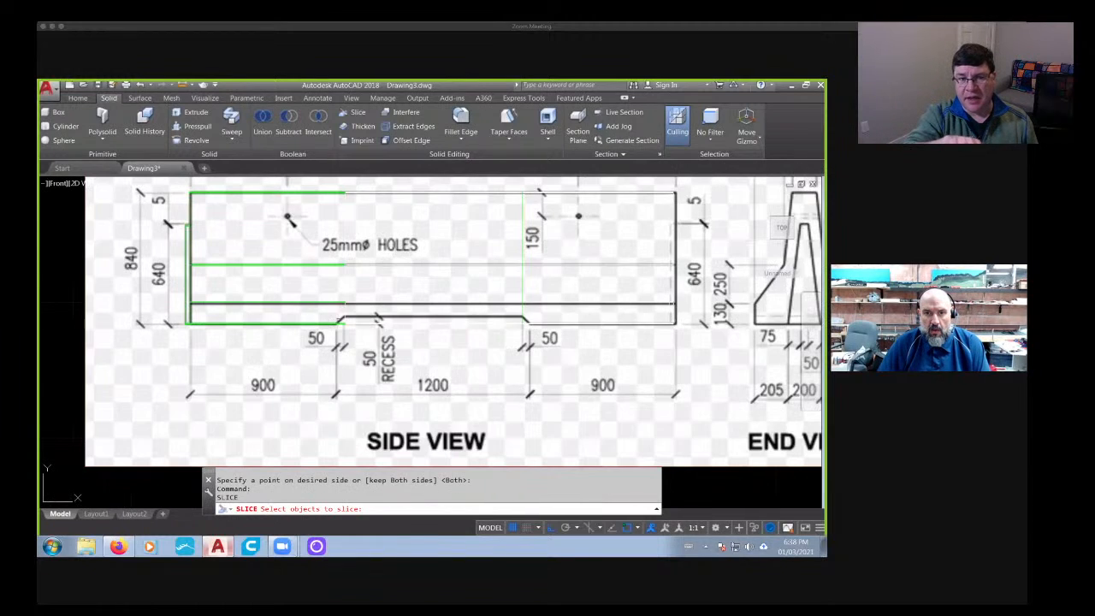
pyautogui.scroll(4, 364, 317)
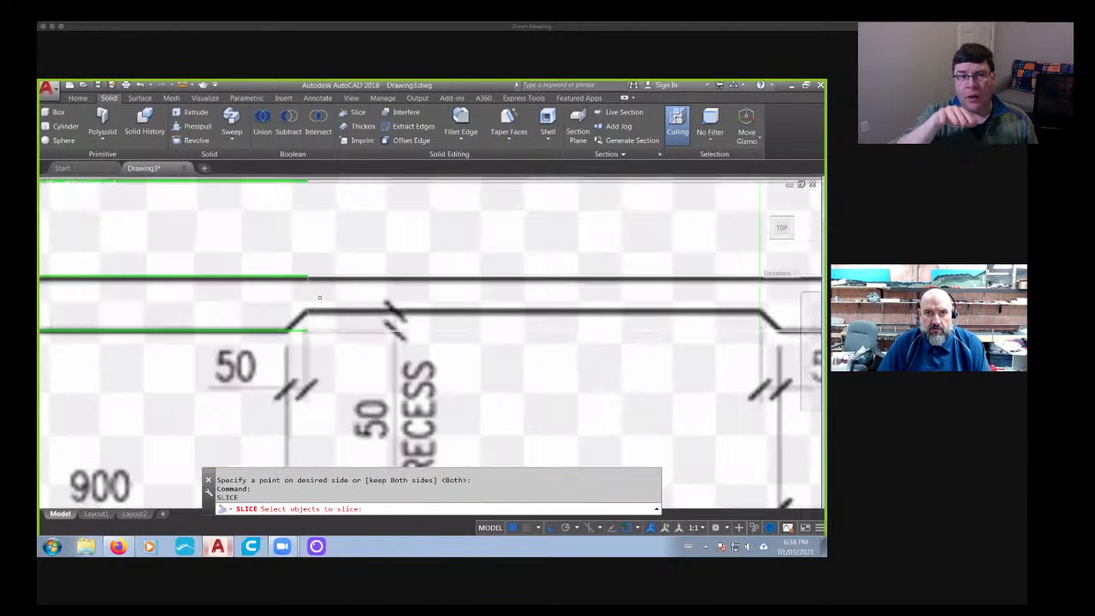
pyautogui.click(356, 112)
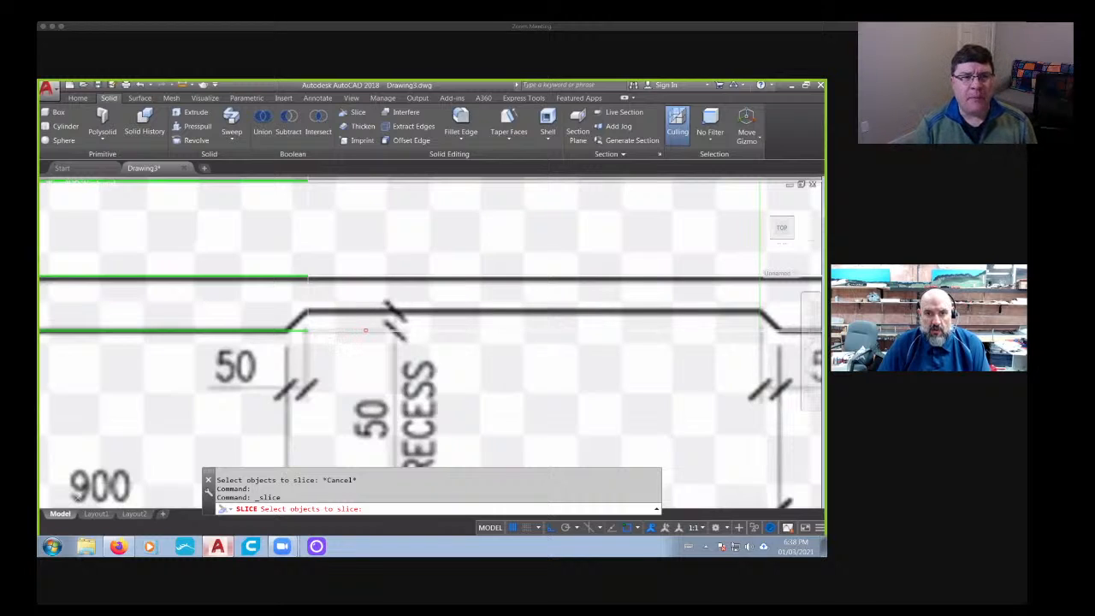
pyautogui.scroll(-8, 362, 331)
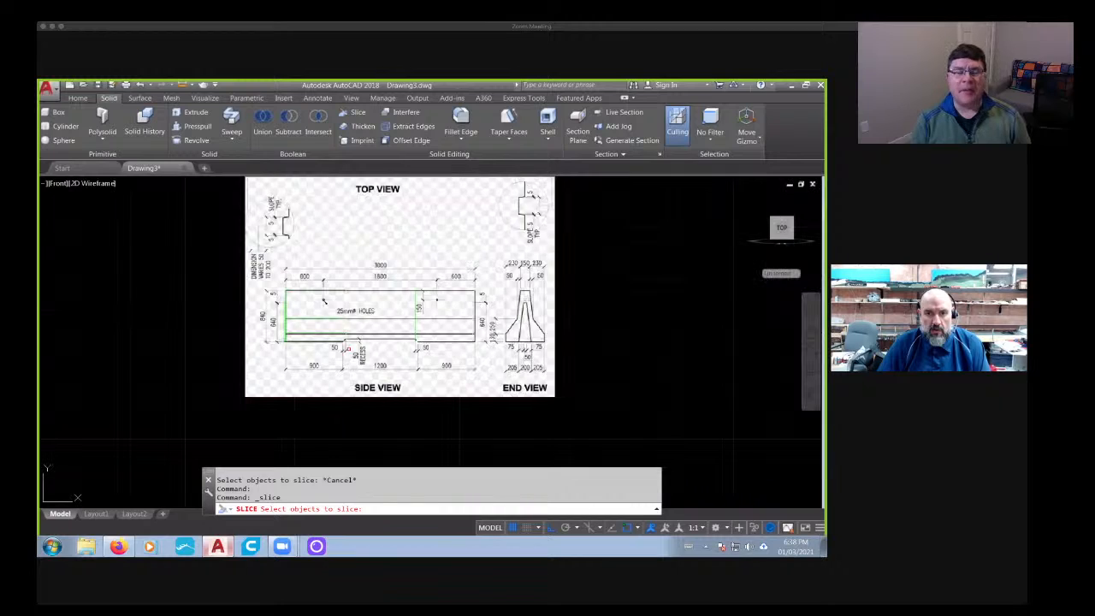
pyautogui.press('Escape')
pyautogui.press('Escape')
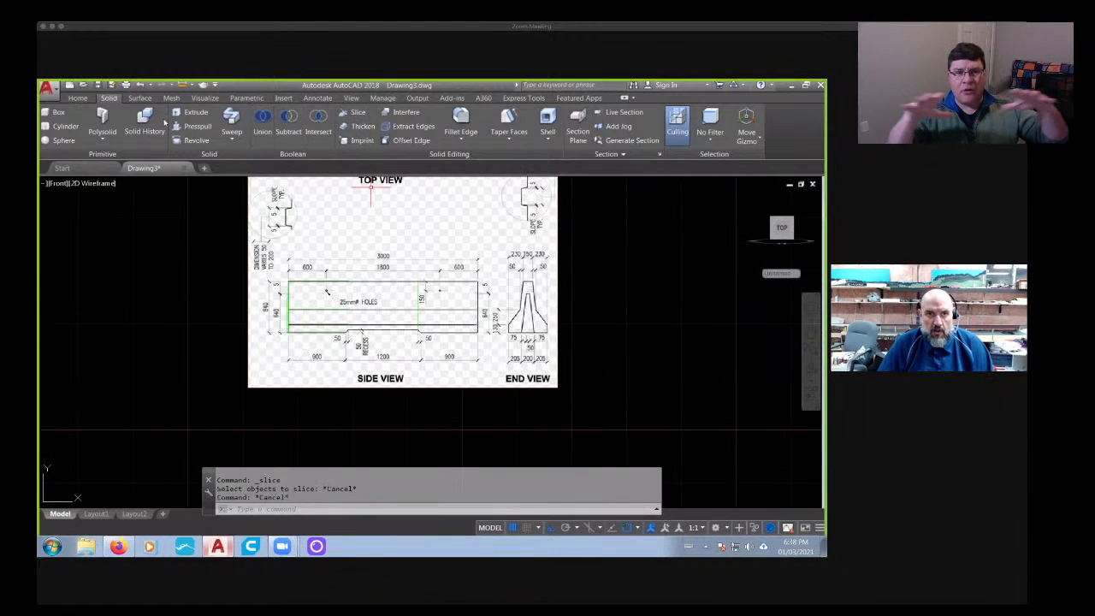
# - Draw a vertical construction line from the barrier's bottom edge below the recess's left upper corner, down past the reference image
pyautogui.press('Escape')
pyautogui.click(77, 98)
pyautogui.click(237, 126)
pyautogui.scroll(10, 419, 310)
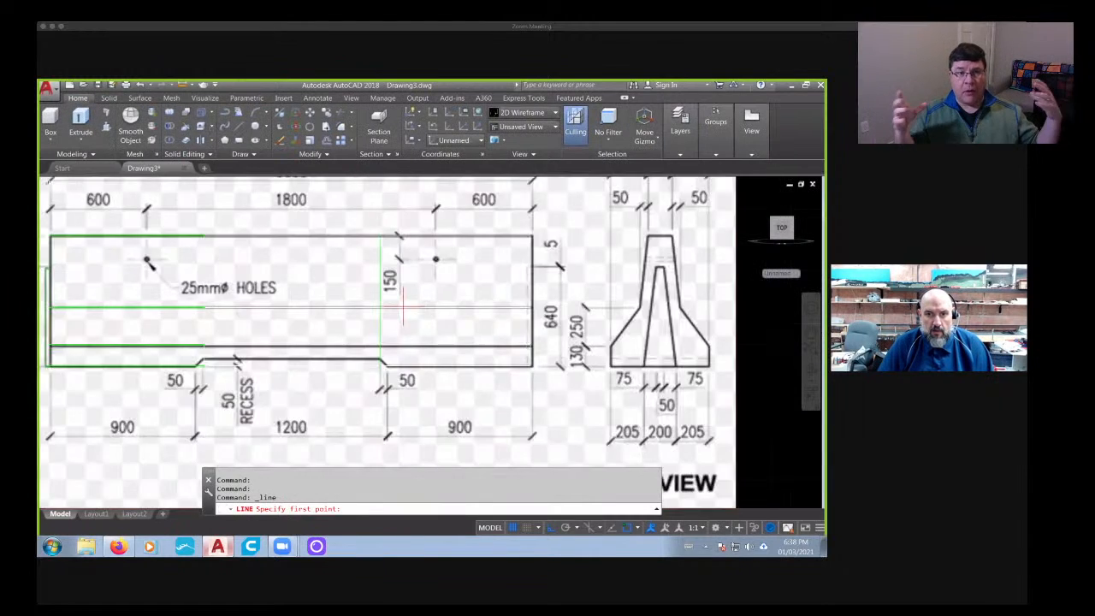
pyautogui.scroll(-3, 334, 342)
pyautogui.scroll(4, 209, 336)
pyautogui.click(203, 337)
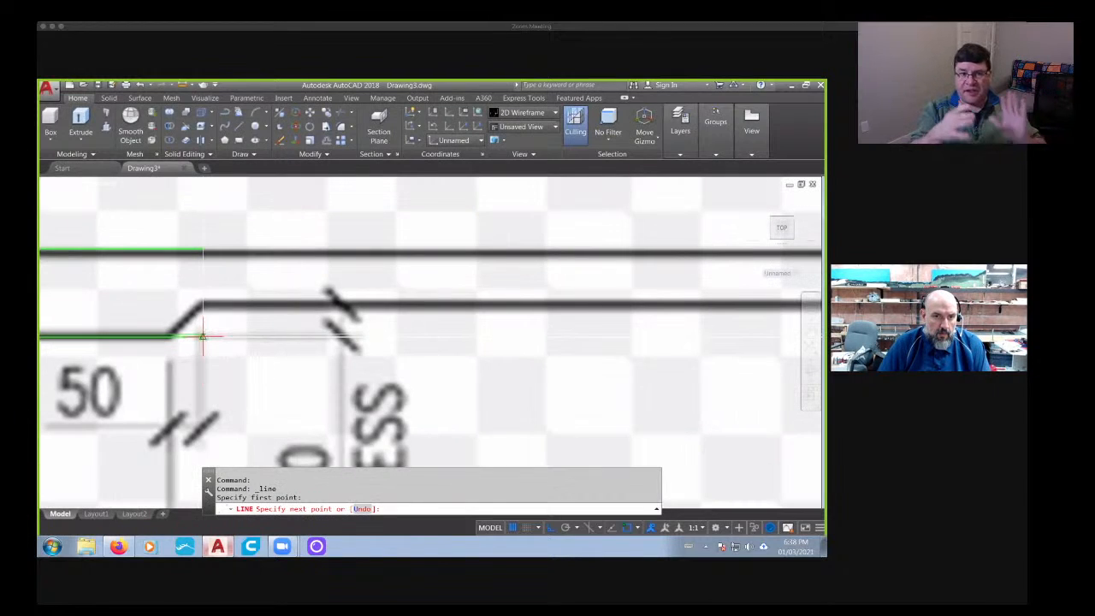
pyautogui.click(202, 353)
pyautogui.scroll(-5, 205, 394)
pyautogui.moveTo(205, 446); pyautogui.dragTo(270, 248, button='middle')
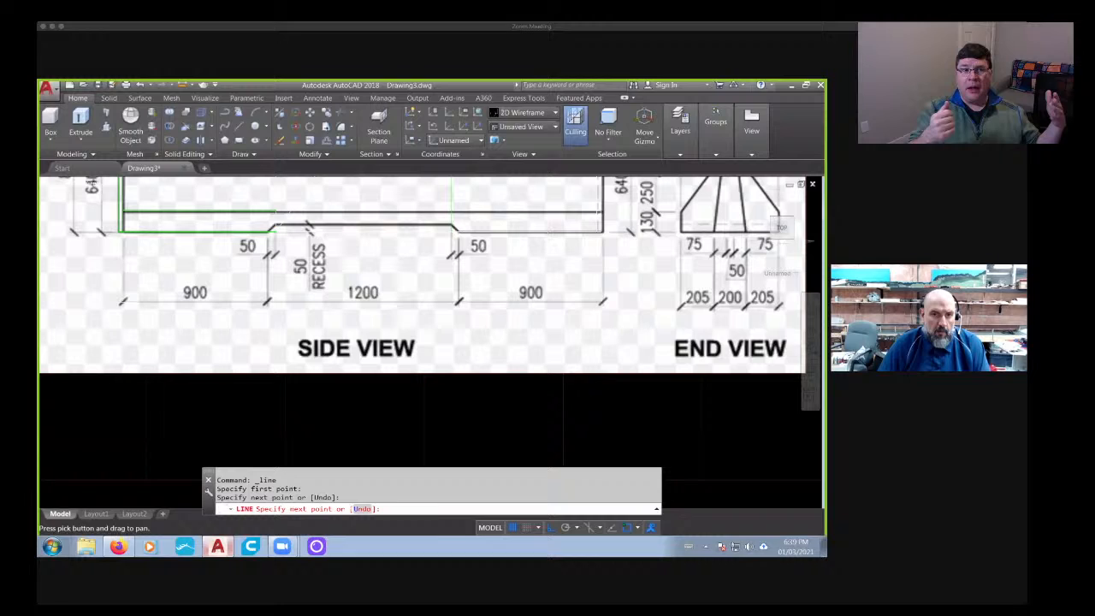
pyautogui.click(275, 428)
pyautogui.press('Escape')
# - Draw a second vertical construction line from below the recess's right upper corner, down past the reference image
pyautogui.click(238, 127)
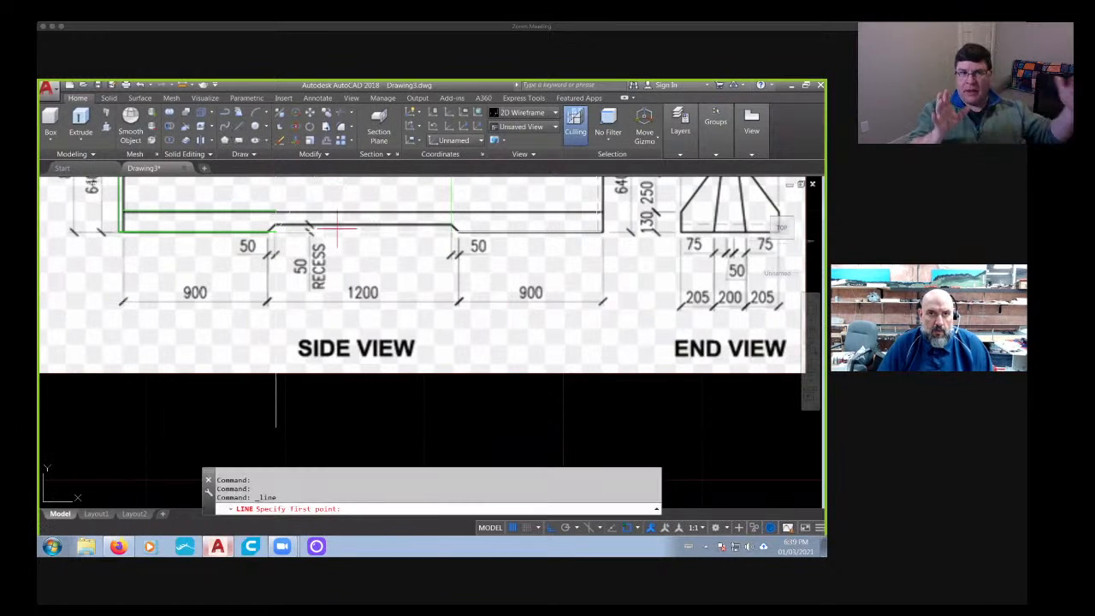
pyautogui.scroll(3, 462, 227)
pyautogui.click(460, 228)
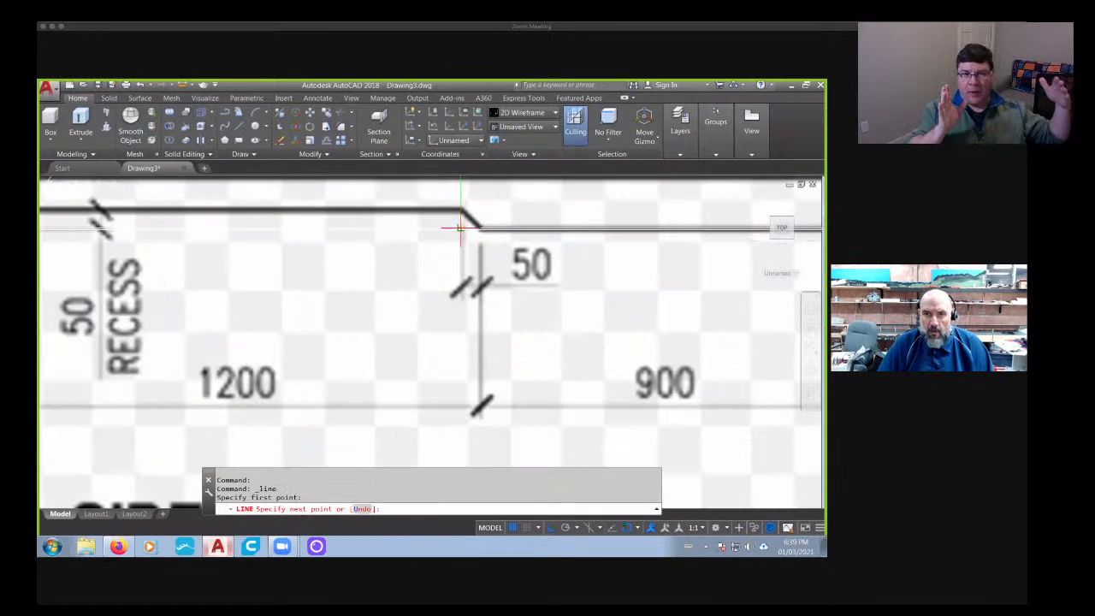
pyautogui.scroll(-3, 462, 257)
pyautogui.press('Escape')
pyautogui.press('Escape')
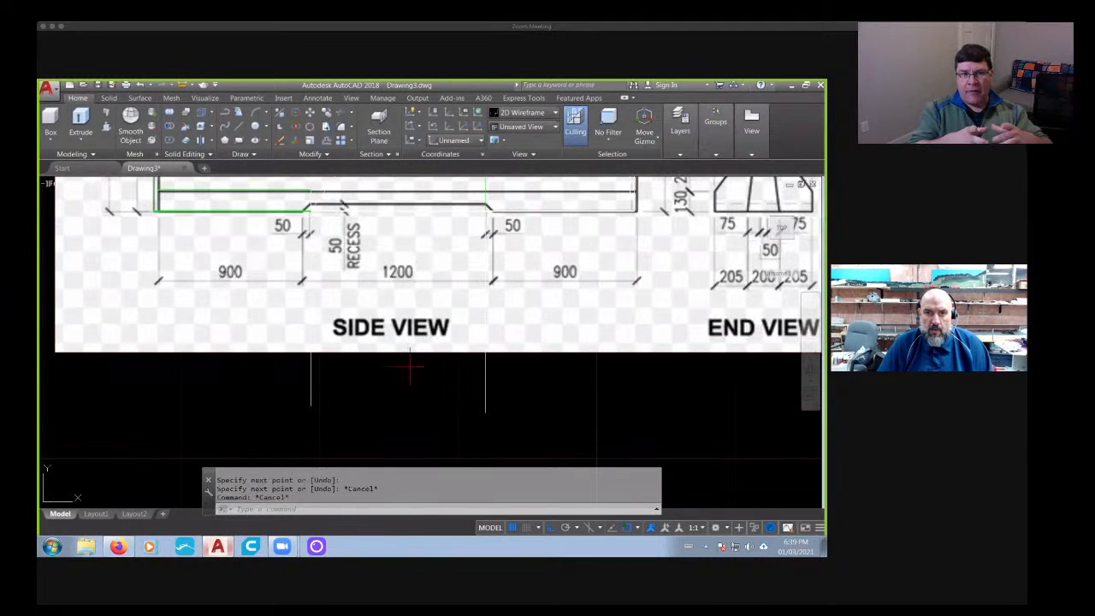
# - Examine the key and keyway slope details between the top and side views, and the recess dimensions
pyautogui.moveTo(400, 334); pyautogui.dragTo(406, 391, button='middle')
pyautogui.scroll(-4, 405, 391)
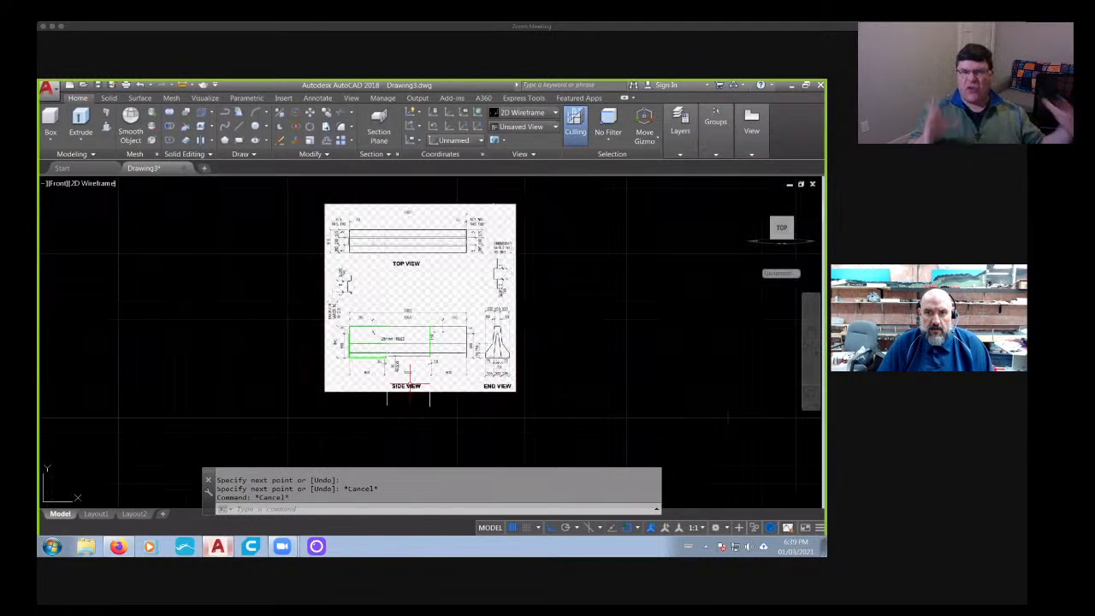
pyautogui.scroll(4, 496, 276)
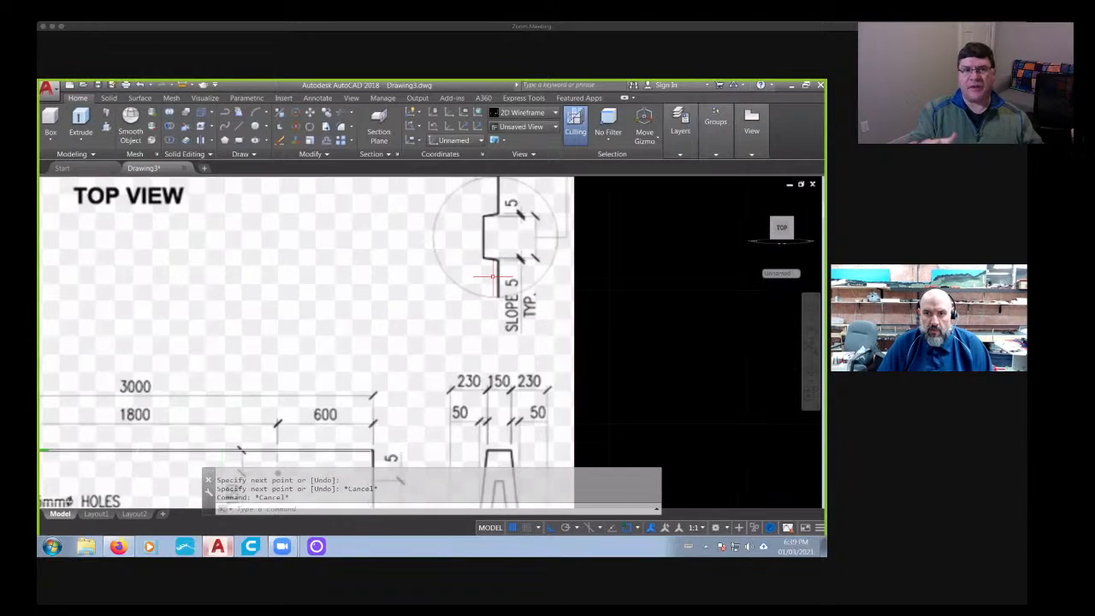
pyautogui.scroll(-2, 368, 371)
pyautogui.scroll(-2, 367, 333)
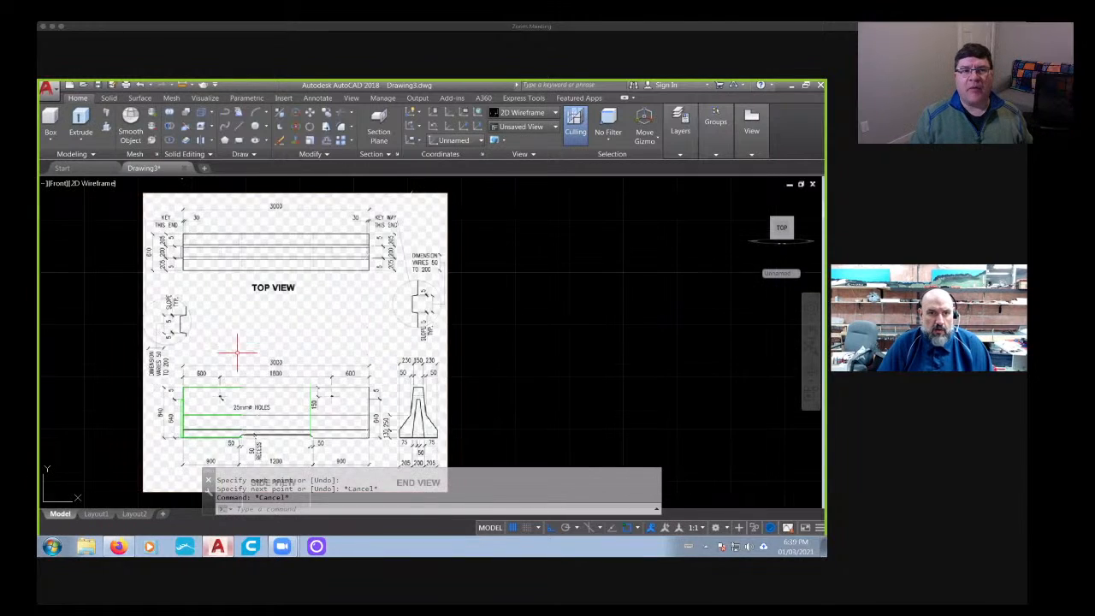
pyautogui.scroll(4, 229, 308)
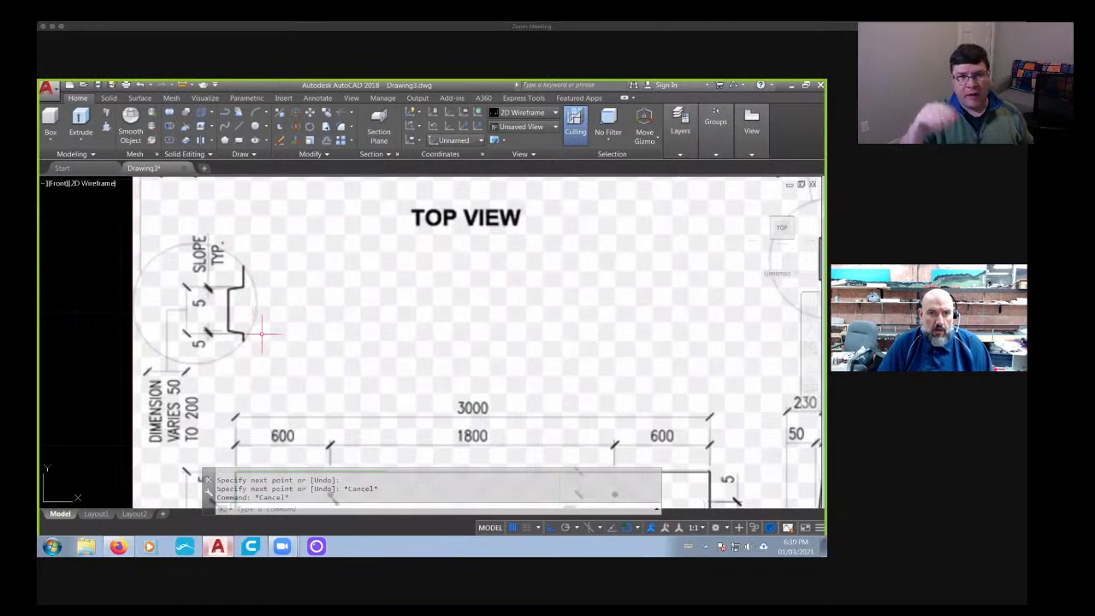
pyautogui.scroll(-2, 262, 338)
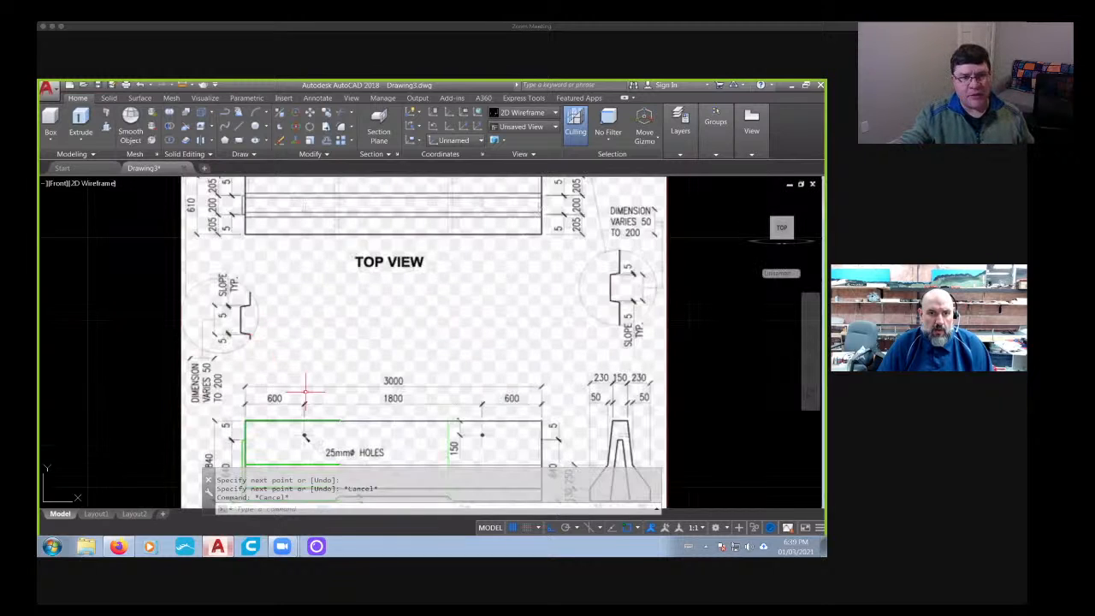
pyautogui.scroll(3, 304, 389)
pyautogui.scroll(3, 358, 402)
pyautogui.moveTo(345, 426); pyautogui.dragTo(344, 285, button='middle')
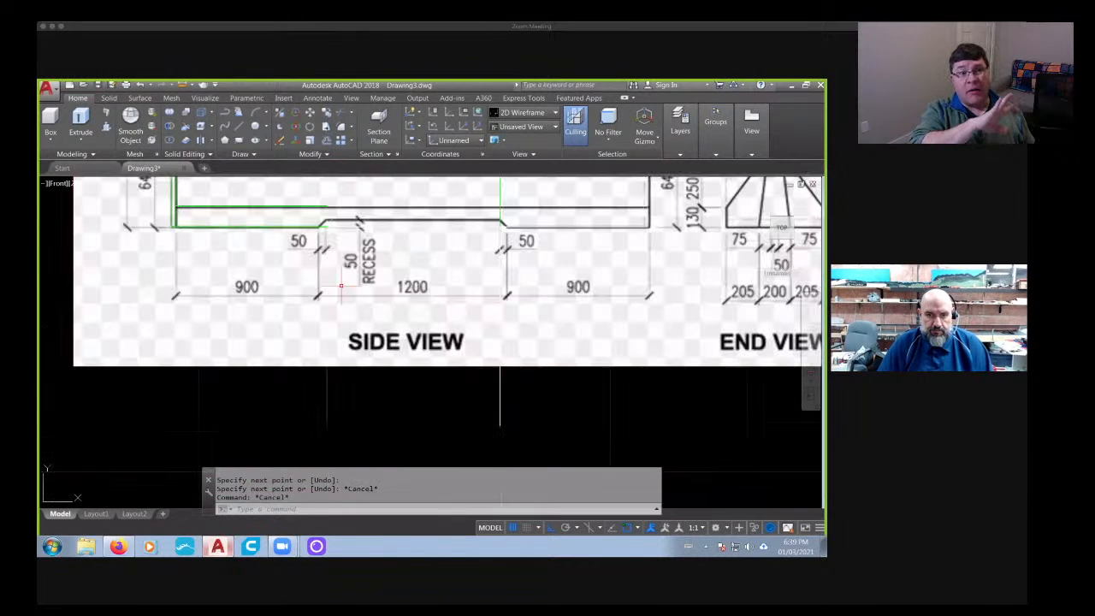
pyautogui.press('Escape')
pyautogui.press('Escape')
pyautogui.write('off')
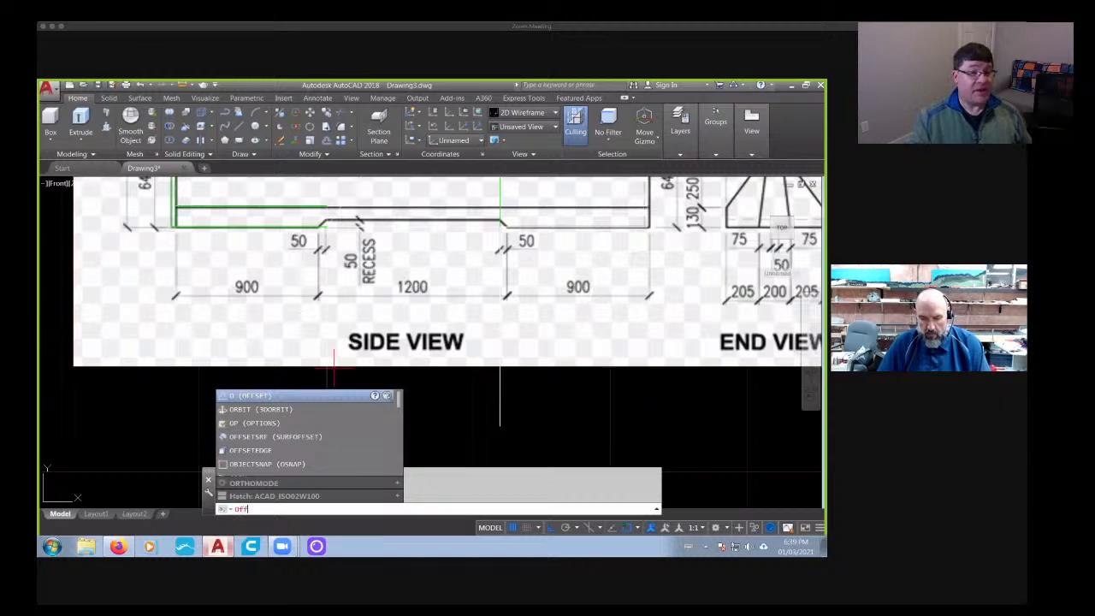
pyautogui.press('Return')
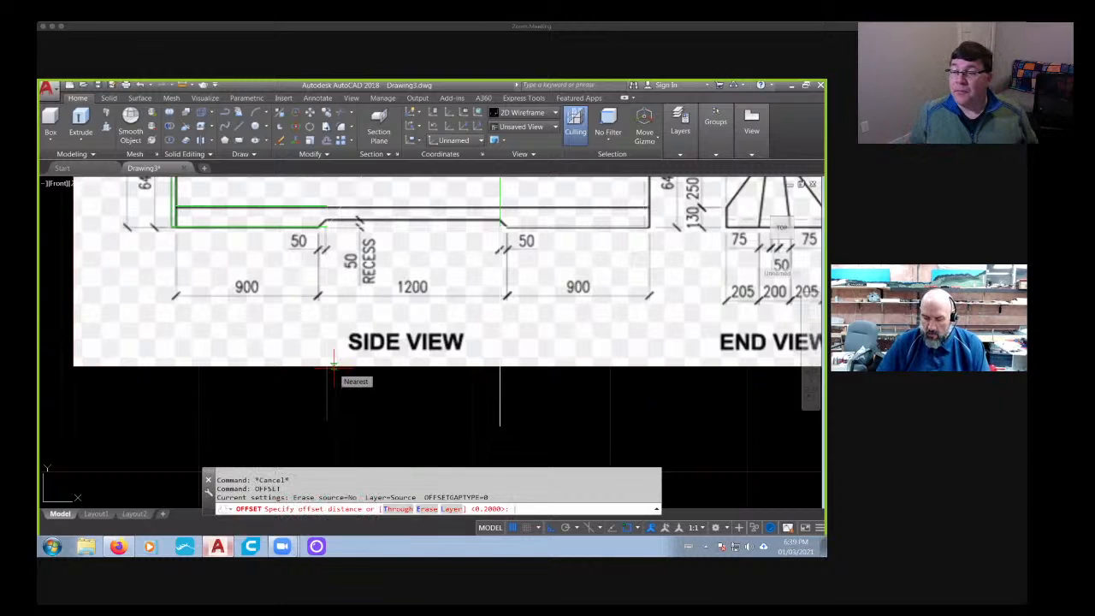
pyautogui.write('3')
pyautogui.press('Return')
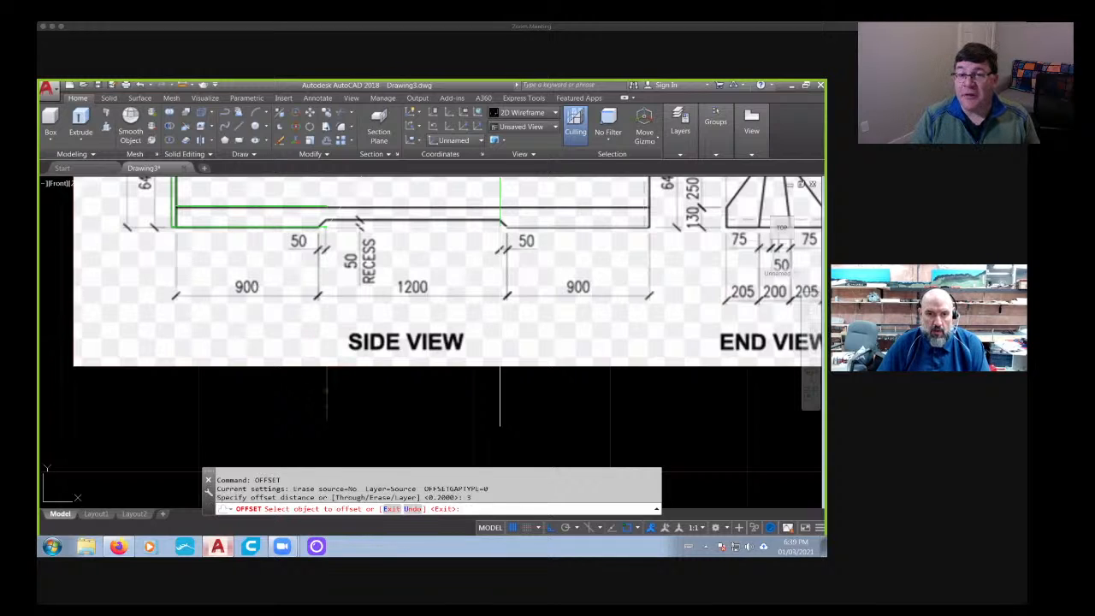
pyautogui.click(326, 392)
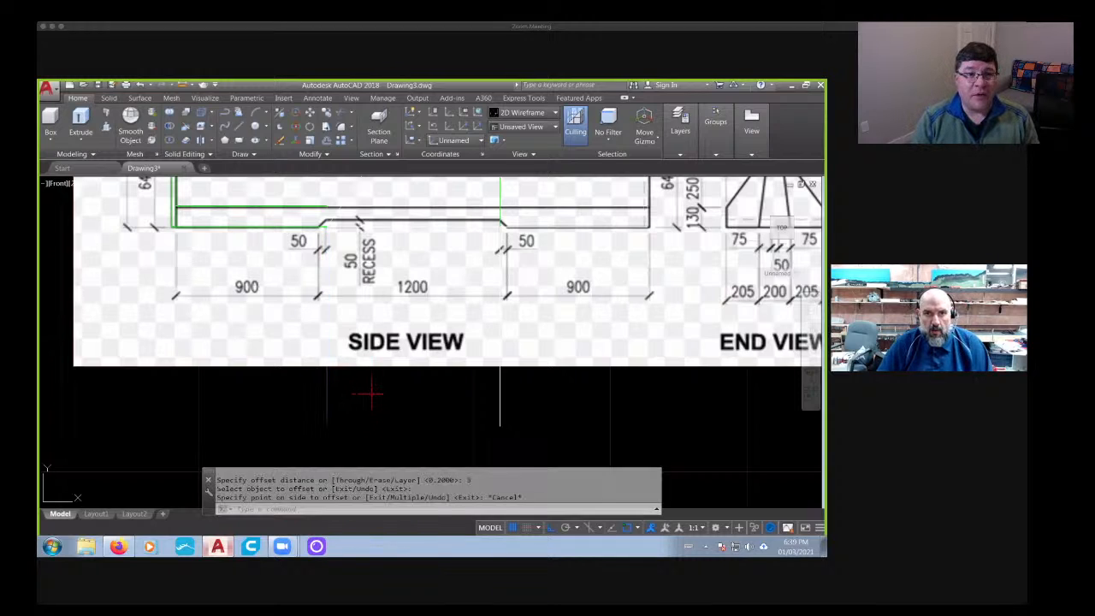
pyautogui.press('Escape')
pyautogui.press('Escape')
pyautogui.press('Escape')
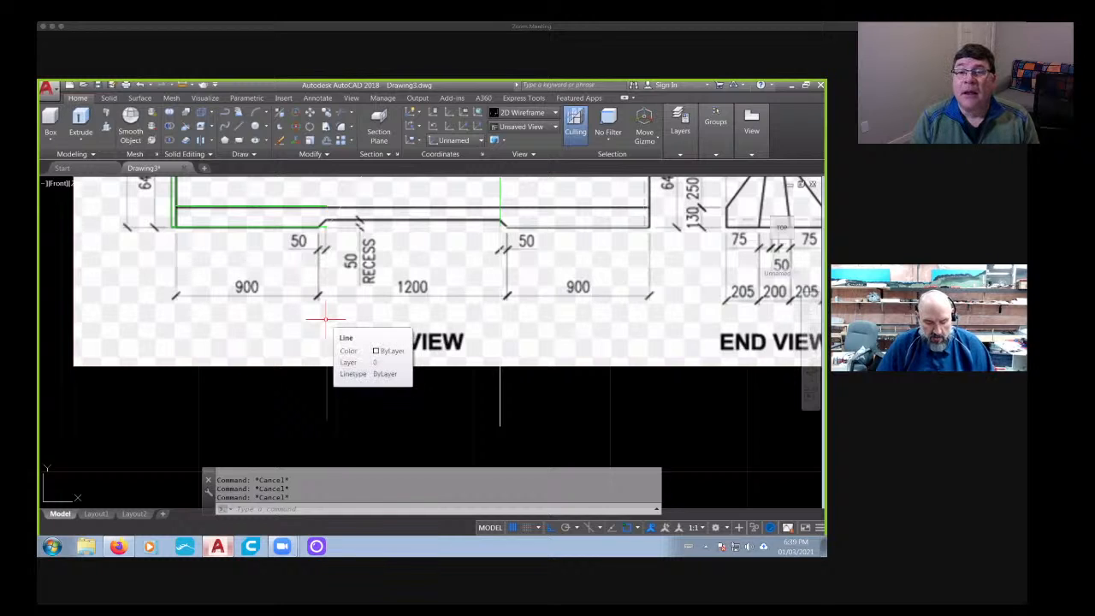
# - Try offsetting the left vertical construction line by 2 units toward the middle of the recess
pyautogui.write('off')
pyautogui.press('Return')
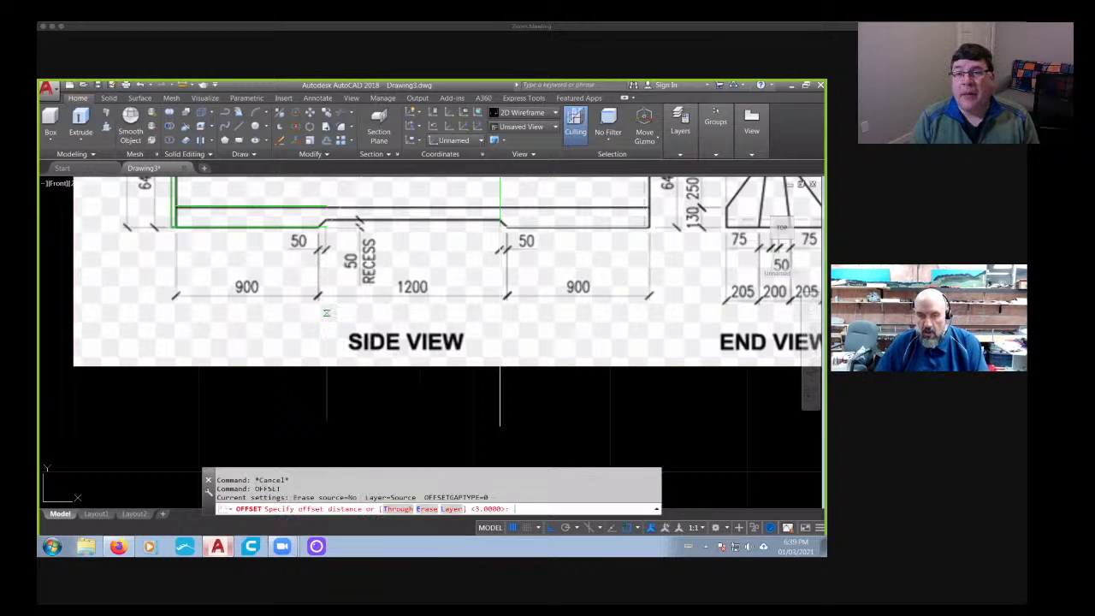
pyautogui.write('2')
pyautogui.press('Return')
pyautogui.click(326, 403)
pyautogui.click(359, 402)
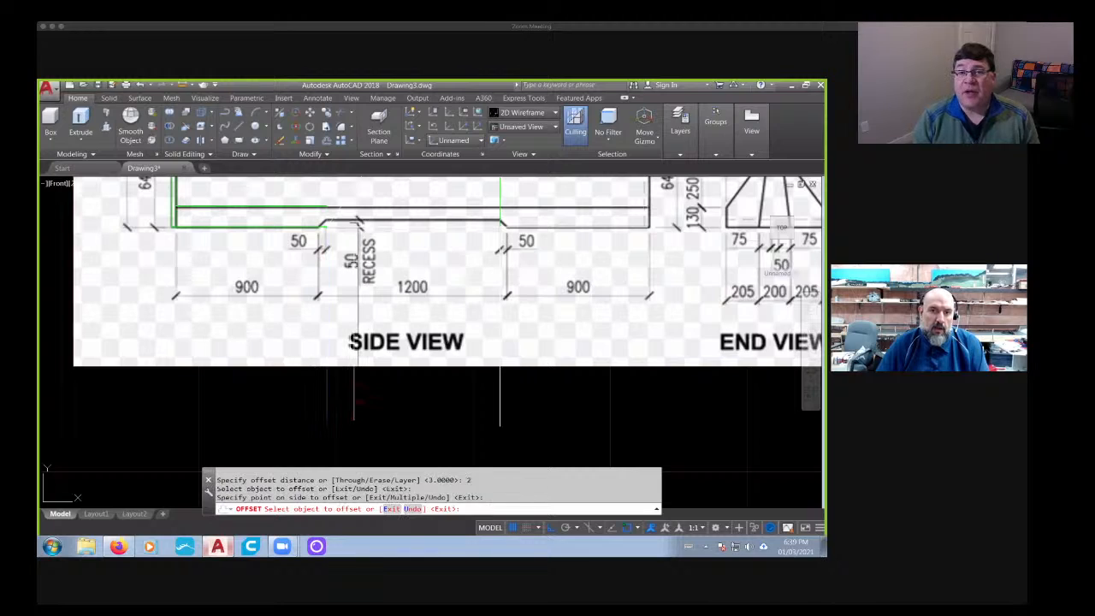
pyautogui.press('Escape')
pyautogui.press('Escape')
# - Delete the offset copy of the left vertical construction line
pyautogui.click(352, 418)
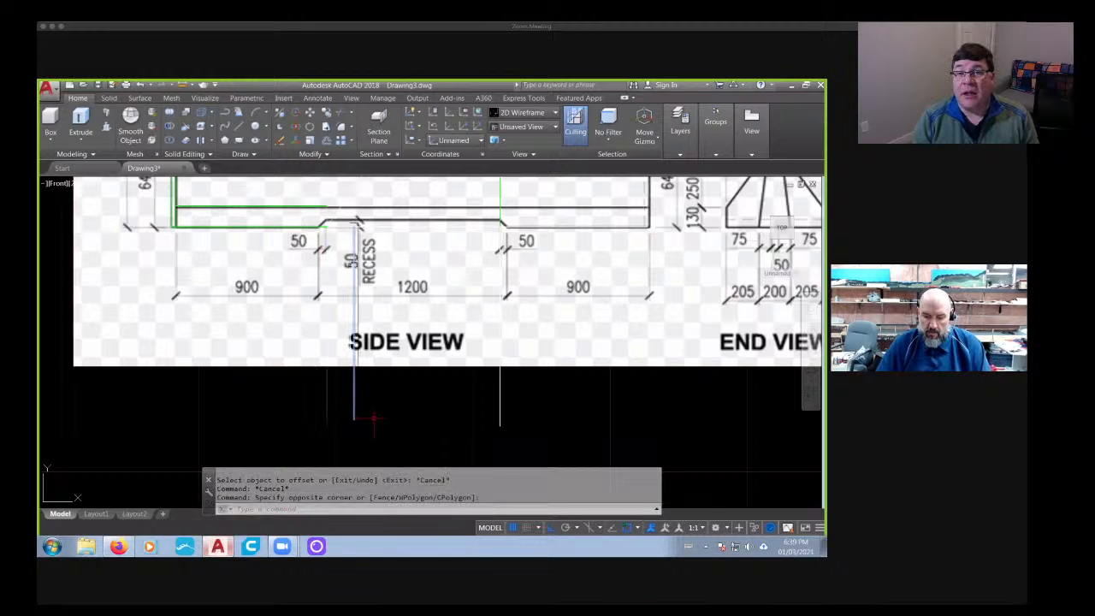
pyautogui.click(373, 418)
pyautogui.press('Delete')
# - Examine the slope detail of the key end together with the barrier's side and end views
pyautogui.scroll(-5, 355, 364)
pyautogui.scroll(3, 368, 351)
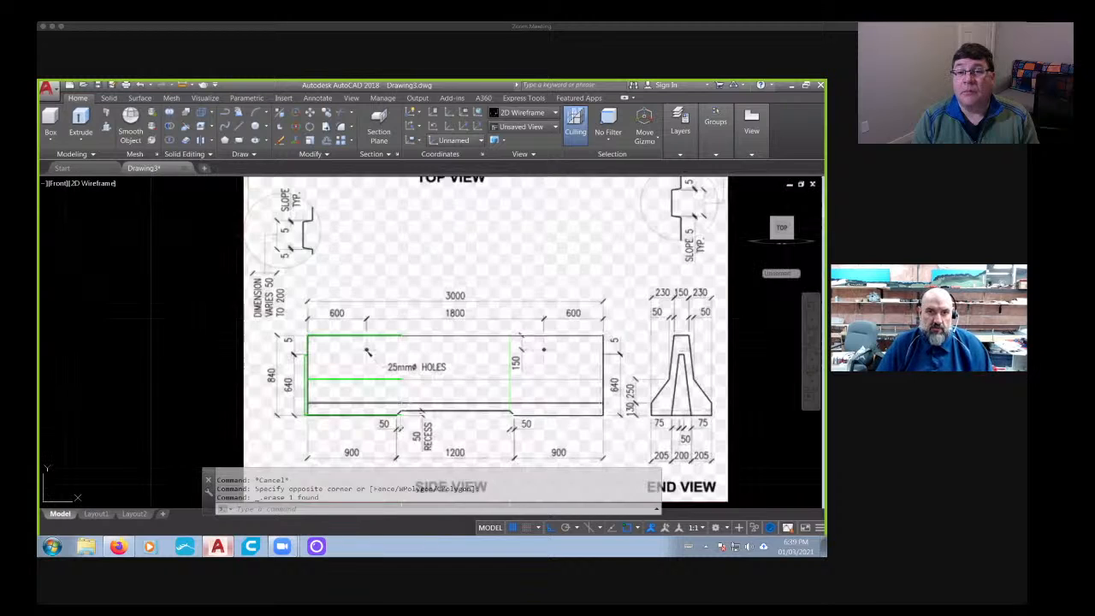
pyautogui.scroll(8, 300, 233)
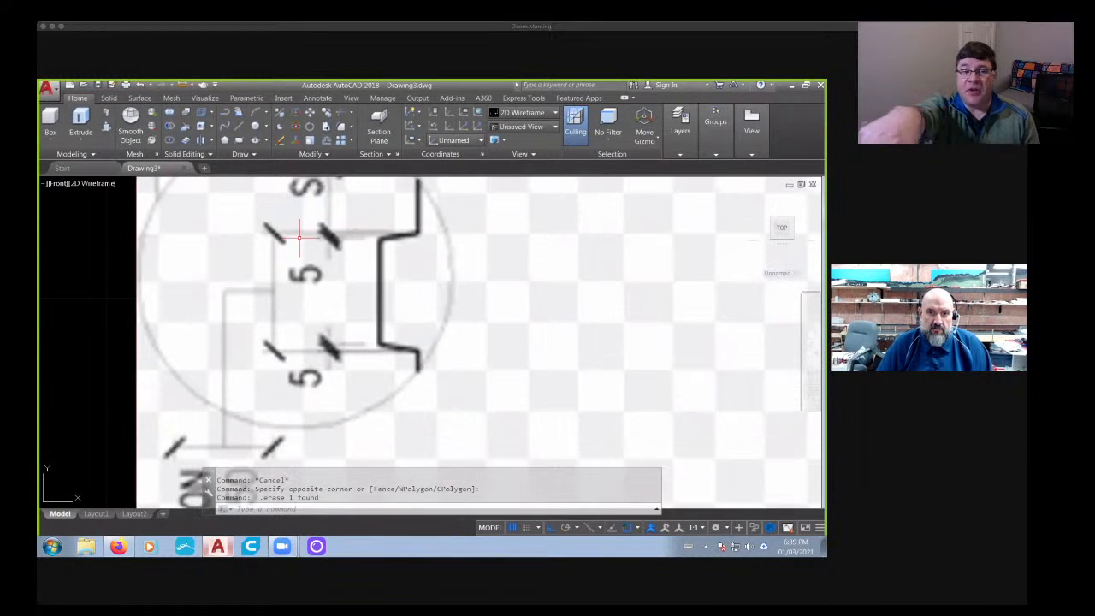
pyautogui.scroll(-6, 299, 233)
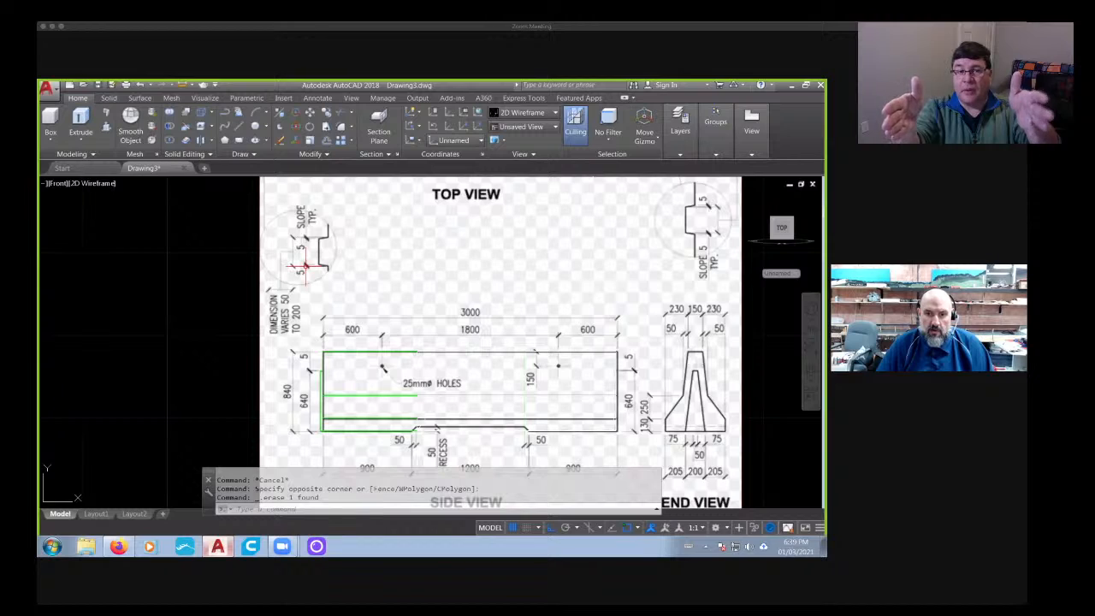
pyautogui.moveTo(372, 382); pyautogui.dragTo(319, 305, button='middle')
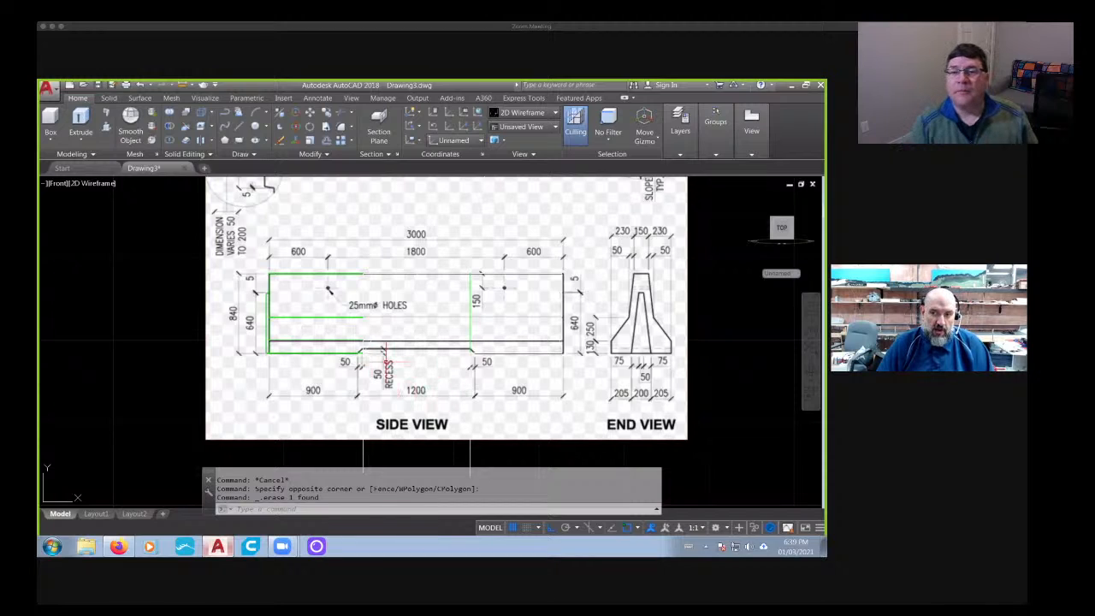
pyautogui.moveTo(558, 325); pyautogui.dragTo(527, 416, button='middle')
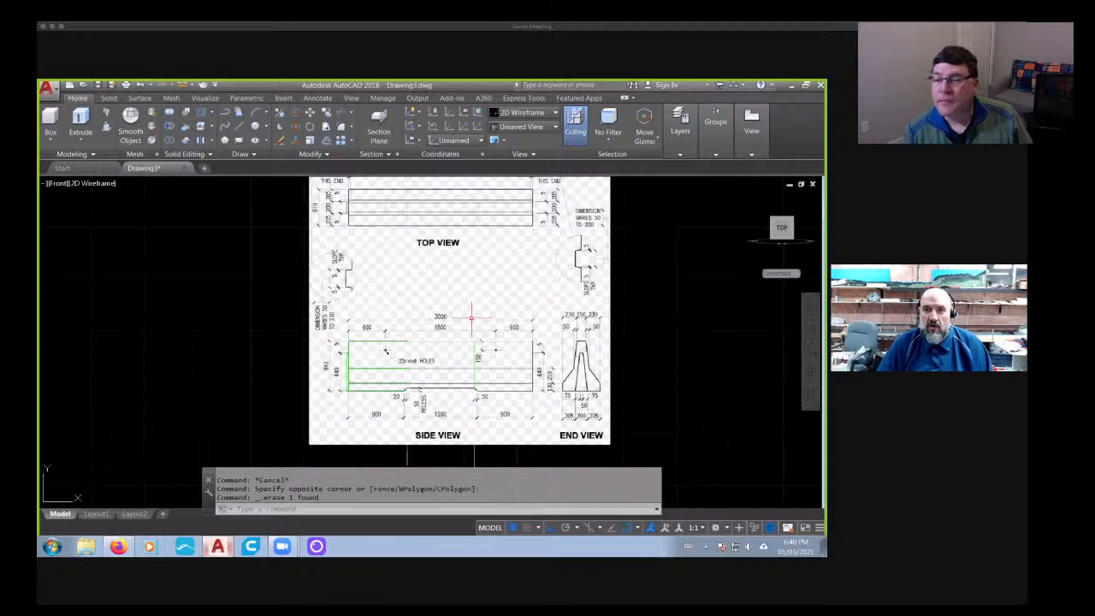
pyautogui.scroll(3, 415, 398)
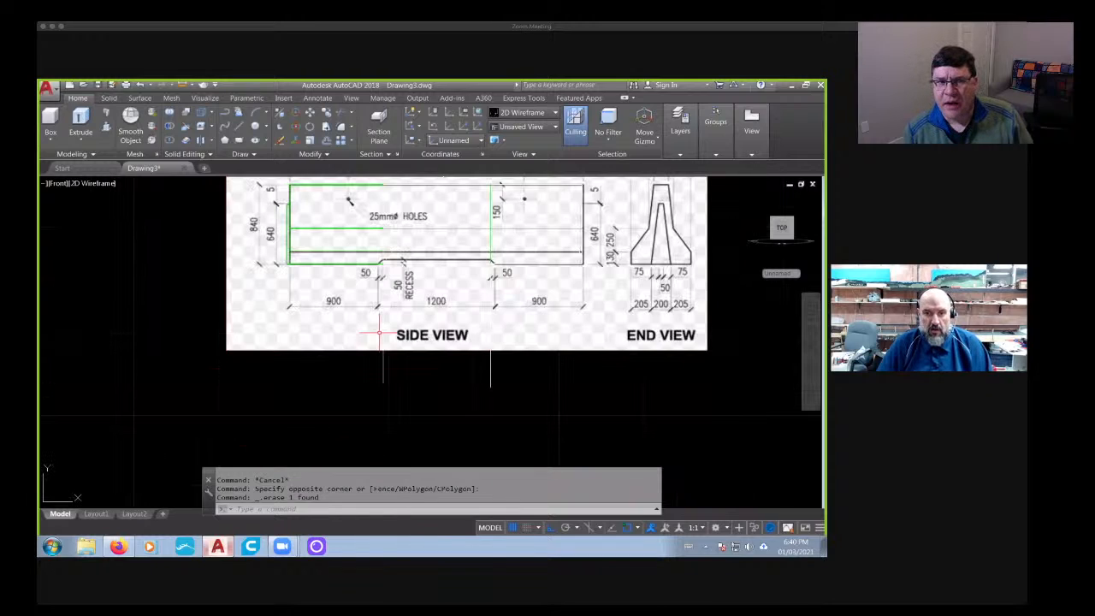
# - Offset the left vertical construction line by 1.5 units toward the middle of the recess
pyautogui.press('Escape')
pyautogui.press('Escape')
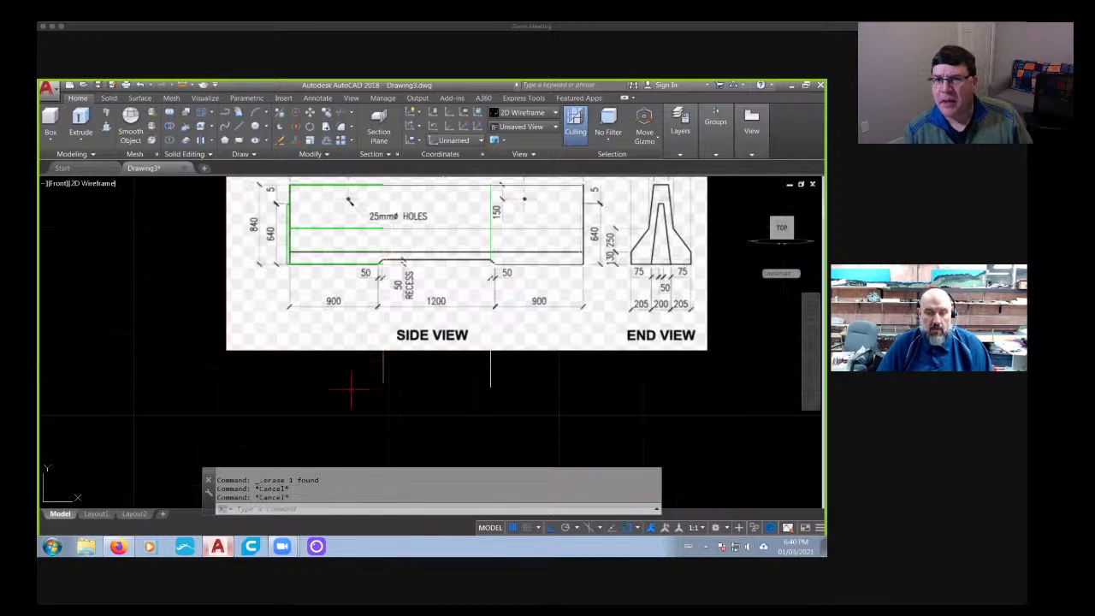
pyautogui.write('of')
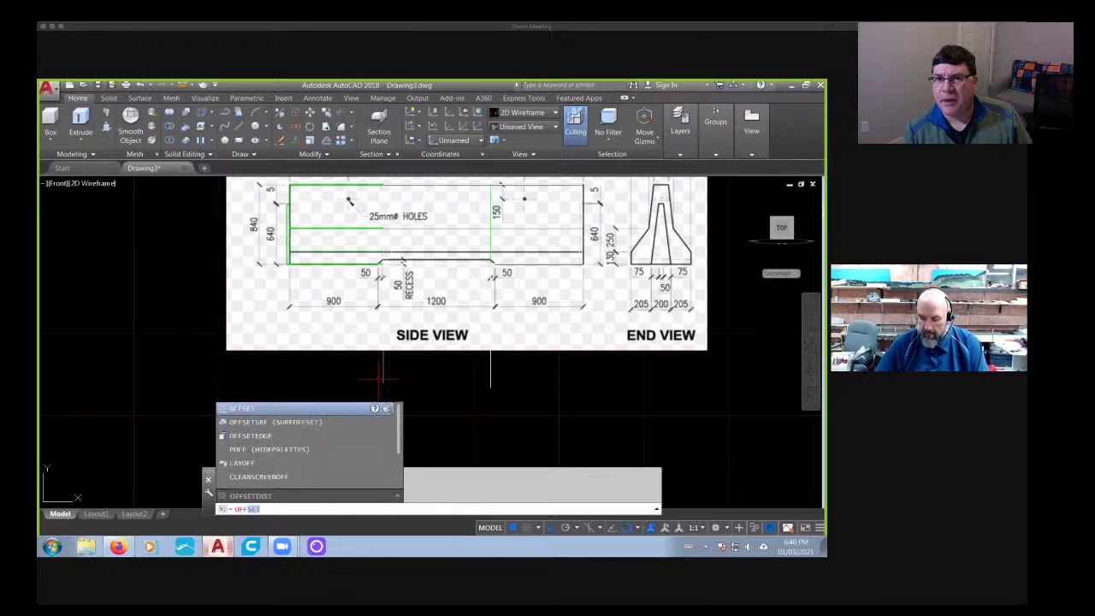
pyautogui.press('Return')
pyautogui.write('1.5')
pyautogui.press('Return')
pyautogui.click(381, 375)
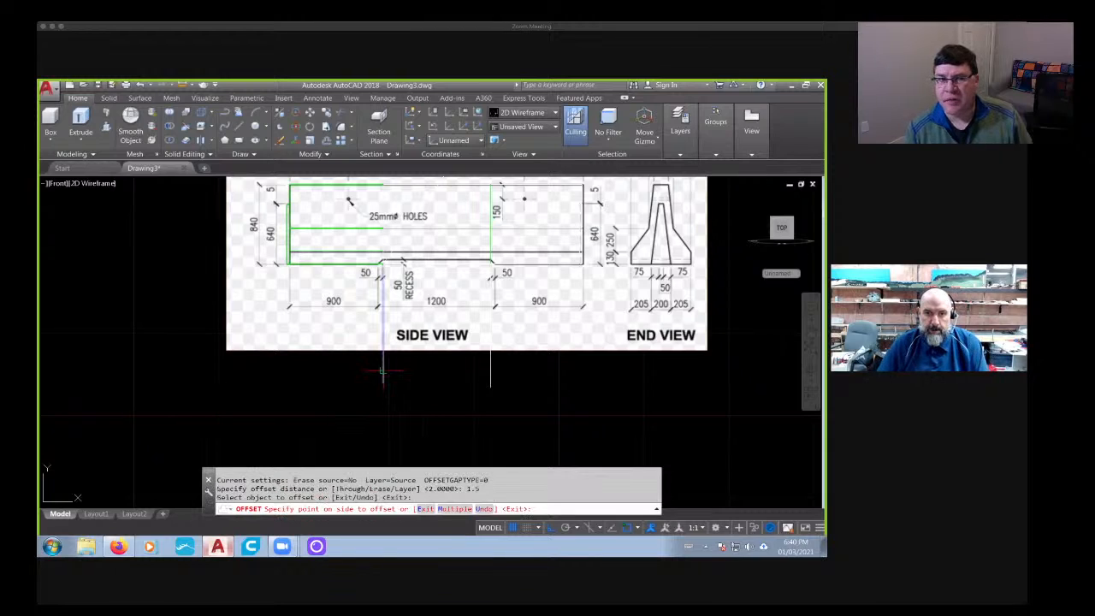
pyautogui.click(398, 384)
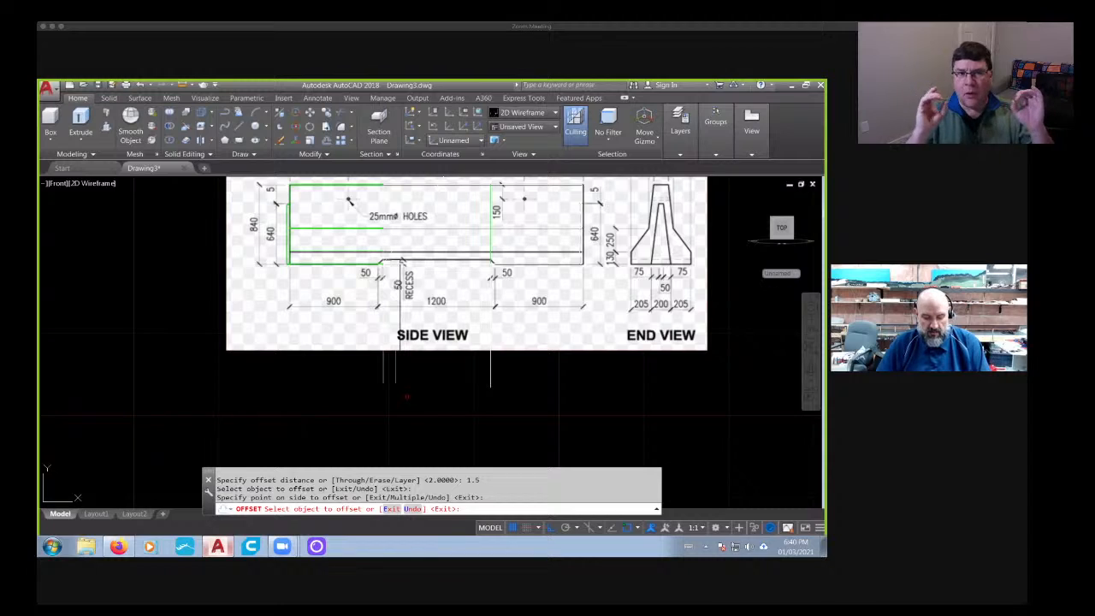
# - Offset the right vertical construction line by 1.5 units toward the middle of the recess
pyautogui.press('Return')
pyautogui.press('Return')
pyautogui.press('Return')
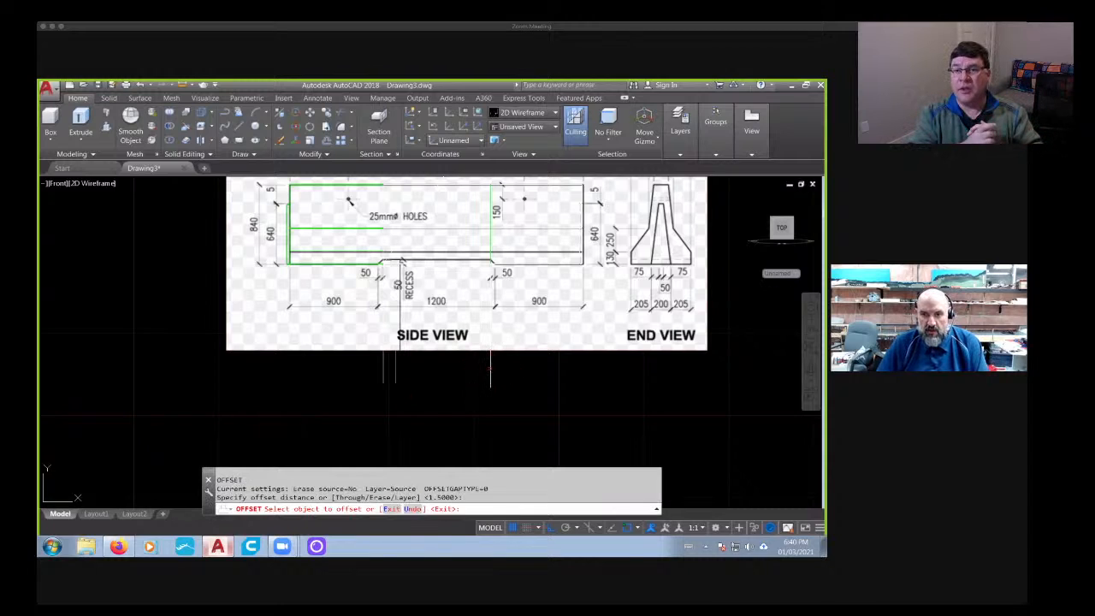
pyautogui.click(491, 369)
pyautogui.click(481, 375)
pyautogui.press('Return')
pyautogui.press('Return')
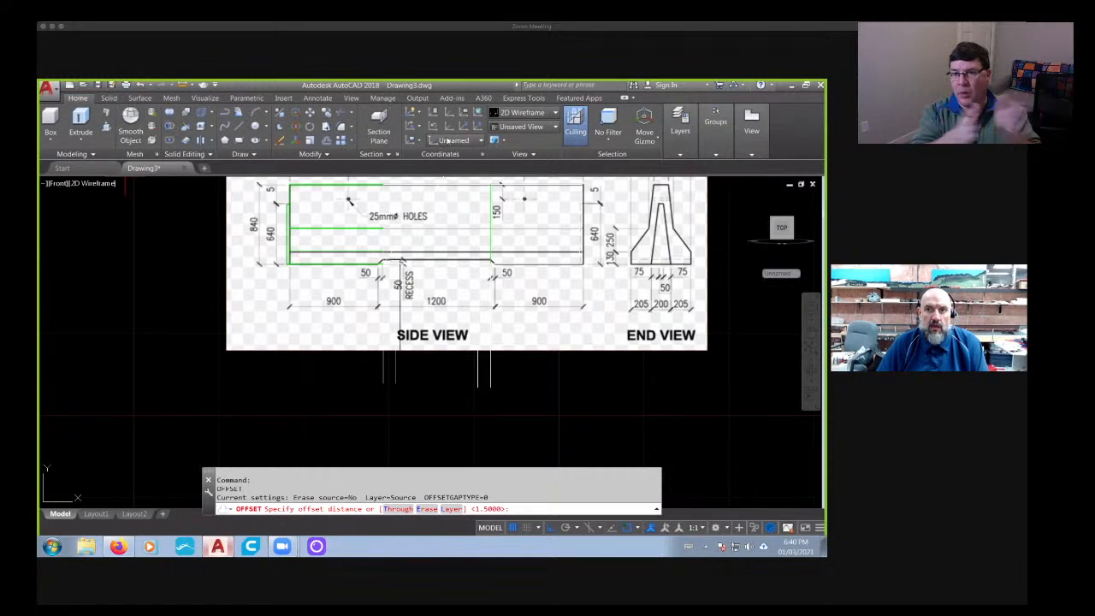
# - Slice the middle base solid along the left inner construction line, keeping both sides
pyautogui.click(108, 98)
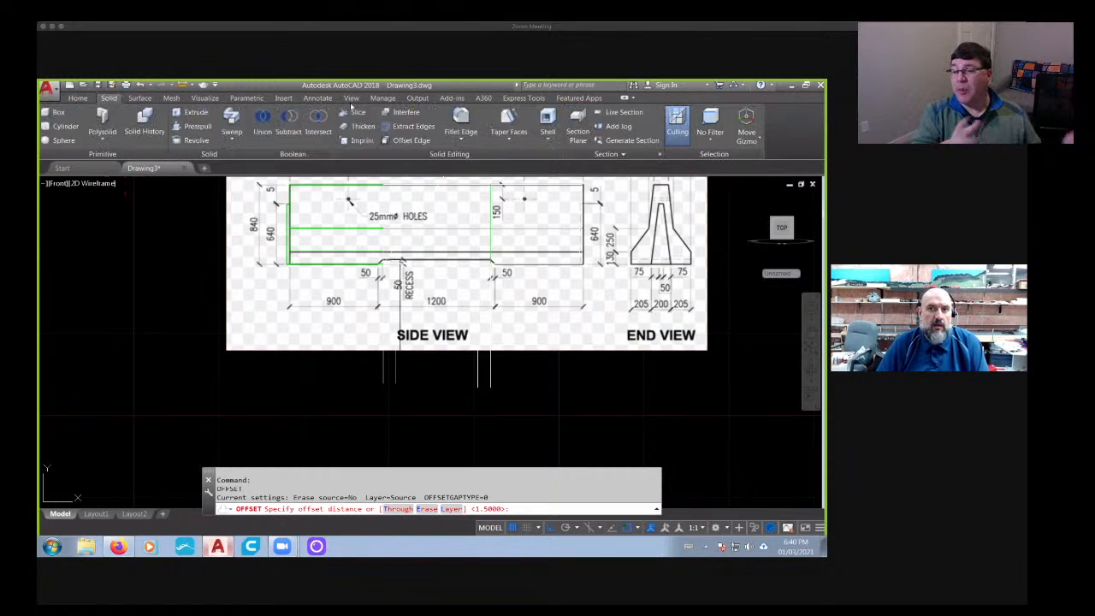
pyautogui.scroll(4, 374, 226)
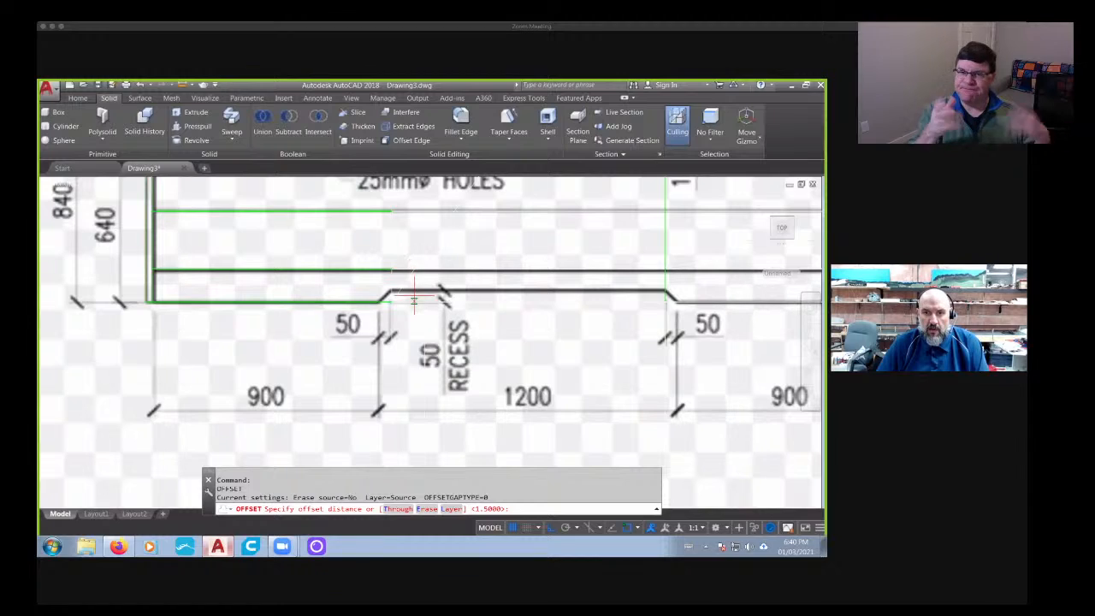
pyautogui.click(358, 112)
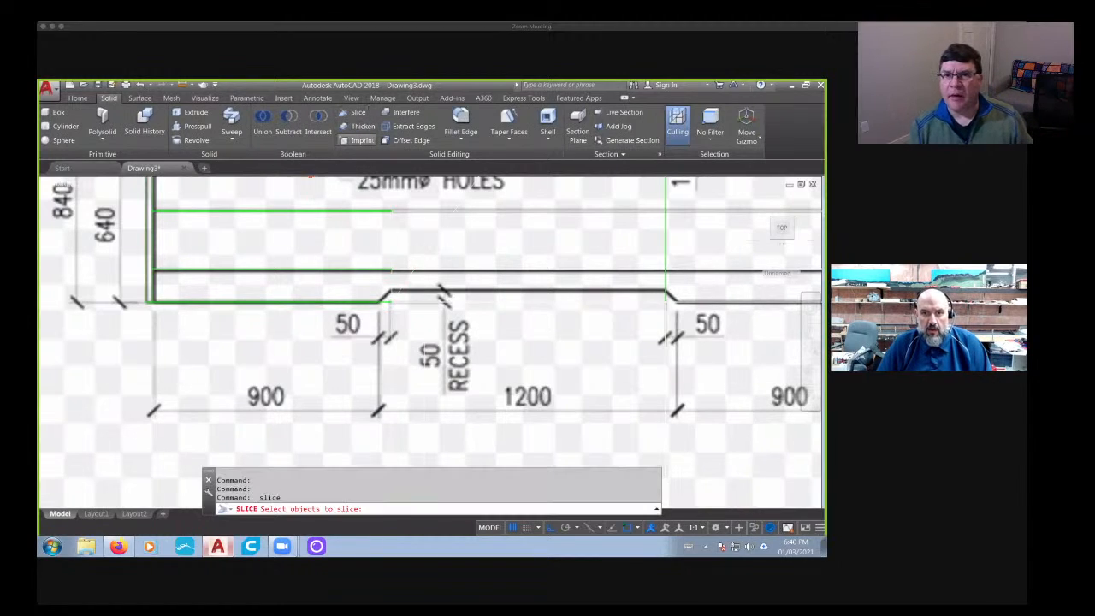
pyautogui.click(416, 303)
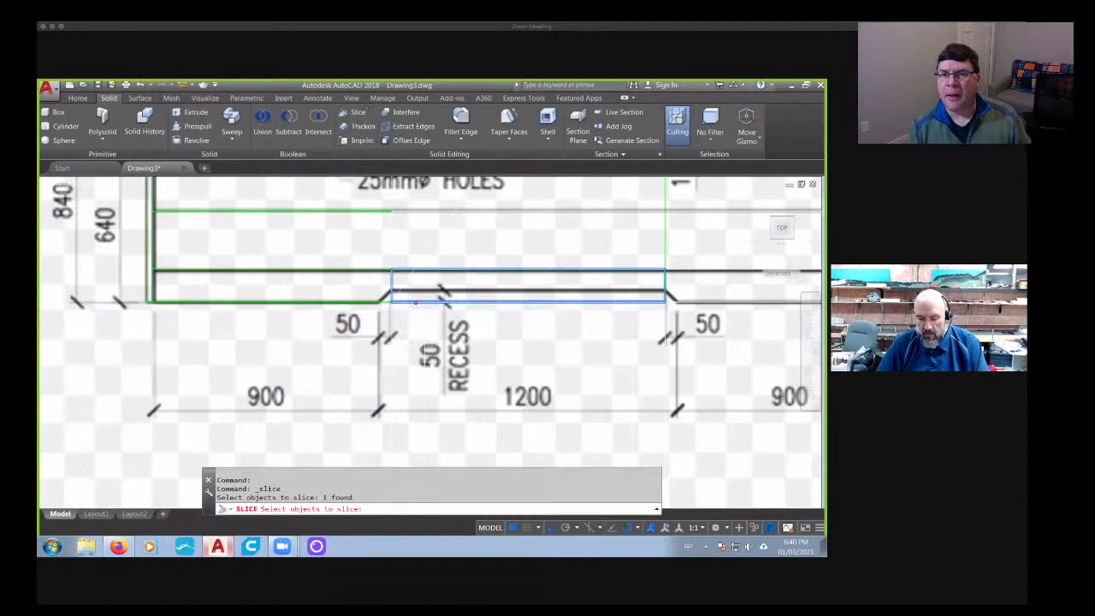
pyautogui.press('Return')
pyautogui.click(422, 312)
pyautogui.scroll(-4, 411, 308)
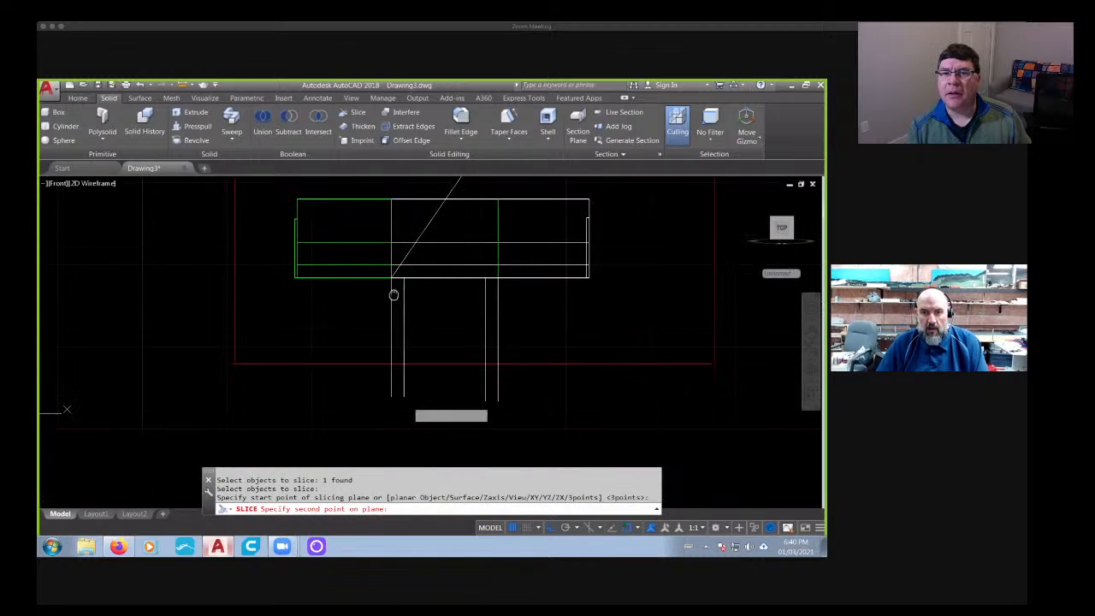
pyautogui.click(422, 422)
pyautogui.press('Return')
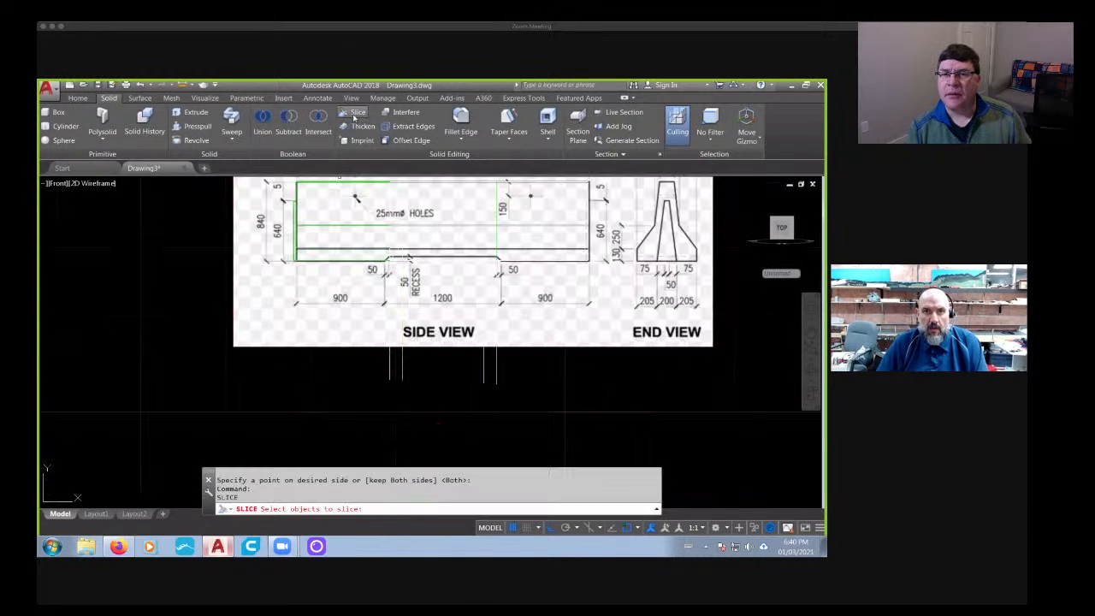
# - Slice the remaining middle base solid along the right inner construction line, keeping both sides
pyautogui.click(354, 113)
pyautogui.scroll(4, 475, 267)
pyautogui.click(509, 271)
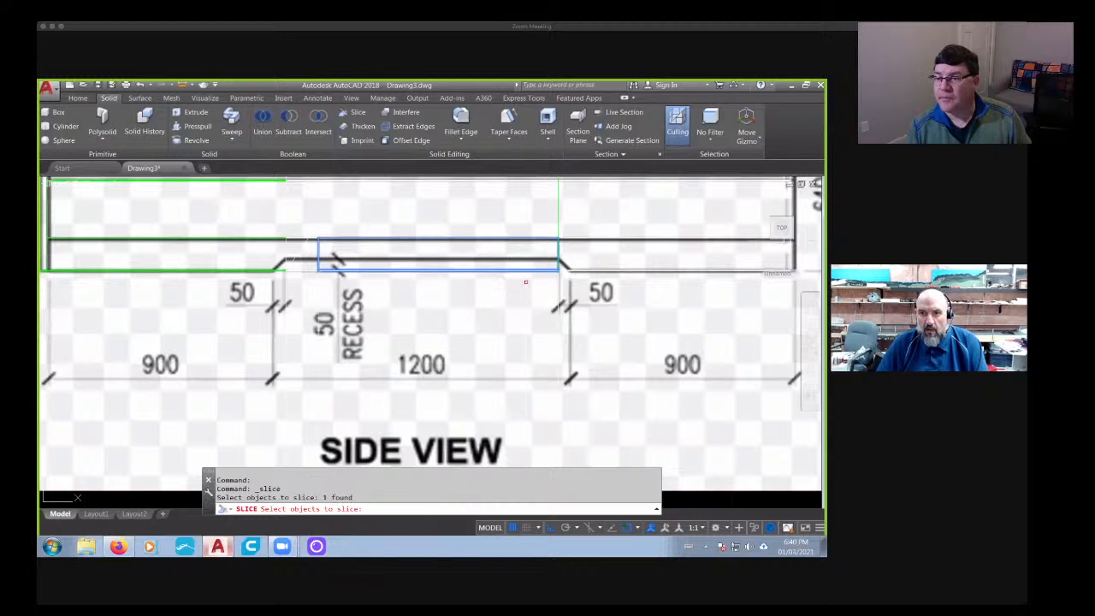
pyautogui.press('Return')
pyautogui.click(526, 281)
pyautogui.scroll(-5, 513, 352)
pyautogui.moveTo(507, 345); pyautogui.dragTo(512, 270, button='middle')
pyautogui.click(518, 388)
pyautogui.press('Return')
pyautogui.press('Return')
# - Leave the Slice command and change the visual style to Shades of Gray
pyautogui.moveTo(519, 392); pyautogui.dragTo(432, 391, button='middle')
pyautogui.scroll(-3, 431, 392)
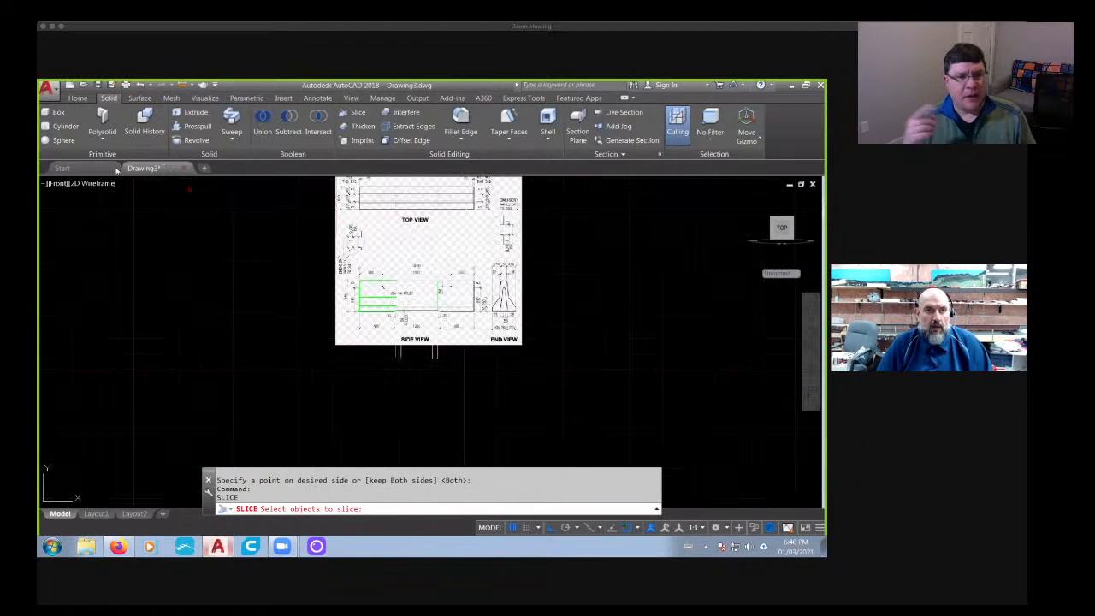
pyautogui.click(60, 183)
pyautogui.click(60, 184)
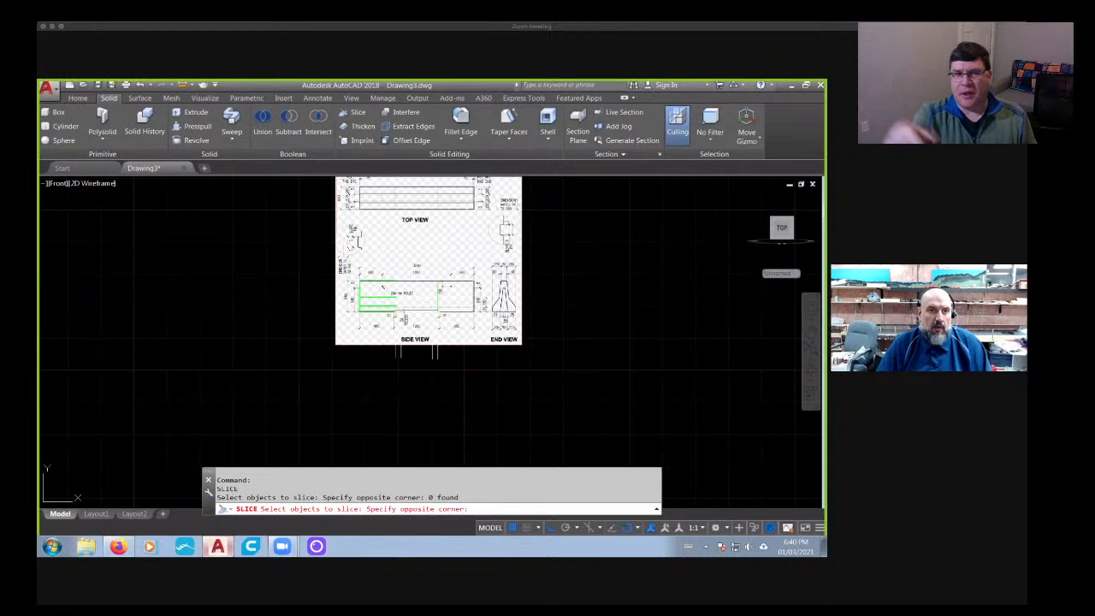
pyautogui.press('Escape')
pyautogui.click(98, 183)
pyautogui.click(138, 275)
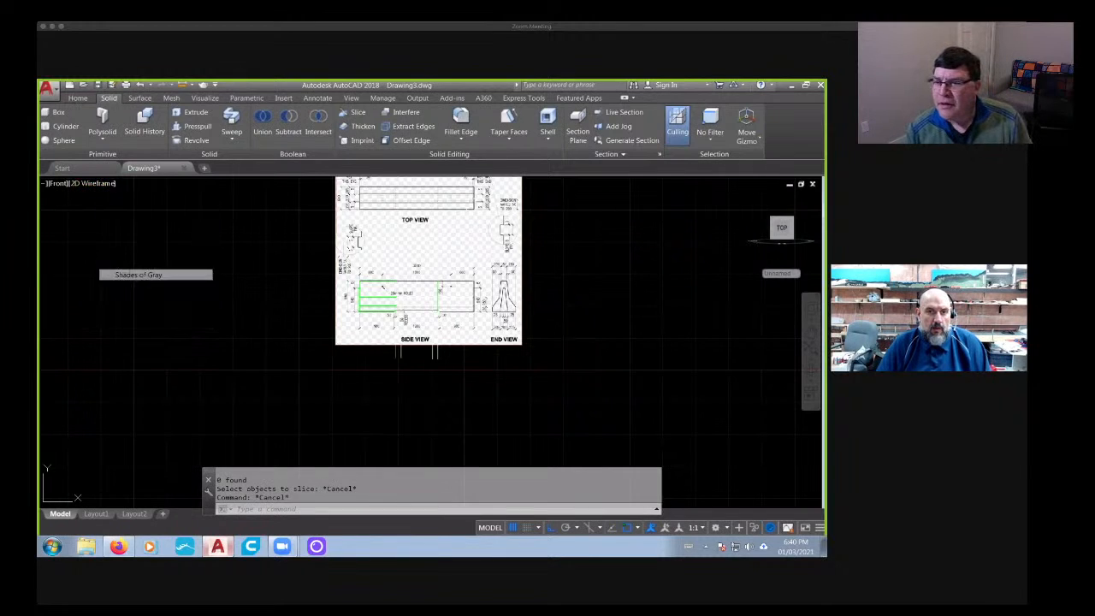
# - Delete the two small sliced pieces at either end of the middle base block to open the gaps
pyautogui.scroll(6, 399, 316)
pyautogui.scroll(2, 399, 318)
pyautogui.moveTo(386, 335); pyautogui.dragTo(350, 298, button='middle')
pyautogui.press('Escape')
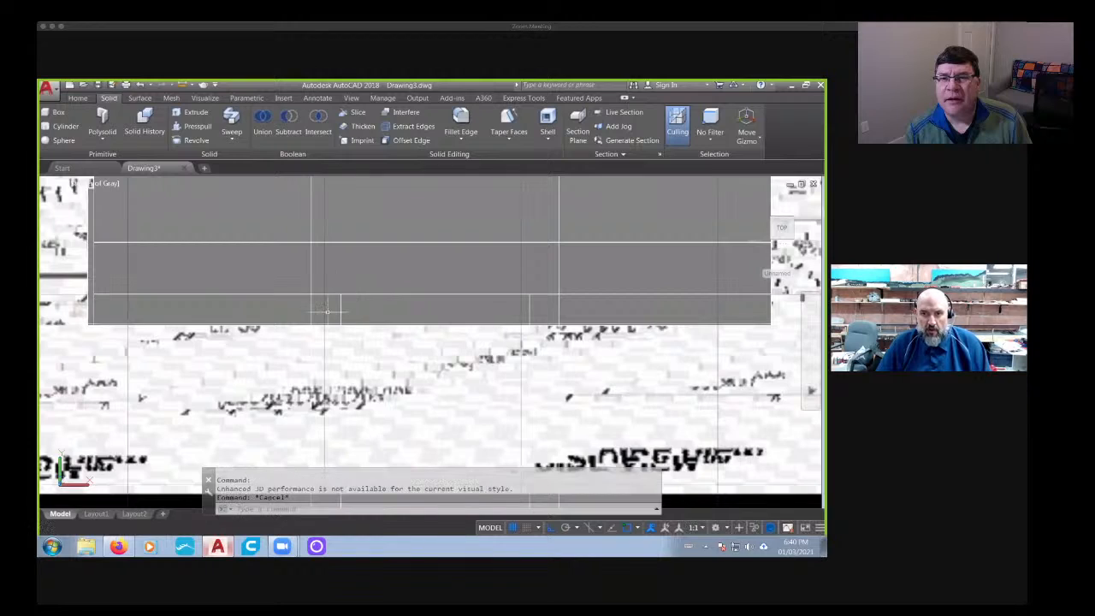
pyautogui.press('Escape')
pyautogui.click(323, 314)
pyautogui.press('Delete')
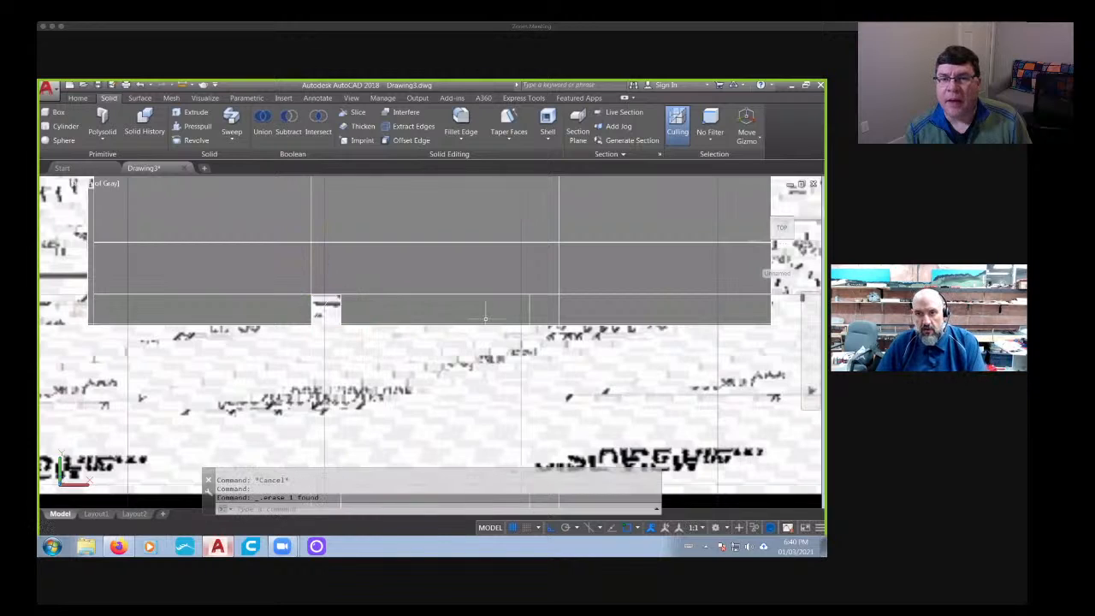
pyautogui.click(542, 306)
pyautogui.press('Delete')
pyautogui.scroll(-4, 467, 354)
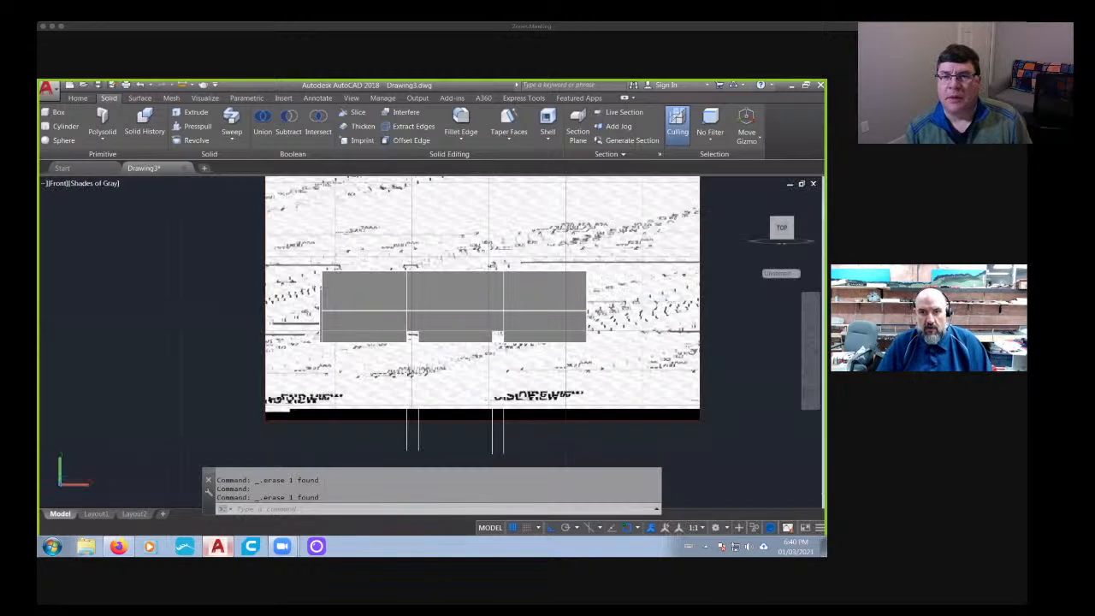
pyautogui.keyDown('shift'); pyautogui.moveTo(433, 351); pyautogui.dragTo(467, 367, button='middle'); pyautogui.keyUp('shift')
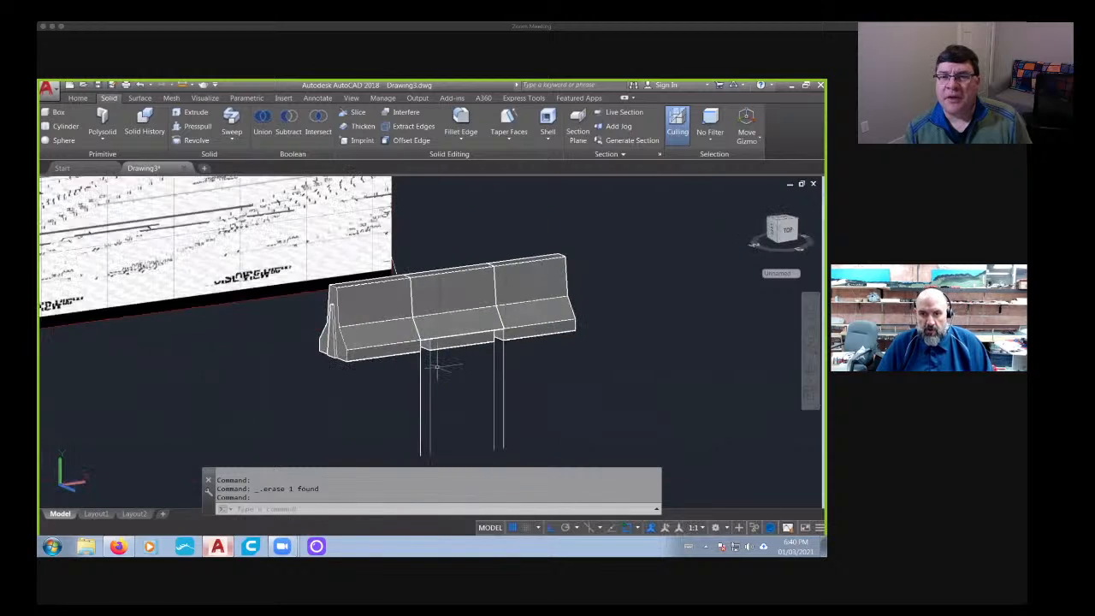
pyautogui.scroll(5, 436, 366)
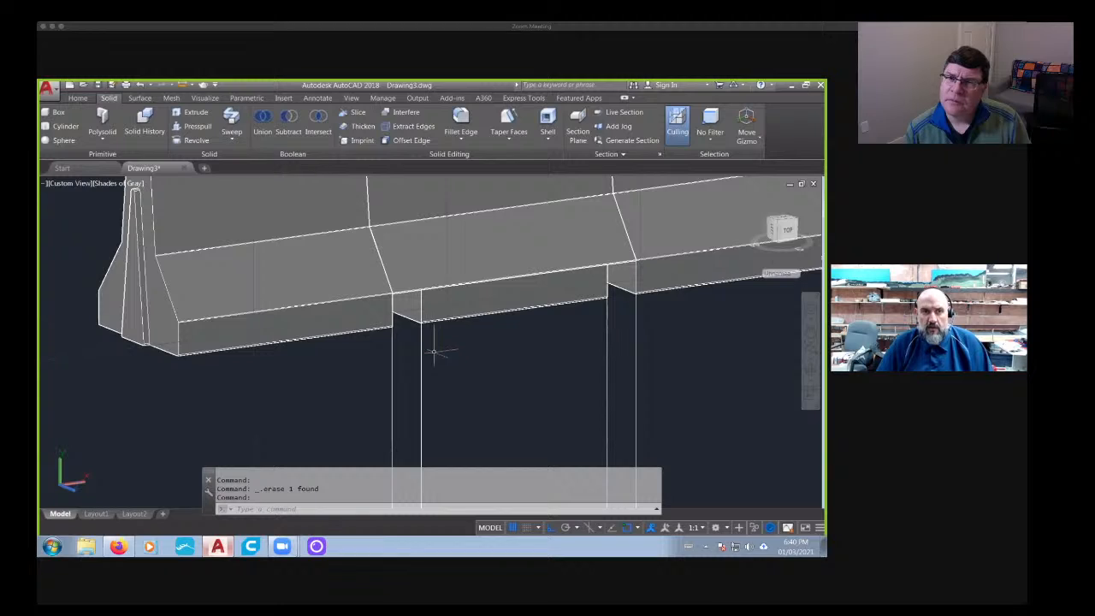
pyautogui.click(76, 98)
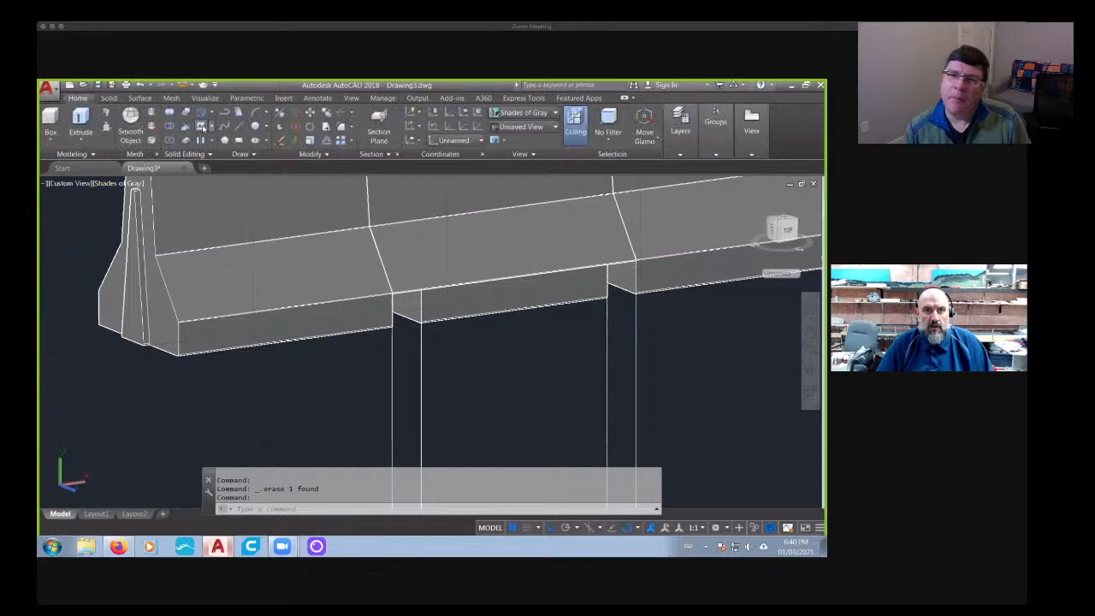
pyautogui.click(202, 126)
pyautogui.click(411, 309)
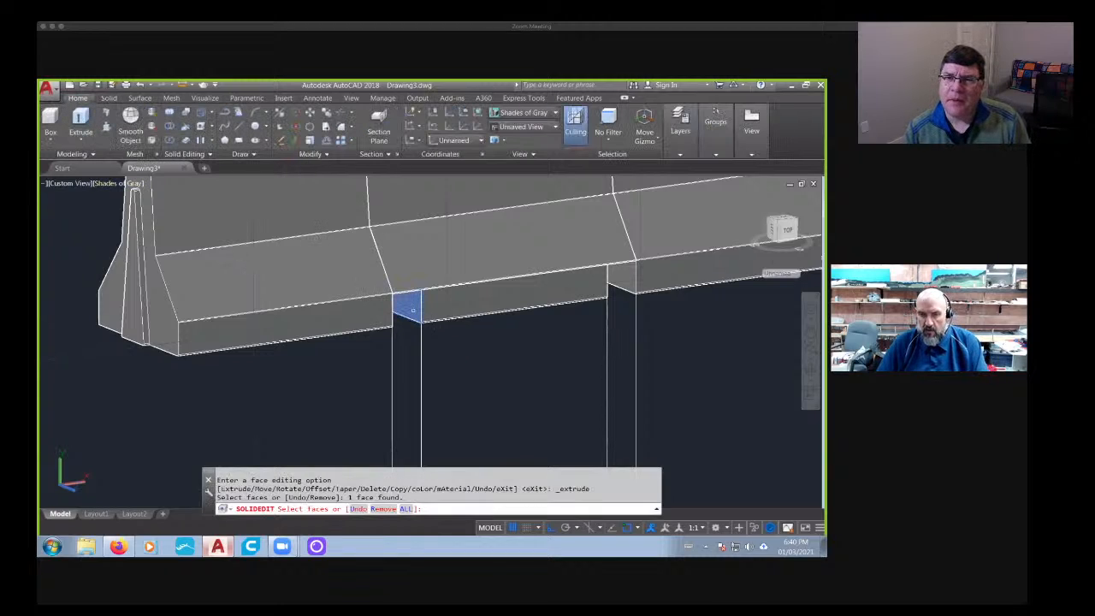
pyautogui.scroll(-5, 413, 310)
pyautogui.press('Escape')
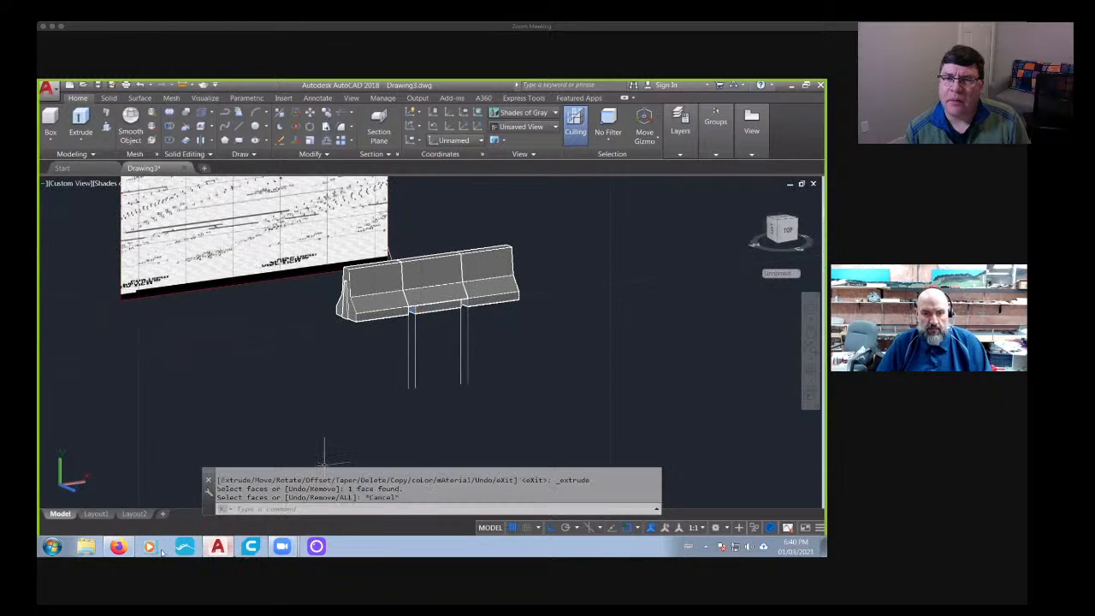
# - Check the jersey barrier reference photos in Firefox and return to AutoCAD
pyautogui.click(118, 549)
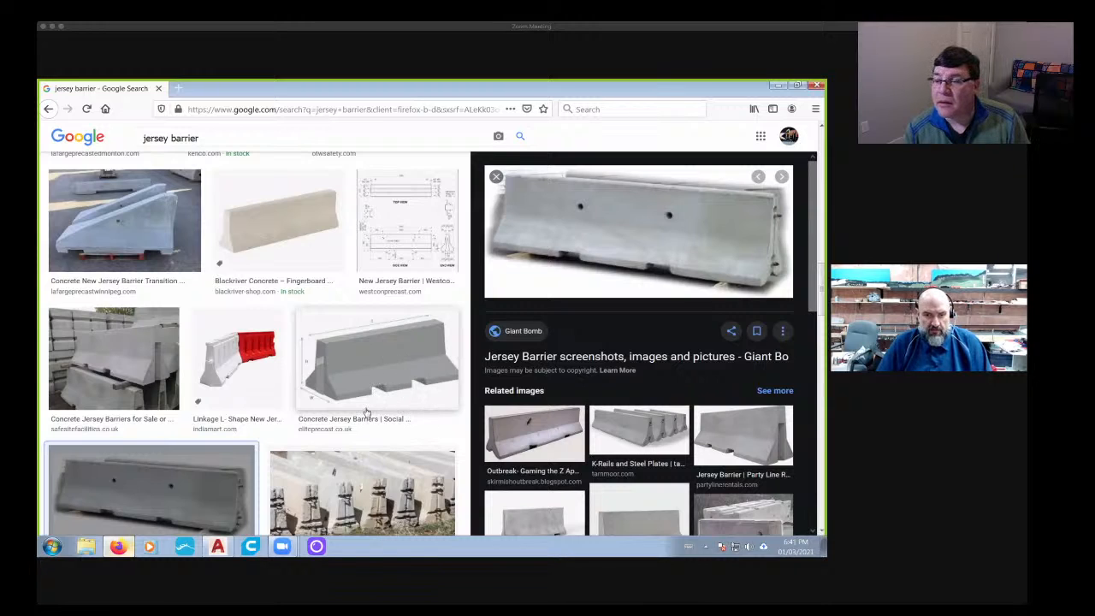
pyautogui.press('Escape')
pyautogui.click(217, 545)
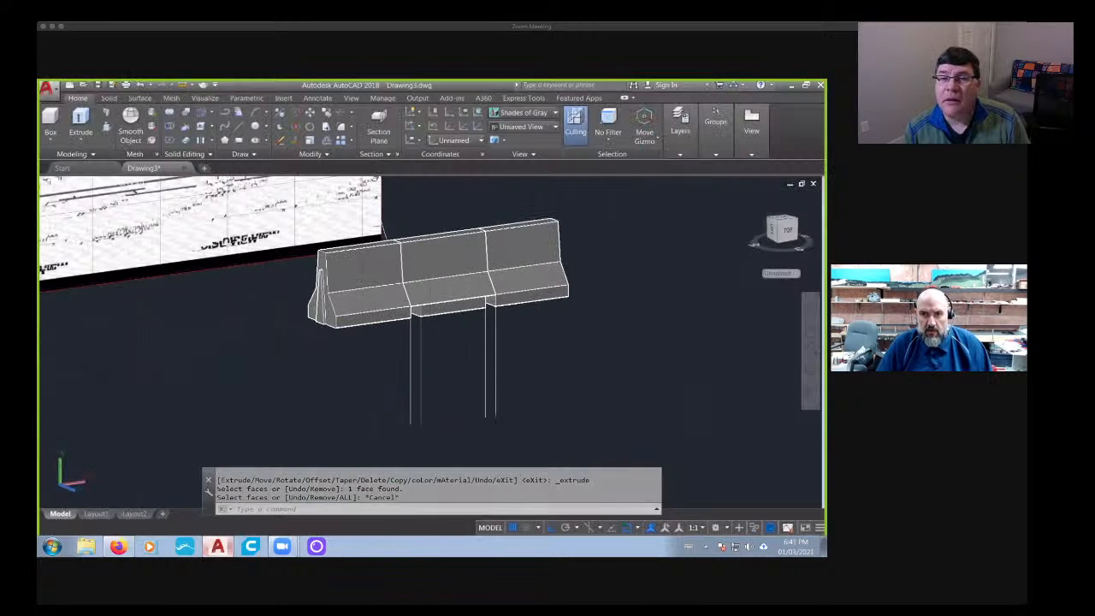
# - Try extruding the middle base block's left end face by 0.1 with no taper, and undo it
pyautogui.scroll(8, 416, 313)
pyautogui.click(201, 113)
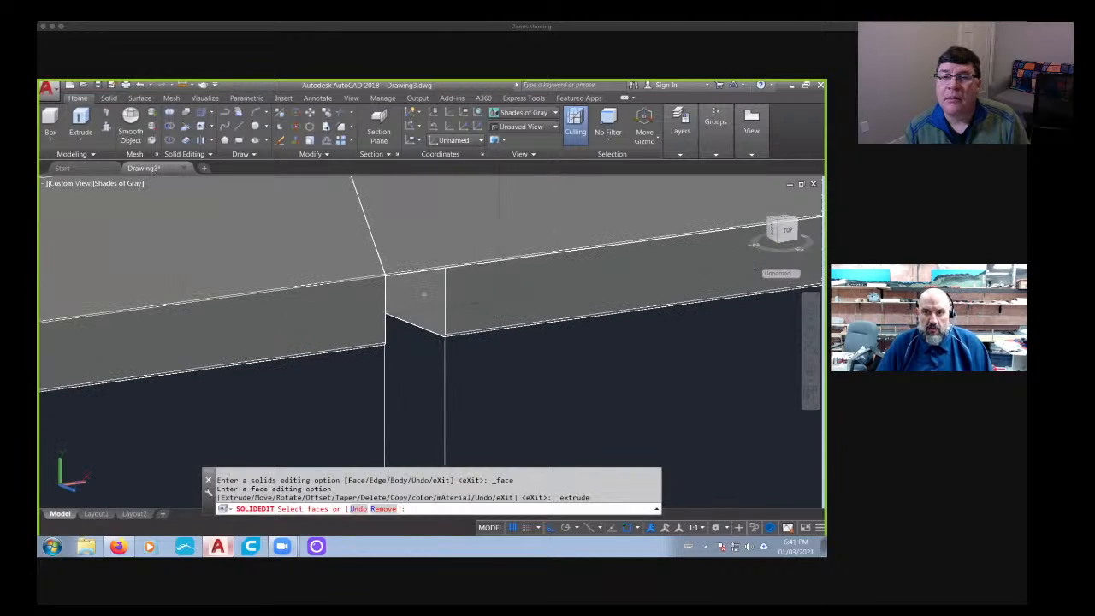
pyautogui.click(419, 304)
pyautogui.press('Return')
pyautogui.write('.1')
pyautogui.press('Return')
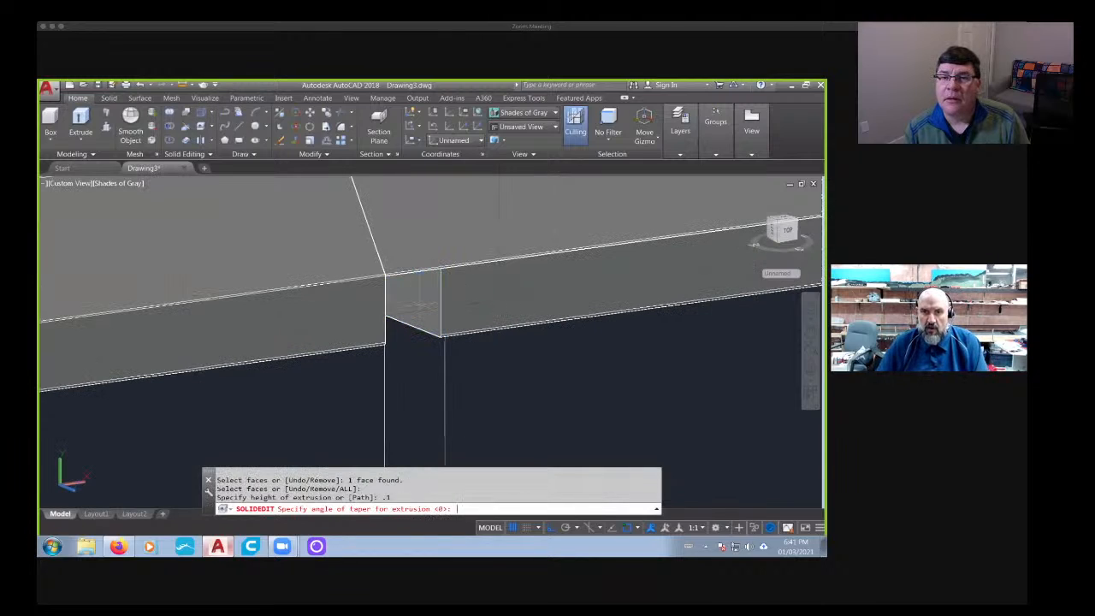
pyautogui.press('Return')
pyautogui.hotkey('ctrl', 'z')
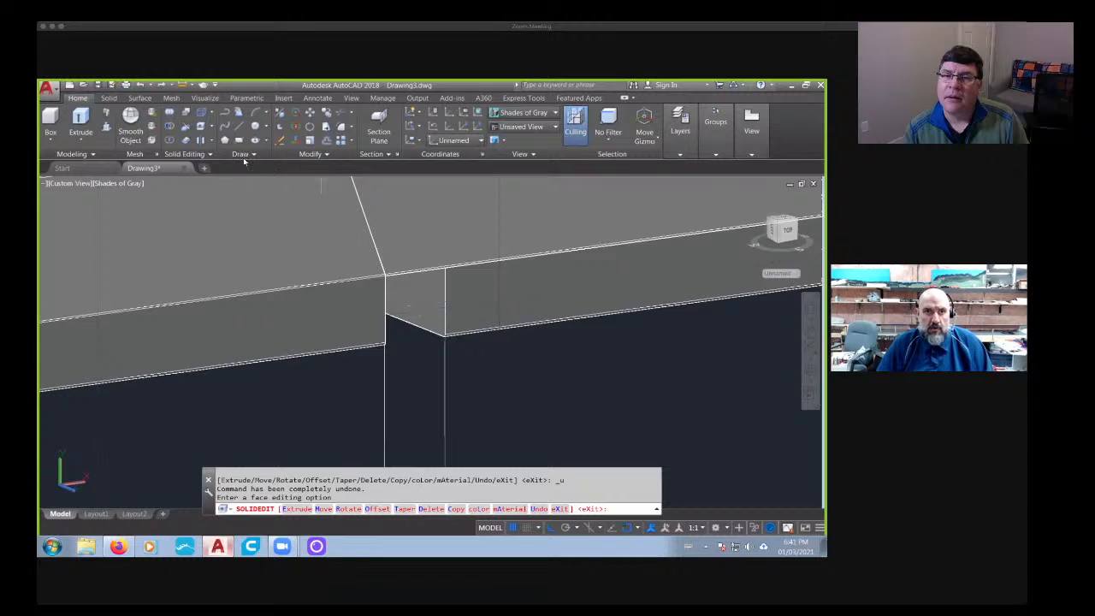
# - Extrude the middle base block's left end face by -0.1 to widen the left gap
pyautogui.click(202, 127)
pyautogui.click(406, 290)
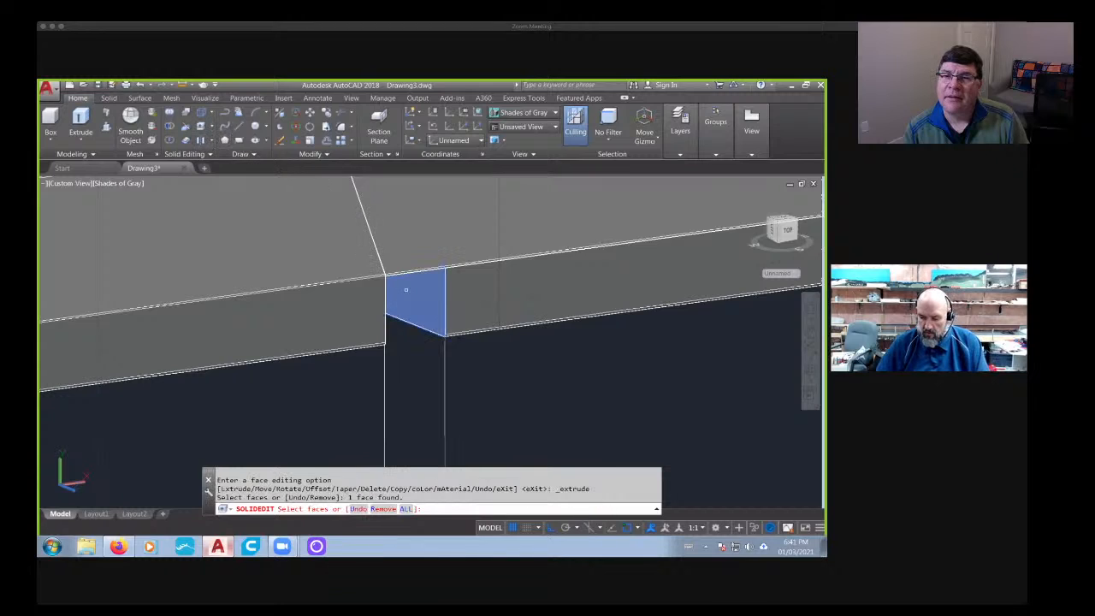
pyautogui.press('Return')
pyautogui.write('-.1')
pyautogui.press('Return')
pyautogui.press('Return')
pyautogui.scroll(-5, 484, 304)
pyautogui.keyDown('shift'); pyautogui.moveTo(483, 312); pyautogui.dragTo(435, 285, button='middle'); pyautogui.keyUp('shift')
pyautogui.scroll(5, 436, 285)
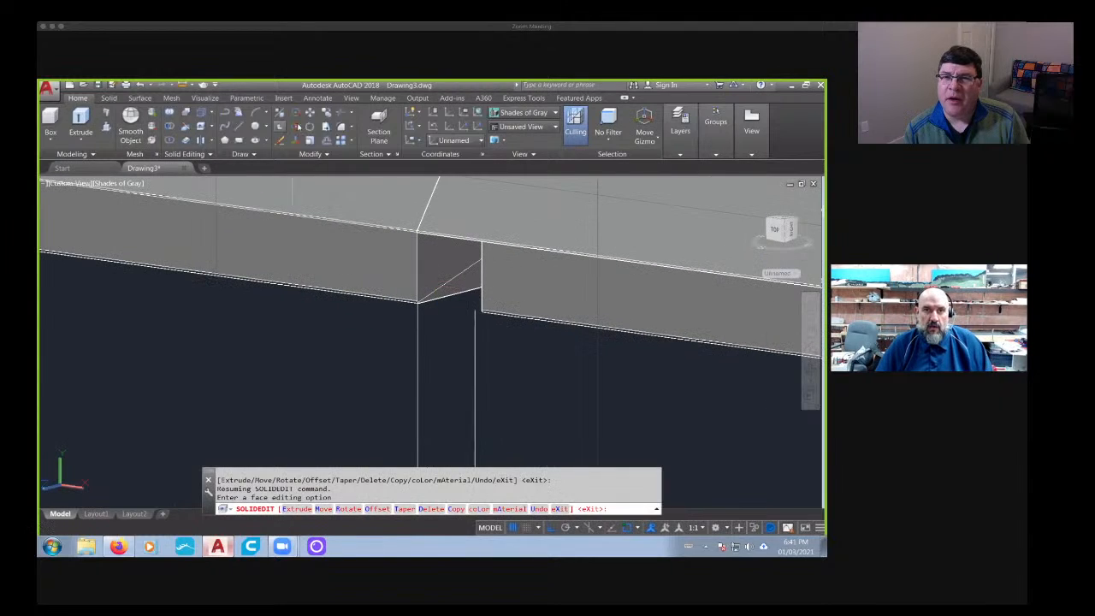
# - Try extruding the left base section's face inside the left gap by -0.2, and undo it
pyautogui.click(217, 127)
pyautogui.click(428, 253)
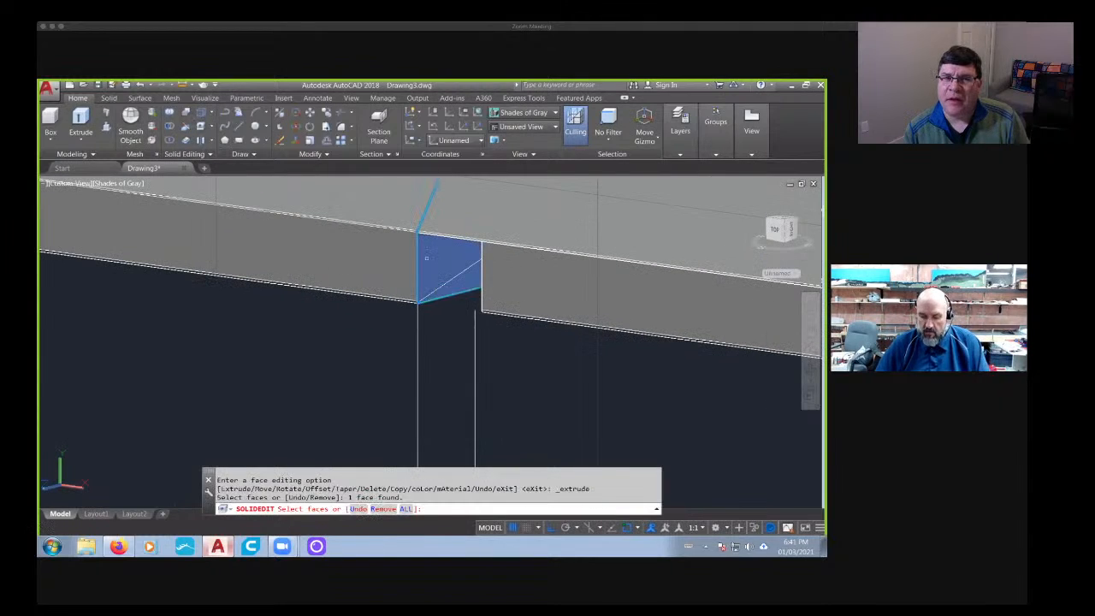
pyautogui.press('Return')
pyautogui.write('-.2')
pyautogui.press('Return')
pyautogui.press('Return')
pyautogui.scroll(-3, 428, 260)
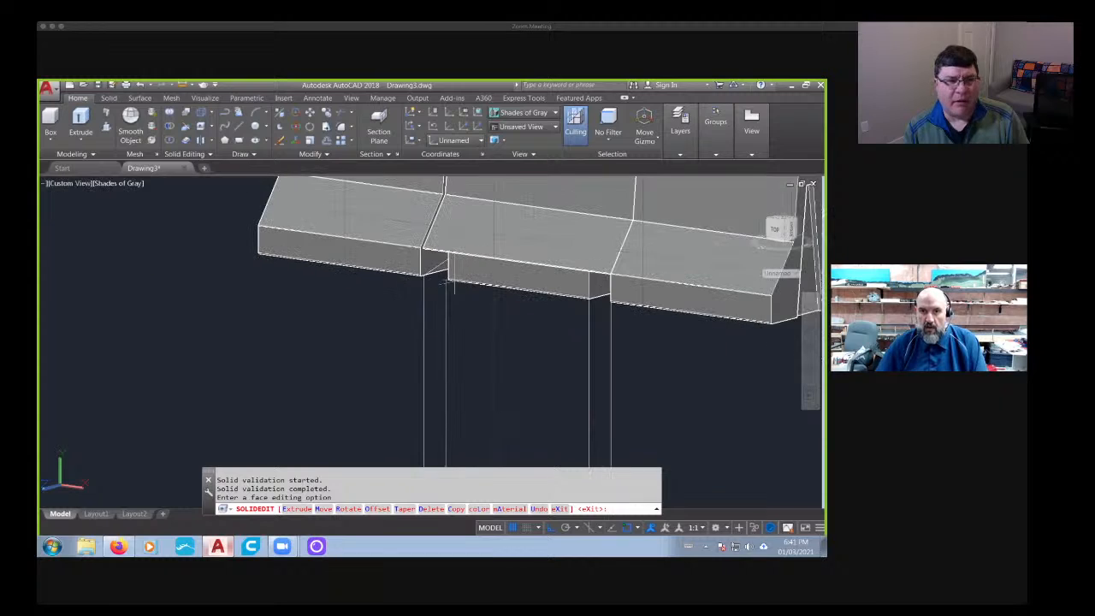
pyautogui.scroll(3, 429, 257)
pyautogui.write('u')
pyautogui.press('Return')
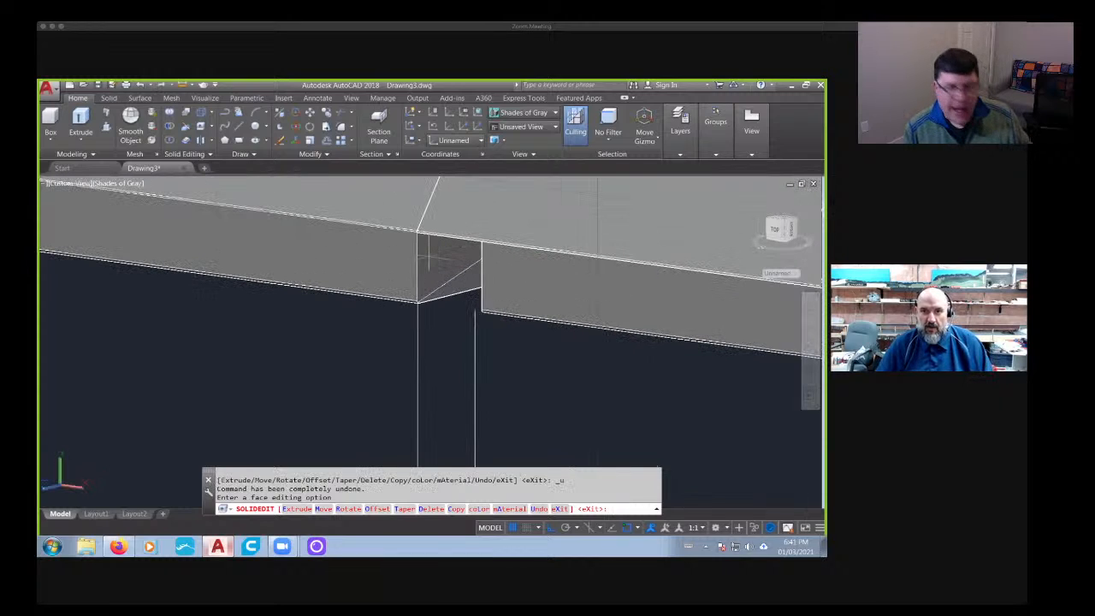
# - Union the upper barrier sections, the outer base sections and the middle base block into one solid
pyautogui.scroll(-4, 428, 257)
pyautogui.keyDown('shift'); pyautogui.moveTo(455, 274); pyautogui.dragTo(481, 265, button='middle'); pyautogui.keyUp('shift')
pyautogui.press('Escape')
pyautogui.write('union')
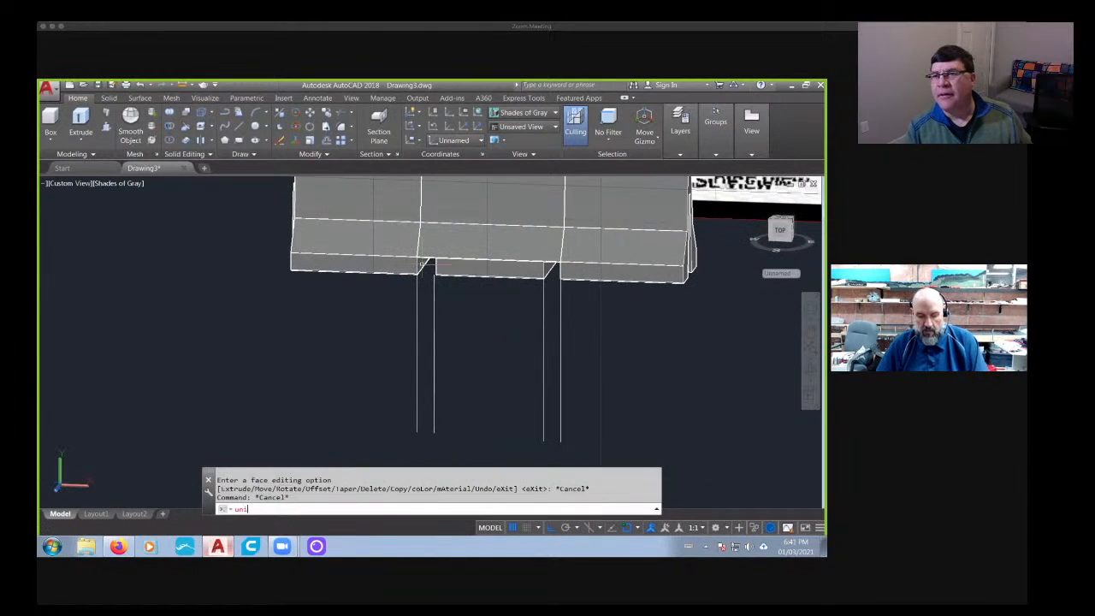
pyautogui.press('Return')
pyautogui.click(421, 235)
pyautogui.click(420, 237)
pyautogui.click(571, 248)
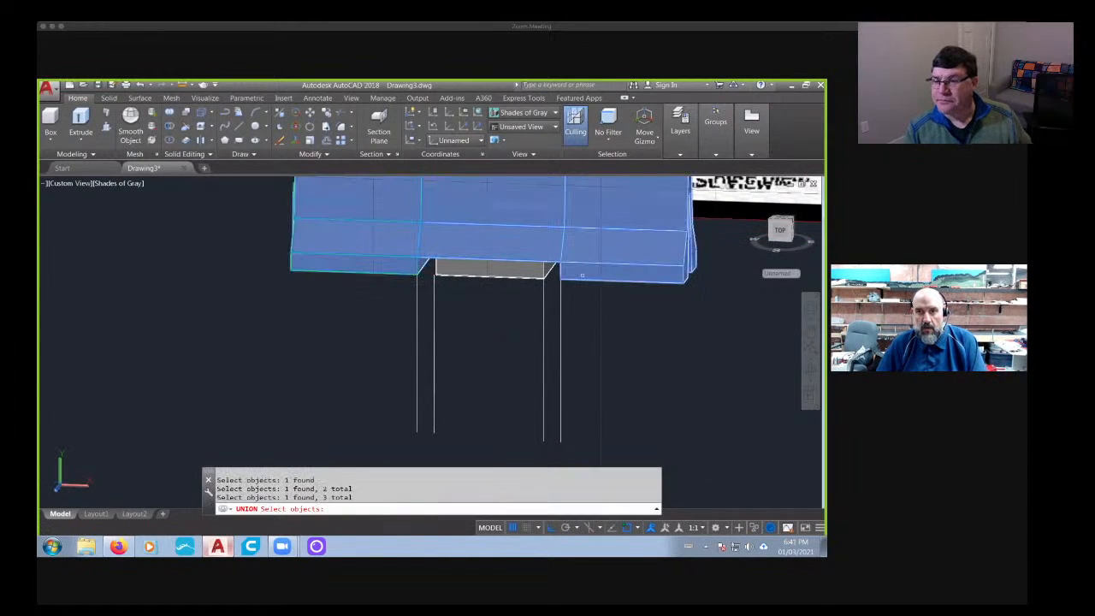
pyautogui.click(581, 274)
pyautogui.click(507, 277)
pyautogui.press('Return')
pyautogui.keyDown('shift'); pyautogui.moveTo(491, 298); pyautogui.dragTo(392, 296, button='middle'); pyautogui.keyUp('shift')
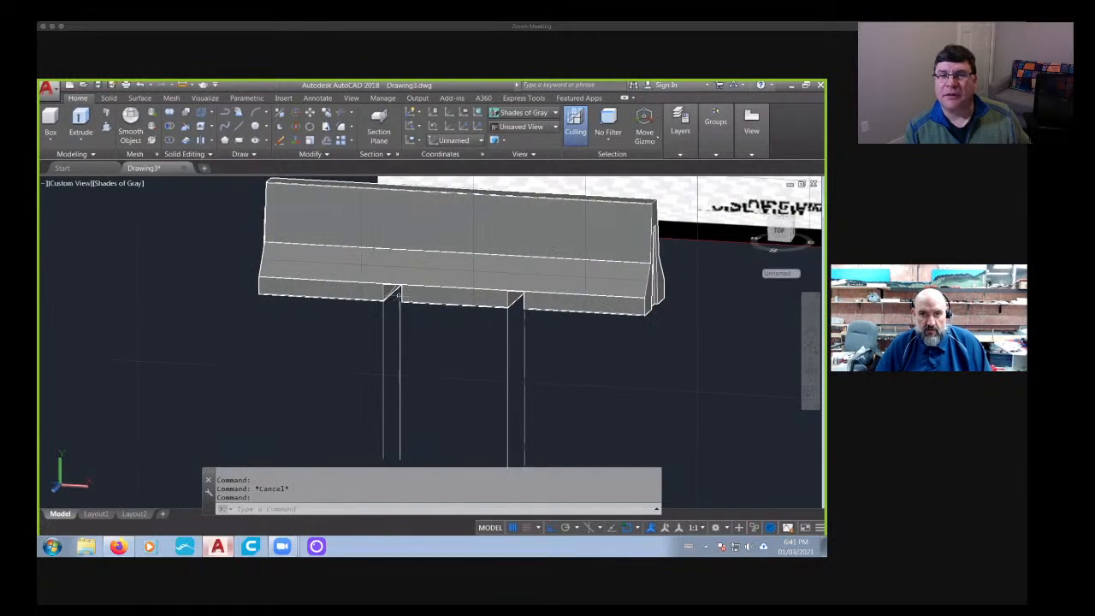
# - Extrude the outer face of the left base gap on the joined solid by -0.2 with no taper
pyautogui.scroll(6, 389, 289)
pyautogui.click(202, 126)
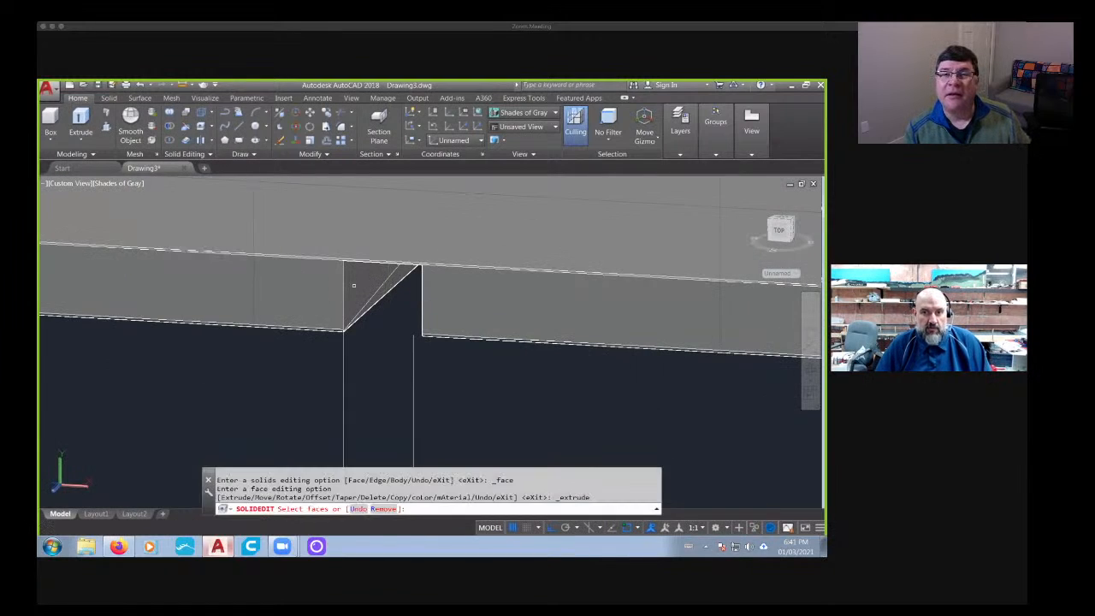
pyautogui.click(354, 286)
pyautogui.press('Return')
pyautogui.write('-.2')
pyautogui.press('Return')
pyautogui.press('Return')
pyautogui.scroll(-5, 425, 272)
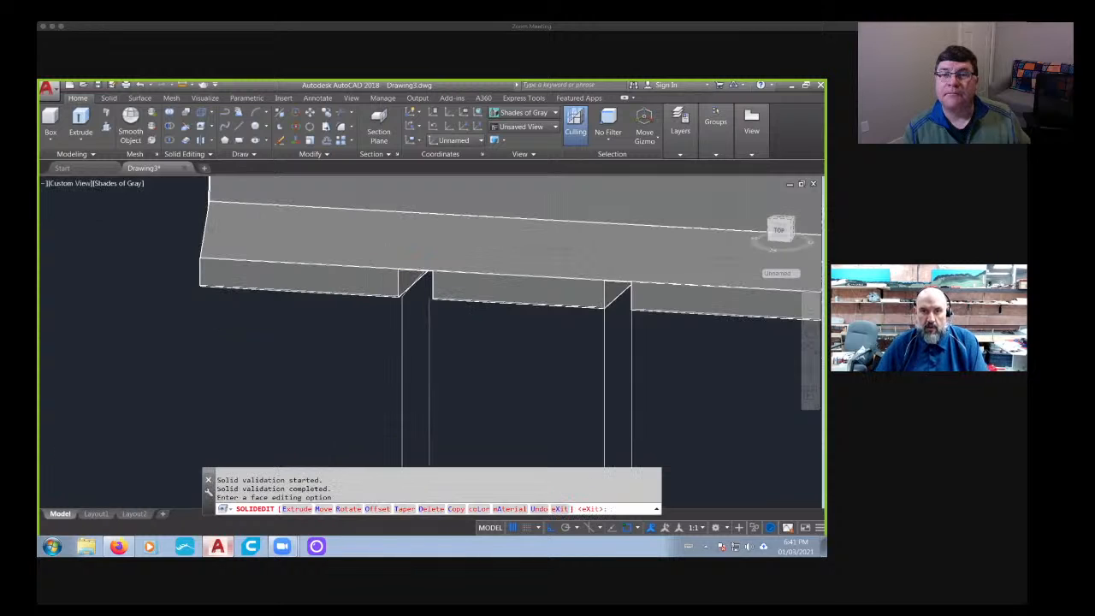
# - Extrude the middle base block's right end face, inside the right gap, by -0.2 with no taper
pyautogui.moveTo(545, 308); pyautogui.dragTo(362, 325, button='middle')
pyautogui.scroll(6, 441, 317)
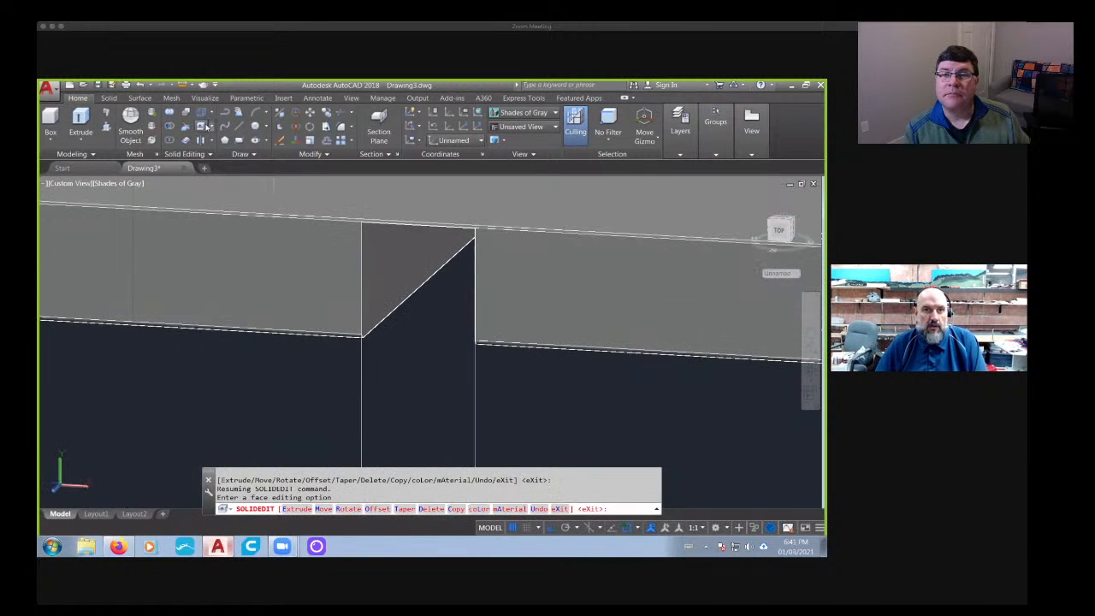
pyautogui.click(205, 126)
pyautogui.click(383, 264)
pyautogui.press('Return')
pyautogui.write('-.2')
pyautogui.press('Return')
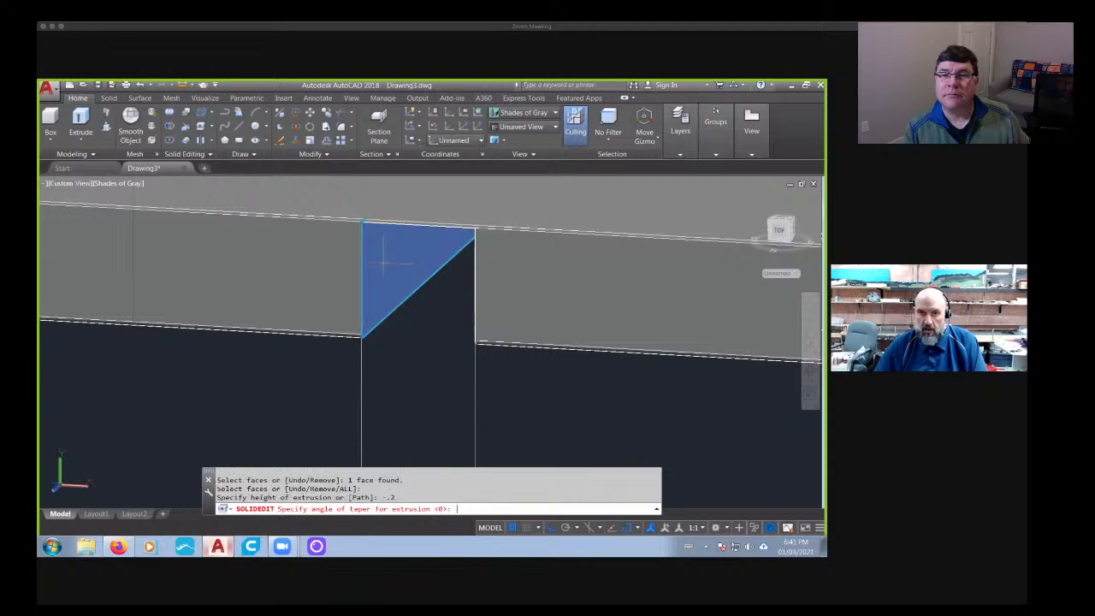
pyautogui.press('Return')
# - Extrude the right base section's face inside the right gap by -0.2 with no taper
pyautogui.scroll(-5, 384, 263)
pyautogui.keyDown('shift'); pyautogui.moveTo(315, 338); pyautogui.dragTo(354, 363, button='middle'); pyautogui.keyUp('shift')
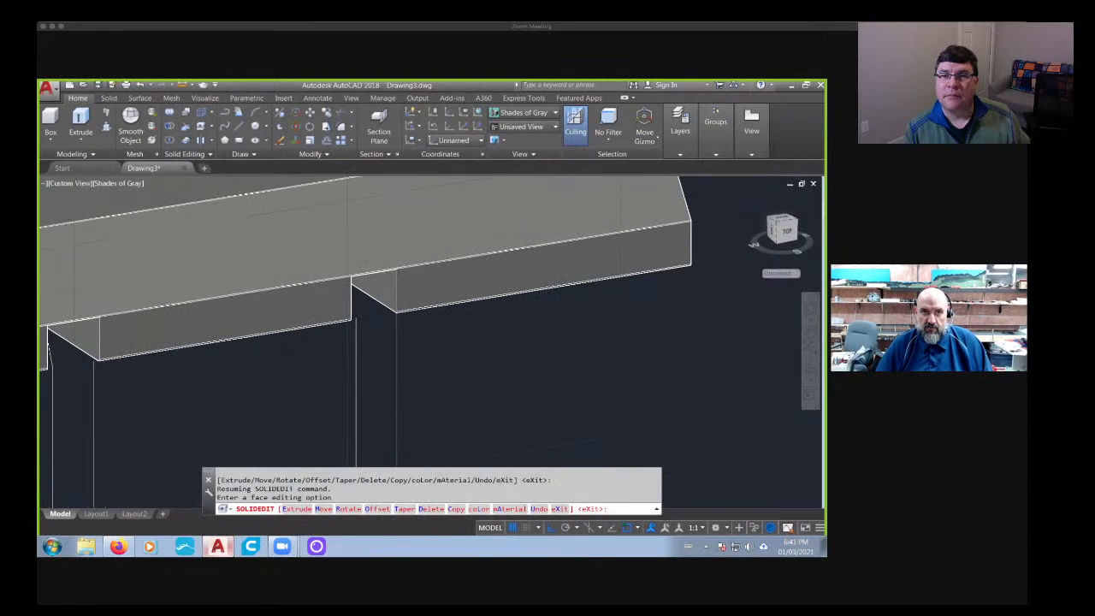
pyautogui.scroll(3, 377, 321)
pyautogui.click(206, 126)
pyautogui.click(381, 257)
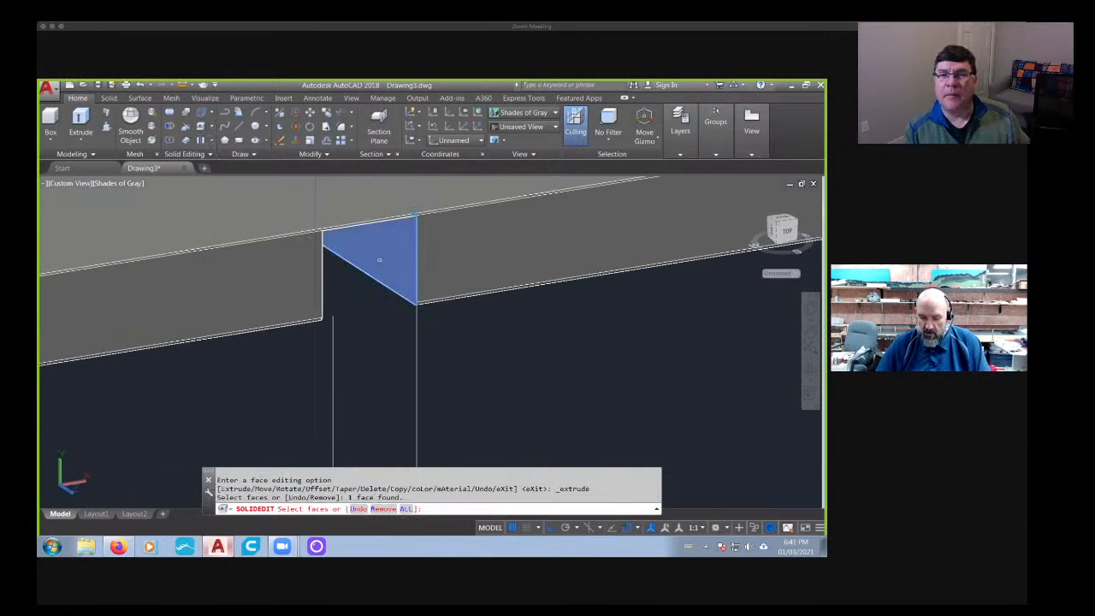
pyautogui.press('Return')
pyautogui.write('-.2')
pyautogui.press('Return')
pyautogui.press('Return')
pyautogui.press('Return')
pyautogui.press('Return')
# - Switch to Firefox and look through the jersey barrier image results as a reference for the base gaps
pyautogui.scroll(-12, 380, 259)
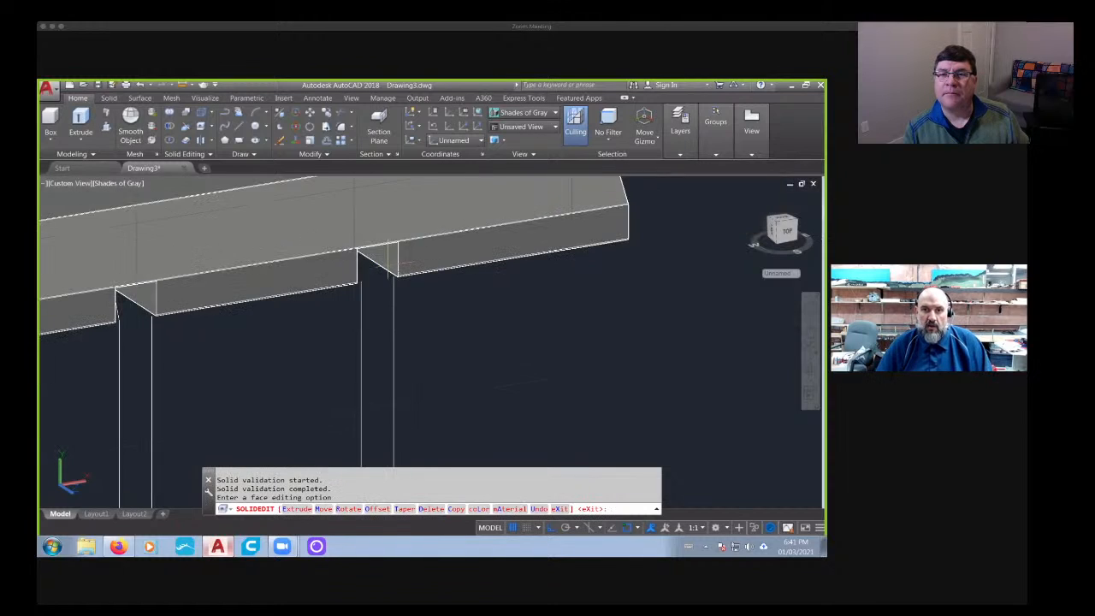
pyautogui.keyDown('shift'); pyautogui.moveTo(382, 262); pyautogui.dragTo(436, 330, button='middle'); pyautogui.keyUp('shift')
pyautogui.scroll(2, 435, 332)
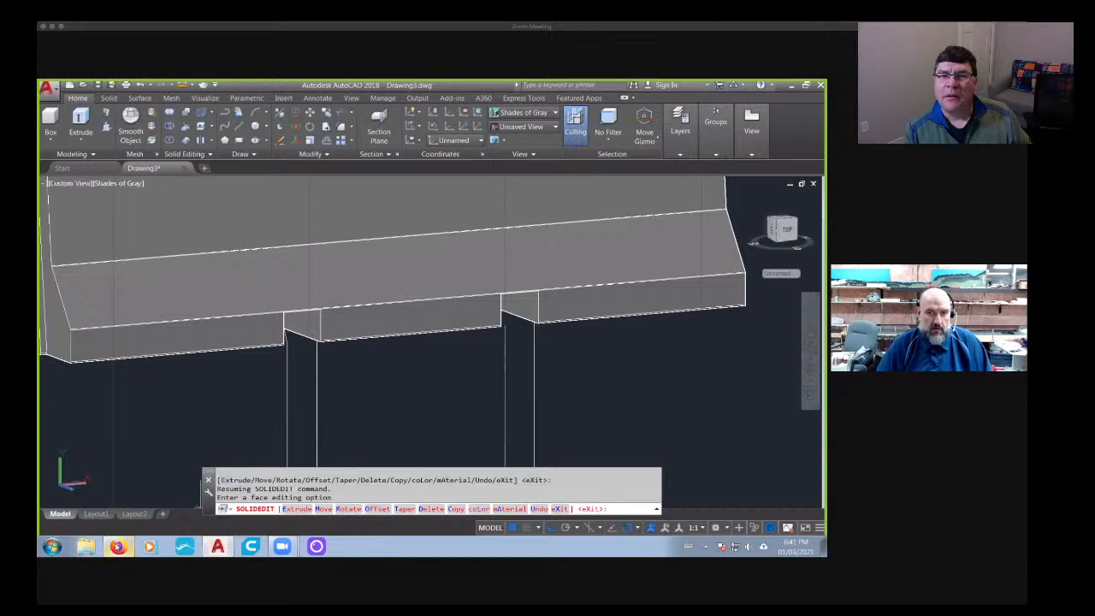
pyautogui.click(118, 547)
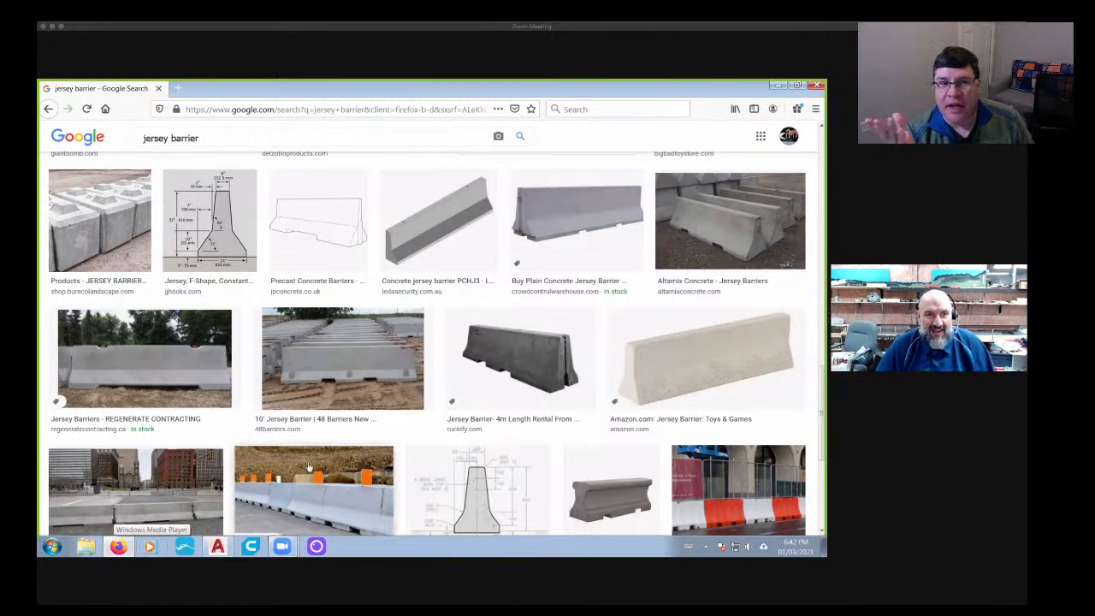
pyautogui.scroll(2, 324, 390)
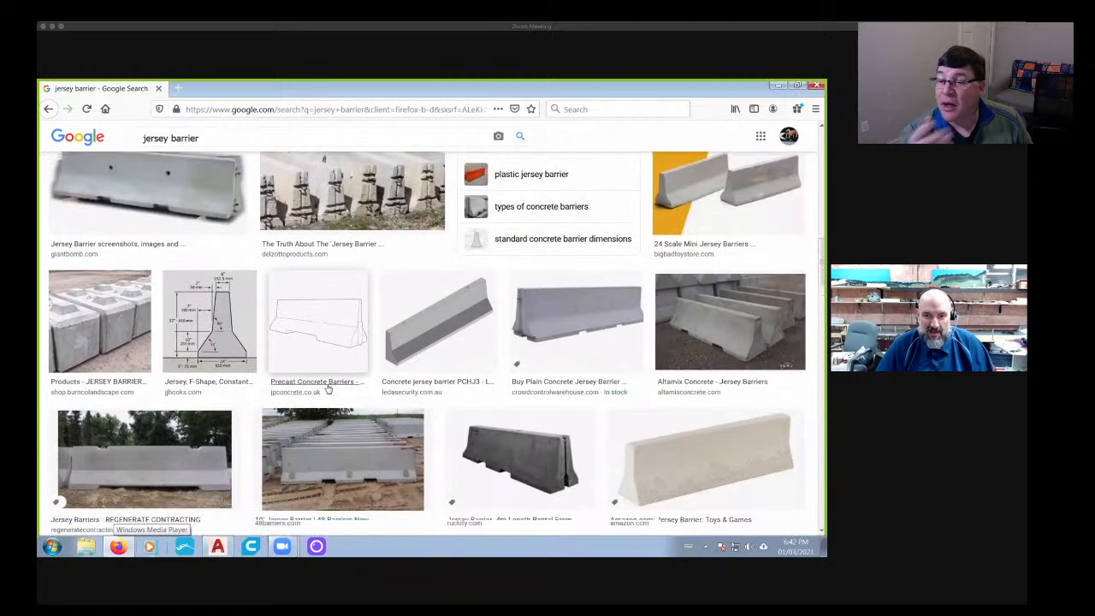
pyautogui.scroll(-2, 323, 390)
pyautogui.scroll(1, 323, 390)
pyautogui.scroll(-1, 323, 391)
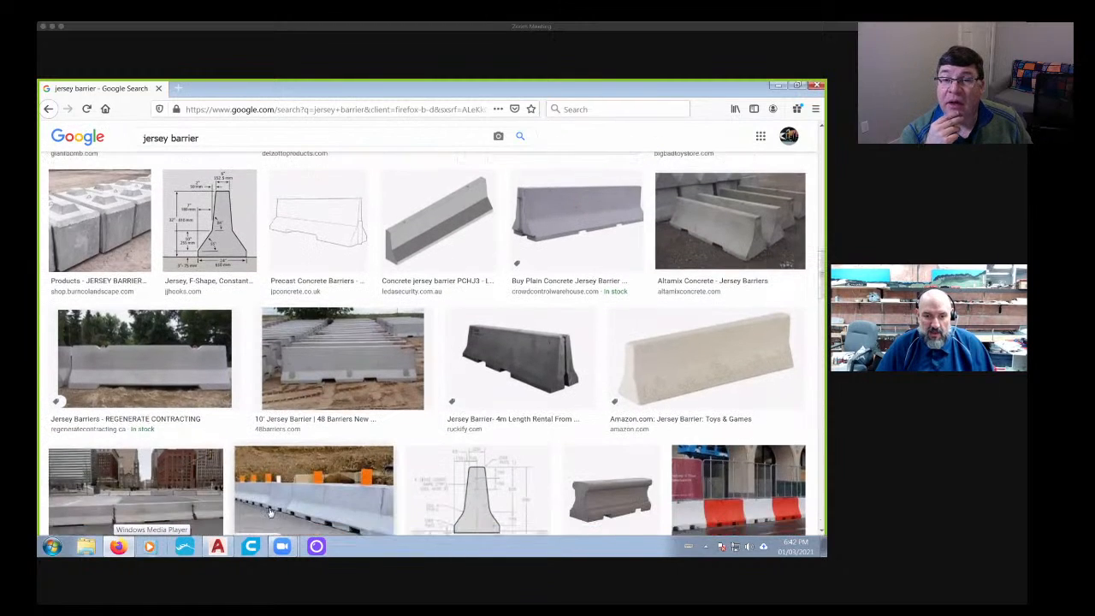
# - Return to AutoCAD, leave face editing and delete the leftover line crossing the base gap
pyautogui.click(218, 546)
pyautogui.keyDown('shift'); pyautogui.moveTo(397, 435); pyautogui.dragTo(348, 349, button='middle'); pyautogui.keyUp('shift')
pyautogui.scroll(2, 350, 349)
pyautogui.press('Escape')
pyautogui.press('Escape')
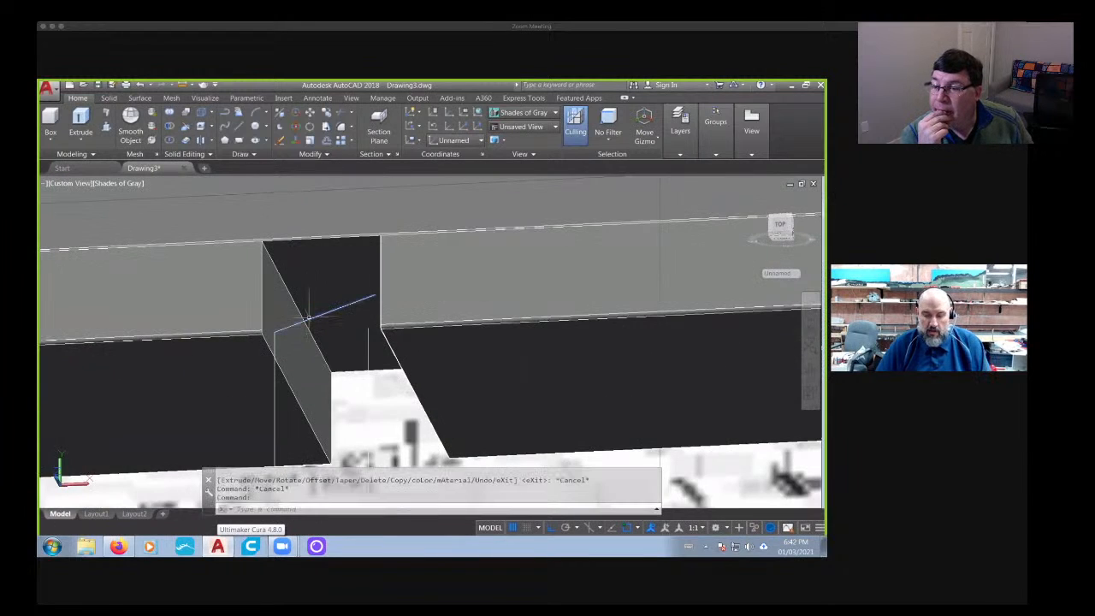
pyautogui.press('Delete')
# - Extrude the left base section's face inside the left gap by -0.1 with no taper
pyautogui.scroll(-2, 346, 328)
pyautogui.keyDown('shift'); pyautogui.moveTo(334, 348); pyautogui.dragTo(442, 323, button='middle'); pyautogui.keyUp('shift')
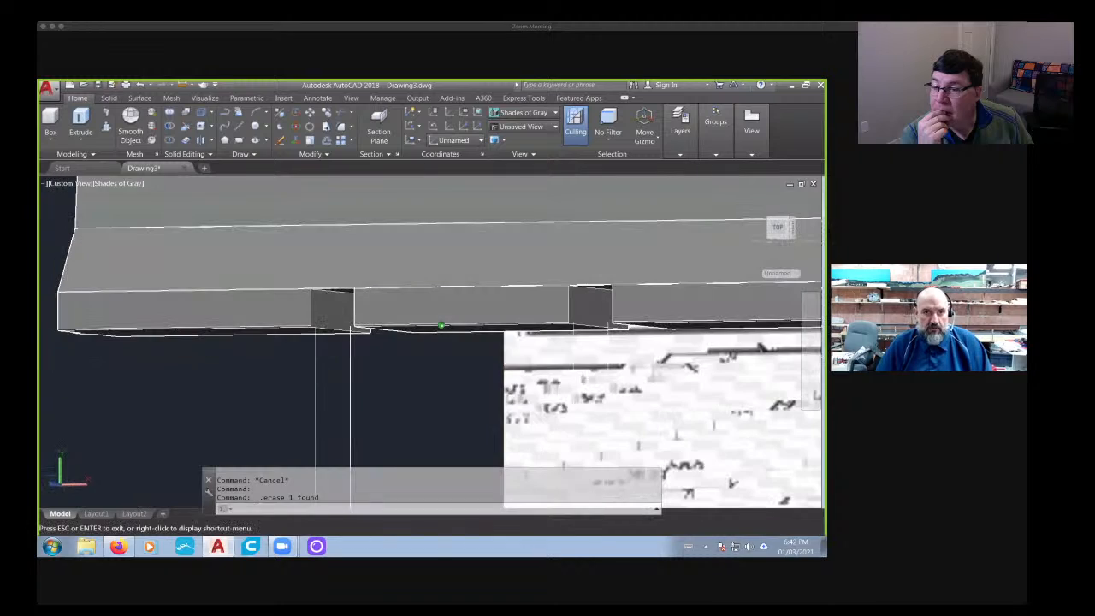
pyautogui.click(201, 126)
pyautogui.scroll(3, 363, 310)
pyautogui.click(284, 333)
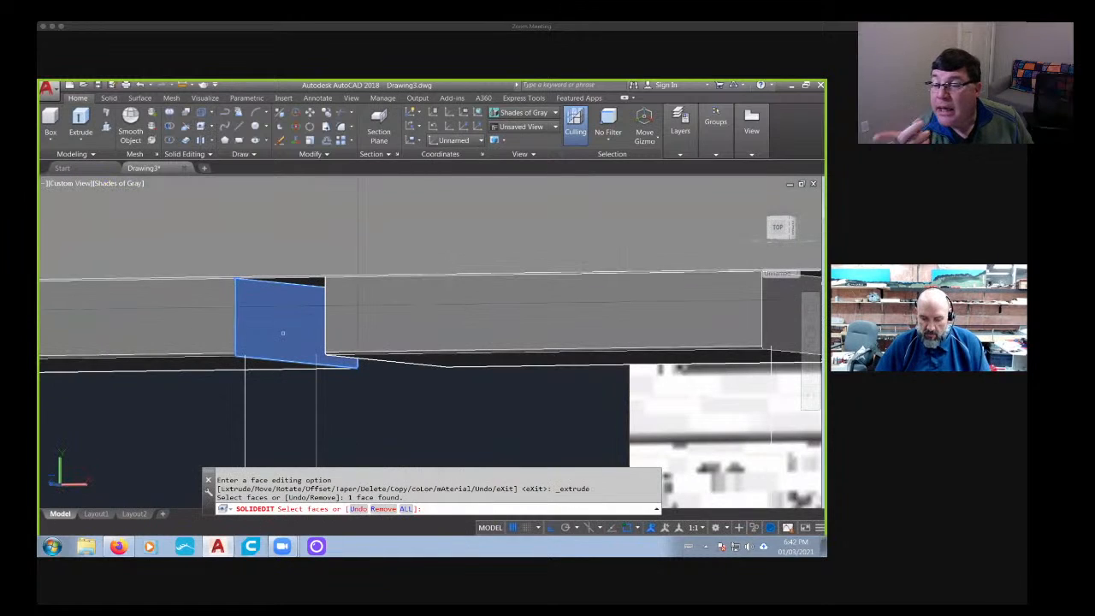
pyautogui.press('Return')
pyautogui.write('-.1')
pyautogui.press('Return')
pyautogui.press('Return')
# - Extrude the middle base block's left end face, inside the left gap, by -0.1 with no taper
pyautogui.scroll(-2, 283, 334)
pyautogui.keyDown('shift'); pyautogui.moveTo(283, 335); pyautogui.dragTo(324, 312, button='middle'); pyautogui.keyUp('shift')
pyautogui.click(214, 126)
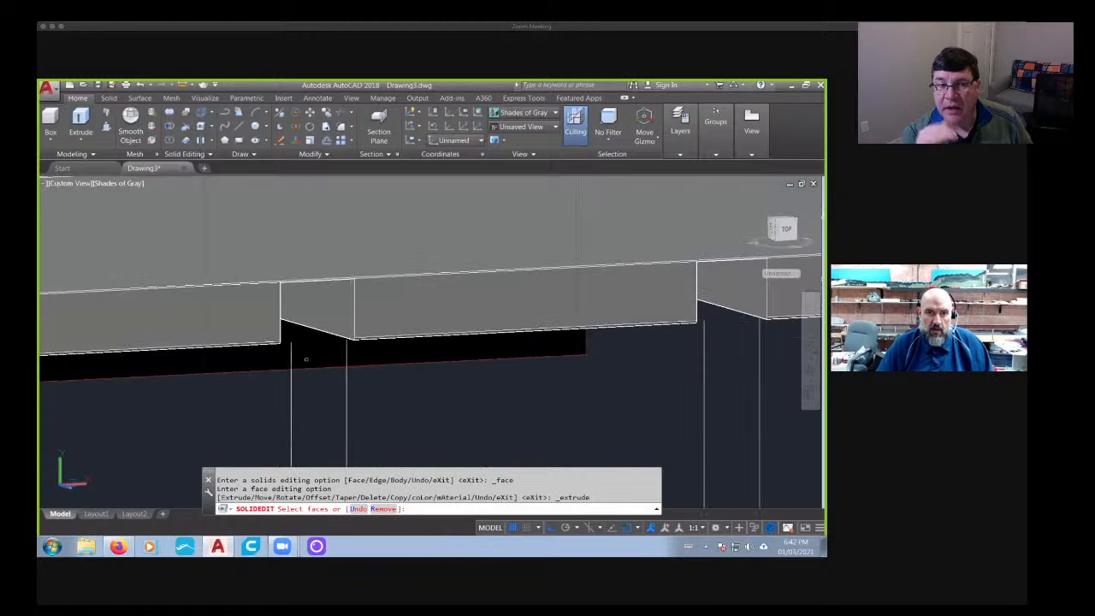
pyautogui.click(325, 312)
pyautogui.press('Return')
pyautogui.write('-.1')
pyautogui.press('Return')
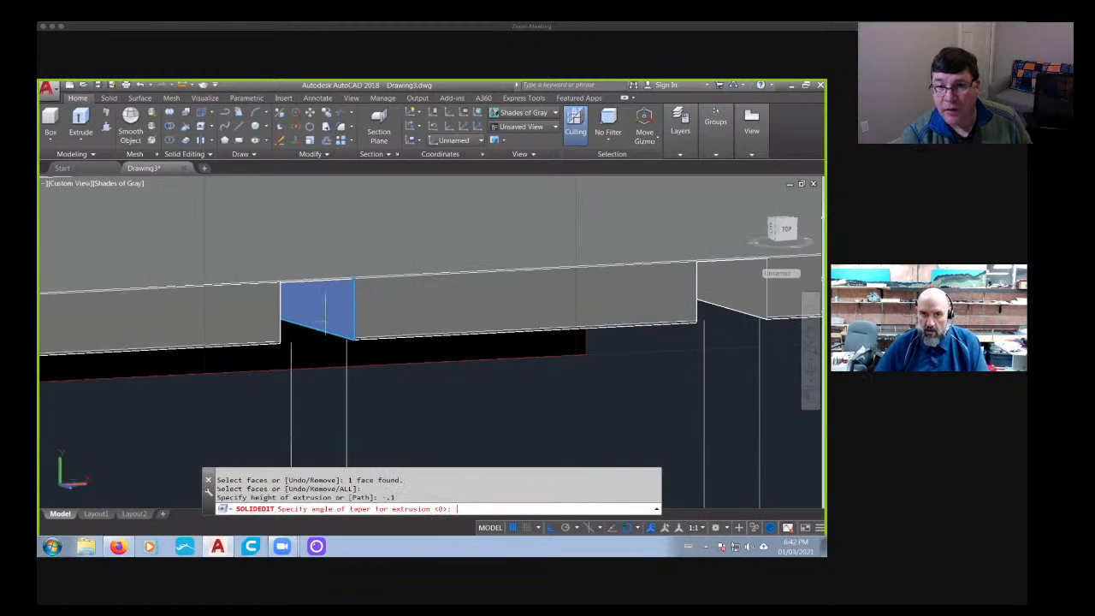
pyautogui.press('Return')
pyautogui.moveTo(523, 365); pyautogui.dragTo(173, 362, button='middle')
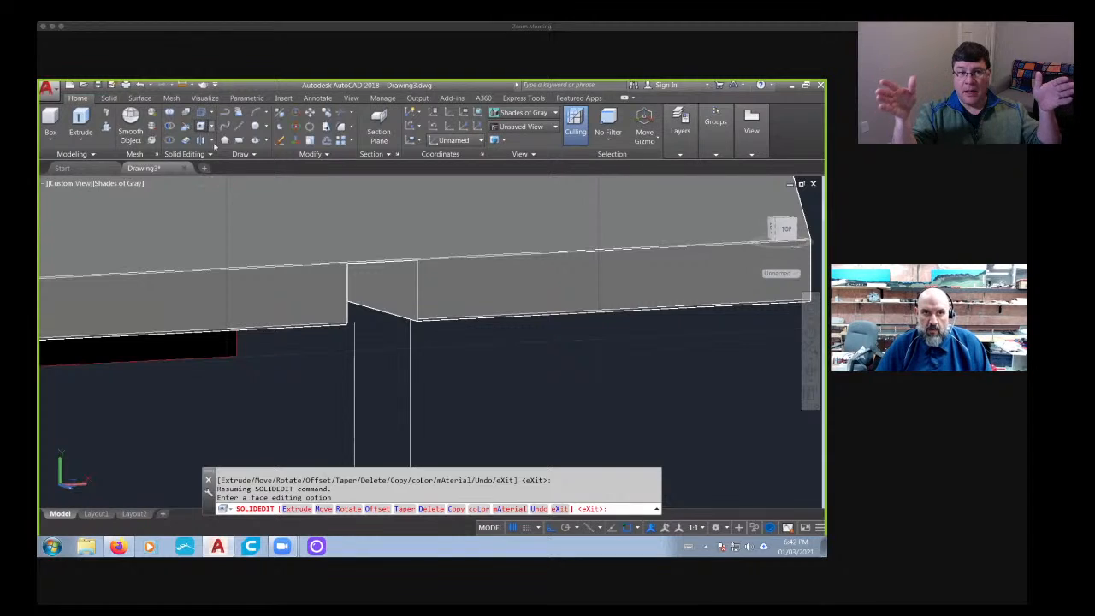
pyautogui.click(204, 127)
pyautogui.click(388, 285)
pyautogui.press('Escape')
pyautogui.press('Escape')
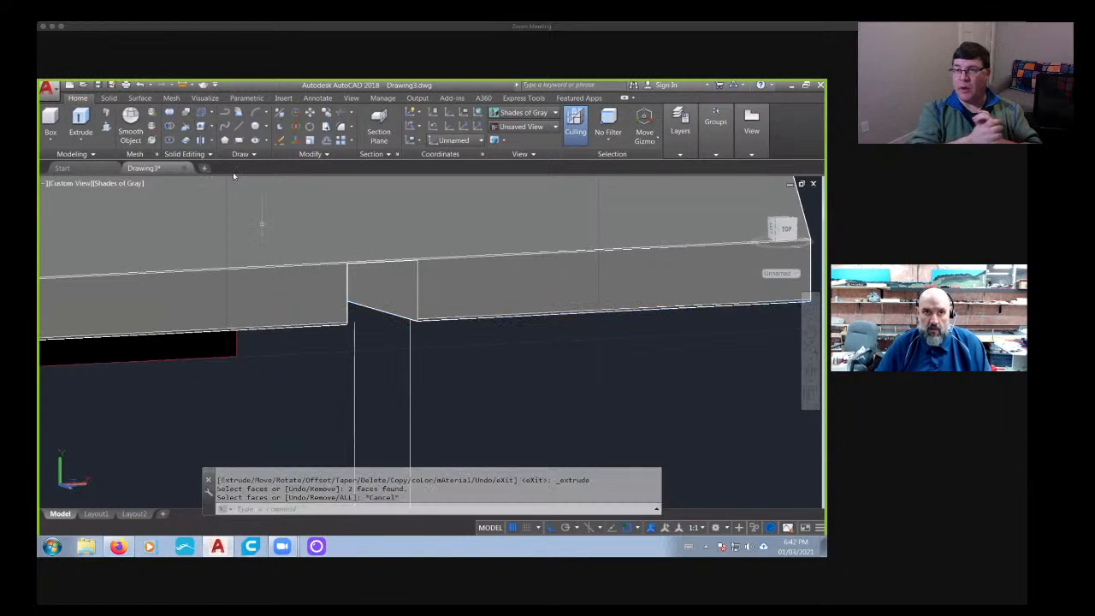
pyautogui.press('Return')
pyautogui.click(387, 282)
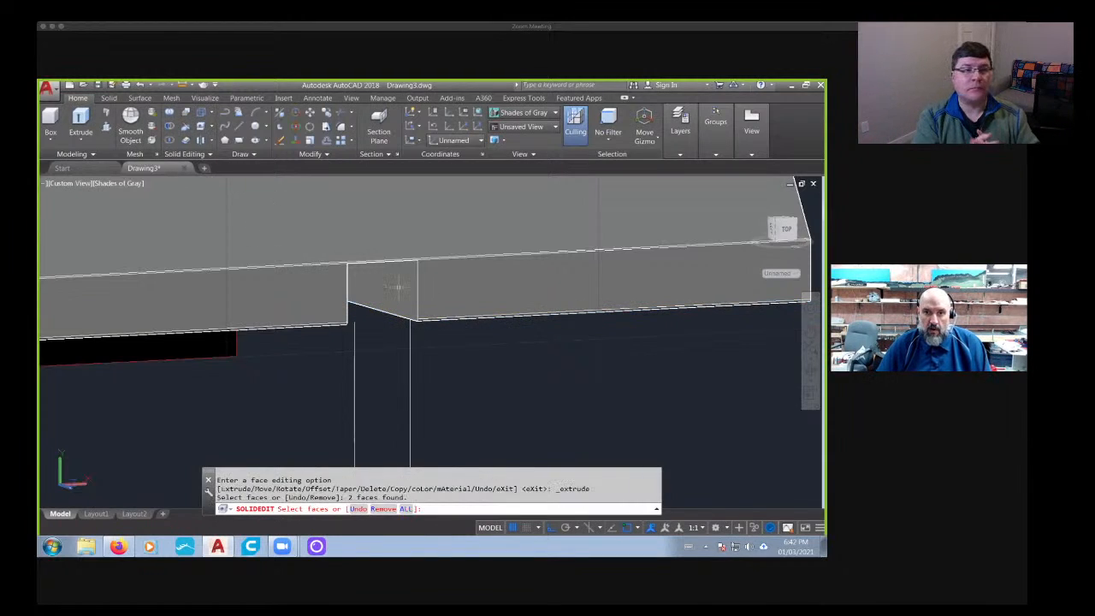
pyautogui.press('Escape')
pyautogui.press('Escape')
# - Extrude the right base section's face inside the right gap inward with no taper to widen the gap
pyautogui.press('Return')
pyautogui.click(409, 297)
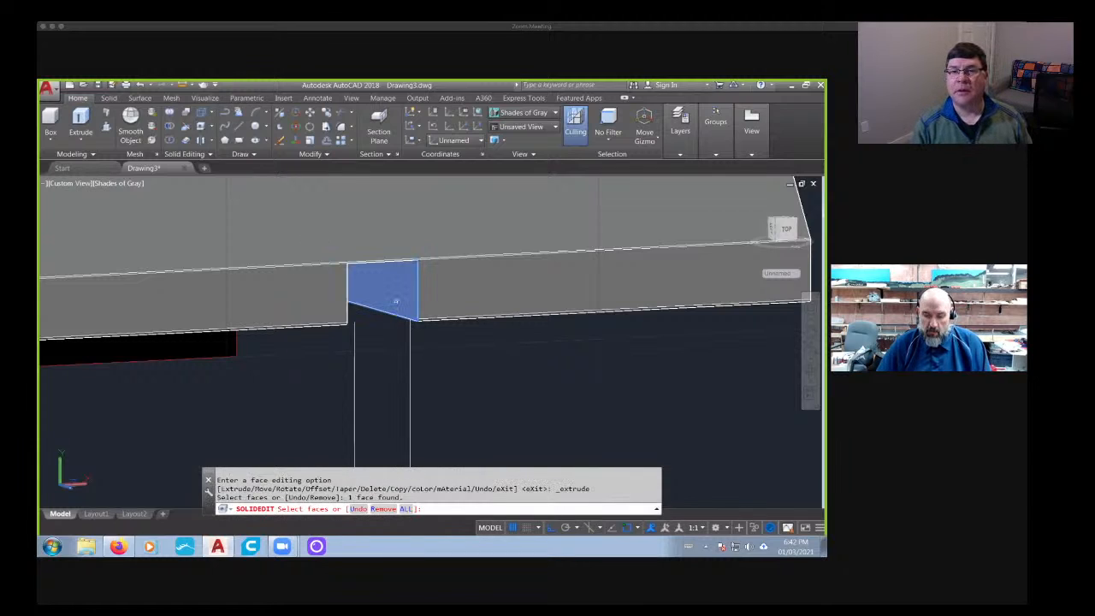
pyautogui.press('Return')
pyautogui.write('-')
pyautogui.press('Return')
pyautogui.press('Return')
# - Extrude the middle base block's right end face, inside the right gap, by -0.1 with no taper
pyautogui.scroll(-5, 342, 331)
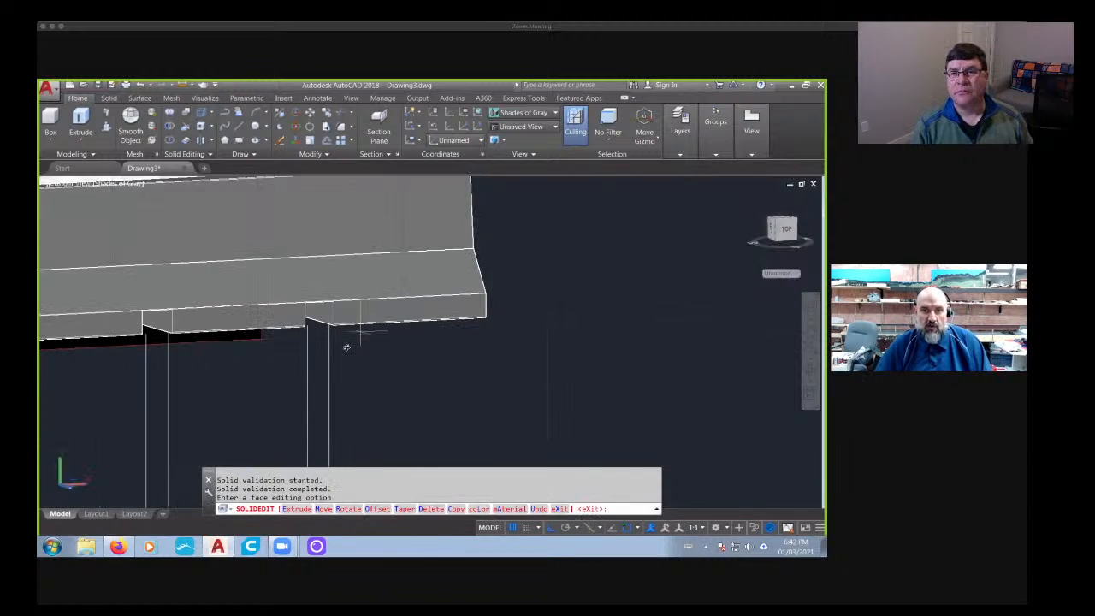
pyautogui.keyDown('shift'); pyautogui.moveTo(346, 347); pyautogui.dragTo(264, 330, button='middle'); pyautogui.keyUp('shift')
pyautogui.moveTo(167, 329); pyautogui.dragTo(216, 289, button='middle')
pyautogui.scroll(6, 217, 288)
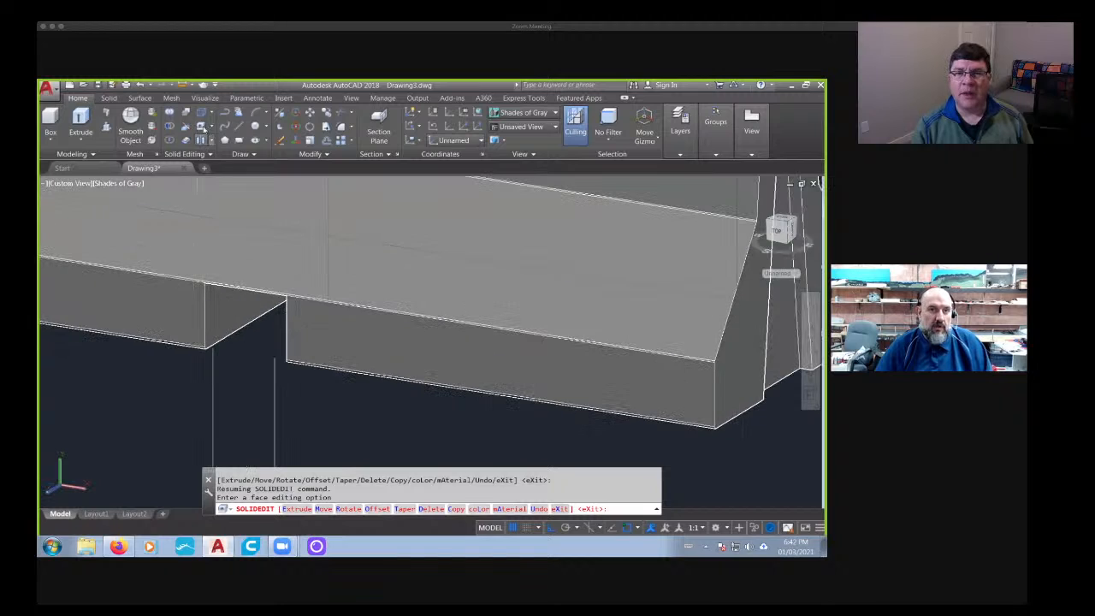
pyautogui.click(202, 127)
pyautogui.click(217, 317)
pyautogui.press('Return')
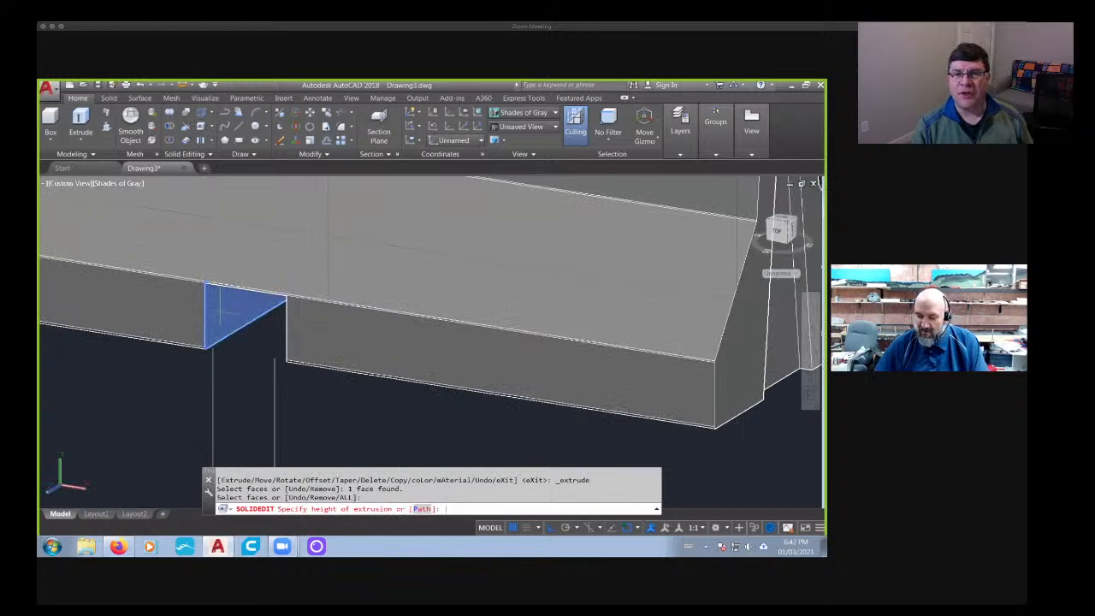
pyautogui.write('-.1')
pyautogui.press('Return')
pyautogui.press('Return')
# - Set the barrier to the front view and leave face editing
pyautogui.scroll(-5, 219, 314)
pyautogui.keyDown('shift'); pyautogui.moveTo(151, 379); pyautogui.dragTo(191, 353, button='middle'); pyautogui.keyUp('shift')
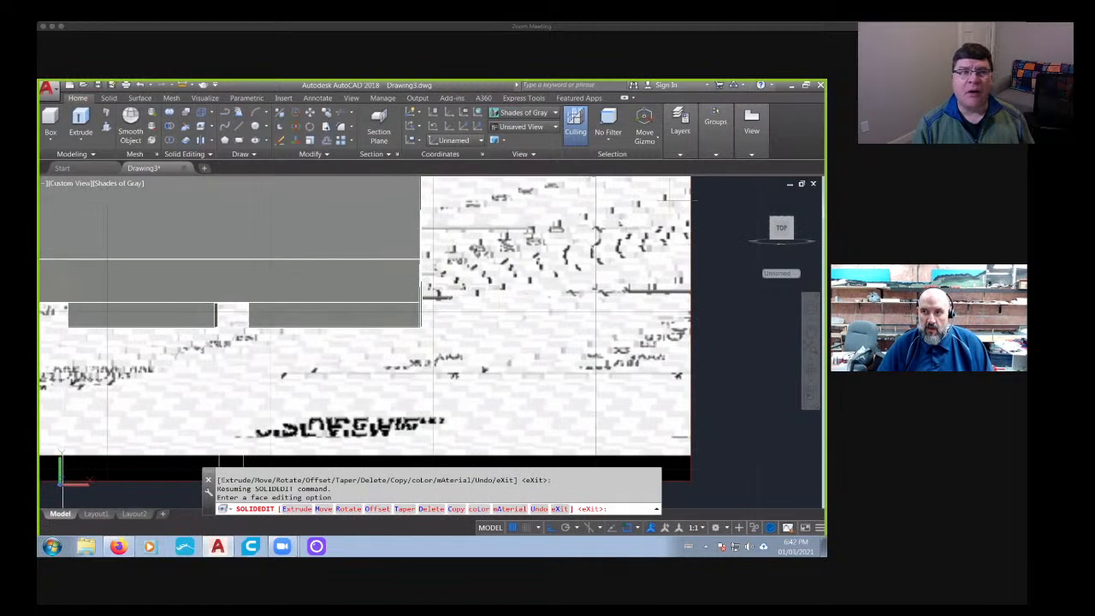
pyautogui.click(781, 228)
pyautogui.scroll(5, 439, 390)
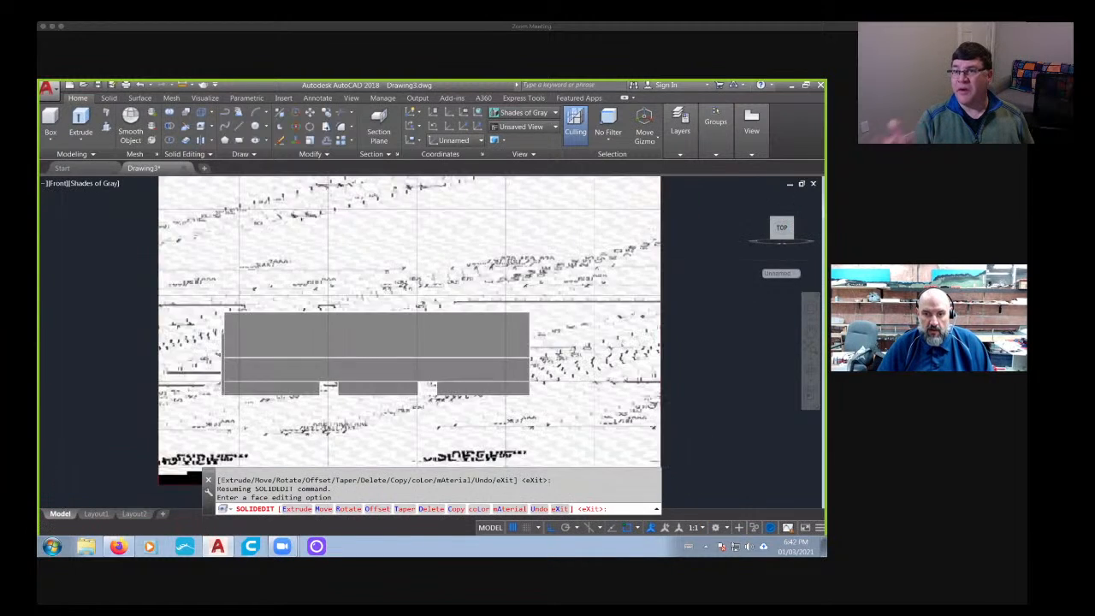
pyautogui.scroll(3, 379, 390)
pyautogui.press('Escape')
pyautogui.press('Escape')
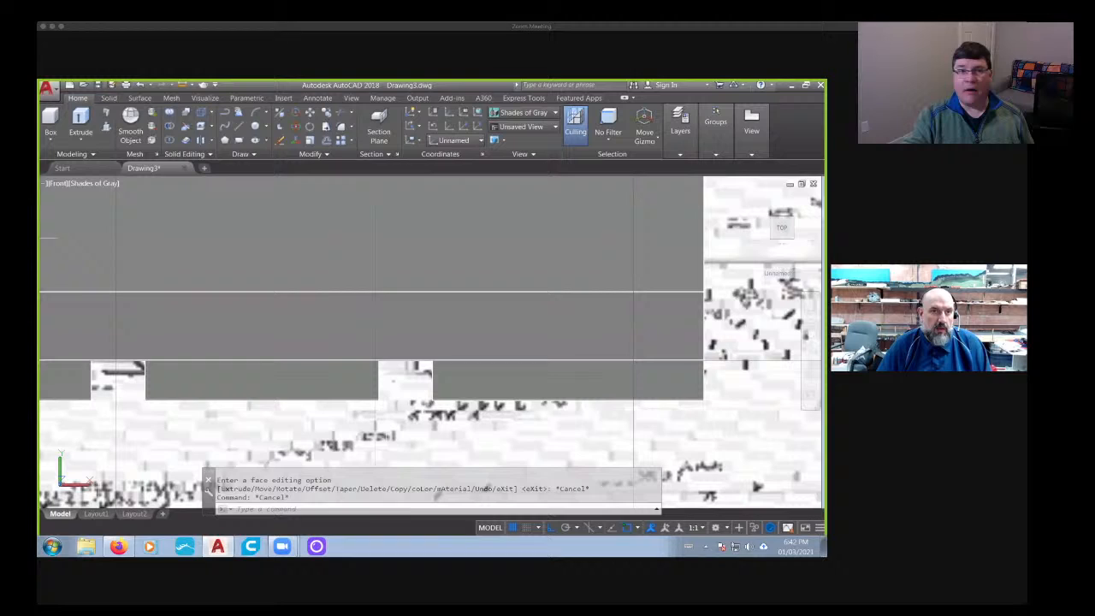
# - Draw a box filling the right base gap, from the gap's lower right corner to its upper left corner
pyautogui.click(50, 122)
pyautogui.scroll(2, 426, 376)
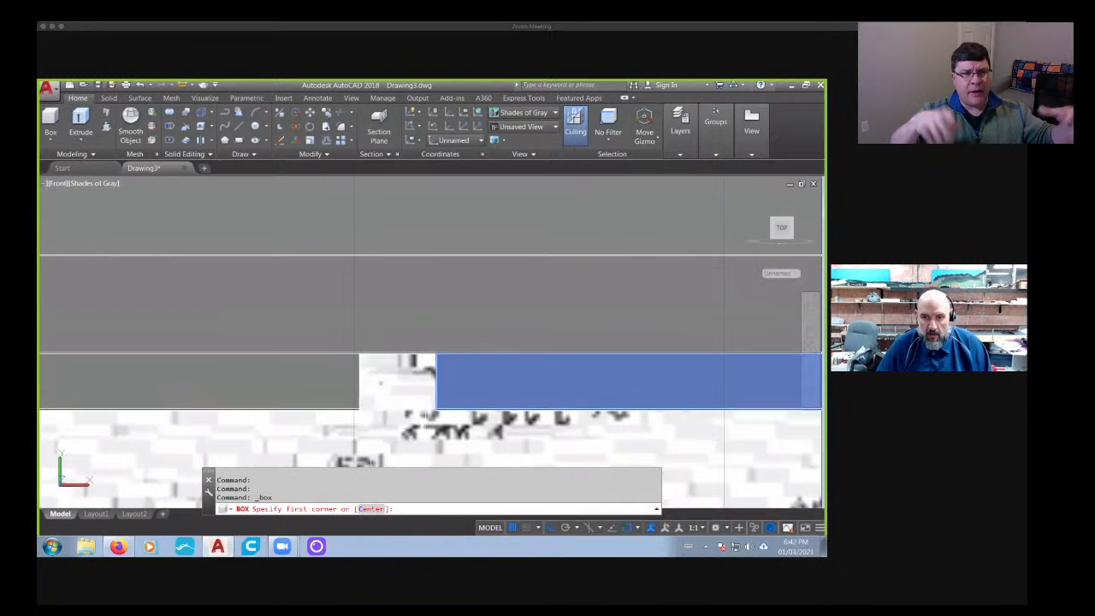
pyautogui.click(436, 408)
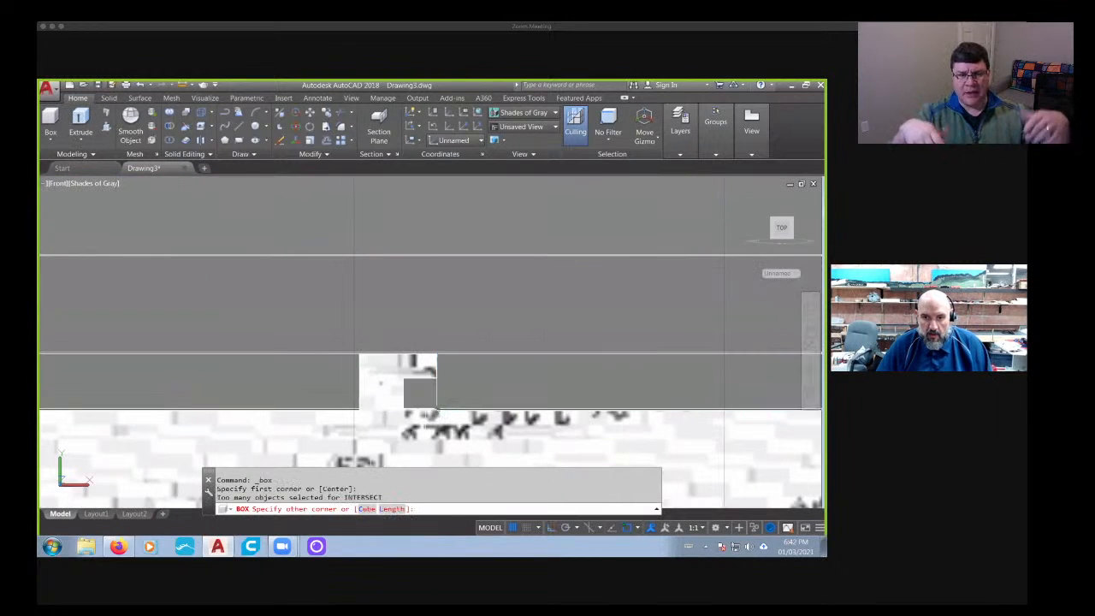
pyautogui.click(359, 354)
pyautogui.scroll(-5, 351, 357)
pyautogui.keyDown('shift'); pyautogui.moveTo(336, 347); pyautogui.dragTo(386, 396, button='middle'); pyautogui.keyUp('shift')
pyautogui.scroll(-4, 313, 391)
pyautogui.press('Escape')
pyautogui.press('Escape')
pyautogui.scroll(-2, 412, 388)
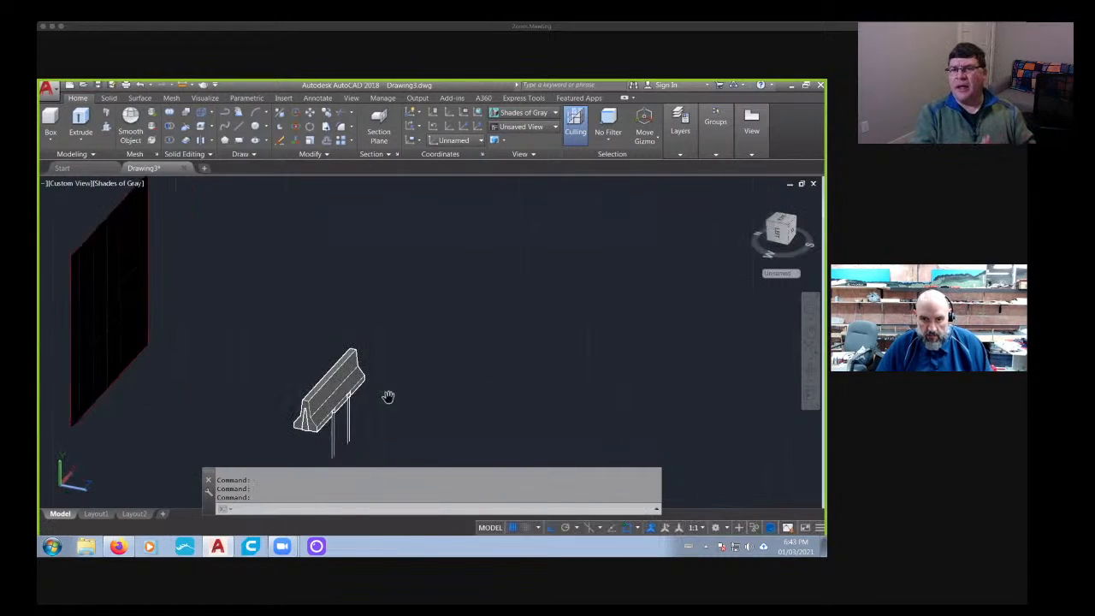
# - Move the new box 50 units out of the base gap, clear of the barrier
pyautogui.scroll(3, 362, 404)
pyautogui.scroll(2, 362, 402)
pyautogui.press('Escape')
pyautogui.write('m')
pyautogui.press('Return')
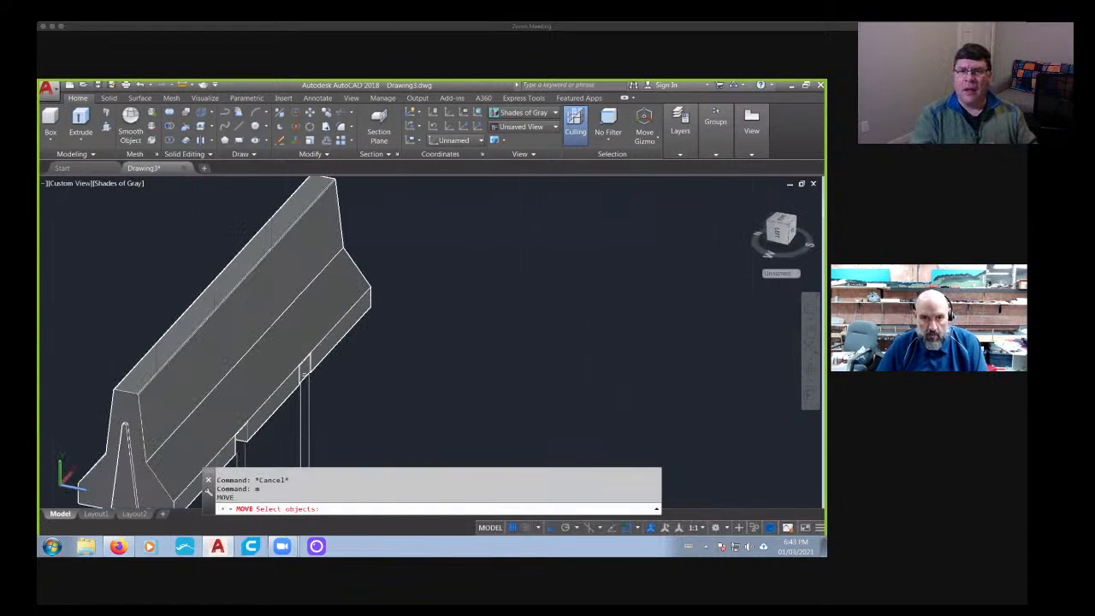
pyautogui.press('Return')
pyautogui.click(333, 390)
pyautogui.write('50')
pyautogui.press('Return')
pyautogui.press('Return')
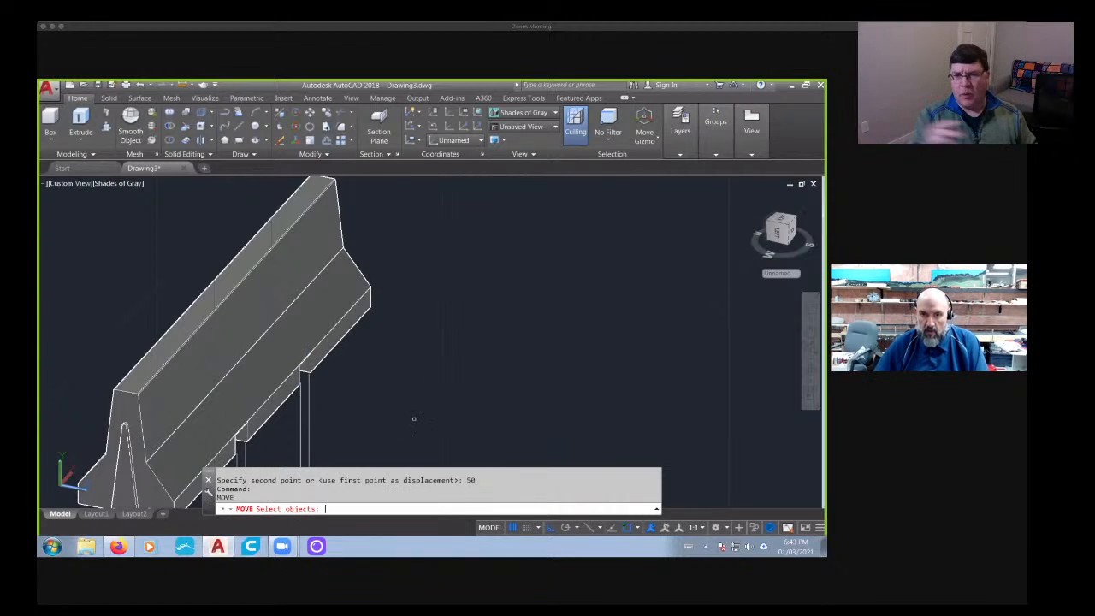
pyautogui.scroll(-5, 428, 423)
pyautogui.keyDown('shift'); pyautogui.moveTo(484, 423); pyautogui.dragTo(475, 395, button='middle'); pyautogui.keyUp('shift')
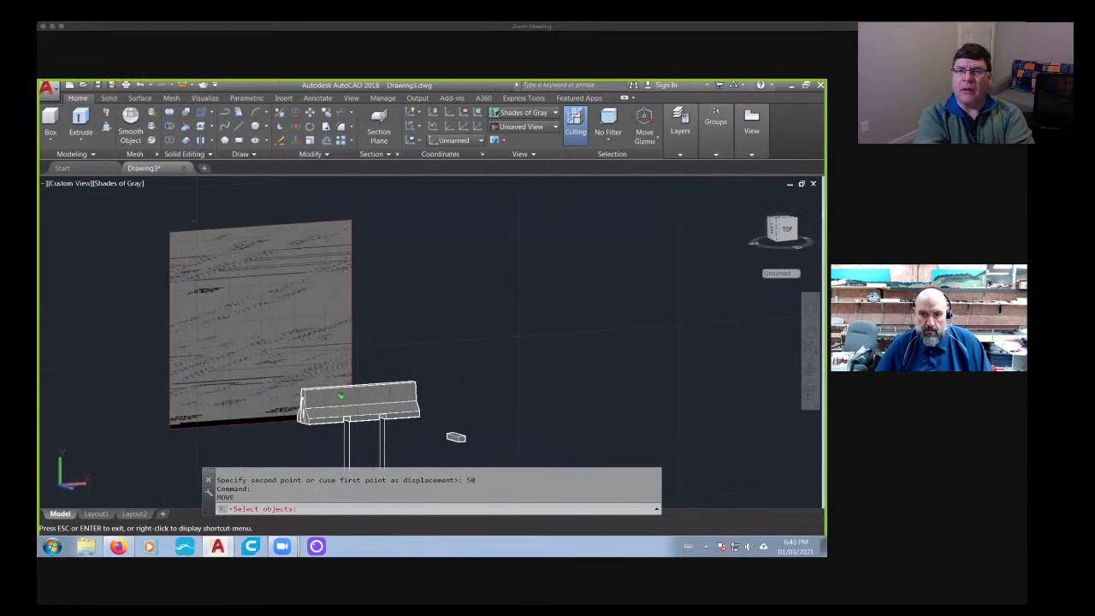
pyautogui.keyDown('shift'); pyautogui.moveTo(394, 428); pyautogui.dragTo(257, 381, button='middle'); pyautogui.keyUp('shift')
pyautogui.scroll(8, 267, 387)
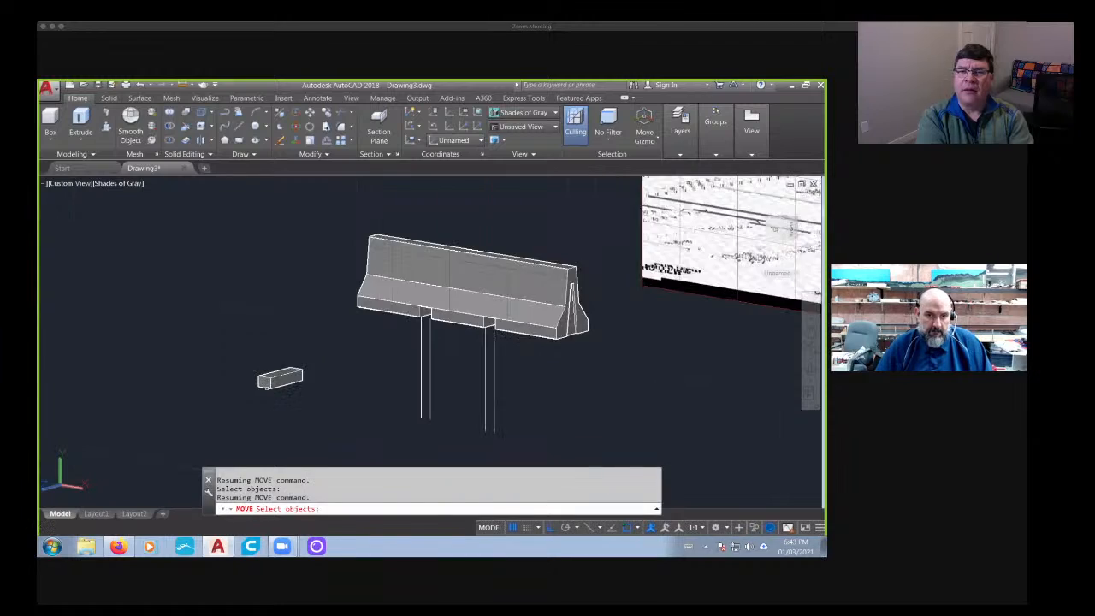
pyautogui.write('co')
pyautogui.press('Return')
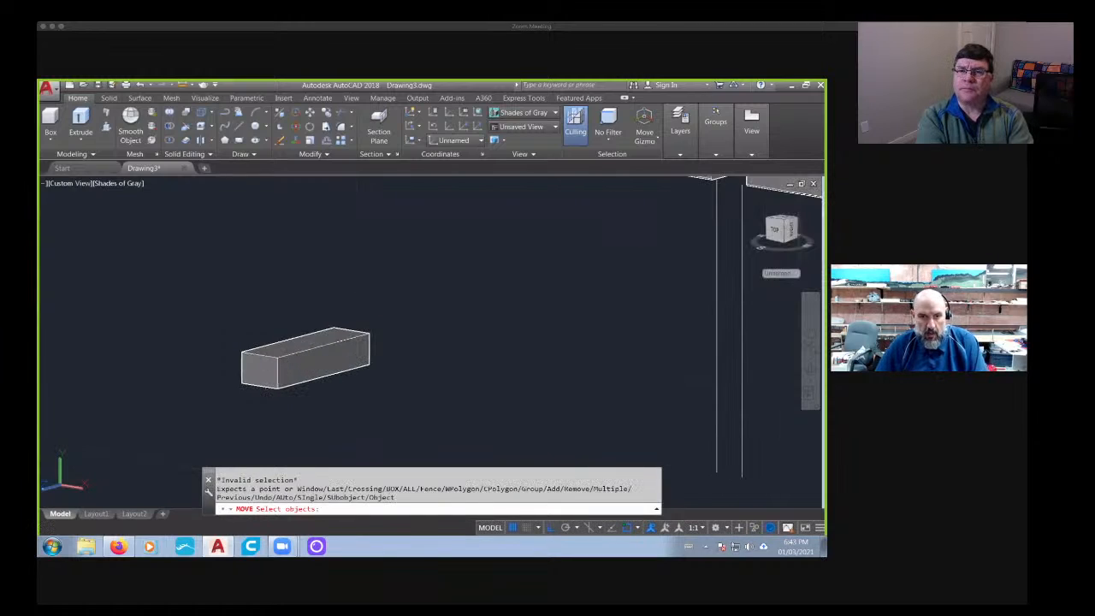
pyautogui.click(267, 387)
pyautogui.press('Return')
pyautogui.click(204, 426)
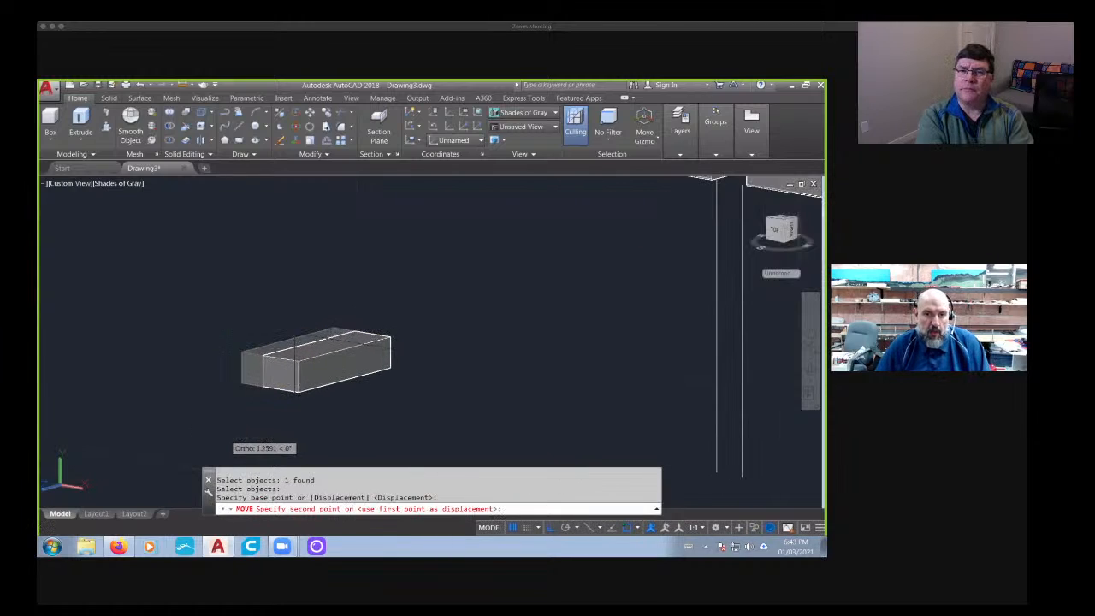
pyautogui.press('Escape')
pyautogui.press('Escape')
# - Copy the separate box once, placing the copy directly beside the original so their long sides touch
pyautogui.write('co')
pyautogui.press('Return')
pyautogui.click(278, 383)
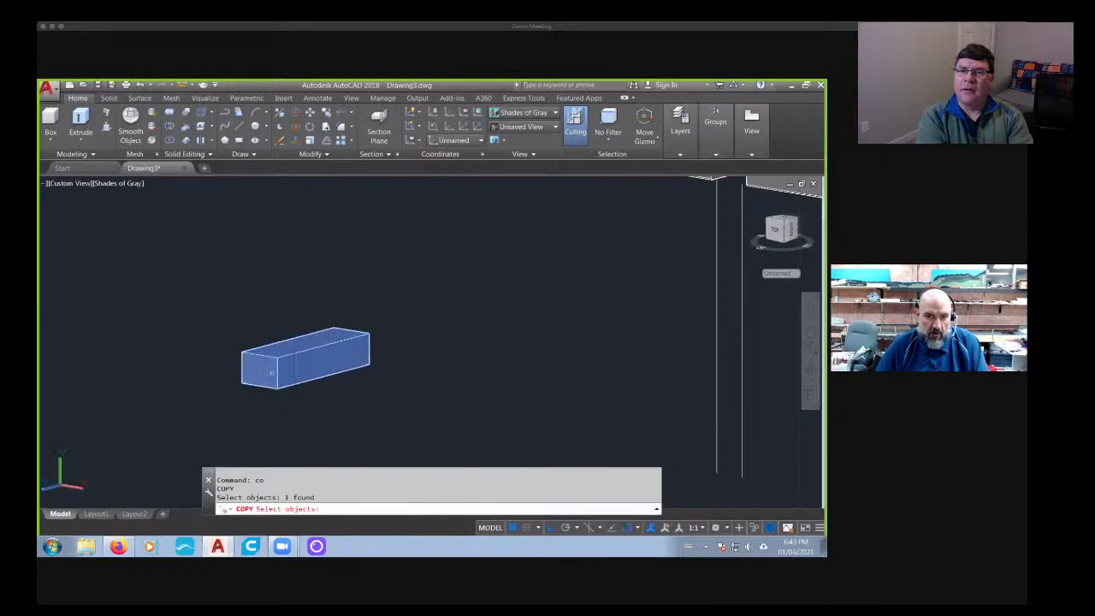
pyautogui.press('Return')
pyautogui.click(240, 384)
pyautogui.click(276, 392)
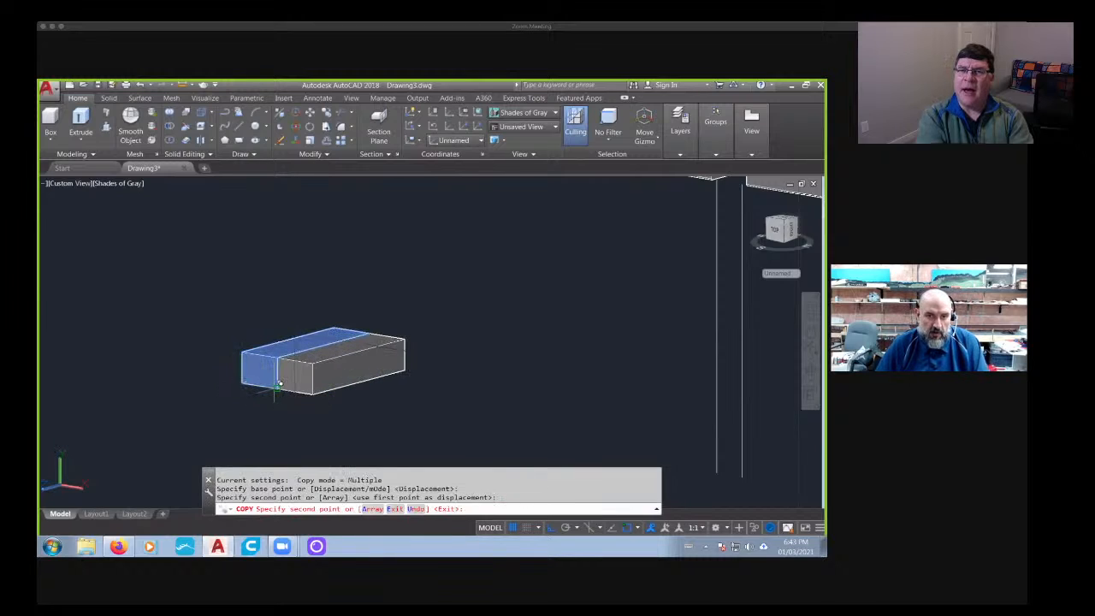
pyautogui.press('Escape')
pyautogui.press('Escape')
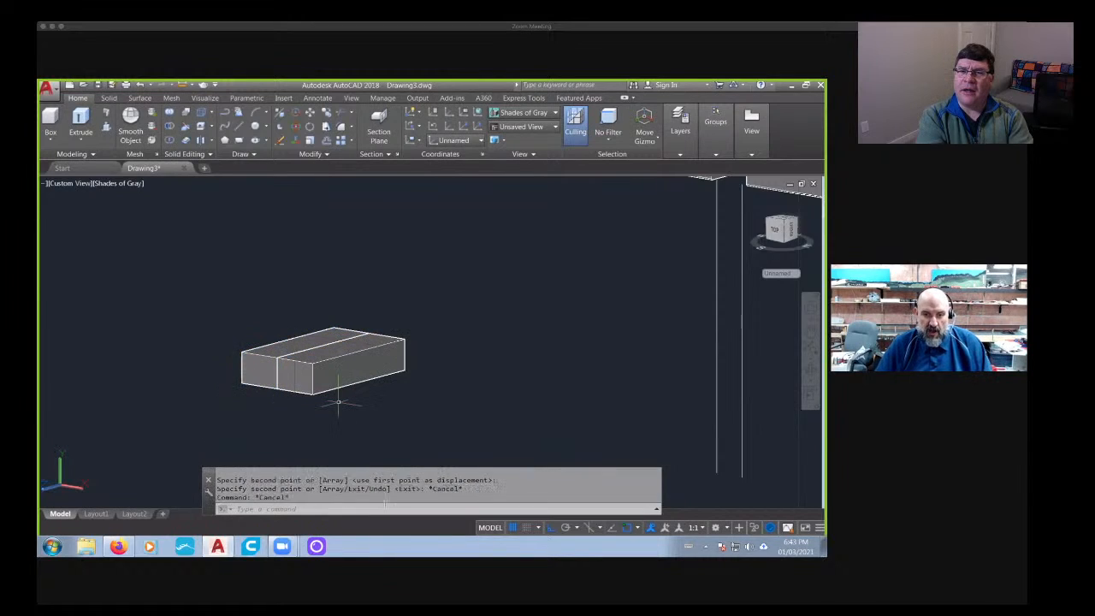
# - Switch to Firefox, examine the base cutouts in the 10' Jersey Barrier photo, and return to AutoCAD
pyautogui.click(124, 549)
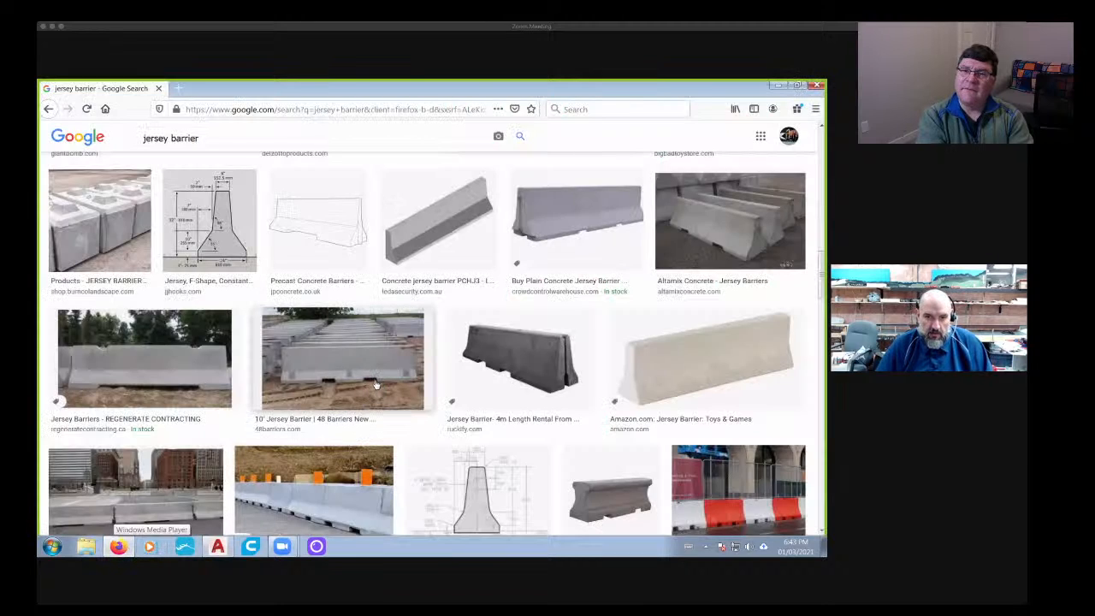
pyautogui.click(366, 392)
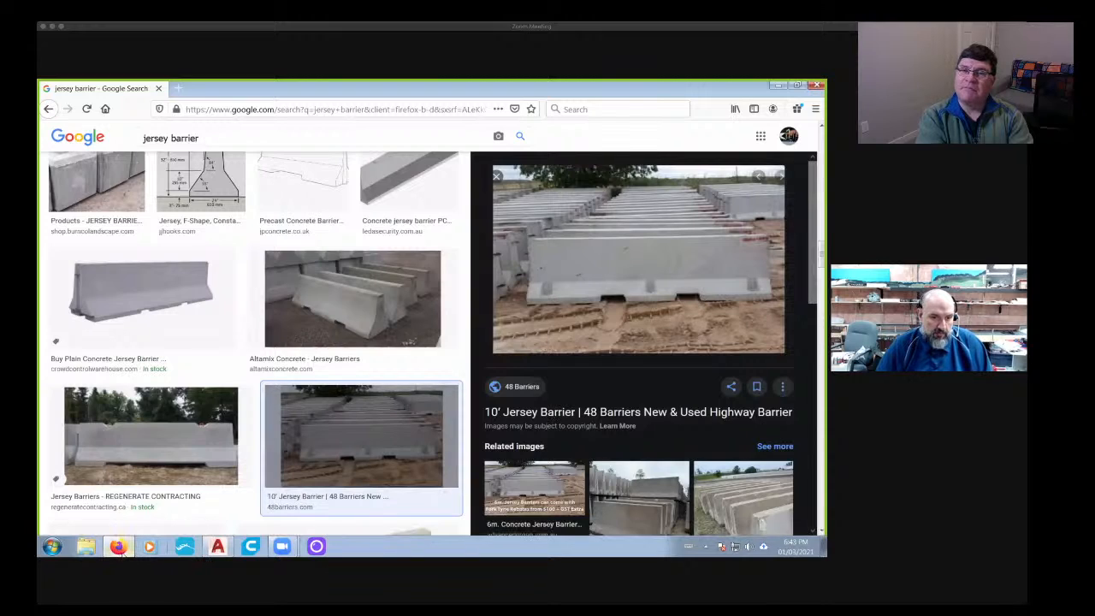
pyautogui.click(219, 547)
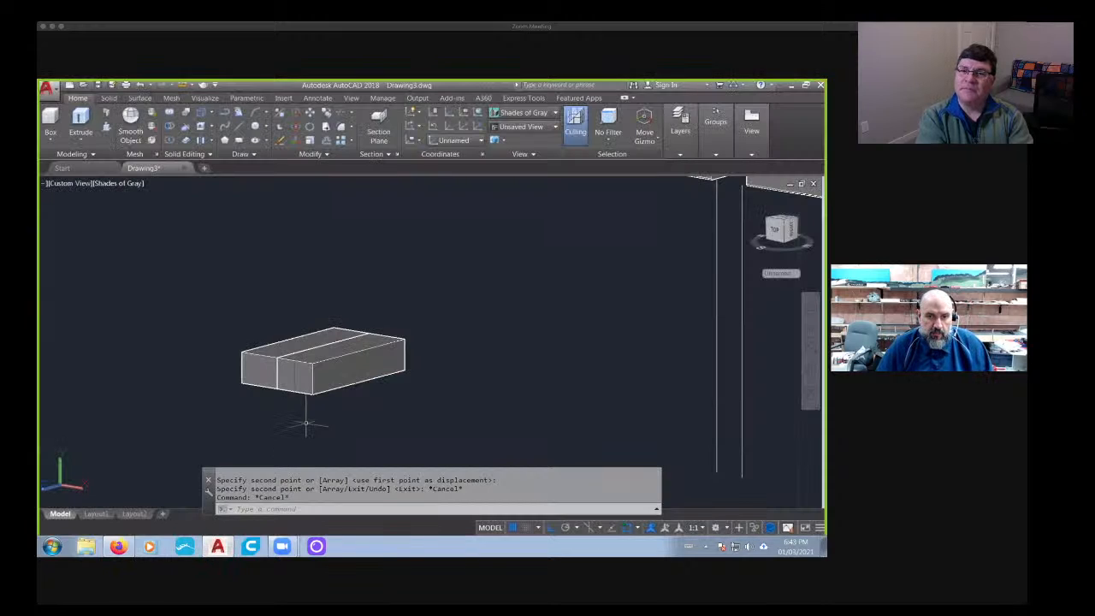
# - Set the model to the straight-on front view, with the two adjoining boxes in sight at the barrier's base
pyautogui.scroll(3, 300, 423)
pyautogui.keyDown('shift'); pyautogui.moveTo(294, 423); pyautogui.dragTo(387, 405, button='middle'); pyautogui.keyUp('shift')
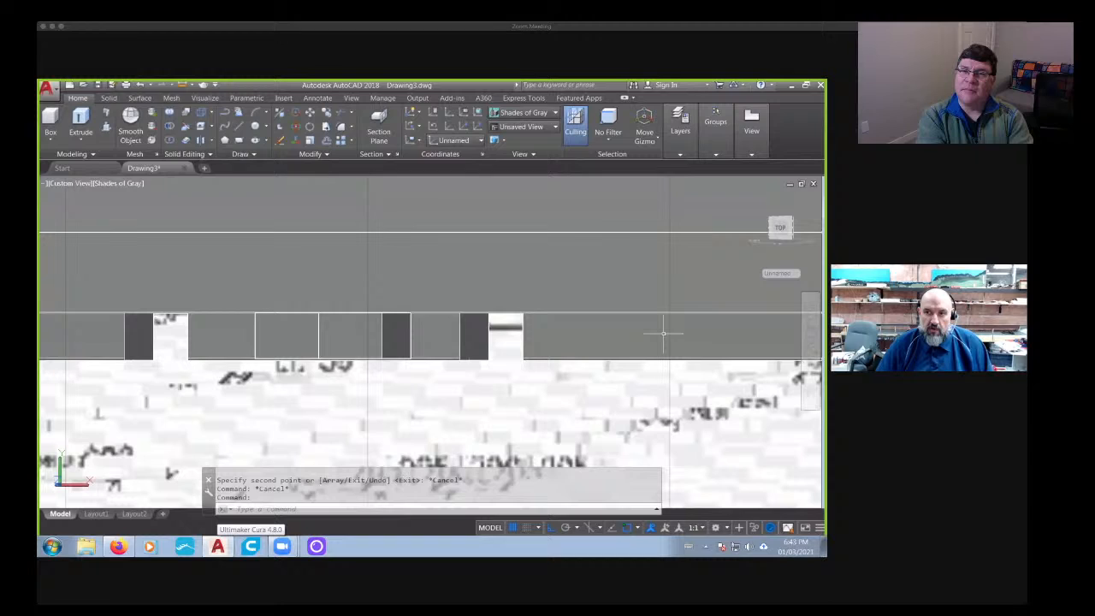
pyautogui.click(780, 228)
pyautogui.scroll(7, 428, 384)
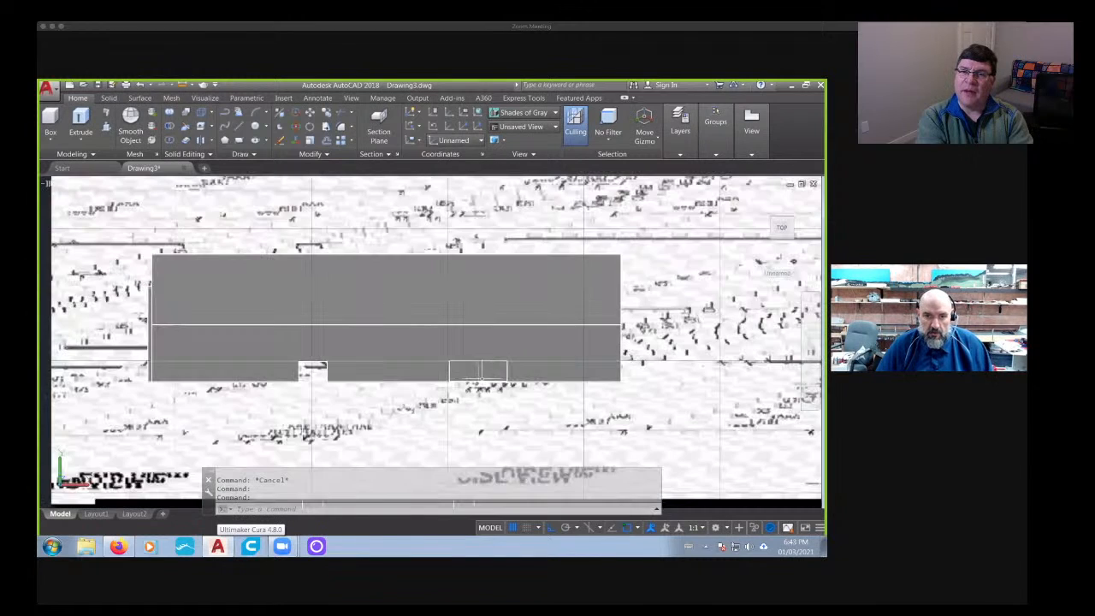
pyautogui.moveTo(454, 379); pyautogui.dragTo(319, 355, button='middle')
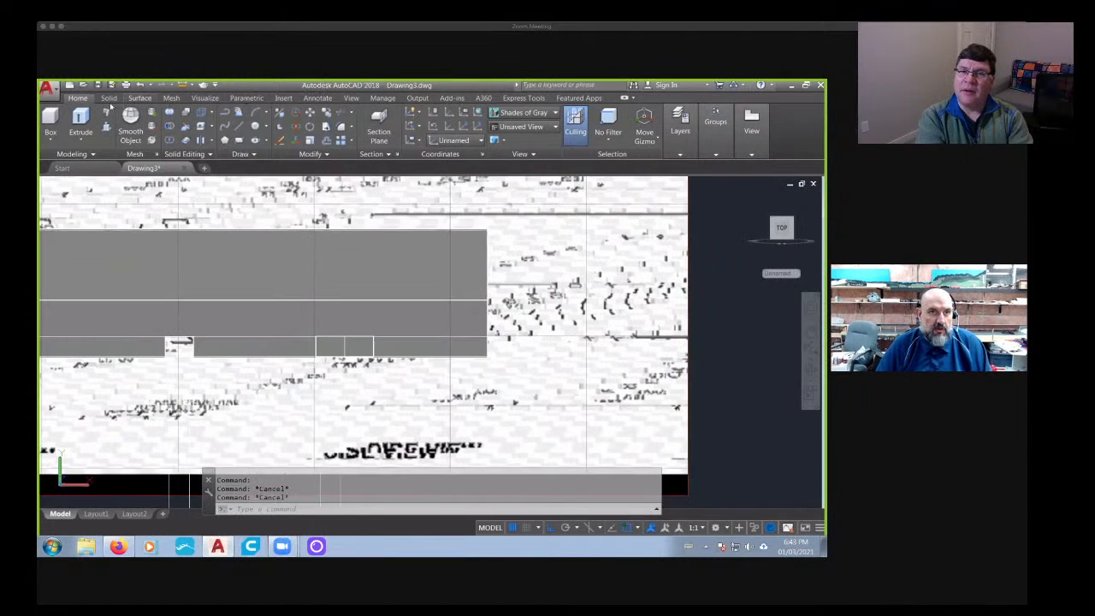
# - Slice the right box along a slant from its upper left corner to a point on its bottom edge, keeping both sides
pyautogui.click(109, 99)
pyautogui.click(356, 113)
pyautogui.scroll(4, 331, 343)
pyautogui.click(373, 354)
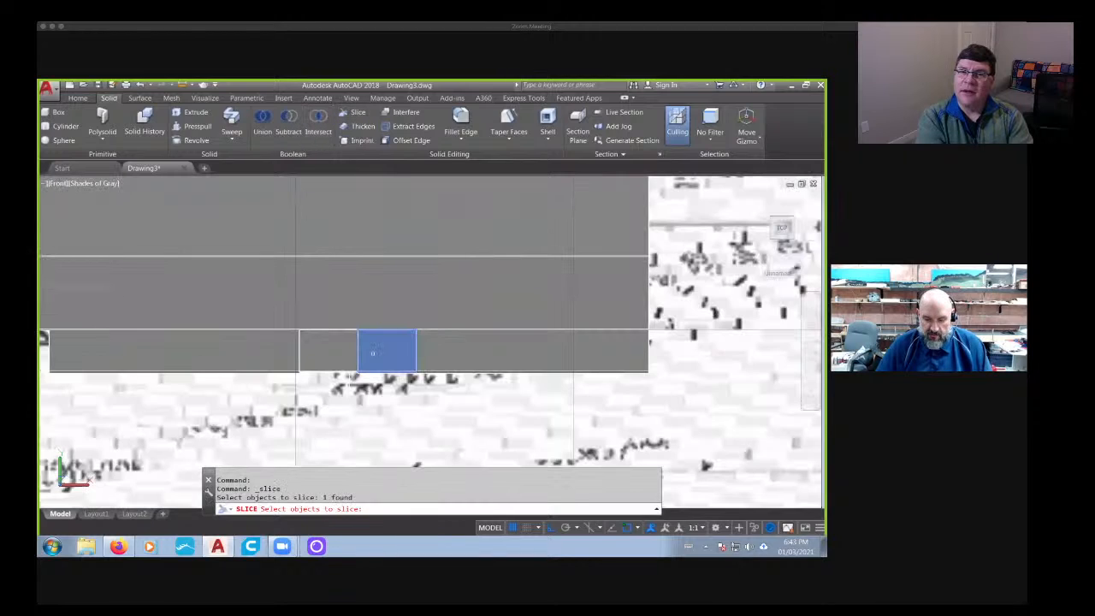
pyautogui.press('Return')
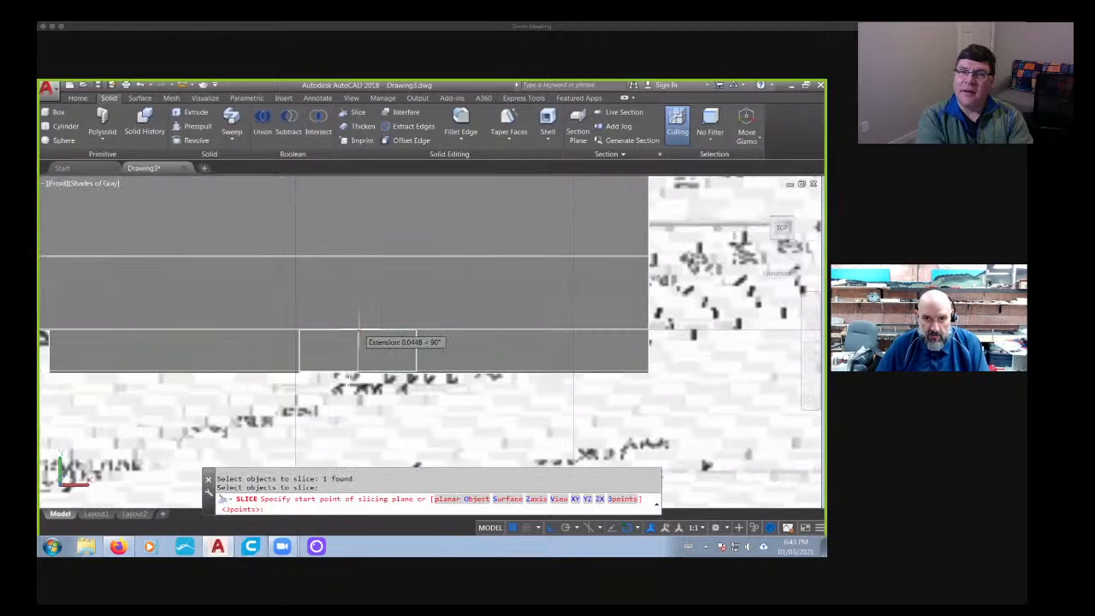
pyautogui.scroll(7, 359, 333)
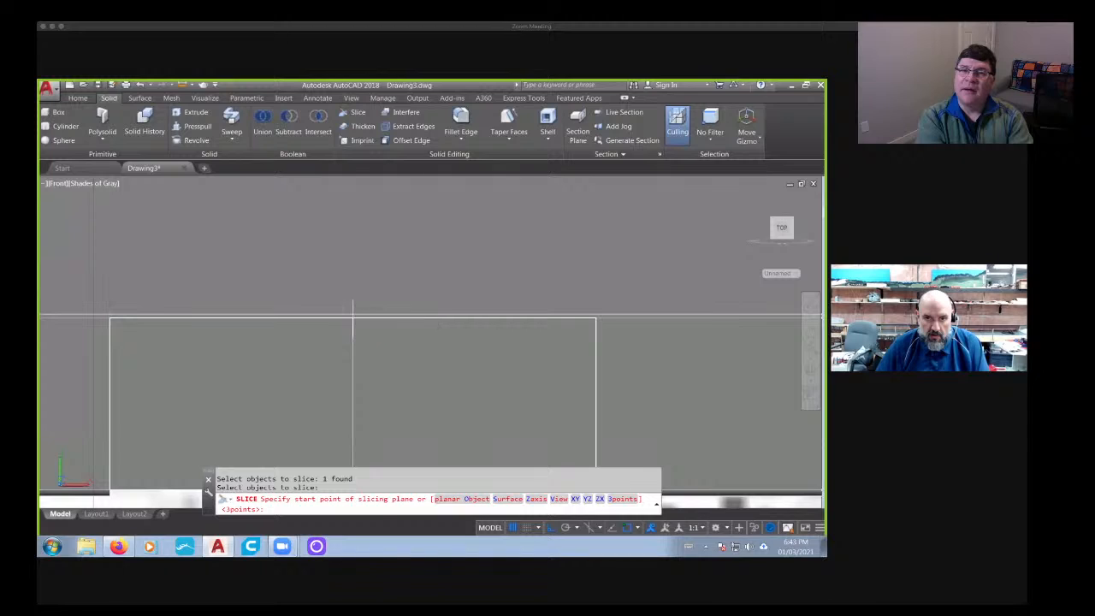
pyautogui.click(352, 317)
pyautogui.scroll(-4, 352, 317)
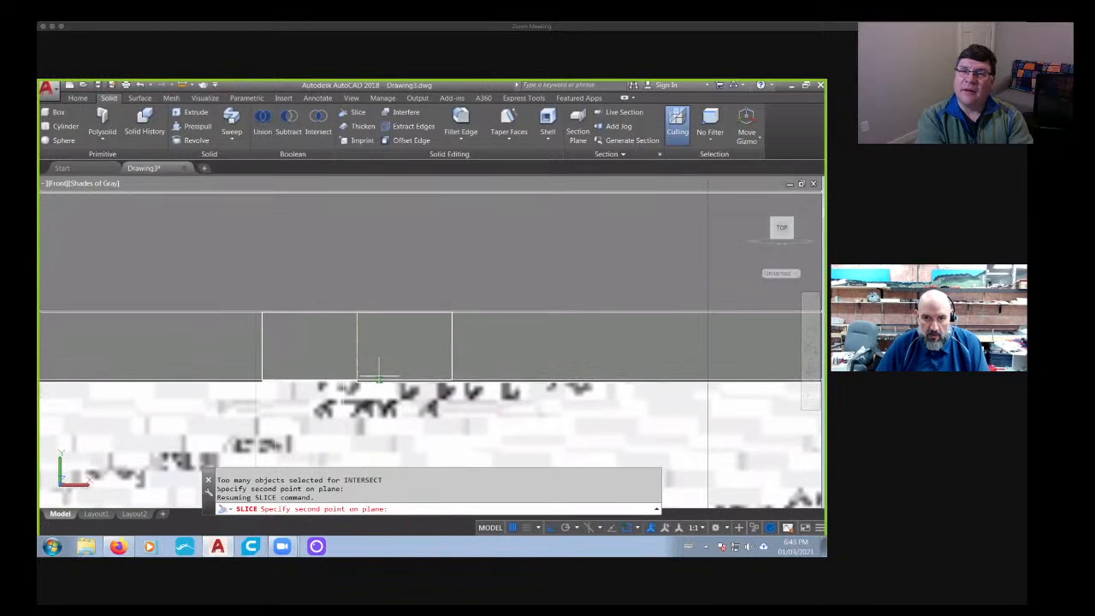
pyautogui.click(376, 376)
pyautogui.press('Return')
pyautogui.press('Return')
pyautogui.press('Escape')
pyautogui.press('Escape')
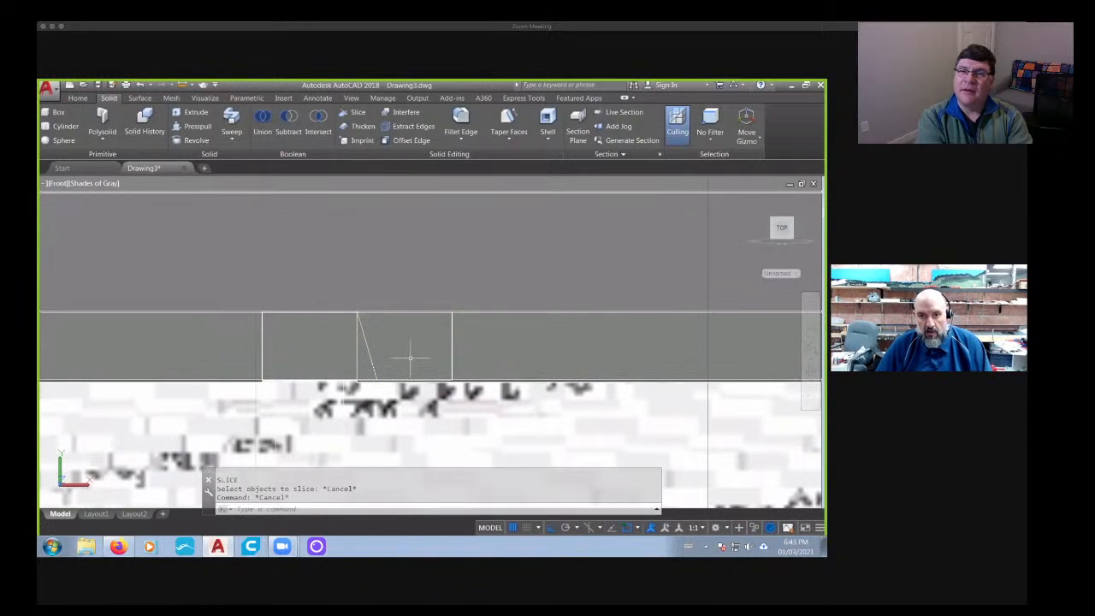
pyautogui.press('Escape')
# - Delete the larger right part of the sliced box and union the remaining wedge with the left box
pyautogui.click(409, 358)
pyautogui.press('Delete')
pyautogui.write('union')
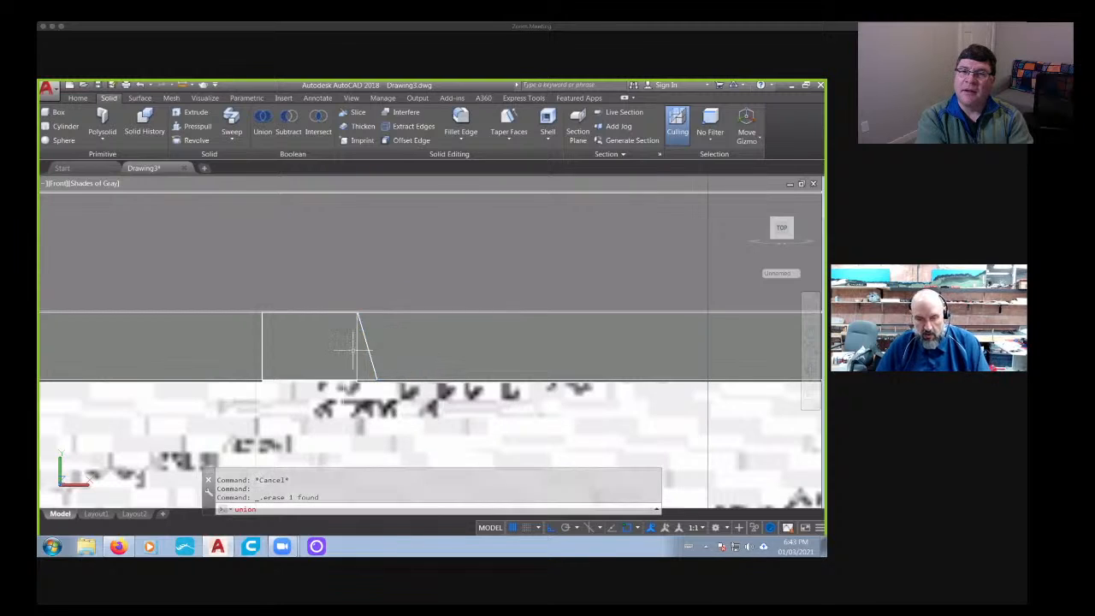
pyautogui.press('Return')
pyautogui.click(356, 365)
pyautogui.click(360, 366)
pyautogui.press('Return')
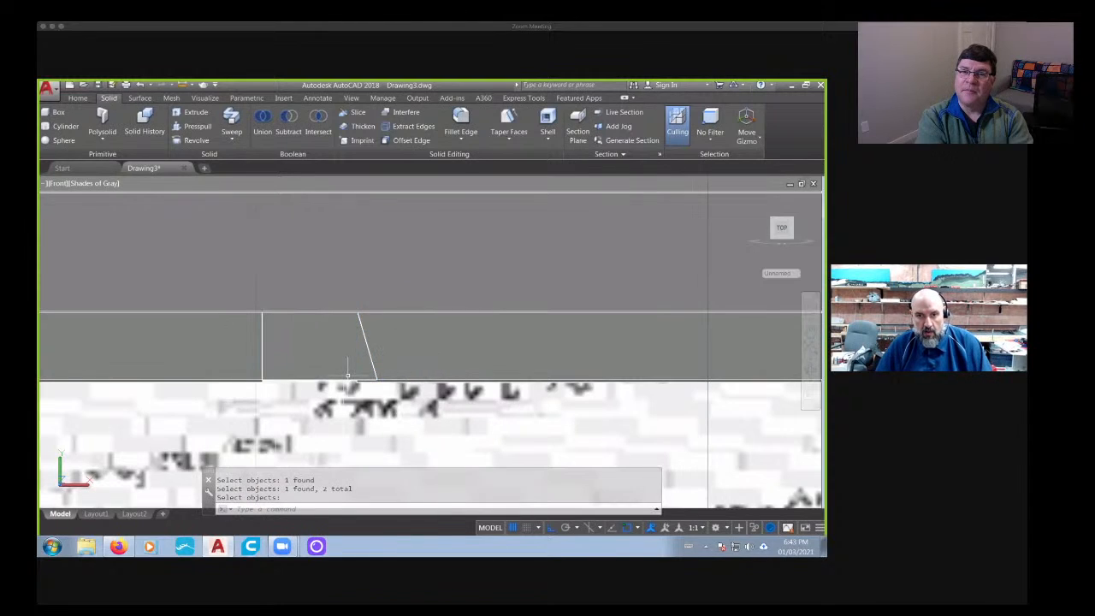
# - Slice the united piece vertically near the middle of its top edge, keeping both sides, and delete the left half
pyautogui.scroll(-2, 348, 375)
pyautogui.keyDown('shift'); pyautogui.moveTo(348, 375); pyautogui.dragTo(278, 319, button='middle'); pyautogui.keyUp('shift')
pyautogui.scroll(-2, 353, 377)
pyautogui.scroll(-2, 354, 378)
pyautogui.scroll(-8, 484, 385)
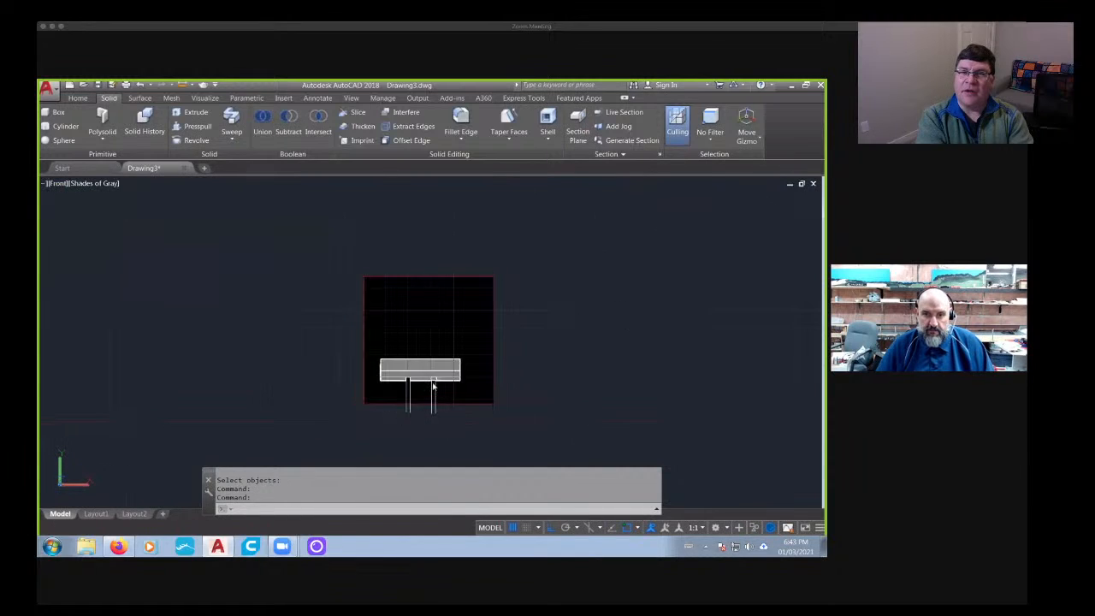
pyautogui.scroll(9, 254, 439)
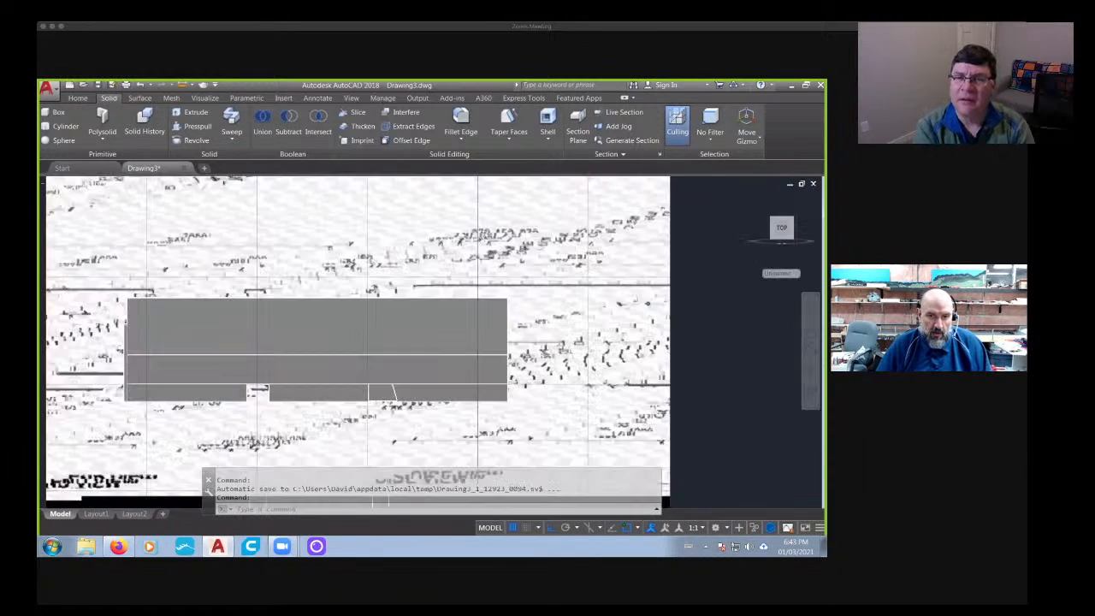
pyautogui.moveTo(400, 384); pyautogui.dragTo(339, 354, button='middle')
pyautogui.scroll(3, 358, 378)
pyautogui.press('Escape')
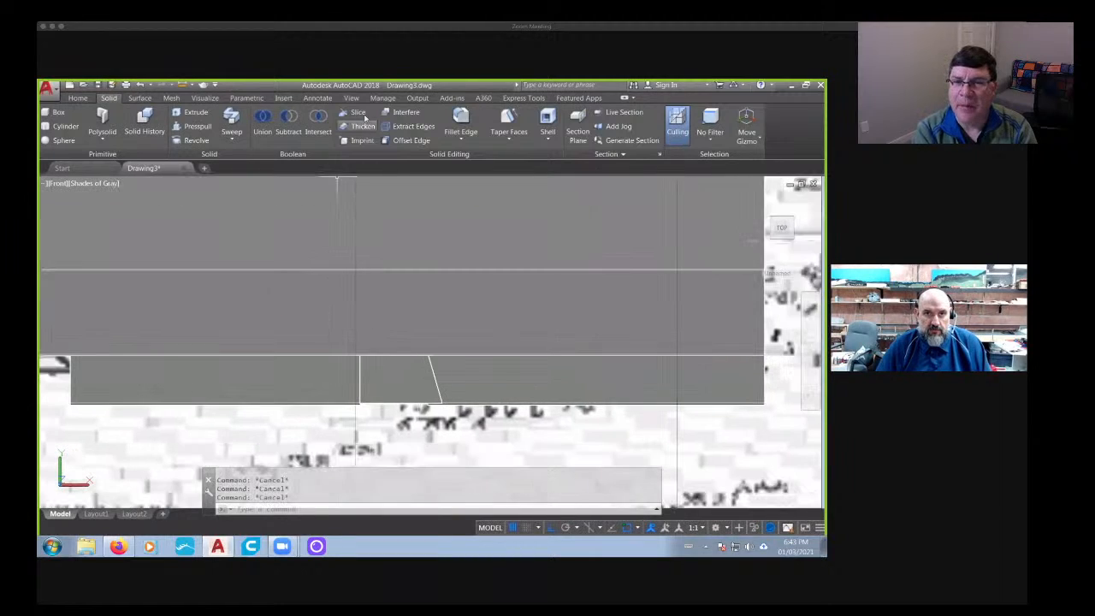
pyautogui.click(358, 113)
pyautogui.click(398, 375)
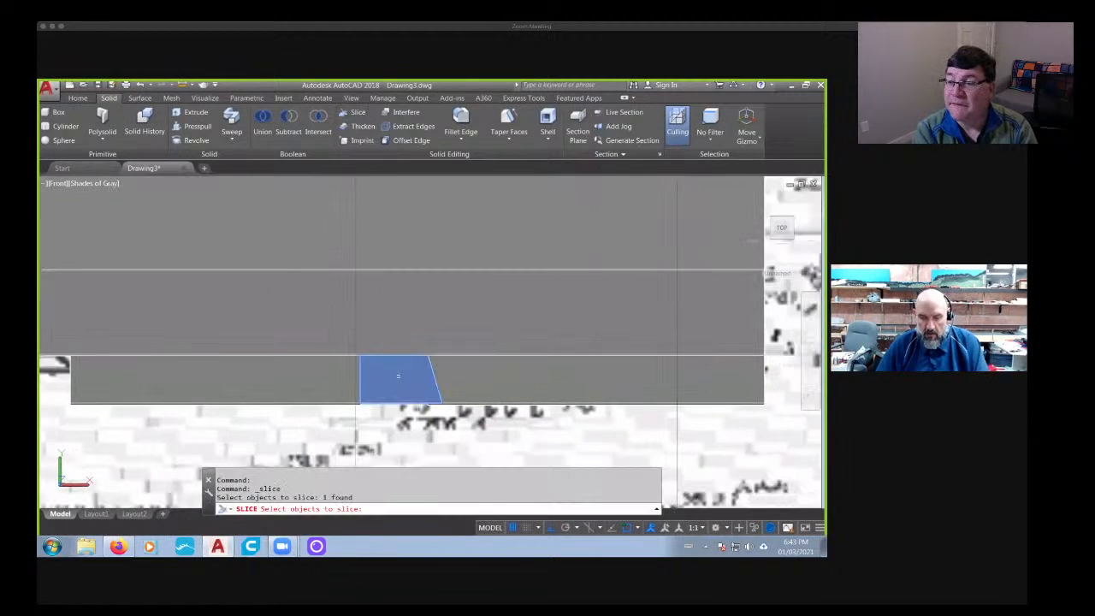
pyautogui.press('Return')
pyautogui.click(397, 355)
pyautogui.click(399, 400)
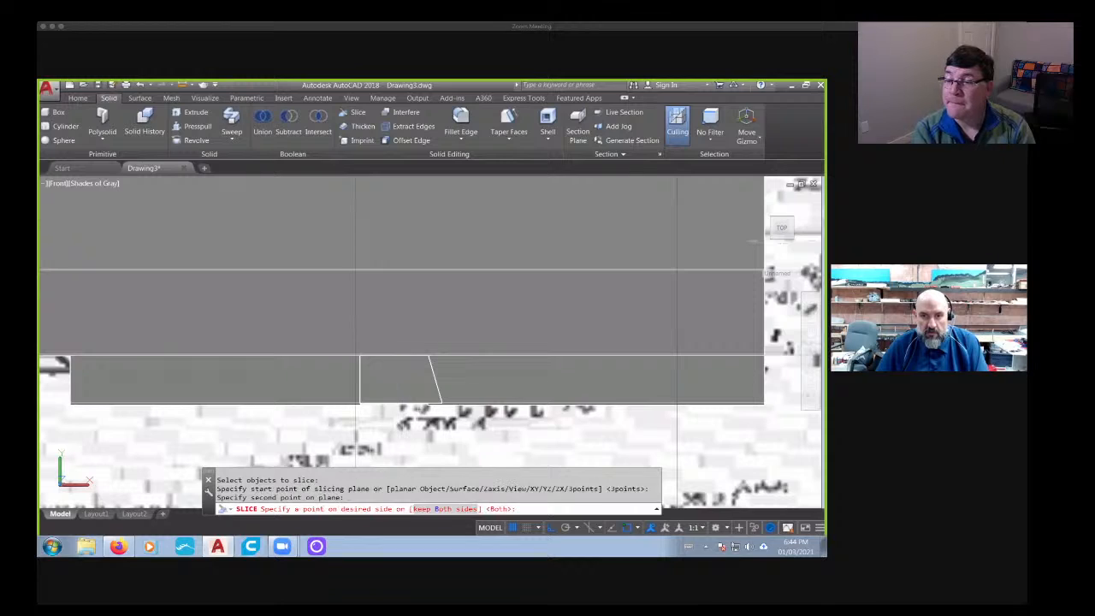
pyautogui.press('Return')
pyautogui.press('Return')
pyautogui.press('Escape')
pyautogui.click(377, 379)
pyautogui.press('Delete')
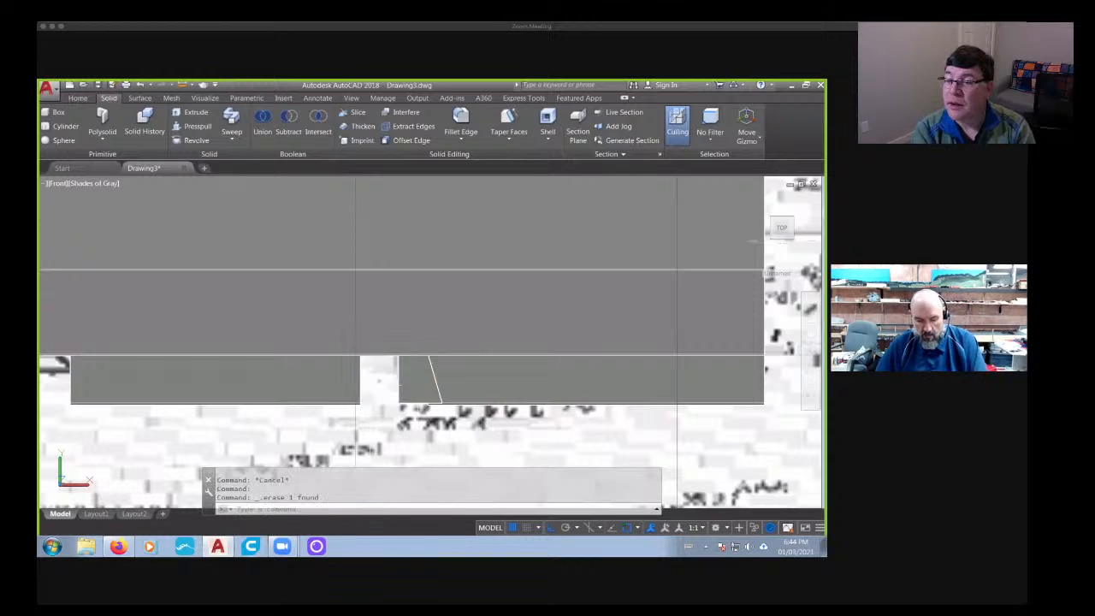
# - Mirror the remaining slanted half about its vertical left edge, keeping the source object, to form a symmetric trapezoid
pyautogui.write('mi')
pyautogui.press('Return')
pyautogui.click(401, 386)
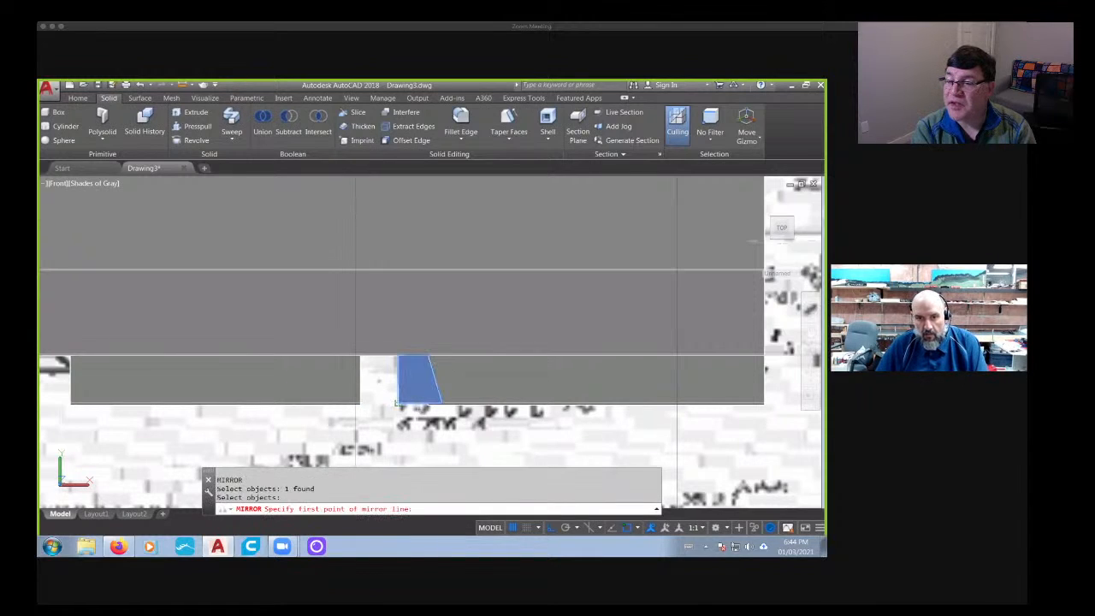
pyautogui.click(396, 403)
pyautogui.click(406, 303)
pyautogui.press('Return')
pyautogui.press('Return')
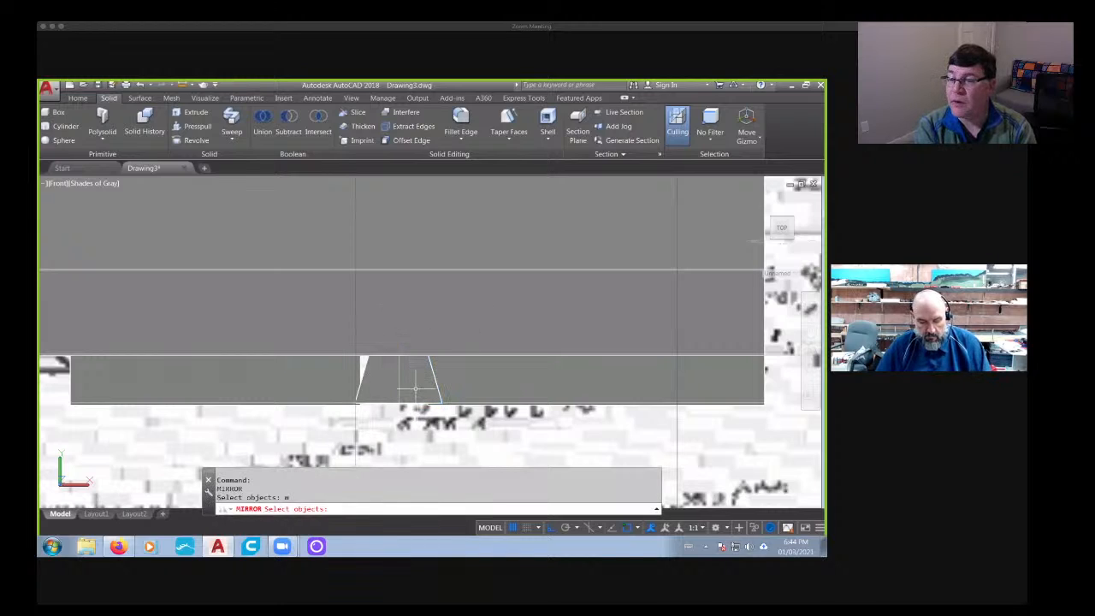
pyautogui.press('Escape')
pyautogui.press('Escape')
pyautogui.press('Escape')
pyautogui.write('unio')
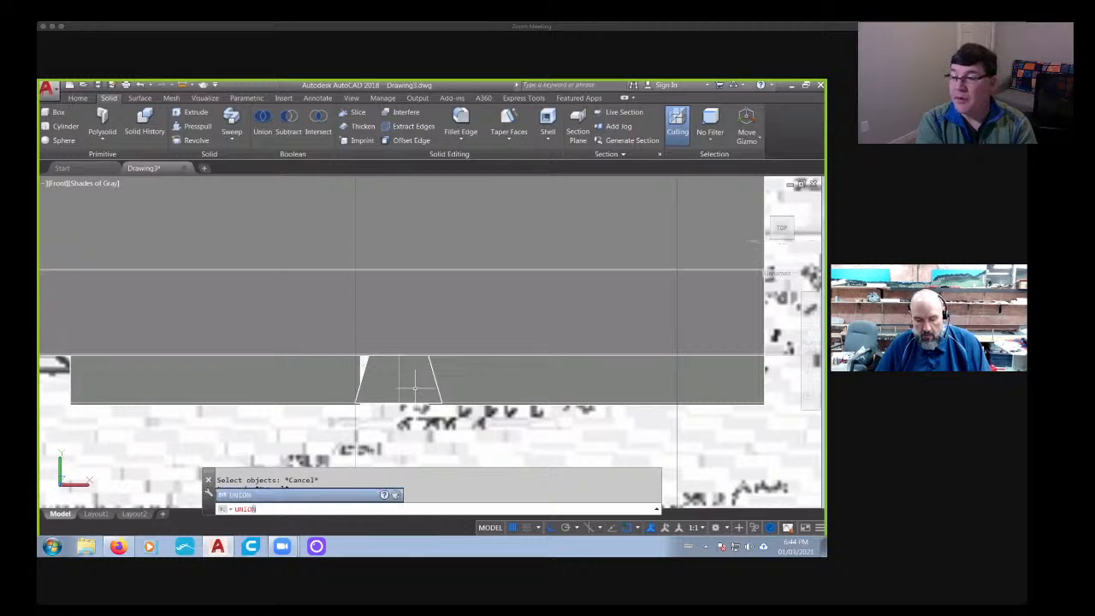
pyautogui.press('Escape')
# - Move both trapezoid halves together horizontally to the left along the barrier's base
pyautogui.write('m')
pyautogui.press('Return')
pyautogui.click(426, 388)
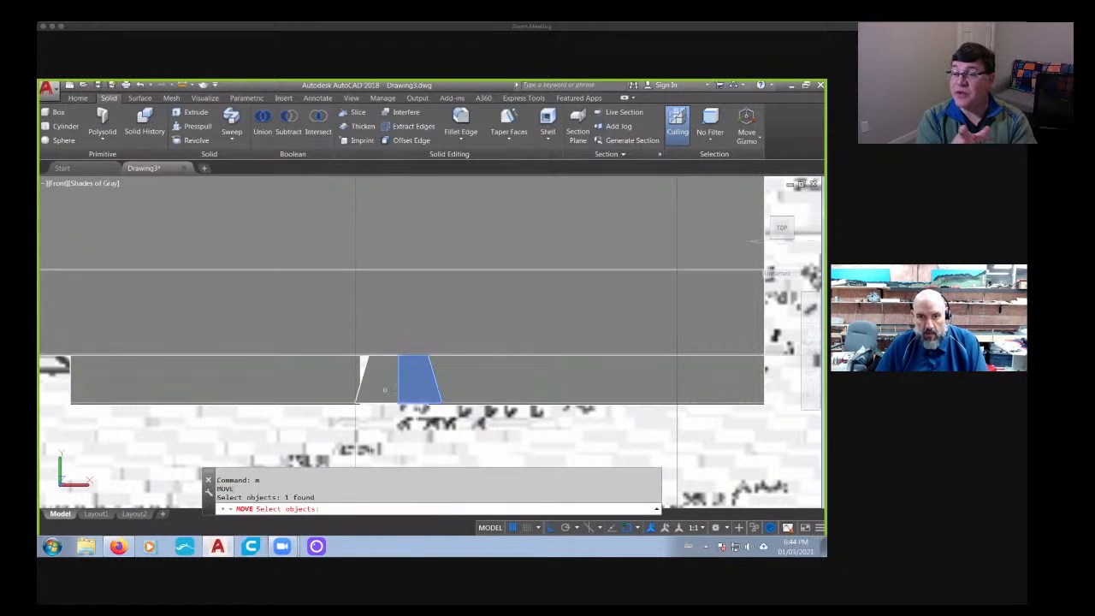
pyautogui.click(385, 390)
pyautogui.press('Return')
pyautogui.click(399, 431)
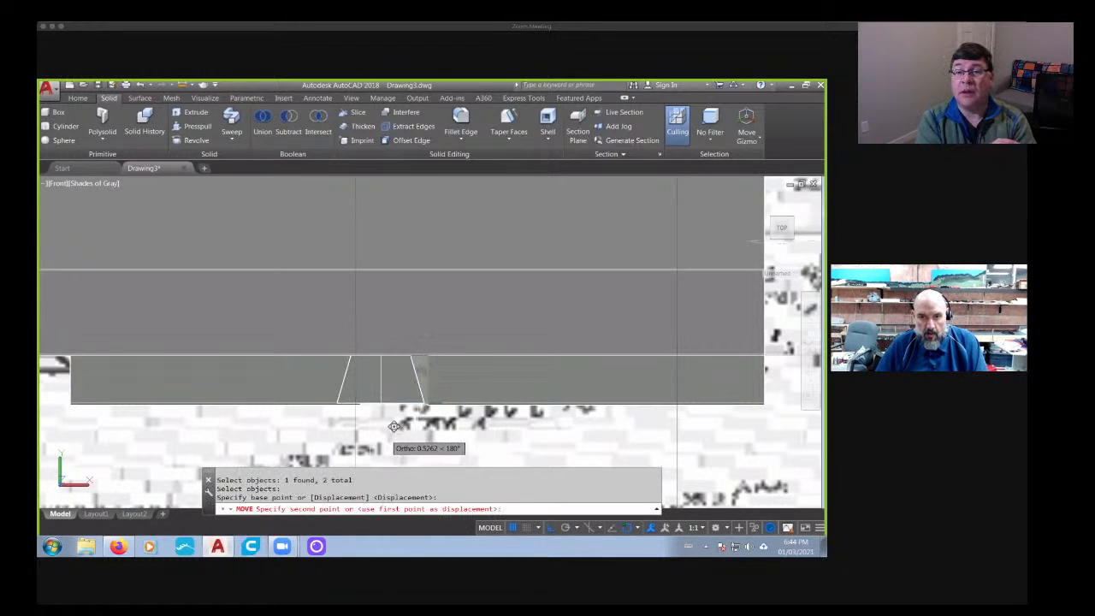
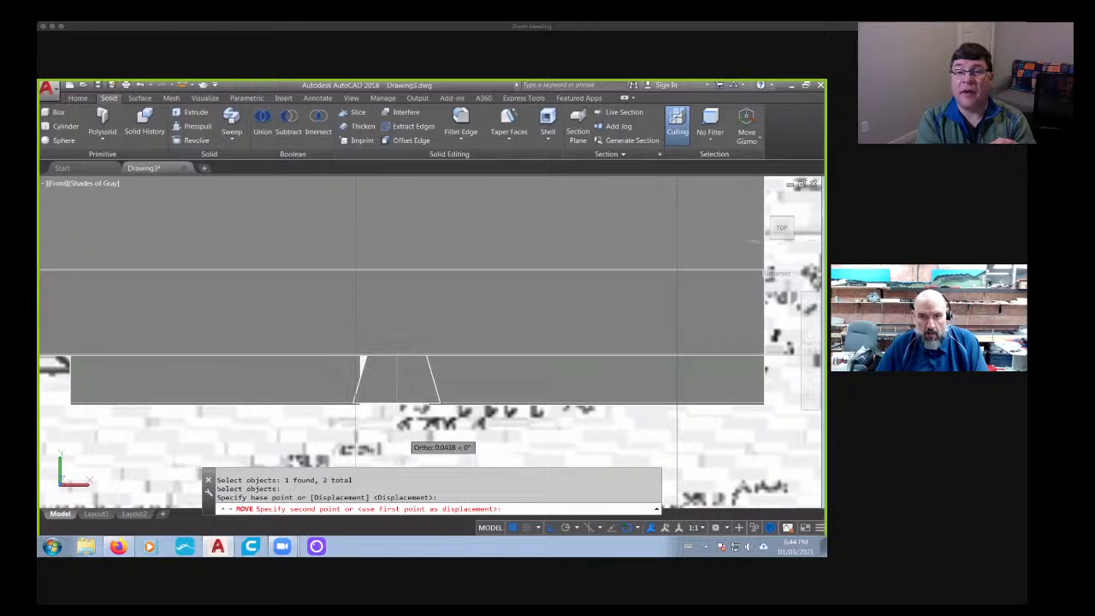
# - Finish positioning both trapezoid halves together, and move the left half horizontally left on its own towards the gap's other edge
pyautogui.click(413, 426)
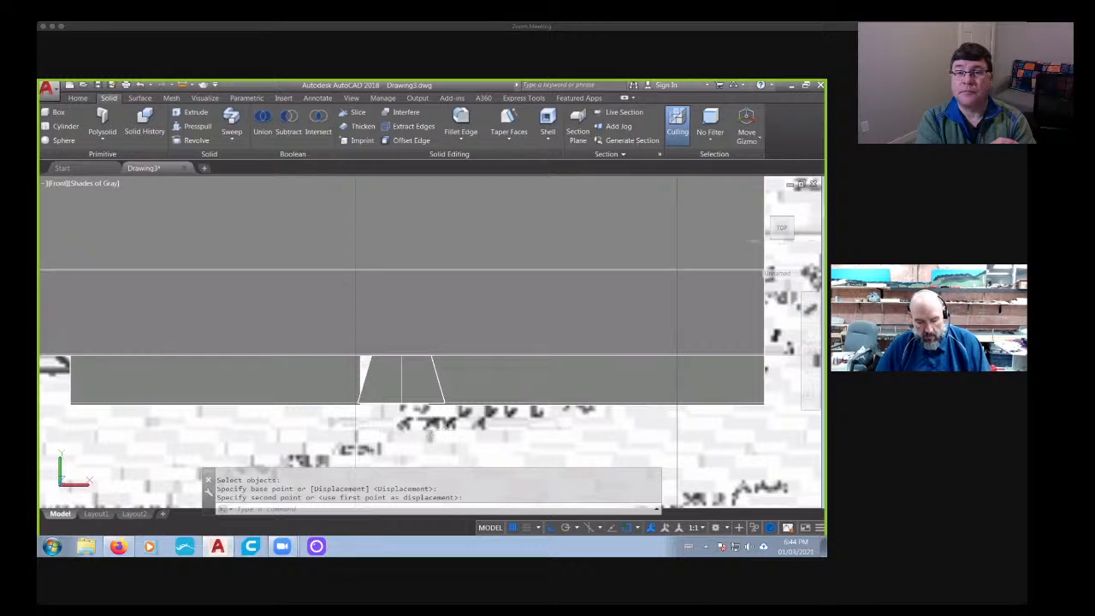
pyautogui.write('m')
pyautogui.press('Return')
pyautogui.click(390, 386)
pyautogui.press('Return')
pyautogui.click(390, 432)
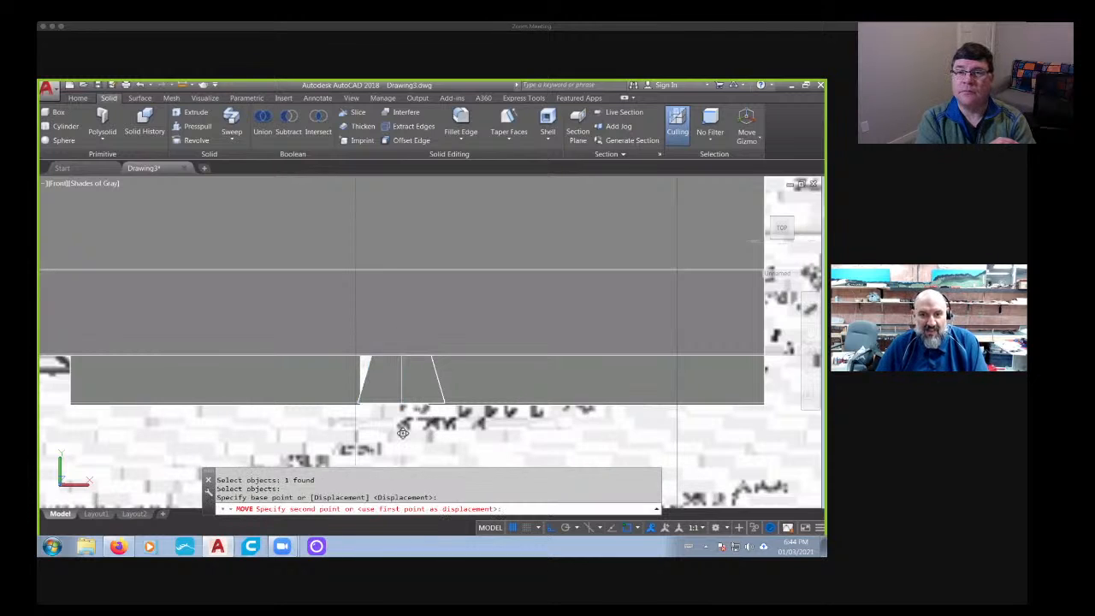
pyautogui.click(374, 434)
pyautogui.keyDown('shift'); pyautogui.moveTo(399, 431); pyautogui.dragTo(372, 410, button='middle'); pyautogui.keyUp('shift')
pyautogui.scroll(4, 369, 400)
pyautogui.press('Escape')
pyautogui.press('Escape')
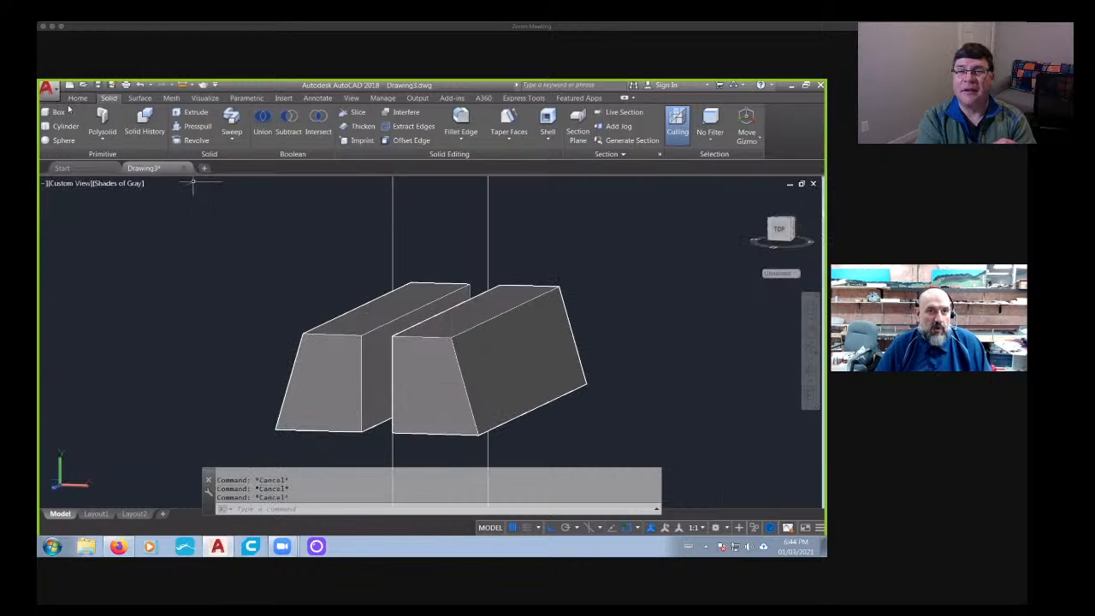
# - Try extruding the left trapezoid half's inner vertical face by 2 and undo that extrusion
pyautogui.click(77, 98)
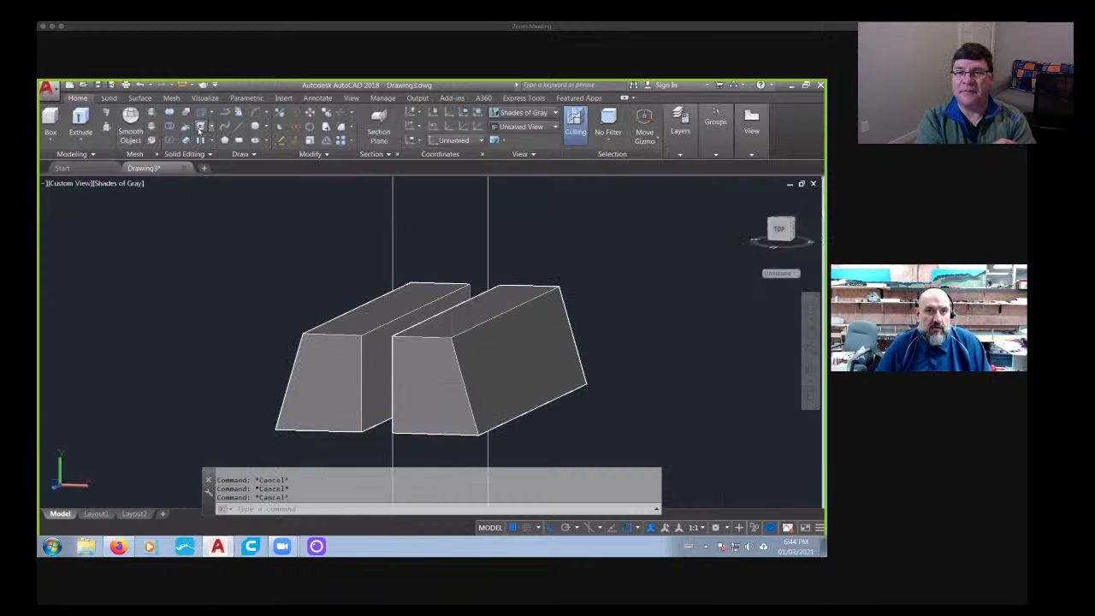
pyautogui.click(201, 127)
pyautogui.click(374, 368)
pyautogui.press('Return')
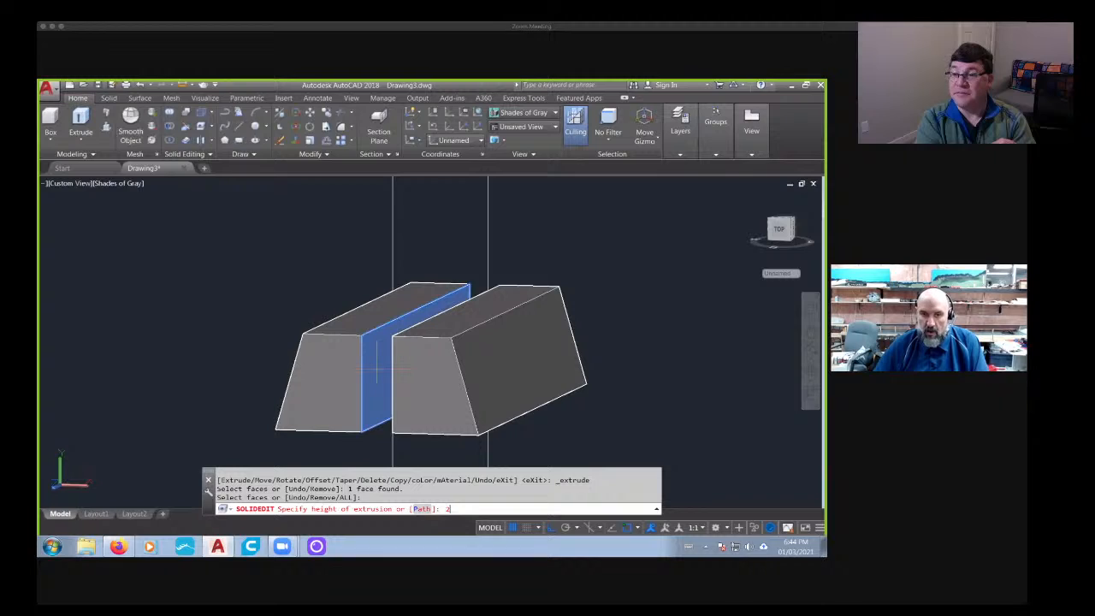
pyautogui.write('2')
pyautogui.press('Return')
pyautogui.press('Return')
pyautogui.hotkey('ctrl', 'z')
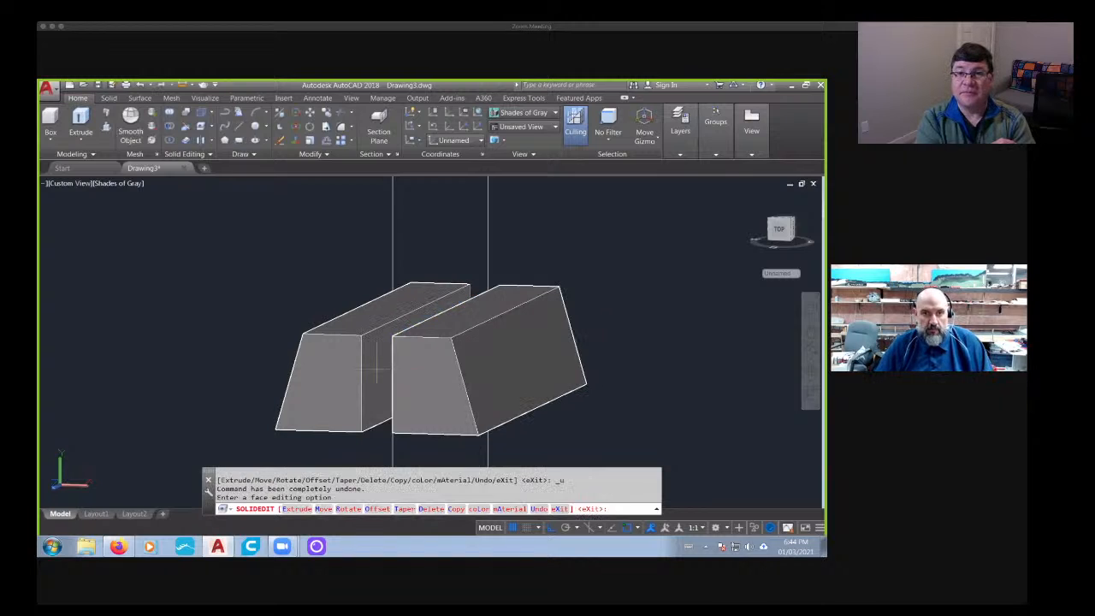
# - Extrude the left trapezoid half's inner vertical face by 0.1 towards the right half
pyautogui.click(204, 127)
pyautogui.click(378, 363)
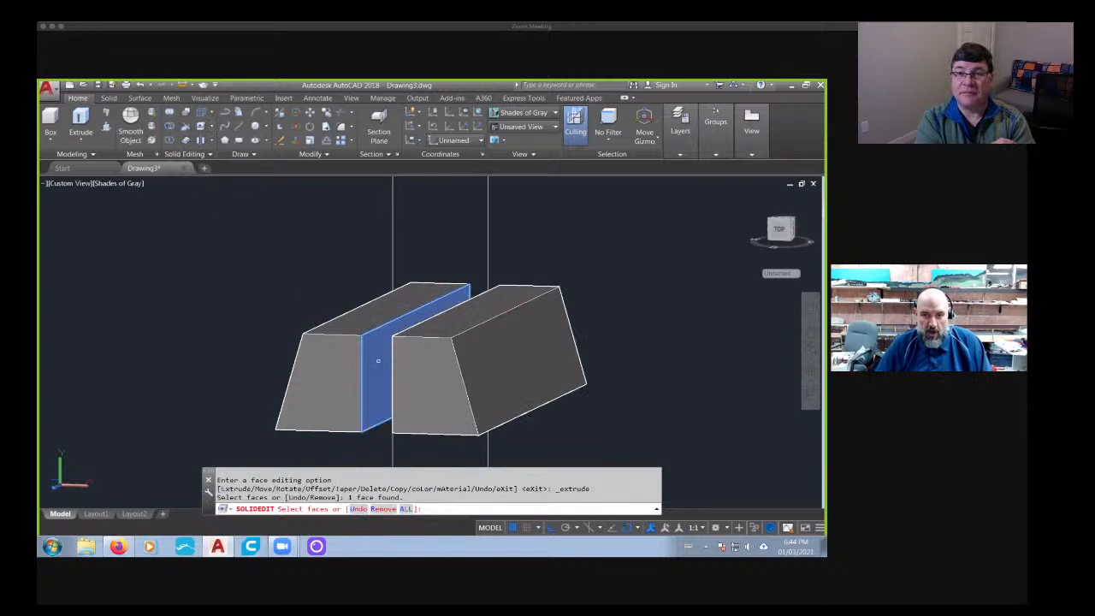
pyautogui.press('Return')
pyautogui.write('.1')
pyautogui.press('Return')
pyautogui.press('Return')
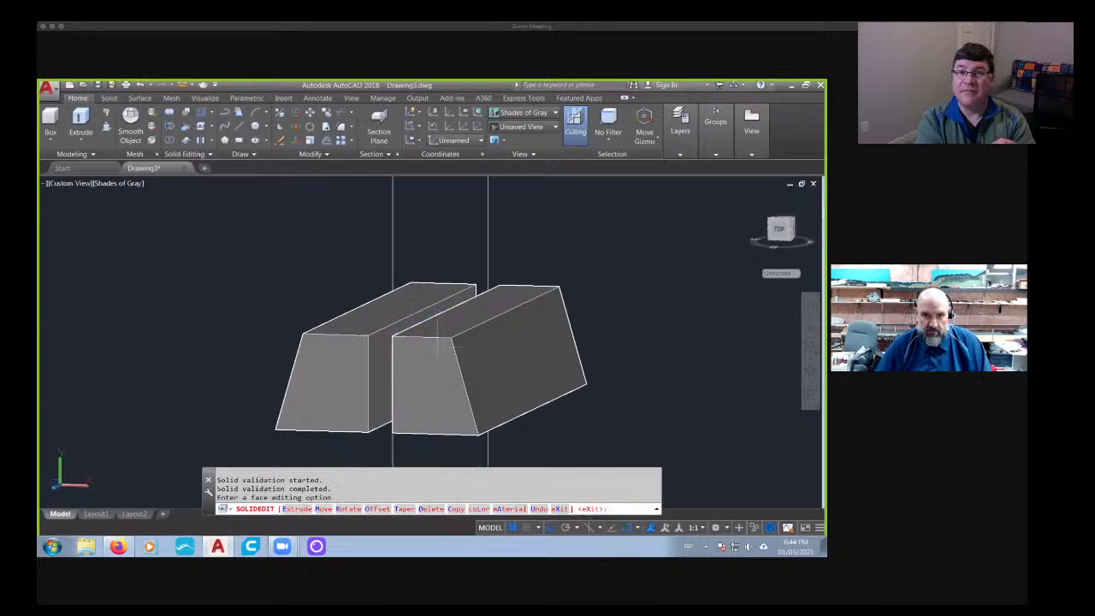
# - Extrude the left half's inner face further until it overlaps the right half
pyautogui.click(212, 126)
pyautogui.click(365, 364)
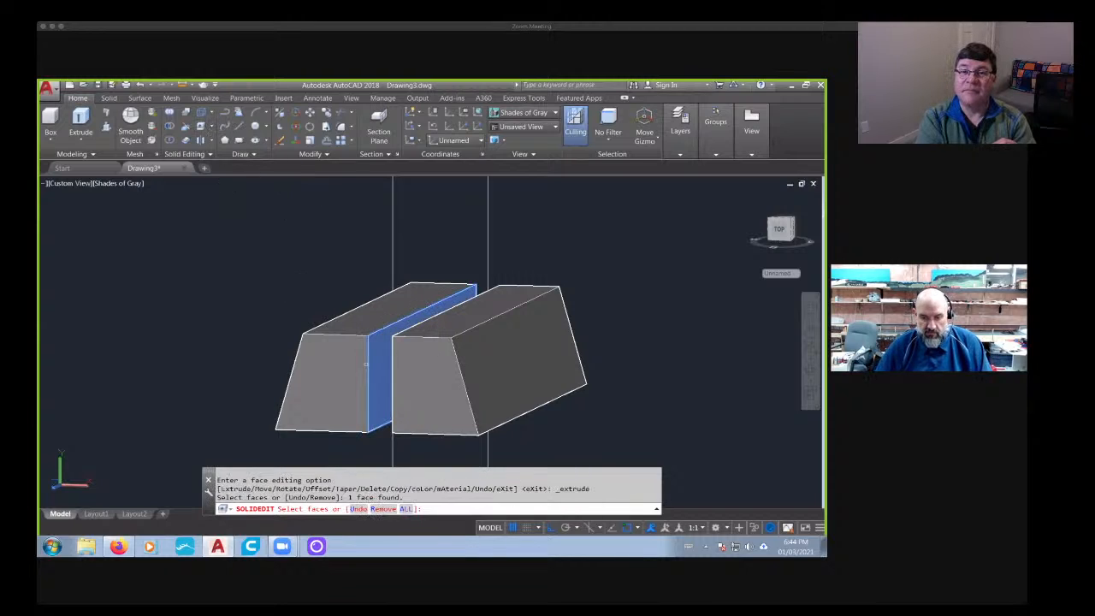
pyautogui.press('Return')
pyautogui.write('.1')
pyautogui.press('Return')
pyautogui.press('Return')
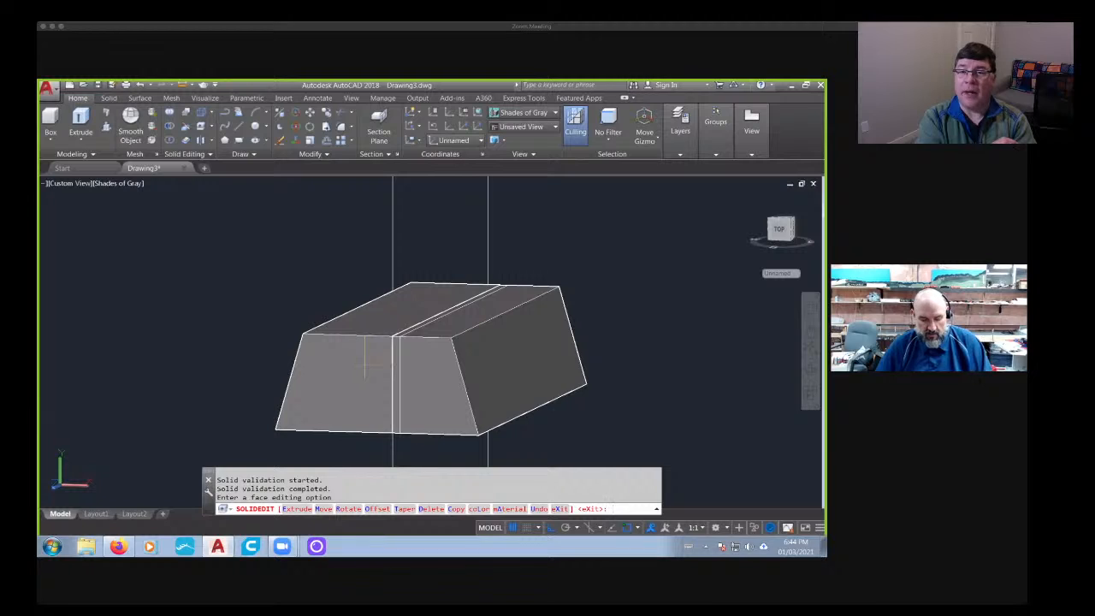
# - Union the two overlapping trapezoid halves into a single solid
pyautogui.write('union')
pyautogui.press('Return')
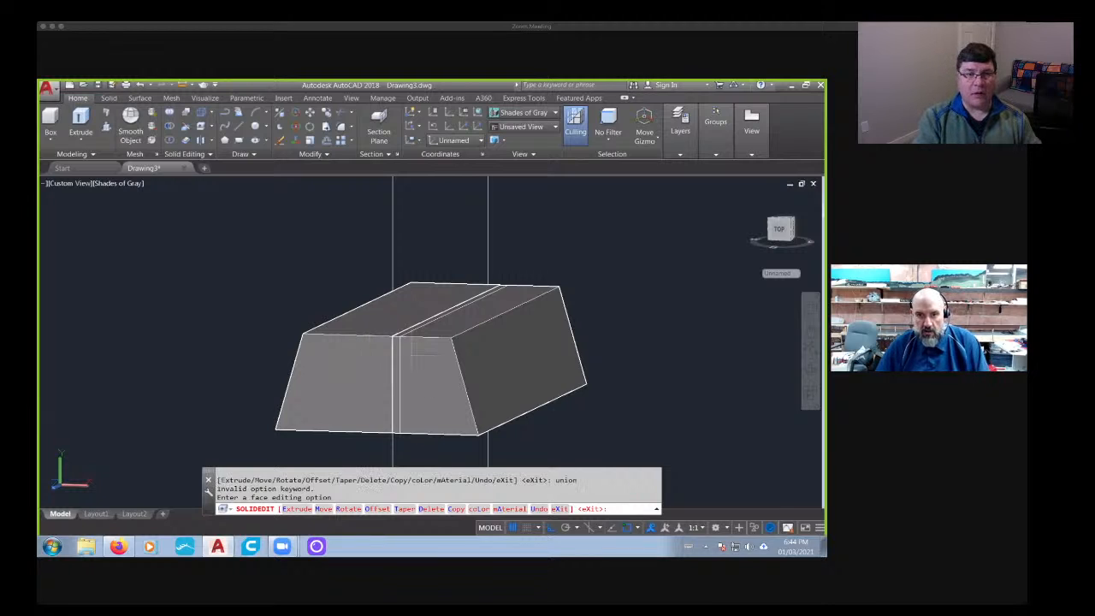
pyautogui.press('Escape')
pyautogui.press('Escape')
pyautogui.write('union')
pyautogui.press('Return')
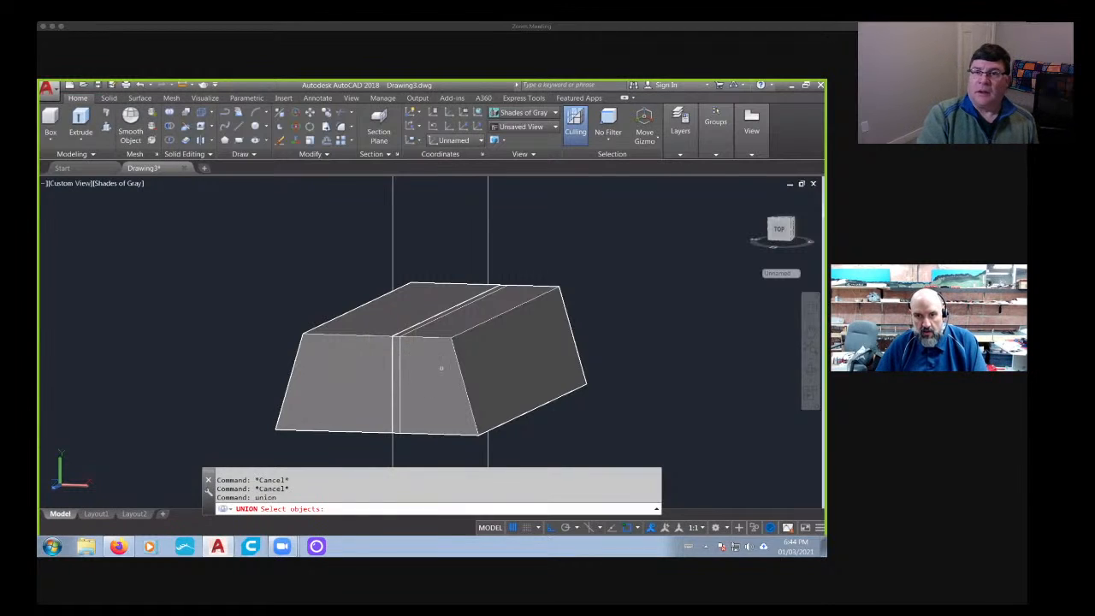
pyautogui.click(442, 368)
pyautogui.click(373, 381)
pyautogui.press('Return')
# - Move the united trapezoid solid 50 units in depth towards the barrier's base gap
pyautogui.scroll(-6, 384, 405)
pyautogui.keyDown('shift'); pyautogui.moveTo(435, 389); pyautogui.dragTo(402, 423, button='middle'); pyautogui.keyUp('shift')
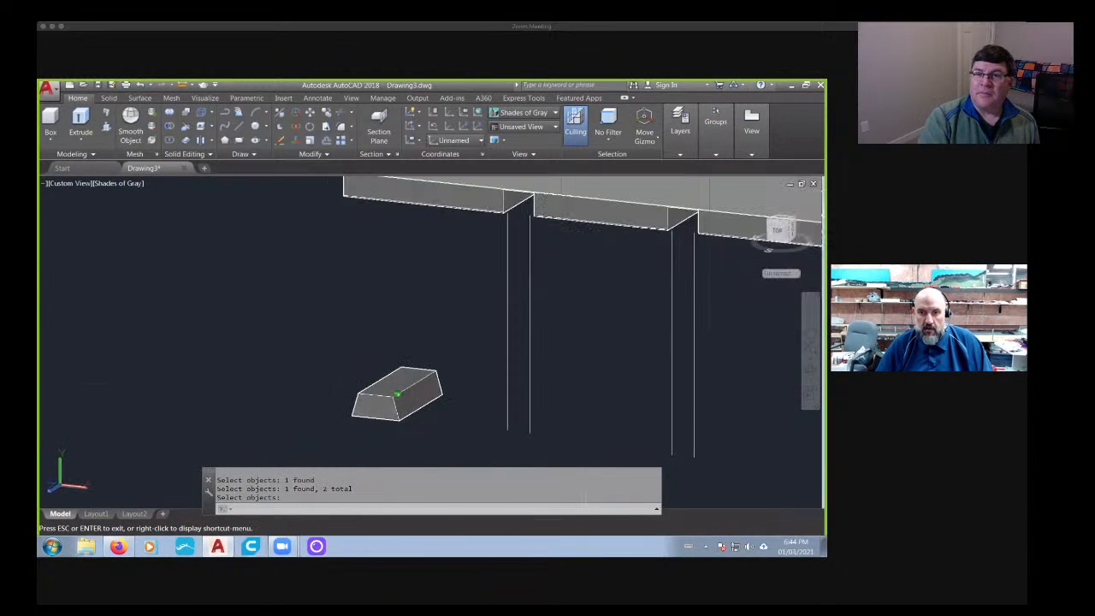
pyautogui.write('m')
pyautogui.press('Return')
pyautogui.click(417, 417)
pyautogui.press('Return')
pyautogui.click(299, 392)
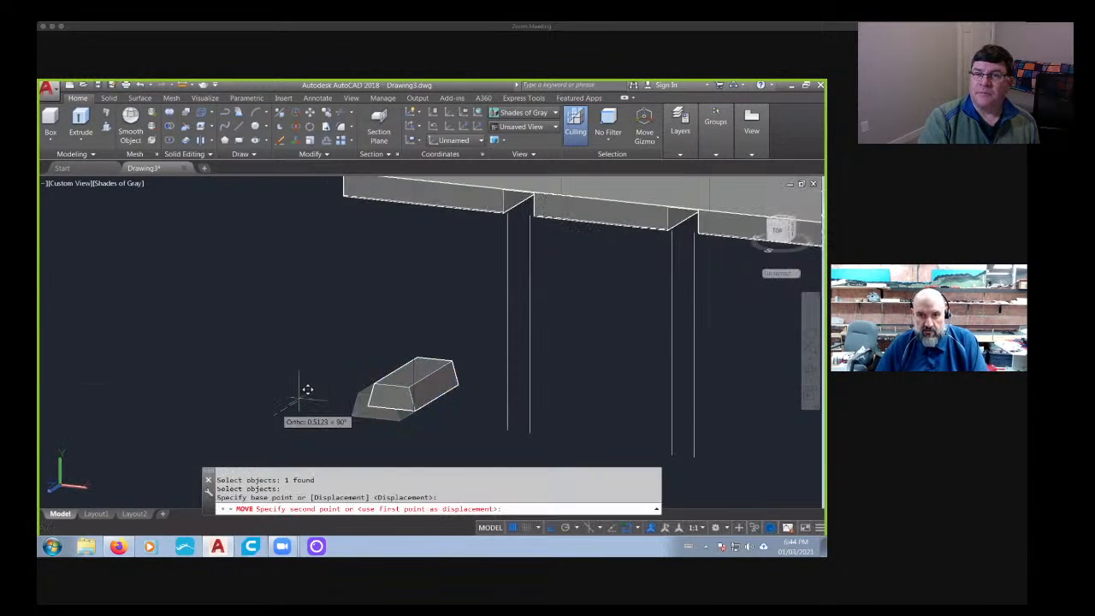
pyautogui.press('Return')
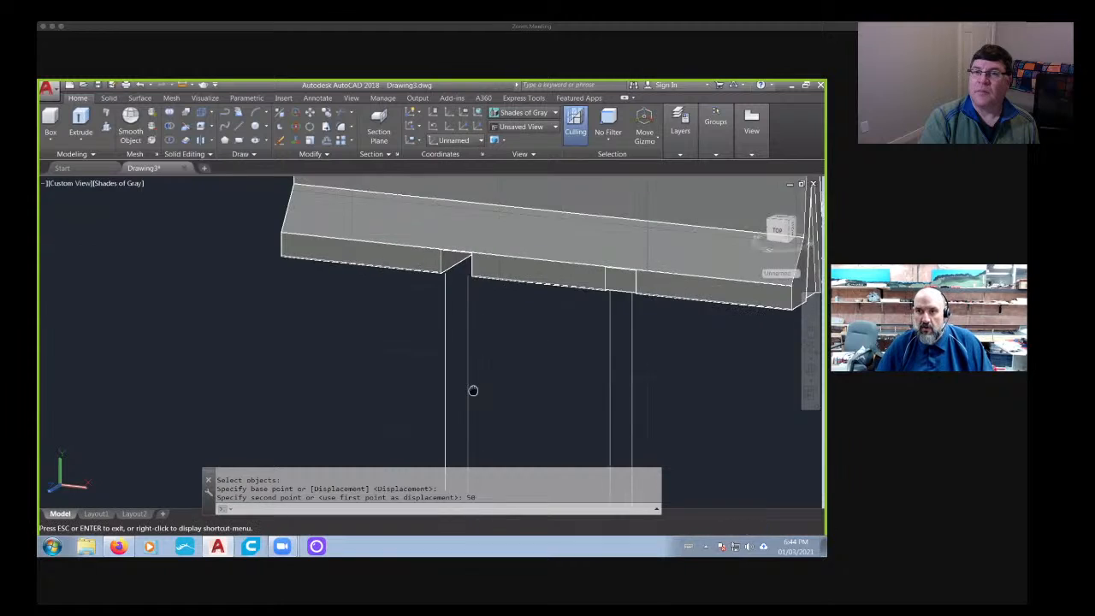
# - Move the trapezoid solid slightly forward so that its front end protrudes from the barrier's right base gap
pyautogui.keyDown('shift'); pyautogui.moveTo(420, 379); pyautogui.dragTo(479, 432, button='middle'); pyautogui.keyUp('shift')
pyautogui.write('m')
pyautogui.press('Return')
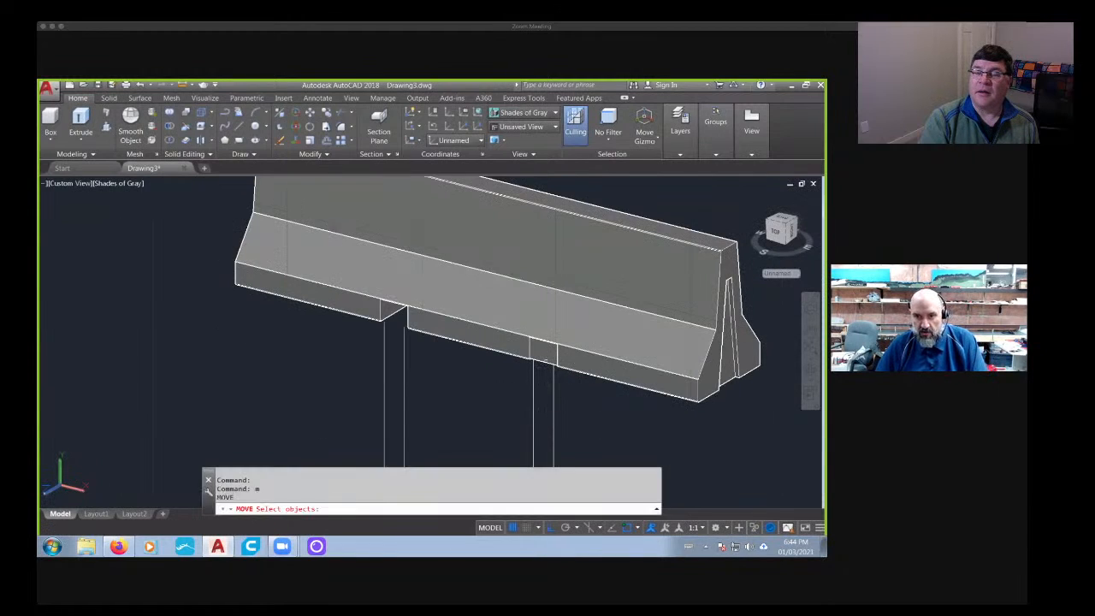
pyautogui.click(546, 360)
pyautogui.press('Return')
pyautogui.click(506, 407)
pyautogui.click(495, 416)
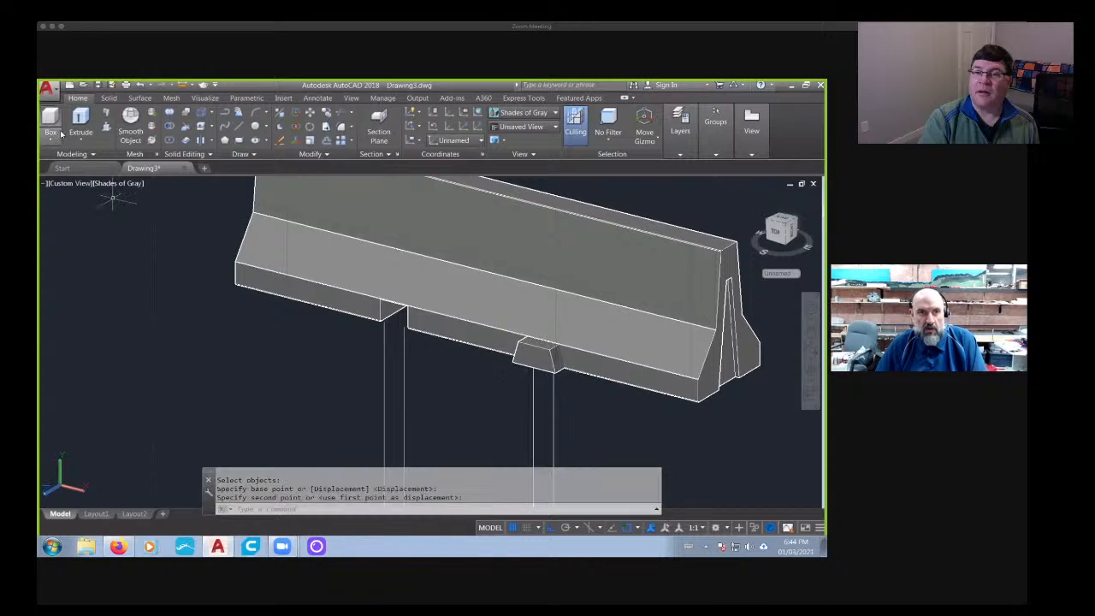
# - Extrude the trapezoid solid's front end face outward to form a long bar extending from the barrier
pyautogui.click(109, 98)
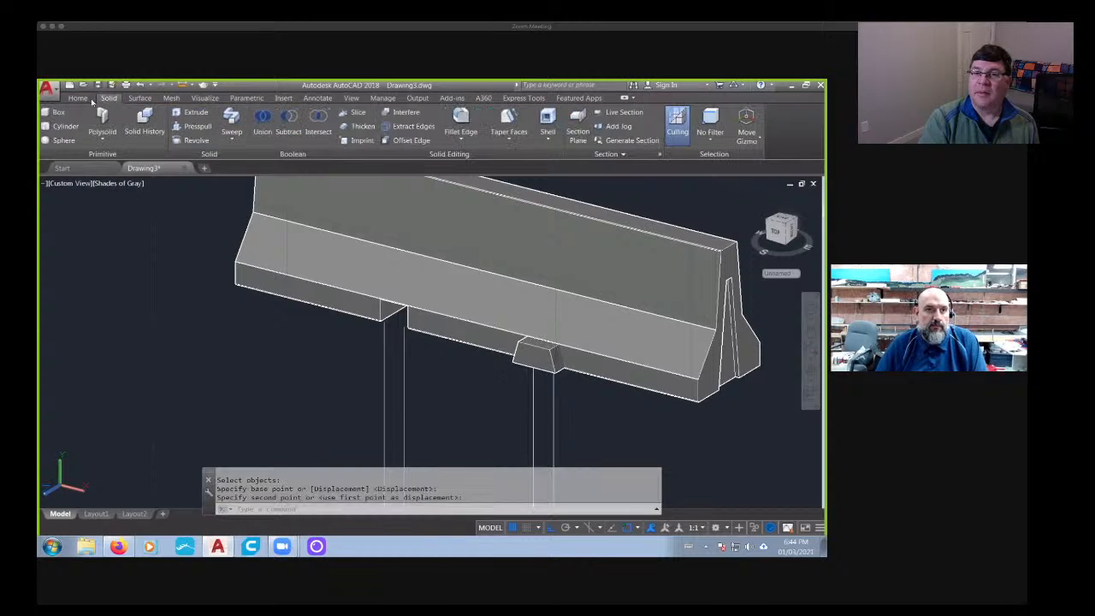
pyautogui.click(81, 99)
pyautogui.click(199, 126)
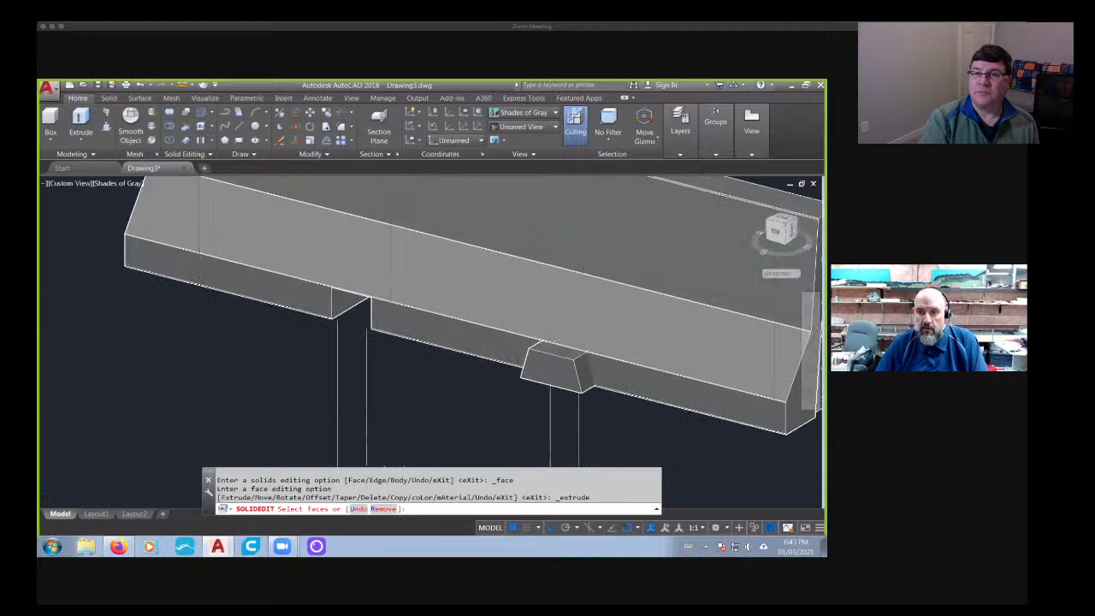
pyautogui.scroll(2, 496, 335)
pyautogui.click(535, 378)
pyautogui.keyDown('shift'); pyautogui.click(541, 378); pyautogui.keyUp('shift')
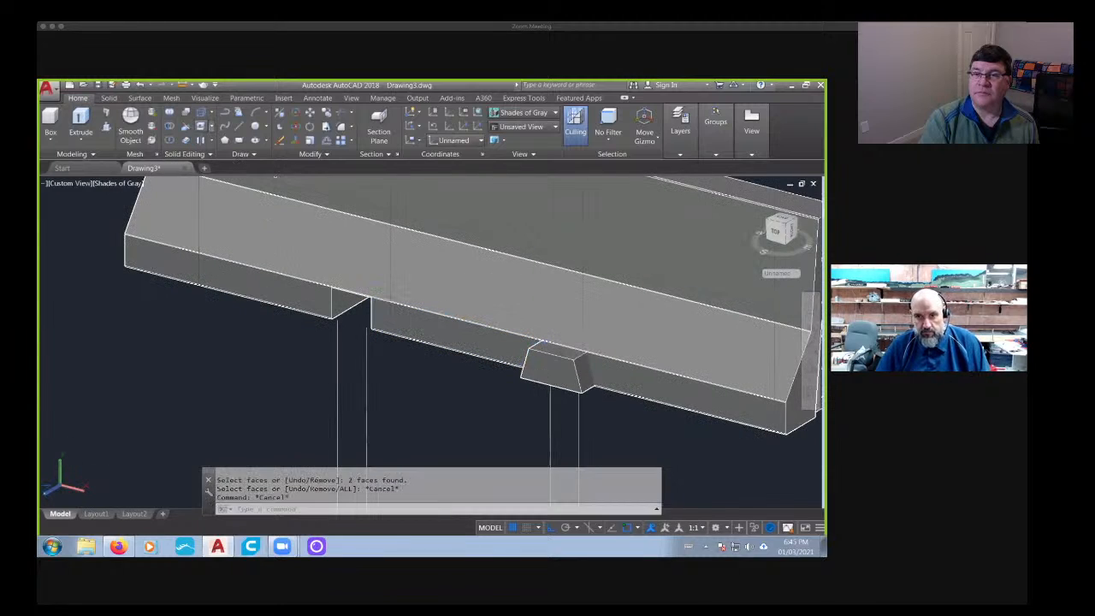
pyautogui.click(565, 379)
pyautogui.press('Return')
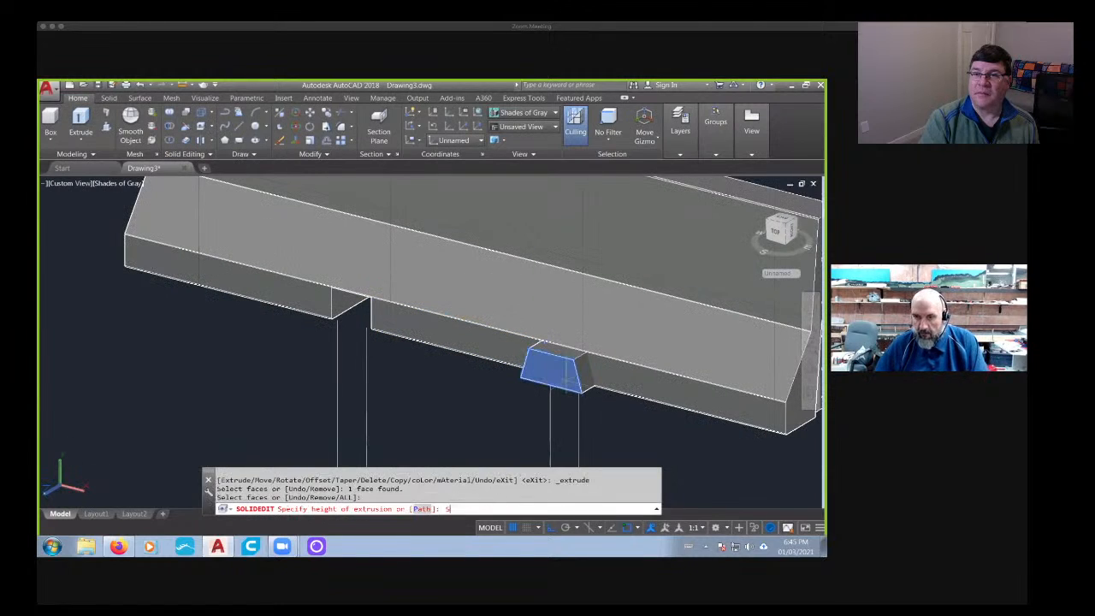
pyautogui.press('Return')
pyautogui.press('Return')
pyautogui.scroll(-5, 513, 326)
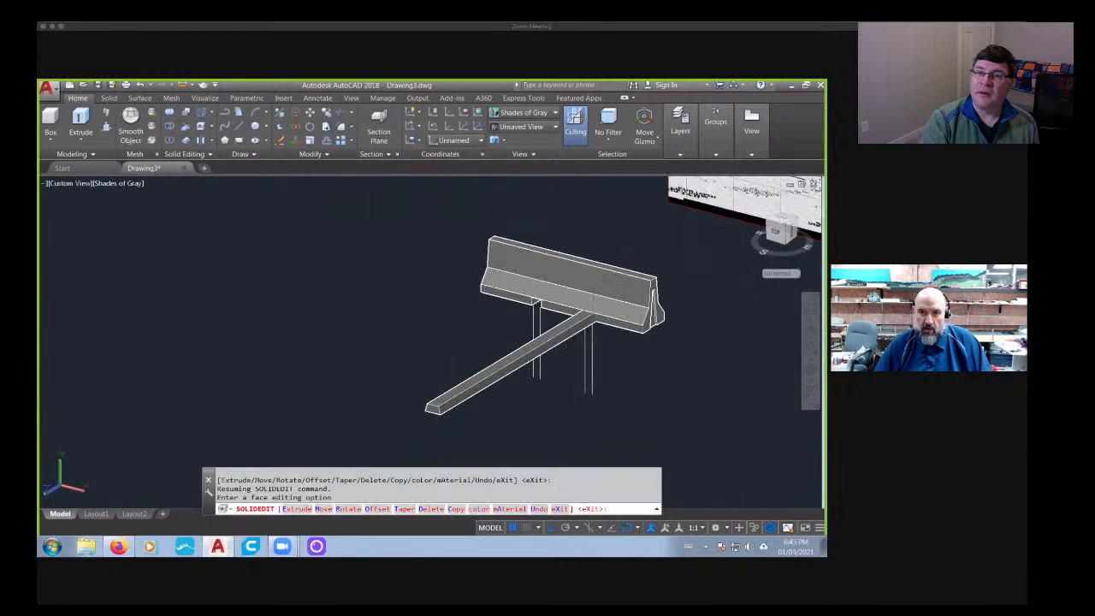
pyautogui.press('Return')
pyautogui.click(470, 392)
pyautogui.press('Return')
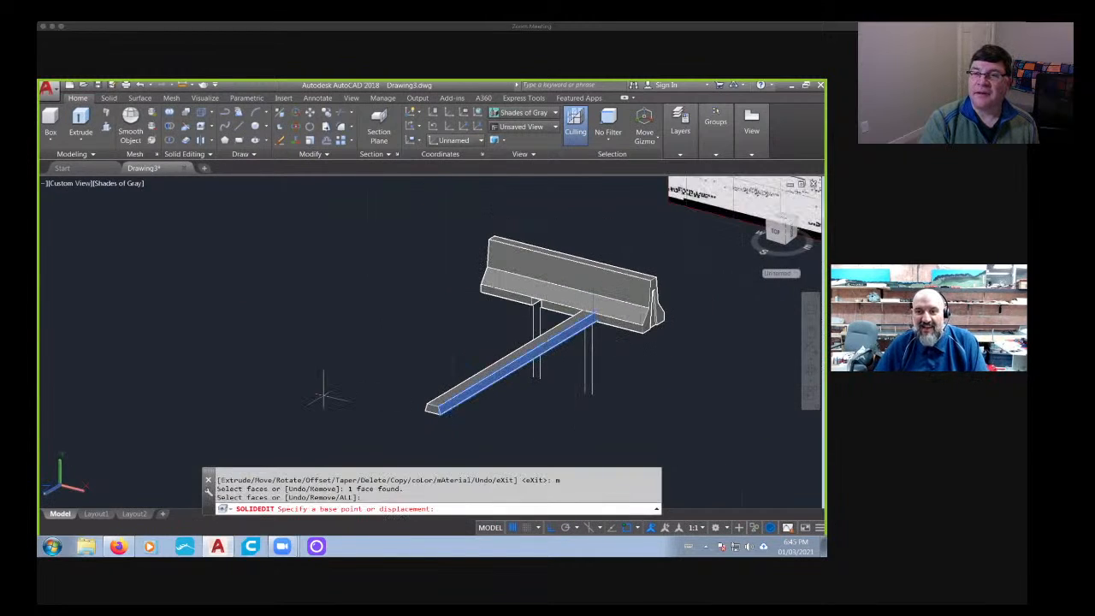
pyautogui.press('Escape')
pyautogui.press('Escape')
pyautogui.press('Escape')
# - Move the trapezoidal bar backward along its length so that it passes through the barrier's base
pyautogui.write('m')
pyautogui.press('Return')
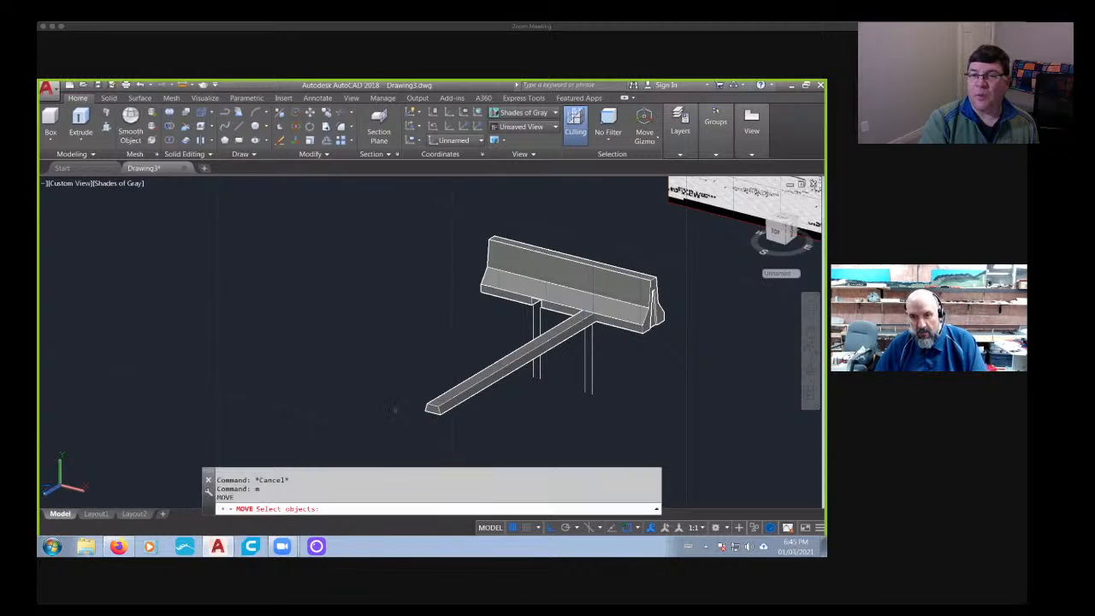
pyautogui.click(438, 409)
pyautogui.press('Return')
pyautogui.click(315, 411)
pyautogui.click(355, 384)
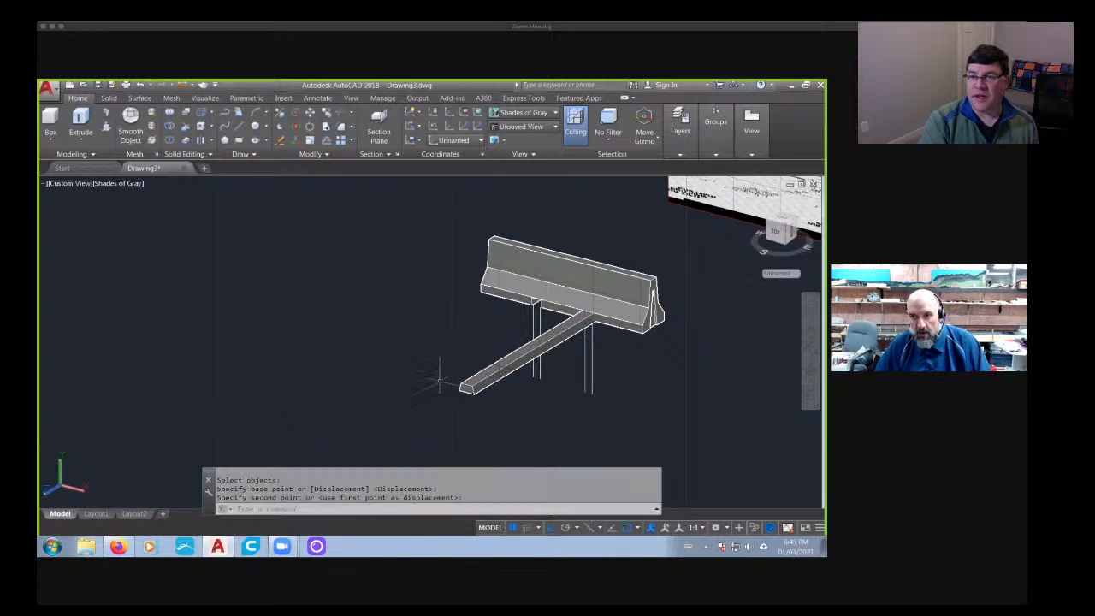
pyautogui.scroll(6, 590, 324)
pyautogui.moveTo(594, 320); pyautogui.dragTo(535, 382, button='middle')
pyautogui.press('Escape')
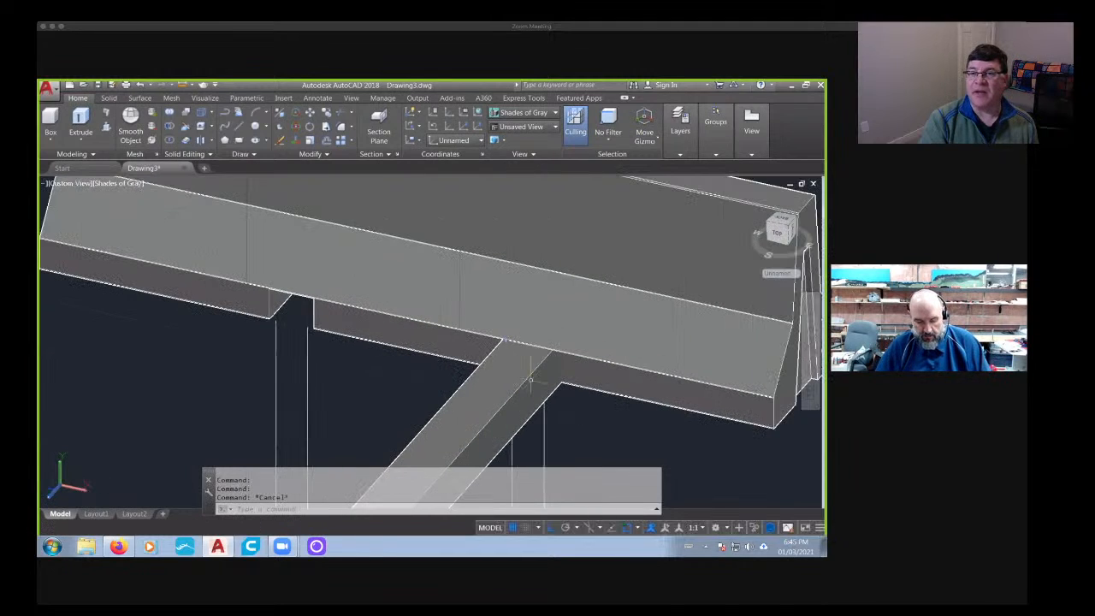
pyautogui.press('Escape')
pyautogui.write('m')
pyautogui.press('Return')
pyautogui.scroll(5, 533, 373)
pyautogui.click(543, 379)
pyautogui.press('Return')
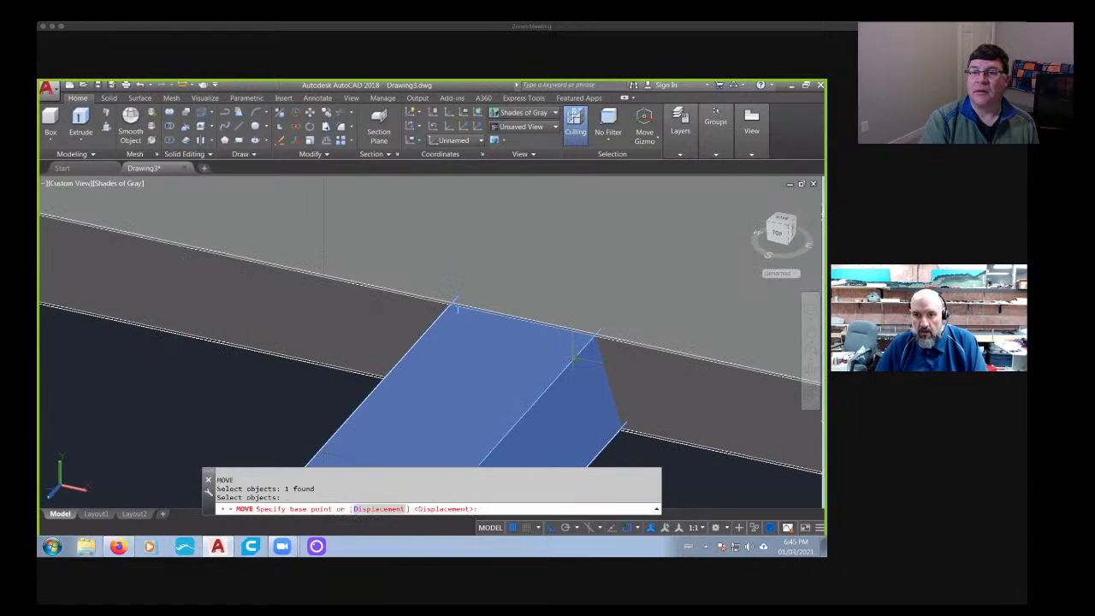
pyautogui.press('Escape')
pyautogui.press('Escape')
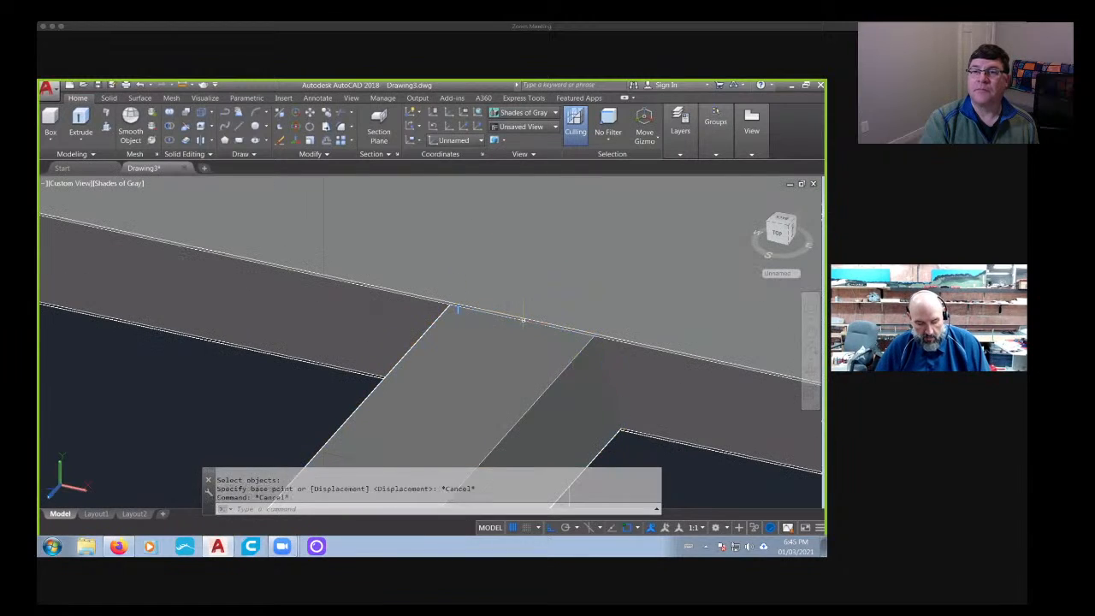
# - Copy the trapezoidal bar along the barrier into the other base gap, using its upper edge's midpoint as the base point
pyautogui.write('co')
pyautogui.press('Return')
pyautogui.click(518, 354)
pyautogui.press('Return')
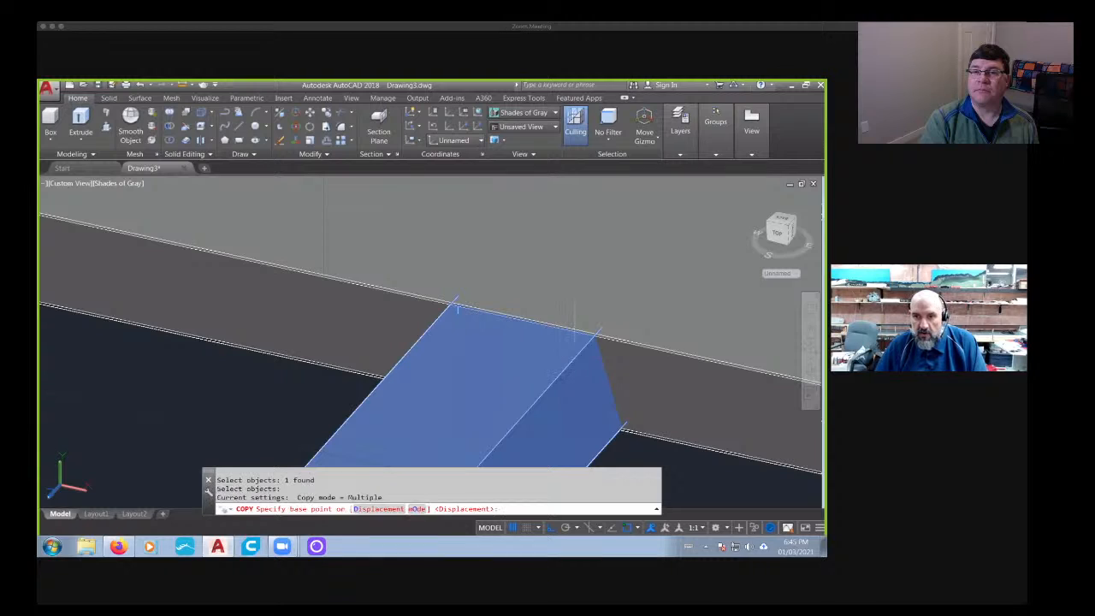
pyautogui.click(524, 321)
pyautogui.scroll(-4, 352, 296)
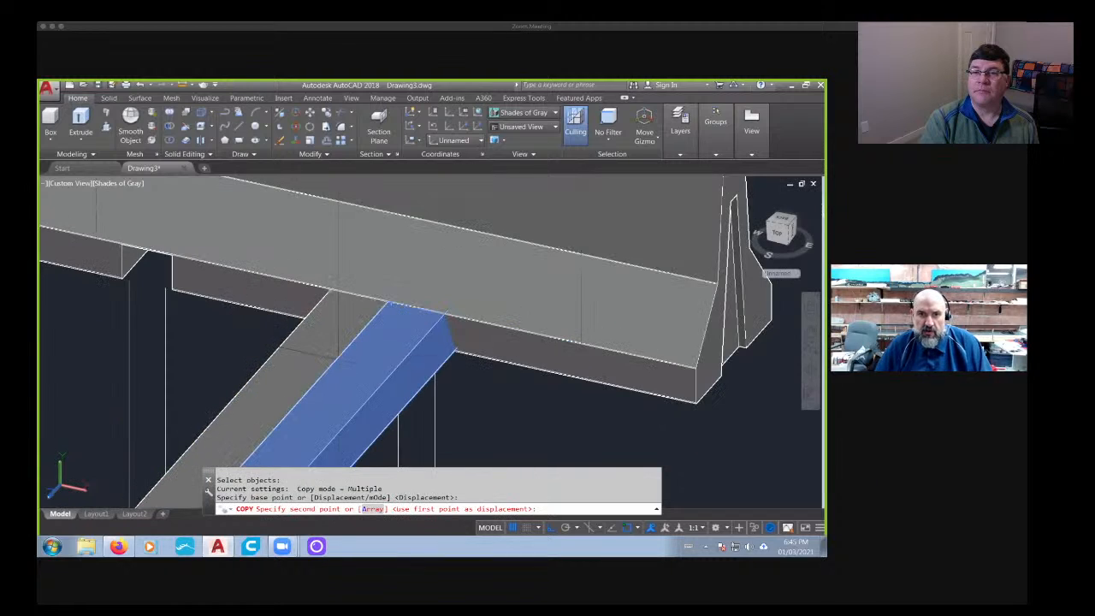
pyautogui.moveTo(364, 298); pyautogui.dragTo(676, 461, button='middle')
pyautogui.scroll(3, 517, 403)
pyautogui.scroll(2, 415, 414)
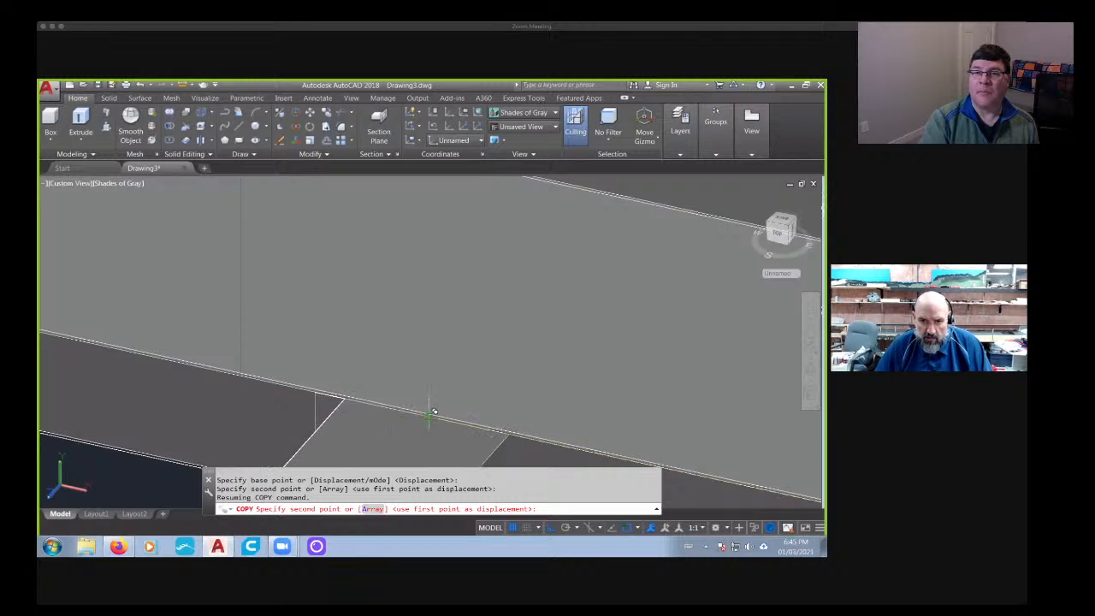
pyautogui.click(397, 398)
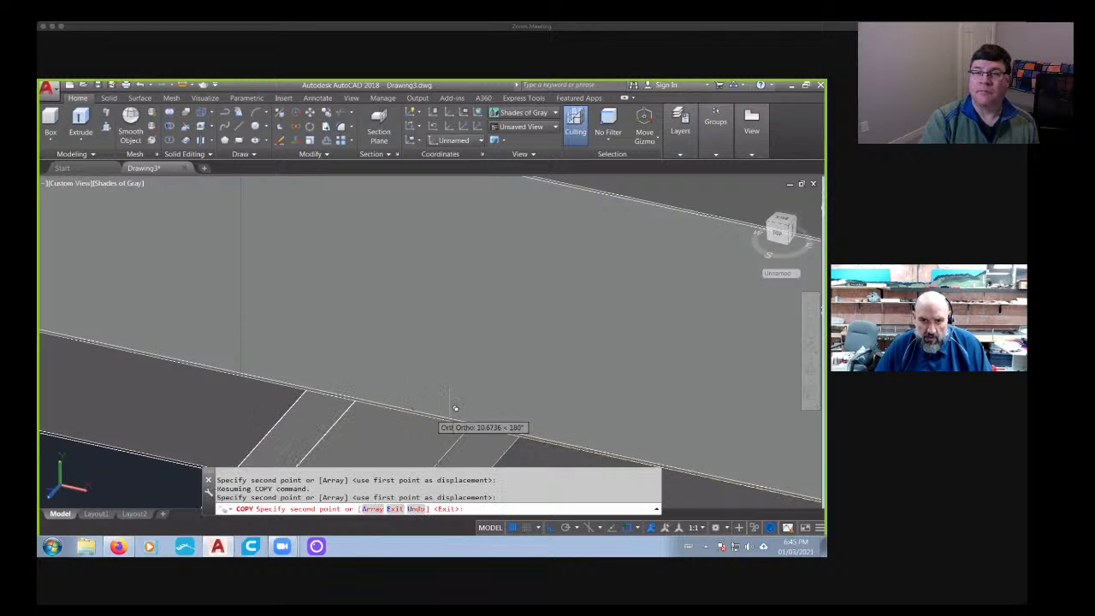
pyautogui.scroll(-6, 455, 409)
pyautogui.press('Escape')
# - Subtract both trapezoidal bars from the barrier solid to cut the two tapered base openings
pyautogui.keyDown('shift'); pyautogui.moveTo(462, 409); pyautogui.dragTo(261, 180, button='middle'); pyautogui.keyUp('shift')
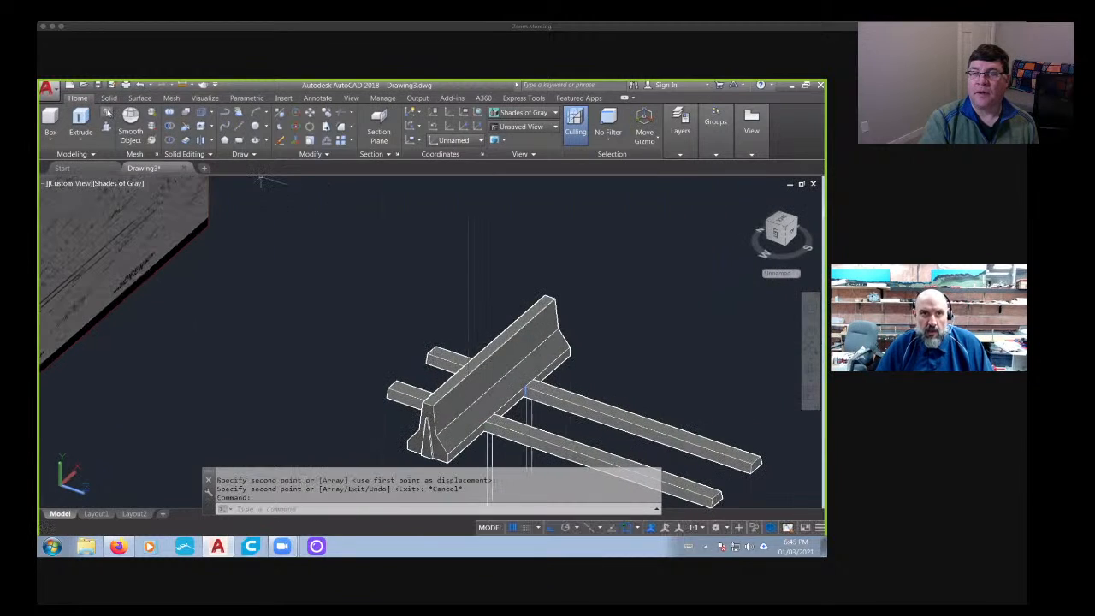
pyautogui.click(109, 98)
pyautogui.click(288, 125)
pyautogui.click(487, 367)
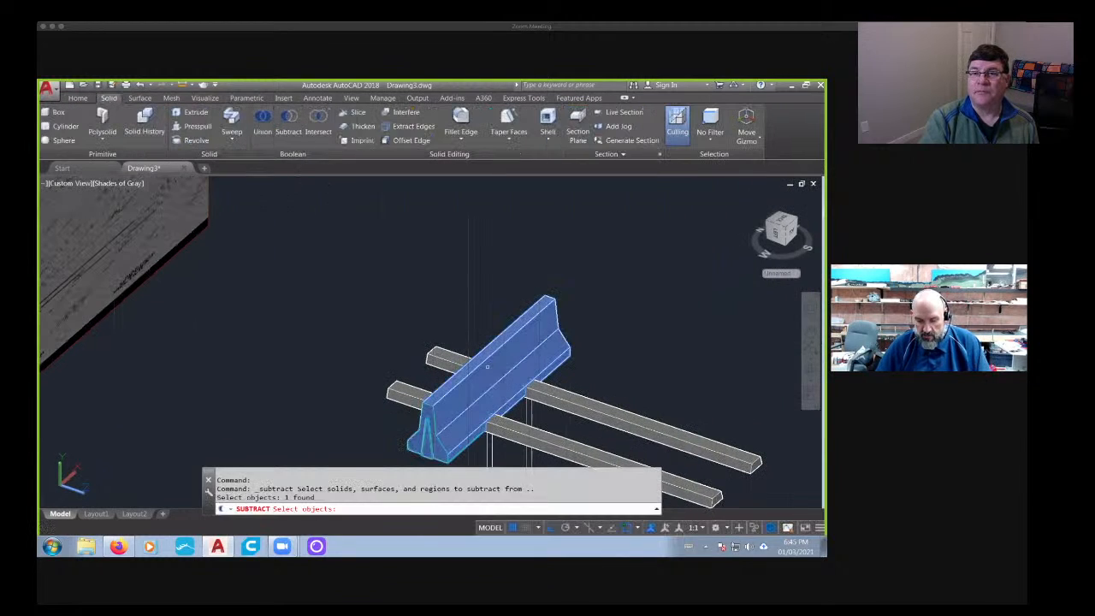
pyautogui.press('Return')
pyautogui.click(650, 477)
pyautogui.click(671, 440)
pyautogui.press('Return')
pyautogui.scroll(-2, 599, 422)
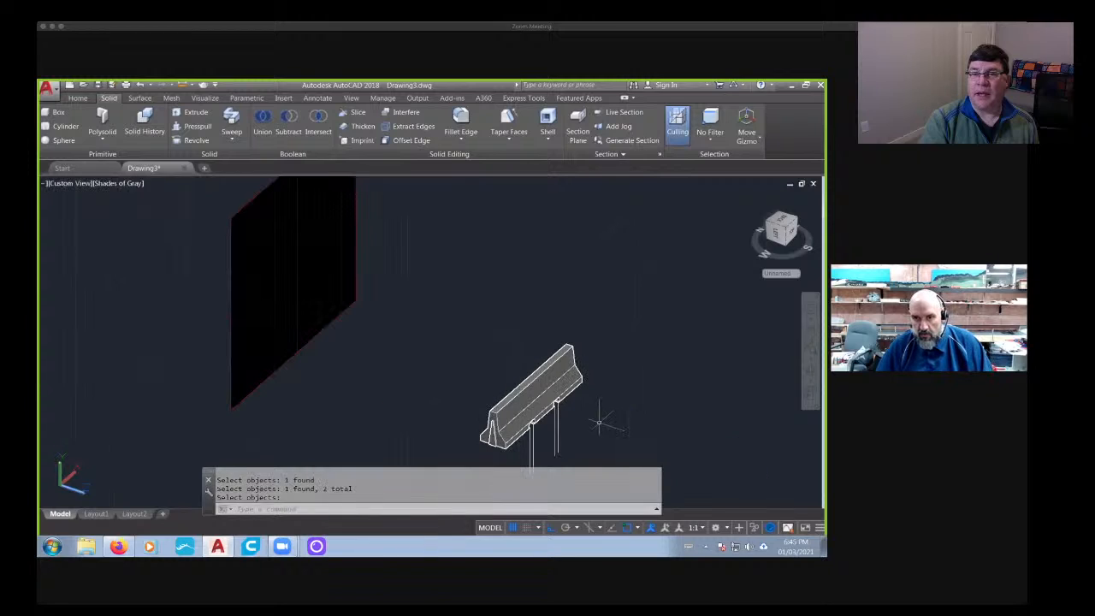
# - Inspect the cut base openings closely and undo the subtraction of the two trapezoidal bars from the barrier
pyautogui.press('Return')
pyautogui.scroll(5, 542, 394)
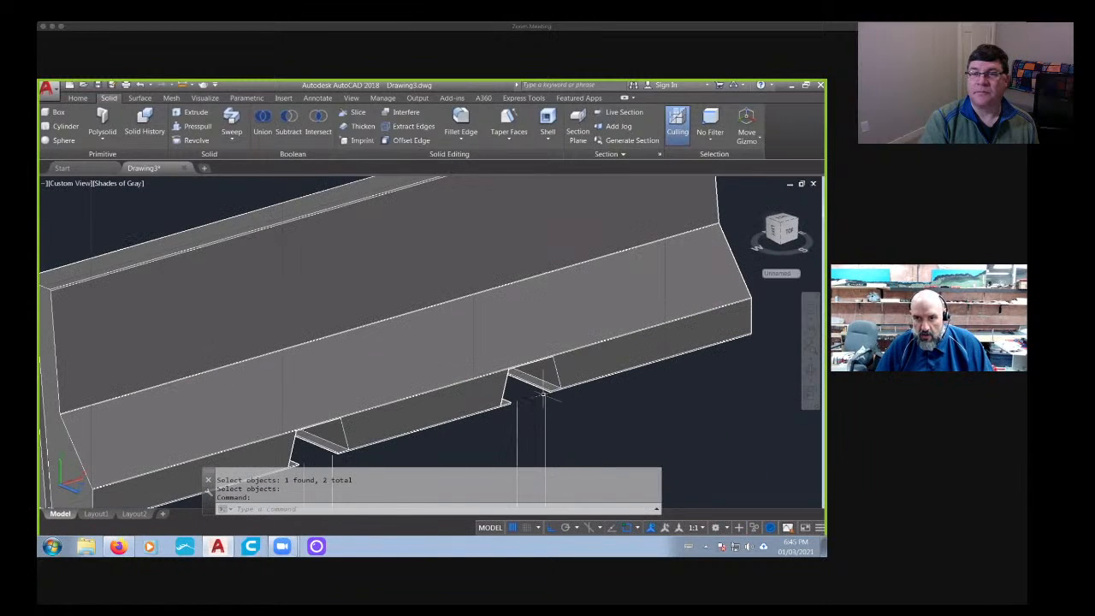
pyautogui.scroll(3, 542, 394)
pyautogui.hotkey('ctrl', 'z')
pyautogui.hotkey('ctrl', 'z')
pyautogui.hotkey('ctrl', 'z')
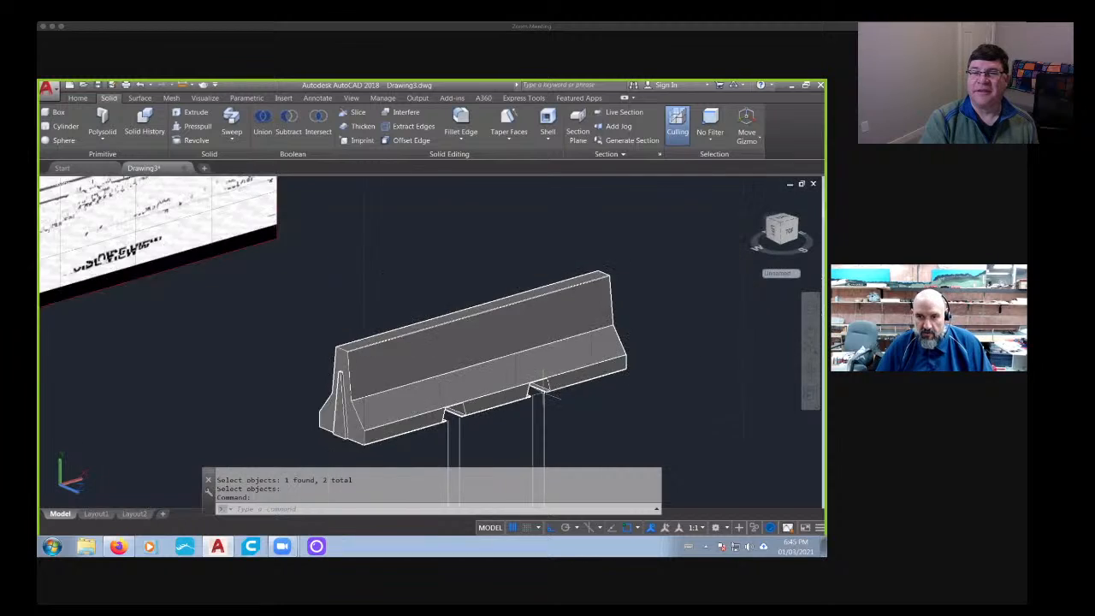
pyautogui.hotkey('ctrl', 'z')
pyautogui.scroll(-5, 562, 401)
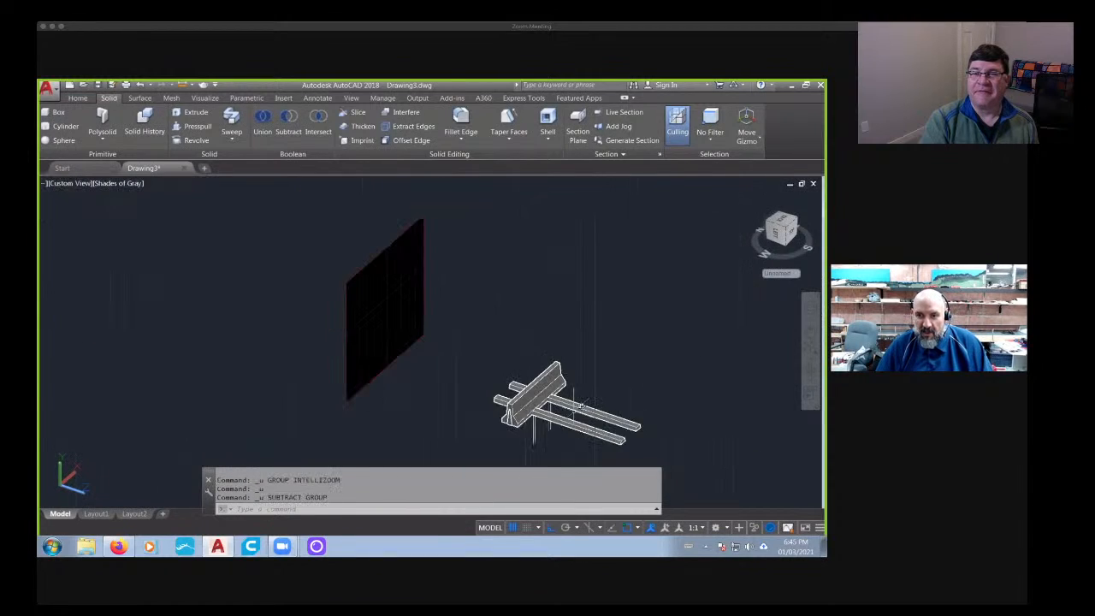
# - Move both trapezoidal bars together, from the first bar's lower corner to the adjacent point on the barrier's bottom edge
pyautogui.keyDown('shift'); pyautogui.moveTo(561, 400); pyautogui.dragTo(497, 367, button='middle'); pyautogui.keyUp('shift')
pyautogui.scroll(4, 492, 370)
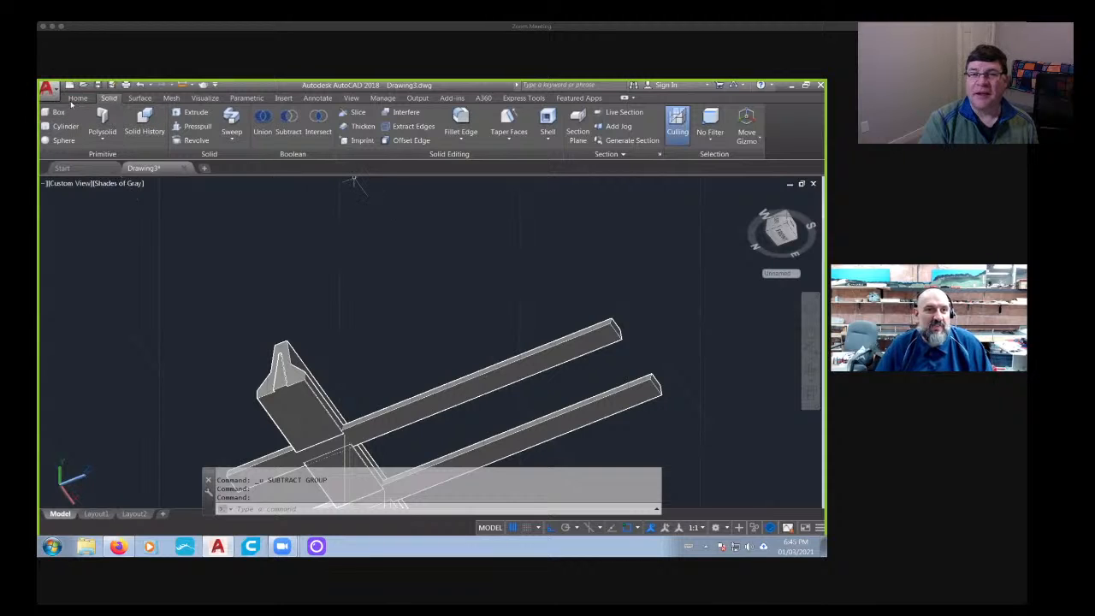
pyautogui.keyDown('shift'); pyautogui.moveTo(504, 303); pyautogui.dragTo(489, 355, button='middle'); pyautogui.keyUp('shift')
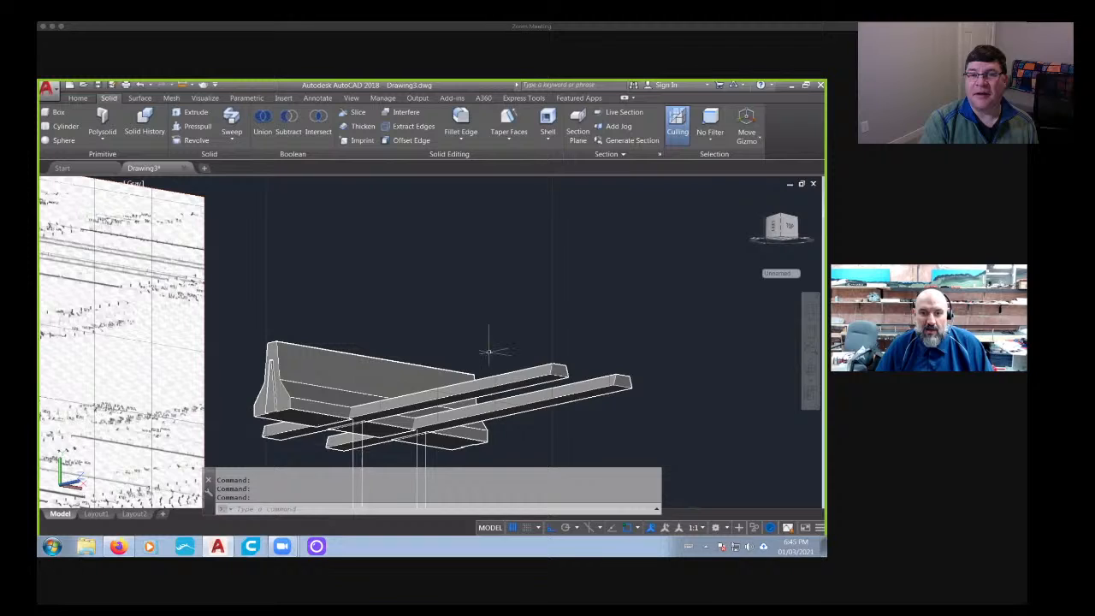
pyautogui.scroll(5, 334, 418)
pyautogui.scroll(-4, 344, 416)
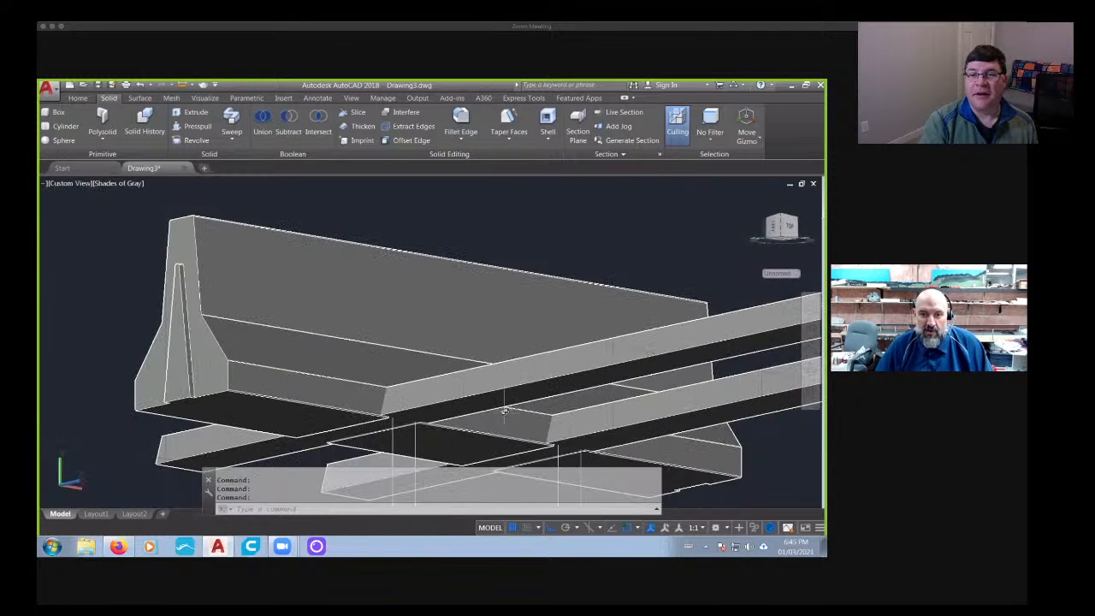
pyautogui.keyDown('shift'); pyautogui.moveTo(506, 391); pyautogui.dragTo(561, 361, button='middle'); pyautogui.keyUp('shift')
pyautogui.write('m')
pyautogui.press('Return')
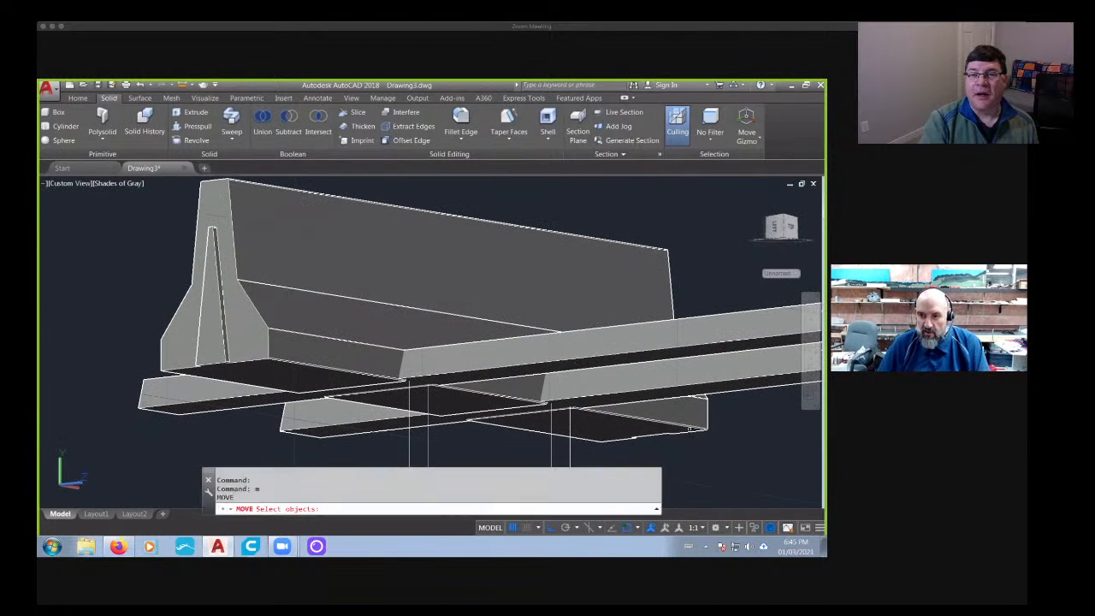
pyautogui.click(530, 389)
pyautogui.click(401, 382)
pyautogui.press('Return')
pyautogui.scroll(6, 400, 377)
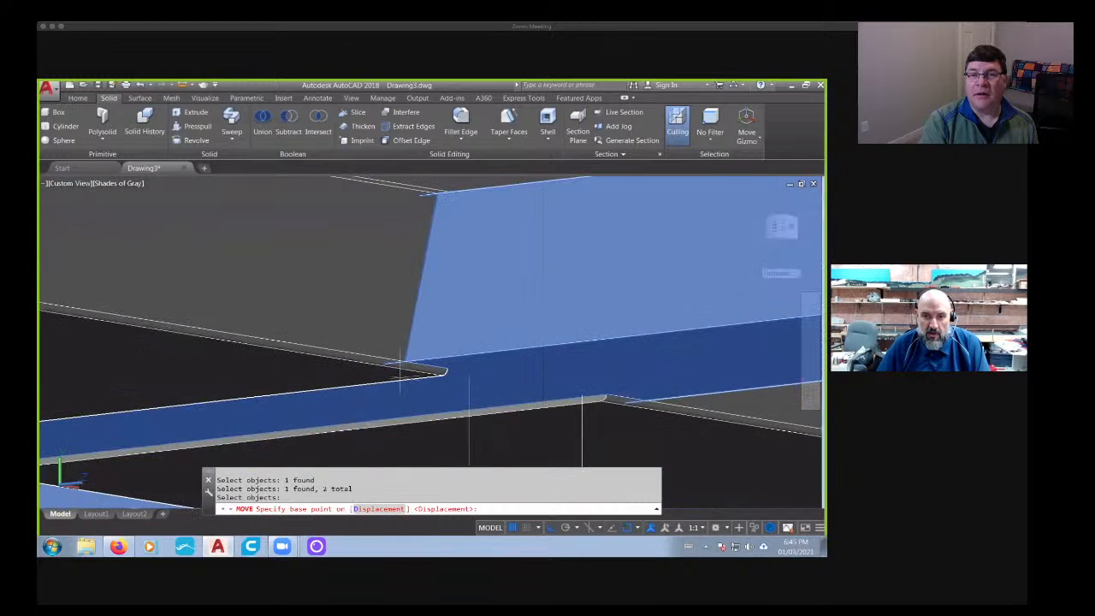
pyautogui.click(411, 357)
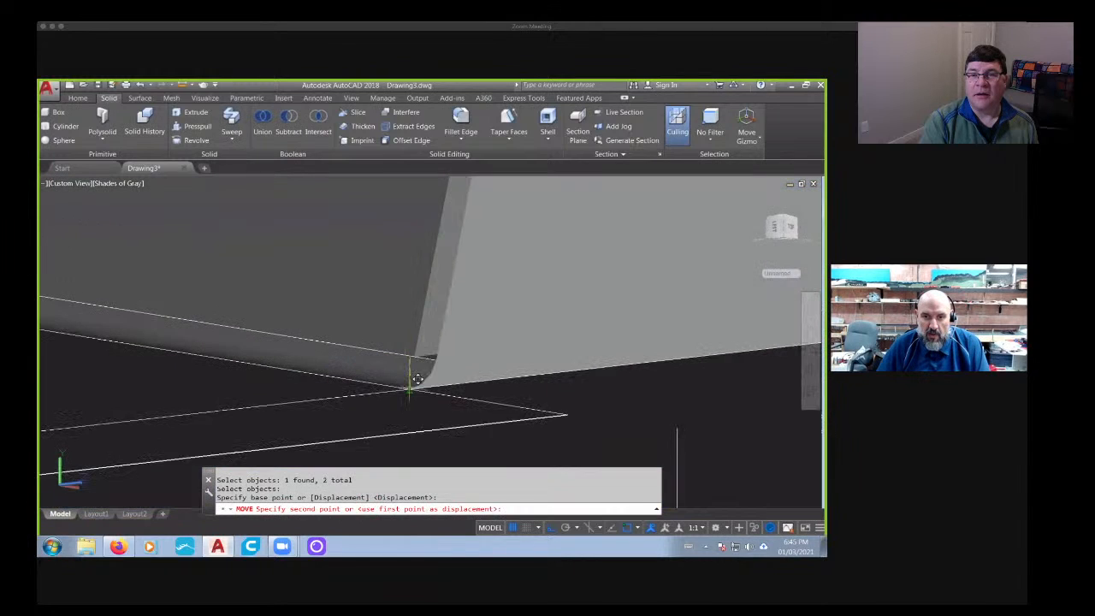
pyautogui.click(409, 386)
pyautogui.scroll(-5, 412, 376)
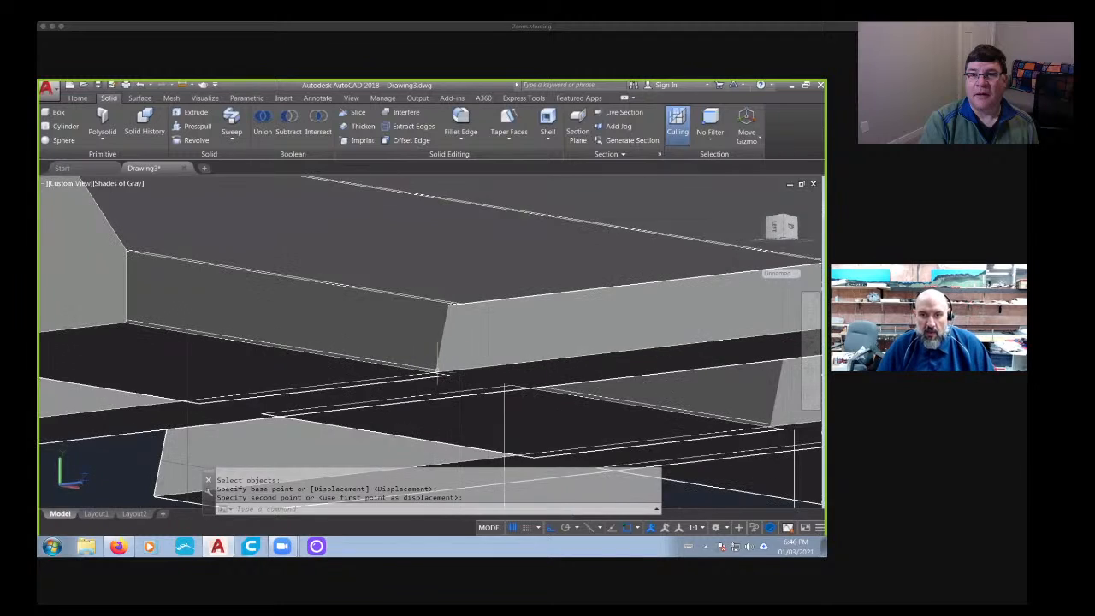
pyautogui.keyDown('shift'); pyautogui.moveTo(491, 382); pyautogui.dragTo(394, 398, button='middle'); pyautogui.keyUp('shift')
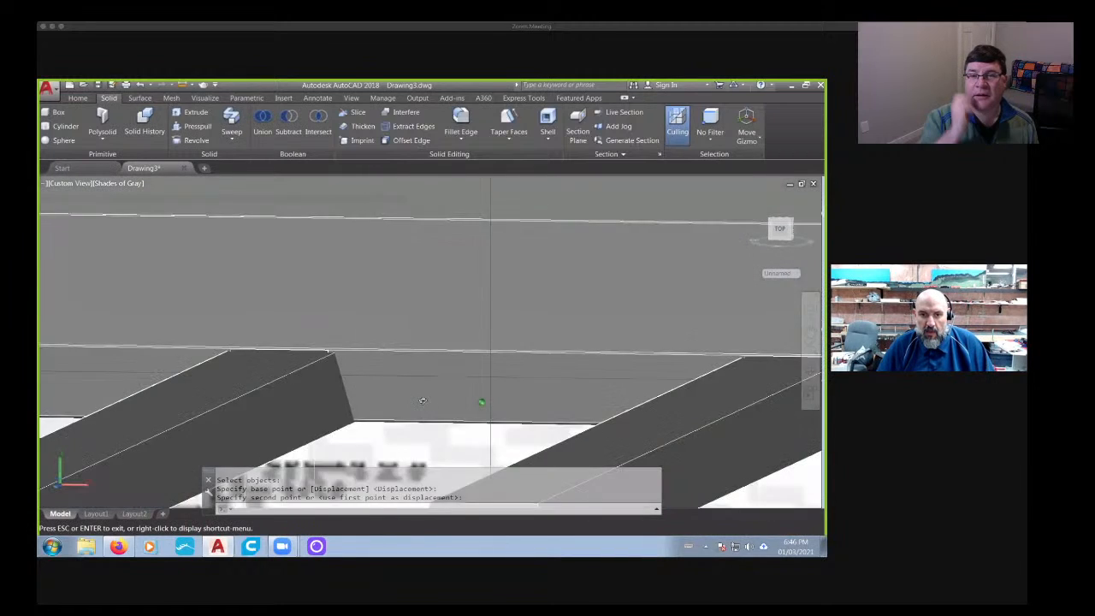
pyautogui.moveTo(504, 384); pyautogui.dragTo(280, 367, button='middle')
pyautogui.keyDown('shift'); pyautogui.moveTo(391, 380); pyautogui.dragTo(401, 311, button='middle'); pyautogui.keyUp('shift')
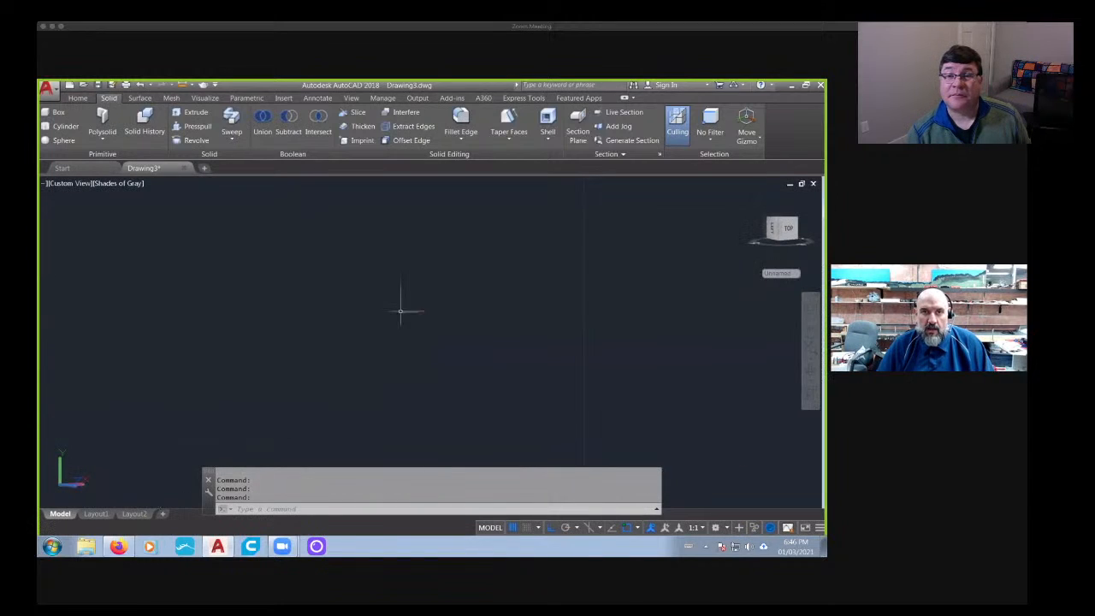
pyautogui.scroll(-5, 547, 360)
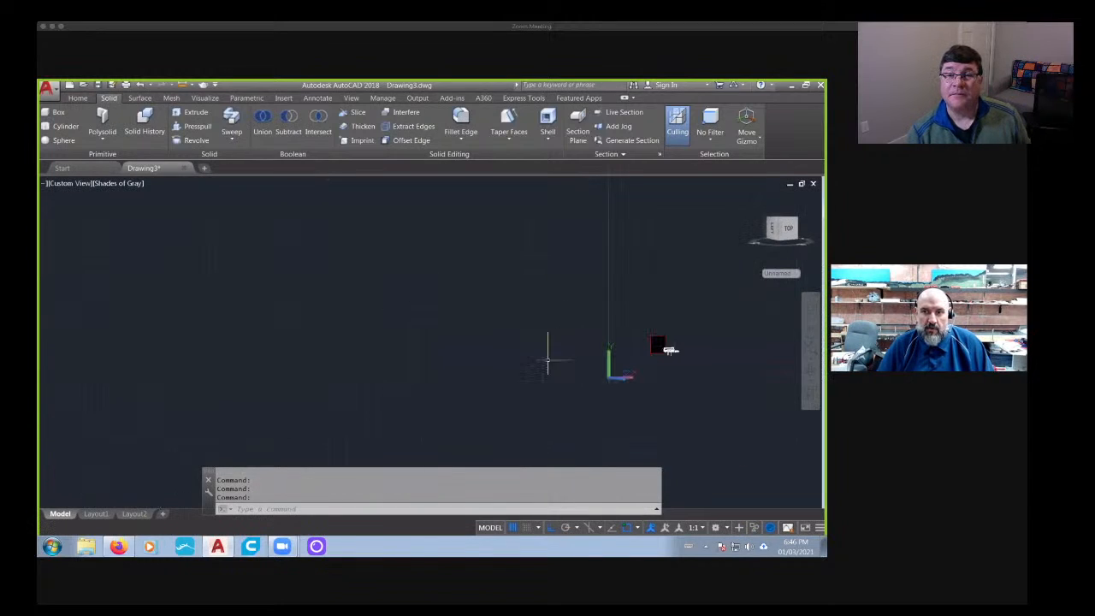
pyautogui.scroll(10, 678, 370)
pyautogui.moveTo(592, 244); pyautogui.dragTo(546, 345, button='middle')
pyautogui.scroll(10, 557, 311)
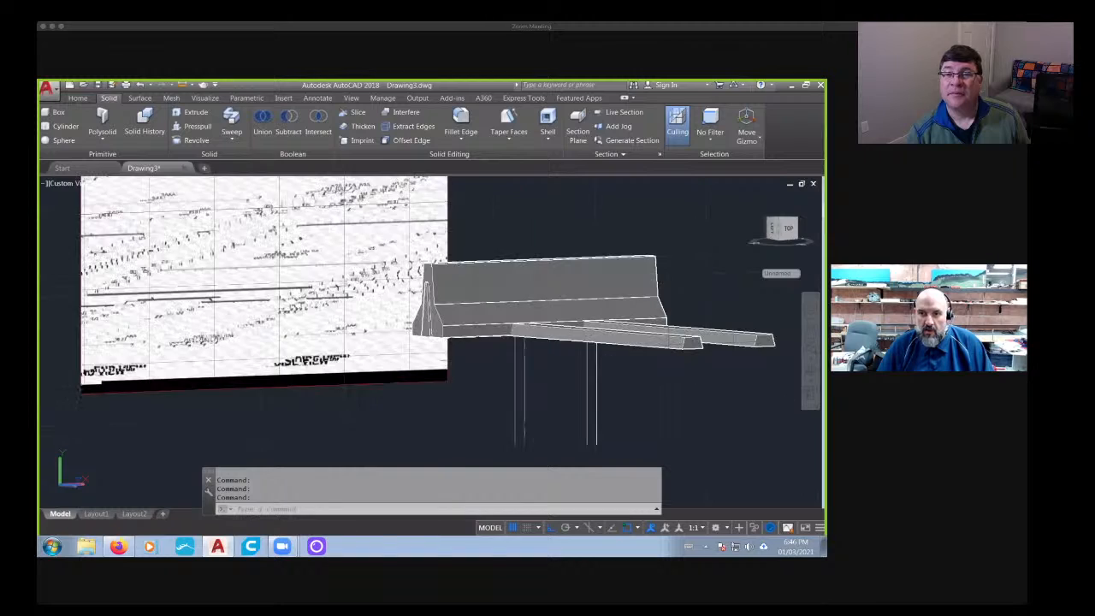
pyautogui.click(288, 127)
pyautogui.scroll(2, 605, 335)
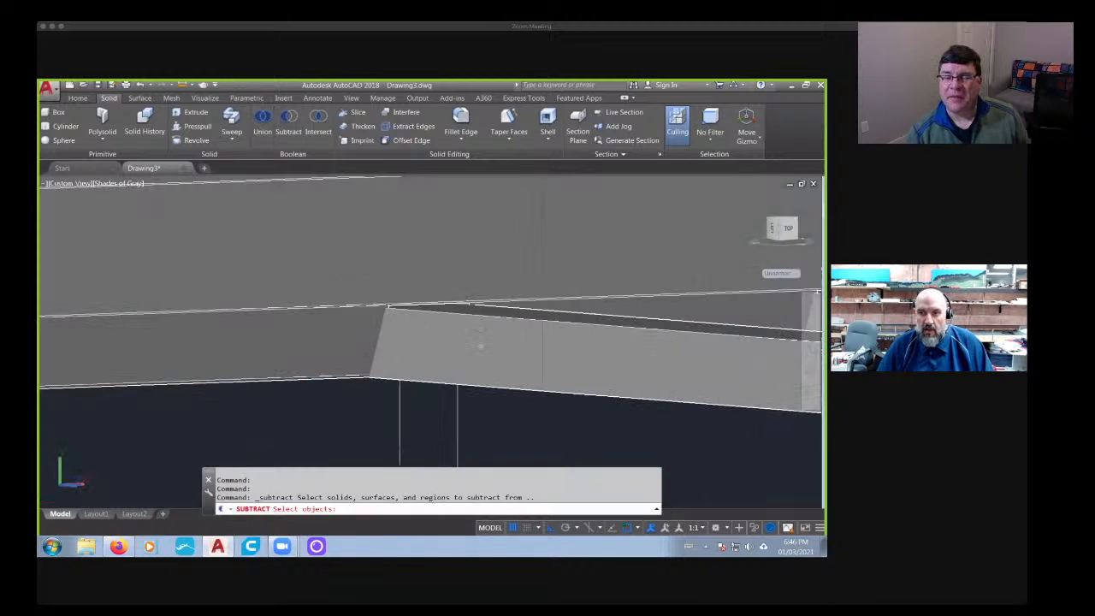
pyautogui.click(604, 336)
pyautogui.scroll(-2, 604, 335)
pyautogui.click(731, 318)
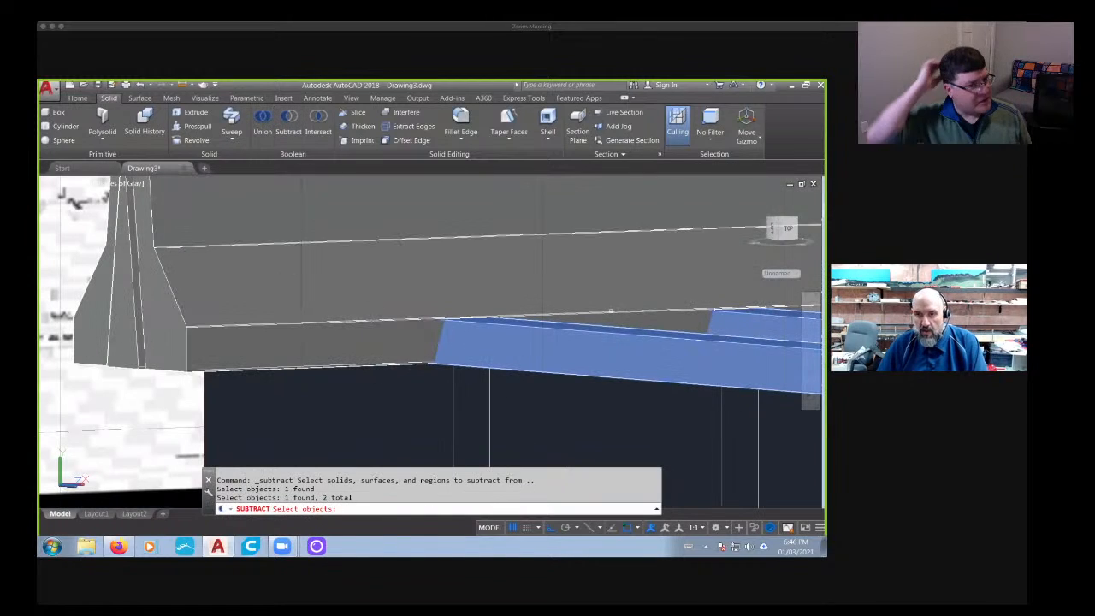
pyautogui.press('Escape')
pyautogui.press('Escape')
# - Subtract the two moved bars from the barrier solid and inspect the upper edges of the resulting openings
pyautogui.click(291, 126)
pyautogui.click(365, 259)
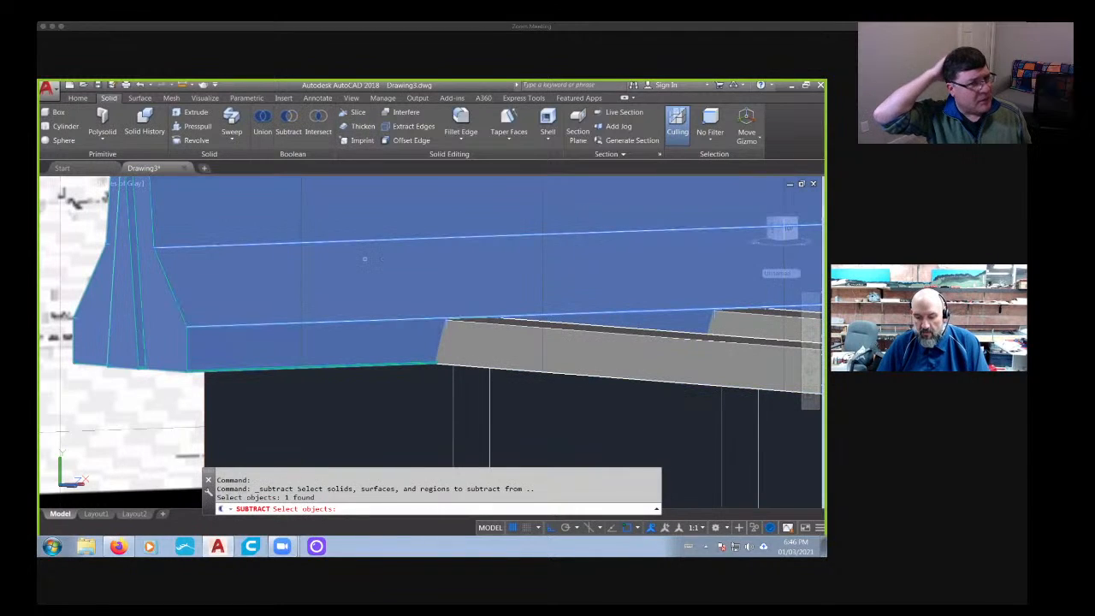
pyautogui.click(591, 350)
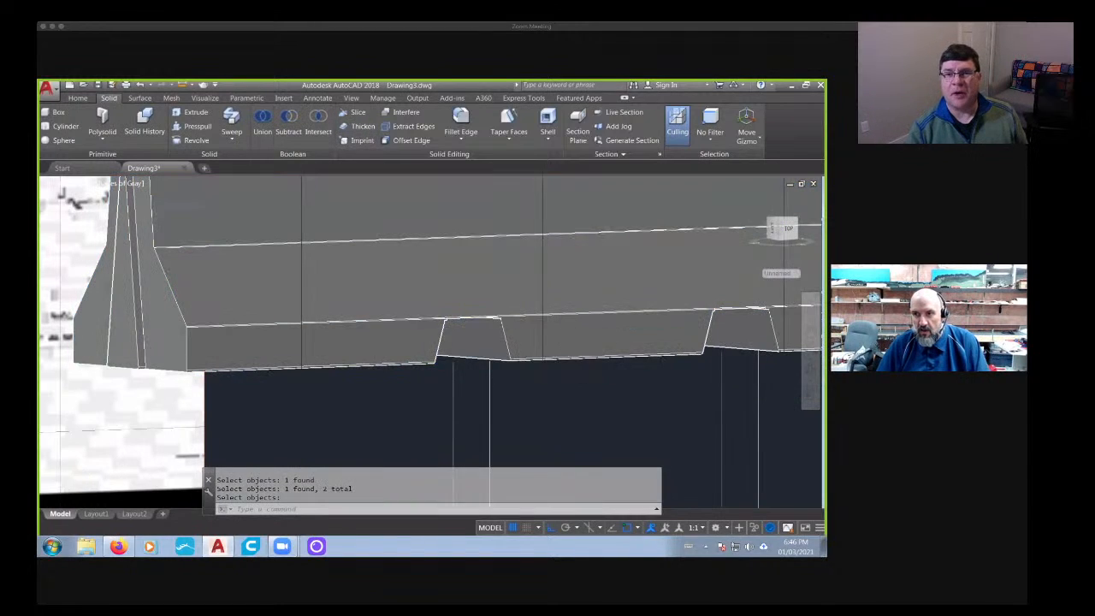
pyautogui.scroll(-3, 564, 349)
pyautogui.keyDown('shift'); pyautogui.moveTo(564, 382); pyautogui.dragTo(602, 353, button='middle'); pyautogui.keyUp('shift')
pyautogui.scroll(7, 604, 356)
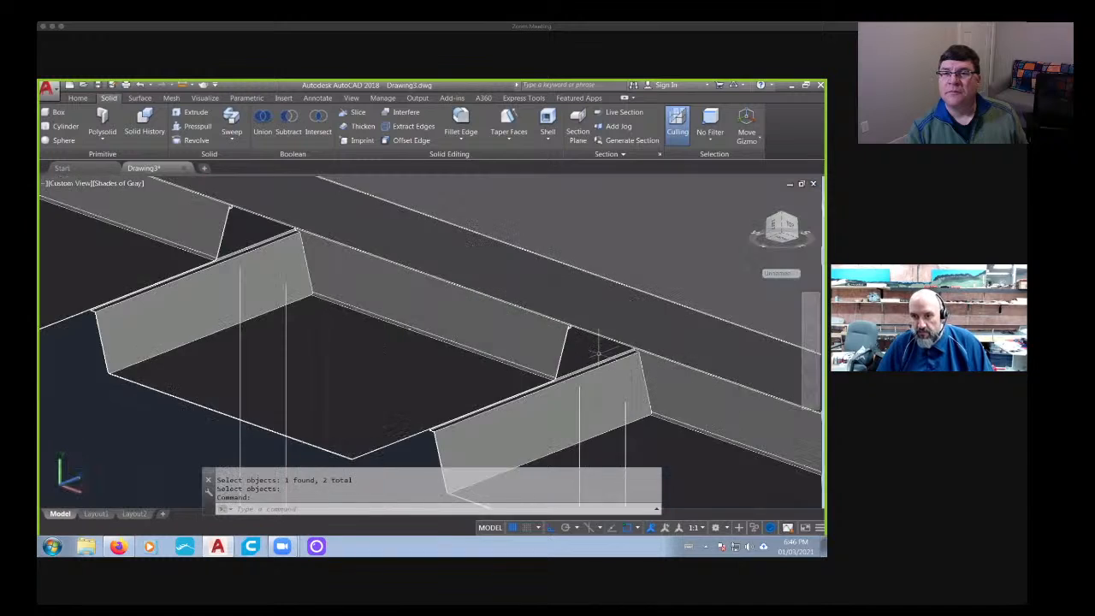
pyautogui.scroll(5, 630, 349)
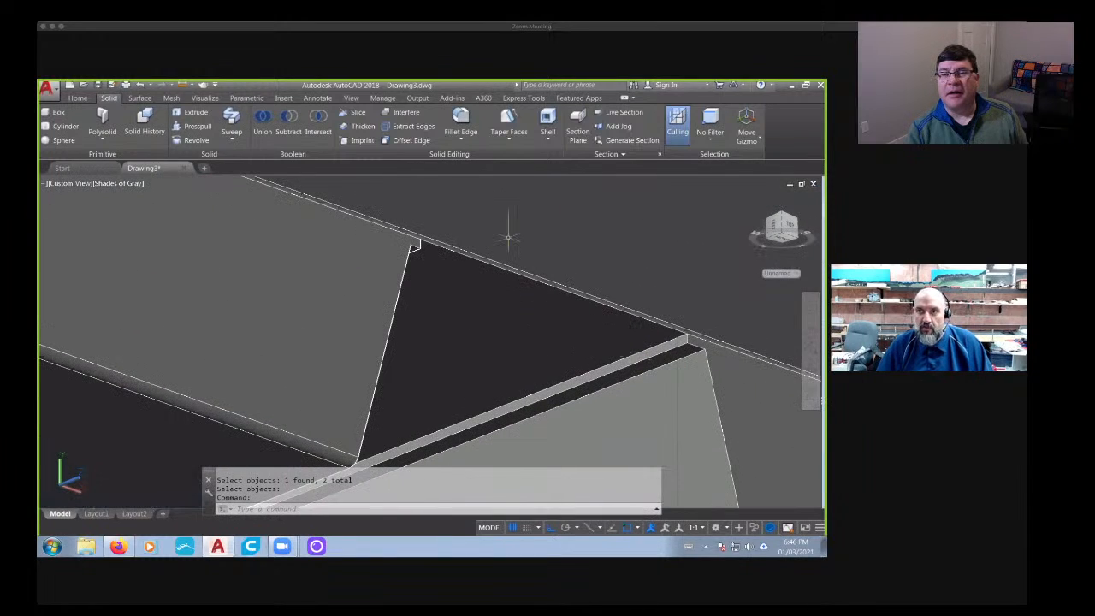
pyautogui.scroll(-4, 683, 251)
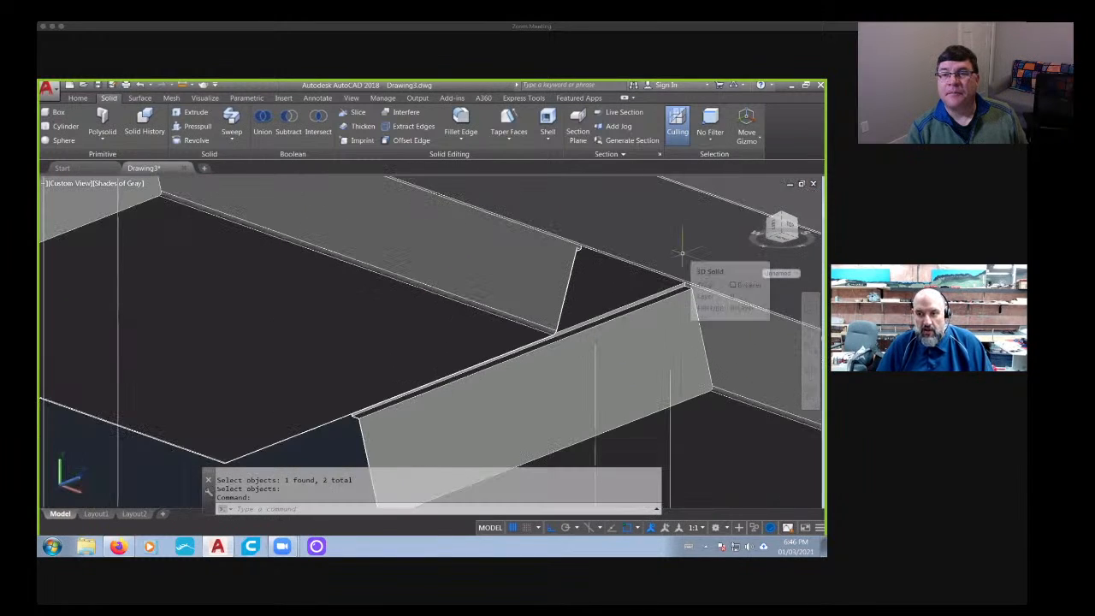
# - Undo the subtraction and the preceding move of the two trapezoidal bars
pyautogui.hotkey('ctrl', 'x')
pyautogui.hotkey('ctrl', 'z')
pyautogui.press('Escape')
pyautogui.press('Escape')
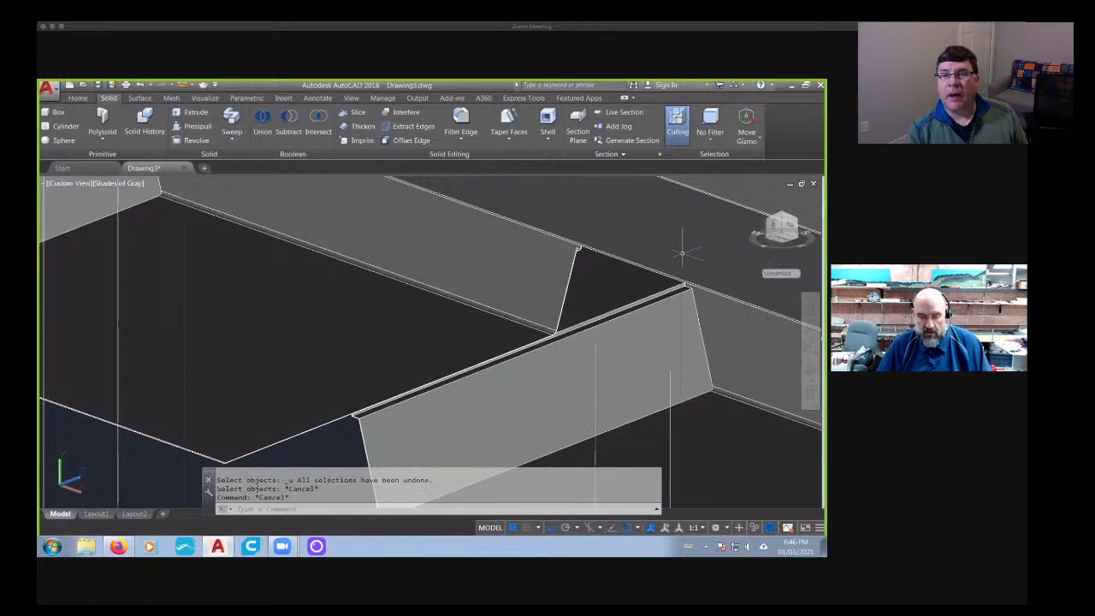
pyautogui.hotkey('ctrl', 'z')
pyautogui.hotkey('ctrl', 'z')
pyautogui.hotkey('ctrl', 'z')
pyautogui.hotkey('ctrl', 'z')
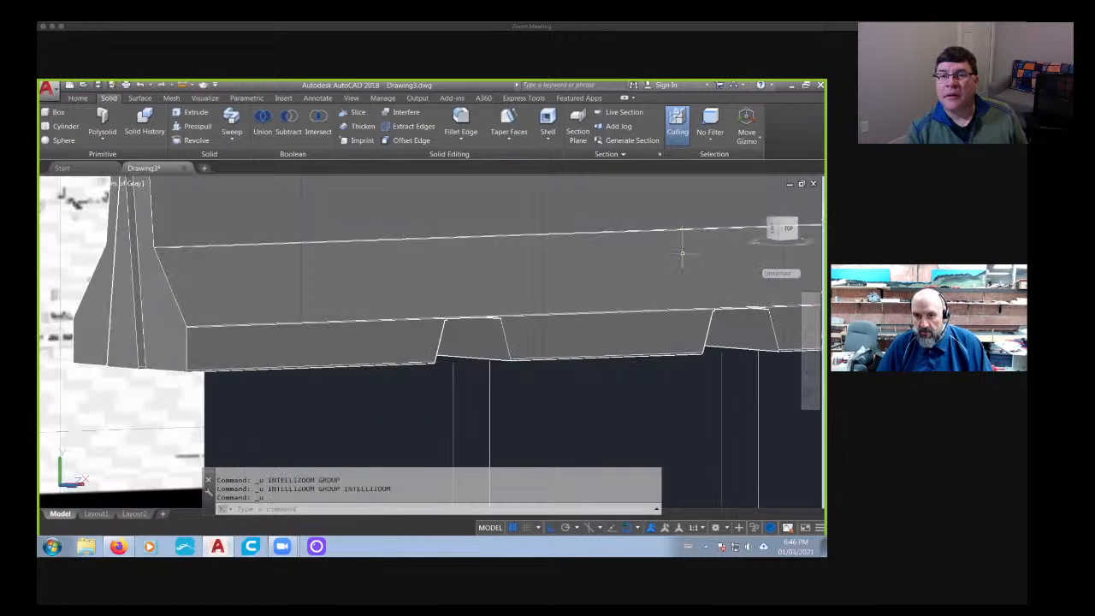
pyautogui.scroll(-2, 682, 253)
pyautogui.hotkey('ctrl', 'z')
pyautogui.hotkey('ctrl', 'z')
pyautogui.hotkey('ctrl', 'z')
pyautogui.hotkey('ctrl', 'z')
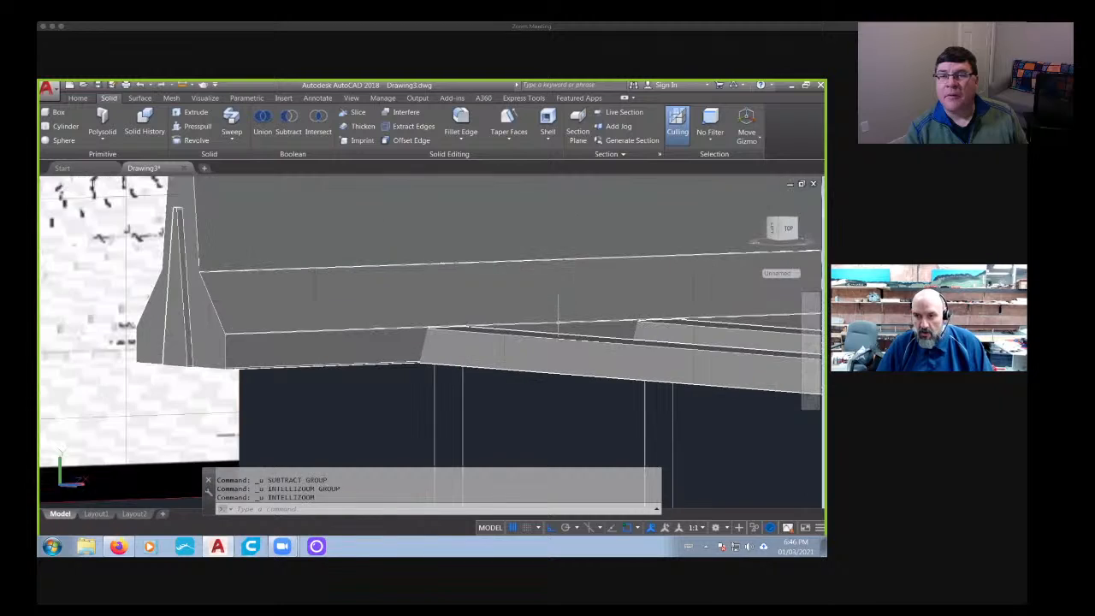
pyautogui.hotkey('ctrl', 'z')
pyautogui.hotkey('ctrl', 'z')
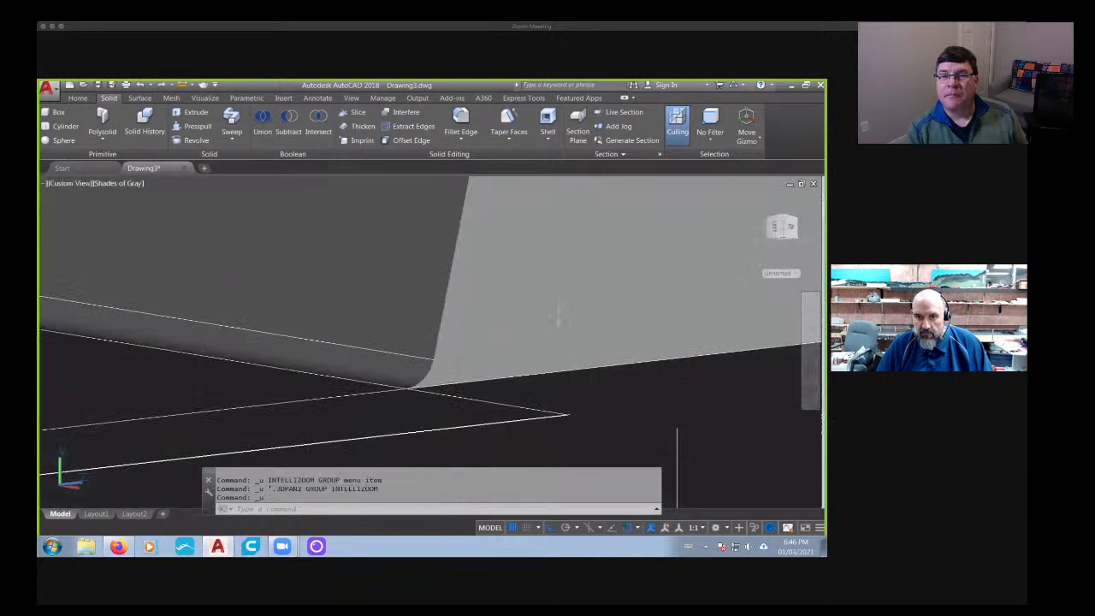
# - Extrude the underside face of the far trapezoidal bar downward by 1 so it extends below the barrier's base
pyautogui.moveTo(294, 420); pyautogui.dragTo(134, 344, button='middle')
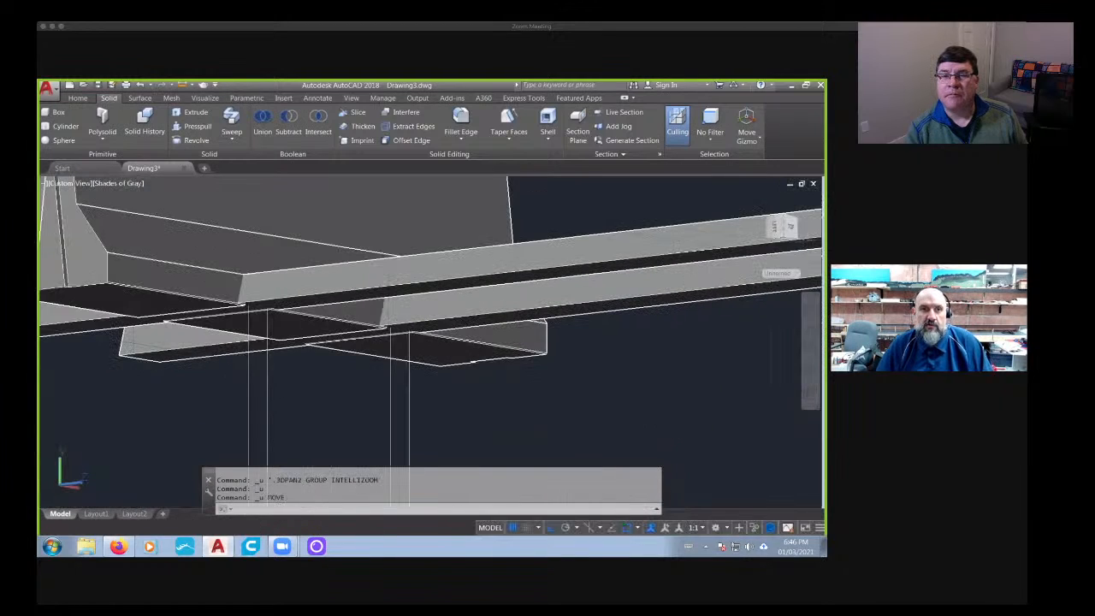
pyautogui.click(78, 99)
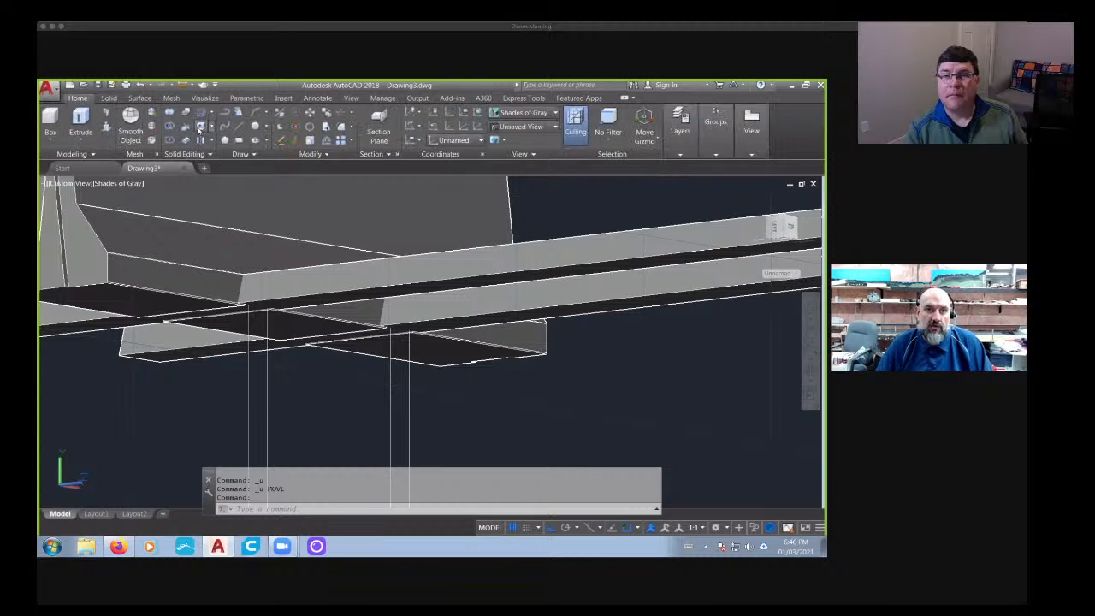
pyautogui.click(199, 128)
pyautogui.click(649, 303)
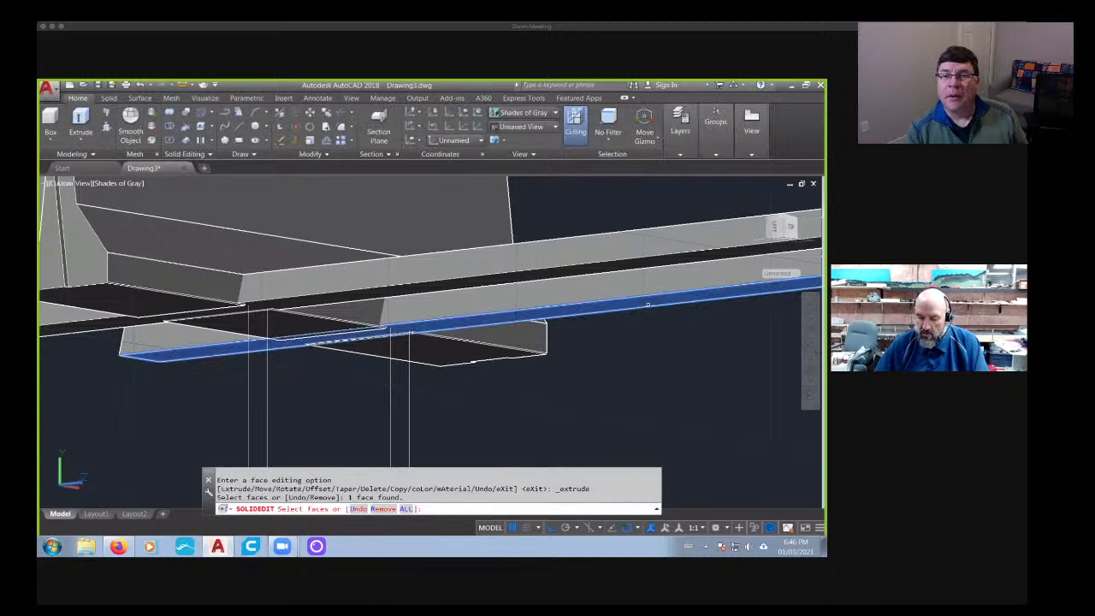
pyautogui.press('Return')
pyautogui.write('1')
pyautogui.press('Return')
pyautogui.press('Return')
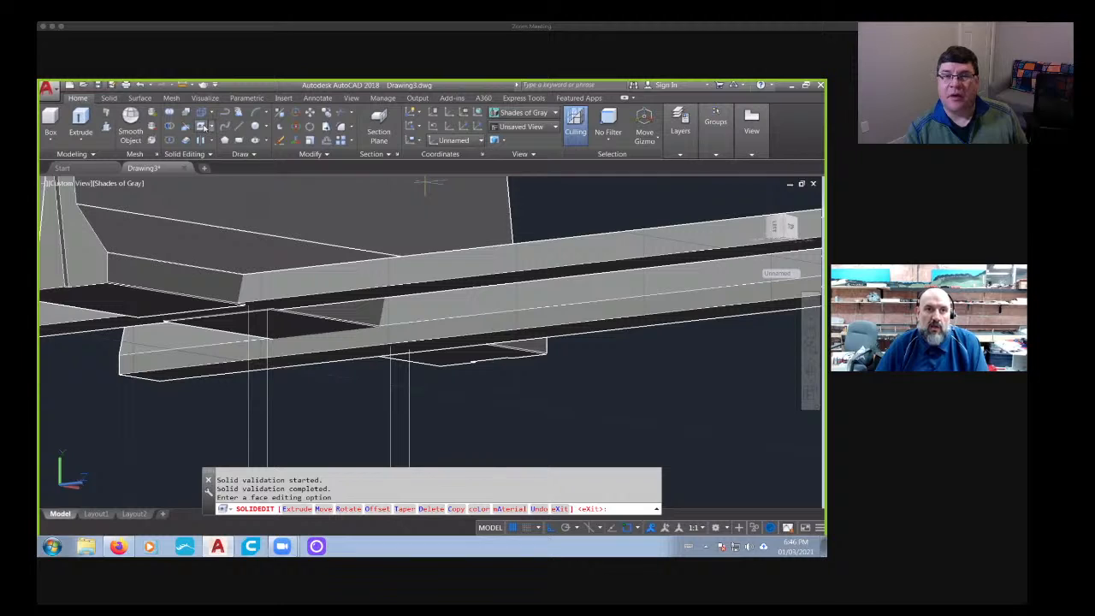
# - Extrude the underside face of the other trapezoidal bar downward by the same distance and end the face editing
pyautogui.scroll(3, 591, 257)
pyautogui.click(582, 262)
pyautogui.press('Return')
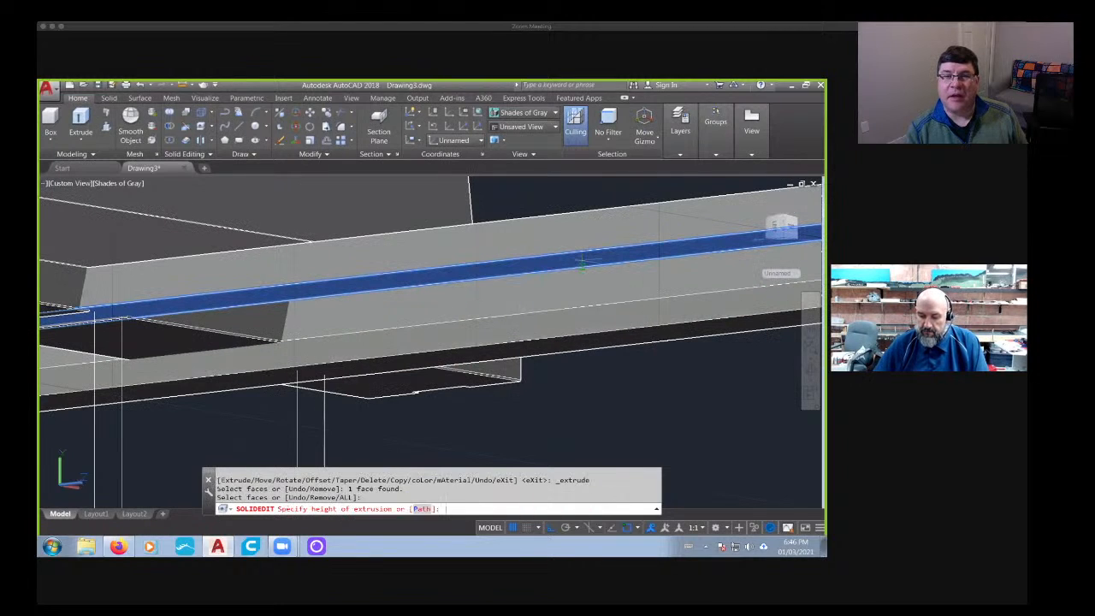
pyautogui.press('Return')
pyautogui.press('Return')
pyautogui.scroll(-4, 582, 261)
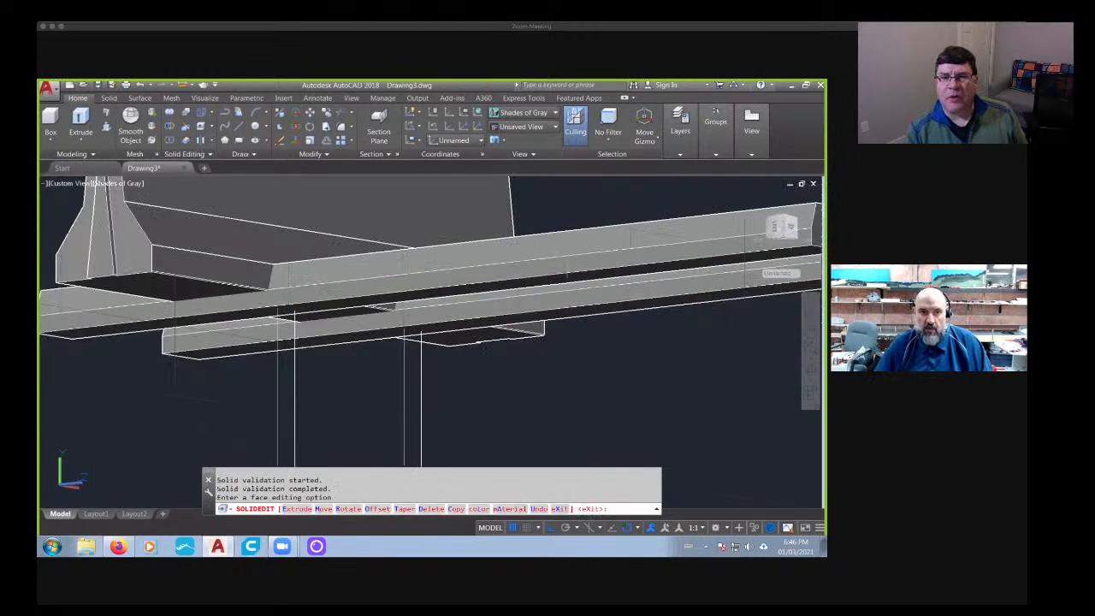
pyautogui.keyDown('shift'); pyautogui.moveTo(582, 261); pyautogui.dragTo(505, 325, button='middle'); pyautogui.keyUp('shift')
pyautogui.press('Escape')
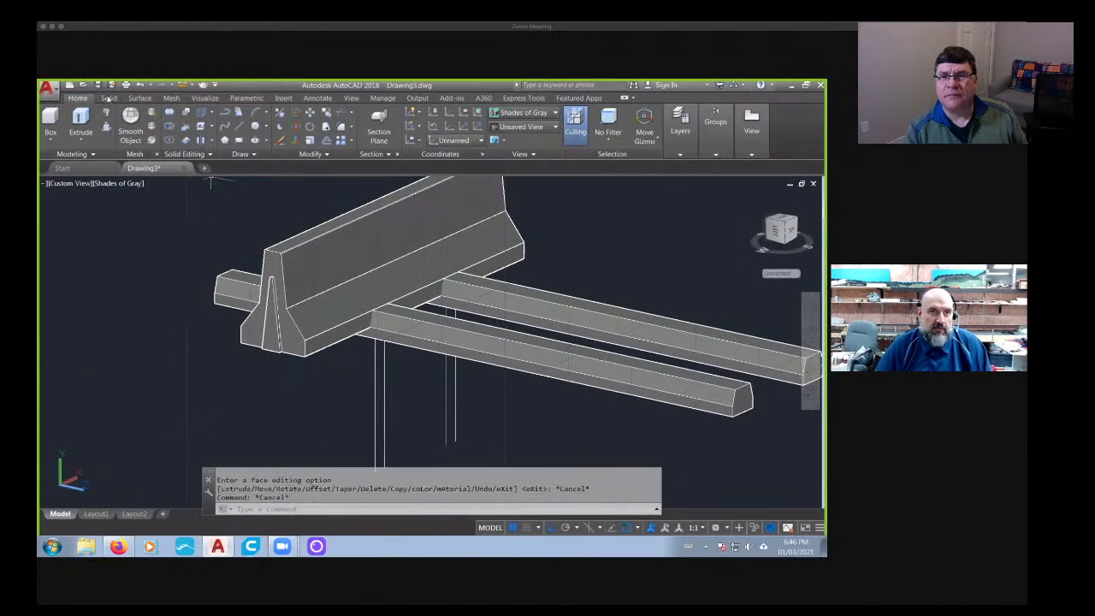
# - Subtract both deepened trapezoidal bars from the barrier solid to cut the two base openings
pyautogui.click(108, 97)
pyautogui.click(288, 124)
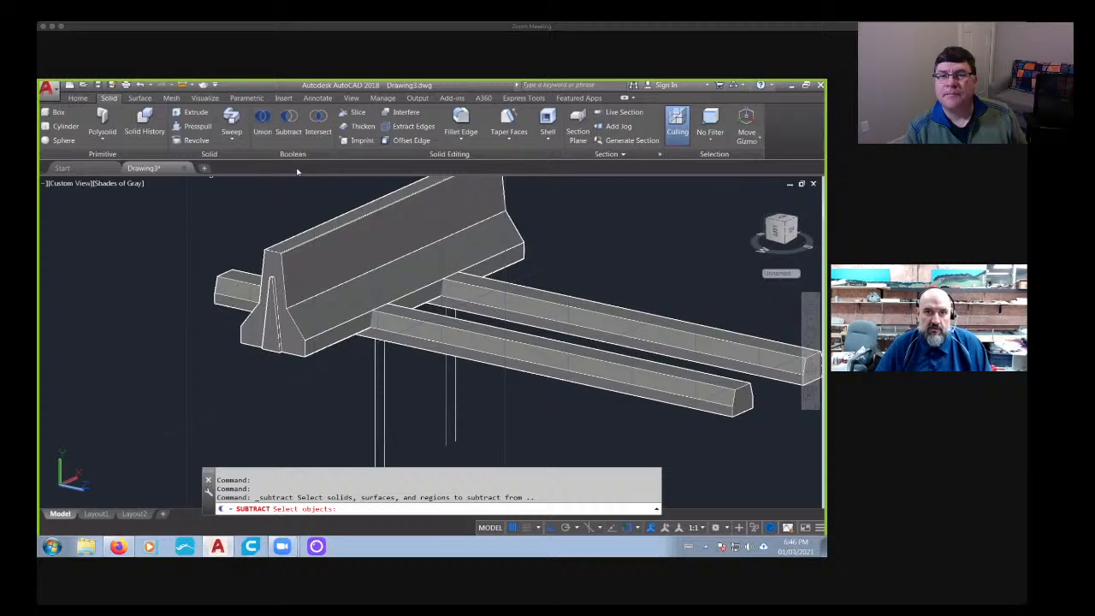
pyautogui.click(379, 295)
pyautogui.press('Return')
pyautogui.click(701, 389)
pyautogui.click(599, 329)
pyautogui.press('Return')
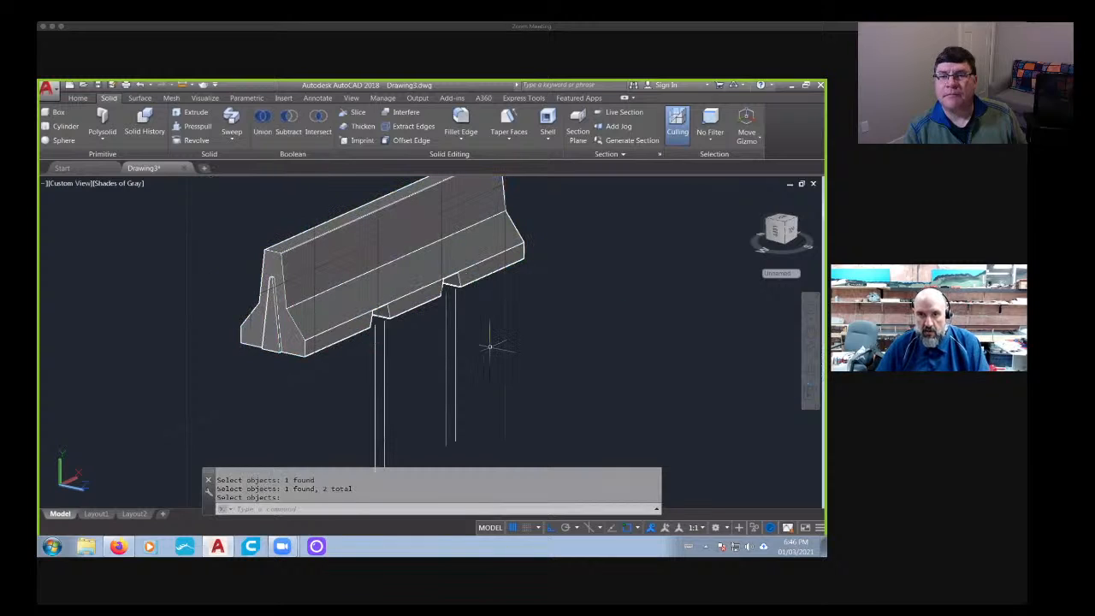
# - Fillet the bottom edge of one side wall of the first base opening with a 0.058 radius
pyautogui.keyDown('shift'); pyautogui.moveTo(418, 343); pyautogui.dragTo(295, 274, button='middle'); pyautogui.keyUp('shift')
pyautogui.scroll(3, 393, 309)
pyautogui.click(461, 124)
pyautogui.scroll(3, 248, 295)
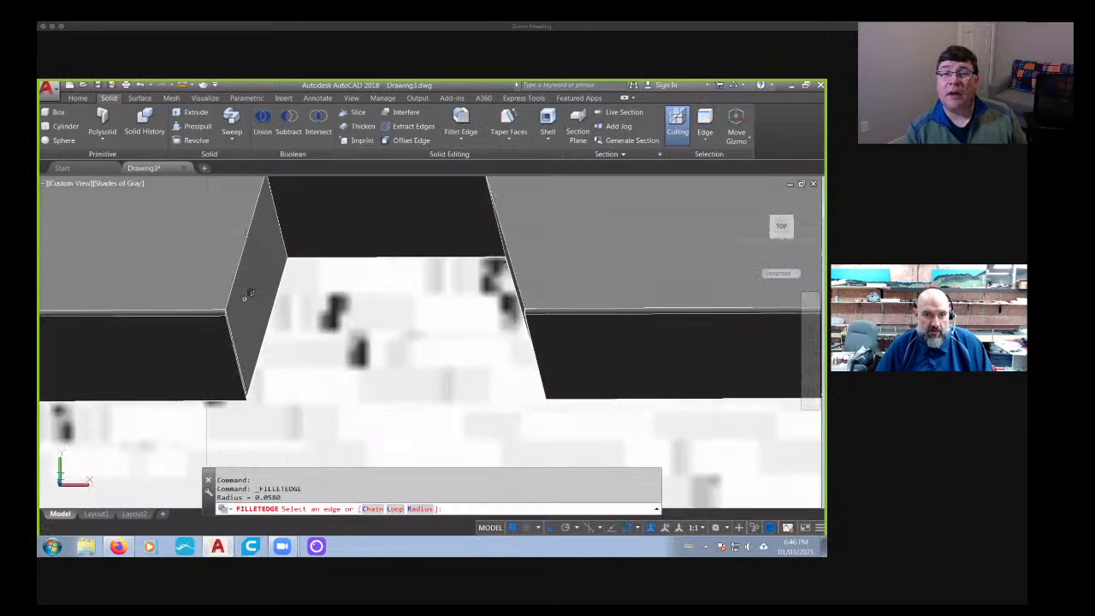
pyautogui.click(241, 332)
pyautogui.press('Return')
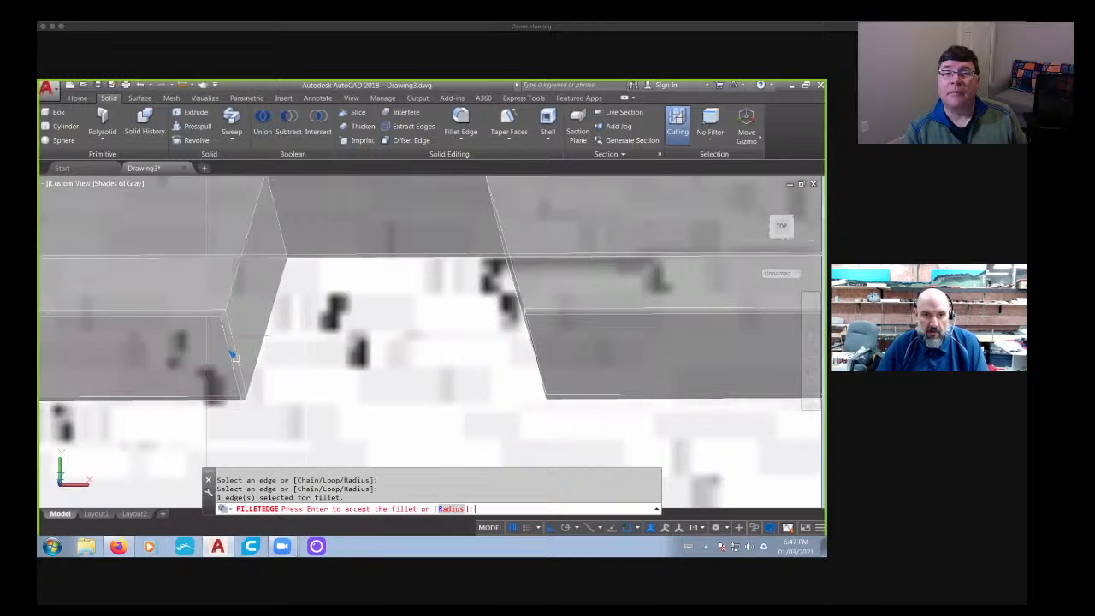
# - Fillet the bottom edge of the opposite side wall in the same base opening with the same radius
pyautogui.keyDown('shift'); pyautogui.moveTo(463, 389); pyautogui.dragTo(376, 313, button='middle'); pyautogui.keyUp('shift')
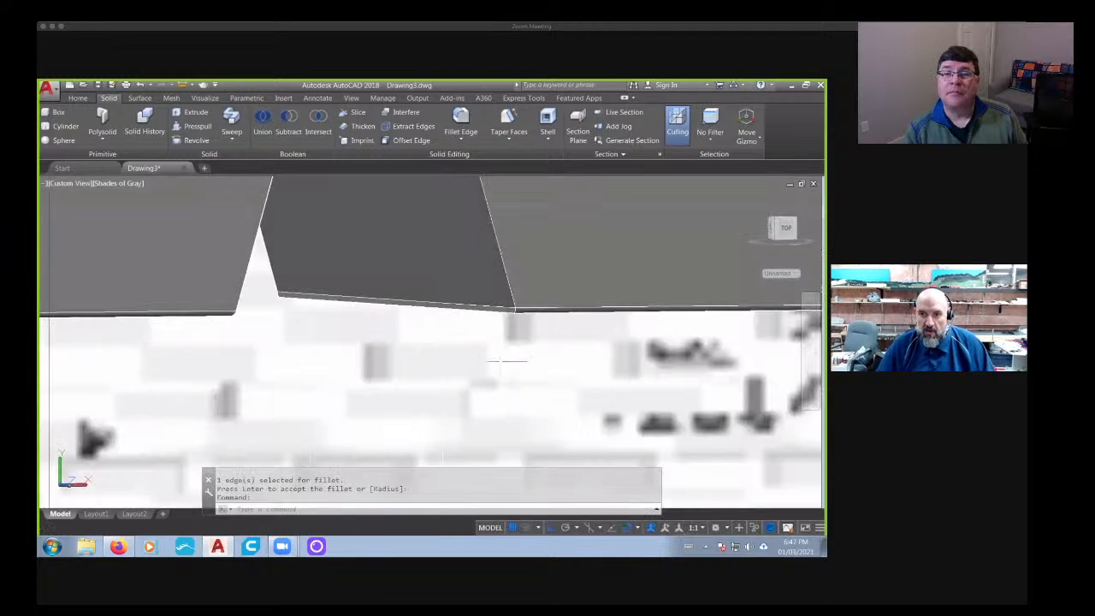
pyautogui.scroll(5, 496, 309)
pyautogui.press('Return')
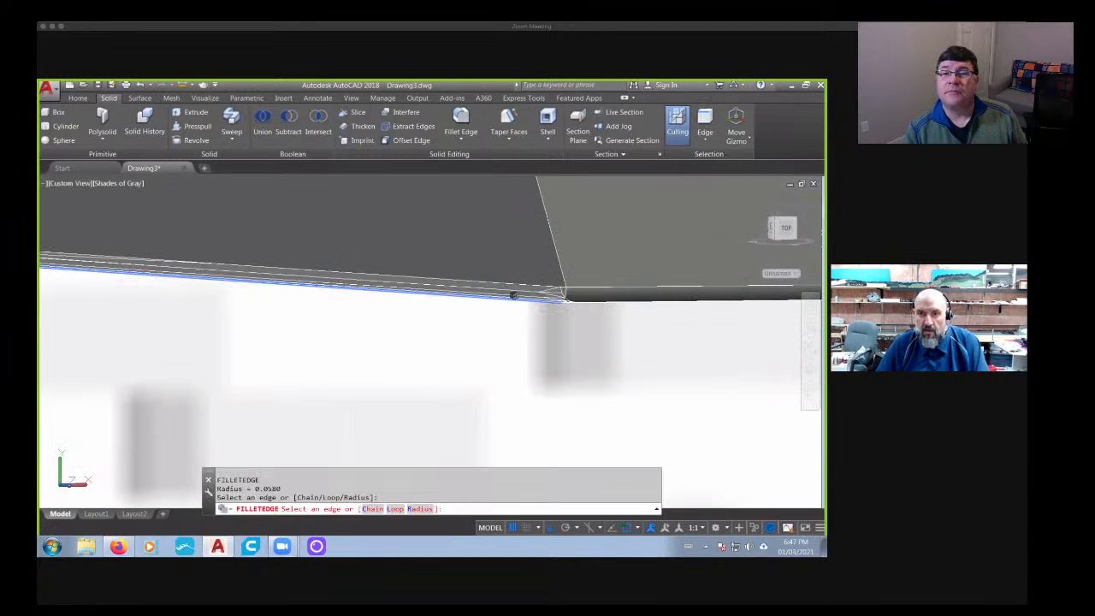
pyautogui.click(509, 292)
pyautogui.keyDown('shift'); pyautogui.moveTo(531, 295); pyautogui.dragTo(166, 355, button='middle'); pyautogui.keyUp('shift')
pyautogui.press('Return')
# - Fillet the bottom edge of one side wall of the second base opening with the 0.058 radius
pyautogui.scroll(5, 432, 338)
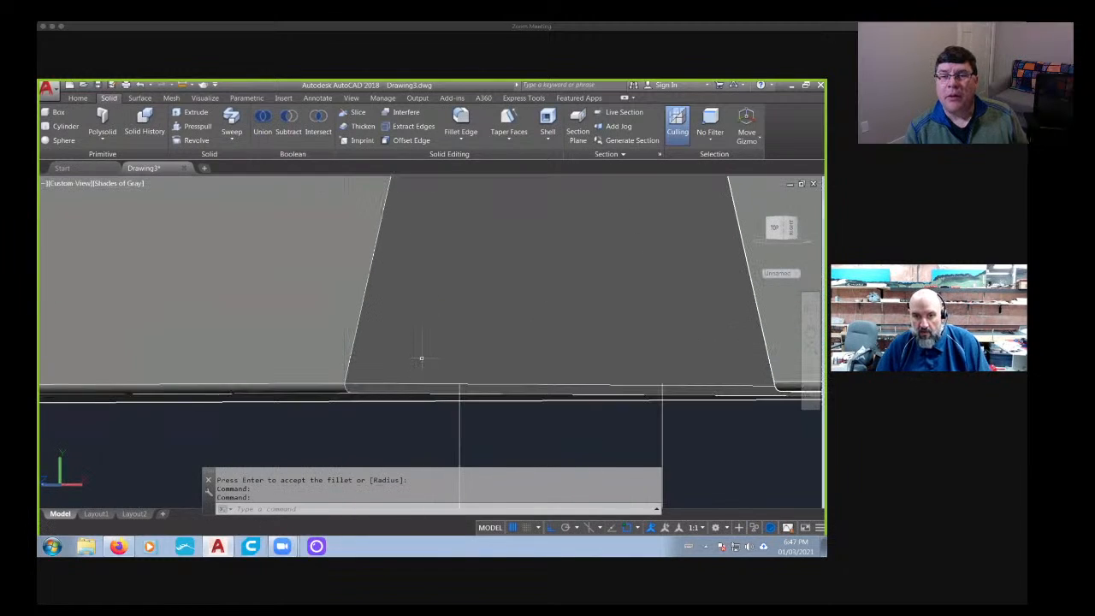
pyautogui.scroll(-2, 418, 356)
pyautogui.moveTo(416, 354)
pyautogui.keyDown('shift'); pyautogui.mouseDown(button='middle')
pyautogui.moveTo(502, 372)
pyautogui.moveTo(414, 360)
pyautogui.mouseUp(button='middle'); pyautogui.keyUp('shift')
pyautogui.press('Return')
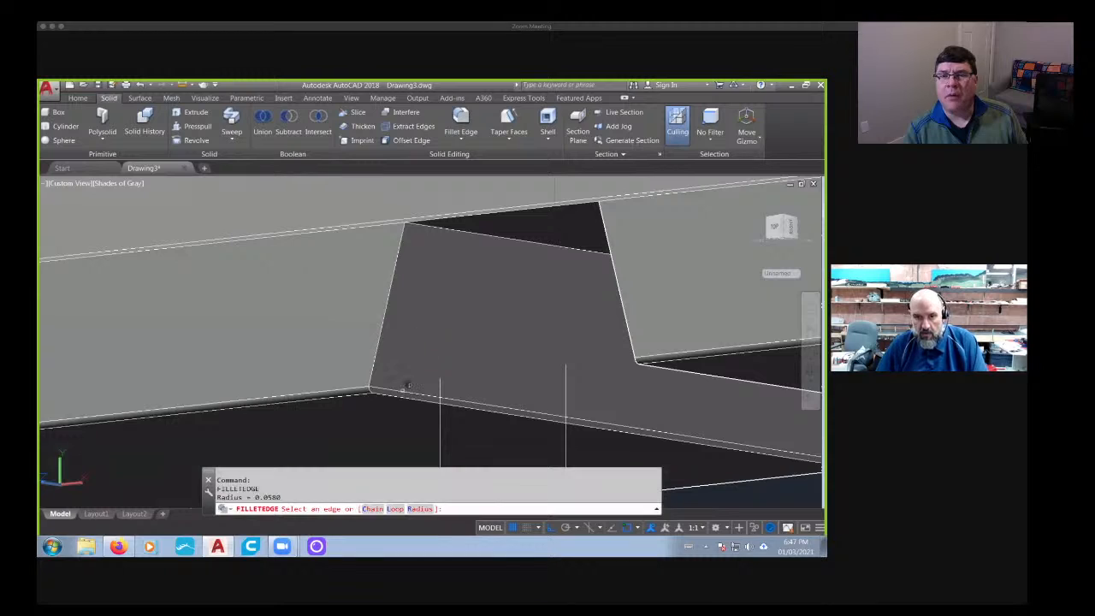
pyautogui.click(402, 391)
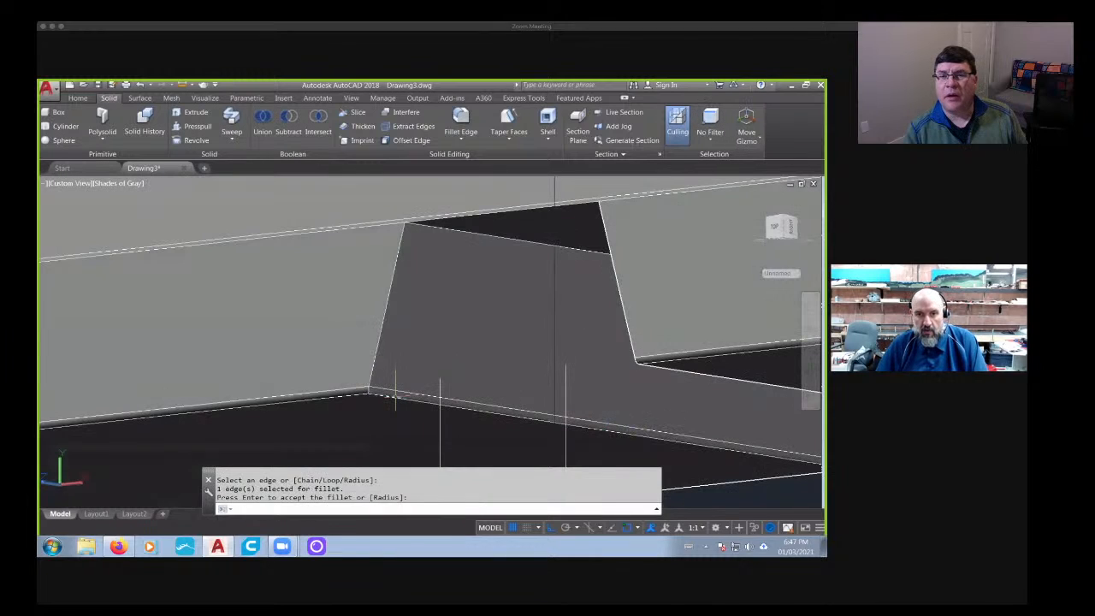
pyautogui.keyDown('shift'); pyautogui.moveTo(402, 391); pyautogui.dragTo(393, 396, button='middle'); pyautogui.keyUp('shift')
# - Fillet the bottom edge of the remaining side wall in the second base opening
pyautogui.keyDown('shift'); pyautogui.moveTo(289, 403); pyautogui.dragTo(482, 267, button='middle'); pyautogui.keyUp('shift')
pyautogui.scroll(5, 472, 409)
pyautogui.press('Return')
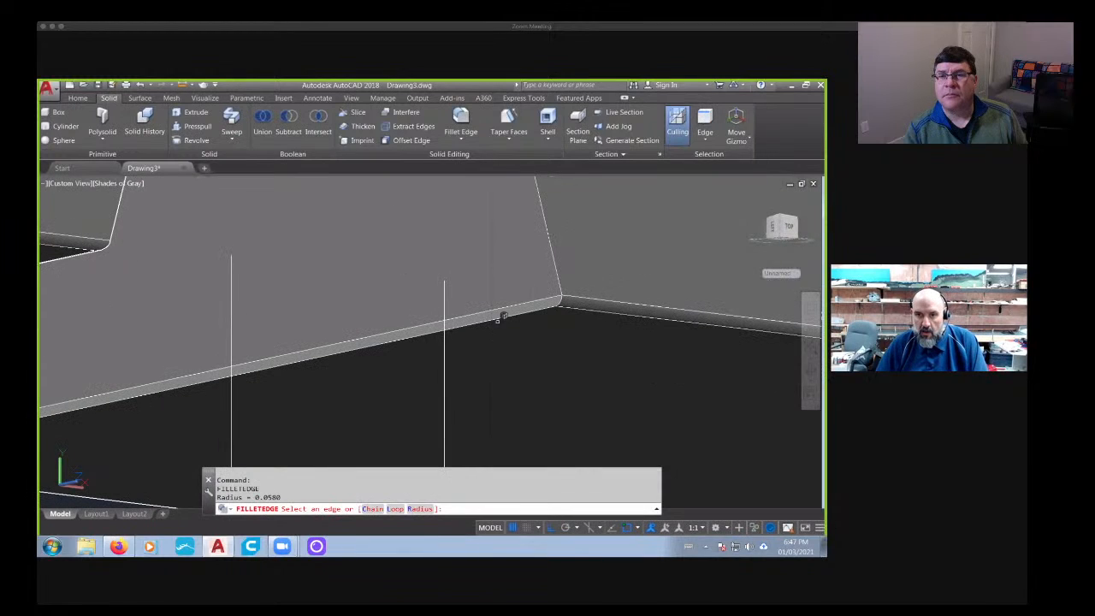
pyautogui.keyDown('shift'); pyautogui.moveTo(499, 317); pyautogui.dragTo(496, 363, button='middle'); pyautogui.keyUp('shift')
pyautogui.moveTo(637, 342); pyautogui.dragTo(511, 364, button='middle')
pyautogui.scroll(3, 511, 362)
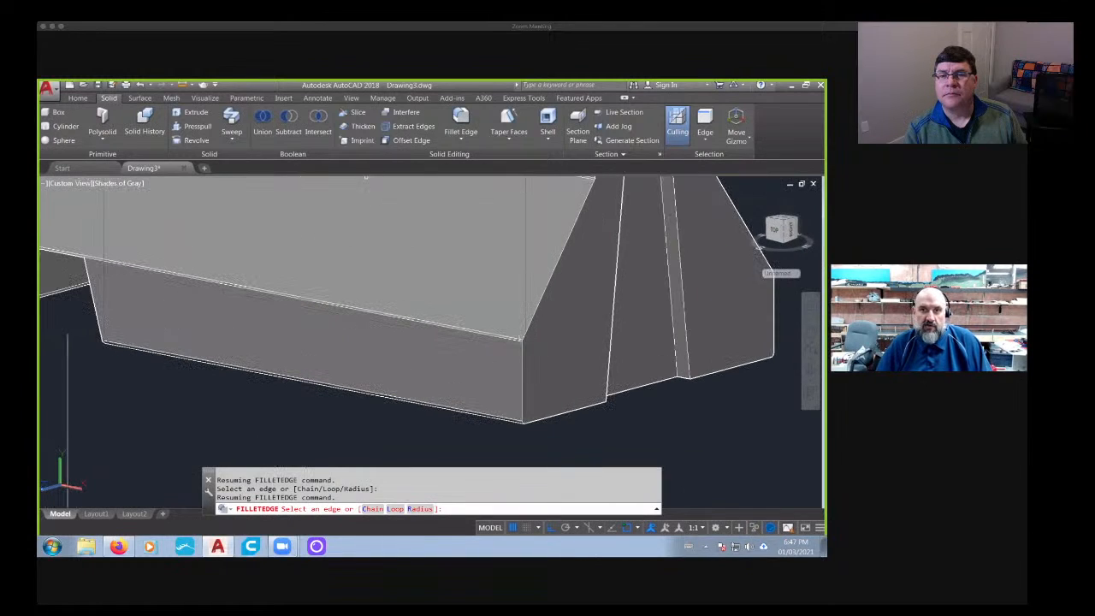
# - Start an edge fillet on the barrier's end face, selecting the vertical, sloped and upper outline edges along one side plus the top edge
pyautogui.scroll(-2, 543, 309)
pyautogui.moveTo(543, 303); pyautogui.dragTo(497, 374, button='middle')
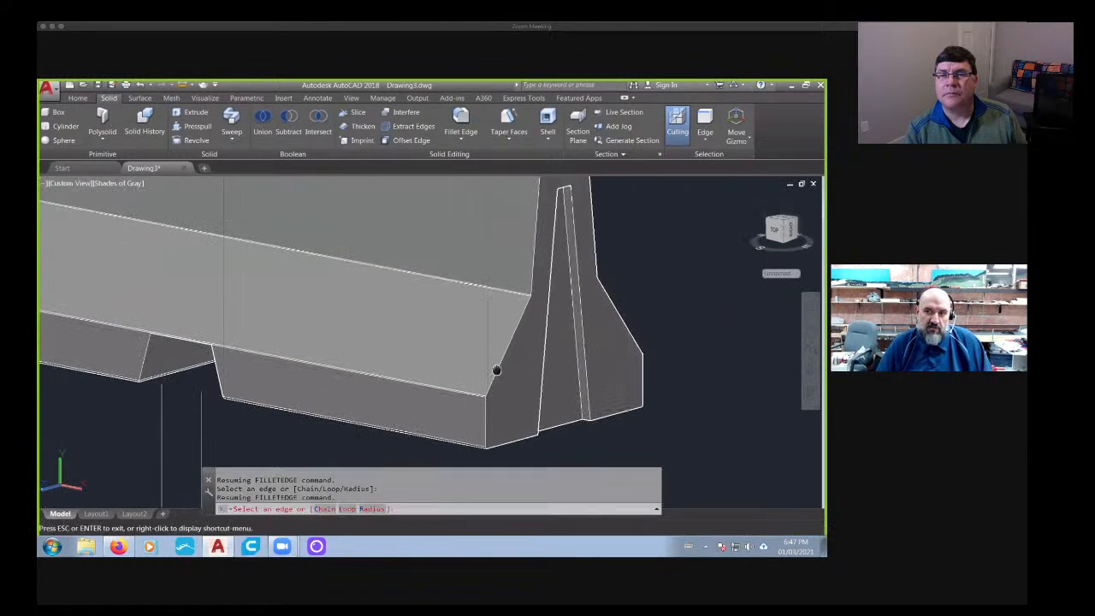
pyautogui.click(456, 122)
pyautogui.scroll(2, 482, 379)
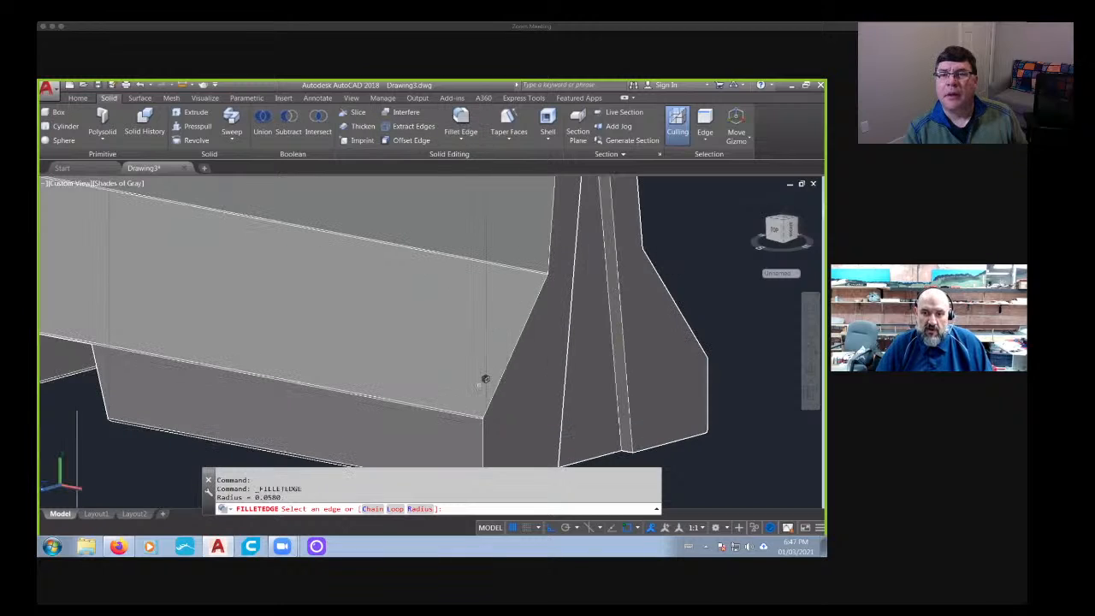
pyautogui.click(478, 398)
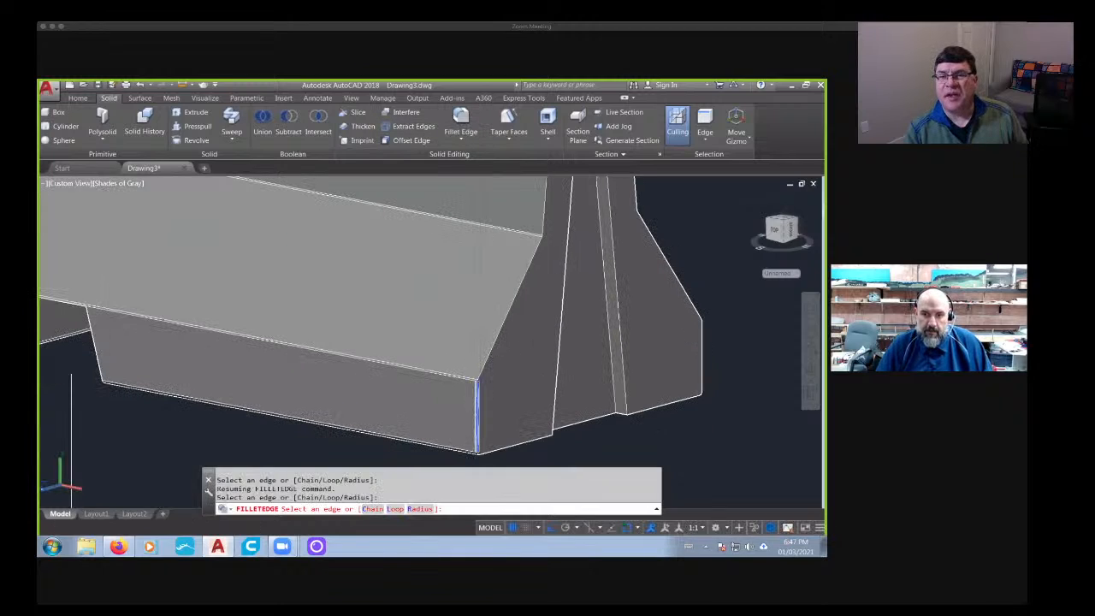
pyautogui.click(499, 334)
pyautogui.moveTo(517, 280); pyautogui.dragTo(466, 415, button='middle')
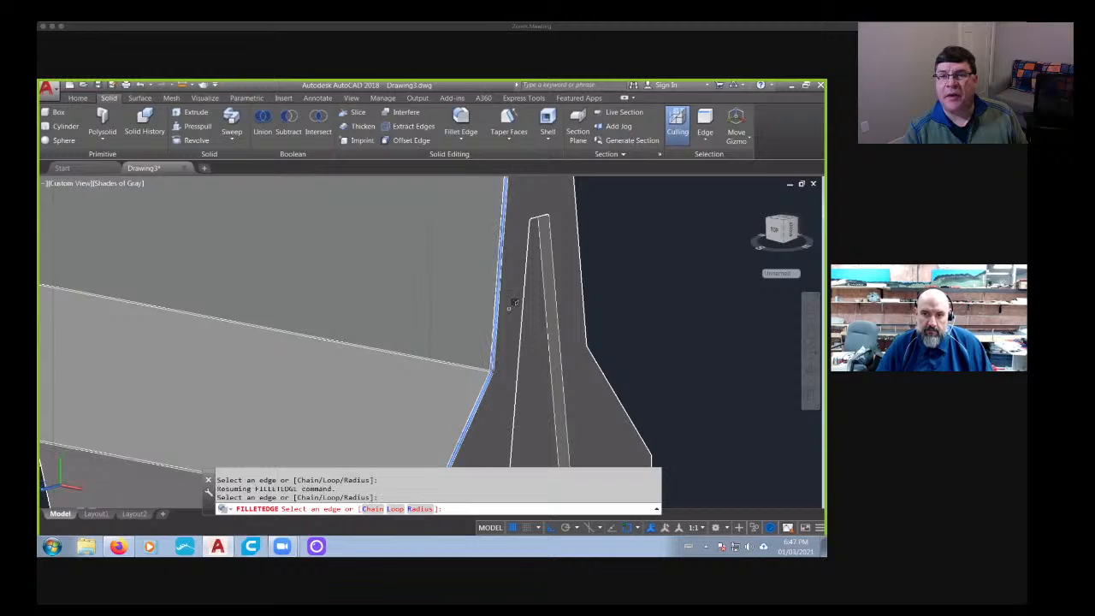
pyautogui.keyDown('shift'); pyautogui.moveTo(511, 300); pyautogui.dragTo(224, 409, button='middle'); pyautogui.keyUp('shift')
pyautogui.click(482, 360)
# - Add the upper, sloped and vertical outline edges on the end face's other side to the fillet selection
pyautogui.scroll(-8, 515, 354)
pyautogui.moveTo(224, 409); pyautogui.dragTo(303, 358, button='middle')
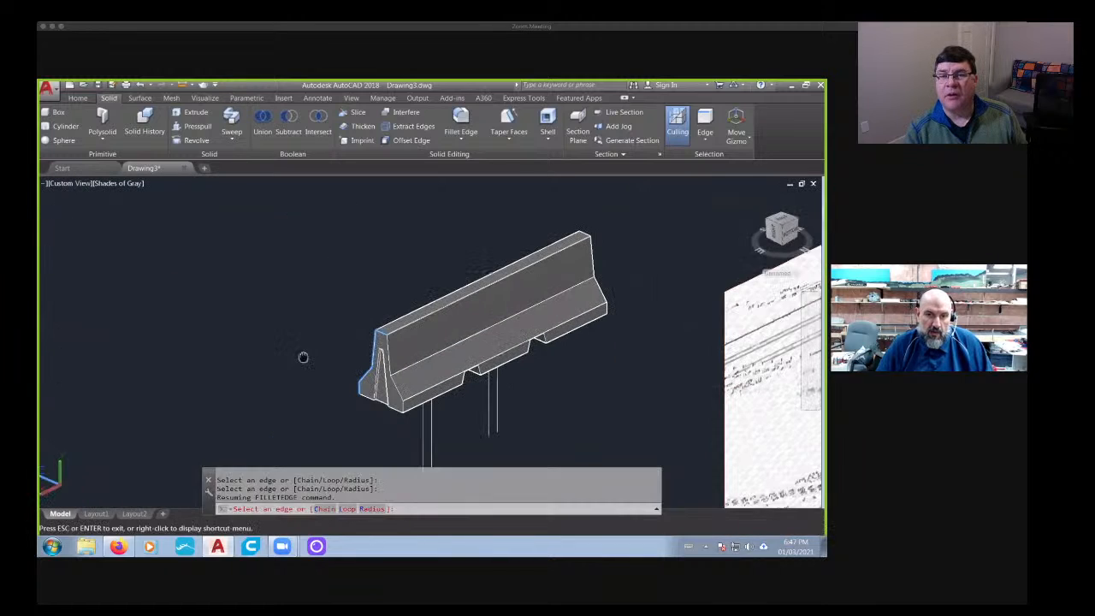
pyautogui.scroll(5, 325, 353)
pyautogui.click(338, 351)
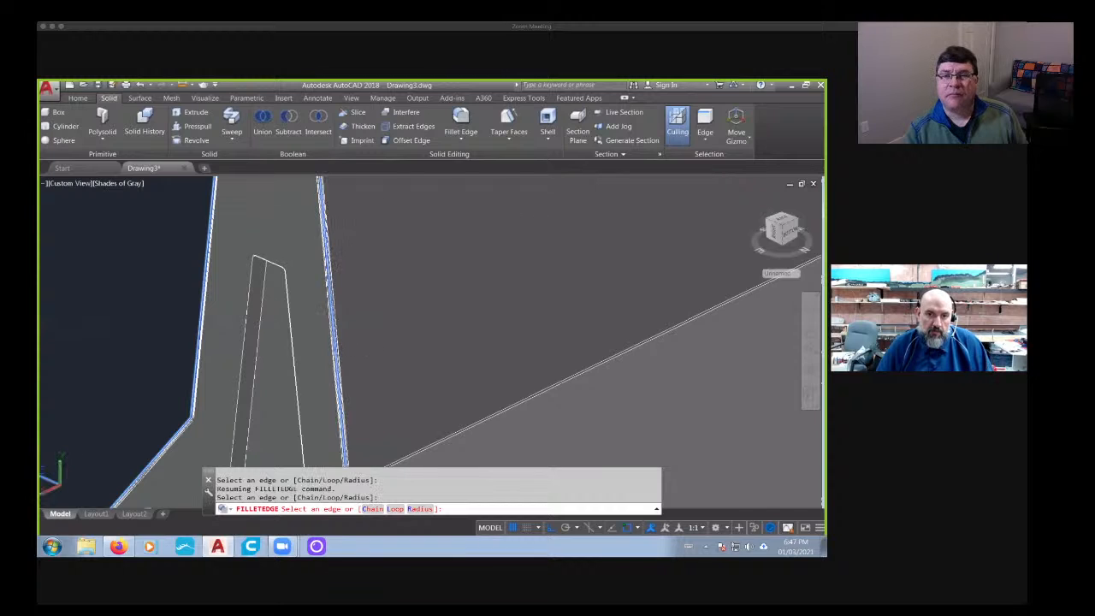
pyautogui.moveTo(347, 398); pyautogui.dragTo(386, 179, button='middle')
pyautogui.click(408, 309)
pyautogui.moveTo(454, 335); pyautogui.dragTo(400, 240, button='middle')
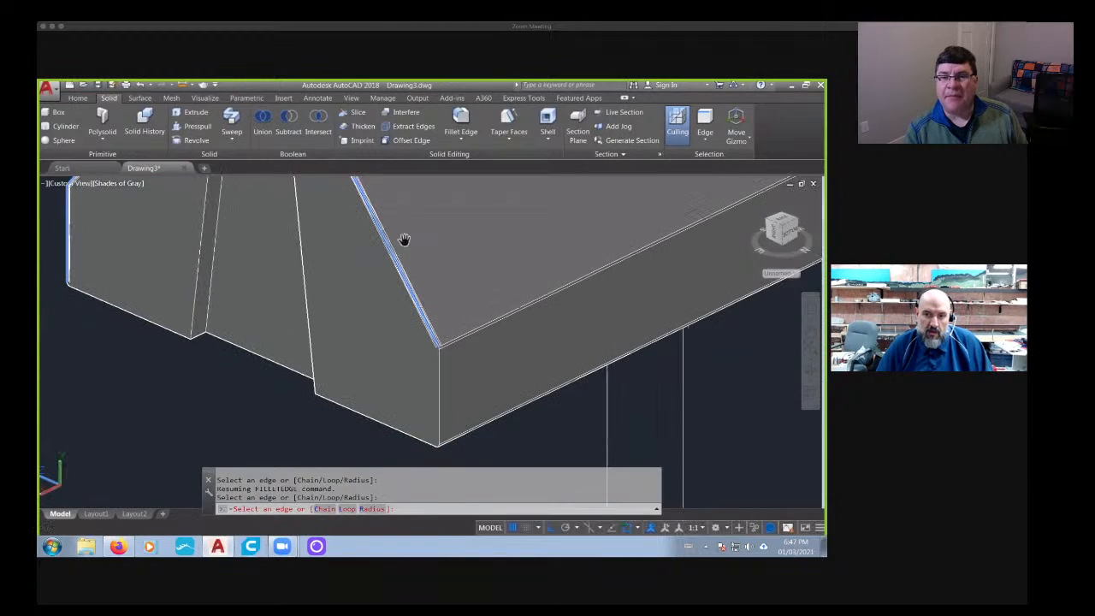
pyautogui.click(441, 363)
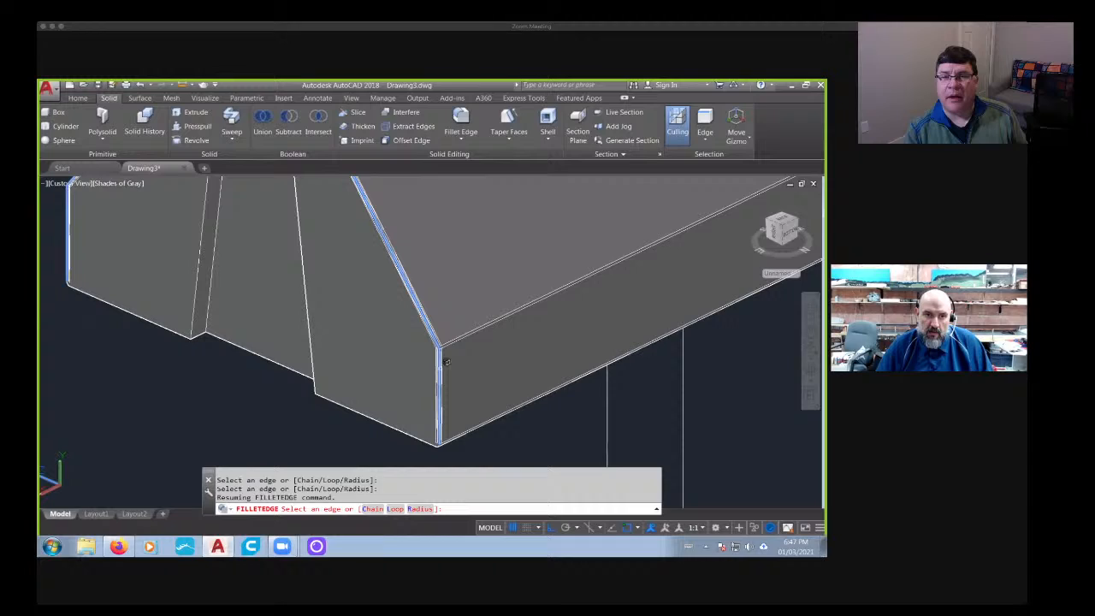
# - Add the end face's two bottom edges and the long side edges of its tapered slot to the fillet selection
pyautogui.click(398, 423)
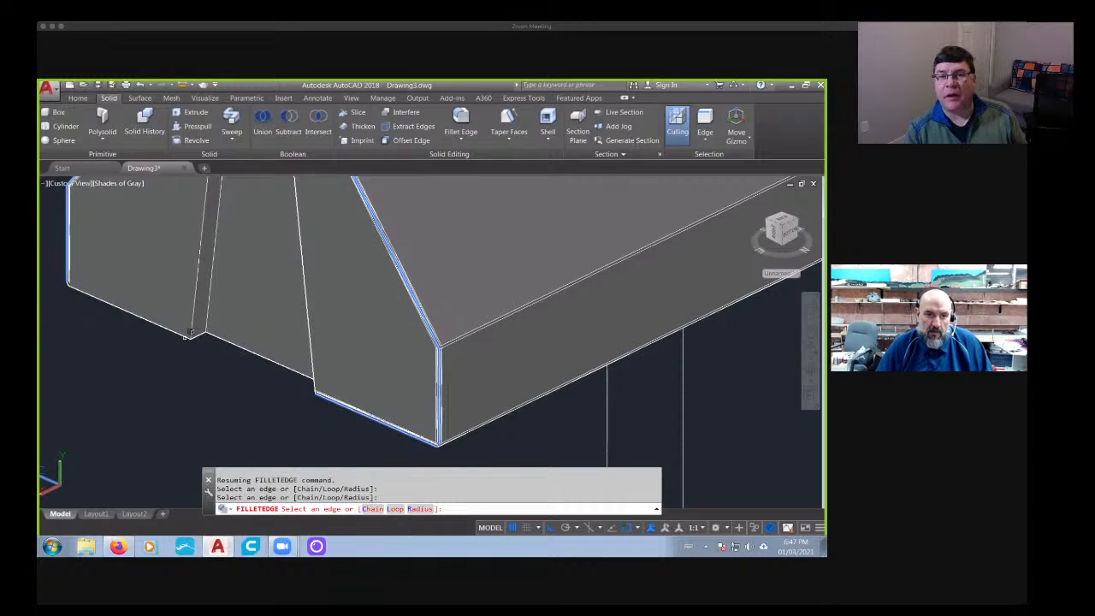
pyautogui.click(181, 328)
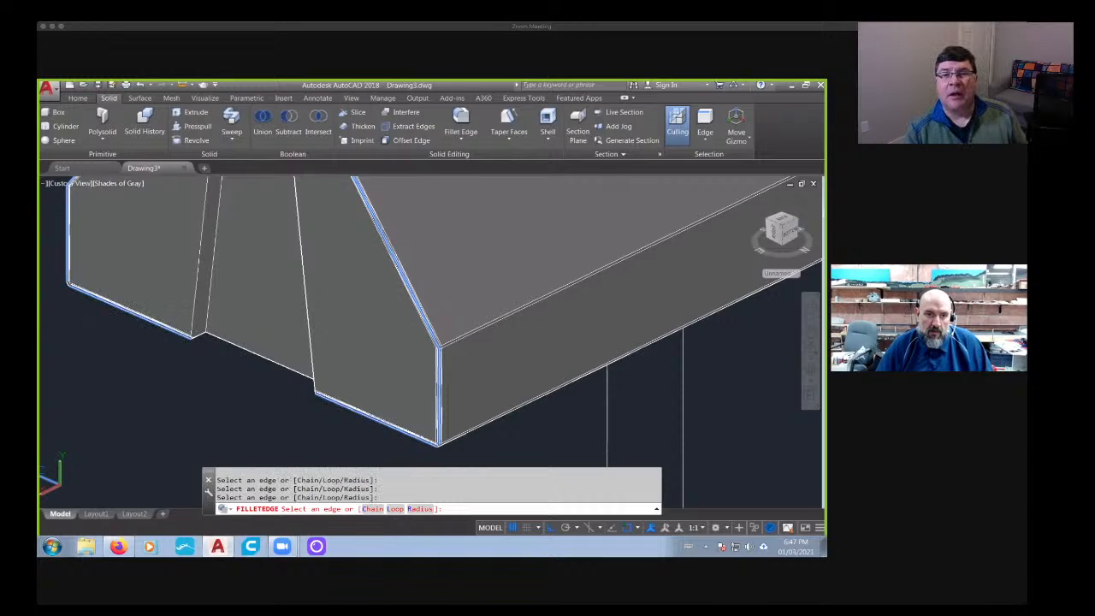
pyautogui.click(204, 310)
pyautogui.keyDown('shift'); pyautogui.moveTo(214, 306); pyautogui.dragTo(531, 327, button='middle'); pyautogui.keyUp('shift')
pyautogui.scroll(5, 531, 330)
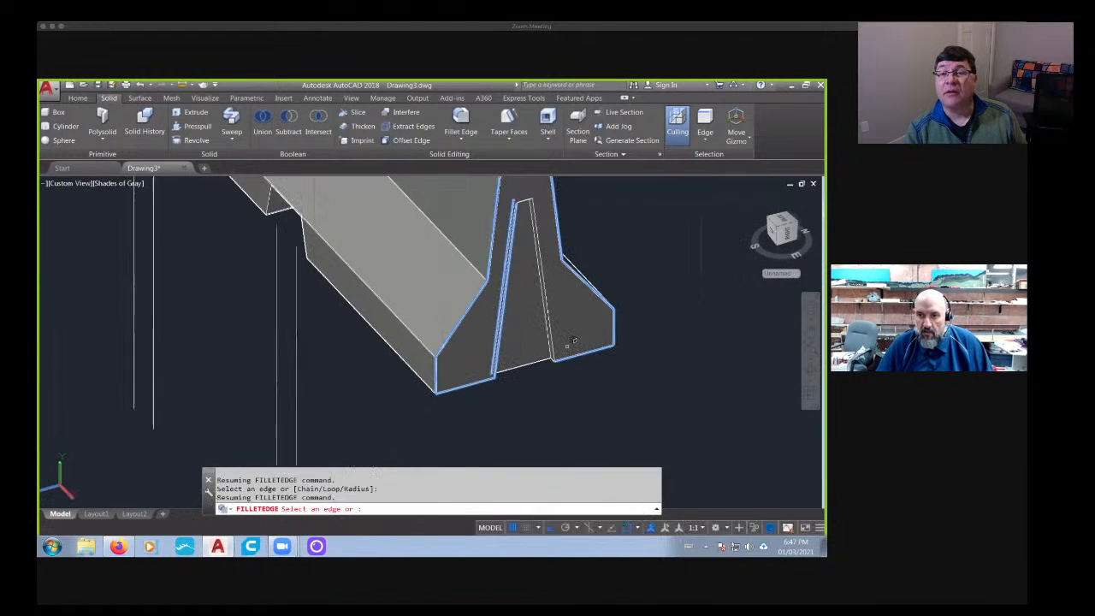
pyautogui.click(541, 345)
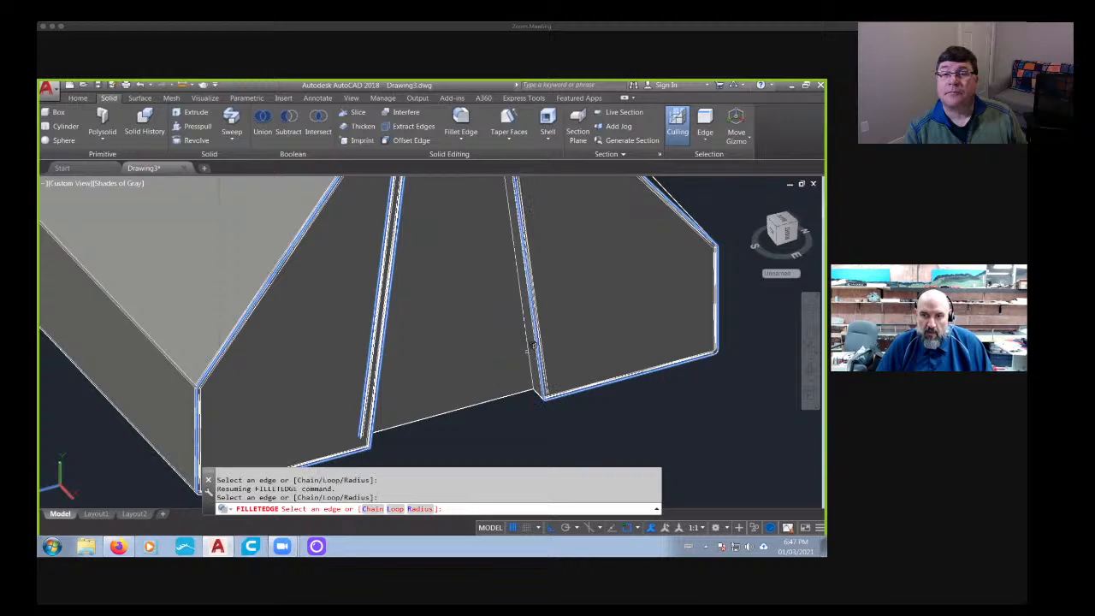
pyautogui.click(530, 346)
pyautogui.keyDown('shift'); pyautogui.moveTo(517, 342); pyautogui.dragTo(479, 440, button='middle'); pyautogui.keyUp('shift')
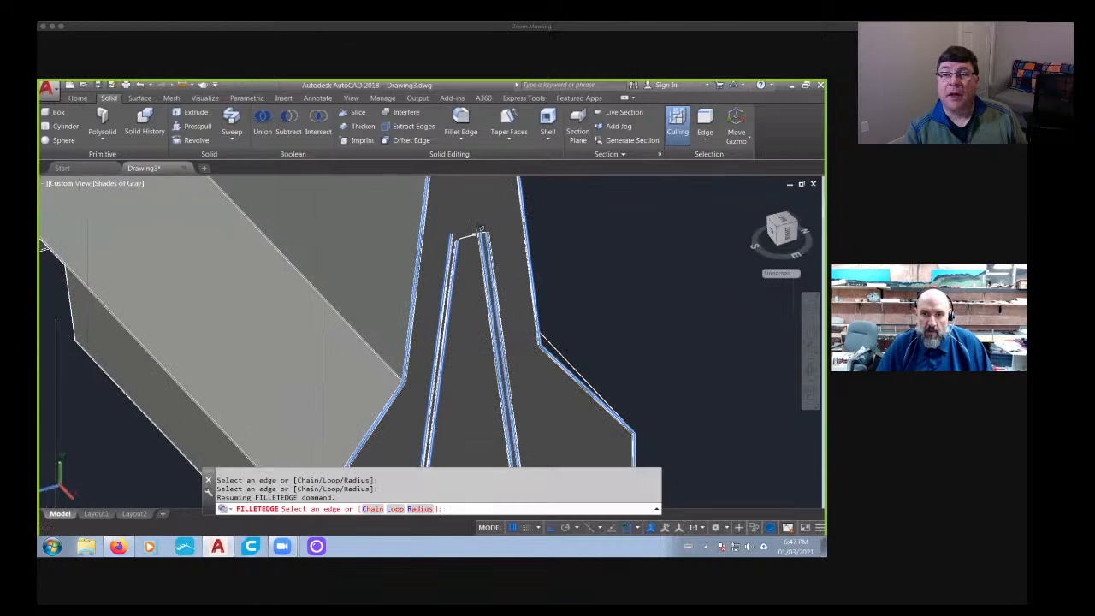
# - Add the top and rounded corner edges of the tapered slot and try to apply the fillet to all selected edges
pyautogui.scroll(-5, 482, 267)
pyautogui.keyDown('shift'); pyautogui.moveTo(482, 267); pyautogui.dragTo(425, 388, button='middle'); pyautogui.keyUp('shift')
pyautogui.scroll(8, 438, 299)
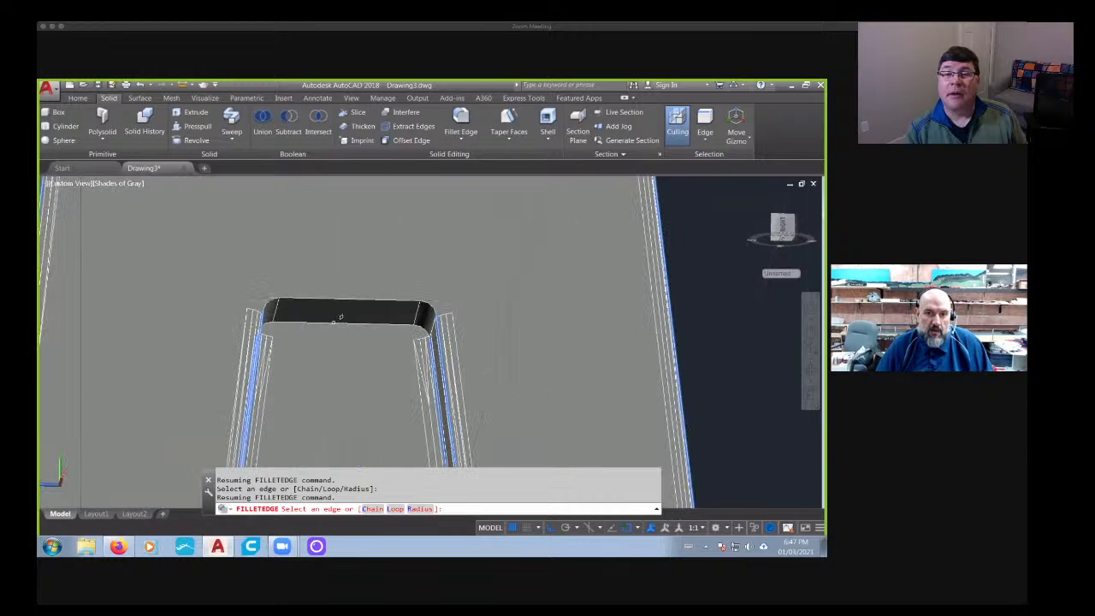
pyautogui.click(333, 317)
pyautogui.click(339, 294)
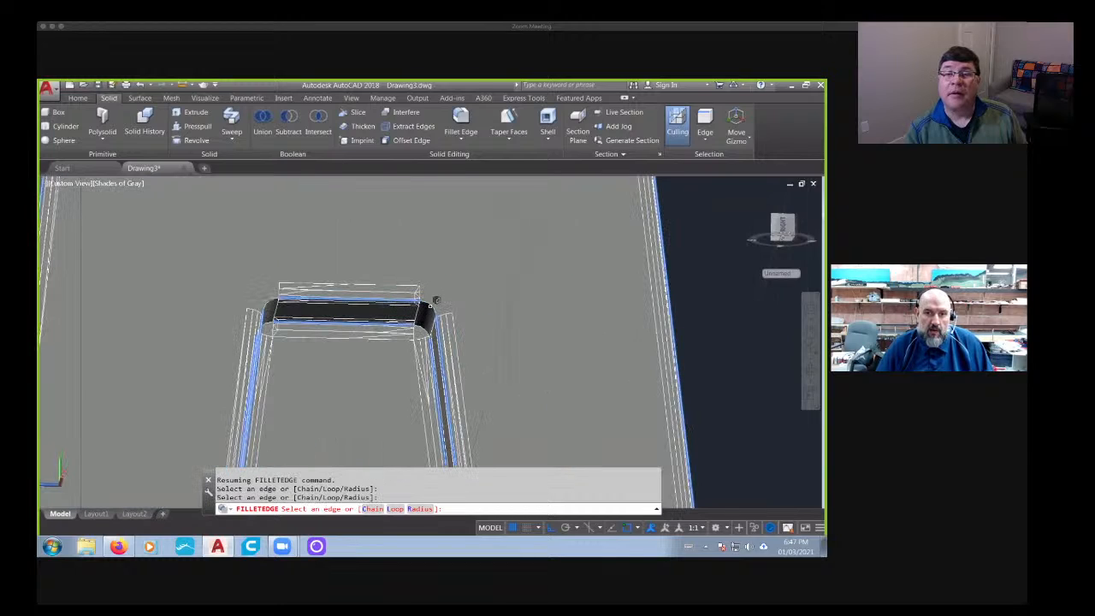
pyautogui.click(436, 301)
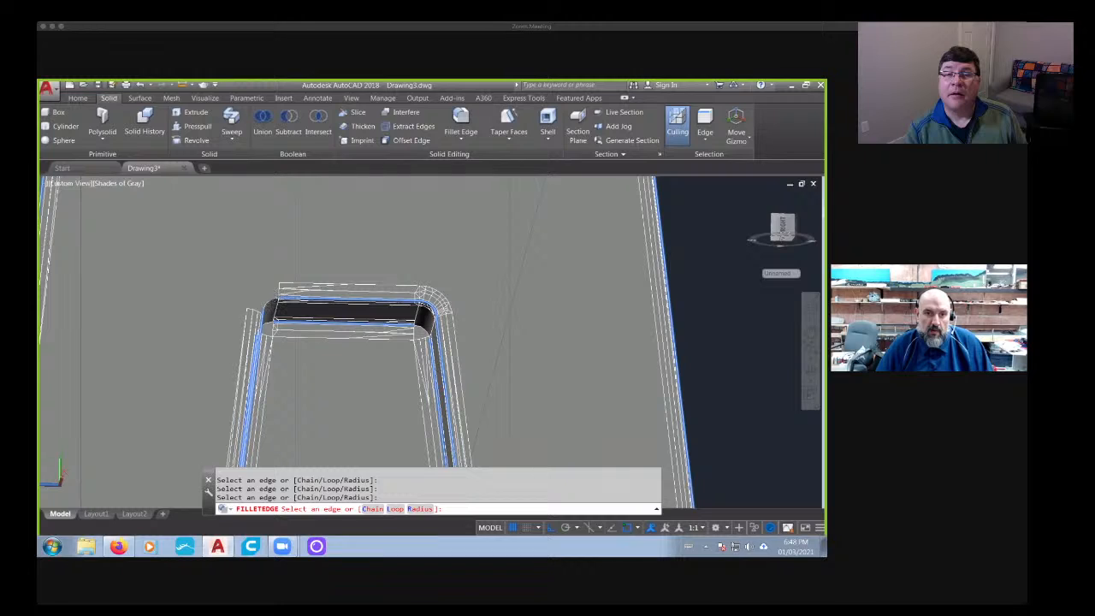
pyautogui.click(268, 304)
pyautogui.scroll(-6, 286, 327)
pyautogui.press('Return')
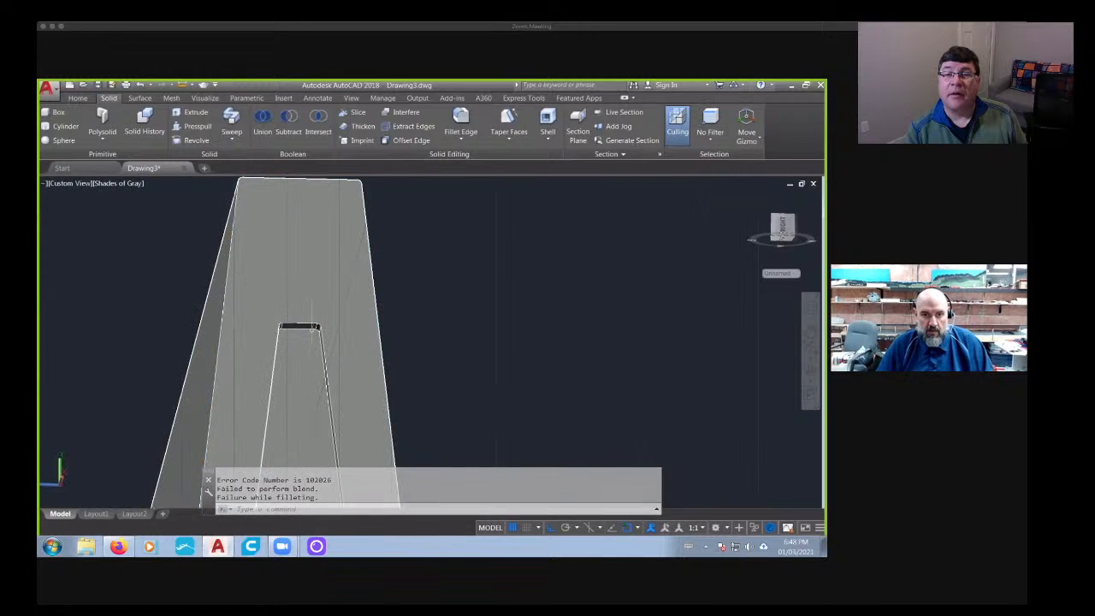
# - Fillet only the top edge of the barrier's end face with the 0.058 radius
pyautogui.scroll(-3, 313, 328)
pyautogui.moveTo(279, 374); pyautogui.dragTo(374, 397, button='middle')
pyautogui.click(463, 124)
pyautogui.scroll(4, 334, 210)
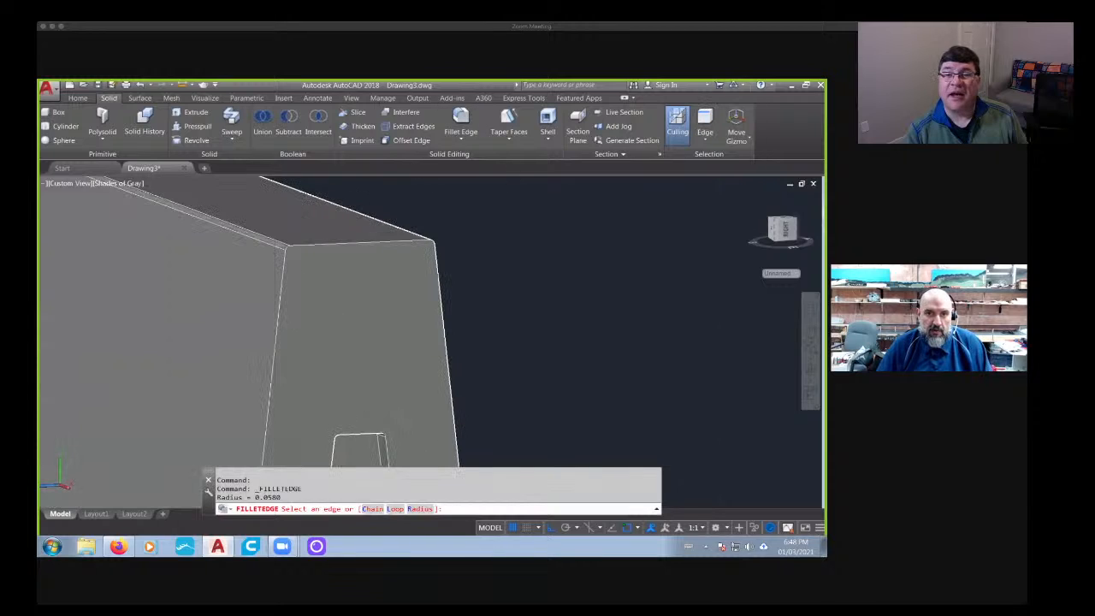
pyautogui.scroll(2, 343, 220)
pyautogui.click(343, 245)
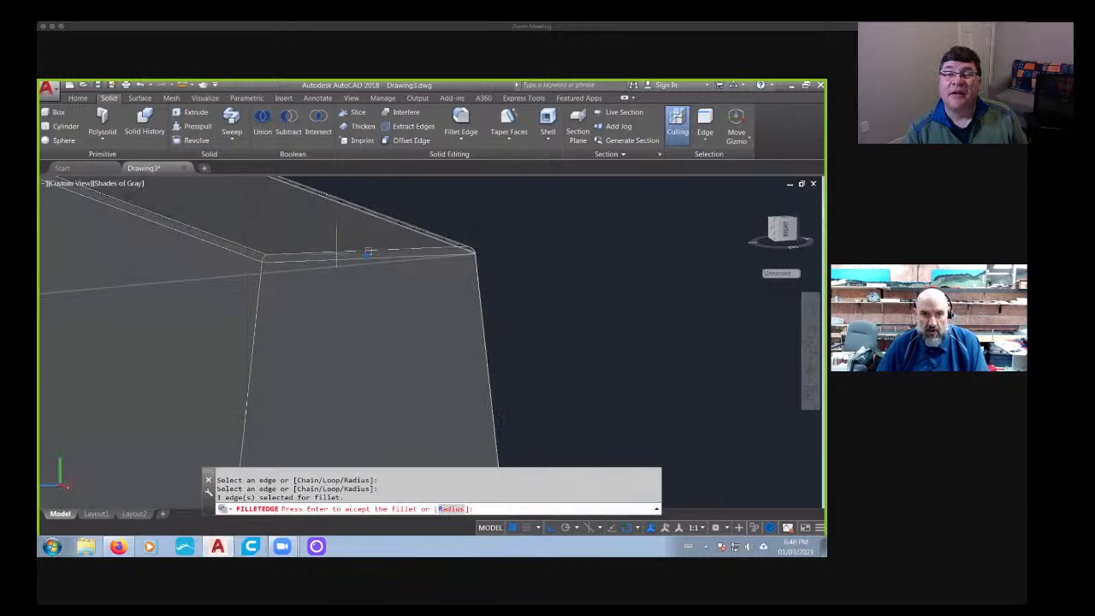
pyautogui.press('Return')
pyautogui.press('Return')
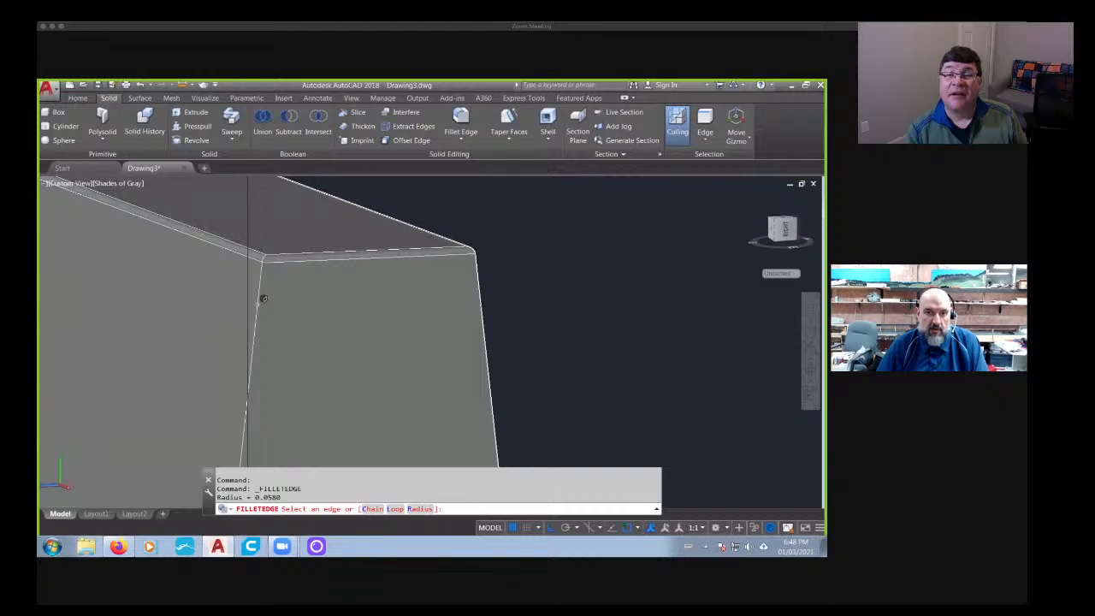
# - Cancel the restarted edge fillet and undo the latest fillet operations on the end face
pyautogui.scroll(-3, 342, 301)
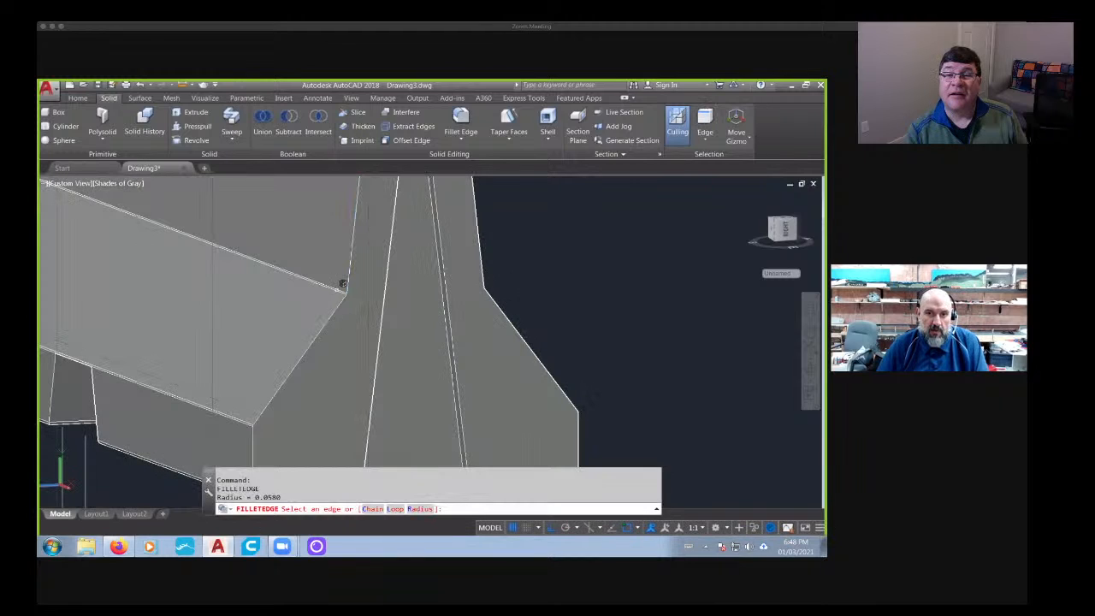
pyautogui.scroll(-5, 343, 284)
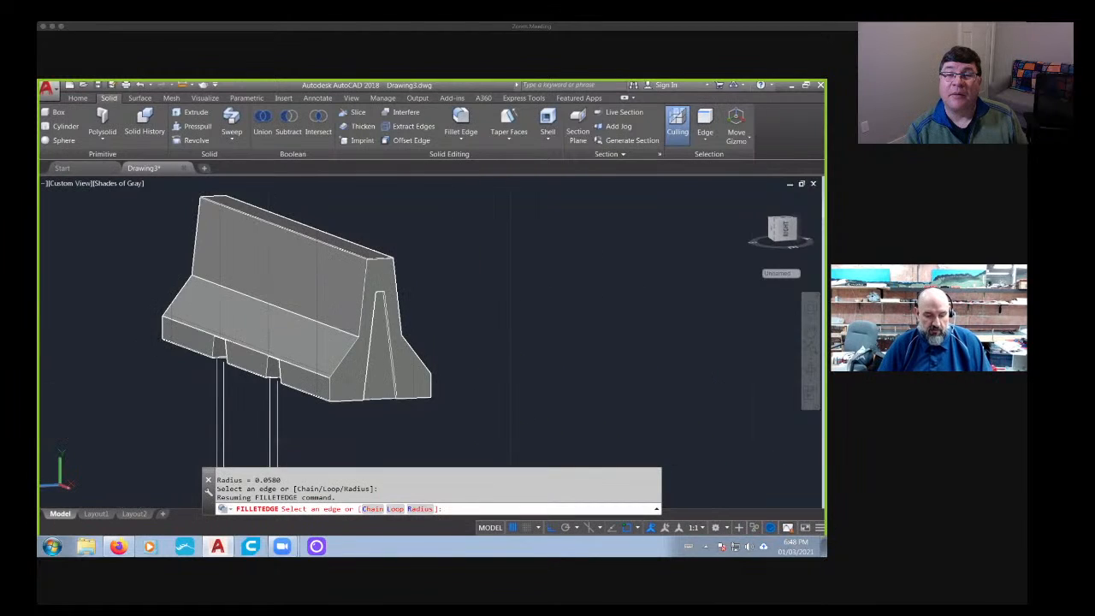
pyautogui.hotkey('ctrl', 'z')
pyautogui.press('Escape')
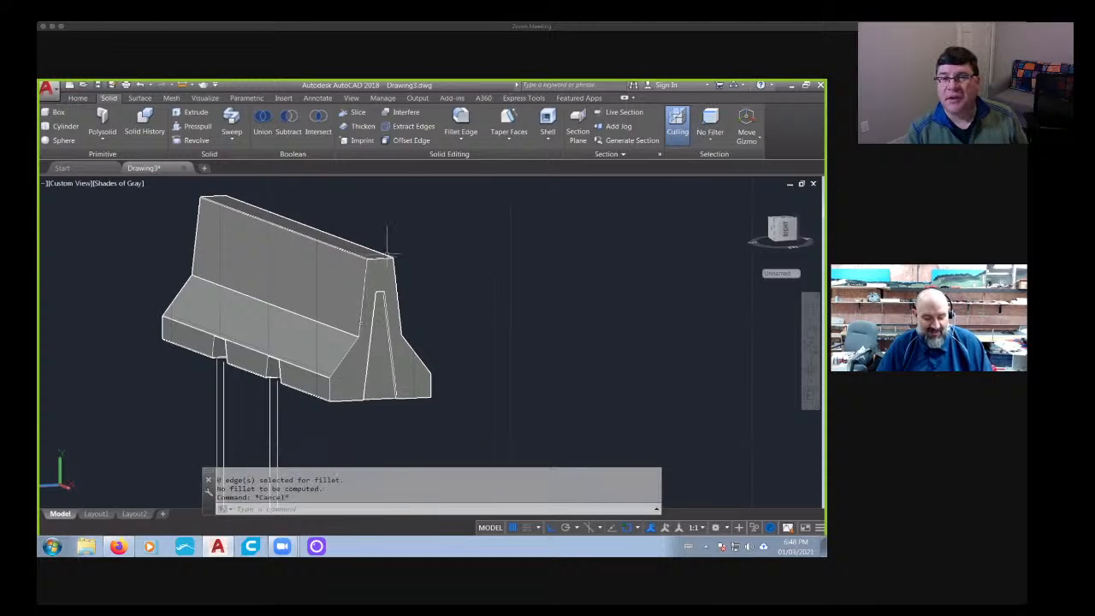
pyautogui.hotkey('ctrl', 'z')
pyautogui.hotkey('ctrl', 'z')
pyautogui.hotkey('ctrl', 'z')
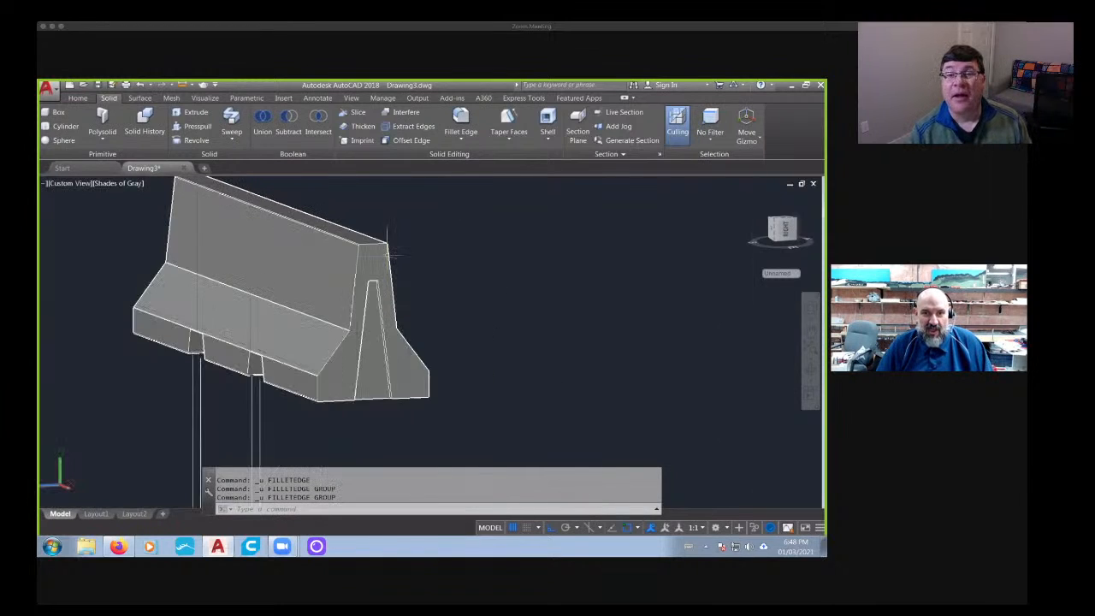
pyautogui.keyDown('shift'); pyautogui.moveTo(283, 364); pyautogui.dragTo(417, 390, button='middle'); pyautogui.keyUp('shift')
pyautogui.scroll(-5, 437, 342)
pyautogui.click(774, 244)
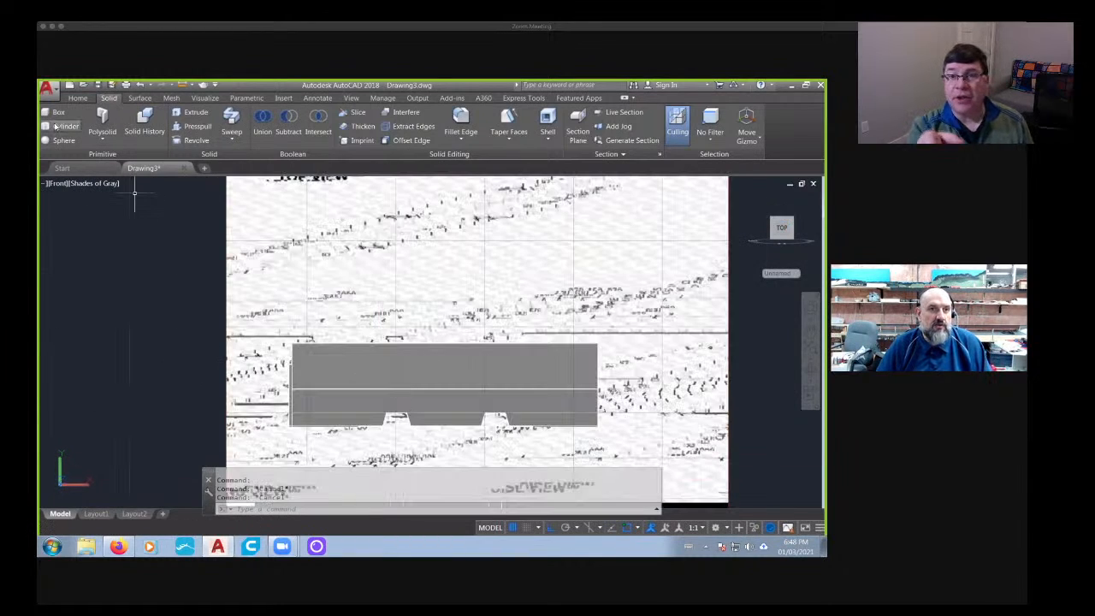
pyautogui.click(58, 126)
pyautogui.scroll(3, 376, 368)
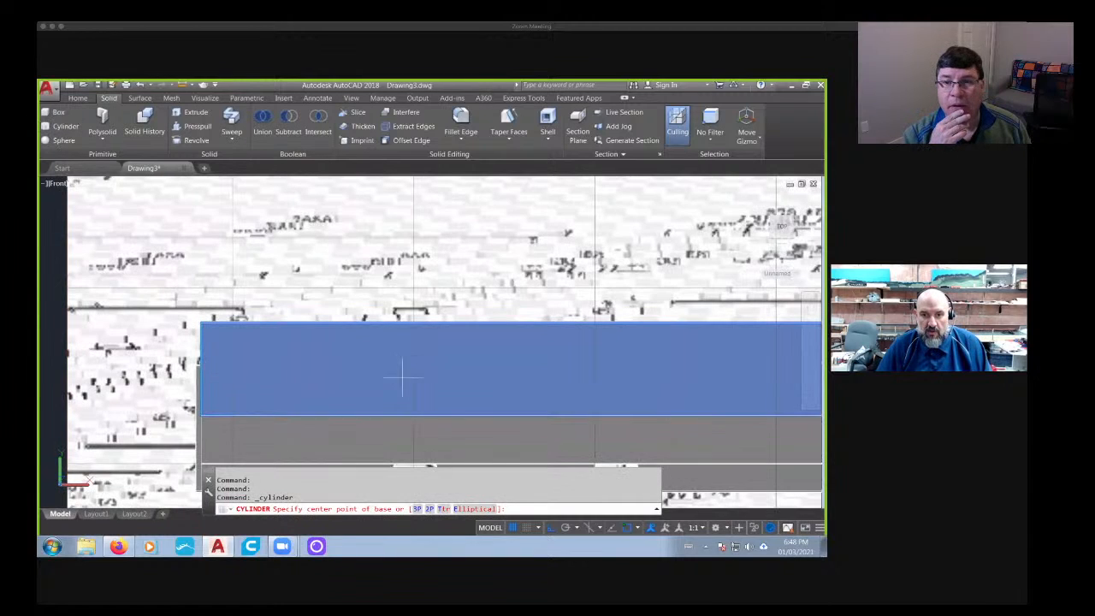
pyautogui.press('Escape')
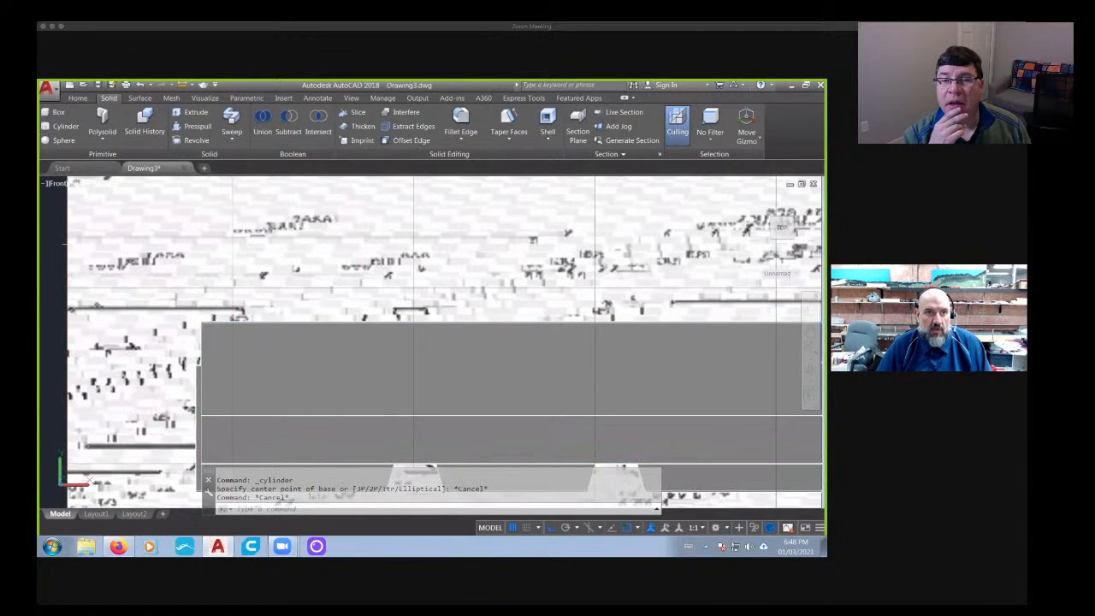
# - Display the model in 2D Wireframe and examine the hole size and spacing on the reference drawing's side view
pyautogui.click(100, 185)
pyautogui.click(129, 210)
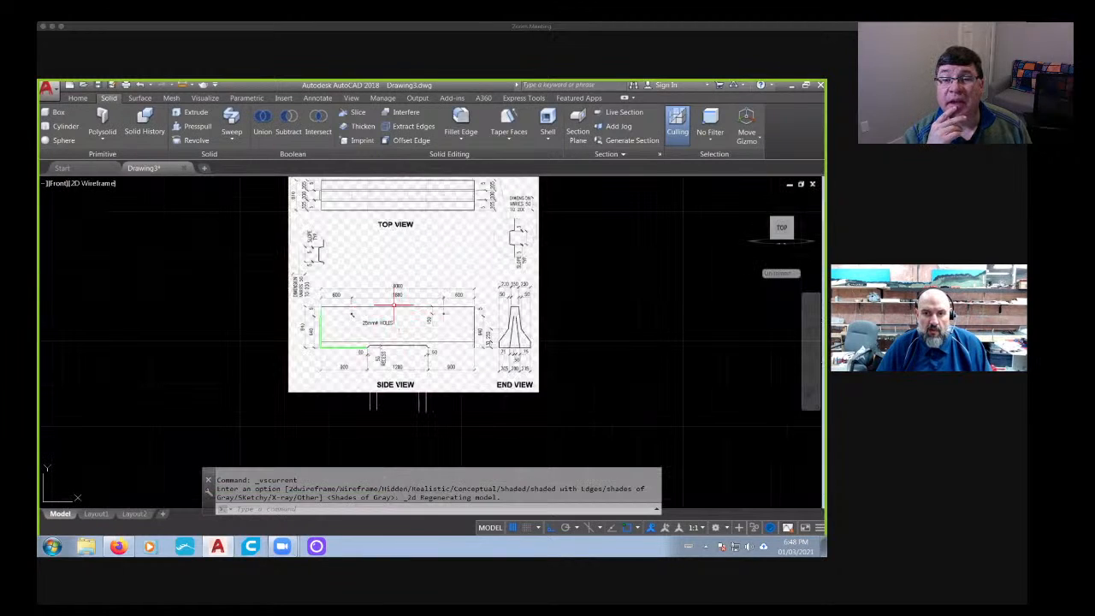
pyautogui.scroll(8, 359, 323)
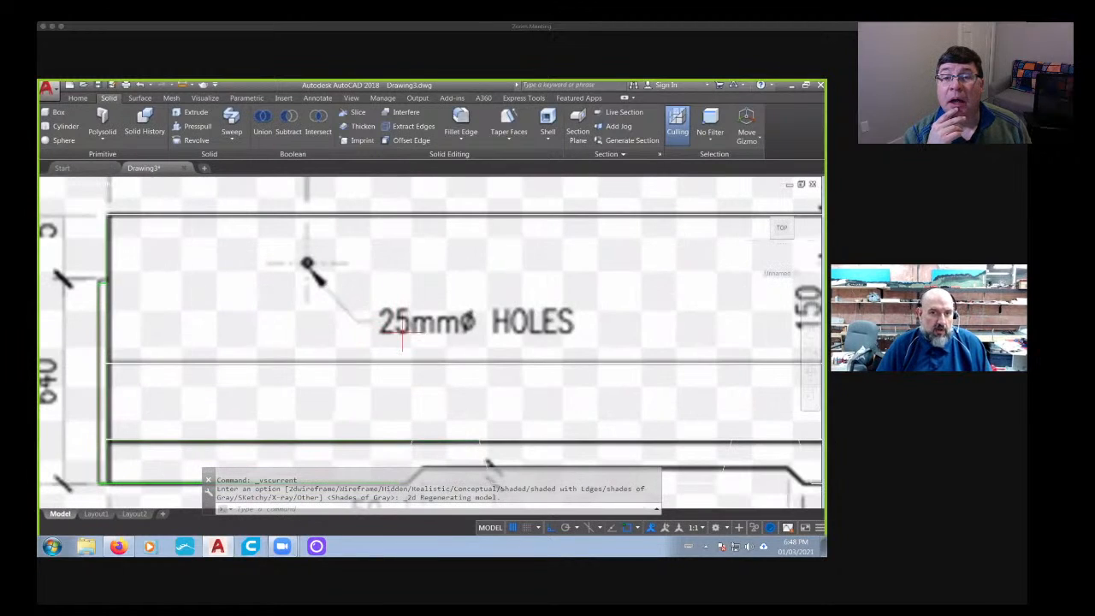
pyautogui.scroll(-6, 402, 341)
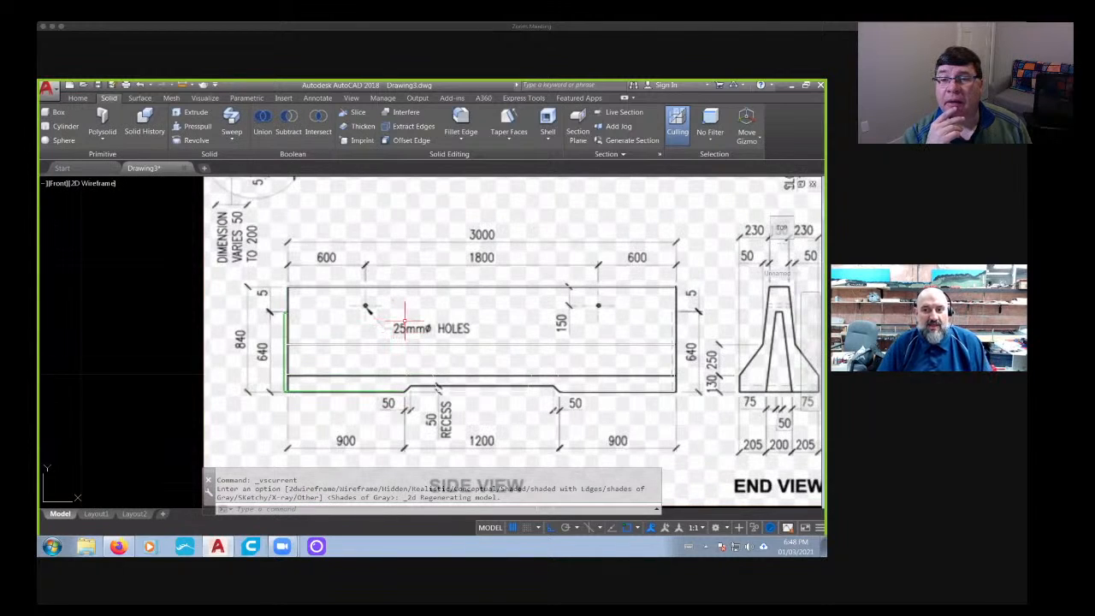
pyautogui.scroll(4, 402, 318)
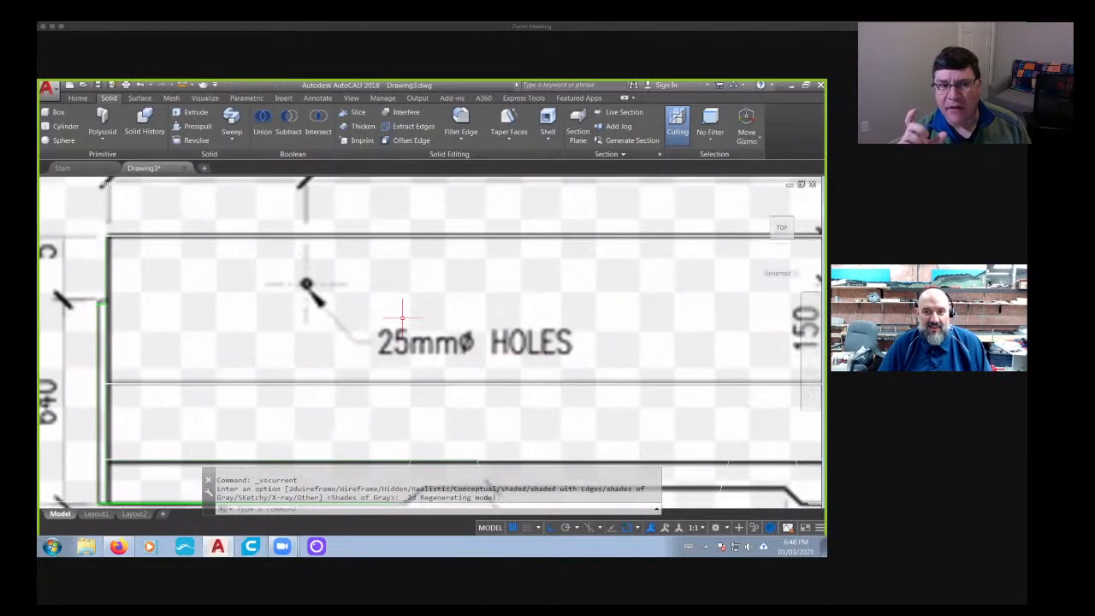
pyautogui.scroll(-6, 402, 318)
pyautogui.moveTo(453, 288); pyautogui.dragTo(452, 401, button='middle')
pyautogui.moveTo(430, 317); pyautogui.dragTo(431, 363, button='middle')
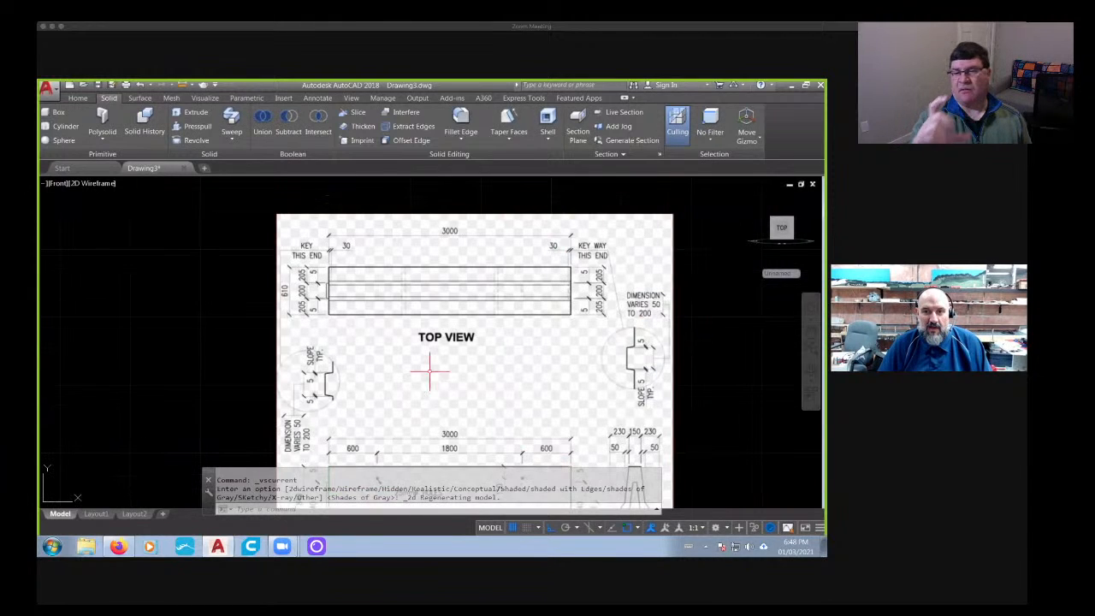
pyautogui.moveTo(432, 410); pyautogui.dragTo(430, 339, button='middle')
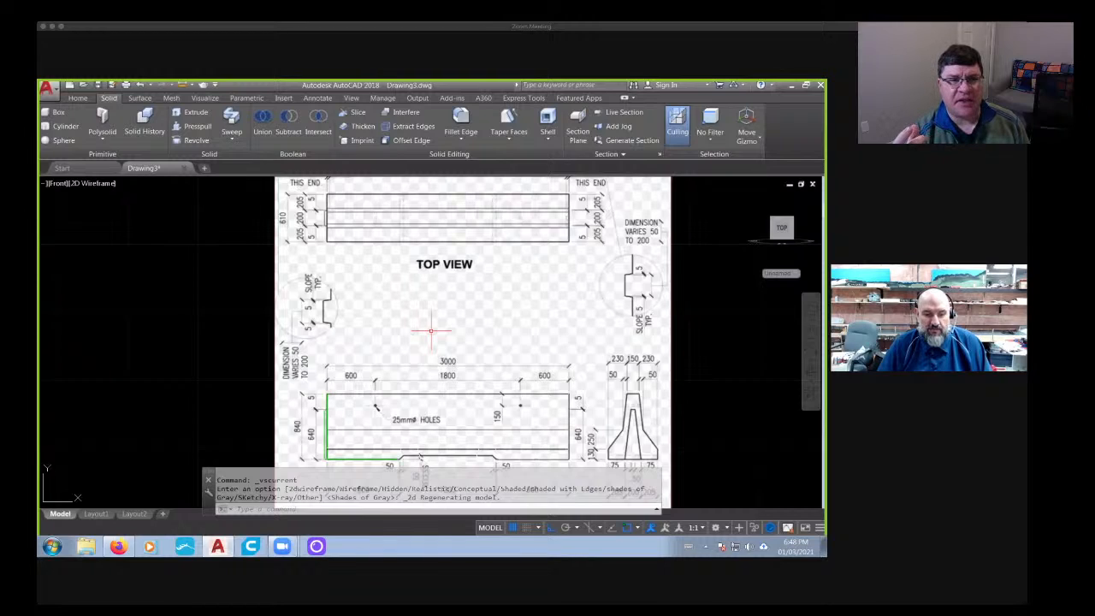
# - Switch to Firefox and open the Plain Concrete Jersey Barrier image to examine the holes in its side
pyautogui.click(90, 183)
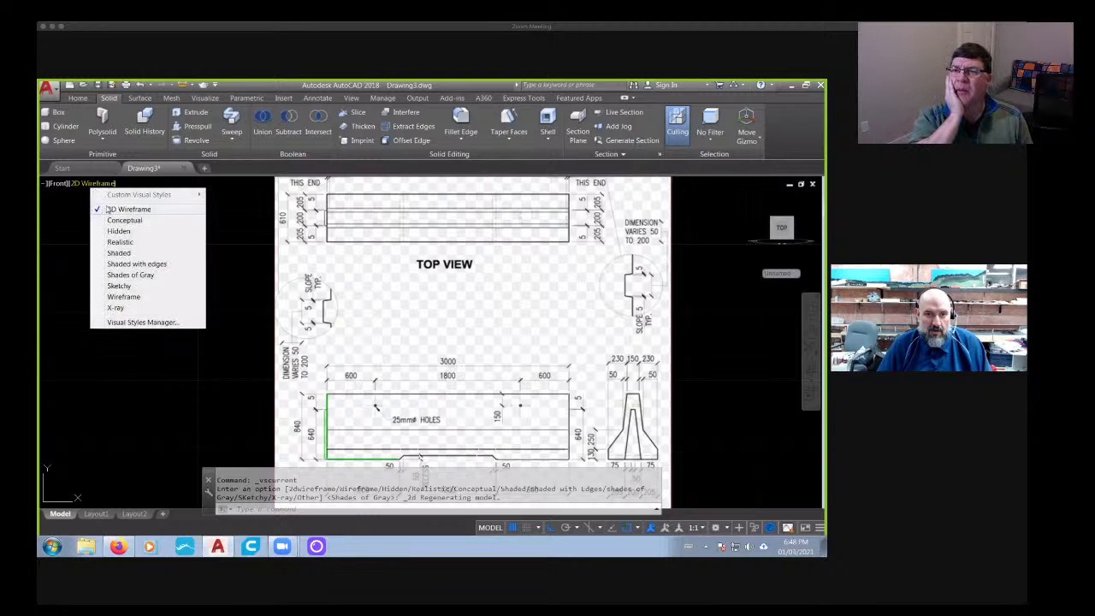
pyautogui.click(169, 503)
pyautogui.click(226, 546)
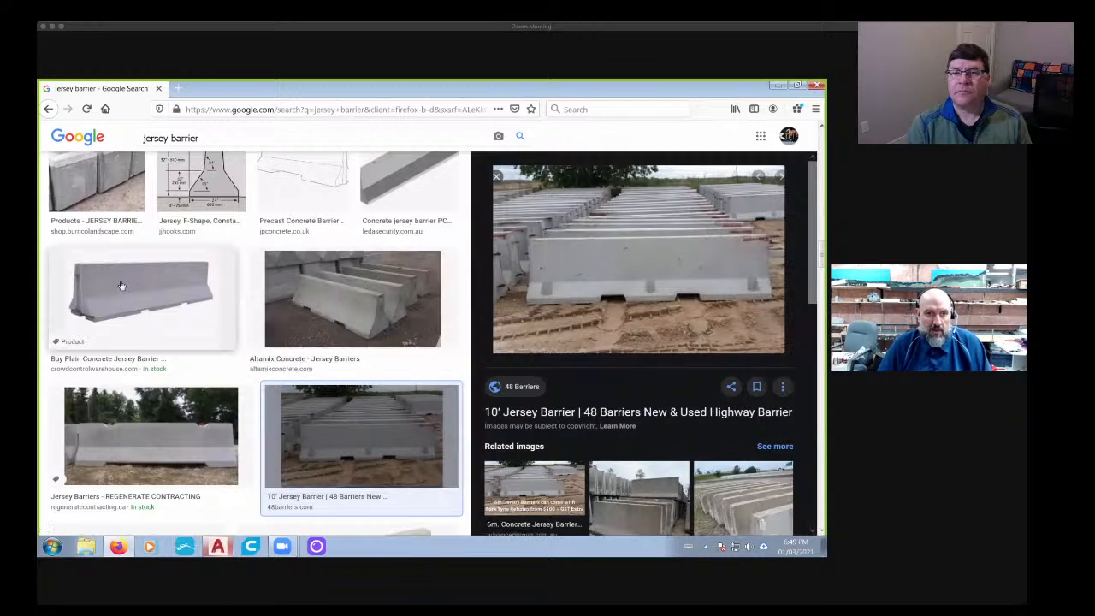
pyautogui.click(137, 296)
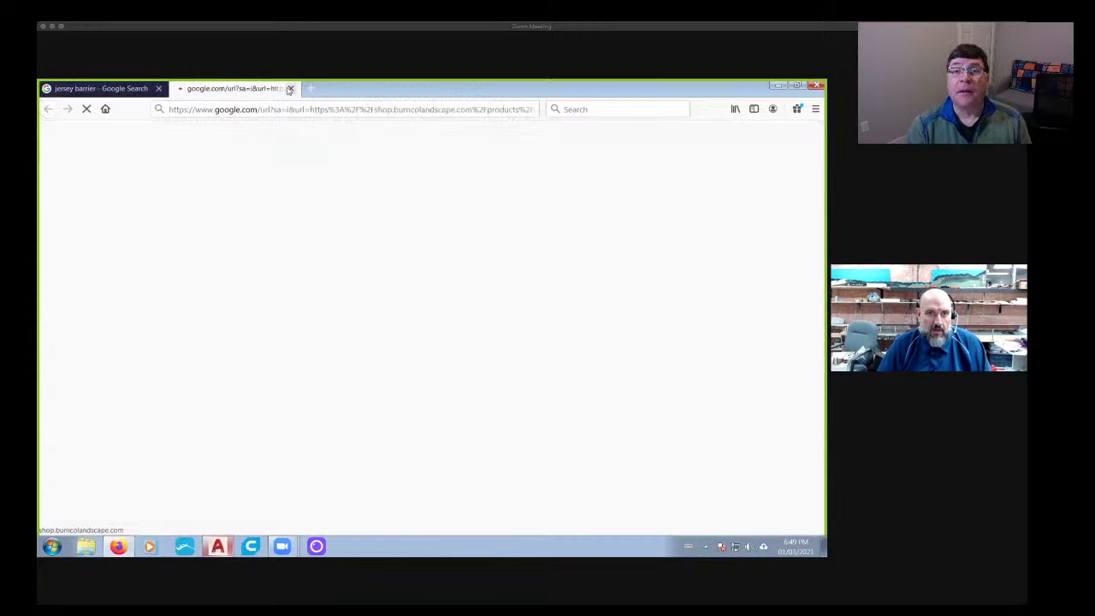
pyautogui.click(290, 88)
pyautogui.click(141, 360)
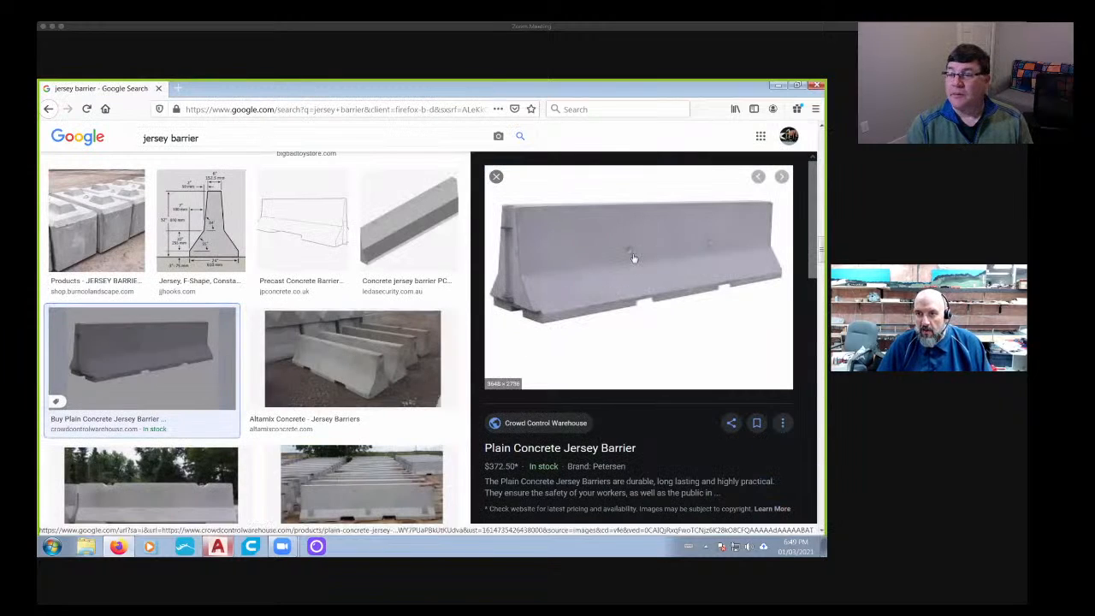
pyautogui.scroll(2, 631, 256)
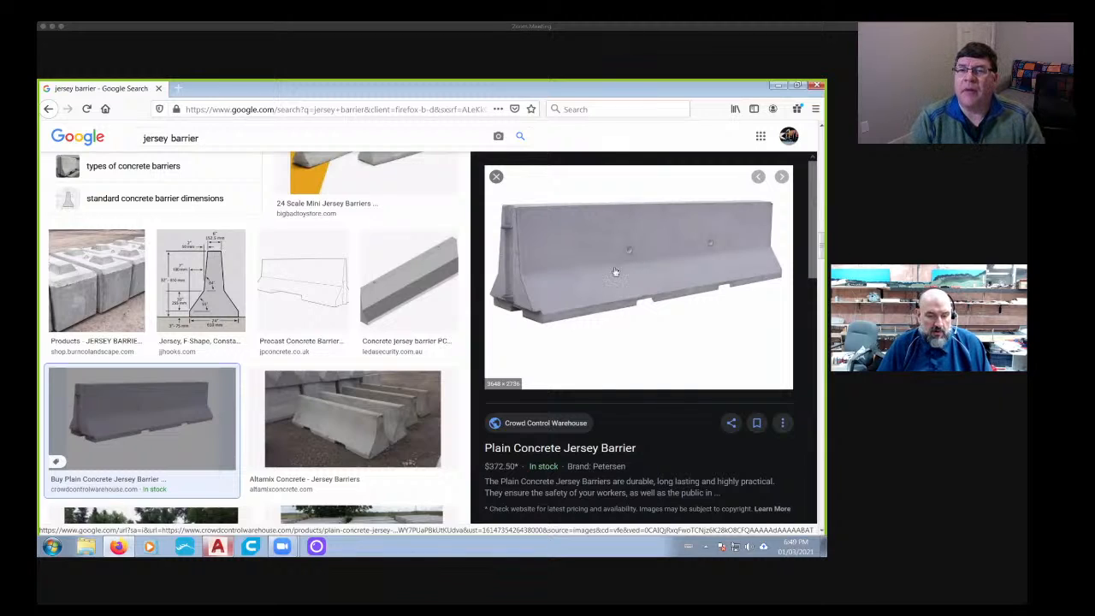
# - Switch back to AutoCAD and set the visual style to Shades of Gray
pyautogui.click(219, 546)
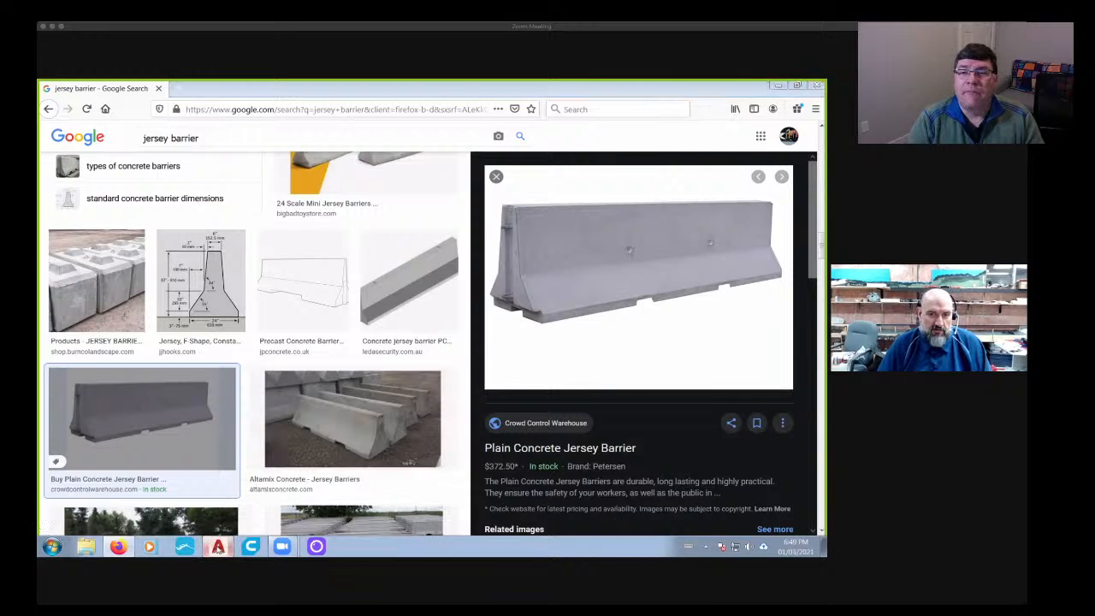
pyautogui.scroll(-8, 415, 423)
pyautogui.moveTo(414, 422); pyautogui.dragTo(412, 354, button='middle')
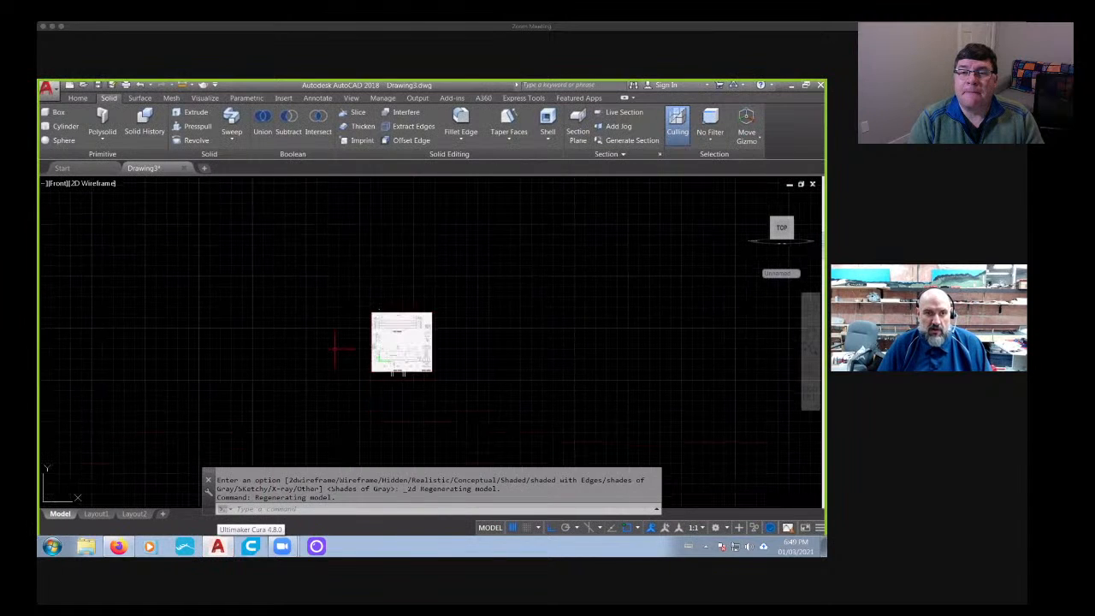
pyautogui.click(96, 183)
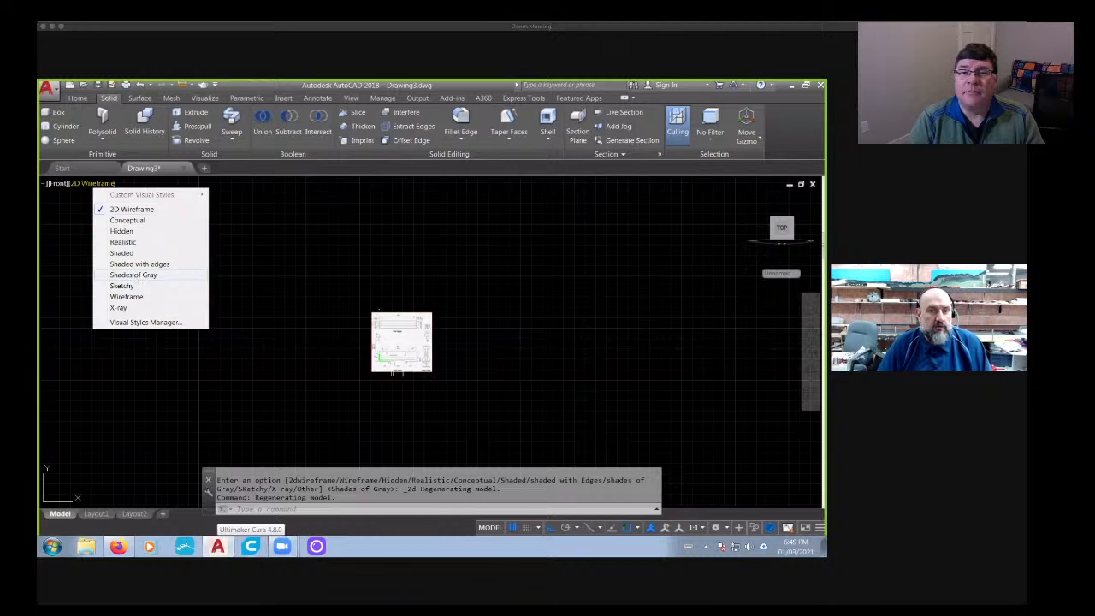
pyautogui.click(132, 274)
pyautogui.scroll(6, 397, 367)
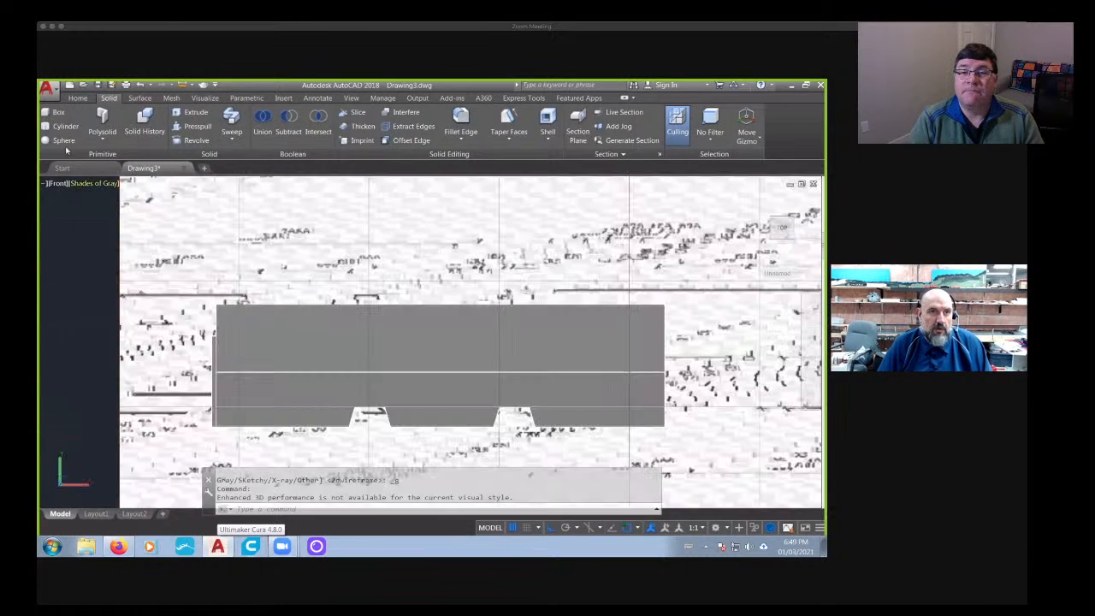
# - Draw a trial cylinder of about 0.39 radius and 12.25 height outward from the barrier's upper side face
pyautogui.click(60, 126)
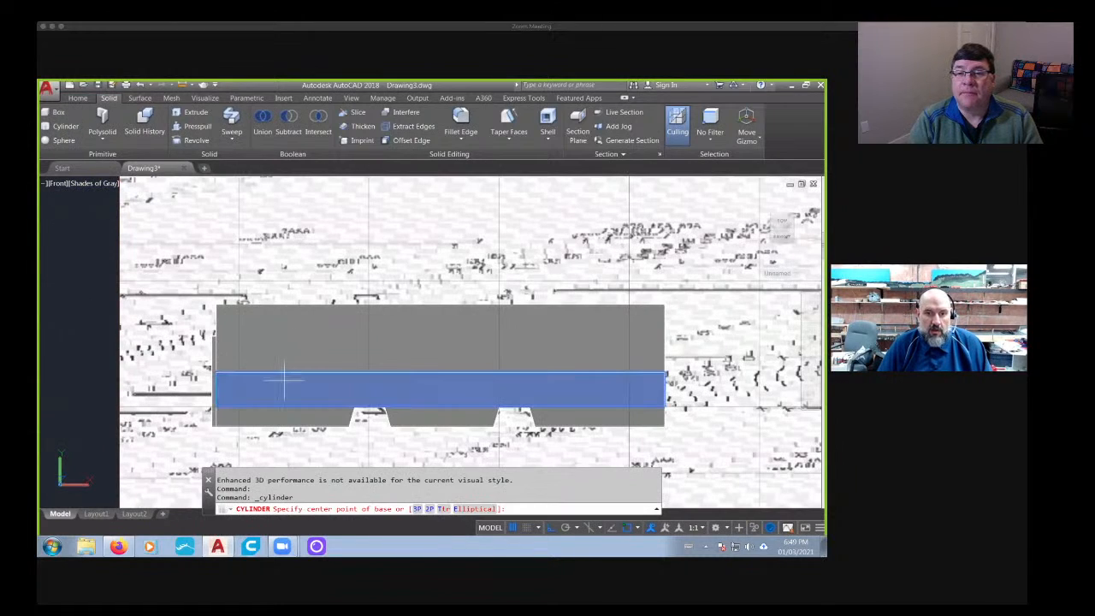
pyautogui.scroll(-2, 285, 380)
pyautogui.keyDown('shift'); pyautogui.moveTo(270, 391); pyautogui.dragTo(370, 378, button='middle'); pyautogui.keyUp('shift')
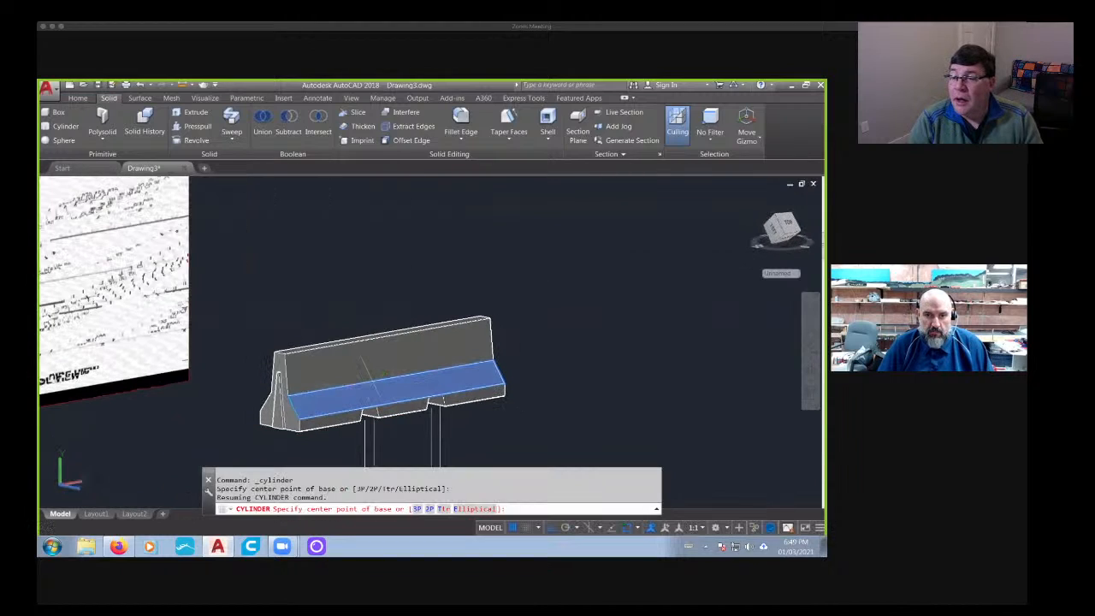
pyautogui.scroll(3, 364, 360)
pyautogui.click(380, 352)
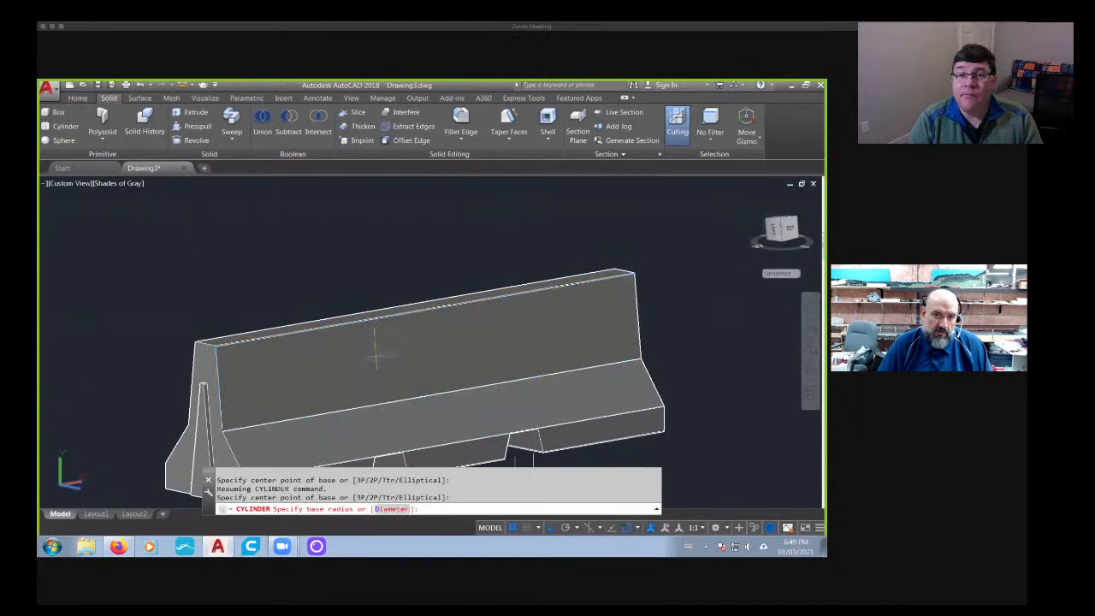
pyautogui.click(387, 354)
pyautogui.click(514, 397)
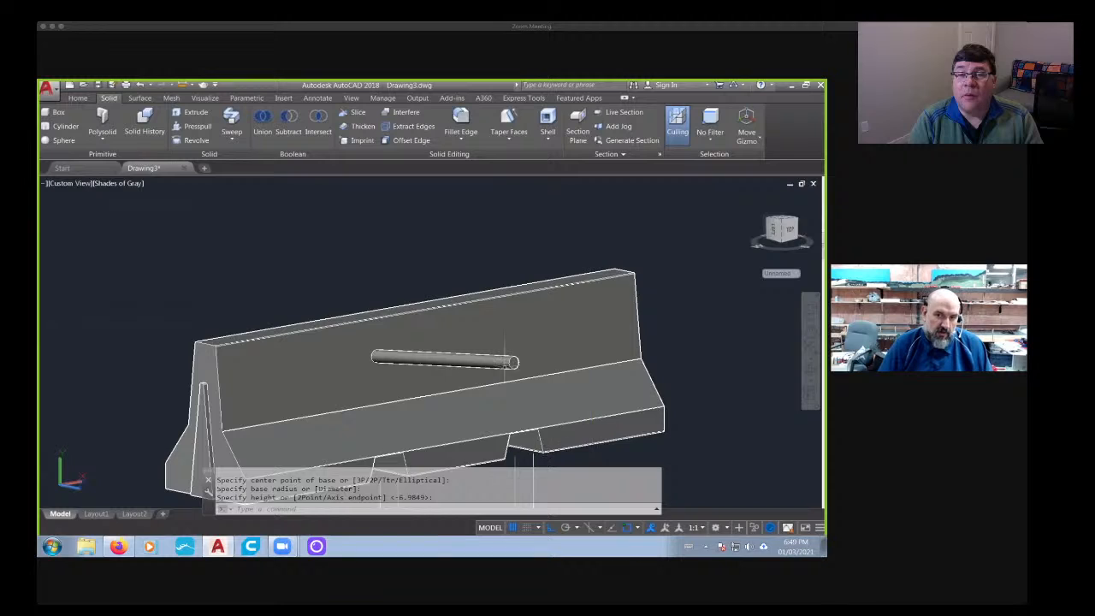
# - Erase the trial cylinder from the barrier's upper side face
pyautogui.press('Escape')
pyautogui.click(439, 357)
pyautogui.press('Delete')
# - Draw a long cylinder of 1.15 diameter outward from the barrier's vertical base face, beside the first tapered opening
pyautogui.scroll(-2, 394, 389)
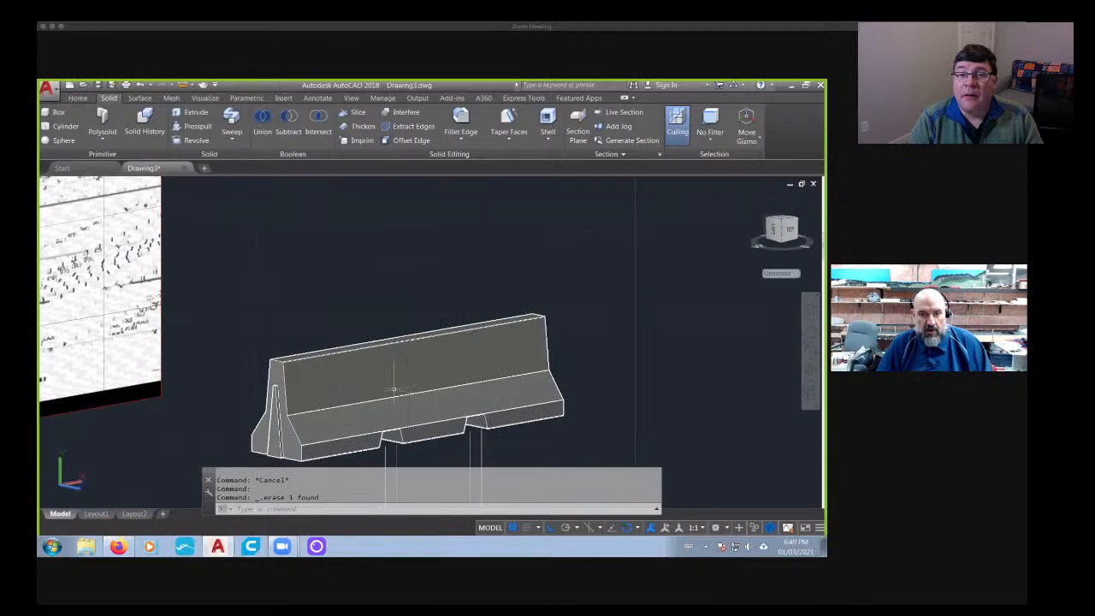
pyautogui.scroll(5, 368, 393)
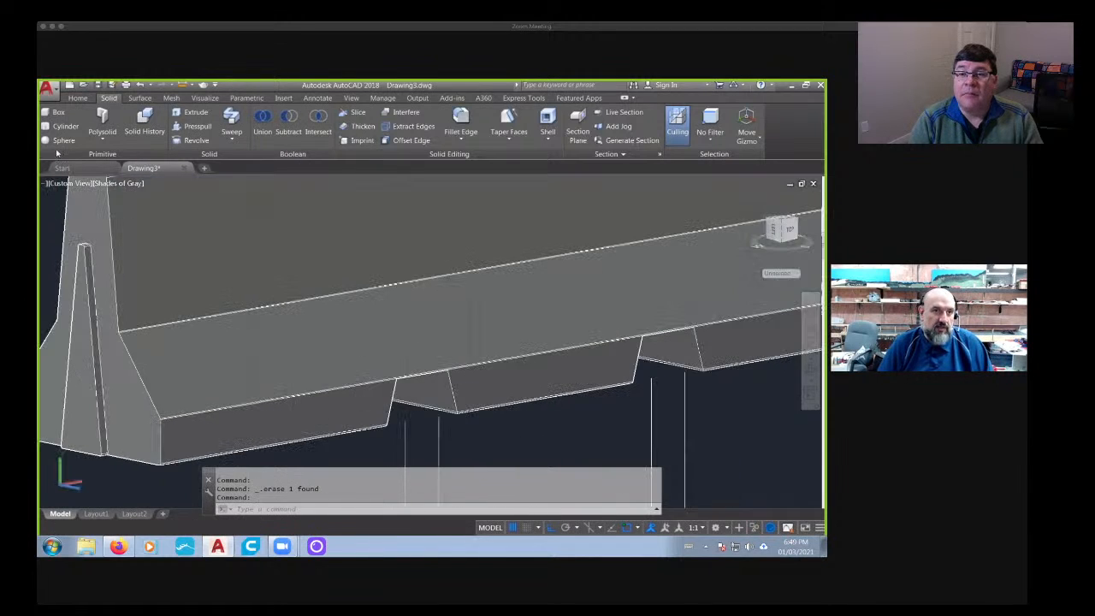
pyautogui.click(61, 126)
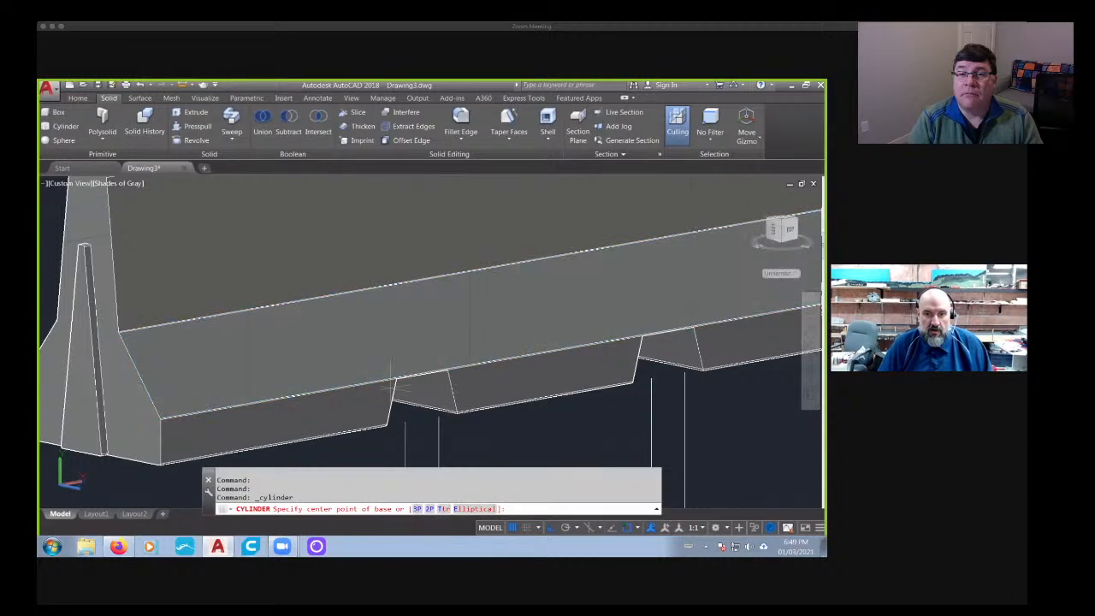
pyautogui.click(357, 408)
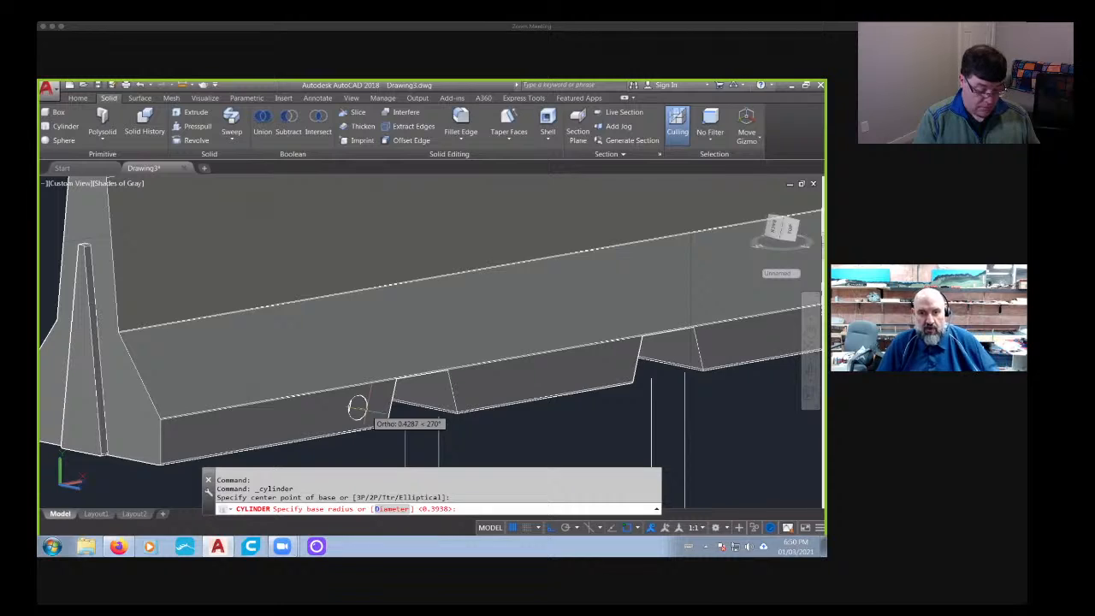
pyautogui.write('d')
pyautogui.press('Return')
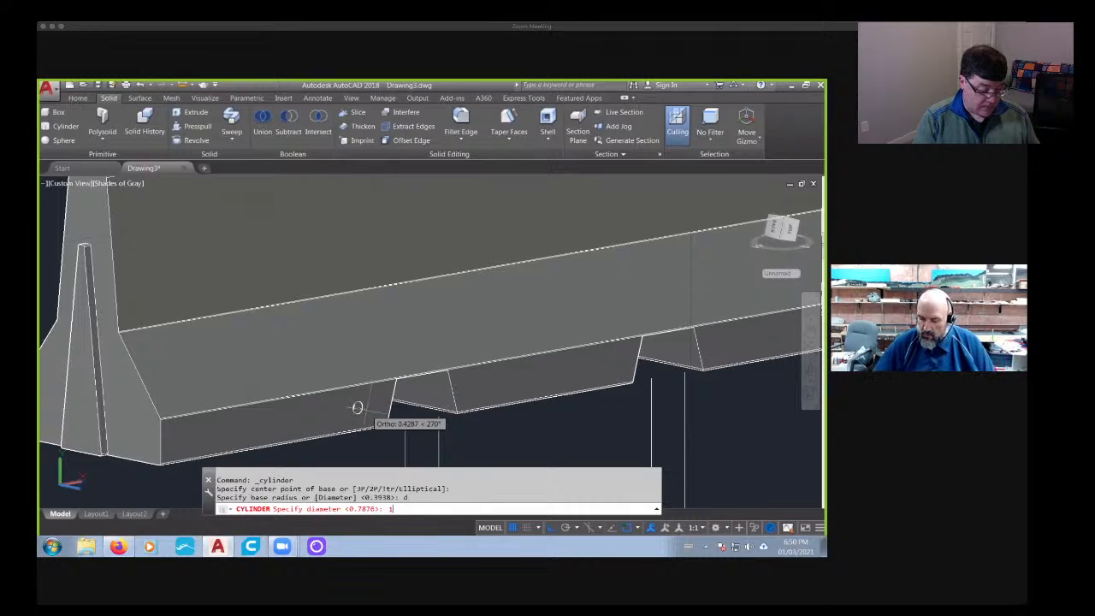
pyautogui.press('Return')
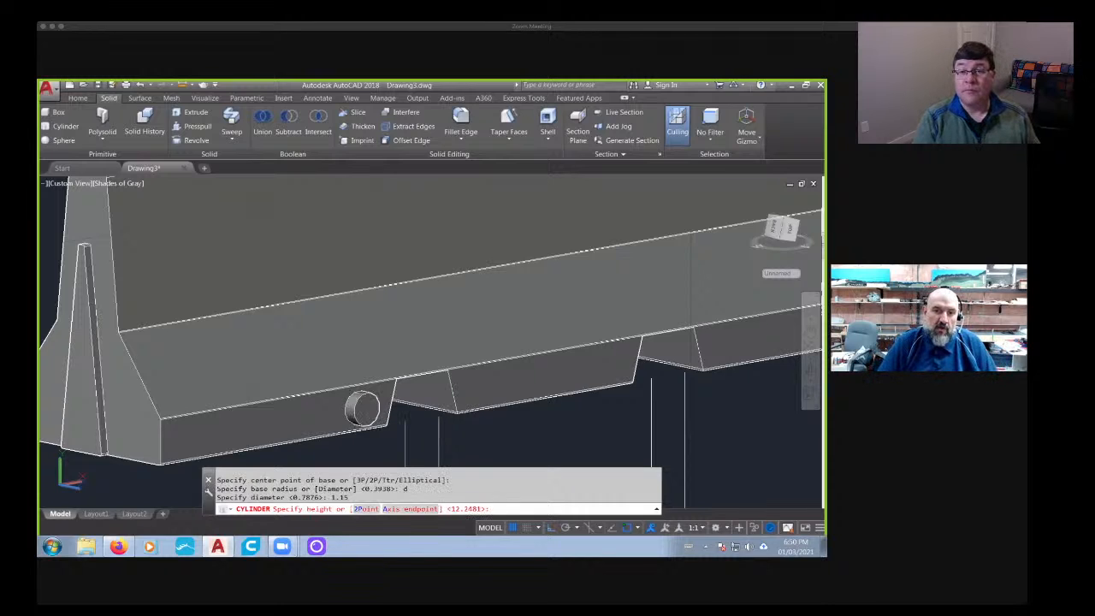
pyautogui.scroll(-5, 402, 437)
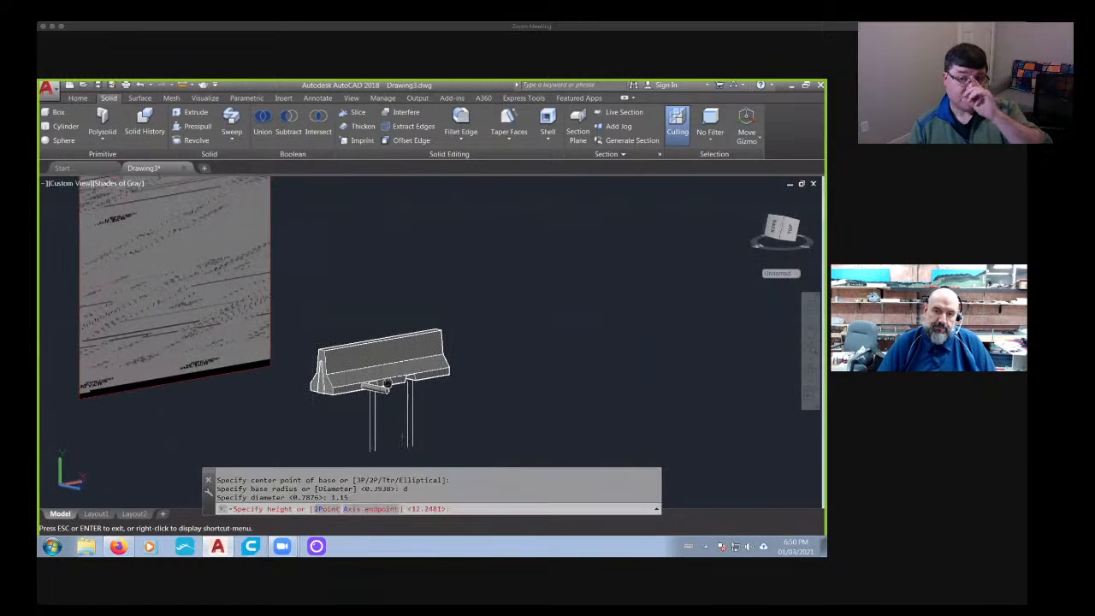
pyautogui.click(505, 414)
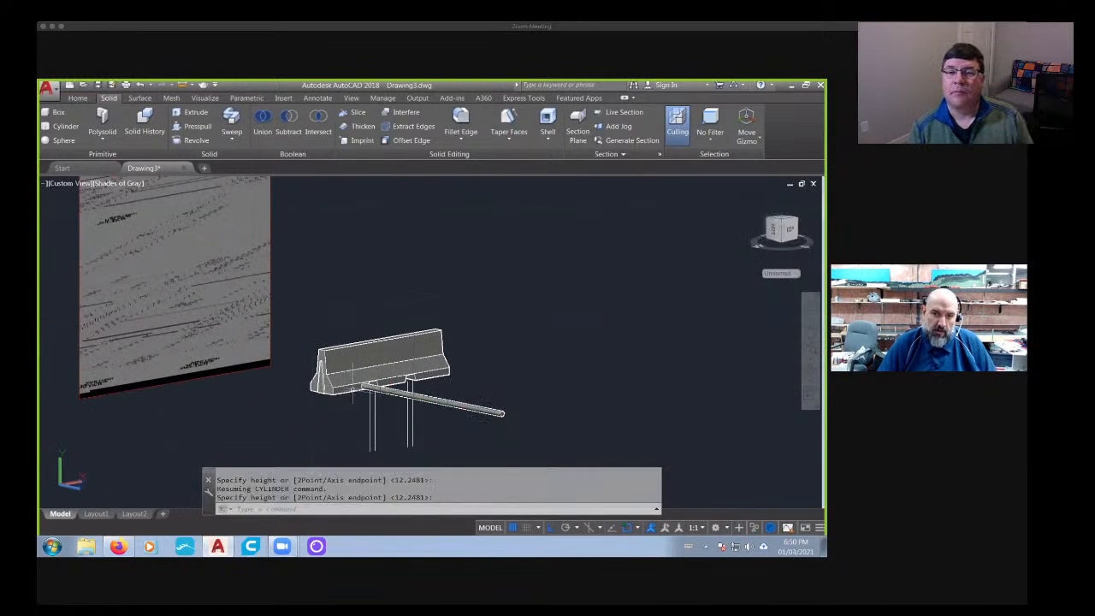
# - Move the cylinder straight up about 6 units to the level of the barrier's upper side face
pyautogui.scroll(4, 352, 369)
pyautogui.write('m')
pyautogui.press('Return')
pyautogui.click(430, 391)
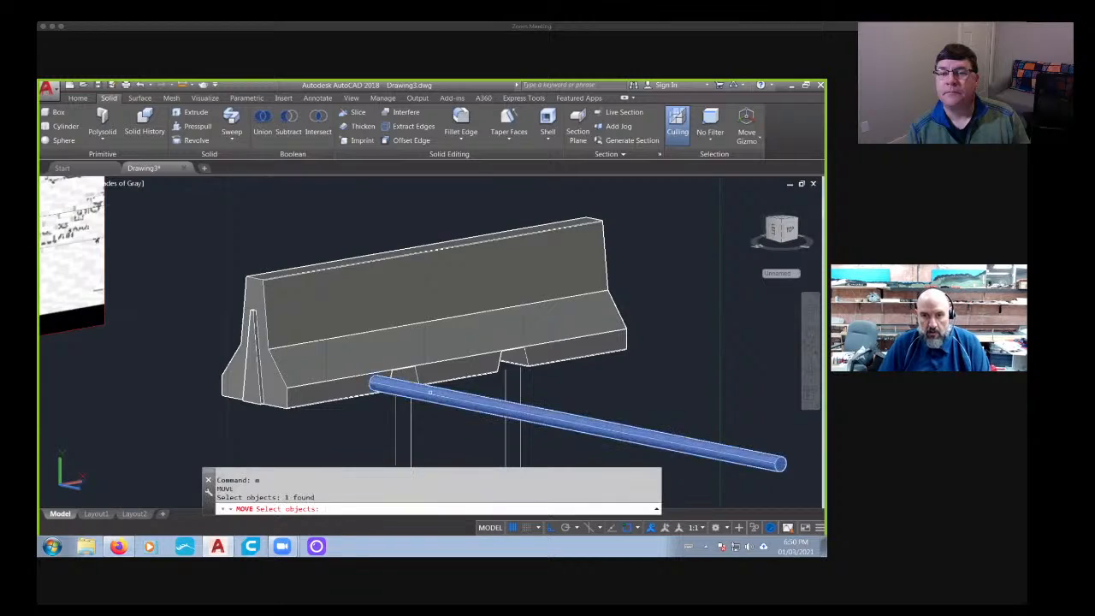
pyautogui.press('Return')
pyautogui.click(471, 438)
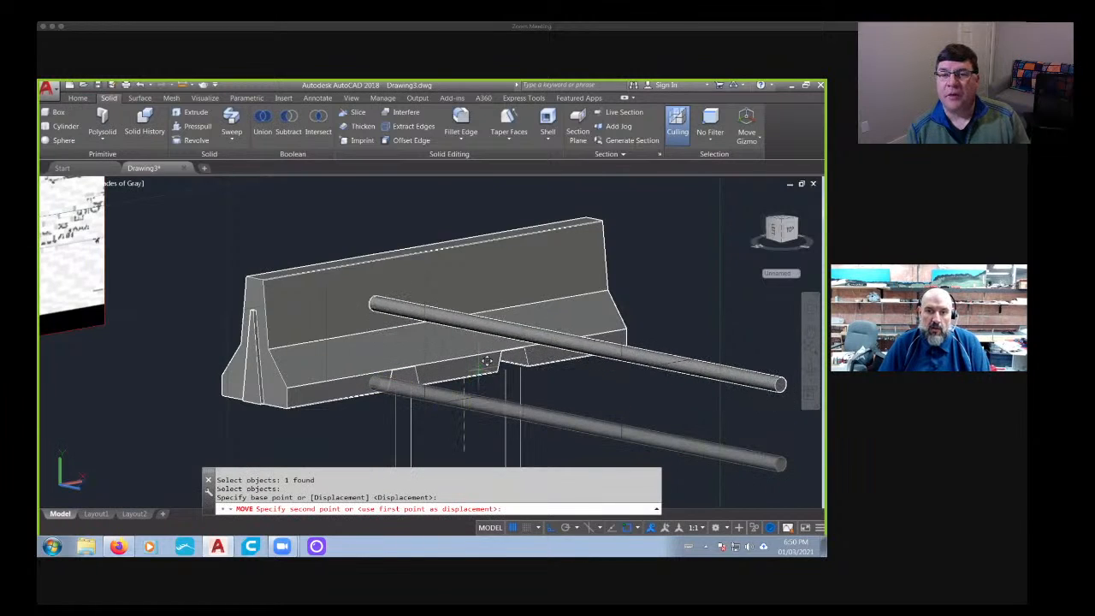
pyautogui.click(423, 375)
# - Move the cylinder crosswise until it passes completely through the barrier's upper wall and sticks out on both sides
pyautogui.write('m')
pyautogui.press('Return')
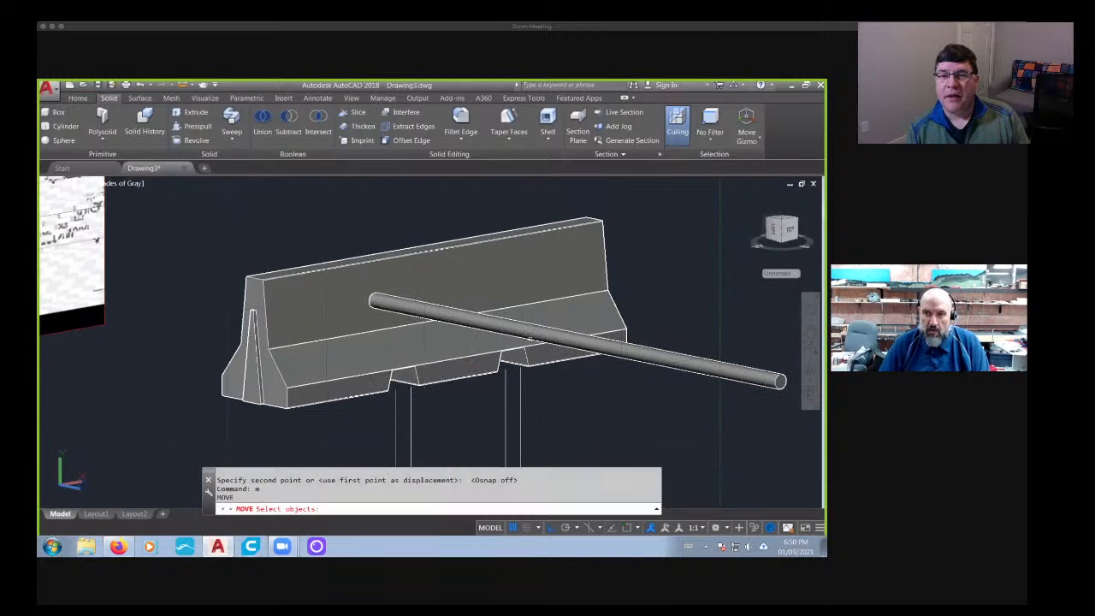
pyautogui.click(547, 334)
pyautogui.press('Return')
pyautogui.click(589, 445)
pyautogui.click(462, 418)
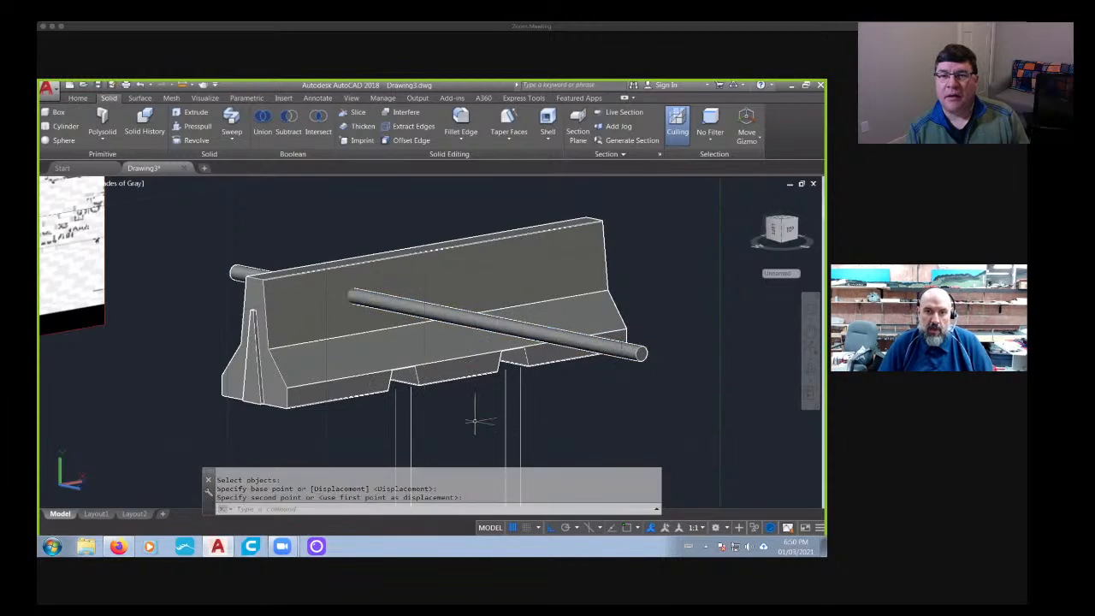
pyautogui.moveTo(474, 453); pyautogui.dragTo(387, 428, button='middle')
pyautogui.keyDown('shift'); pyautogui.moveTo(388, 428); pyautogui.dragTo(344, 416, button='middle'); pyautogui.keyUp('shift')
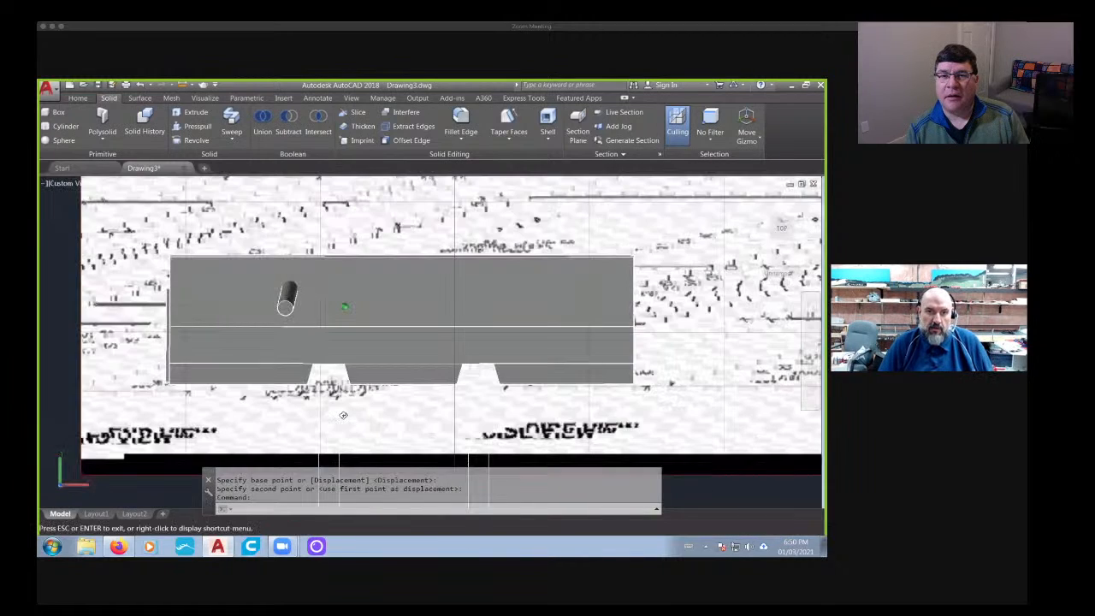
# - Check the barrier photo in Firefox, return to AutoCAD, and move the cylinder slightly down the barrier's upper wall
pyautogui.click(122, 547)
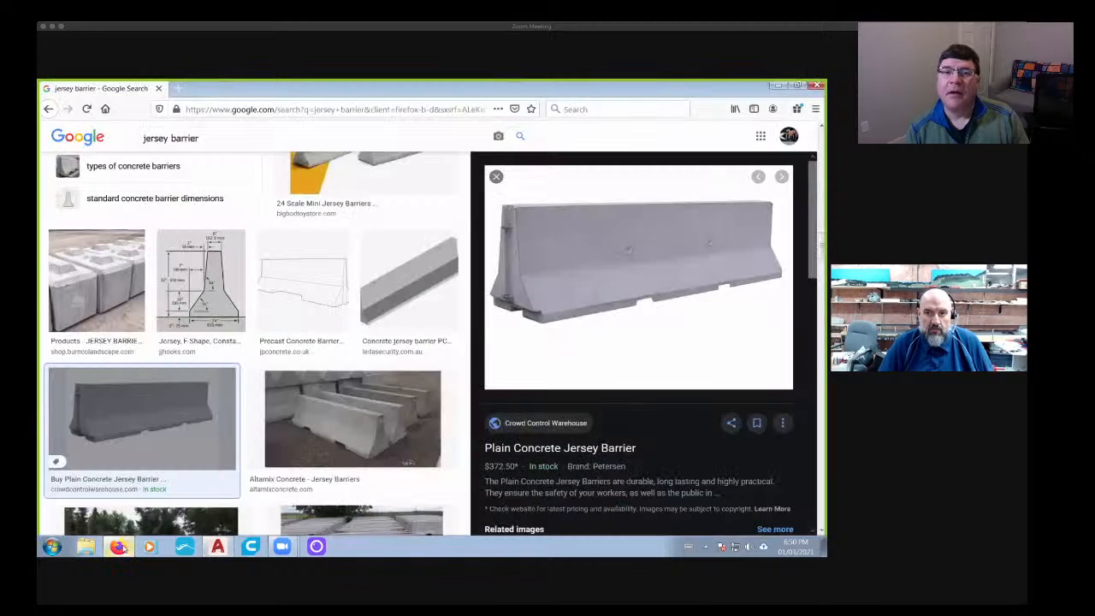
pyautogui.click(224, 548)
pyautogui.keyDown('shift'); pyautogui.moveTo(249, 413); pyautogui.dragTo(304, 432, button='middle'); pyautogui.keyUp('shift')
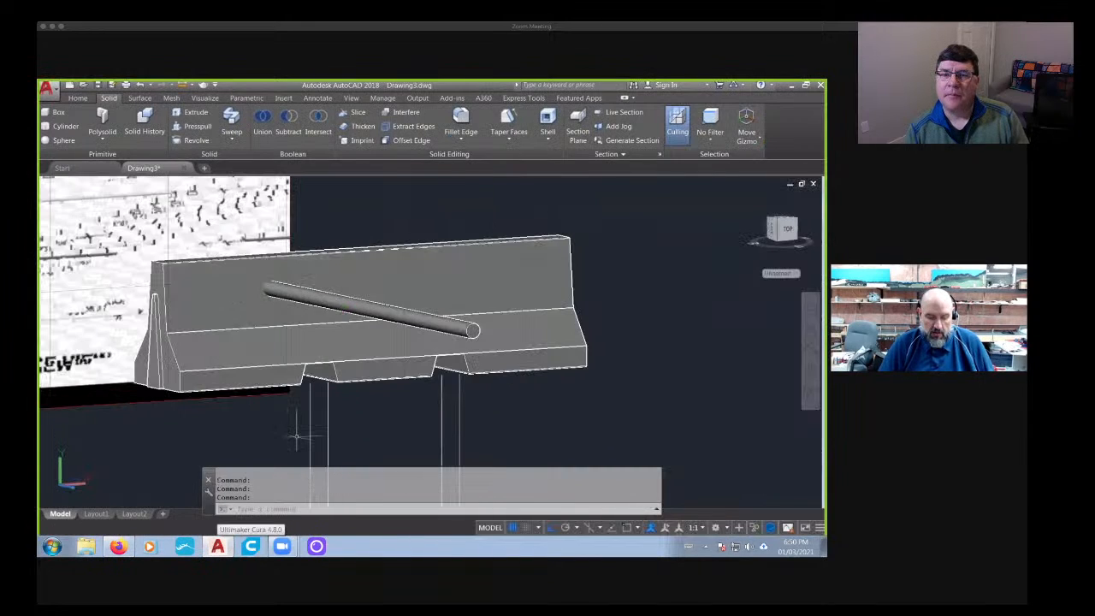
pyautogui.write('m')
pyautogui.press('Return')
pyautogui.click(368, 308)
pyautogui.press('Return')
pyautogui.click(266, 405)
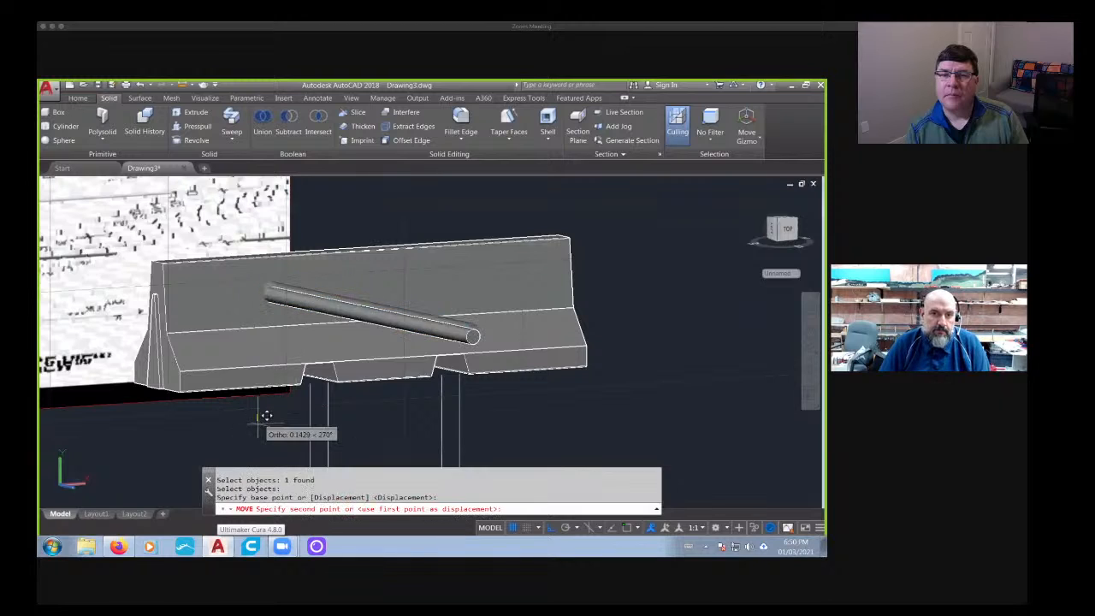
pyautogui.click(267, 428)
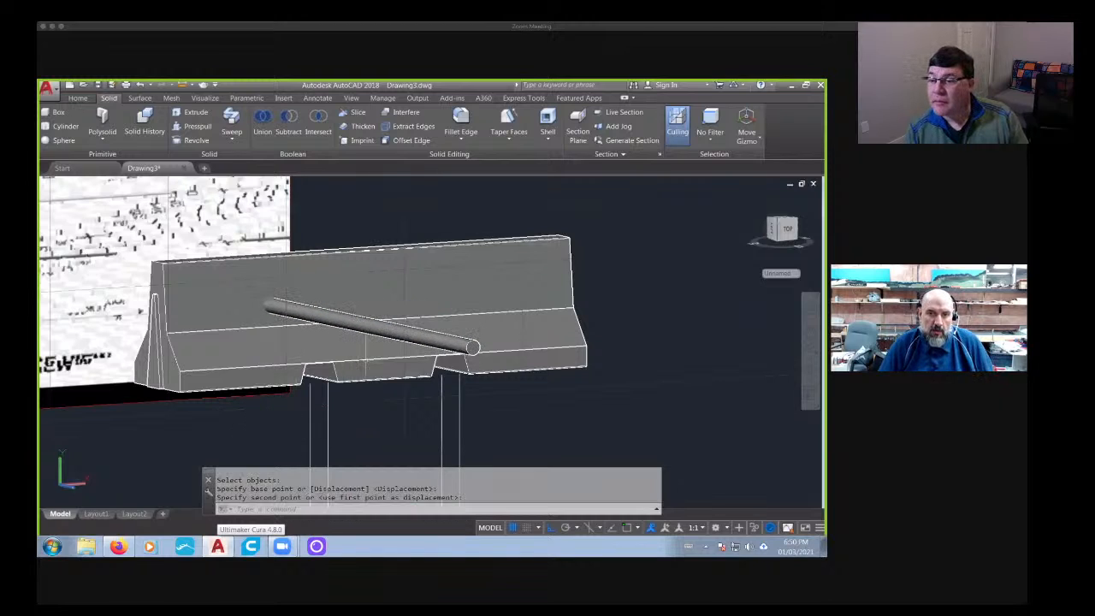
# - Show the barrier squarely from its bottom and align the UCS with that view
pyautogui.keyDown('shift'); pyautogui.moveTo(351, 387); pyautogui.dragTo(329, 279, button='middle'); pyautogui.keyUp('shift')
pyautogui.click(781, 233)
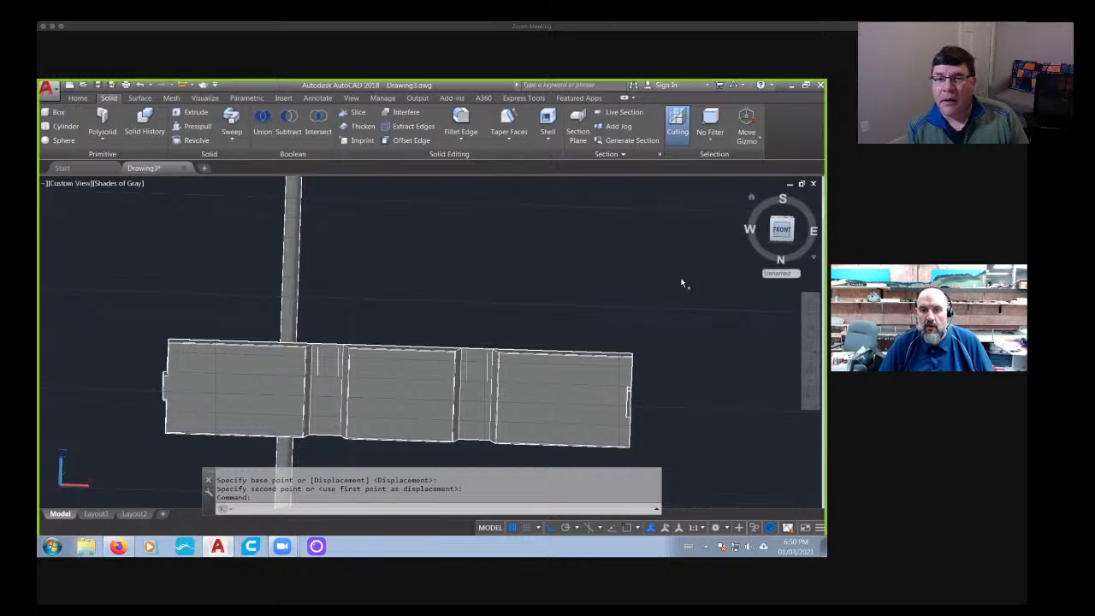
pyautogui.rightClick(65, 489)
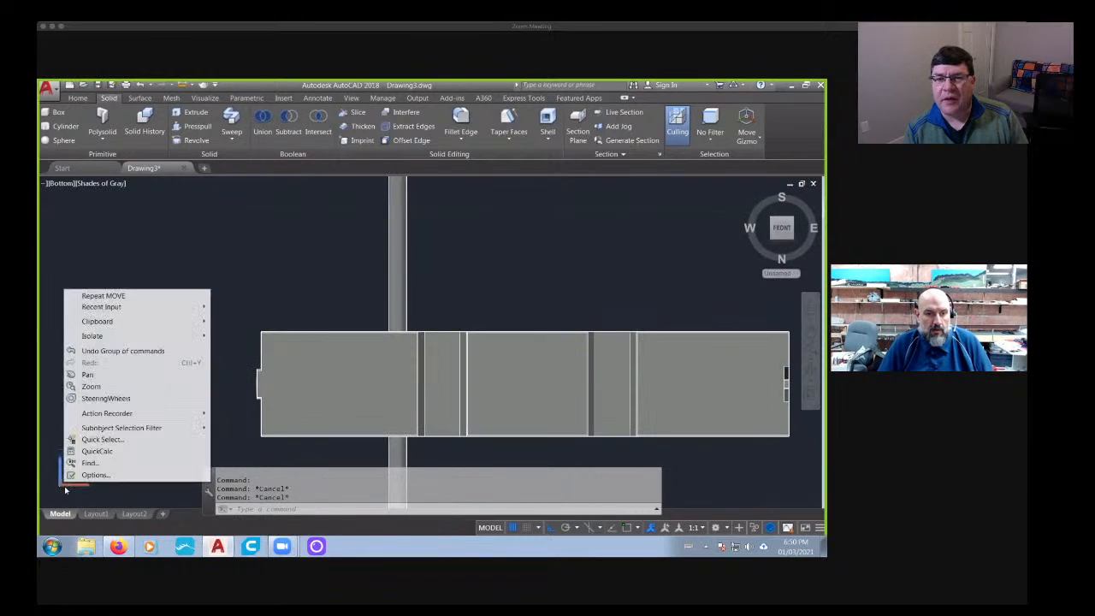
pyautogui.click(64, 488)
pyautogui.rightClick(63, 486)
pyautogui.click(89, 440)
pyautogui.moveTo(184, 347); pyautogui.dragTo(64, 397, button='middle')
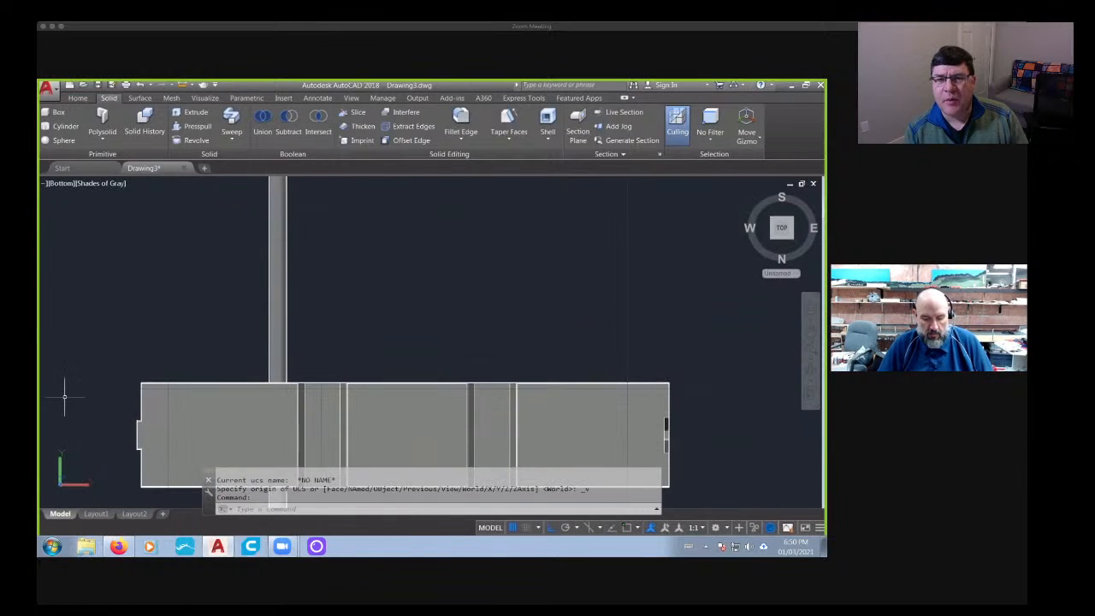
# - Move the cylinder about 2.86 units along the barrier's length, in line with the first tapered base opening
pyautogui.write('m')
pyautogui.press('Return')
pyautogui.click(278, 342)
pyautogui.press('Return')
pyautogui.click(374, 333)
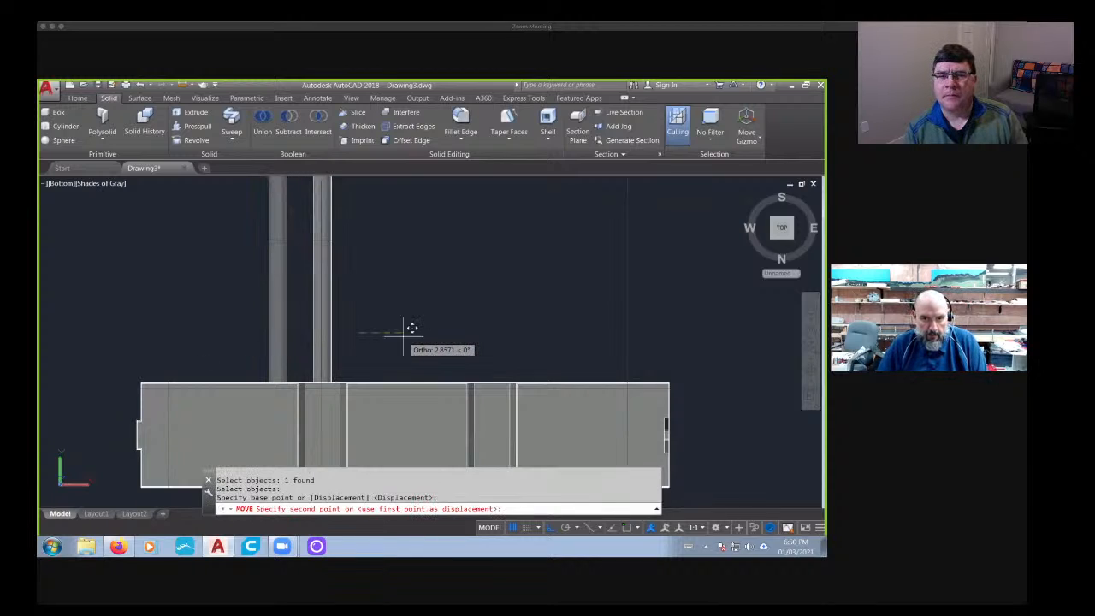
pyautogui.click(412, 328)
# - Copy the cylinder about 11 units along the barrier's length, in line with the second tapered base opening
pyautogui.write('co')
pyautogui.press('Return')
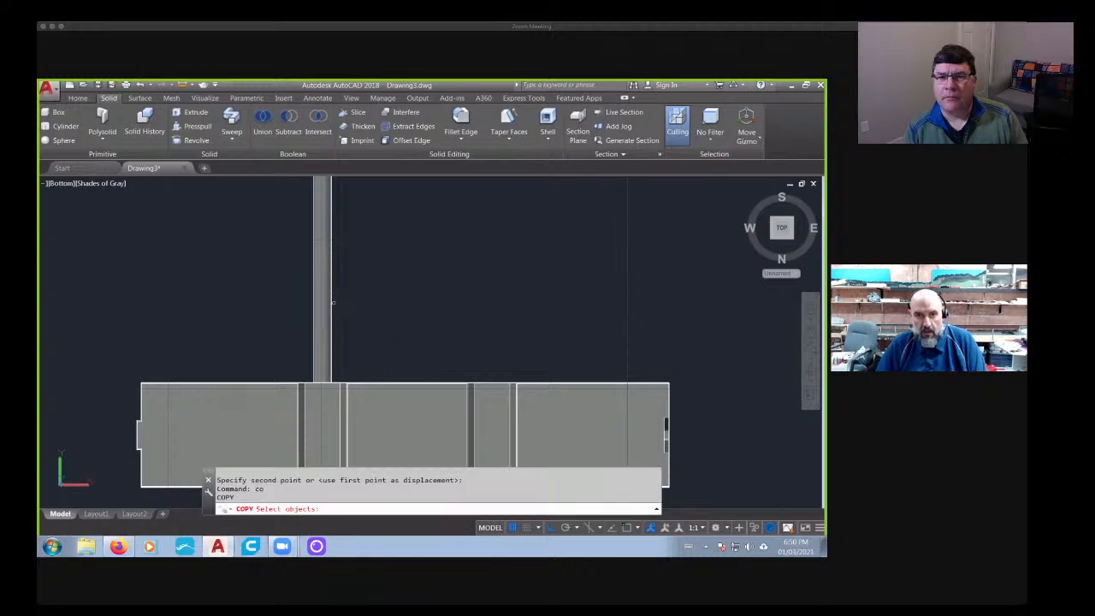
pyautogui.click(321, 308)
pyautogui.press('Return')
pyautogui.click(392, 319)
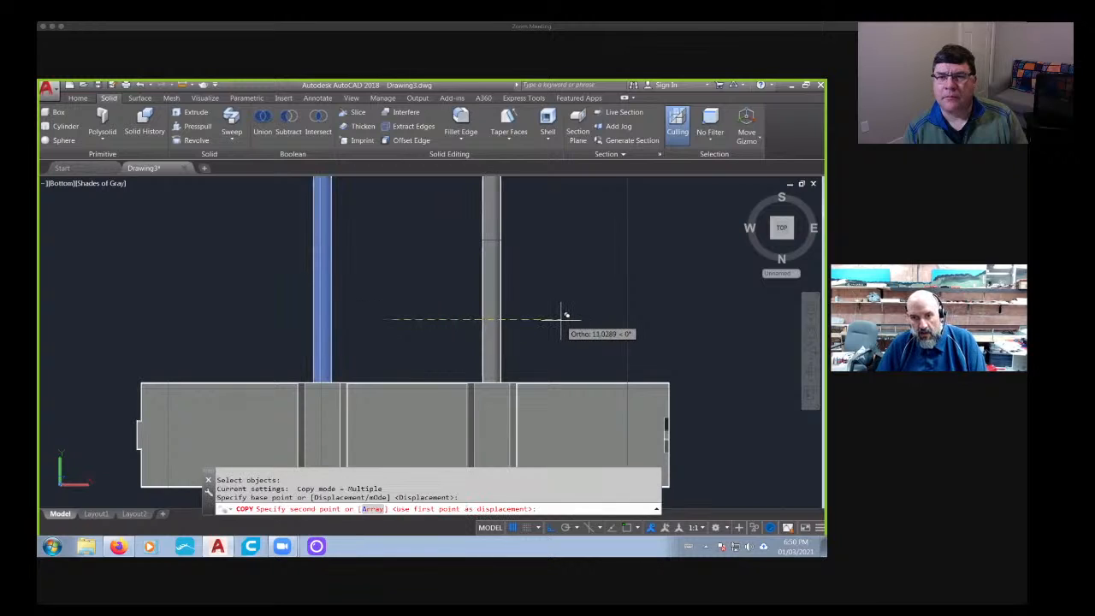
pyautogui.click(560, 320)
pyautogui.scroll(-2, 450, 318)
pyautogui.press('Escape')
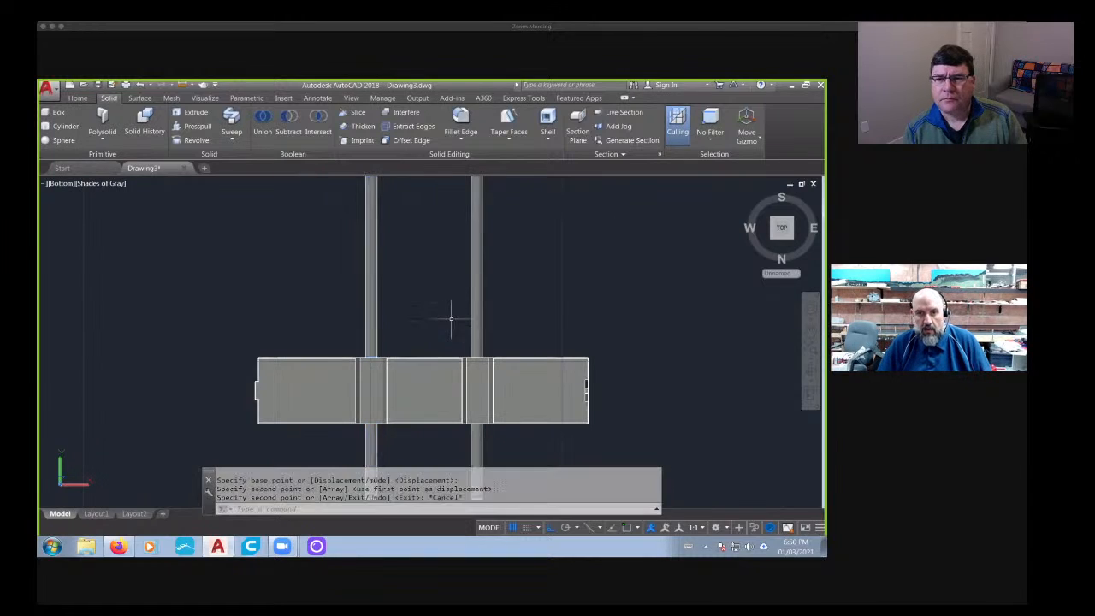
# - Subtract both long cylinders from the barrier solid to cut two round through-holes in its upper wall
pyautogui.scroll(-2, 450, 318)
pyautogui.keyDown('shift'); pyautogui.moveTo(409, 303); pyautogui.dragTo(430, 389, button='middle'); pyautogui.keyUp('shift')
pyautogui.scroll(5, 402, 335)
pyautogui.click(289, 124)
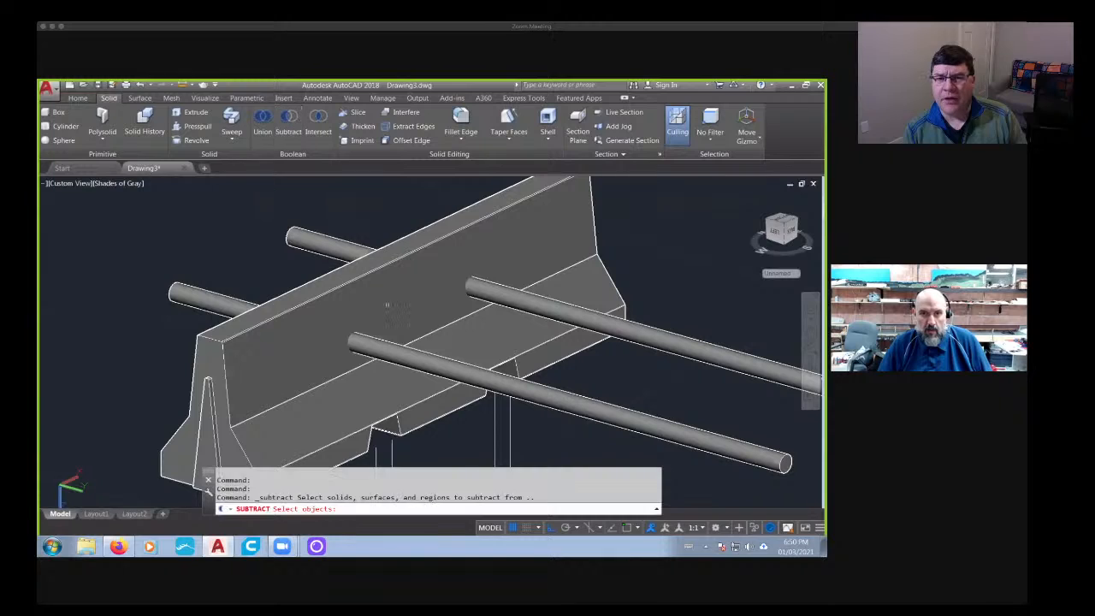
pyautogui.click(390, 301)
pyautogui.press('Return')
pyautogui.click(428, 362)
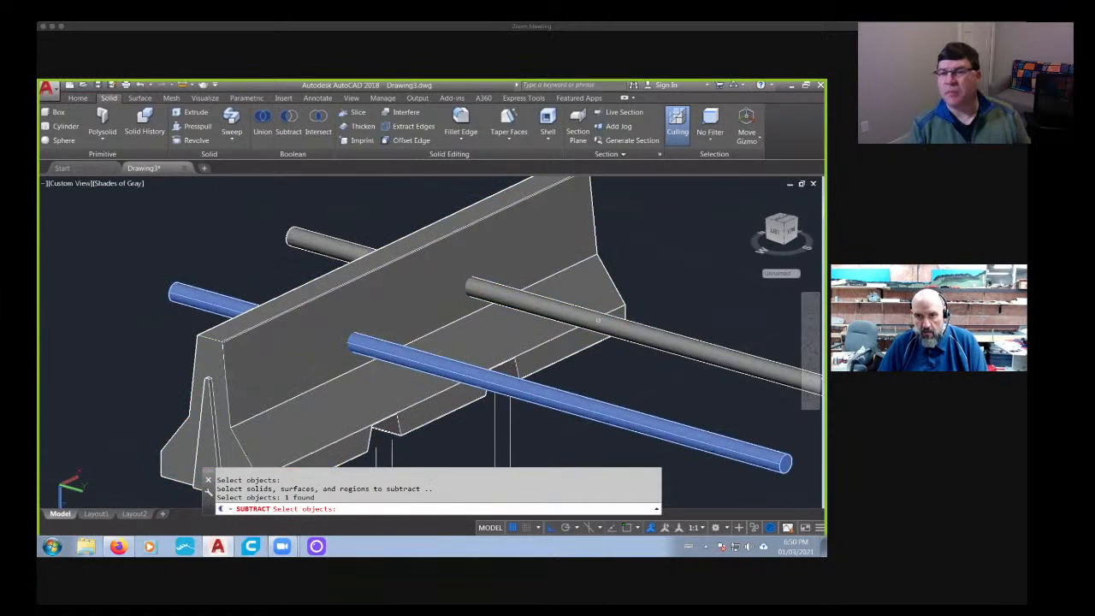
pyautogui.click(531, 304)
pyautogui.press('Return')
pyautogui.scroll(-3, 483, 368)
pyautogui.keyDown('shift'); pyautogui.moveTo(483, 368); pyautogui.dragTo(381, 355, button='middle'); pyautogui.keyUp('shift')
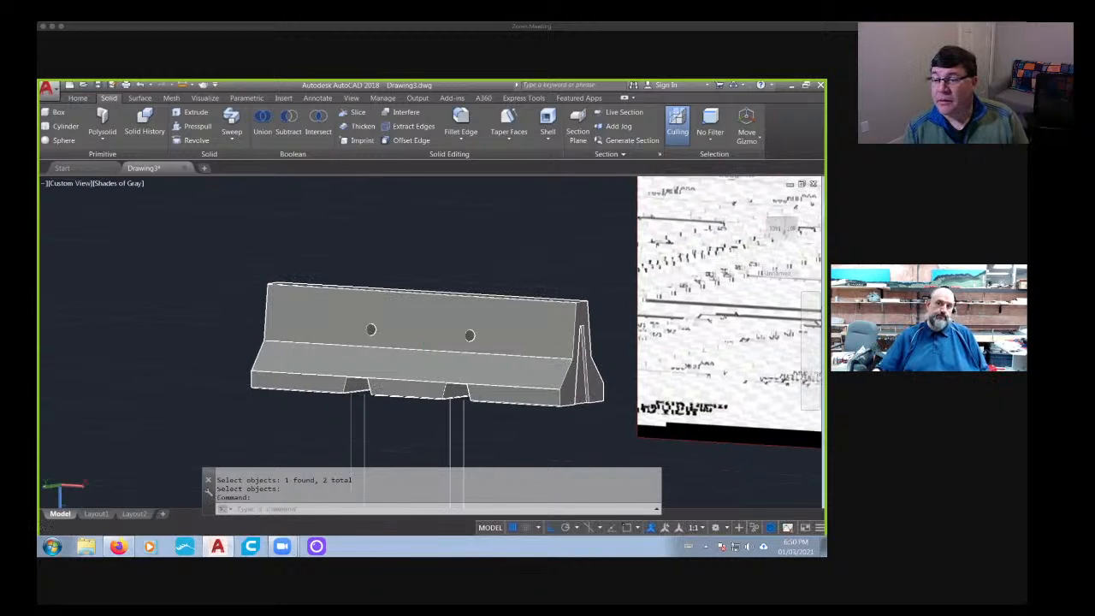
pyautogui.keyDown('shift'); pyautogui.moveTo(385, 355); pyautogui.dragTo(402, 411, button='middle'); pyautogui.keyUp('shift')
pyautogui.keyDown('shift'); pyautogui.moveTo(478, 365); pyautogui.dragTo(360, 328, button='middle'); pyautogui.keyUp('shift')
pyautogui.keyDown('shift'); pyautogui.moveTo(419, 408); pyautogui.dragTo(396, 407, button='middle'); pyautogui.keyUp('shift')
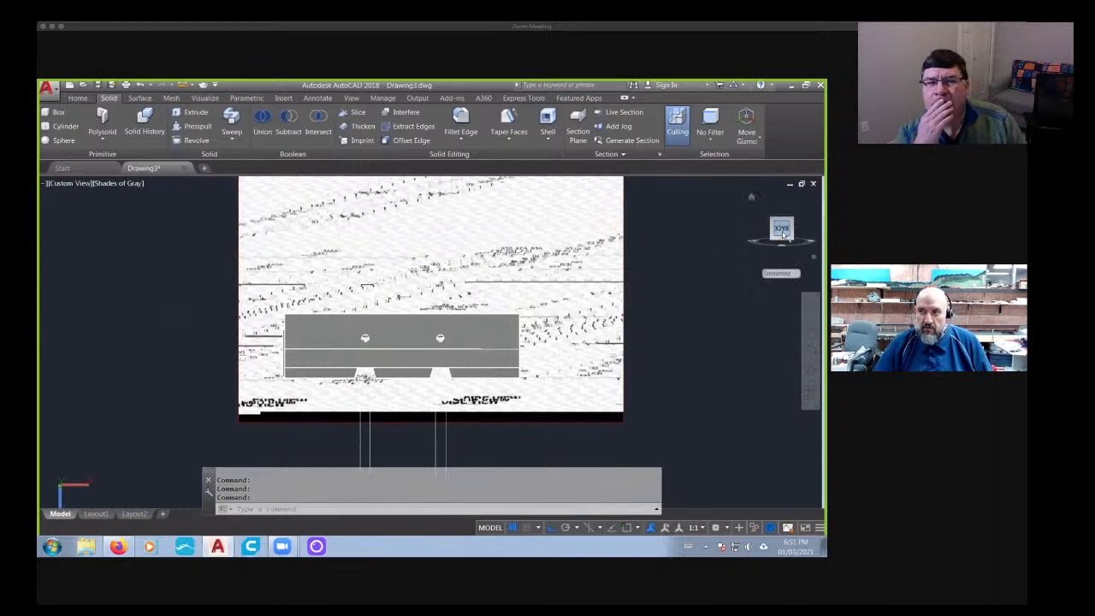
# - Show the barrier squarely from the front and align the UCS with that view
pyautogui.click(757, 247)
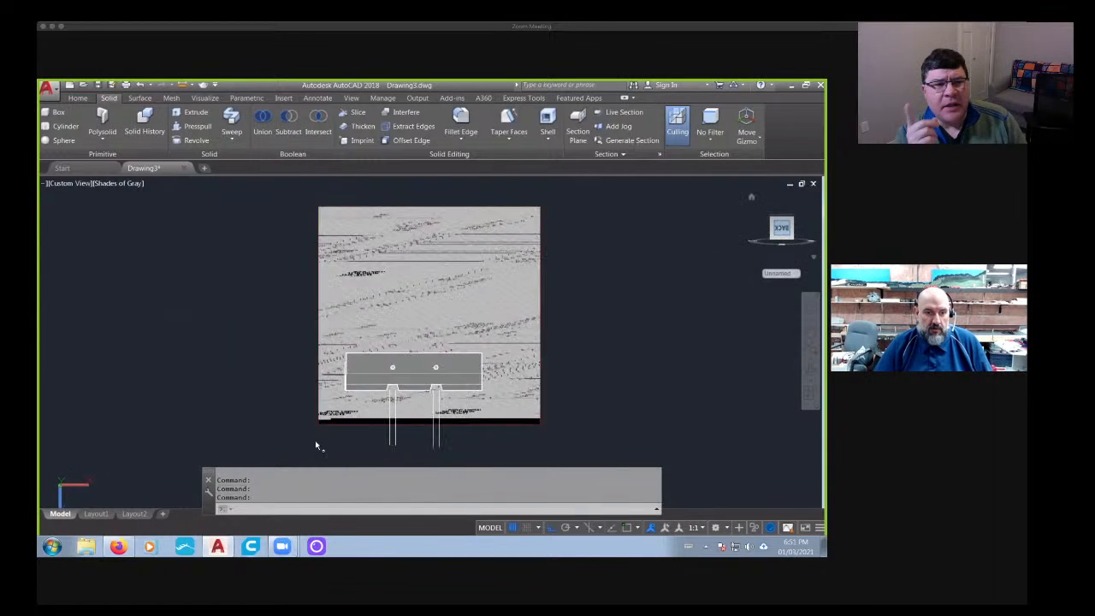
pyautogui.rightClick(61, 490)
pyautogui.click(96, 443)
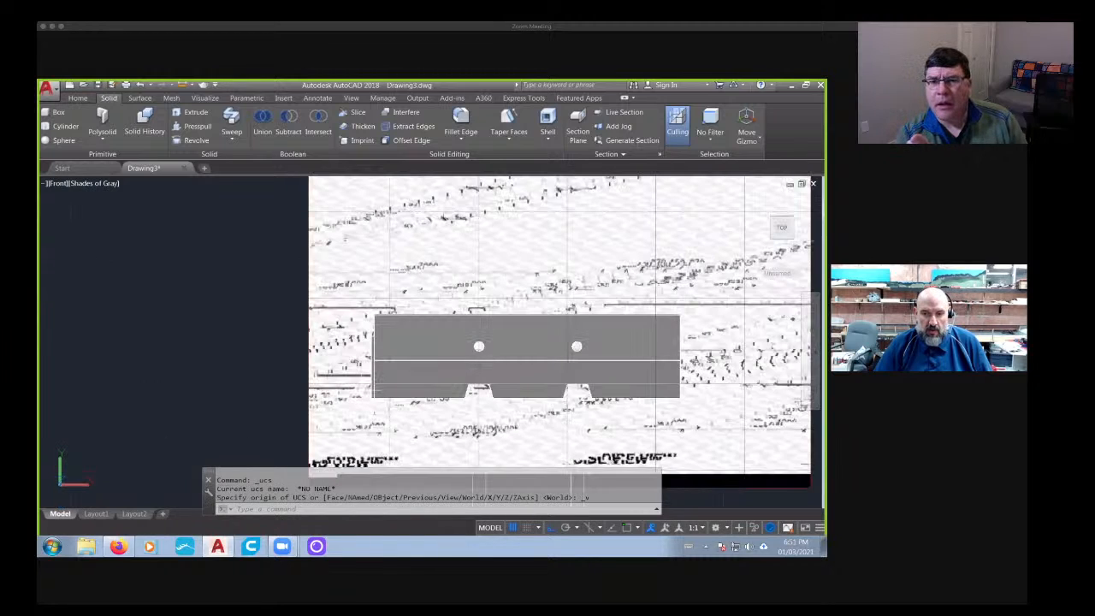
# - Fillet the rim of the first through-hole on the barrier's front side with a radius of 0.058
pyautogui.scroll(-2, 359, 387)
pyautogui.keyDown('shift'); pyautogui.moveTo(359, 387); pyautogui.dragTo(420, 440, button='middle'); pyautogui.keyUp('shift')
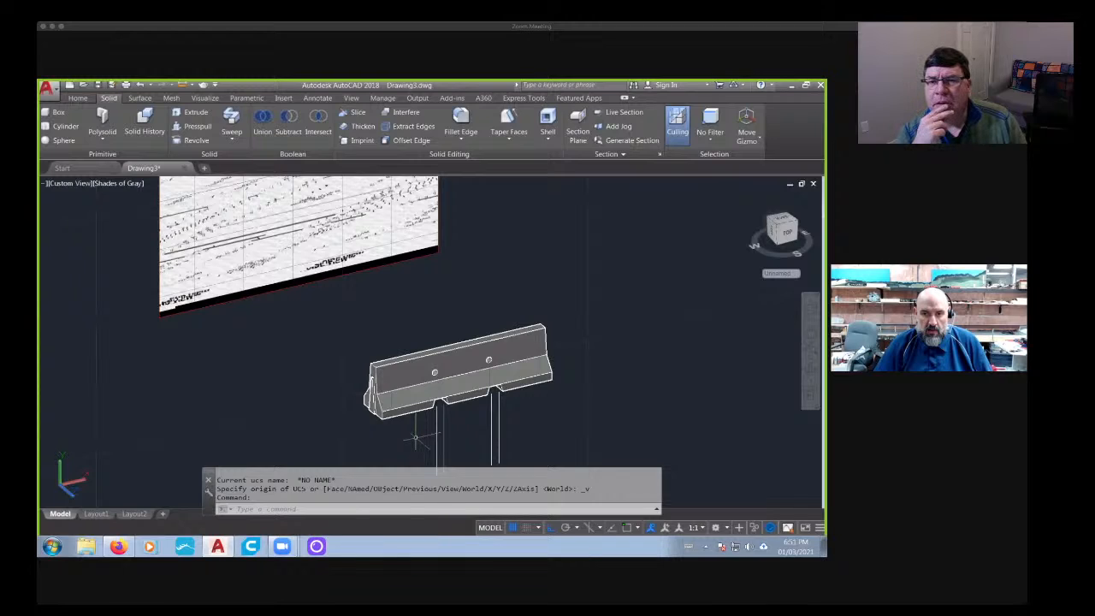
pyautogui.scroll(6, 428, 380)
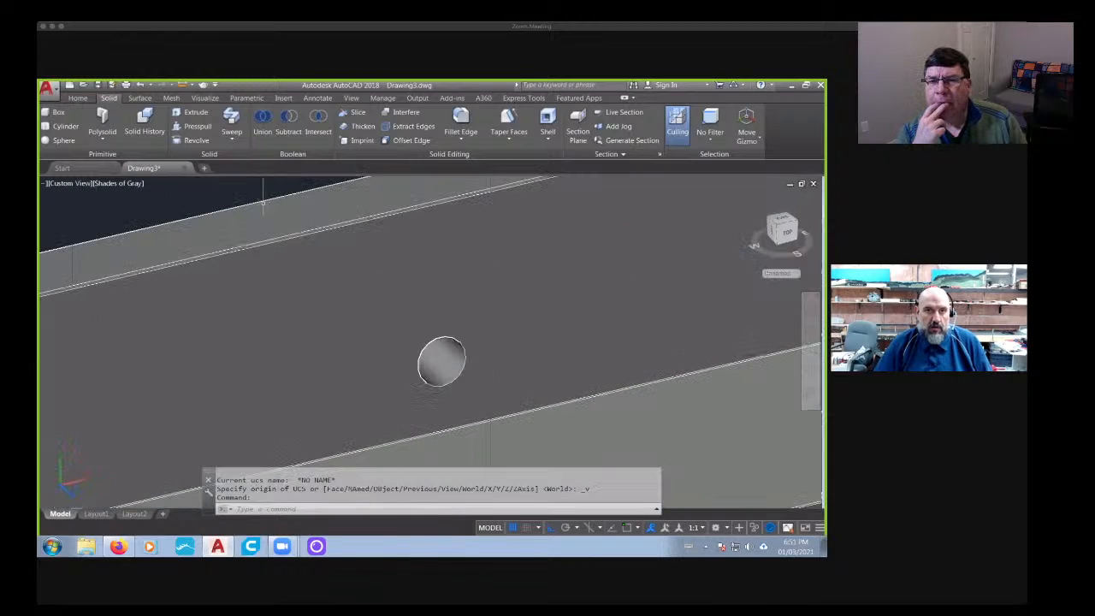
pyautogui.click(461, 119)
pyautogui.click(467, 360)
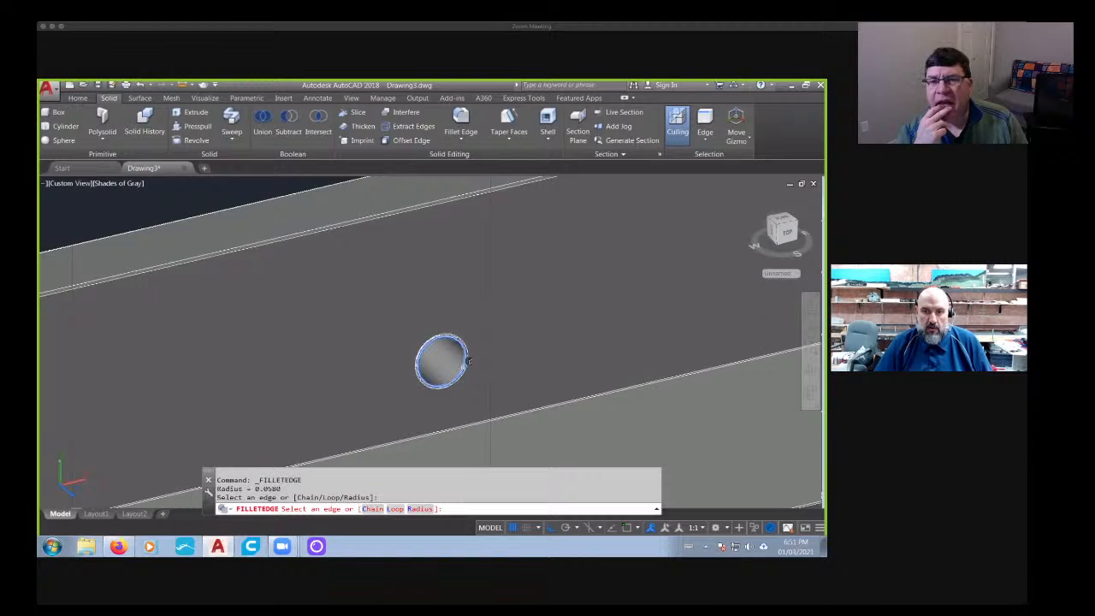
pyautogui.press('Return')
pyautogui.press('Return')
# - Fillet the rim of the second through-hole on the front side with the same 0.058 radius
pyautogui.moveTo(809, 285); pyautogui.dragTo(371, 391, button='middle')
pyautogui.press('Return')
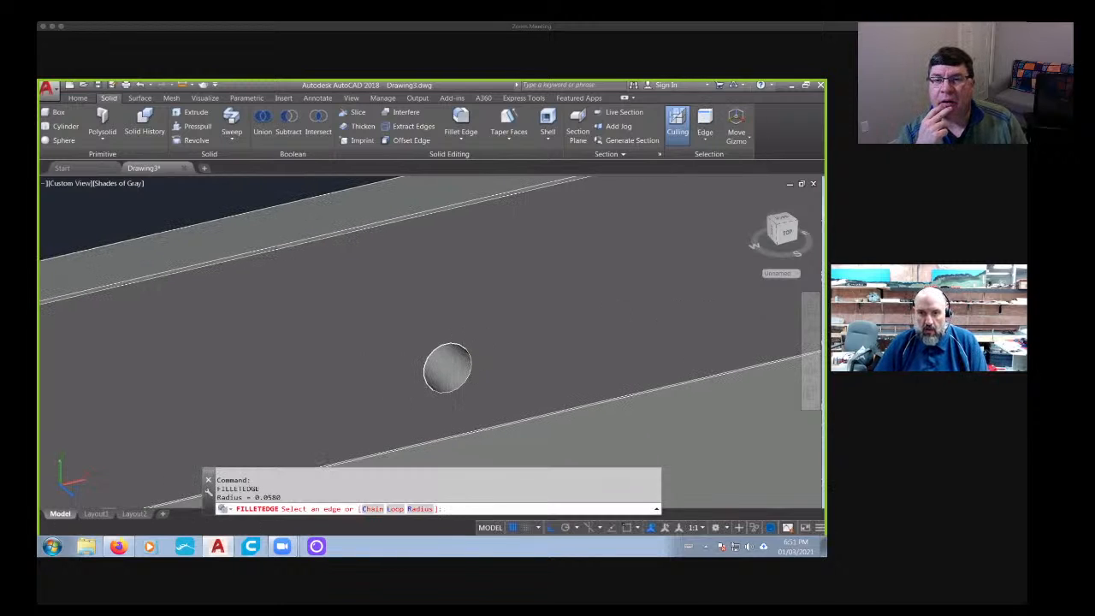
pyautogui.click(429, 386)
pyautogui.press('Return')
pyautogui.press('Return')
# - Fillet the rim of one through-hole on the barrier's opposite side with a radius of 0.058
pyautogui.scroll(-4, 329, 405)
pyautogui.keyDown('shift'); pyautogui.moveTo(306, 409); pyautogui.dragTo(405, 394, button='middle'); pyautogui.keyUp('shift')
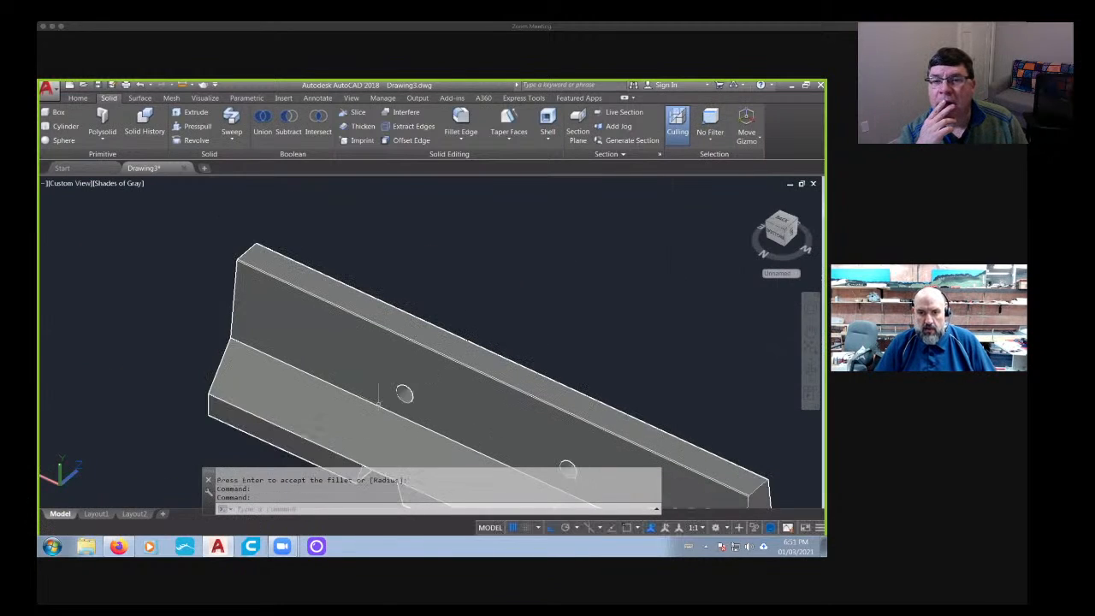
pyautogui.scroll(6, 402, 394)
pyautogui.press('Return')
pyautogui.click(496, 317)
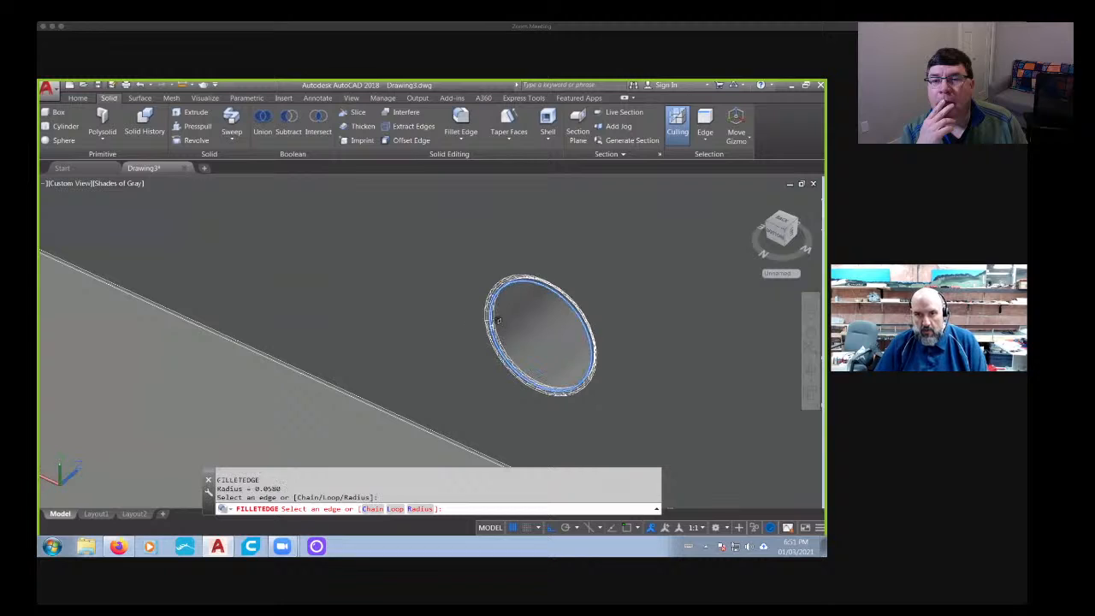
pyautogui.scroll(-5, 501, 342)
pyautogui.scroll(5, 532, 388)
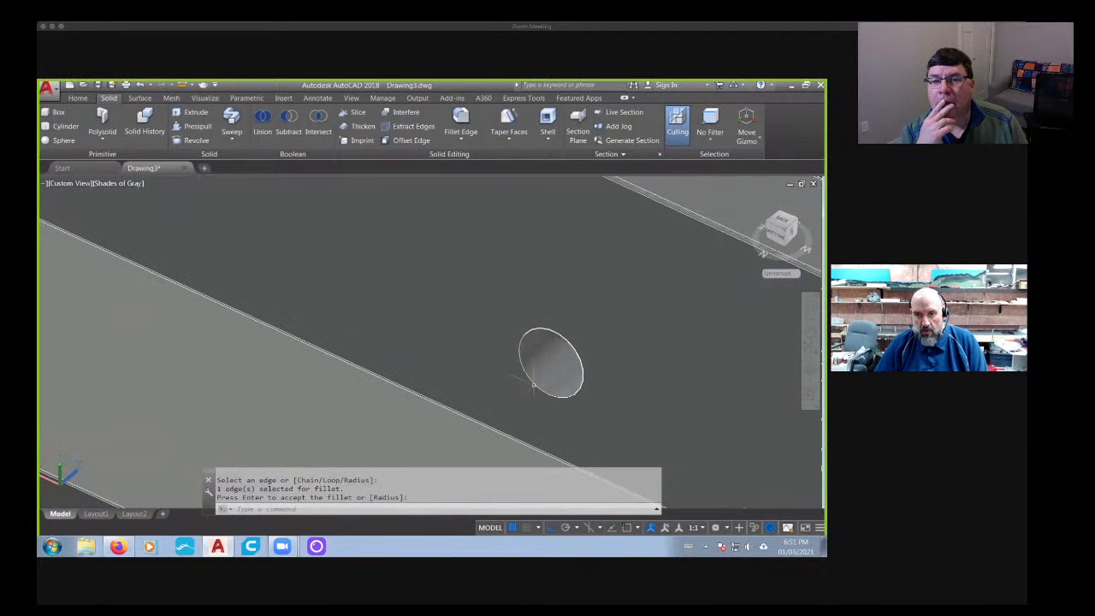
pyautogui.click(518, 377)
pyautogui.press('Return')
pyautogui.press('Escape')
pyautogui.press('Escape')
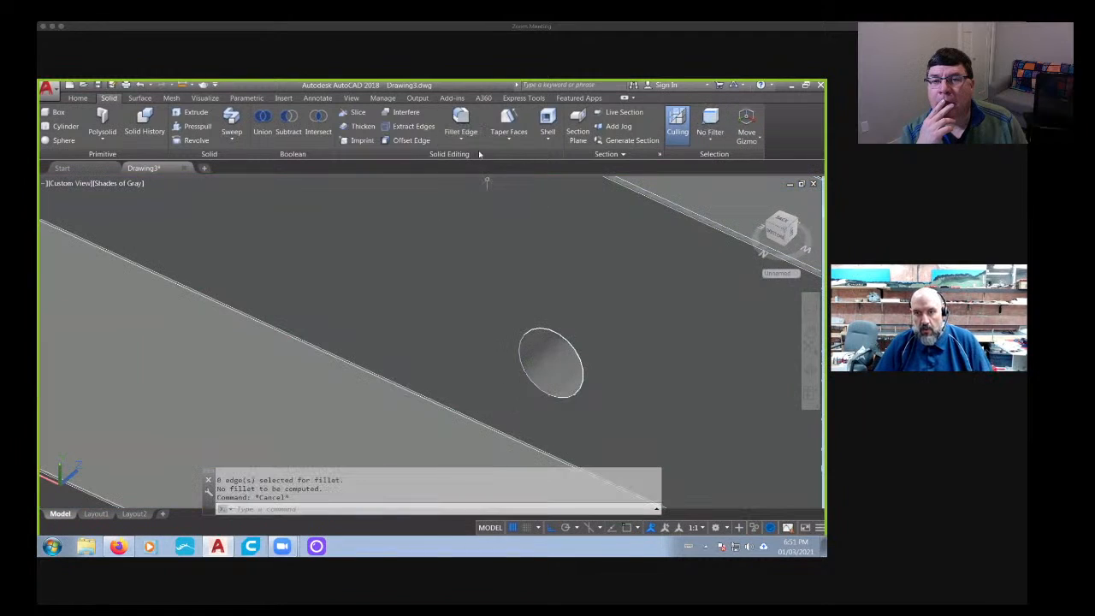
# - Fillet the rim of the remaining through-hole on the opposite side with a radius of 0.058
pyautogui.click(462, 121)
pyautogui.click(532, 382)
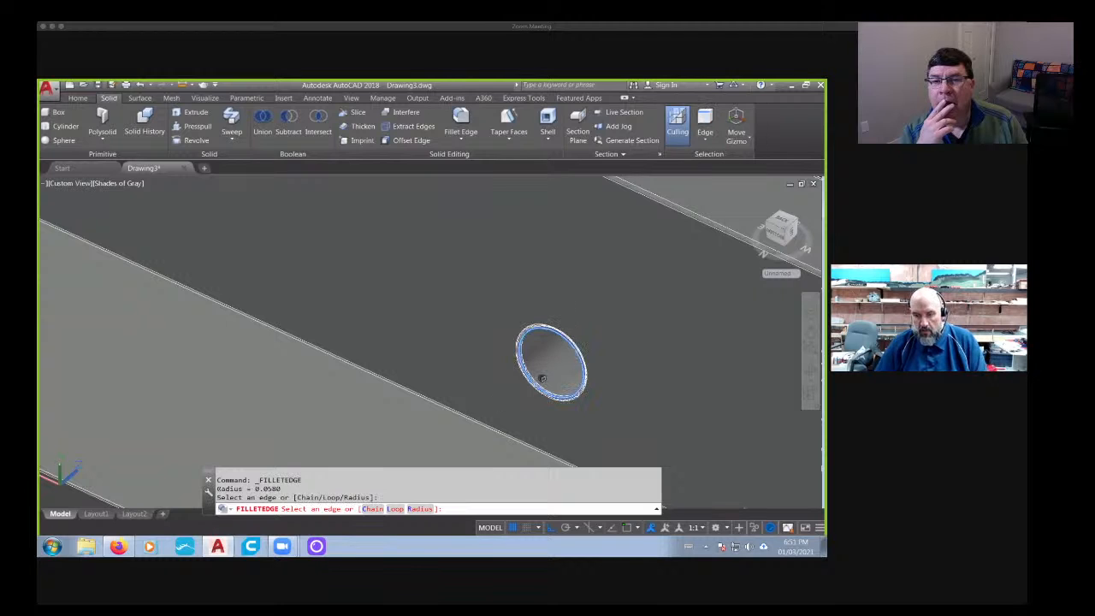
pyautogui.press('Return')
pyautogui.press('Return')
pyautogui.scroll(-5, 533, 381)
pyautogui.keyDown('shift'); pyautogui.moveTo(530, 381); pyautogui.dragTo(402, 399, button='middle'); pyautogui.keyUp('shift')
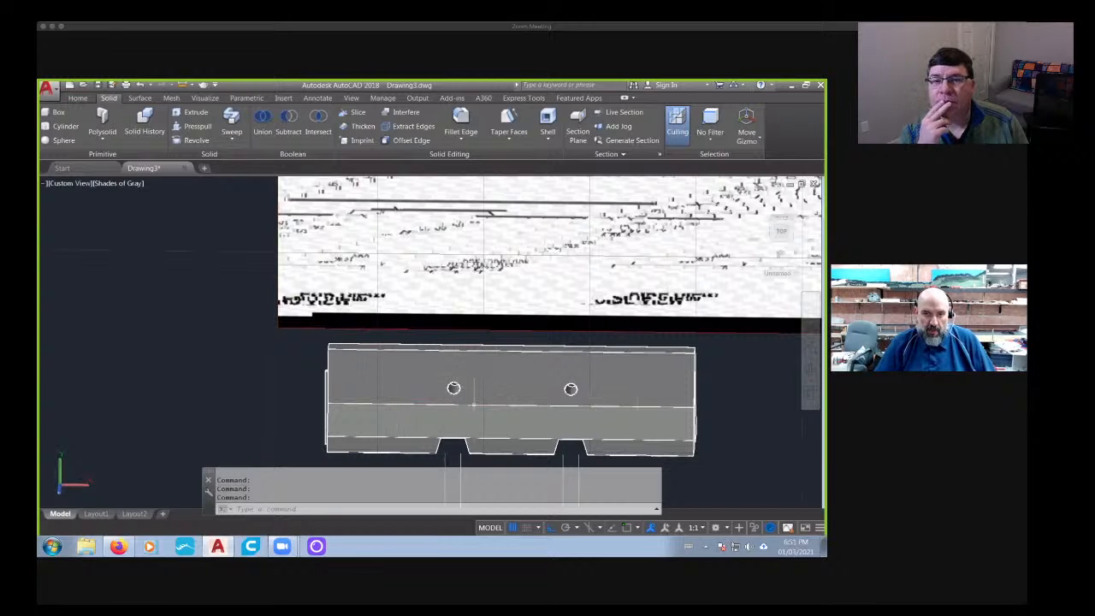
# - Examine the jersey barrier image results in Firefox for other barrier shapes and details, and return to AutoCAD
pyautogui.scroll(-3, 474, 403)
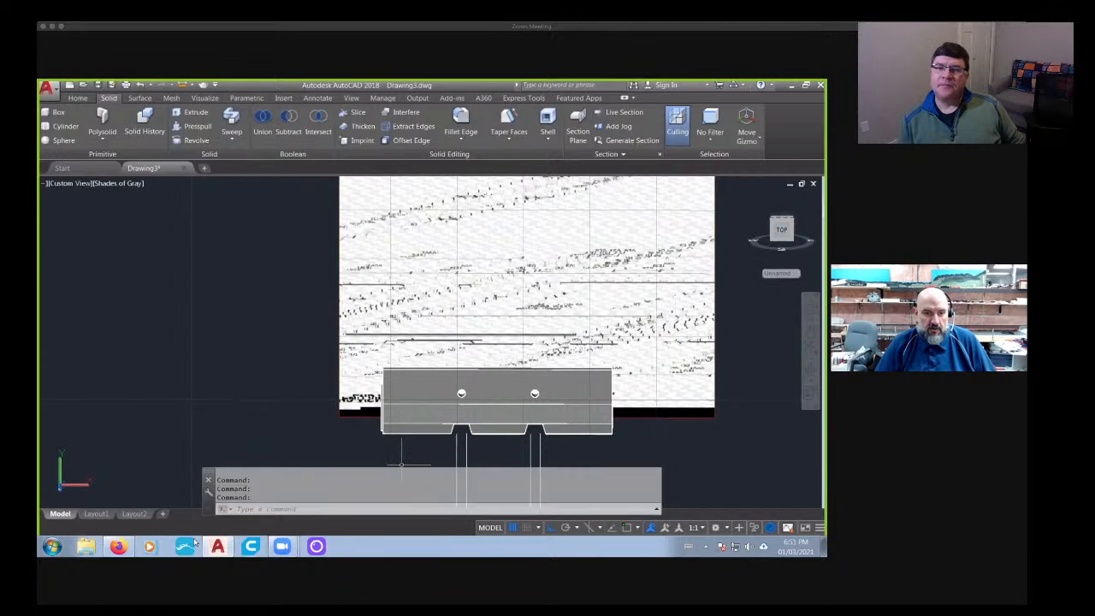
pyautogui.click(119, 548)
pyautogui.scroll(5, 274, 418)
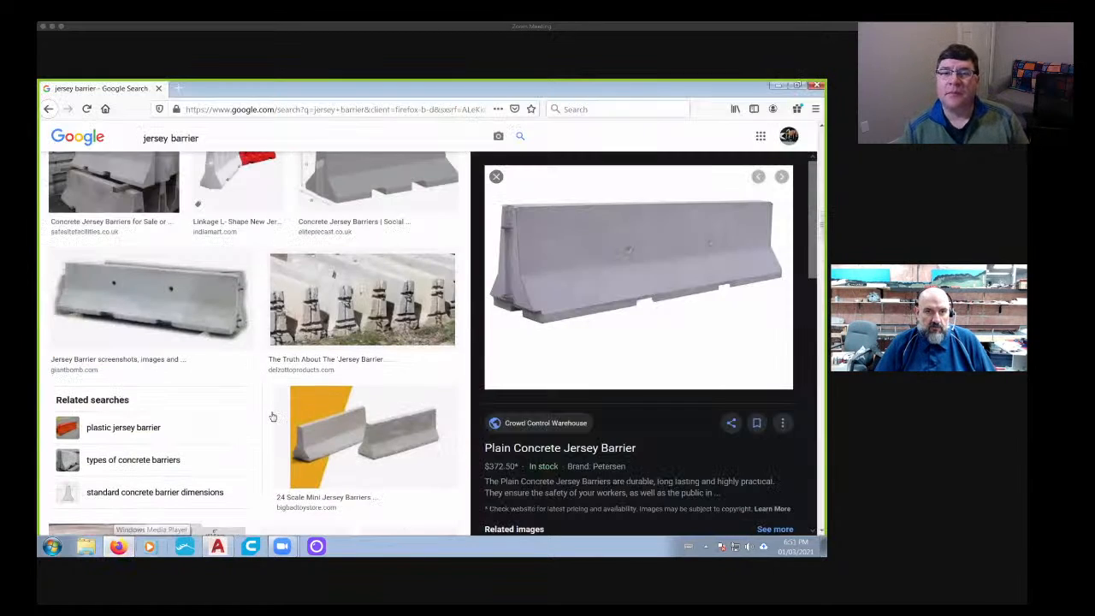
pyautogui.scroll(3, 272, 416)
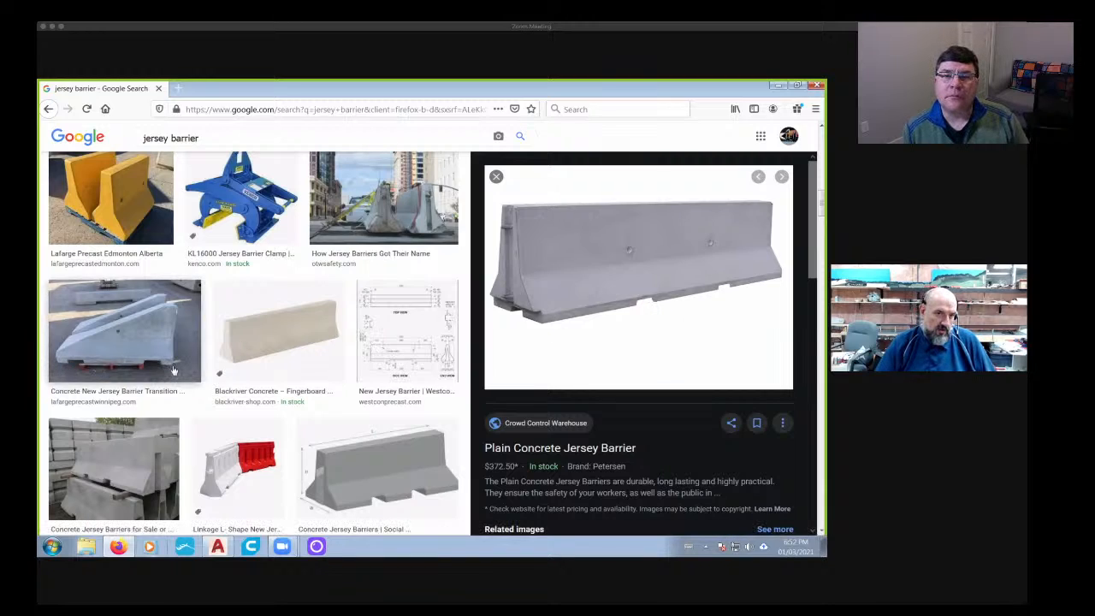
pyautogui.click(218, 547)
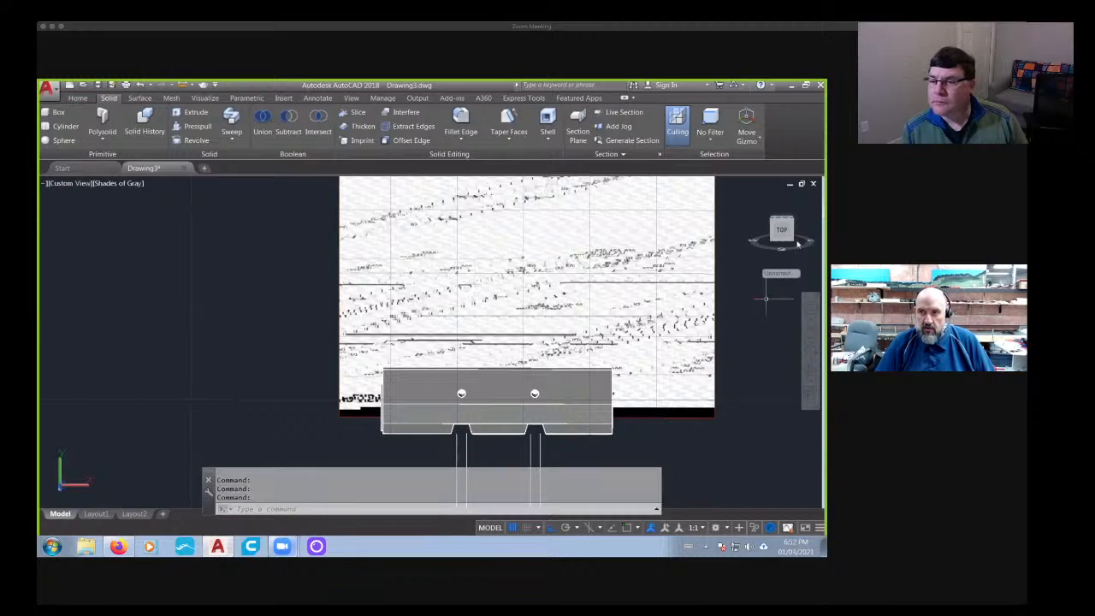
# - Copy the finished barrier horizontally in the front view to the empty area beside the reference image
pyautogui.press('Escape')
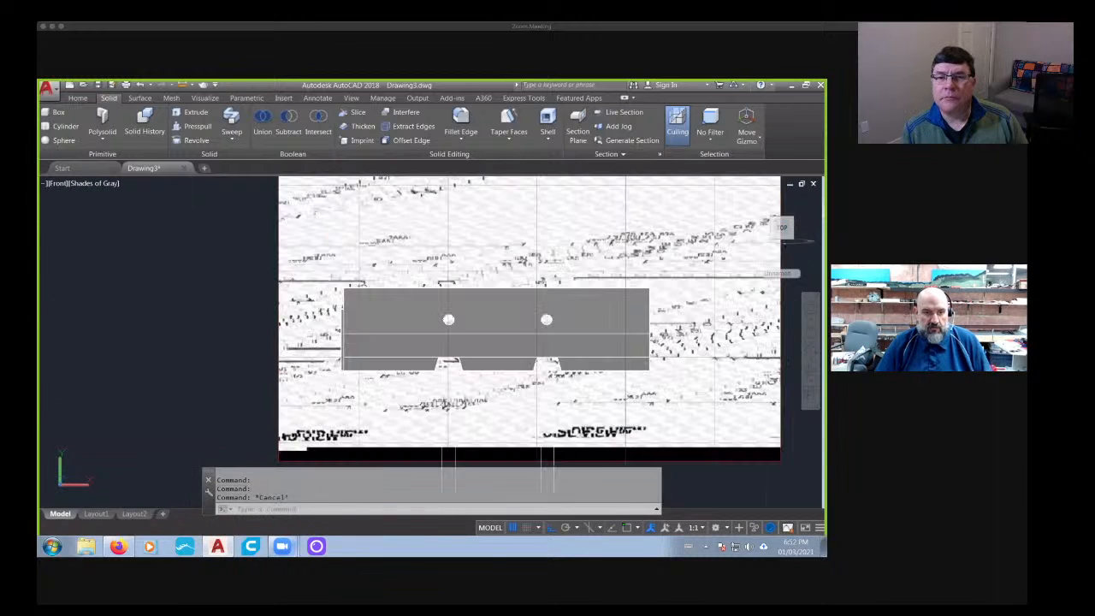
pyautogui.write('co')
pyautogui.press('Return')
pyautogui.click(505, 364)
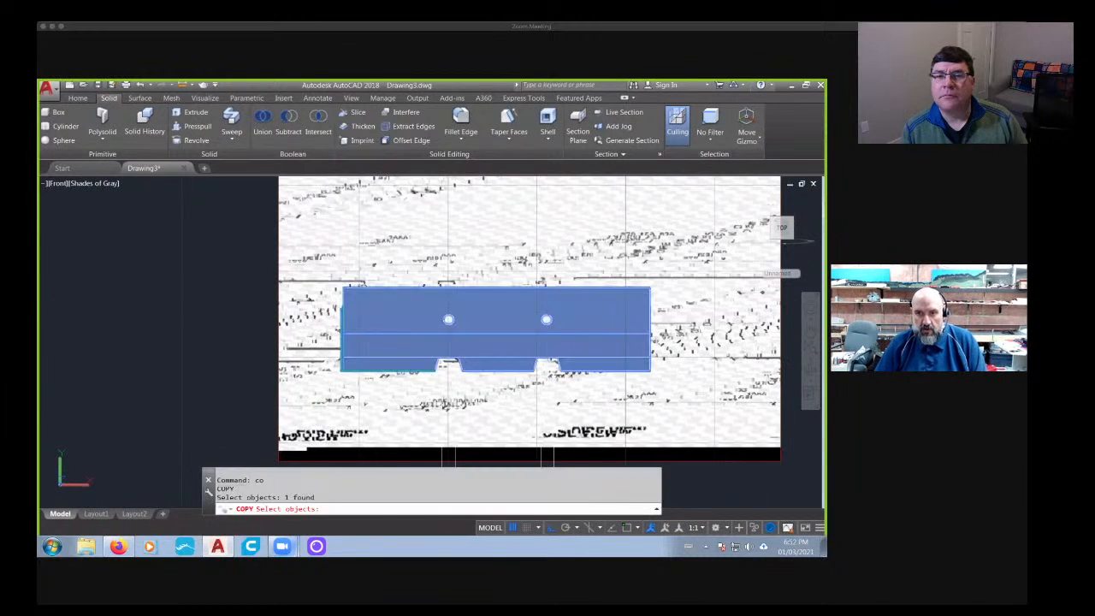
pyautogui.scroll(-5, 502, 410)
pyautogui.press('Return')
pyautogui.click(674, 402)
pyautogui.click(322, 401)
pyautogui.moveTo(242, 399); pyautogui.dragTo(493, 405, button='middle')
pyautogui.press('Escape')
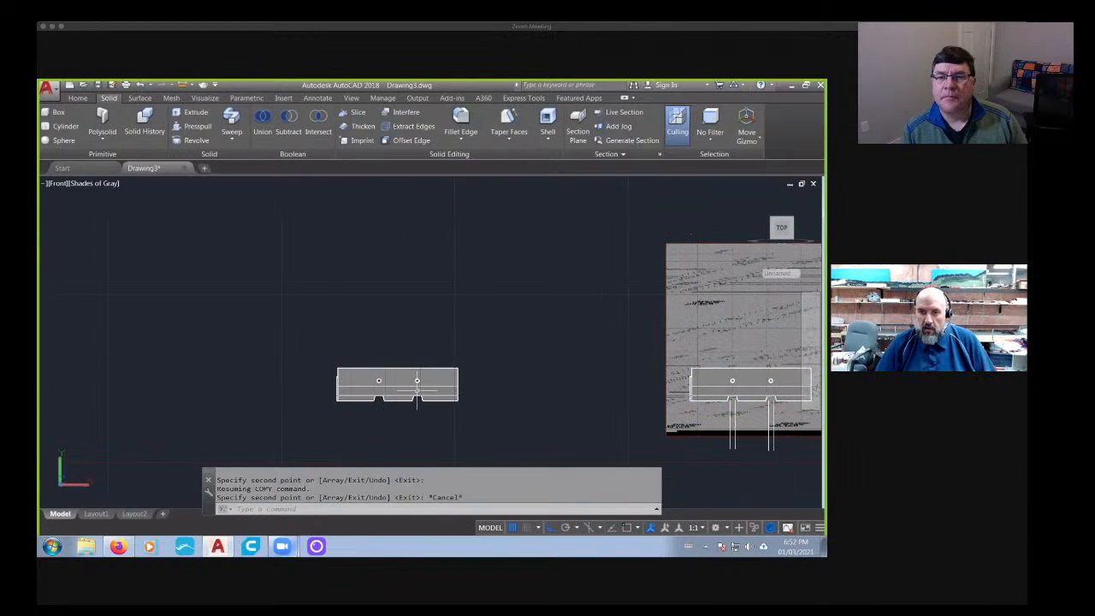
pyautogui.scroll(4, 418, 390)
pyautogui.moveTo(376, 390); pyautogui.dragTo(394, 370, button='middle')
pyautogui.press('Escape')
pyautogui.press('Escape')
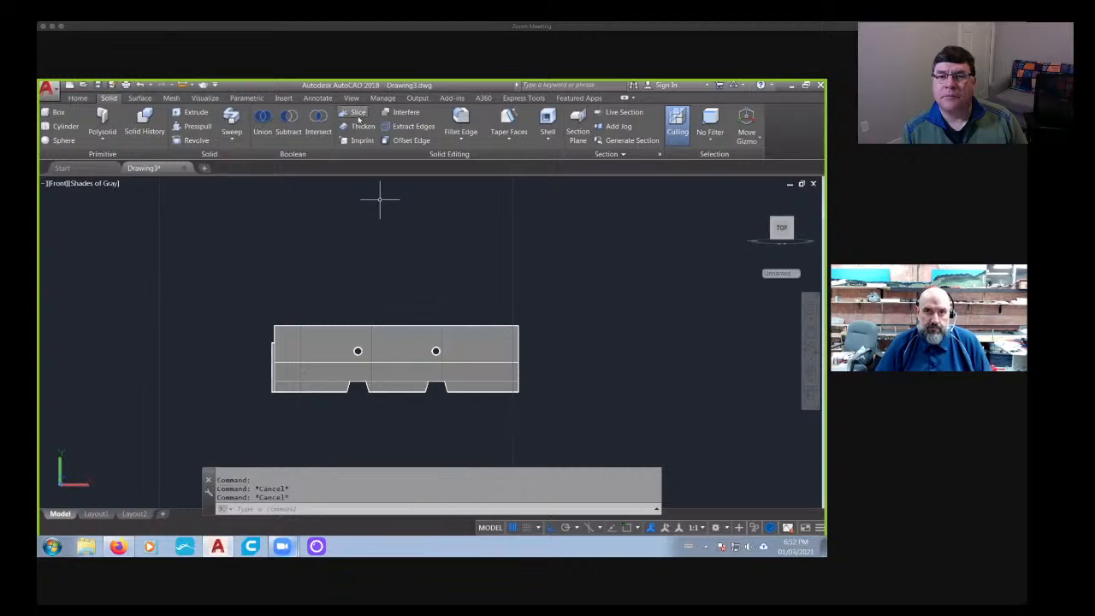
# - Slice the copied barrier vertically just right of its right-hand base opening, keeping both sides
pyautogui.click(354, 112)
pyautogui.click(394, 347)
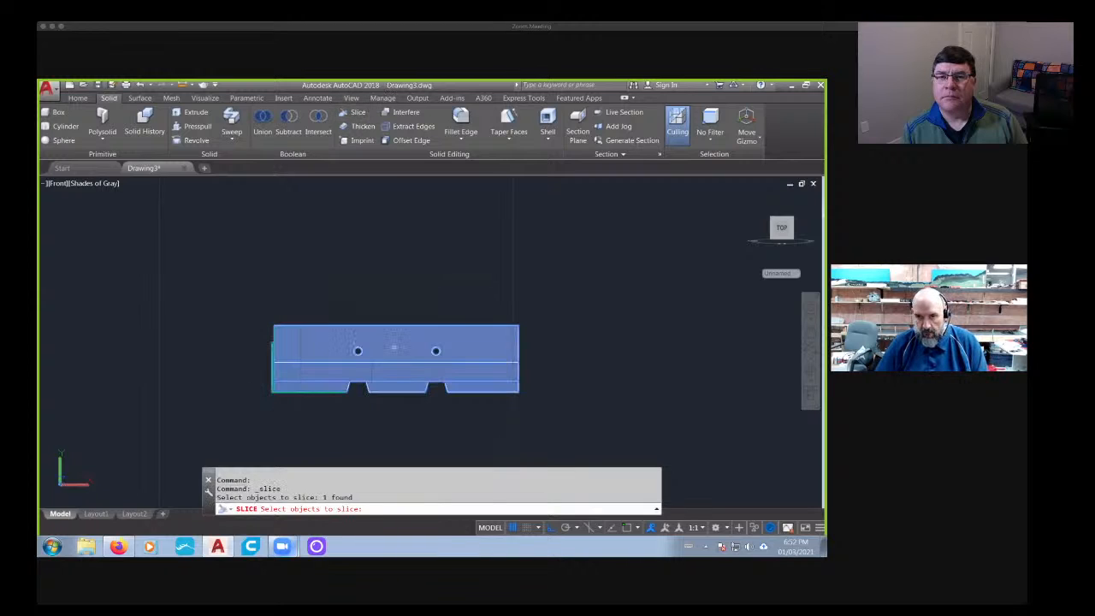
pyautogui.press('Return')
pyautogui.scroll(3, 454, 351)
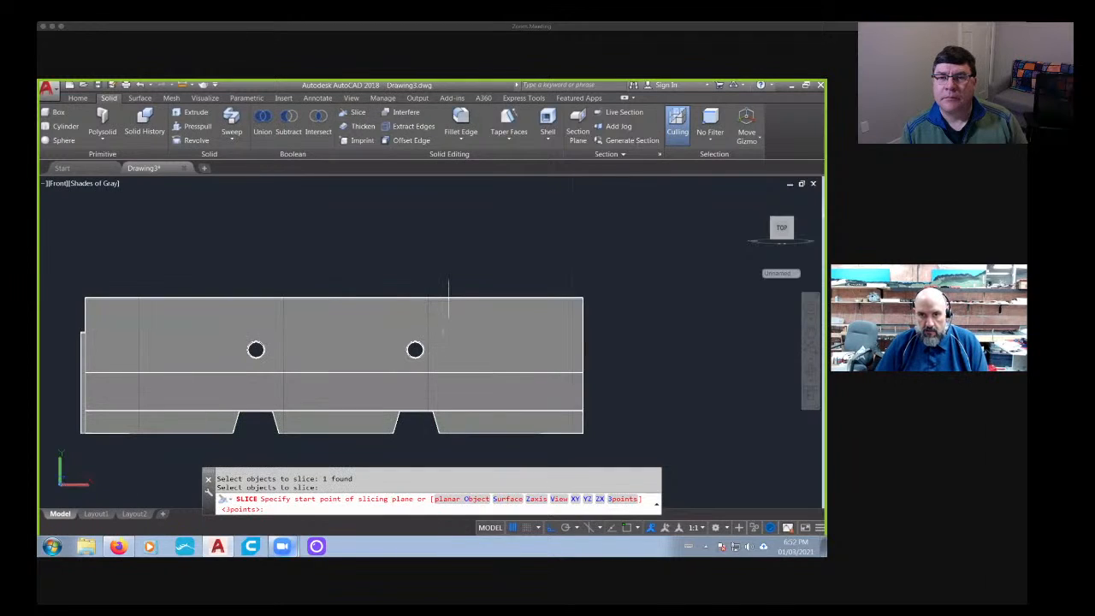
pyautogui.click(626, 528)
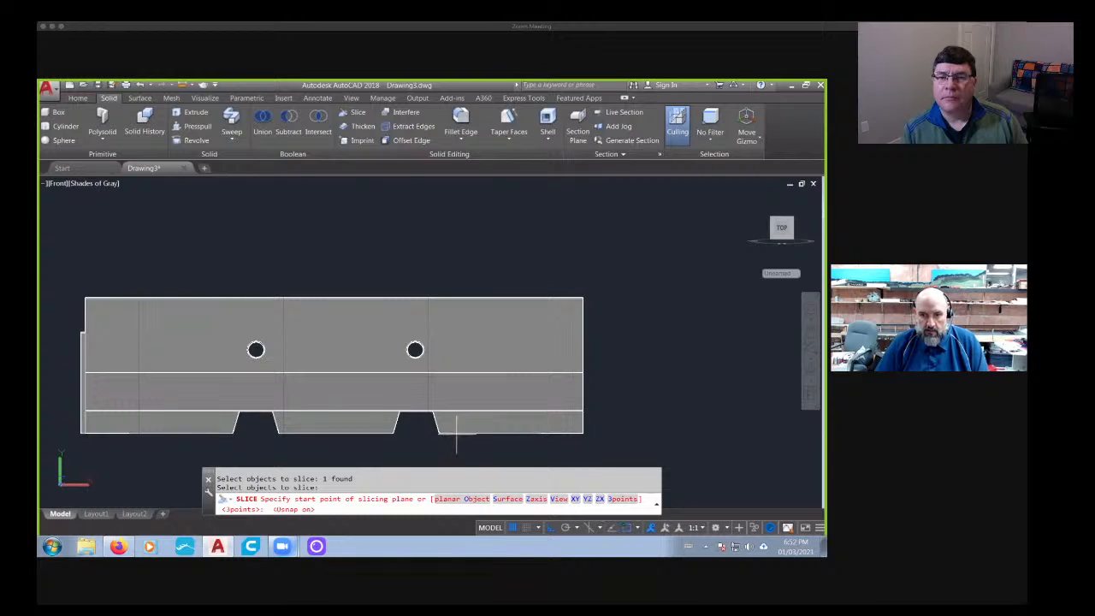
pyautogui.click(452, 433)
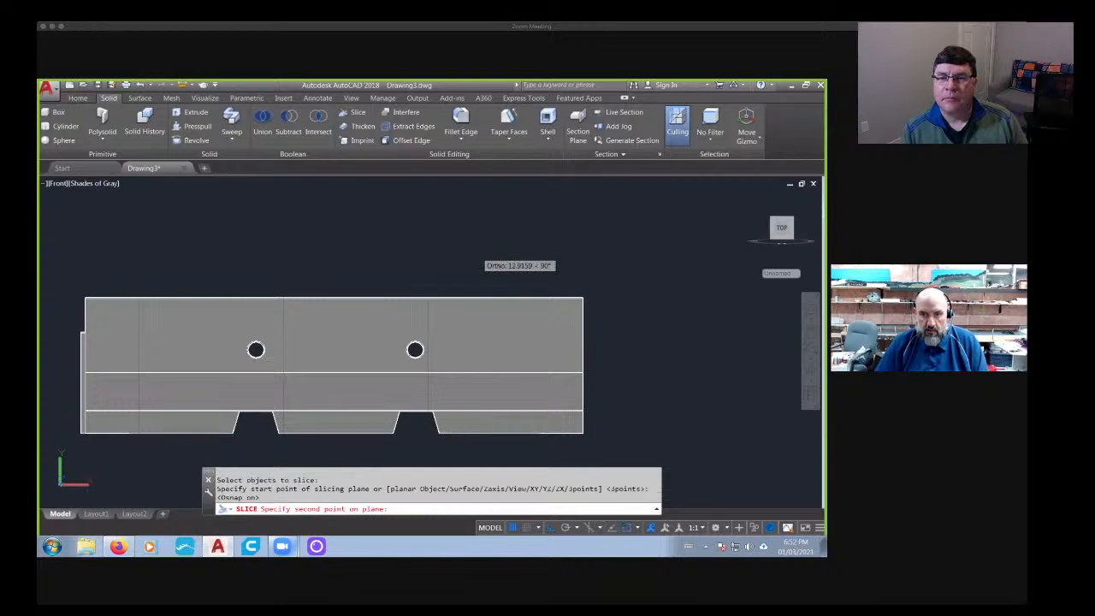
pyautogui.click(468, 250)
pyautogui.press('Return')
# - Slice the larger remaining piece vertically just left of the left-hand base opening, keeping both sides
pyautogui.press('Return')
pyautogui.moveTo(468, 250); pyautogui.dragTo(552, 219, button='middle')
pyautogui.click(357, 113)
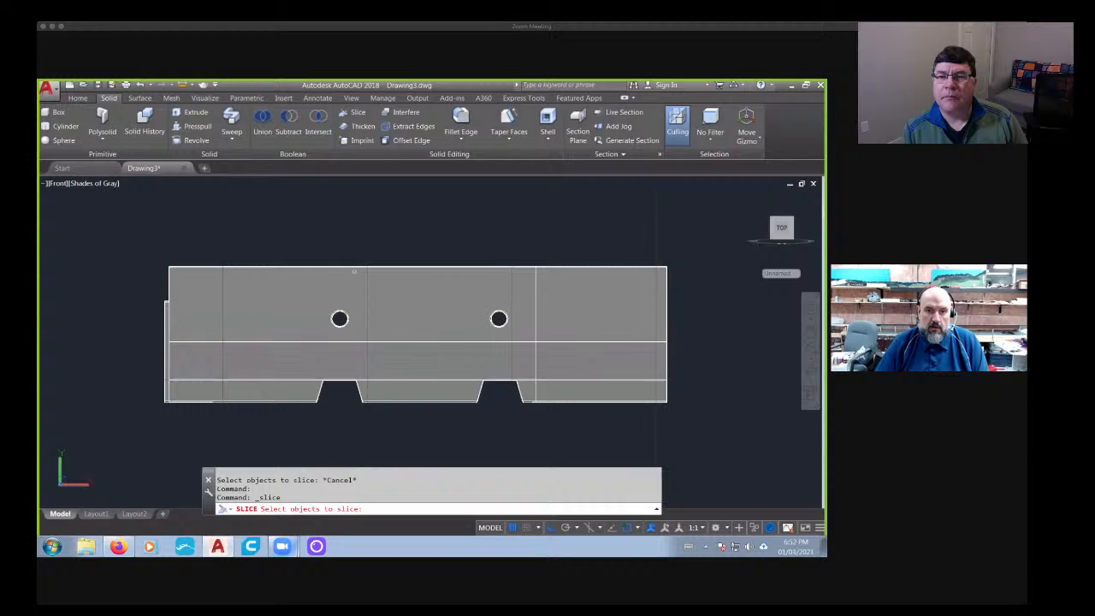
pyautogui.click(309, 387)
pyautogui.press('Return')
pyautogui.click(298, 401)
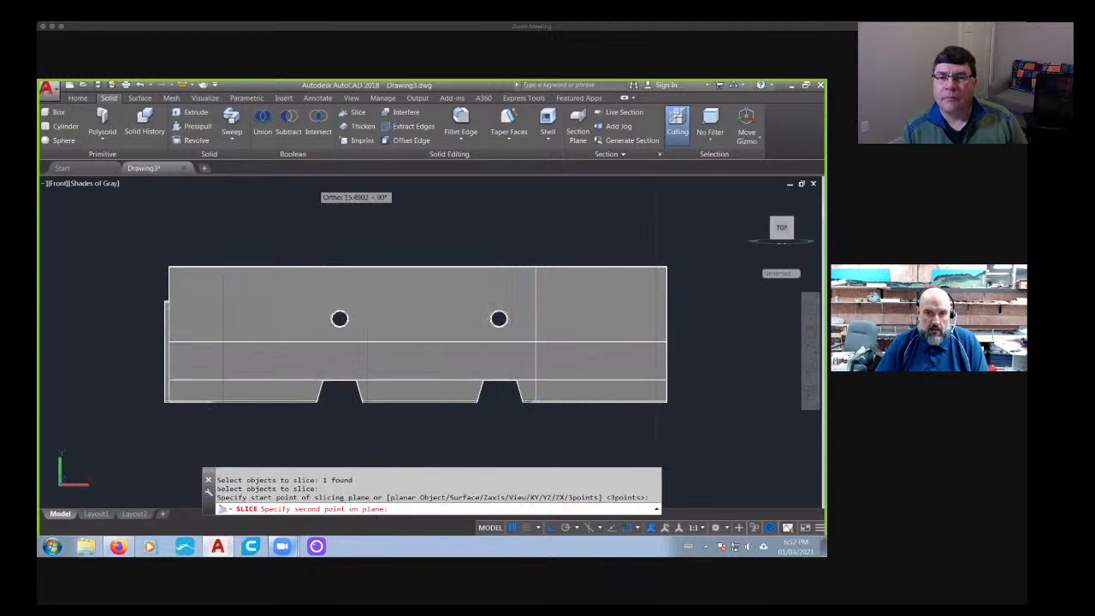
pyautogui.click(299, 233)
pyautogui.press('Return')
pyautogui.press('Return')
pyautogui.scroll(-2, 322, 296)
# - Examine the Concrete New Jersey Barrier Transition image in Firefox for its sloped shape, and return to AutoCAD
pyautogui.click(129, 548)
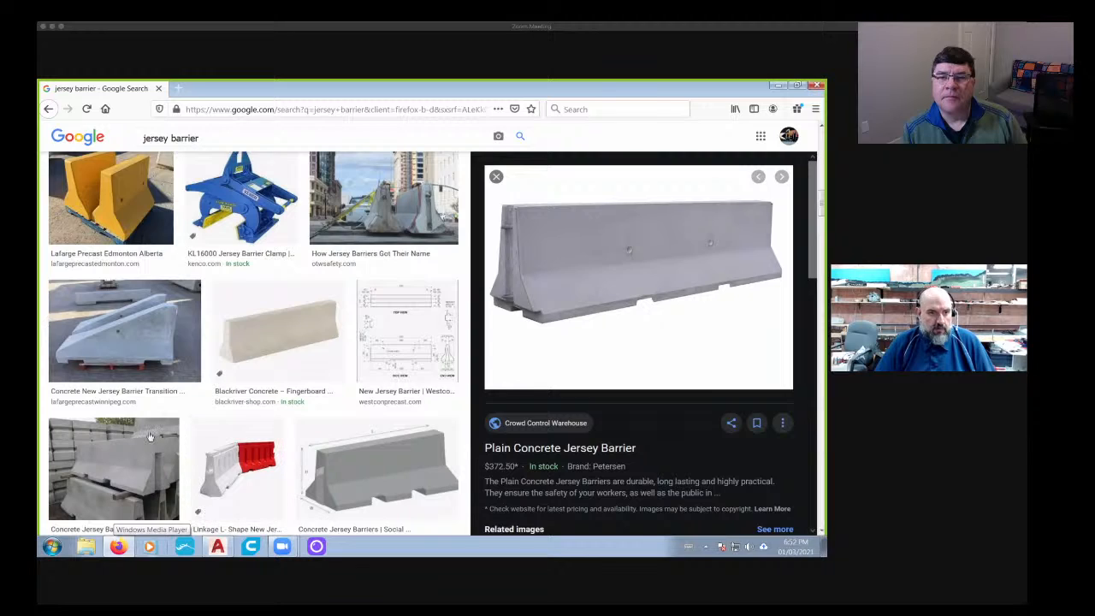
pyautogui.scroll(1, 50, 356)
pyautogui.click(53, 368)
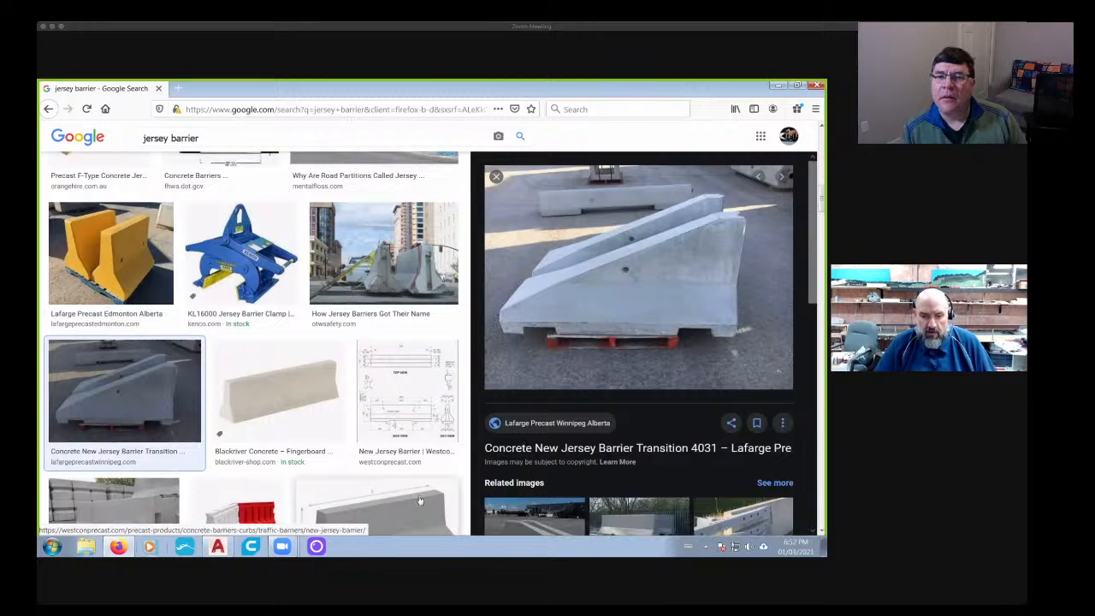
pyautogui.click(217, 546)
# - Delete the sliced-off left end piece of the barrier copy
pyautogui.scroll(2, 238, 368)
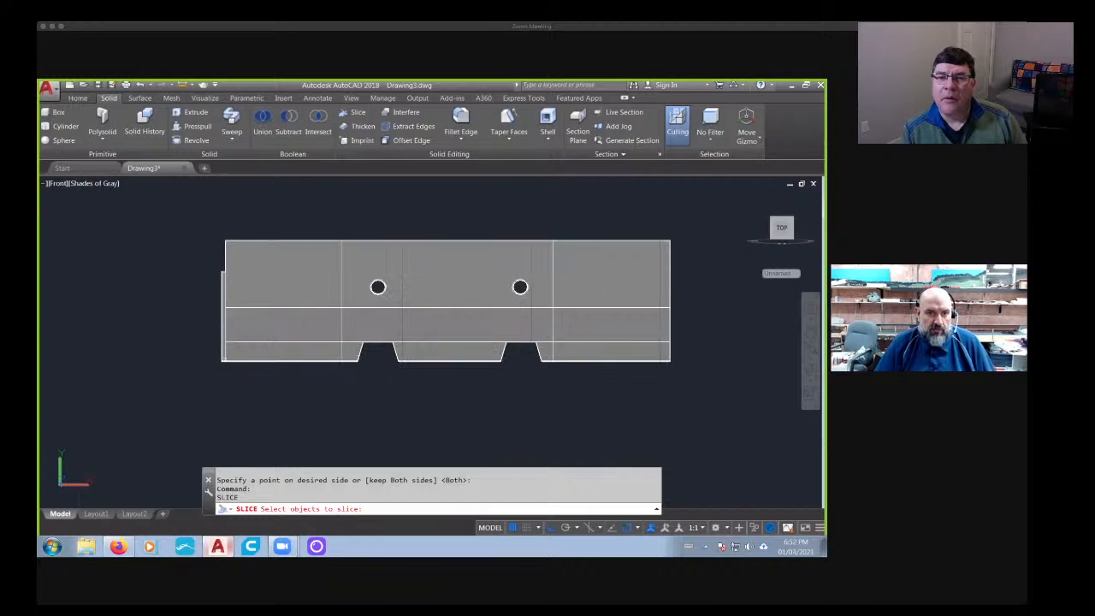
pyautogui.scroll(3, 229, 360)
pyautogui.moveTo(459, 371); pyautogui.dragTo(271, 400, button='middle')
pyautogui.scroll(-4, 270, 401)
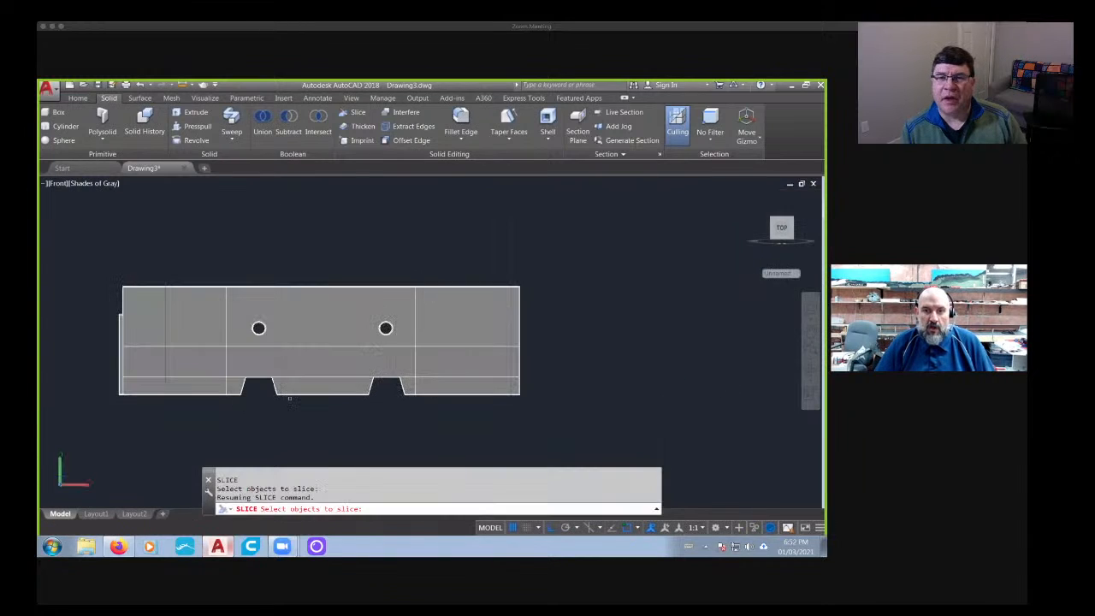
pyautogui.press('Escape')
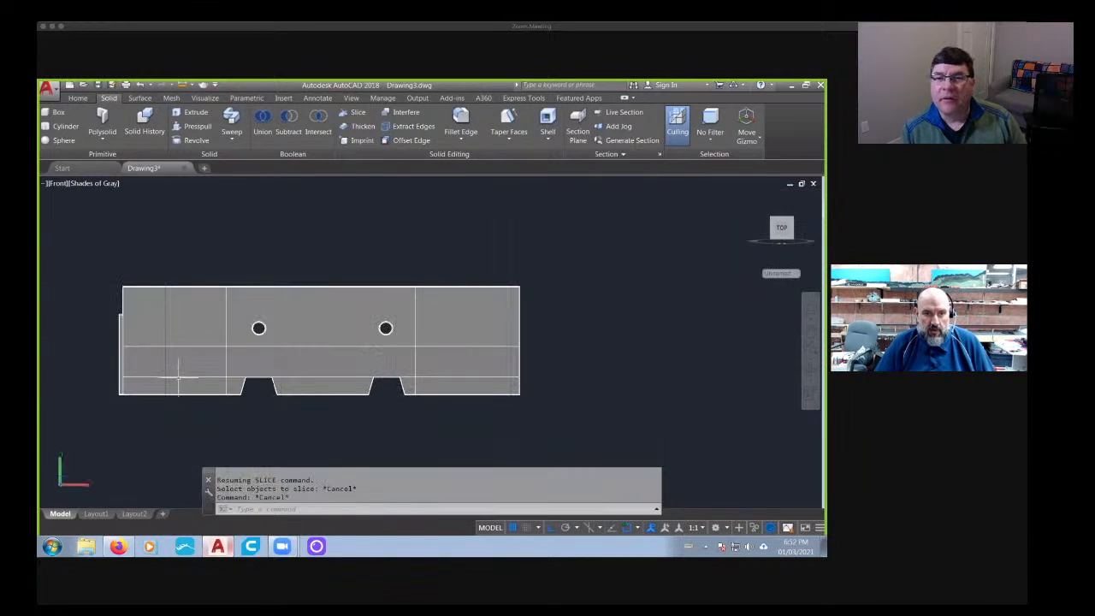
pyautogui.click(179, 375)
pyautogui.press('Delete')
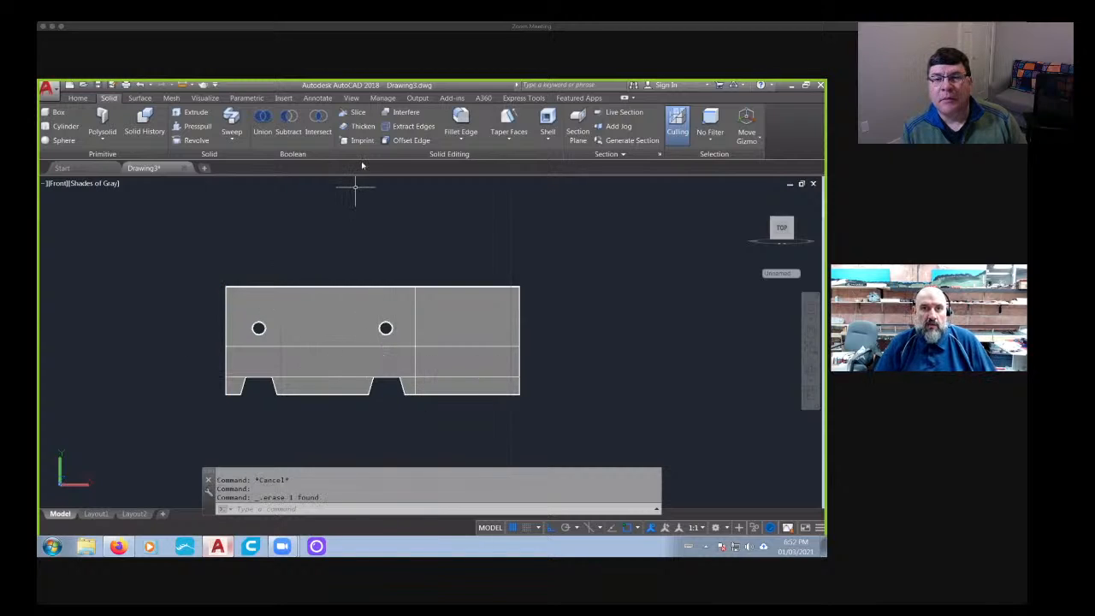
# - Draw a vertical guide line upward from the barrier's top edge at the remaining slice, in the front view
pyautogui.keyDown('shift'); pyautogui.moveTo(513, 249); pyautogui.dragTo(508, 254, button='middle'); pyautogui.keyUp('shift')
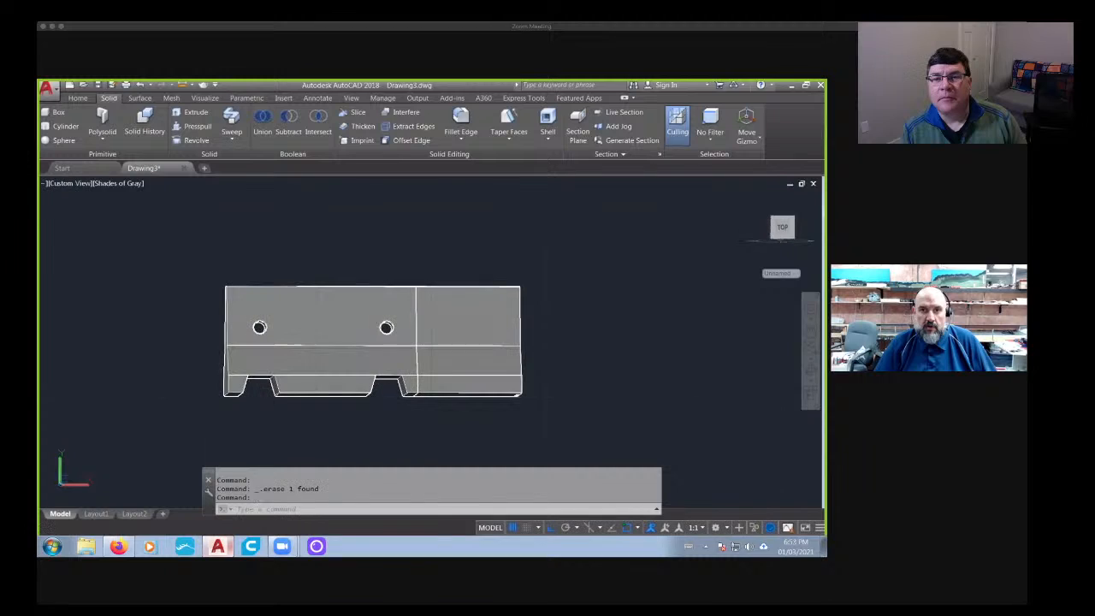
pyautogui.click(783, 232)
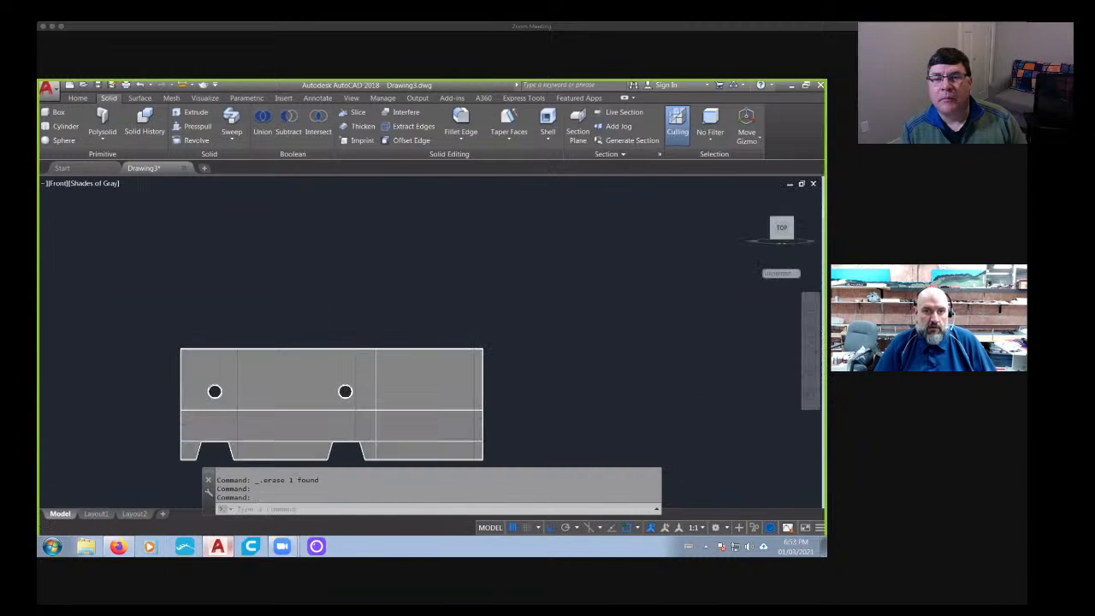
pyautogui.click(77, 97)
pyautogui.click(240, 127)
pyautogui.scroll(3, 418, 287)
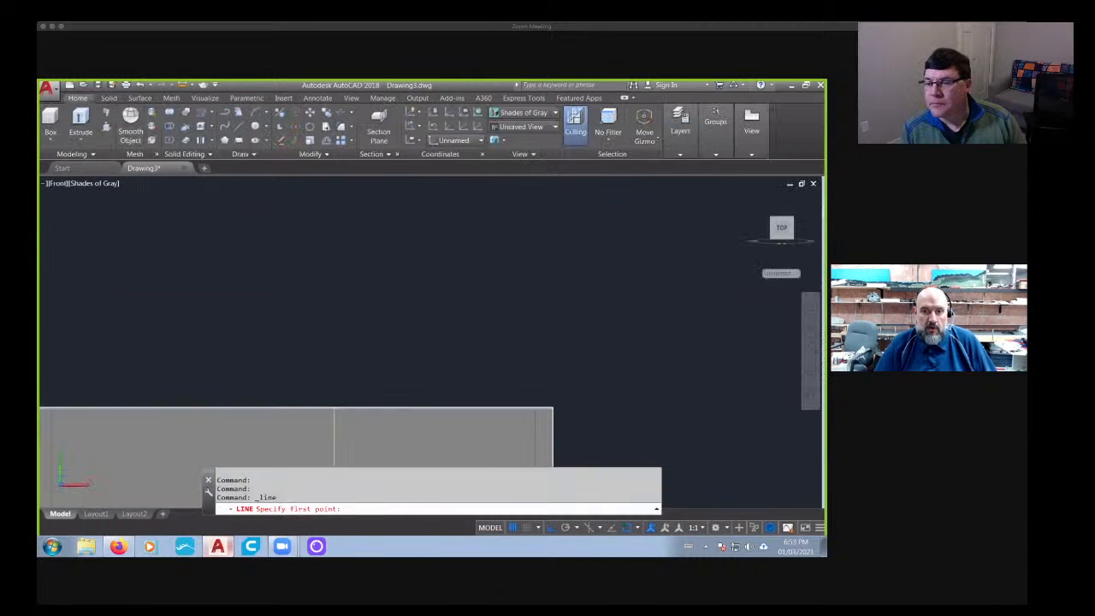
pyautogui.click(333, 398)
pyautogui.click(334, 254)
pyautogui.press('Escape')
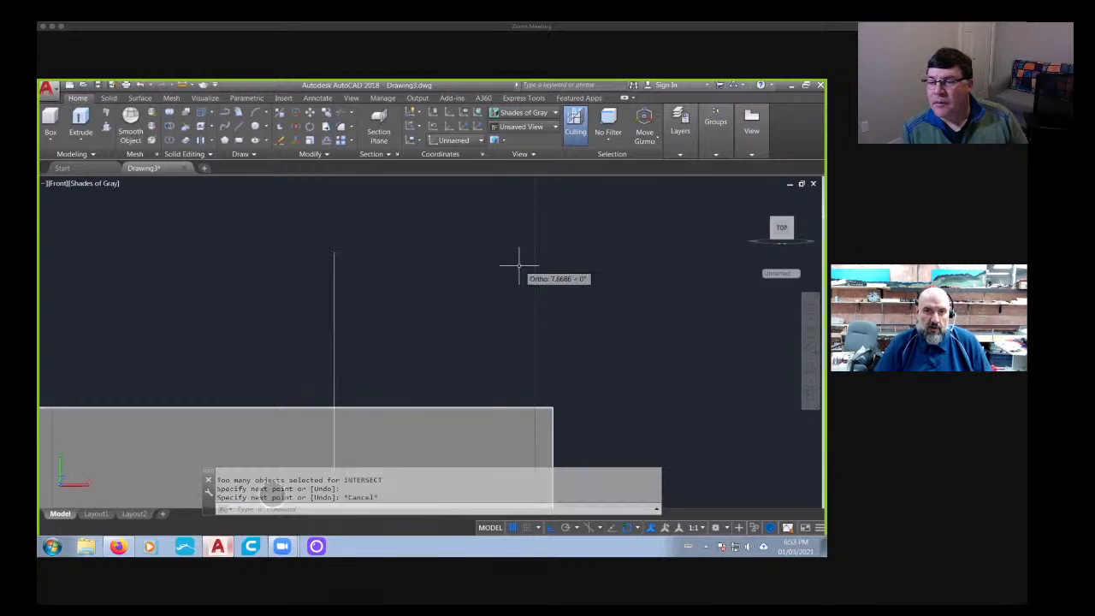
# - Draw a second vertical guide line upward from the barrier's top right corner
pyautogui.click(247, 133)
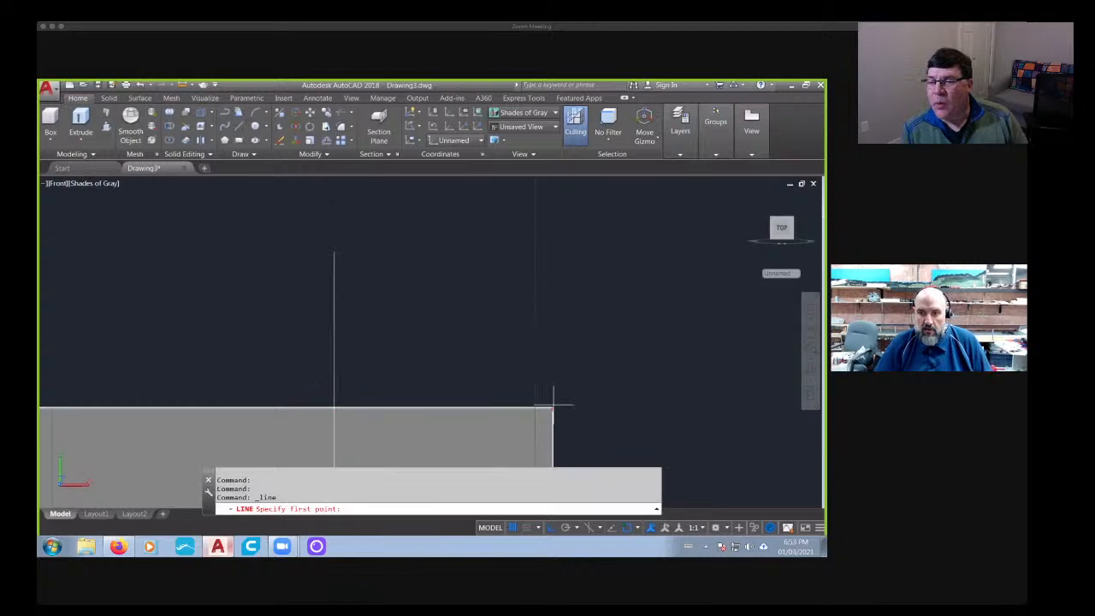
pyautogui.click(553, 404)
pyautogui.click(553, 252)
pyautogui.press('Escape')
pyautogui.scroll(-2, 488, 318)
pyautogui.moveTo(476, 320); pyautogui.dragTo(508, 288, button='middle')
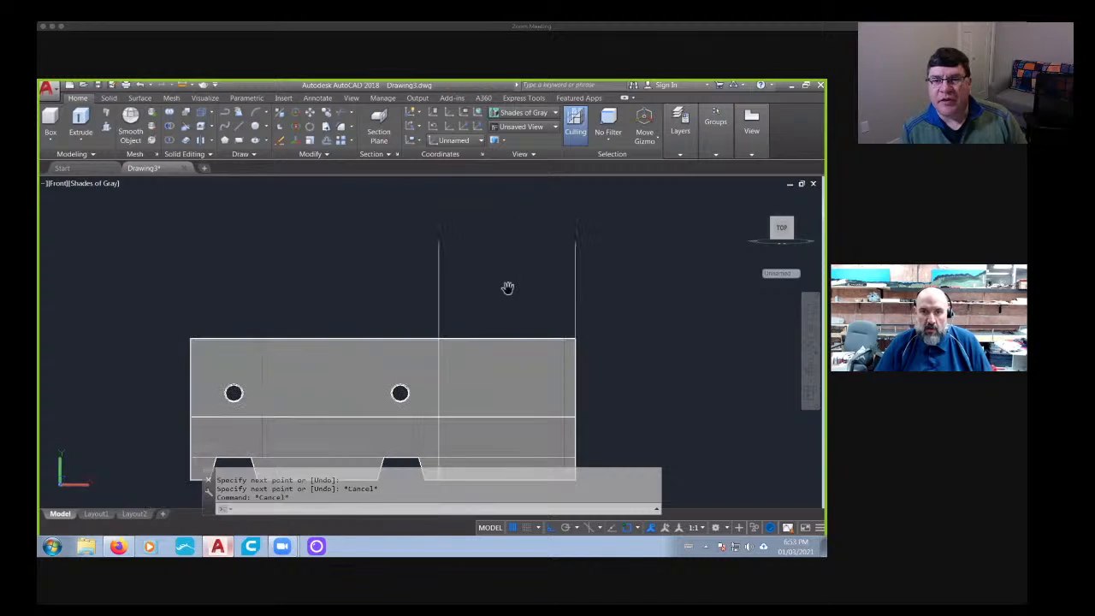
# - Try offsetting the guide line at the slice by 2 to the left, and erase the offset copy
pyautogui.press('Escape')
pyautogui.press('Escape')
pyautogui.write('cff')
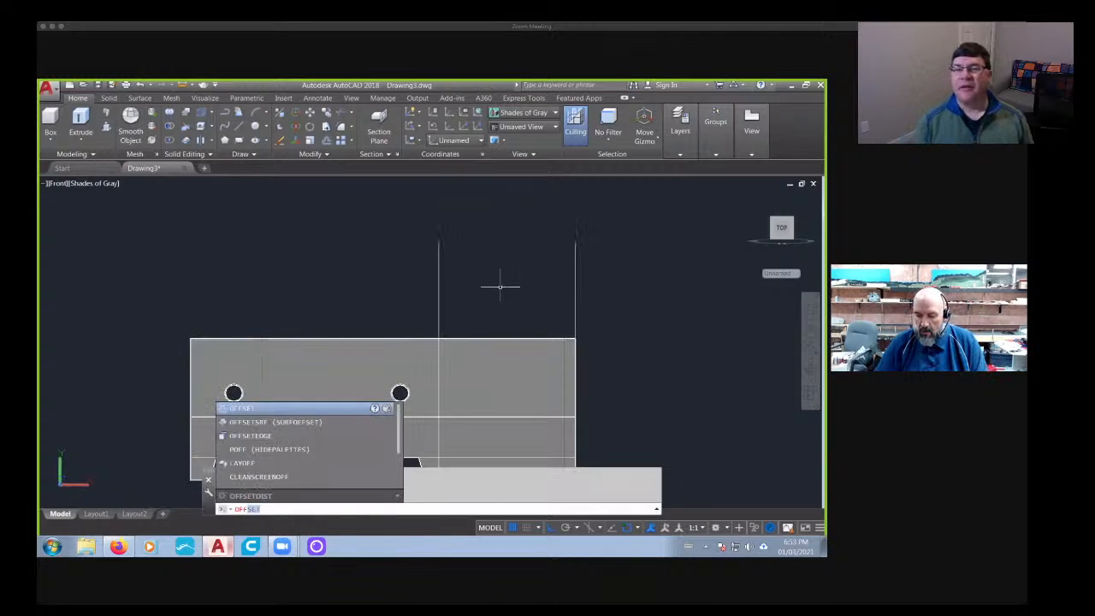
pyautogui.press('Return')
pyautogui.write('2')
pyautogui.press('Return')
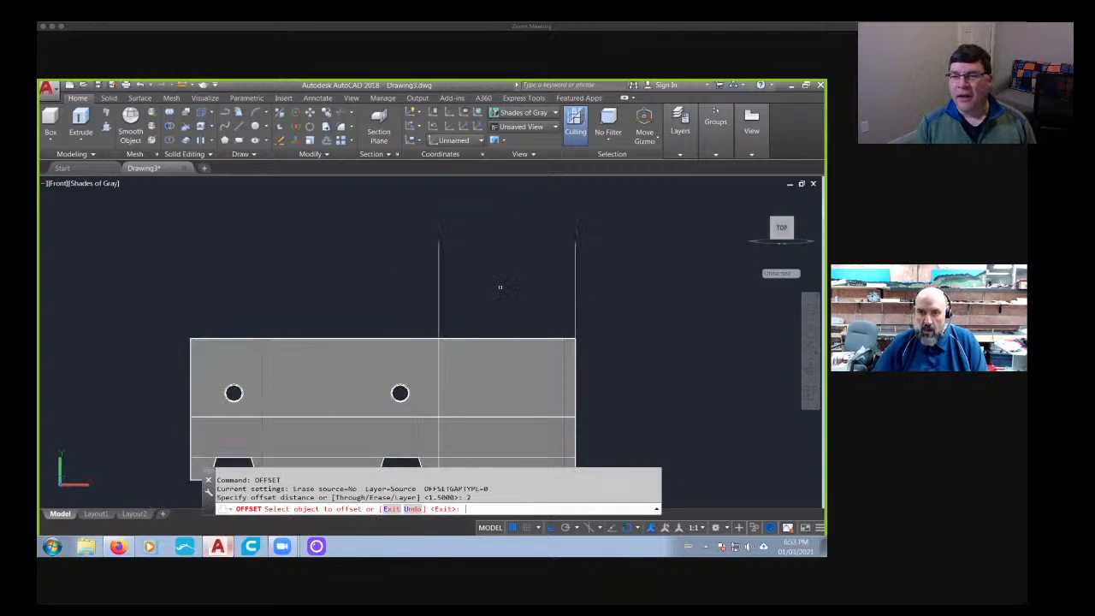
pyautogui.press('Escape')
pyautogui.press('Escape')
pyautogui.press('Escape')
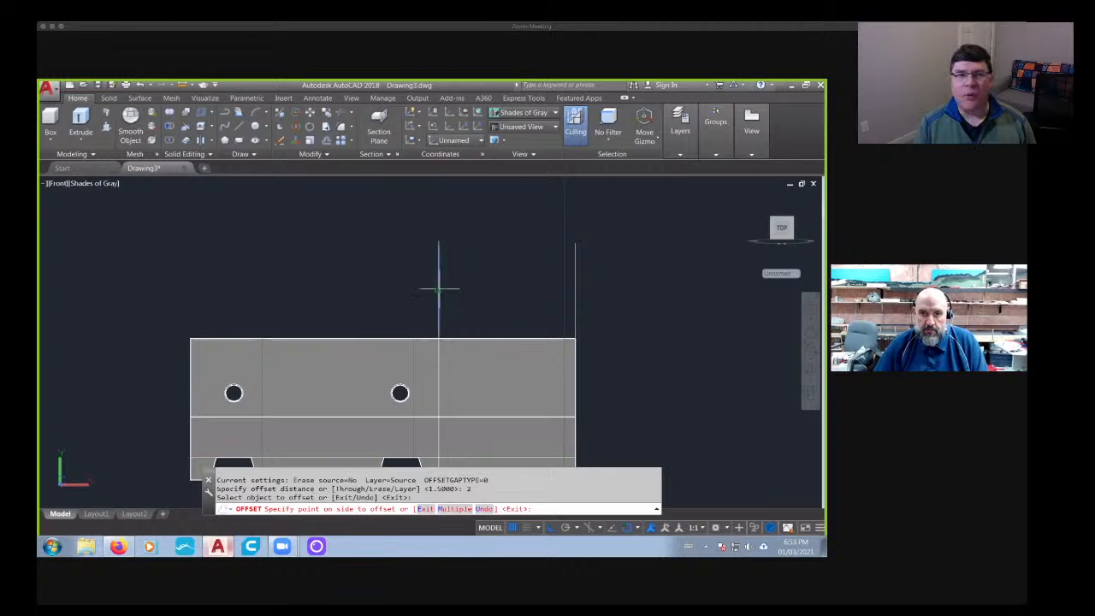
pyautogui.moveTo(360, 248); pyautogui.dragTo(350, 225, button='middle')
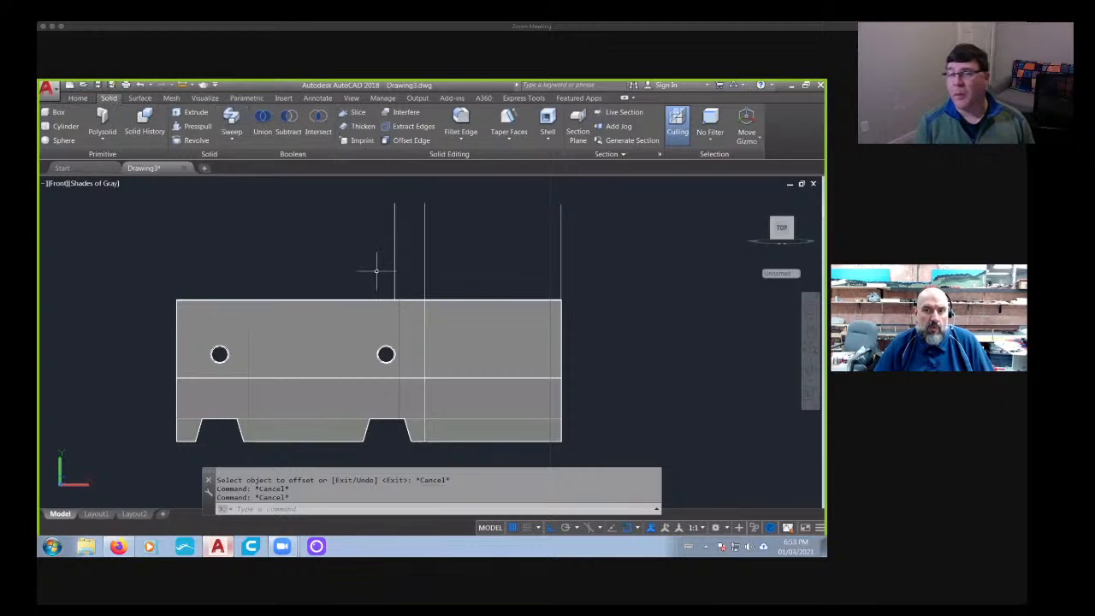
pyautogui.click(400, 256)
pyautogui.press('Delete')
# - Change the viewport's visual style to X-Ray
pyautogui.moveTo(516, 288); pyautogui.dragTo(416, 266, button='middle')
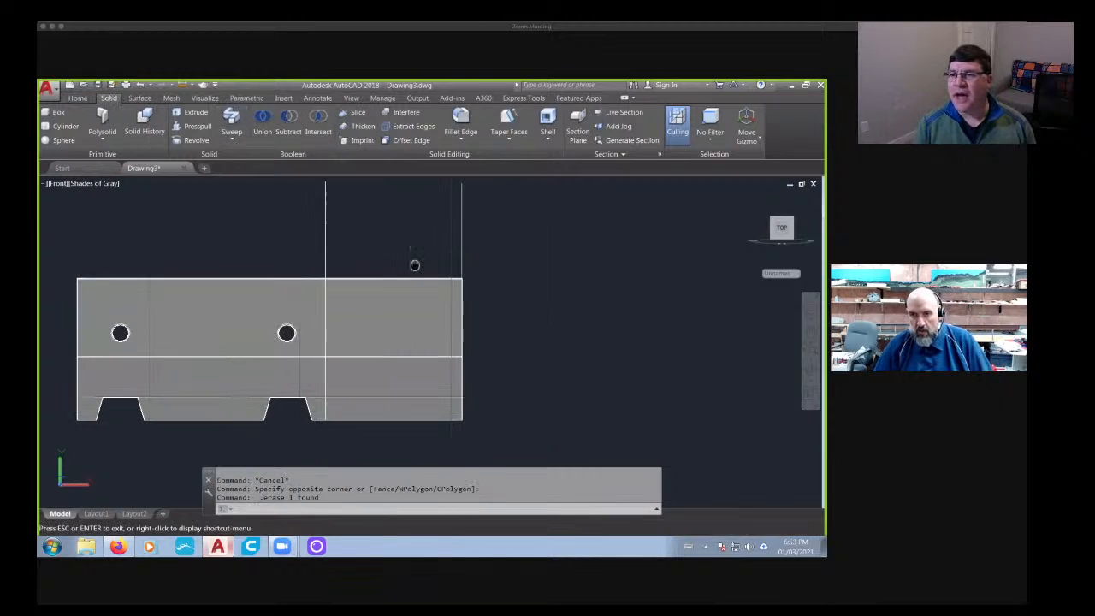
pyautogui.click(114, 183)
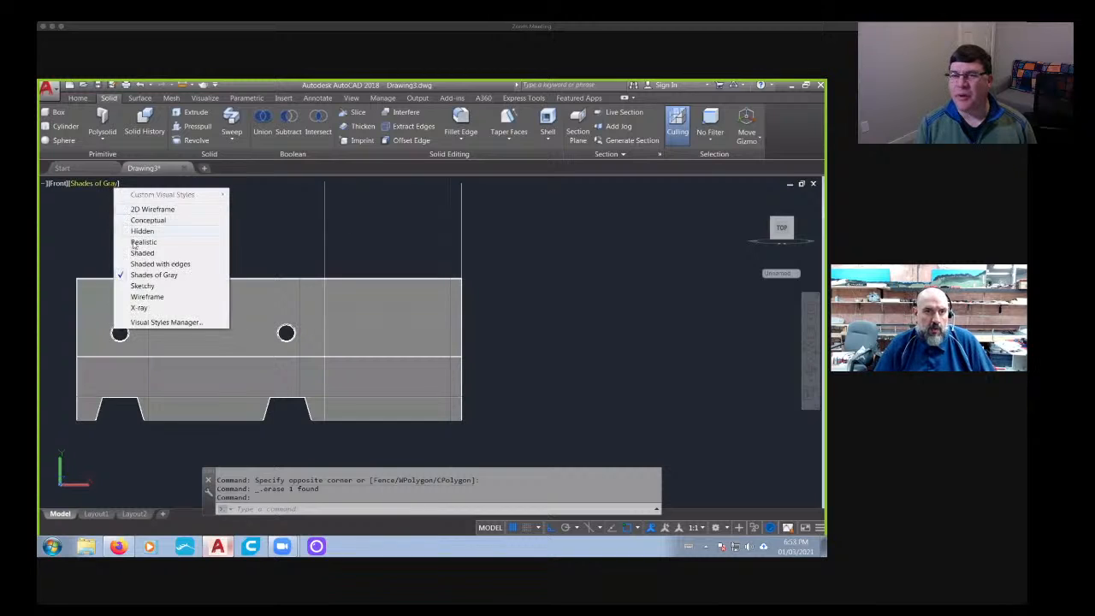
pyautogui.click(138, 307)
pyautogui.scroll(2, 457, 257)
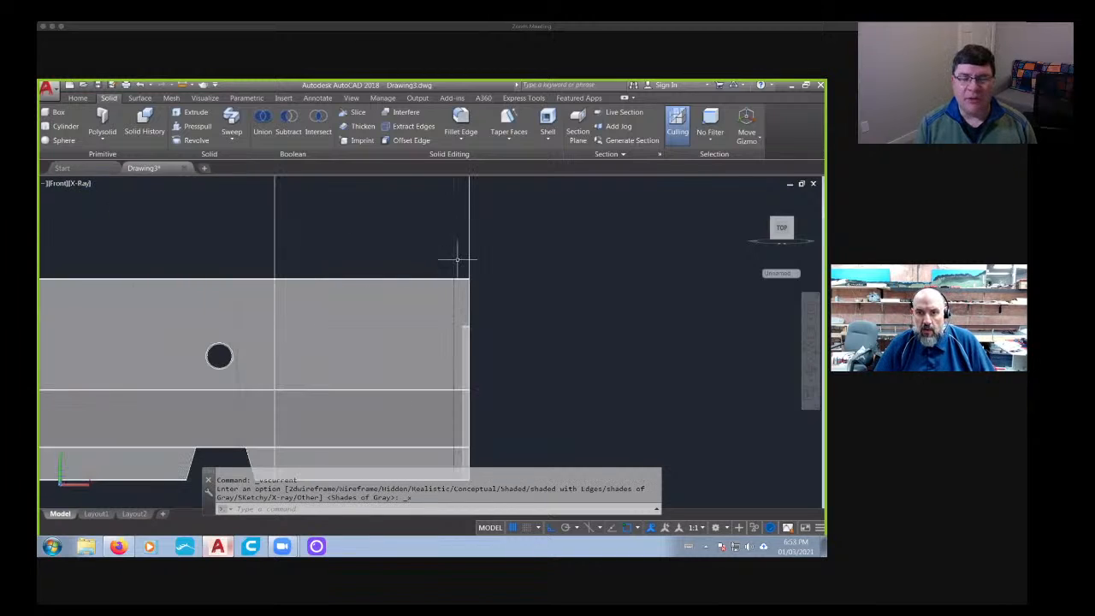
# - Offset the guide line at the barrier's right end by 0.5 to the left
pyautogui.moveTo(456, 257); pyautogui.dragTo(396, 334, button='middle')
pyautogui.press('Escape')
pyautogui.write('off')
pyautogui.press('Return')
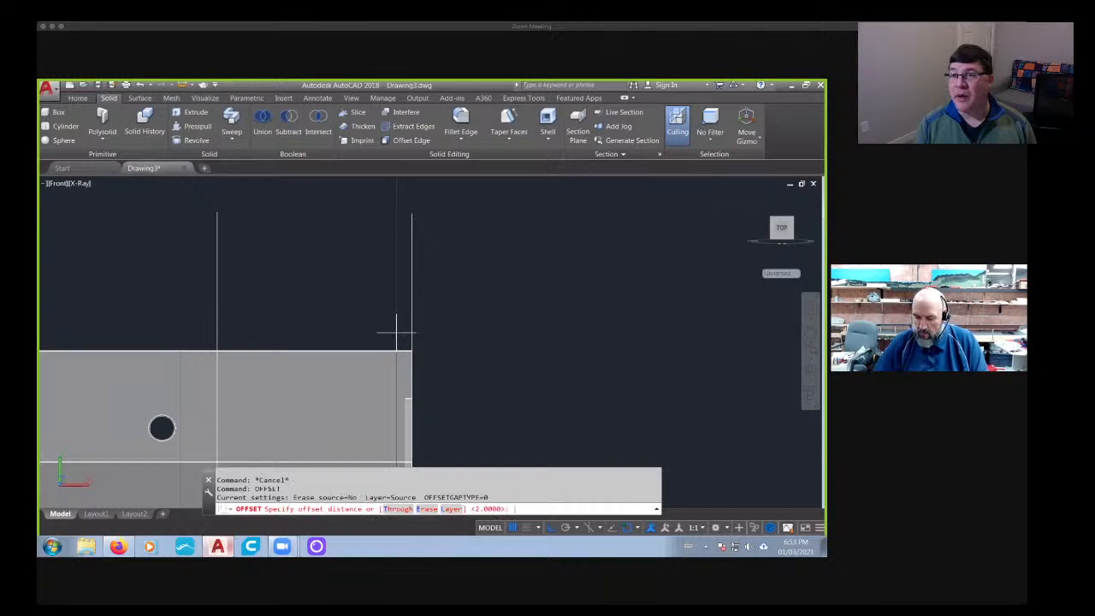
pyautogui.write('.5')
pyautogui.press('Return')
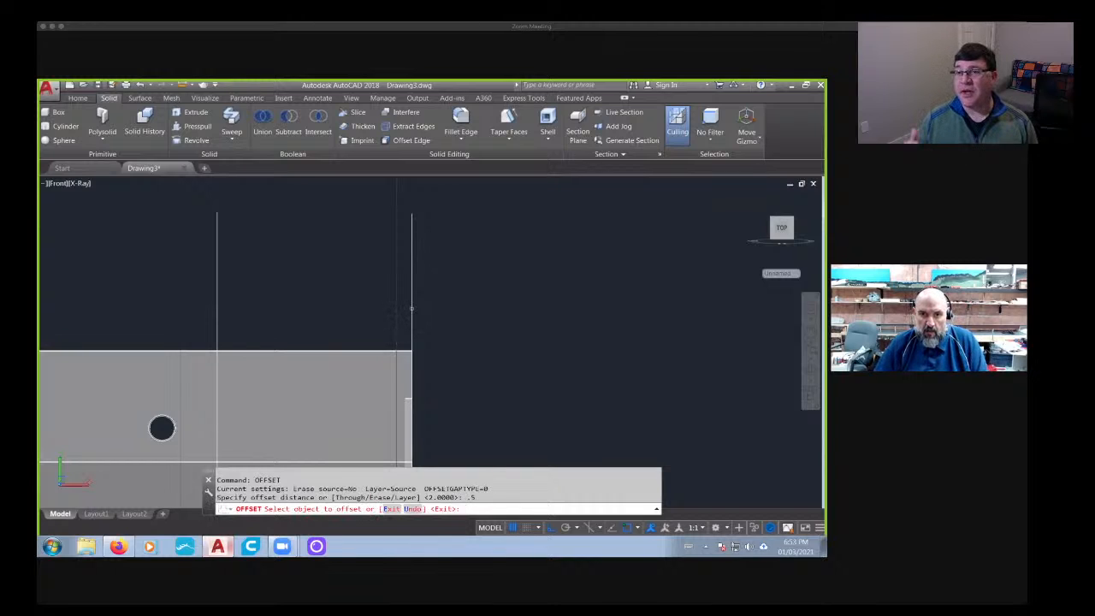
pyautogui.click(411, 309)
pyautogui.click(343, 316)
pyautogui.moveTo(292, 302); pyautogui.dragTo(374, 291, button='middle')
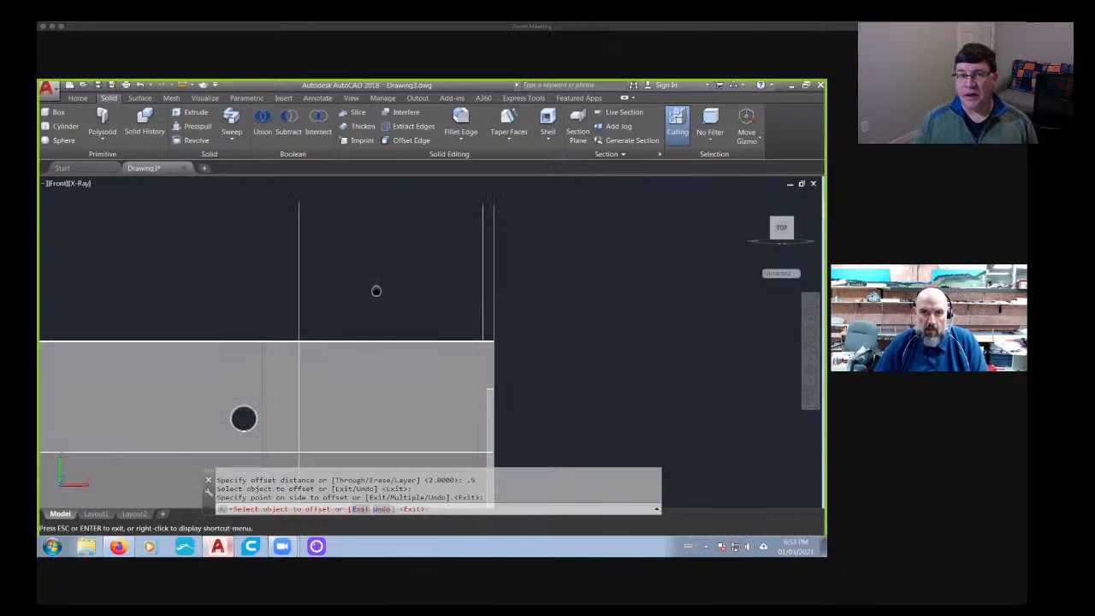
# - Offset the guide line at the slice by 0.5 to the left
pyautogui.press('Return')
pyautogui.press('Return')
pyautogui.press('Return')
pyautogui.click(307, 285)
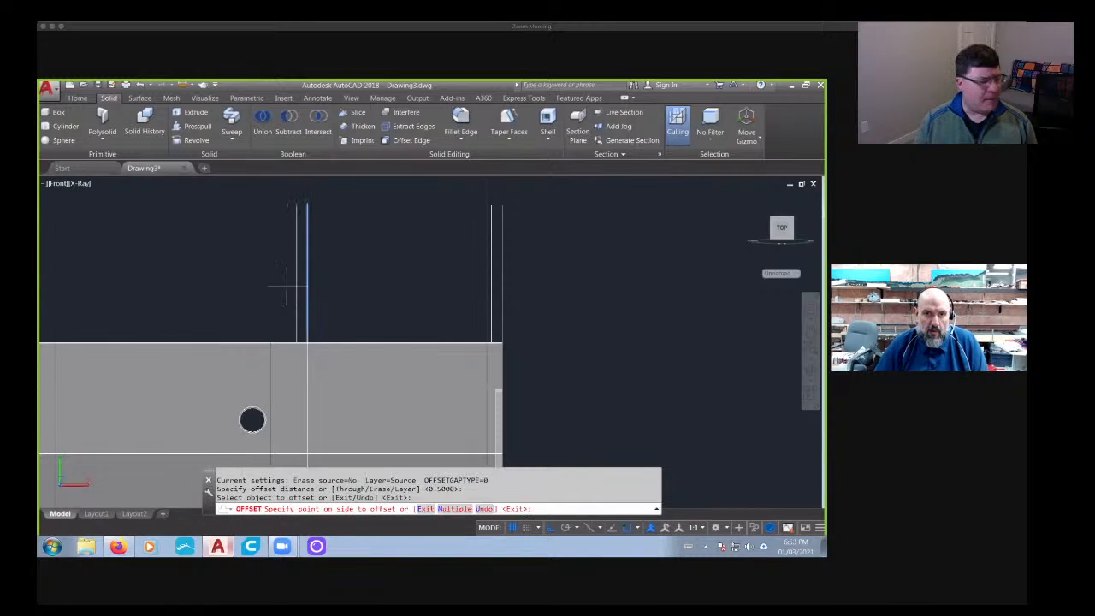
pyautogui.click(286, 286)
pyautogui.press('Return')
# - Slice the middle section along the offset guide line beside the existing slice, keeping both sides
pyautogui.press('Return')
pyautogui.moveTo(345, 306); pyautogui.dragTo(366, 269, button='middle')
pyautogui.press('Escape')
pyautogui.press('Escape')
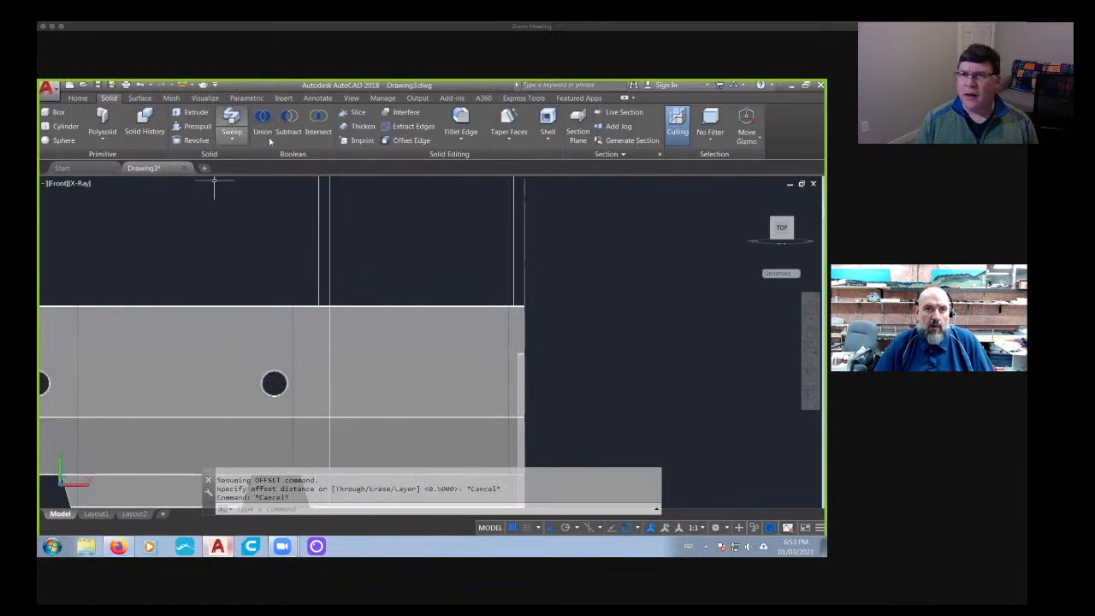
pyautogui.click(352, 112)
pyautogui.click(262, 282)
pyautogui.click(193, 346)
pyautogui.press('Return')
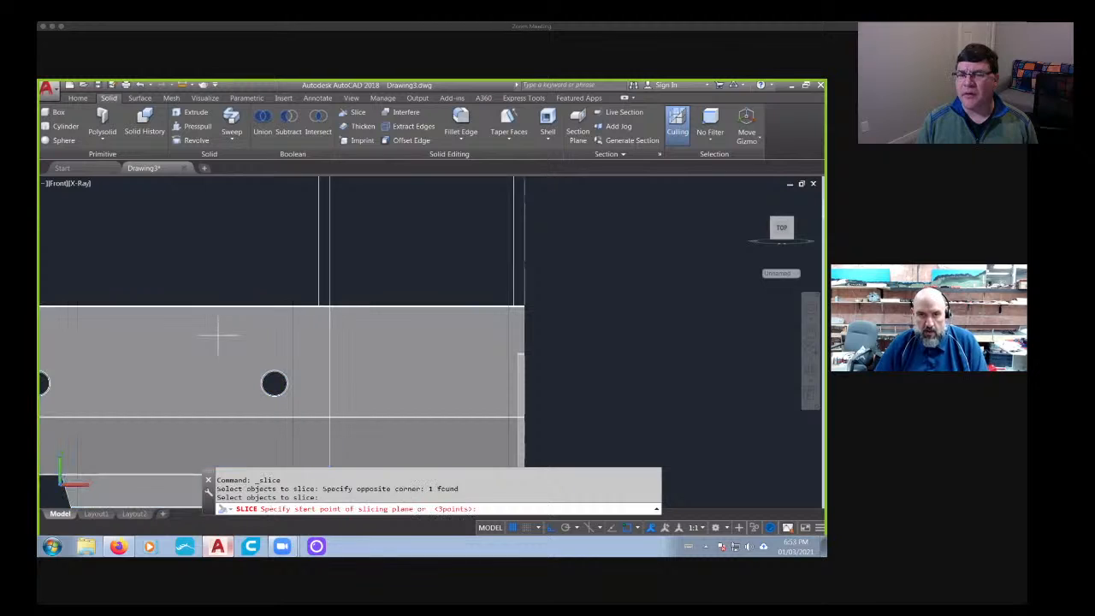
pyautogui.click(319, 294)
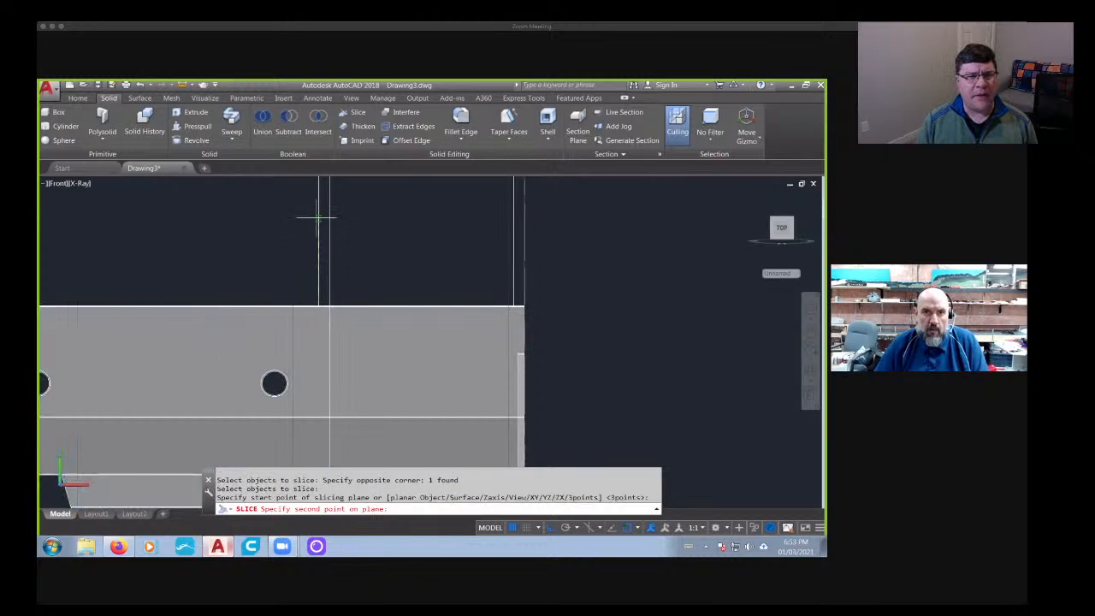
pyautogui.click(317, 220)
pyautogui.press('Return')
pyautogui.press('Return')
# - Slice the right end piece along the offset guide line near its outer end, keeping both sides
pyautogui.moveTo(423, 284); pyautogui.dragTo(281, 275, button='middle')
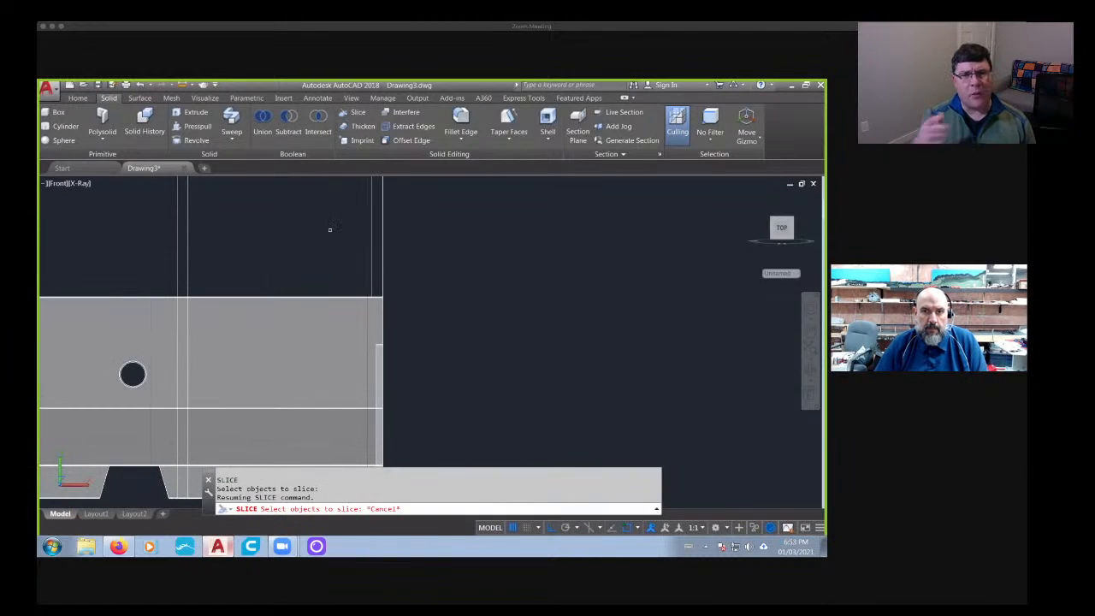
pyautogui.click(368, 305)
pyautogui.press('Return')
pyautogui.click(373, 291)
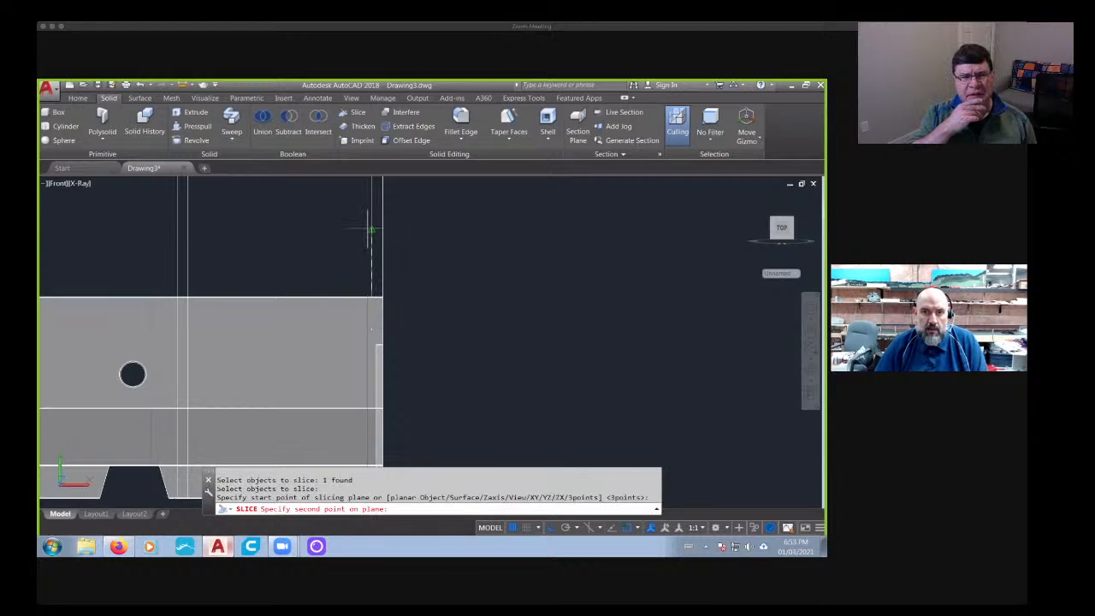
pyautogui.click(370, 216)
pyautogui.press('Return')
pyautogui.press('Return')
pyautogui.scroll(-2, 301, 282)
pyautogui.moveTo(300, 282); pyautogui.dragTo(353, 259, button='middle')
pyautogui.press('Escape')
pyautogui.press('Escape')
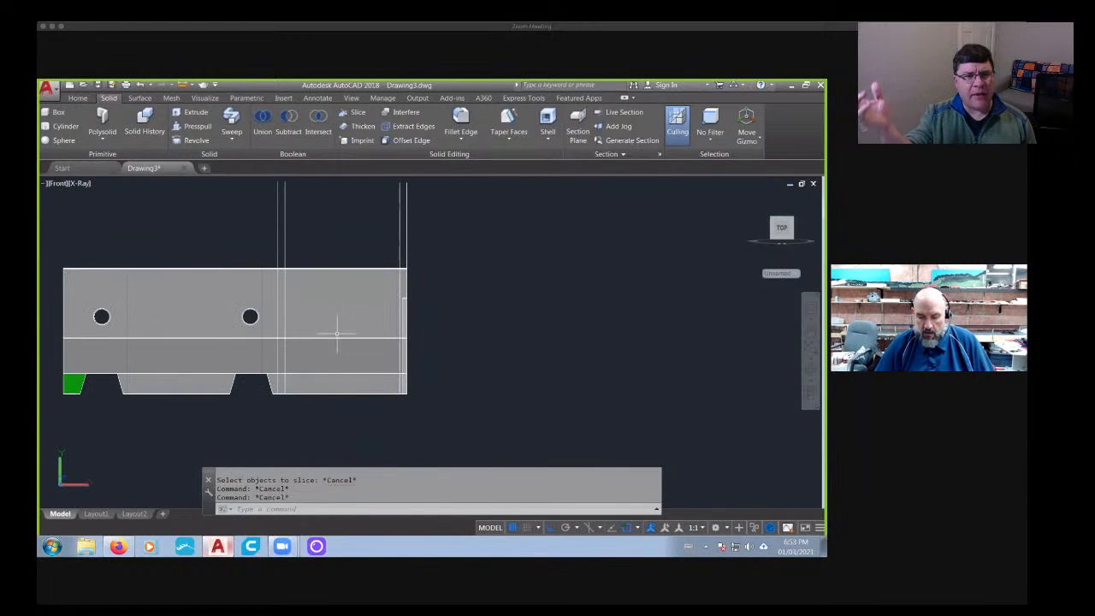
# - Delete the wide section between the two 0.5 slices and the thin slice attached to the barrier's right side
pyautogui.click(336, 330)
pyautogui.press('Delete')
pyautogui.scroll(3, 289, 316)
pyautogui.click(283, 312)
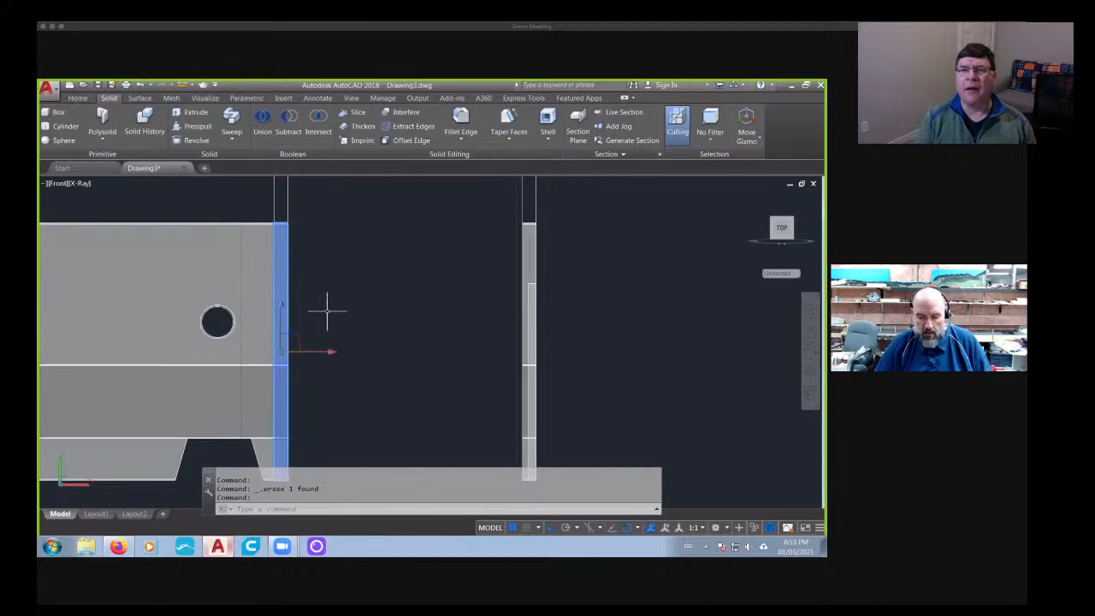
pyautogui.press('Delete')
# - Move the remaining thin end slice with the slot against the cut right end of the barrier, snapping matching top edges together
pyautogui.scroll(-2, 390, 287)
pyautogui.keyDown('shift'); pyautogui.moveTo(400, 278); pyautogui.dragTo(396, 319, button='middle'); pyautogui.keyUp('shift')
pyautogui.write('m')
pyautogui.press('Return')
pyautogui.scroll(3, 396, 319)
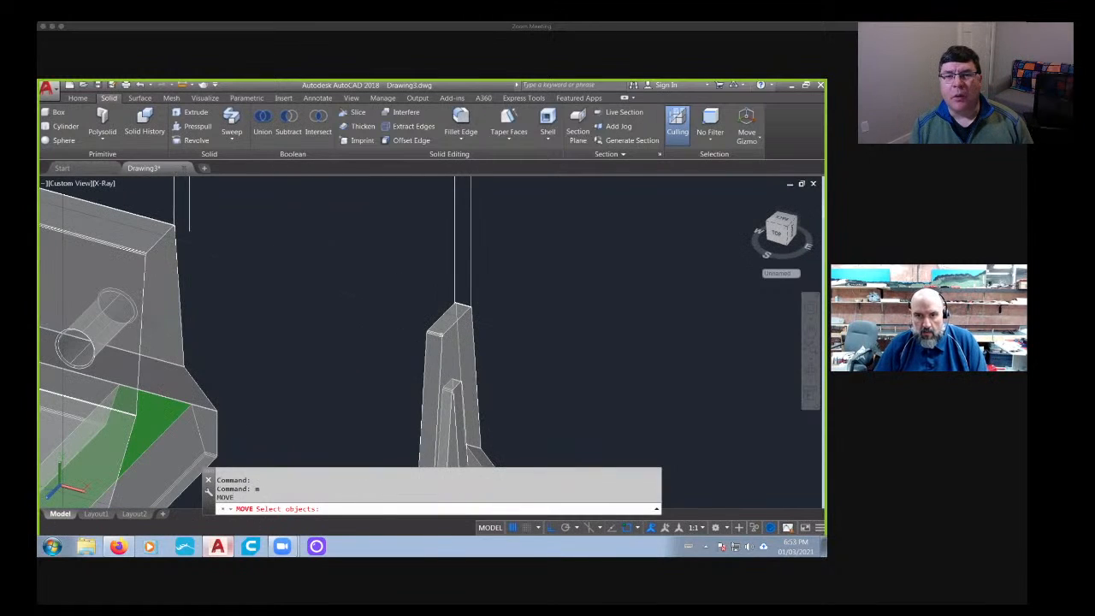
pyautogui.click(425, 334)
pyautogui.press('Return')
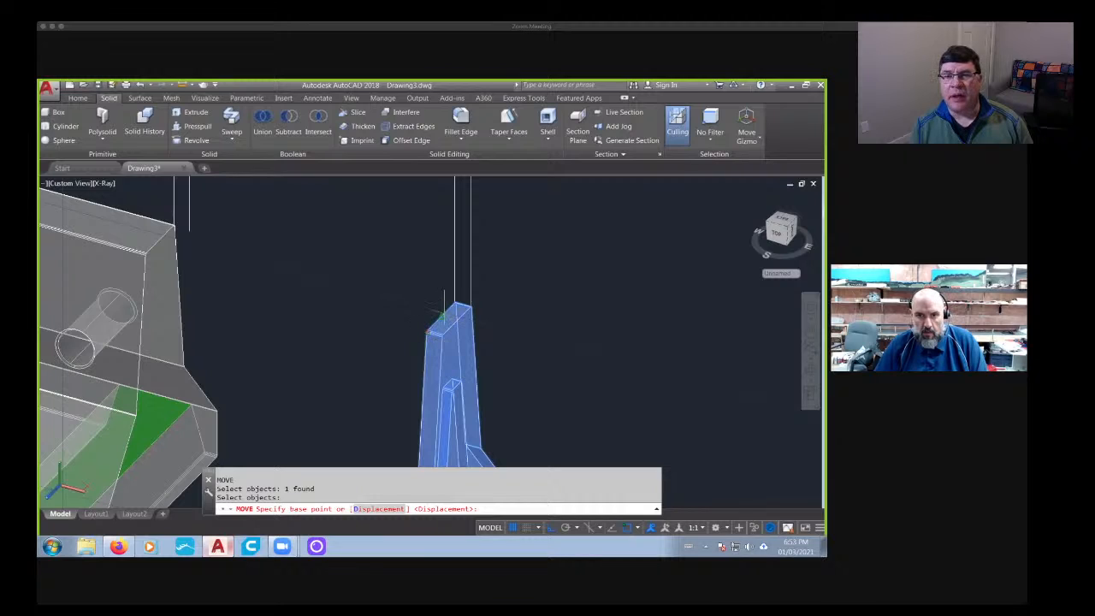
pyautogui.click(440, 317)
pyautogui.scroll(2, 368, 342)
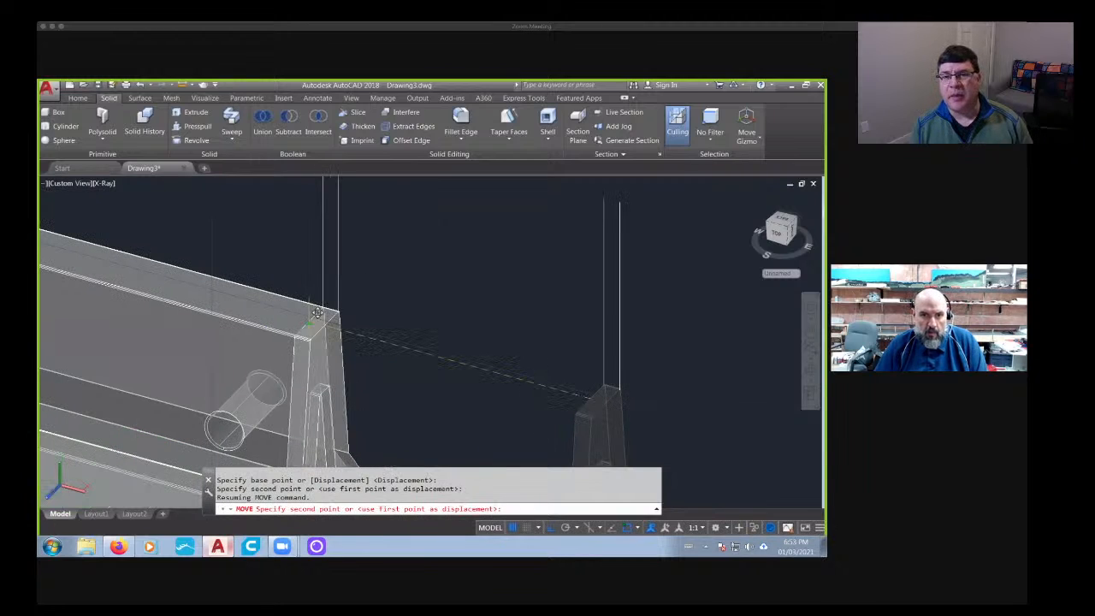
pyautogui.press('Escape')
pyautogui.press('Escape')
pyautogui.scroll(-3, 619, 294)
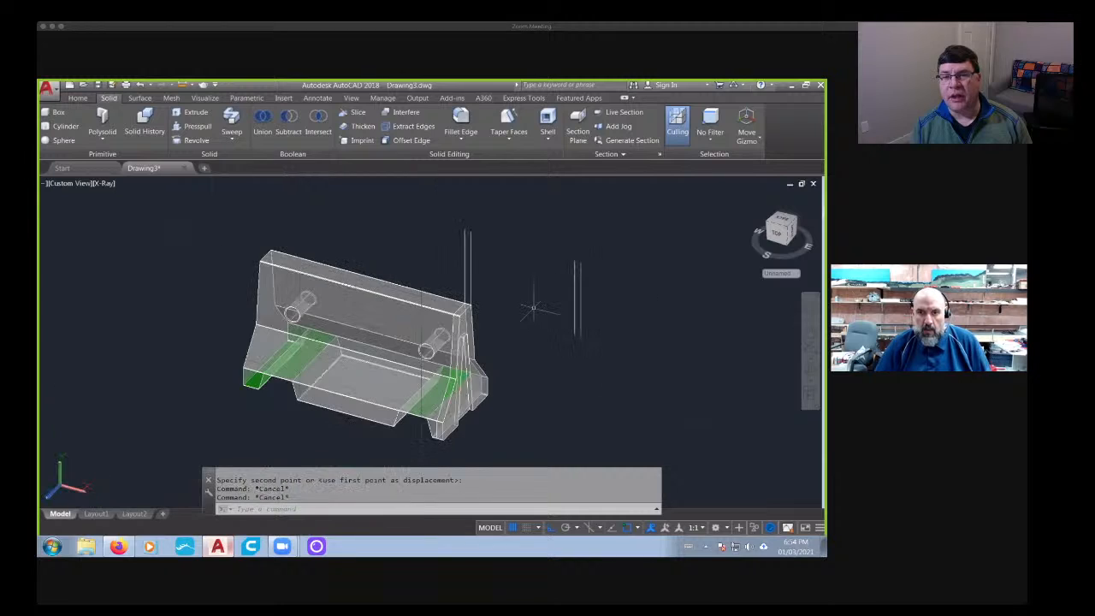
# - Delete the four vertical guide lines above the barrier
pyautogui.moveTo(533, 303)
pyautogui.keyDown('shift'); pyautogui.mouseDown(button='middle')
pyautogui.moveTo(541, 312)
pyautogui.moveTo(636, 232)
pyautogui.mouseUp(button='middle'); pyautogui.keyUp('shift')
pyautogui.click(636, 232)
pyautogui.click(421, 249)
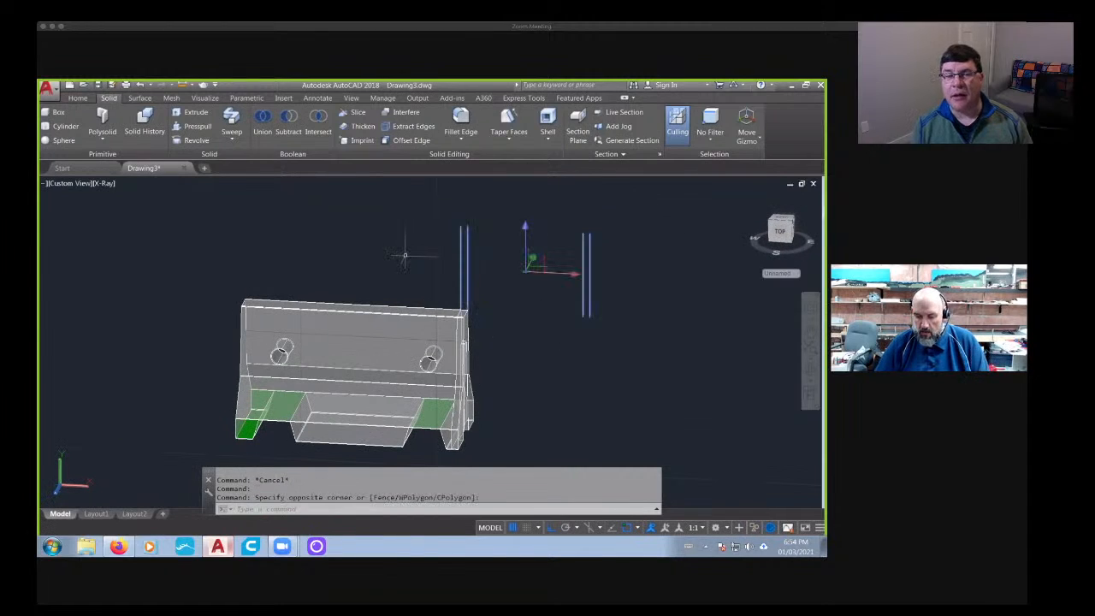
pyautogui.press('Delete')
# - Union the shortened barrier body with its slotted end slice in the front view
pyautogui.click(775, 237)
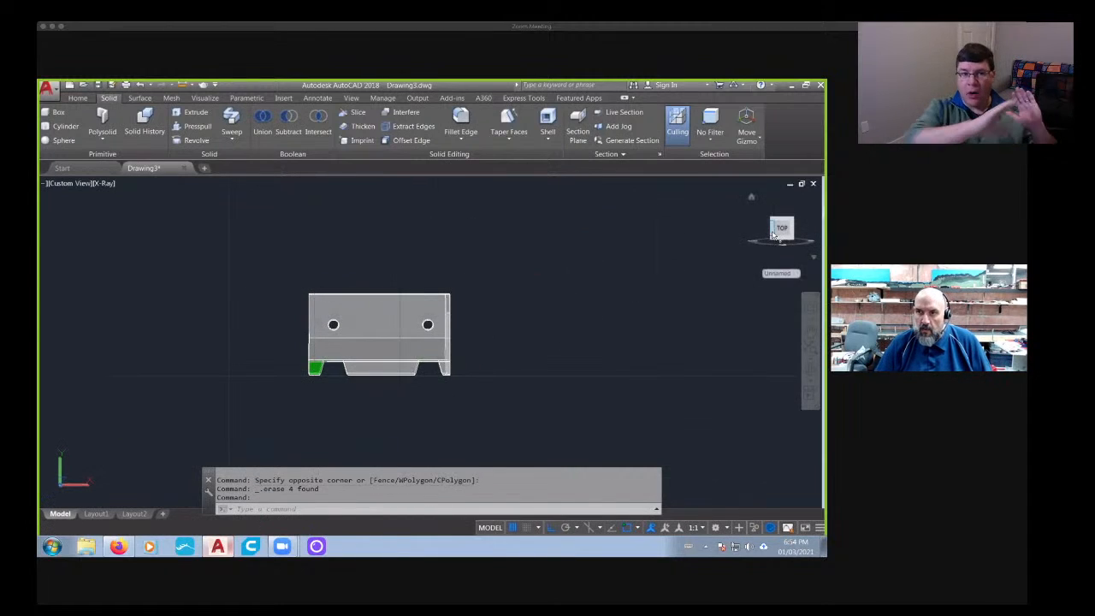
pyautogui.scroll(2, 276, 368)
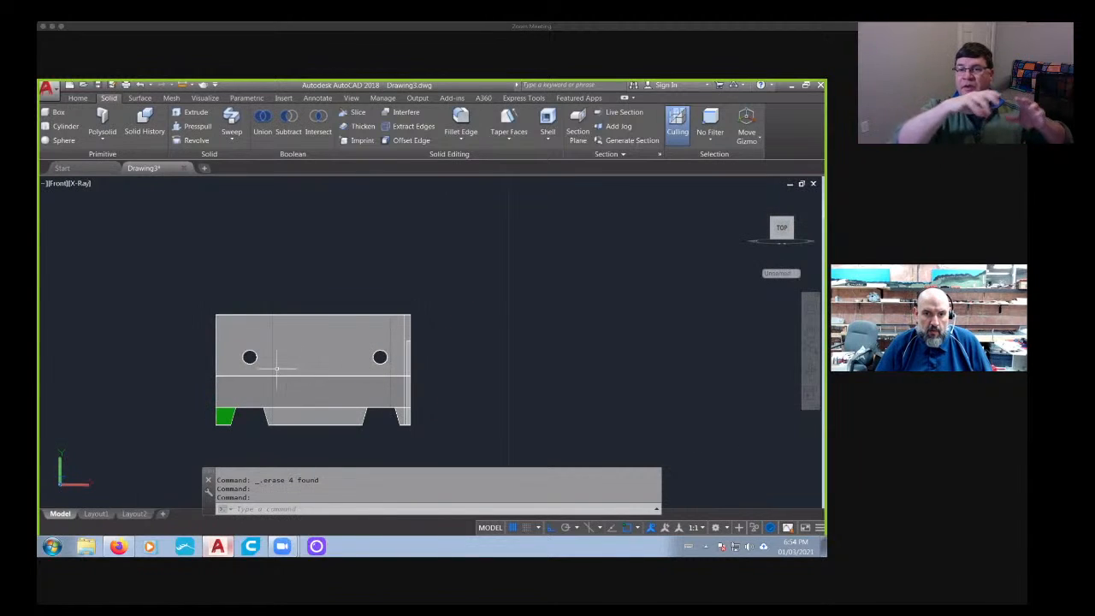
pyautogui.click(355, 115)
pyautogui.press('Escape')
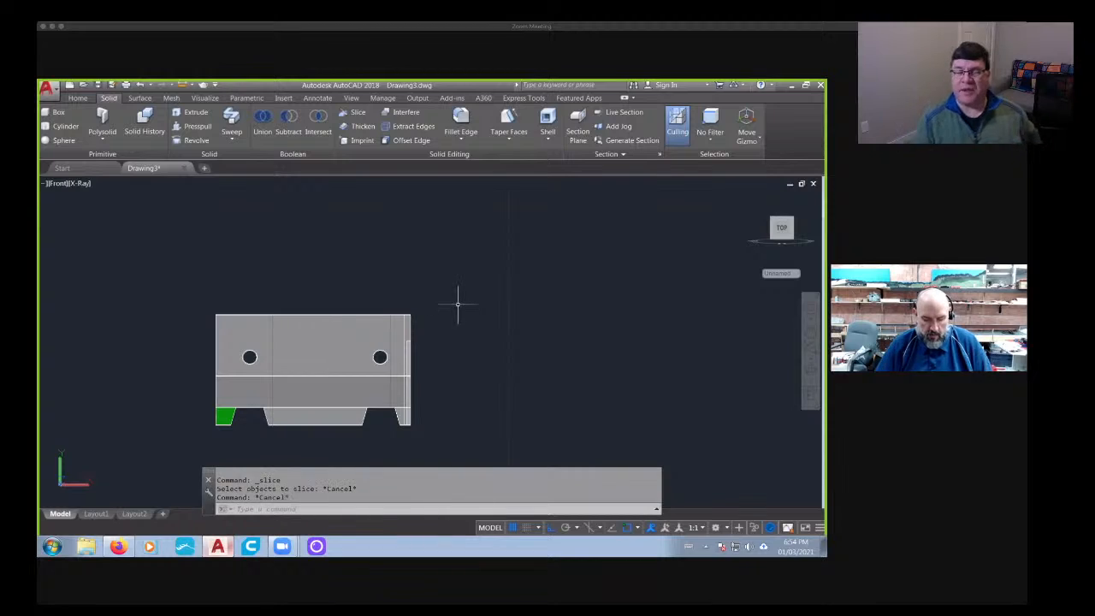
pyautogui.write('union')
pyautogui.press('Return')
pyautogui.click(482, 281)
pyautogui.click(350, 321)
pyautogui.press('Return')
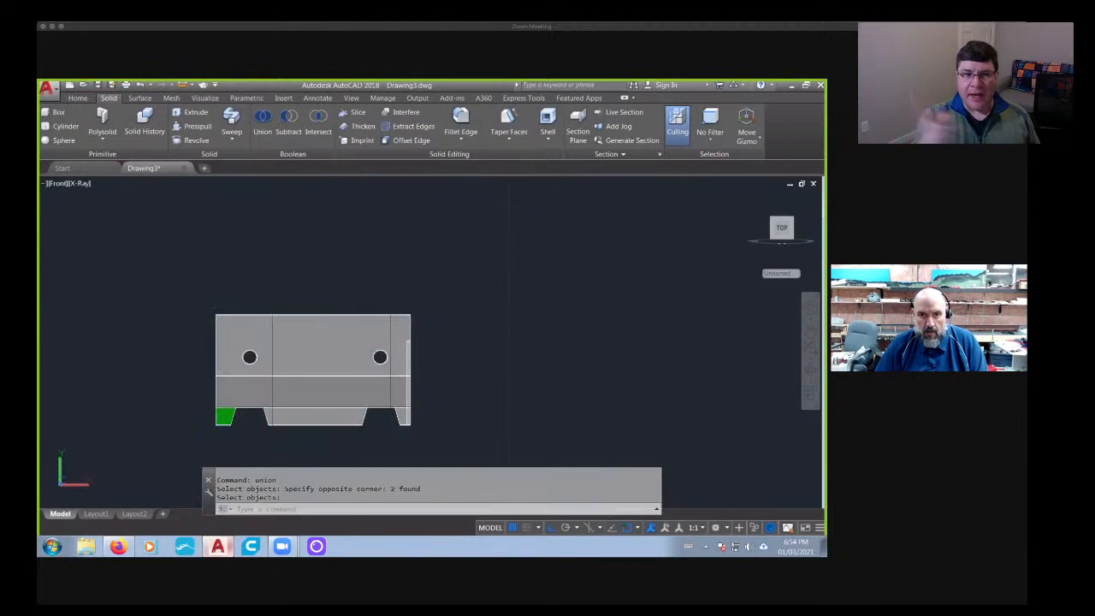
pyautogui.moveTo(350, 322); pyautogui.dragTo(465, 289, button='middle')
pyautogui.click(355, 115)
pyautogui.scroll(2, 352, 341)
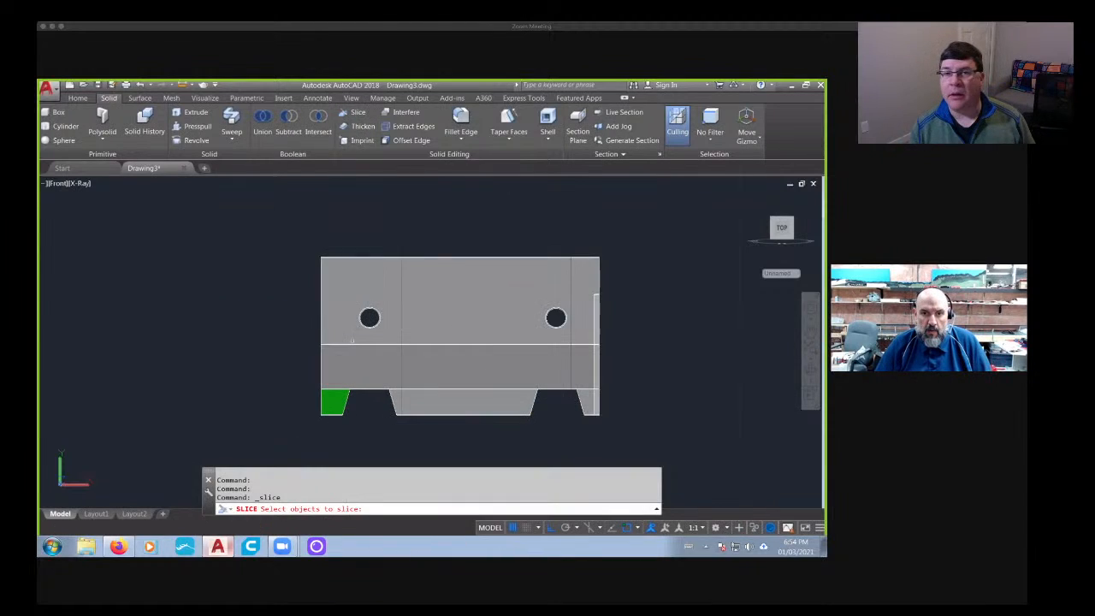
pyautogui.click(368, 354)
pyautogui.press('Escape')
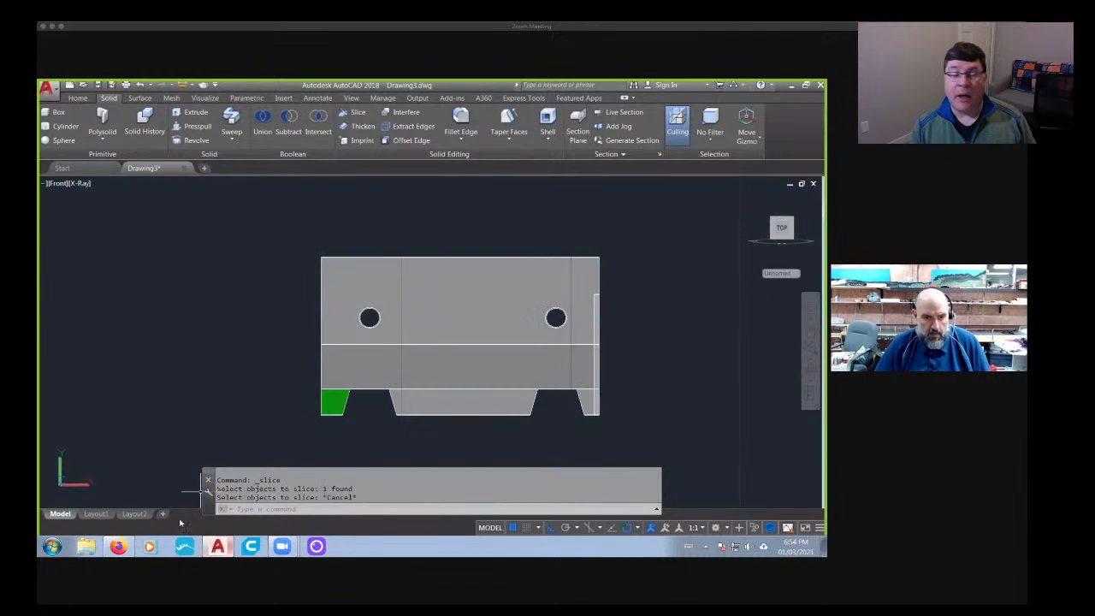
# - Slice the barrier diagonally from the top edge near its right end to the left edge just above the foot, keeping both sides
pyautogui.click(118, 547)
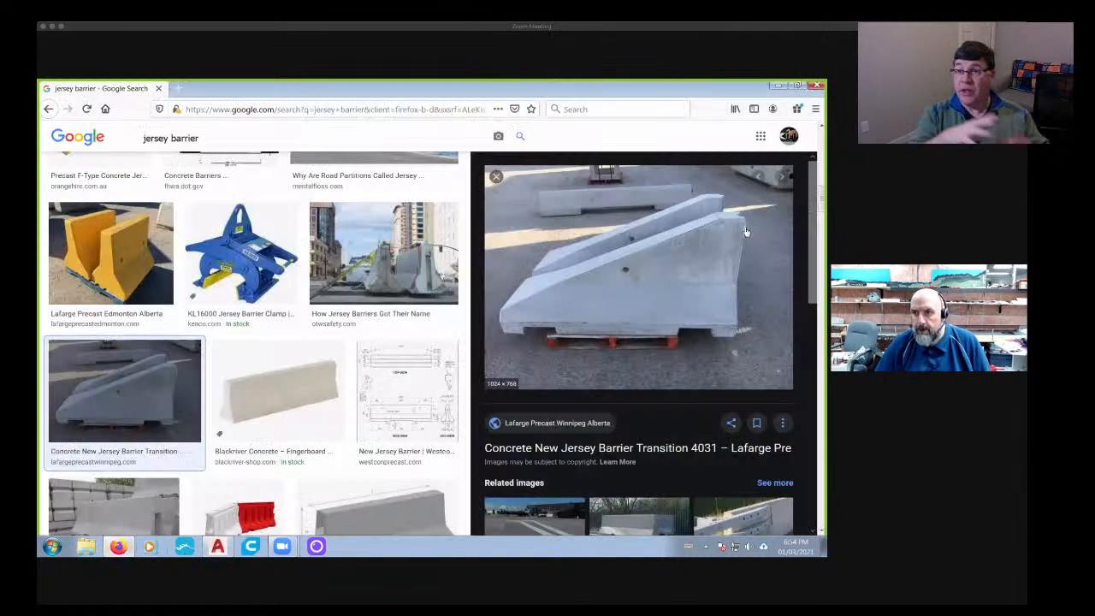
pyautogui.click(218, 548)
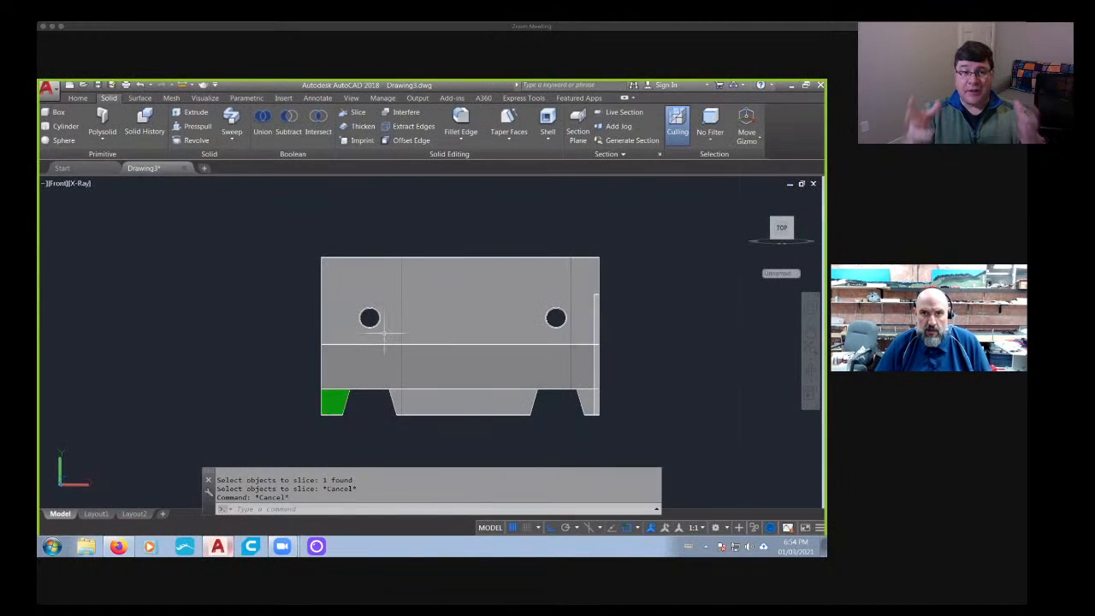
pyautogui.click(349, 113)
pyautogui.click(459, 232)
pyautogui.click(424, 293)
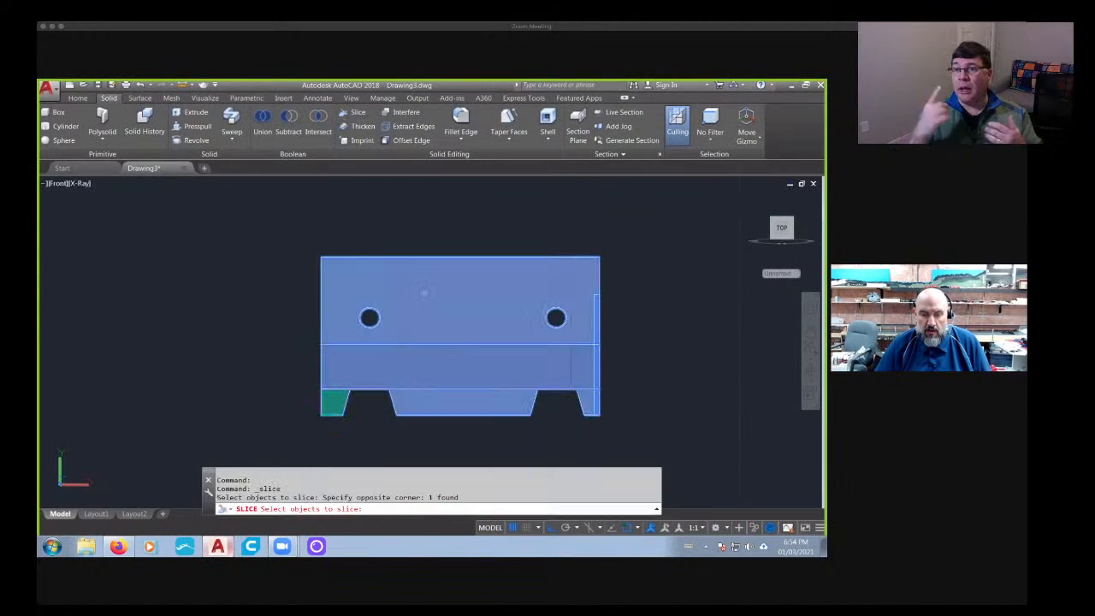
pyautogui.press('Return')
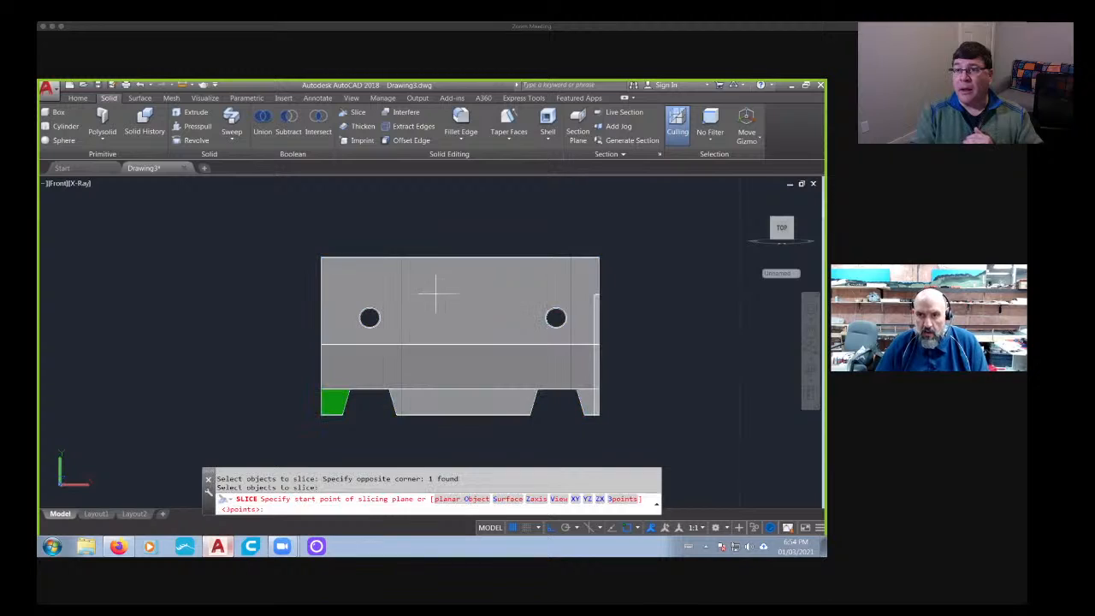
pyautogui.click(571, 257)
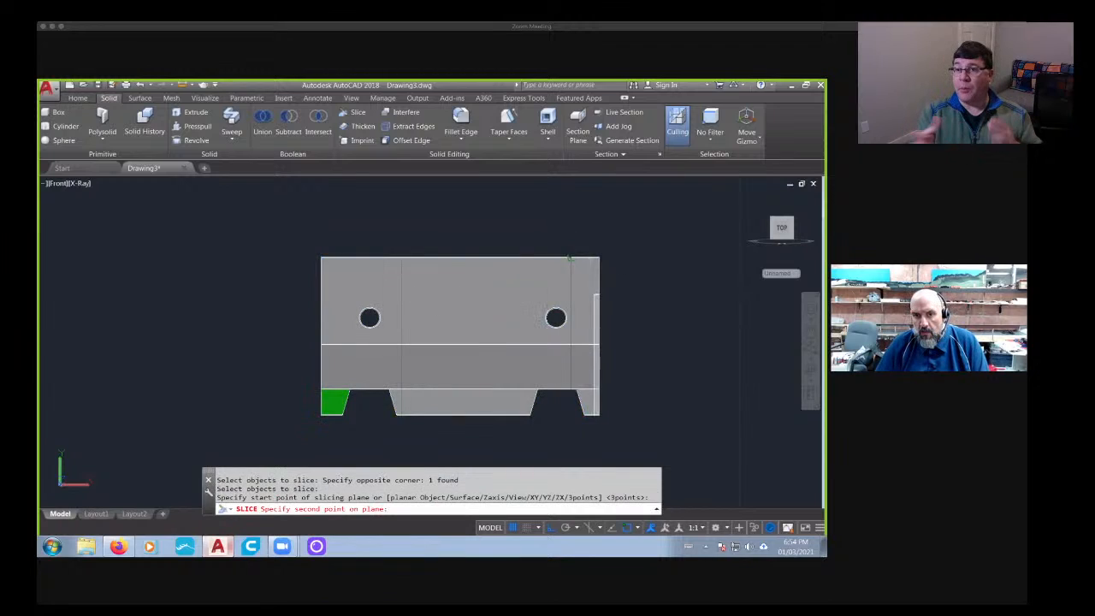
pyautogui.click(320, 373)
pyautogui.press('Return')
pyautogui.press('Return')
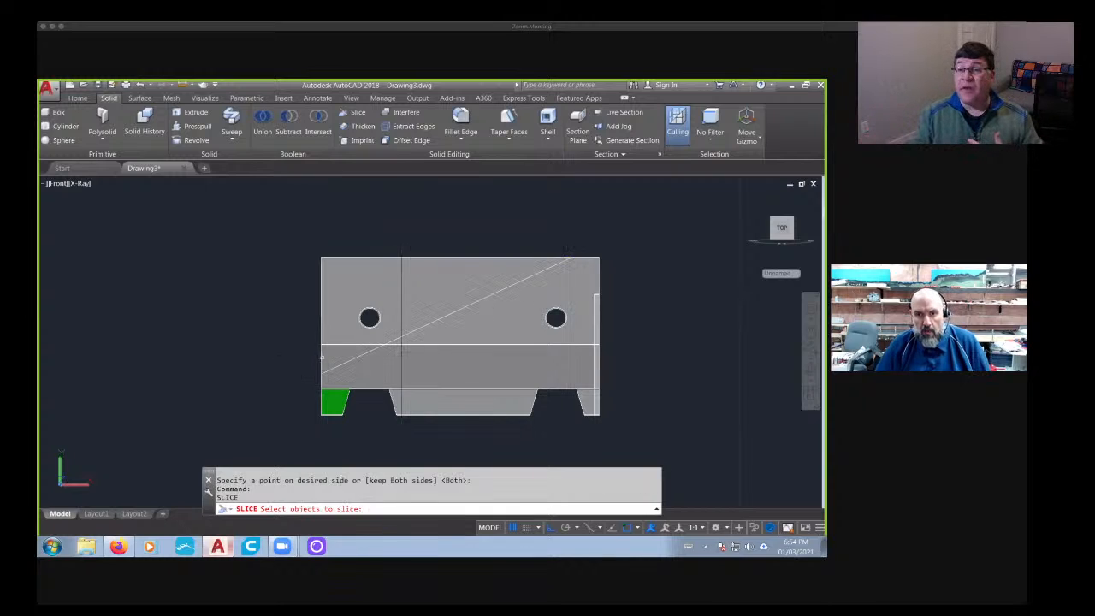
# - Delete the upper piece above the diagonal cut to leave the sloped barrier
pyautogui.press('Escape')
pyautogui.click(428, 288)
pyautogui.press('Delete')
pyautogui.keyDown('shift'); pyautogui.moveTo(411, 288); pyautogui.dragTo(402, 340, button='middle'); pyautogui.keyUp('shift')
pyautogui.keyDown('shift'); pyautogui.moveTo(468, 317); pyautogui.dragTo(464, 309, button='middle'); pyautogui.keyUp('shift')
# - Compare the sloped barrier with the transition barrier photo in the browser and set the model's visual style to Shades of Gray
pyautogui.click(129, 548)
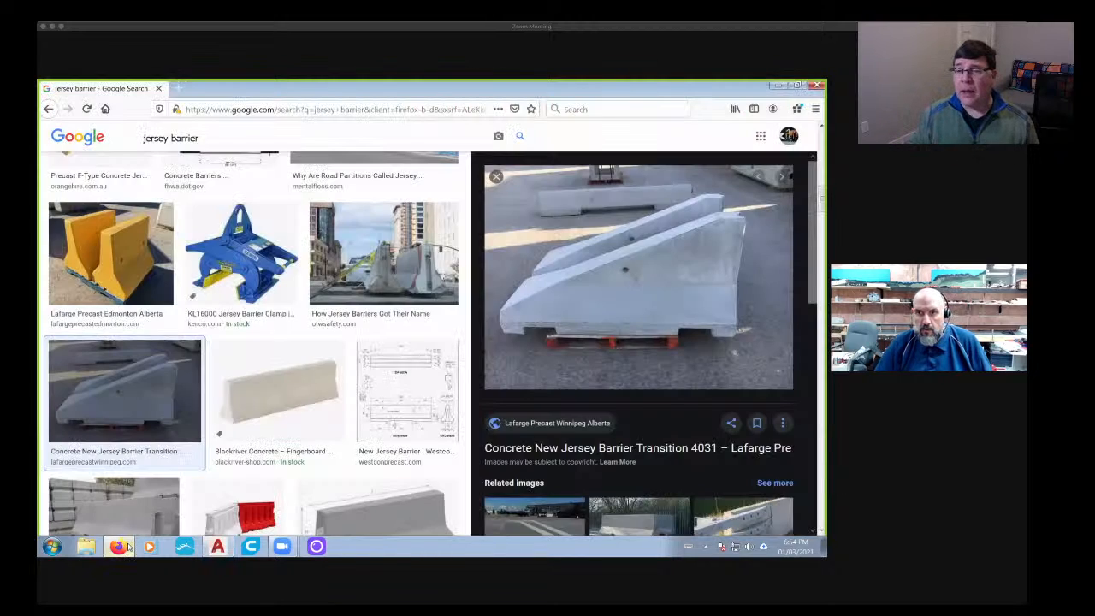
pyautogui.click(129, 548)
pyautogui.keyDown('shift'); pyautogui.moveTo(289, 457); pyautogui.dragTo(310, 434, button='middle'); pyautogui.keyUp('shift')
pyautogui.moveTo(398, 397); pyautogui.dragTo(257, 369, button='middle')
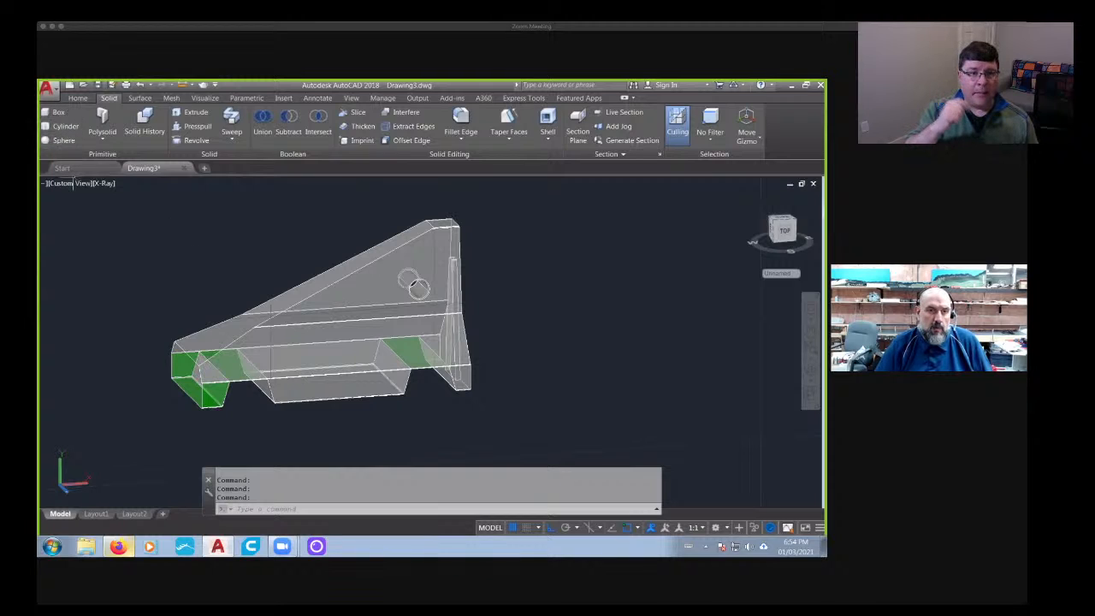
pyautogui.click(110, 184)
pyautogui.click(140, 272)
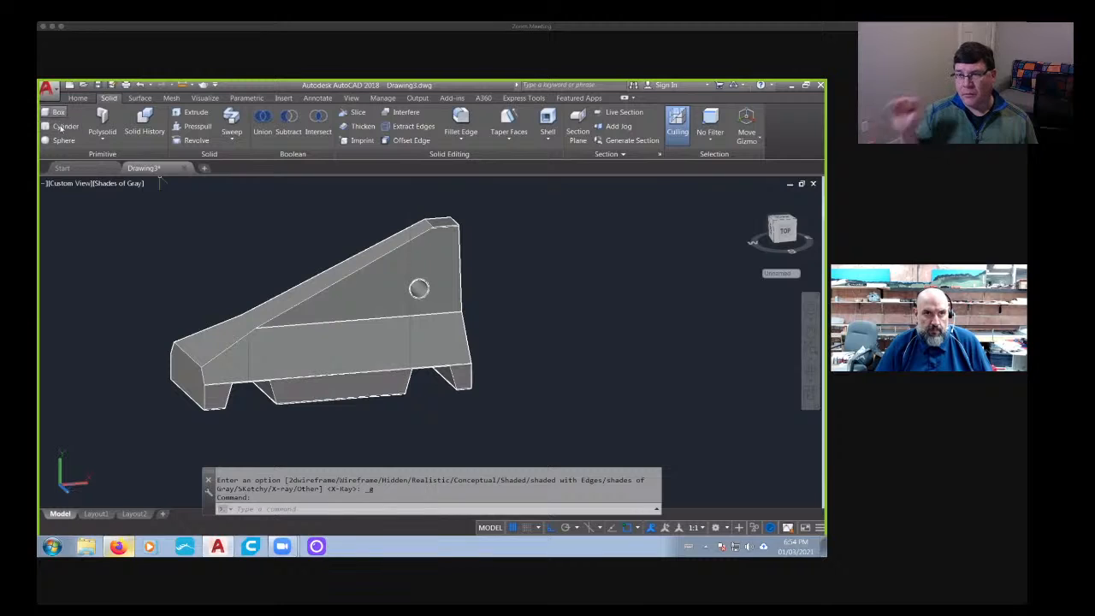
# - Draw a cylinder centred on the existing hole with the hole's radius, extending outward from the barrier's front face
pyautogui.click(65, 126)
pyautogui.scroll(5, 414, 277)
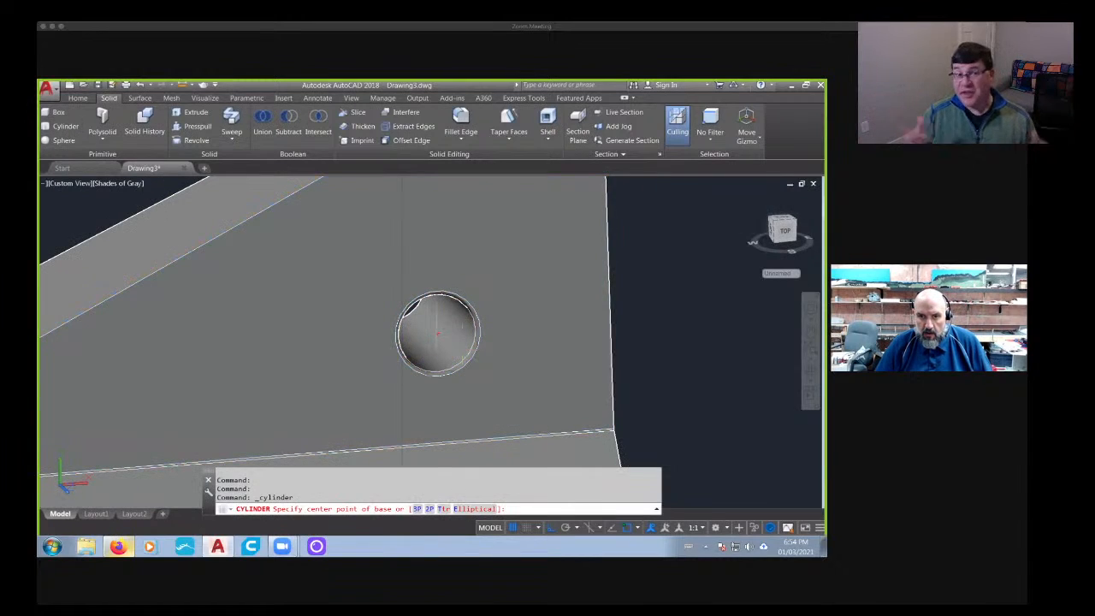
pyautogui.click(437, 332)
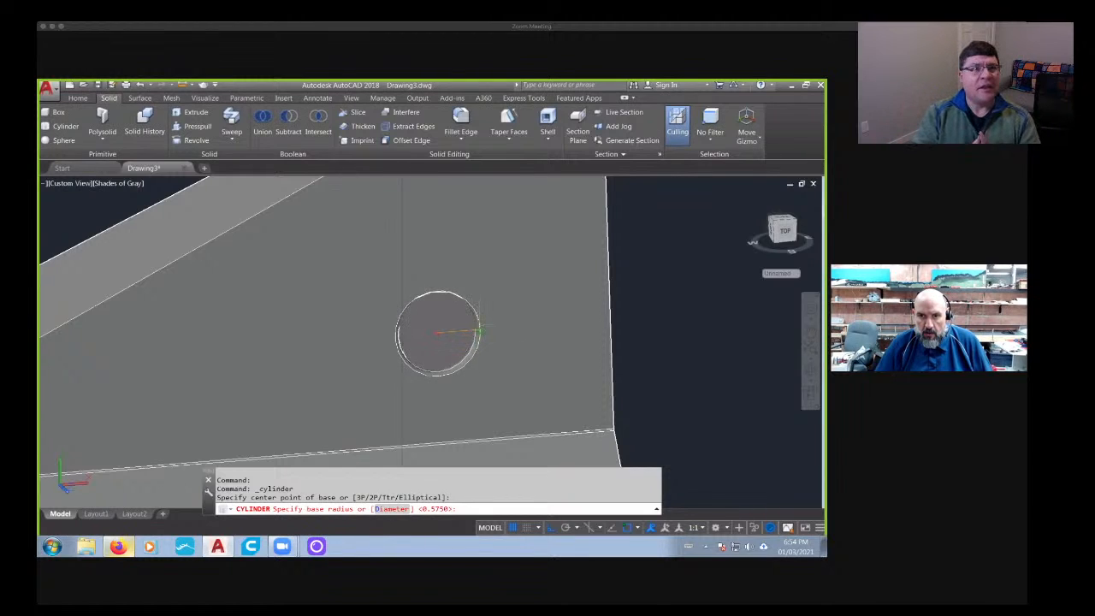
pyautogui.click(480, 329)
pyautogui.scroll(-2, 544, 373)
pyautogui.moveTo(547, 375); pyautogui.dragTo(468, 297, button='middle')
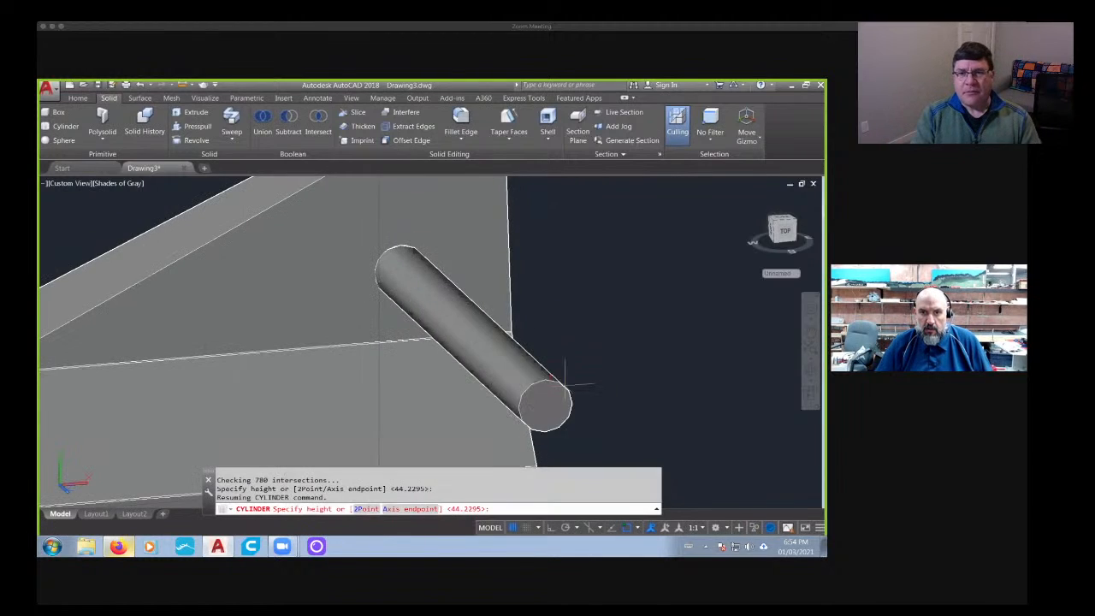
pyautogui.click(612, 390)
pyautogui.scroll(-5, 630, 249)
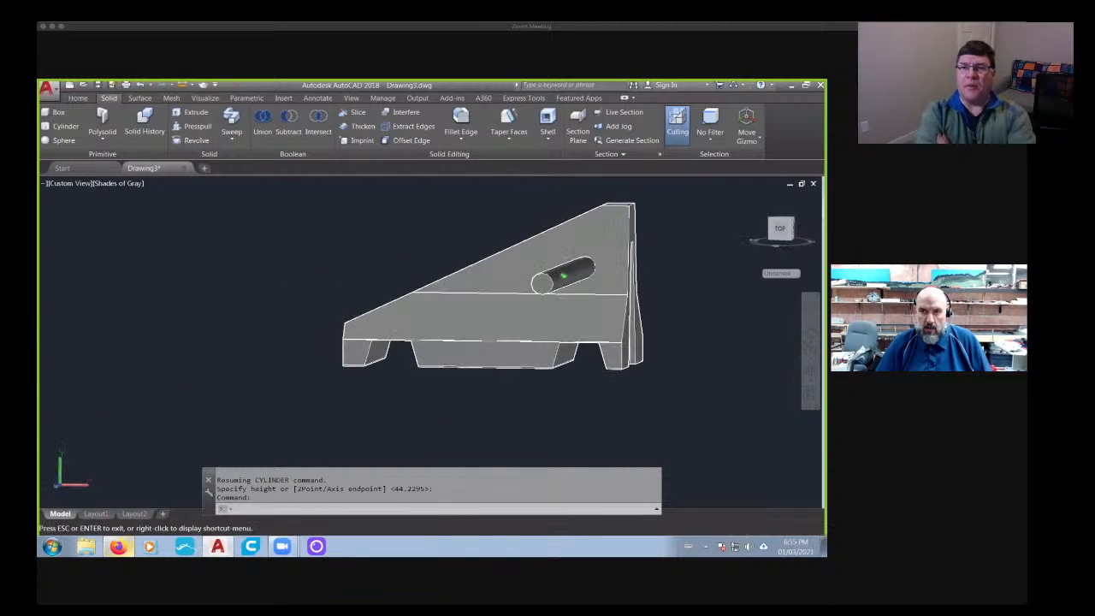
# - Move the cylinder horizontally from the hole toward the barrier's low end, just below the sloped edge, in the front view
pyautogui.click(780, 237)
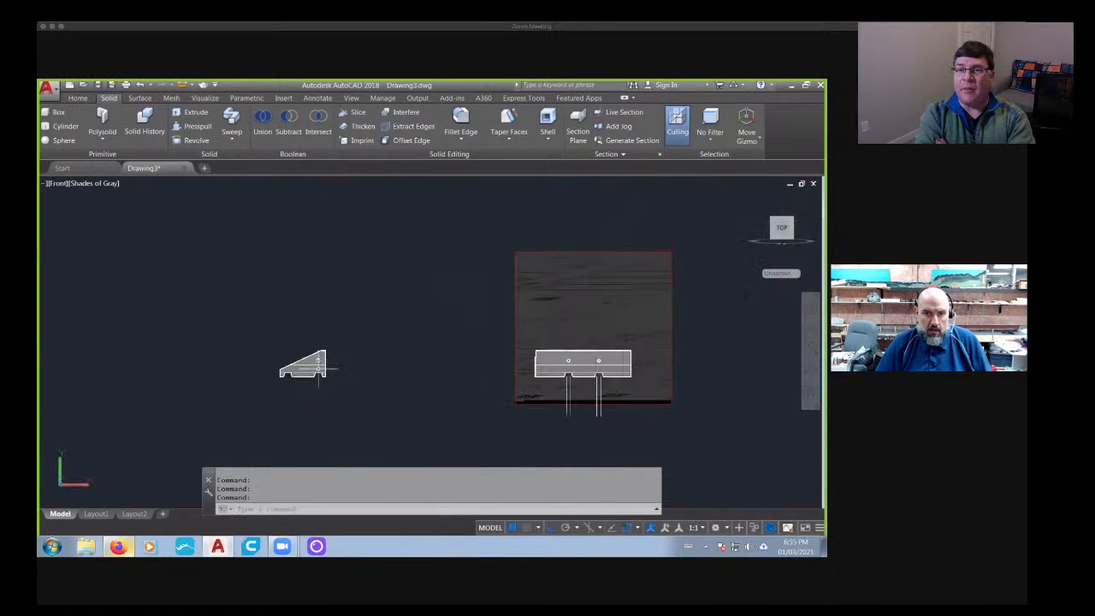
pyautogui.write('m')
pyautogui.press('Return')
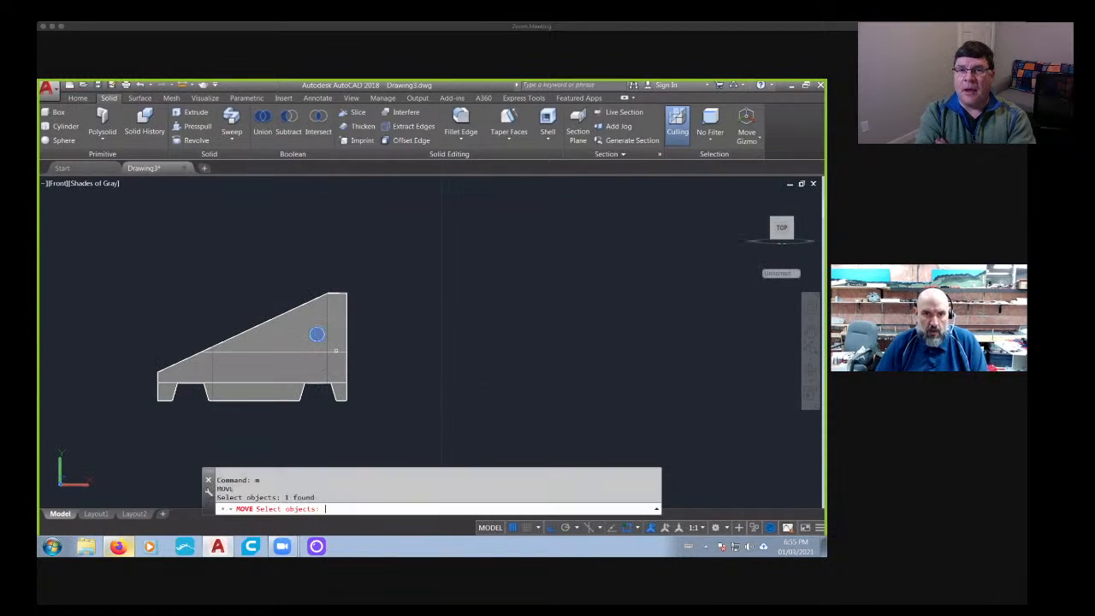
pyautogui.press('Return')
pyautogui.click(532, 382)
pyautogui.click(482, 384)
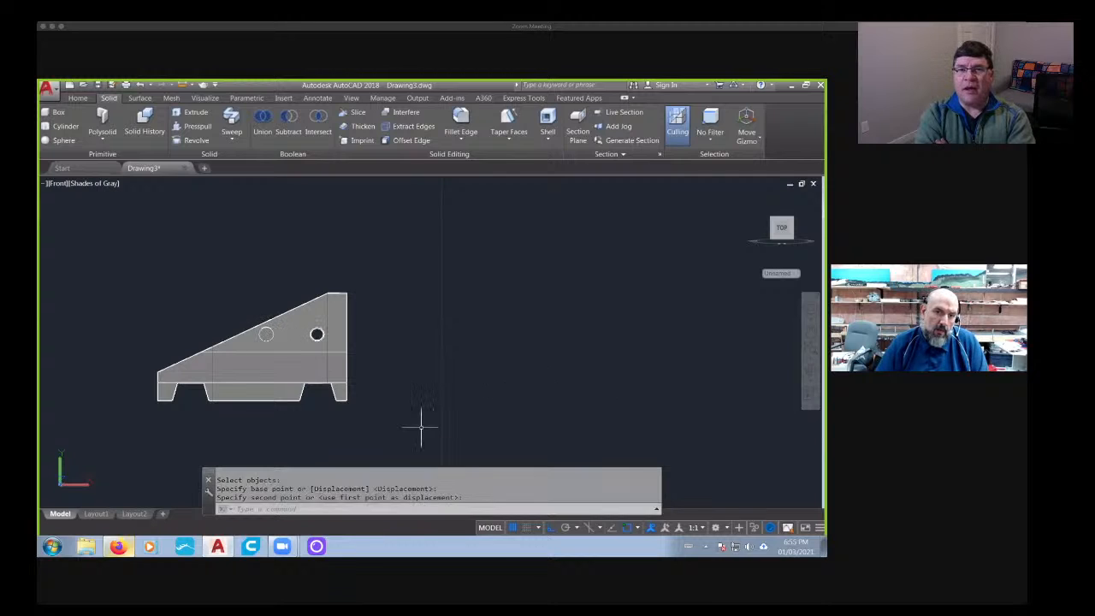
# - Check the hole position in the browser's transition barrier photo against the cylinder's placement in the model
pyautogui.hotkey('alt', 'Tab')
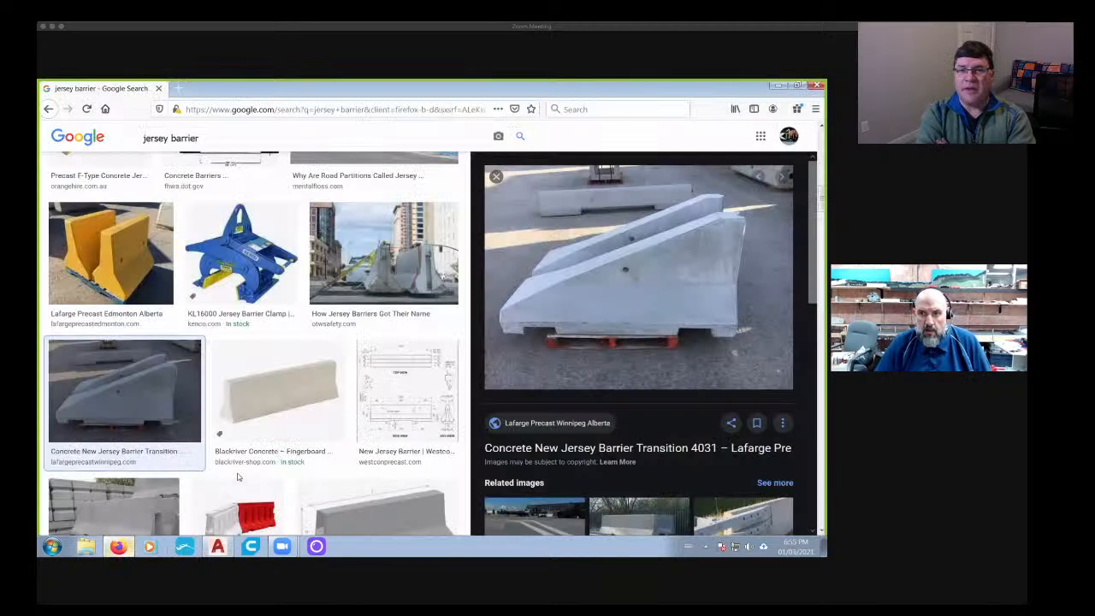
pyautogui.press('Escape')
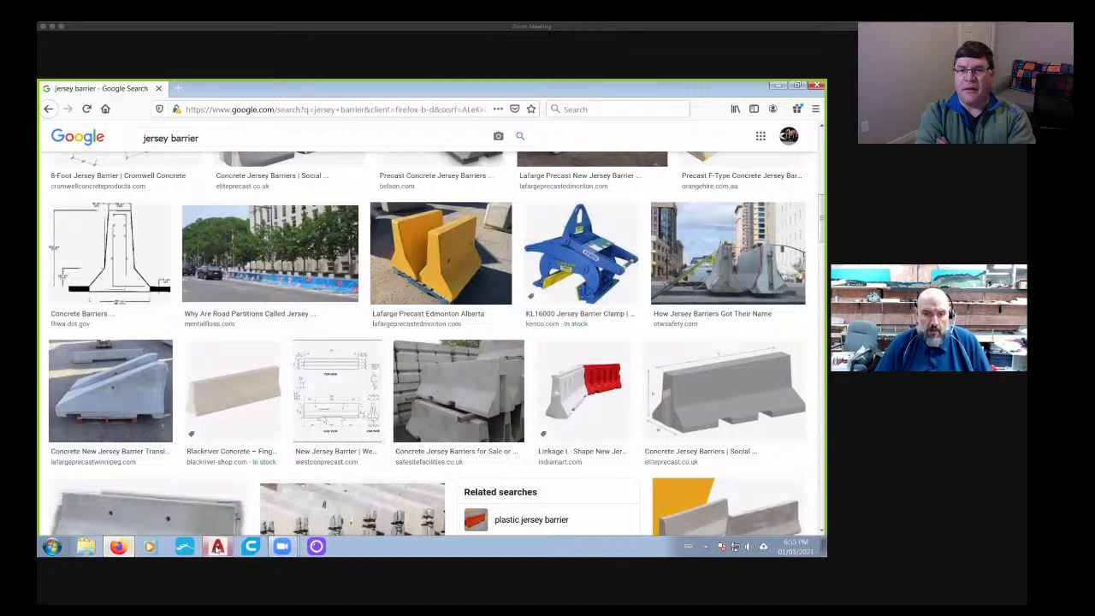
pyautogui.click(218, 548)
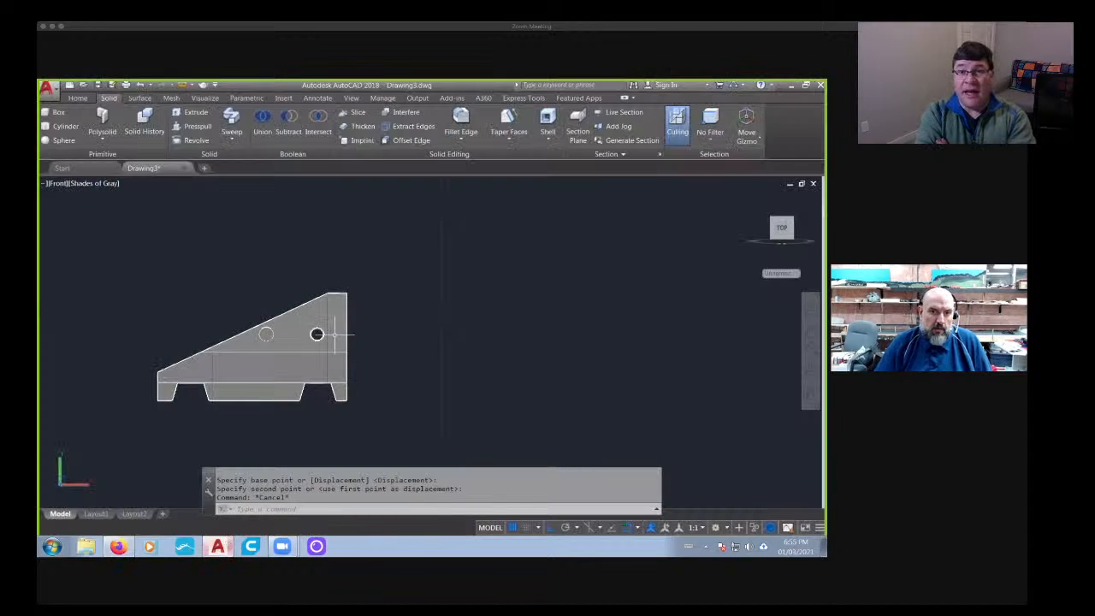
pyautogui.scroll(-2, 455, 330)
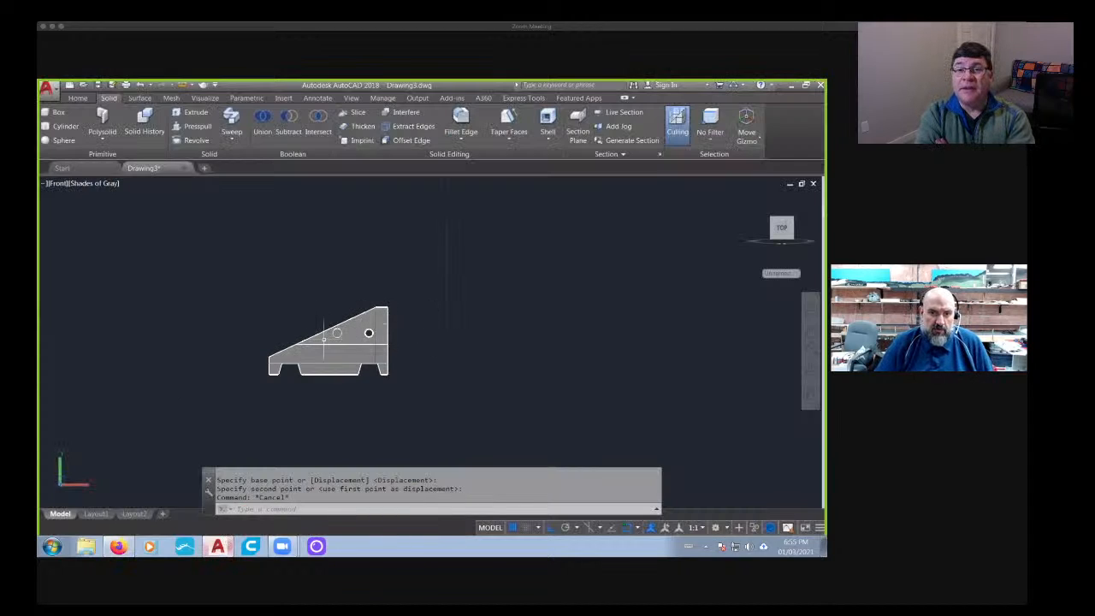
pyautogui.scroll(8, 323, 338)
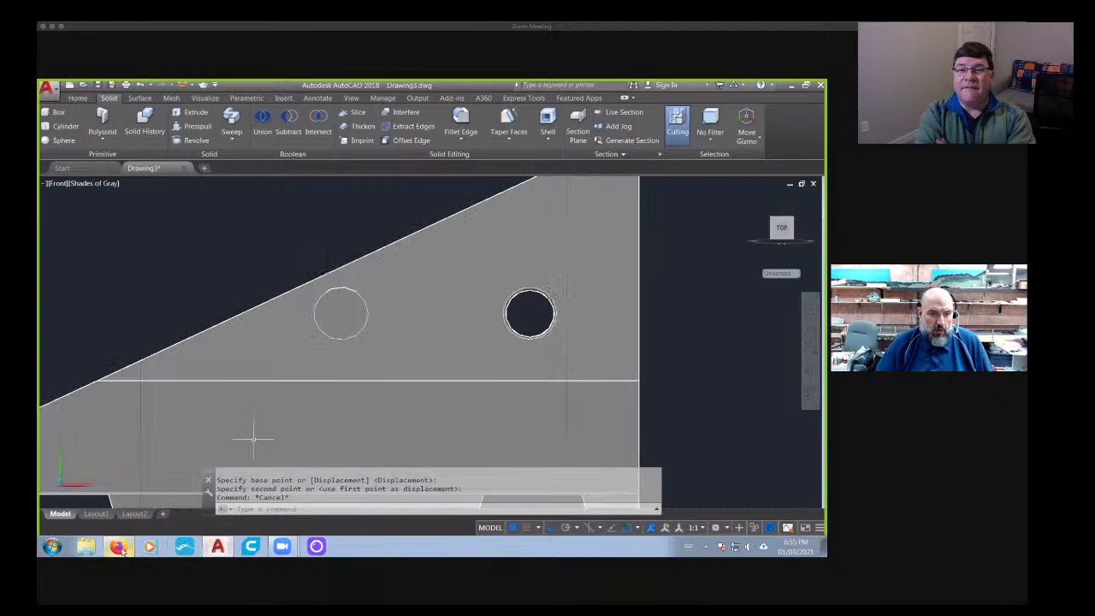
pyautogui.click(119, 548)
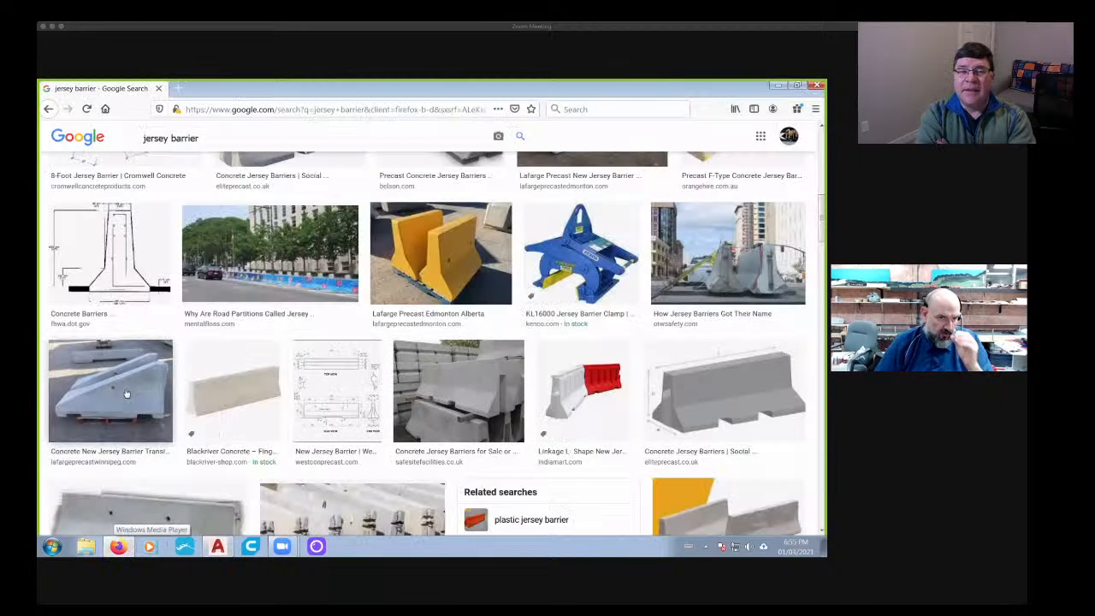
pyautogui.scroll(3, 106, 394)
pyautogui.scroll(-3, 106, 395)
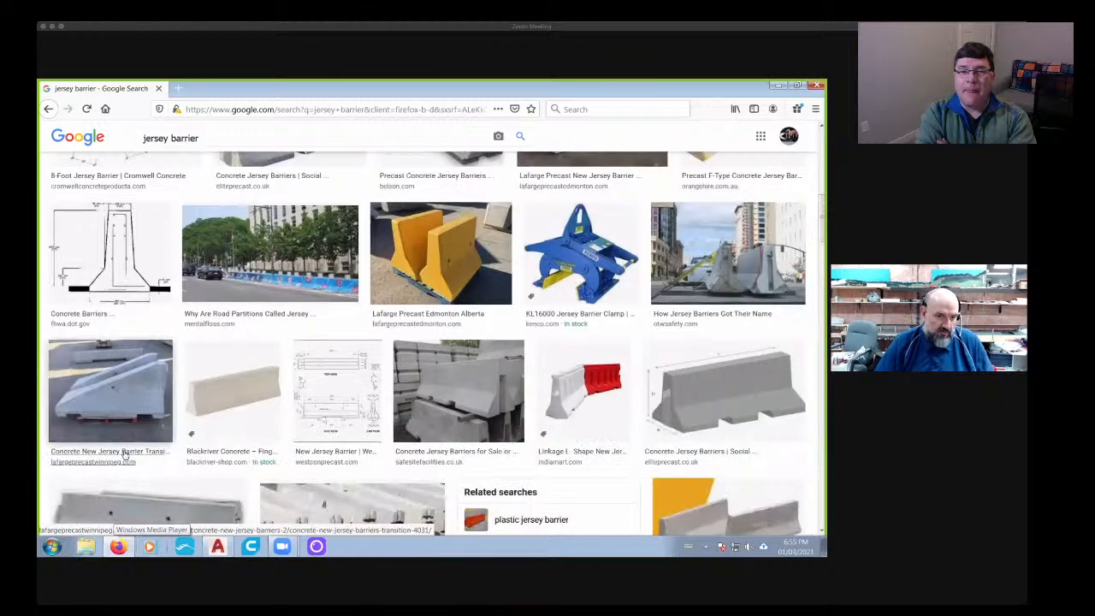
# - Switch to AutoCAD and move the cylinder slightly straight down, away from the barrier's sloped edge
pyautogui.scroll(-3, 124, 456)
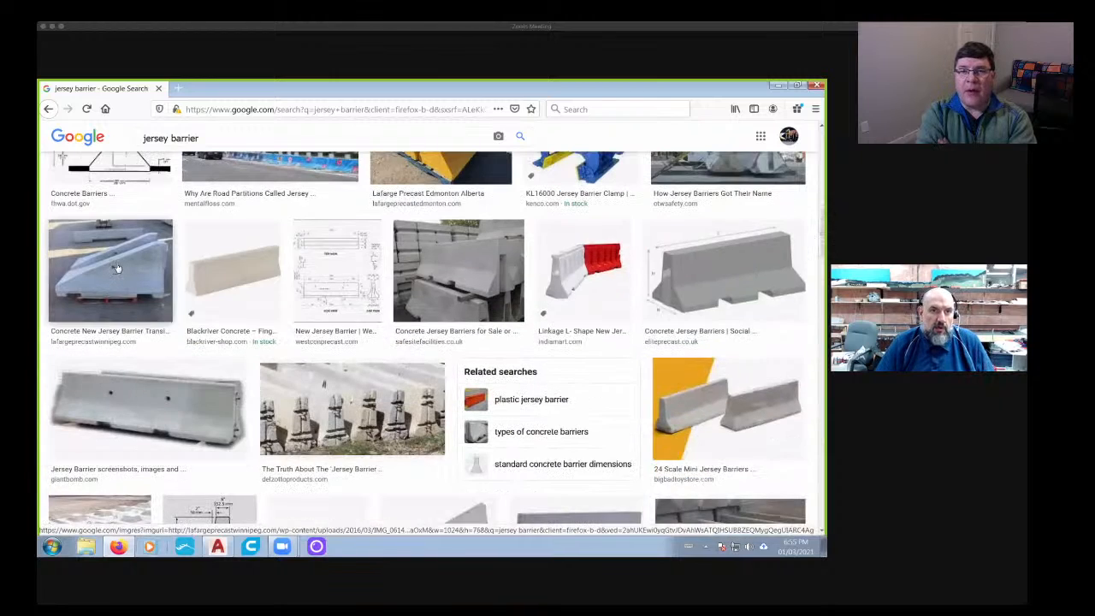
pyautogui.click(219, 548)
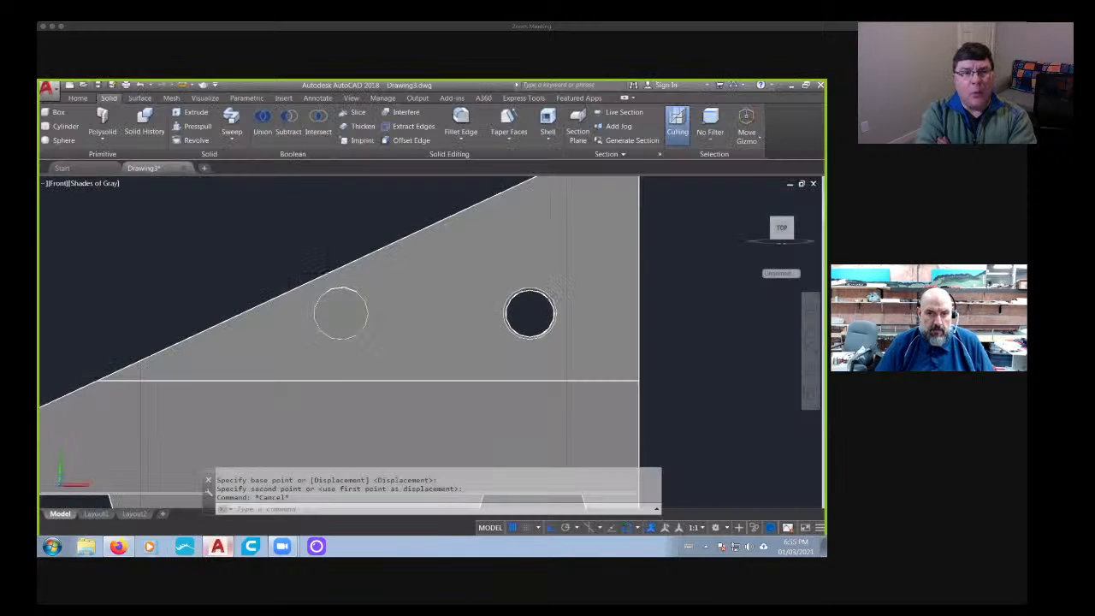
pyautogui.write('m')
pyautogui.press('Return')
pyautogui.click(348, 326)
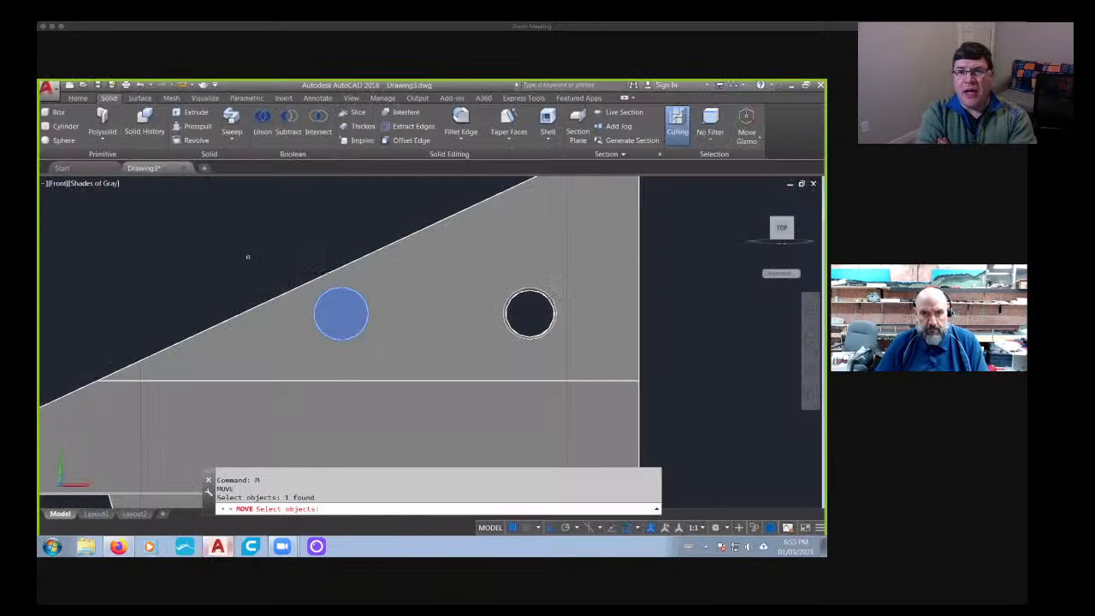
pyautogui.press('Return')
pyautogui.click(246, 236)
pyautogui.click(246, 254)
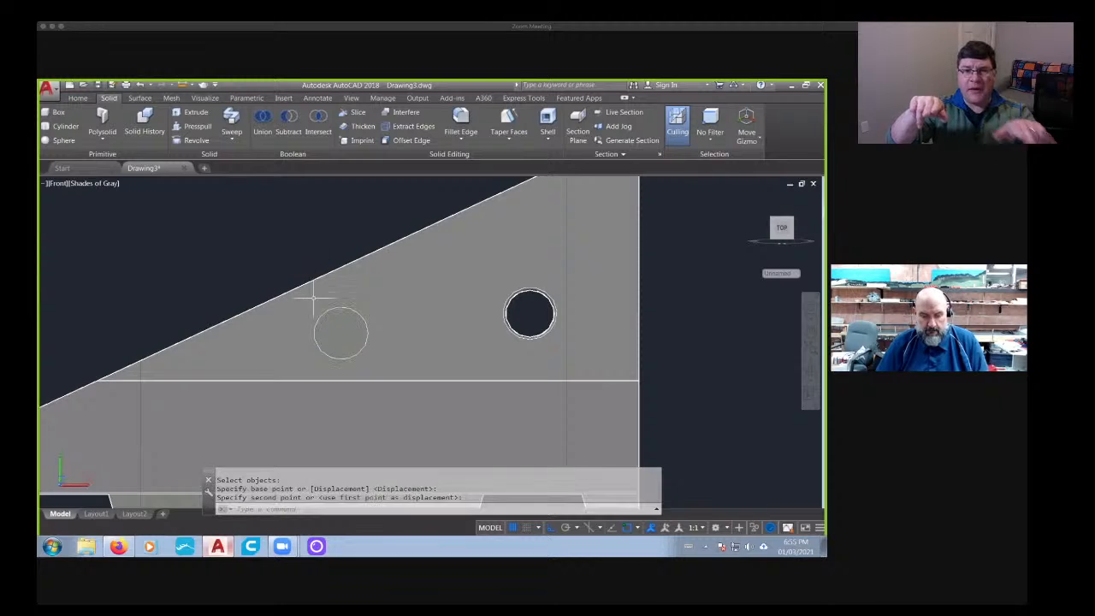
# - Move the cylinder horizontally closer to the barrier's low end and lower it slightly below the sloped edge
pyautogui.press('Return')
pyautogui.click(341, 332)
pyautogui.press('Return')
pyautogui.click(444, 349)
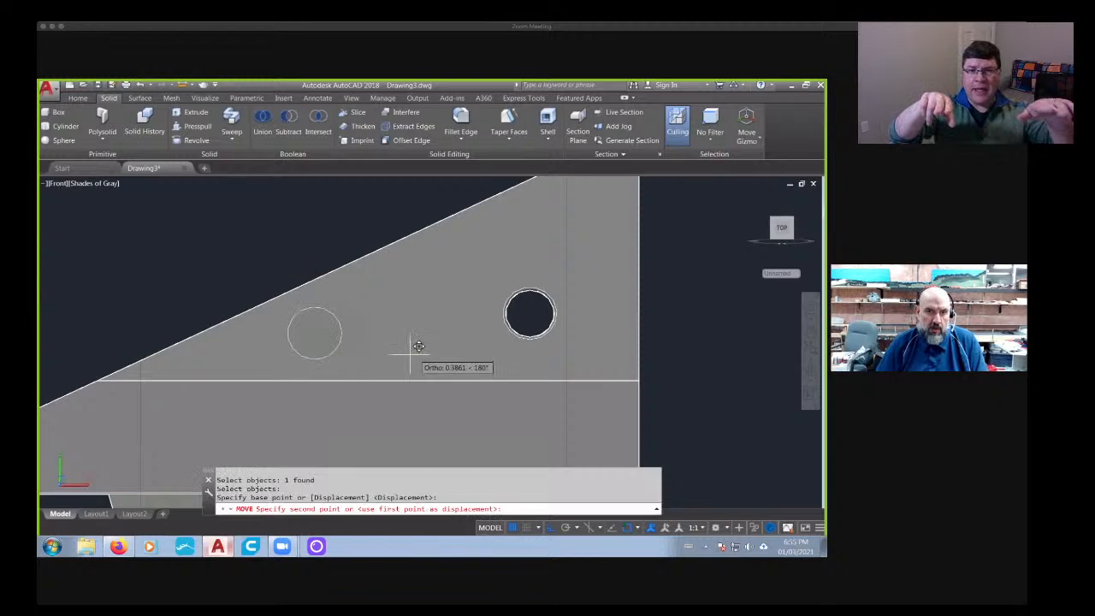
pyautogui.click(395, 345)
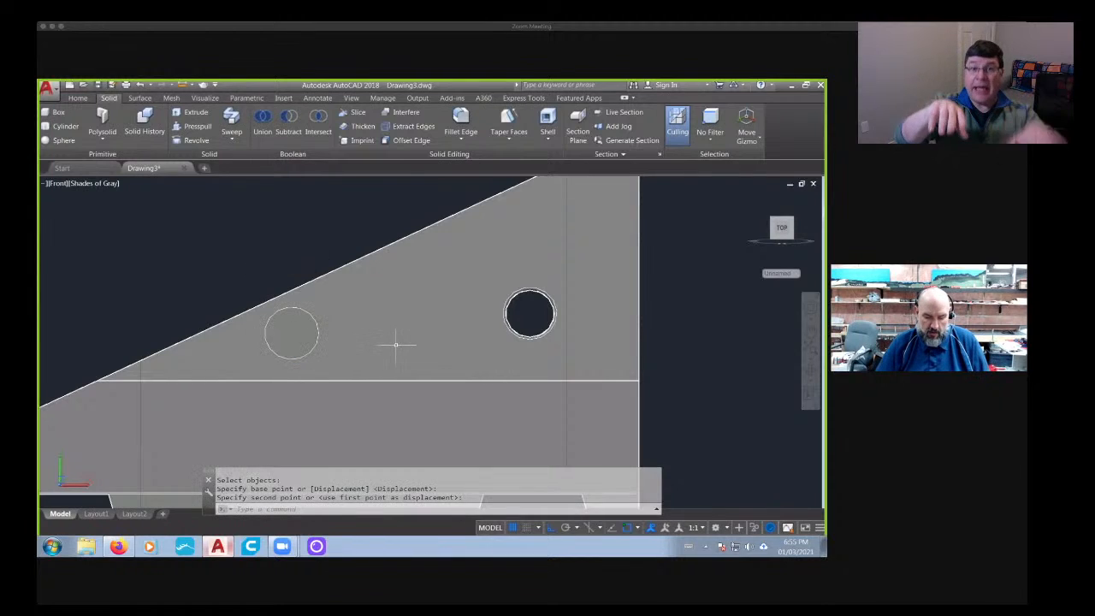
pyautogui.press('Return')
pyautogui.click(294, 331)
pyautogui.press('Return')
pyautogui.click(242, 251)
pyautogui.click(243, 256)
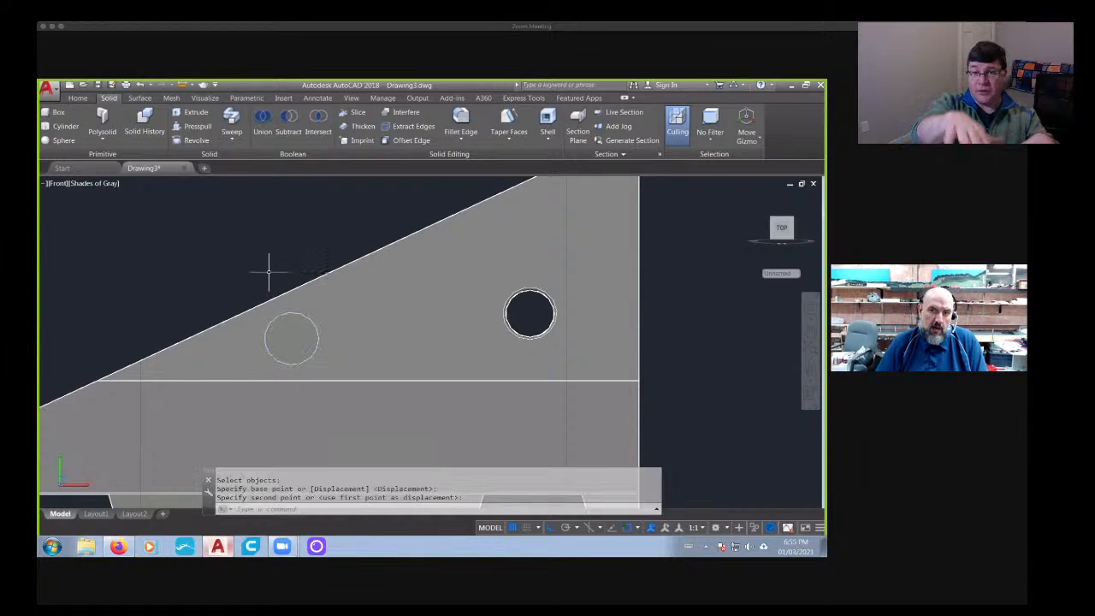
# - Shift the cylinder further toward the low end and nudge it down, keeping it between the slope and the horizontal crease
pyautogui.scroll(-4, 330, 345)
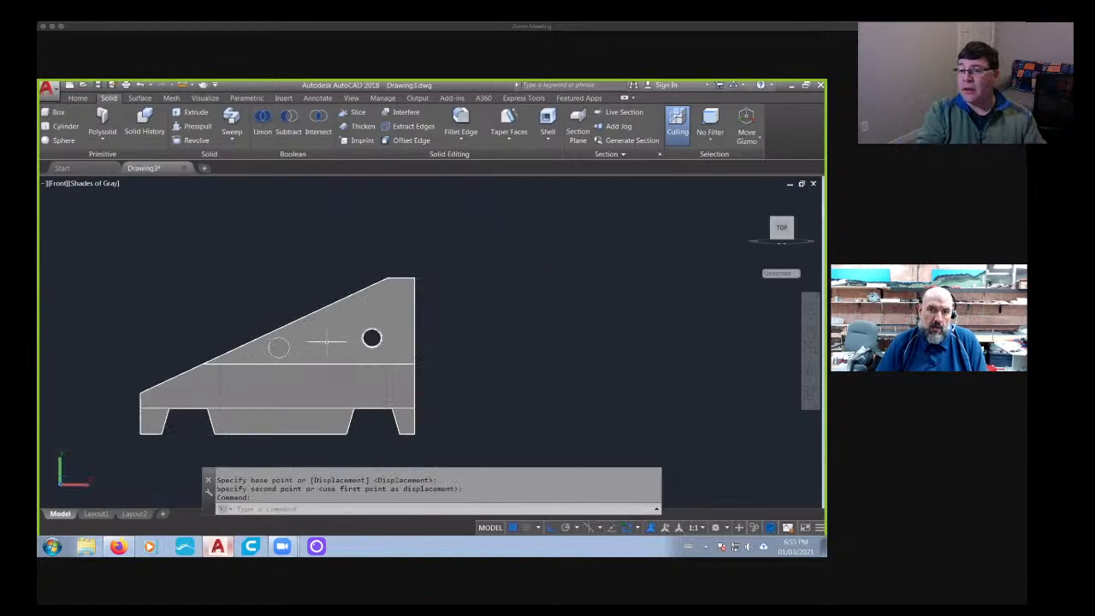
pyautogui.press('Return')
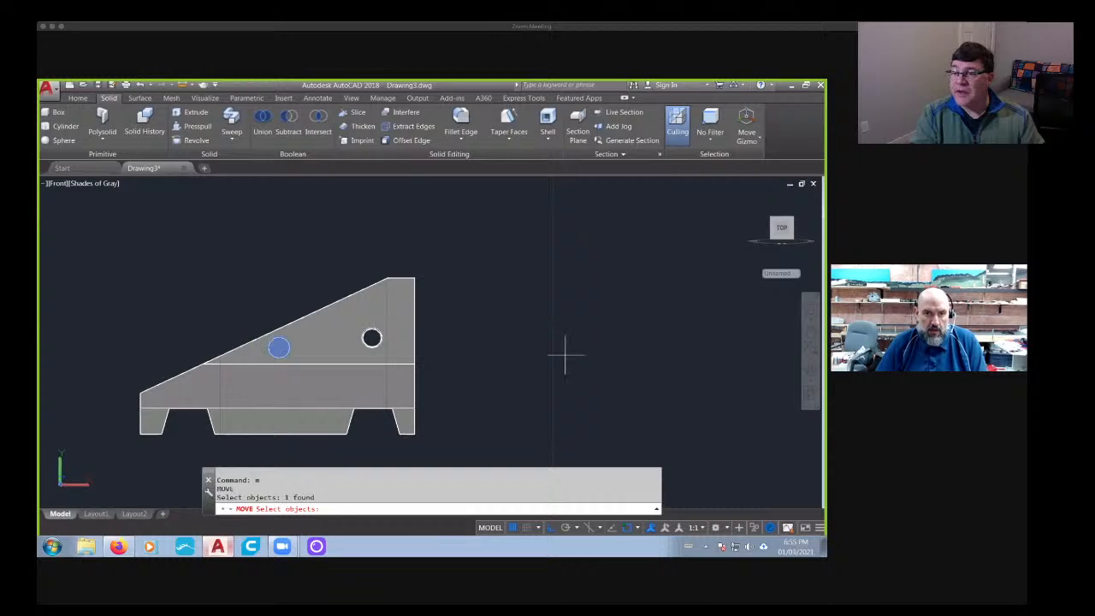
pyautogui.press('Return')
pyautogui.click(601, 359)
pyautogui.click(582, 358)
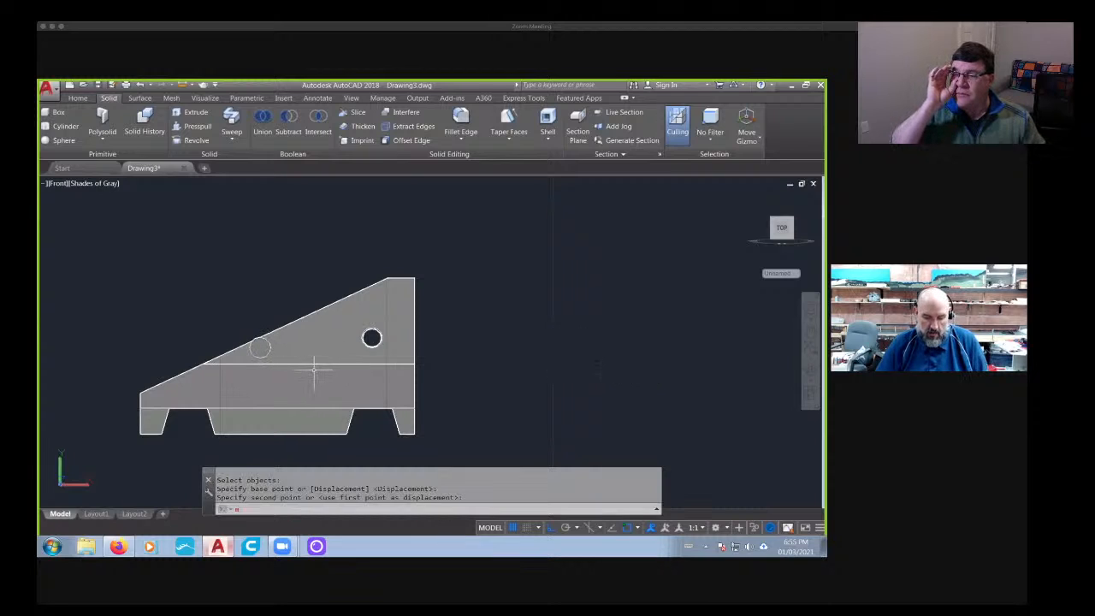
pyautogui.press('Return')
pyautogui.click(260, 346)
pyautogui.press('Return')
pyautogui.click(612, 358)
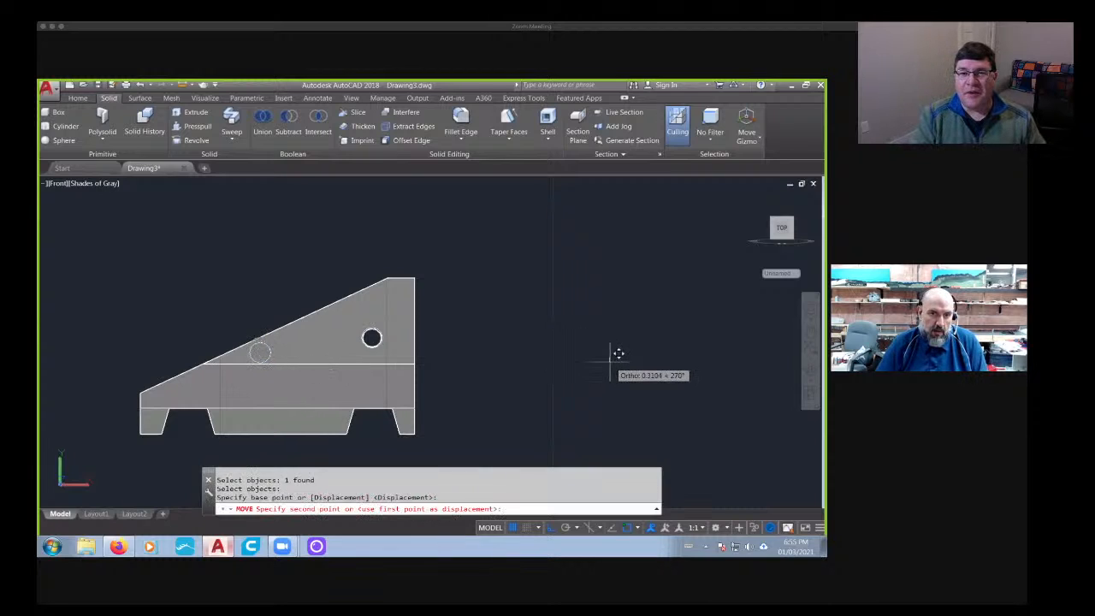
pyautogui.click(612, 355)
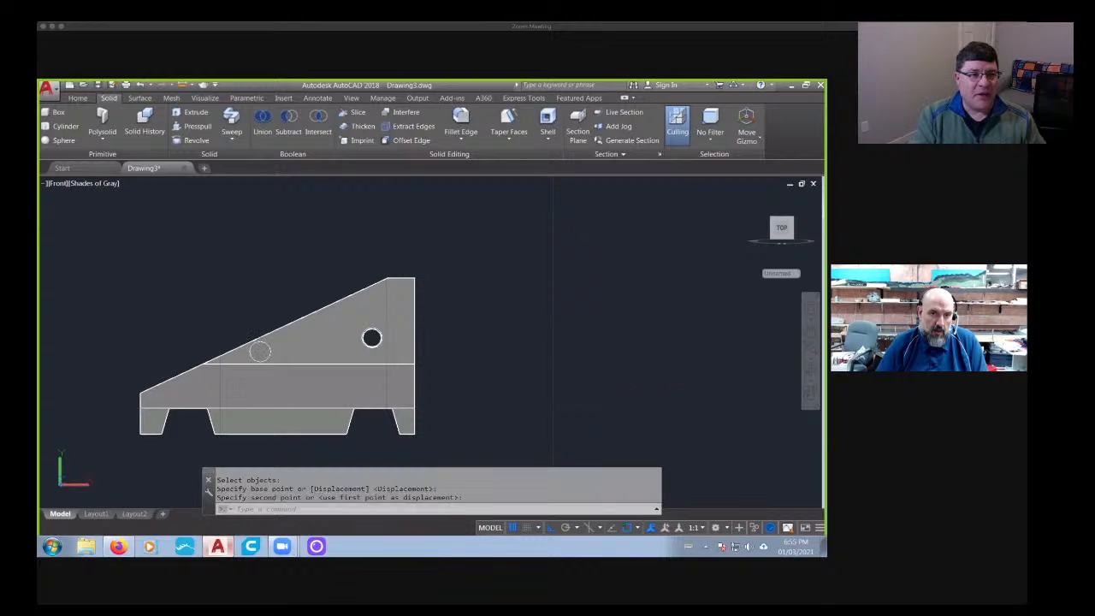
# - Move the cylinder along its own axis so that it passes completely through the barrier and sticks out on both sides
pyautogui.scroll(-2, 365, 370)
pyautogui.keyDown('shift'); pyautogui.moveTo(320, 379); pyautogui.dragTo(392, 401, button='middle'); pyautogui.keyUp('shift')
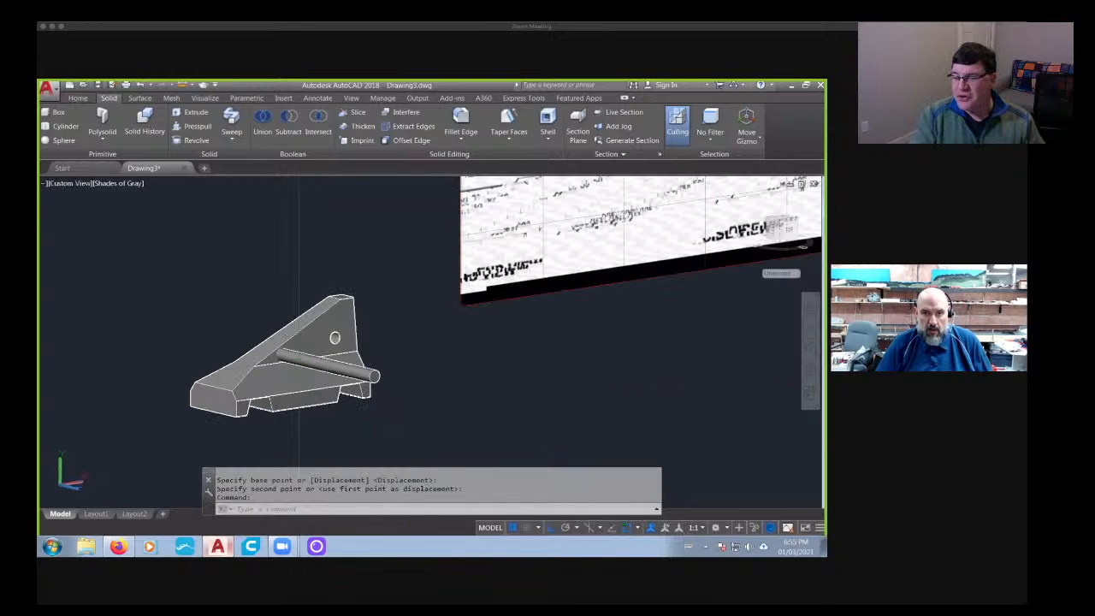
pyautogui.press('Return')
pyautogui.click(374, 376)
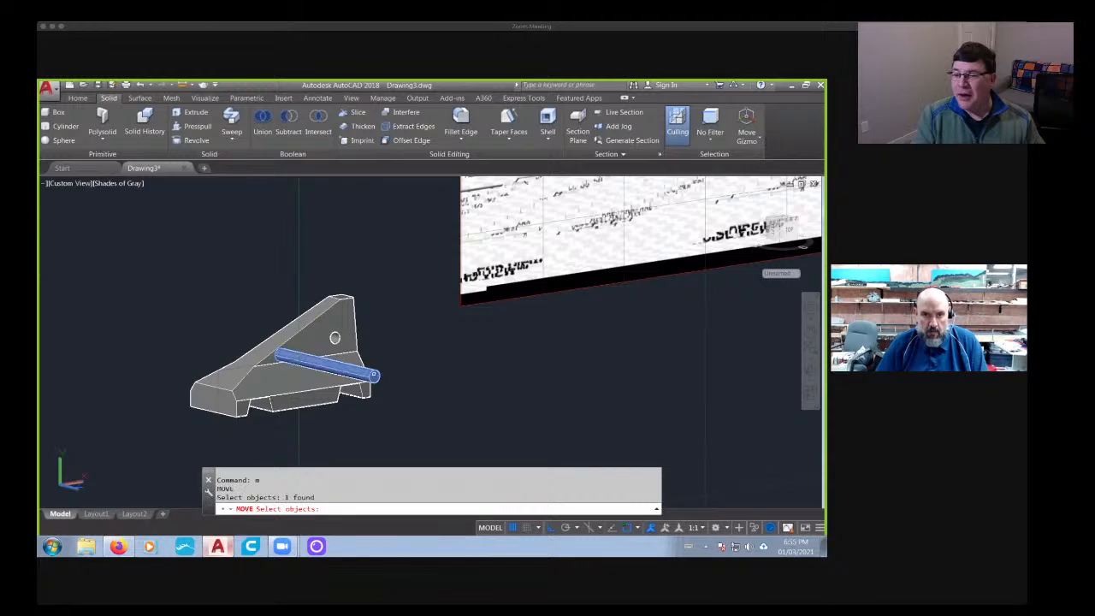
pyautogui.press('Return')
pyautogui.click(374, 377)
pyautogui.click(456, 405)
# - Subtract the cylinder from the sloped barrier to cut the second through-hole
pyautogui.keyDown('shift'); pyautogui.moveTo(118, 398); pyautogui.dragTo(182, 408, button='middle'); pyautogui.keyUp('shift')
pyautogui.scroll(3, 268, 327)
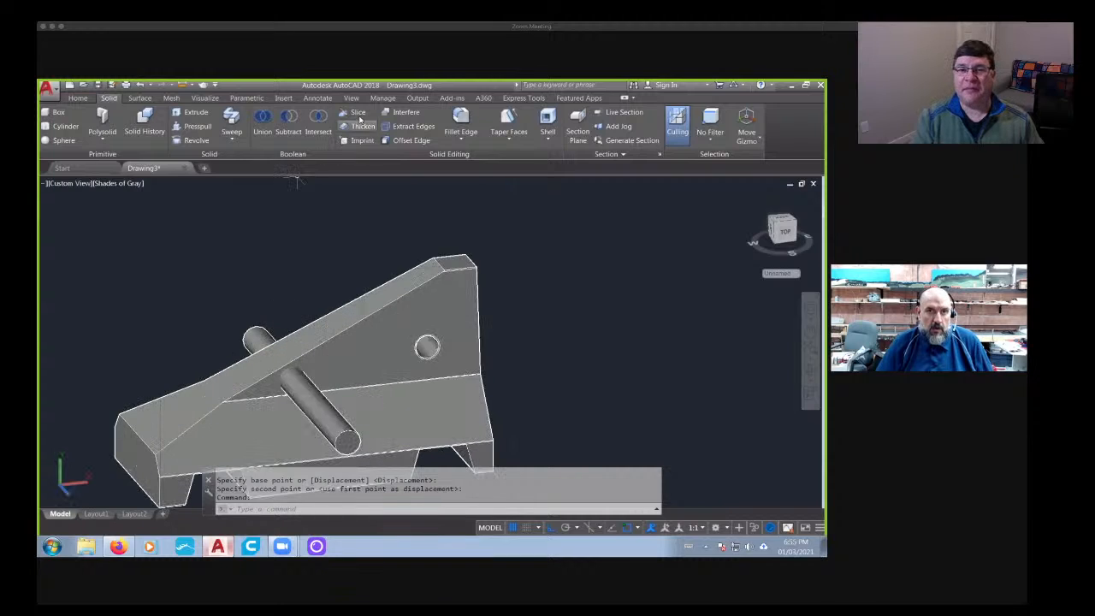
pyautogui.click(288, 125)
pyautogui.click(340, 355)
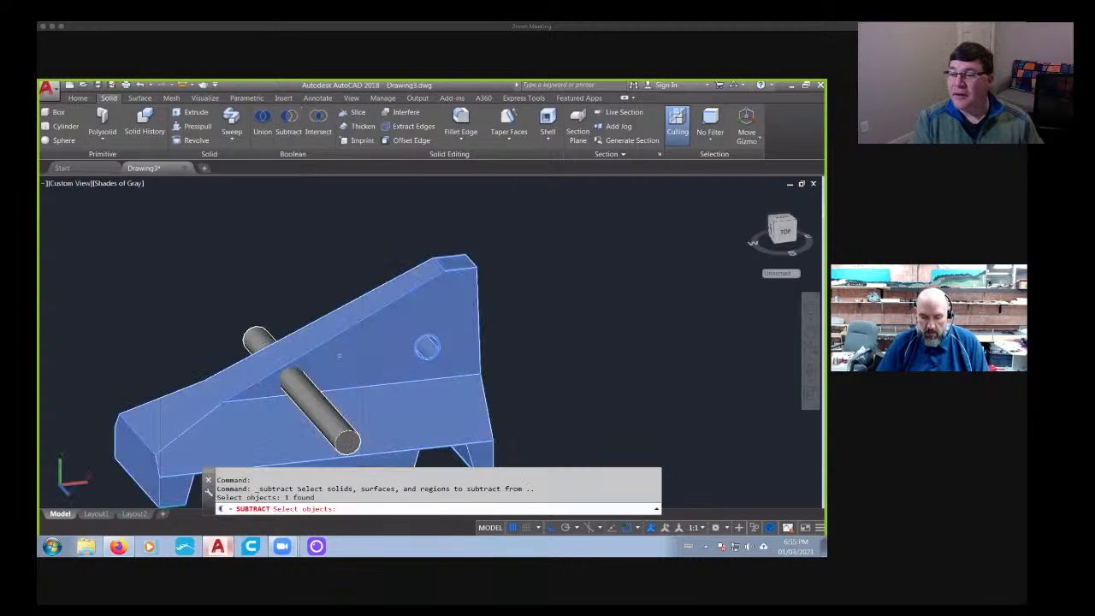
pyautogui.press('Return')
pyautogui.keyDown('shift'); pyautogui.moveTo(340, 355); pyautogui.dragTo(361, 381, button='middle'); pyautogui.keyUp('shift')
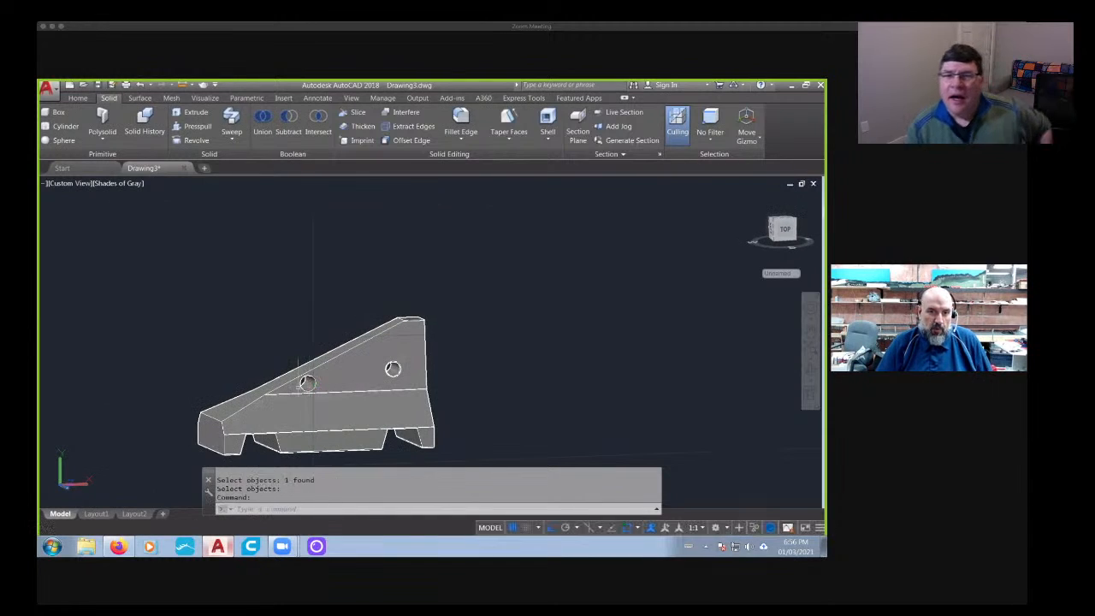
# - Measure the distance from the new hole's upper rim to the nearby sloped edge of the front face
pyautogui.scroll(3, 304, 368)
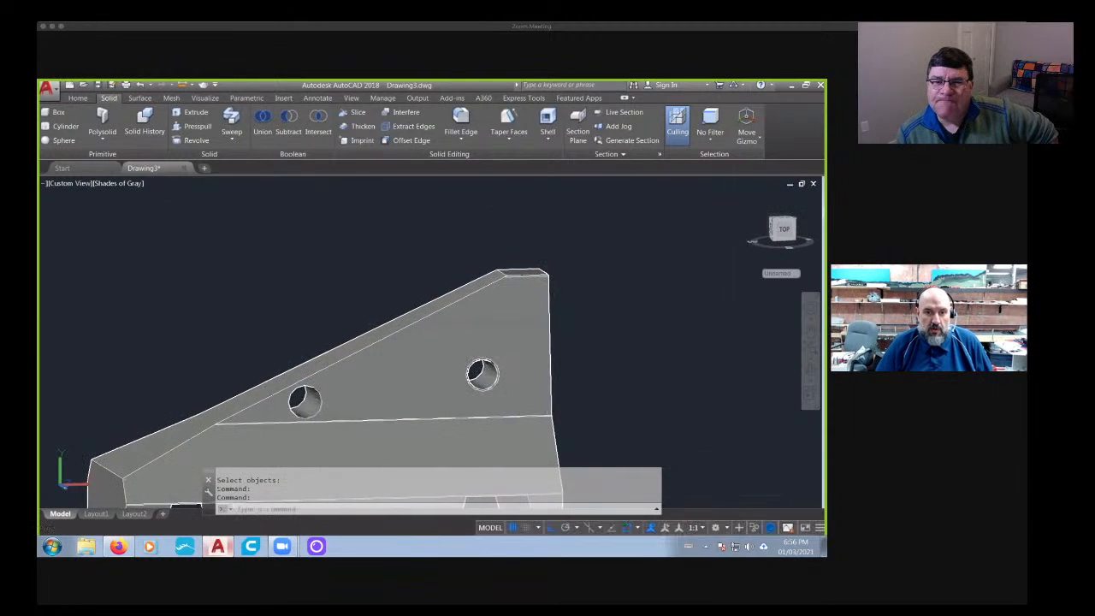
pyautogui.scroll(5, 301, 390)
pyautogui.write('di')
pyautogui.press('Return')
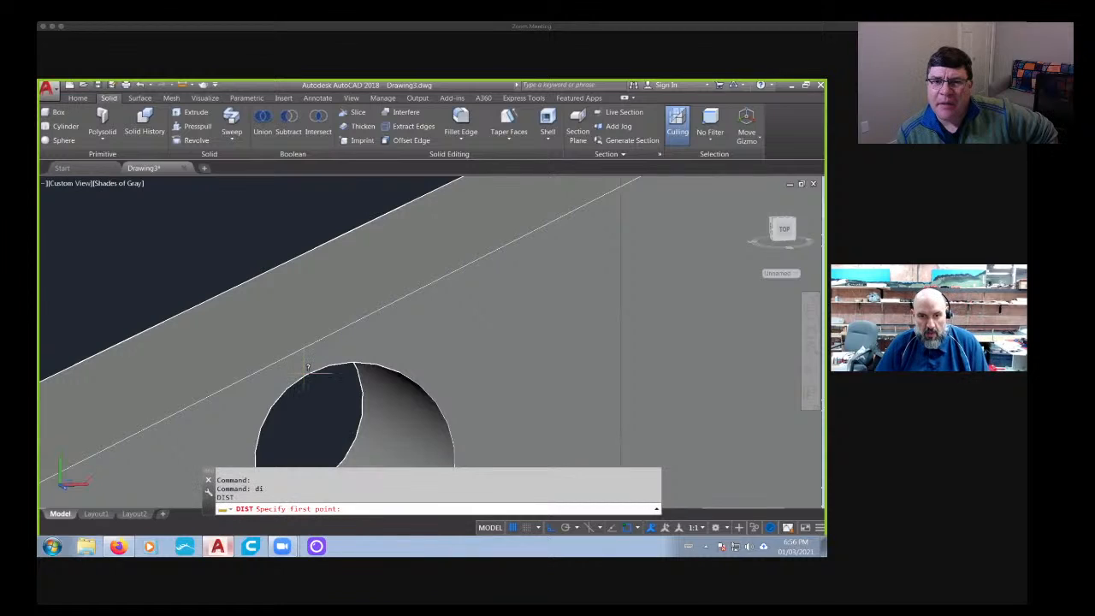
pyautogui.click(314, 368)
pyautogui.click(299, 349)
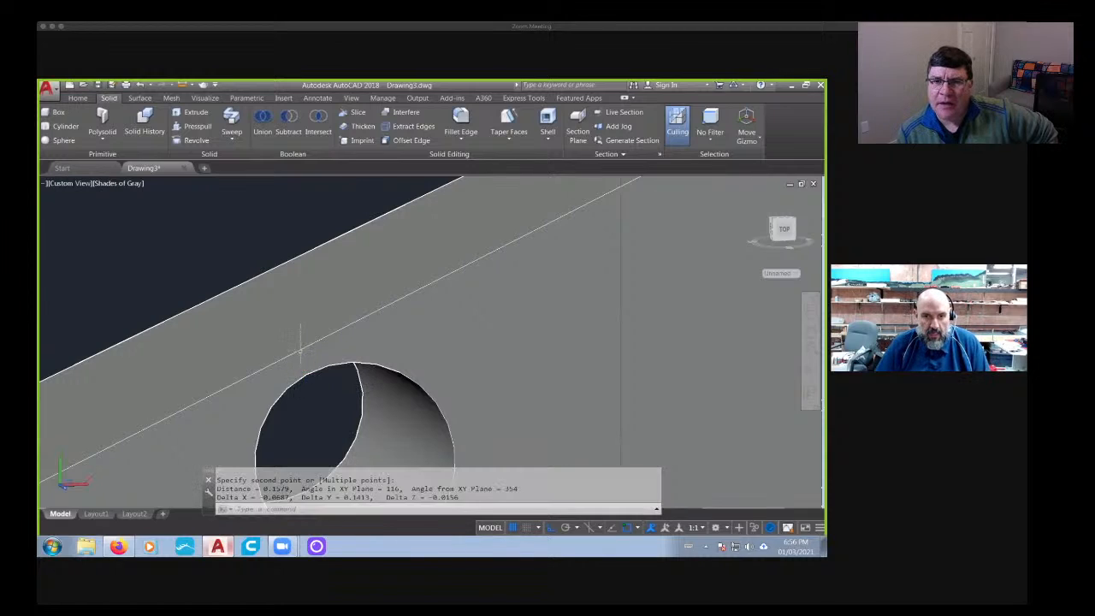
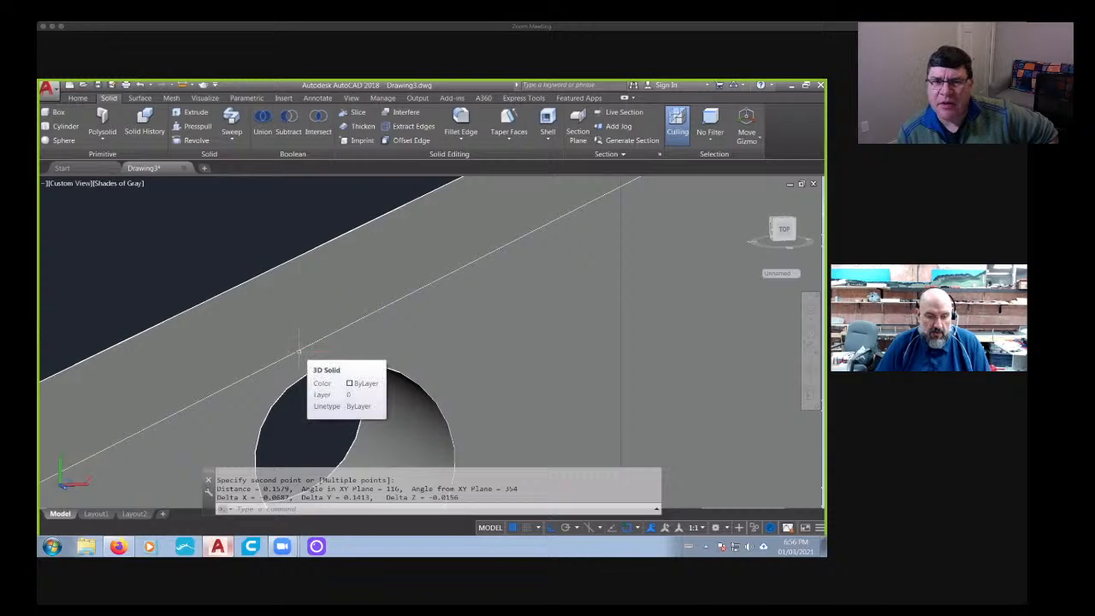
# - Undo the second hole's subtraction and move the restored cylinder slightly toward the barrier's tall end
pyautogui.hotkey('ctrl', 'z')
pyautogui.hotkey('ctrl', 'z')
pyautogui.hotkey('ctrl', 'z')
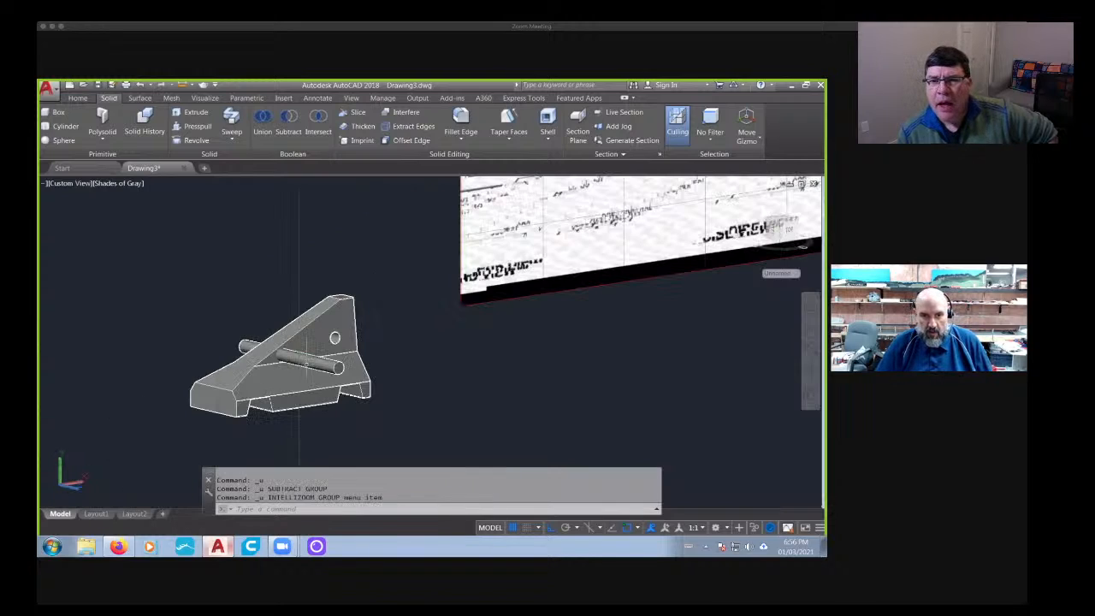
pyautogui.press('Return')
pyautogui.click(309, 359)
pyautogui.press('Return')
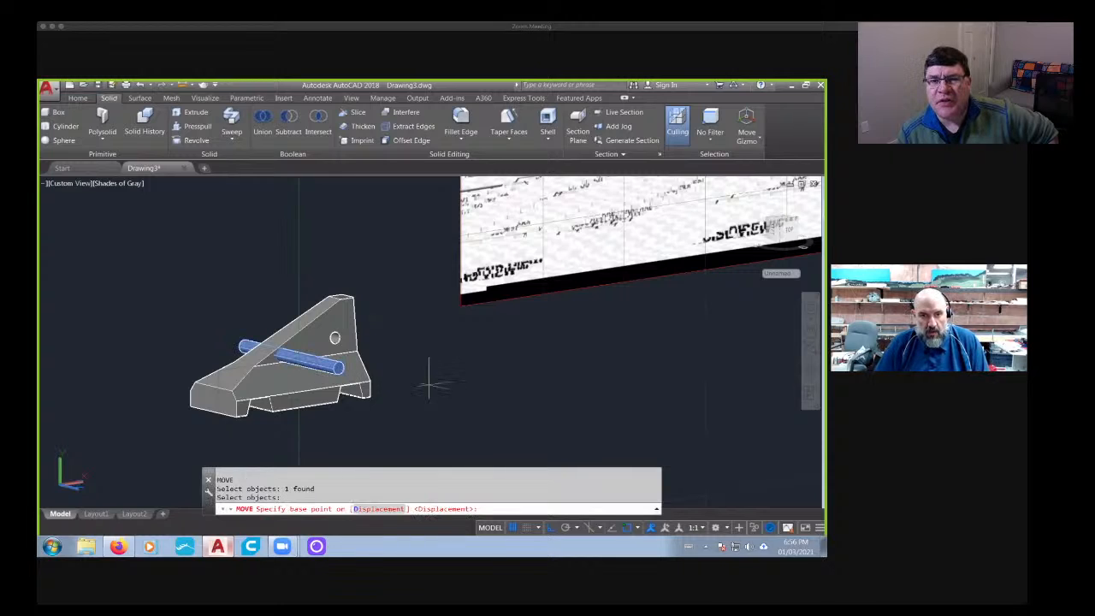
pyautogui.click(438, 379)
pyautogui.click(449, 377)
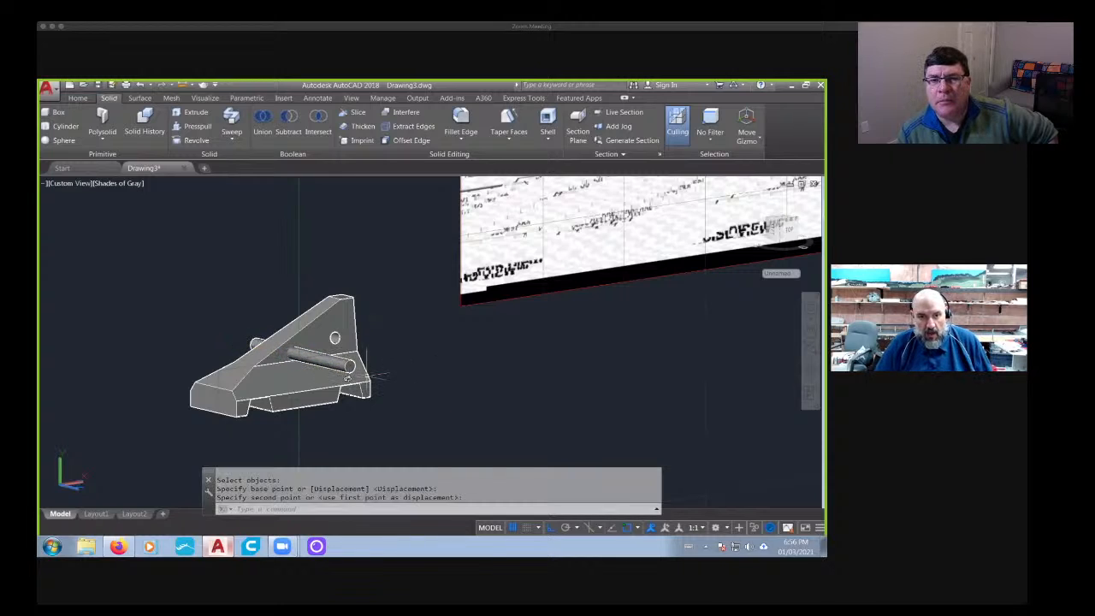
# - Subtract the moved cylinder from the sloped barrier to recut the through-hole beneath the slope
pyautogui.keyDown('shift'); pyautogui.moveTo(348, 378); pyautogui.dragTo(278, 376, button='middle'); pyautogui.keyUp('shift')
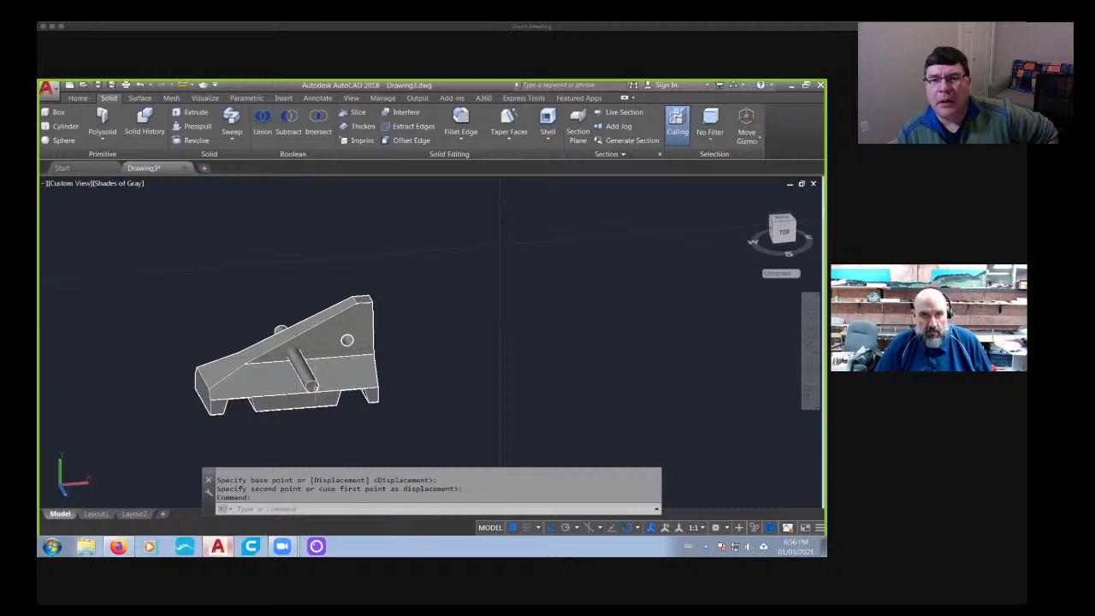
pyautogui.click(289, 129)
pyautogui.scroll(5, 283, 347)
pyautogui.click(300, 368)
pyautogui.press('Return')
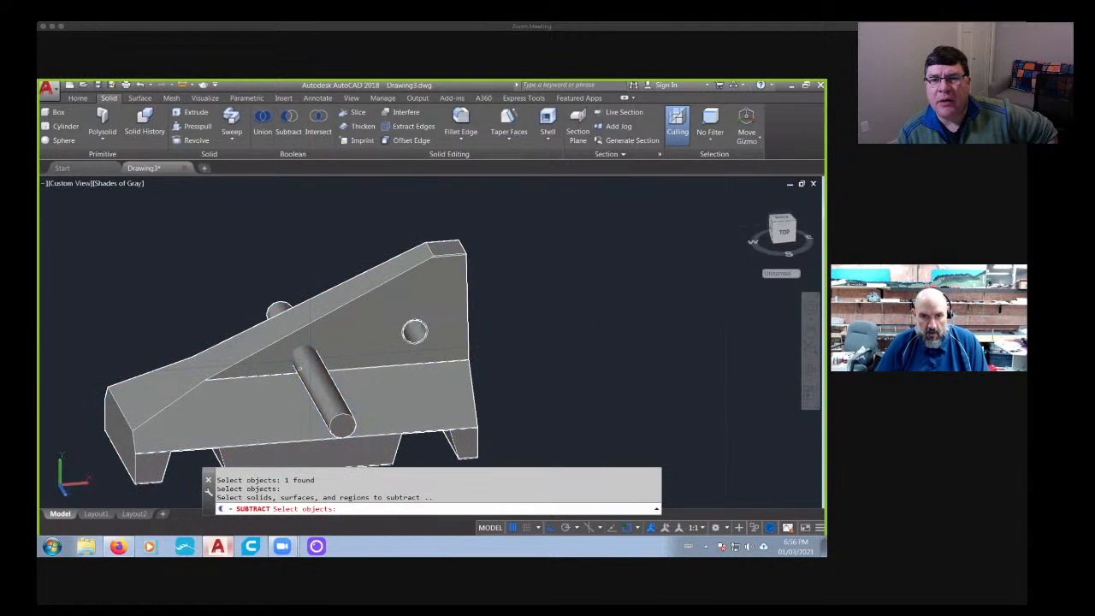
pyautogui.click(300, 368)
pyautogui.press('Return')
pyautogui.scroll(6, 417, 330)
pyautogui.press('Escape')
pyautogui.press('Escape')
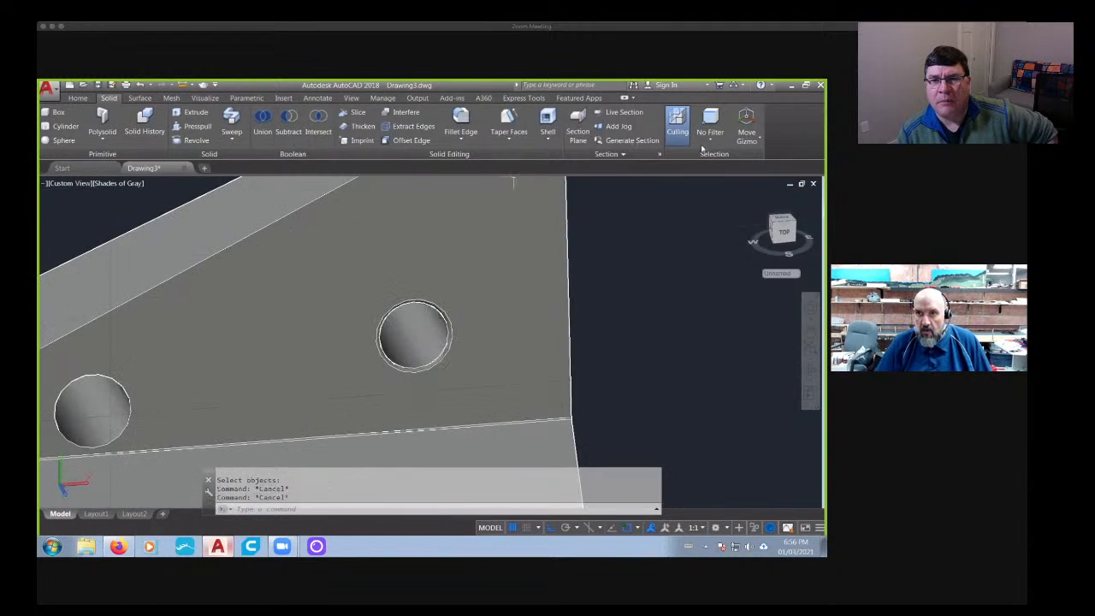
# - Restrict selection to faces and delete the faces of the first through-hole near the sloped barrier's tall end
pyautogui.click(709, 133)
pyautogui.click(719, 225)
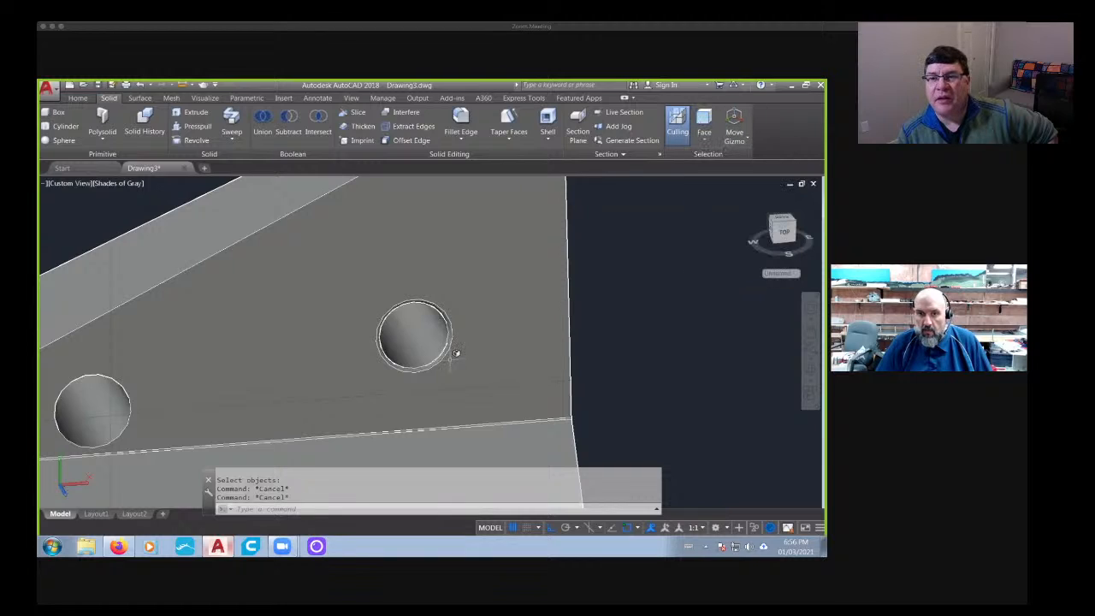
pyautogui.scroll(4, 456, 353)
pyautogui.click(431, 334)
pyautogui.press('Delete')
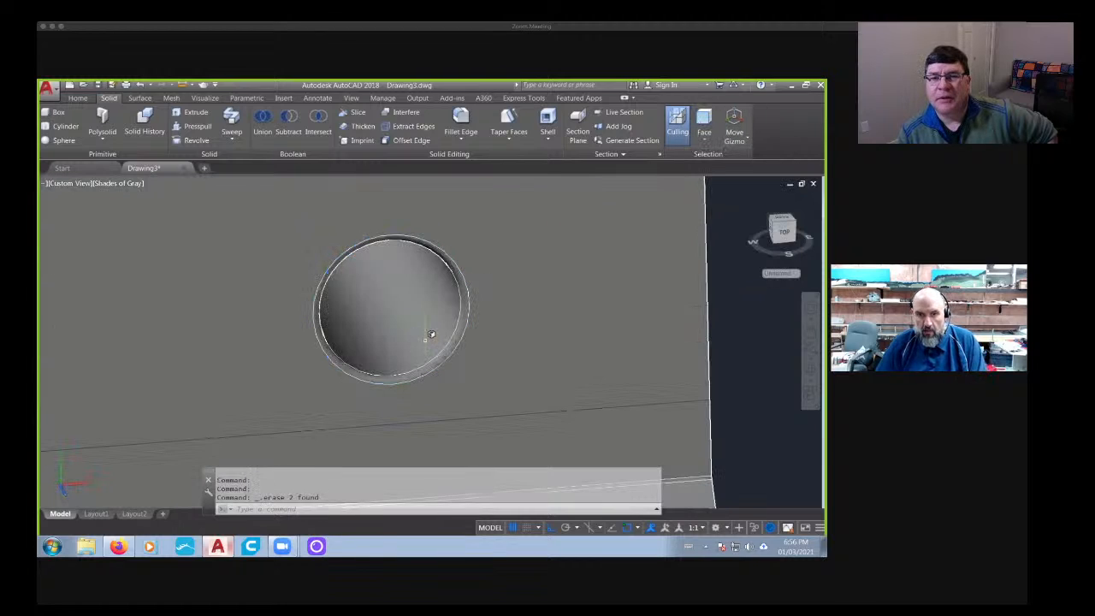
pyautogui.click(430, 334)
pyautogui.press('Delete')
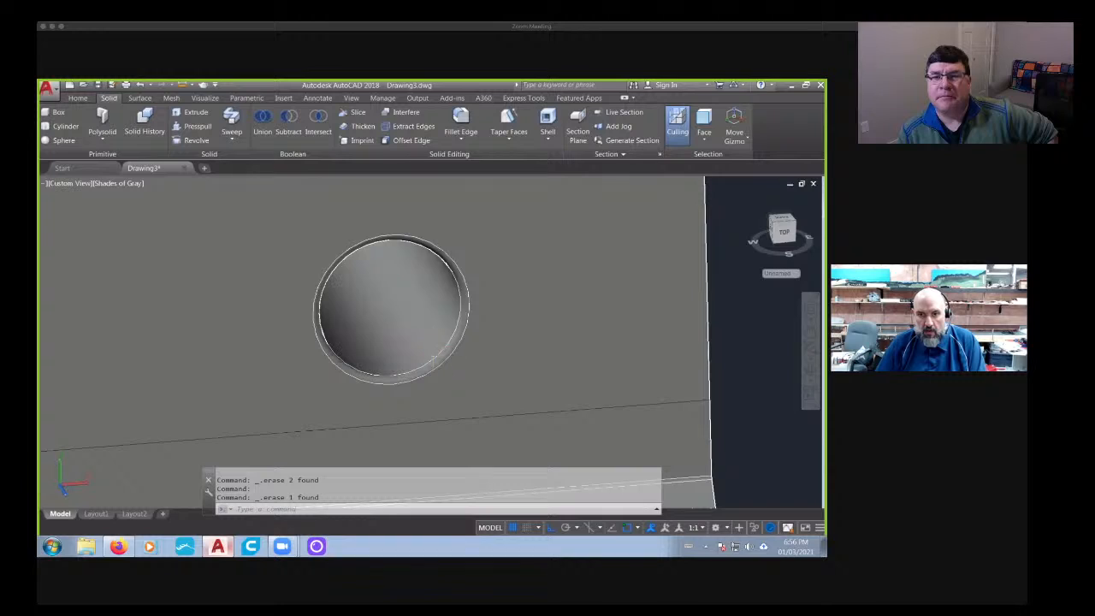
pyautogui.click(434, 361)
pyautogui.press('Delete')
pyautogui.scroll(-5, 439, 356)
pyautogui.keyDown('shift'); pyautogui.moveTo(350, 344); pyautogui.dragTo(545, 372, button='middle'); pyautogui.keyUp('shift')
pyautogui.scroll(7, 556, 351)
pyautogui.click(490, 383)
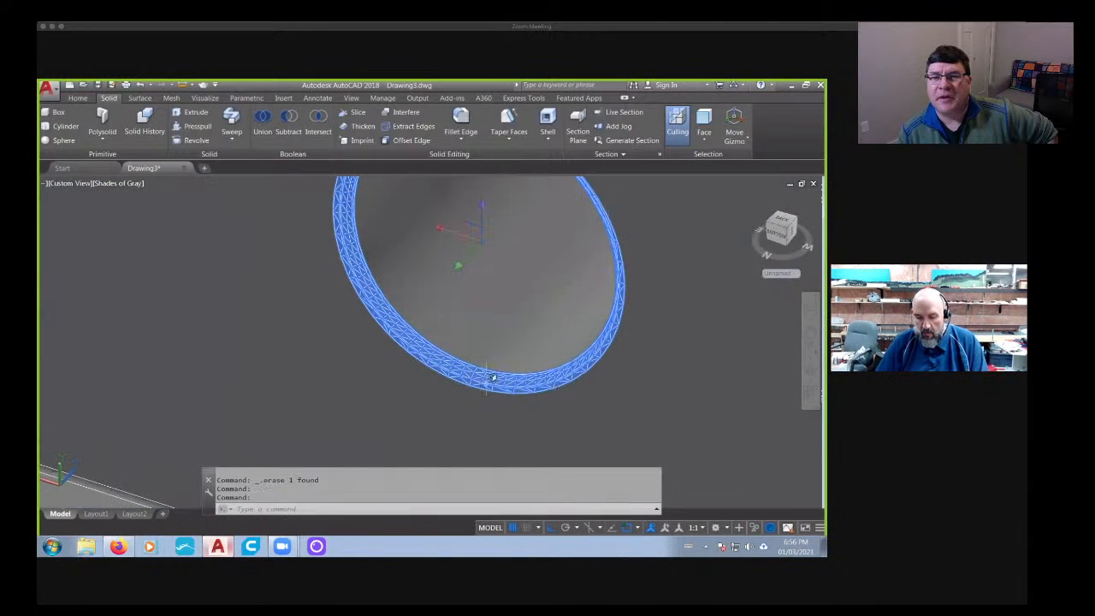
pyautogui.press('Delete')
pyautogui.scroll(-6, 489, 322)
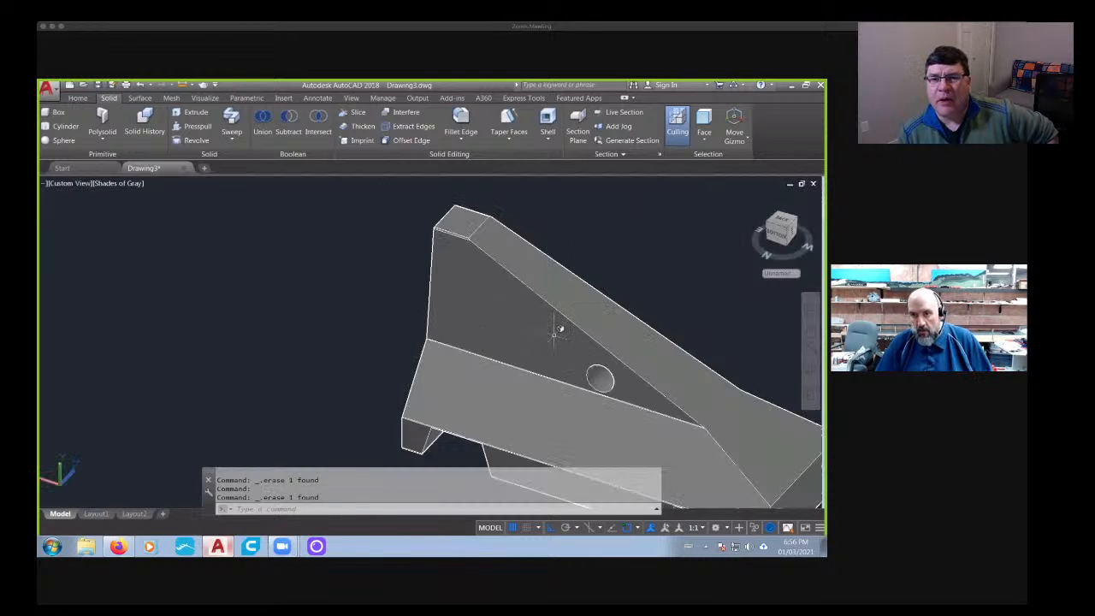
# - Clear the face selection filter and erase the four vertical construction lines below the full-length barrier
pyautogui.keyDown('shift'); pyautogui.moveTo(706, 336); pyautogui.dragTo(404, 359, button='middle'); pyautogui.keyUp('shift')
pyautogui.scroll(-6, 427, 368)
pyautogui.keyDown('shift'); pyautogui.moveTo(446, 352); pyautogui.dragTo(409, 344, button='middle'); pyautogui.keyUp('shift')
pyautogui.scroll(5, 425, 376)
pyautogui.scroll(-5, 428, 374)
pyautogui.scroll(-5, 430, 367)
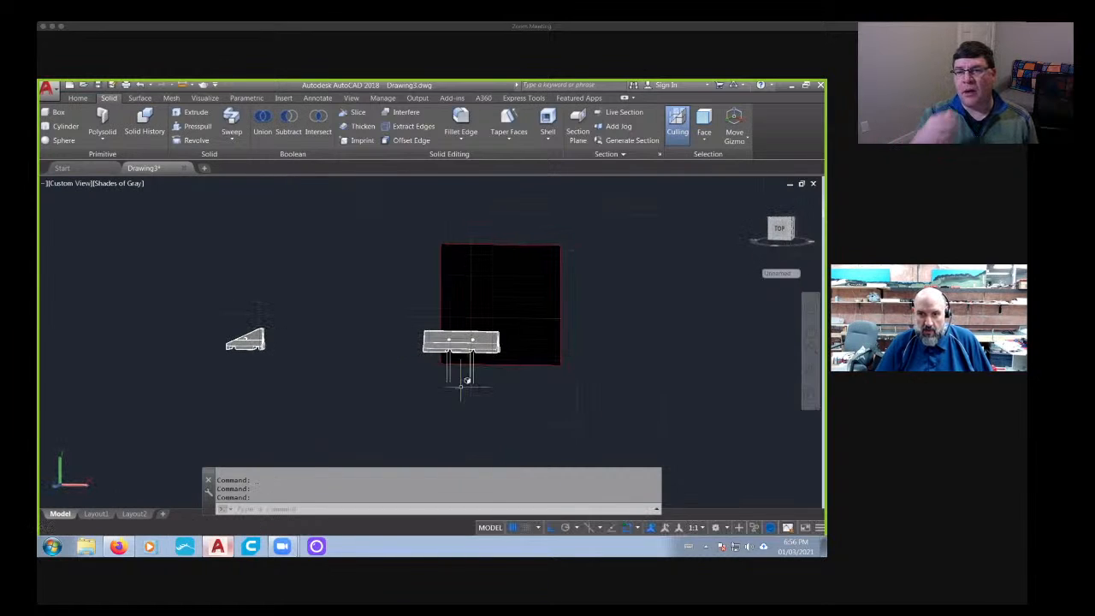
pyautogui.keyDown('shift'); pyautogui.moveTo(454, 404); pyautogui.dragTo(494, 403, button='middle'); pyautogui.keyUp('shift')
pyautogui.click(526, 372)
pyautogui.click(443, 392)
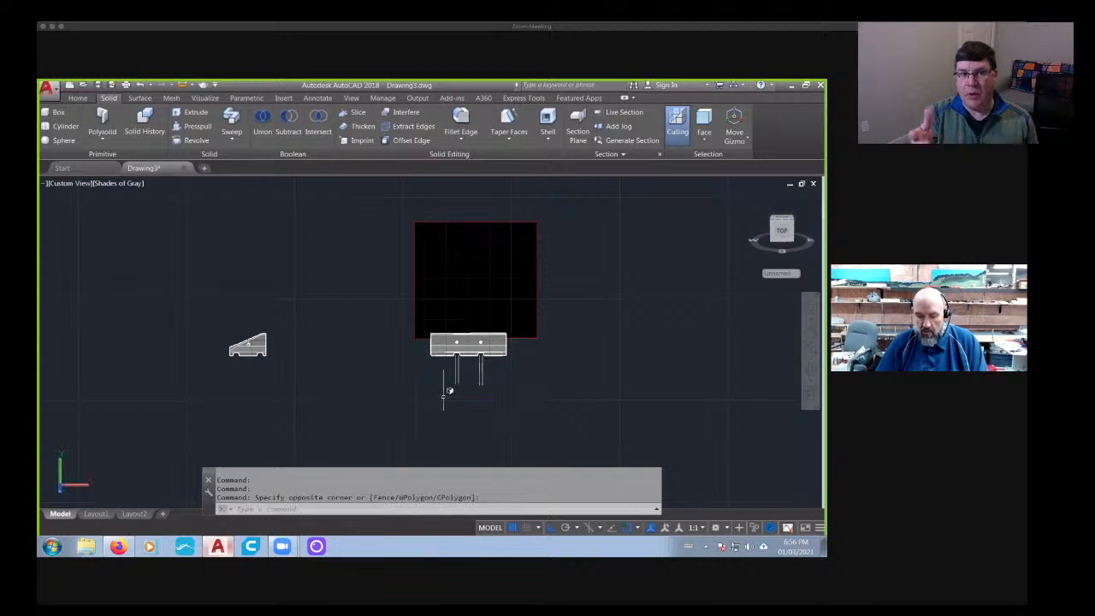
pyautogui.scroll(6, 473, 364)
pyautogui.click(555, 372)
pyautogui.click(346, 399)
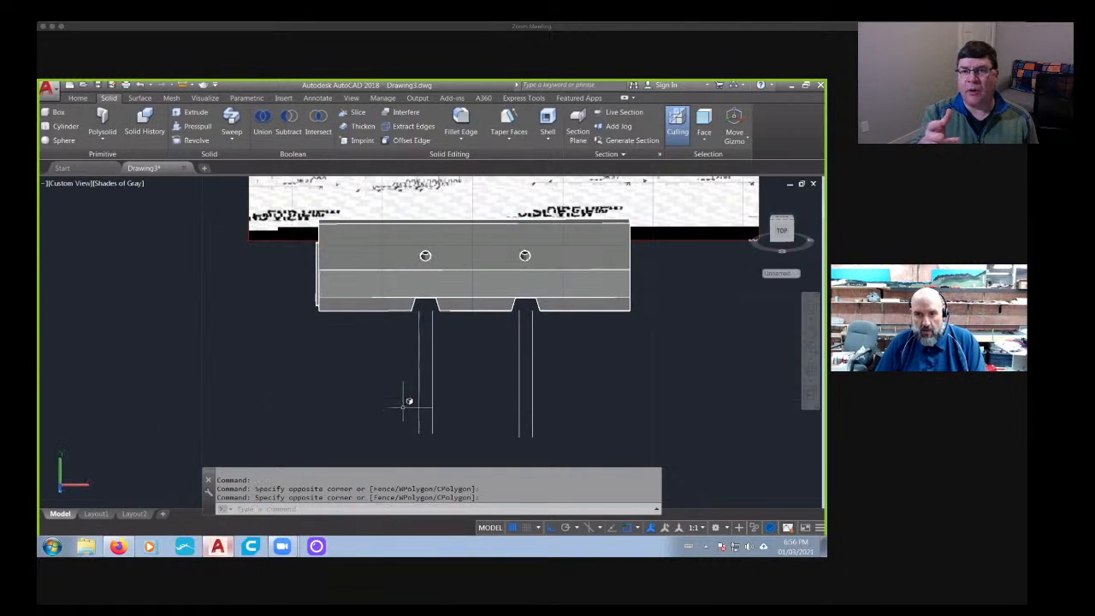
pyautogui.press('Escape')
pyautogui.click(587, 374)
pyautogui.click(331, 412)
pyautogui.press('Delete')
pyautogui.scroll(-5, 342, 415)
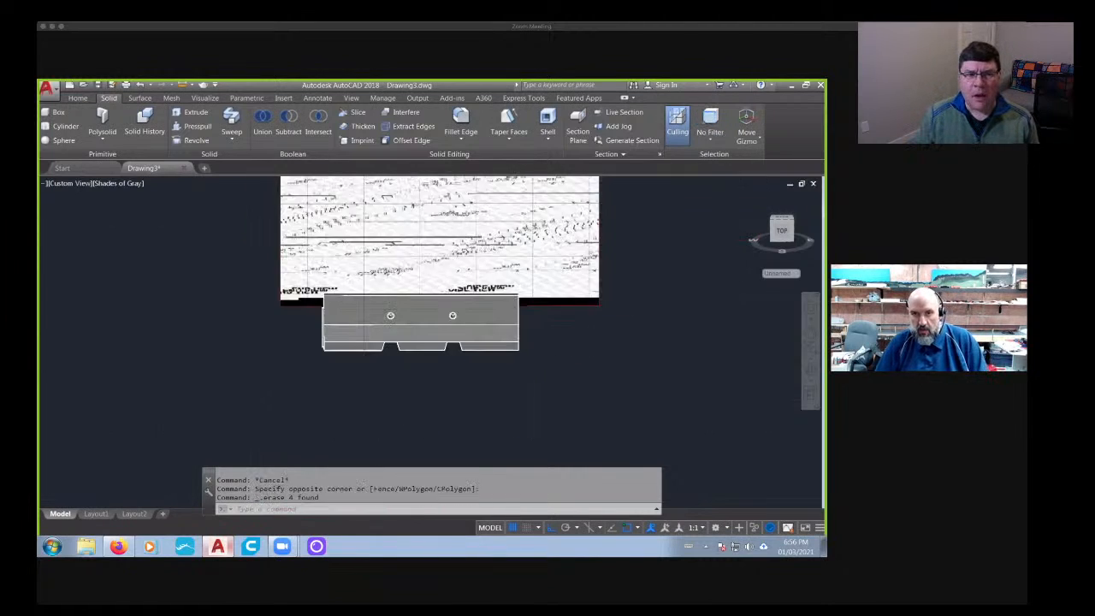
pyautogui.keyDown('shift'); pyautogui.moveTo(347, 418); pyautogui.dragTo(332, 399, button='middle'); pyautogui.keyUp('shift')
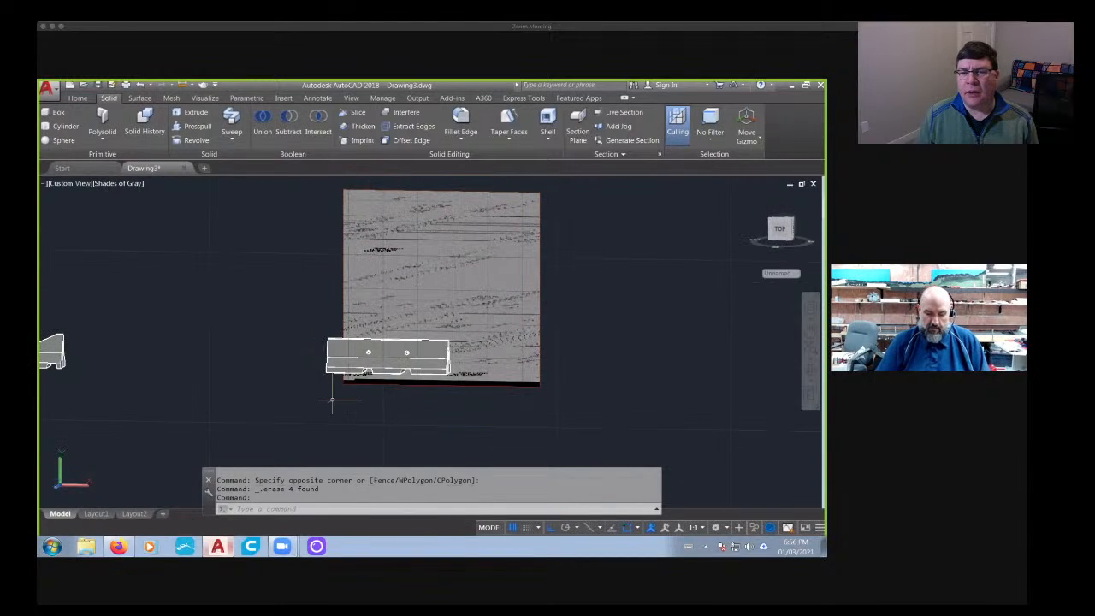
pyautogui.write('m')
pyautogui.press('Return')
pyautogui.press('Escape')
pyautogui.press('Escape')
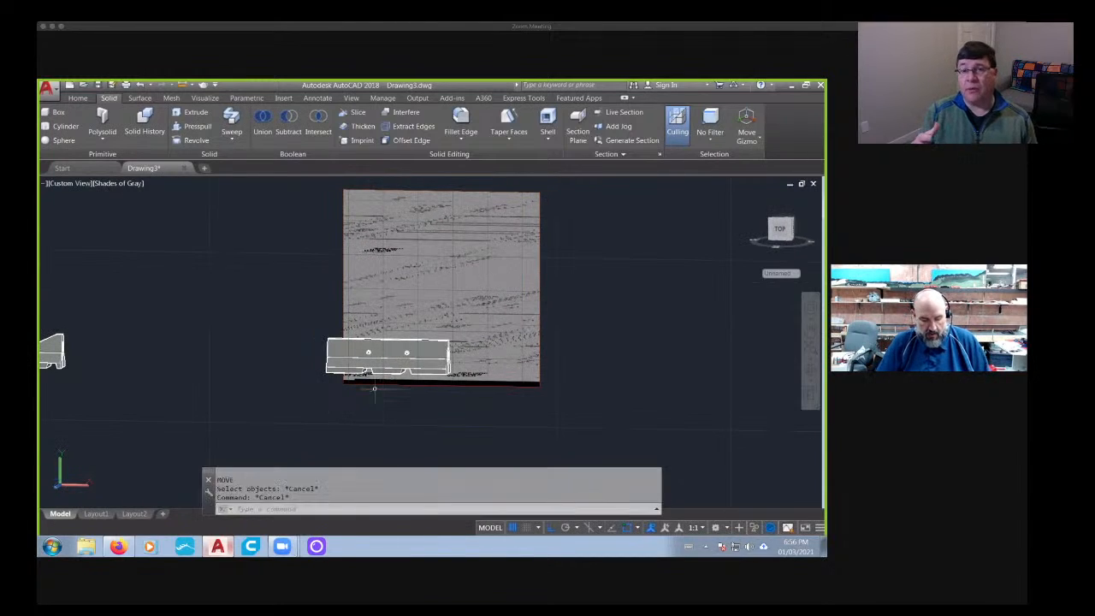
# - Copy the full-length barrier horizontally into the empty space beyond the reference image and view the copy from the front
pyautogui.write('c')
pyautogui.press('Return')
pyautogui.click(377, 359)
pyautogui.press('Return')
pyautogui.click(373, 419)
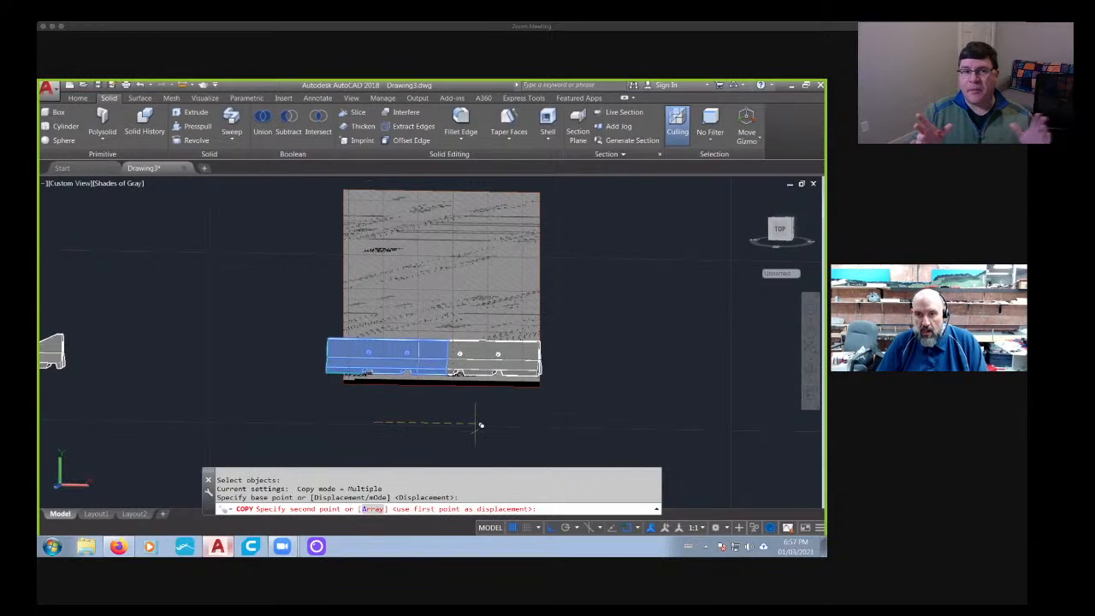
pyautogui.moveTo(606, 423); pyautogui.dragTo(431, 426, button='middle')
pyautogui.click(567, 420)
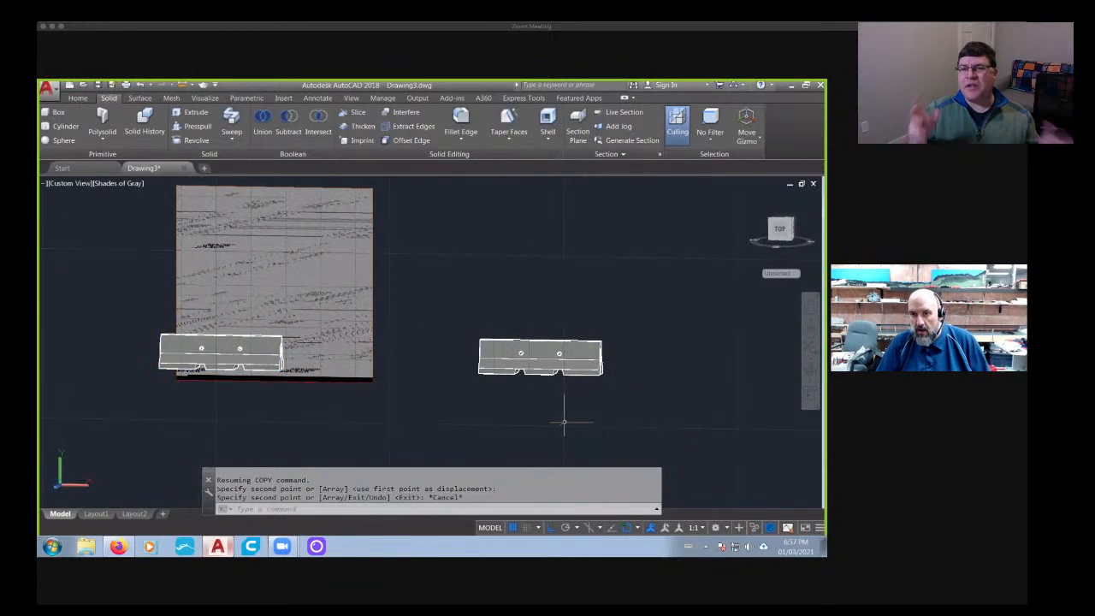
pyautogui.press('Escape')
pyautogui.click(781, 229)
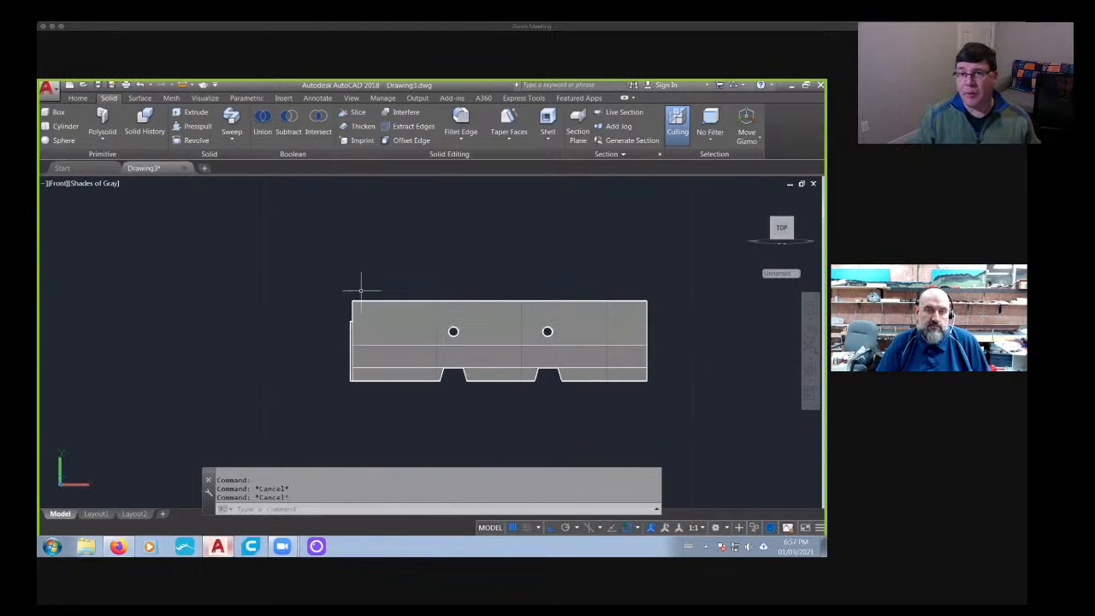
pyautogui.click(351, 112)
pyautogui.scroll(2, 484, 313)
pyautogui.click(485, 308)
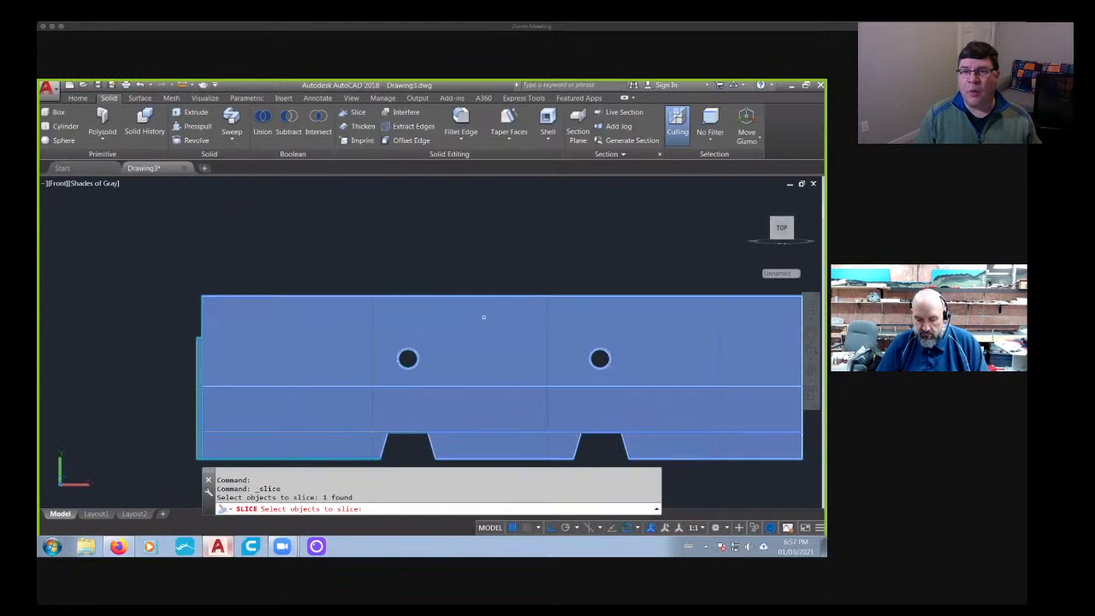
pyautogui.press('Return')
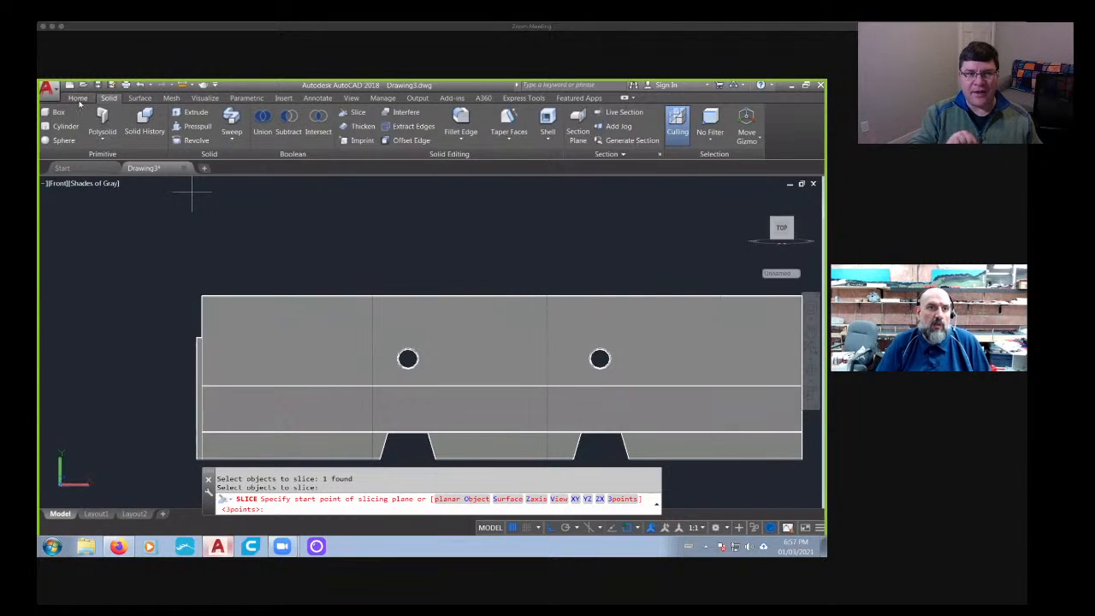
pyautogui.press('Escape')
pyautogui.press('Escape')
# - Draw a vertical line upward from the top edge of the copied barrier, near its middle
pyautogui.click(79, 98)
pyautogui.click(226, 128)
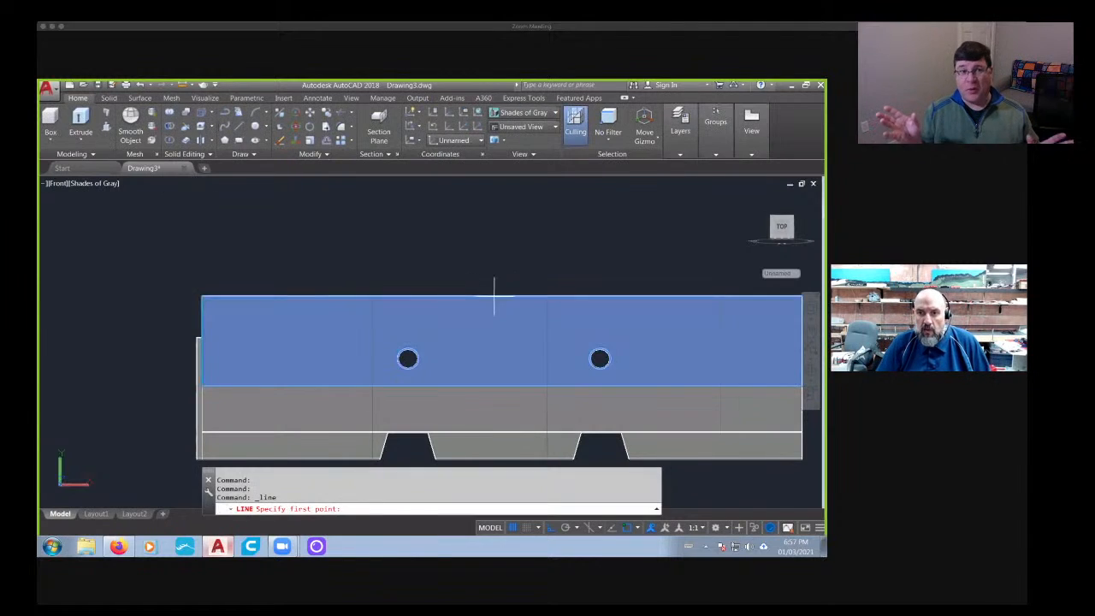
pyautogui.click(503, 296)
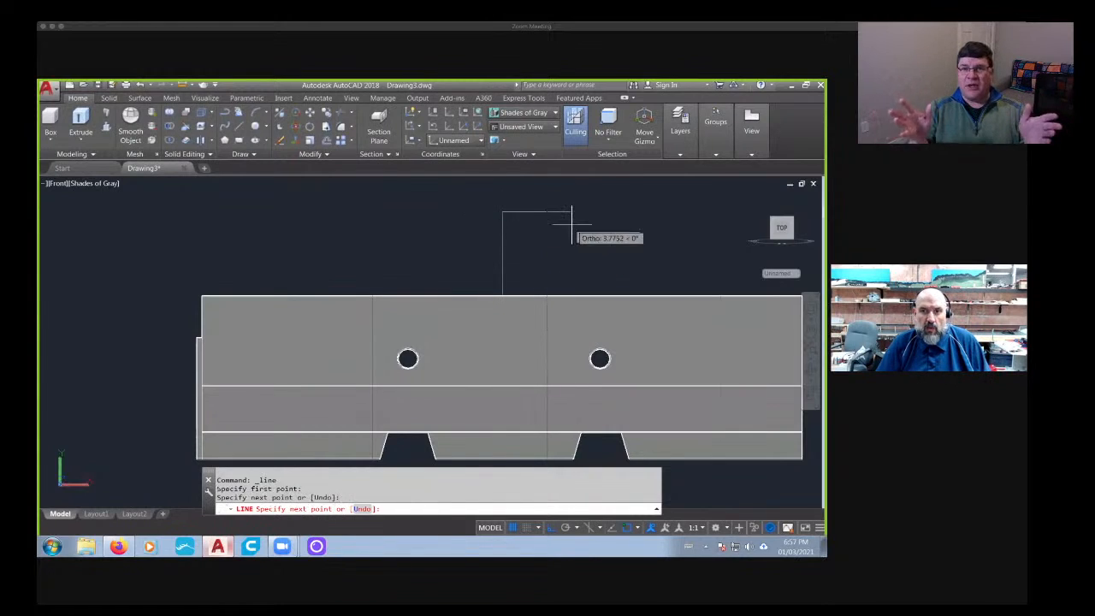
pyautogui.click(503, 212)
pyautogui.press('Escape')
pyautogui.press('Escape')
pyautogui.press('Escape')
# - Try offsetting the vertical line 0.2 to its left, and erase the offset copy
pyautogui.write('of')
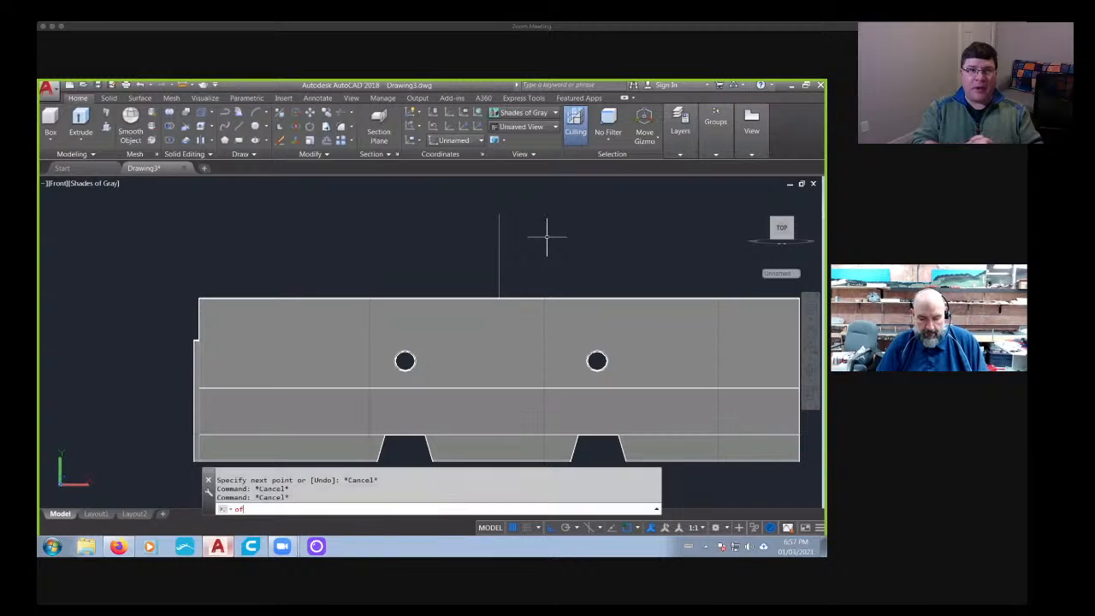
pyautogui.write('f')
pyautogui.press('Return')
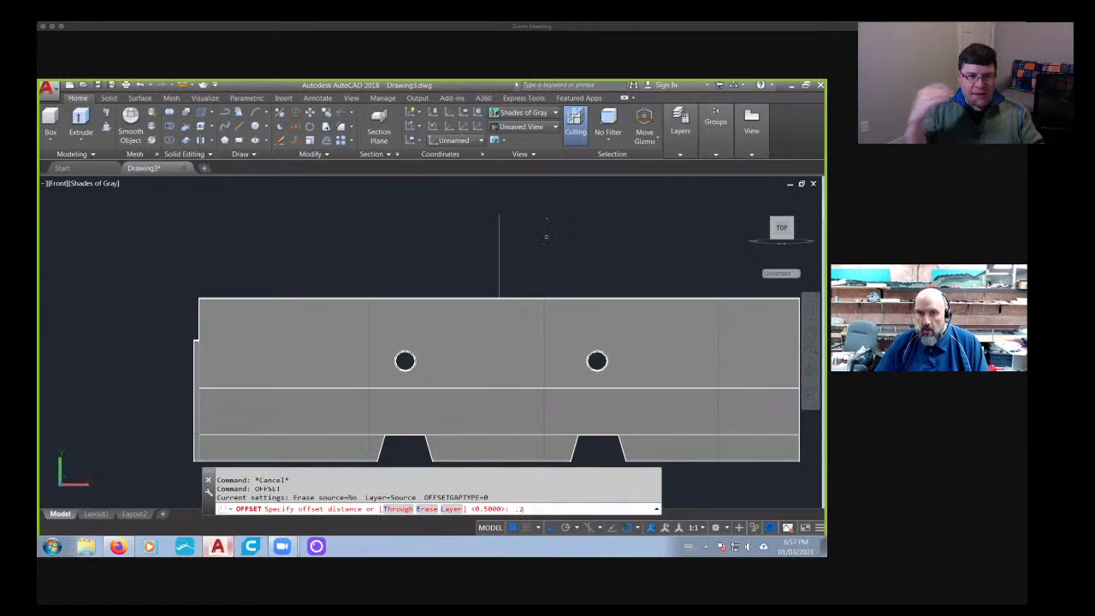
pyautogui.press('Return')
pyautogui.click(498, 270)
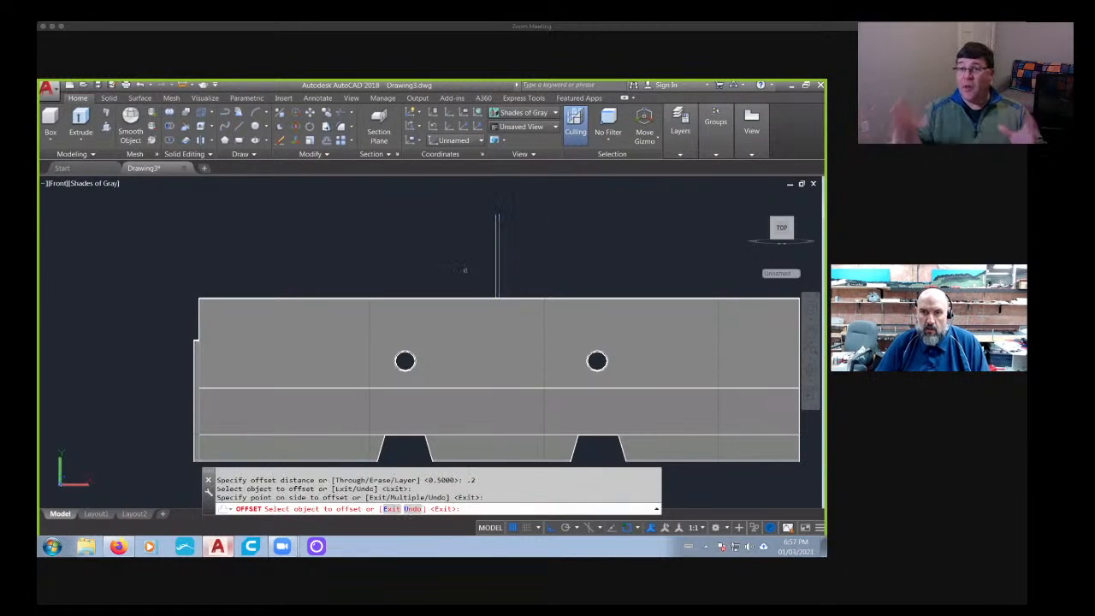
pyautogui.press('Escape')
pyautogui.scroll(5, 496, 257)
pyautogui.click(459, 299)
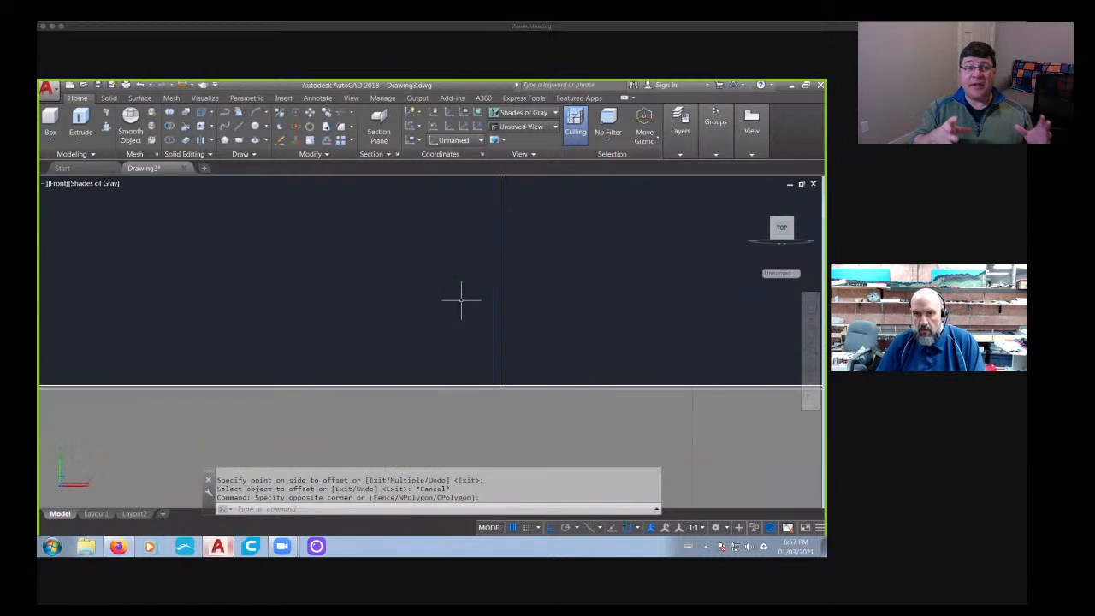
pyautogui.press('Delete')
pyautogui.scroll(-4, 460, 299)
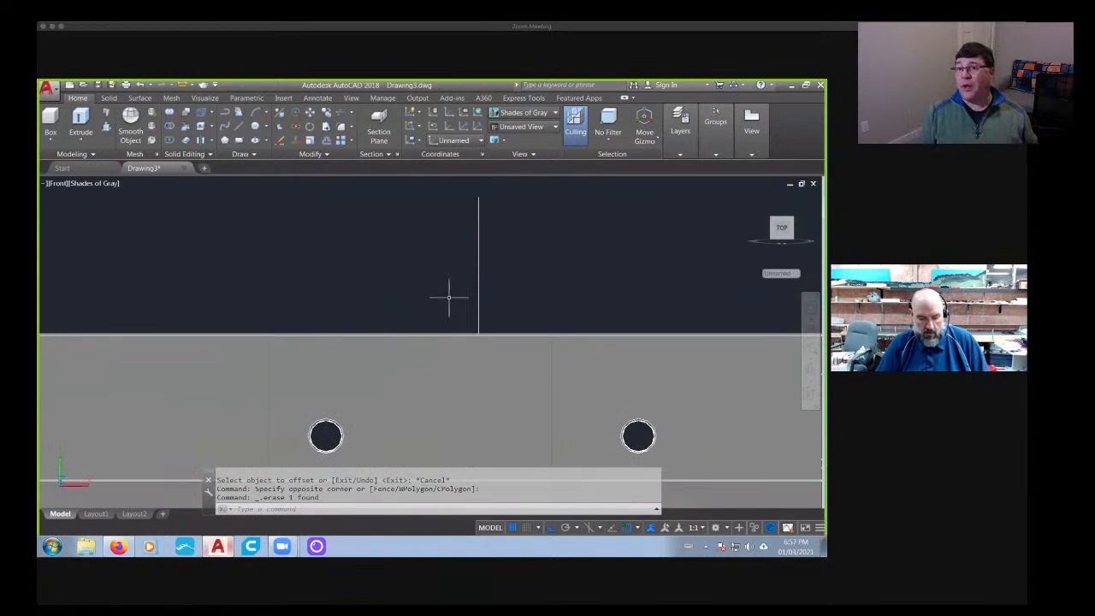
# - Try offsetting the vertical line 0.8 to its left, and erase that offset copy
pyautogui.write('off')
pyautogui.press('Return')
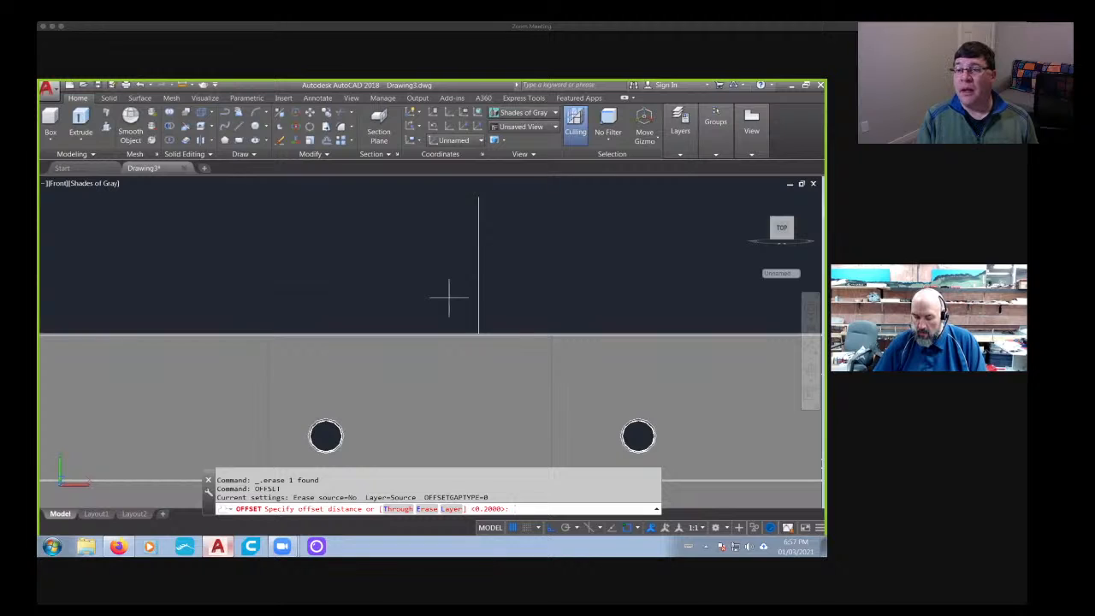
pyautogui.write('.8')
pyautogui.press('Return')
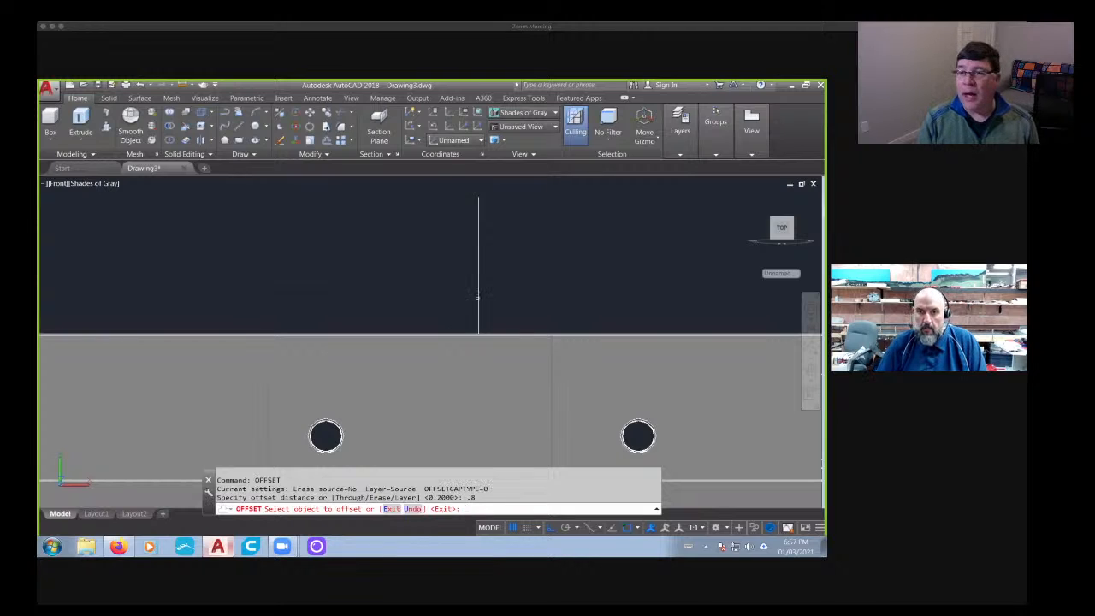
pyautogui.click(478, 297)
pyautogui.click(462, 297)
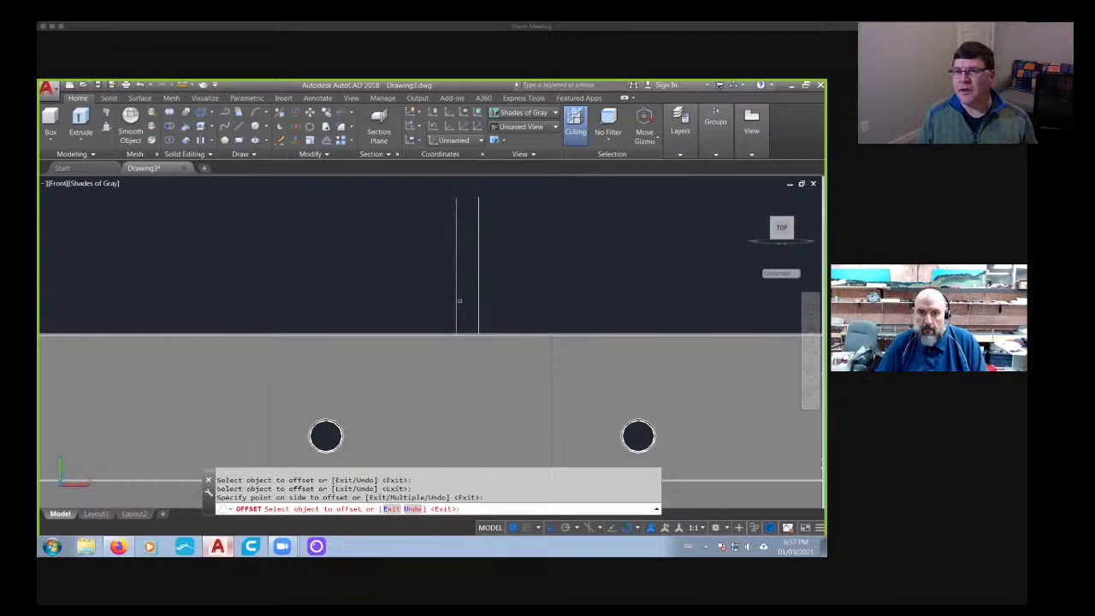
pyautogui.scroll(-3, 460, 291)
pyautogui.scroll(3, 460, 286)
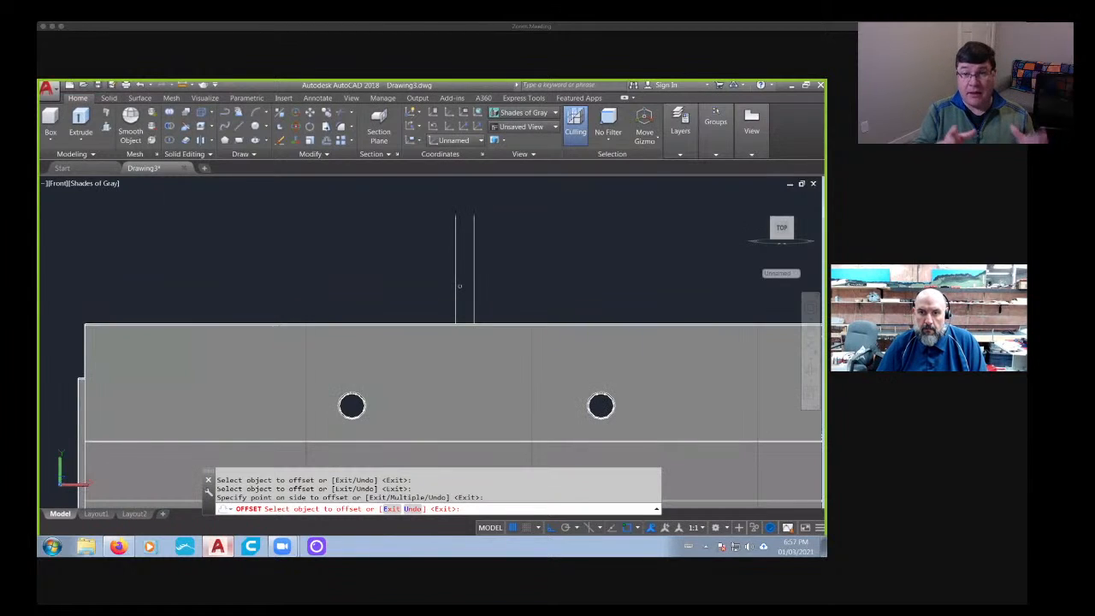
pyautogui.press('Escape')
pyautogui.moveTo(459, 287); pyautogui.dragTo(457, 291)
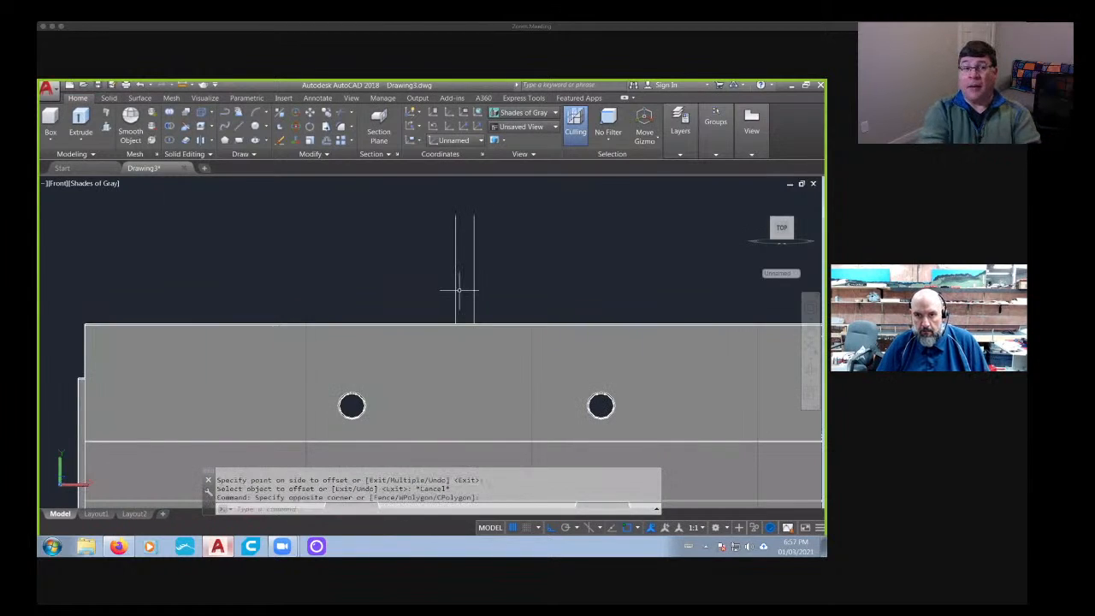
pyautogui.press('Delete')
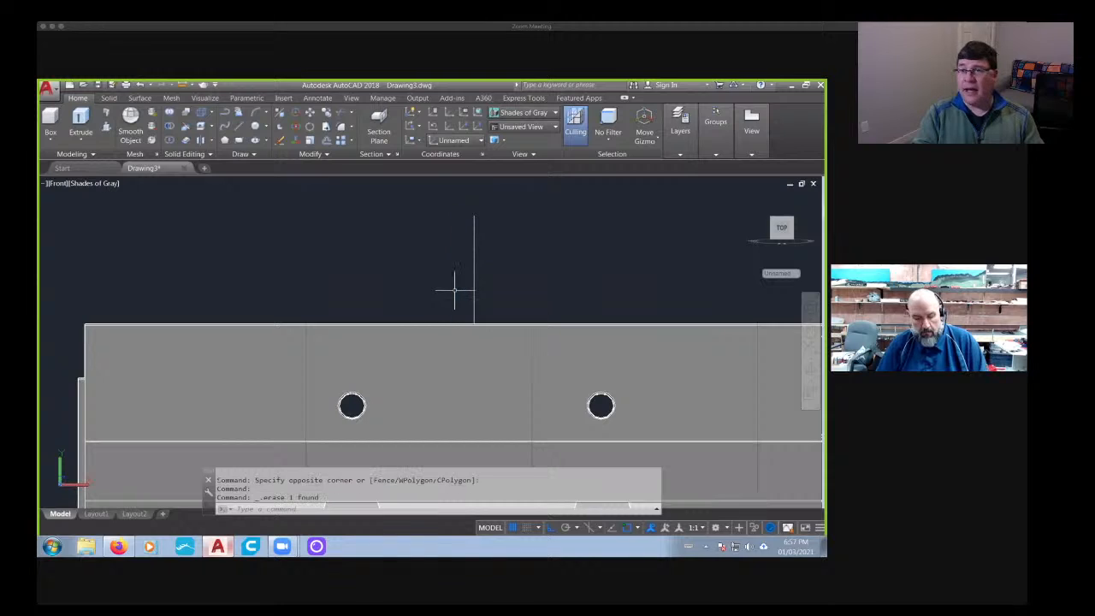
# - Offset the vertical line above the copied barrier 0.5 to its left
pyautogui.write('of')
pyautogui.press('Return')
pyautogui.write('.5')
pyautogui.press('Return')
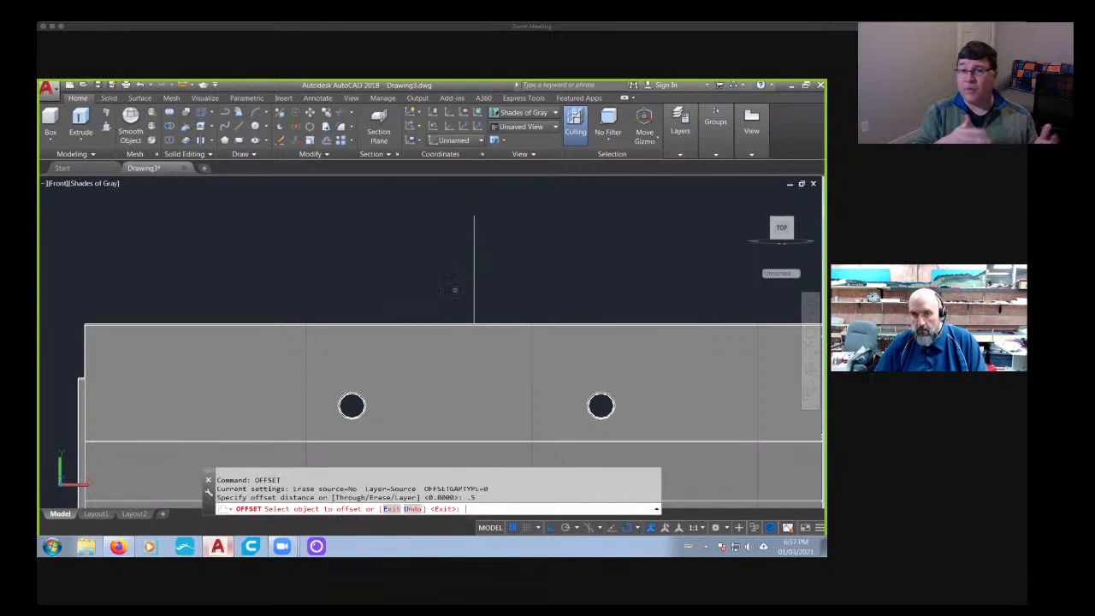
pyautogui.click(475, 292)
pyautogui.click(445, 292)
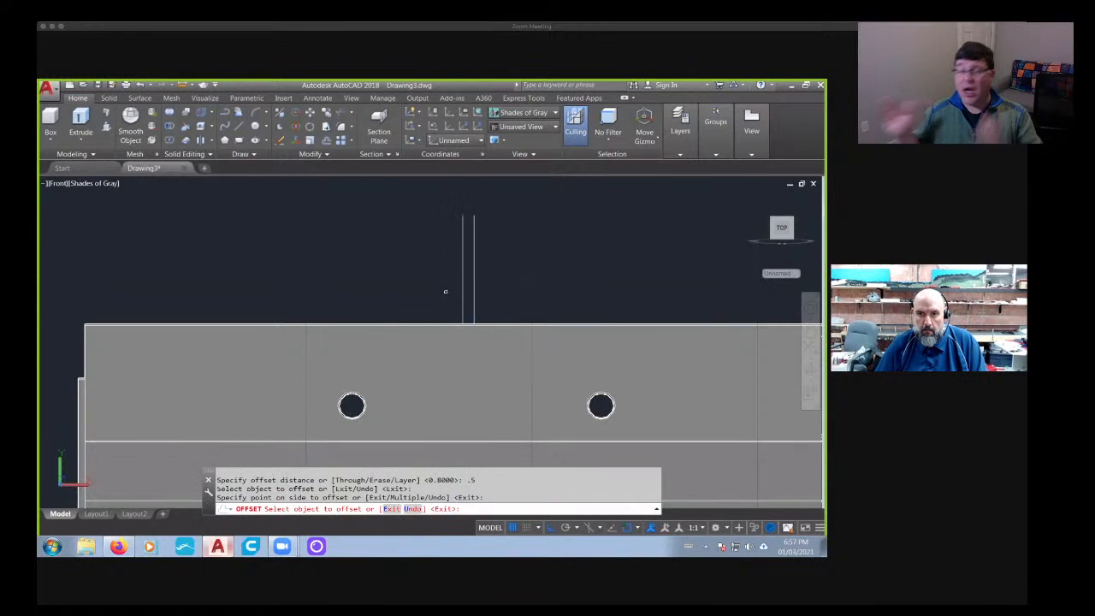
pyautogui.press('Return')
pyautogui.press('Return')
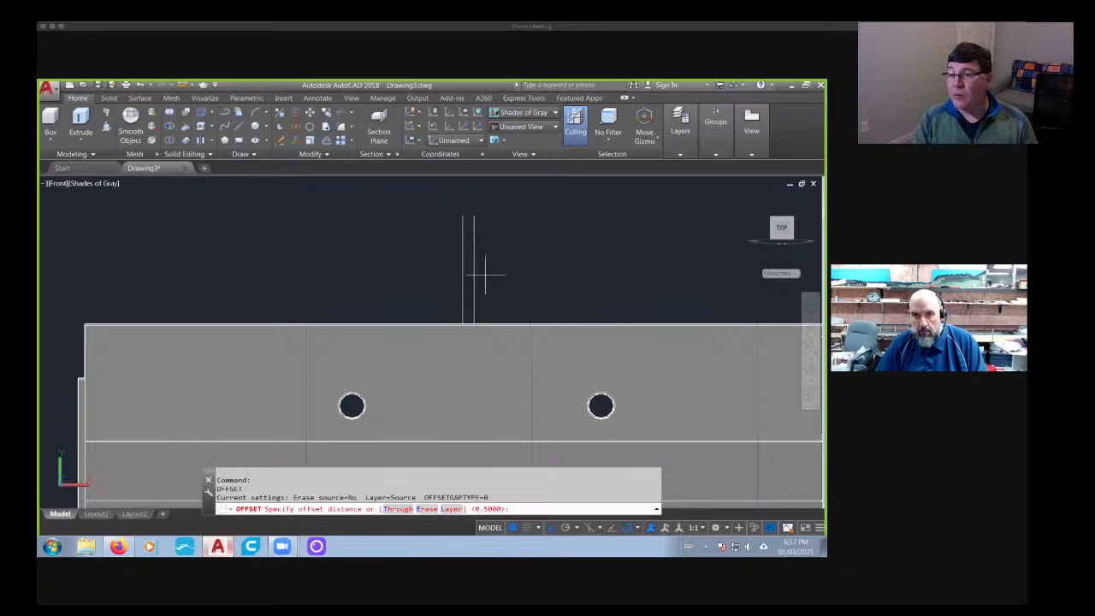
# - Offset the original vertical line 0.5 to its right as well
pyautogui.press('Return')
pyautogui.click(473, 277)
pyautogui.click(502, 278)
pyautogui.press('Return')
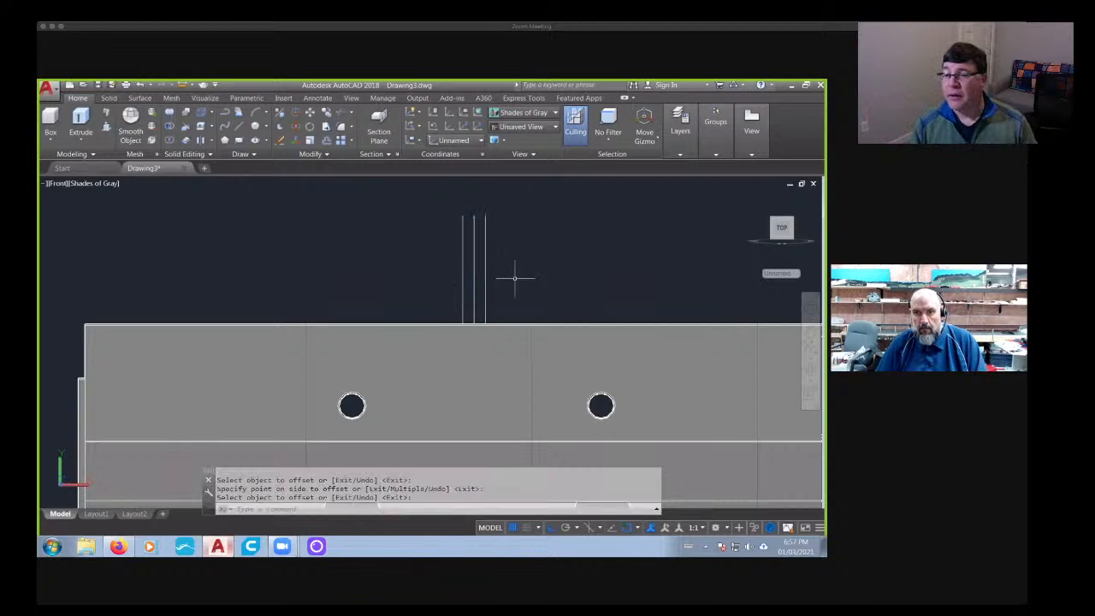
pyautogui.press('Return')
pyautogui.press('Escape')
pyautogui.press('Escape')
pyautogui.click(108, 98)
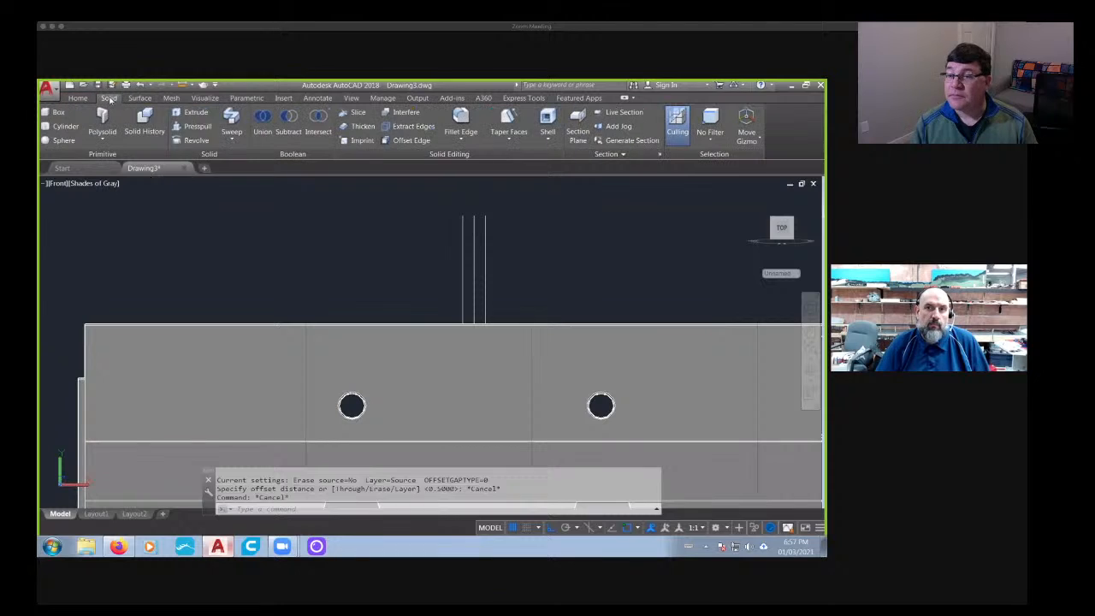
pyautogui.click(467, 338)
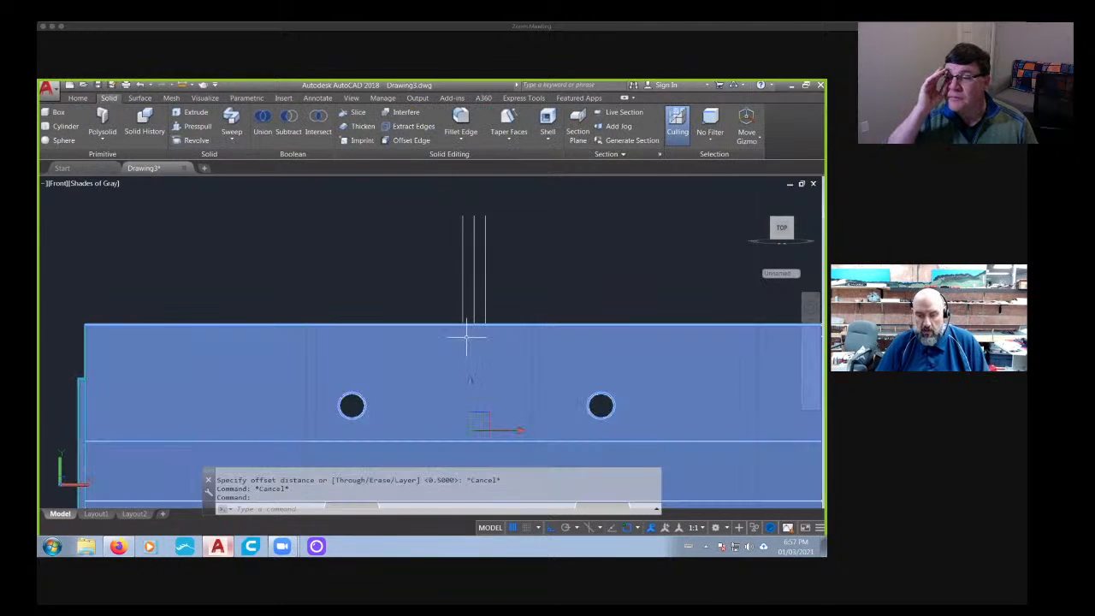
pyautogui.press('Return')
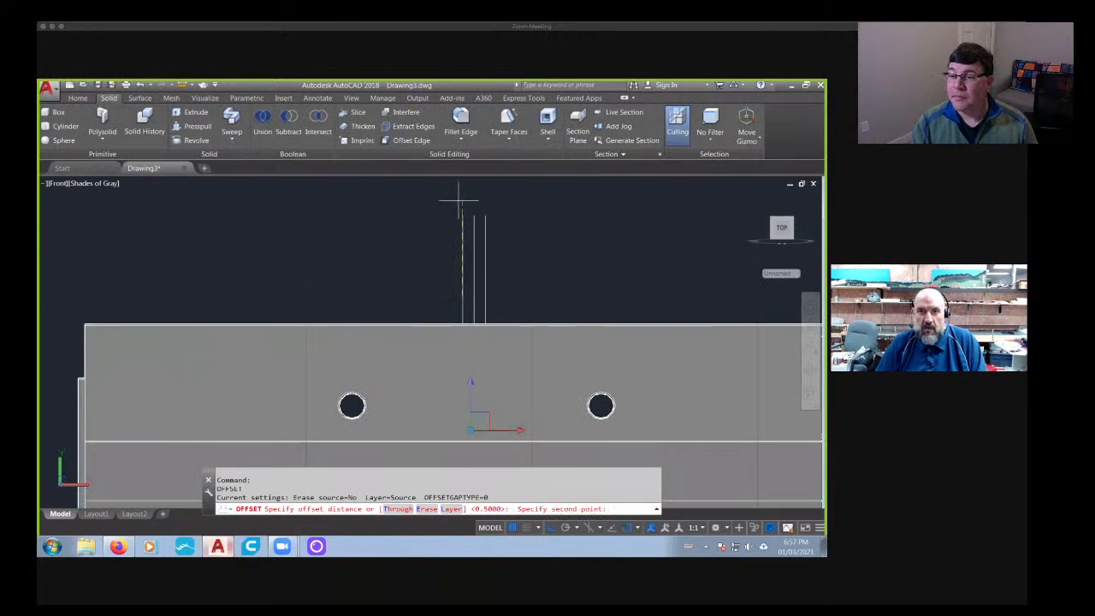
pyautogui.click(459, 201)
pyautogui.press('Return')
pyautogui.press('Return')
pyautogui.moveTo(400, 245); pyautogui.dragTo(327, 243, button='middle')
pyautogui.press('Escape')
pyautogui.press('Escape')
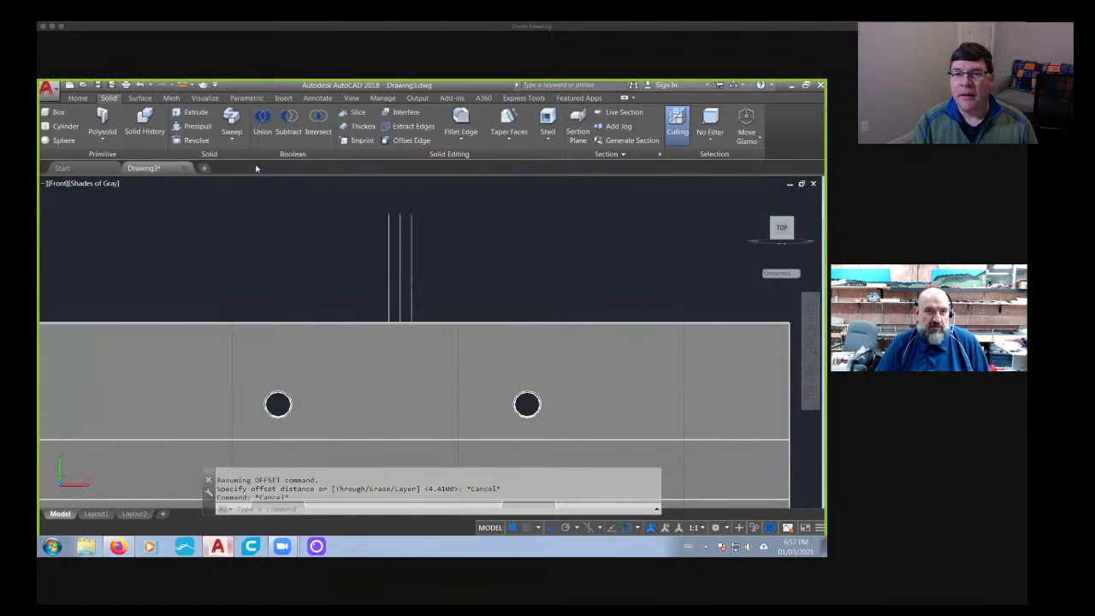
# - Slice the copied barrier vertically along the left guide line, keeping both sides
pyautogui.click(357, 114)
pyautogui.click(362, 333)
pyautogui.press('Return')
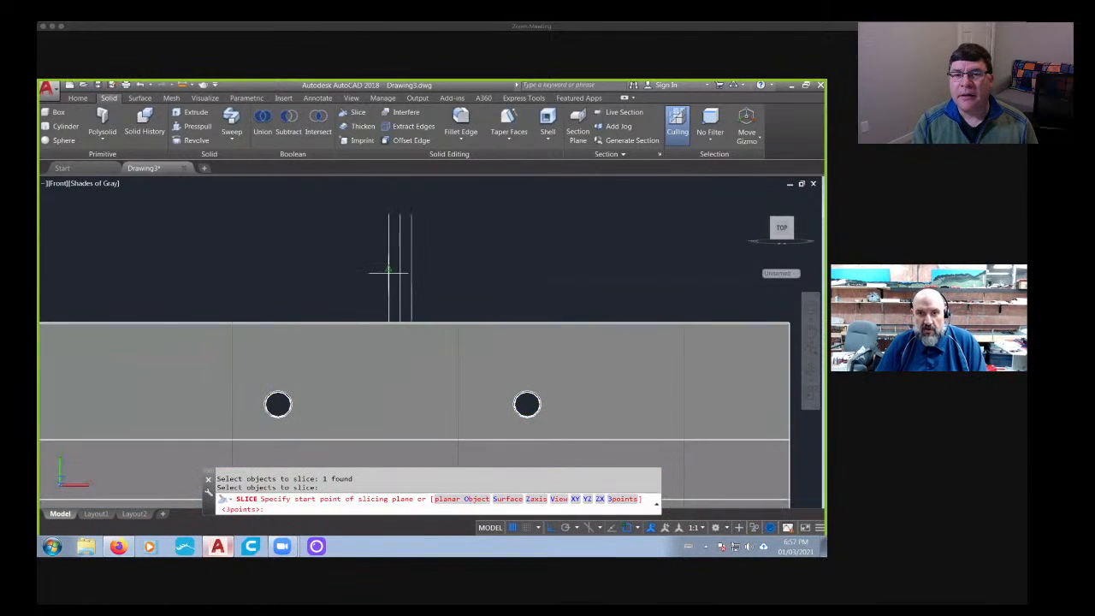
pyautogui.click(389, 269)
pyautogui.click(390, 230)
pyautogui.press('Return')
pyautogui.press('Return')
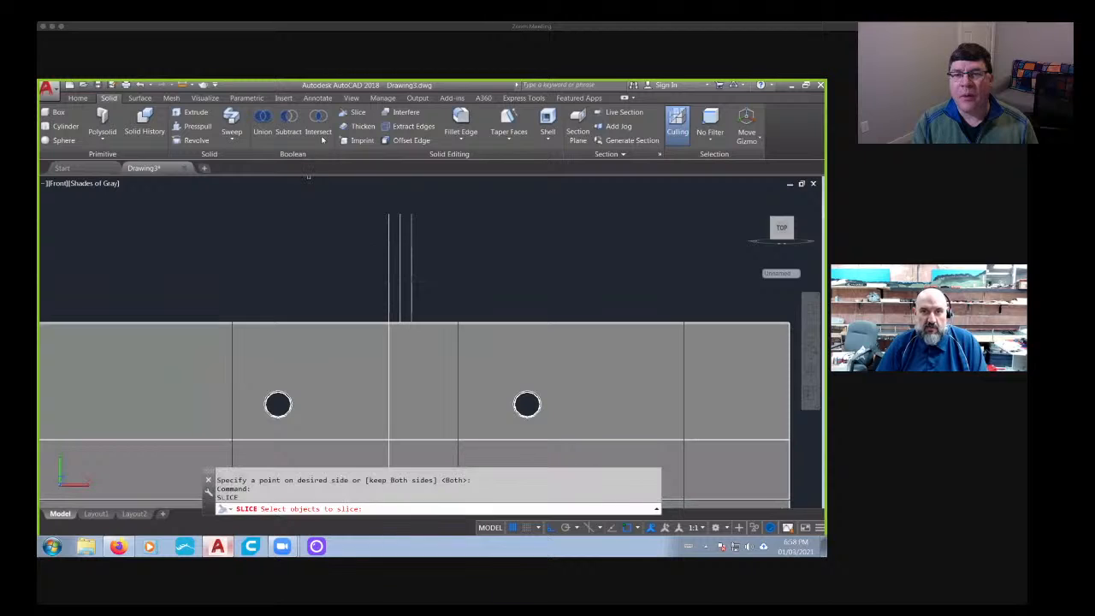
# - Slice the right-hand barrier piece vertically along the right guide line, keeping both sides
pyautogui.click(355, 114)
pyautogui.click(415, 308)
pyautogui.click(414, 347)
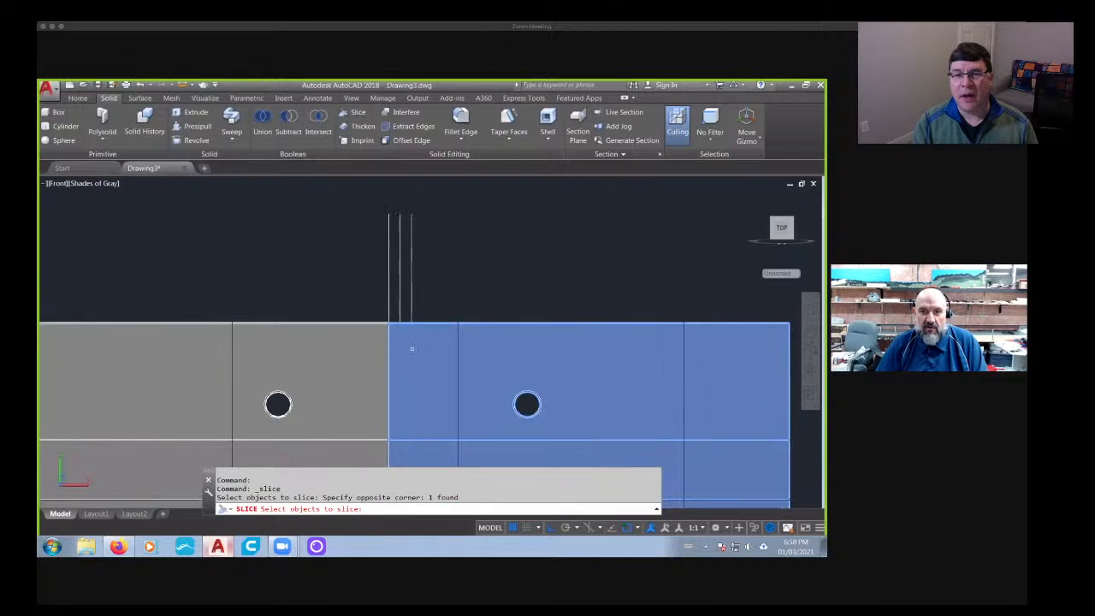
pyautogui.press('Return')
pyautogui.click(411, 295)
pyautogui.click(410, 202)
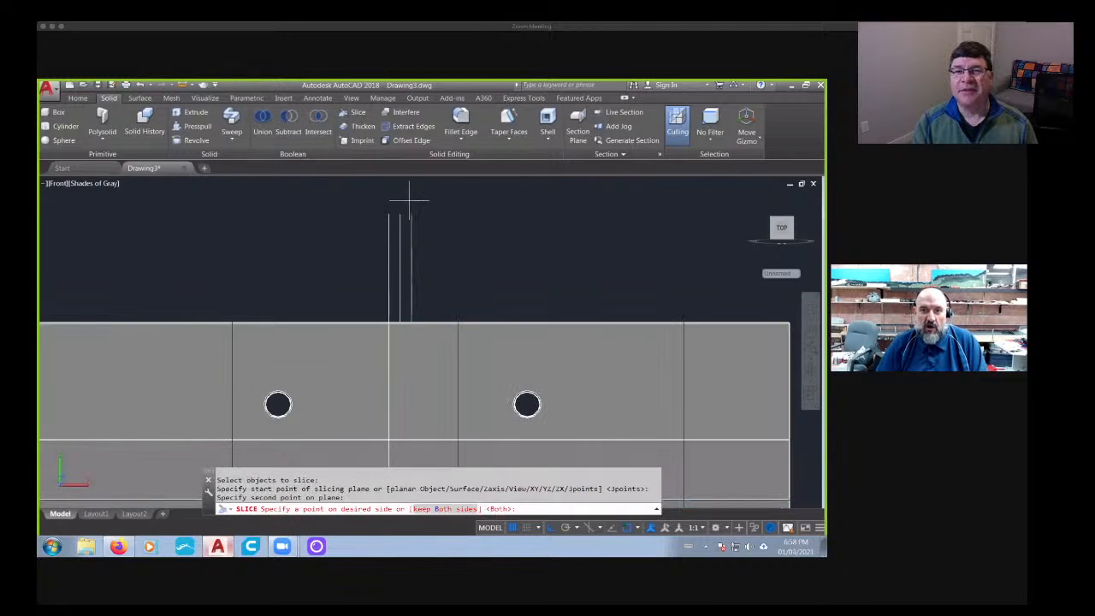
pyautogui.press('Return')
pyautogui.press('Return')
pyautogui.scroll(-2, 414, 290)
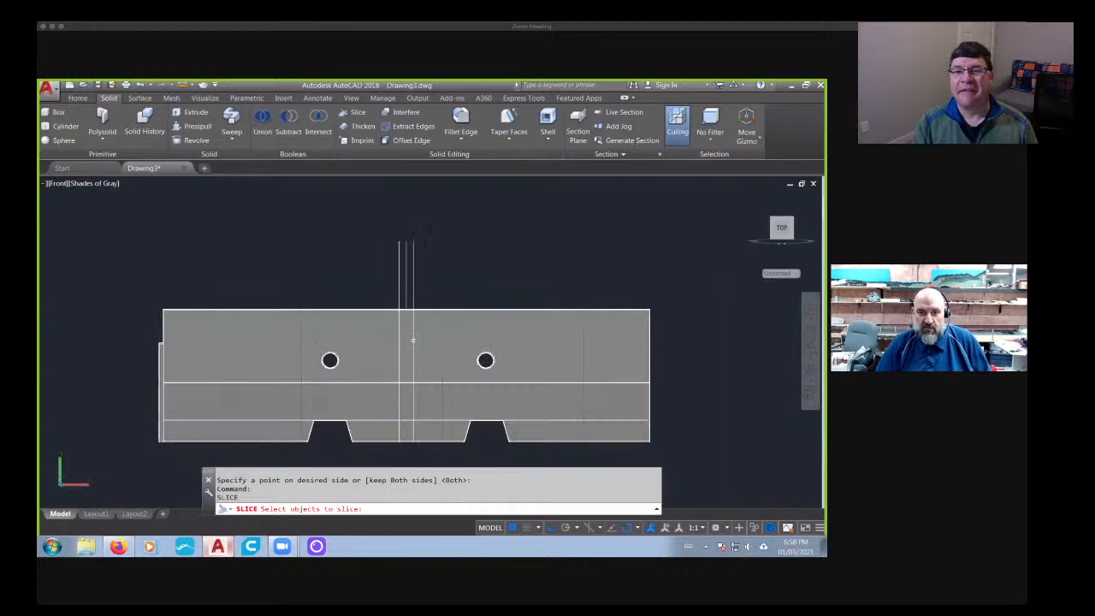
# - Slice the narrow middle piece horizontally a short way below its top edge, keeping both parts
pyautogui.click(355, 113)
pyautogui.scroll(3, 394, 327)
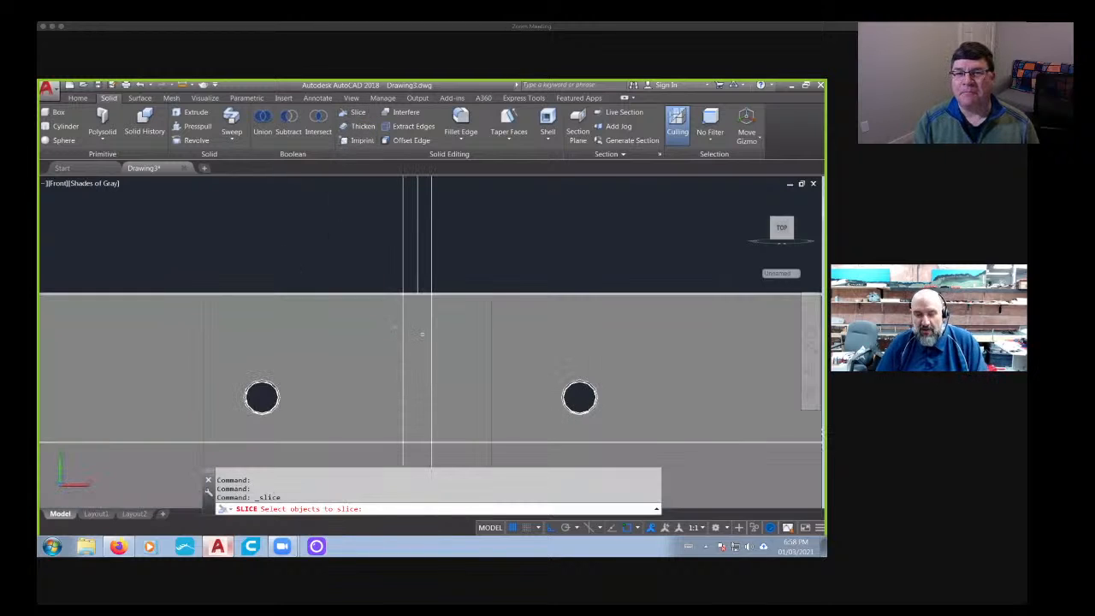
pyautogui.click(421, 324)
pyautogui.press('Return')
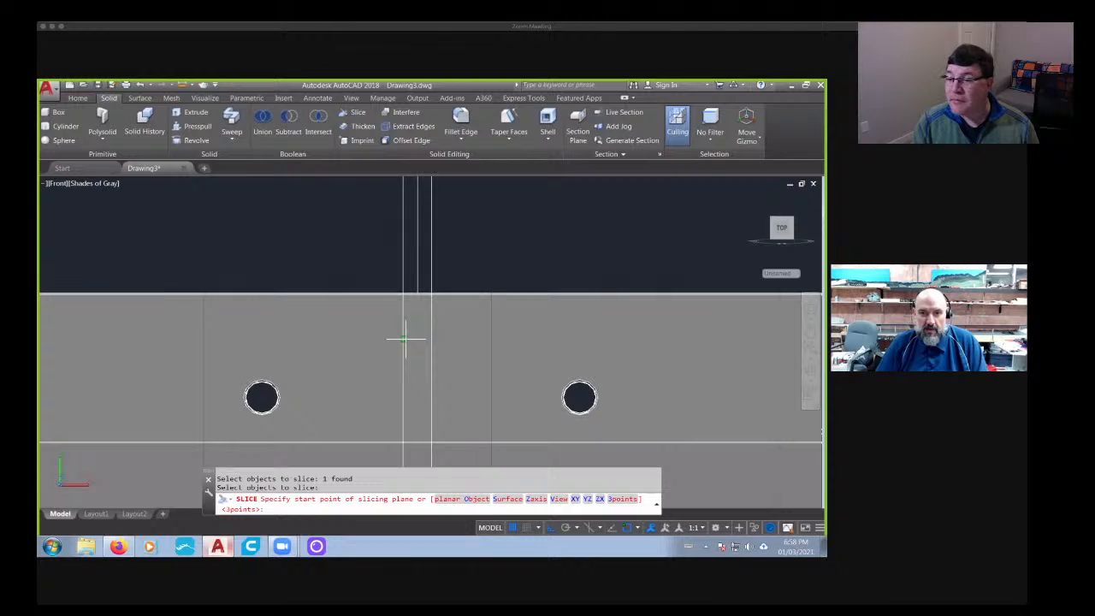
pyautogui.click(404, 343)
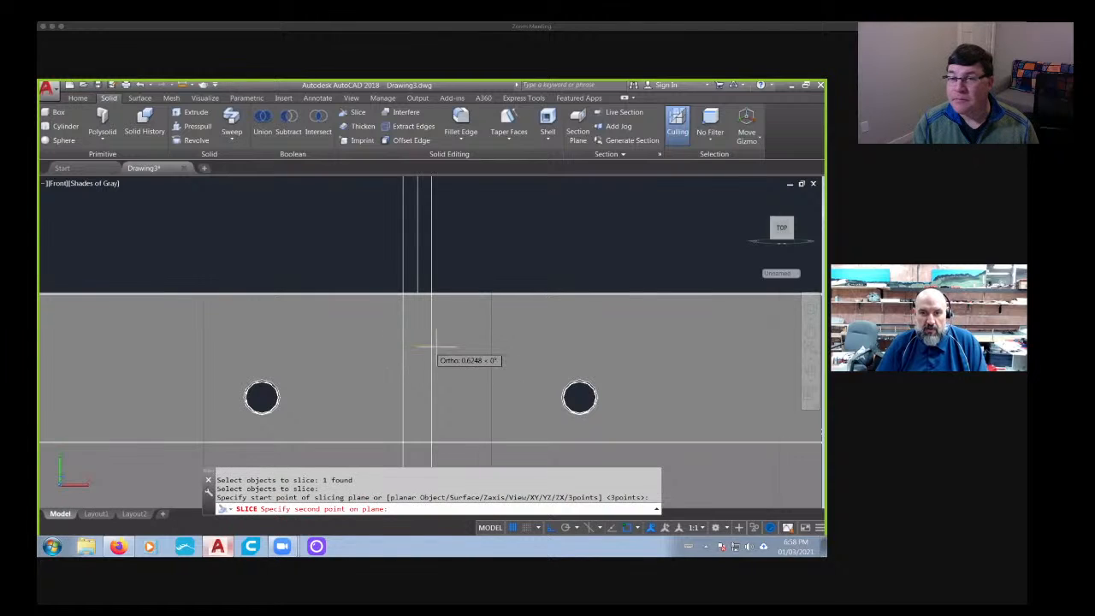
pyautogui.click(438, 345)
pyautogui.press('Return')
pyautogui.press('Return')
# - Erase the three vertical guide lines above the barrier
pyautogui.scroll(-2, 439, 346)
pyautogui.press('Escape')
pyautogui.press('Escape')
pyautogui.press('Escape')
pyautogui.click(452, 294)
pyautogui.click(308, 289)
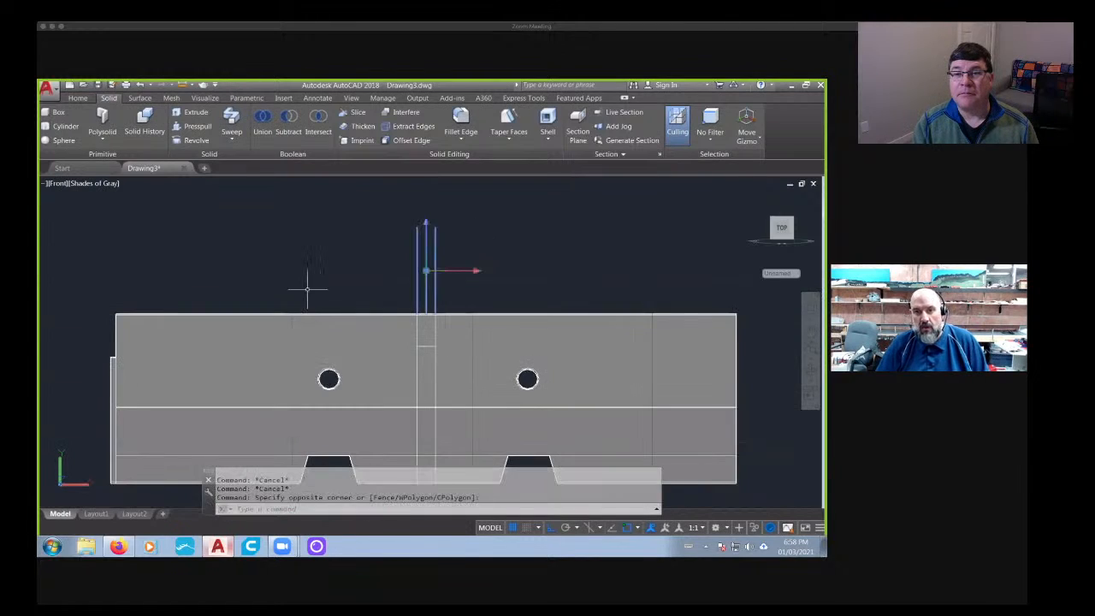
pyautogui.press('Delete')
# - Try extruding the front face of the small upper middle block by 0.02
pyautogui.moveTo(359, 291)
pyautogui.keyDown('shift'); pyautogui.mouseDown(button='middle')
pyautogui.moveTo(391, 337)
pyautogui.moveTo(394, 324)
pyautogui.mouseUp(button='middle'); pyautogui.keyUp('shift')
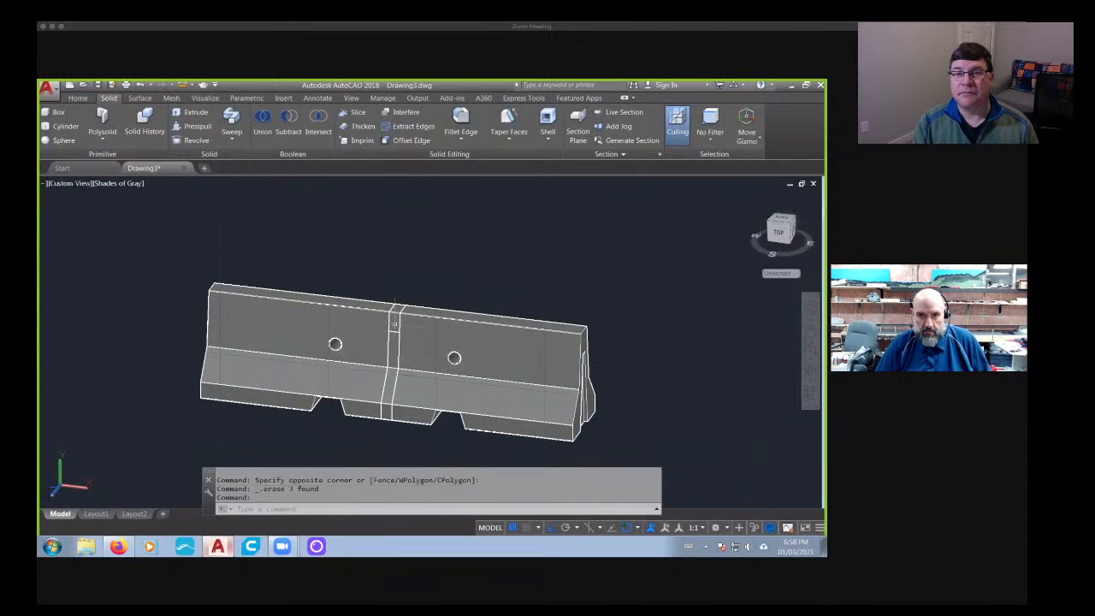
pyautogui.scroll(3, 393, 321)
pyautogui.press('Escape')
pyautogui.press('Escape')
pyautogui.click(78, 97)
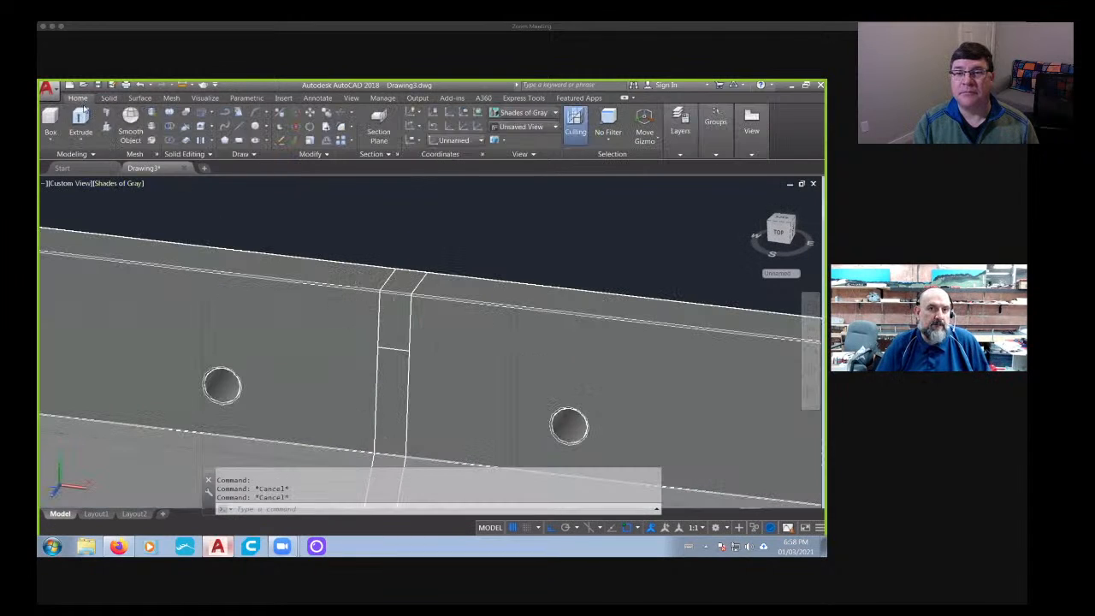
pyautogui.click(199, 127)
pyautogui.click(391, 317)
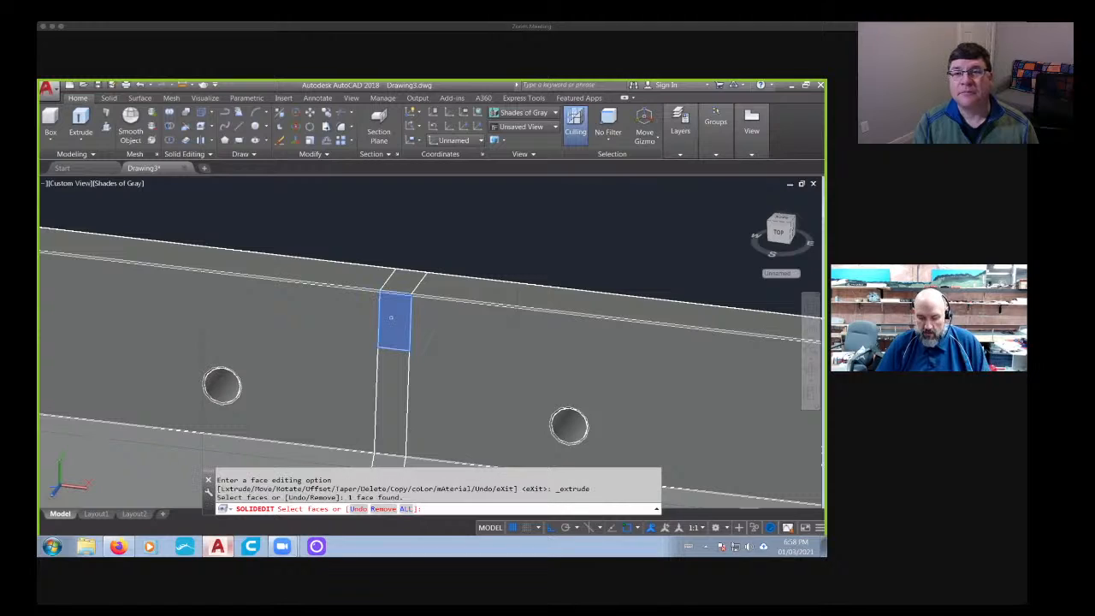
pyautogui.press('Return')
pyautogui.write('.02')
pyautogui.press('Return')
pyautogui.press('Return')
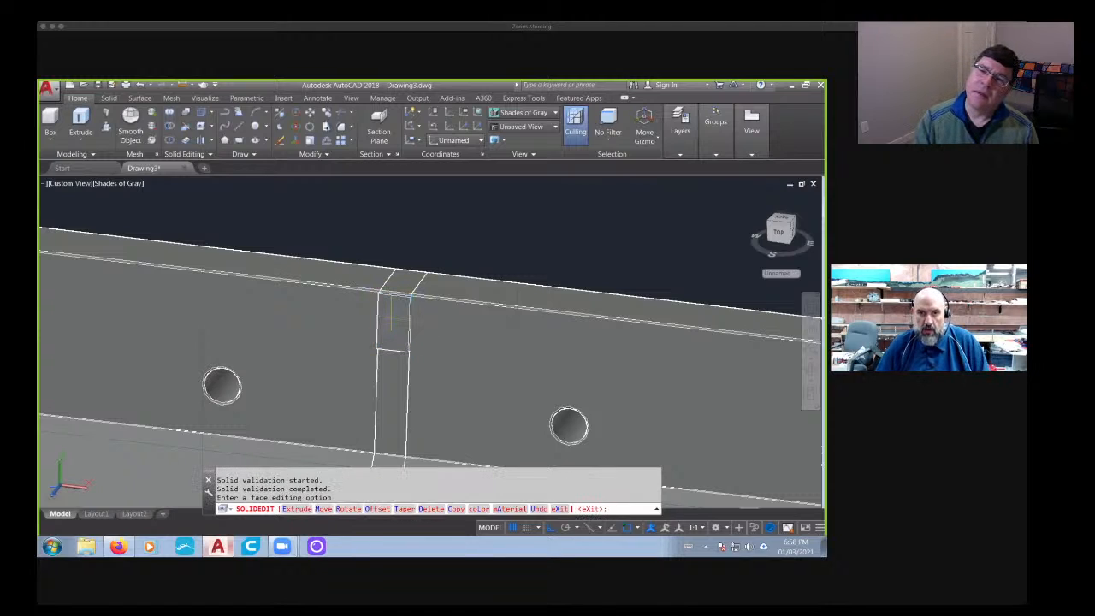
# - Undo the face extrusion on the small middle block and leave face editing
pyautogui.keyDown('shift'); pyautogui.moveTo(436, 332); pyautogui.dragTo(394, 302, button='middle'); pyautogui.keyUp('shift')
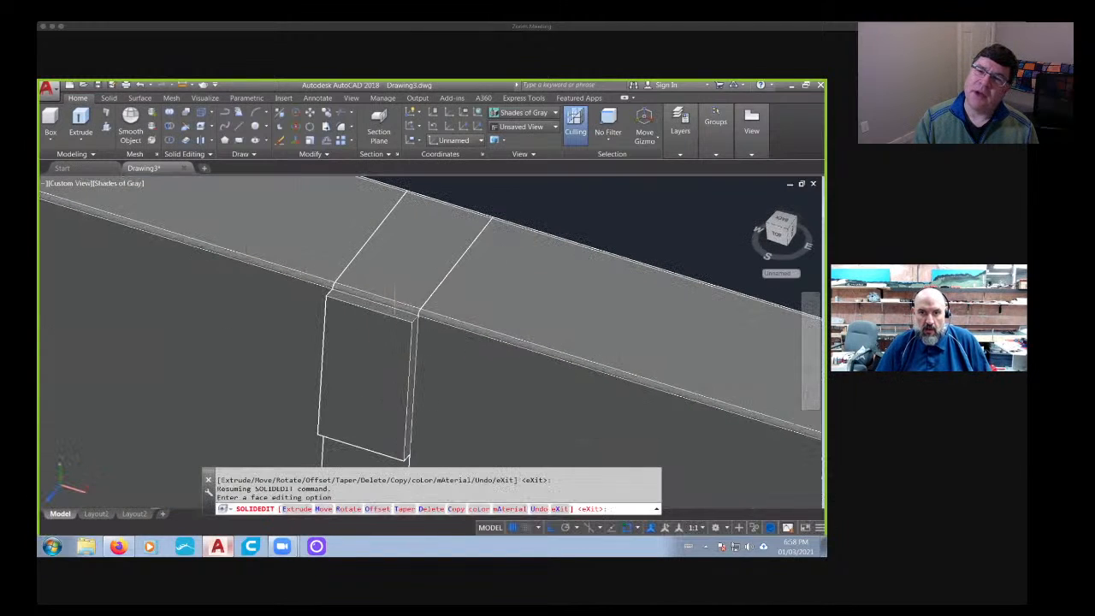
pyautogui.hotkey('ctrl', 'z')
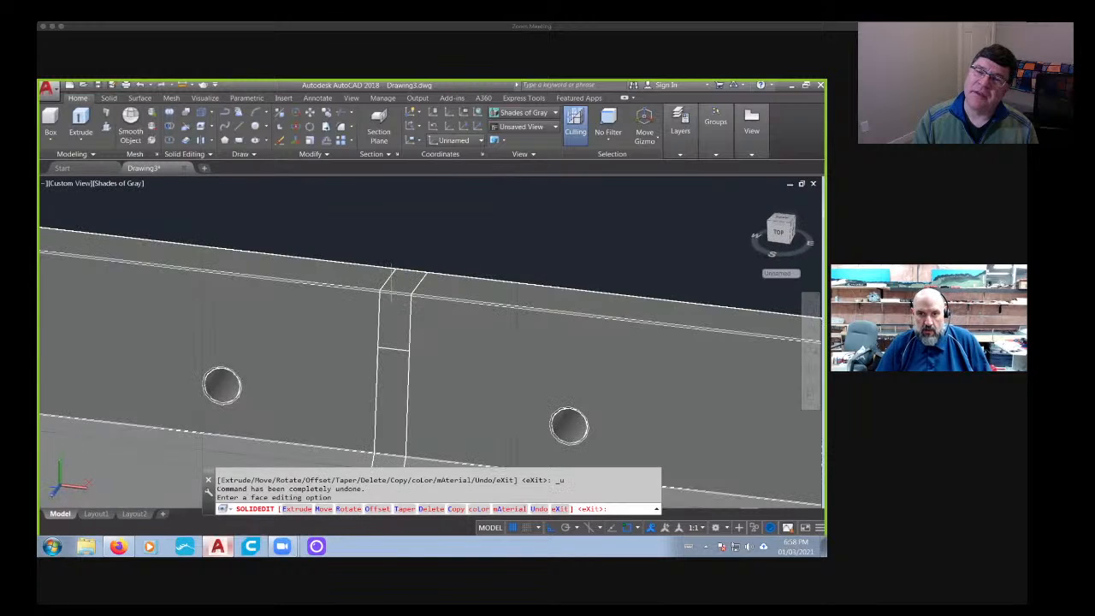
pyautogui.scroll(5, 390, 272)
pyautogui.press('Escape')
# - Limit selection to faces and delete the rounded face along the small middle block's front top edge
pyautogui.click(605, 139)
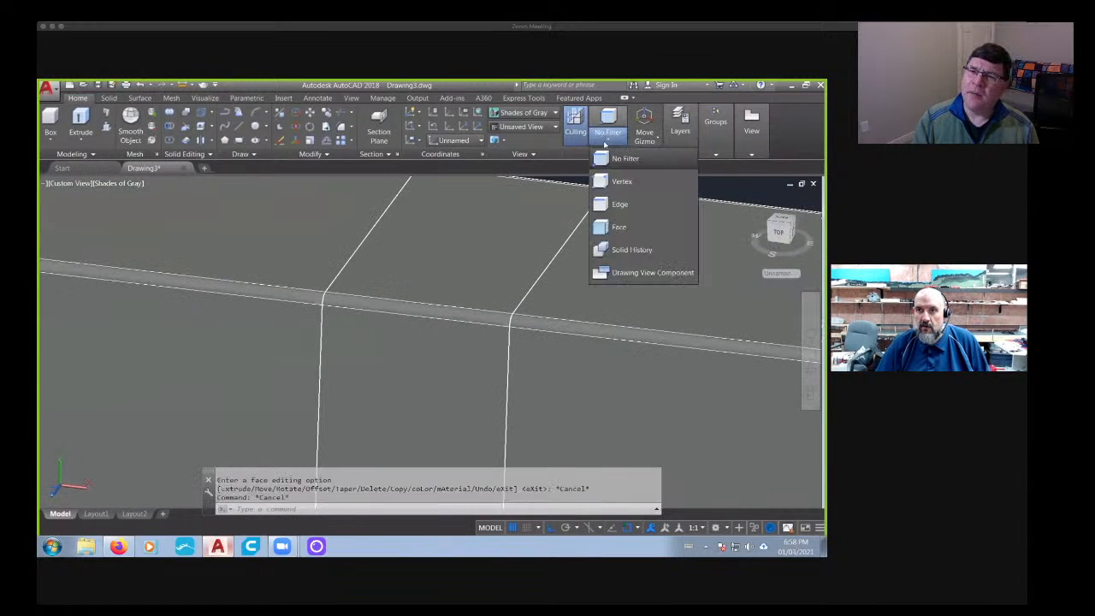
pyautogui.click(619, 227)
pyautogui.scroll(2, 467, 304)
pyautogui.click(462, 305)
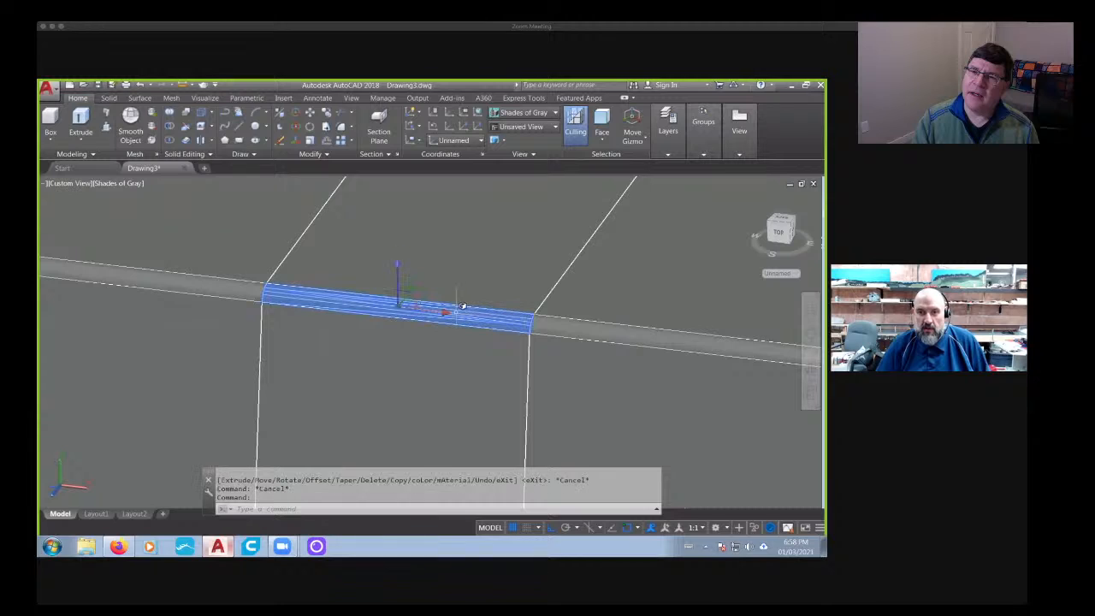
pyautogui.press('Delete')
pyautogui.scroll(-3, 462, 305)
# - Delete the rounded face along the small middle block's rear top edge
pyautogui.keyDown('shift'); pyautogui.moveTo(508, 301); pyautogui.dragTo(405, 334, button='middle'); pyautogui.keyUp('shift')
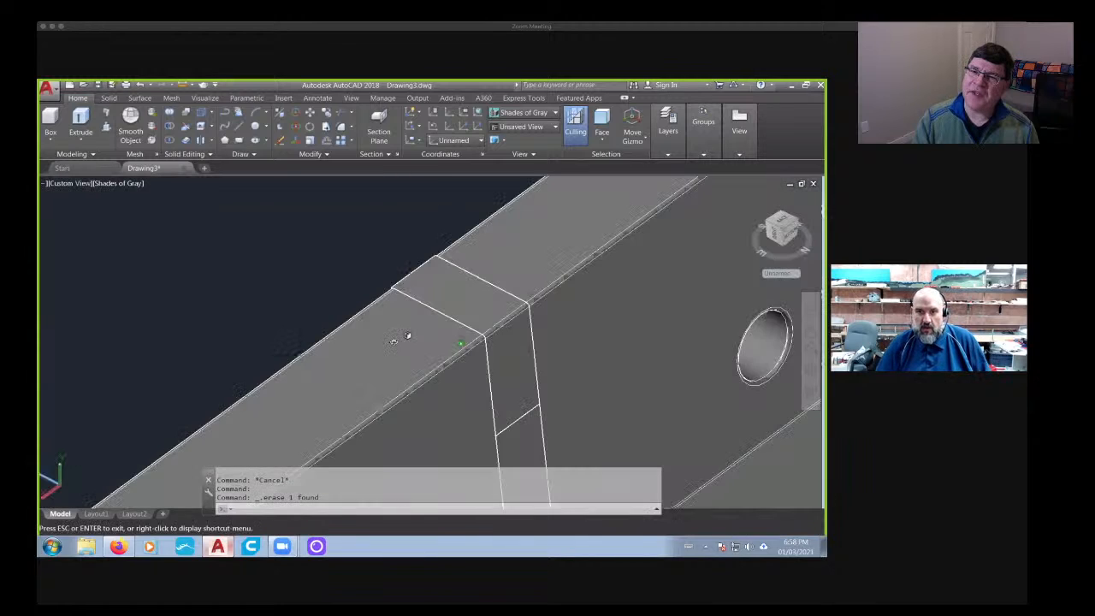
pyautogui.scroll(3, 514, 320)
pyautogui.click(514, 320)
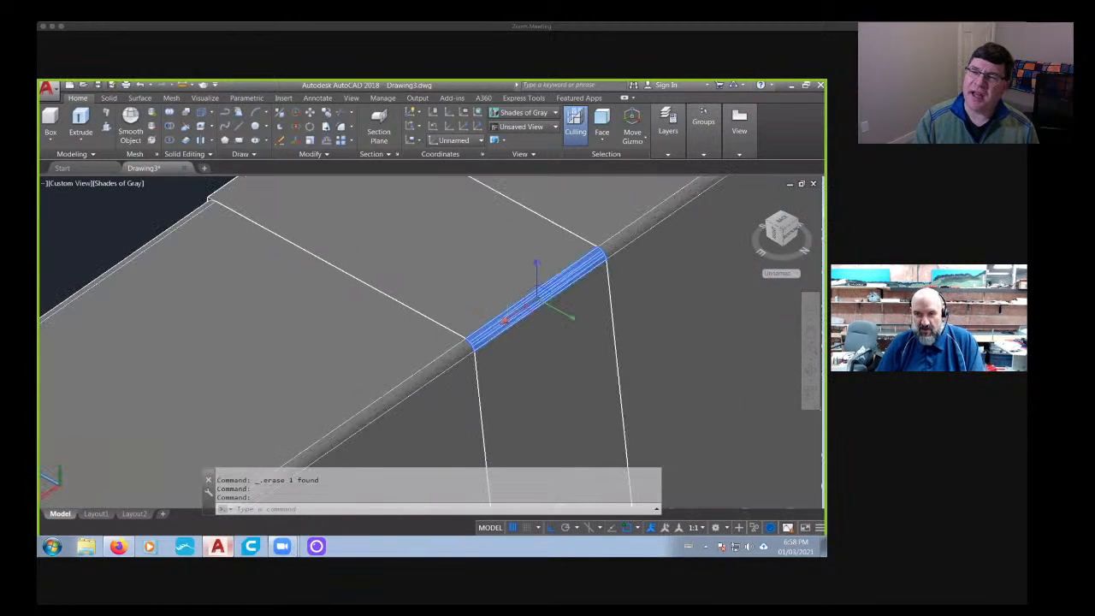
pyautogui.press('Delete')
pyautogui.scroll(-3, 514, 318)
# - Extrude the front face of the small upper middle block slightly outward from the barrier
pyautogui.moveTo(514, 318)
pyautogui.keyDown('shift'); pyautogui.mouseDown(button='middle')
pyautogui.moveTo(510, 354)
pyautogui.moveTo(535, 348)
pyautogui.mouseUp(button='middle'); pyautogui.keyUp('shift')
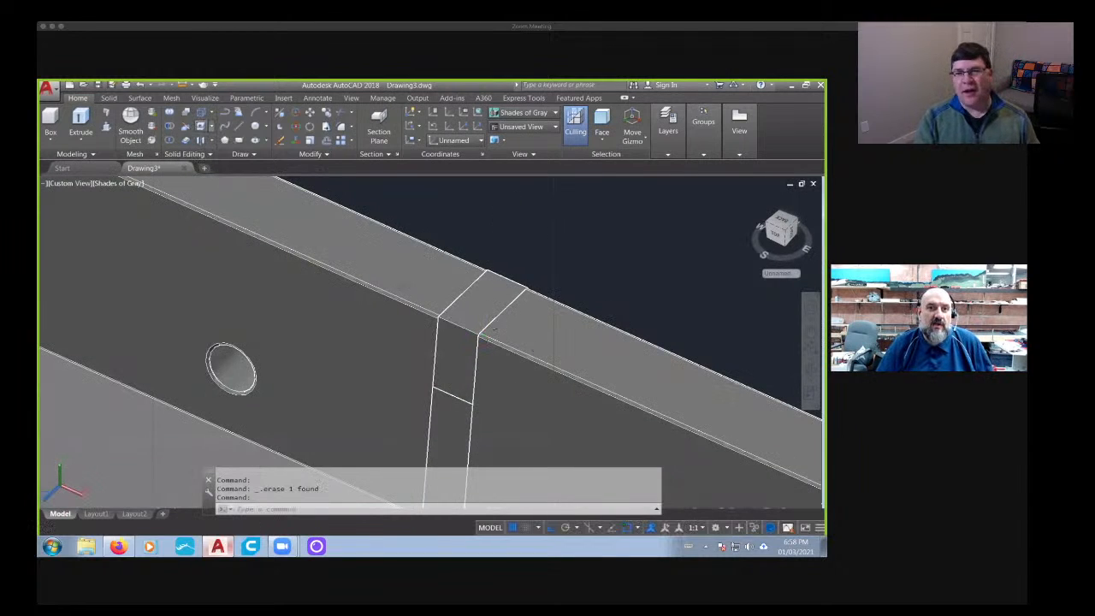
pyautogui.click(202, 126)
pyautogui.click(454, 339)
pyautogui.press('Return')
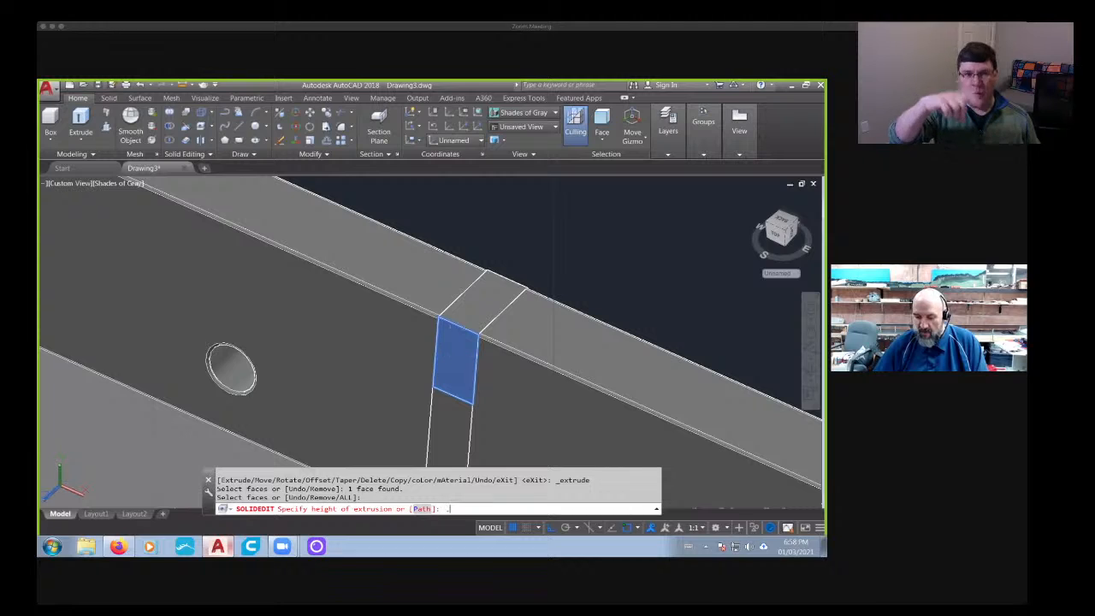
pyautogui.press('Return')
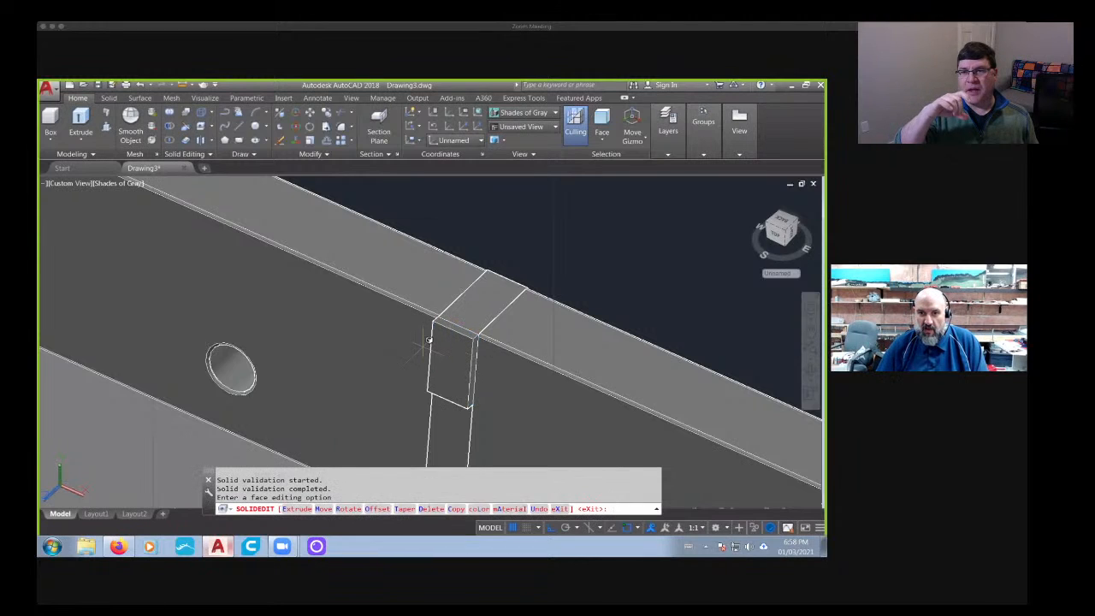
pyautogui.click(203, 127)
pyautogui.scroll(-3, 593, 334)
pyautogui.press('Escape')
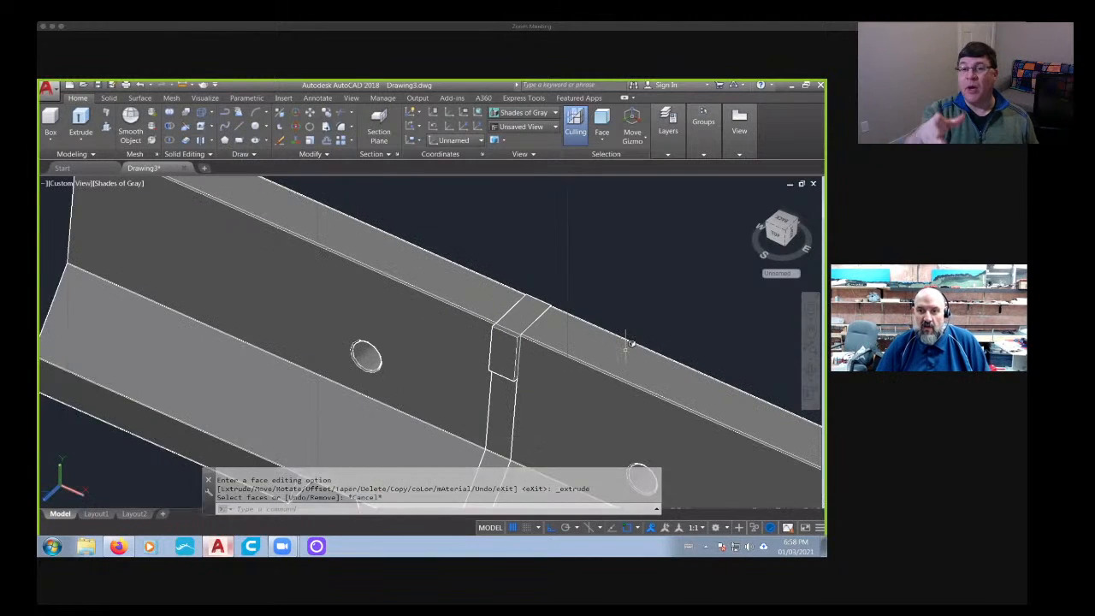
pyautogui.keyDown('shift'); pyautogui.moveTo(627, 344); pyautogui.dragTo(488, 257, button='middle'); pyautogui.keyUp('shift')
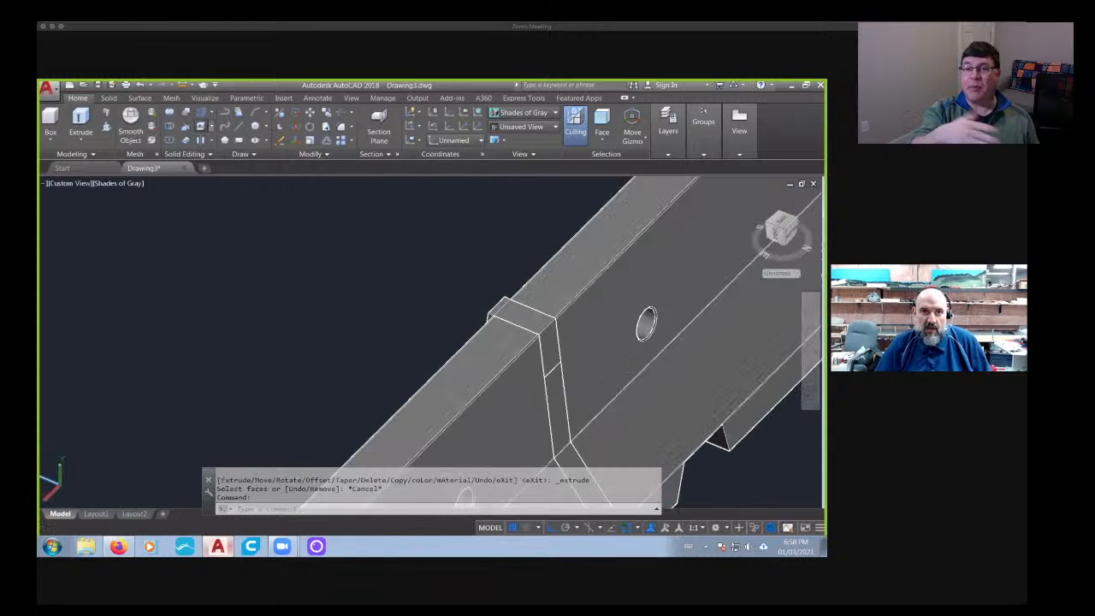
pyautogui.click(203, 127)
pyautogui.scroll(2, 579, 358)
pyautogui.click(535, 336)
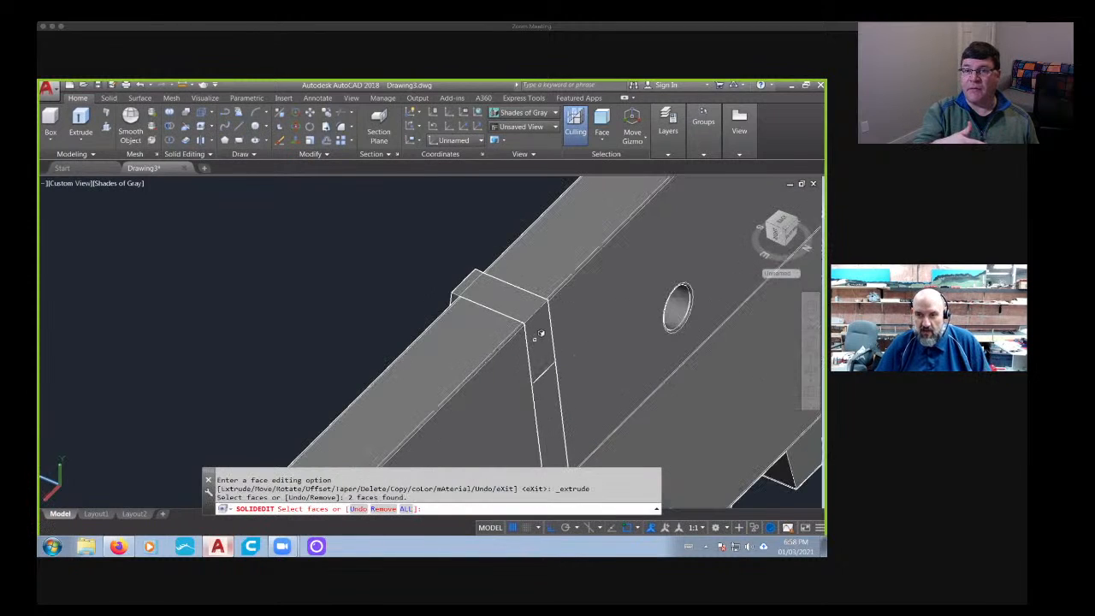
pyautogui.click(199, 139)
pyautogui.click(539, 336)
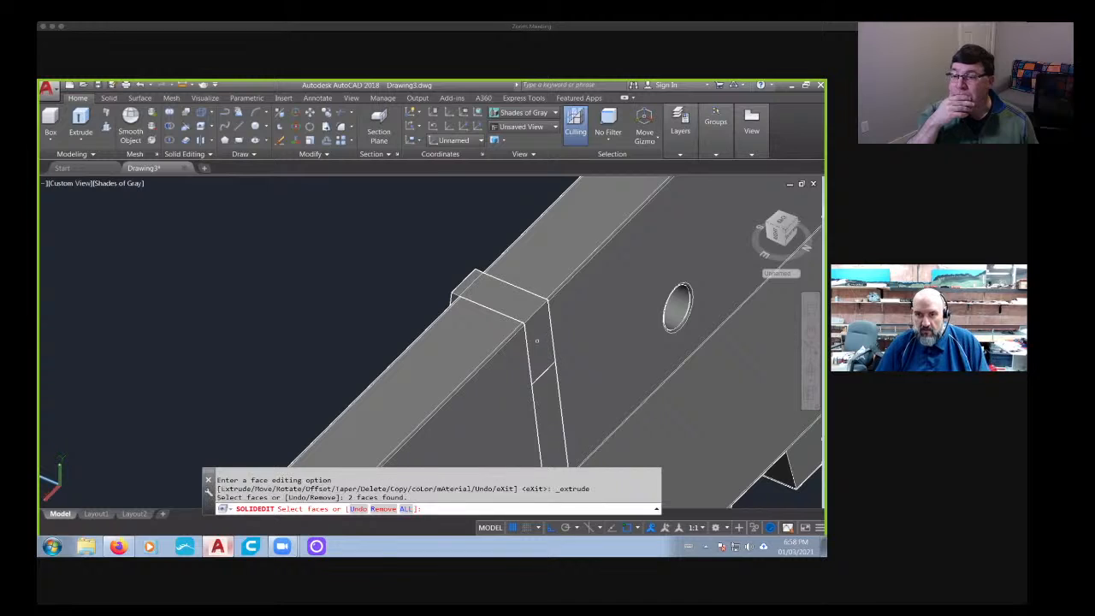
pyautogui.click(539, 339)
pyautogui.press('Escape')
pyautogui.press('Escape')
pyautogui.press('Escape')
# - Extrude the opposite side face of the small upper middle block outward by 0.2
pyautogui.click(203, 127)
pyautogui.scroll(2, 524, 350)
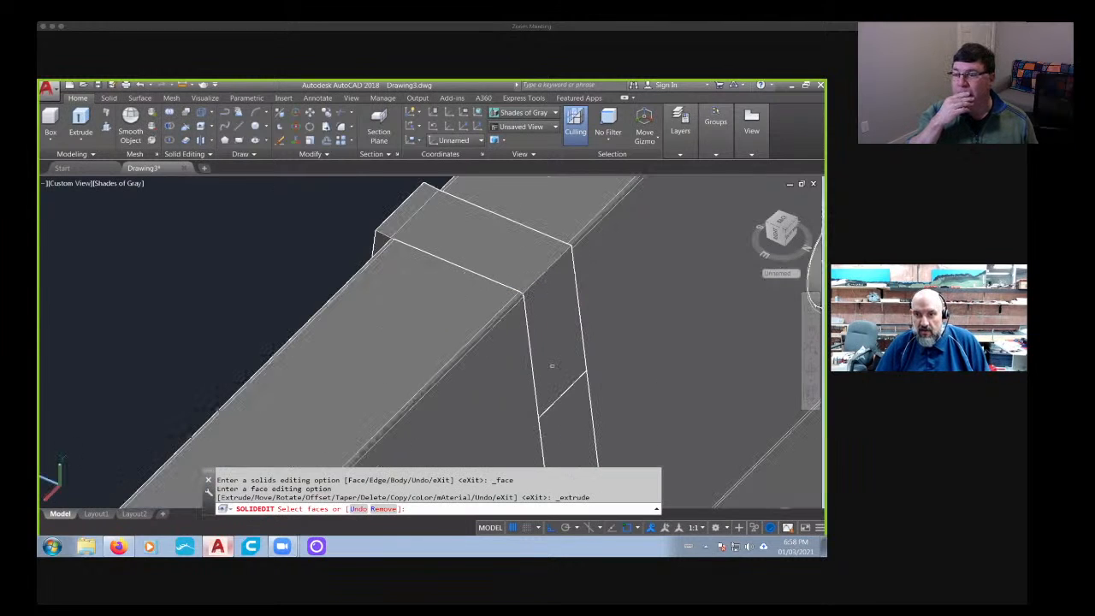
pyautogui.click(552, 367)
pyautogui.press('Return')
pyautogui.write('.2')
pyautogui.press('Return')
pyautogui.press('Return')
pyautogui.scroll(-2, 527, 361)
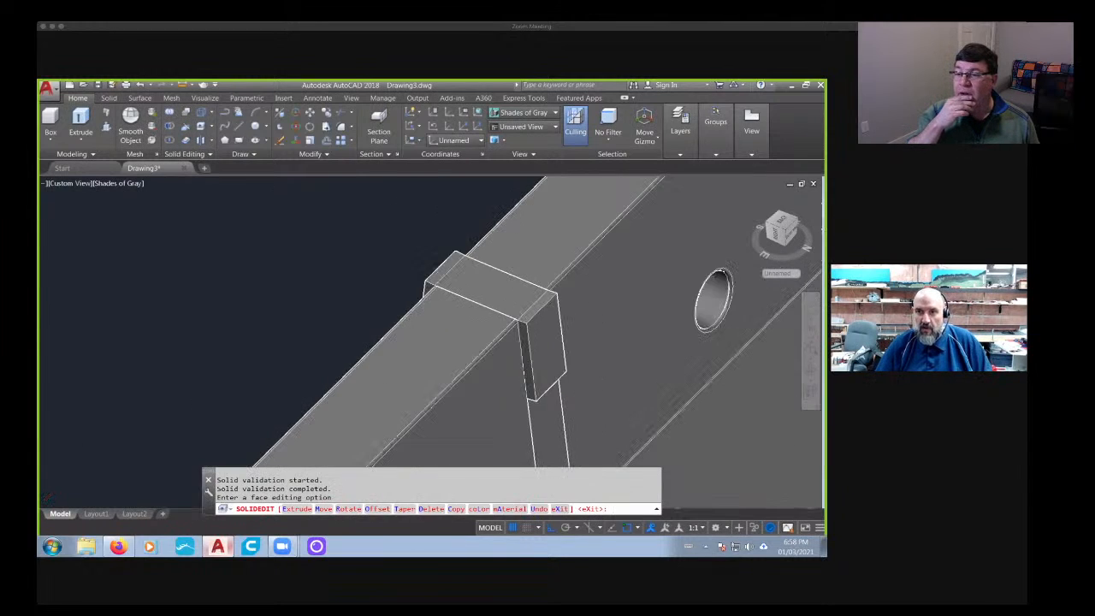
# - Try to union the small middle block with the strip along its top
pyautogui.keyDown('shift'); pyautogui.moveTo(527, 361); pyautogui.dragTo(440, 306, button='middle'); pyautogui.keyUp('shift')
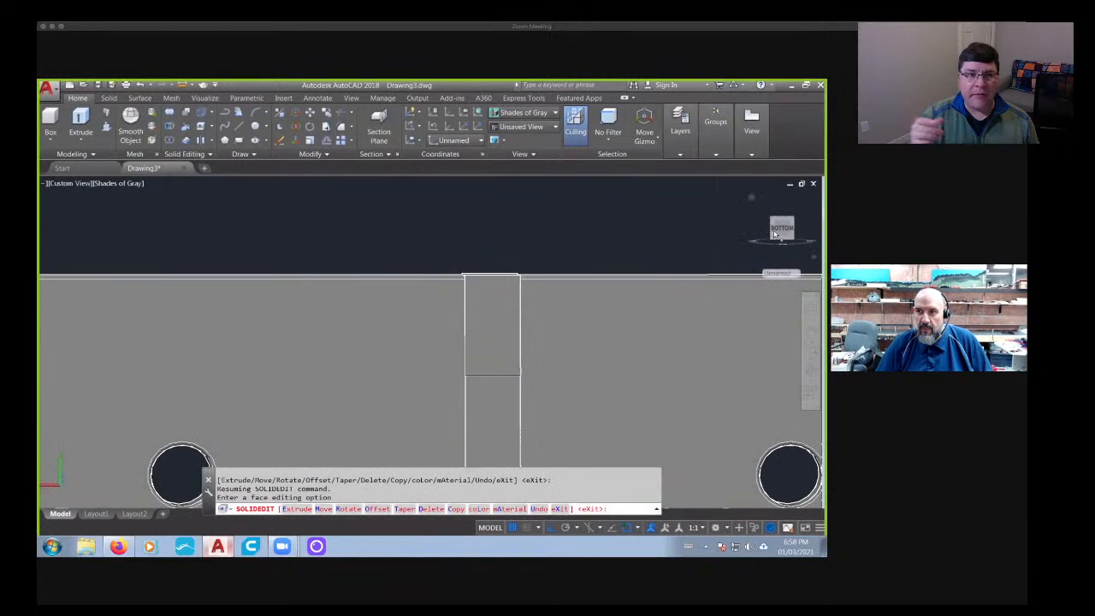
pyautogui.keyDown('shift'); pyautogui.moveTo(520, 299); pyautogui.dragTo(527, 321, button='middle'); pyautogui.keyUp('shift')
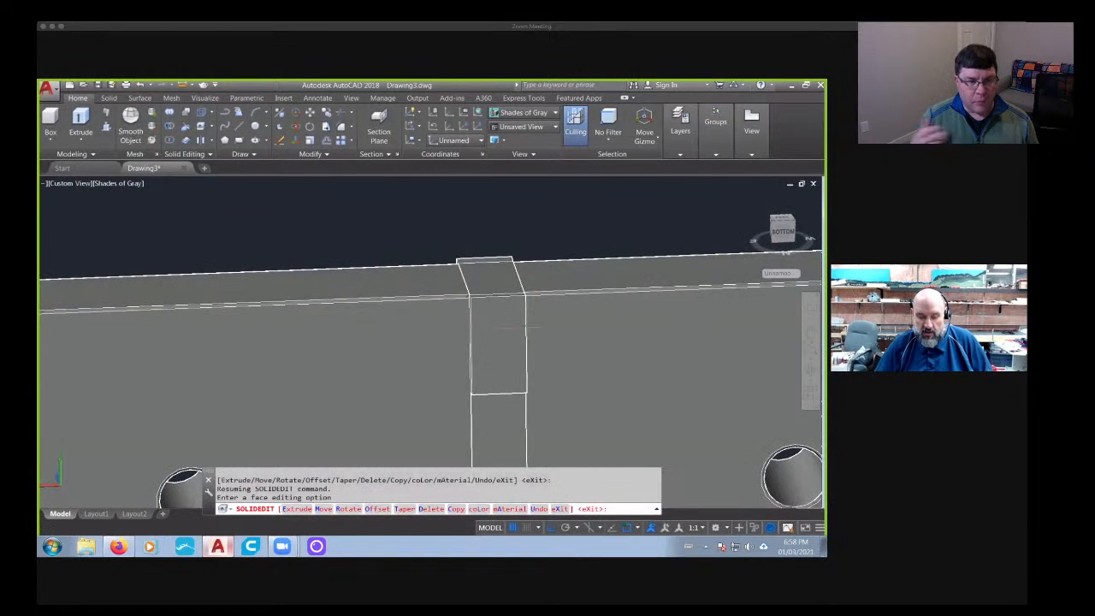
pyautogui.scroll(3, 524, 329)
pyautogui.press('Return')
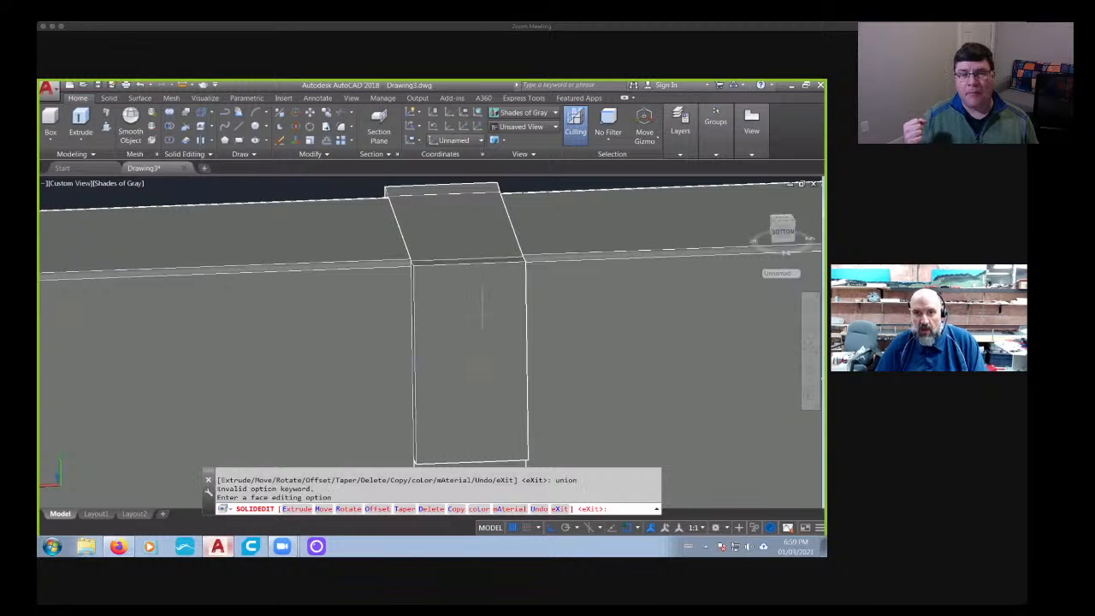
pyautogui.press('Escape')
pyautogui.press('Escape')
pyautogui.press('Escape')
pyautogui.write('union')
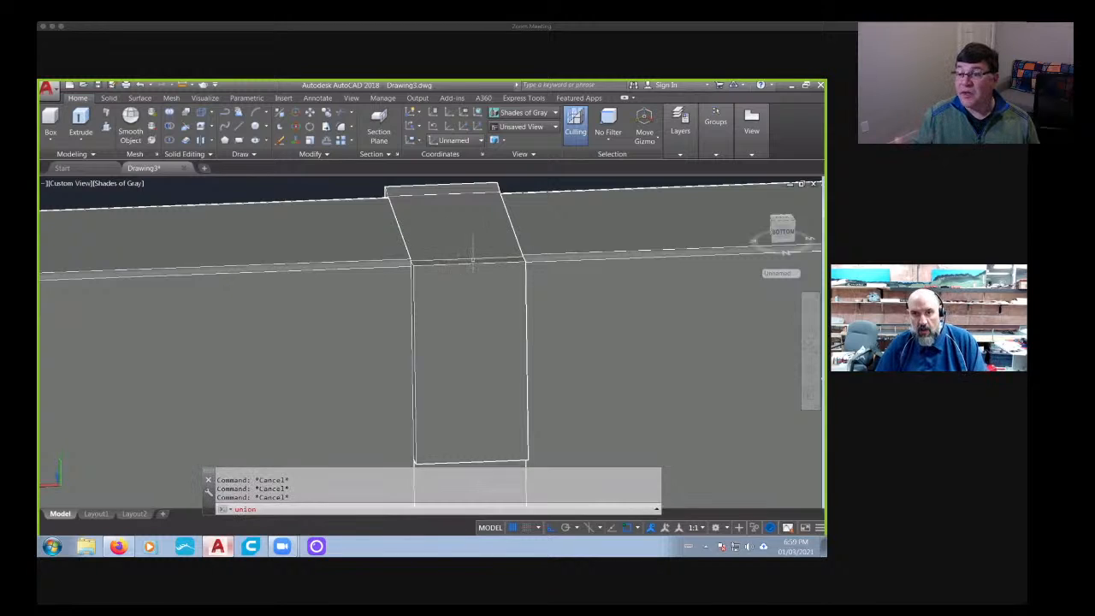
pyautogui.press('Return')
pyautogui.click(472, 262)
pyautogui.click(444, 246)
pyautogui.press('Return')
pyautogui.scroll(-2, 471, 257)
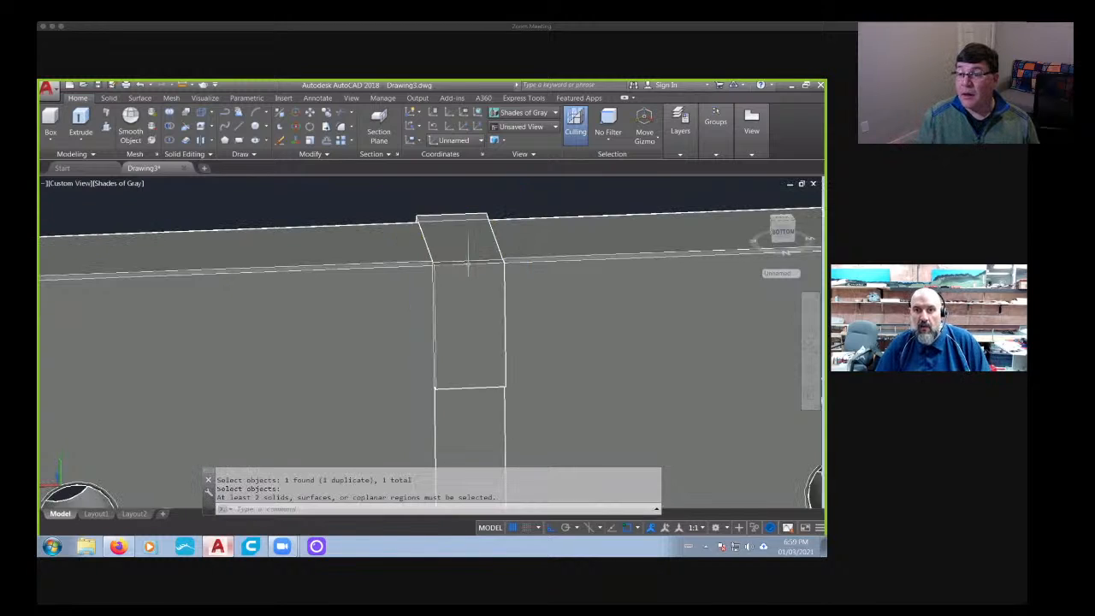
# - Slice the small middle block horizontally along the lower line of the barrier's rounded top edge, keeping both sides
pyautogui.keyDown('shift'); pyautogui.moveTo(471, 256); pyautogui.dragTo(510, 261, button='middle'); pyautogui.keyUp('shift')
pyautogui.click(780, 229)
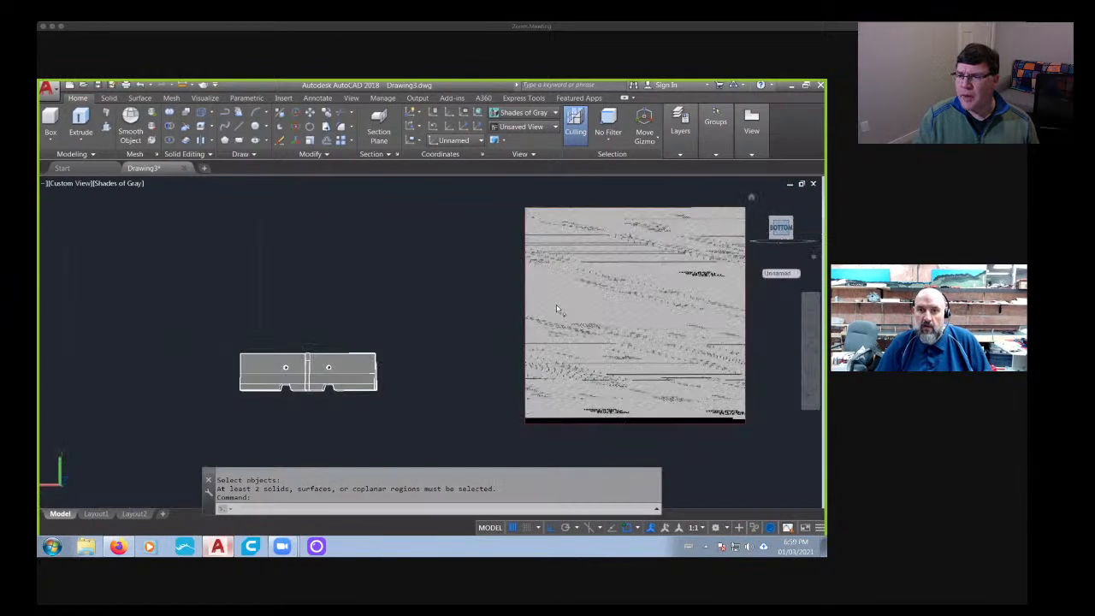
pyautogui.scroll(5, 285, 355)
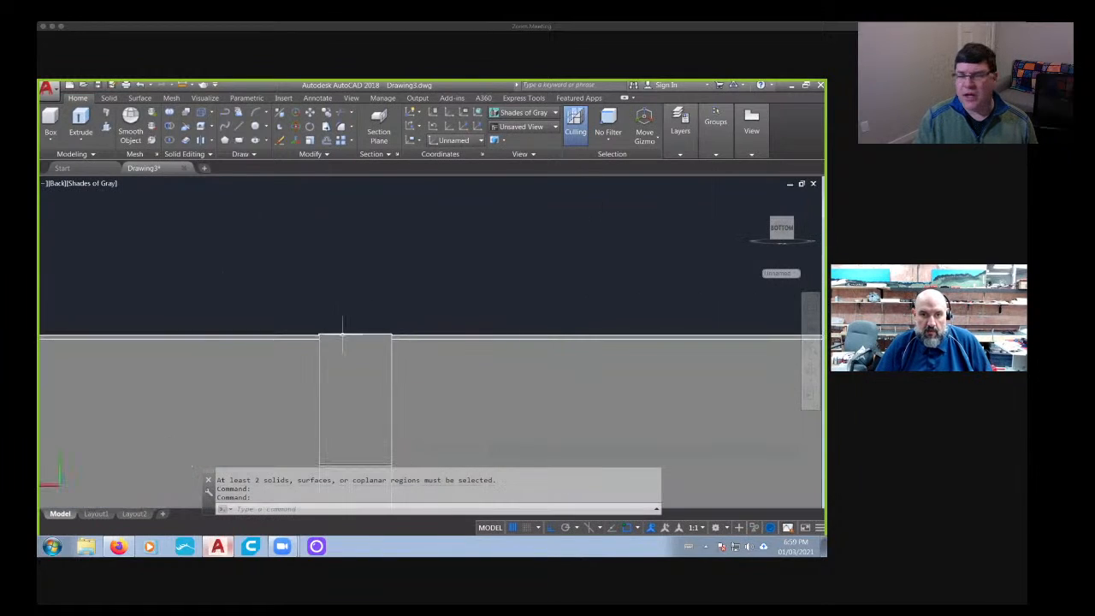
pyautogui.click(107, 98)
pyautogui.click(358, 112)
pyautogui.click(337, 351)
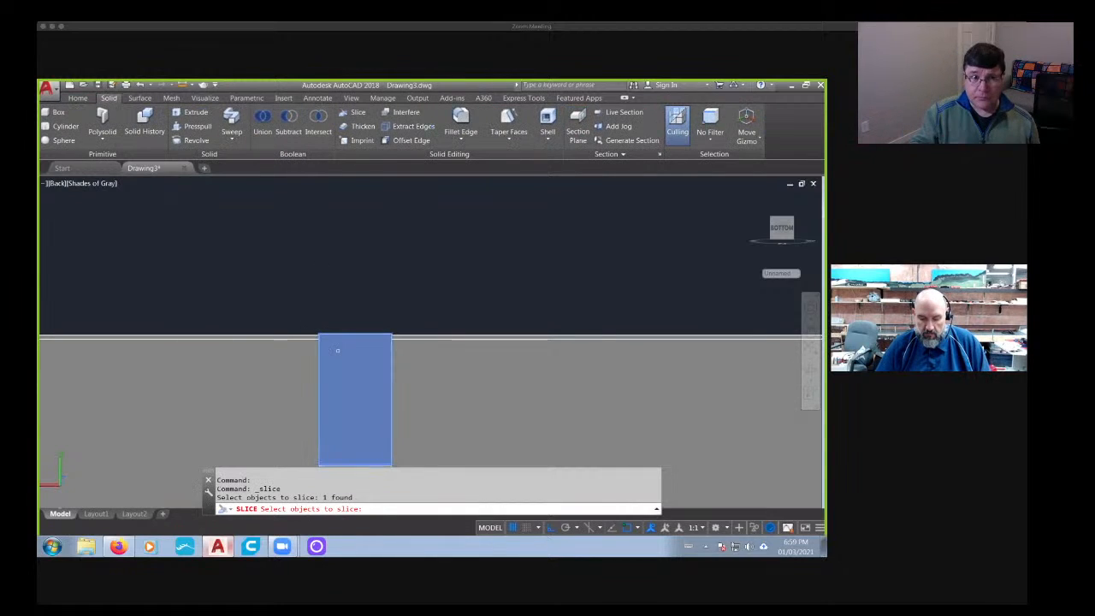
pyautogui.press('Return')
pyautogui.click(306, 339)
pyautogui.click(494, 344)
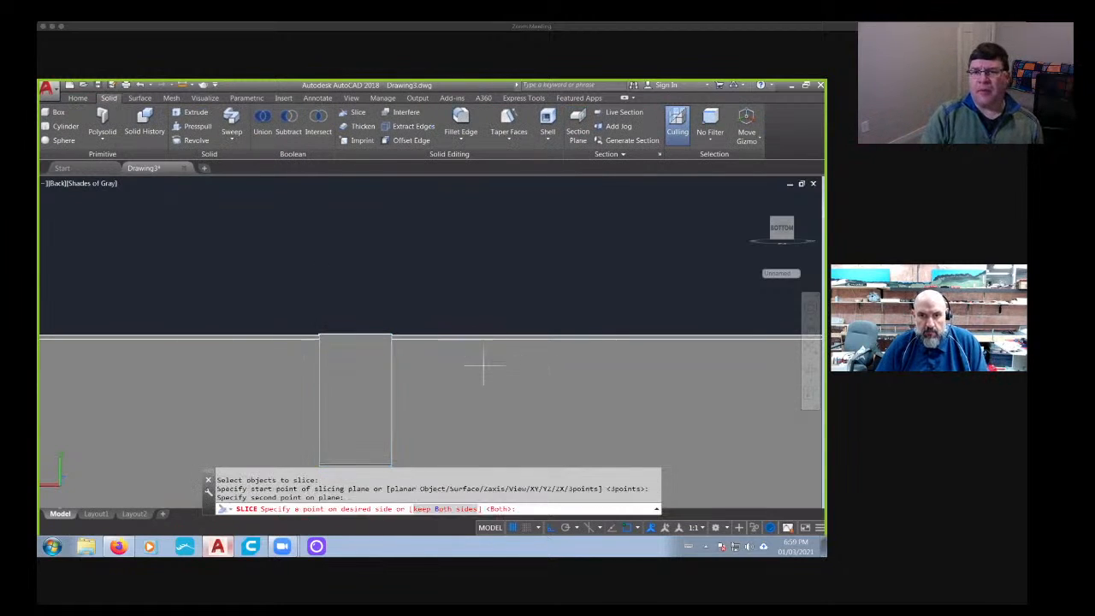
pyautogui.press('Return')
pyautogui.press('Return')
pyautogui.press('Escape')
# - Delete the thin sliver sliced off the top of the small middle block
pyautogui.scroll(3, 348, 346)
pyautogui.click(361, 339)
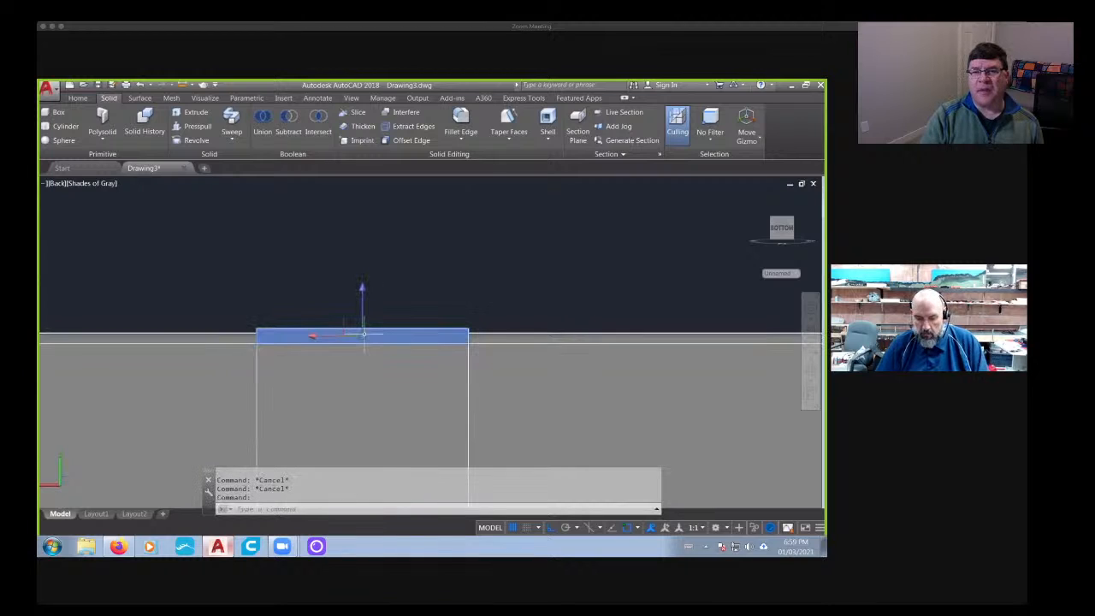
pyautogui.press('Delete')
pyautogui.press('Escape')
pyautogui.moveTo(362, 368)
pyautogui.keyDown('shift'); pyautogui.mouseDown(button='middle')
pyautogui.moveTo(401, 394)
pyautogui.moveTo(360, 357)
pyautogui.mouseUp(button='middle'); pyautogui.keyUp('shift')
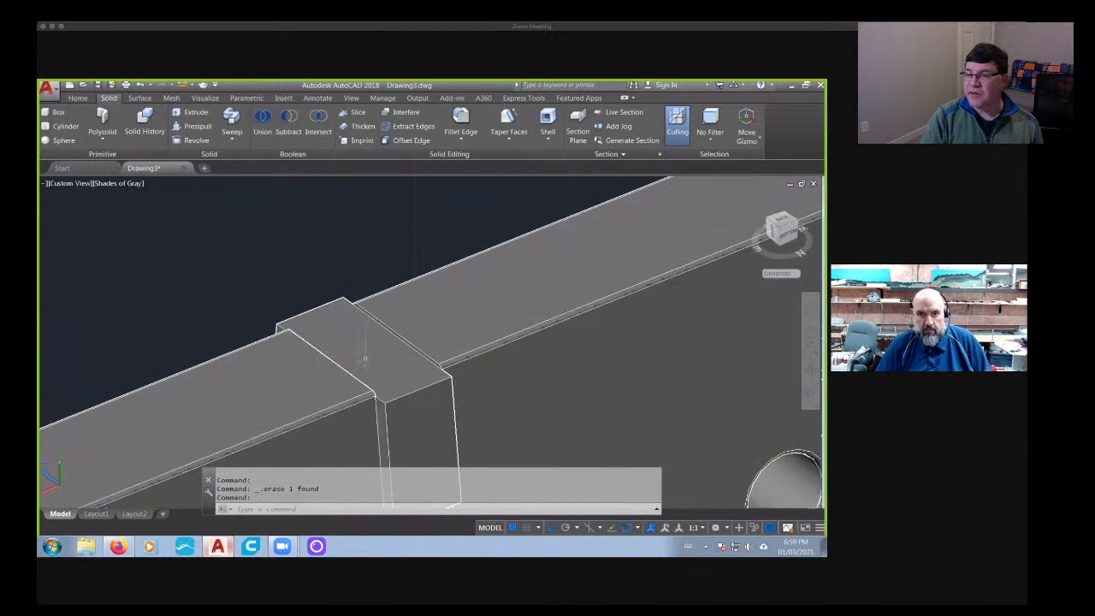
pyautogui.press('Escape')
# - Extrude the top face of the small middle block upward by 0.2
pyautogui.click(77, 98)
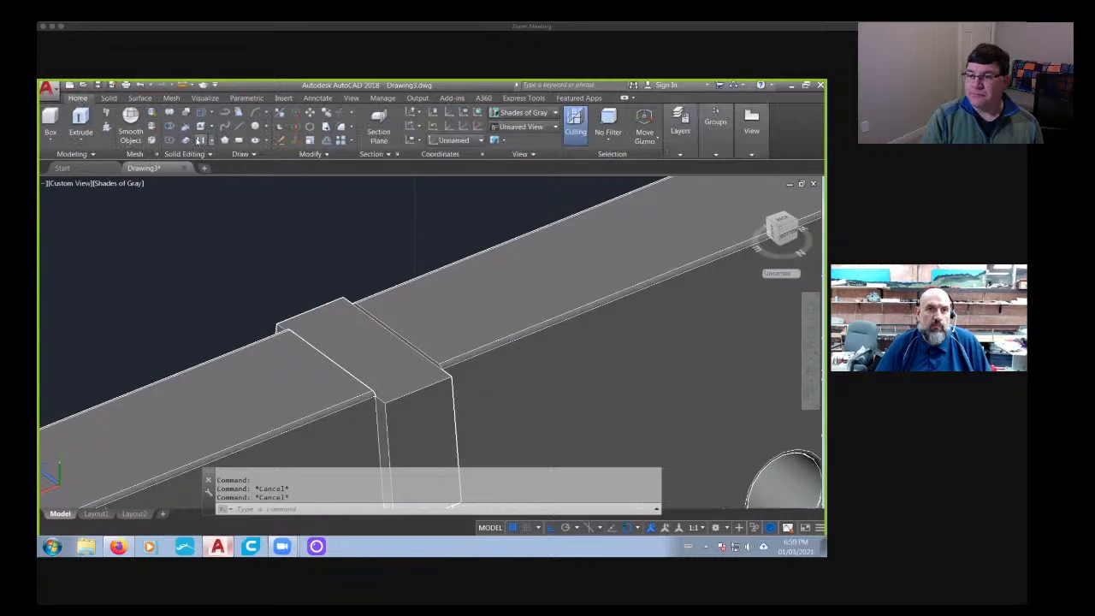
pyautogui.click(203, 126)
pyautogui.click(346, 335)
pyautogui.press('Return')
pyautogui.write('1')
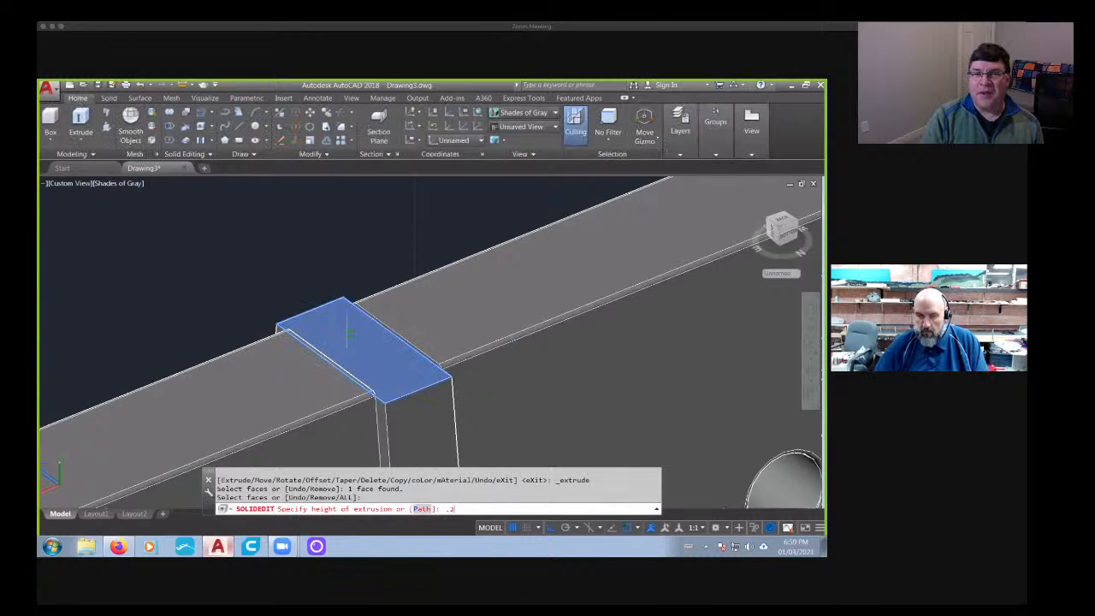
pyautogui.press('Return')
pyautogui.press('Return')
pyautogui.scroll(-2, 349, 337)
# - Union the two barrier halves with the narrow middle strip beneath the small block
pyautogui.keyDown('shift'); pyautogui.moveTo(362, 383); pyautogui.dragTo(573, 301, button='middle'); pyautogui.keyUp('shift')
pyautogui.write('un')
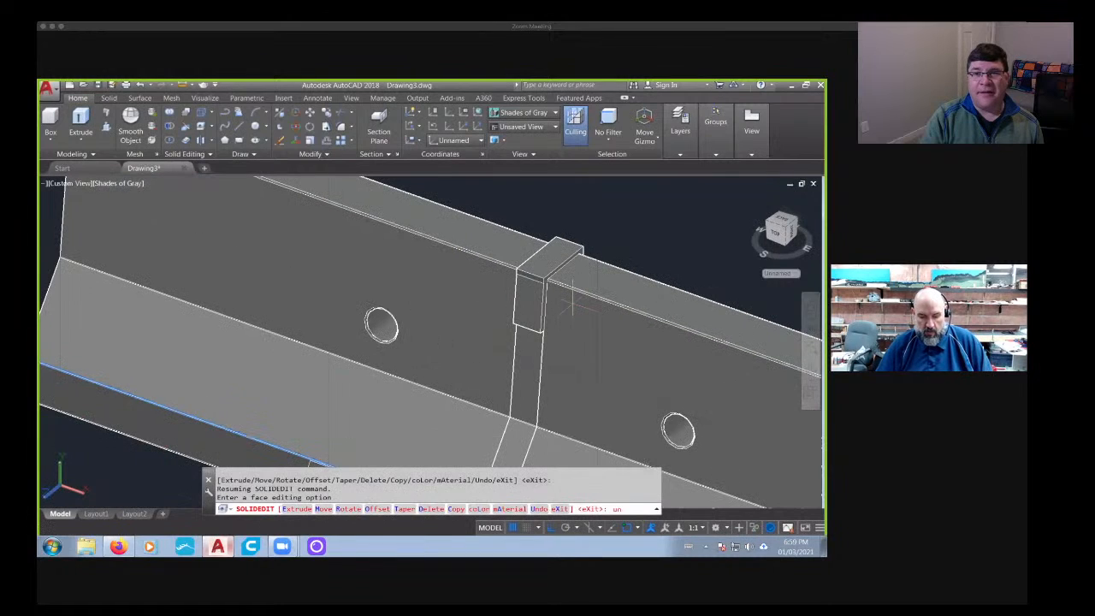
pyautogui.write('ion')
pyautogui.press('Return')
pyautogui.press('Escape')
pyautogui.press('Escape')
pyautogui.press('Escape')
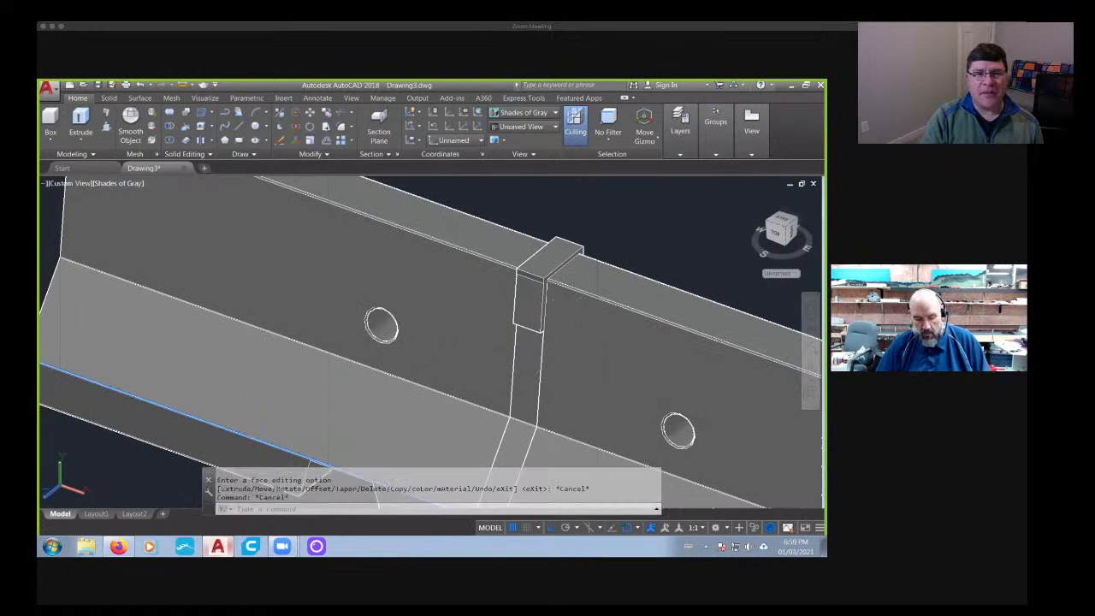
pyautogui.press('Return')
pyautogui.click(554, 359)
pyautogui.click(530, 369)
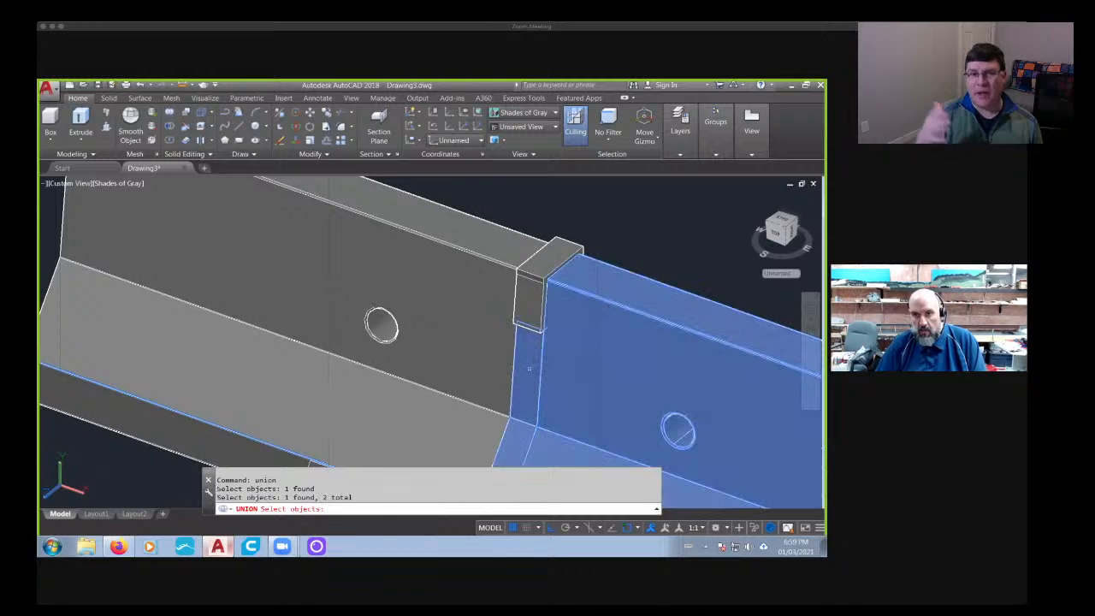
pyautogui.click(490, 373)
pyautogui.press('Return')
pyautogui.scroll(-5, 570, 365)
pyautogui.keyDown('shift'); pyautogui.moveTo(572, 365); pyautogui.dragTo(513, 364, button='middle'); pyautogui.keyUp('shift')
pyautogui.keyDown('shift'); pyautogui.moveTo(590, 332); pyautogui.dragTo(618, 366, button='middle'); pyautogui.keyUp('shift')
pyautogui.scroll(5, 485, 323)
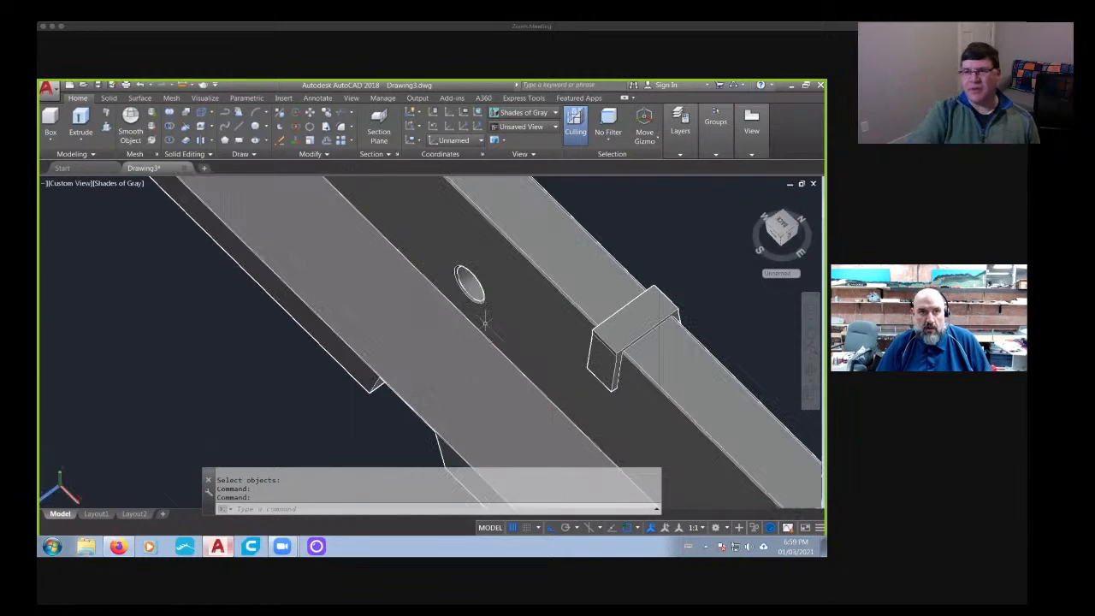
pyautogui.click(49, 138)
pyautogui.click(72, 180)
pyautogui.scroll(4, 638, 335)
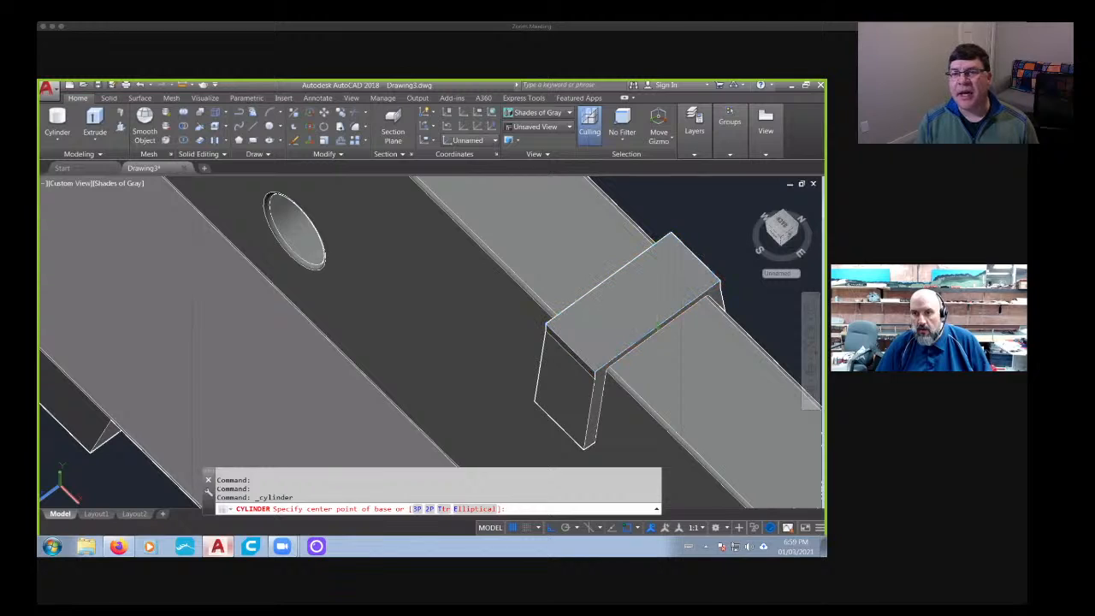
pyautogui.click(655, 325)
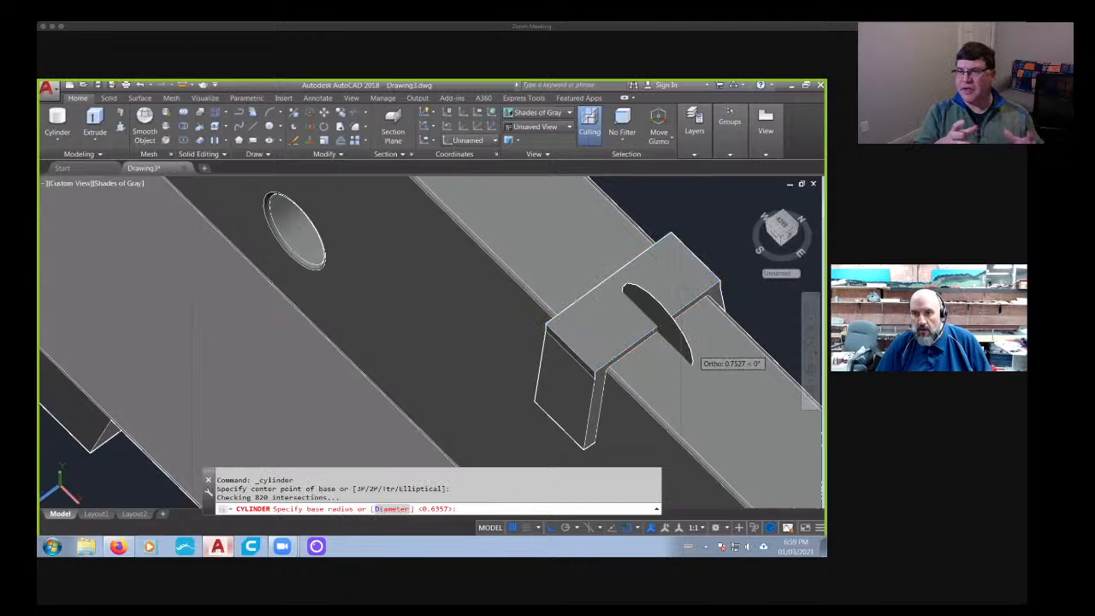
pyautogui.press('Escape')
pyautogui.press('Escape')
pyautogui.press('Escape')
# - Create a cylinder 0.6 in diameter and 100 high, standing near the centre of the small block's top face
pyautogui.click(59, 124)
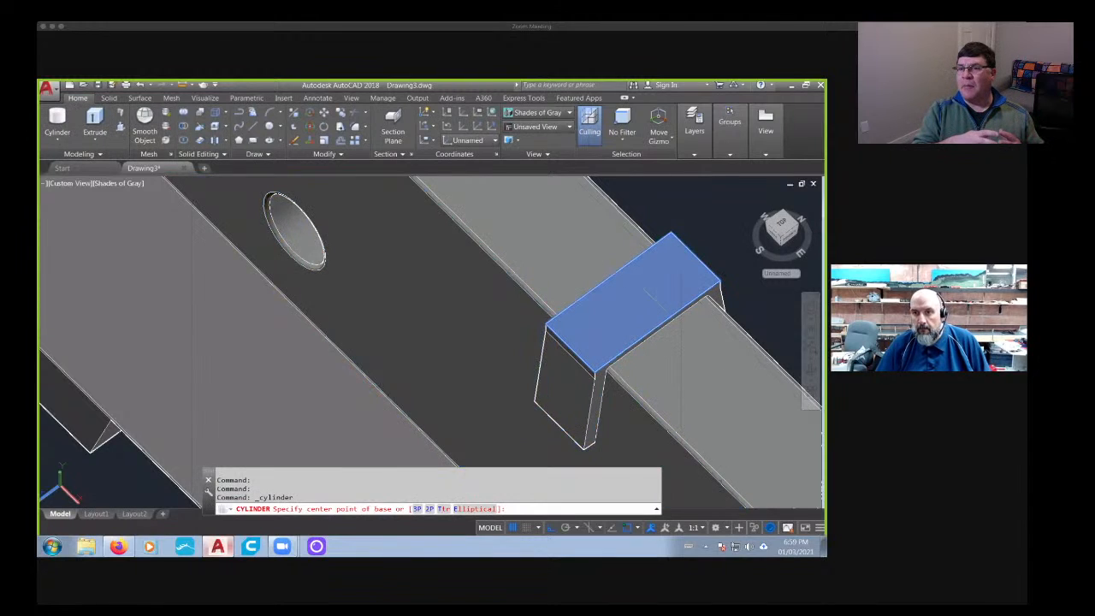
pyautogui.click(635, 305)
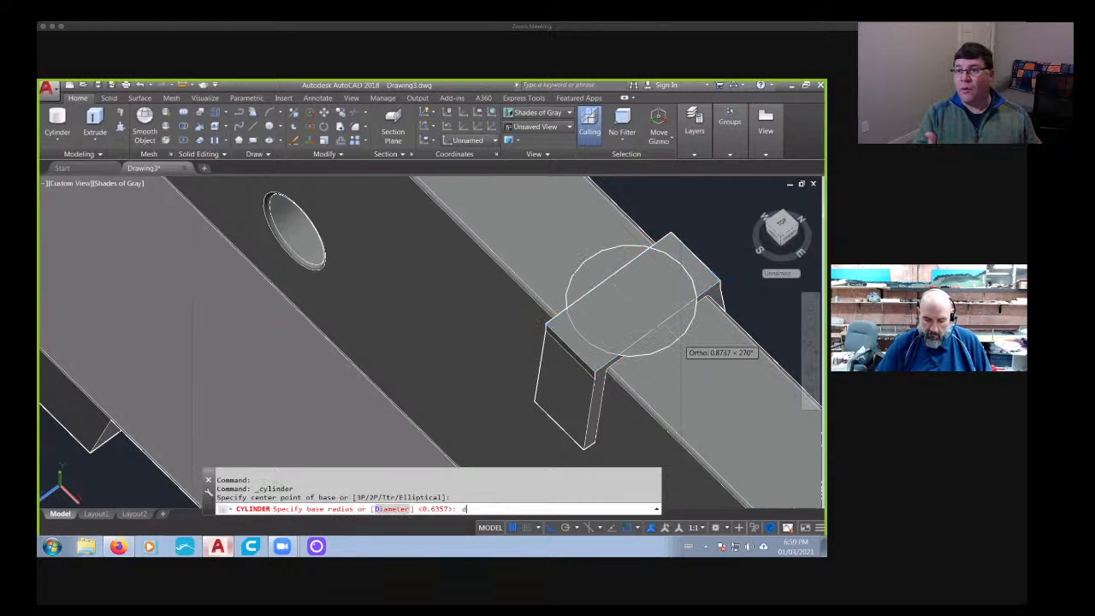
pyautogui.write('d')
pyautogui.press('Return')
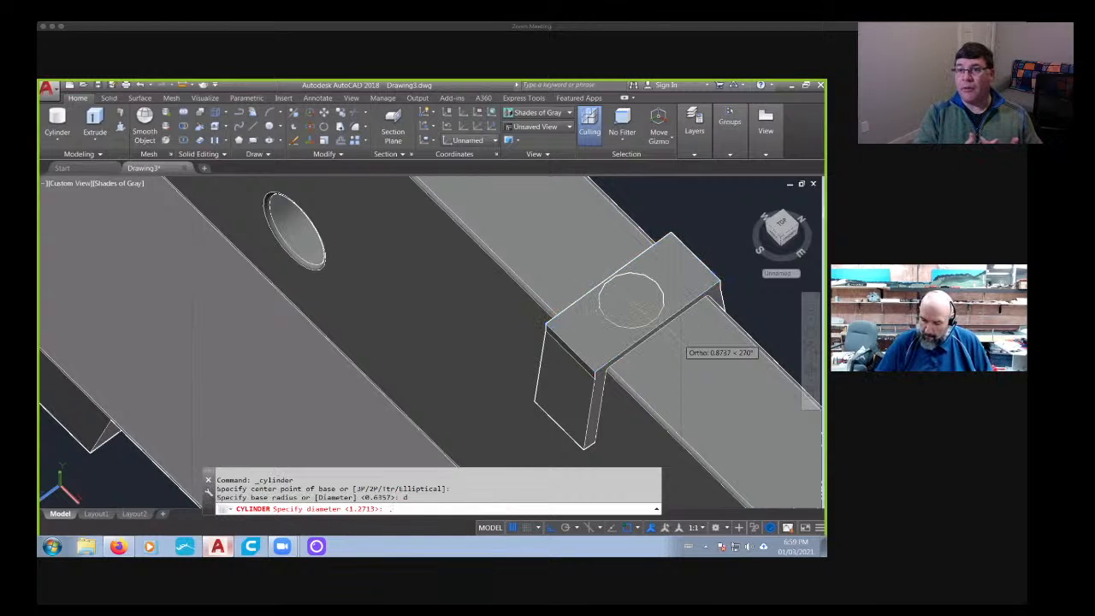
pyautogui.write('.6')
pyautogui.press('Return')
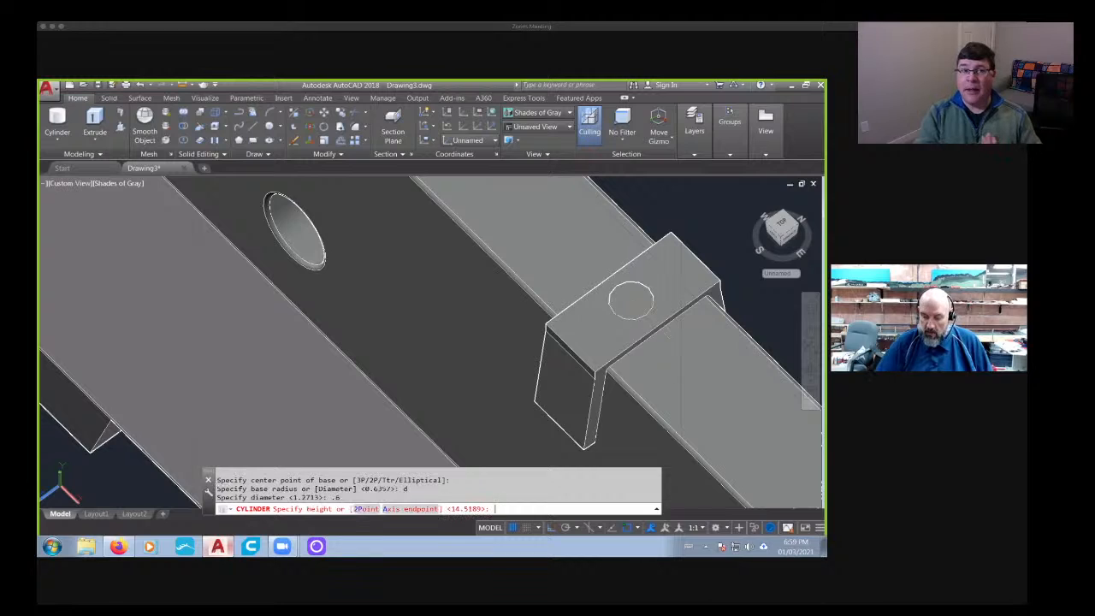
pyautogui.write('100')
pyautogui.press('Return')
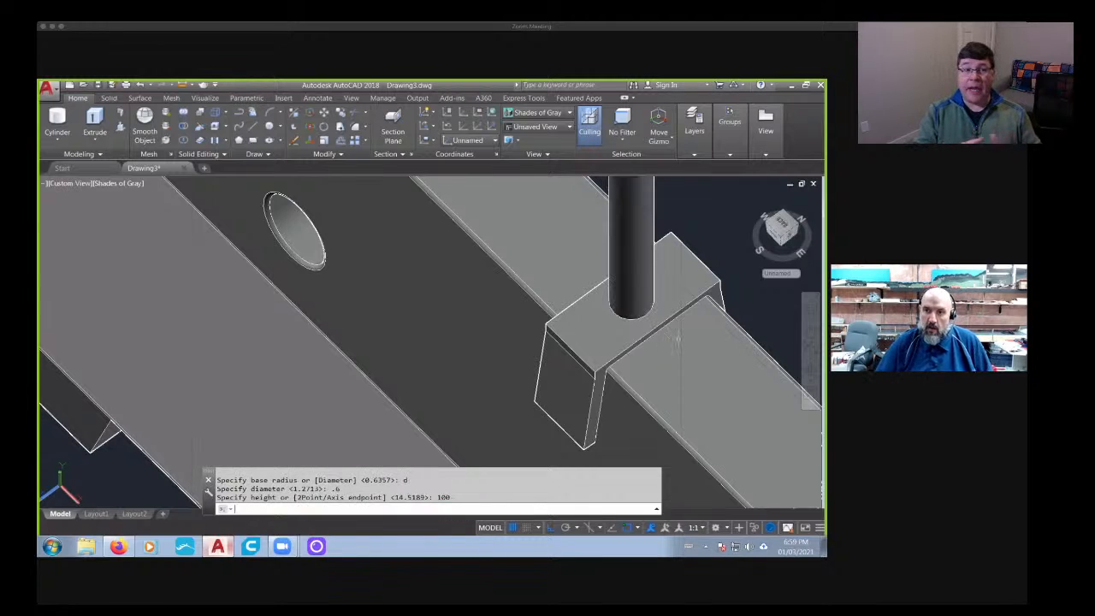
# - Show the barrier from the top and align the UCS with the current view
pyautogui.click(780, 226)
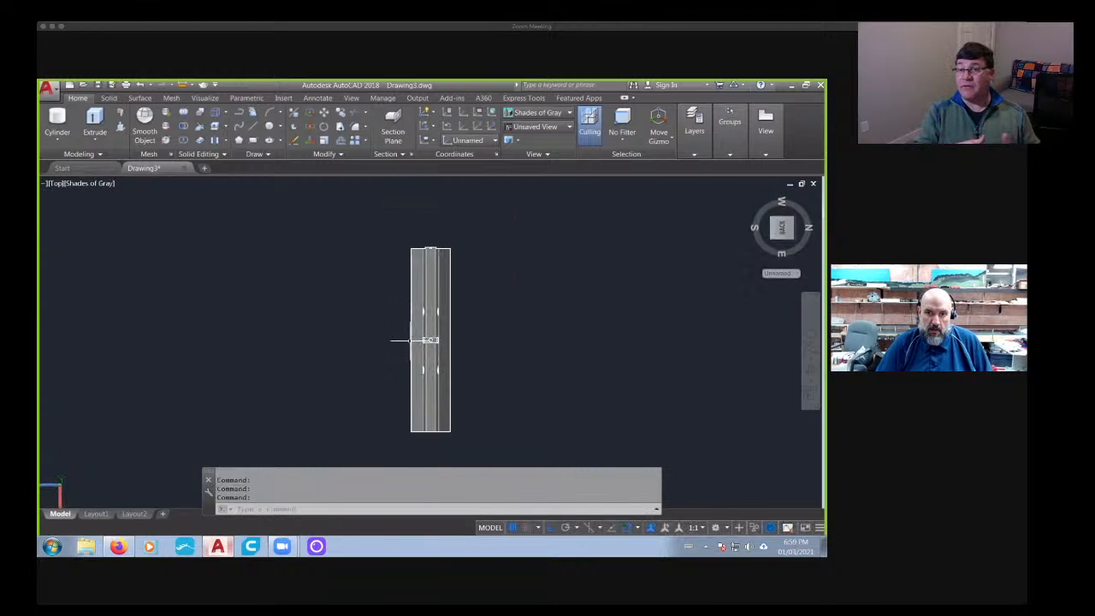
pyautogui.scroll(10, 429, 339)
pyautogui.press('Escape')
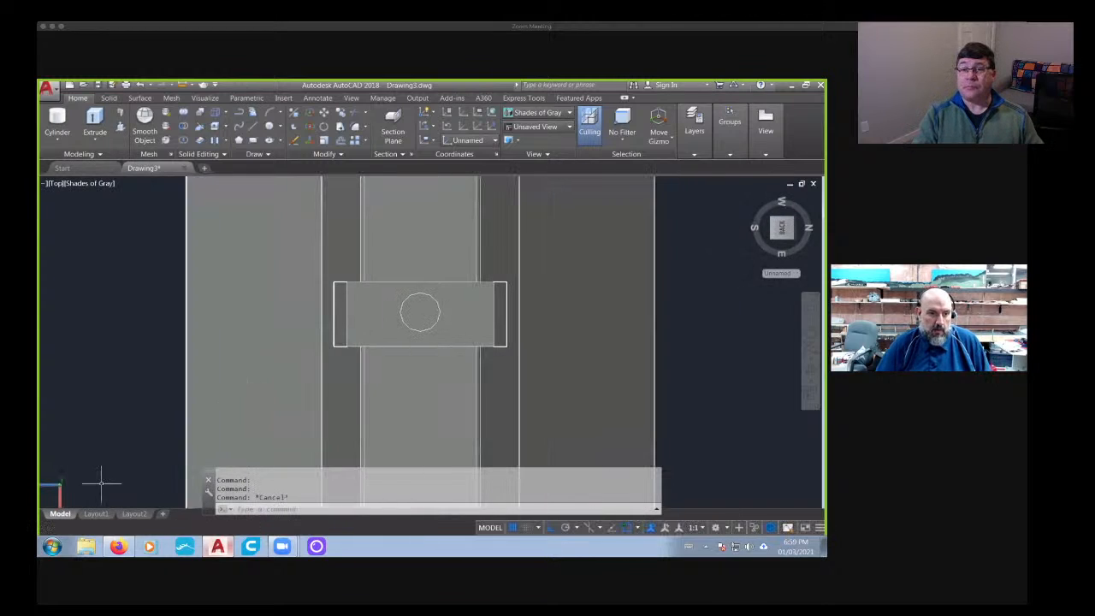
pyautogui.rightClick(61, 491)
pyautogui.click(86, 449)
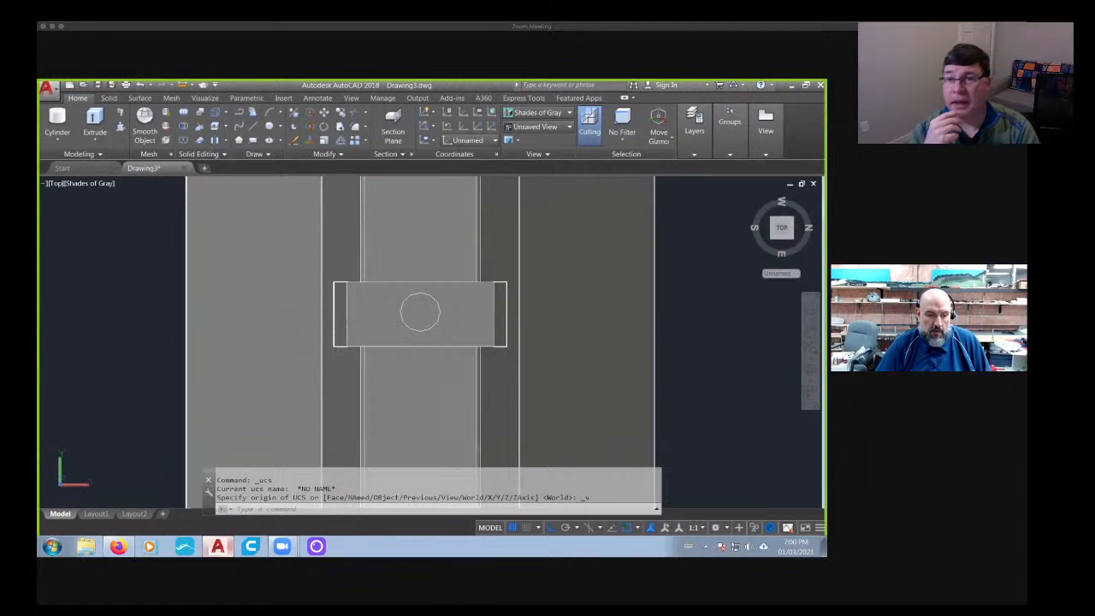
# - Move the cylinder about 0.05 along the barrier's length toward the centre of the small block
pyautogui.scroll(2, 304, 368)
pyautogui.press('Return')
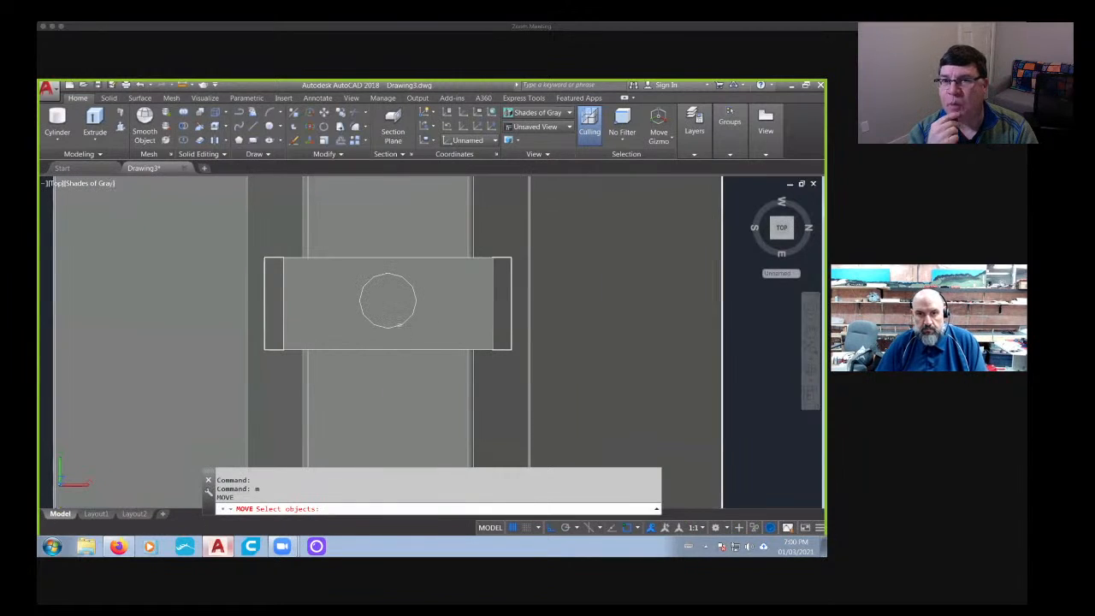
pyautogui.click(400, 324)
pyautogui.press('Return')
pyautogui.click(416, 363)
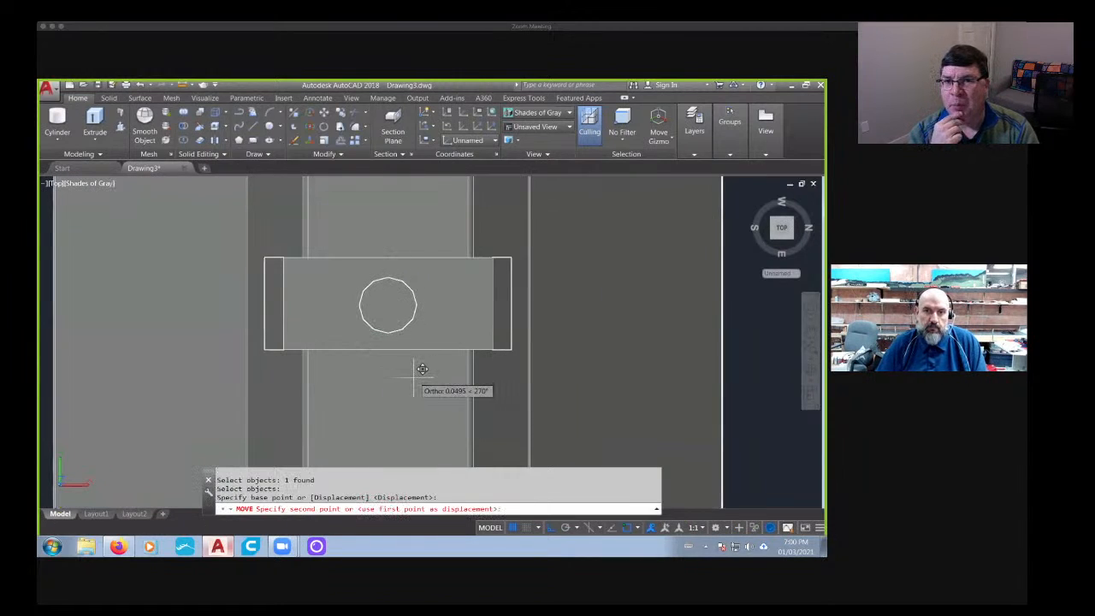
pyautogui.click(414, 377)
pyautogui.scroll(-2, 410, 379)
pyautogui.keyDown('shift'); pyautogui.moveTo(409, 379); pyautogui.dragTo(387, 381, button='middle'); pyautogui.keyUp('shift')
pyautogui.moveTo(402, 342); pyautogui.dragTo(440, 391, button='middle')
pyautogui.scroll(8, 440, 391)
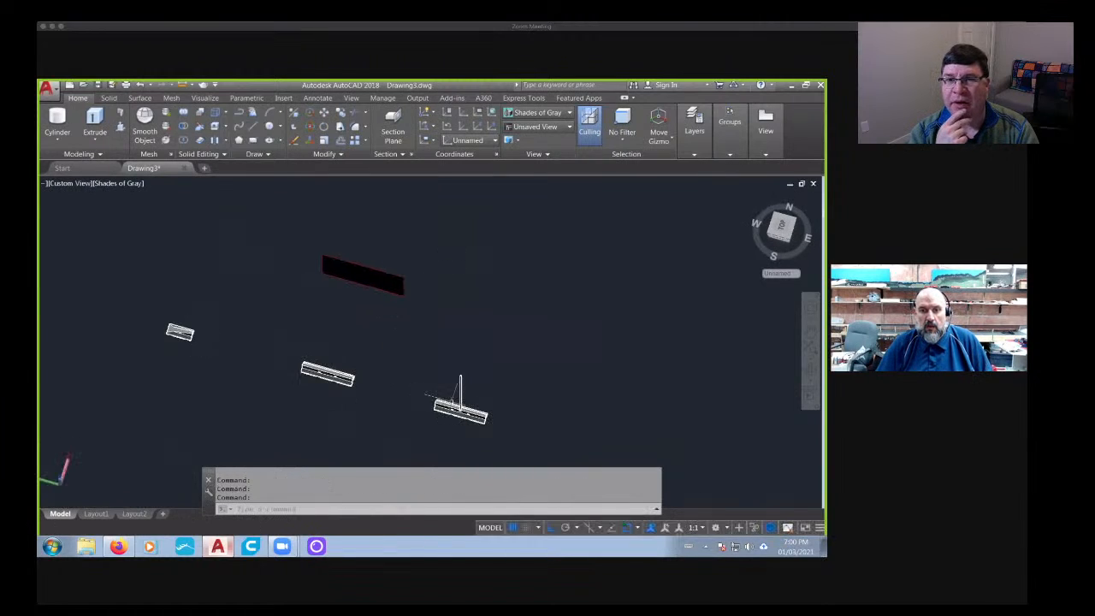
pyautogui.scroll(-5, 482, 326)
pyautogui.press('Escape')
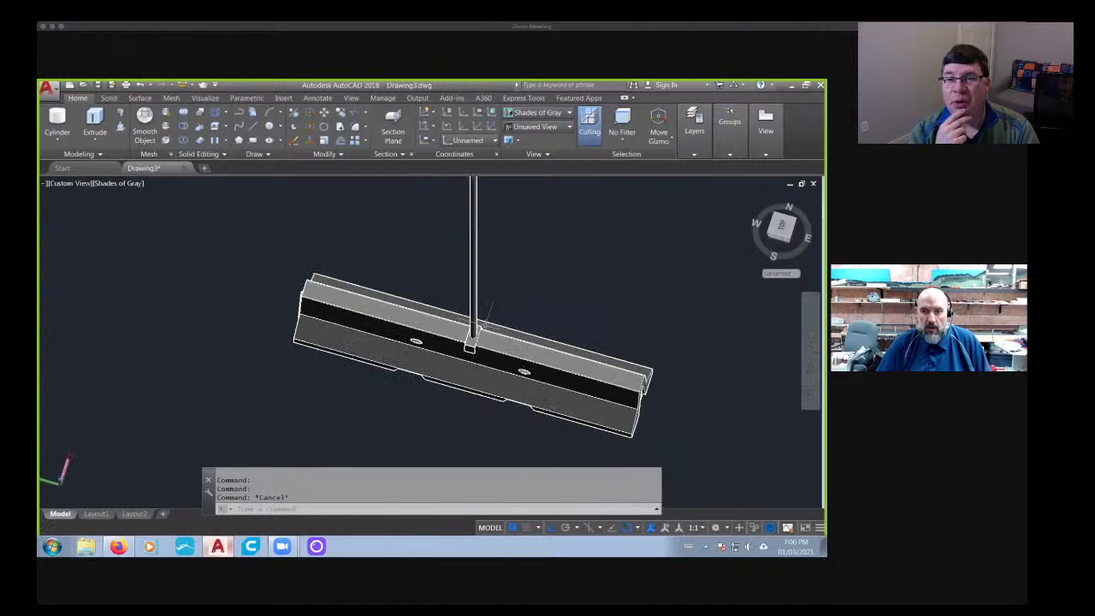
pyautogui.keyDown('shift'); pyautogui.moveTo(496, 323); pyautogui.dragTo(445, 349, button='middle'); pyautogui.keyUp('shift')
pyautogui.write('m')
pyautogui.press('Return')
pyautogui.click(449, 310)
pyautogui.press('Return')
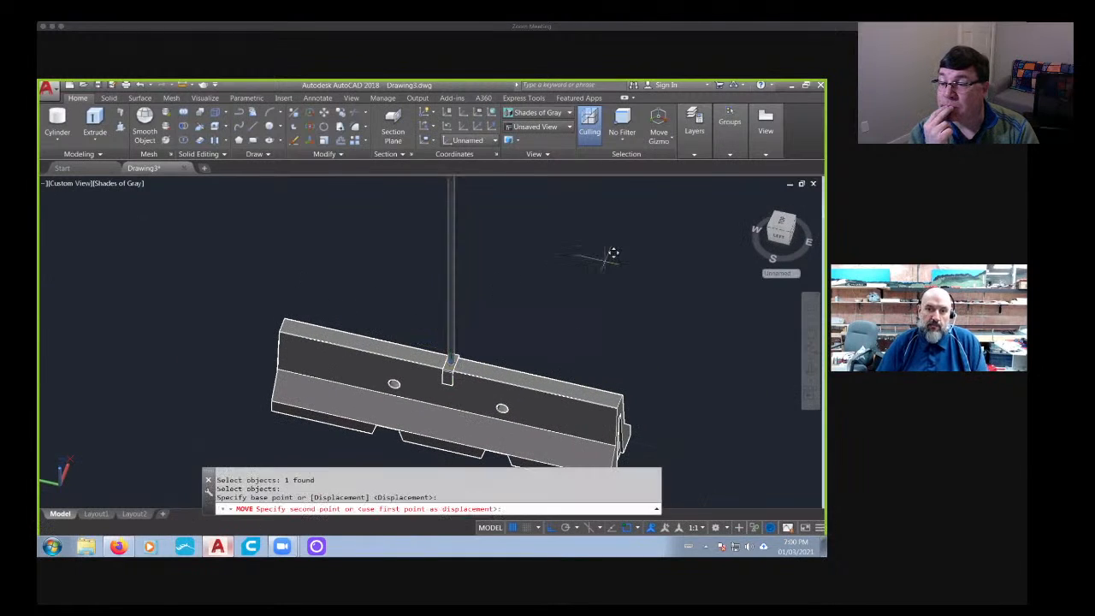
pyautogui.click(606, 252)
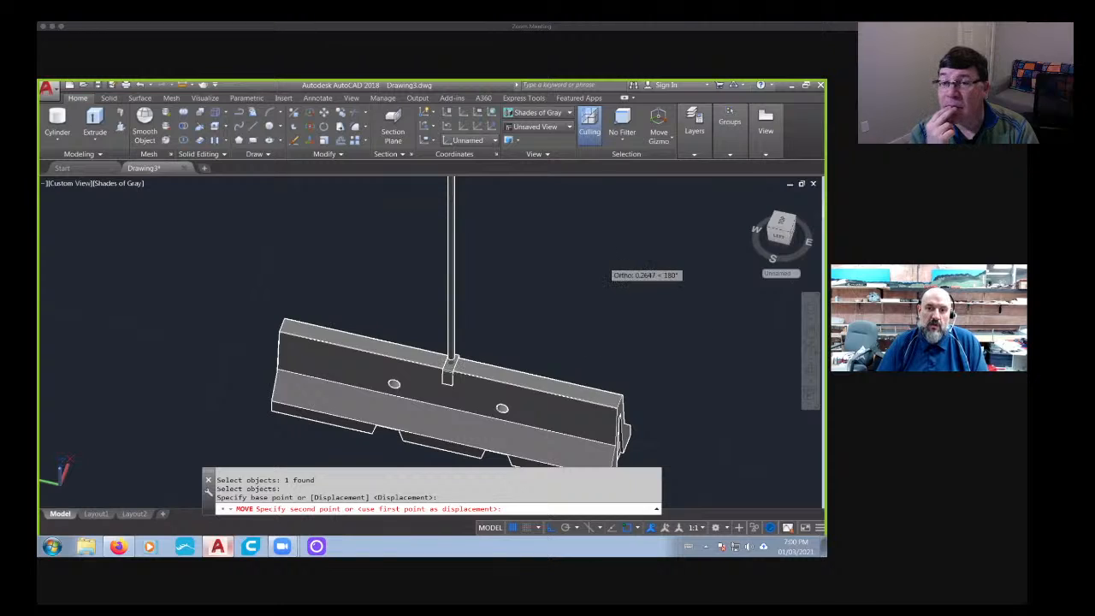
pyautogui.press('Escape')
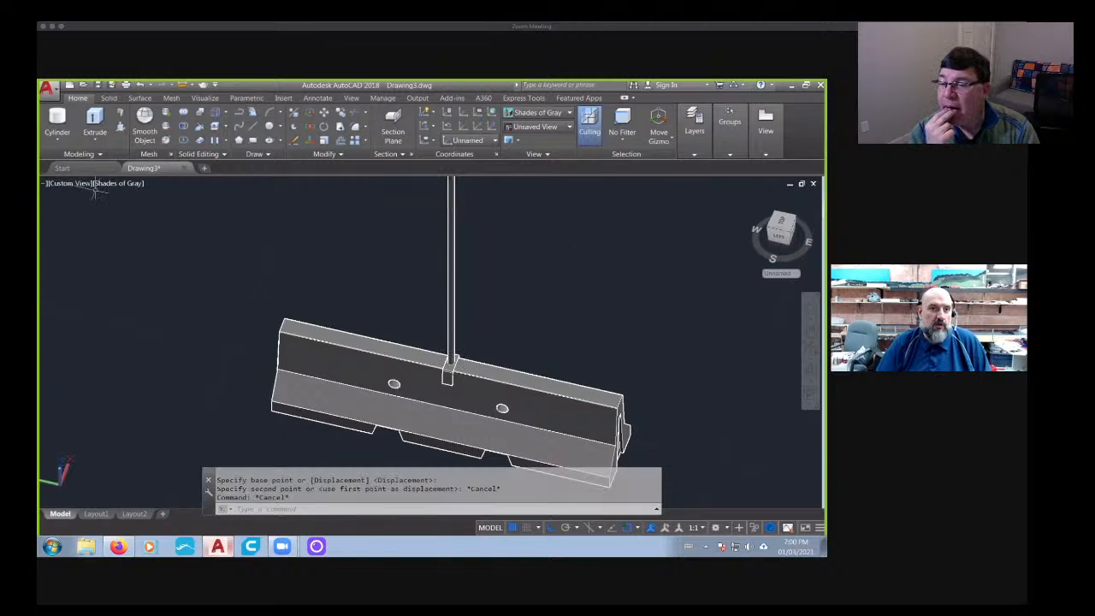
# - Change the visual style to X-ray to see inside the barrier and the small block
pyautogui.rightClick(112, 182)
pyautogui.press('Escape')
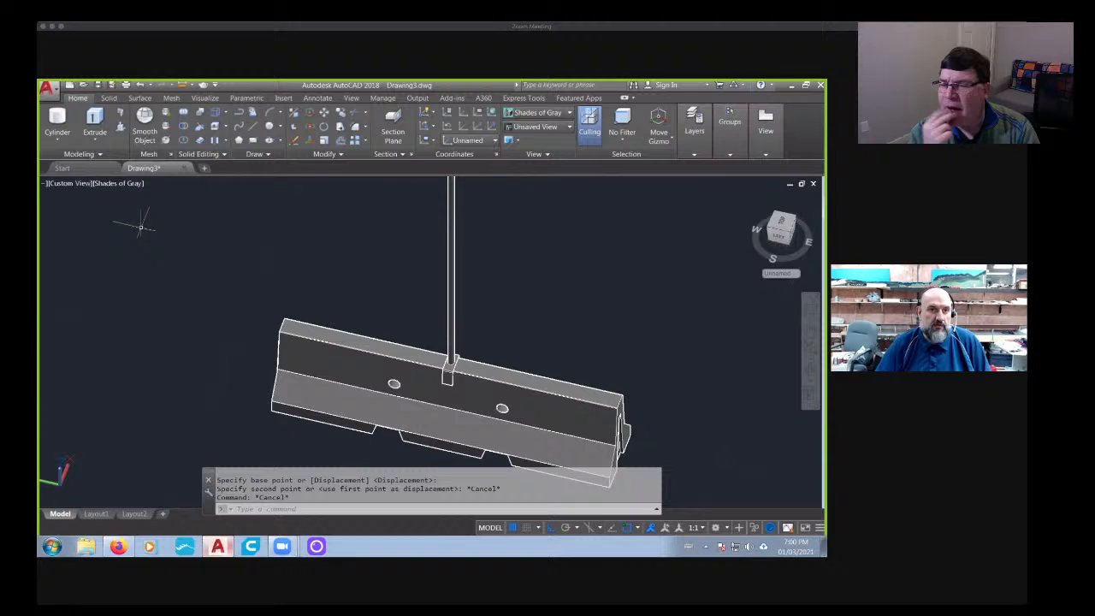
pyautogui.click(120, 183)
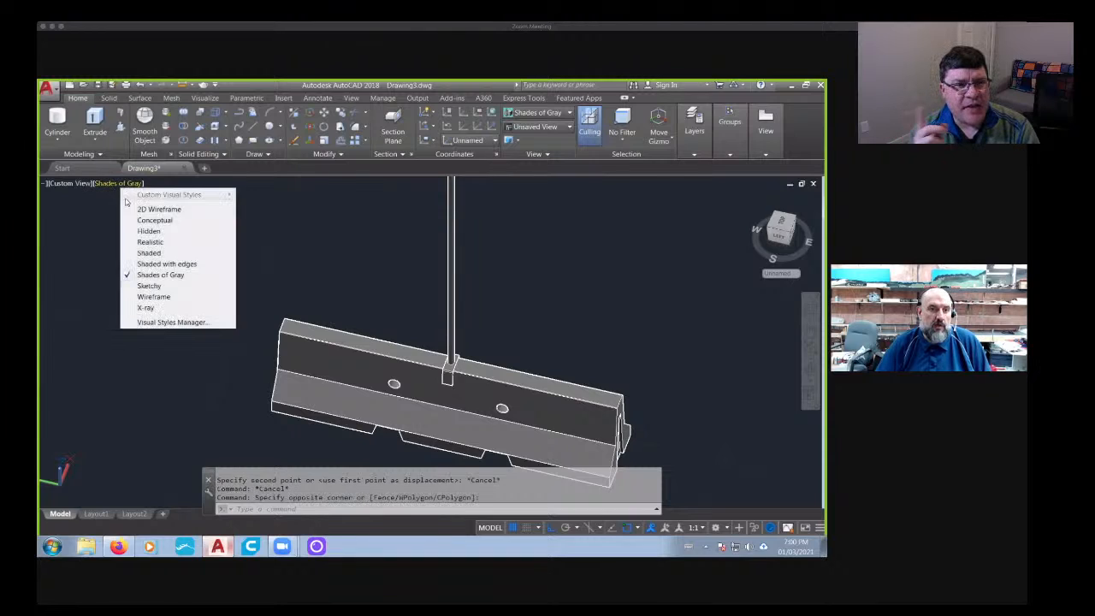
pyautogui.click(146, 308)
pyautogui.scroll(3, 454, 329)
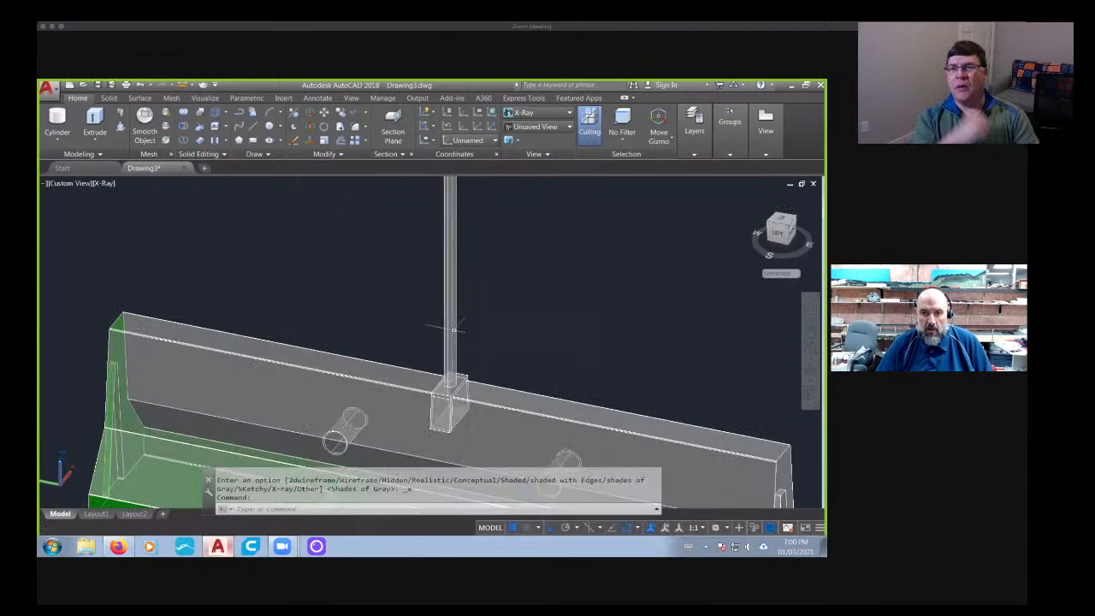
# - Move the tall cylinder straight down so its lower end passes into the small block on the barrier
pyautogui.write('m')
pyautogui.press('Return')
pyautogui.click(447, 300)
pyautogui.press('Return')
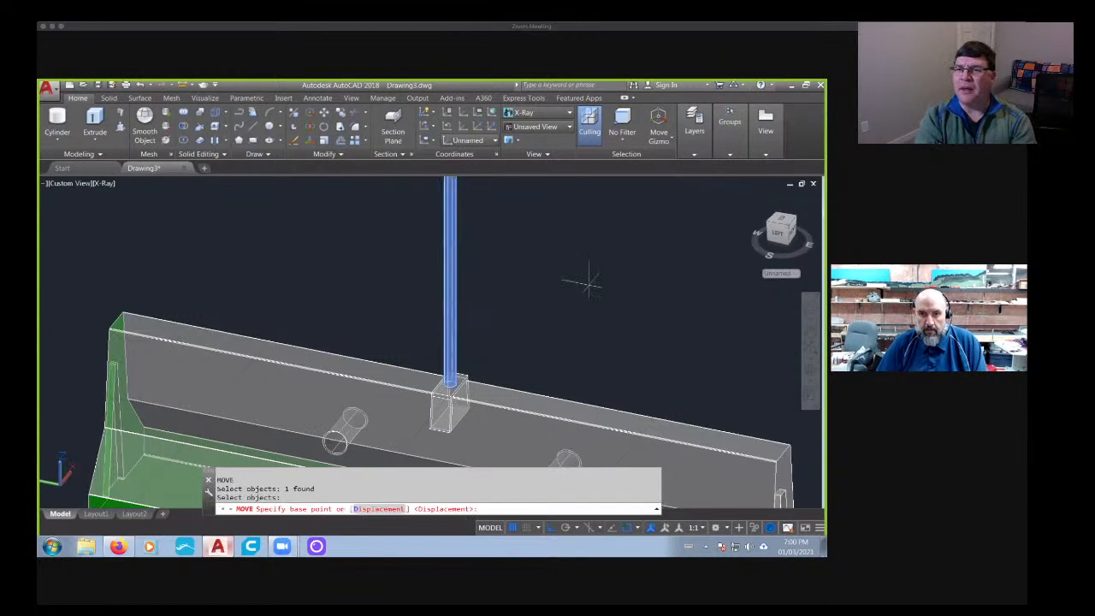
pyautogui.click(587, 285)
pyautogui.click(596, 306)
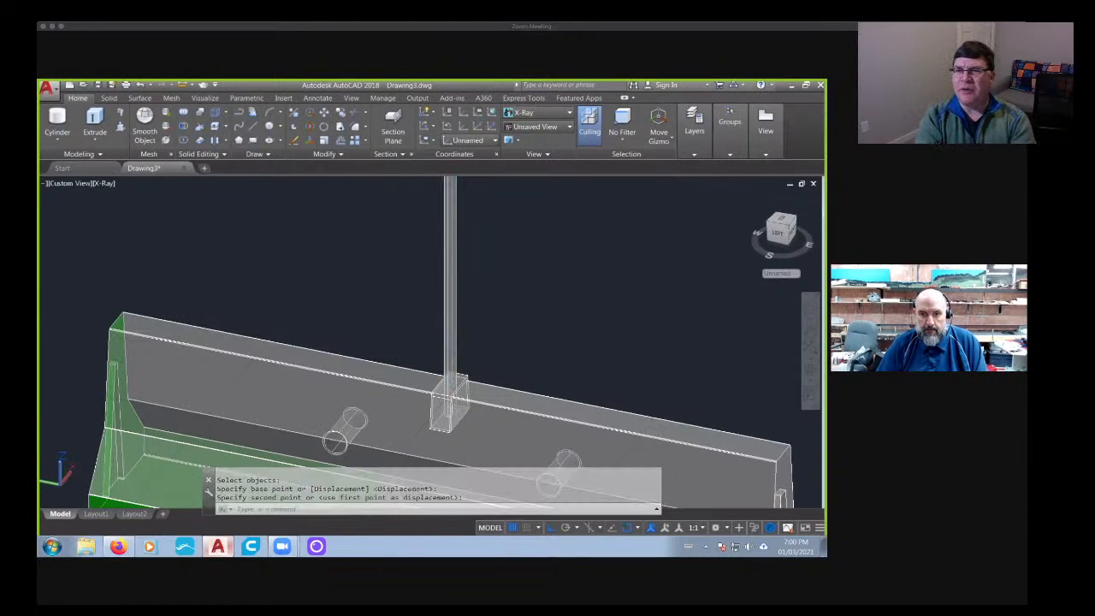
# - Set the visual style back to Shades of Gray
pyautogui.moveTo(565, 325); pyautogui.dragTo(566, 292, button='middle')
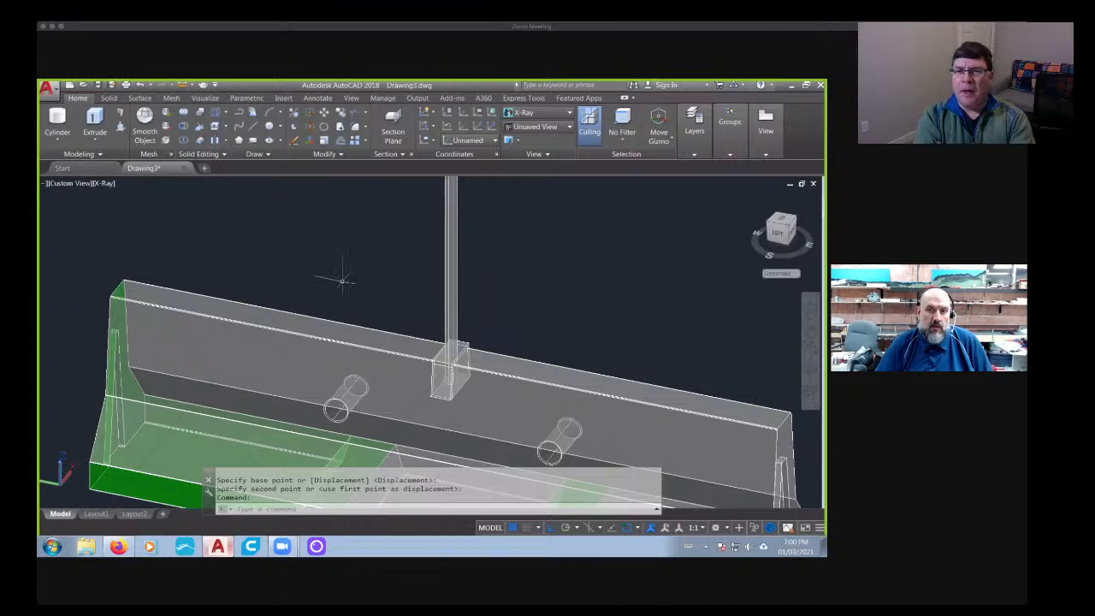
pyautogui.moveTo(418, 345); pyautogui.dragTo(313, 276, button='middle')
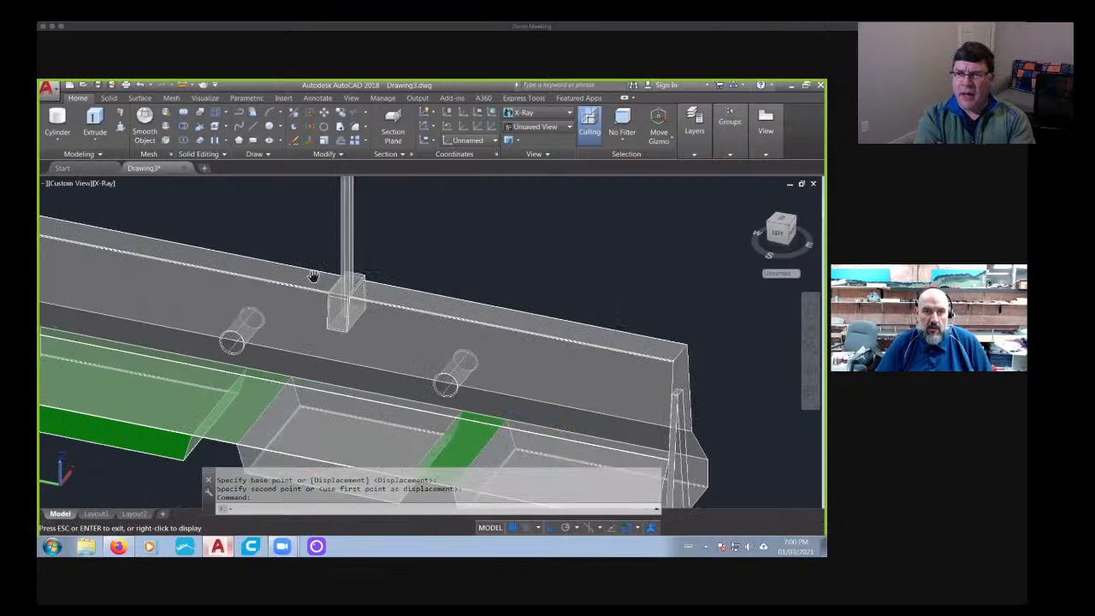
pyautogui.click(105, 185)
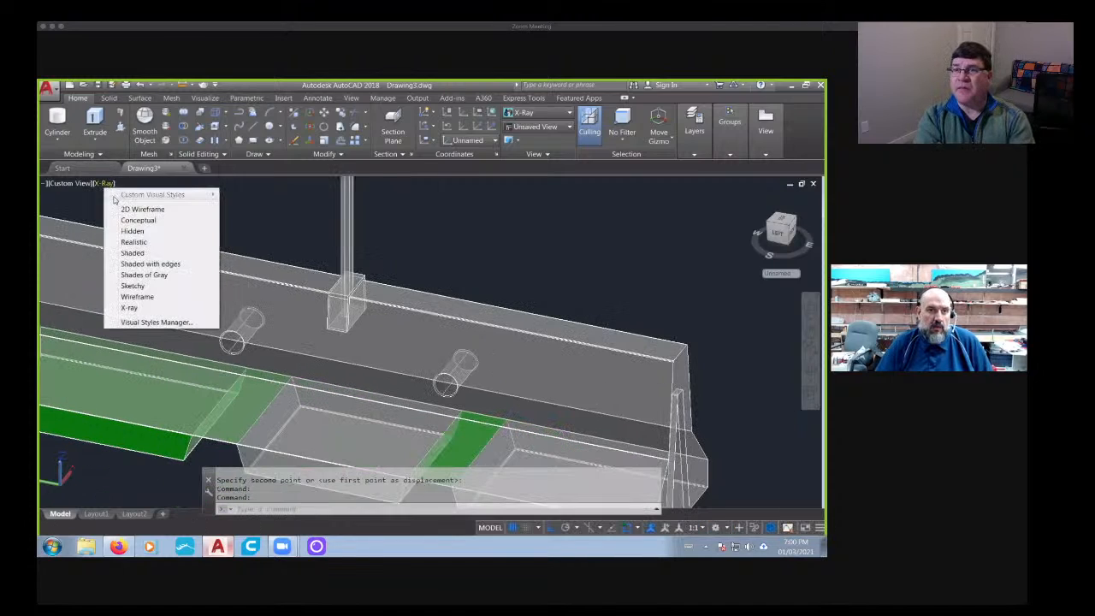
pyautogui.click(144, 275)
# - Union the small top block with the barrier body, leaving the cylinder separate
pyautogui.scroll(5, 320, 308)
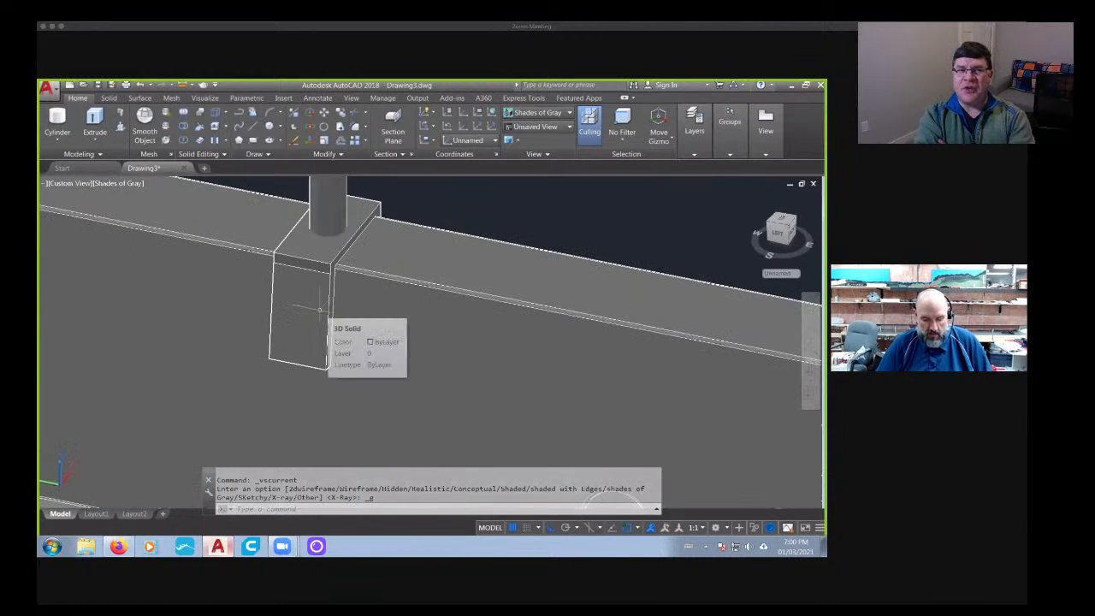
pyautogui.write('union')
pyautogui.press('Return')
pyautogui.click(330, 313)
pyautogui.click(309, 318)
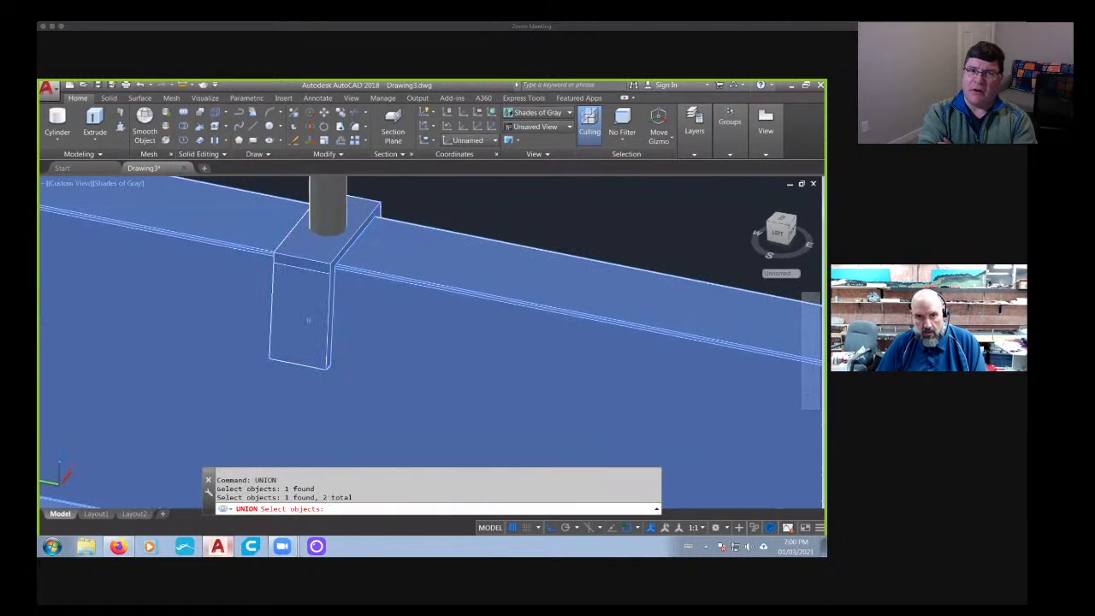
pyautogui.press('Return')
pyautogui.scroll(-3, 291, 308)
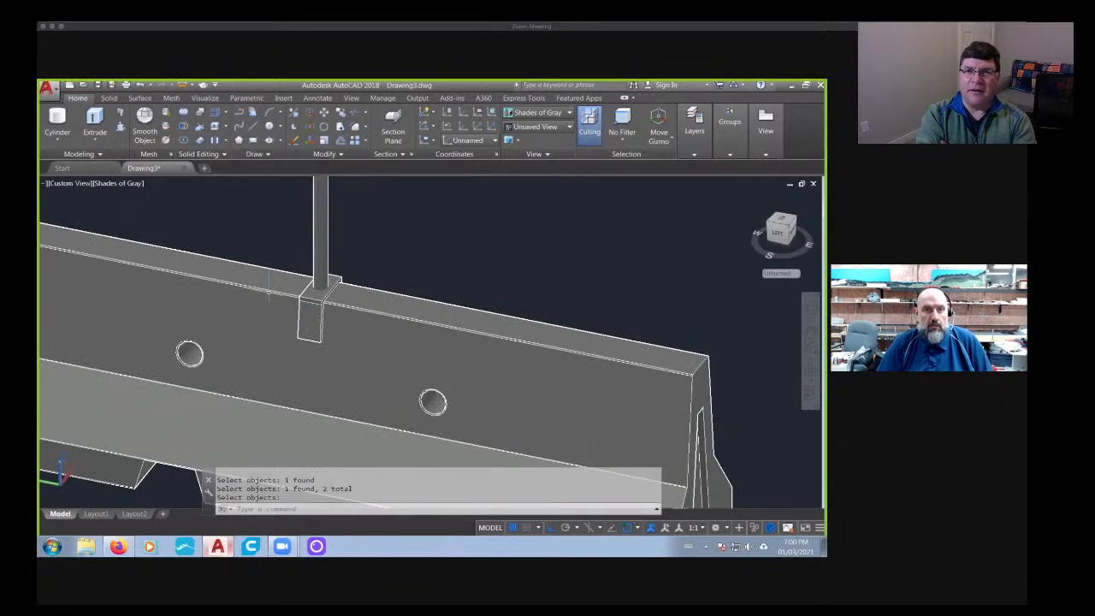
# - Subtract the tall cylinder from the barrier to cut a round hole into the small block's top
pyautogui.click(109, 98)
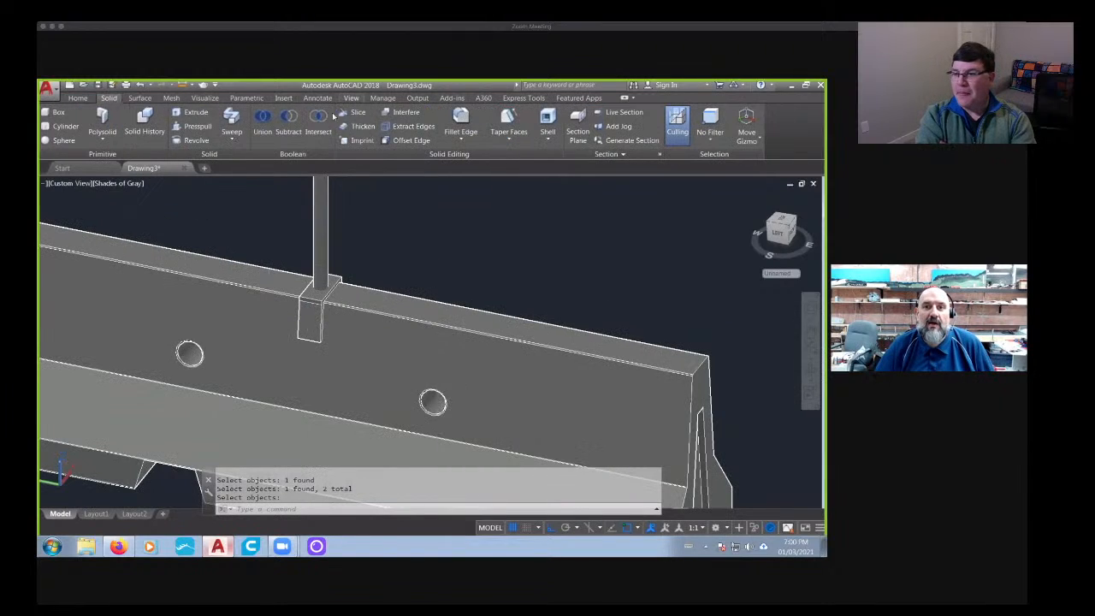
pyautogui.click(289, 124)
pyautogui.click(367, 306)
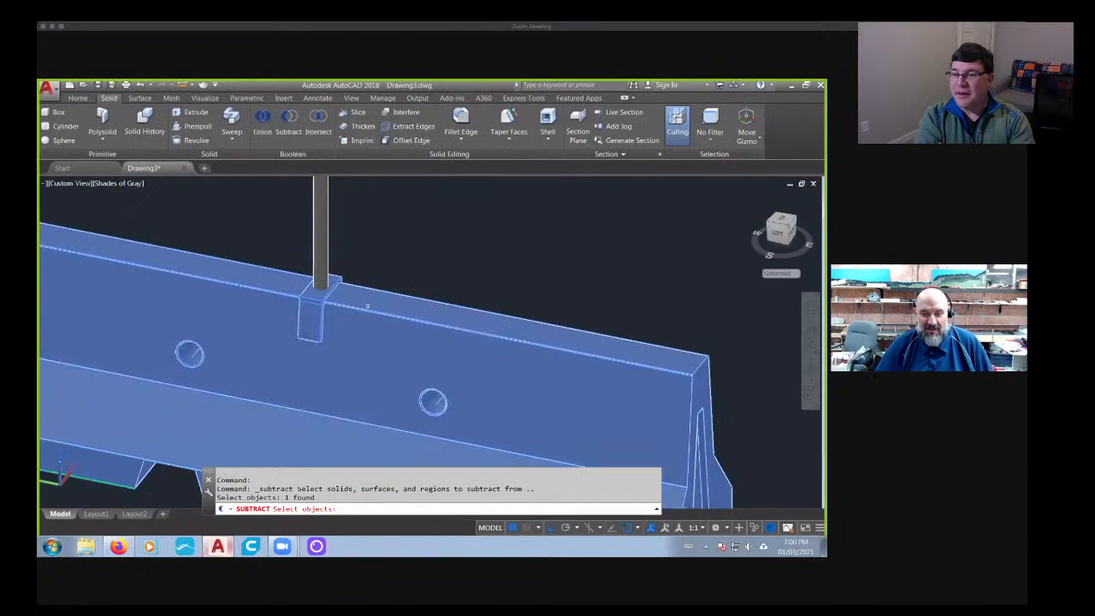
pyautogui.press('Return')
pyautogui.click(320, 232)
pyautogui.scroll(-5, 484, 252)
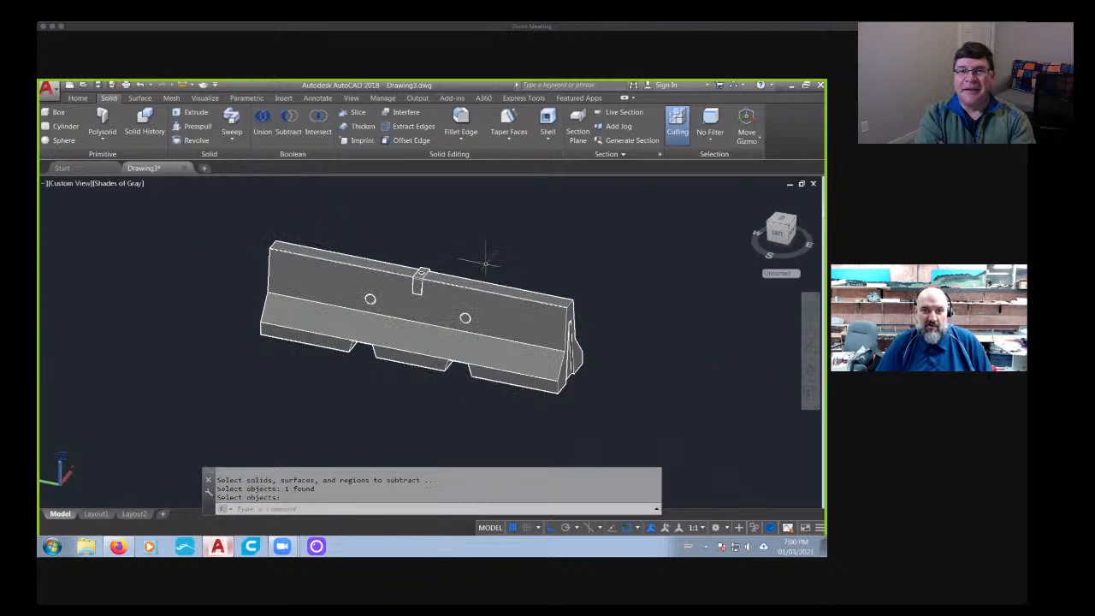
pyautogui.keyDown('shift'); pyautogui.moveTo(450, 343); pyautogui.dragTo(426, 294, button='middle'); pyautogui.keyUp('shift')
pyautogui.press('Return')
# - Fillet one short top edge of the small block with a 0.058 radius
pyautogui.scroll(5, 392, 288)
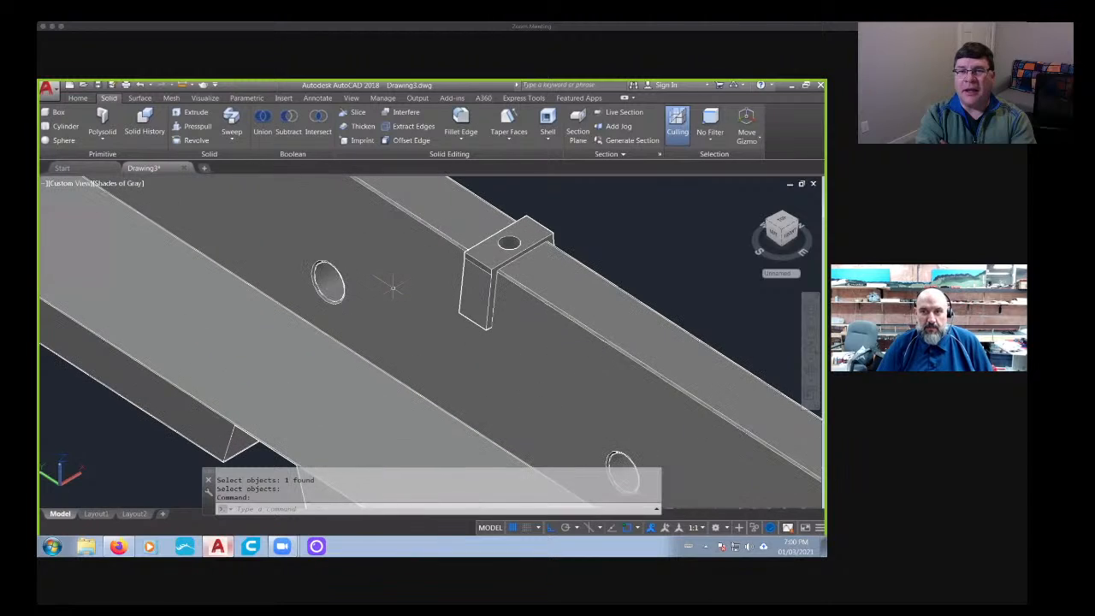
pyautogui.scroll(-8, 392, 289)
pyautogui.keyDown('shift'); pyautogui.moveTo(389, 290); pyautogui.dragTo(504, 196, button='middle'); pyautogui.keyUp('shift')
pyautogui.scroll(3, 495, 182)
pyautogui.click(460, 124)
pyautogui.scroll(3, 472, 391)
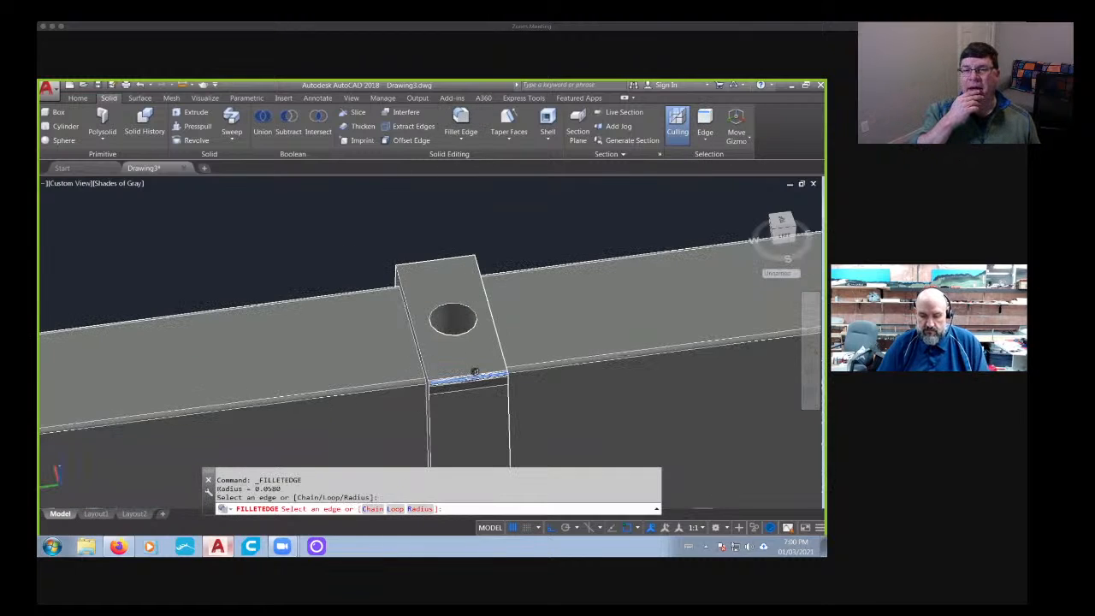
pyautogui.press('Return')
pyautogui.press('Return')
# - Delete the upright reference image standing beside the barriers
pyautogui.keyDown('shift'); pyautogui.moveTo(582, 355); pyautogui.dragTo(488, 387, button='middle'); pyautogui.keyUp('shift')
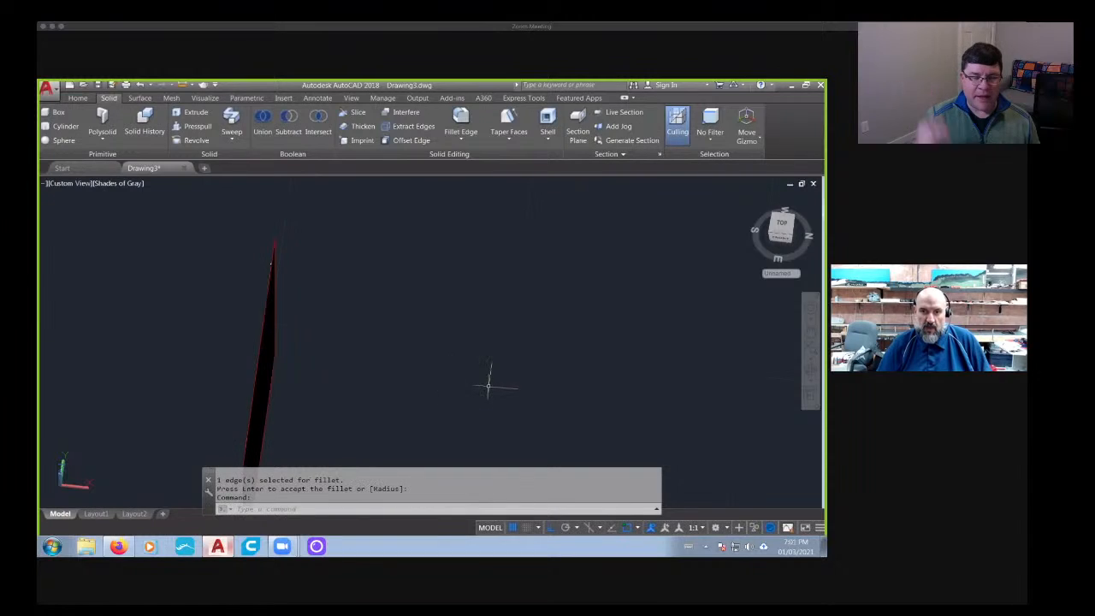
pyautogui.moveTo(257, 405); pyautogui.dragTo(433, 288, button='middle')
pyautogui.moveTo(316, 289); pyautogui.dragTo(431, 267, button='middle')
pyautogui.moveTo(297, 417); pyautogui.dragTo(407, 290, button='middle')
pyautogui.moveTo(384, 402); pyautogui.dragTo(382, 376, button='middle')
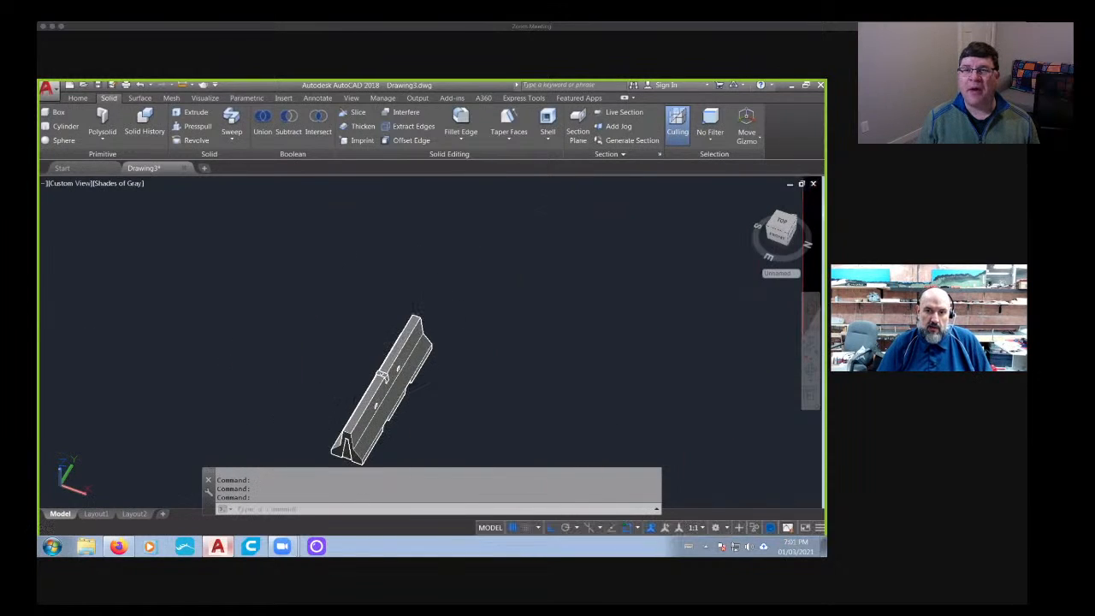
pyautogui.scroll(-5, 592, 326)
pyautogui.moveTo(629, 319); pyautogui.dragTo(511, 366, button='middle')
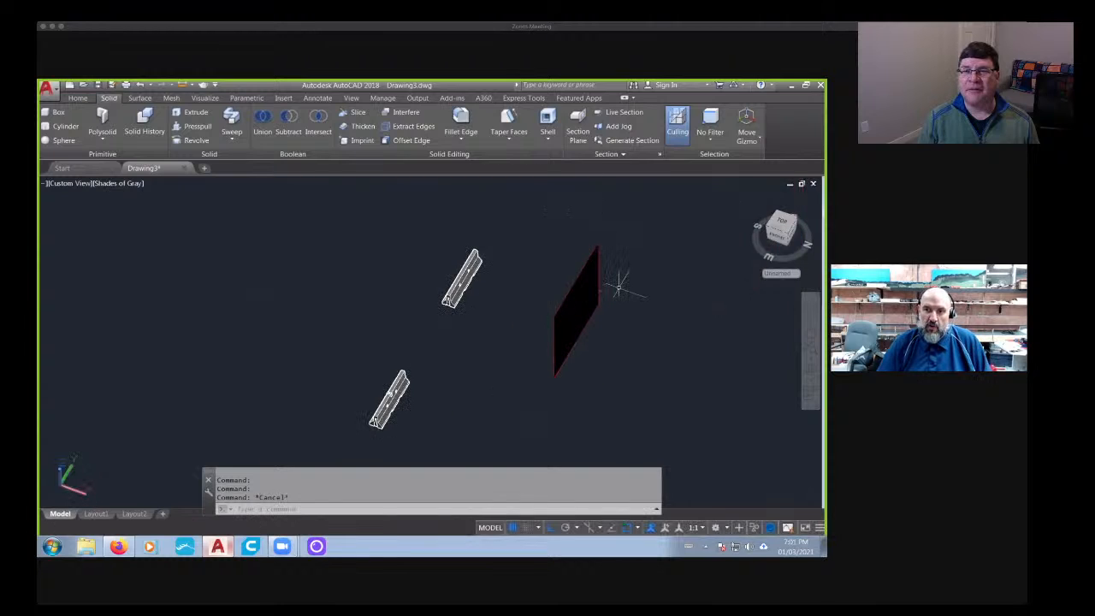
pyautogui.click(652, 274)
pyautogui.click(539, 352)
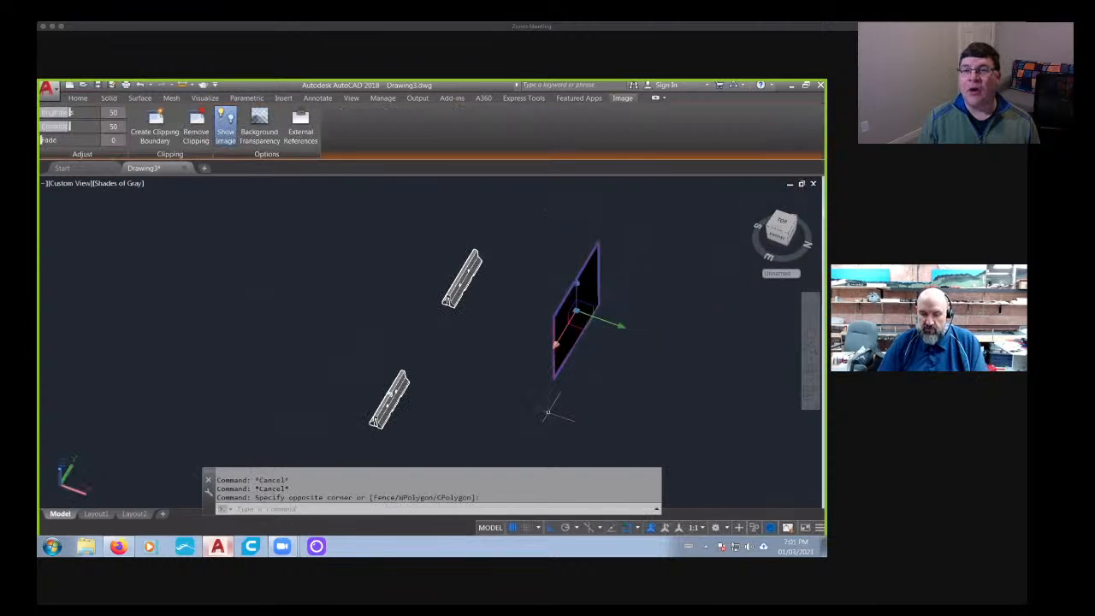
pyautogui.press('Delete')
# - Fillet the small block's opposite short top edge with the same 0.058 radius
pyautogui.scroll(10, 467, 398)
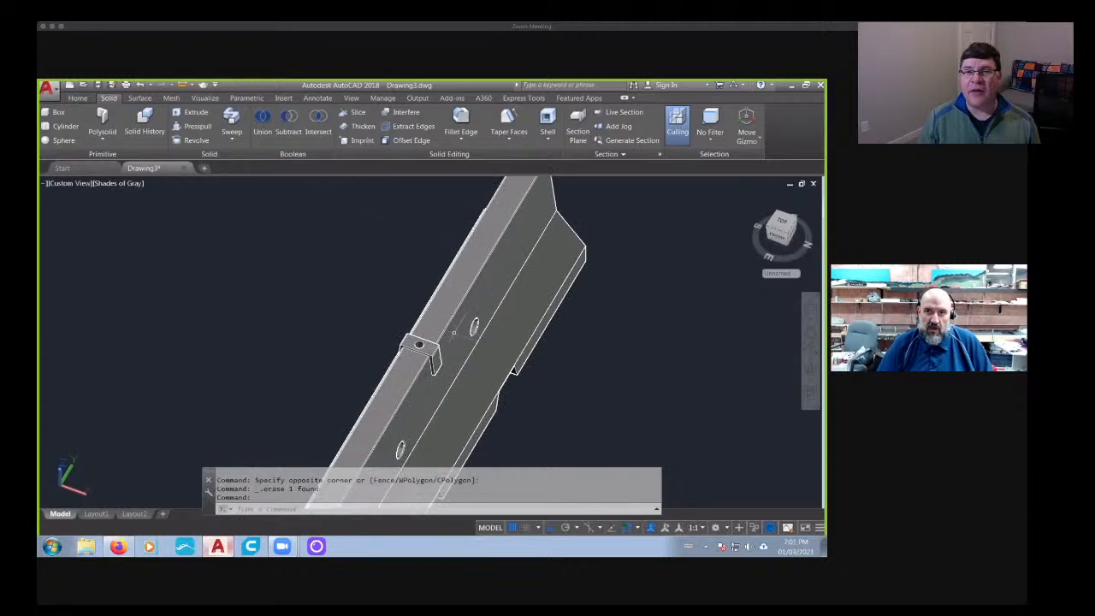
pyautogui.click(454, 130)
pyautogui.moveTo(350, 432); pyautogui.dragTo(361, 391, button='middle')
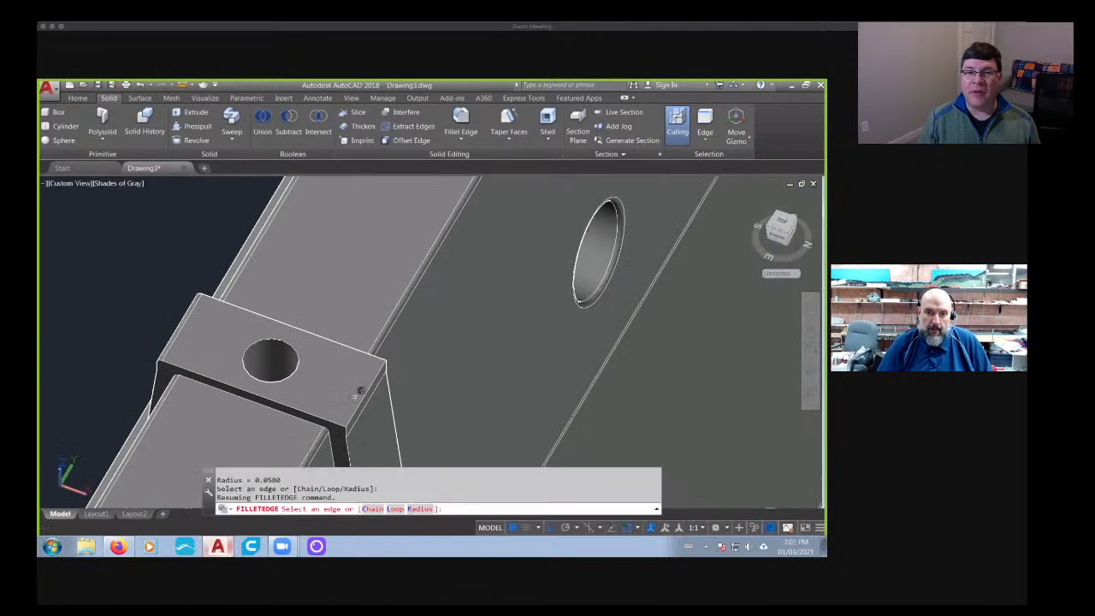
pyautogui.click(364, 398)
pyautogui.press('Return')
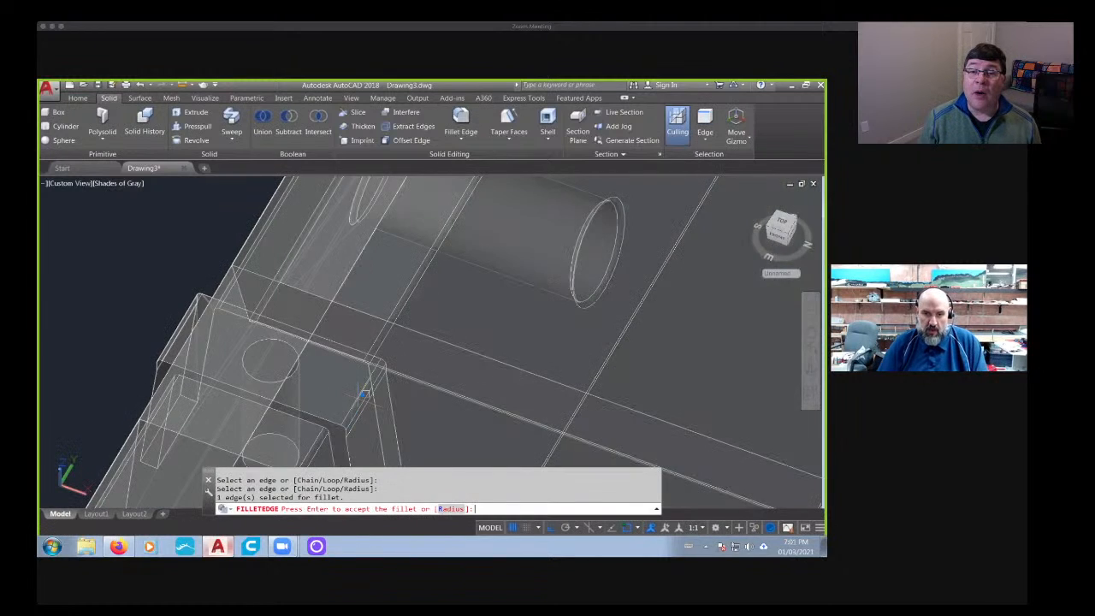
pyautogui.press('Return')
# - Examine the barrier's drilled and rounded top block from several angles, and review it alongside the other barrier variants
pyautogui.scroll(-5, 359, 399)
pyautogui.scroll(-4, 359, 399)
pyautogui.keyDown('shift'); pyautogui.moveTo(360, 399); pyautogui.dragTo(506, 232, button='middle'); pyautogui.keyUp('shift')
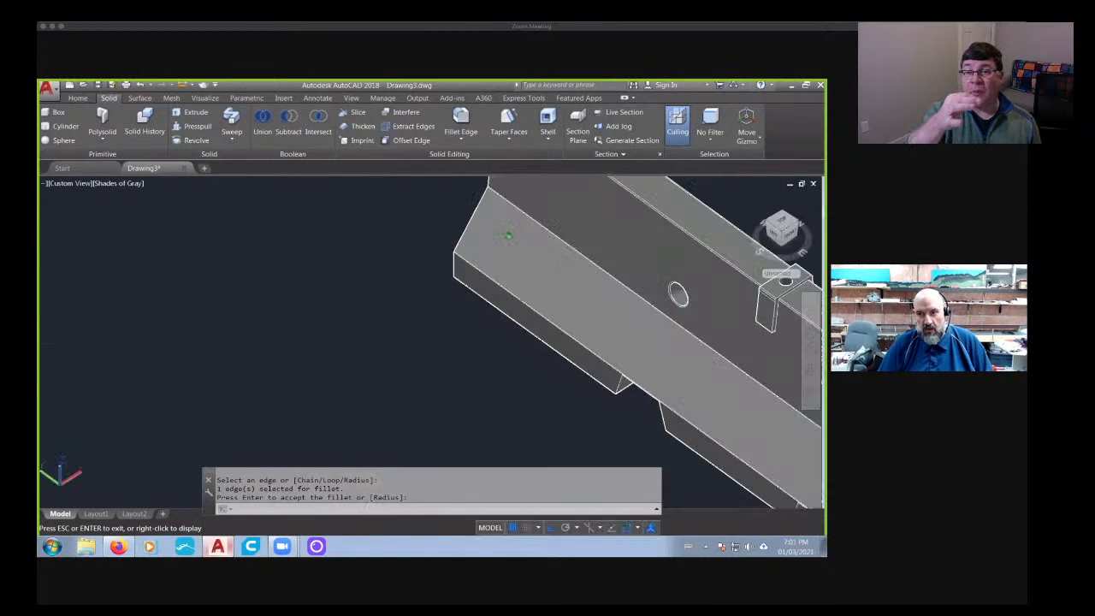
pyautogui.moveTo(628, 339); pyautogui.dragTo(523, 394, button='middle')
pyautogui.scroll(-4, 415, 398)
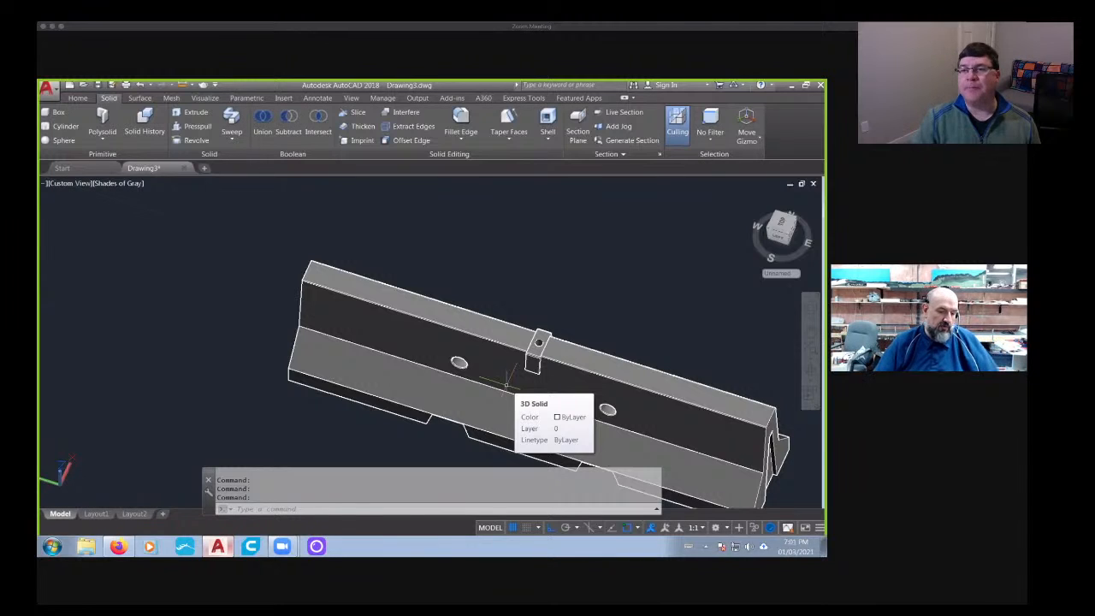
pyautogui.scroll(5, 532, 351)
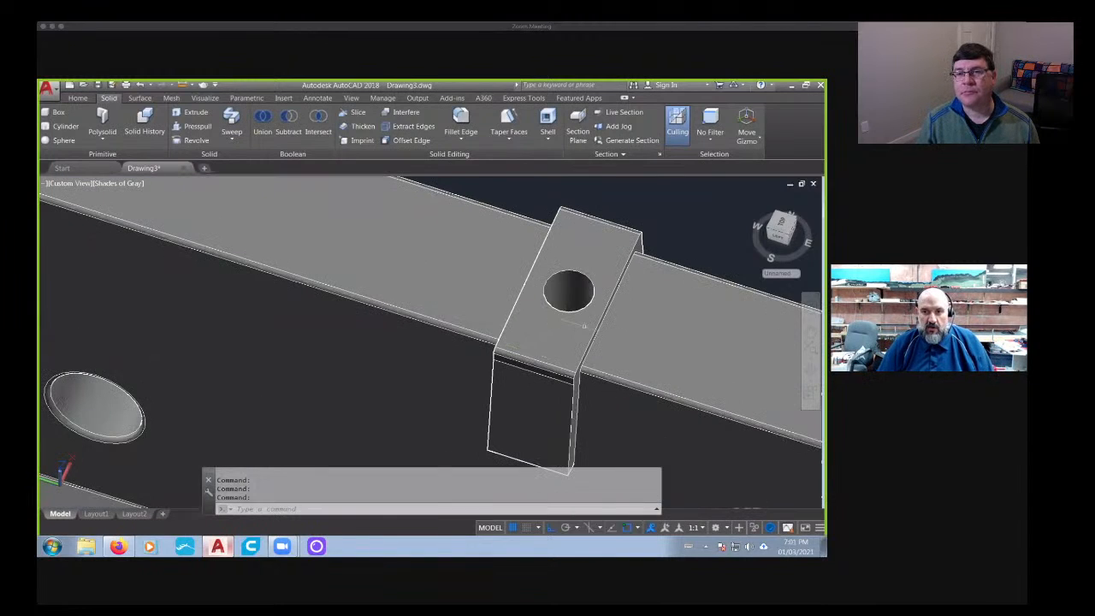
pyautogui.scroll(-10, 584, 326)
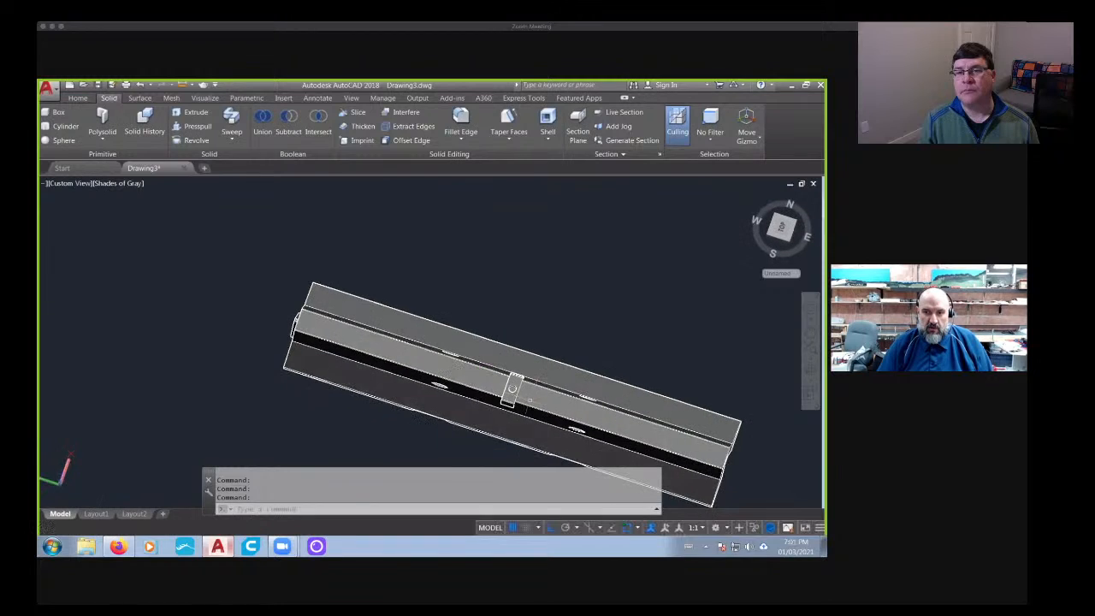
pyautogui.scroll(5, 512, 389)
pyautogui.scroll(-2, 512, 389)
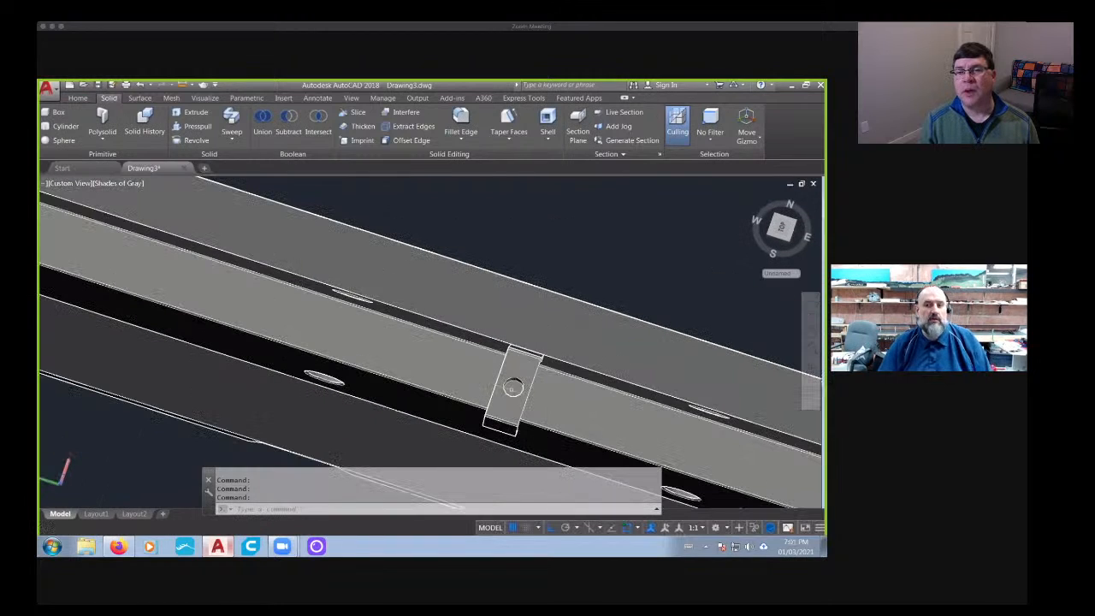
pyautogui.scroll(-4, 512, 390)
pyautogui.keyDown('shift'); pyautogui.moveTo(512, 389); pyautogui.dragTo(557, 371, button='middle'); pyautogui.keyUp('shift')
pyautogui.scroll(3, 608, 368)
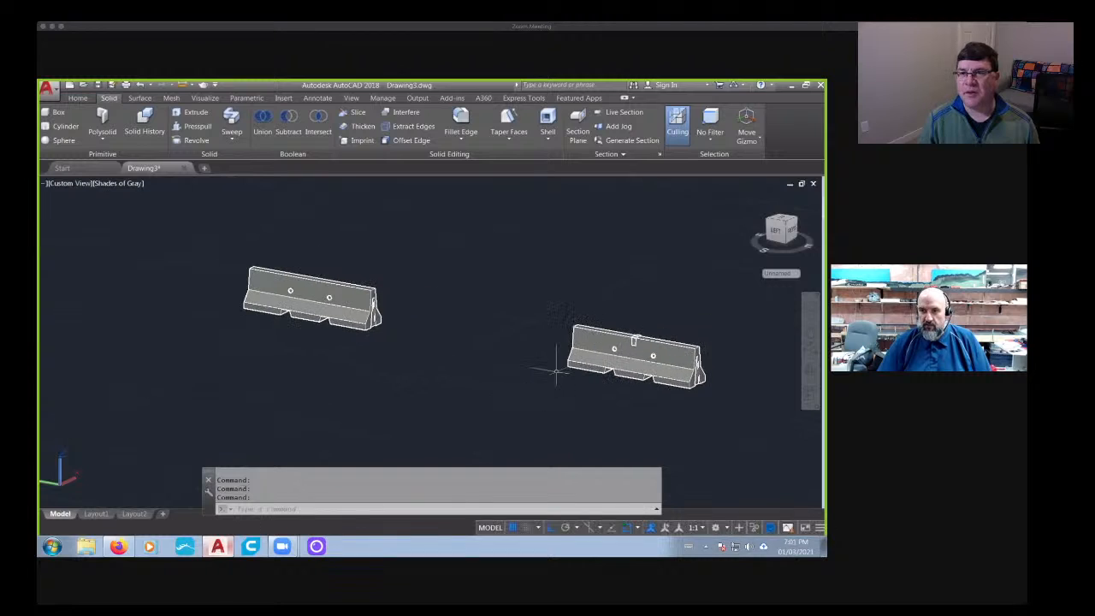
pyautogui.scroll(5, 557, 372)
pyautogui.scroll(-3, 532, 364)
pyautogui.keyDown('shift'); pyautogui.moveTo(439, 355); pyautogui.dragTo(439, 355, button='middle'); pyautogui.keyUp('shift')
pyautogui.keyDown('shift'); pyautogui.moveTo(648, 331); pyautogui.dragTo(470, 377, button='middle'); pyautogui.keyUp('shift')
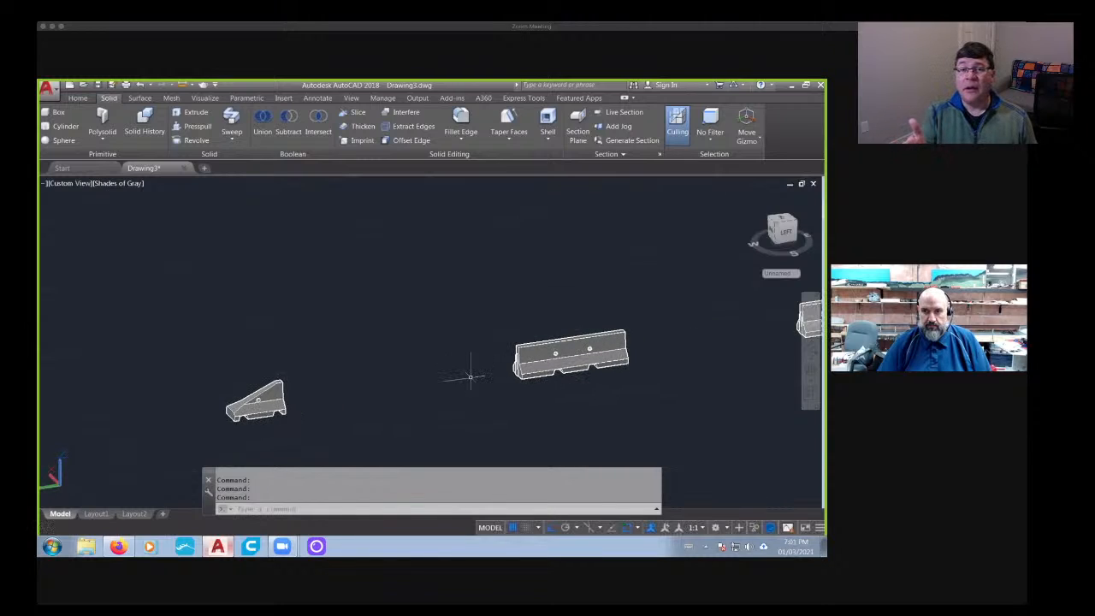
# - Delete the stray object lying in the empty space between the short tapered barrier and the plain barrier
pyautogui.keyDown('shift'); pyautogui.moveTo(419, 408); pyautogui.dragTo(297, 290, button='middle'); pyautogui.keyUp('shift')
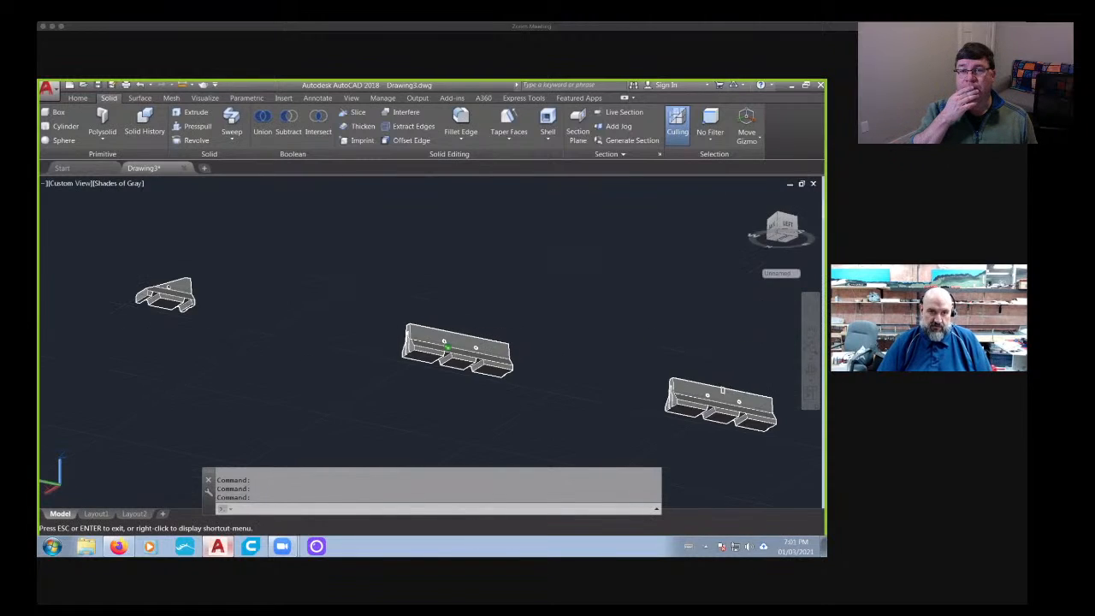
pyautogui.scroll(-2, 307, 274)
pyautogui.scroll(5, 305, 273)
pyautogui.click(290, 282)
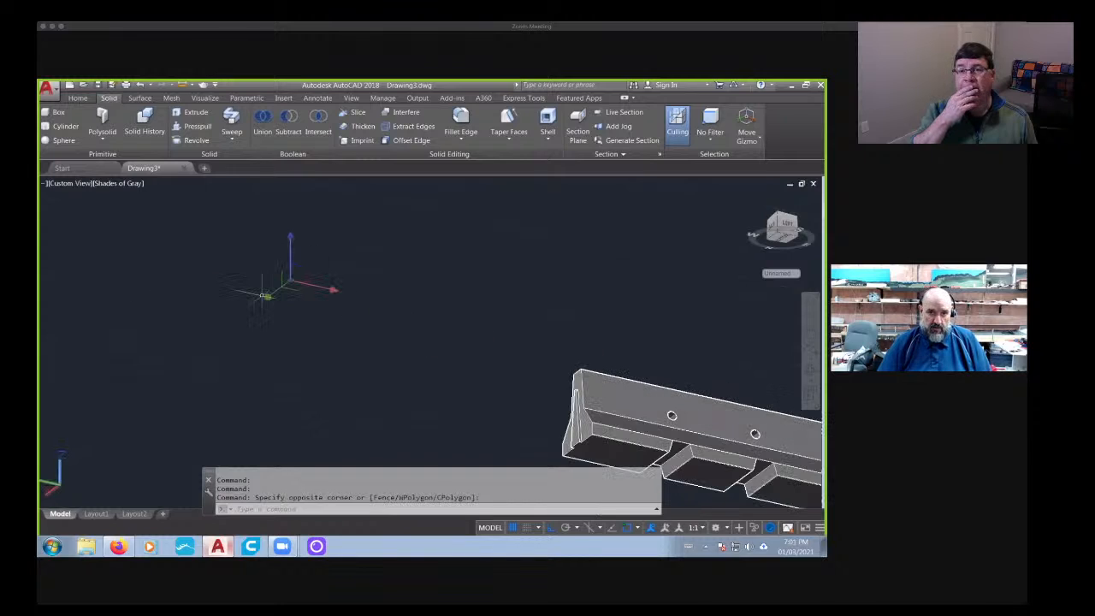
pyautogui.press('Delete')
# - Examine the plain barrier's underside, feet and holes up close, and review all three barriers from several angles
pyautogui.scroll(-2, 332, 343)
pyautogui.moveTo(438, 380); pyautogui.dragTo(403, 344, button='middle')
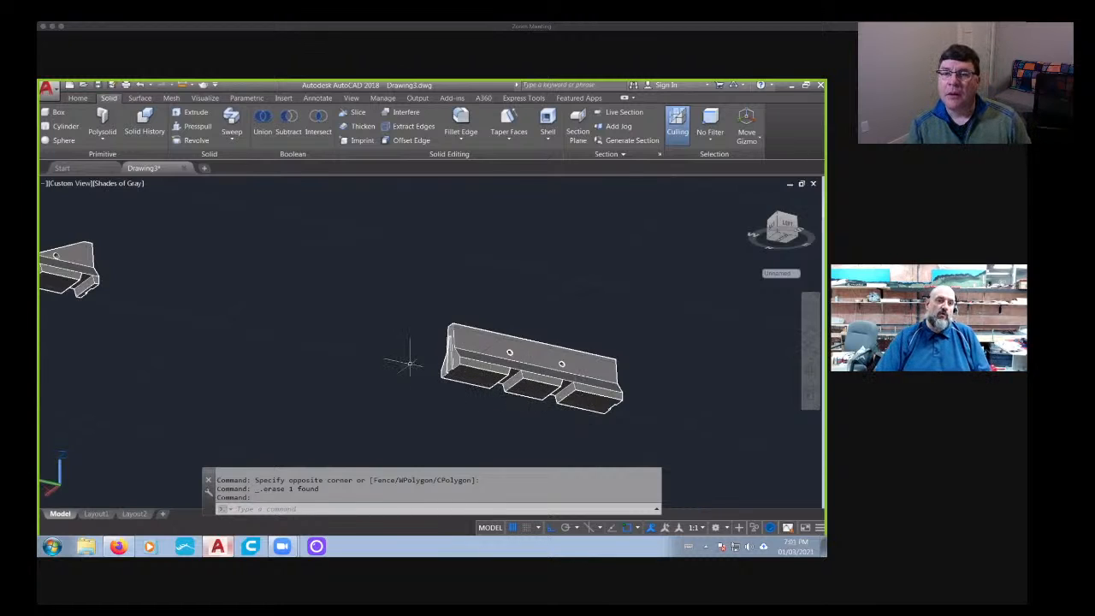
pyautogui.scroll(6, 498, 380)
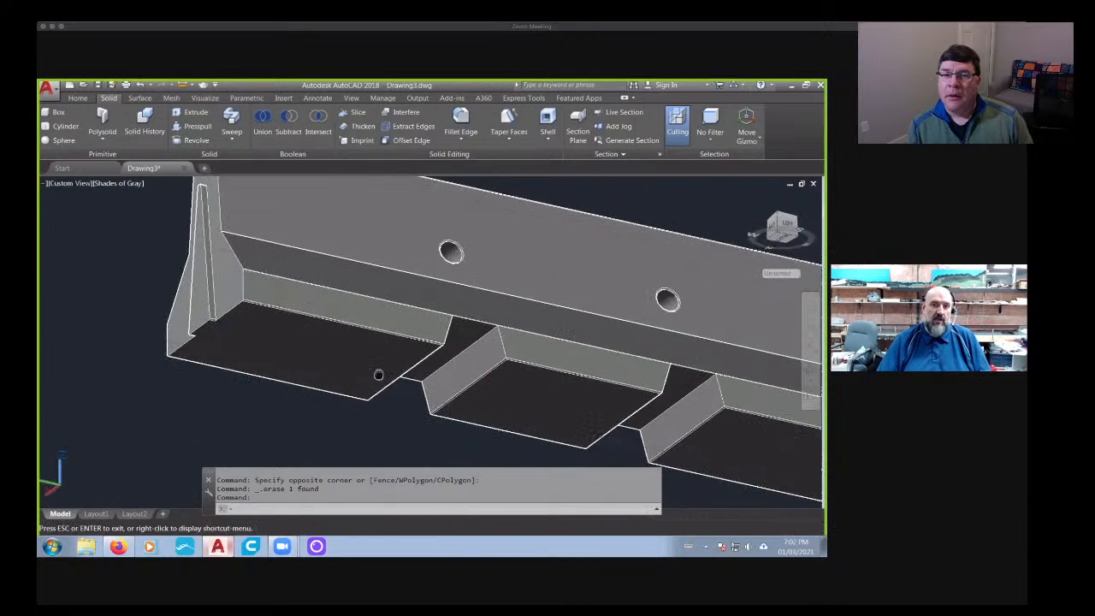
pyautogui.scroll(3, 297, 293)
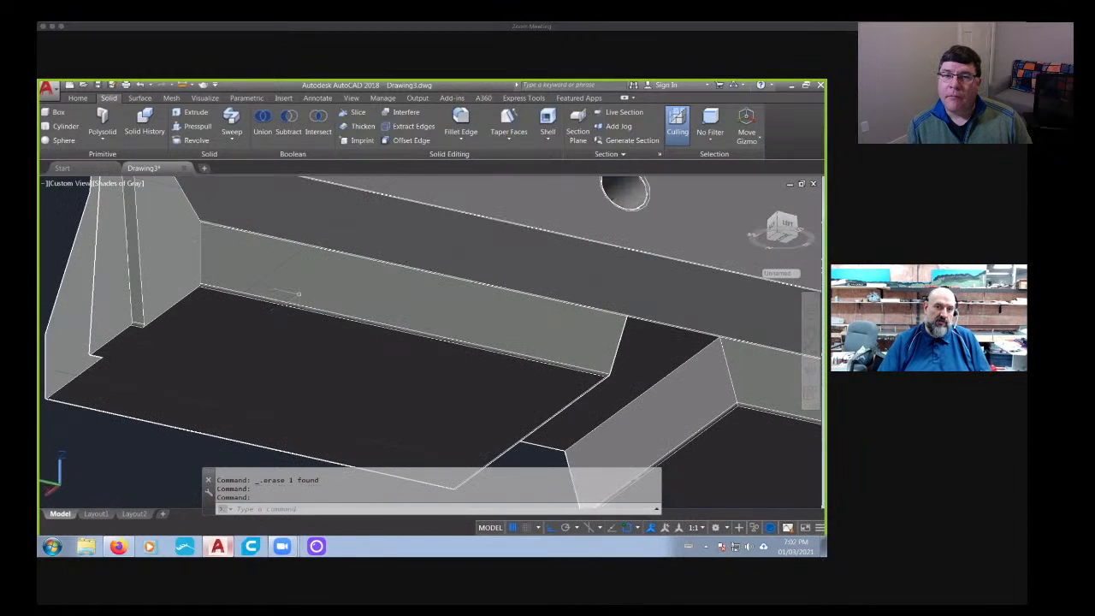
pyautogui.scroll(-2, 321, 336)
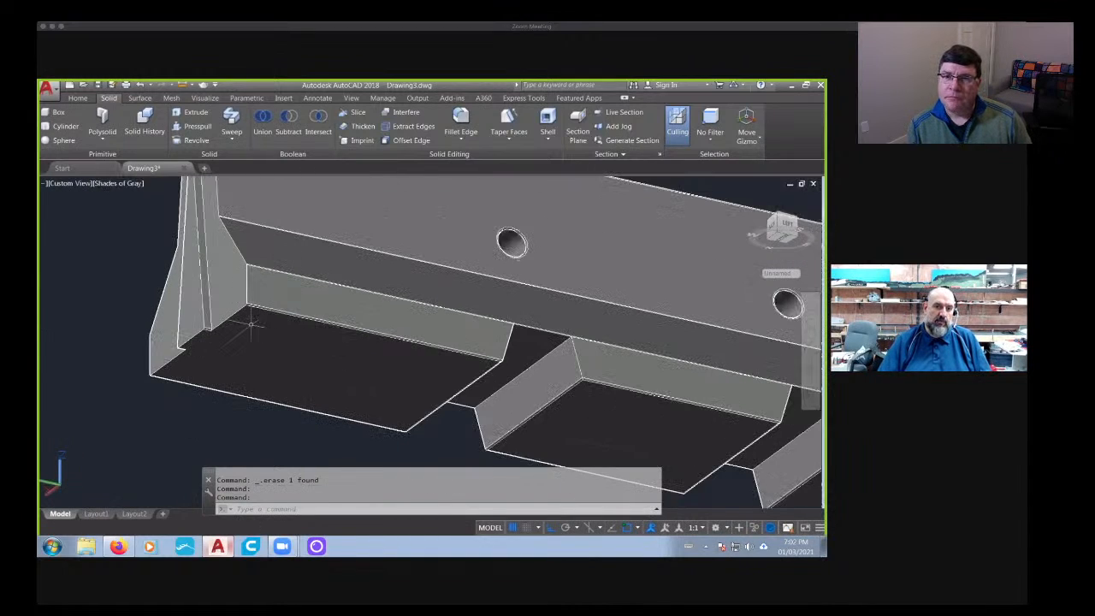
pyautogui.scroll(3, 256, 321)
pyautogui.scroll(-10, 287, 341)
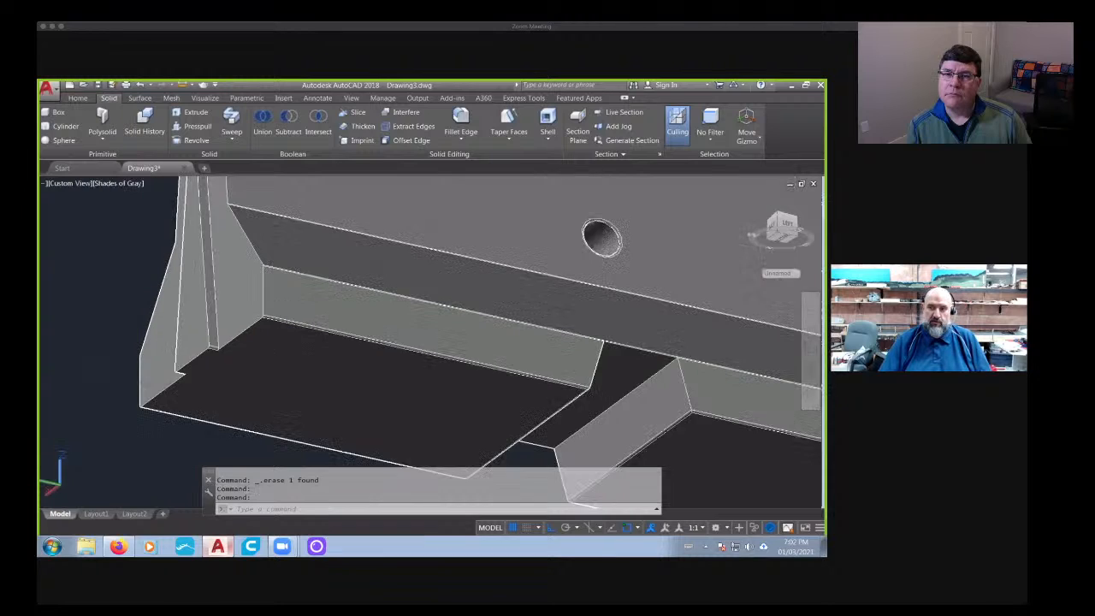
pyautogui.moveTo(331, 384); pyautogui.dragTo(388, 383, button='middle')
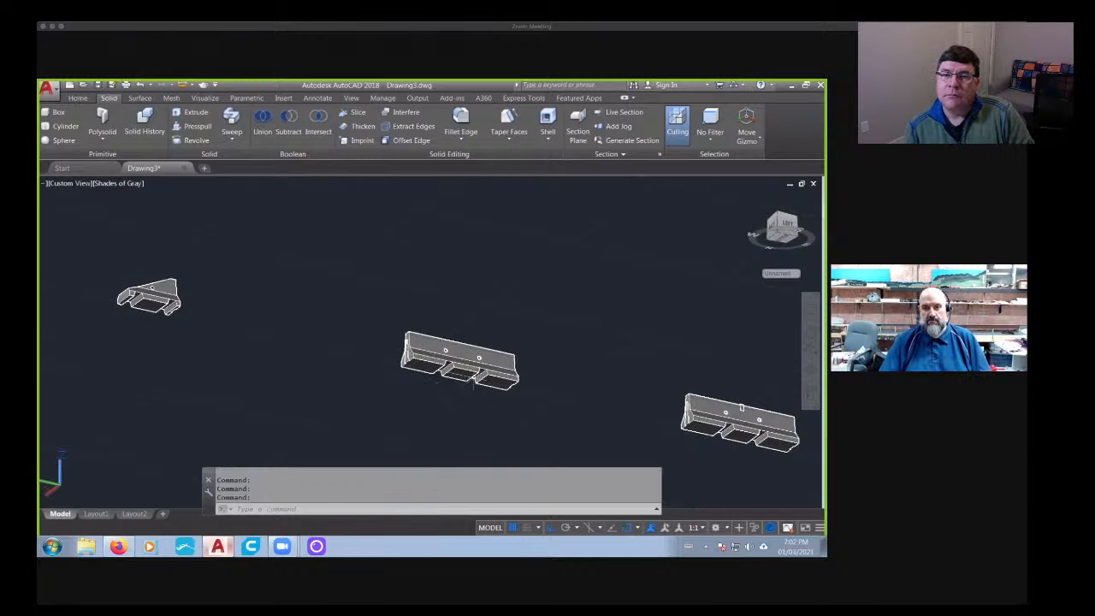
pyautogui.keyDown('shift'); pyautogui.moveTo(473, 383); pyautogui.dragTo(534, 458, button='middle'); pyautogui.keyUp('shift')
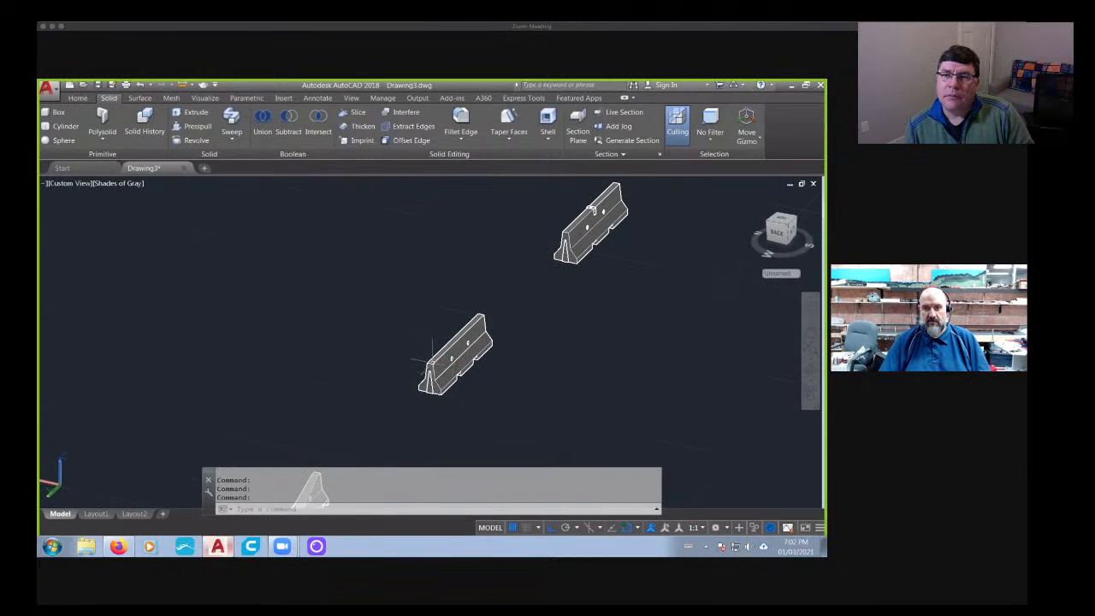
pyautogui.scroll(5, 432, 358)
pyautogui.scroll(-5, 445, 380)
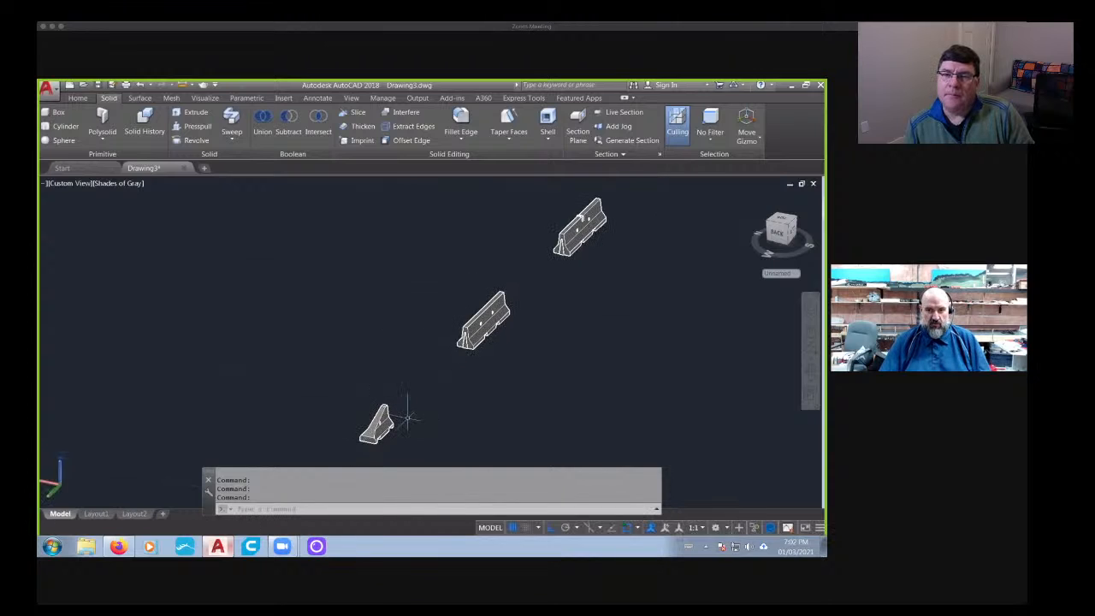
pyautogui.keyDown('shift'); pyautogui.moveTo(407, 418); pyautogui.dragTo(126, 224, button='middle'); pyautogui.keyUp('shift')
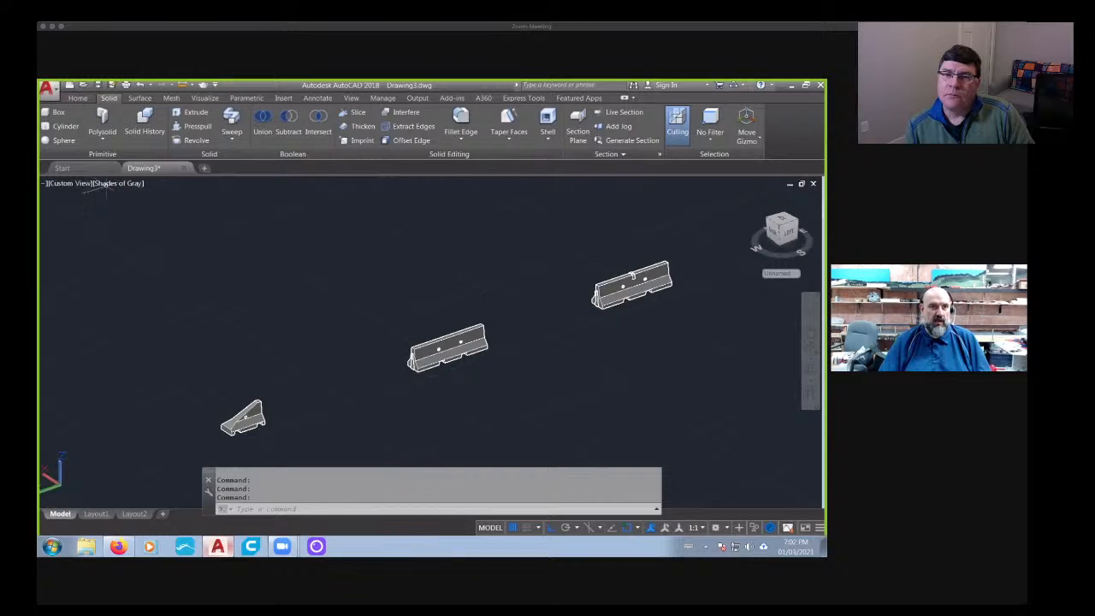
pyautogui.keyDown('shift'); pyautogui.moveTo(571, 295); pyautogui.dragTo(491, 345, button='middle'); pyautogui.keyUp('shift')
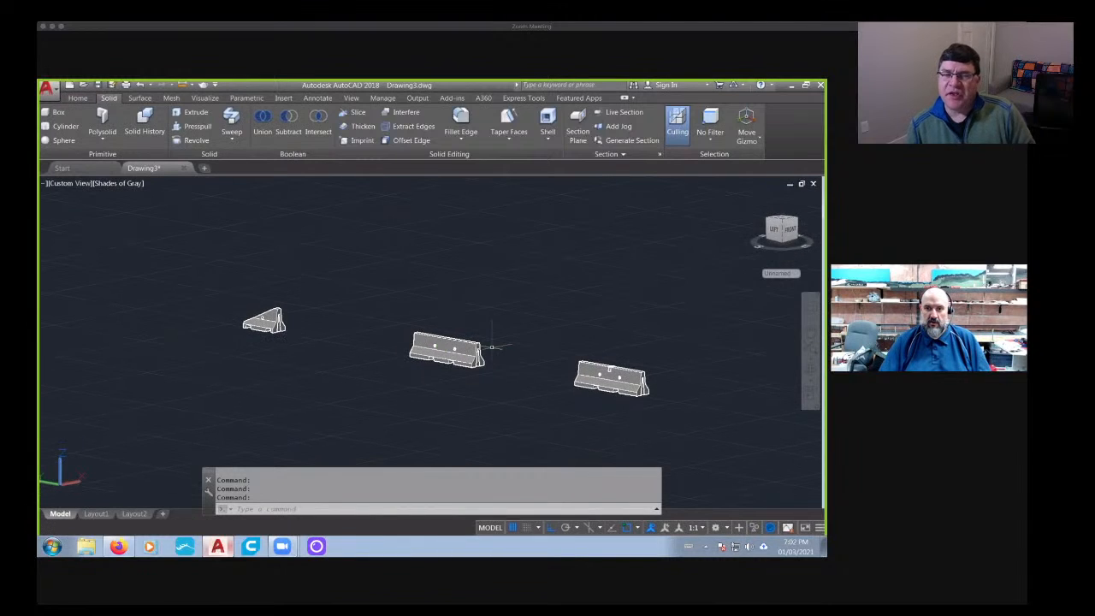
pyautogui.scroll(5, 426, 349)
pyautogui.scroll(2, 426, 349)
pyautogui.scroll(-5, 426, 348)
pyautogui.keyDown('shift'); pyautogui.moveTo(401, 384); pyautogui.dragTo(455, 351, button='middle'); pyautogui.keyUp('shift')
# - Show the barriers in the left side view and align the UCS with the current view
pyautogui.click(782, 228)
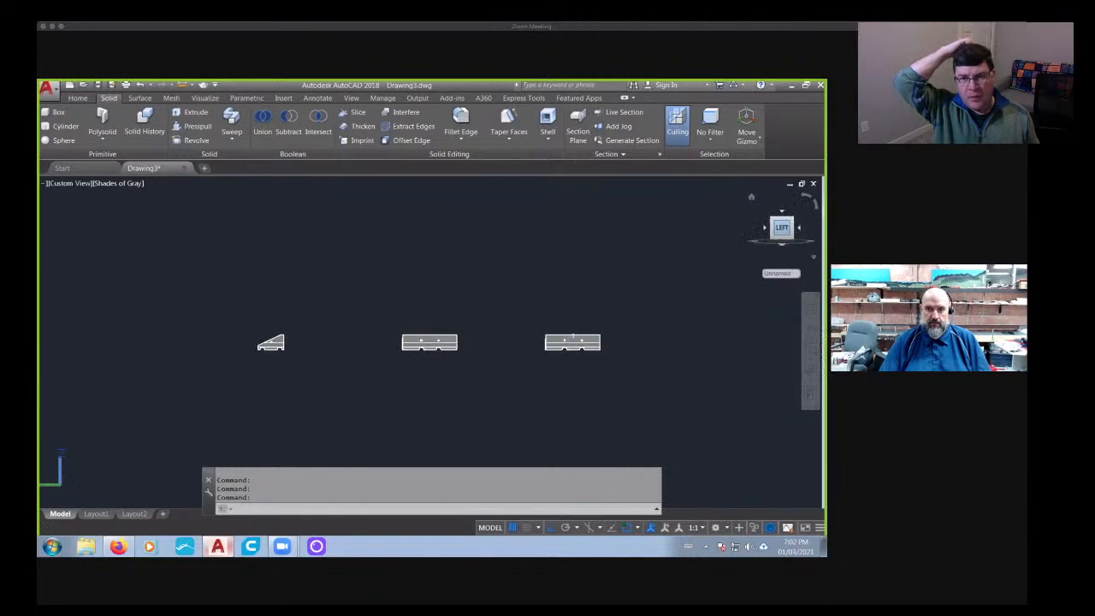
pyautogui.scroll(5, 420, 348)
pyautogui.scroll(5, 418, 346)
pyautogui.press('Escape')
pyautogui.press('Escape')
pyautogui.press('Escape')
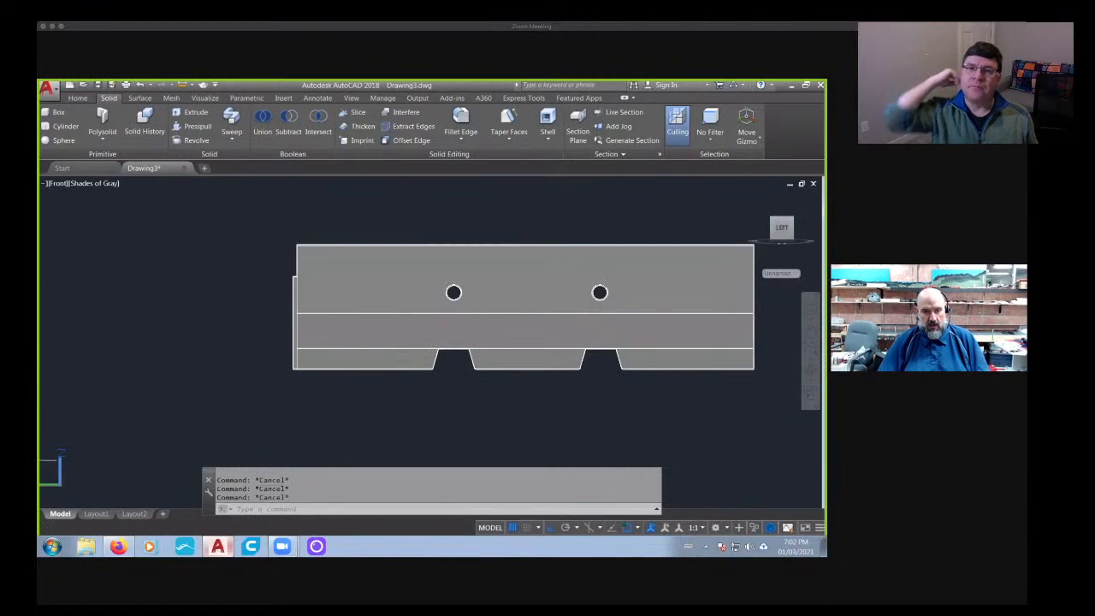
pyautogui.rightClick(58, 483)
pyautogui.click(87, 441)
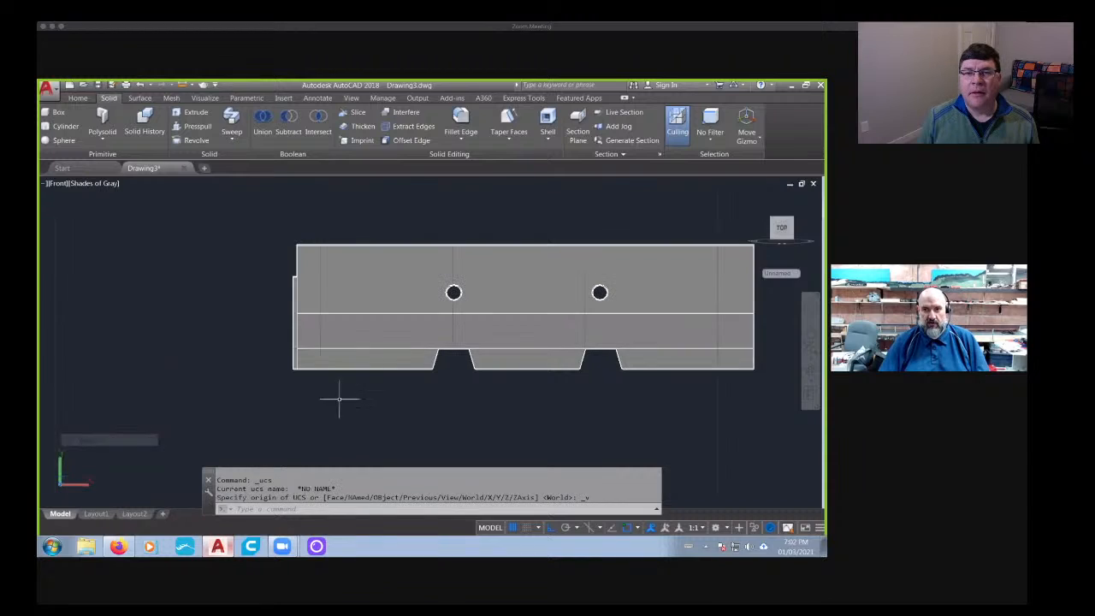
# - Copy the plain two-hole barrier straight up, about 15 units above the original
pyautogui.moveTo(337, 398); pyautogui.dragTo(247, 408, button='middle')
pyautogui.write('co')
pyautogui.press('Return')
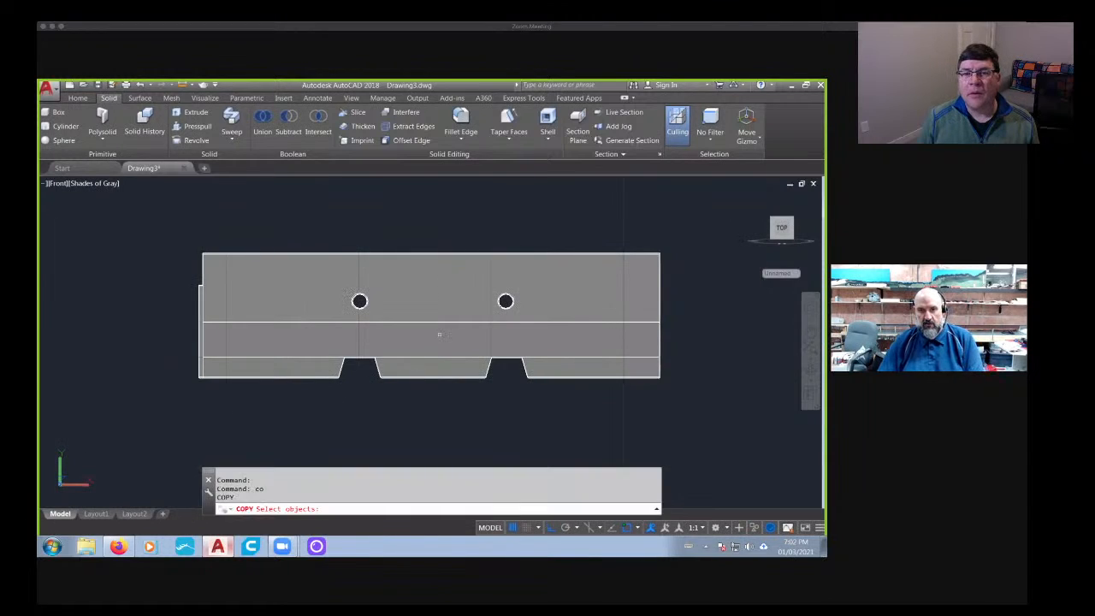
pyautogui.click(440, 334)
pyautogui.moveTo(540, 358); pyautogui.dragTo(288, 379, button='middle')
pyautogui.press('Return')
pyautogui.click(522, 377)
pyautogui.moveTo(525, 302); pyautogui.dragTo(521, 433, button='middle')
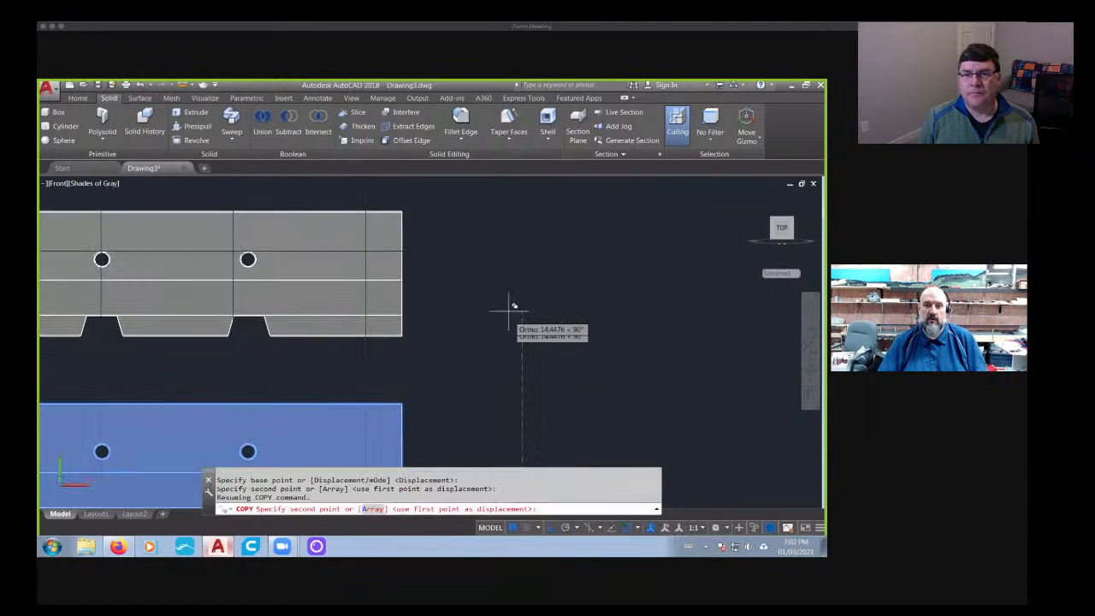
pyautogui.click(514, 305)
pyautogui.press('Escape')
pyautogui.press('Escape')
# - Slice the upper barrier copy horizontally along the top line of its feet, keeping both sides
pyautogui.moveTo(183, 356); pyautogui.dragTo(276, 335, button='middle')
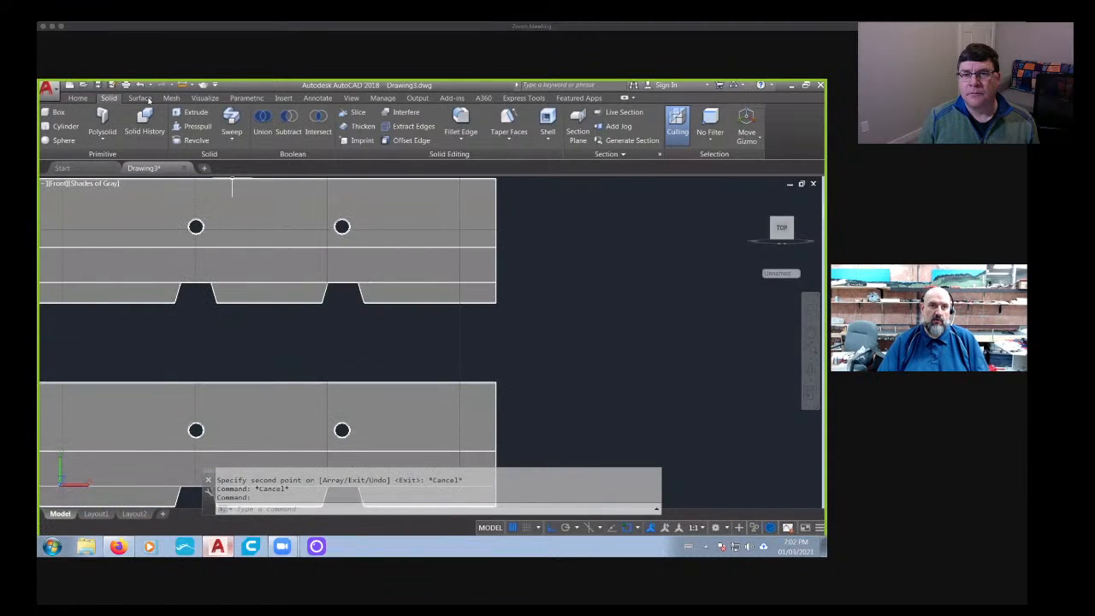
pyautogui.click(355, 116)
pyautogui.click(268, 292)
pyautogui.press('Return')
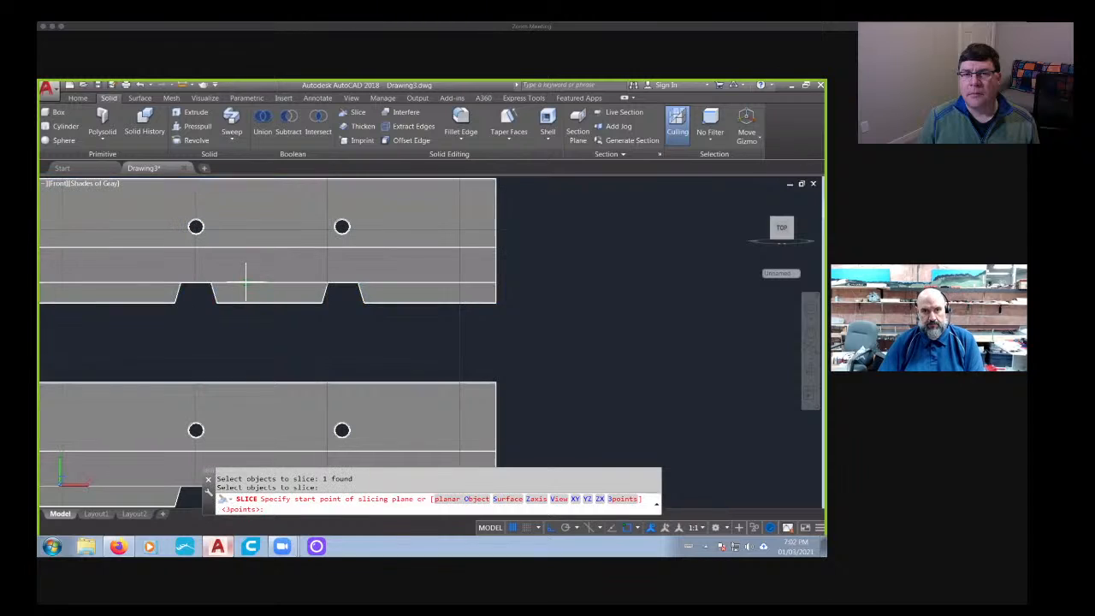
pyautogui.click(246, 280)
pyautogui.click(463, 281)
pyautogui.press('Return')
pyautogui.press('Return')
# - Slice the separated foot section vertically through the first notch, below the first hole, keeping both sides
pyautogui.moveTo(279, 359); pyautogui.dragTo(422, 352, button='middle')
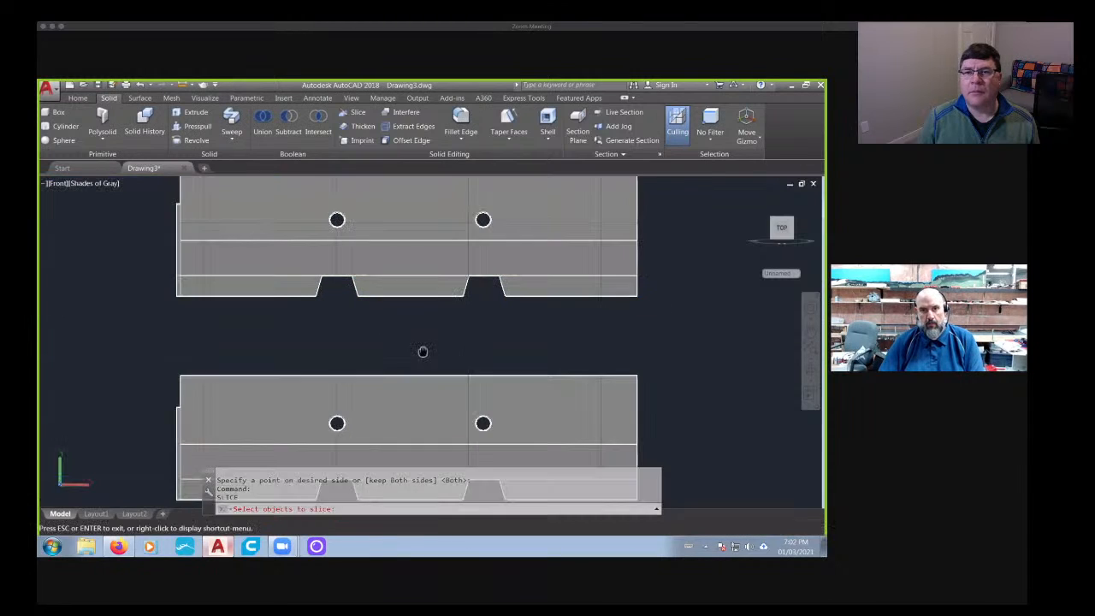
pyautogui.click(354, 113)
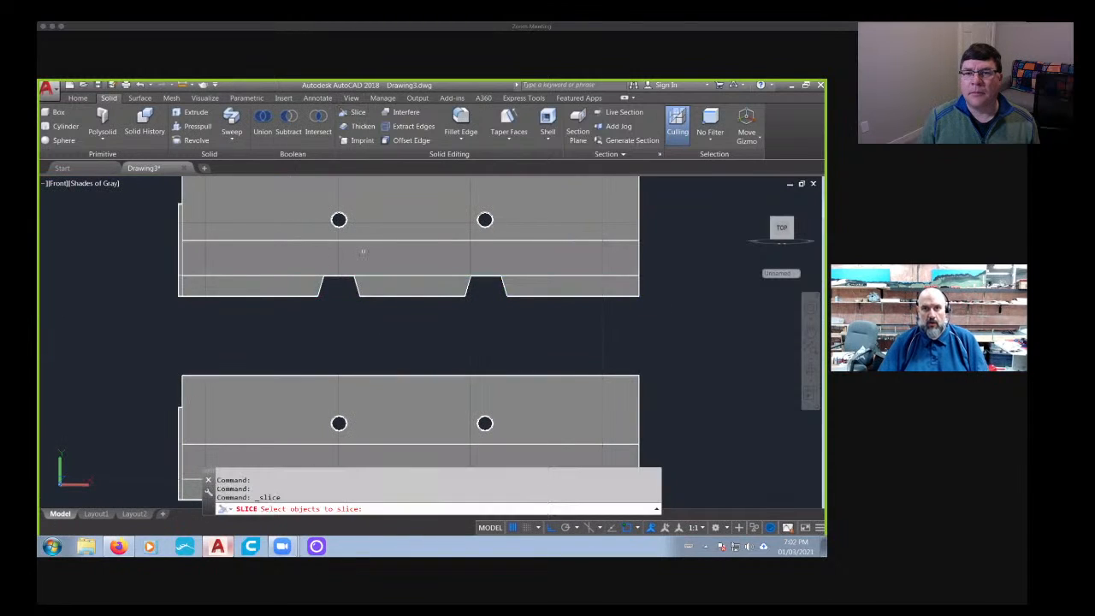
pyautogui.click(385, 283)
pyautogui.press('Return')
pyautogui.click(339, 318)
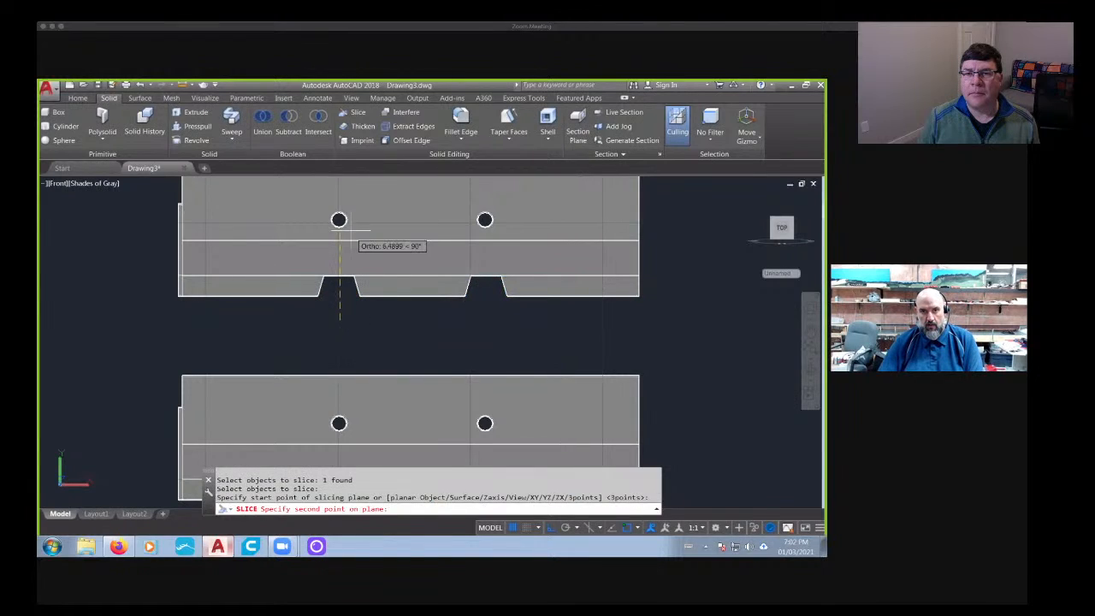
pyautogui.click(351, 232)
pyautogui.press('Return')
pyautogui.press('Return')
# - Slice the remaining foot section vertically through the second notch, below the second hole, keeping both sides
pyautogui.click(511, 287)
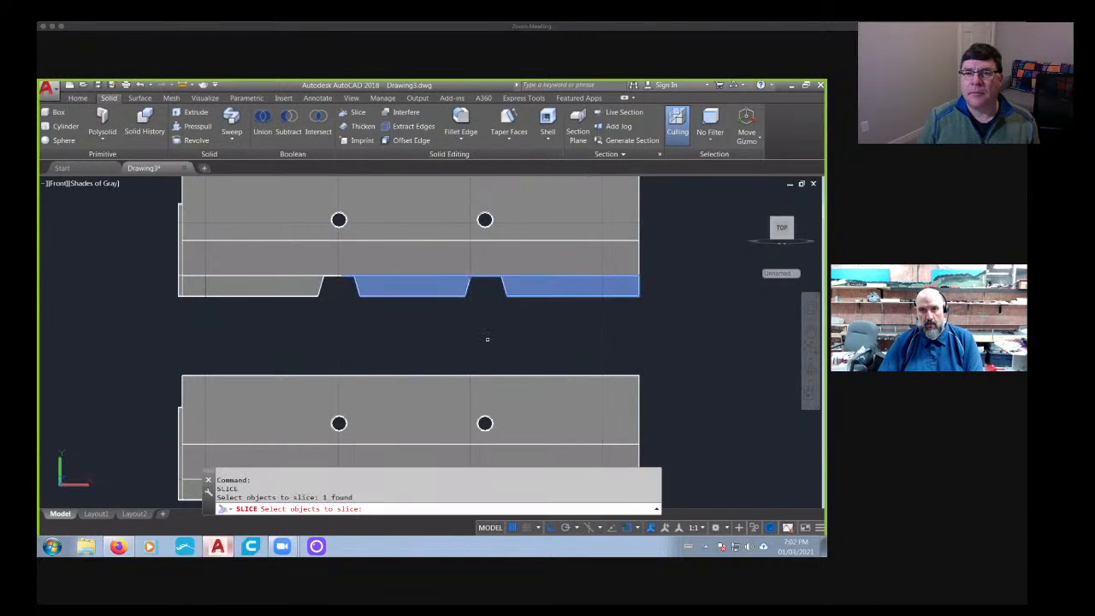
pyautogui.press('Return')
pyautogui.click(486, 332)
pyautogui.click(485, 278)
pyautogui.press('Return')
pyautogui.press('Return')
pyautogui.press('Escape')
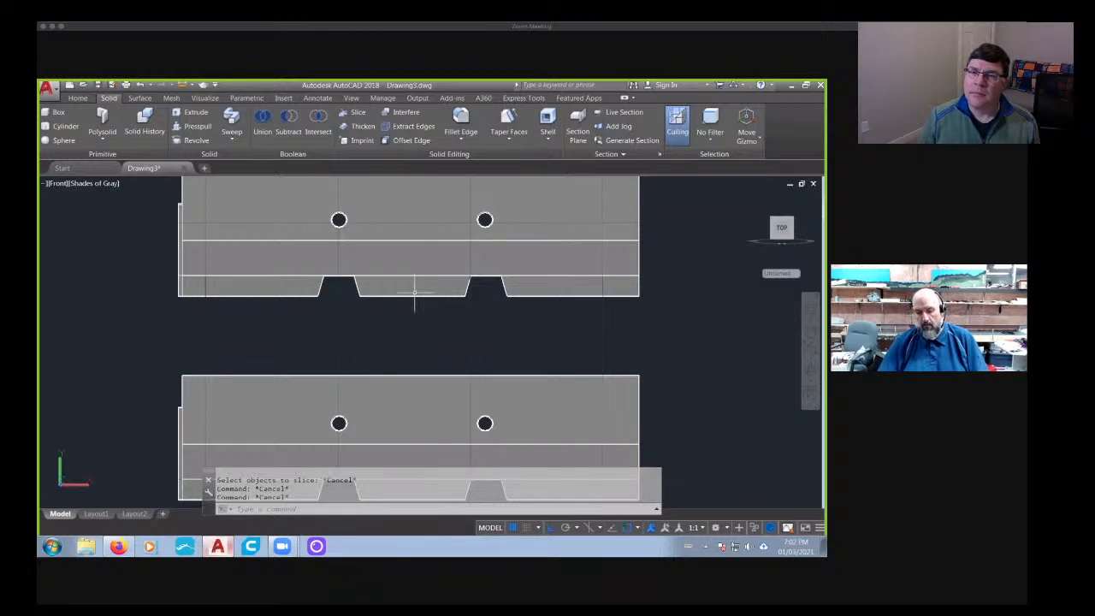
# - Delete the middle foot from the upper barrier copy
pyautogui.click(416, 291)
pyautogui.press('Delete')
pyautogui.scroll(-2, 415, 294)
pyautogui.keyDown('shift'); pyautogui.moveTo(500, 291); pyautogui.dragTo(455, 316, button='middle'); pyautogui.keyUp('shift')
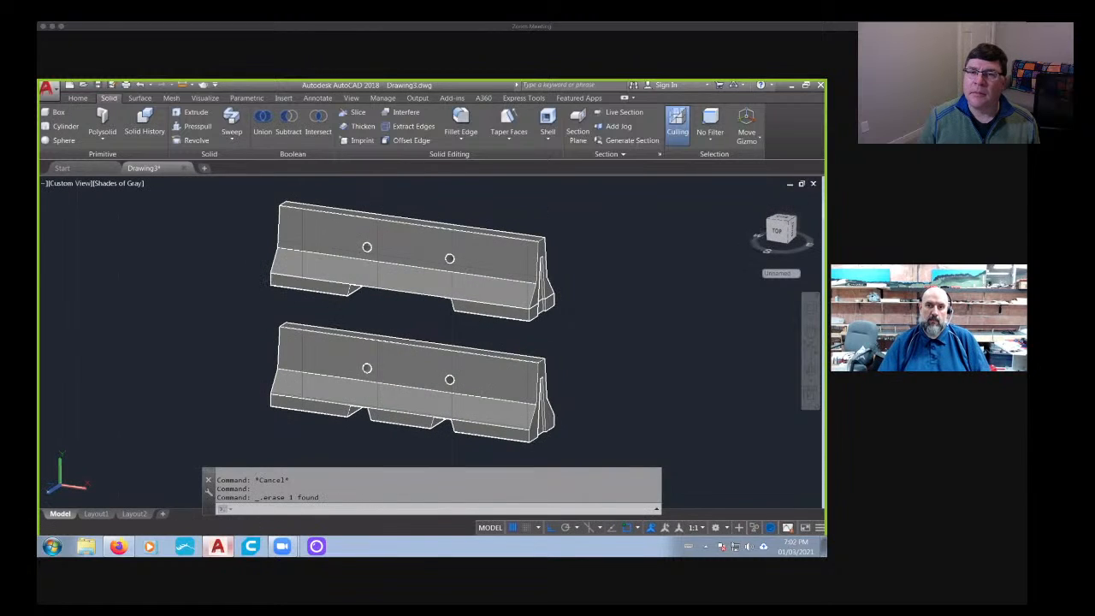
# - Union the two remaining end feet with the body of the upper barrier copy
pyautogui.scroll(-3, 461, 323)
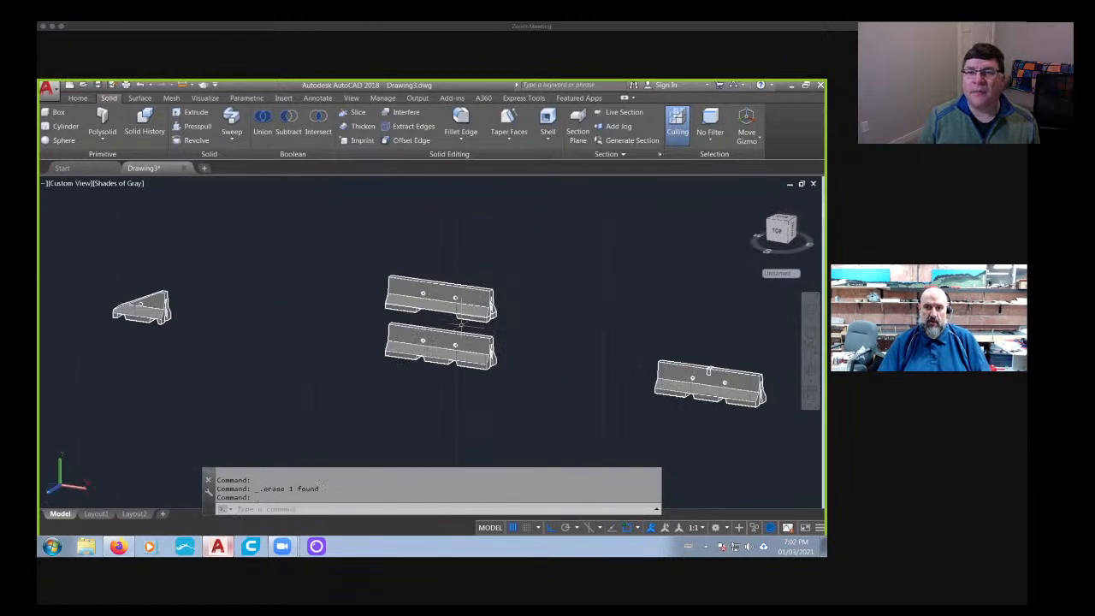
pyautogui.keyDown('shift'); pyautogui.moveTo(413, 383); pyautogui.dragTo(454, 362, button='middle'); pyautogui.keyUp('shift')
pyautogui.click(235, 509)
pyautogui.write('unio')
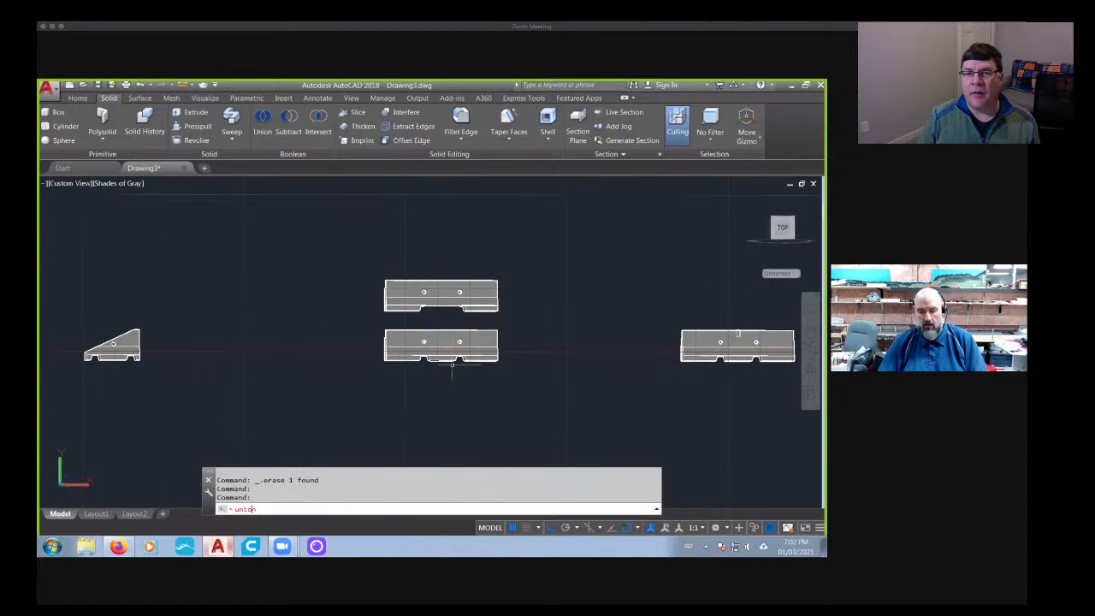
pyautogui.write('n')
pyautogui.press('Return')
pyautogui.scroll(3, 476, 304)
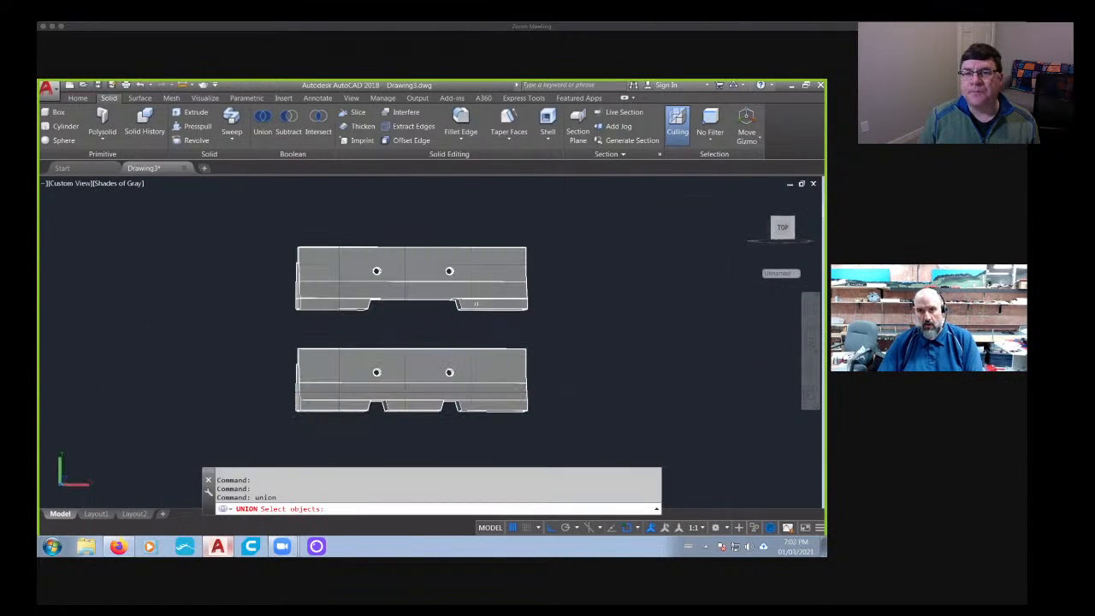
pyautogui.click(342, 287)
pyautogui.press('Return')
pyautogui.scroll(-3, 348, 305)
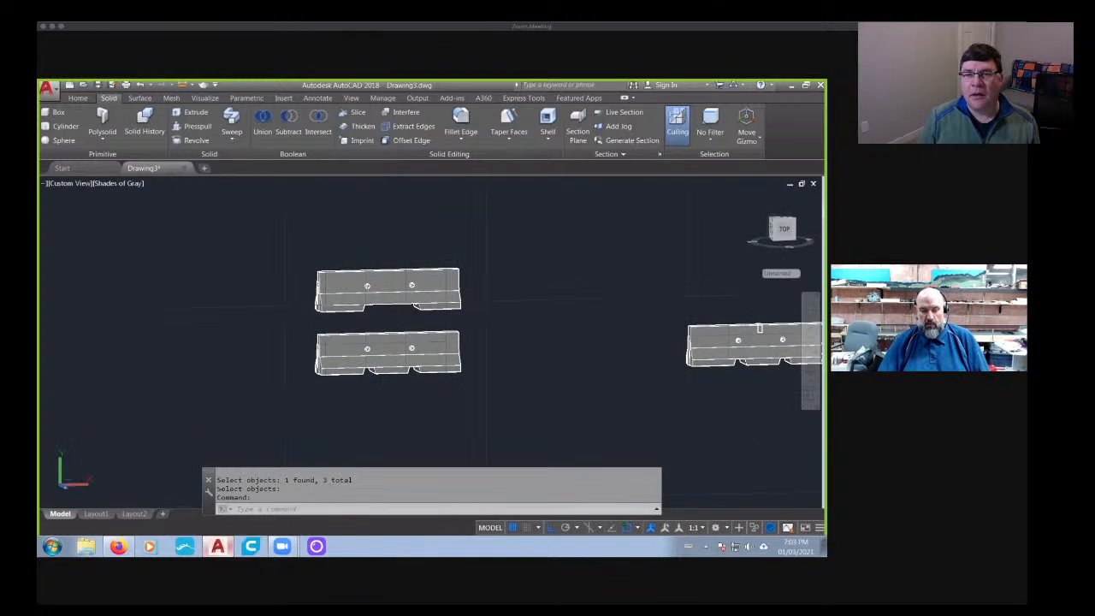
# - Copy the original plain three-footed barrier straight up, above the two-footed version
pyautogui.write('co')
pyautogui.click(413, 366)
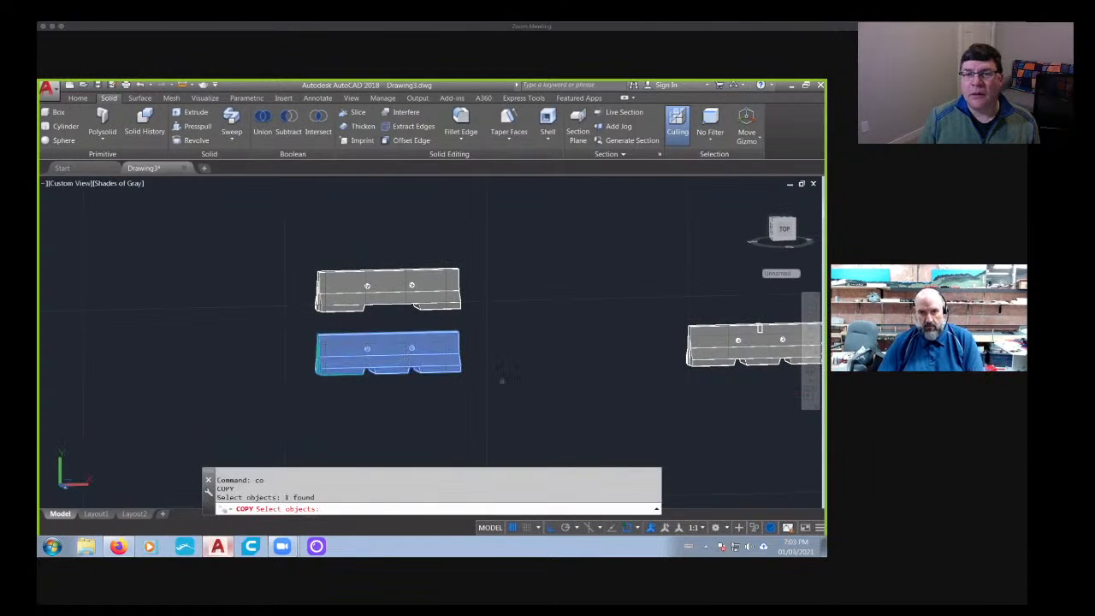
pyautogui.press('Return')
pyautogui.click(519, 373)
pyautogui.moveTo(518, 259); pyautogui.dragTo(508, 376, button='middle')
pyautogui.click(556, 304)
pyautogui.press('Escape')
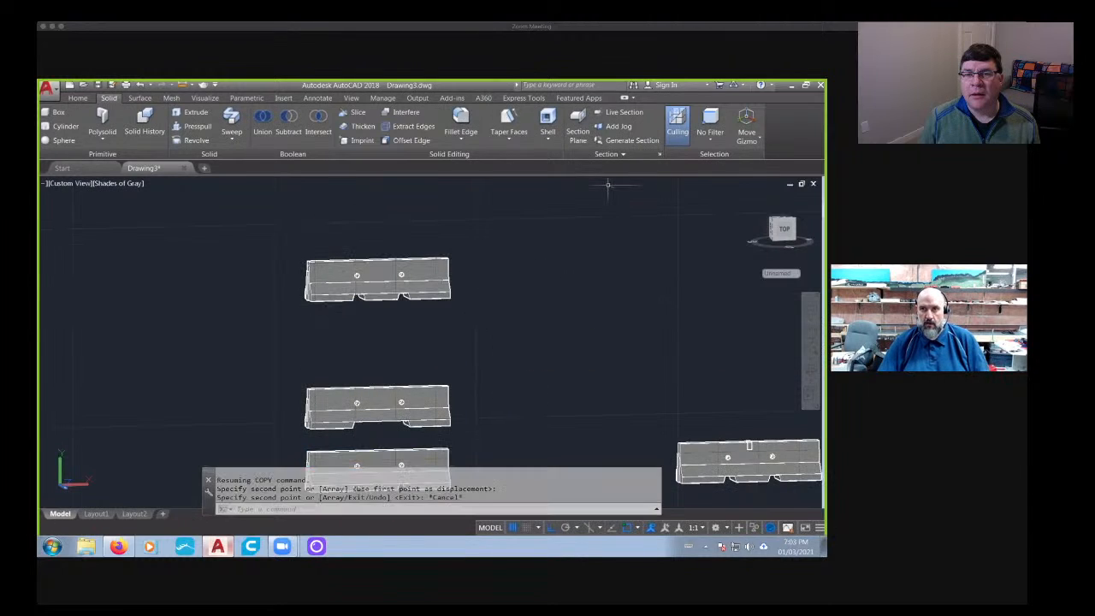
# - Set the subobject selection filter to Face and delete the rim face around one hole of the topmost barrier copy
pyautogui.click(720, 142)
pyautogui.click(717, 224)
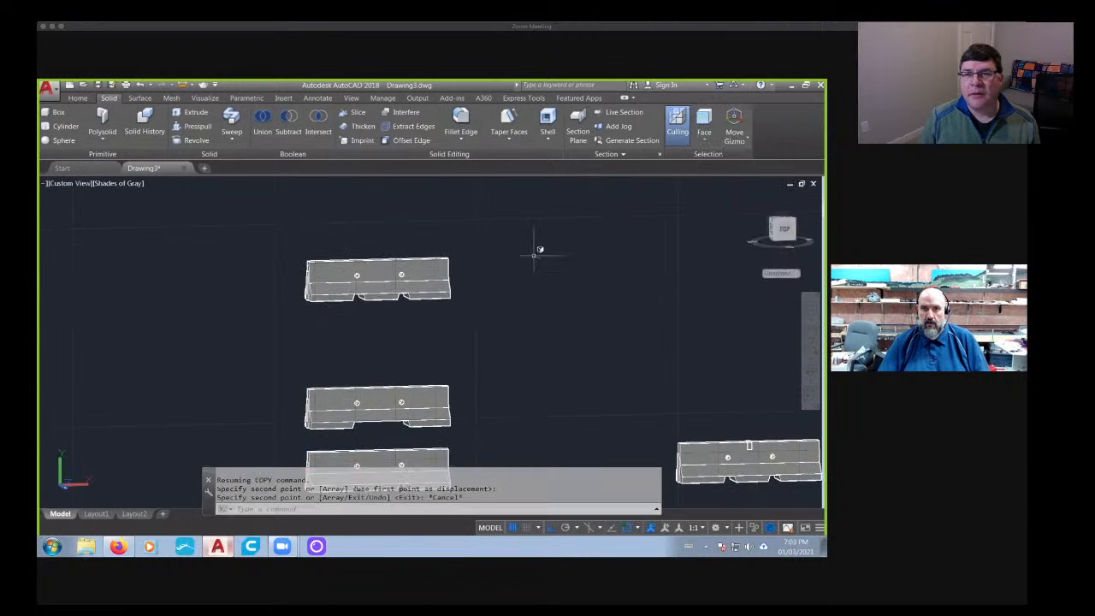
pyautogui.scroll(2, 397, 285)
pyautogui.scroll(12, 408, 272)
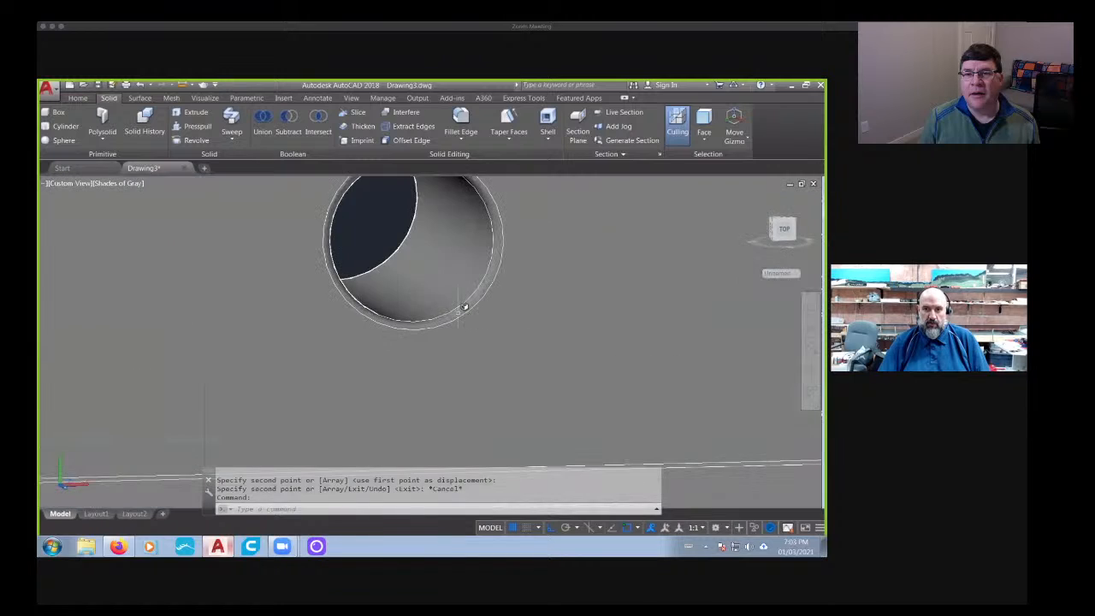
pyautogui.click(468, 304)
pyautogui.press('Delete')
# - Delete the rim face around the other hole on the same side of the topmost barrier copy
pyautogui.scroll(-4, 457, 311)
pyautogui.moveTo(457, 345)
pyautogui.mouseDown(button='middle')
pyautogui.moveTo(757, 358)
pyautogui.moveTo(484, 320)
pyautogui.mouseUp(button='middle')
pyautogui.click(403, 298)
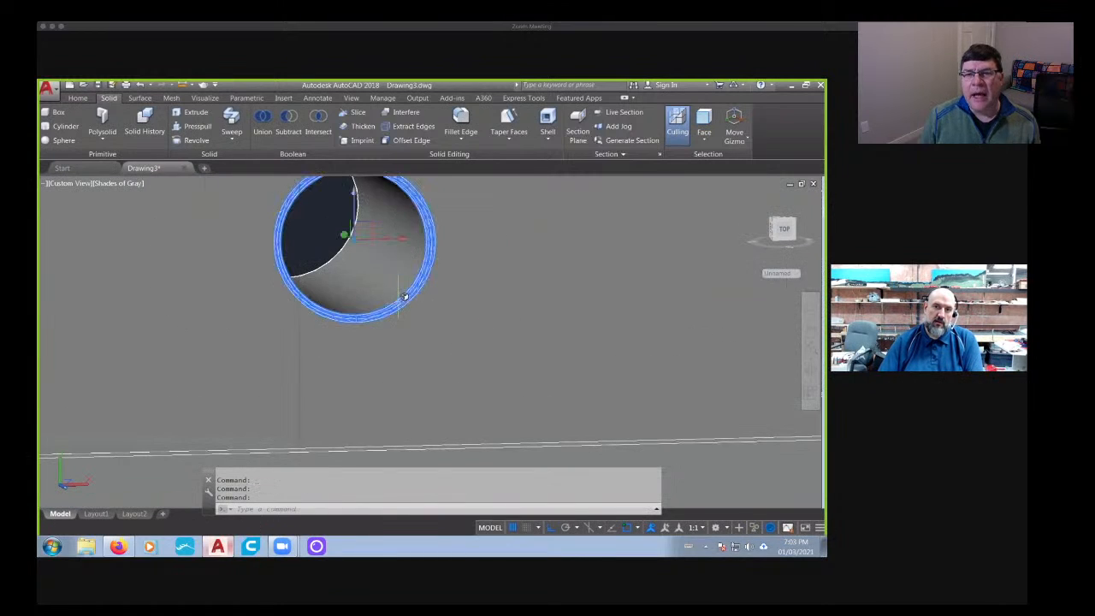
pyautogui.press('Delete')
pyautogui.scroll(-6, 379, 317)
pyautogui.keyDown('shift'); pyautogui.moveTo(321, 343); pyautogui.dragTo(499, 336, button='middle'); pyautogui.keyUp('shift')
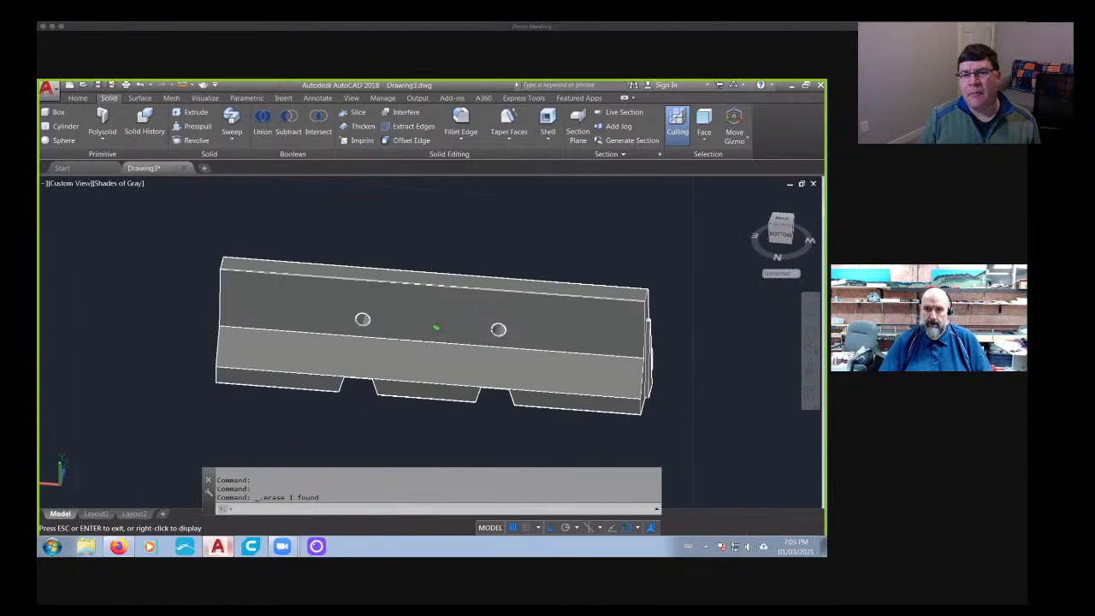
# - Remove the two remaining hole openings from the topmost barrier copy by deleting their wall and rim faces
pyautogui.scroll(8, 499, 335)
pyautogui.click(503, 350)
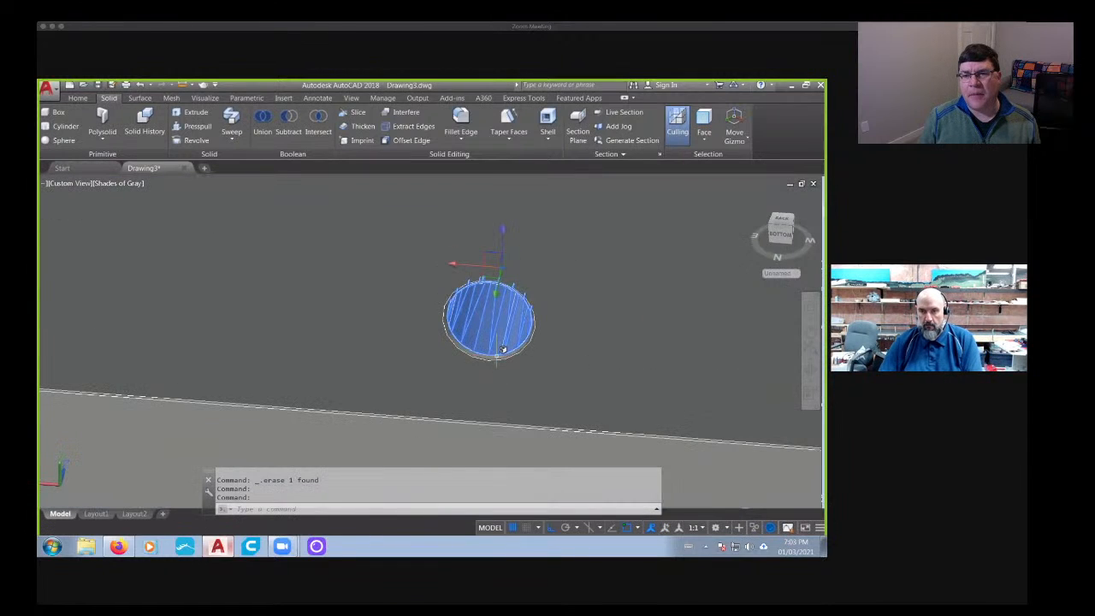
pyautogui.click(494, 358)
pyautogui.scroll(-6, 367, 366)
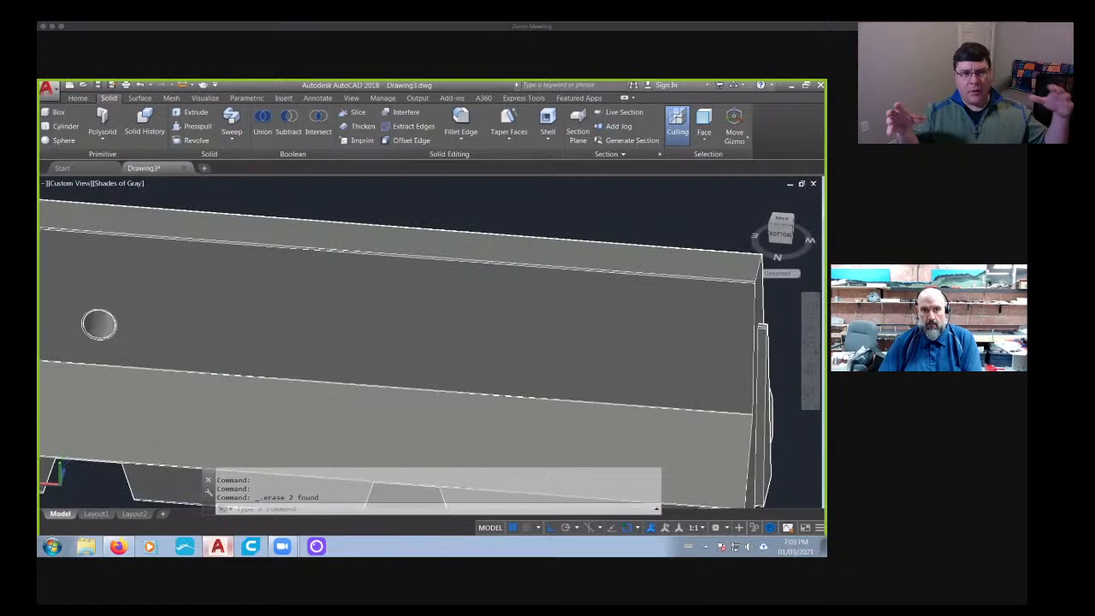
pyautogui.moveTo(159, 354); pyautogui.dragTo(445, 360, button='middle')
pyautogui.scroll(6, 398, 347)
pyautogui.click(364, 315)
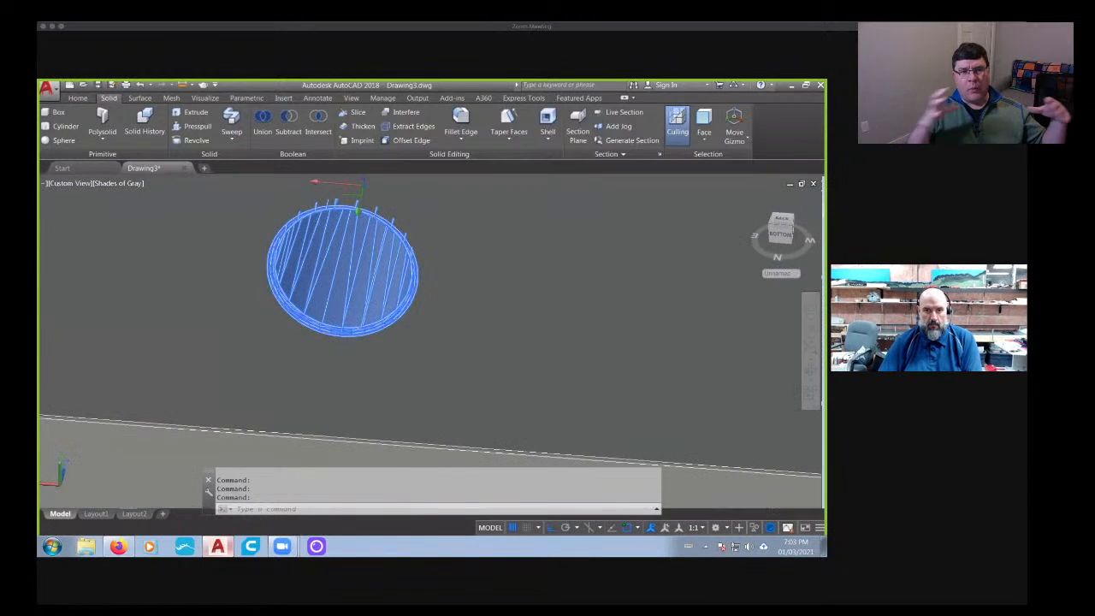
pyautogui.press('Delete')
pyautogui.moveTo(384, 330)
pyautogui.mouseDown(button='middle')
pyautogui.moveTo(538, 351)
pyautogui.moveTo(472, 325)
pyautogui.moveTo(505, 396)
pyautogui.moveTo(539, 368)
pyautogui.moveTo(525, 337)
pyautogui.mouseUp(button='middle')
pyautogui.scroll(-3, 467, 334)
pyautogui.scroll(6, 557, 325)
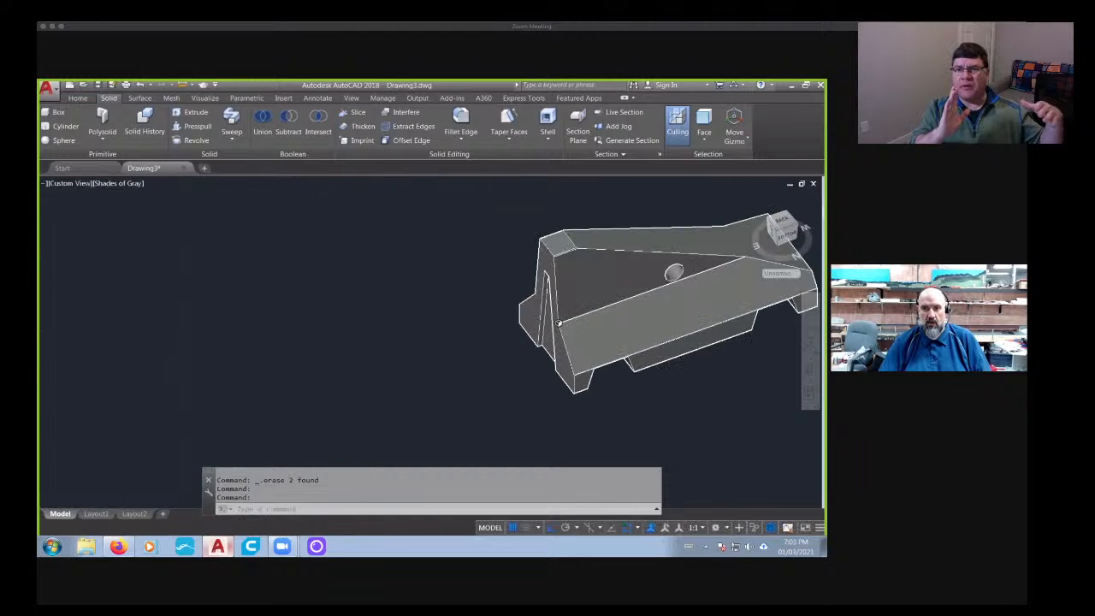
pyautogui.scroll(-3, 552, 261)
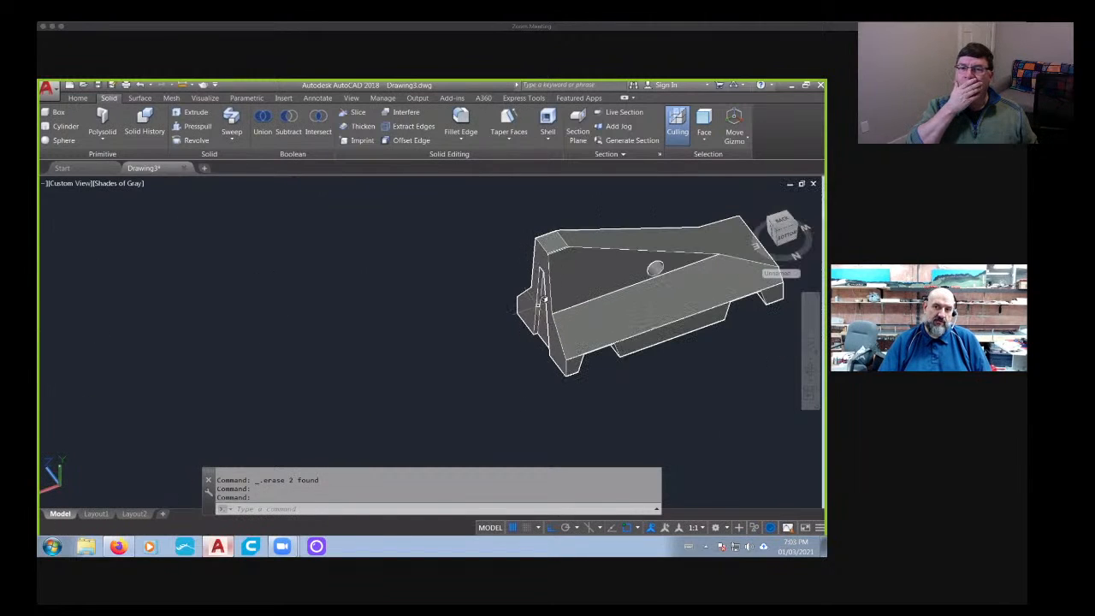
pyautogui.keyDown('shift'); pyautogui.moveTo(521, 364); pyautogui.dragTo(540, 317, button='middle'); pyautogui.keyUp('shift')
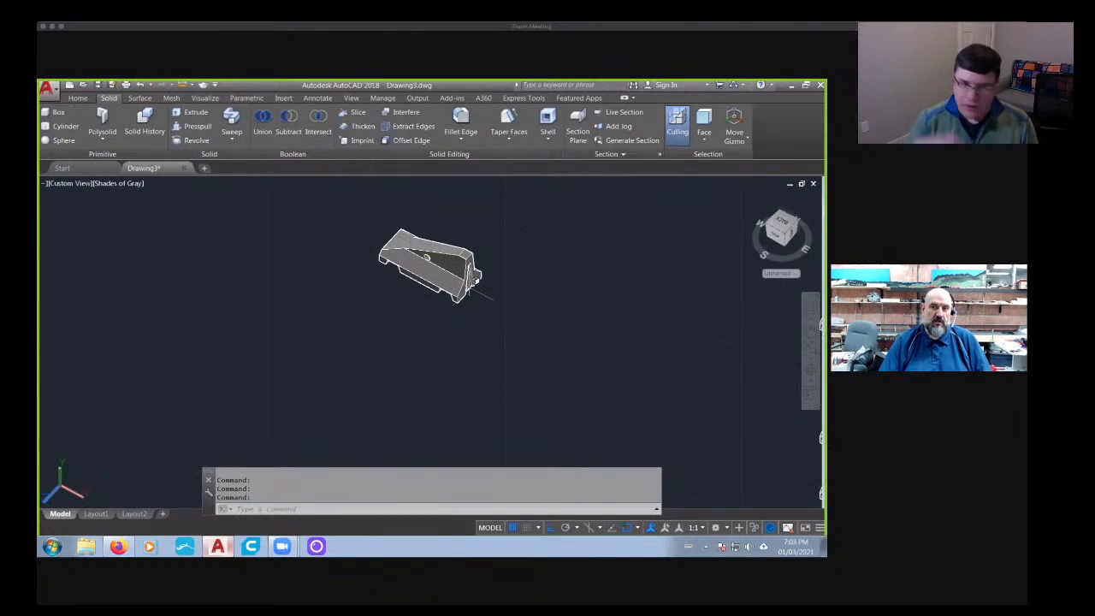
pyautogui.keyDown('shift'); pyautogui.moveTo(476, 289); pyautogui.dragTo(530, 326, button='middle'); pyautogui.keyUp('shift')
# - Try to copy the topmost hole-free barrier straight up
pyautogui.write('co')
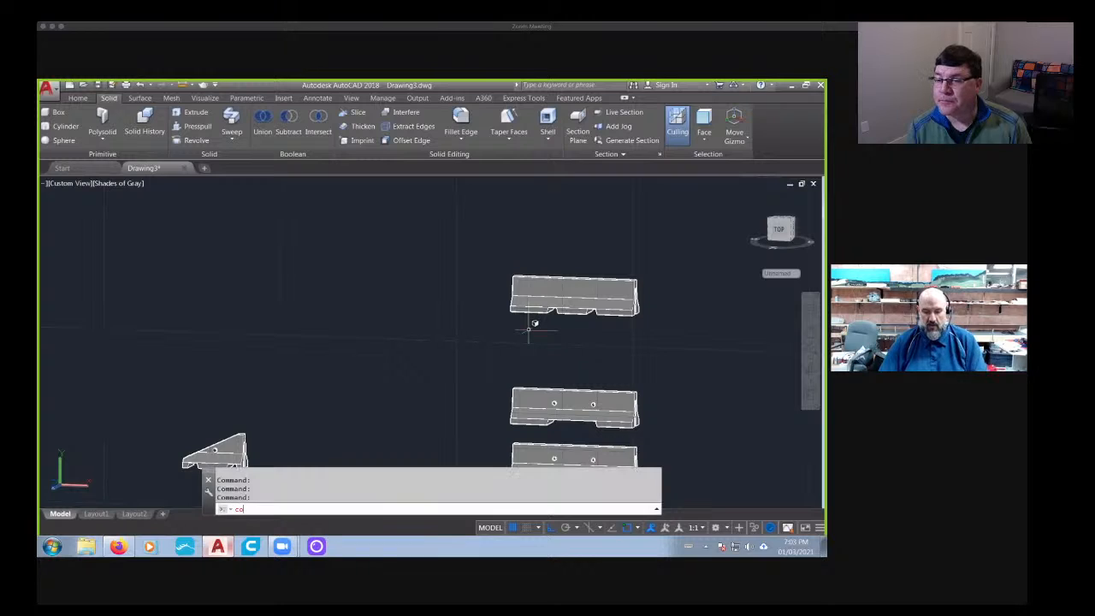
pyautogui.press('Return')
pyautogui.click(568, 305)
pyautogui.press('Return')
pyautogui.press('Escape')
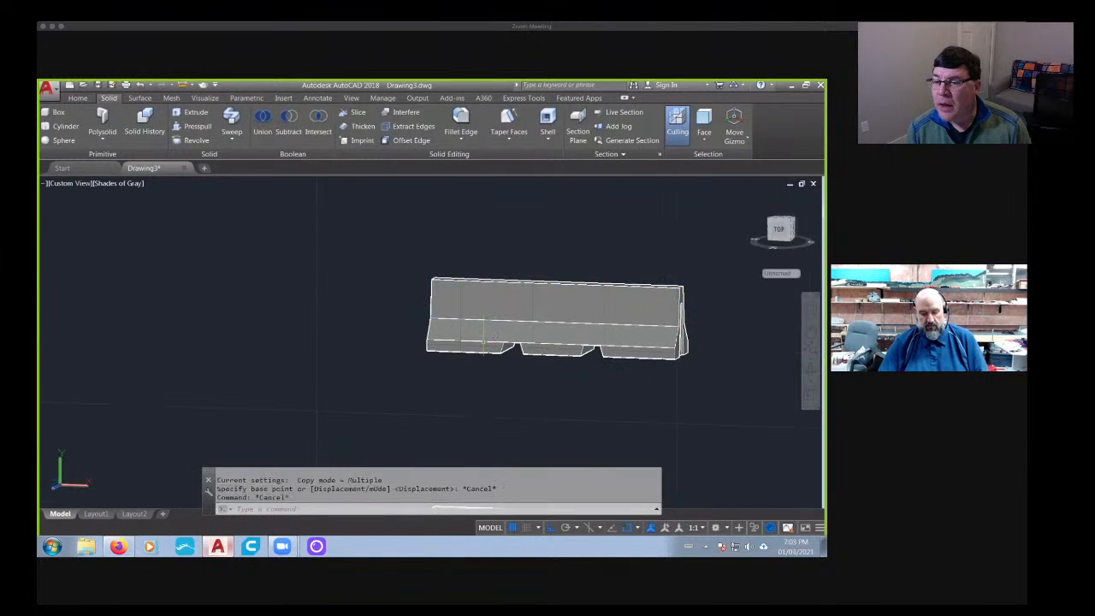
pyautogui.write('co')
pyautogui.press('Return')
pyautogui.click(530, 326)
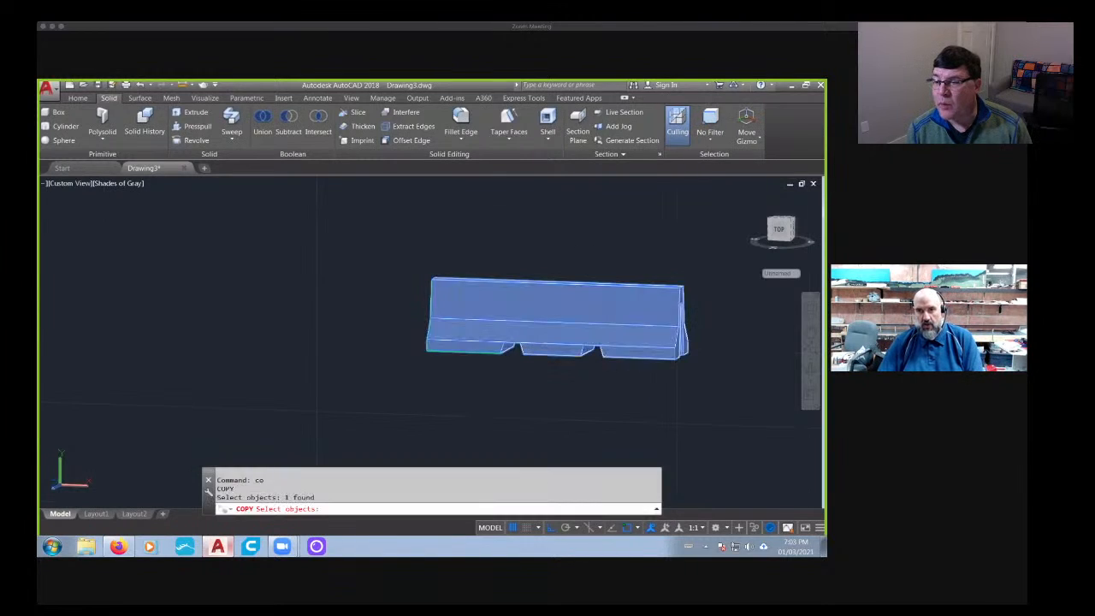
pyautogui.moveTo(764, 373); pyautogui.dragTo(588, 370, button='middle')
pyautogui.press('Return')
pyautogui.click(588, 371)
pyautogui.moveTo(589, 295); pyautogui.dragTo(585, 353, button='middle')
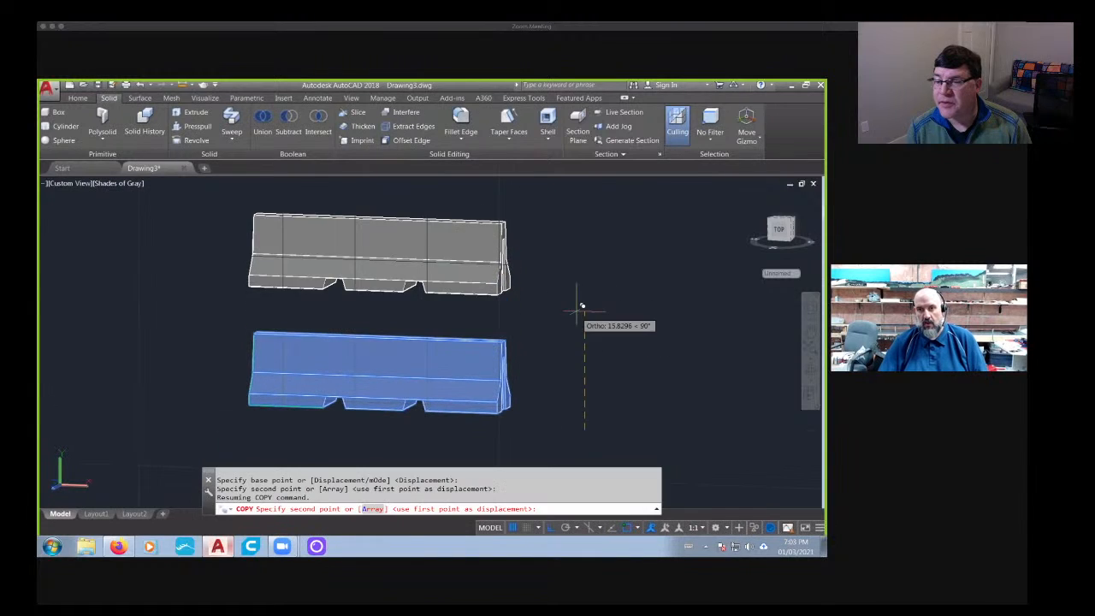
pyautogui.press('Escape')
# - Save the drawing as Jersey in the SceneryStuff folder under My Documents
pyautogui.scroll(-5, 489, 334)
pyautogui.keyDown('shift'); pyautogui.moveTo(489, 335); pyautogui.dragTo(557, 400, button='middle'); pyautogui.keyUp('shift')
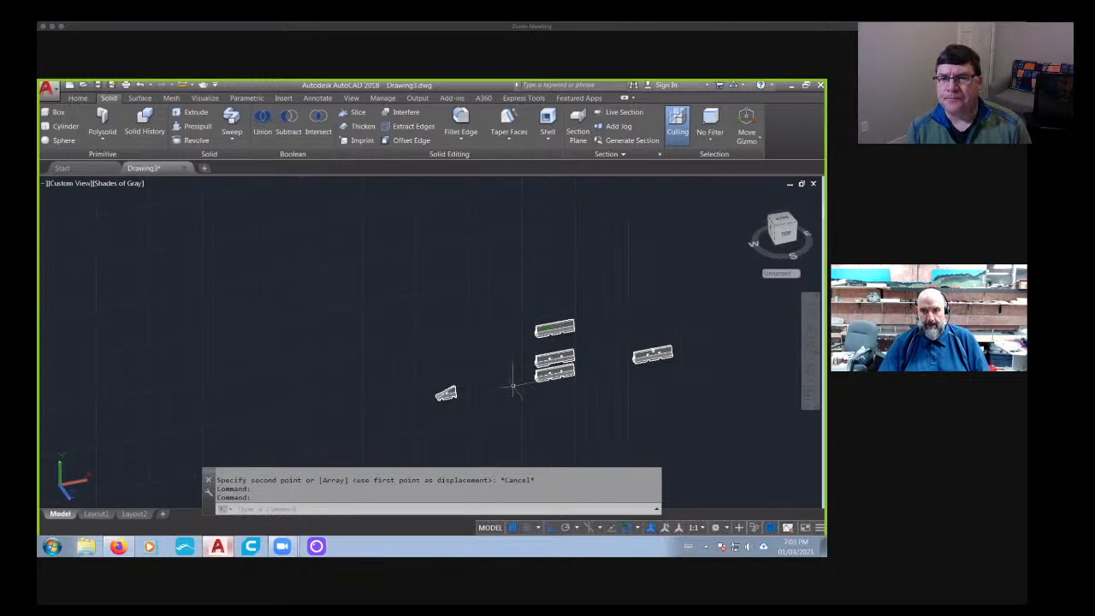
pyautogui.scroll(5, 586, 356)
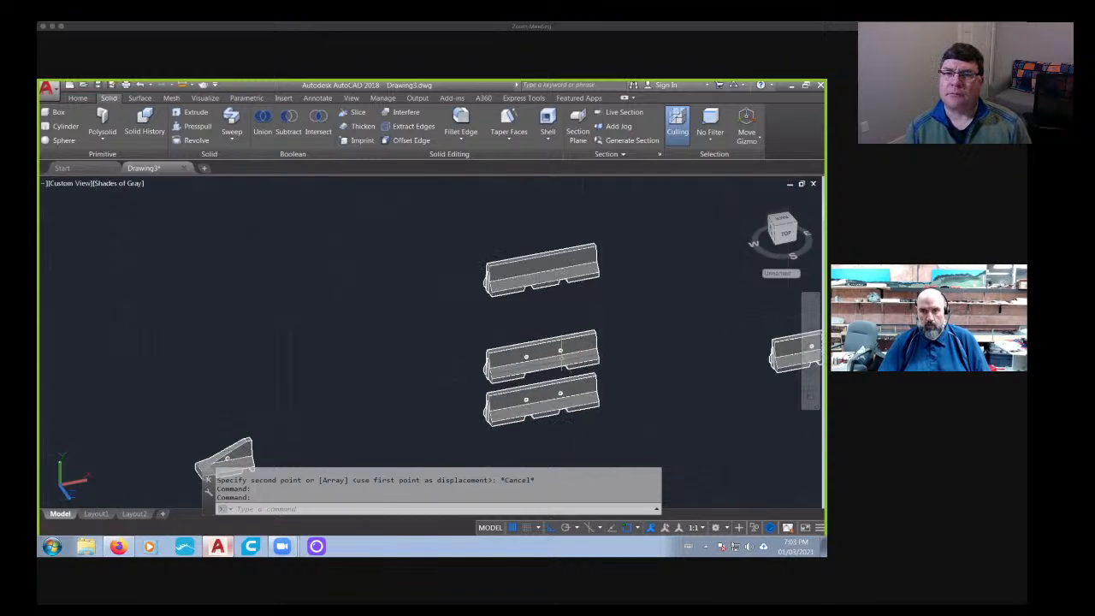
pyautogui.scroll(-2, 591, 355)
pyautogui.moveTo(656, 380); pyautogui.dragTo(518, 390, button='middle')
pyautogui.click(49, 88)
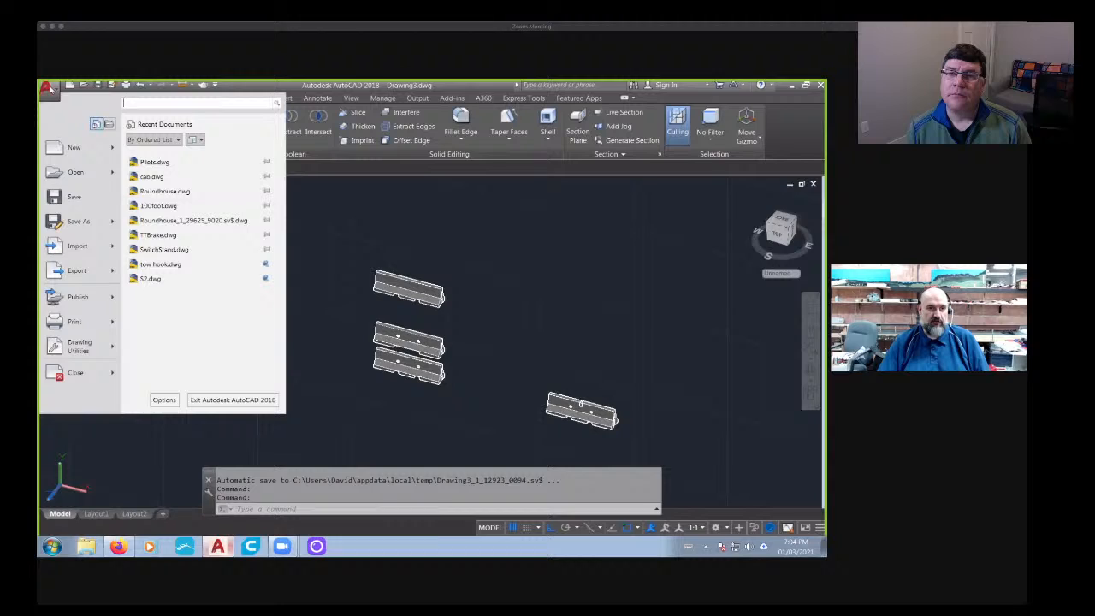
pyautogui.click(77, 220)
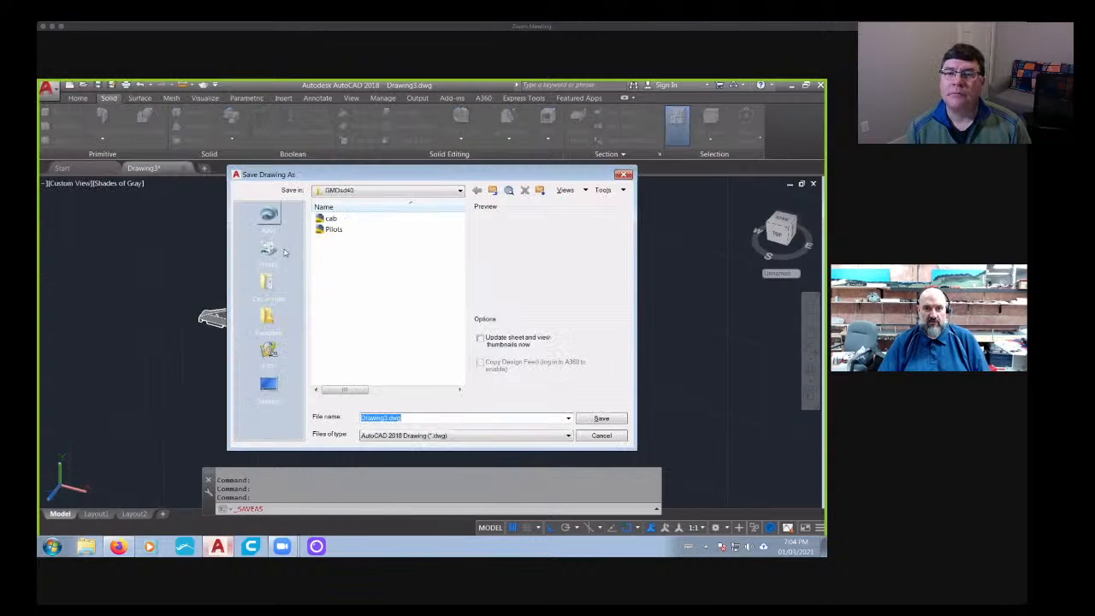
pyautogui.click(269, 285)
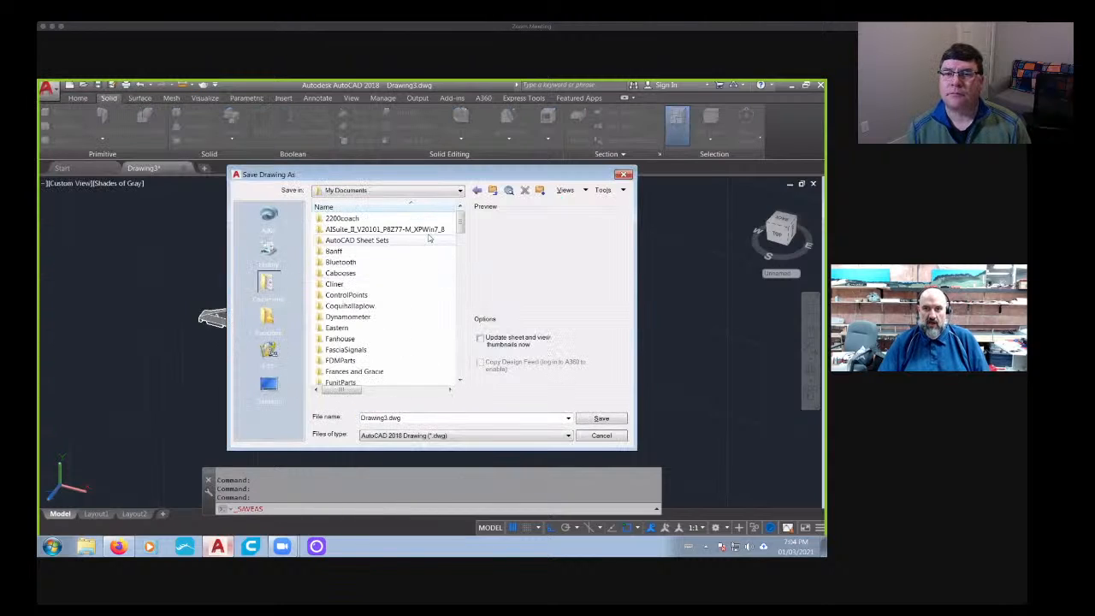
pyautogui.moveTo(462, 217); pyautogui.dragTo(462, 233)
pyautogui.scroll(-7, 409, 300)
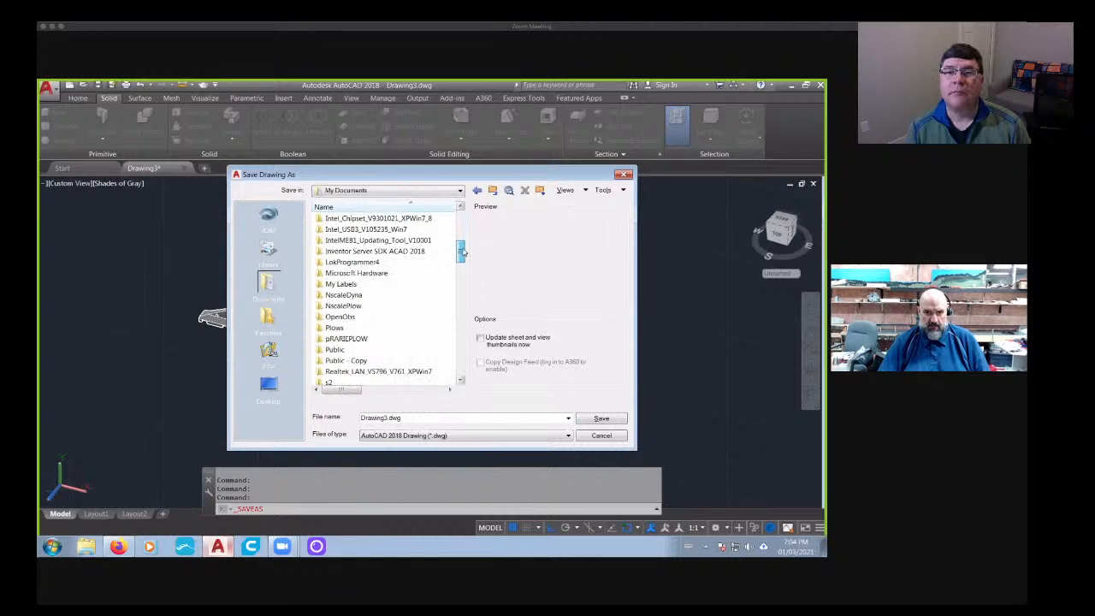
pyautogui.doubleClick(346, 350)
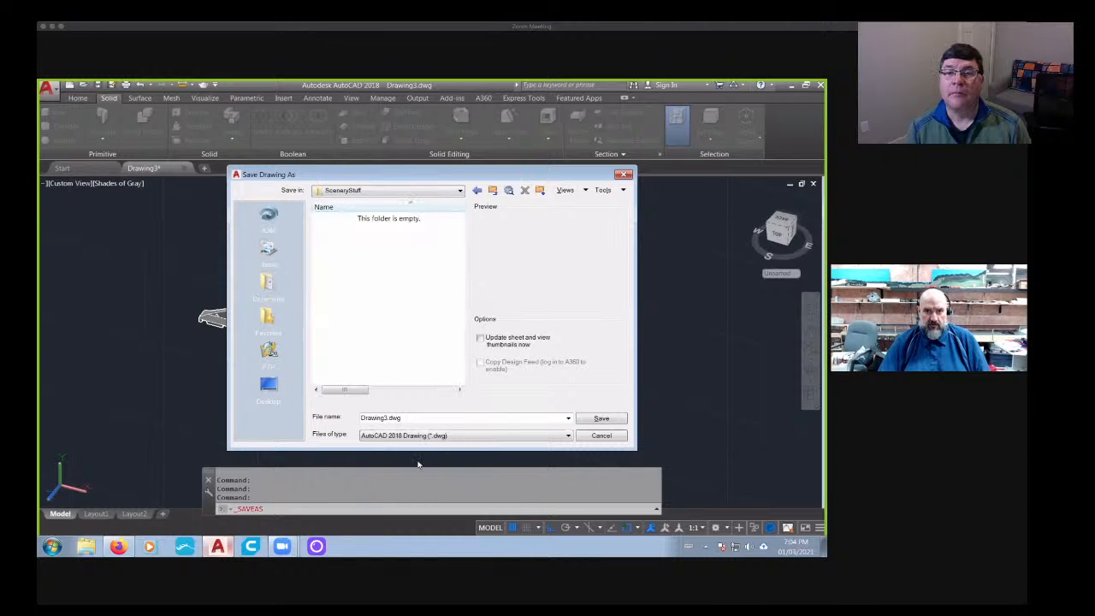
pyautogui.doubleClick(409, 417)
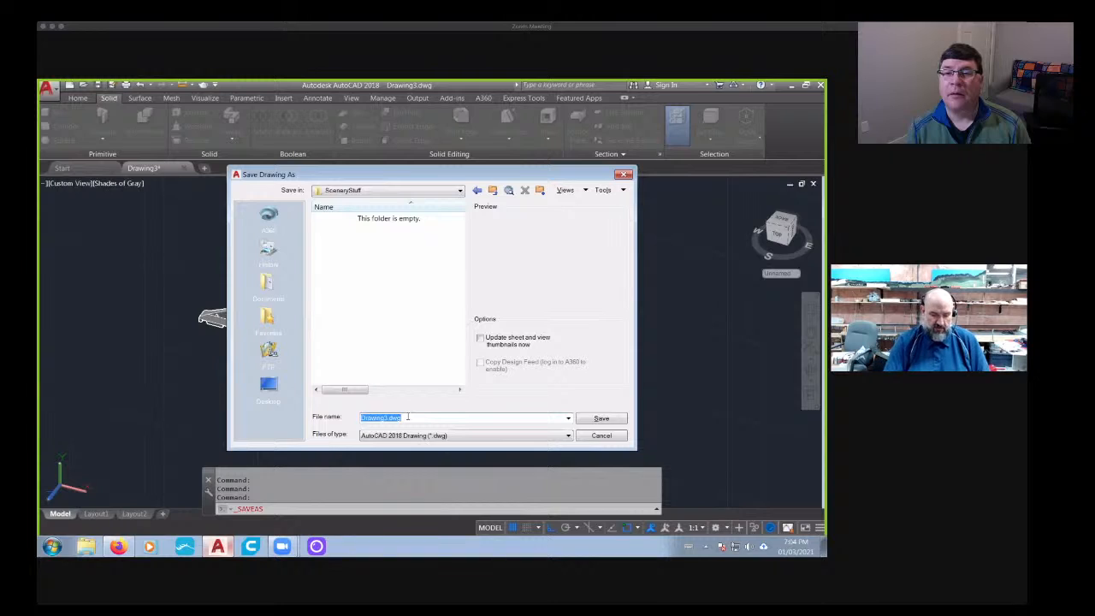
pyautogui.write('Jersey')
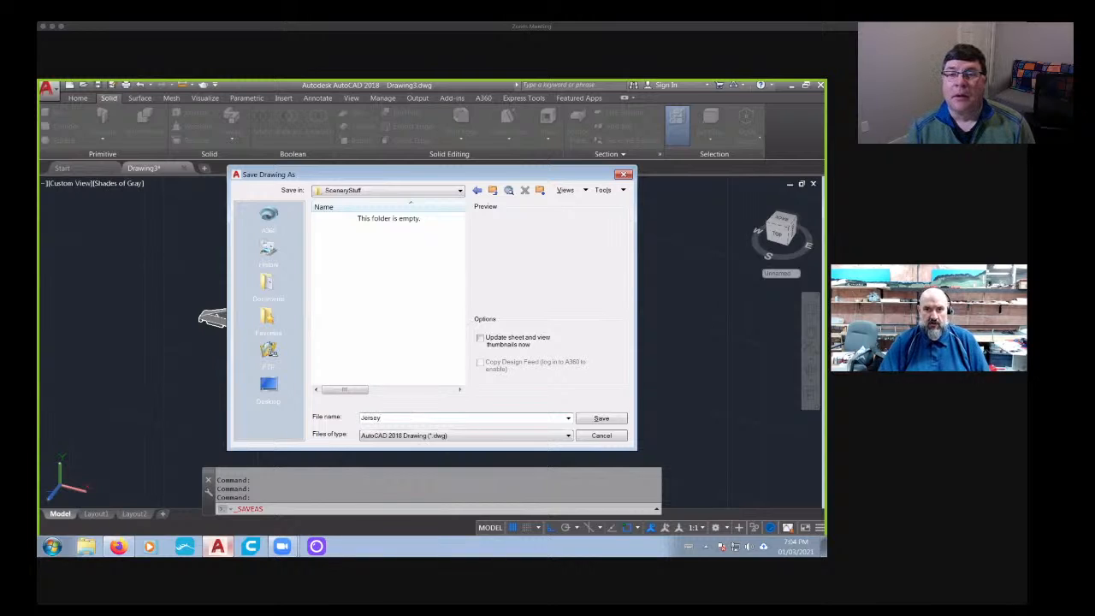
pyautogui.press('Return')
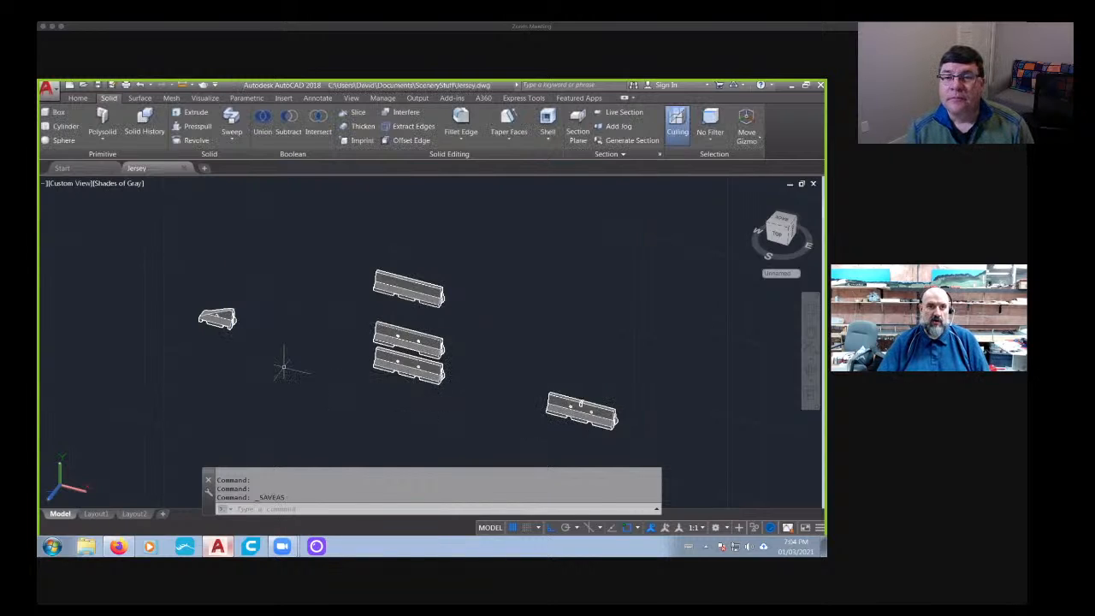
# - Begin exporting to another format as Lithography (*.stl), with the SceneryStuff folder under My Documents as the destination
pyautogui.keyDown('shift'); pyautogui.moveTo(284, 367); pyautogui.dragTo(455, 359, button='middle'); pyautogui.keyUp('shift')
pyautogui.click(48, 90)
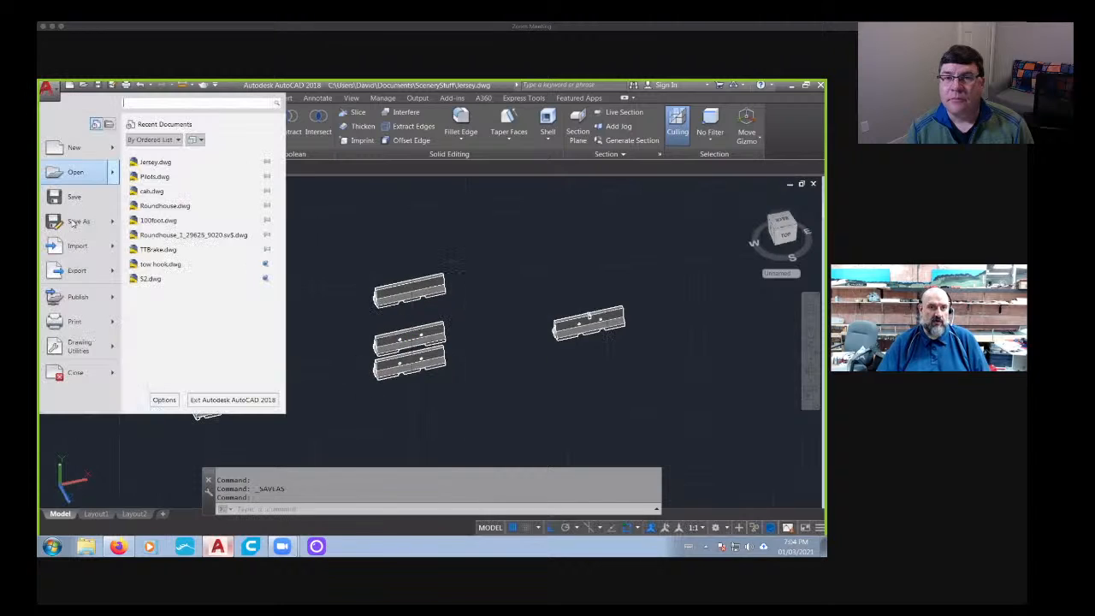
pyautogui.moveTo(77, 270)
pyautogui.click(266, 374)
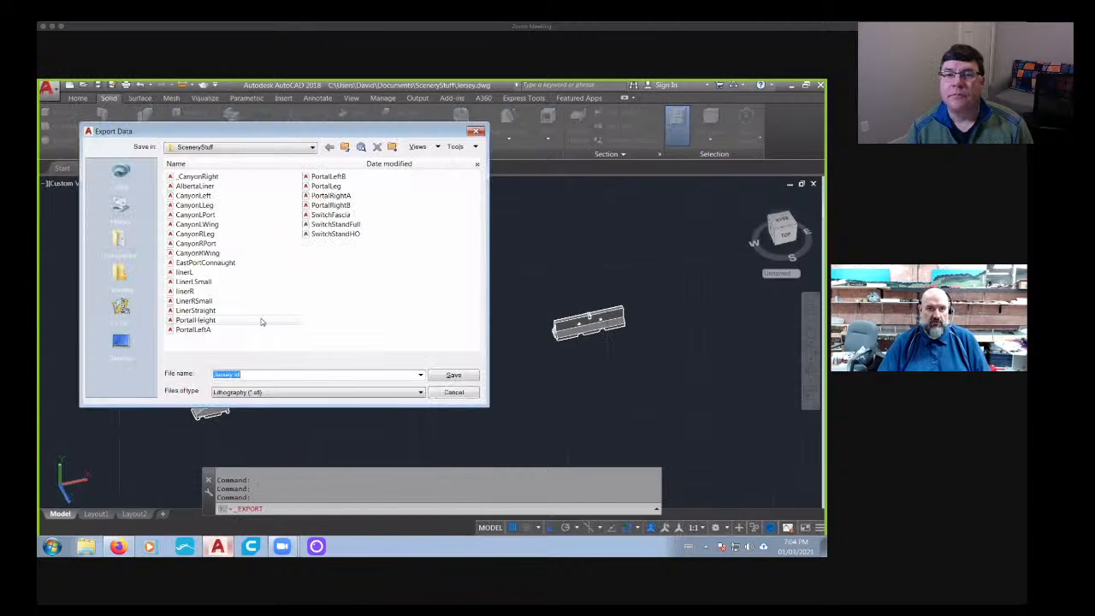
pyautogui.click(120, 241)
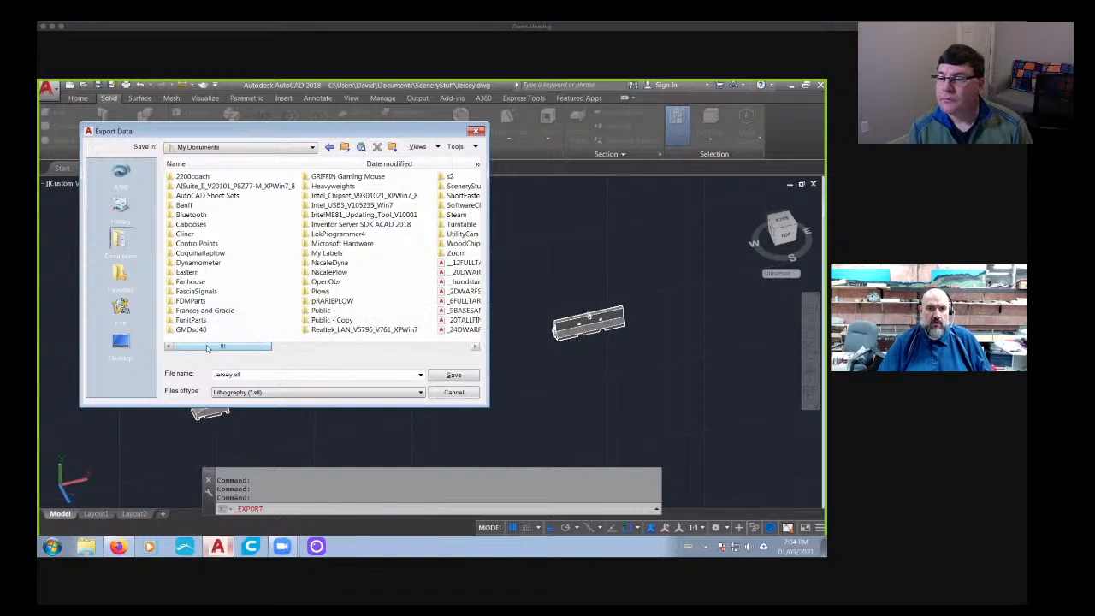
pyautogui.doubleClick(462, 186)
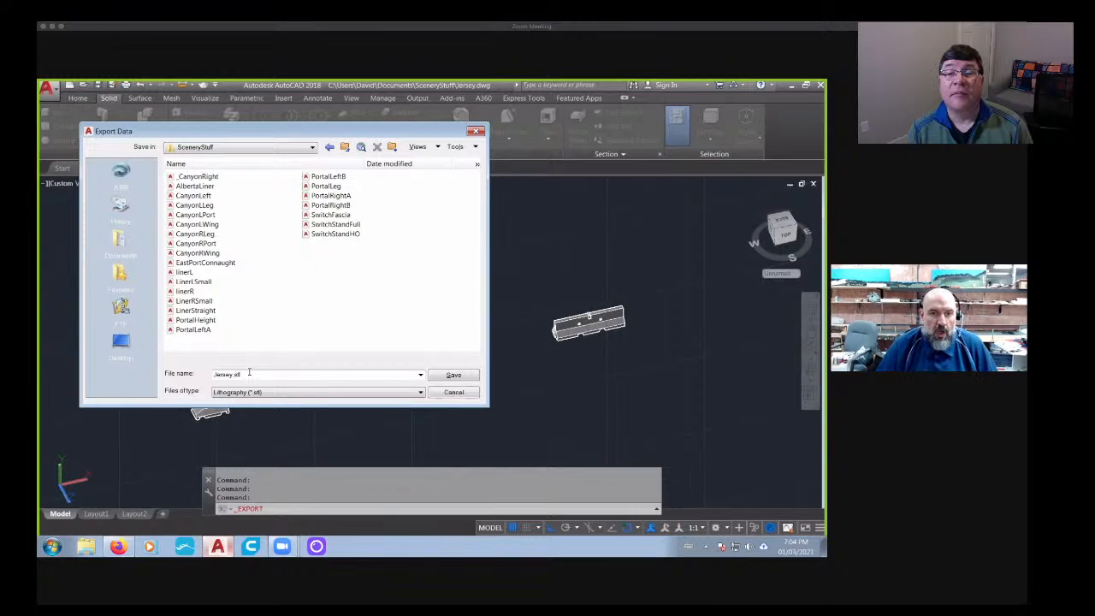
# - Name the STL export JerseyCenter2HolesForks and export the lowest, three-footed barrier of the stack
pyautogui.doubleClick(245, 374)
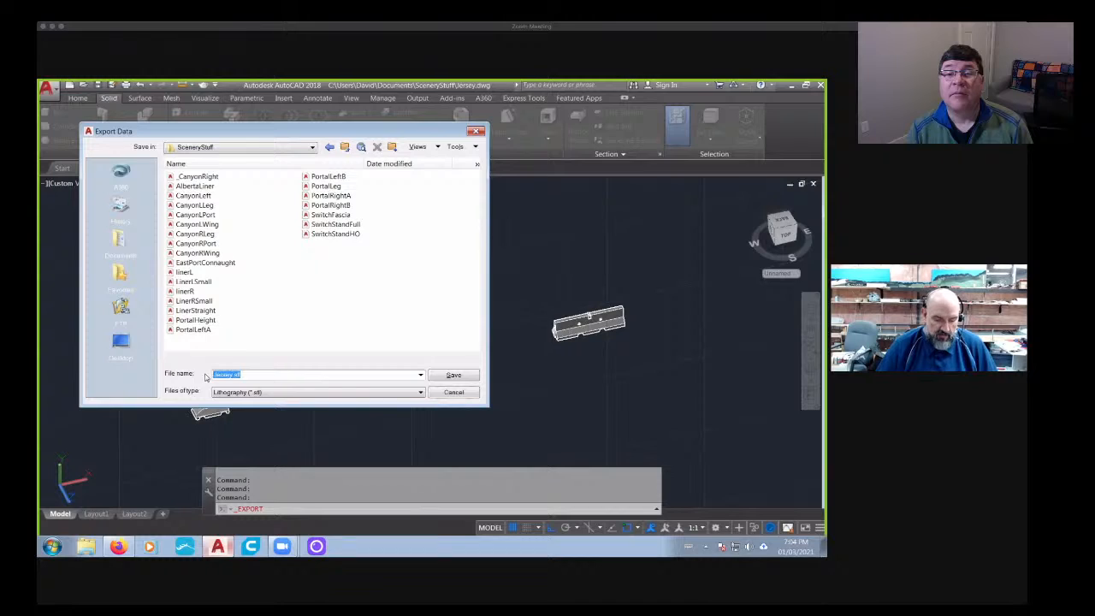
pyautogui.write('Je')
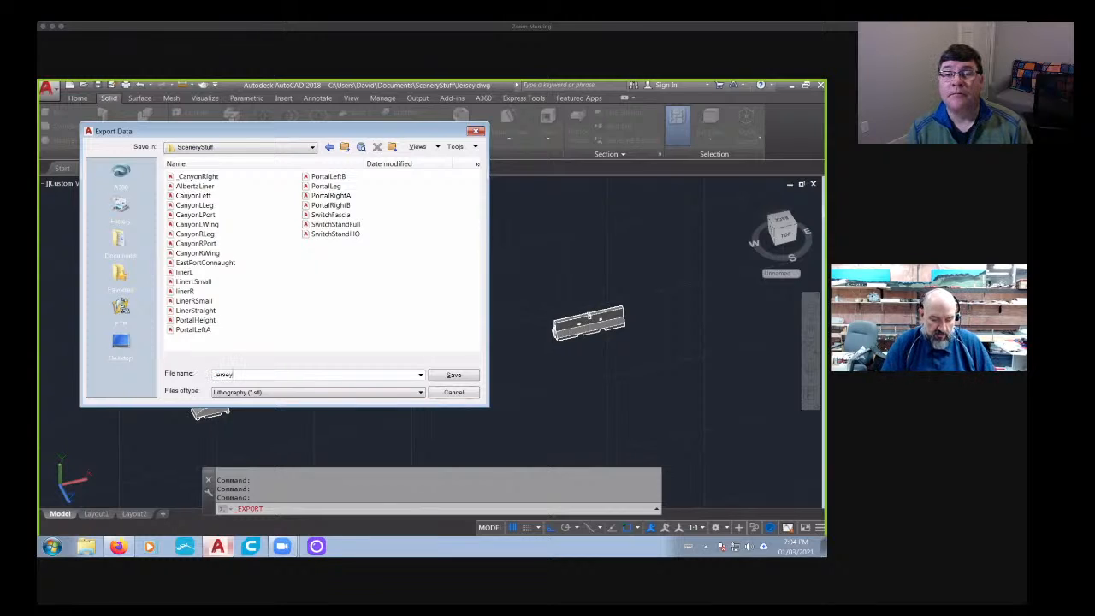
pyautogui.write('rseyCe')
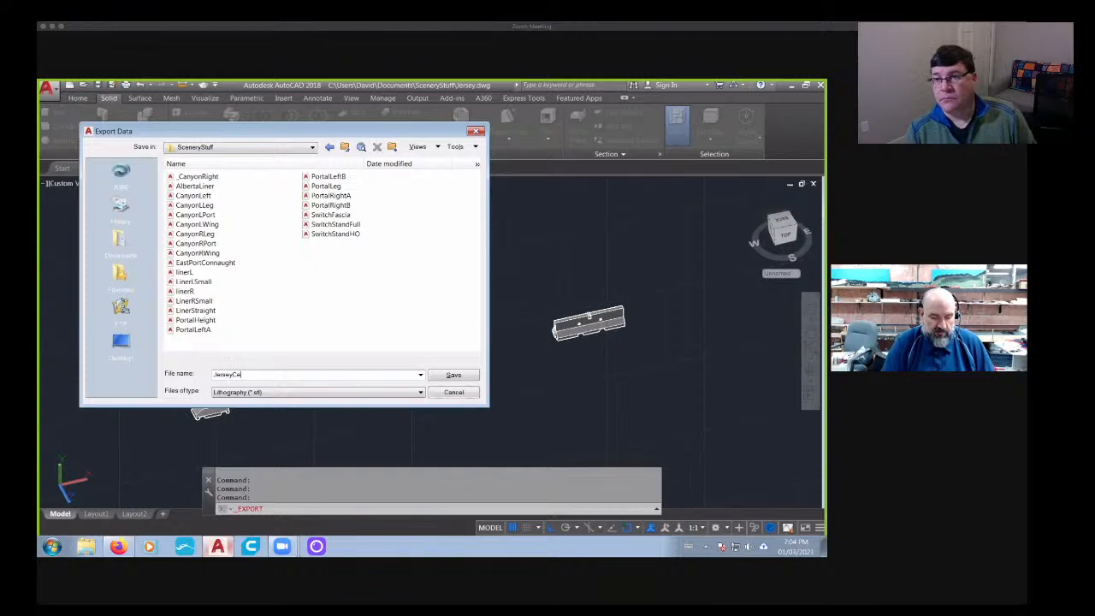
pyautogui.write('nter2HolesForks')
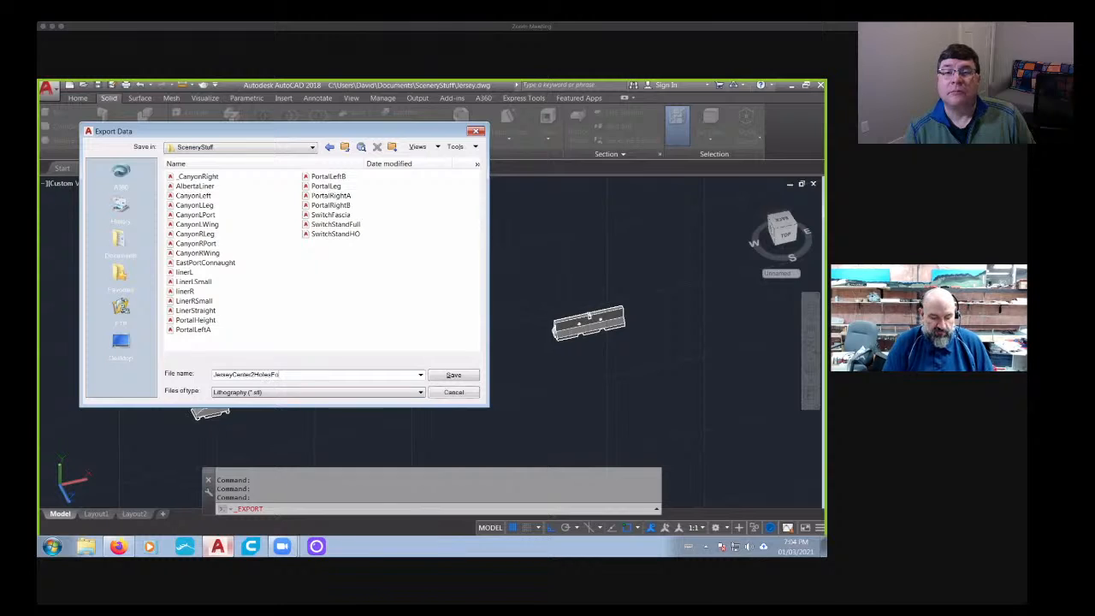
pyautogui.click(453, 375)
pyautogui.click(409, 366)
pyautogui.press('Return')
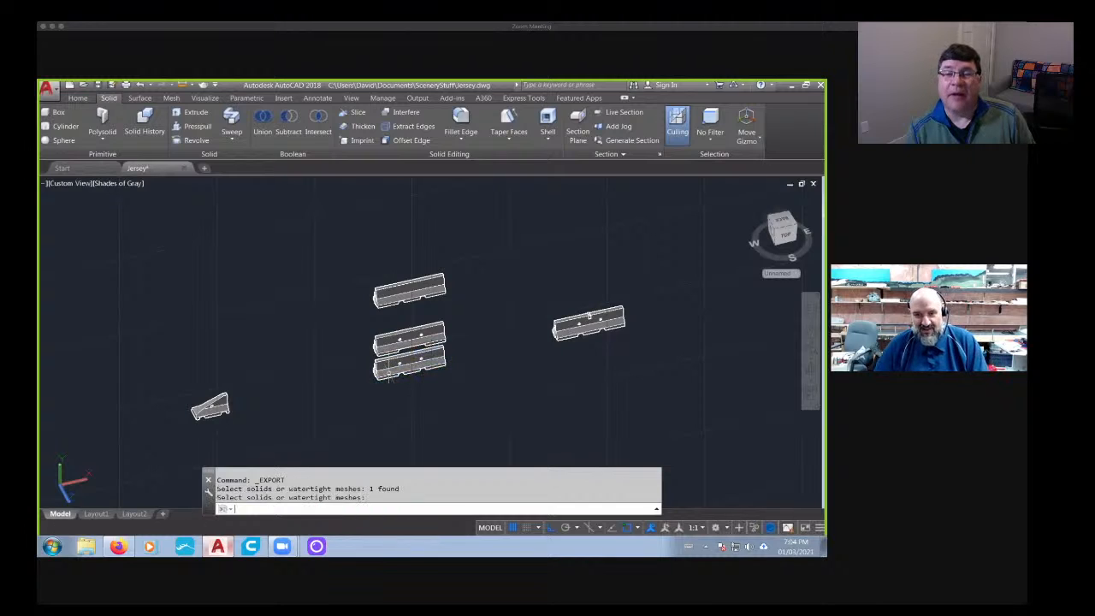
# - Export the middle barrier of the stack as a Lithography STL file named JerseyCenter2HolesLongFork in the SceneryStuff folder
pyautogui.click(48, 89)
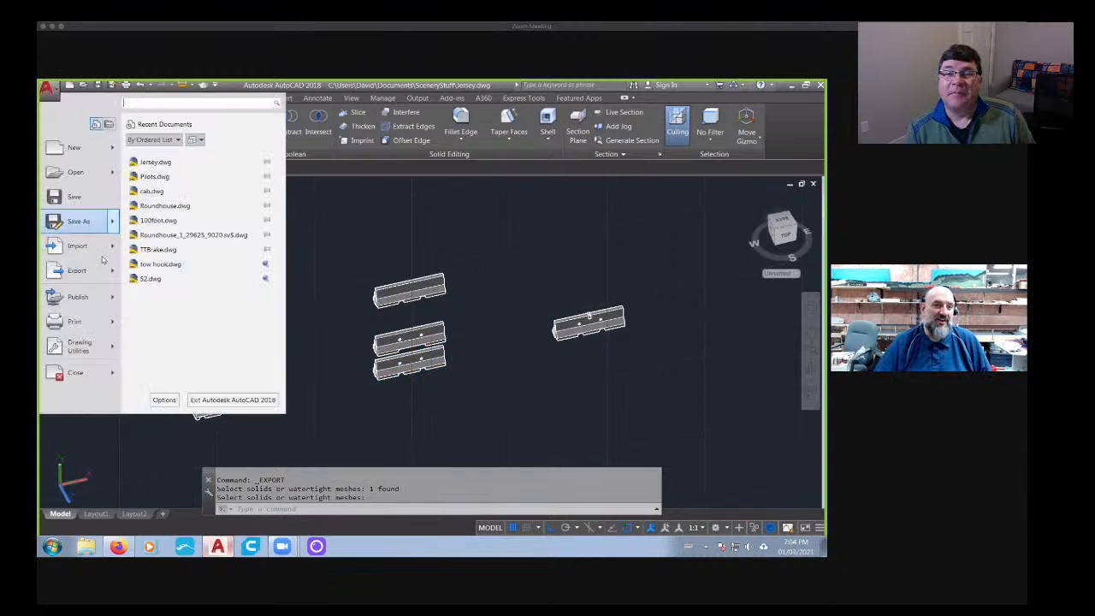
pyautogui.moveTo(77, 271)
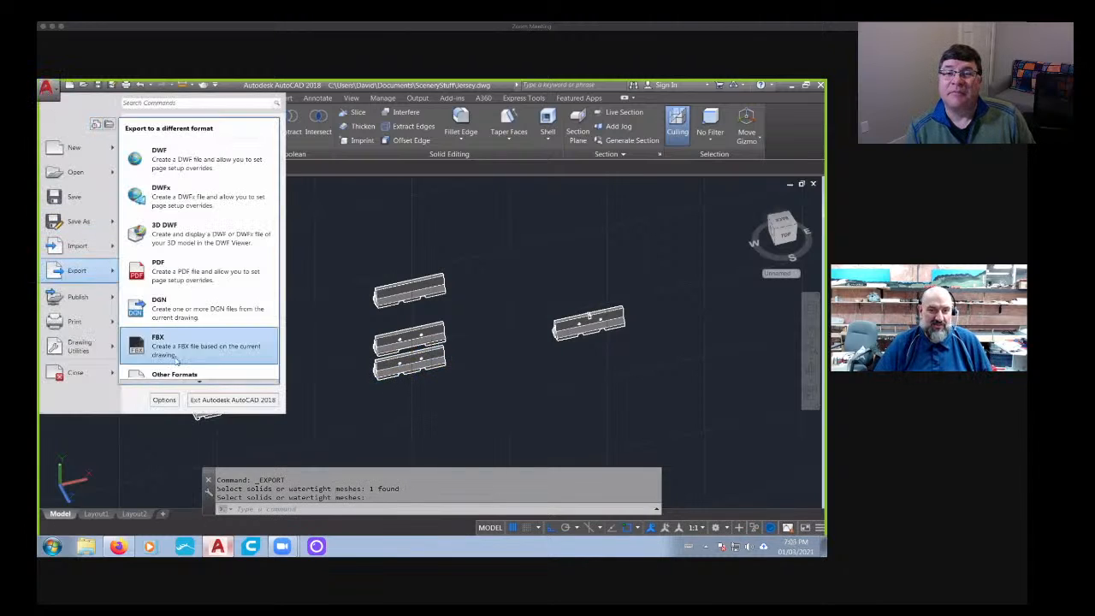
pyautogui.click(176, 370)
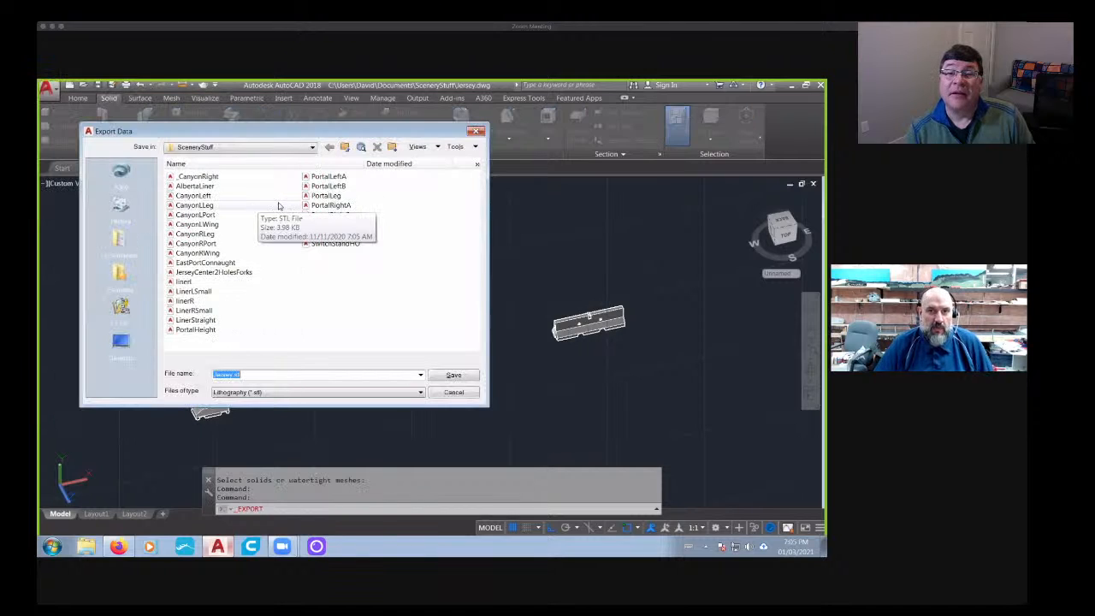
pyautogui.click(218, 273)
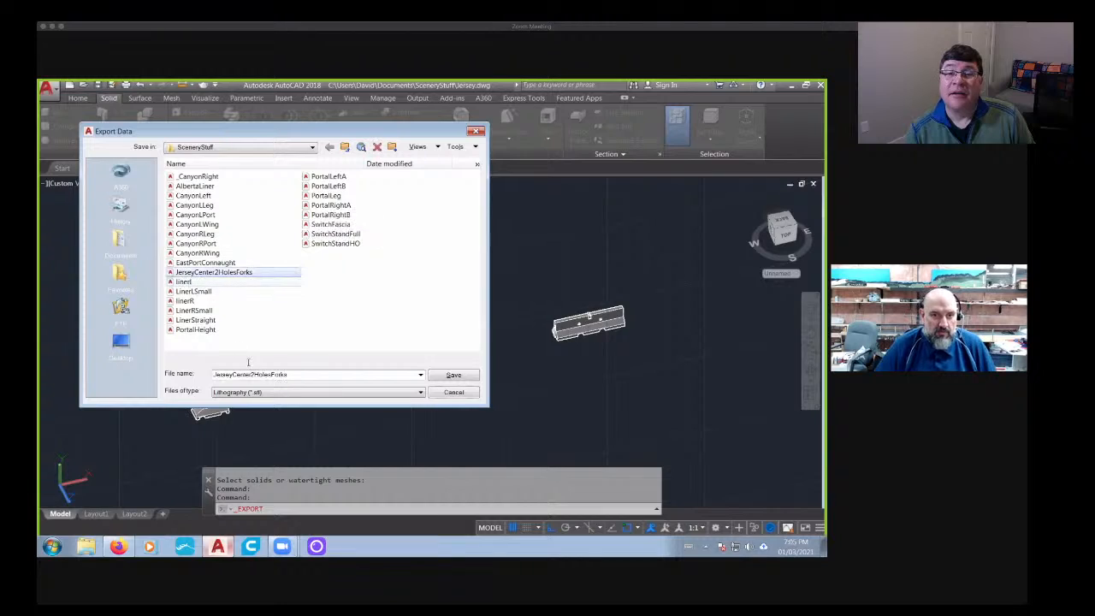
pyautogui.click(307, 375)
pyautogui.click(302, 374)
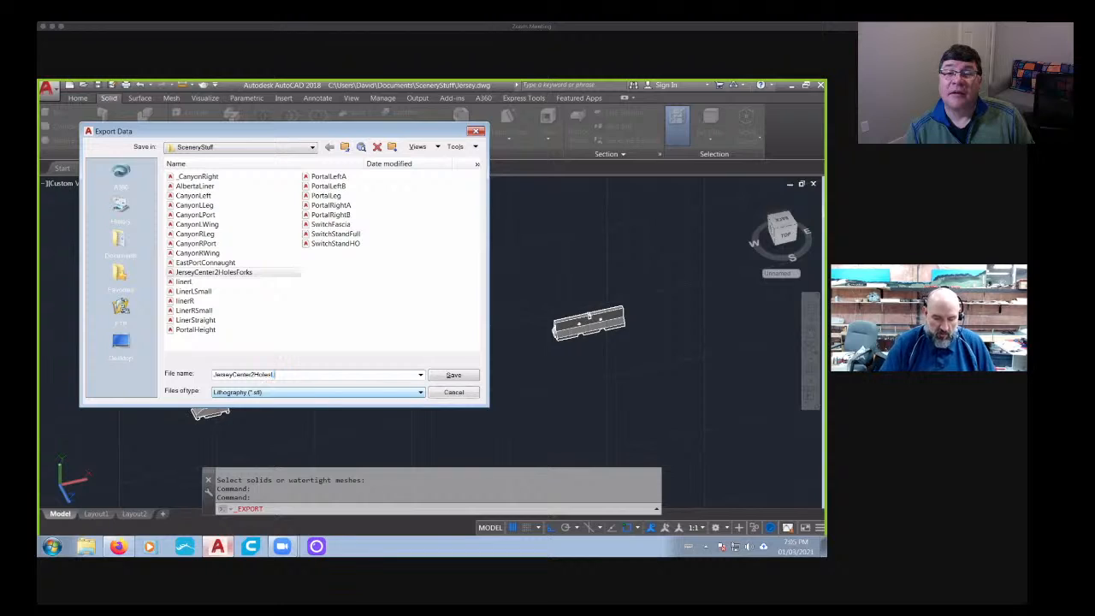
pyautogui.click(454, 374)
pyautogui.click(409, 337)
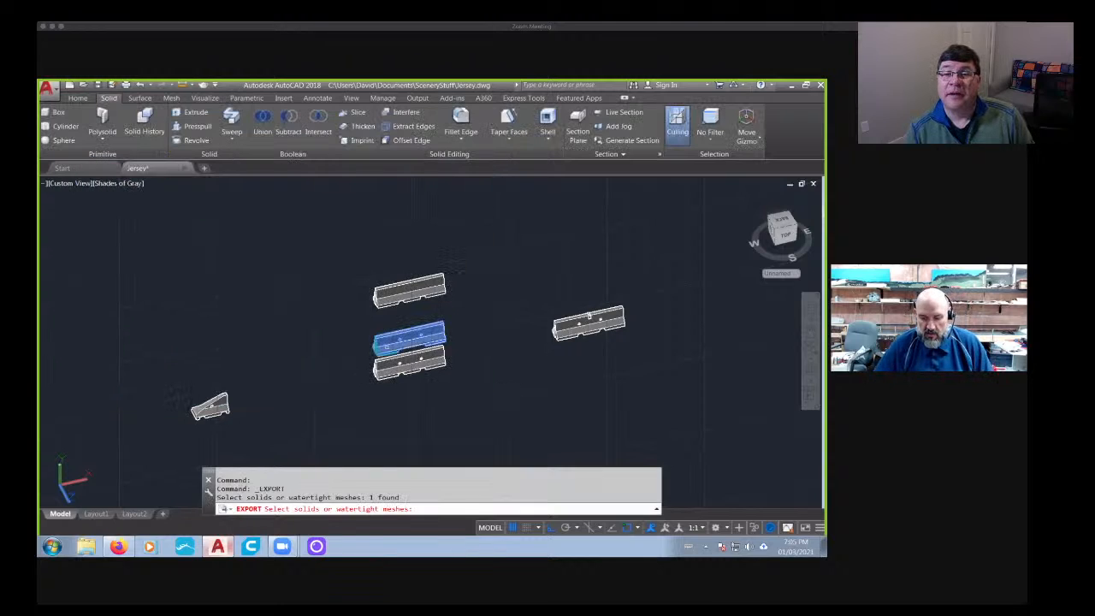
pyautogui.press('Return')
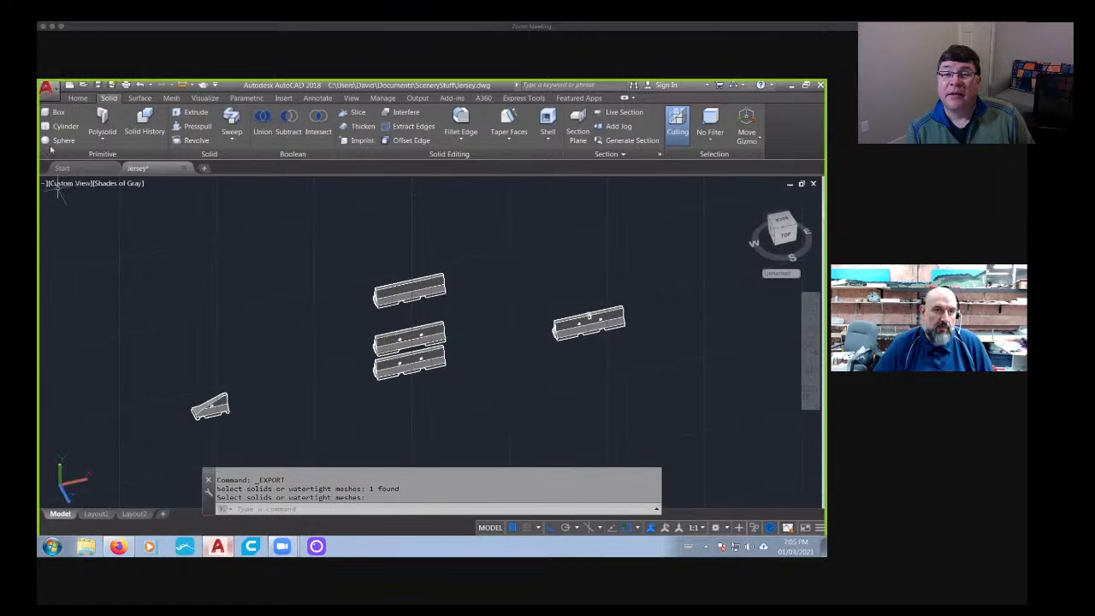
# - Export the topmost, hole-free barrier of the stack as an STL file named JerseyCenterNoHolesForks
pyautogui.click(46, 86)
pyautogui.moveTo(67, 247)
pyautogui.click(175, 370)
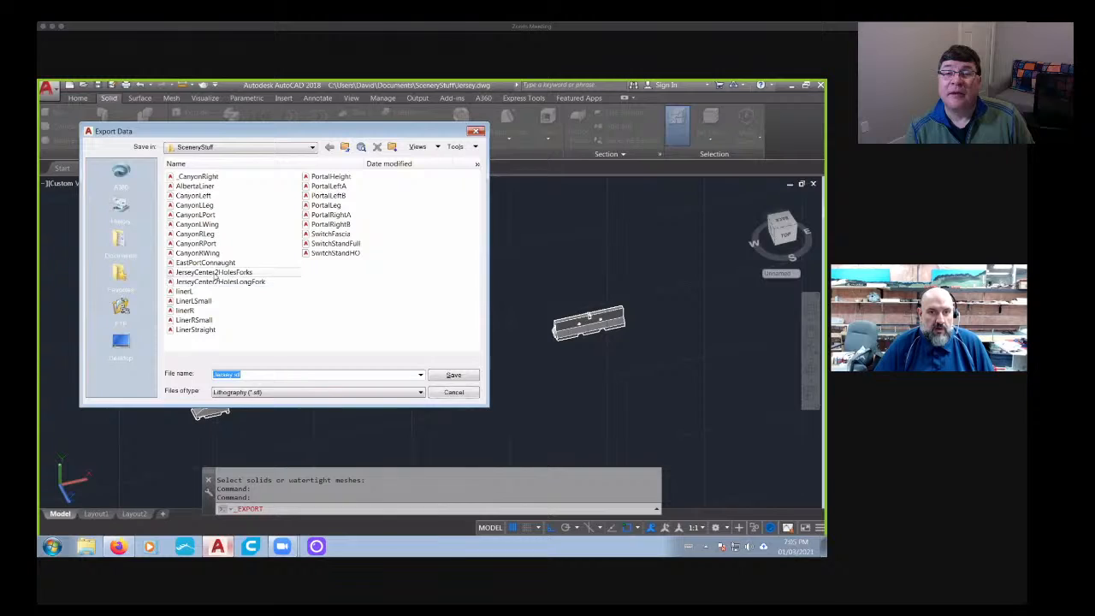
pyautogui.click(214, 272)
pyautogui.click(310, 376)
pyautogui.click(298, 374)
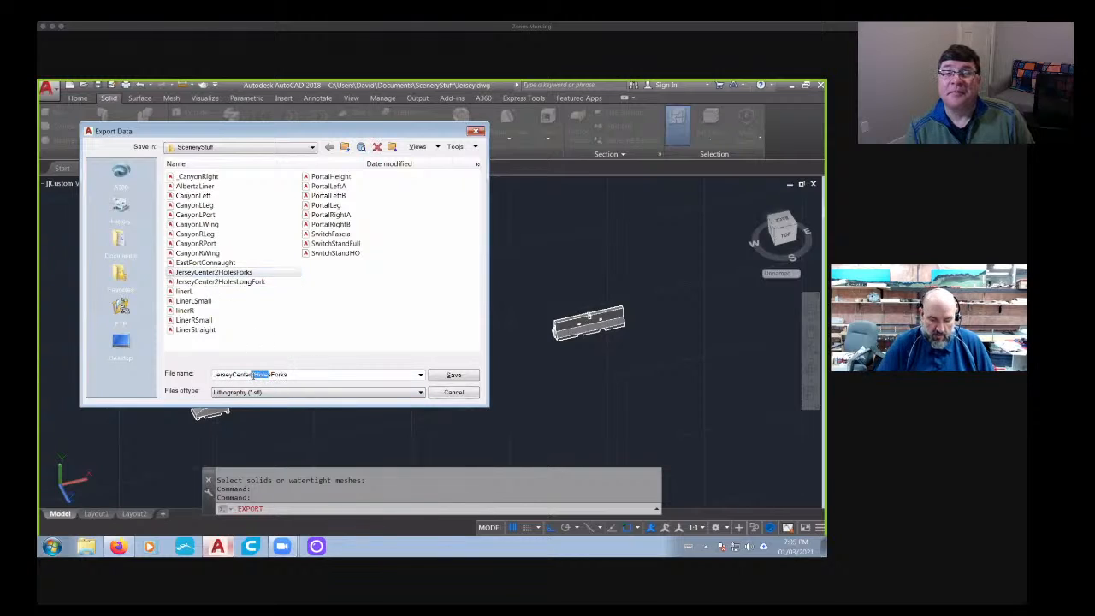
pyautogui.write('No')
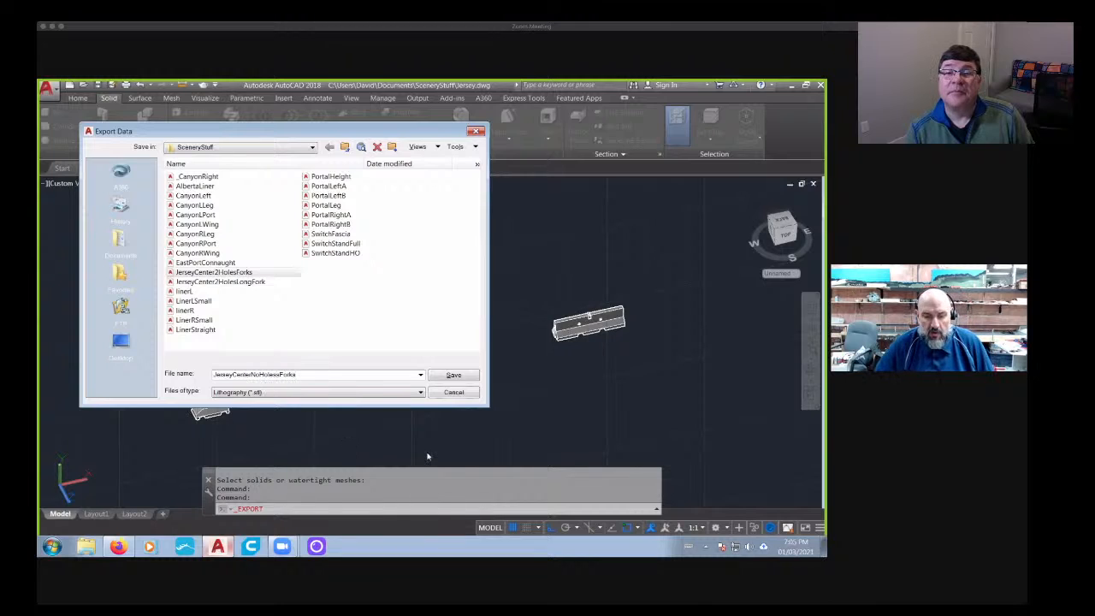
pyautogui.click(454, 377)
pyautogui.click(409, 290)
pyautogui.press('Return')
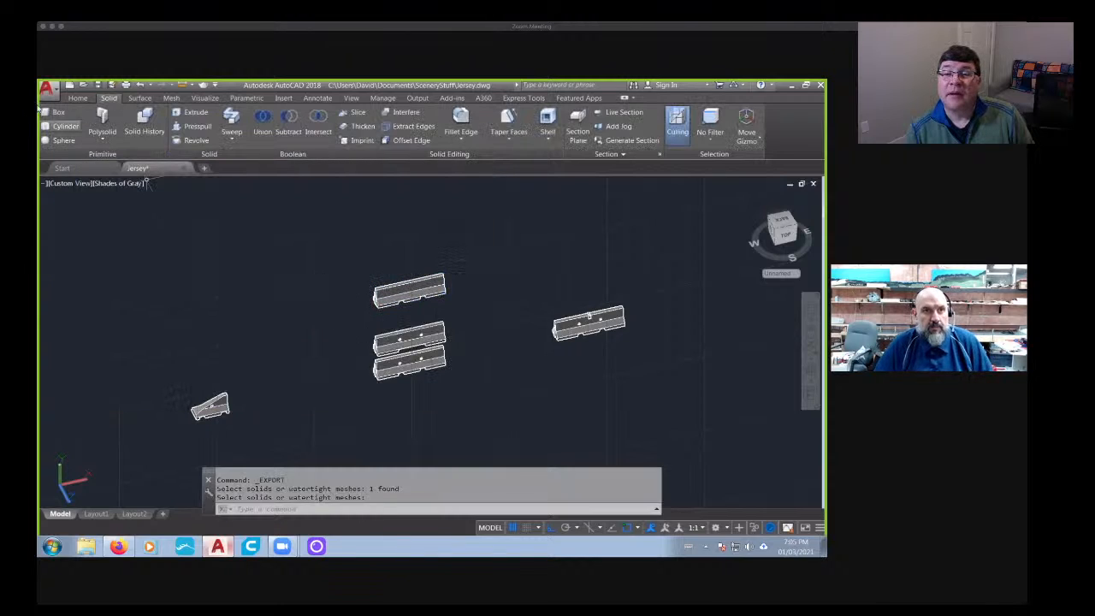
# - Export the separate barrier with the mast bracket as an STL file named JerseyCenter2HolesForksMast
pyautogui.click(47, 89)
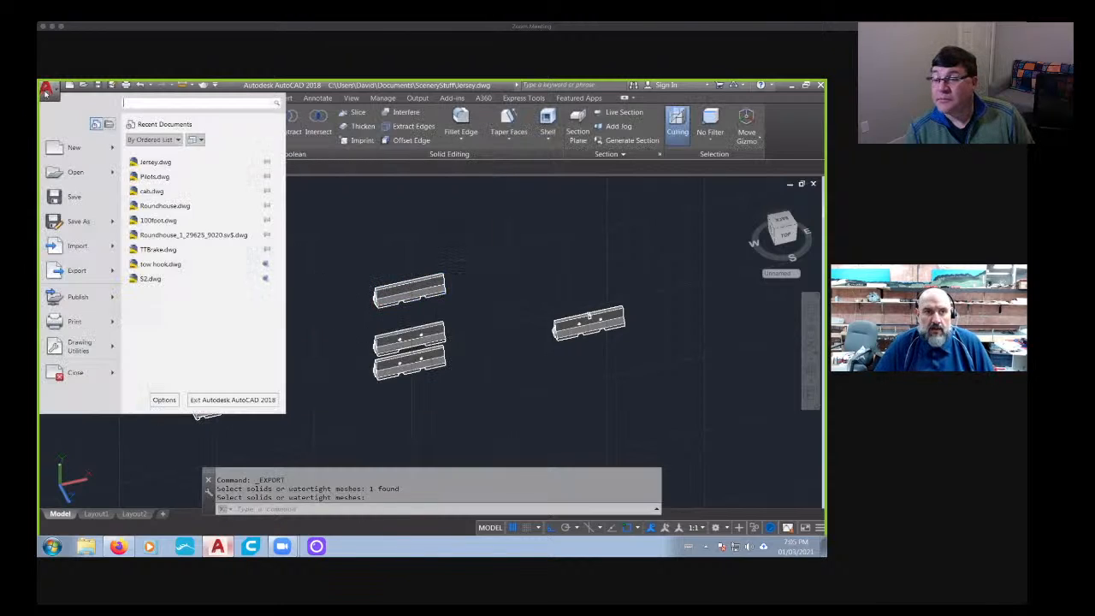
pyautogui.click(77, 271)
pyautogui.click(173, 375)
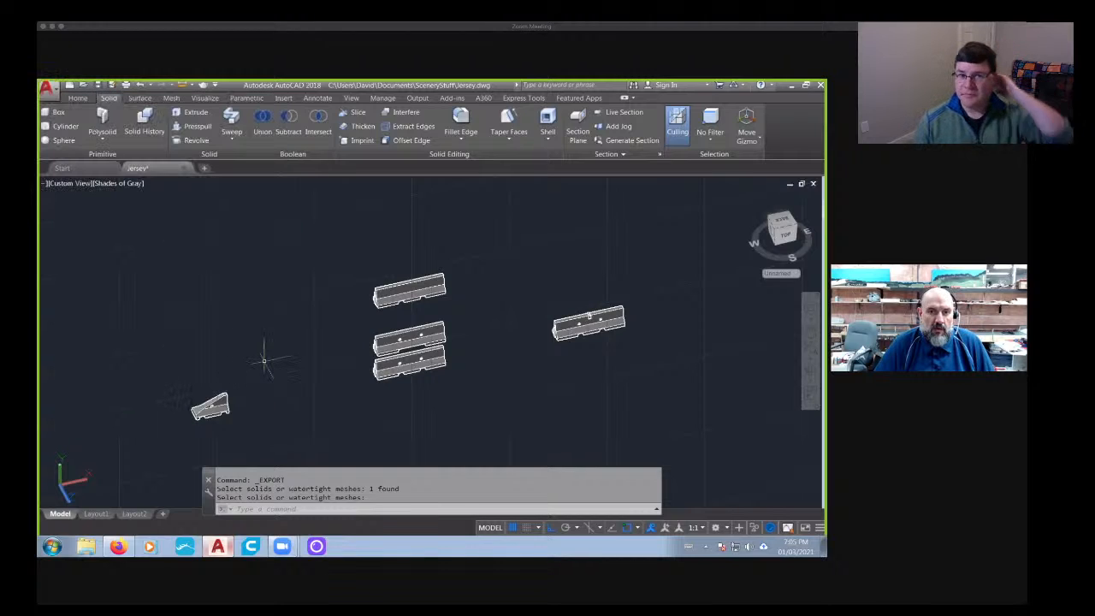
pyautogui.click(214, 272)
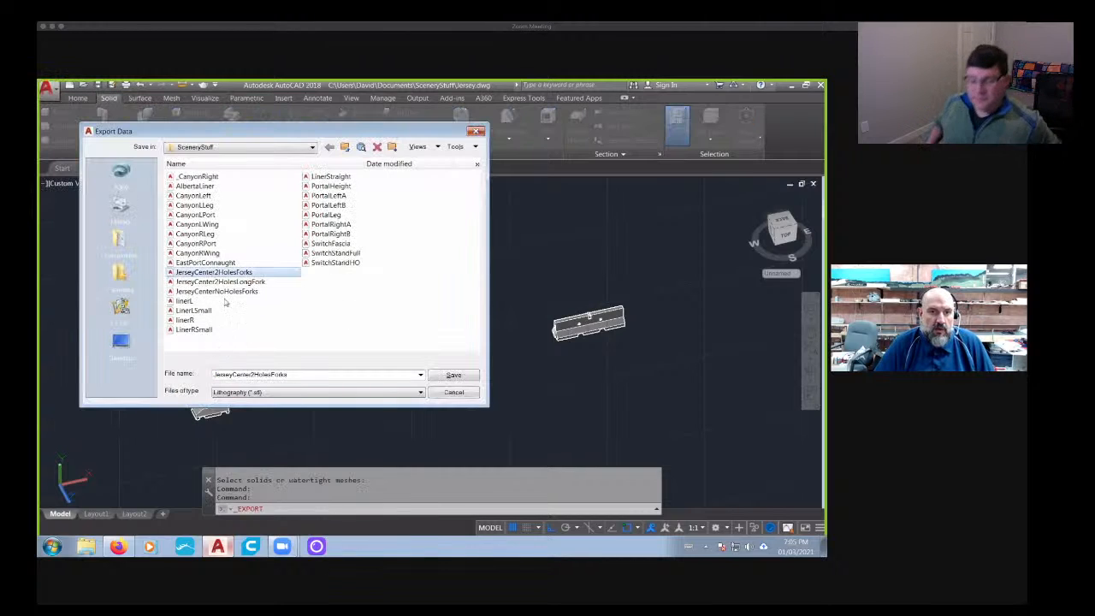
pyautogui.click(297, 374)
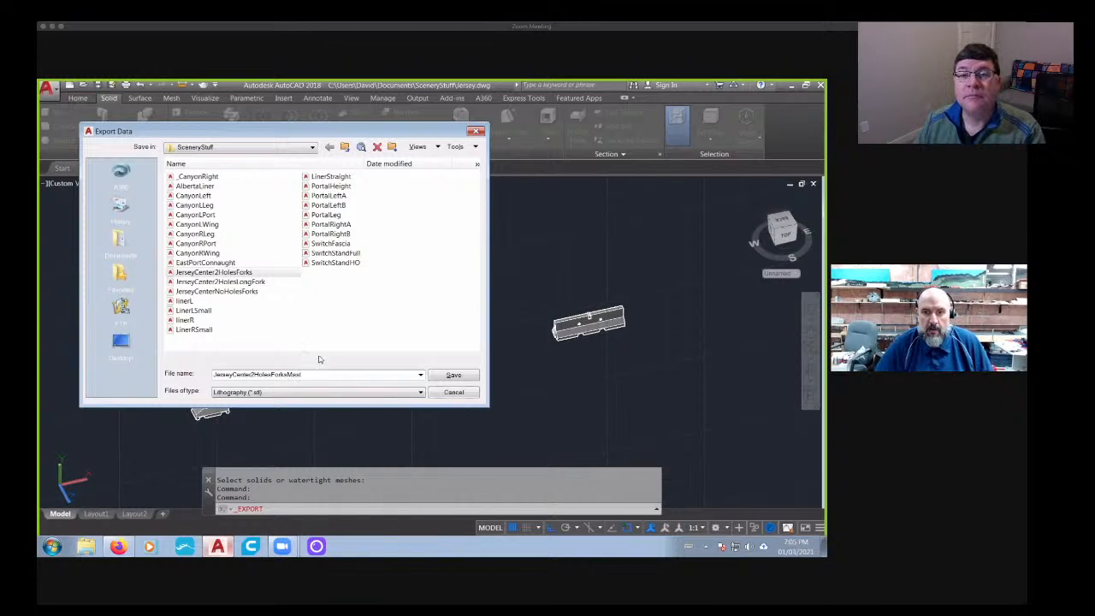
pyautogui.click(453, 376)
pyautogui.click(565, 327)
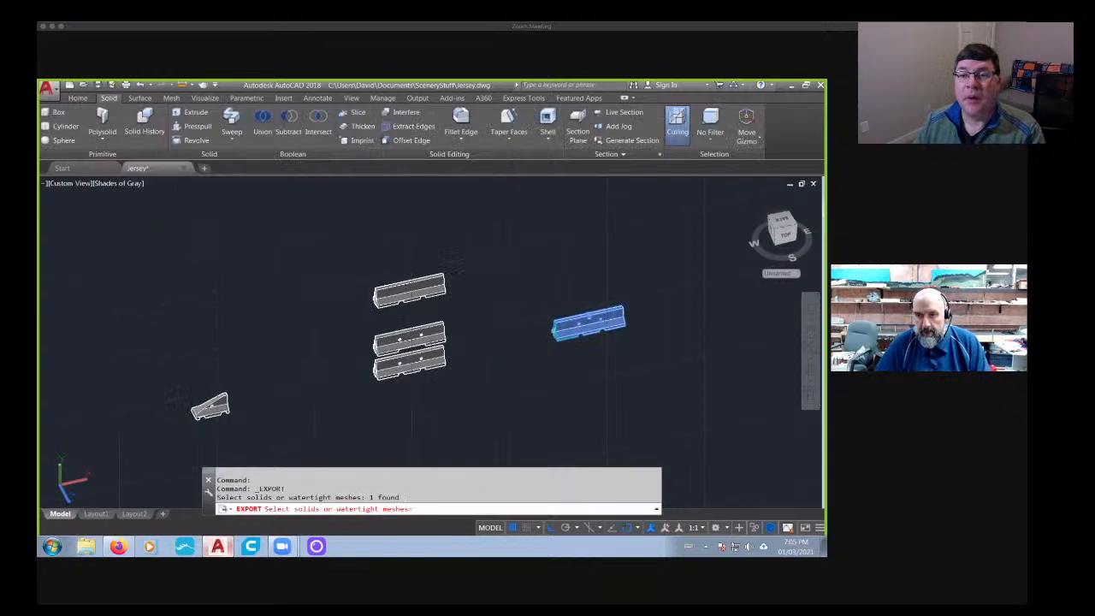
pyautogui.press('Return')
# - Export the short sloped end piece as an STL file named JerseyEnd
pyautogui.moveTo(304, 376); pyautogui.dragTo(403, 335, button='middle')
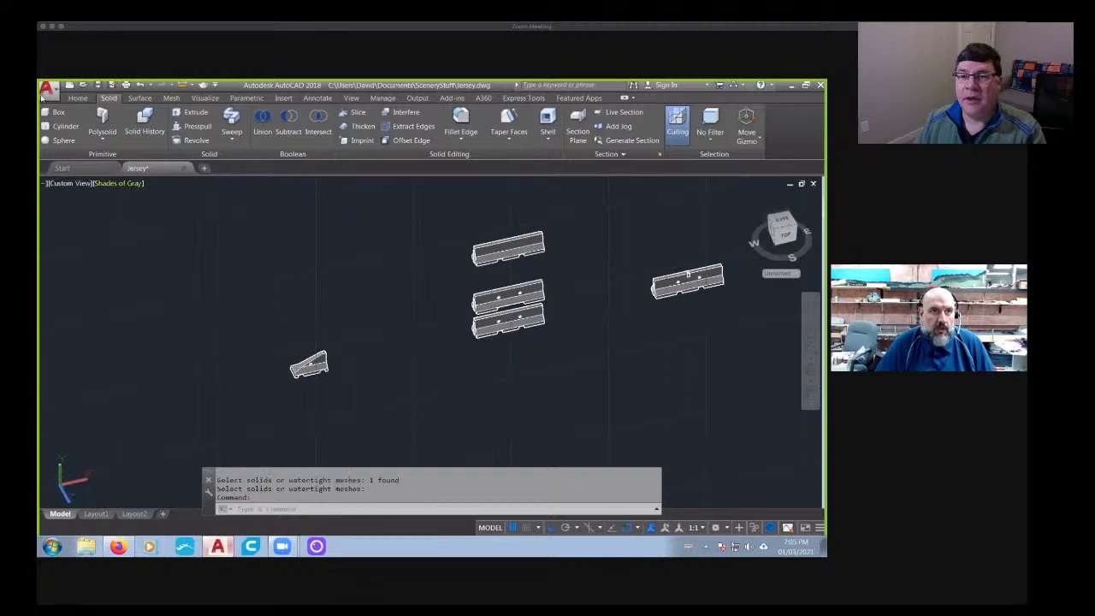
pyautogui.click(46, 87)
pyautogui.moveTo(77, 271)
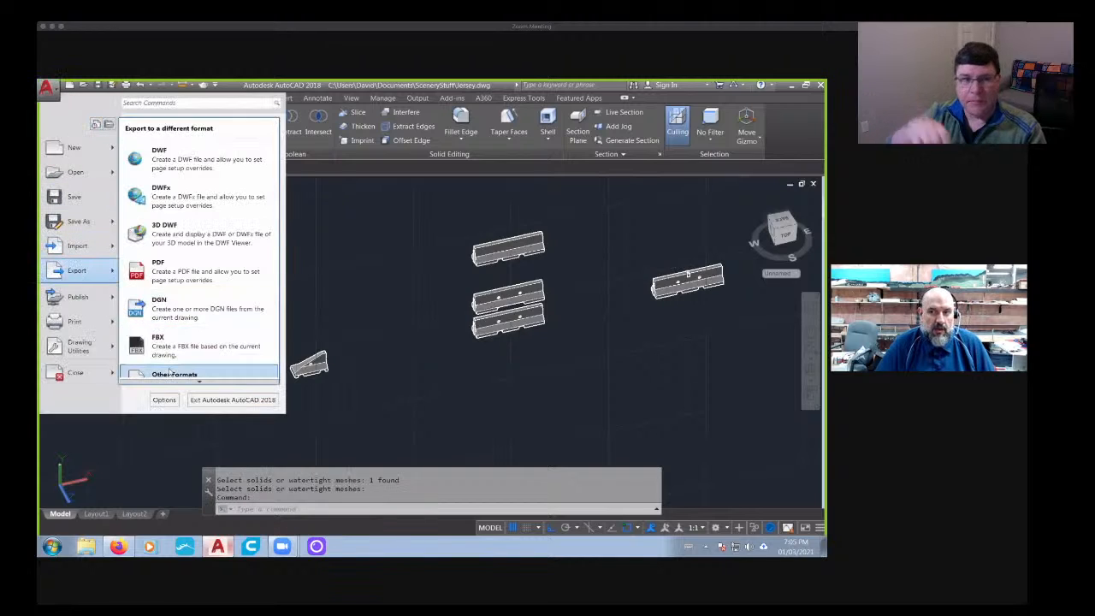
pyautogui.click(169, 373)
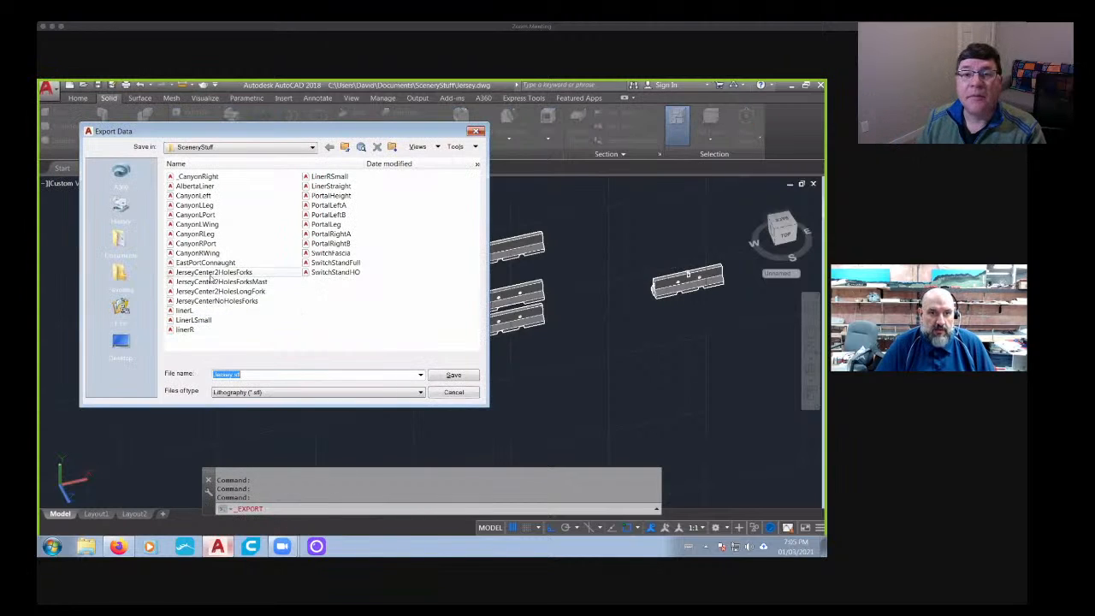
pyautogui.click(214, 272)
pyautogui.click(300, 375)
pyautogui.moveTo(291, 374); pyautogui.dragTo(234, 375)
pyautogui.write('Frn')
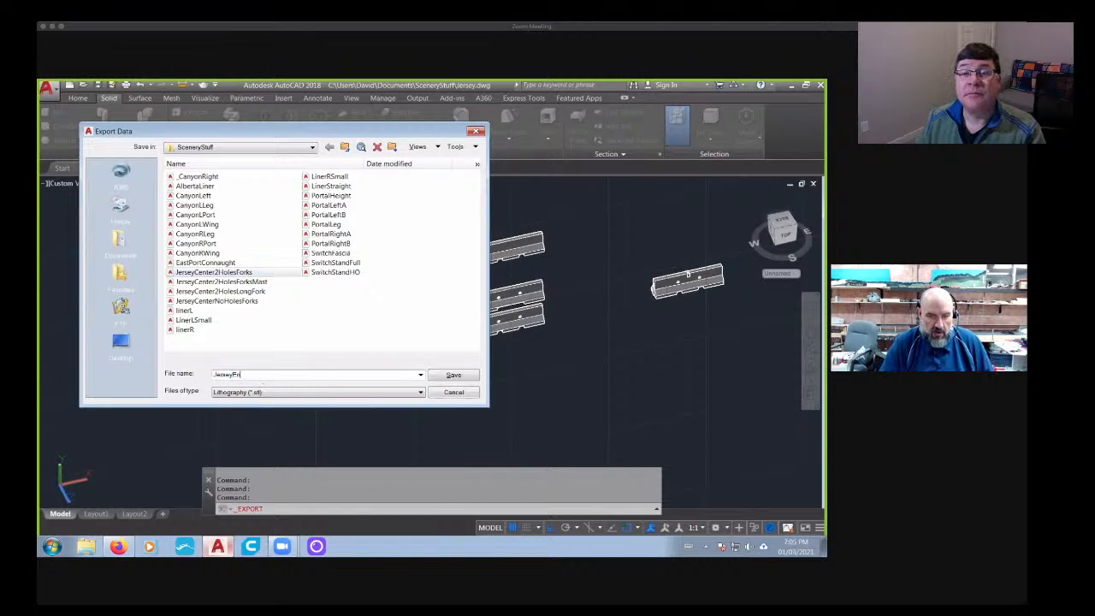
pyautogui.click(452, 377)
pyautogui.click(309, 365)
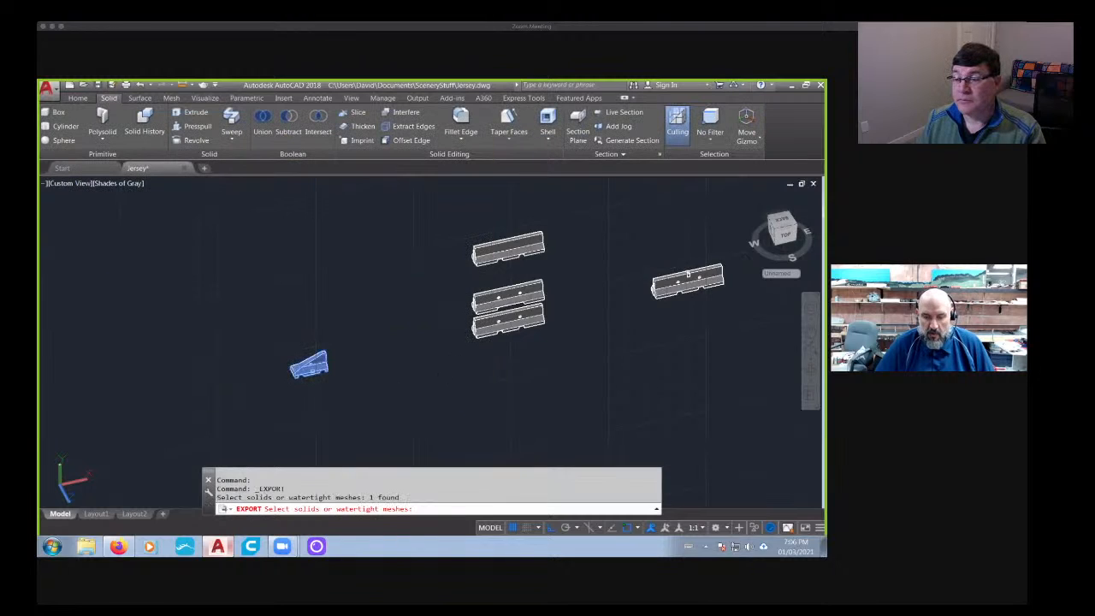
pyautogui.press('Return')
# - Examine the mast bracket on the separate barrier and the sloped end piece up close
pyautogui.scroll(5, 678, 278)
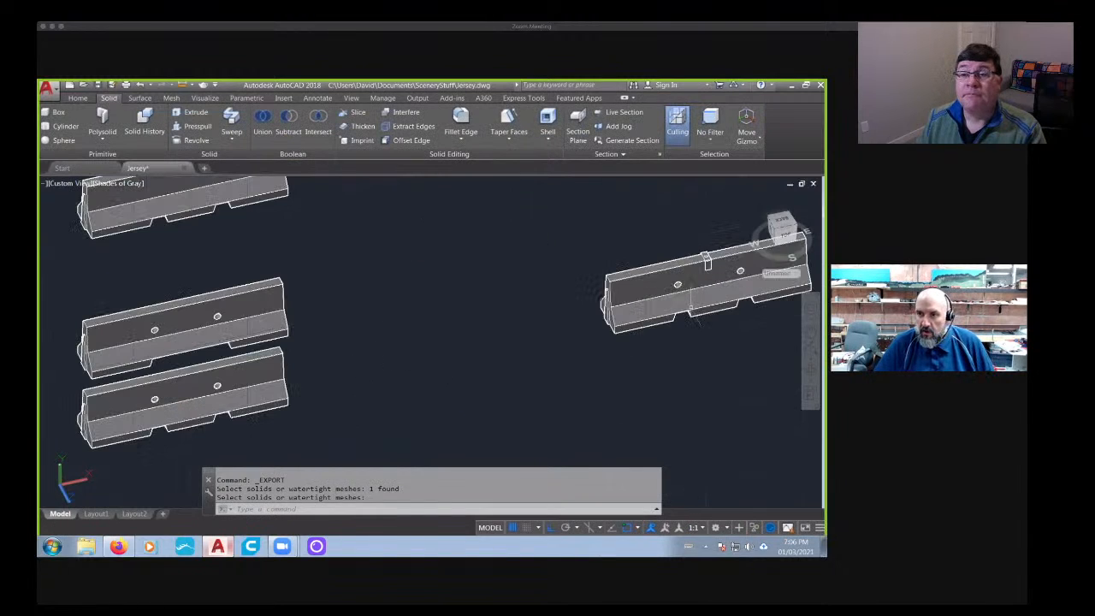
pyautogui.scroll(3, 707, 264)
pyautogui.scroll(-7, 710, 257)
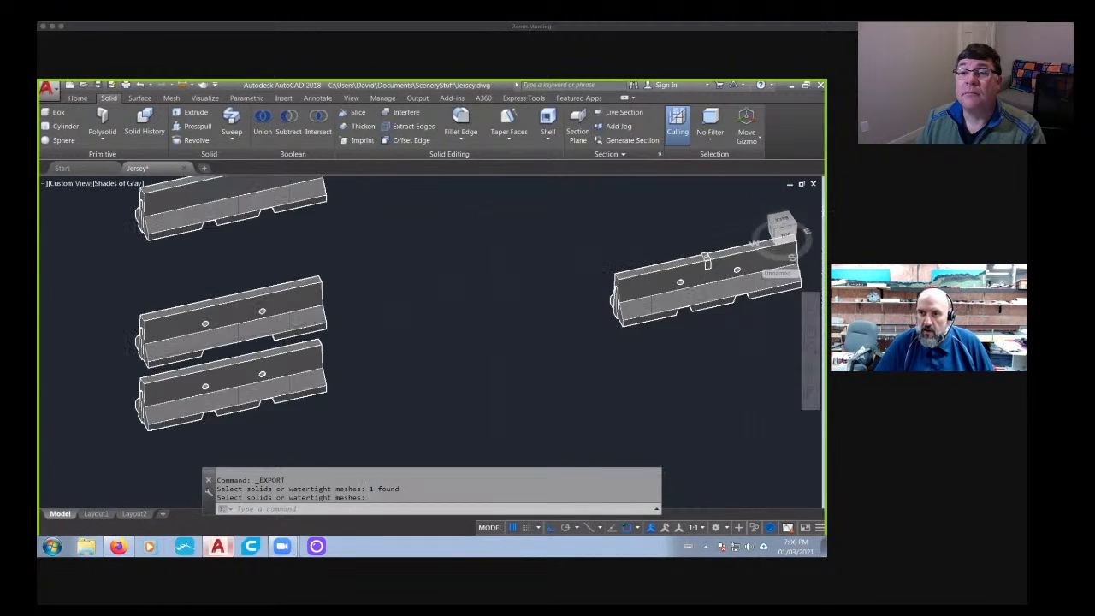
pyautogui.scroll(6, 705, 261)
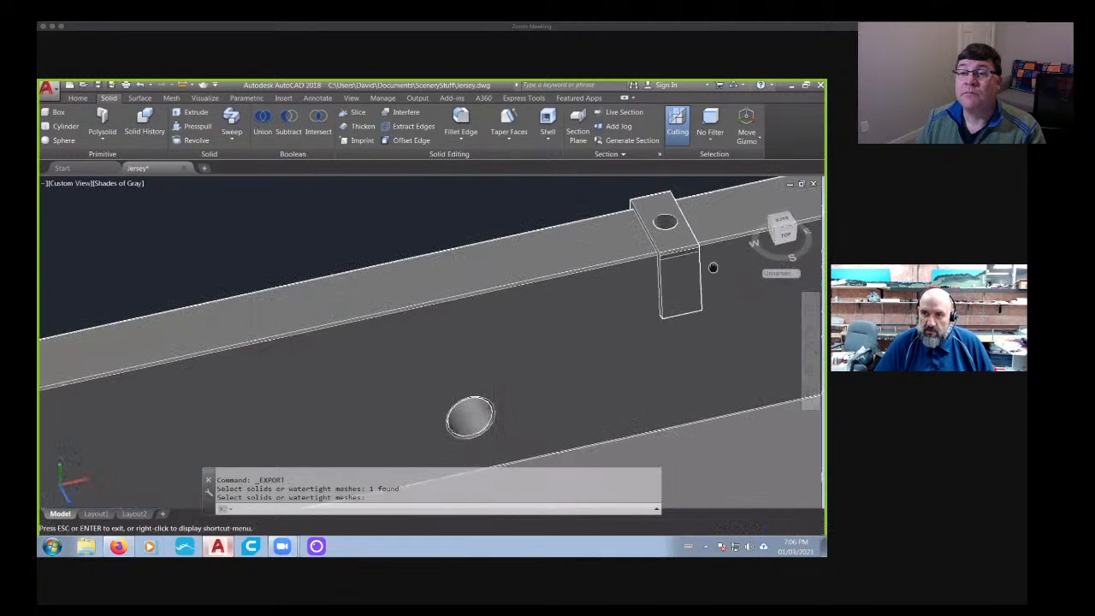
pyautogui.press('Return')
pyautogui.scroll(-7, 676, 261)
pyautogui.moveTo(197, 390); pyautogui.dragTo(428, 342, button='middle')
pyautogui.scroll(6, 282, 343)
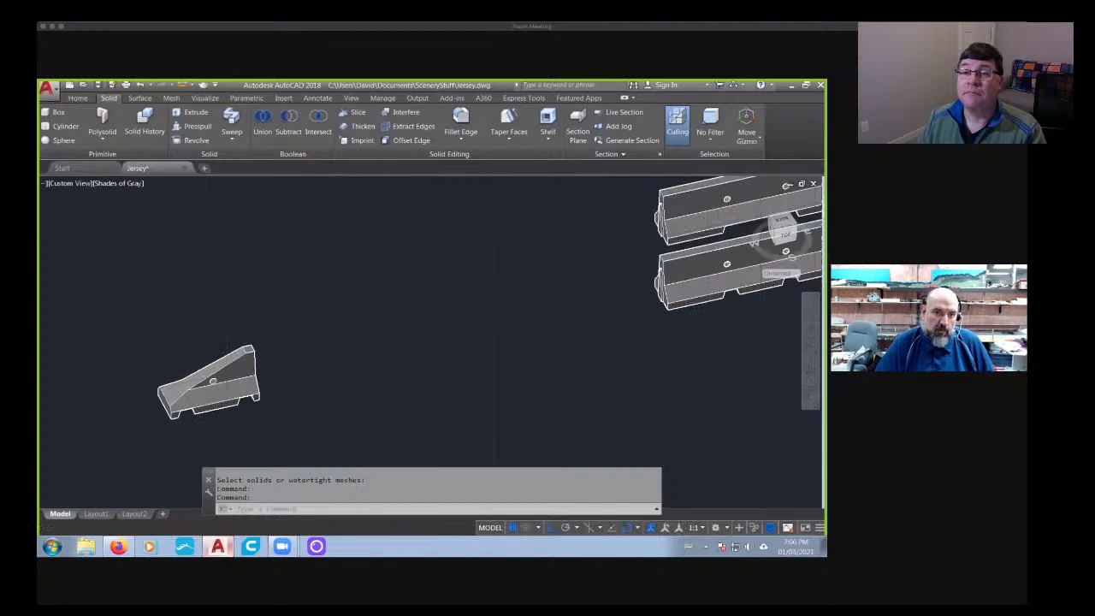
pyautogui.scroll(-8, 282, 342)
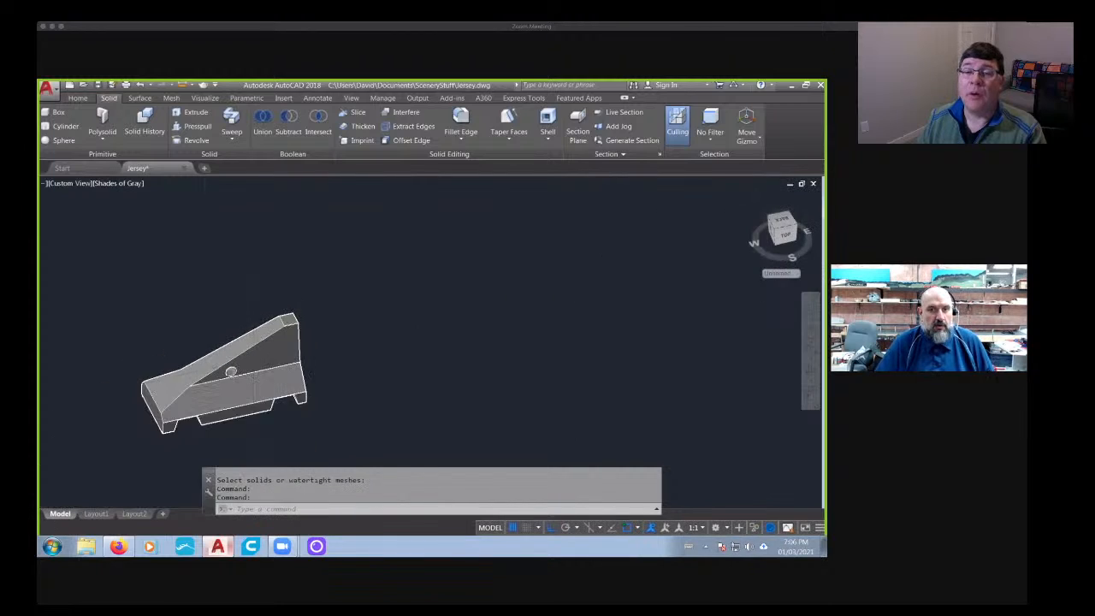
pyautogui.scroll(-2, 278, 344)
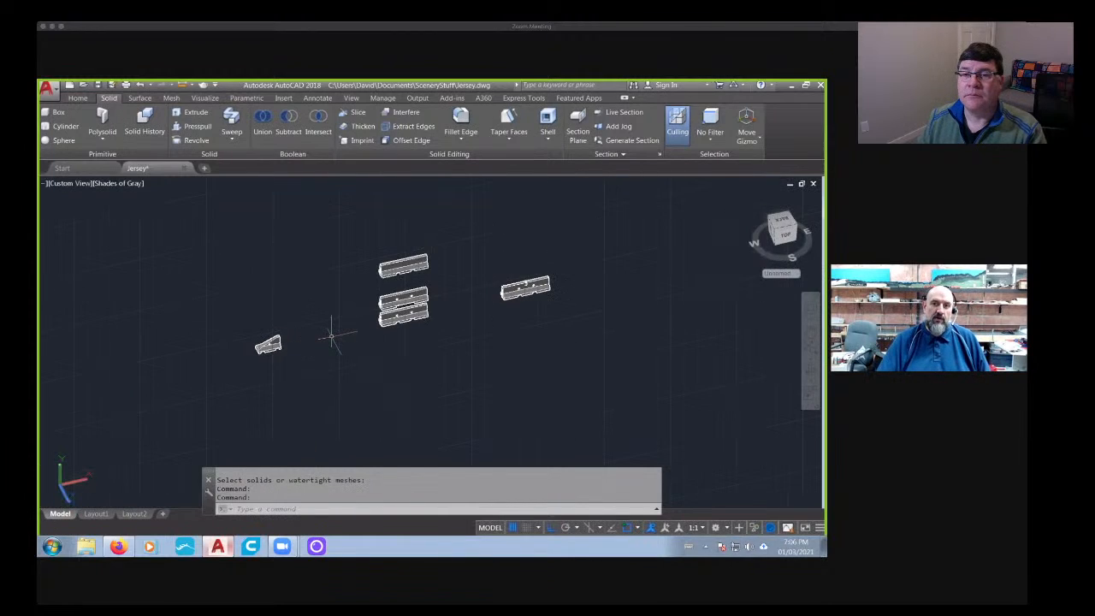
# - Save the Jersey drawing, then close AutoCAD and the browser window with the jersey barrier image search
pyautogui.hotkey('ctrl', 's')
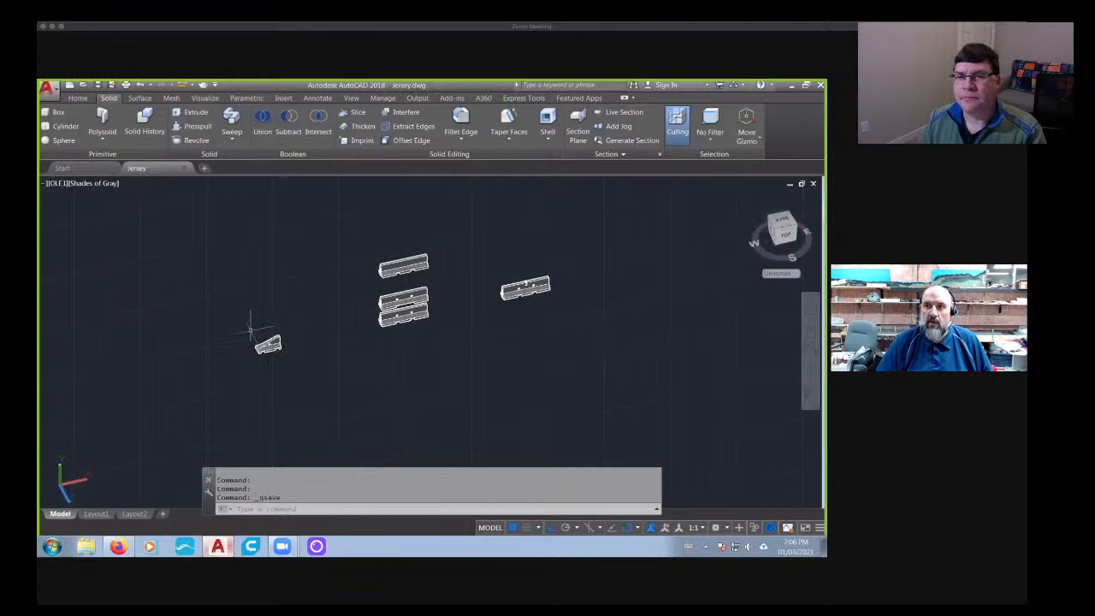
pyautogui.click(820, 86)
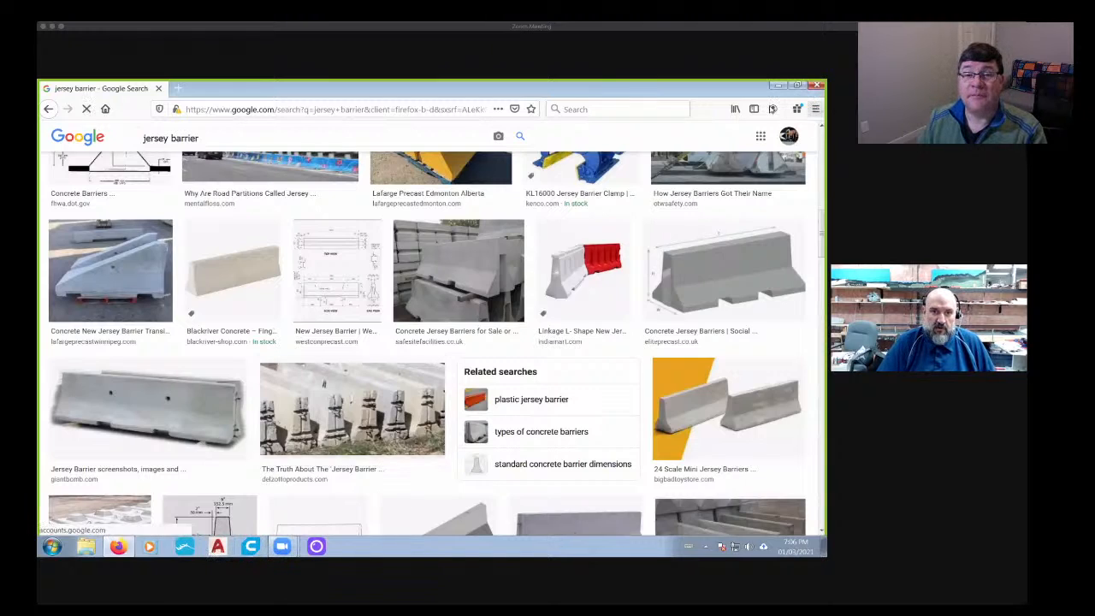
pyautogui.click(818, 84)
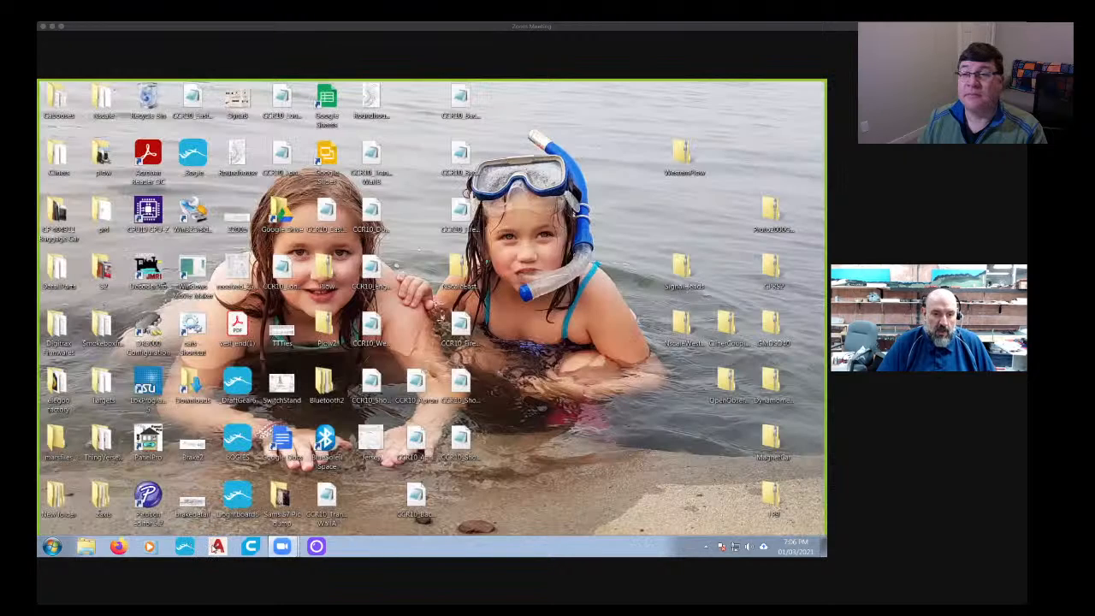
# - Launch ChiTuBox and browse to the SceneryStuff folder in the Documents library for opening a model file
pyautogui.click(185, 548)
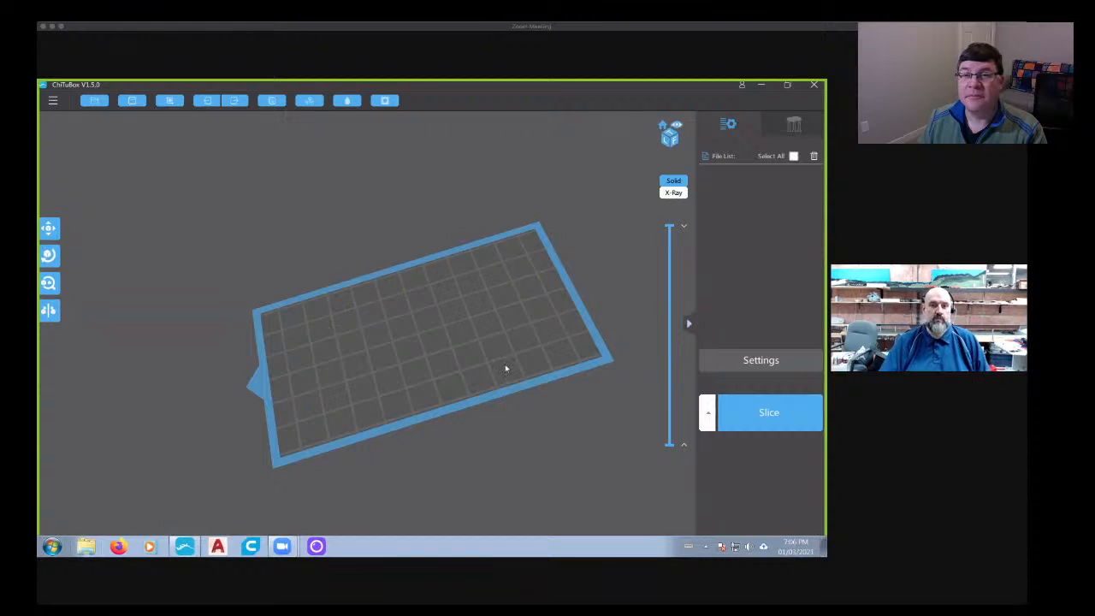
pyautogui.moveTo(506, 366); pyautogui.dragTo(445, 334)
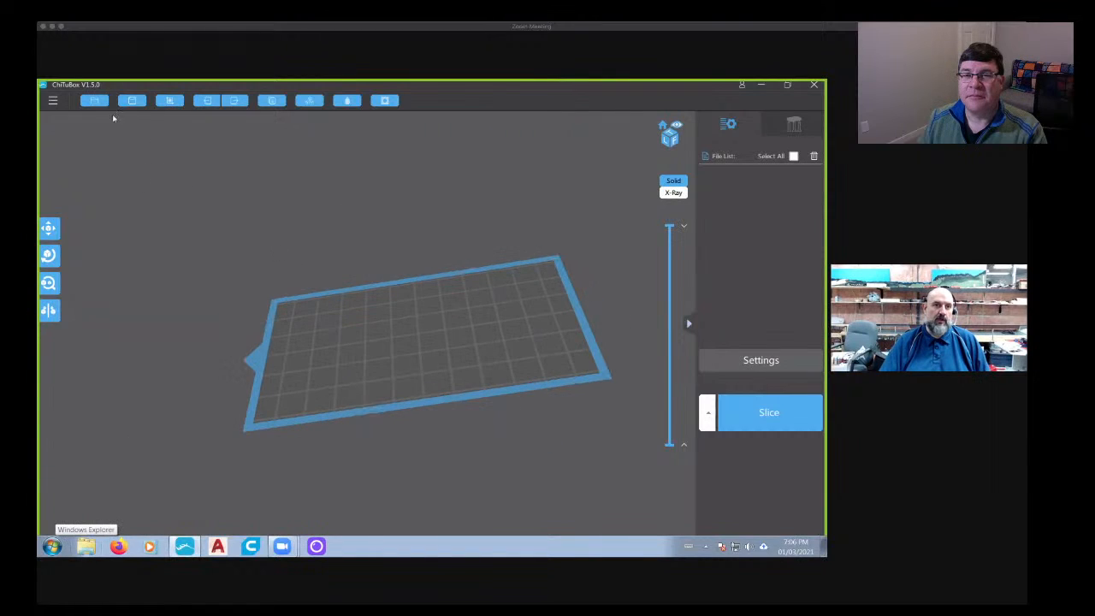
pyautogui.click(94, 101)
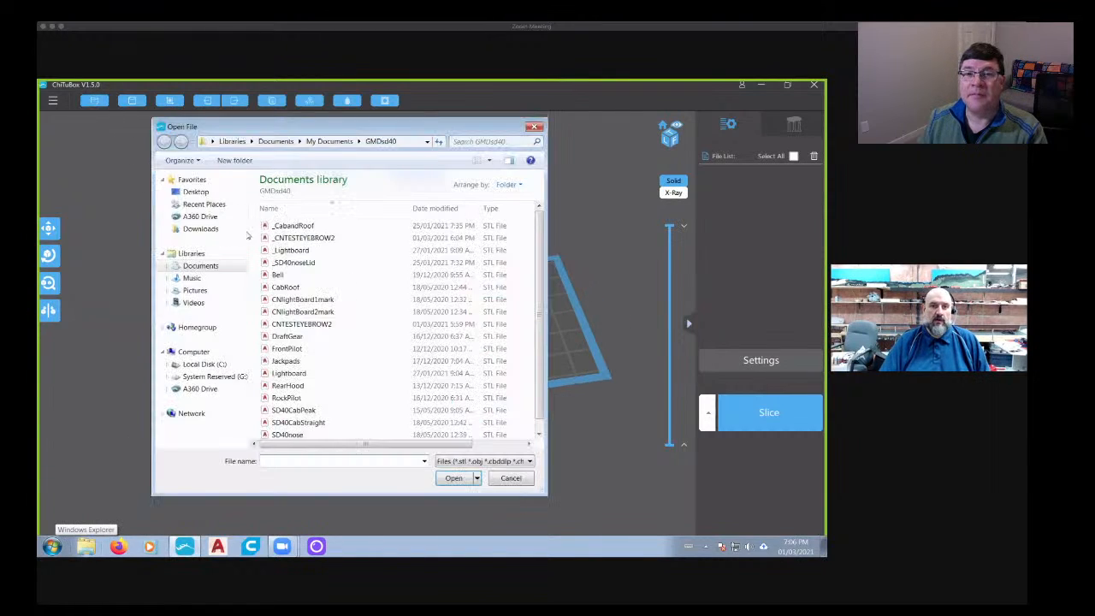
pyautogui.click(200, 266)
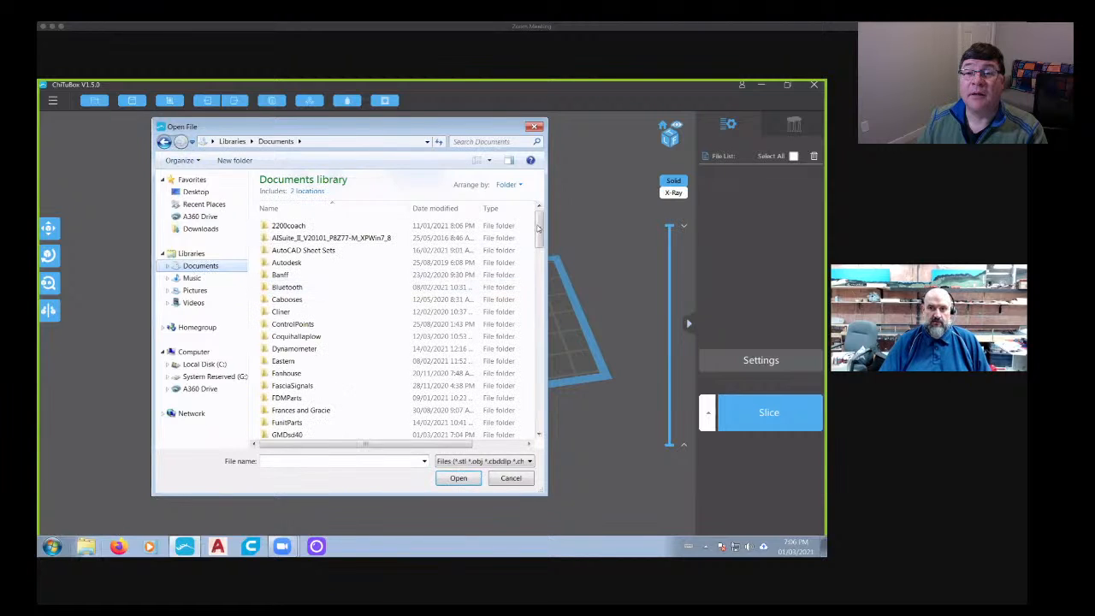
pyautogui.scroll(-10, 538, 292)
pyautogui.scroll(-1, 538, 291)
pyautogui.doubleClick(359, 328)
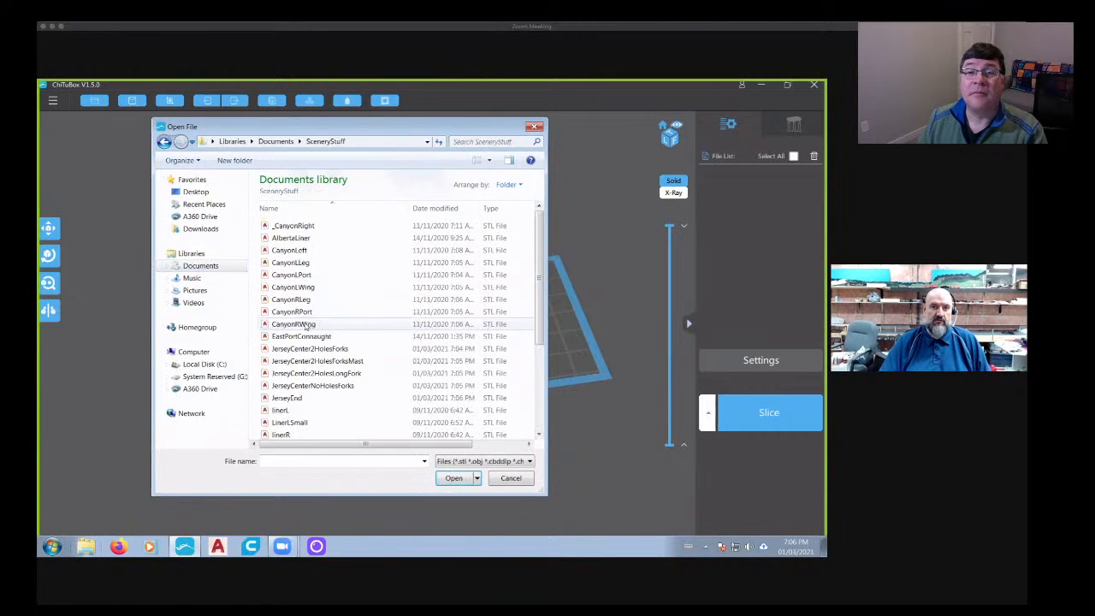
# - Load the JerseyCenter2HolesForks STL file onto the build plate
pyautogui.scroll(-1, 537, 242)
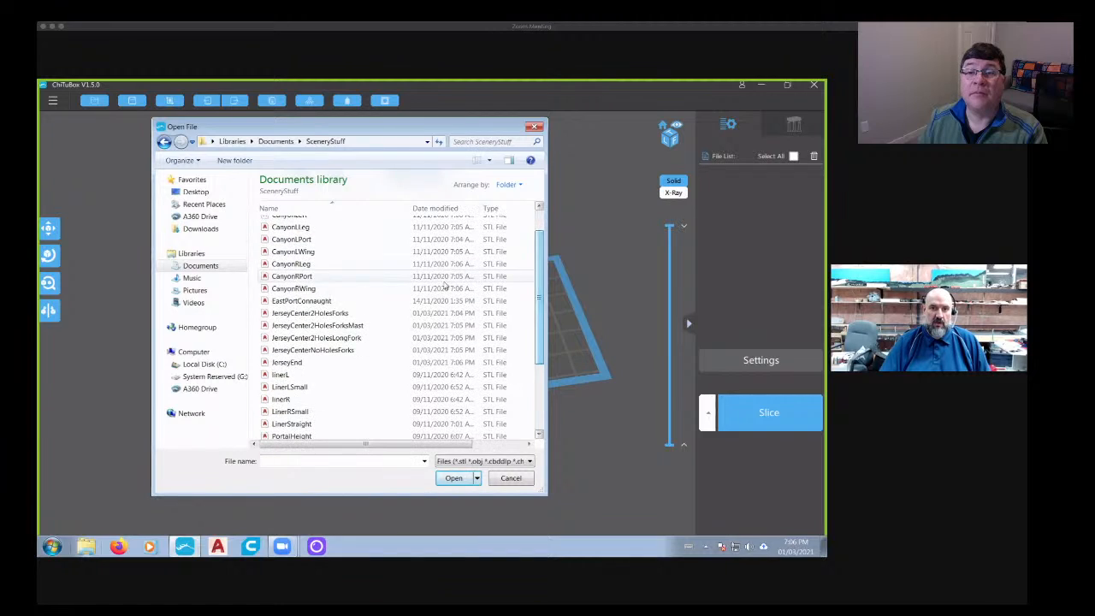
pyautogui.click(332, 317)
pyautogui.click(453, 477)
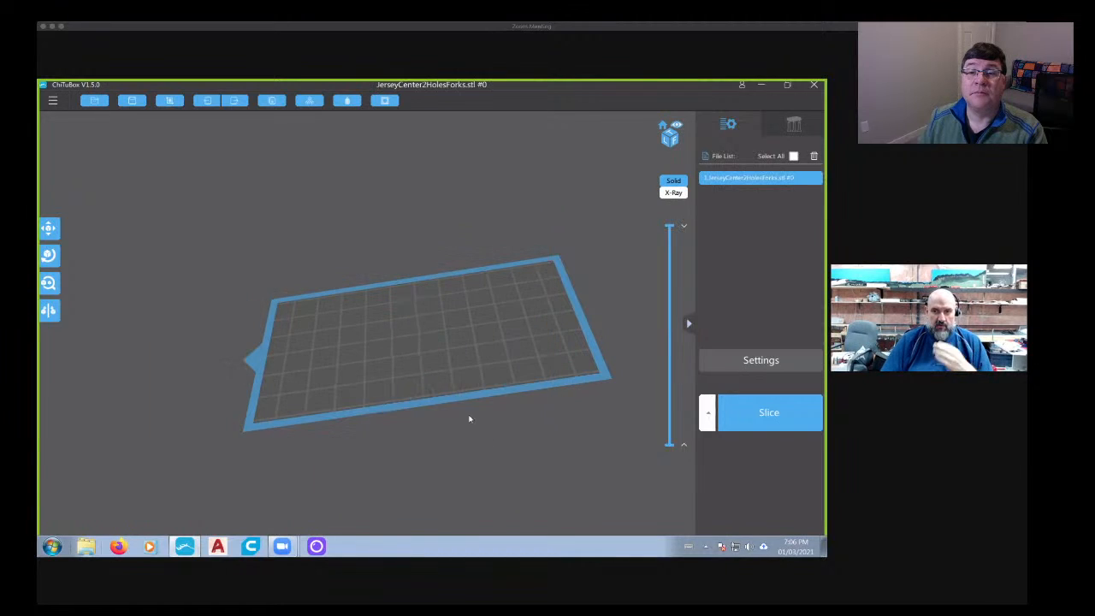
# - Rotate the barrier upright onto its base by setting its X rotation to 90 degrees
pyautogui.moveTo(469, 417)
pyautogui.mouseDown(button='right')
pyautogui.moveTo(497, 420)
pyautogui.moveTo(456, 405)
pyautogui.mouseUp(button='right')
pyautogui.scroll(5, 388, 359)
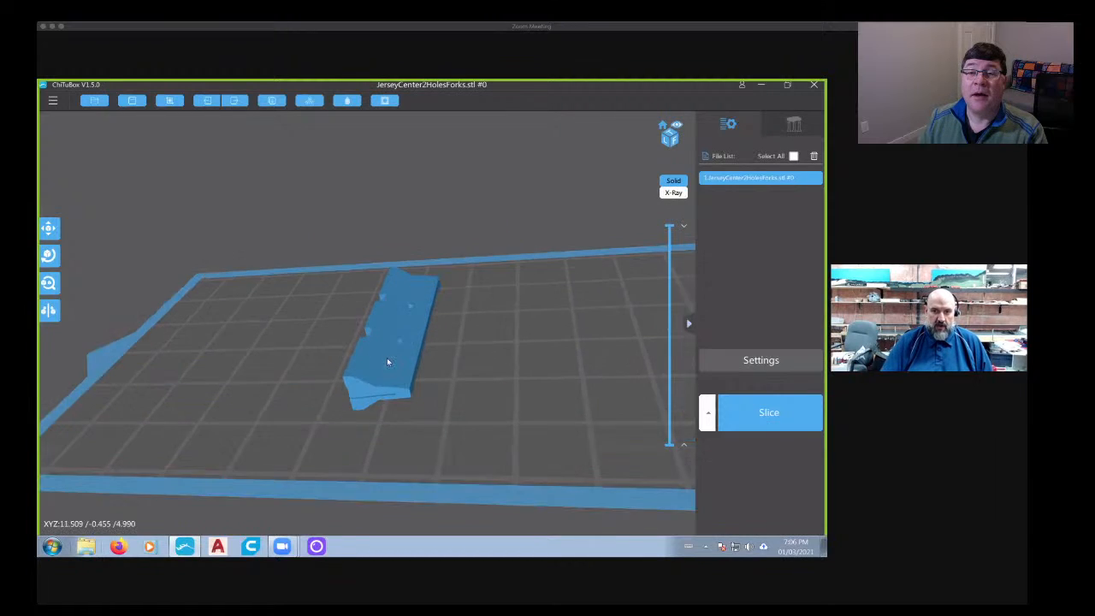
pyautogui.moveTo(387, 362); pyautogui.dragTo(361, 330, button='right')
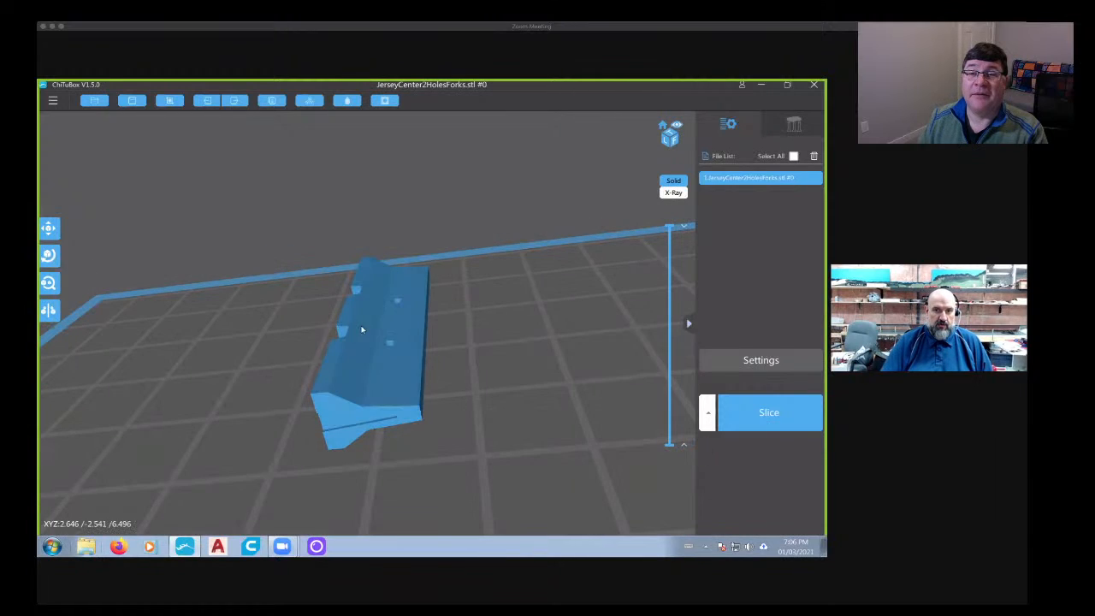
pyautogui.click(48, 255)
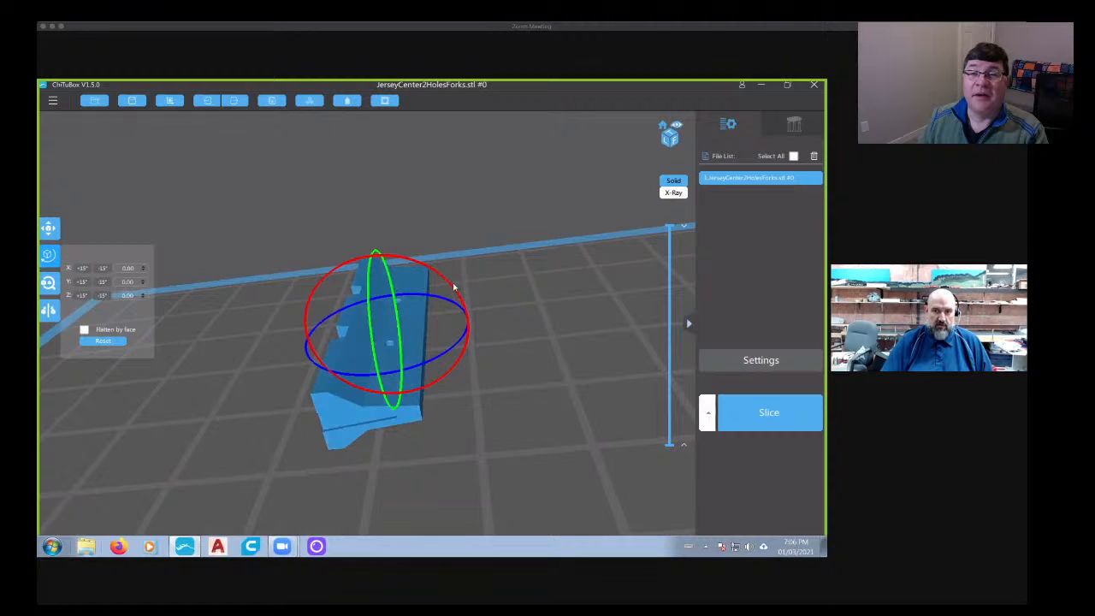
pyautogui.moveTo(440, 276); pyautogui.dragTo(308, 272)
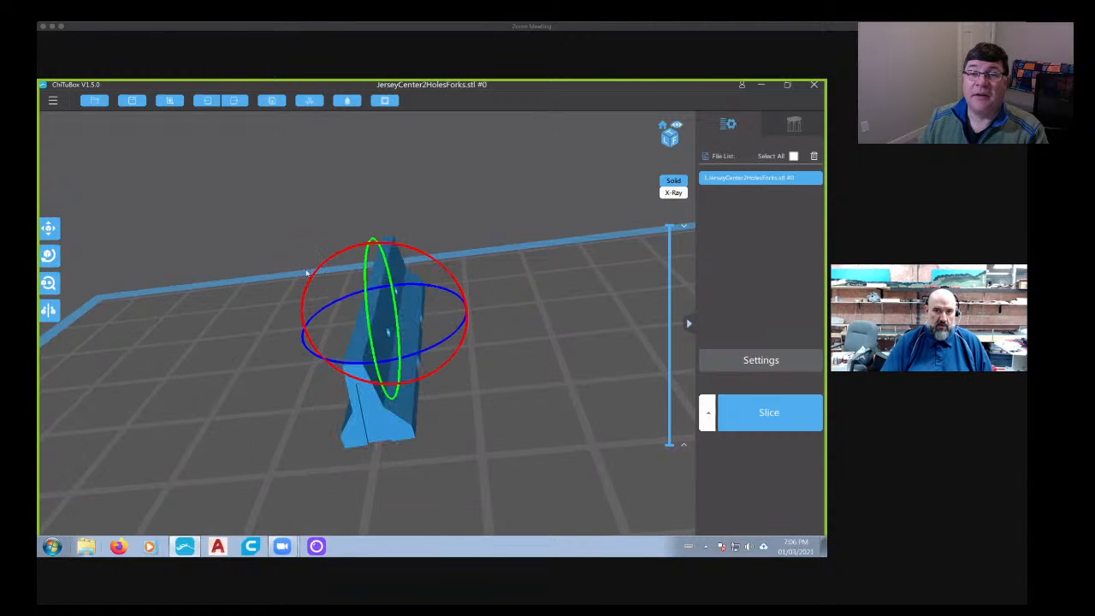
pyautogui.click(44, 261)
pyautogui.scroll(-5, 119, 273)
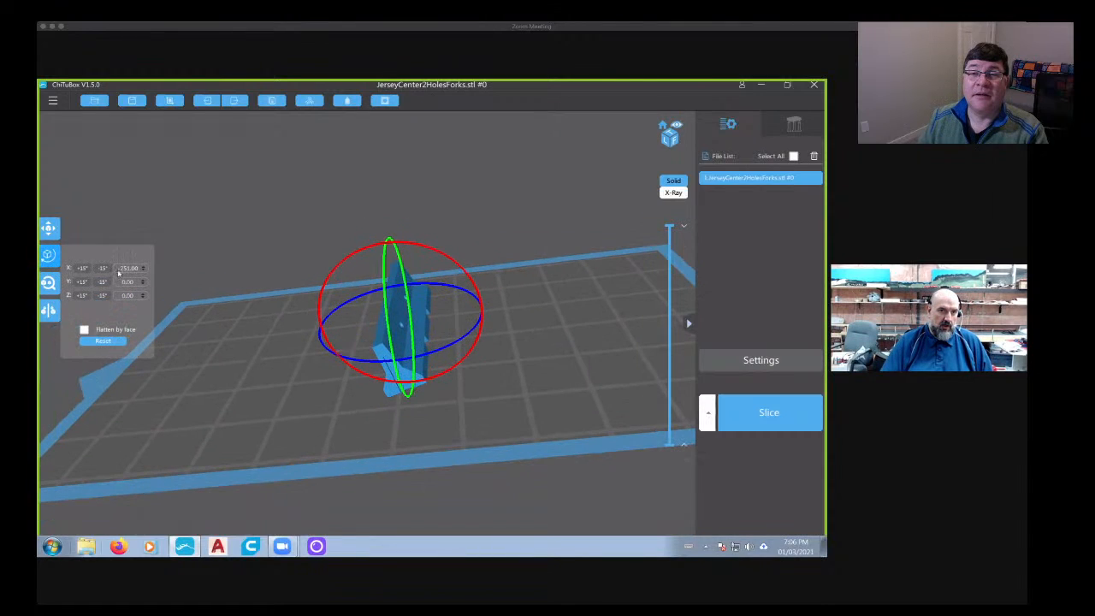
pyautogui.write('90')
pyautogui.press('Return')
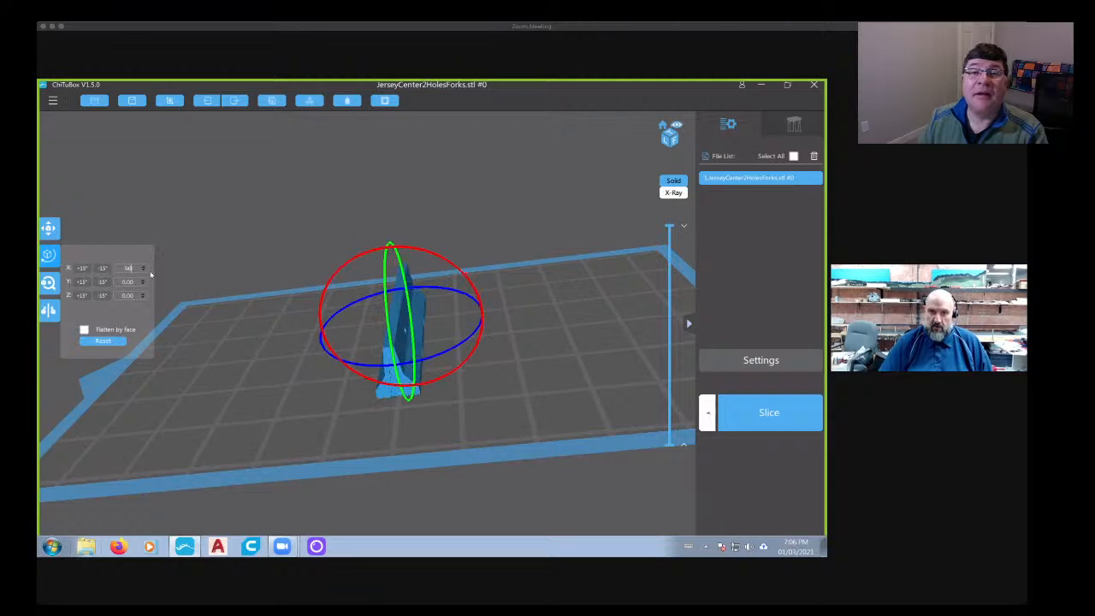
pyautogui.click(253, 370)
# - Examine the upright barrier's holes and fork cutouts, look at the support settings, and check its placement on the build plate
pyautogui.moveTo(505, 387); pyautogui.dragTo(319, 361, button='right')
pyautogui.click(787, 127)
pyautogui.moveTo(457, 471)
pyautogui.mouseDown(button='right')
pyautogui.moveTo(397, 365)
pyautogui.moveTo(409, 458)
pyautogui.moveTo(462, 490)
pyautogui.mouseUp(button='right')
pyautogui.click(744, 125)
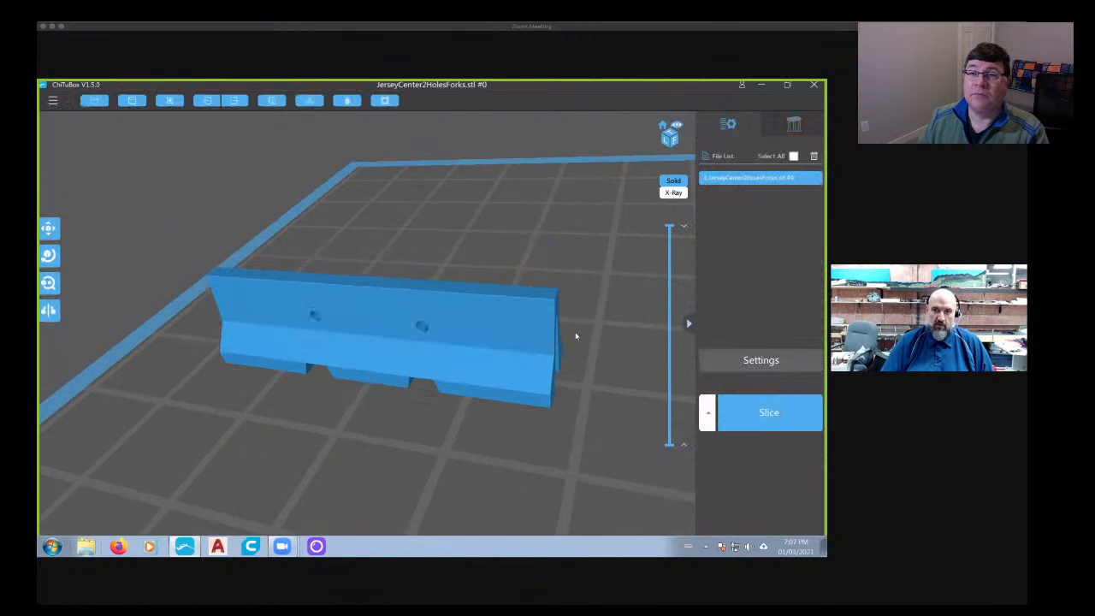
pyautogui.moveTo(574, 334); pyautogui.dragTo(488, 367, button='right')
pyautogui.scroll(-5, 508, 374)
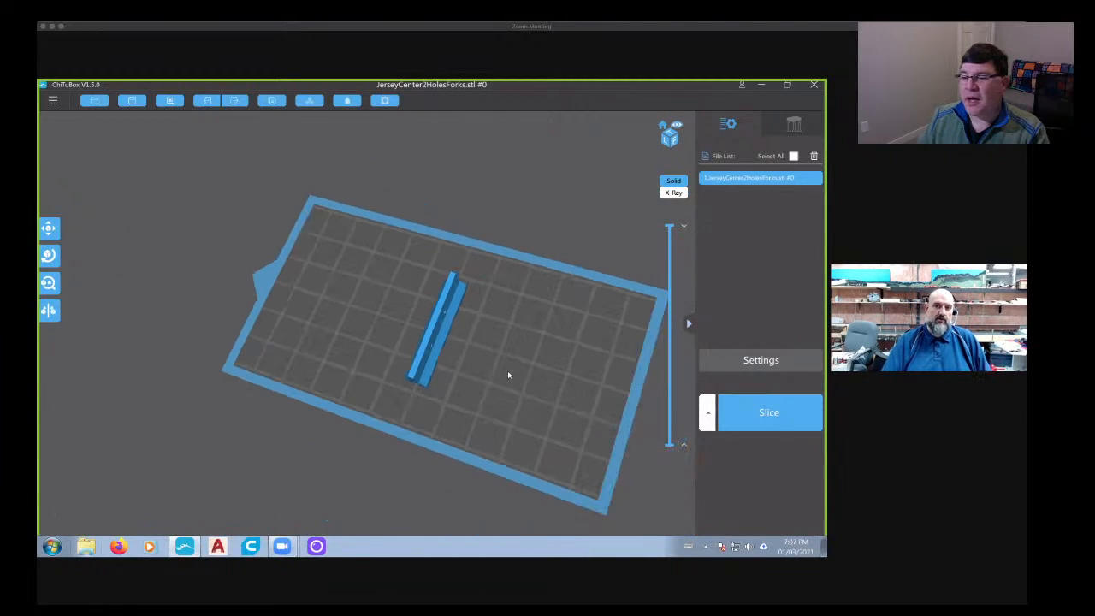
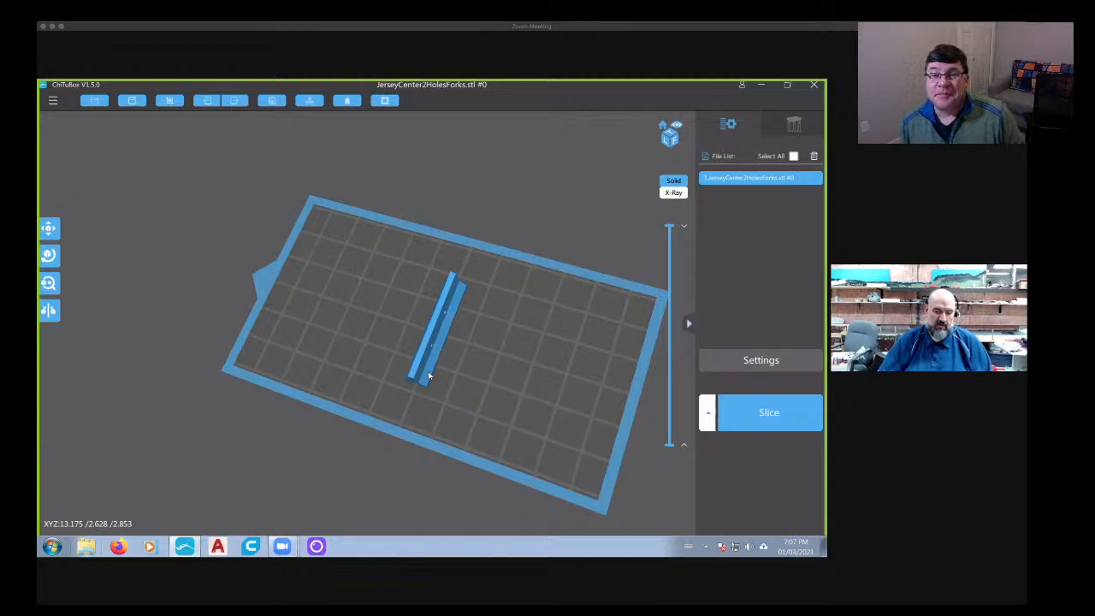
# - Turn the barrier 90 degrees about the Z axis so it runs across its original direction on the build plate
pyautogui.moveTo(565, 337); pyautogui.dragTo(496, 359)
pyautogui.moveTo(497, 359); pyautogui.dragTo(488, 344, button='right')
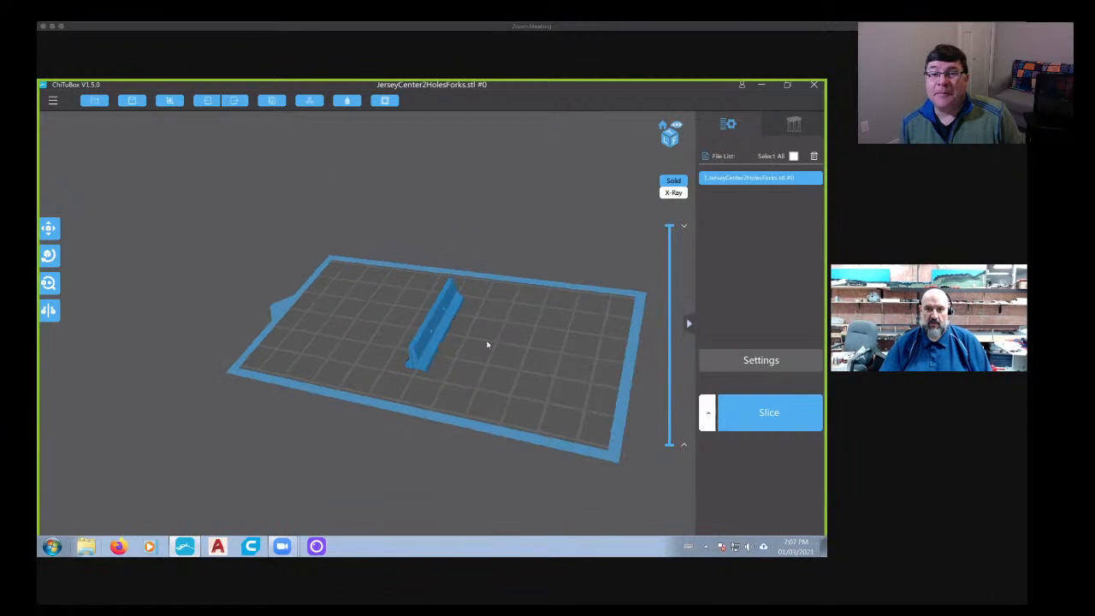
pyautogui.scroll(5, 424, 384)
pyautogui.click(425, 391)
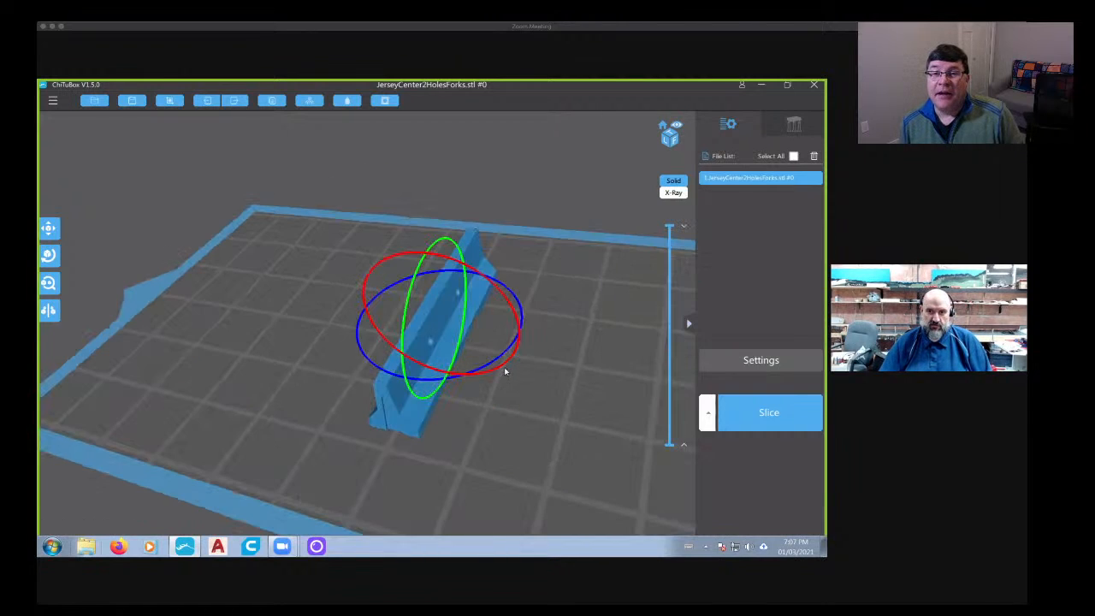
pyautogui.moveTo(499, 363); pyautogui.dragTo(548, 262)
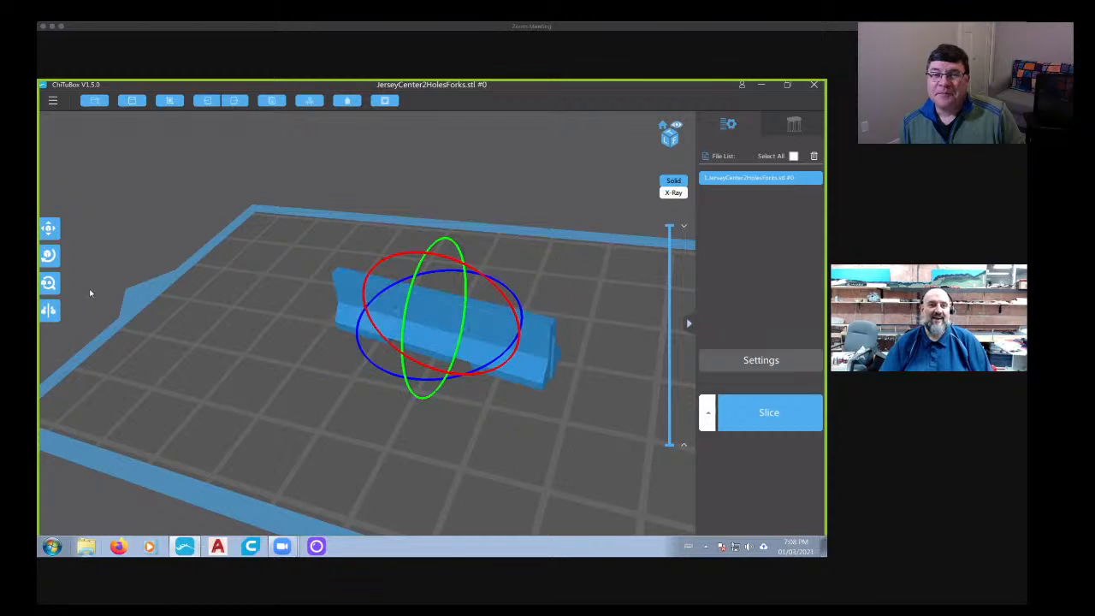
pyautogui.click(49, 256)
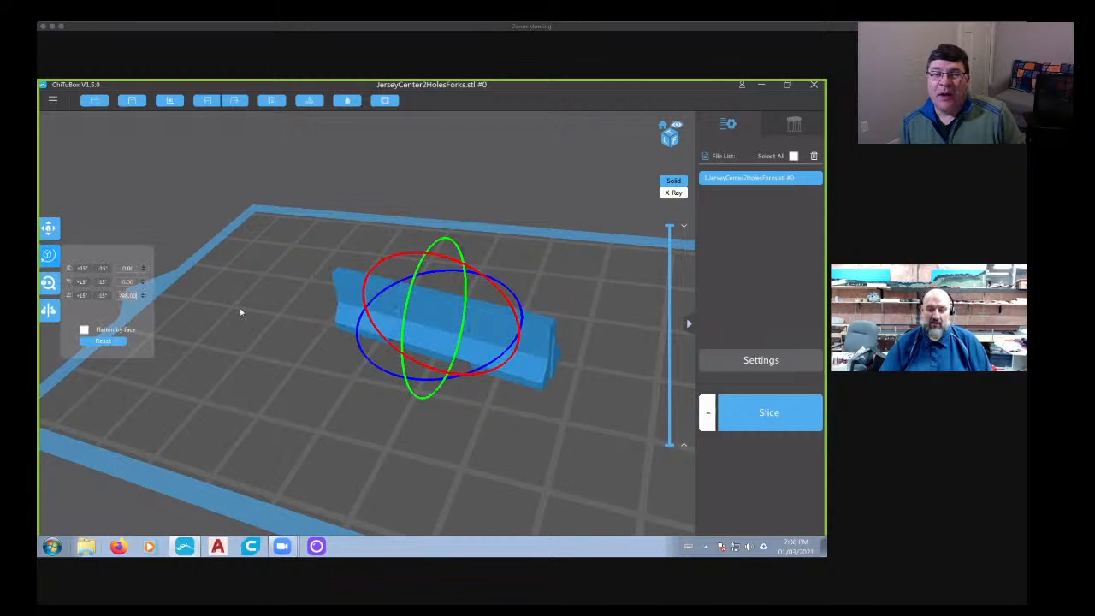
pyautogui.click(395, 407)
pyautogui.moveTo(395, 407); pyautogui.dragTo(323, 166)
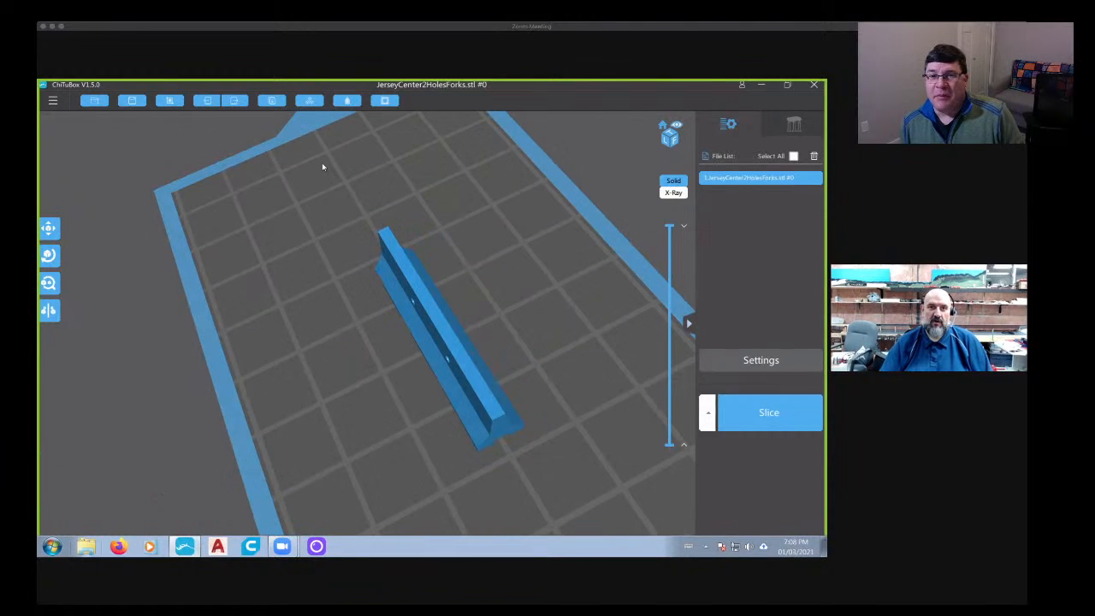
# - Clone the barrier repeatedly until the copies fill the whole build plate in parallel rows
pyautogui.click(275, 100)
pyautogui.click(275, 101)
pyautogui.click(277, 102)
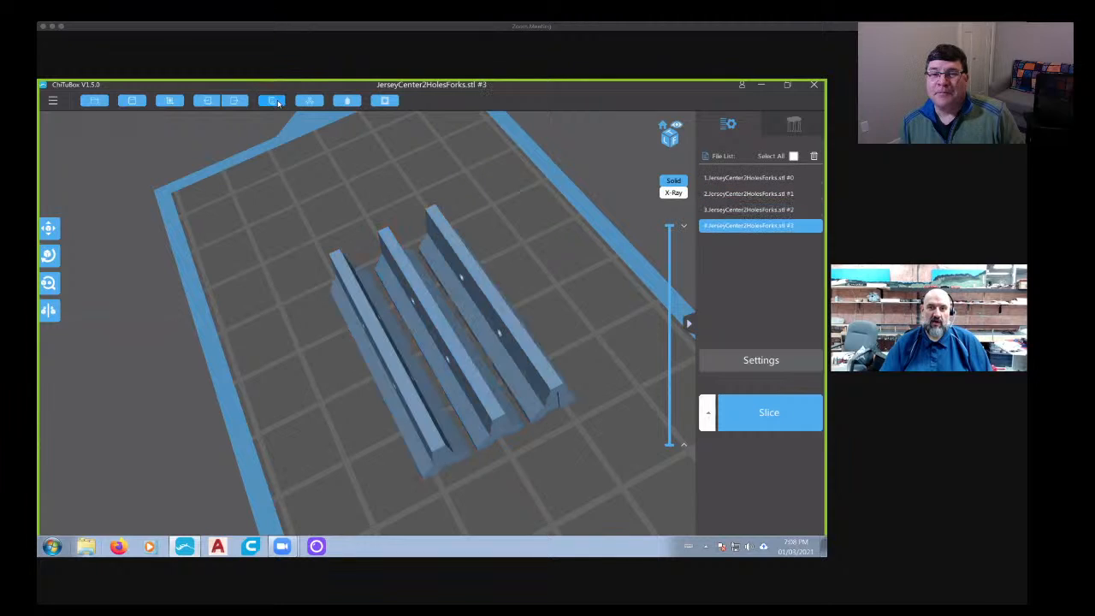
pyautogui.click(277, 102)
pyautogui.click(277, 102)
pyautogui.click(276, 102)
pyautogui.click(277, 102)
pyautogui.click(277, 102)
pyautogui.click(277, 102)
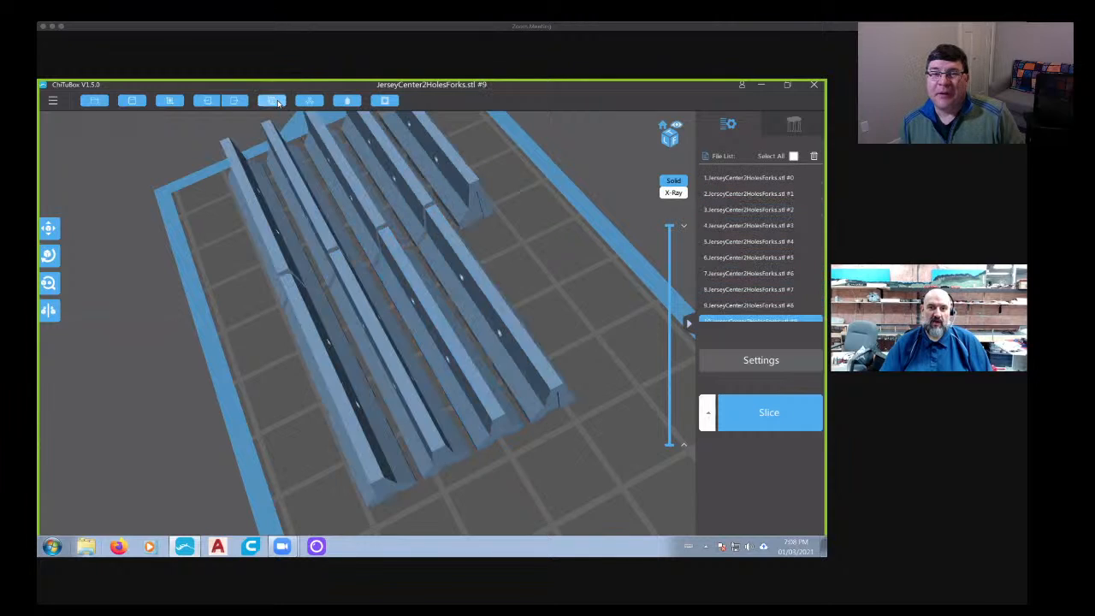
pyautogui.click(276, 102)
pyautogui.click(276, 102)
pyautogui.click(277, 102)
pyautogui.click(277, 102)
pyautogui.click(277, 102)
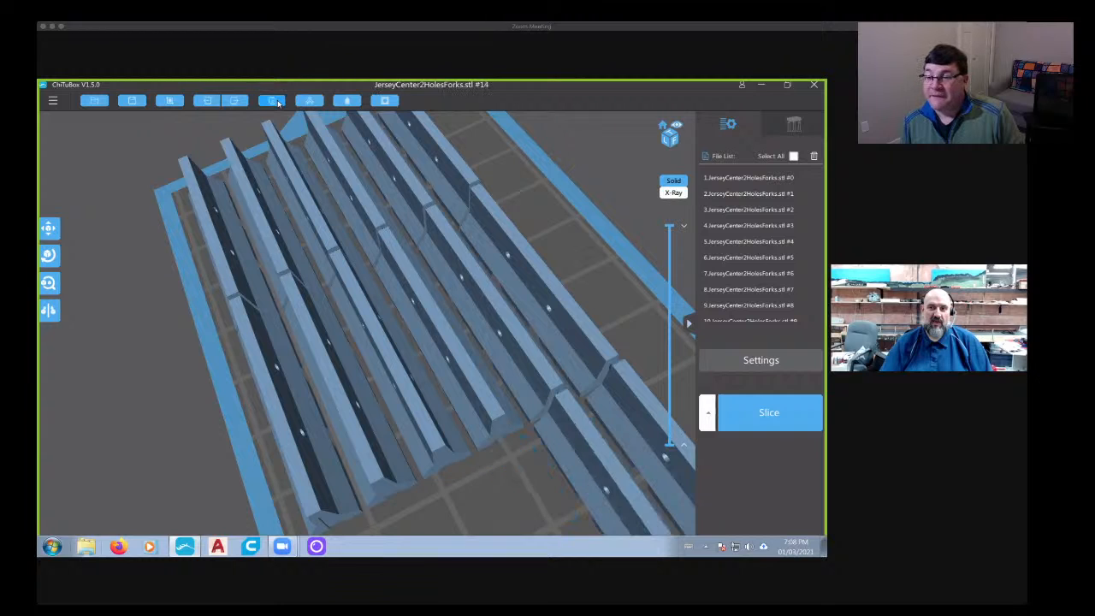
pyautogui.click(276, 102)
pyautogui.click(276, 102)
pyautogui.click(276, 101)
pyautogui.click(277, 102)
pyautogui.click(276, 102)
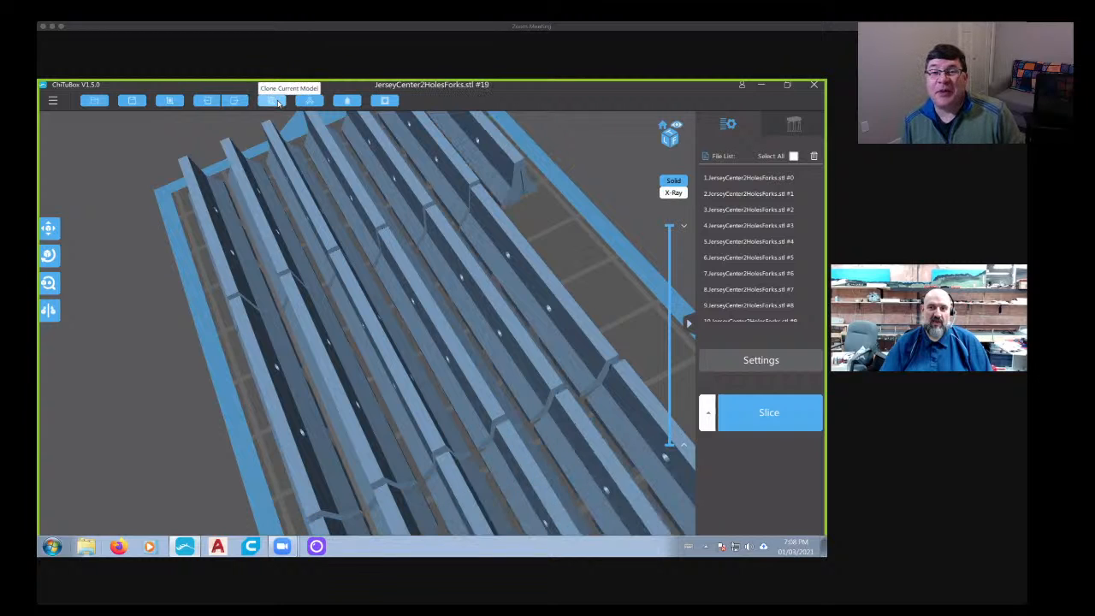
pyautogui.click(277, 103)
pyautogui.click(277, 103)
# - Auto-arrange all barrier copies around the center of the build plate with a minimum distance of 1.00
pyautogui.moveTo(330, 231); pyautogui.dragTo(274, 238, button='right')
pyautogui.scroll(-5, 402, 286)
pyautogui.moveTo(405, 287); pyautogui.dragTo(383, 266, button='right')
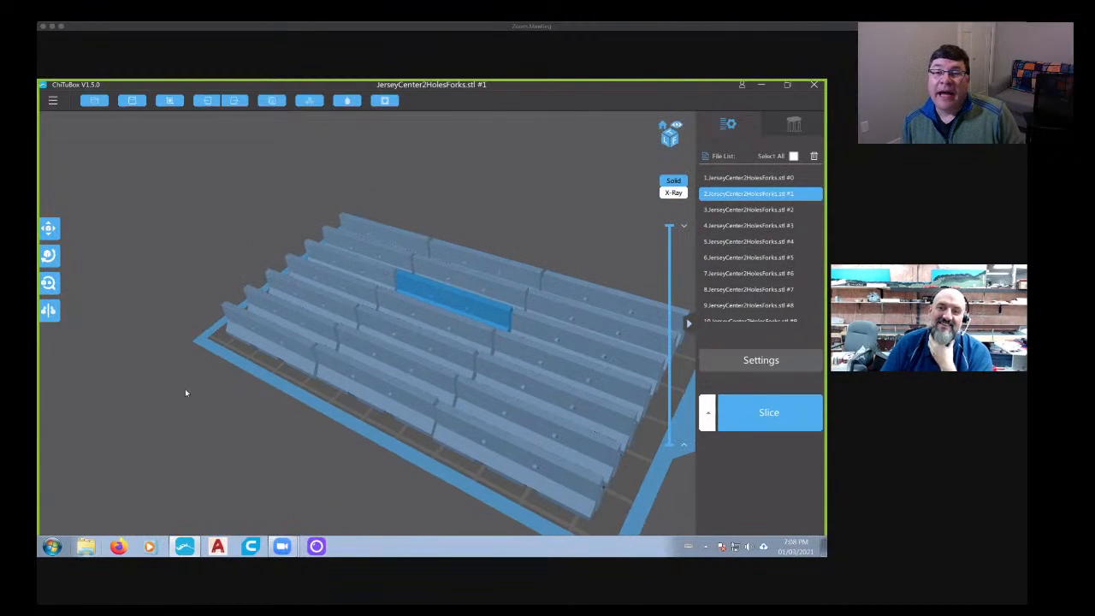
pyautogui.moveTo(516, 457); pyautogui.dragTo(490, 427, button='right')
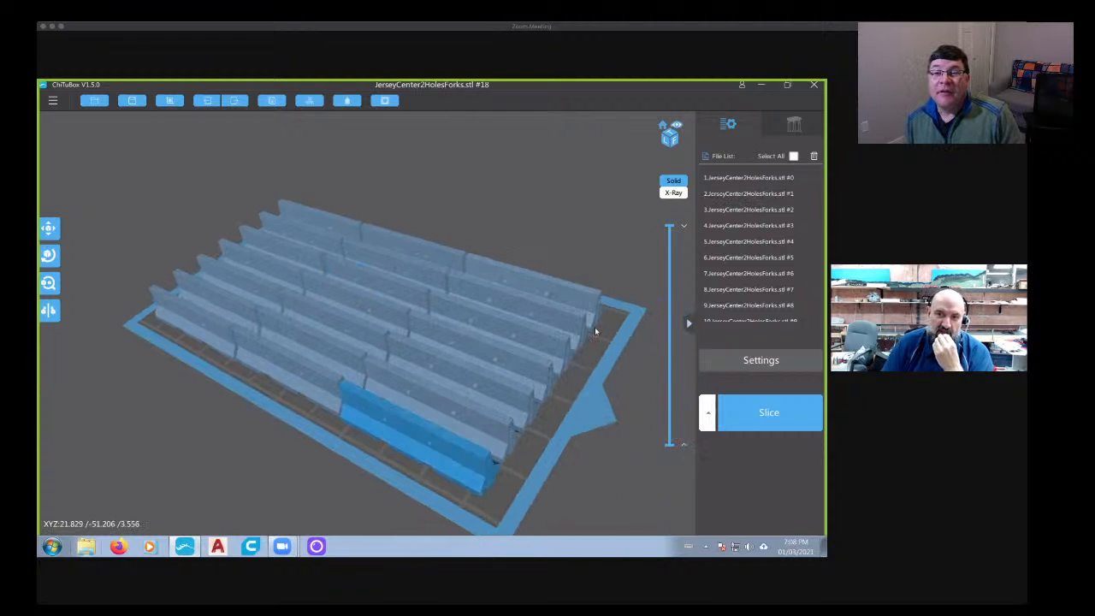
pyautogui.moveTo(585, 386); pyautogui.dragTo(479, 402, button='right')
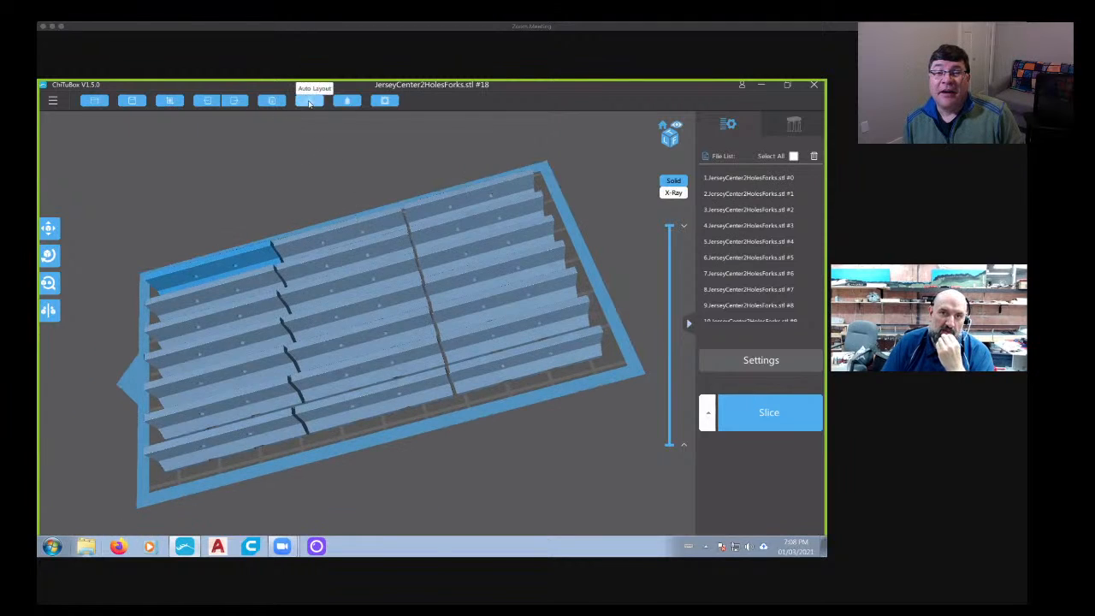
pyautogui.click(309, 100)
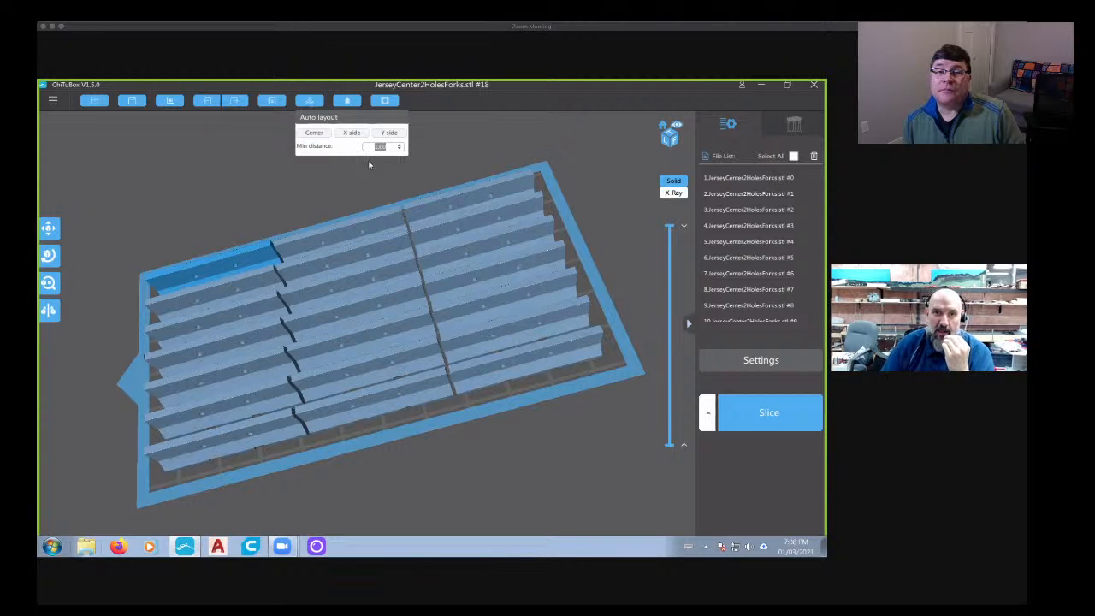
pyautogui.click(314, 133)
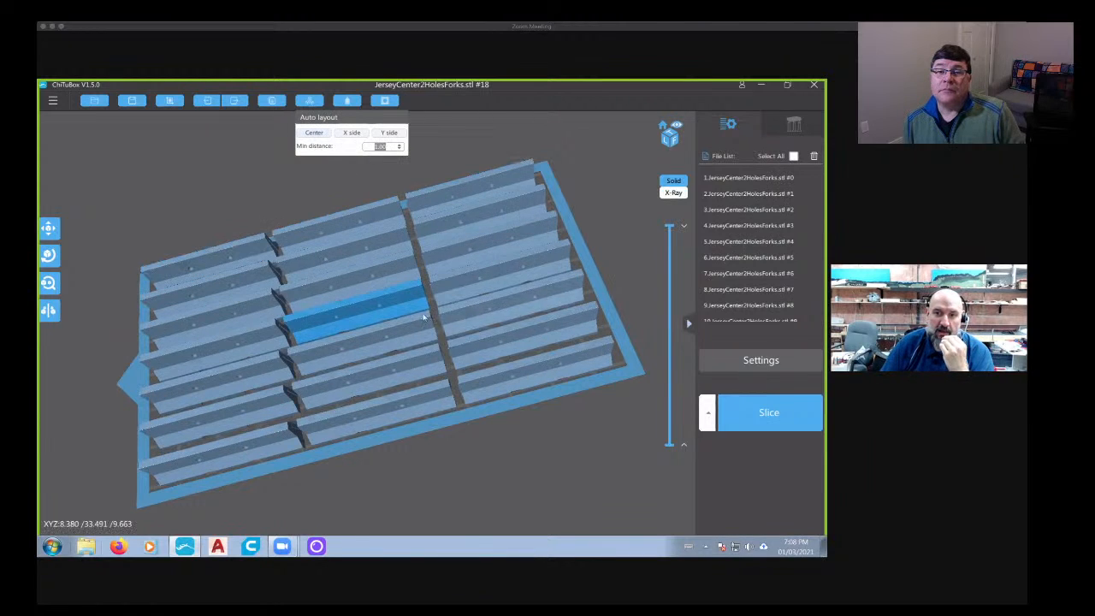
# - Examine the arranged barriers from several sides, checking their spacing, end faces, holes, fork cutouts and fit within the plate's edges
pyautogui.moveTo(426, 317); pyautogui.dragTo(524, 416, button='right')
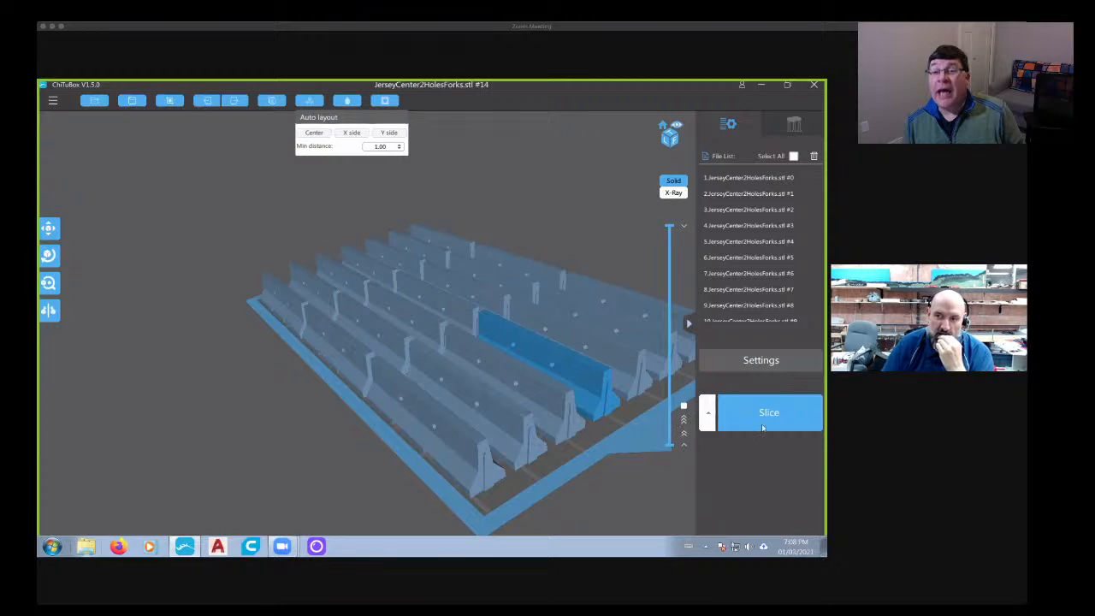
pyautogui.moveTo(438, 460); pyautogui.dragTo(422, 453, button='right')
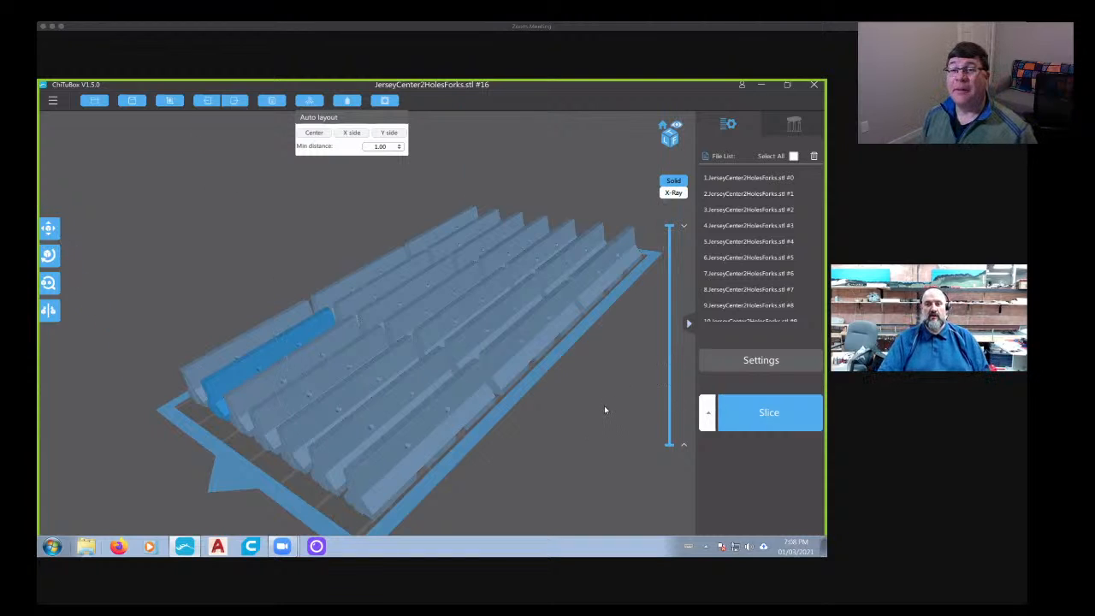
pyautogui.moveTo(480, 436); pyautogui.dragTo(456, 418, button='right')
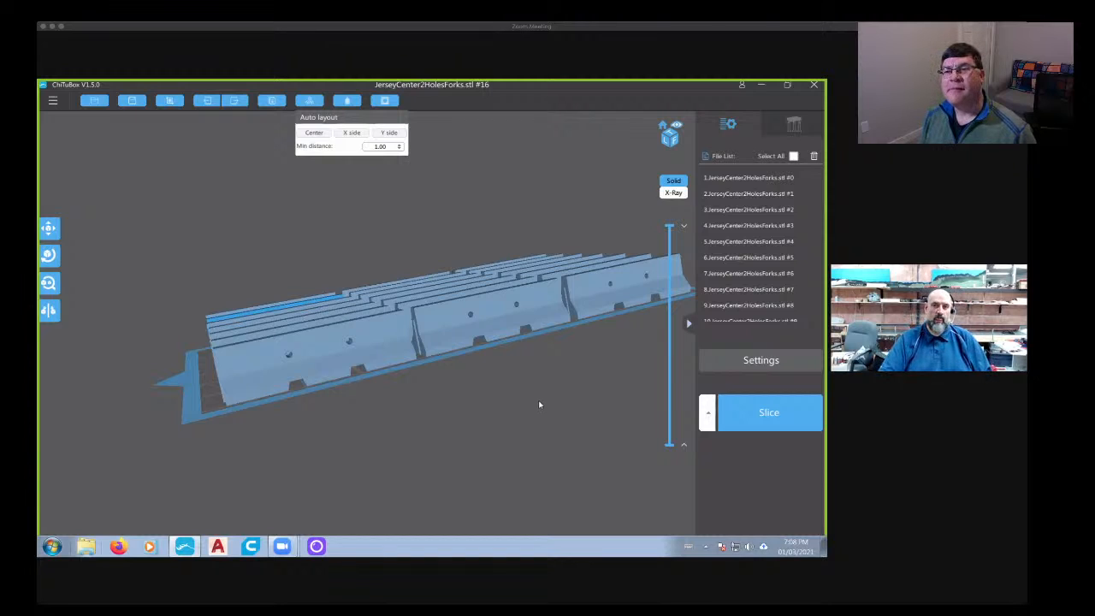
pyautogui.moveTo(537, 403); pyautogui.dragTo(455, 415, button='right')
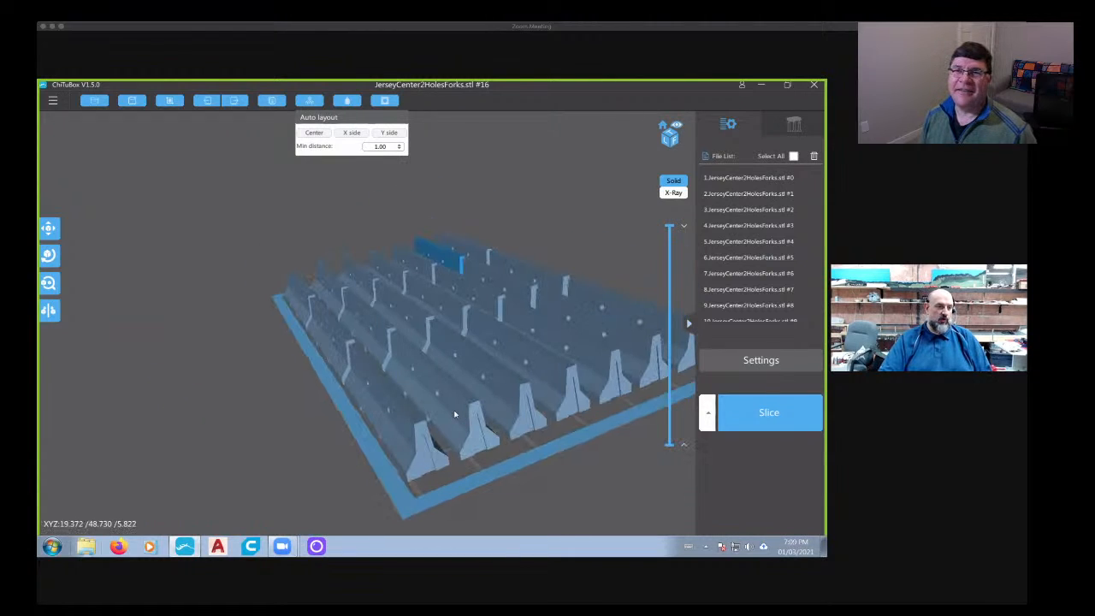
pyautogui.moveTo(274, 369); pyautogui.dragTo(465, 410, button='right')
pyautogui.moveTo(516, 443); pyautogui.dragTo(556, 417, button='right')
pyautogui.scroll(3, 492, 444)
pyautogui.scroll(-3, 490, 442)
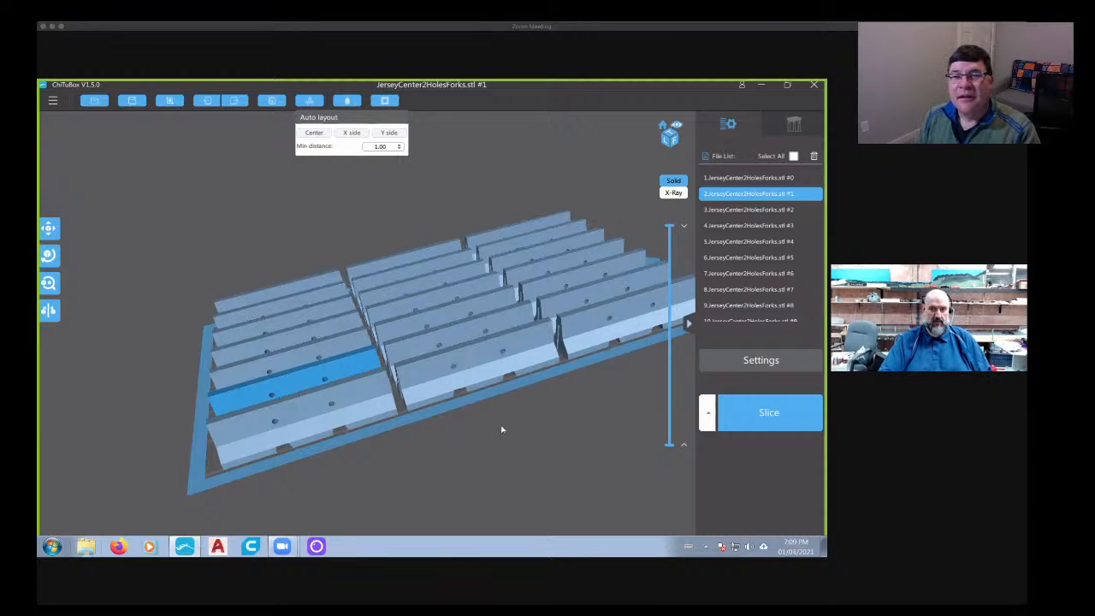
pyautogui.moveTo(502, 428); pyautogui.dragTo(472, 423, button='right')
pyautogui.moveTo(472, 423); pyautogui.dragTo(356, 385)
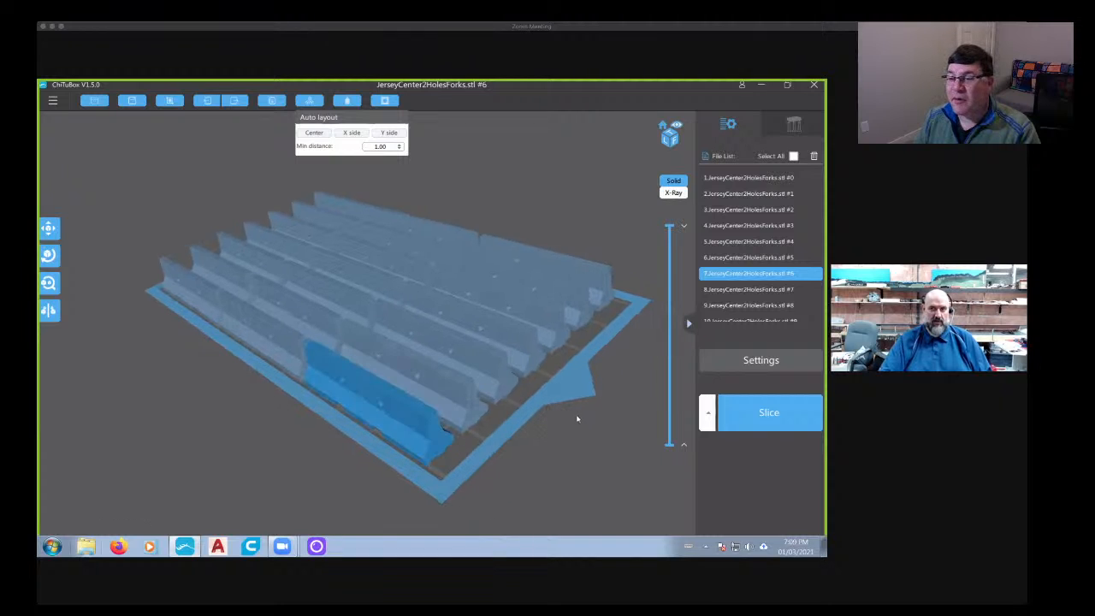
pyautogui.moveTo(576, 418); pyautogui.dragTo(573, 430, button='right')
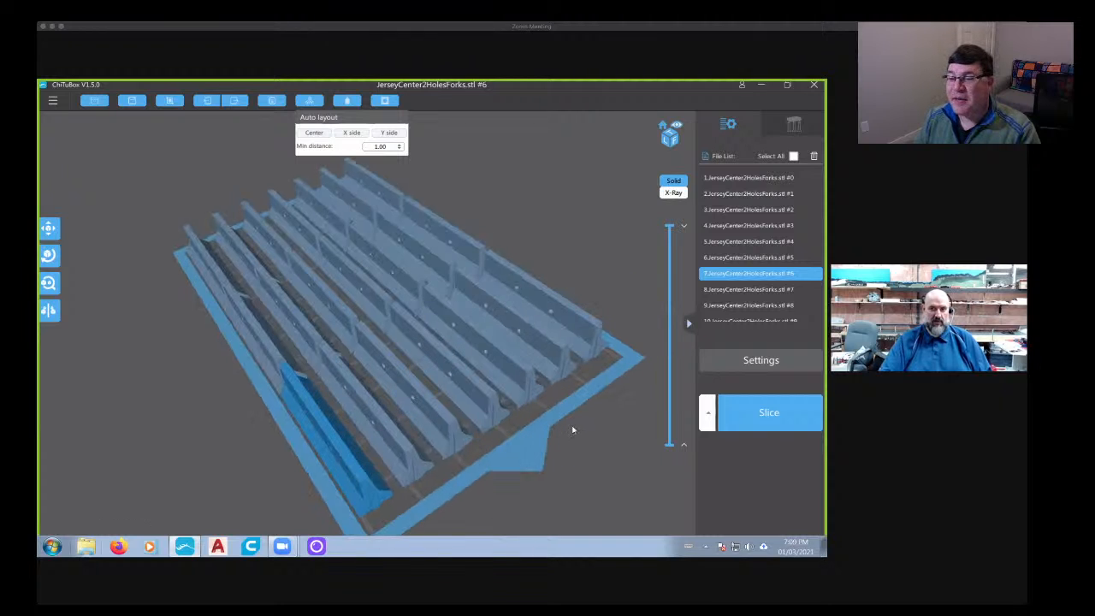
# - Slice the full plate of barriers, review the resin volume, price and print time estimates, and return to the model view
pyautogui.click(747, 422)
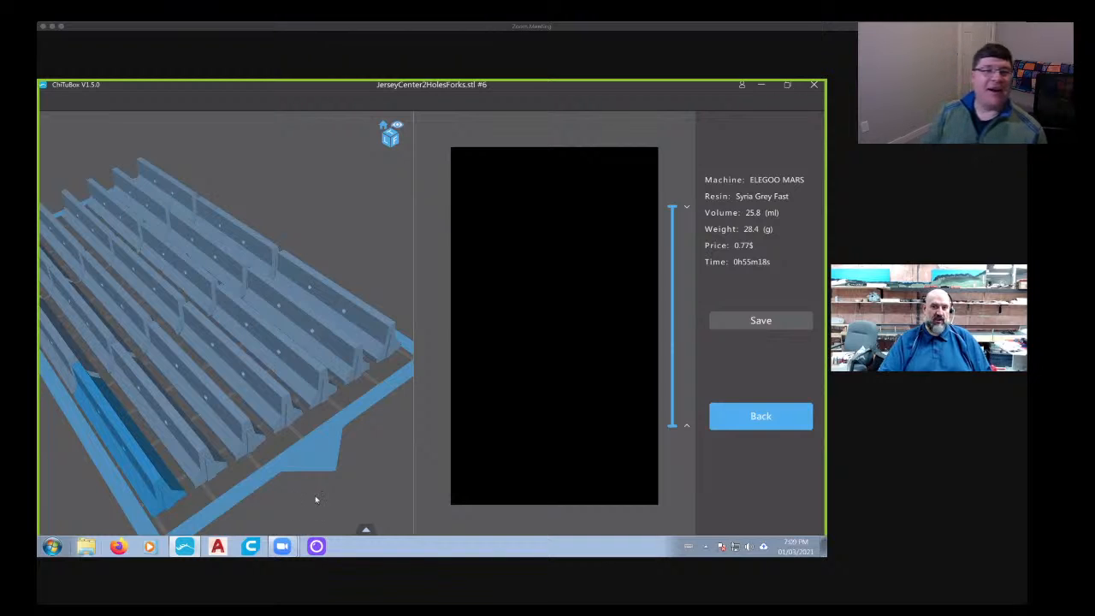
pyautogui.moveTo(316, 499); pyautogui.dragTo(376, 399)
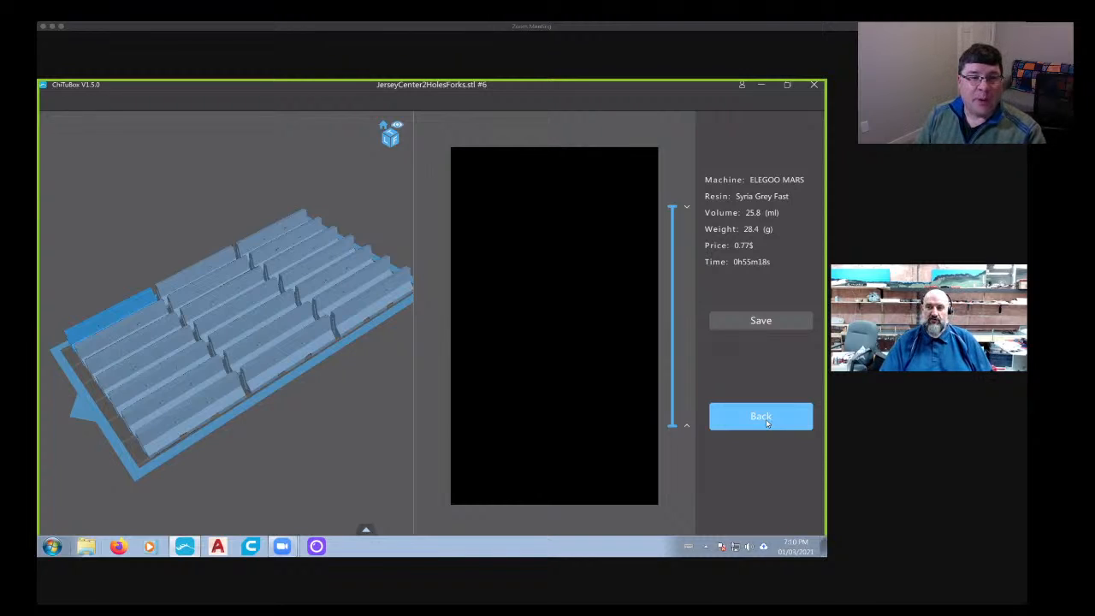
pyautogui.click(748, 420)
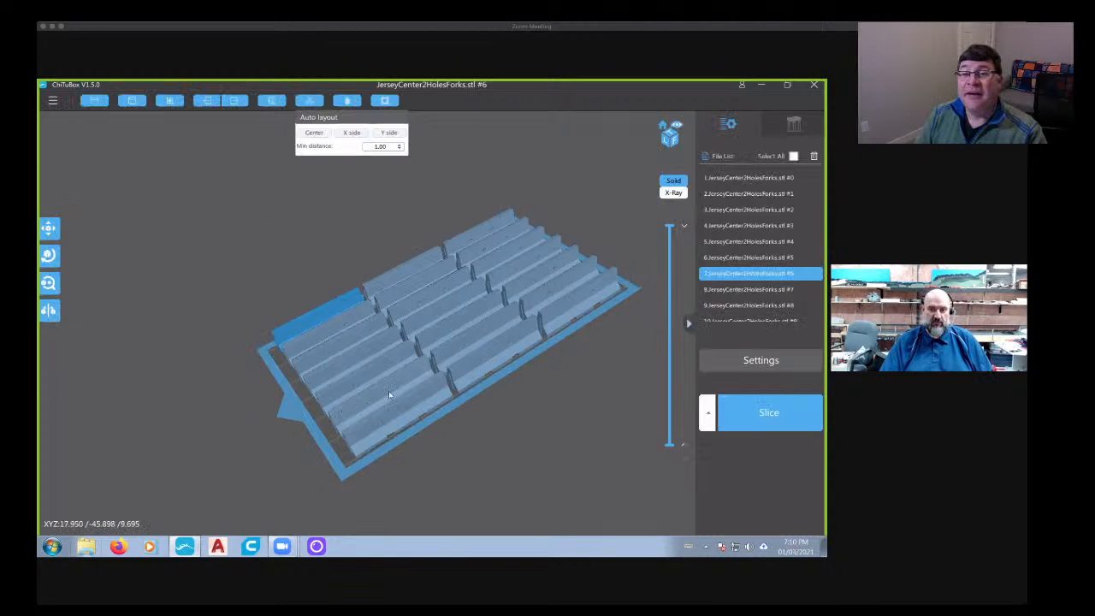
# - Delete all JerseyCenter2HolesForks barriers from the build plate
pyautogui.click(388, 385)
pyautogui.press('Delete')
pyautogui.press('Delete')
pyautogui.press('Delete')
pyautogui.press('Delete')
pyautogui.press('Delete')
pyautogui.press('Delete')
pyautogui.press('Delete')
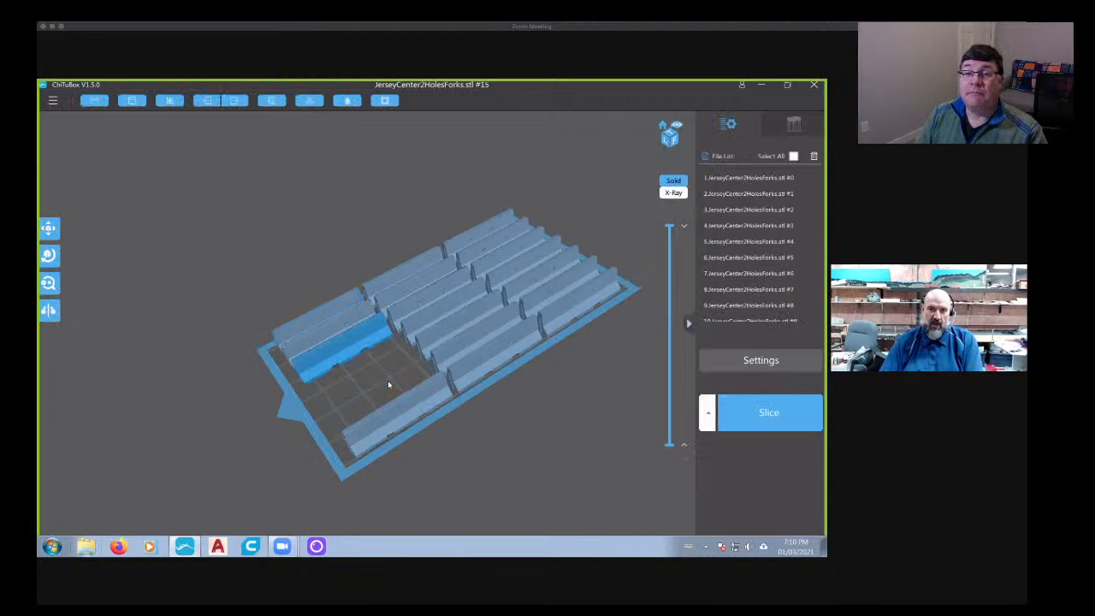
pyautogui.press('Delete')
pyautogui.press('Delete')
pyautogui.press('Delete')
pyautogui.press('Delete')
pyautogui.press('Delete')
pyautogui.press('Delete')
pyautogui.press('Delete')
pyautogui.press('Delete')
pyautogui.press('Delete')
pyautogui.press('Delete')
pyautogui.press('Delete')
pyautogui.press('Delete')
pyautogui.press('Delete')
pyautogui.press('Delete')
pyautogui.press('Delete')
pyautogui.press('Delete')
pyautogui.press('Delete')
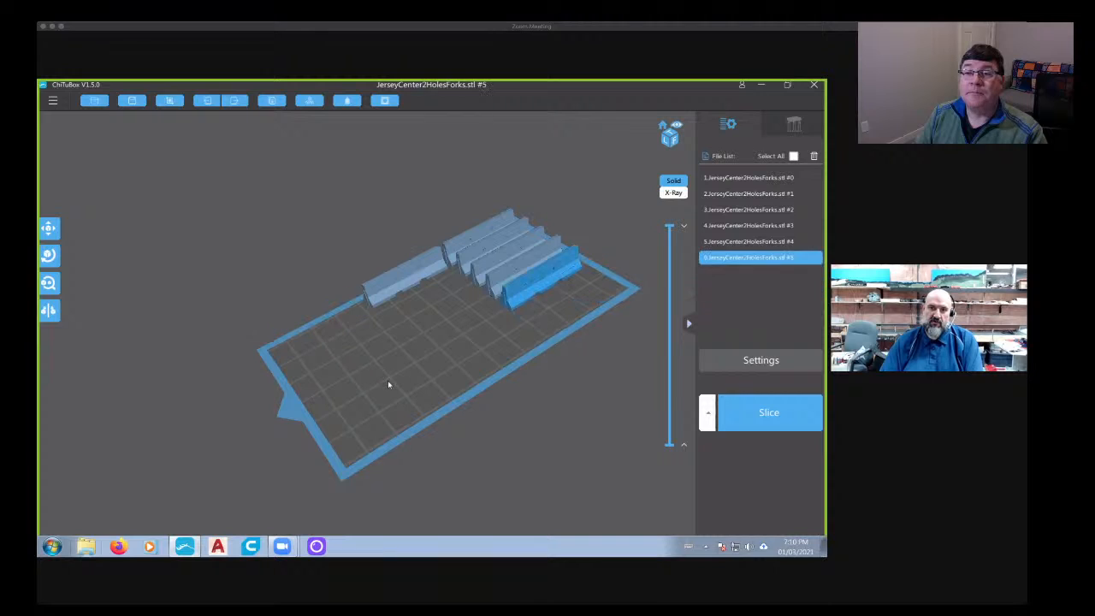
pyautogui.press('Delete')
pyautogui.press('Delete')
pyautogui.press('Delete')
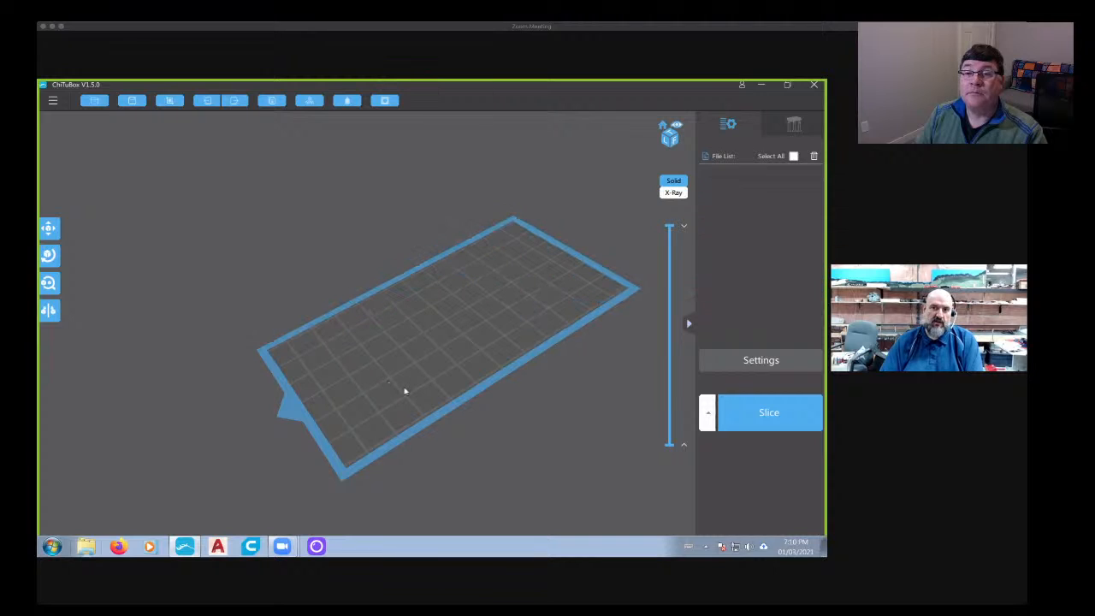
# - Load the JerseyEnd STL file from the SceneryStuff folder onto the build plate
pyautogui.click(95, 101)
pyautogui.scroll(-3, 538, 296)
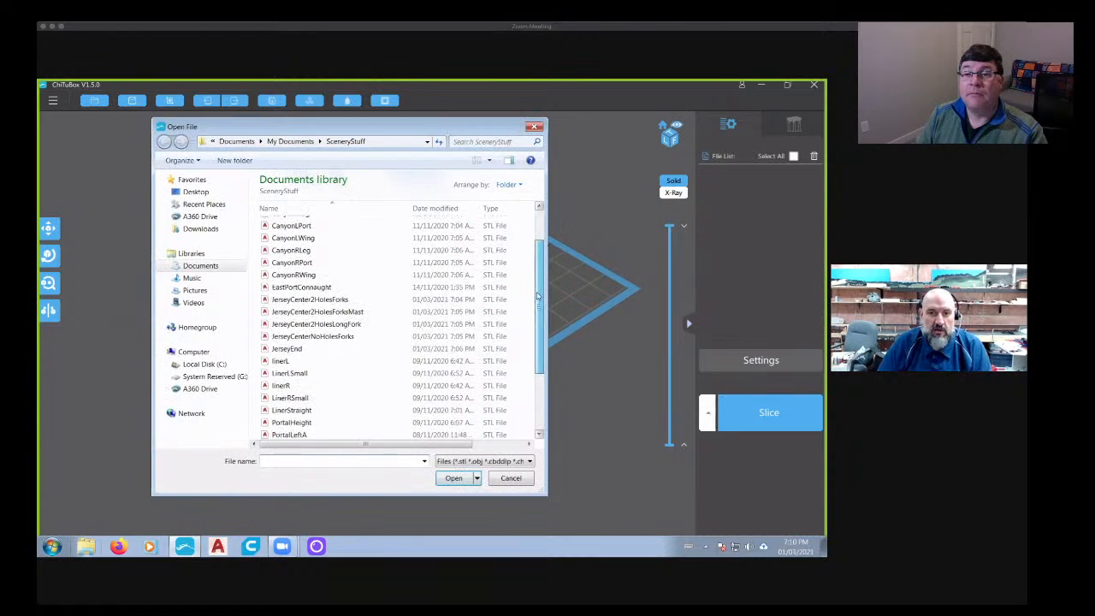
pyautogui.scroll(-1, 538, 295)
pyautogui.click(287, 311)
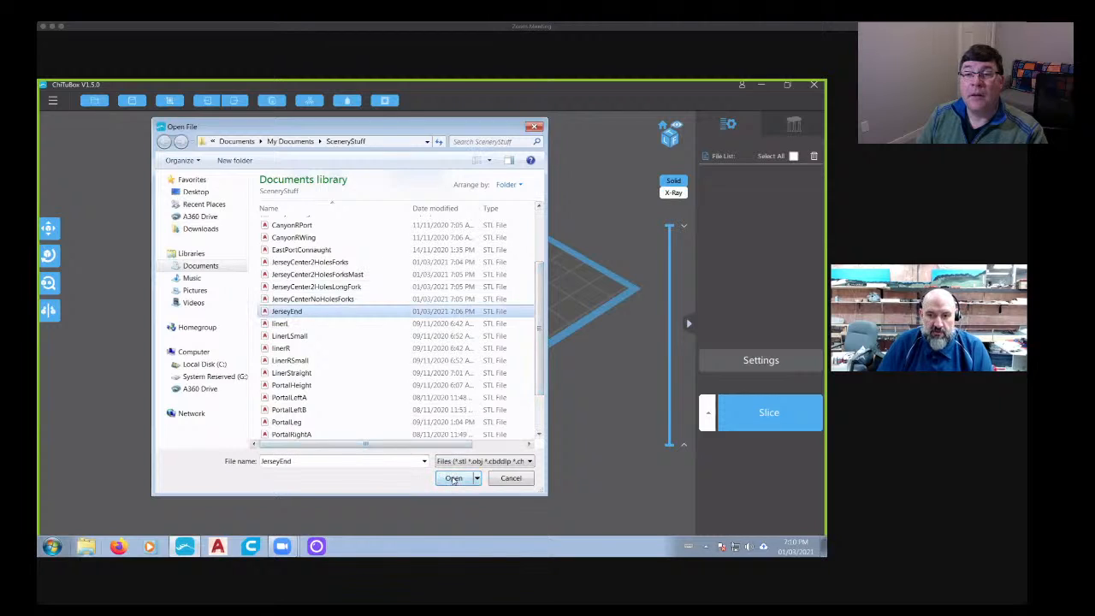
pyautogui.click(454, 478)
pyautogui.scroll(5, 457, 319)
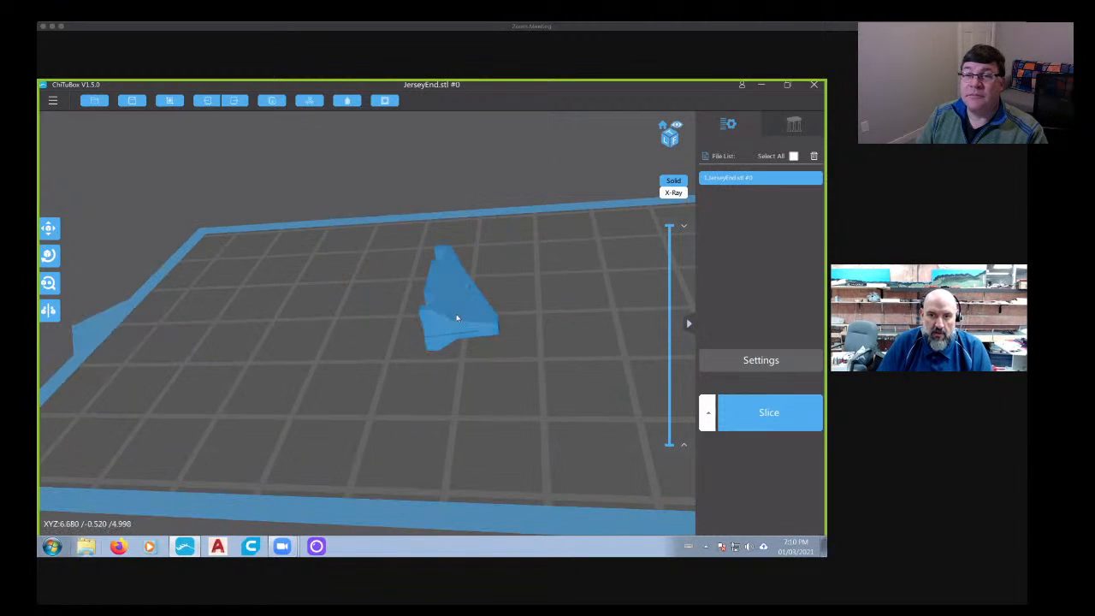
# - Rotate the tapered end barrier about the X axis so it stands upright on its base
pyautogui.click(443, 297)
pyautogui.click(48, 255)
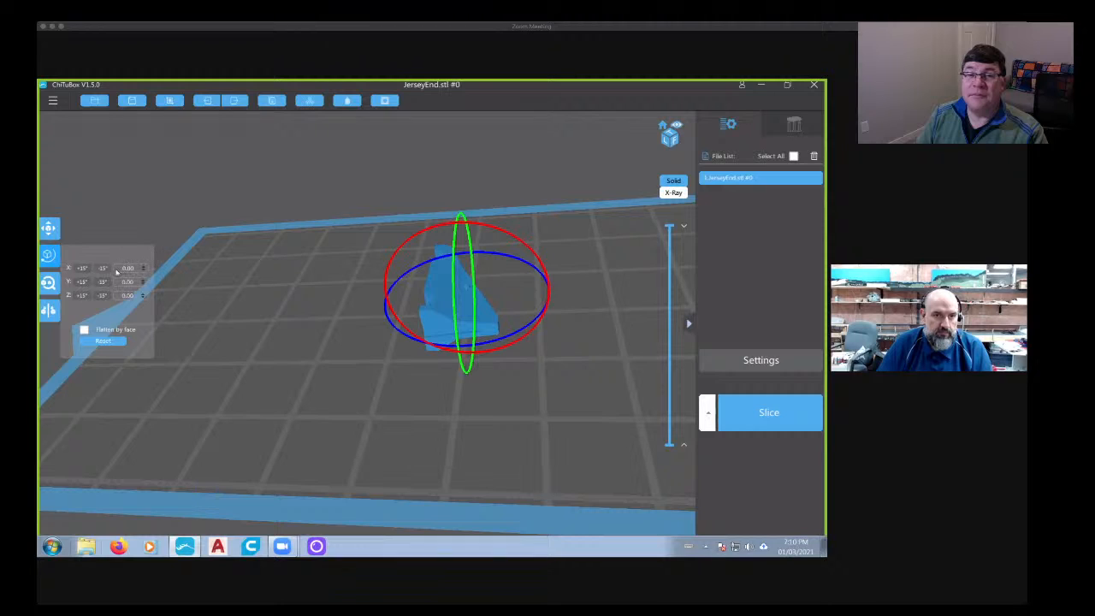
pyautogui.moveTo(281, 282); pyautogui.dragTo(516, 287)
pyautogui.moveTo(558, 275); pyautogui.dragTo(440, 322, button='right')
# - Slice the single end barrier and review its resin volume, price and print time estimates
pyautogui.click(733, 406)
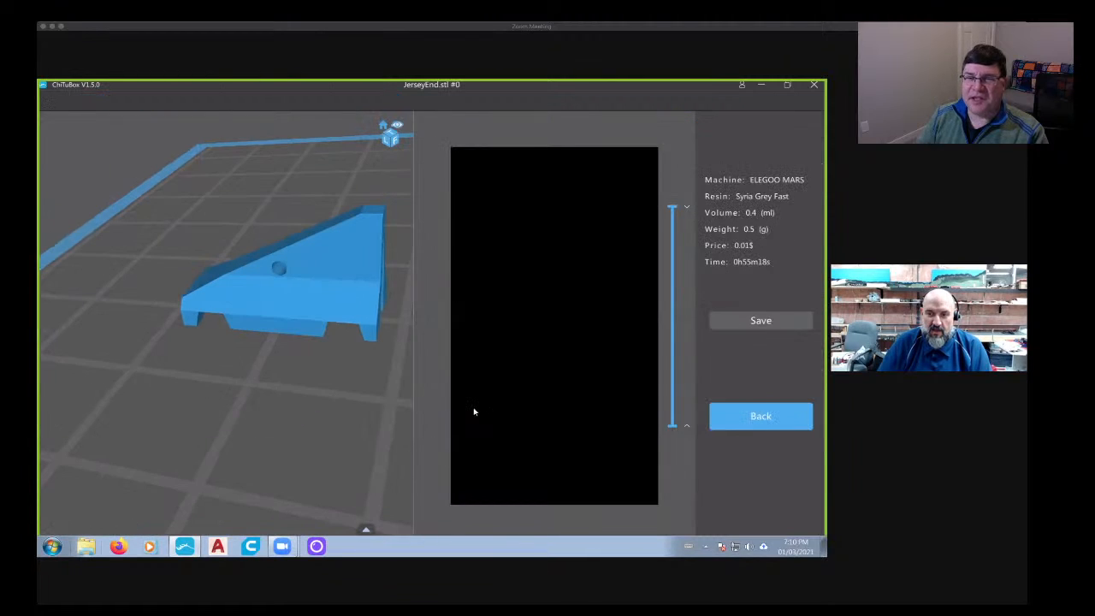
pyautogui.moveTo(380, 396); pyautogui.dragTo(640, 261, button='right')
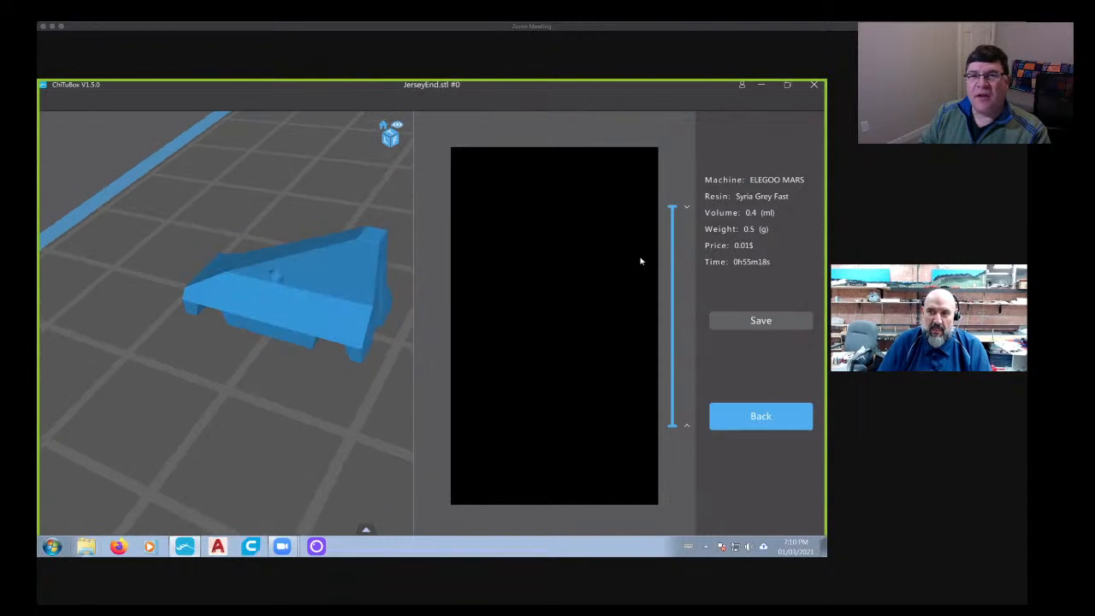
pyautogui.moveTo(674, 208); pyautogui.dragTo(654, 169)
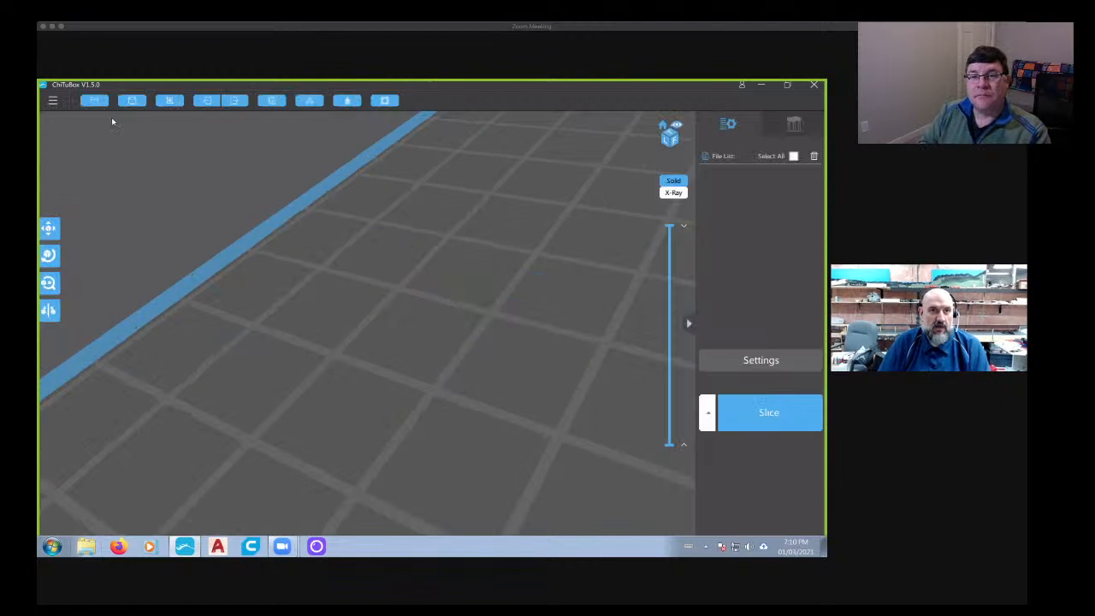
# - Load the JerseyCenter2HolesForksMast STL file from the SceneryStuff folder onto the empty build plate
pyautogui.click(95, 104)
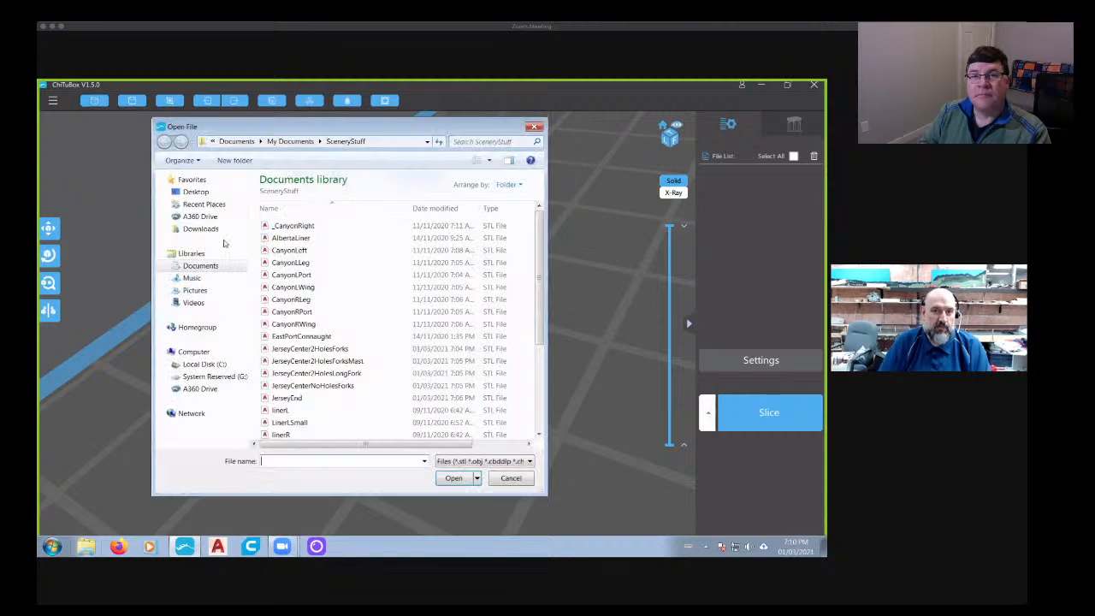
pyautogui.click(346, 361)
pyautogui.click(439, 480)
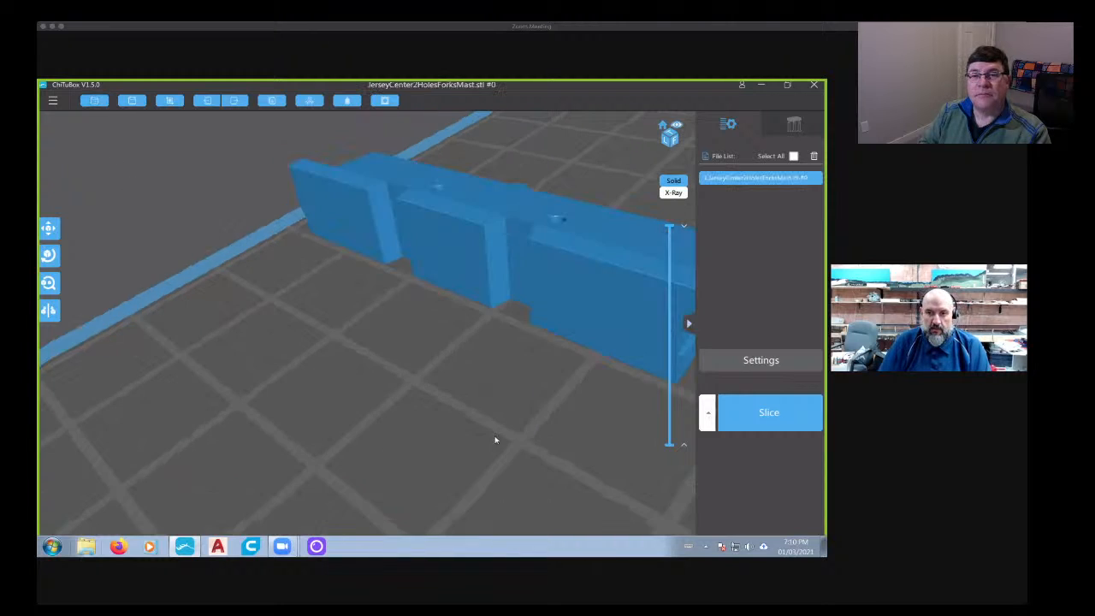
# - Rotate the mast barrier 90 degrees about the X axis so it stands upright on its base
pyautogui.click(506, 389)
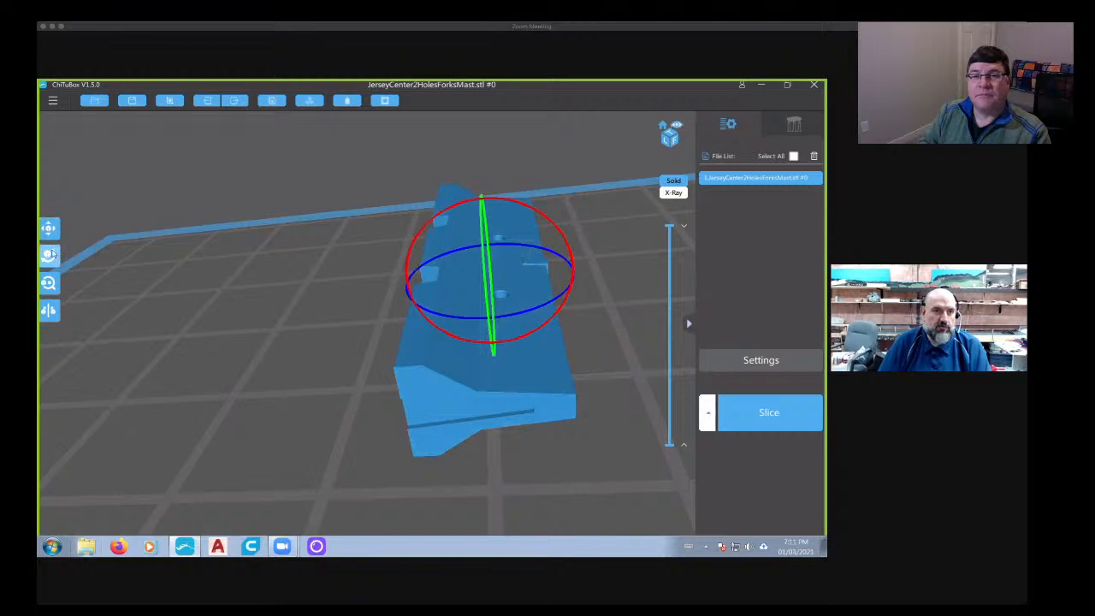
pyautogui.click(50, 254)
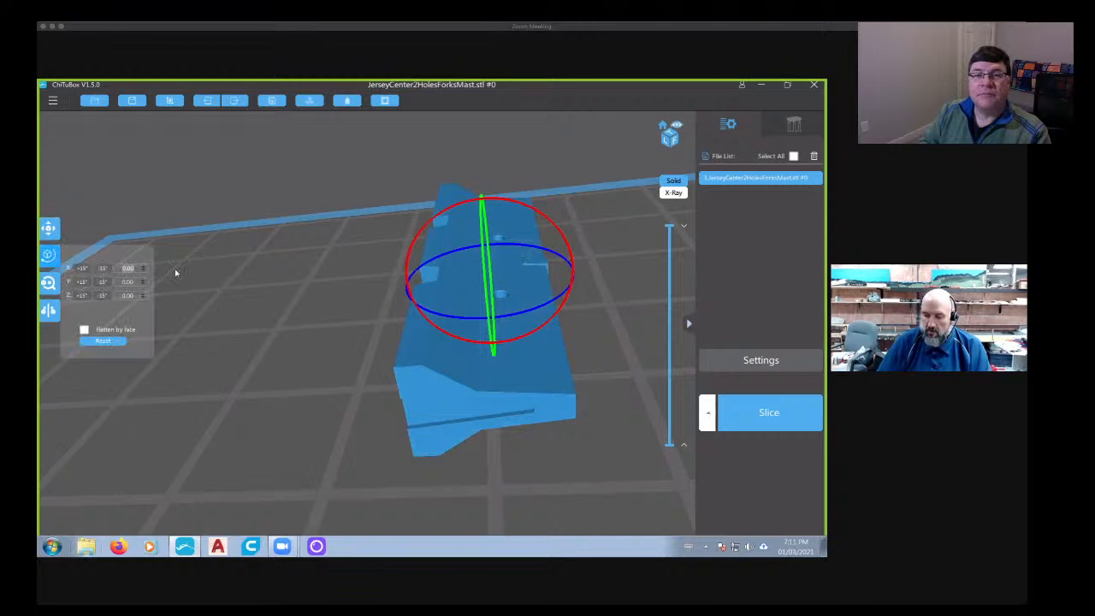
pyautogui.write('90')
pyautogui.press('Return')
pyautogui.click(450, 375)
pyautogui.moveTo(232, 351); pyautogui.dragTo(441, 283, button='right')
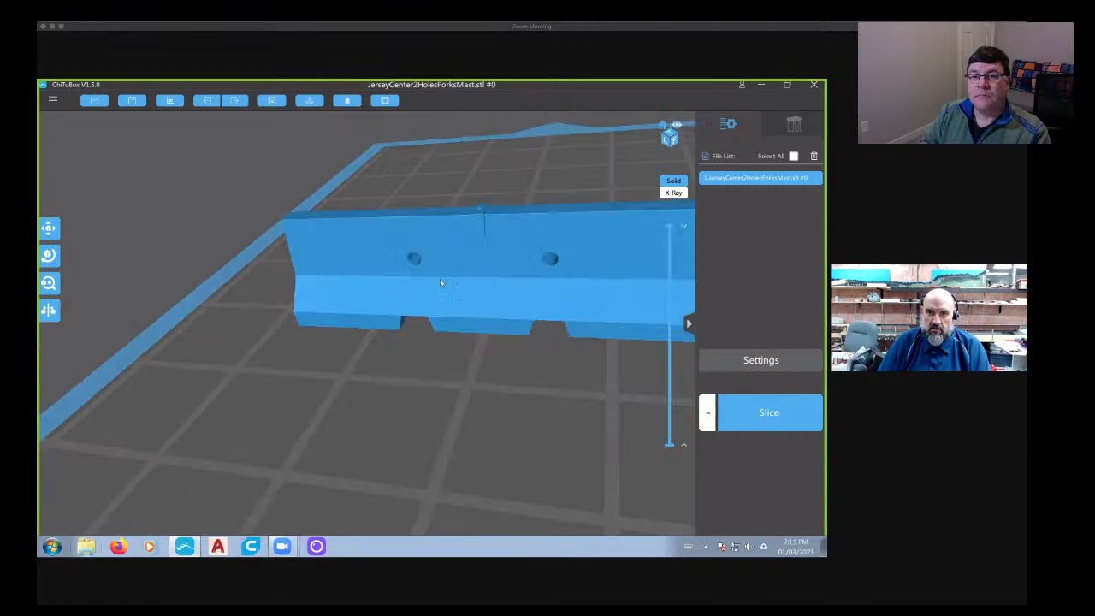
# - Slice the mast barrier and examine its top layers and the mast mounting hole in the preview
pyautogui.scroll(5, 440, 281)
pyautogui.moveTo(464, 240); pyautogui.dragTo(419, 269, button='right')
pyautogui.scroll(-5, 508, 250)
pyautogui.click(770, 422)
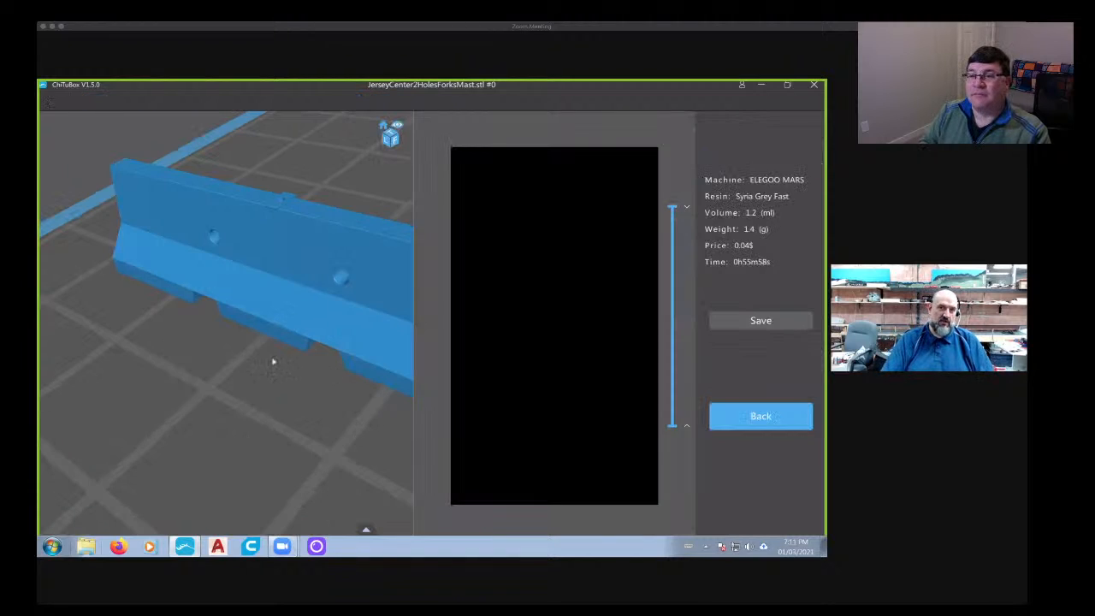
pyautogui.moveTo(272, 360); pyautogui.dragTo(324, 373, button='right')
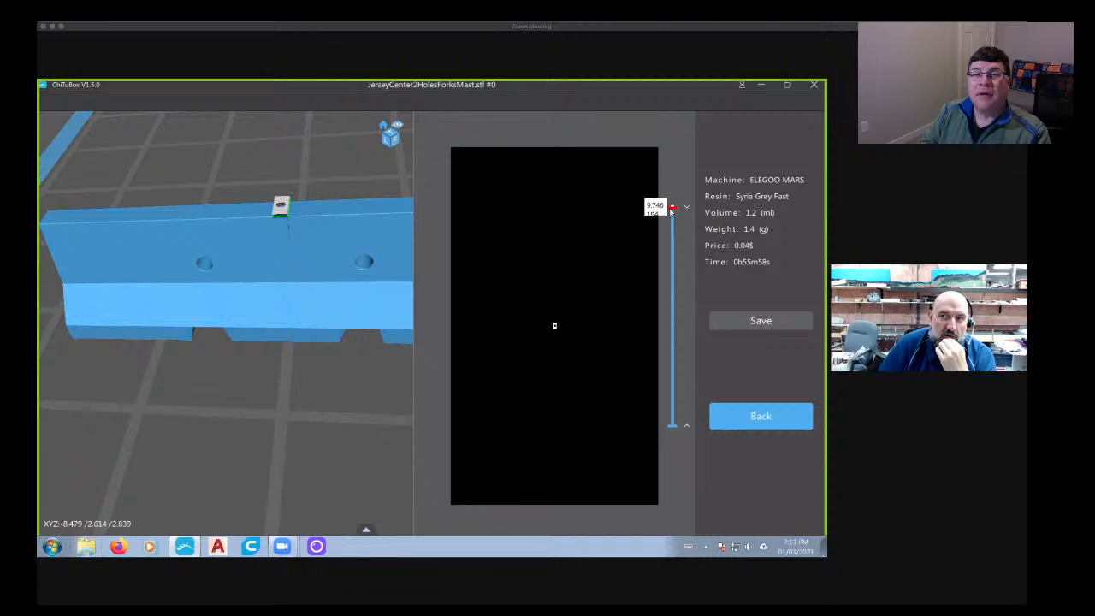
pyautogui.moveTo(672, 210); pyautogui.dragTo(672, 211)
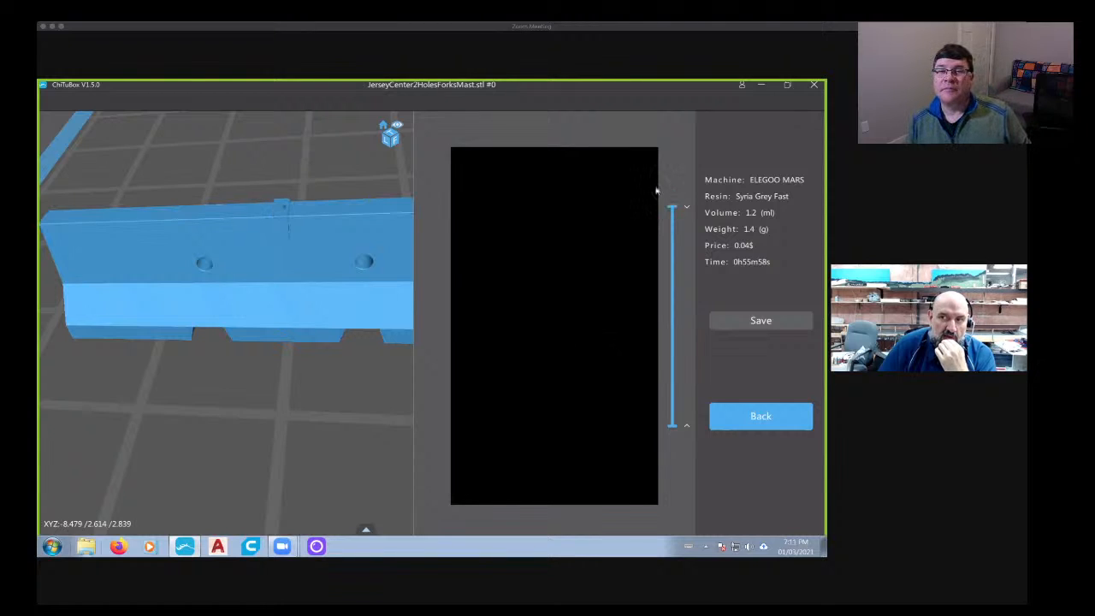
pyautogui.scroll(-2, 249, 362)
pyautogui.moveTo(248, 362); pyautogui.dragTo(279, 362, button='right')
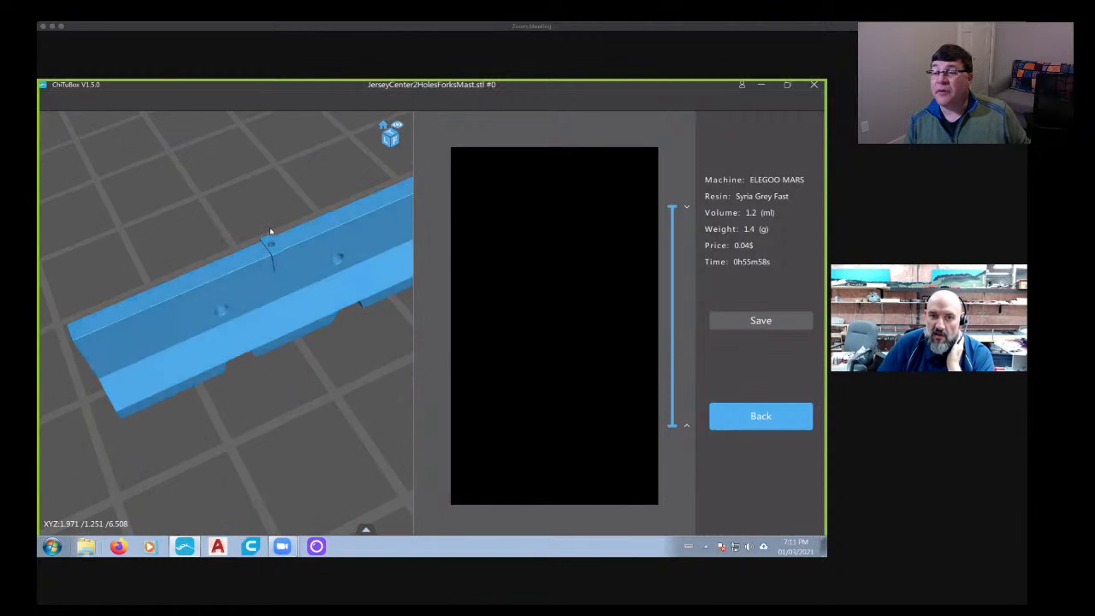
pyautogui.scroll(3, 270, 226)
pyautogui.moveTo(270, 229); pyautogui.dragTo(258, 248, button='right')
pyautogui.scroll(-5, 258, 248)
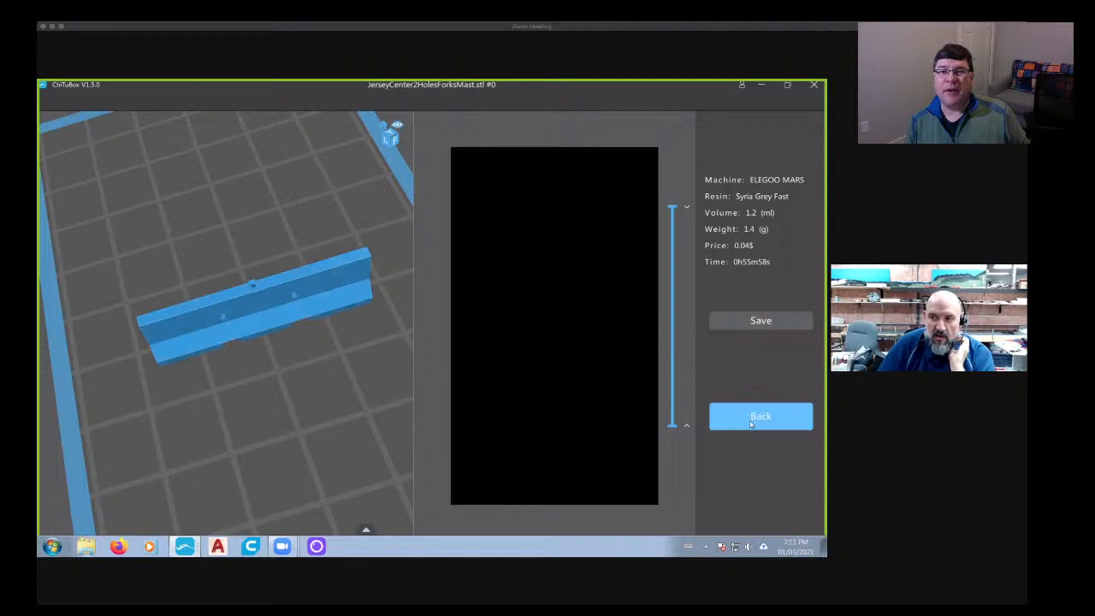
# - Replace the mast barrier on the build plate with the JerseyCenter2HolesForks STL model
pyautogui.click(761, 416)
pyautogui.press('Delete')
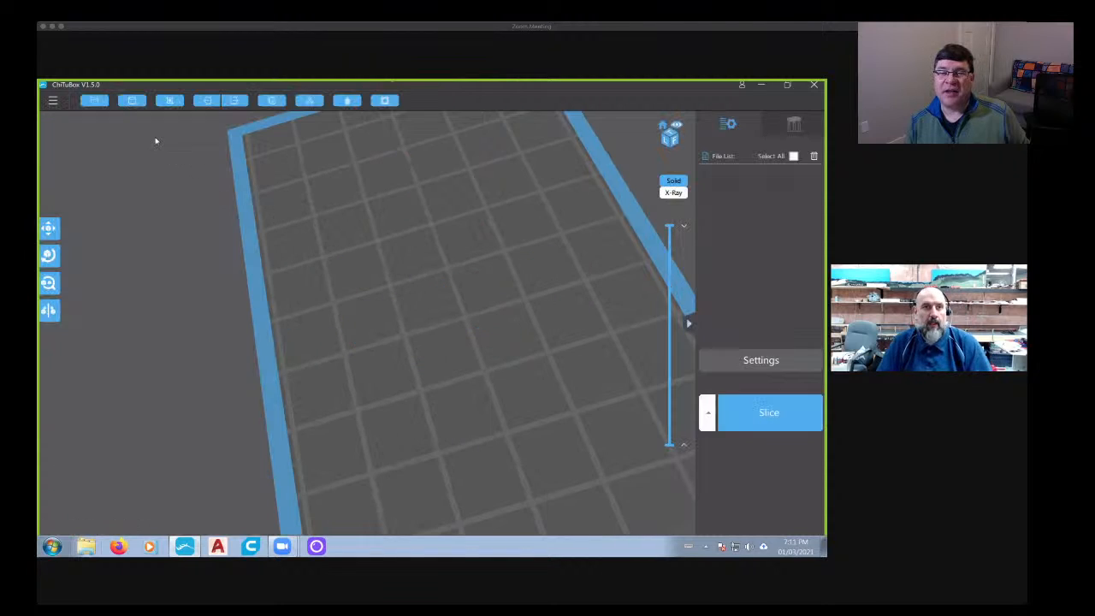
pyautogui.click(96, 101)
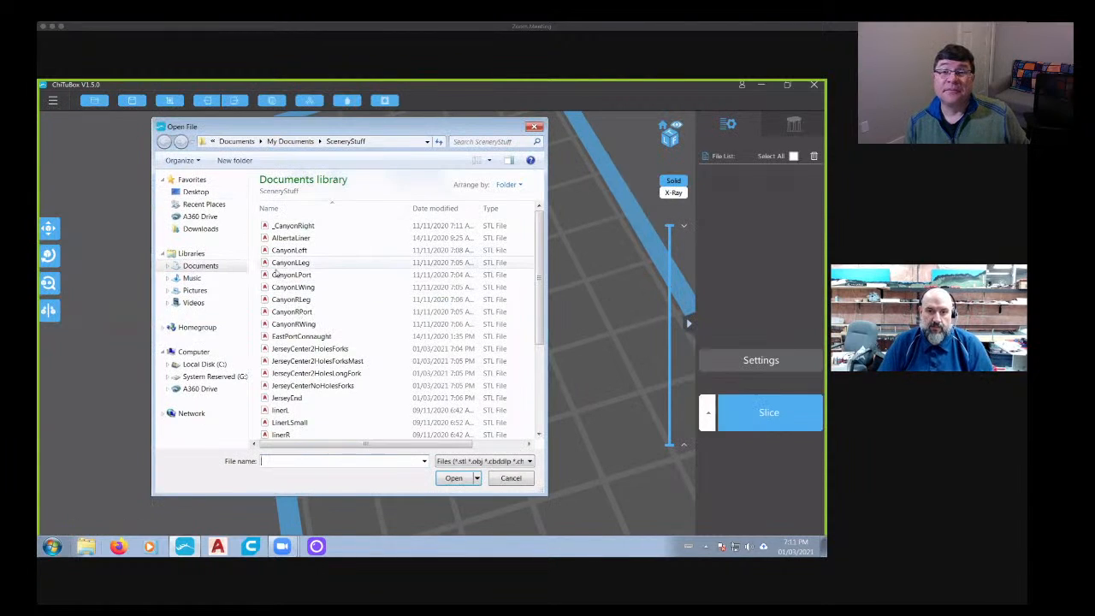
pyautogui.click(311, 363)
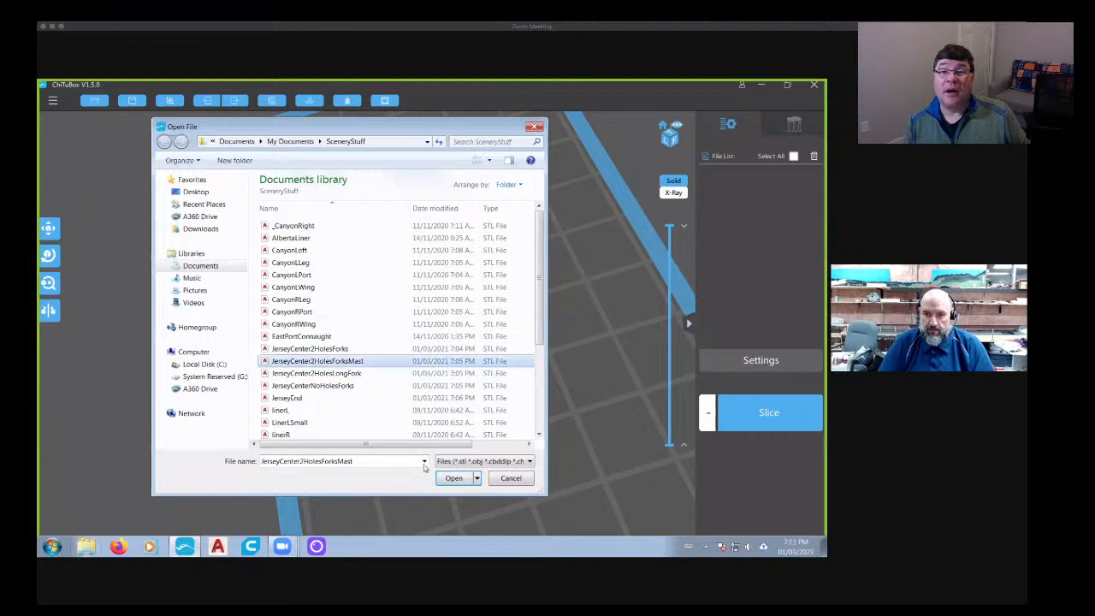
pyautogui.click(332, 350)
pyautogui.click(454, 479)
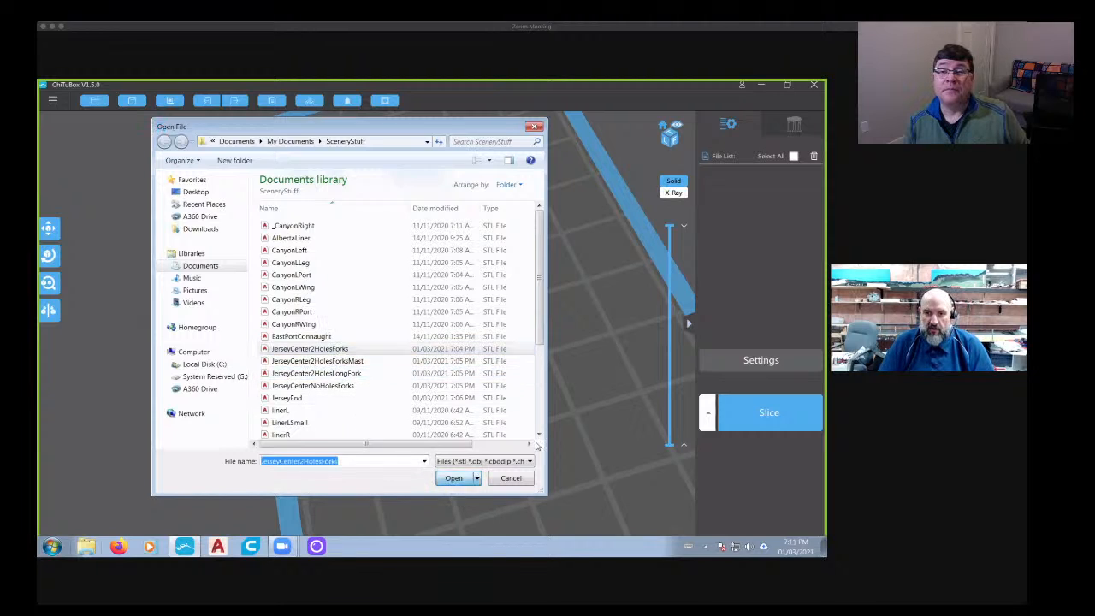
# - Rotate the two-hole fork barrier about the X axis so it stands upright on its base
pyautogui.moveTo(508, 426); pyautogui.dragTo(460, 361)
pyautogui.click(453, 329)
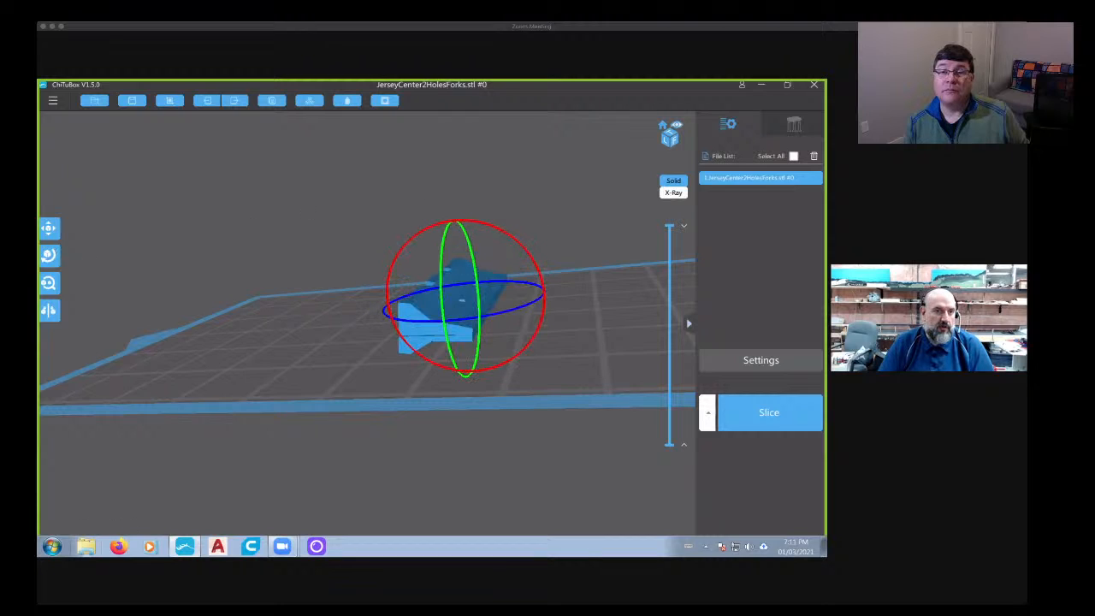
pyautogui.click(49, 255)
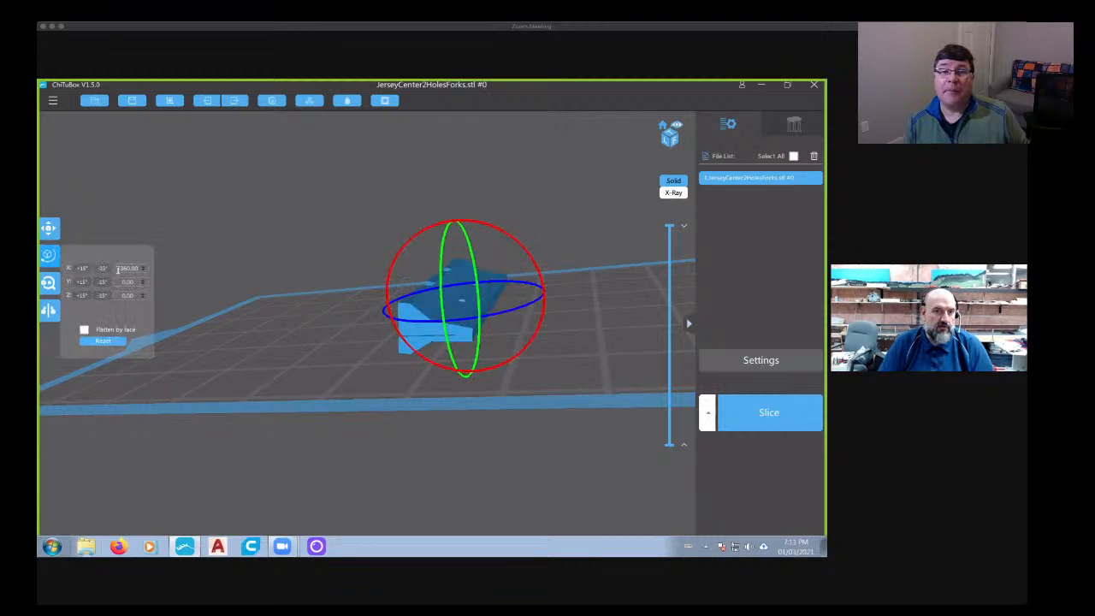
pyautogui.click(182, 278)
pyautogui.moveTo(256, 364); pyautogui.dragTo(373, 349, button='right')
pyautogui.scroll(5, 377, 353)
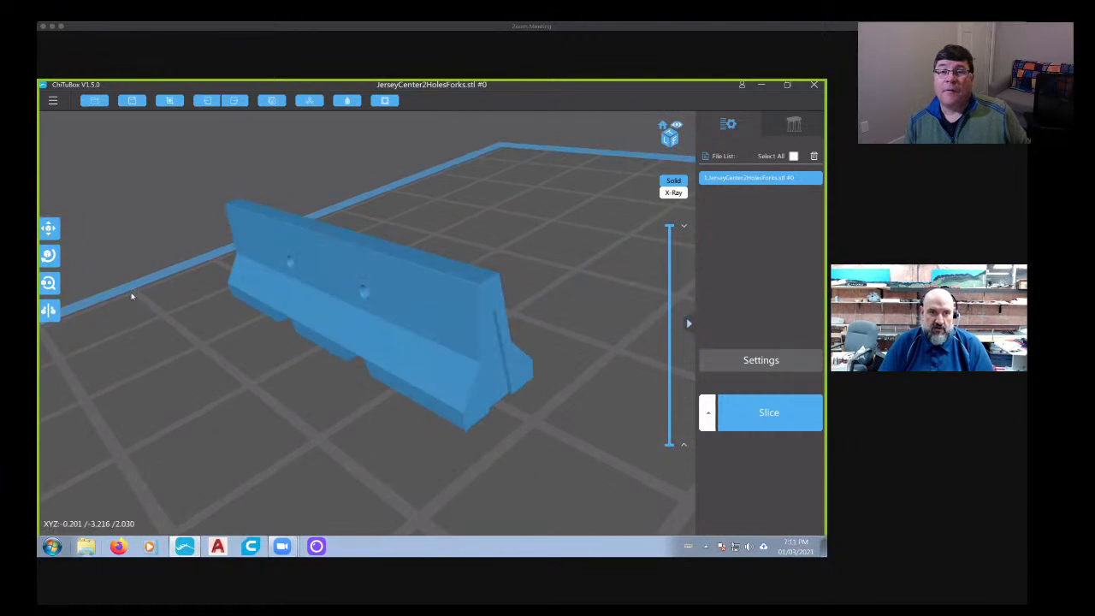
# - Scale the barrier uniformly to 54.5 percent on all three axes
pyautogui.click(47, 285)
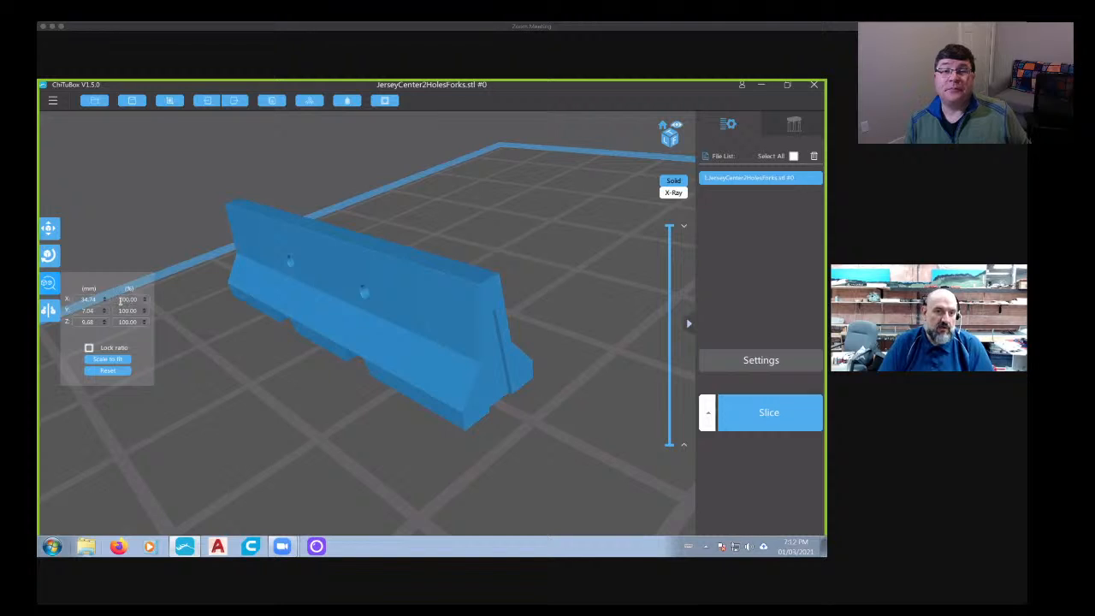
pyautogui.write('54.50')
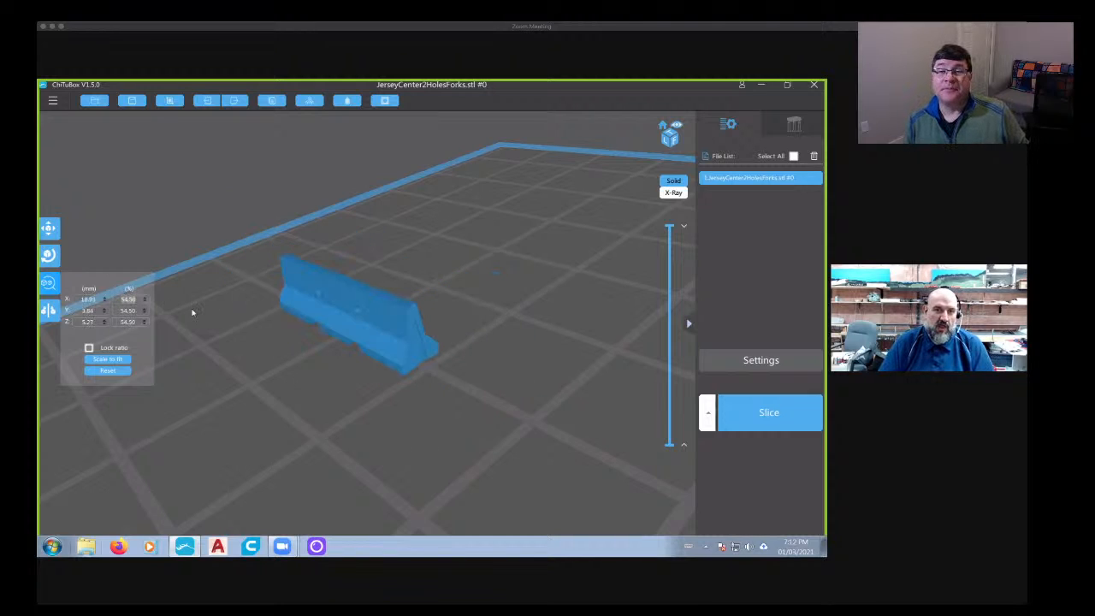
pyautogui.moveTo(260, 417); pyautogui.dragTo(406, 406, button='right')
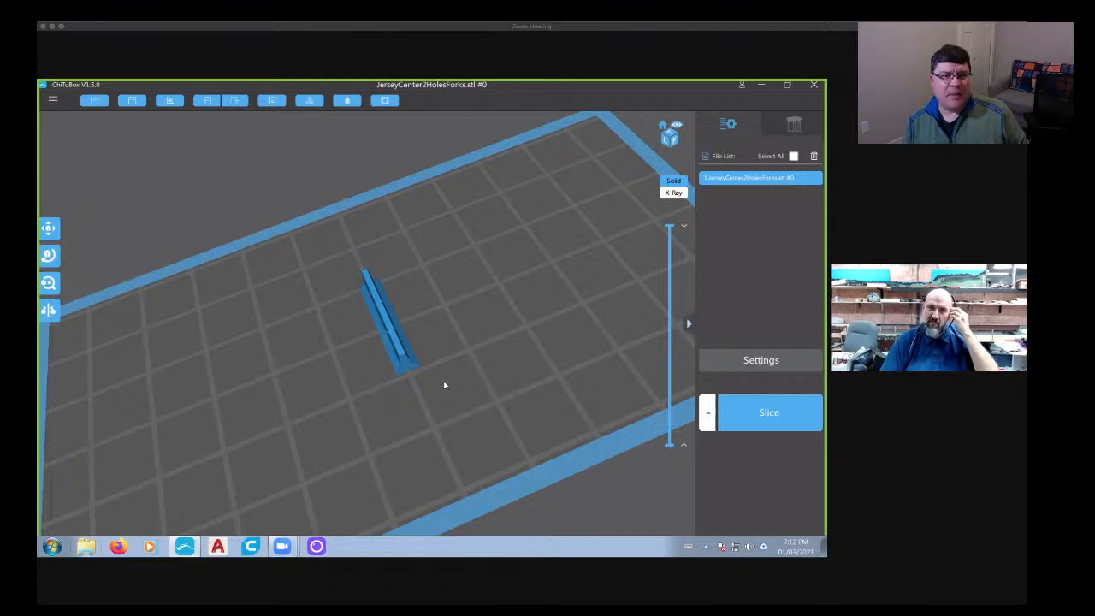
# - Examine the scaled-down barrier and the free space around it on the build plate from several angles
pyautogui.moveTo(445, 385); pyautogui.dragTo(420, 310, button='right')
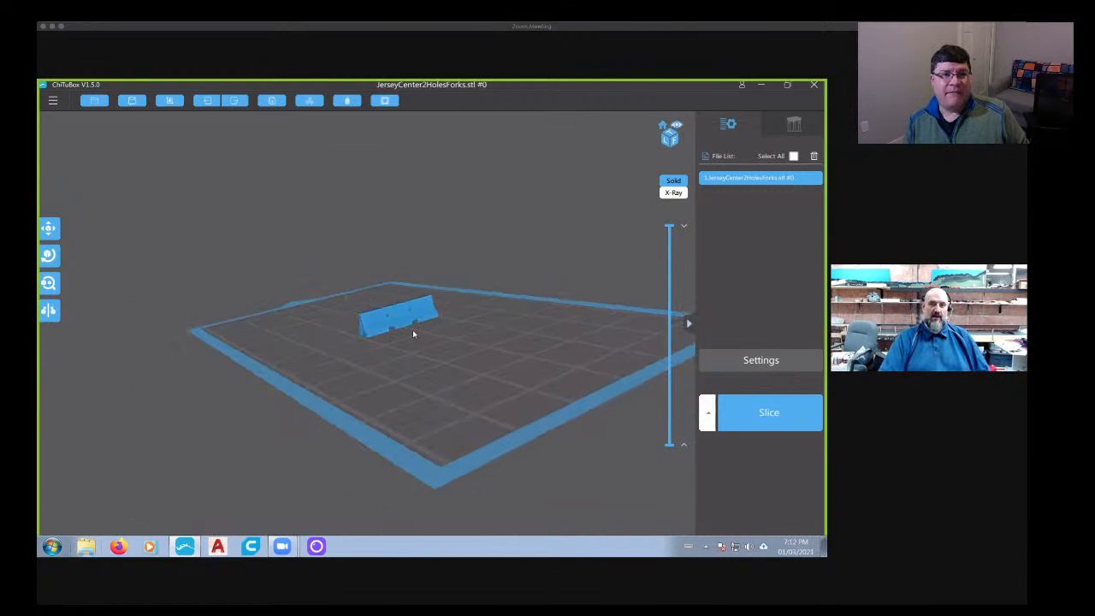
pyautogui.scroll(5, 409, 320)
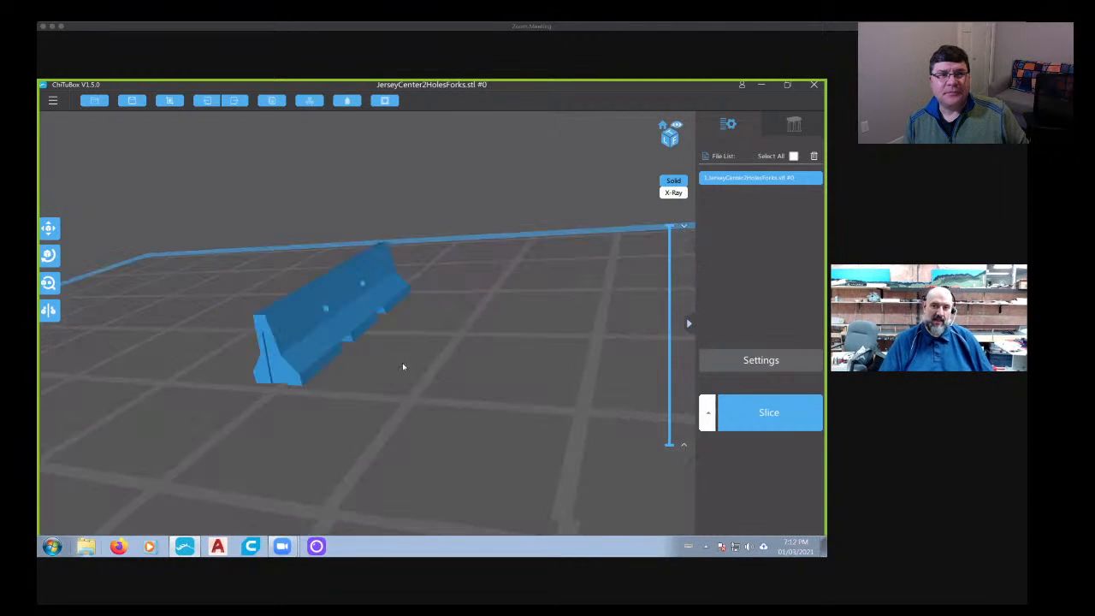
pyautogui.scroll(-5, 415, 366)
pyautogui.moveTo(409, 365); pyautogui.dragTo(288, 376, button='right')
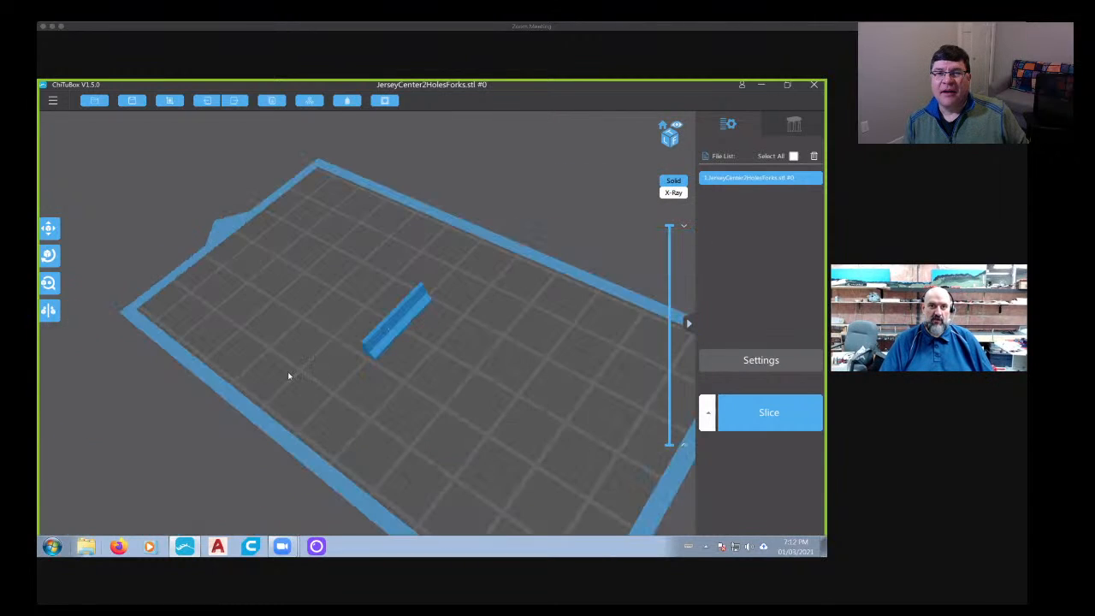
pyautogui.moveTo(371, 367); pyautogui.dragTo(334, 292, button='right')
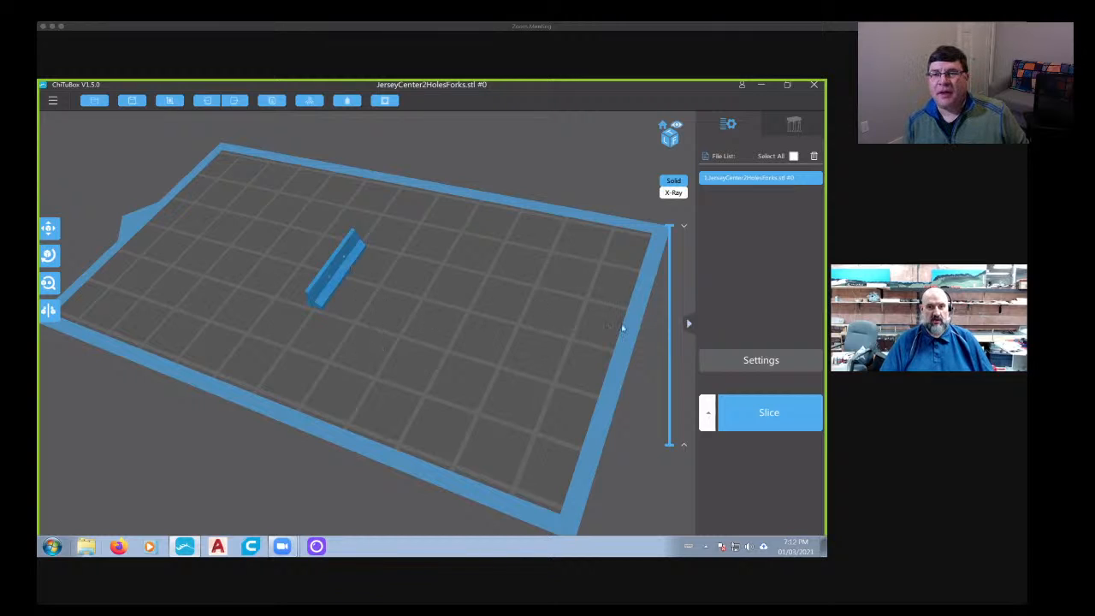
pyautogui.moveTo(623, 328); pyautogui.dragTo(306, 210, button='right')
pyautogui.moveTo(442, 257); pyautogui.dragTo(423, 232, button='right')
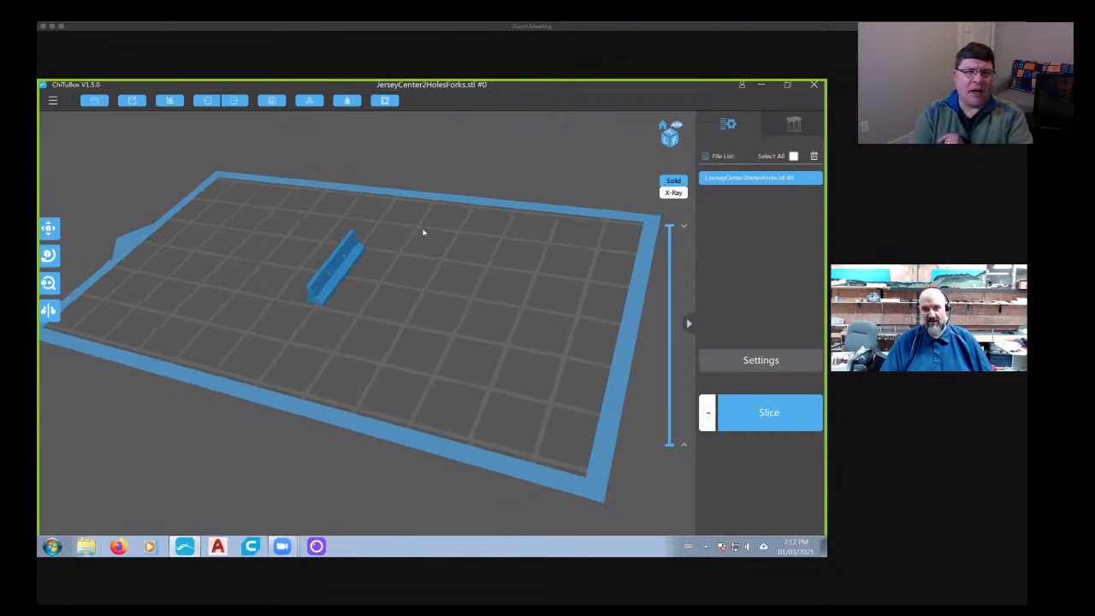
pyautogui.moveTo(340, 287); pyautogui.dragTo(240, 135, button='right')
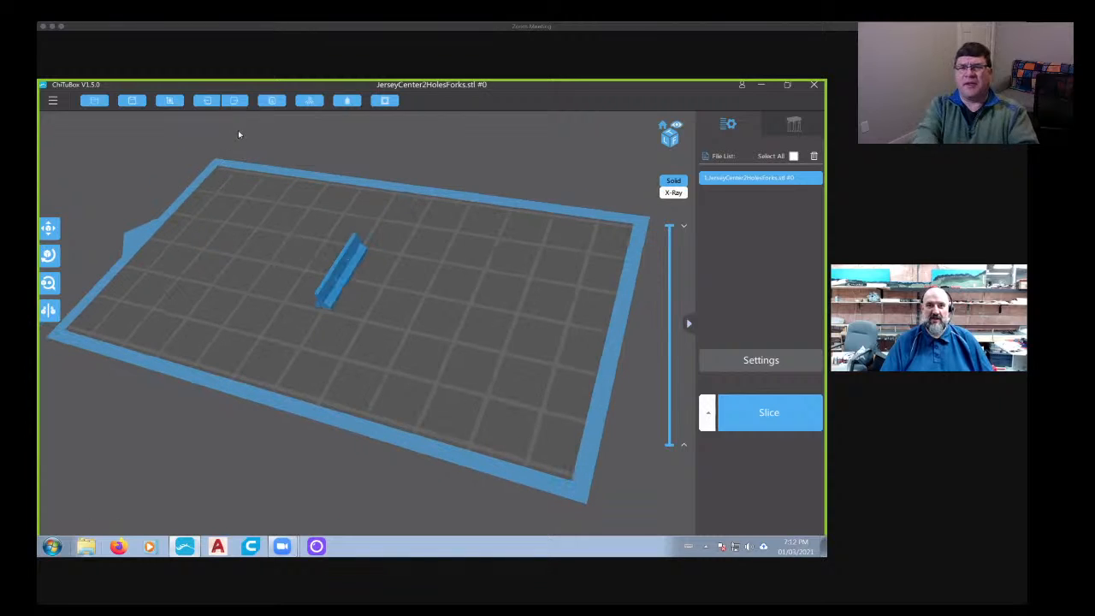
# - Clone the scaled barrier repeatedly, making 60 copies that fill almost the entire build plate
pyautogui.click(276, 105)
pyautogui.click(277, 105)
pyautogui.click(276, 105)
pyautogui.click(276, 105)
pyautogui.click(277, 105)
pyautogui.click(276, 105)
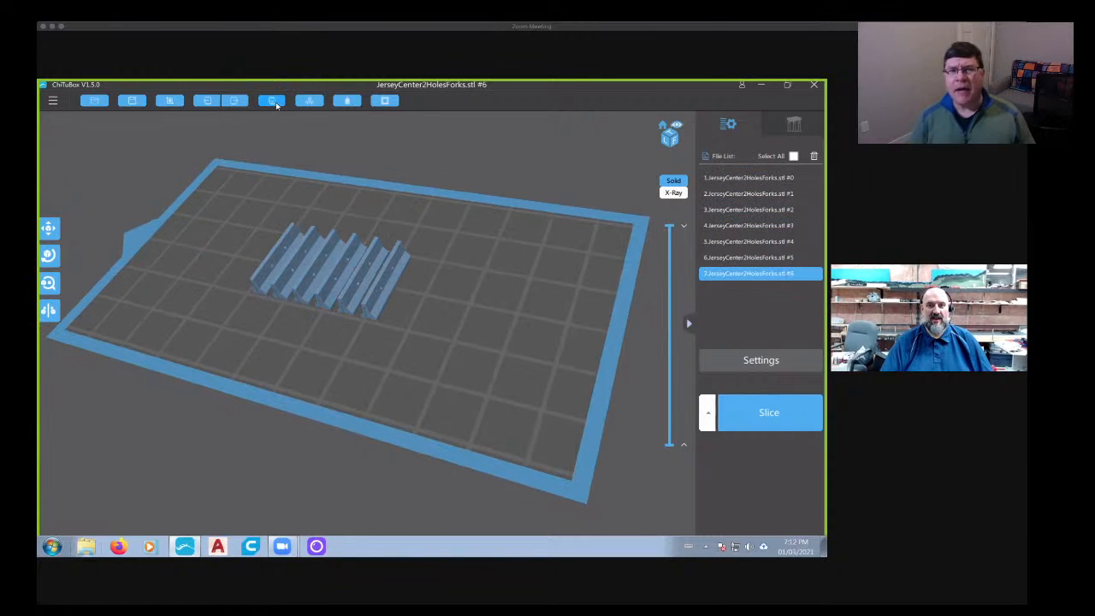
pyautogui.doubleClick(277, 106)
pyautogui.click(277, 105)
pyautogui.click(277, 105)
pyautogui.doubleClick(276, 105)
pyautogui.click(277, 105)
pyautogui.click(276, 105)
pyautogui.click(277, 105)
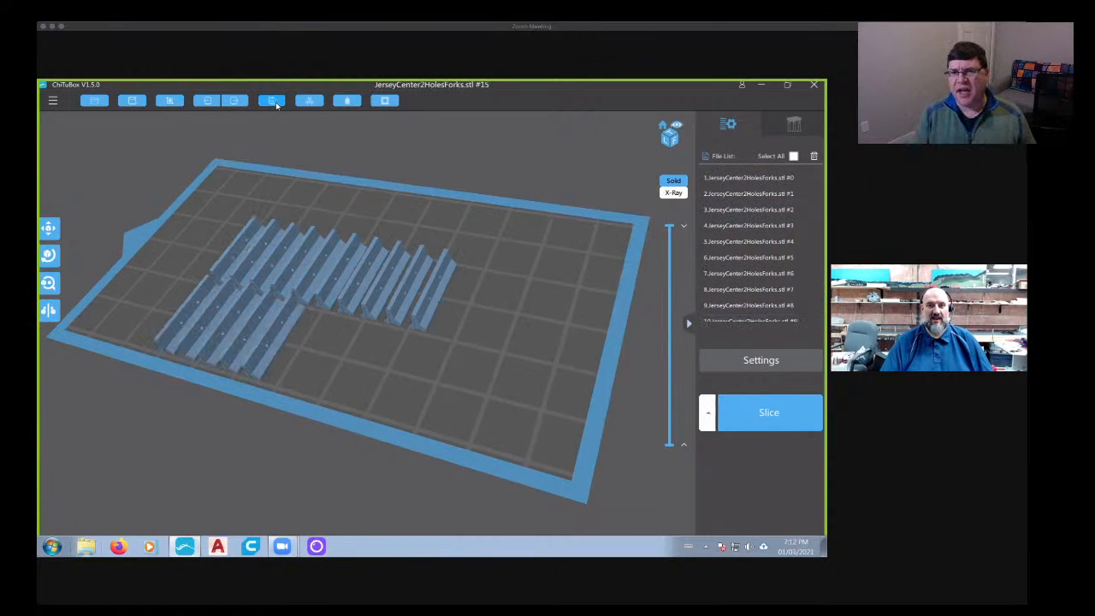
pyautogui.click(277, 106)
pyautogui.doubleClick(277, 106)
pyautogui.click(277, 105)
pyautogui.click(277, 105)
pyautogui.click(277, 105)
pyautogui.click(277, 105)
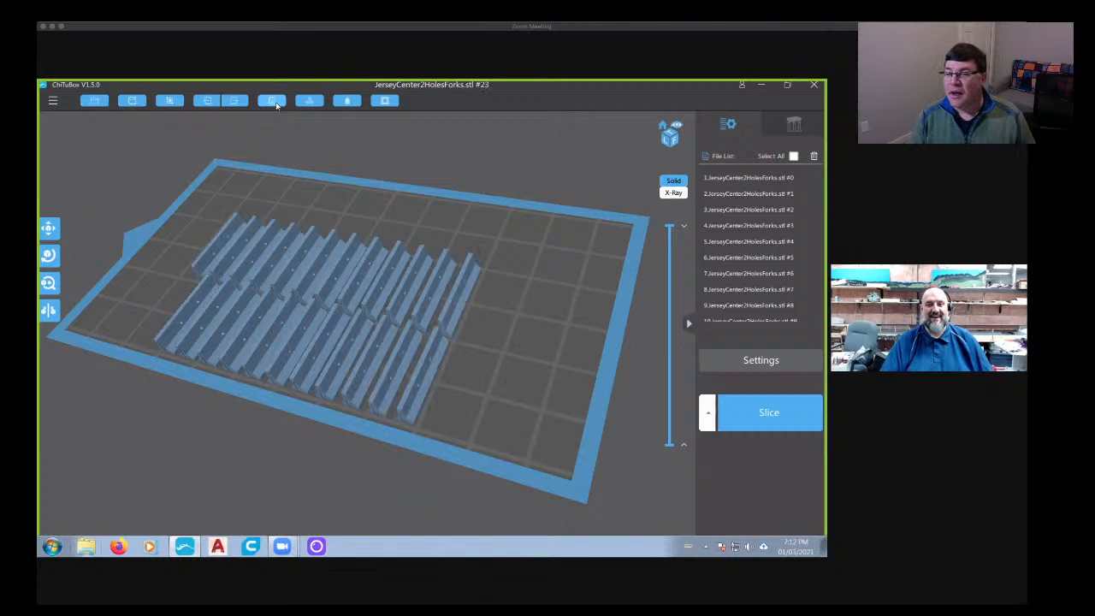
pyautogui.click(276, 106)
pyautogui.click(277, 105)
pyautogui.click(276, 105)
pyautogui.click(276, 105)
pyautogui.click(277, 106)
pyautogui.click(277, 105)
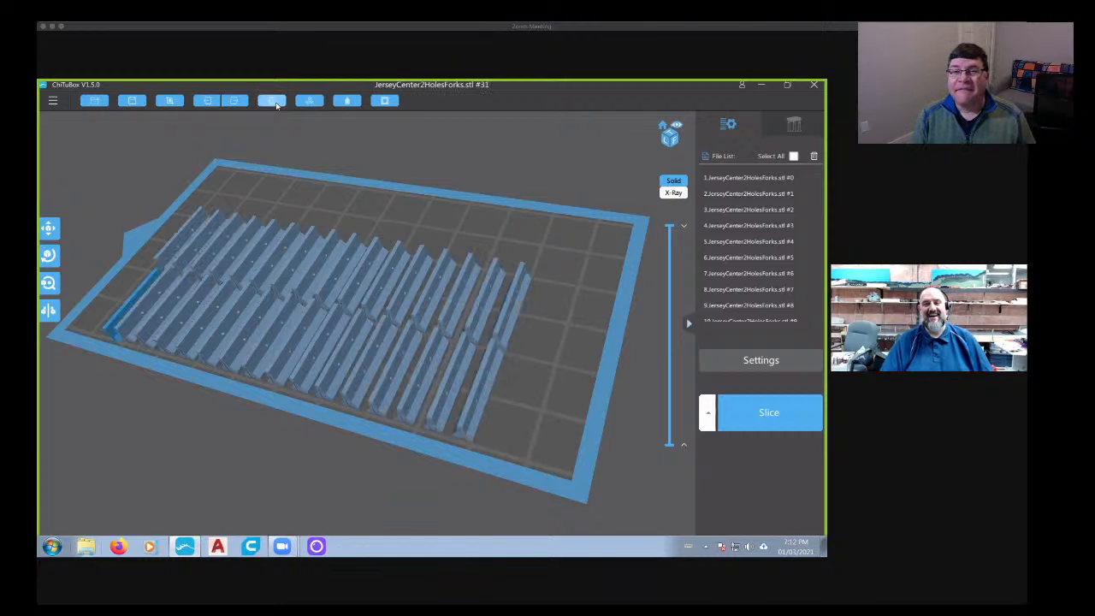
pyautogui.click(276, 105)
pyautogui.click(276, 106)
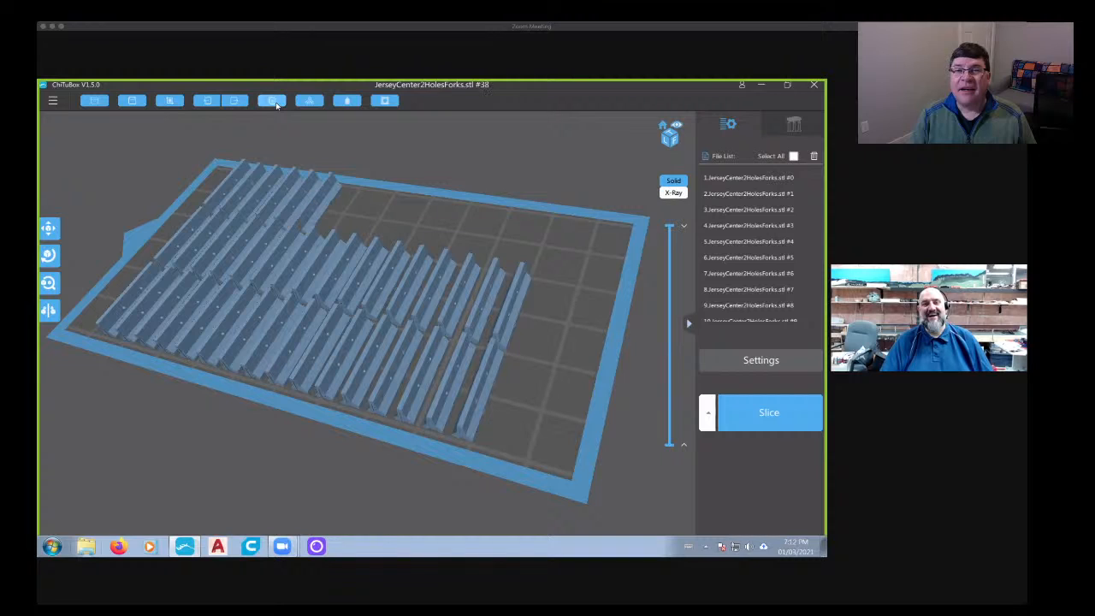
pyautogui.click(276, 104)
pyautogui.click(276, 105)
pyautogui.click(276, 105)
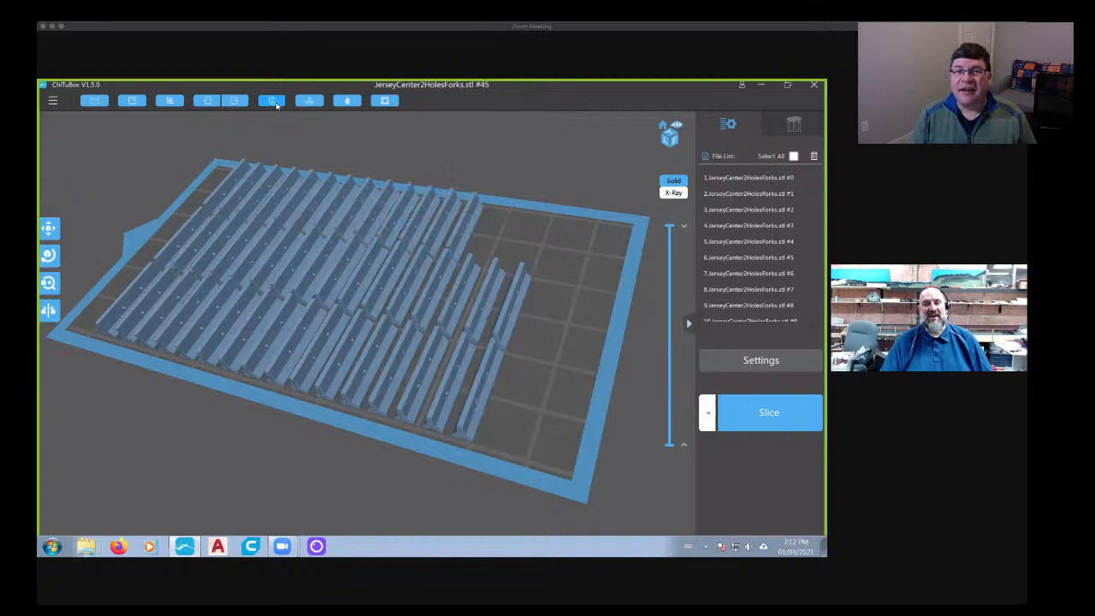
pyautogui.click(277, 105)
pyautogui.click(277, 105)
pyautogui.click(276, 104)
pyautogui.click(276, 104)
pyautogui.click(276, 105)
pyautogui.click(277, 105)
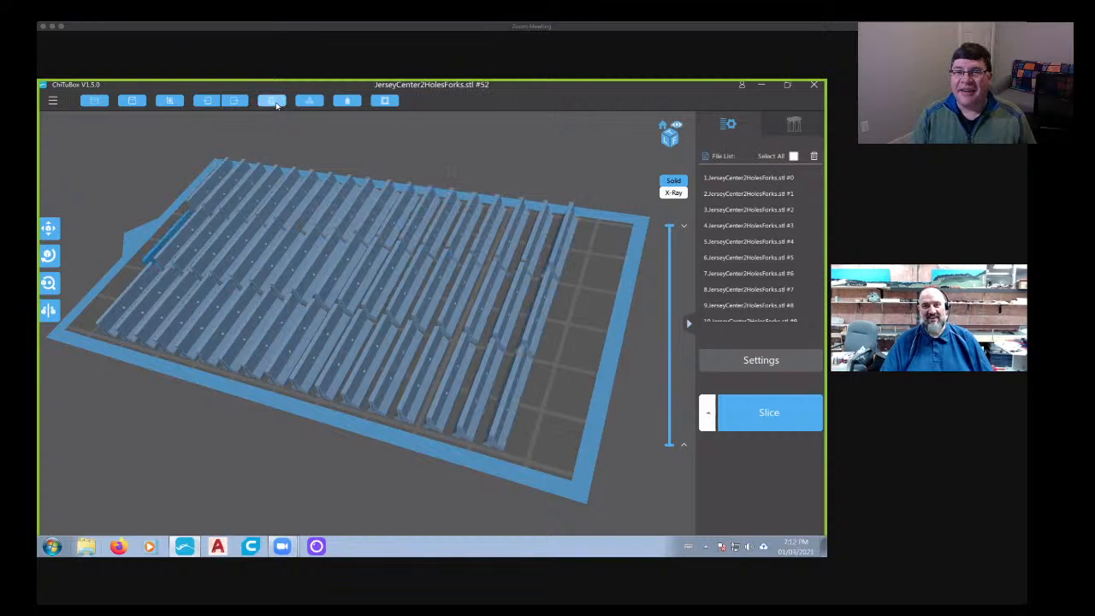
pyautogui.click(276, 105)
pyautogui.click(276, 104)
pyautogui.click(276, 104)
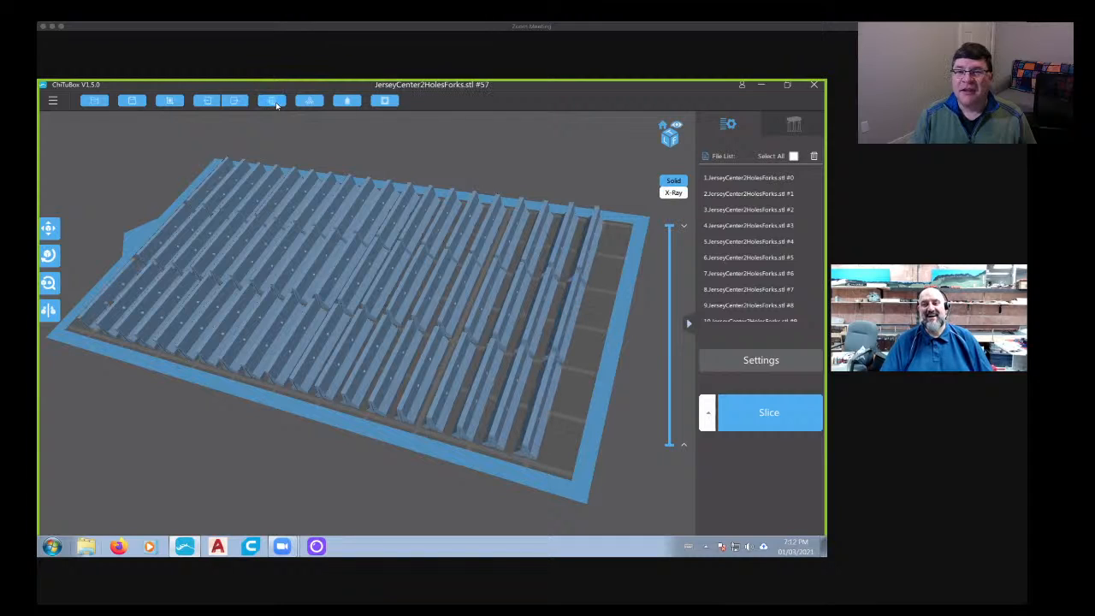
# - Clone the barrier two more times to fill the remaining space in the last row of the build plate
pyautogui.click(277, 104)
pyautogui.click(277, 104)
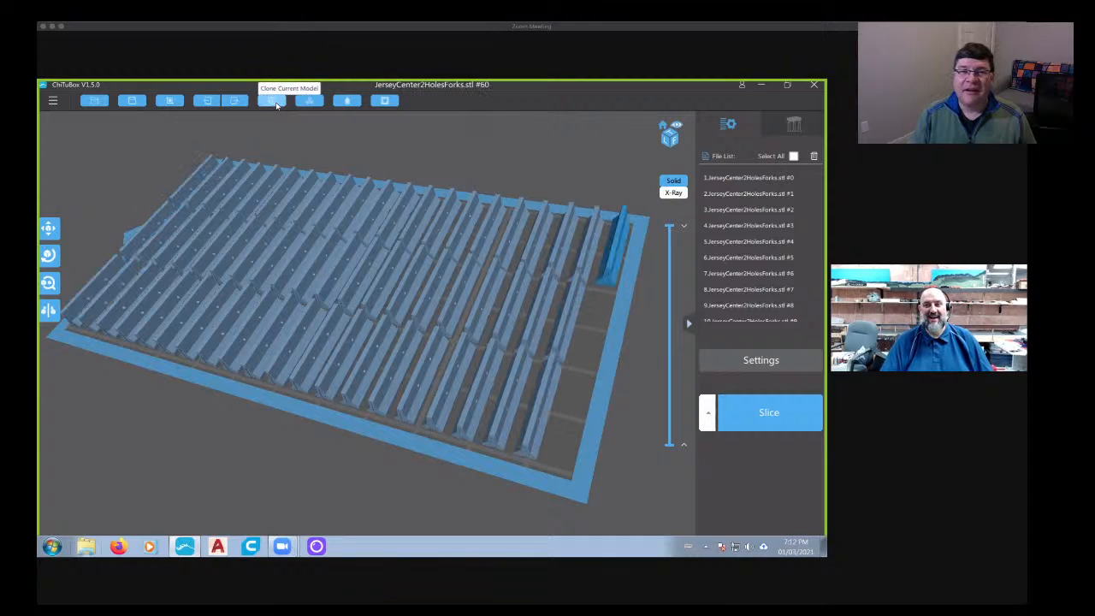
pyautogui.click(276, 105)
pyautogui.click(276, 104)
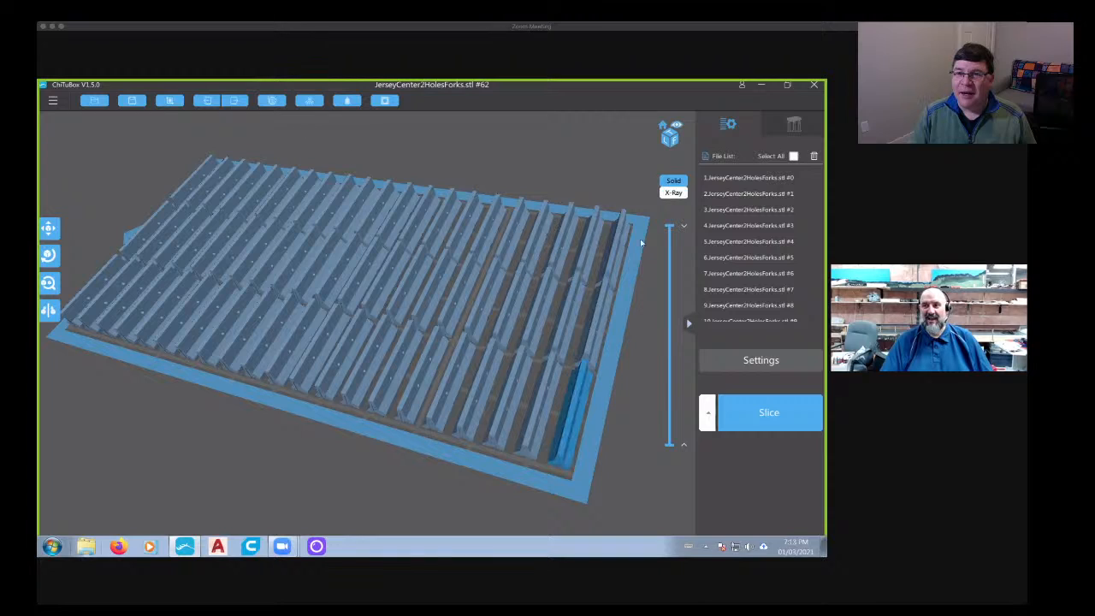
pyautogui.moveTo(821, 185); pyautogui.dragTo(823, 337)
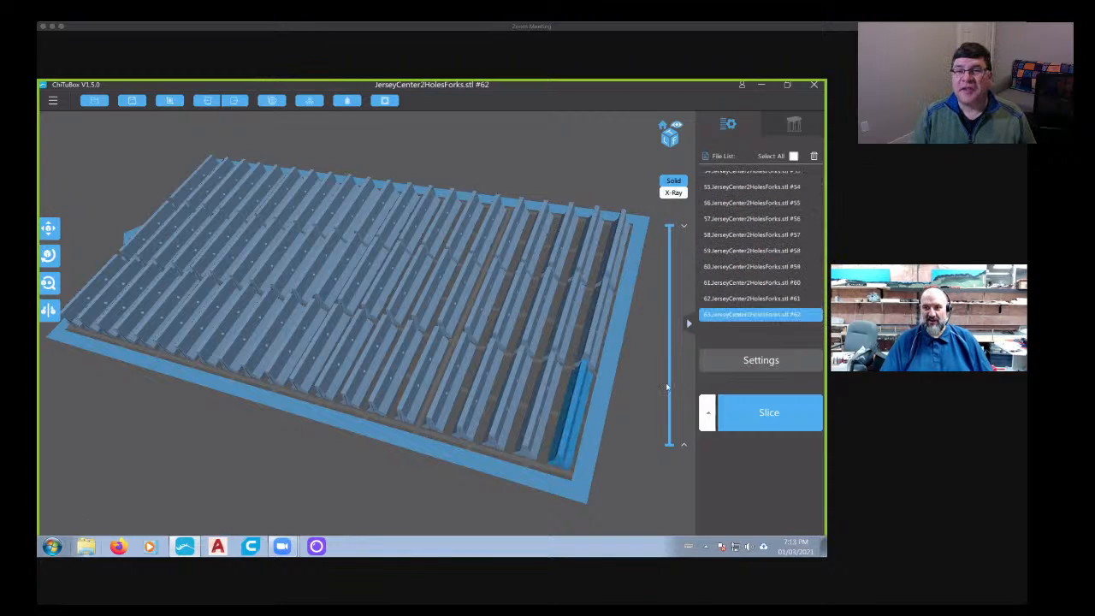
# - Examine the full plate of cloned barriers from several angles to check their spacing and fit within the build area
pyautogui.moveTo(313, 420); pyautogui.dragTo(616, 381)
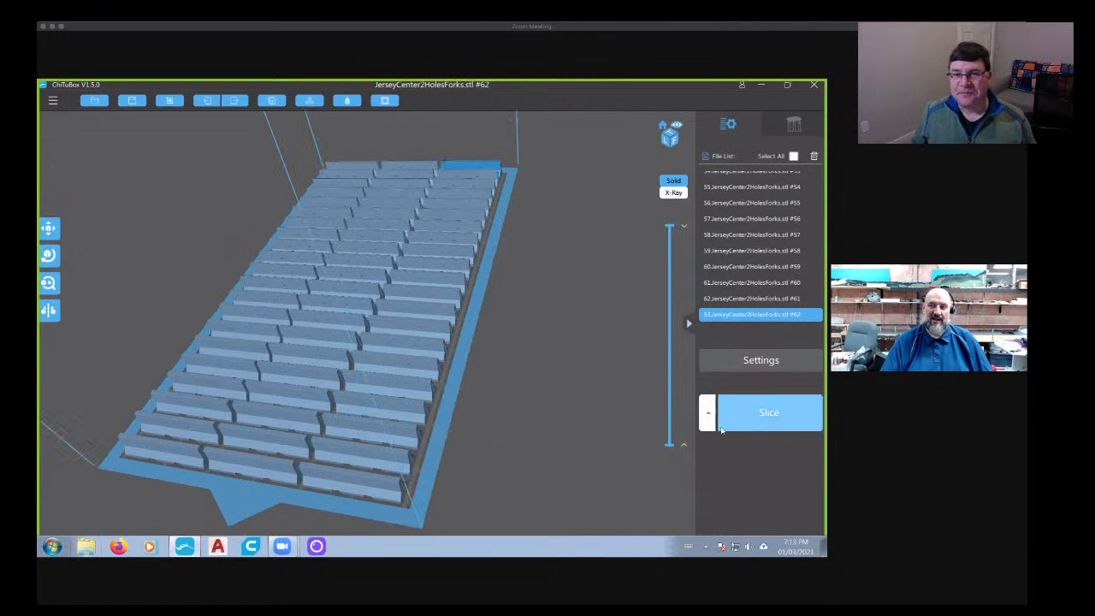
pyautogui.moveTo(633, 427); pyautogui.dragTo(564, 352)
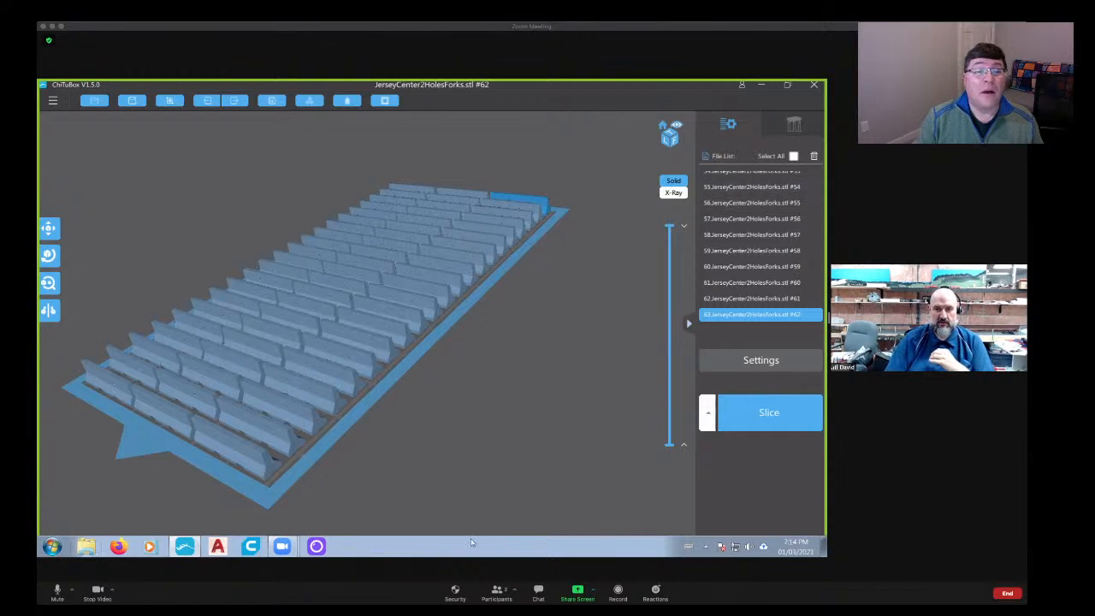
pyautogui.moveTo(512, 372); pyautogui.dragTo(406, 426)
pyautogui.moveTo(325, 430); pyautogui.dragTo(416, 400, button='right')
pyautogui.click(397, 391)
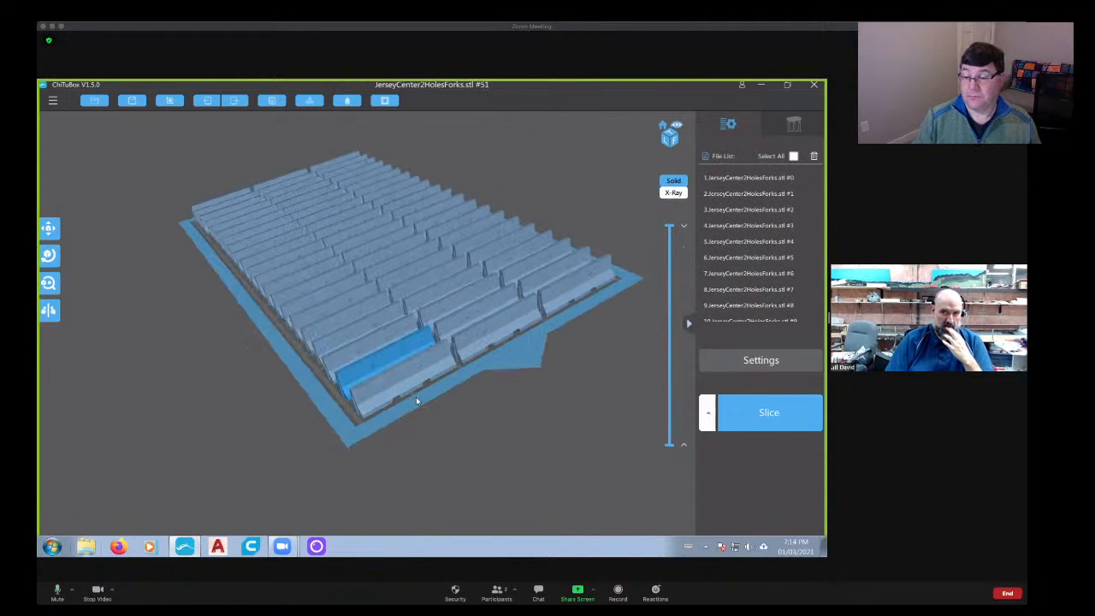
pyautogui.scroll(2, 417, 401)
pyautogui.scroll(-2, 417, 400)
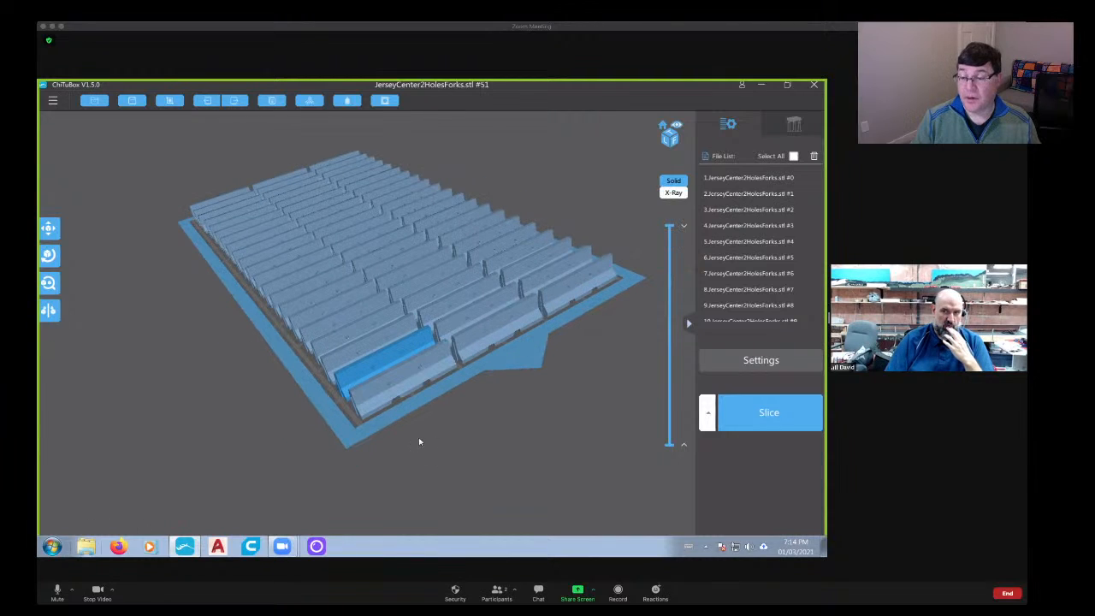
pyautogui.moveTo(419, 441); pyautogui.dragTo(395, 437, button='right')
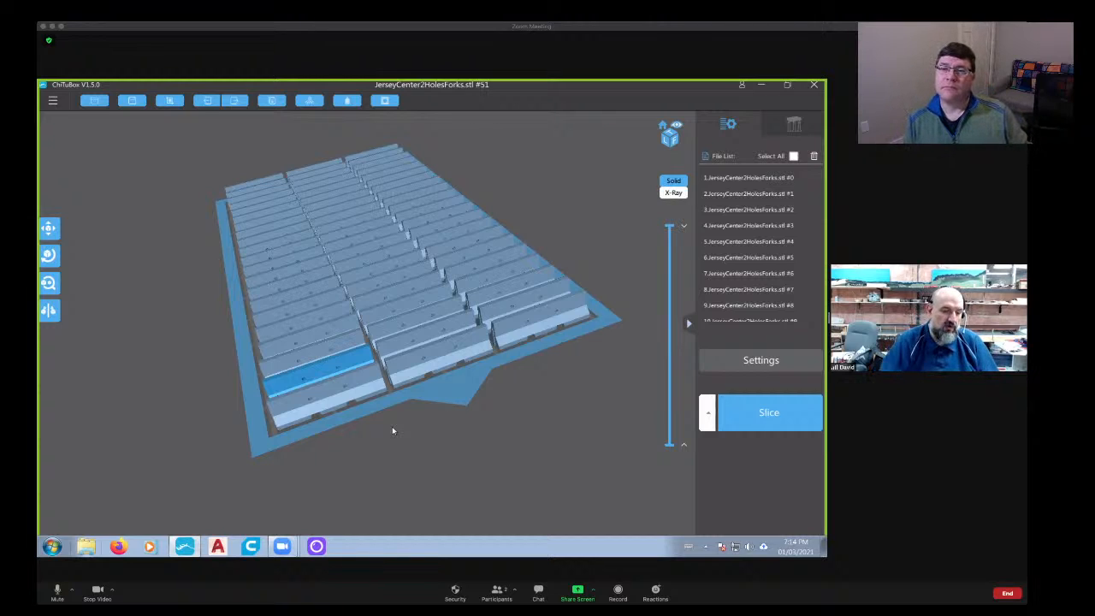
pyautogui.moveTo(442, 376); pyautogui.dragTo(419, 366)
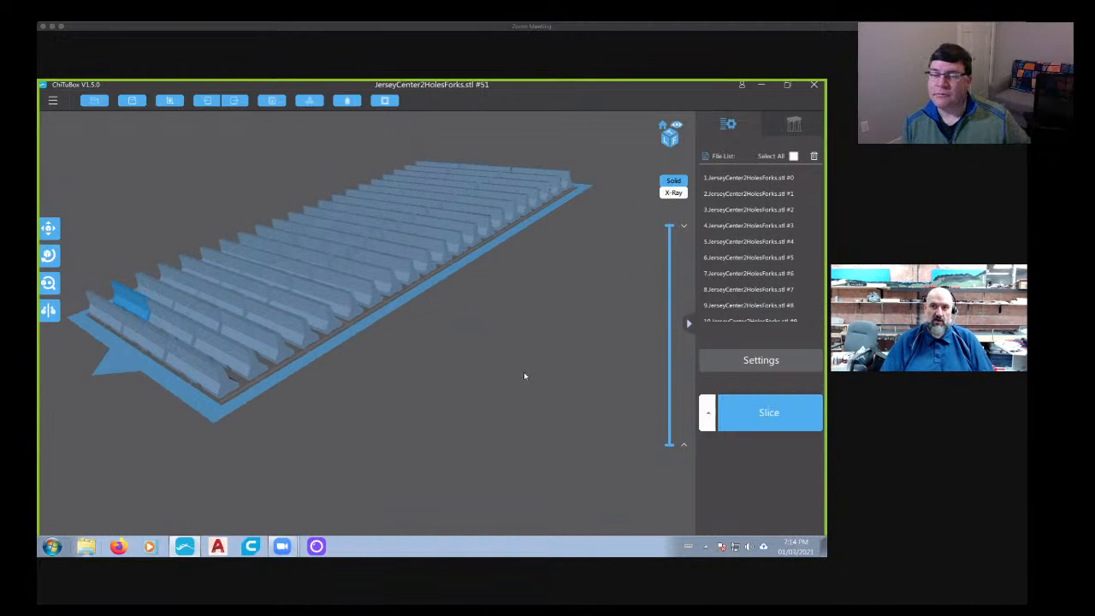
pyautogui.moveTo(524, 371); pyautogui.dragTo(550, 399)
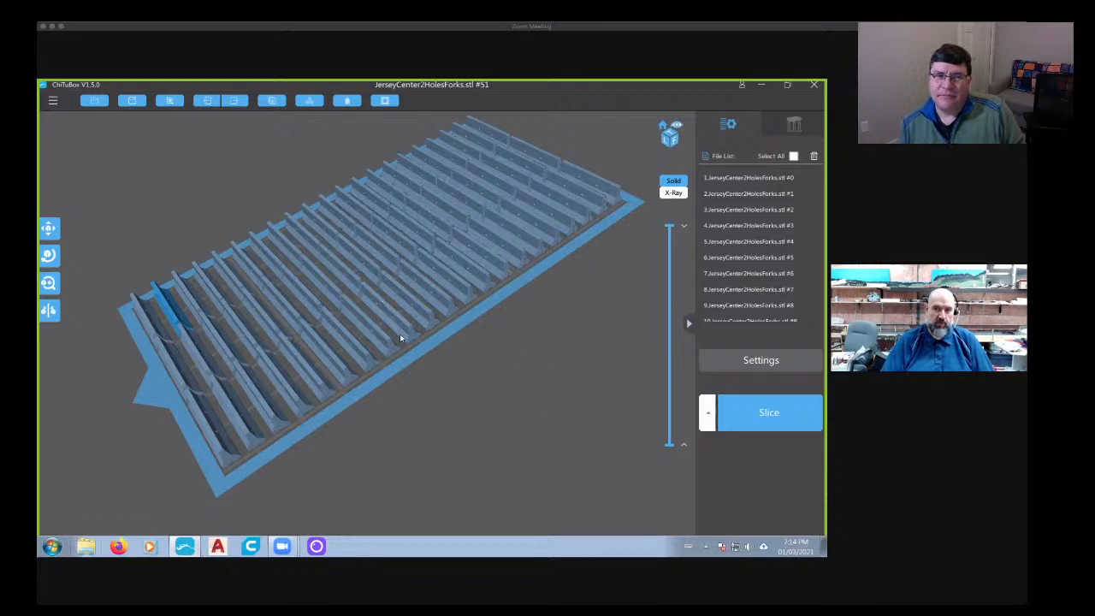
pyautogui.moveTo(462, 437); pyautogui.dragTo(596, 405)
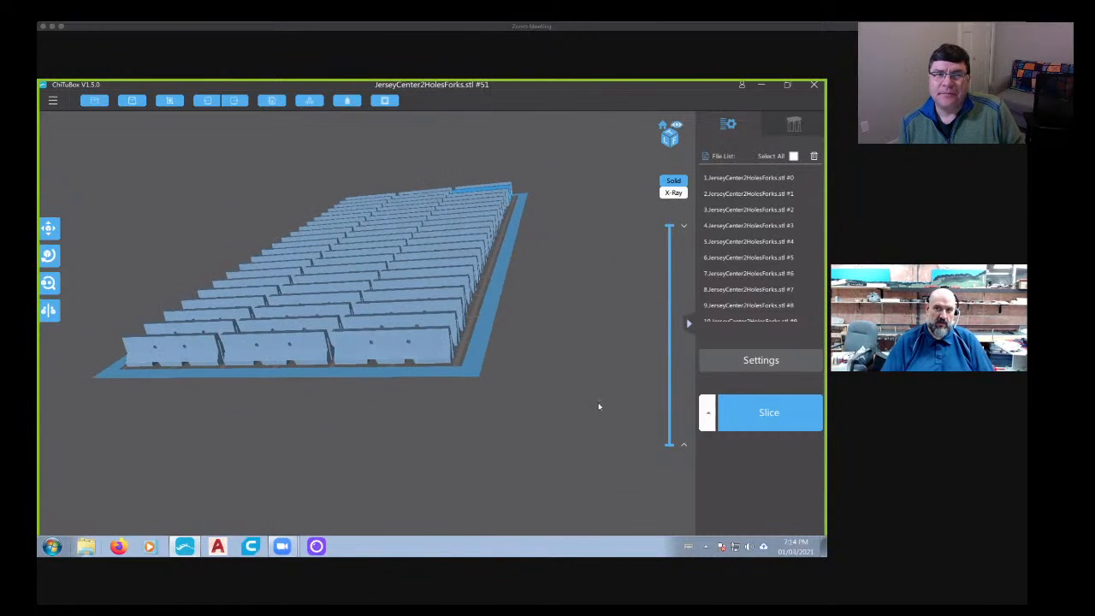
# - Slice the full plate of barriers and review the estimated resin volume, weight, price and print time
pyautogui.click(764, 415)
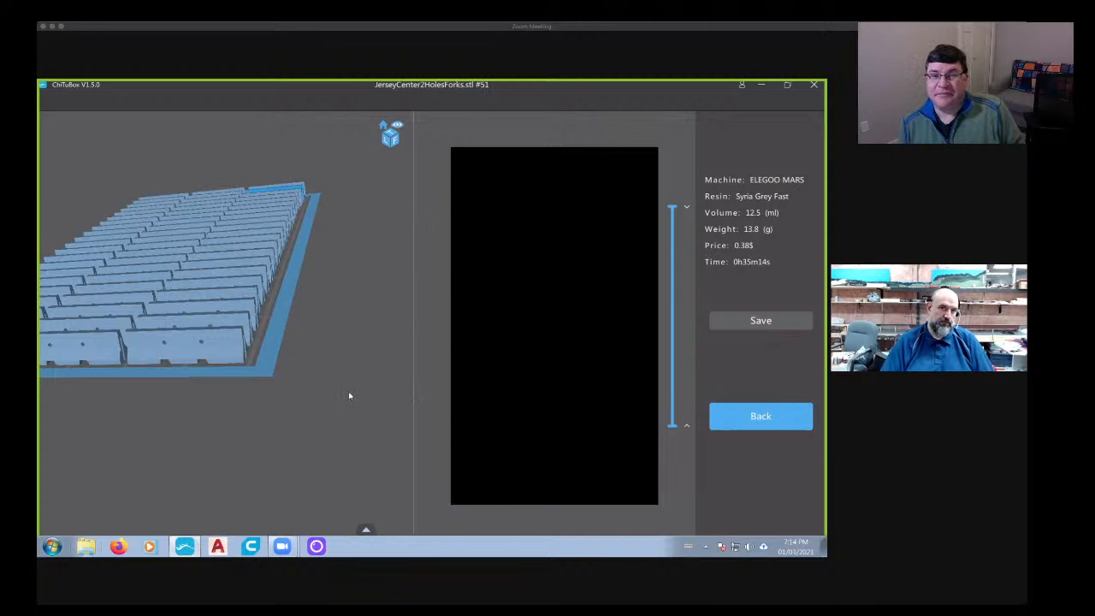
pyautogui.moveTo(350, 394); pyautogui.dragTo(692, 406)
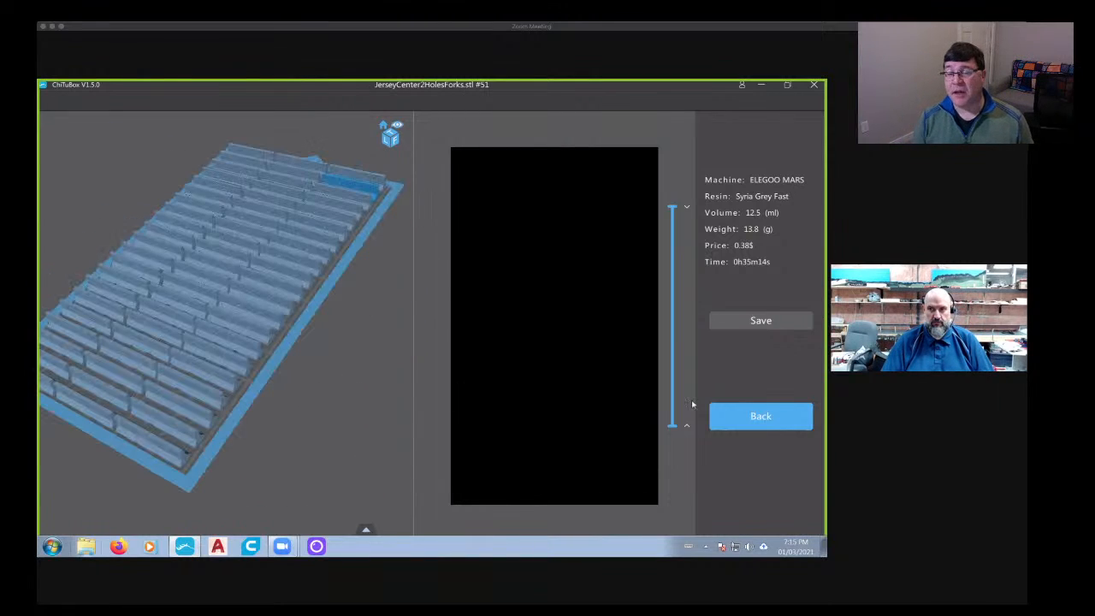
pyautogui.moveTo(311, 422); pyautogui.dragTo(385, 394)
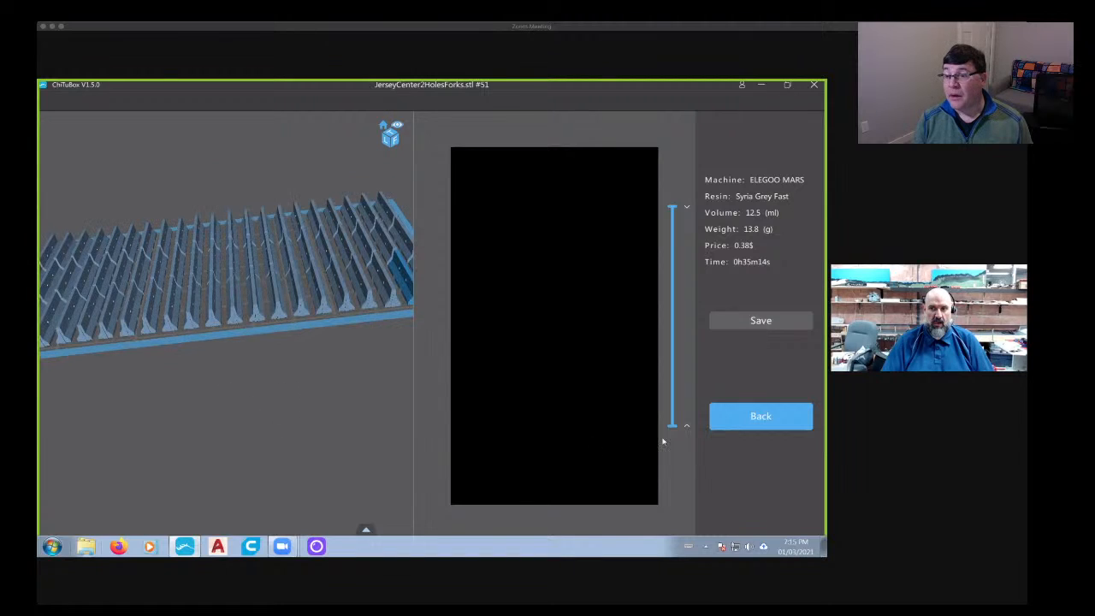
# - Leave the slice preview and delete all the barriers from the build plate
pyautogui.click(733, 418)
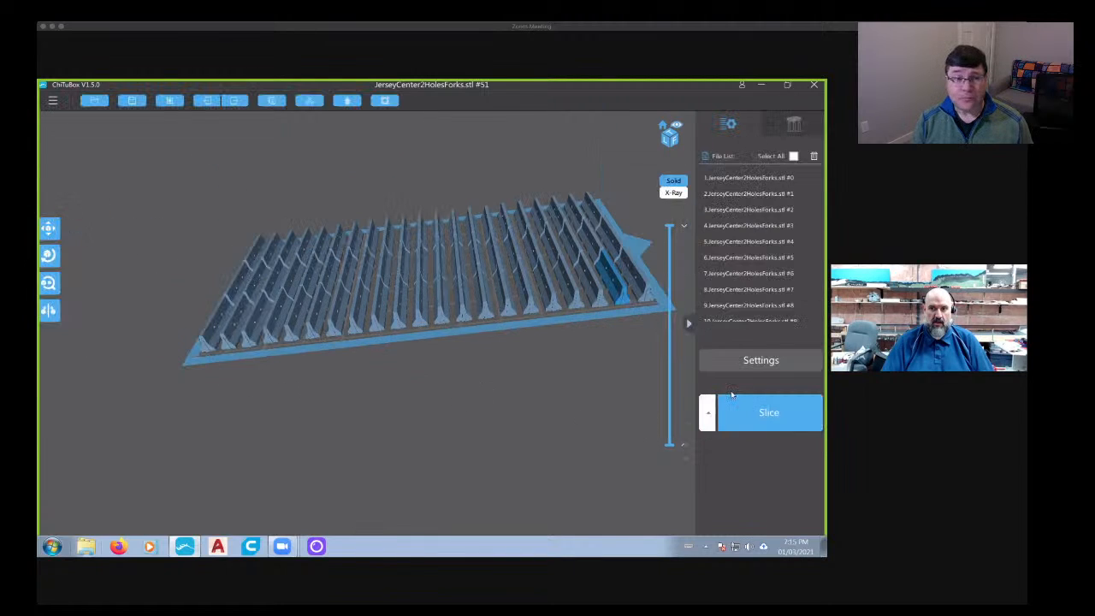
pyautogui.click(509, 299)
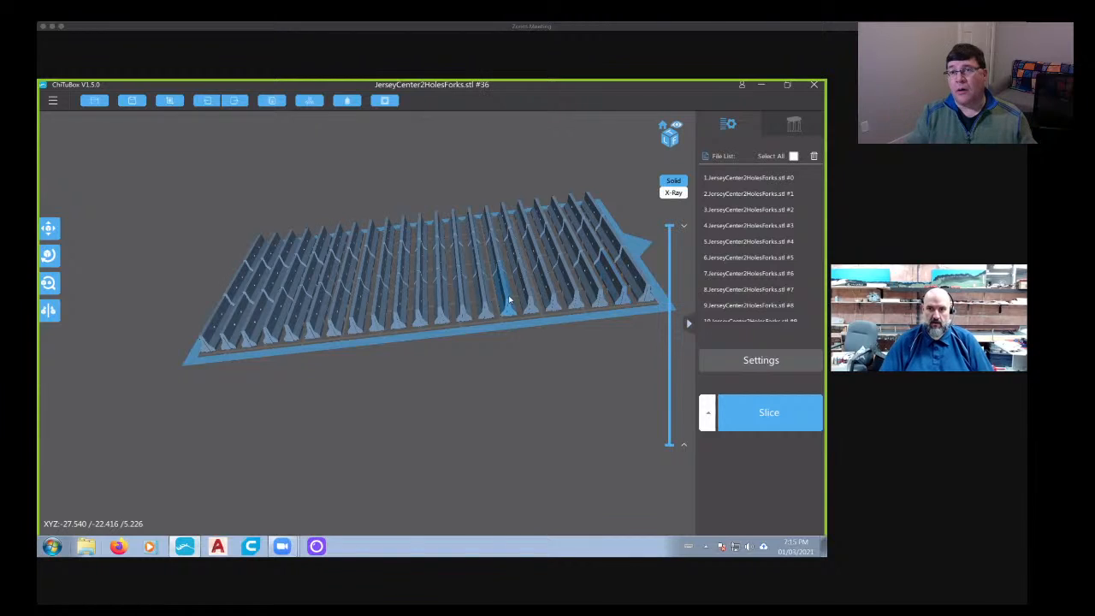
pyautogui.press('Delete')
pyautogui.press('Delete')
pyautogui.press('Delete')
pyautogui.press('Delete')
pyautogui.press('Delete')
pyautogui.press('Delete')
pyautogui.press('Delete')
pyautogui.press('Delete')
pyautogui.press('Delete')
pyautogui.press('Delete')
pyautogui.press('Delete')
pyautogui.press('Delete')
pyautogui.press('Delete')
pyautogui.press('Delete')
pyautogui.press('Delete')
pyautogui.press('Delete')
pyautogui.press('Delete')
pyautogui.press('Delete')
pyautogui.press('Delete')
pyautogui.press('Delete')
pyautogui.press('Delete')
pyautogui.press('Delete')
pyautogui.press('Delete')
pyautogui.press('Delete')
pyautogui.press('Delete')
pyautogui.press('Delete')
pyautogui.press('Delete')
pyautogui.press('Delete')
pyautogui.press('Delete')
pyautogui.press('Delete')
pyautogui.press('Delete')
pyautogui.press('Delete')
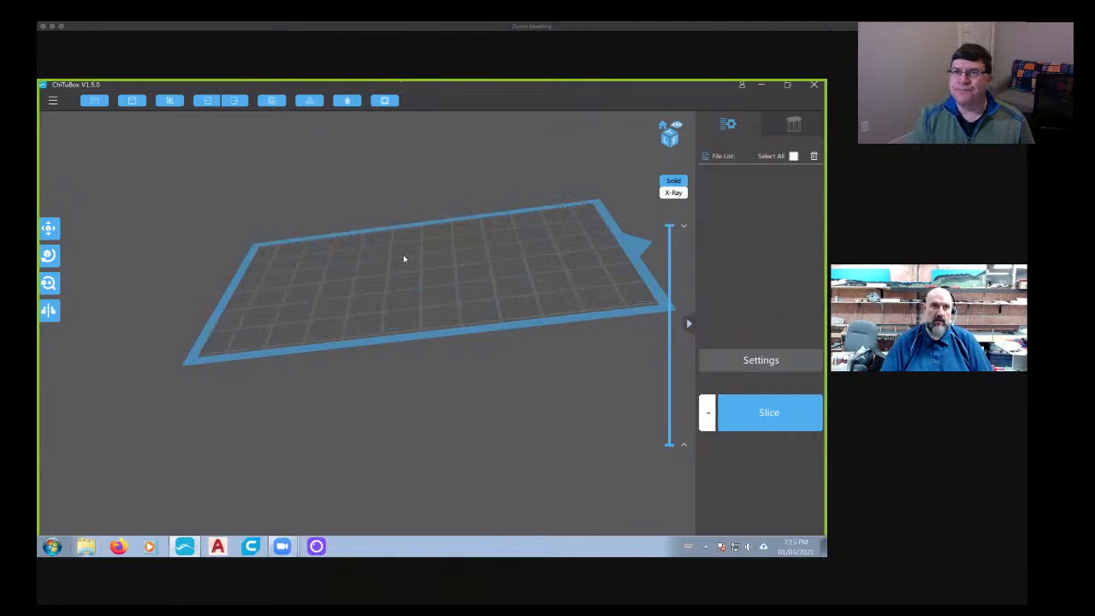
# - Load the JerseyCenter2HolesForks and JerseyCenter2HolesForksMast STL files from the SceneryStuff folder onto the empty build plate
pyautogui.click(94, 100)
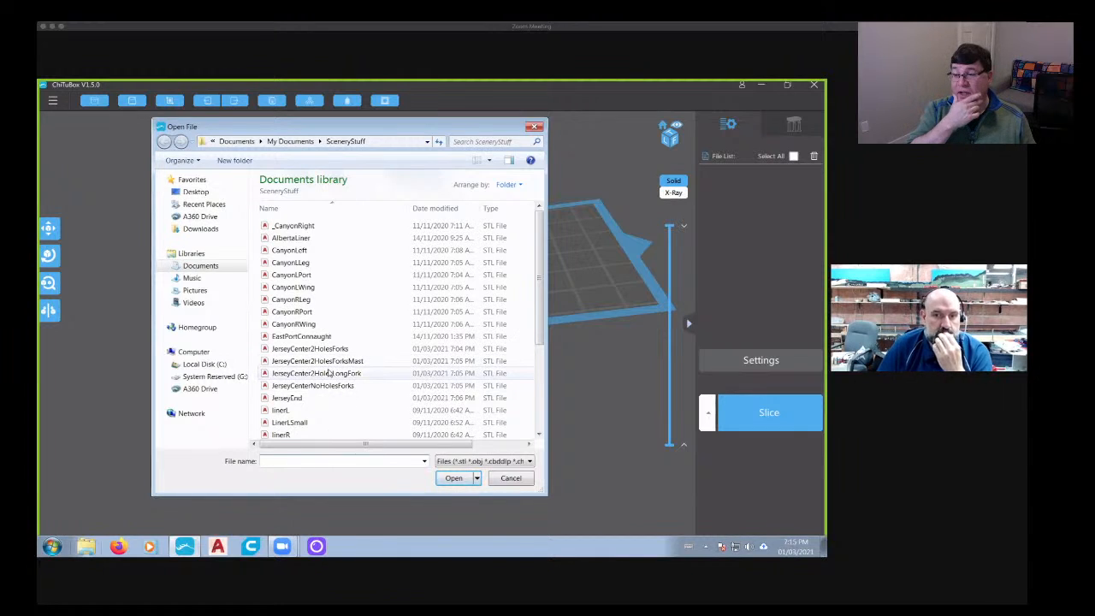
pyautogui.click(330, 350)
pyautogui.click(453, 478)
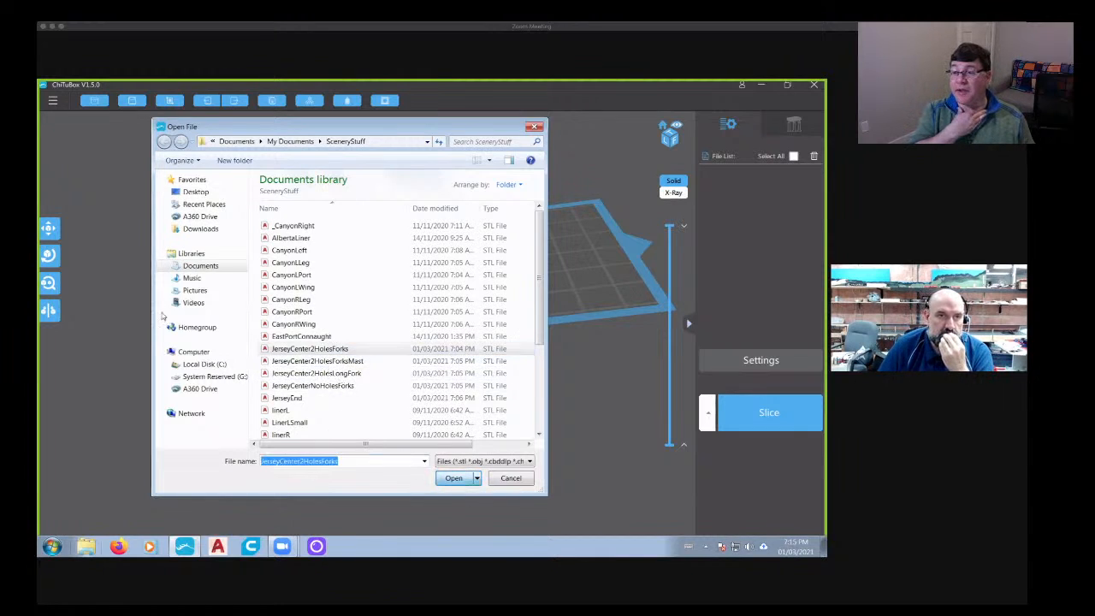
pyautogui.click(97, 100)
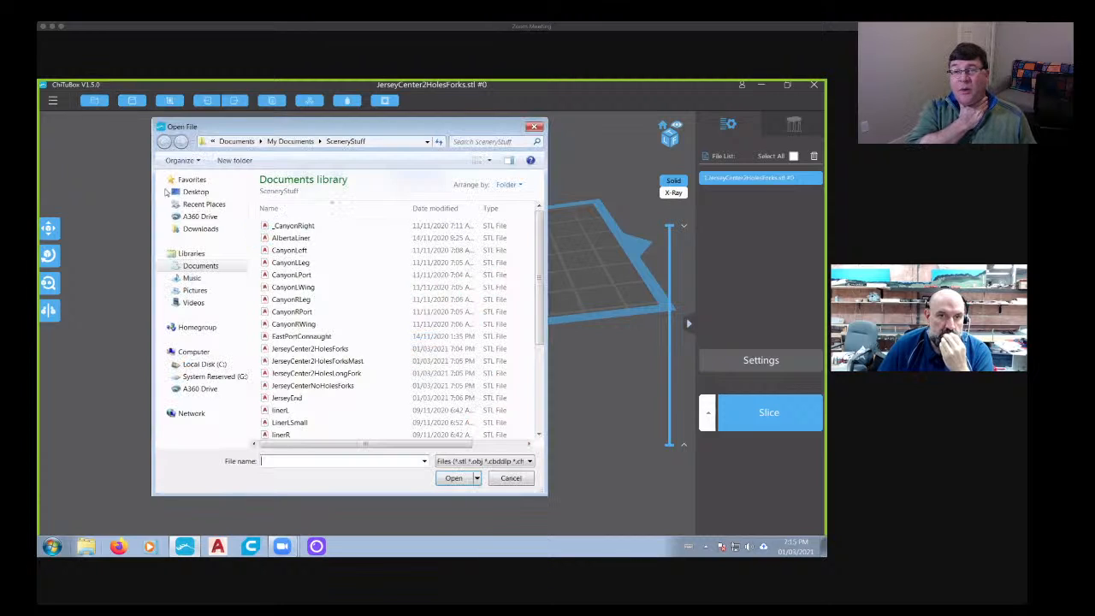
pyautogui.click(286, 362)
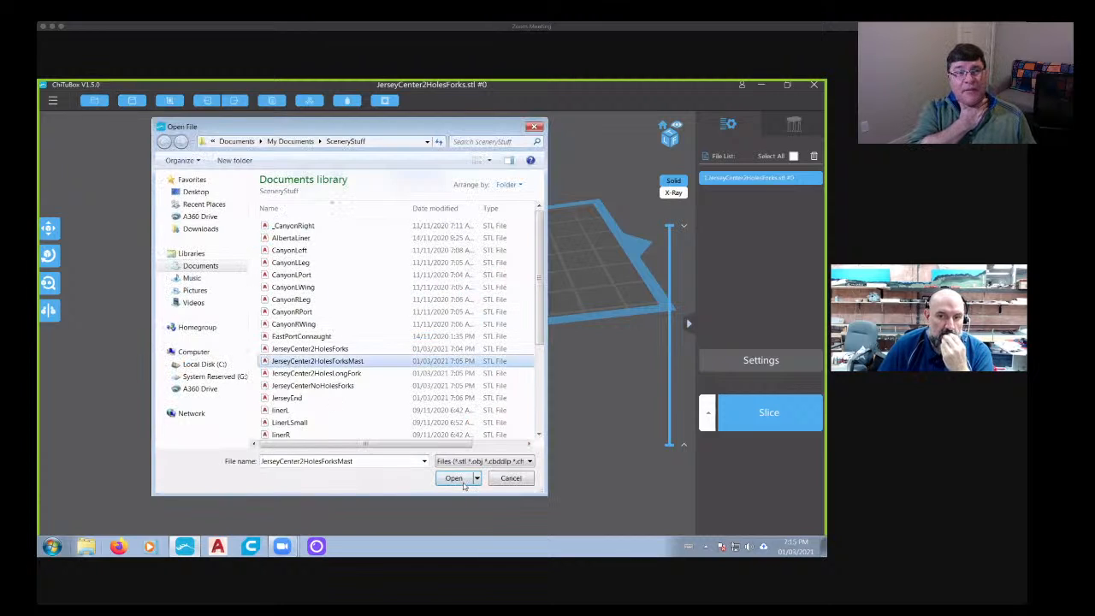
pyautogui.click(454, 478)
pyautogui.moveTo(369, 347); pyautogui.dragTo(391, 342)
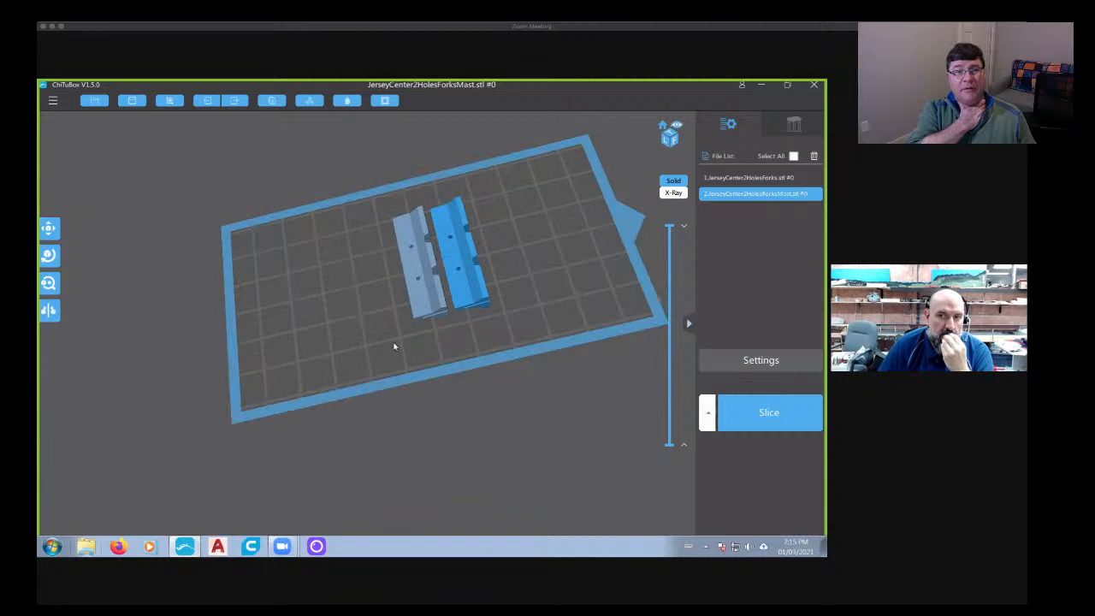
# - Add the JerseyEnd STL file and a second copy of JerseyCenter2HolesForks to the build plate
pyautogui.click(97, 101)
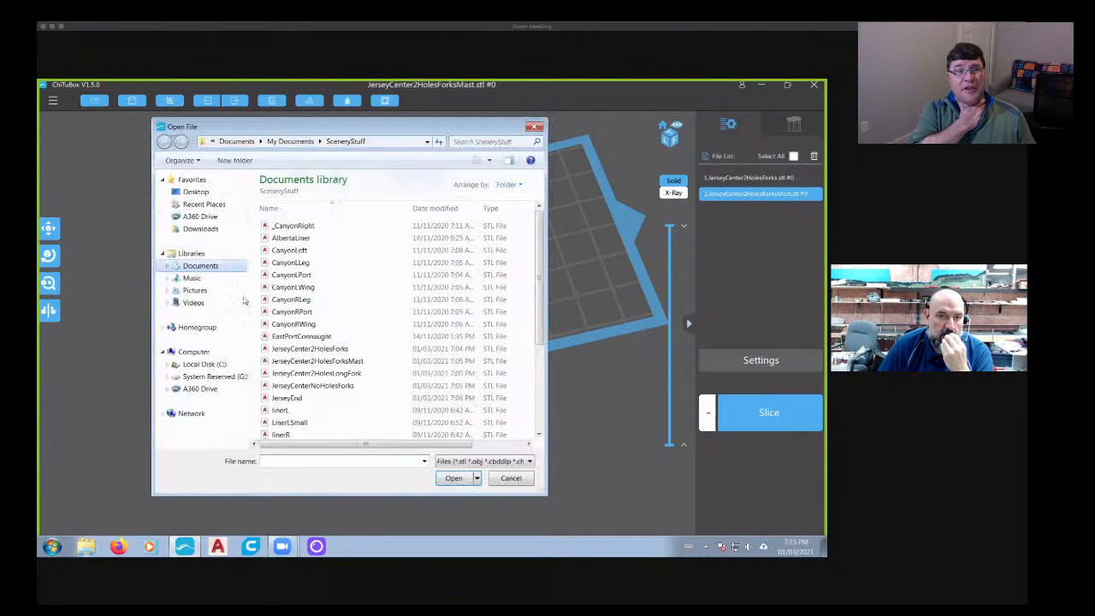
pyautogui.click(316, 398)
pyautogui.click(454, 478)
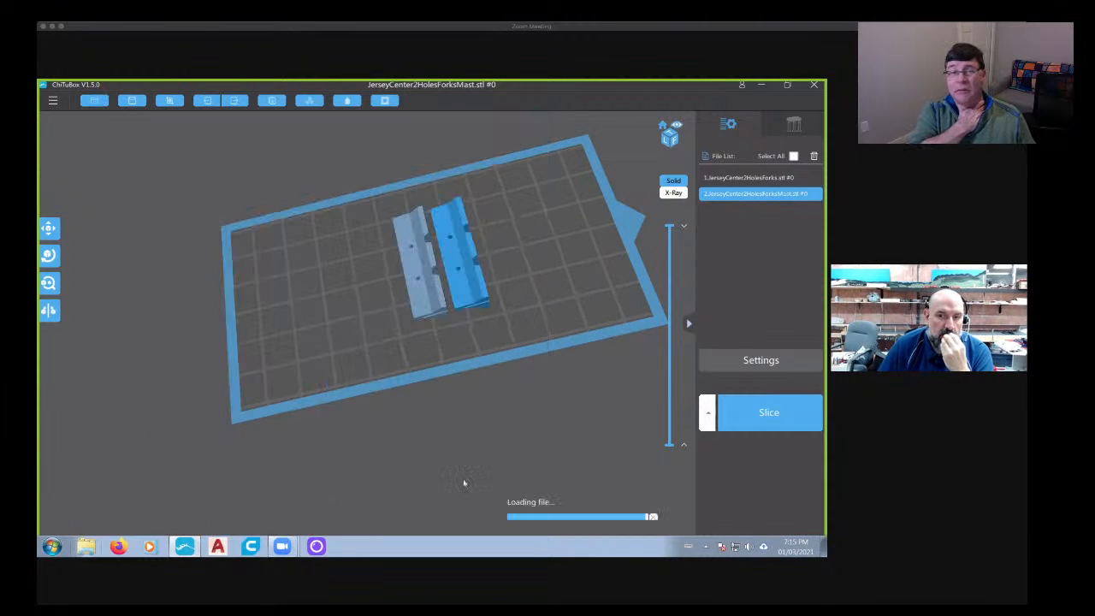
pyautogui.click(95, 101)
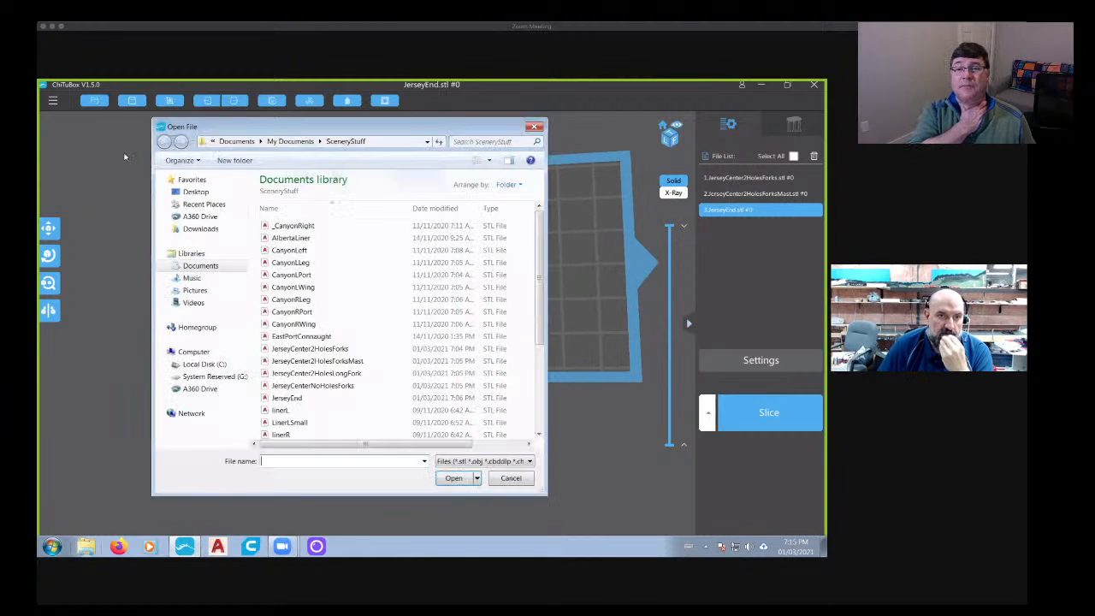
pyautogui.doubleClick(320, 349)
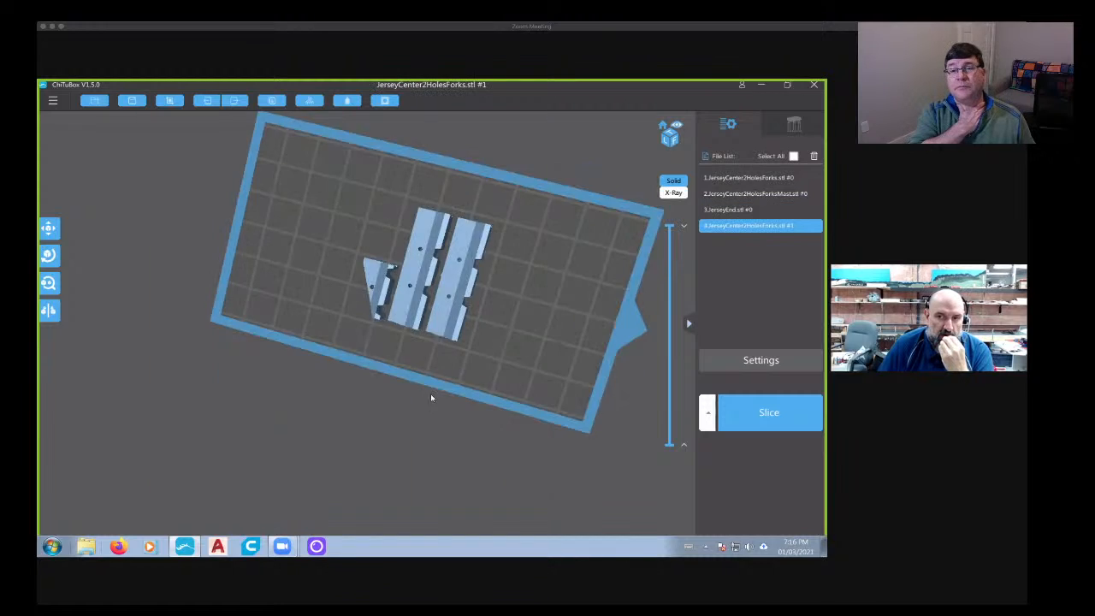
# - Rotate the JerseyEnd piece about the X axis so it stands upright on its base
pyautogui.moveTo(431, 397); pyautogui.dragTo(351, 359, button='right')
pyautogui.scroll(4, 419, 331)
pyautogui.click(348, 360)
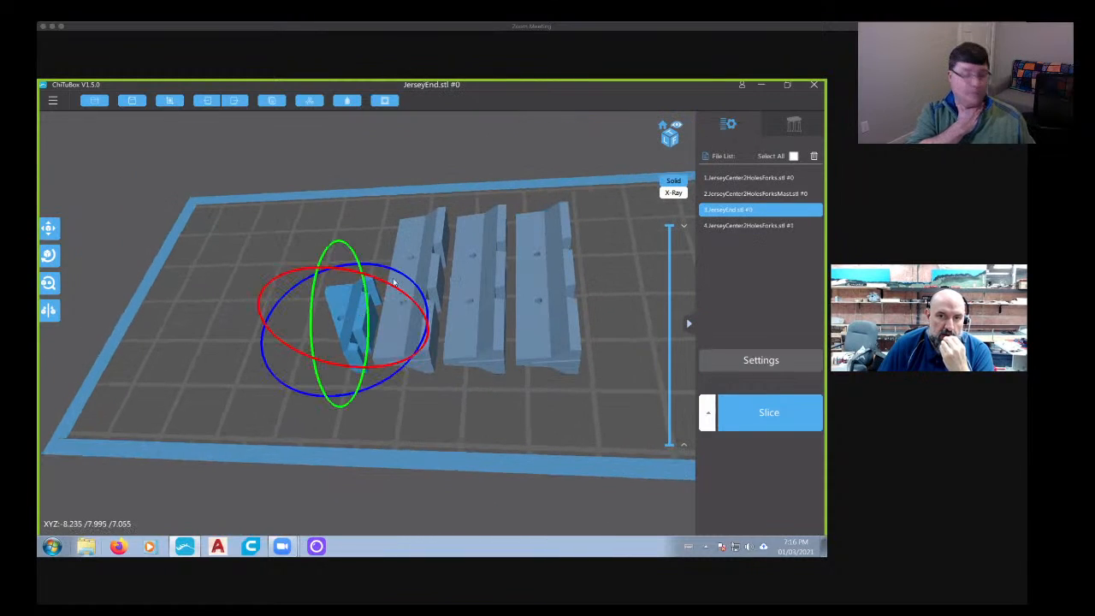
pyautogui.click(49, 227)
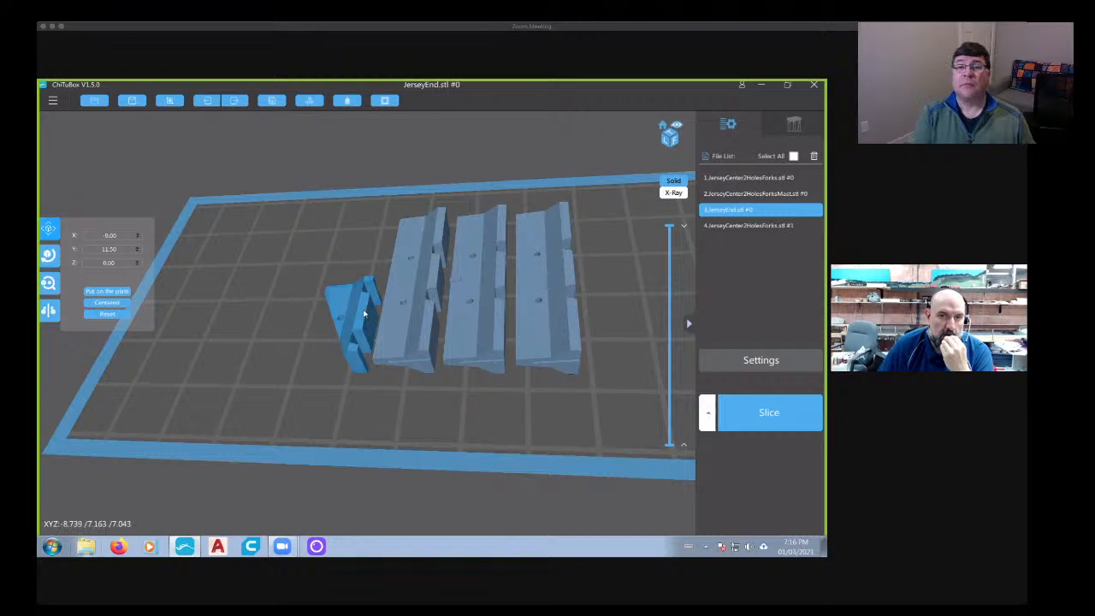
pyautogui.click(48, 255)
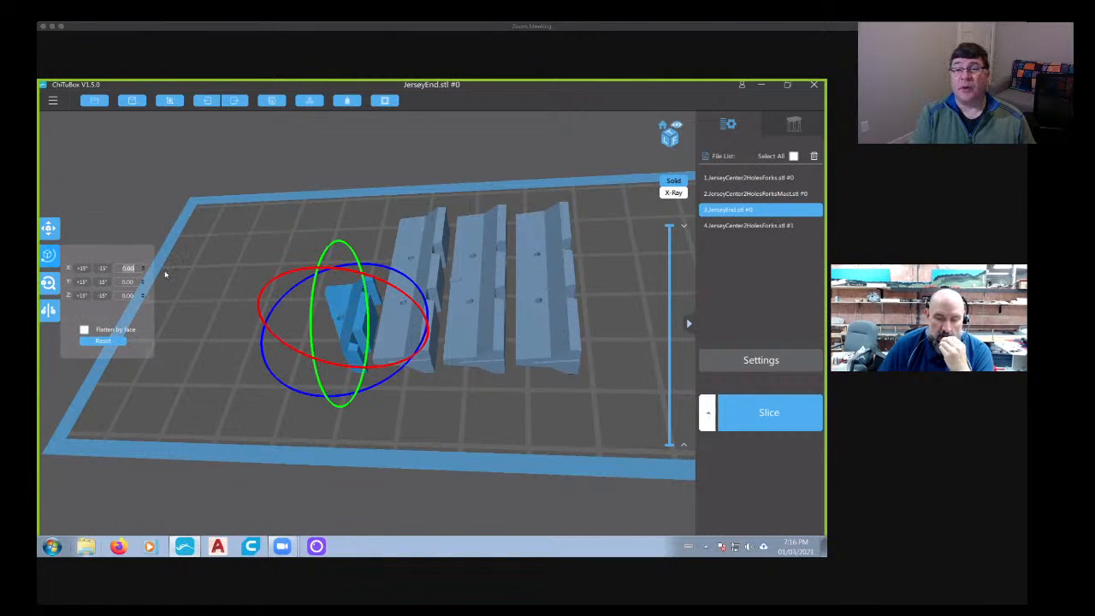
# - Rotate the first JerseyCenter2HolesForks barrier, next to the end piece, 90 degrees about the X axis
pyautogui.click(396, 318)
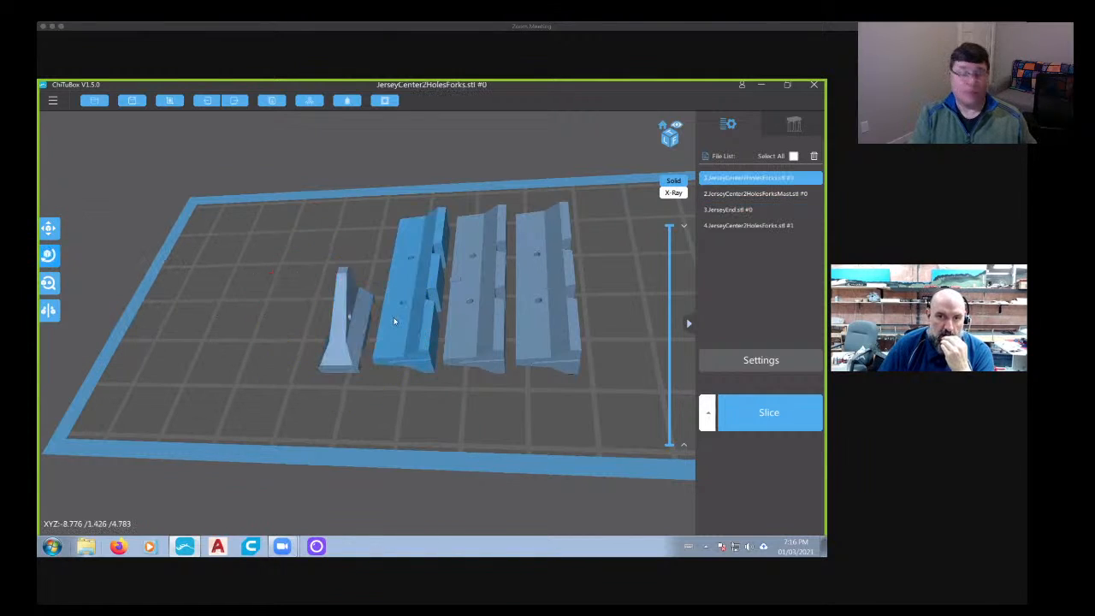
pyautogui.click(49, 254)
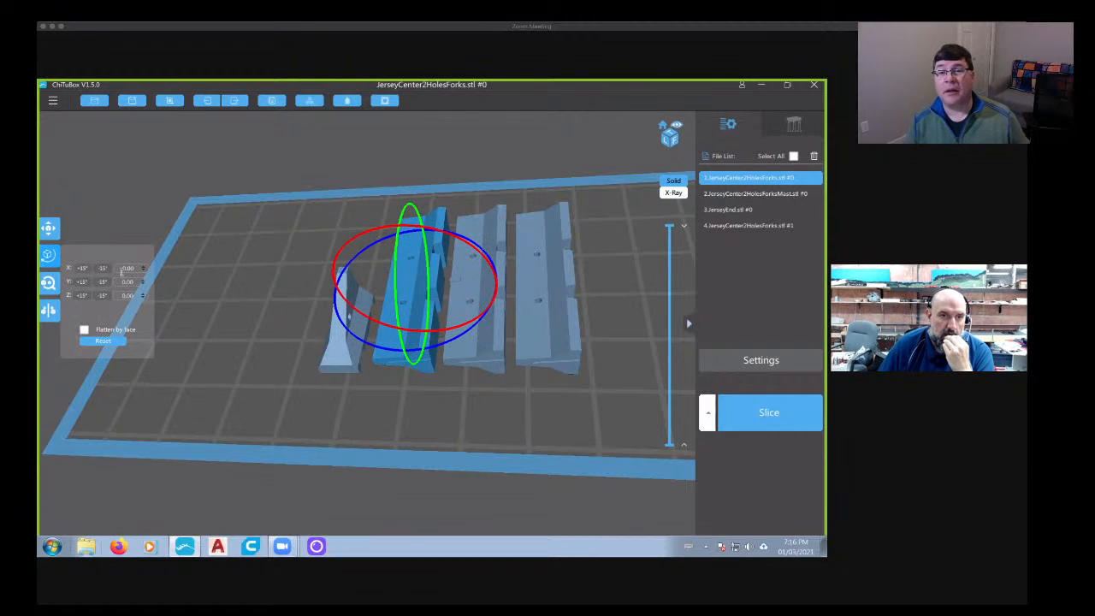
pyautogui.write('90')
pyautogui.press('Return')
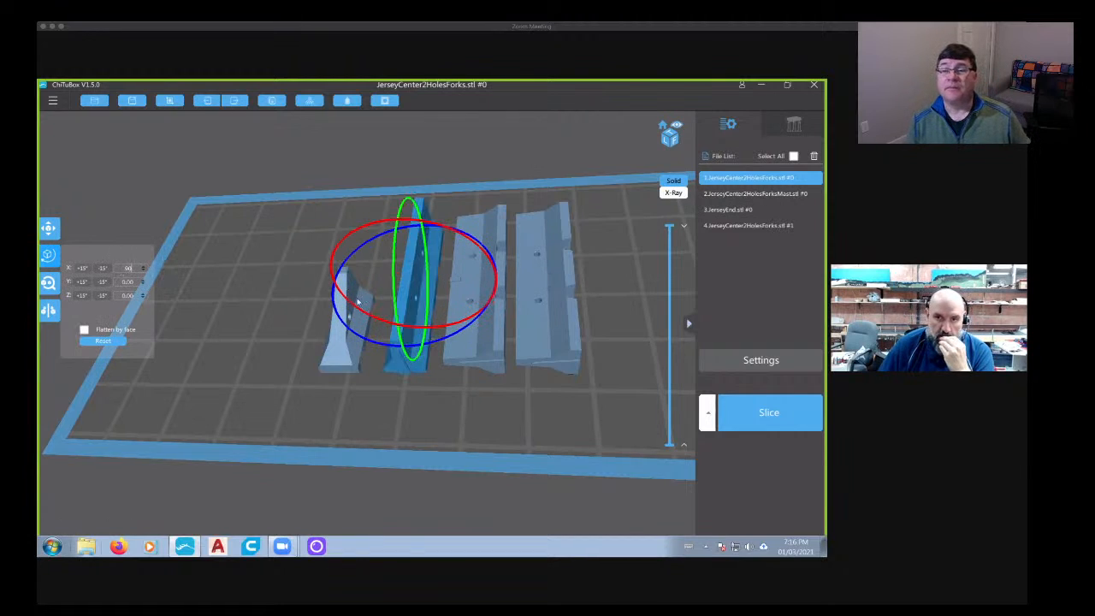
# - Rotate the JerseyCenter2HolesForksMast barrier 90 degrees about the X axis
pyautogui.click(479, 291)
pyautogui.click(49, 254)
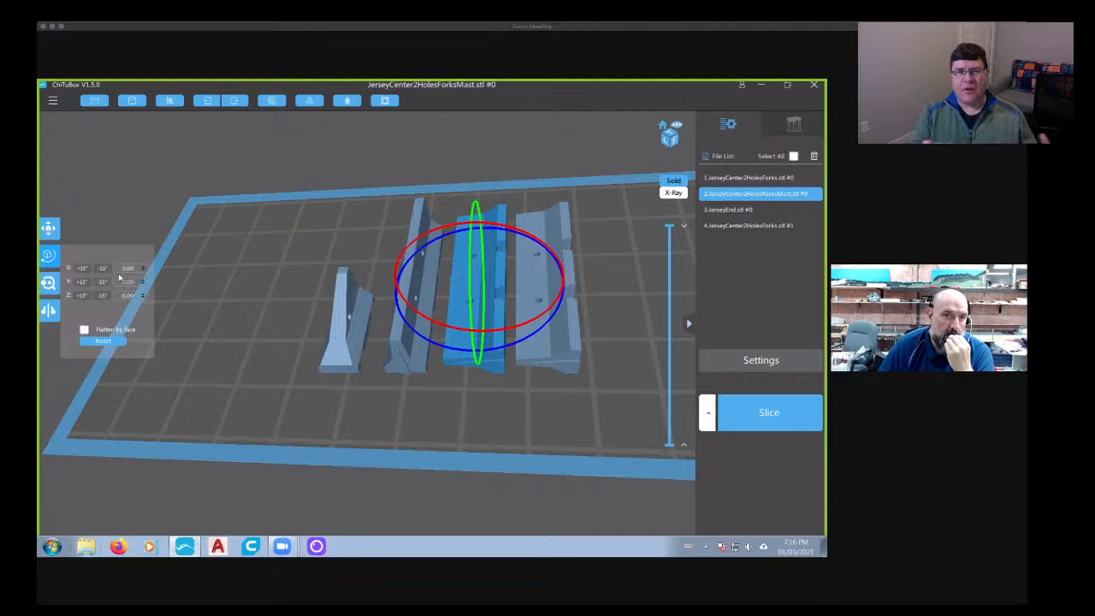
pyautogui.click(132, 269)
pyautogui.write('90')
pyautogui.press('Return')
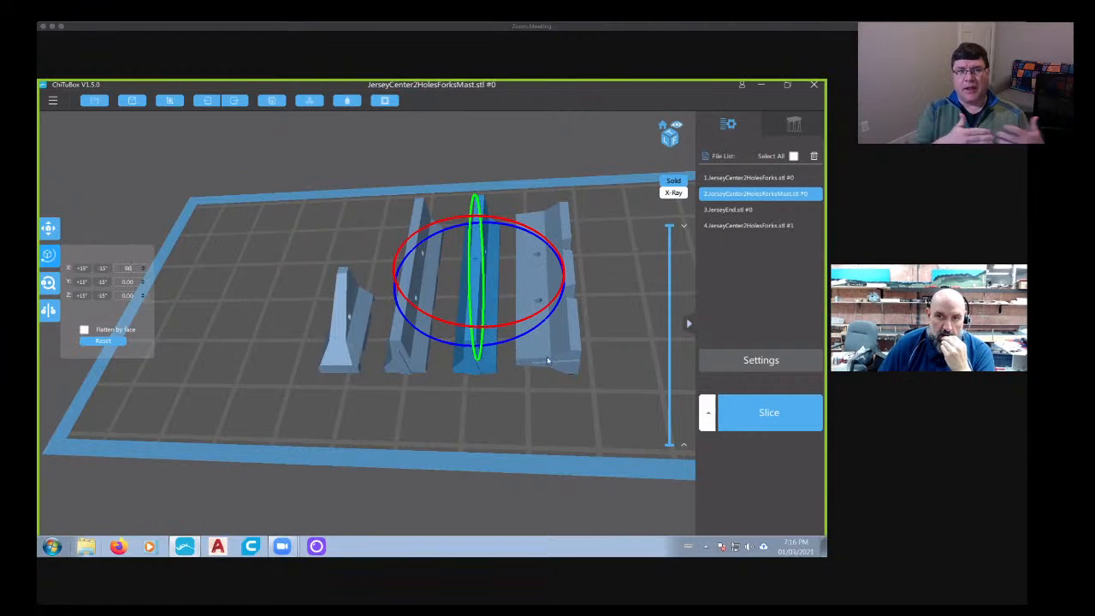
# - Rotate the second JerseyCenter2HolesForks barrier 90 degrees about the X axis and check that all four pieces stand upright
pyautogui.click(547, 356)
pyautogui.click(49, 254)
pyautogui.click(124, 269)
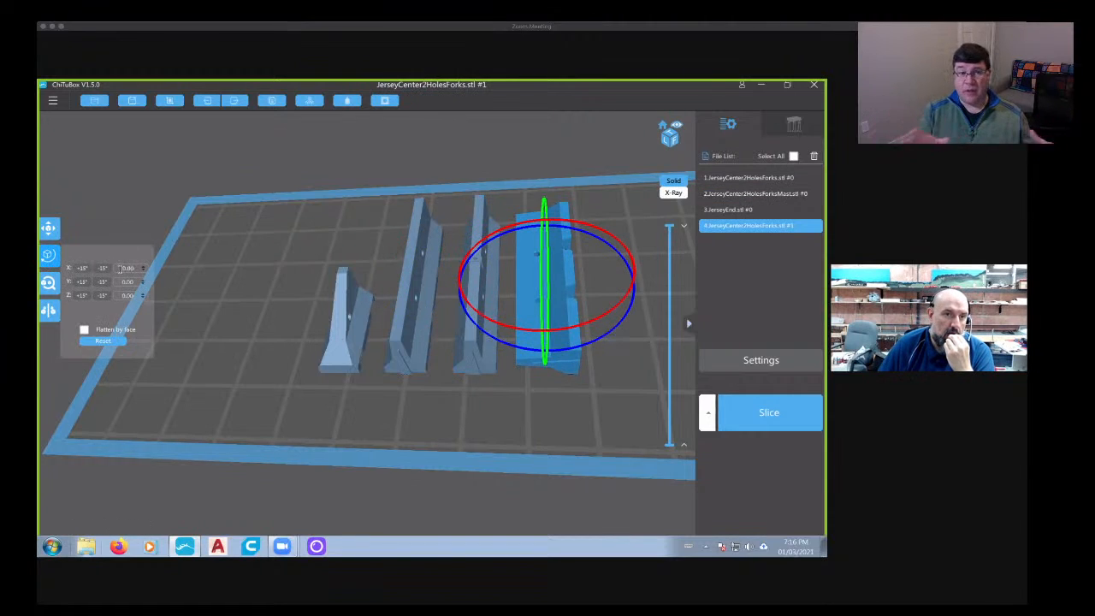
pyautogui.doubleClick(125, 268)
pyautogui.write('90')
pyautogui.press('Return')
pyautogui.moveTo(265, 304); pyautogui.dragTo(368, 400)
pyautogui.moveTo(367, 406); pyautogui.dragTo(373, 393, button='right')
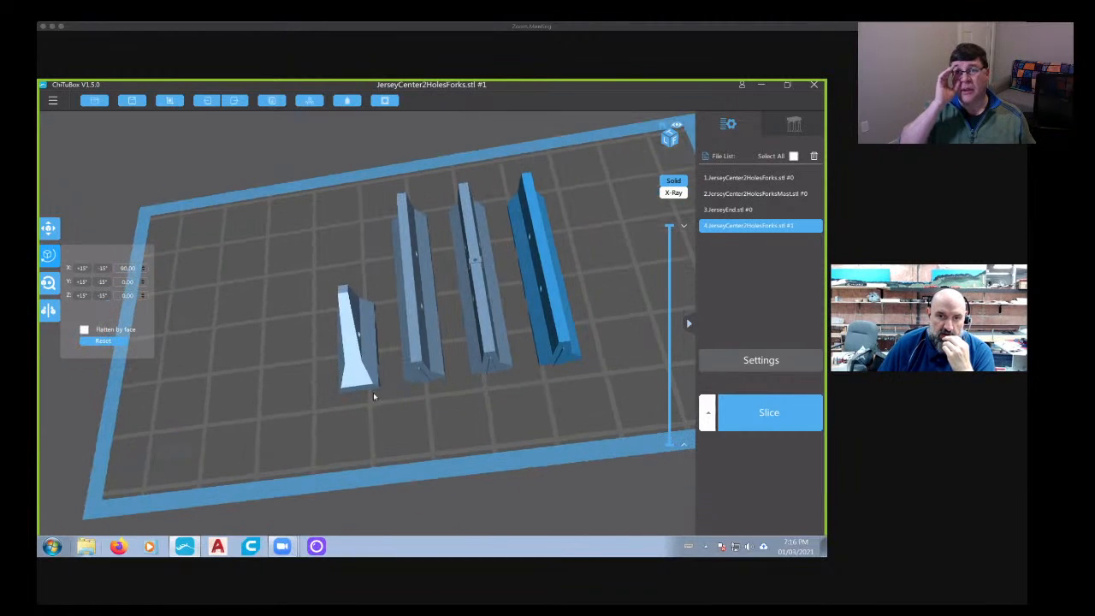
# - Try to rotate the JerseyEnd piece 90 degrees about the Z axis and undo the rotation
pyautogui.click(368, 385)
pyautogui.click(49, 254)
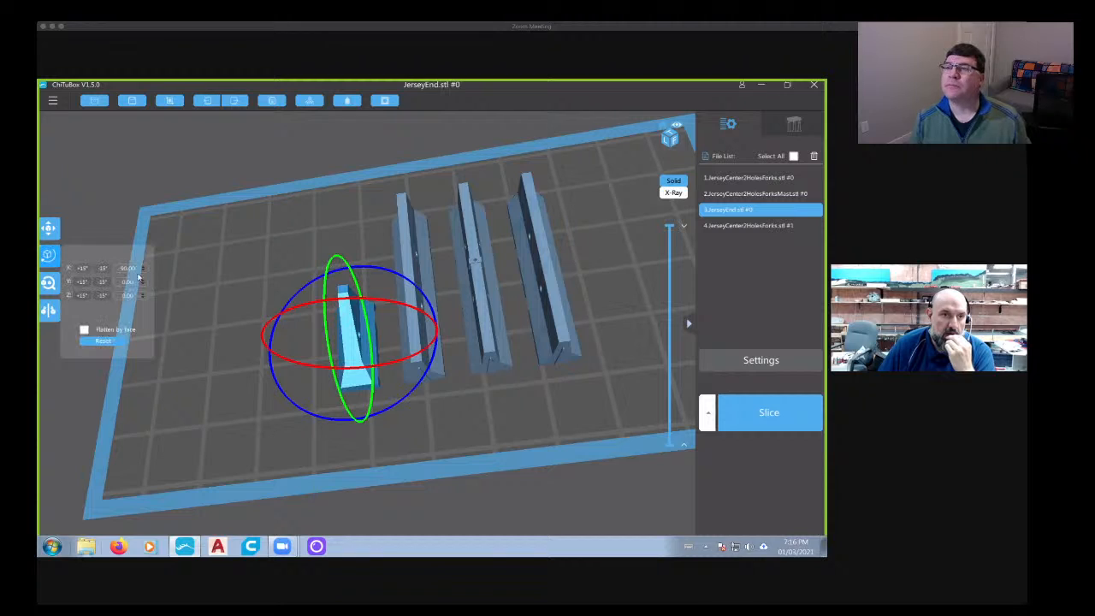
pyautogui.write('90')
pyautogui.press('Return')
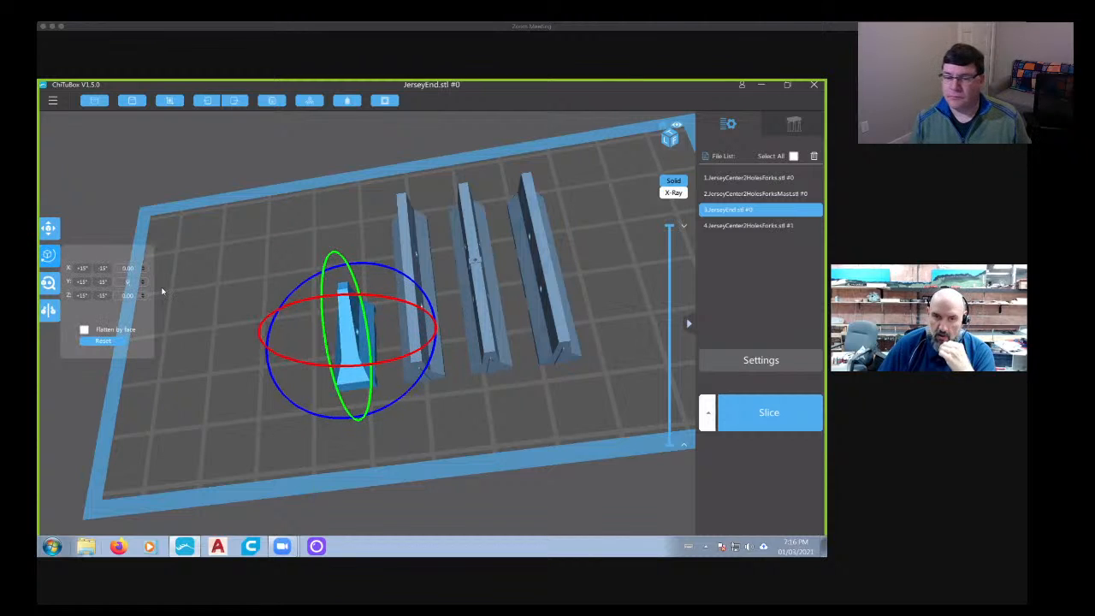
pyautogui.press('BackSpace')
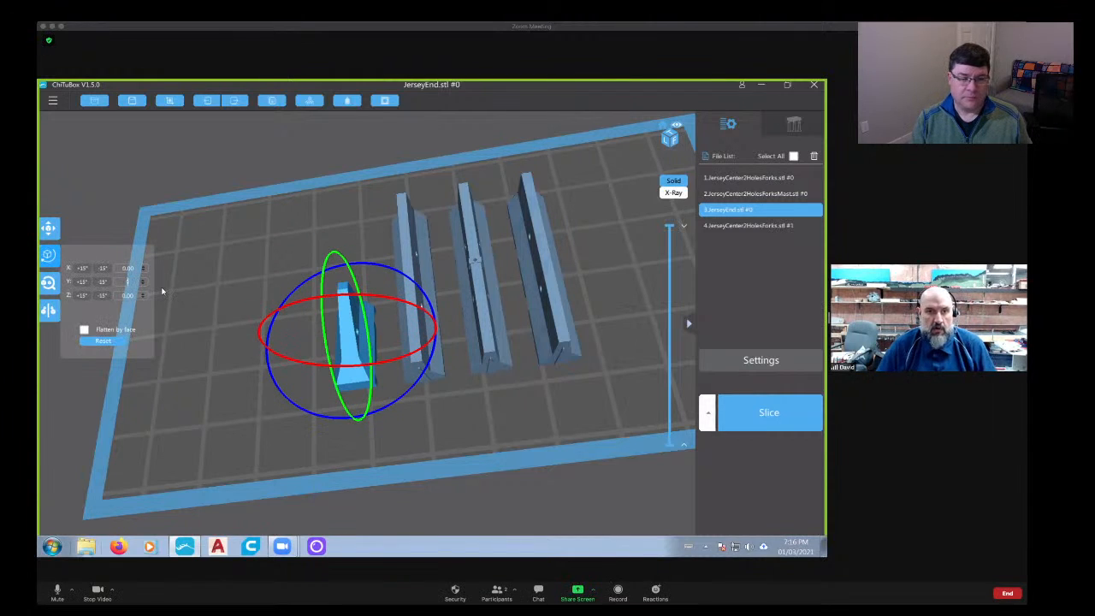
pyautogui.moveTo(122, 296); pyautogui.dragTo(155, 298)
pyautogui.write('90')
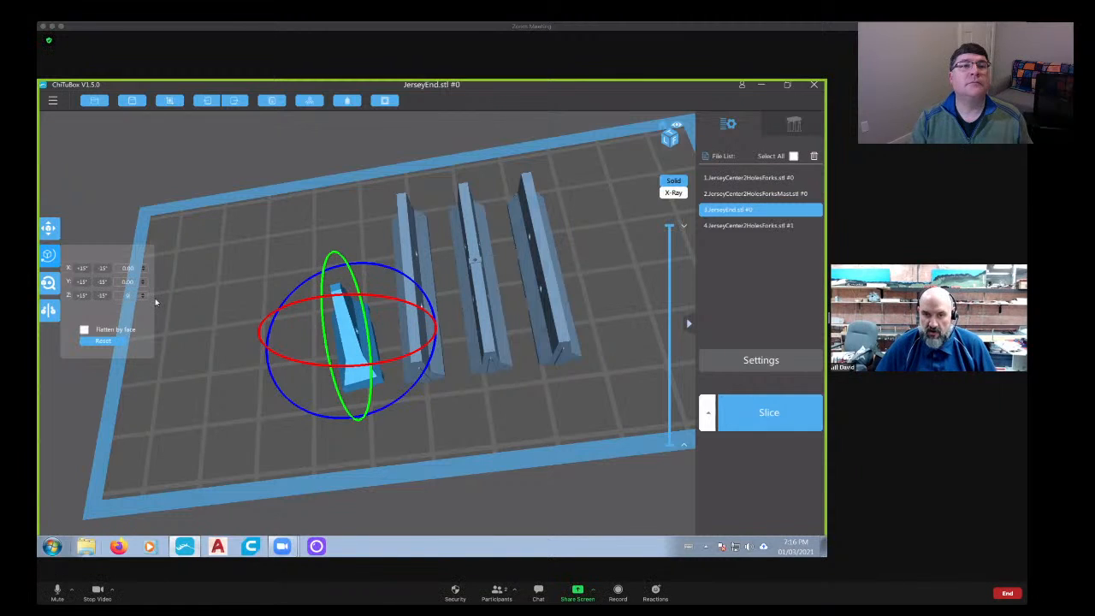
pyautogui.moveTo(392, 384); pyautogui.dragTo(399, 365)
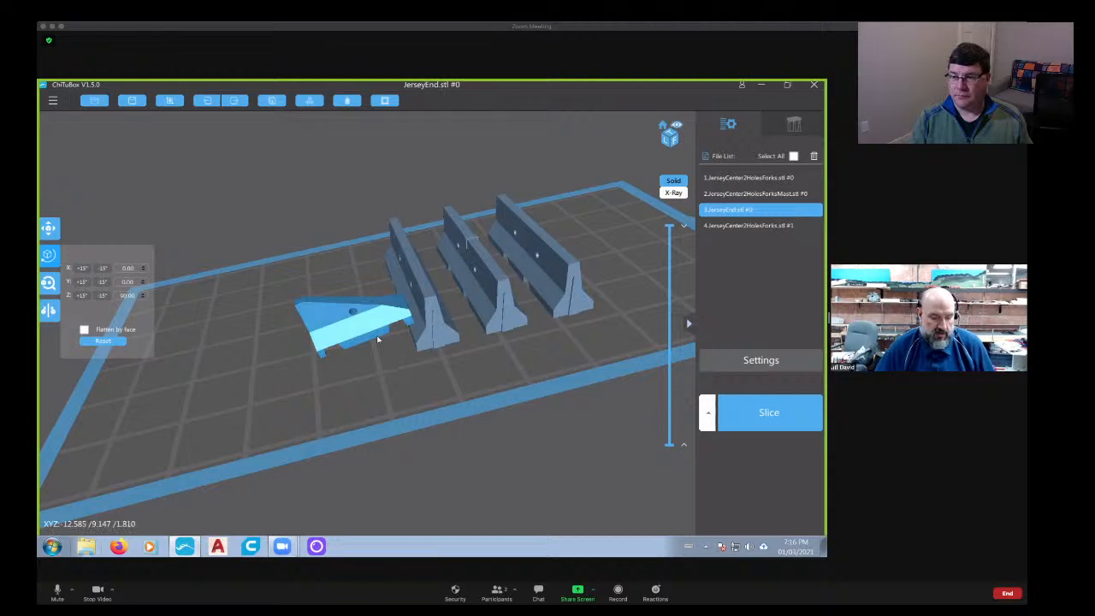
pyautogui.moveTo(424, 402); pyautogui.dragTo(338, 371, button='right')
pyautogui.hotkey('ctrl', 'z')
pyautogui.hotkey('ctrl', 'z')
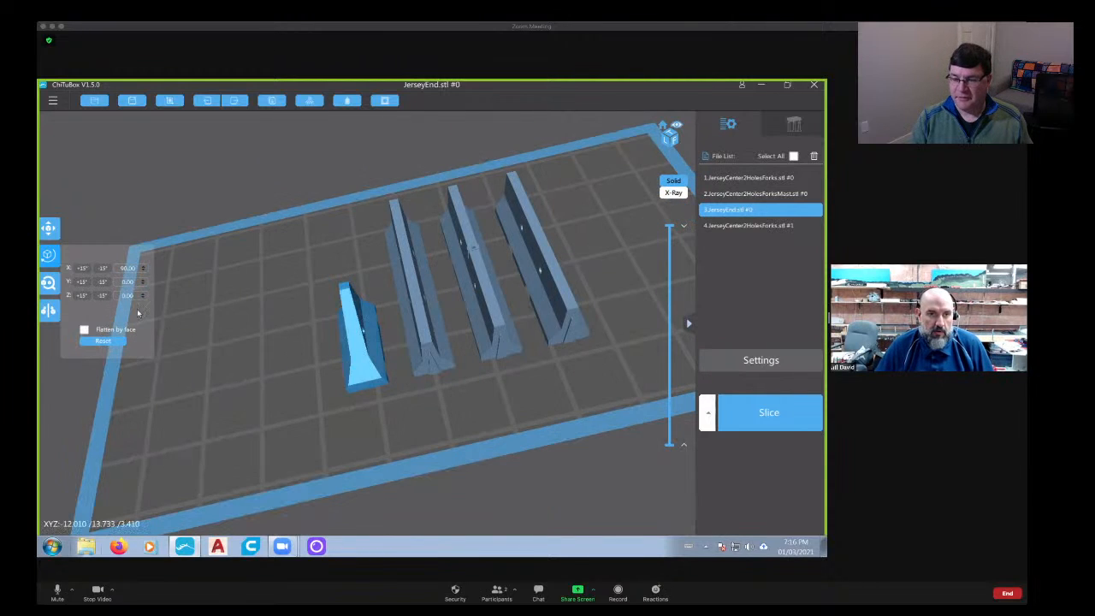
# - Rotate the JerseyEnd piece -90 degrees and the neighbouring JerseyCenter2HolesForks barrier 90 degrees about the Z axis
pyautogui.write('-90')
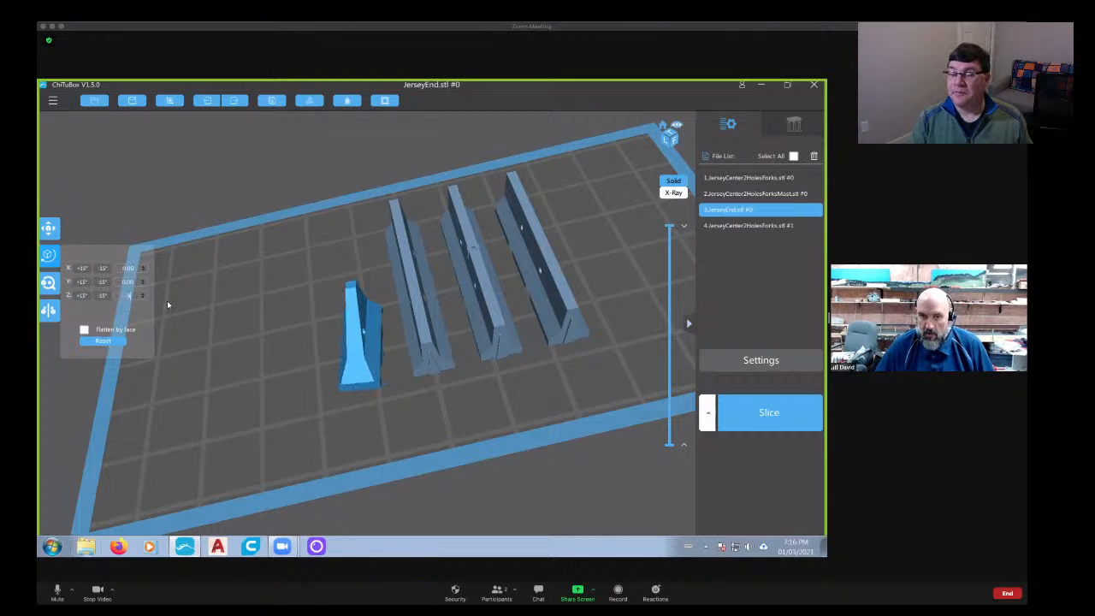
pyautogui.moveTo(434, 396); pyautogui.dragTo(423, 393, button='right')
pyautogui.click(419, 346)
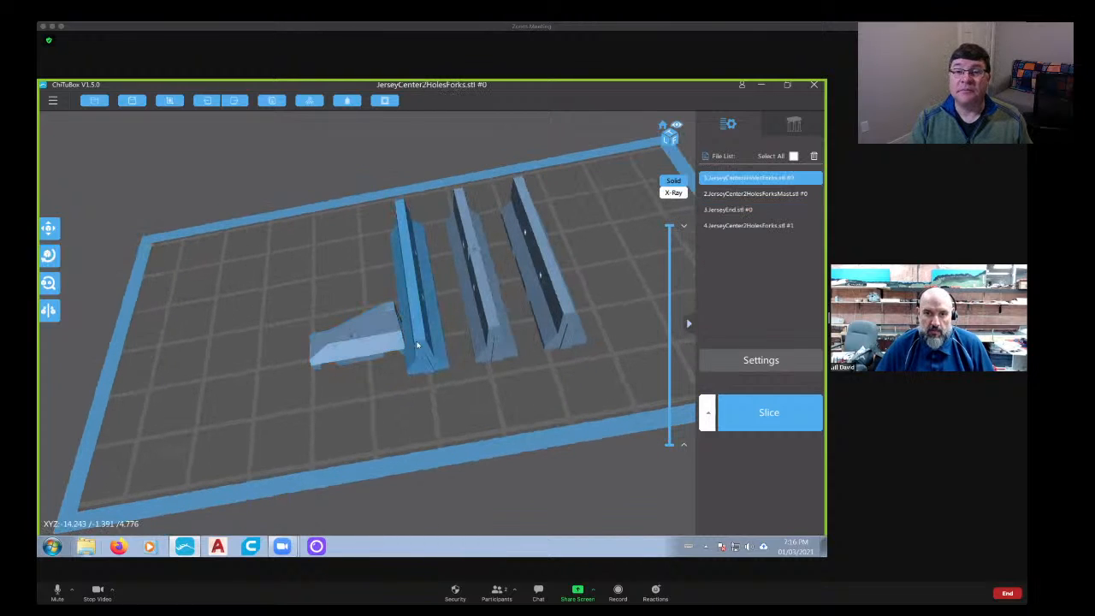
pyautogui.click(51, 255)
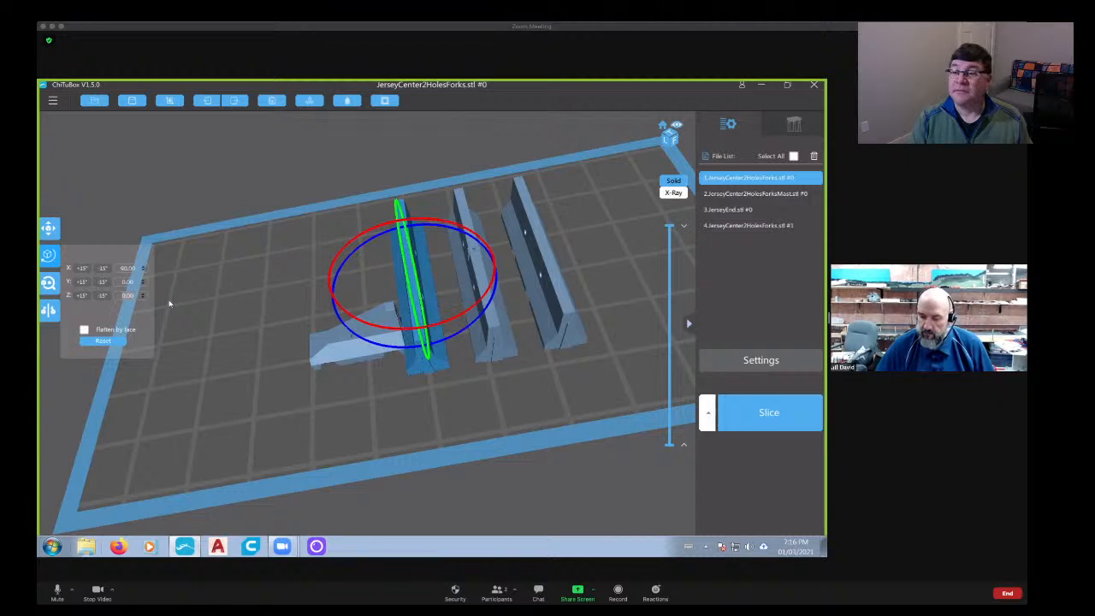
pyautogui.write('90')
# - Rotate the JerseyCenter2HolesForksMast barrier 90 degrees about the Z axis
pyautogui.click(505, 345)
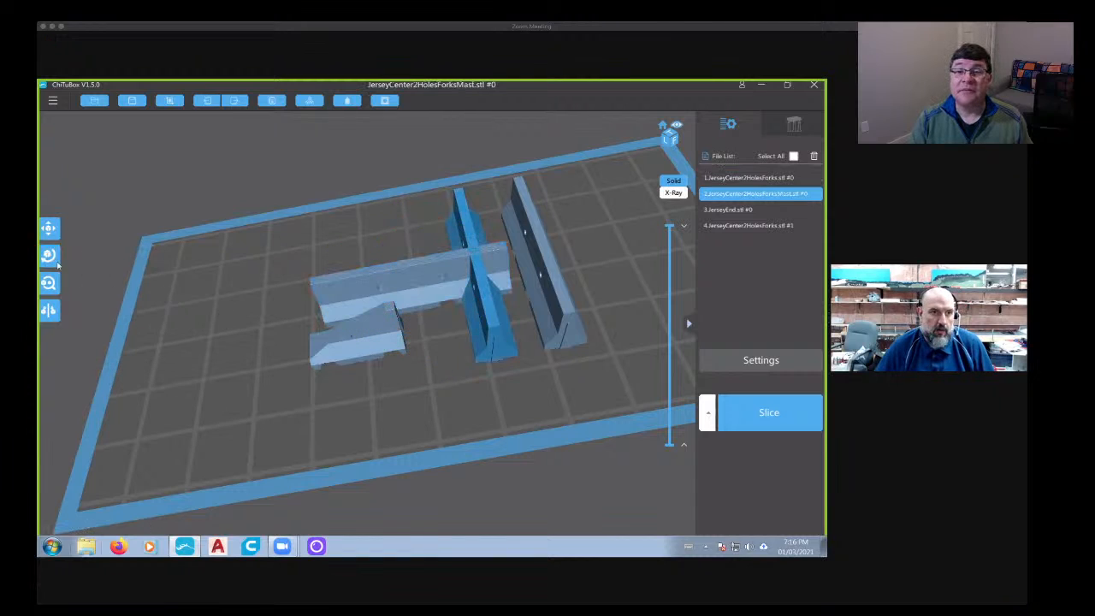
pyautogui.click(49, 255)
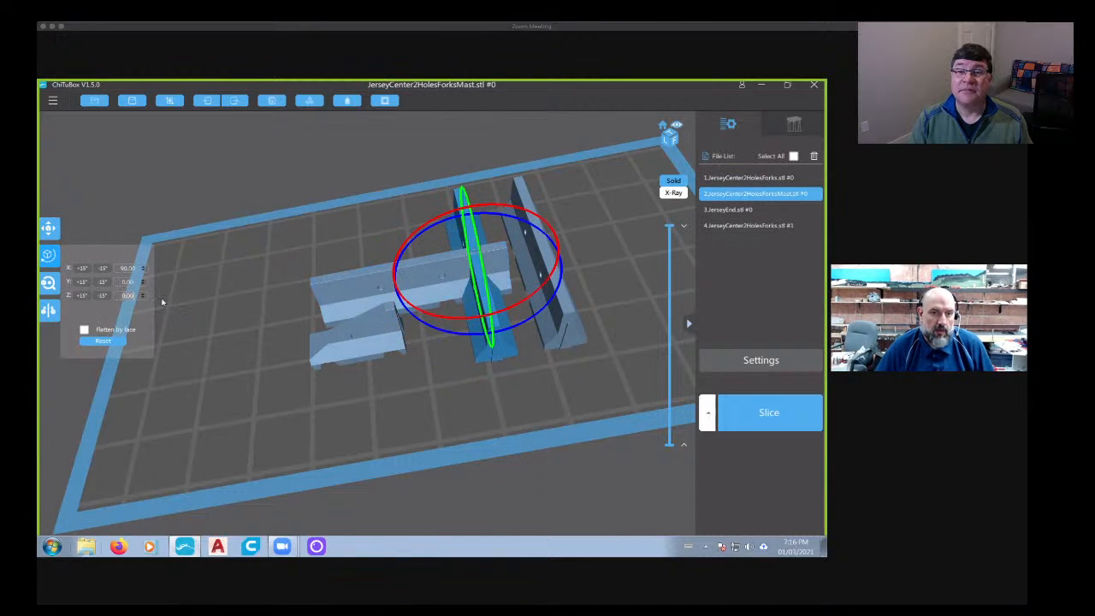
pyautogui.write('90')
pyautogui.press('Return')
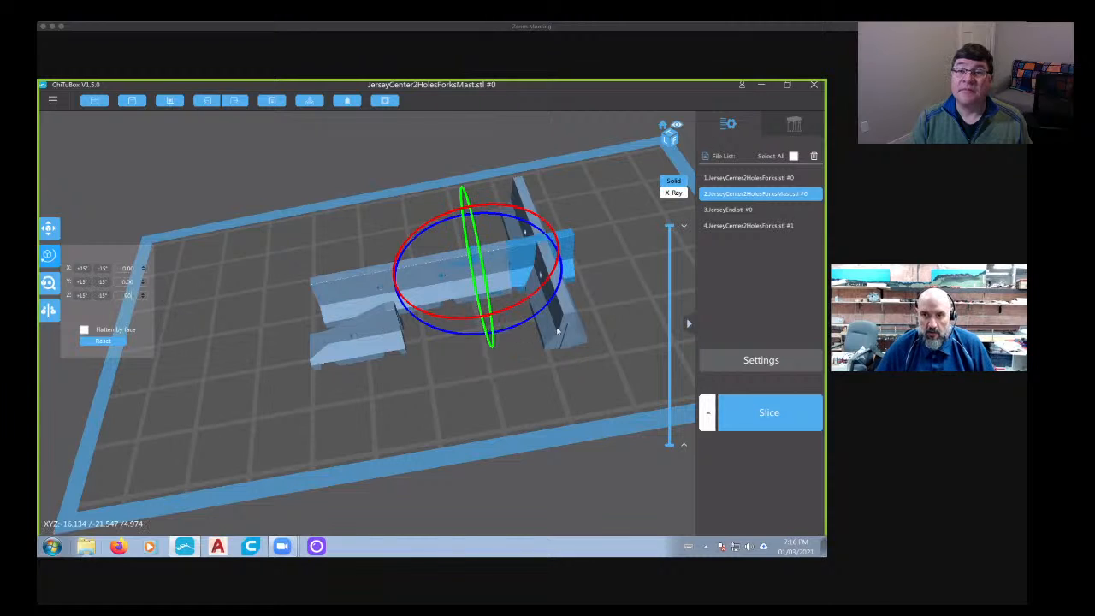
# - Rotate the second JerseyCenter2HolesForks barrier 90 degrees about the Z axis
pyautogui.click(558, 331)
pyautogui.click(49, 256)
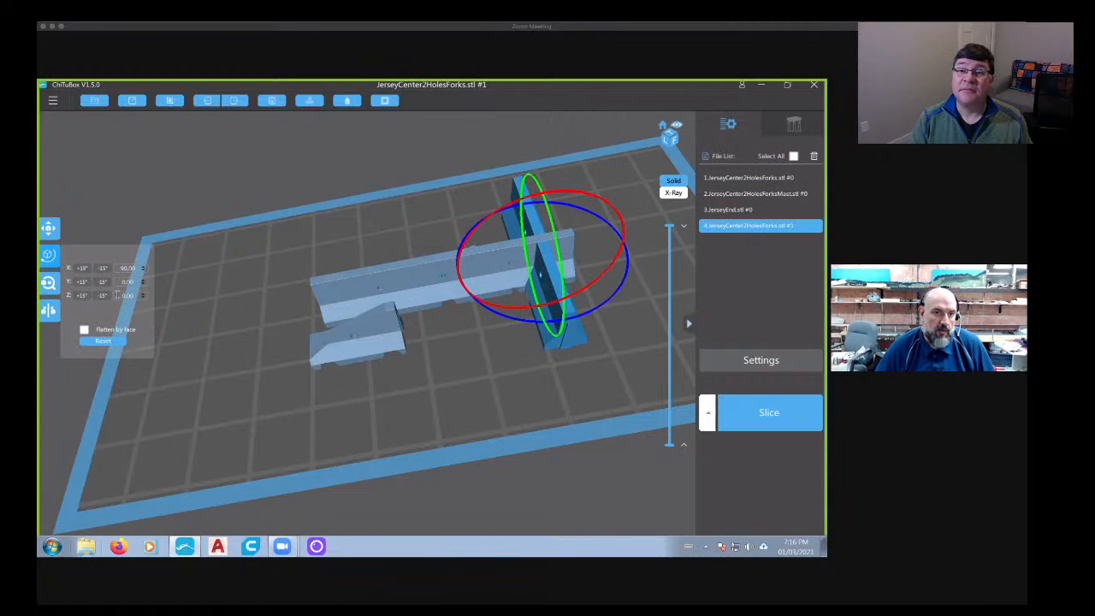
pyautogui.write('90')
pyautogui.press('Return')
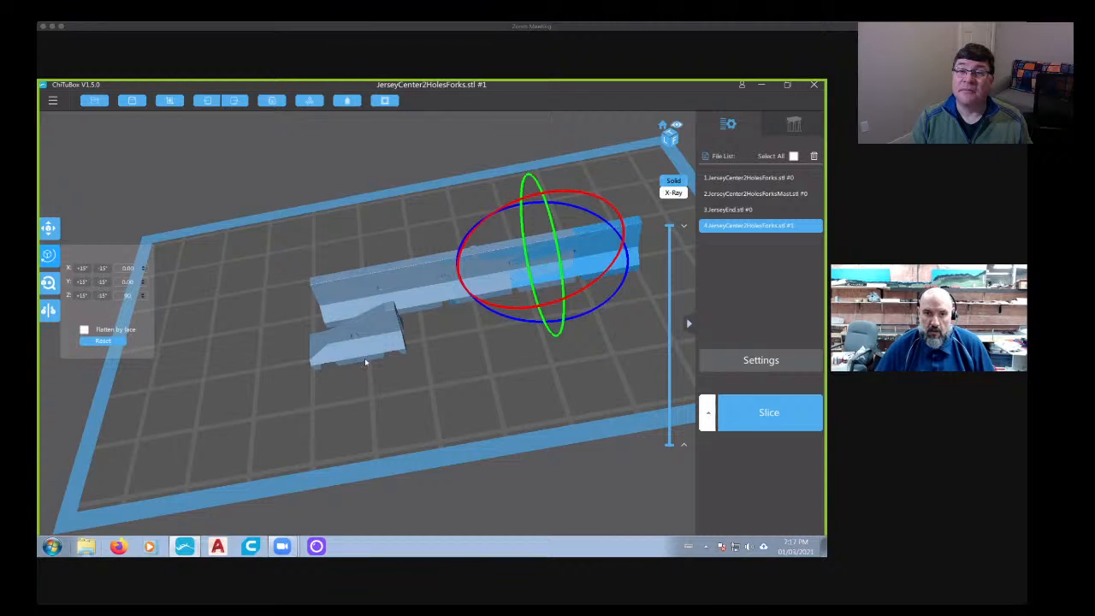
# - Line up the JerseyEnd piece, the first JerseyCenter2HolesForks barrier and the JerseyCenter2HolesForksMast barrier end to end along the plate's length
pyautogui.moveTo(366, 363); pyautogui.dragTo(223, 334)
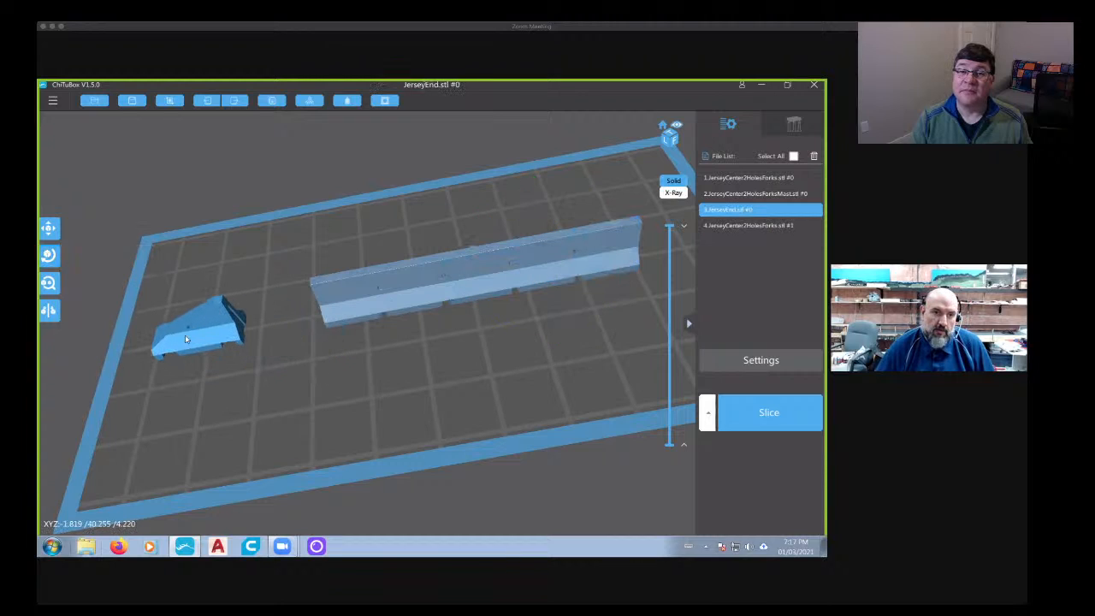
pyautogui.moveTo(332, 322); pyautogui.dragTo(244, 335)
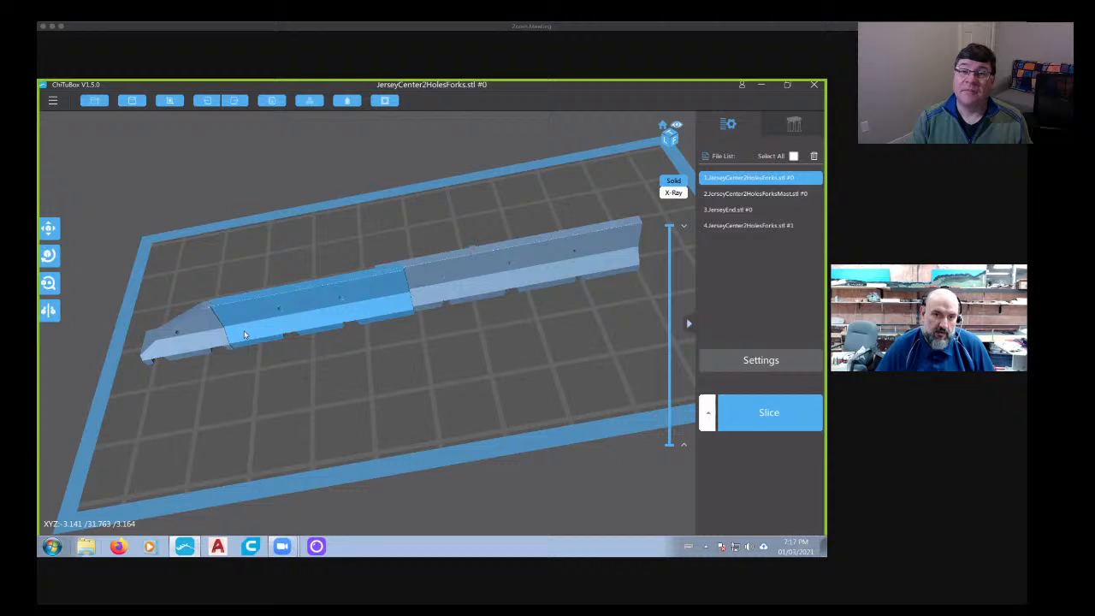
pyautogui.click(460, 294)
pyautogui.moveTo(452, 290); pyautogui.dragTo(454, 292)
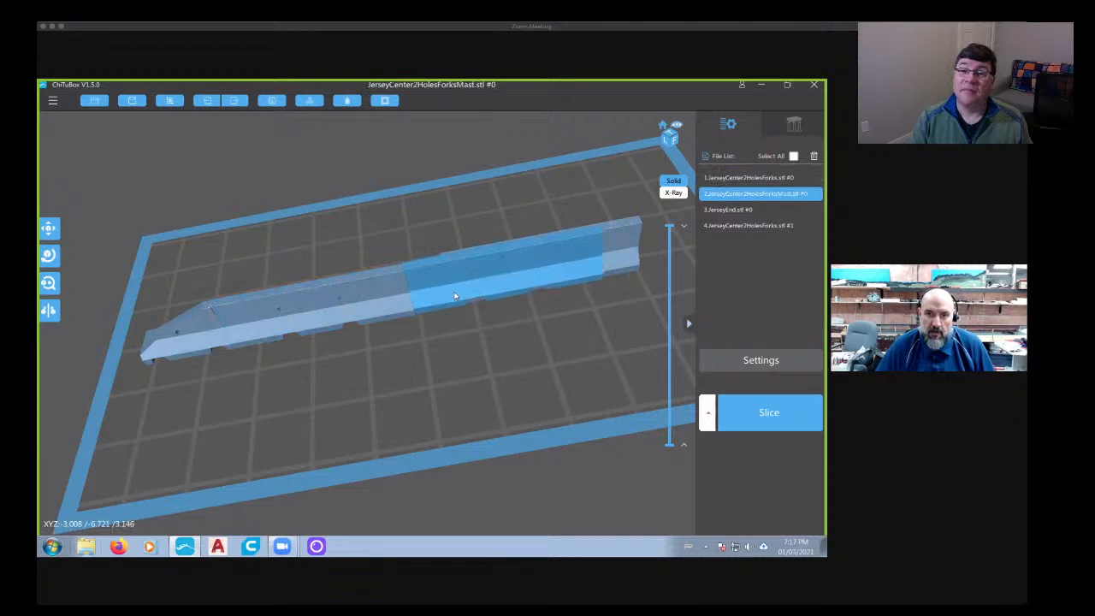
# - Move the second JerseyCenter2HolesForks barrier to the far end of the row, against the JerseyCenter2HolesForksMast barrier
pyautogui.moveTo(517, 340); pyautogui.dragTo(557, 333, button='right')
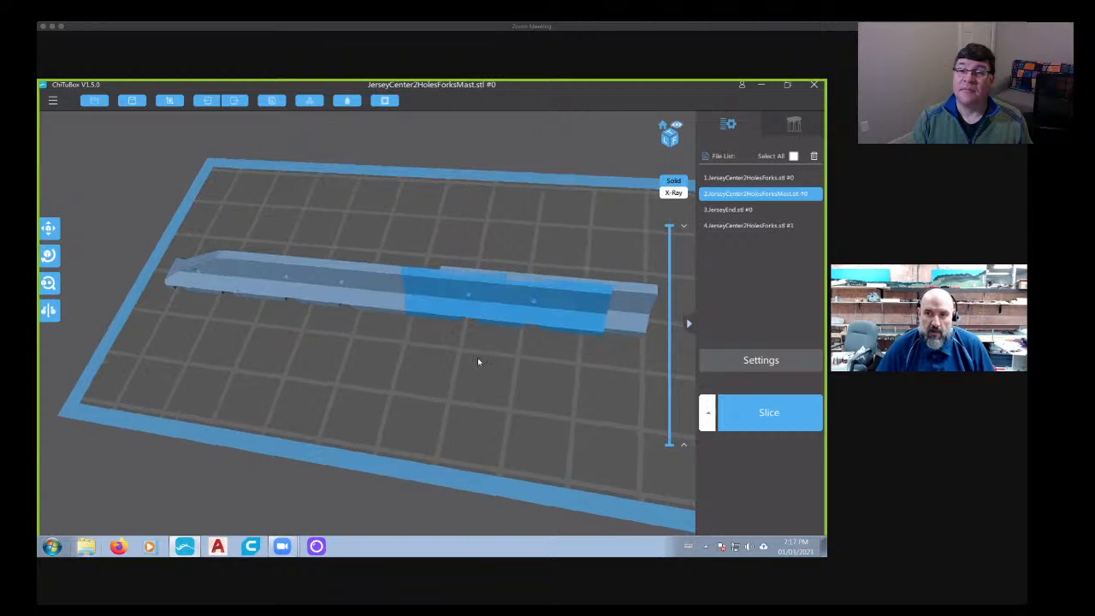
pyautogui.moveTo(477, 357); pyautogui.dragTo(391, 308, button='middle')
pyautogui.click(396, 289)
pyautogui.moveTo(504, 304); pyautogui.dragTo(574, 307)
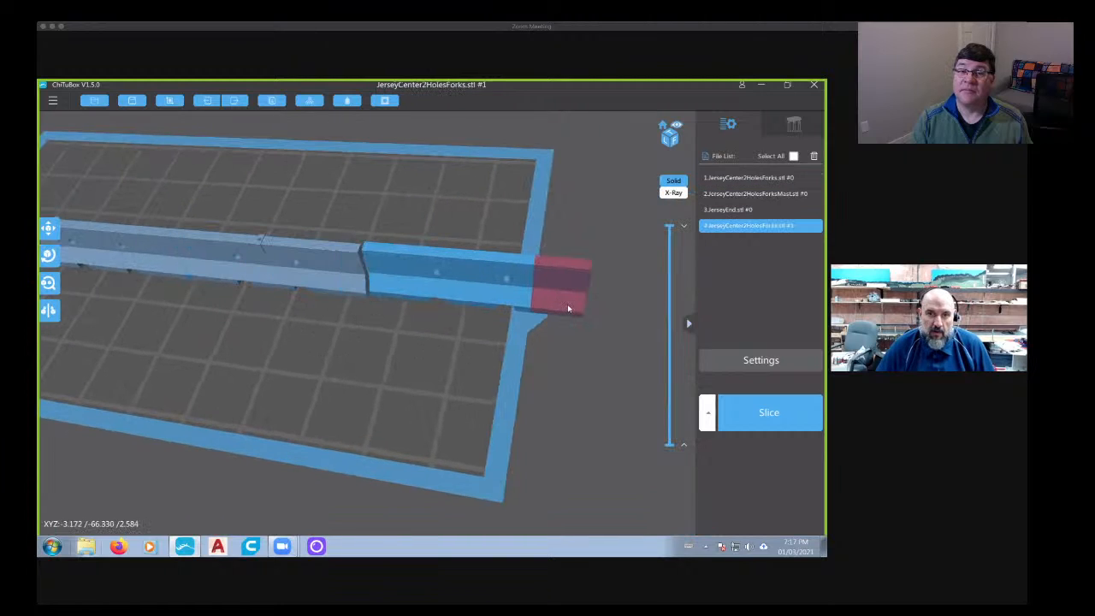
# - Delete the second JerseyCenter2HolesForks barrier that overhangs the end of the build plate
pyautogui.moveTo(550, 319); pyautogui.dragTo(330, 387, button='right')
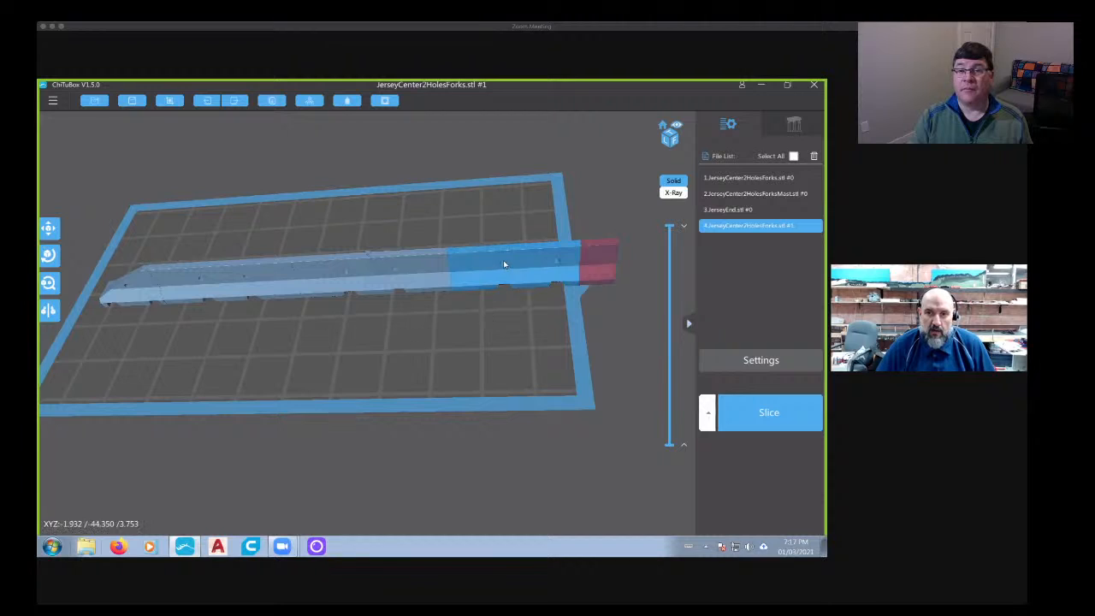
pyautogui.press('Delete')
pyautogui.moveTo(471, 338); pyautogui.dragTo(542, 358)
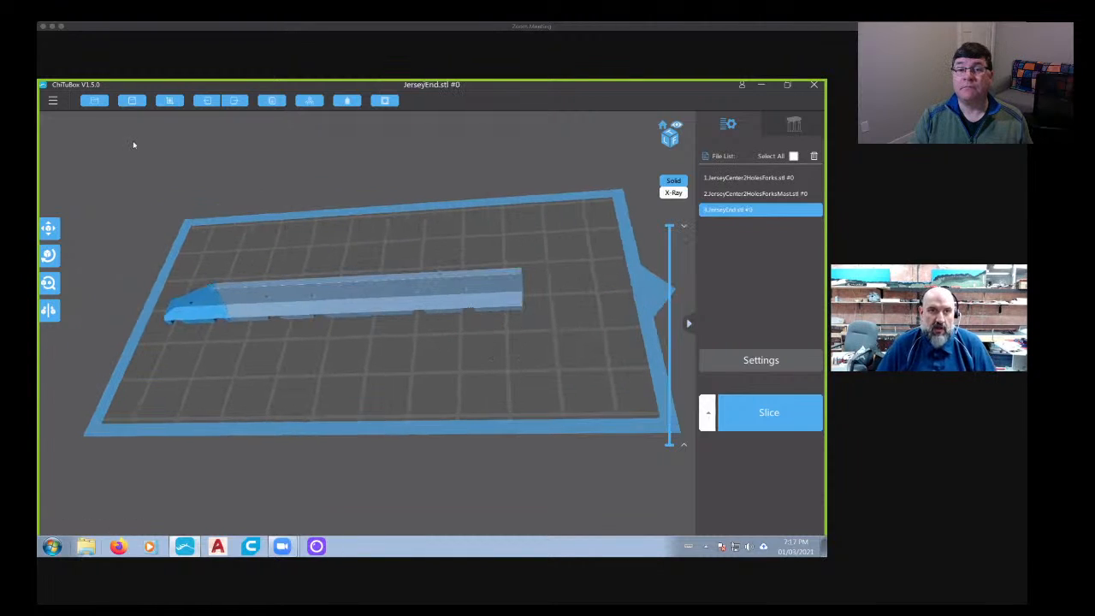
pyautogui.moveTo(319, 315); pyautogui.dragTo(458, 193, button='right')
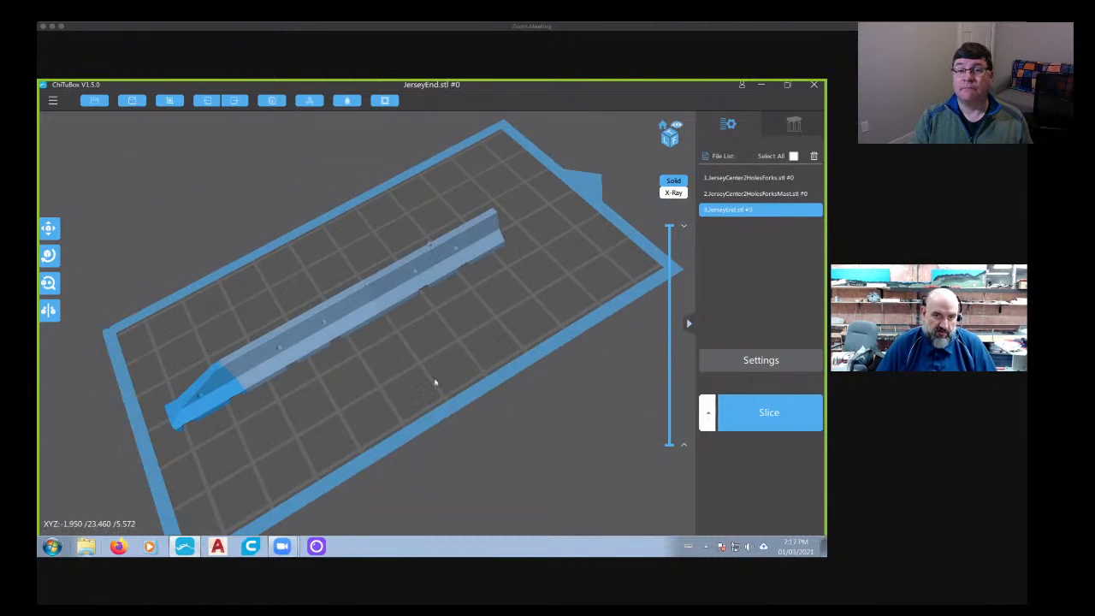
# - Save the joined three-piece barrier as an STL file named Jersy3 in the SceneryStuff folder
pyautogui.click(132, 101)
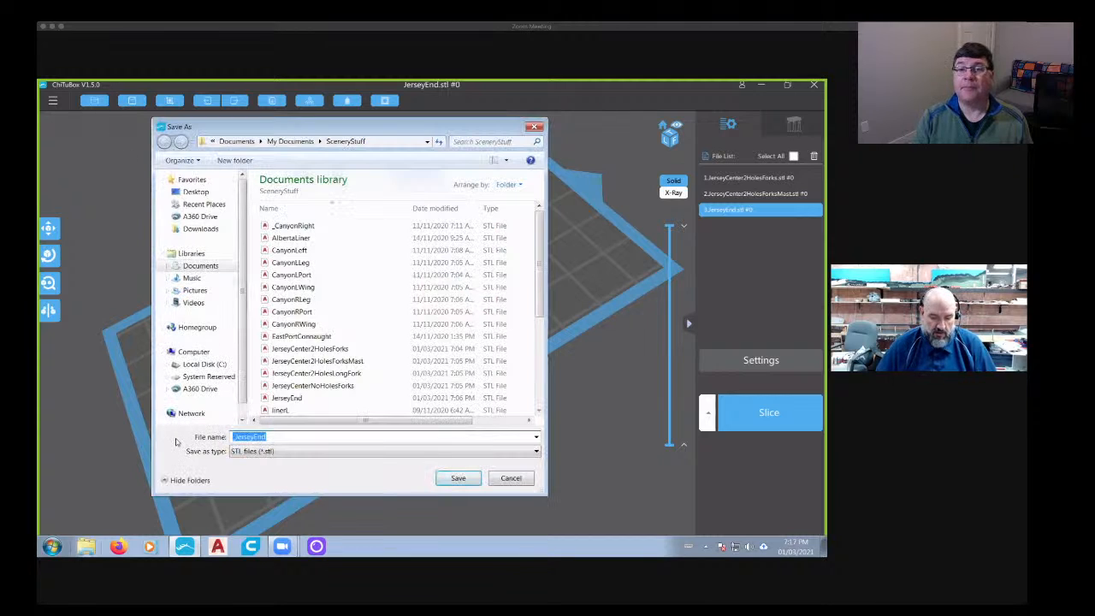
pyautogui.write('Jersy')
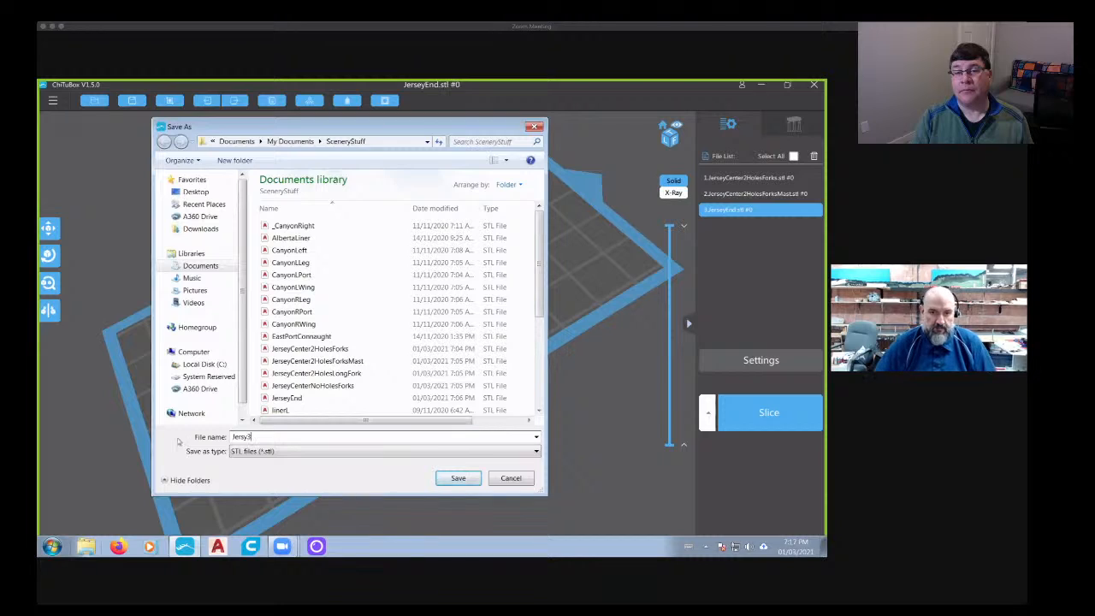
pyautogui.click(460, 481)
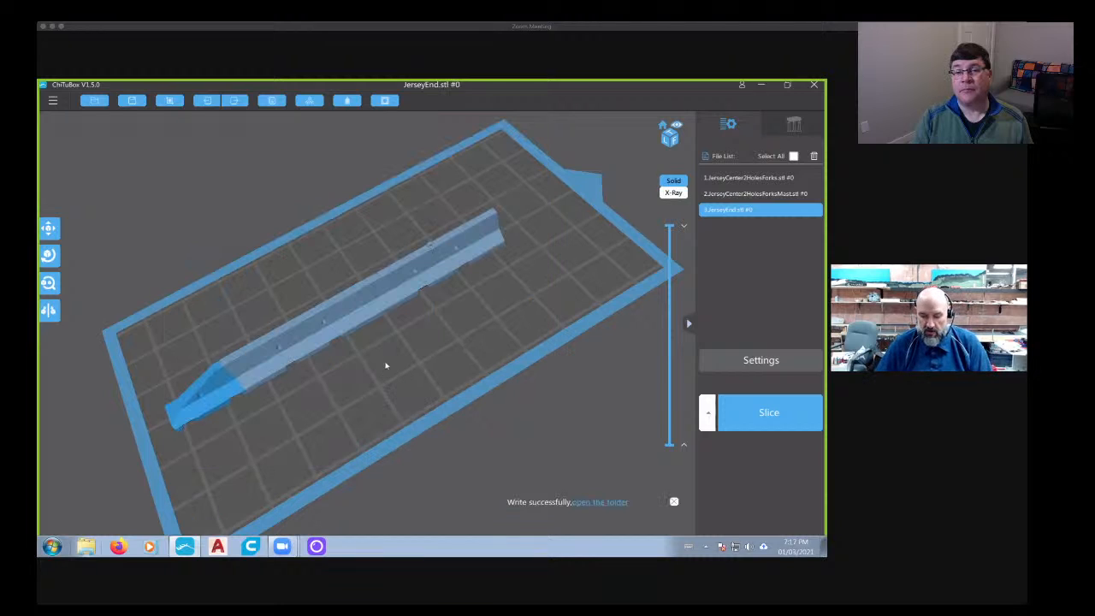
# - Delete the three separate barrier models from the build plate
pyautogui.click(338, 324)
pyautogui.press('Delete')
pyautogui.press('Delete')
pyautogui.press('Delete')
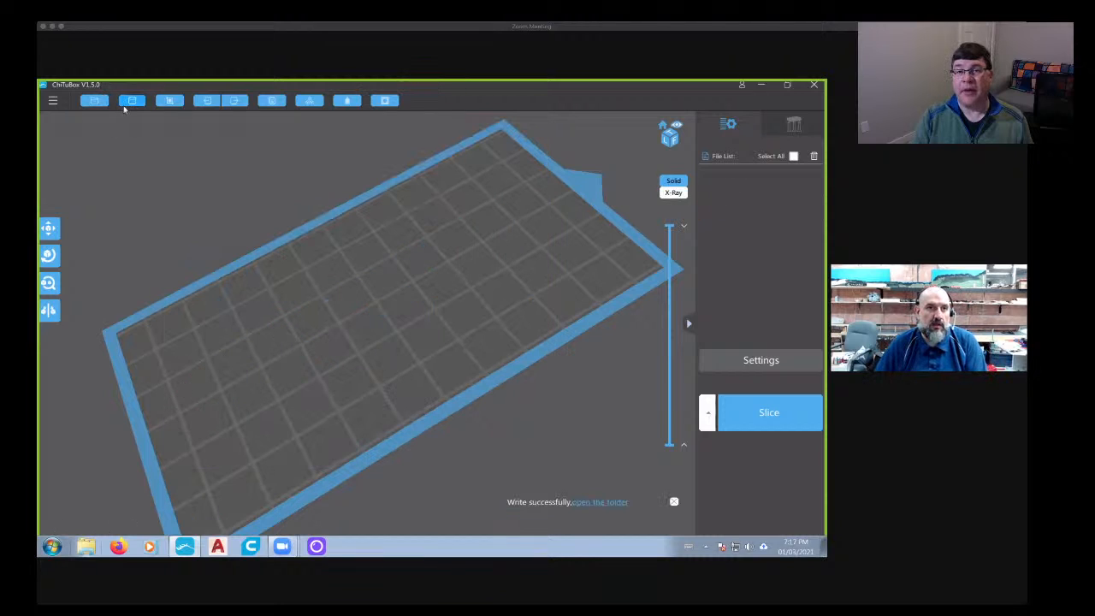
pyautogui.click(128, 103)
pyautogui.scroll(-1, 537, 257)
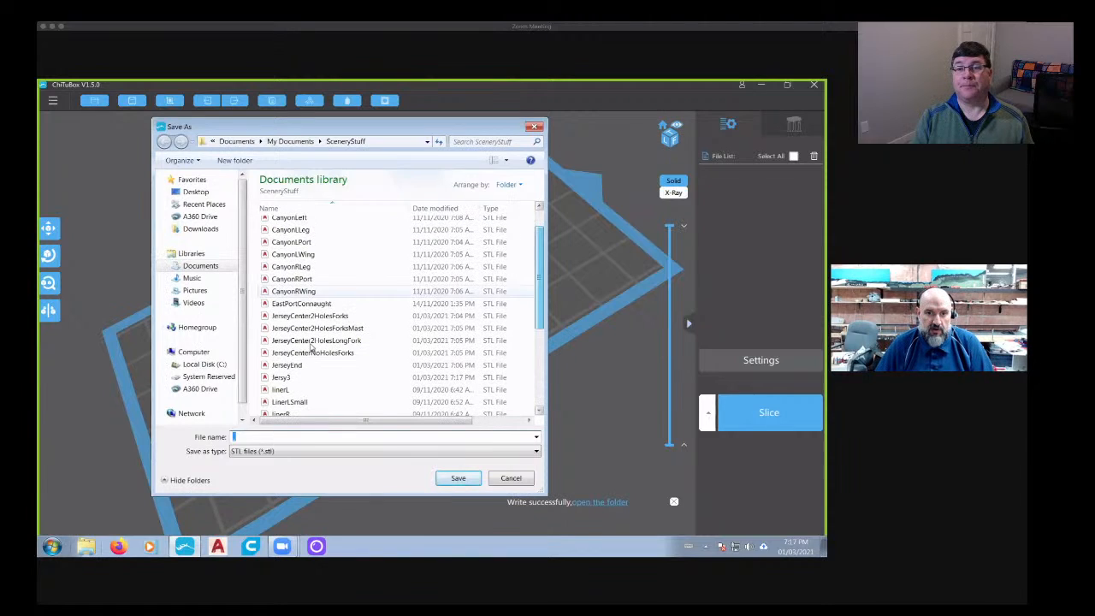
pyautogui.click(291, 377)
pyautogui.click(458, 478)
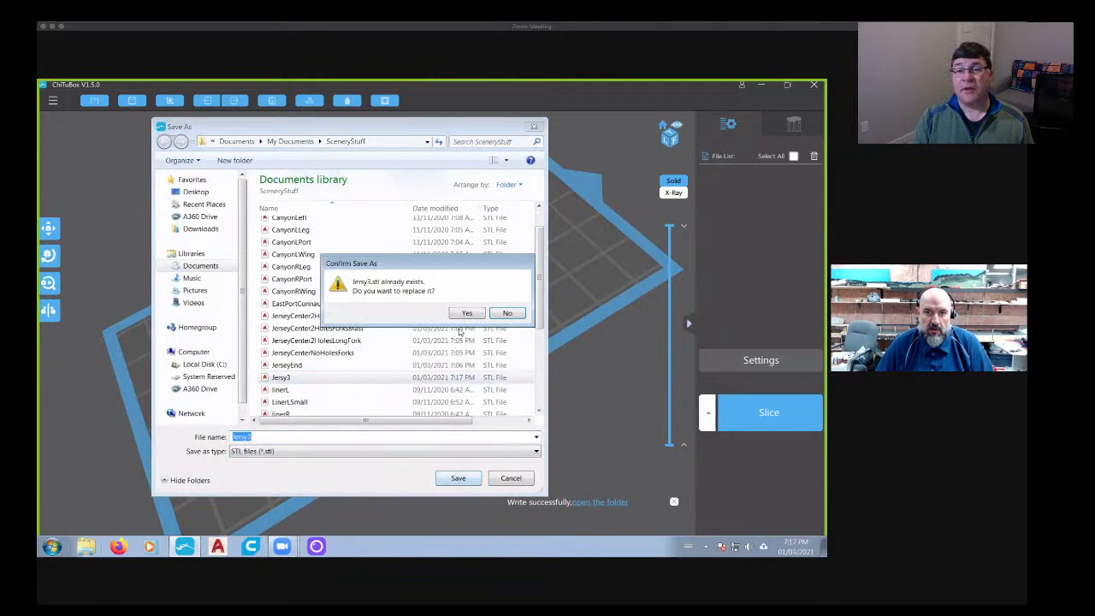
pyautogui.click(505, 314)
pyautogui.click(510, 479)
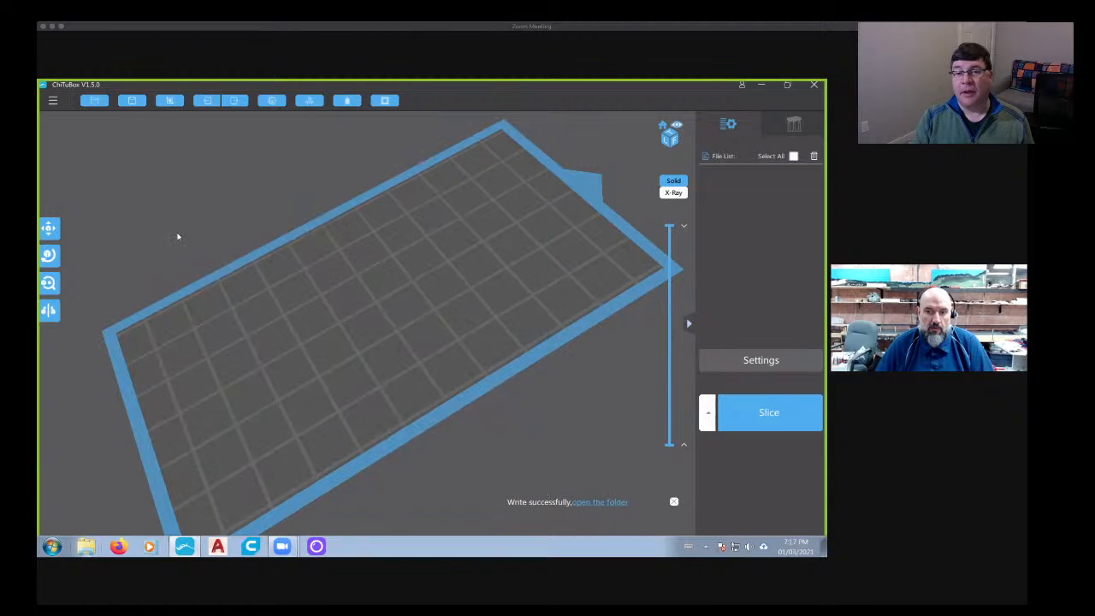
# - Open the saved Jersy3 STL file from the SceneryStuff folder onto the empty build plate
pyautogui.click(95, 101)
pyautogui.scroll(-2, 534, 276)
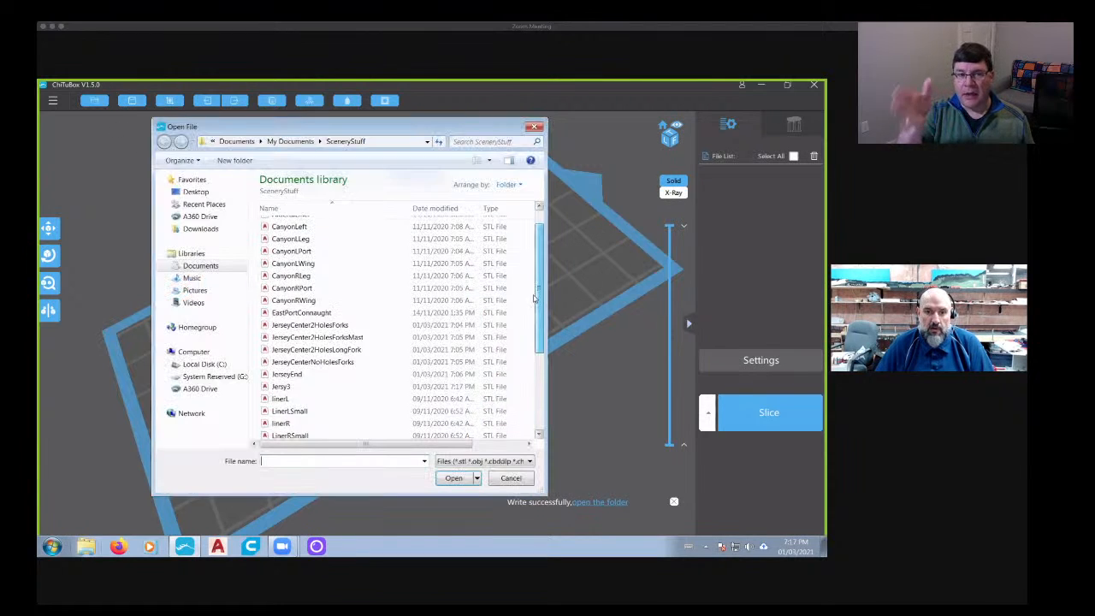
pyautogui.click(317, 360)
pyautogui.click(452, 479)
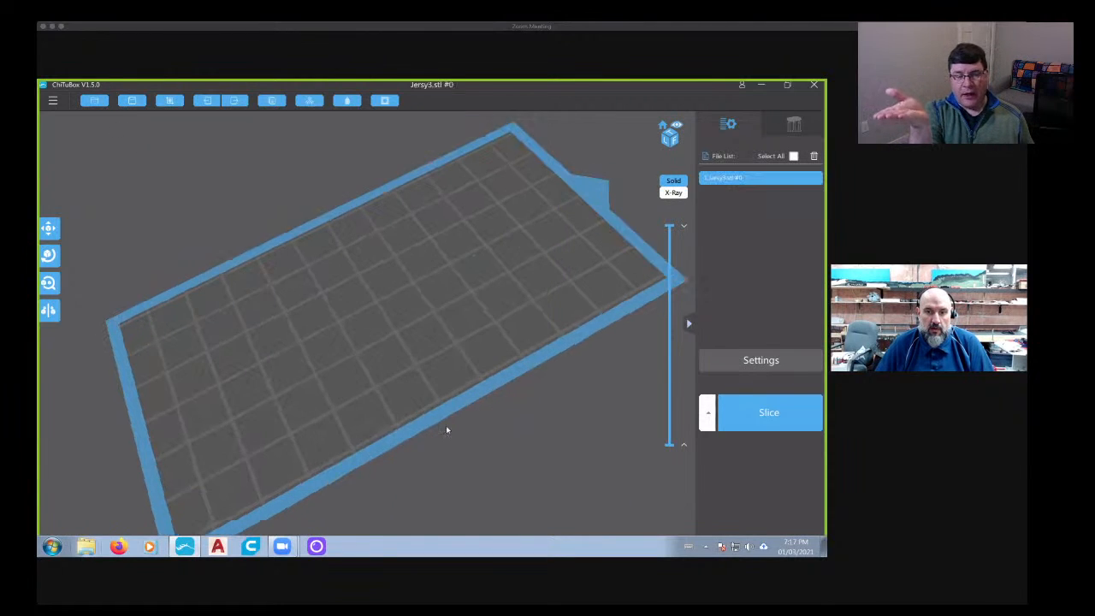
# - Examine the joints between the sections of the Jersy3 barrier up close and delete the model from the plate
pyautogui.moveTo(349, 393); pyautogui.dragTo(232, 339, button='right')
pyautogui.scroll(4, 346, 368)
pyautogui.scroll(3, 394, 324)
pyautogui.scroll(3, 392, 323)
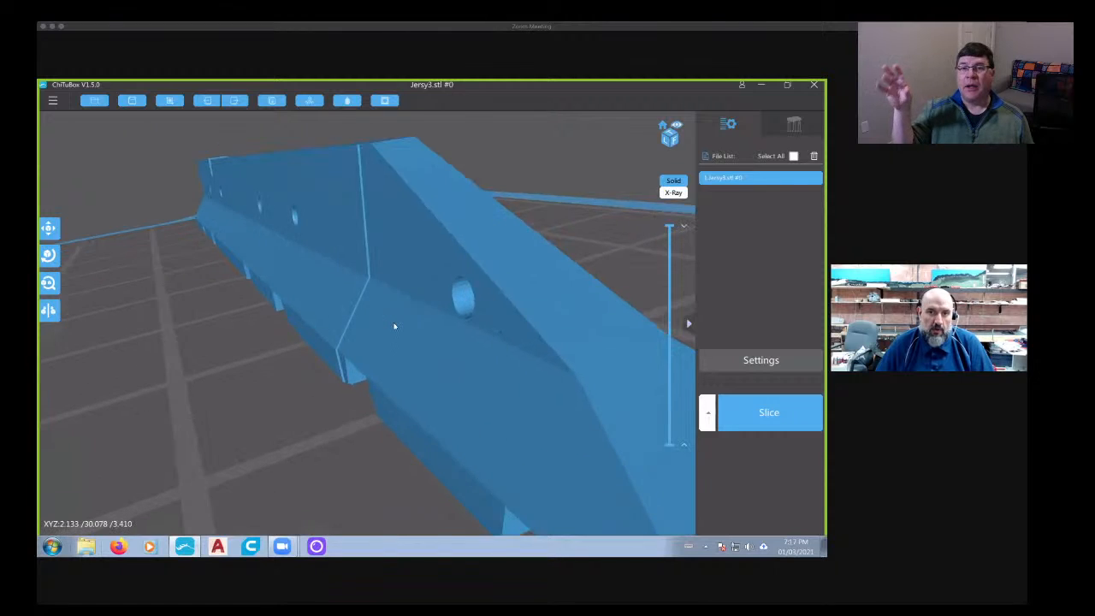
pyautogui.scroll(-3, 393, 325)
pyautogui.moveTo(379, 340); pyautogui.dragTo(587, 375, button='right')
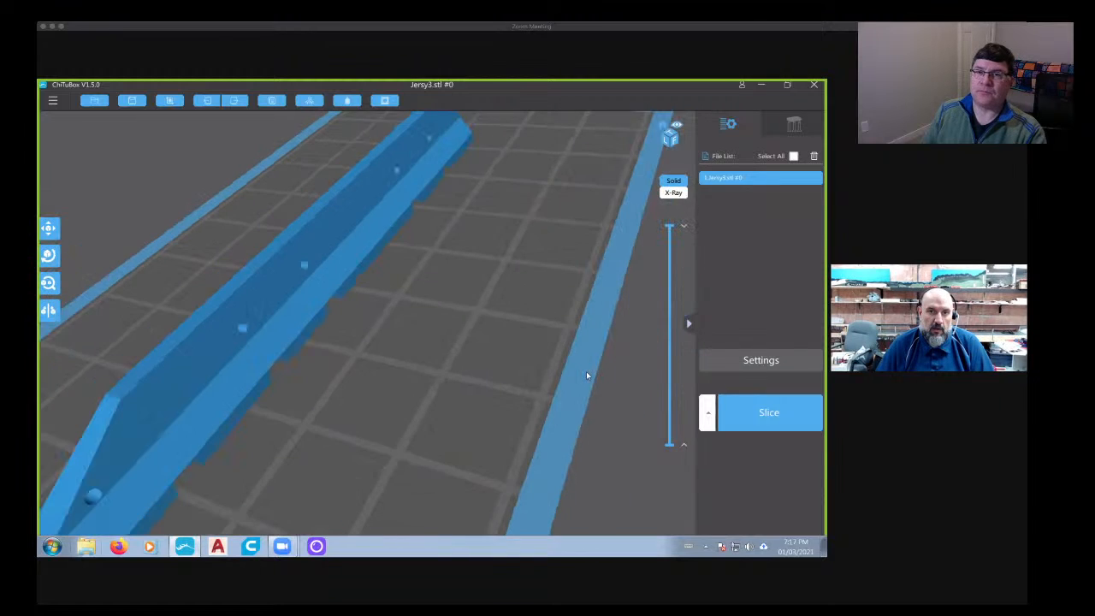
pyautogui.scroll(-4, 587, 375)
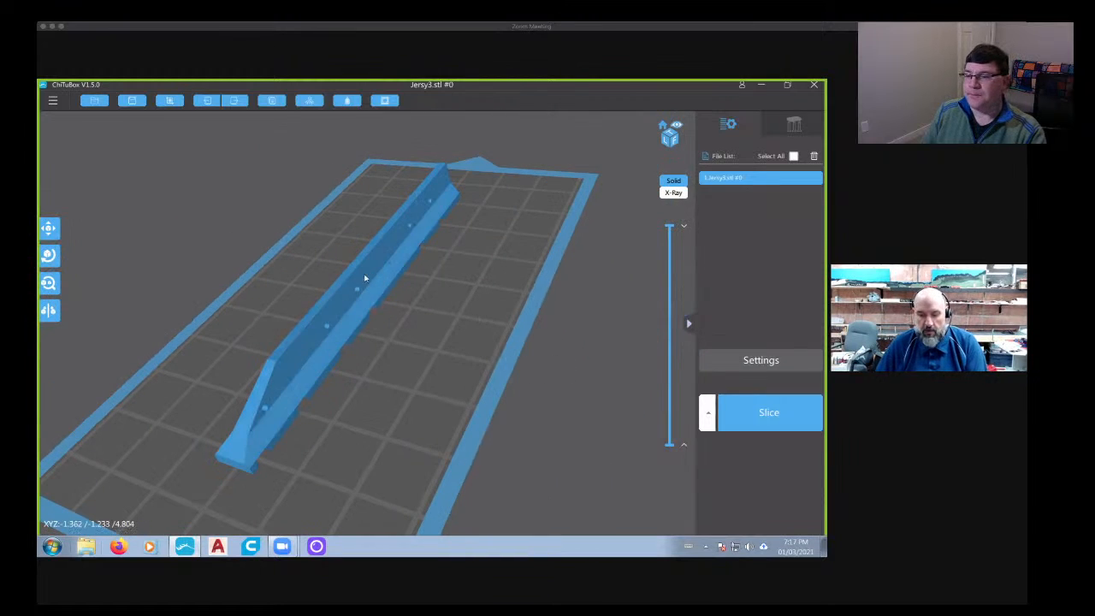
pyautogui.press('Delete')
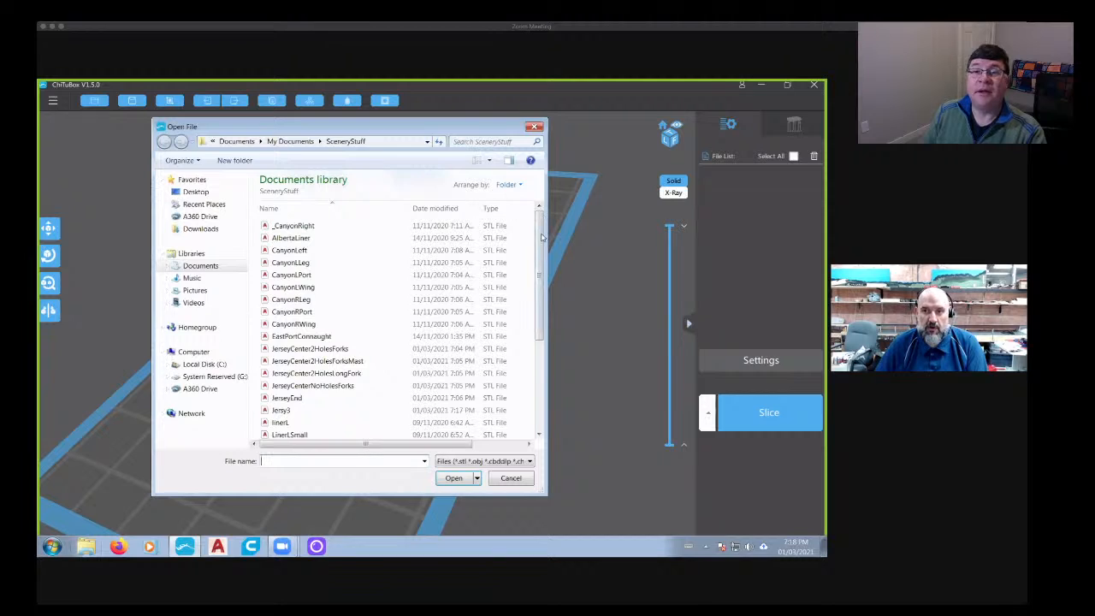
# - Delete the Jersy3 STL file from the SceneryStuff folder and leave the file browser without opening anything
pyautogui.scroll(-2, 541, 238)
pyautogui.click(308, 344)
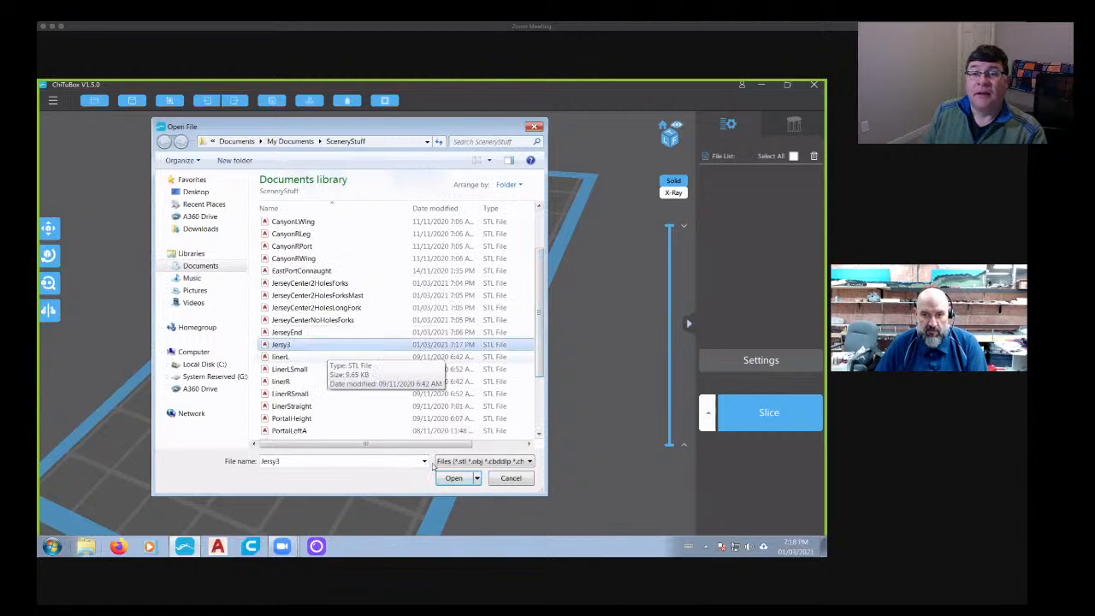
pyautogui.press('Delete')
pyautogui.click(475, 354)
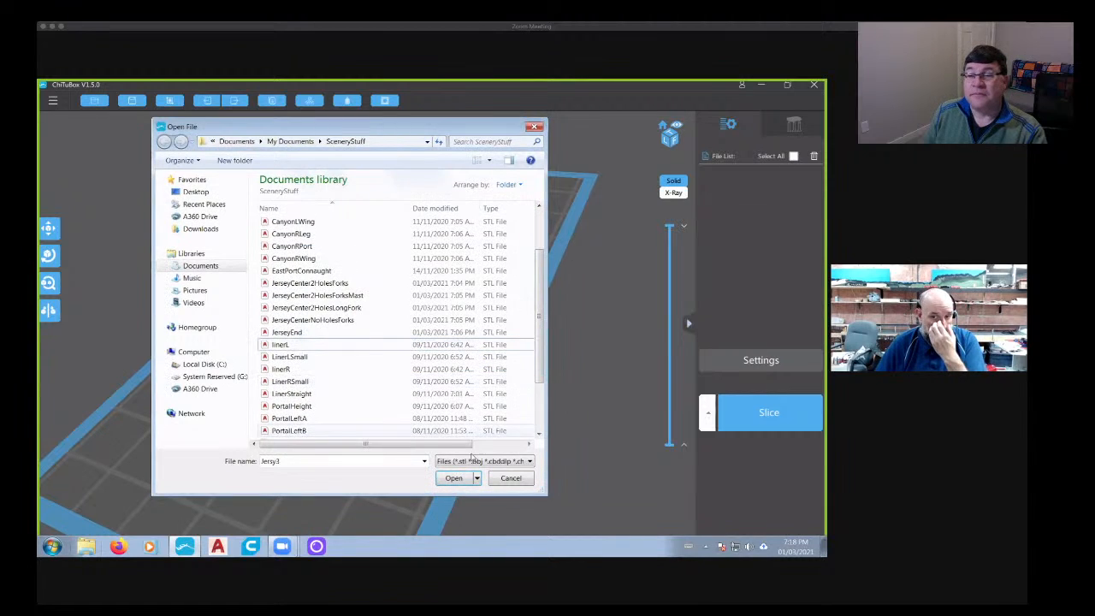
pyautogui.click(510, 479)
# - Open the EastPortConnaught STL file from the SceneryStuff folder onto the empty build plate
pyautogui.click(95, 100)
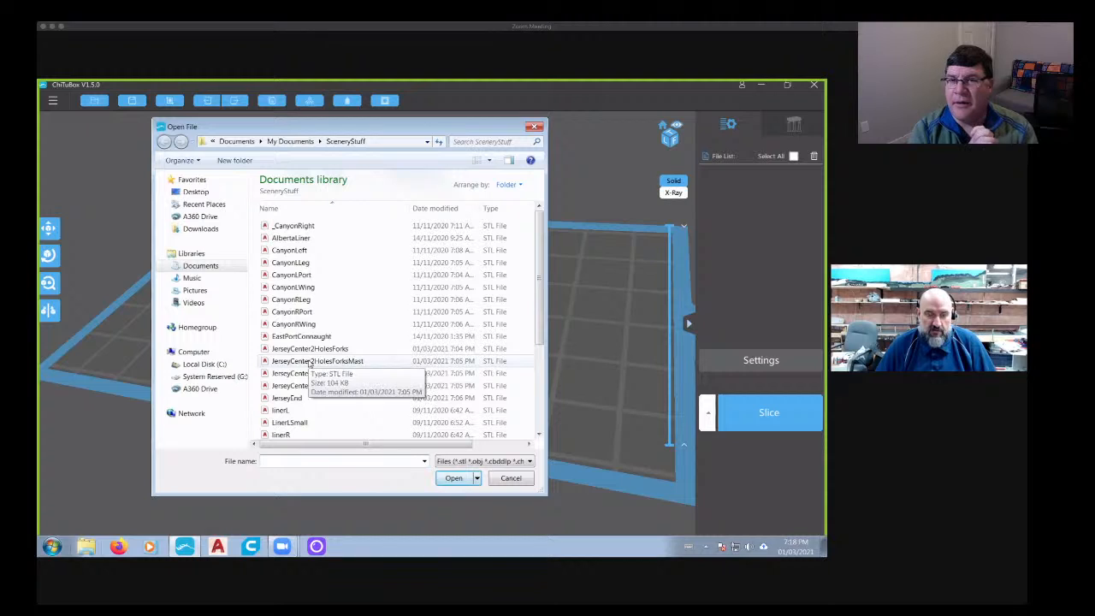
pyautogui.click(298, 336)
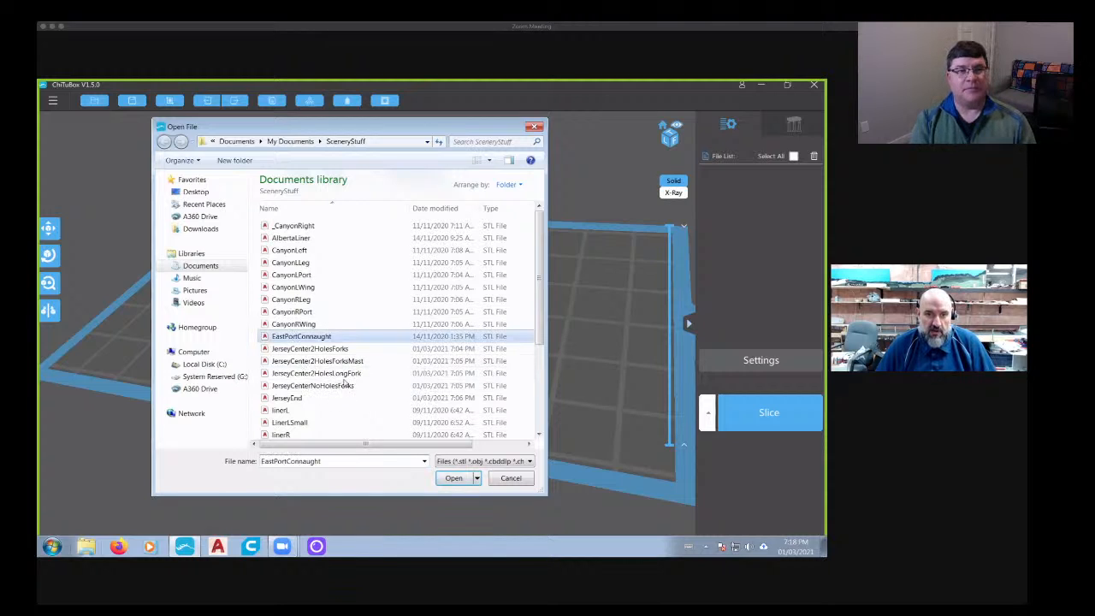
pyautogui.click(456, 480)
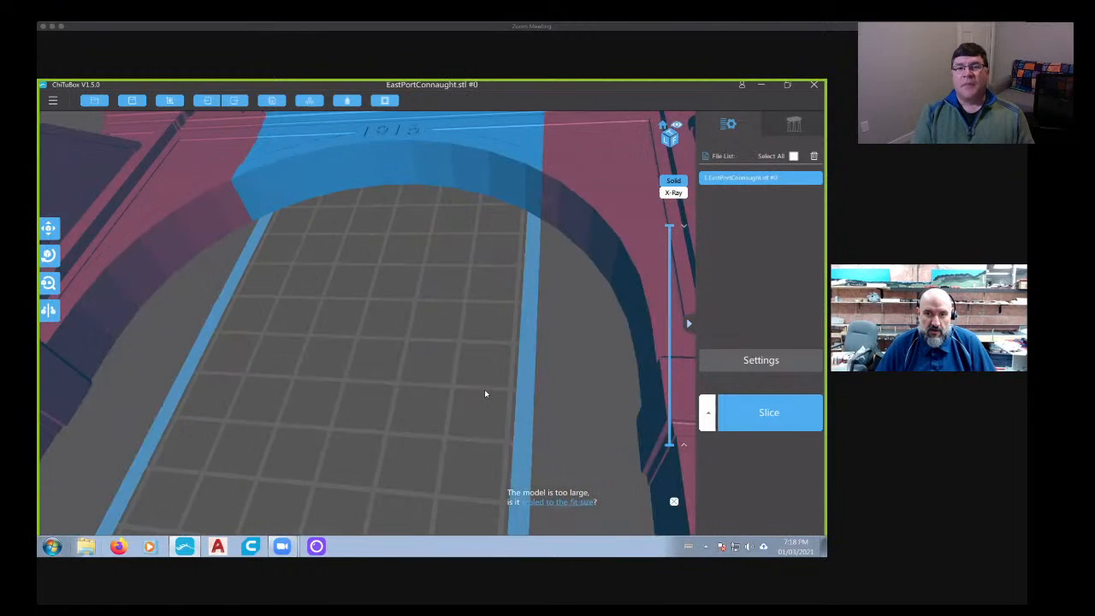
# - Examine the front of the tunnel portal, including its engraved lettering and arch, from several angles and distances
pyautogui.scroll(-5, 492, 393)
pyautogui.moveTo(492, 394); pyautogui.dragTo(390, 227, button='right')
pyautogui.scroll(5, 394, 252)
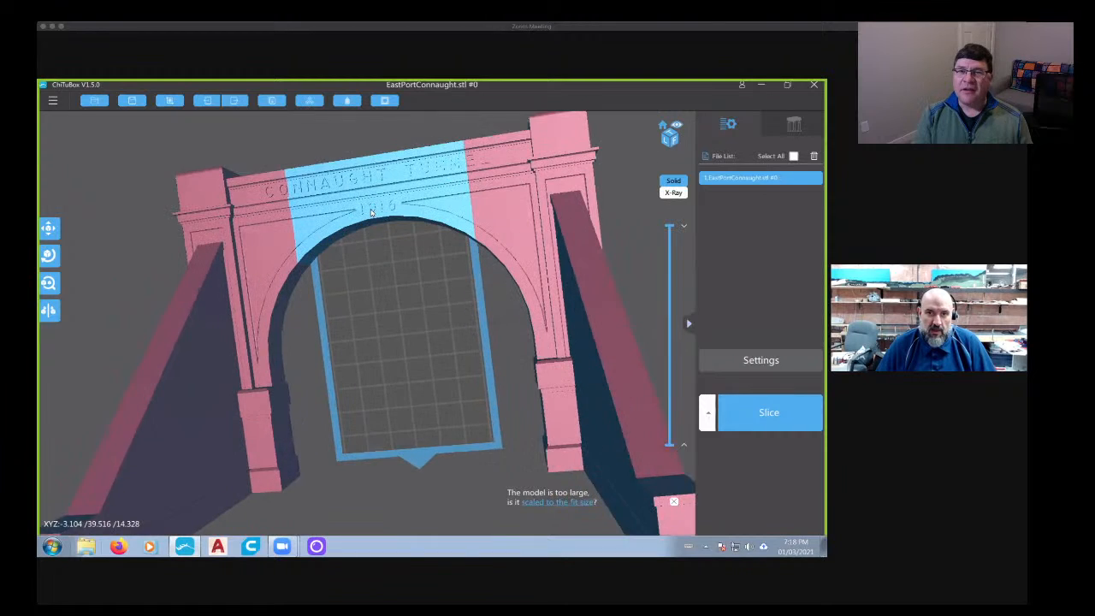
pyautogui.moveTo(395, 255); pyautogui.dragTo(429, 336, button='middle')
pyautogui.scroll(4, 431, 297)
pyautogui.moveTo(443, 318); pyautogui.dragTo(402, 323, button='right')
pyautogui.scroll(-3, 447, 279)
pyautogui.scroll(4, 401, 323)
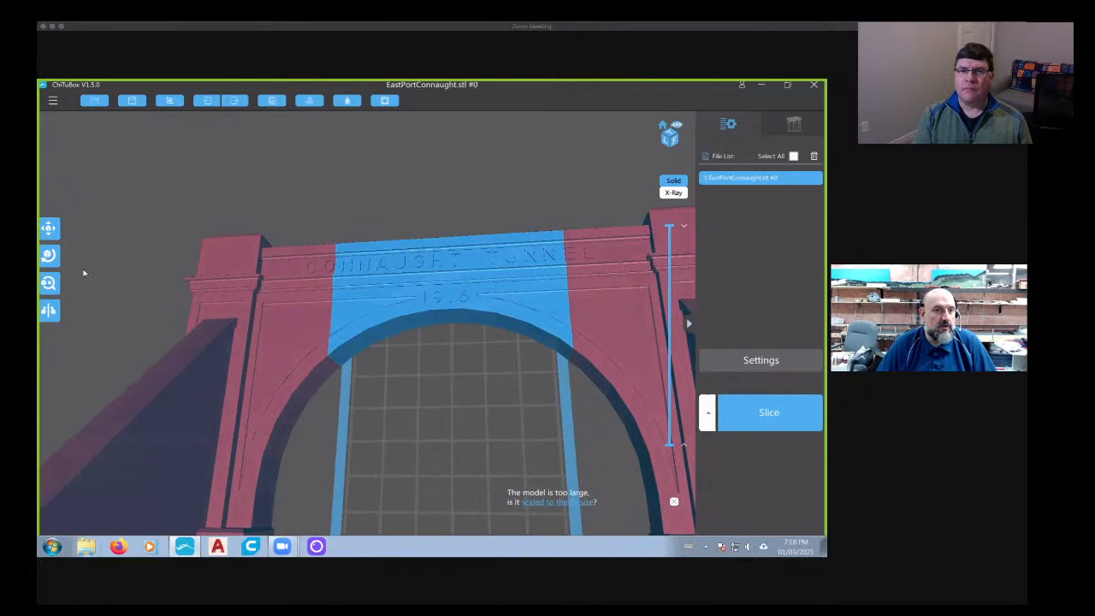
# - Scale the tunnel portal model uniformly to 54.5 percent
pyautogui.click(49, 285)
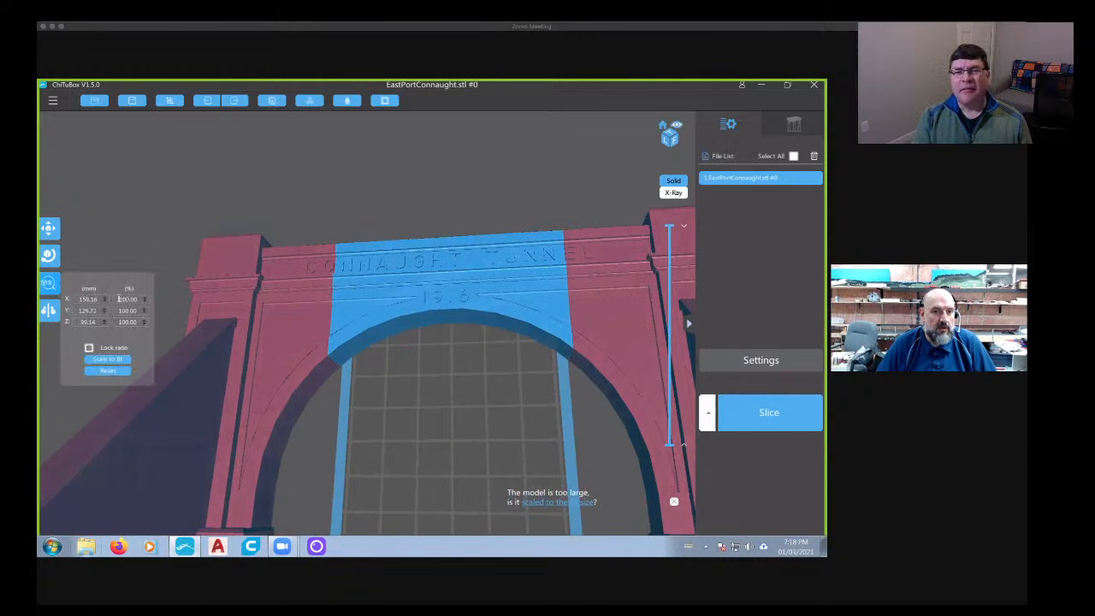
pyautogui.write('54')
pyautogui.press('Return')
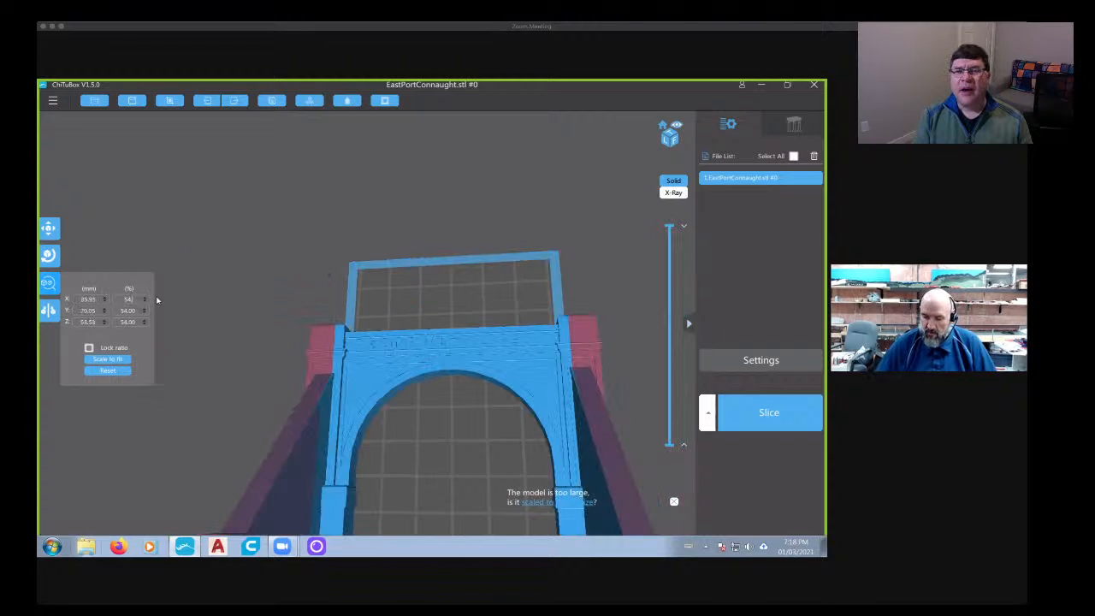
pyautogui.write('.5')
pyautogui.press('Return')
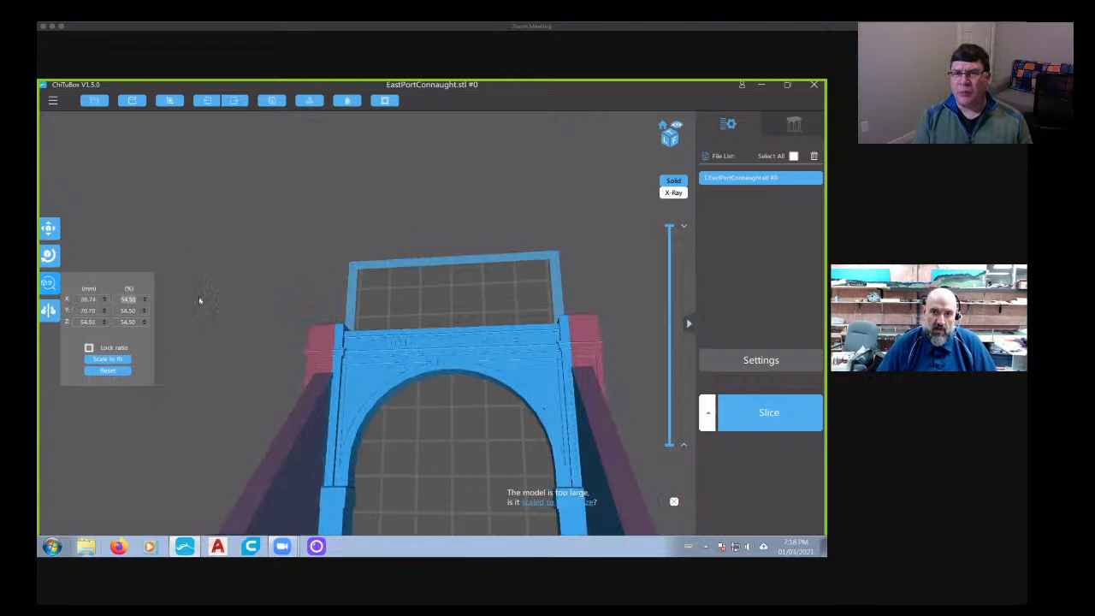
# - Stand the tunnel portal upright with a 90° rotation about X, and turn it 90° about Z on the build plate
pyautogui.moveTo(503, 360); pyautogui.dragTo(570, 424)
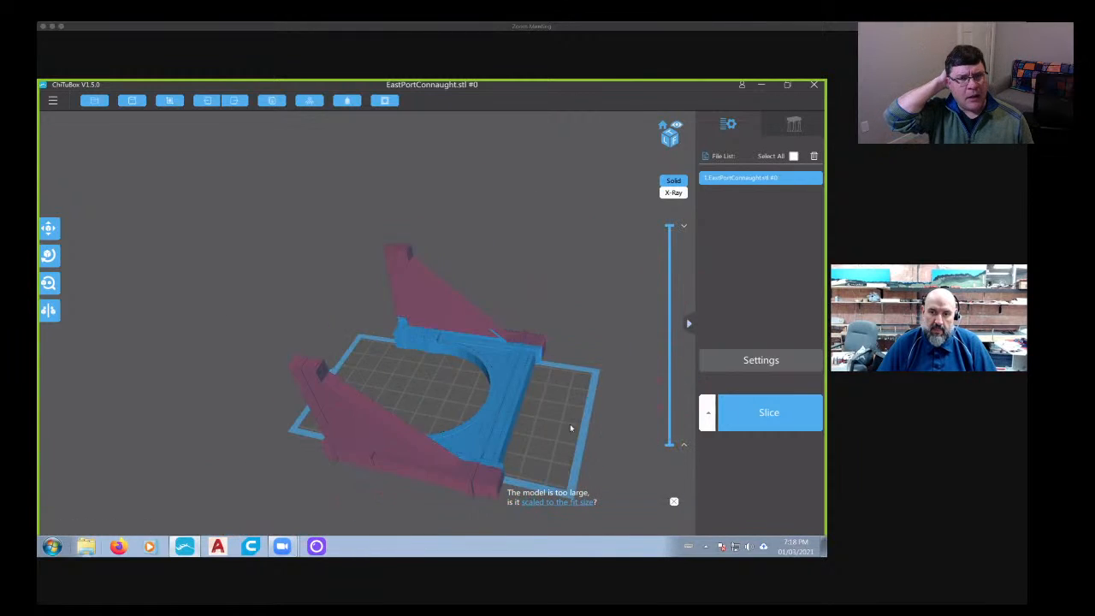
pyautogui.moveTo(570, 423); pyautogui.dragTo(504, 408, button='right')
pyautogui.click(496, 360)
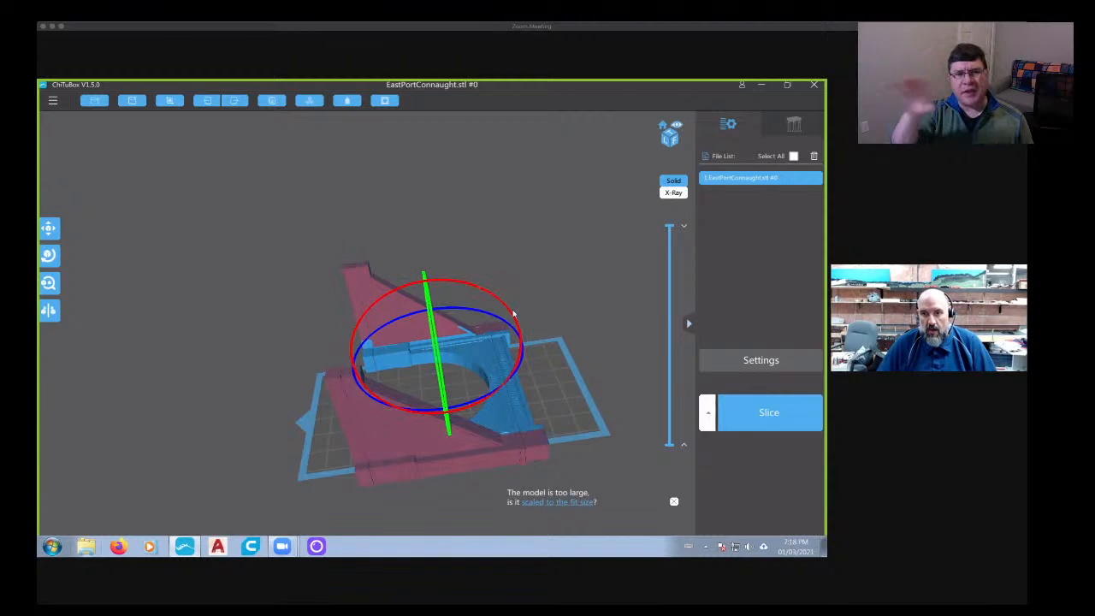
pyautogui.moveTo(505, 308); pyautogui.dragTo(420, 261)
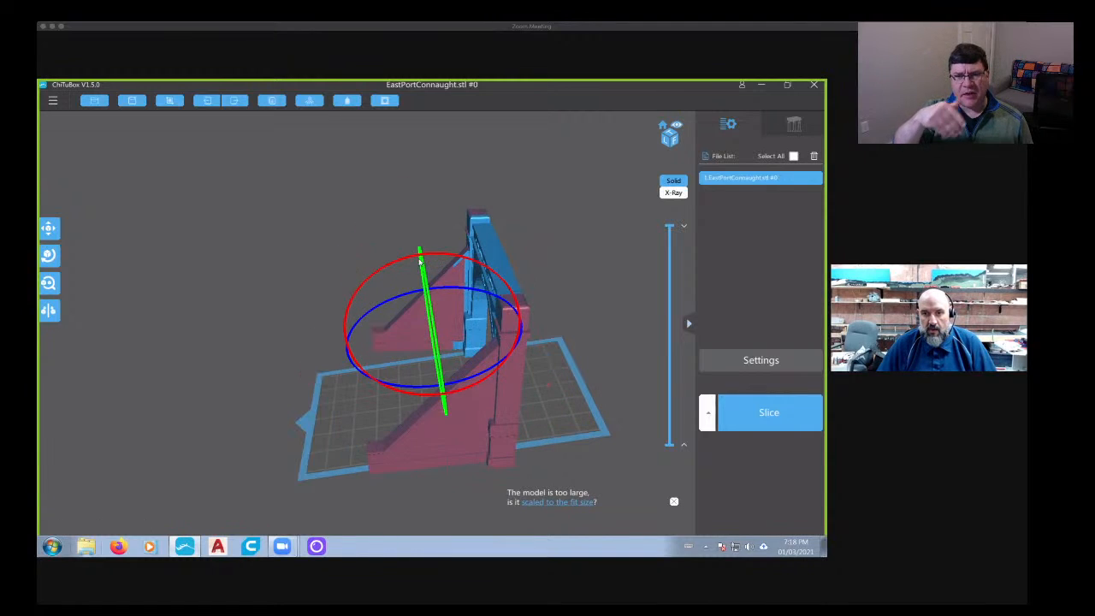
pyautogui.click(47, 255)
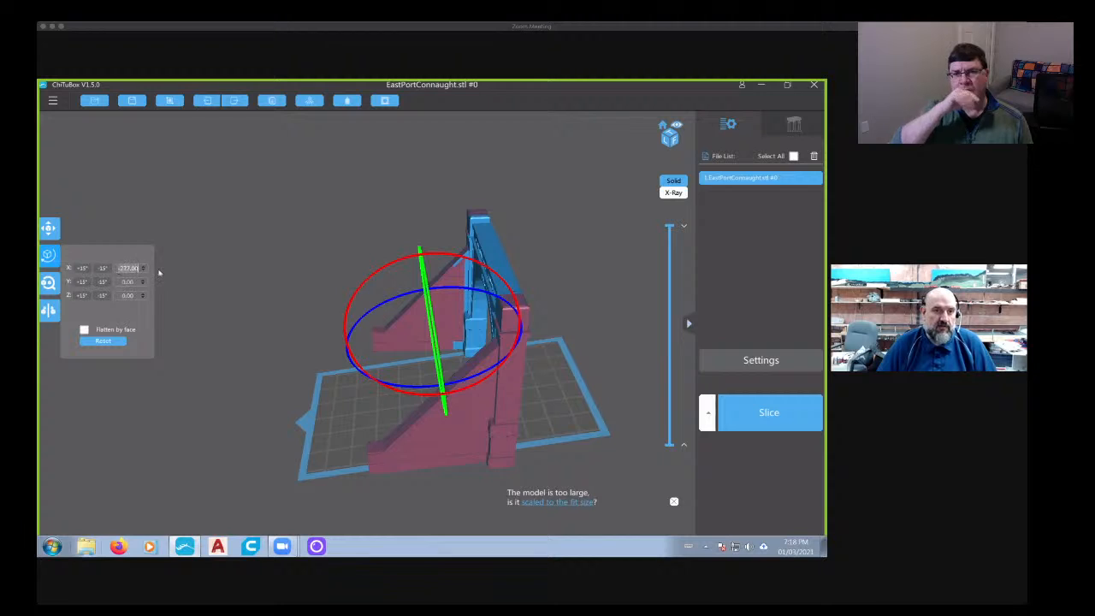
pyautogui.write('90')
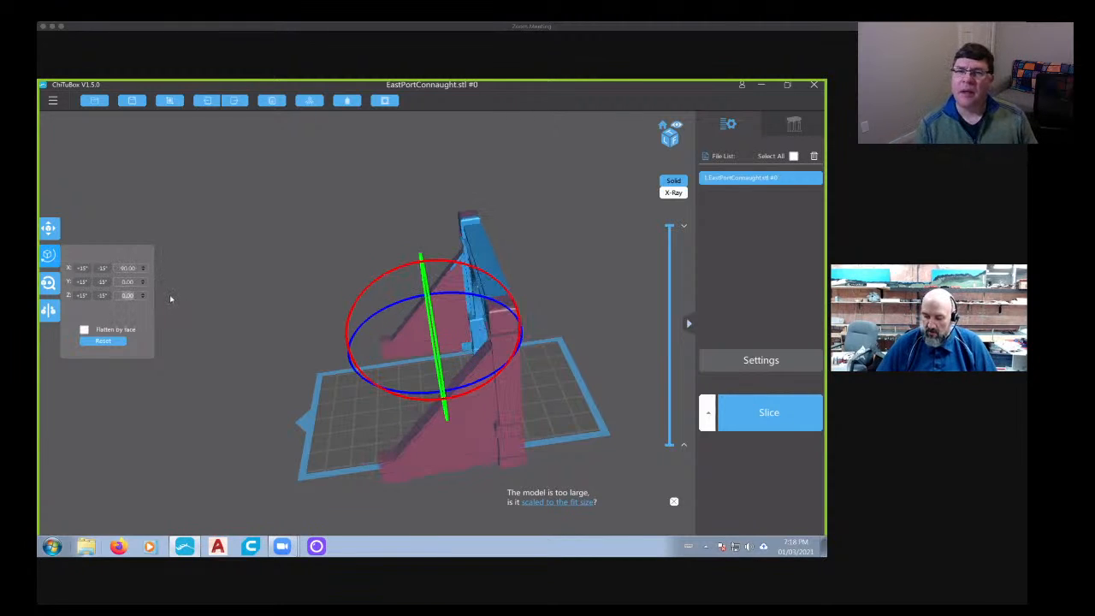
pyautogui.write('90')
# - Examine the upright portal's pilasters, wing wall, arch and engraved lettering up close, and close the slicing program
pyautogui.moveTo(462, 457); pyautogui.dragTo(499, 179, button='right')
pyautogui.scroll(2, 520, 249)
pyautogui.scroll(10, 301, 273)
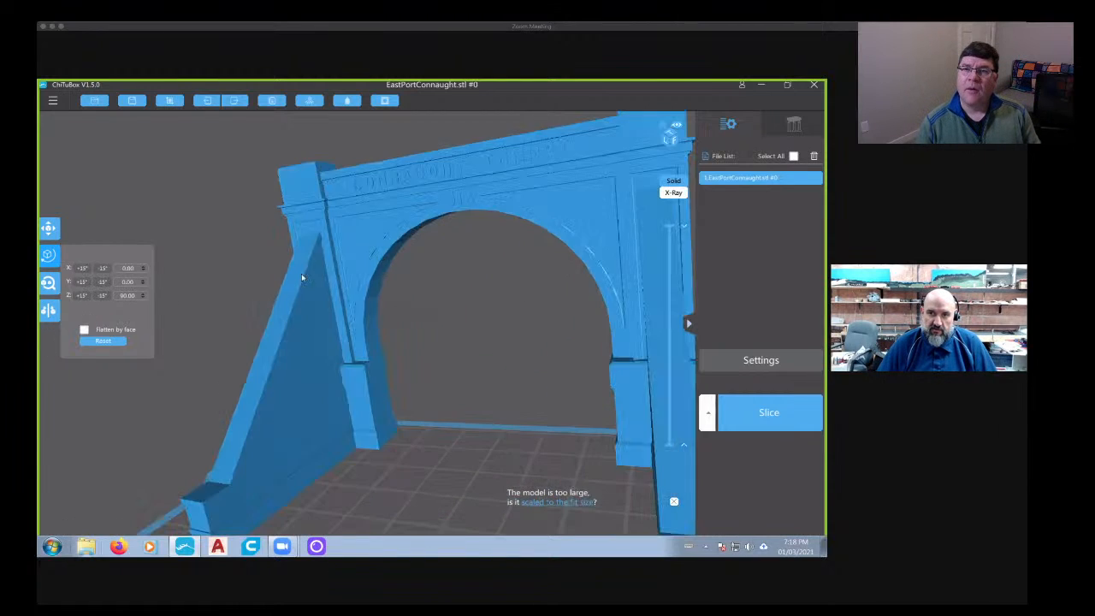
pyautogui.moveTo(276, 188); pyautogui.dragTo(337, 303, button='middle')
pyautogui.scroll(5, 313, 242)
pyautogui.scroll(8, 338, 302)
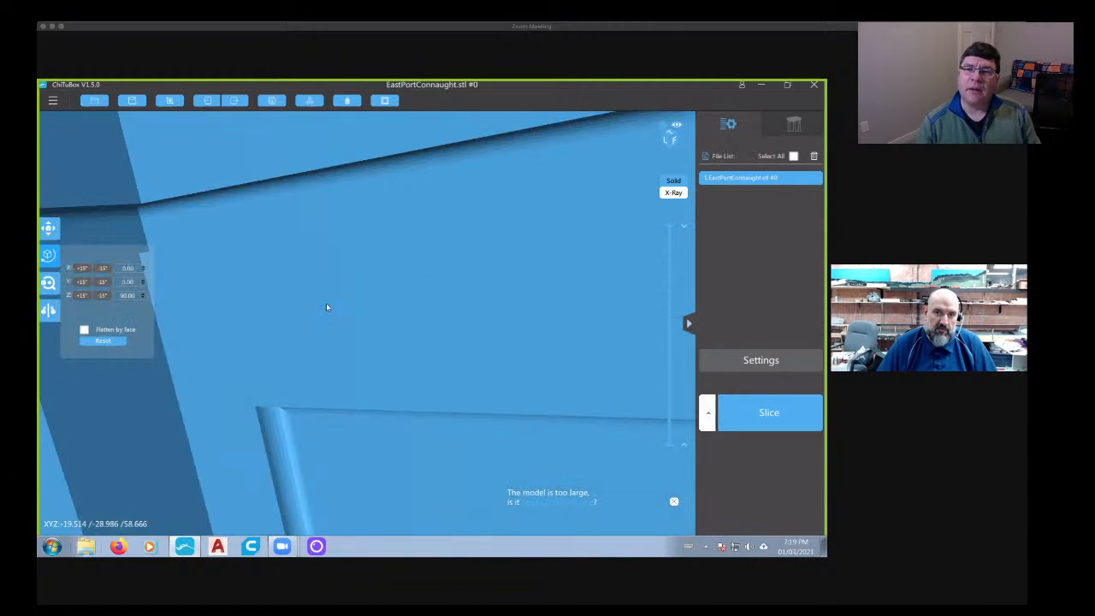
pyautogui.scroll(-6, 349, 301)
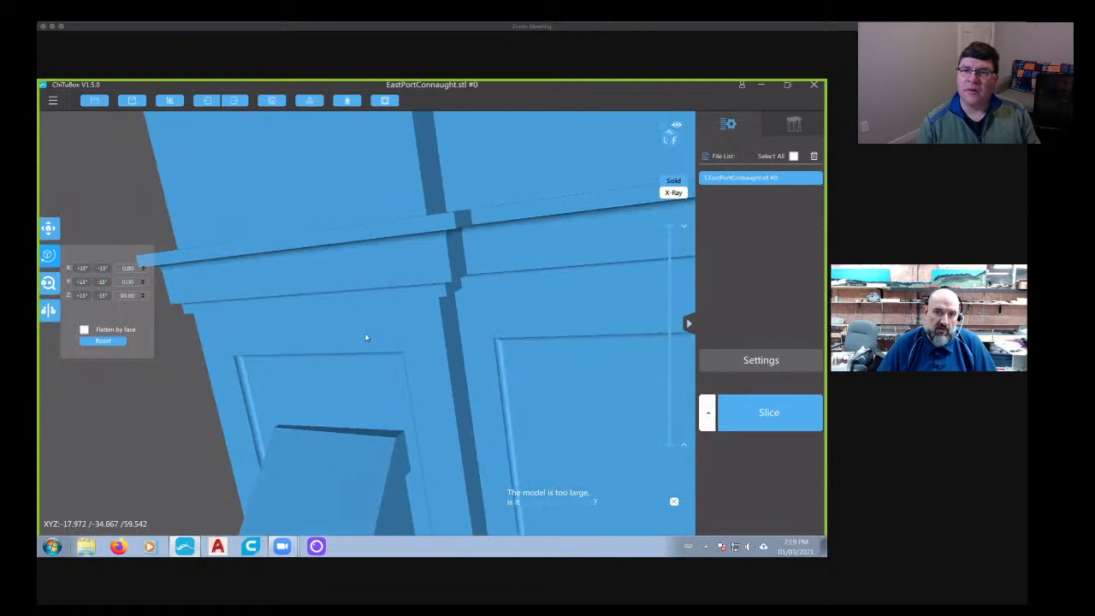
pyautogui.moveTo(406, 339); pyautogui.dragTo(421, 193, button='middle')
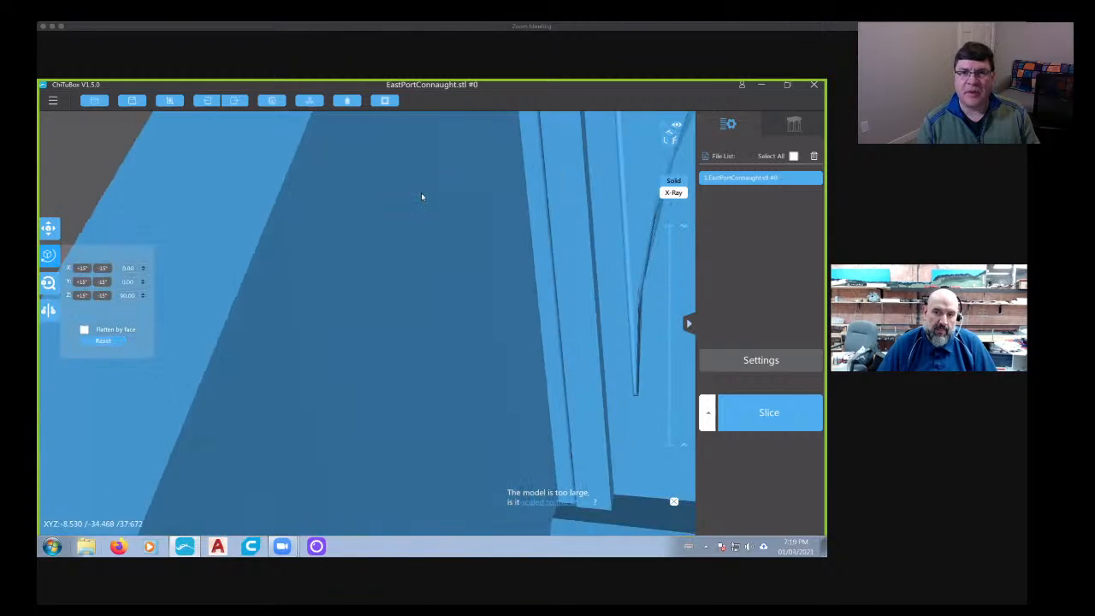
pyautogui.scroll(-8, 423, 193)
pyautogui.scroll(-5, 423, 214)
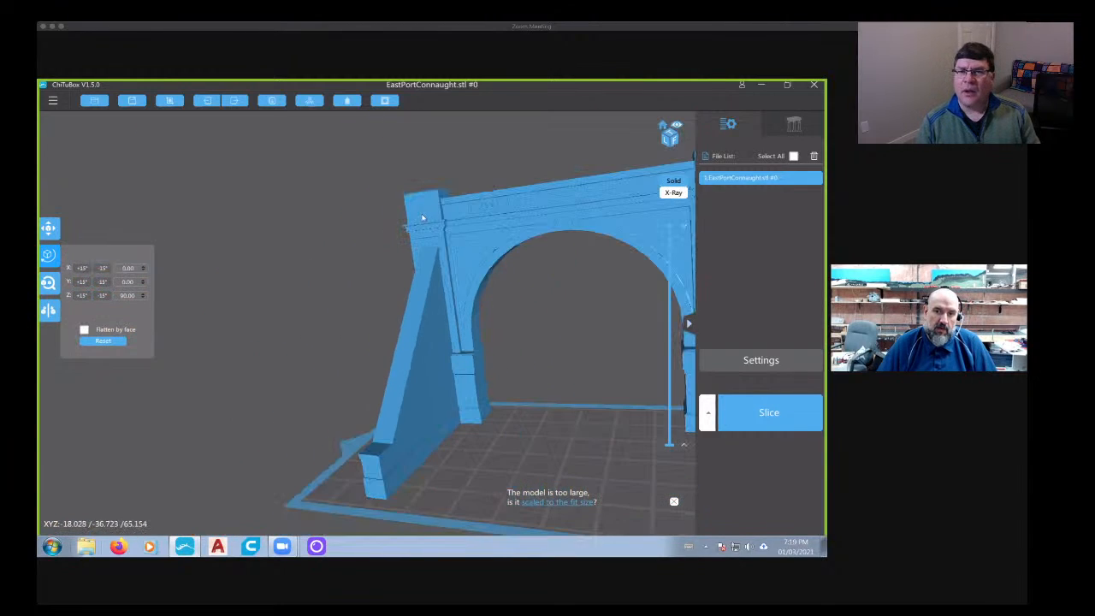
pyautogui.moveTo(428, 321); pyautogui.dragTo(478, 332)
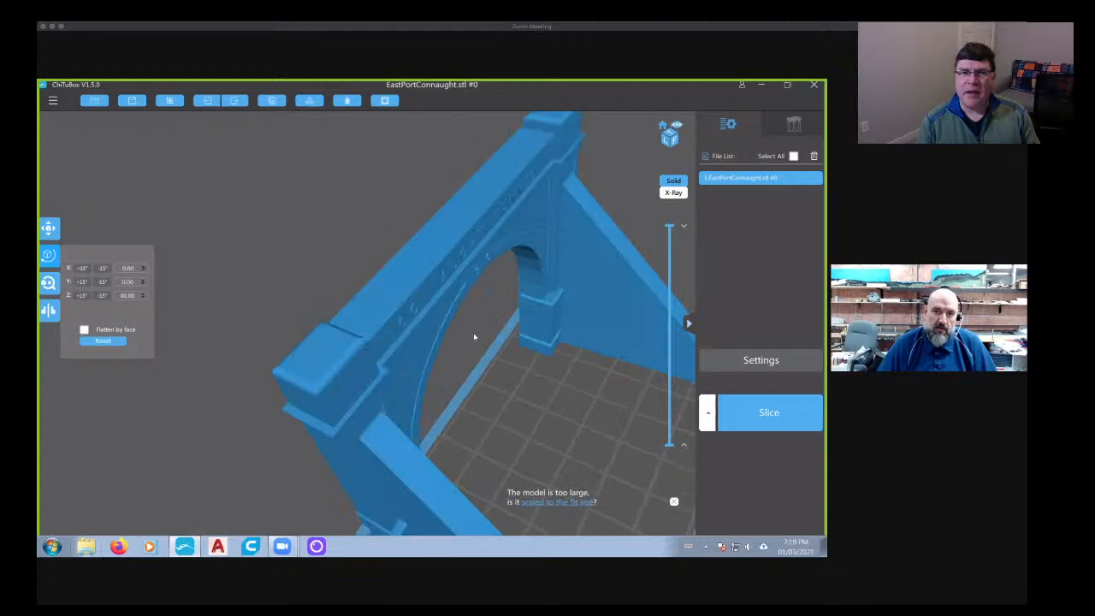
pyautogui.scroll(10, 450, 232)
pyautogui.scroll(-8, 428, 266)
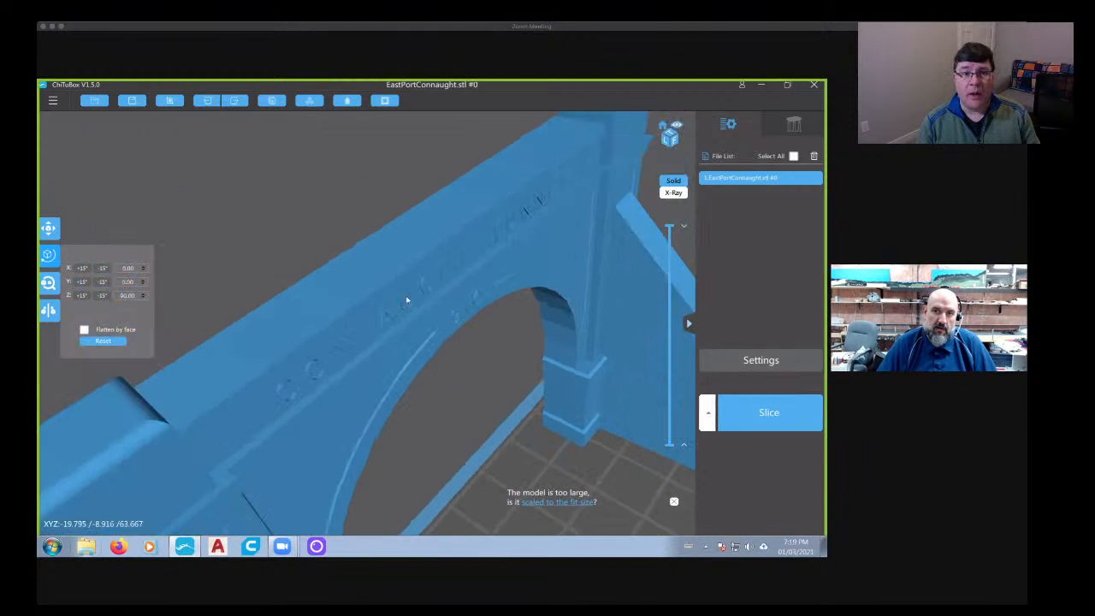
pyautogui.moveTo(396, 275); pyautogui.dragTo(509, 179, button='right')
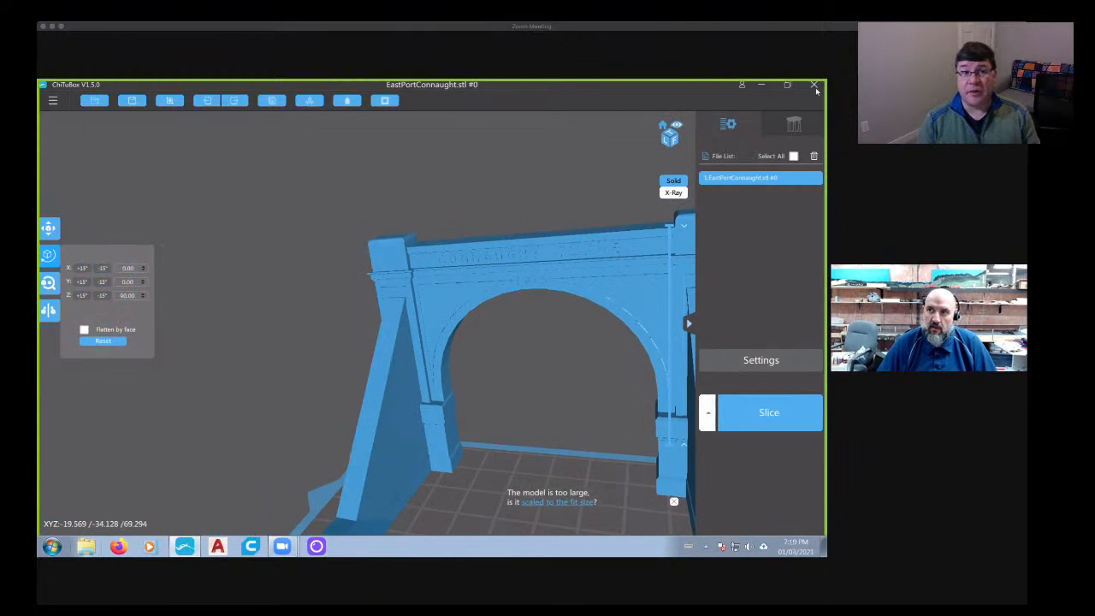
pyautogui.click(399, 333)
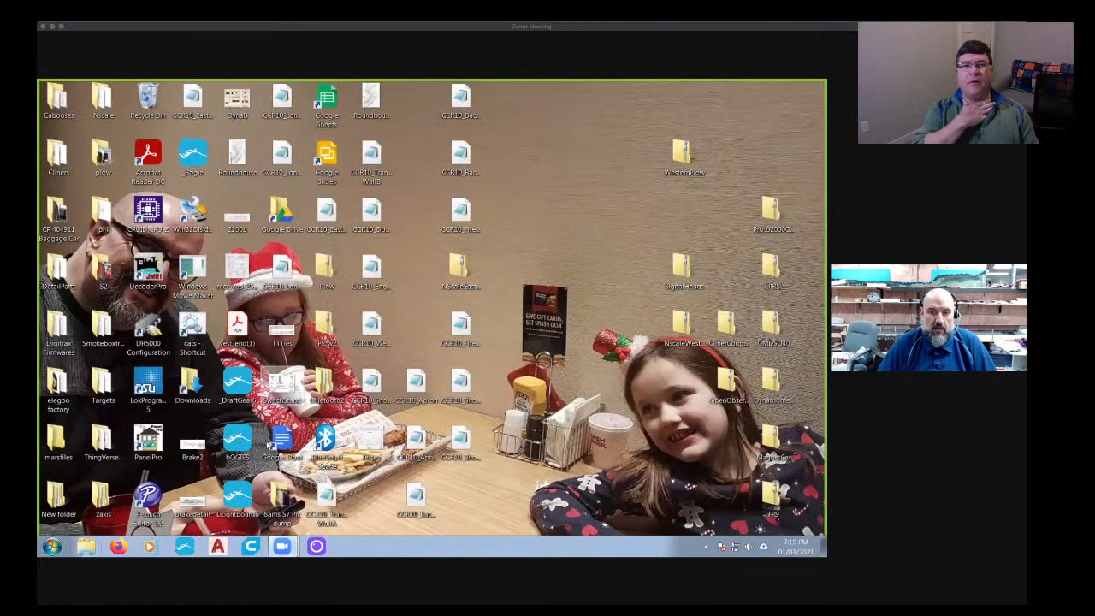